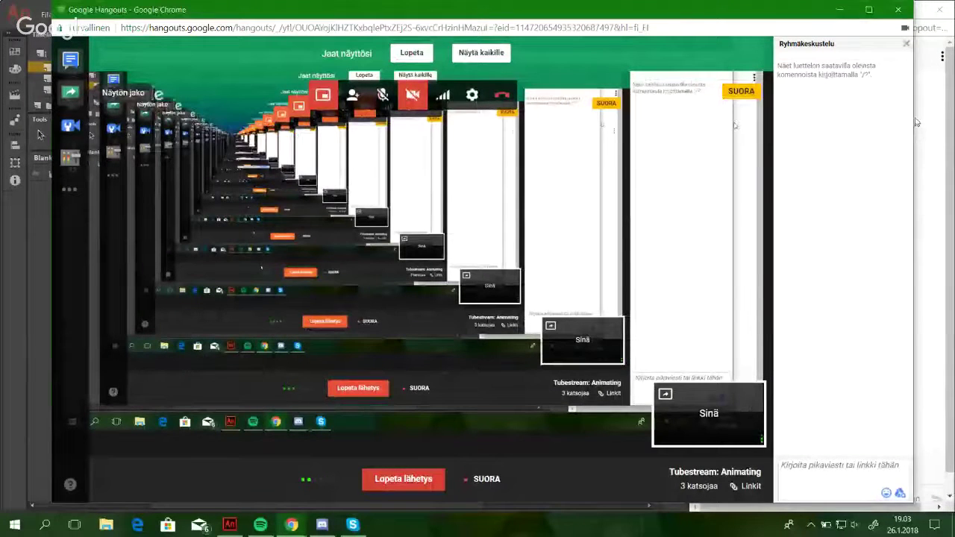
# Minimize the Hangouts window and return to the cat drawing in Adobe Animate, around the tail.
pyautogui.click(839, 10)
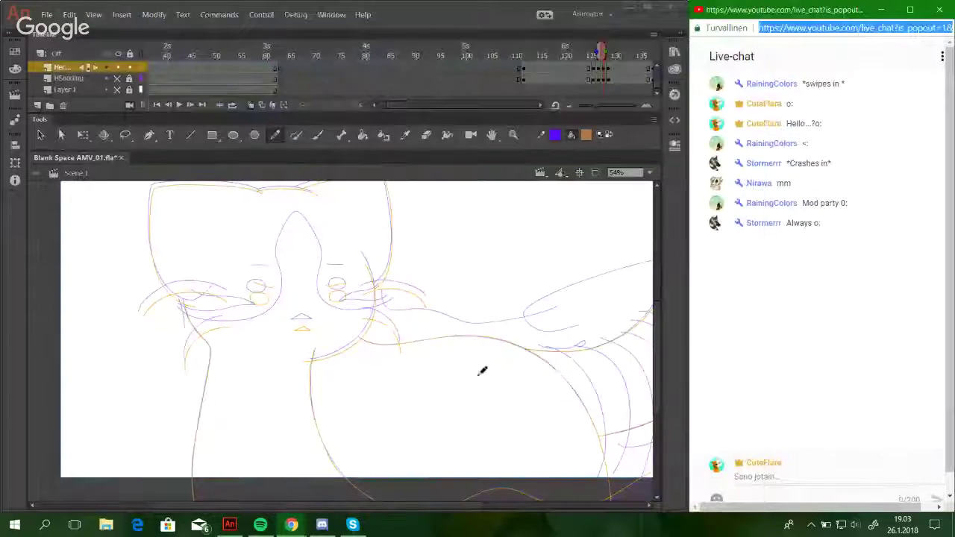
pyautogui.click(17, 324)
pyautogui.moveTo(416, 227)
pyautogui.mouseDown()
pyautogui.moveTo(495, 225)
pyautogui.moveTo(571, 249)
pyautogui.mouseUp()
pyautogui.hotkey('ctrl', 'z')
pyautogui.moveTo(527, 374)
pyautogui.mouseDown()
pyautogui.moveTo(401, 290)
pyautogui.moveTo(411, 339)
pyautogui.moveTo(485, 373)
pyautogui.moveTo(520, 294)
pyautogui.mouseUp()
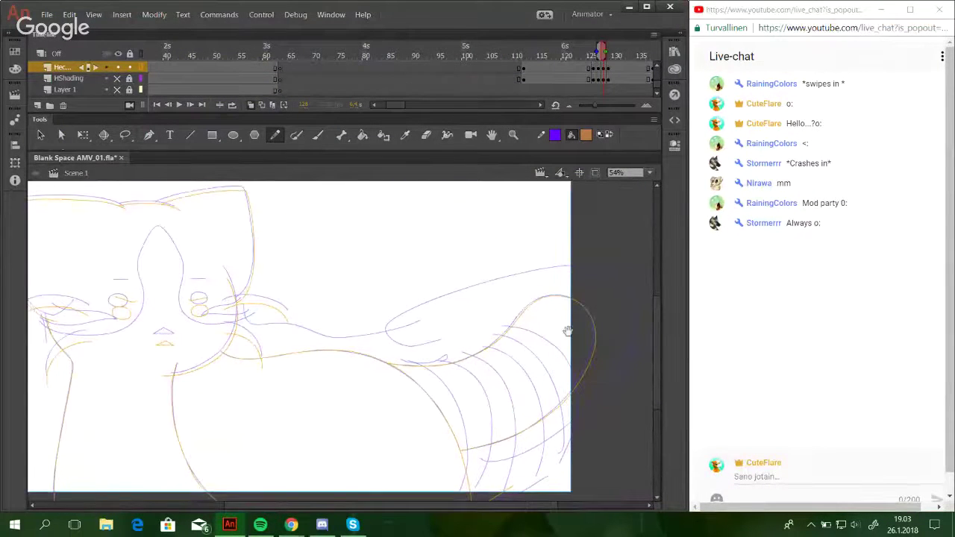
pyautogui.moveTo(570, 328)
pyautogui.mouseDown()
pyautogui.moveTo(581, 383)
pyautogui.moveTo(543, 268)
pyautogui.moveTo(586, 379)
pyautogui.mouseUp()
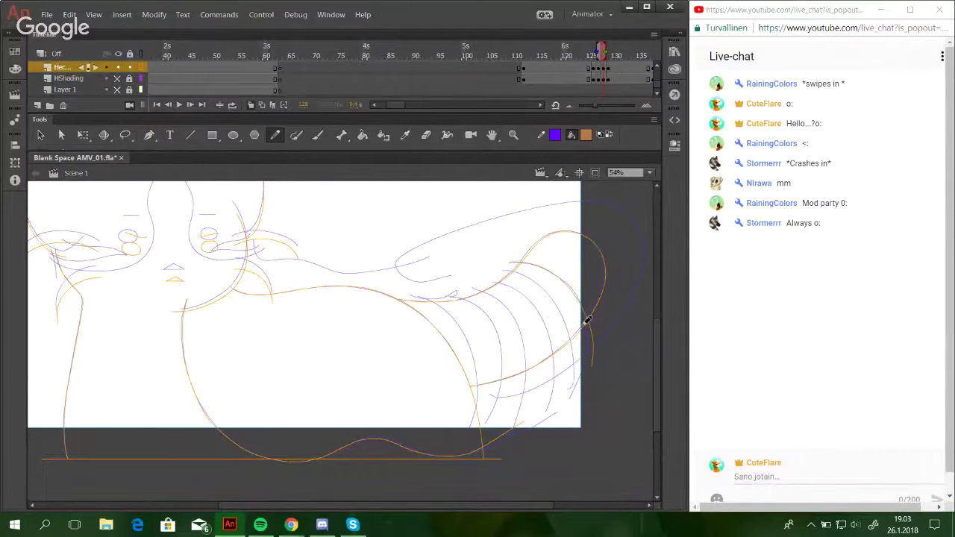
# Draw the outermost curved stripe across the cat's tail, redoing the stroke until it follows the onion-skin guide.
pyautogui.hotkey('ctrl', 'z')
pyautogui.moveTo(503, 266); pyautogui.dragTo(595, 386)
pyautogui.hotkey('ctrl', 'z')
pyautogui.moveTo(513, 261); pyautogui.dragTo(587, 375)
pyautogui.hotkey('ctrl', 'z')
pyautogui.moveTo(512, 262); pyautogui.dragTo(582, 395)
pyautogui.hotkey('ctrl', 'z')
pyautogui.moveTo(513, 262)
pyautogui.mouseDown()
pyautogui.moveTo(587, 375)
pyautogui.moveTo(584, 388)
pyautogui.moveTo(582, 322)
pyautogui.mouseUp()
pyautogui.hotkey('ctrl', 'z')
pyautogui.hotkey('ctrl', 'z')
pyautogui.moveTo(522, 260); pyautogui.dragTo(590, 375)
pyautogui.hotkey('ctrl', 'z')
pyautogui.moveTo(524, 260)
pyautogui.mouseDown()
pyautogui.moveTo(581, 373)
pyautogui.moveTo(575, 381)
pyautogui.mouseUp()
pyautogui.hotkey('ctrl', 'z')
pyautogui.moveTo(513, 264); pyautogui.dragTo(583, 370)
pyautogui.hotkey('ctrl', 'z')
pyautogui.hotkey('ctrl', 'z')
pyautogui.moveTo(515, 259); pyautogui.dragTo(591, 363)
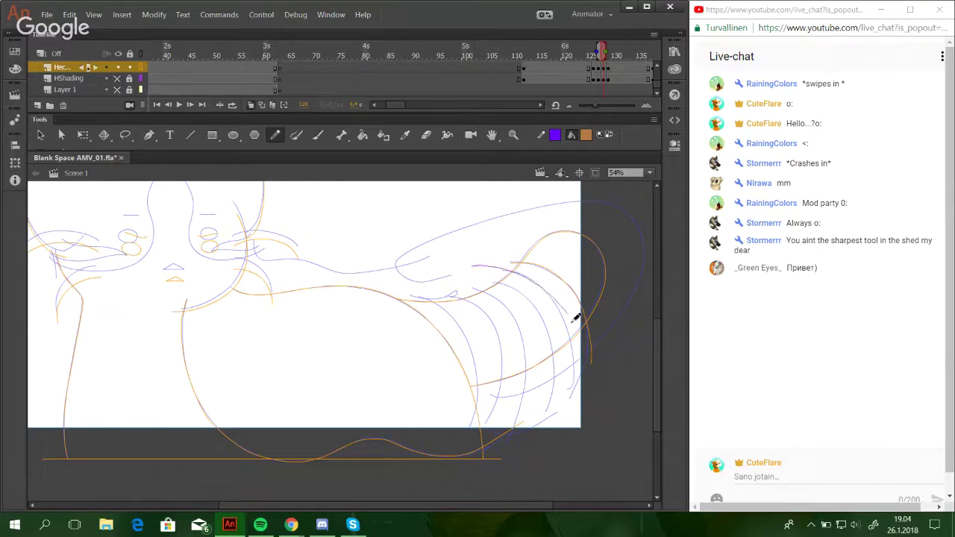
# Draw the second curved tail stripe just inside the outermost one, retrying until it matches the previous frame's line.
pyautogui.moveTo(509, 269); pyautogui.dragTo(572, 396)
pyautogui.hotkey('ctrl', 'z')
pyautogui.moveTo(503, 270); pyautogui.dragTo(559, 405)
pyautogui.hotkey('ctrl', 'z')
pyautogui.moveTo(503, 270); pyautogui.dragTo(555, 414)
pyautogui.hotkey('ctrl', 'z')
pyautogui.moveTo(504, 271); pyautogui.dragTo(569, 399)
pyautogui.hotkey('ctrl', 'z')
pyautogui.moveTo(504, 271); pyautogui.dragTo(565, 404)
pyautogui.hotkey('ctrl', 'z')
pyautogui.moveTo(504, 271); pyautogui.dragTo(564, 389)
pyautogui.hotkey('ctrl', 'z')
pyautogui.moveTo(502, 271)
pyautogui.mouseDown()
pyautogui.moveTo(569, 347)
pyautogui.moveTo(564, 397)
pyautogui.mouseUp()
pyautogui.hotkey('ctrl', 'z')
pyautogui.hotkey('ctrl', 'z')
pyautogui.moveTo(503, 270); pyautogui.dragTo(574, 380)
pyautogui.hotkey('ctrl', 'z')
pyautogui.moveTo(508, 271); pyautogui.dragTo(573, 394)
pyautogui.hotkey('ctrl', 'z')
pyautogui.moveTo(503, 271); pyautogui.dragTo(568, 384)
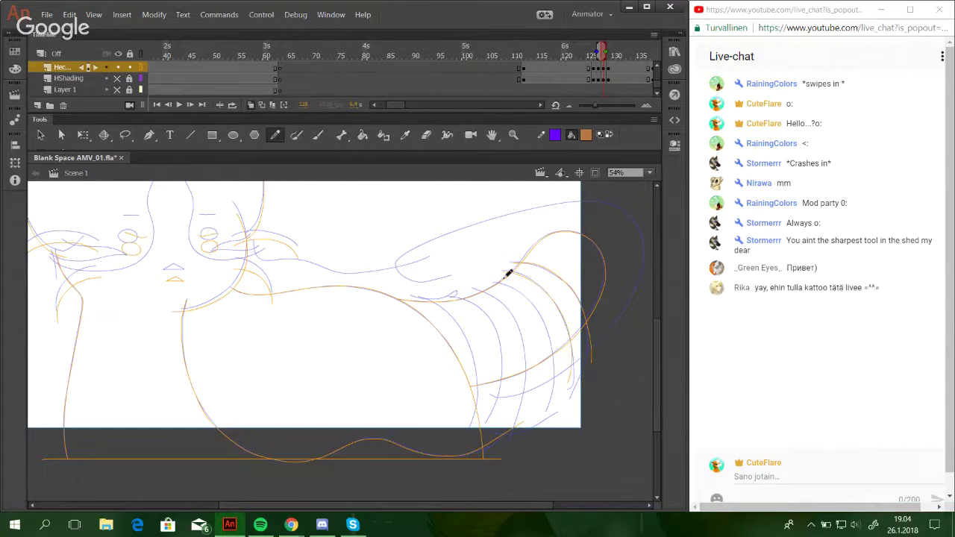
# Draw the third curved tail stripe, curving down from the tail's upper edge past its lower edge.
pyautogui.moveTo(487, 279)
pyautogui.mouseDown()
pyautogui.moveTo(554, 340)
pyautogui.moveTo(545, 389)
pyautogui.mouseUp()
pyautogui.hotkey('ctrl', 'z')
pyautogui.moveTo(487, 281); pyautogui.dragTo(545, 417)
pyautogui.hotkey('ctrl', 'z')
pyautogui.moveTo(484, 281); pyautogui.dragTo(543, 420)
pyautogui.hotkey('ctrl', 'z')
pyautogui.moveTo(472, 287); pyautogui.dragTo(542, 418)
pyautogui.hotkey('ctrl', 'z')
pyautogui.moveTo(486, 280); pyautogui.dragTo(545, 420)
pyautogui.hotkey('ctrl', 'z')
pyautogui.moveTo(487, 280); pyautogui.dragTo(546, 418)
# Draw the fourth curved tail stripe, following the matching onion-skin line.
pyautogui.moveTo(472, 287); pyautogui.dragTo(513, 433)
pyautogui.hotkey('ctrl', 'z')
pyautogui.moveTo(473, 289); pyautogui.dragTo(516, 425)
pyautogui.hotkey('ctrl', 'z')
pyautogui.moveTo(472, 287); pyautogui.dragTo(515, 416)
# Draw the fifth curved tail stripe, near the tail's base, and undo the surplus strokes over it.
pyautogui.moveTo(449, 297); pyautogui.dragTo(493, 432)
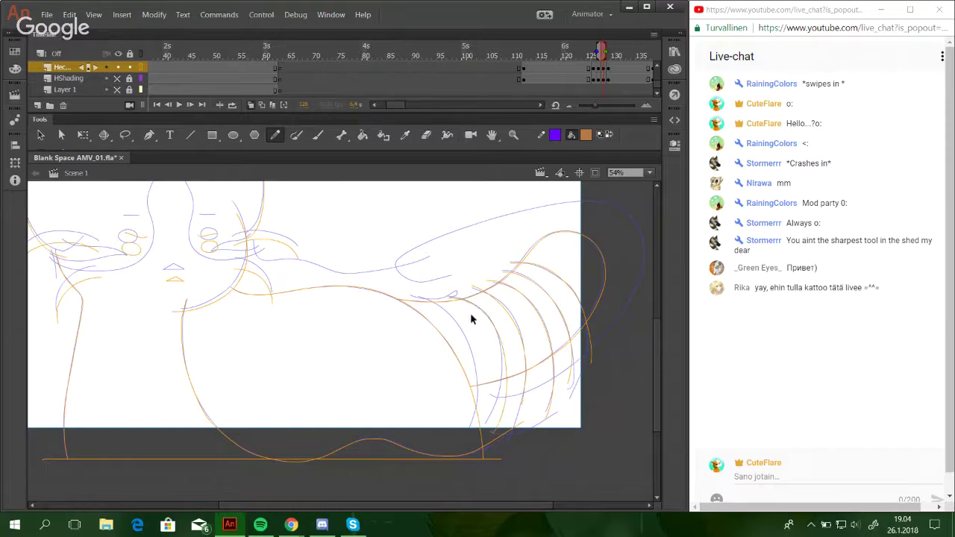
pyautogui.moveTo(468, 306); pyautogui.dragTo(497, 405)
pyautogui.hotkey('ctrl', 'z')
pyautogui.moveTo(473, 305); pyautogui.dragTo(490, 410)
pyautogui.hotkey('ctrl', 'z')
pyautogui.moveTo(470, 301); pyautogui.dragTo(494, 391)
pyautogui.hotkey('ctrl', 'z')
pyautogui.moveTo(472, 311); pyautogui.dragTo(493, 405)
pyautogui.hotkey('ctrl', 'z')
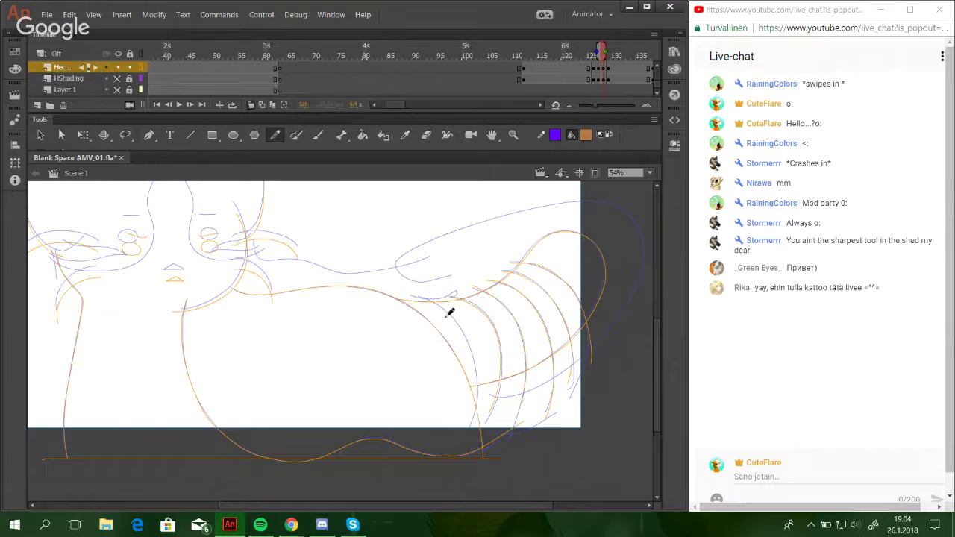
# Draw the innermost stripe at the tail's base and the marking line along the tail's underside.
pyautogui.moveTo(439, 298); pyautogui.dragTo(473, 409)
pyautogui.moveTo(498, 406); pyautogui.dragTo(642, 309)
# Draw the fur marking edge above the tail's base and continue it along the back to the neck.
pyautogui.moveTo(408, 294)
pyautogui.mouseDown()
pyautogui.moveTo(445, 299)
pyautogui.moveTo(423, 299)
pyautogui.moveTo(507, 266)
pyautogui.moveTo(492, 273)
pyautogui.moveTo(499, 279)
pyautogui.mouseUp()
pyautogui.hotkey('ctrl', 'z')
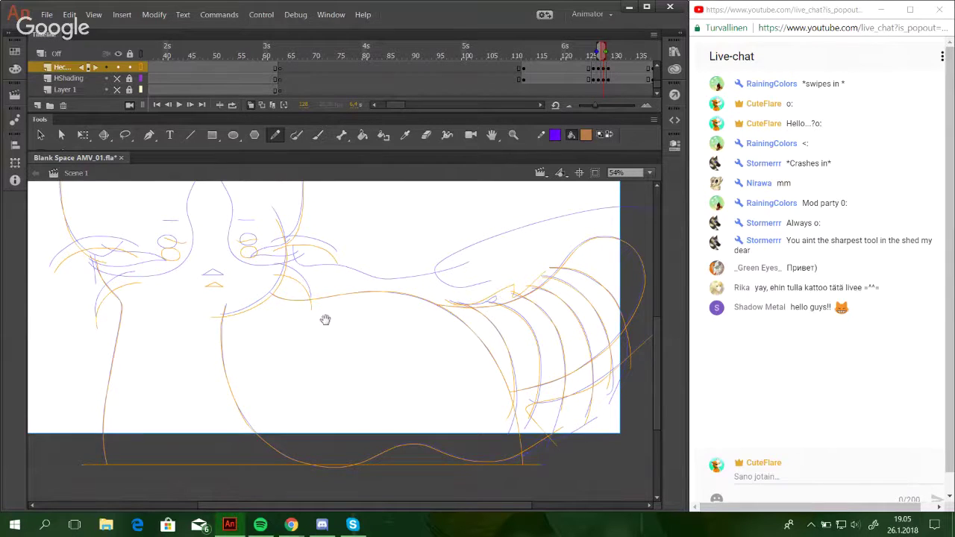
pyautogui.moveTo(328, 321); pyautogui.dragTo(379, 404)
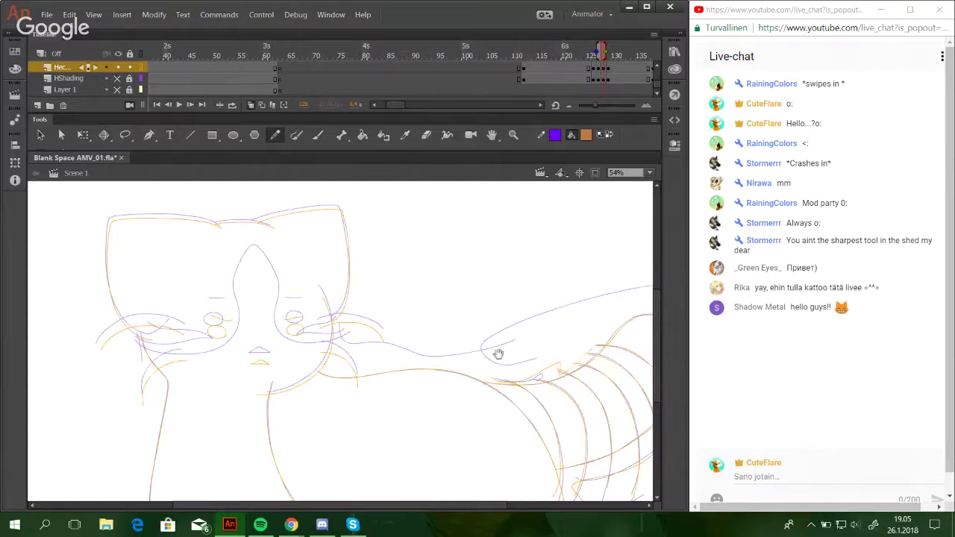
pyautogui.moveTo(554, 373)
pyautogui.mouseDown()
pyautogui.moveTo(507, 339)
pyautogui.moveTo(345, 349)
pyautogui.mouseUp()
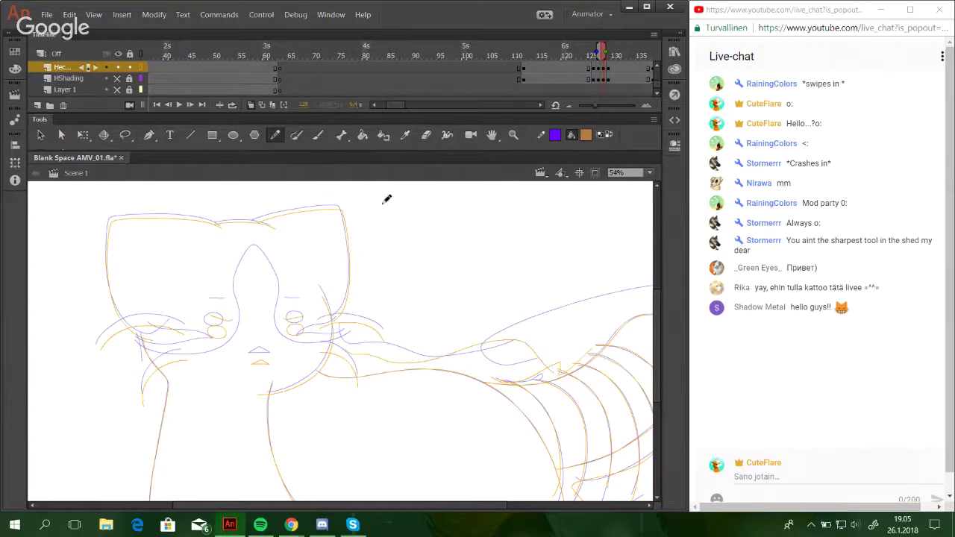
# Draw the face blaze outline from the left cheek up over the forehead and down to the right cheek.
pyautogui.click(512, 136)
pyautogui.moveTo(114, 227); pyautogui.dragTo(343, 387)
pyautogui.press('y')
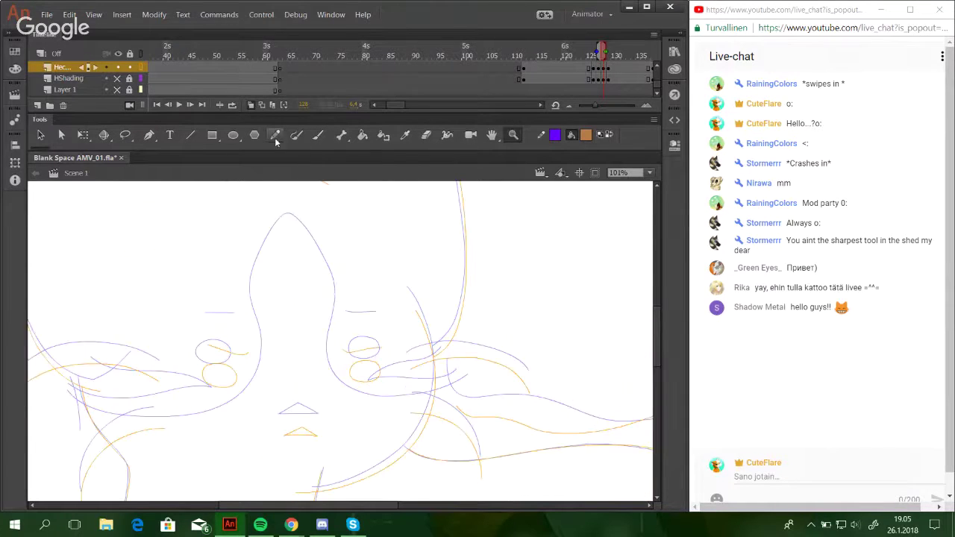
pyautogui.moveTo(80, 397); pyautogui.dragTo(141, 420)
pyautogui.hotkey('ctrl', 'z')
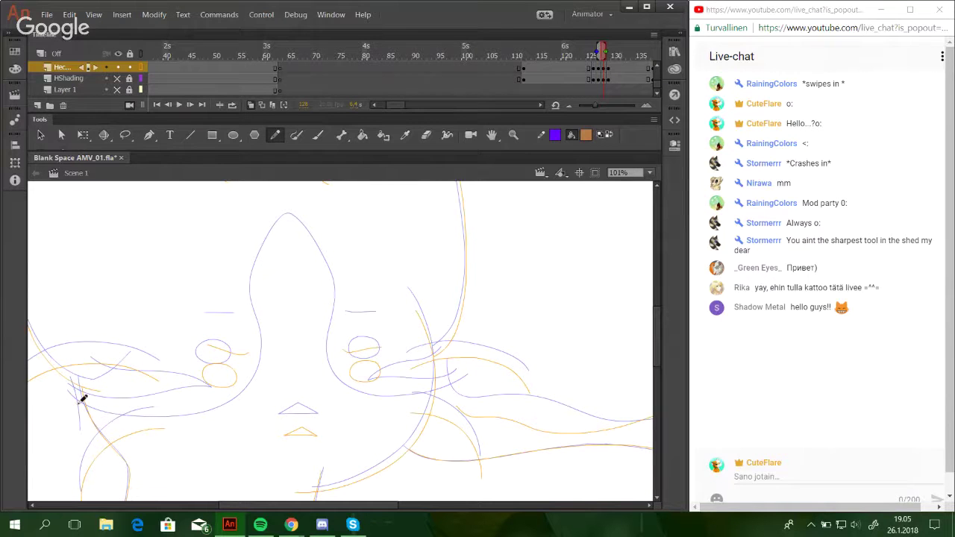
pyautogui.moveTo(81, 395); pyautogui.dragTo(160, 421)
pyautogui.hotkey('ctrl', 'z')
pyautogui.moveTo(81, 395)
pyautogui.mouseDown()
pyautogui.moveTo(150, 425)
pyautogui.moveTo(239, 412)
pyautogui.moveTo(261, 386)
pyautogui.moveTo(265, 362)
pyautogui.moveTo(257, 289)
pyautogui.moveTo(291, 232)
pyautogui.moveTo(333, 291)
pyautogui.moveTo(342, 391)
pyautogui.moveTo(389, 411)
pyautogui.moveTo(438, 395)
pyautogui.mouseUp()
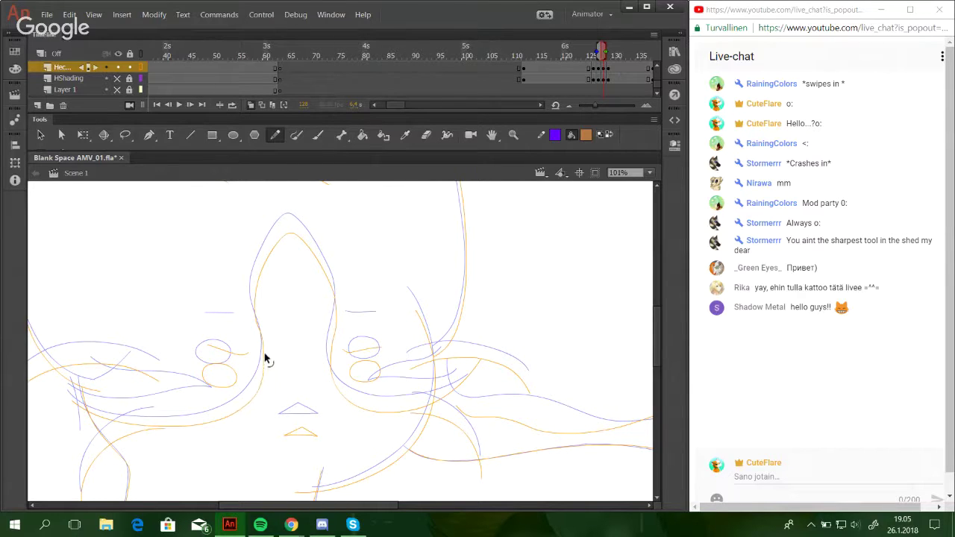
# Reshape the left side of the orange blaze outline beside the eye so it curves like the previous frame's.
pyautogui.moveTo(255, 317)
pyautogui.mouseDown()
pyautogui.moveTo(244, 315)
pyautogui.moveTo(252, 300)
pyautogui.moveTo(271, 351)
pyautogui.moveTo(261, 399)
pyautogui.mouseUp()
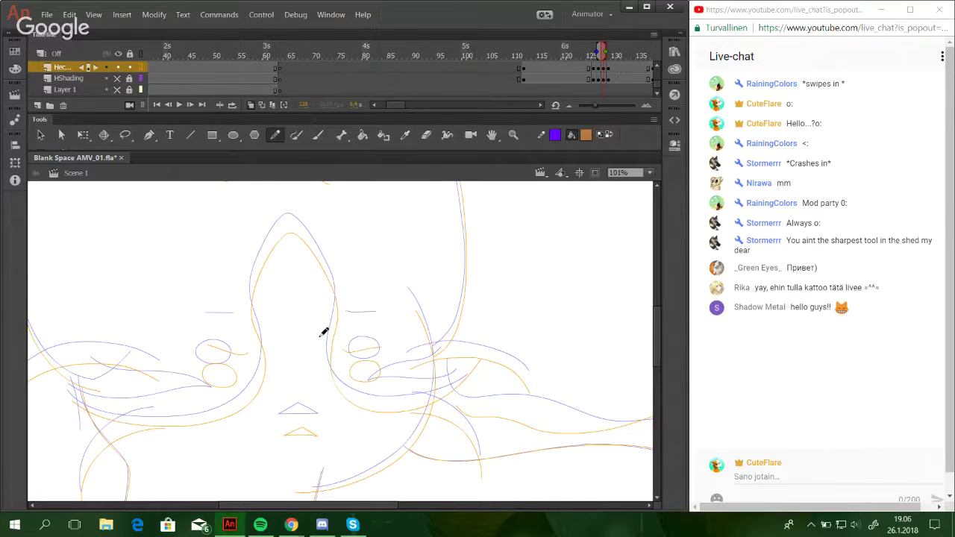
pyautogui.moveTo(303, 333)
pyautogui.mouseDown()
pyautogui.moveTo(309, 435)
pyautogui.moveTo(281, 259)
pyautogui.mouseUp()
pyautogui.moveTo(287, 200); pyautogui.dragTo(288, 195)
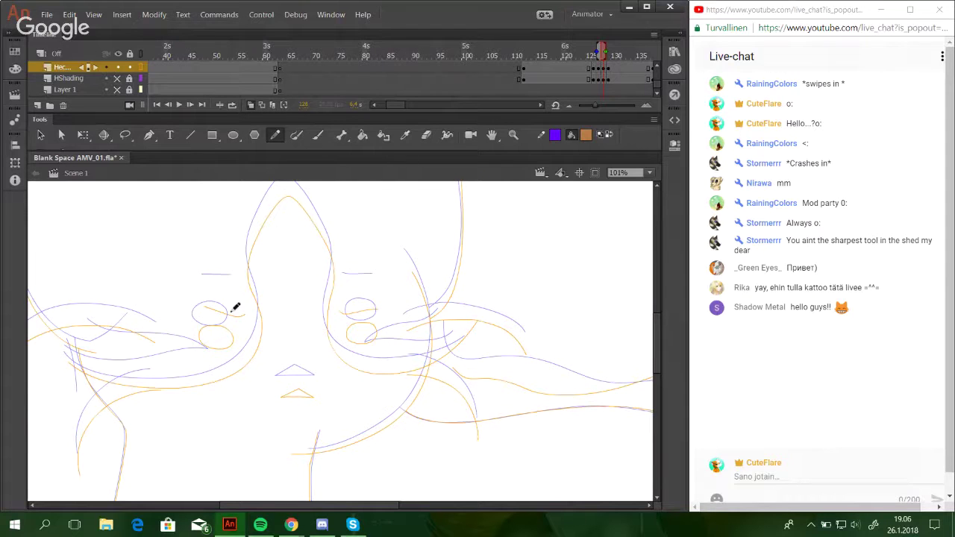
# Draw the lower cheek stripe under the left eye and the short neck mark beside it, redoing uneven strokes.
pyautogui.moveTo(216, 352); pyautogui.dragTo(273, 354)
pyautogui.moveTo(129, 357)
pyautogui.mouseDown()
pyautogui.moveTo(168, 371)
pyautogui.moveTo(271, 373)
pyautogui.mouseUp()
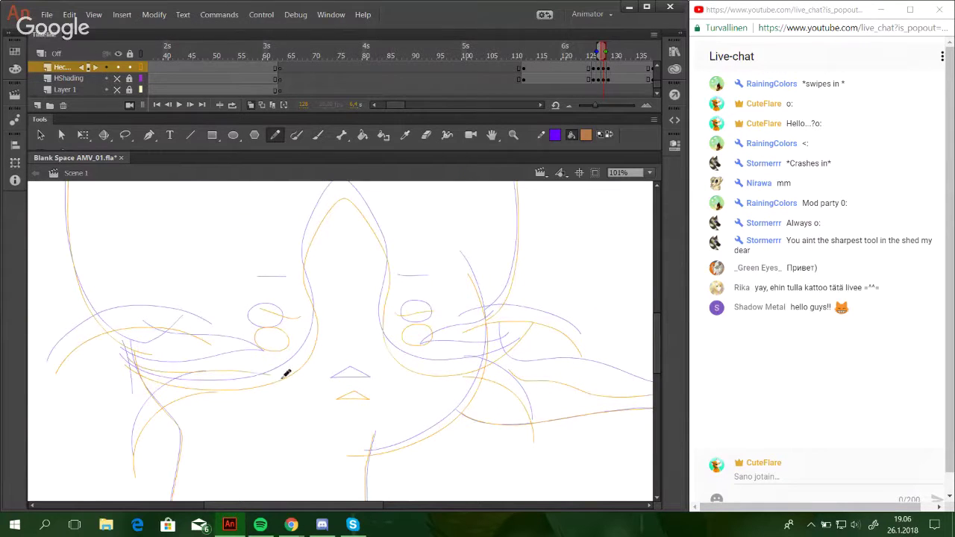
pyautogui.hotkey('ctrl', 'z')
pyautogui.moveTo(129, 358)
pyautogui.mouseDown()
pyautogui.moveTo(195, 373)
pyautogui.moveTo(271, 364)
pyautogui.mouseUp()
pyautogui.hotkey('ctrl', 'z')
pyautogui.moveTo(122, 353)
pyautogui.mouseDown()
pyautogui.moveTo(162, 369)
pyautogui.moveTo(274, 374)
pyautogui.mouseUp()
pyautogui.hotkey('ctrl', 'z')
pyautogui.moveTo(128, 359)
pyautogui.mouseDown()
pyautogui.moveTo(191, 376)
pyautogui.moveTo(274, 369)
pyautogui.mouseUp()
pyautogui.hotkey('ctrl', 'z')
pyautogui.moveTo(129, 354); pyautogui.dragTo(279, 366)
pyautogui.moveTo(134, 366); pyautogui.dragTo(292, 369)
# Draw the upper left cheek stripe running toward the eye and fine-tune its curve.
pyautogui.moveTo(150, 338); pyautogui.dragTo(266, 364)
pyautogui.hotkey('ctrl', 'z')
pyautogui.moveTo(150, 335); pyautogui.dragTo(270, 367)
pyautogui.hotkey('ctrl', 'z')
pyautogui.moveTo(153, 335); pyautogui.dragTo(266, 367)
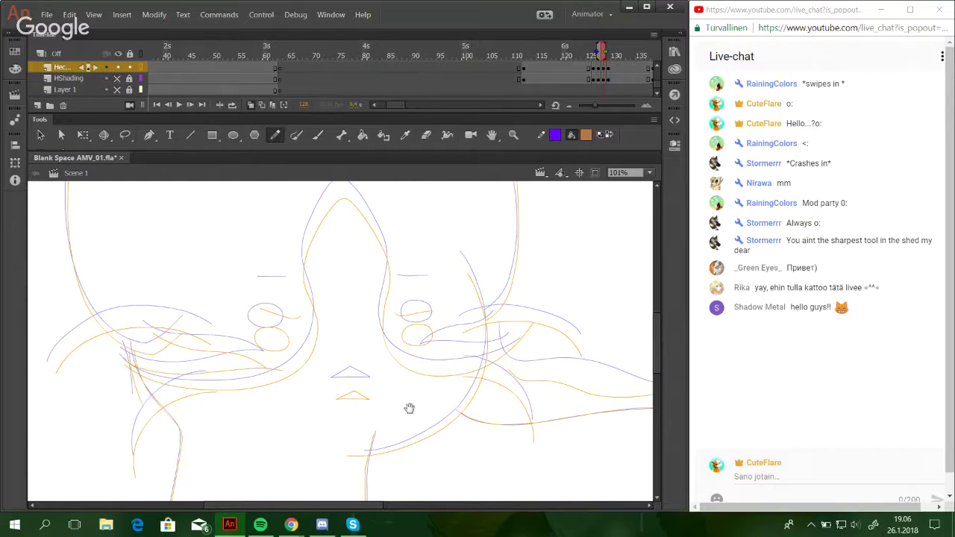
pyautogui.moveTo(371, 403)
pyautogui.mouseDown()
pyautogui.moveTo(335, 401)
pyautogui.moveTo(273, 362)
pyautogui.mouseUp()
pyautogui.moveTo(178, 330); pyautogui.dragTo(170, 330)
pyautogui.moveTo(363, 353); pyautogui.dragTo(410, 350)
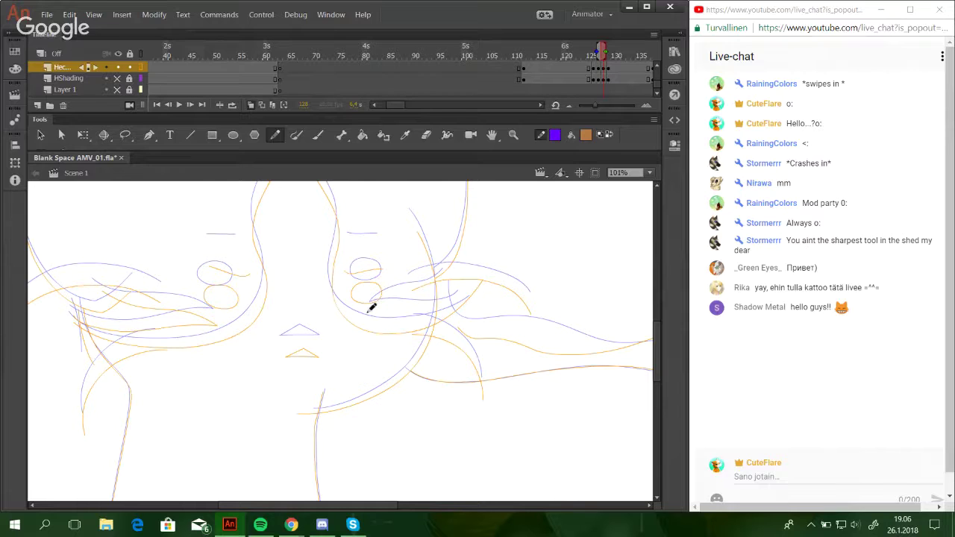
# Draw the two cheek stripes running outward from below the right eye, redoing the lower one.
pyautogui.moveTo(373, 306); pyautogui.dragTo(442, 291)
pyautogui.moveTo(372, 311); pyautogui.dragTo(459, 303)
pyautogui.hotkey('ctrl', 'z')
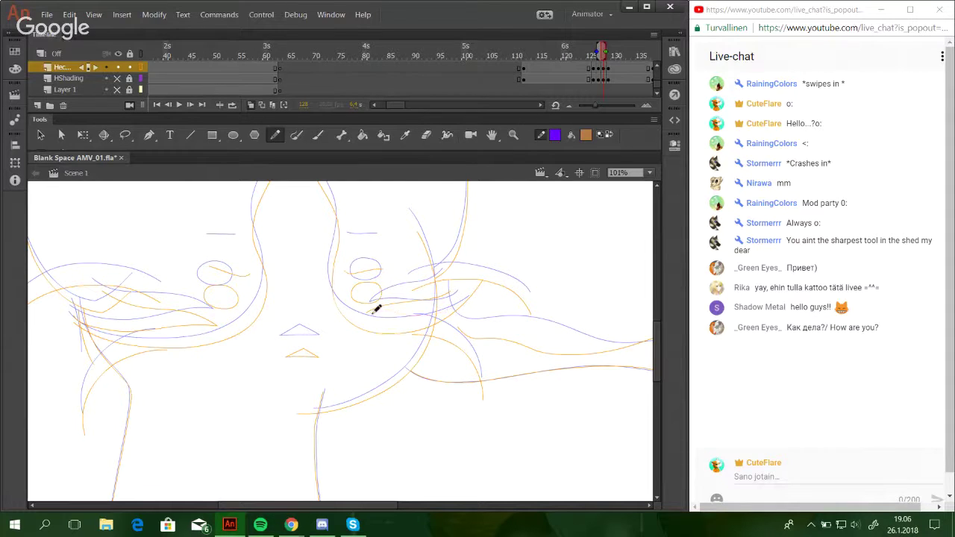
pyautogui.moveTo(371, 313)
pyautogui.mouseDown()
pyautogui.moveTo(408, 317)
pyautogui.moveTo(467, 296)
pyautogui.mouseUp()
pyautogui.hotkey('ctrl', 'z')
pyautogui.moveTo(370, 313)
pyautogui.mouseDown()
pyautogui.moveTo(437, 316)
pyautogui.moveTo(473, 300)
pyautogui.mouseUp()
# Draw the wavy fur marking from the right cheek down the neck to the back marking line.
pyautogui.moveTo(481, 347); pyautogui.dragTo(493, 387)
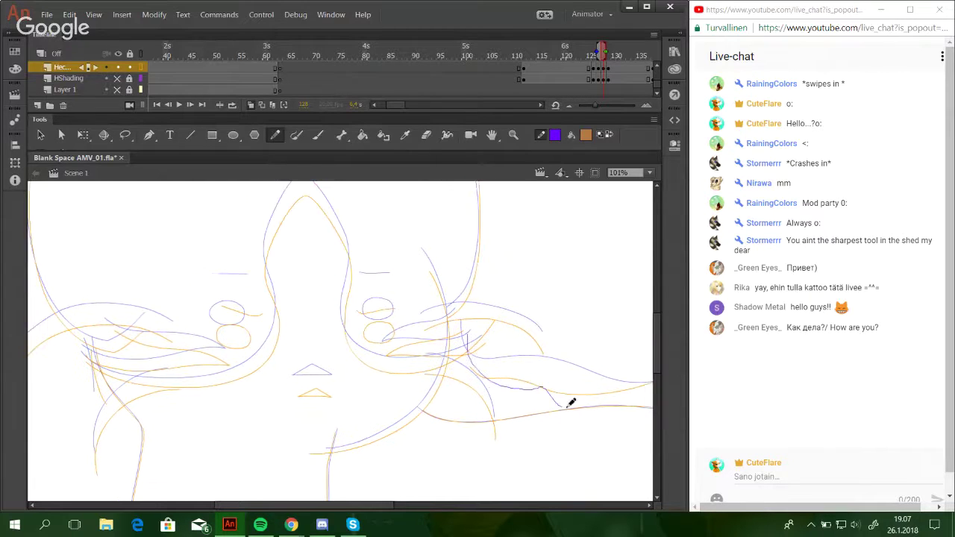
pyautogui.moveTo(468, 338); pyautogui.dragTo(615, 389)
# Adjust the tip of the forehead blaze outline and check the face and neck lines.
pyautogui.moveTo(378, 284); pyautogui.dragTo(416, 320)
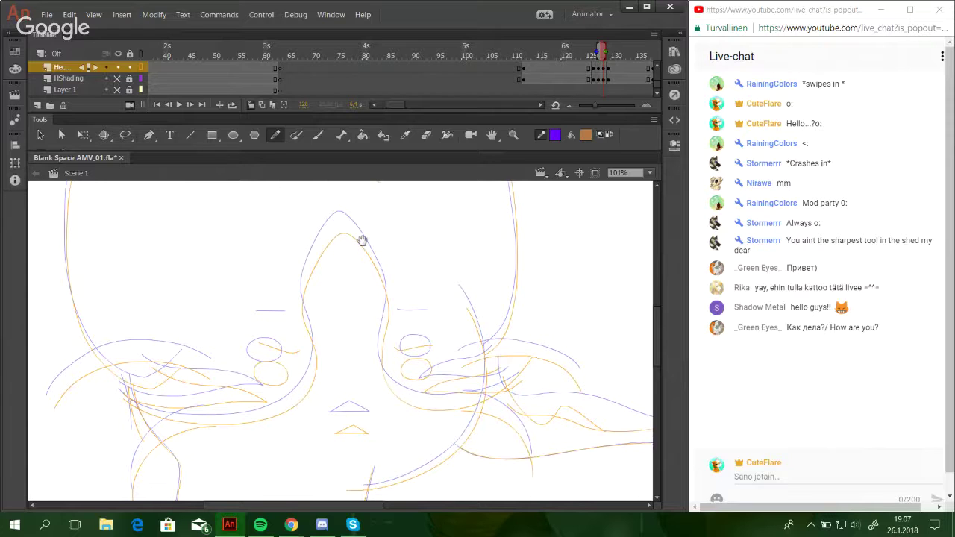
pyautogui.moveTo(362, 241)
pyautogui.mouseDown()
pyautogui.moveTo(384, 273)
pyautogui.moveTo(359, 182)
pyautogui.mouseUp()
pyautogui.moveTo(359, 216)
pyautogui.mouseDown()
pyautogui.moveTo(354, 249)
pyautogui.moveTo(375, 269)
pyautogui.mouseUp()
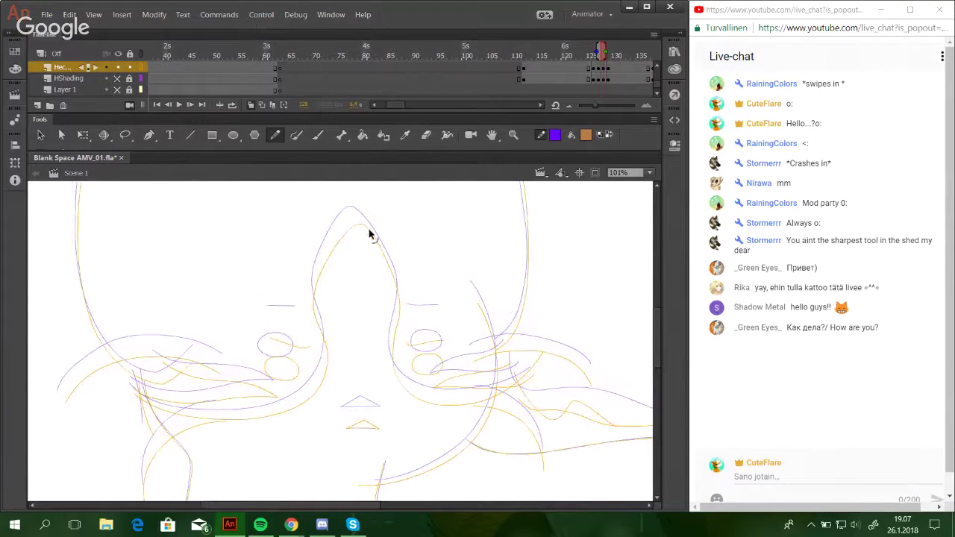
pyautogui.moveTo(404, 266); pyautogui.dragTo(323, 247)
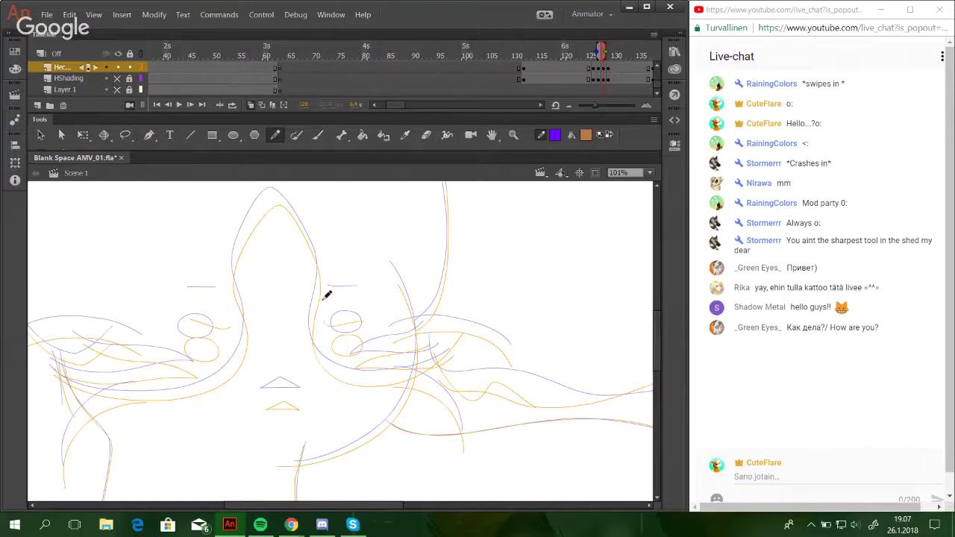
pyautogui.moveTo(378, 335)
pyautogui.mouseDown()
pyautogui.moveTo(469, 315)
pyautogui.moveTo(452, 394)
pyautogui.moveTo(401, 392)
pyautogui.moveTo(369, 360)
pyautogui.moveTo(448, 353)
pyautogui.moveTo(320, 323)
pyautogui.mouseUp()
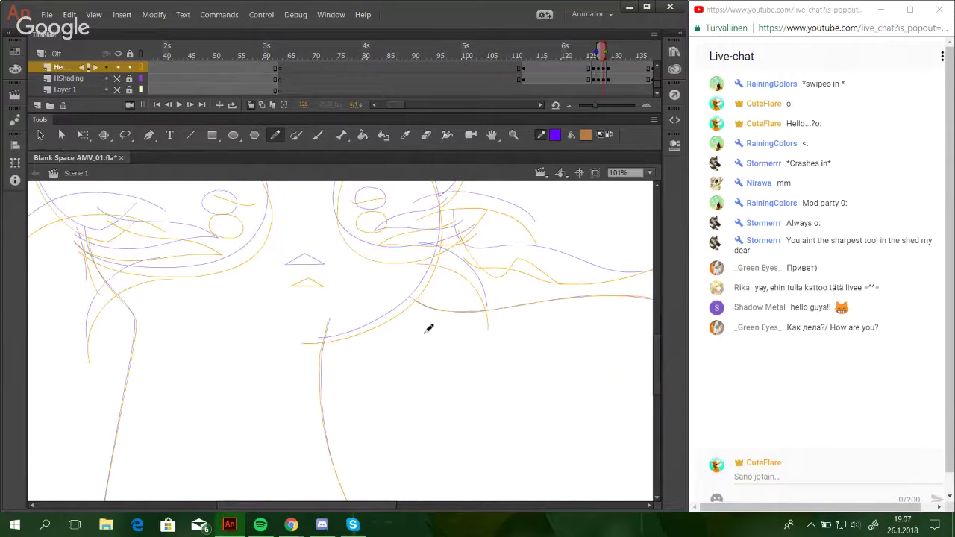
pyautogui.moveTo(387, 315)
pyautogui.mouseDown()
pyautogui.moveTo(465, 354)
pyautogui.moveTo(378, 417)
pyautogui.moveTo(389, 418)
pyautogui.mouseUp()
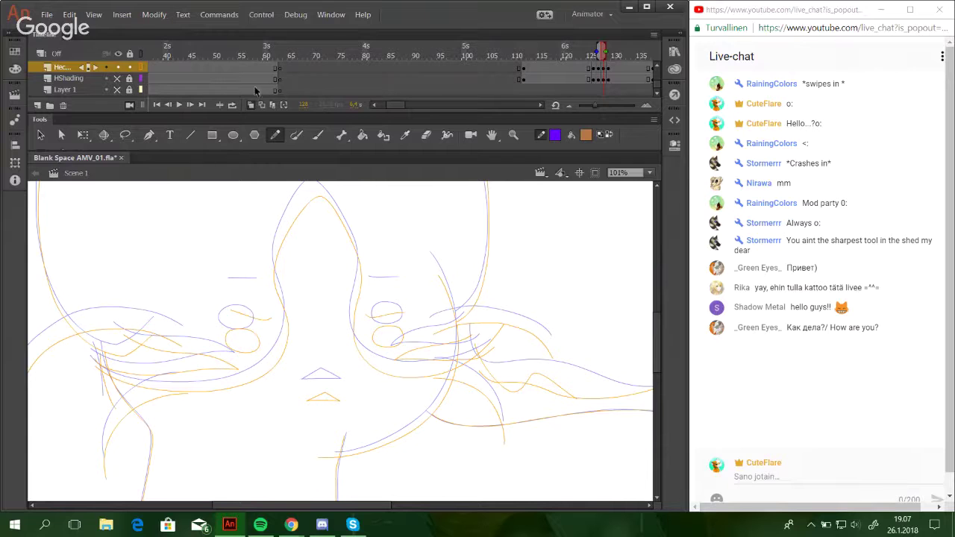
# Go to the next frame and draw the face blaze outline from the left cheek over the forehead to the right cheek.
pyautogui.click(190, 106)
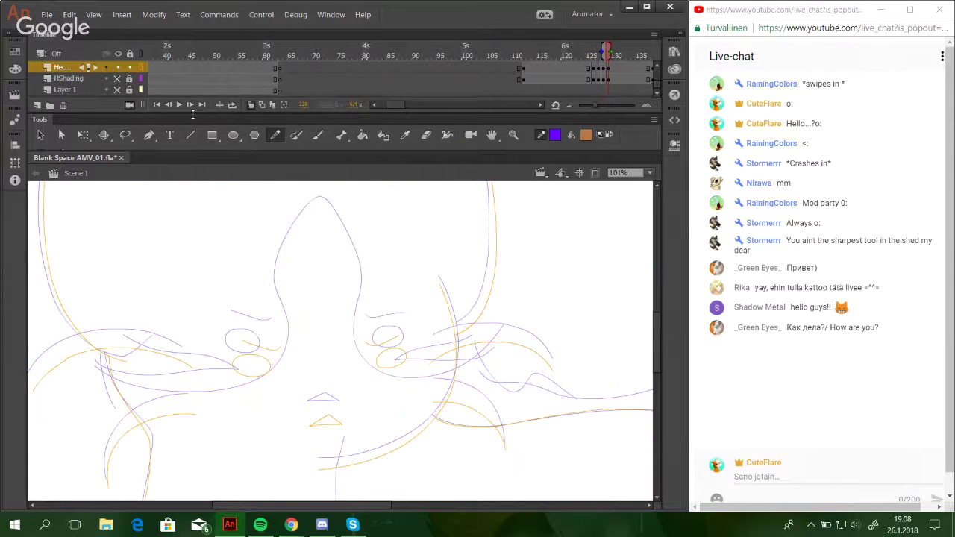
pyautogui.moveTo(331, 341)
pyautogui.mouseDown()
pyautogui.moveTo(345, 376)
pyautogui.moveTo(328, 377)
pyautogui.moveTo(344, 415)
pyautogui.moveTo(349, 306)
pyautogui.mouseUp()
pyautogui.moveTo(116, 357)
pyautogui.mouseDown()
pyautogui.moveTo(176, 379)
pyautogui.moveTo(250, 380)
pyautogui.moveTo(298, 356)
pyautogui.moveTo(313, 335)
pyautogui.mouseUp()
pyautogui.hotkey('ctrl', 'z')
pyautogui.moveTo(117, 361); pyautogui.dragTo(201, 388)
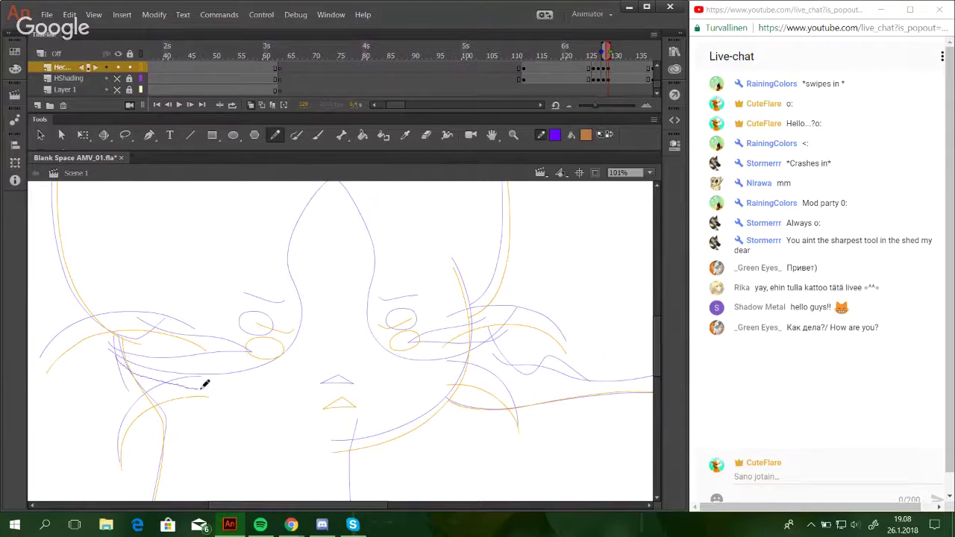
pyautogui.hotkey('ctrl', 'z')
pyautogui.moveTo(123, 355)
pyautogui.mouseDown()
pyautogui.moveTo(199, 383)
pyautogui.moveTo(282, 373)
pyautogui.moveTo(303, 353)
pyautogui.moveTo(297, 267)
pyautogui.moveTo(313, 218)
pyautogui.moveTo(333, 195)
pyautogui.moveTo(373, 226)
pyautogui.moveTo(387, 261)
pyautogui.moveTo(373, 313)
pyautogui.moveTo(385, 354)
pyautogui.moveTo(454, 366)
pyautogui.mouseUp()
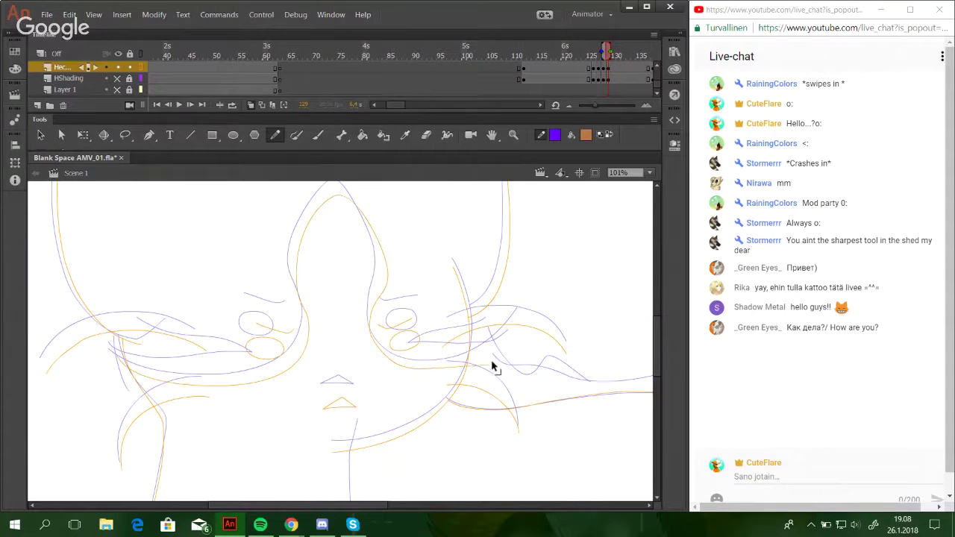
# Reshape the sides and upper curve of the new blaze outline to smooth its bends around the eyes.
pyautogui.moveTo(374, 350); pyautogui.dragTo(370, 342)
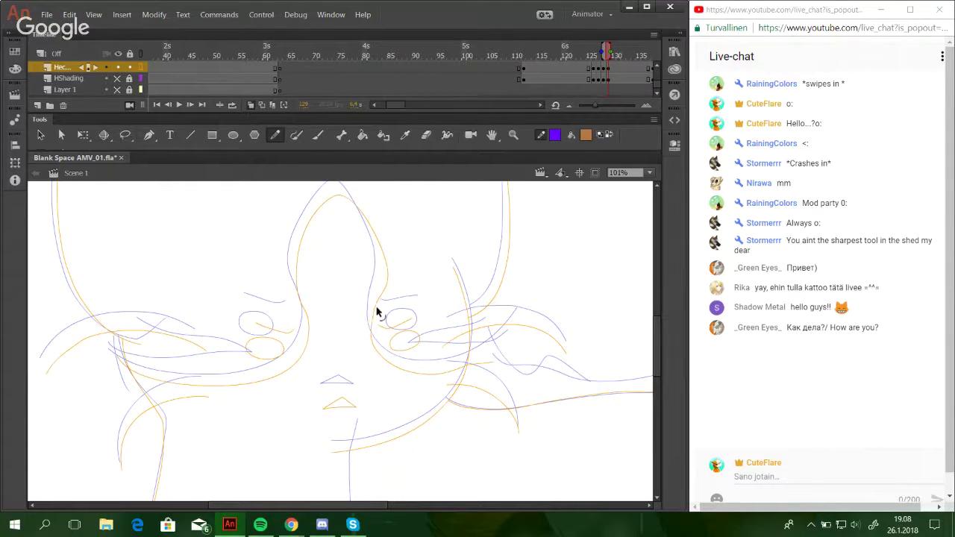
pyautogui.moveTo(387, 282); pyautogui.dragTo(384, 297)
pyautogui.moveTo(299, 289); pyautogui.dragTo(291, 277)
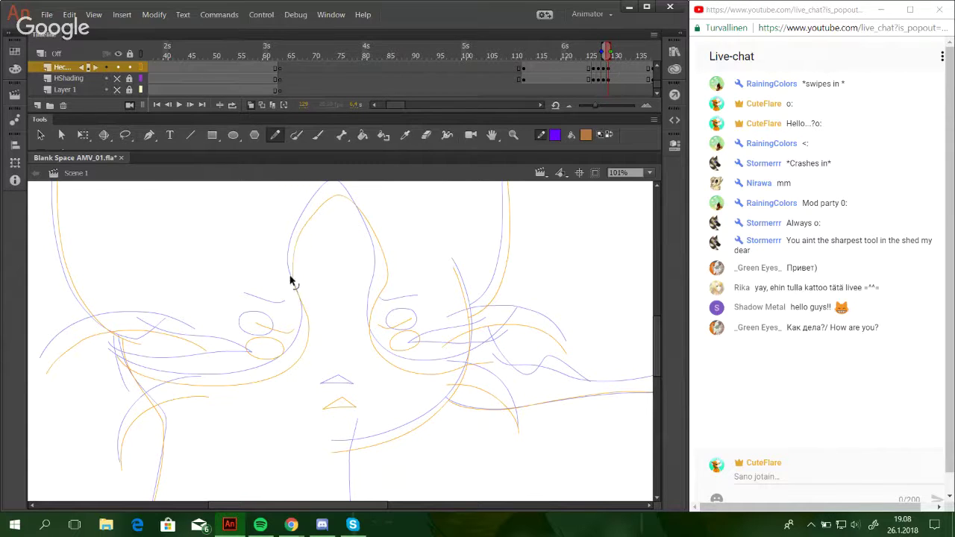
pyautogui.moveTo(297, 238); pyautogui.dragTo(302, 239)
pyautogui.moveTo(293, 275); pyautogui.dragTo(291, 265)
pyautogui.moveTo(311, 220); pyautogui.dragTo(335, 204)
# Refine the blaze outline's forehead tip and its curve below the right eye.
pyautogui.moveTo(362, 264); pyautogui.dragTo(371, 326)
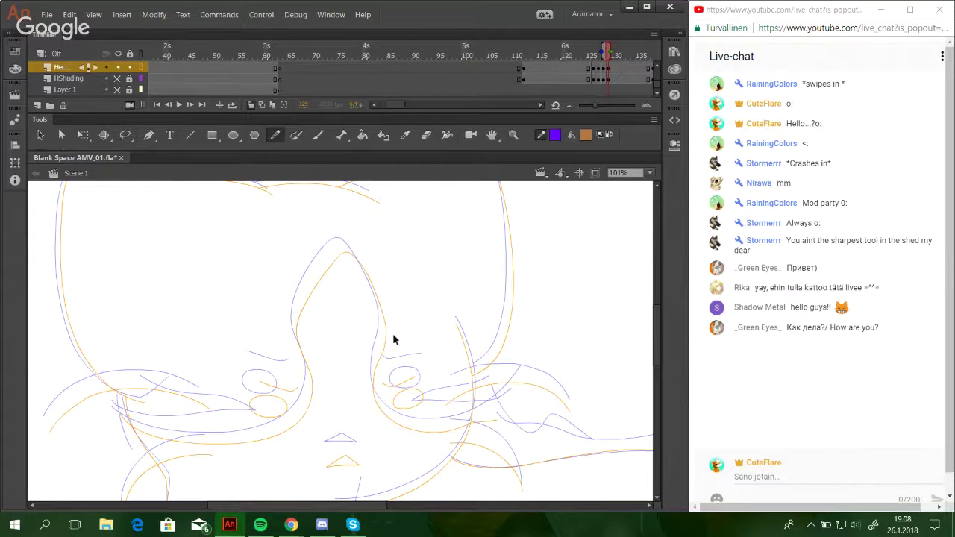
pyautogui.keyDown('ctrl'); pyautogui.click(376, 373); pyautogui.keyUp('ctrl')
pyautogui.keyDown('ctrl'); pyautogui.click(382, 376); pyautogui.keyUp('ctrl')
pyautogui.moveTo(340, 255); pyautogui.dragTo(321, 268)
pyautogui.moveTo(351, 263); pyautogui.dragTo(358, 303)
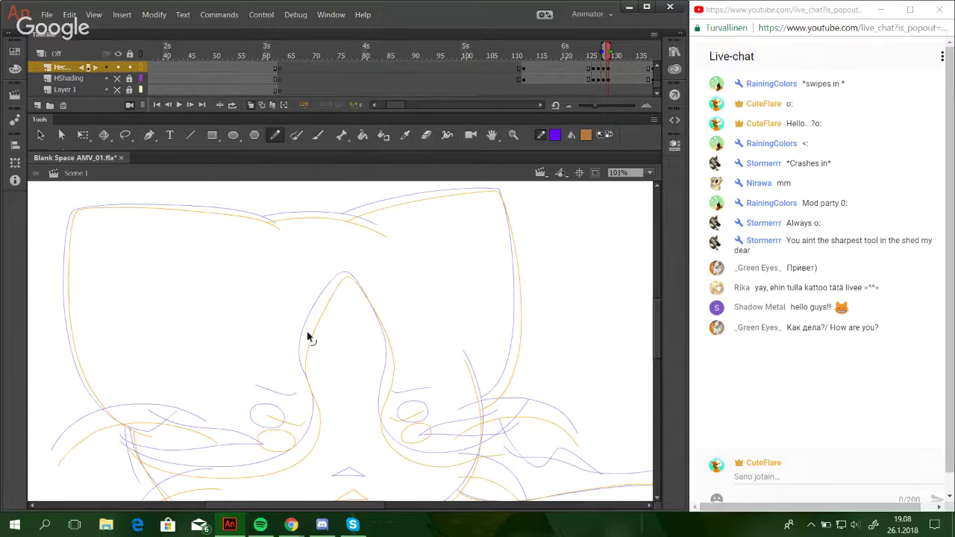
pyautogui.moveTo(326, 379)
pyautogui.mouseDown()
pyautogui.moveTo(346, 305)
pyautogui.moveTo(335, 290)
pyautogui.mouseUp()
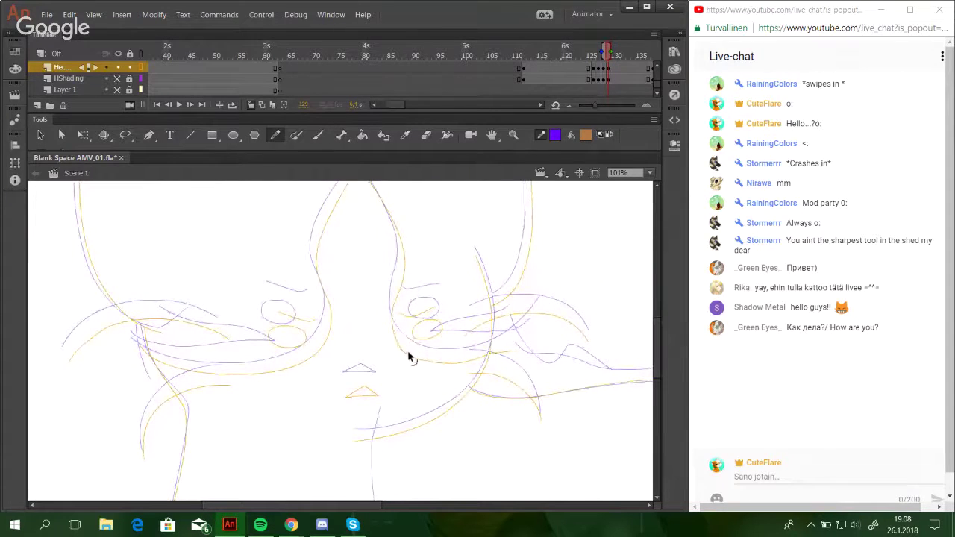
pyautogui.moveTo(409, 349); pyautogui.dragTo(446, 364)
# Draw the lower and upper left cheek stripes and a short mark at the neck.
pyautogui.moveTo(148, 333); pyautogui.dragTo(287, 363)
pyautogui.moveTo(173, 325); pyautogui.dragTo(252, 344)
pyautogui.hotkey('ctrl', 'z')
pyautogui.moveTo(173, 326)
pyautogui.mouseDown()
pyautogui.moveTo(281, 357)
pyautogui.moveTo(235, 351)
pyautogui.mouseUp()
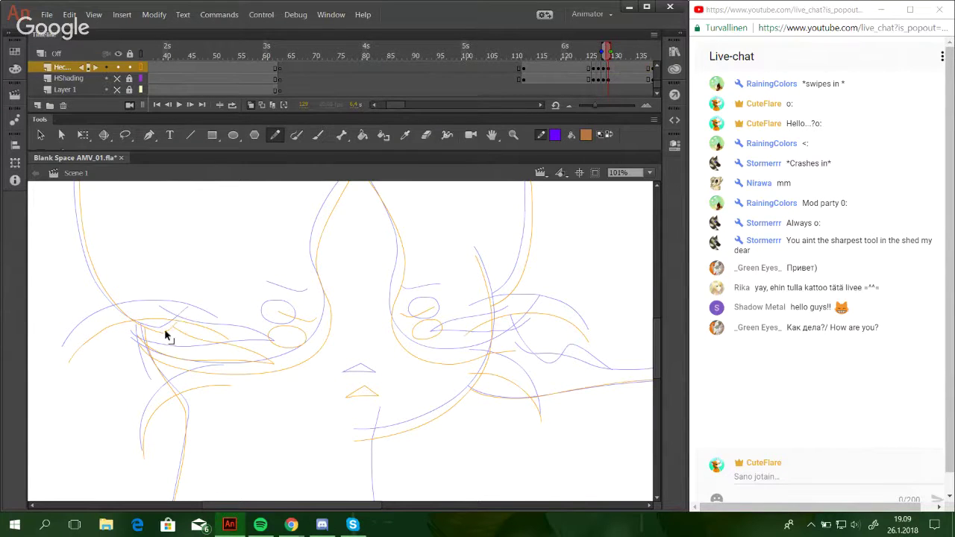
pyautogui.moveTo(144, 355); pyautogui.dragTo(146, 375)
pyautogui.press('space')
pyautogui.moveTo(461, 392)
pyautogui.mouseDown()
pyautogui.moveTo(423, 386)
pyautogui.moveTo(426, 394)
pyautogui.mouseUp()
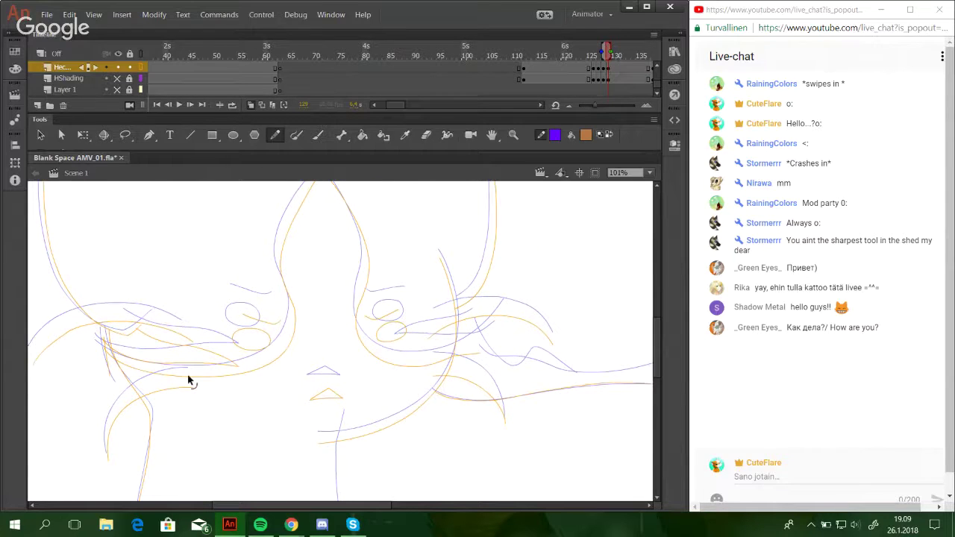
# Reshape the lower left section of the blaze outline to smooth its curve under the left eye and across the cheek.
pyautogui.moveTo(188, 377); pyautogui.dragTo(188, 381)
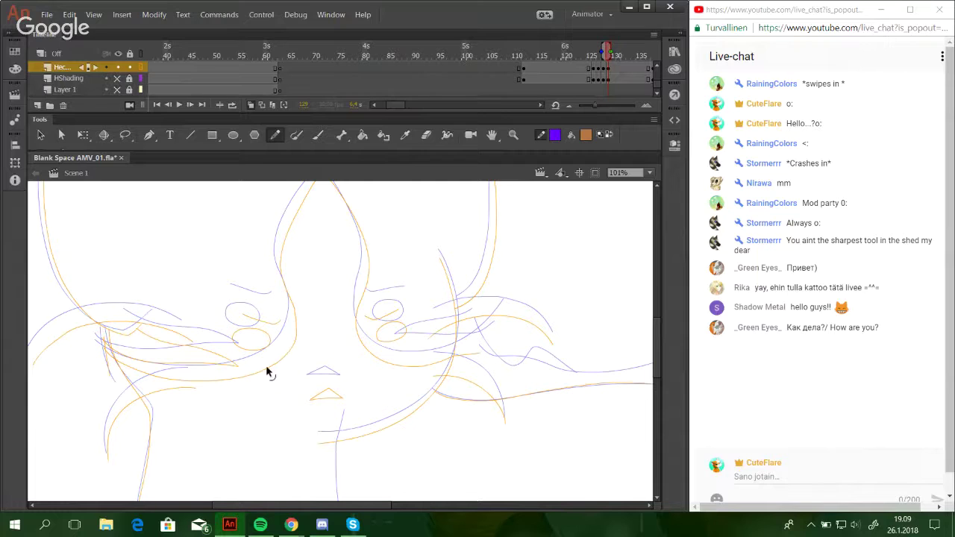
pyautogui.moveTo(297, 317); pyautogui.dragTo(297, 316)
pyautogui.moveTo(270, 365); pyautogui.dragTo(270, 367)
# Draw the right cheek stripe below the eye and the jagged marking edge running from the cheek onto the back.
pyautogui.moveTo(403, 343); pyautogui.dragTo(434, 345)
pyautogui.moveTo(404, 340); pyautogui.dragTo(480, 325)
pyautogui.hotkey('ctrl', 'z')
pyautogui.moveTo(404, 346); pyautogui.dragTo(478, 325)
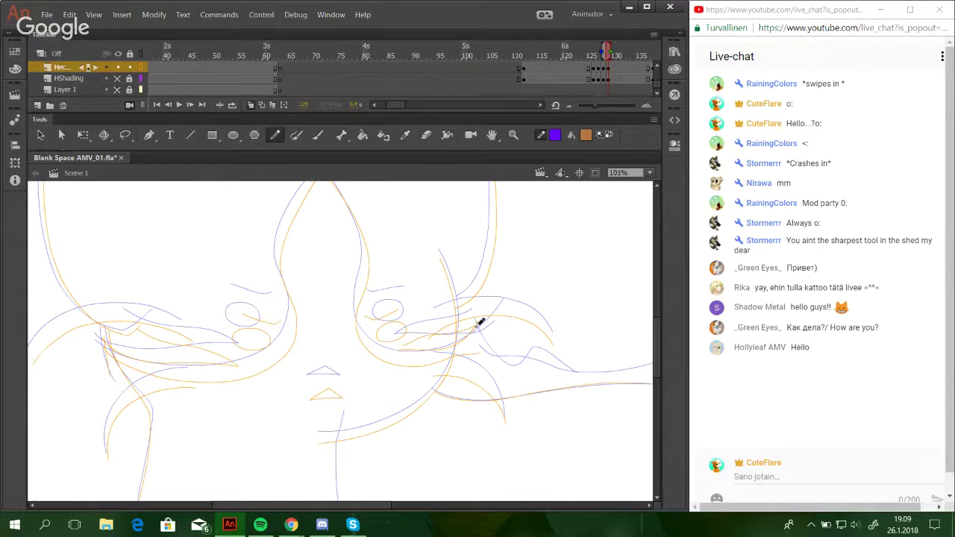
pyautogui.hotkey('ctrl', 'z')
pyautogui.moveTo(403, 342); pyautogui.dragTo(480, 321)
pyautogui.hotkey('ctrl', 'z')
pyautogui.moveTo(419, 354)
pyautogui.mouseDown()
pyautogui.moveTo(479, 340)
pyautogui.moveTo(469, 353)
pyautogui.moveTo(532, 367)
pyautogui.moveTo(651, 355)
pyautogui.mouseUp()
# Draw the belly marking edge from below the right eye down the chest and along the wavy underside to past the hip.
pyautogui.click(649, 173)
pyautogui.click(638, 246)
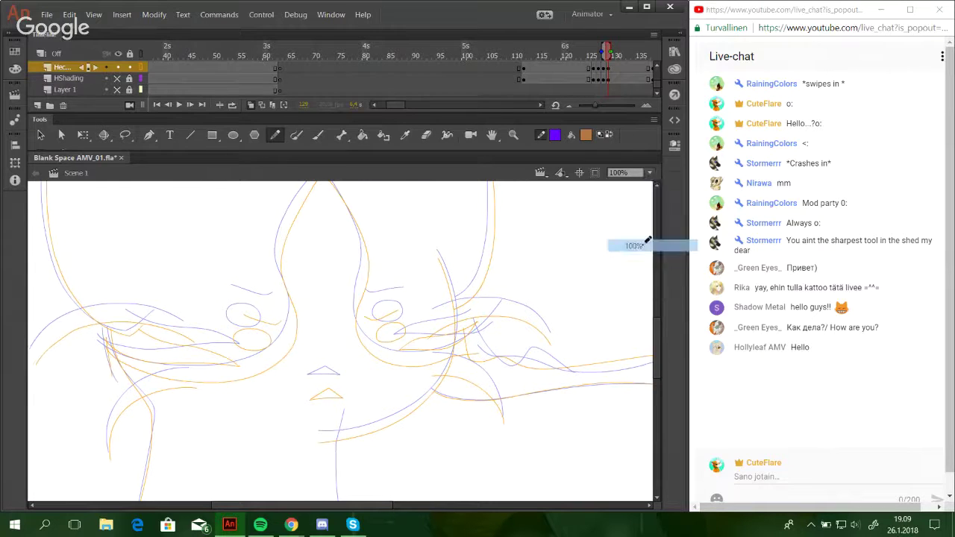
pyautogui.click(649, 172)
pyautogui.click(647, 233)
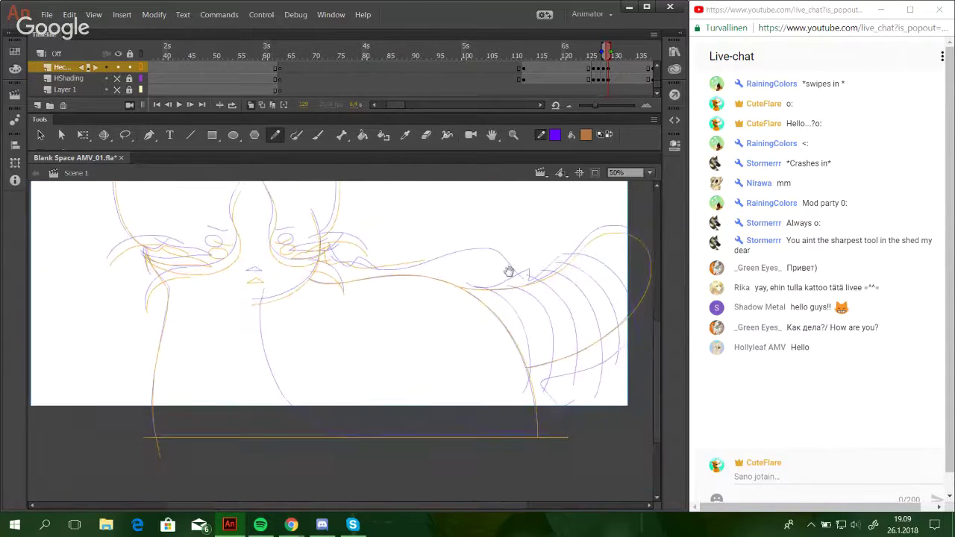
pyautogui.moveTo(255, 329); pyautogui.dragTo(263, 368)
pyautogui.hotkey('ctrl', 'z')
pyautogui.moveTo(258, 304)
pyautogui.mouseDown()
pyautogui.moveTo(265, 370)
pyautogui.moveTo(277, 399)
pyautogui.moveTo(318, 432)
pyautogui.moveTo(376, 442)
pyautogui.moveTo(417, 427)
pyautogui.moveTo(520, 438)
pyautogui.moveTo(565, 409)
pyautogui.mouseUp()
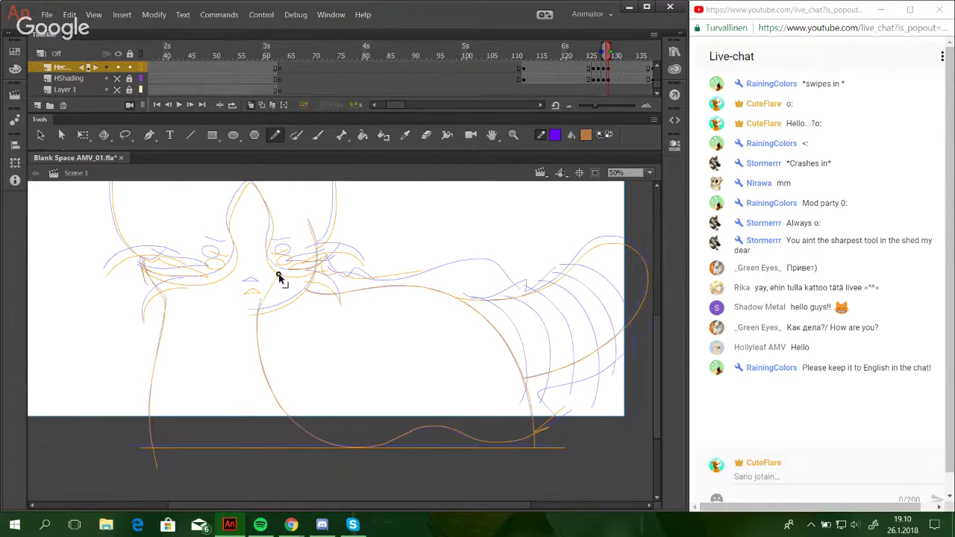
pyautogui.moveTo(489, 402)
pyautogui.mouseDown()
pyautogui.moveTo(453, 403)
pyautogui.moveTo(476, 380)
pyautogui.mouseUp()
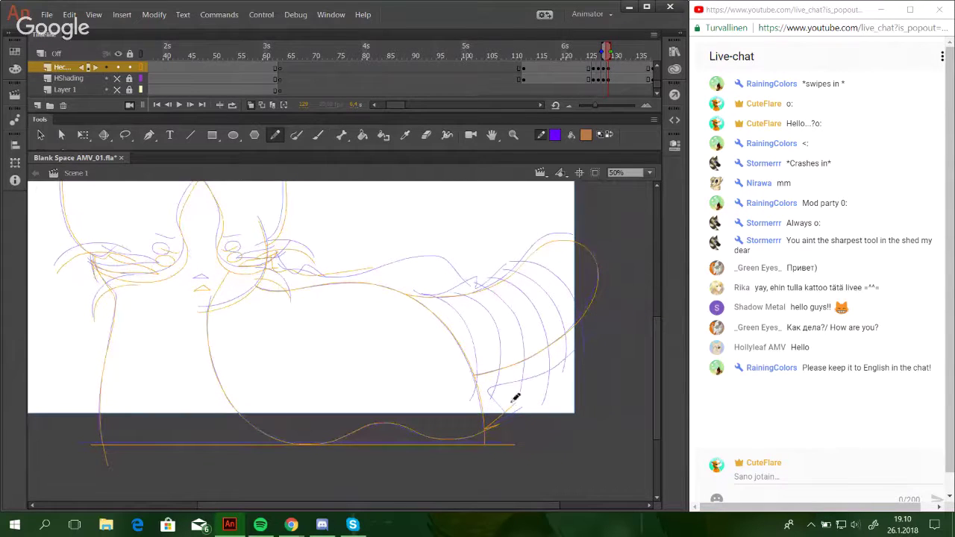
# Turn off the drawing layer's outline view, inspect the face, belly and tail in full colour, and restore the outline view.
pyautogui.click(141, 67)
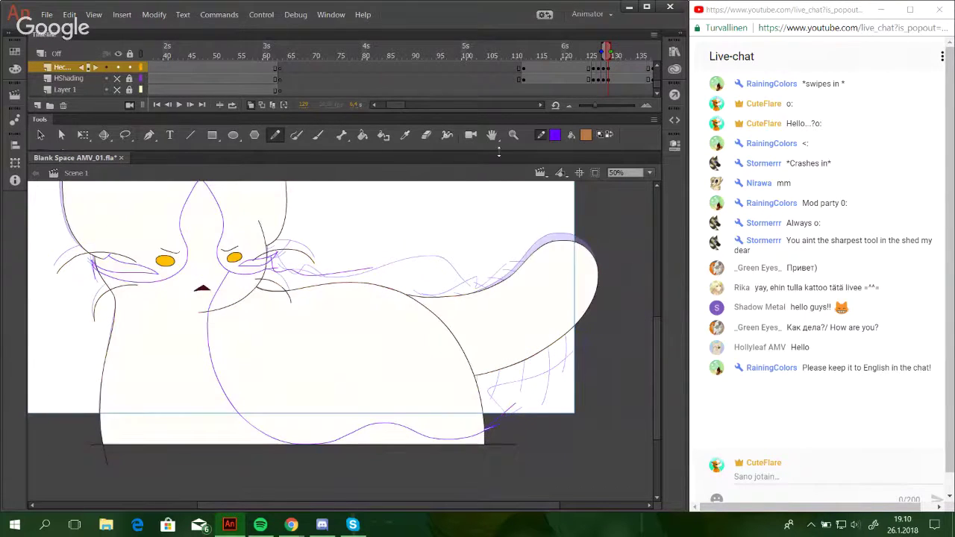
pyautogui.click(513, 134)
pyautogui.moveTo(431, 371); pyautogui.dragTo(556, 454)
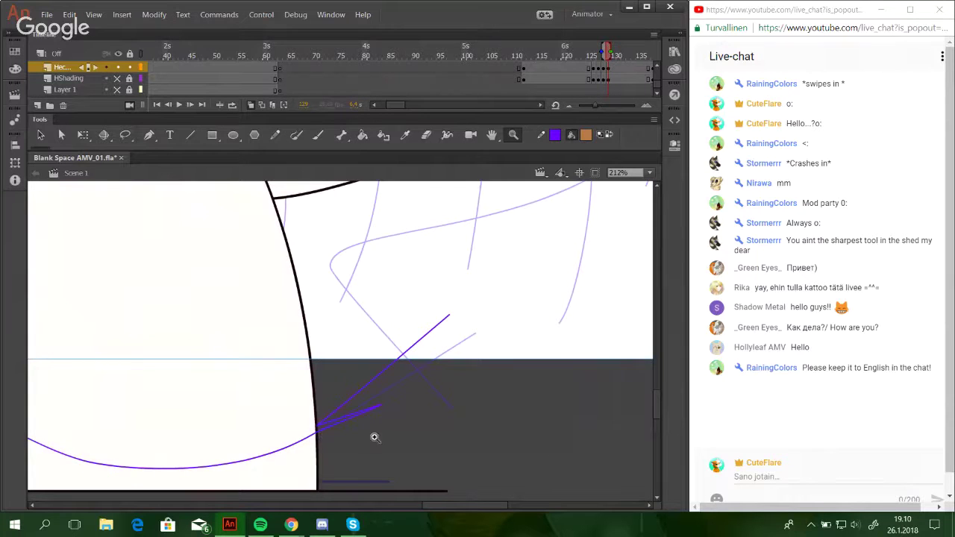
pyautogui.click(649, 175)
pyautogui.click(635, 237)
pyautogui.scroll(1, 337, 405)
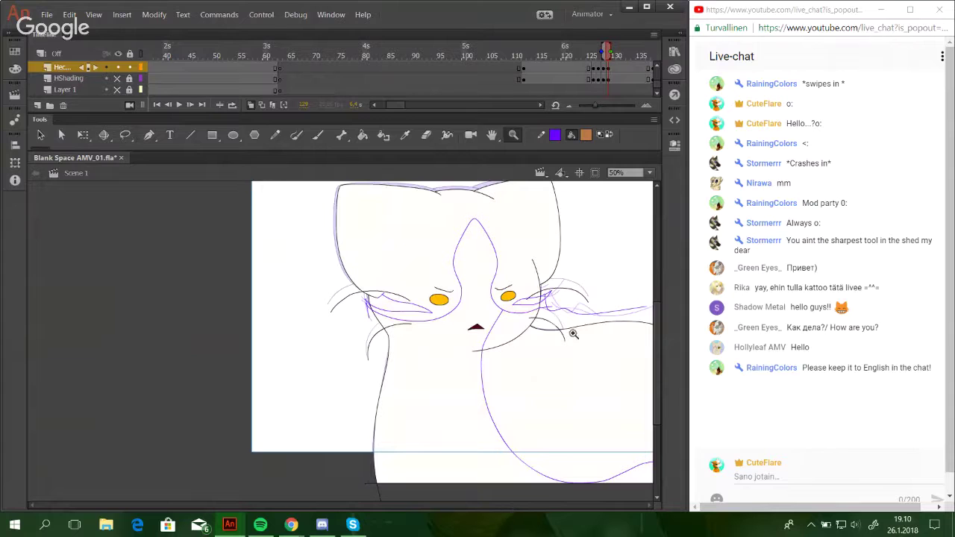
pyautogui.click(650, 172)
pyautogui.click(648, 252)
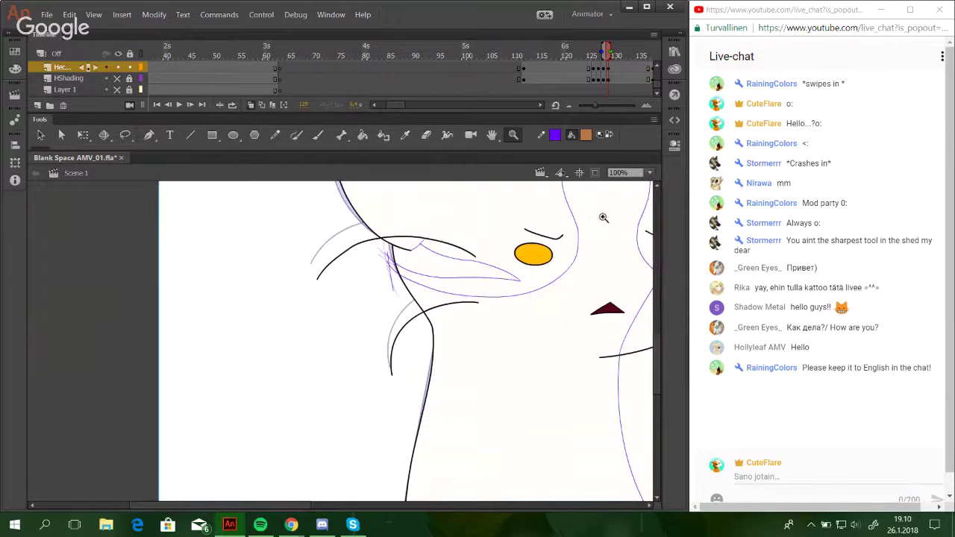
pyautogui.click(650, 172)
pyautogui.click(636, 236)
pyautogui.moveTo(487, 405); pyautogui.dragTo(396, 396)
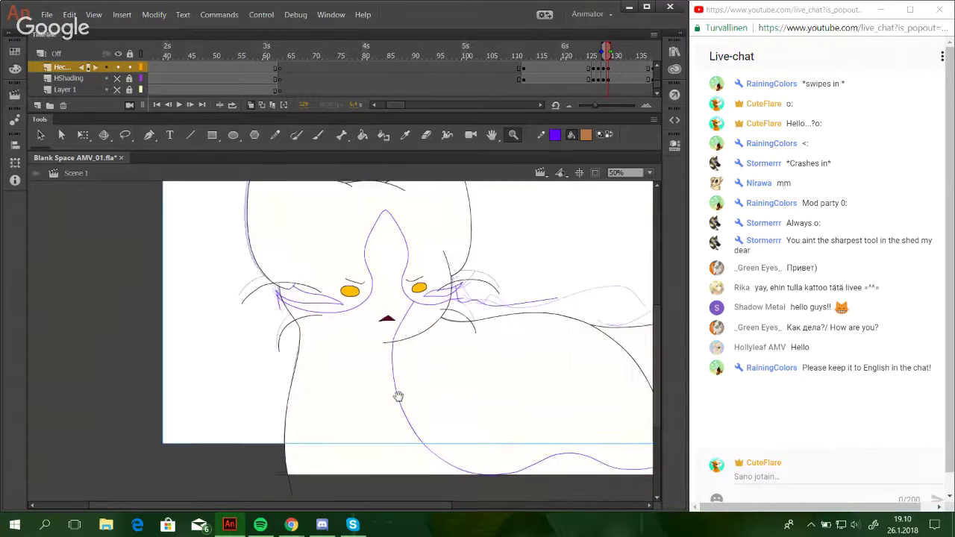
pyautogui.moveTo(622, 375); pyautogui.dragTo(423, 402)
pyautogui.moveTo(375, 258)
pyautogui.mouseDown()
pyautogui.moveTo(537, 421)
pyautogui.moveTo(628, 485)
pyautogui.mouseUp()
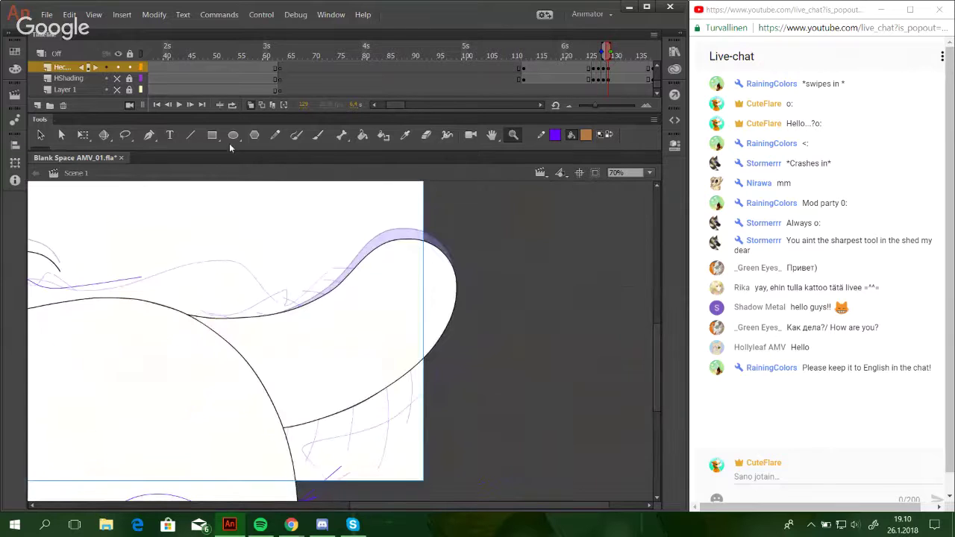
pyautogui.click(276, 136)
pyautogui.moveTo(273, 274); pyautogui.dragTo(432, 277)
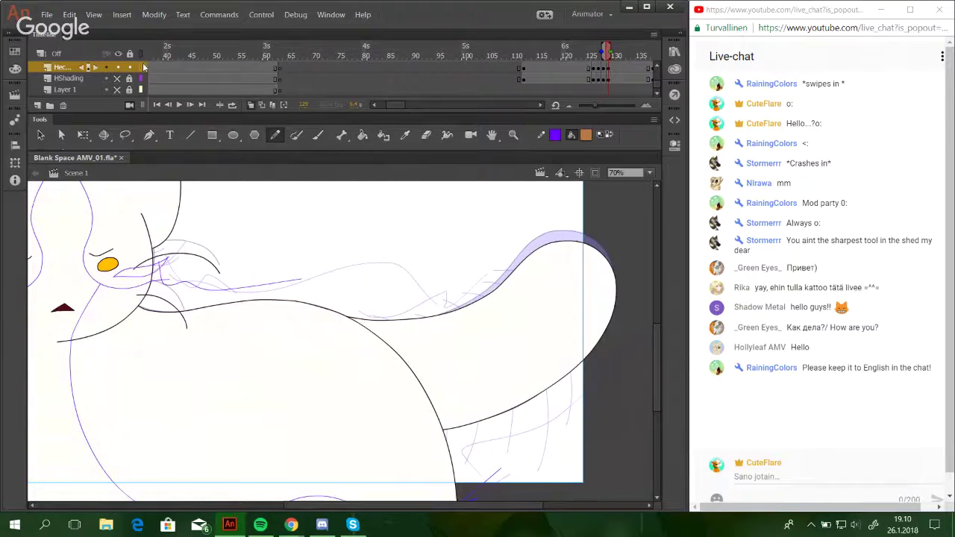
pyautogui.click(141, 67)
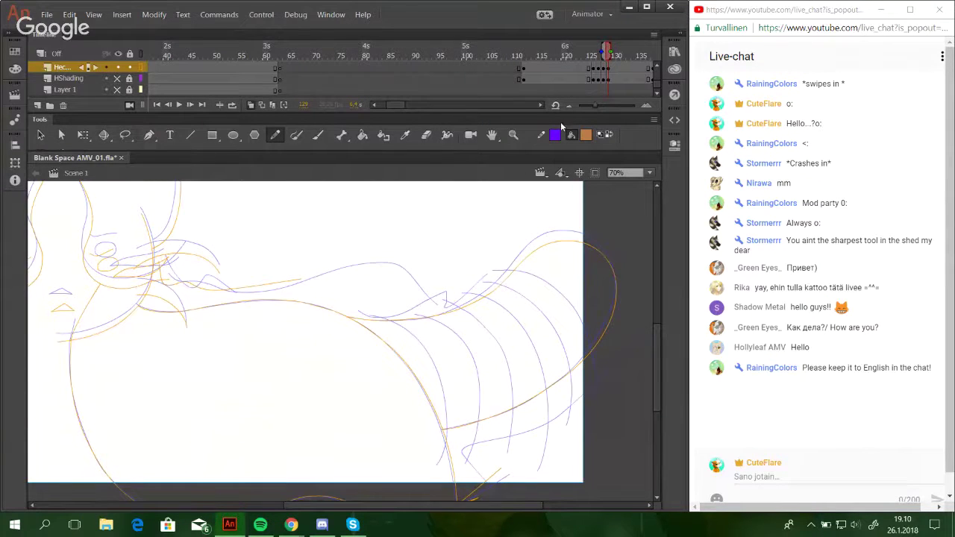
# Draw the outermost curved stripe across the tail near its tip, redoing the stroke until it follows the previous frame's stripe.
pyautogui.click(540, 104)
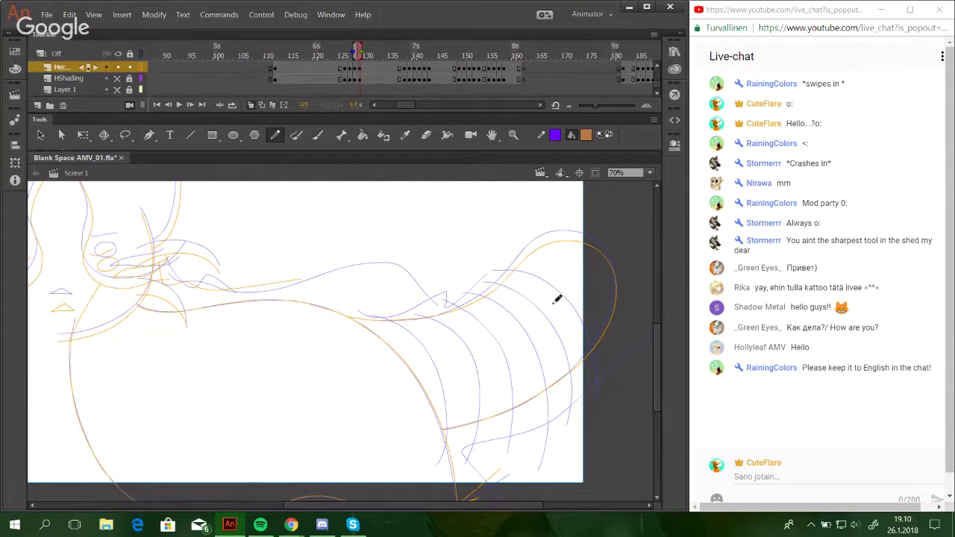
pyautogui.moveTo(511, 273)
pyautogui.mouseDown()
pyautogui.moveTo(558, 292)
pyautogui.moveTo(589, 404)
pyautogui.mouseUp()
pyautogui.hotkey('ctrl', 'z')
pyautogui.moveTo(502, 274); pyautogui.dragTo(590, 414)
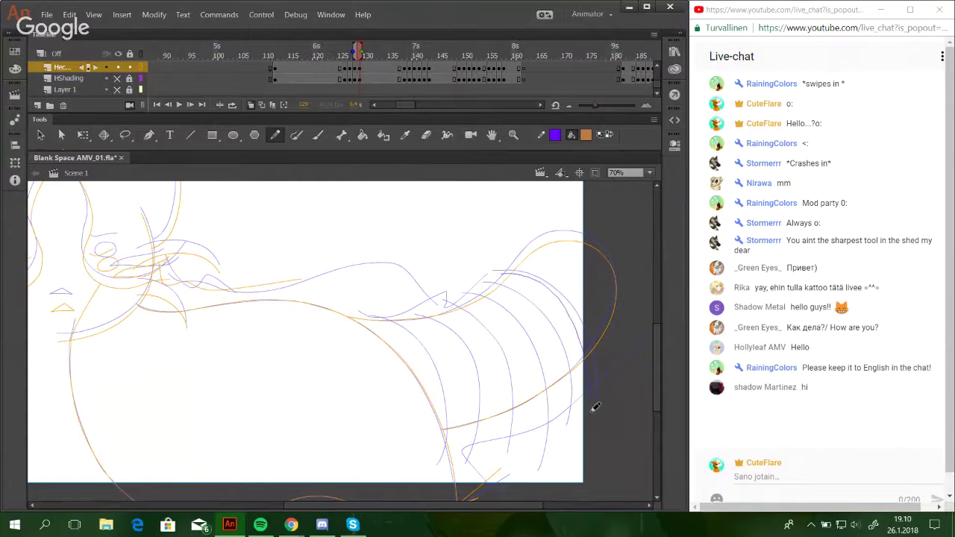
pyautogui.hotkey('ctrl', 'z')
pyautogui.moveTo(494, 260)
pyautogui.mouseDown()
pyautogui.moveTo(608, 313)
pyautogui.moveTo(513, 273)
pyautogui.moveTo(593, 420)
pyautogui.moveTo(546, 288)
pyautogui.moveTo(592, 410)
pyautogui.mouseUp()
pyautogui.hotkey('ctrl', 'z')
pyautogui.hotkey('ctrl', 'z')
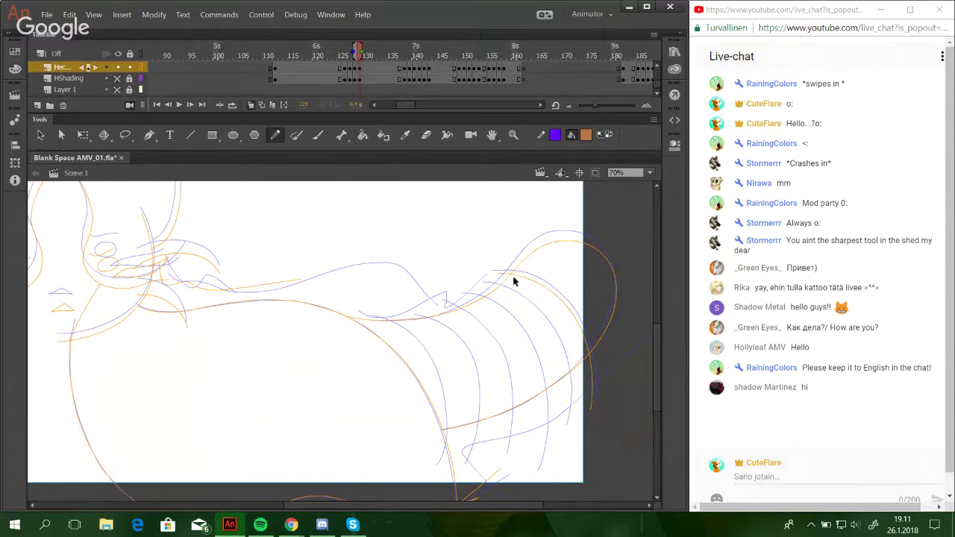
pyautogui.hotkey('ctrl', 'z')
pyautogui.moveTo(498, 274)
pyautogui.mouseDown()
pyautogui.moveTo(559, 297)
pyautogui.moveTo(588, 411)
pyautogui.moveTo(573, 338)
pyautogui.moveTo(574, 428)
pyautogui.mouseUp()
pyautogui.hotkey('ctrl', 'z')
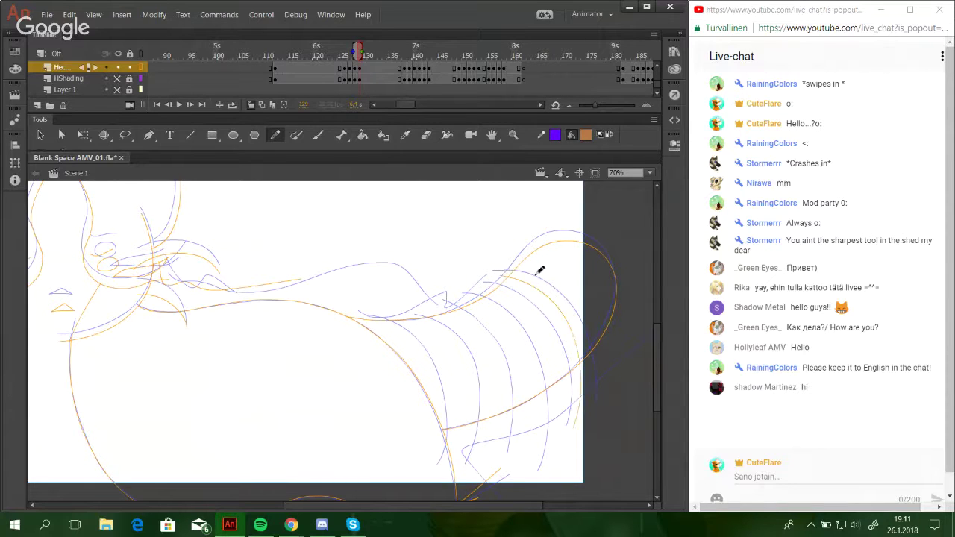
pyautogui.hotkey('ctrl', 'z')
pyautogui.moveTo(496, 274); pyautogui.dragTo(579, 423)
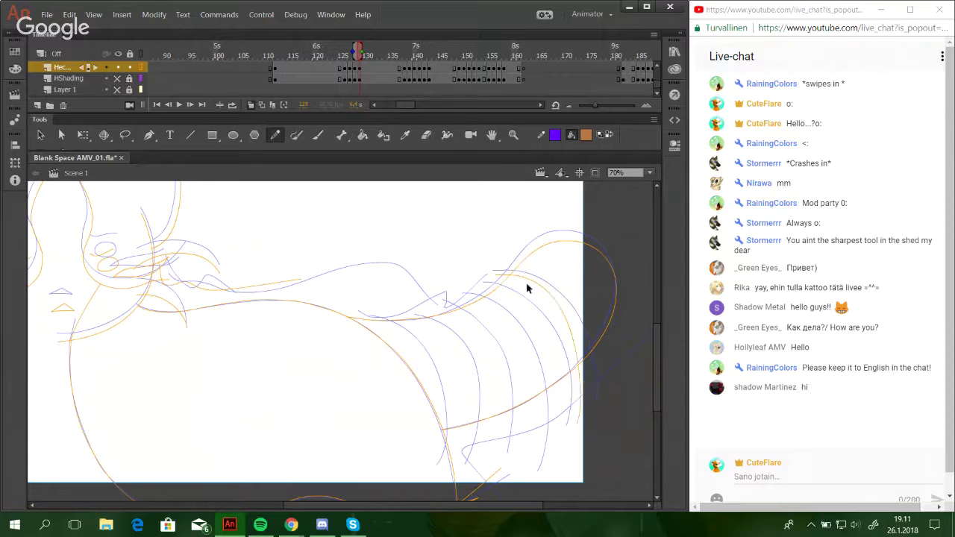
pyautogui.hotkey('ctrl', 'z')
pyautogui.moveTo(502, 273)
pyautogui.mouseDown()
pyautogui.moveTo(525, 276)
pyautogui.moveTo(582, 411)
pyautogui.mouseUp()
pyautogui.hotkey('ctrl', 'z')
# Draw the second and third curved tail stripes counting from the tip, slightly offset from the previous frame's stripes.
pyautogui.moveTo(487, 285); pyautogui.dragTo(570, 418)
pyautogui.hotkey('ctrl', 'z')
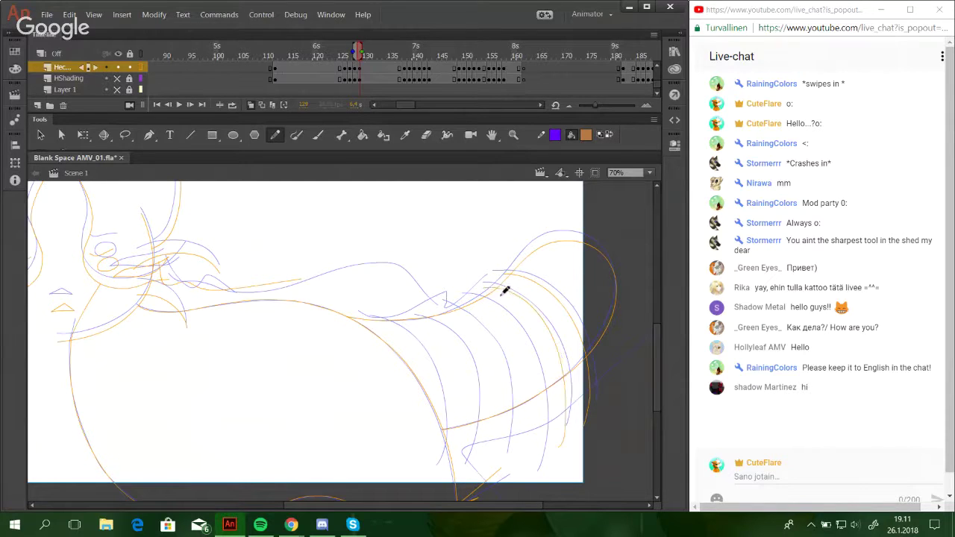
pyautogui.moveTo(473, 291); pyautogui.dragTo(546, 407)
pyautogui.hotkey('ctrl', 'z')
pyautogui.moveTo(473, 294); pyautogui.dragTo(535, 449)
pyautogui.hotkey('ctrl', 'z')
pyautogui.moveTo(479, 292); pyautogui.dragTo(538, 439)
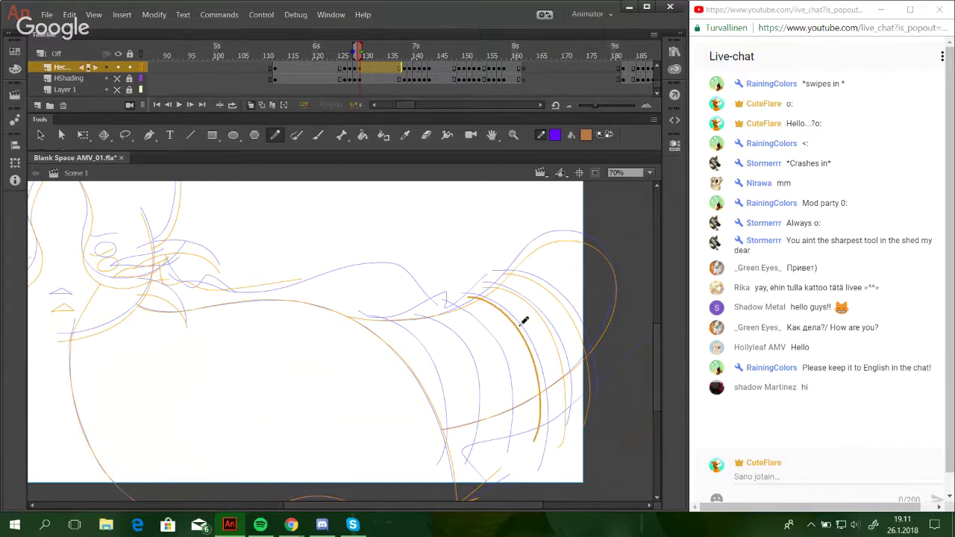
# Draw the fourth tail stripe from the tip, curving from the tail's upper edge down past its lower edge.
pyautogui.moveTo(440, 306); pyautogui.dragTo(500, 446)
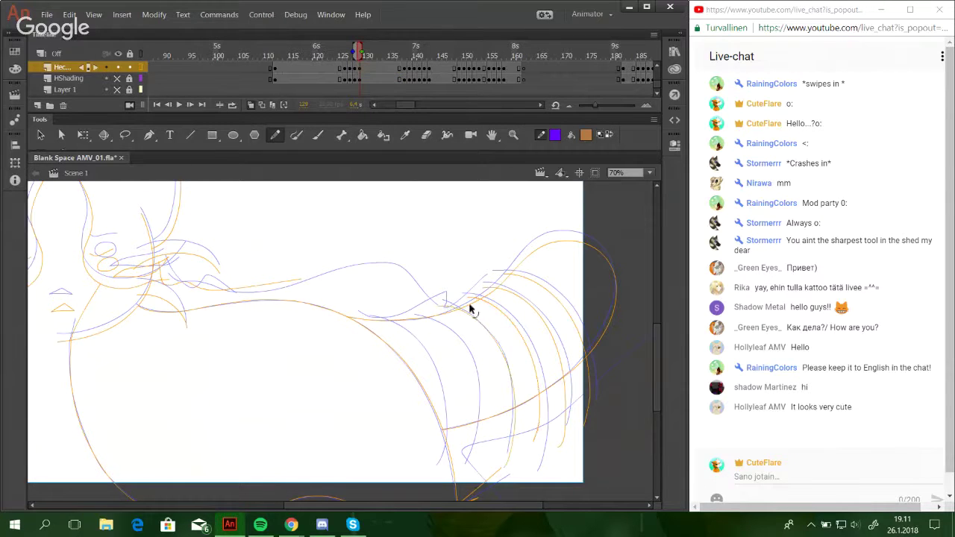
pyautogui.hotkey('ctrl', 'z')
pyautogui.moveTo(445, 307); pyautogui.dragTo(485, 464)
pyautogui.hotkey('ctrl', 'y')
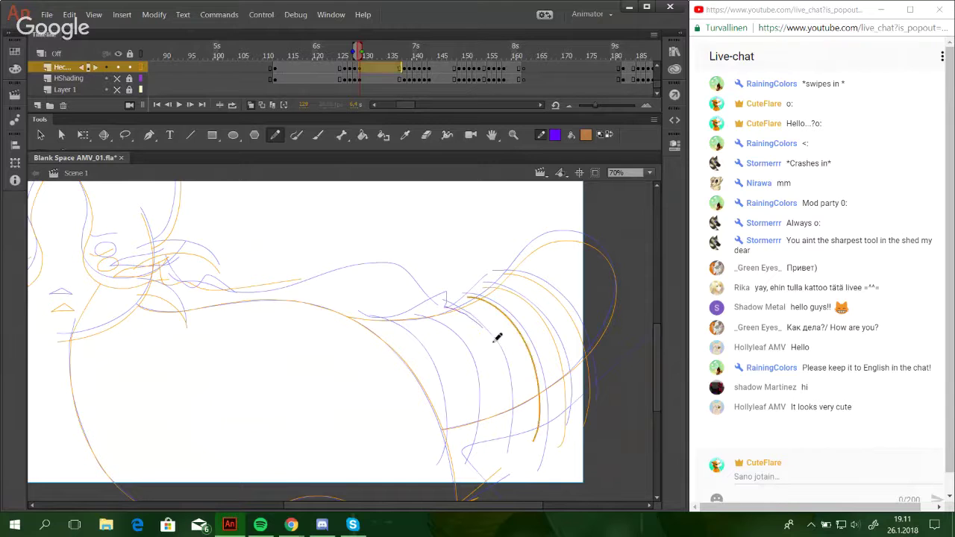
pyautogui.hotkey('ctrl', 'z')
pyautogui.hotkey('ctrl', 'y')
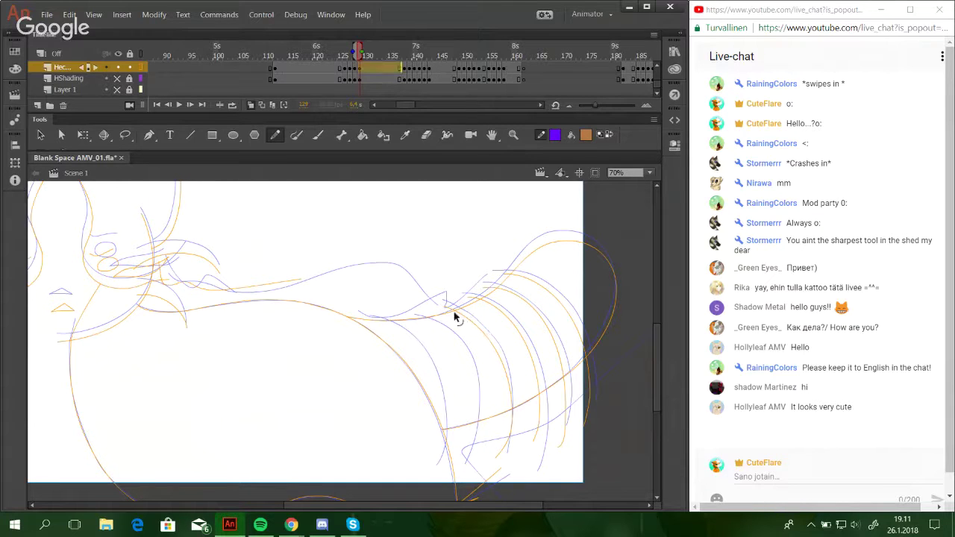
pyautogui.hotkey('ctrl', 'z')
pyautogui.hotkey('ctrl', 'y')
pyautogui.hotkey('ctrl', 'z')
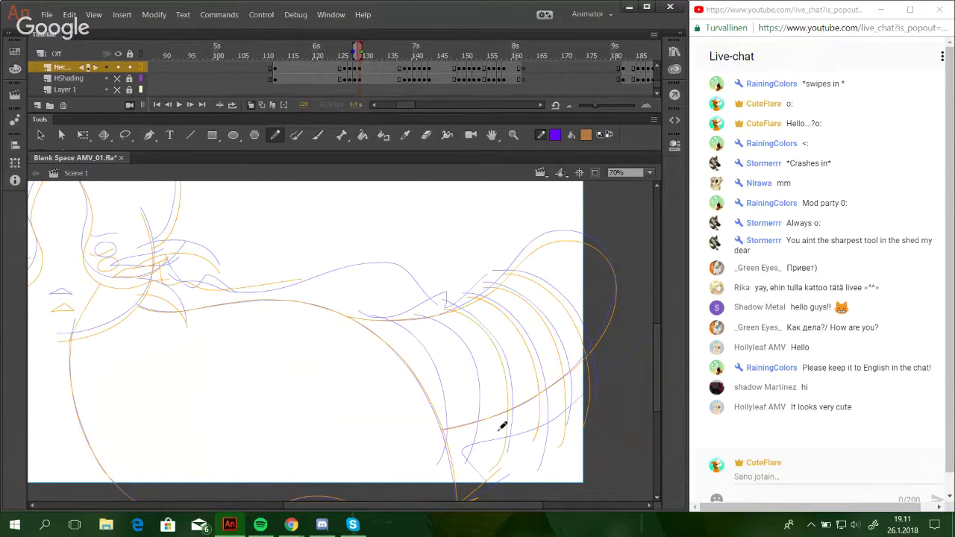
# Draw the fifth tail stripe from the tip beside its onion-skinned counterpart.
pyautogui.moveTo(401, 316)
pyautogui.mouseDown()
pyautogui.moveTo(438, 324)
pyautogui.moveTo(471, 455)
pyautogui.moveTo(483, 412)
pyautogui.moveTo(467, 479)
pyautogui.moveTo(460, 347)
pyautogui.moveTo(445, 465)
pyautogui.mouseUp()
pyautogui.hotkey('ctrl', 'z')
pyautogui.hotkey('ctrl', 'z')
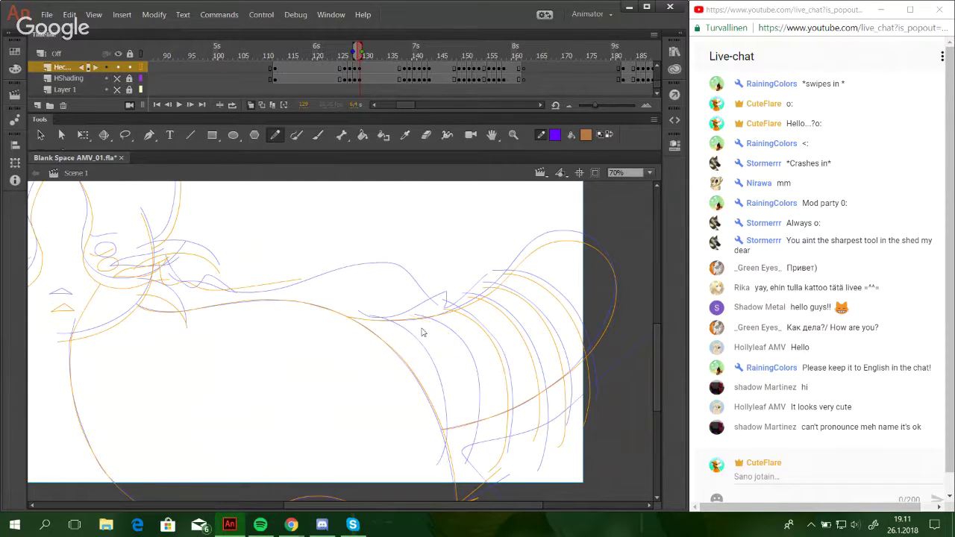
pyautogui.moveTo(412, 314); pyautogui.dragTo(467, 446)
pyautogui.hotkey('ctrl', 'z')
pyautogui.moveTo(410, 314)
pyautogui.mouseDown()
pyautogui.moveTo(468, 447)
pyautogui.moveTo(457, 341)
pyautogui.moveTo(467, 487)
pyautogui.mouseUp()
pyautogui.hotkey('ctrl', 'z')
pyautogui.hotkey('ctrl', 'z')
pyautogui.moveTo(417, 312); pyautogui.dragTo(470, 445)
pyautogui.hotkey('ctrl', 'z')
# Draw the last tail stripe, closest to the body, curving down along the hip.
pyautogui.moveTo(379, 316)
pyautogui.mouseDown()
pyautogui.moveTo(427, 370)
pyautogui.moveTo(429, 492)
pyautogui.mouseUp()
pyautogui.hotkey('ctrl', 'z')
pyautogui.moveTo(380, 316)
pyautogui.mouseDown()
pyautogui.moveTo(437, 376)
pyautogui.moveTo(452, 486)
pyautogui.mouseUp()
# Draw the marking edges along the tail's underside and the upper back marking edge from the neck around the tail tip.
pyautogui.press('space')
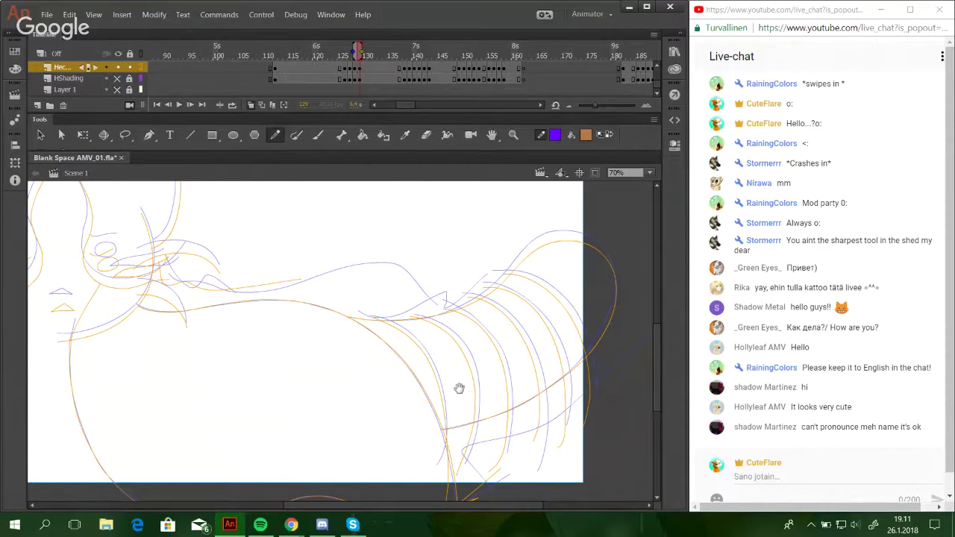
pyautogui.moveTo(458, 388); pyautogui.dragTo(435, 331)
pyautogui.moveTo(413, 377)
pyautogui.mouseDown()
pyautogui.moveTo(467, 379)
pyautogui.moveTo(637, 269)
pyautogui.mouseUp()
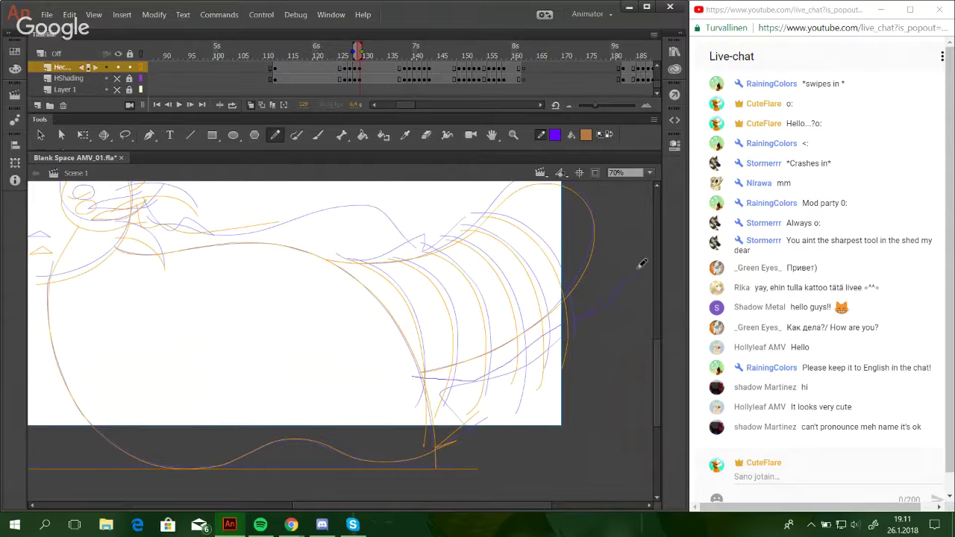
pyautogui.moveTo(472, 443)
pyautogui.mouseDown()
pyautogui.moveTo(519, 358)
pyautogui.moveTo(595, 300)
pyautogui.mouseUp()
pyautogui.moveTo(245, 223)
pyautogui.mouseDown()
pyautogui.moveTo(269, 233)
pyautogui.moveTo(408, 207)
pyautogui.moveTo(476, 180)
pyautogui.moveTo(633, 242)
pyautogui.moveTo(573, 356)
pyautogui.mouseUp()
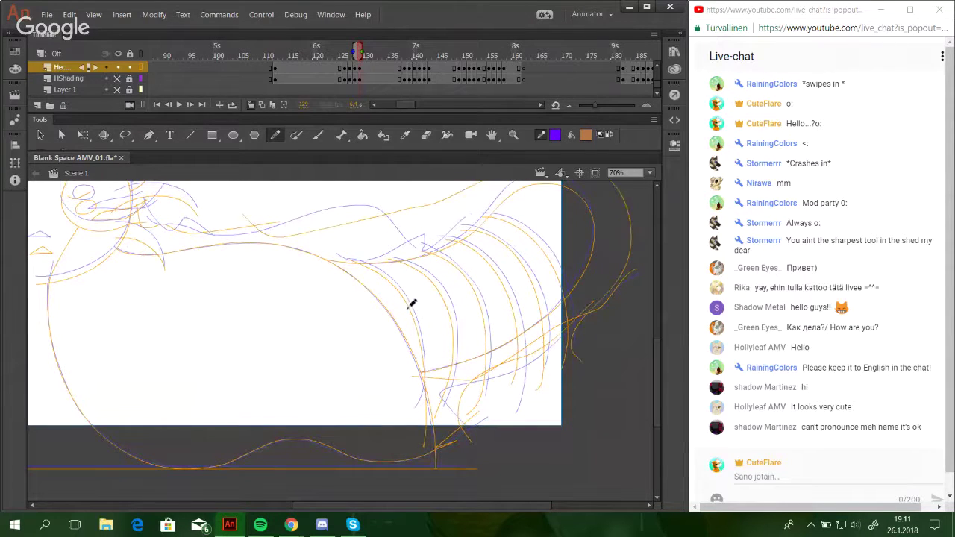
# Go to the next keyframe and trace the belly marking edge from the chest along the wavy underside to past the hip.
pyautogui.moveTo(329, 332); pyautogui.dragTo(455, 360)
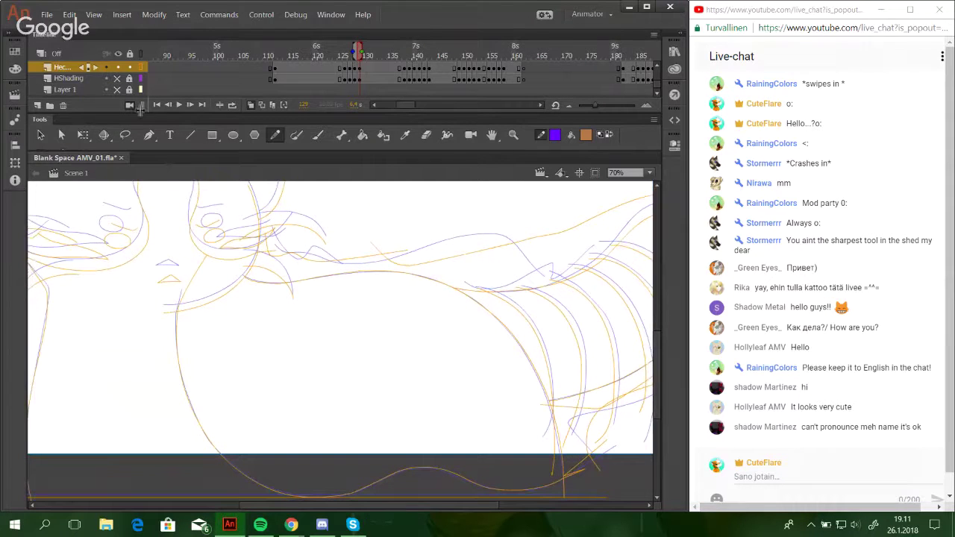
pyautogui.click(191, 105)
pyautogui.click(409, 52)
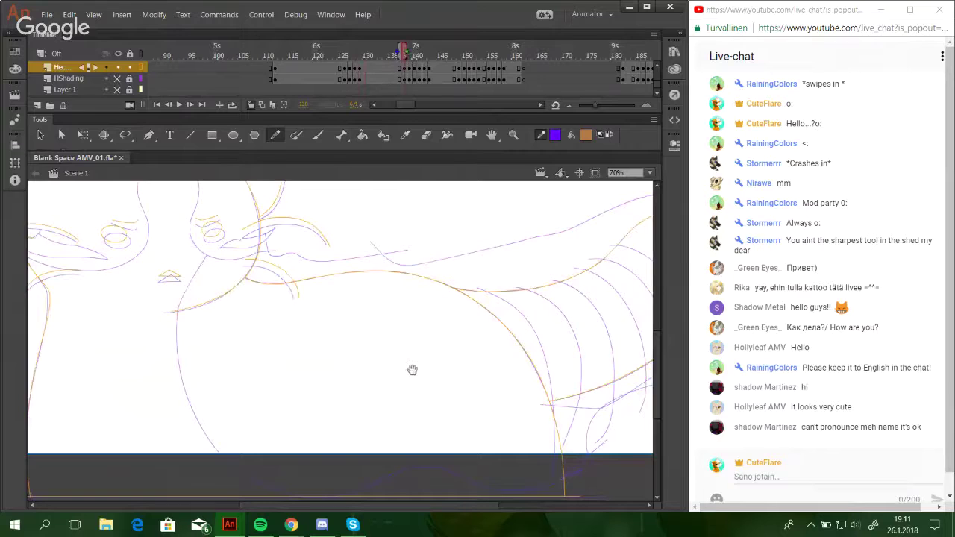
pyautogui.moveTo(411, 368); pyautogui.dragTo(386, 339)
pyautogui.moveTo(149, 267)
pyautogui.mouseDown()
pyautogui.moveTo(148, 343)
pyautogui.moveTo(196, 421)
pyautogui.mouseUp()
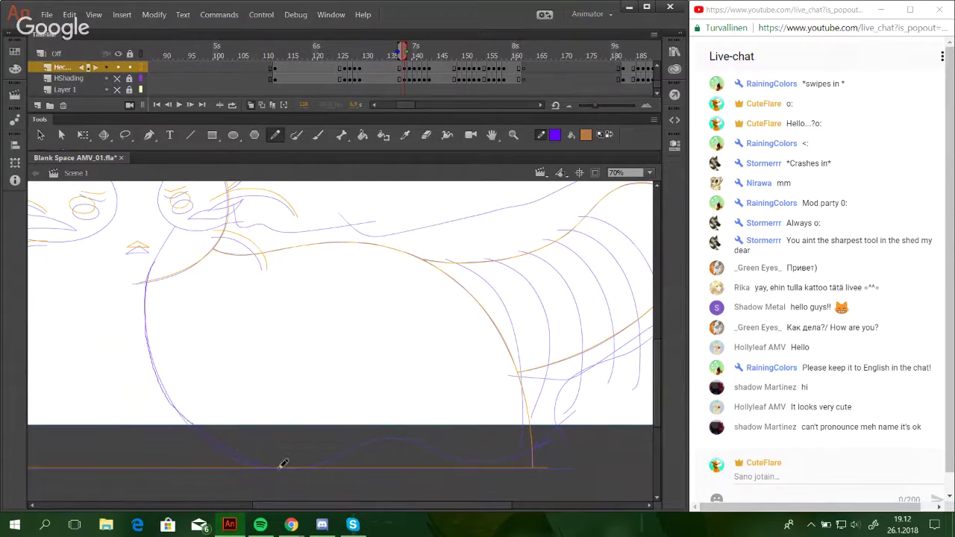
pyautogui.moveTo(279, 468); pyautogui.dragTo(365, 438)
pyautogui.hotkey('ctrl', 'z')
pyautogui.moveTo(151, 261)
pyautogui.mouseDown()
pyautogui.moveTo(153, 341)
pyautogui.moveTo(144, 304)
pyautogui.moveTo(170, 401)
pyautogui.moveTo(226, 450)
pyautogui.moveTo(266, 465)
pyautogui.moveTo(383, 436)
pyautogui.moveTo(486, 463)
pyautogui.moveTo(511, 458)
pyautogui.moveTo(539, 445)
pyautogui.moveTo(569, 399)
pyautogui.mouseUp()
pyautogui.hotkey('ctrl', 'z')
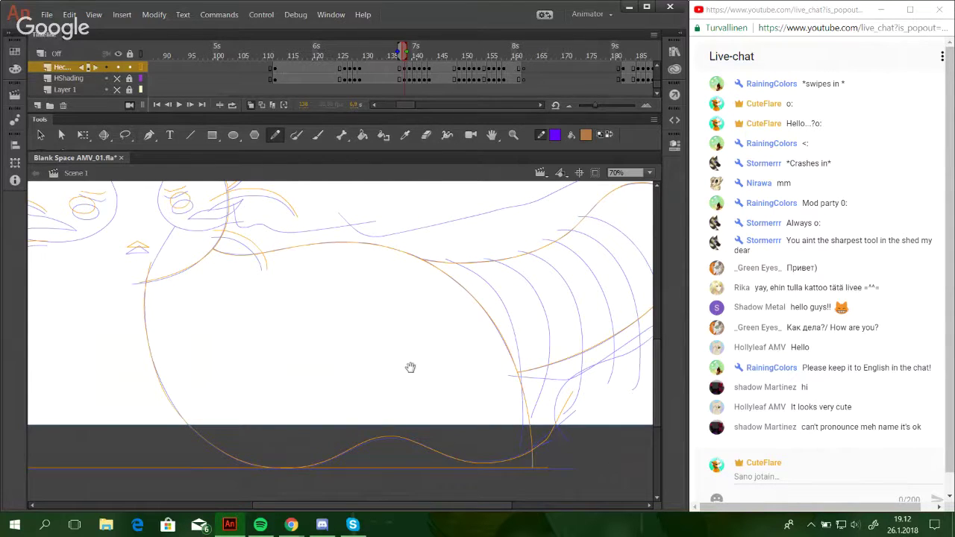
# Draw the tail stripe nearest the tail tip, following its onion-skinned counterpart.
pyautogui.moveTo(410, 366)
pyautogui.mouseDown()
pyautogui.moveTo(361, 411)
pyautogui.moveTo(293, 426)
pyautogui.mouseUp()
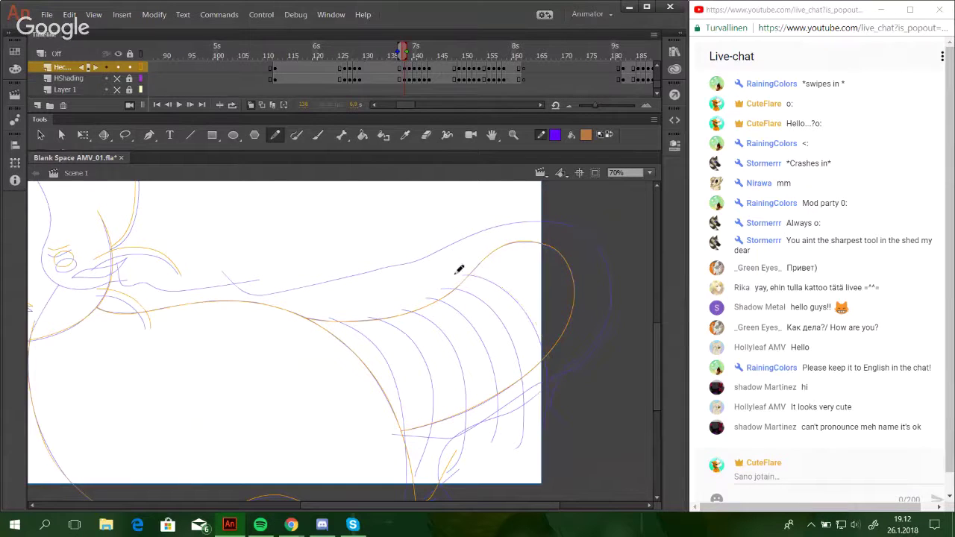
pyautogui.moveTo(471, 274)
pyautogui.mouseDown()
pyautogui.moveTo(512, 296)
pyautogui.moveTo(538, 338)
pyautogui.moveTo(485, 277)
pyautogui.moveTo(548, 370)
pyautogui.moveTo(551, 393)
pyautogui.mouseUp()
pyautogui.hotkey('ctrl', 'z')
# Draw the second tail stripe from the tip, retrying until it follows the onion-skinned curve.
pyautogui.moveTo(443, 288)
pyautogui.mouseDown()
pyautogui.moveTo(517, 356)
pyautogui.moveTo(519, 421)
pyautogui.moveTo(513, 342)
pyautogui.moveTo(524, 429)
pyautogui.mouseUp()
pyautogui.hotkey('ctrl', 'z')
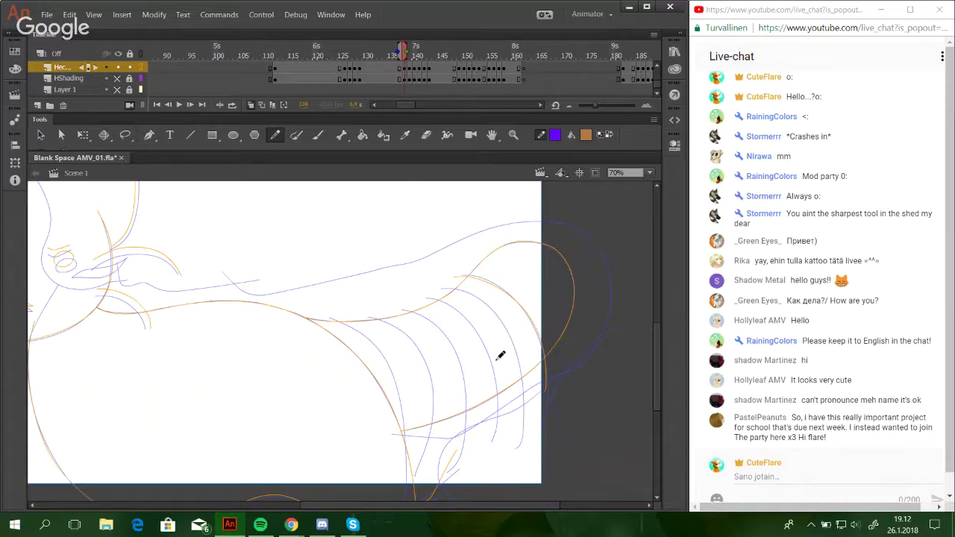
pyautogui.moveTo(447, 289)
pyautogui.mouseDown()
pyautogui.moveTo(491, 305)
pyautogui.moveTo(520, 462)
pyautogui.mouseUp()
pyautogui.hotkey('ctrl', 'z')
pyautogui.moveTo(448, 289); pyautogui.dragTo(525, 456)
pyautogui.hotkey('ctrl', 'z')
pyautogui.moveTo(449, 289)
pyautogui.mouseDown()
pyautogui.moveTo(517, 376)
pyautogui.moveTo(523, 423)
pyautogui.mouseUp()
pyautogui.hotkey('ctrl', 'z')
pyautogui.moveTo(445, 289)
pyautogui.mouseDown()
pyautogui.moveTo(518, 430)
pyautogui.moveTo(513, 339)
pyautogui.moveTo(522, 435)
pyautogui.mouseUp()
pyautogui.hotkey('ctrl', 'z')
pyautogui.keyDown('ctrl'); pyautogui.click(501, 320); pyautogui.keyUp('ctrl')
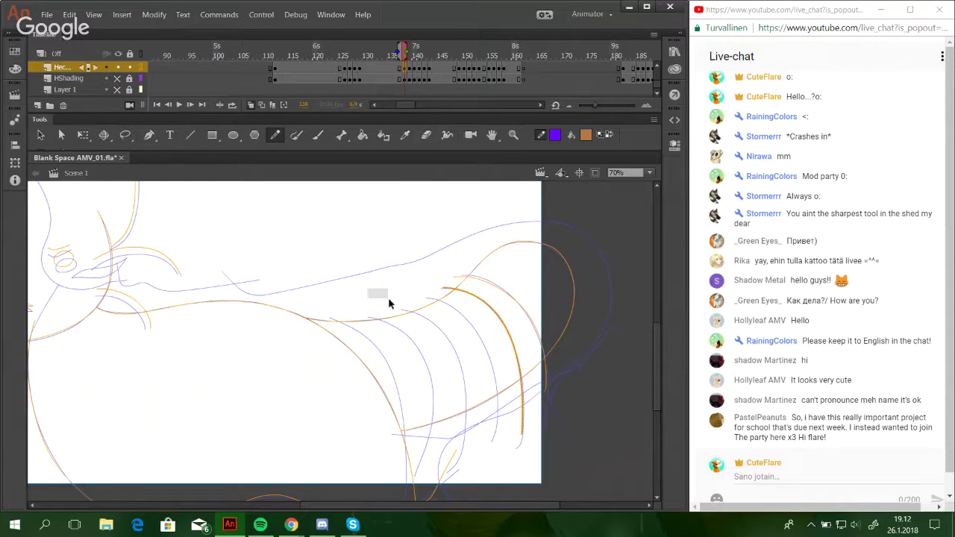
pyautogui.hotkey('ctrl', 'z')
# Draw the third and fourth tail stripes from the tip along their onion-skinned counterparts.
pyautogui.moveTo(427, 298)
pyautogui.mouseDown()
pyautogui.moveTo(491, 372)
pyautogui.moveTo(485, 453)
pyautogui.mouseUp()
pyautogui.hotkey('ctrl', 'z')
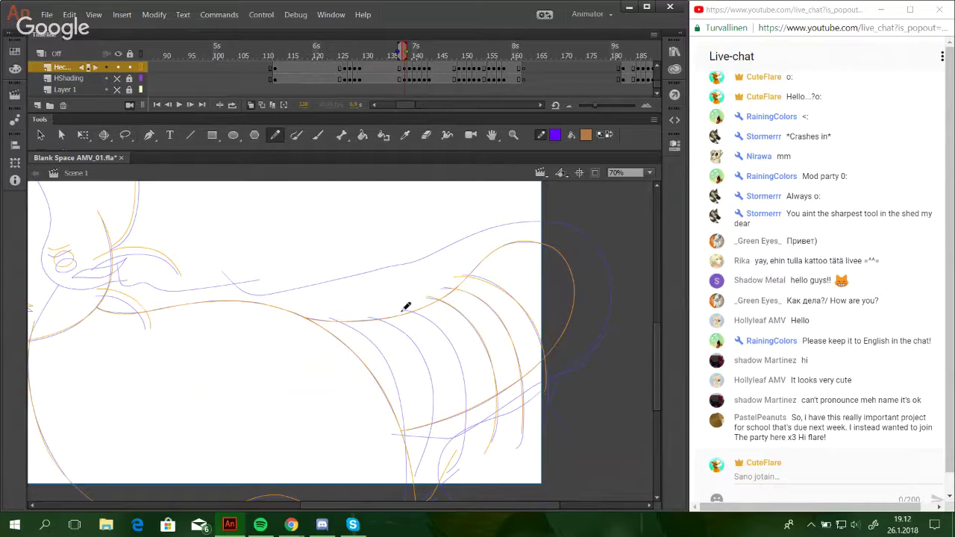
pyautogui.moveTo(402, 310); pyautogui.dragTo(463, 424)
pyautogui.hotkey('ctrl', 'z')
pyautogui.moveTo(400, 308)
pyautogui.mouseDown()
pyautogui.moveTo(438, 329)
pyautogui.moveTo(446, 468)
pyautogui.mouseUp()
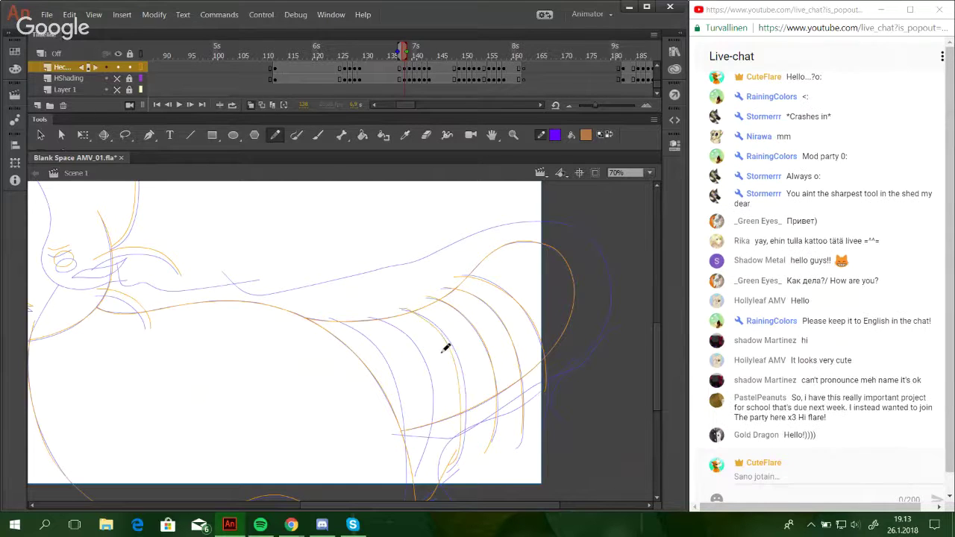
pyautogui.hotkey('ctrl', 'z')
pyautogui.moveTo(403, 309); pyautogui.dragTo(461, 433)
pyautogui.hotkey('ctrl', 'z')
pyautogui.moveTo(406, 311); pyautogui.dragTo(462, 436)
pyautogui.hotkey('ctrl', 'z')
pyautogui.moveTo(407, 304)
pyautogui.mouseDown()
pyautogui.moveTo(451, 340)
pyautogui.moveTo(472, 373)
pyautogui.mouseUp()
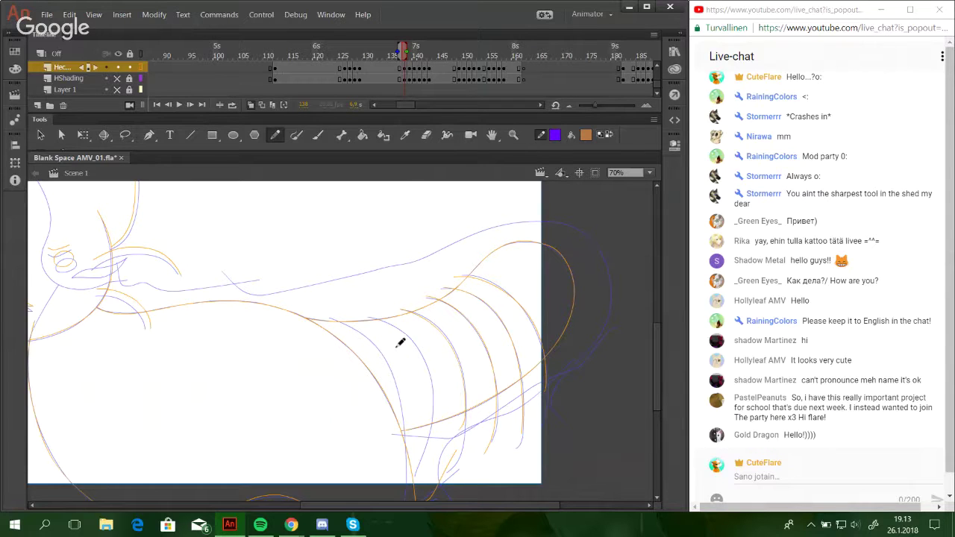
# Draw the fifth tail stripe from the tip over its onion-skinned counterpart.
pyautogui.moveTo(363, 319); pyautogui.dragTo(400, 479)
pyautogui.hotkey('ctrl', 'z')
pyautogui.moveTo(365, 317); pyautogui.dragTo(416, 454)
pyautogui.hotkey('ctrl', 'z')
pyautogui.moveTo(367, 316)
pyautogui.mouseDown()
pyautogui.moveTo(423, 462)
pyautogui.moveTo(432, 442)
pyautogui.moveTo(426, 451)
pyautogui.moveTo(373, 315)
pyautogui.moveTo(431, 411)
pyautogui.moveTo(419, 437)
pyautogui.mouseUp()
pyautogui.hotkey('ctrl', 'z')
pyautogui.hotkey('ctrl', 'z')
pyautogui.hotkey('ctrl', 'z')
pyautogui.moveTo(368, 317)
pyautogui.mouseDown()
pyautogui.moveTo(415, 340)
pyautogui.moveTo(419, 449)
pyautogui.mouseUp()
pyautogui.hotkey('ctrl', 'z')
# Draw the last tail stripe, closest to the body, and skew it slightly to match the onion-skinned curve.
pyautogui.moveTo(333, 315); pyautogui.dragTo(395, 401)
pyautogui.hotkey('ctrl', 'z')
pyautogui.moveTo(333, 311)
pyautogui.mouseDown()
pyautogui.moveTo(403, 405)
pyautogui.moveTo(403, 466)
pyautogui.mouseUp()
pyautogui.press('q')
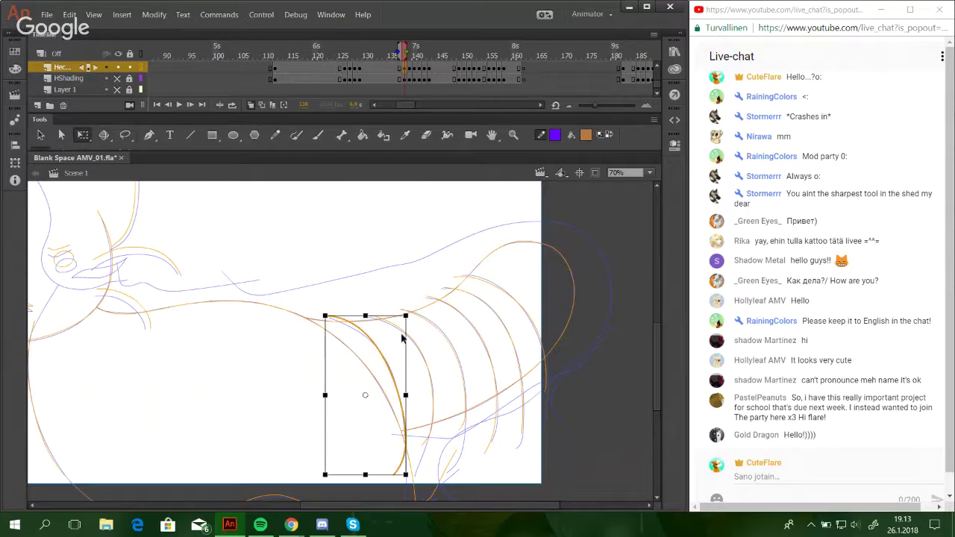
pyautogui.moveTo(361, 316); pyautogui.dragTo(364, 320)
pyautogui.hotkey('ctrl', 'z')
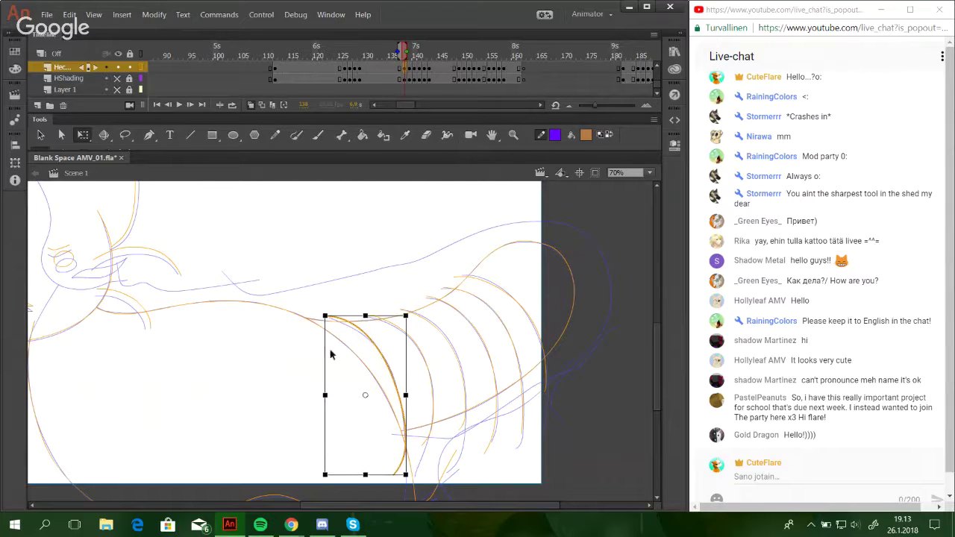
pyautogui.moveTo(326, 350); pyautogui.dragTo(326, 352)
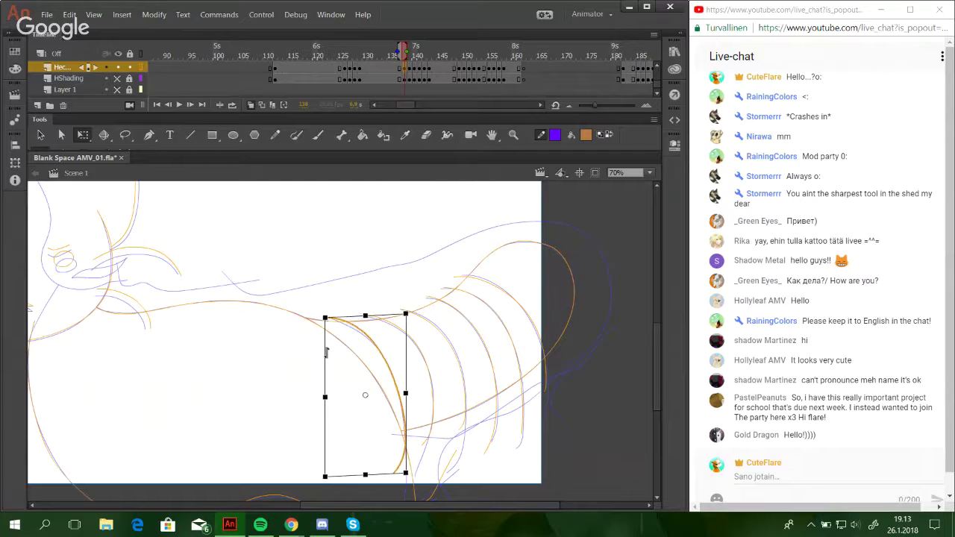
pyautogui.click(399, 260)
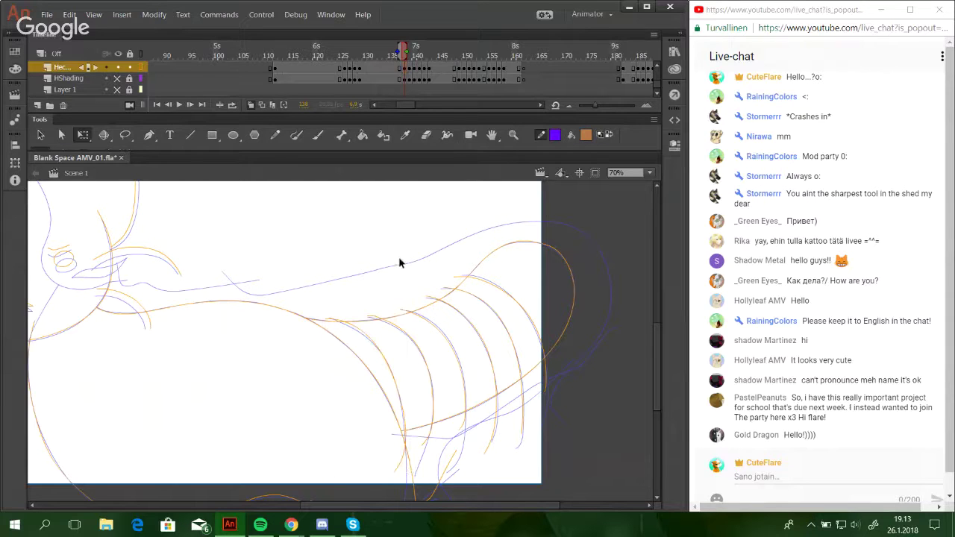
# Draw the marking edges along the tail's underside and the upper back marking edge from the tail tip to the neck.
pyautogui.click(275, 135)
pyautogui.moveTo(366, 324); pyautogui.dragTo(371, 208)
pyautogui.moveTo(395, 326)
pyautogui.mouseDown()
pyautogui.moveTo(551, 266)
pyautogui.moveTo(612, 218)
pyautogui.mouseUp()
pyautogui.moveTo(446, 326)
pyautogui.mouseDown()
pyautogui.moveTo(557, 295)
pyautogui.moveTo(647, 445)
pyautogui.moveTo(476, 515)
pyautogui.mouseUp()
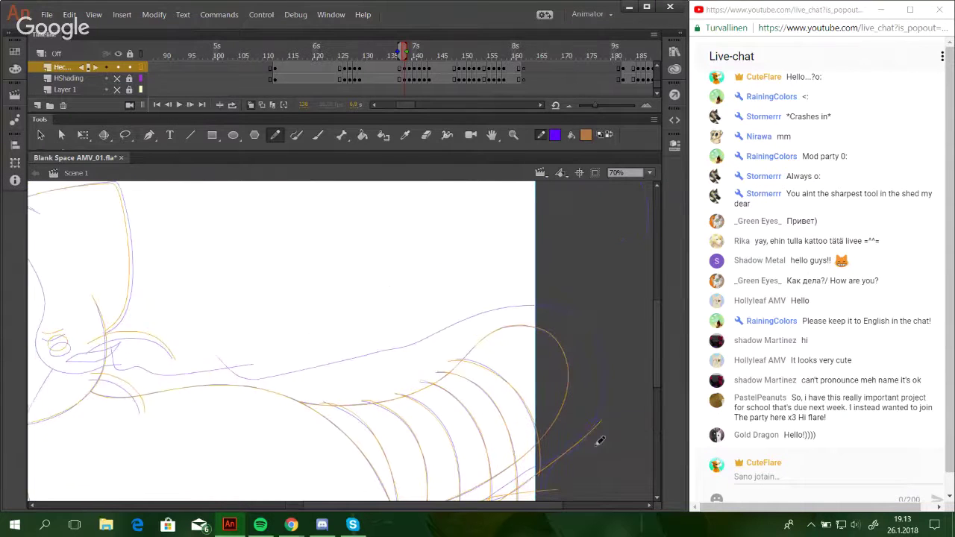
pyautogui.moveTo(593, 445)
pyautogui.mouseDown()
pyautogui.moveTo(564, 280)
pyautogui.moveTo(192, 363)
pyautogui.moveTo(354, 323)
pyautogui.moveTo(455, 380)
pyautogui.mouseUp()
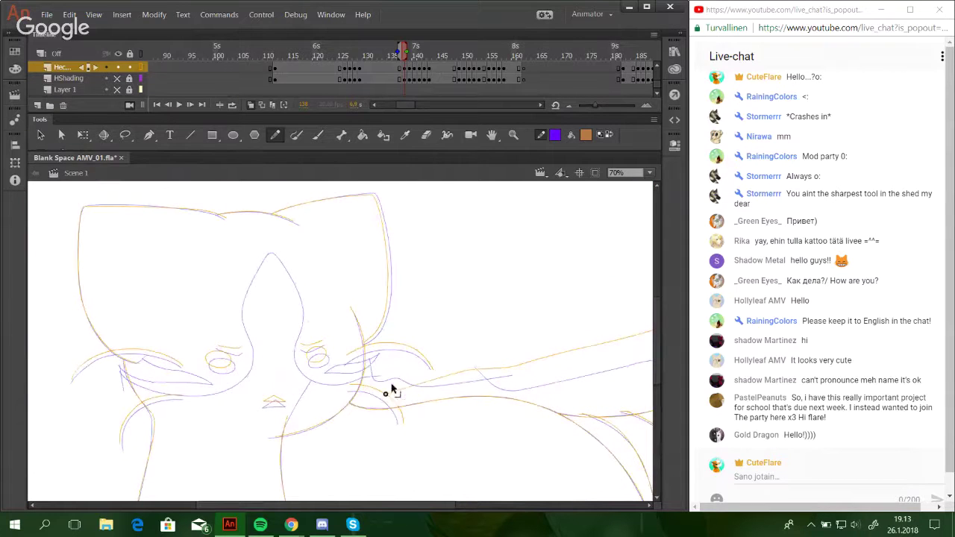
# Draw the face marking outline from cheek to cheek over the pointed forehead peak, plus the short wavy edge joining the back marking.
pyautogui.click(513, 134)
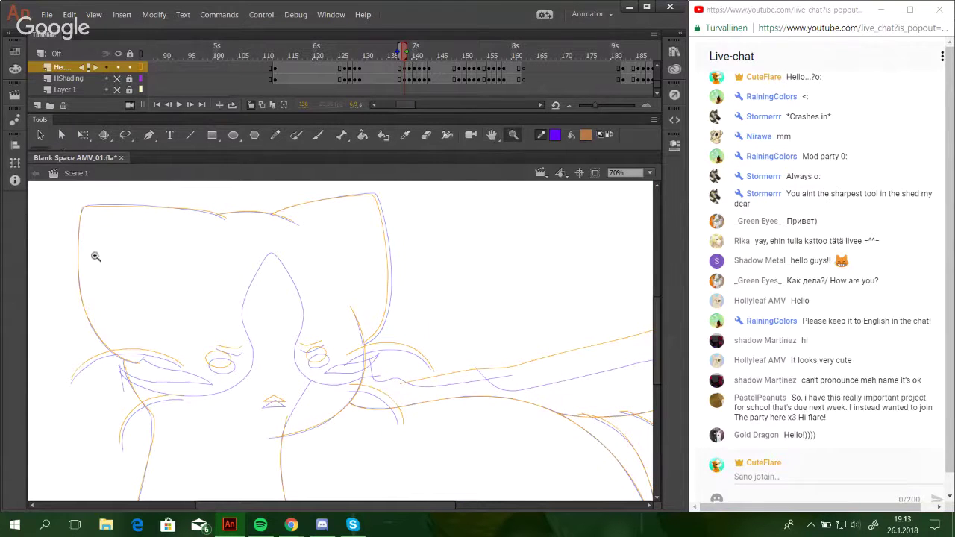
pyautogui.moveTo(96, 255); pyautogui.dragTo(456, 455)
pyautogui.click(274, 136)
pyautogui.scroll(2, 276, 330)
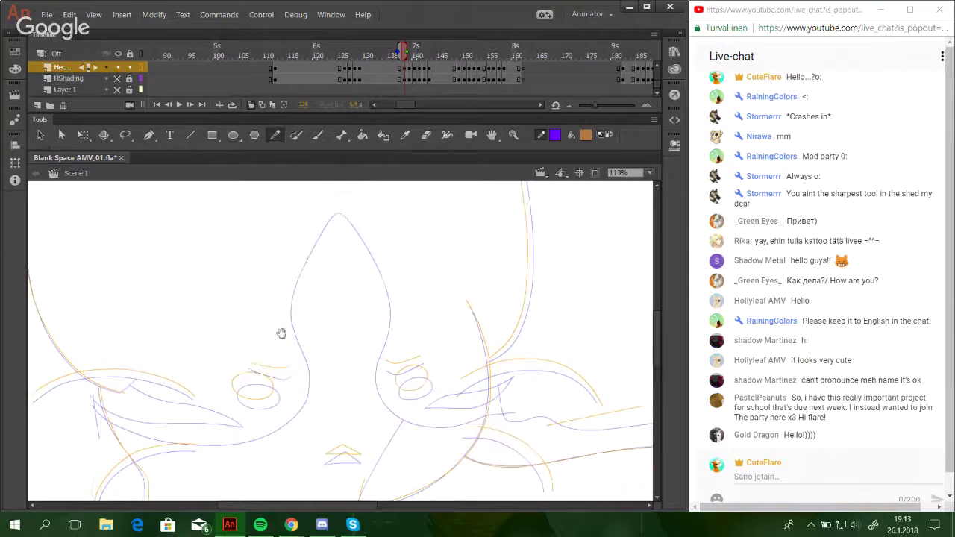
pyautogui.scroll(2, 264, 370)
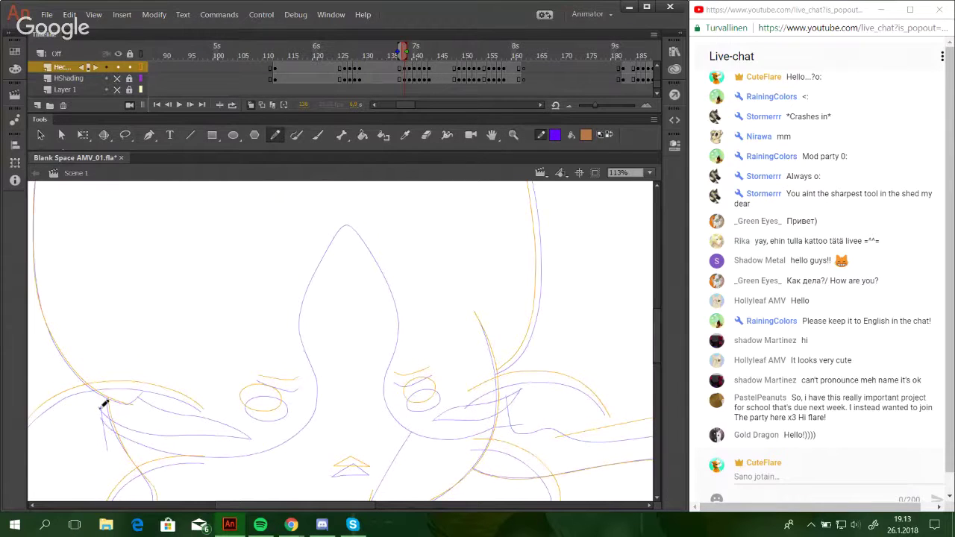
pyautogui.moveTo(101, 407)
pyautogui.mouseDown()
pyautogui.moveTo(141, 435)
pyautogui.moveTo(194, 447)
pyautogui.moveTo(289, 433)
pyautogui.moveTo(318, 400)
pyautogui.moveTo(295, 312)
pyautogui.moveTo(337, 218)
pyautogui.moveTo(361, 231)
pyautogui.moveTo(399, 319)
pyautogui.moveTo(394, 405)
pyautogui.moveTo(431, 435)
pyautogui.moveTo(482, 423)
pyautogui.moveTo(623, 446)
pyautogui.mouseUp()
pyautogui.hotkey('ctrl', 'z')
pyautogui.moveTo(510, 407); pyautogui.dragTo(637, 440)
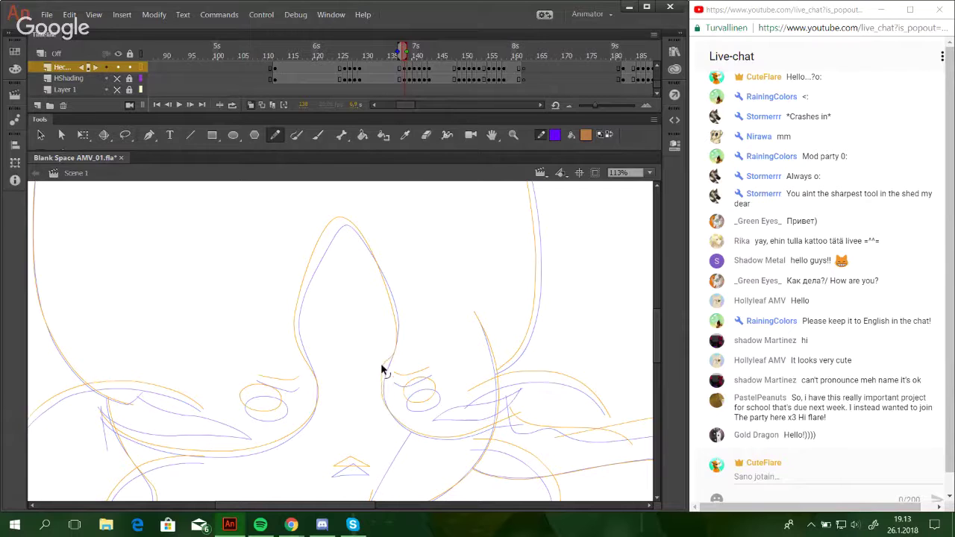
# Reshape the face marking outline around the forehead peak and beside the eyes to follow the onion-skinned shape.
pyautogui.moveTo(390, 352); pyautogui.dragTo(395, 316)
pyautogui.moveTo(307, 270); pyautogui.dragTo(310, 265)
pyautogui.press('space')
pyautogui.moveTo(345, 308); pyautogui.dragTo(347, 235)
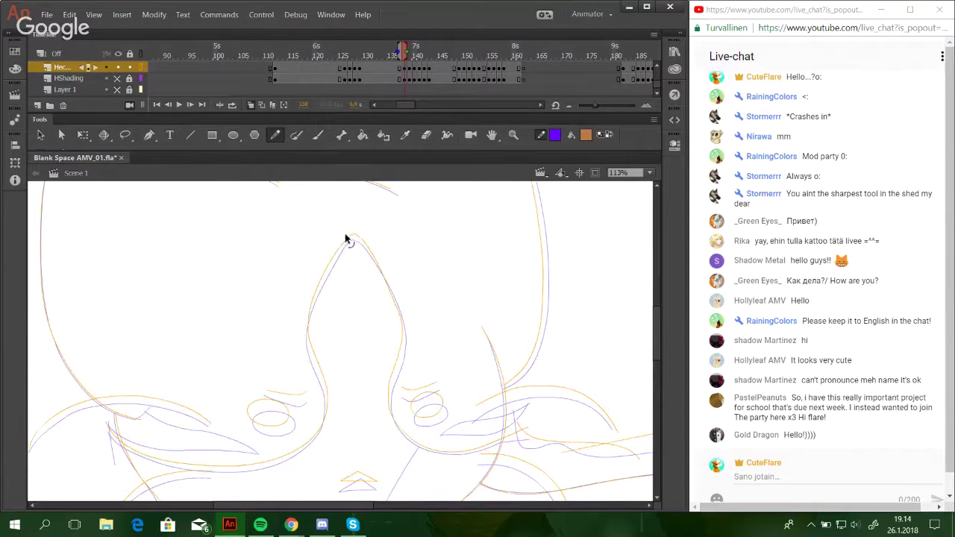
pyautogui.press('space')
pyautogui.moveTo(366, 324); pyautogui.dragTo(357, 325)
pyautogui.moveTo(379, 286); pyautogui.dragTo(382, 285)
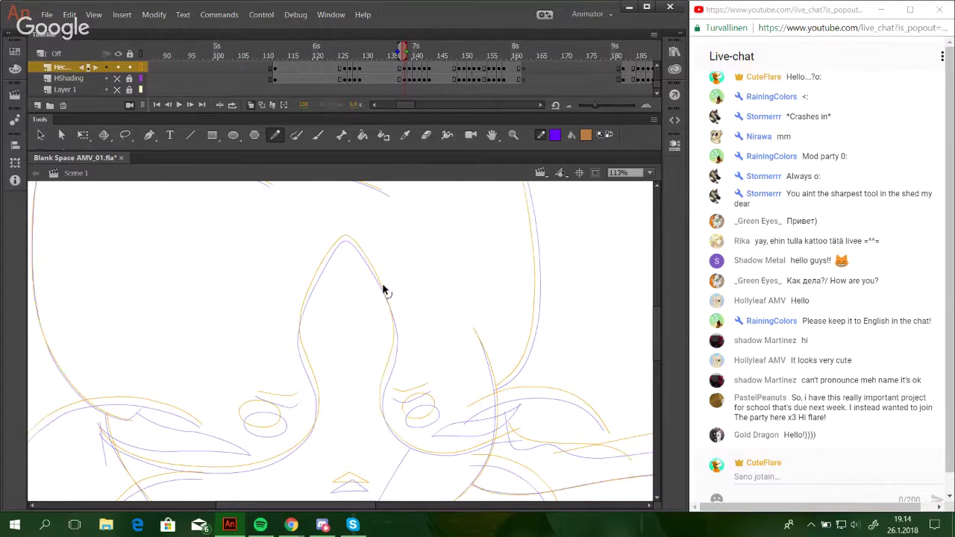
pyautogui.moveTo(413, 321); pyautogui.dragTo(423, 256)
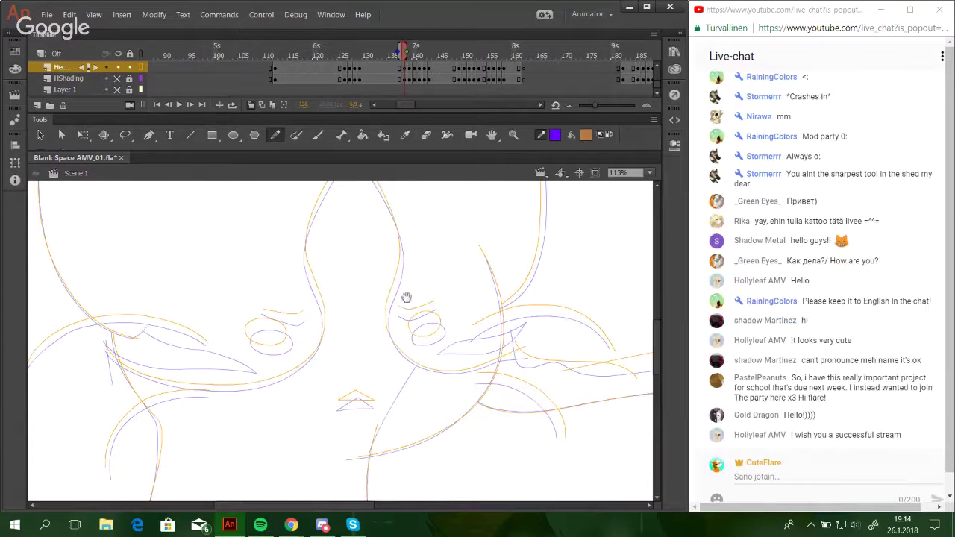
pyautogui.scroll(1, 406, 297)
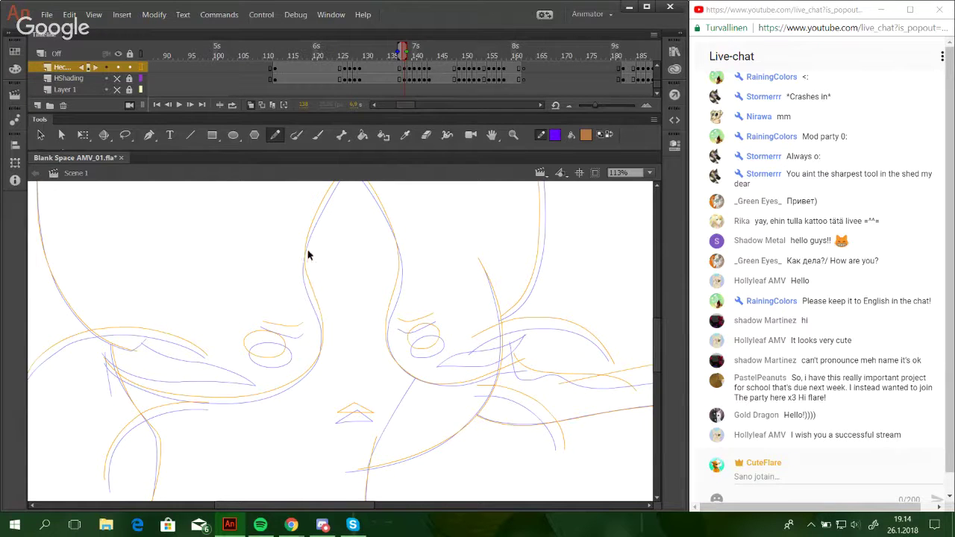
pyautogui.moveTo(330, 273); pyautogui.dragTo(346, 330)
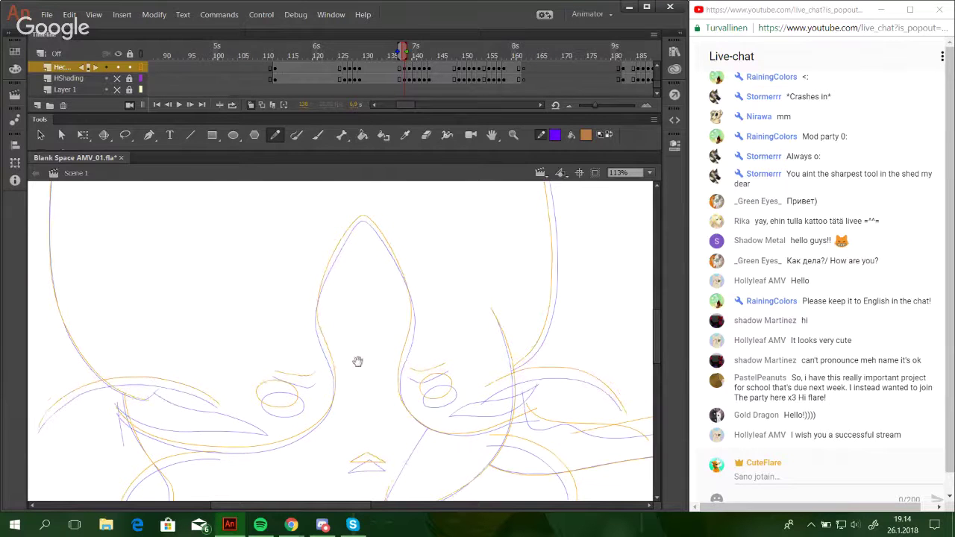
pyautogui.moveTo(358, 358); pyautogui.dragTo(330, 271)
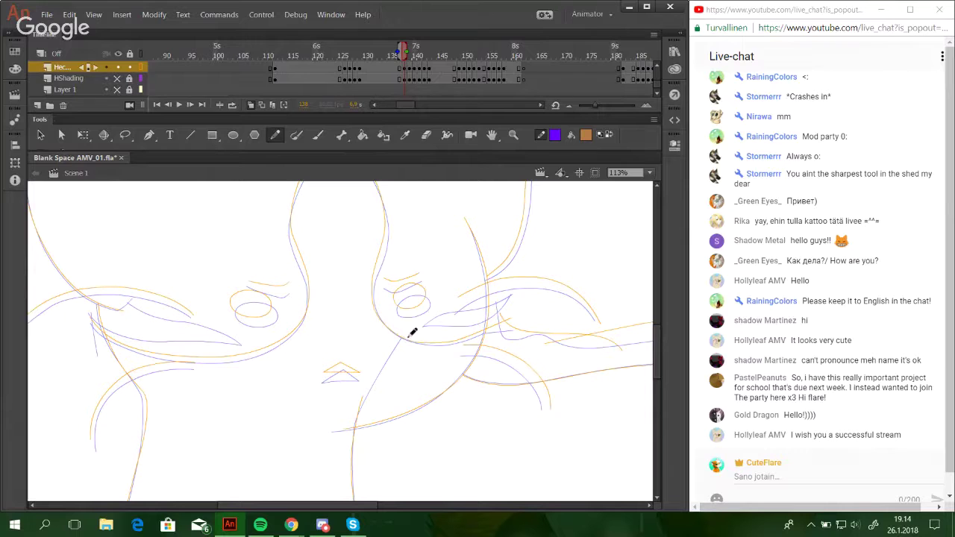
# Draw the lower and upper edges of the pointed cheek stripe beside the larger eye.
pyautogui.moveTo(95, 306)
pyautogui.mouseDown()
pyautogui.moveTo(109, 325)
pyautogui.moveTo(260, 341)
pyautogui.mouseUp()
pyautogui.moveTo(127, 300); pyautogui.dragTo(256, 340)
pyautogui.hotkey('ctrl', 'z')
pyautogui.moveTo(131, 290); pyautogui.dragTo(252, 326)
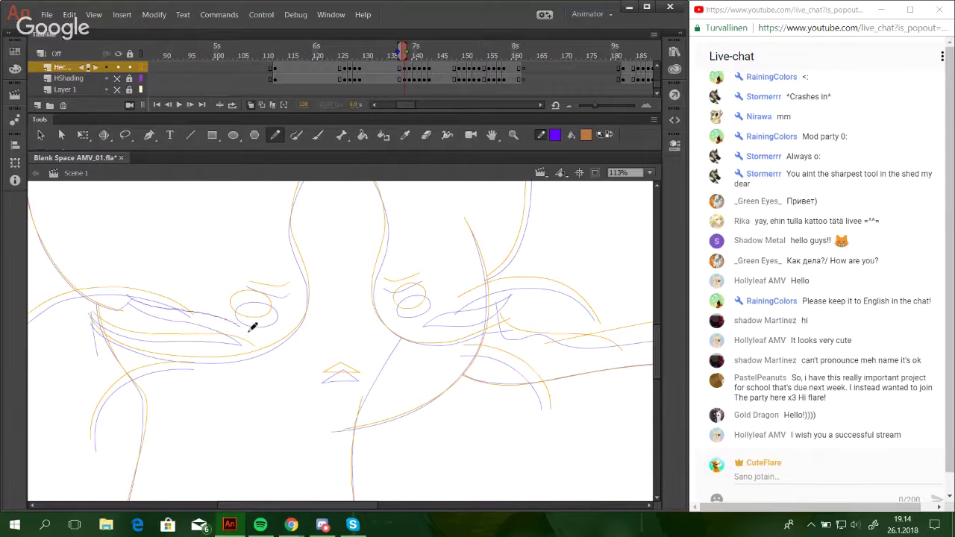
pyautogui.moveTo(131, 290); pyautogui.dragTo(263, 337)
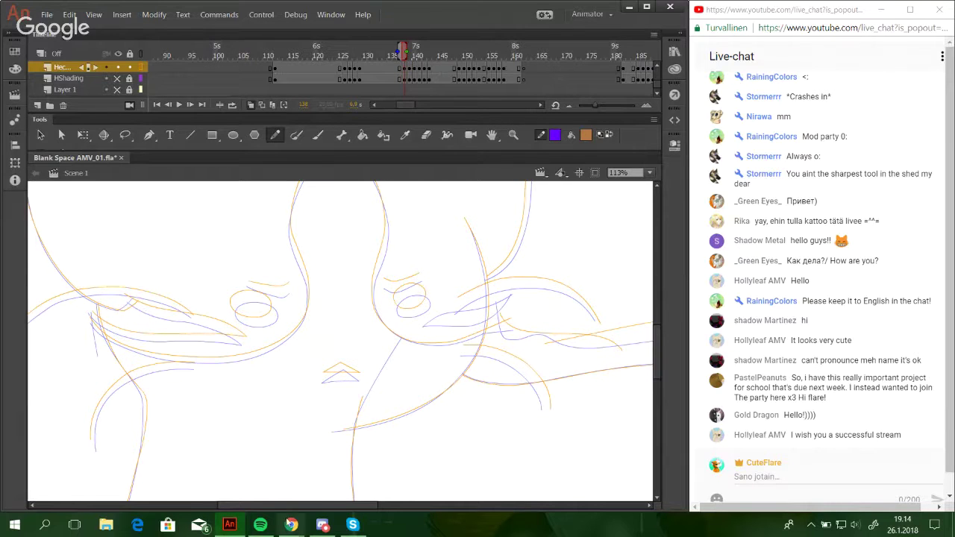
pyautogui.click(235, 458)
pyautogui.click(839, 10)
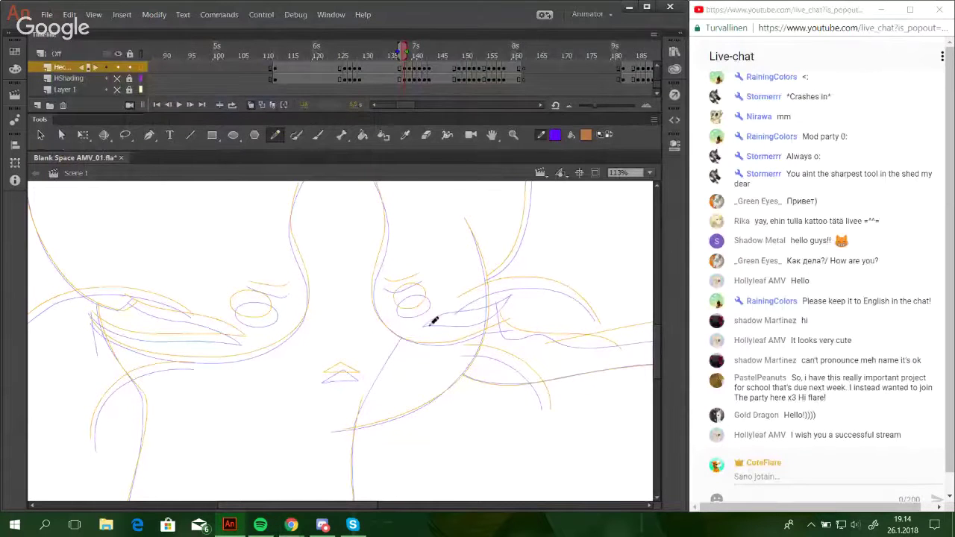
# Draw the pointed cheek stripe beside the smaller eye, on the side facing the body.
pyautogui.moveTo(425, 326)
pyautogui.mouseDown()
pyautogui.moveTo(511, 314)
pyautogui.moveTo(501, 305)
pyautogui.moveTo(491, 312)
pyautogui.moveTo(494, 299)
pyautogui.moveTo(495, 310)
pyautogui.moveTo(467, 319)
pyautogui.moveTo(410, 328)
pyautogui.moveTo(470, 322)
pyautogui.moveTo(512, 288)
pyautogui.mouseUp()
pyautogui.hotkey('ctrl', 'z')
pyautogui.hotkey('ctrl', 'z')
pyautogui.moveTo(425, 326)
pyautogui.mouseDown()
pyautogui.moveTo(493, 316)
pyautogui.moveTo(517, 279)
pyautogui.moveTo(464, 319)
pyautogui.moveTo(484, 314)
pyautogui.moveTo(414, 326)
pyautogui.moveTo(502, 313)
pyautogui.moveTo(510, 302)
pyautogui.moveTo(426, 324)
pyautogui.mouseUp()
pyautogui.hotkey('ctrl', 'z')
pyautogui.hotkey('ctrl', 'z')
pyautogui.hotkey('ctrl', 'z')
pyautogui.hotkey('ctrl', 'z')
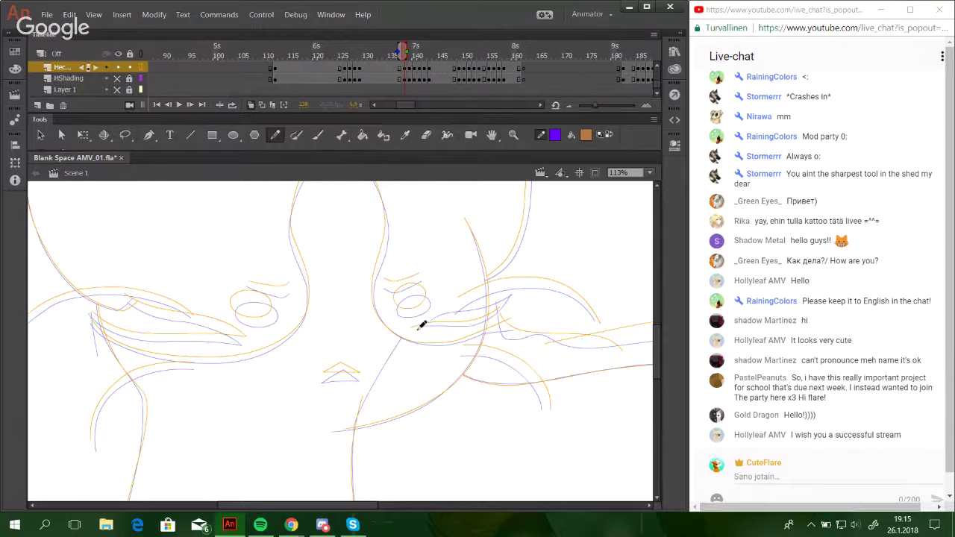
pyautogui.moveTo(418, 328)
pyautogui.mouseDown()
pyautogui.moveTo(477, 304)
pyautogui.moveTo(503, 278)
pyautogui.moveTo(433, 313)
pyautogui.mouseUp()
pyautogui.hotkey('ctrl', 'z')
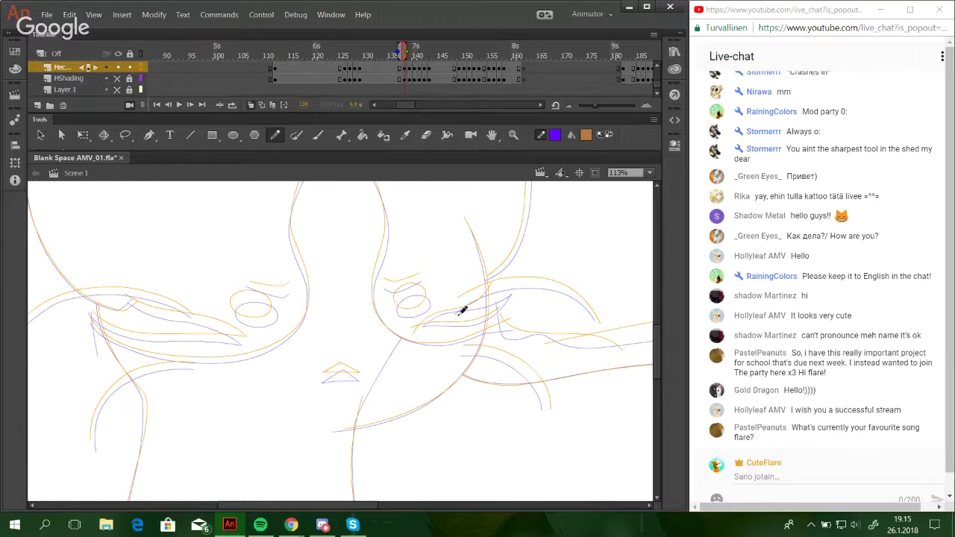
# Draw a jagged marking edge on the neck between the cheek and the start of the back marking.
pyautogui.moveTo(522, 324)
pyautogui.mouseDown()
pyautogui.moveTo(544, 313)
pyautogui.moveTo(563, 353)
pyautogui.mouseUp()
pyautogui.moveTo(319, 273); pyautogui.dragTo(345, 364)
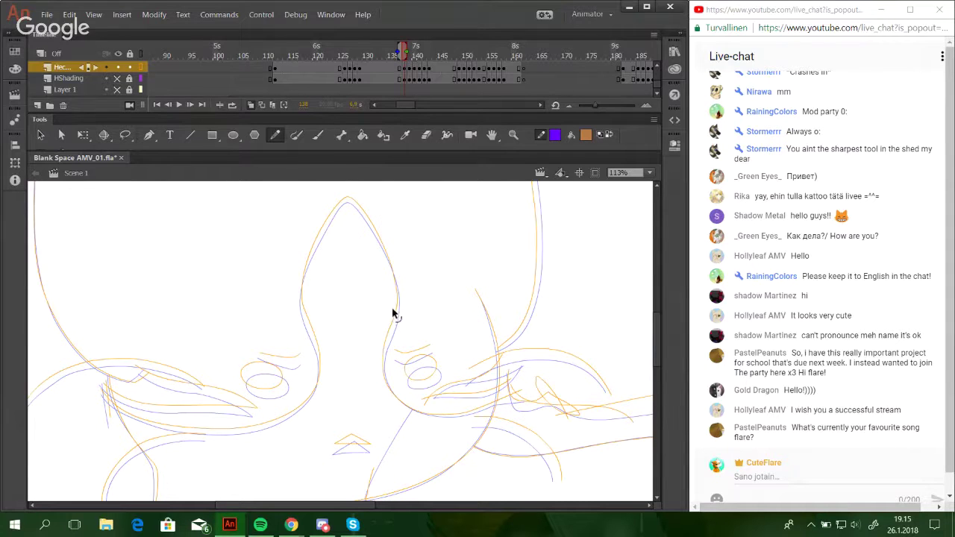
pyautogui.moveTo(357, 300)
pyautogui.mouseDown()
pyautogui.moveTo(361, 314)
pyautogui.moveTo(346, 285)
pyautogui.mouseUp()
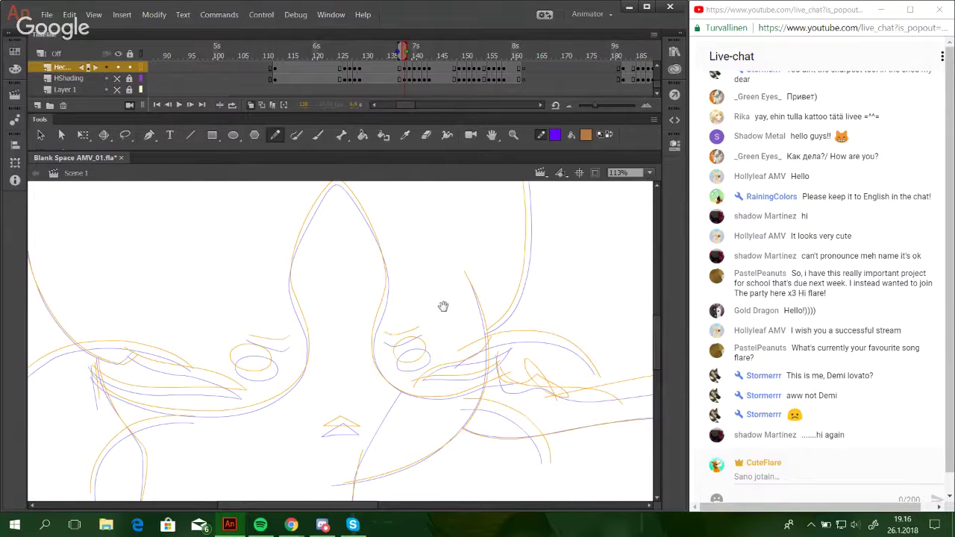
pyautogui.moveTo(443, 306)
pyautogui.mouseDown()
pyautogui.moveTo(432, 324)
pyautogui.moveTo(451, 345)
pyautogui.mouseUp()
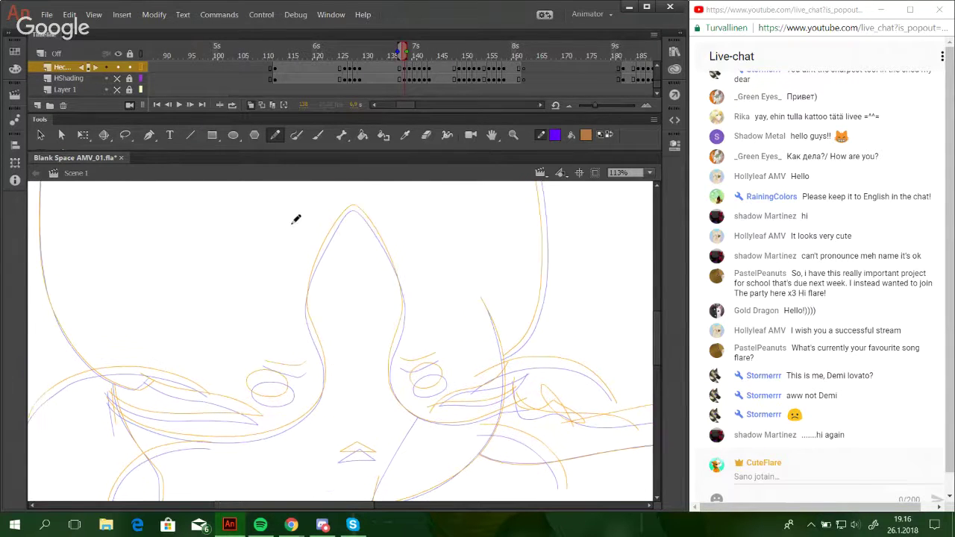
# Go to the next keyframe and trace the face marking outline from cheek to cheek over the forehead peak.
pyautogui.press('.')
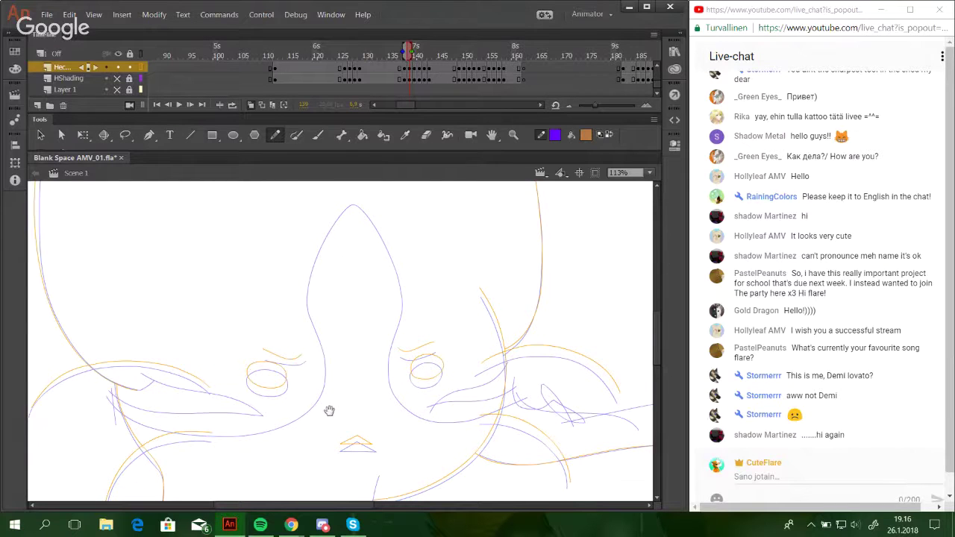
pyautogui.scroll(1, 276, 393)
pyautogui.moveTo(104, 415)
pyautogui.mouseDown()
pyautogui.moveTo(151, 438)
pyautogui.moveTo(184, 441)
pyautogui.mouseUp()
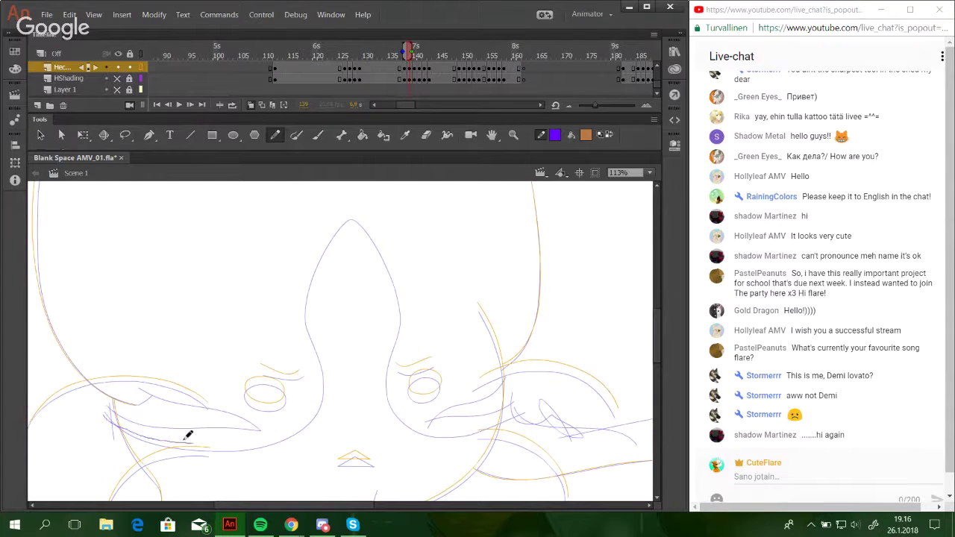
pyautogui.hotkey('ctrl', 'z')
pyautogui.moveTo(109, 414)
pyautogui.mouseDown()
pyautogui.moveTo(155, 437)
pyautogui.moveTo(237, 442)
pyautogui.moveTo(294, 426)
pyautogui.moveTo(320, 396)
pyautogui.moveTo(307, 305)
pyautogui.moveTo(316, 253)
pyautogui.moveTo(339, 214)
pyautogui.moveTo(370, 236)
pyautogui.moveTo(388, 265)
pyautogui.moveTo(402, 317)
pyautogui.moveTo(389, 362)
pyautogui.moveTo(393, 403)
pyautogui.moveTo(444, 427)
pyautogui.moveTo(489, 425)
pyautogui.mouseUp()
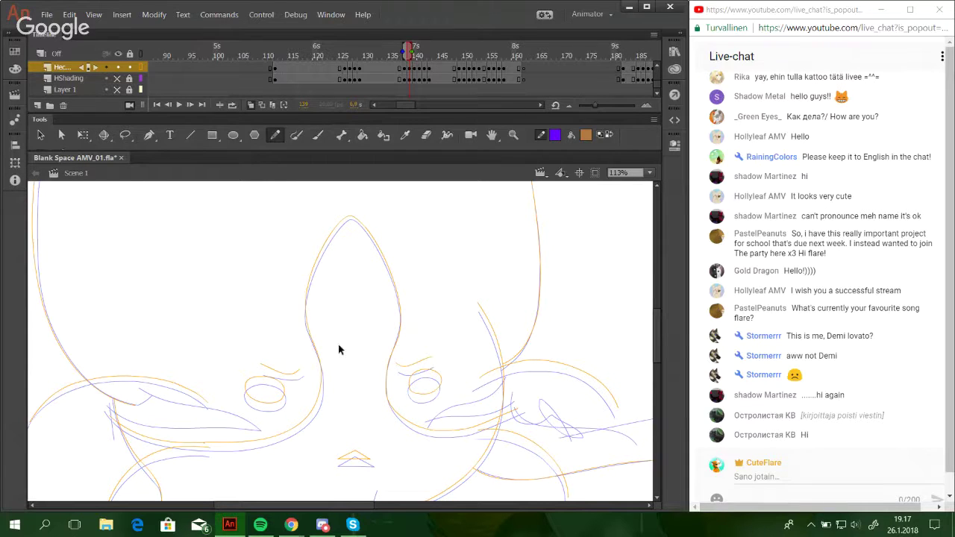
# Reshape the new face marking outline beside both eyes and along the cheek curves.
pyautogui.moveTo(394, 357); pyautogui.dragTo(383, 375)
pyautogui.moveTo(395, 411); pyautogui.dragTo(392, 407)
pyautogui.moveTo(321, 369)
pyautogui.mouseDown()
pyautogui.moveTo(312, 348)
pyautogui.moveTo(320, 368)
pyautogui.mouseUp()
pyautogui.moveTo(217, 443); pyautogui.dragTo(225, 441)
pyautogui.moveTo(108, 407); pyautogui.dragTo(161, 427)
pyautogui.doubleClick(251, 445)
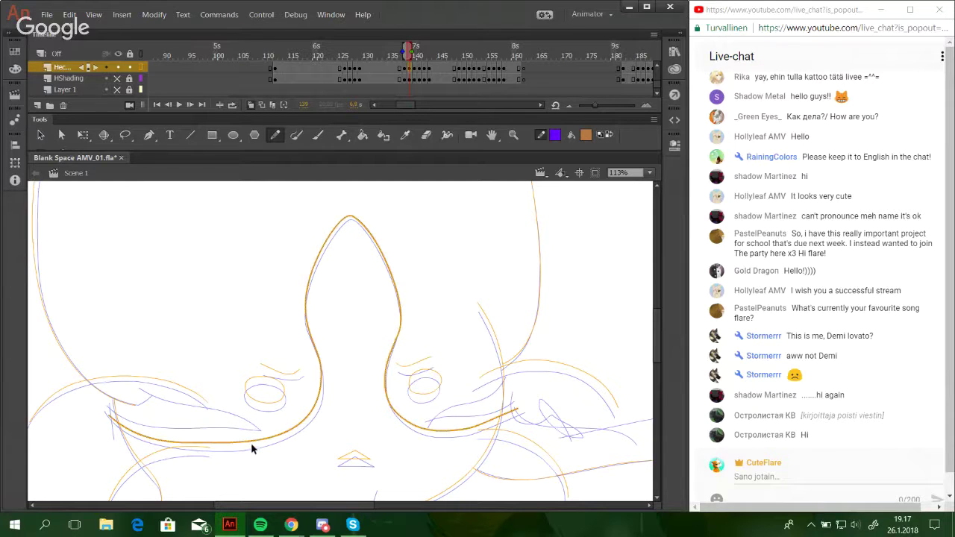
pyautogui.keyDown('ctrl'); pyautogui.click(96, 452); pyautogui.keyUp('ctrl')
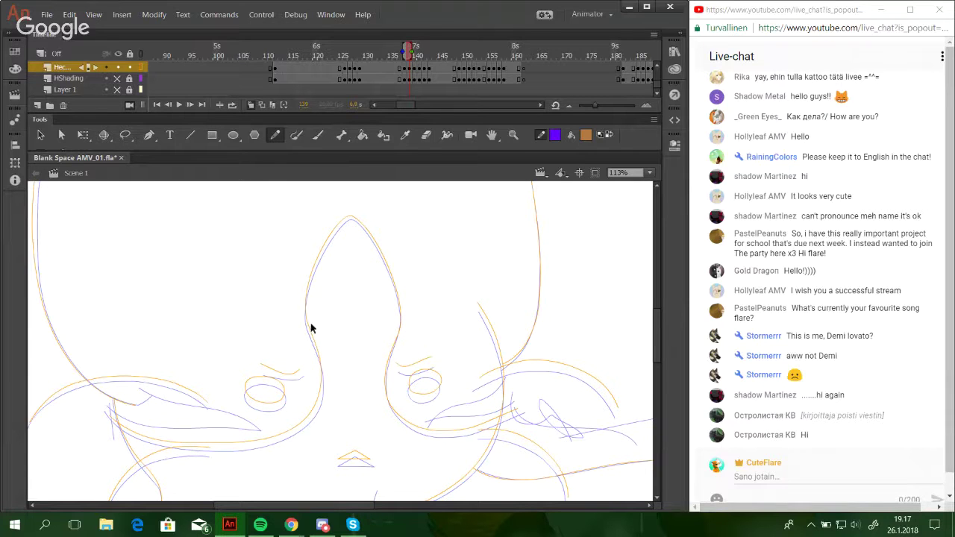
# Trace the pointed cheek stripe beside the larger eye and the small notch above it at the head's edge.
pyautogui.press('space')
pyautogui.moveTo(346, 313)
pyautogui.mouseDown()
pyautogui.moveTo(339, 420)
pyautogui.moveTo(345, 275)
pyautogui.mouseUp()
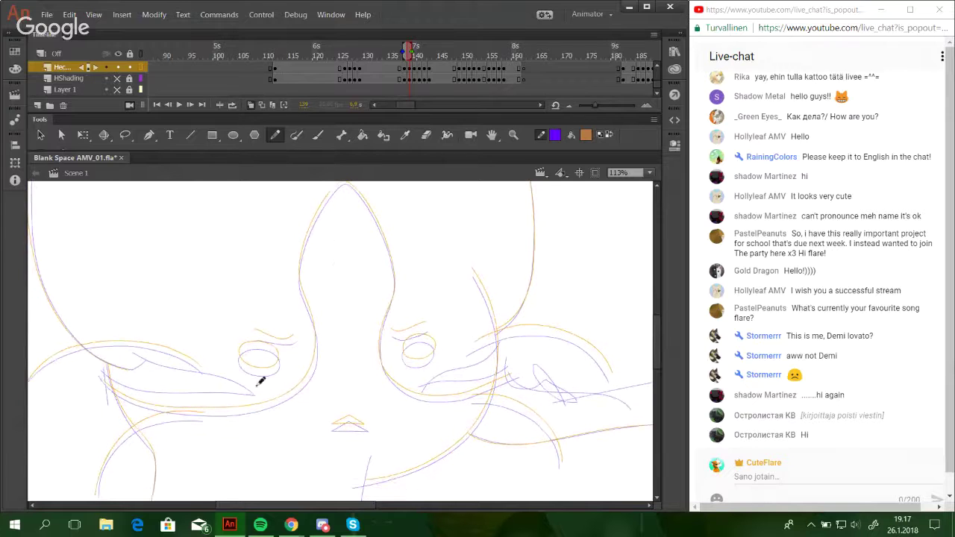
pyautogui.moveTo(111, 364)
pyautogui.mouseDown()
pyautogui.moveTo(165, 390)
pyautogui.moveTo(286, 387)
pyautogui.mouseUp()
pyautogui.moveTo(137, 350)
pyautogui.mouseDown()
pyautogui.moveTo(249, 370)
pyautogui.moveTo(253, 385)
pyautogui.mouseUp()
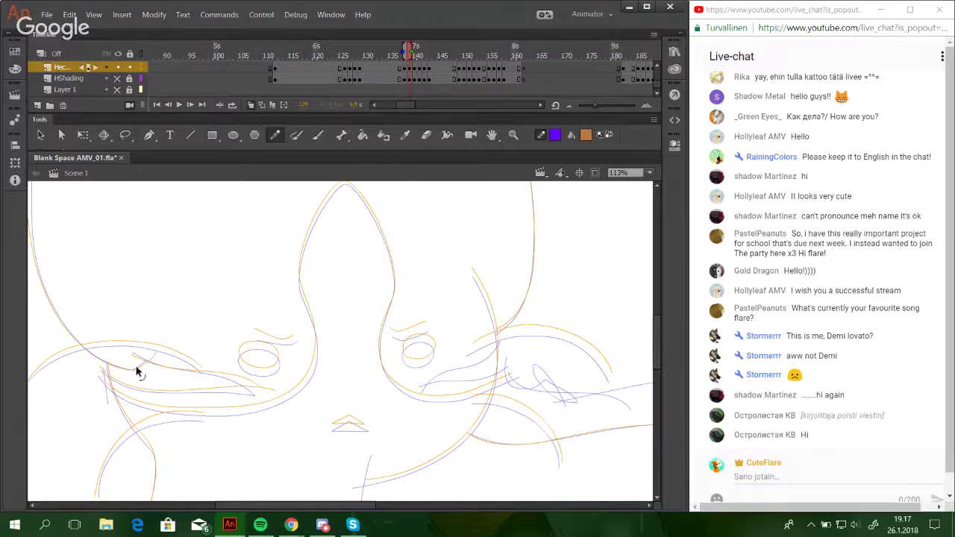
pyautogui.moveTo(133, 369); pyautogui.dragTo(151, 352)
# Trace the pointed cheek stripe beside the smaller eye, on the side facing the body.
pyautogui.moveTo(501, 363)
pyautogui.mouseDown()
pyautogui.moveTo(407, 379)
pyautogui.moveTo(473, 373)
pyautogui.moveTo(514, 356)
pyautogui.moveTo(420, 379)
pyautogui.moveTo(503, 332)
pyautogui.moveTo(415, 379)
pyautogui.mouseUp()
pyautogui.hotkey('ctrl', 'z')
pyautogui.hotkey('ctrl', 'z')
pyautogui.moveTo(470, 356); pyautogui.dragTo(472, 356)
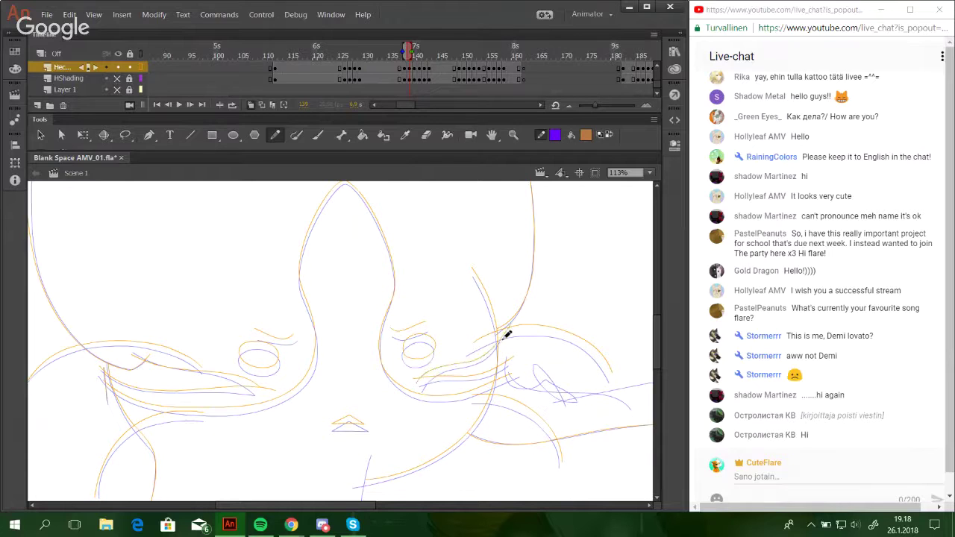
pyautogui.moveTo(505, 329); pyautogui.dragTo(435, 371)
# Draw the neck marking edge, continue it along the back to the tail, and bend the back line into a downward curve.
pyautogui.moveTo(505, 365)
pyautogui.mouseDown()
pyautogui.moveTo(524, 385)
pyautogui.moveTo(556, 394)
pyautogui.moveTo(637, 400)
pyautogui.mouseUp()
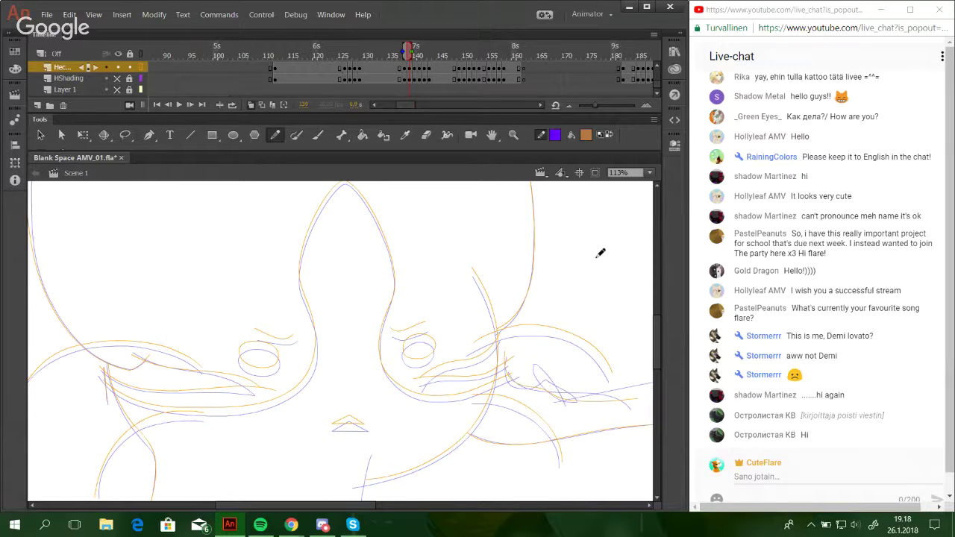
pyautogui.click(646, 173)
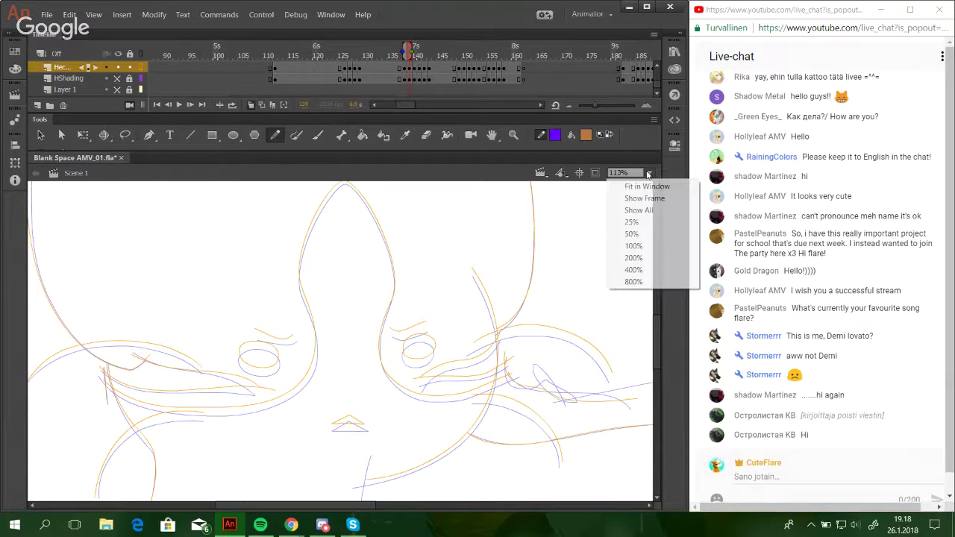
pyautogui.click(646, 233)
pyautogui.moveTo(476, 391)
pyautogui.mouseDown()
pyautogui.moveTo(399, 350)
pyautogui.moveTo(290, 314)
pyautogui.moveTo(515, 276)
pyautogui.moveTo(574, 237)
pyautogui.mouseUp()
pyautogui.moveTo(463, 260); pyautogui.dragTo(500, 244)
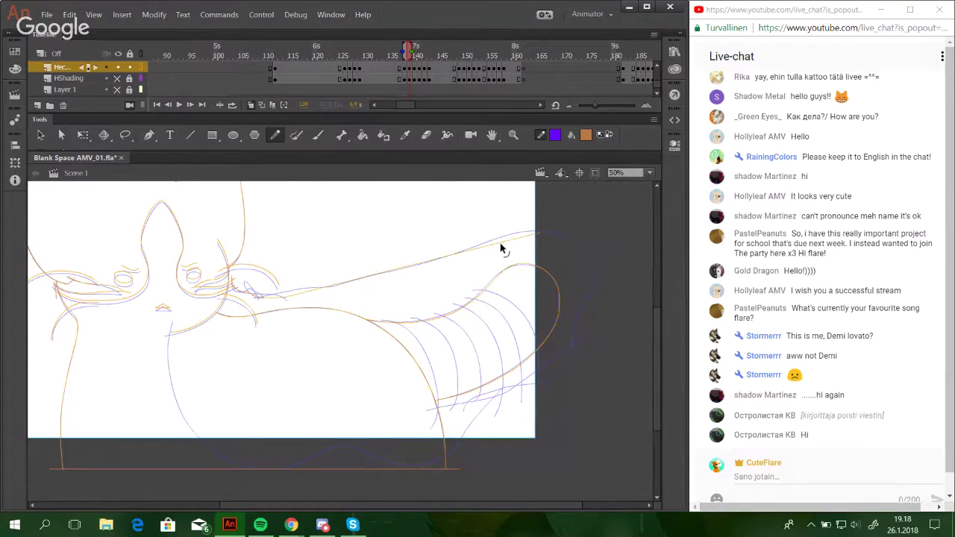
pyautogui.moveTo(358, 284)
pyautogui.mouseDown()
pyautogui.moveTo(413, 298)
pyautogui.moveTo(458, 287)
pyautogui.mouseUp()
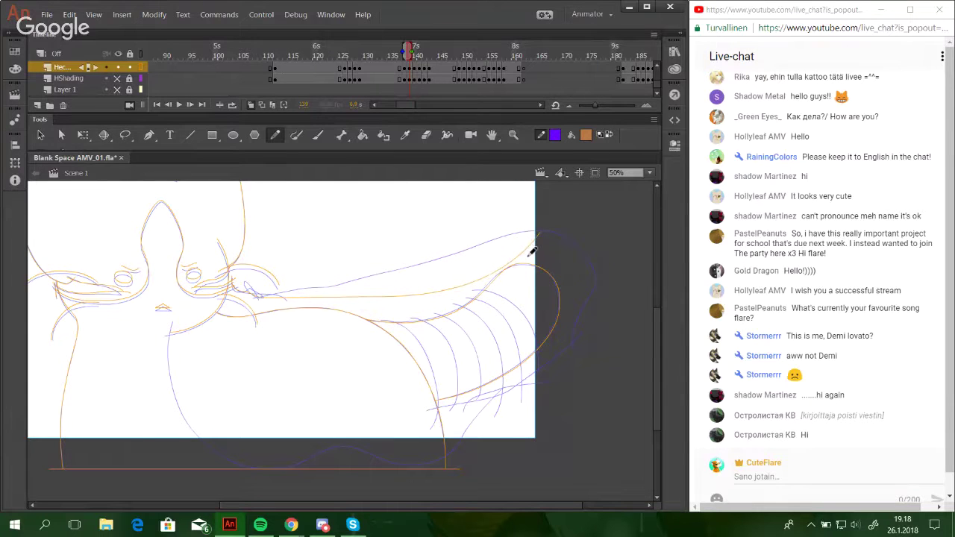
# Extend the marking outline around the outside of the tail and down beneath the tail's base.
pyautogui.moveTo(517, 256)
pyautogui.mouseDown()
pyautogui.moveTo(503, 259)
pyautogui.moveTo(526, 240)
pyautogui.mouseUp()
pyautogui.moveTo(586, 332)
pyautogui.mouseDown()
pyautogui.moveTo(482, 412)
pyautogui.moveTo(469, 458)
pyautogui.moveTo(433, 486)
pyautogui.mouseUp()
pyautogui.moveTo(440, 447)
pyautogui.mouseDown()
pyautogui.moveTo(453, 467)
pyautogui.moveTo(467, 449)
pyautogui.mouseUp()
# Trace the belly marking outline from the chest down along the wavy edge to the tail base.
pyautogui.click(513, 134)
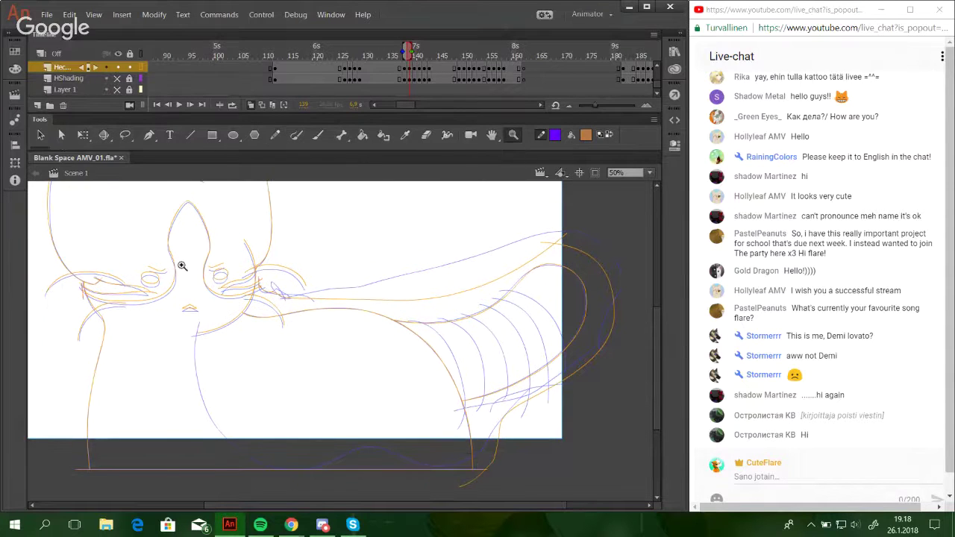
pyautogui.moveTo(183, 264); pyautogui.dragTo(558, 501)
pyautogui.click(274, 134)
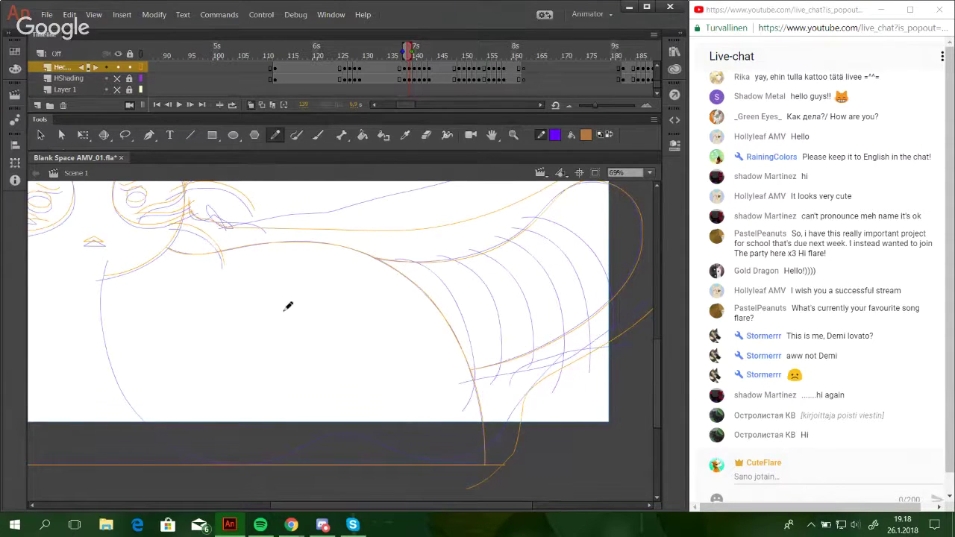
pyautogui.hscroll(-1, 298, 337)
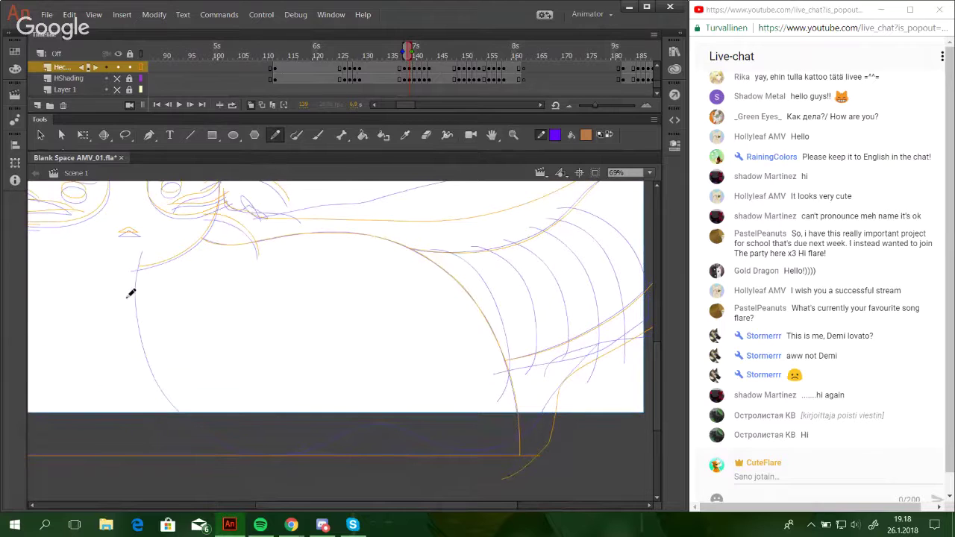
pyautogui.moveTo(137, 273)
pyautogui.mouseDown()
pyautogui.moveTo(137, 325)
pyautogui.moveTo(137, 315)
pyautogui.moveTo(158, 385)
pyautogui.moveTo(203, 430)
pyautogui.mouseUp()
pyautogui.hotkey('ctrl', 'z')
pyautogui.moveTo(513, 440)
pyautogui.mouseDown()
pyautogui.moveTo(515, 444)
pyautogui.moveTo(240, 454)
pyautogui.mouseUp()
pyautogui.moveTo(298, 449); pyautogui.dragTo(351, 430)
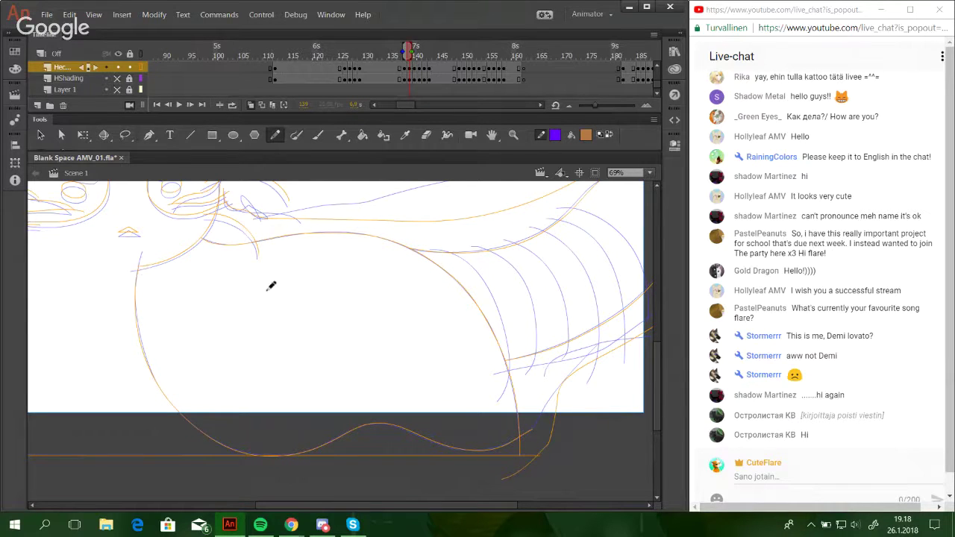
# Draw a short hooked curve below the tail base at the end of the belly marking.
pyautogui.moveTo(325, 329); pyautogui.dragTo(278, 370)
pyautogui.moveTo(559, 359); pyautogui.dragTo(486, 364)
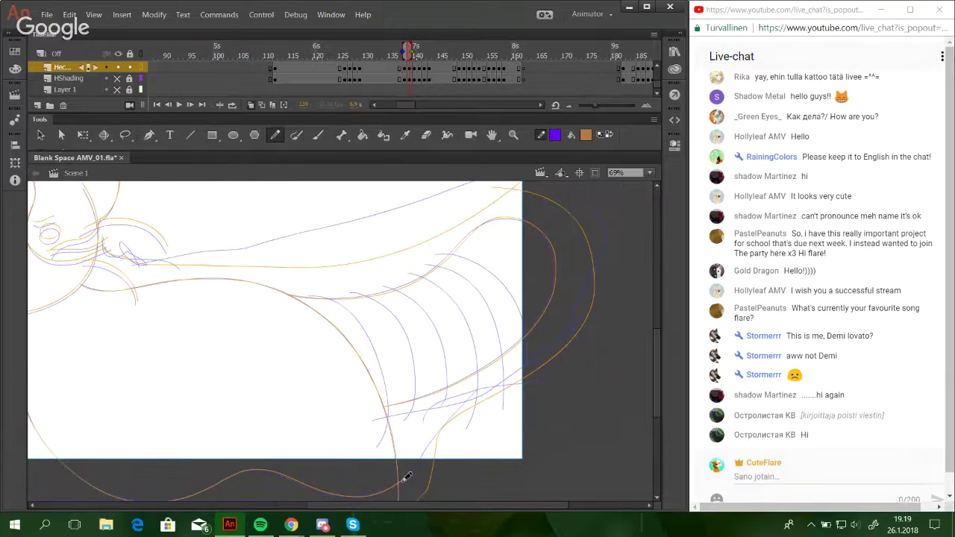
pyautogui.moveTo(404, 465); pyautogui.dragTo(469, 474)
# Trace the two curved tail stripes nearest the tail's tip.
pyautogui.moveTo(461, 352)
pyautogui.mouseDown()
pyautogui.moveTo(558, 387)
pyautogui.moveTo(512, 398)
pyautogui.moveTo(412, 264)
pyautogui.moveTo(428, 354)
pyautogui.mouseUp()
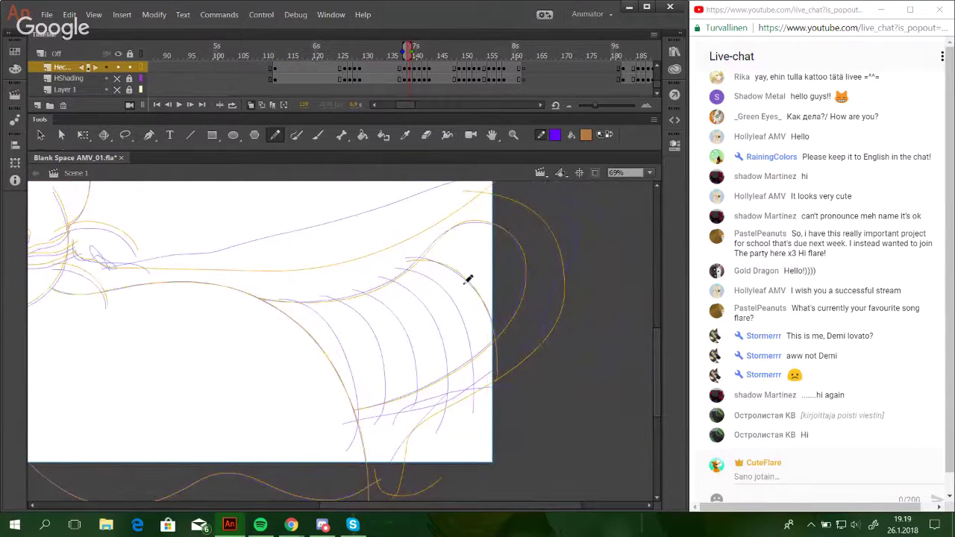
pyautogui.moveTo(403, 268); pyautogui.dragTo(470, 354)
pyautogui.hotkey('ctrl', 'z')
pyautogui.moveTo(396, 268); pyautogui.dragTo(468, 404)
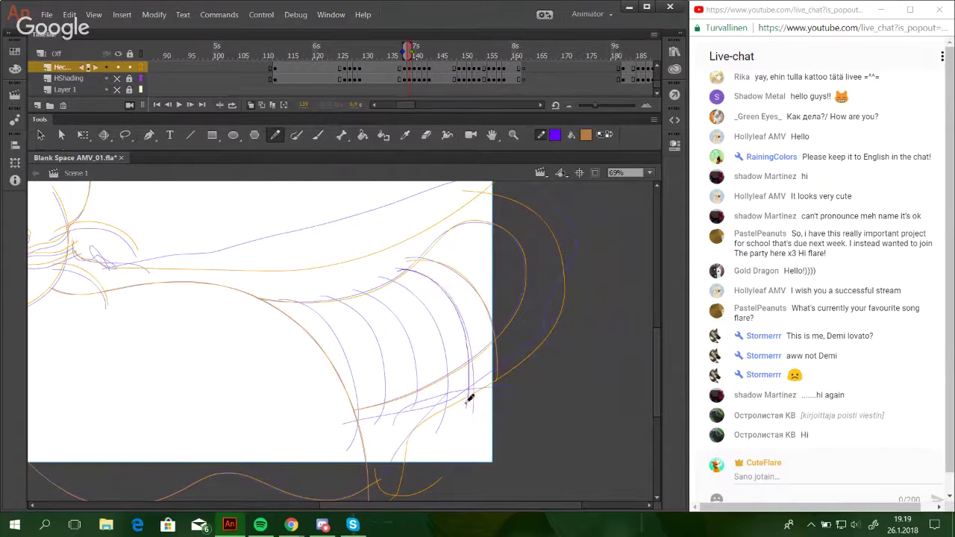
pyautogui.hotkey('ctrl', 'z')
pyautogui.moveTo(396, 269)
pyautogui.mouseDown()
pyautogui.moveTo(440, 284)
pyautogui.moveTo(466, 416)
pyautogui.moveTo(473, 395)
pyautogui.mouseUp()
pyautogui.hotkey('ctrl', 'z')
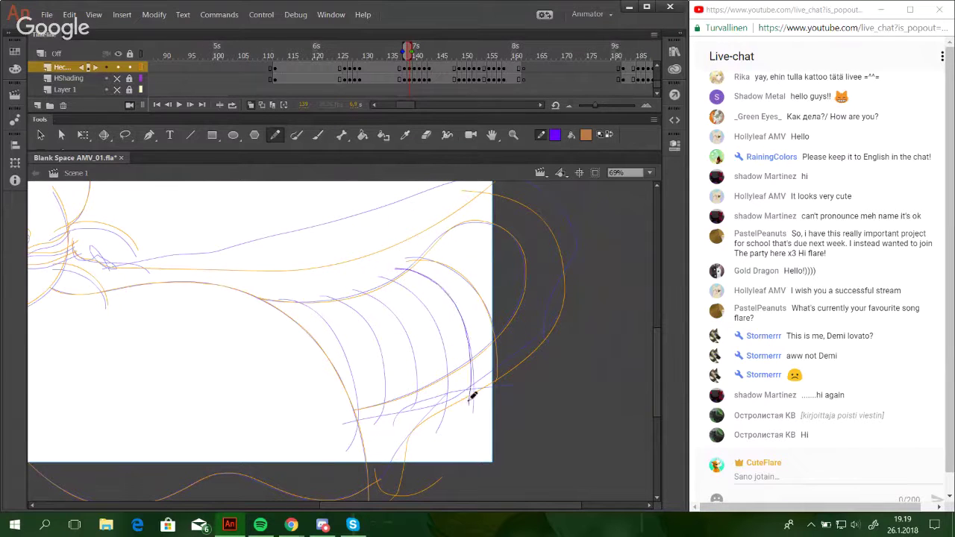
pyautogui.hotkey('ctrl', 'z')
# Trace the three middle tail stripes, working from the tip toward the body.
pyautogui.moveTo(378, 275); pyautogui.dragTo(450, 373)
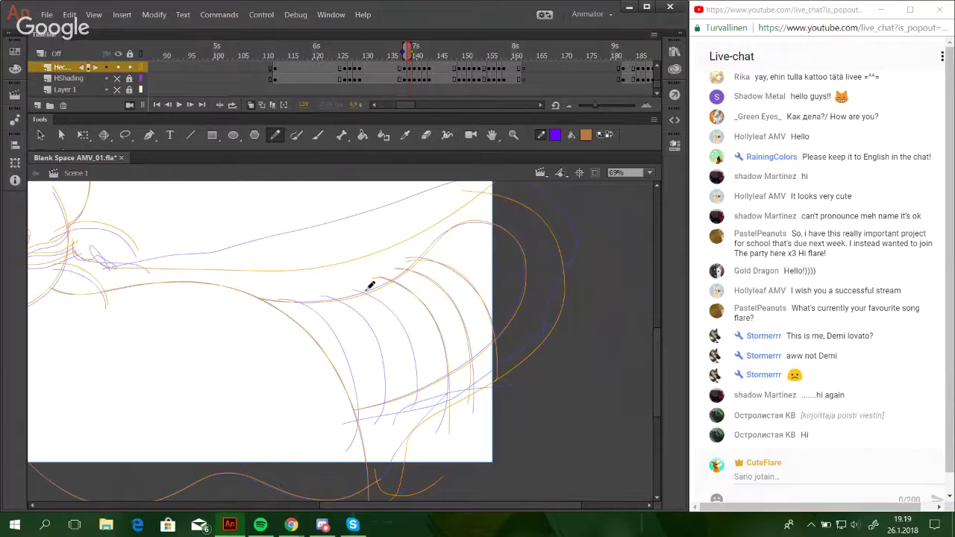
pyautogui.moveTo(370, 285)
pyautogui.mouseDown()
pyautogui.moveTo(409, 332)
pyautogui.moveTo(409, 437)
pyautogui.mouseUp()
pyautogui.hotkey('ctrl', 'z')
pyautogui.moveTo(328, 292)
pyautogui.mouseDown()
pyautogui.moveTo(380, 338)
pyautogui.moveTo(376, 433)
pyautogui.moveTo(372, 335)
pyautogui.moveTo(365, 439)
pyautogui.moveTo(382, 394)
pyautogui.moveTo(328, 295)
pyautogui.moveTo(357, 305)
pyautogui.moveTo(383, 420)
pyautogui.mouseUp()
pyautogui.hotkey('ctrl', 'z')
pyautogui.hotkey('ctrl', 'z')
pyautogui.hotkey('ctrl', 'z')
pyautogui.hotkey('ctrl', 'z')
# Trace the curved tail stripe nearest the body, redrawing it until it follows the onion-skin line.
pyautogui.moveTo(286, 294); pyautogui.dragTo(362, 437)
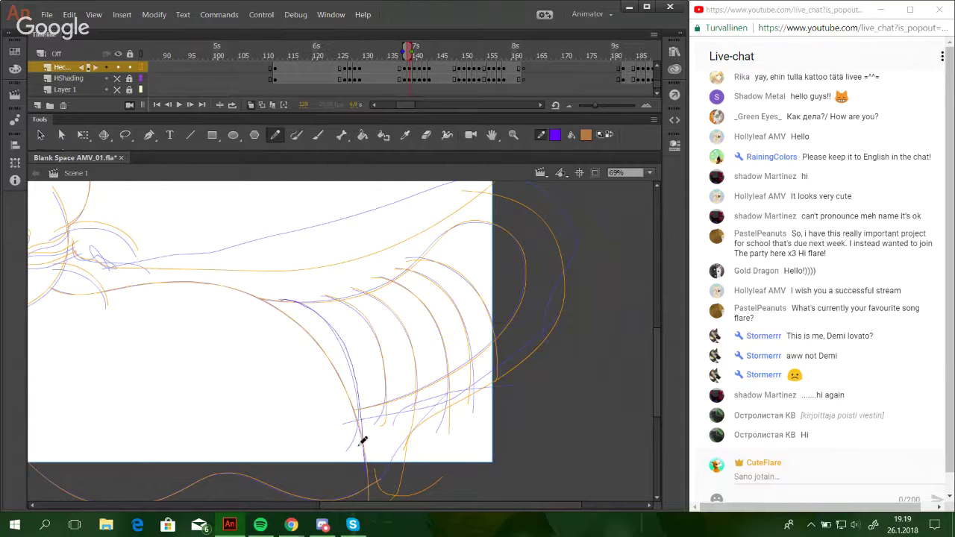
pyautogui.hotkey('ctrl', 'z')
pyautogui.moveTo(288, 285)
pyautogui.mouseDown()
pyautogui.moveTo(307, 305)
pyautogui.moveTo(358, 399)
pyautogui.mouseUp()
pyautogui.hotkey('ctrl', 'z')
pyautogui.moveTo(289, 294); pyautogui.dragTo(351, 373)
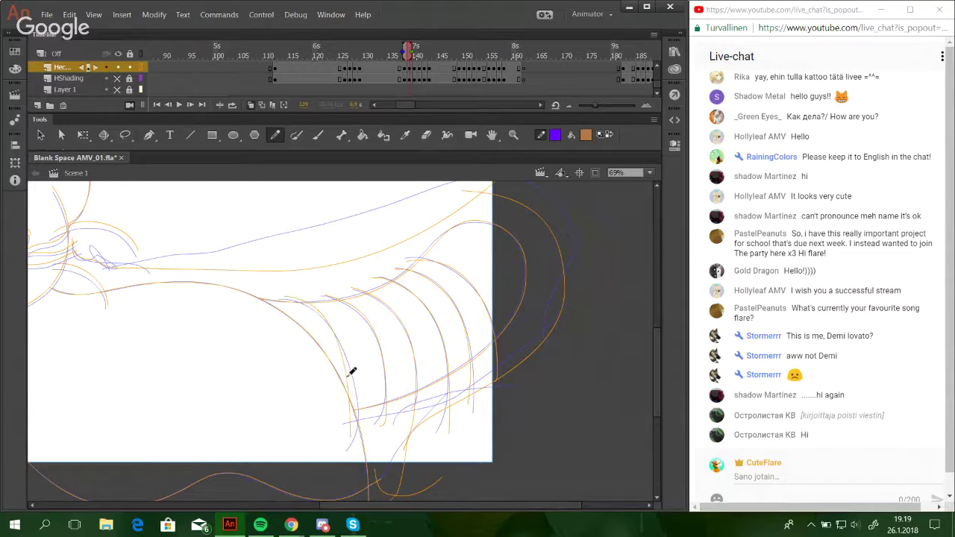
pyautogui.hotkey('ctrl', 'z')
pyautogui.moveTo(288, 294)
pyautogui.mouseDown()
pyautogui.moveTo(327, 320)
pyautogui.moveTo(363, 437)
pyautogui.mouseUp()
pyautogui.hotkey('ctrl', 'z')
pyautogui.moveTo(288, 294)
pyautogui.mouseDown()
pyautogui.moveTo(366, 411)
pyautogui.moveTo(363, 431)
pyautogui.mouseUp()
pyautogui.hotkey('ctrl', 'z')
pyautogui.moveTo(290, 293)
pyautogui.mouseDown()
pyautogui.moveTo(360, 399)
pyautogui.moveTo(364, 431)
pyautogui.mouseUp()
pyautogui.hotkey('ctrl', 'z')
pyautogui.moveTo(290, 285)
pyautogui.mouseDown()
pyautogui.moveTo(347, 355)
pyautogui.moveTo(356, 451)
pyautogui.mouseUp()
pyautogui.hotkey('ctrl', 'z')
pyautogui.moveTo(297, 299); pyautogui.dragTo(352, 435)
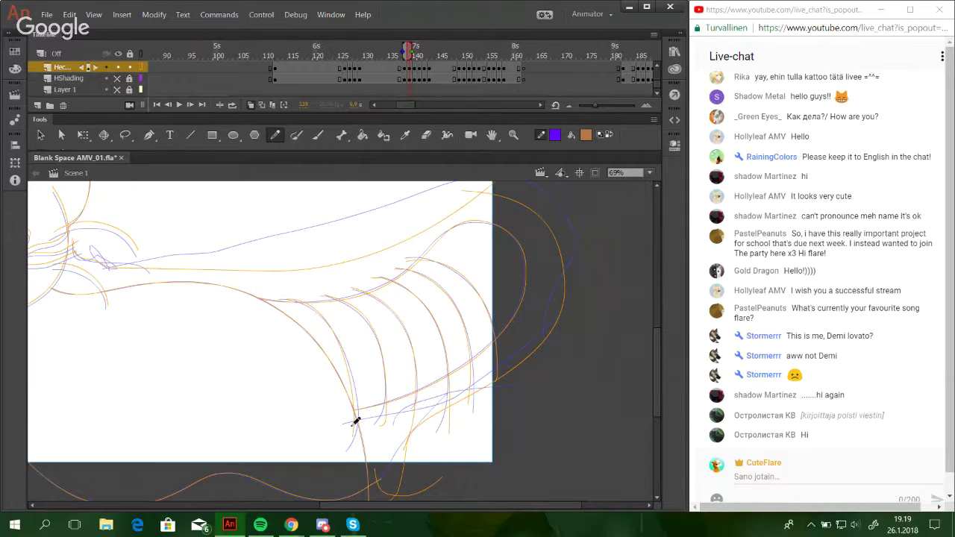
pyautogui.hotkey('ctrl', 'z')
pyautogui.moveTo(292, 300)
pyautogui.mouseDown()
pyautogui.moveTo(360, 428)
pyautogui.moveTo(355, 451)
pyautogui.mouseUp()
pyautogui.moveTo(351, 349); pyautogui.dragTo(363, 430)
pyautogui.hotkey('ctrl', 'z')
pyautogui.moveTo(292, 290)
pyautogui.mouseDown()
pyautogui.moveTo(317, 308)
pyautogui.moveTo(358, 399)
pyautogui.mouseUp()
pyautogui.hotkey('ctrl', 'z')
pyautogui.moveTo(291, 298)
pyautogui.mouseDown()
pyautogui.moveTo(357, 376)
pyautogui.moveTo(355, 435)
pyautogui.moveTo(322, 321)
pyautogui.moveTo(349, 448)
pyautogui.mouseUp()
pyautogui.hotkey('ctrl', 'z')
pyautogui.hotkey('ctrl', 'z')
pyautogui.moveTo(295, 301); pyautogui.dragTo(355, 428)
pyautogui.hotkey('ctrl', 'z')
pyautogui.moveTo(288, 297); pyautogui.dragTo(359, 427)
# Draw the marking edge along the underside of the tail, from the body past the stripes.
pyautogui.moveTo(359, 413); pyautogui.dragTo(509, 353)
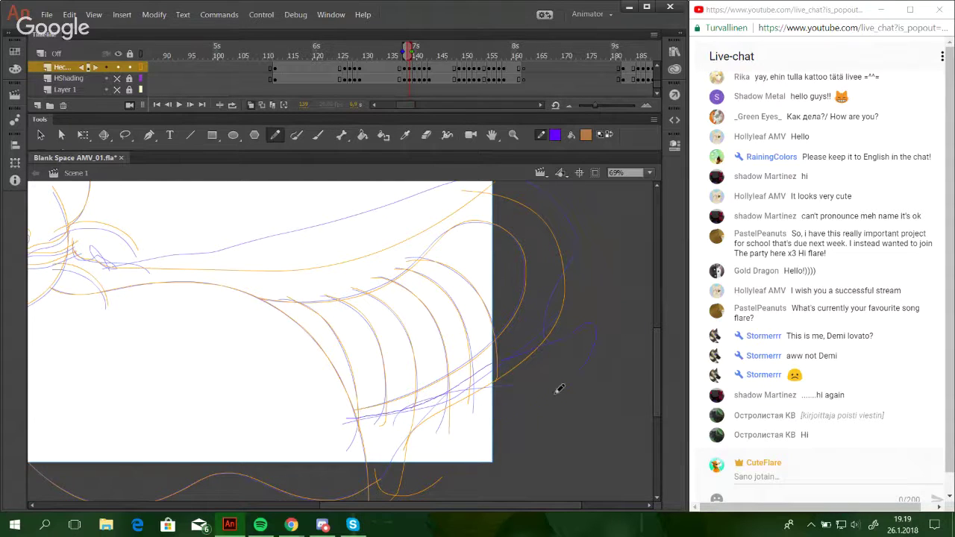
pyautogui.moveTo(559, 388); pyautogui.dragTo(483, 415)
pyautogui.press('space')
pyautogui.moveTo(388, 423)
pyautogui.mouseDown()
pyautogui.moveTo(527, 426)
pyautogui.moveTo(652, 448)
pyautogui.mouseUp()
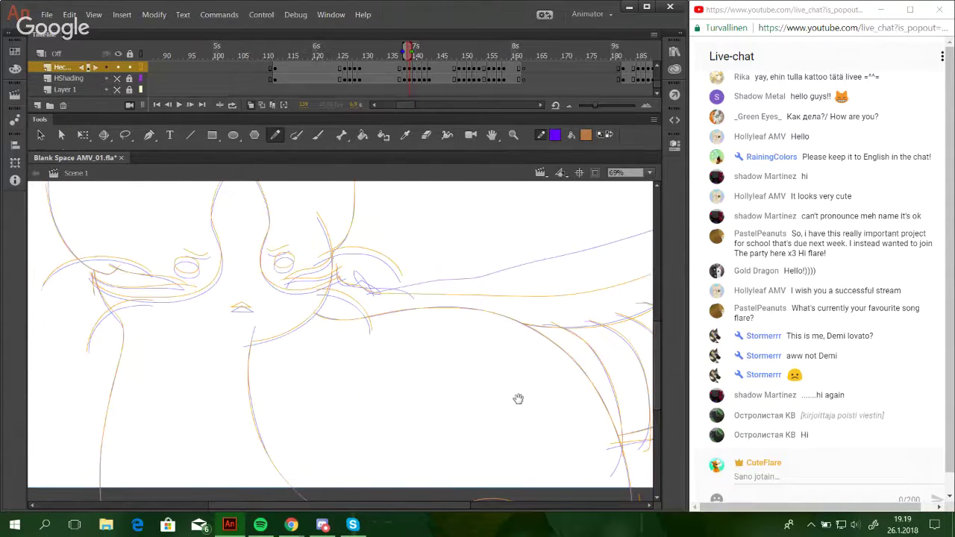
pyautogui.moveTo(517, 399)
pyautogui.mouseDown()
pyautogui.moveTo(525, 483)
pyautogui.moveTo(497, 432)
pyautogui.moveTo(452, 273)
pyautogui.moveTo(396, 218)
pyautogui.mouseUp()
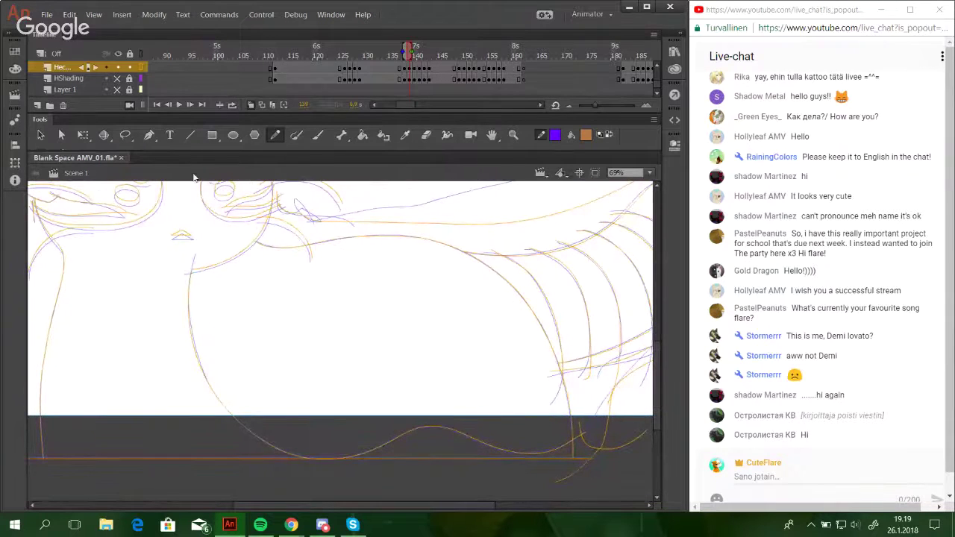
# Go to the next keyframe, trace the belly marking outline from the chest to the tail base, and reshape its curves.
pyautogui.click(192, 104)
pyautogui.moveTo(366, 294)
pyautogui.mouseDown()
pyautogui.moveTo(335, 277)
pyautogui.moveTo(363, 281)
pyautogui.mouseUp()
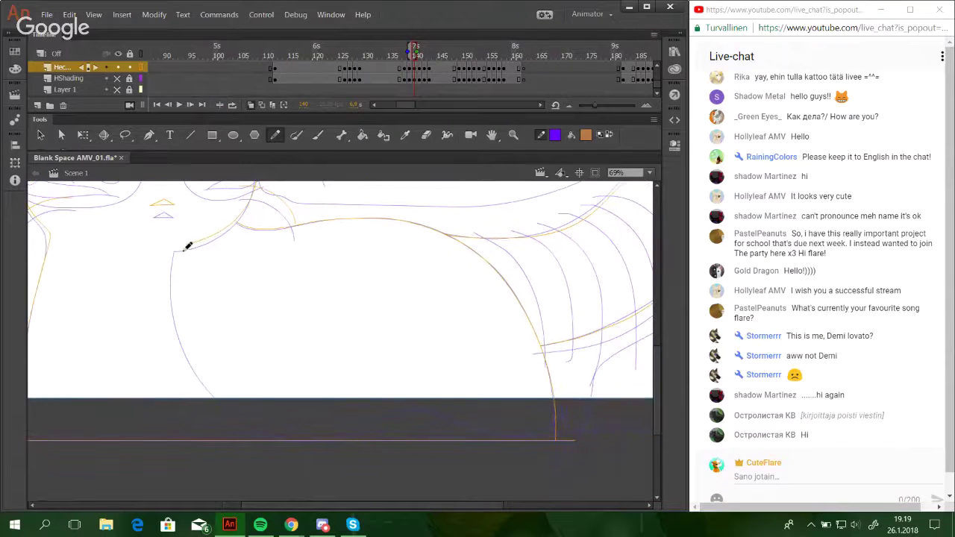
pyautogui.moveTo(188, 246)
pyautogui.mouseDown()
pyautogui.moveTo(183, 322)
pyautogui.moveTo(181, 311)
pyautogui.moveTo(208, 379)
pyautogui.mouseUp()
pyautogui.hotkey('ctrl', 'z')
pyautogui.moveTo(533, 431)
pyautogui.mouseDown()
pyautogui.moveTo(575, 415)
pyautogui.moveTo(525, 440)
pyautogui.moveTo(482, 432)
pyautogui.mouseUp()
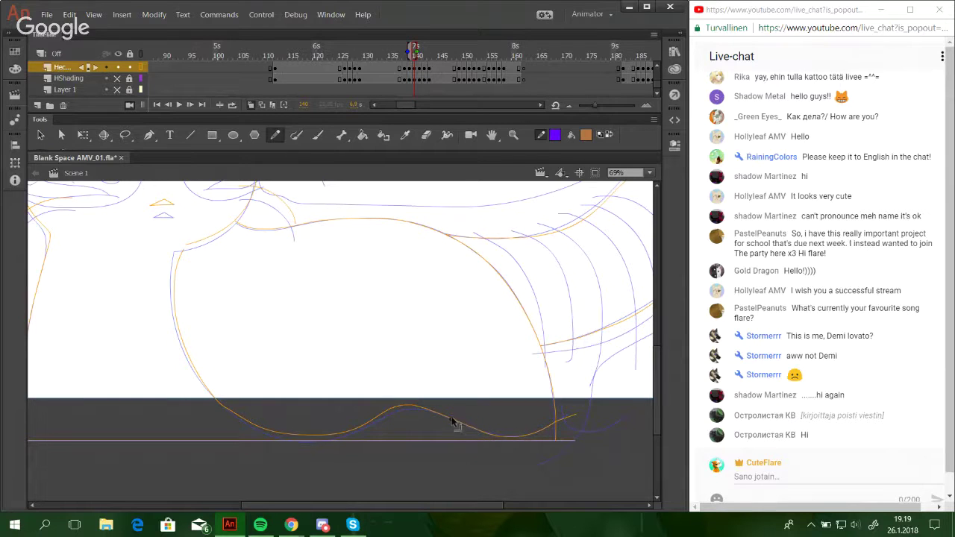
pyautogui.moveTo(394, 407); pyautogui.dragTo(393, 410)
pyautogui.moveTo(282, 432); pyautogui.dragTo(291, 441)
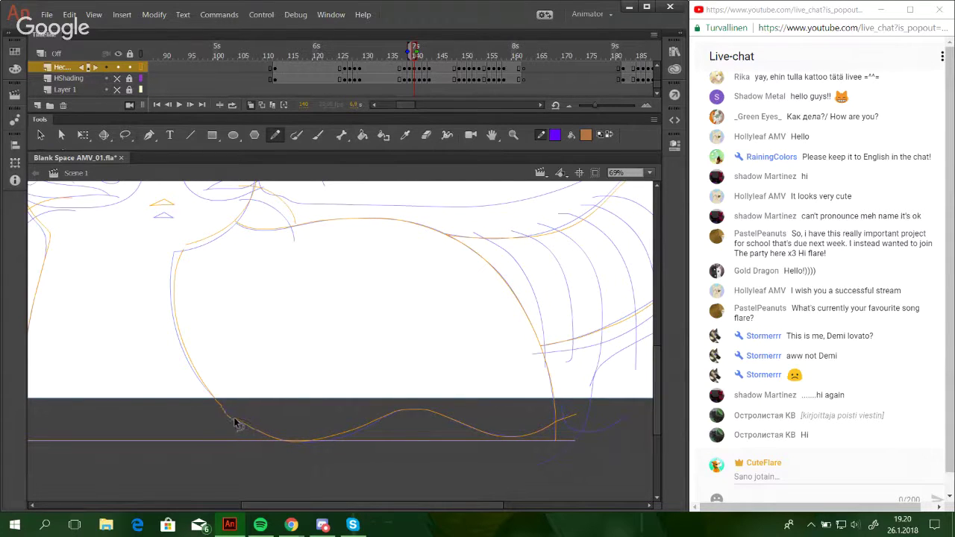
pyautogui.moveTo(208, 394)
pyautogui.mouseDown()
pyautogui.moveTo(177, 345)
pyautogui.moveTo(178, 272)
pyautogui.mouseUp()
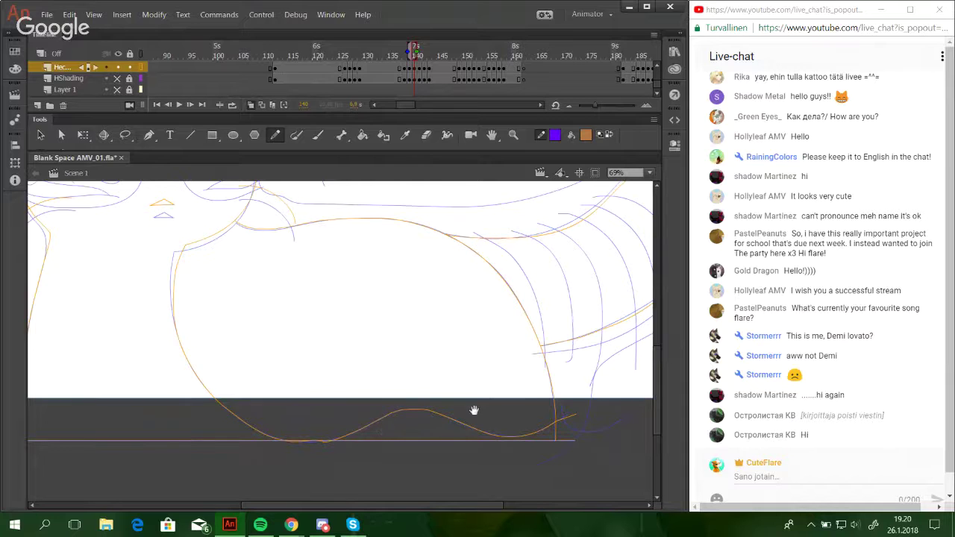
# Draw the back marking edge from the neck to the tail and around the outside of the tail.
pyautogui.moveTo(474, 411); pyautogui.dragTo(381, 467)
pyautogui.moveTo(573, 186)
pyautogui.mouseDown()
pyautogui.moveTo(251, 255)
pyautogui.moveTo(181, 239)
pyautogui.moveTo(176, 219)
pyautogui.mouseUp()
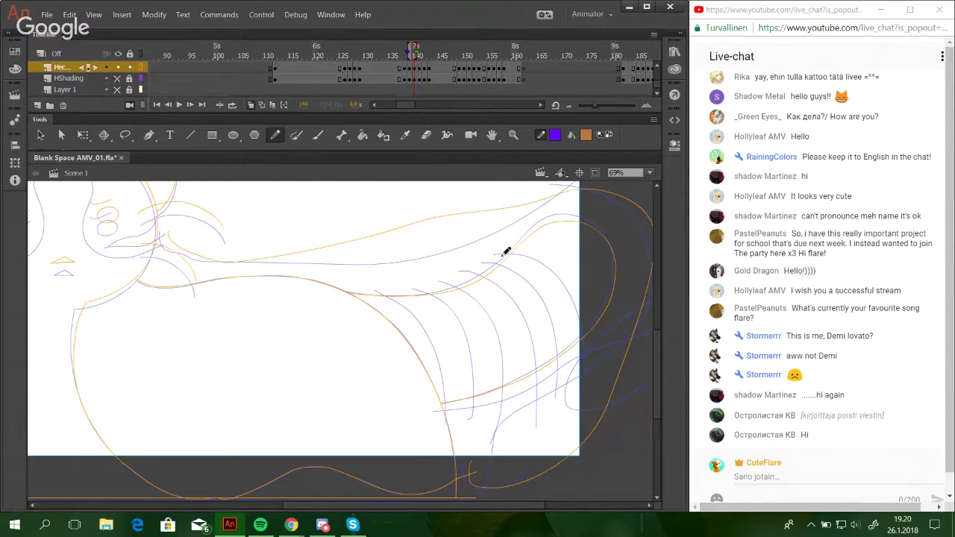
# Trace the three outermost tail stripes in this keyframe.
pyautogui.moveTo(502, 256)
pyautogui.mouseDown()
pyautogui.moveTo(592, 354)
pyautogui.moveTo(588, 397)
pyautogui.moveTo(578, 322)
pyautogui.moveTo(588, 381)
pyautogui.moveTo(553, 271)
pyautogui.moveTo(582, 367)
pyautogui.mouseUp()
pyautogui.hotkey('ctrl', 'z')
pyautogui.hotkey('ctrl', 'z')
pyautogui.moveTo(491, 265)
pyautogui.mouseDown()
pyautogui.moveTo(559, 351)
pyautogui.moveTo(546, 424)
pyautogui.mouseUp()
pyautogui.hotkey('ctrl', 'z')
pyautogui.hotkey('ctrl', 'z')
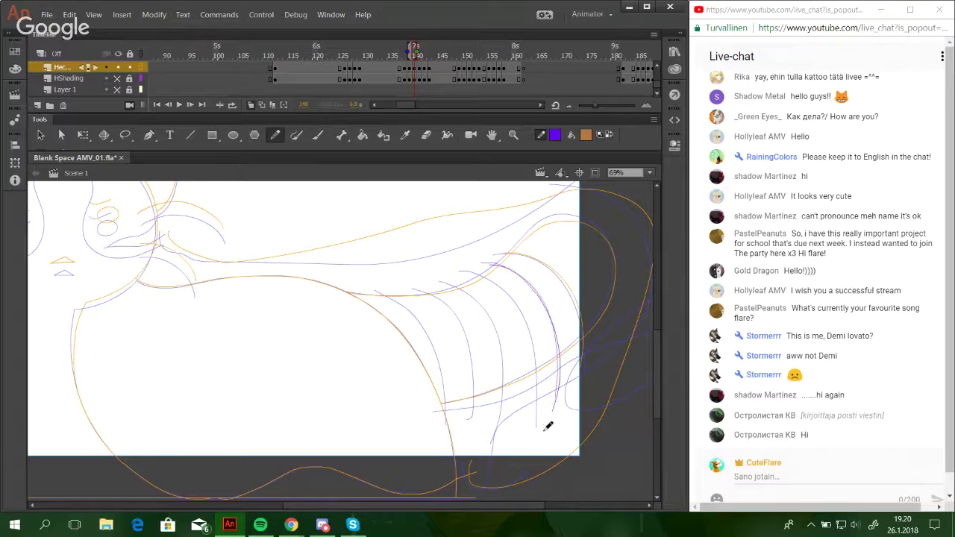
pyautogui.moveTo(485, 276)
pyautogui.mouseDown()
pyautogui.moveTo(533, 416)
pyautogui.moveTo(523, 439)
pyautogui.mouseUp()
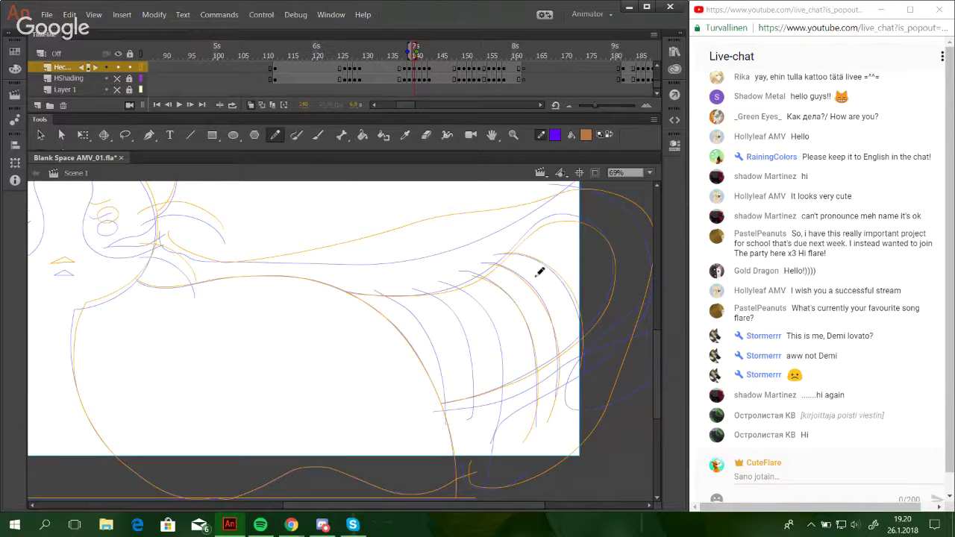
# Trace the fourth tail stripe from the tip, redrawing it until it follows the onion-skin line.
pyautogui.moveTo(471, 298); pyautogui.dragTo(490, 448)
pyautogui.hotkey('ctrl', 'z')
pyautogui.moveTo(457, 287); pyautogui.dragTo(477, 449)
pyautogui.hotkey('ctrl', 'z')
pyautogui.moveTo(447, 285); pyautogui.dragTo(494, 426)
pyautogui.hotkey('ctrl', 'z')
pyautogui.moveTo(449, 284); pyautogui.dragTo(490, 439)
pyautogui.hotkey('ctrl', 'z')
pyautogui.moveTo(457, 279); pyautogui.dragTo(502, 370)
# Trace the fifth tail stripe from the tip, the second one from the body.
pyautogui.moveTo(415, 291)
pyautogui.mouseDown()
pyautogui.moveTo(476, 406)
pyautogui.moveTo(473, 440)
pyautogui.mouseUp()
pyautogui.hotkey('ctrl', 'z')
pyautogui.hotkey('ctrl', 'z')
pyautogui.moveTo(429, 307); pyautogui.dragTo(465, 437)
pyautogui.moveTo(432, 294); pyautogui.dragTo(474, 404)
pyautogui.hotkey('ctrl', 'z')
pyautogui.moveTo(419, 291); pyautogui.dragTo(471, 417)
pyautogui.hotkey('ctrl', 'z')
pyautogui.moveTo(420, 292); pyautogui.dragTo(474, 437)
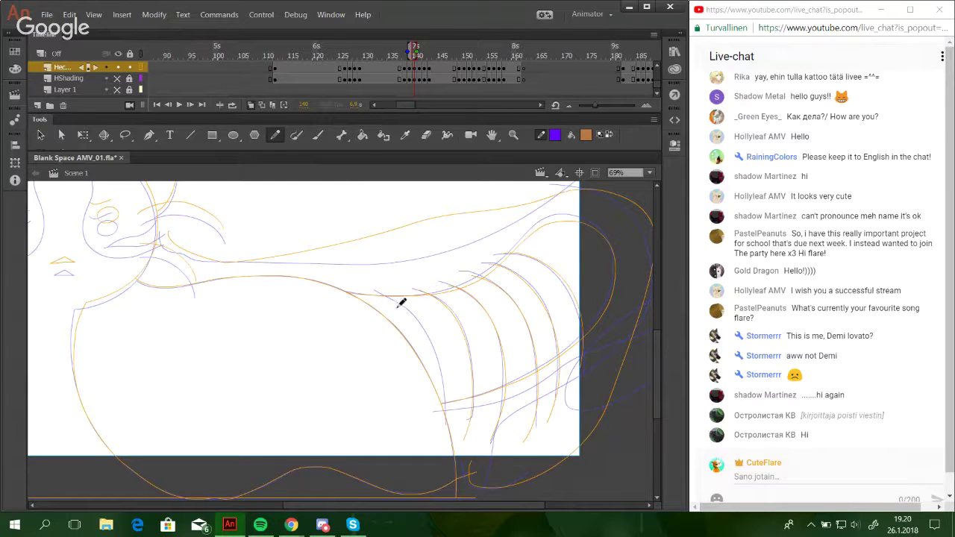
# Trace the last tail stripe beside the body's edge, redrawing it until its curve fits.
pyautogui.moveTo(374, 291); pyautogui.dragTo(420, 438)
pyautogui.hotkey('ctrl', 'z')
pyautogui.moveTo(374, 291); pyautogui.dragTo(431, 454)
pyautogui.hotkey('ctrl', 'z')
pyautogui.moveTo(374, 292); pyautogui.dragTo(429, 455)
pyautogui.hotkey('ctrl', 'z')
pyautogui.moveTo(380, 288); pyautogui.dragTo(450, 432)
pyautogui.hotkey('ctrl', 'z')
pyautogui.moveTo(380, 288); pyautogui.dragTo(456, 446)
pyautogui.hotkey('ctrl', 'z')
pyautogui.moveTo(383, 286); pyautogui.dragTo(438, 440)
pyautogui.hotkey('ctrl', 'z')
pyautogui.moveTo(384, 286); pyautogui.dragTo(448, 438)
pyautogui.hotkey('ctrl', 'z')
pyautogui.moveTo(376, 292); pyautogui.dragTo(440, 450)
pyautogui.hotkey('ctrl', 'z')
pyautogui.moveTo(378, 290); pyautogui.dragTo(446, 441)
pyautogui.hotkey('ctrl', 'z')
pyautogui.moveTo(380, 286)
pyautogui.mouseDown()
pyautogui.moveTo(438, 350)
pyautogui.moveTo(449, 434)
pyautogui.mouseUp()
pyautogui.hotkey('ctrl', 'z')
pyautogui.moveTo(379, 286); pyautogui.dragTo(447, 436)
# Draw the underside marking edge of the tail across the stripe ends in this keyframe.
pyautogui.moveTo(453, 408)
pyautogui.mouseDown()
pyautogui.moveTo(533, 384)
pyautogui.moveTo(649, 300)
pyautogui.mouseUp()
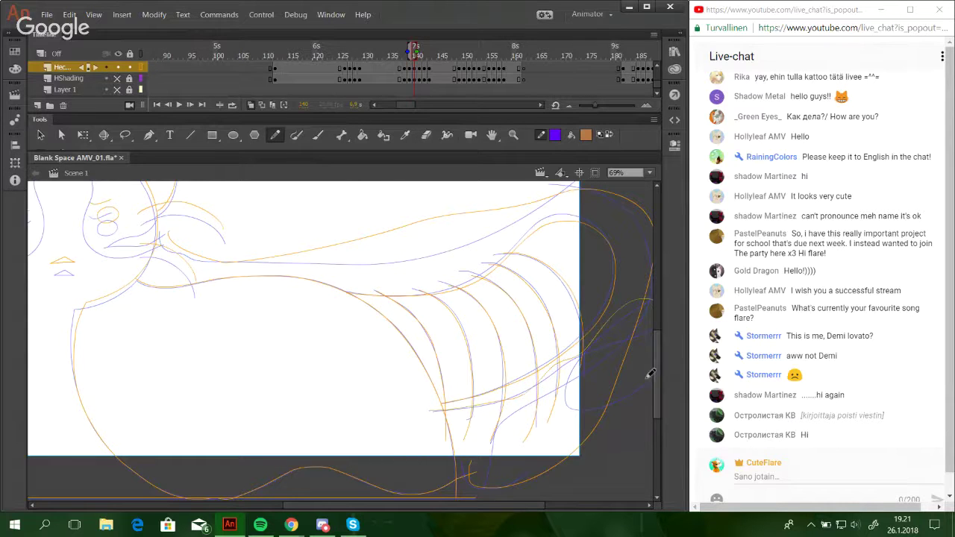
pyautogui.moveTo(447, 356); pyautogui.dragTo(497, 360)
pyautogui.moveTo(391, 305)
pyautogui.mouseDown()
pyautogui.moveTo(529, 356)
pyautogui.moveTo(596, 402)
pyautogui.mouseUp()
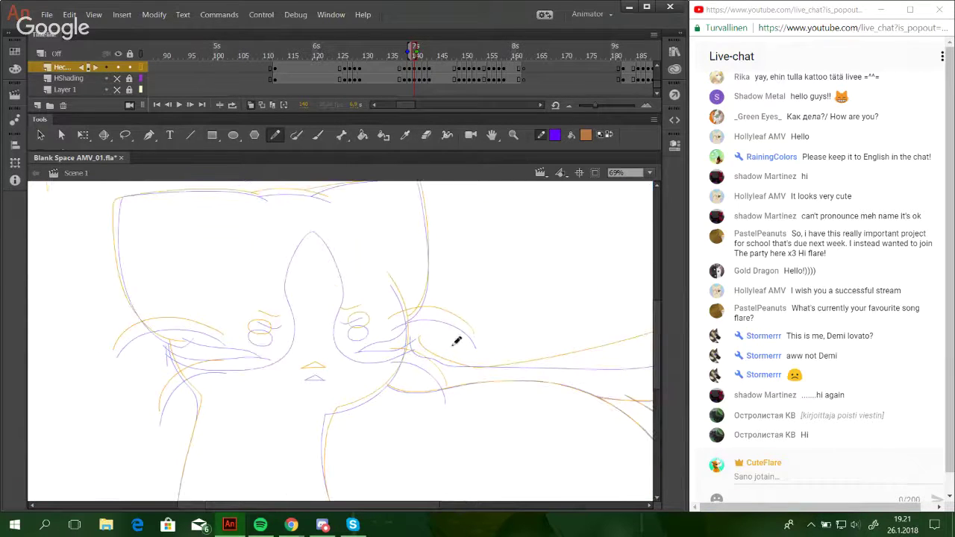
# Trace the face marking outline from cheek to cheek over the forehead peak, following the raised eyes.
pyautogui.press('z')
pyautogui.moveTo(145, 204); pyautogui.dragTo(488, 422)
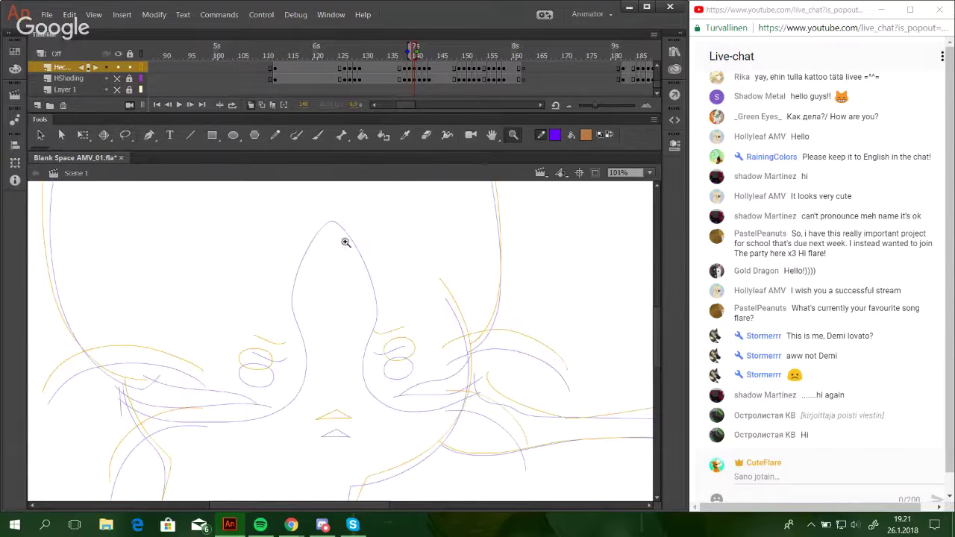
pyautogui.click(277, 136)
pyautogui.moveTo(256, 302)
pyautogui.mouseDown()
pyautogui.moveTo(275, 325)
pyautogui.moveTo(291, 325)
pyautogui.mouseUp()
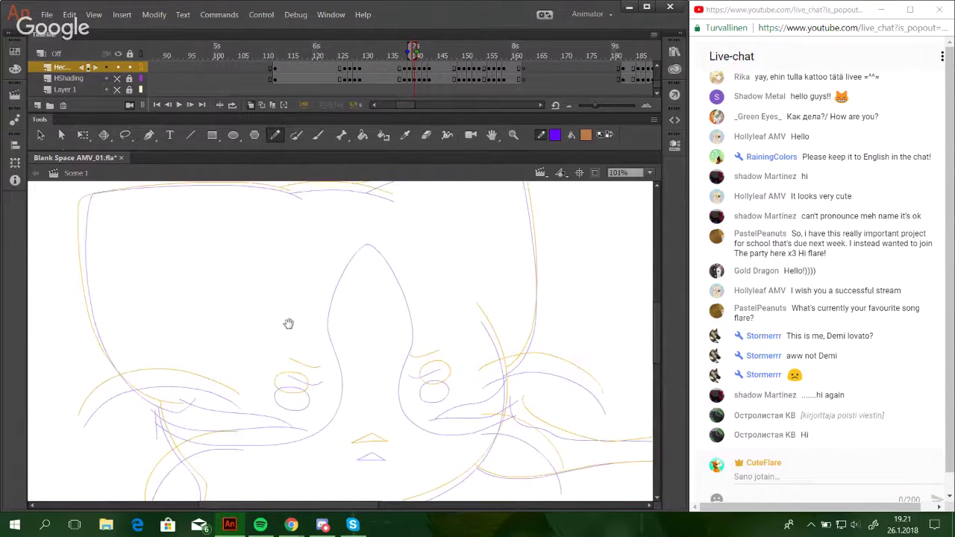
pyautogui.moveTo(158, 418); pyautogui.dragTo(219, 435)
pyautogui.moveTo(156, 411)
pyautogui.mouseDown()
pyautogui.moveTo(247, 440)
pyautogui.moveTo(296, 436)
pyautogui.moveTo(334, 408)
pyautogui.moveTo(341, 370)
pyautogui.moveTo(325, 311)
pyautogui.moveTo(344, 256)
pyautogui.moveTo(365, 232)
pyautogui.moveTo(410, 311)
pyautogui.moveTo(395, 367)
pyautogui.moveTo(408, 410)
pyautogui.moveTo(458, 427)
pyautogui.moveTo(534, 386)
pyautogui.mouseUp()
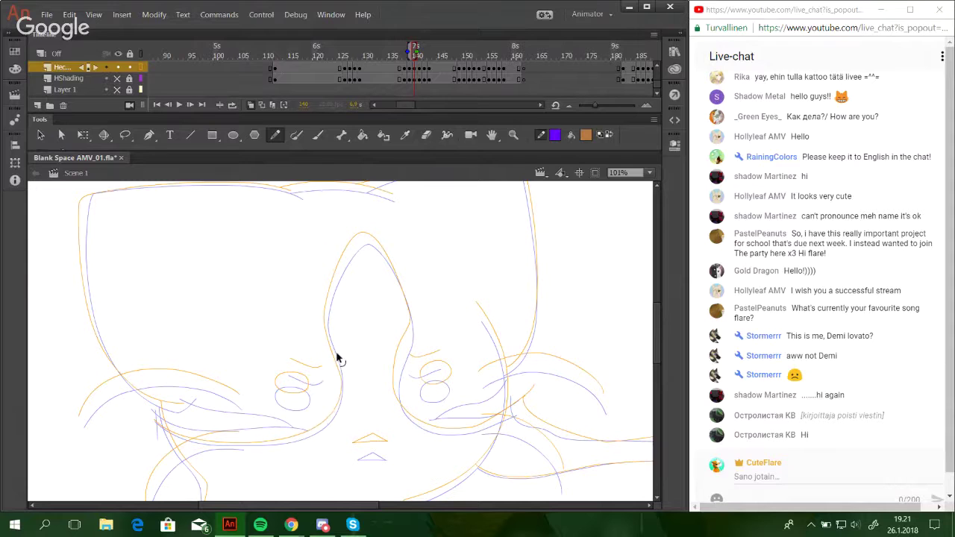
# Reshape the face marking outline, smoothing its forehead peak and bending its sides along the previous frame's curve.
pyautogui.moveTo(338, 365)
pyautogui.mouseDown()
pyautogui.moveTo(327, 329)
pyautogui.moveTo(345, 374)
pyautogui.moveTo(342, 359)
pyautogui.mouseUp()
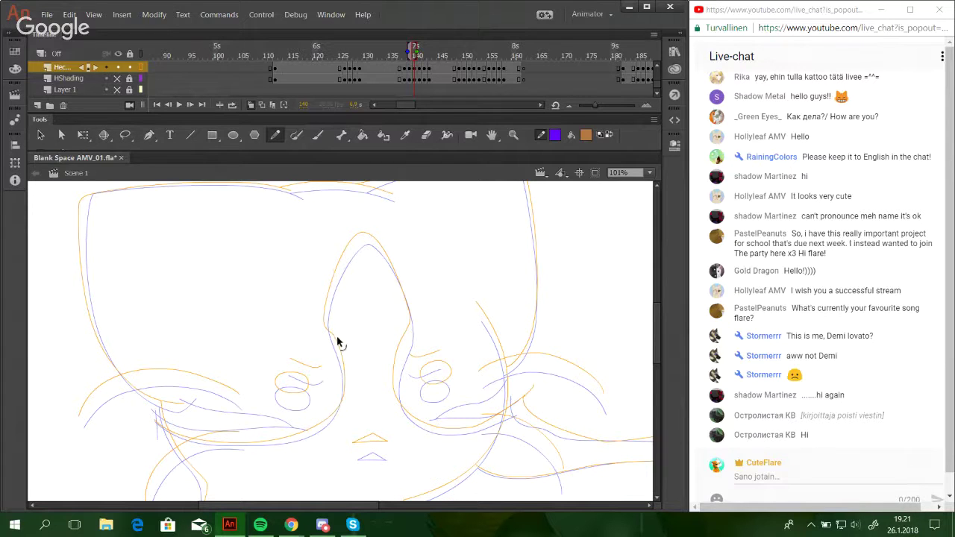
pyautogui.moveTo(325, 326)
pyautogui.mouseDown()
pyautogui.moveTo(325, 295)
pyautogui.moveTo(329, 315)
pyautogui.mouseUp()
pyautogui.scroll(1, 332, 324)
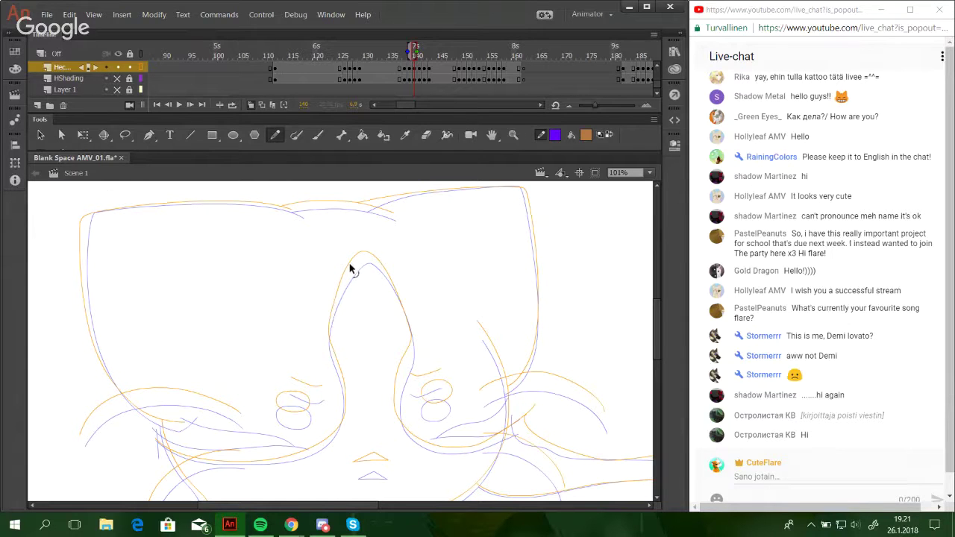
pyautogui.moveTo(351, 266); pyautogui.dragTo(368, 256)
pyautogui.moveTo(401, 297); pyautogui.dragTo(408, 324)
pyautogui.moveTo(408, 360)
pyautogui.mouseDown()
pyautogui.moveTo(398, 383)
pyautogui.moveTo(405, 420)
pyautogui.mouseUp()
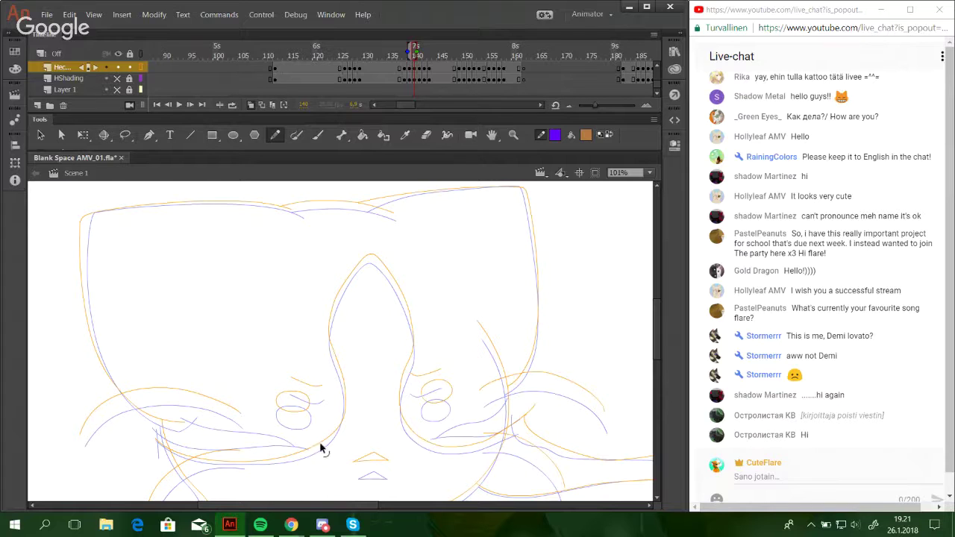
pyautogui.moveTo(320, 443); pyautogui.dragTo(322, 440)
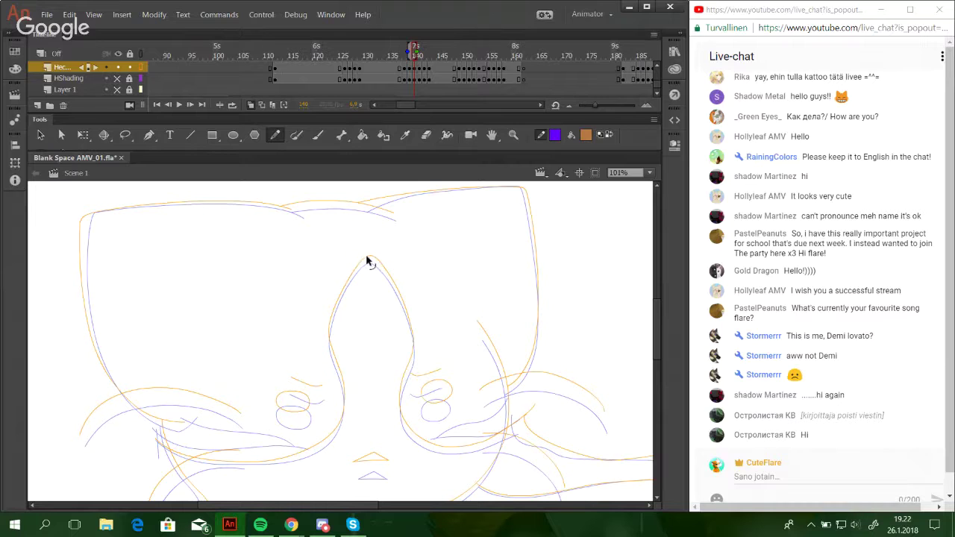
pyautogui.moveTo(426, 302); pyautogui.dragTo(422, 277)
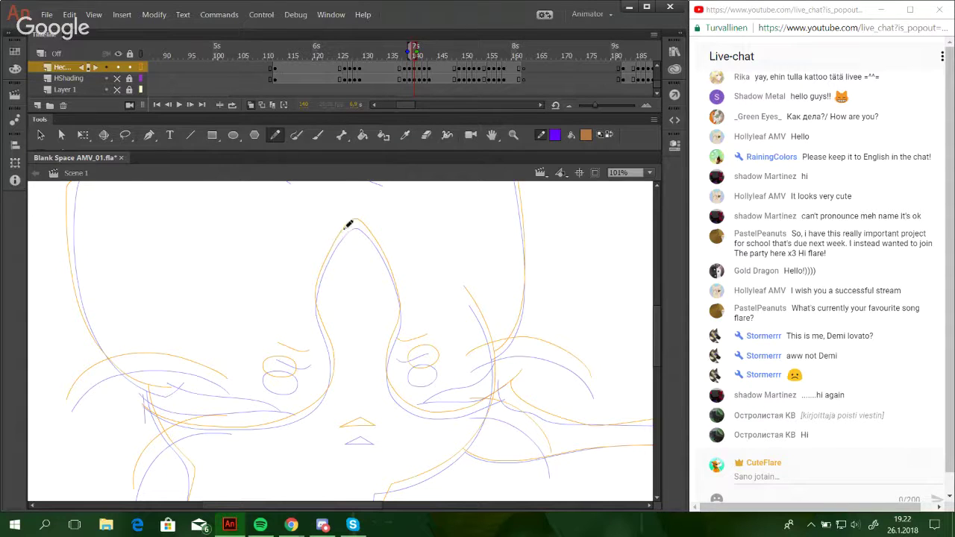
pyautogui.moveTo(365, 291); pyautogui.dragTo(365, 310)
pyautogui.moveTo(355, 261); pyautogui.dragTo(354, 263)
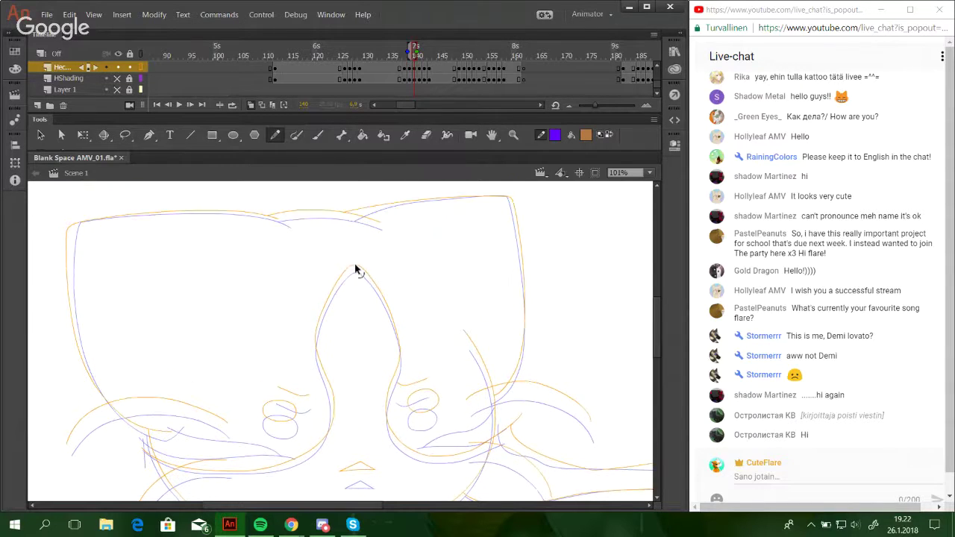
pyautogui.moveTo(368, 323); pyautogui.dragTo(363, 230)
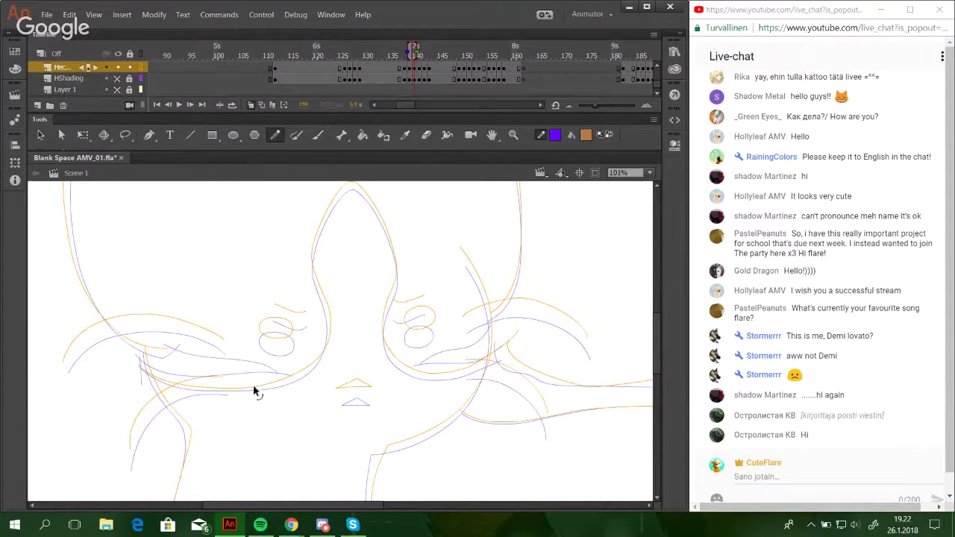
# Skew the whole face marking outline slightly so that its left cheek end sits a little higher.
pyautogui.keyDown('ctrl'); pyautogui.click(202, 391); pyautogui.keyUp('ctrl')
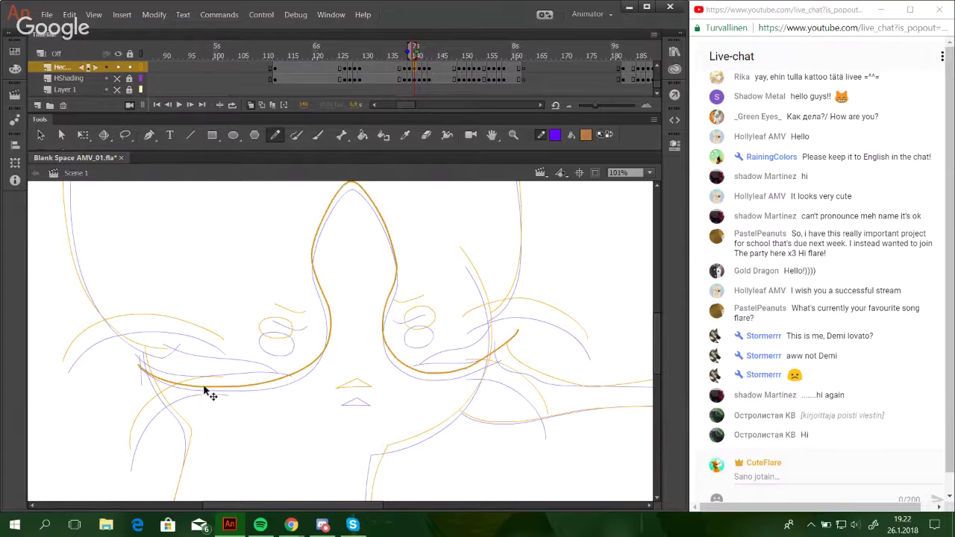
pyautogui.click(83, 134)
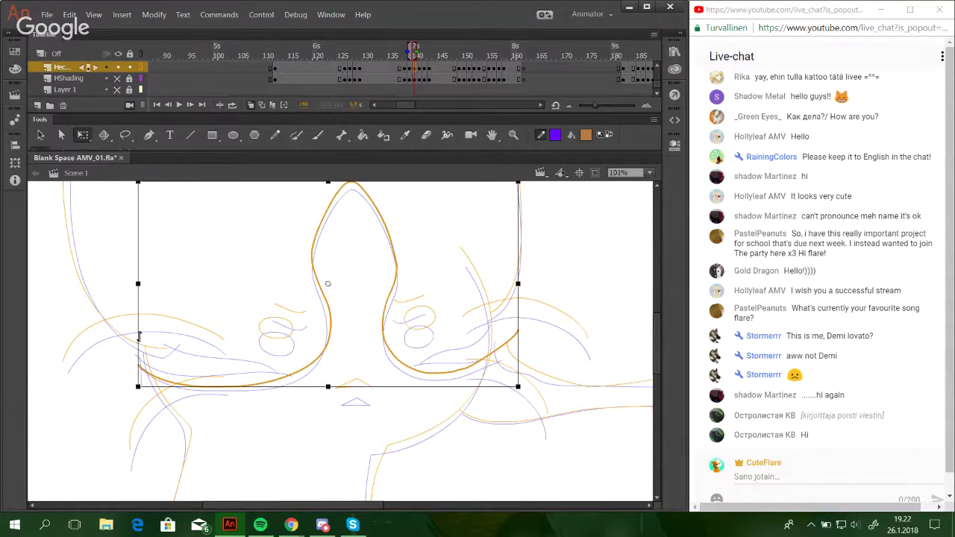
pyautogui.moveTo(139, 337); pyautogui.dragTo(139, 338)
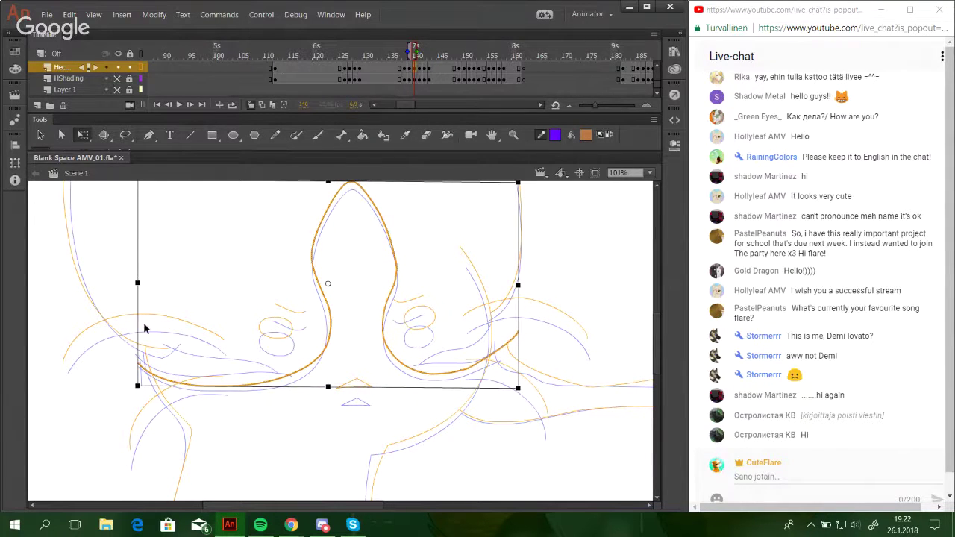
pyautogui.click(107, 395)
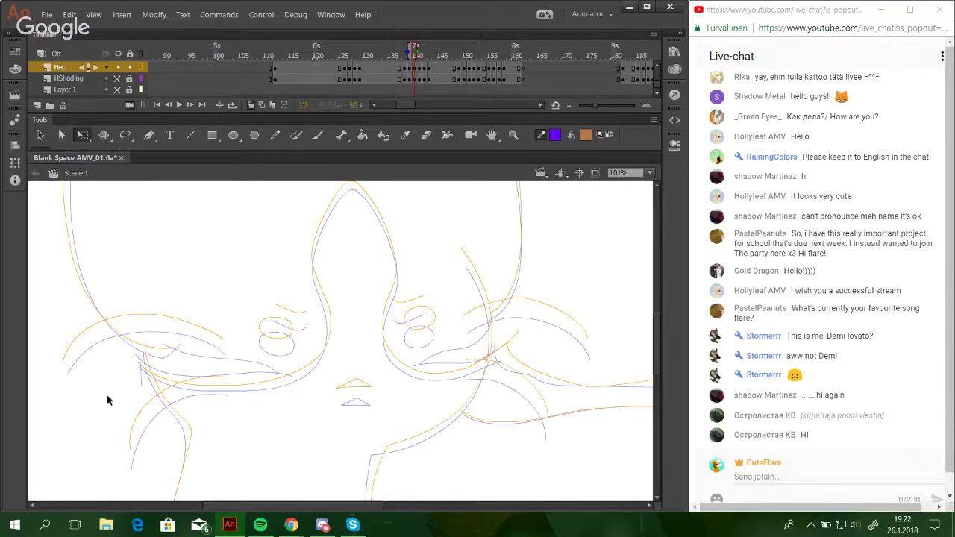
# Draw the two stripe lines and the short edge stroke on the left cheek, redrawing the upper line until it fits.
pyautogui.click(275, 135)
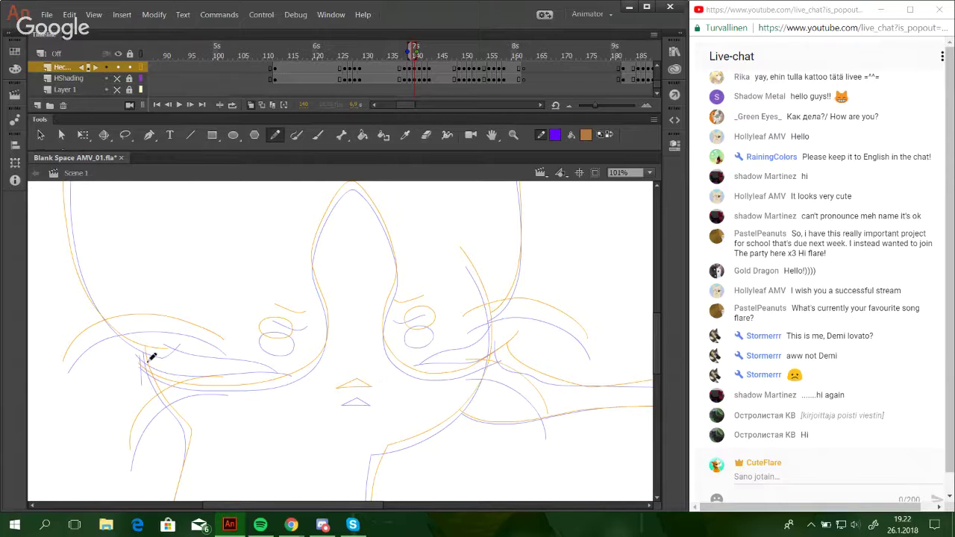
pyautogui.moveTo(148, 361); pyautogui.dragTo(291, 363)
pyautogui.moveTo(171, 331)
pyautogui.mouseDown()
pyautogui.moveTo(196, 349)
pyautogui.moveTo(254, 358)
pyautogui.mouseUp()
pyautogui.moveTo(167, 326)
pyautogui.mouseDown()
pyautogui.moveTo(190, 347)
pyautogui.moveTo(277, 365)
pyautogui.mouseUp()
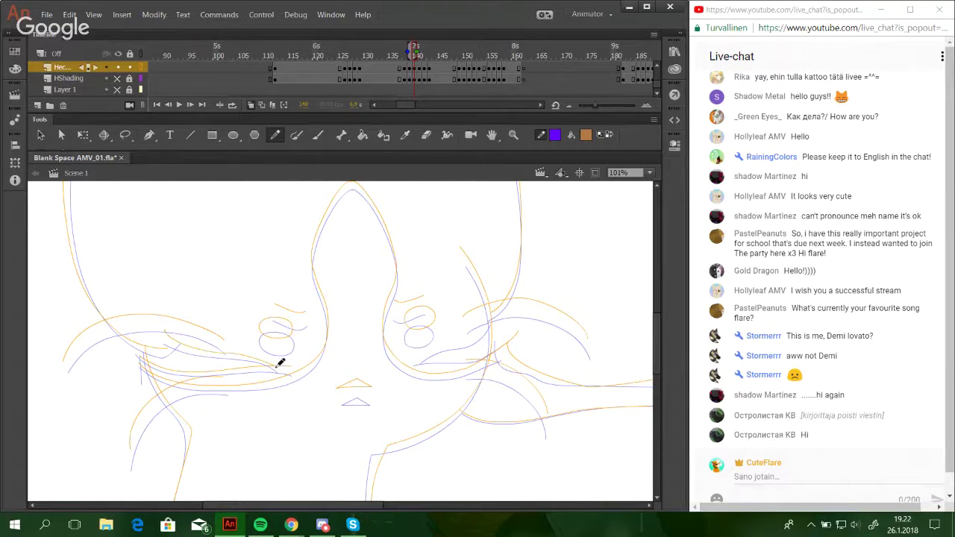
pyautogui.moveTo(170, 325); pyautogui.dragTo(288, 365)
pyautogui.moveTo(214, 351); pyautogui.dragTo(178, 341)
pyautogui.moveTo(142, 352); pyautogui.dragTo(145, 381)
# Draw the matching pair of stripe lines on the right cheek, below the eye.
pyautogui.moveTo(390, 390); pyautogui.dragTo(354, 408)
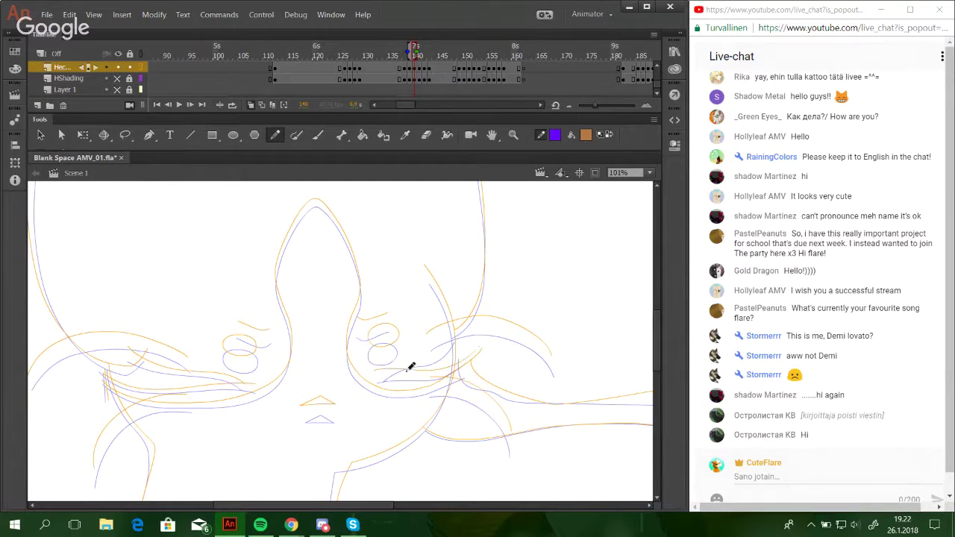
pyautogui.moveTo(378, 373)
pyautogui.mouseDown()
pyautogui.moveTo(430, 354)
pyautogui.moveTo(459, 330)
pyautogui.mouseUp()
pyautogui.click(417, 391)
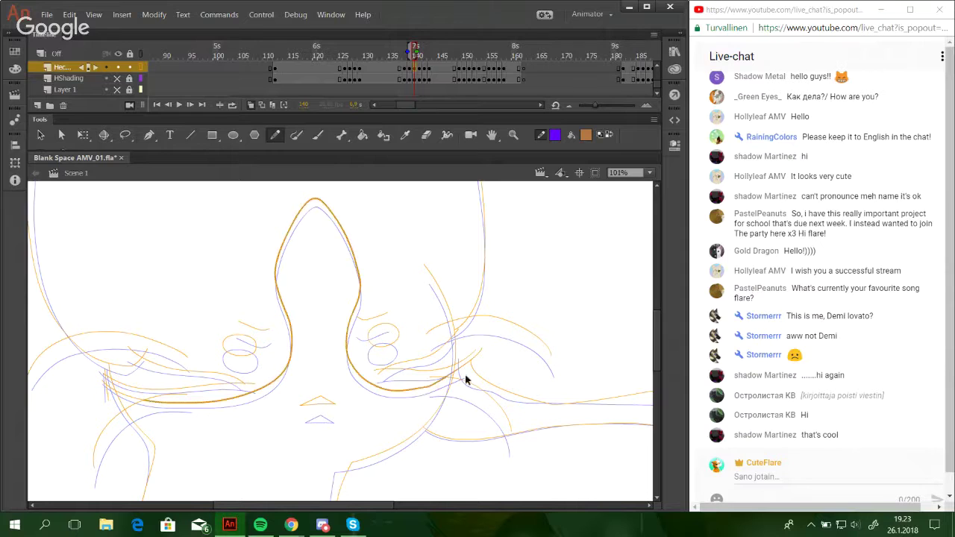
pyautogui.click(491, 376)
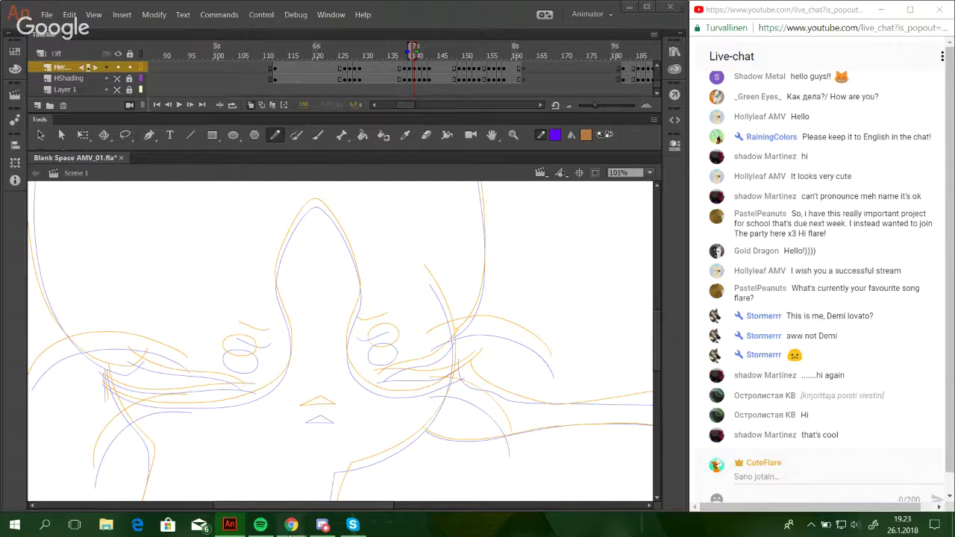
pyautogui.moveTo(291, 525)
pyautogui.click(244, 458)
pyautogui.click(839, 9)
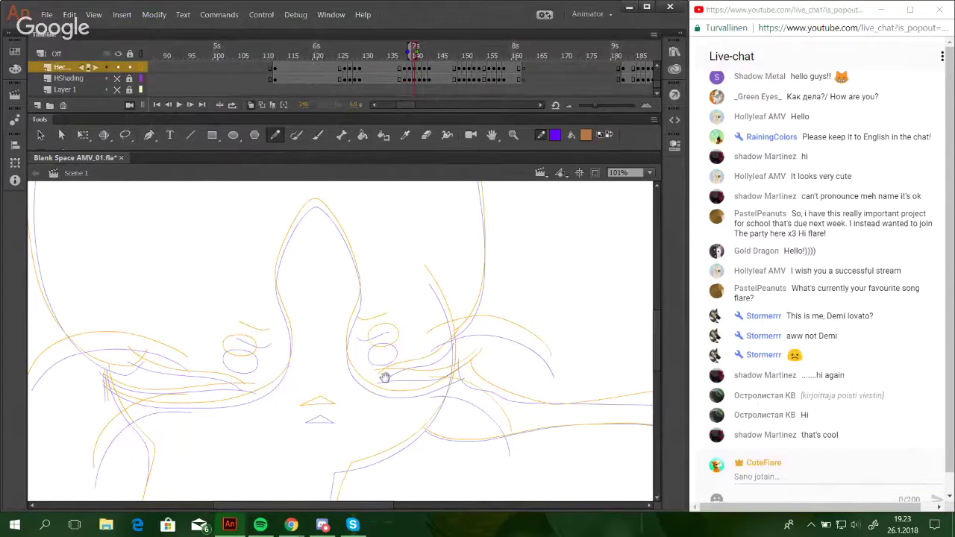
# Draw the marking line that runs from behind the right cheek down to the back line.
pyautogui.moveTo(383, 374); pyautogui.dragTo(428, 410)
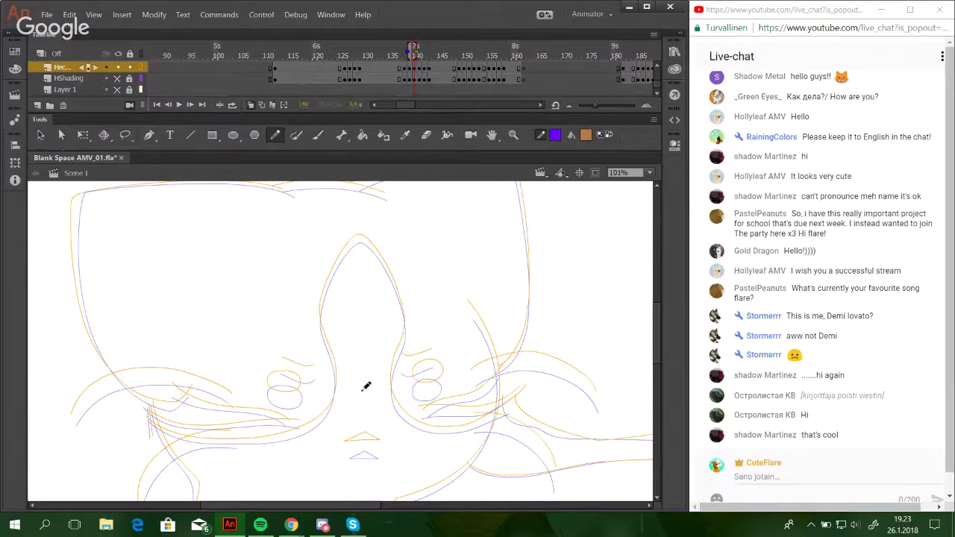
pyautogui.moveTo(582, 413); pyautogui.dragTo(497, 393)
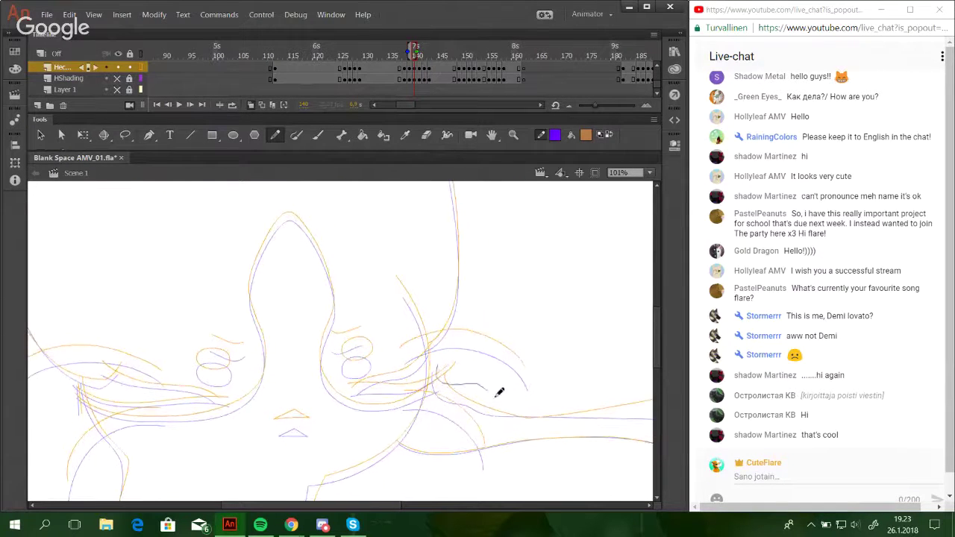
pyautogui.moveTo(332, 341); pyautogui.dragTo(384, 367)
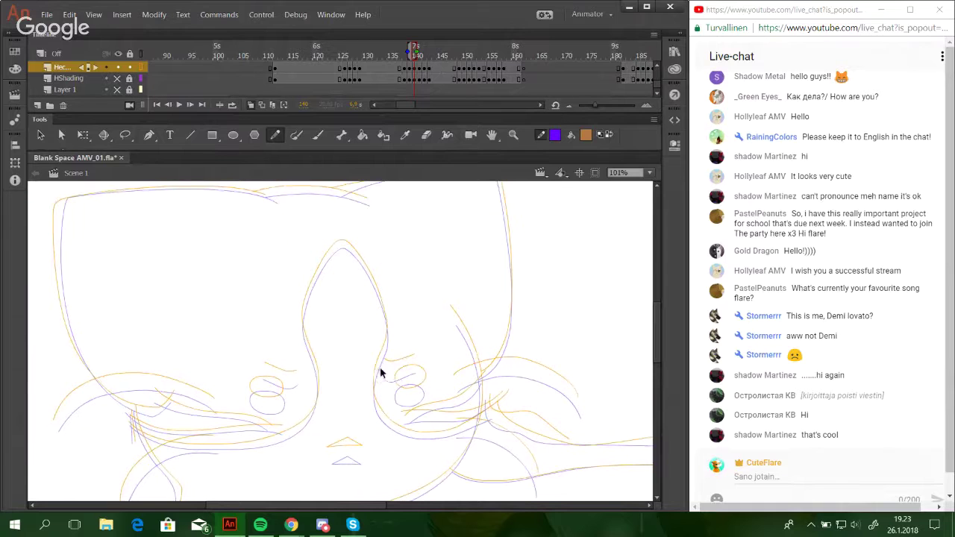
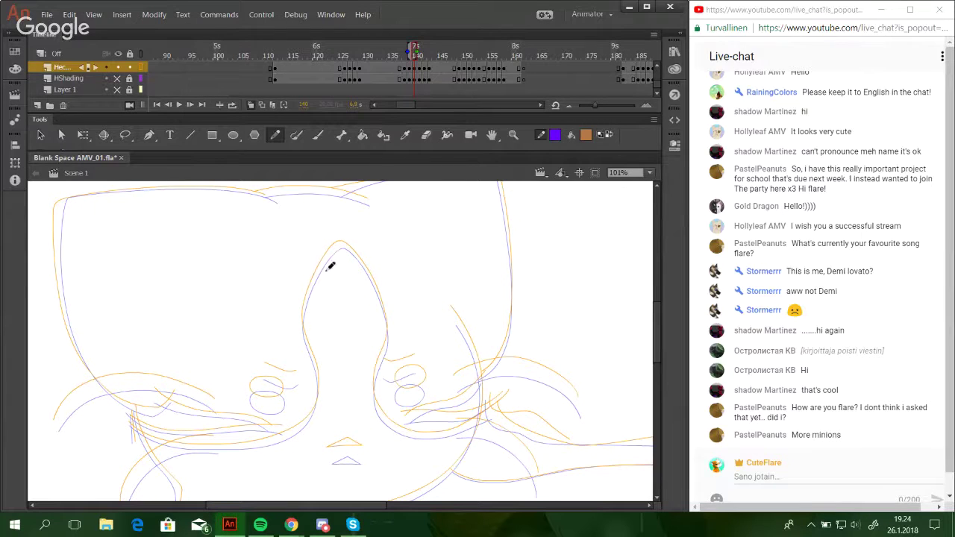
pyautogui.moveTo(354, 357)
pyautogui.mouseDown()
pyautogui.moveTo(366, 267)
pyautogui.moveTo(399, 326)
pyautogui.moveTo(363, 270)
pyautogui.moveTo(328, 247)
pyautogui.moveTo(141, 357)
pyautogui.mouseUp()
pyautogui.moveTo(393, 387)
pyautogui.mouseDown()
pyautogui.moveTo(149, 277)
pyautogui.moveTo(418, 321)
pyautogui.moveTo(473, 439)
pyautogui.moveTo(372, 390)
pyautogui.moveTo(461, 444)
pyautogui.mouseUp()
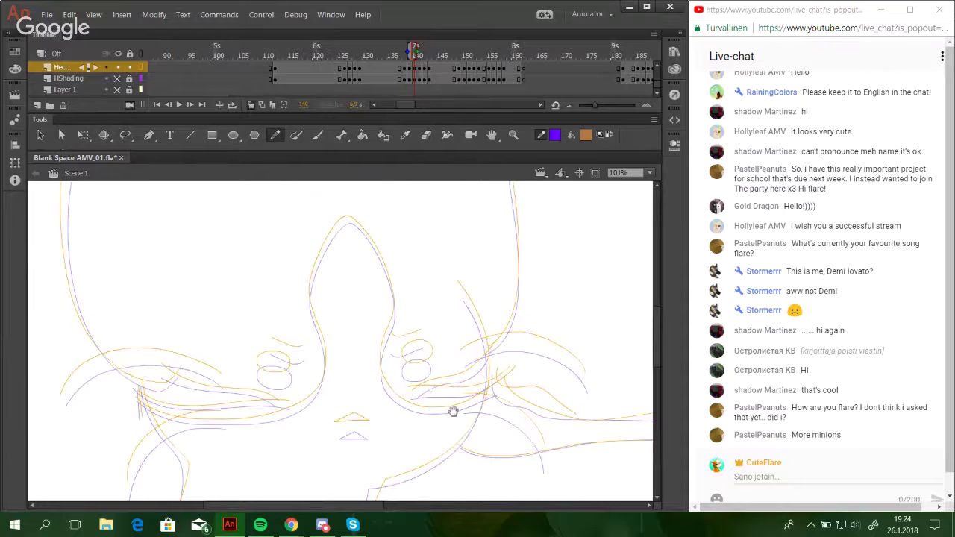
pyautogui.moveTo(452, 396); pyautogui.dragTo(480, 426)
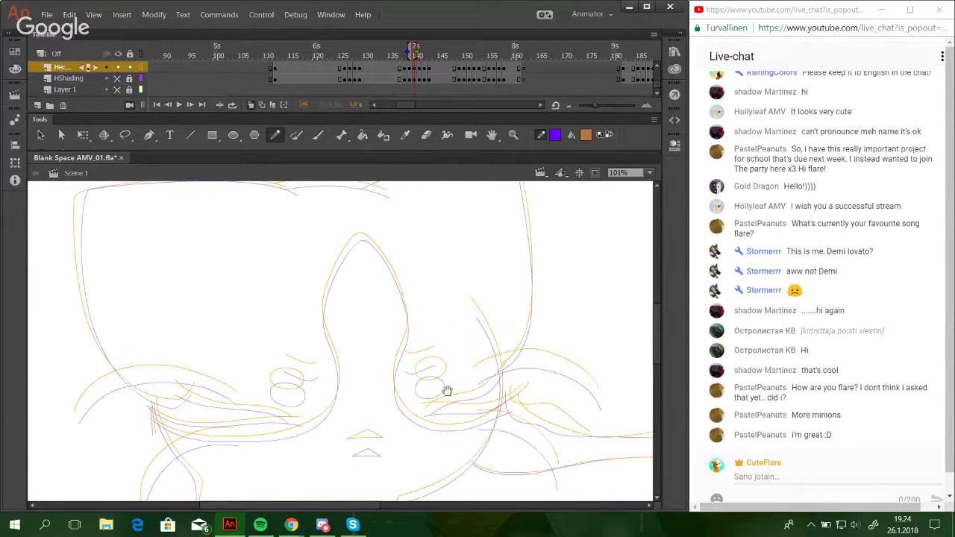
pyautogui.moveTo(447, 390); pyautogui.dragTo(460, 395)
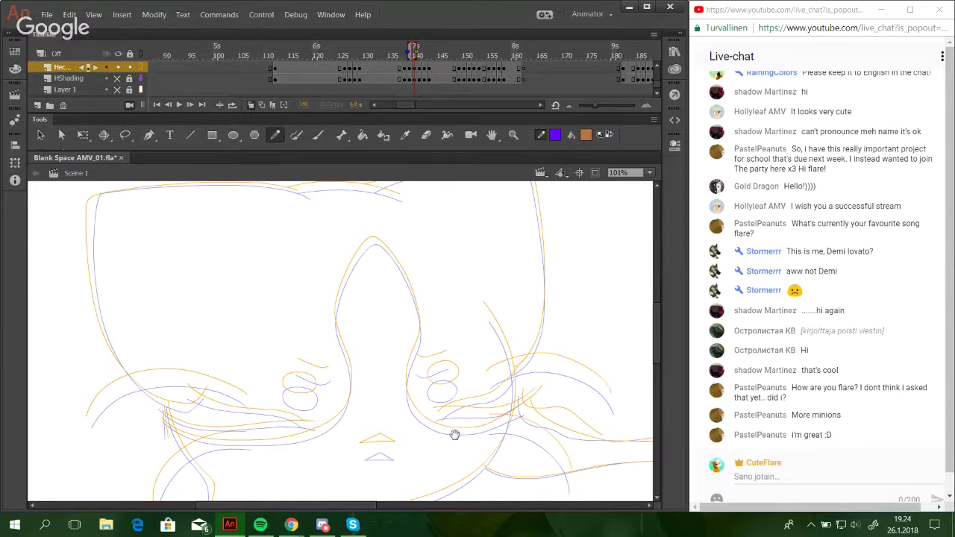
pyautogui.moveTo(457, 429)
pyautogui.mouseDown()
pyautogui.moveTo(453, 409)
pyautogui.moveTo(405, 383)
pyautogui.mouseUp()
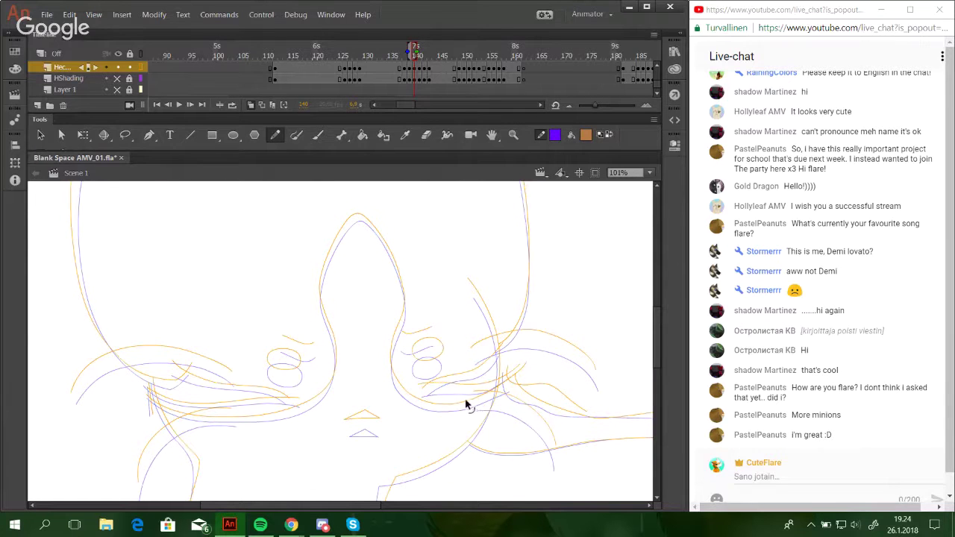
# Go to the next frame and draw the face marking outline from cheek to cheek over the forehead peak.
pyautogui.click(191, 106)
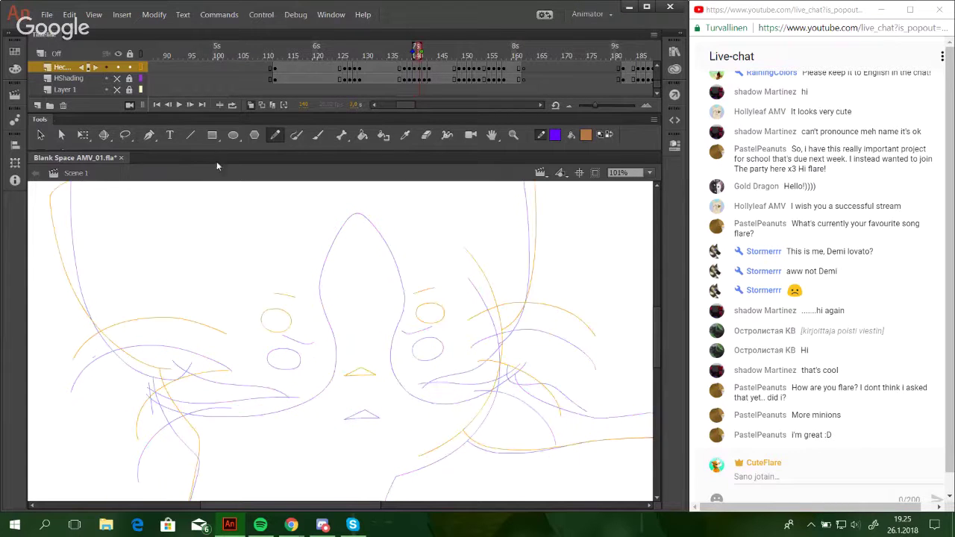
pyautogui.moveTo(315, 330); pyautogui.dragTo(303, 361)
pyautogui.moveTo(210, 433); pyautogui.dragTo(208, 452)
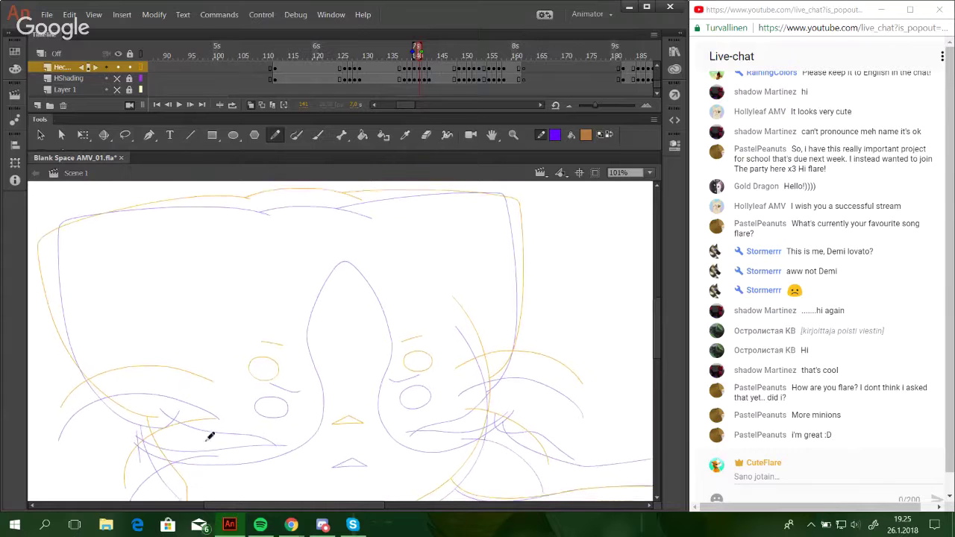
pyautogui.moveTo(135, 427)
pyautogui.mouseDown()
pyautogui.moveTo(175, 446)
pyautogui.moveTo(261, 440)
pyautogui.mouseUp()
pyautogui.hotkey('ctrl', 'z')
pyautogui.moveTo(139, 425)
pyautogui.mouseDown()
pyautogui.moveTo(202, 445)
pyautogui.moveTo(242, 437)
pyautogui.moveTo(288, 409)
pyautogui.moveTo(312, 364)
pyautogui.moveTo(295, 296)
pyautogui.moveTo(300, 271)
pyautogui.moveTo(328, 230)
pyautogui.moveTo(364, 267)
pyautogui.moveTo(382, 308)
pyautogui.moveTo(379, 387)
pyautogui.moveTo(405, 416)
pyautogui.moveTo(450, 423)
pyautogui.moveTo(518, 393)
pyautogui.mouseUp()
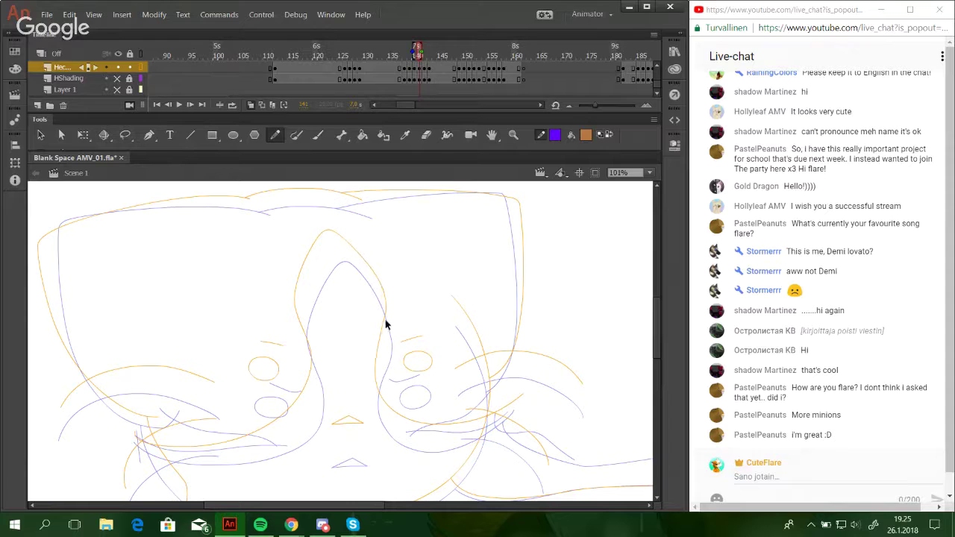
# Bend both sides of this frame's face marking outline into smoother curves beside the eyes.
pyautogui.moveTo(379, 343); pyautogui.dragTo(375, 339)
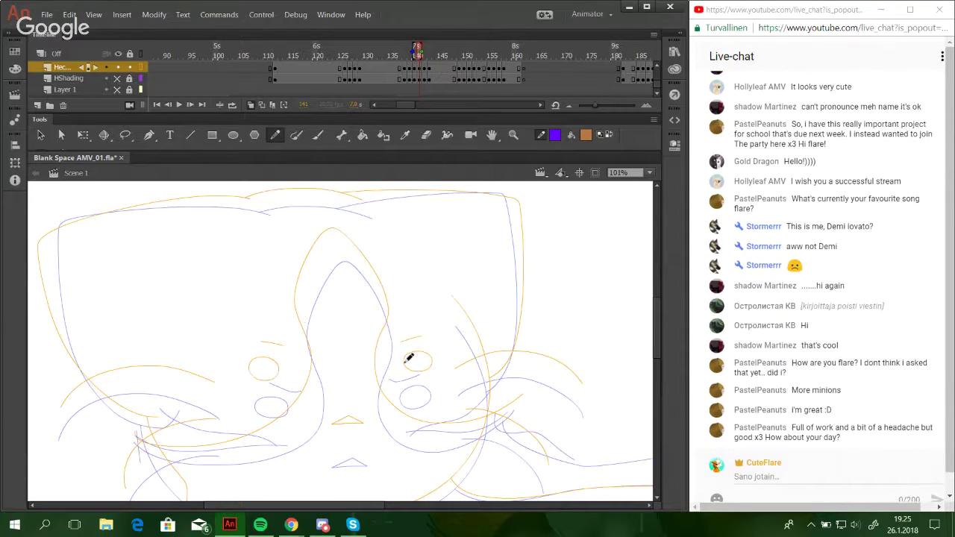
pyautogui.moveTo(399, 363); pyautogui.dragTo(379, 351)
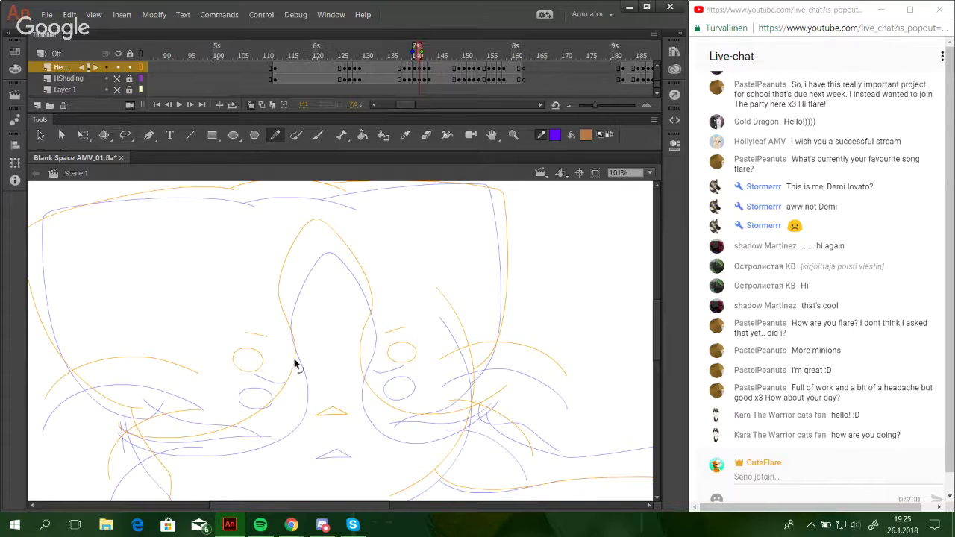
pyautogui.moveTo(294, 360); pyautogui.dragTo(295, 364)
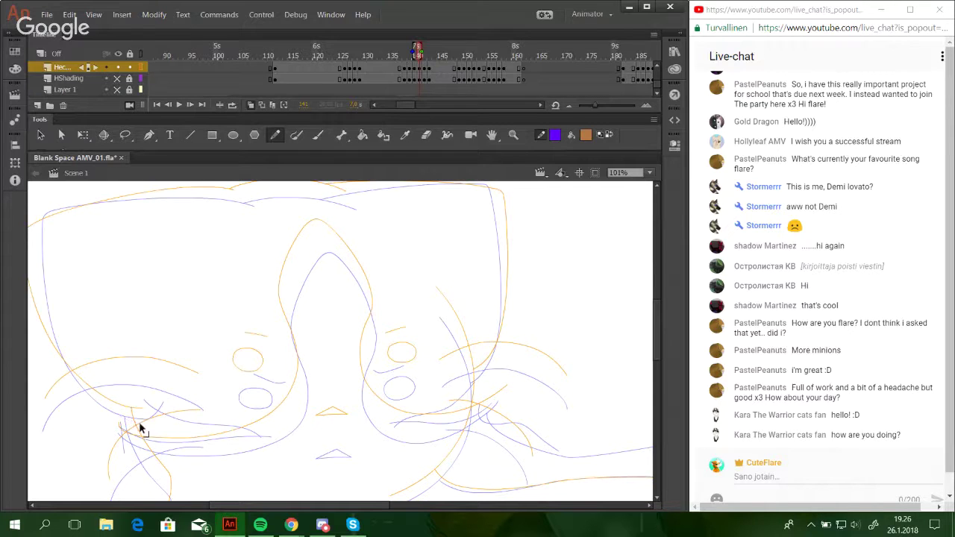
# Draw the lower and upper stripe lines on the left cheek in this frame, undoing and redrawing strokes that do not fit.
pyautogui.moveTo(140, 426); pyautogui.dragTo(210, 412)
pyautogui.hotkey('ctrl', 'z')
pyautogui.moveTo(120, 417); pyautogui.dragTo(259, 399)
pyautogui.hotkey('ctrl', 'z')
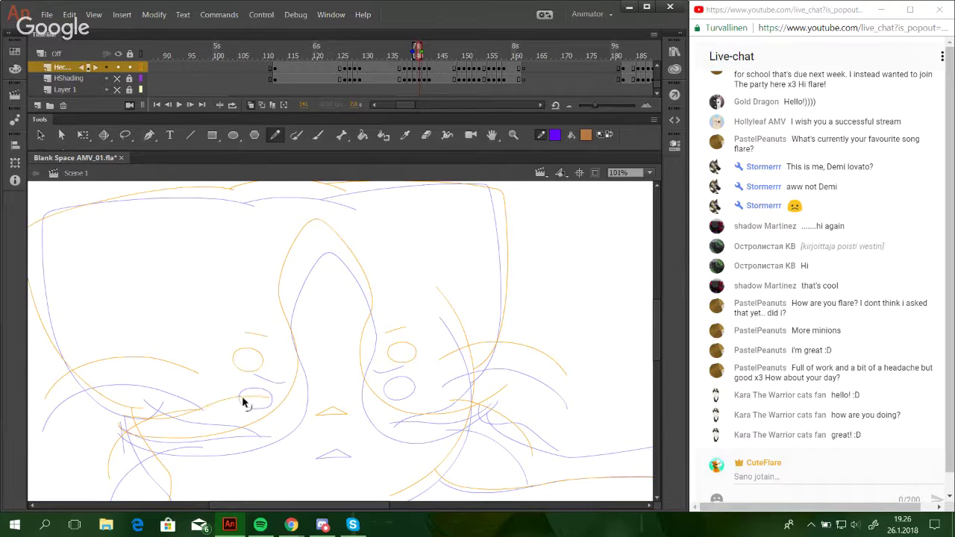
pyautogui.moveTo(125, 389)
pyautogui.mouseDown()
pyautogui.moveTo(235, 382)
pyautogui.moveTo(261, 388)
pyautogui.moveTo(187, 385)
pyautogui.moveTo(256, 390)
pyautogui.mouseUp()
pyautogui.hotkey('ctrl', 'z')
pyautogui.moveTo(131, 380)
pyautogui.mouseDown()
pyautogui.moveTo(216, 380)
pyautogui.moveTo(254, 385)
pyautogui.mouseUp()
pyautogui.moveTo(177, 386); pyautogui.dragTo(179, 388)
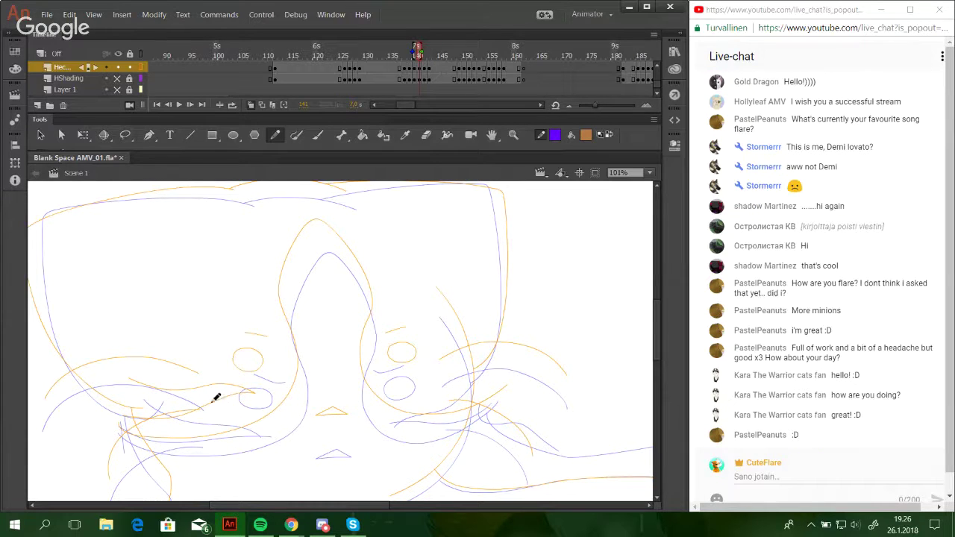
# Draw the short strokes at the outer edge of the left cheek stripes, undoing and redrawing misplaced ones.
pyautogui.moveTo(148, 403); pyautogui.dragTo(159, 361)
pyautogui.hotkey('ctrl', 'z')
pyautogui.moveTo(150, 403)
pyautogui.mouseDown()
pyautogui.moveTo(175, 367)
pyautogui.moveTo(150, 416)
pyautogui.moveTo(152, 464)
pyautogui.mouseUp()
pyautogui.hotkey('ctrl', 'z')
# Check the current time in the system clock and close its calendar.
pyautogui.click(903, 528)
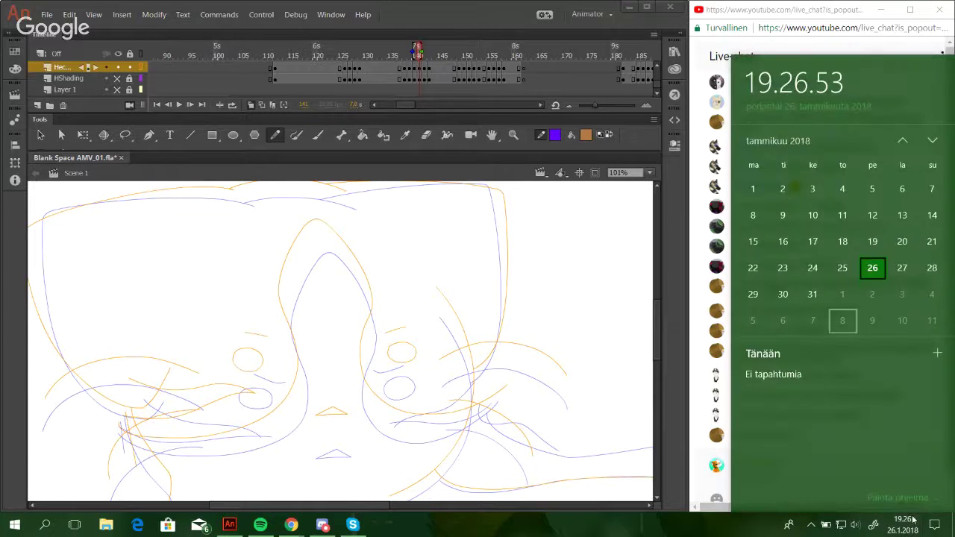
pyautogui.click(904, 525)
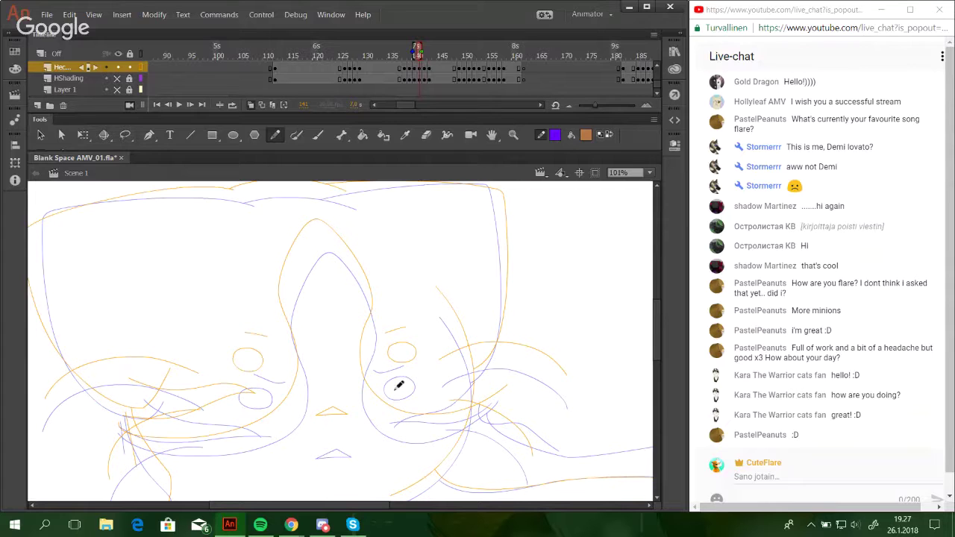
# Draw the stripe line running outward from under the right eye across the cheek, undoing strokes that do not fit.
pyautogui.moveTo(479, 364)
pyautogui.mouseDown()
pyautogui.moveTo(412, 362)
pyautogui.moveTo(387, 381)
pyautogui.moveTo(487, 355)
pyautogui.mouseUp()
pyautogui.hotkey('ctrl', 'z')
pyautogui.hotkey('ctrl', 'z')
pyautogui.moveTo(382, 374)
pyautogui.mouseDown()
pyautogui.moveTo(448, 391)
pyautogui.moveTo(504, 371)
pyautogui.mouseUp()
pyautogui.hotkey('ctrl', 'z')
# Draw the back marking line from the right cheek along above the back and around the outside of the tail.
pyautogui.moveTo(478, 371)
pyautogui.mouseDown()
pyautogui.moveTo(546, 411)
pyautogui.moveTo(577, 470)
pyautogui.mouseUp()
pyautogui.hotkey('ctrl', 'z')
pyautogui.moveTo(478, 377)
pyautogui.mouseDown()
pyautogui.moveTo(595, 417)
pyautogui.moveTo(632, 412)
pyautogui.mouseUp()
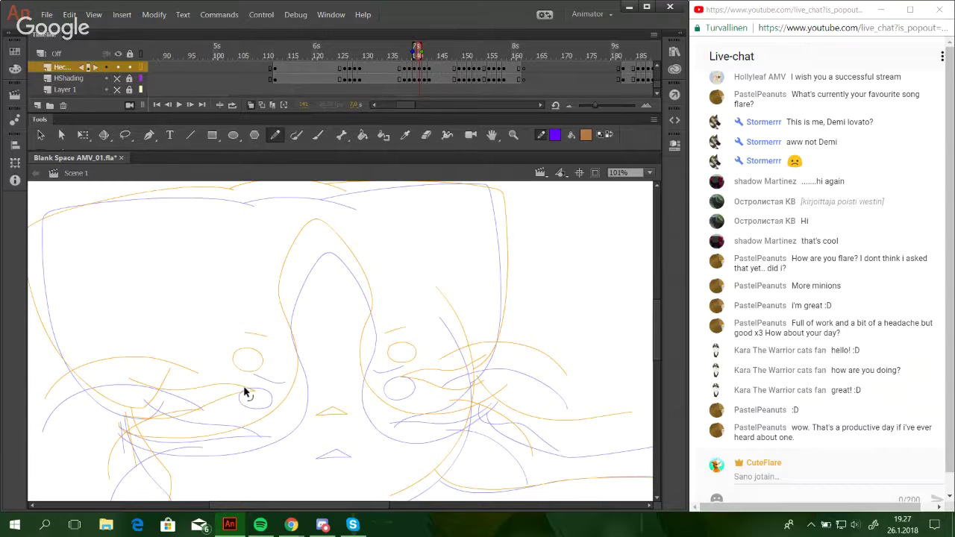
pyautogui.moveTo(414, 386)
pyautogui.mouseDown()
pyautogui.moveTo(376, 289)
pyautogui.moveTo(431, 402)
pyautogui.mouseUp()
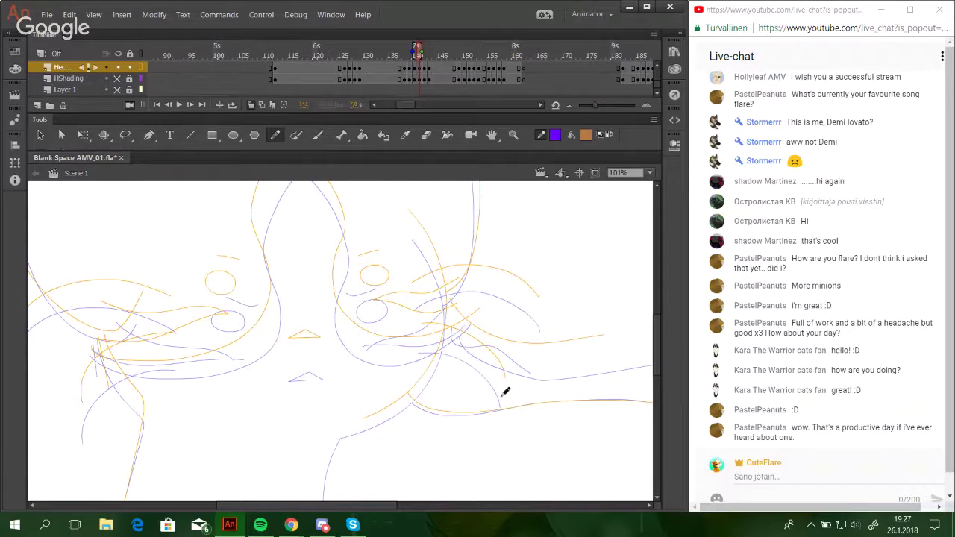
pyautogui.moveTo(507, 422)
pyautogui.mouseDown()
pyautogui.moveTo(417, 362)
pyautogui.moveTo(207, 396)
pyautogui.mouseUp()
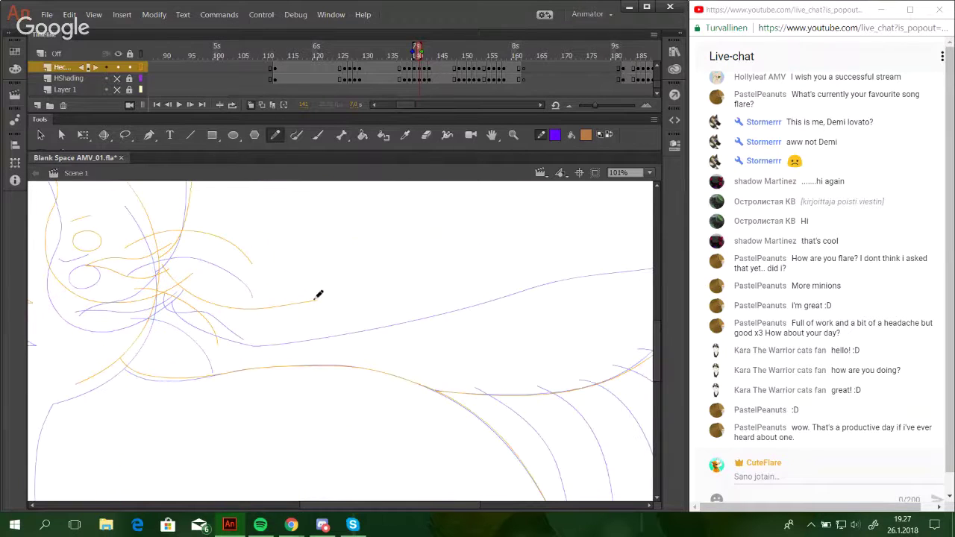
pyautogui.moveTo(315, 300); pyautogui.dragTo(634, 262)
pyautogui.moveTo(550, 335); pyautogui.dragTo(293, 402)
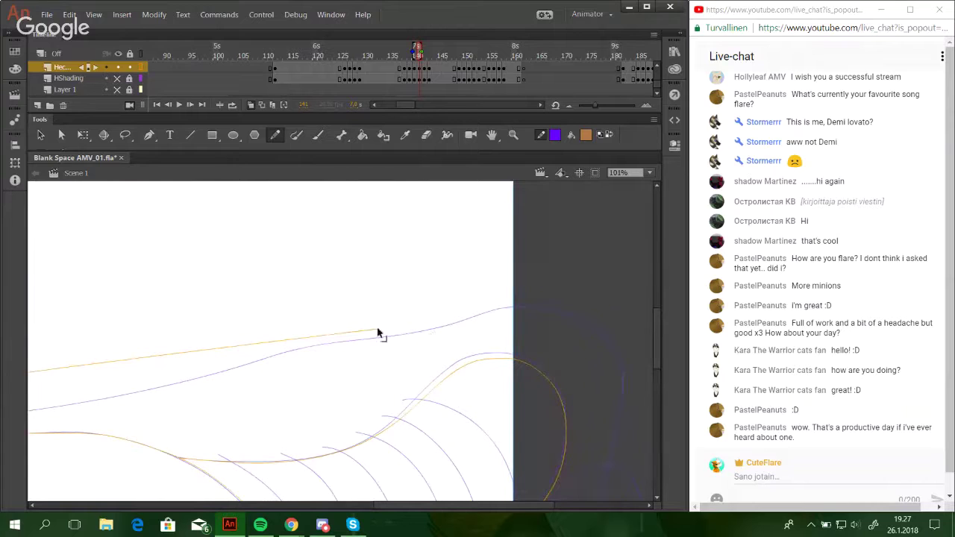
pyautogui.moveTo(378, 333); pyautogui.dragTo(597, 316)
pyautogui.moveTo(522, 390); pyautogui.dragTo(571, 176)
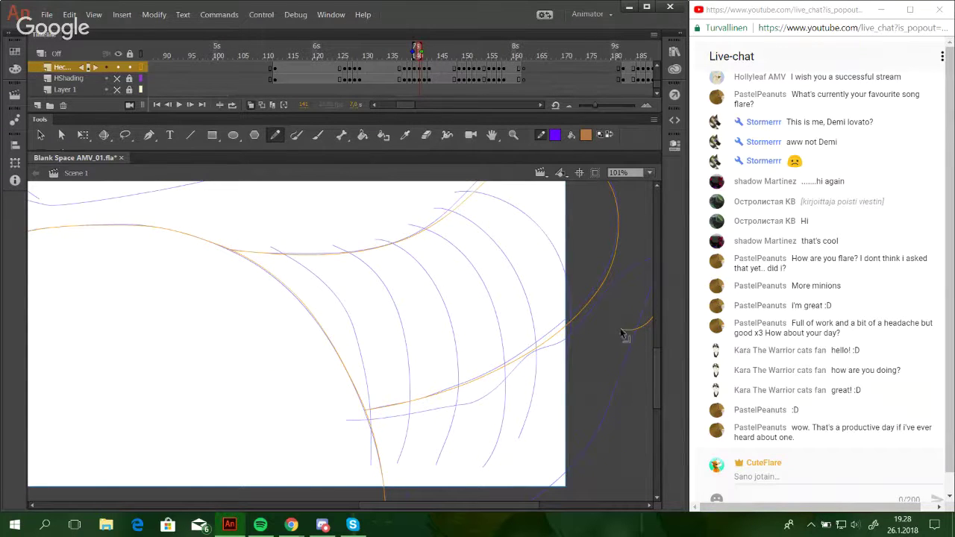
pyautogui.moveTo(623, 335); pyautogui.dragTo(464, 473)
# Draw the outermost curved stripe across the tail, following the onion-skin stripe of the neighbouring frame.
pyautogui.click(649, 172)
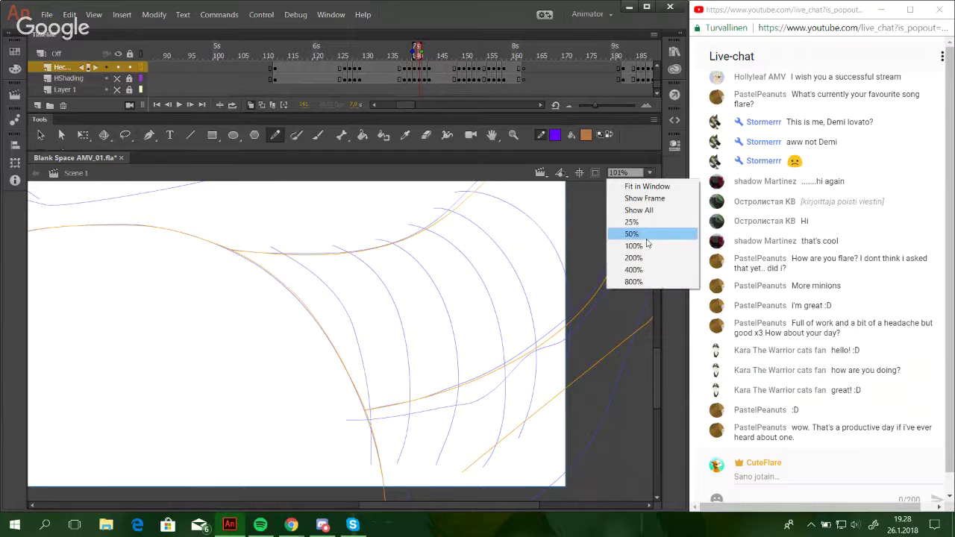
pyautogui.click(646, 237)
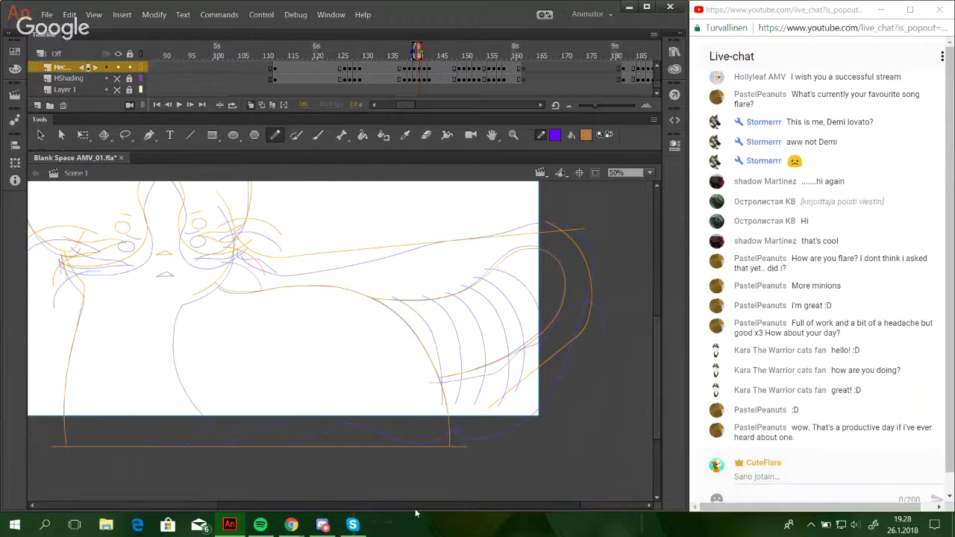
pyautogui.click(512, 135)
pyautogui.moveTo(189, 206)
pyautogui.mouseDown()
pyautogui.moveTo(309, 287)
pyautogui.moveTo(616, 428)
pyautogui.mouseUp()
pyautogui.click(275, 135)
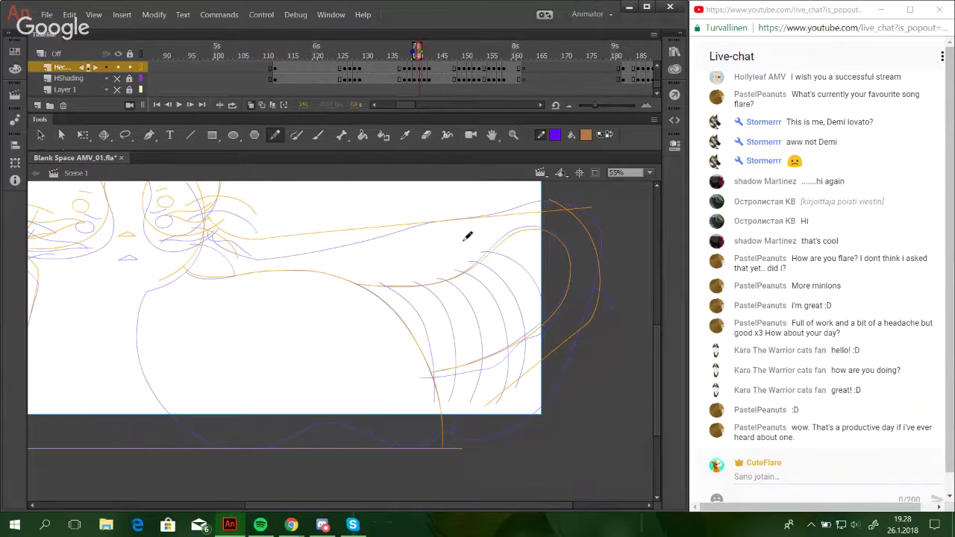
pyautogui.moveTo(479, 251)
pyautogui.mouseDown()
pyautogui.moveTo(506, 261)
pyautogui.moveTo(527, 357)
pyautogui.moveTo(486, 260)
pyautogui.moveTo(543, 302)
pyautogui.moveTo(536, 347)
pyautogui.mouseUp()
pyautogui.hotkey('ctrl', 'z')
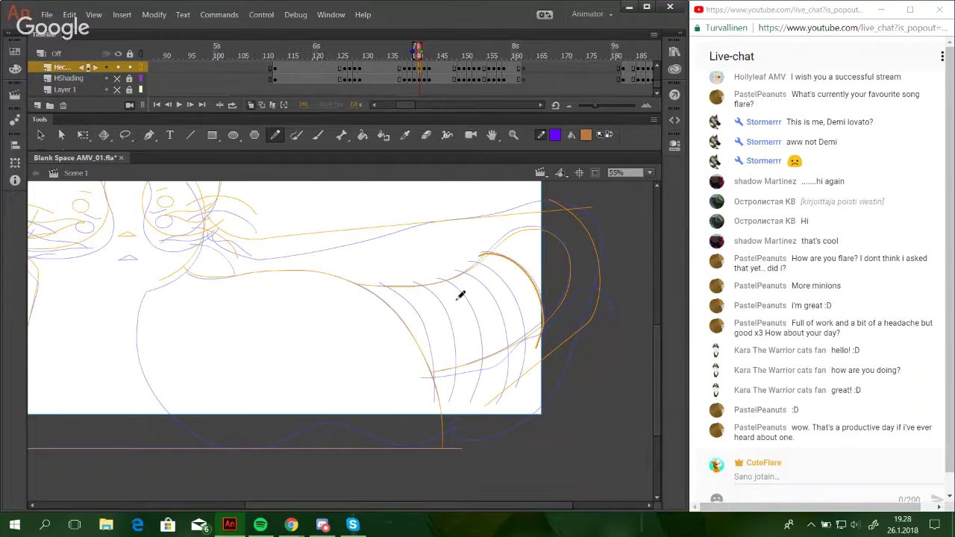
pyautogui.hotkey('ctrl', 'z')
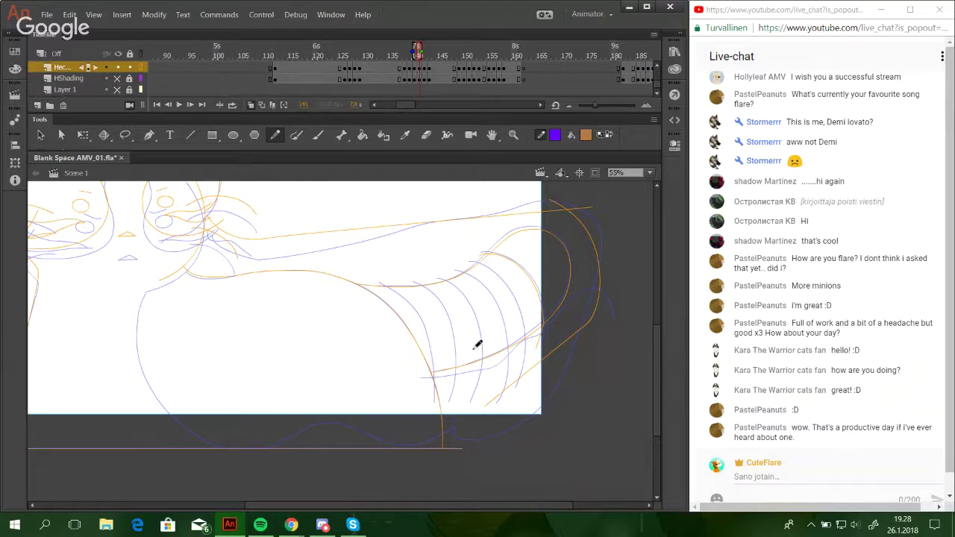
# Draw the belly marking outline from the chest down and along the wavy lower edge, and bend it to match the onion skin.
pyautogui.click(512, 134)
pyautogui.moveTo(88, 210)
pyautogui.mouseDown()
pyautogui.moveTo(144, 276)
pyautogui.moveTo(573, 493)
pyautogui.mouseUp()
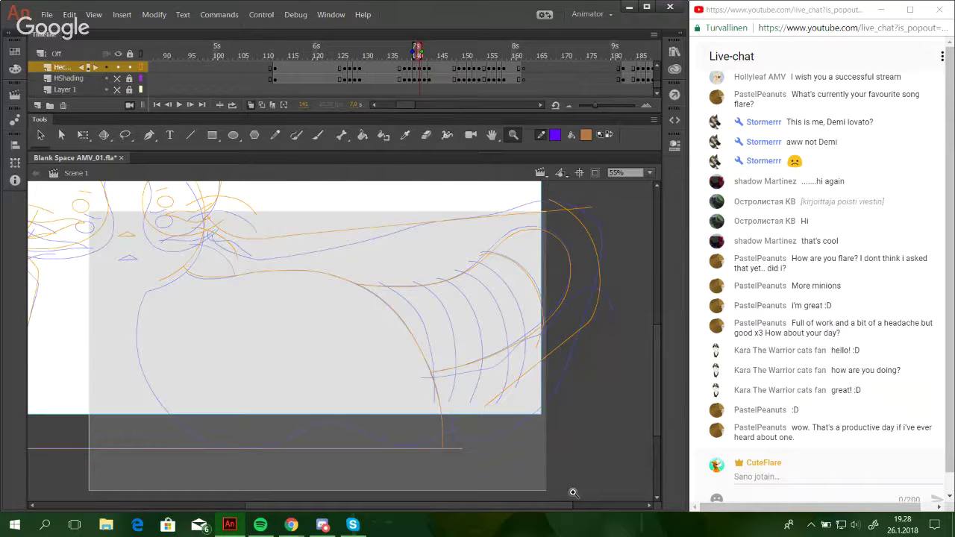
pyautogui.press('y')
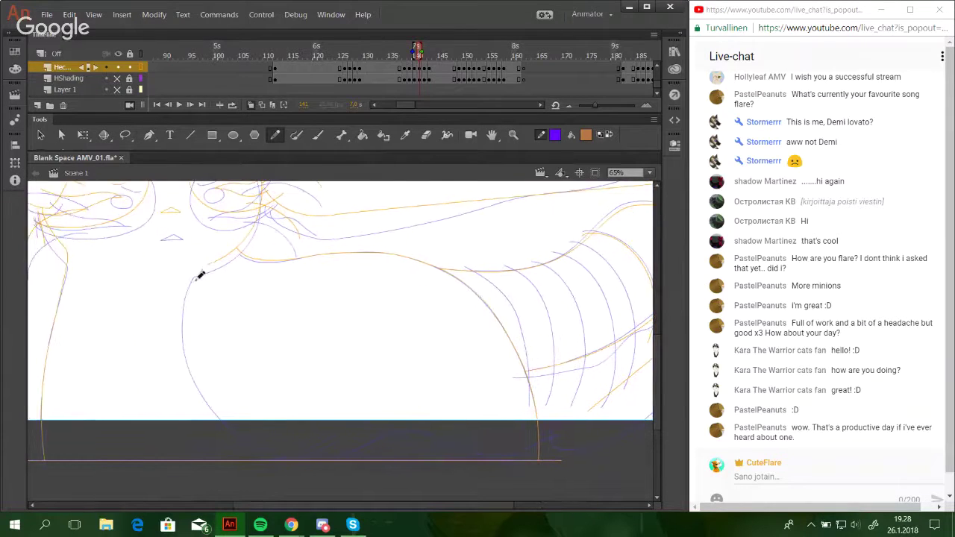
pyautogui.moveTo(205, 279)
pyautogui.mouseDown()
pyautogui.moveTo(185, 343)
pyautogui.moveTo(197, 391)
pyautogui.moveTo(230, 433)
pyautogui.moveTo(267, 450)
pyautogui.moveTo(193, 302)
pyautogui.moveTo(194, 346)
pyautogui.mouseUp()
pyautogui.hotkey('ctrl', 'z')
pyautogui.hotkey('ctrl', 'z')
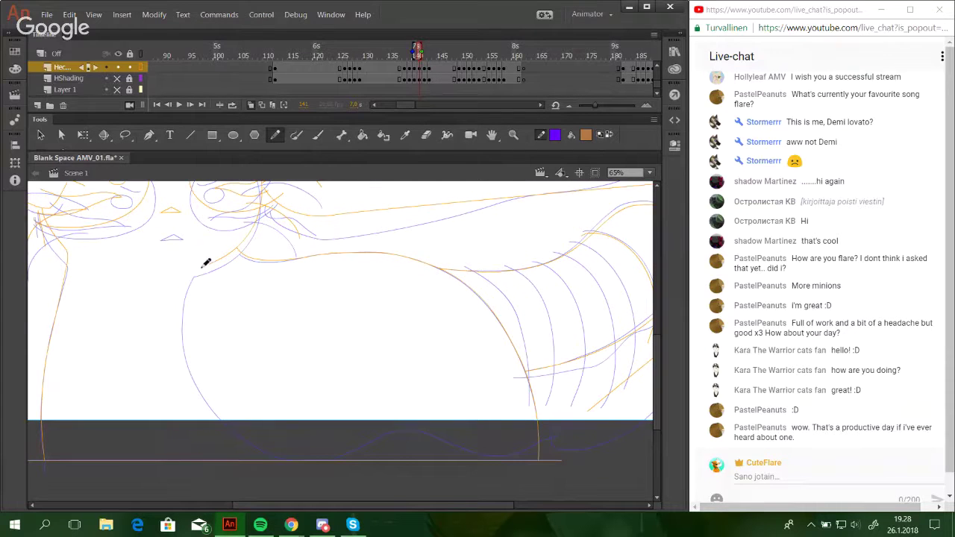
pyautogui.moveTo(207, 262)
pyautogui.mouseDown()
pyautogui.moveTo(189, 350)
pyautogui.moveTo(212, 407)
pyautogui.moveTo(251, 444)
pyautogui.moveTo(341, 455)
pyautogui.moveTo(423, 430)
pyautogui.moveTo(519, 453)
pyautogui.moveTo(548, 437)
pyautogui.mouseUp()
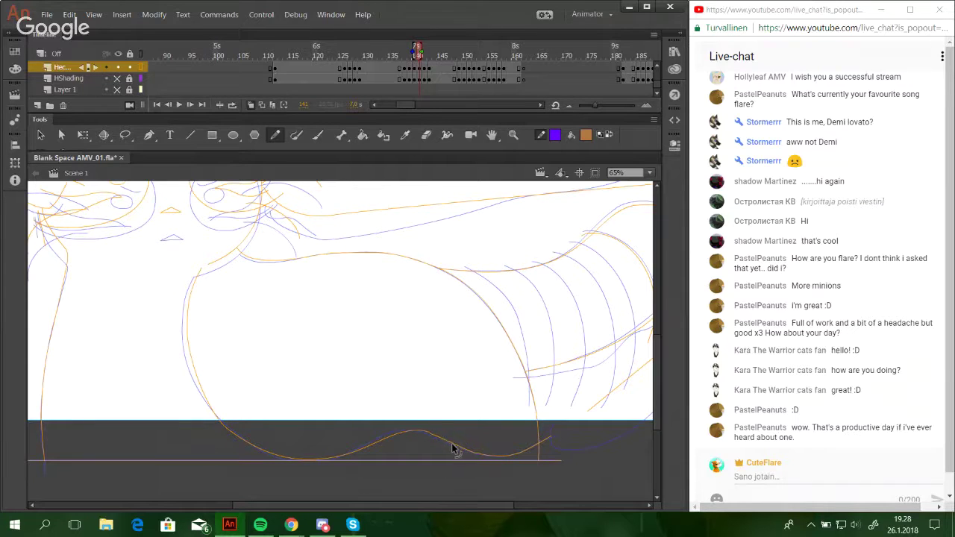
pyautogui.moveTo(411, 432)
pyautogui.mouseDown()
pyautogui.moveTo(426, 441)
pyautogui.moveTo(383, 442)
pyautogui.moveTo(336, 459)
pyautogui.moveTo(277, 458)
pyautogui.moveTo(336, 460)
pyautogui.mouseUp()
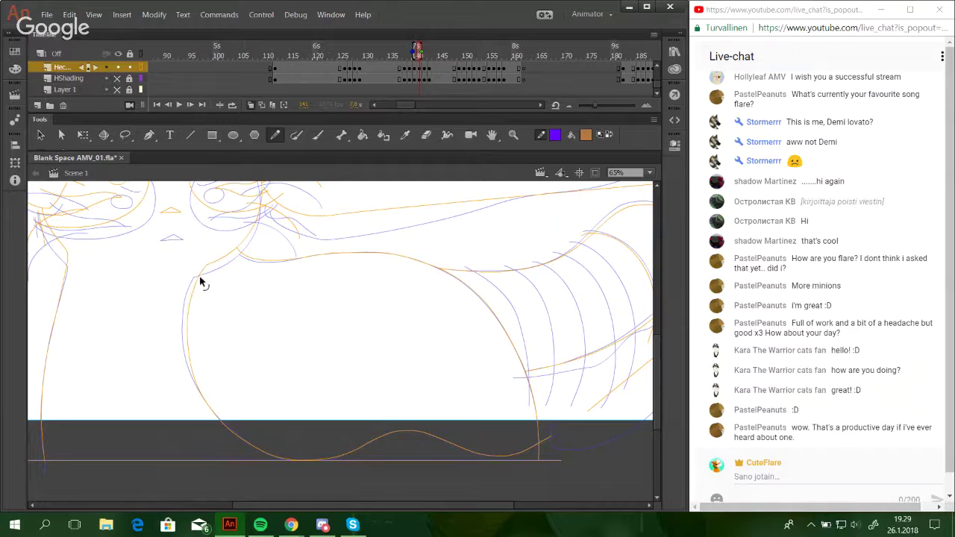
# Draw the lower tail marking outline from the end of the belly marking up to the outer tail curve.
pyautogui.moveTo(418, 368); pyautogui.dragTo(358, 413)
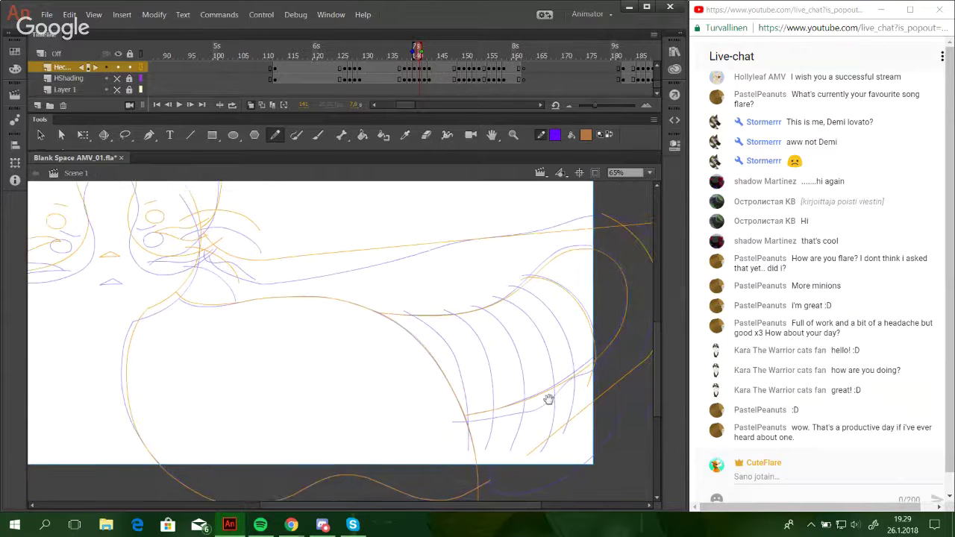
pyautogui.moveTo(548, 399); pyautogui.dragTo(541, 361)
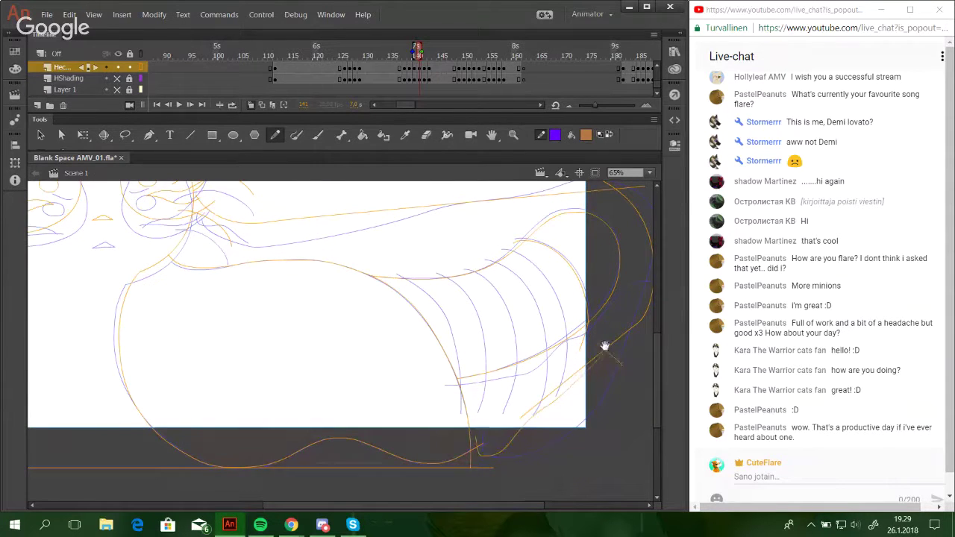
pyautogui.moveTo(605, 346); pyautogui.dragTo(608, 374)
# Draw the second and third tail stripes from the outer end, undoing and redrawing strokes that miss the onion-skin lines.
pyautogui.moveTo(510, 278); pyautogui.dragTo(563, 398)
pyautogui.hotkey('ctrl', 'z')
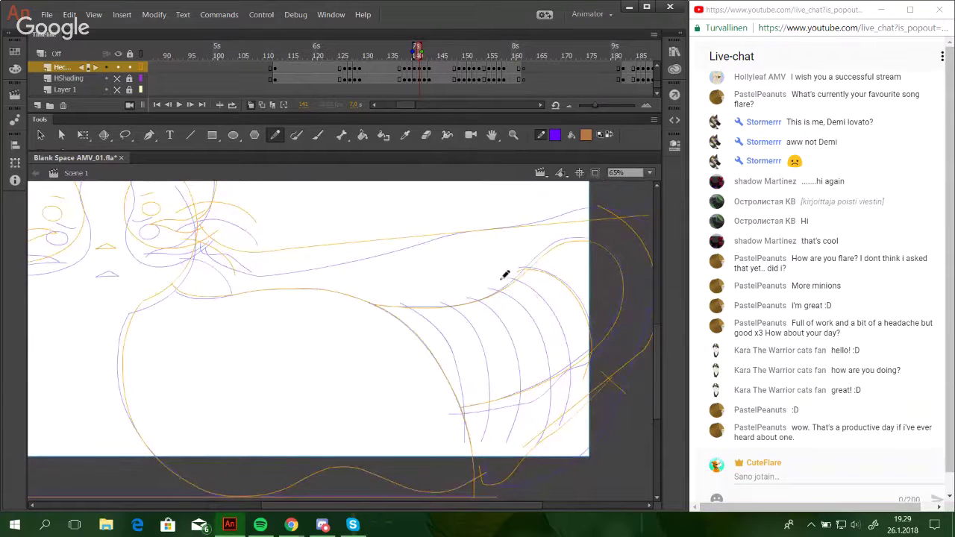
pyautogui.moveTo(512, 273); pyautogui.dragTo(562, 410)
pyautogui.hotkey('ctrl', 'z')
pyautogui.moveTo(509, 278); pyautogui.dragTo(565, 421)
pyautogui.hotkey('ctrl', 'z')
pyautogui.moveTo(512, 281)
pyautogui.mouseDown()
pyautogui.moveTo(562, 368)
pyautogui.moveTo(515, 278)
pyautogui.moveTo(571, 426)
pyautogui.mouseUp()
pyautogui.hotkey('ctrl', 'z')
pyautogui.hotkey('ctrl', 'z')
pyautogui.moveTo(507, 277); pyautogui.dragTo(568, 364)
pyautogui.hotkey('ctrl', 'z')
pyautogui.moveTo(509, 279); pyautogui.dragTo(564, 409)
pyautogui.hotkey('ctrl', 'z')
pyautogui.moveTo(508, 278)
pyautogui.mouseDown()
pyautogui.moveTo(566, 365)
pyautogui.moveTo(558, 422)
pyautogui.mouseUp()
pyautogui.hotkey('ctrl', 'z')
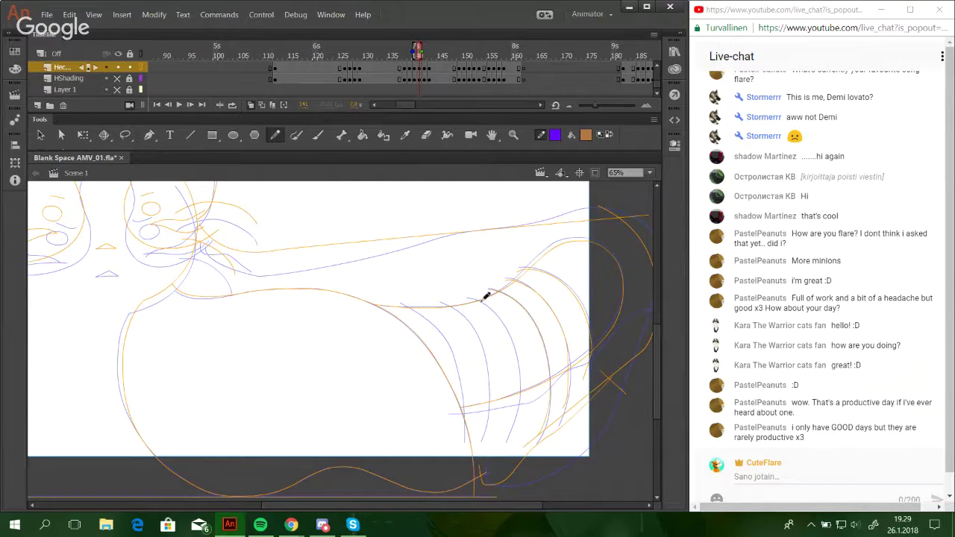
# Draw the fourth tail stripe from the outer end, undoing and redrawing it until it follows the onion-skin line.
pyautogui.moveTo(466, 293); pyautogui.dragTo(516, 416)
pyautogui.hotkey('ctrl', 'z')
pyautogui.moveTo(468, 299); pyautogui.dragTo(508, 435)
pyautogui.hotkey('ctrl', 'z')
pyautogui.moveTo(468, 299); pyautogui.dragTo(508, 437)
pyautogui.hotkey('ctrl', 'z')
pyautogui.moveTo(468, 298); pyautogui.dragTo(512, 433)
pyautogui.hotkey('ctrl', 'z')
pyautogui.moveTo(467, 297); pyautogui.dragTo(519, 414)
pyautogui.hotkey('ctrl', 'z')
pyautogui.moveTo(468, 298); pyautogui.dragTo(511, 429)
pyautogui.hotkey('ctrl', 'z')
pyautogui.moveTo(468, 297)
pyautogui.mouseDown()
pyautogui.moveTo(521, 366)
pyautogui.moveTo(508, 437)
pyautogui.mouseUp()
pyautogui.hotkey('ctrl', 'z')
# Draw the fifth tail stripe from the outer end, redrawing it until it follows the onion-skin line.
pyautogui.moveTo(440, 305)
pyautogui.mouseDown()
pyautogui.moveTo(477, 329)
pyautogui.moveTo(483, 438)
pyautogui.mouseUp()
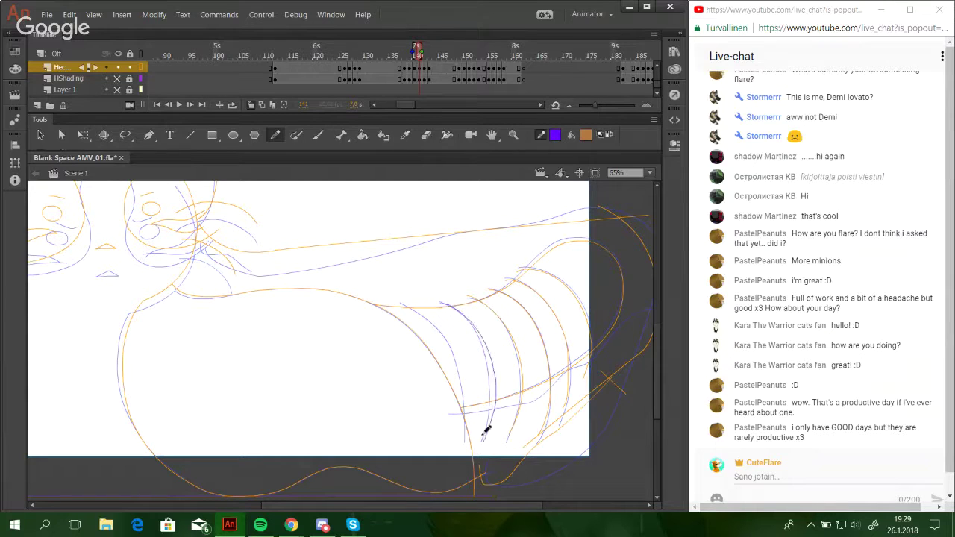
pyautogui.hotkey('ctrl', 'z')
pyautogui.moveTo(442, 302)
pyautogui.mouseDown()
pyautogui.moveTo(489, 409)
pyautogui.moveTo(463, 313)
pyautogui.moveTo(488, 440)
pyautogui.mouseUp()
pyautogui.hotkey('ctrl', 'z')
pyautogui.hotkey('ctrl', 'z')
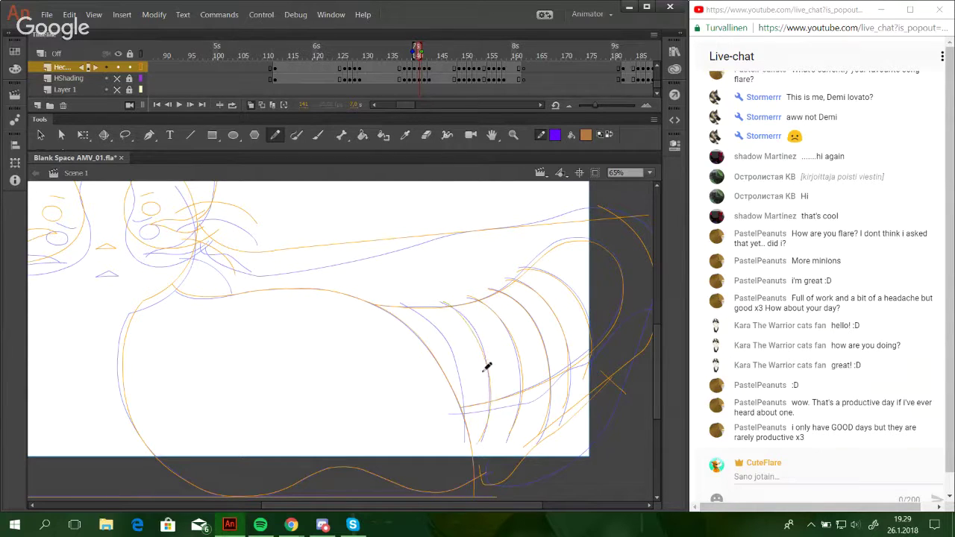
pyautogui.moveTo(447, 298); pyautogui.dragTo(485, 426)
pyautogui.hotkey('ctrl', 'z')
# Draw the innermost tail stripe and the inner marking edge along the tail's lower side.
pyautogui.moveTo(399, 302)
pyautogui.mouseDown()
pyautogui.moveTo(466, 373)
pyautogui.moveTo(462, 414)
pyautogui.moveTo(417, 309)
pyautogui.moveTo(456, 444)
pyautogui.mouseUp()
pyautogui.hotkey('ctrl', 'z')
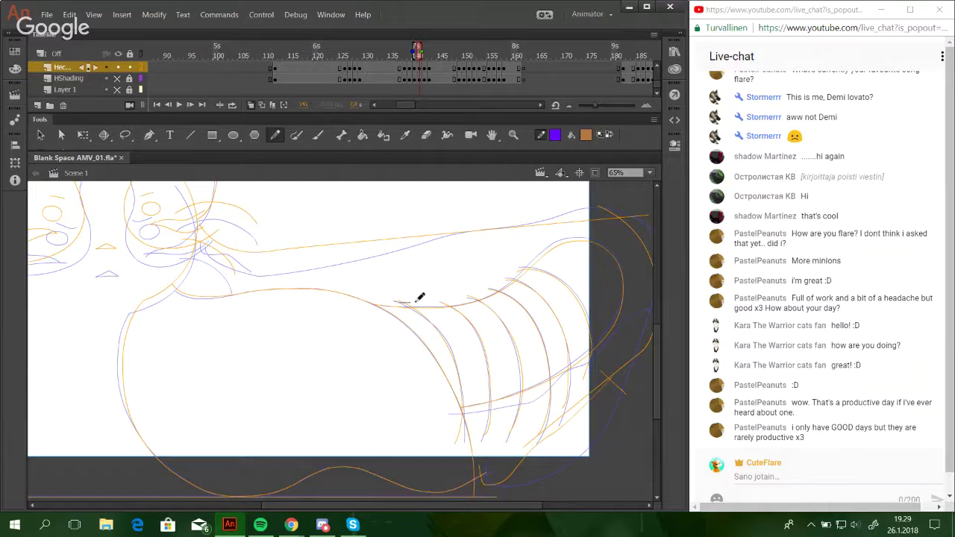
pyautogui.moveTo(480, 416)
pyautogui.mouseDown()
pyautogui.moveTo(546, 399)
pyautogui.moveTo(647, 335)
pyautogui.moveTo(564, 405)
pyautogui.moveTo(637, 342)
pyautogui.mouseUp()
pyautogui.press('space')
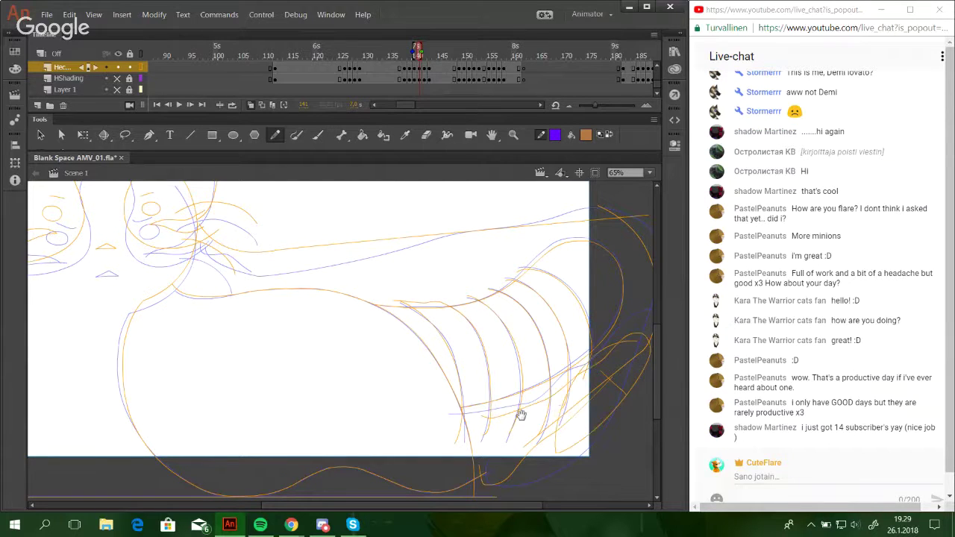
# Review the face, belly and tail markings across the frame and curl up the end of the short stroke above the innermost tail stripes.
pyautogui.moveTo(518, 411)
pyautogui.mouseDown()
pyautogui.moveTo(560, 411)
pyautogui.moveTo(603, 433)
pyautogui.moveTo(636, 427)
pyautogui.mouseUp()
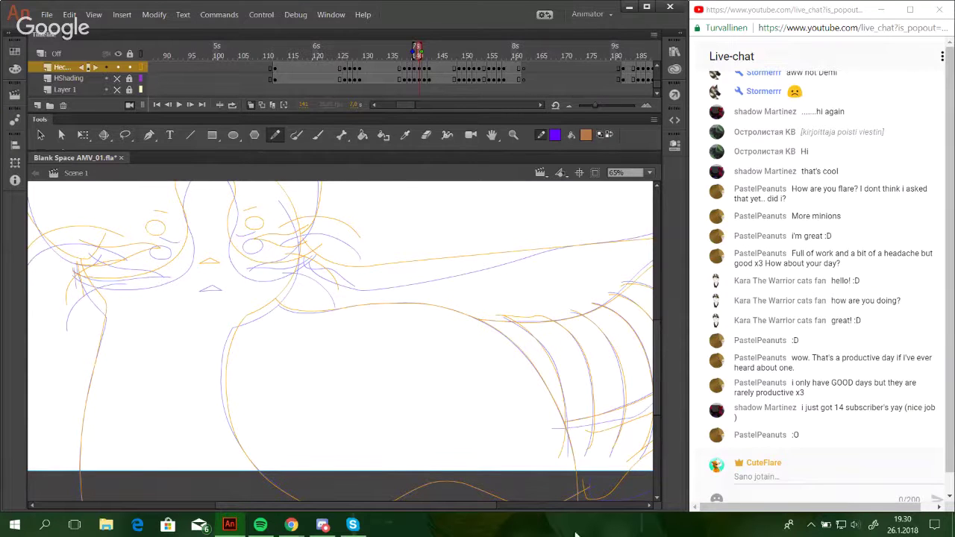
pyautogui.moveTo(444, 506); pyautogui.dragTo(437, 507)
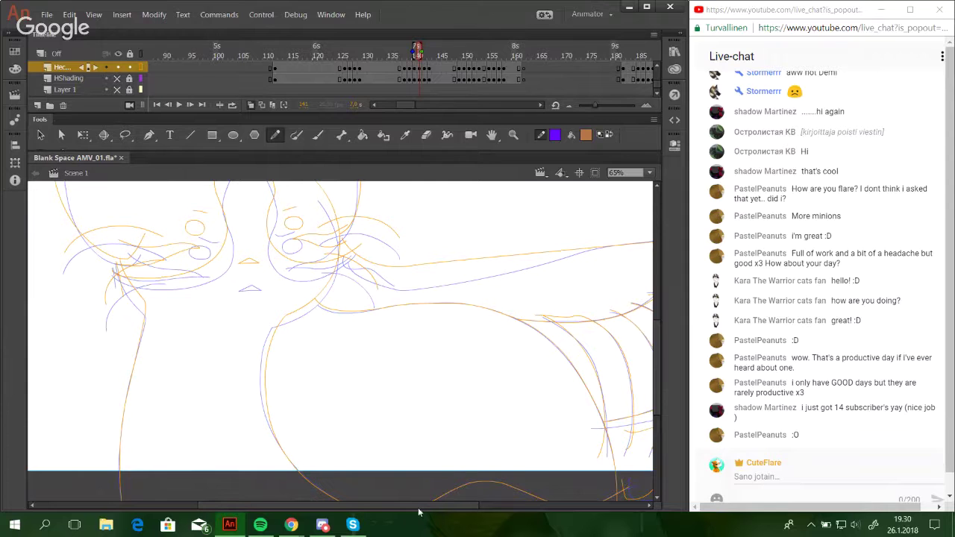
pyautogui.moveTo(453, 506); pyautogui.dragTo(471, 520)
pyautogui.scroll(-3, 663, 349)
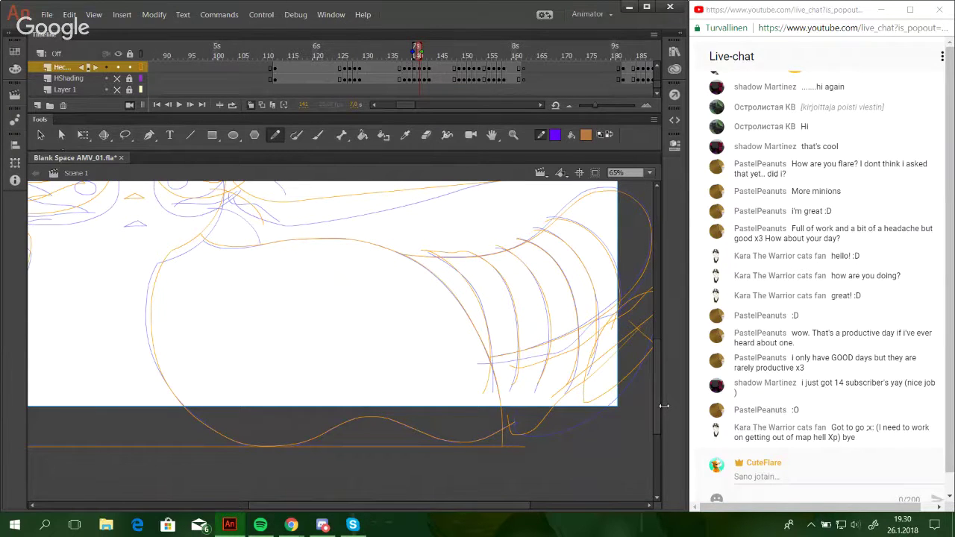
pyautogui.moveTo(388, 338)
pyautogui.mouseDown()
pyautogui.moveTo(450, 399)
pyautogui.moveTo(390, 283)
pyautogui.moveTo(400, 314)
pyautogui.moveTo(499, 345)
pyautogui.moveTo(554, 456)
pyautogui.moveTo(503, 411)
pyautogui.mouseUp()
pyautogui.scroll(2, 464, 248)
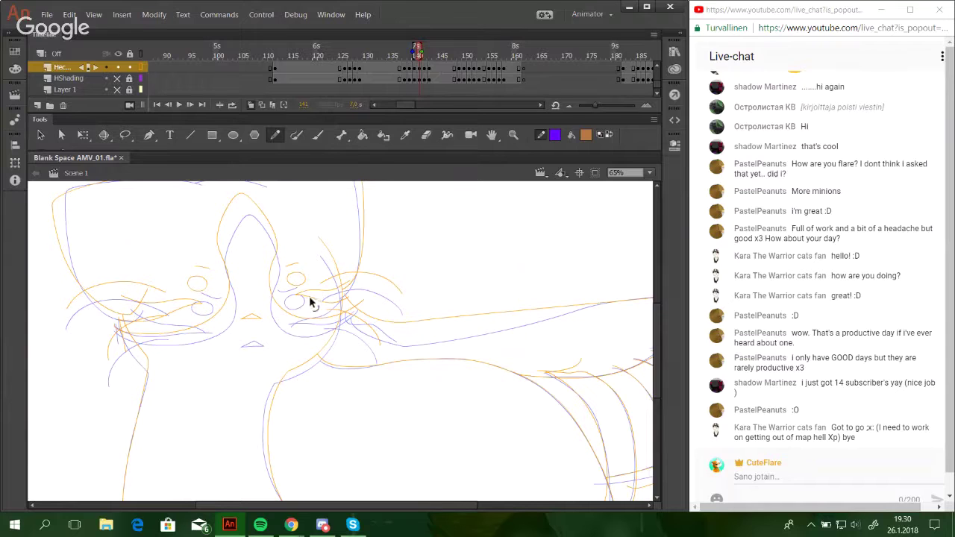
pyautogui.moveTo(410, 353)
pyautogui.mouseDown()
pyautogui.moveTo(415, 389)
pyautogui.moveTo(397, 391)
pyautogui.mouseUp()
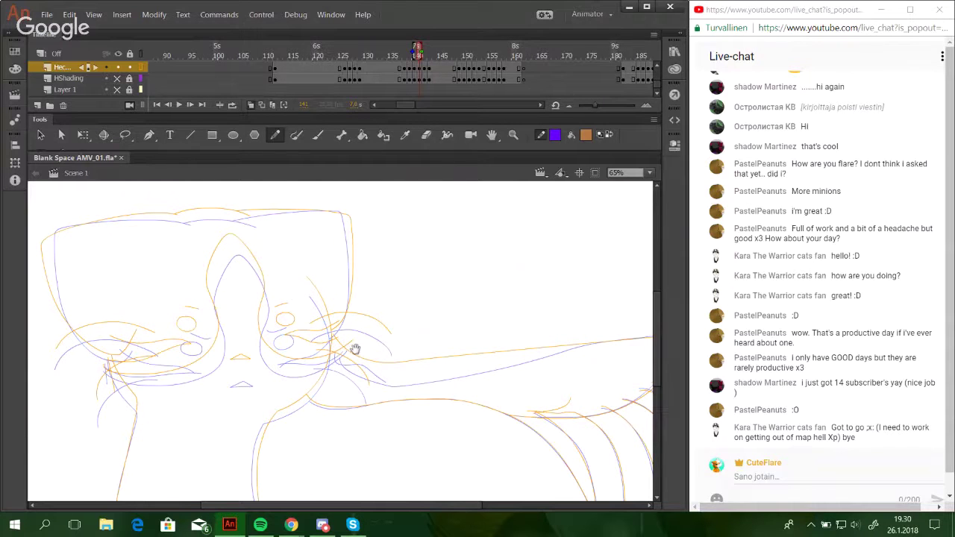
pyautogui.moveTo(448, 442)
pyautogui.mouseDown()
pyautogui.moveTo(411, 370)
pyautogui.moveTo(416, 423)
pyautogui.moveTo(507, 420)
pyautogui.mouseUp()
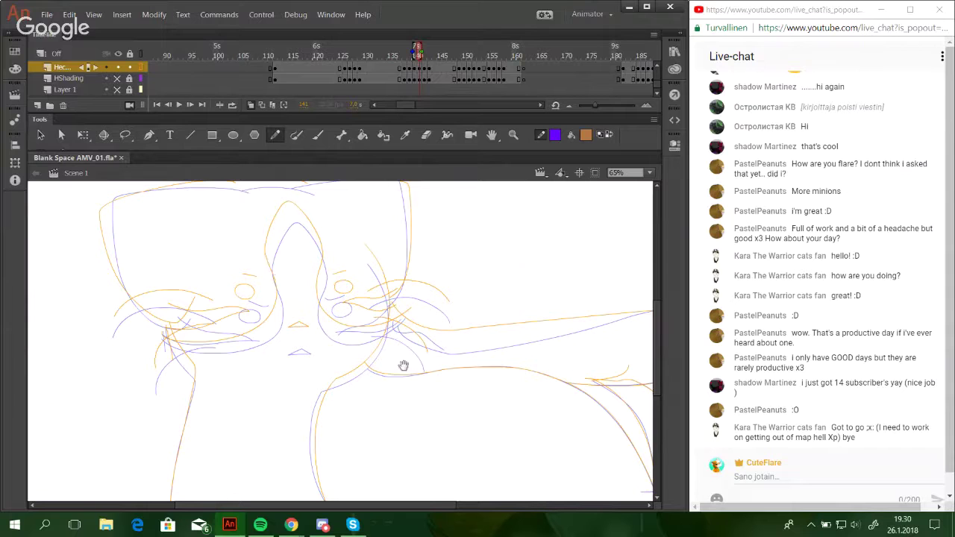
pyautogui.moveTo(467, 441)
pyautogui.mouseDown()
pyautogui.moveTo(442, 364)
pyautogui.moveTo(393, 433)
pyautogui.moveTo(465, 473)
pyautogui.mouseUp()
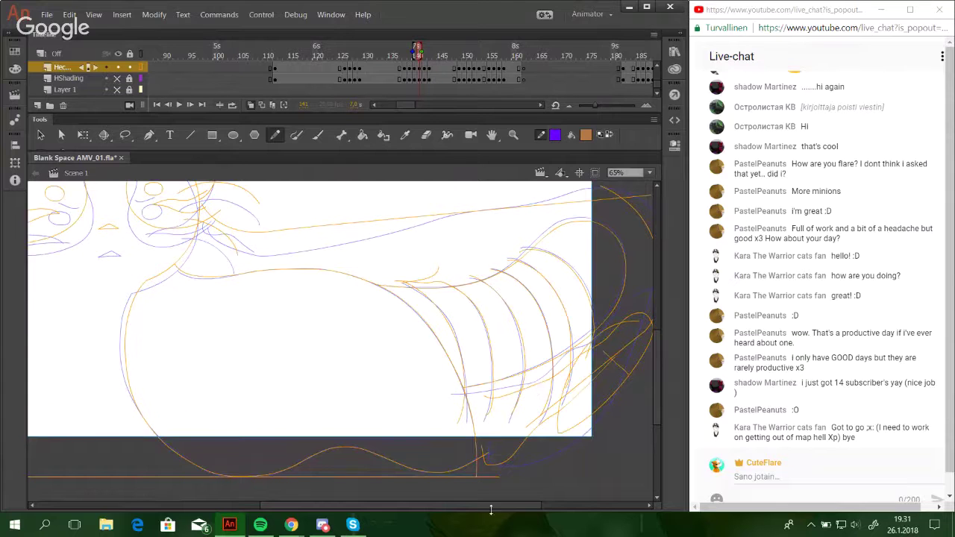
pyautogui.moveTo(483, 511)
pyautogui.mouseDown()
pyautogui.moveTo(387, 529)
pyautogui.moveTo(436, 515)
pyautogui.moveTo(505, 458)
pyautogui.mouseUp()
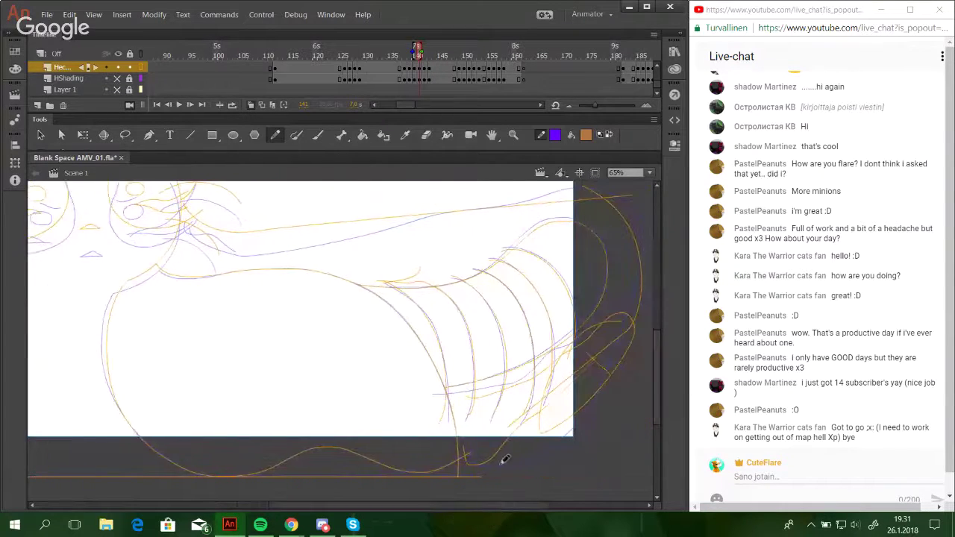
# Go to the next frame and draw its two outermost tail stripes, undoing and redrawing strokes that do not fit.
pyautogui.click(196, 106)
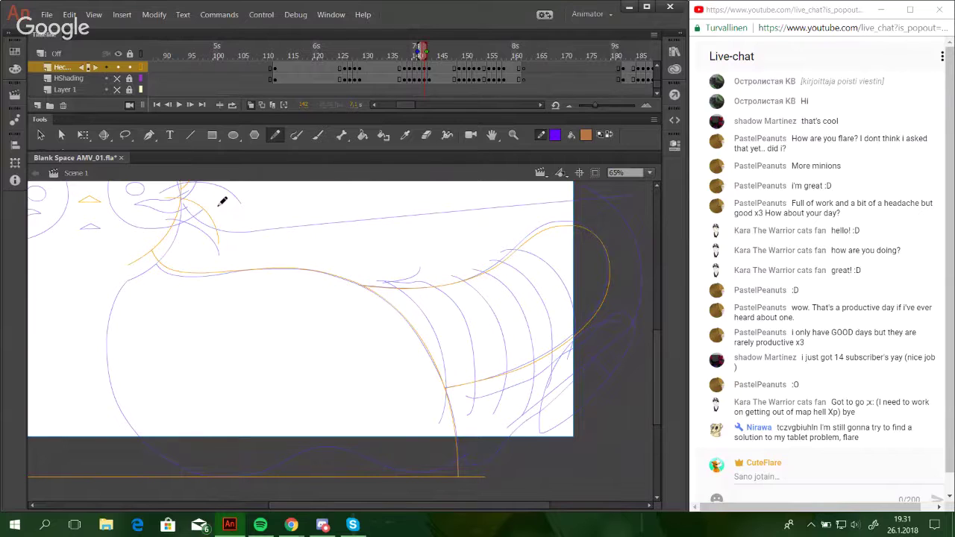
pyautogui.moveTo(521, 253); pyautogui.dragTo(592, 393)
pyautogui.hotkey('ctrl', 'z')
pyautogui.hotkey('ctrl', 'z')
pyautogui.moveTo(516, 252)
pyautogui.mouseDown()
pyautogui.moveTo(567, 399)
pyautogui.moveTo(567, 286)
pyautogui.moveTo(566, 398)
pyautogui.mouseUp()
pyautogui.hotkey('ctrl', 'z')
pyautogui.moveTo(508, 252); pyautogui.dragTo(574, 382)
pyautogui.hotkey('ctrl', 'z')
pyautogui.moveTo(508, 251); pyautogui.dragTo(574, 382)
pyautogui.moveTo(494, 261); pyautogui.dragTo(548, 411)
pyautogui.hotkey('ctrl', 'z')
pyautogui.moveTo(493, 260); pyautogui.dragTo(550, 384)
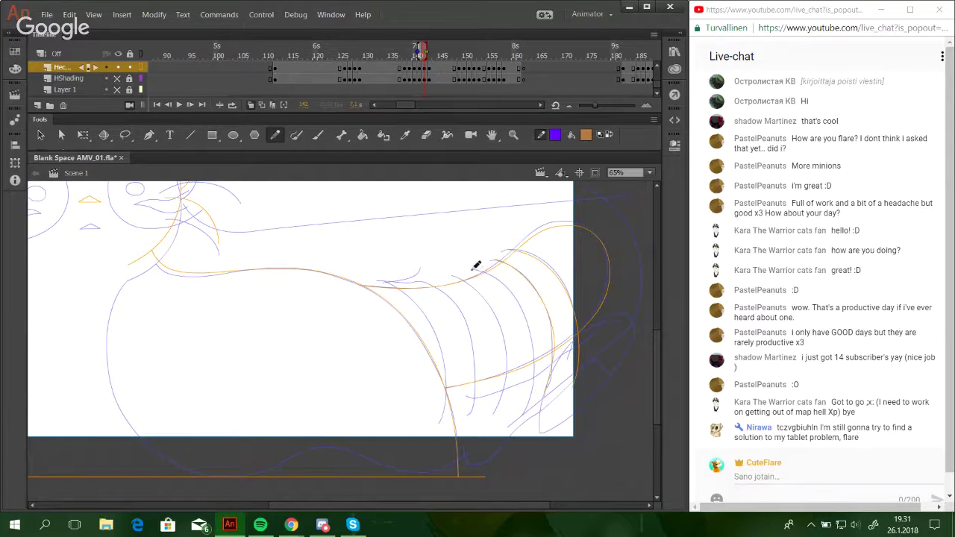
# Draw the third, fourth and fifth tail stripes from the outer end in this frame.
pyautogui.moveTo(472, 270); pyautogui.dragTo(523, 405)
pyautogui.moveTo(453, 273); pyautogui.dragTo(495, 373)
pyautogui.moveTo(419, 281)
pyautogui.mouseDown()
pyautogui.moveTo(472, 422)
pyautogui.moveTo(476, 389)
pyautogui.moveTo(471, 403)
pyautogui.mouseUp()
pyautogui.hotkey('ctrl', 'z')
# Draw this frame's innermost tail stripe, redrawing it as needed, and trace the marking edge along the tail's lower side.
pyautogui.moveTo(385, 281); pyautogui.dragTo(450, 435)
pyautogui.hotkey('ctrl', 'z')
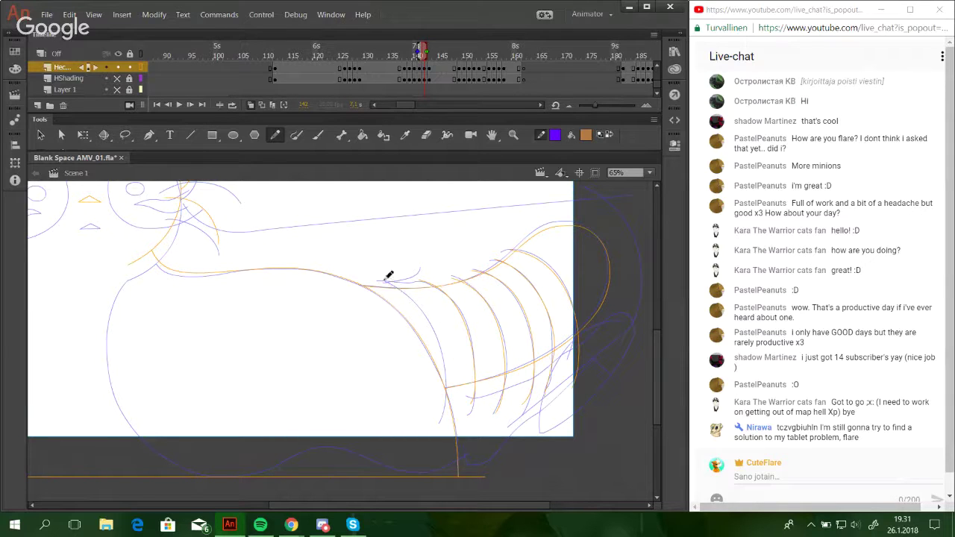
pyautogui.moveTo(385, 281)
pyautogui.mouseDown()
pyautogui.moveTo(443, 413)
pyautogui.moveTo(436, 335)
pyautogui.mouseUp()
pyautogui.hotkey('ctrl', 'z')
pyautogui.moveTo(390, 288); pyautogui.dragTo(437, 422)
pyautogui.moveTo(385, 277)
pyautogui.mouseDown()
pyautogui.moveTo(446, 359)
pyautogui.moveTo(452, 396)
pyautogui.mouseUp()
pyautogui.moveTo(390, 277)
pyautogui.mouseDown()
pyautogui.moveTo(430, 317)
pyautogui.moveTo(448, 426)
pyautogui.mouseUp()
pyautogui.moveTo(473, 390); pyautogui.dragTo(567, 351)
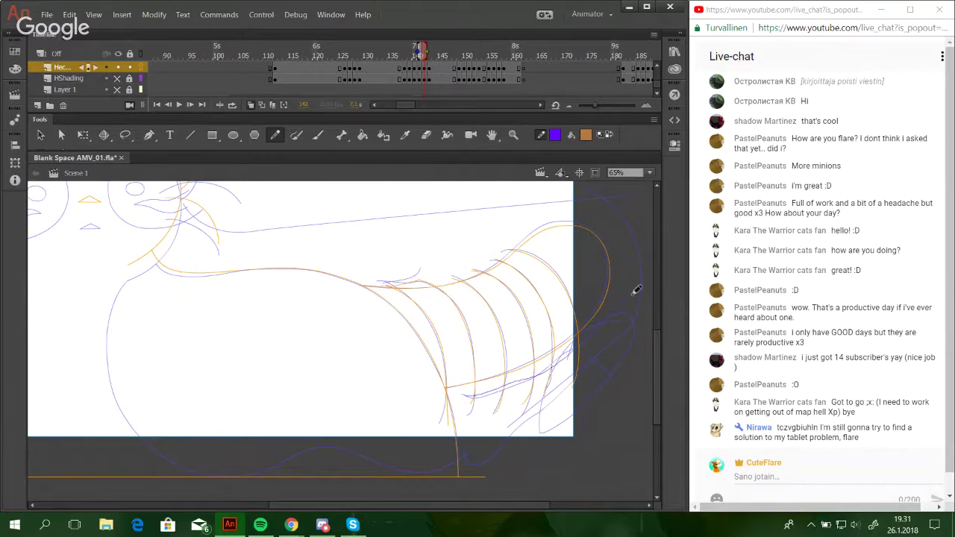
# Draw this frame's belly marking outline from the chest down and along the wavy underside to the tail, redrawing strokes that do not fit.
pyautogui.moveTo(633, 295); pyautogui.dragTo(629, 297)
pyautogui.moveTo(496, 506); pyautogui.dragTo(477, 516)
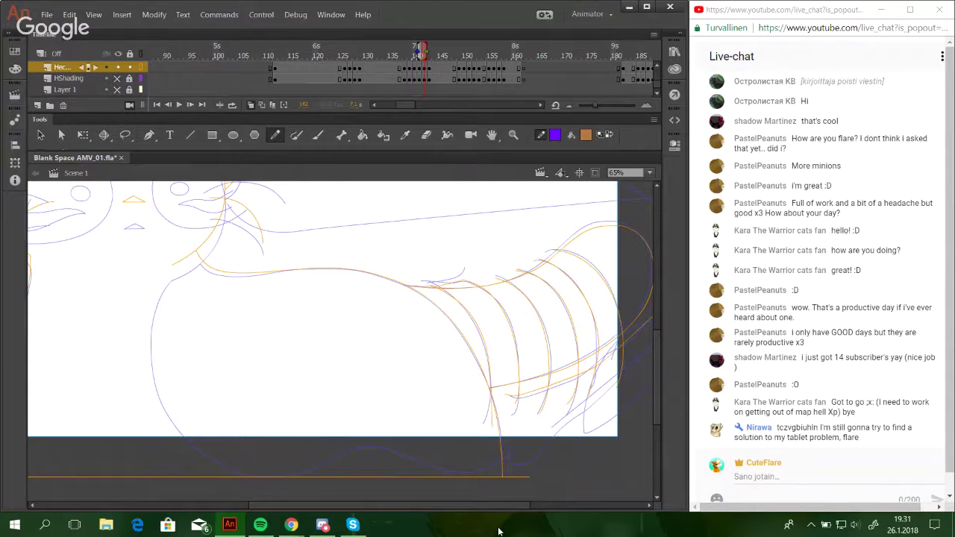
pyautogui.hscroll(-3, 455, 522)
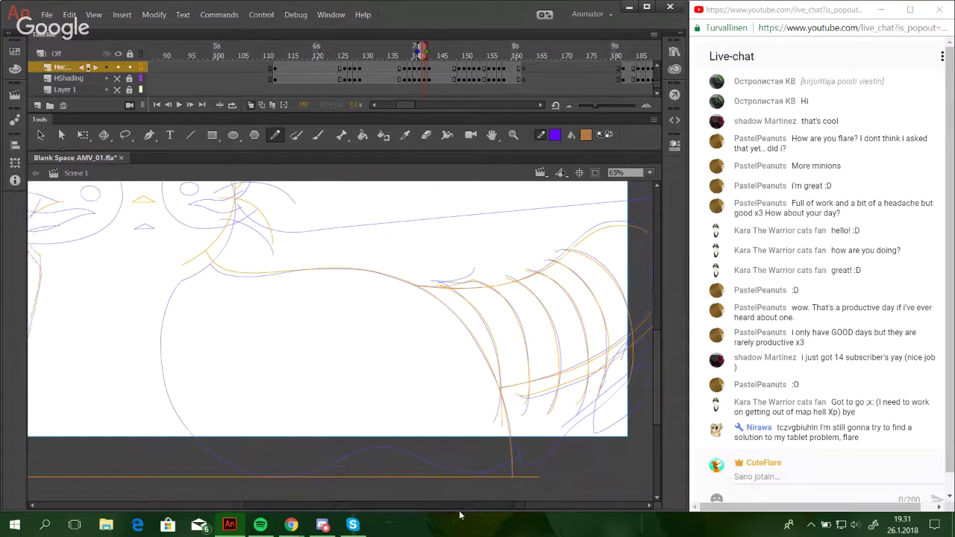
pyautogui.moveTo(453, 520); pyautogui.dragTo(452, 522)
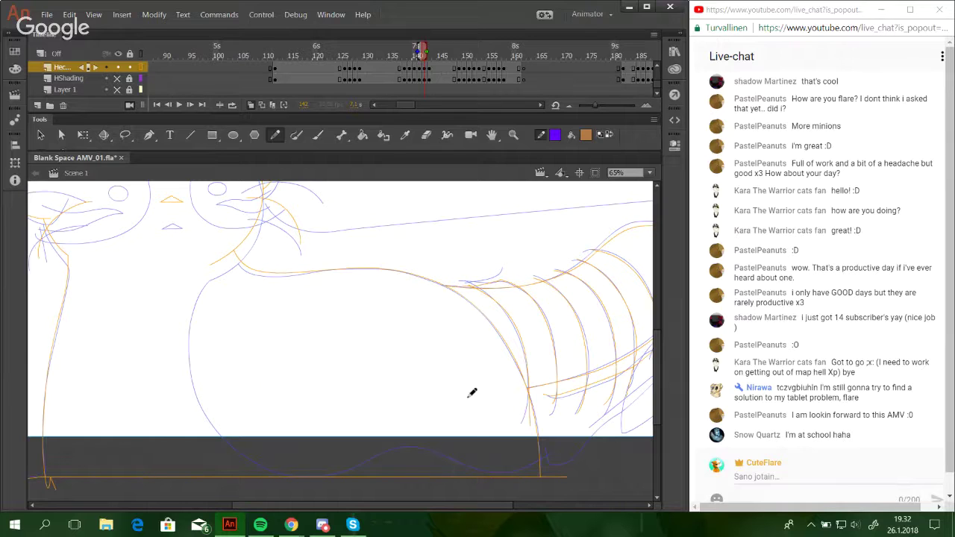
pyautogui.press('space')
pyautogui.moveTo(419, 389); pyautogui.dragTo(439, 367)
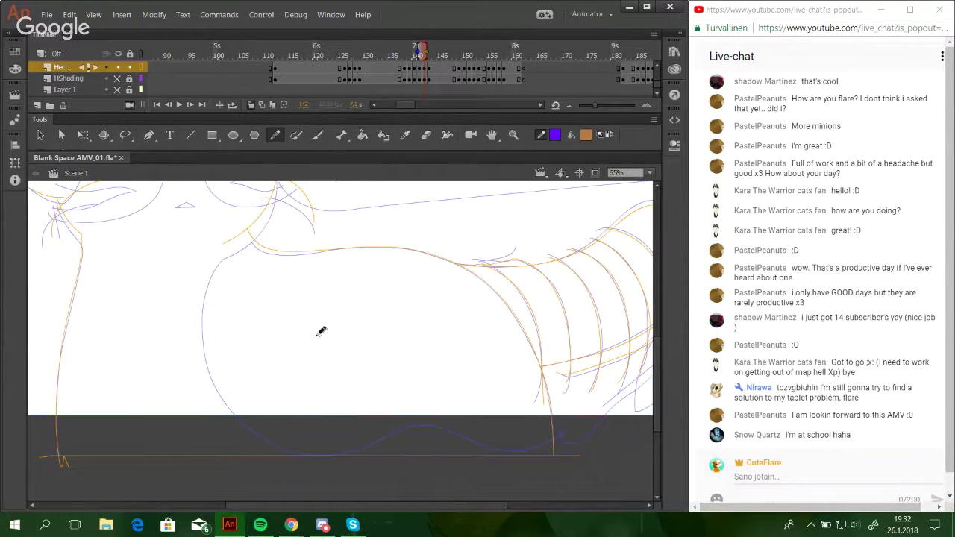
pyautogui.moveTo(323, 332); pyautogui.dragTo(378, 323)
pyautogui.hotkey('ctrl', 'z')
pyautogui.moveTo(219, 252)
pyautogui.mouseDown()
pyautogui.moveTo(207, 361)
pyautogui.moveTo(223, 396)
pyautogui.moveTo(263, 433)
pyautogui.moveTo(351, 447)
pyautogui.moveTo(431, 425)
pyautogui.moveTo(500, 446)
pyautogui.moveTo(550, 440)
pyautogui.moveTo(395, 433)
pyautogui.moveTo(314, 450)
pyautogui.moveTo(239, 405)
pyautogui.moveTo(220, 356)
pyautogui.moveTo(211, 288)
pyautogui.mouseUp()
pyautogui.hotkey('ctrl', 'z')
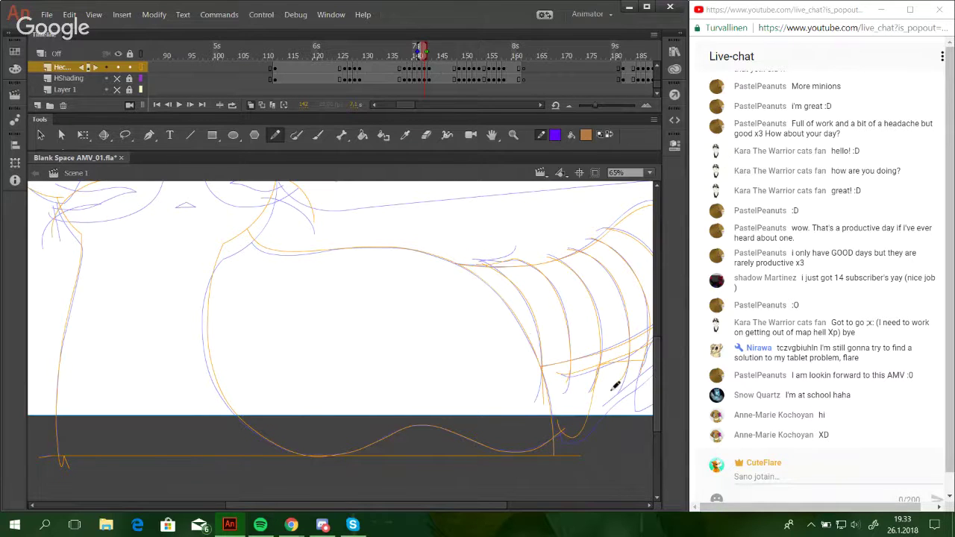
# Draw the central face marking from the left cheek up over the forehead and down to the right cheek, undoing misplaced strokes.
pyautogui.moveTo(518, 303)
pyautogui.mouseDown()
pyautogui.moveTo(499, 373)
pyautogui.moveTo(444, 396)
pyautogui.mouseUp()
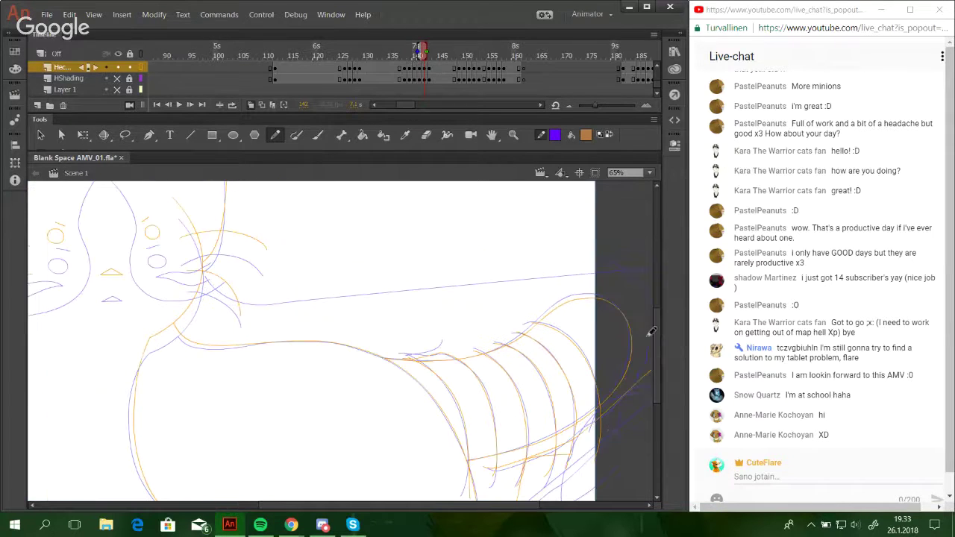
pyautogui.moveTo(625, 269)
pyautogui.mouseDown()
pyautogui.moveTo(273, 311)
pyautogui.moveTo(221, 298)
pyautogui.moveTo(450, 377)
pyautogui.moveTo(445, 392)
pyautogui.mouseUp()
pyautogui.click(514, 135)
pyautogui.moveTo(149, 230)
pyautogui.mouseDown()
pyautogui.moveTo(365, 450)
pyautogui.moveTo(473, 465)
pyautogui.mouseUp()
pyautogui.click(276, 136)
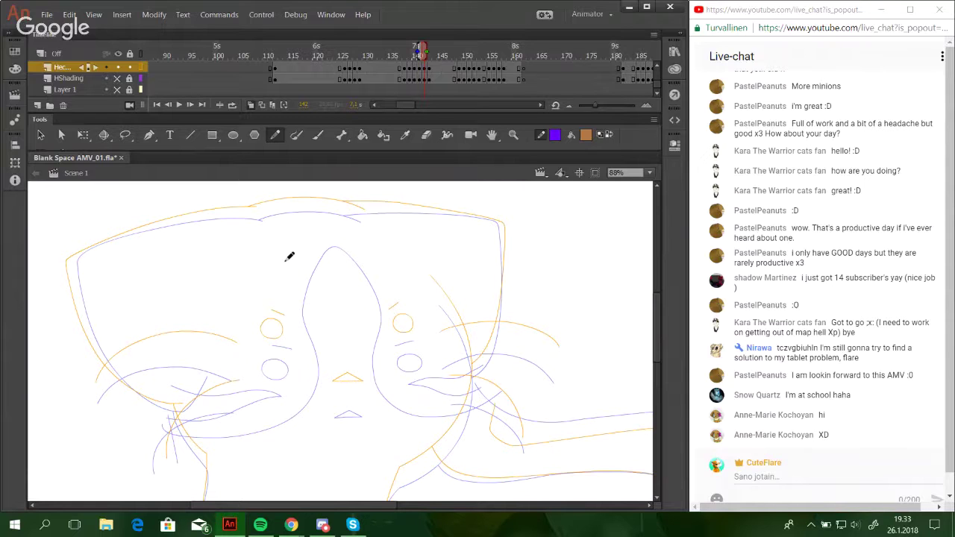
pyautogui.moveTo(279, 341); pyautogui.dragTo(402, 333)
pyautogui.hotkey('ctrl', 'z')
pyautogui.moveTo(166, 417)
pyautogui.mouseDown()
pyautogui.moveTo(242, 418)
pyautogui.moveTo(191, 428)
pyautogui.moveTo(224, 431)
pyautogui.moveTo(275, 419)
pyautogui.mouseUp()
pyautogui.hotkey('ctrl', 'z')
pyautogui.hotkey('ctrl', 'z')
pyautogui.moveTo(171, 408)
pyautogui.mouseDown()
pyautogui.moveTo(239, 418)
pyautogui.moveTo(298, 394)
pyautogui.moveTo(316, 365)
pyautogui.moveTo(319, 323)
pyautogui.moveTo(301, 277)
pyautogui.moveTo(329, 224)
pyautogui.moveTo(367, 267)
pyautogui.moveTo(379, 350)
pyautogui.moveTo(397, 371)
pyautogui.moveTo(483, 384)
pyautogui.moveTo(503, 360)
pyautogui.mouseUp()
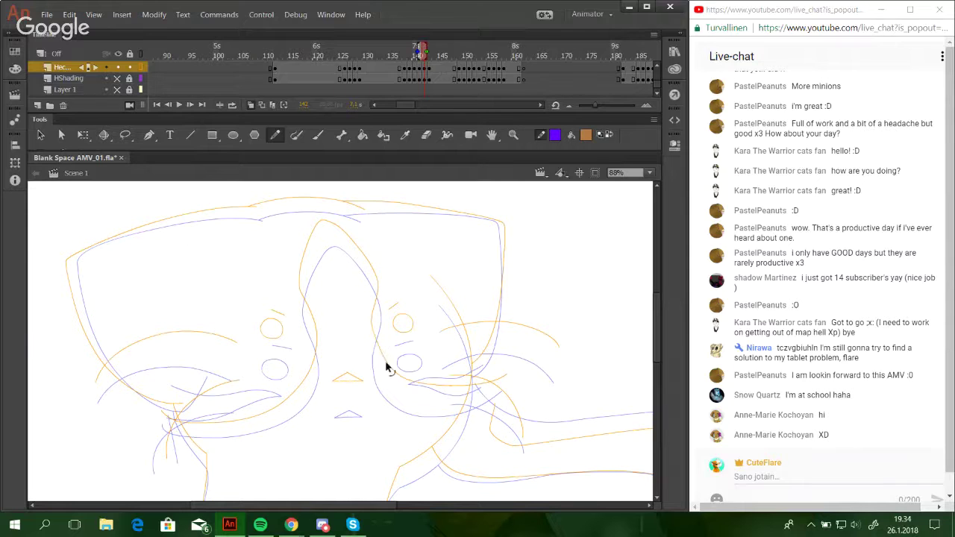
# Bend both sides of the central face marking so its curves resemble the previous frame's outline.
pyautogui.moveTo(374, 336); pyautogui.dragTo(375, 342)
pyautogui.moveTo(450, 401); pyautogui.dragTo(454, 386)
pyautogui.click(409, 375)
pyautogui.hotkey('ctrl', 'z')
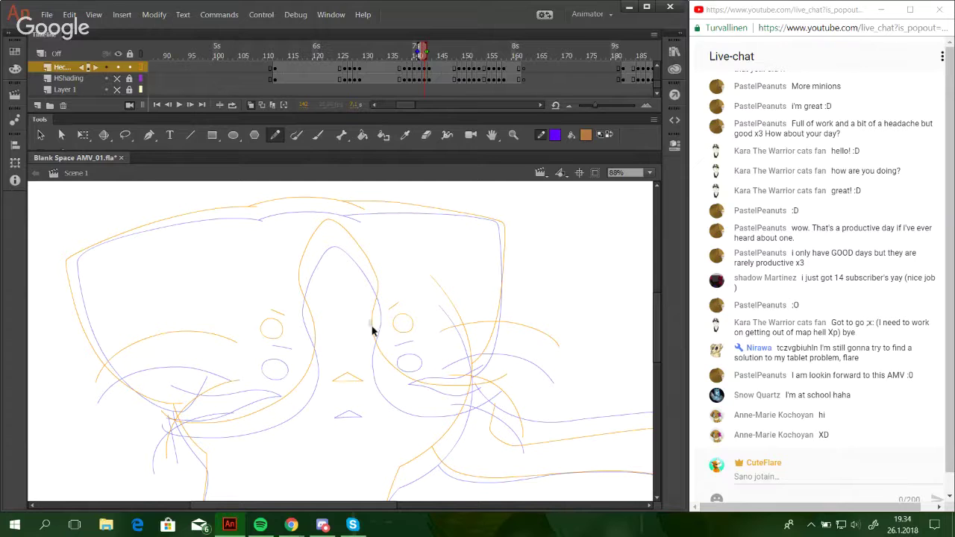
pyautogui.moveTo(302, 373); pyautogui.dragTo(310, 359)
# Draw the pointed left cheek stripe from the edge of the face to below the left eye, redrawing it until it fits.
pyautogui.moveTo(164, 407)
pyautogui.mouseDown()
pyautogui.moveTo(235, 399)
pyautogui.moveTo(281, 368)
pyautogui.mouseUp()
pyautogui.hotkey('ctrl', 'z')
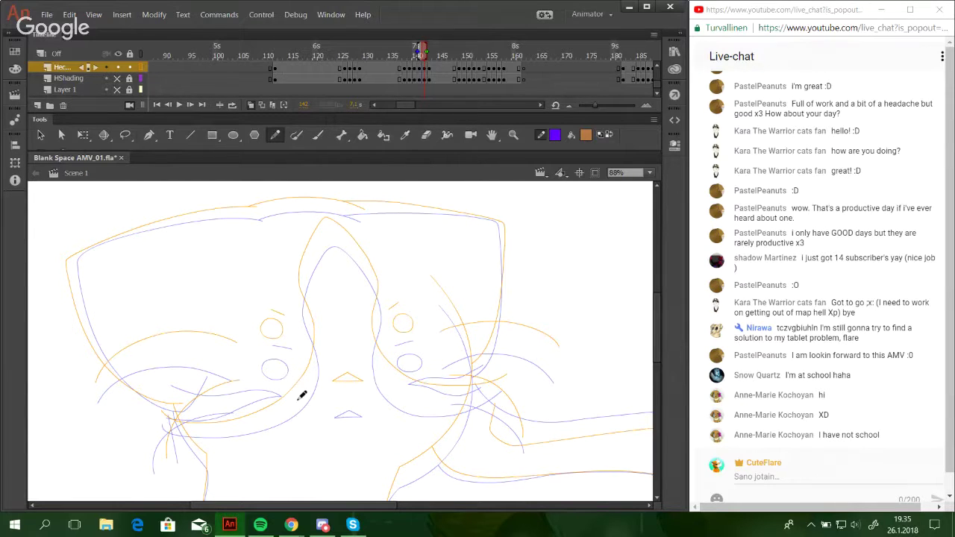
pyautogui.moveTo(162, 407)
pyautogui.mouseDown()
pyautogui.moveTo(235, 394)
pyautogui.moveTo(288, 360)
pyautogui.mouseUp()
pyautogui.hotkey('ctrl', 'z')
pyautogui.hotkey('ctrl', 'z')
pyautogui.moveTo(169, 410)
pyautogui.mouseDown()
pyautogui.moveTo(286, 358)
pyautogui.moveTo(260, 373)
pyautogui.moveTo(263, 361)
pyautogui.mouseUp()
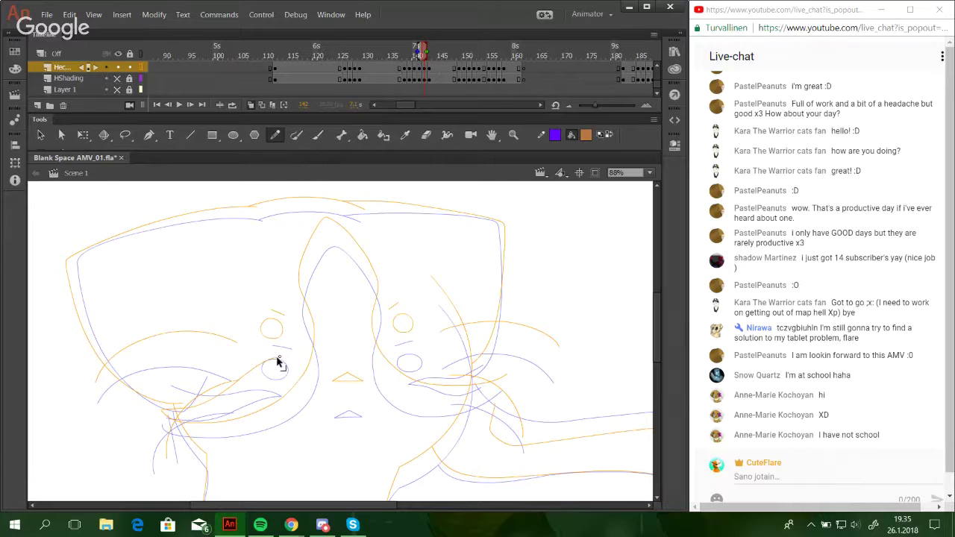
pyautogui.moveTo(158, 376)
pyautogui.mouseDown()
pyautogui.moveTo(198, 378)
pyautogui.moveTo(276, 356)
pyautogui.mouseUp()
# Draw the right cheek stripe below the right eye and the marking edge running from the cheek down to the back.
pyautogui.moveTo(418, 341)
pyautogui.mouseDown()
pyautogui.moveTo(446, 346)
pyautogui.moveTo(491, 341)
pyautogui.mouseUp()
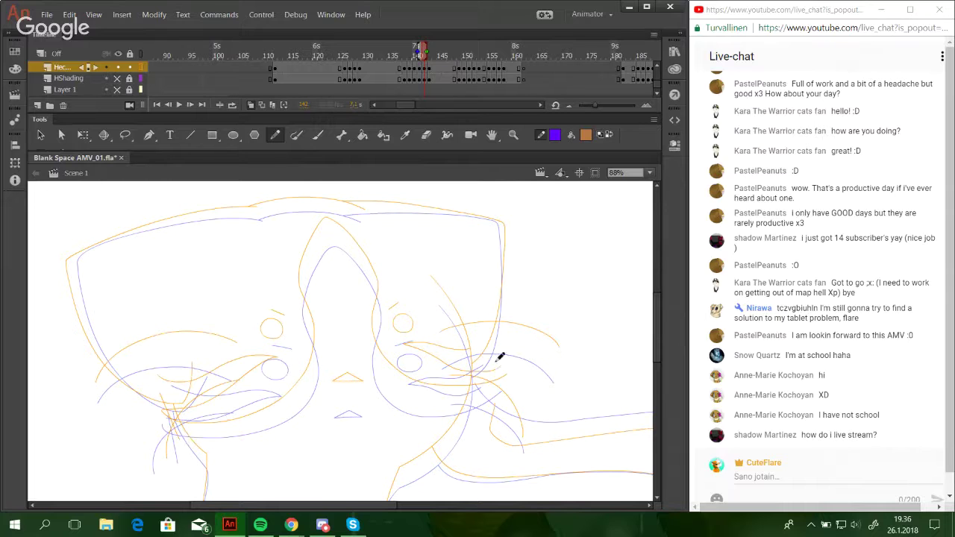
pyautogui.moveTo(500, 358)
pyautogui.mouseDown()
pyautogui.moveTo(567, 434)
pyautogui.moveTo(618, 451)
pyautogui.mouseUp()
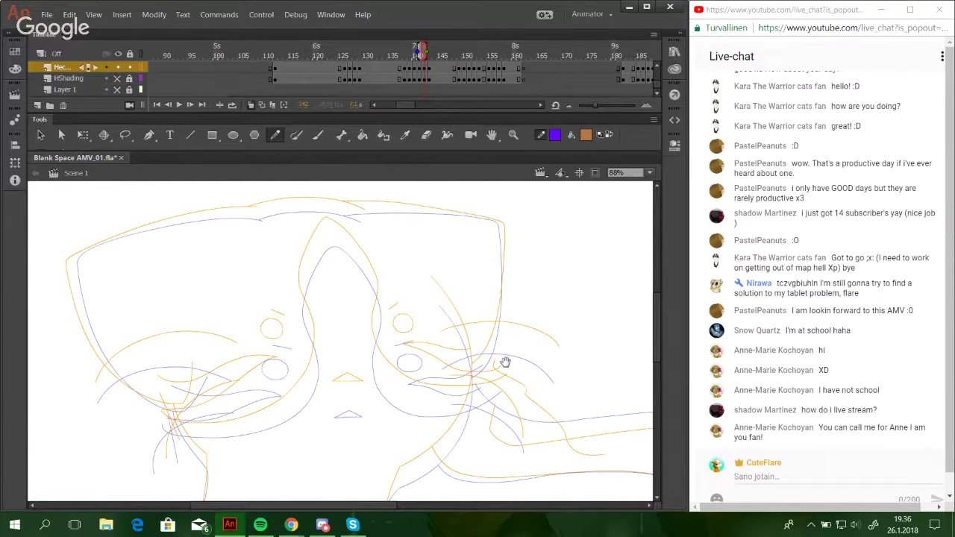
pyautogui.moveTo(486, 361)
pyautogui.mouseDown()
pyautogui.moveTo(243, 239)
pyautogui.moveTo(275, 271)
pyautogui.moveTo(474, 354)
pyautogui.moveTo(478, 395)
pyautogui.mouseUp()
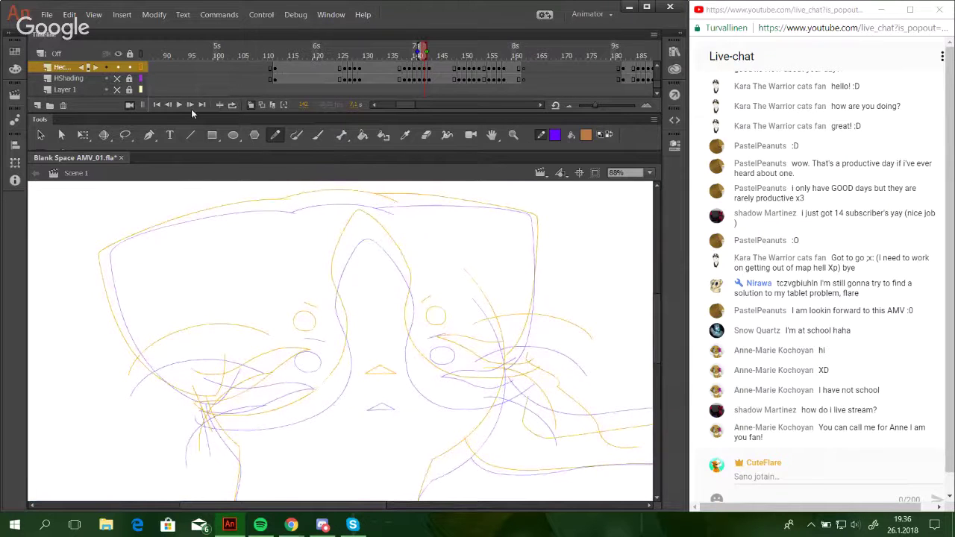
# Go to the next frame and draw its central face marking from cheek to cheek over the forehead, undoing strokes that do not fit.
pyautogui.press('.')
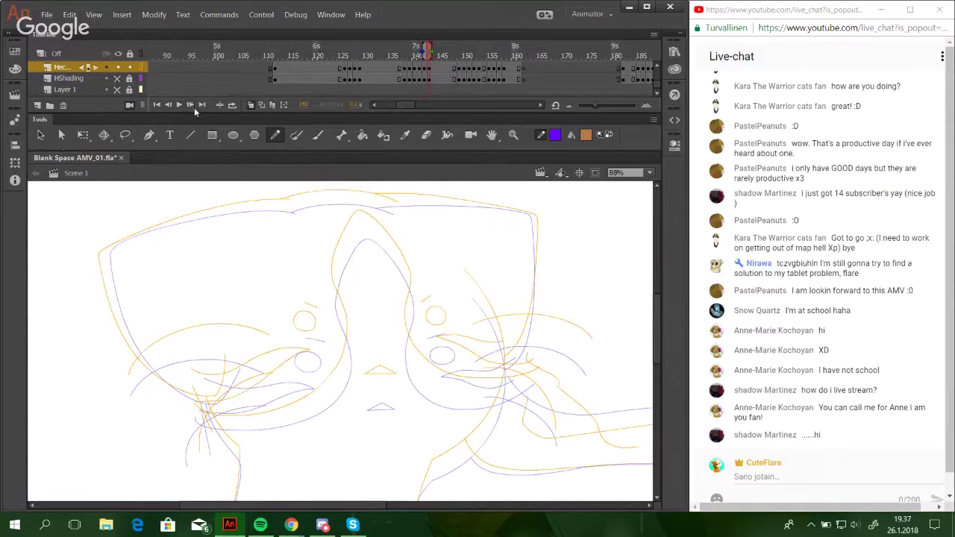
pyautogui.moveTo(351, 345); pyautogui.dragTo(348, 369)
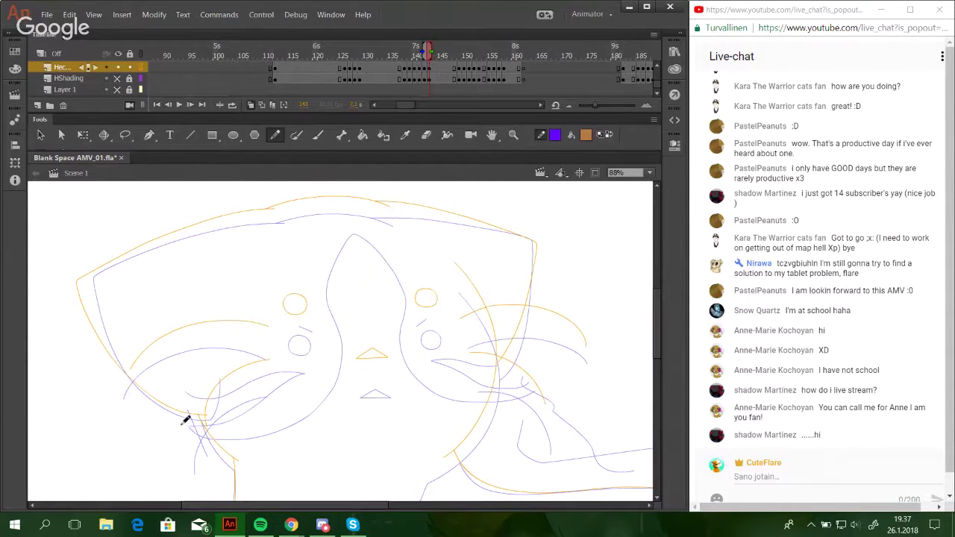
pyautogui.moveTo(208, 429)
pyautogui.mouseDown()
pyautogui.moveTo(267, 406)
pyautogui.moveTo(305, 366)
pyautogui.moveTo(323, 323)
pyautogui.moveTo(317, 251)
pyautogui.moveTo(326, 222)
pyautogui.moveTo(333, 209)
pyautogui.moveTo(357, 204)
pyautogui.moveTo(406, 263)
pyautogui.moveTo(395, 326)
pyautogui.moveTo(407, 352)
pyautogui.moveTo(515, 413)
pyautogui.mouseUp()
pyautogui.hotkey('ctrl', 'z')
pyautogui.moveTo(229, 407)
pyautogui.mouseDown()
pyautogui.moveTo(185, 425)
pyautogui.moveTo(245, 420)
pyautogui.moveTo(313, 373)
pyautogui.mouseUp()
pyautogui.hotkey('ctrl', 'z')
pyautogui.moveTo(192, 420)
pyautogui.mouseDown()
pyautogui.moveTo(276, 401)
pyautogui.moveTo(302, 383)
pyautogui.moveTo(330, 318)
pyautogui.moveTo(317, 238)
pyautogui.moveTo(348, 197)
pyautogui.moveTo(384, 228)
pyautogui.moveTo(402, 261)
pyautogui.moveTo(402, 317)
pyautogui.moveTo(420, 350)
pyautogui.moveTo(522, 432)
pyautogui.mouseUp()
pyautogui.hotkey('ctrl', 'z')
pyautogui.moveTo(193, 419); pyautogui.dragTo(209, 431)
pyautogui.hotkey('ctrl', 'z')
pyautogui.moveTo(195, 428)
pyautogui.mouseDown()
pyautogui.moveTo(213, 431)
pyautogui.moveTo(307, 378)
pyautogui.moveTo(333, 325)
pyautogui.moveTo(322, 277)
pyautogui.moveTo(331, 222)
pyautogui.moveTo(379, 230)
pyautogui.moveTo(405, 270)
pyautogui.moveTo(406, 322)
pyautogui.moveTo(427, 359)
pyautogui.moveTo(478, 400)
pyautogui.moveTo(550, 412)
pyautogui.mouseUp()
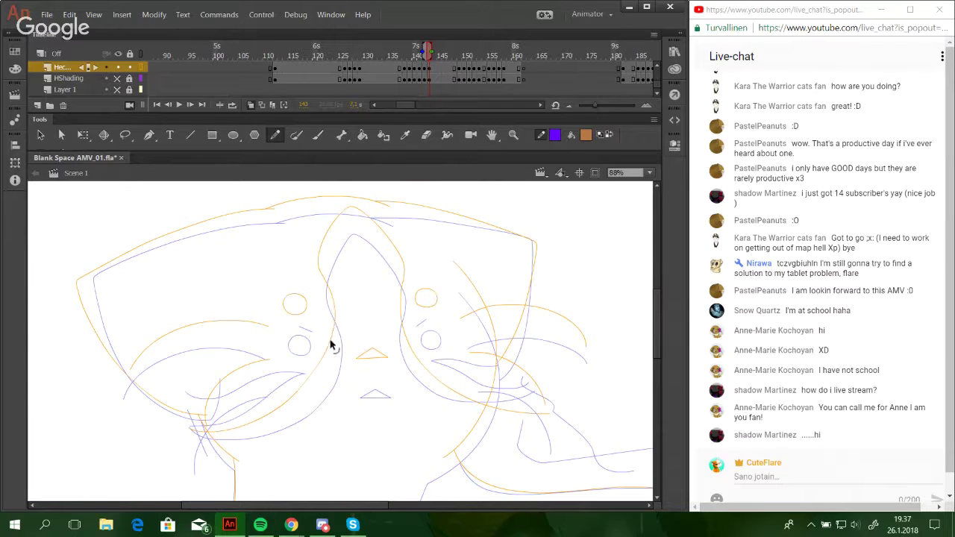
# Adjust the left curve of the central face marking and skew the whole outline slightly to follow the head's tilt.
pyautogui.moveTo(330, 340)
pyautogui.mouseDown()
pyautogui.moveTo(334, 332)
pyautogui.moveTo(329, 352)
pyautogui.mouseUp()
pyautogui.moveTo(329, 350); pyautogui.dragTo(325, 354)
pyautogui.moveTo(355, 409); pyautogui.dragTo(321, 424)
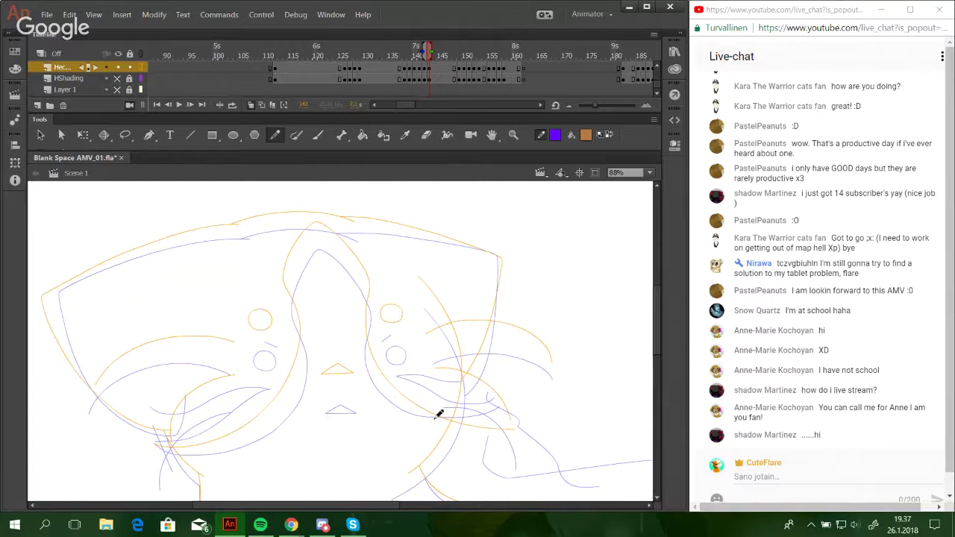
pyautogui.doubleClick(473, 426)
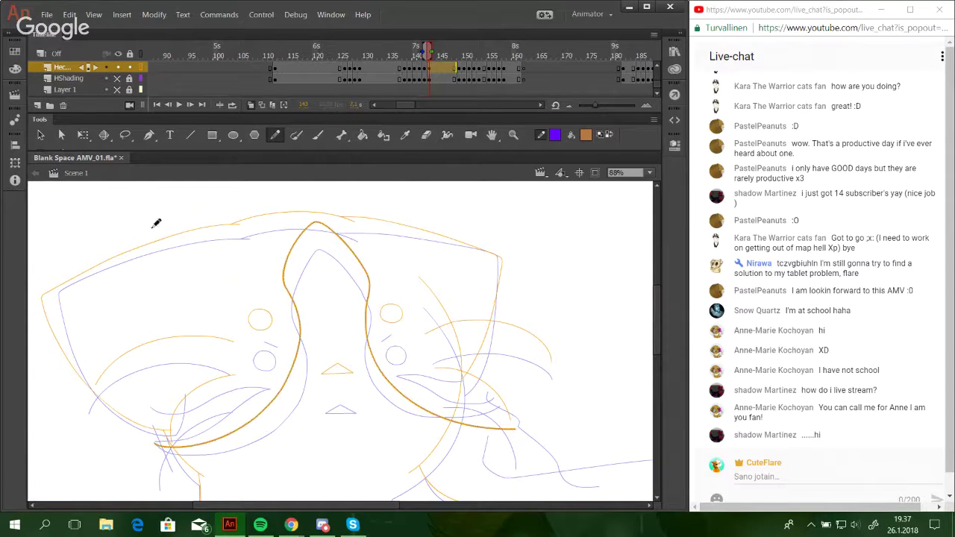
pyautogui.click(83, 135)
pyautogui.click(285, 268)
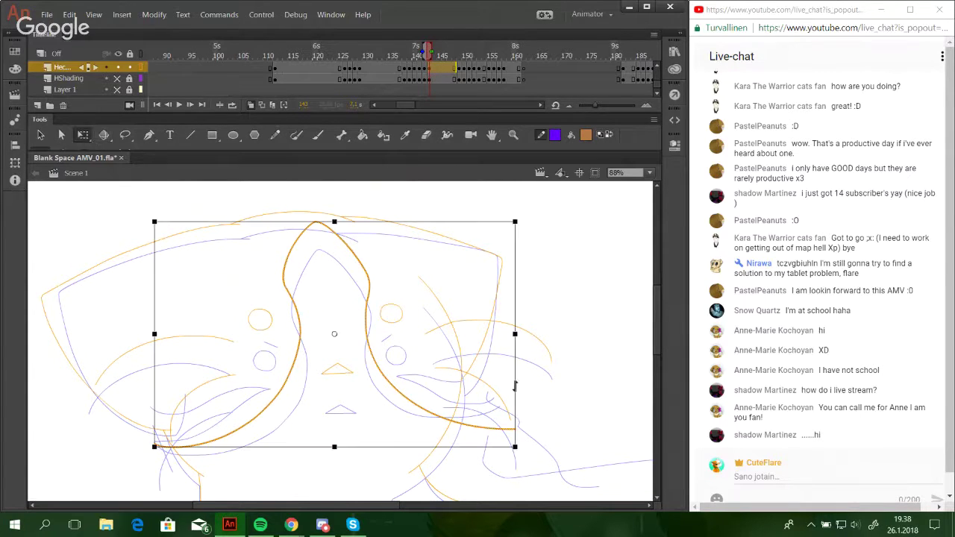
pyautogui.moveTo(514, 385); pyautogui.dragTo(512, 382)
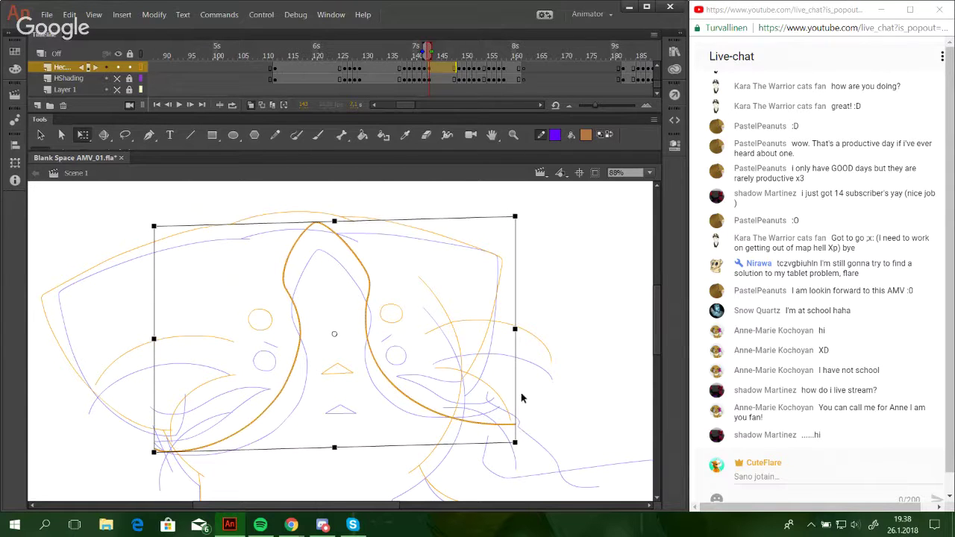
pyautogui.press('Delete')
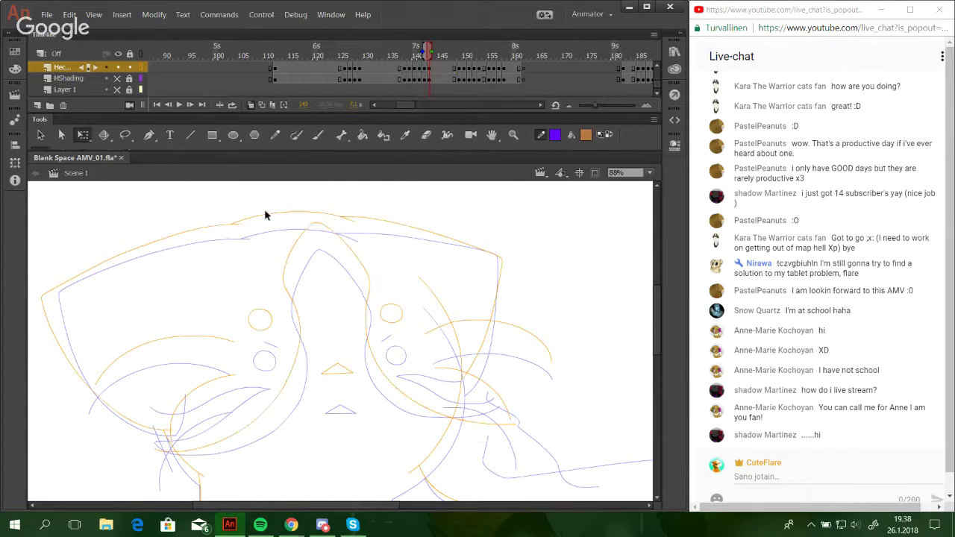
pyautogui.hotkey('ctrl', 'z')
pyautogui.moveTo(356, 218); pyautogui.dragTo(354, 218)
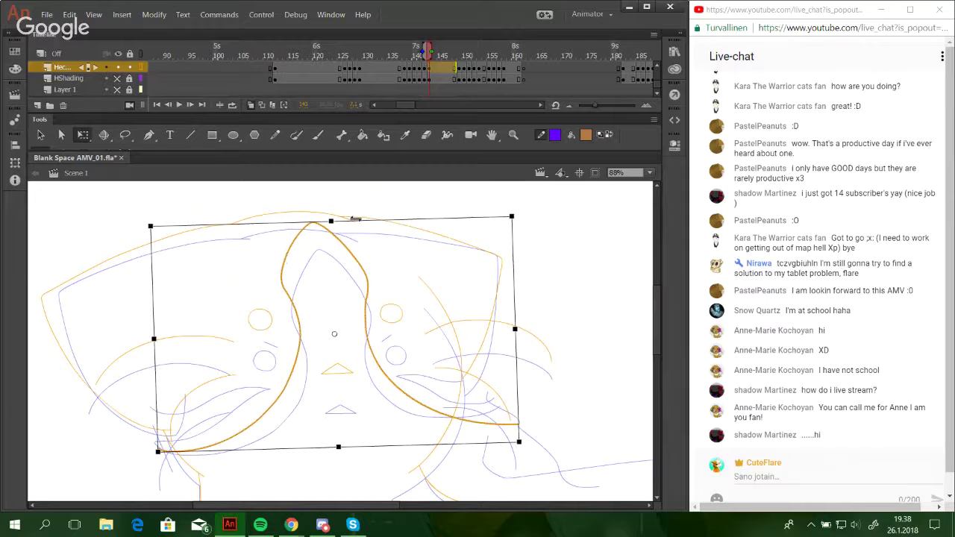
pyautogui.press('Delete')
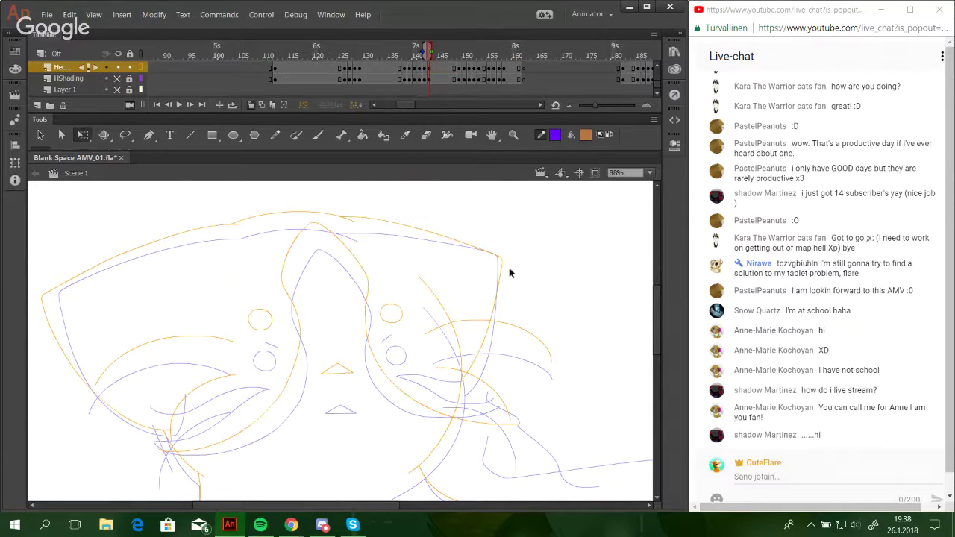
# Reshape the forehead curve and right side of the skewed face marking.
pyautogui.press('y')
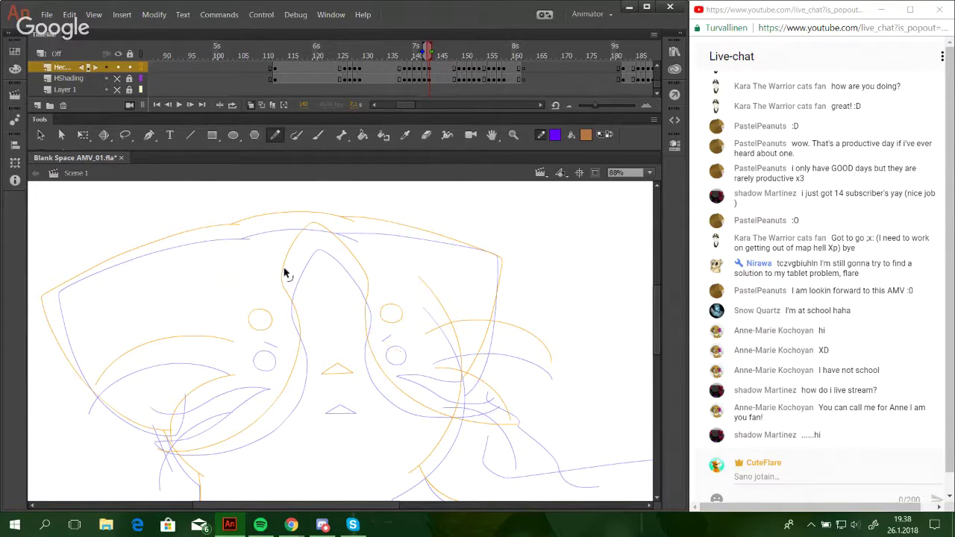
pyautogui.moveTo(280, 264); pyautogui.dragTo(286, 289)
pyautogui.moveTo(367, 302); pyautogui.dragTo(364, 340)
pyautogui.click(422, 407)
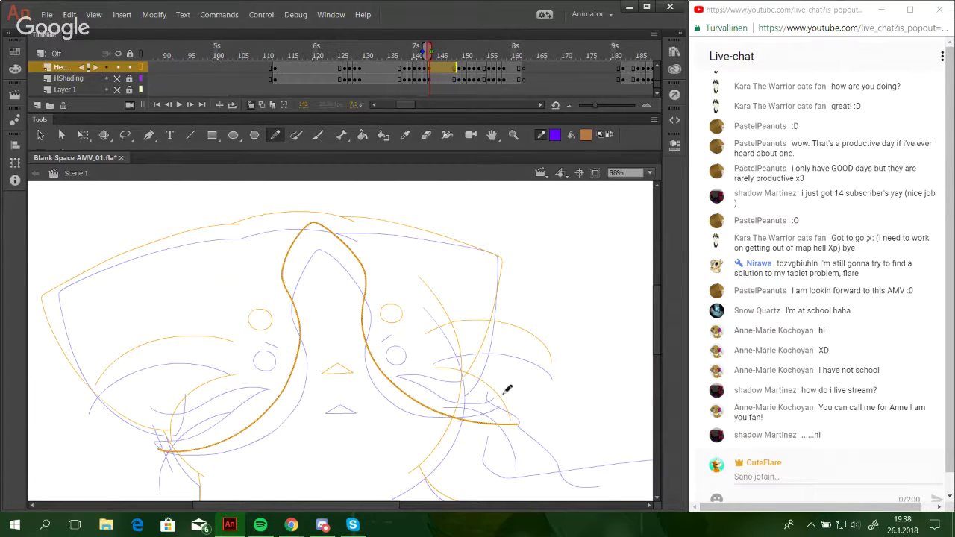
pyautogui.keyDown('ctrl'); pyautogui.click(563, 401); pyautogui.keyUp('ctrl')
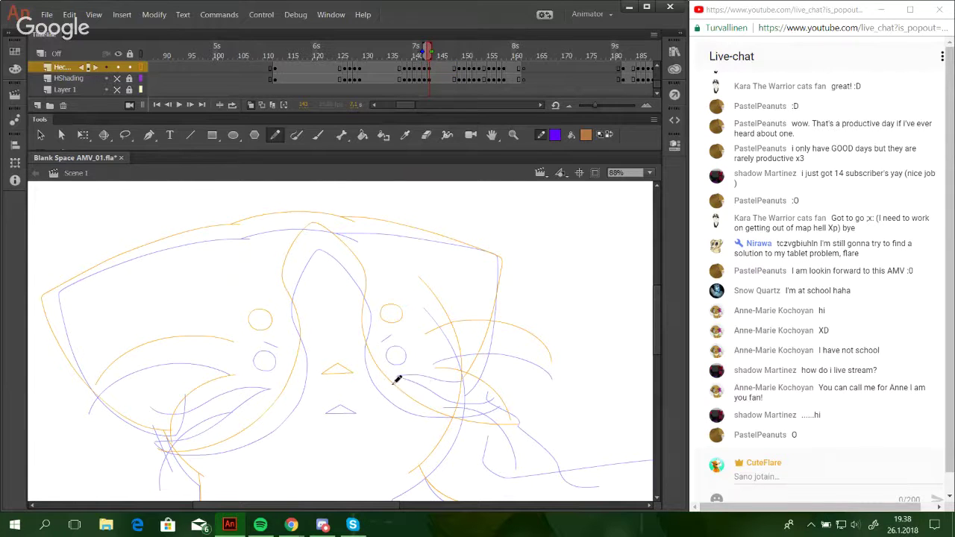
# Redraw the lower right end of the face marking along the right cheek and delete the surplus line segments.
pyautogui.moveTo(395, 383); pyautogui.dragTo(464, 408)
pyautogui.hotkey('ctrl', 'z')
pyautogui.moveTo(396, 385); pyautogui.dragTo(481, 409)
pyautogui.keyDown('ctrl'); pyautogui.click(402, 391); pyautogui.keyUp('ctrl')
pyautogui.press('Delete')
pyautogui.keyDown('ctrl'); pyautogui.click(466, 421); pyautogui.keyUp('ctrl')
pyautogui.press('Delete')
# Smooth the joined right side and the forehead peak of the face marking.
pyautogui.moveTo(381, 371); pyautogui.dragTo(394, 384)
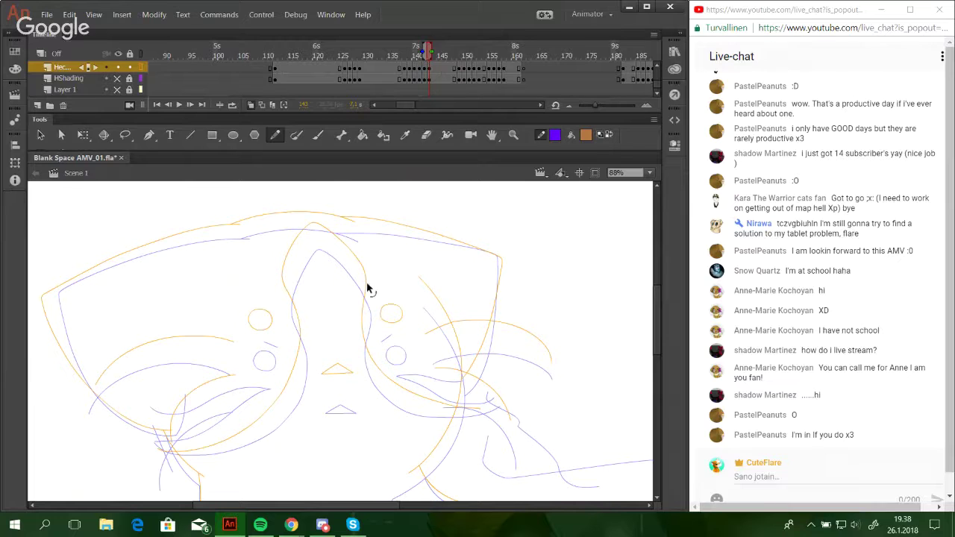
pyautogui.keyDown('ctrl'); pyautogui.click(346, 246); pyautogui.keyUp('ctrl')
pyautogui.keyDown('ctrl'); pyautogui.click(319, 225); pyautogui.keyUp('ctrl')
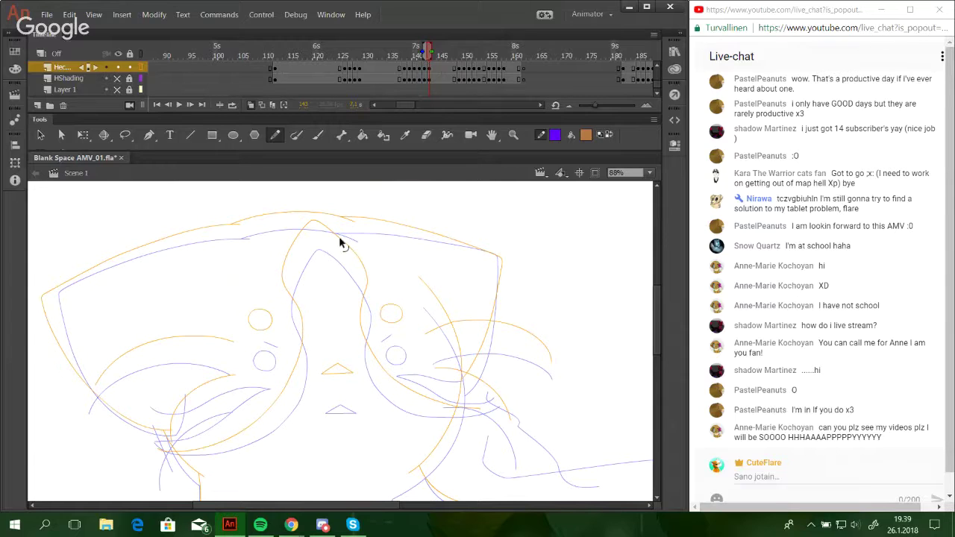
pyautogui.moveTo(381, 295)
pyautogui.mouseDown()
pyautogui.moveTo(379, 275)
pyautogui.moveTo(403, 237)
pyautogui.mouseUp()
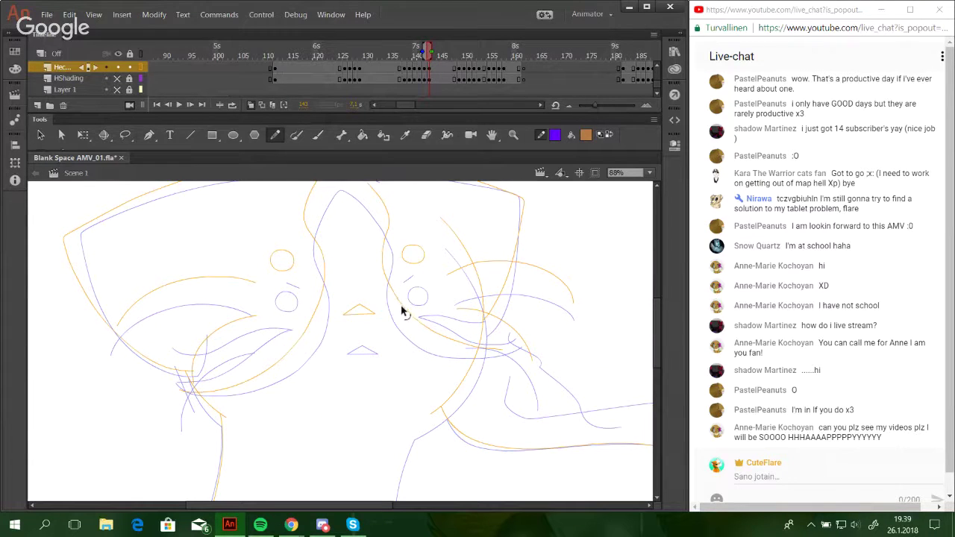
# Draw this frame's left cheek stripe from the face edge up to below the left eye and delete the stray strokes beside it.
pyautogui.moveTo(397, 318)
pyautogui.mouseDown()
pyautogui.moveTo(398, 340)
pyautogui.moveTo(386, 350)
pyautogui.mouseUp()
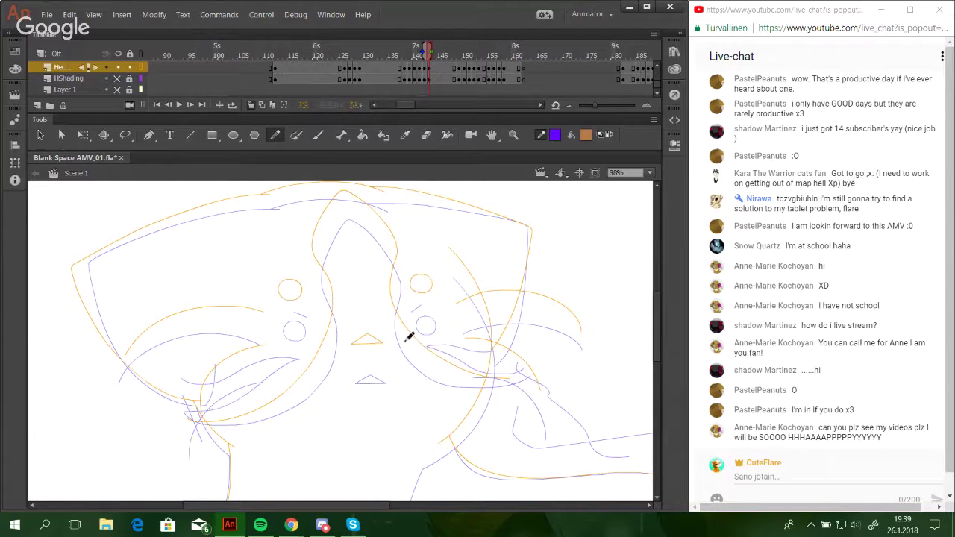
pyautogui.moveTo(192, 402)
pyautogui.mouseDown()
pyautogui.moveTo(248, 391)
pyautogui.moveTo(234, 392)
pyautogui.moveTo(269, 352)
pyautogui.moveTo(324, 329)
pyautogui.mouseUp()
pyautogui.moveTo(190, 379); pyautogui.dragTo(252, 332)
pyautogui.moveTo(190, 378); pyautogui.dragTo(297, 311)
pyautogui.moveTo(187, 377)
pyautogui.mouseDown()
pyautogui.moveTo(219, 369)
pyautogui.moveTo(296, 314)
pyautogui.mouseUp()
pyautogui.moveTo(192, 369)
pyautogui.mouseDown()
pyautogui.moveTo(269, 330)
pyautogui.moveTo(312, 325)
pyautogui.moveTo(301, 321)
pyautogui.mouseUp()
pyautogui.moveTo(212, 383); pyautogui.dragTo(217, 338)
pyautogui.keyDown('ctrl'); pyautogui.click(191, 381); pyautogui.keyUp('ctrl')
pyautogui.press('Delete')
pyautogui.moveTo(195, 385); pyautogui.dragTo(234, 338)
pyautogui.keyDown('ctrl'); pyautogui.click(217, 346); pyautogui.keyUp('ctrl')
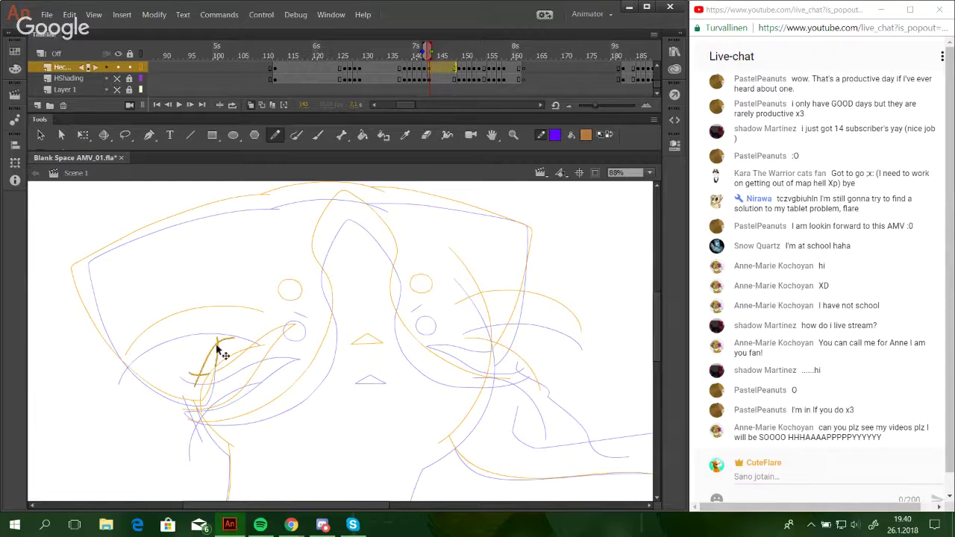
pyautogui.press('Delete')
# Draw this frame's right cheek stripe and the marking edge from the cheek along the back, undoing strokes that do not fit.
pyautogui.moveTo(397, 390); pyautogui.dragTo(336, 351)
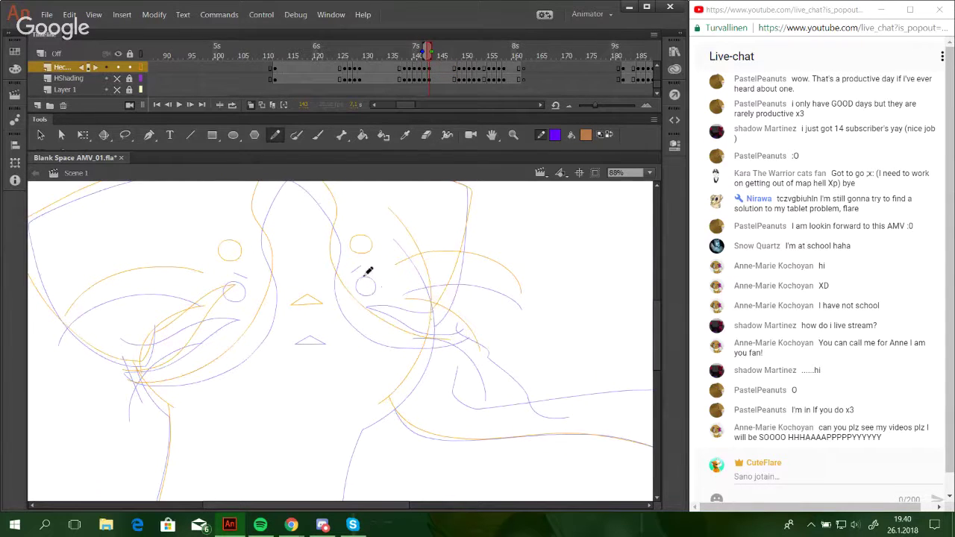
pyautogui.moveTo(369, 275)
pyautogui.mouseDown()
pyautogui.moveTo(449, 321)
pyautogui.moveTo(422, 315)
pyautogui.moveTo(379, 274)
pyautogui.moveTo(410, 309)
pyautogui.moveTo(460, 327)
pyautogui.moveTo(421, 317)
pyautogui.moveTo(371, 282)
pyautogui.mouseUp()
pyautogui.hotkey('ctrl', 'z')
pyautogui.hotkey('ctrl', 'z')
pyautogui.hotkey('ctrl', 'z')
pyautogui.hotkey('ctrl', 'z')
pyautogui.moveTo(370, 277)
pyautogui.mouseDown()
pyautogui.moveTo(457, 320)
pyautogui.moveTo(429, 319)
pyautogui.moveTo(355, 274)
pyautogui.moveTo(443, 297)
pyautogui.moveTo(359, 273)
pyautogui.mouseUp()
pyautogui.hotkey('ctrl', 'z')
pyautogui.hotkey('ctrl', 'z')
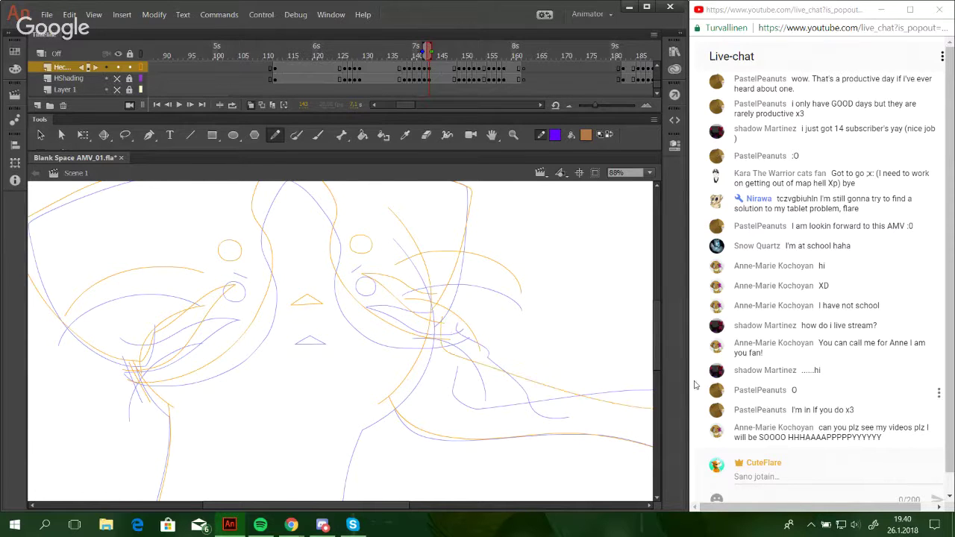
pyautogui.moveTo(495, 430)
pyautogui.mouseDown()
pyautogui.moveTo(434, 335)
pyautogui.moveTo(276, 303)
pyautogui.mouseUp()
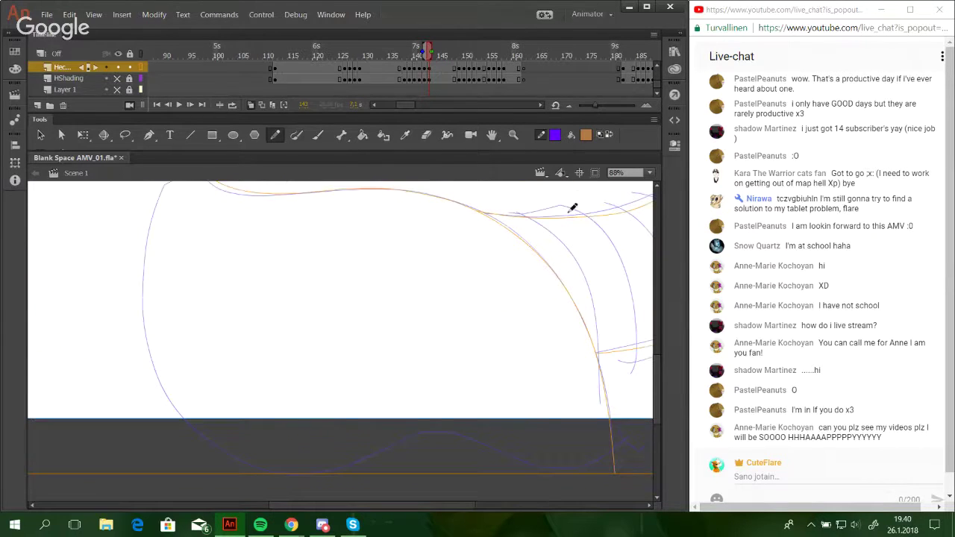
# Draw this frame's back marking edge along the tail, around its tip and back along the underside.
pyautogui.click(650, 173)
pyautogui.click(632, 233)
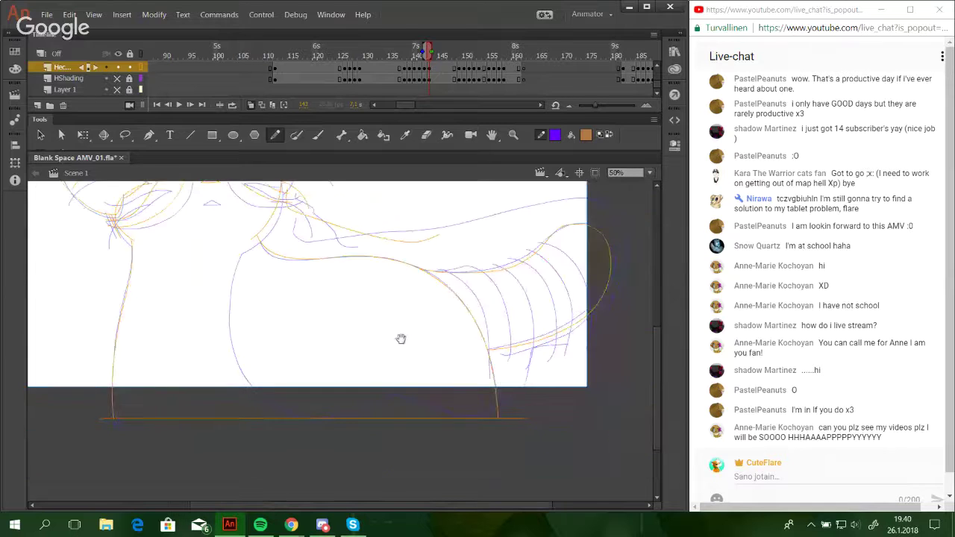
pyautogui.moveTo(402, 339); pyautogui.dragTo(412, 379)
pyautogui.moveTo(437, 270)
pyautogui.mouseDown()
pyautogui.moveTo(653, 271)
pyautogui.moveTo(514, 433)
pyautogui.mouseUp()
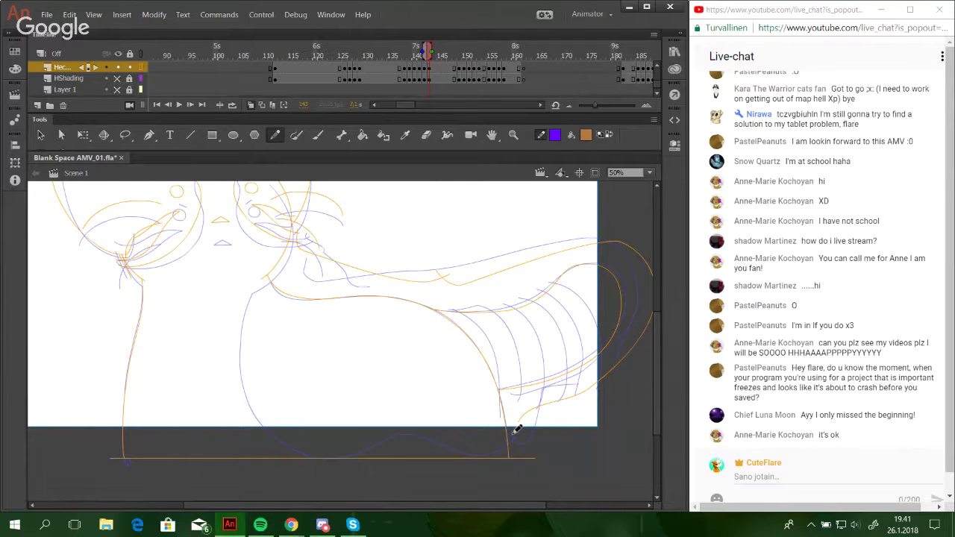
# Draw the outermost cross stripe on the tail, following the onion-skinned stripe and undoing strokes that do not fit.
pyautogui.click(513, 134)
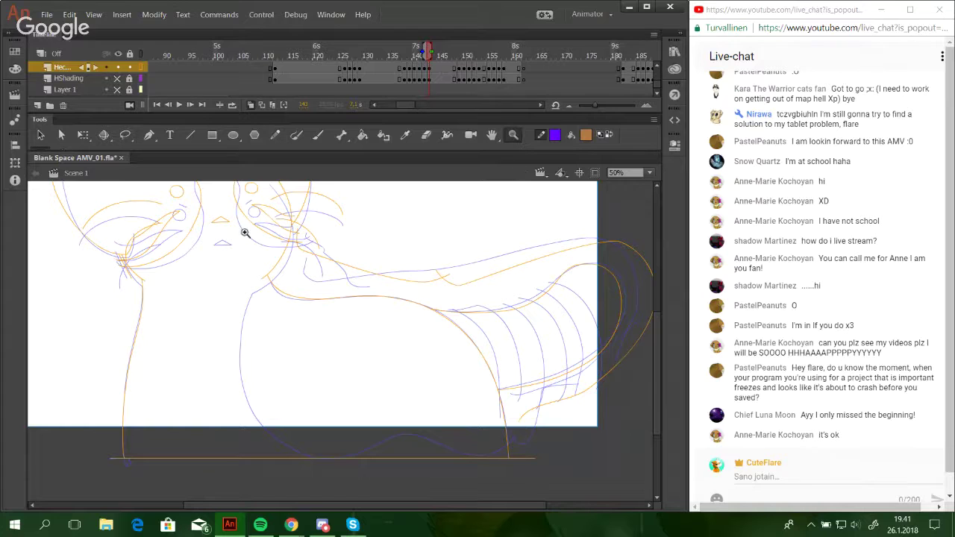
pyautogui.moveTo(236, 229); pyautogui.dragTo(644, 498)
pyautogui.moveTo(303, 273)
pyautogui.mouseDown()
pyautogui.moveTo(395, 318)
pyautogui.moveTo(406, 306)
pyautogui.mouseUp()
pyautogui.moveTo(565, 324); pyautogui.dragTo(515, 307)
pyautogui.moveTo(523, 263)
pyautogui.mouseDown()
pyautogui.moveTo(584, 333)
pyautogui.moveTo(583, 376)
pyautogui.mouseUp()
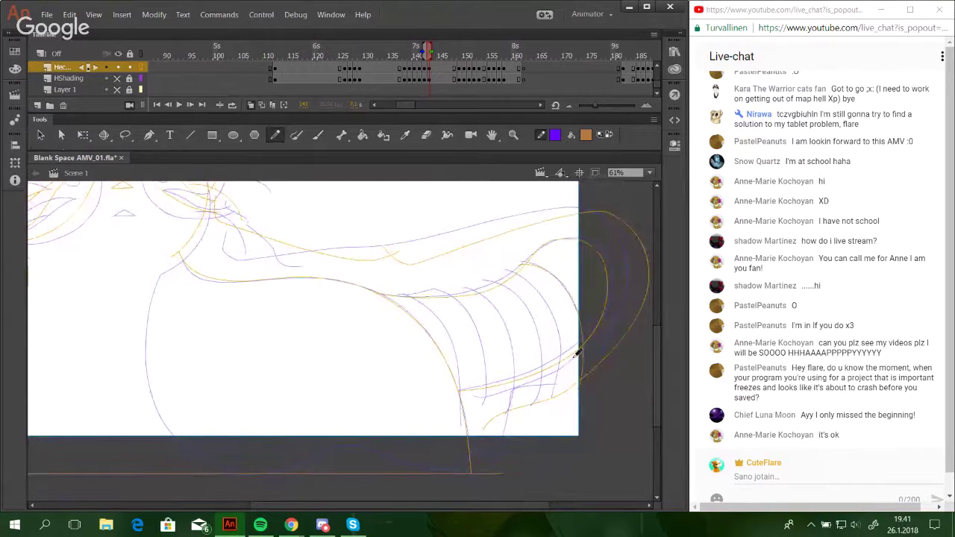
pyautogui.hotkey('ctrl', 'z')
pyautogui.moveTo(516, 264); pyautogui.dragTo(581, 387)
pyautogui.hotkey('ctrl', 'z')
pyautogui.moveTo(518, 266); pyautogui.dragTo(586, 358)
pyautogui.hotkey('ctrl', 'z')
pyautogui.moveTo(515, 265)
pyautogui.mouseDown()
pyautogui.moveTo(587, 326)
pyautogui.moveTo(587, 380)
pyautogui.moveTo(561, 288)
pyautogui.moveTo(587, 386)
pyautogui.mouseUp()
pyautogui.hotkey('ctrl', 'z')
pyautogui.hotkey('ctrl', 'z')
pyautogui.moveTo(514, 266); pyautogui.dragTo(574, 363)
pyautogui.hotkey('ctrl', 'z')
pyautogui.moveTo(516, 267); pyautogui.dragTo(583, 366)
# Draw the second and third cross stripes inward from the tail tip, undoing strokes that do not fit.
pyautogui.moveTo(503, 270)
pyautogui.mouseDown()
pyautogui.moveTo(538, 290)
pyautogui.moveTo(562, 392)
pyautogui.mouseUp()
pyautogui.hotkey('ctrl', 'z')
pyautogui.moveTo(507, 271); pyautogui.dragTo(559, 399)
pyautogui.hotkey('ctrl', 'z')
pyautogui.moveTo(505, 276)
pyautogui.mouseDown()
pyautogui.moveTo(545, 299)
pyautogui.moveTo(552, 401)
pyautogui.mouseUp()
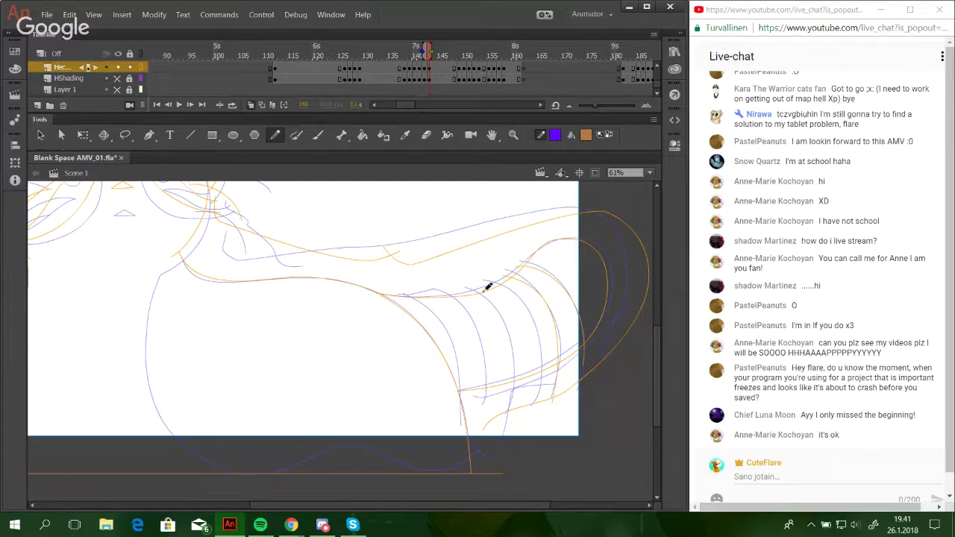
pyautogui.moveTo(478, 288)
pyautogui.mouseDown()
pyautogui.moveTo(540, 343)
pyautogui.moveTo(536, 399)
pyautogui.moveTo(499, 287)
pyautogui.moveTo(533, 405)
pyautogui.mouseUp()
pyautogui.hotkey('ctrl', 'z')
# Draw the fourth cross stripe on the tail over the onion-skinned stripe, retrying it until it fits.
pyautogui.moveTo(461, 288)
pyautogui.mouseDown()
pyautogui.moveTo(512, 338)
pyautogui.moveTo(470, 293)
pyautogui.moveTo(510, 417)
pyautogui.mouseUp()
pyautogui.hotkey('ctrl', 'z')
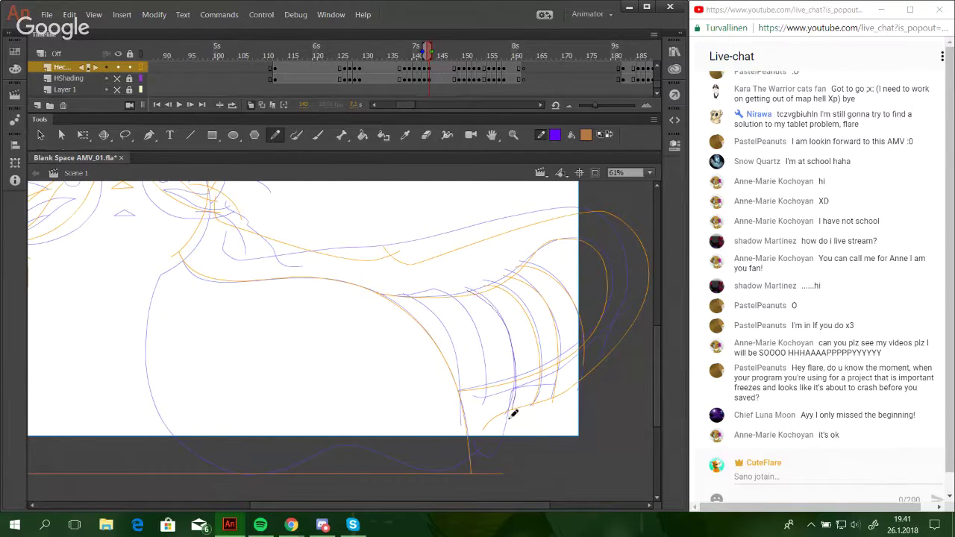
pyautogui.hotkey('ctrl', 'z')
pyautogui.moveTo(475, 284); pyautogui.dragTo(512, 413)
pyautogui.hotkey('ctrl', 'z')
pyautogui.moveTo(473, 292); pyautogui.dragTo(505, 411)
pyautogui.hotkey('ctrl', 'z')
pyautogui.moveTo(478, 288); pyautogui.dragTo(512, 403)
# Draw the two cross stripes nearest the tail base, undoing strokes that stray from the onion skin.
pyautogui.moveTo(437, 290); pyautogui.dragTo(474, 422)
pyautogui.hotkey('ctrl', 'z')
pyautogui.moveTo(441, 290); pyautogui.dragTo(476, 424)
pyautogui.moveTo(398, 293)
pyautogui.mouseDown()
pyautogui.moveTo(439, 320)
pyautogui.moveTo(454, 423)
pyautogui.moveTo(459, 399)
pyautogui.moveTo(454, 427)
pyautogui.mouseUp()
pyautogui.hotkey('ctrl', 'z')
pyautogui.hotkey('ctrl', 'z')
pyautogui.moveTo(407, 295)
pyautogui.mouseDown()
pyautogui.moveTo(440, 320)
pyautogui.moveTo(460, 448)
pyautogui.moveTo(461, 426)
pyautogui.mouseUp()
pyautogui.hotkey('ctrl', 'z')
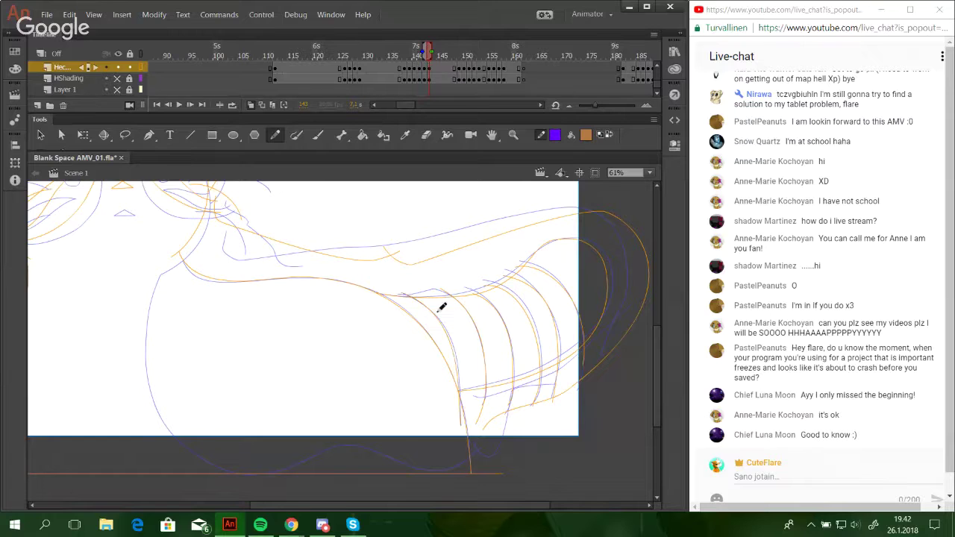
# Join the tops of the two innermost tail stripes and draw the lengthwise lines along the underside and around the tip.
pyautogui.moveTo(396, 293)
pyautogui.mouseDown()
pyautogui.moveTo(448, 296)
pyautogui.moveTo(437, 290)
pyautogui.mouseUp()
pyautogui.hotkey('ctrl', 'z')
pyautogui.hotkey('ctrl', 'z')
pyautogui.hotkey('ctrl', 'z')
pyautogui.moveTo(477, 399)
pyautogui.mouseDown()
pyautogui.moveTo(560, 373)
pyautogui.moveTo(629, 298)
pyautogui.moveTo(602, 207)
pyautogui.moveTo(458, 198)
pyautogui.mouseUp()
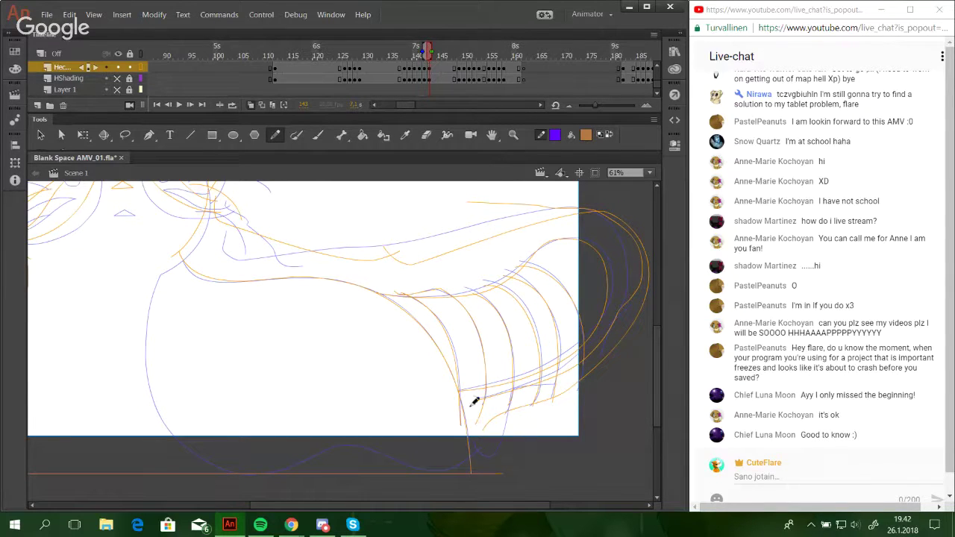
pyautogui.moveTo(473, 405); pyautogui.dragTo(631, 353)
# Trace the belly marking from the neck base around the lower body and connect it up to the tail's underside.
pyautogui.moveTo(518, 443); pyautogui.dragTo(539, 441)
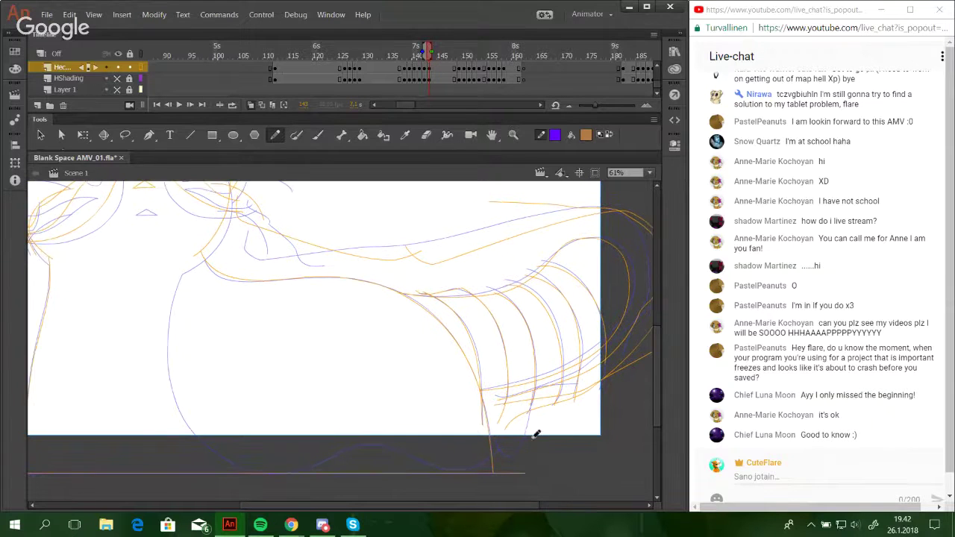
pyautogui.moveTo(427, 421); pyautogui.dragTo(417, 396)
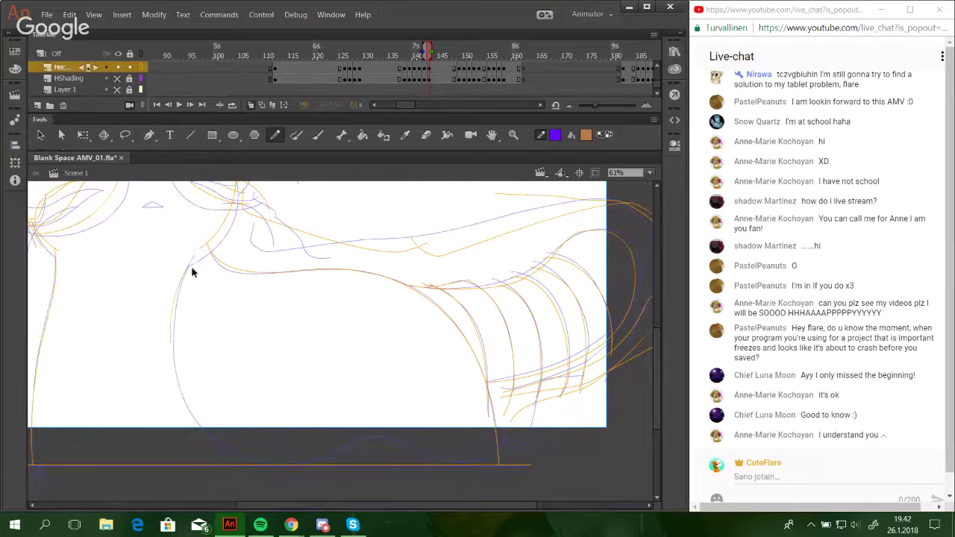
pyautogui.moveTo(199, 249)
pyautogui.mouseDown()
pyautogui.moveTo(180, 279)
pyautogui.moveTo(176, 364)
pyautogui.moveTo(217, 443)
pyautogui.moveTo(283, 461)
pyautogui.moveTo(384, 438)
pyautogui.moveTo(444, 458)
pyautogui.moveTo(512, 443)
pyautogui.mouseUp()
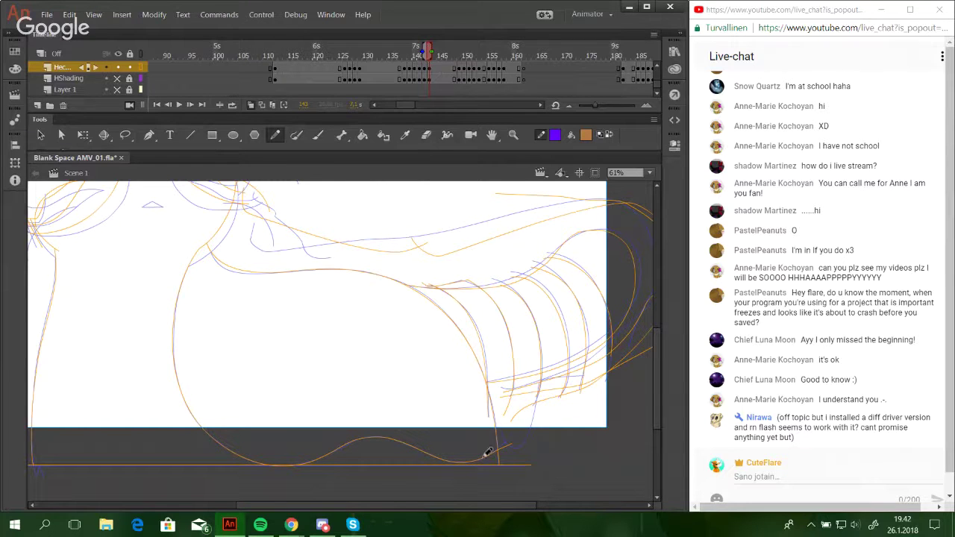
pyautogui.moveTo(513, 427); pyautogui.dragTo(604, 361)
pyautogui.hotkey('ctrl', 'z')
pyautogui.moveTo(511, 454)
pyautogui.mouseDown()
pyautogui.moveTo(509, 421)
pyautogui.moveTo(626, 354)
pyautogui.mouseUp()
pyautogui.press('space')
pyautogui.moveTo(525, 428)
pyautogui.mouseDown()
pyautogui.moveTo(552, 435)
pyautogui.moveTo(572, 422)
pyautogui.mouseUp()
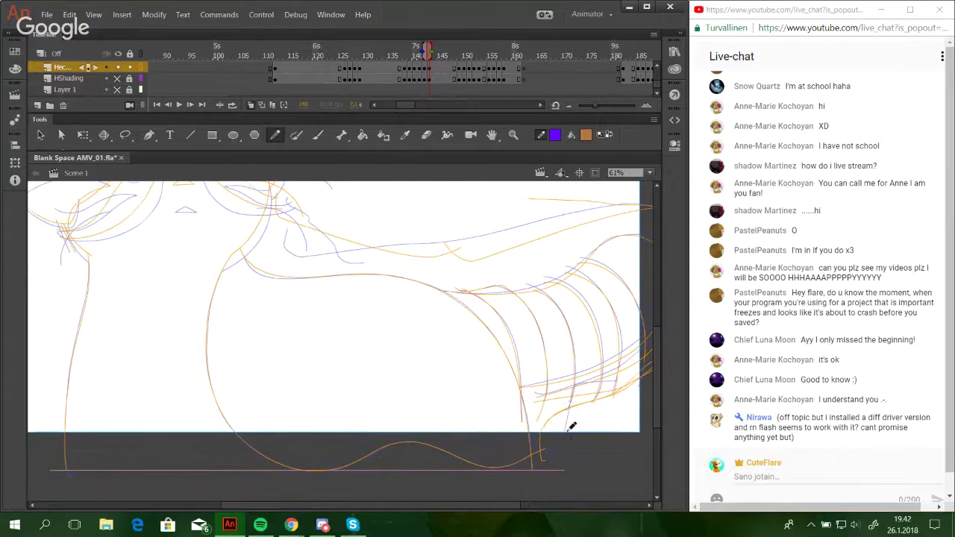
# Go to the keyframe at frame 149 and trace its belly marking from the neck base to the hind end.
pyautogui.click(463, 48)
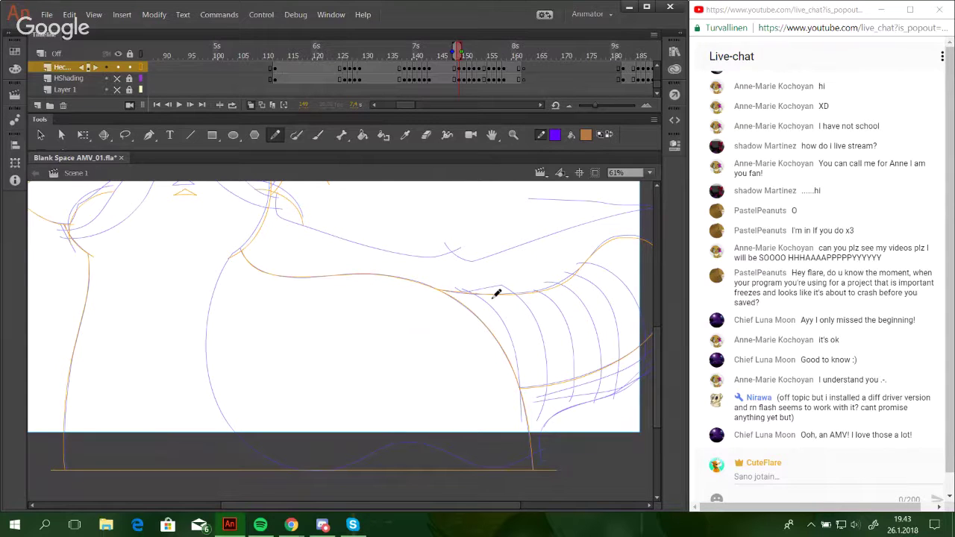
pyautogui.moveTo(264, 288); pyautogui.dragTo(325, 352)
pyautogui.hotkey('ctrl', 'z')
pyautogui.moveTo(227, 259)
pyautogui.mouseDown()
pyautogui.moveTo(209, 343)
pyautogui.moveTo(244, 435)
pyautogui.moveTo(313, 464)
pyautogui.moveTo(453, 448)
pyautogui.moveTo(498, 462)
pyautogui.moveTo(529, 465)
pyautogui.moveTo(531, 458)
pyautogui.mouseUp()
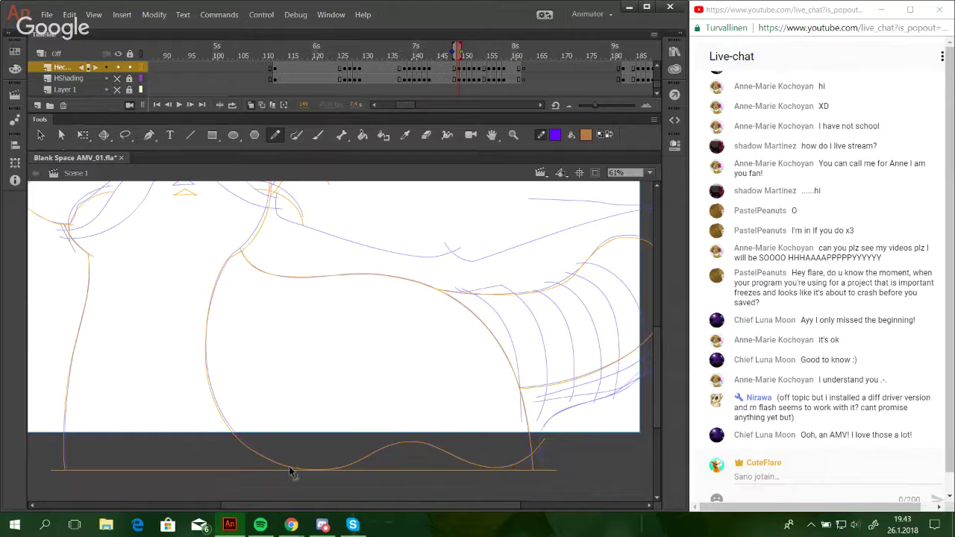
# Draw the outermost tail stripe of frame 149 over the onion-skinned stripe, undoing surplus strokes.
pyautogui.moveTo(411, 440); pyautogui.dragTo(390, 448)
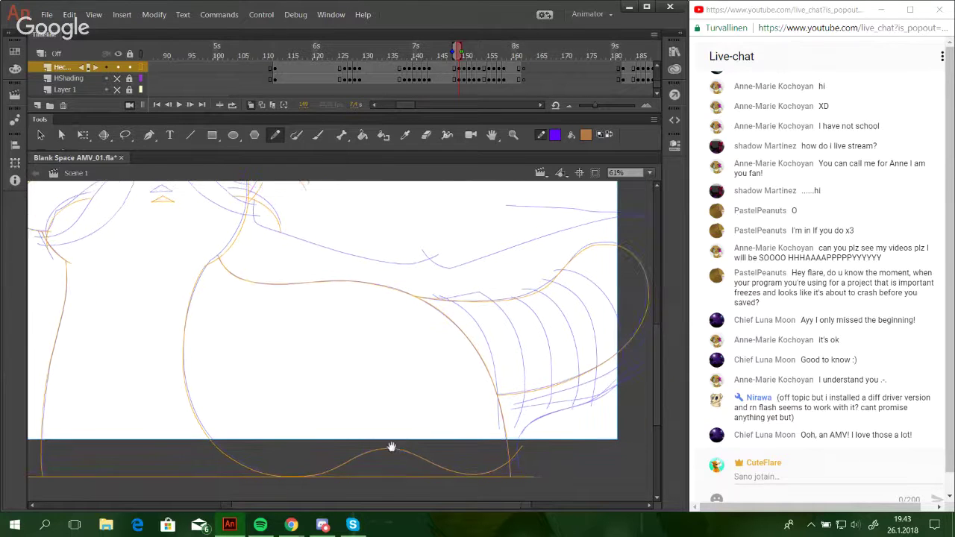
pyautogui.moveTo(438, 403)
pyautogui.mouseDown()
pyautogui.moveTo(386, 410)
pyautogui.moveTo(386, 424)
pyautogui.mouseUp()
pyautogui.moveTo(501, 298)
pyautogui.mouseDown()
pyautogui.moveTo(531, 300)
pyautogui.moveTo(574, 436)
pyautogui.moveTo(557, 321)
pyautogui.moveTo(567, 410)
pyautogui.moveTo(573, 349)
pyautogui.moveTo(579, 407)
pyautogui.mouseUp()
pyautogui.hotkey('ctrl', 'z')
pyautogui.hotkey('ctrl', 'z')
pyautogui.hotkey('ctrl', 'z')
pyautogui.hotkey('ctrl', 'z')
pyautogui.hotkey('ctrl', 'z')
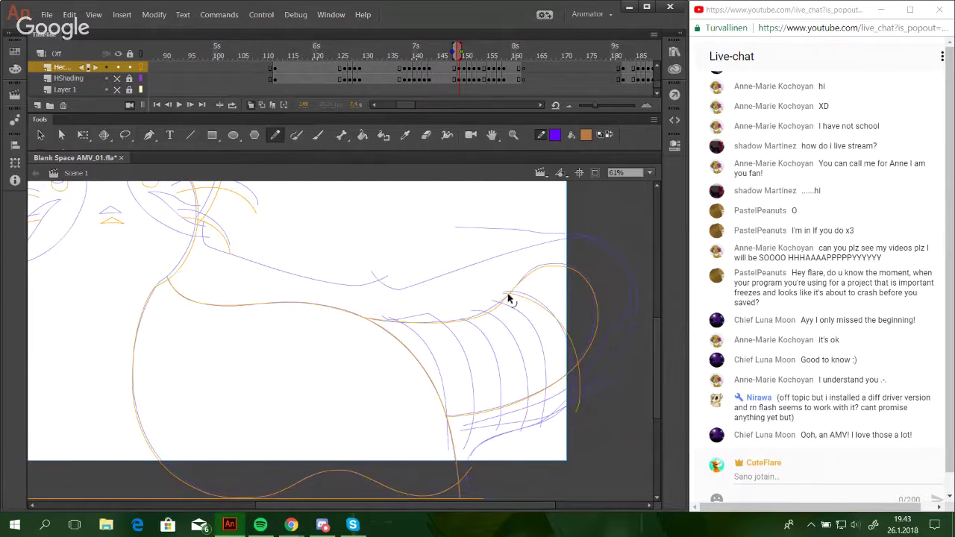
pyautogui.moveTo(505, 293)
pyautogui.mouseDown()
pyautogui.moveTo(570, 352)
pyautogui.moveTo(567, 392)
pyautogui.moveTo(507, 293)
pyautogui.moveTo(551, 288)
pyautogui.mouseUp()
pyautogui.moveTo(569, 356); pyautogui.dragTo(584, 328)
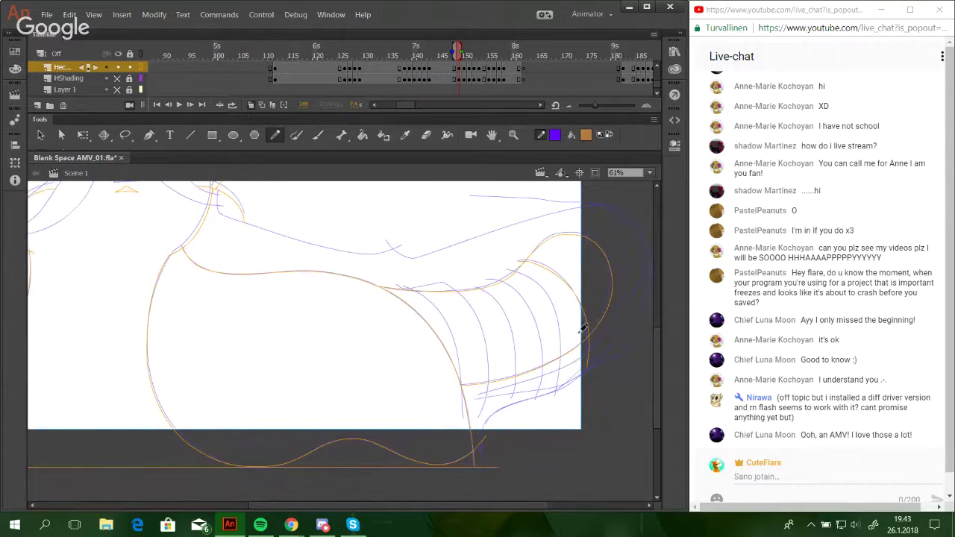
# Draw the second and third tail stripes of frame 149, retrying strokes until they follow the onion skin.
pyautogui.moveTo(503, 272); pyautogui.dragTo(544, 396)
pyautogui.hotkey('ctrl', 'z')
pyautogui.moveTo(508, 273); pyautogui.dragTo(554, 402)
pyautogui.hotkey('ctrl', 'z')
pyautogui.moveTo(514, 268)
pyautogui.mouseDown()
pyautogui.moveTo(536, 288)
pyautogui.moveTo(547, 390)
pyautogui.mouseUp()
pyautogui.hotkey('ctrl', 'z')
pyautogui.moveTo(514, 266); pyautogui.dragTo(565, 352)
pyautogui.hotkey('ctrl', 'z')
pyautogui.moveTo(514, 266); pyautogui.dragTo(567, 357)
pyautogui.hotkey('ctrl', 'z')
pyautogui.moveTo(512, 261)
pyautogui.mouseDown()
pyautogui.moveTo(555, 298)
pyautogui.moveTo(572, 379)
pyautogui.mouseUp()
pyautogui.hotkey('ctrl', 'z')
pyautogui.moveTo(512, 266); pyautogui.dragTo(555, 362)
pyautogui.hotkey('ctrl', 'z')
pyautogui.moveTo(515, 271); pyautogui.dragTo(555, 398)
pyautogui.hotkey('ctrl', 'z')
pyautogui.moveTo(511, 270); pyautogui.dragTo(553, 409)
pyautogui.hotkey('ctrl', 'z')
pyautogui.moveTo(509, 270); pyautogui.dragTo(552, 401)
pyautogui.moveTo(513, 284); pyautogui.dragTo(539, 390)
# Draw the fourth tail stripe of frame 149, undoing and repeating the stroke until it matches the onion skin.
pyautogui.moveTo(475, 285); pyautogui.dragTo(513, 403)
pyautogui.hotkey('ctrl', 'z')
pyautogui.hotkey('ctrl', 'z')
pyautogui.moveTo(476, 286)
pyautogui.mouseDown()
pyautogui.moveTo(518, 405)
pyautogui.moveTo(506, 321)
pyautogui.moveTo(509, 415)
pyautogui.mouseUp()
pyautogui.hotkey('ctrl', 'z')
pyautogui.hotkey('ctrl', 'z')
pyautogui.moveTo(476, 286); pyautogui.dragTo(511, 424)
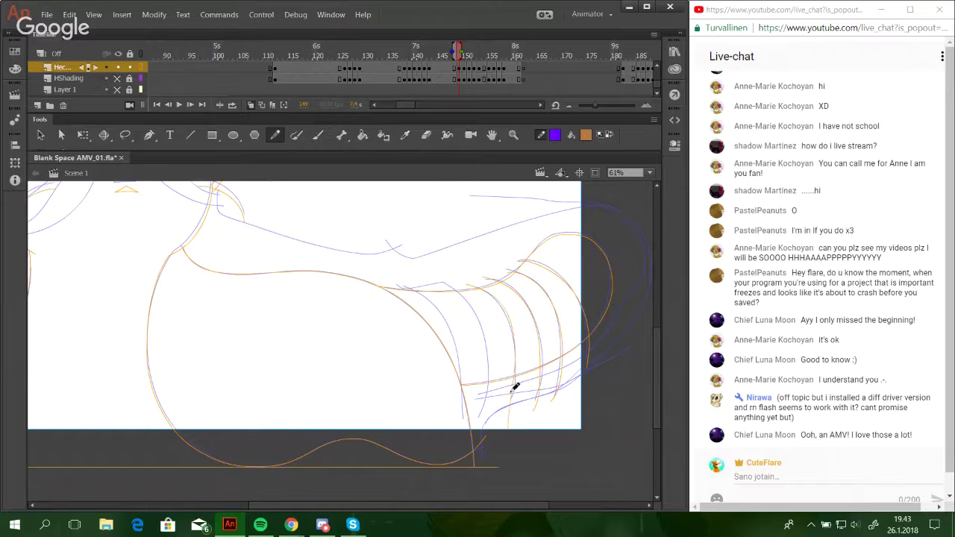
pyautogui.hotkey('ctrl', 'z')
pyautogui.moveTo(476, 286)
pyautogui.mouseDown()
pyautogui.moveTo(523, 394)
pyautogui.moveTo(518, 423)
pyautogui.moveTo(507, 411)
pyautogui.mouseUp()
pyautogui.hotkey('ctrl', 'z')
pyautogui.hotkey('ctrl', 'z')
pyautogui.moveTo(471, 279); pyautogui.dragTo(525, 380)
pyautogui.hotkey('ctrl', 'z')
pyautogui.moveTo(482, 281); pyautogui.dragTo(505, 401)
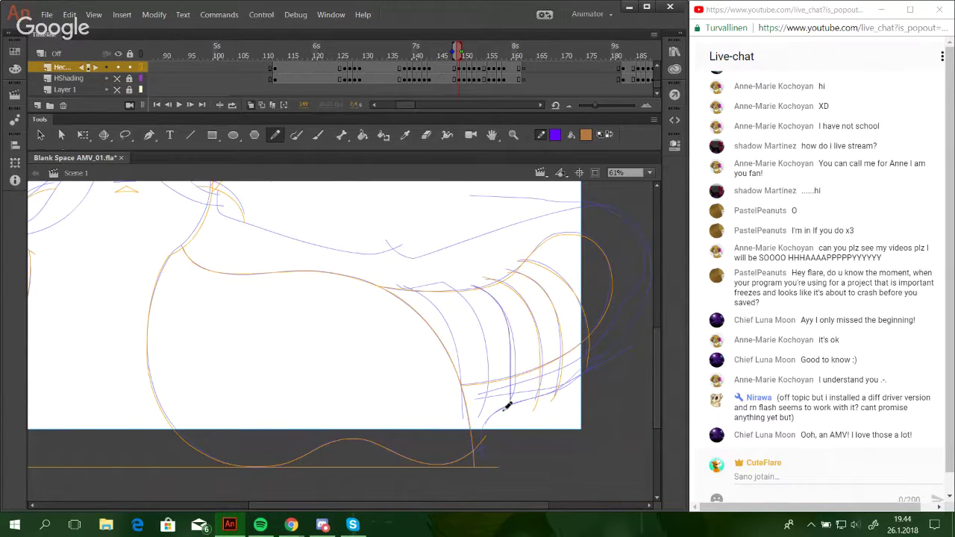
pyautogui.hotkey('ctrl', 'z')
pyautogui.moveTo(477, 276); pyautogui.dragTo(505, 403)
pyautogui.hotkey('ctrl', 'z')
pyautogui.moveTo(477, 279); pyautogui.dragTo(514, 379)
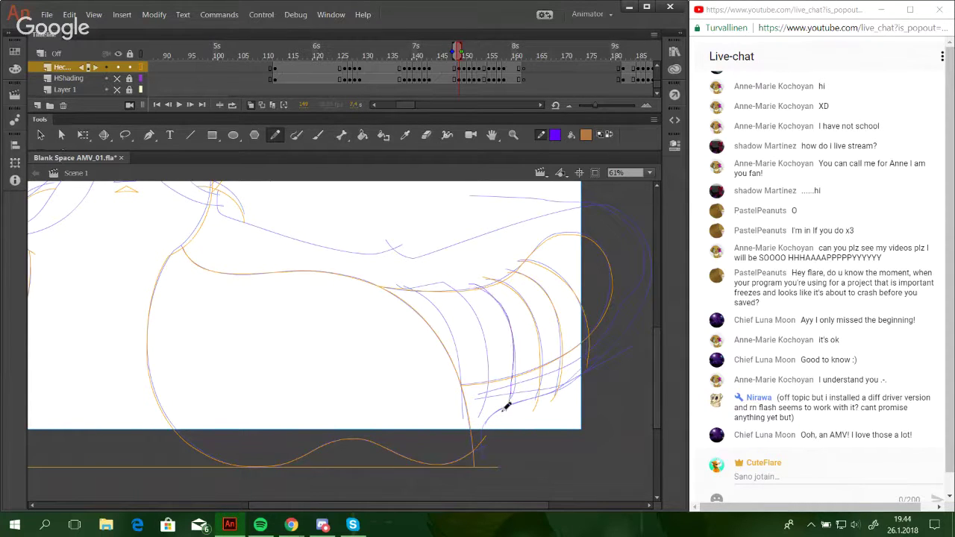
pyautogui.moveTo(470, 284); pyautogui.dragTo(511, 401)
pyautogui.hotkey('ctrl', 'z')
pyautogui.moveTo(468, 285); pyautogui.dragTo(514, 408)
pyautogui.hotkey('ctrl', 'z')
pyautogui.moveTo(469, 285)
pyautogui.mouseDown()
pyautogui.moveTo(513, 374)
pyautogui.moveTo(485, 286)
pyautogui.moveTo(505, 402)
pyautogui.moveTo(483, 286)
pyautogui.moveTo(505, 407)
pyautogui.mouseUp()
pyautogui.hotkey('ctrl', 'z')
pyautogui.hotkey('ctrl', 'z')
# Draw the two stripes nearest the tail base in frame 149, undoing strokes that do not fit.
pyautogui.moveTo(448, 283); pyautogui.dragTo(482, 405)
pyautogui.hotkey('ctrl', 'z')
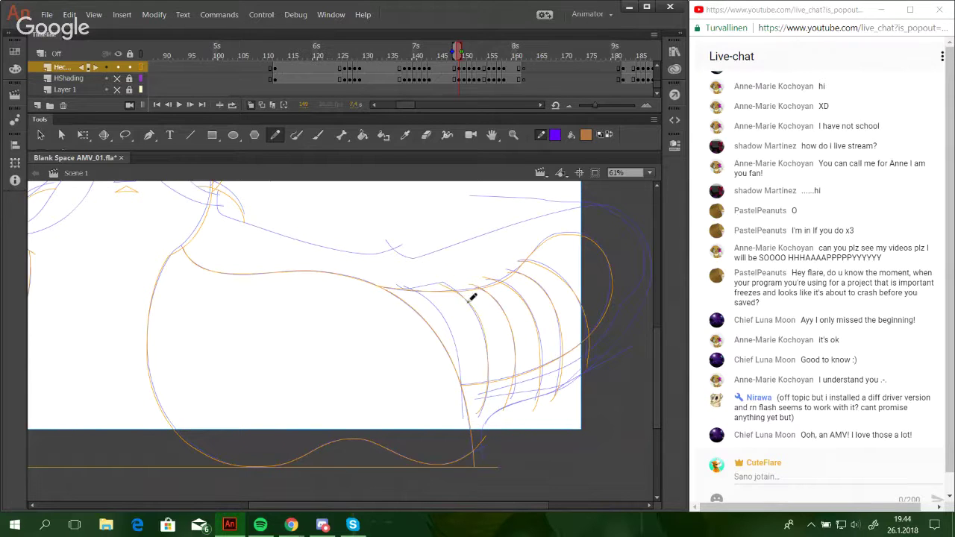
pyautogui.moveTo(395, 287)
pyautogui.mouseDown()
pyautogui.moveTo(459, 376)
pyautogui.moveTo(453, 430)
pyautogui.mouseUp()
pyautogui.hotkey('ctrl', 'z')
pyautogui.hotkey('ctrl', 'z')
pyautogui.moveTo(416, 289)
pyautogui.mouseDown()
pyautogui.moveTo(462, 410)
pyautogui.moveTo(451, 324)
pyautogui.moveTo(452, 414)
pyautogui.moveTo(445, 337)
pyautogui.moveTo(455, 338)
pyautogui.moveTo(449, 410)
pyautogui.moveTo(403, 287)
pyautogui.moveTo(460, 410)
pyautogui.mouseUp()
pyautogui.hotkey('ctrl', 'z')
pyautogui.hotkey('ctrl', 'z')
pyautogui.hotkey('ctrl', 'z')
pyautogui.hotkey('ctrl', 'z')
pyautogui.hotkey('ctrl', 'z')
pyautogui.moveTo(398, 285); pyautogui.dragTo(459, 426)
pyautogui.hotkey('ctrl', 'z')
pyautogui.moveTo(403, 285); pyautogui.dragTo(465, 424)
pyautogui.hotkey('ctrl', 'z')
pyautogui.moveTo(403, 283)
pyautogui.mouseDown()
pyautogui.moveTo(468, 396)
pyautogui.moveTo(443, 313)
pyautogui.moveTo(460, 420)
pyautogui.mouseUp()
pyautogui.hotkey('ctrl', 'z')
# Join the stripe tops at the tail base and draw the lengthwise marking lines along the tail's underside in frame 149.
pyautogui.moveTo(396, 283); pyautogui.dragTo(469, 285)
pyautogui.moveTo(475, 396)
pyautogui.mouseDown()
pyautogui.moveTo(546, 375)
pyautogui.moveTo(605, 343)
pyautogui.moveTo(636, 294)
pyautogui.mouseUp()
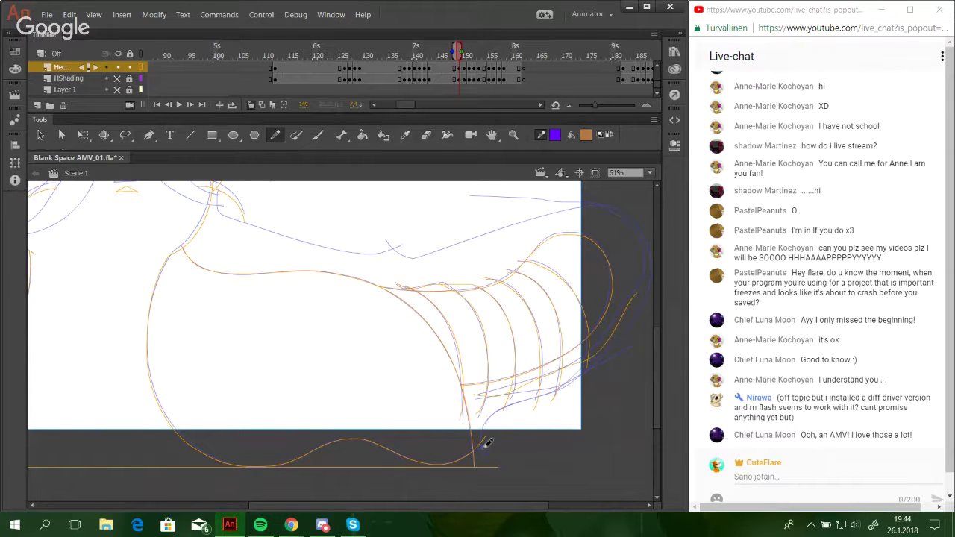
pyautogui.moveTo(486, 452)
pyautogui.mouseDown()
pyautogui.moveTo(511, 400)
pyautogui.moveTo(617, 334)
pyautogui.mouseUp()
# Draw frame 149's face marking from the left cheek up to the forehead peak and down to the right cheek.
pyautogui.scroll(3, 522, 377)
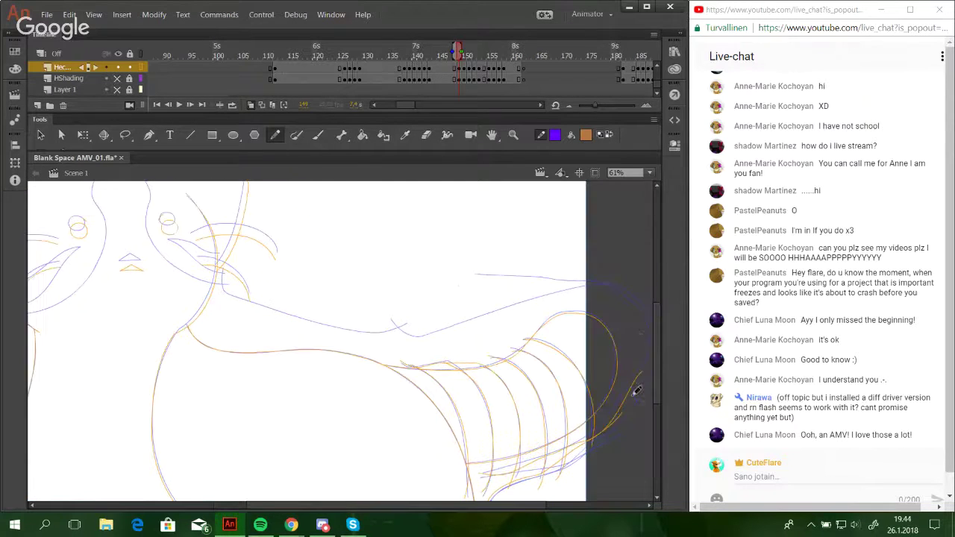
pyautogui.moveTo(524, 273)
pyautogui.mouseDown()
pyautogui.moveTo(309, 324)
pyautogui.moveTo(244, 298)
pyautogui.moveTo(230, 256)
pyautogui.moveTo(258, 309)
pyautogui.moveTo(389, 380)
pyautogui.mouseUp()
pyautogui.press('z')
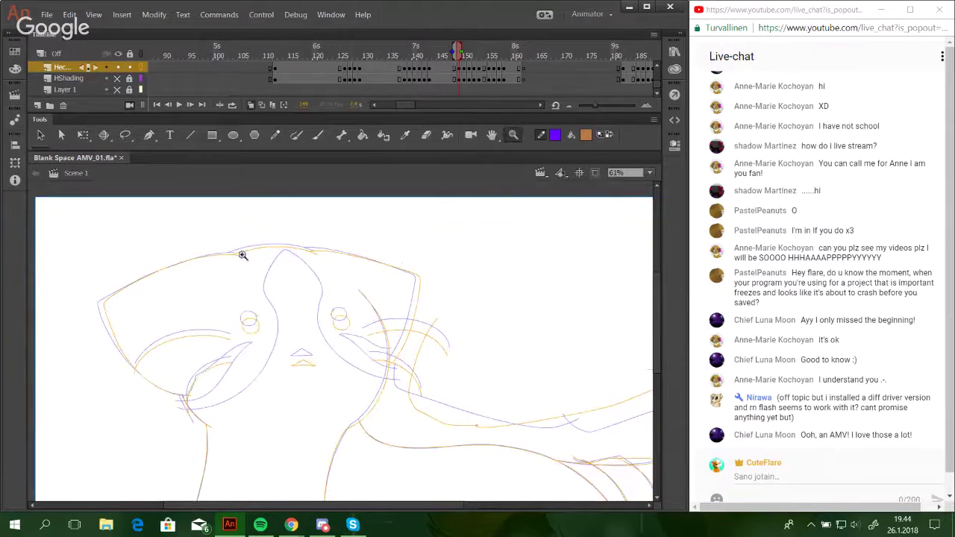
pyautogui.moveTo(182, 227); pyautogui.dragTo(454, 464)
pyautogui.press('y')
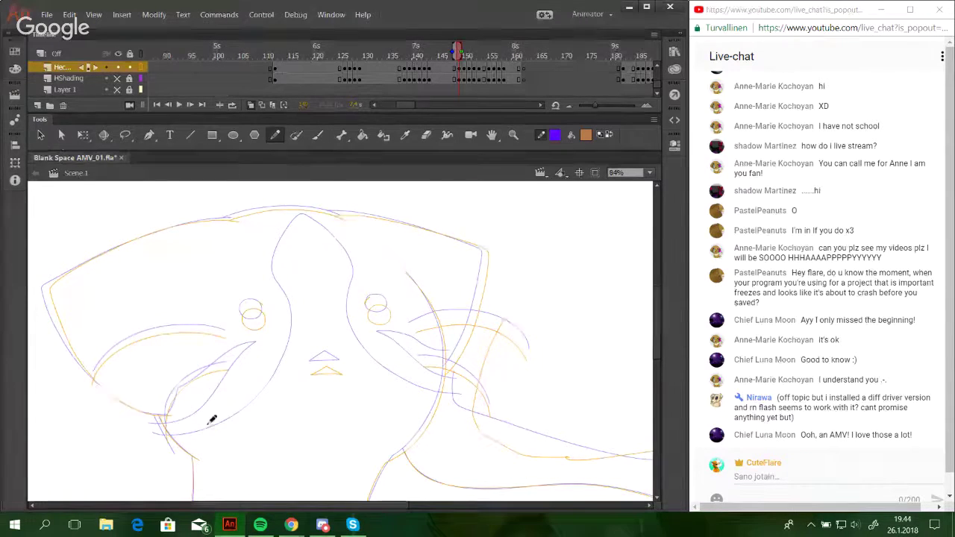
pyautogui.moveTo(180, 429)
pyautogui.mouseDown()
pyautogui.moveTo(149, 427)
pyautogui.moveTo(218, 428)
pyautogui.moveTo(155, 428)
pyautogui.moveTo(206, 430)
pyautogui.moveTo(268, 397)
pyautogui.mouseUp()
pyautogui.hotkey('ctrl', 'z')
pyautogui.moveTo(152, 428)
pyautogui.mouseDown()
pyautogui.moveTo(192, 430)
pyautogui.moveTo(255, 402)
pyautogui.mouseUp()
pyautogui.moveTo(291, 362)
pyautogui.mouseDown()
pyautogui.moveTo(299, 314)
pyautogui.moveTo(286, 296)
pyautogui.moveTo(283, 251)
pyautogui.moveTo(307, 219)
pyautogui.moveTo(340, 246)
pyautogui.moveTo(356, 293)
pyautogui.moveTo(357, 332)
pyautogui.moveTo(403, 383)
pyautogui.moveTo(429, 395)
pyautogui.moveTo(416, 395)
pyautogui.mouseUp()
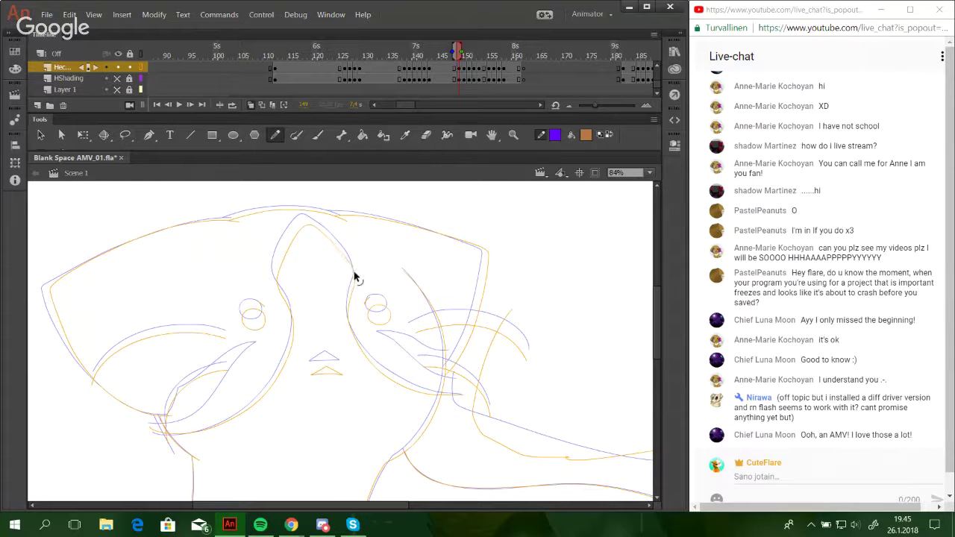
pyautogui.moveTo(339, 250); pyautogui.dragTo(339, 248)
# Draw the marking edge from the right cheek down and along the start of the back.
pyautogui.moveTo(454, 386)
pyautogui.mouseDown()
pyautogui.moveTo(512, 411)
pyautogui.moveTo(584, 409)
pyautogui.mouseUp()
pyautogui.hotkey('ctrl', 'z')
pyautogui.moveTo(454, 382)
pyautogui.mouseDown()
pyautogui.moveTo(464, 419)
pyautogui.moveTo(586, 434)
pyautogui.mouseUp()
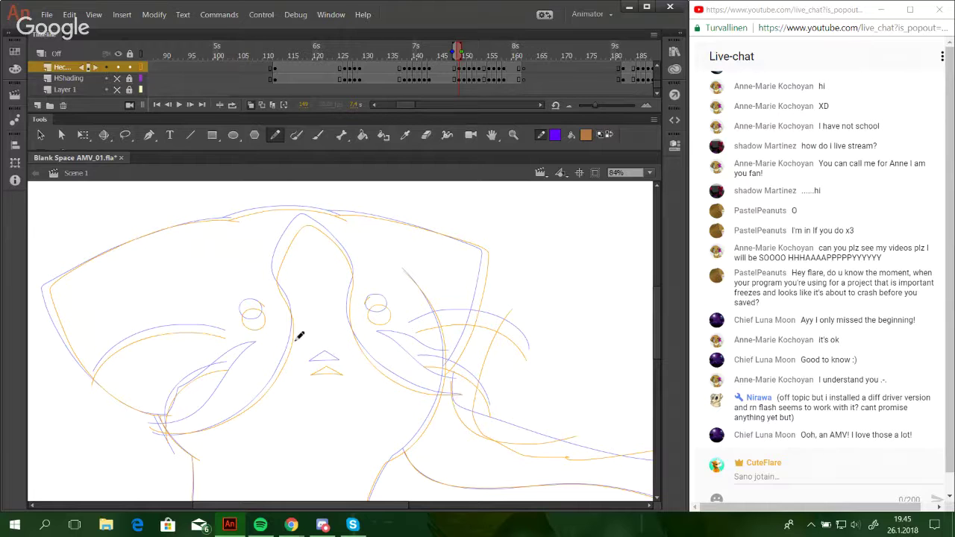
# Select the face marking outline and skew it slightly upward on its left side with Free Transform.
pyautogui.keyDown('ctrl'); pyautogui.click(226, 423); pyautogui.keyUp('ctrl')
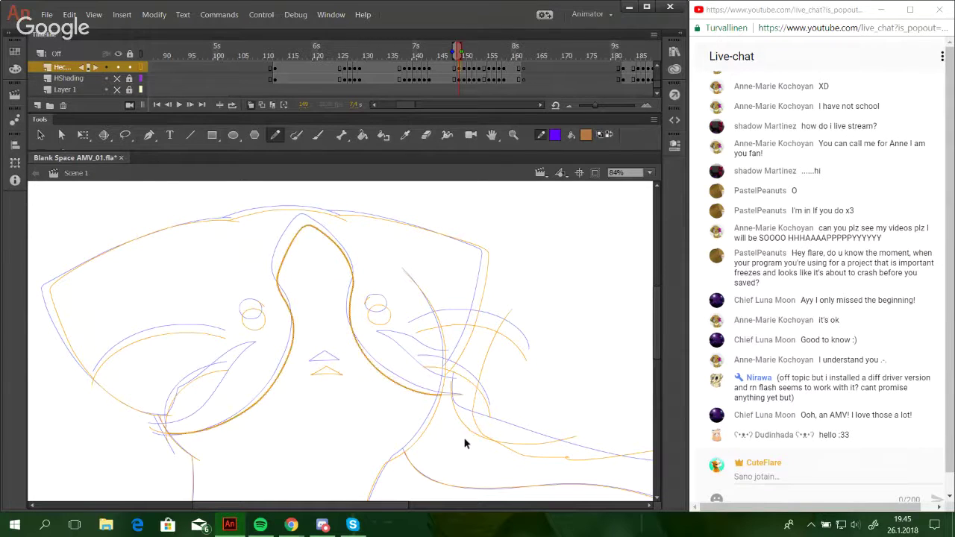
pyautogui.keyDown('ctrl'); pyautogui.click(454, 416); pyautogui.keyUp('ctrl')
pyautogui.keyDown('ctrl'); pyautogui.doubleClick(454, 408); pyautogui.keyUp('ctrl')
pyautogui.click(84, 136)
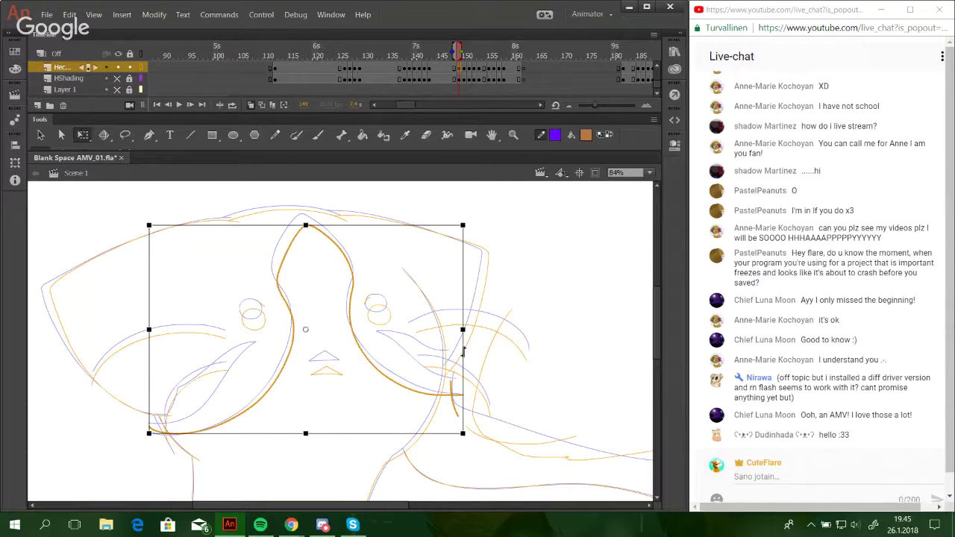
pyautogui.moveTo(463, 353); pyautogui.dragTo(458, 325)
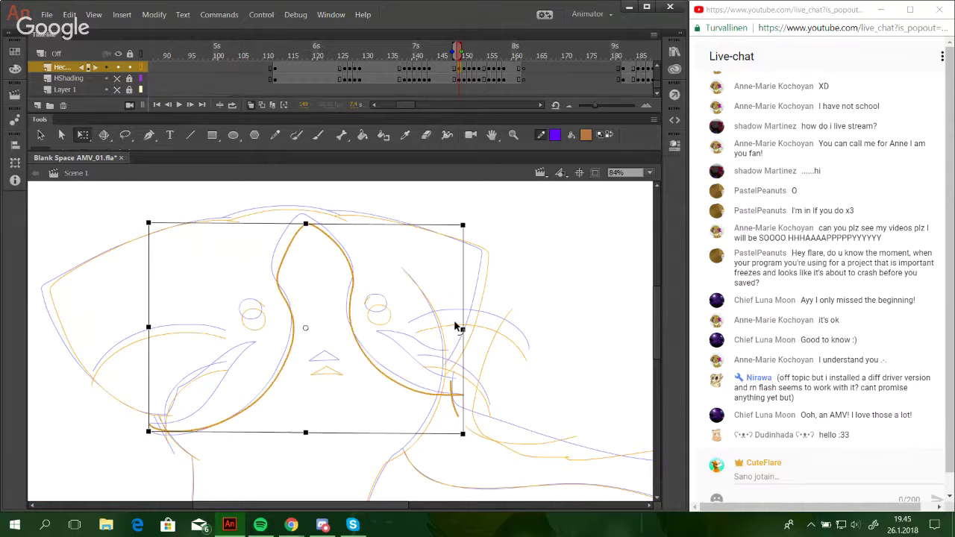
pyautogui.click(504, 352)
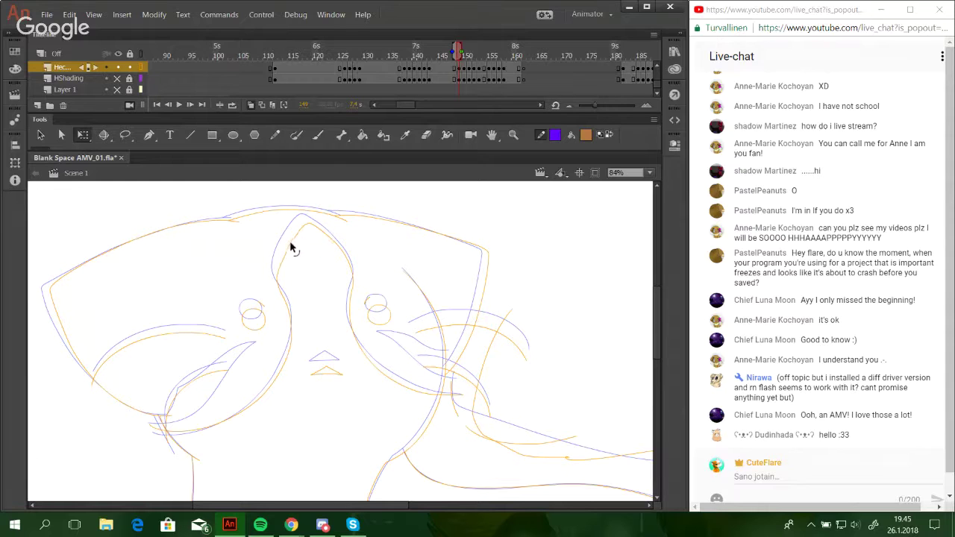
# Touch up the forehead peak and draw another marking line from below the right cheek down to the back outline.
pyautogui.press('y')
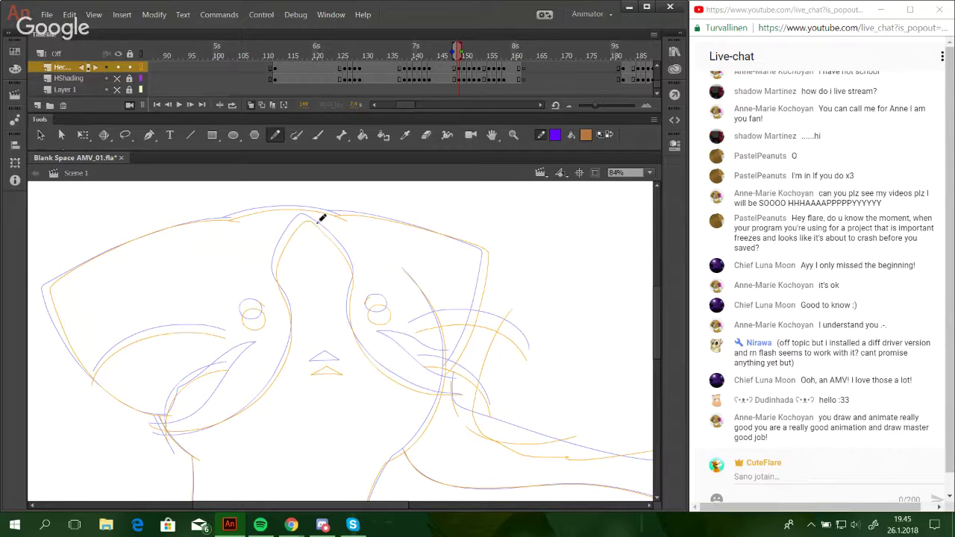
pyautogui.scroll(-2, 368, 301)
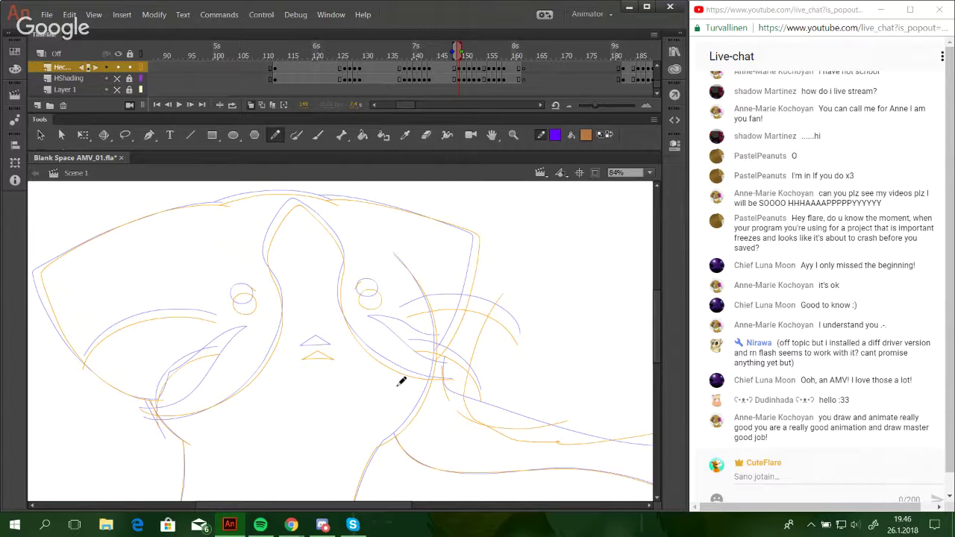
pyautogui.scroll(-6, 366, 415)
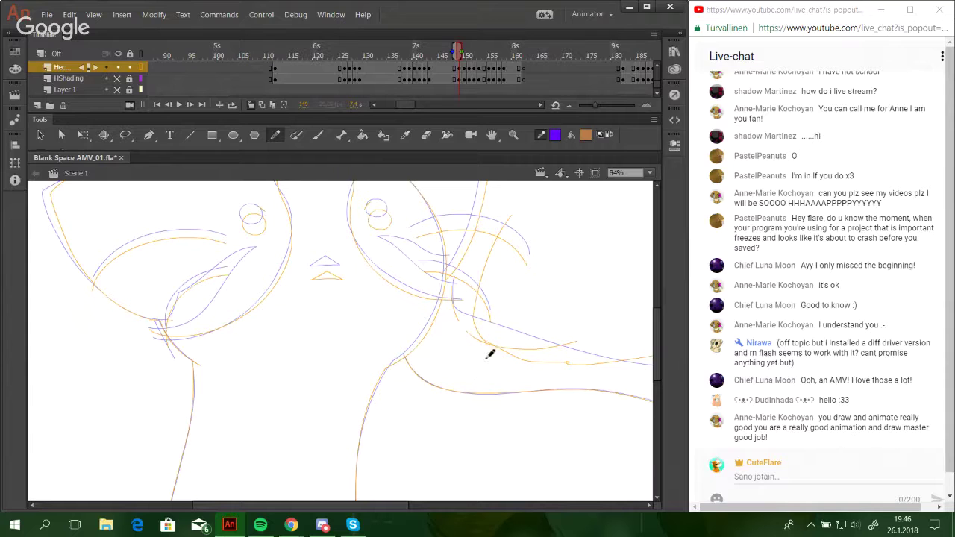
pyautogui.moveTo(454, 298)
pyautogui.mouseDown()
pyautogui.moveTo(467, 331)
pyautogui.moveTo(559, 364)
pyautogui.mouseUp()
pyautogui.moveTo(410, 319); pyautogui.dragTo(428, 415)
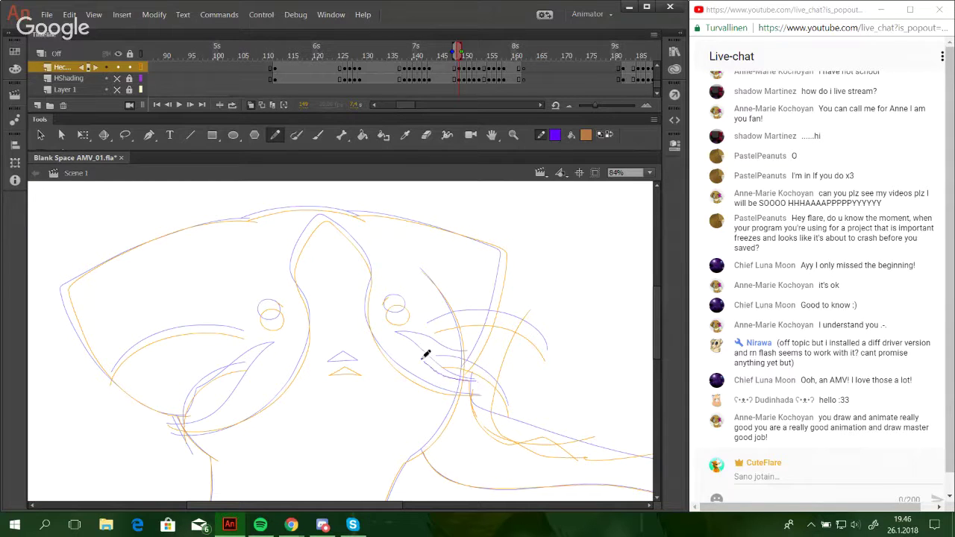
# Draw the pointed cheek stripes under both eyes on frame 149, following the onion-skinned stripes of the previous frame.
pyautogui.moveTo(395, 342)
pyautogui.mouseDown()
pyautogui.moveTo(479, 353)
pyautogui.moveTo(429, 345)
pyautogui.mouseUp()
pyautogui.hotkey('ctrl', 'z')
pyautogui.moveTo(179, 419)
pyautogui.mouseDown()
pyautogui.moveTo(222, 407)
pyautogui.moveTo(262, 357)
pyautogui.mouseUp()
pyautogui.hotkey('ctrl', 'z')
pyautogui.moveTo(172, 420)
pyautogui.mouseDown()
pyautogui.moveTo(249, 390)
pyautogui.moveTo(290, 344)
pyautogui.mouseUp()
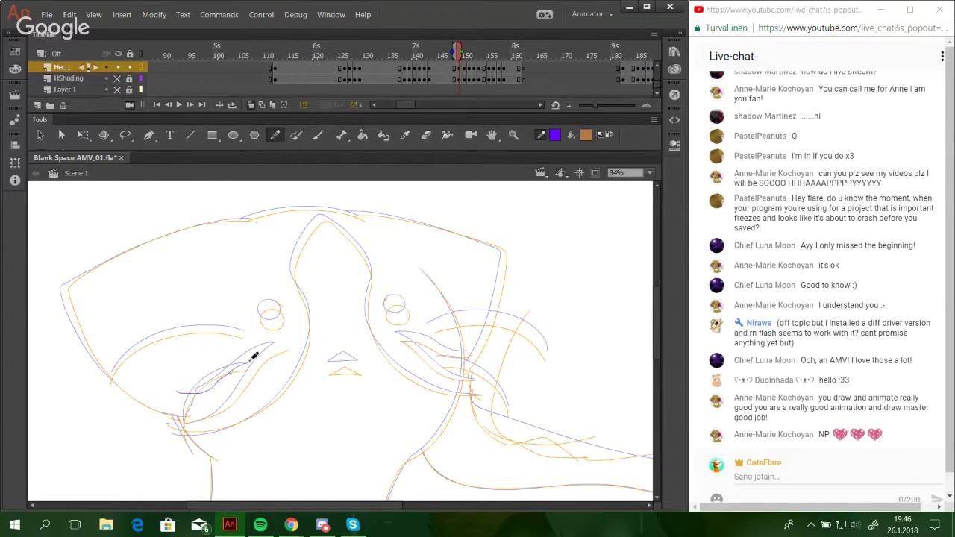
pyautogui.moveTo(196, 391)
pyautogui.mouseDown()
pyautogui.moveTo(213, 367)
pyautogui.moveTo(207, 386)
pyautogui.moveTo(283, 347)
pyautogui.mouseUp()
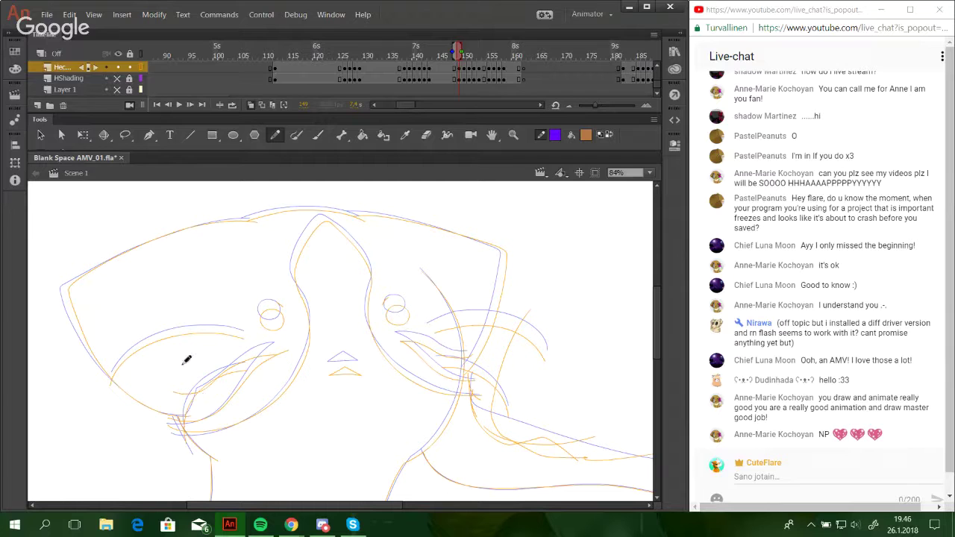
# Touch up the cheek stripes, draw a line across the left cheek's outer edge, and save after advancing to frame 150.
pyautogui.click(140, 68)
pyautogui.click(140, 67)
pyautogui.moveTo(202, 383); pyautogui.dragTo(187, 396)
pyautogui.moveTo(437, 368)
pyautogui.mouseDown()
pyautogui.moveTo(413, 348)
pyautogui.moveTo(420, 337)
pyautogui.moveTo(433, 373)
pyautogui.mouseUp()
pyautogui.moveTo(141, 393); pyautogui.dragTo(160, 452)
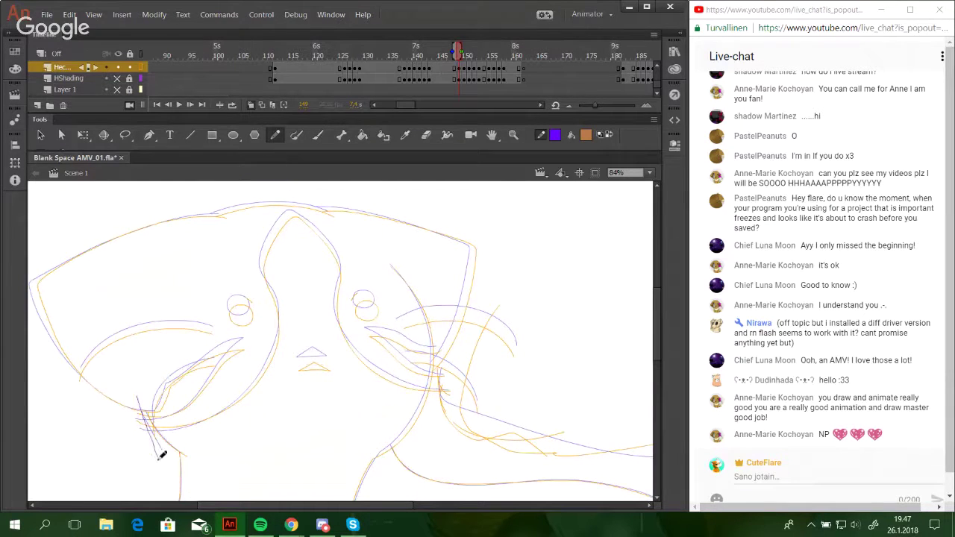
pyautogui.click(191, 105)
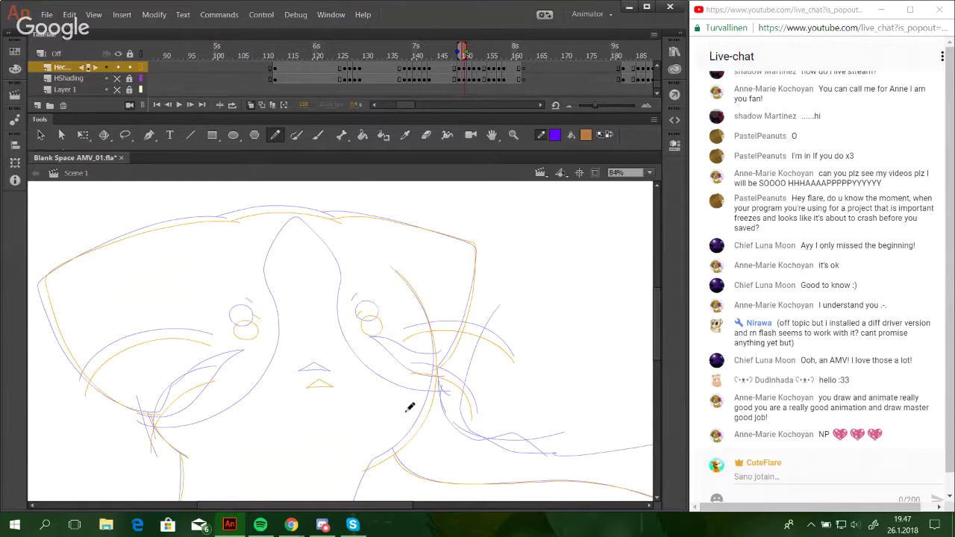
pyautogui.hotkey('ctrl', 's')
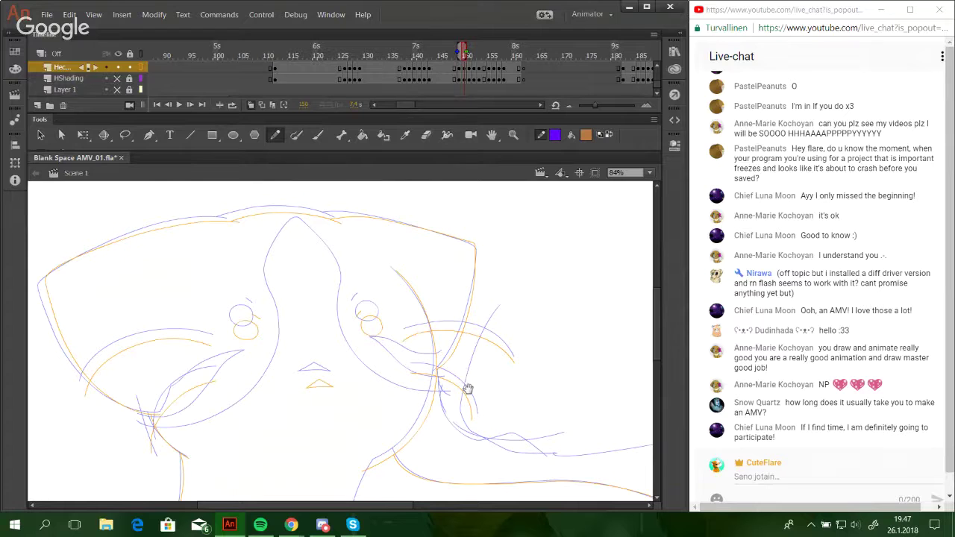
# Draw frame 150's face marking from the left cheek up over the forehead peak and down to the right cheek.
pyautogui.moveTo(467, 388); pyautogui.dragTo(445, 370)
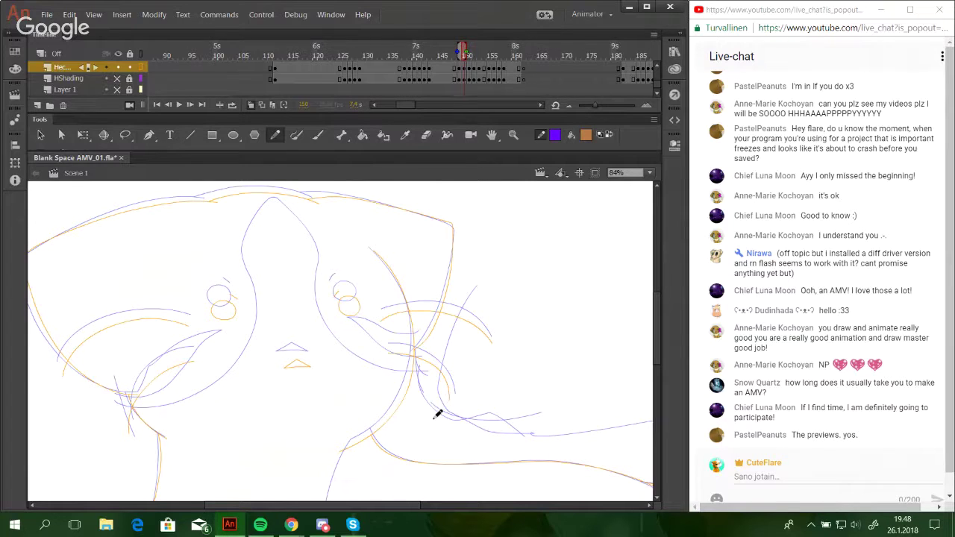
pyautogui.moveTo(124, 399)
pyautogui.mouseDown()
pyautogui.moveTo(196, 396)
pyautogui.moveTo(238, 352)
pyautogui.mouseUp()
pyautogui.hotkey('ctrl', 'z')
pyautogui.moveTo(124, 401)
pyautogui.mouseDown()
pyautogui.moveTo(198, 403)
pyautogui.moveTo(207, 395)
pyautogui.moveTo(147, 406)
pyautogui.moveTo(226, 377)
pyautogui.moveTo(261, 331)
pyautogui.moveTo(249, 232)
pyautogui.moveTo(273, 204)
pyautogui.moveTo(307, 241)
pyautogui.moveTo(323, 330)
pyautogui.moveTo(361, 368)
pyautogui.moveTo(440, 377)
pyautogui.mouseUp()
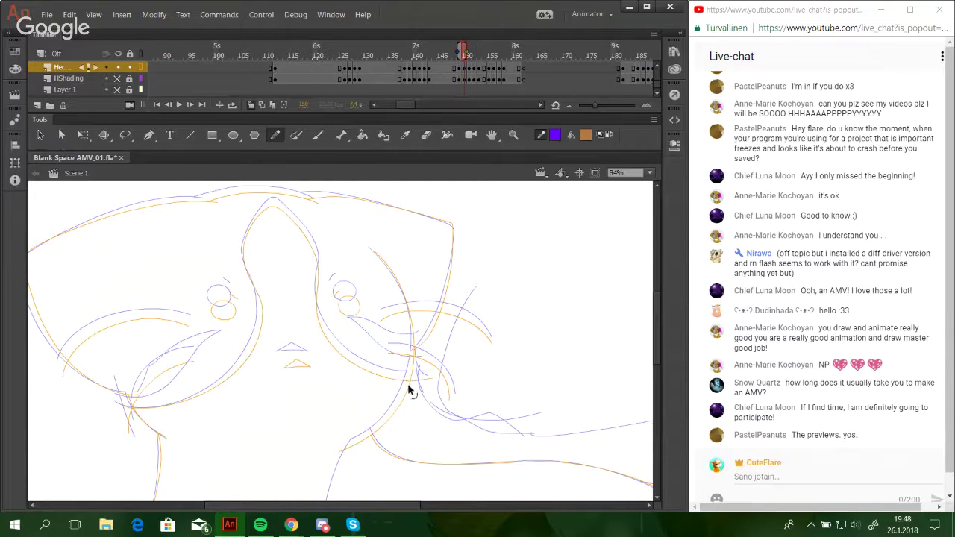
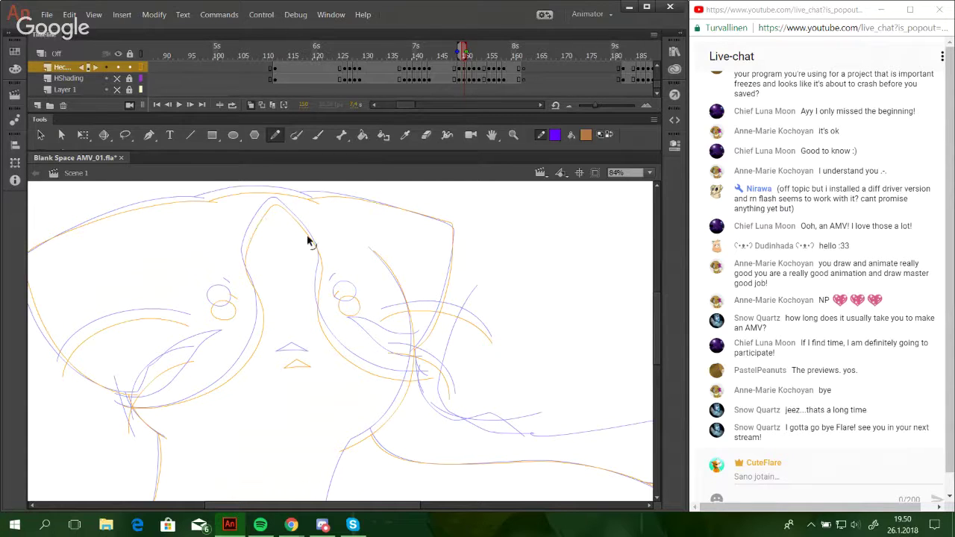
pyautogui.moveTo(304, 228); pyautogui.dragTo(309, 225)
pyautogui.moveTo(323, 329); pyautogui.dragTo(337, 354)
# Draw the left cheek stripe on frame 150 with short crossing lines at the cheek's outer edge.
pyautogui.moveTo(124, 397); pyautogui.dragTo(230, 336)
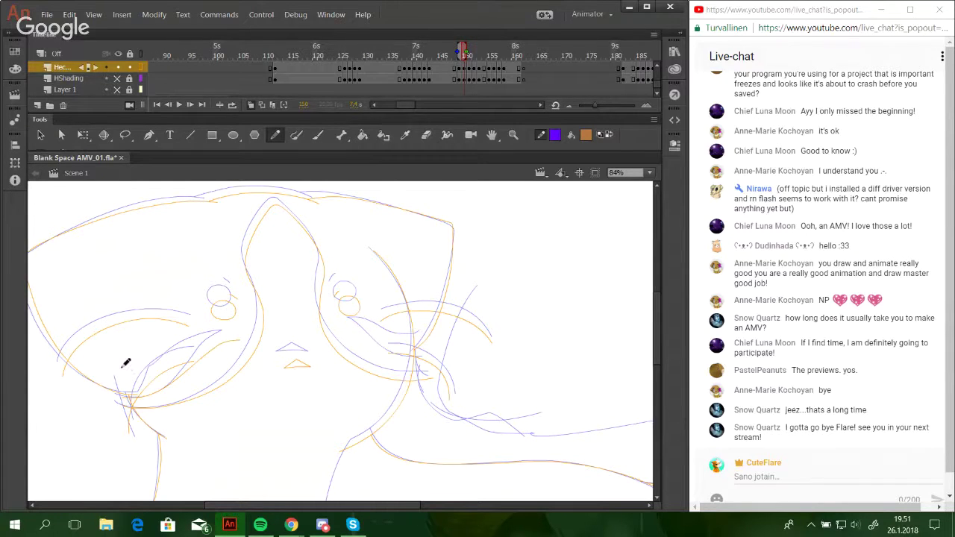
pyautogui.moveTo(122, 367); pyautogui.dragTo(229, 333)
pyautogui.moveTo(142, 388); pyautogui.dragTo(157, 329)
pyautogui.hotkey('ctrl', 'z')
pyautogui.hotkey('ctrl', 'z')
pyautogui.moveTo(143, 389); pyautogui.dragTo(165, 328)
pyautogui.moveTo(125, 389); pyautogui.dragTo(135, 432)
# Draw the right cheek stripe and the marking edge from the right cheek down and along the back.
pyautogui.press('space')
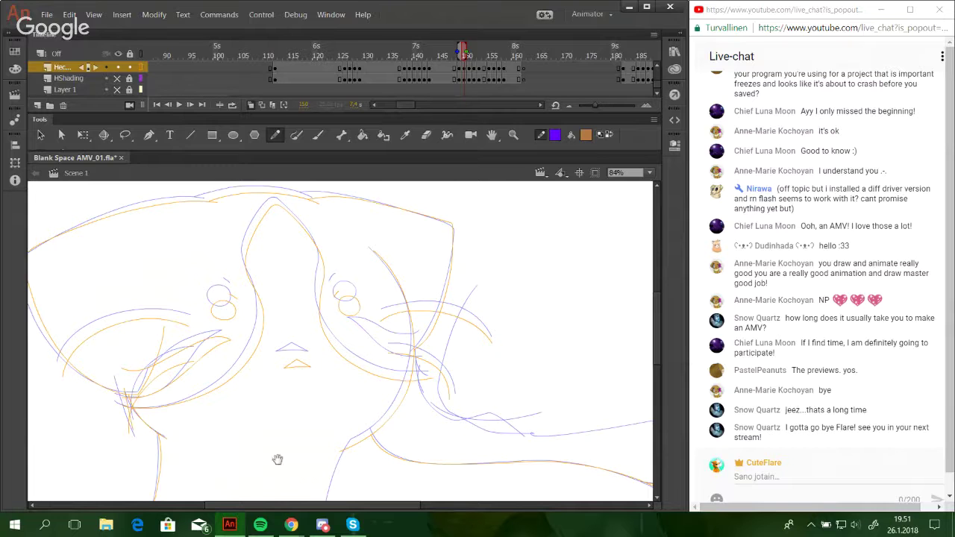
pyautogui.moveTo(367, 423); pyautogui.dragTo(330, 391)
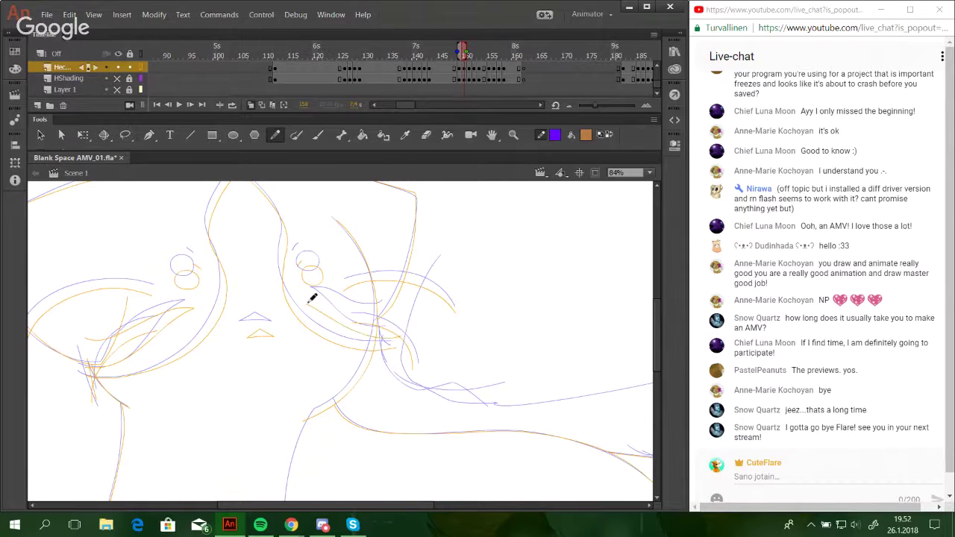
pyautogui.moveTo(308, 303)
pyautogui.mouseDown()
pyautogui.moveTo(369, 316)
pyautogui.moveTo(401, 307)
pyautogui.moveTo(370, 314)
pyautogui.moveTo(310, 303)
pyautogui.mouseUp()
pyautogui.hotkey('ctrl', 'z')
pyautogui.moveTo(393, 326)
pyautogui.mouseDown()
pyautogui.moveTo(406, 373)
pyautogui.moveTo(449, 405)
pyautogui.moveTo(651, 382)
pyautogui.mouseUp()
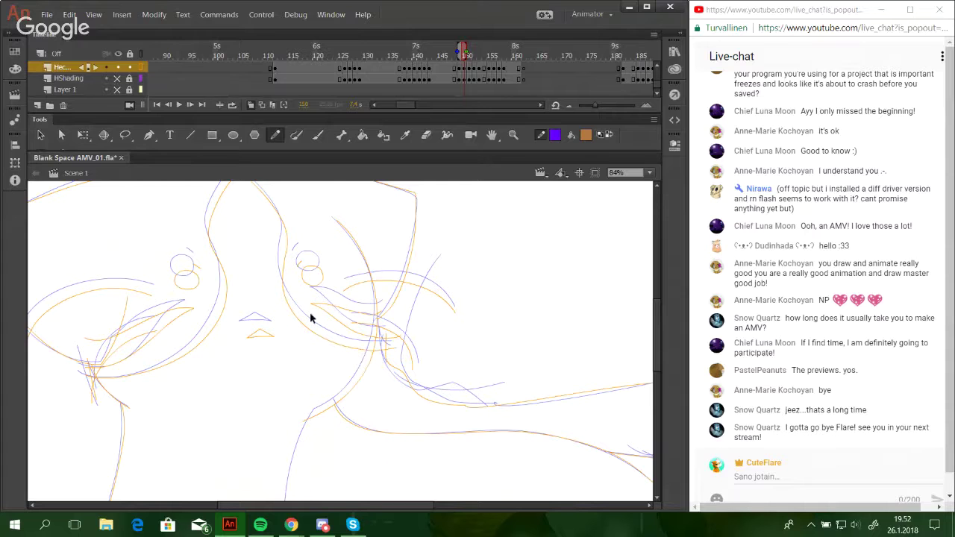
pyautogui.moveTo(298, 236); pyautogui.dragTo(305, 263)
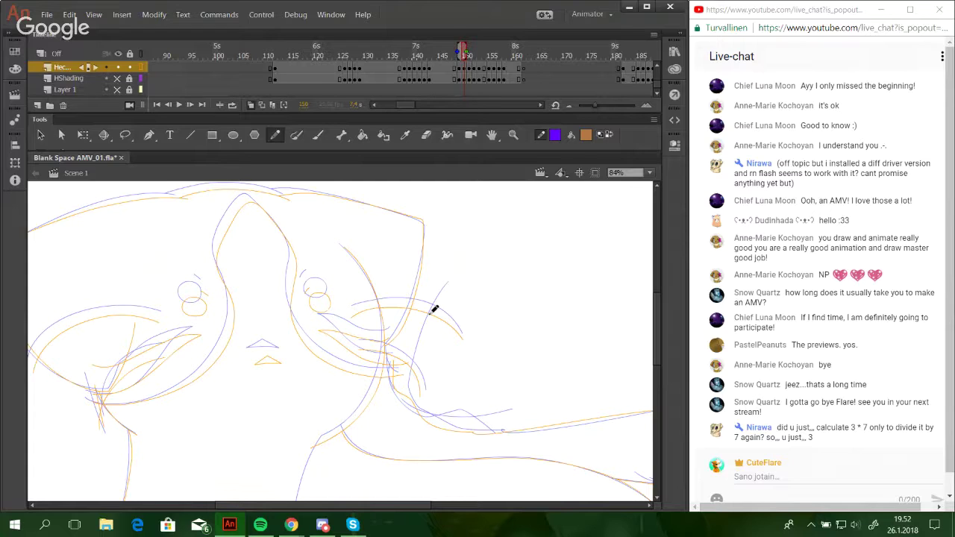
# Check the layer without outline mode, restore outlines, and draw the marking line from above the back around the tail.
pyautogui.click(650, 174)
pyautogui.click(619, 232)
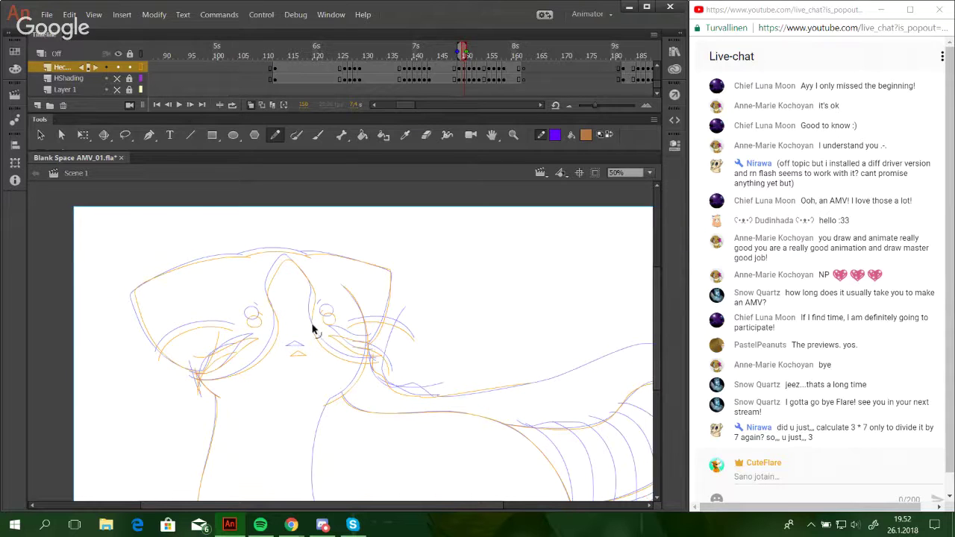
pyautogui.moveTo(327, 293); pyautogui.dragTo(334, 269)
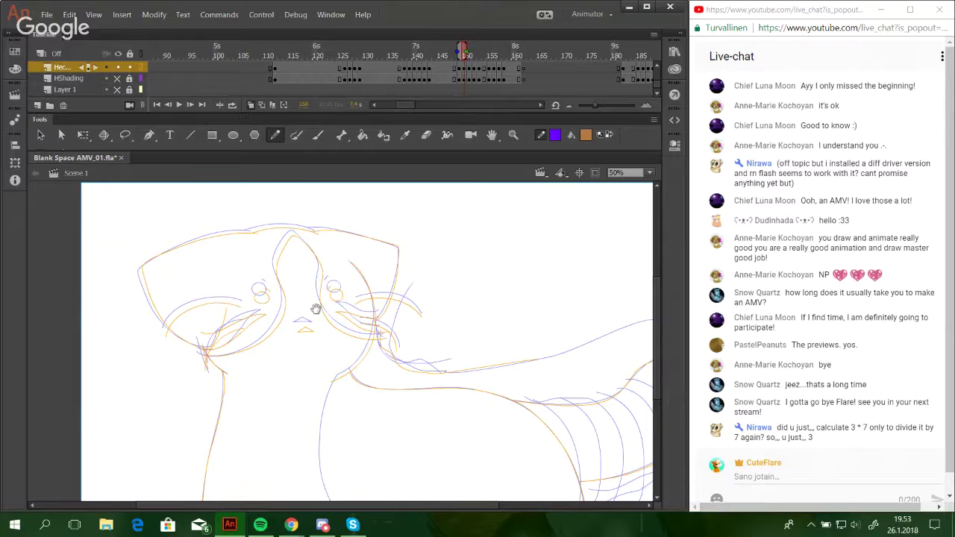
pyautogui.scroll(-1, 320, 309)
pyautogui.click(141, 68)
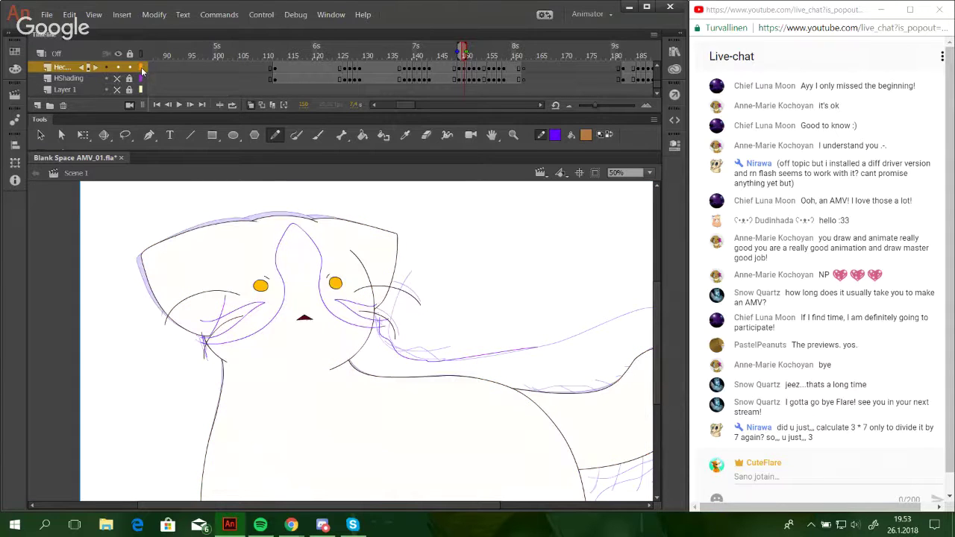
pyautogui.click(142, 68)
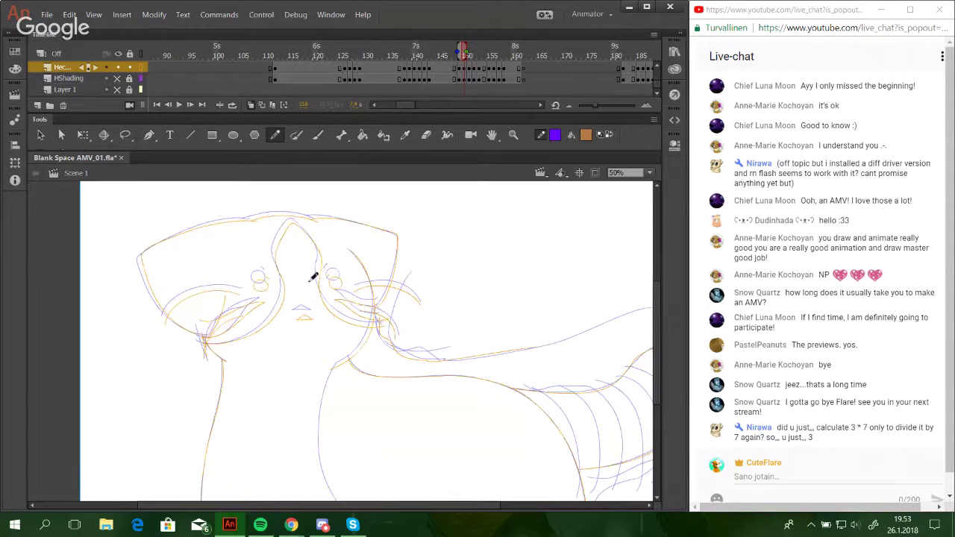
pyautogui.moveTo(357, 340)
pyautogui.mouseDown()
pyautogui.moveTo(309, 312)
pyautogui.moveTo(304, 292)
pyautogui.mouseUp()
pyautogui.moveTo(424, 348); pyautogui.dragTo(366, 345)
pyautogui.moveTo(407, 291)
pyautogui.mouseDown()
pyautogui.moveTo(429, 309)
pyautogui.moveTo(575, 263)
pyautogui.mouseUp()
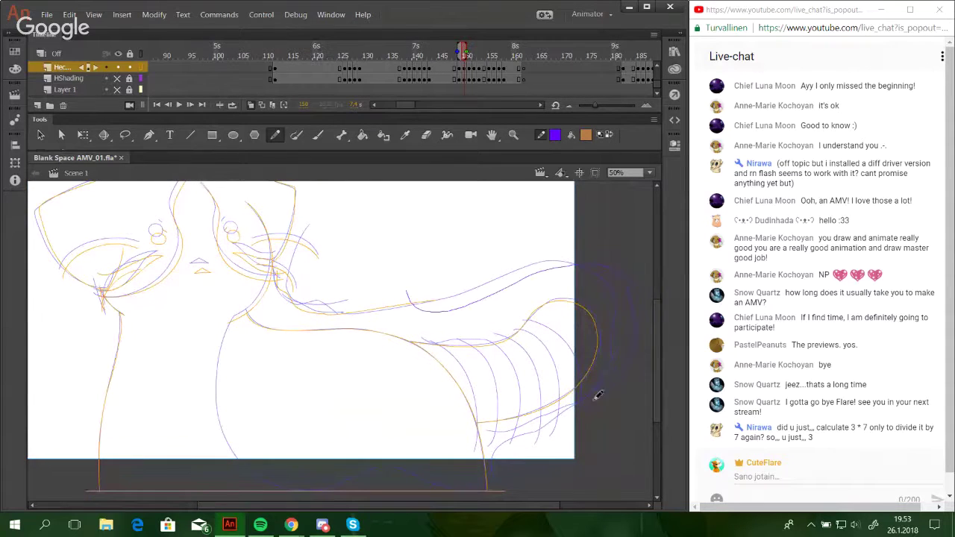
# Draw the belly marking from the chest down and in a wave along the body's underside to the hind leg.
pyautogui.moveTo(447, 441); pyautogui.dragTo(481, 394)
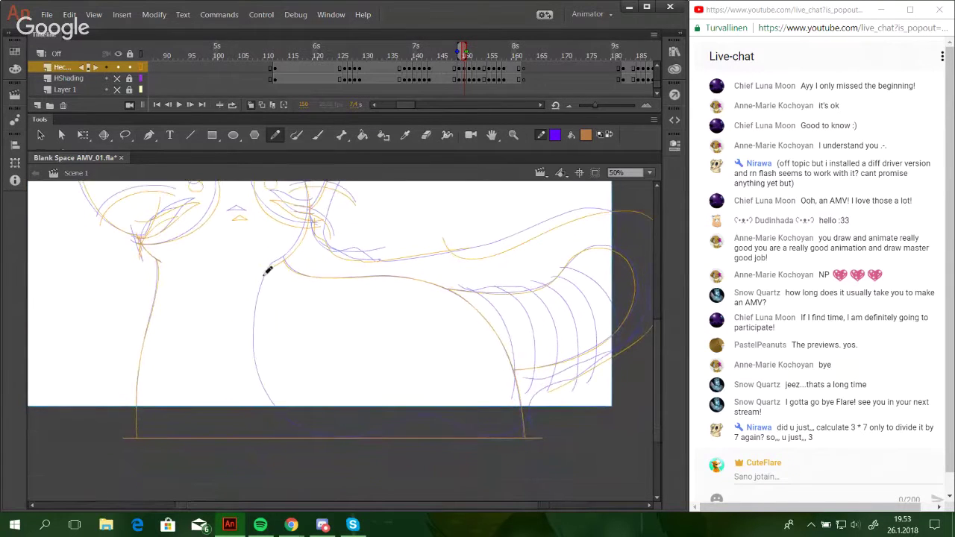
pyautogui.moveTo(266, 272)
pyautogui.mouseDown()
pyautogui.moveTo(259, 356)
pyautogui.moveTo(278, 414)
pyautogui.moveTo(323, 435)
pyautogui.moveTo(404, 417)
pyautogui.moveTo(440, 418)
pyautogui.moveTo(476, 434)
pyautogui.moveTo(515, 428)
pyautogui.mouseUp()
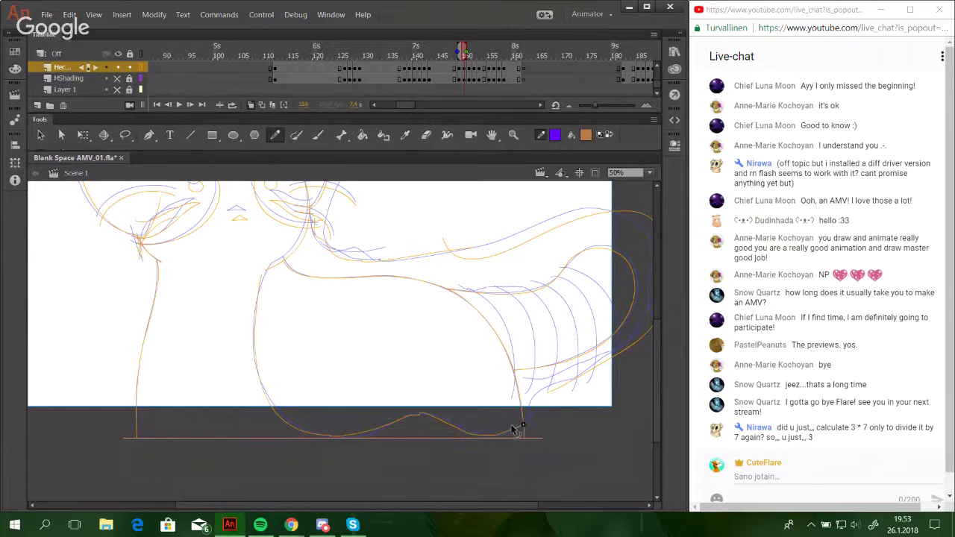
pyautogui.hotkey('ctrl', 'z')
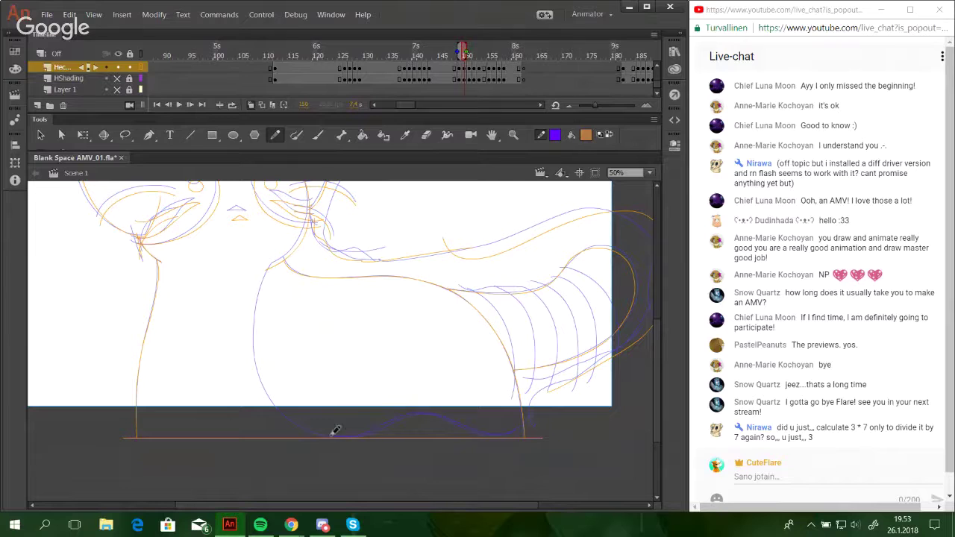
pyautogui.moveTo(331, 435)
pyautogui.mouseDown()
pyautogui.moveTo(267, 342)
pyautogui.moveTo(264, 276)
pyautogui.moveTo(255, 321)
pyautogui.moveTo(274, 400)
pyautogui.moveTo(293, 420)
pyautogui.moveTo(347, 432)
pyautogui.moveTo(427, 412)
pyautogui.moveTo(524, 432)
pyautogui.mouseUp()
pyautogui.hotkey('ctrl', 'z')
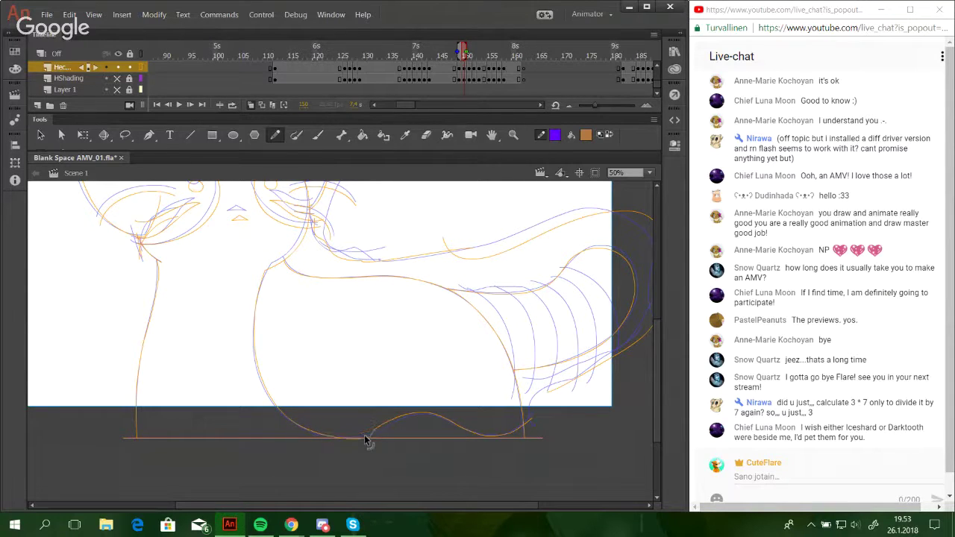
pyautogui.moveTo(381, 425); pyautogui.dragTo(410, 415)
# Draw the line beneath the tail and the outer curved stripes across the tail on frame 150.
pyautogui.moveTo(400, 424); pyautogui.dragTo(359, 456)
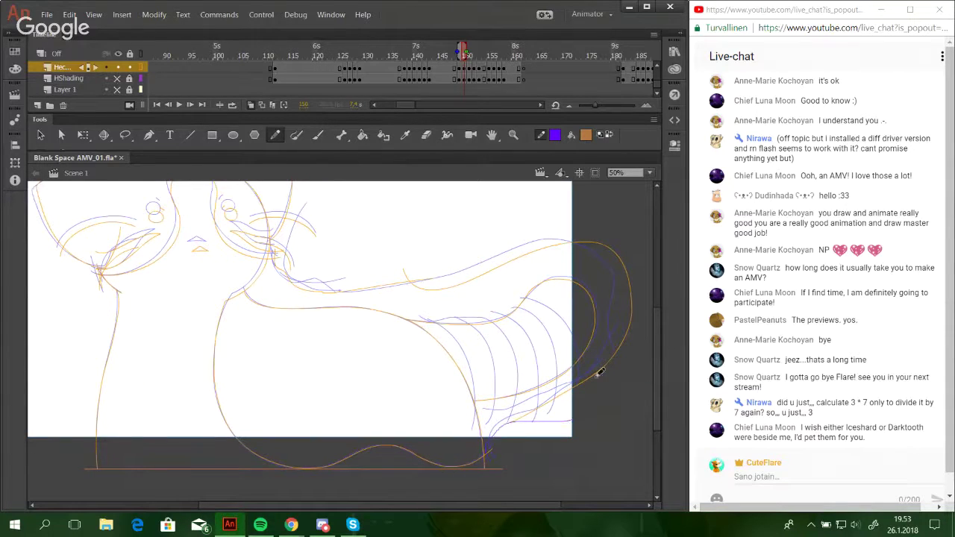
pyautogui.moveTo(514, 307); pyautogui.dragTo(572, 350)
pyautogui.hotkey('ctrl', 'z')
pyautogui.moveTo(513, 307); pyautogui.dragTo(579, 389)
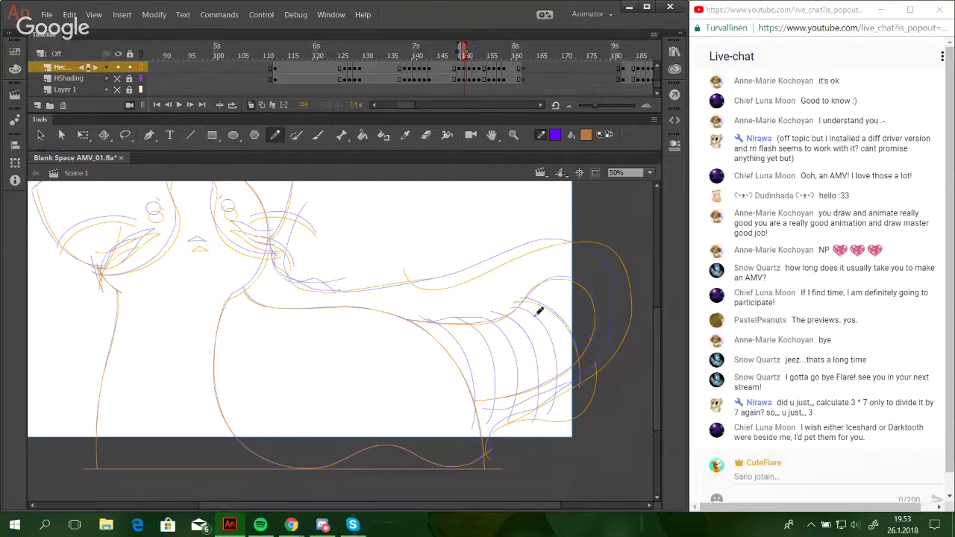
pyautogui.moveTo(510, 304); pyautogui.dragTo(558, 405)
pyautogui.hotkey('ctrl', 'z')
pyautogui.moveTo(492, 309); pyautogui.dragTo(541, 421)
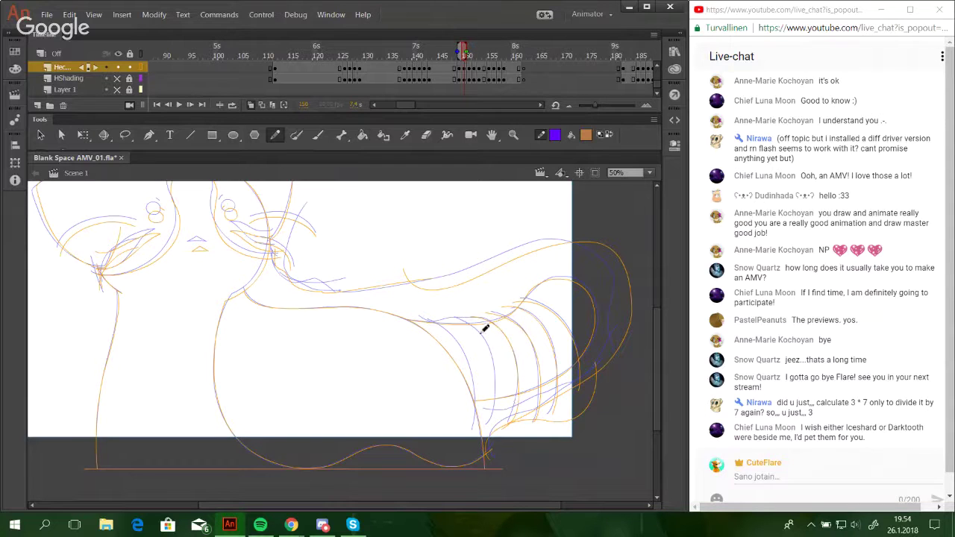
# Draw the innermost tail stripes and the curved connecting lines above the base of the tail.
pyautogui.moveTo(451, 319)
pyautogui.mouseDown()
pyautogui.moveTo(467, 322)
pyautogui.moveTo(487, 435)
pyautogui.mouseUp()
pyautogui.moveTo(424, 319)
pyautogui.mouseDown()
pyautogui.moveTo(459, 340)
pyautogui.moveTo(470, 426)
pyautogui.moveTo(455, 337)
pyautogui.mouseUp()
pyautogui.hotkey('ctrl', 'z')
pyautogui.hotkey('ctrl', 'z')
pyautogui.moveTo(425, 319); pyautogui.dragTo(473, 438)
pyautogui.moveTo(452, 317); pyautogui.dragTo(456, 249)
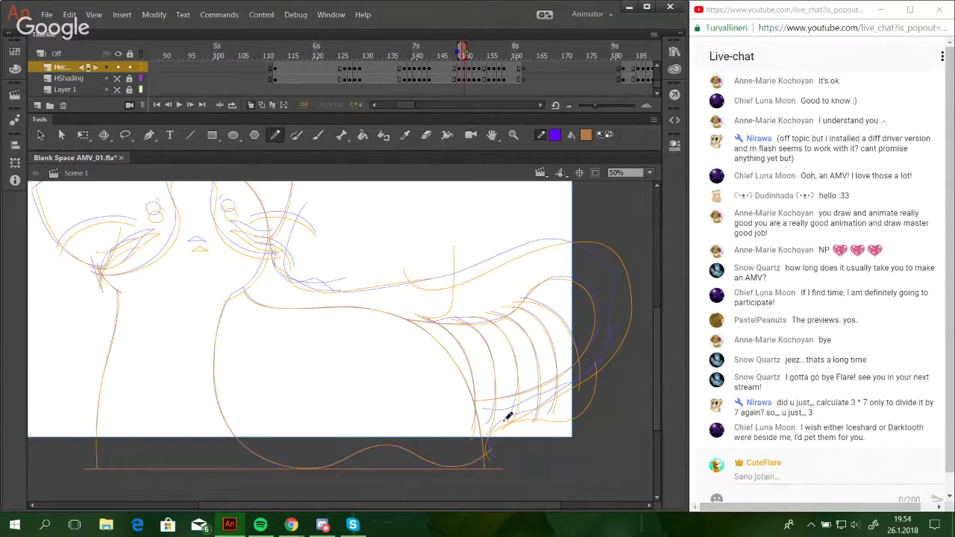
pyautogui.moveTo(432, 380); pyautogui.dragTo(462, 380)
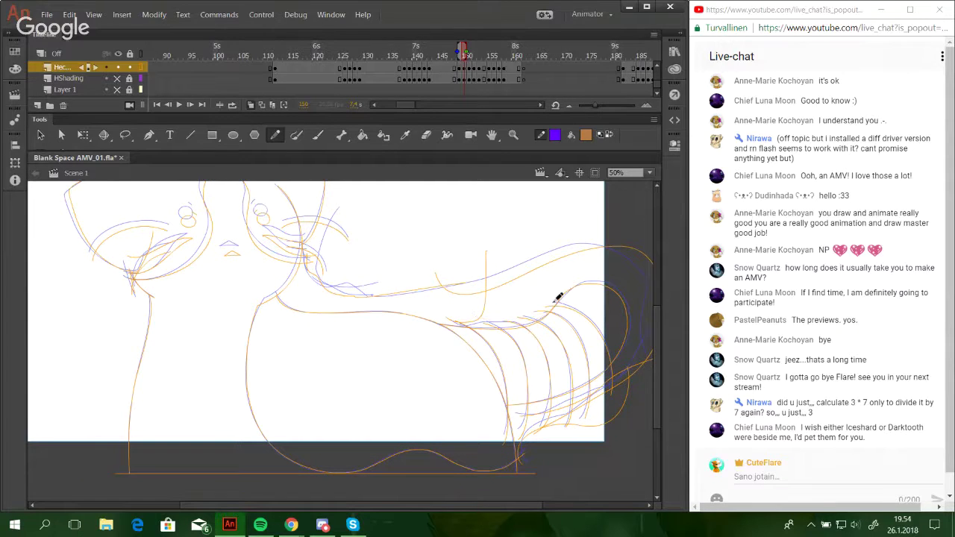
pyautogui.moveTo(558, 299)
pyautogui.mouseDown()
pyautogui.moveTo(518, 318)
pyautogui.moveTo(465, 303)
pyautogui.mouseUp()
pyautogui.moveTo(360, 358)
pyautogui.mouseDown()
pyautogui.moveTo(375, 401)
pyautogui.moveTo(378, 362)
pyautogui.moveTo(363, 358)
pyautogui.mouseUp()
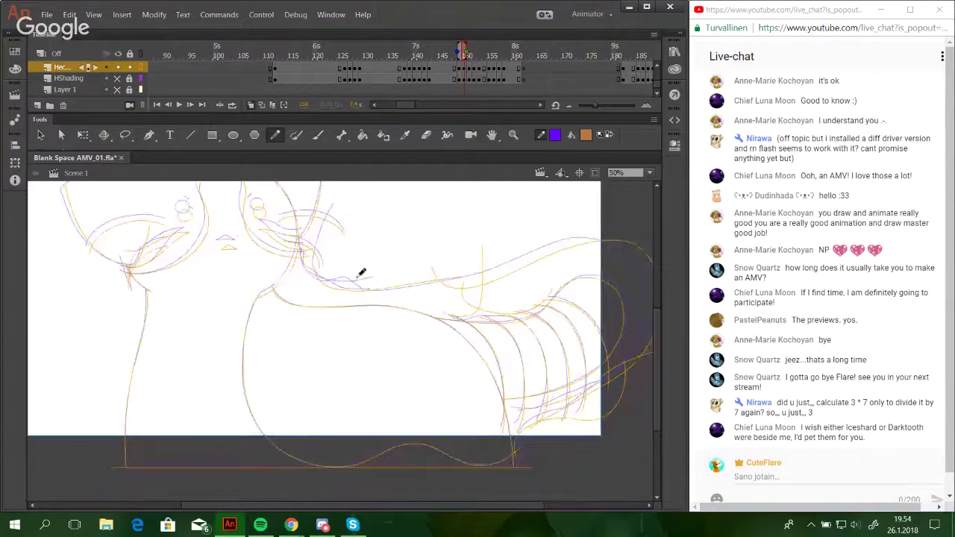
# Advance to frame 151 and play a test movie of the animation, closing the preview when done.
pyautogui.click(190, 104)
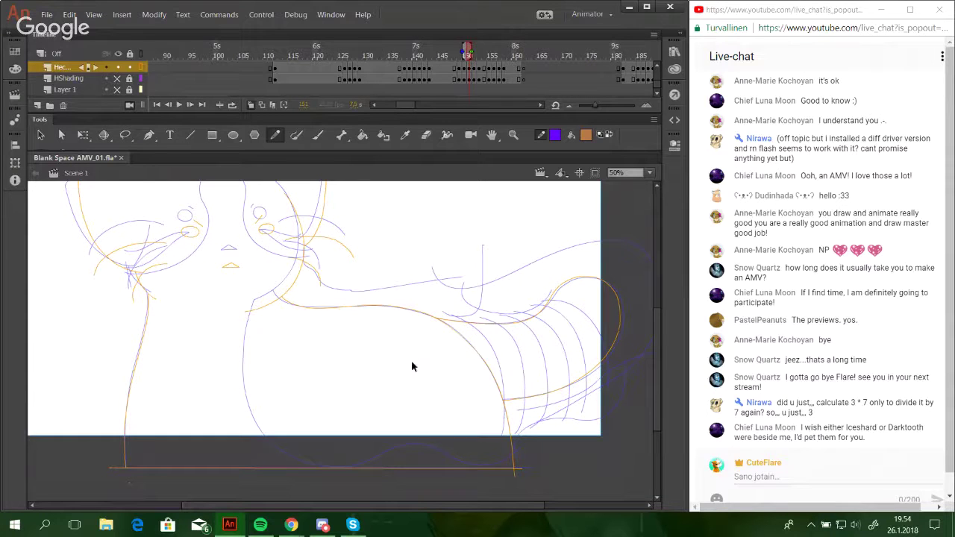
pyautogui.hotkey('ctrl', 'Return')
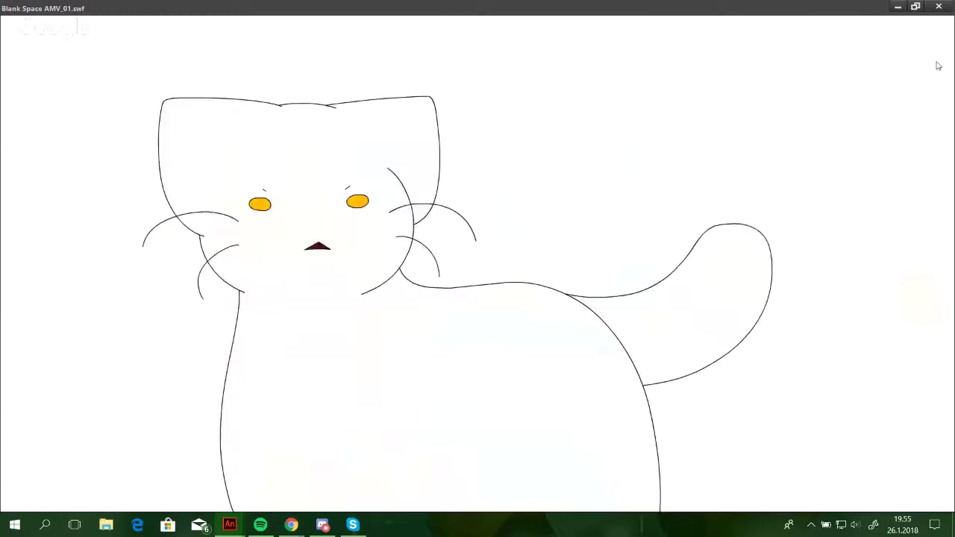
pyautogui.click(938, 6)
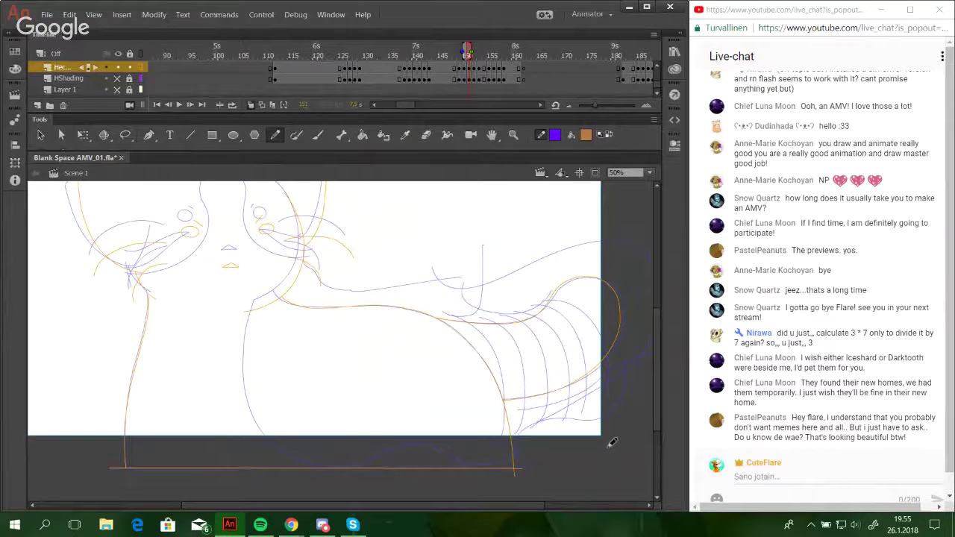
# Draw the two outermost curved stripes across the cat's tail on frame 151, tracing near the onion-skinned lines.
pyautogui.moveTo(601, 394); pyautogui.dragTo(565, 291)
pyautogui.hotkey('ctrl', 'z')
pyautogui.moveTo(585, 416); pyautogui.dragTo(569, 427)
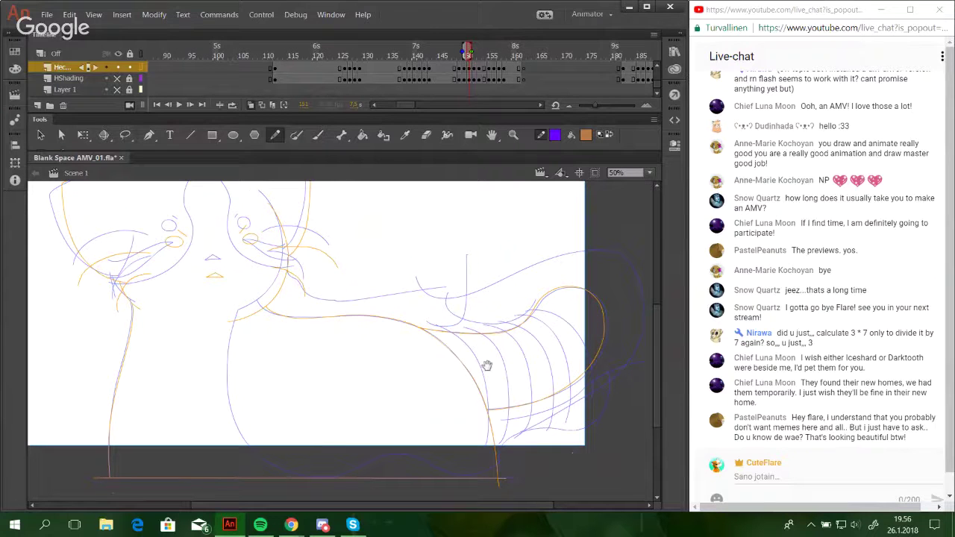
pyautogui.moveTo(485, 365); pyautogui.dragTo(506, 376)
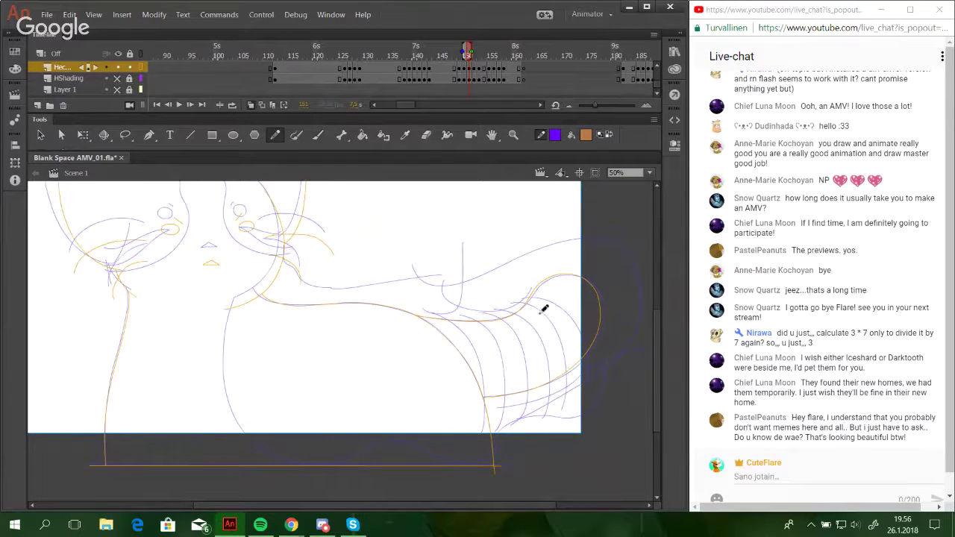
pyautogui.moveTo(566, 314); pyautogui.dragTo(594, 379)
pyautogui.moveTo(547, 298)
pyautogui.mouseDown()
pyautogui.moveTo(563, 348)
pyautogui.moveTo(572, 392)
pyautogui.mouseUp()
pyautogui.moveTo(518, 298)
pyautogui.mouseDown()
pyautogui.moveTo(561, 345)
pyautogui.moveTo(569, 395)
pyautogui.mouseUp()
pyautogui.moveTo(504, 309); pyautogui.dragTo(548, 402)
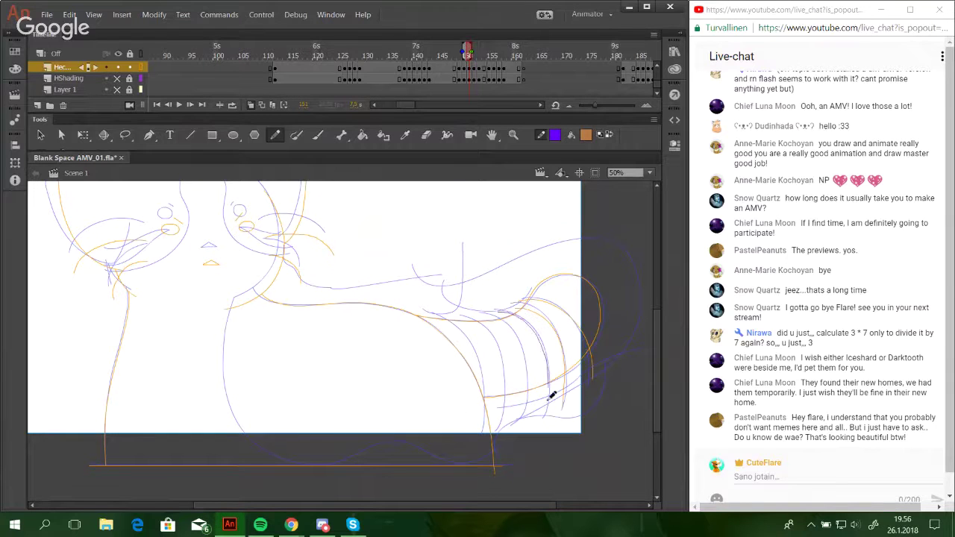
pyautogui.hotkey('ctrl', 'z')
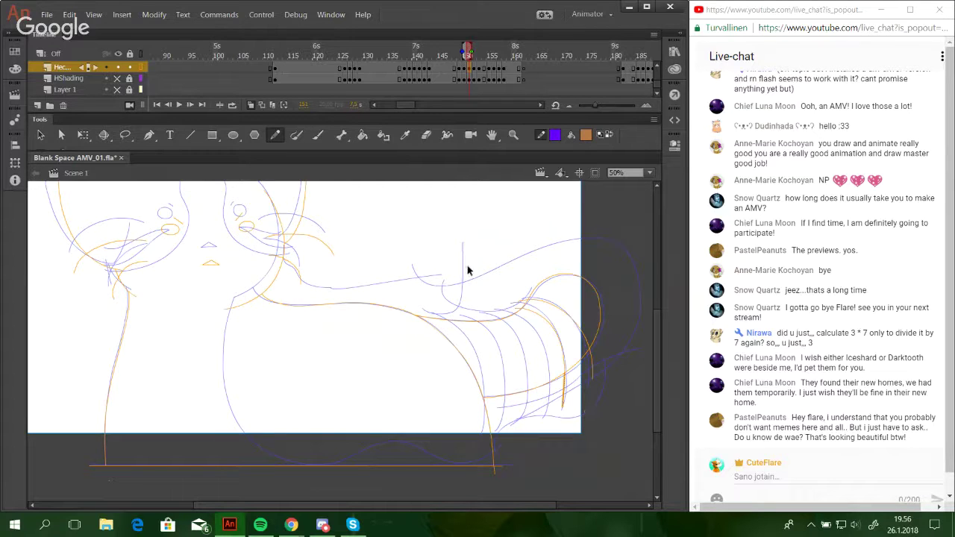
# Adjust the angle of the second tail stripe from the tip slightly and nudge it up and to the right.
pyautogui.moveTo(563, 405)
pyautogui.mouseDown()
pyautogui.moveTo(554, 330)
pyautogui.moveTo(514, 306)
pyautogui.mouseUp()
pyautogui.click(82, 134)
pyautogui.moveTo(552, 405); pyautogui.dragTo(553, 405)
pyautogui.press('Up')
pyautogui.press('Up')
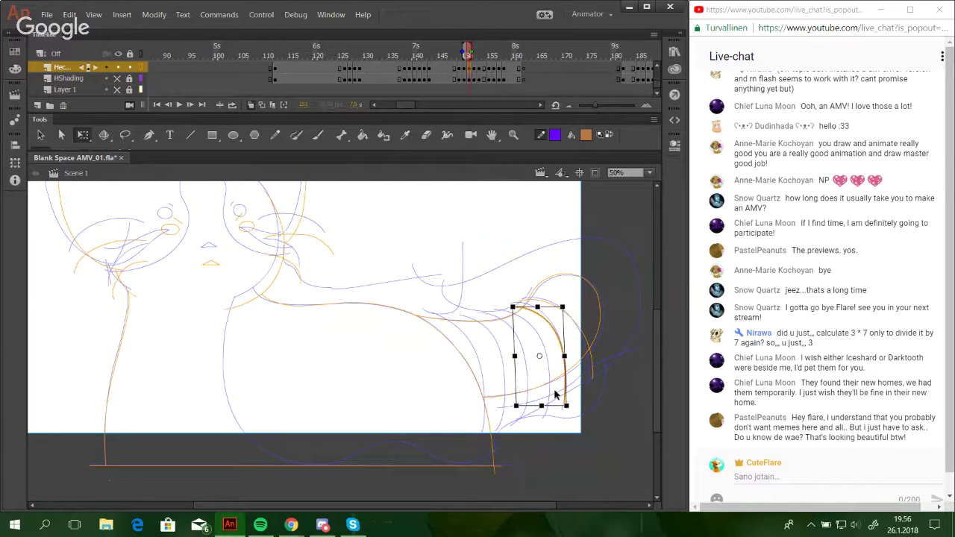
pyautogui.press('Right')
pyautogui.press('Right')
pyautogui.press('Right')
pyautogui.press('Right')
pyautogui.press('Right')
pyautogui.press('Right')
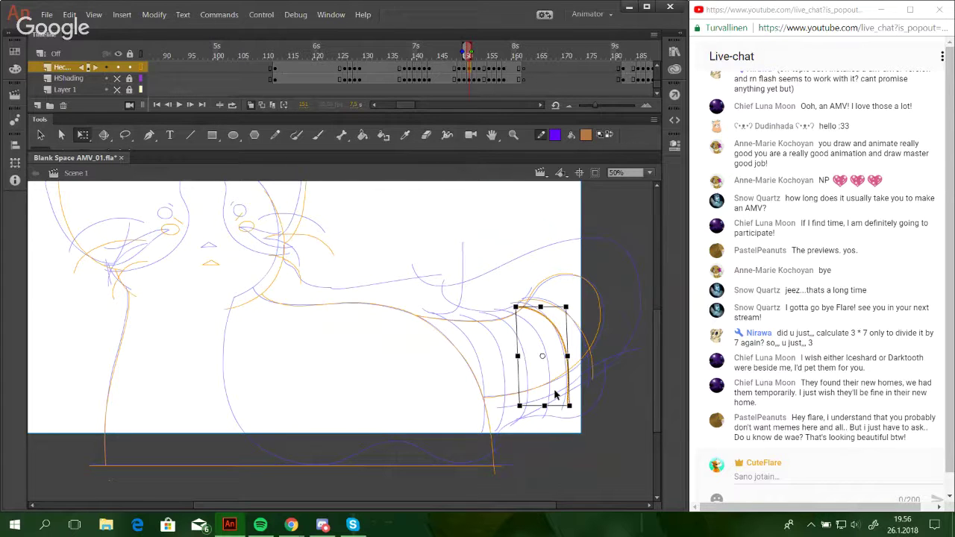
pyautogui.click(472, 248)
# Draw the middle curved stripes across the tail with the Pencil tool, following the onion-skinned stripes.
pyautogui.click(275, 136)
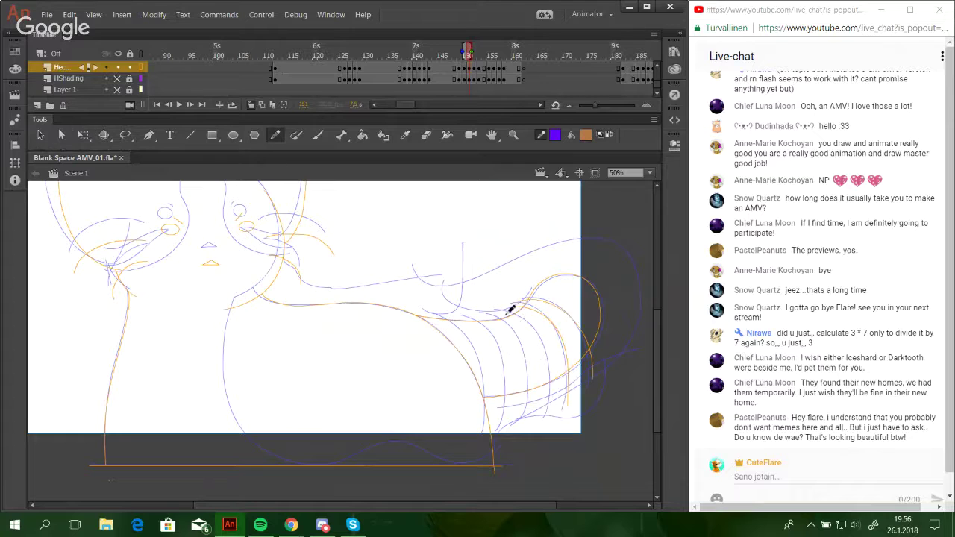
pyautogui.moveTo(504, 310)
pyautogui.mouseDown()
pyautogui.moveTo(543, 421)
pyautogui.moveTo(550, 347)
pyautogui.moveTo(543, 418)
pyautogui.mouseUp()
pyautogui.hotkey('ctrl', 'z')
pyautogui.hotkey('ctrl', 'z')
pyautogui.hotkey('ctrl', 'z')
pyautogui.moveTo(492, 308); pyautogui.dragTo(527, 382)
pyautogui.moveTo(471, 318); pyautogui.dragTo(495, 429)
# Draw the innermost tail stripe, plus the curved connecting lines above the tail base and beneath the tail.
pyautogui.moveTo(432, 313); pyautogui.dragTo(482, 422)
pyautogui.hotkey('ctrl', 'z')
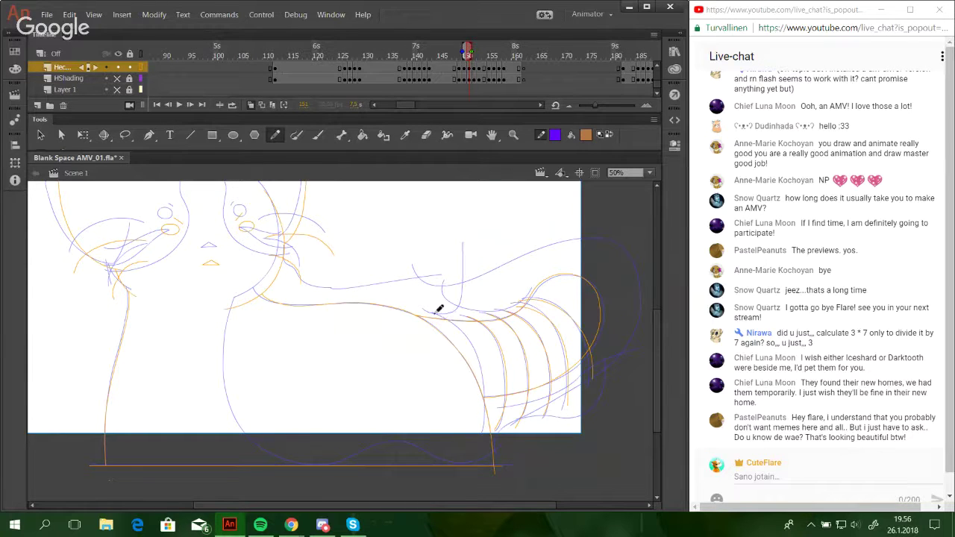
pyautogui.moveTo(434, 314); pyautogui.dragTo(481, 430)
pyautogui.hotkey('ctrl', 'z')
pyautogui.moveTo(446, 309); pyautogui.dragTo(492, 430)
pyautogui.moveTo(440, 312)
pyautogui.mouseDown()
pyautogui.moveTo(502, 309)
pyautogui.moveTo(533, 292)
pyautogui.mouseUp()
pyautogui.moveTo(497, 405); pyautogui.dragTo(628, 328)
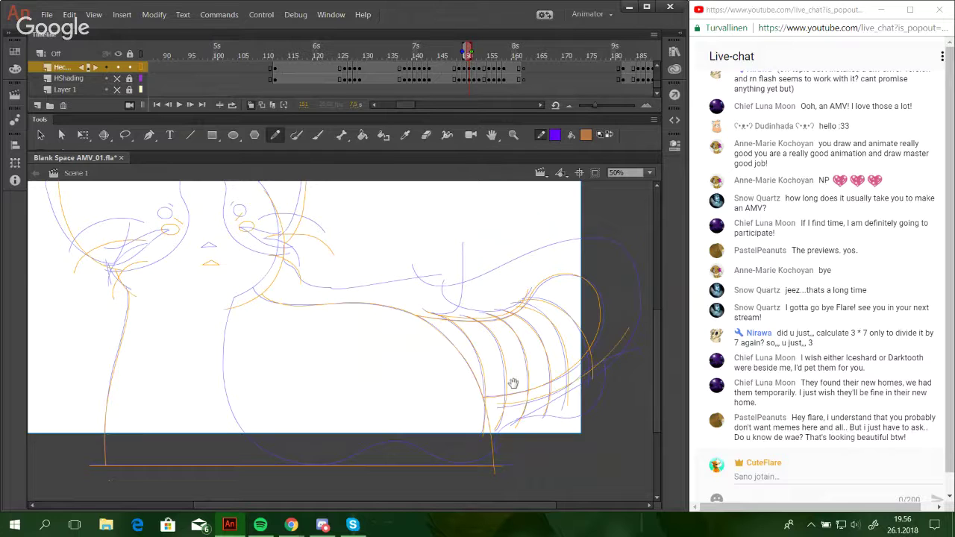
# Draw the belly marking from the chest down and in a wave along the underside to the hind leg.
pyautogui.moveTo(507, 385); pyautogui.dragTo(534, 383)
pyautogui.moveTo(267, 292)
pyautogui.mouseDown()
pyautogui.moveTo(260, 391)
pyautogui.moveTo(280, 431)
pyautogui.mouseUp()
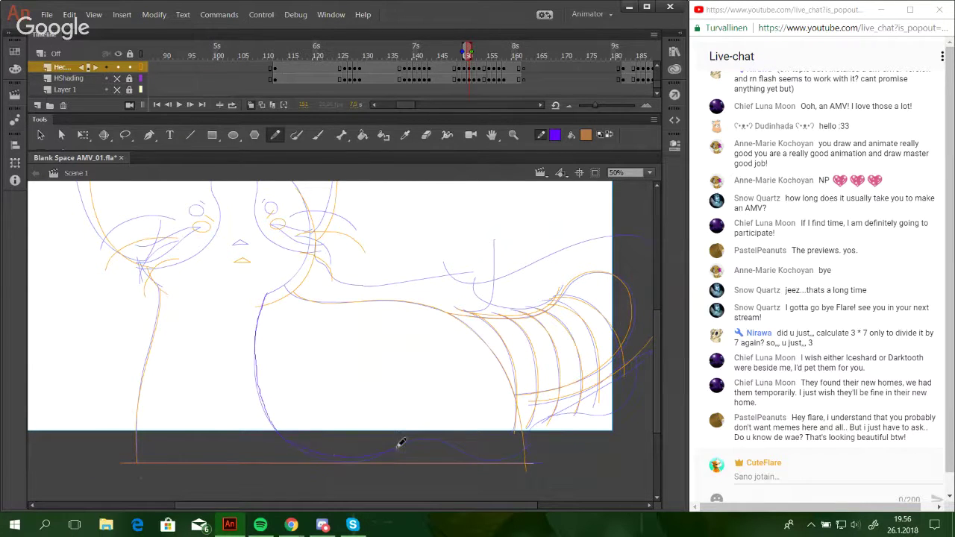
pyautogui.moveTo(459, 445)
pyautogui.mouseDown()
pyautogui.moveTo(508, 454)
pyautogui.moveTo(473, 458)
pyautogui.moveTo(438, 436)
pyautogui.mouseUp()
pyautogui.moveTo(298, 436)
pyautogui.mouseDown()
pyautogui.moveTo(262, 387)
pyautogui.moveTo(260, 310)
pyautogui.moveTo(260, 360)
pyautogui.moveTo(255, 352)
pyautogui.moveTo(283, 434)
pyautogui.mouseUp()
pyautogui.press('Delete')
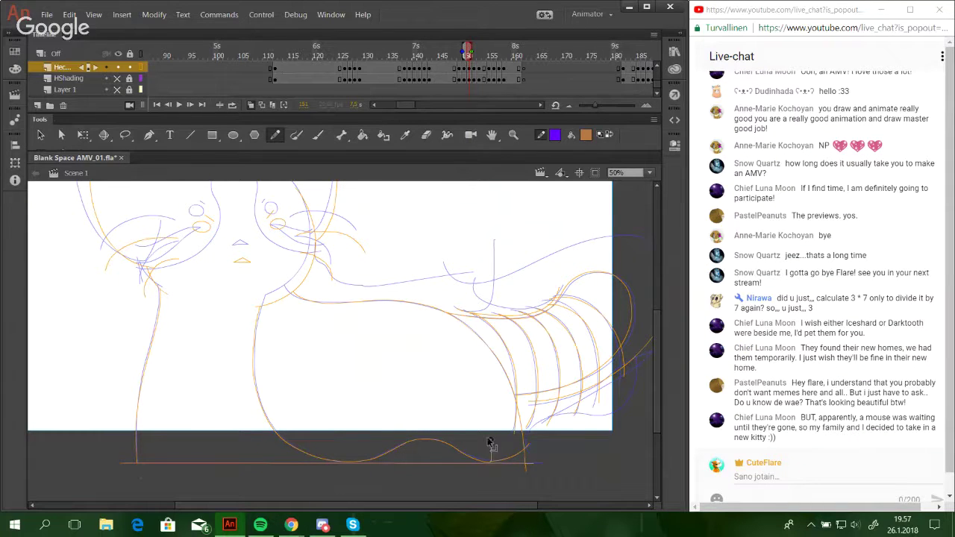
pyautogui.moveTo(489, 455); pyautogui.dragTo(484, 422)
pyautogui.moveTo(492, 457); pyautogui.dragTo(489, 427)
pyautogui.hotkey('ctrl', 'z')
pyautogui.hotkey('ctrl', 'z')
# Sample white from the cat's body as the fill colour in full-colour display, and return the layer to outlines.
pyautogui.click(404, 134)
pyautogui.click(139, 68)
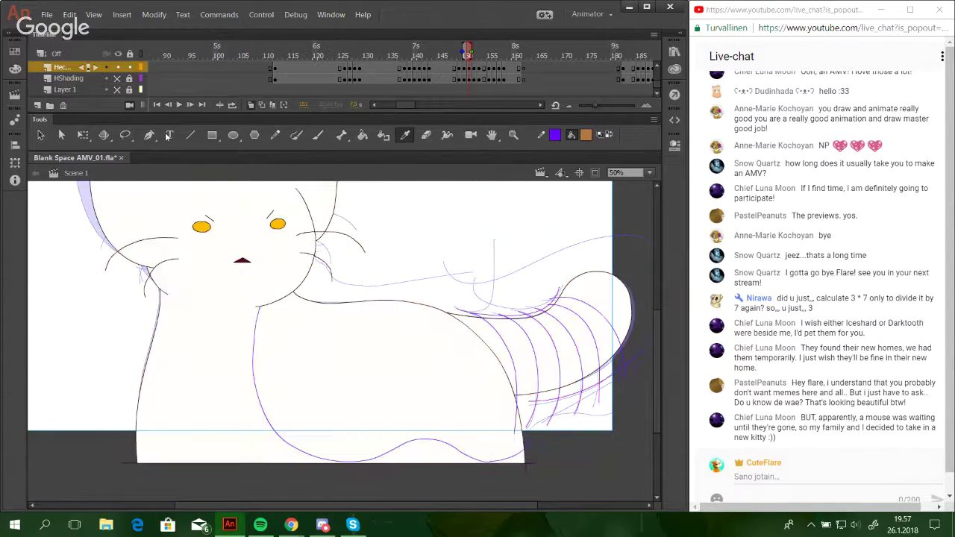
pyautogui.click(309, 260)
pyautogui.press('b')
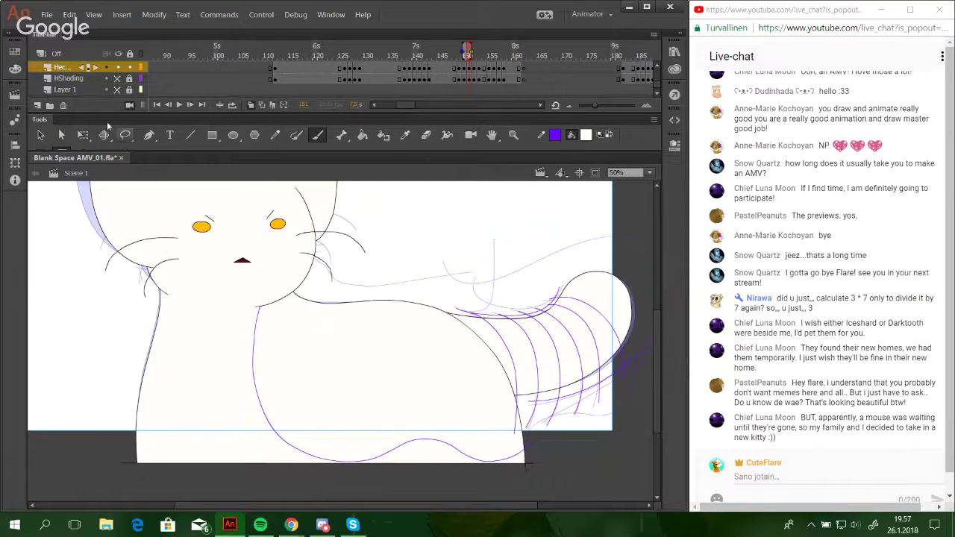
pyautogui.click(140, 67)
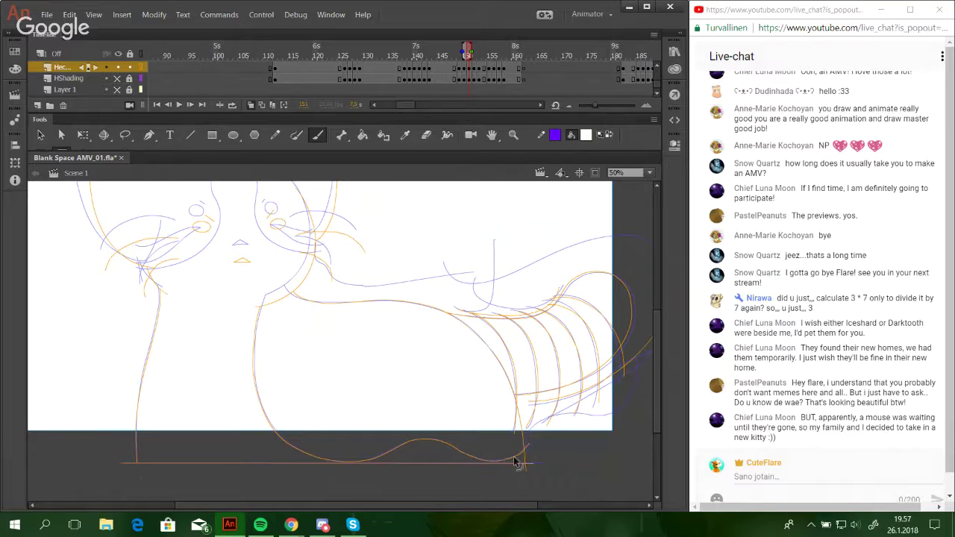
# Draw the wavy marking line beneath the tail and the long back line from the tail to the neck.
pyautogui.click(274, 135)
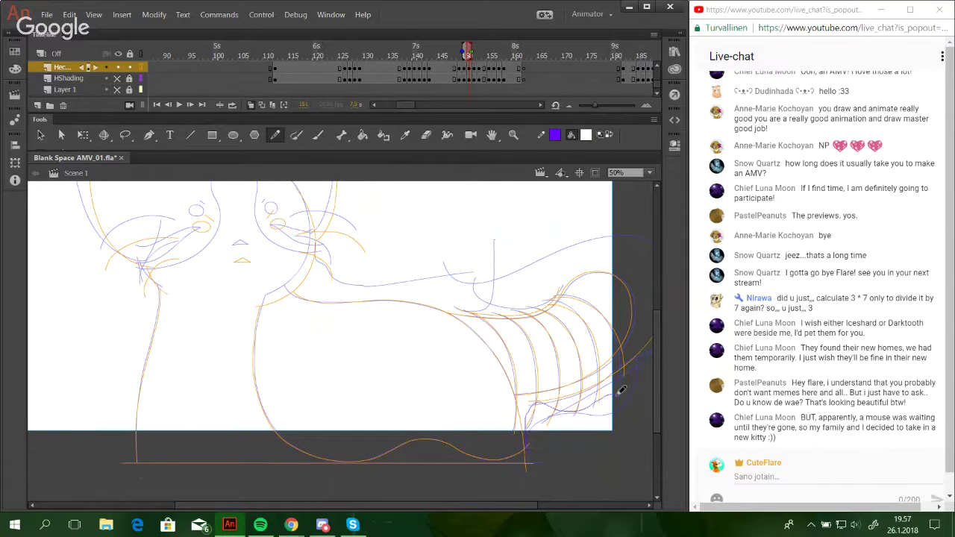
pyautogui.moveTo(440, 354); pyautogui.dragTo(476, 375)
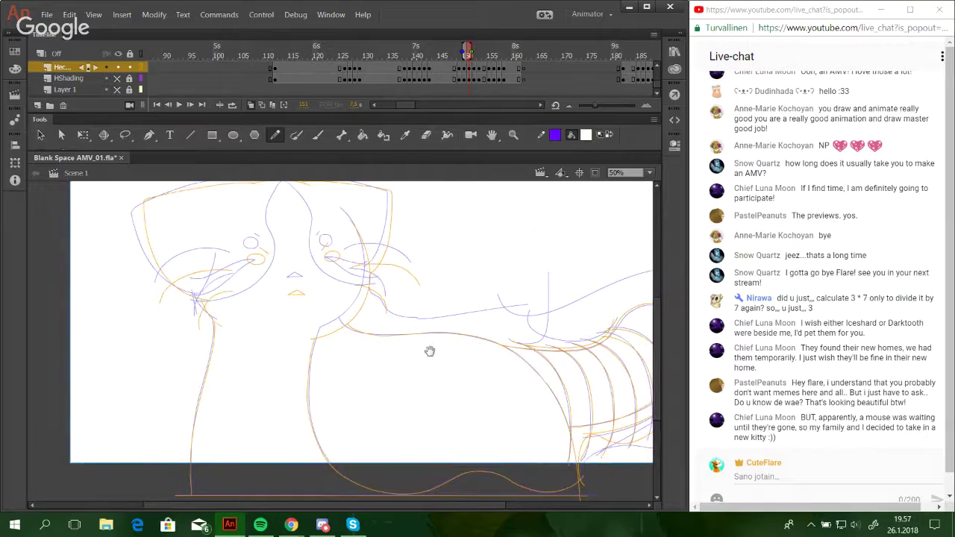
pyautogui.moveTo(429, 352); pyautogui.dragTo(410, 380)
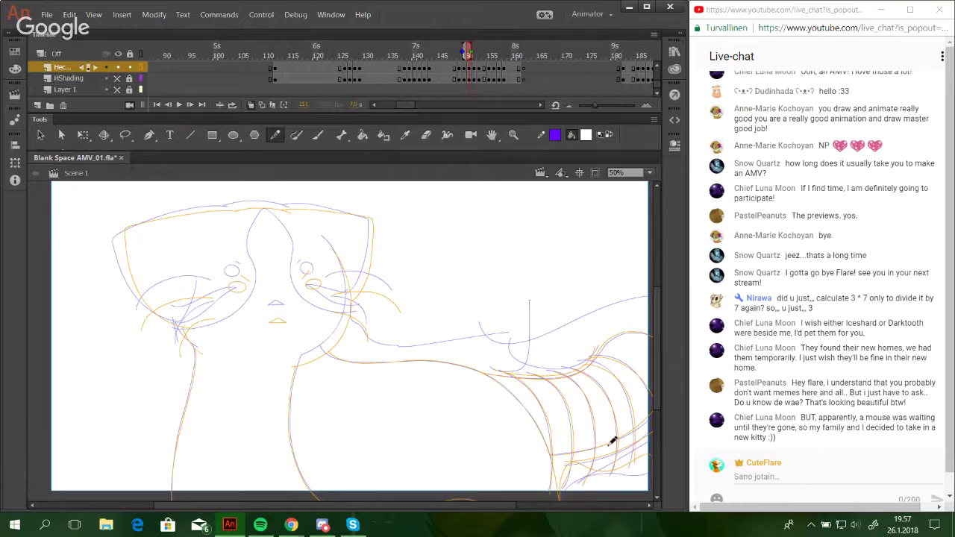
pyautogui.moveTo(479, 505); pyautogui.dragTo(492, 509)
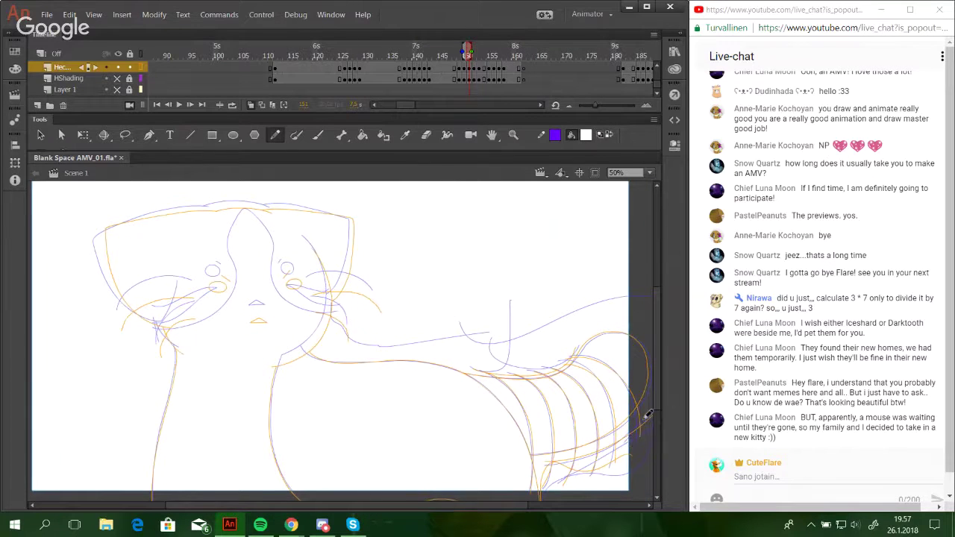
pyautogui.moveTo(652, 285)
pyautogui.mouseDown()
pyautogui.moveTo(517, 331)
pyautogui.moveTo(418, 343)
pyautogui.moveTo(381, 346)
pyautogui.moveTo(350, 345)
pyautogui.mouseUp()
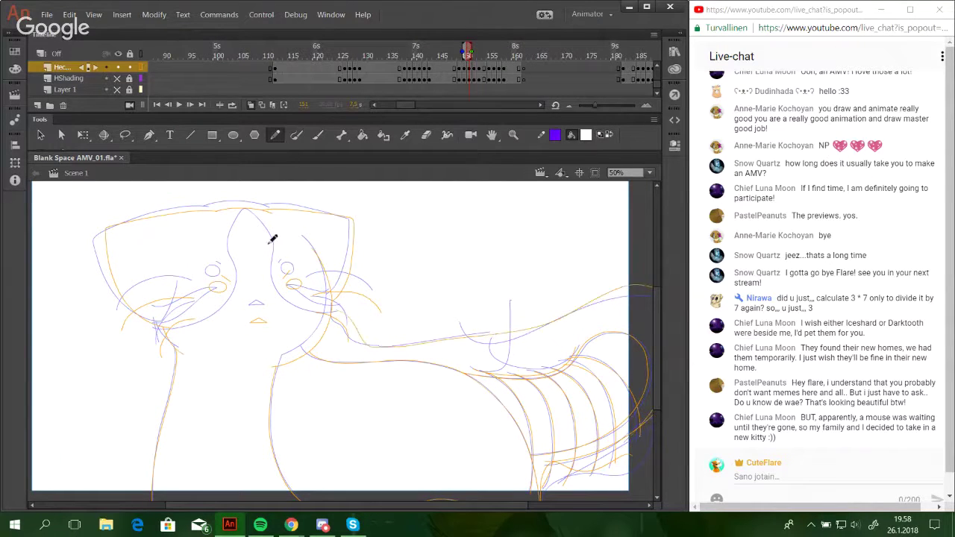
# Draw the facial marking from one cheek up to a peak on the forehead and down to the other cheek.
pyautogui.press('z')
pyautogui.moveTo(107, 201); pyautogui.dragTo(394, 372)
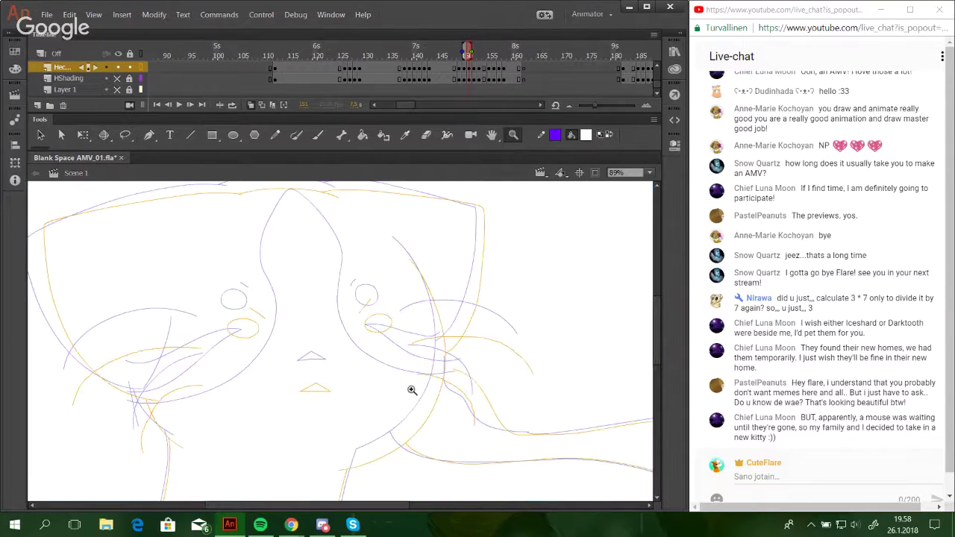
pyautogui.moveTo(142, 407)
pyautogui.mouseDown()
pyautogui.moveTo(203, 414)
pyautogui.moveTo(258, 391)
pyautogui.moveTo(176, 417)
pyautogui.moveTo(250, 404)
pyautogui.moveTo(275, 388)
pyautogui.moveTo(292, 336)
pyautogui.moveTo(273, 273)
pyautogui.moveTo(309, 209)
pyautogui.moveTo(340, 250)
pyautogui.moveTo(344, 346)
pyautogui.moveTo(358, 373)
pyautogui.moveTo(385, 394)
pyautogui.moveTo(455, 390)
pyautogui.mouseUp()
pyautogui.hotkey('ctrl', 'z')
pyautogui.hotkey('ctrl', 'z')
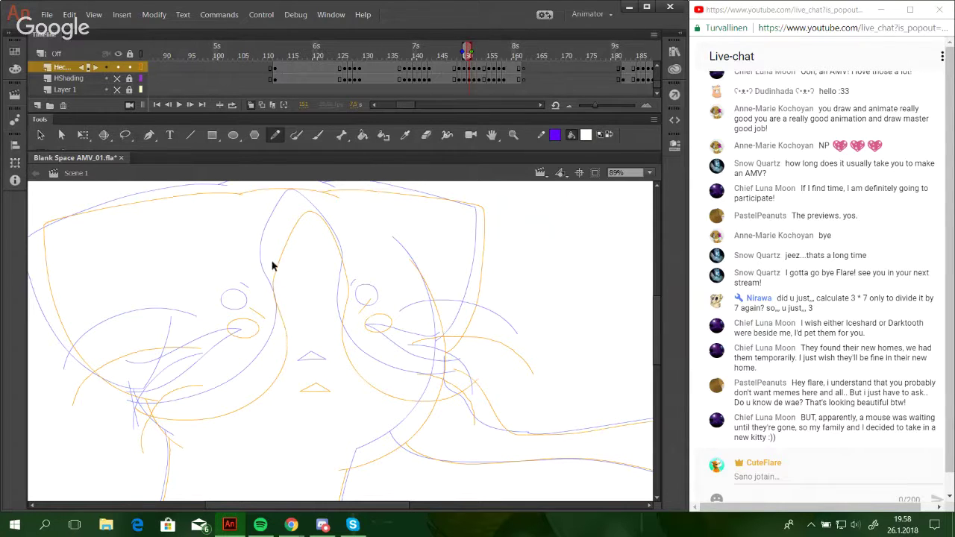
# Reshape the facial marking by bending its forehead peak, the curves beside the nose and the cheek curve.
pyautogui.moveTo(272, 266); pyautogui.dragTo(332, 242)
pyautogui.moveTo(298, 212)
pyautogui.mouseDown()
pyautogui.moveTo(273, 271)
pyautogui.moveTo(277, 260)
pyautogui.mouseUp()
pyautogui.moveTo(342, 336); pyautogui.dragTo(344, 341)
pyautogui.moveTo(277, 372); pyautogui.dragTo(281, 342)
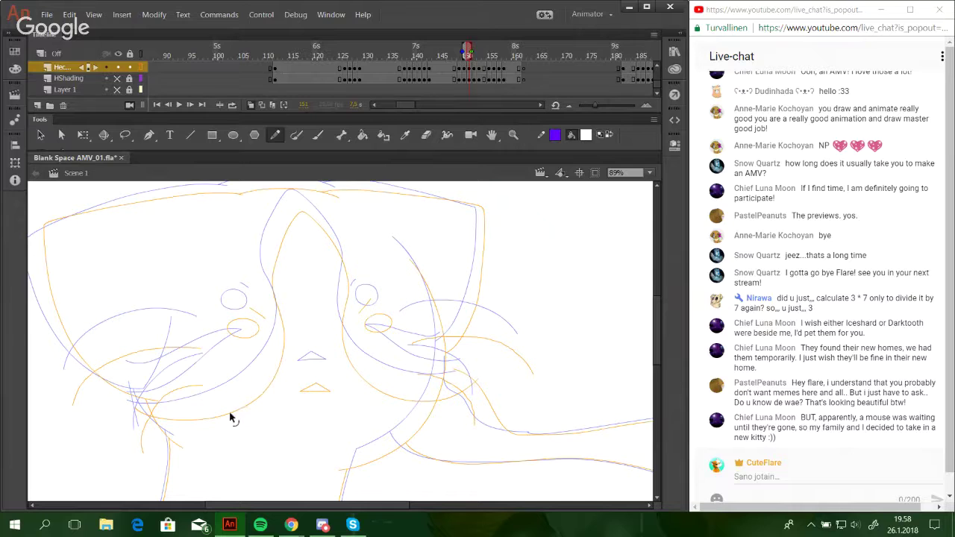
pyautogui.moveTo(230, 412); pyautogui.dragTo(229, 409)
pyautogui.moveTo(345, 305); pyautogui.dragTo(347, 303)
pyautogui.moveTo(272, 278)
pyautogui.mouseDown()
pyautogui.moveTo(305, 247)
pyautogui.moveTo(320, 255)
pyautogui.mouseUp()
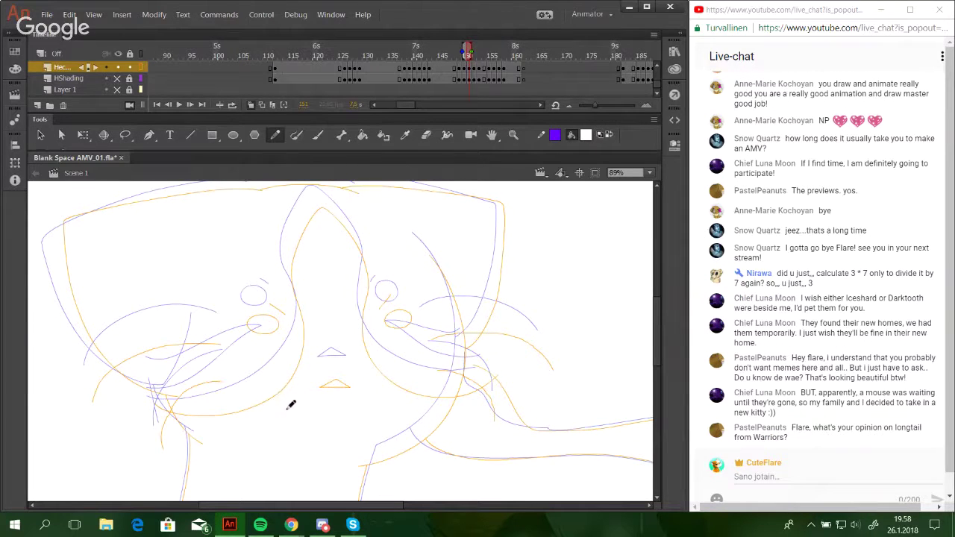
pyautogui.moveTo(344, 356); pyautogui.dragTo(330, 360)
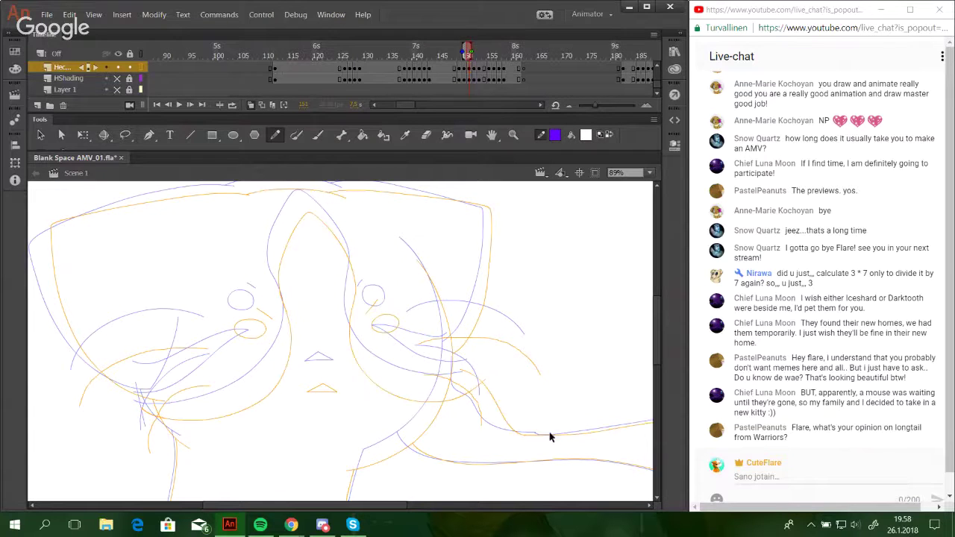
pyautogui.doubleClick(510, 430)
pyautogui.press('Delete')
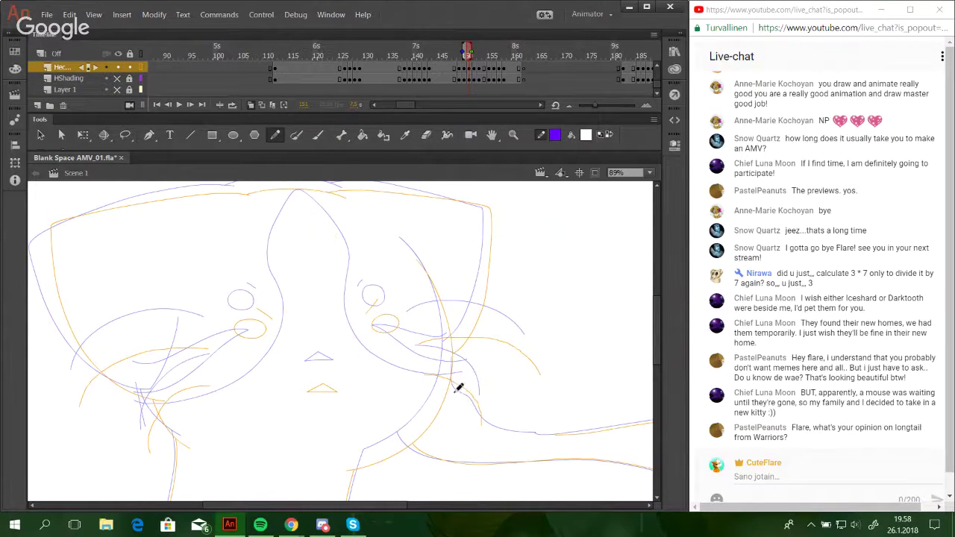
pyautogui.hotkey('ctrl', 'y')
# Rotate the connected facial marking slightly with Free Transform and nudge it upward.
pyautogui.click(61, 134)
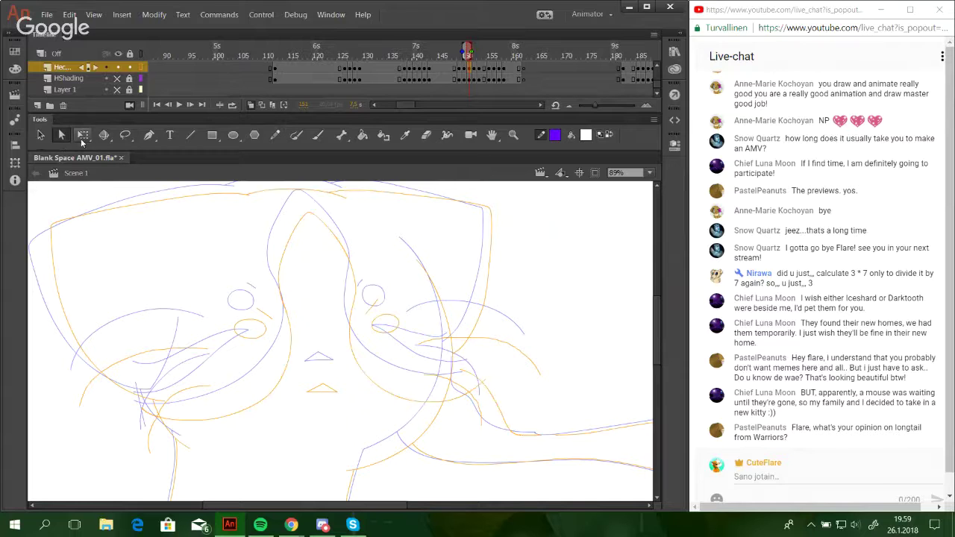
pyautogui.click(83, 135)
pyautogui.moveTo(543, 361); pyautogui.dragTo(543, 366)
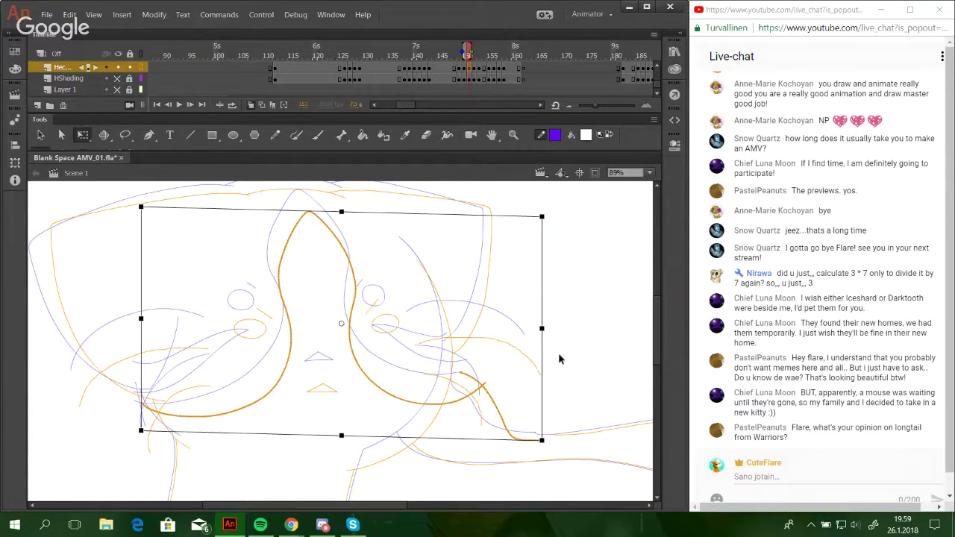
pyautogui.press('Up')
pyautogui.press('Up')
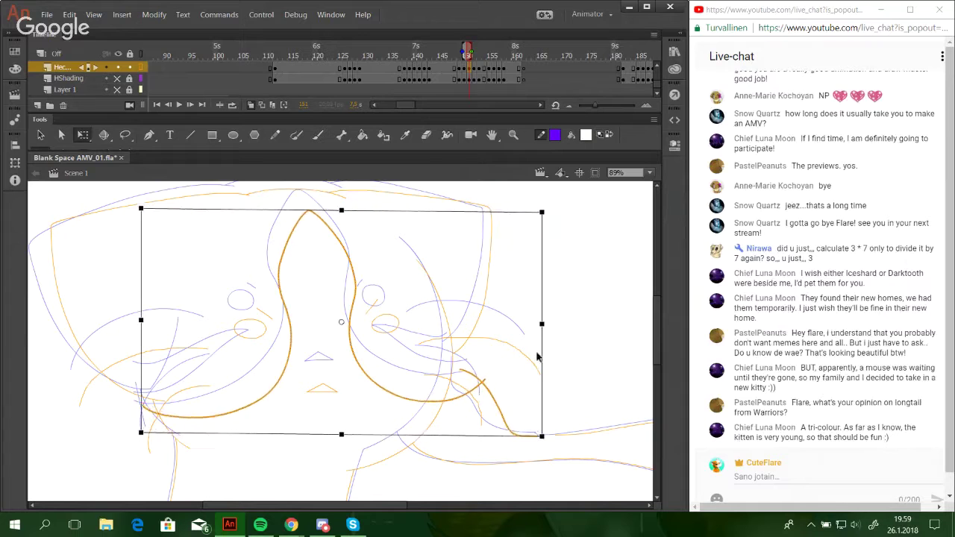
pyautogui.click(567, 279)
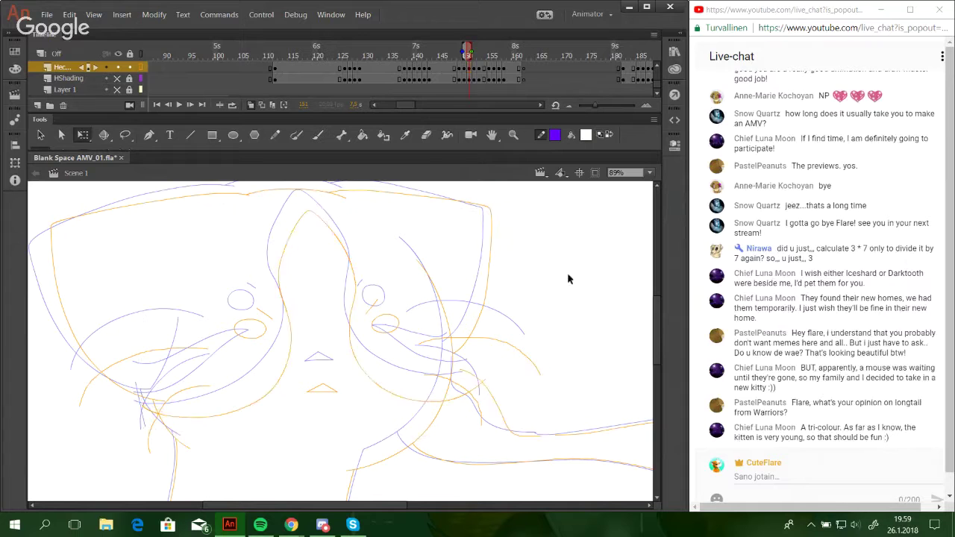
# Reduce the facial marking's height slightly and nudge it into position between the eyes and cheeks.
pyautogui.doubleClick(483, 384)
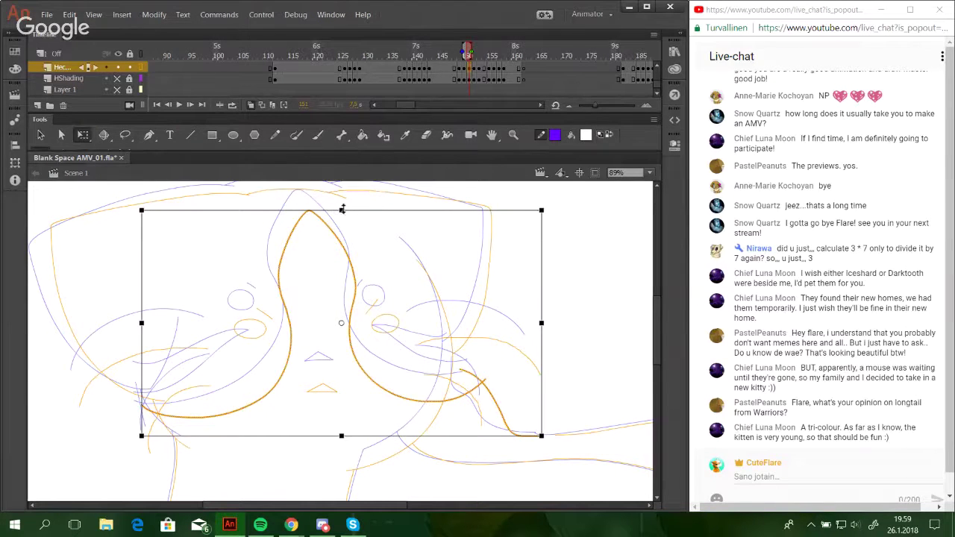
pyautogui.moveTo(343, 210); pyautogui.dragTo(342, 213)
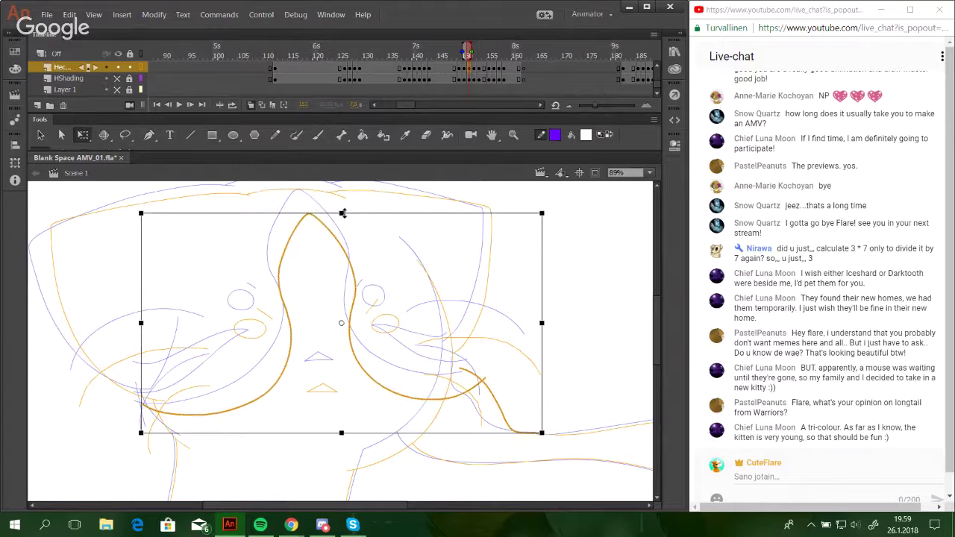
pyautogui.press('Up')
pyautogui.press('Up')
pyautogui.press('Up')
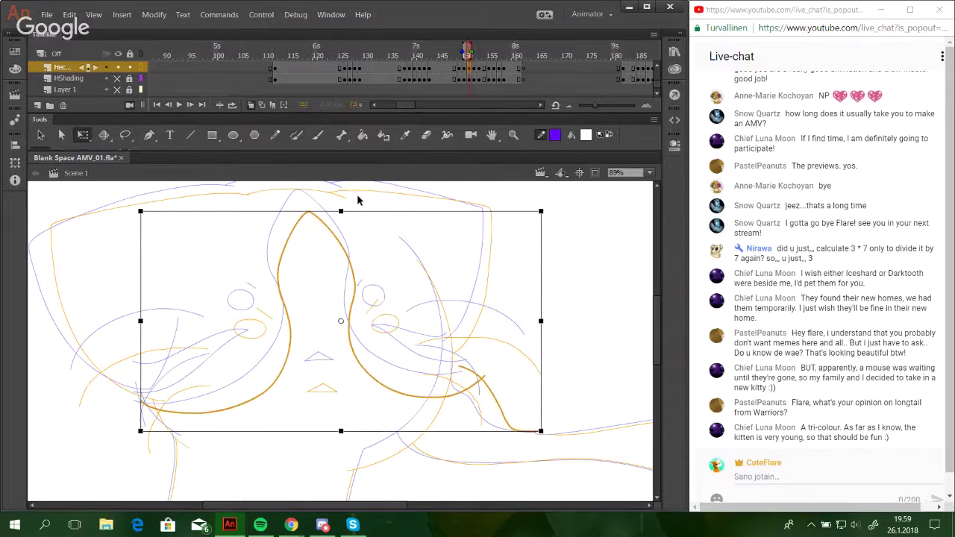
pyautogui.press('Left')
pyautogui.press('Right')
pyautogui.press('Up')
pyautogui.press('Right')
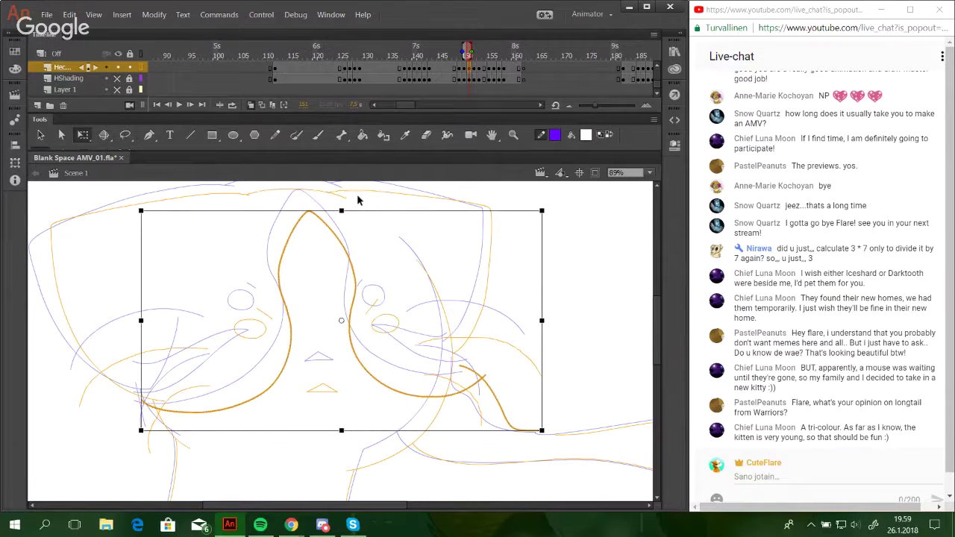
pyautogui.press('Down')
pyautogui.press('Down')
pyautogui.press('Down')
pyautogui.press('Left')
pyautogui.press('Left')
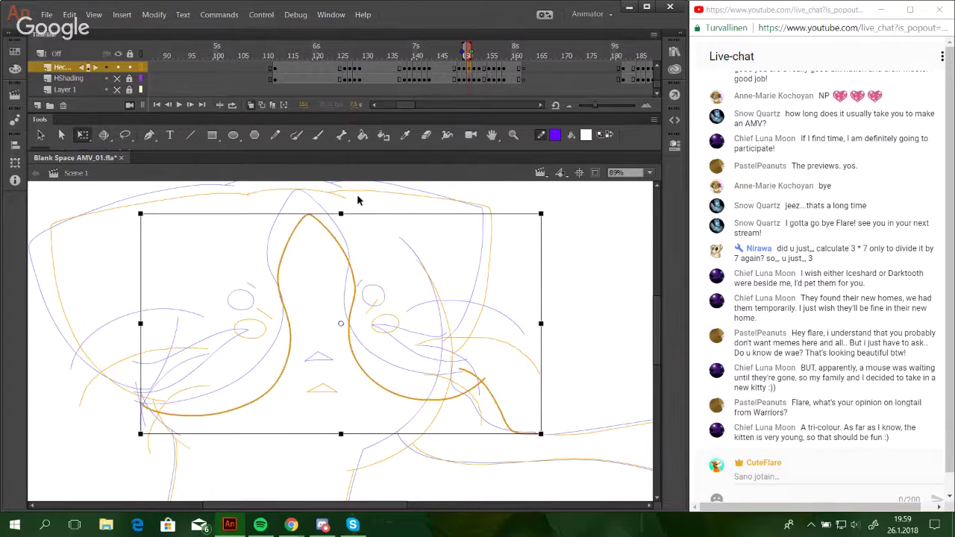
pyautogui.press('Up')
pyautogui.press('Up')
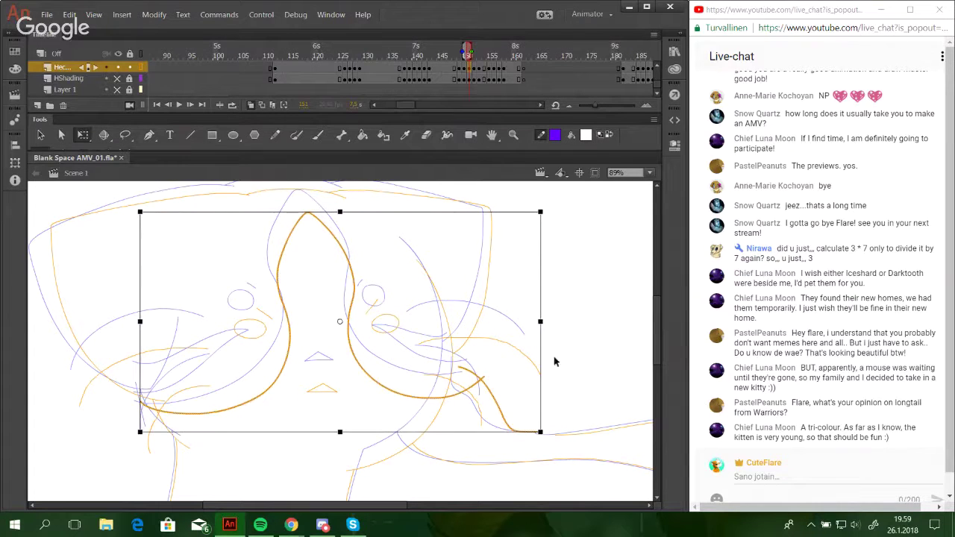
# Nudge the facial marking slightly downward into place and deselect it.
pyautogui.press('Down')
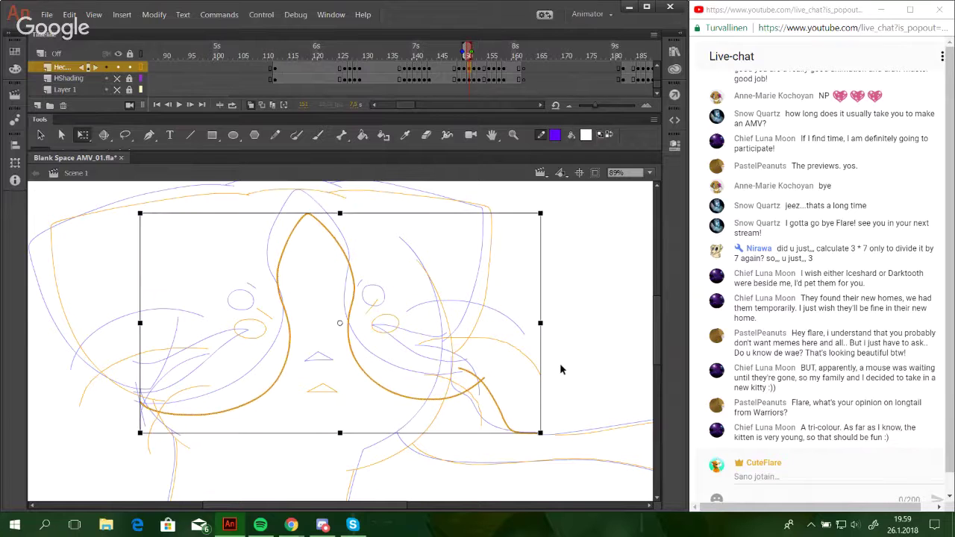
pyautogui.press('Down')
pyautogui.moveTo(544, 371); pyautogui.dragTo(542, 375)
pyautogui.click(574, 331)
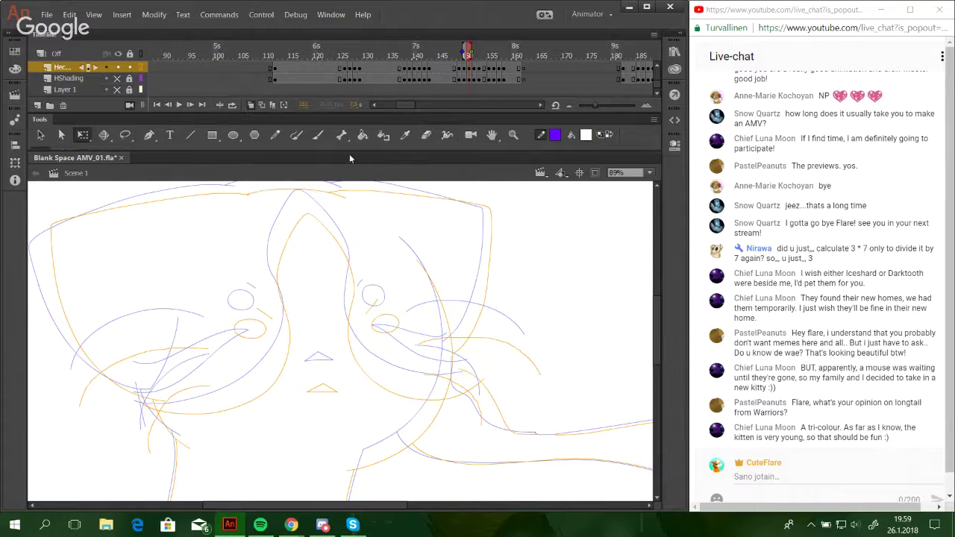
# Draw a wavy marking on the back behind the neck and two curved stripes across the left cheek with the Pencil.
pyautogui.click(274, 135)
pyautogui.moveTo(581, 432); pyautogui.dragTo(619, 442)
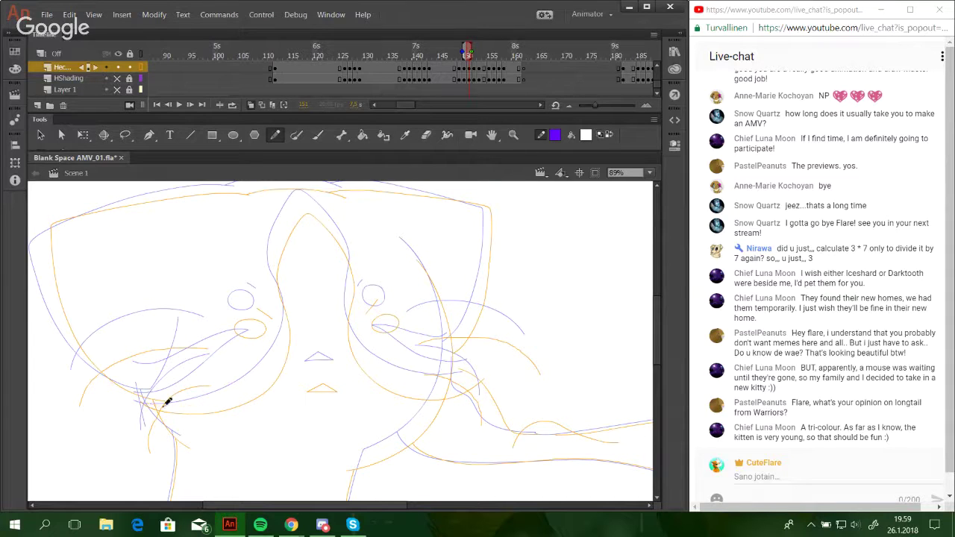
pyautogui.moveTo(150, 398)
pyautogui.mouseDown()
pyautogui.moveTo(197, 403)
pyautogui.moveTo(287, 365)
pyautogui.mouseUp()
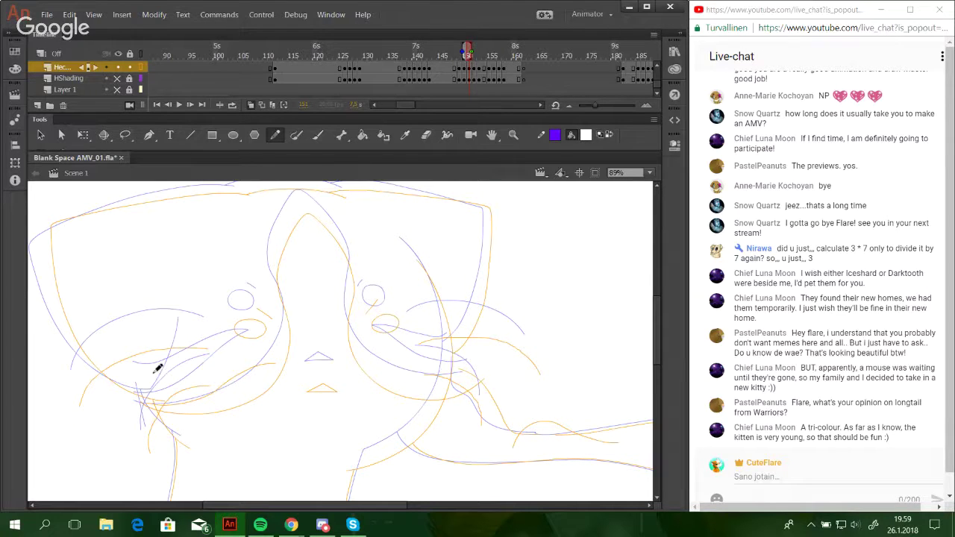
pyautogui.moveTo(153, 373); pyautogui.dragTo(265, 358)
pyautogui.hotkey('ctrl', 'z')
pyautogui.moveTo(155, 369)
pyautogui.mouseDown()
pyautogui.moveTo(186, 374)
pyautogui.moveTo(253, 358)
pyautogui.mouseUp()
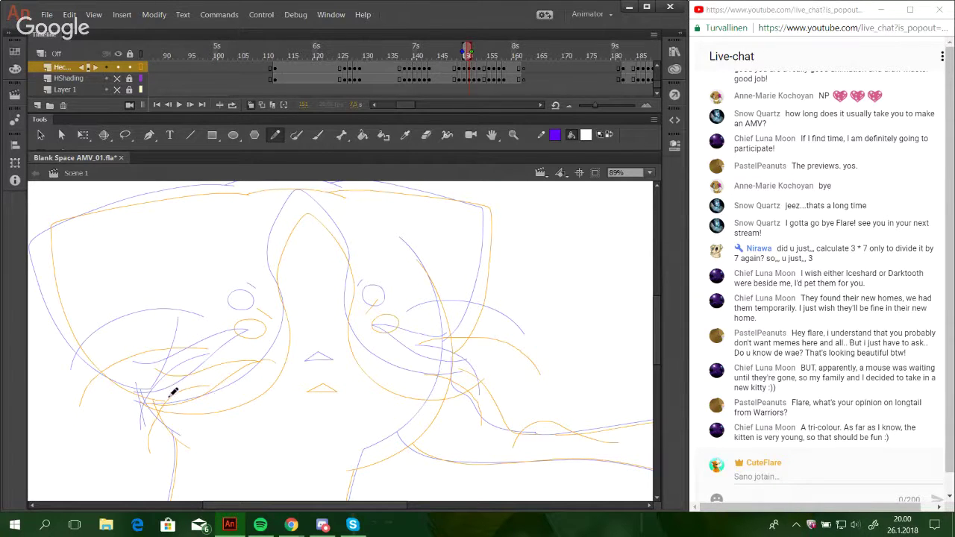
# Add a short stroke across the left cheek stripes near the cheek's outer edge, redrawing it until it fits.
pyautogui.moveTo(170, 401); pyautogui.dragTo(191, 352)
pyautogui.hotkey('ctrl', 'z')
pyautogui.moveTo(170, 401); pyautogui.dragTo(190, 352)
pyautogui.hotkey('ctrl', 'z')
pyautogui.moveTo(171, 400); pyautogui.dragTo(185, 371)
# Draw the curved stripe across the right cheek and a wavy fur line running from it down the neck.
pyautogui.press('space')
pyautogui.moveTo(441, 408); pyautogui.dragTo(423, 408)
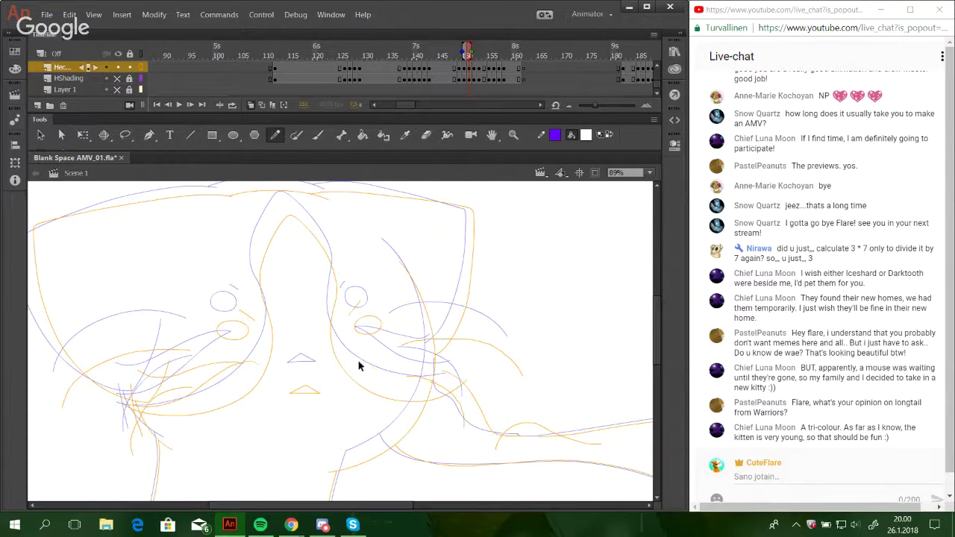
pyautogui.hotkey('ctrl', 'z')
pyautogui.moveTo(440, 380)
pyautogui.mouseDown()
pyautogui.moveTo(378, 366)
pyautogui.moveTo(416, 379)
pyautogui.moveTo(456, 378)
pyautogui.mouseUp()
pyautogui.hotkey('ctrl', 'z')
pyautogui.moveTo(368, 358); pyautogui.dragTo(433, 351)
pyautogui.moveTo(450, 364); pyautogui.dragTo(507, 406)
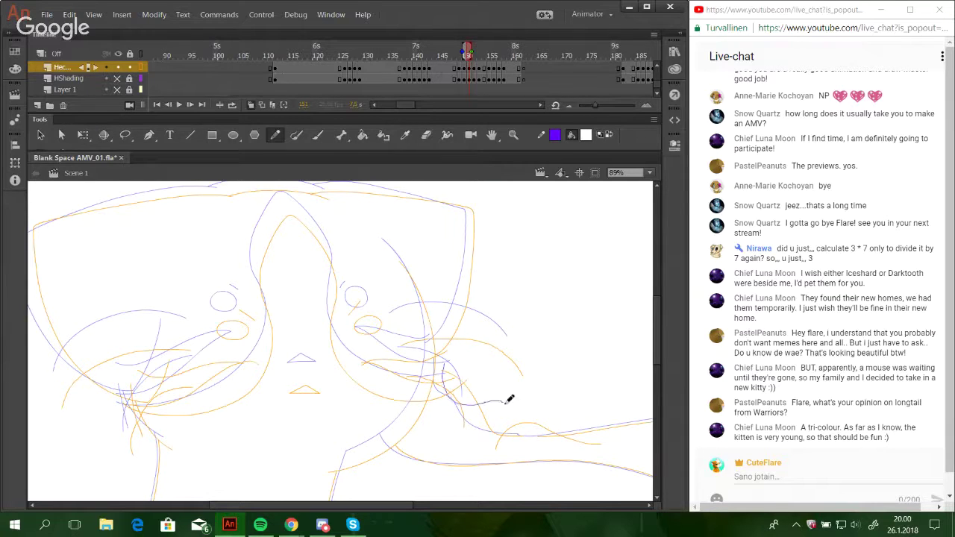
pyautogui.moveTo(470, 441)
pyautogui.mouseDown()
pyautogui.moveTo(488, 403)
pyautogui.moveTo(505, 442)
pyautogui.moveTo(437, 309)
pyautogui.moveTo(256, 411)
pyautogui.moveTo(295, 249)
pyautogui.moveTo(465, 409)
pyautogui.moveTo(520, 366)
pyautogui.moveTo(399, 403)
pyautogui.mouseUp()
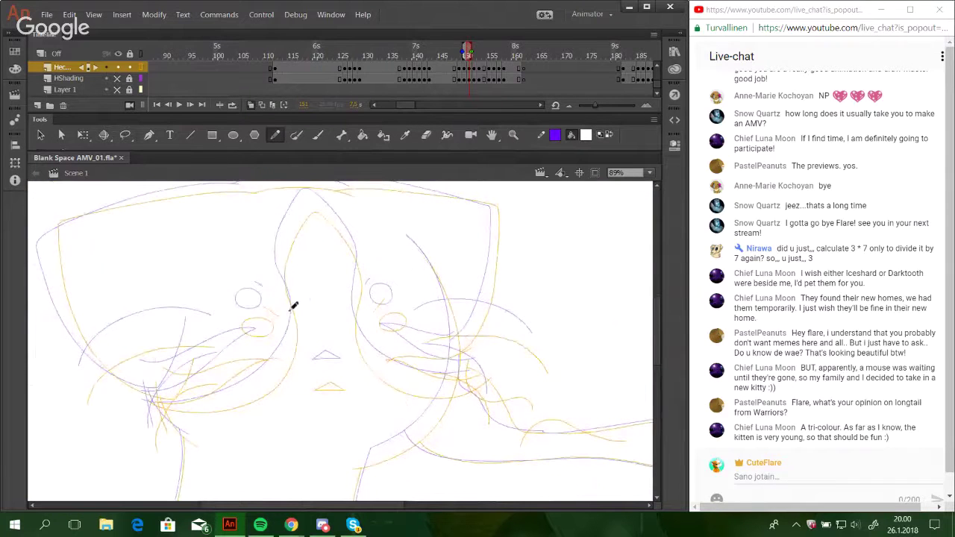
# On the next frame, draw the facial marking from the left cheek up over the forehead and down to the right cheek.
pyautogui.click(190, 106)
pyautogui.moveTo(163, 406)
pyautogui.mouseDown()
pyautogui.moveTo(188, 423)
pyautogui.moveTo(248, 423)
pyautogui.moveTo(292, 403)
pyautogui.moveTo(308, 383)
pyautogui.moveTo(300, 285)
pyautogui.moveTo(332, 244)
pyautogui.moveTo(363, 292)
pyautogui.moveTo(367, 391)
pyautogui.moveTo(402, 414)
pyautogui.moveTo(475, 417)
pyautogui.moveTo(436, 427)
pyautogui.mouseUp()
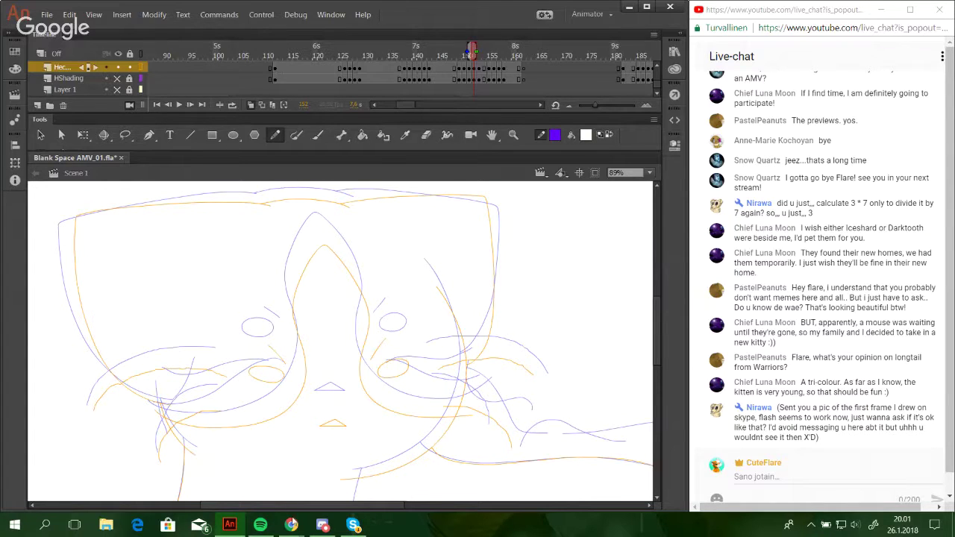
# Check the Google Hangouts broadcast window in Chrome and return to the animation.
pyautogui.moveTo(291, 525)
pyautogui.click(259, 473)
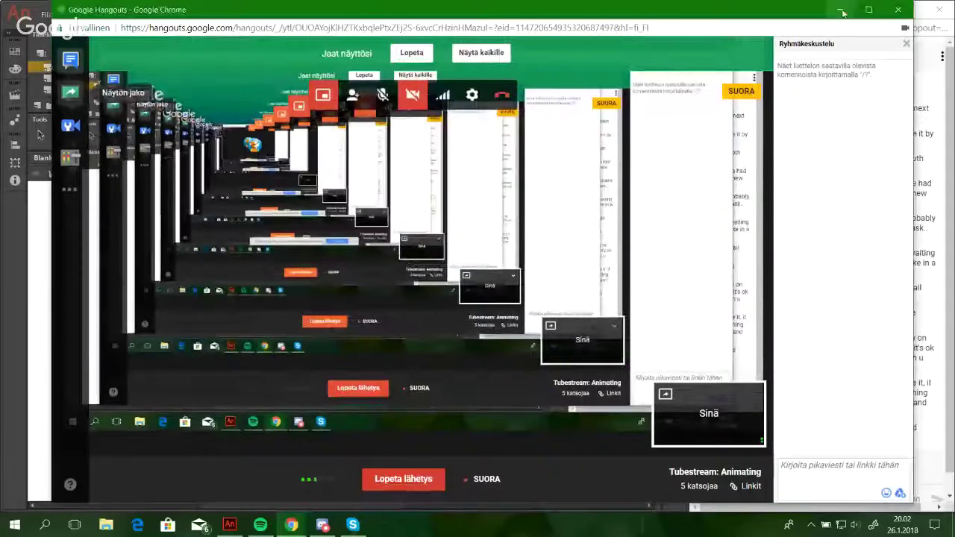
pyautogui.click(842, 10)
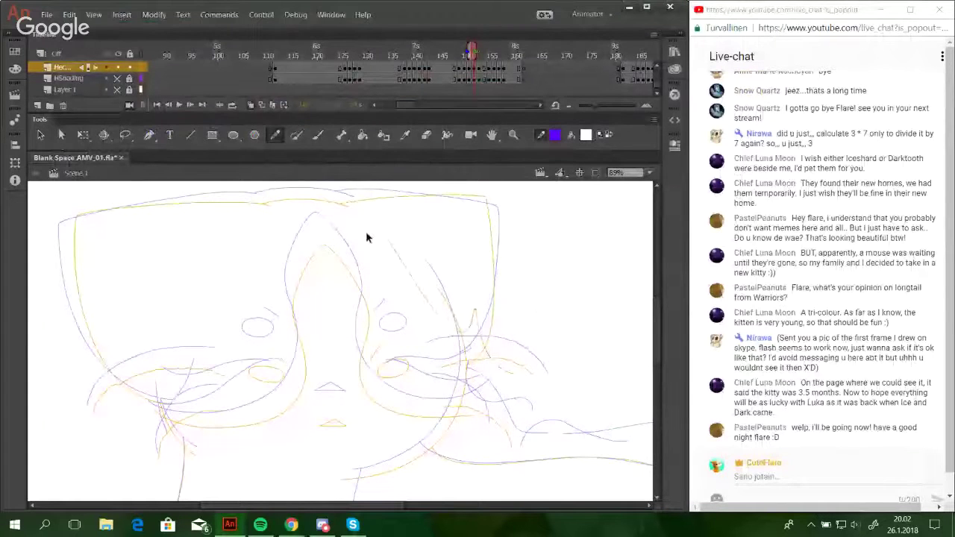
# Sketch the curved stripe across the right cheek, undoing the strokes that do not fit.
pyautogui.scroll(-3, 443, 376)
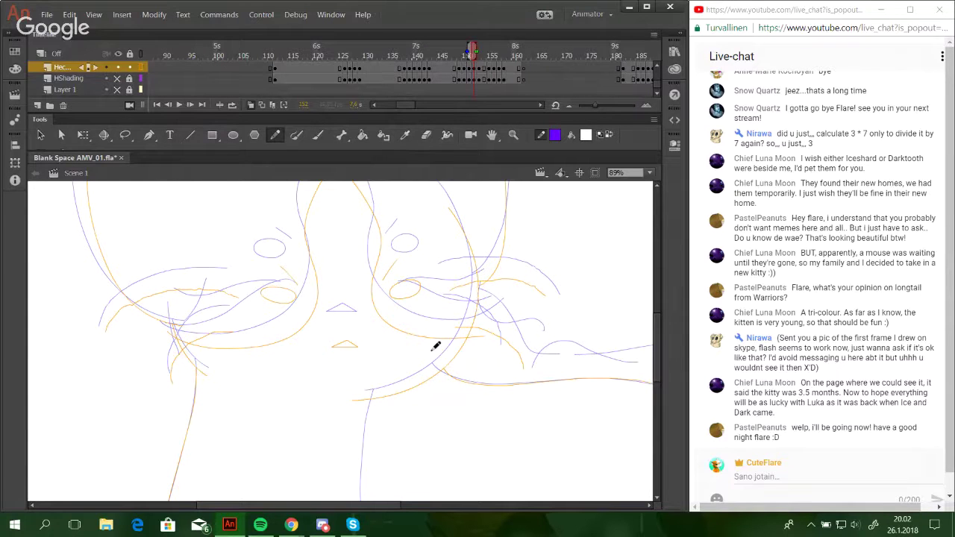
pyautogui.moveTo(375, 341); pyautogui.dragTo(387, 377)
pyautogui.moveTo(411, 347)
pyautogui.mouseDown()
pyautogui.moveTo(483, 357)
pyautogui.moveTo(513, 344)
pyautogui.mouseUp()
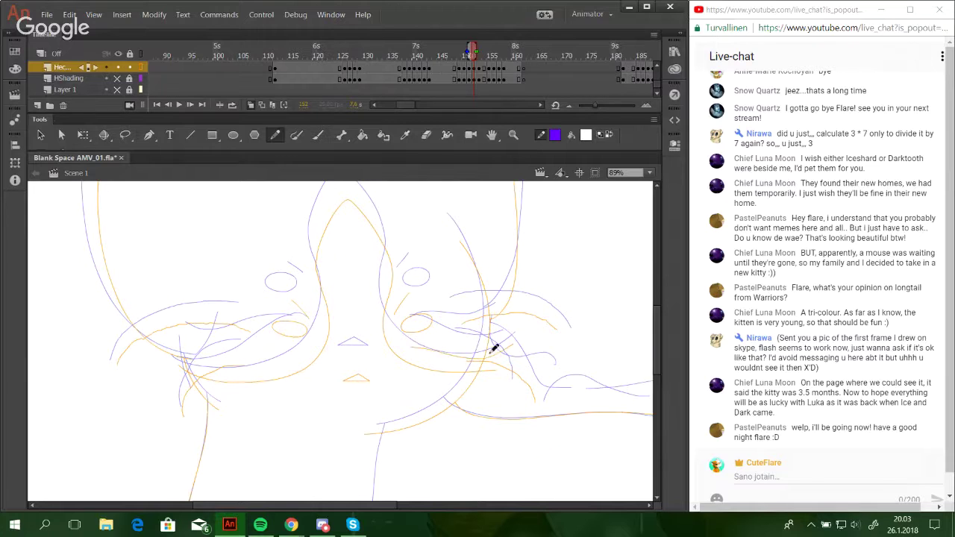
pyautogui.moveTo(408, 350)
pyautogui.mouseDown()
pyautogui.moveTo(468, 338)
pyautogui.moveTo(493, 323)
pyautogui.moveTo(426, 344)
pyautogui.moveTo(497, 332)
pyautogui.mouseUp()
pyautogui.hotkey('ctrl', 'z')
pyautogui.hotkey('ctrl', 'z')
# Draw the curved stripes across the left cheek and a short stroke at the cheek's outer edge.
pyautogui.moveTo(178, 363); pyautogui.dragTo(295, 365)
pyautogui.hotkey('ctrl', 'z')
pyautogui.moveTo(179, 363); pyautogui.dragTo(294, 355)
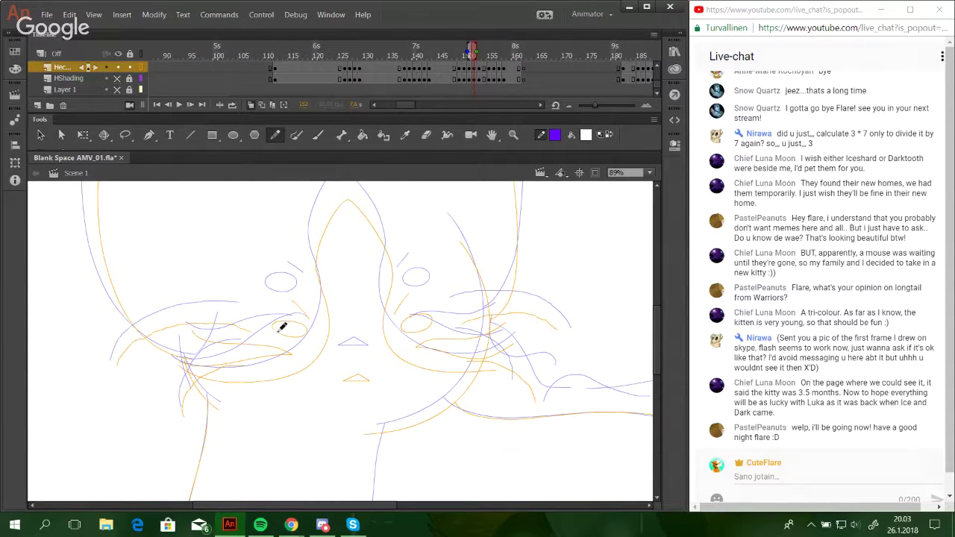
pyautogui.moveTo(214, 338)
pyautogui.mouseDown()
pyautogui.moveTo(190, 377)
pyautogui.moveTo(187, 364)
pyautogui.moveTo(191, 401)
pyautogui.mouseUp()
# Draw the back marking as a curve running from the neck fur along the upper back.
pyautogui.moveTo(512, 366)
pyautogui.mouseDown()
pyautogui.moveTo(490, 398)
pyautogui.moveTo(534, 349)
pyautogui.mouseUp()
pyautogui.hotkey('ctrl', 'z')
pyautogui.moveTo(473, 373)
pyautogui.mouseDown()
pyautogui.moveTo(539, 446)
pyautogui.moveTo(666, 417)
pyautogui.mouseUp()
pyautogui.moveTo(539, 387)
pyautogui.mouseDown()
pyautogui.moveTo(539, 262)
pyautogui.moveTo(562, 250)
pyautogui.mouseUp()
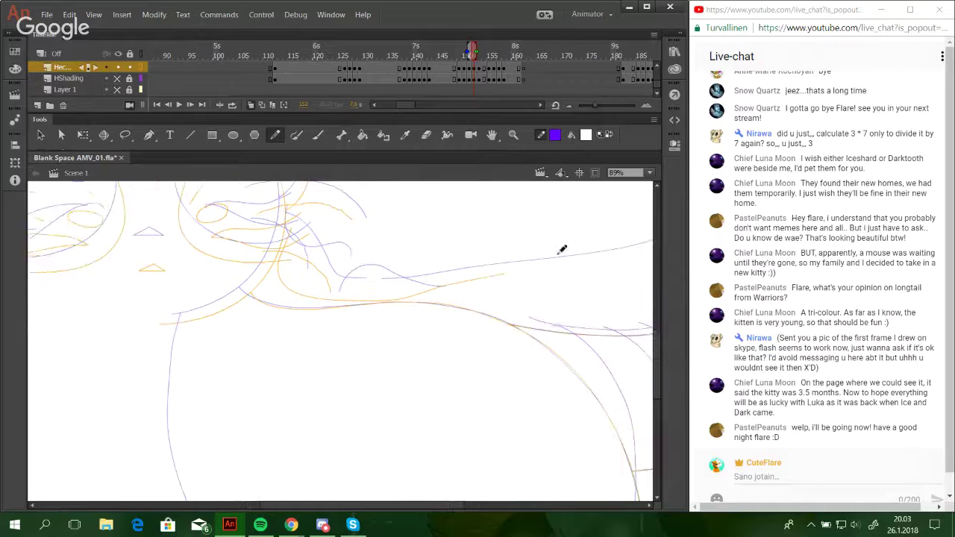
# Draw the long tail marking outline from the back up around the tail's curve and down to its tip.
pyautogui.click(649, 173)
pyautogui.click(644, 223)
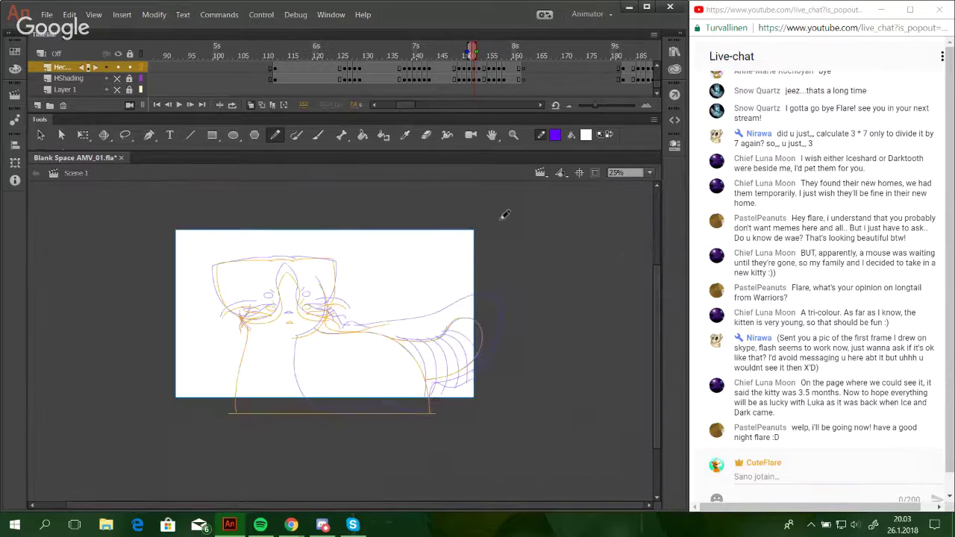
pyautogui.press('z')
pyautogui.moveTo(211, 315); pyautogui.dragTo(552, 429)
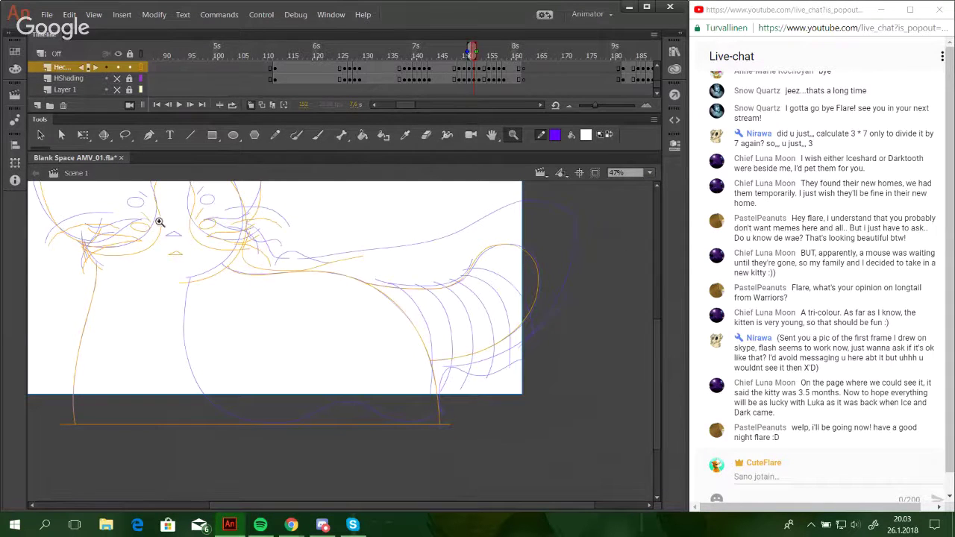
pyautogui.moveTo(159, 221); pyautogui.dragTo(546, 420)
pyautogui.press('y')
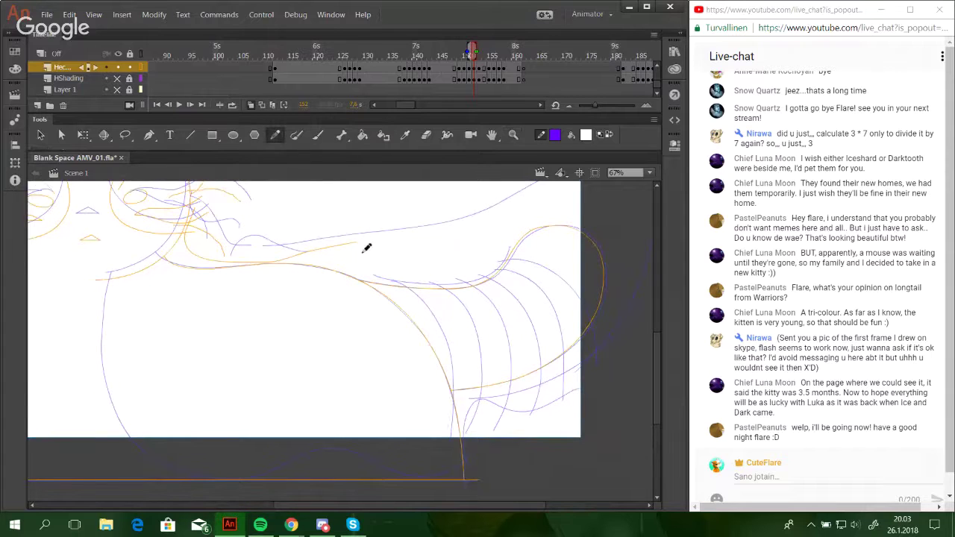
pyautogui.moveTo(366, 248)
pyautogui.mouseDown()
pyautogui.moveTo(423, 263)
pyautogui.moveTo(547, 204)
pyautogui.moveTo(638, 262)
pyautogui.moveTo(575, 382)
pyautogui.moveTo(503, 474)
pyautogui.mouseUp()
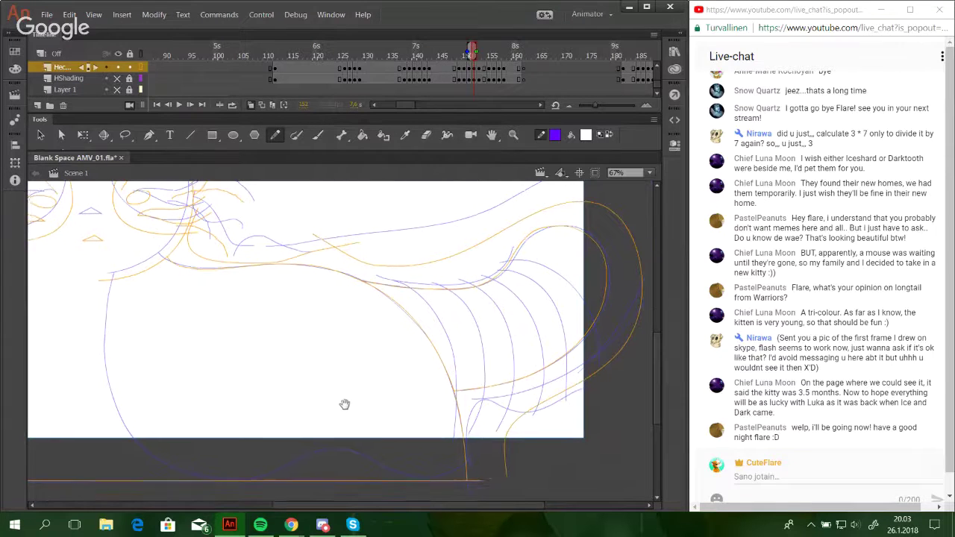
pyautogui.moveTo(345, 405); pyautogui.dragTo(364, 395)
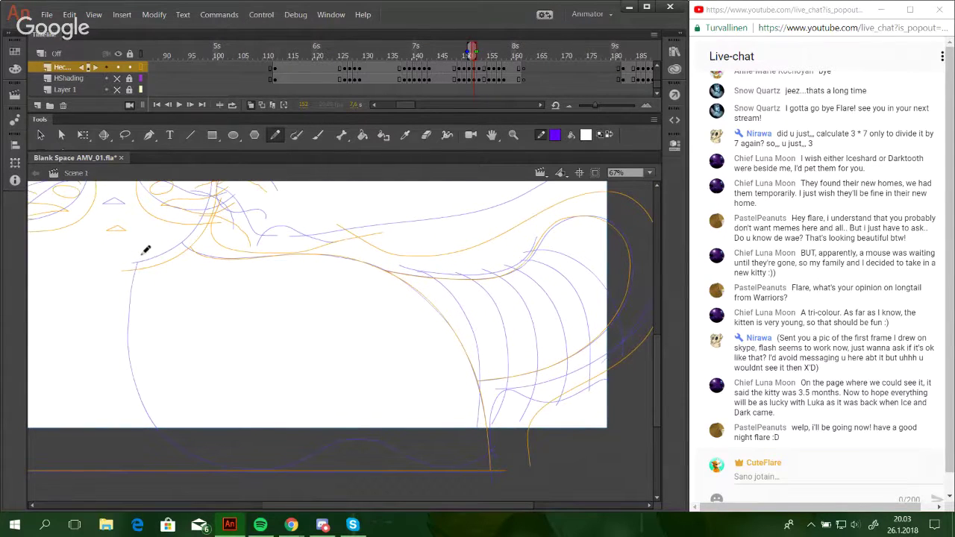
# Draw the belly marking from the chest down along the belly to the hind leg and bend its curves to match the previous frame.
pyautogui.moveTo(144, 252)
pyautogui.mouseDown()
pyautogui.moveTo(132, 358)
pyautogui.moveTo(153, 415)
pyautogui.moveTo(232, 461)
pyautogui.moveTo(386, 440)
pyautogui.moveTo(422, 454)
pyautogui.moveTo(490, 451)
pyautogui.moveTo(515, 426)
pyautogui.mouseUp()
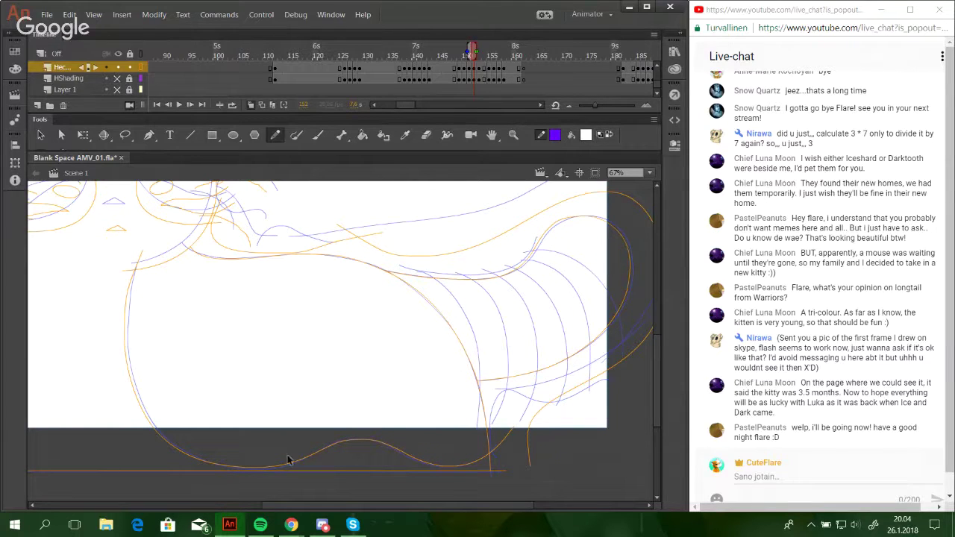
pyautogui.moveTo(274, 467); pyautogui.dragTo(276, 470)
pyautogui.moveTo(176, 449); pyautogui.dragTo(184, 451)
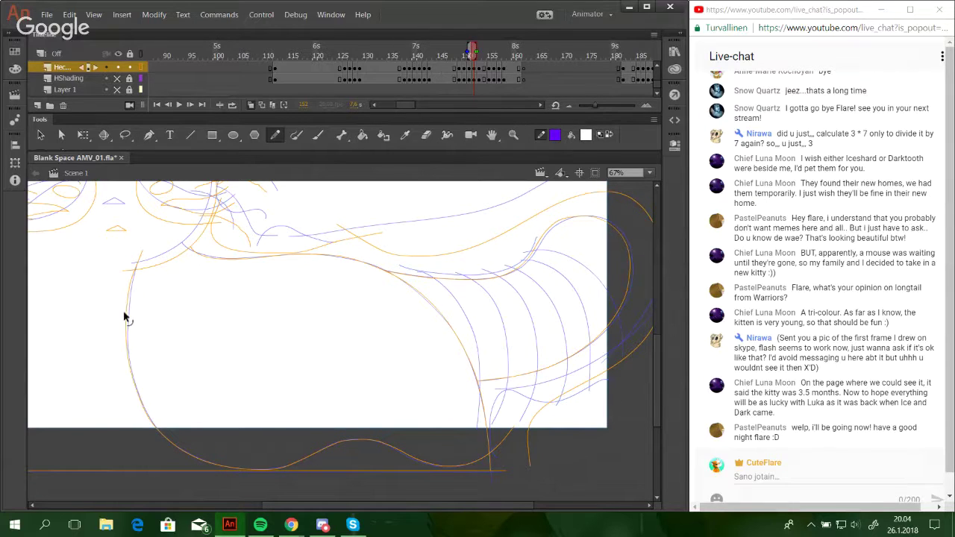
pyautogui.moveTo(128, 290); pyautogui.dragTo(129, 293)
# Draw the curved stripes across the tail from its outer bend toward the hip, following the onion skin.
pyautogui.moveTo(532, 367); pyautogui.dragTo(478, 371)
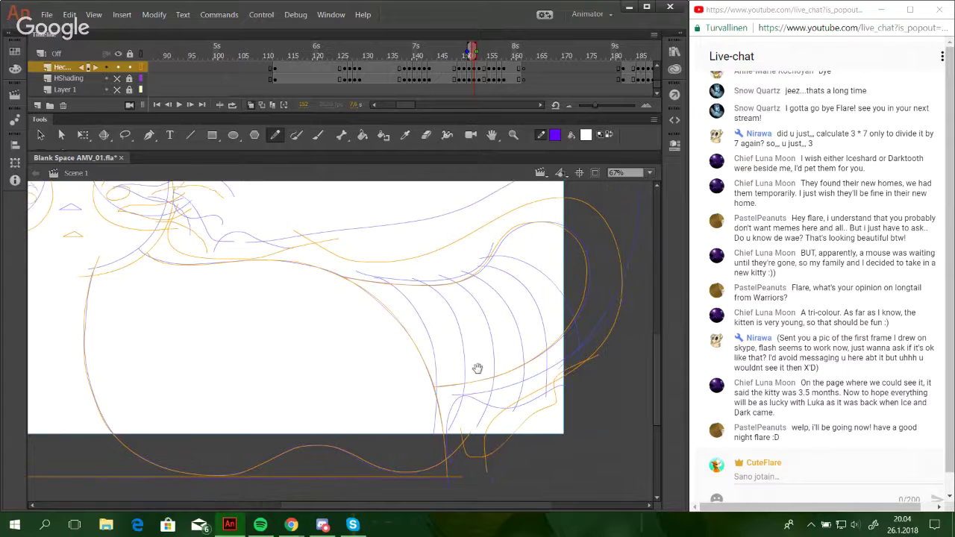
pyautogui.moveTo(489, 254)
pyautogui.mouseDown()
pyautogui.moveTo(550, 280)
pyautogui.moveTo(568, 305)
pyautogui.moveTo(559, 336)
pyautogui.mouseUp()
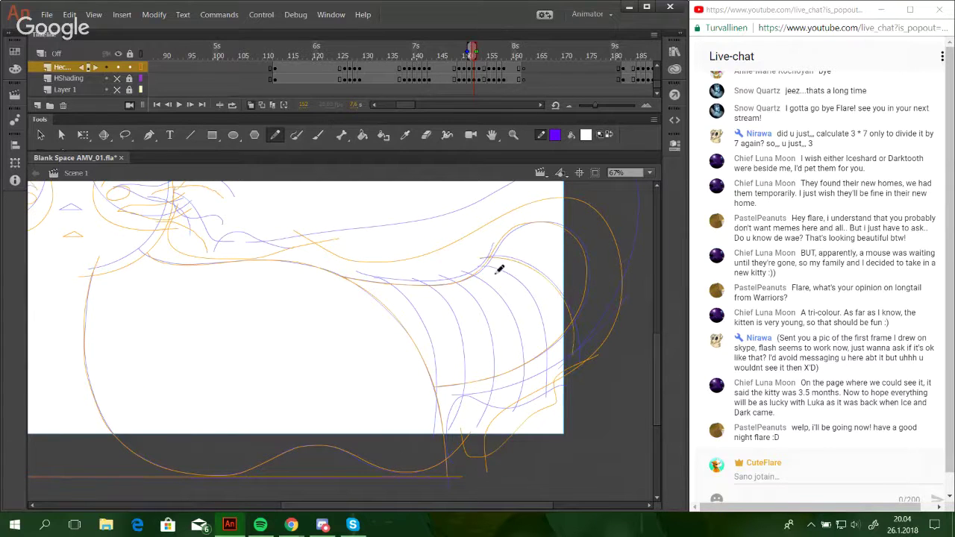
pyautogui.moveTo(474, 266)
pyautogui.mouseDown()
pyautogui.moveTo(517, 276)
pyautogui.moveTo(541, 306)
pyautogui.moveTo(552, 352)
pyautogui.moveTo(512, 275)
pyautogui.moveTo(534, 300)
pyautogui.moveTo(544, 354)
pyautogui.mouseUp()
pyautogui.hotkey('ctrl', 'z')
pyautogui.moveTo(494, 273)
pyautogui.mouseDown()
pyautogui.moveTo(514, 316)
pyautogui.moveTo(524, 366)
pyautogui.moveTo(515, 406)
pyautogui.mouseUp()
pyautogui.moveTo(463, 275)
pyautogui.mouseDown()
pyautogui.moveTo(494, 361)
pyautogui.moveTo(489, 406)
pyautogui.mouseUp()
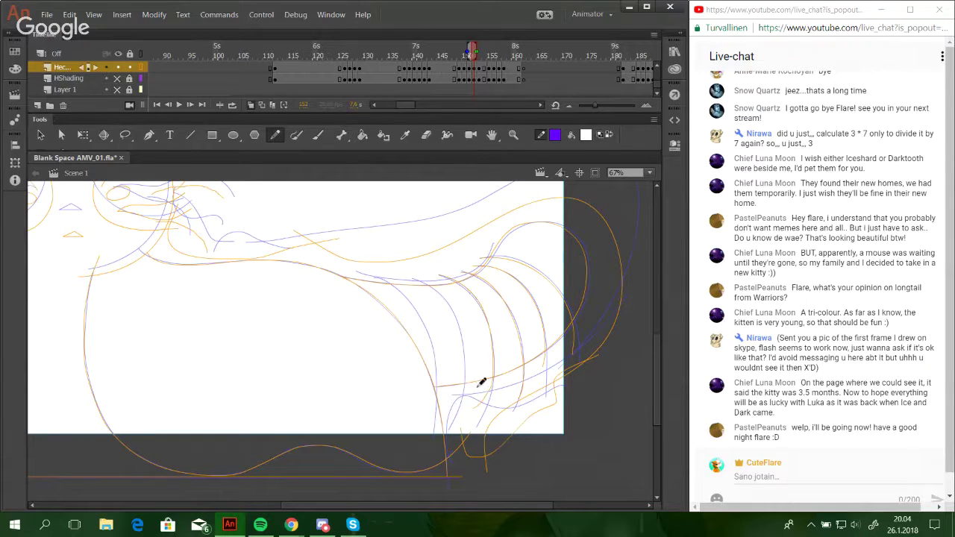
pyautogui.moveTo(420, 281)
pyautogui.mouseDown()
pyautogui.moveTo(453, 306)
pyautogui.moveTo(470, 399)
pyautogui.mouseUp()
# Draw the tail stripe nearest the hip, the strands along the tail's underside and a short curve above the back.
pyautogui.moveTo(379, 274)
pyautogui.mouseDown()
pyautogui.moveTo(428, 331)
pyautogui.moveTo(437, 373)
pyautogui.moveTo(428, 422)
pyautogui.moveTo(594, 332)
pyautogui.moveTo(537, 383)
pyautogui.moveTo(574, 322)
pyautogui.mouseUp()
pyautogui.moveTo(372, 275)
pyautogui.mouseDown()
pyautogui.moveTo(406, 282)
pyautogui.moveTo(431, 235)
pyautogui.moveTo(421, 224)
pyautogui.mouseUp()
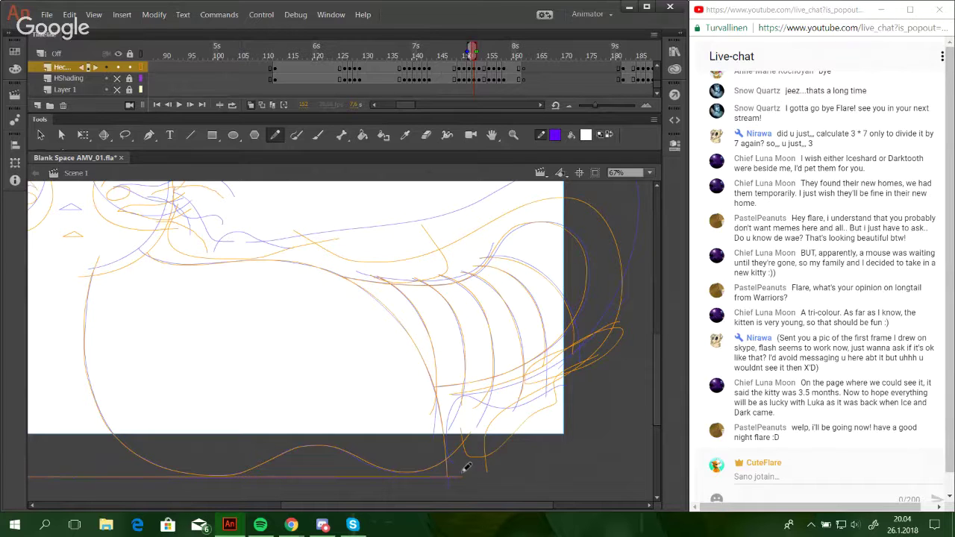
# Adjust the curve of the facial marking at its forehead peak.
pyautogui.moveTo(457, 505); pyautogui.dragTo(412, 510)
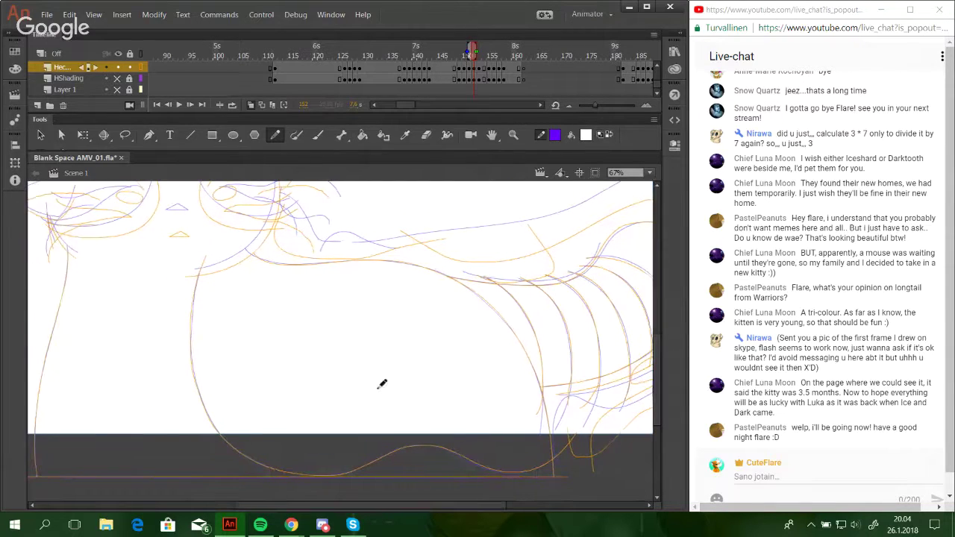
pyautogui.moveTo(309, 325); pyautogui.dragTo(373, 448)
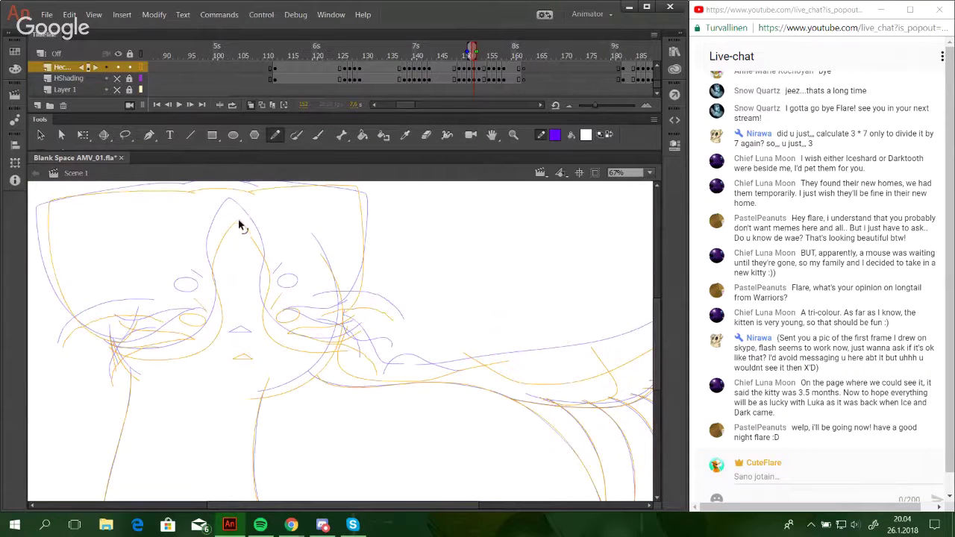
pyautogui.moveTo(240, 224); pyautogui.dragTo(257, 246)
pyautogui.moveTo(350, 383); pyautogui.dragTo(299, 306)
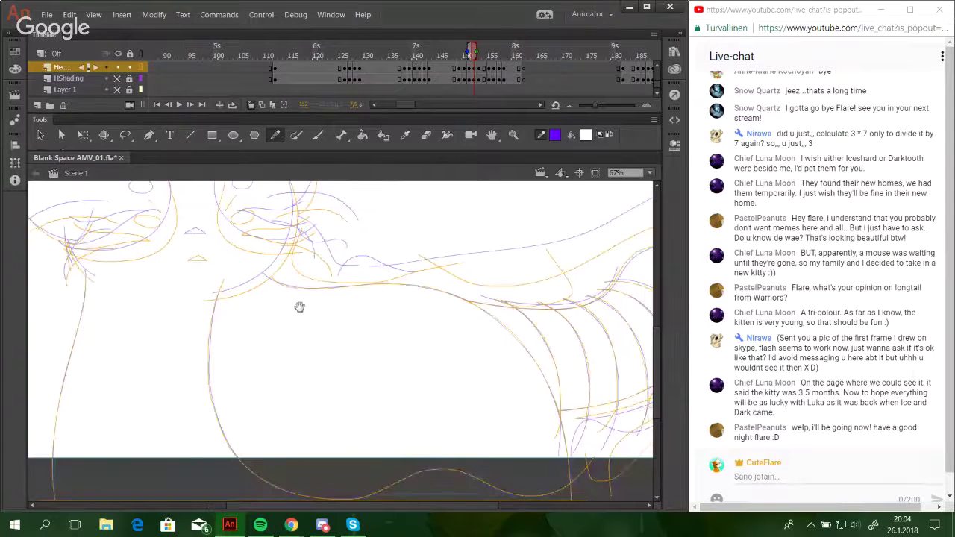
pyautogui.moveTo(326, 399)
pyautogui.mouseDown()
pyautogui.moveTo(314, 371)
pyautogui.moveTo(311, 411)
pyautogui.moveTo(358, 447)
pyautogui.mouseUp()
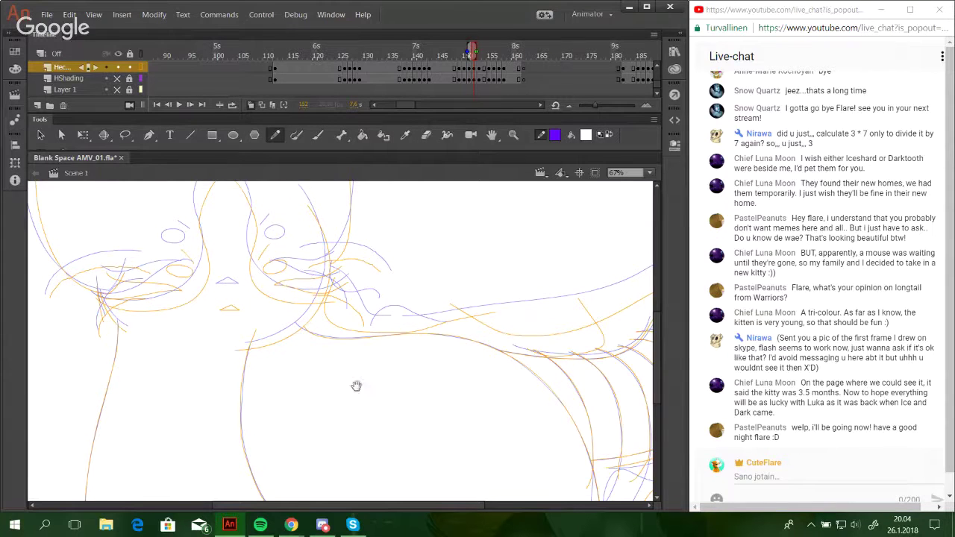
pyautogui.moveTo(356, 386); pyautogui.dragTo(279, 280)
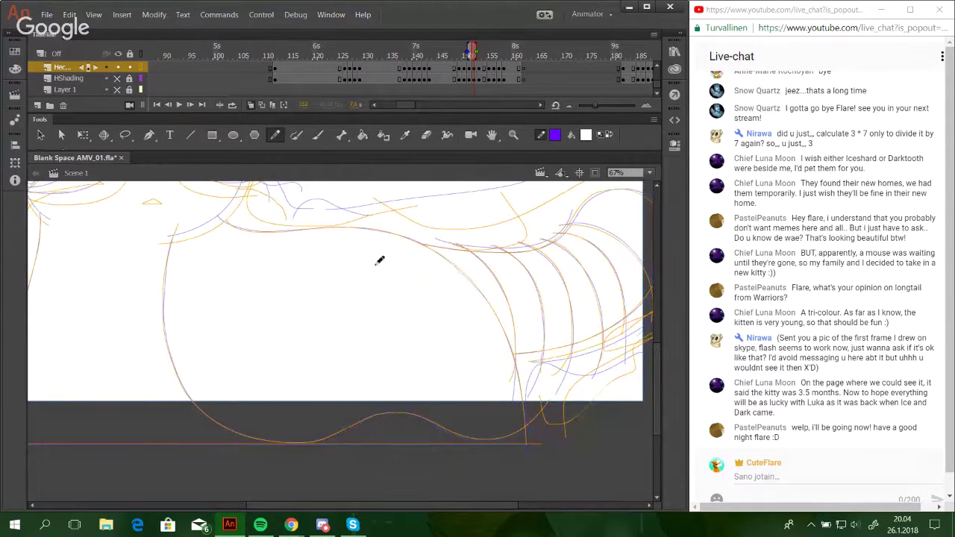
# On the next frame, draw the belly marking from the chest along the wavy belly line to the hind leg.
pyautogui.click(190, 107)
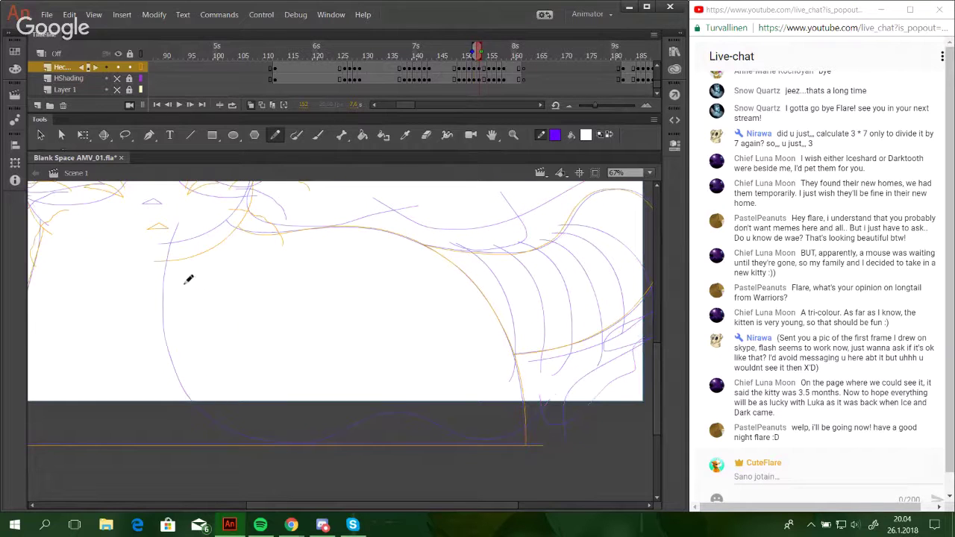
pyautogui.moveTo(181, 227)
pyautogui.mouseDown()
pyautogui.moveTo(164, 313)
pyautogui.moveTo(171, 355)
pyautogui.moveTo(204, 410)
pyautogui.moveTo(251, 438)
pyautogui.moveTo(336, 433)
pyautogui.mouseUp()
pyautogui.moveTo(382, 412)
pyautogui.mouseDown()
pyautogui.moveTo(480, 438)
pyautogui.moveTo(526, 427)
pyautogui.mouseUp()
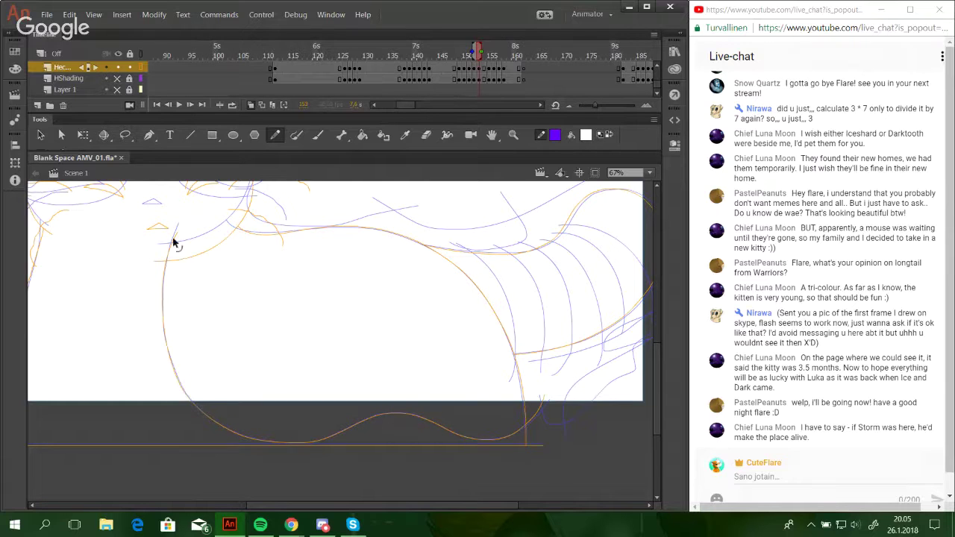
# Draw the two outermost curved stripes across the tail near its outer bend, following the onion skin.
pyautogui.moveTo(360, 400); pyautogui.dragTo(320, 407)
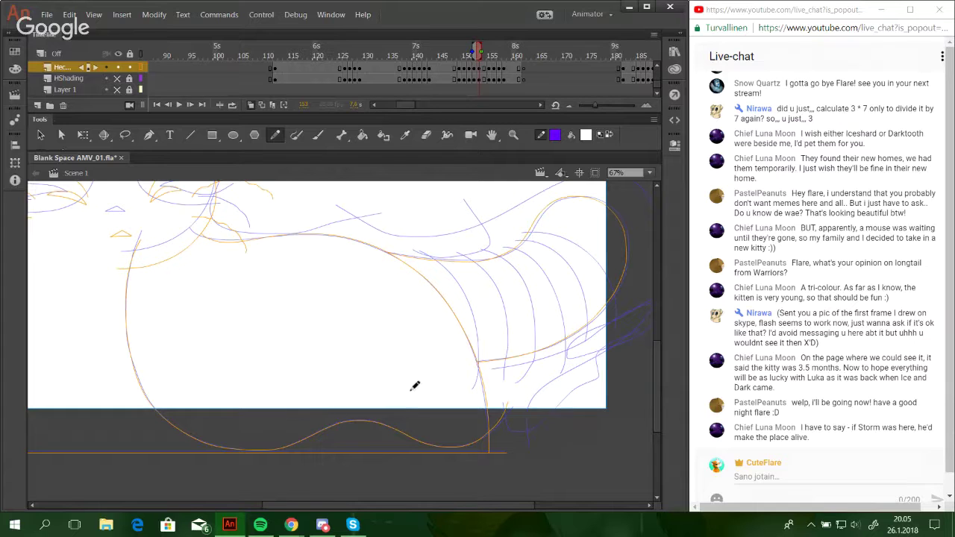
pyautogui.moveTo(429, 435)
pyautogui.mouseDown()
pyautogui.moveTo(405, 437)
pyautogui.moveTo(370, 466)
pyautogui.mouseUp()
pyautogui.moveTo(462, 260); pyautogui.dragTo(547, 330)
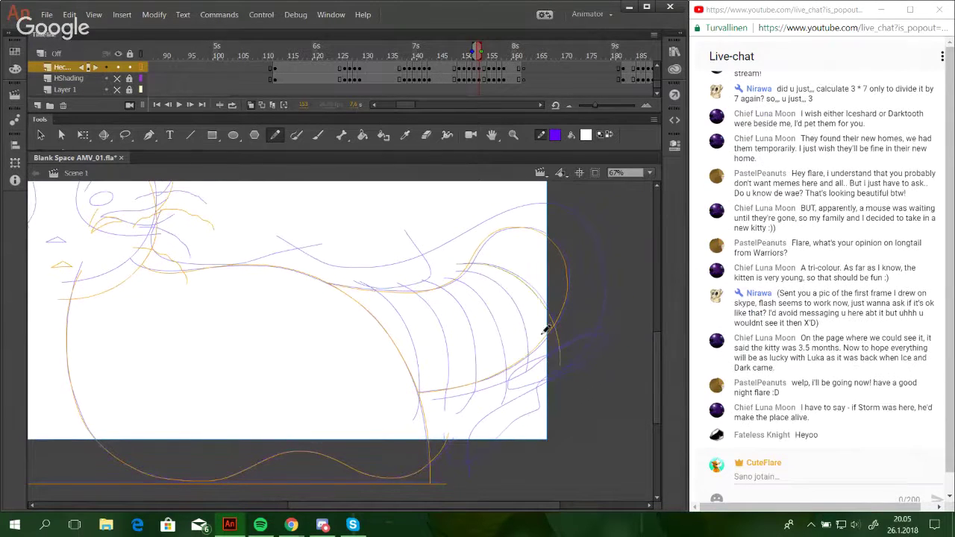
pyautogui.hotkey('ctrl', 'z')
pyautogui.moveTo(462, 265); pyautogui.dragTo(558, 358)
pyautogui.hotkey('ctrl', 'z')
pyautogui.moveTo(456, 264); pyautogui.dragTo(558, 374)
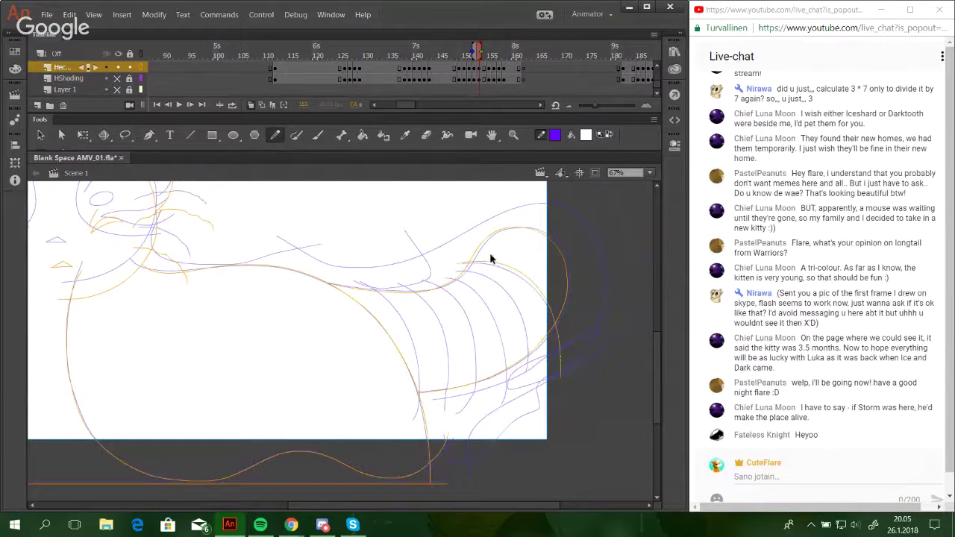
pyautogui.hotkey('ctrl', 'z')
pyautogui.moveTo(467, 259); pyautogui.dragTo(537, 309)
pyautogui.moveTo(458, 267); pyautogui.dragTo(522, 387)
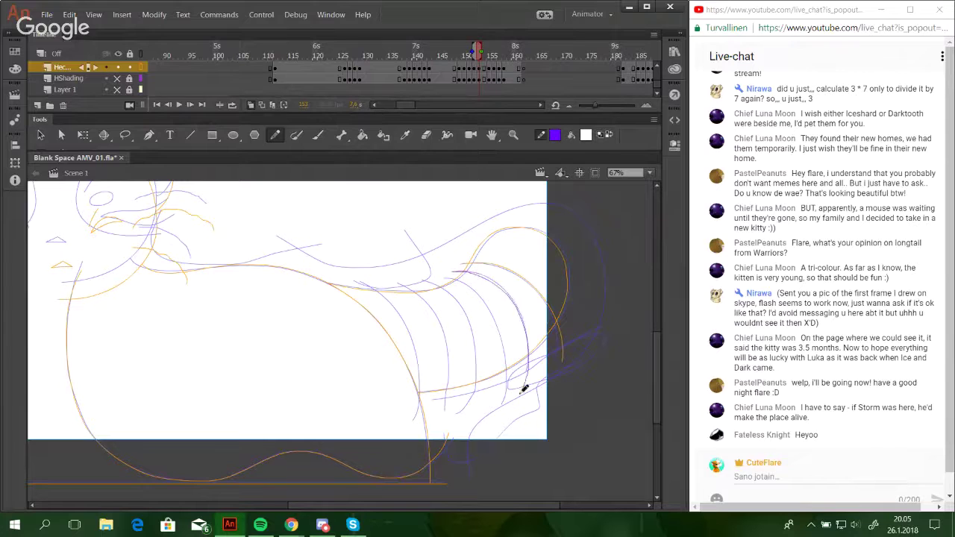
# Draw the third curved stripe inward from the tail's outer bend, redoing the stroke until it follows the onion skin.
pyautogui.moveTo(458, 272); pyautogui.dragTo(513, 401)
pyautogui.hotkey('ctrl', 'z')
pyautogui.moveTo(446, 276); pyautogui.dragTo(502, 415)
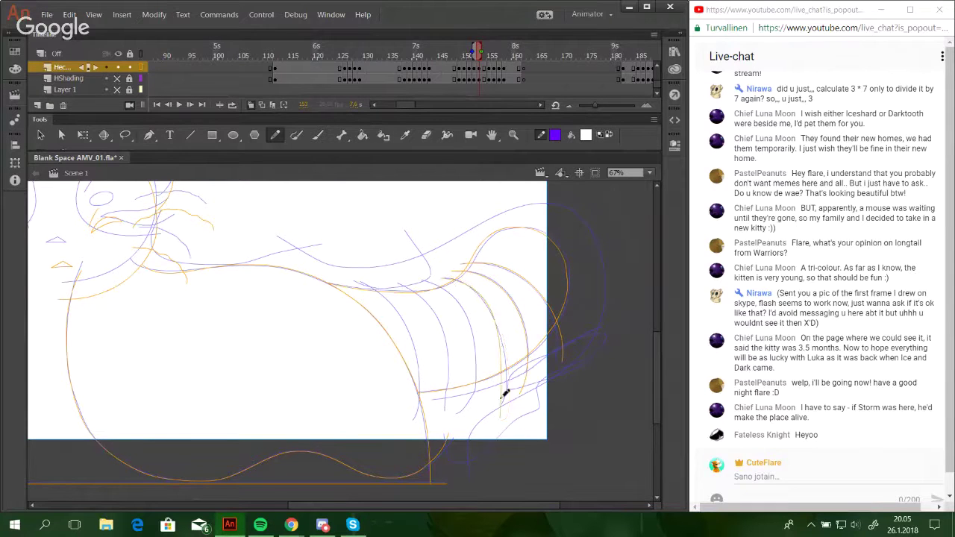
pyautogui.hotkey('ctrl', 'z')
pyautogui.moveTo(444, 277); pyautogui.dragTo(502, 419)
pyautogui.hotkey('ctrl', 'z')
pyautogui.moveTo(445, 279)
pyautogui.mouseDown()
pyautogui.moveTo(486, 306)
pyautogui.moveTo(493, 433)
pyautogui.moveTo(506, 367)
pyautogui.moveTo(492, 407)
pyautogui.mouseUp()
pyautogui.hotkey('ctrl', 'z')
pyautogui.hotkey('ctrl', 'z')
pyautogui.moveTo(445, 279)
pyautogui.mouseDown()
pyautogui.moveTo(502, 338)
pyautogui.moveTo(484, 418)
pyautogui.mouseUp()
# Draw the remaining three curved tail stripes toward the hip, tracing the onion-skinned stripes.
pyautogui.moveTo(429, 281); pyautogui.dragTo(463, 412)
pyautogui.hotkey('ctrl', 'z')
pyautogui.moveTo(428, 281); pyautogui.dragTo(472, 422)
pyautogui.hotkey('ctrl', 'z')
pyautogui.moveTo(429, 282); pyautogui.dragTo(469, 415)
pyautogui.moveTo(400, 286)
pyautogui.mouseDown()
pyautogui.moveTo(428, 298)
pyautogui.moveTo(442, 425)
pyautogui.moveTo(448, 386)
pyautogui.moveTo(439, 412)
pyautogui.mouseUp()
pyautogui.hotkey('ctrl', 'z')
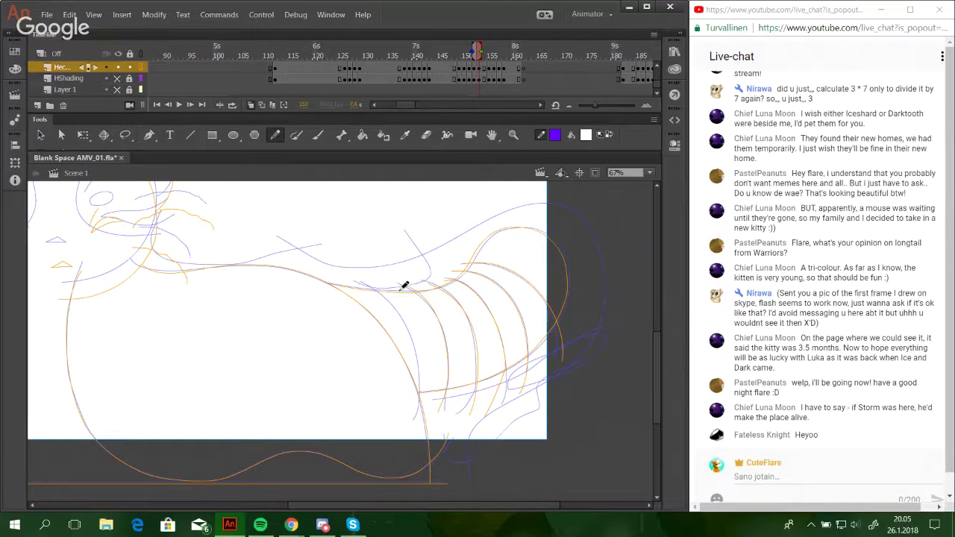
pyautogui.moveTo(382, 297); pyautogui.dragTo(407, 450)
pyautogui.hotkey('ctrl', 'z')
pyautogui.moveTo(360, 283); pyautogui.dragTo(411, 429)
# Rotate the second tail stripe from the hip slightly with Free Transform.
pyautogui.doubleClick(445, 351)
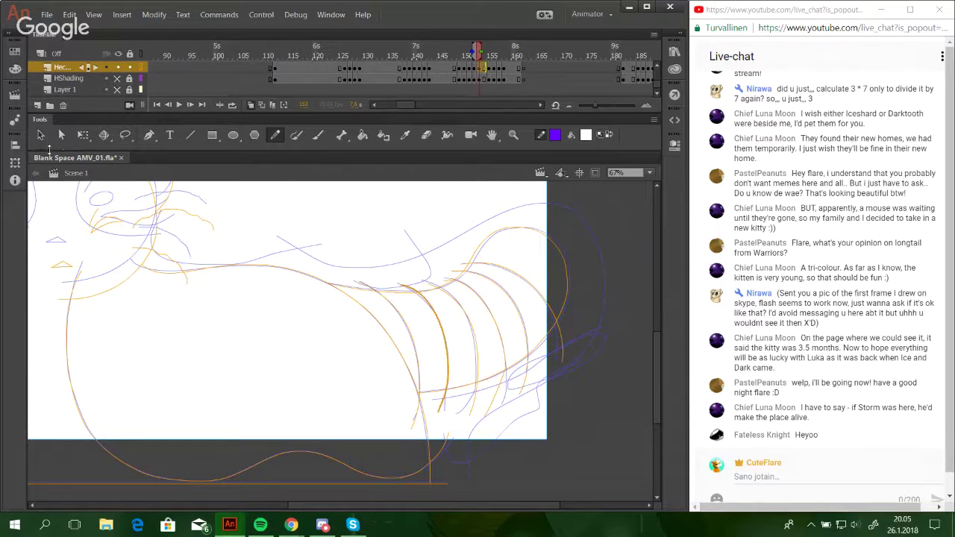
pyautogui.press('q')
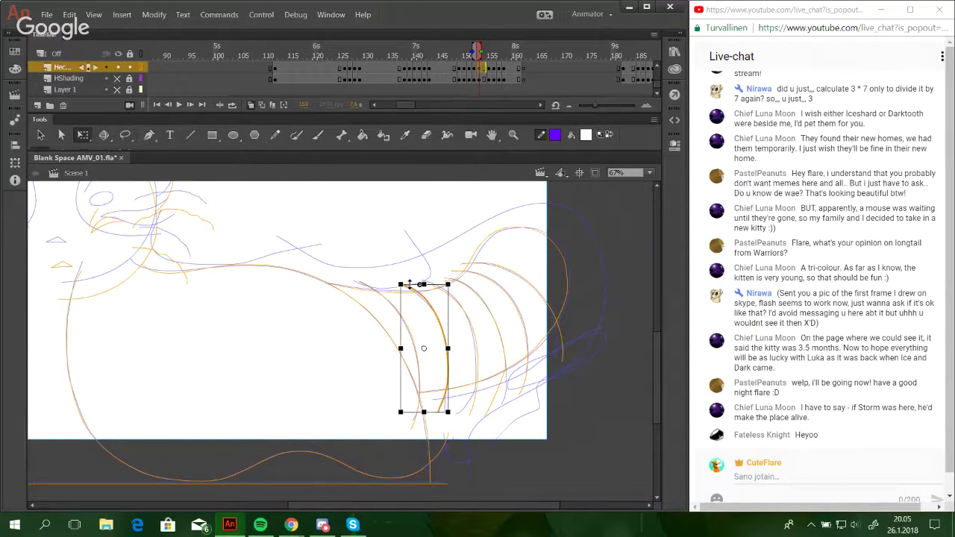
pyautogui.moveTo(409, 284); pyautogui.dragTo(406, 285)
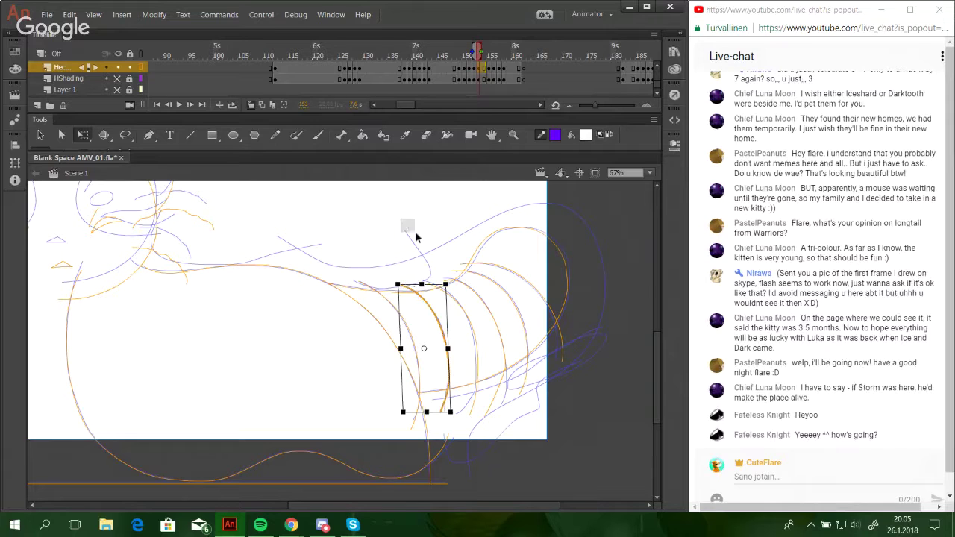
pyautogui.click(409, 228)
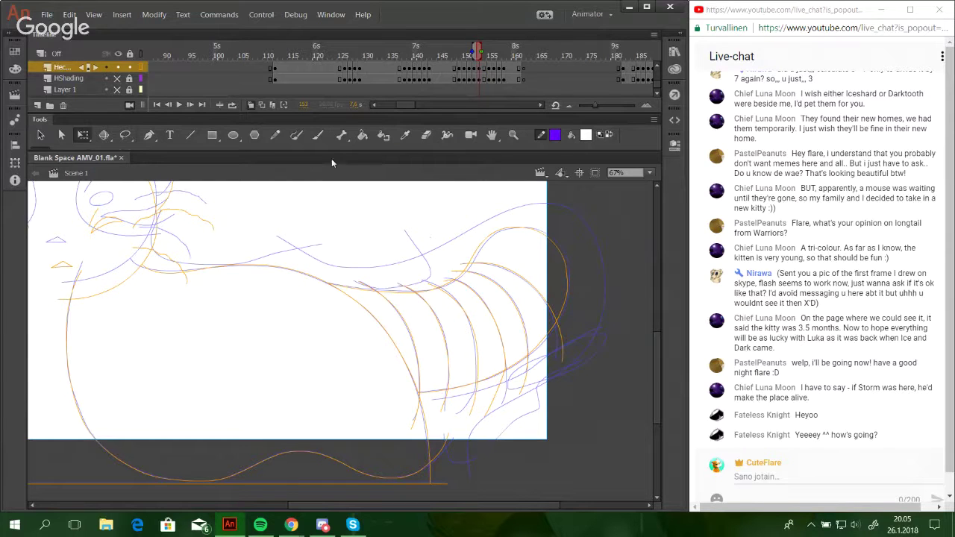
# Draw the marking line along the tail's underside and the long curve running above the back toward the cheek.
pyautogui.click(274, 134)
pyautogui.moveTo(450, 467)
pyautogui.mouseDown()
pyautogui.moveTo(439, 405)
pyautogui.moveTo(550, 356)
pyautogui.moveTo(601, 313)
pyautogui.mouseUp()
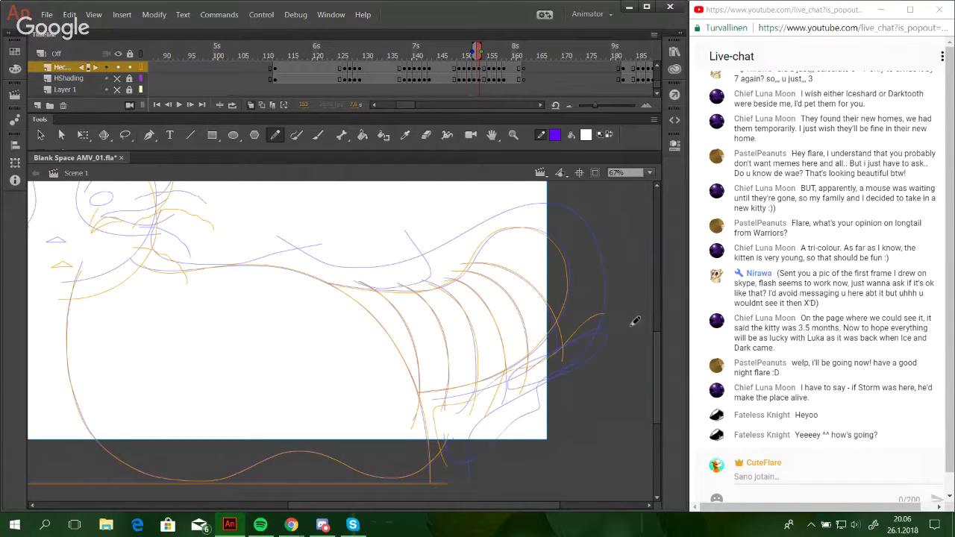
pyautogui.moveTo(457, 373); pyautogui.dragTo(516, 411)
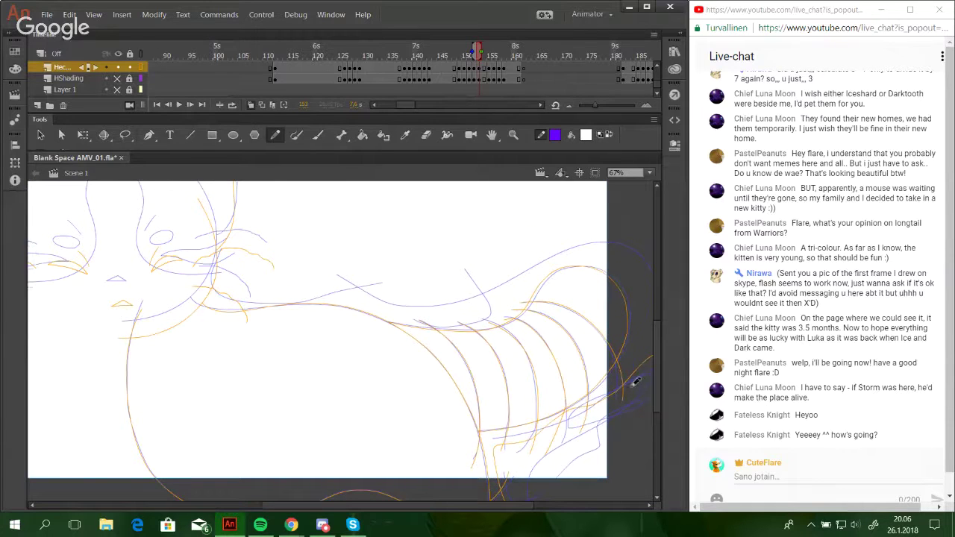
pyautogui.moveTo(635, 382)
pyautogui.mouseDown()
pyautogui.moveTo(383, 270)
pyautogui.moveTo(271, 270)
pyautogui.moveTo(227, 281)
pyautogui.moveTo(330, 350)
pyautogui.mouseUp()
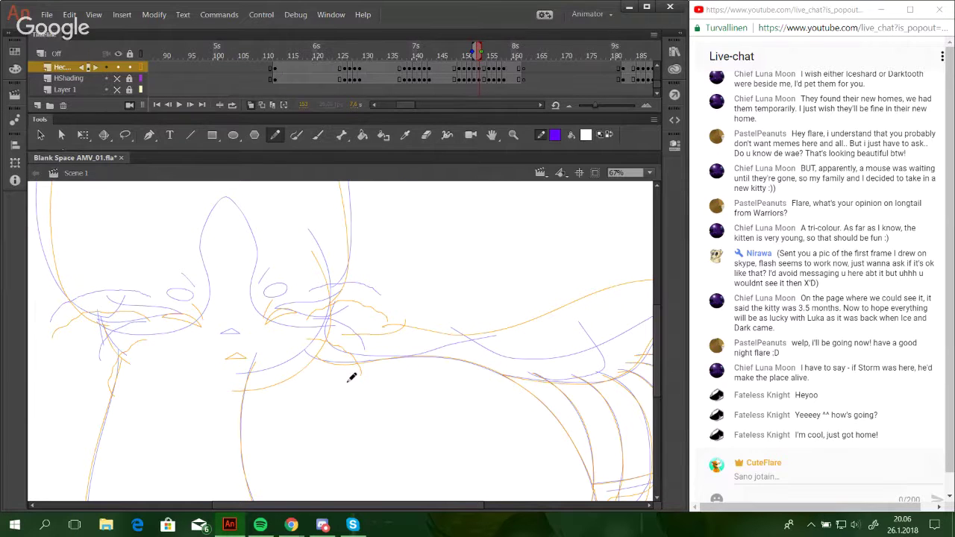
# Zoom in on the cat's face around the eyes, cheeks and nose.
pyautogui.click(513, 135)
pyautogui.moveTo(407, 423); pyautogui.dragTo(51, 153)
pyautogui.moveTo(115, 256)
pyautogui.mouseDown()
pyautogui.moveTo(427, 426)
pyautogui.moveTo(605, 500)
pyautogui.mouseUp()
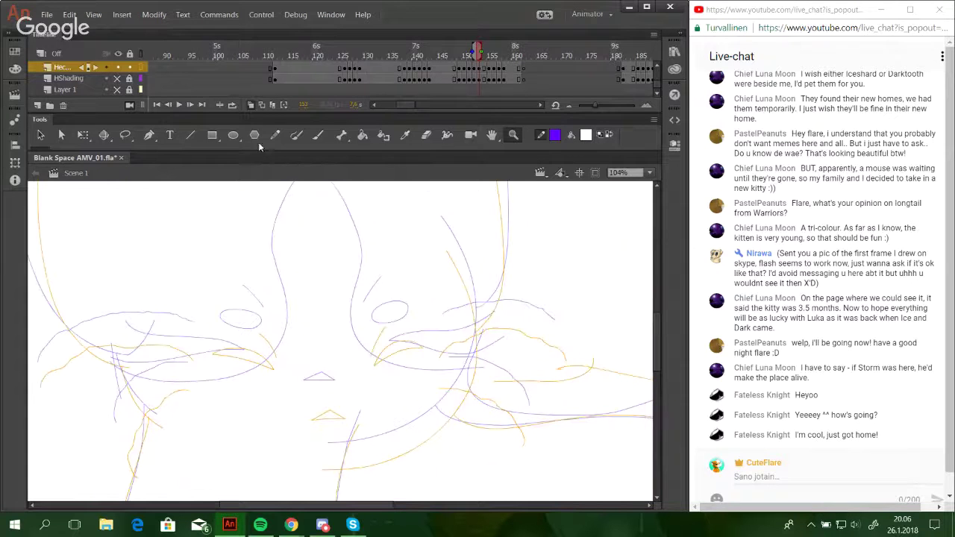
# Draw the face marking outline with the Pencil tool, peaking on the forehead and curving under both eyes, guided by the onion-skinned frame.
pyautogui.click(276, 136)
pyautogui.moveTo(361, 340)
pyautogui.mouseDown()
pyautogui.moveTo(324, 399)
pyautogui.moveTo(341, 383)
pyautogui.mouseUp()
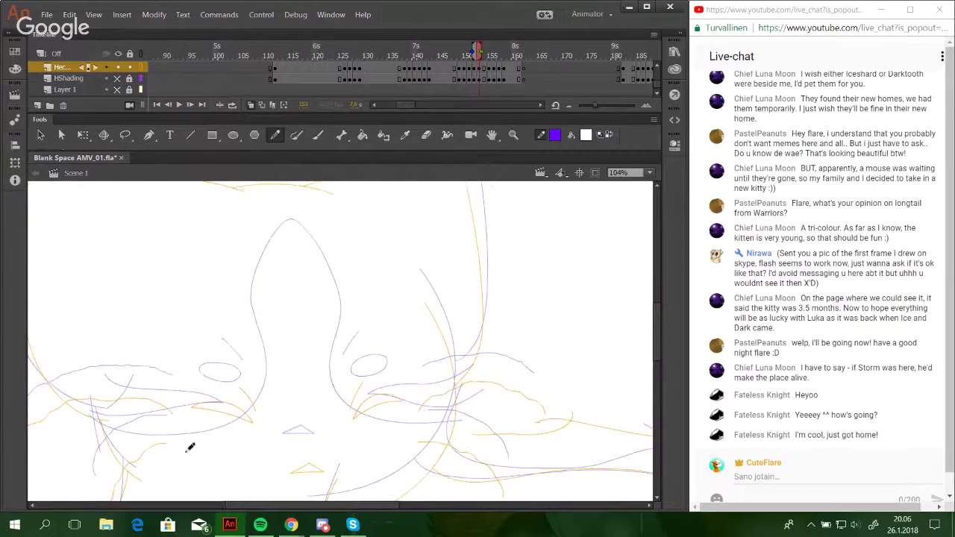
pyautogui.moveTo(100, 431)
pyautogui.mouseDown()
pyautogui.moveTo(134, 452)
pyautogui.moveTo(225, 458)
pyautogui.moveTo(284, 408)
pyautogui.moveTo(272, 328)
pyautogui.moveTo(283, 286)
pyautogui.mouseUp()
pyautogui.hotkey('ctrl', 'z')
pyautogui.moveTo(108, 439)
pyautogui.mouseDown()
pyautogui.moveTo(211, 460)
pyautogui.moveTo(276, 414)
pyautogui.moveTo(267, 315)
pyautogui.moveTo(311, 241)
pyautogui.moveTo(345, 373)
pyautogui.moveTo(383, 450)
pyautogui.moveTo(484, 411)
pyautogui.mouseUp()
pyautogui.hotkey('ctrl', 'z')
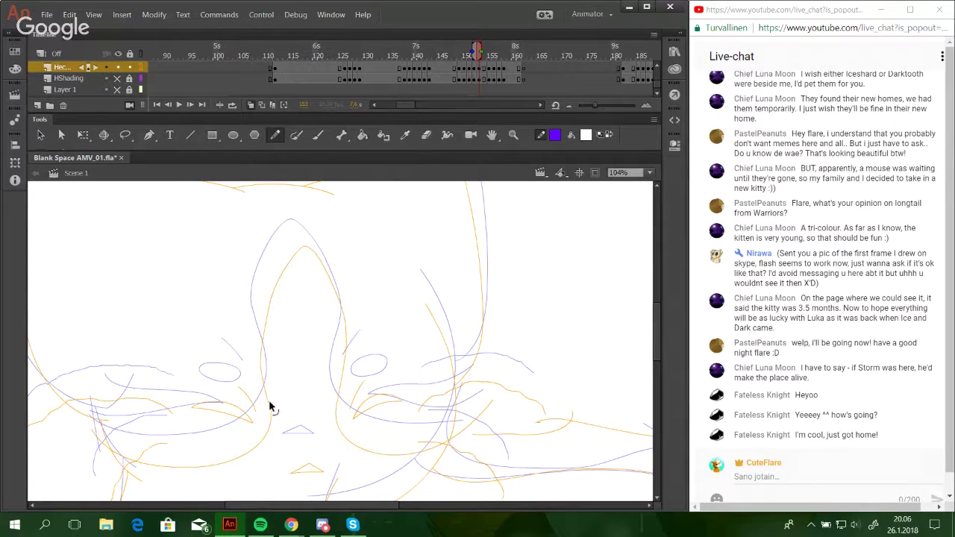
# Bend the forehead peak and upper sides of the face marking into a smooth, tapered tip.
pyautogui.moveTo(261, 334); pyautogui.dragTo(262, 302)
pyautogui.moveTo(301, 254); pyautogui.dragTo(284, 267)
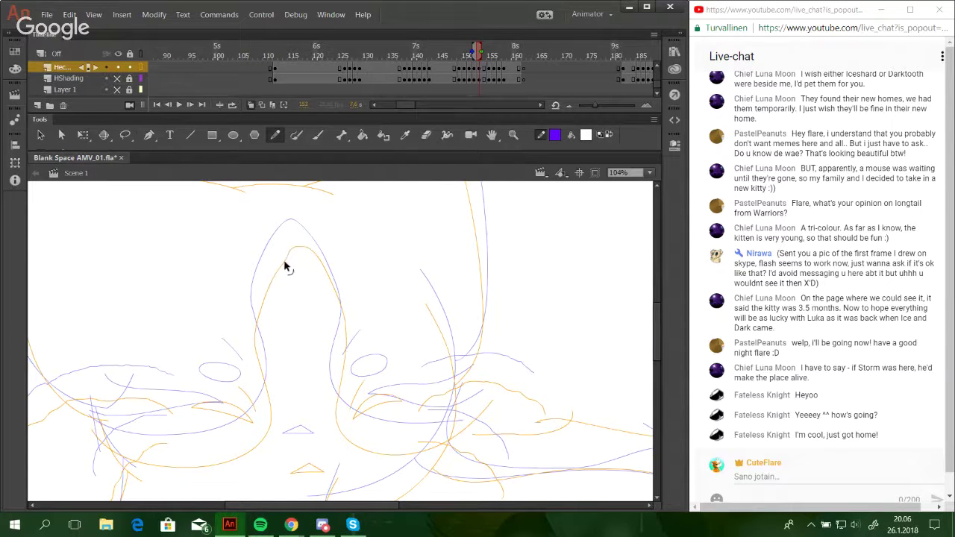
pyautogui.moveTo(318, 198)
pyautogui.mouseDown()
pyautogui.moveTo(330, 264)
pyautogui.moveTo(326, 214)
pyautogui.mouseUp()
pyautogui.moveTo(289, 250); pyautogui.dragTo(288, 259)
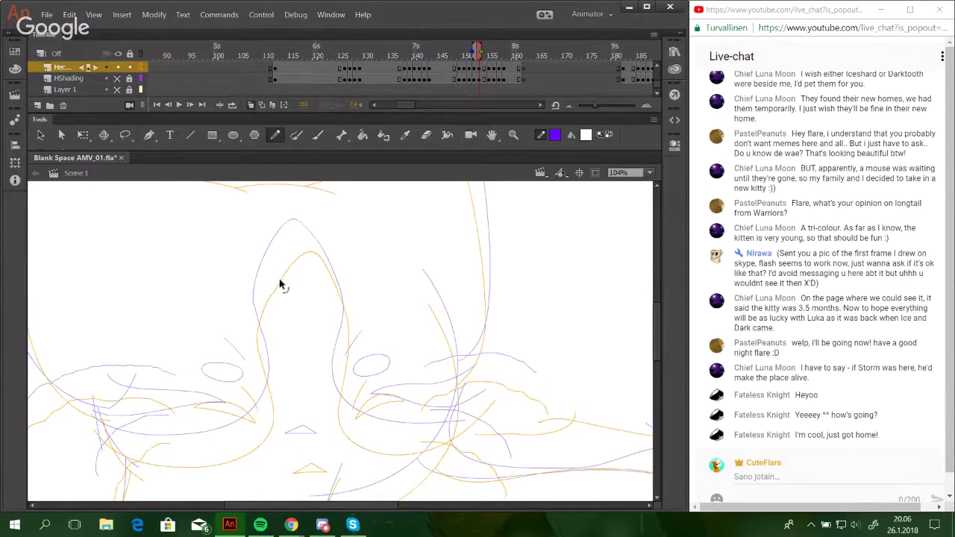
pyautogui.moveTo(267, 308); pyautogui.dragTo(298, 260)
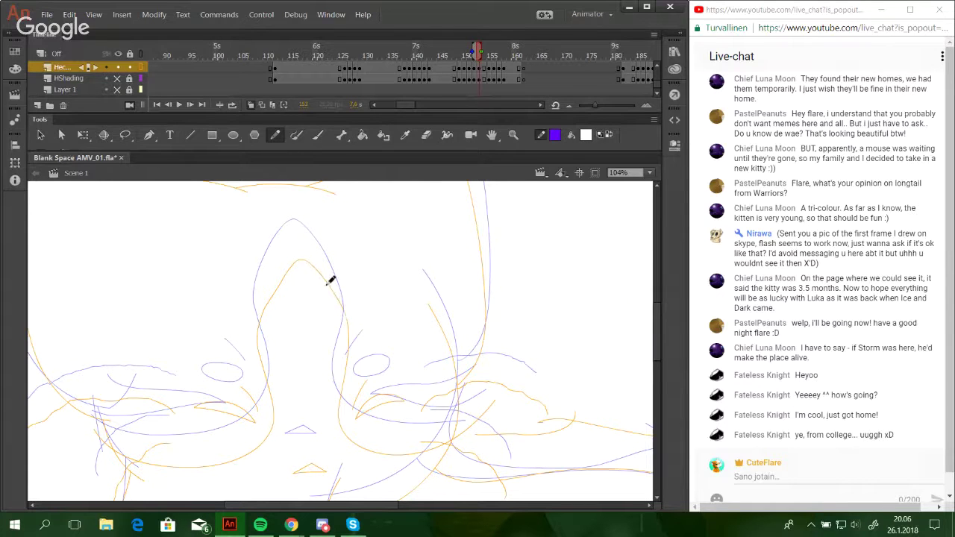
pyautogui.moveTo(320, 300); pyautogui.dragTo(307, 283)
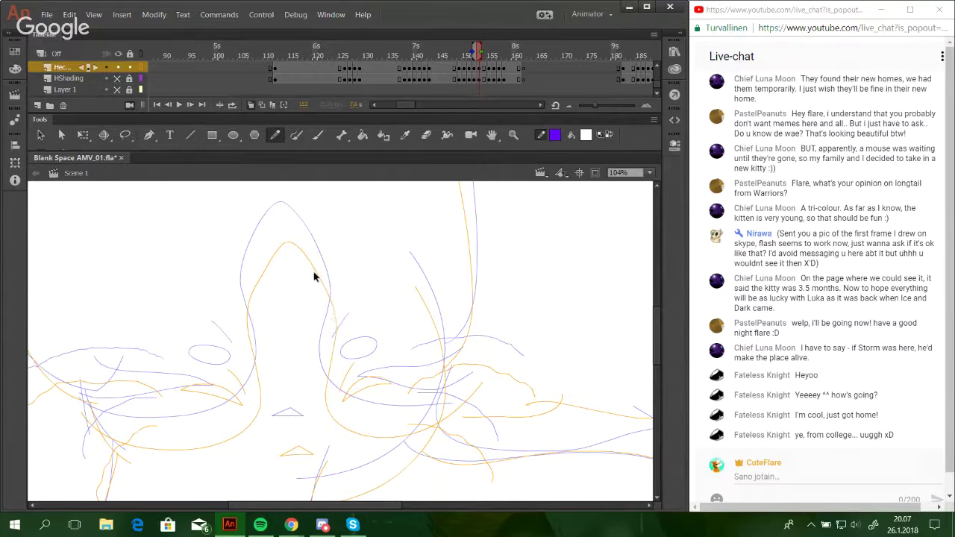
# Refine the face marking's side curves from the forehead peak down to the cheeks so both sides flow evenly.
pyautogui.moveTo(313, 273); pyautogui.dragTo(308, 256)
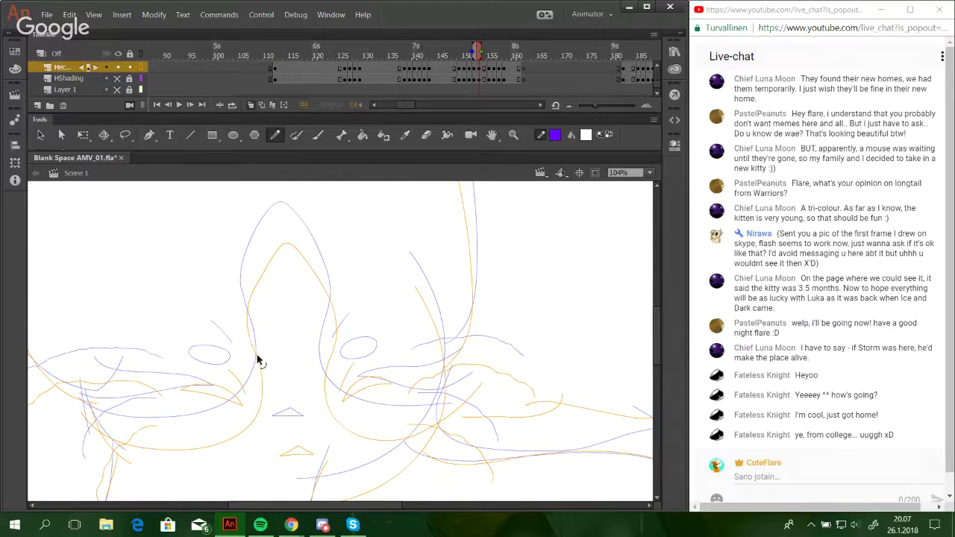
pyautogui.moveTo(316, 341); pyautogui.dragTo(331, 314)
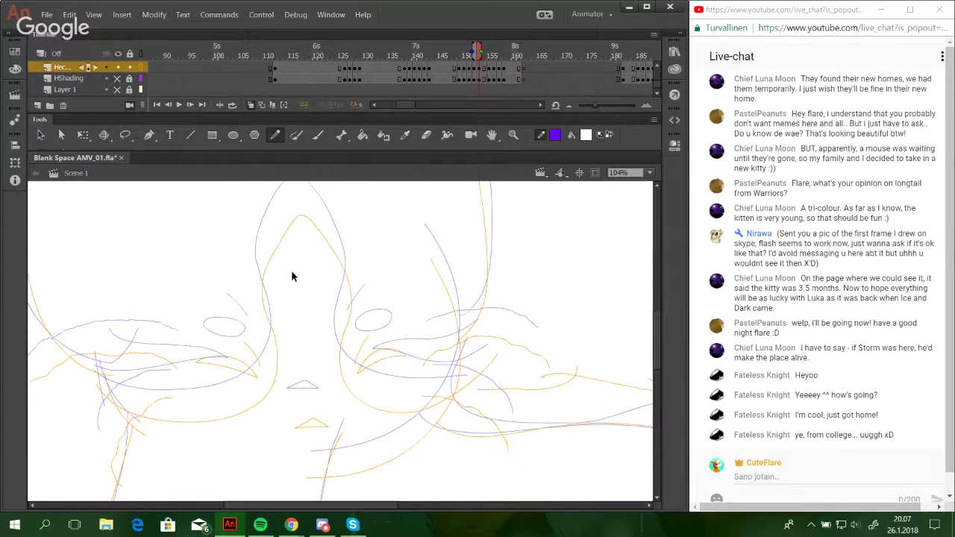
pyautogui.moveTo(293, 222); pyautogui.dragTo(295, 221)
pyautogui.moveTo(335, 258); pyautogui.dragTo(335, 251)
pyautogui.moveTo(341, 349); pyautogui.dragTo(341, 358)
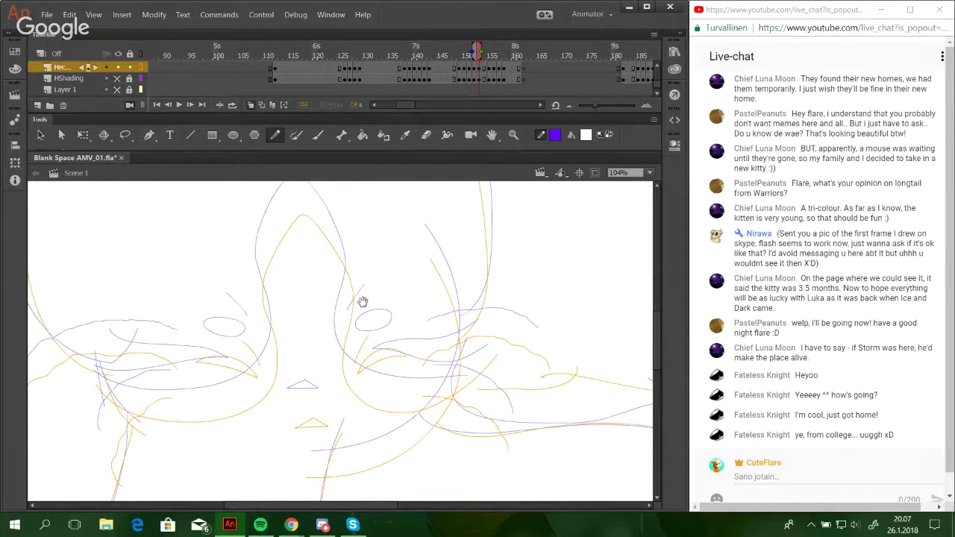
pyautogui.hscroll(-1, 373, 307)
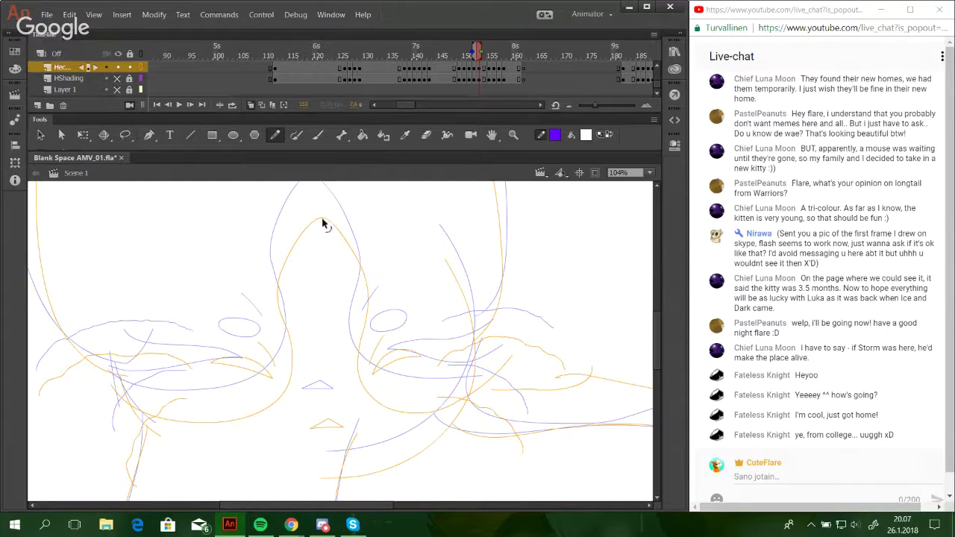
pyautogui.scroll(-2, 348, 266)
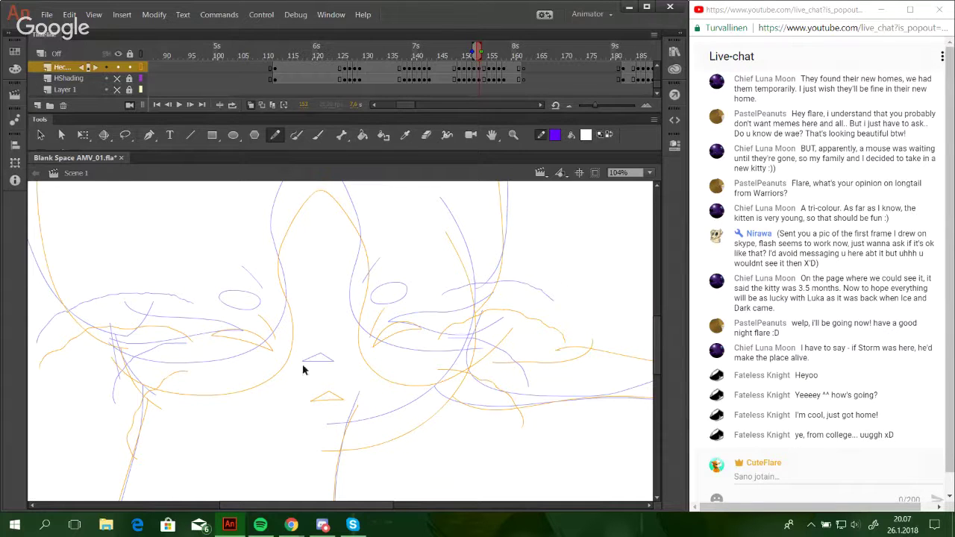
# Draw the pointed stripe on the cat's left-hand cheek and a short marking line in the opposite cheek fur.
pyautogui.moveTo(356, 402)
pyautogui.mouseDown()
pyautogui.moveTo(384, 363)
pyautogui.moveTo(373, 357)
pyautogui.mouseUp()
pyautogui.hotkey('ctrl', 'z')
pyautogui.moveTo(499, 332); pyautogui.dragTo(574, 363)
pyautogui.moveTo(118, 353)
pyautogui.mouseDown()
pyautogui.moveTo(195, 378)
pyautogui.moveTo(263, 371)
pyautogui.mouseUp()
pyautogui.hotkey('ctrl', 'z')
pyautogui.moveTo(127, 335)
pyautogui.mouseDown()
pyautogui.moveTo(148, 348)
pyautogui.moveTo(243, 362)
pyautogui.mouseUp()
pyautogui.hotkey('ctrl', 'z')
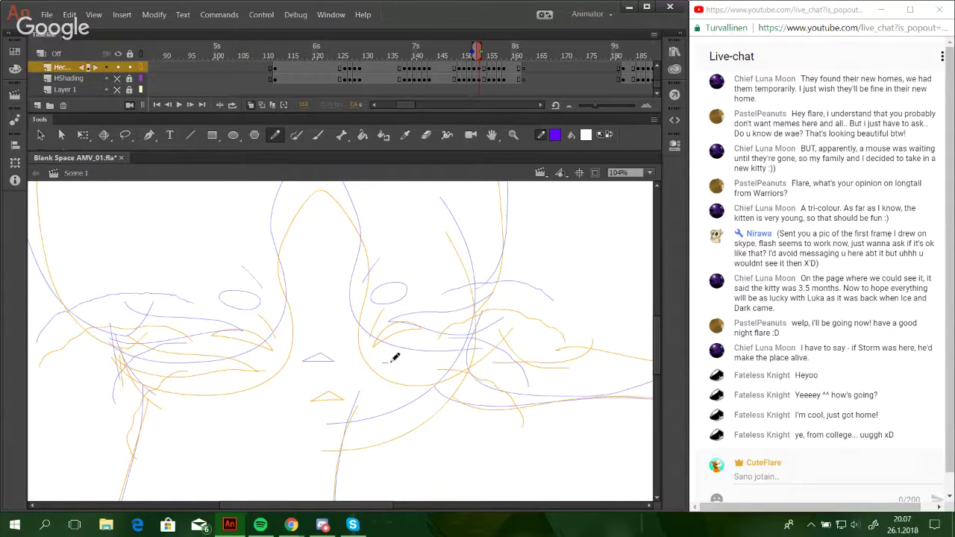
# Draw the matching pointed stripe on the opposite cheek and a wavy marking line behind the cheek fur.
pyautogui.moveTo(391, 362)
pyautogui.mouseDown()
pyautogui.moveTo(456, 357)
pyautogui.moveTo(481, 344)
pyautogui.moveTo(440, 363)
pyautogui.moveTo(401, 364)
pyautogui.moveTo(467, 339)
pyautogui.moveTo(487, 316)
pyautogui.moveTo(456, 341)
pyautogui.mouseUp()
pyautogui.hotkey('ctrl', 'z')
pyautogui.hotkey('ctrl', 'z')
pyautogui.moveTo(400, 366)
pyautogui.mouseDown()
pyautogui.moveTo(456, 340)
pyautogui.moveTo(485, 315)
pyautogui.moveTo(407, 360)
pyautogui.moveTo(464, 334)
pyautogui.moveTo(485, 308)
pyautogui.mouseUp()
pyautogui.hotkey('ctrl', 'z')
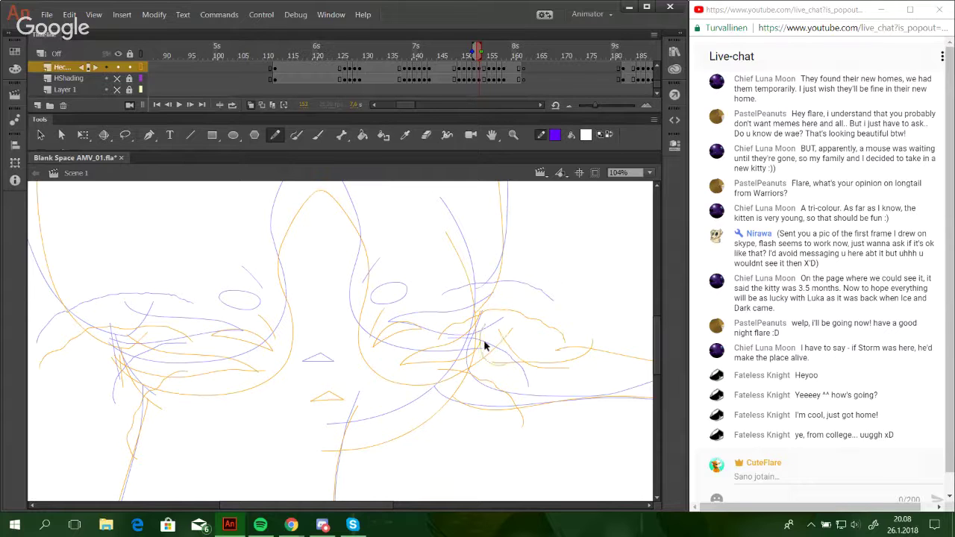
pyautogui.moveTo(485, 359); pyautogui.dragTo(610, 379)
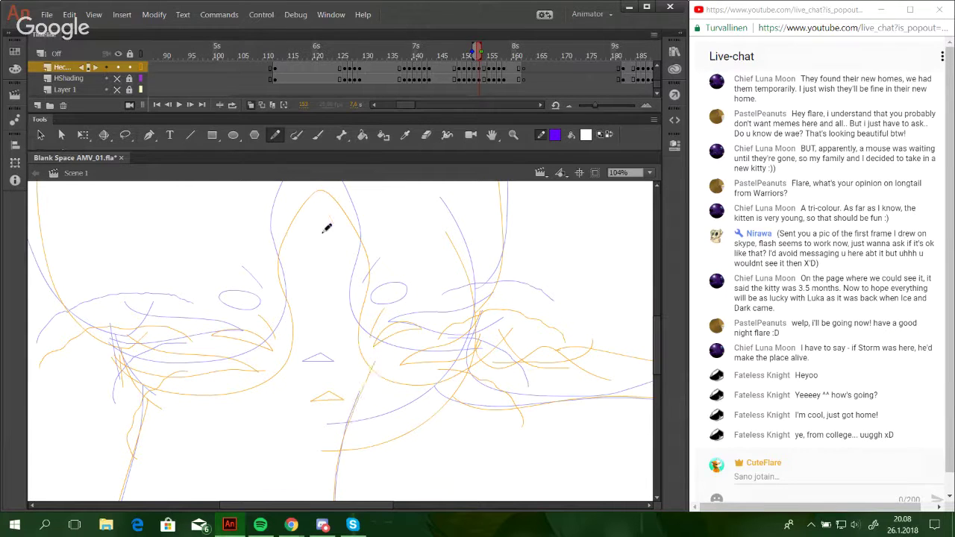
# Advance two frames and draw the face marking outline around the forehead and under both eyes, following the previous frame's onion skin.
pyautogui.click(190, 105)
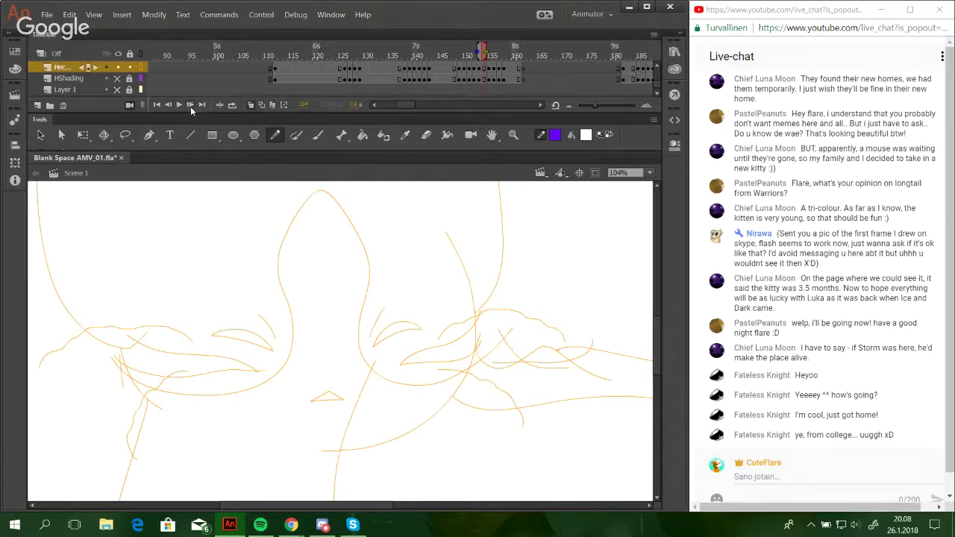
pyautogui.click(191, 105)
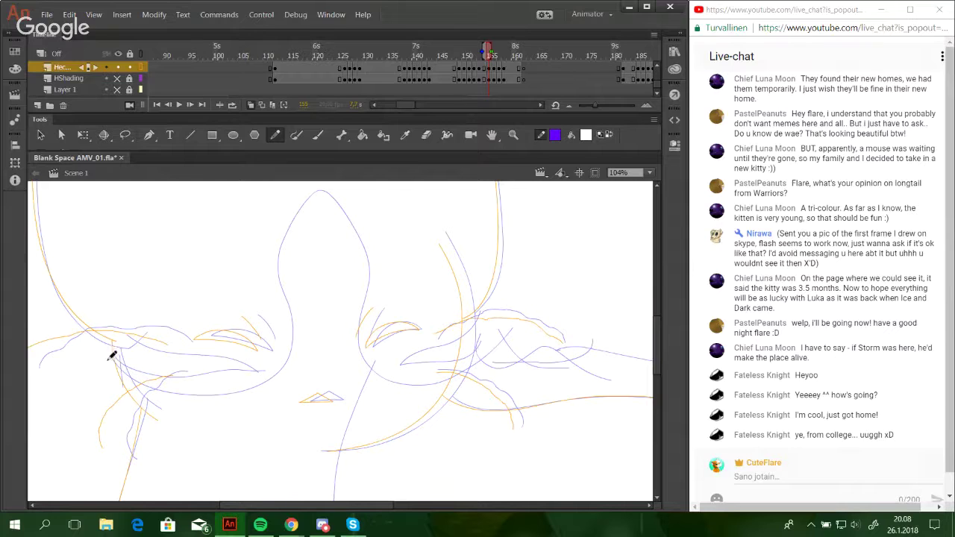
pyautogui.moveTo(111, 358)
pyautogui.mouseDown()
pyautogui.moveTo(130, 379)
pyautogui.moveTo(191, 397)
pyautogui.moveTo(237, 395)
pyautogui.moveTo(259, 381)
pyautogui.moveTo(282, 337)
pyautogui.moveTo(271, 300)
pyautogui.moveTo(275, 233)
pyautogui.moveTo(308, 189)
pyautogui.moveTo(354, 246)
pyautogui.moveTo(355, 368)
pyautogui.moveTo(388, 394)
pyautogui.moveTo(440, 380)
pyautogui.mouseUp()
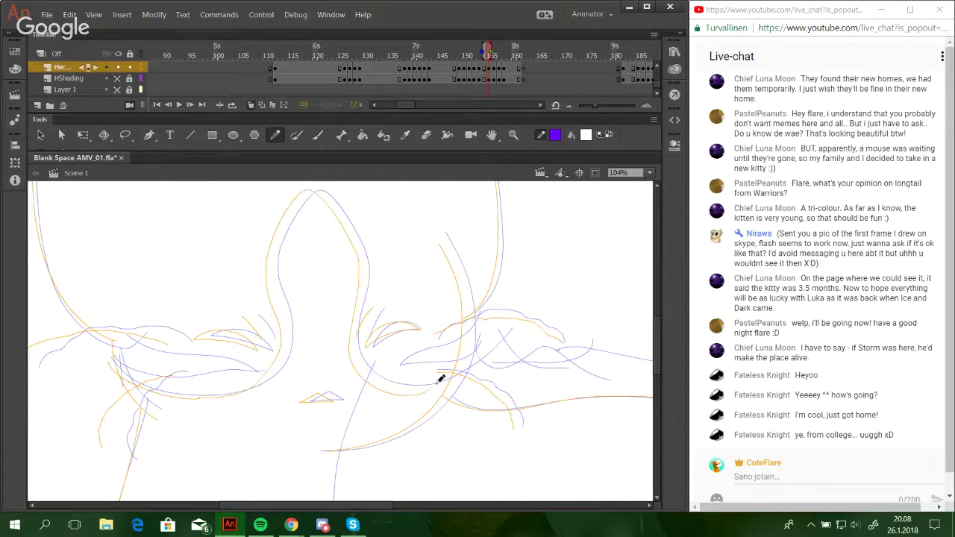
pyautogui.moveTo(110, 357)
pyautogui.mouseDown()
pyautogui.moveTo(144, 388)
pyautogui.moveTo(184, 398)
pyautogui.moveTo(254, 396)
pyautogui.moveTo(272, 381)
pyautogui.moveTo(283, 356)
pyautogui.moveTo(266, 246)
pyautogui.moveTo(303, 191)
pyautogui.moveTo(354, 262)
pyautogui.moveTo(346, 318)
pyautogui.moveTo(359, 367)
pyautogui.moveTo(410, 392)
pyautogui.moveTo(435, 386)
pyautogui.mouseUp()
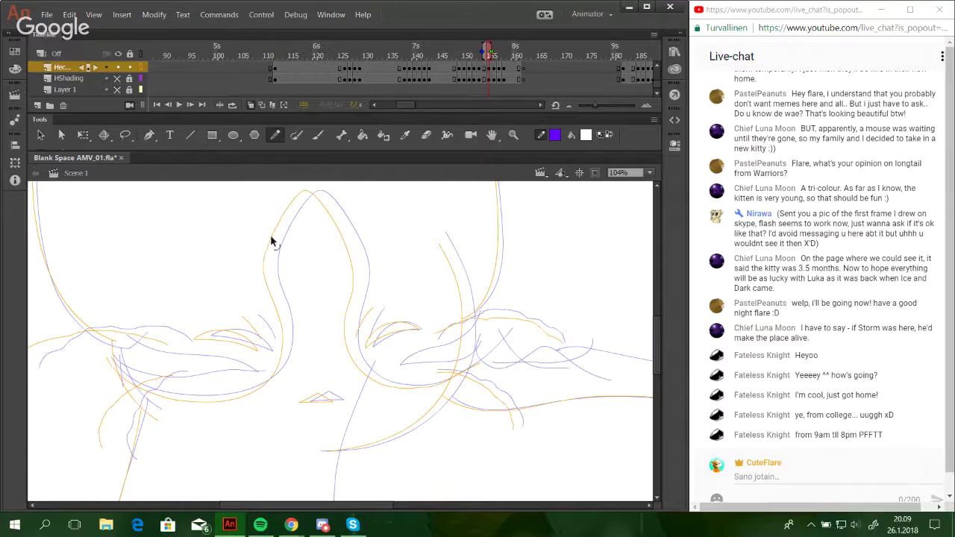
pyautogui.press('space')
pyautogui.moveTo(296, 328); pyautogui.dragTo(318, 297)
pyautogui.press('space')
pyautogui.moveTo(247, 371)
pyautogui.mouseDown()
pyautogui.moveTo(226, 398)
pyautogui.moveTo(477, 441)
pyautogui.moveTo(460, 311)
pyautogui.moveTo(410, 410)
pyautogui.mouseUp()
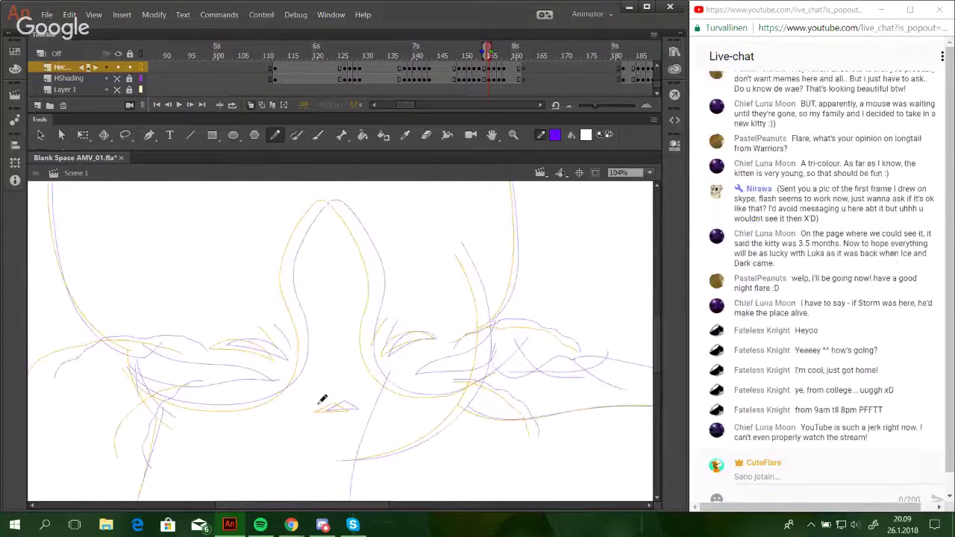
# Draw the pointed cheek stripe and its short fur-edge line on the left-hand side of the face in this frame.
pyautogui.moveTo(326, 386)
pyautogui.mouseDown()
pyautogui.moveTo(343, 401)
pyautogui.moveTo(385, 396)
pyautogui.moveTo(405, 282)
pyautogui.mouseUp()
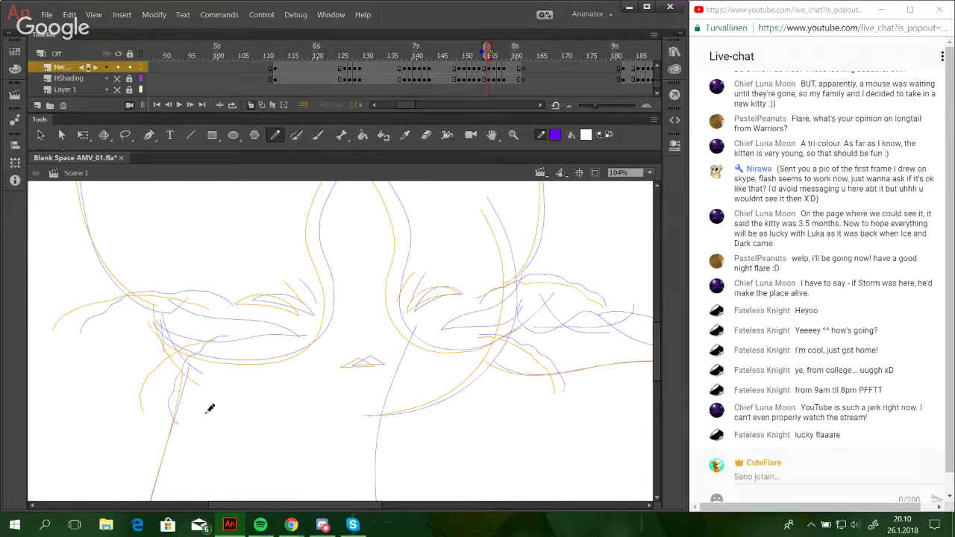
pyautogui.moveTo(151, 322)
pyautogui.mouseDown()
pyautogui.moveTo(189, 340)
pyautogui.moveTo(258, 341)
pyautogui.moveTo(232, 330)
pyautogui.moveTo(290, 336)
pyautogui.mouseUp()
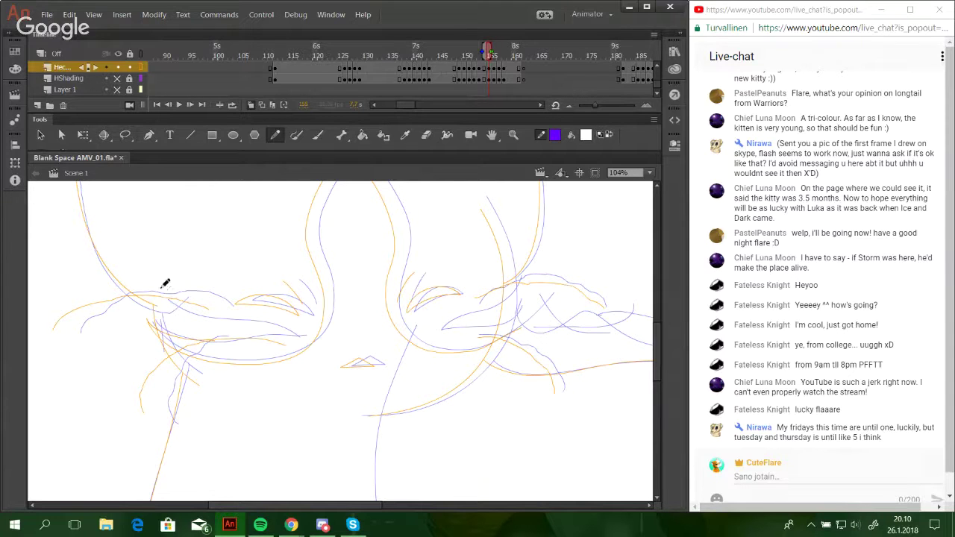
pyautogui.moveTo(169, 296); pyautogui.dragTo(259, 326)
pyautogui.hotkey('ctrl', 'z')
pyautogui.moveTo(170, 297); pyautogui.dragTo(283, 344)
pyautogui.hotkey('ctrl', 'z')
pyautogui.moveTo(154, 315); pyautogui.dragTo(161, 373)
# Draw the pointed stripe on the other cheek and extend a marking line from the cheek fur along the back.
pyautogui.moveTo(426, 331)
pyautogui.mouseDown()
pyautogui.moveTo(508, 316)
pyautogui.moveTo(525, 300)
pyautogui.moveTo(498, 325)
pyautogui.moveTo(434, 329)
pyautogui.moveTo(511, 312)
pyautogui.mouseUp()
pyautogui.hotkey('ctrl', 'z')
pyautogui.hotkey('ctrl', 'z')
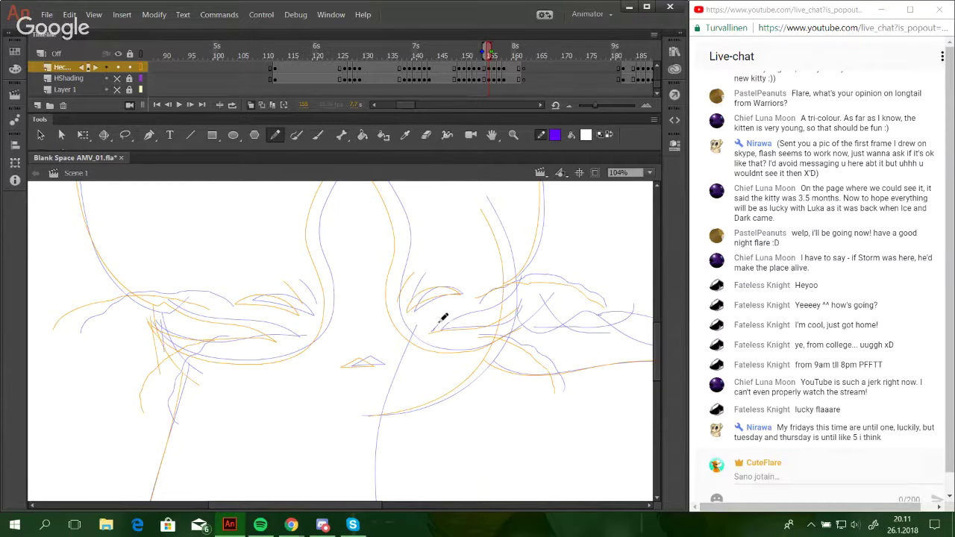
pyautogui.moveTo(439, 322)
pyautogui.mouseDown()
pyautogui.moveTo(517, 288)
pyautogui.moveTo(431, 326)
pyautogui.moveTo(499, 301)
pyautogui.moveTo(518, 282)
pyautogui.mouseUp()
pyautogui.hotkey('ctrl', 'z')
pyautogui.moveTo(514, 334); pyautogui.dragTo(651, 327)
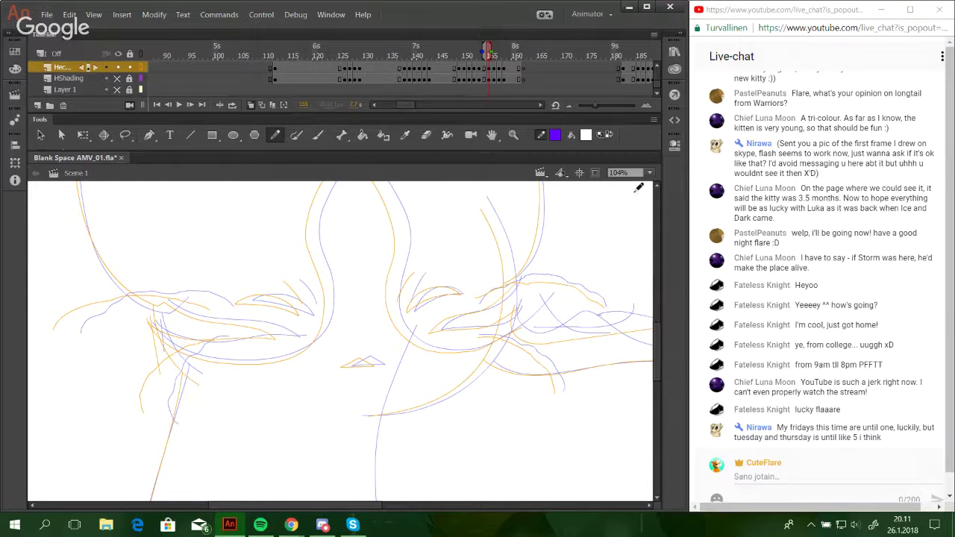
# At 50% zoom, draw the body marking contour from the chin down the chest and in waves along the belly to the haunch.
pyautogui.click(648, 173)
pyautogui.click(634, 233)
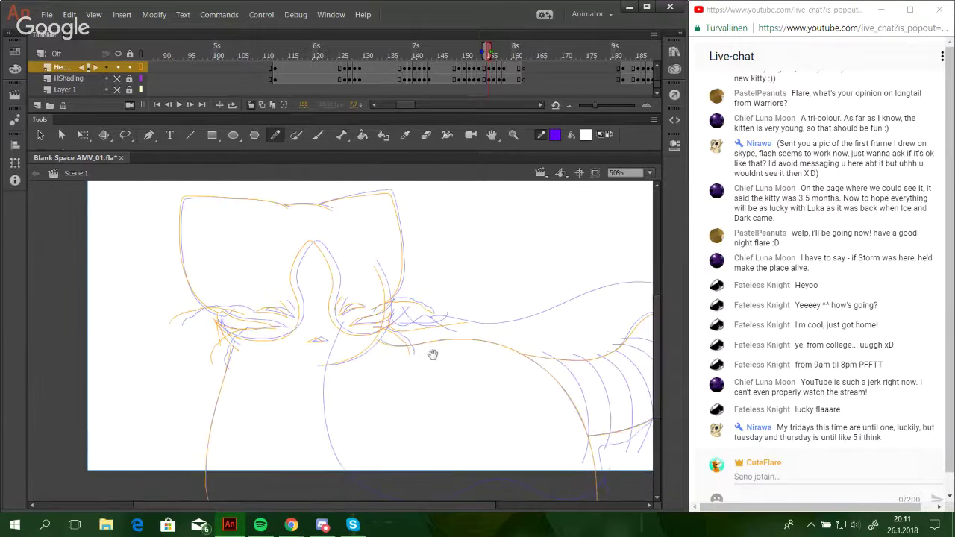
pyautogui.moveTo(433, 355)
pyautogui.mouseDown()
pyautogui.moveTo(404, 351)
pyautogui.moveTo(401, 313)
pyautogui.moveTo(515, 321)
pyautogui.moveTo(577, 279)
pyautogui.moveTo(632, 284)
pyautogui.moveTo(630, 351)
pyautogui.moveTo(537, 452)
pyautogui.mouseUp()
pyautogui.moveTo(478, 449); pyautogui.dragTo(491, 438)
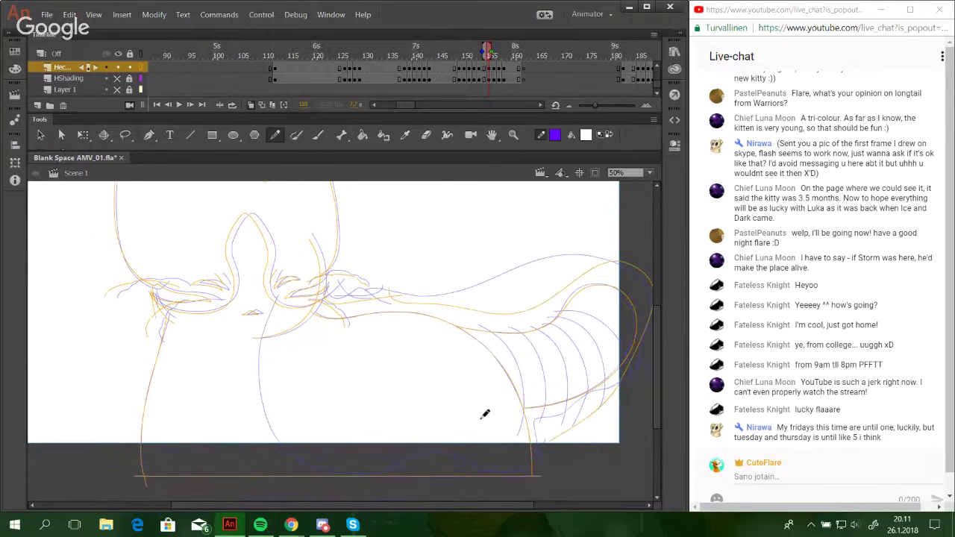
pyautogui.moveTo(394, 426); pyautogui.dragTo(339, 410)
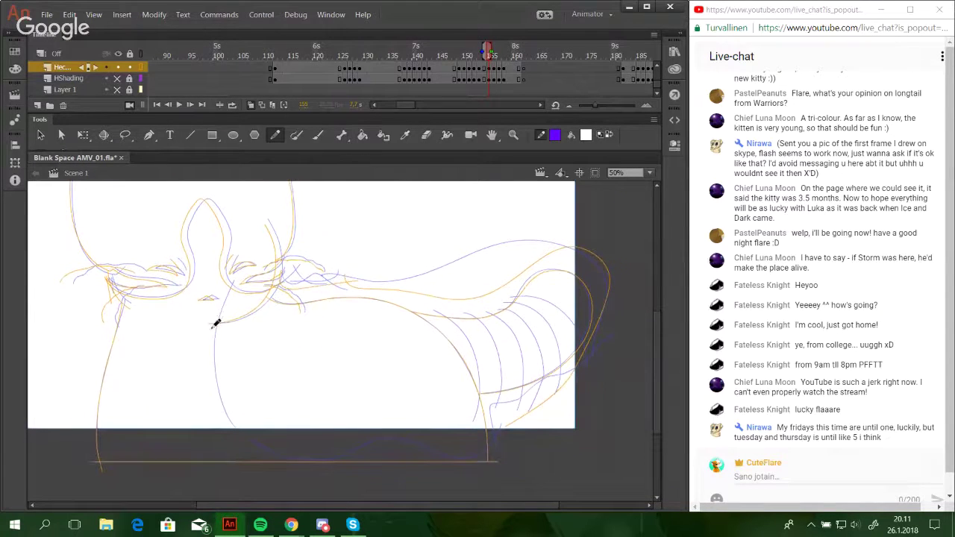
pyautogui.moveTo(226, 300); pyautogui.dragTo(213, 372)
pyautogui.hotkey('ctrl', 'z')
pyautogui.moveTo(225, 299)
pyautogui.mouseDown()
pyautogui.moveTo(215, 325)
pyautogui.moveTo(239, 401)
pyautogui.mouseUp()
pyautogui.hotkey('ctrl', 'z')
pyautogui.moveTo(226, 292)
pyautogui.mouseDown()
pyautogui.moveTo(218, 392)
pyautogui.moveTo(257, 444)
pyautogui.moveTo(316, 457)
pyautogui.moveTo(391, 436)
pyautogui.moveTo(479, 452)
pyautogui.mouseUp()
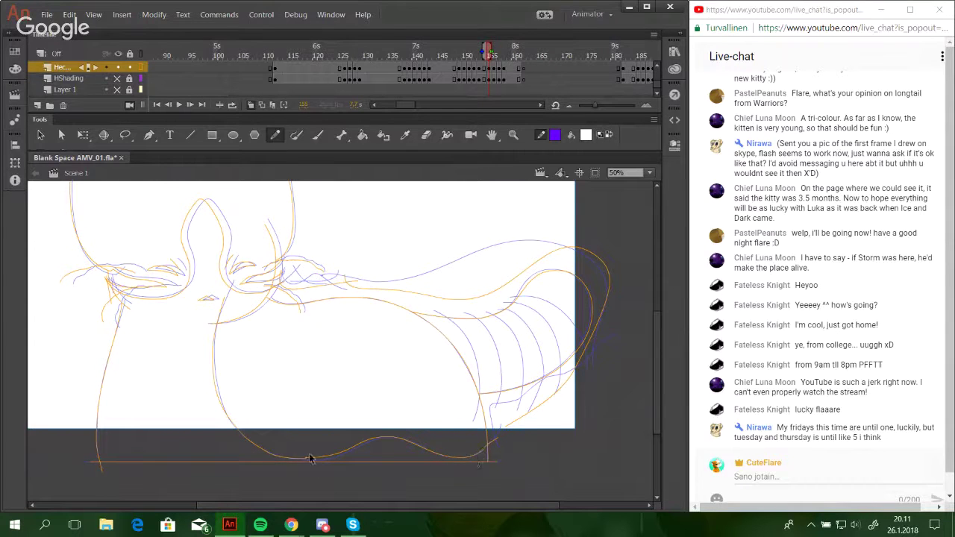
pyautogui.moveTo(305, 458); pyautogui.dragTo(310, 458)
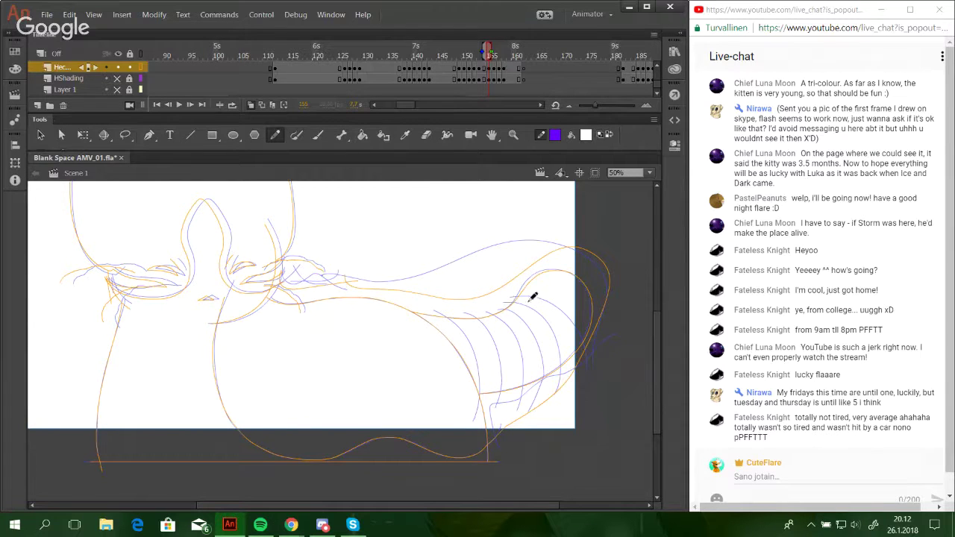
# Zoom in on the tail and draw the outermost curved stripe across it, following the previous frame's stripe.
pyautogui.click(513, 135)
pyautogui.moveTo(369, 239); pyautogui.dragTo(649, 484)
pyautogui.click(274, 135)
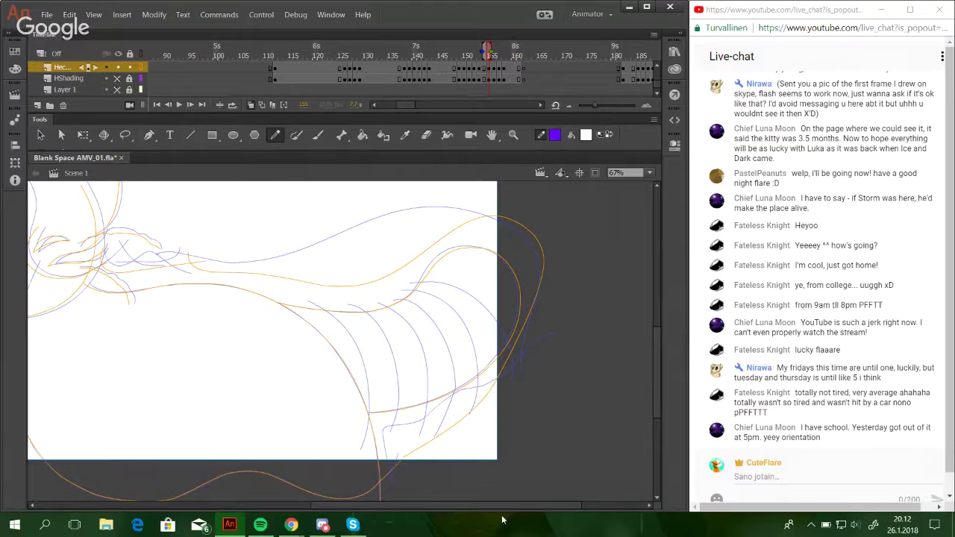
pyautogui.moveTo(509, 509); pyautogui.dragTo(521, 528)
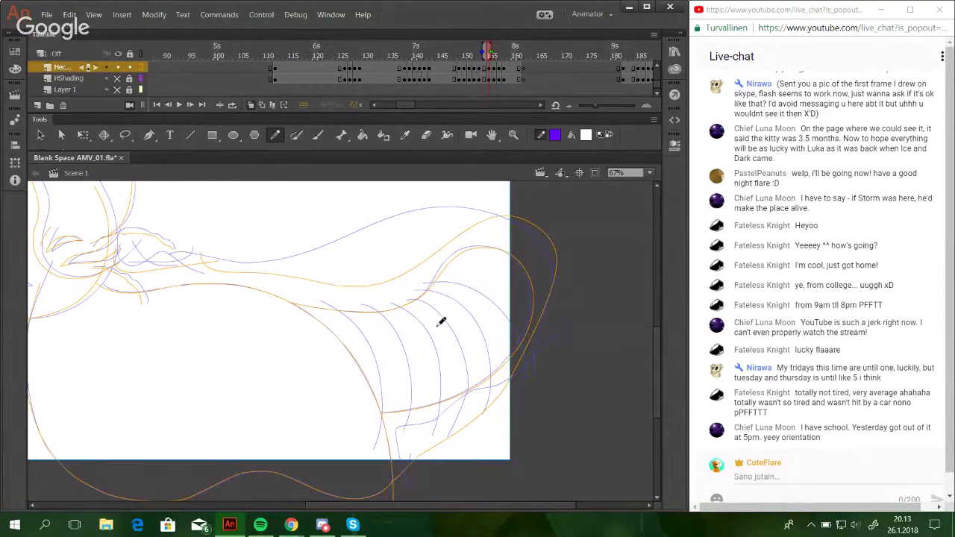
pyautogui.moveTo(485, 339); pyautogui.dragTo(517, 332)
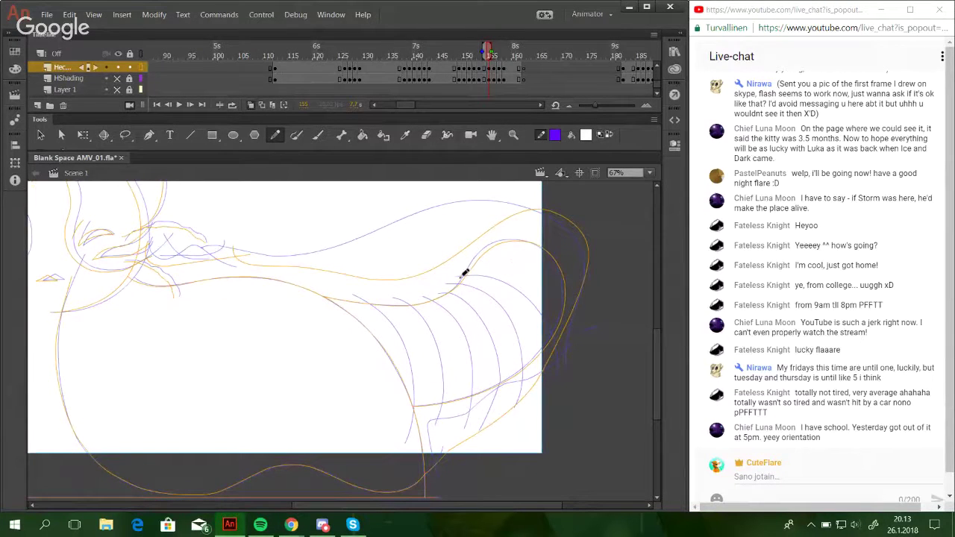
pyautogui.moveTo(456, 279)
pyautogui.mouseDown()
pyautogui.moveTo(518, 291)
pyautogui.moveTo(555, 365)
pyautogui.mouseUp()
pyautogui.hotkey('ctrl', 'z')
pyautogui.moveTo(545, 323); pyautogui.dragTo(543, 326)
# Draw the second curved stripe across the tail, redoing the stroke until it follows the onion-skinned stripe.
pyautogui.moveTo(459, 281); pyautogui.dragTo(525, 414)
pyautogui.hotkey('ctrl', 'z')
pyautogui.moveTo(451, 283)
pyautogui.mouseDown()
pyautogui.moveTo(526, 393)
pyautogui.moveTo(522, 442)
pyautogui.moveTo(521, 348)
pyautogui.moveTo(523, 368)
pyautogui.mouseUp()
pyautogui.hotkey('ctrl', 'z')
pyautogui.hotkey('ctrl', 'z')
pyautogui.moveTo(453, 284); pyautogui.dragTo(522, 394)
pyautogui.hotkey('ctrl', 'z')
pyautogui.moveTo(451, 284); pyautogui.dragTo(521, 440)
pyautogui.hotkey('ctrl', 'z')
pyautogui.moveTo(451, 284)
pyautogui.mouseDown()
pyautogui.moveTo(521, 352)
pyautogui.moveTo(523, 407)
pyautogui.moveTo(521, 341)
pyautogui.moveTo(522, 366)
pyautogui.mouseUp()
pyautogui.hotkey('ctrl', 'z')
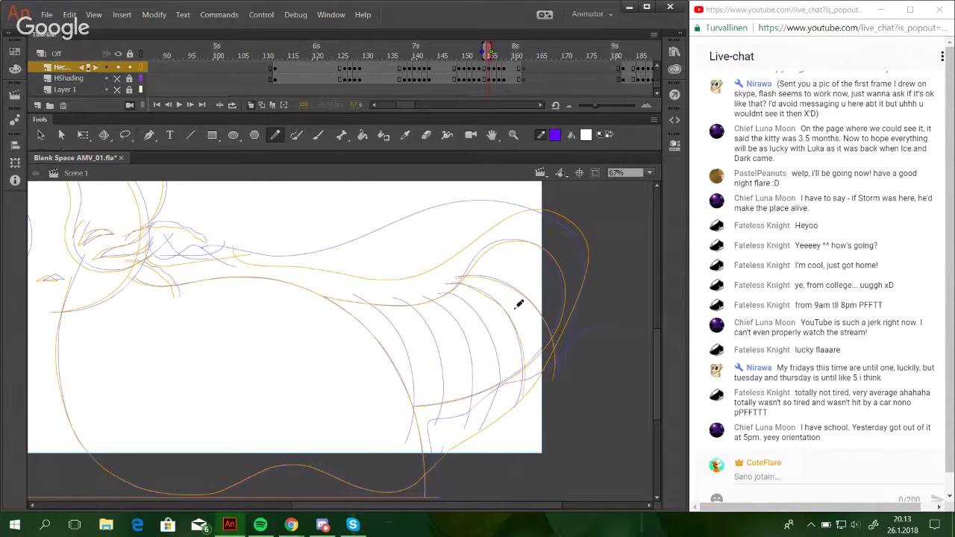
pyautogui.hotkey('ctrl', 'z')
pyautogui.moveTo(452, 284)
pyautogui.mouseDown()
pyautogui.moveTo(523, 356)
pyautogui.moveTo(511, 406)
pyautogui.mouseUp()
pyautogui.hotkey('ctrl', 'z')
pyautogui.moveTo(453, 277)
pyautogui.mouseDown()
pyautogui.moveTo(473, 290)
pyautogui.moveTo(512, 406)
pyautogui.mouseUp()
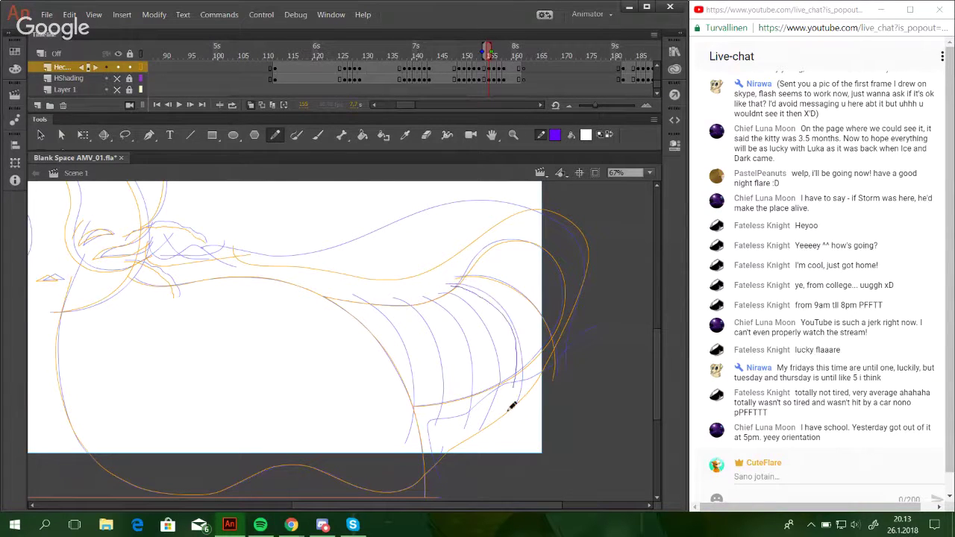
pyautogui.hotkey('ctrl', 'z')
pyautogui.moveTo(453, 276)
pyautogui.mouseDown()
pyautogui.moveTo(492, 298)
pyautogui.moveTo(521, 407)
pyautogui.mouseUp()
pyautogui.hotkey('ctrl', 'z')
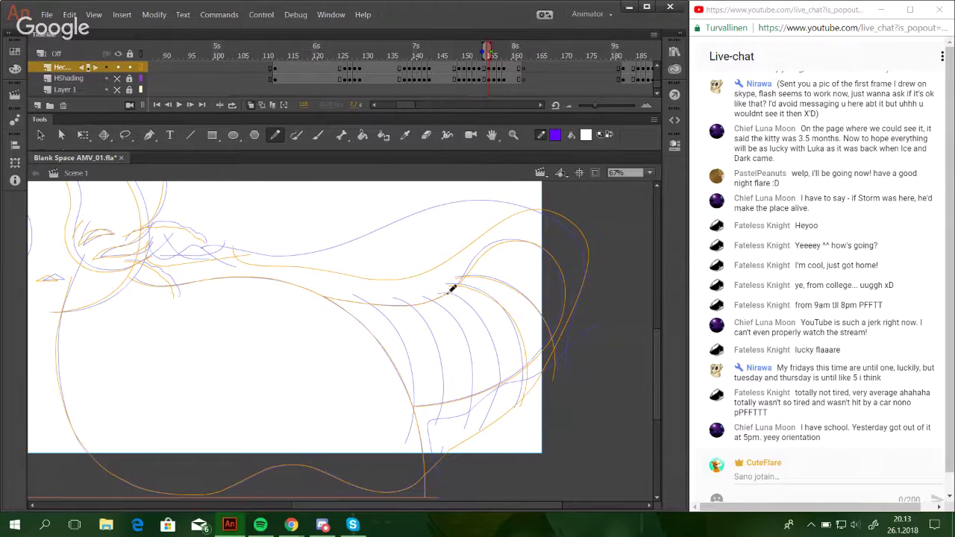
# Draw the third and fourth curved tail stripes, working inward toward the body.
pyautogui.moveTo(446, 286)
pyautogui.mouseDown()
pyautogui.moveTo(504, 393)
pyautogui.moveTo(494, 412)
pyautogui.mouseUp()
pyautogui.moveTo(418, 300); pyautogui.dragTo(468, 443)
pyautogui.hotkey('ctrl', 'z')
pyautogui.moveTo(420, 300)
pyautogui.mouseDown()
pyautogui.moveTo(457, 431)
pyautogui.moveTo(450, 314)
pyautogui.moveTo(460, 427)
pyautogui.mouseUp()
pyautogui.hotkey('ctrl', 'z')
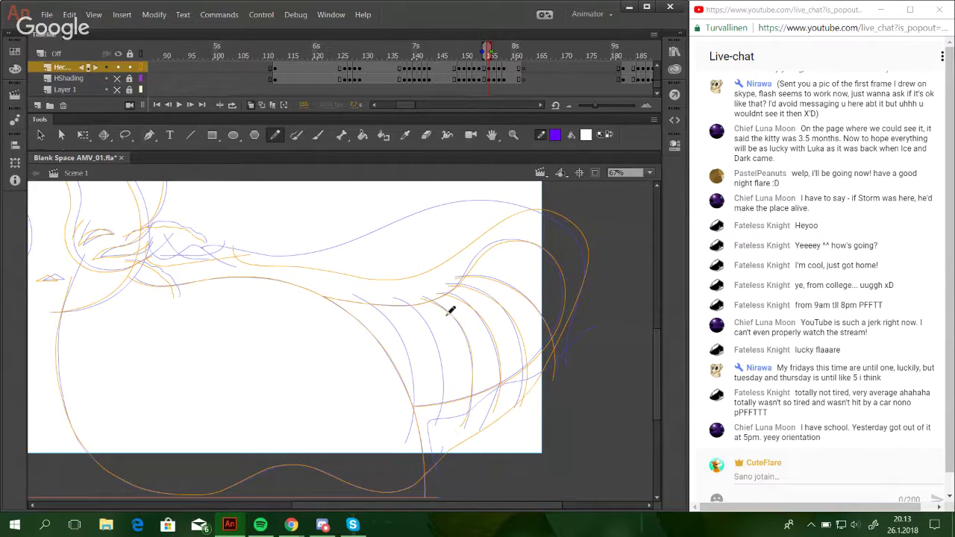
# Draw the fifth and sixth curved tail stripes near the haunch, following the onion-skinned stripes of the previous frame.
pyautogui.moveTo(403, 297); pyautogui.dragTo(448, 409)
pyautogui.hotkey('ctrl', 'z')
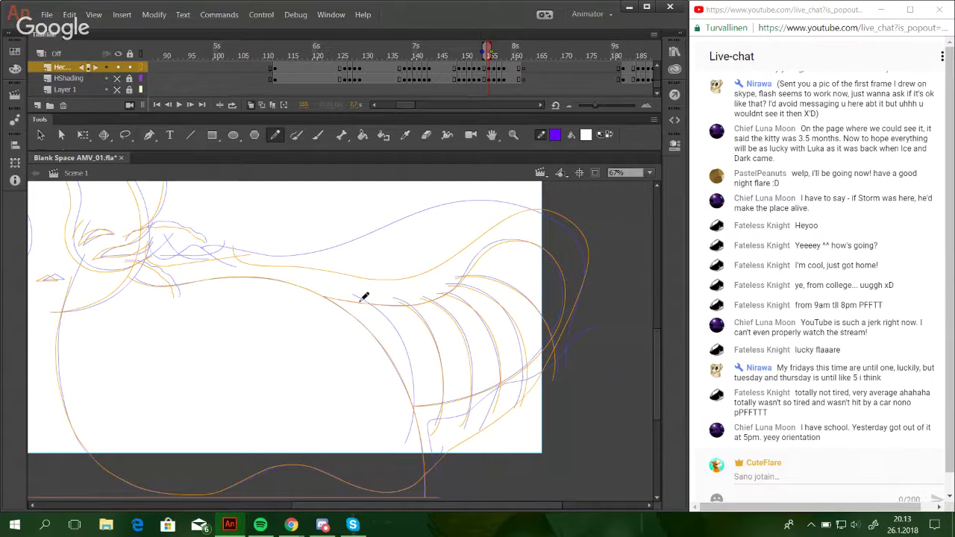
pyautogui.moveTo(359, 294); pyautogui.dragTo(410, 433)
pyautogui.hotkey('ctrl', 'z')
# Draw the short shading curve at the tail's base and the long shading line along the tail's underside.
pyautogui.moveTo(359, 297)
pyautogui.mouseDown()
pyautogui.moveTo(385, 294)
pyautogui.moveTo(416, 236)
pyautogui.mouseUp()
pyautogui.moveTo(427, 419); pyautogui.dragTo(602, 342)
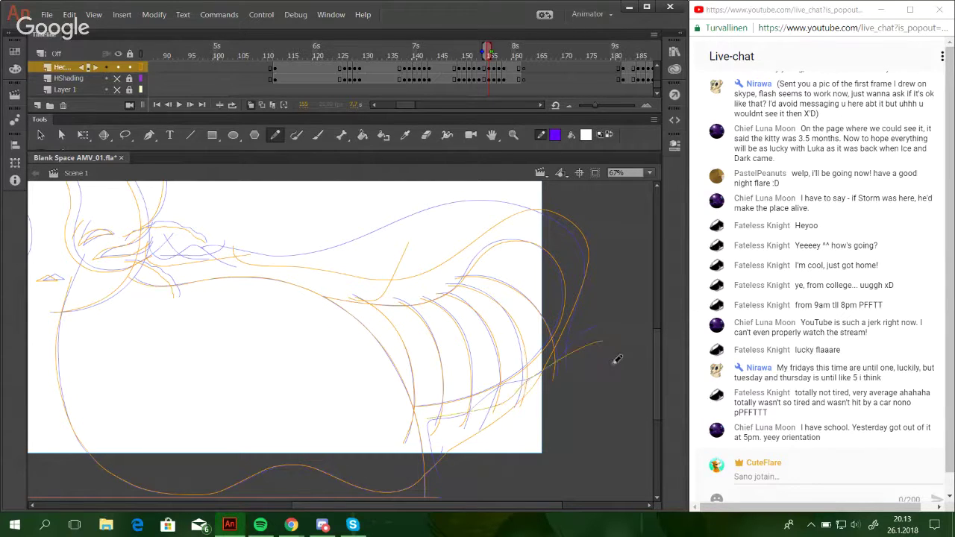
pyautogui.press('space')
pyautogui.moveTo(477, 447); pyautogui.dragTo(606, 408)
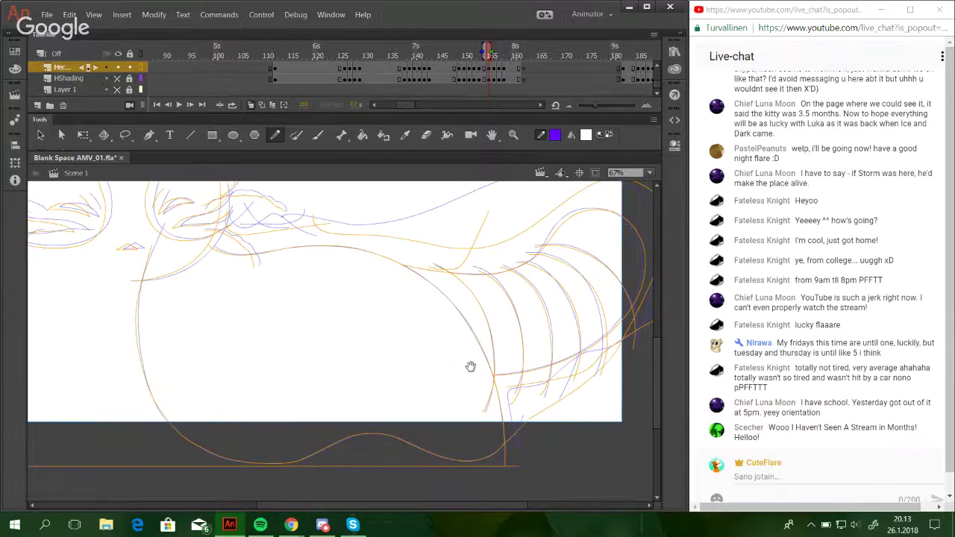
pyautogui.moveTo(473, 400)
pyautogui.mouseDown()
pyautogui.moveTo(477, 425)
pyautogui.moveTo(420, 419)
pyautogui.mouseUp()
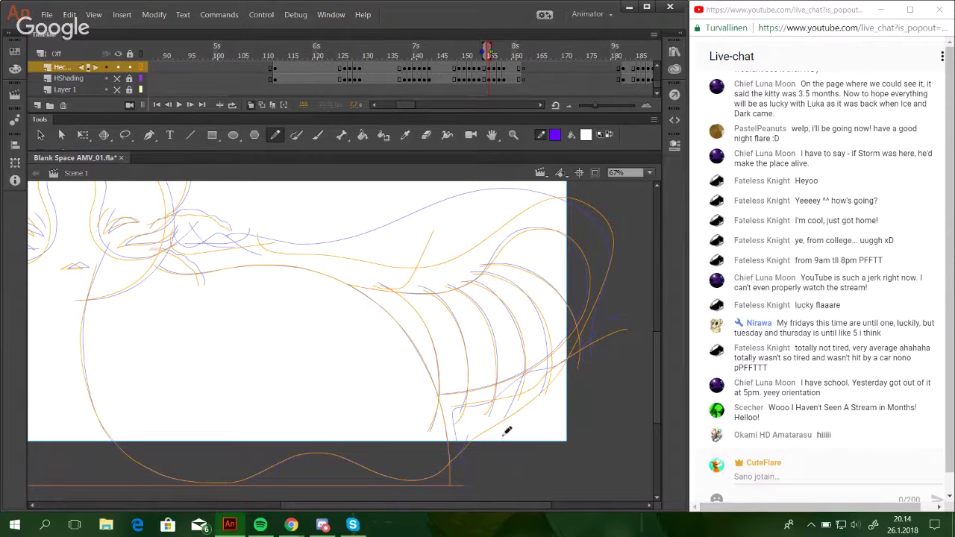
pyautogui.moveTo(381, 383); pyautogui.dragTo(428, 374)
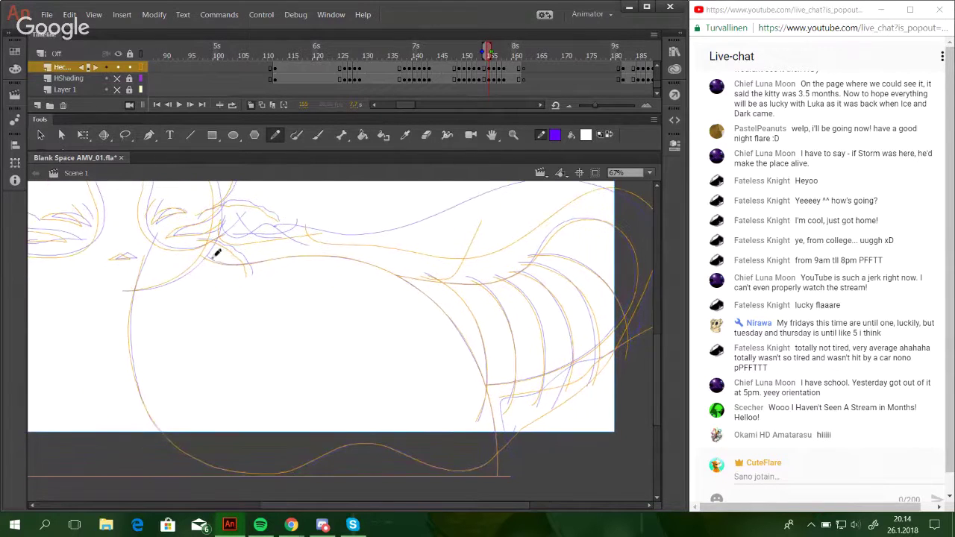
# Advance to the next frame and draw the body marking contour from the chin down the chest and in waves along the belly to the haunch.
pyautogui.click(191, 105)
pyautogui.moveTo(142, 264)
pyautogui.mouseDown()
pyautogui.moveTo(136, 369)
pyautogui.moveTo(161, 422)
pyautogui.moveTo(232, 470)
pyautogui.moveTo(312, 463)
pyautogui.mouseUp()
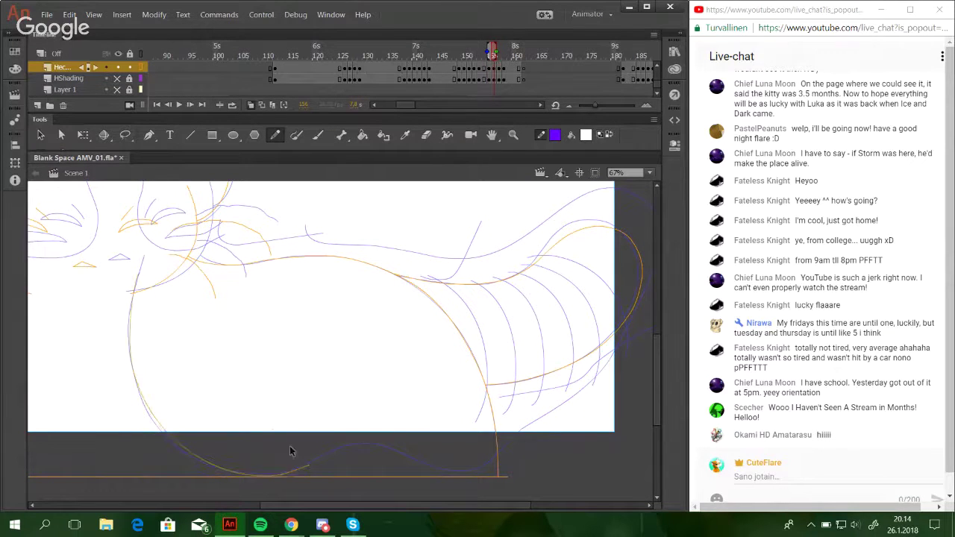
pyautogui.hotkey('ctrl', 'z')
pyautogui.moveTo(272, 434); pyautogui.dragTo(407, 405)
pyautogui.moveTo(467, 55)
pyautogui.mouseDown()
pyautogui.moveTo(516, 57)
pyautogui.moveTo(473, 57)
pyautogui.moveTo(504, 56)
pyautogui.moveTo(494, 57)
pyautogui.mouseUp()
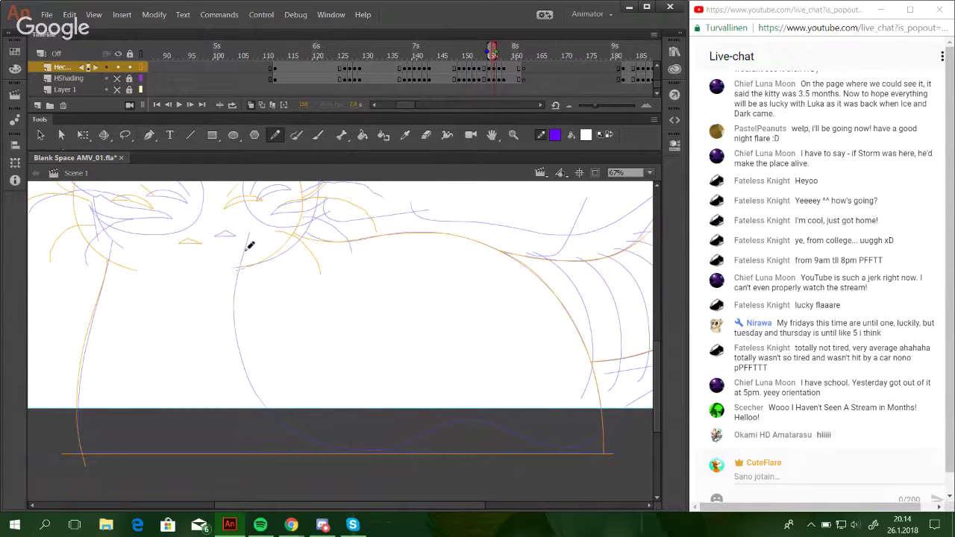
pyautogui.moveTo(247, 242)
pyautogui.mouseDown()
pyautogui.moveTo(235, 322)
pyautogui.moveTo(237, 282)
pyautogui.moveTo(252, 378)
pyautogui.moveTo(295, 434)
pyautogui.moveTo(381, 448)
pyautogui.moveTo(465, 419)
pyautogui.moveTo(573, 446)
pyautogui.moveTo(606, 429)
pyautogui.moveTo(626, 404)
pyautogui.mouseUp()
pyautogui.hotkey('ctrl', 'z')
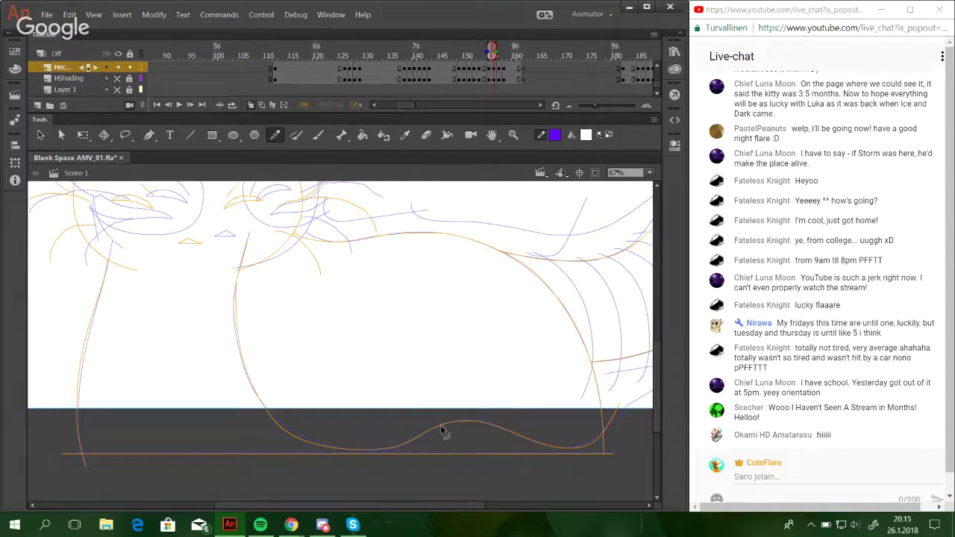
pyautogui.moveTo(440, 427); pyautogui.dragTo(443, 432)
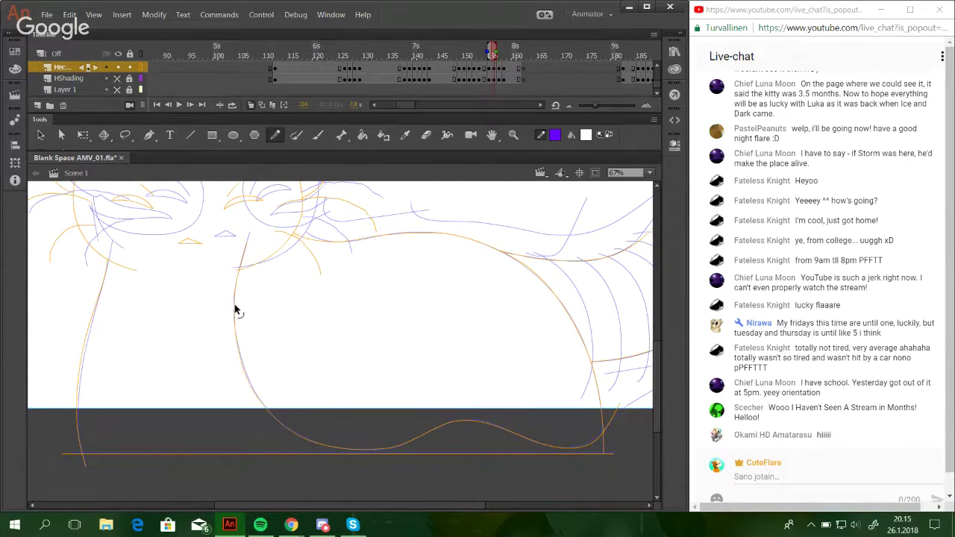
# Draw the outermost curved stripe across the tail in this frame, redoing and adjusting it to follow the onion-skinned stripe.
pyautogui.moveTo(405, 383)
pyautogui.mouseDown()
pyautogui.moveTo(385, 423)
pyautogui.moveTo(314, 457)
pyautogui.mouseUp()
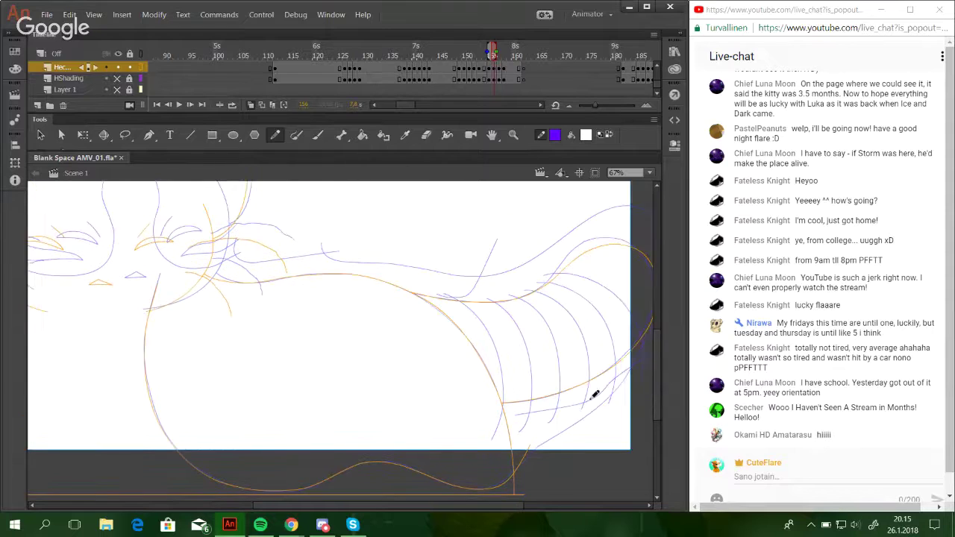
pyautogui.moveTo(581, 292)
pyautogui.mouseDown()
pyautogui.moveTo(518, 279)
pyautogui.moveTo(576, 363)
pyautogui.moveTo(570, 393)
pyautogui.mouseUp()
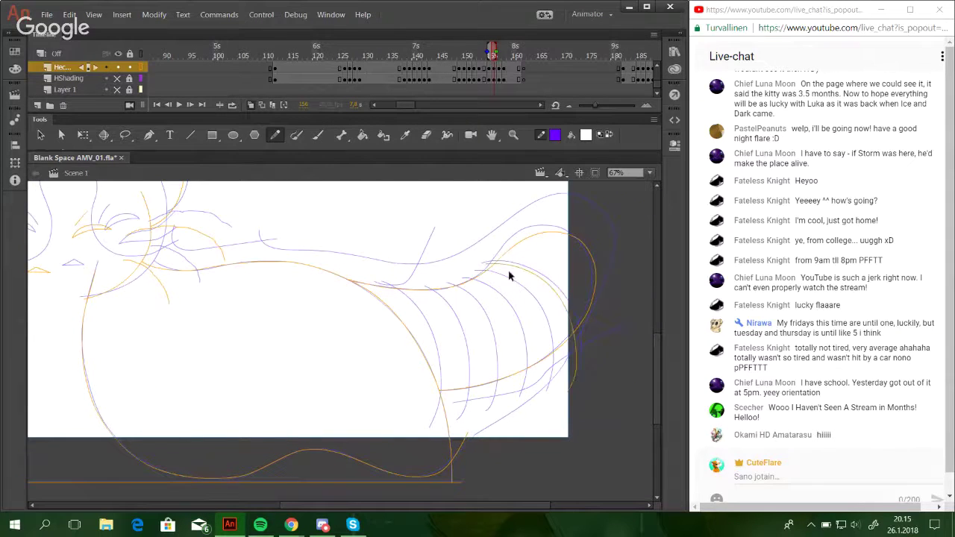
pyautogui.hotkey('ctrl', 'z')
pyautogui.moveTo(488, 263)
pyautogui.mouseDown()
pyautogui.moveTo(558, 300)
pyautogui.moveTo(567, 405)
pyautogui.mouseUp()
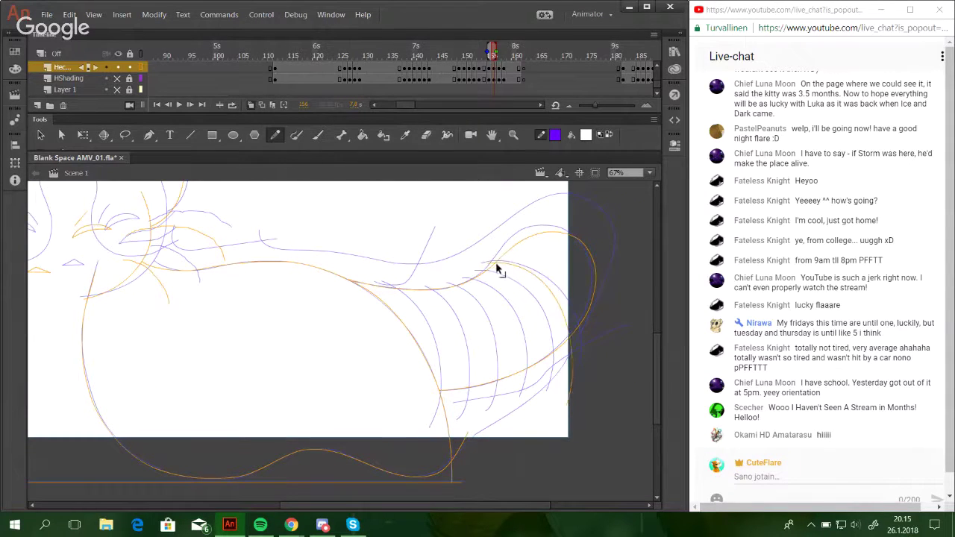
pyautogui.moveTo(499, 268); pyautogui.dragTo(567, 407)
# Draw the second curved tail stripe just inside the outermost one, redoing the stroke until it follows the onion skin.
pyautogui.moveTo(477, 272)
pyautogui.mouseDown()
pyautogui.moveTo(554, 358)
pyautogui.moveTo(528, 401)
pyautogui.moveTo(496, 273)
pyautogui.moveTo(549, 404)
pyautogui.mouseUp()
pyautogui.hotkey('ctrl', 'z')
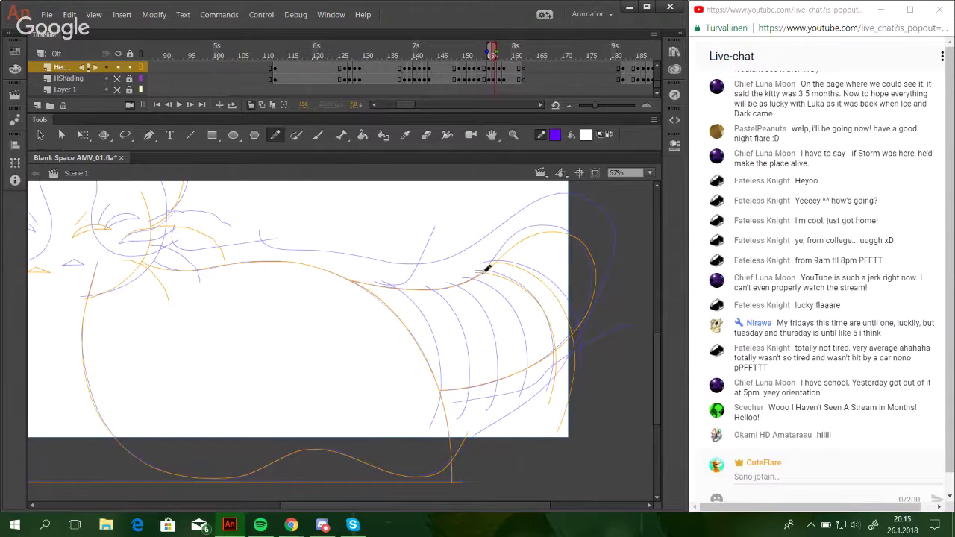
pyautogui.hotkey('ctrl', 'z')
pyautogui.moveTo(477, 270)
pyautogui.mouseDown()
pyautogui.moveTo(544, 386)
pyautogui.moveTo(509, 278)
pyautogui.moveTo(538, 418)
pyautogui.mouseUp()
pyautogui.hotkey('ctrl', 'z')
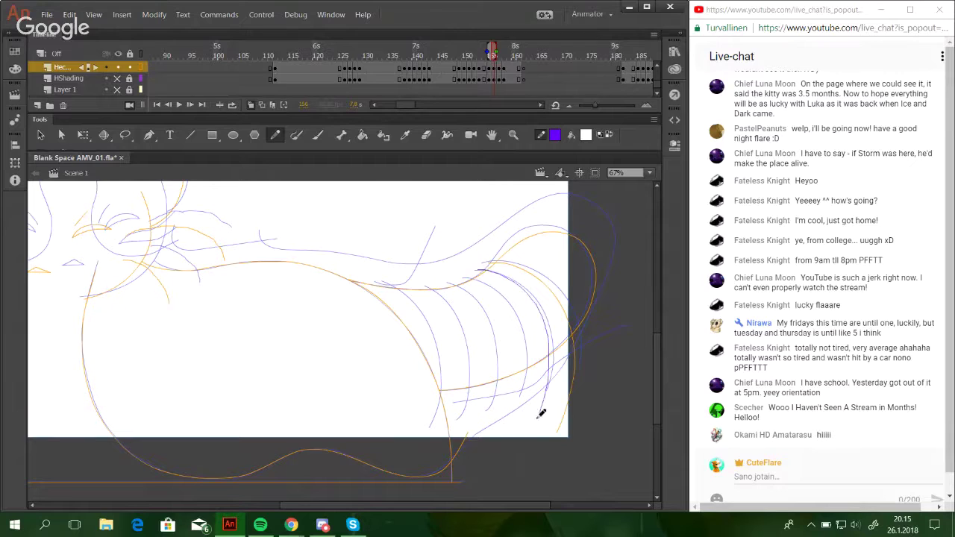
pyautogui.hotkey('ctrl', 'z')
pyautogui.moveTo(477, 270); pyautogui.dragTo(552, 369)
pyautogui.hotkey('ctrl', 'z')
pyautogui.moveTo(472, 270); pyautogui.dragTo(556, 376)
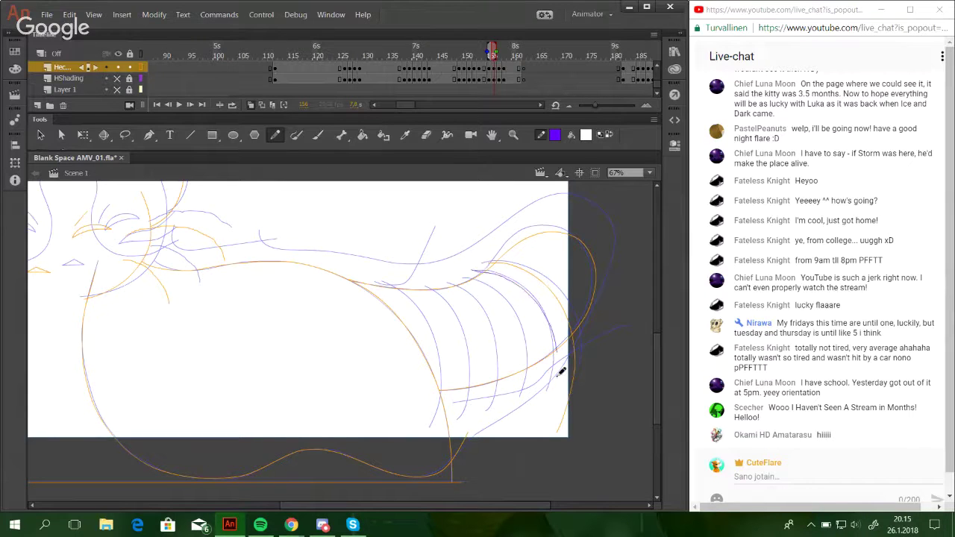
pyautogui.hotkey('ctrl', 'z')
pyautogui.moveTo(548, 334); pyautogui.dragTo(553, 401)
pyautogui.hotkey('ctrl', 'z')
pyautogui.moveTo(477, 270)
pyautogui.mouseDown()
pyautogui.moveTo(529, 304)
pyautogui.moveTo(543, 411)
pyautogui.moveTo(557, 368)
pyautogui.moveTo(546, 375)
pyautogui.moveTo(549, 338)
pyautogui.moveTo(544, 408)
pyautogui.mouseUp()
pyautogui.hotkey('ctrl', 'z')
pyautogui.hotkey('ctrl', 'z')
# Draw the third curved tail stripe, repeating the stroke until it follows the previous frame's stripe.
pyautogui.moveTo(464, 277); pyautogui.dragTo(517, 420)
pyautogui.hotkey('ctrl', 'z')
pyautogui.moveTo(462, 277); pyautogui.dragTo(514, 412)
pyautogui.hotkey('ctrl', 'z')
pyautogui.moveTo(472, 274); pyautogui.dragTo(527, 375)
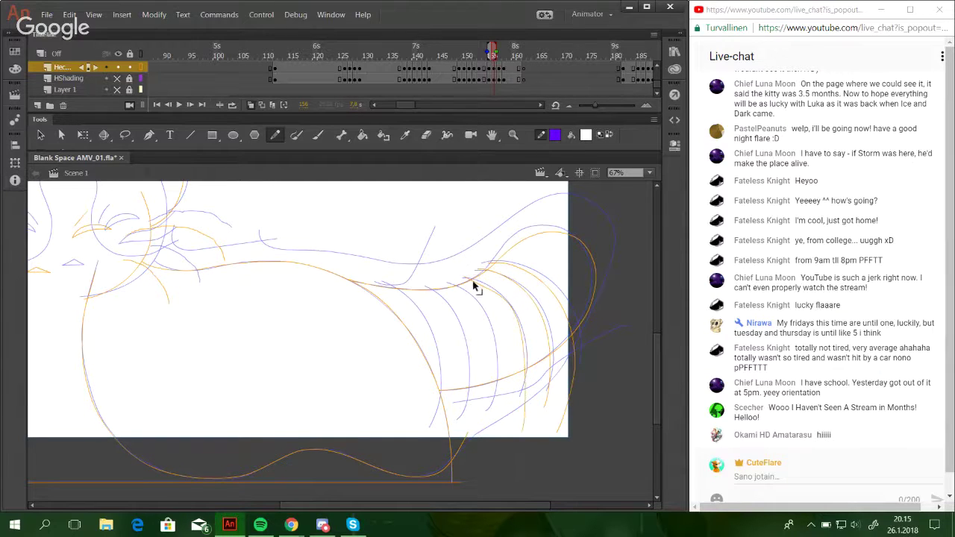
pyautogui.hotkey('ctrl', 'z')
pyautogui.moveTo(474, 284); pyautogui.dragTo(508, 437)
pyautogui.hotkey('ctrl', 'z')
pyautogui.moveTo(482, 282); pyautogui.dragTo(512, 422)
pyautogui.hotkey('ctrl', 'z')
pyautogui.moveTo(467, 271); pyautogui.dragTo(522, 366)
pyautogui.hotkey('ctrl', 'z')
pyautogui.moveTo(473, 274); pyautogui.dragTo(522, 349)
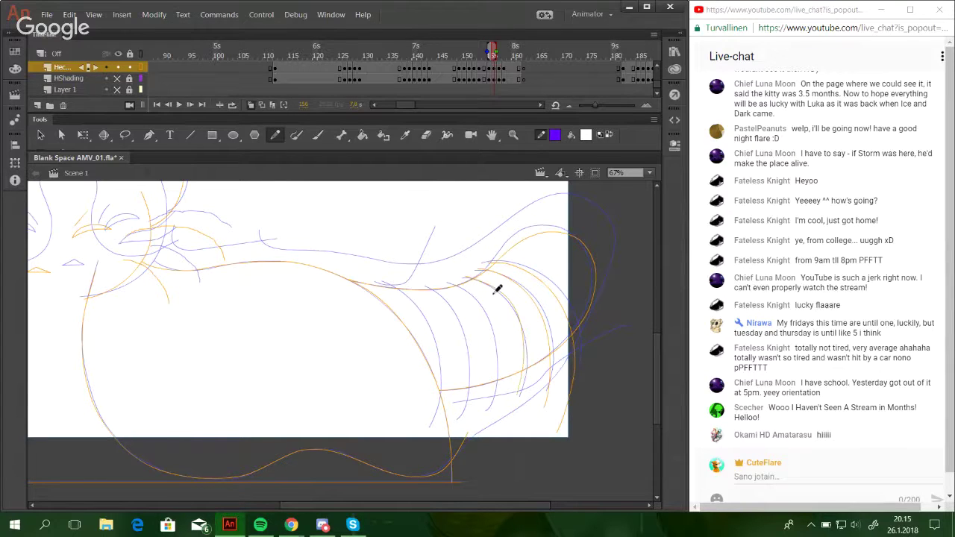
pyautogui.hotkey('ctrl', 'z')
pyautogui.moveTo(473, 276); pyautogui.dragTo(514, 411)
pyautogui.hotkey('ctrl', 'z')
pyautogui.moveTo(464, 276)
pyautogui.mouseDown()
pyautogui.moveTo(516, 399)
pyautogui.moveTo(519, 386)
pyautogui.moveTo(512, 411)
pyautogui.moveTo(525, 374)
pyautogui.moveTo(513, 408)
pyautogui.mouseUp()
pyautogui.hotkey('ctrl', 'z')
pyautogui.hotkey('ctrl', 'z')
# Draw the fourth and fifth curved tail stripes toward the body, redoing the fifth until it fits the onion skin.
pyautogui.moveTo(460, 279); pyautogui.dragTo(495, 403)
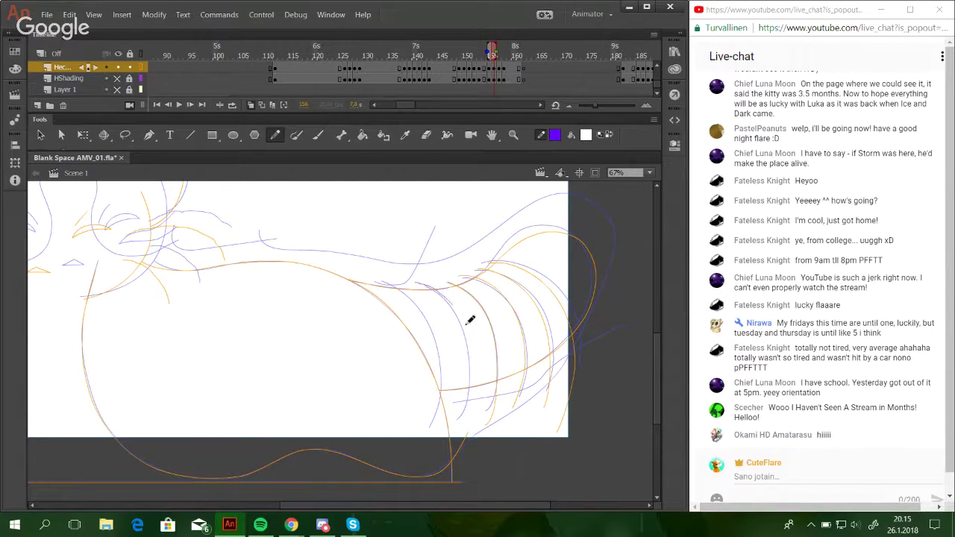
pyautogui.moveTo(425, 286)
pyautogui.mouseDown()
pyautogui.moveTo(450, 303)
pyautogui.moveTo(459, 413)
pyautogui.mouseUp()
pyautogui.hotkey('ctrl', 'z')
pyautogui.moveTo(426, 286); pyautogui.dragTo(461, 433)
pyautogui.hotkey('ctrl', 'z')
pyautogui.moveTo(426, 285)
pyautogui.mouseDown()
pyautogui.moveTo(467, 389)
pyautogui.moveTo(441, 291)
pyautogui.moveTo(455, 426)
pyautogui.mouseUp()
pyautogui.hotkey('ctrl', 'z')
pyautogui.hotkey('ctrl', 'z')
pyautogui.moveTo(430, 279); pyautogui.dragTo(469, 406)
pyautogui.hotkey('ctrl', 'z')
pyautogui.moveTo(426, 277)
pyautogui.mouseDown()
pyautogui.moveTo(466, 333)
pyautogui.moveTo(461, 403)
pyautogui.mouseUp()
# Draw the innermost curved stripe where the tail meets the haunch, redoing the stroke as needed.
pyautogui.moveTo(389, 284); pyautogui.dragTo(434, 432)
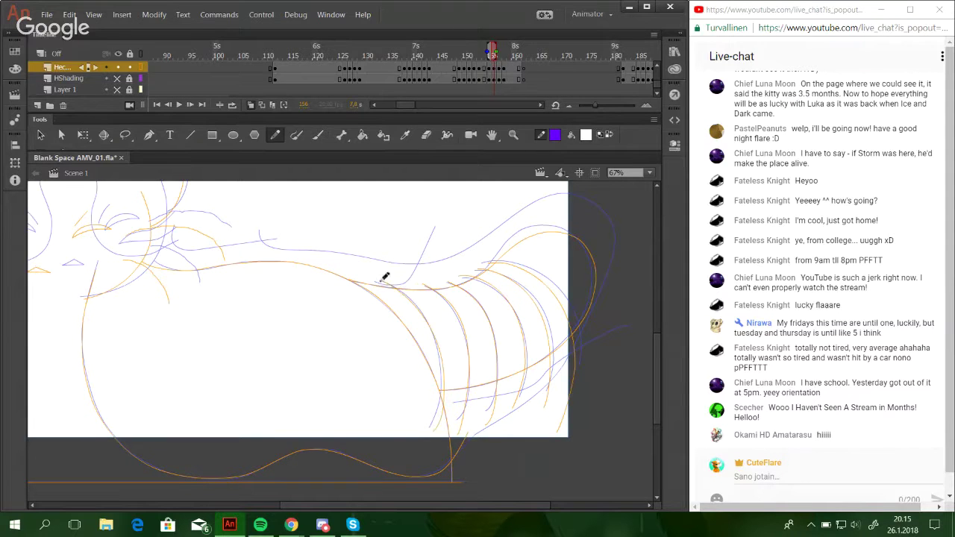
pyautogui.hotkey('ctrl', 'z')
pyautogui.moveTo(384, 282)
pyautogui.mouseDown()
pyautogui.moveTo(406, 292)
pyautogui.moveTo(435, 341)
pyautogui.mouseUp()
pyautogui.hotkey('ctrl', 'z')
pyautogui.moveTo(383, 281)
pyautogui.mouseDown()
pyautogui.moveTo(434, 435)
pyautogui.moveTo(420, 304)
pyautogui.moveTo(432, 442)
pyautogui.moveTo(432, 331)
pyautogui.moveTo(431, 463)
pyautogui.moveTo(433, 333)
pyautogui.moveTo(437, 409)
pyautogui.moveTo(435, 343)
pyautogui.moveTo(426, 463)
pyautogui.moveTo(434, 329)
pyautogui.moveTo(424, 425)
pyautogui.moveTo(512, 394)
pyautogui.mouseUp()
pyautogui.hotkey('ctrl', 'z')
# Draw the shading contour around the tail's outer edge and along its top, plus the short curve at the tail's base.
pyautogui.hotkey('ctrl', 'z')
pyautogui.hotkey('ctrl', 'z')
pyautogui.hotkey('ctrl', 'z')
pyautogui.hotkey('ctrl', 'z')
pyautogui.moveTo(543, 202); pyautogui.dragTo(292, 238)
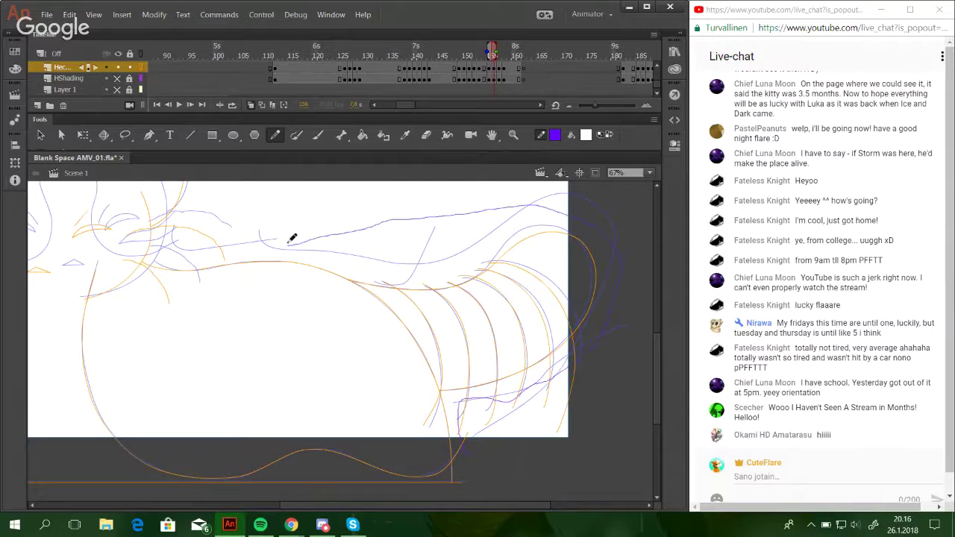
pyautogui.moveTo(376, 282)
pyautogui.mouseDown()
pyautogui.moveTo(442, 284)
pyautogui.moveTo(402, 285)
pyautogui.moveTo(417, 275)
pyautogui.moveTo(439, 192)
pyautogui.mouseUp()
pyautogui.hotkey('ctrl', 'z')
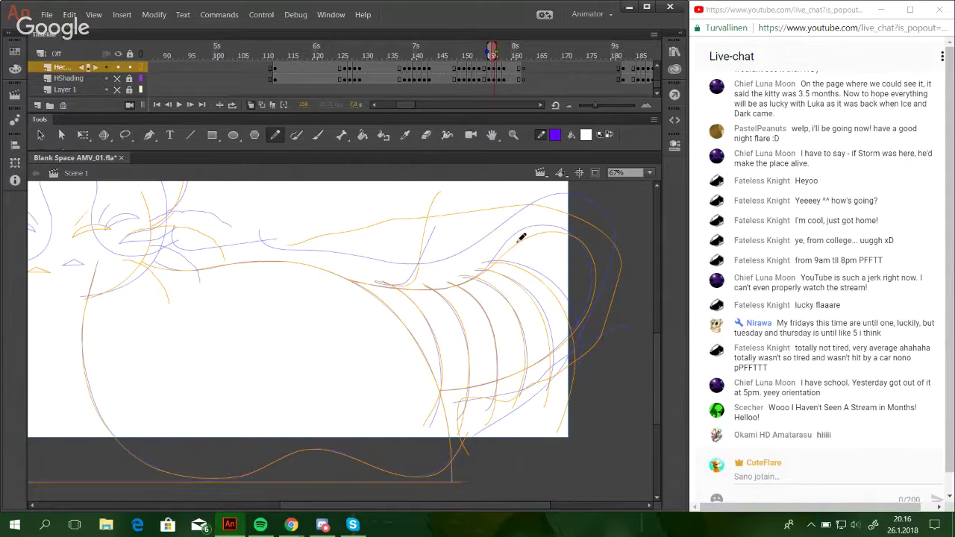
# Extend the tail's upper shading line to the cat's cheek, redoing the stroke once.
pyautogui.moveTo(484, 507); pyautogui.dragTo(398, 505)
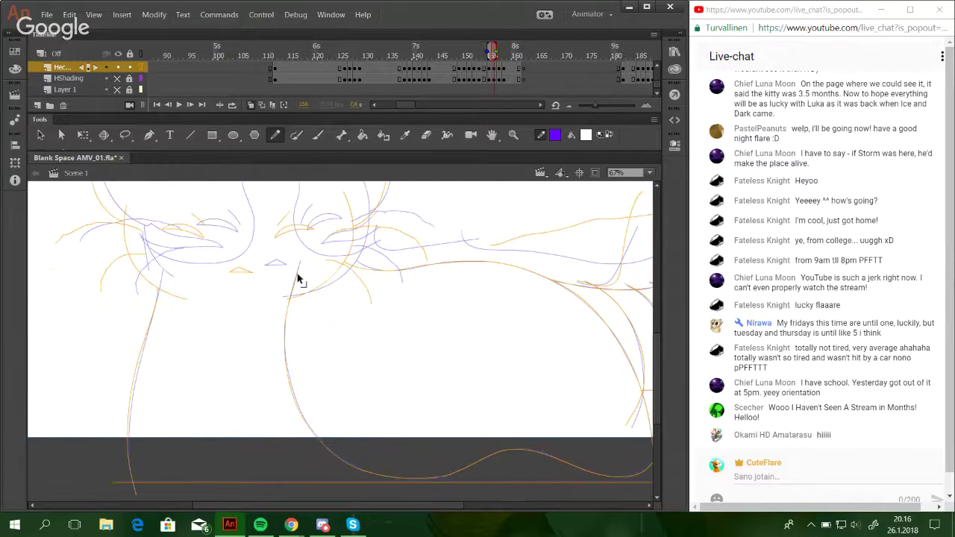
pyautogui.scroll(4, 299, 284)
pyautogui.moveTo(522, 358)
pyautogui.mouseDown()
pyautogui.moveTo(423, 371)
pyautogui.moveTo(396, 366)
pyautogui.mouseUp()
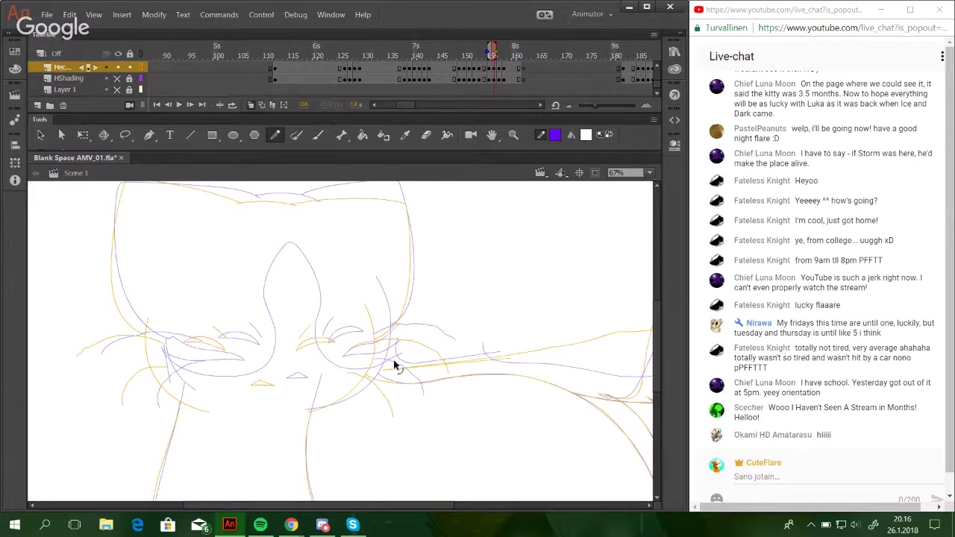
pyautogui.hotkey('ctrl', 'z')
pyautogui.moveTo(512, 359); pyautogui.dragTo(388, 365)
# Zoom in on the head and draw the face marking contour from cheek to cheek with a rounded peak on the forehead, then refine its curve.
pyautogui.moveTo(276, 331); pyautogui.dragTo(314, 362)
pyautogui.press('z')
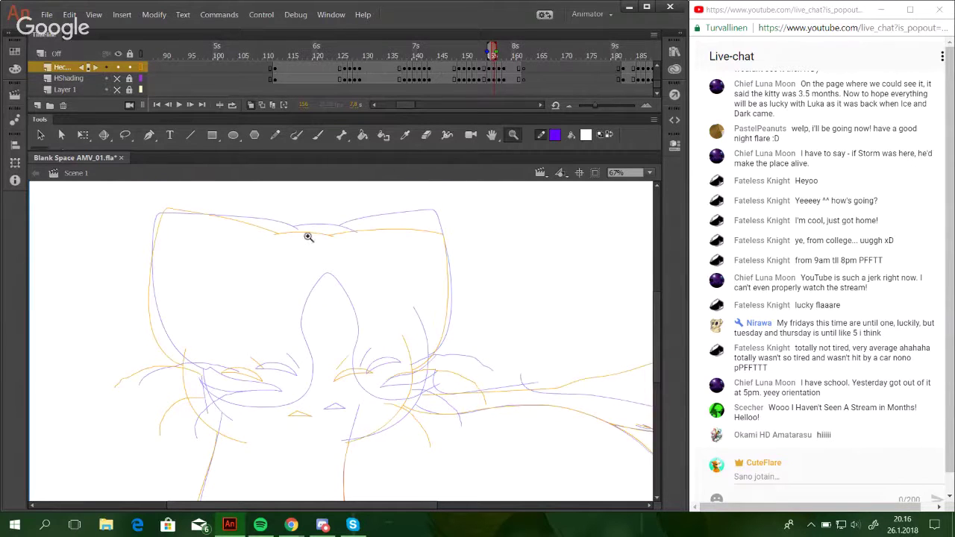
pyautogui.moveTo(131, 224); pyautogui.dragTo(521, 473)
pyautogui.press('y')
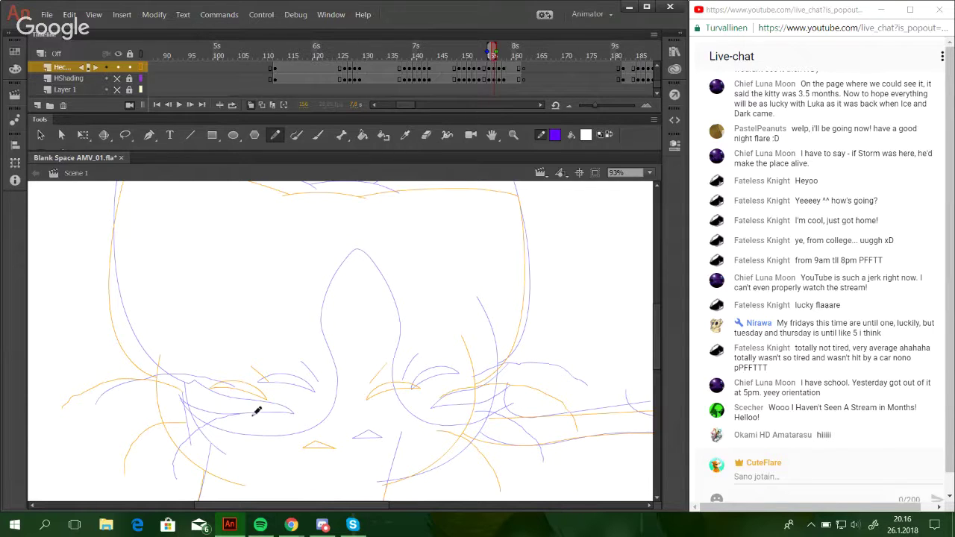
pyautogui.moveTo(142, 404); pyautogui.dragTo(219, 432)
pyautogui.hotkey('ctrl', 'z')
pyautogui.moveTo(145, 411)
pyautogui.mouseDown()
pyautogui.moveTo(220, 433)
pyautogui.moveTo(273, 423)
pyautogui.moveTo(289, 359)
pyautogui.moveTo(284, 337)
pyautogui.moveTo(167, 422)
pyautogui.moveTo(231, 431)
pyautogui.moveTo(288, 388)
pyautogui.moveTo(279, 354)
pyautogui.moveTo(294, 264)
pyautogui.moveTo(322, 237)
pyautogui.moveTo(363, 315)
pyautogui.moveTo(354, 363)
pyautogui.moveTo(380, 413)
pyautogui.moveTo(436, 423)
pyautogui.moveTo(496, 394)
pyautogui.mouseUp()
pyautogui.hotkey('ctrl', 'z')
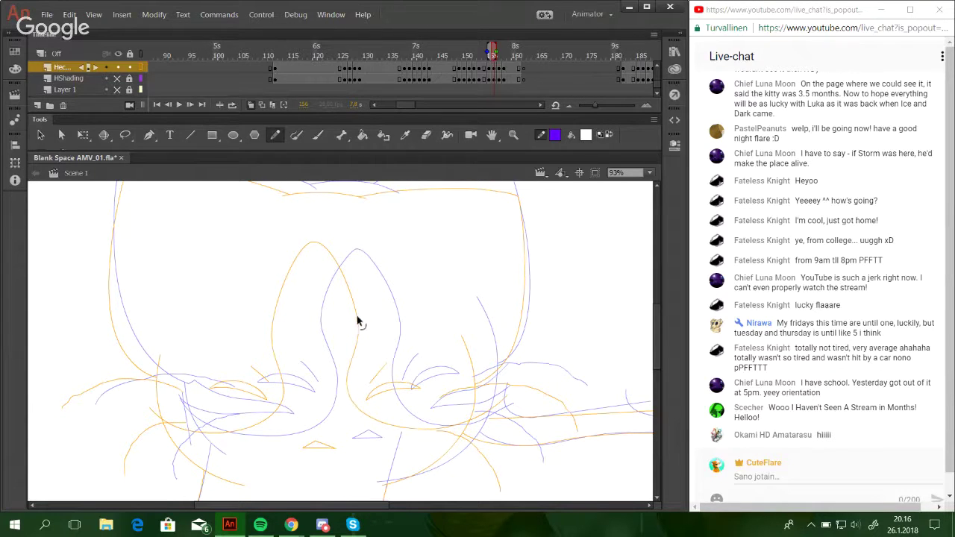
pyautogui.moveTo(327, 247)
pyautogui.mouseDown()
pyautogui.moveTo(305, 249)
pyautogui.moveTo(270, 308)
pyautogui.mouseUp()
pyautogui.moveTo(276, 347); pyautogui.dragTo(277, 363)
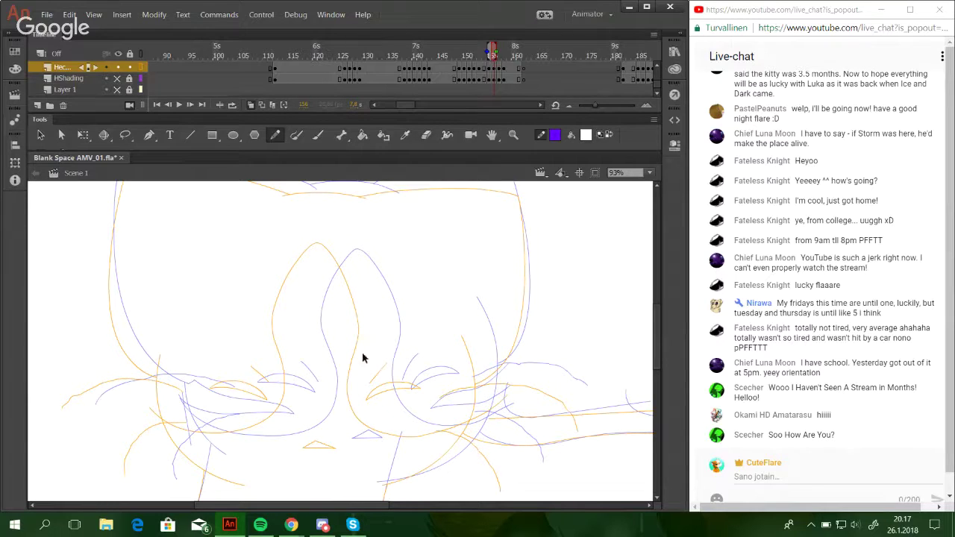
pyautogui.keyDown('ctrl'); pyautogui.click(255, 428); pyautogui.keyUp('ctrl')
pyautogui.moveTo(255, 428); pyautogui.dragTo(263, 421)
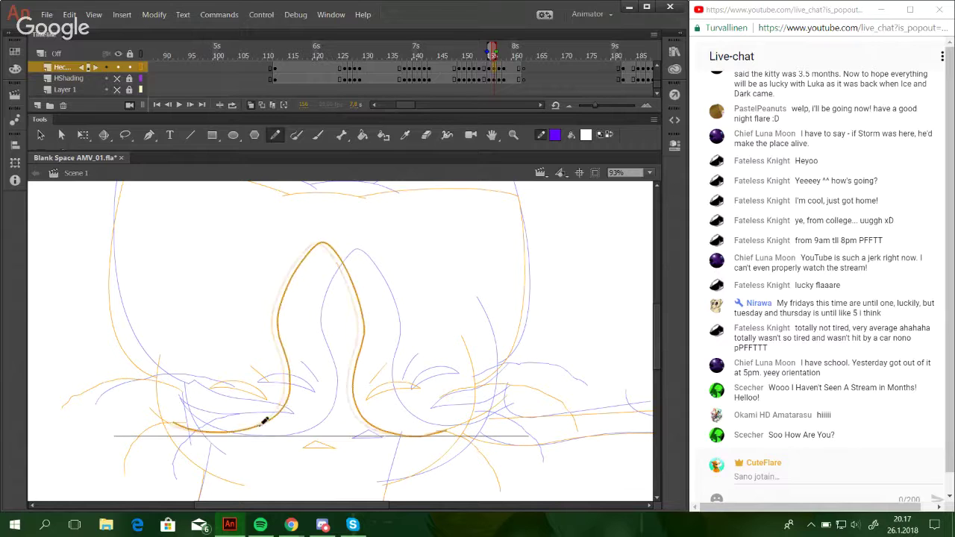
pyautogui.hotkey('ctrl', 'z')
pyautogui.hotkey('ctrl', 'z')
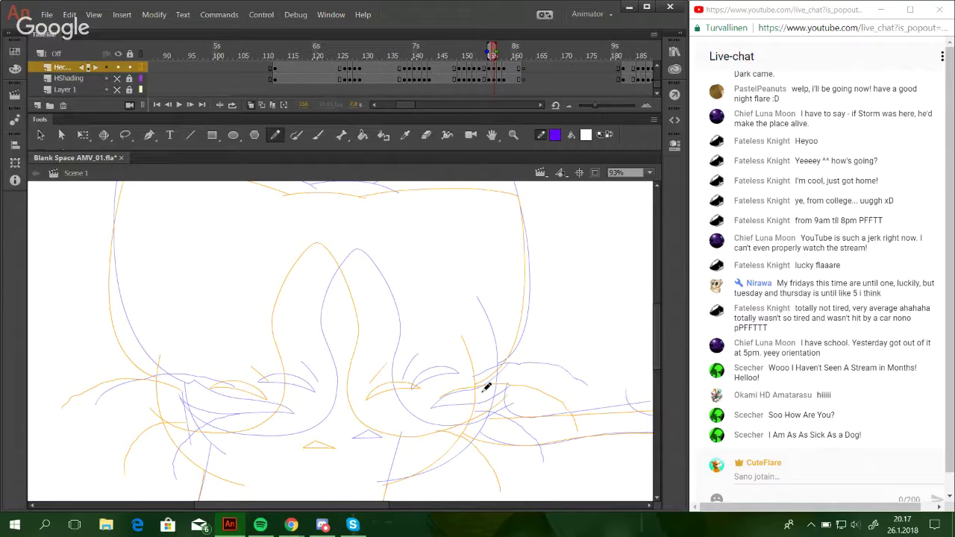
# Switch to Chrome and open the dictionary site sanakirja.org in a new tab.
pyautogui.moveTo(291, 524)
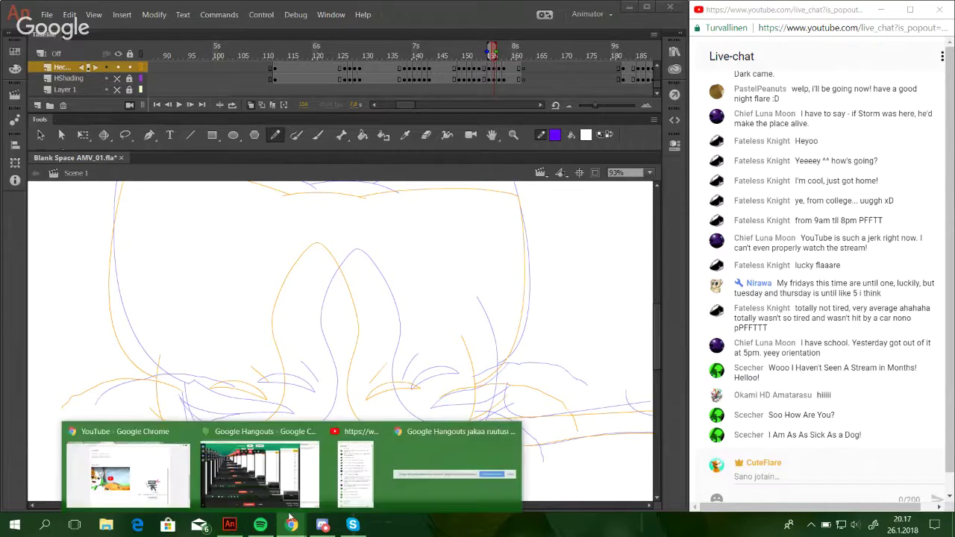
pyautogui.click(163, 479)
pyautogui.hotkey('ctrl', 't')
pyautogui.write('sa')
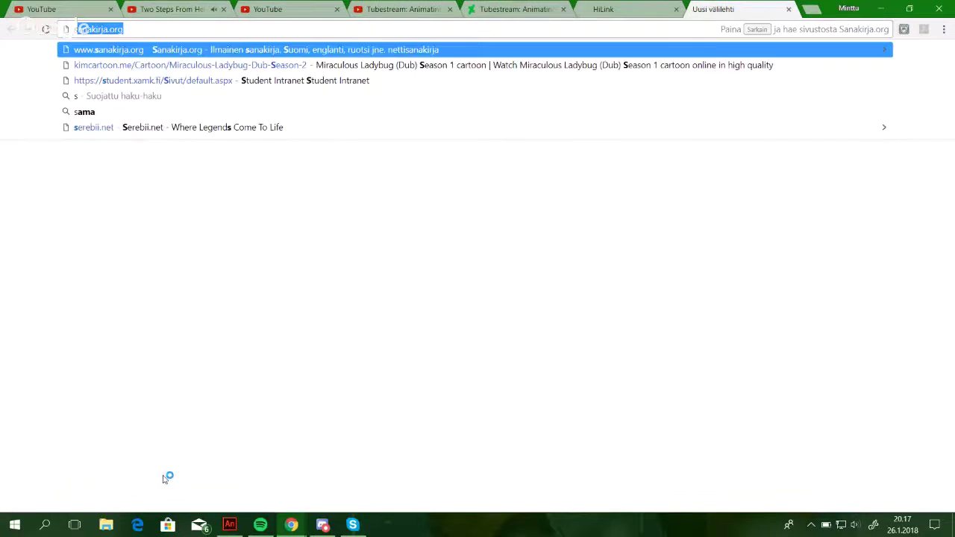
pyautogui.write('n')
pyautogui.press('Return')
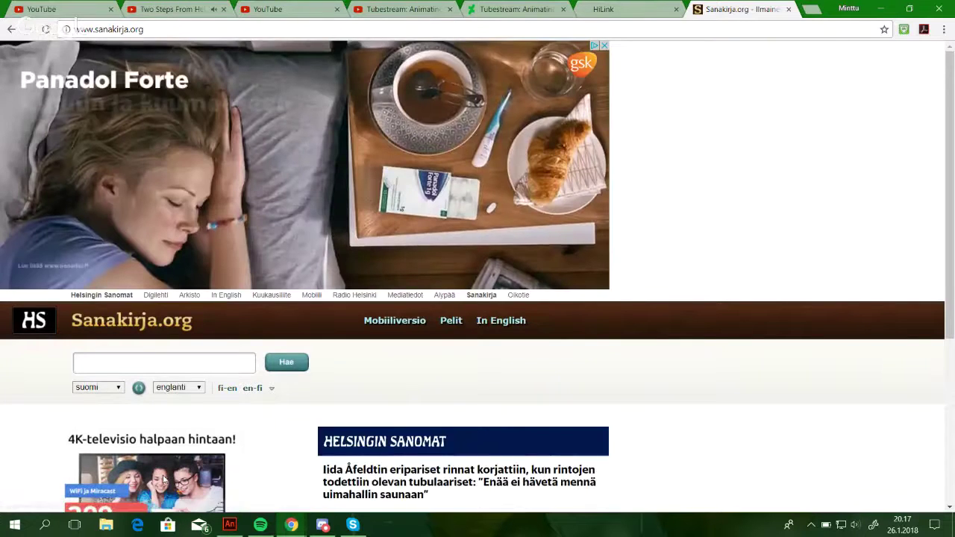
# Look up the English translation of the Finnish word "jäykkäkouristus".
pyautogui.write('jäkkä')
pyautogui.press('BackSpace')
pyautogui.press('BackSpace')
pyautogui.press('BackSpace')
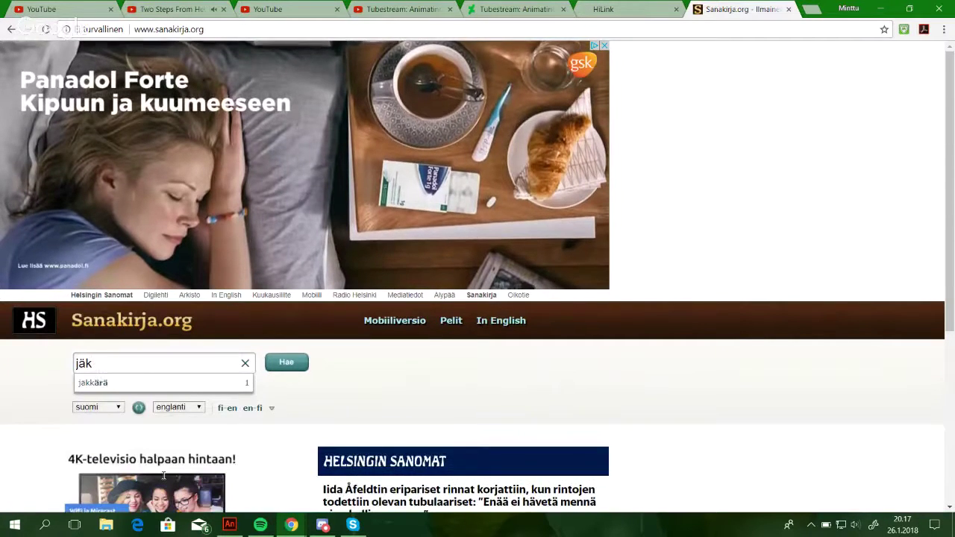
pyautogui.write('ykkä')
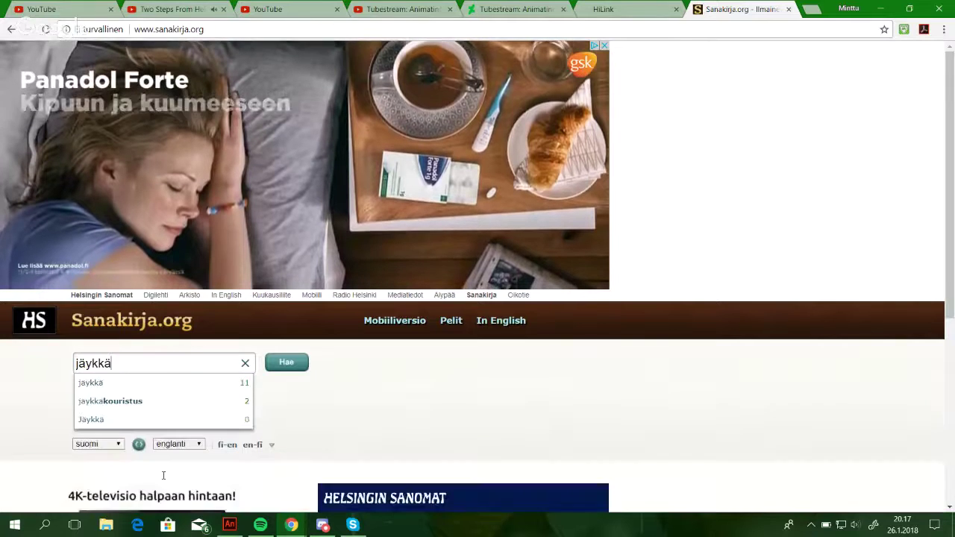
pyautogui.press('Down')
pyautogui.press('Down')
pyautogui.press('Return')
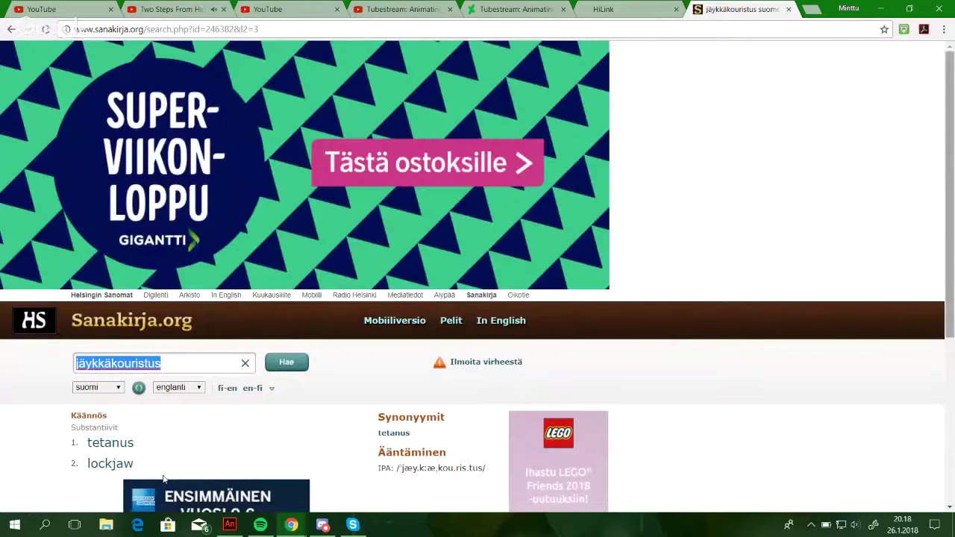
# Return to Adobe Animate from the dictionary page and draw the pointed marking outline on the cat's left cheek.
pyautogui.scroll(-2, 164, 479)
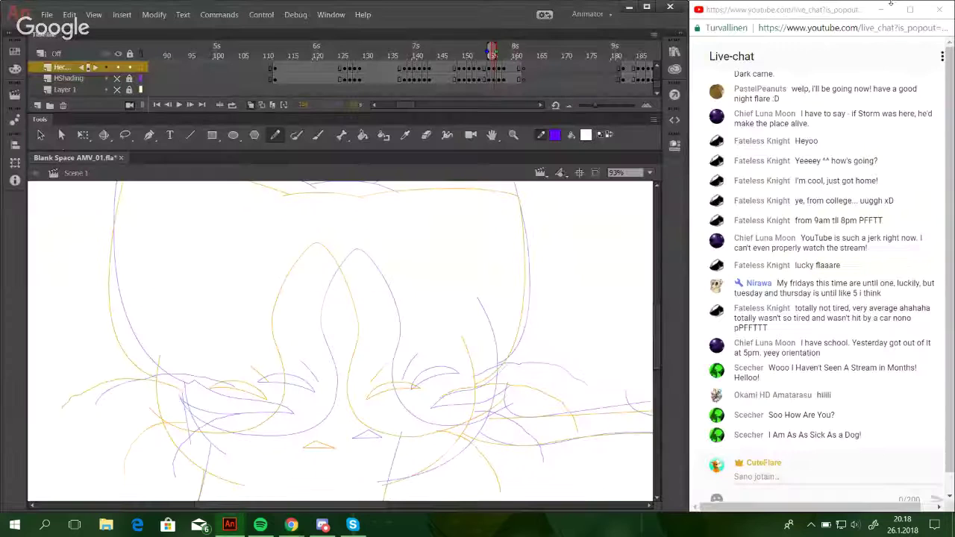
pyautogui.click(883, 9)
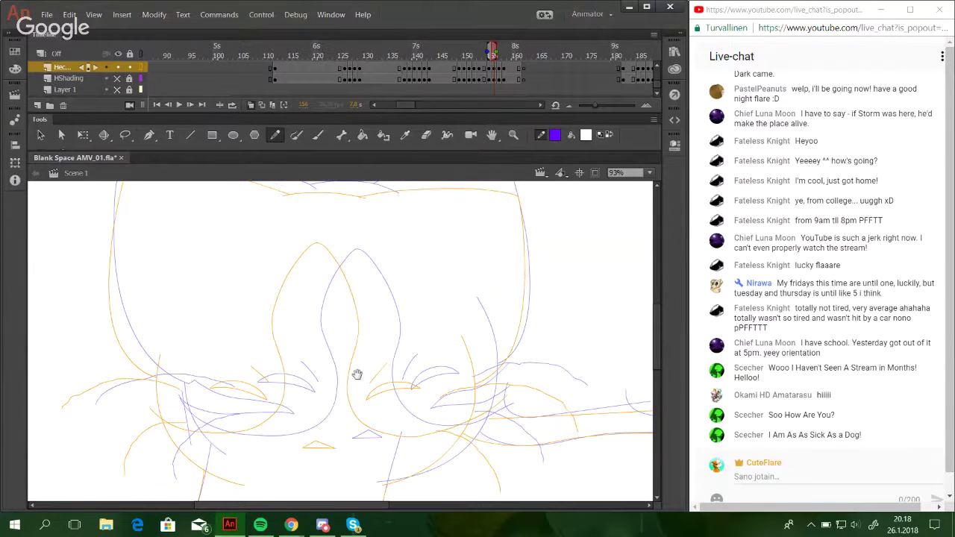
pyautogui.moveTo(358, 375); pyautogui.dragTo(379, 315)
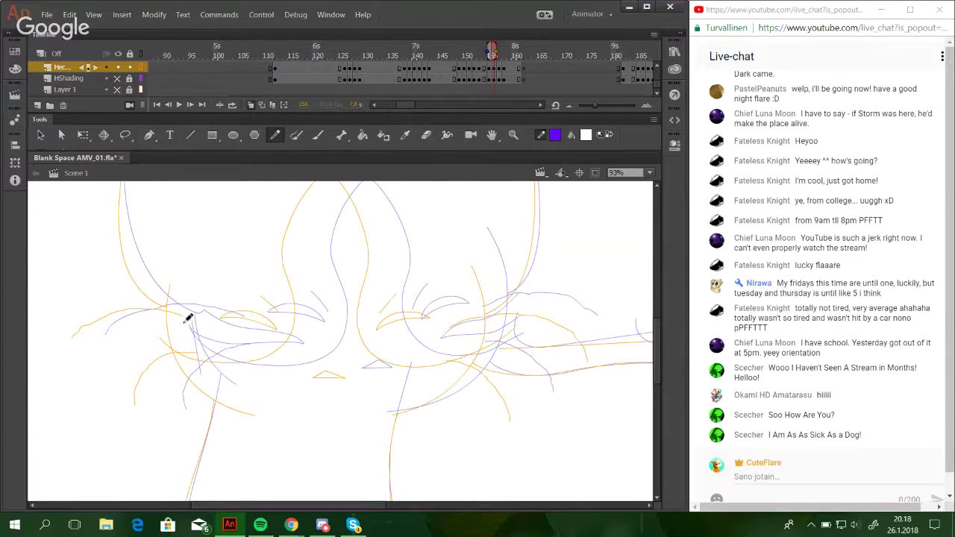
pyautogui.moveTo(158, 319)
pyautogui.mouseDown()
pyautogui.moveTo(186, 343)
pyautogui.moveTo(251, 341)
pyautogui.mouseUp()
pyautogui.moveTo(165, 321); pyautogui.dragTo(253, 348)
pyautogui.moveTo(162, 307); pyautogui.dragTo(206, 340)
pyautogui.hotkey('ctrl', 'z')
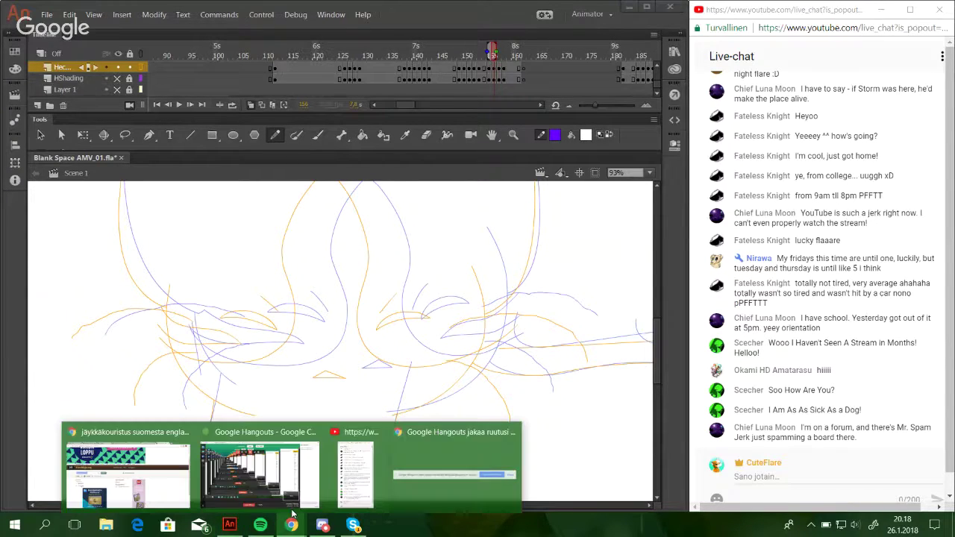
pyautogui.moveTo(64, 292); pyautogui.dragTo(112, 299)
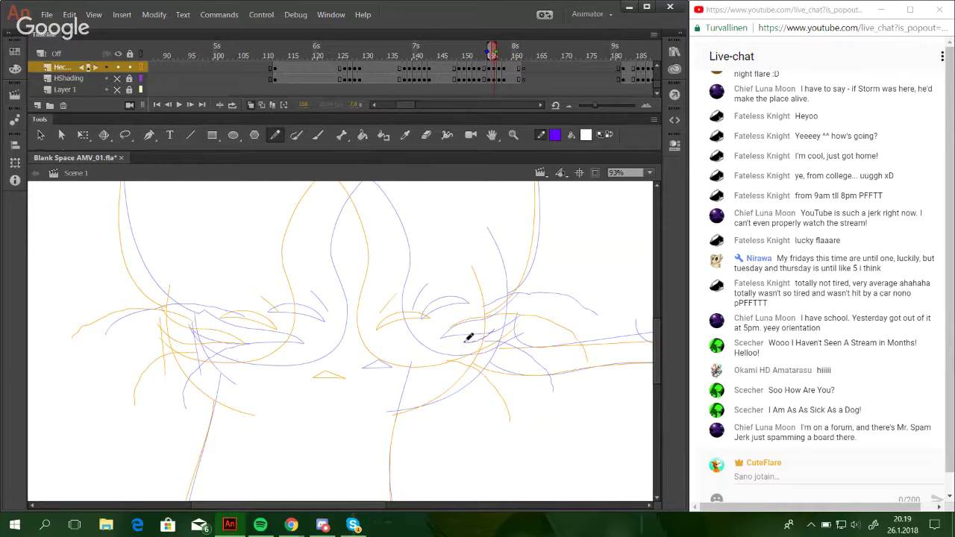
# Draw the matching pointed marking outline on the cat's right cheek, redoing strokes that miss the shape.
pyautogui.moveTo(464, 342)
pyautogui.mouseDown()
pyautogui.moveTo(403, 348)
pyautogui.moveTo(499, 329)
pyautogui.mouseUp()
pyautogui.hotkey('ctrl', 'z')
pyautogui.moveTo(405, 345)
pyautogui.mouseDown()
pyautogui.moveTo(502, 302)
pyautogui.moveTo(488, 310)
pyautogui.moveTo(489, 300)
pyautogui.moveTo(401, 355)
pyautogui.moveTo(428, 331)
pyautogui.moveTo(457, 327)
pyautogui.moveTo(492, 286)
pyautogui.moveTo(463, 325)
pyautogui.moveTo(405, 344)
pyautogui.mouseUp()
pyautogui.hotkey('ctrl', 'z')
pyautogui.hotkey('ctrl', 'z')
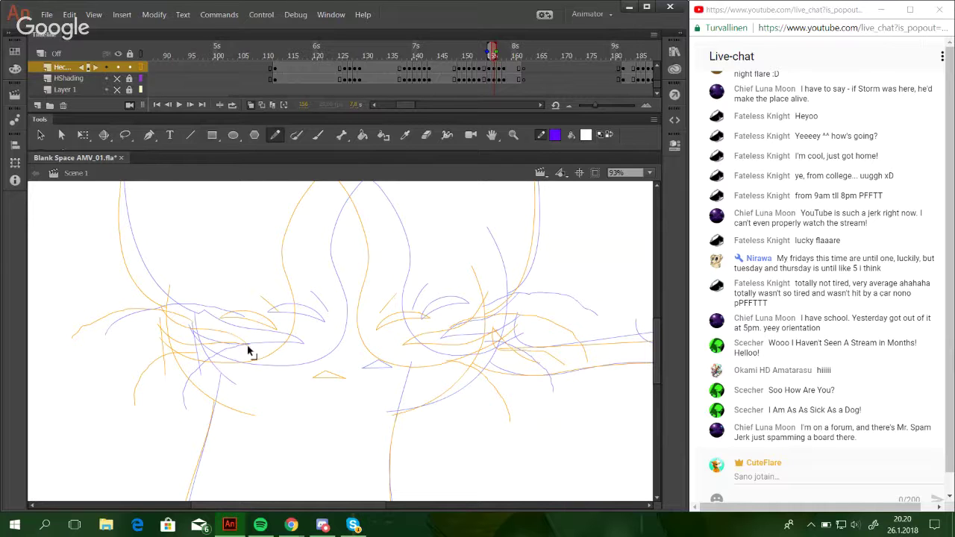
# Advance to the next frame and draw the face marking contour from cheek to cheek with a rounded peak on the forehead.
pyautogui.moveTo(413, 415); pyautogui.dragTo(382, 429)
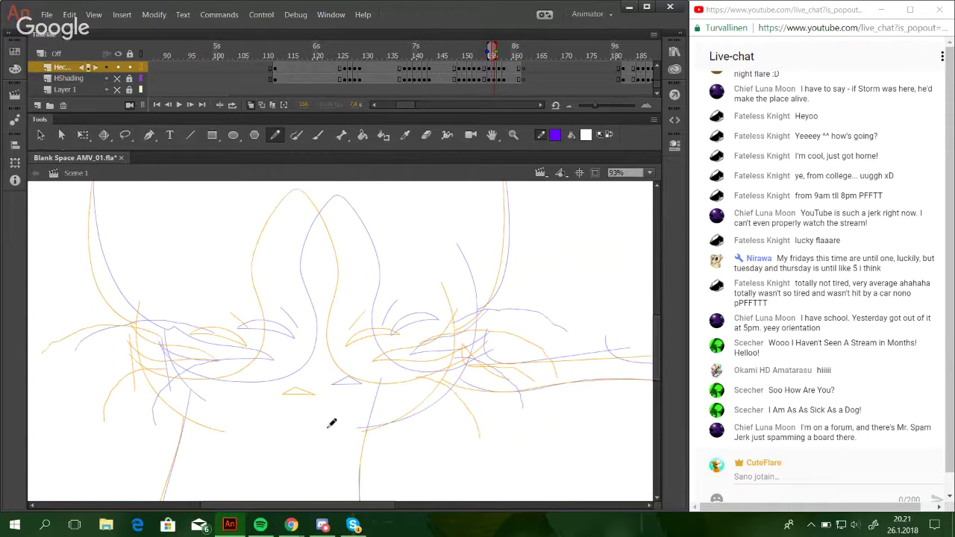
pyautogui.moveTo(305, 420); pyautogui.dragTo(218, 321)
pyautogui.moveTo(335, 338)
pyautogui.mouseDown()
pyautogui.moveTo(338, 446)
pyautogui.moveTo(358, 464)
pyautogui.moveTo(471, 434)
pyautogui.mouseUp()
pyautogui.moveTo(437, 407)
pyautogui.mouseDown()
pyautogui.moveTo(425, 341)
pyautogui.moveTo(437, 341)
pyautogui.mouseUp()
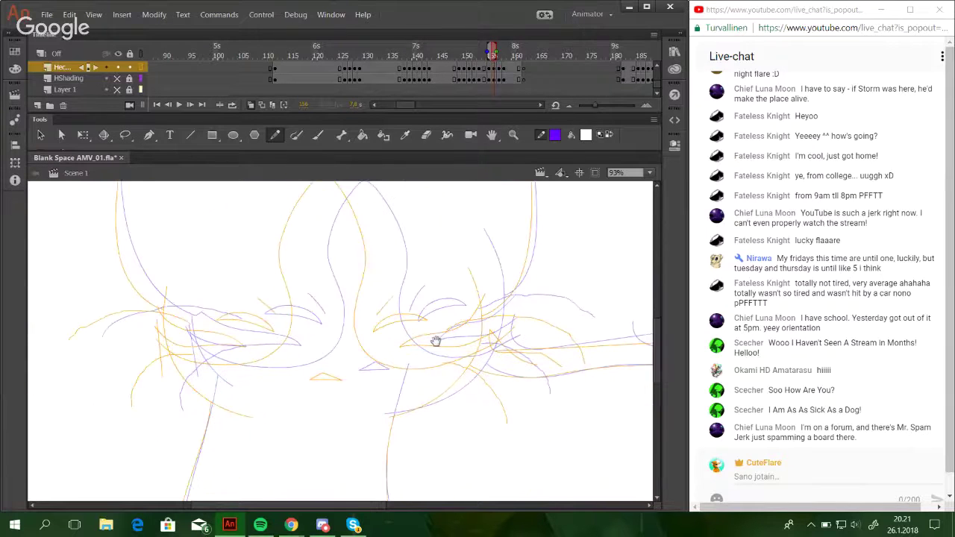
pyautogui.moveTo(512, 440); pyautogui.dragTo(404, 290)
pyautogui.moveTo(484, 371)
pyautogui.mouseDown()
pyautogui.moveTo(273, 326)
pyautogui.moveTo(373, 363)
pyautogui.moveTo(321, 383)
pyautogui.moveTo(366, 443)
pyautogui.moveTo(391, 446)
pyautogui.moveTo(452, 513)
pyautogui.mouseUp()
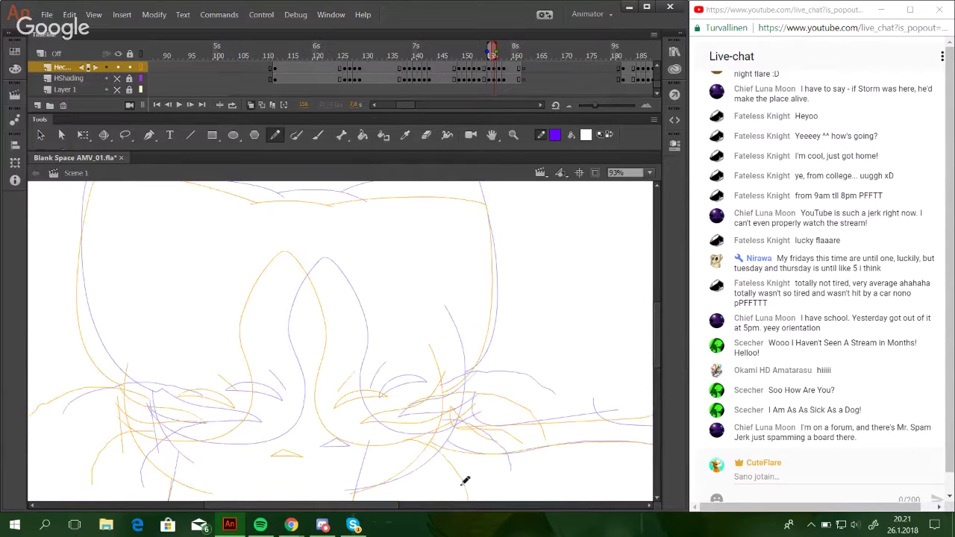
pyautogui.moveTo(446, 463); pyautogui.dragTo(469, 444)
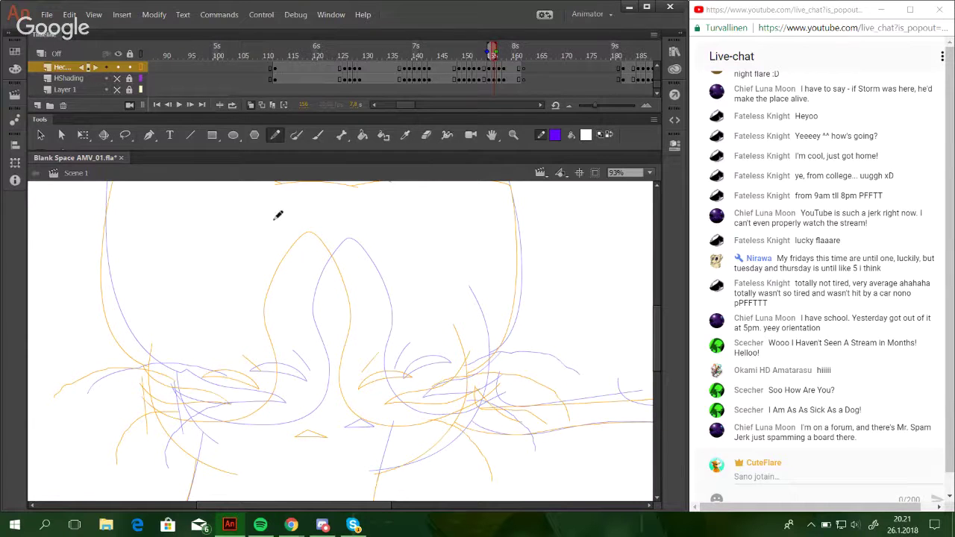
pyautogui.click(193, 105)
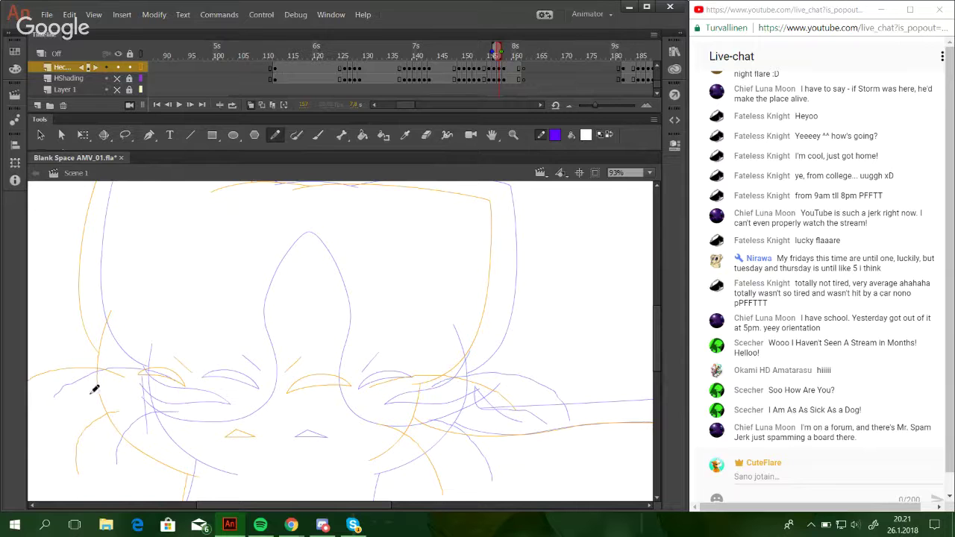
pyautogui.moveTo(84, 383)
pyautogui.mouseDown()
pyautogui.moveTo(112, 406)
pyautogui.moveTo(162, 415)
pyautogui.moveTo(202, 381)
pyautogui.mouseUp()
pyautogui.hotkey('ctrl', 'z')
pyautogui.moveTo(90, 390)
pyautogui.mouseDown()
pyautogui.moveTo(176, 398)
pyautogui.moveTo(204, 361)
pyautogui.moveTo(215, 270)
pyautogui.moveTo(249, 235)
pyautogui.moveTo(280, 335)
pyautogui.moveTo(278, 399)
pyautogui.moveTo(357, 433)
pyautogui.moveTo(447, 399)
pyautogui.mouseUp()
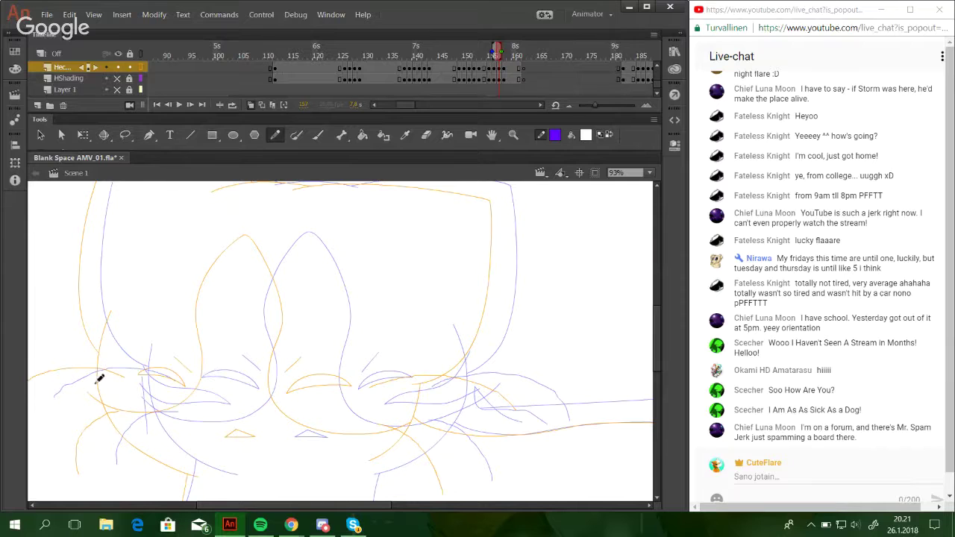
# Draw the two curved strokes of the left cheek's pointed marking, deleting the selected strokes to redo them.
pyautogui.moveTo(86, 375)
pyautogui.mouseDown()
pyautogui.moveTo(111, 393)
pyautogui.moveTo(165, 392)
pyautogui.mouseUp()
pyautogui.moveTo(96, 350); pyautogui.dragTo(165, 385)
pyautogui.moveTo(158, 388); pyautogui.dragTo(163, 395)
pyautogui.doubleClick(160, 394)
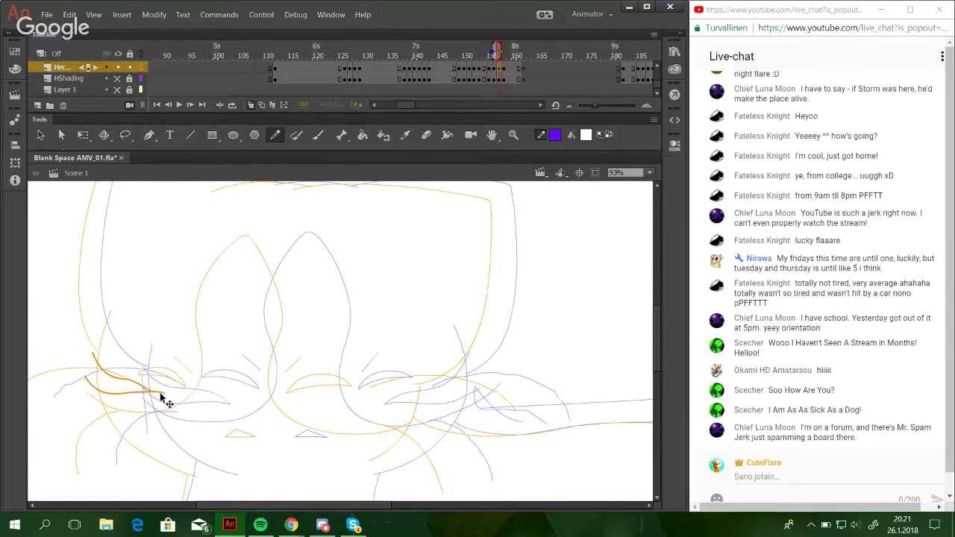
pyautogui.press('Delete')
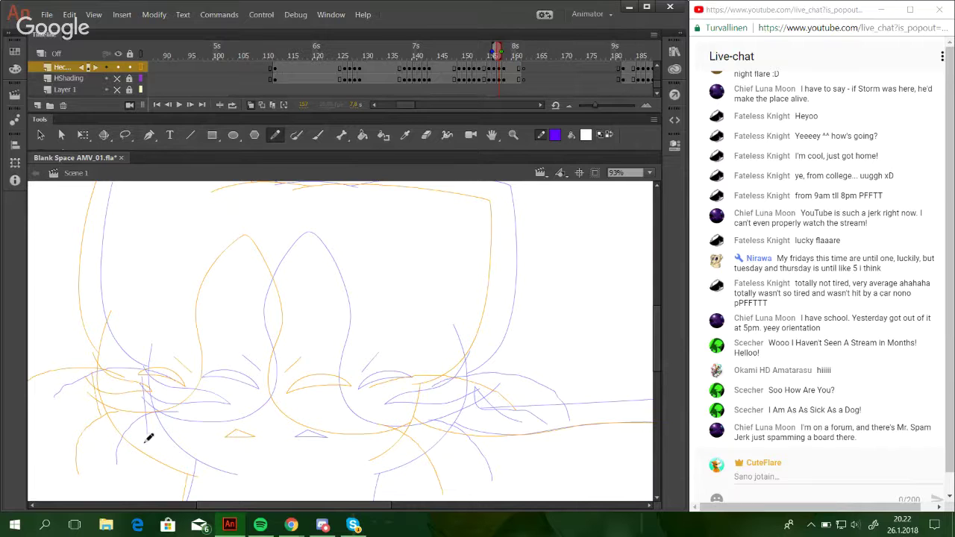
# Draw the long pointed marking on the right cheek, undoing and redrawing its strokes and curve adjustments.
pyautogui.press('space')
pyautogui.moveTo(248, 450); pyautogui.dragTo(230, 380)
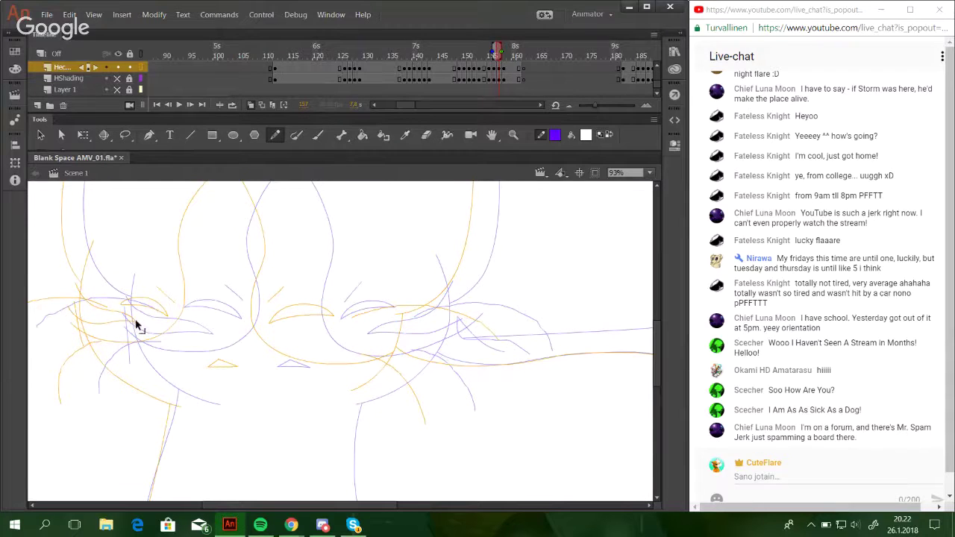
pyautogui.moveTo(299, 333)
pyautogui.mouseDown()
pyautogui.moveTo(379, 321)
pyautogui.moveTo(292, 333)
pyautogui.mouseUp()
pyautogui.hotkey('ctrl', 'z')
pyautogui.hotkey('ctrl', 'z')
pyautogui.moveTo(392, 313)
pyautogui.mouseDown()
pyautogui.moveTo(307, 332)
pyautogui.moveTo(359, 341)
pyautogui.moveTo(414, 323)
pyautogui.mouseUp()
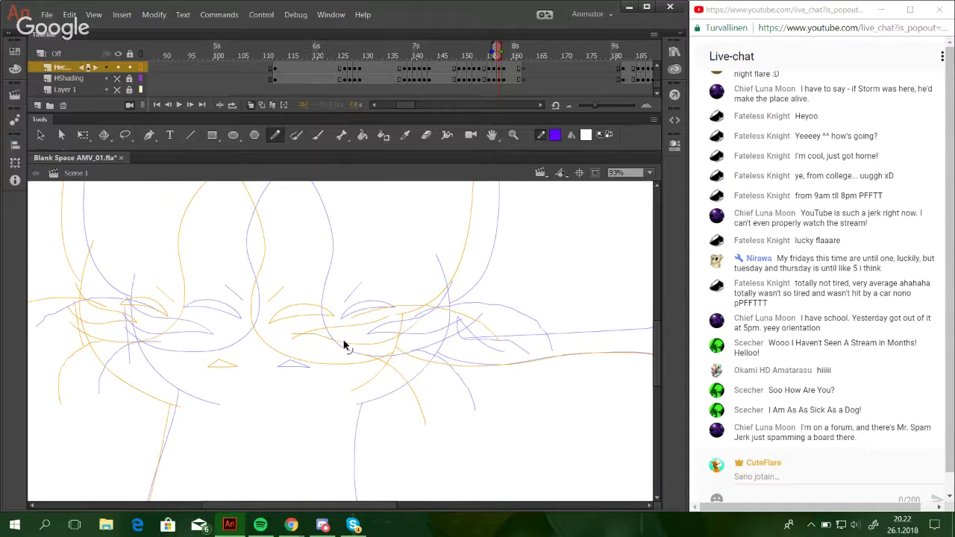
pyautogui.hotkey('ctrl', 'z')
pyautogui.moveTo(291, 335)
pyautogui.mouseDown()
pyautogui.moveTo(355, 342)
pyautogui.moveTo(421, 321)
pyautogui.moveTo(392, 343)
pyautogui.moveTo(308, 337)
pyautogui.moveTo(370, 345)
pyautogui.moveTo(416, 326)
pyautogui.moveTo(337, 338)
pyautogui.mouseUp()
pyautogui.hotkey('ctrl', 'z')
pyautogui.hotkey('ctrl', 'z')
pyautogui.hotkey('ctrl', 'z')
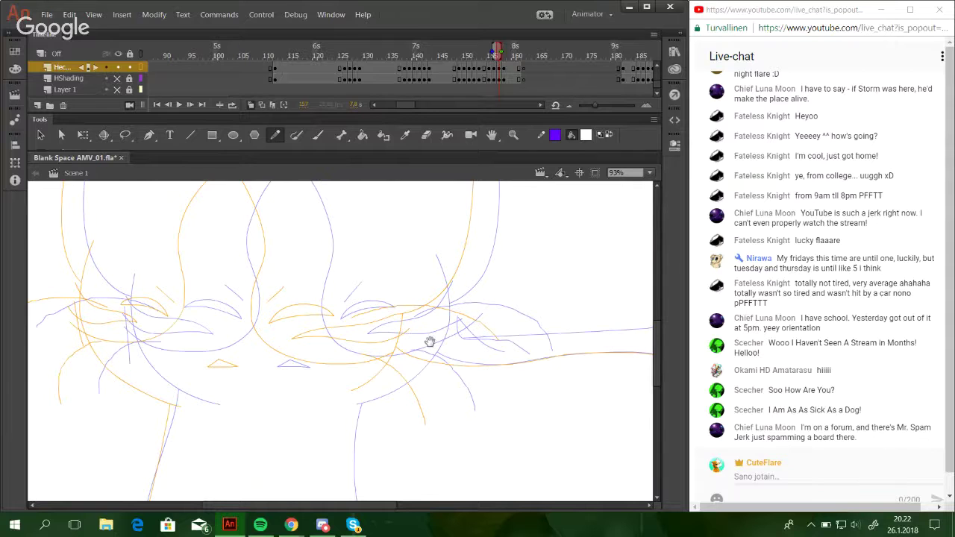
# Draw the wavy belly marking line from the chest, below the canvas edge, to the cat's rear, and refine its curve.
pyautogui.moveTo(430, 341); pyautogui.dragTo(377, 305)
pyautogui.moveTo(322, 350)
pyautogui.mouseDown()
pyautogui.moveTo(384, 315)
pyautogui.moveTo(420, 371)
pyautogui.mouseUp()
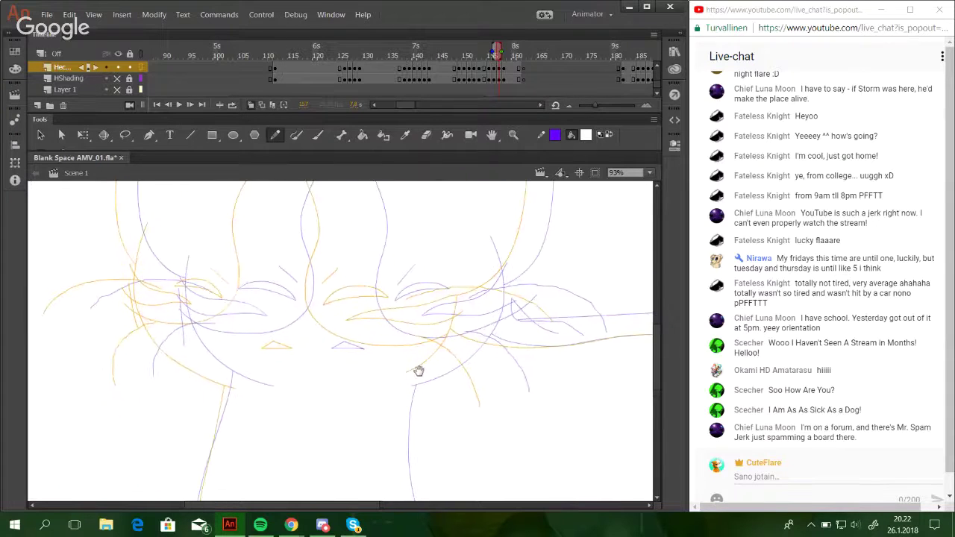
pyautogui.moveTo(409, 411)
pyautogui.mouseDown()
pyautogui.moveTo(275, 241)
pyautogui.moveTo(249, 221)
pyautogui.mouseUp()
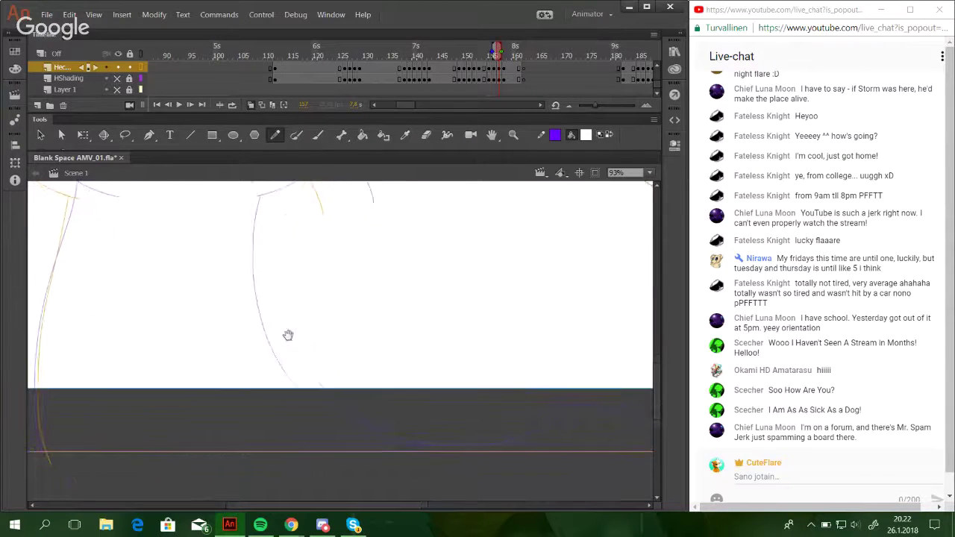
pyautogui.moveTo(290, 335)
pyautogui.mouseDown()
pyautogui.moveTo(158, 350)
pyautogui.moveTo(143, 358)
pyautogui.moveTo(154, 366)
pyautogui.mouseUp()
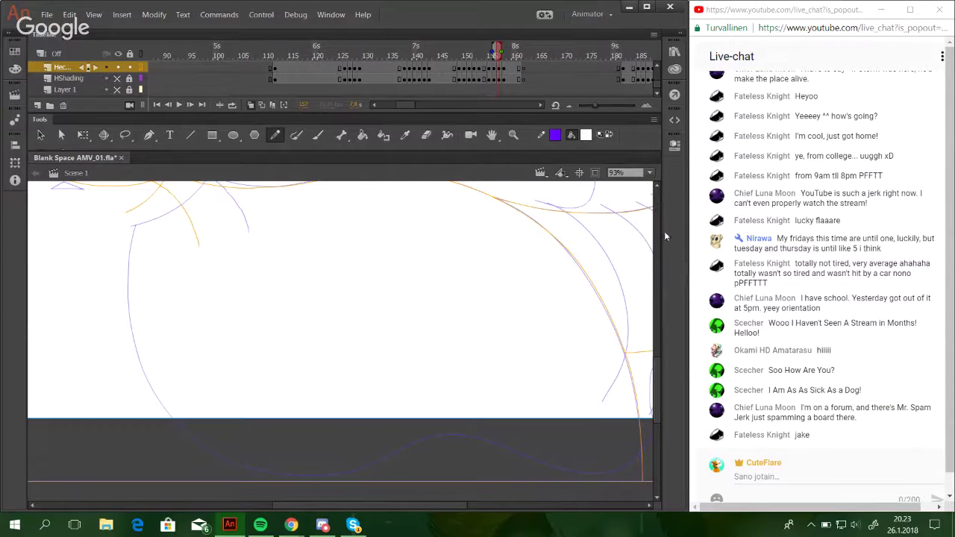
pyautogui.click(649, 172)
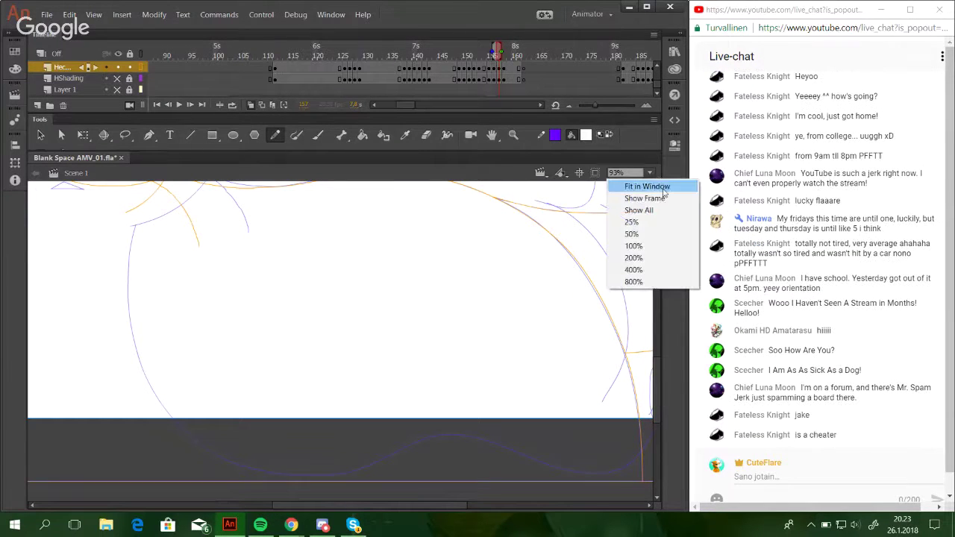
pyautogui.click(631, 233)
pyautogui.moveTo(382, 309); pyautogui.dragTo(399, 370)
pyautogui.click(513, 134)
pyautogui.moveTo(188, 231)
pyautogui.mouseDown()
pyautogui.moveTo(576, 494)
pyautogui.moveTo(586, 484)
pyautogui.mouseUp()
pyautogui.click(274, 134)
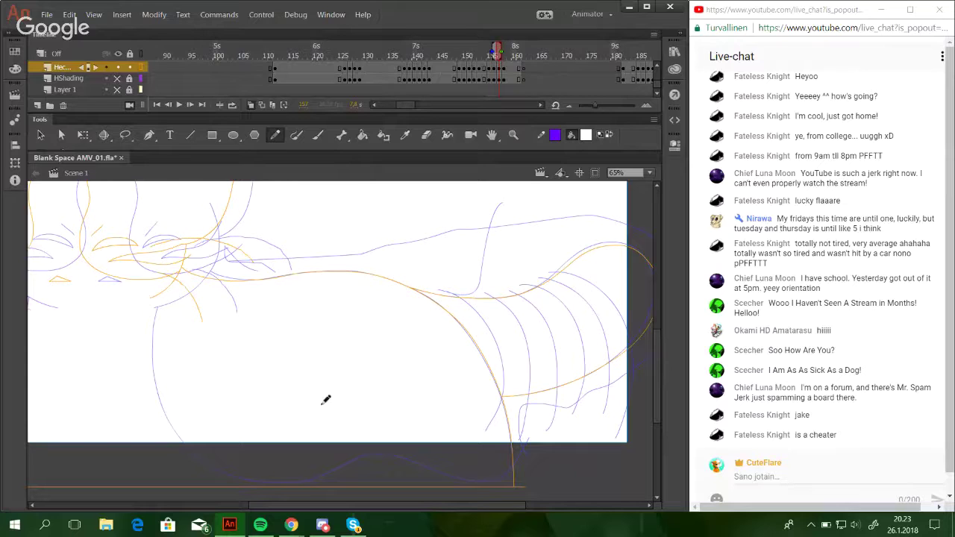
pyautogui.moveTo(155, 297)
pyautogui.mouseDown()
pyautogui.moveTo(153, 325)
pyautogui.moveTo(195, 443)
pyautogui.moveTo(280, 482)
pyautogui.moveTo(345, 463)
pyautogui.moveTo(435, 460)
pyautogui.moveTo(504, 475)
pyautogui.moveTo(499, 481)
pyautogui.moveTo(525, 456)
pyautogui.moveTo(491, 487)
pyautogui.moveTo(453, 479)
pyautogui.mouseUp()
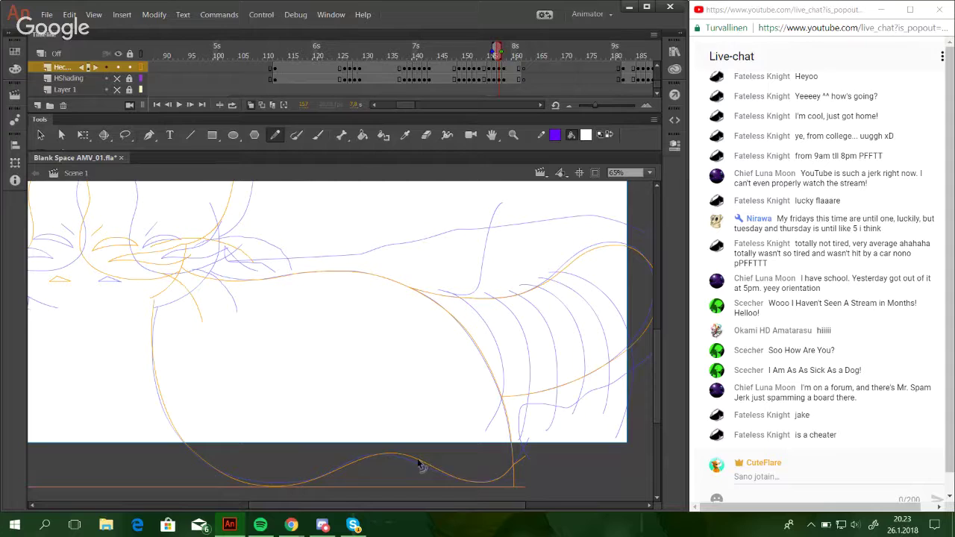
pyautogui.moveTo(390, 453); pyautogui.dragTo(352, 460)
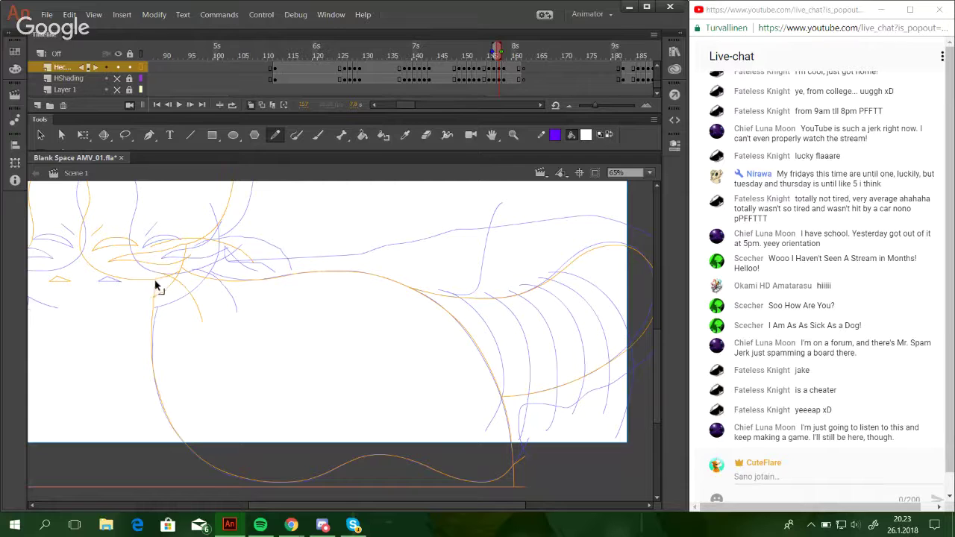
# Draw the four outer curved stripes across the tail, following the previous frame's onion skin.
pyautogui.press('space')
pyautogui.moveTo(352, 401)
pyautogui.mouseDown()
pyautogui.moveTo(302, 362)
pyautogui.moveTo(320, 401)
pyautogui.mouseUp()
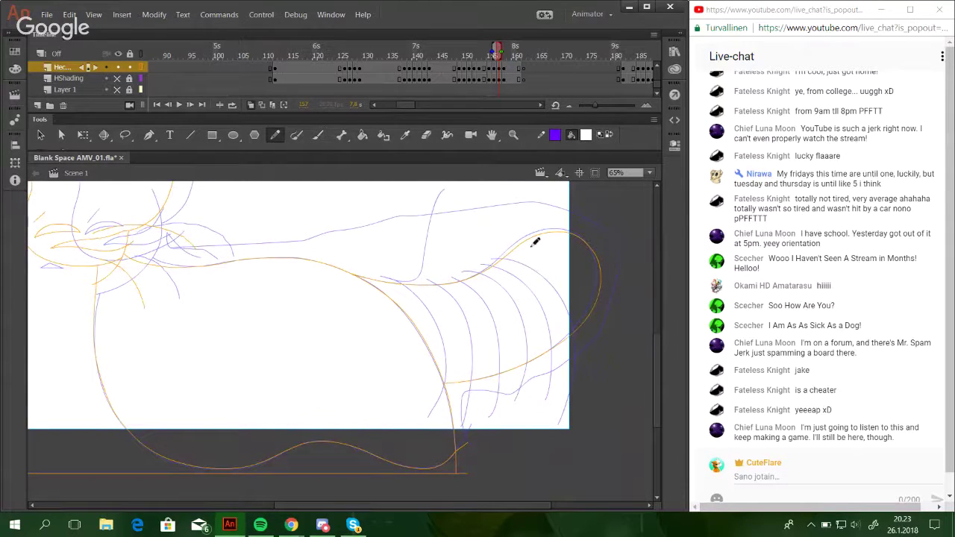
pyautogui.moveTo(495, 260); pyautogui.dragTo(567, 354)
pyautogui.moveTo(508, 249); pyautogui.dragTo(566, 356)
pyautogui.press('space')
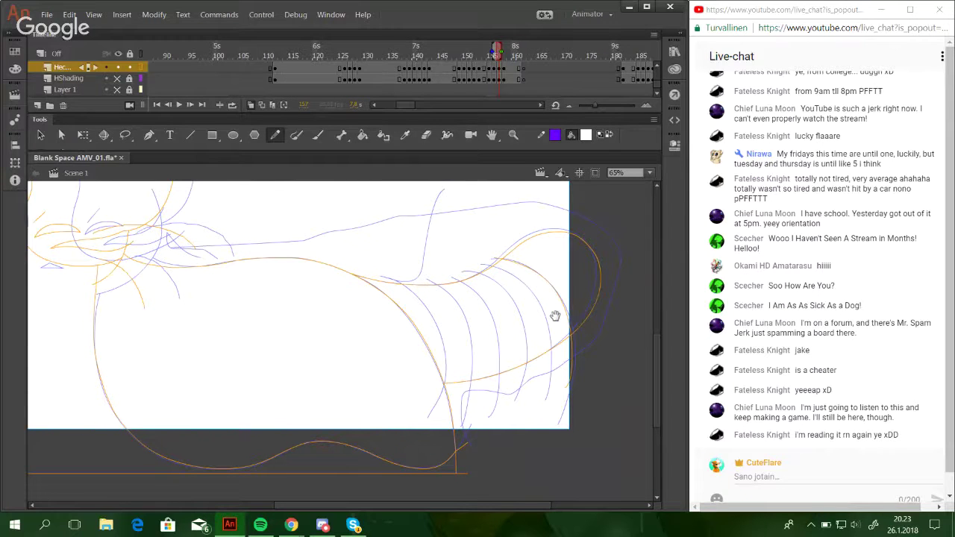
pyautogui.moveTo(556, 317); pyautogui.dragTo(546, 312)
pyautogui.moveTo(470, 256); pyautogui.dragTo(534, 379)
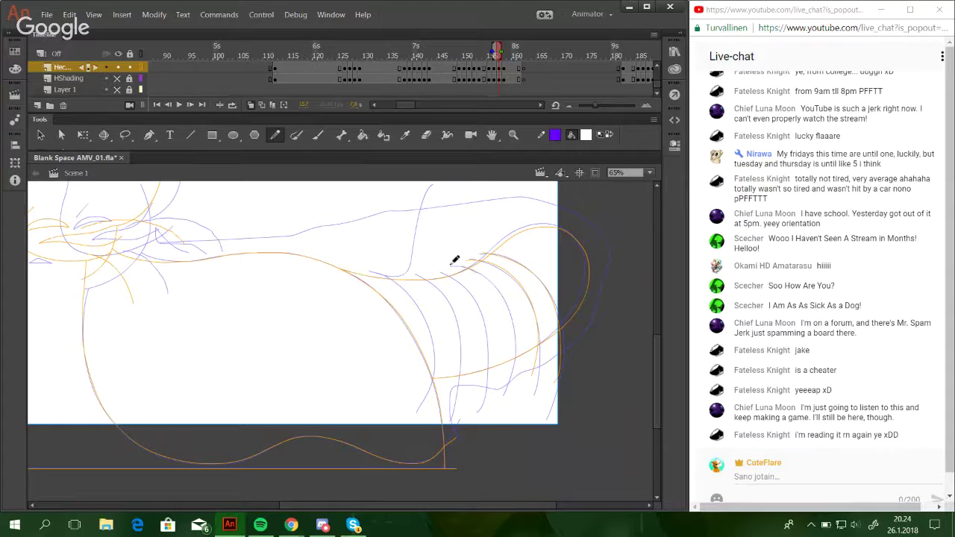
pyautogui.moveTo(451, 265)
pyautogui.mouseDown()
pyautogui.moveTo(507, 399)
pyautogui.moveTo(498, 288)
pyautogui.mouseUp()
pyautogui.hotkey('ctrl', 'z')
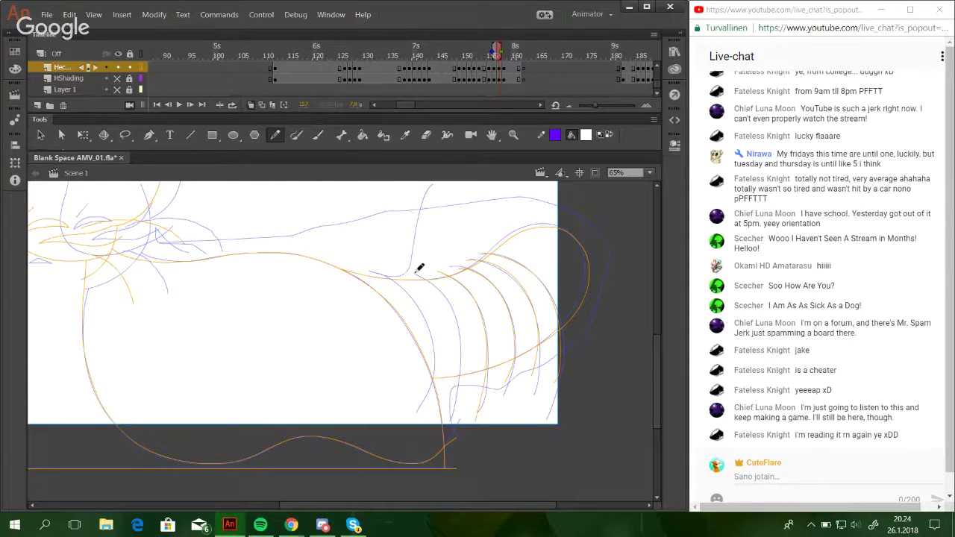
# Draw the two remaining curved stripes near the tail's base, redrawing them to follow the onion-skin lines.
pyautogui.moveTo(416, 273)
pyautogui.mouseDown()
pyautogui.moveTo(448, 419)
pyautogui.moveTo(463, 367)
pyautogui.moveTo(447, 419)
pyautogui.moveTo(449, 405)
pyautogui.mouseUp()
pyautogui.hotkey('ctrl', 'z')
pyautogui.hotkey('ctrl', 'z')
pyautogui.hotkey('ctrl', 'z')
pyautogui.moveTo(401, 286); pyautogui.dragTo(419, 420)
pyautogui.hotkey('ctrl', 'z')
pyautogui.moveTo(380, 271)
pyautogui.mouseDown()
pyautogui.moveTo(435, 402)
pyautogui.moveTo(422, 432)
pyautogui.mouseUp()
pyautogui.hotkey('ctrl', 'z')
pyautogui.moveTo(381, 272)
pyautogui.mouseDown()
pyautogui.moveTo(409, 293)
pyautogui.moveTo(431, 419)
pyautogui.mouseUp()
pyautogui.hotkey('ctrl', 'z')
pyautogui.moveTo(382, 273); pyautogui.dragTo(431, 409)
pyautogui.hotkey('ctrl', 'z')
pyautogui.moveTo(380, 274)
pyautogui.mouseDown()
pyautogui.moveTo(436, 333)
pyautogui.moveTo(429, 414)
pyautogui.moveTo(383, 275)
pyautogui.moveTo(435, 347)
pyautogui.moveTo(428, 414)
pyautogui.mouseUp()
pyautogui.hotkey('ctrl', 'z')
pyautogui.hotkey('ctrl', 'z')
pyautogui.moveTo(380, 273); pyautogui.dragTo(426, 416)
# Draw the tail's upper shading line around its tip to the cheek, and the lower shading line along its underside.
pyautogui.moveTo(445, 385)
pyautogui.mouseDown()
pyautogui.moveTo(575, 336)
pyautogui.moveTo(622, 270)
pyautogui.moveTo(512, 187)
pyautogui.moveTo(395, 205)
pyautogui.moveTo(271, 189)
pyautogui.moveTo(202, 211)
pyautogui.moveTo(167, 244)
pyautogui.moveTo(119, 233)
pyautogui.mouseUp()
pyautogui.moveTo(448, 441)
pyautogui.mouseDown()
pyautogui.moveTo(529, 349)
pyautogui.moveTo(579, 337)
pyautogui.mouseUp()
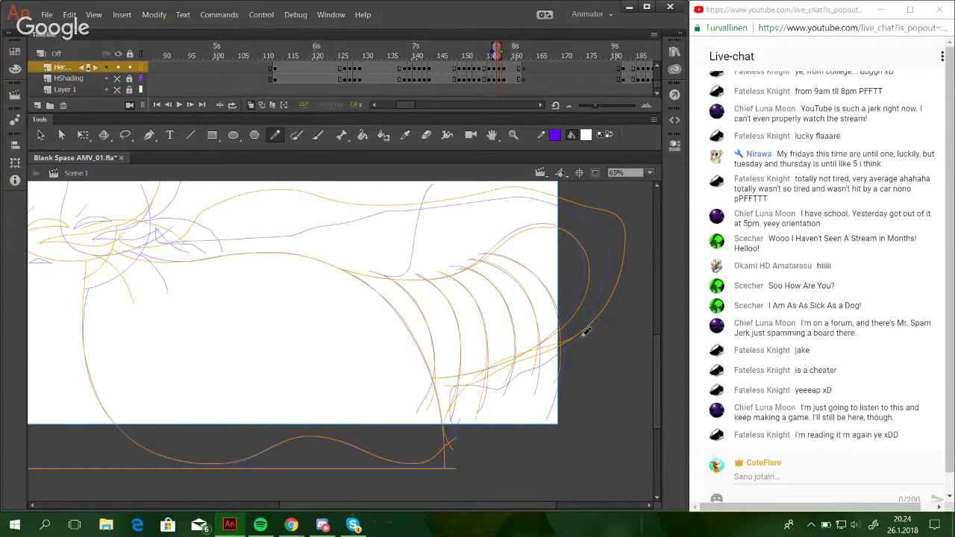
pyautogui.hotkey('ctrl', 'z')
pyautogui.moveTo(448, 446)
pyautogui.mouseDown()
pyautogui.moveTo(466, 394)
pyautogui.moveTo(549, 365)
pyautogui.moveTo(508, 381)
pyautogui.mouseUp()
pyautogui.hotkey('ctrl', 'z')
pyautogui.hotkey('ctrl', 'z')
# Draw a curved shading line from beneath the right cheek down across the chest.
pyautogui.press('space')
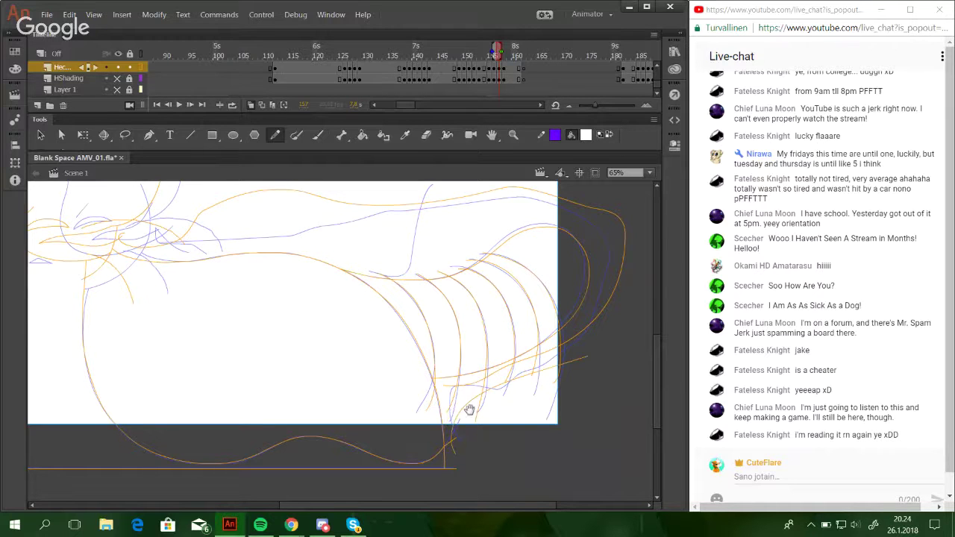
pyautogui.moveTo(299, 363)
pyautogui.mouseDown()
pyautogui.moveTo(373, 383)
pyautogui.moveTo(485, 384)
pyautogui.mouseUp()
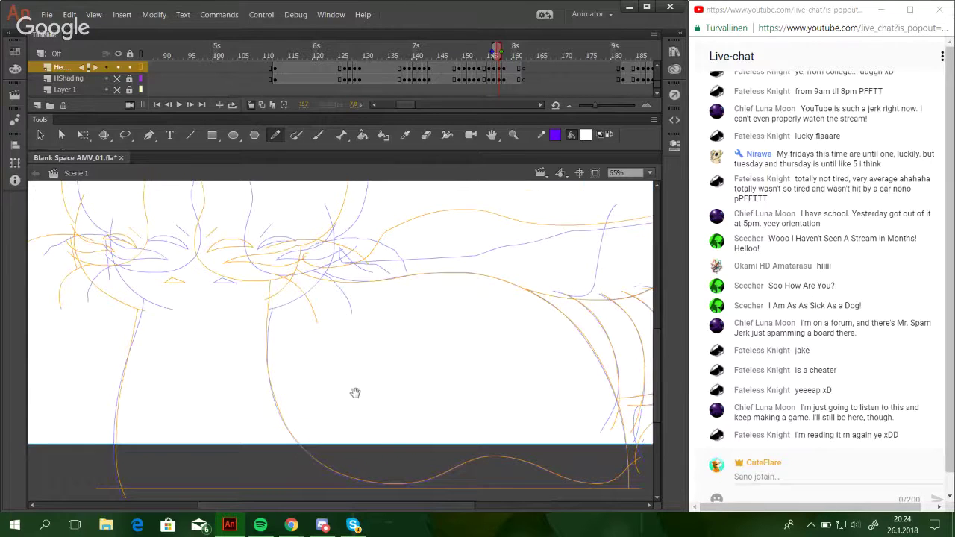
pyautogui.moveTo(316, 350); pyautogui.dragTo(233, 311)
pyautogui.moveTo(150, 232)
pyautogui.mouseDown()
pyautogui.moveTo(156, 285)
pyautogui.moveTo(226, 329)
pyautogui.mouseUp()
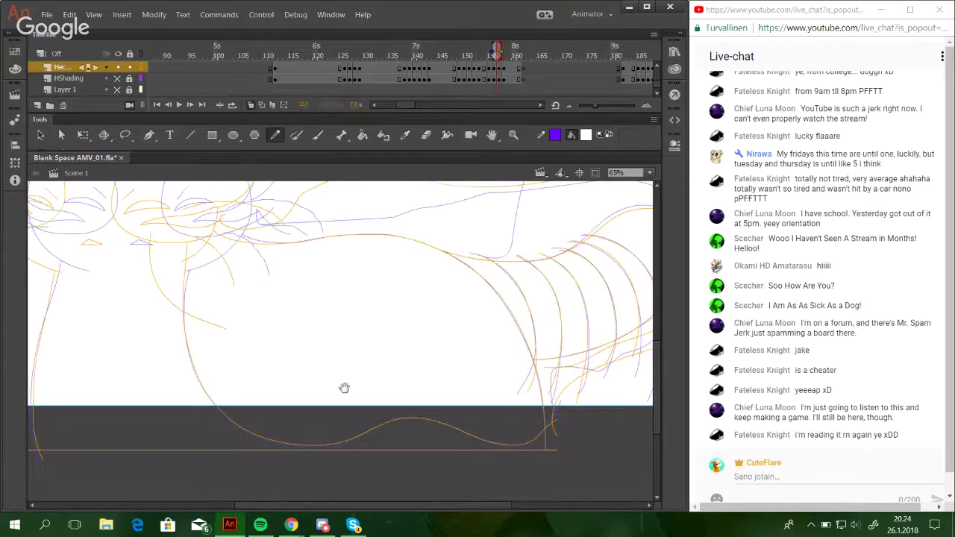
# Advance to the next frame, draw the belly marking line from chest to rear, and bend its wave to match the onion skin.
pyautogui.moveTo(344, 388); pyautogui.dragTo(317, 397)
pyautogui.click(190, 105)
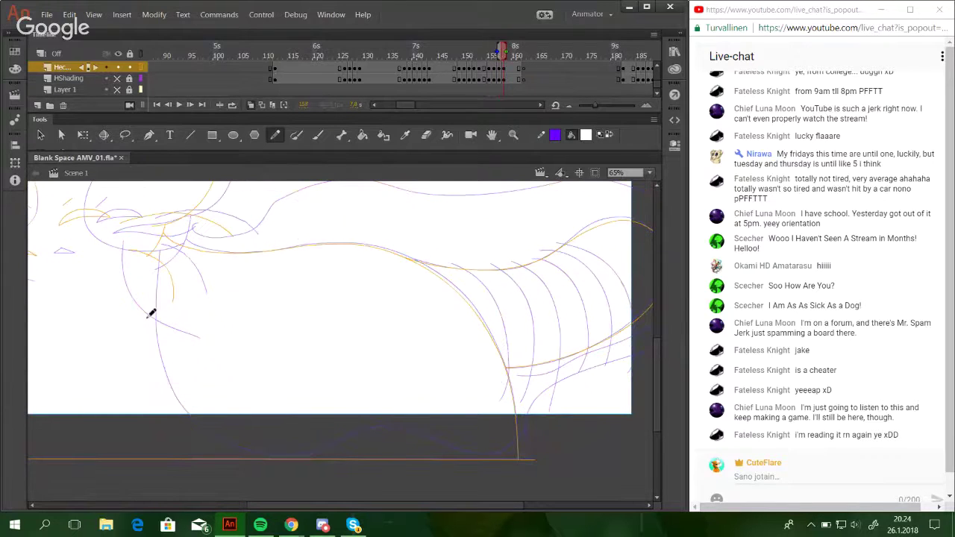
pyautogui.moveTo(148, 262); pyautogui.dragTo(166, 385)
pyautogui.hotkey('ctrl', 'z')
pyautogui.moveTo(149, 260)
pyautogui.mouseDown()
pyautogui.moveTo(159, 359)
pyautogui.moveTo(196, 414)
pyautogui.mouseUp()
pyautogui.moveTo(477, 452)
pyautogui.mouseDown()
pyautogui.moveTo(515, 439)
pyautogui.moveTo(496, 456)
pyautogui.moveTo(458, 450)
pyautogui.mouseUp()
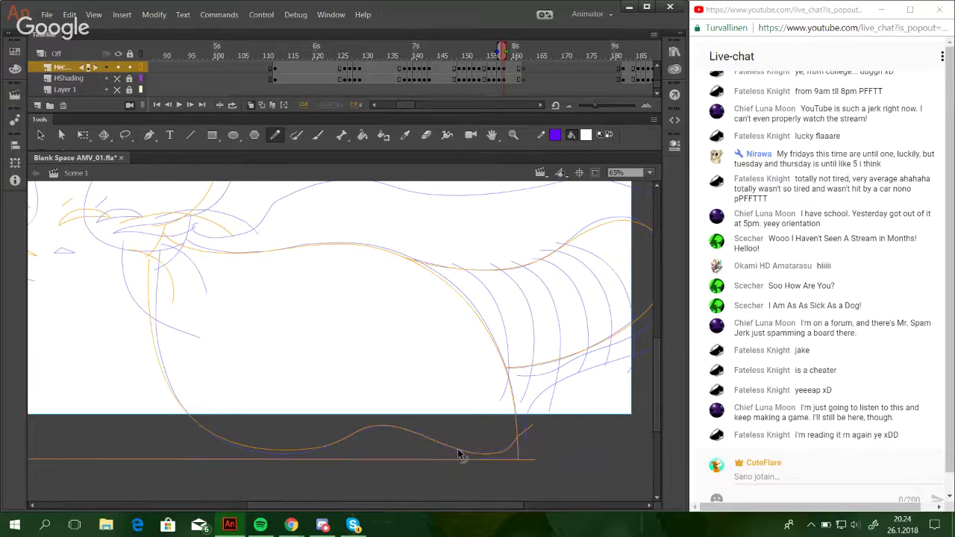
pyautogui.moveTo(395, 428); pyautogui.dragTo(390, 418)
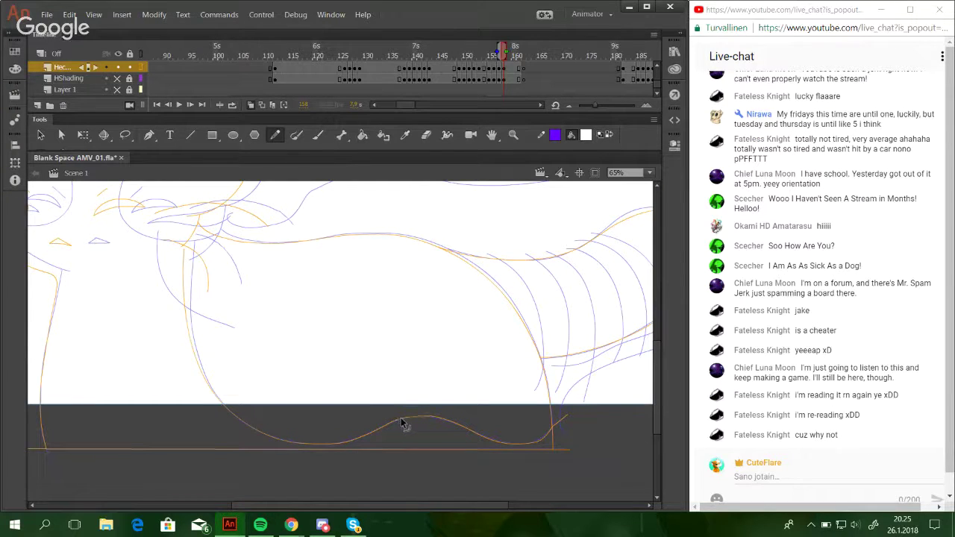
# Pull the upper end of the belly marking line up to the head outline beneath the right cheek.
pyautogui.moveTo(298, 388); pyautogui.dragTo(339, 423)
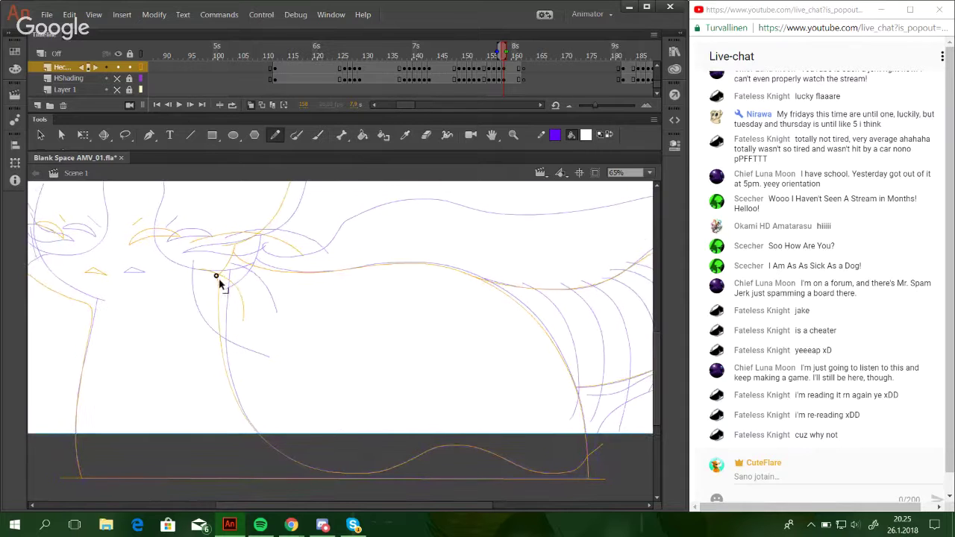
pyautogui.moveTo(218, 276); pyautogui.dragTo(217, 263)
pyautogui.moveTo(321, 375); pyautogui.dragTo(341, 375)
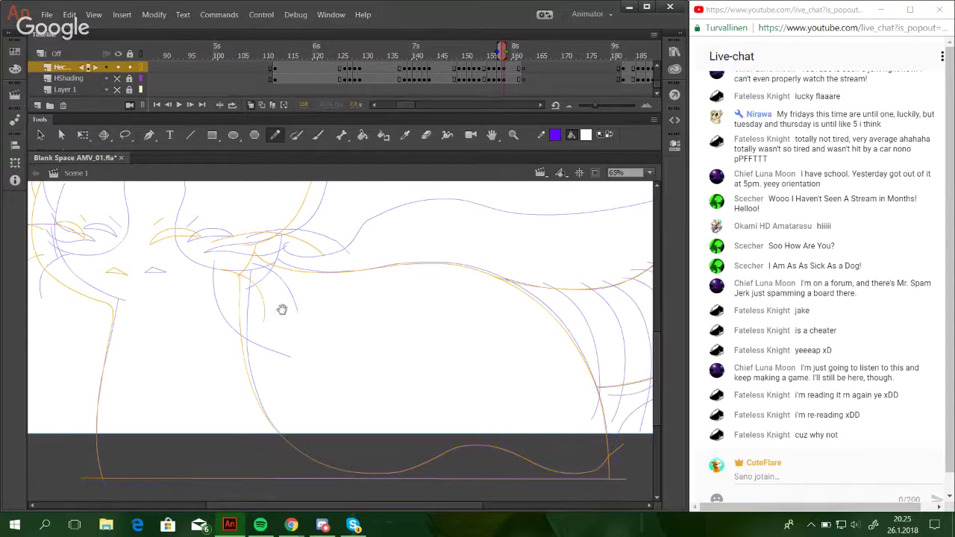
pyautogui.moveTo(282, 309); pyautogui.dragTo(318, 310)
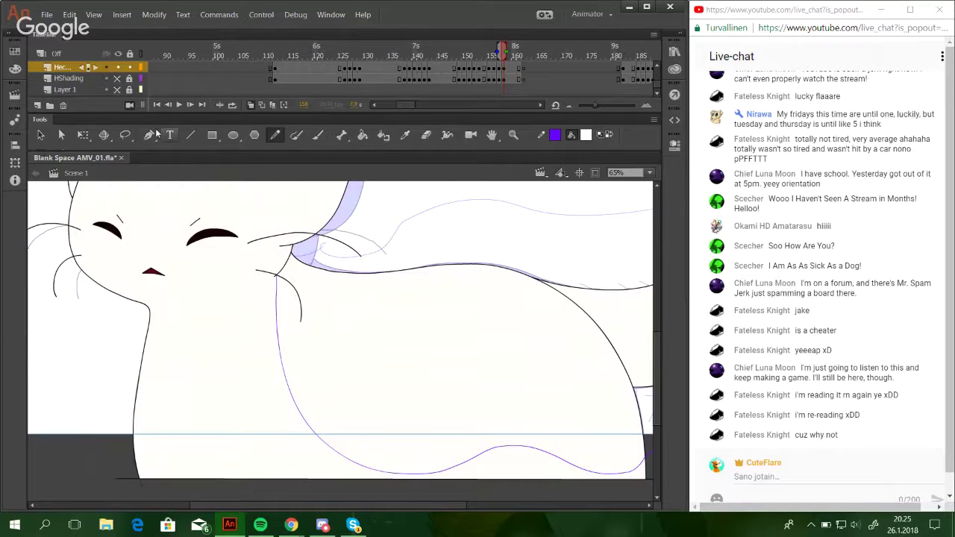
# Examine the drawing with the HShading layer shown and the layers switched between outline and filled display.
pyautogui.click(118, 78)
pyautogui.click(140, 67)
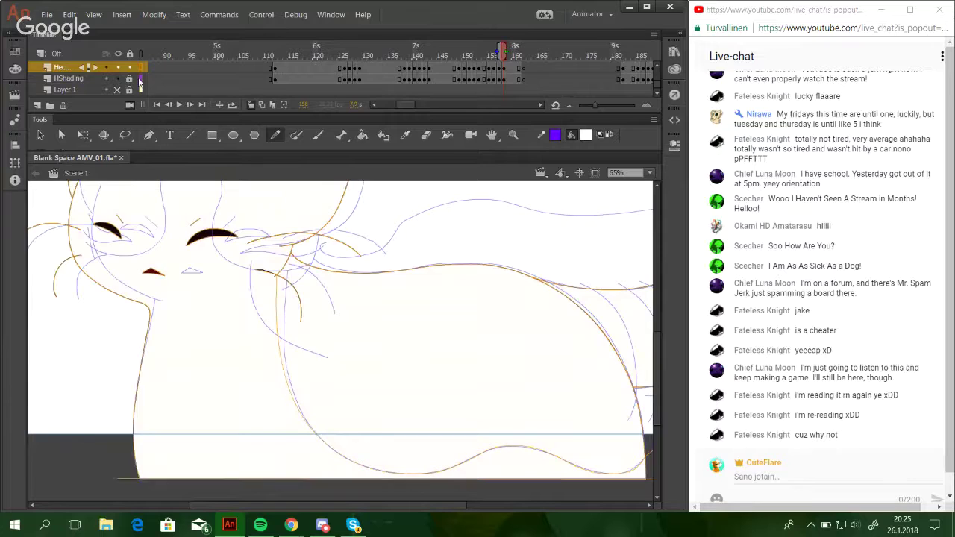
pyautogui.click(141, 79)
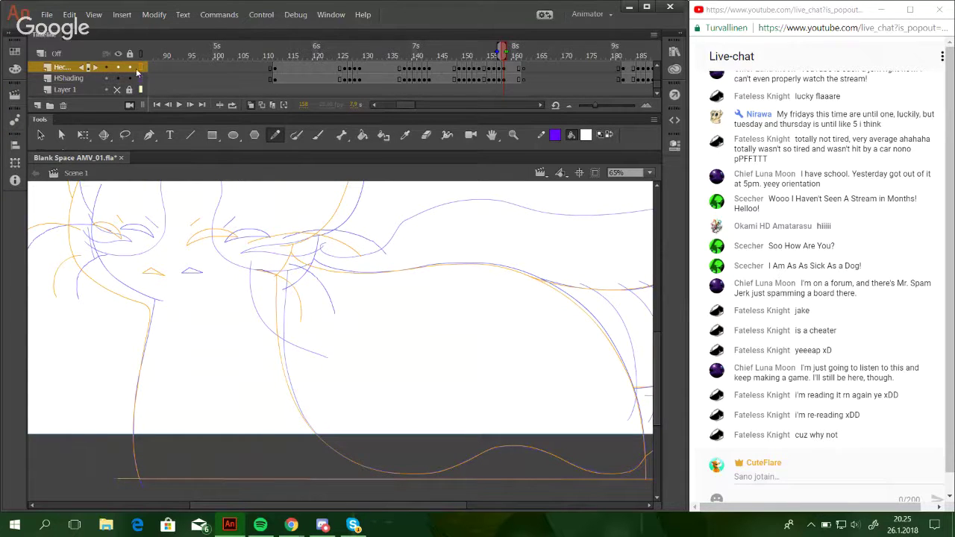
pyautogui.click(140, 68)
pyautogui.click(131, 70)
pyautogui.click(141, 69)
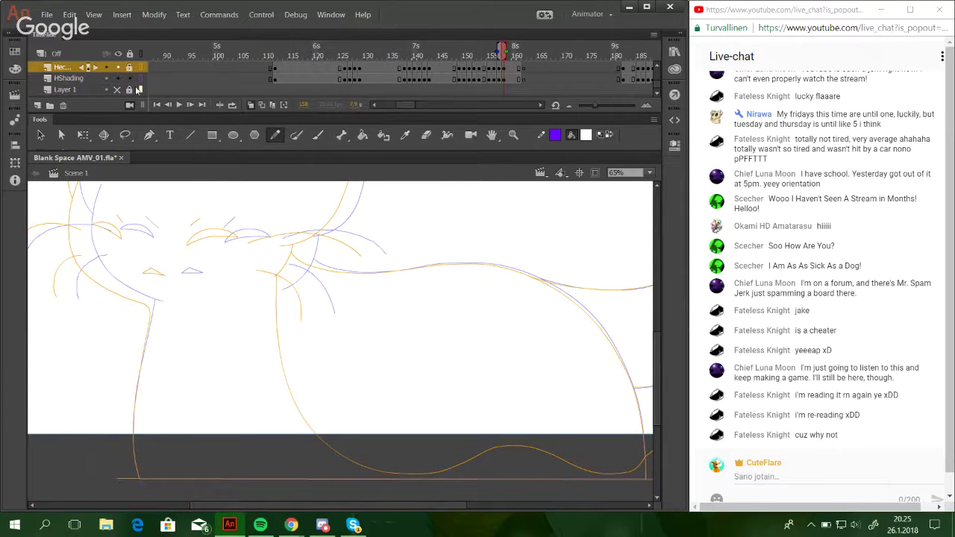
pyautogui.click(141, 68)
pyautogui.click(130, 78)
pyautogui.click(129, 68)
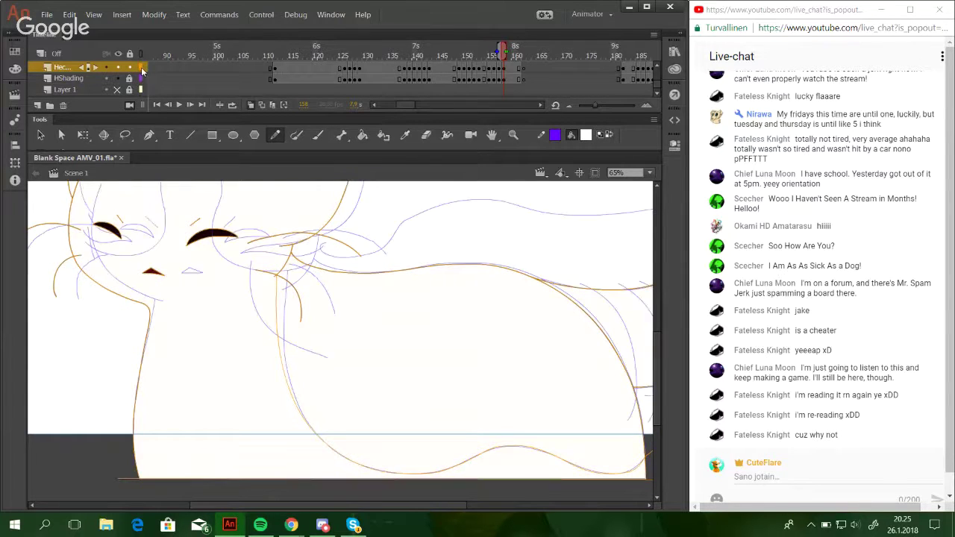
pyautogui.click(116, 77)
pyautogui.moveTo(538, 55); pyautogui.dragTo(504, 54)
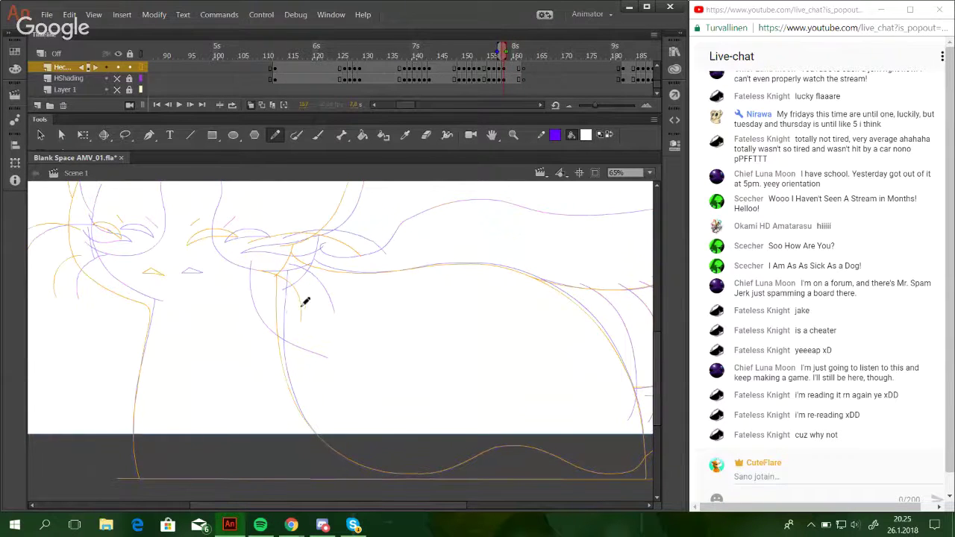
# Draw the outermost curved stripe across the tail near its tip, following the onion-skin line.
pyautogui.moveTo(482, 378); pyautogui.dragTo(320, 363)
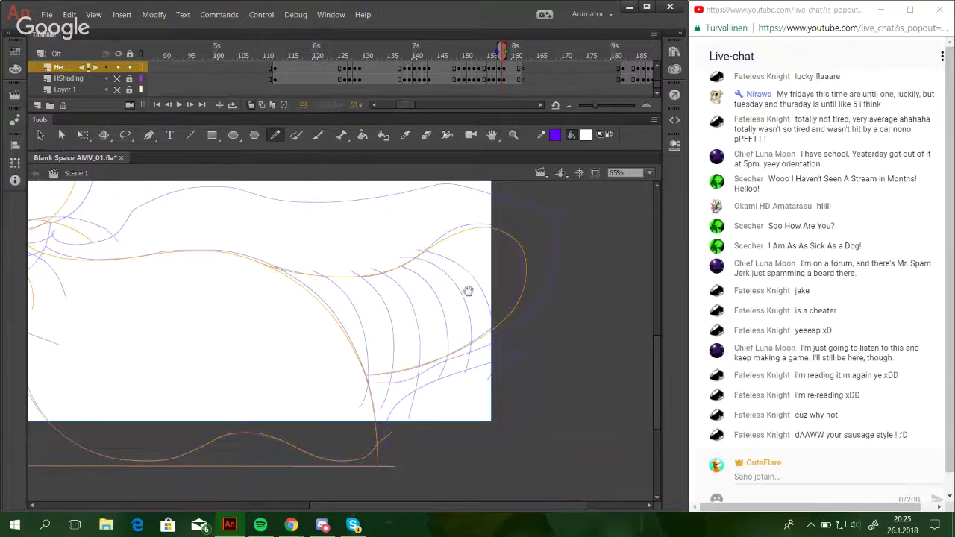
pyautogui.moveTo(428, 277)
pyautogui.mouseDown()
pyautogui.moveTo(617, 322)
pyautogui.moveTo(584, 405)
pyautogui.moveTo(393, 247)
pyautogui.moveTo(620, 382)
pyautogui.moveTo(523, 376)
pyautogui.moveTo(462, 424)
pyautogui.moveTo(470, 296)
pyautogui.moveTo(454, 377)
pyautogui.moveTo(544, 409)
pyautogui.mouseUp()
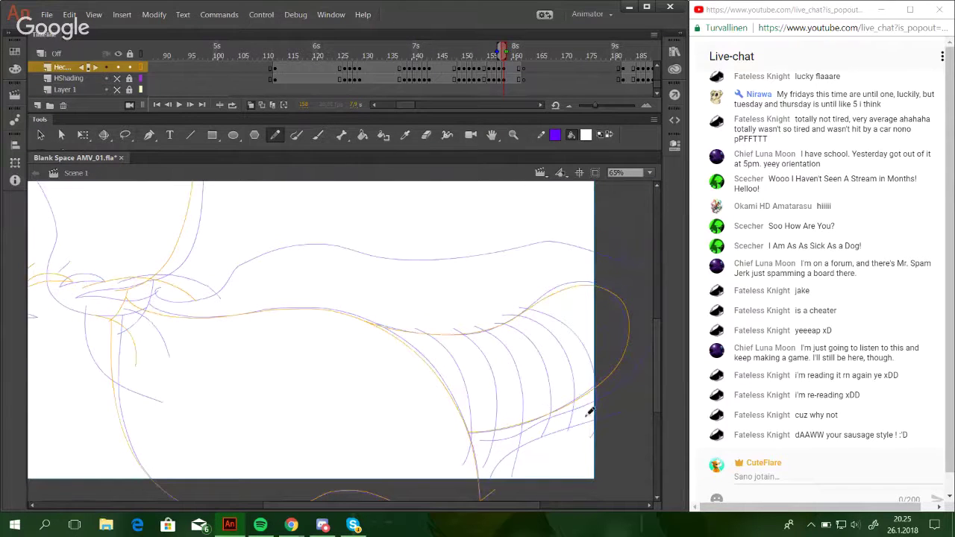
pyautogui.moveTo(409, 337)
pyautogui.mouseDown()
pyautogui.moveTo(575, 343)
pyautogui.moveTo(375, 322)
pyautogui.moveTo(388, 330)
pyautogui.mouseUp()
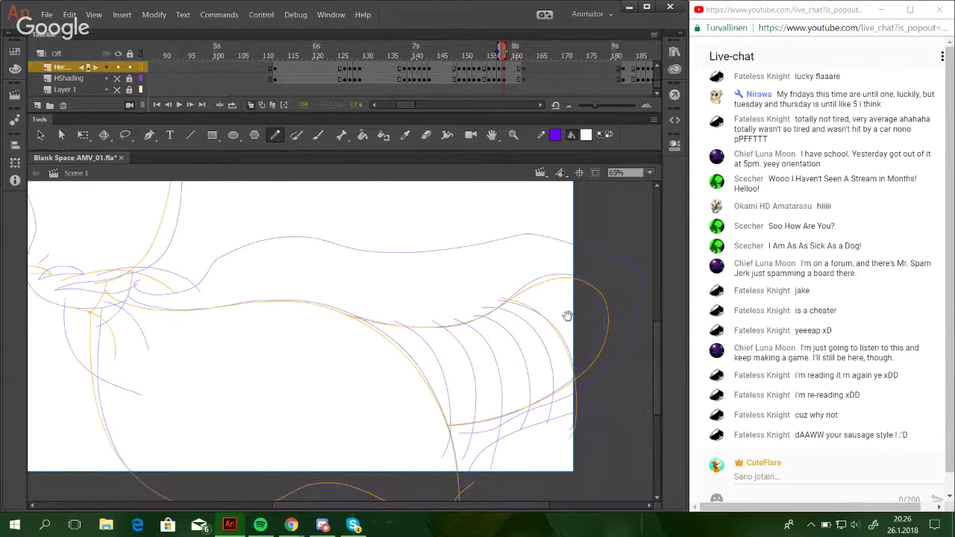
pyautogui.moveTo(508, 295)
pyautogui.mouseDown()
pyautogui.moveTo(524, 263)
pyautogui.moveTo(582, 396)
pyautogui.mouseUp()
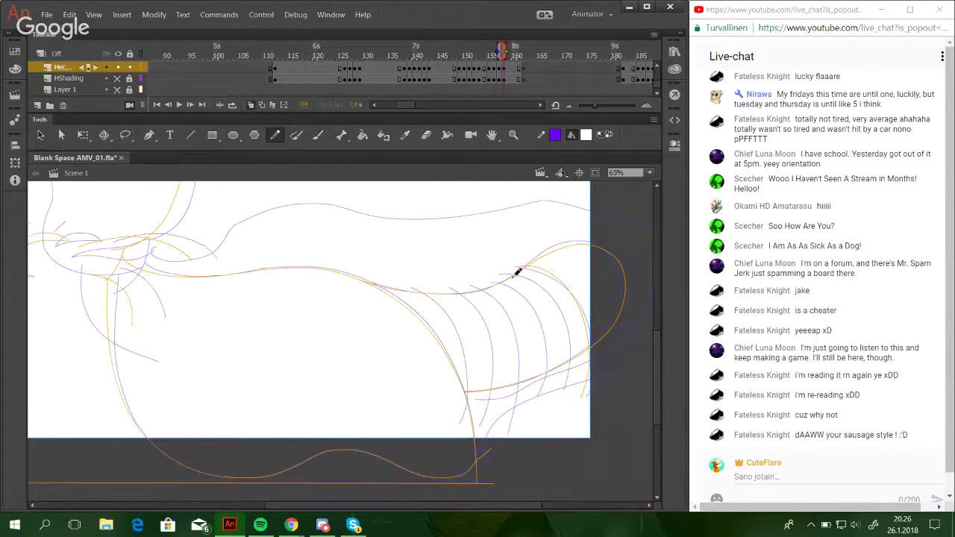
# Draw the next four curved stripes along the tail toward its base, redrawing them to follow the onion-skin lines.
pyautogui.moveTo(512, 277)
pyautogui.mouseDown()
pyautogui.moveTo(568, 397)
pyautogui.moveTo(557, 302)
pyautogui.moveTo(564, 394)
pyautogui.mouseUp()
pyautogui.hotkey('ctrl', 'z')
pyautogui.moveTo(502, 278); pyautogui.dragTo(550, 385)
pyautogui.moveTo(495, 273)
pyautogui.mouseDown()
pyautogui.moveTo(533, 308)
pyautogui.moveTo(543, 403)
pyautogui.mouseUp()
pyautogui.moveTo(470, 285)
pyautogui.mouseDown()
pyautogui.moveTo(508, 419)
pyautogui.moveTo(509, 316)
pyautogui.moveTo(506, 420)
pyautogui.moveTo(470, 285)
pyautogui.moveTo(502, 424)
pyautogui.mouseUp()
pyautogui.hotkey('ctrl', 'z')
pyautogui.hotkey('ctrl', 'z')
pyautogui.hotkey('ctrl', 'z')
pyautogui.moveTo(450, 286); pyautogui.dragTo(481, 421)
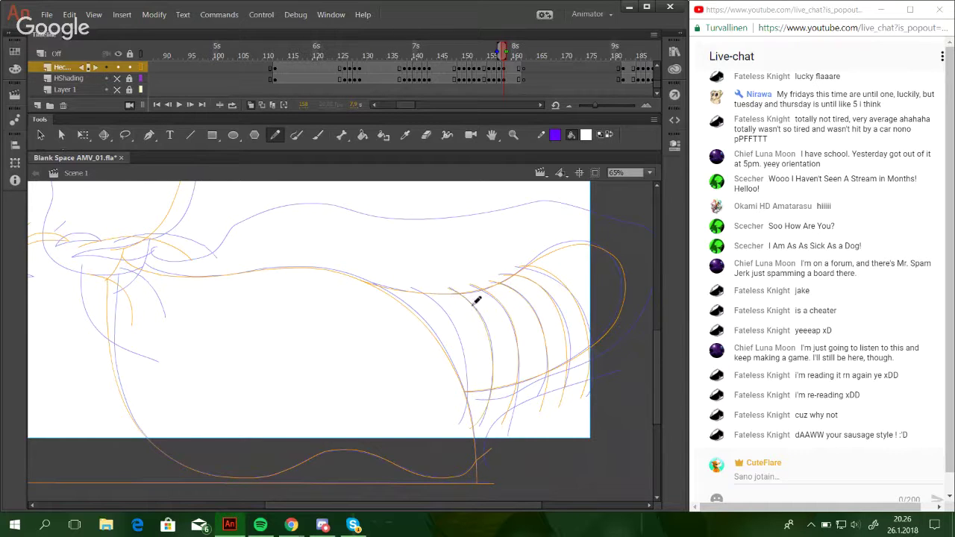
# Draw the last curved stripe at the tail's base, redrawing it until it follows the onion-skin line.
pyautogui.moveTo(414, 289); pyautogui.dragTo(459, 423)
pyautogui.hotkey('ctrl', 'z')
pyautogui.moveTo(410, 288); pyautogui.dragTo(460, 433)
pyautogui.hotkey('ctrl', 'z')
pyautogui.moveTo(408, 288)
pyautogui.mouseDown()
pyautogui.moveTo(455, 323)
pyautogui.moveTo(458, 436)
pyautogui.mouseUp()
pyautogui.hotkey('ctrl', 'z')
pyautogui.moveTo(408, 287)
pyautogui.mouseDown()
pyautogui.moveTo(441, 305)
pyautogui.moveTo(458, 438)
pyautogui.moveTo(457, 332)
pyautogui.moveTo(463, 426)
pyautogui.mouseUp()
pyautogui.hotkey('ctrl', 'z')
# Draw the tail's shading line from its underside around the tip and back toward the cheek.
pyautogui.moveTo(519, 389)
pyautogui.mouseDown()
pyautogui.moveTo(639, 233)
pyautogui.moveTo(219, 227)
pyautogui.mouseUp()
pyautogui.moveTo(487, 464)
pyautogui.mouseDown()
pyautogui.moveTo(485, 432)
pyautogui.moveTo(552, 375)
pyautogui.moveTo(589, 365)
pyautogui.moveTo(505, 404)
pyautogui.moveTo(494, 466)
pyautogui.moveTo(494, 431)
pyautogui.mouseUp()
pyautogui.hotkey('ctrl', 'z')
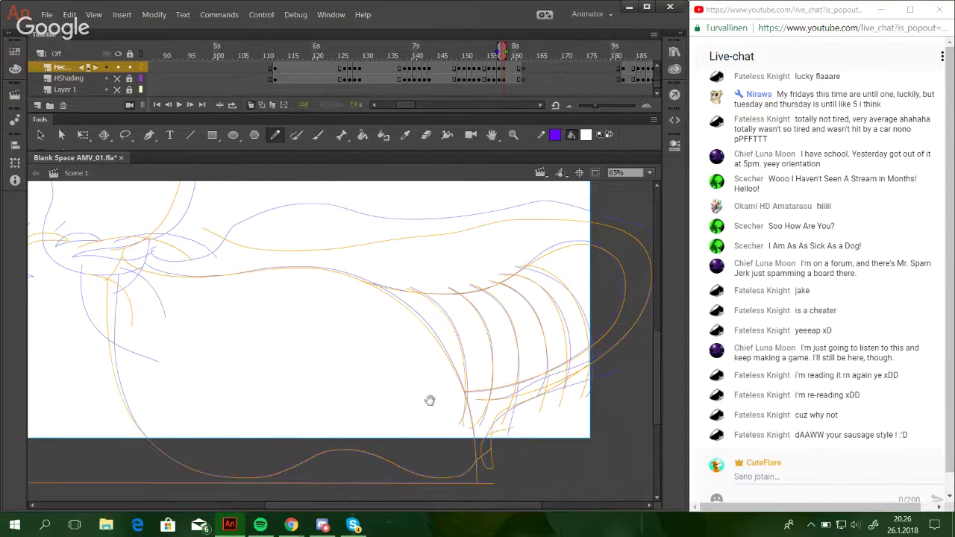
# Draw the blaze outline from the left cheek over the forehead peak to the right cheek, and bend its left side smooth.
pyautogui.moveTo(284, 339)
pyautogui.mouseDown()
pyautogui.moveTo(420, 366)
pyautogui.moveTo(419, 406)
pyautogui.mouseUp()
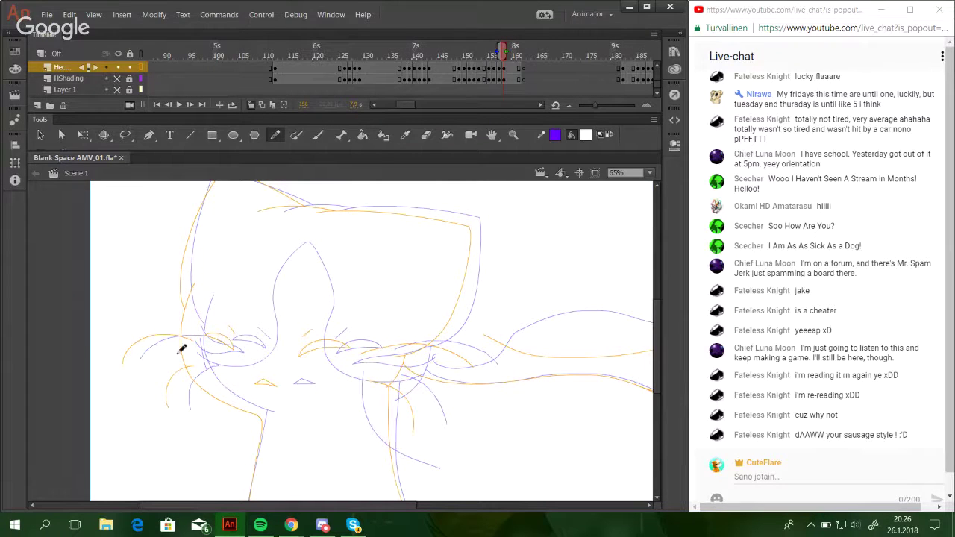
pyautogui.moveTo(171, 349)
pyautogui.mouseDown()
pyautogui.moveTo(216, 366)
pyautogui.moveTo(234, 359)
pyautogui.moveTo(246, 347)
pyautogui.moveTo(257, 278)
pyautogui.moveTo(294, 244)
pyautogui.moveTo(303, 273)
pyautogui.moveTo(292, 347)
pyautogui.moveTo(299, 366)
pyautogui.moveTo(356, 389)
pyautogui.moveTo(396, 373)
pyautogui.moveTo(338, 386)
pyautogui.moveTo(293, 371)
pyautogui.moveTo(295, 274)
pyautogui.moveTo(270, 241)
pyautogui.moveTo(247, 286)
pyautogui.moveTo(241, 363)
pyautogui.moveTo(195, 371)
pyautogui.moveTo(181, 344)
pyautogui.mouseUp()
pyautogui.hotkey('ctrl', 'z')
pyautogui.hotkey('ctrl', 'z')
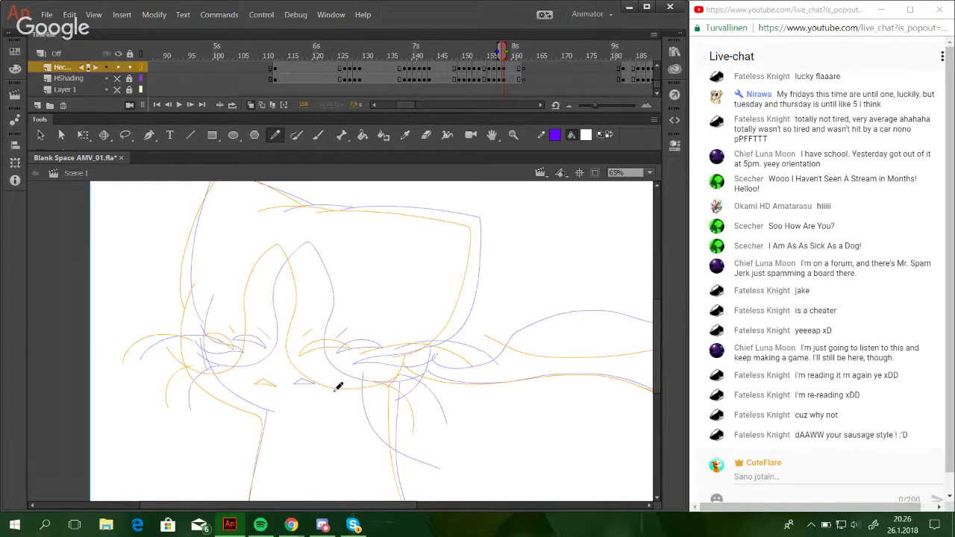
pyautogui.moveTo(333, 388); pyautogui.dragTo(341, 388)
pyautogui.moveTo(245, 340)
pyautogui.mouseDown()
pyautogui.moveTo(241, 364)
pyautogui.moveTo(248, 340)
pyautogui.mouseUp()
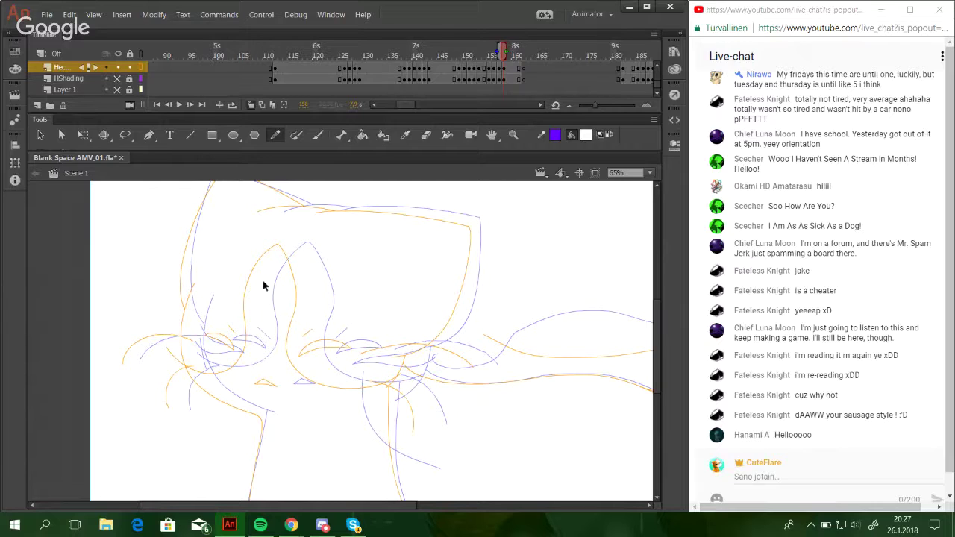
pyautogui.moveTo(254, 272)
pyautogui.mouseDown()
pyautogui.moveTo(279, 243)
pyautogui.moveTo(270, 247)
pyautogui.mouseUp()
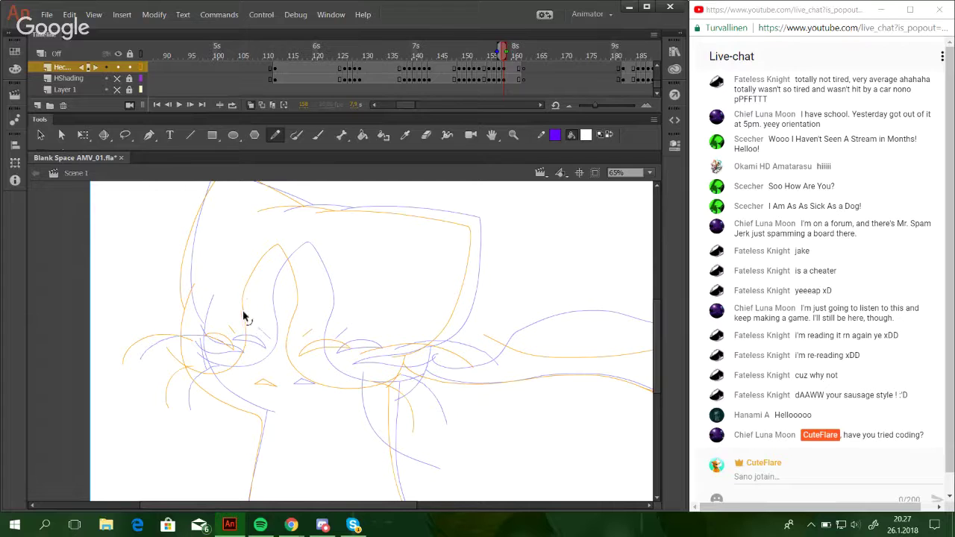
# Draw a long curved shading line from beside the left eye down across the chest.
pyautogui.scroll(-3, 306, 350)
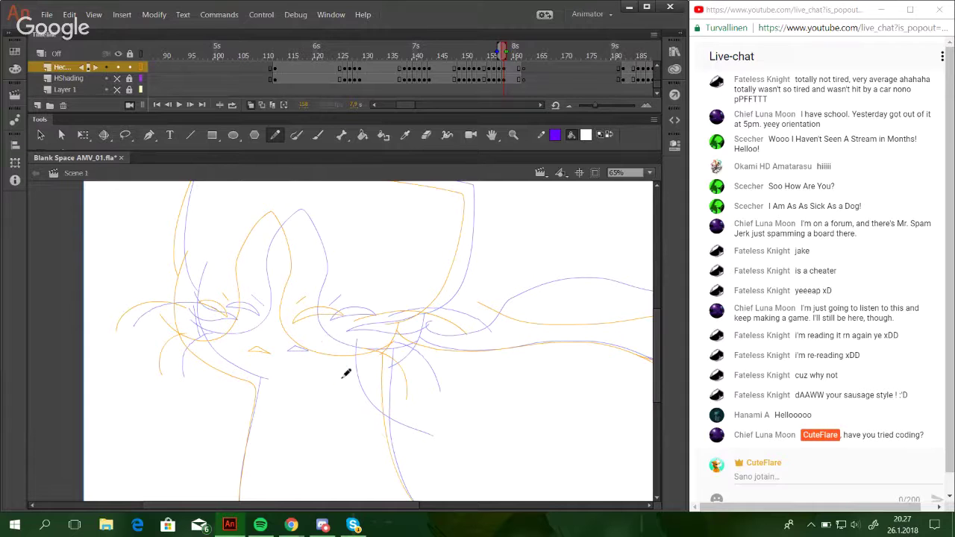
pyautogui.moveTo(229, 263)
pyautogui.mouseDown()
pyautogui.moveTo(313, 383)
pyautogui.moveTo(438, 422)
pyautogui.moveTo(486, 386)
pyautogui.moveTo(522, 336)
pyautogui.moveTo(562, 451)
pyautogui.mouseUp()
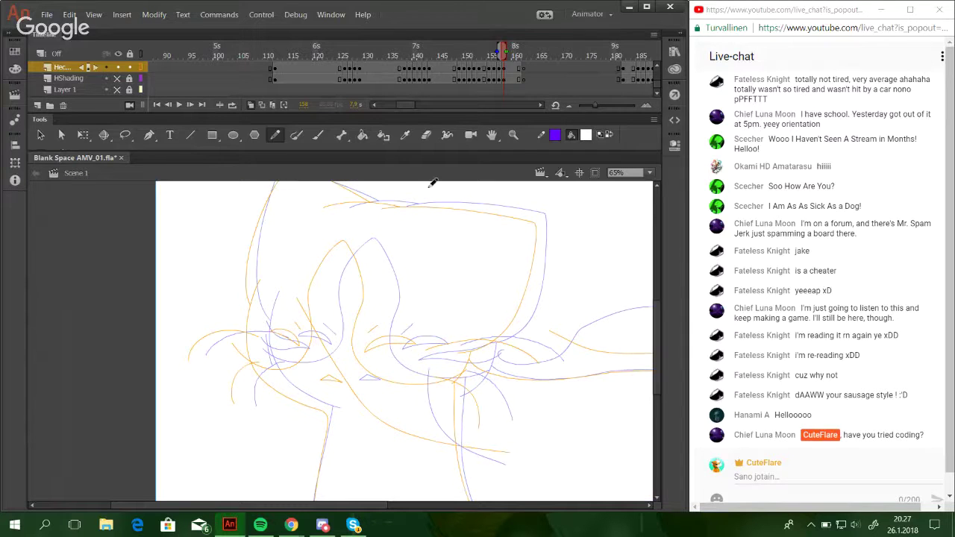
# Draw the pointed left cheek marking with two converging lines and a closing edge line, redrawing the strokes to fit.
pyautogui.click(195, 299)
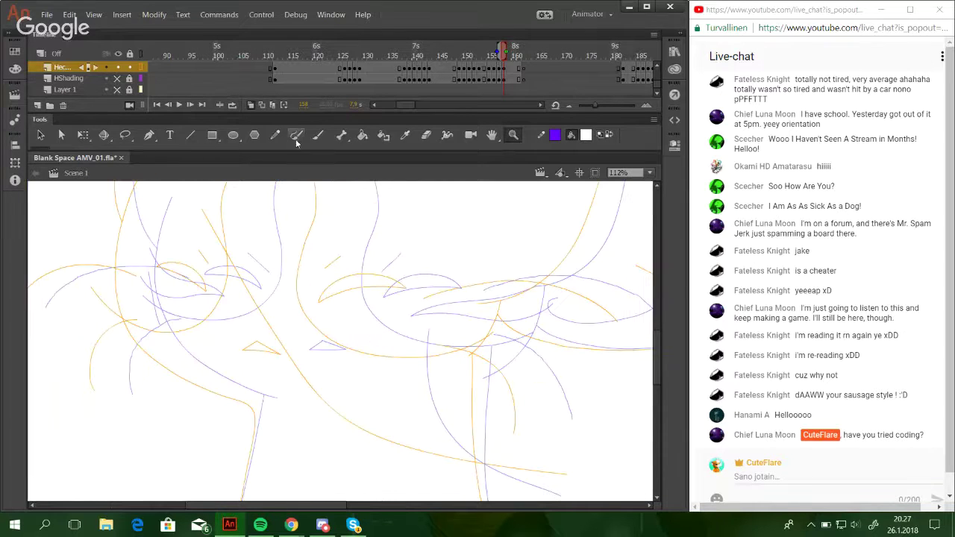
pyautogui.press('y')
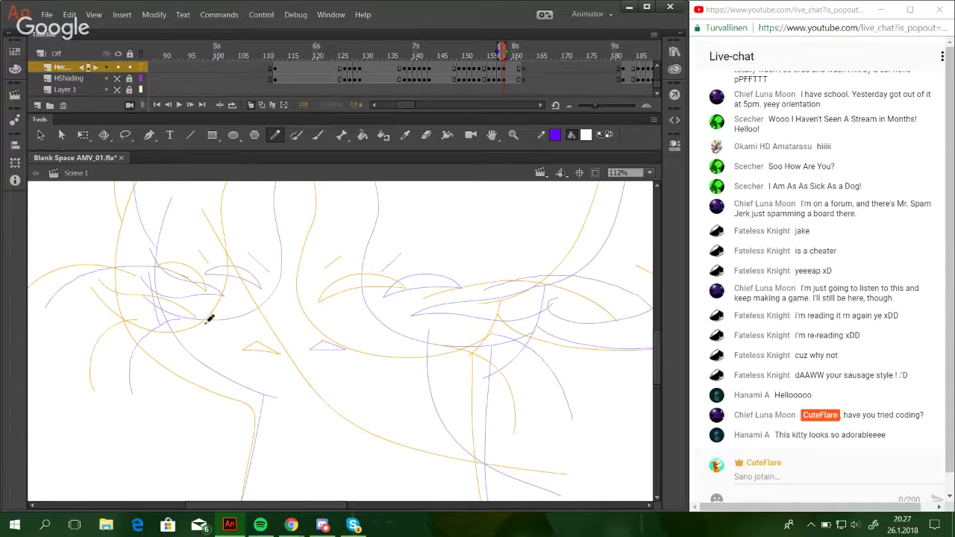
pyautogui.hotkey('ctrl', 'z')
pyautogui.moveTo(101, 285); pyautogui.dragTo(199, 314)
pyautogui.hotkey('ctrl', 'z')
pyautogui.moveTo(100, 287); pyautogui.dragTo(192, 312)
pyautogui.hotkey('ctrl', 'z')
pyautogui.moveTo(98, 282); pyautogui.dragTo(181, 306)
pyautogui.moveTo(113, 245)
pyautogui.mouseDown()
pyautogui.moveTo(127, 275)
pyautogui.moveTo(181, 281)
pyautogui.mouseUp()
pyautogui.hotkey('ctrl', 'z')
pyautogui.moveTo(110, 245); pyautogui.dragTo(164, 277)
pyautogui.hotkey('ctrl', 'z')
pyautogui.moveTo(111, 246); pyautogui.dragTo(177, 301)
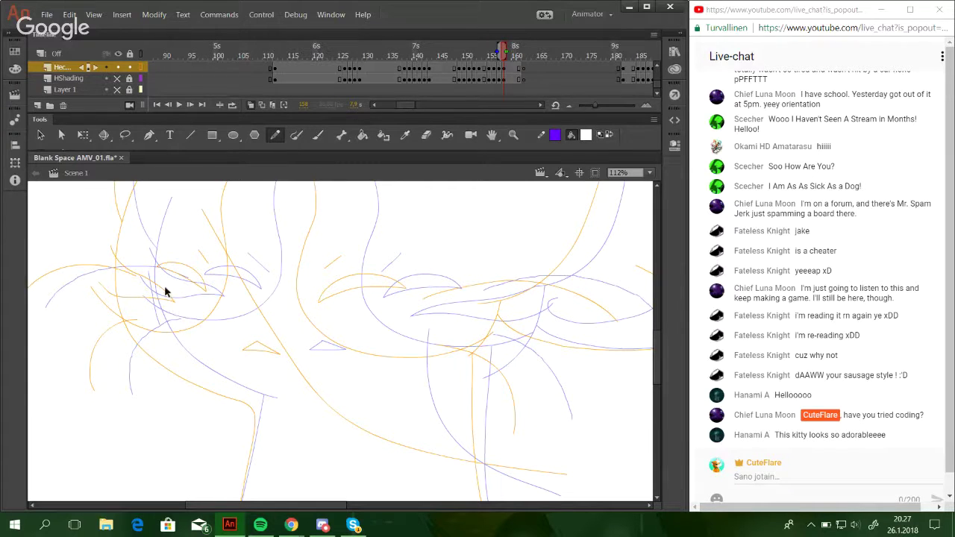
pyautogui.moveTo(111, 275); pyautogui.dragTo(121, 352)
pyautogui.moveTo(151, 300); pyautogui.dragTo(152, 299)
# Draw the pointed right cheek marking beneath the eye, and a curved shading line from it down toward the chest.
pyautogui.moveTo(503, 316)
pyautogui.mouseDown()
pyautogui.moveTo(382, 322)
pyautogui.moveTo(430, 328)
pyautogui.moveTo(497, 320)
pyautogui.moveTo(349, 320)
pyautogui.mouseUp()
pyautogui.hotkey('ctrl', 'z')
pyautogui.hotkey('ctrl', 'z')
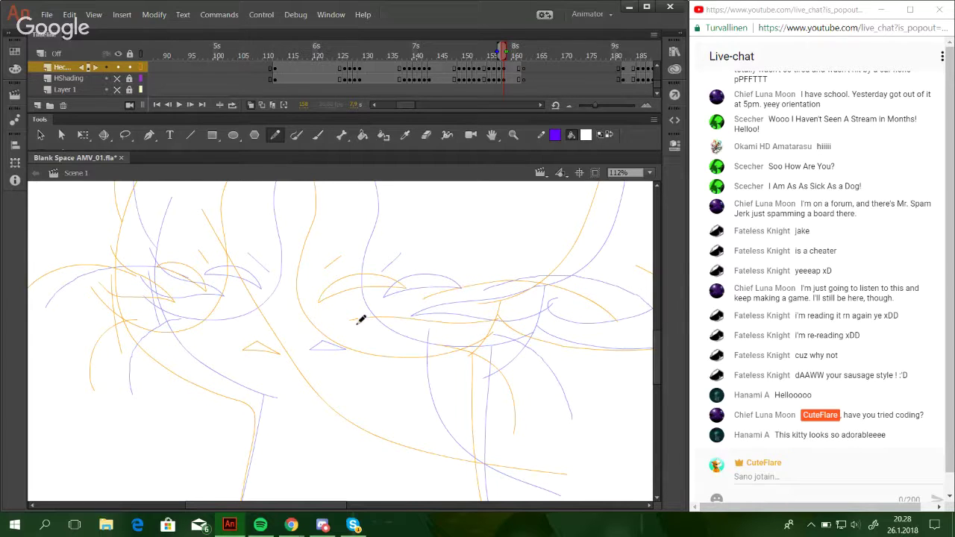
pyautogui.moveTo(358, 323)
pyautogui.mouseDown()
pyautogui.moveTo(463, 299)
pyautogui.moveTo(444, 301)
pyautogui.moveTo(469, 326)
pyautogui.mouseUp()
pyautogui.hotkey('ctrl', 'z')
pyautogui.doubleClick(451, 301)
pyautogui.click(535, 316)
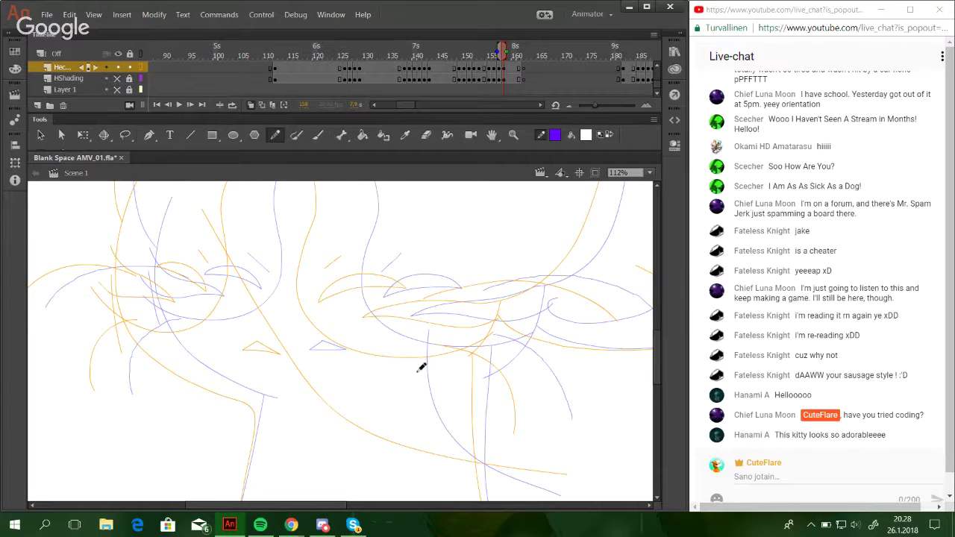
pyautogui.moveTo(414, 311); pyautogui.dragTo(380, 446)
# Sample the body's light brown and the tail tip's dark brown from the coloured cat at frame 120 as stroke and fill colours.
pyautogui.click(622, 172)
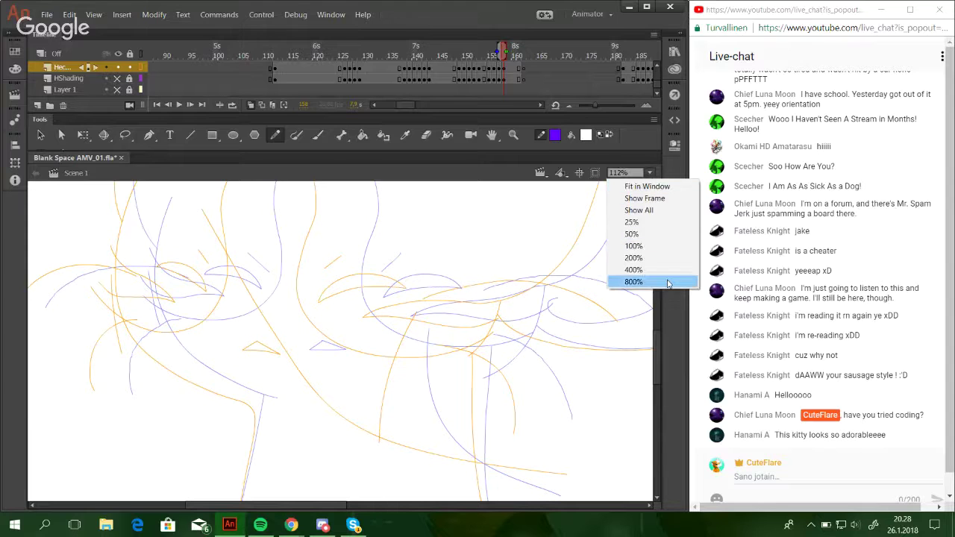
pyautogui.click(641, 209)
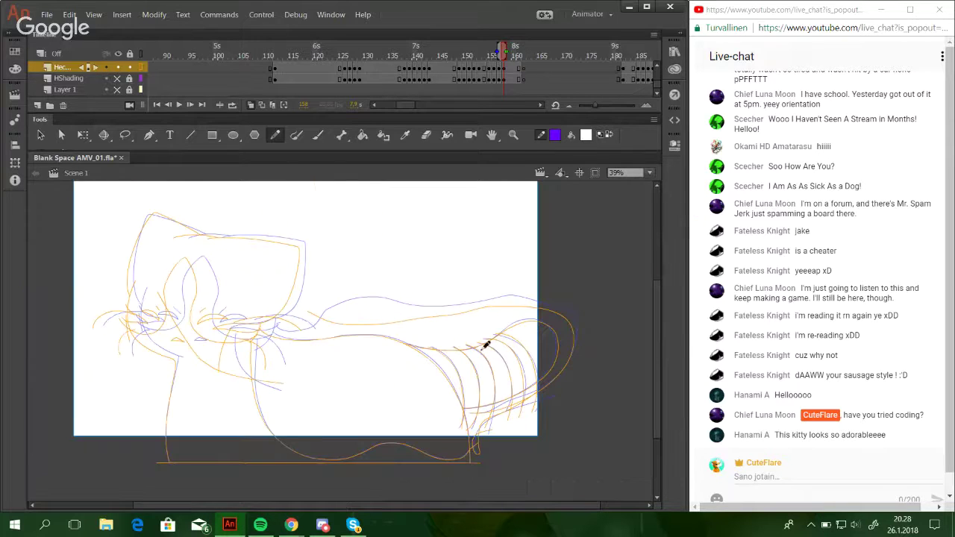
pyautogui.click(317, 47)
pyautogui.click(405, 134)
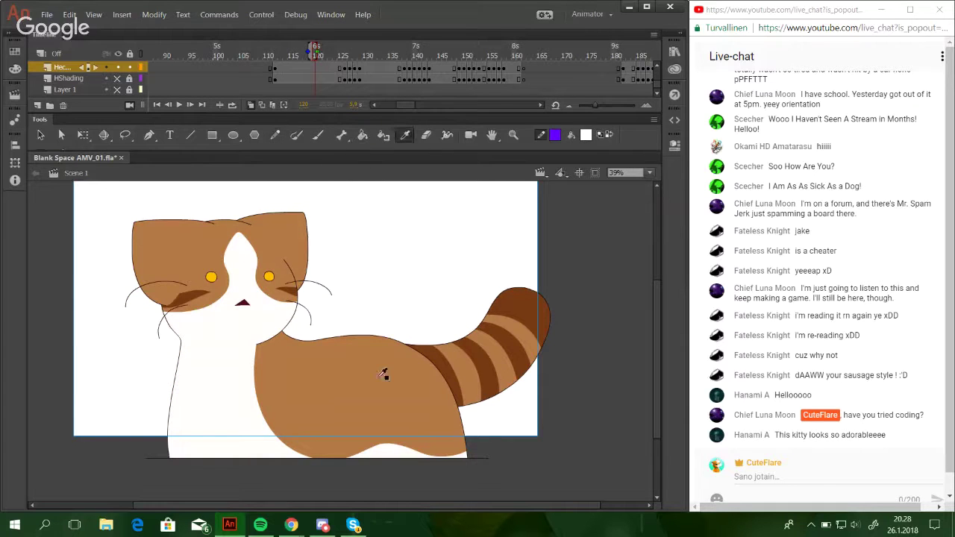
pyautogui.click(383, 375)
pyautogui.click(608, 136)
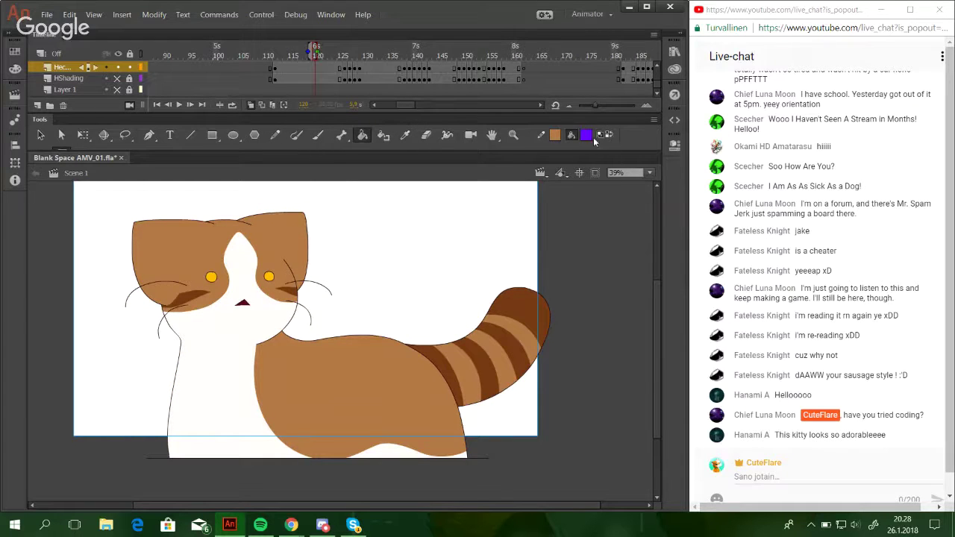
pyautogui.click(406, 135)
pyautogui.click(527, 299)
# On the next uncoloured keyframe, fill the tail tip, alternate tail stripes and both cheek markings with dark brown.
pyautogui.click(345, 50)
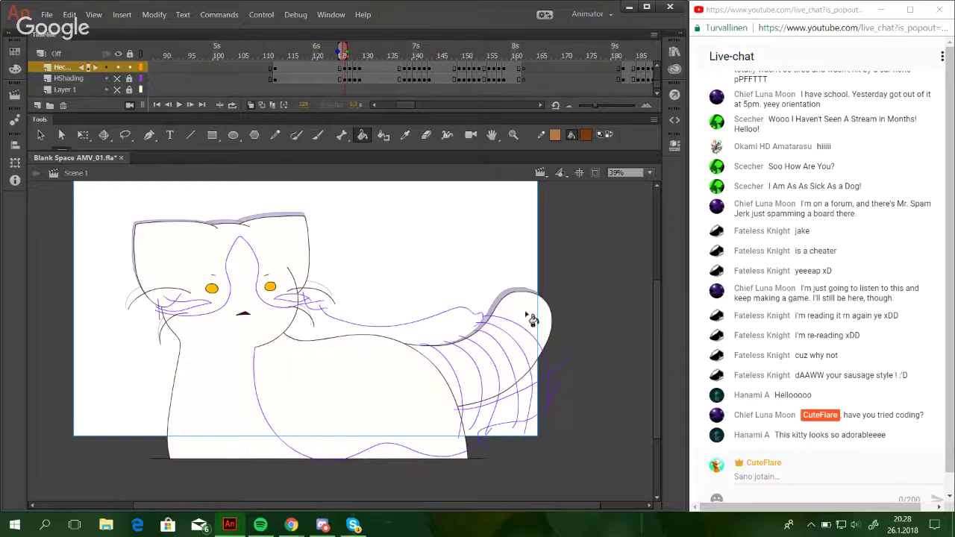
pyautogui.click(533, 321)
pyautogui.click(518, 350)
pyautogui.click(490, 373)
pyautogui.click(440, 364)
pyautogui.click(293, 299)
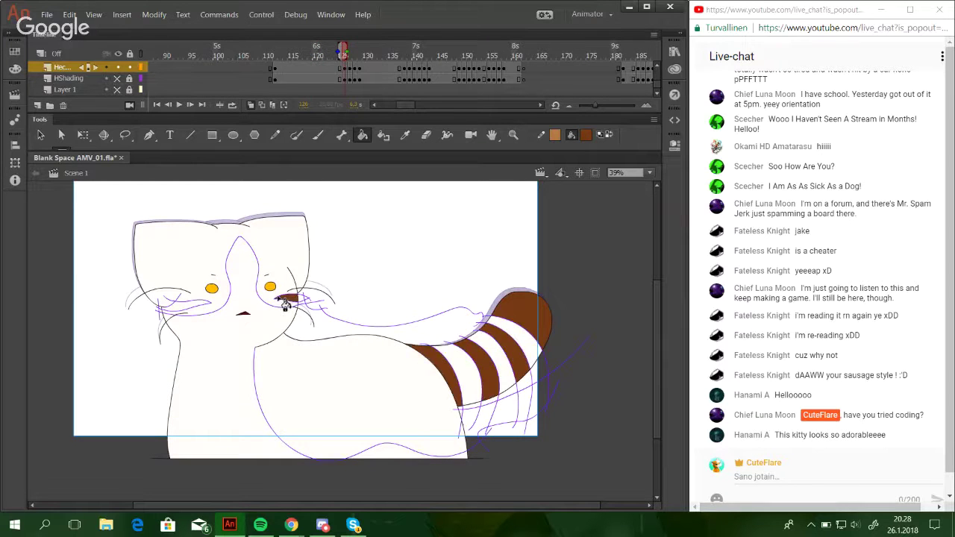
pyautogui.click(196, 305)
# Swap to the light brown fill and colour the head patches, the body and the remaining tail stripes.
pyautogui.click(512, 135)
pyautogui.moveTo(155, 201)
pyautogui.mouseDown()
pyautogui.moveTo(509, 475)
pyautogui.moveTo(534, 480)
pyautogui.mouseUp()
pyautogui.click(362, 135)
pyautogui.click(609, 136)
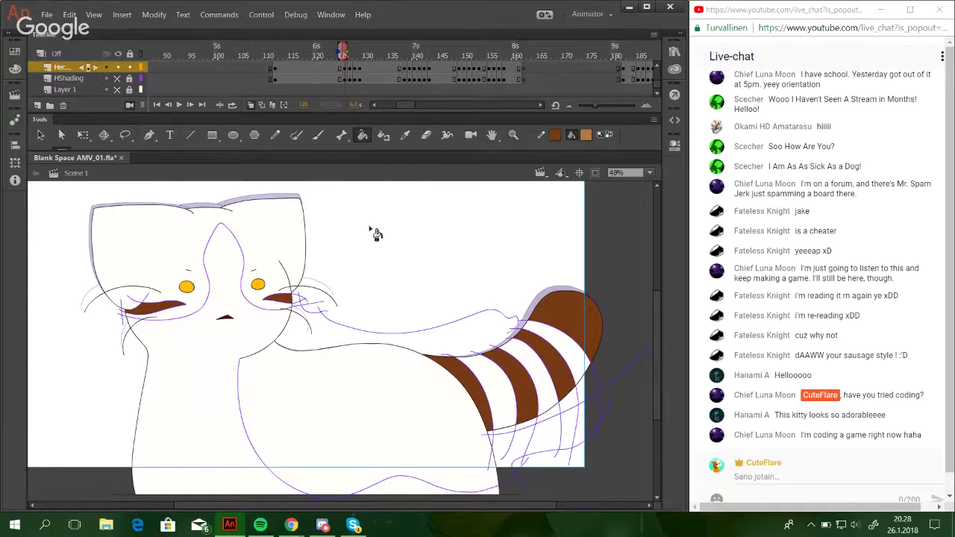
pyautogui.click(265, 243)
pyautogui.click(353, 378)
pyautogui.click(488, 392)
pyautogui.click(549, 367)
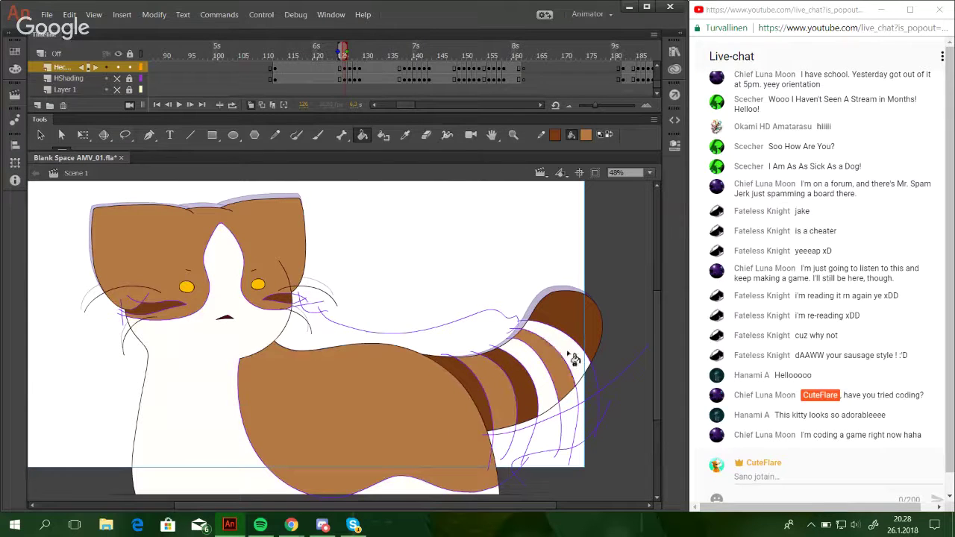
pyautogui.click(574, 355)
pyautogui.hotkey('ctrl', 'z')
pyautogui.hotkey('ctrl', 'z')
pyautogui.click(550, 379)
pyautogui.click(567, 345)
# Select all the purple marking guide lines on the coloured cat and delete them.
pyautogui.keyDown('ctrl'); pyautogui.doubleClick(482, 311); pyautogui.keyUp('ctrl')
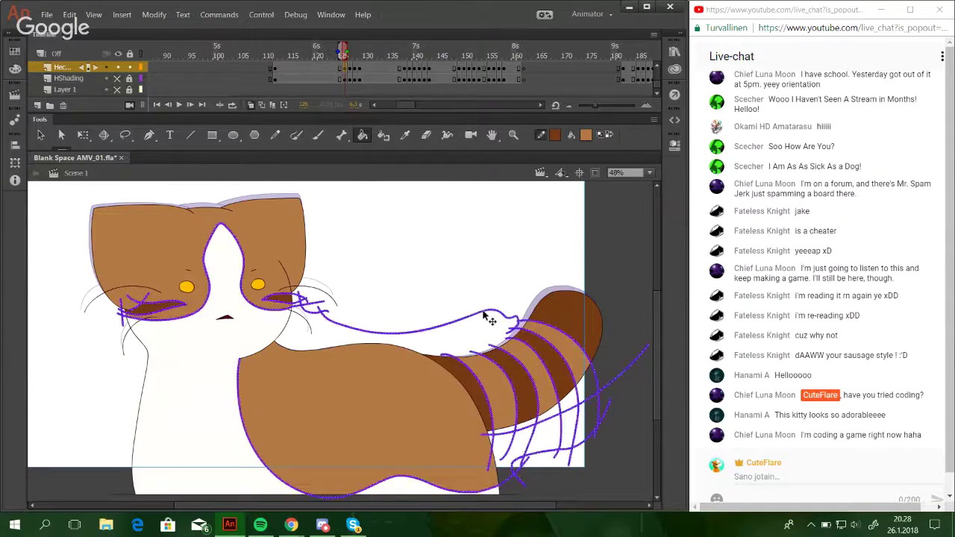
pyautogui.press('Delete')
pyautogui.moveTo(451, 335); pyautogui.dragTo(467, 317)
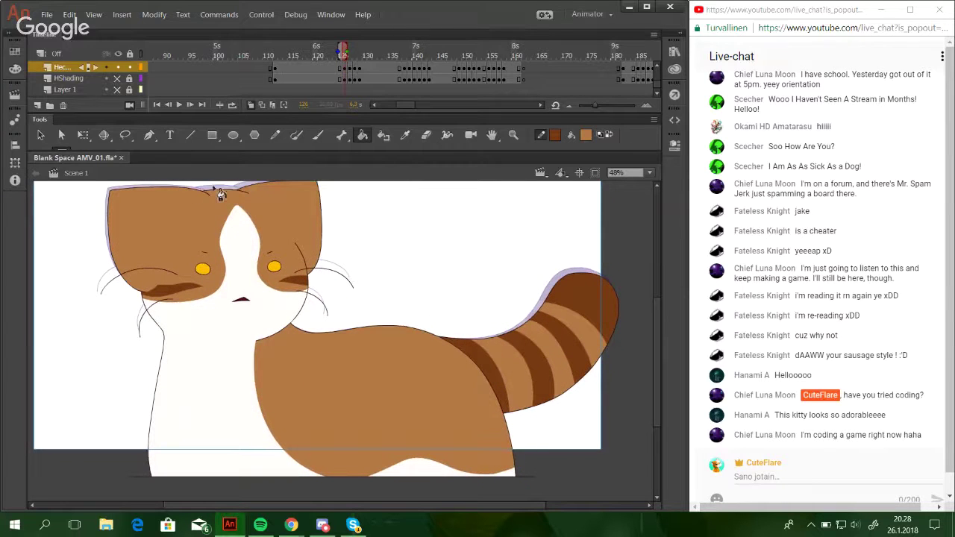
# On frame 127, fill the head patches, the body and alternate tail stripes with light brown.
pyautogui.click(191, 105)
pyautogui.click(188, 238)
pyautogui.click(396, 379)
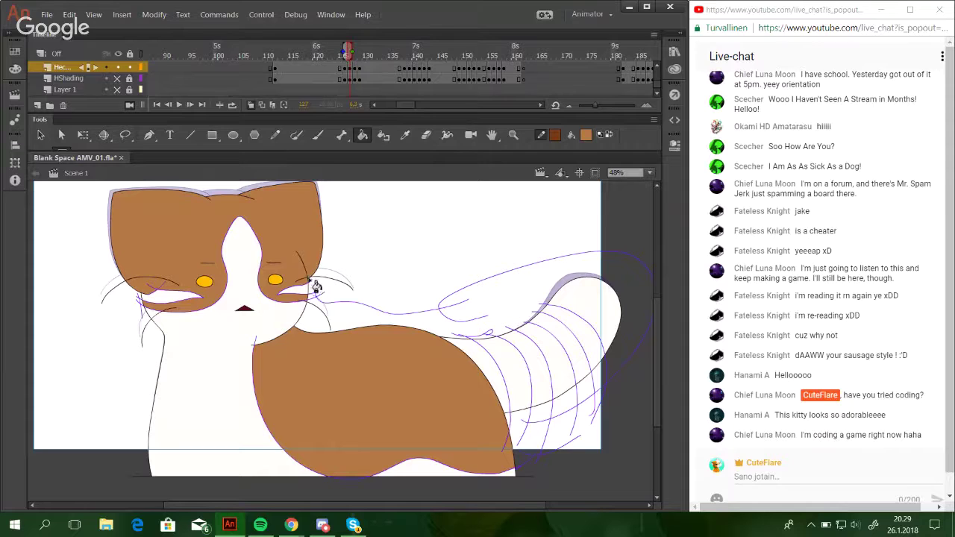
pyautogui.click(512, 364)
pyautogui.click(548, 357)
pyautogui.click(583, 340)
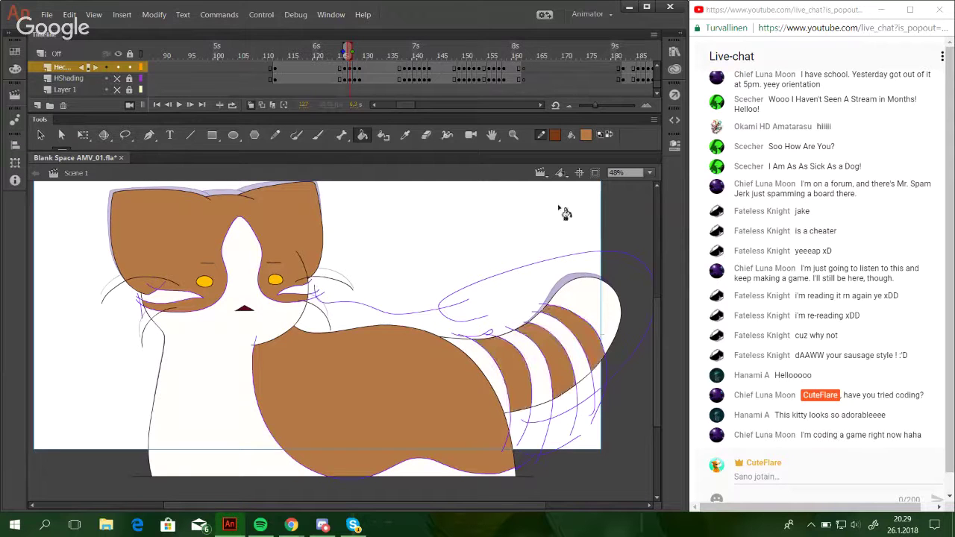
# Swap to the dark brown fill and colour frame 127's tail tip, remaining tail stripes and both cheek markings.
pyautogui.click(609, 135)
pyautogui.click(599, 308)
pyautogui.click(566, 347)
pyautogui.click(528, 360)
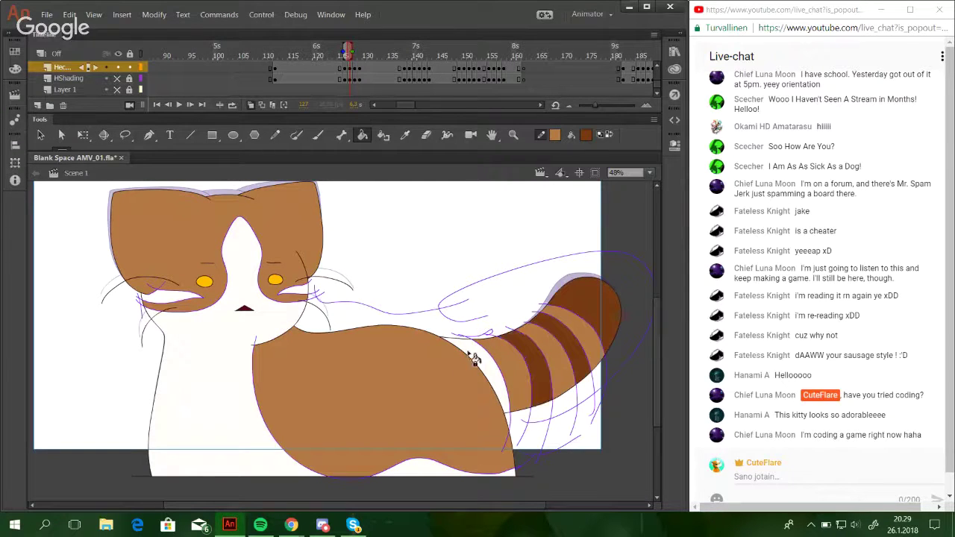
pyautogui.click(474, 358)
pyautogui.click(285, 289)
pyautogui.click(183, 304)
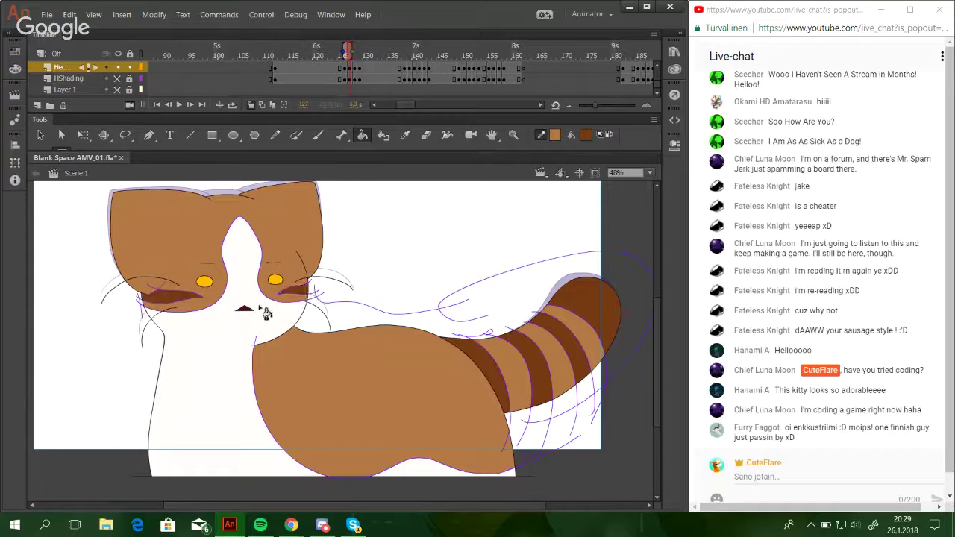
# Select all the purple marking guide lines on frame 127 and delete them.
pyautogui.keyDown('ctrl'); pyautogui.doubleClick(337, 304); pyautogui.keyUp('ctrl')
pyautogui.press('Delete')
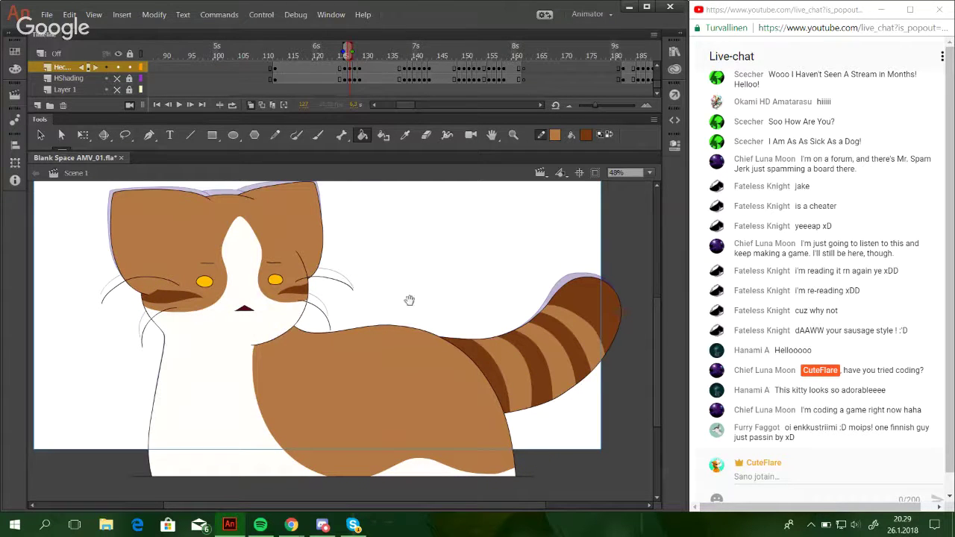
pyautogui.moveTo(410, 302); pyautogui.dragTo(411, 299)
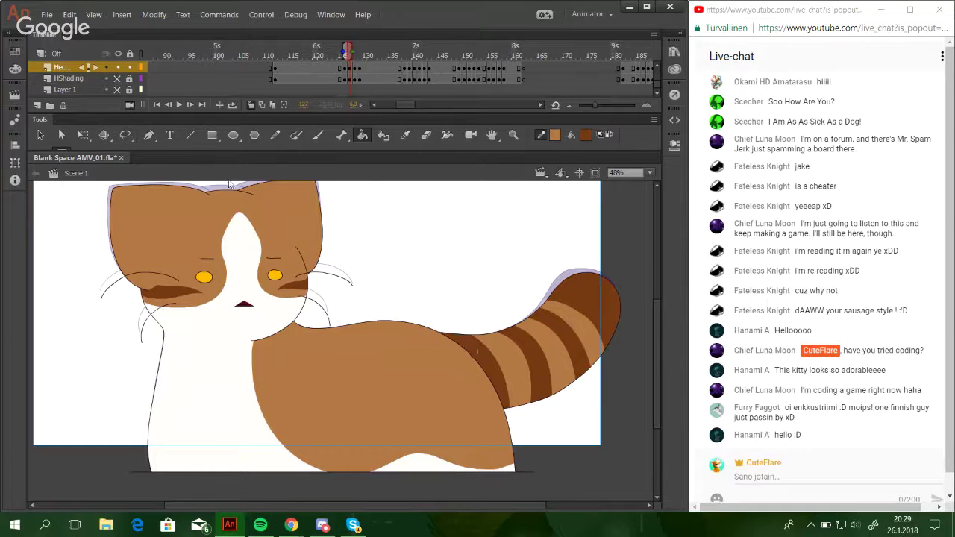
# On frame 128, fill both cheek markings, alternate tail stripes and the tail tip with dark brown.
pyautogui.click(191, 105)
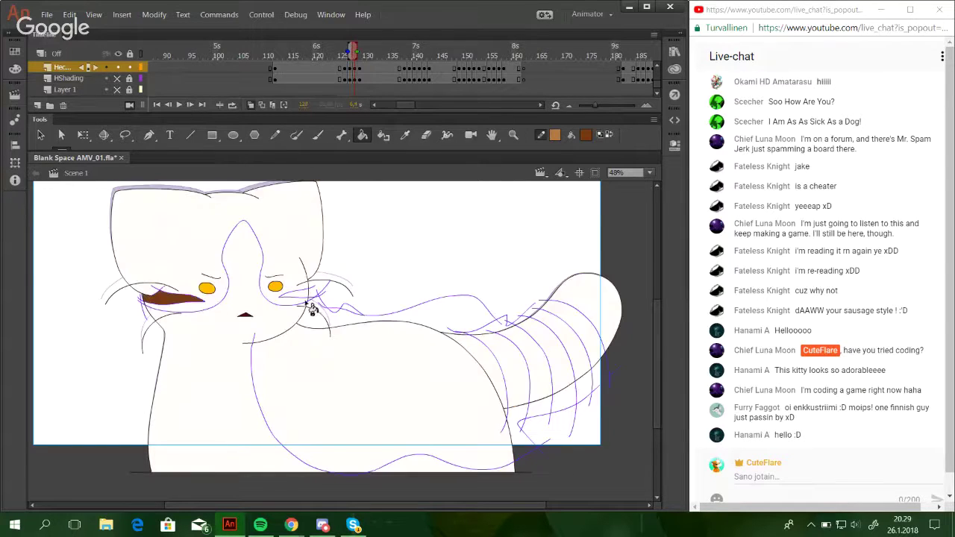
pyautogui.click(504, 380)
pyautogui.click(544, 351)
pyautogui.click(571, 328)
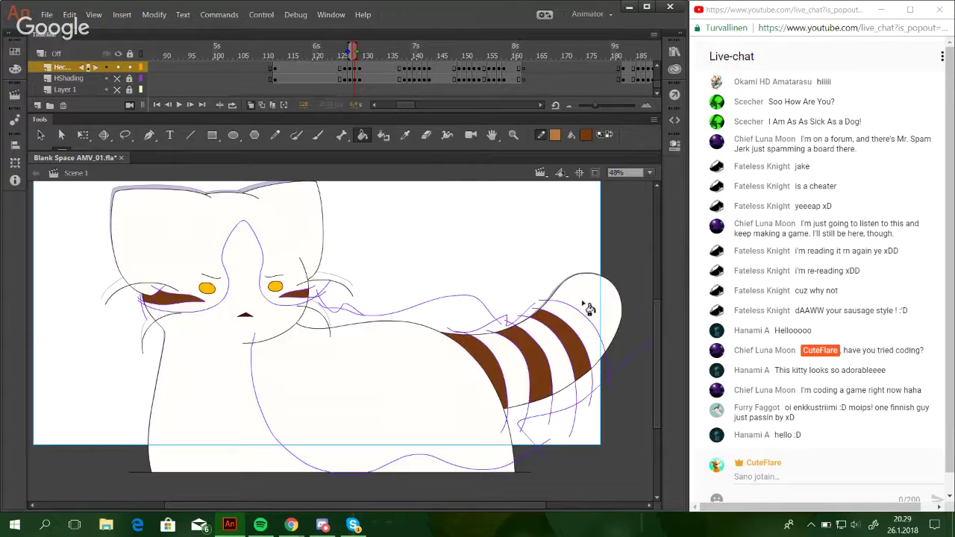
pyautogui.click(587, 305)
pyautogui.press('k')
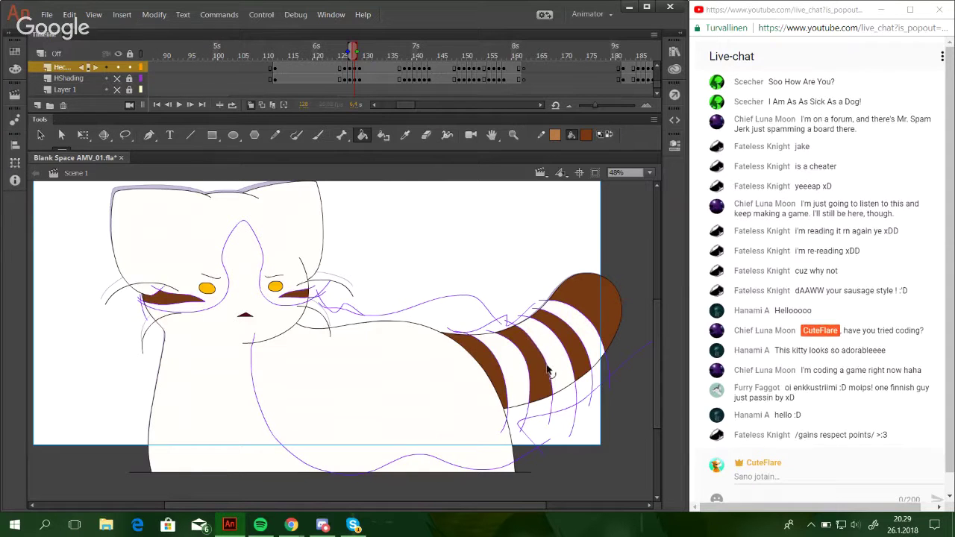
# Swap to the light brown fill and colour frame 128's remaining tail stripes, body and head patches.
pyautogui.click(141, 68)
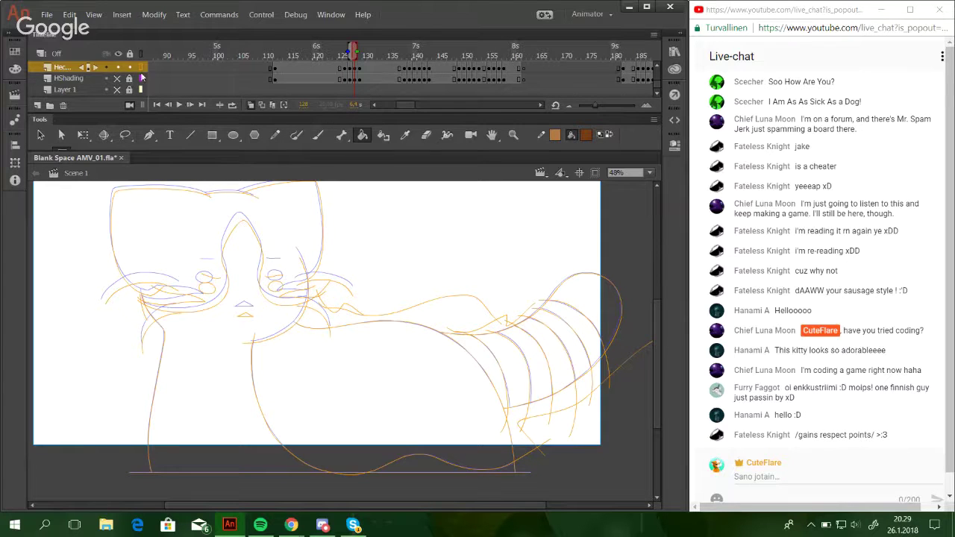
pyautogui.click(141, 67)
pyautogui.press('x')
pyautogui.click(573, 324)
pyautogui.click(546, 349)
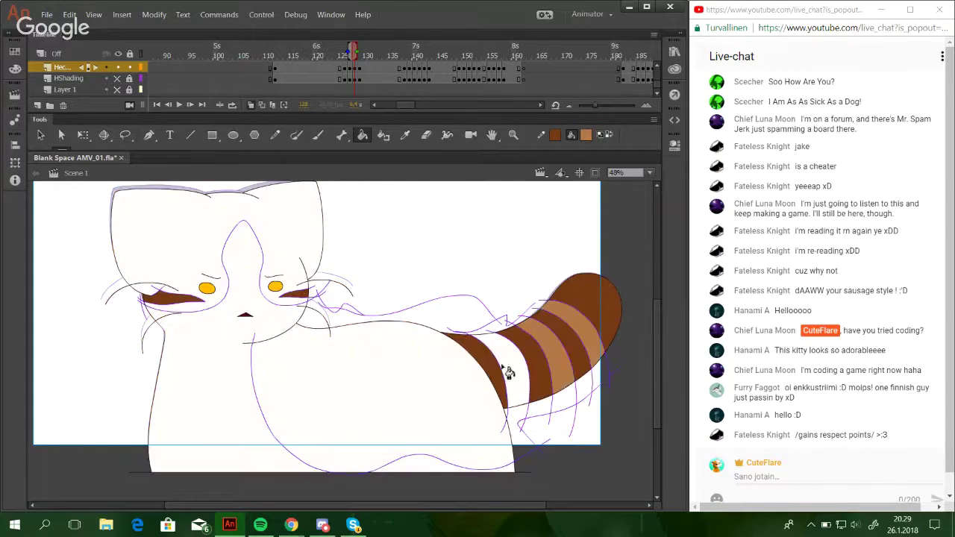
pyautogui.click(507, 367)
pyautogui.click(415, 372)
pyautogui.click(254, 224)
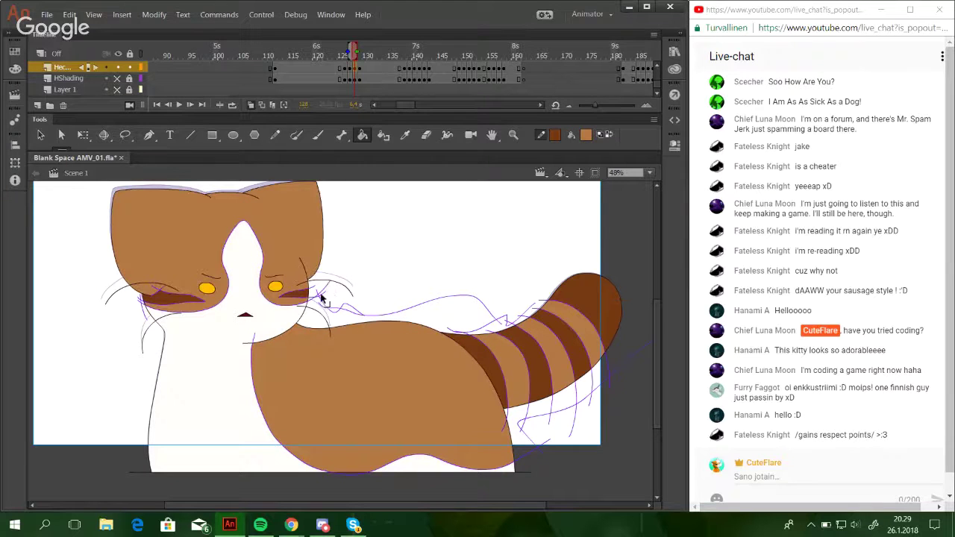
# Select all the purple marking guide lines on frame 128 and delete them.
pyautogui.keyDown('ctrl'); pyautogui.doubleClick(320, 297); pyautogui.keyUp('ctrl')
pyautogui.press('Delete')
pyautogui.moveTo(389, 361); pyautogui.dragTo(389, 366)
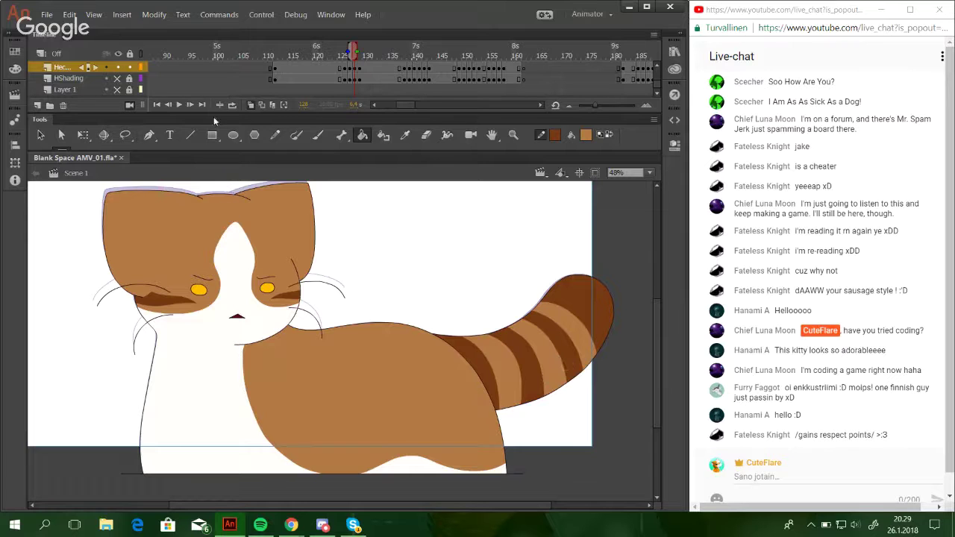
# On frame 129, fill the head patches, the body and alternate tail stripes with light brown.
pyautogui.click(191, 105)
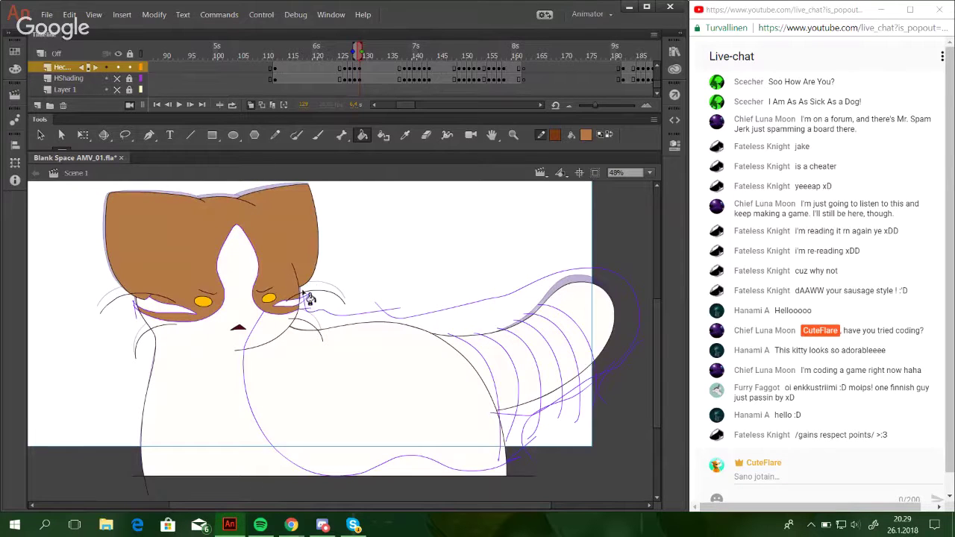
pyautogui.click(171, 105)
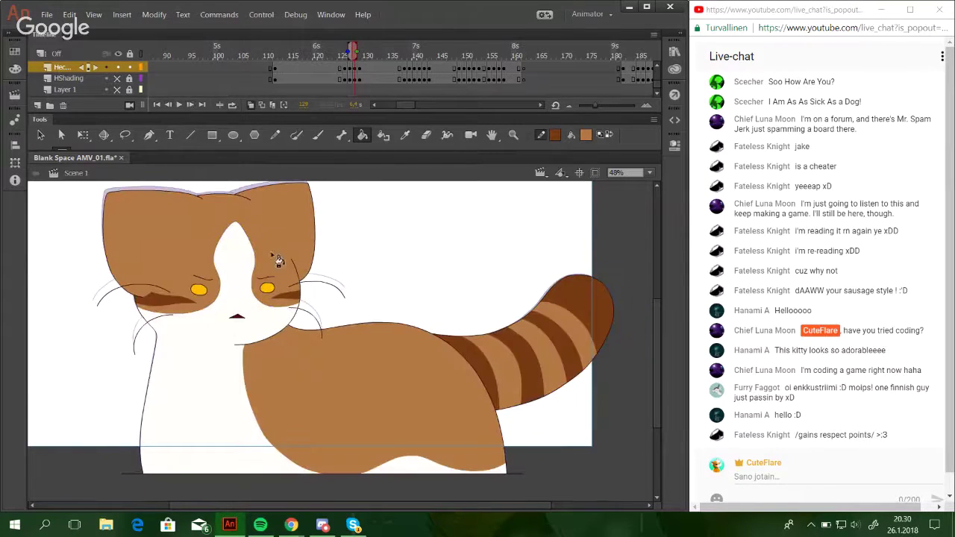
pyautogui.click(190, 105)
pyautogui.click(493, 366)
pyautogui.click(511, 384)
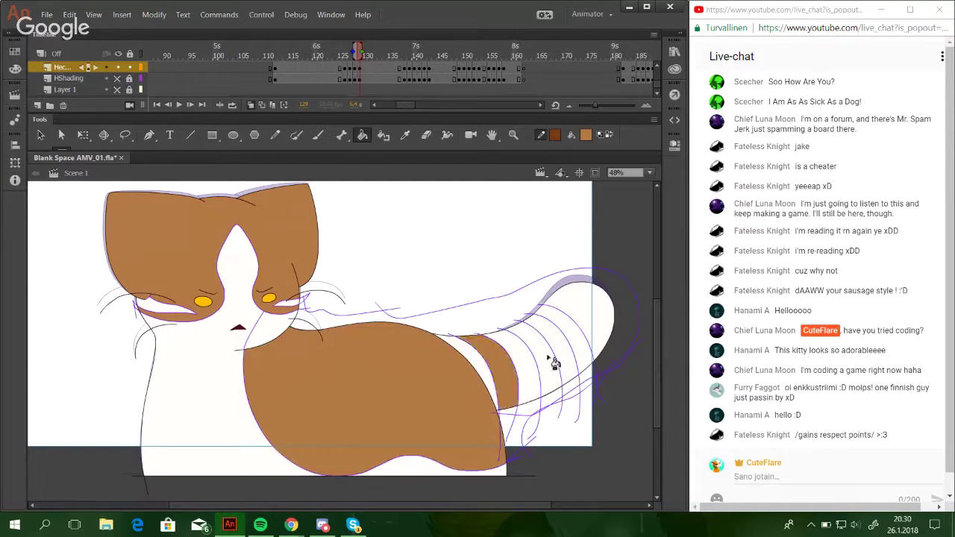
pyautogui.click(549, 363)
pyautogui.click(571, 340)
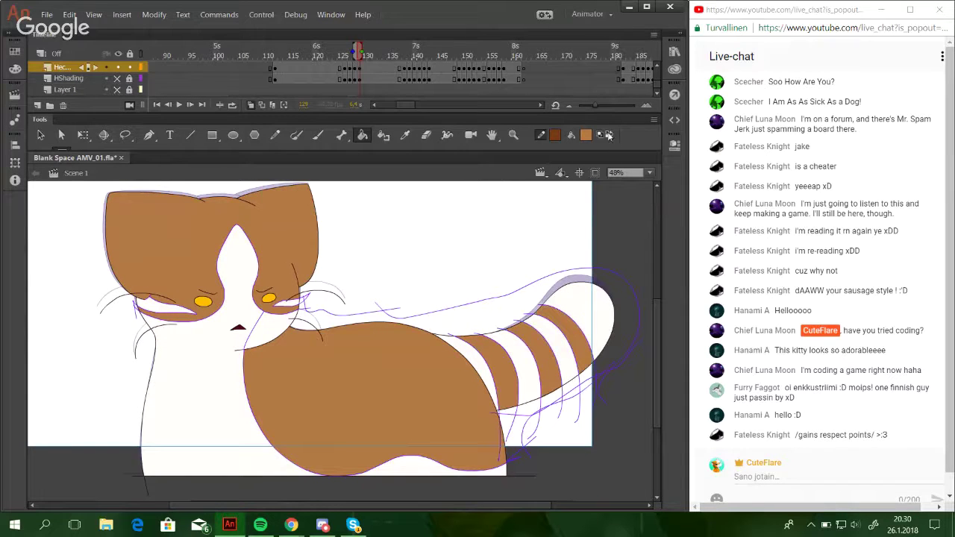
# Swap to the dark brown fill and colour frame 129's tail tip, remaining tail stripes and both cheek markings.
pyautogui.click(608, 135)
pyautogui.click(590, 313)
pyautogui.click(549, 350)
pyautogui.click(515, 365)
pyautogui.click(455, 348)
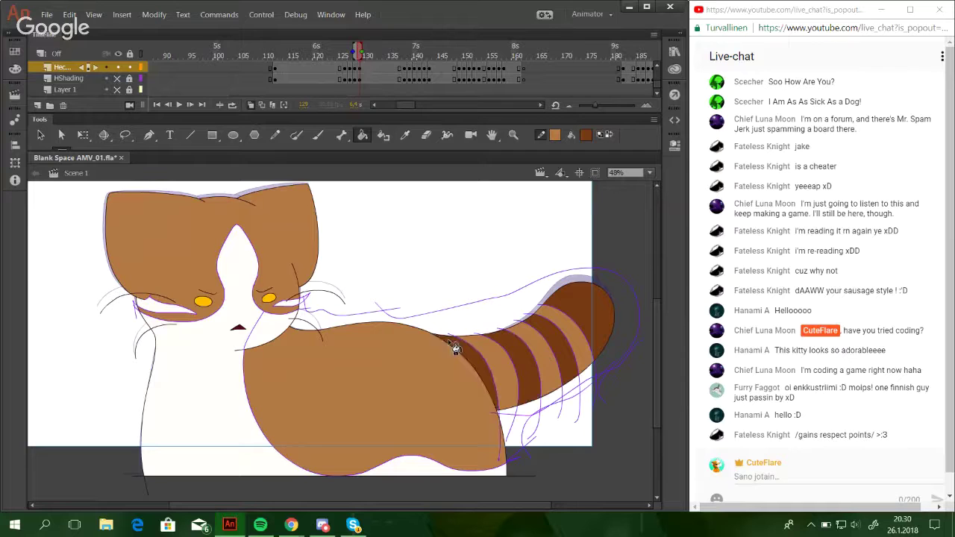
pyautogui.click(291, 306)
pyautogui.click(157, 312)
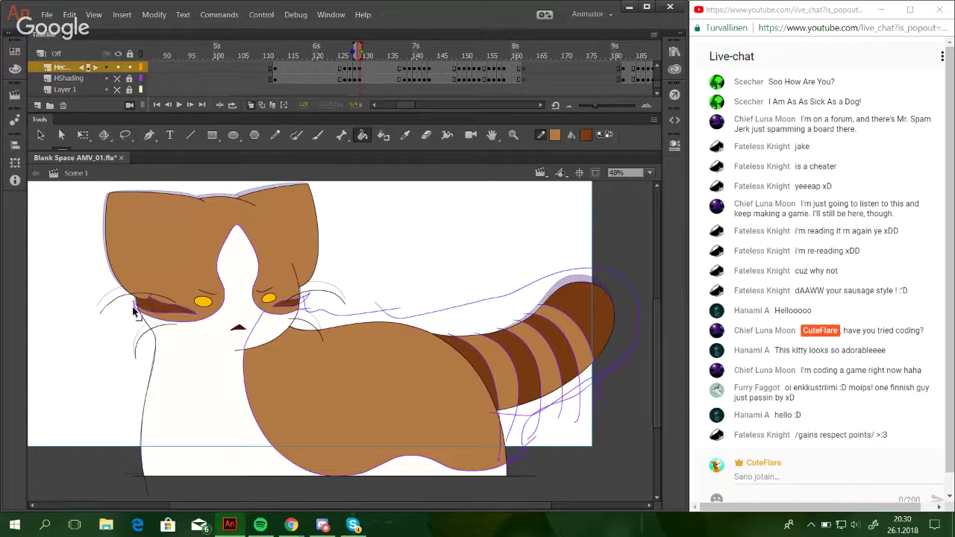
# Select all the purple marking guide lines on frame 129 and delete them.
pyautogui.doubleClick(134, 308)
pyautogui.press('Delete')
pyautogui.moveTo(408, 396)
pyautogui.mouseDown()
pyautogui.moveTo(405, 371)
pyautogui.moveTo(416, 392)
pyautogui.mouseUp()
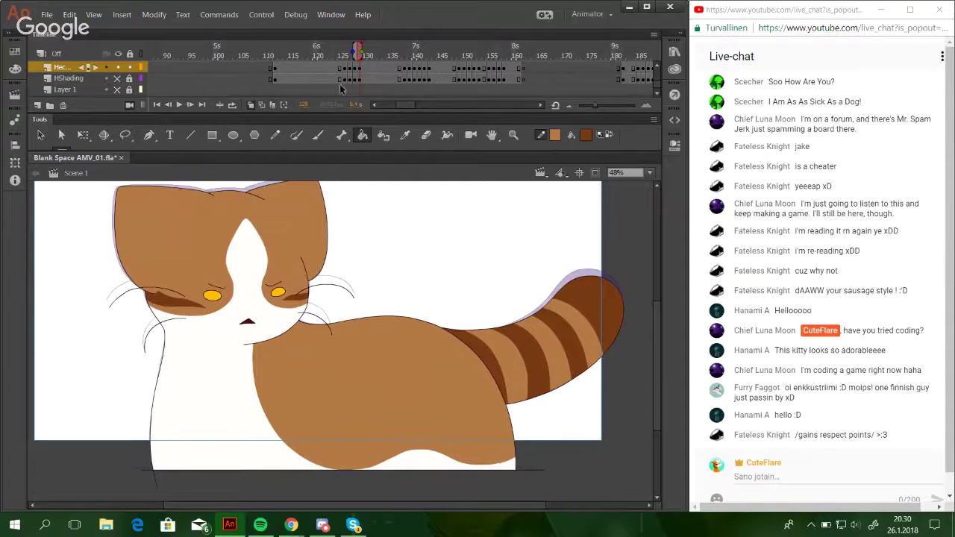
# Go to frame 138 and fill both cheek markings, alternate tail stripes and the tail tip with dark brown.
pyautogui.click(401, 53)
pyautogui.click(173, 300)
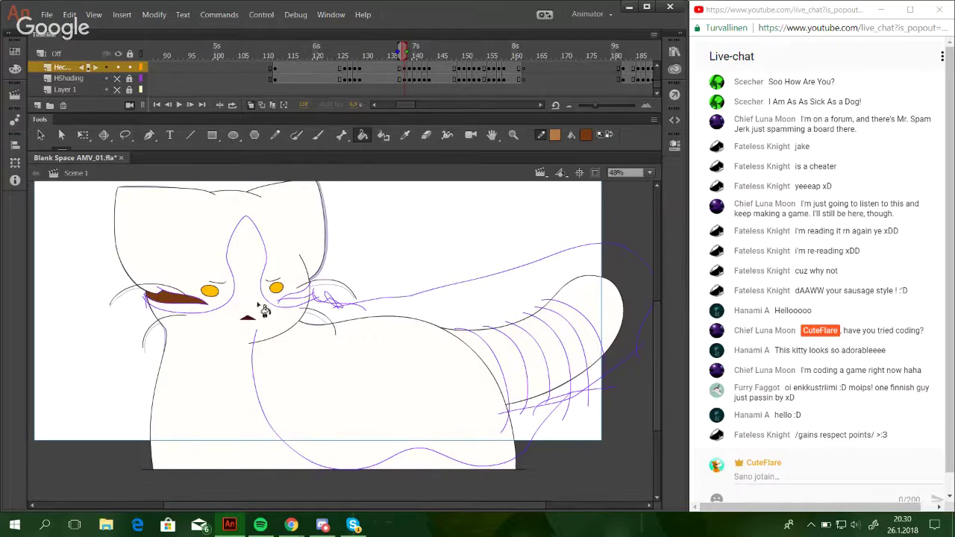
pyautogui.click(313, 310)
pyautogui.hotkey('ctrl', 'z')
pyautogui.click(315, 302)
pyautogui.click(496, 363)
pyautogui.click(537, 356)
pyautogui.click(583, 334)
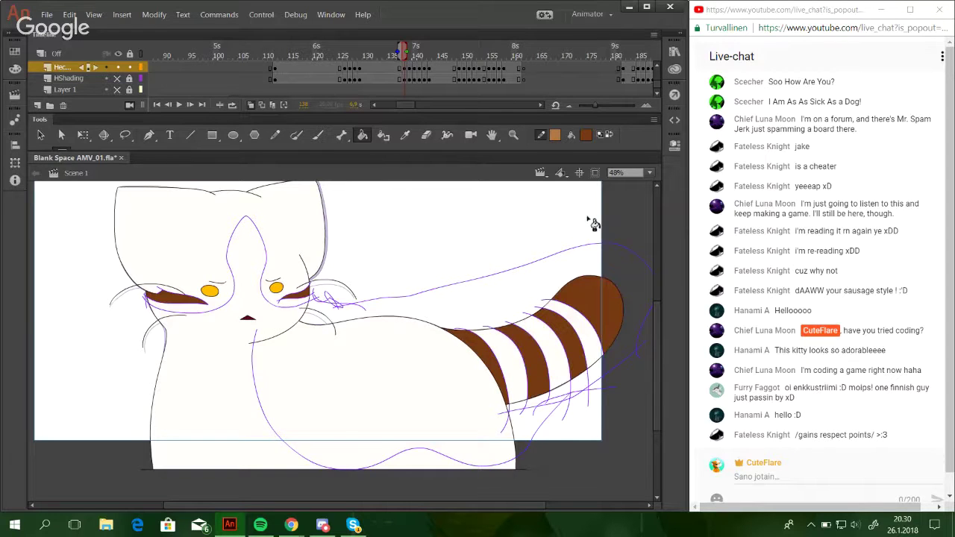
# Swap to the light brown fill and colour frame 138's remaining tail stripes, body and head patches.
pyautogui.click(588, 337)
pyautogui.click(556, 332)
pyautogui.click(518, 358)
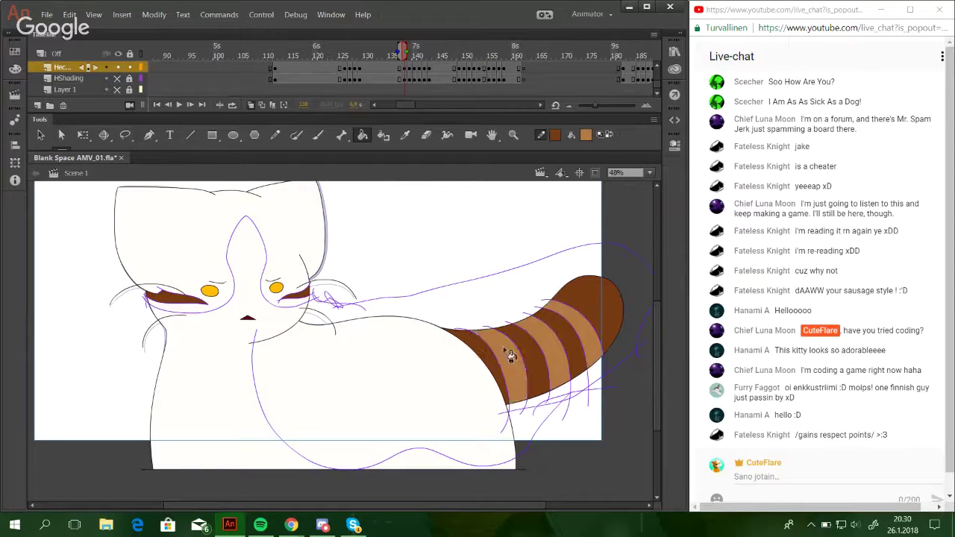
pyautogui.click(417, 373)
pyautogui.click(275, 225)
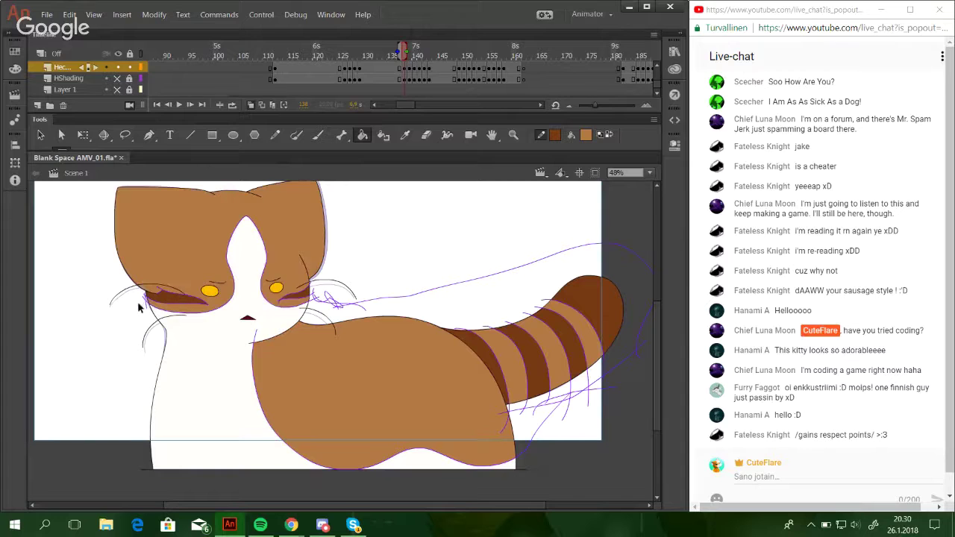
# Delete the purple marking guide lines on frame 138, including the separate line along the chest edge.
pyautogui.doubleClick(145, 304)
pyautogui.press('Delete')
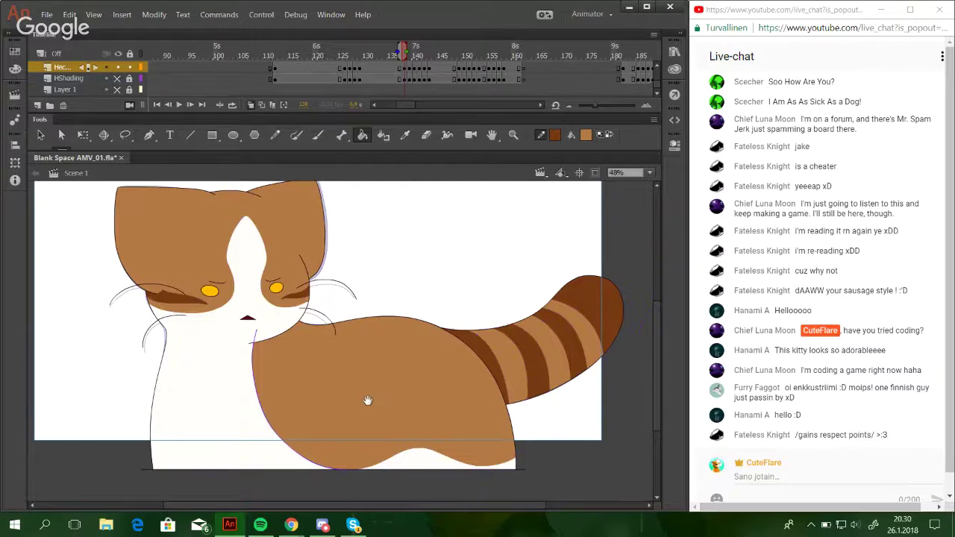
pyautogui.moveTo(366, 400)
pyautogui.mouseDown()
pyautogui.moveTo(375, 405)
pyautogui.moveTo(379, 363)
pyautogui.mouseUp()
pyautogui.doubleClick(266, 339)
pyautogui.press('Delete')
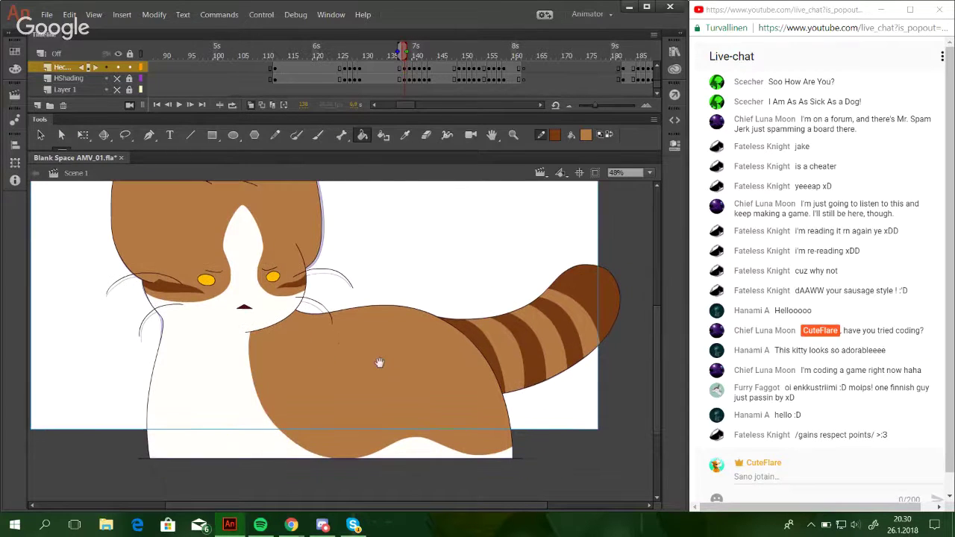
# On frame 139, fill the head patches, the body and alternate tail stripes with light brown.
pyautogui.click(171, 106)
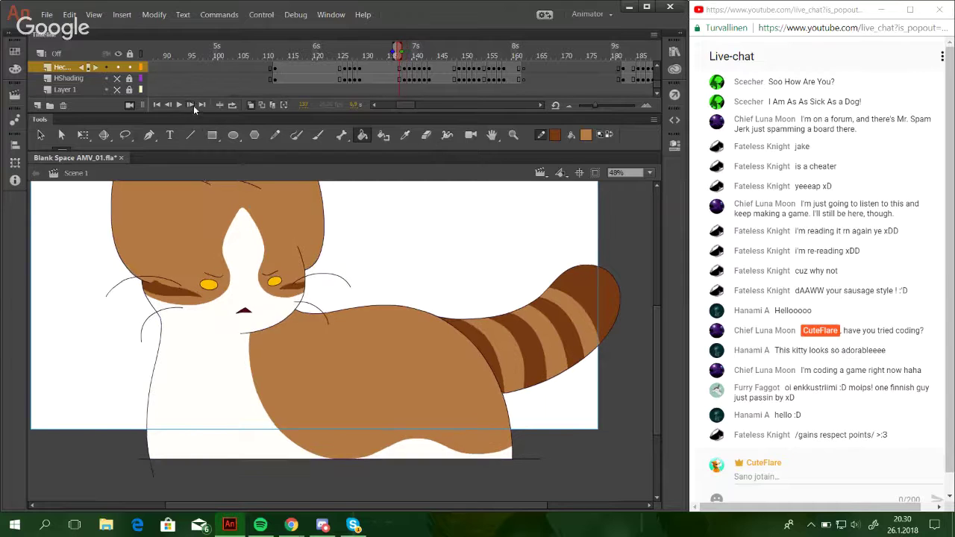
pyautogui.click(191, 105)
pyautogui.click(190, 106)
pyautogui.click(253, 224)
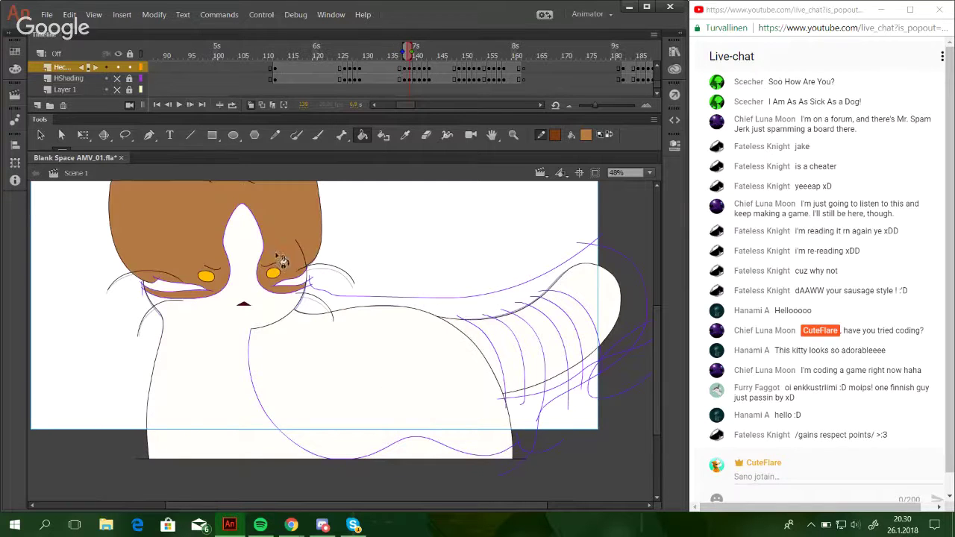
pyautogui.click(350, 319)
pyautogui.click(507, 356)
pyautogui.click(562, 341)
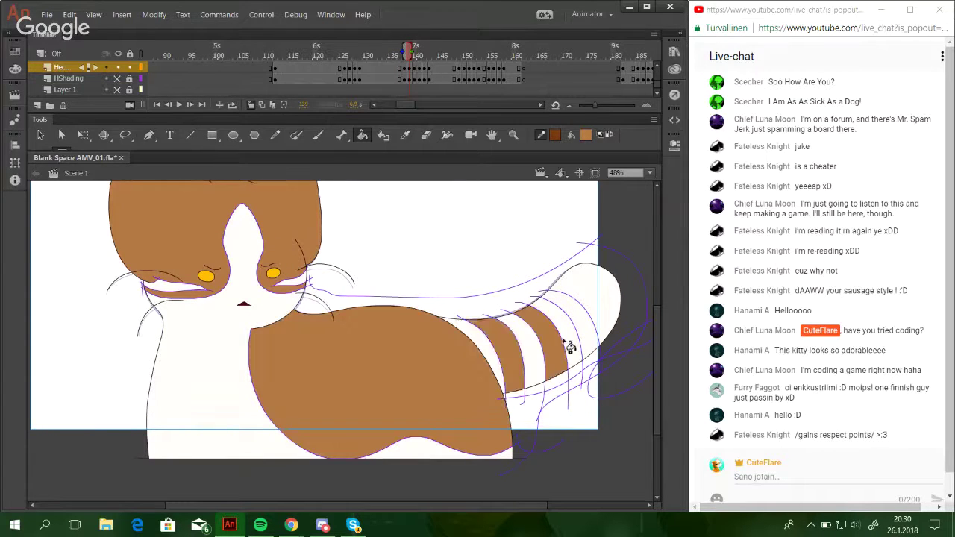
pyautogui.click(573, 313)
# Swap to the dark brown fill and colour frame 139's tail tip, remaining tail stripes and both cheek markings.
pyautogui.click(609, 135)
pyautogui.click(585, 321)
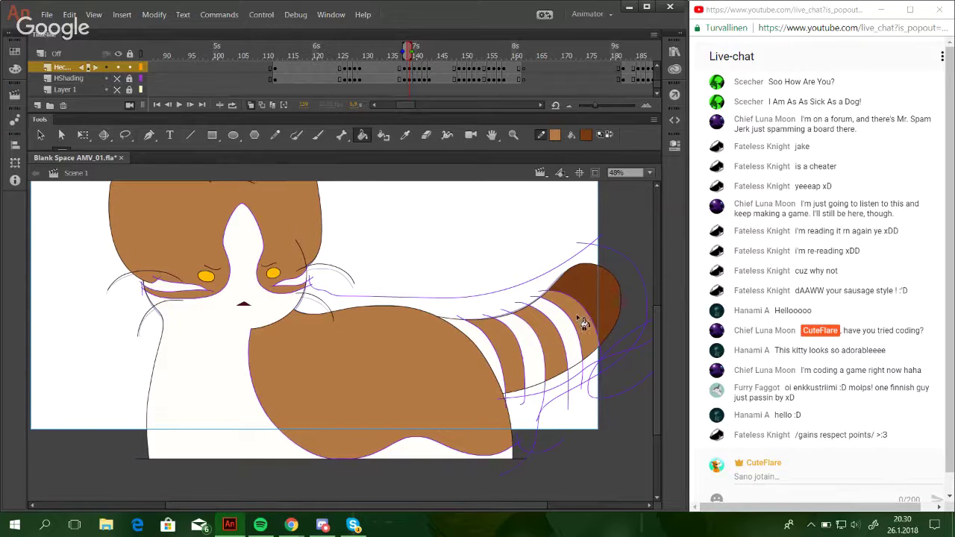
pyautogui.click(573, 331)
pyautogui.click(515, 347)
pyautogui.click(462, 317)
pyautogui.hotkey('ctrl', 'z')
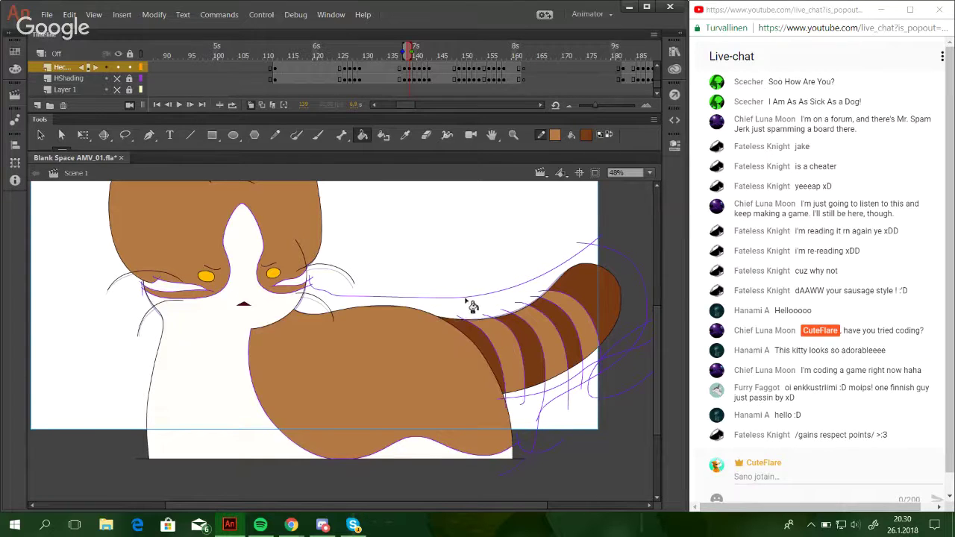
pyautogui.click(294, 283)
pyautogui.click(173, 286)
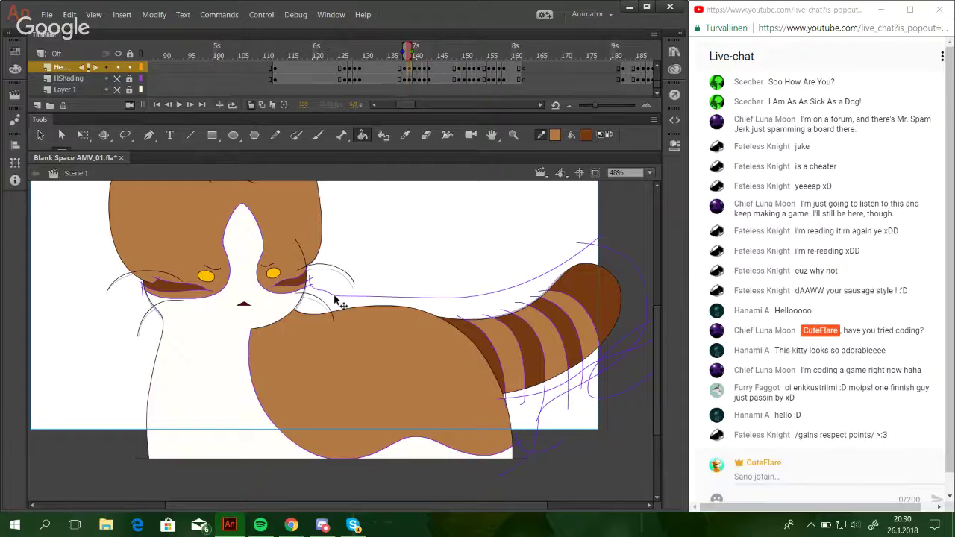
# Delete all the purple marking guide lines on frame 139 and compare the cat with the previous frame.
pyautogui.keyDown('ctrl'); pyautogui.doubleClick(335, 296); pyautogui.keyUp('ctrl')
pyautogui.press('Delete')
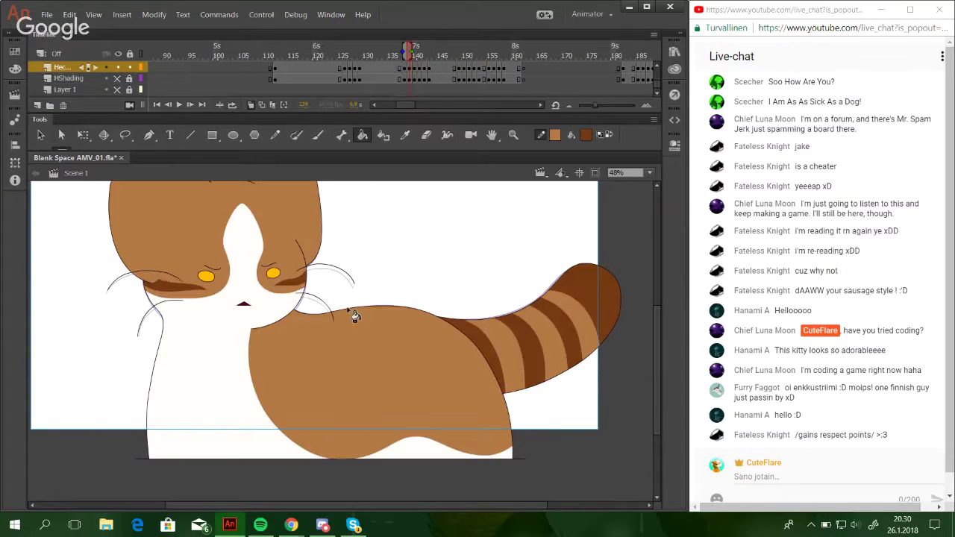
pyautogui.click(170, 104)
pyautogui.click(190, 104)
pyautogui.click(171, 106)
pyautogui.click(190, 104)
# On frame 140, fill the tail tip, alternate tail stripes and both cheek markings with dark brown.
pyautogui.click(191, 105)
pyautogui.click(596, 297)
pyautogui.click(558, 340)
pyautogui.click(514, 350)
pyautogui.click(486, 354)
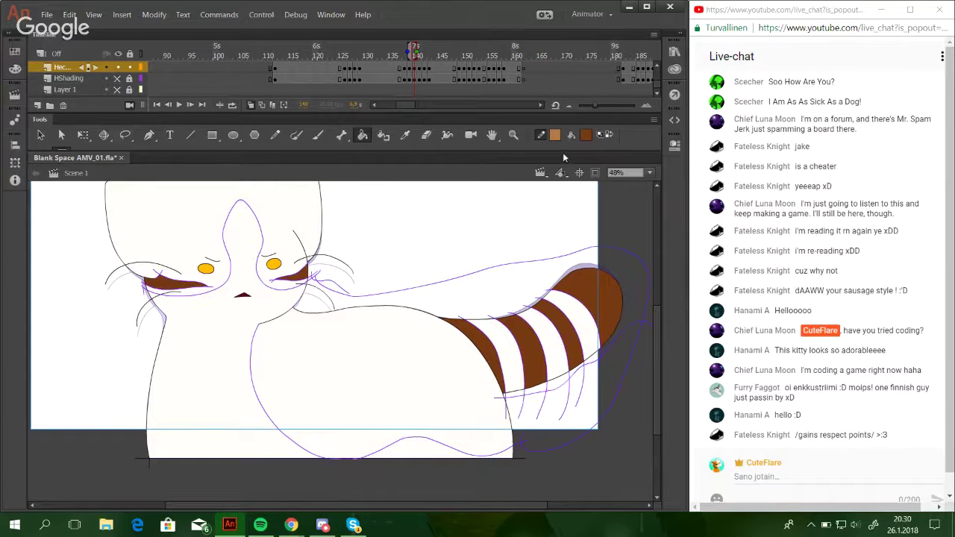
# On frame 140, fill the head patches, body and remaining tail stripes with light brown, and delete the purple guide lines.
pyautogui.click(608, 136)
pyautogui.click(306, 230)
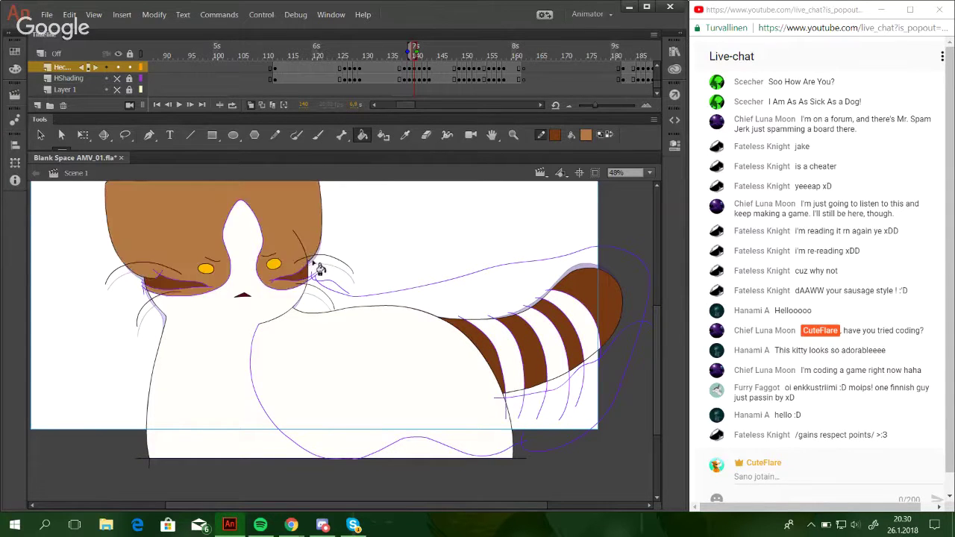
pyautogui.click(392, 418)
pyautogui.click(523, 366)
pyautogui.click(548, 355)
pyautogui.click(601, 341)
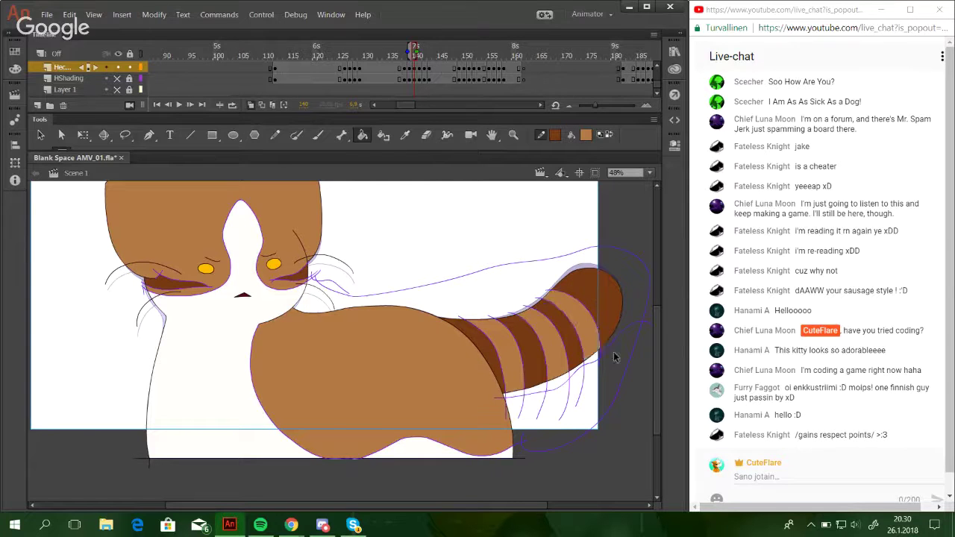
pyautogui.keyDown('ctrl'); pyautogui.doubleClick(608, 347); pyautogui.keyUp('ctrl')
pyautogui.press('Delete')
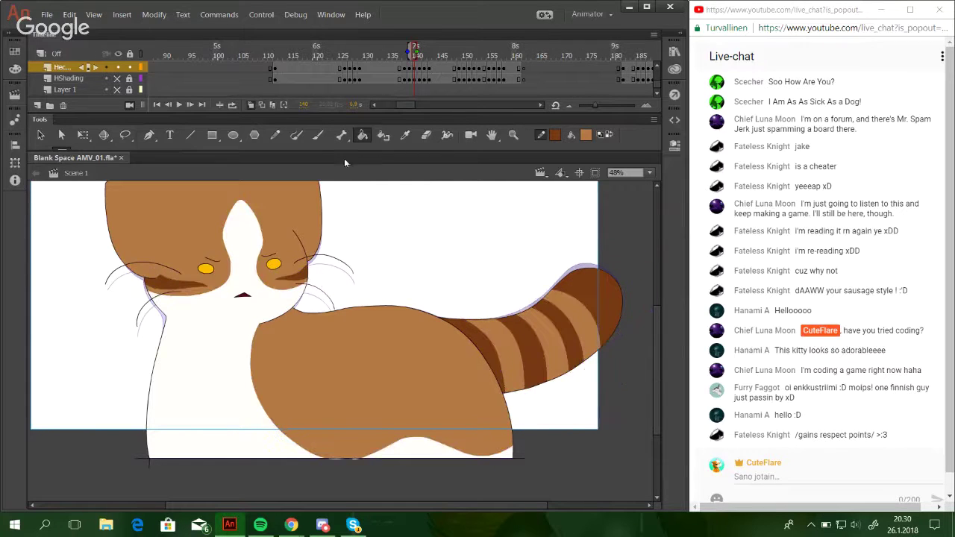
# On frame 141, fill the head patches, body and alternate tail stripes with light brown, and swap to the dark brown fill.
pyautogui.click(191, 107)
pyautogui.click(217, 250)
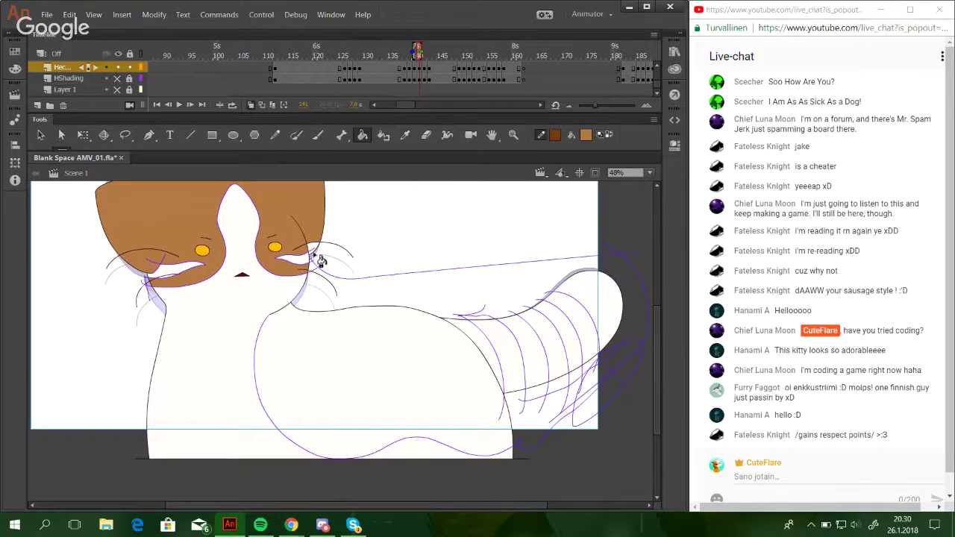
pyautogui.click(388, 362)
pyautogui.click(522, 359)
pyautogui.click(564, 338)
pyautogui.click(587, 326)
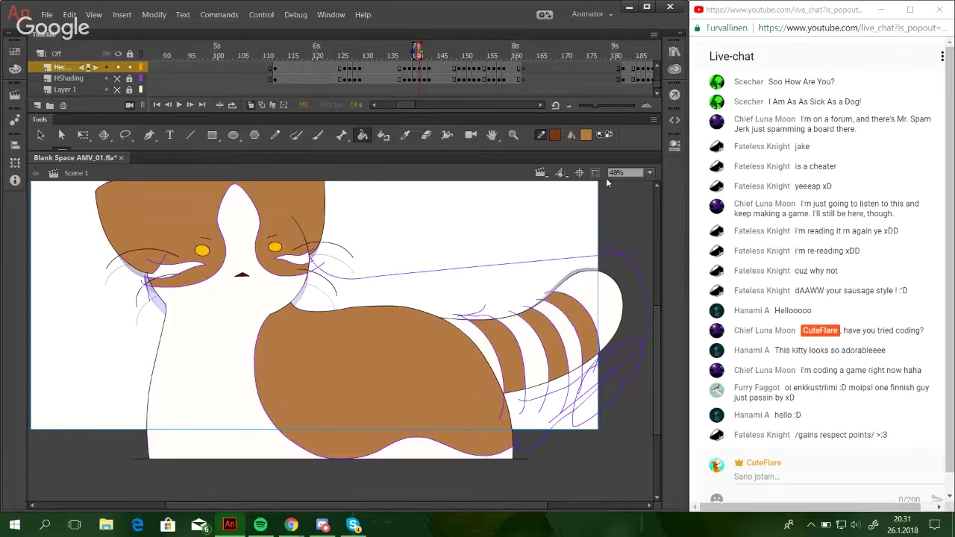
pyautogui.click(612, 137)
pyautogui.click(597, 267)
pyautogui.click(582, 296)
pyautogui.hotkey('ctrl', 'z')
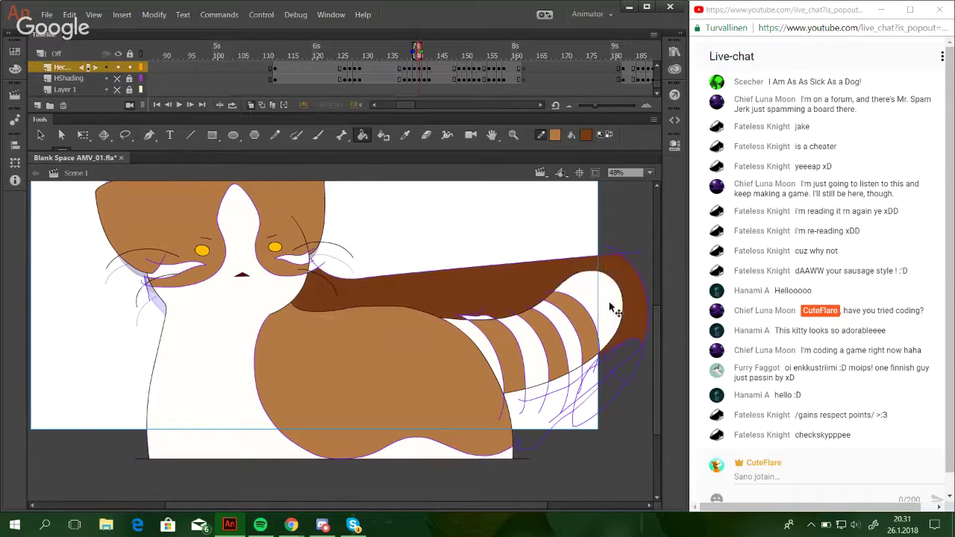
pyautogui.hotkey('ctrl', 'z')
# Fill frame 141's tail tip, remaining tail stripes and both cheek markings with dark brown.
pyautogui.click(596, 302)
pyautogui.click(560, 342)
pyautogui.hotkey('ctrl', 'z')
pyautogui.click(570, 340)
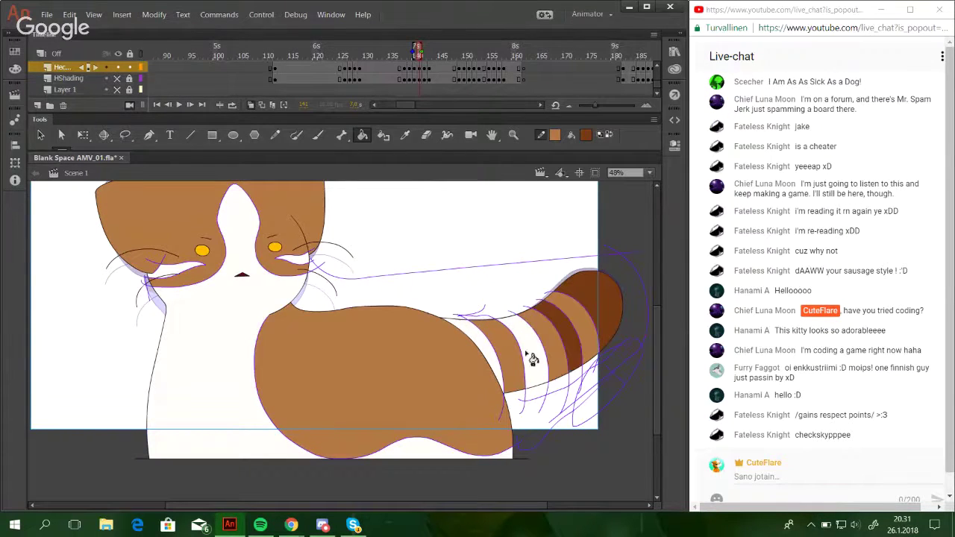
pyautogui.click(530, 356)
pyautogui.click(475, 348)
pyautogui.hotkey('ctrl', 'z')
pyautogui.click(483, 343)
pyautogui.click(304, 262)
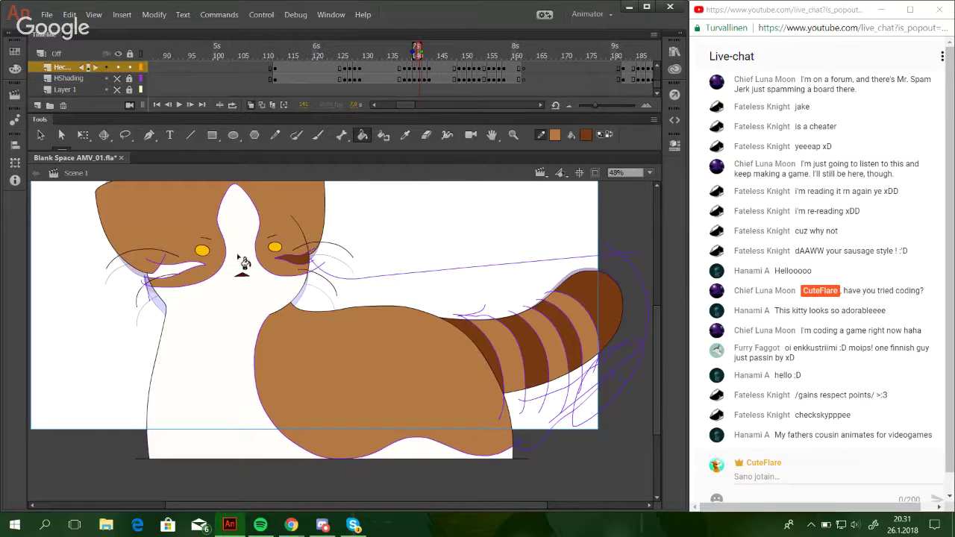
pyautogui.click(171, 268)
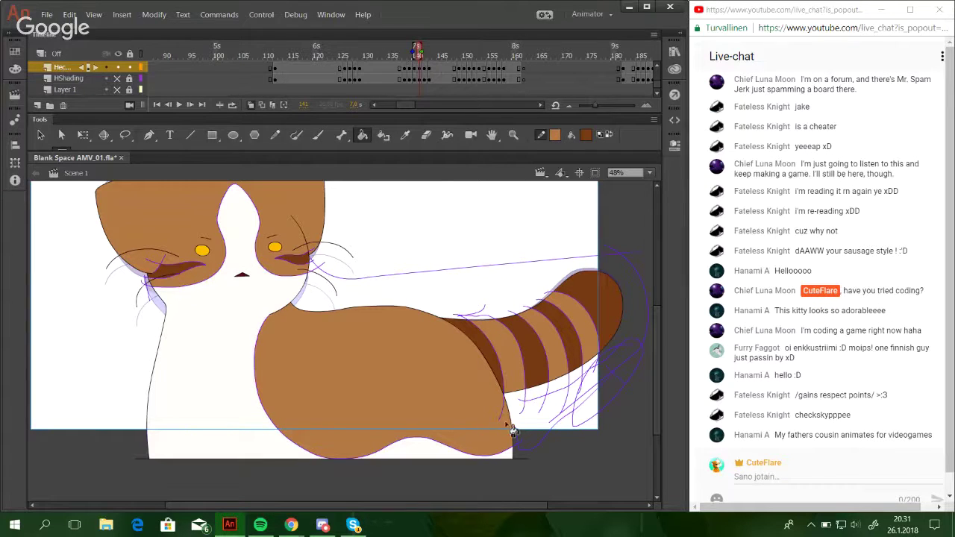
# Switch to the Google Hangouts broadcast window to check the stream, and return to the animation.
pyautogui.moveTo(291, 524)
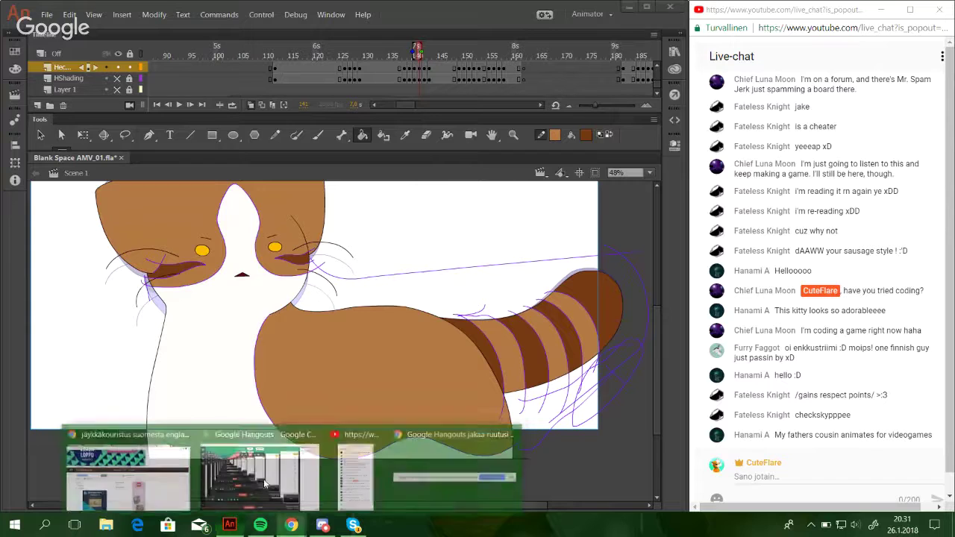
pyautogui.click(261, 473)
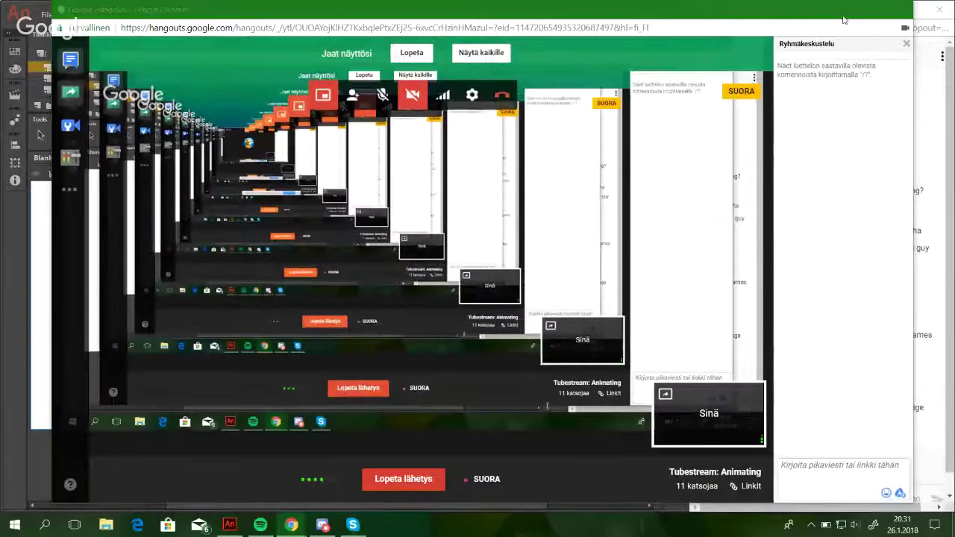
pyautogui.click(844, 17)
# Delete all the purple marking guide lines on frame 141.
pyautogui.keyDown('ctrl'); pyautogui.doubleClick(435, 272); pyautogui.keyUp('ctrl')
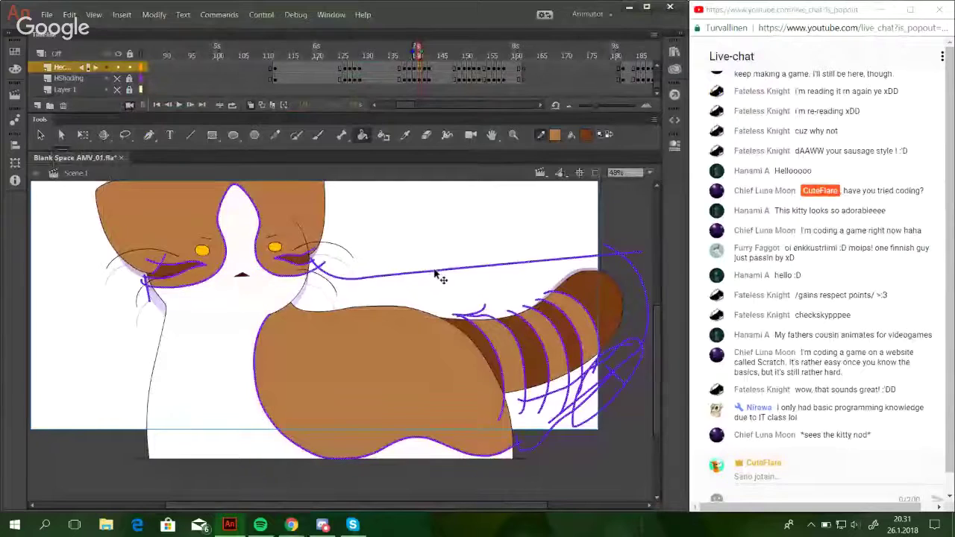
pyautogui.press('Delete')
pyautogui.moveTo(509, 298); pyautogui.dragTo(485, 309)
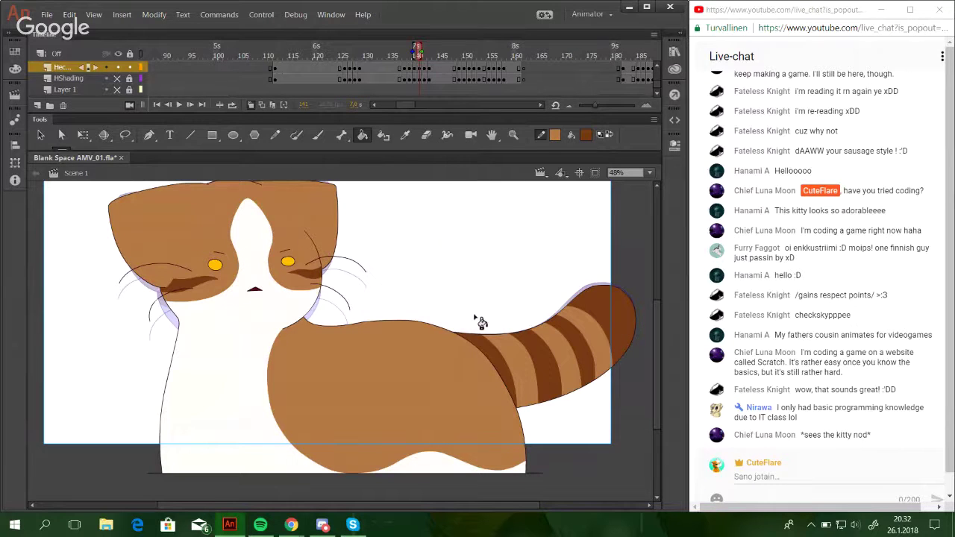
# On frame 142, fill both cheek markings, alternate tail stripes and the tail tip with dark brown.
pyautogui.click(190, 105)
pyautogui.click(197, 277)
pyautogui.click(315, 261)
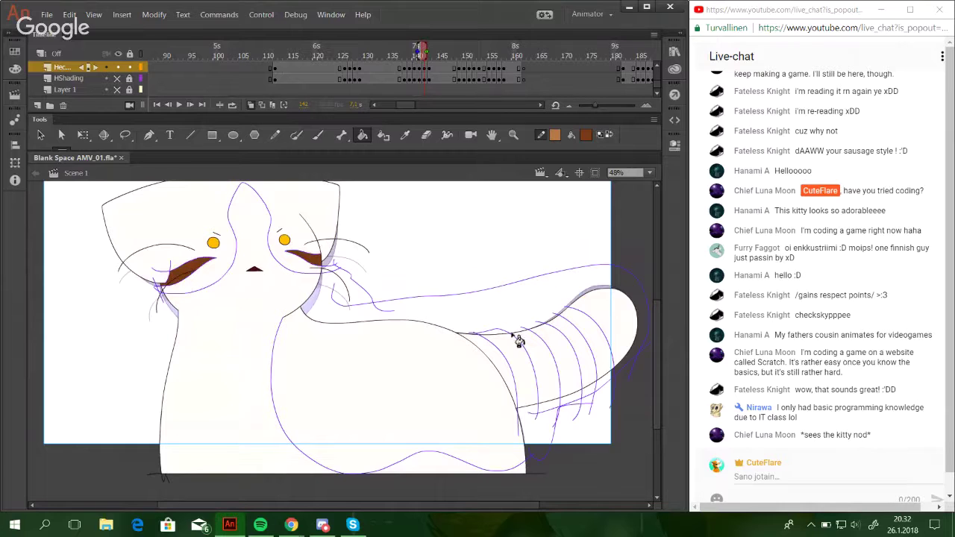
pyautogui.click(508, 375)
pyautogui.click(554, 381)
pyautogui.click(589, 364)
pyautogui.click(620, 317)
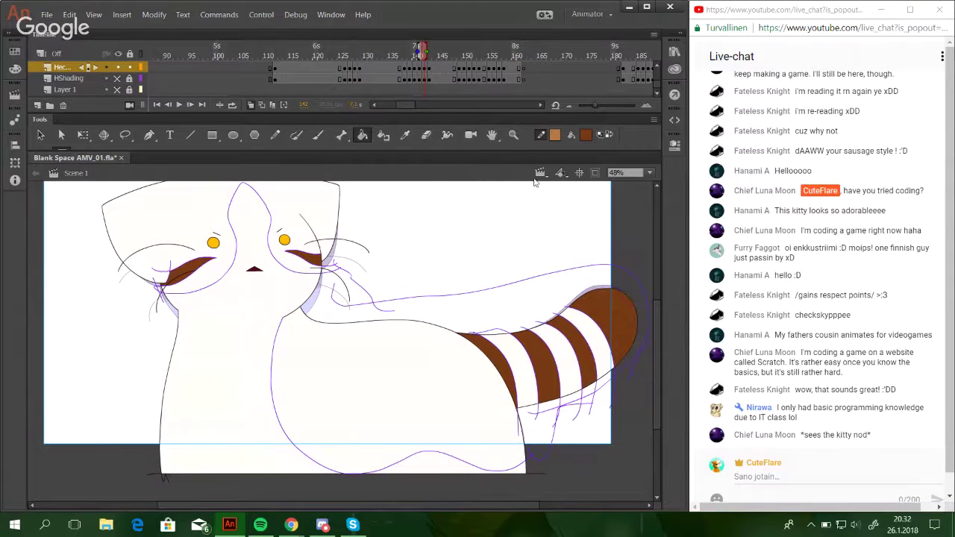
# Colour frame 142's body, head patches and remaining tail stripes with the light brown fill.
pyautogui.click(416, 350)
pyautogui.click(319, 216)
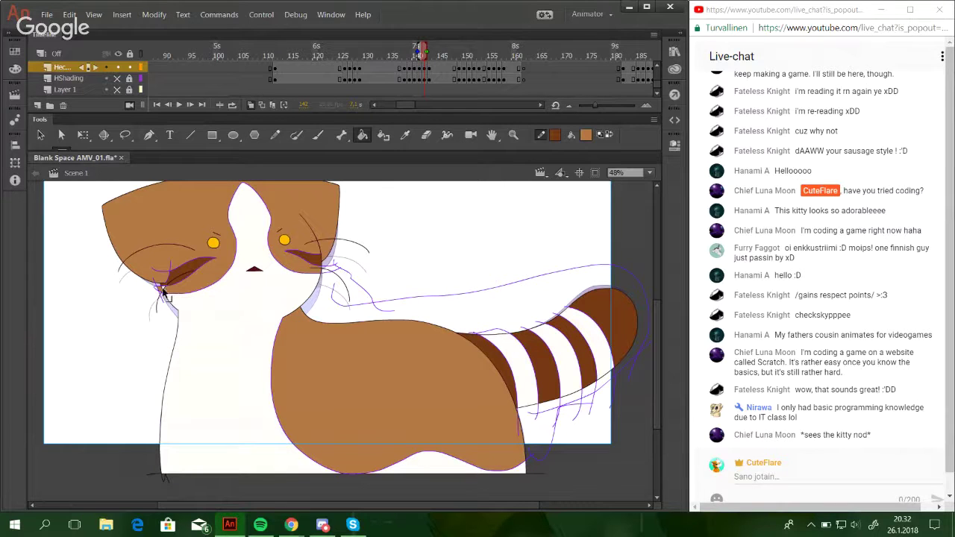
pyautogui.click(525, 369)
pyautogui.click(566, 352)
pyautogui.click(602, 336)
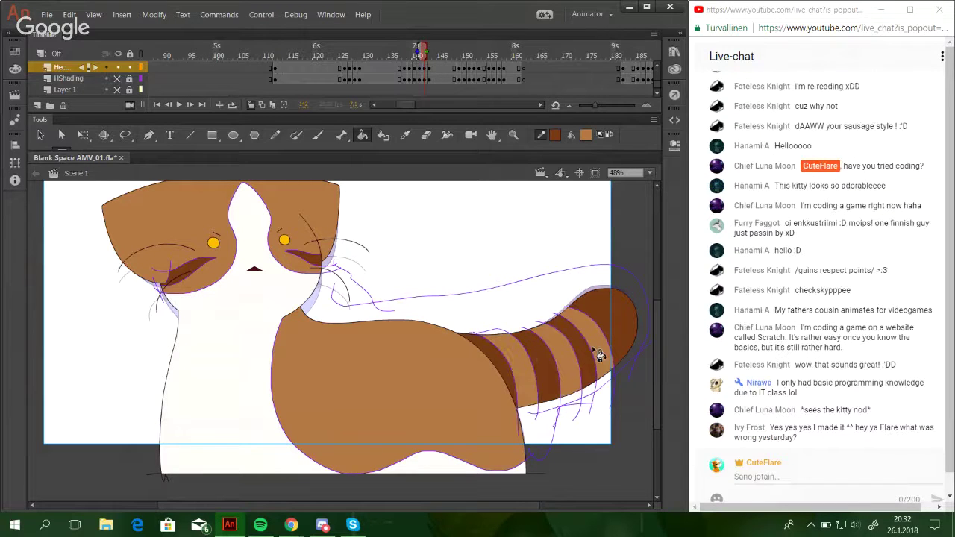
# Delete all the purple marking guide lines on frame 142 and compare the cat with the previous frame.
pyautogui.keyDown('ctrl'); pyautogui.doubleClick(403, 300); pyautogui.keyUp('ctrl')
pyautogui.press('Delete')
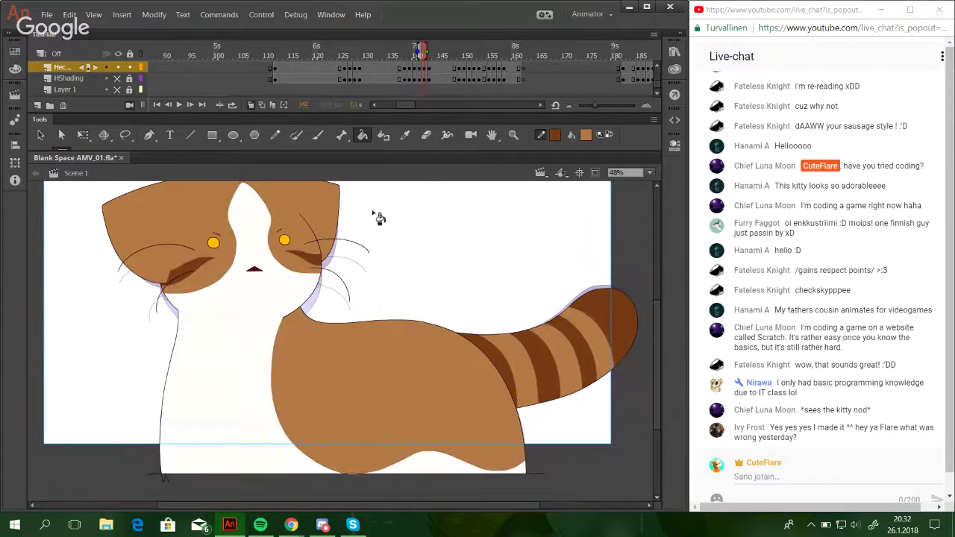
pyautogui.click(168, 105)
pyautogui.click(189, 105)
# On frame 143, fill the head patches, body and alternate tail stripes with light brown.
pyautogui.click(189, 105)
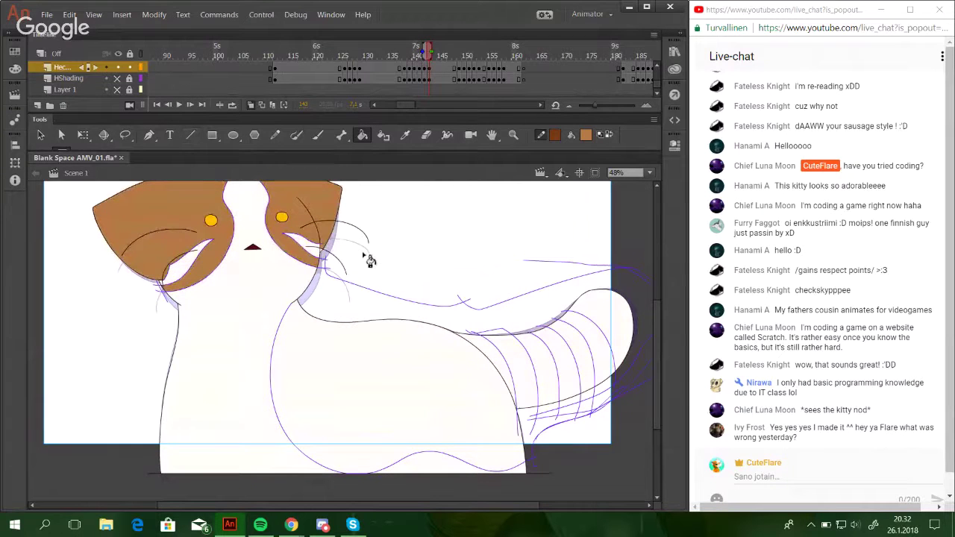
pyautogui.click(435, 374)
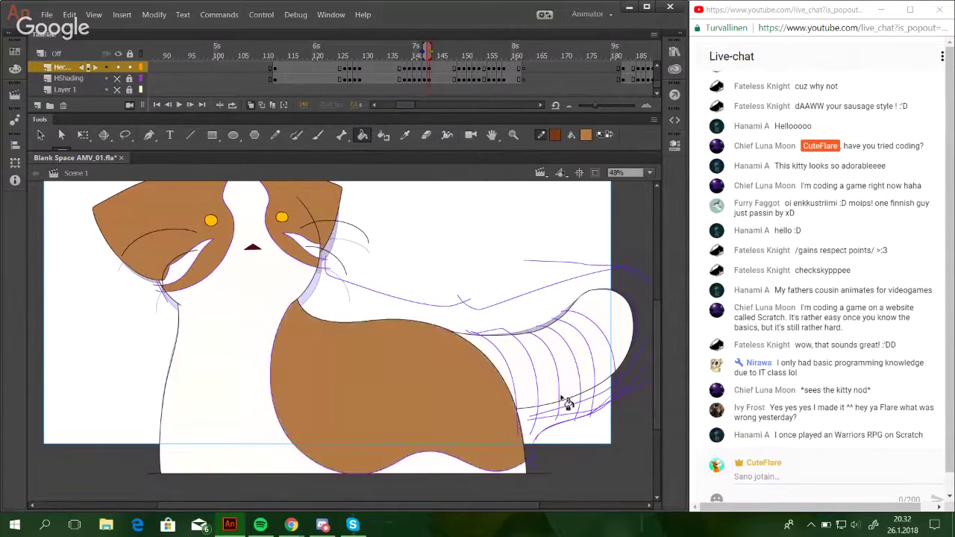
pyautogui.click(527, 394)
pyautogui.click(571, 378)
pyautogui.click(607, 358)
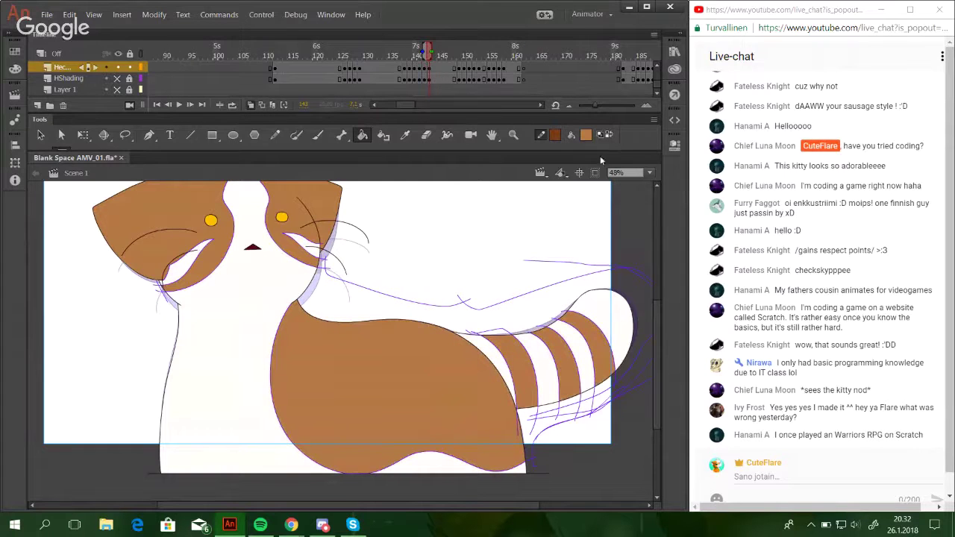
# Swap to the dark brown fill and colour frame 143's tail tip, remaining tail stripes and both cheek markings.
pyautogui.click(622, 324)
pyautogui.click(585, 343)
pyautogui.click(534, 362)
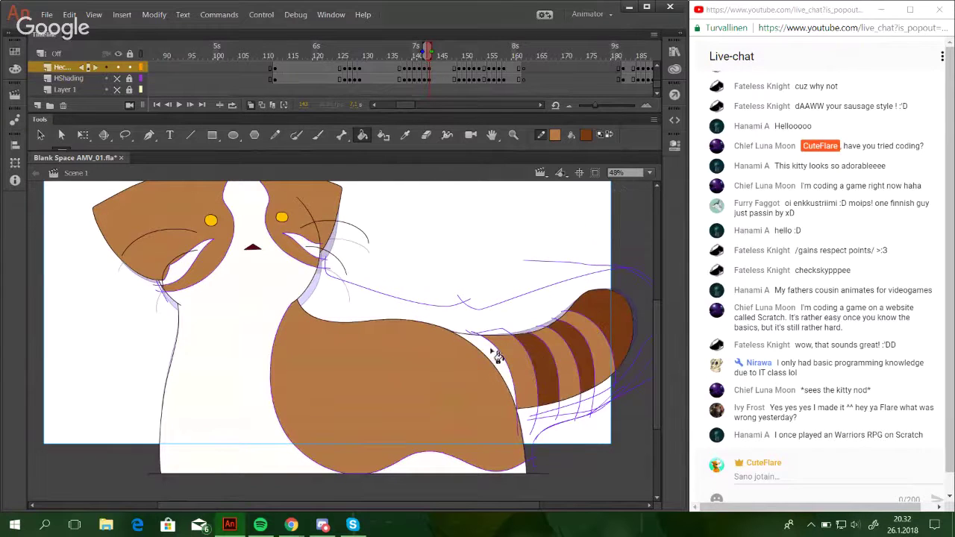
pyautogui.click(495, 356)
pyautogui.click(308, 237)
pyautogui.click(183, 279)
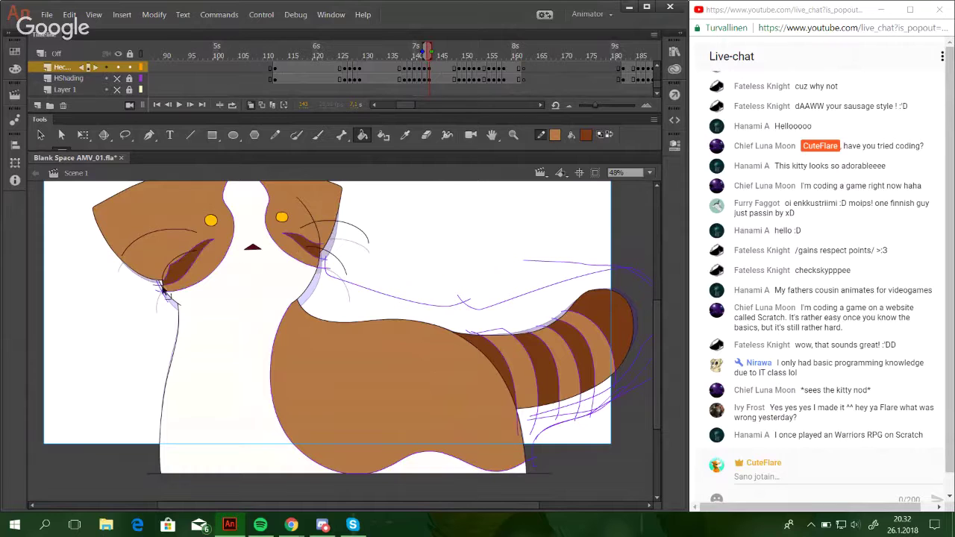
# Delete all the purple marking guide lines on frame 143 and compare the cat with frame 142.
pyautogui.keyDown('ctrl'); pyautogui.click(163, 286); pyautogui.keyUp('ctrl')
pyautogui.keyDown('ctrl'); pyautogui.click(159, 288); pyautogui.keyUp('ctrl')
pyautogui.keyDown('ctrl'); pyautogui.doubleClick(161, 288); pyautogui.keyUp('ctrl')
pyautogui.press('Delete')
pyautogui.moveTo(315, 404); pyautogui.dragTo(322, 399)
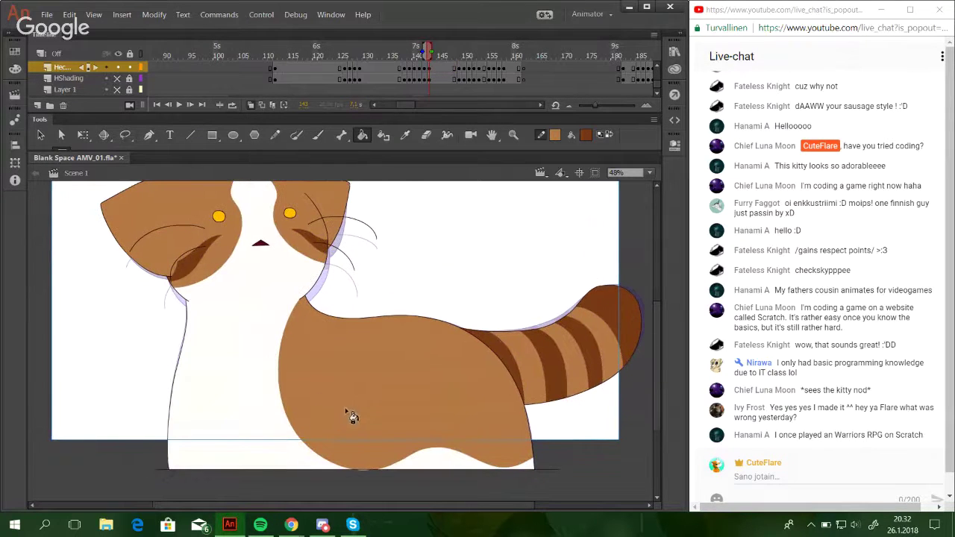
pyautogui.moveTo(403, 428); pyautogui.dragTo(379, 443)
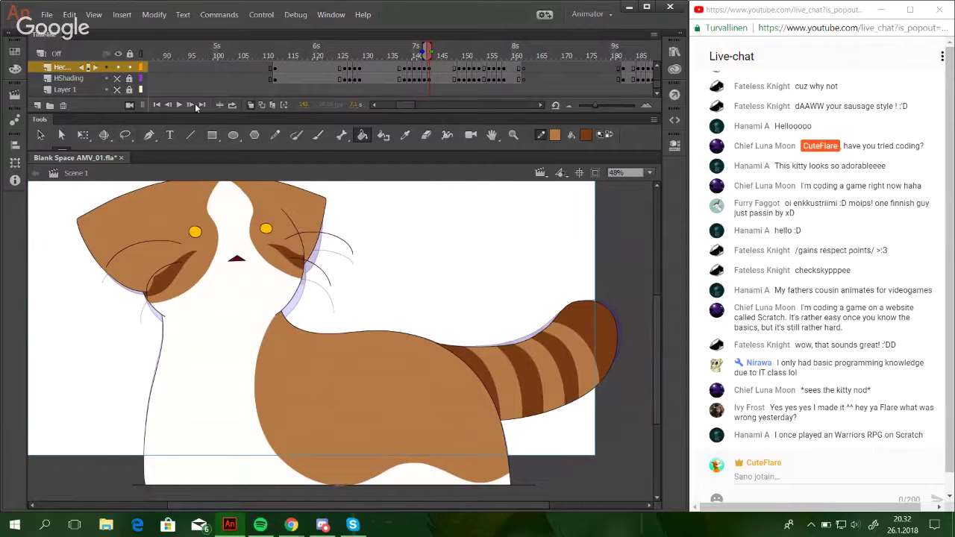
pyautogui.click(167, 104)
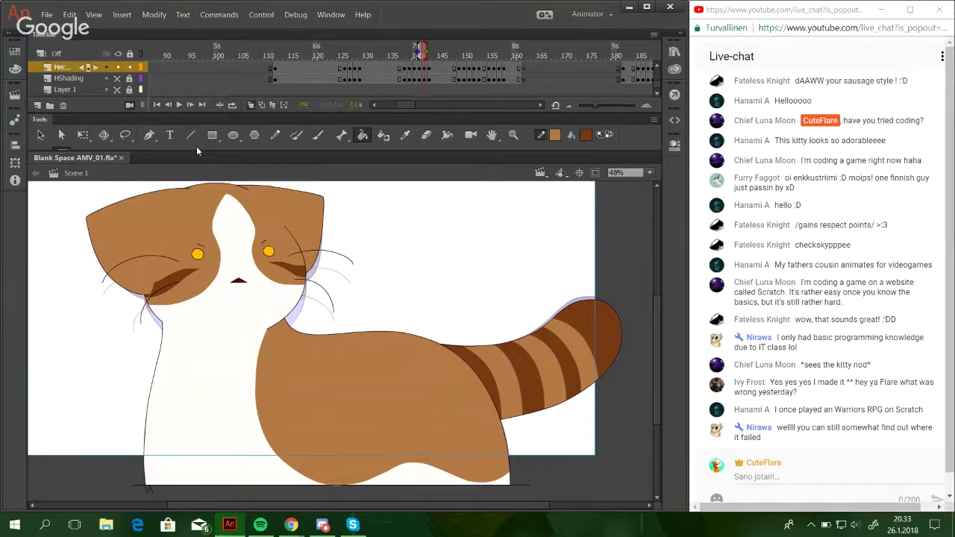
pyautogui.click(190, 107)
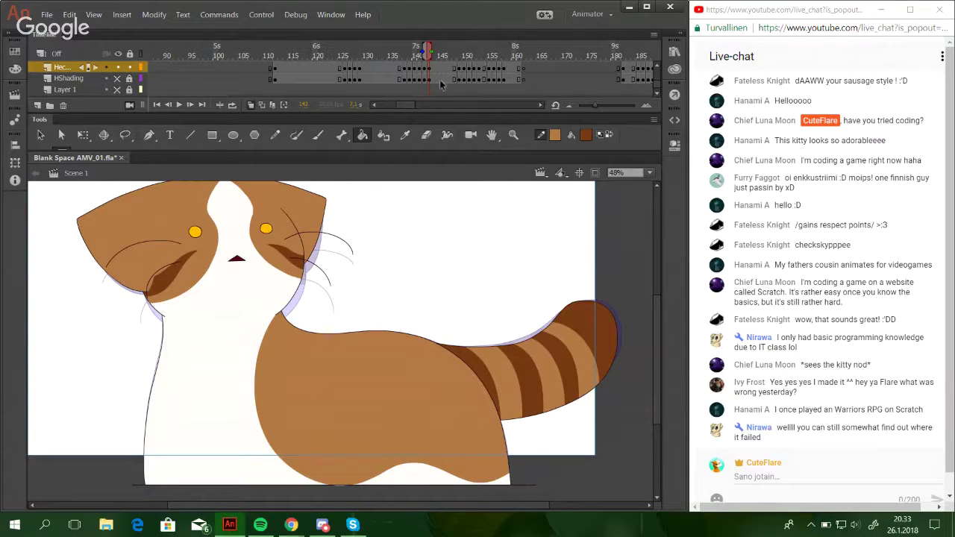
# On frame 149, fill alternate tail stripes, the tail tip and both cheek markings with dark brown.
pyautogui.click(464, 53)
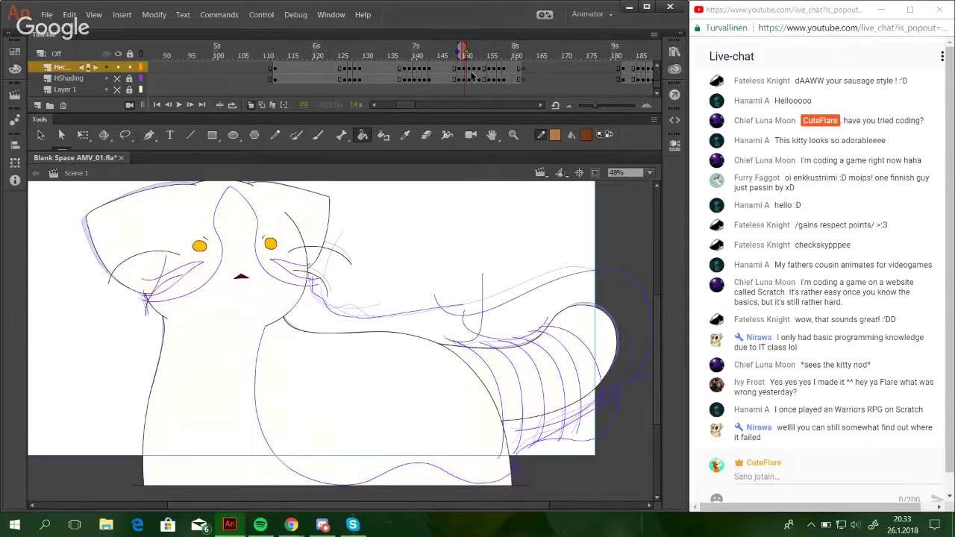
pyautogui.click(489, 375)
pyautogui.click(531, 380)
pyautogui.click(570, 369)
pyautogui.click(601, 310)
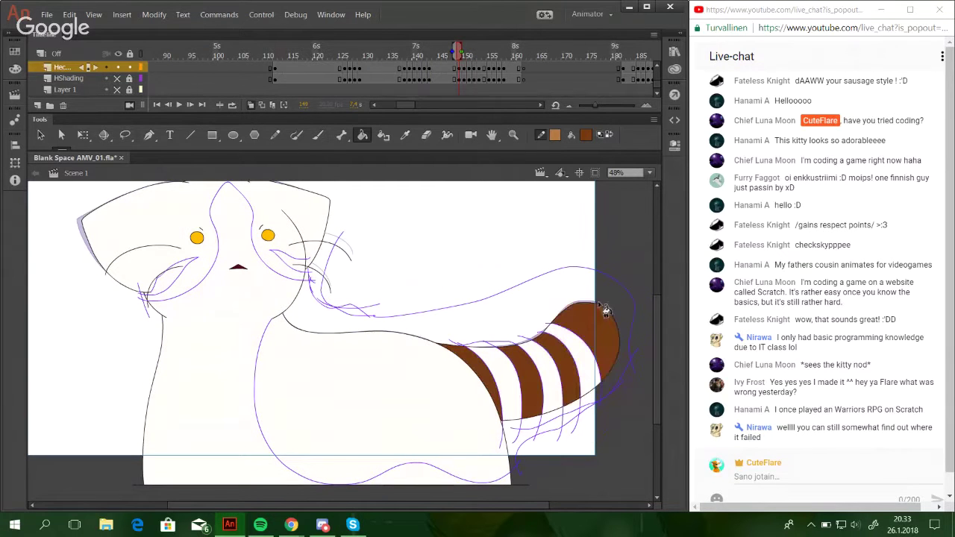
pyautogui.click(294, 263)
pyautogui.click(178, 277)
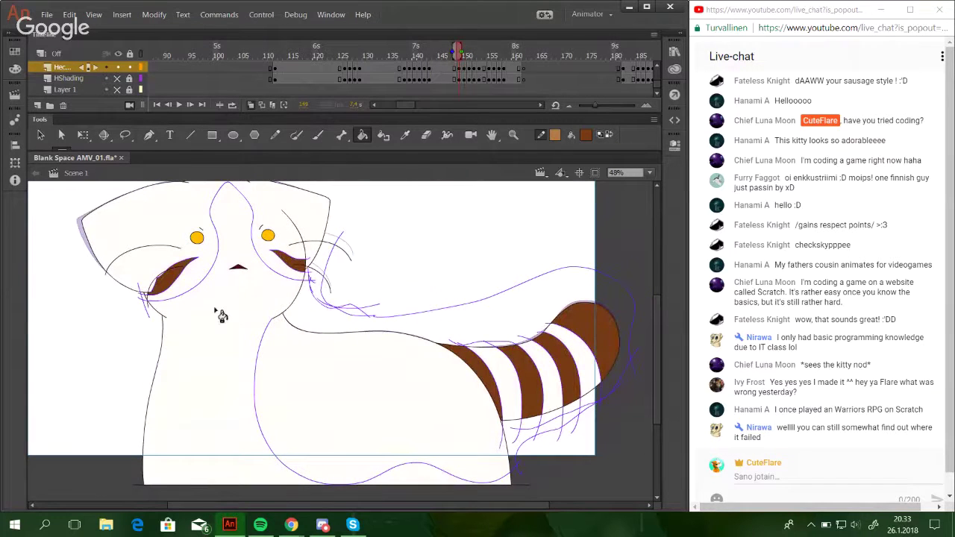
# Swap to the light brown fill and colour frame 149's head patches, body, gap beside the cheek marking and remaining tail stripes.
pyautogui.click(608, 136)
pyautogui.click(161, 306)
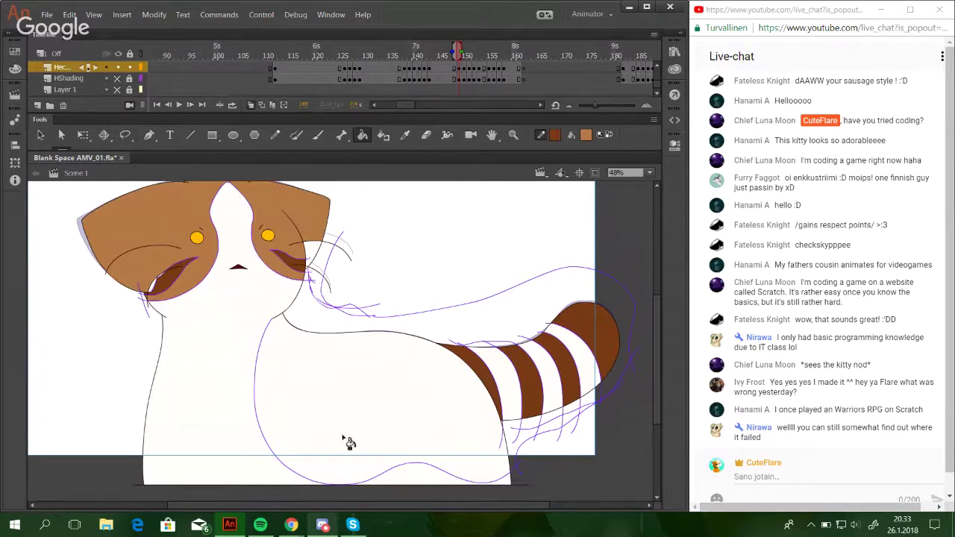
pyautogui.click(346, 399)
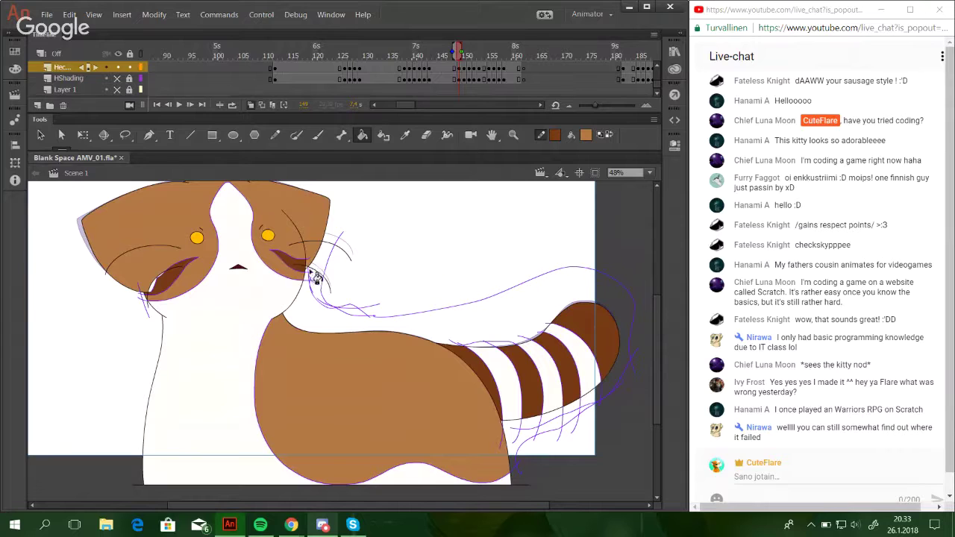
pyautogui.click(159, 286)
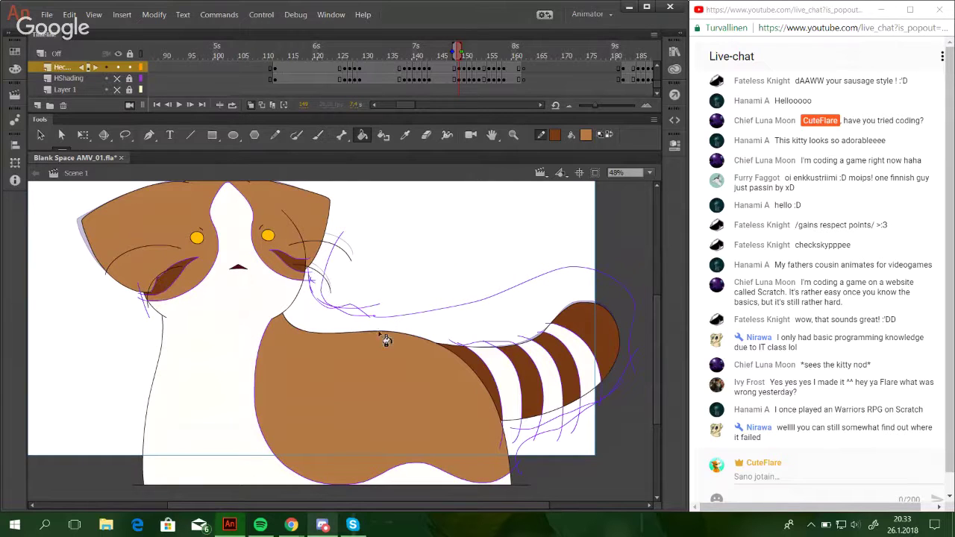
pyautogui.click(507, 375)
pyautogui.click(551, 373)
pyautogui.click(590, 352)
# Delete all the purple marking guide lines on frame 149.
pyautogui.doubleClick(601, 403)
pyautogui.press('Delete')
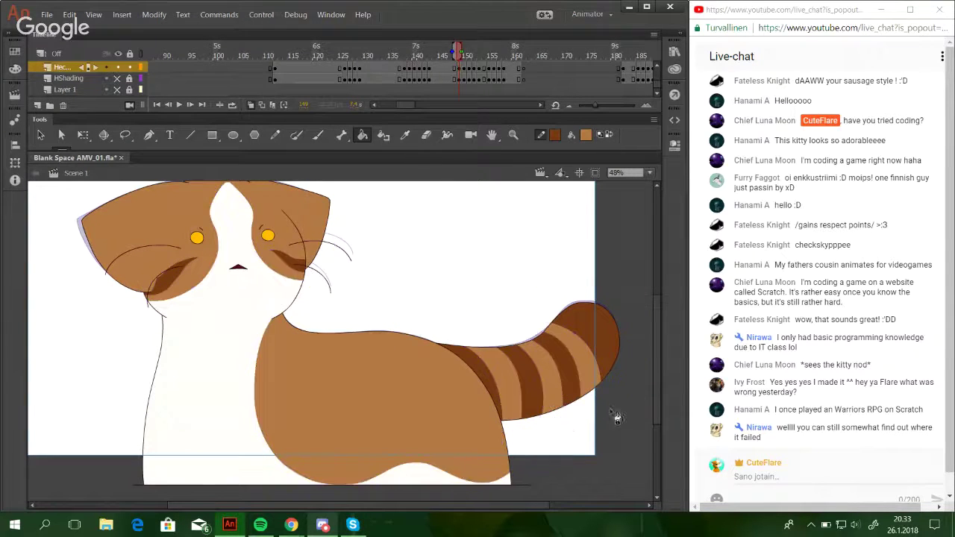
pyautogui.moveTo(467, 373); pyautogui.dragTo(482, 374)
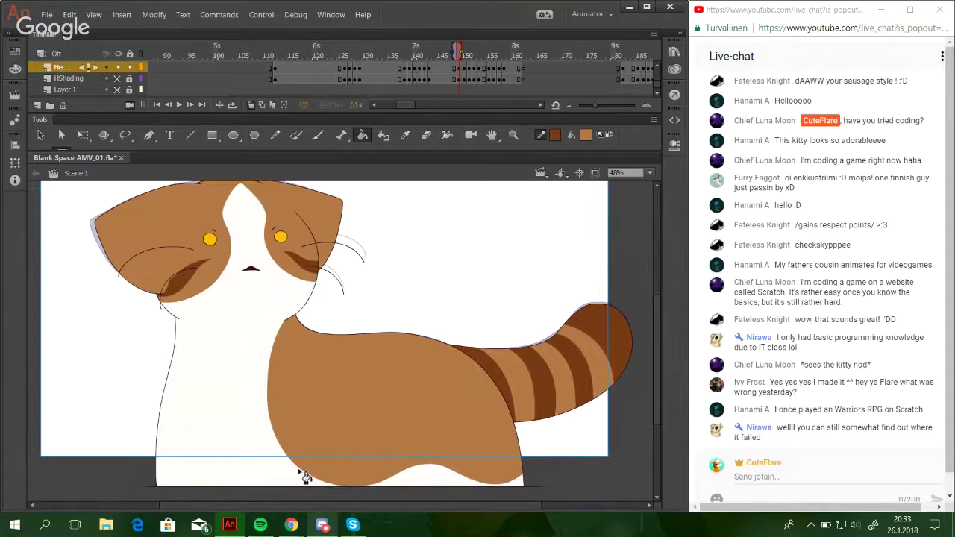
# On frame 150, fill the cat's head patches, body and alternate tail stripes with light brown.
pyautogui.moveTo(241, 487)
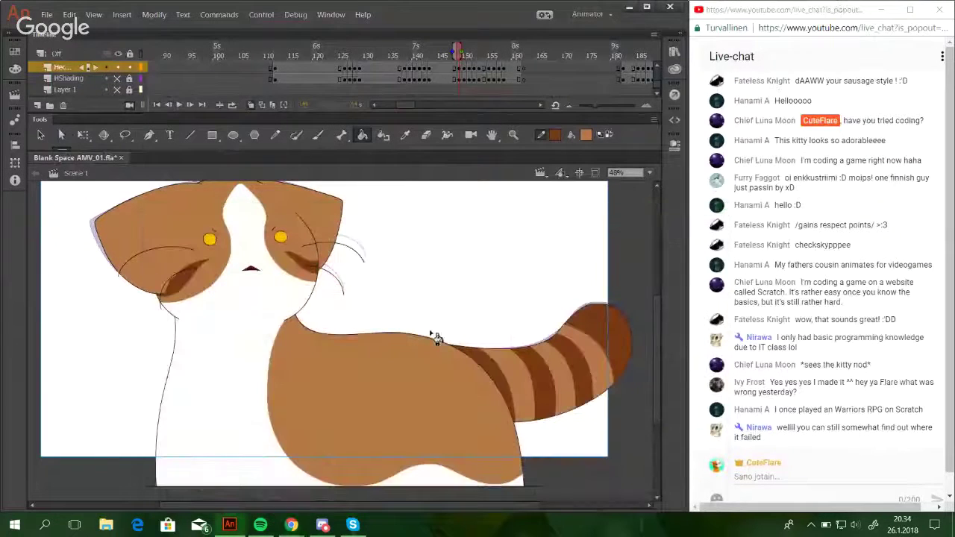
pyautogui.moveTo(449, 301)
pyautogui.mouseDown()
pyautogui.moveTo(433, 318)
pyautogui.moveTo(443, 306)
pyautogui.moveTo(435, 304)
pyautogui.mouseUp()
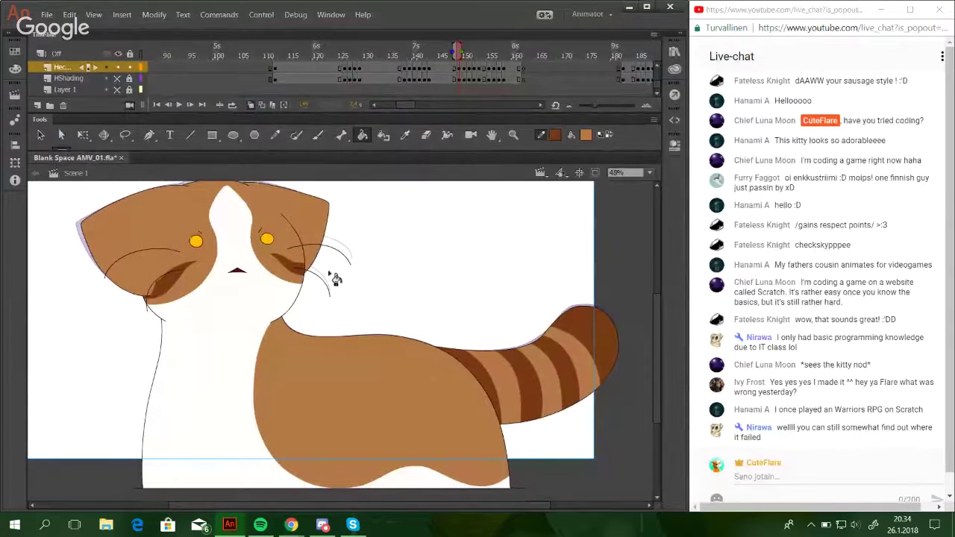
pyautogui.moveTo(367, 321); pyautogui.dragTo(383, 319)
pyautogui.press('.')
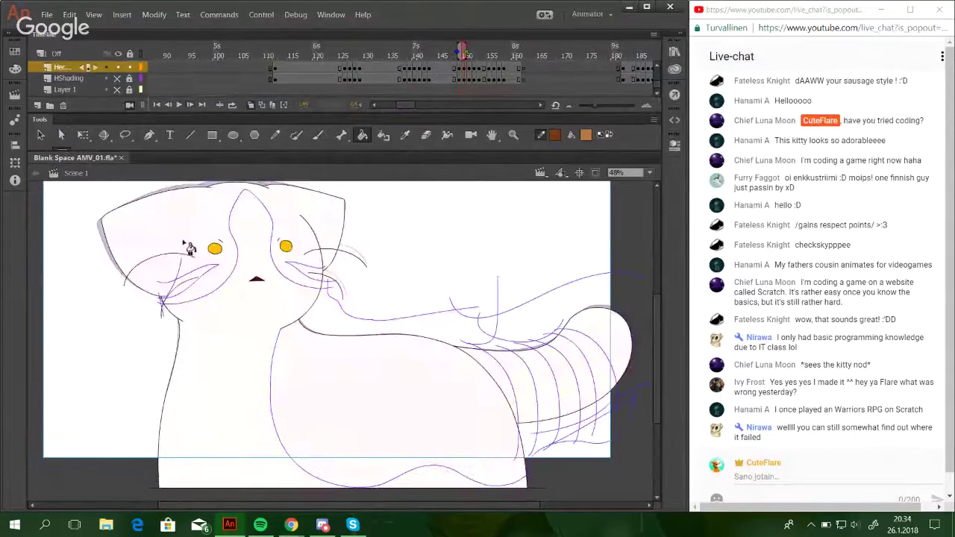
pyautogui.click(187, 249)
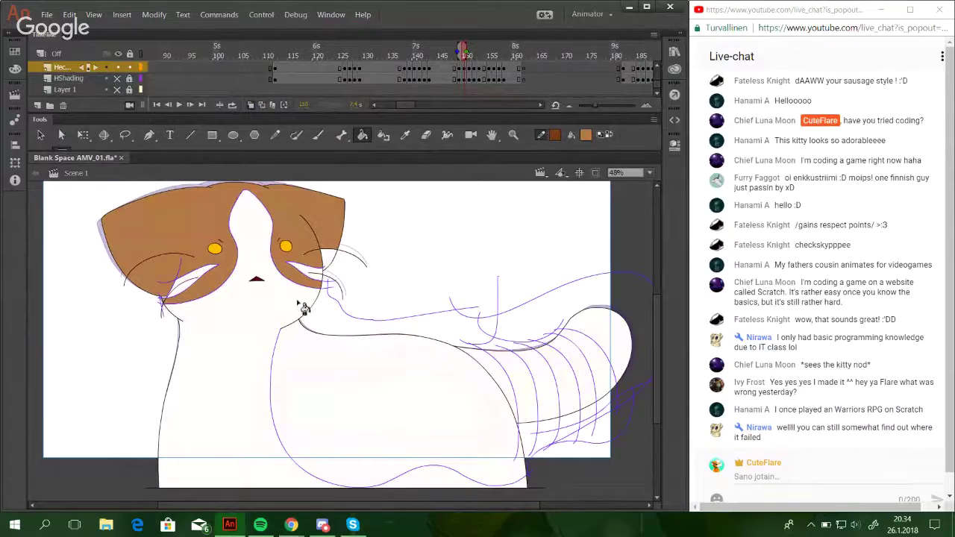
pyautogui.click(394, 406)
pyautogui.click(524, 389)
pyautogui.click(556, 381)
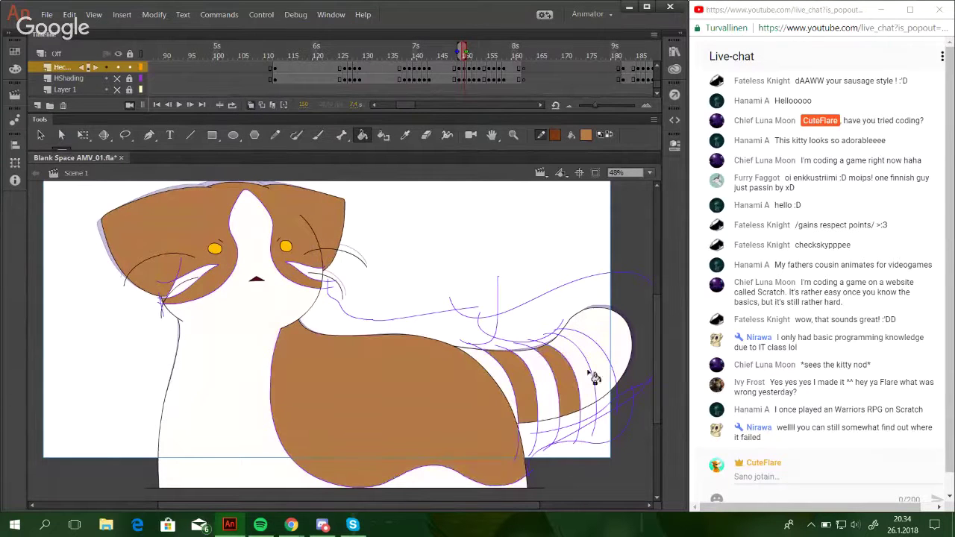
pyautogui.click(579, 373)
pyautogui.click(602, 366)
# Swap to the dark brown fill and colour frame 150's tail tip, remaining tail stripes and both cheek markings.
pyautogui.click(614, 339)
pyautogui.click(579, 365)
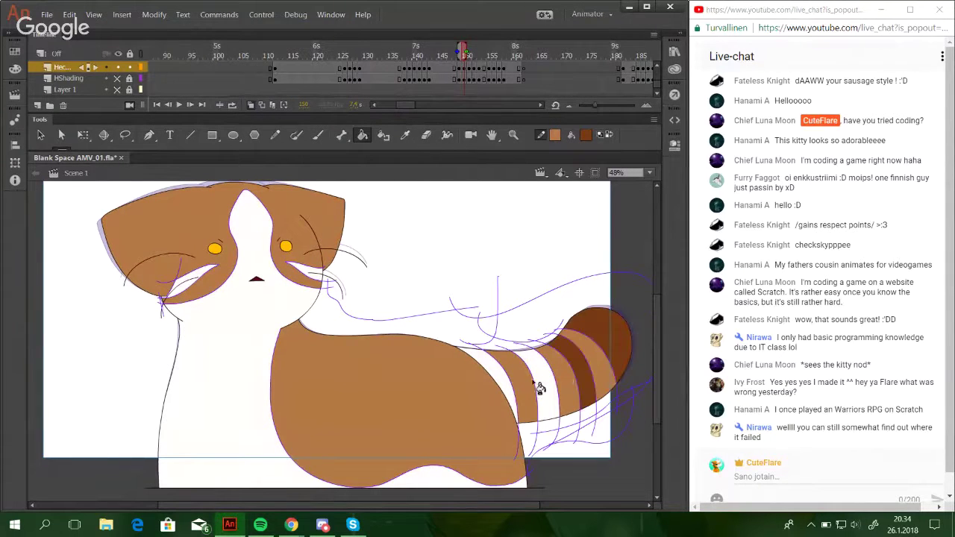
pyautogui.click(529, 384)
pyautogui.click(497, 366)
pyautogui.hotkey('ctrl', 'z')
pyautogui.hotkey('ctrl', 'z')
pyautogui.click(536, 375)
pyautogui.click(493, 366)
pyautogui.click(302, 272)
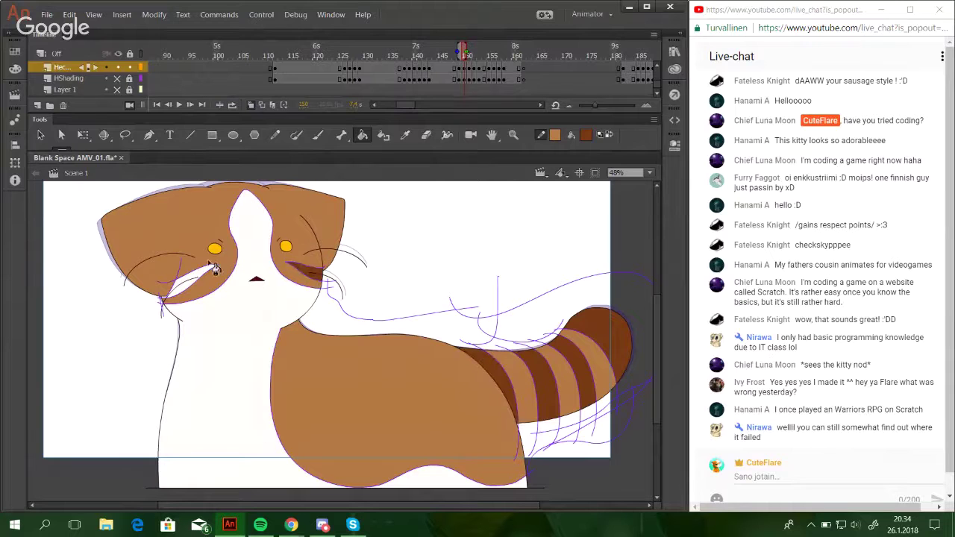
pyautogui.click(193, 279)
# Delete all the purple marking guide lines on frame 150 and compare the cat with frame 149.
pyautogui.keyDown('ctrl'); pyautogui.doubleClick(160, 305); pyautogui.keyUp('ctrl')
pyautogui.press('Delete')
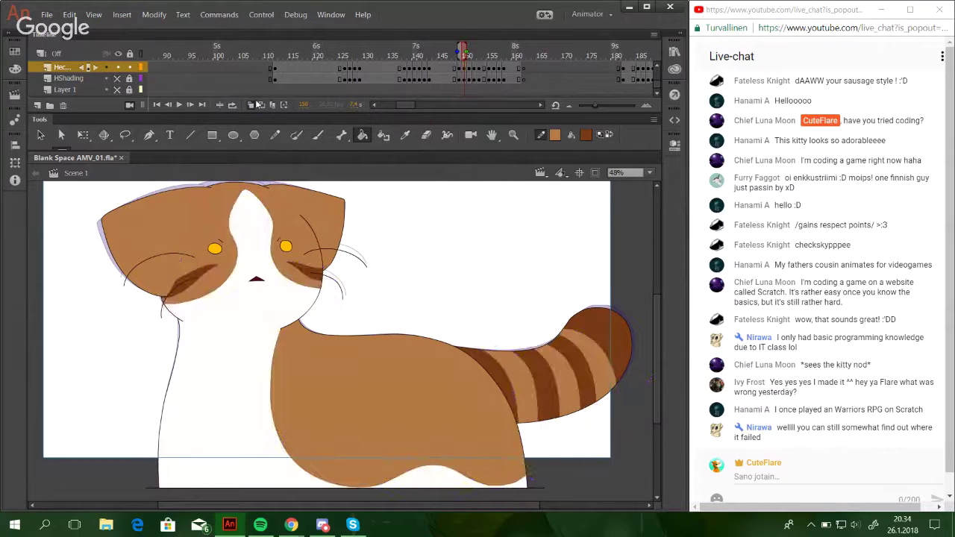
pyautogui.click(171, 106)
pyautogui.click(190, 105)
# On frame 151, fill both cheek markings, alternate tail stripes and the tail tip with dark brown.
pyautogui.click(190, 107)
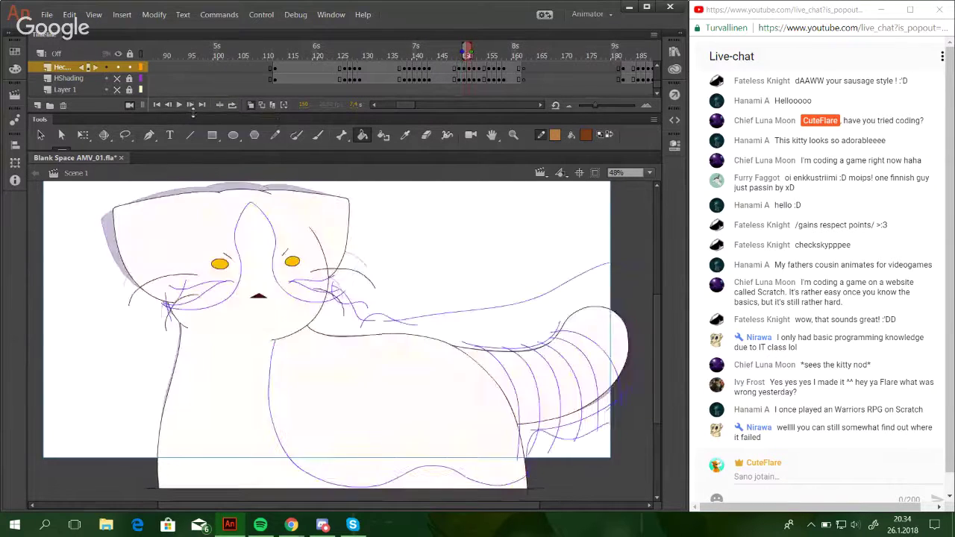
pyautogui.click(207, 297)
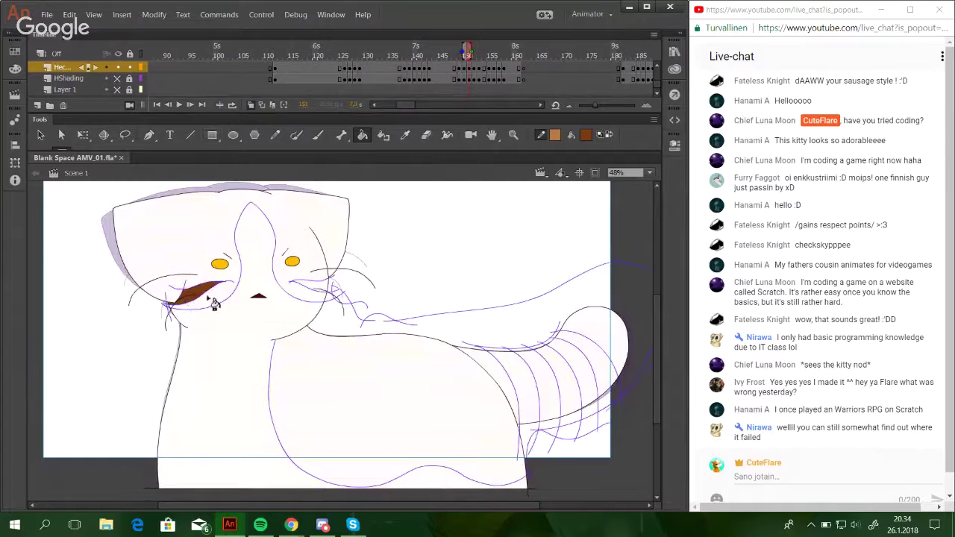
pyautogui.click(320, 290)
pyautogui.click(514, 381)
pyautogui.click(544, 382)
pyautogui.click(581, 366)
pyautogui.click(618, 327)
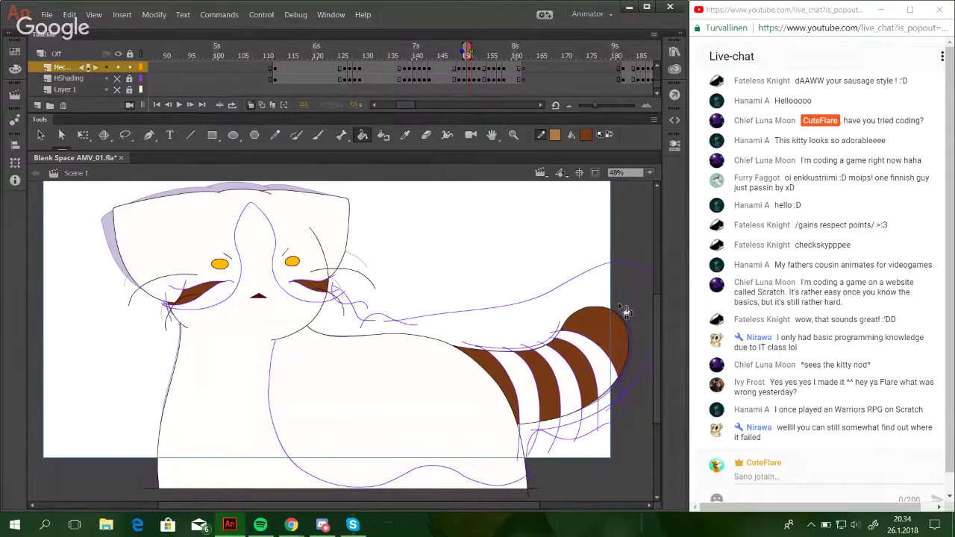
# Swap to the light brown fill and colour frame 151's remaining tail stripes, body and head patches.
pyautogui.click(606, 135)
pyautogui.click(593, 366)
pyautogui.click(565, 375)
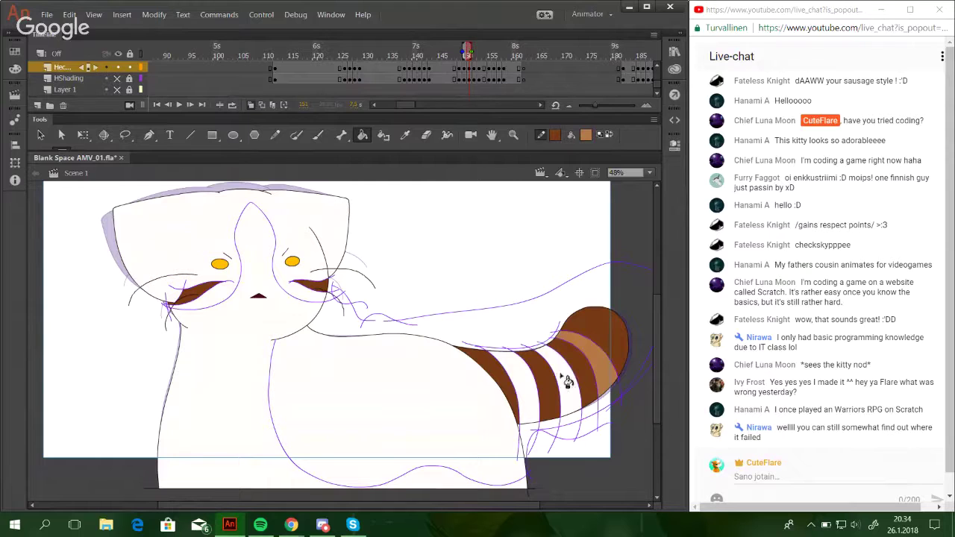
pyautogui.click(544, 379)
pyautogui.click(513, 388)
pyautogui.click(463, 384)
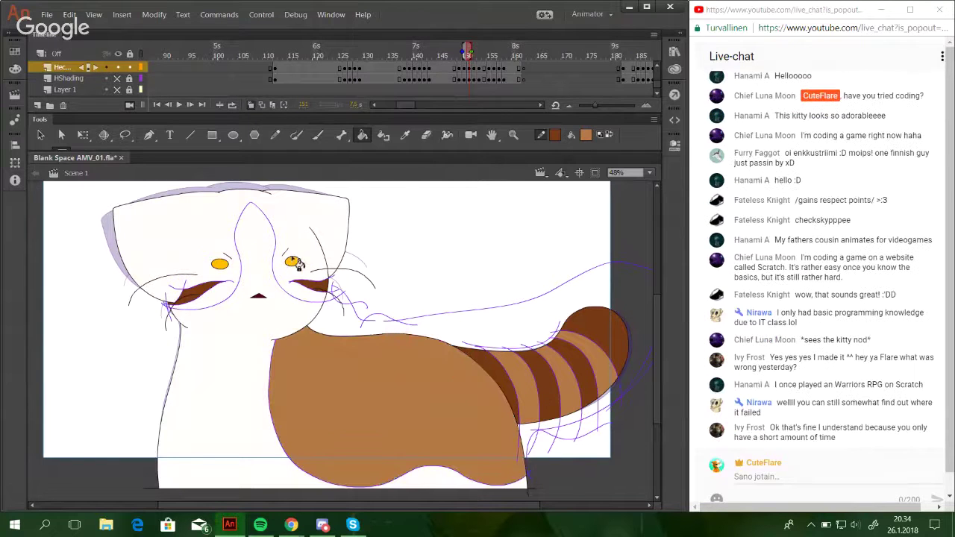
pyautogui.click(332, 259)
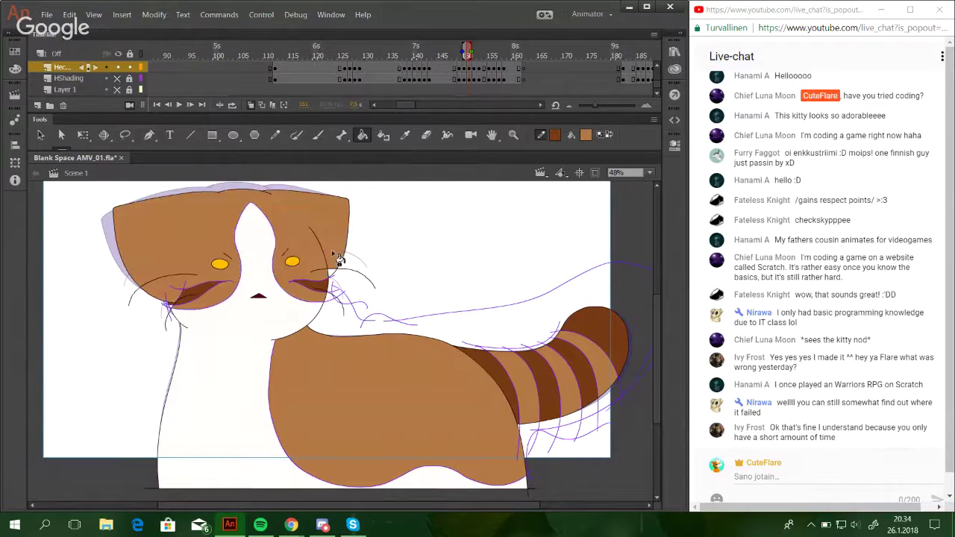
# Delete the purple marking guide lines on frame 151 and compare the cat with frame 150.
pyautogui.keyDown('ctrl'); pyautogui.doubleClick(170, 307); pyautogui.keyUp('ctrl')
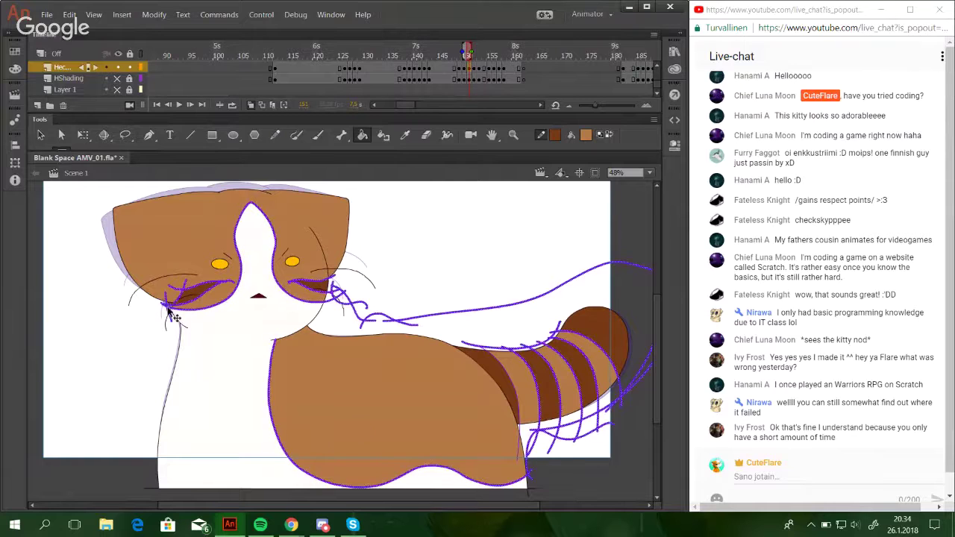
pyautogui.press('Delete')
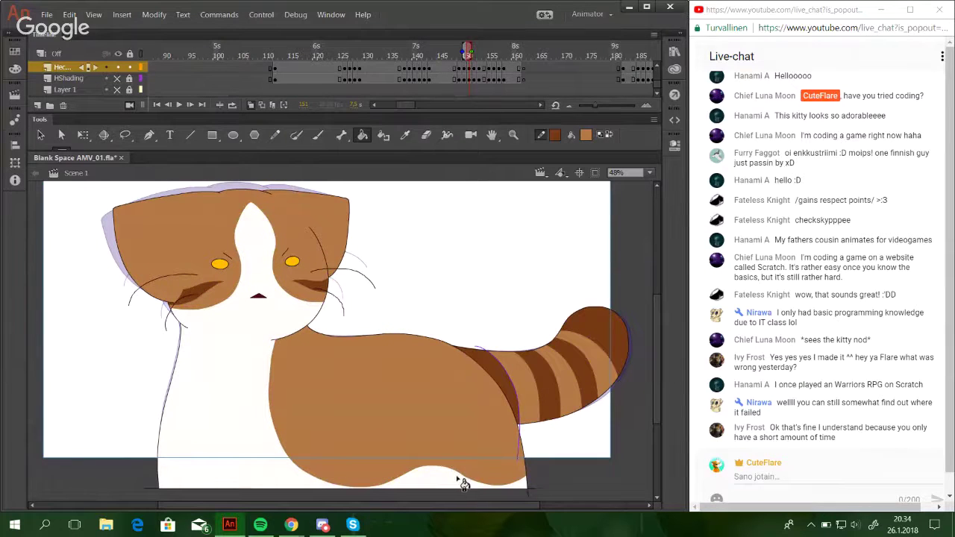
pyautogui.moveTo(467, 505); pyautogui.dragTo(471, 509)
pyautogui.moveTo(655, 326); pyautogui.dragTo(654, 329)
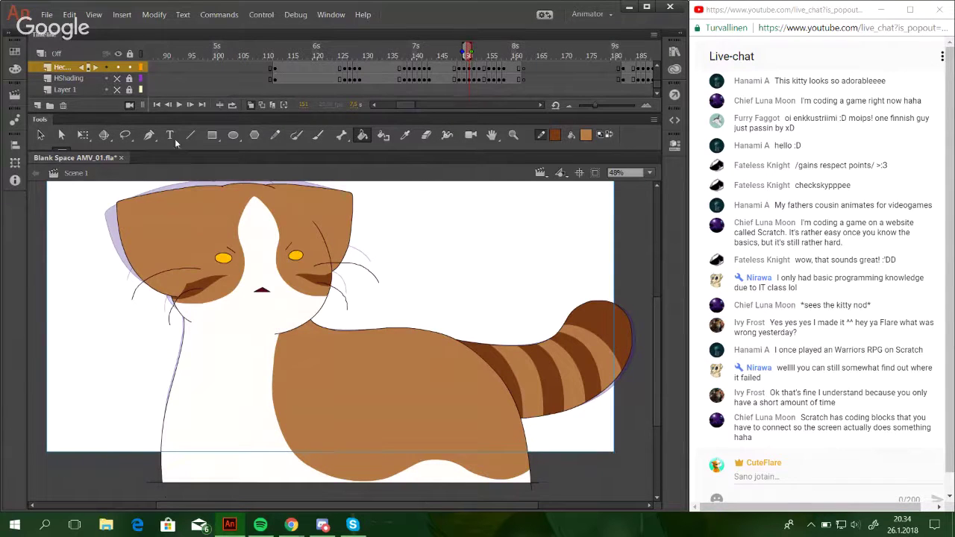
pyautogui.click(169, 105)
pyautogui.click(191, 105)
# On frame 152, fill the cat's body, head patches and alternate tail stripes with light brown.
pyautogui.click(191, 105)
pyautogui.click(192, 106)
pyautogui.click(344, 401)
pyautogui.click(315, 232)
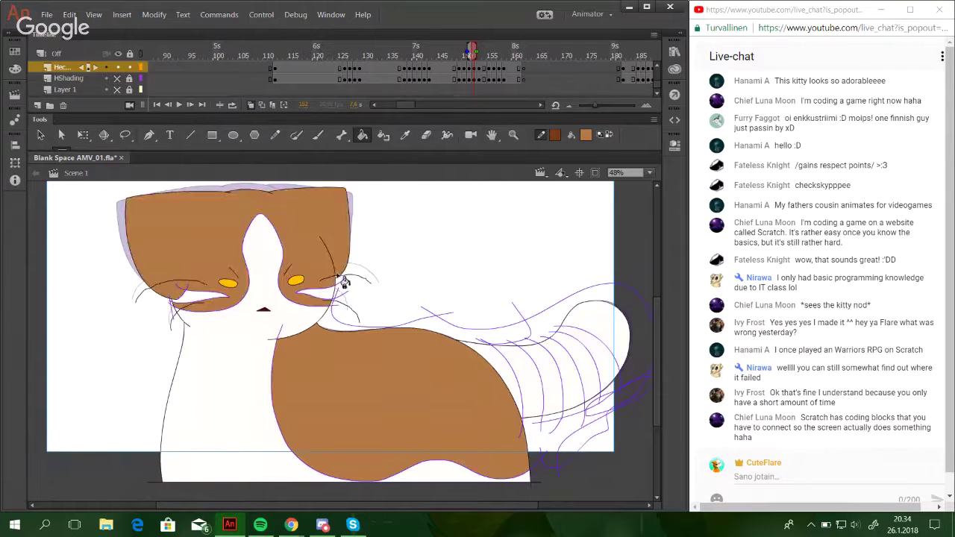
pyautogui.click(537, 384)
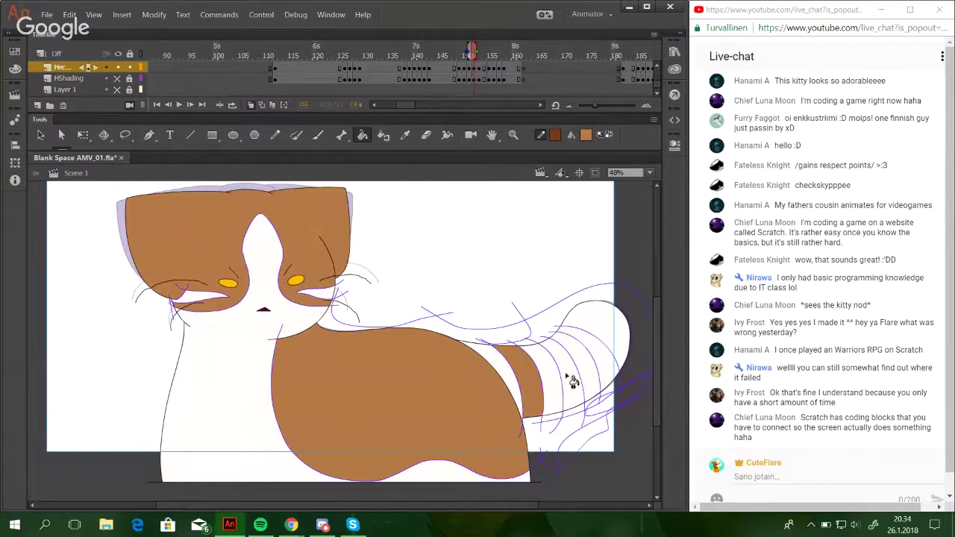
pyautogui.click(573, 382)
pyautogui.click(603, 369)
# Swap to the dark brown fill and colour frame 152's tail tip, remaining tail stripes and both cheek markings.
pyautogui.click(607, 138)
pyautogui.click(590, 348)
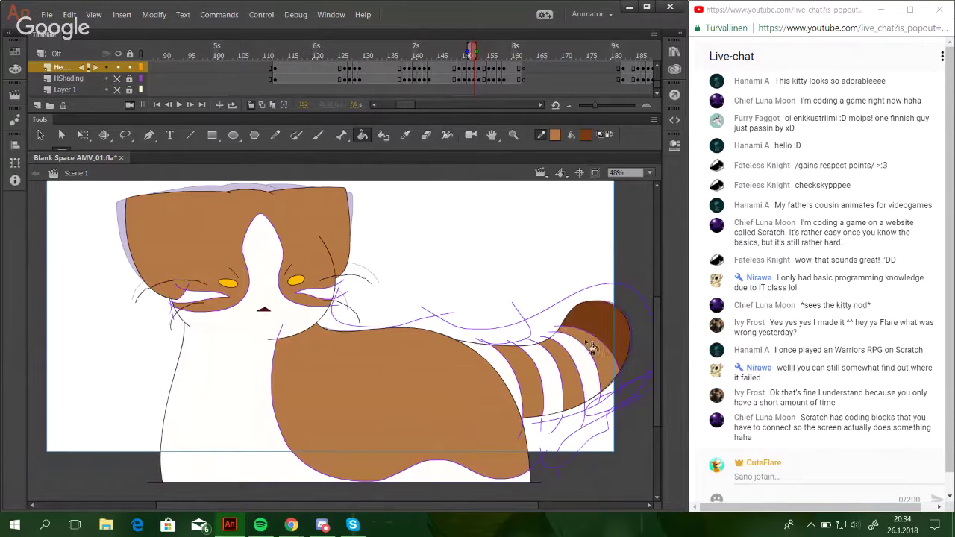
pyautogui.click(586, 359)
pyautogui.click(543, 382)
pyautogui.click(485, 368)
pyautogui.hotkey('ctrl', 'z')
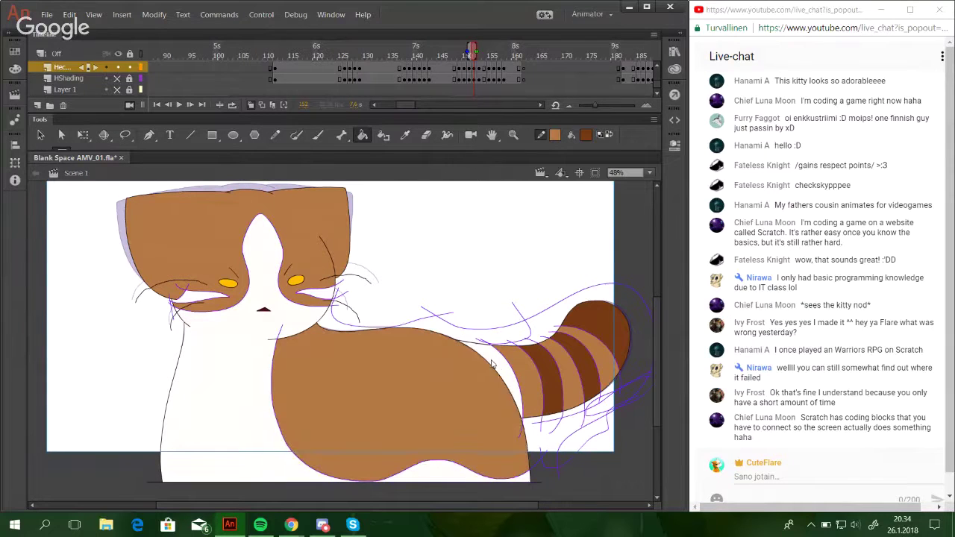
pyautogui.click(491, 364)
pyautogui.click(328, 297)
pyautogui.click(200, 298)
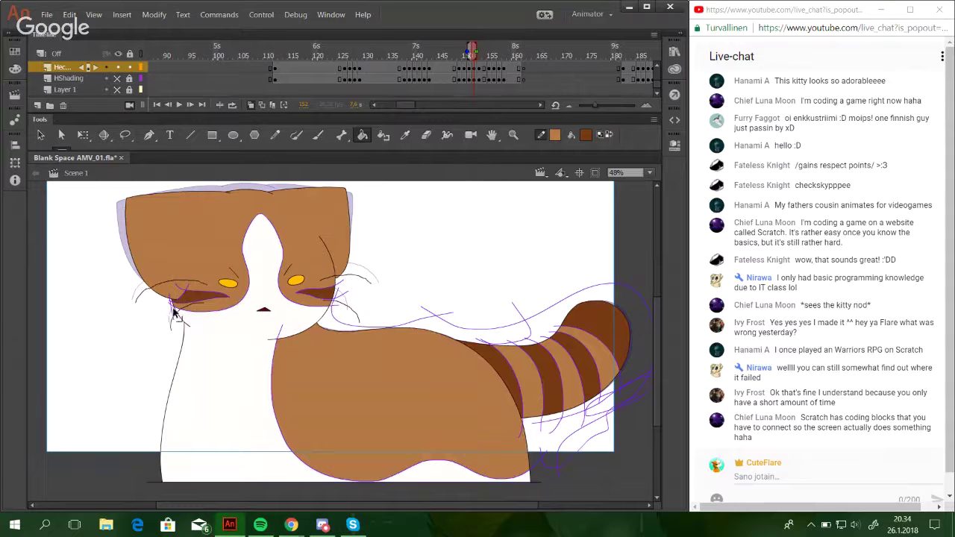
# Delete all the purple marking guide lines on frame 152.
pyautogui.doubleClick(173, 312)
pyautogui.press('Delete')
pyautogui.moveTo(445, 312); pyautogui.dragTo(465, 315)
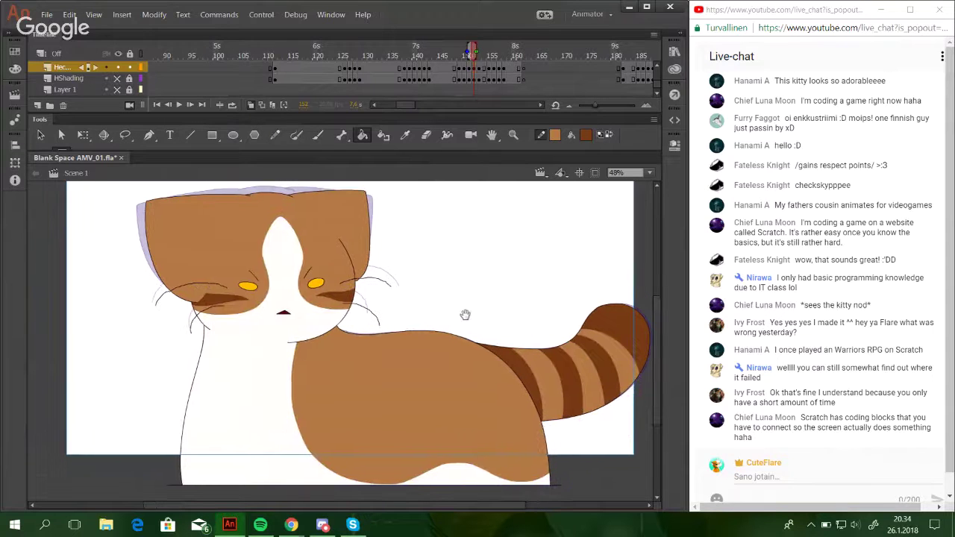
# On frame 153, fill both cheek markings, alternate tail stripes and the tail tip with dark brown.
pyautogui.click(190, 104)
pyautogui.click(250, 320)
pyautogui.click(350, 311)
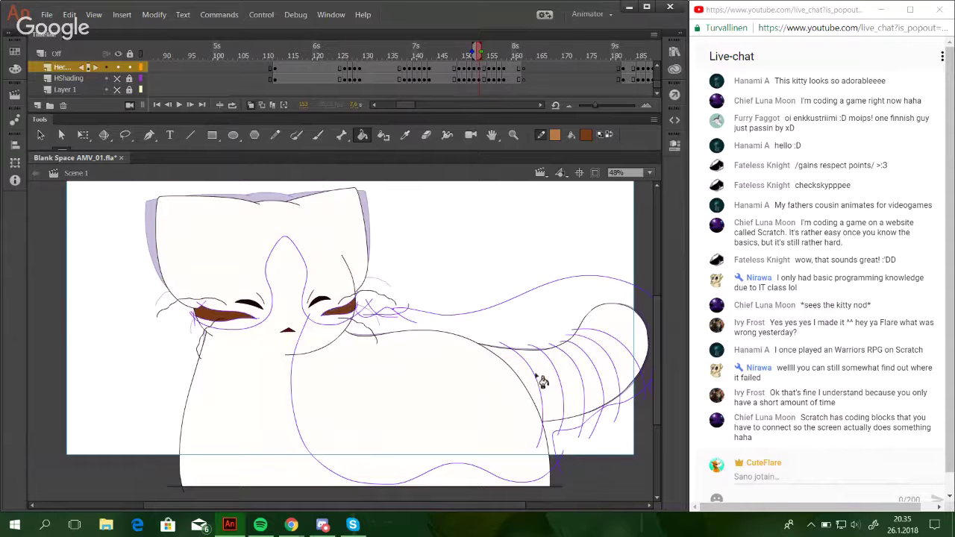
pyautogui.click(537, 380)
pyautogui.click(570, 376)
pyautogui.click(602, 367)
pyautogui.click(622, 328)
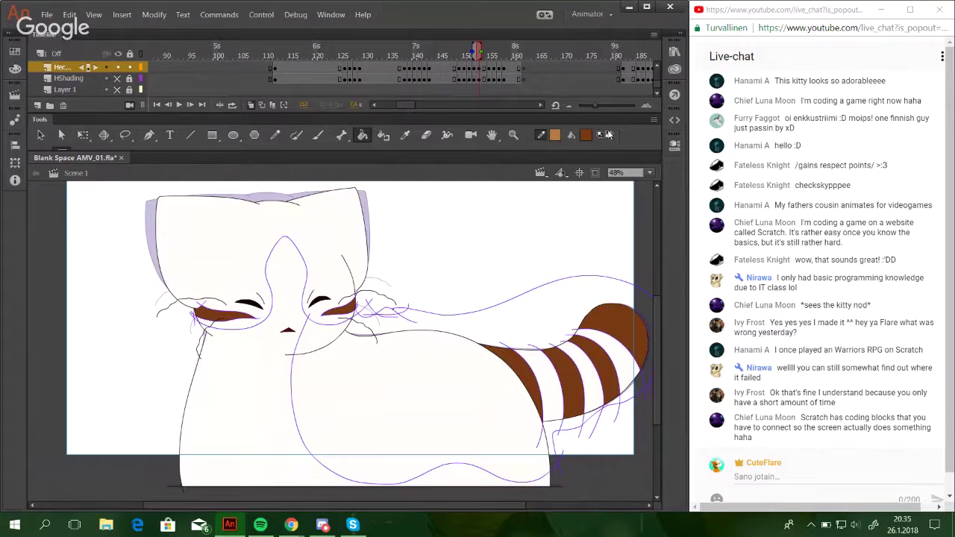
# Swap to the light brown fill and colour frame 153's head patches, body and remaining tail stripes.
pyautogui.click(604, 134)
pyautogui.click(287, 251)
pyautogui.click(408, 408)
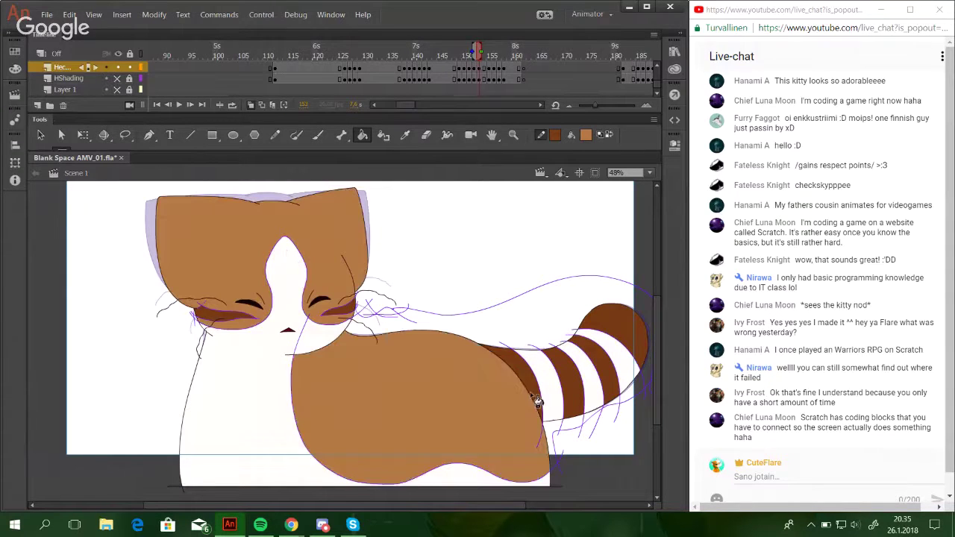
pyautogui.click(556, 377)
pyautogui.click(595, 372)
pyautogui.click(628, 362)
# Delete the connected purple marking guide lines on frame 153 and compare the cat with frame 152.
pyautogui.keyDown('ctrl'); pyautogui.click(545, 285); pyautogui.keyUp('ctrl')
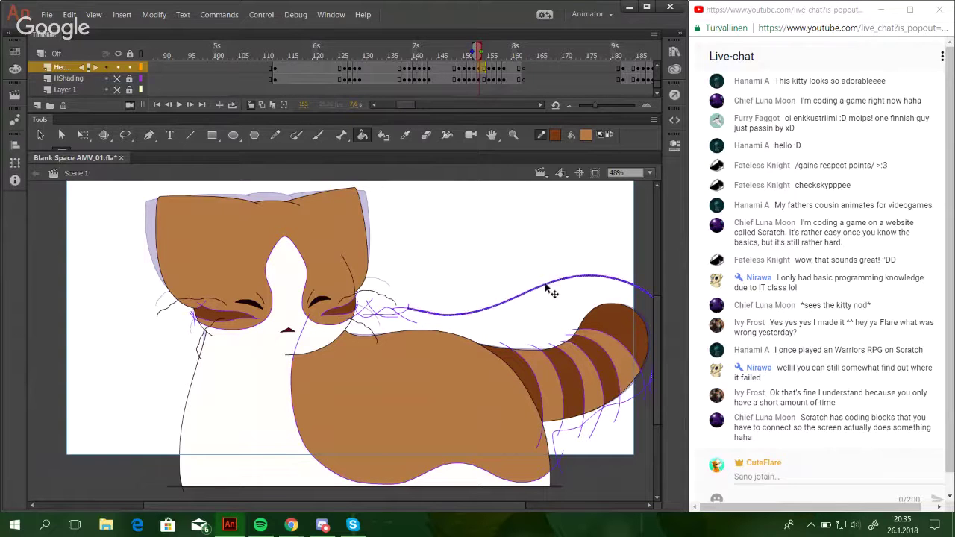
pyautogui.press('Delete')
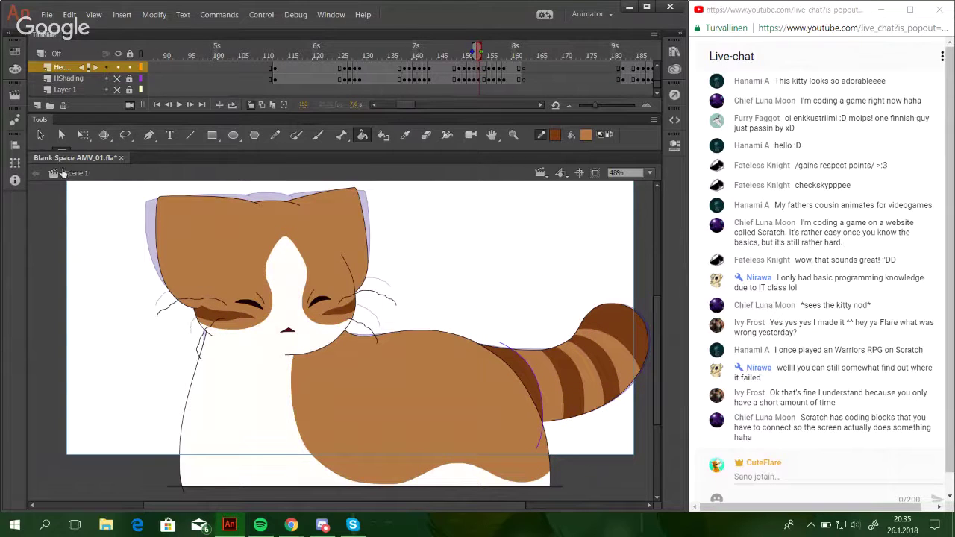
pyautogui.click(168, 106)
pyautogui.click(191, 108)
pyautogui.click(171, 105)
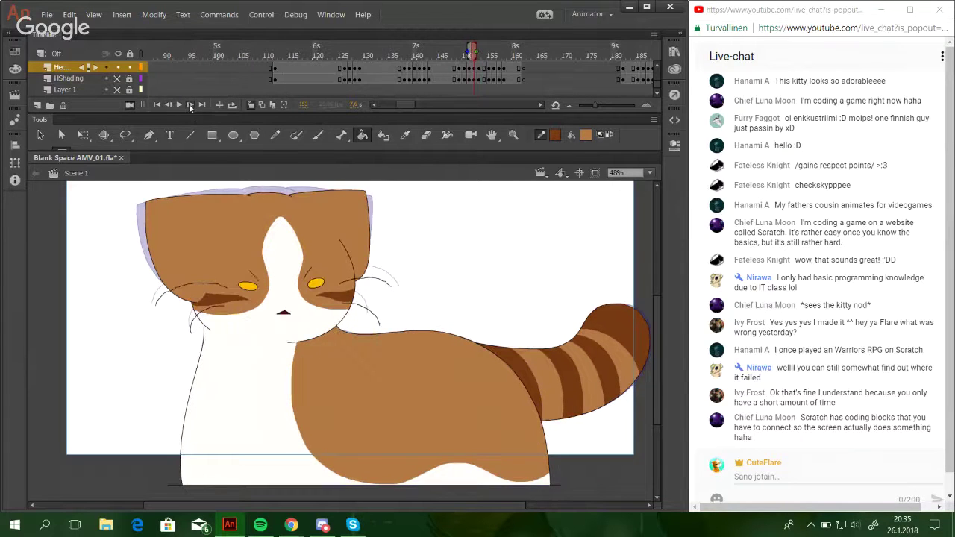
pyautogui.click(190, 105)
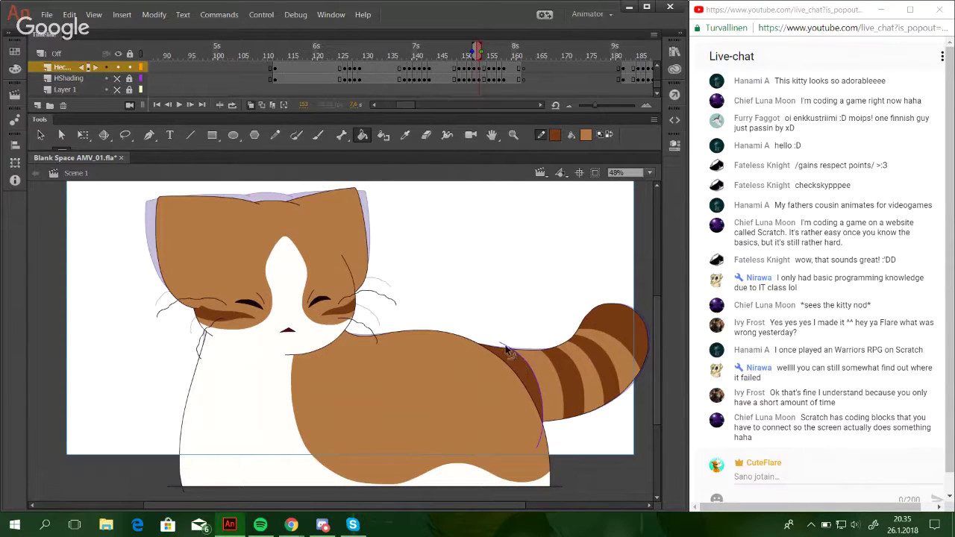
# Delete the leftover purple guide line at the tail base on frame 153 and compare again with frame 152.
pyautogui.click(507, 347)
pyautogui.press('Delete')
pyautogui.click(168, 105)
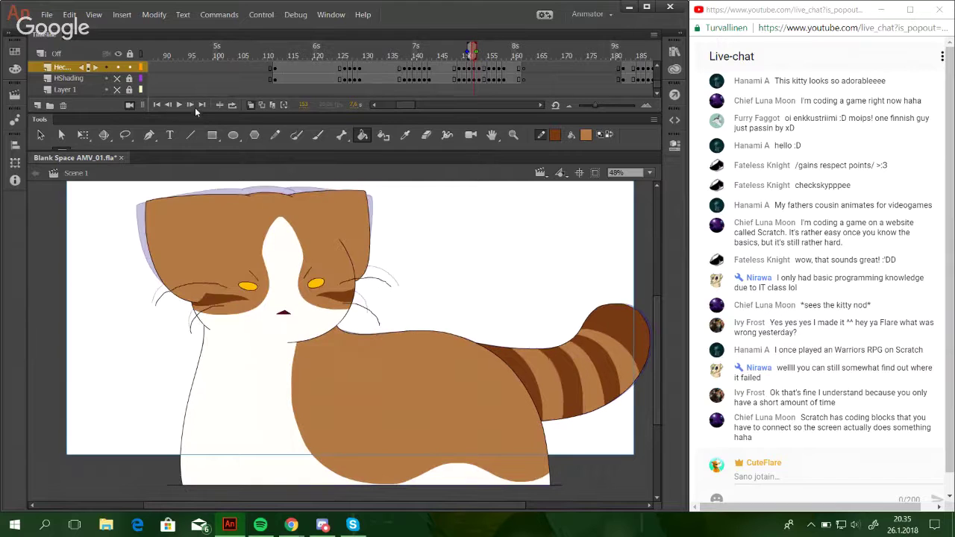
pyautogui.click(190, 105)
# On frame 155, fill the cat's head patches, body and alternate tail stripes with light brown.
pyautogui.click(190, 105)
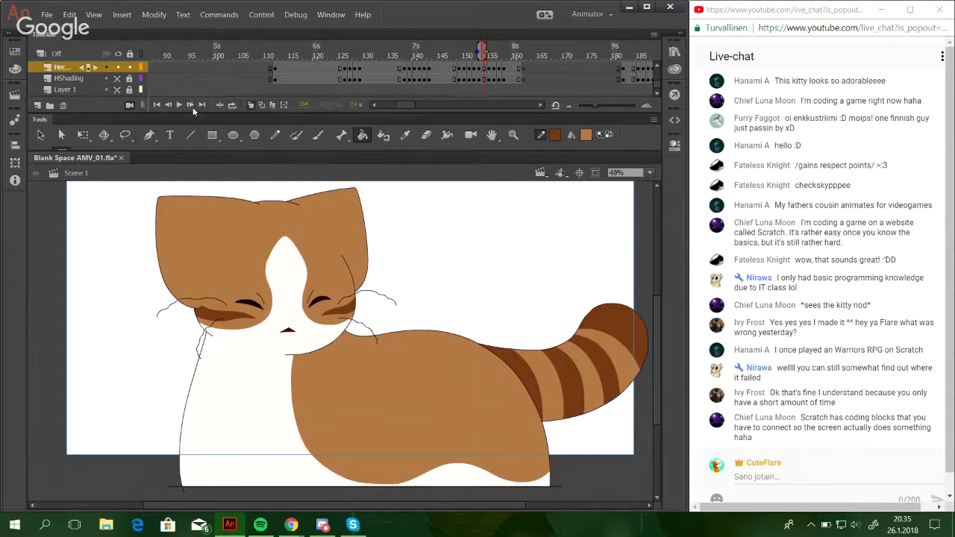
pyautogui.click(191, 106)
pyautogui.click(317, 265)
pyautogui.click(460, 373)
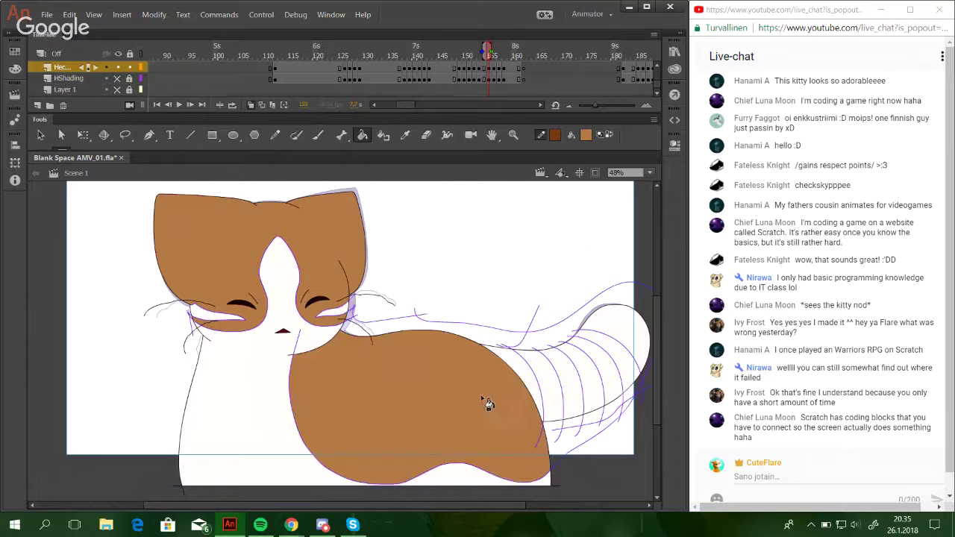
pyautogui.click(549, 386)
pyautogui.click(580, 382)
pyautogui.click(601, 367)
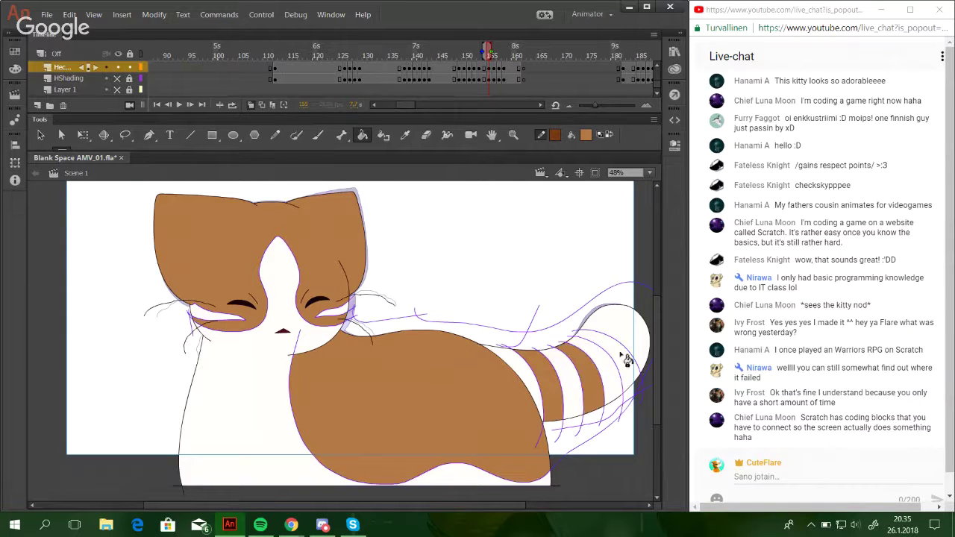
pyautogui.click(624, 351)
# Swap to the dark brown fill and colour frame 155's remaining tail stripes, tail tip and both cheek markings.
pyautogui.click(612, 137)
pyautogui.click(532, 379)
pyautogui.click(567, 380)
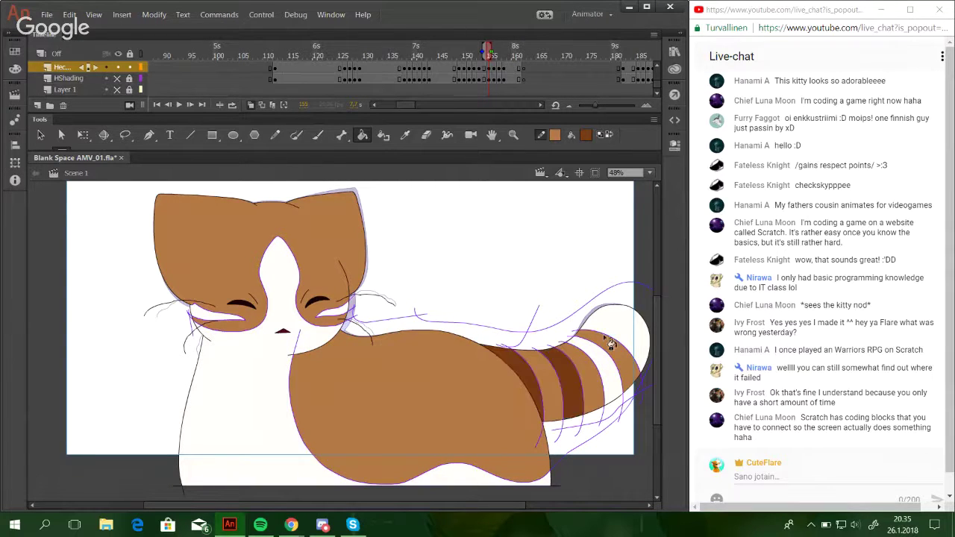
pyautogui.click(612, 345)
pyautogui.click(627, 322)
pyautogui.click(336, 313)
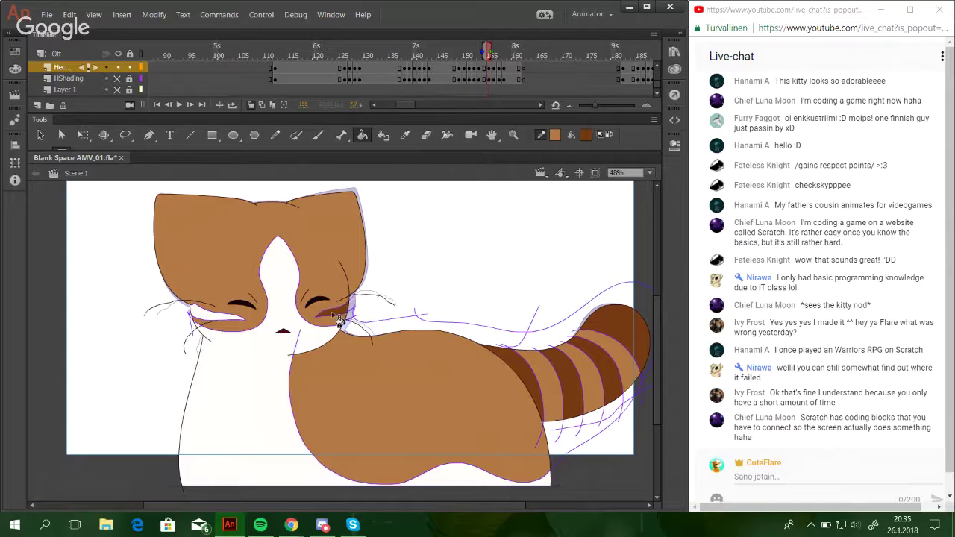
pyautogui.click(230, 320)
# Delete the connected purple marking guide lines on frame 155.
pyautogui.keyDown('ctrl'); pyautogui.doubleClick(190, 323); pyautogui.keyUp('ctrl')
pyautogui.press('Delete')
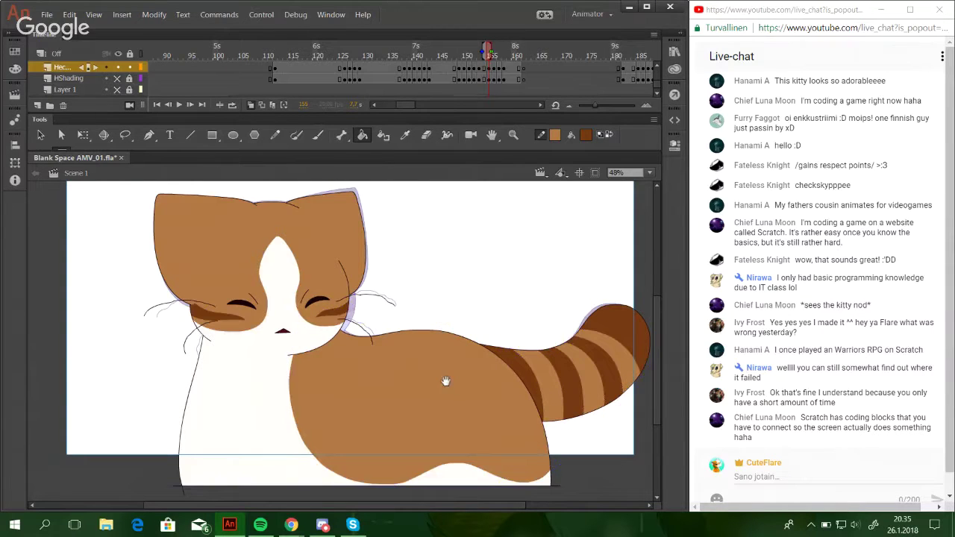
pyautogui.moveTo(446, 381); pyautogui.dragTo(451, 380)
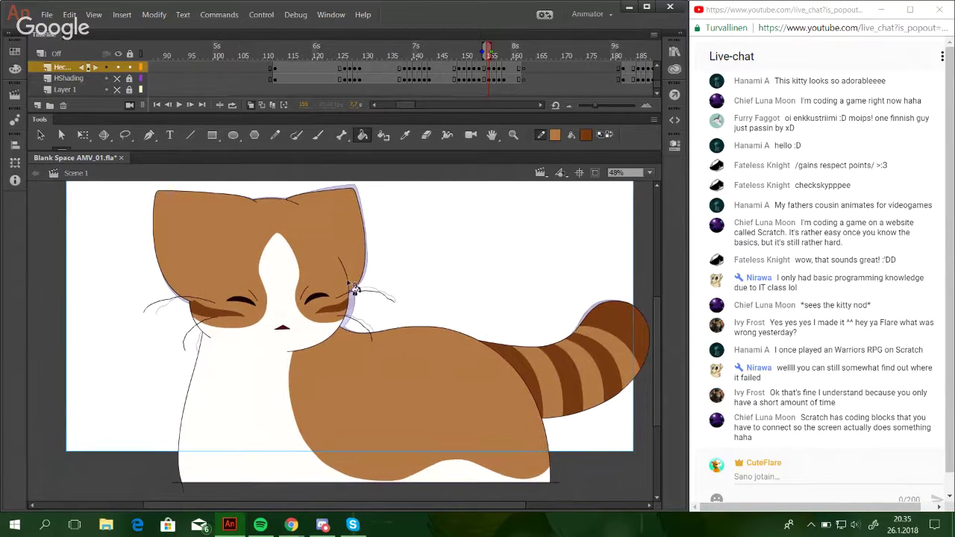
# On frame 156, fill alternate tail stripes, the tail tip and both cheek markings with dark brown.
pyautogui.click(190, 105)
pyautogui.click(531, 387)
pyautogui.click(578, 382)
pyautogui.click(611, 369)
pyautogui.click(634, 327)
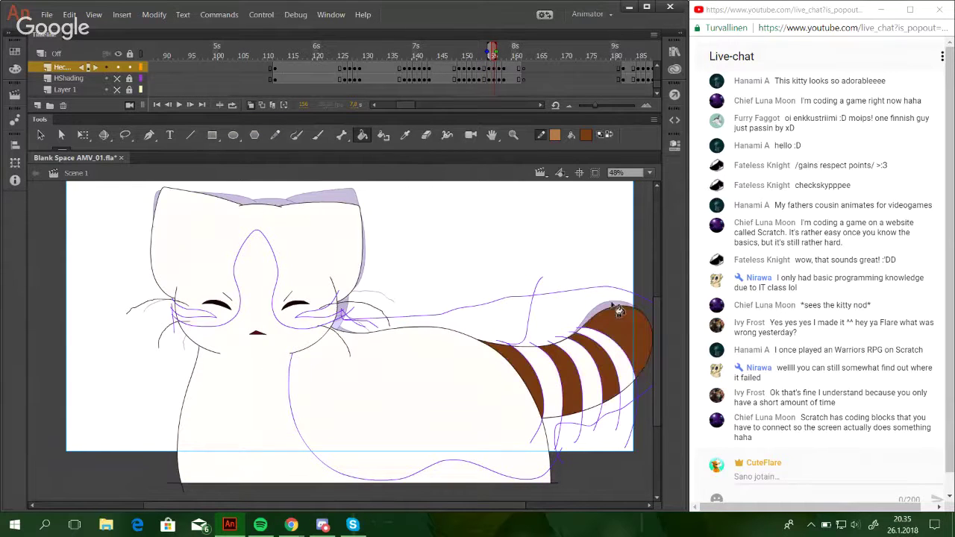
pyautogui.click(332, 314)
pyautogui.hotkey('ctrl', 'z')
pyautogui.click(329, 311)
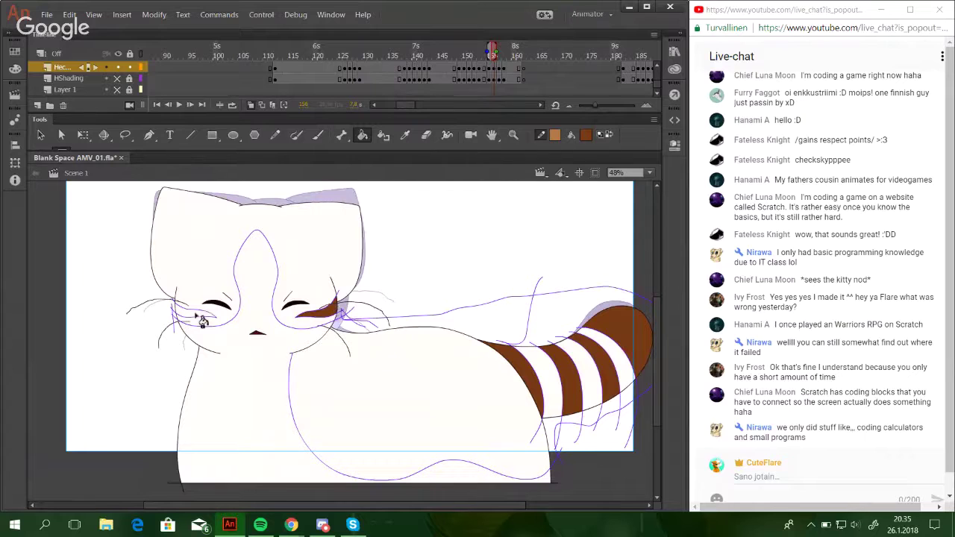
pyautogui.click(198, 313)
# Swap to the light brown fill and colour frame 156's head patches, body and remaining tail stripes.
pyautogui.click(607, 135)
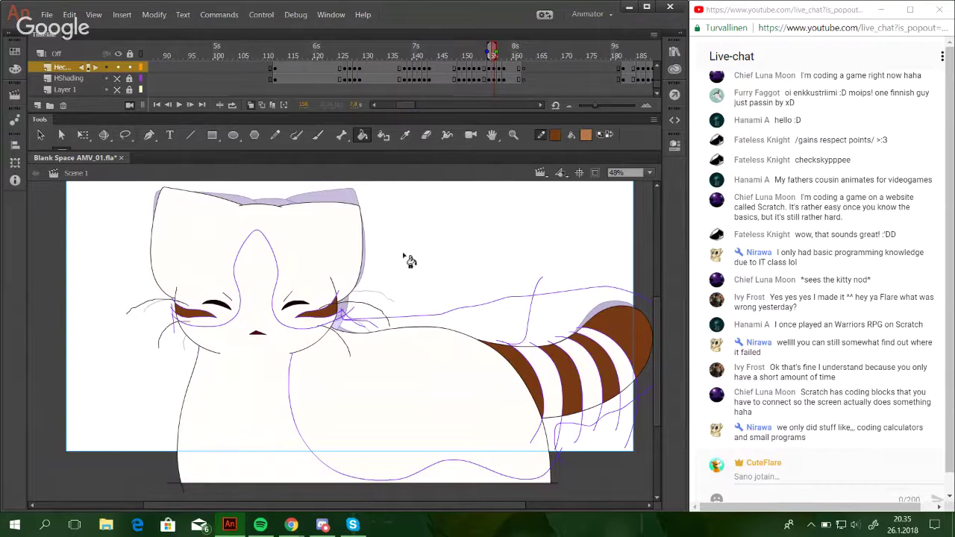
pyautogui.click(311, 272)
pyautogui.click(428, 388)
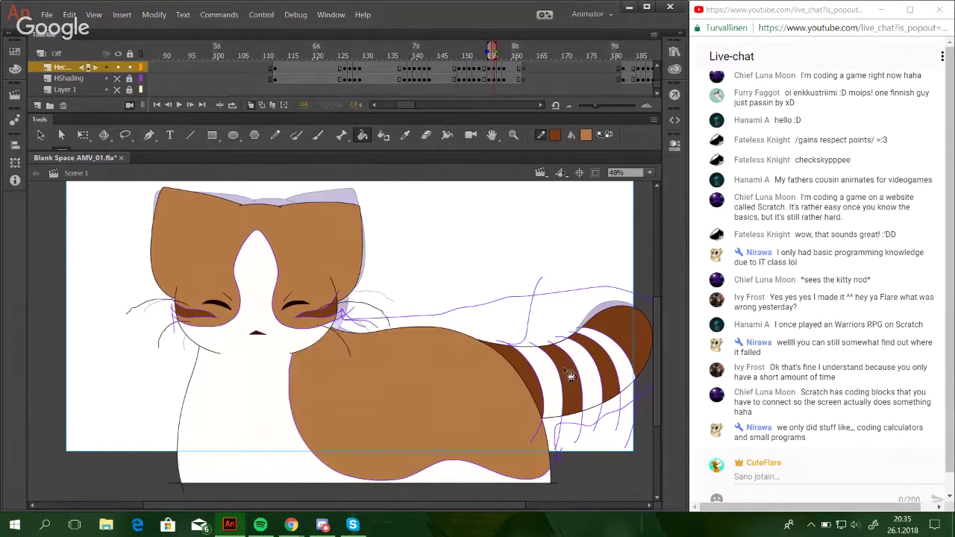
pyautogui.click(553, 378)
pyautogui.click(591, 375)
pyautogui.click(629, 364)
# Delete the connected purple marking guide lines on frame 156.
pyautogui.keyDown('ctrl'); pyautogui.click(565, 293); pyautogui.keyUp('ctrl')
pyautogui.keyDown('ctrl'); pyautogui.doubleClick(567, 294); pyautogui.keyUp('ctrl')
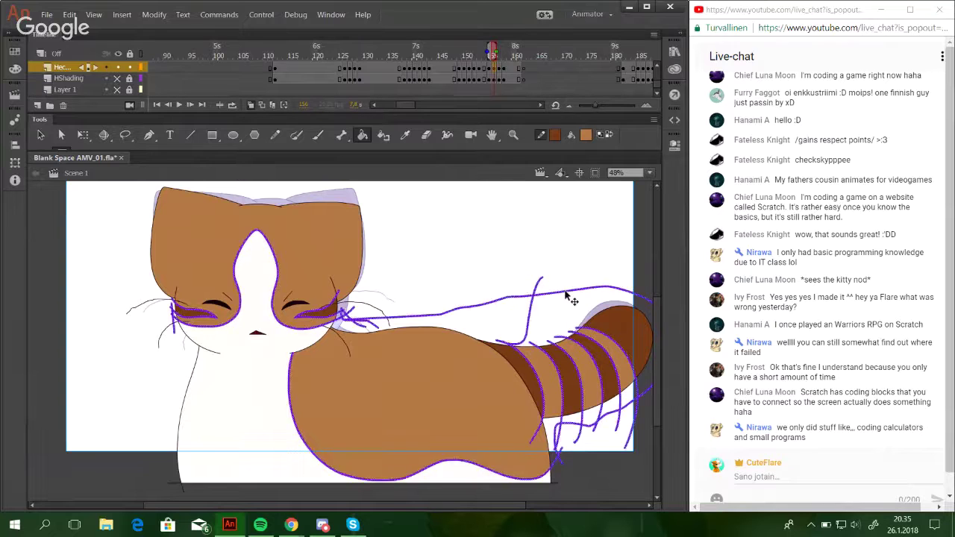
pyautogui.press('Delete')
pyautogui.moveTo(546, 300); pyautogui.dragTo(544, 299)
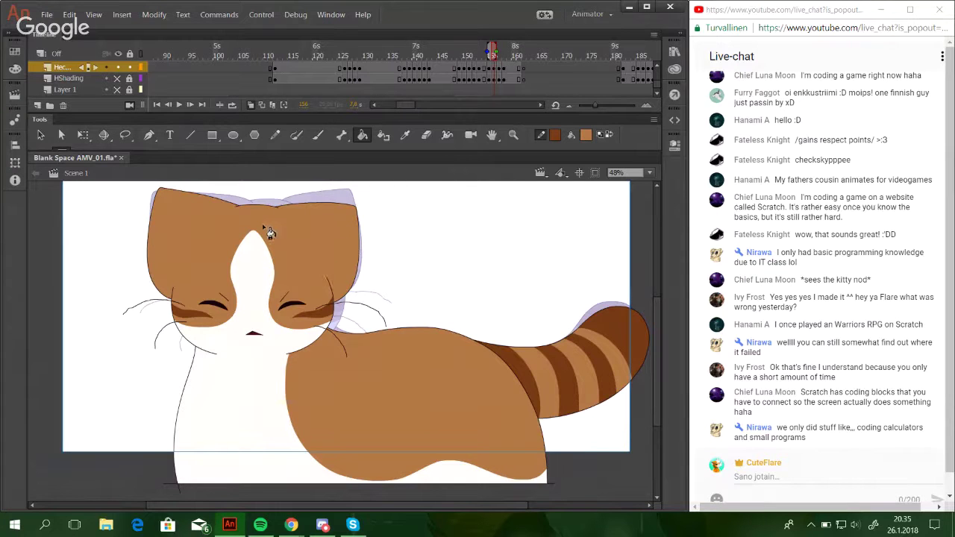
# On frame 157, fill the cat's head patches, body and alternate tail stripes with light brown.
pyautogui.click(190, 105)
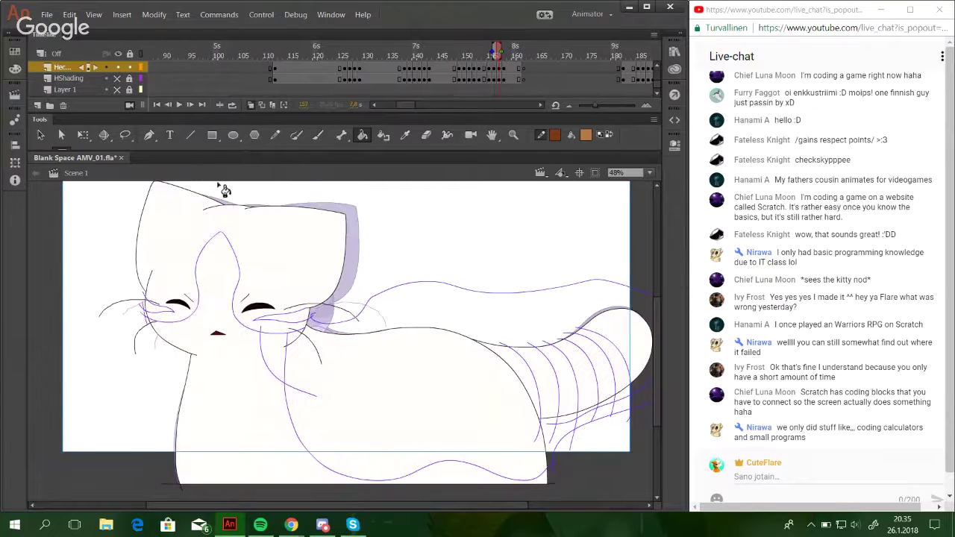
pyautogui.click(224, 190)
pyautogui.click(446, 418)
pyautogui.click(566, 394)
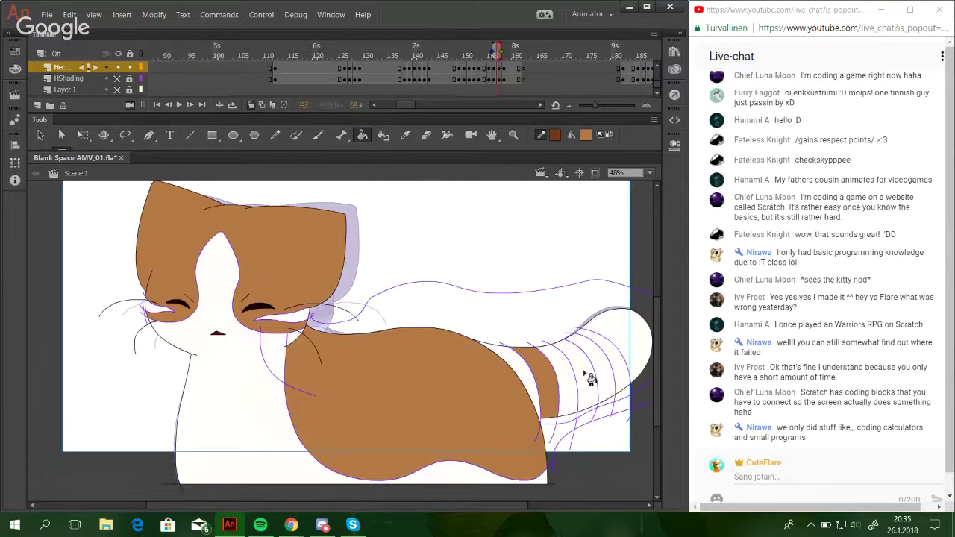
pyautogui.click(589, 379)
pyautogui.click(622, 366)
# Swap to the dark brown fill and colour frame 157's tail tip and remaining tail stripes.
pyautogui.click(608, 134)
pyautogui.click(622, 363)
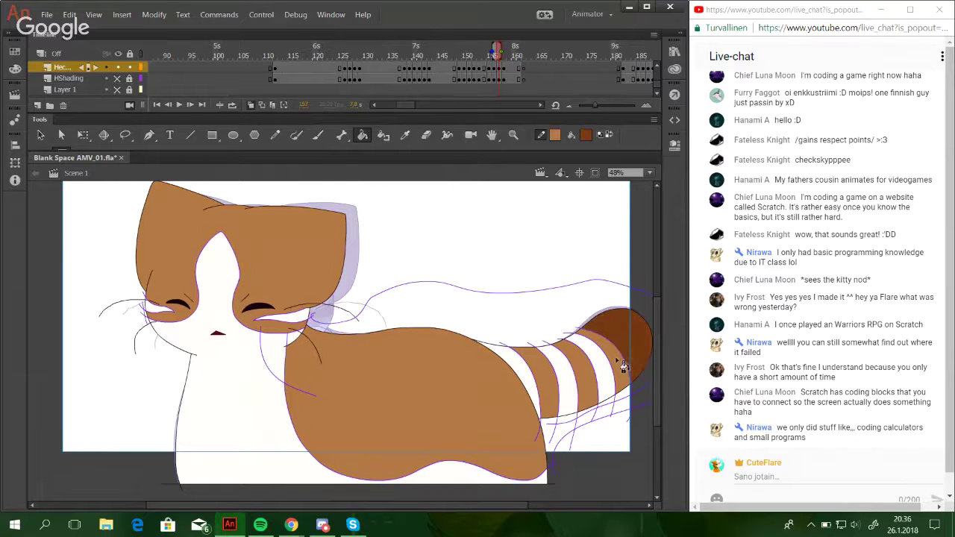
pyautogui.click(593, 369)
pyautogui.click(550, 383)
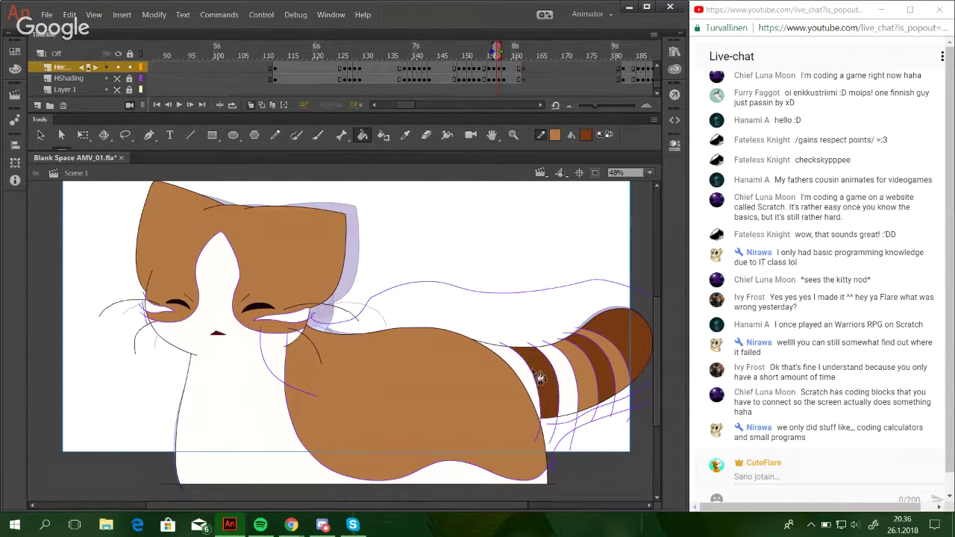
pyautogui.hotkey('ctrl', 'z')
pyautogui.click(529, 371)
pyautogui.click(562, 372)
# Fill both cheek markings on frame 157 with dark brown and delete the purple guide lines.
pyautogui.click(289, 320)
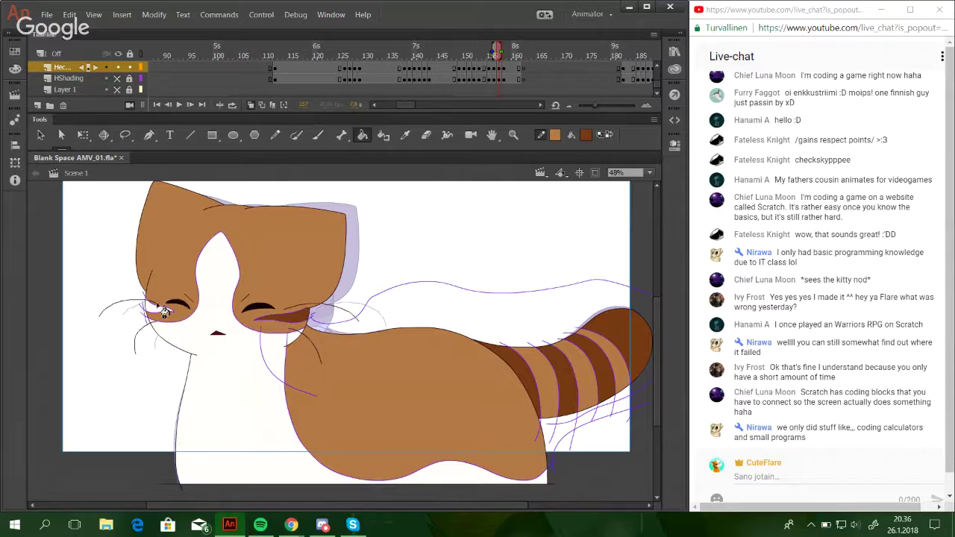
pyautogui.click(159, 304)
pyautogui.hotkey('ctrl', 'z')
pyautogui.click(148, 306)
pyautogui.click(153, 311)
pyautogui.click(502, 346)
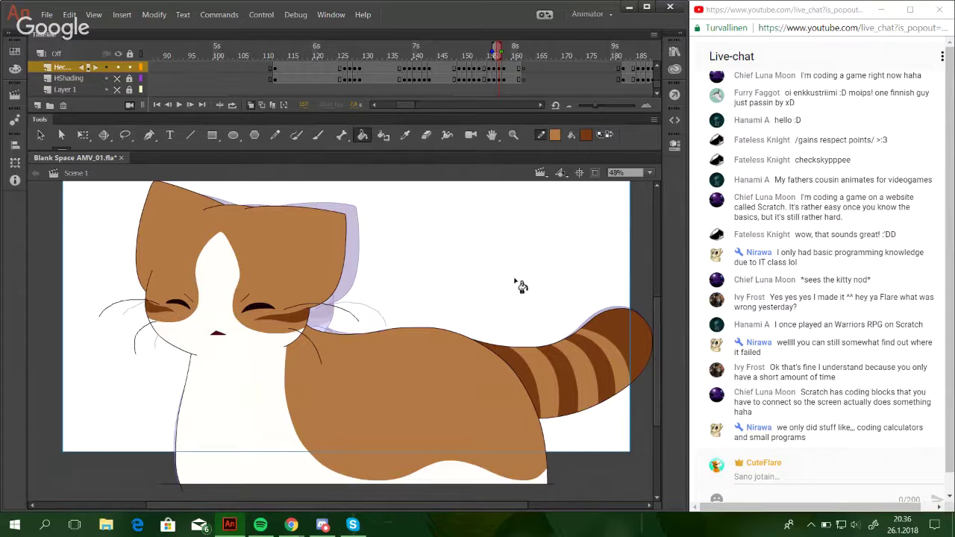
# On frame 158, fill both cheek markings, alternate tail stripes and the tail tip with dark brown.
pyautogui.click(191, 105)
pyautogui.click(145, 310)
pyautogui.click(274, 321)
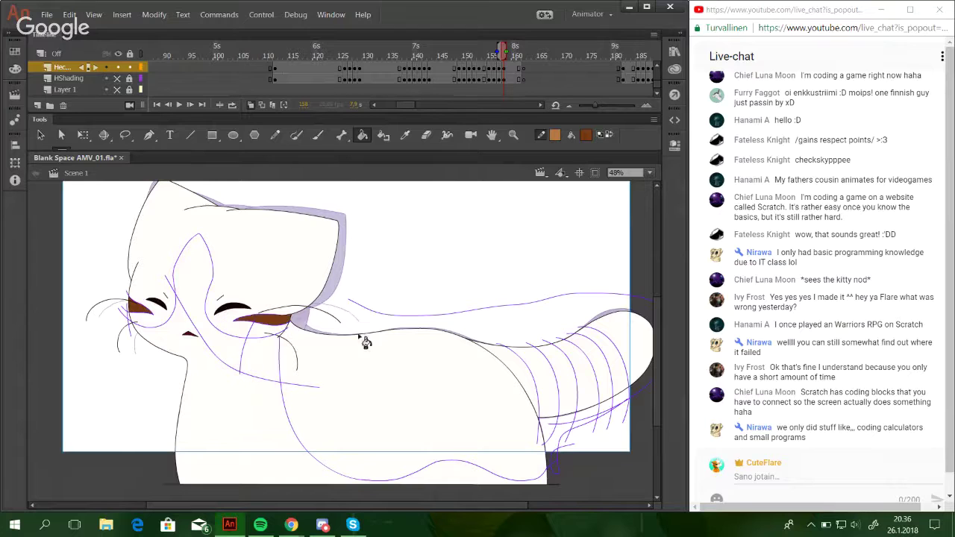
pyautogui.click(526, 376)
pyautogui.click(561, 373)
pyautogui.click(600, 354)
pyautogui.click(642, 328)
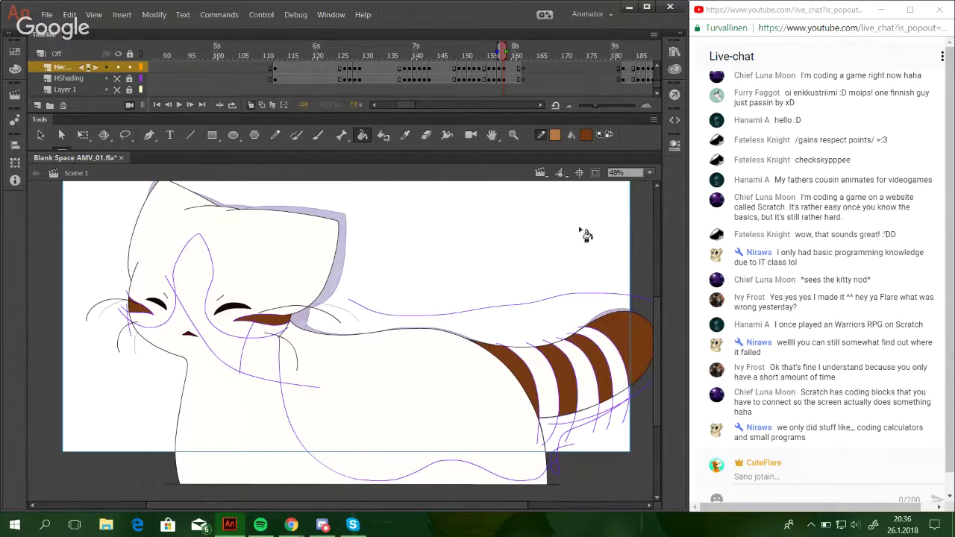
# Swap to the light brown fill and colour frame 158's remaining tail stripes, body and head patches.
pyautogui.click(611, 135)
pyautogui.click(547, 373)
pyautogui.click(609, 369)
pyautogui.click(424, 379)
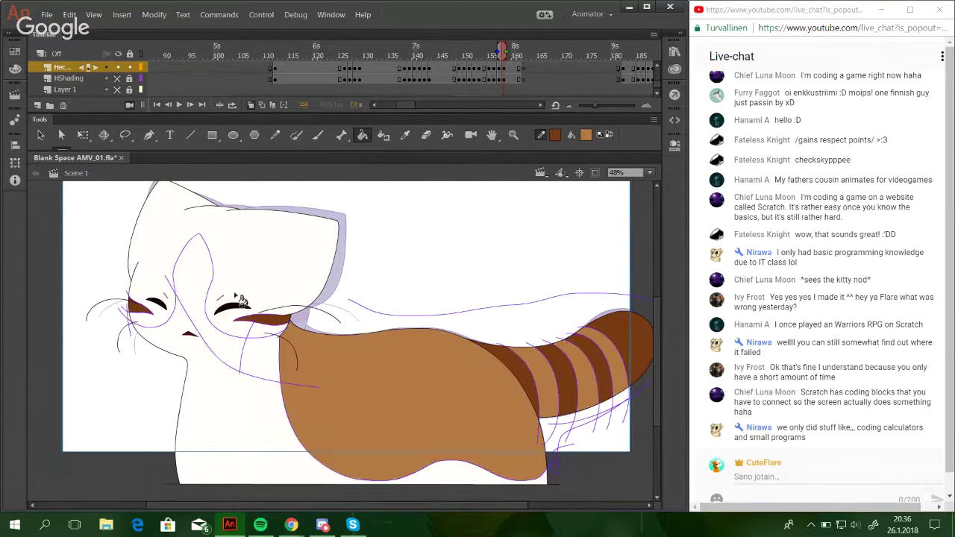
pyautogui.click(239, 276)
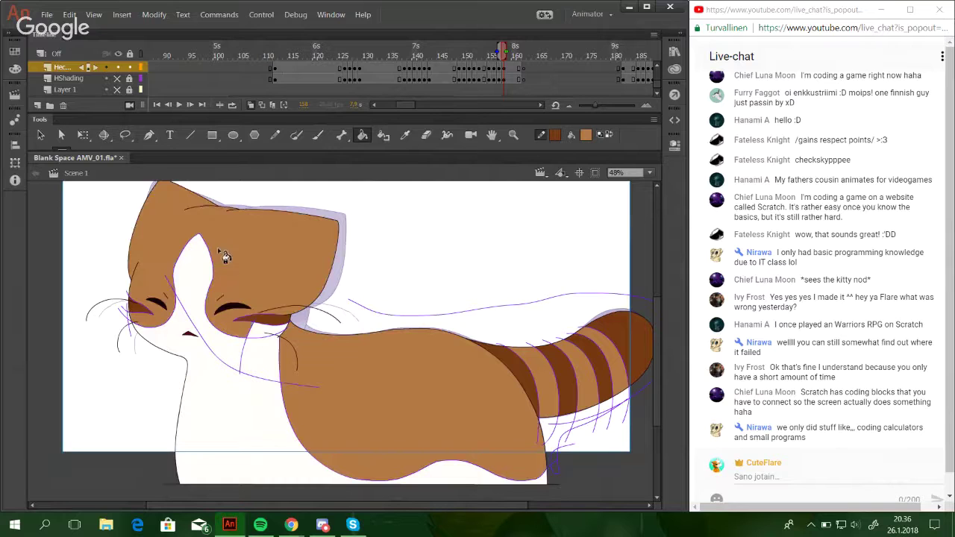
# Delete the connected purple marking guide lines on frame 158.
pyautogui.doubleClick(214, 358)
pyautogui.press('Delete')
pyautogui.moveTo(366, 443); pyautogui.dragTo(354, 446)
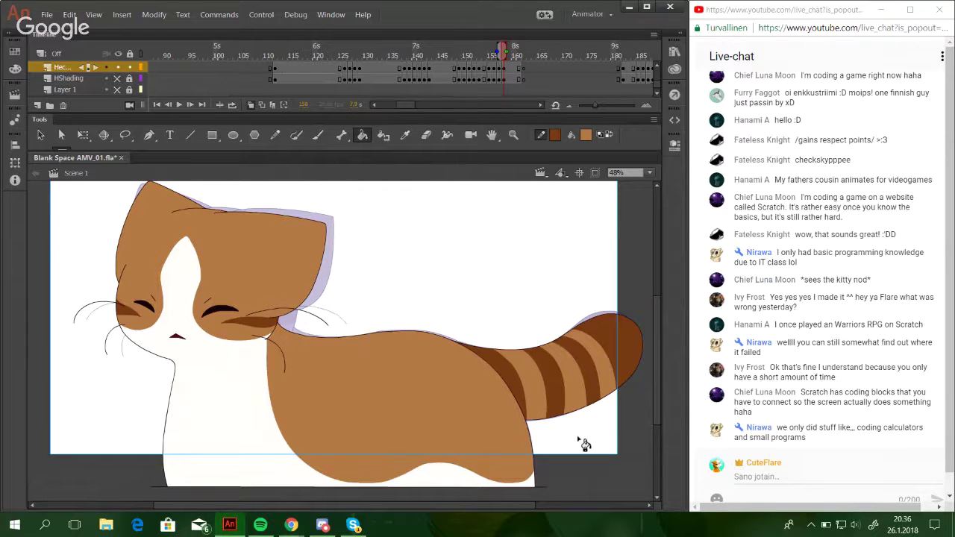
# Select the Pencil tool, check the Skype conversation and the Google Hangouts broadcast window, and return to the animation.
pyautogui.click(273, 135)
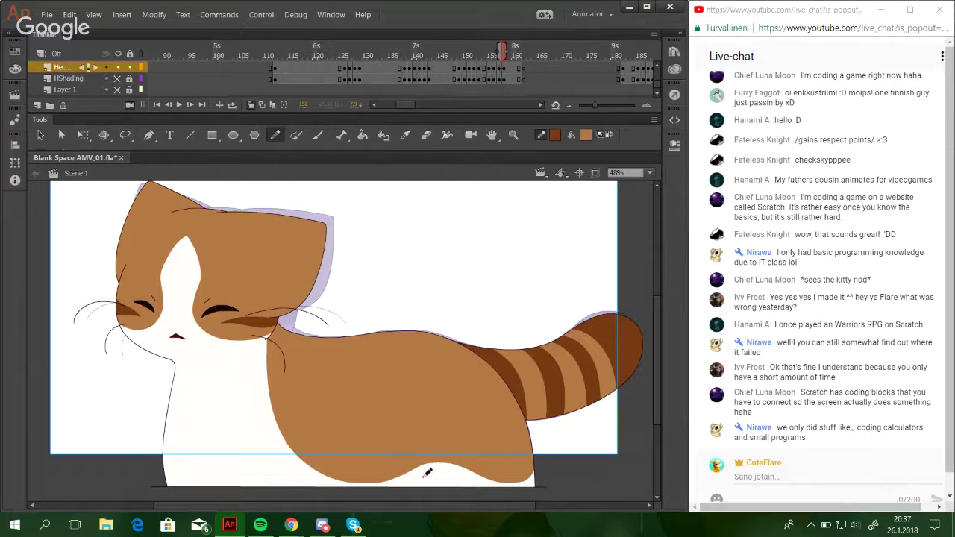
pyautogui.click(353, 525)
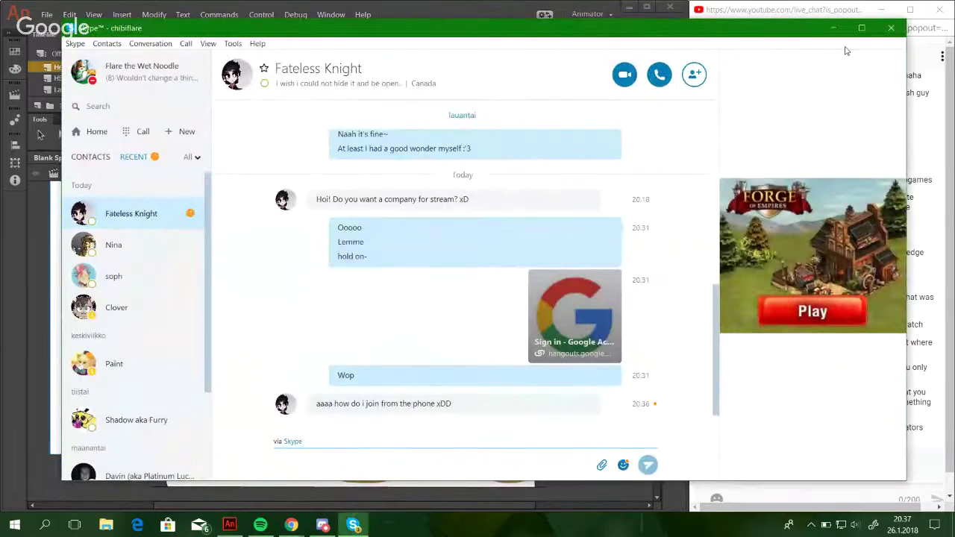
pyautogui.click(834, 30)
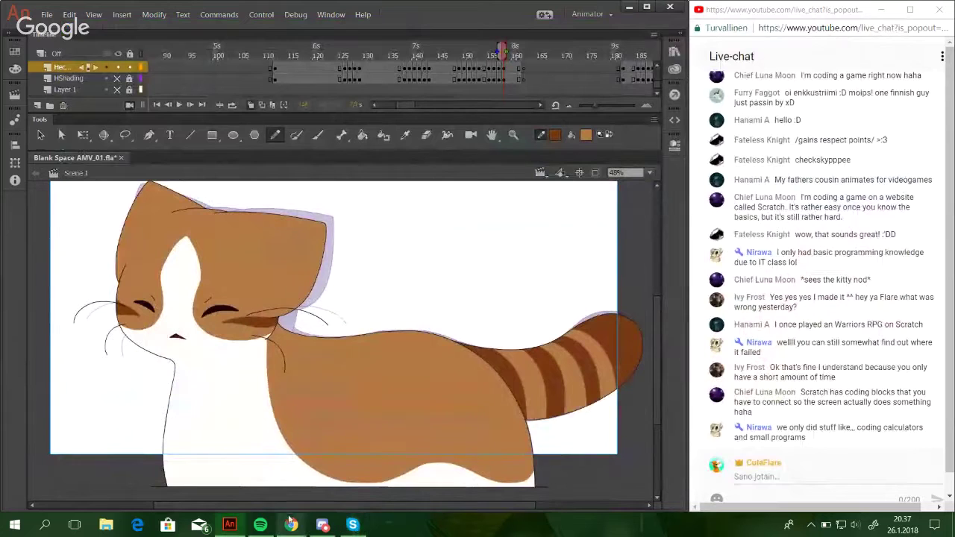
pyautogui.moveTo(291, 526)
pyautogui.click(239, 466)
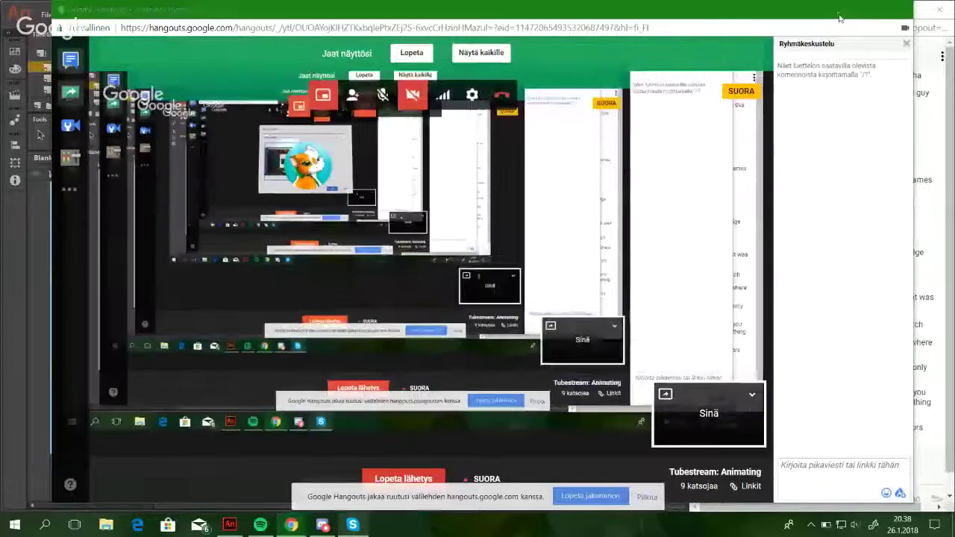
pyautogui.hotkey('alt', 'Tab')
# Set the Pencil tool's stroke colour to purple and go to the uncoloured cat drawing on frame 193.
pyautogui.click(453, 254)
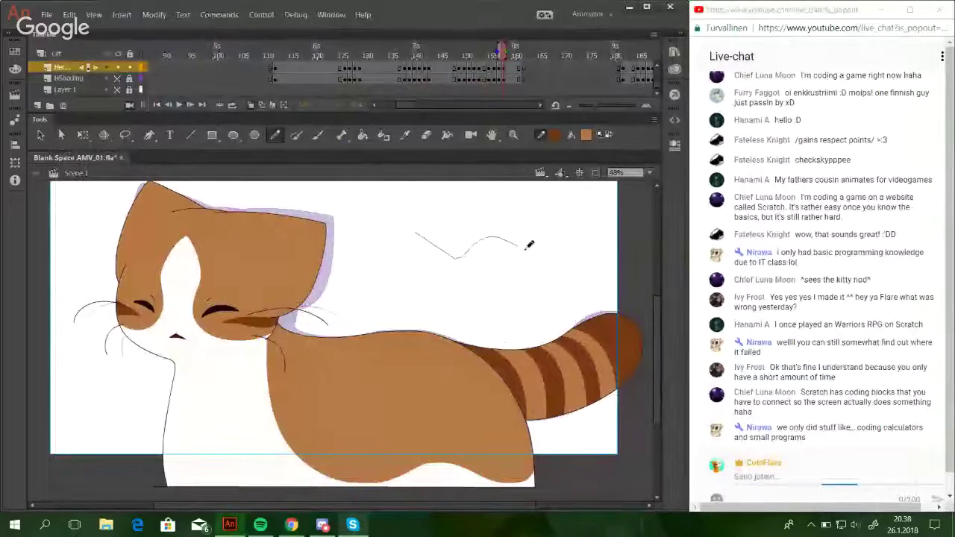
pyautogui.click(555, 136)
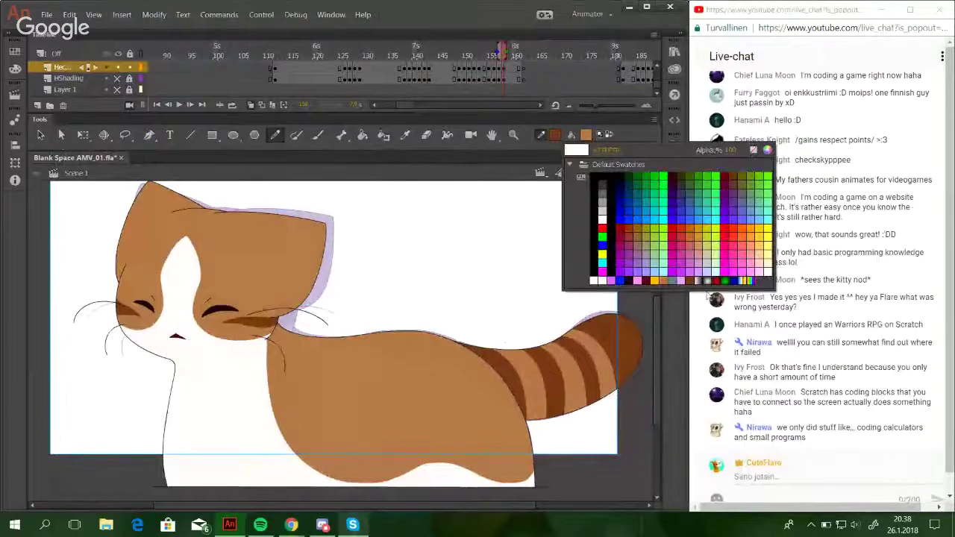
pyautogui.click(727, 205)
pyautogui.moveTo(422, 252)
pyautogui.mouseDown()
pyautogui.moveTo(463, 229)
pyautogui.moveTo(570, 302)
pyautogui.mouseUp()
pyautogui.hotkey('ctrl', 'z')
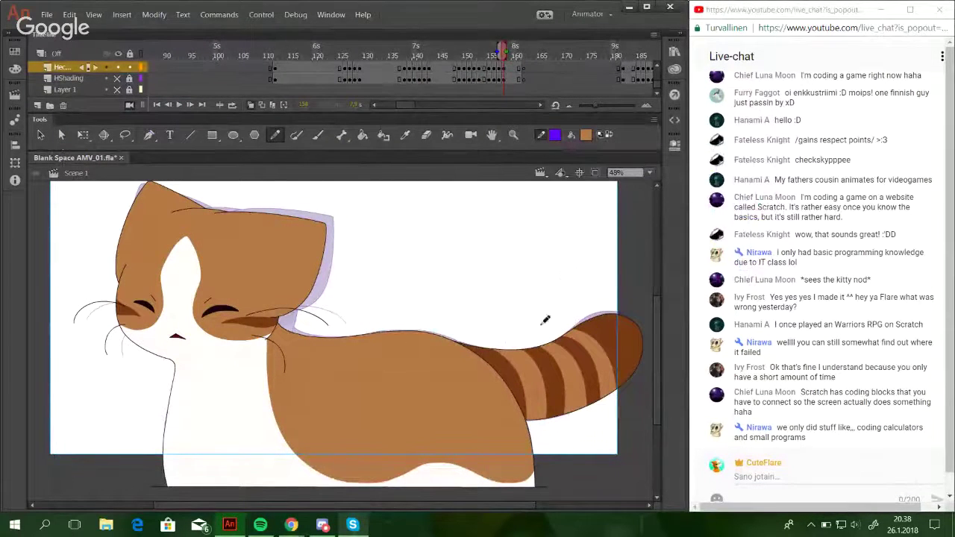
pyautogui.press('space')
pyautogui.moveTo(444, 296)
pyautogui.mouseDown()
pyautogui.moveTo(495, 256)
pyautogui.moveTo(435, 304)
pyautogui.moveTo(449, 283)
pyautogui.mouseUp()
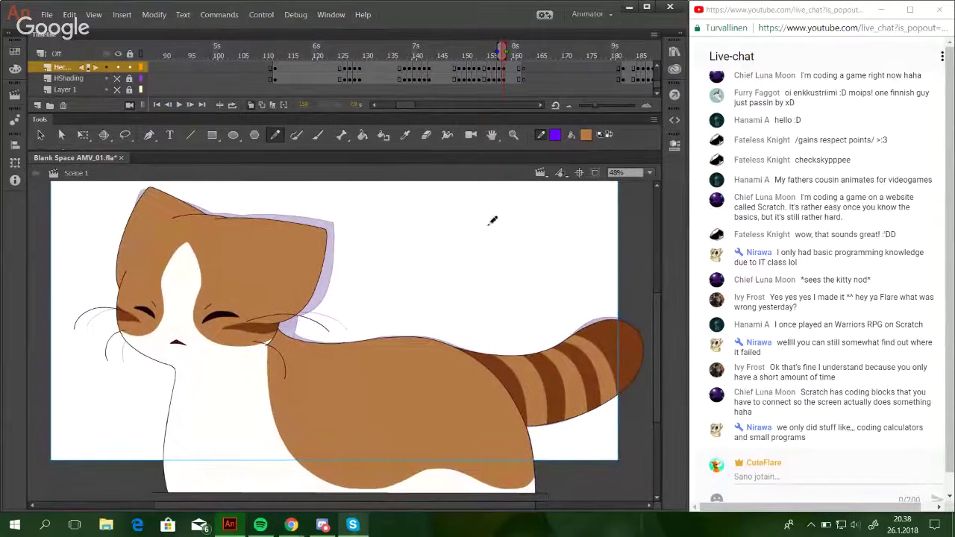
pyautogui.moveTo(405, 105); pyautogui.dragTo(413, 103)
pyautogui.click(477, 55)
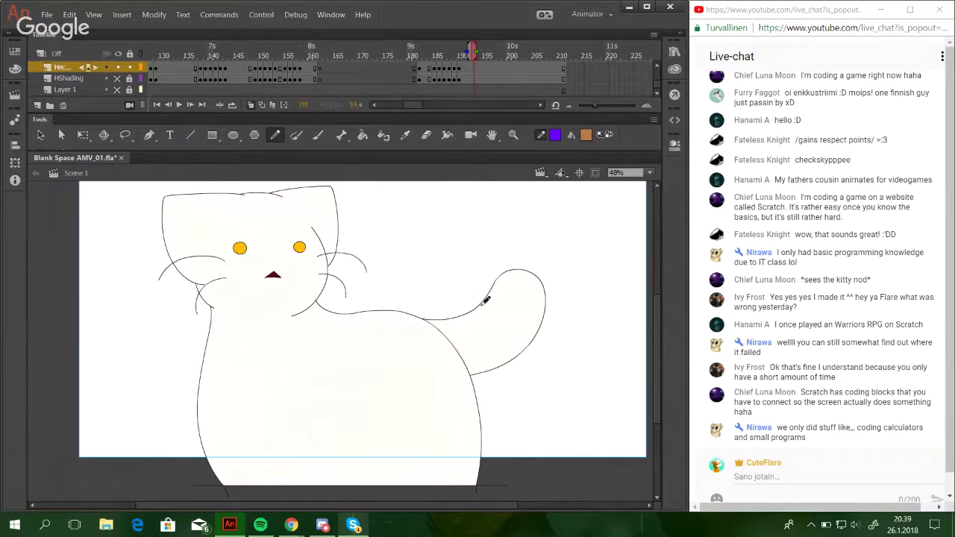
# Check the Google Hangouts broadcast window again and return to the animation.
pyautogui.moveTo(291, 526)
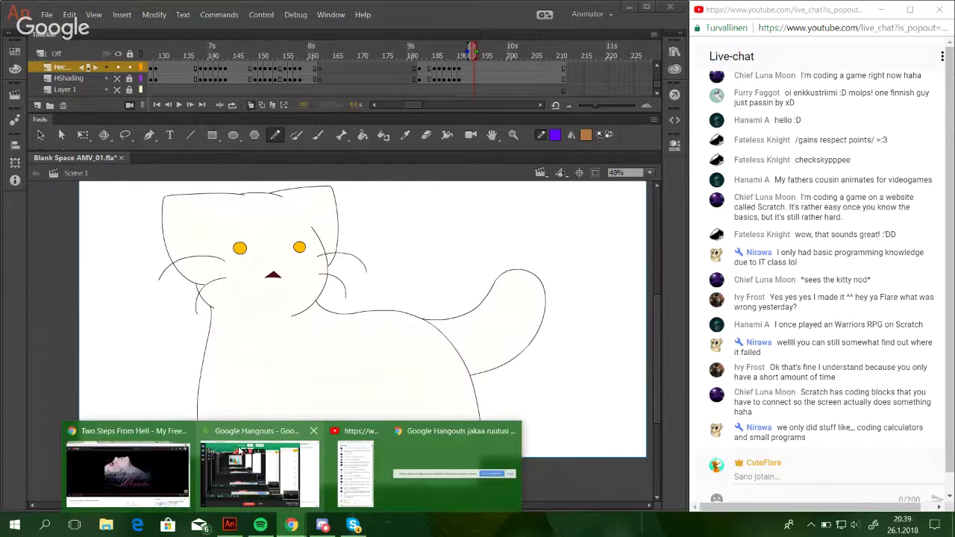
pyautogui.click(238, 447)
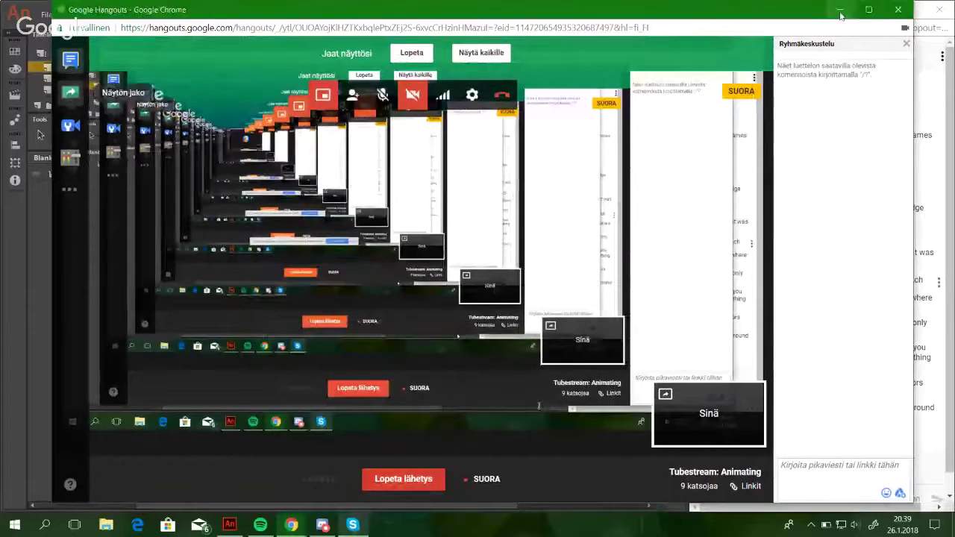
pyautogui.click(840, 11)
pyautogui.moveTo(466, 293); pyautogui.dragTo(634, 303)
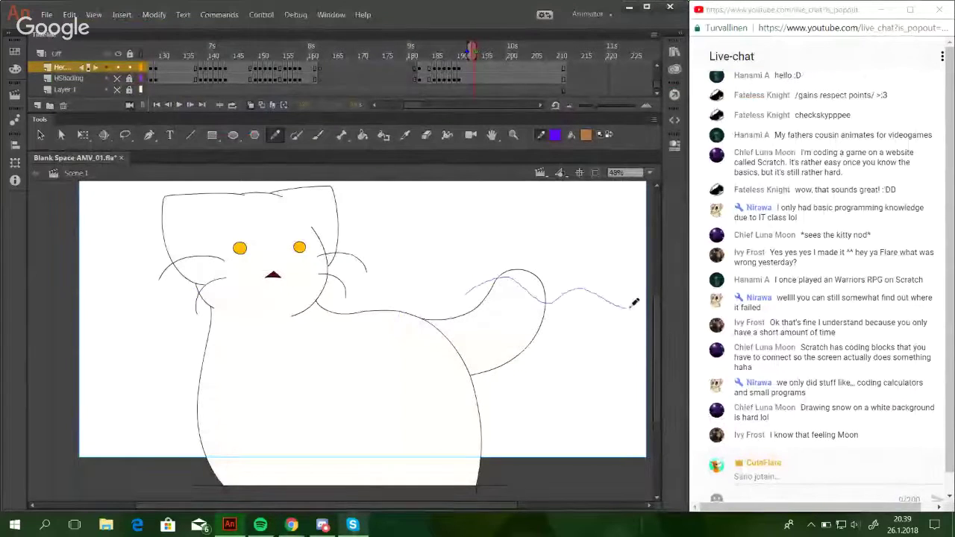
pyautogui.hotkey('ctrl', 'z')
pyautogui.moveTo(430, 282); pyautogui.dragTo(608, 375)
pyautogui.hotkey('ctrl', 'z')
# Test the Blank Space AMV animation as an exported SWF movie, and close the preview after watching it.
pyautogui.click(513, 135)
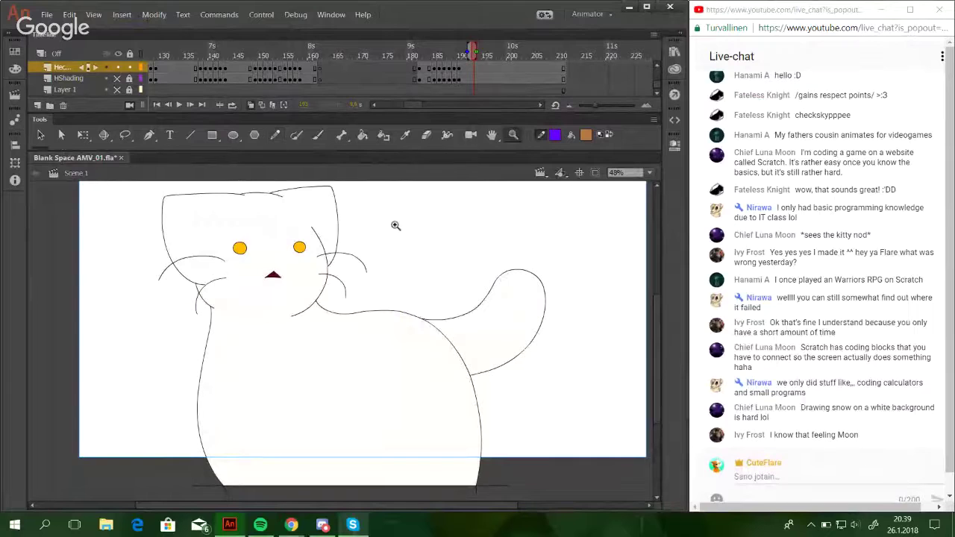
pyautogui.click(396, 225)
pyautogui.click(275, 134)
pyautogui.hscroll(-3, 326, 256)
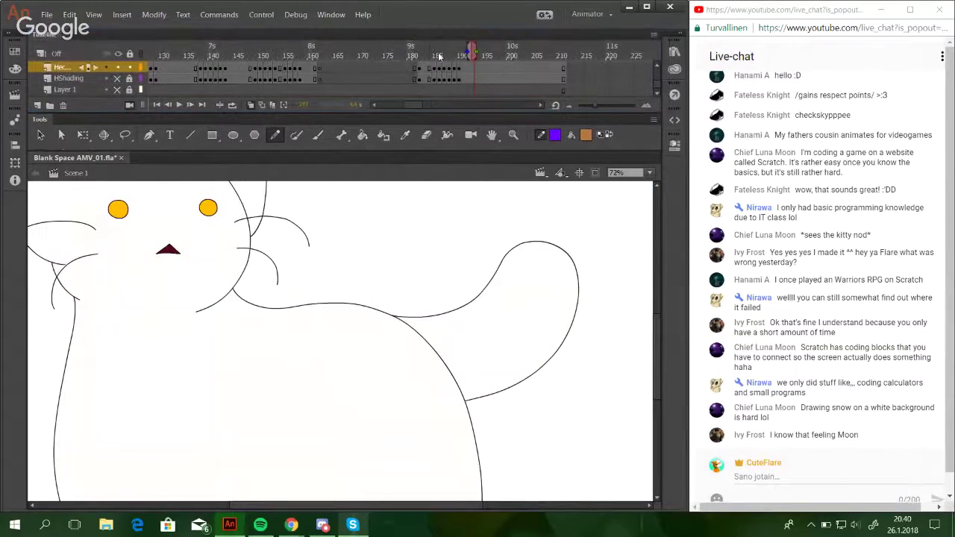
pyautogui.moveTo(438, 54); pyautogui.dragTo(477, 51)
pyautogui.click(379, 51)
pyautogui.hotkey('ctrl', 'Return')
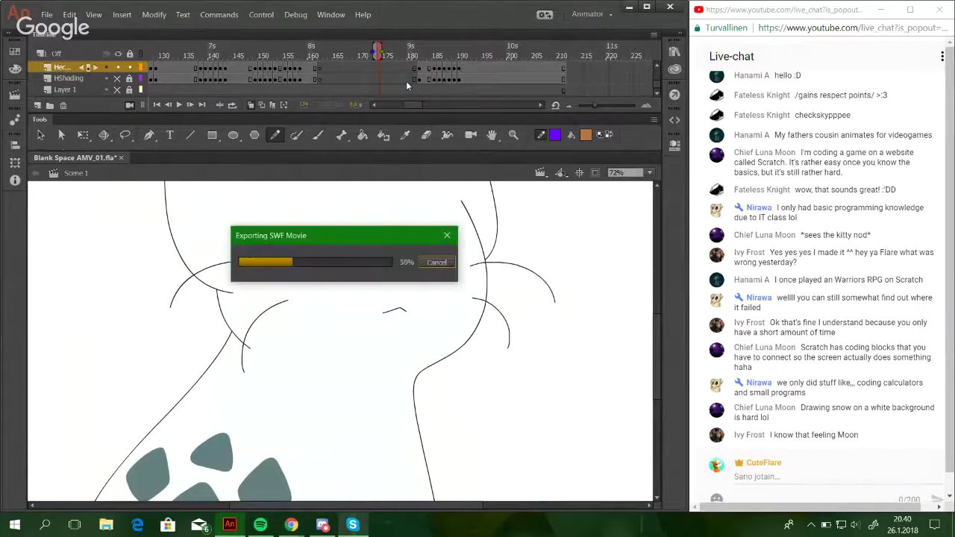
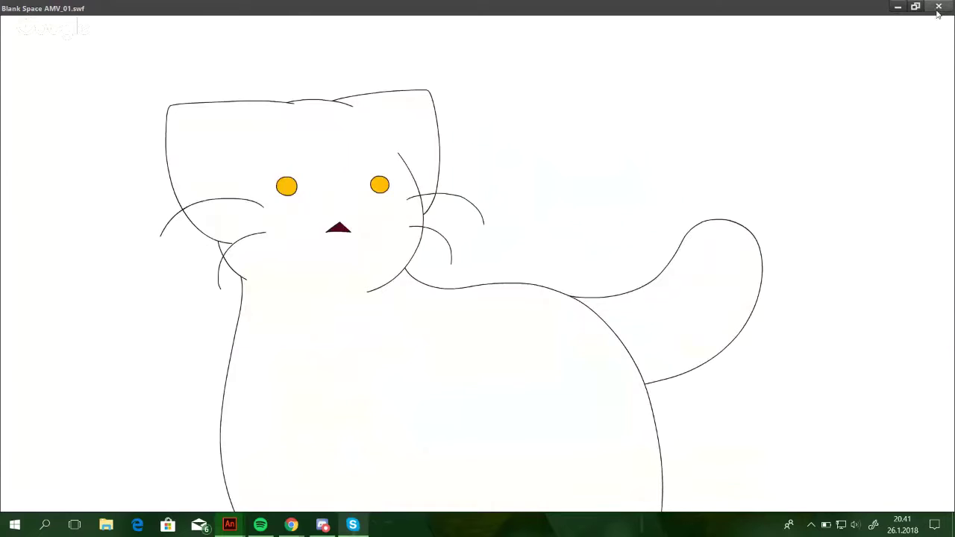
pyautogui.click(938, 7)
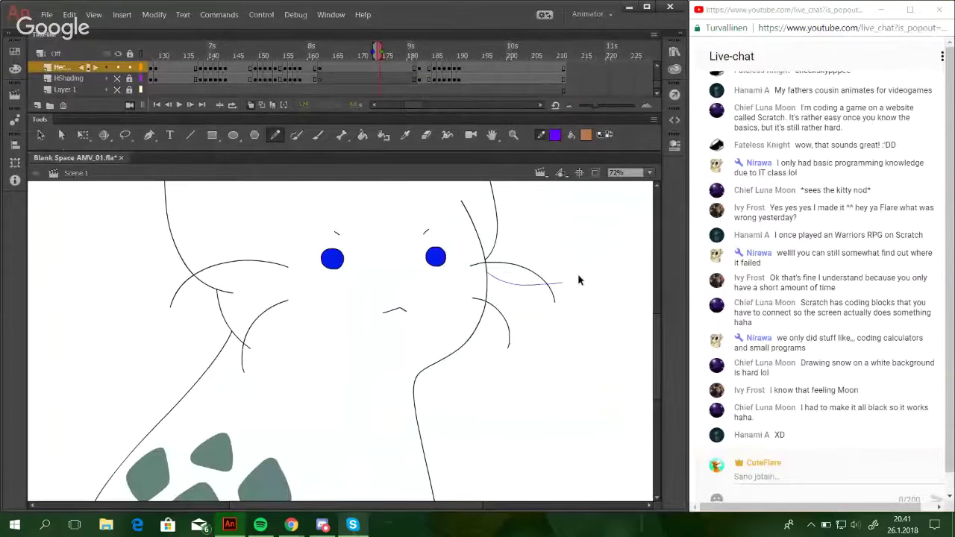
# On frame 194, draw a wavy purple body marking guide from the chin line across the belly and past the cat's back.
pyautogui.moveTo(378, 54)
pyautogui.mouseDown()
pyautogui.moveTo(463, 66)
pyautogui.moveTo(455, 54)
pyautogui.moveTo(473, 55)
pyautogui.mouseUp()
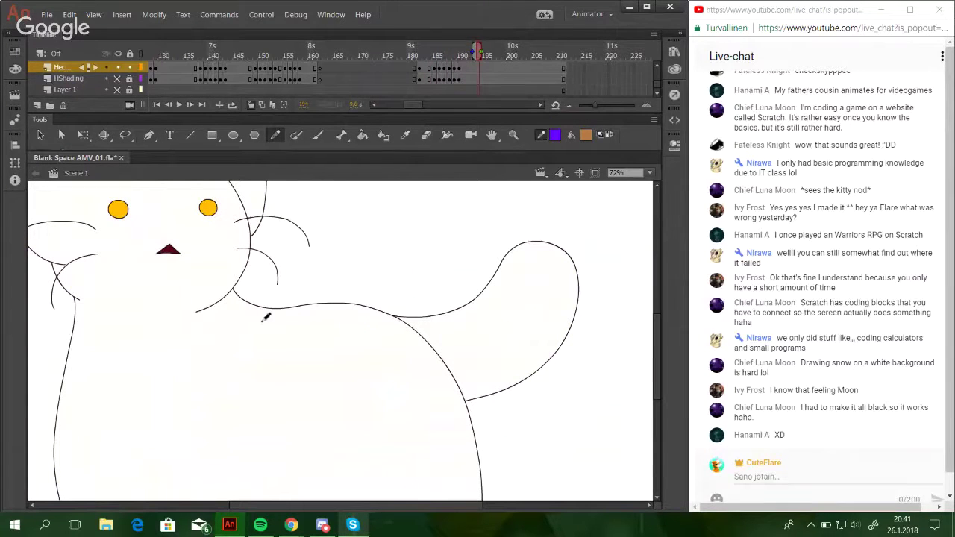
pyautogui.moveTo(263, 320); pyautogui.dragTo(454, 382)
pyautogui.hotkey('ctrl', 'z')
pyautogui.moveTo(409, 321)
pyautogui.mouseDown()
pyautogui.moveTo(456, 234)
pyautogui.moveTo(455, 258)
pyautogui.moveTo(350, 255)
pyautogui.mouseUp()
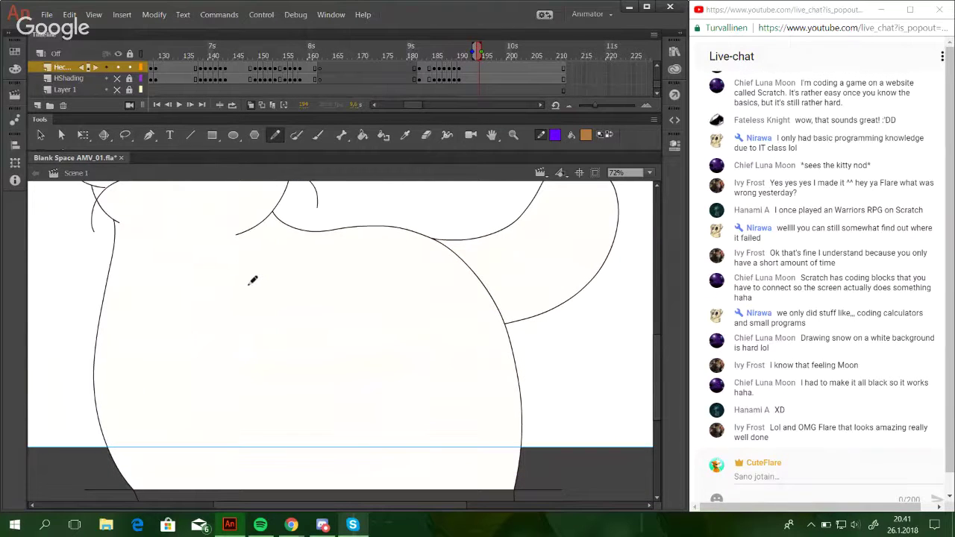
pyautogui.moveTo(236, 235)
pyautogui.mouseDown()
pyautogui.moveTo(229, 268)
pyautogui.moveTo(241, 372)
pyautogui.moveTo(264, 403)
pyautogui.moveTo(298, 420)
pyautogui.moveTo(341, 411)
pyautogui.moveTo(417, 371)
pyautogui.moveTo(494, 404)
pyautogui.moveTo(515, 347)
pyautogui.moveTo(227, 288)
pyautogui.moveTo(280, 389)
pyautogui.mouseUp()
pyautogui.hotkey('ctrl', 'z')
pyautogui.hotkey('ctrl', 'z')
pyautogui.moveTo(235, 234)
pyautogui.mouseDown()
pyautogui.moveTo(224, 313)
pyautogui.moveTo(241, 366)
pyautogui.moveTo(323, 397)
pyautogui.moveTo(372, 390)
pyautogui.moveTo(469, 429)
pyautogui.moveTo(541, 346)
pyautogui.mouseUp()
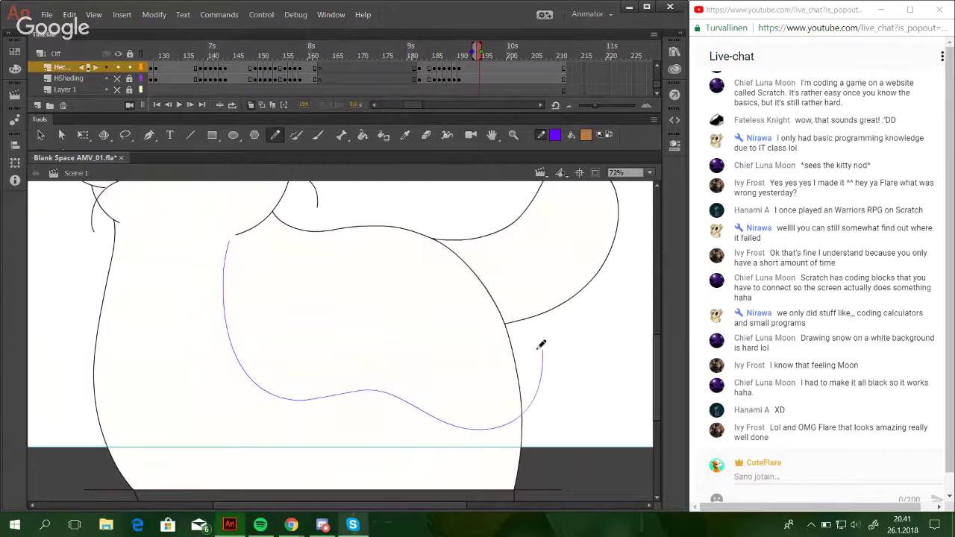
# Compare with an already coloured frame, rotate the body guide slightly with Free Transform, and attach its upper end to the chin line.
pyautogui.click(180, 54)
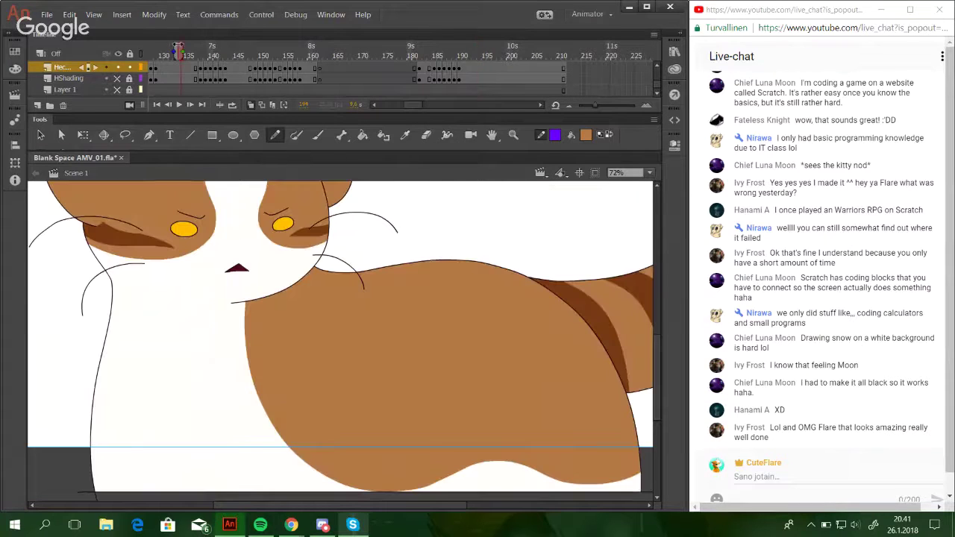
pyautogui.click(476, 49)
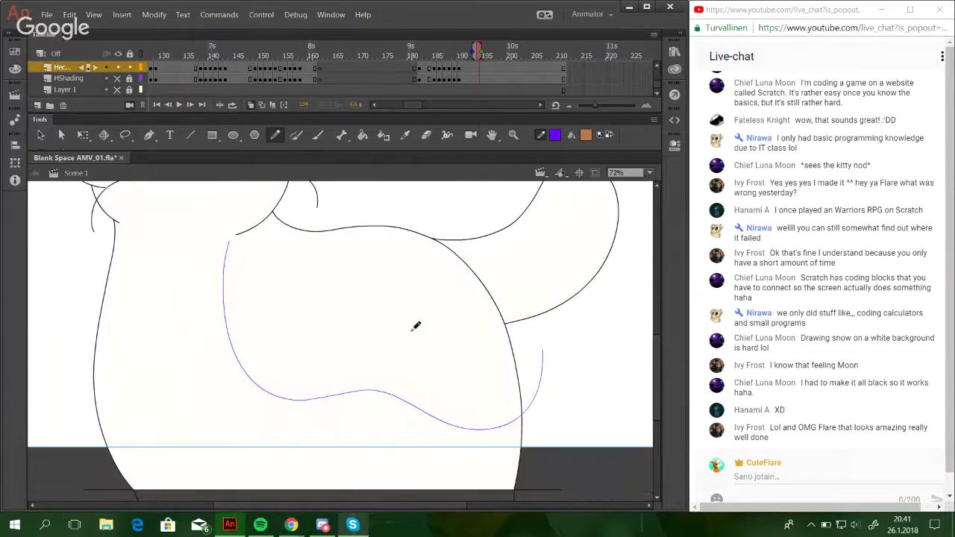
pyautogui.click(82, 134)
pyautogui.click(224, 268)
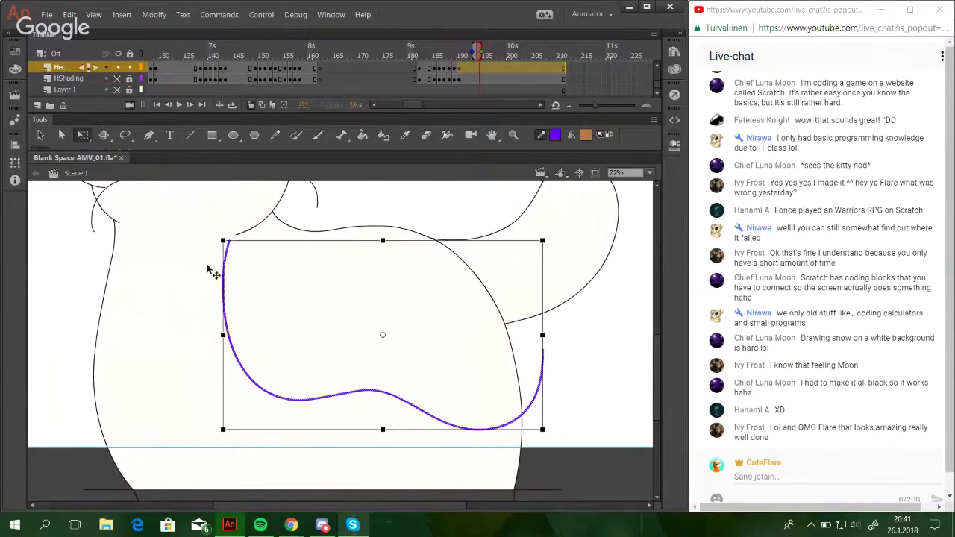
pyautogui.moveTo(543, 352); pyautogui.dragTo(544, 346)
pyautogui.moveTo(432, 428); pyautogui.dragTo(435, 428)
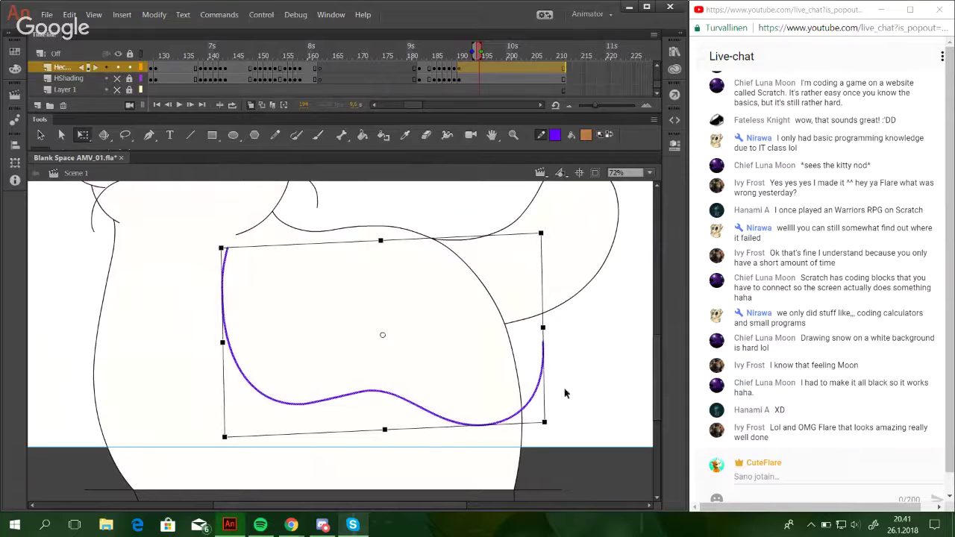
pyautogui.moveTo(605, 362); pyautogui.dragTo(603, 383)
pyautogui.click(520, 341)
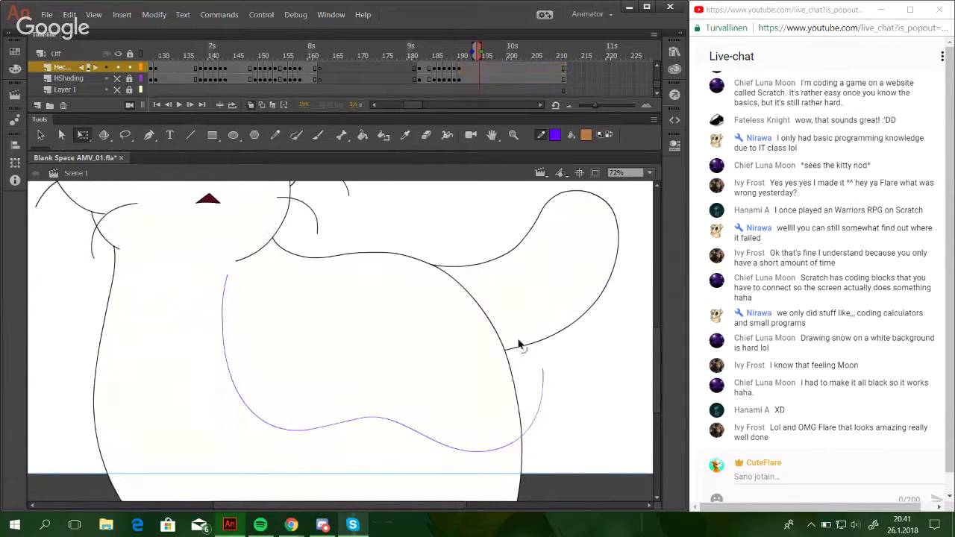
pyautogui.moveTo(236, 265); pyautogui.dragTo(228, 276)
pyautogui.click(229, 289)
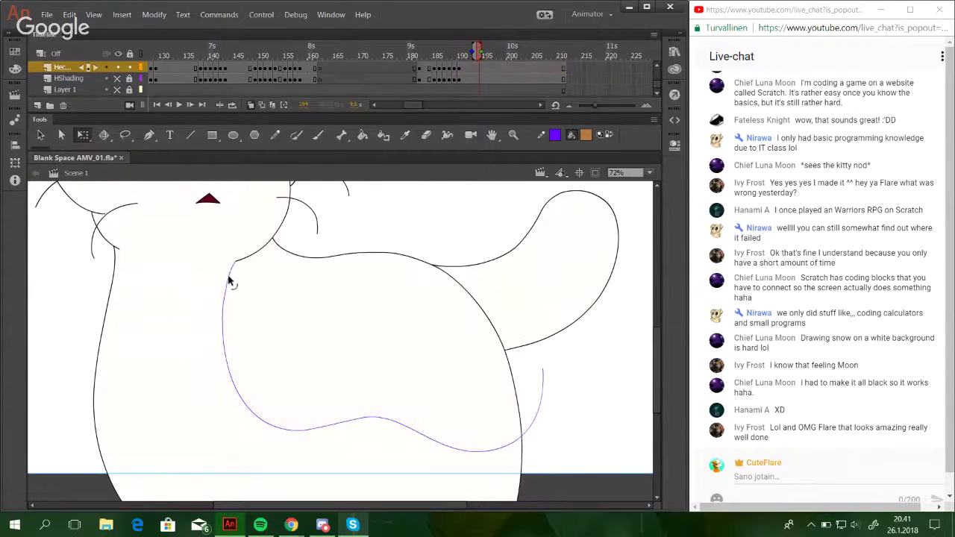
# Bend the wavy lower part of the body guide slightly to smooth its curve.
pyautogui.click(274, 135)
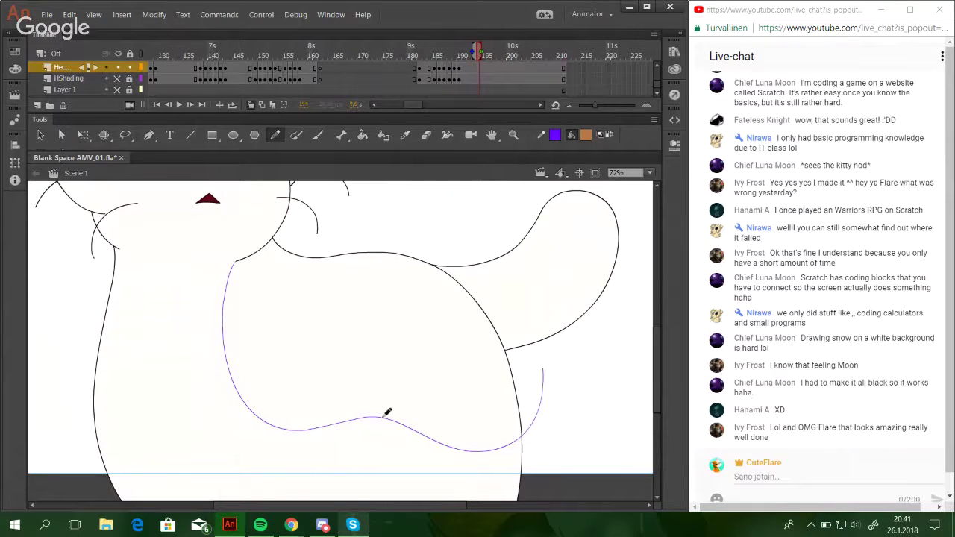
pyautogui.moveTo(380, 416); pyautogui.dragTo(382, 415)
pyautogui.moveTo(448, 398); pyautogui.dragTo(421, 409)
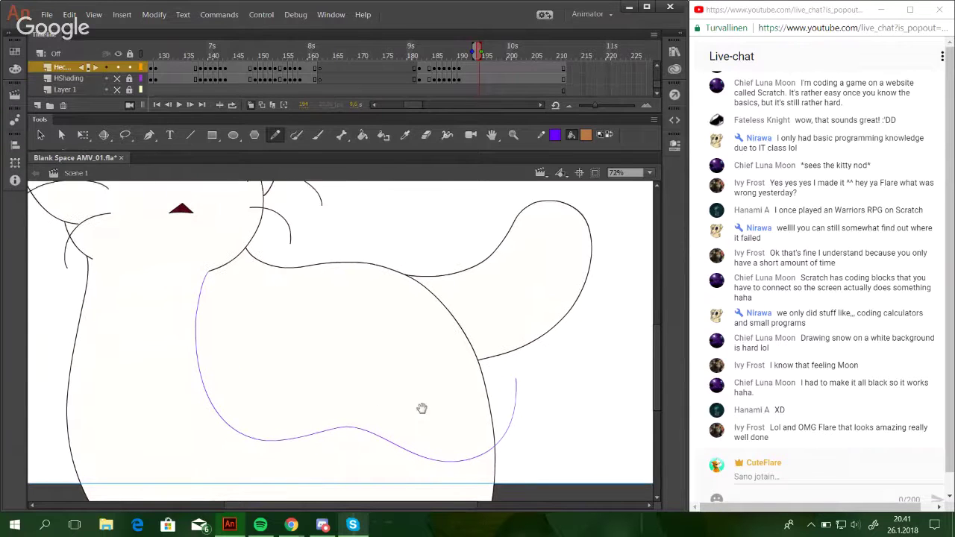
pyautogui.moveTo(307, 436); pyautogui.dragTo(291, 436)
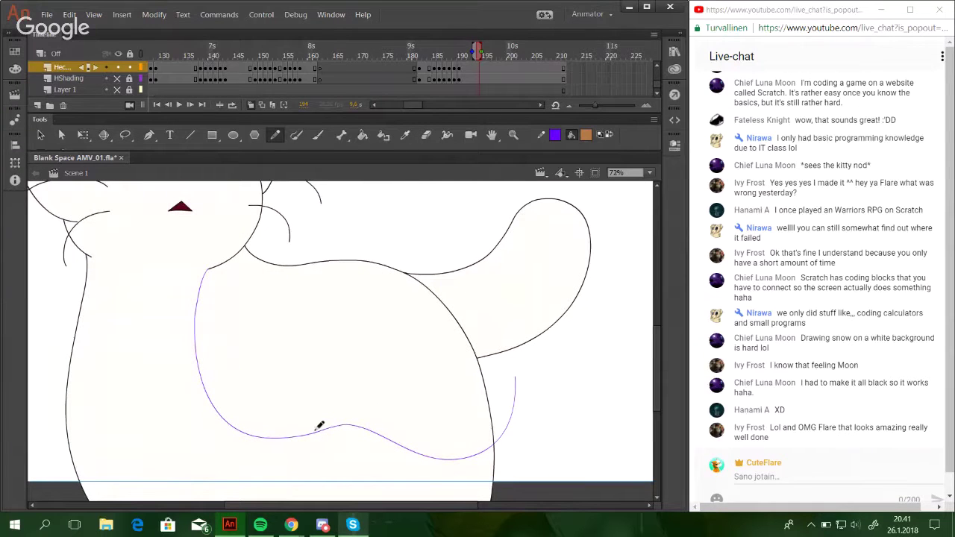
# Draw the first curved purple stripe guide across the tail near its tip.
pyautogui.moveTo(399, 410); pyautogui.dragTo(373, 415)
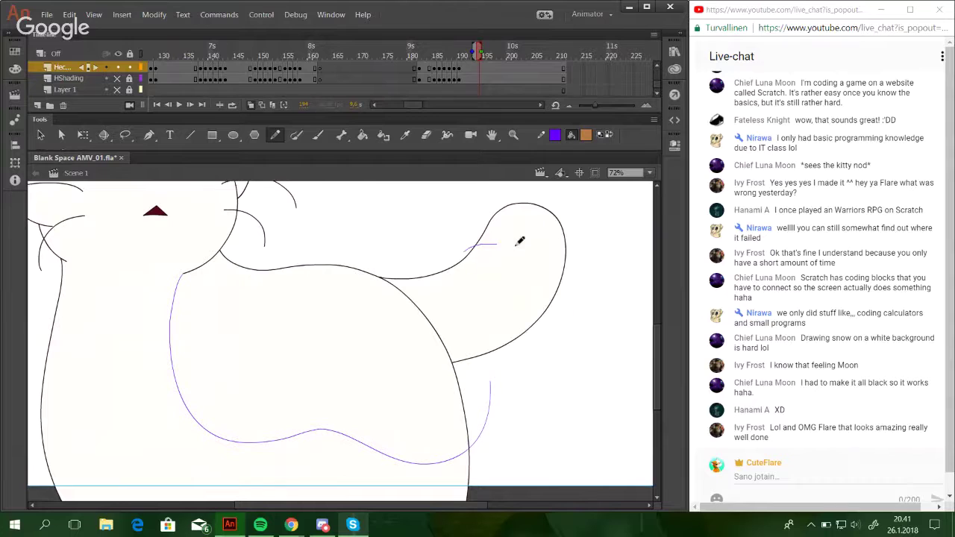
pyautogui.moveTo(517, 246); pyautogui.dragTo(564, 337)
pyautogui.hotkey('ctrl', 'z')
pyautogui.moveTo(464, 247); pyautogui.dragTo(558, 341)
pyautogui.hotkey('ctrl', 'z')
pyautogui.moveTo(469, 242)
pyautogui.mouseDown()
pyautogui.moveTo(517, 247)
pyautogui.moveTo(558, 343)
pyautogui.mouseUp()
pyautogui.hotkey('ctrl', 'z')
pyautogui.moveTo(469, 242)
pyautogui.mouseDown()
pyautogui.moveTo(492, 238)
pyautogui.moveTo(564, 329)
pyautogui.mouseUp()
# Try to draw further curved stripe guides across the tail from the tip stripe toward the base.
pyautogui.moveTo(461, 244); pyautogui.dragTo(555, 363)
pyautogui.hotkey('ctrl', 'z')
pyautogui.moveTo(458, 248); pyautogui.dragTo(553, 348)
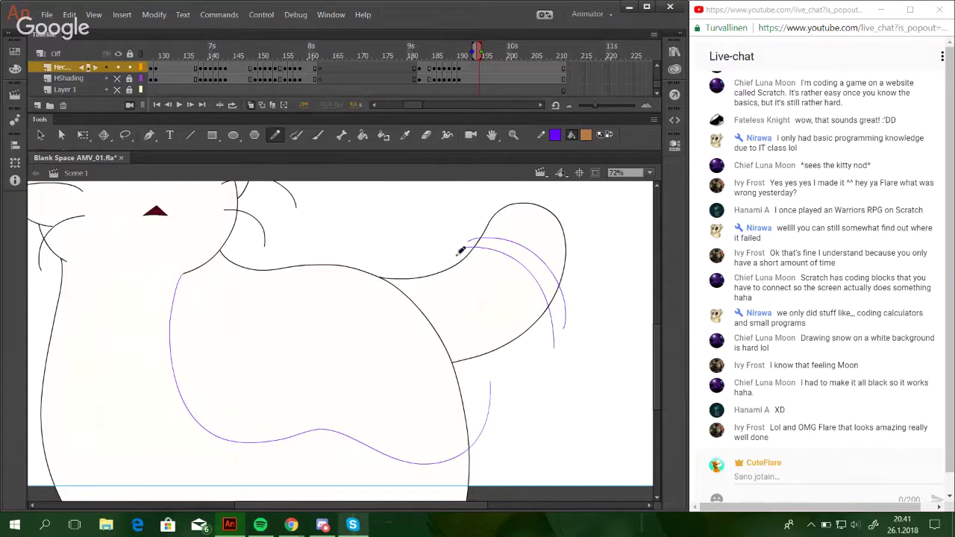
pyautogui.moveTo(460, 250); pyautogui.dragTo(543, 383)
pyautogui.hotkey('ctrl', 'z')
pyautogui.moveTo(454, 255); pyautogui.dragTo(536, 377)
pyautogui.moveTo(446, 263); pyautogui.dragTo(520, 405)
pyautogui.hotkey('ctrl', 'z')
pyautogui.hotkey('ctrl', 'z')
pyautogui.moveTo(457, 255); pyautogui.dragTo(538, 384)
pyautogui.moveTo(447, 264); pyautogui.dragTo(520, 398)
pyautogui.hotkey('ctrl', 'z')
pyautogui.moveTo(446, 262); pyautogui.dragTo(511, 394)
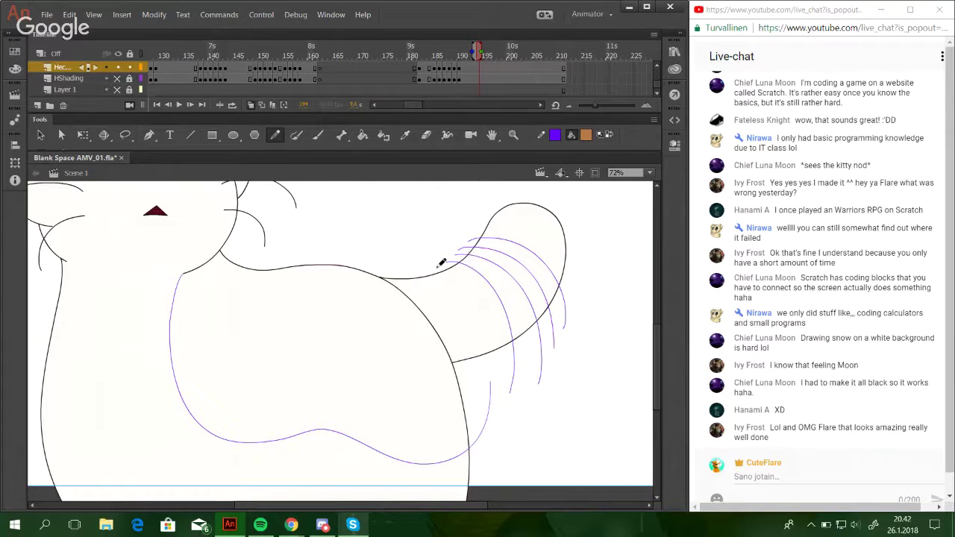
pyautogui.moveTo(431, 267); pyautogui.dragTo(487, 398)
pyautogui.hotkey('ctrl', 'z')
pyautogui.hotkey('ctrl', 'z')
pyautogui.hotkey('ctrl', 'z')
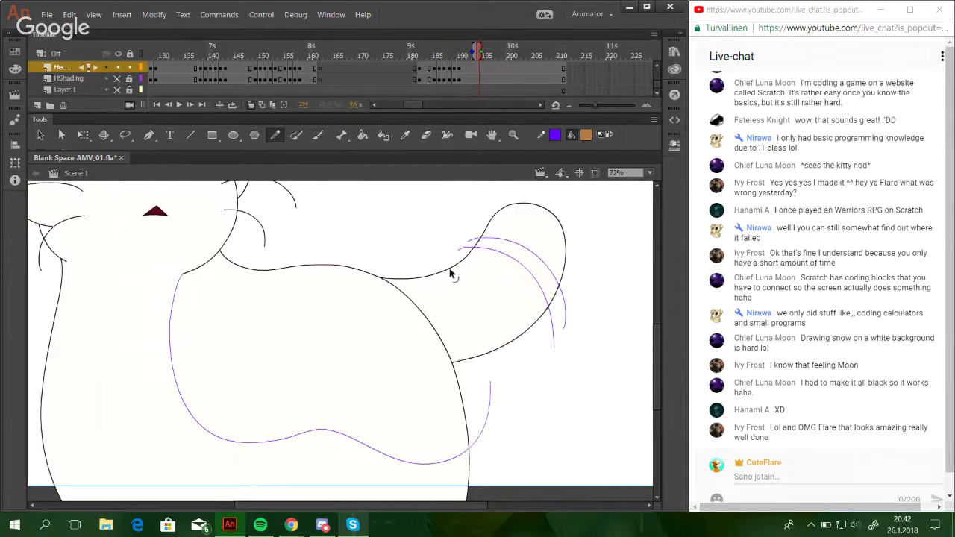
pyautogui.hotkey('ctrl', 'z')
pyautogui.moveTo(458, 251)
pyautogui.mouseDown()
pyautogui.moveTo(510, 263)
pyautogui.moveTo(555, 371)
pyautogui.mouseUp()
pyautogui.hotkey('ctrl', 'z')
# Draw a curved purple stripe guide across the base of the tail, close to the cat's back outline.
pyautogui.moveTo(389, 272); pyautogui.dragTo(459, 408)
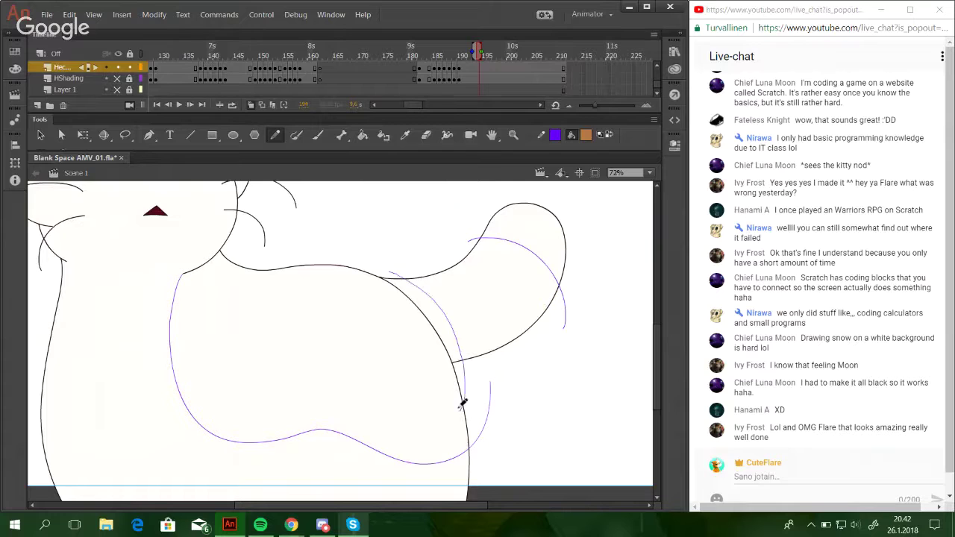
pyautogui.hotkey('ctrl', 'z')
pyautogui.moveTo(395, 269)
pyautogui.mouseDown()
pyautogui.moveTo(450, 331)
pyautogui.moveTo(458, 393)
pyautogui.mouseUp()
pyautogui.hotkey('ctrl', 'z')
pyautogui.moveTo(405, 271); pyautogui.dragTo(460, 415)
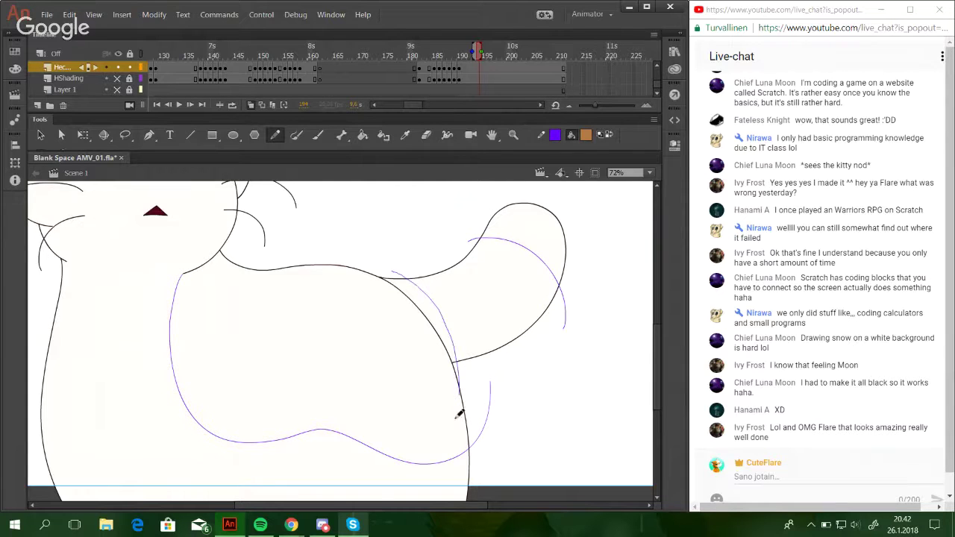
pyautogui.moveTo(412, 270); pyautogui.dragTo(482, 386)
pyautogui.hotkey('ctrl', 'z')
# Draw four more curved purple stripe guides across the tail between the tip stripe and the base stripe.
pyautogui.moveTo(459, 251); pyautogui.dragTo(551, 363)
pyautogui.hotkey('ctrl', 'z')
pyautogui.moveTo(455, 254); pyautogui.dragTo(561, 351)
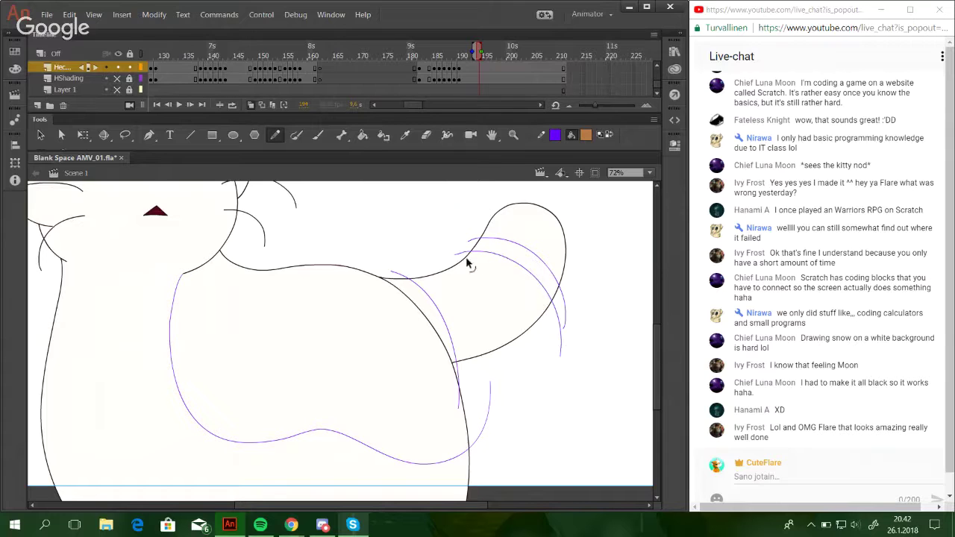
pyautogui.hotkey('ctrl', 'z')
pyautogui.moveTo(456, 255); pyautogui.dragTo(553, 365)
pyautogui.hotkey('ctrl', 'z')
pyautogui.moveTo(458, 253); pyautogui.dragTo(550, 351)
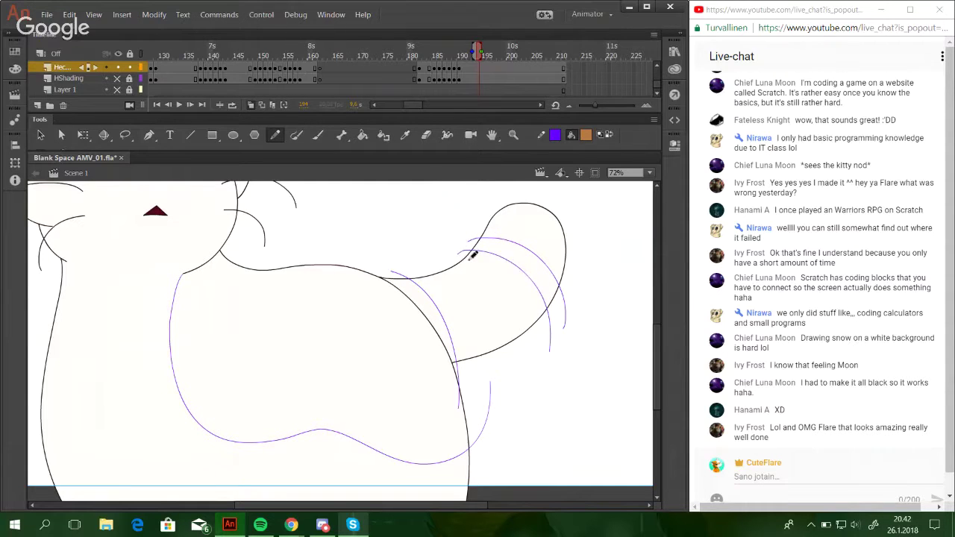
pyautogui.moveTo(457, 253); pyautogui.dragTo(541, 367)
pyautogui.hotkey('ctrl', 'z')
pyautogui.moveTo(458, 254)
pyautogui.mouseDown()
pyautogui.moveTo(481, 259)
pyautogui.moveTo(527, 369)
pyautogui.mouseUp()
pyautogui.moveTo(448, 256)
pyautogui.mouseDown()
pyautogui.moveTo(512, 331)
pyautogui.moveTo(507, 391)
pyautogui.moveTo(483, 383)
pyautogui.moveTo(474, 400)
pyautogui.mouseUp()
# Nudge the fourth stripe guide from the tail tip slightly toward the tail's base.
pyautogui.keyDown('ctrl'); pyautogui.click(497, 301); pyautogui.keyUp('ctrl')
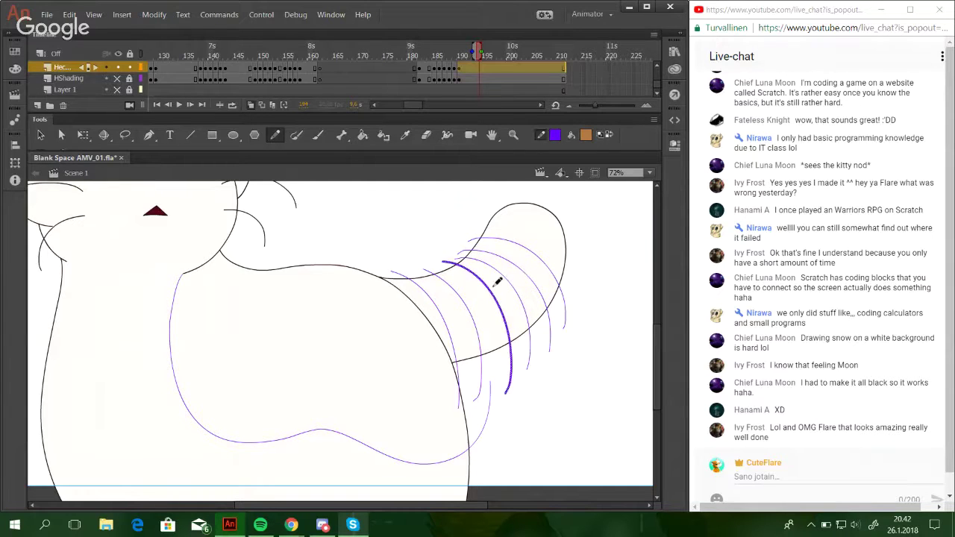
pyautogui.press('Left')
pyautogui.press('Left')
pyautogui.press('Left')
pyautogui.press('Left')
pyautogui.press('Left')
pyautogui.press('Left')
pyautogui.press('Left')
pyautogui.press('Left')
pyautogui.press('Left')
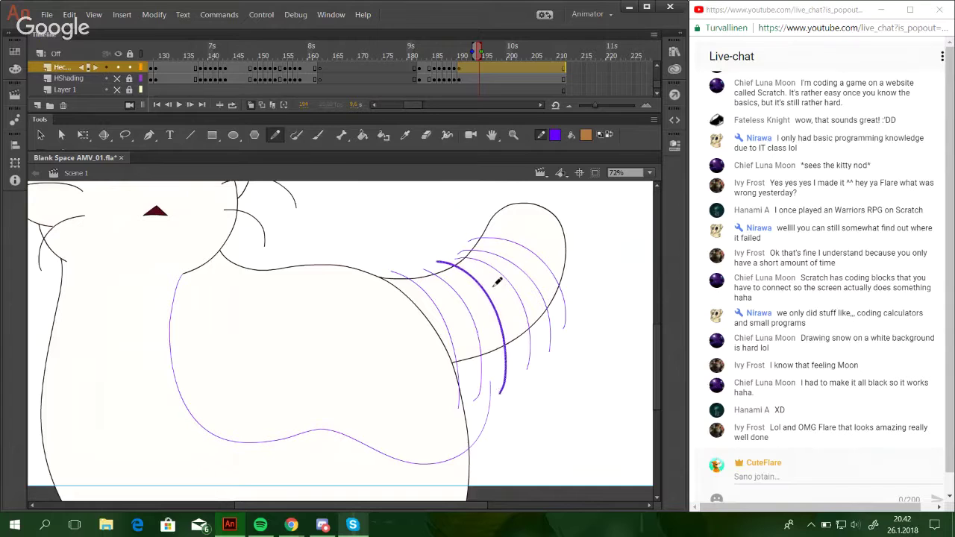
# Nudge the third stripe guide from the tail tip slightly toward the tail's base, and deselect it.
pyautogui.keyDown('ctrl'); pyautogui.click(506, 280); pyautogui.keyUp('ctrl')
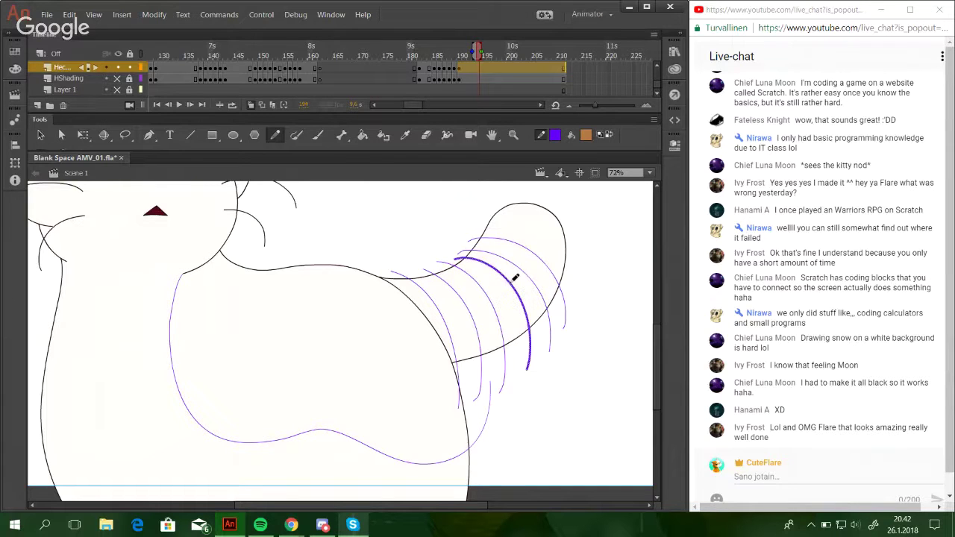
pyautogui.press('Left')
pyautogui.press('Left')
pyautogui.press('Left')
pyautogui.press('Left')
pyautogui.press('Left')
pyautogui.press('Left')
pyautogui.press('Left')
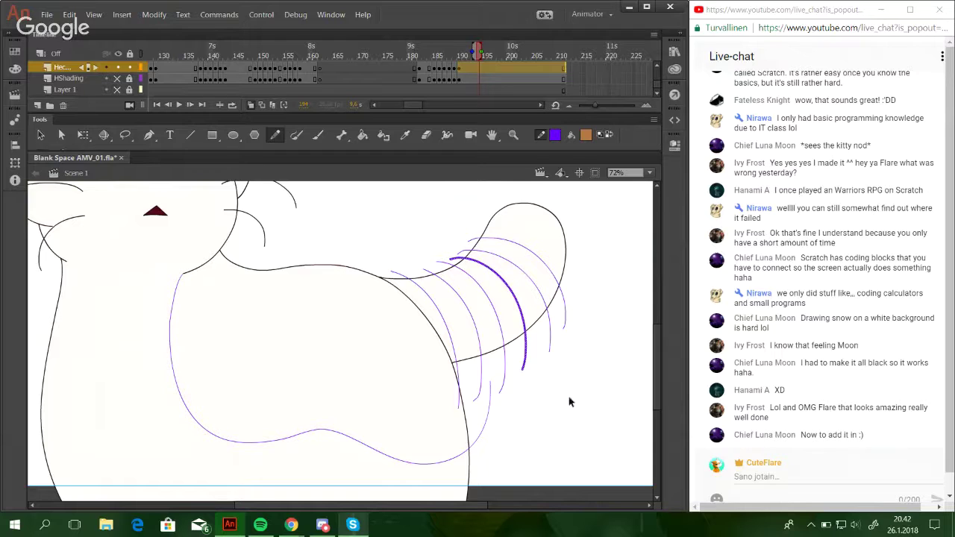
pyautogui.keyDown('ctrl'); pyautogui.click(571, 424); pyautogui.keyUp('ctrl')
# Draw connecting purple guide curves outside the tail, below its underside across the stripe ends and above its upper edge.
pyautogui.moveTo(451, 363)
pyautogui.mouseDown()
pyautogui.moveTo(571, 295)
pyautogui.moveTo(620, 228)
pyautogui.mouseUp()
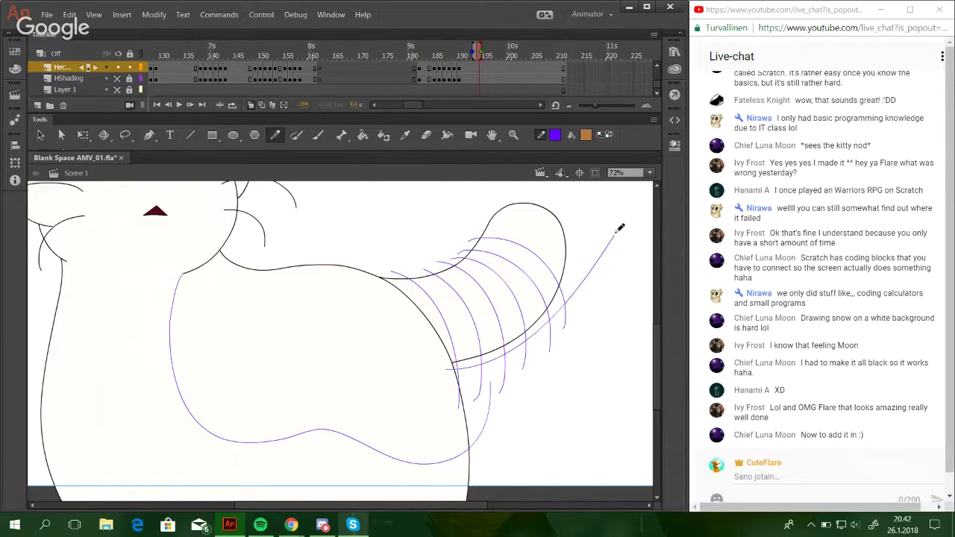
pyautogui.moveTo(478, 405)
pyautogui.mouseDown()
pyautogui.moveTo(607, 239)
pyautogui.moveTo(599, 194)
pyautogui.mouseUp()
pyautogui.moveTo(505, 333); pyautogui.dragTo(554, 418)
pyautogui.moveTo(647, 279); pyautogui.dragTo(340, 312)
# Try to draw the purple face marking guide across both cheeks and up between the eyes, and delete it.
pyautogui.moveTo(222, 286); pyautogui.dragTo(344, 333)
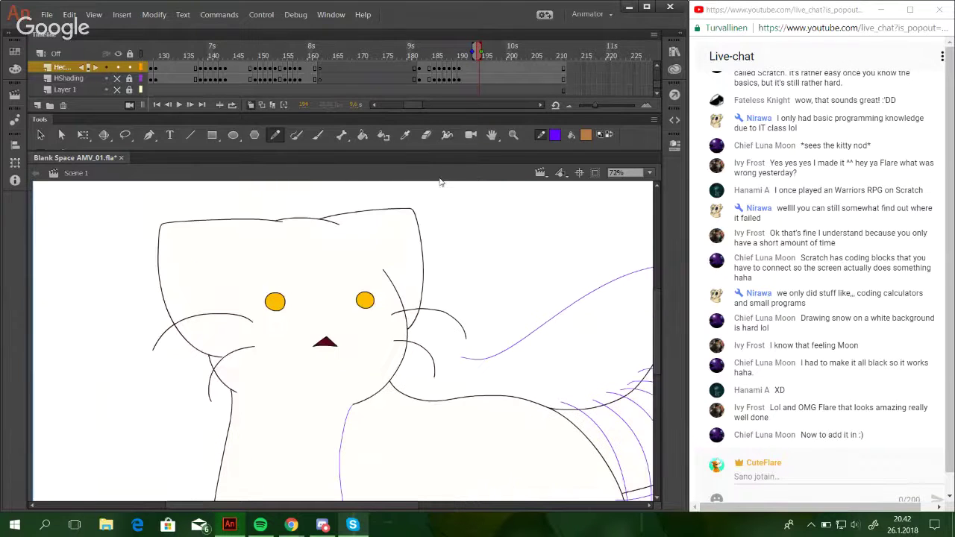
pyautogui.click(512, 135)
pyautogui.moveTo(191, 210)
pyautogui.mouseDown()
pyautogui.moveTo(397, 382)
pyautogui.moveTo(490, 428)
pyautogui.mouseUp()
pyautogui.click(276, 138)
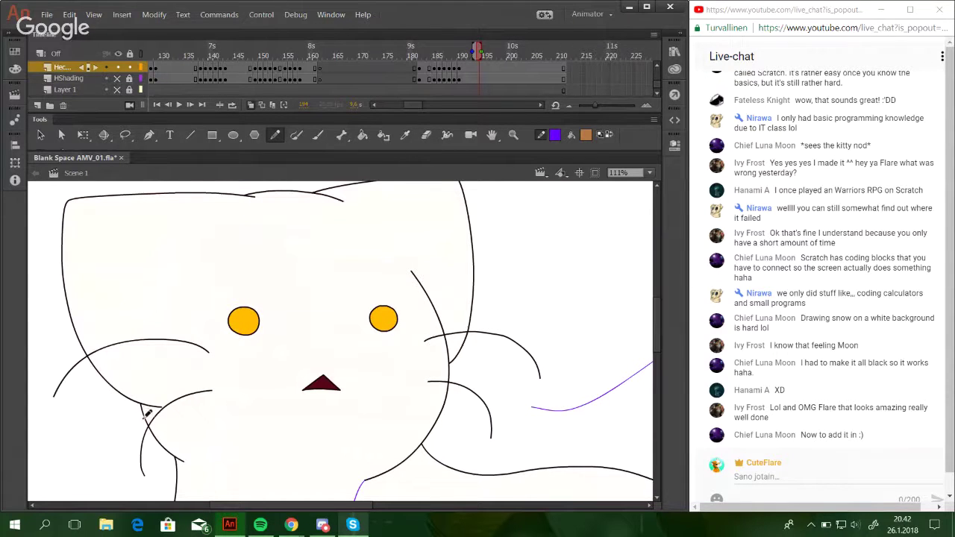
pyautogui.moveTo(146, 416); pyautogui.dragTo(216, 417)
pyautogui.hotkey('ctrl', 'z')
pyautogui.moveTo(131, 419)
pyautogui.mouseDown()
pyautogui.moveTo(168, 423)
pyautogui.moveTo(237, 405)
pyautogui.mouseUp()
pyautogui.moveTo(276, 359); pyautogui.dragTo(276, 286)
pyautogui.moveTo(299, 224)
pyautogui.mouseDown()
pyautogui.moveTo(348, 253)
pyautogui.moveTo(357, 332)
pyautogui.moveTo(388, 387)
pyautogui.moveTo(432, 402)
pyautogui.moveTo(520, 365)
pyautogui.mouseUp()
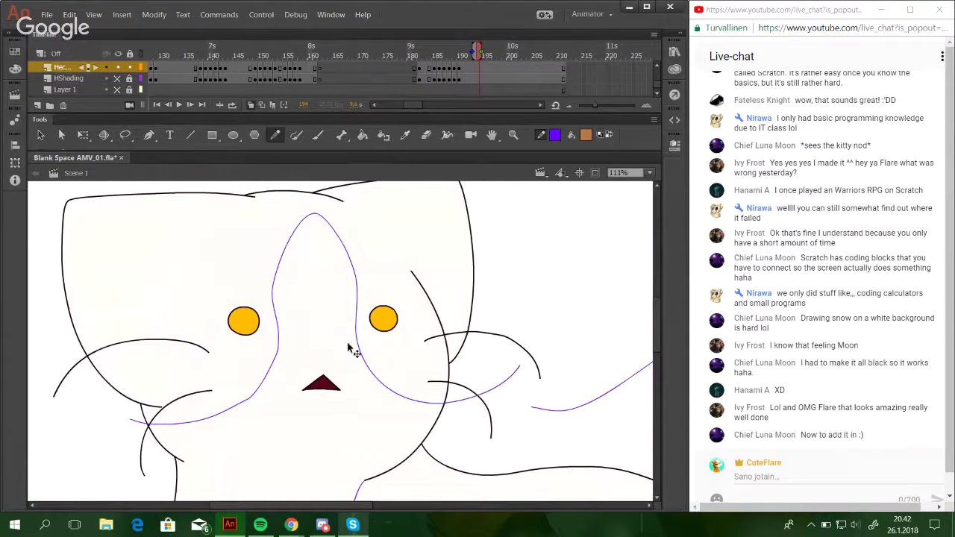
pyautogui.keyDown('ctrl'); pyautogui.doubleClick(279, 356); pyautogui.keyUp('ctrl')
pyautogui.press('Delete')
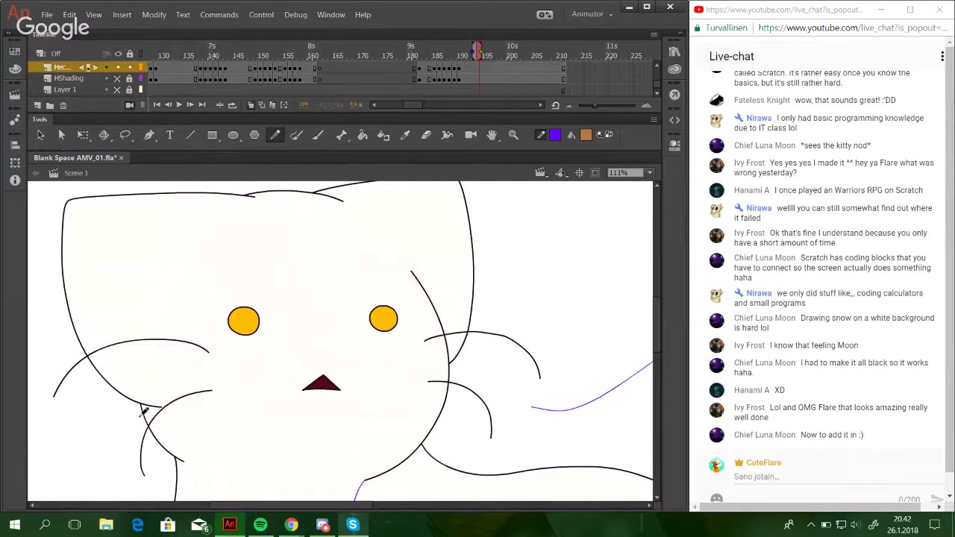
# Draw the face marking guide in one stroke from cheek to cheek up between the eyes, and pull its forehead peak into a point.
pyautogui.moveTo(132, 411)
pyautogui.mouseDown()
pyautogui.moveTo(238, 410)
pyautogui.moveTo(291, 312)
pyautogui.moveTo(276, 254)
pyautogui.moveTo(317, 215)
pyautogui.moveTo(350, 258)
pyautogui.moveTo(350, 326)
pyautogui.moveTo(389, 379)
pyautogui.moveTo(477, 388)
pyautogui.moveTo(496, 380)
pyautogui.mouseUp()
pyautogui.keyDown('ctrl'); pyautogui.click(343, 258); pyautogui.keyUp('ctrl')
pyautogui.moveTo(335, 242)
pyautogui.mouseDown()
pyautogui.moveTo(311, 213)
pyautogui.moveTo(282, 245)
pyautogui.moveTo(310, 215)
pyautogui.mouseUp()
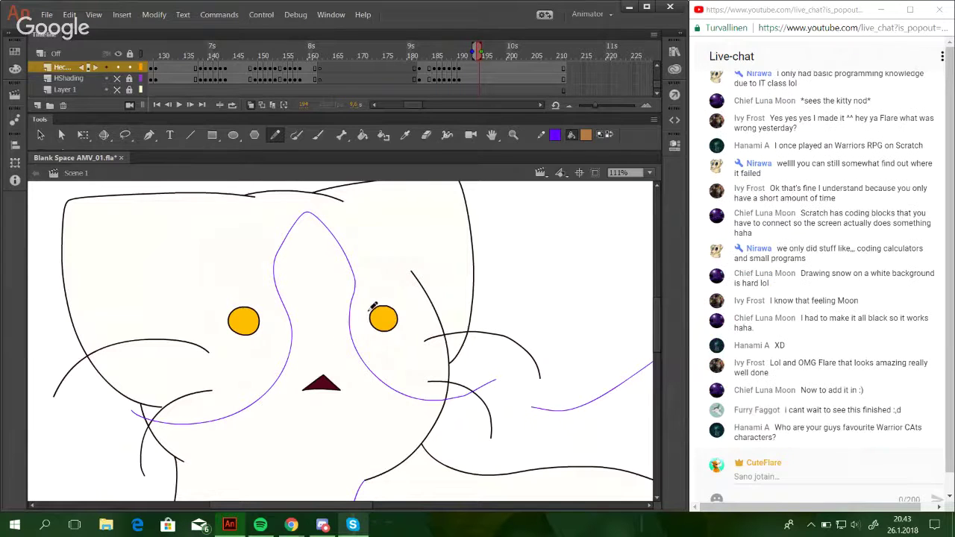
# Smooth the face marking guide's curves beside both eyes and draw a connecting guide curve outside the right cheek.
pyautogui.moveTo(365, 323); pyautogui.dragTo(346, 313)
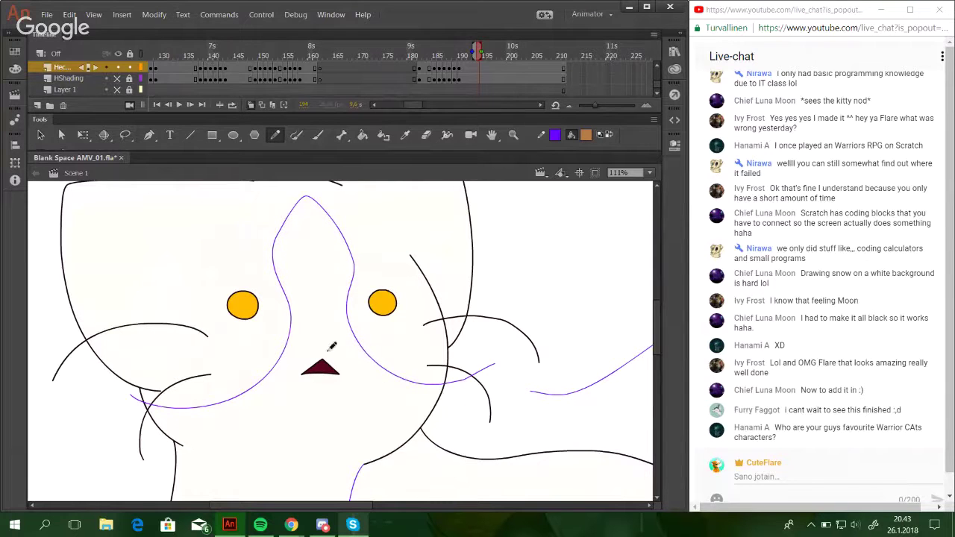
pyautogui.moveTo(221, 404); pyautogui.dragTo(222, 402)
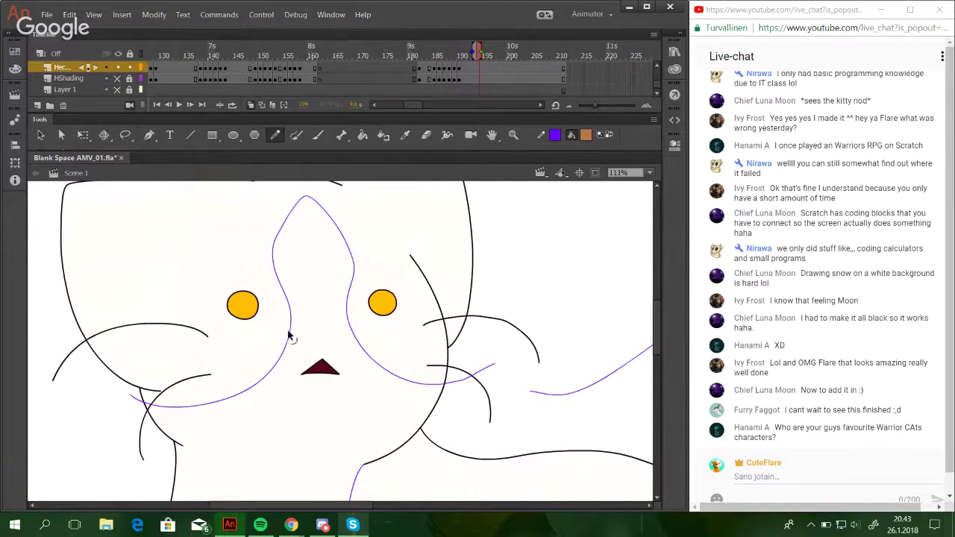
pyautogui.moveTo(287, 346); pyautogui.dragTo(285, 345)
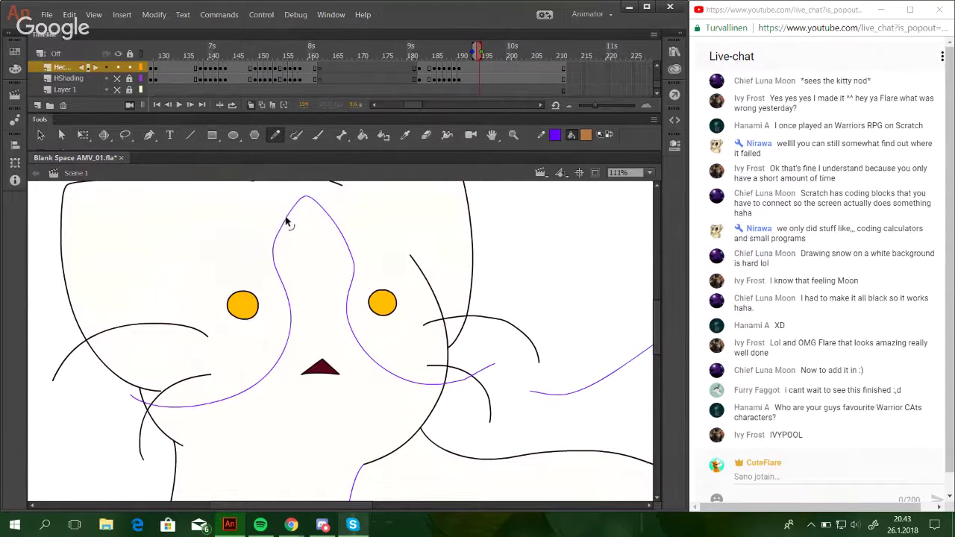
pyautogui.keyDown('ctrl'); pyautogui.click(271, 256); pyautogui.keyUp('ctrl')
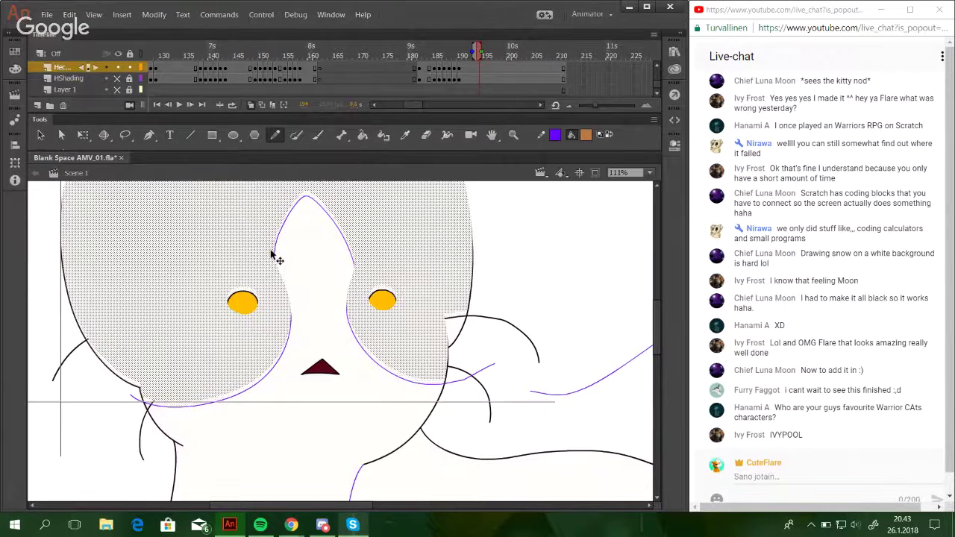
pyautogui.moveTo(274, 255); pyautogui.dragTo(276, 256)
pyautogui.moveTo(300, 307)
pyautogui.mouseDown()
pyautogui.moveTo(305, 292)
pyautogui.moveTo(294, 337)
pyautogui.mouseUp()
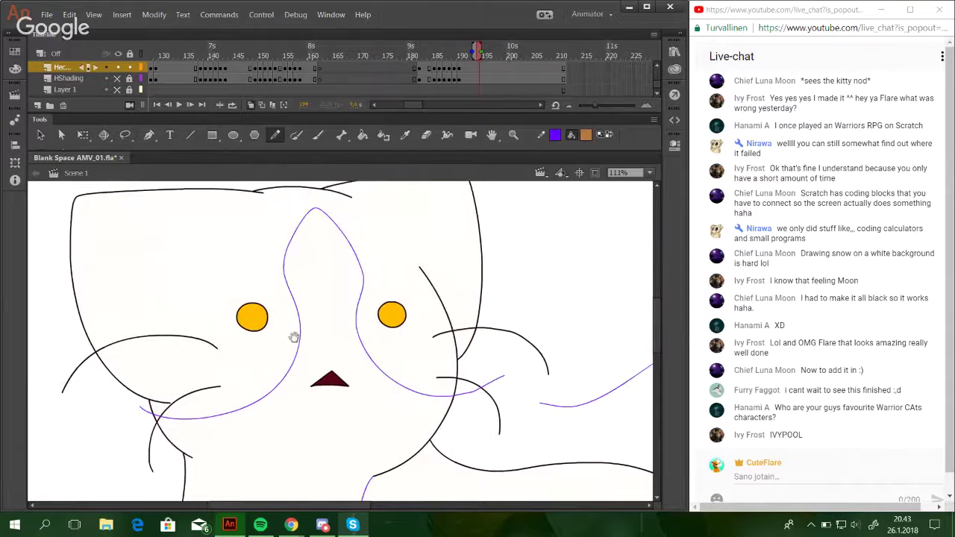
pyautogui.moveTo(490, 372)
pyautogui.mouseDown()
pyautogui.moveTo(607, 424)
pyautogui.moveTo(600, 405)
pyautogui.mouseUp()
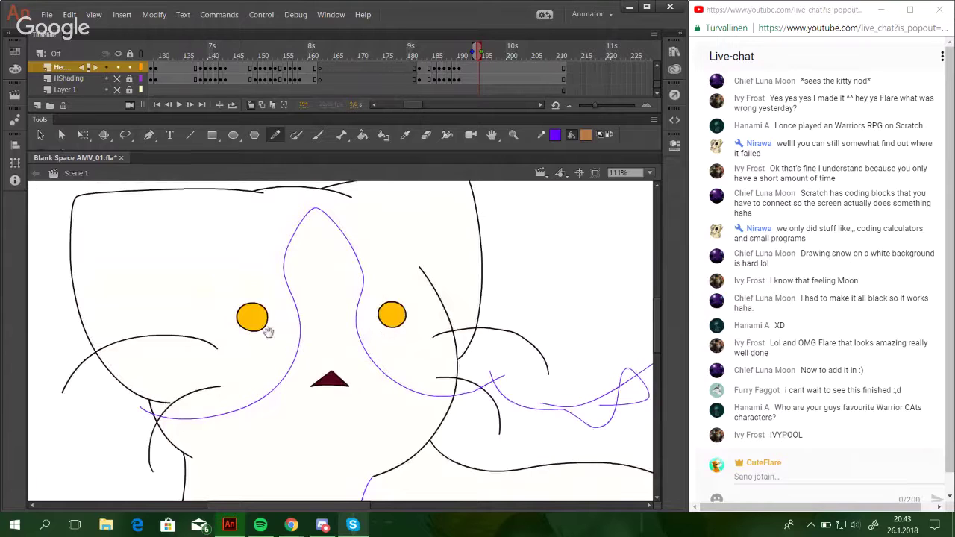
pyautogui.moveTo(268, 332); pyautogui.dragTo(310, 343)
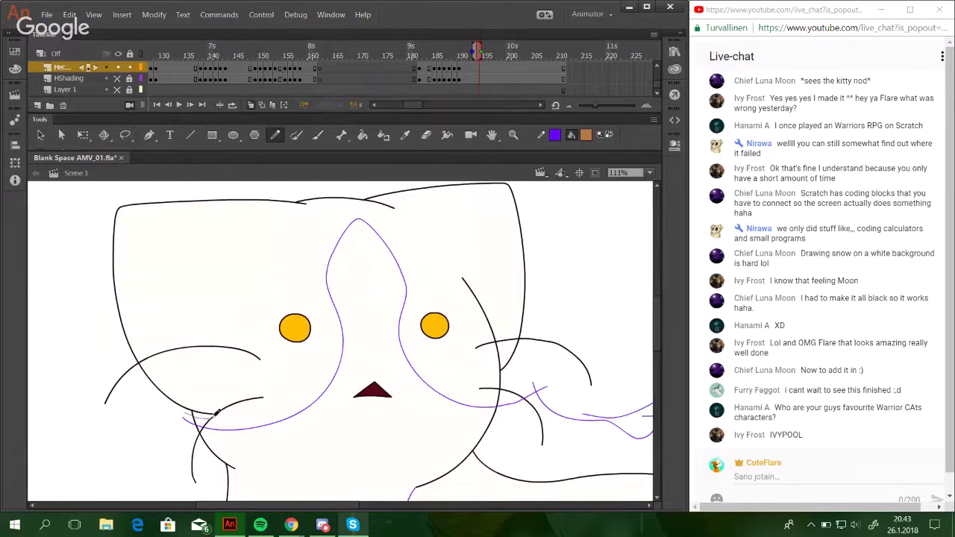
pyautogui.moveTo(216, 413); pyautogui.dragTo(333, 381)
pyautogui.hotkey('ctrl', 'z')
pyautogui.moveTo(177, 409)
pyautogui.mouseDown()
pyautogui.moveTo(271, 392)
pyautogui.moveTo(327, 359)
pyautogui.mouseUp()
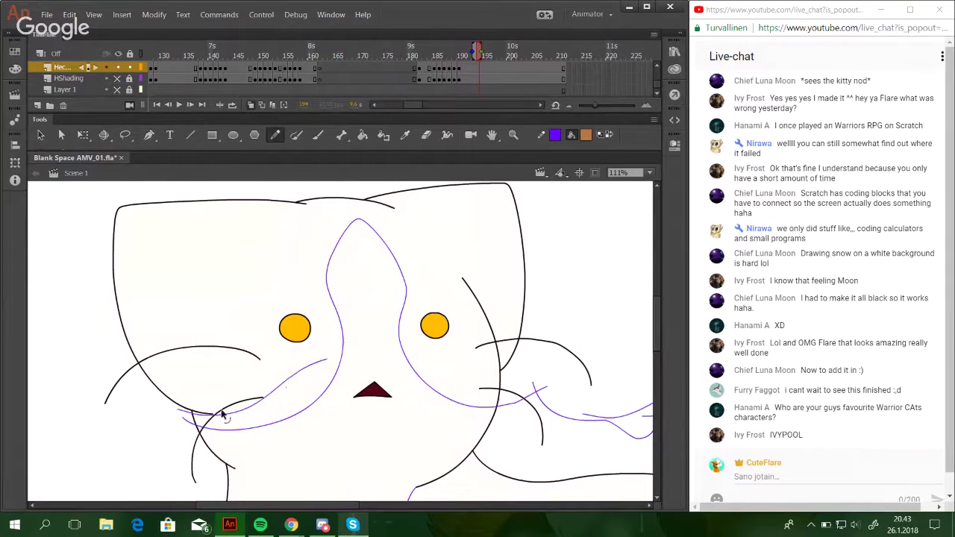
pyautogui.hotkey('ctrl', 'z')
pyautogui.moveTo(179, 410); pyautogui.dragTo(316, 352)
pyautogui.hotkey('ctrl', 'z')
# Draw the left cheek stripe's lower and upper edge guides, and close its gaps with short lines at the cheek's outer edge.
pyautogui.moveTo(180, 408); pyautogui.dragTo(316, 374)
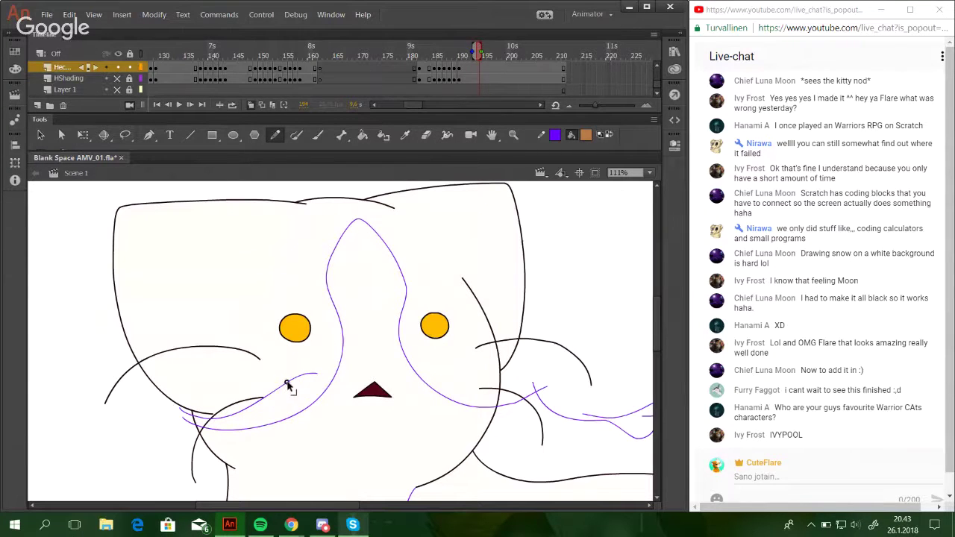
pyautogui.keyDown('ctrl'); pyautogui.click(302, 387); pyautogui.keyUp('ctrl')
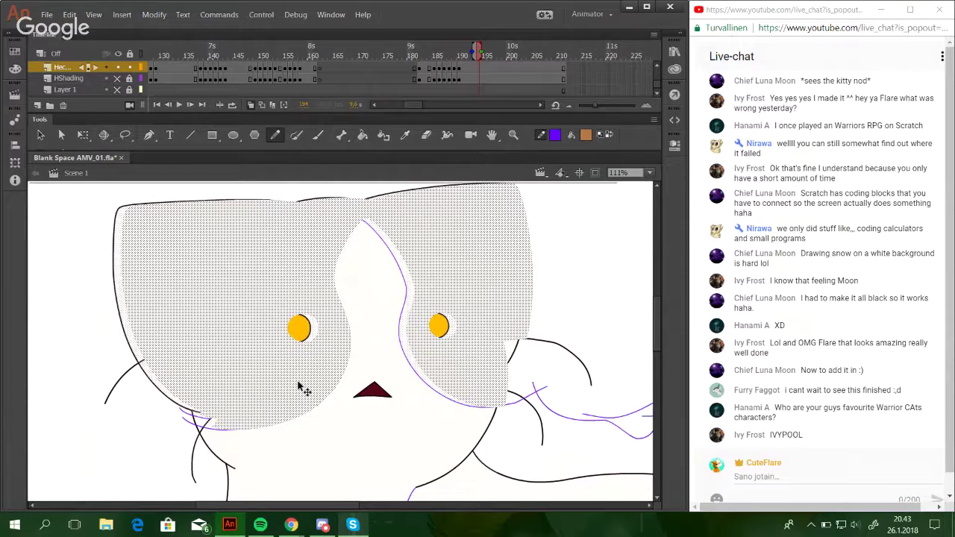
pyautogui.hotkey('ctrl', 'z')
pyautogui.moveTo(317, 375); pyautogui.dragTo(281, 386)
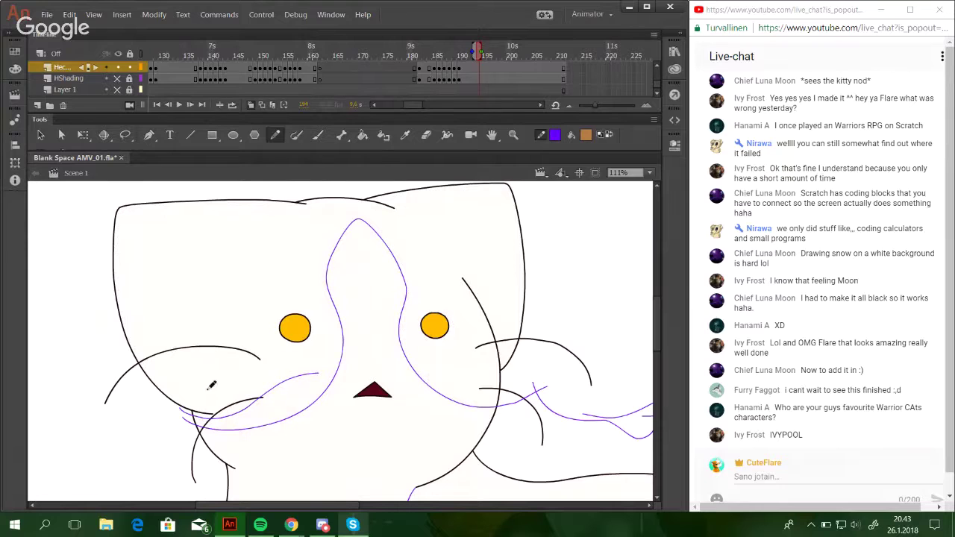
pyautogui.moveTo(210, 389); pyautogui.dragTo(321, 370)
pyautogui.hotkey('ctrl', 'z')
pyautogui.moveTo(192, 376); pyautogui.dragTo(315, 378)
pyautogui.moveTo(217, 409); pyautogui.dragTo(247, 357)
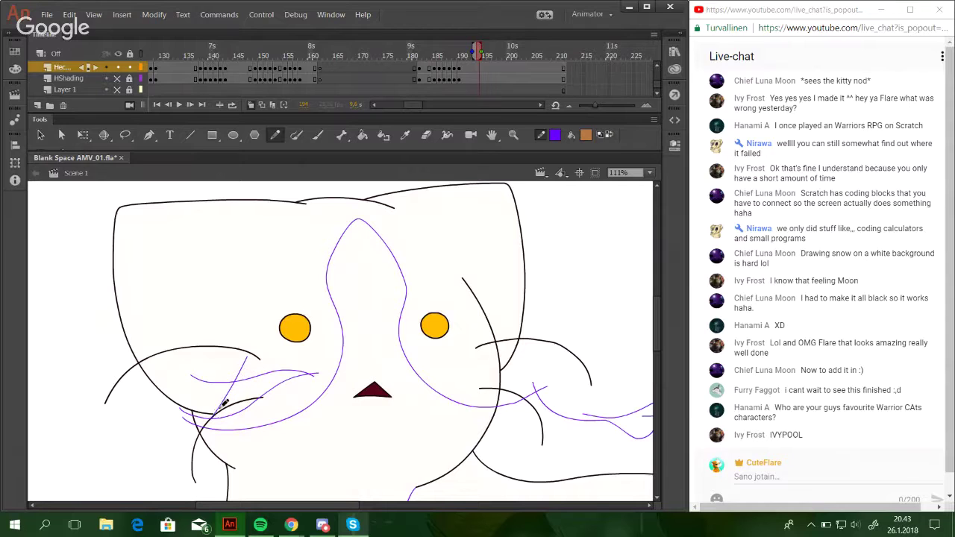
pyautogui.moveTo(185, 396); pyautogui.dragTo(195, 444)
# Draw the right cheek stripe's two edge guides meeting in a point below the eye, and extend the connecting curve outside the cheek.
pyautogui.moveTo(463, 356); pyautogui.dragTo(435, 359)
pyautogui.moveTo(436, 360)
pyautogui.mouseDown()
pyautogui.moveTo(510, 385)
pyautogui.moveTo(493, 377)
pyautogui.mouseUp()
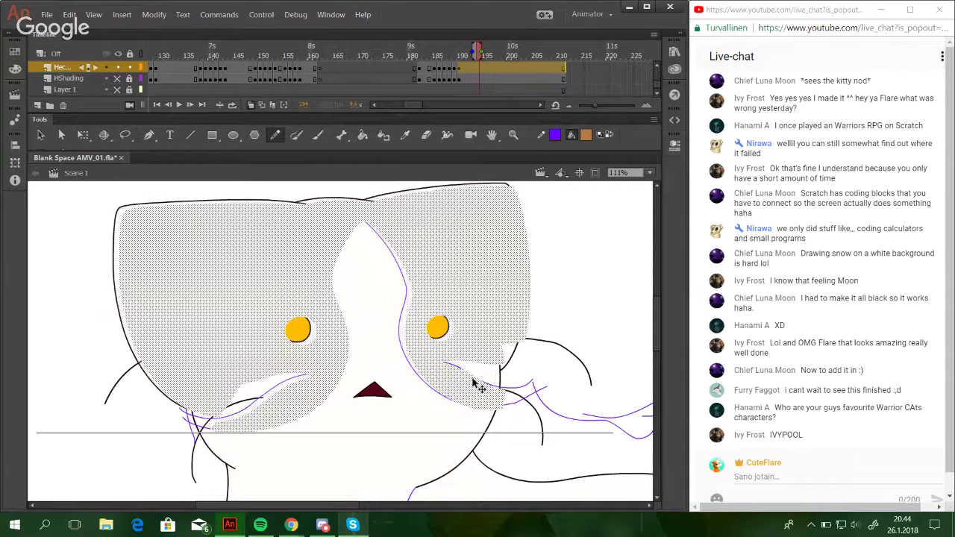
pyautogui.hotkey('ctrl', 'z')
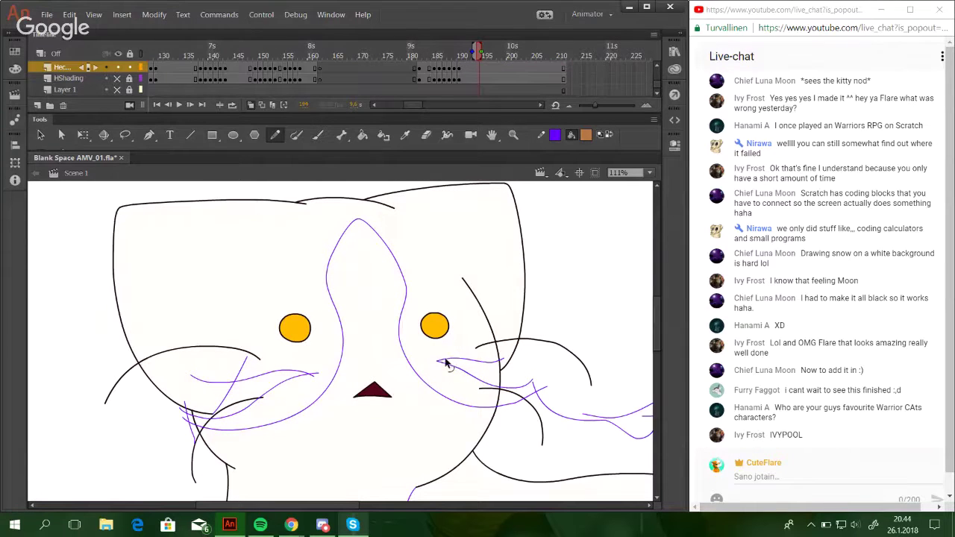
pyautogui.moveTo(450, 365); pyautogui.dragTo(449, 368)
pyautogui.moveTo(516, 377); pyautogui.dragTo(601, 405)
# Fill the face marking, body patch and three alternating tail stripes with light brown, leaving the cheek stripes uncoloured.
pyautogui.click(362, 134)
pyautogui.click(248, 394)
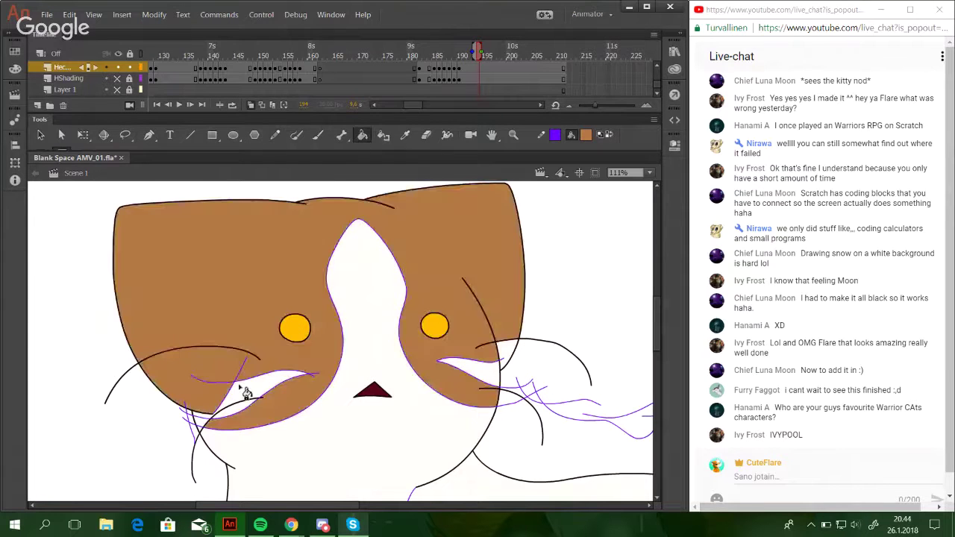
pyautogui.moveTo(505, 355); pyautogui.dragTo(263, 168)
pyautogui.click(373, 396)
pyautogui.click(604, 357)
pyautogui.moveTo(584, 349); pyautogui.dragTo(407, 377)
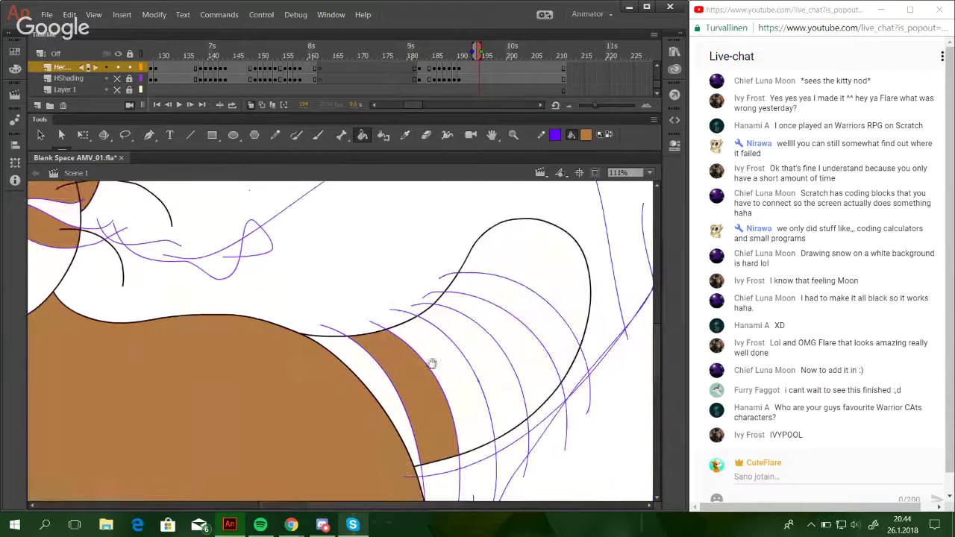
pyautogui.click(498, 354)
pyautogui.click(532, 304)
# Delete all purple guide lines and check the whole cat at 25% zoom.
pyautogui.press('v')
pyautogui.doubleClick(586, 366)
pyautogui.press('Delete')
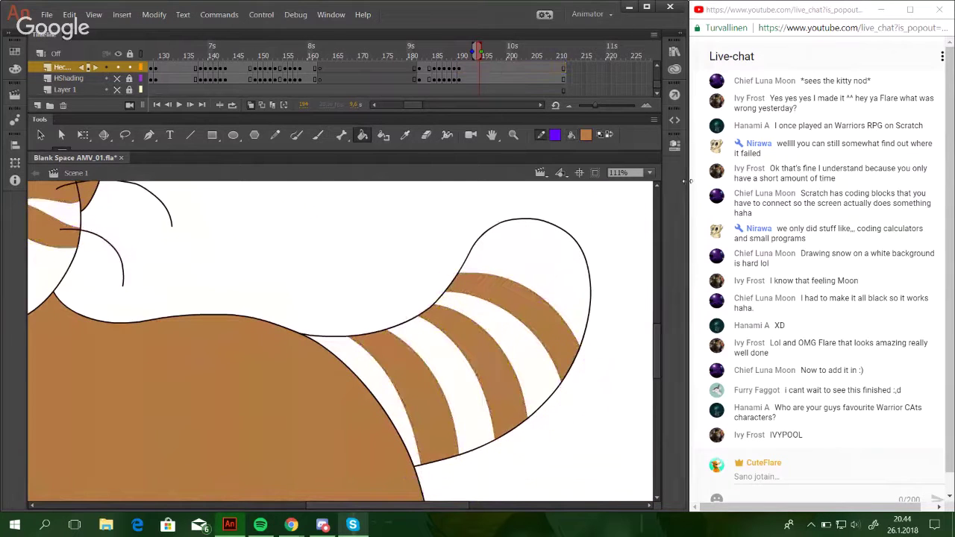
pyautogui.click(650, 173)
pyautogui.click(631, 221)
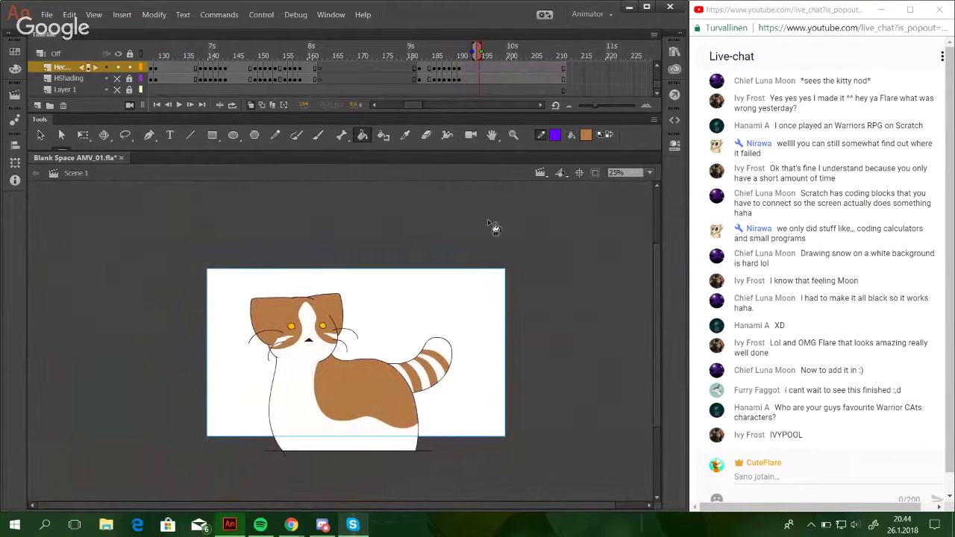
# Sample the dark brown from frame 160 and fill the tail tip, the remaining tail stripes and both cheek stripes with it.
pyautogui.press('z')
pyautogui.moveTo(246, 304); pyautogui.dragTo(493, 429)
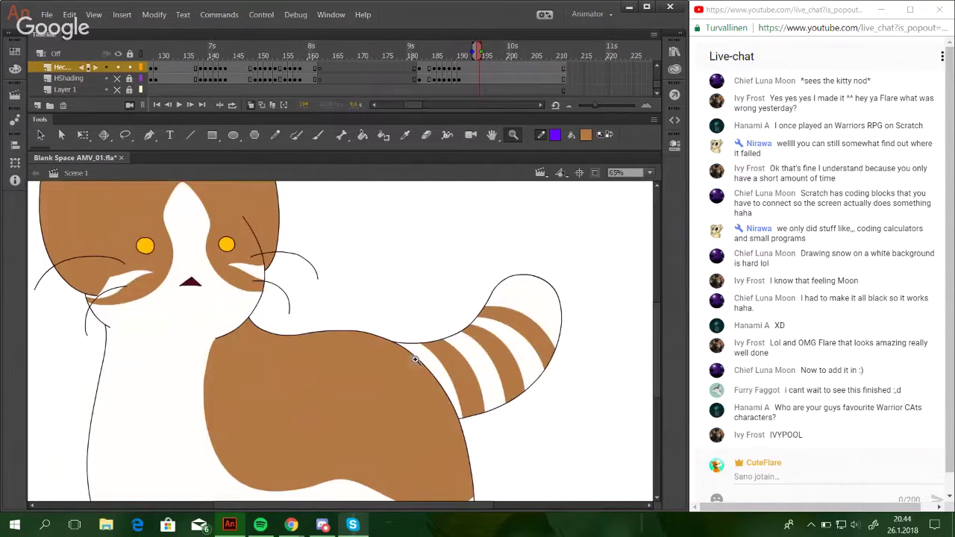
pyautogui.click(361, 134)
pyautogui.click(311, 60)
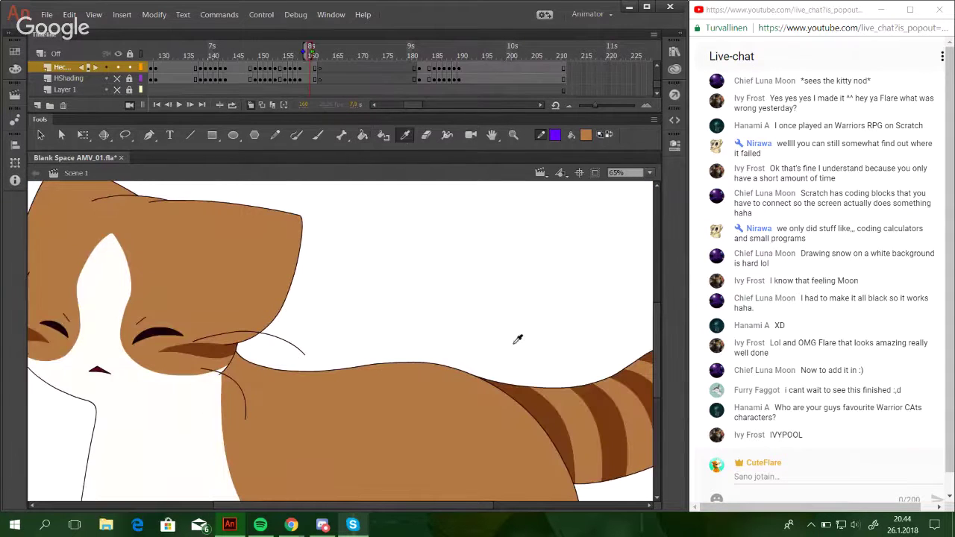
pyautogui.click(518, 52)
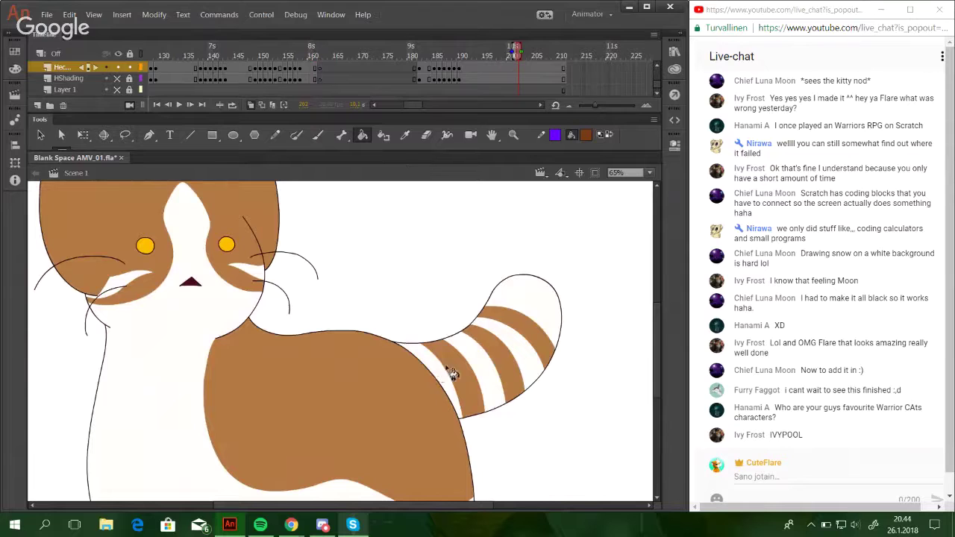
pyautogui.click(442, 367)
pyautogui.click(473, 358)
pyautogui.click(509, 343)
pyautogui.click(528, 303)
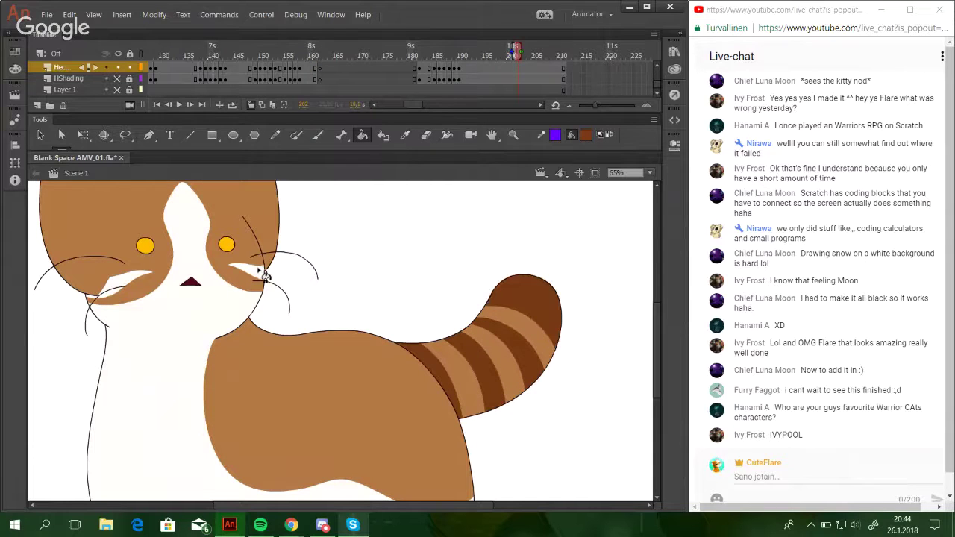
pyautogui.click(275, 134)
pyautogui.moveTo(286, 274); pyautogui.dragTo(340, 269)
# Go to frame 189 and display the top layer as outlines.
pyautogui.click(168, 105)
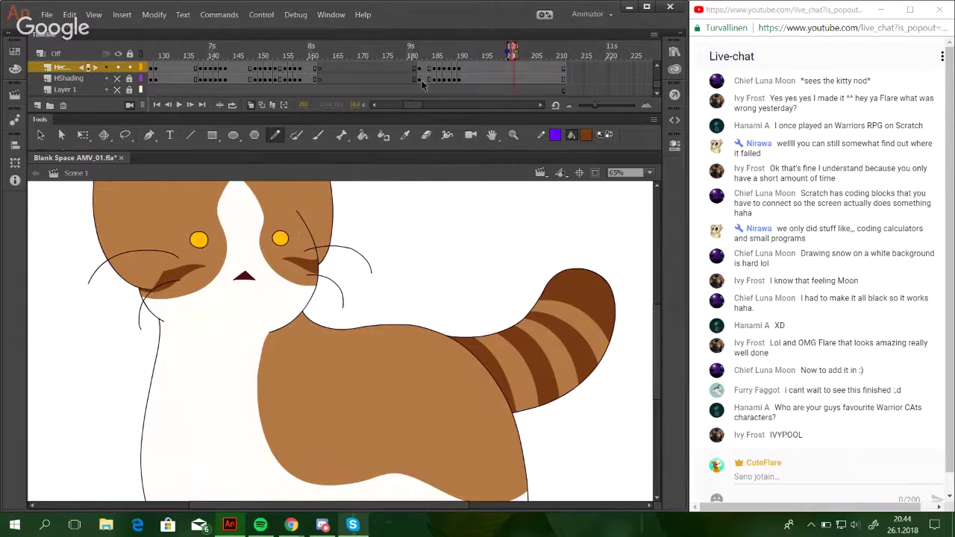
pyautogui.click(460, 51)
pyautogui.click(461, 50)
pyautogui.moveTo(458, 51)
pyautogui.mouseDown()
pyautogui.moveTo(443, 52)
pyautogui.moveTo(460, 52)
pyautogui.mouseUp()
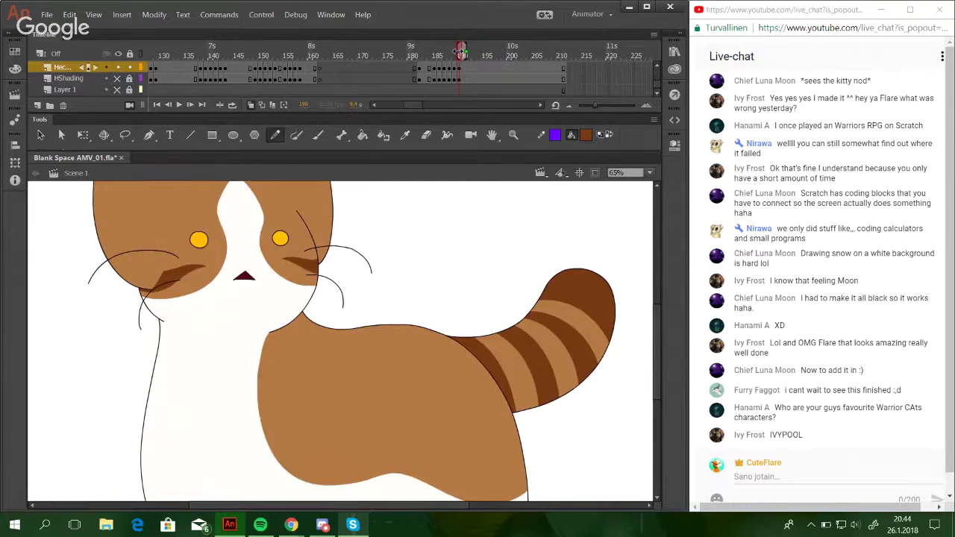
pyautogui.click(456, 53)
pyautogui.click(142, 68)
pyautogui.moveTo(370, 338); pyautogui.dragTo(263, 343)
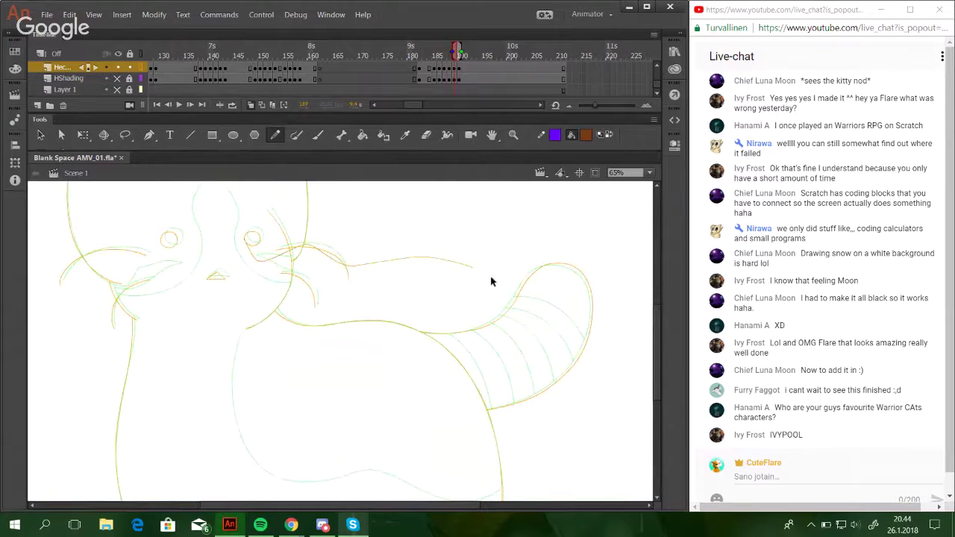
pyautogui.moveTo(492, 318)
pyautogui.mouseDown()
pyautogui.moveTo(471, 273)
pyautogui.moveTo(566, 330)
pyautogui.mouseUp()
pyautogui.hotkey('ctrl', 'z')
pyautogui.moveTo(484, 257)
pyautogui.mouseDown()
pyautogui.moveTo(514, 253)
pyautogui.moveTo(579, 369)
pyautogui.mouseUp()
pyautogui.hotkey('ctrl', 'z')
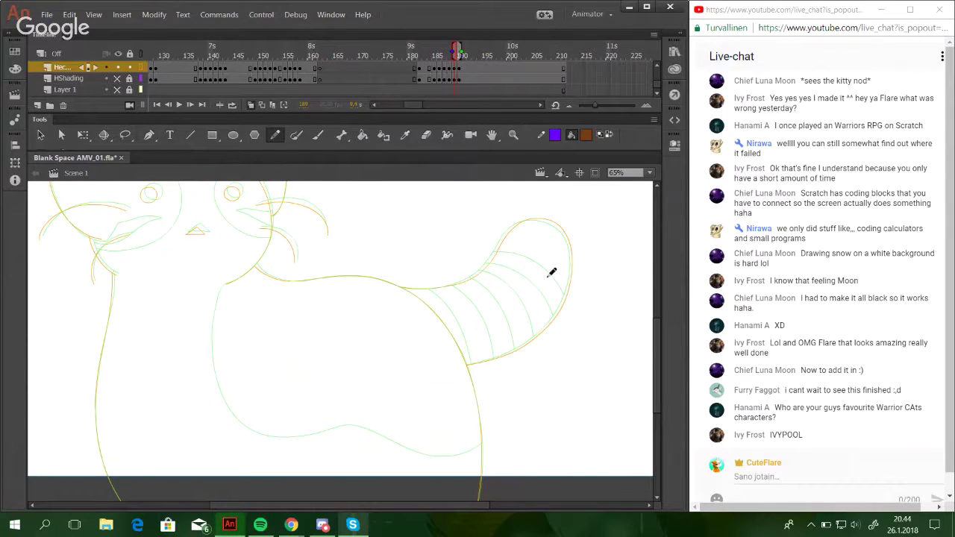
# Draw the three stripe guides nearest the tail tip, following the next keyframe's onion-skin curves and overshooting the tail outline.
pyautogui.moveTo(489, 257)
pyautogui.mouseDown()
pyautogui.moveTo(524, 257)
pyautogui.moveTo(569, 342)
pyautogui.mouseUp()
pyautogui.moveTo(474, 262)
pyautogui.mouseDown()
pyautogui.moveTo(503, 265)
pyautogui.moveTo(556, 369)
pyautogui.mouseUp()
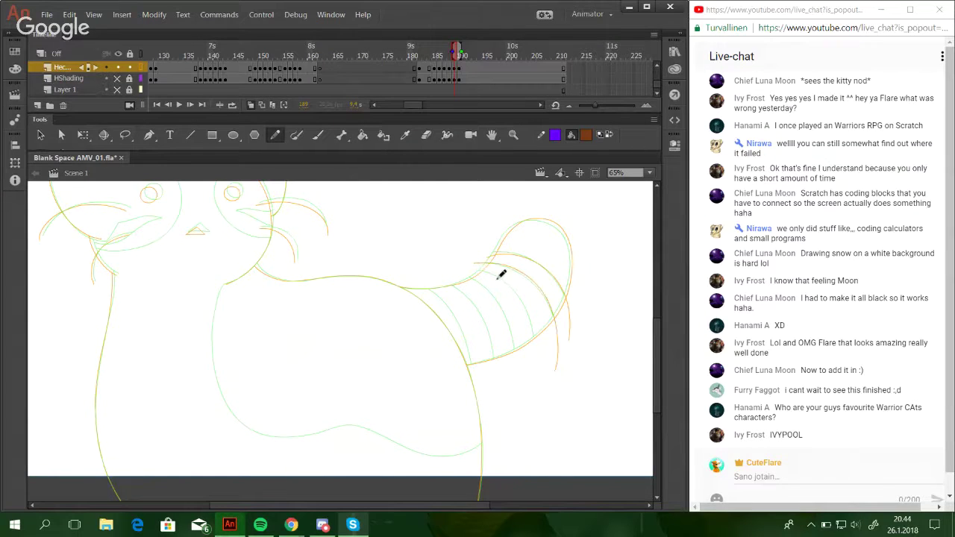
pyautogui.moveTo(470, 266); pyautogui.dragTo(523, 389)
pyautogui.moveTo(461, 279); pyautogui.dragTo(511, 392)
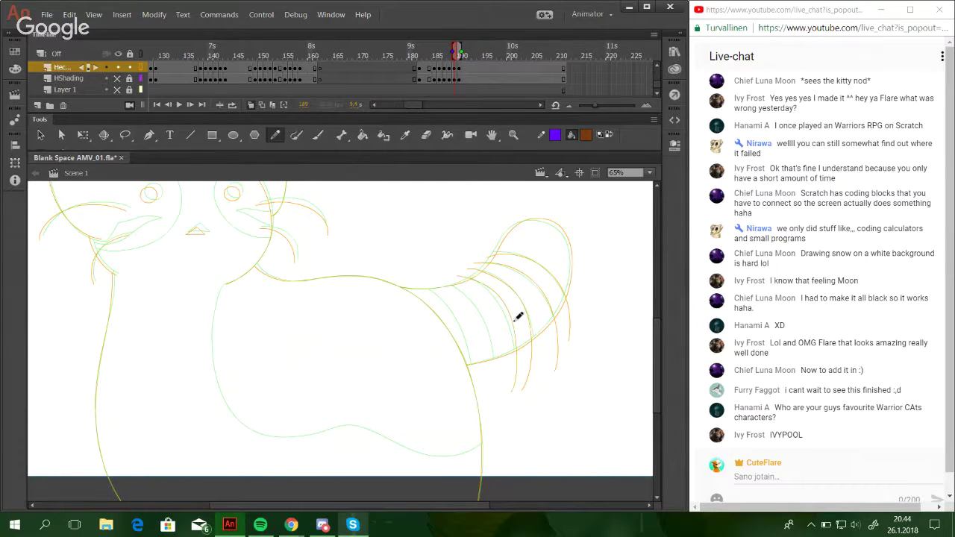
pyautogui.hotkey('ctrl', 'z')
pyautogui.hotkey('ctrl', 'z')
pyautogui.moveTo(469, 270)
pyautogui.mouseDown()
pyautogui.moveTo(522, 300)
pyautogui.moveTo(527, 377)
pyautogui.mouseUp()
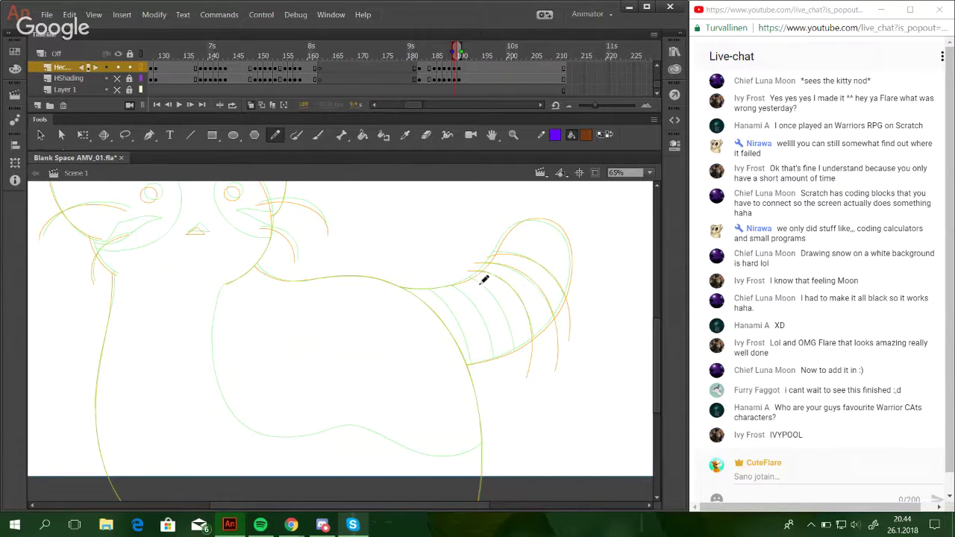
# Draw the three stripe guides nearest the tail's base along the onion-skin curves.
pyautogui.moveTo(457, 274)
pyautogui.mouseDown()
pyautogui.moveTo(514, 348)
pyautogui.moveTo(512, 390)
pyautogui.moveTo(488, 330)
pyautogui.moveTo(485, 397)
pyautogui.mouseUp()
pyautogui.hotkey('ctrl', 'z')
pyautogui.moveTo(416, 278); pyautogui.dragTo(465, 412)
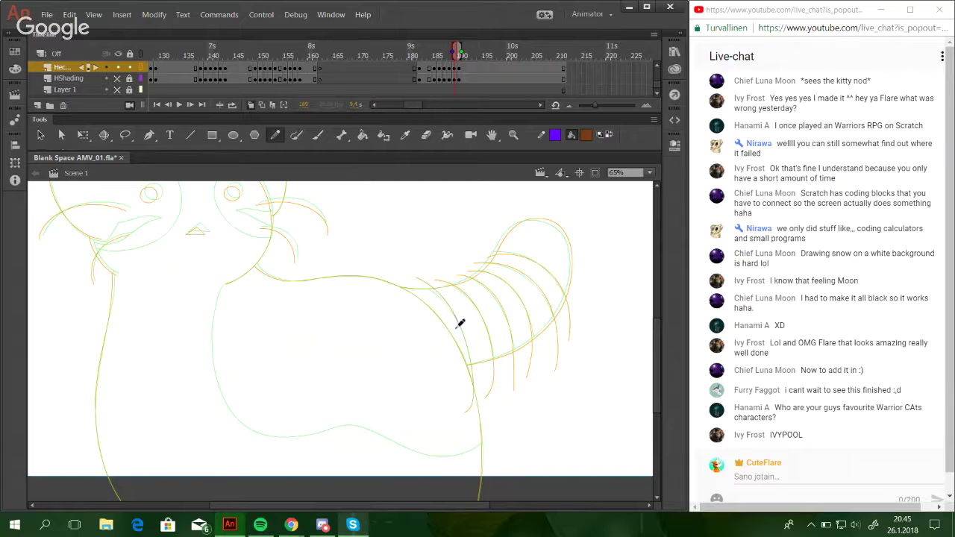
pyautogui.moveTo(410, 278); pyautogui.dragTo(471, 405)
# Draw the body patch guide in one stroke from the neck down along the belly and past the rump outline.
pyautogui.moveTo(394, 308); pyautogui.dragTo(431, 309)
pyautogui.moveTo(263, 282); pyautogui.dragTo(257, 334)
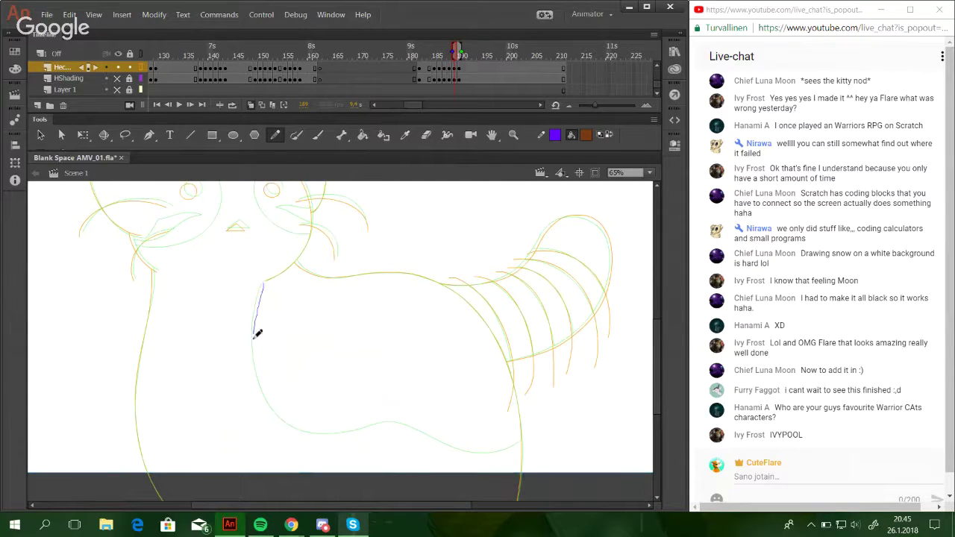
pyautogui.hotkey('ctrl', 'z')
pyautogui.moveTo(262, 282)
pyautogui.mouseDown()
pyautogui.moveTo(256, 375)
pyautogui.moveTo(282, 419)
pyautogui.moveTo(330, 433)
pyautogui.moveTo(407, 424)
pyautogui.moveTo(470, 451)
pyautogui.moveTo(522, 440)
pyautogui.mouseUp()
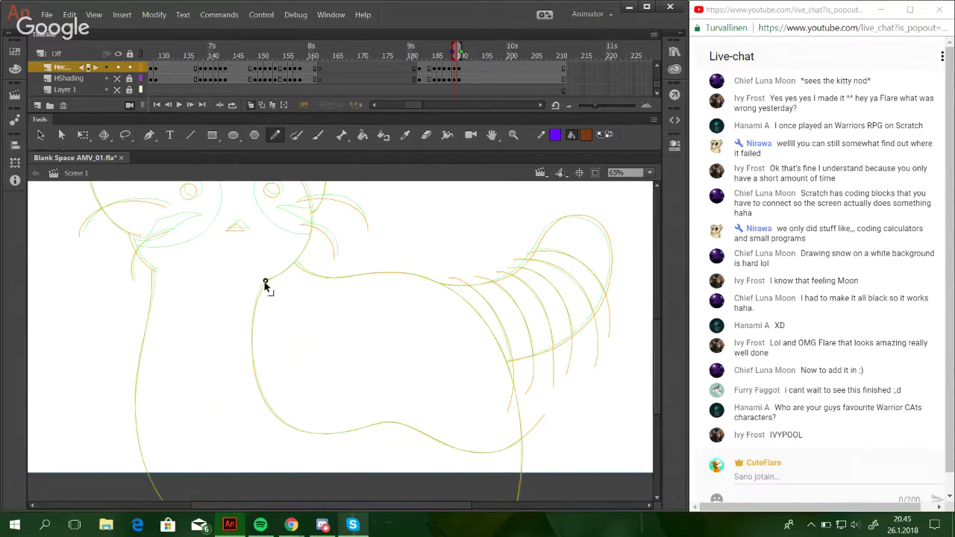
# Draw connecting guide curves below the tail's stripe ends and from the tail's base above the back to the right cheek.
pyautogui.moveTo(511, 371)
pyautogui.mouseDown()
pyautogui.moveTo(543, 361)
pyautogui.moveTo(662, 259)
pyautogui.moveTo(539, 391)
pyautogui.moveTo(556, 468)
pyautogui.mouseUp()
pyautogui.moveTo(378, 318); pyautogui.dragTo(443, 427)
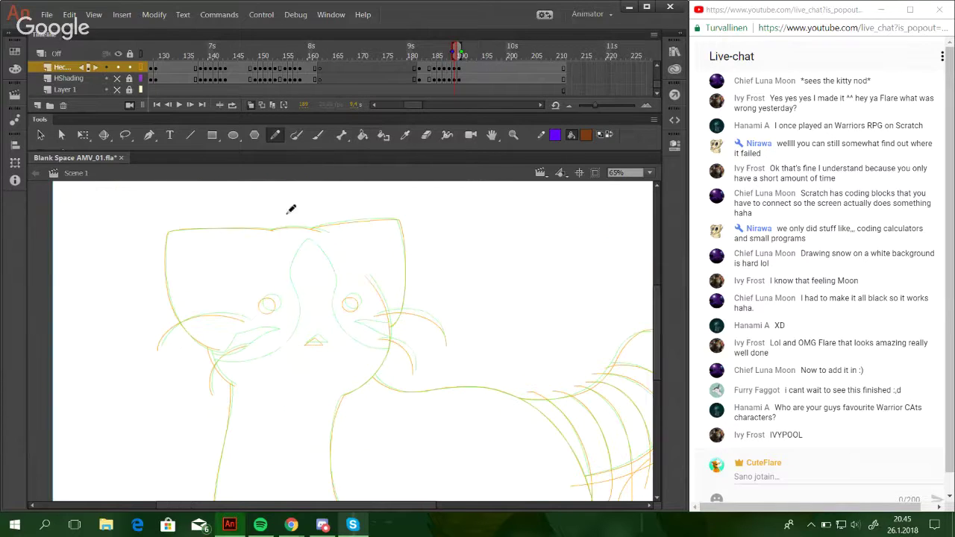
pyautogui.moveTo(568, 383)
pyautogui.mouseDown()
pyautogui.moveTo(521, 395)
pyautogui.moveTo(513, 385)
pyautogui.moveTo(566, 382)
pyautogui.moveTo(408, 346)
pyautogui.moveTo(416, 319)
pyautogui.mouseUp()
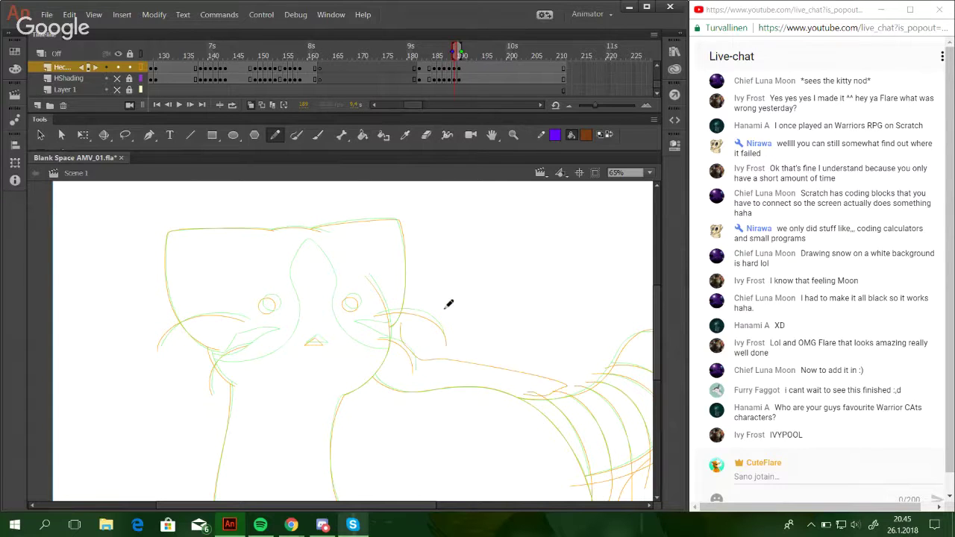
pyautogui.click(512, 136)
pyautogui.moveTo(157, 205); pyautogui.dragTo(447, 428)
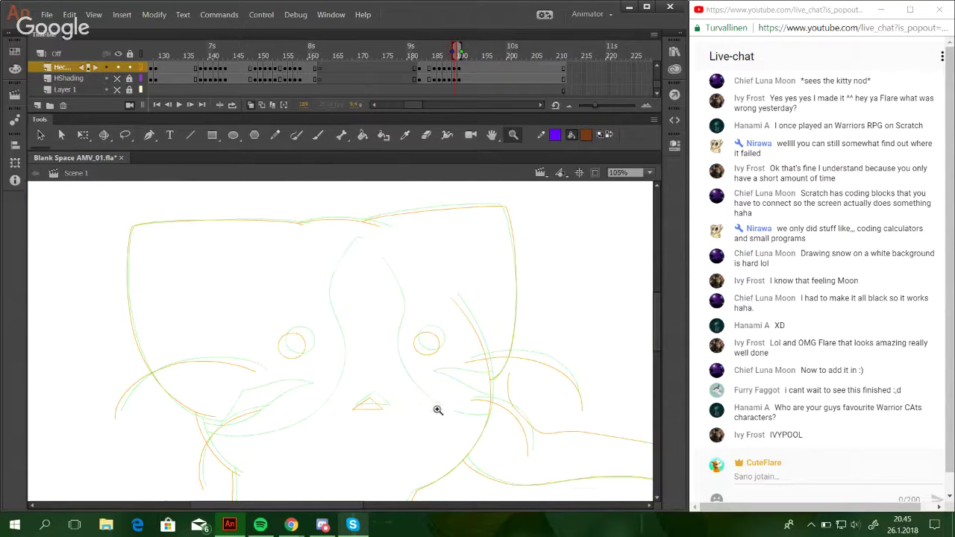
# Draw the face blaze guide with the Pencil in one stroke from the left cheek over the forehead to the right cheek.
pyautogui.click(274, 135)
pyautogui.press('space')
pyautogui.moveTo(329, 399); pyautogui.dragTo(309, 394)
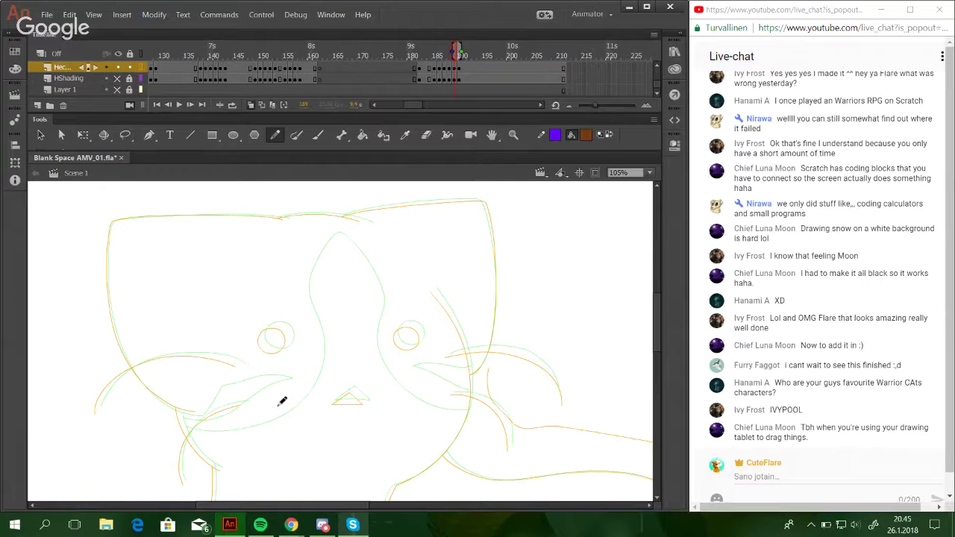
pyautogui.moveTo(164, 416); pyautogui.dragTo(262, 422)
pyautogui.hotkey('ctrl', 'z')
pyautogui.moveTo(165, 421)
pyautogui.mouseDown()
pyautogui.moveTo(230, 434)
pyautogui.moveTo(288, 411)
pyautogui.moveTo(304, 391)
pyautogui.moveTo(311, 338)
pyautogui.moveTo(300, 286)
pyautogui.moveTo(311, 258)
pyautogui.moveTo(343, 241)
pyautogui.moveTo(369, 300)
pyautogui.moveTo(379, 373)
pyautogui.moveTo(399, 396)
pyautogui.moveTo(446, 395)
pyautogui.mouseUp()
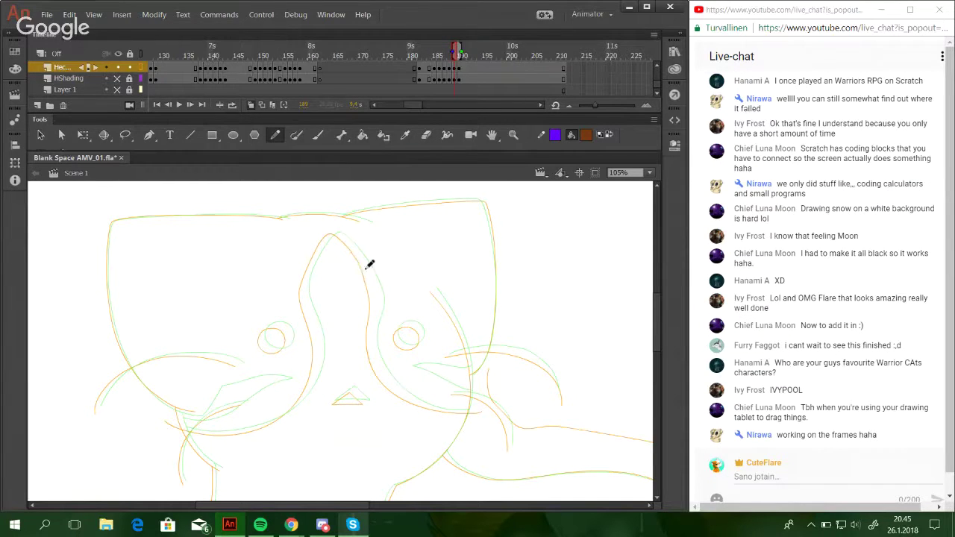
# Bend both sides and the forehead peak of the blaze guide to match the next keyframe's onion-skin curve.
pyautogui.moveTo(370, 300); pyautogui.dragTo(366, 353)
pyautogui.moveTo(386, 395)
pyautogui.mouseDown()
pyautogui.moveTo(394, 392)
pyautogui.moveTo(370, 351)
pyautogui.moveTo(373, 317)
pyautogui.moveTo(360, 355)
pyautogui.mouseUp()
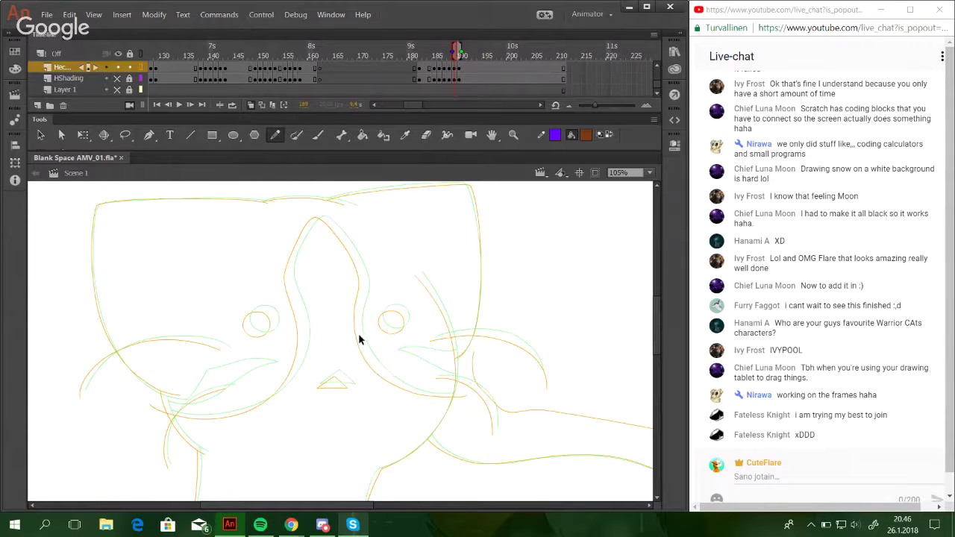
pyautogui.moveTo(354, 334); pyautogui.dragTo(357, 335)
pyautogui.moveTo(356, 301); pyautogui.dragTo(358, 301)
pyautogui.moveTo(345, 249); pyautogui.dragTo(292, 246)
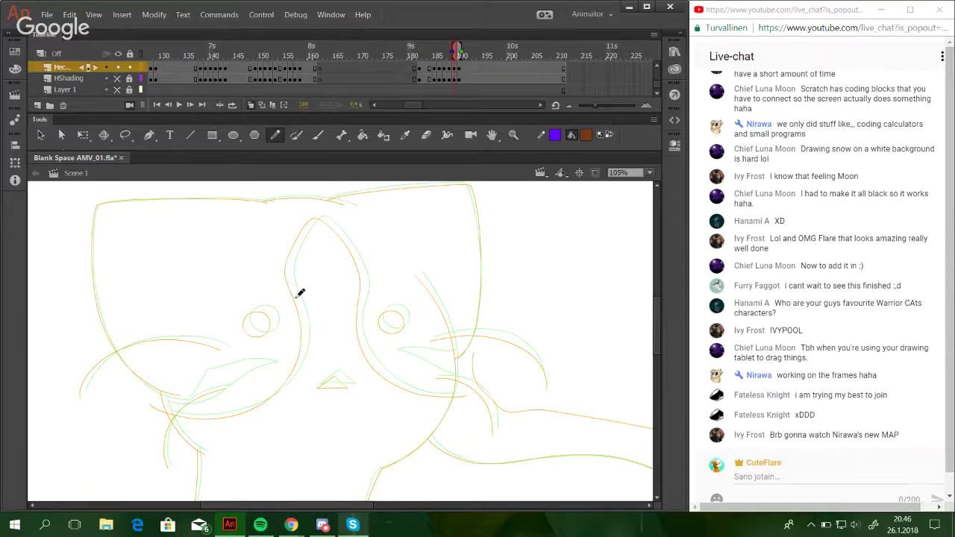
pyautogui.moveTo(313, 299); pyautogui.dragTo(324, 284)
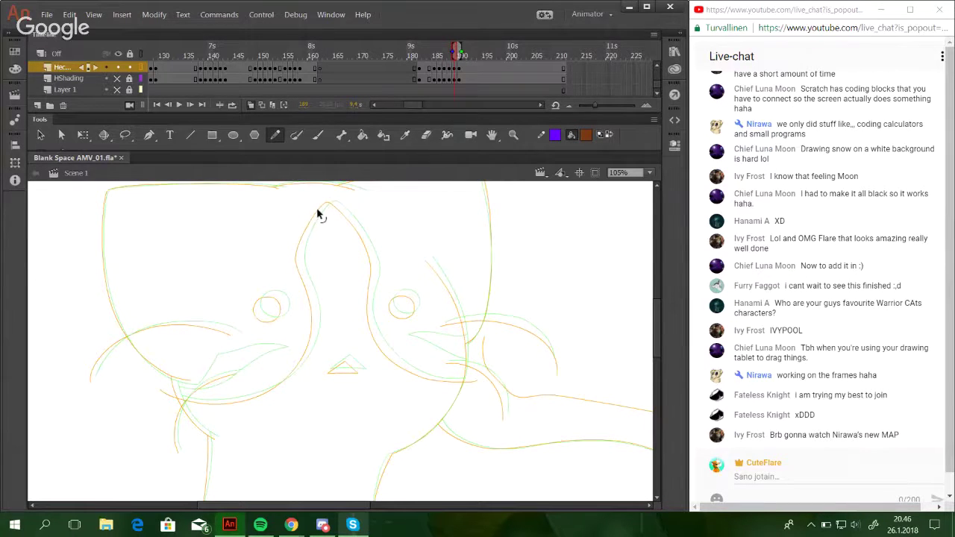
pyautogui.moveTo(322, 307); pyautogui.dragTo(318, 291)
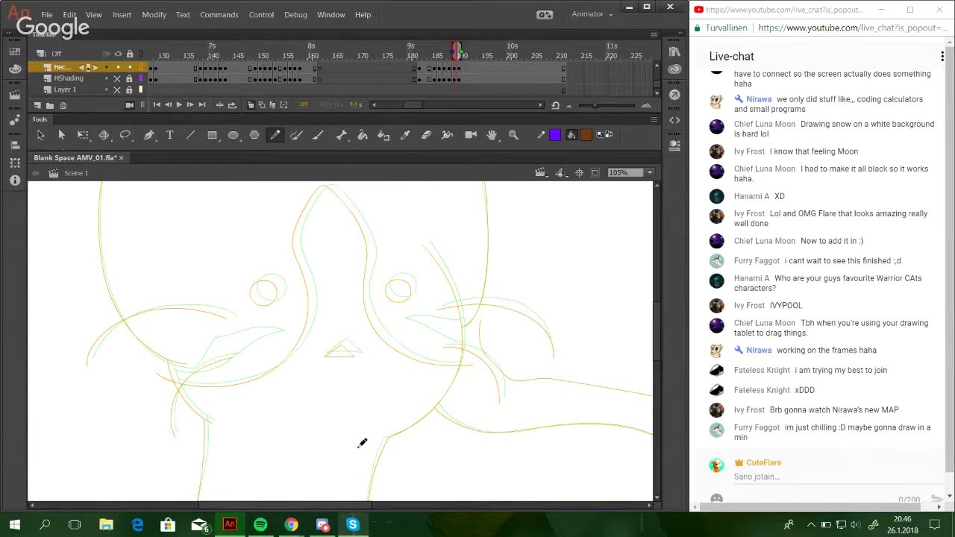
# Draw the left cheek marking's upper and lower guide curves, with short crossing strokes closing it at the face edge.
pyautogui.moveTo(161, 365)
pyautogui.mouseDown()
pyautogui.moveTo(214, 363)
pyautogui.moveTo(176, 372)
pyautogui.moveTo(199, 370)
pyautogui.moveTo(295, 336)
pyautogui.mouseUp()
pyautogui.hotkey('ctrl', 'z')
pyautogui.moveTo(290, 338); pyautogui.dragTo(295, 327)
pyautogui.moveTo(177, 335)
pyautogui.mouseDown()
pyautogui.moveTo(197, 344)
pyautogui.moveTo(282, 323)
pyautogui.mouseUp()
pyautogui.hotkey('ctrl', 'z')
pyautogui.moveTo(172, 339); pyautogui.dragTo(278, 326)
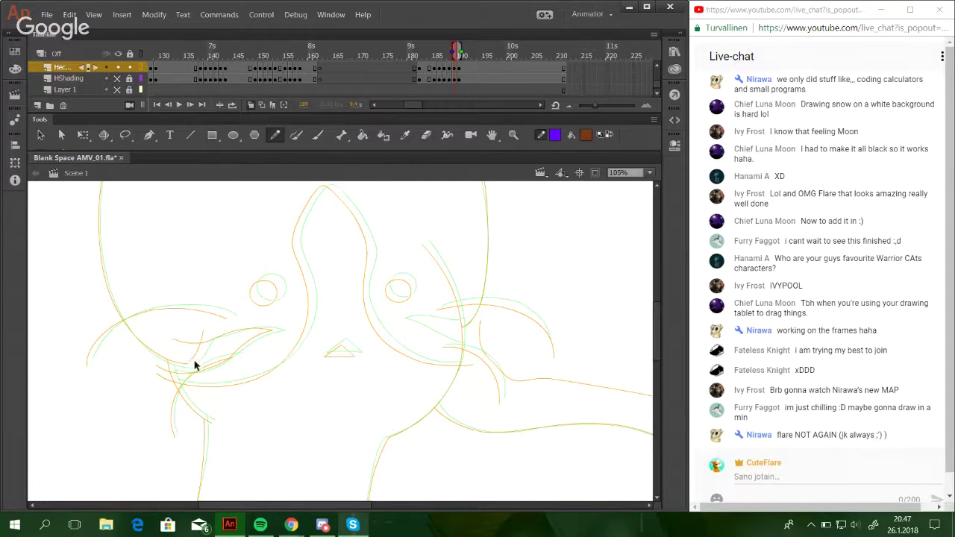
pyautogui.moveTo(226, 348)
pyautogui.mouseDown()
pyautogui.moveTo(226, 376)
pyautogui.moveTo(237, 339)
pyautogui.moveTo(208, 346)
pyautogui.moveTo(180, 388)
pyautogui.mouseUp()
pyautogui.hotkey('ctrl', 'z')
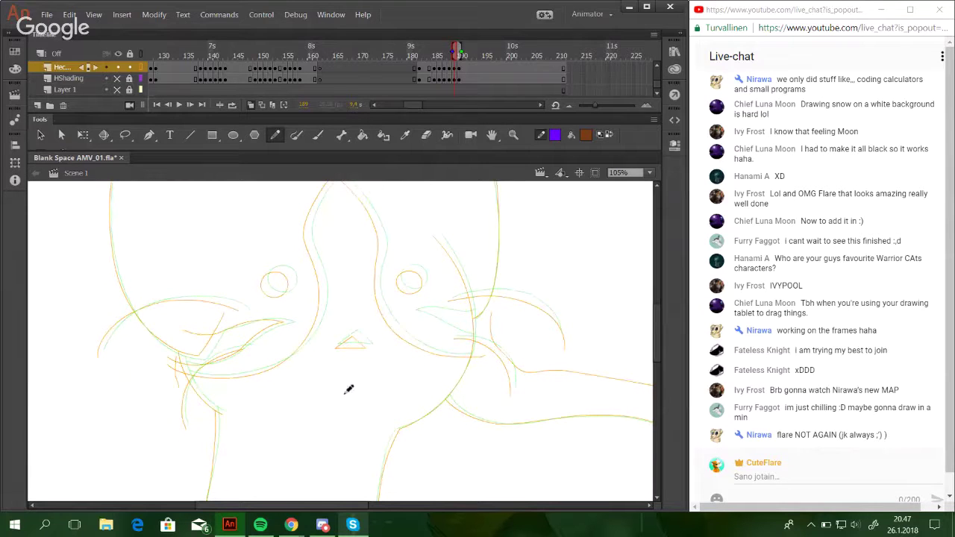
# Draw the right cheek marking's pointed guide curves and the crossing strokes beside the face outline.
pyautogui.moveTo(389, 391); pyautogui.dragTo(340, 370)
pyautogui.moveTo(402, 381); pyautogui.dragTo(410, 383)
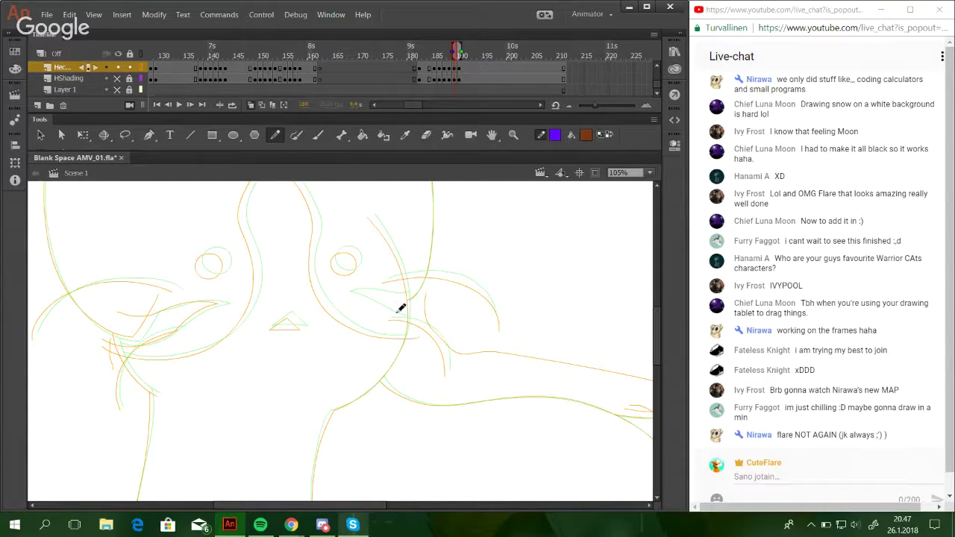
pyautogui.moveTo(416, 317)
pyautogui.mouseDown()
pyautogui.moveTo(357, 299)
pyautogui.moveTo(359, 289)
pyautogui.moveTo(431, 295)
pyautogui.mouseUp()
pyautogui.hotkey('ctrl', 'z')
pyautogui.moveTo(341, 293); pyautogui.dragTo(426, 313)
pyautogui.hscroll(-2, 435, 350)
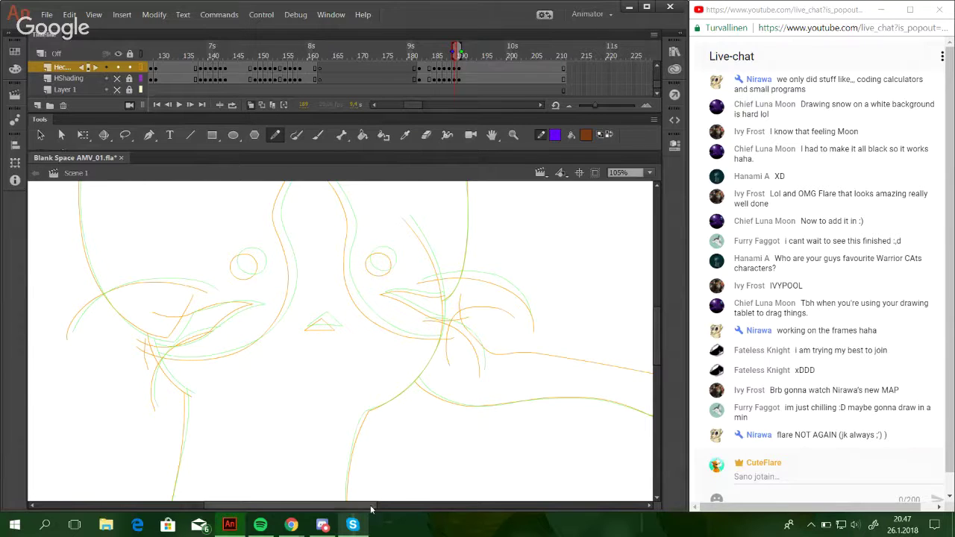
pyautogui.moveTo(379, 507)
pyautogui.mouseDown()
pyautogui.moveTo(452, 520)
pyautogui.moveTo(377, 510)
pyautogui.mouseUp()
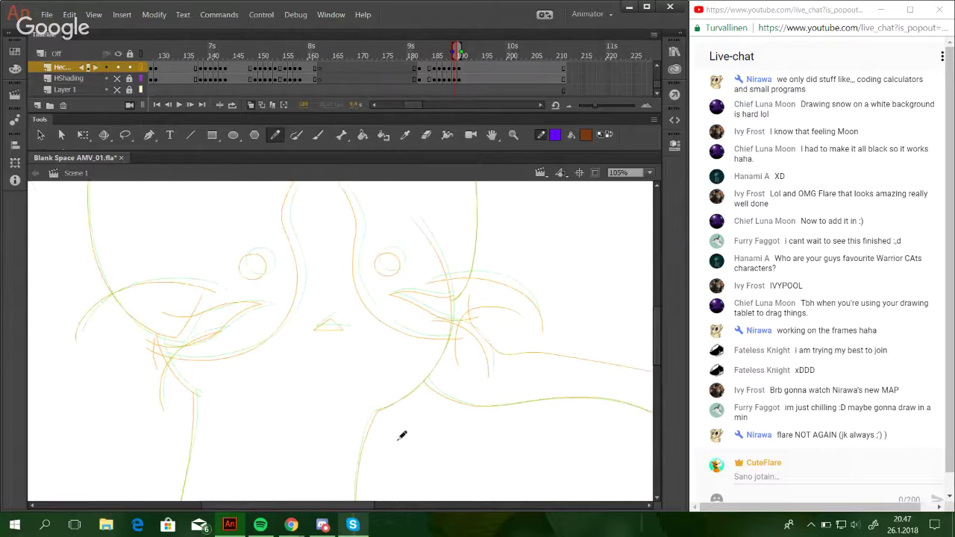
pyautogui.press('space')
pyautogui.moveTo(384, 373); pyautogui.dragTo(417, 402)
pyautogui.moveTo(273, 380); pyautogui.dragTo(281, 382)
pyautogui.moveTo(331, 424)
pyautogui.mouseDown()
pyautogui.moveTo(360, 383)
pyautogui.moveTo(393, 403)
pyautogui.moveTo(454, 370)
pyautogui.moveTo(540, 404)
pyautogui.mouseUp()
pyautogui.hotkey('ctrl', 'z')
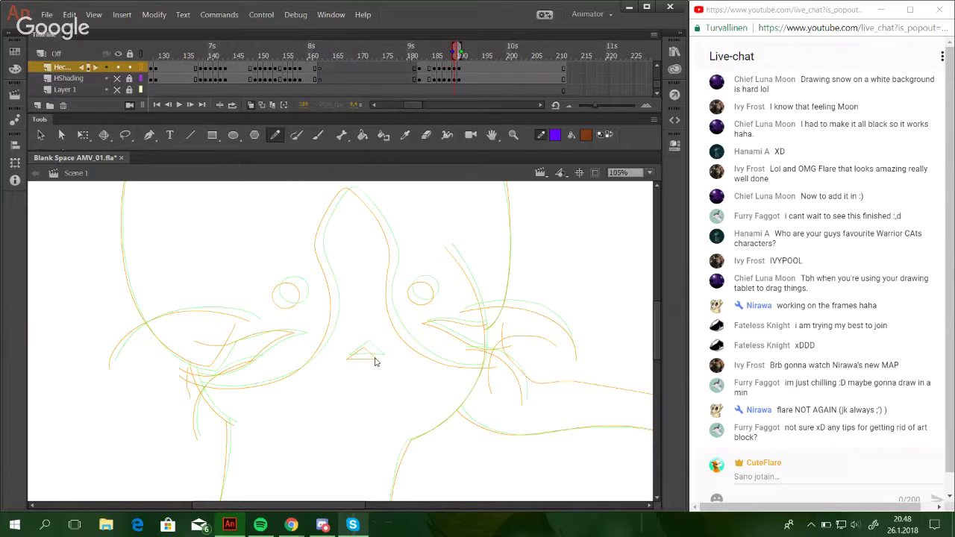
pyautogui.moveTo(318, 403)
pyautogui.mouseDown()
pyautogui.moveTo(400, 385)
pyautogui.moveTo(451, 397)
pyautogui.moveTo(416, 370)
pyautogui.moveTo(439, 398)
pyautogui.mouseUp()
pyautogui.hotkey('ctrl', 'z')
pyautogui.moveTo(377, 386)
pyautogui.mouseDown()
pyautogui.moveTo(420, 387)
pyautogui.moveTo(440, 398)
pyautogui.mouseUp()
pyautogui.hotkey('ctrl', 'z')
# Save the Blank Space AMV_01.fla document.
pyautogui.hotkey('ctrl', 's')
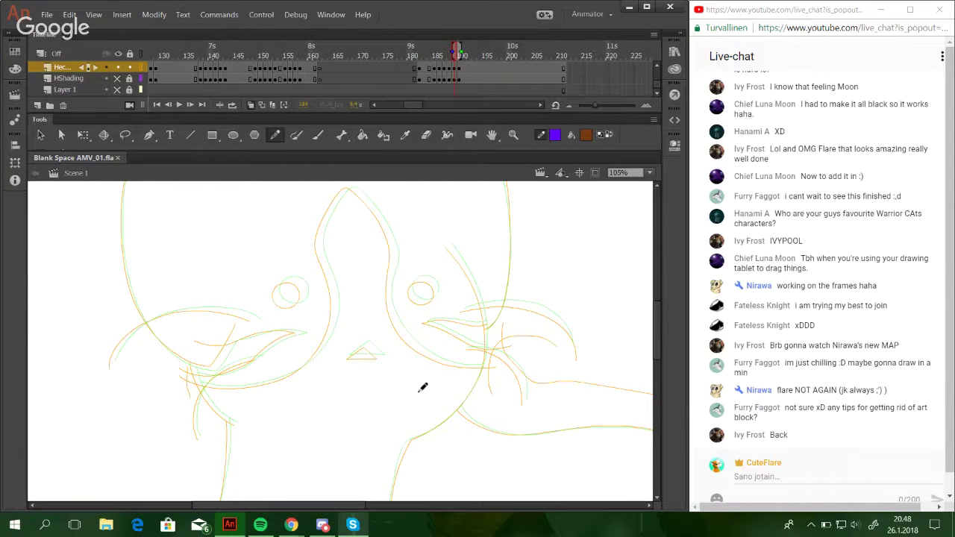
pyautogui.moveTo(389, 258); pyautogui.dragTo(403, 256)
pyautogui.press('space')
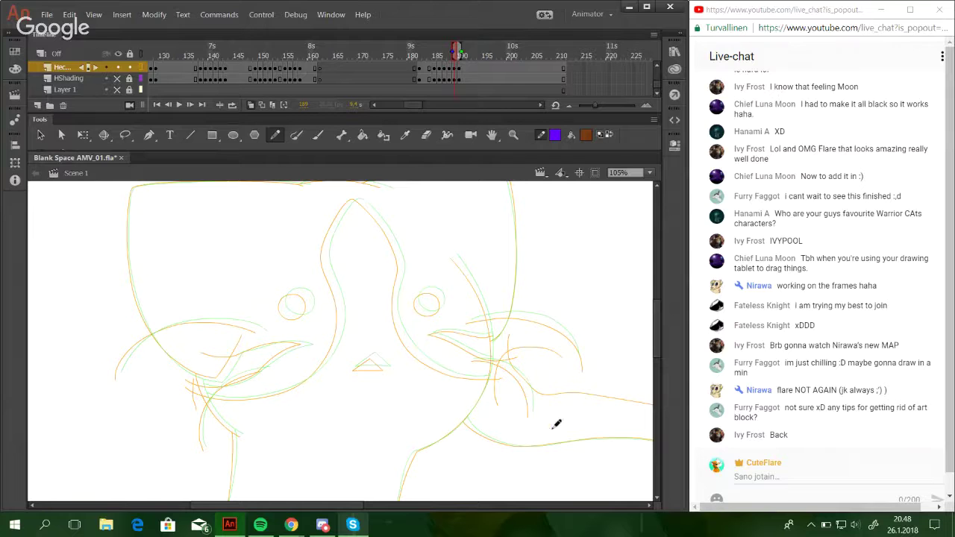
pyautogui.moveTo(657, 344)
pyautogui.mouseDown()
pyautogui.moveTo(656, 433)
pyautogui.moveTo(655, 362)
pyautogui.mouseUp()
pyautogui.moveTo(347, 506)
pyautogui.mouseDown()
pyautogui.moveTo(461, 504)
pyautogui.moveTo(366, 504)
pyautogui.mouseUp()
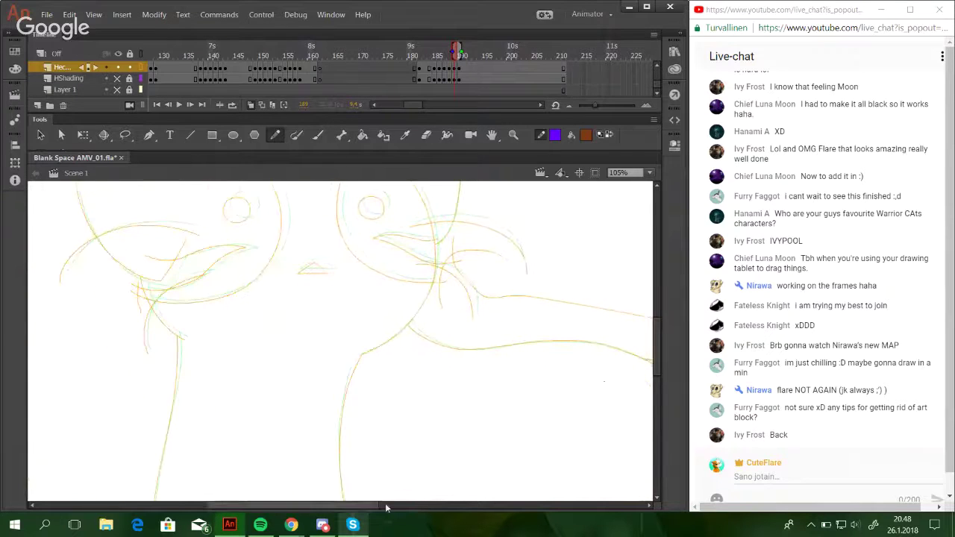
pyautogui.moveTo(657, 352); pyautogui.dragTo(656, 335)
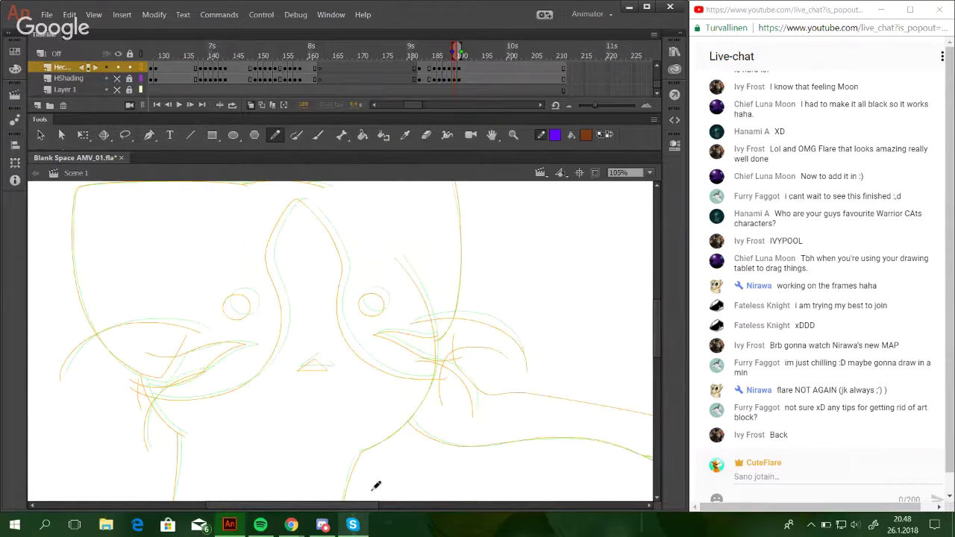
pyautogui.moveTo(376, 506)
pyautogui.mouseDown()
pyautogui.moveTo(361, 506)
pyautogui.moveTo(363, 492)
pyautogui.mouseUp()
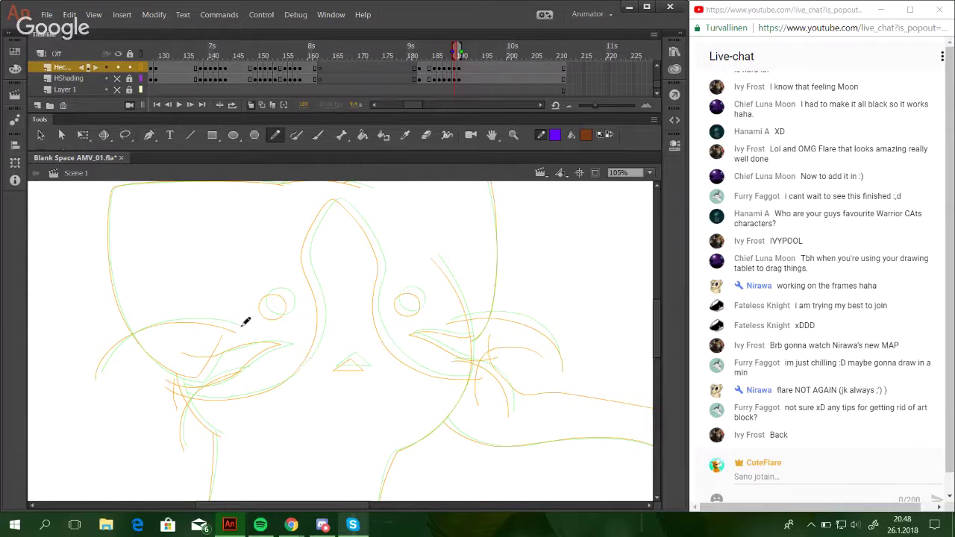
pyautogui.moveTo(174, 318); pyautogui.dragTo(346, 357)
pyautogui.hotkey('ctrl', 'z')
# Go back to frame 188 and draw its face blaze guide from the left cheek over the forehead to the right cheek.
pyautogui.click(170, 106)
pyautogui.moveTo(325, 375); pyautogui.dragTo(312, 383)
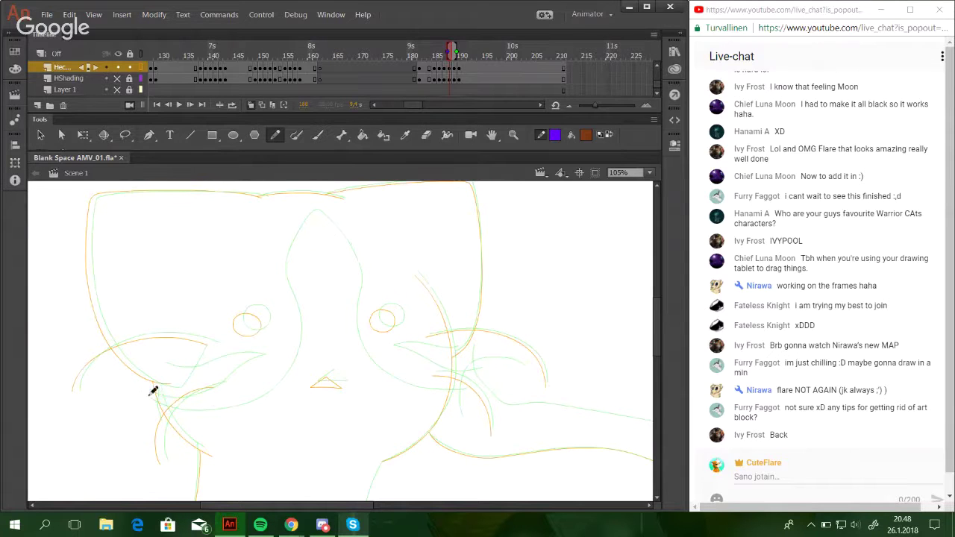
pyautogui.moveTo(153, 391); pyautogui.dragTo(220, 396)
pyautogui.hotkey('ctrl', 'z')
pyautogui.moveTo(151, 393)
pyautogui.mouseDown()
pyautogui.moveTo(204, 410)
pyautogui.moveTo(256, 395)
pyautogui.moveTo(291, 320)
pyautogui.moveTo(283, 257)
pyautogui.moveTo(299, 225)
pyautogui.moveTo(341, 241)
pyautogui.moveTo(352, 272)
pyautogui.moveTo(351, 338)
pyautogui.moveTo(387, 382)
pyautogui.moveTo(450, 389)
pyautogui.mouseUp()
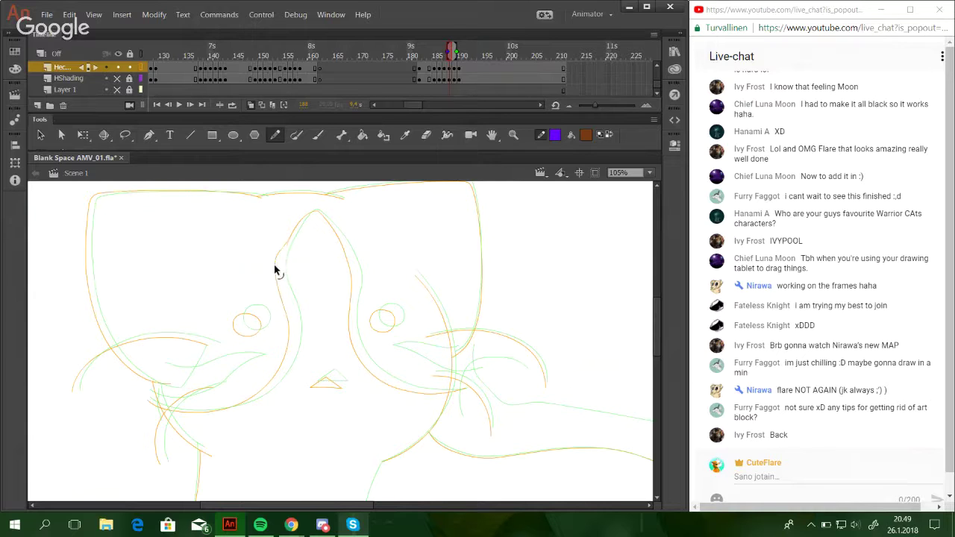
# Smooth the kink in the blaze guide's left side and reshape its peak on the forehead.
pyautogui.moveTo(275, 270); pyautogui.dragTo(288, 245)
pyautogui.moveTo(312, 212); pyautogui.dragTo(324, 218)
pyautogui.scroll(-1, 398, 369)
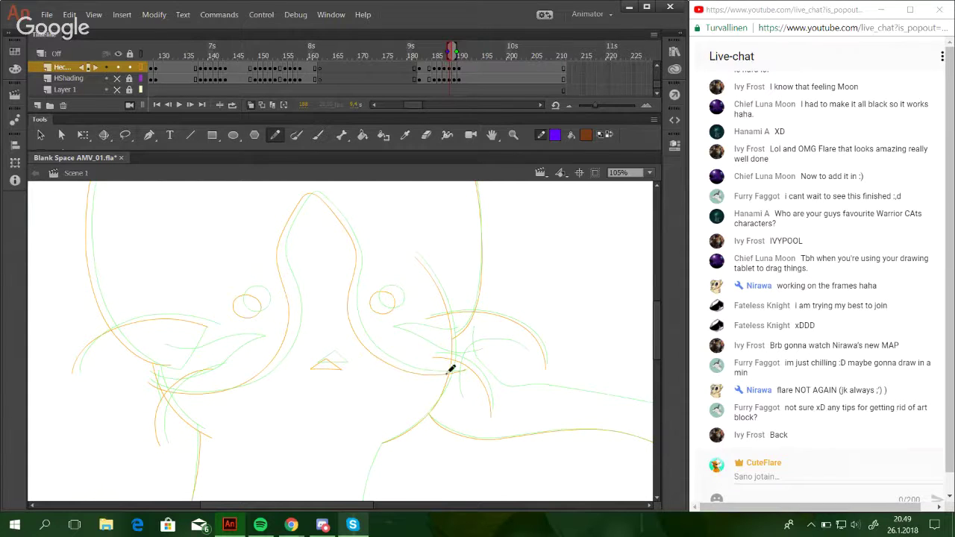
pyautogui.hscroll(-1, 411, 360)
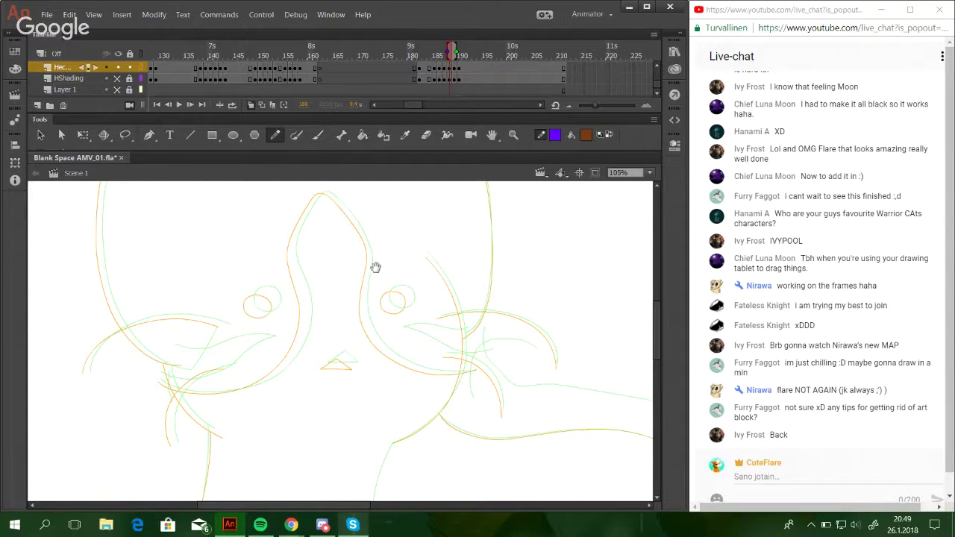
pyautogui.scroll(1, 376, 272)
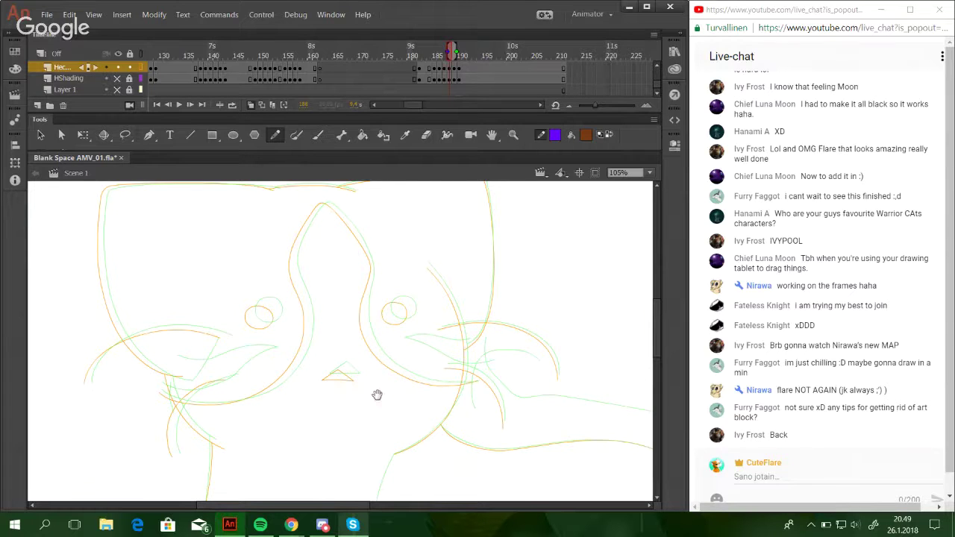
# Draw frame 188's left cheek marking guides, following the onion-skin curves and crossing the face edge.
pyautogui.moveTo(403, 394)
pyautogui.mouseDown()
pyautogui.moveTo(415, 358)
pyautogui.moveTo(437, 362)
pyautogui.mouseUp()
pyautogui.moveTo(198, 358)
pyautogui.mouseDown()
pyautogui.moveTo(257, 353)
pyautogui.moveTo(298, 326)
pyautogui.mouseUp()
pyautogui.hotkey('ctrl', 'z')
pyautogui.moveTo(197, 359)
pyautogui.mouseDown()
pyautogui.moveTo(248, 352)
pyautogui.moveTo(311, 322)
pyautogui.mouseUp()
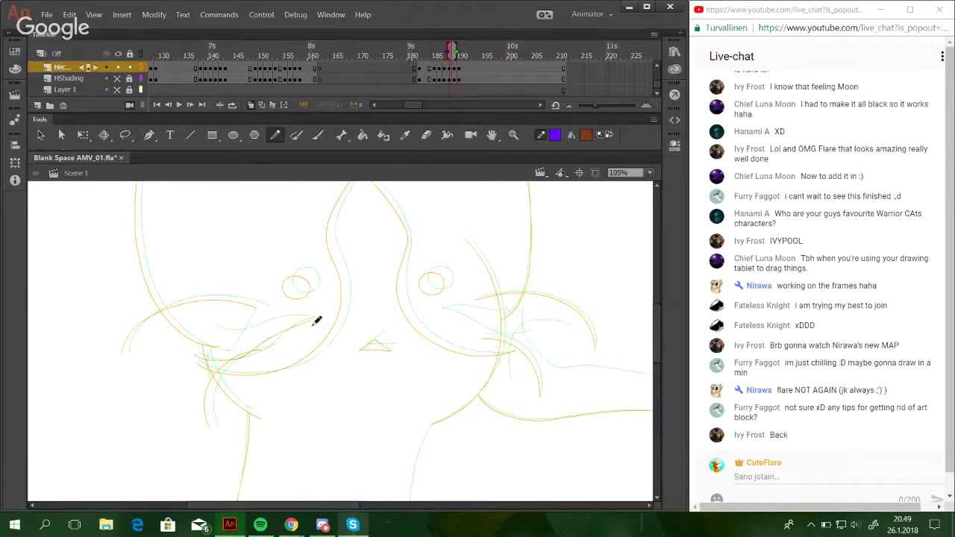
pyautogui.hotkey('ctrl', 'z')
pyautogui.moveTo(198, 347)
pyautogui.mouseDown()
pyautogui.moveTo(218, 360)
pyautogui.moveTo(276, 330)
pyautogui.mouseUp()
pyautogui.moveTo(213, 323)
pyautogui.mouseDown()
pyautogui.moveTo(307, 313)
pyautogui.moveTo(292, 318)
pyautogui.mouseUp()
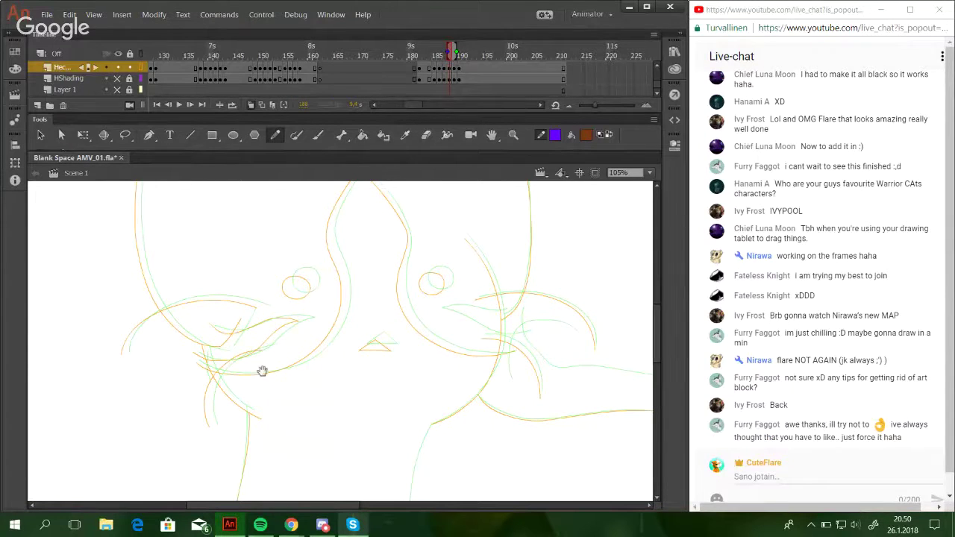
pyautogui.moveTo(261, 371); pyautogui.dragTo(212, 353)
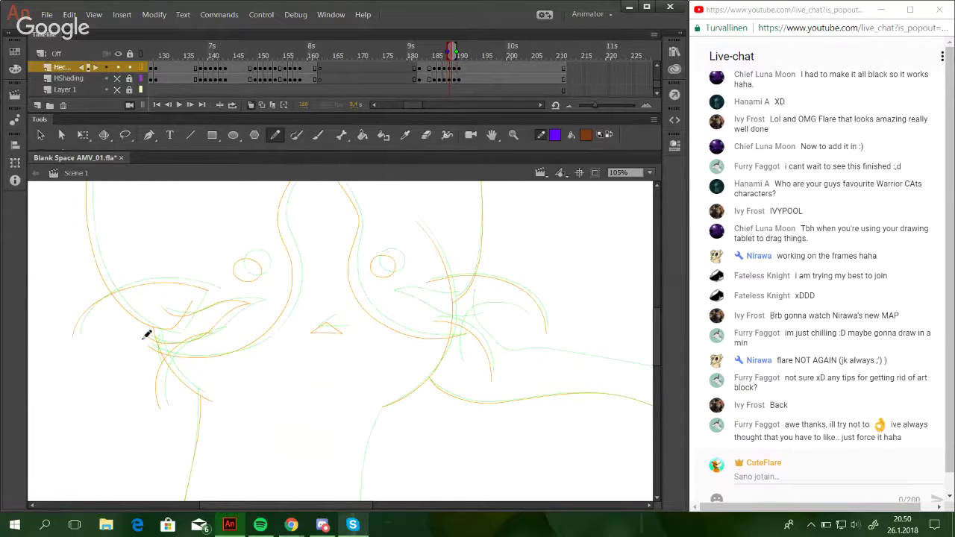
pyautogui.moveTo(333, 388)
pyautogui.mouseDown()
pyautogui.moveTo(273, 379)
pyautogui.moveTo(326, 386)
pyautogui.moveTo(381, 427)
pyautogui.mouseUp()
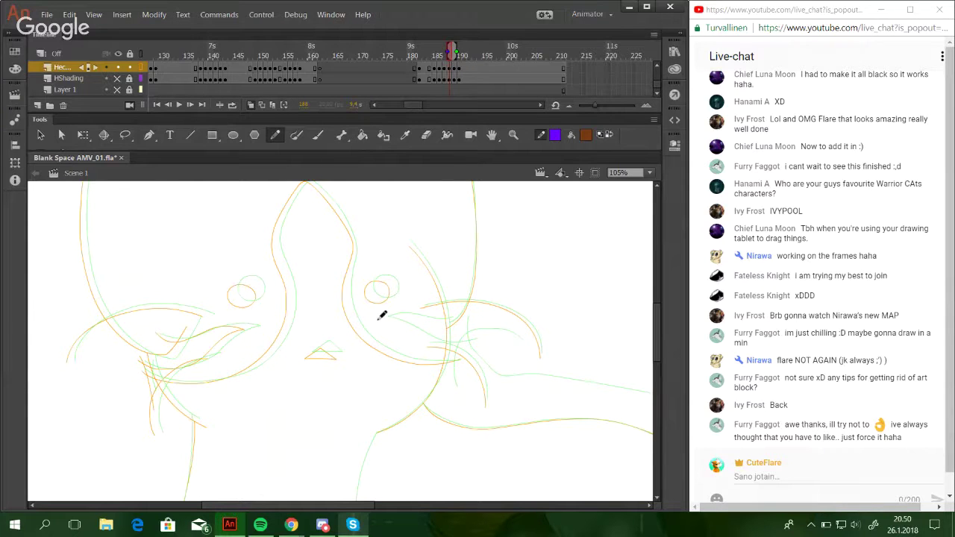
# Draw frame 188's right cheek marking guides and check them briefly in full colour before returning to outline view.
pyautogui.moveTo(373, 321)
pyautogui.mouseDown()
pyautogui.moveTo(420, 331)
pyautogui.moveTo(442, 350)
pyautogui.moveTo(362, 321)
pyautogui.moveTo(461, 340)
pyautogui.mouseUp()
pyautogui.hotkey('ctrl', 'z')
pyautogui.hotkey('ctrl', 'z')
pyautogui.moveTo(366, 321)
pyautogui.mouseDown()
pyautogui.moveTo(474, 320)
pyautogui.moveTo(381, 318)
pyautogui.mouseUp()
pyautogui.hotkey('ctrl', 'z')
pyautogui.click(141, 68)
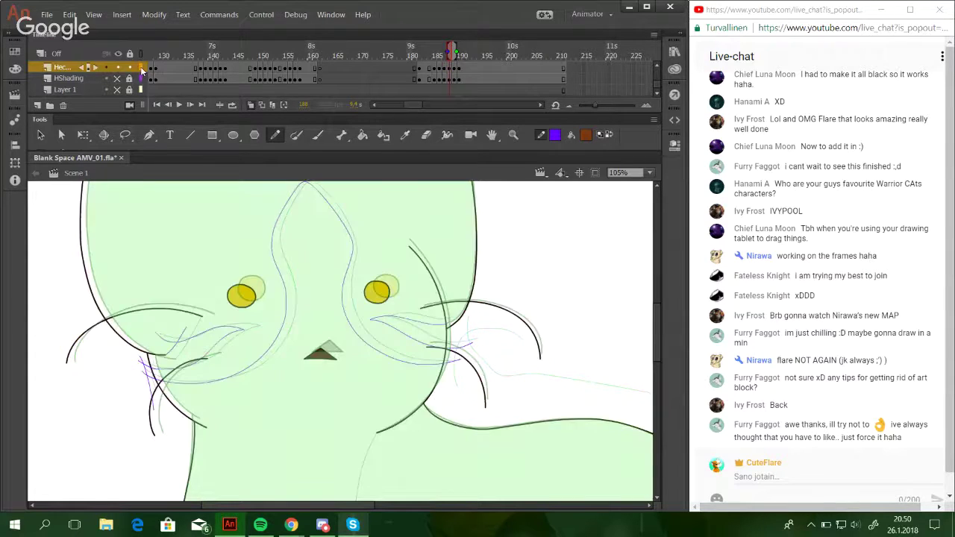
pyautogui.click(142, 68)
# Draw guide curves from the right cheek along above the back and around the outside of the tail.
pyautogui.moveTo(458, 350)
pyautogui.mouseDown()
pyautogui.moveTo(508, 393)
pyautogui.moveTo(644, 369)
pyautogui.mouseUp()
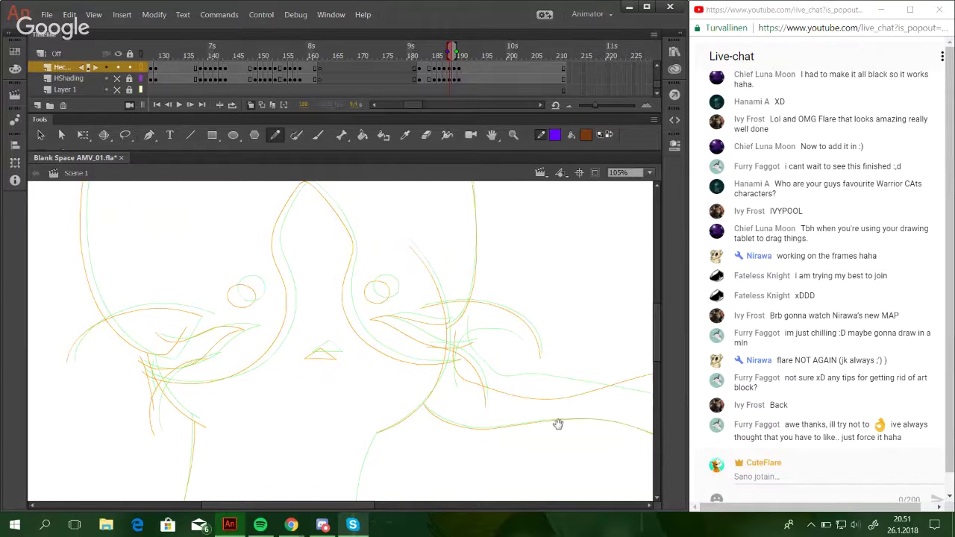
pyautogui.moveTo(576, 420); pyautogui.dragTo(531, 379)
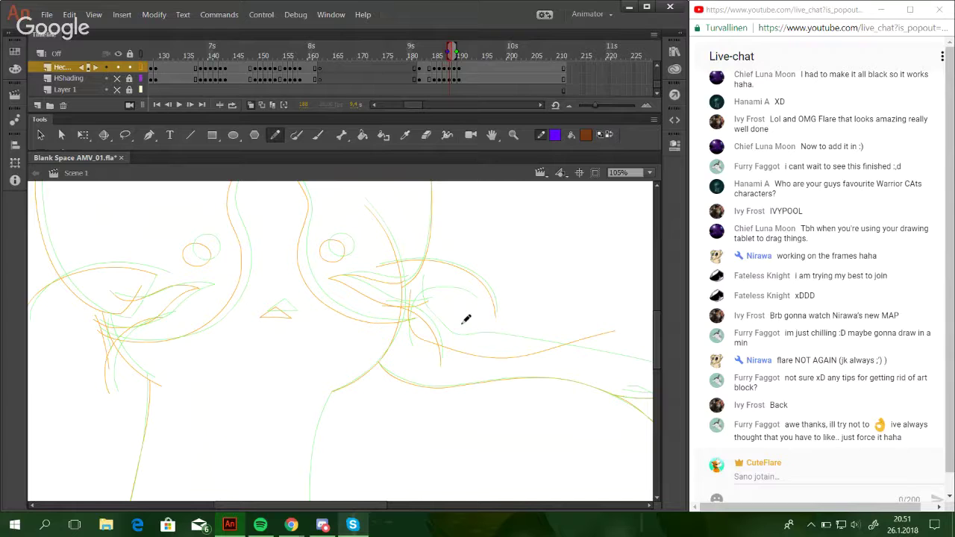
pyautogui.click(649, 172)
pyautogui.click(653, 245)
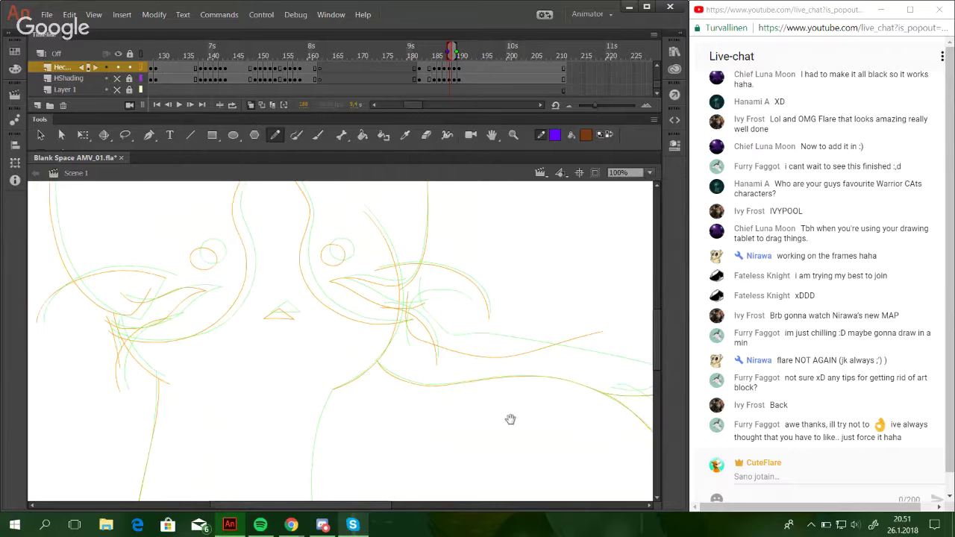
pyautogui.moveTo(510, 420); pyautogui.dragTo(450, 318)
pyautogui.click(649, 173)
pyautogui.click(660, 235)
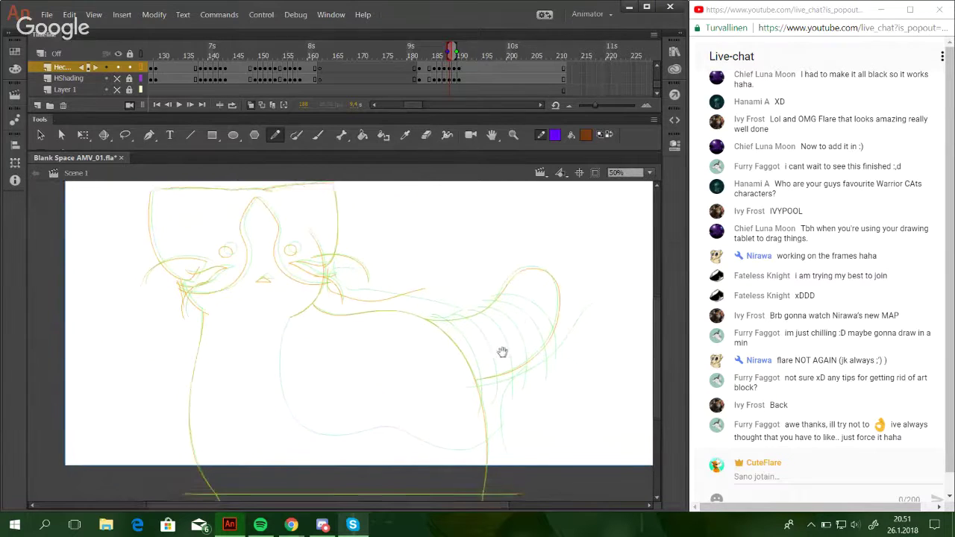
pyautogui.press('z')
pyautogui.moveTo(247, 264); pyautogui.dragTo(606, 467)
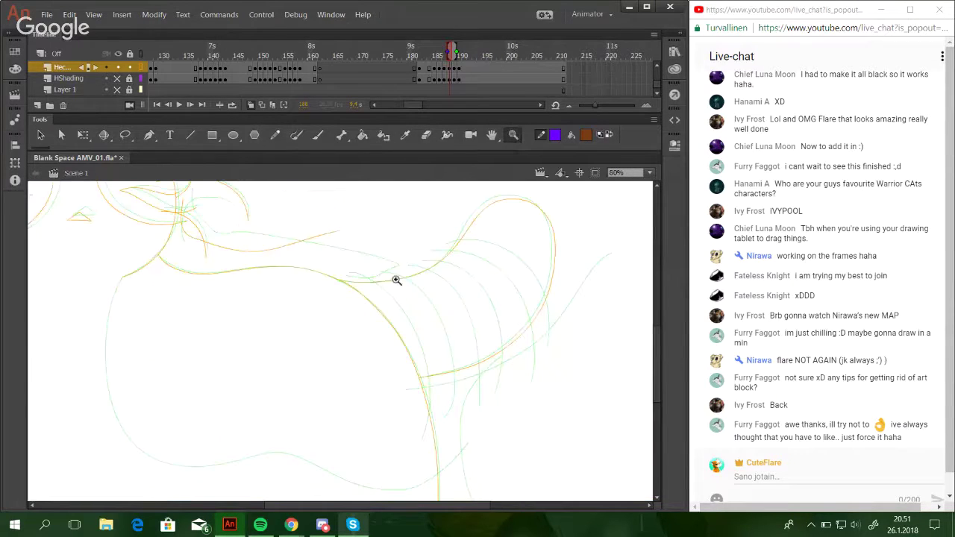
pyautogui.click(276, 135)
pyautogui.moveTo(305, 222)
pyautogui.mouseDown()
pyautogui.moveTo(459, 176)
pyautogui.moveTo(561, 316)
pyautogui.moveTo(477, 406)
pyautogui.moveTo(499, 416)
pyautogui.mouseUp()
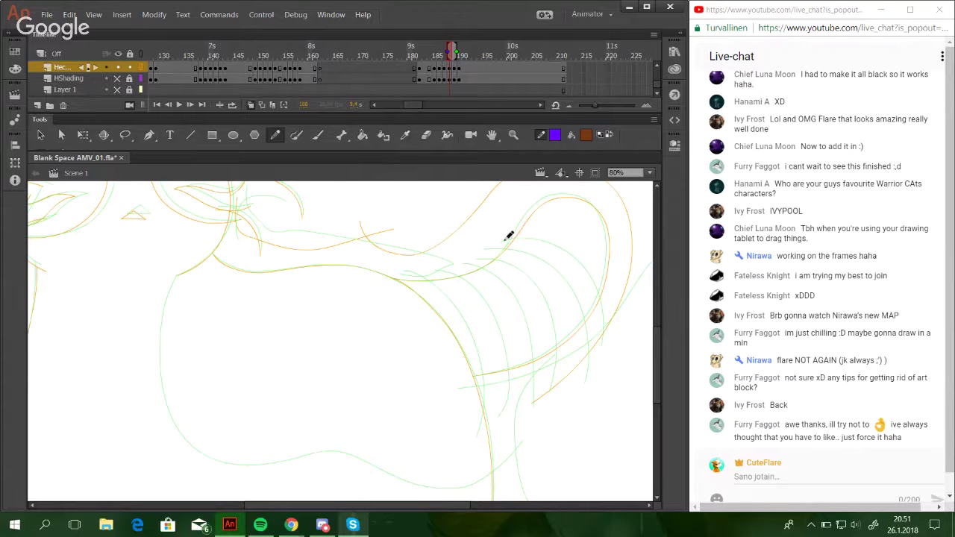
# Draw the two stripe guides nearest the tail tip, overshooting the tail outline at both ends.
pyautogui.moveTo(505, 240); pyautogui.dragTo(603, 352)
pyautogui.hotkey('ctrl', 'z')
pyautogui.moveTo(505, 240); pyautogui.dragTo(604, 347)
pyautogui.moveTo(499, 248)
pyautogui.mouseDown()
pyautogui.moveTo(579, 384)
pyautogui.moveTo(579, 305)
pyautogui.moveTo(579, 395)
pyautogui.mouseUp()
pyautogui.hotkey('ctrl', 'z')
# Draw the third stripe guide from the tail tip, redoing the stroke until it follows the onion-skin curve.
pyautogui.moveTo(487, 258)
pyautogui.mouseDown()
pyautogui.moveTo(559, 394)
pyautogui.moveTo(521, 268)
pyautogui.moveTo(552, 396)
pyautogui.mouseUp()
pyautogui.hotkey('ctrl', 'z')
pyautogui.hotkey('ctrl', 'z')
pyautogui.moveTo(483, 263)
pyautogui.mouseDown()
pyautogui.moveTo(562, 322)
pyautogui.moveTo(508, 262)
pyautogui.moveTo(545, 383)
pyautogui.mouseUp()
pyautogui.hotkey('ctrl', 'z')
pyautogui.hotkey('ctrl', 'z')
pyautogui.moveTo(484, 259)
pyautogui.mouseDown()
pyautogui.moveTo(548, 294)
pyautogui.moveTo(546, 390)
pyautogui.mouseUp()
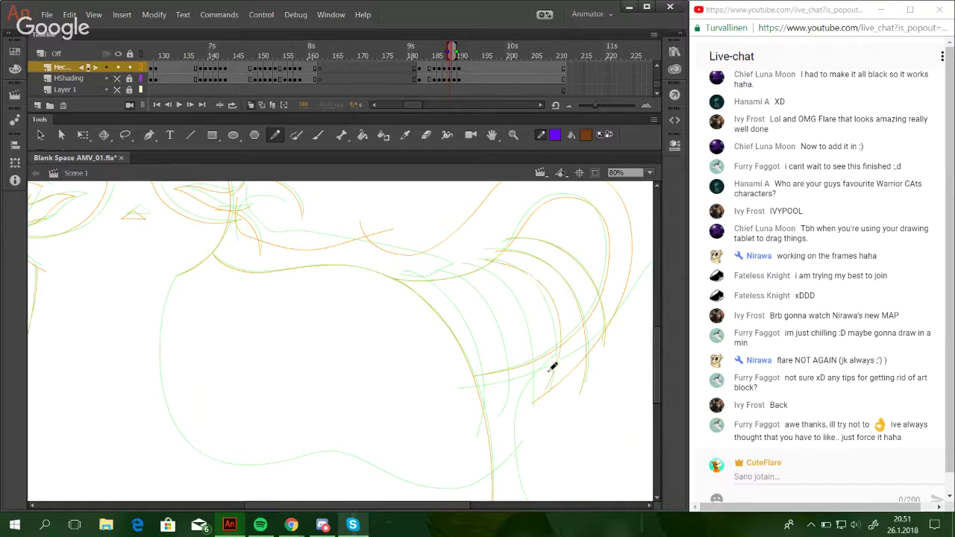
pyautogui.hotkey('ctrl', 'z')
pyautogui.moveTo(484, 260)
pyautogui.mouseDown()
pyautogui.moveTo(558, 380)
pyautogui.moveTo(518, 268)
pyautogui.moveTo(552, 381)
pyautogui.mouseUp()
pyautogui.hotkey('ctrl', 'z')
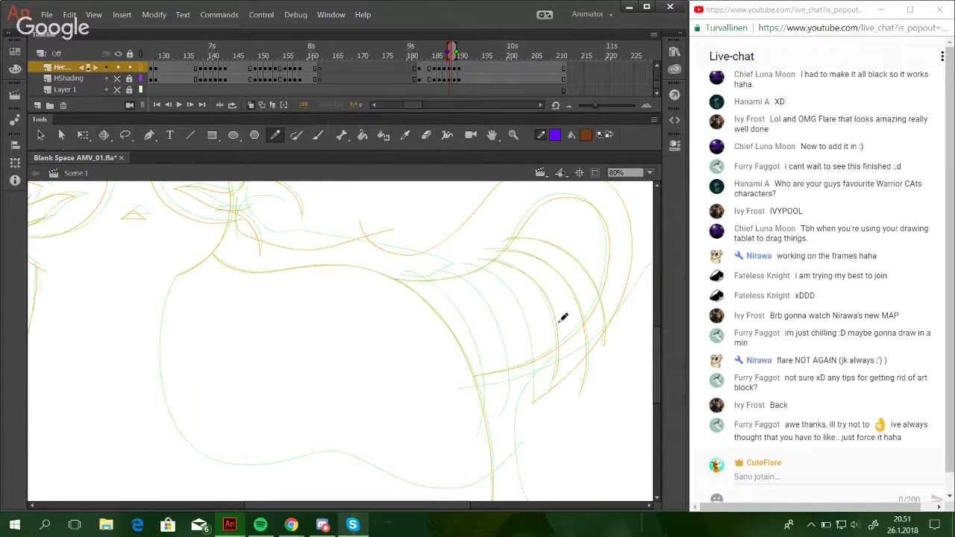
# Retry the third stripe guide from the tail tip, retracing the onion-skin curve across both edges of the tail.
pyautogui.hotkey('ctrl', 'z')
pyautogui.moveTo(484, 259)
pyautogui.mouseDown()
pyautogui.moveTo(522, 272)
pyautogui.moveTo(547, 389)
pyautogui.mouseUp()
pyautogui.hotkey('ctrl', 'z')
pyautogui.moveTo(486, 259); pyautogui.dragTo(554, 312)
pyautogui.hotkey('ctrl', 'z')
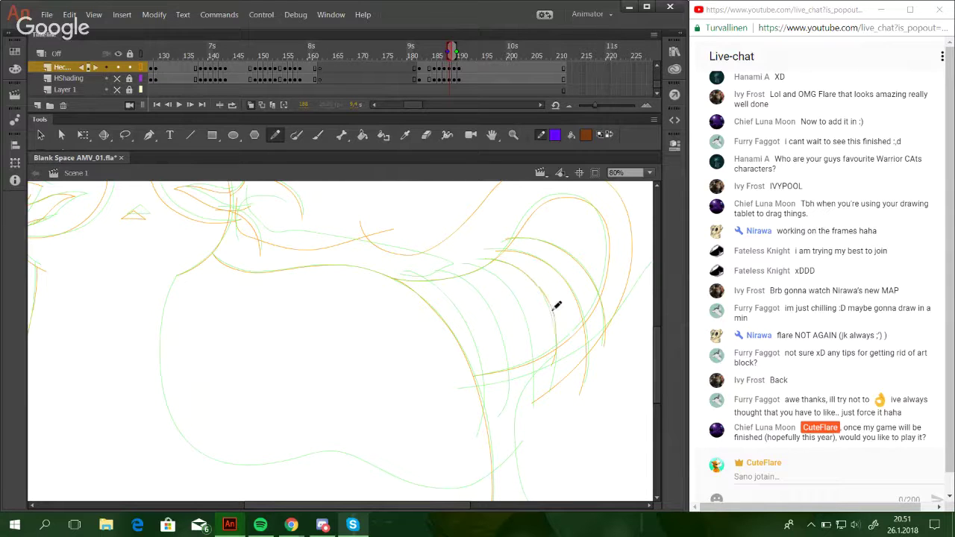
# Draw the fourth stripe guide from the tail tip, repeating the stroke until it matches the onion-skin curve and overshoots both tail edges.
pyautogui.moveTo(464, 262); pyautogui.dragTo(518, 410)
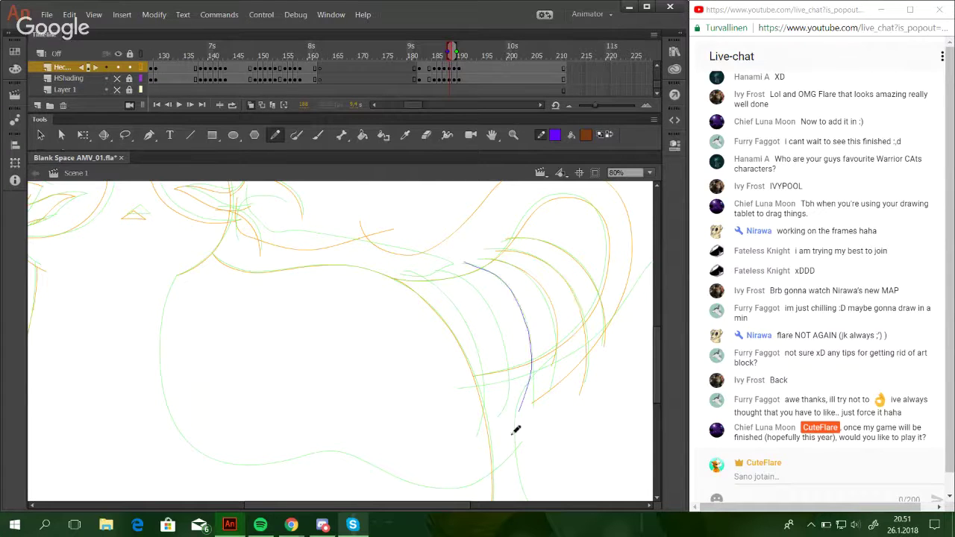
pyautogui.hotkey('ctrl', 'z')
pyautogui.moveTo(471, 265); pyautogui.dragTo(516, 407)
pyautogui.hotkey('ctrl', 'z')
pyautogui.moveTo(472, 266)
pyautogui.mouseDown()
pyautogui.moveTo(529, 340)
pyautogui.moveTo(515, 414)
pyautogui.mouseUp()
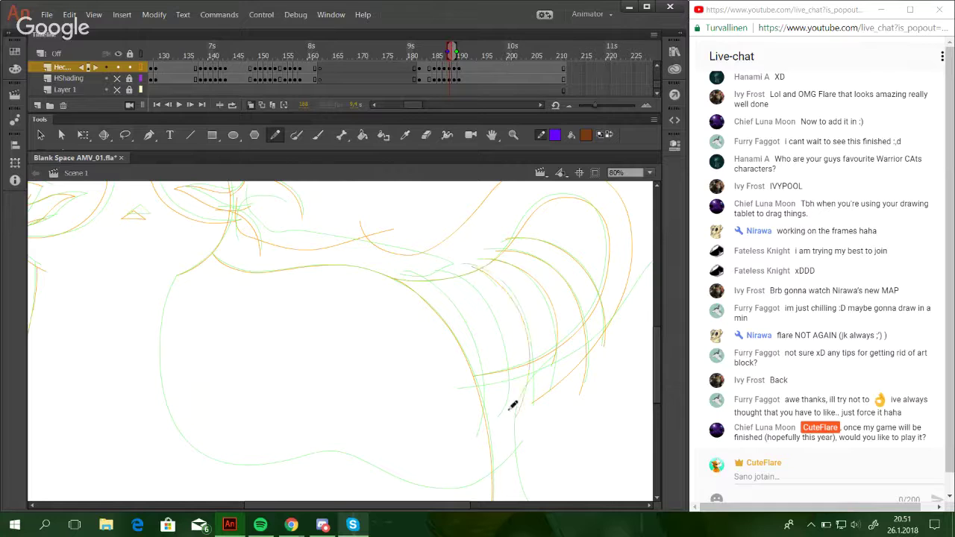
pyautogui.hotkey('ctrl', 'z')
pyautogui.moveTo(473, 266); pyautogui.dragTo(527, 409)
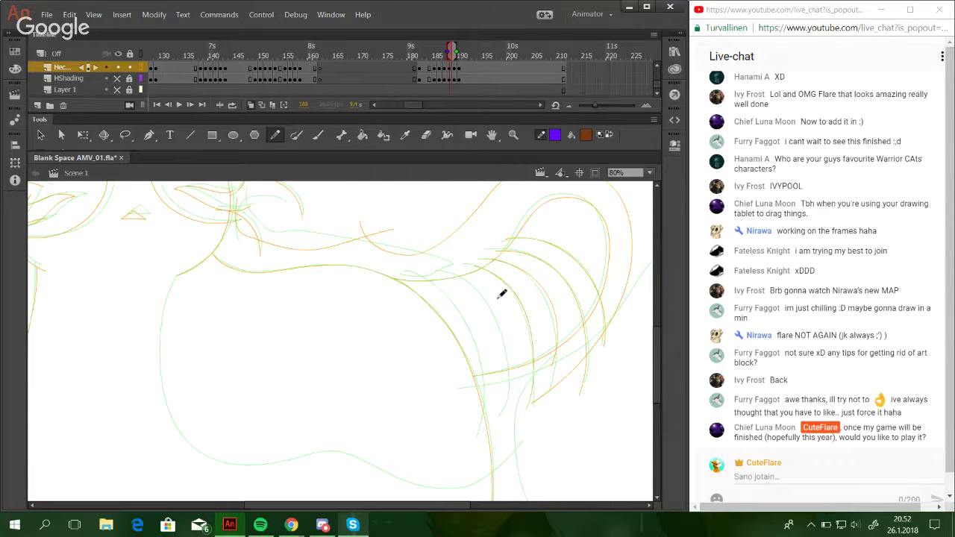
# Draw the fifth stripe guide across the tail, retrying the curve until it follows the onion-skin stripe past both tail edges.
pyautogui.moveTo(449, 271); pyautogui.dragTo(497, 416)
pyautogui.hotkey('ctrl', 'z')
pyautogui.moveTo(447, 272); pyautogui.dragTo(490, 407)
pyautogui.hotkey('ctrl', 'z')
pyautogui.moveTo(454, 269); pyautogui.dragTo(511, 387)
pyautogui.hotkey('ctrl', 'z')
pyautogui.moveTo(456, 272); pyautogui.dragTo(506, 394)
pyautogui.hotkey('ctrl', 'z')
pyautogui.moveTo(454, 274); pyautogui.dragTo(510, 423)
pyautogui.hotkey('ctrl', 'z')
pyautogui.moveTo(453, 273); pyautogui.dragTo(508, 387)
pyautogui.hotkey('ctrl', 'z')
pyautogui.moveTo(449, 270)
pyautogui.mouseDown()
pyautogui.moveTo(508, 378)
pyautogui.moveTo(506, 406)
pyautogui.moveTo(507, 376)
pyautogui.mouseUp()
pyautogui.hotkey('ctrl', 'z')
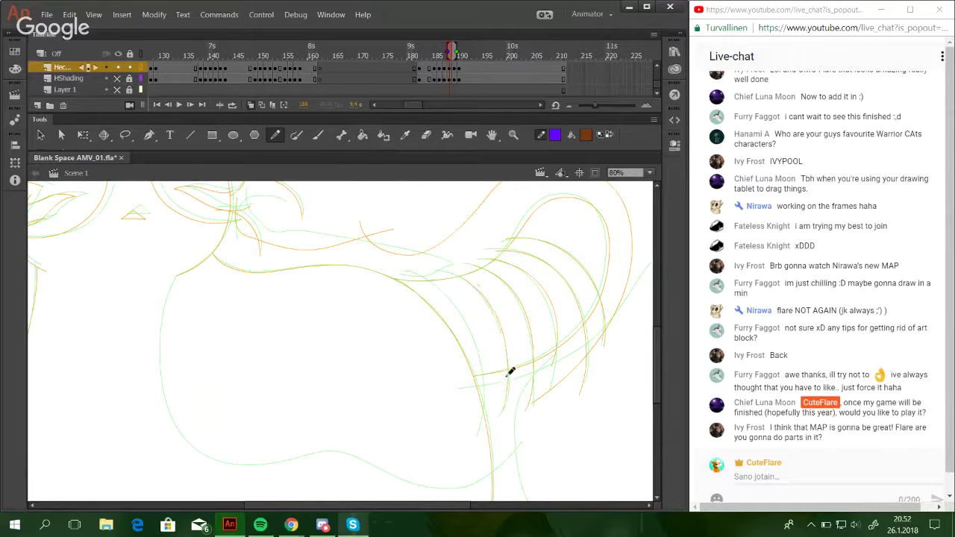
# Draw the last stripe guide at the tail base beside the back outline, redoing the stroke to follow the onion-skin curve.
pyautogui.moveTo(505, 336); pyautogui.dragTo(492, 316)
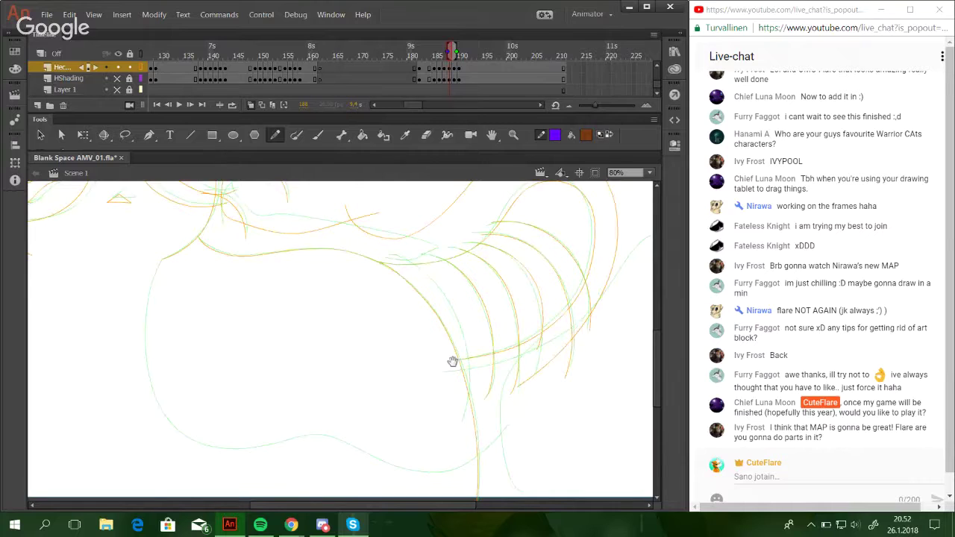
pyautogui.moveTo(452, 361); pyautogui.dragTo(468, 356)
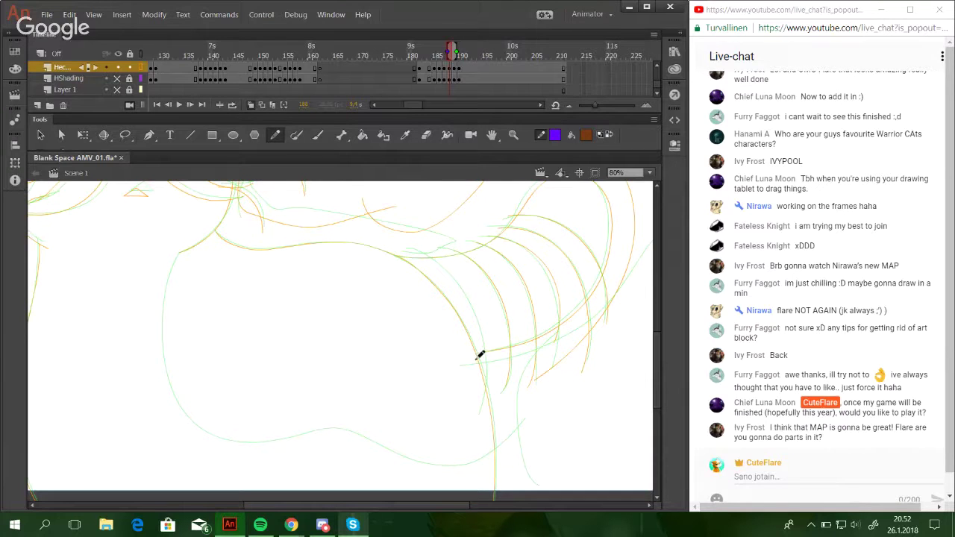
pyautogui.moveTo(479, 358)
pyautogui.mouseDown()
pyautogui.moveTo(488, 357)
pyautogui.moveTo(478, 357)
pyautogui.mouseUp()
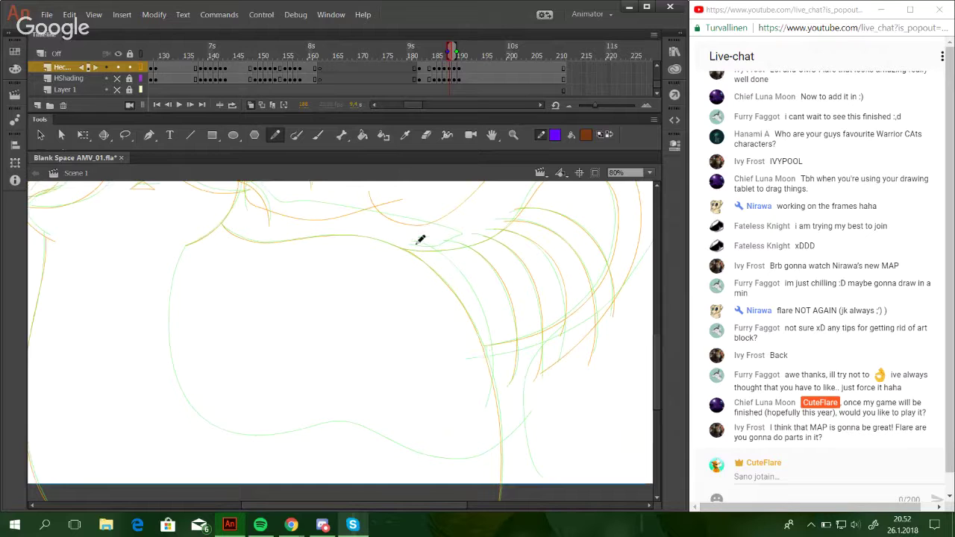
pyautogui.moveTo(415, 243)
pyautogui.mouseDown()
pyautogui.moveTo(464, 274)
pyautogui.moveTo(473, 394)
pyautogui.mouseUp()
pyautogui.hotkey('ctrl', 'z')
pyautogui.moveTo(423, 244); pyautogui.dragTo(487, 386)
pyautogui.hotkey('ctrl', 'z')
pyautogui.moveTo(429, 244)
pyautogui.mouseDown()
pyautogui.moveTo(452, 261)
pyautogui.moveTo(466, 415)
pyautogui.mouseUp()
pyautogui.hotkey('ctrl', 'z')
pyautogui.moveTo(429, 243)
pyautogui.mouseDown()
pyautogui.moveTo(487, 350)
pyautogui.moveTo(482, 361)
pyautogui.moveTo(434, 244)
pyautogui.moveTo(481, 393)
pyautogui.mouseUp()
pyautogui.hotkey('ctrl', 'z')
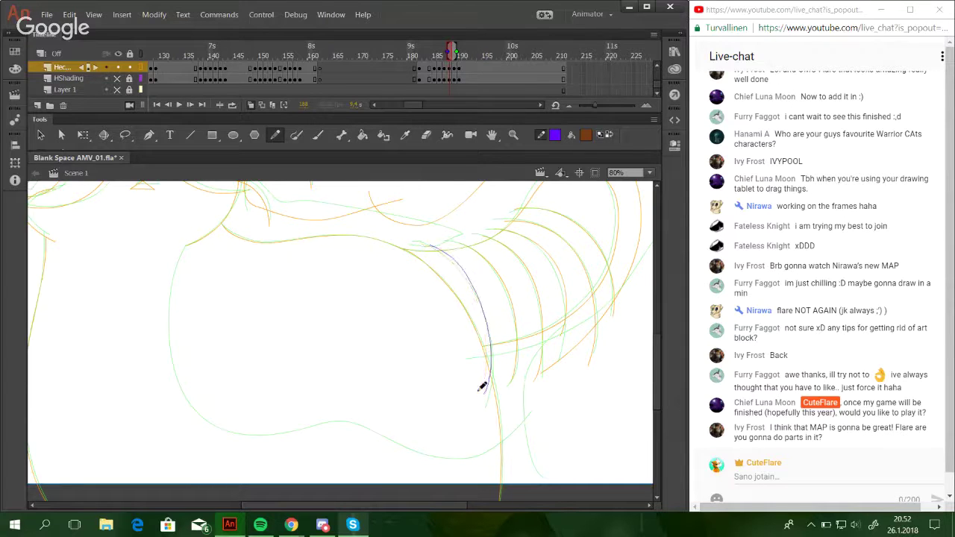
# Draw the curve along the tail's lower edge and the short line beneath it on frame 188.
pyautogui.moveTo(474, 355)
pyautogui.mouseDown()
pyautogui.moveTo(586, 308)
pyautogui.moveTo(646, 229)
pyautogui.mouseUp()
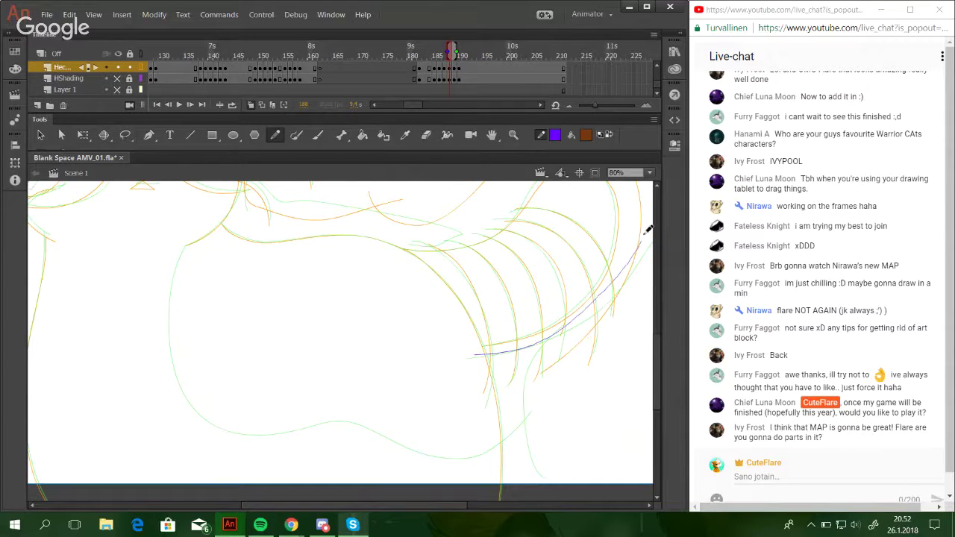
pyautogui.moveTo(537, 380); pyautogui.dragTo(586, 324)
pyautogui.moveTo(435, 345)
pyautogui.mouseDown()
pyautogui.moveTo(452, 337)
pyautogui.moveTo(439, 364)
pyautogui.mouseUp()
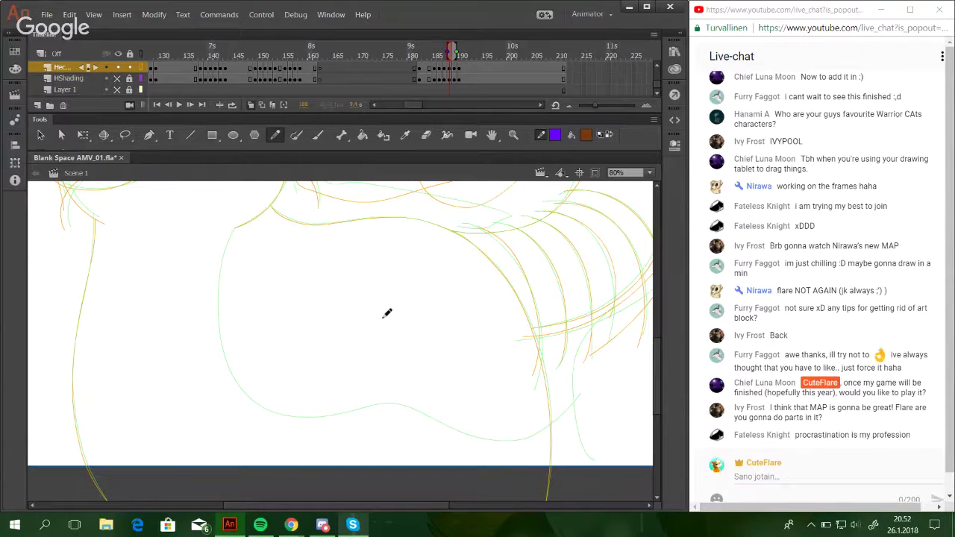
# Draw the curved outline around the chest and belly on frame 188 and bend it to match the onion-skin guide.
pyautogui.moveTo(549, 330)
pyautogui.mouseDown()
pyautogui.moveTo(529, 297)
pyautogui.moveTo(515, 319)
pyautogui.mouseUp()
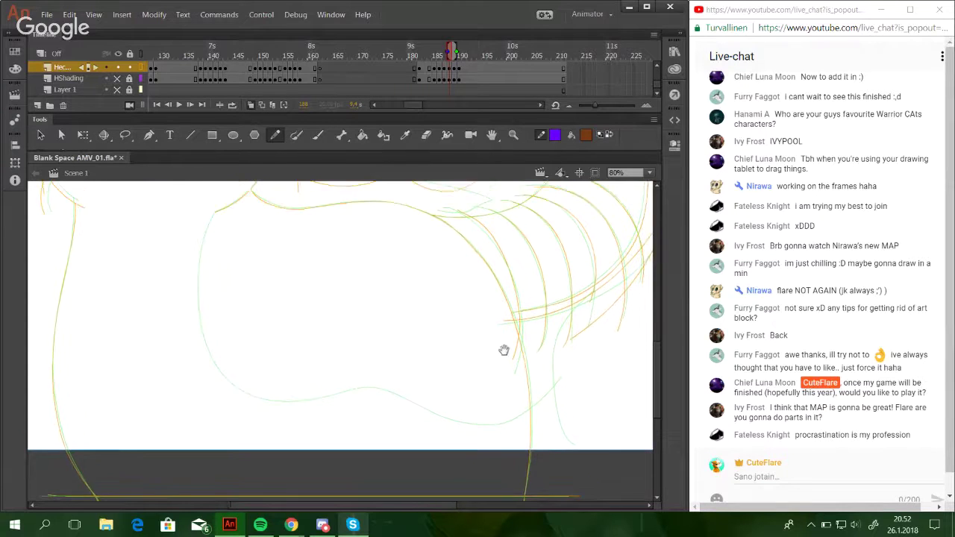
pyautogui.moveTo(213, 220)
pyautogui.mouseDown()
pyautogui.moveTo(194, 300)
pyautogui.moveTo(203, 356)
pyautogui.moveTo(196, 328)
pyautogui.moveTo(245, 400)
pyautogui.moveTo(377, 390)
pyautogui.moveTo(523, 424)
pyautogui.mouseUp()
pyautogui.hotkey('ctrl', 'z')
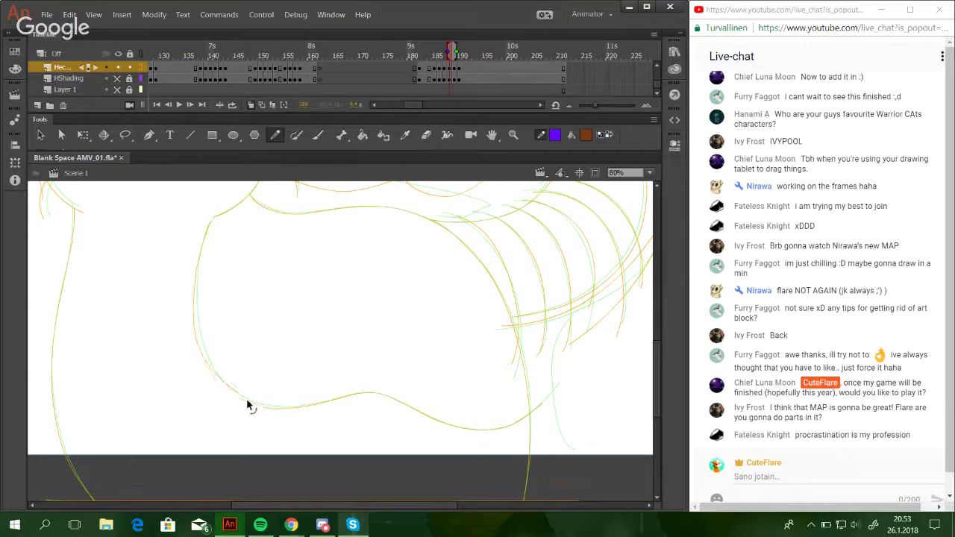
pyautogui.moveTo(202, 357); pyautogui.dragTo(207, 359)
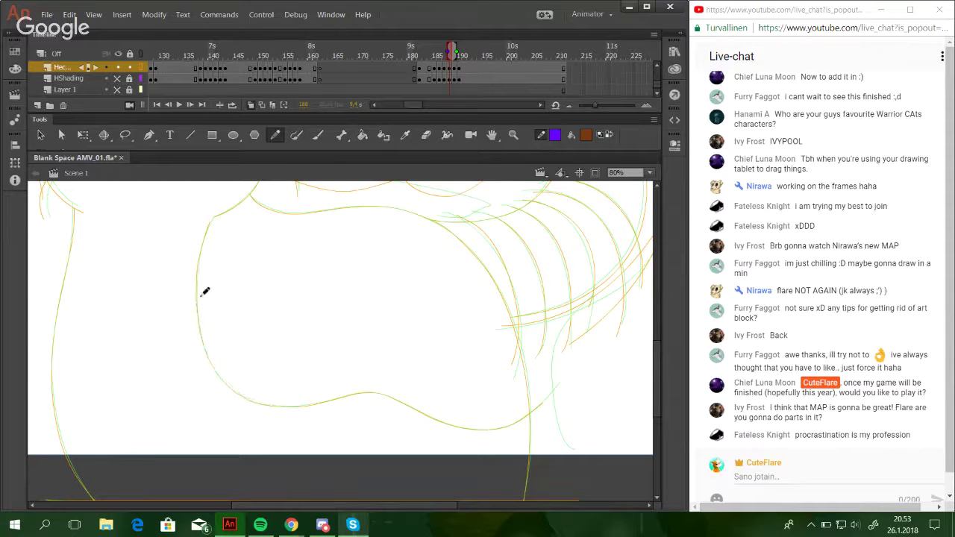
# Draw the curved line from the hind leg up beneath the tail on frame 188.
pyautogui.moveTo(538, 422)
pyautogui.mouseDown()
pyautogui.moveTo(535, 382)
pyautogui.moveTo(569, 341)
pyautogui.moveTo(610, 314)
pyautogui.mouseUp()
pyautogui.moveTo(307, 276); pyautogui.dragTo(382, 412)
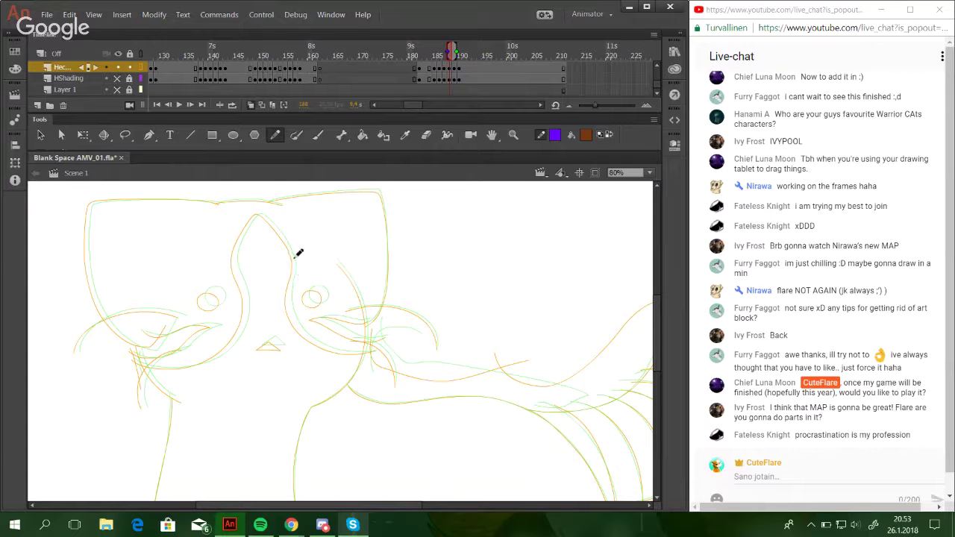
pyautogui.moveTo(442, 393)
pyautogui.mouseDown()
pyautogui.moveTo(399, 327)
pyautogui.moveTo(364, 235)
pyautogui.mouseUp()
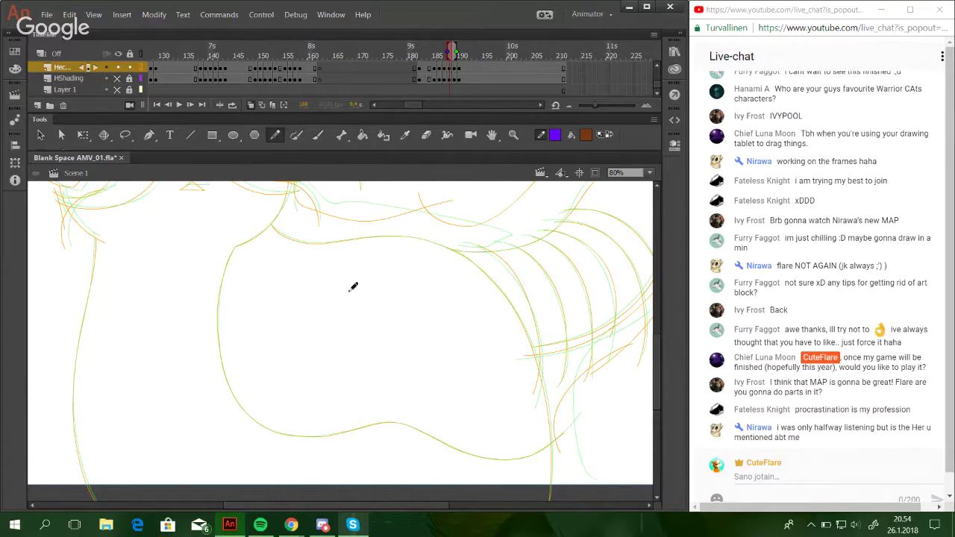
pyautogui.moveTo(414, 358)
pyautogui.mouseDown()
pyautogui.moveTo(396, 426)
pyautogui.moveTo(475, 317)
pyautogui.moveTo(473, 408)
pyautogui.moveTo(504, 375)
pyautogui.moveTo(422, 226)
pyautogui.moveTo(428, 351)
pyautogui.moveTo(420, 305)
pyautogui.mouseUp()
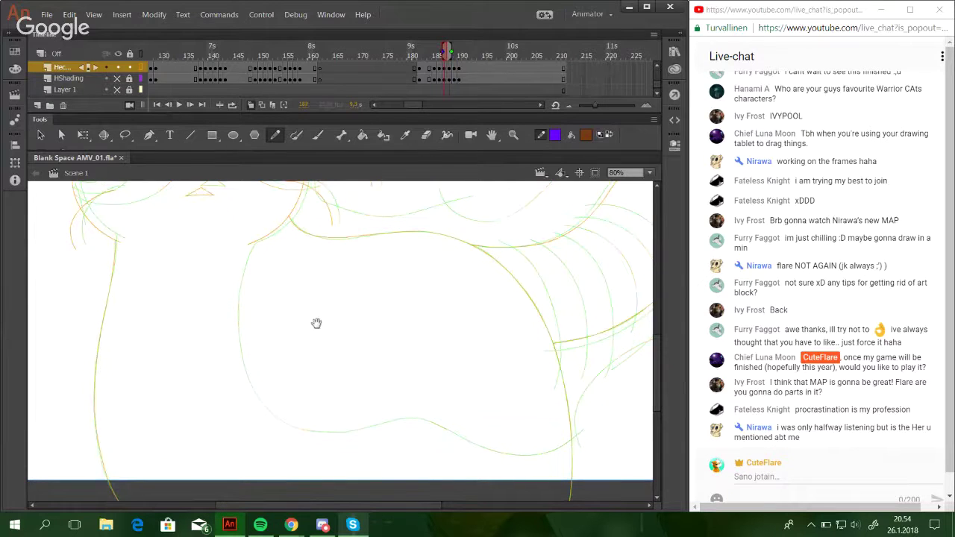
pyautogui.moveTo(317, 323); pyautogui.dragTo(290, 303)
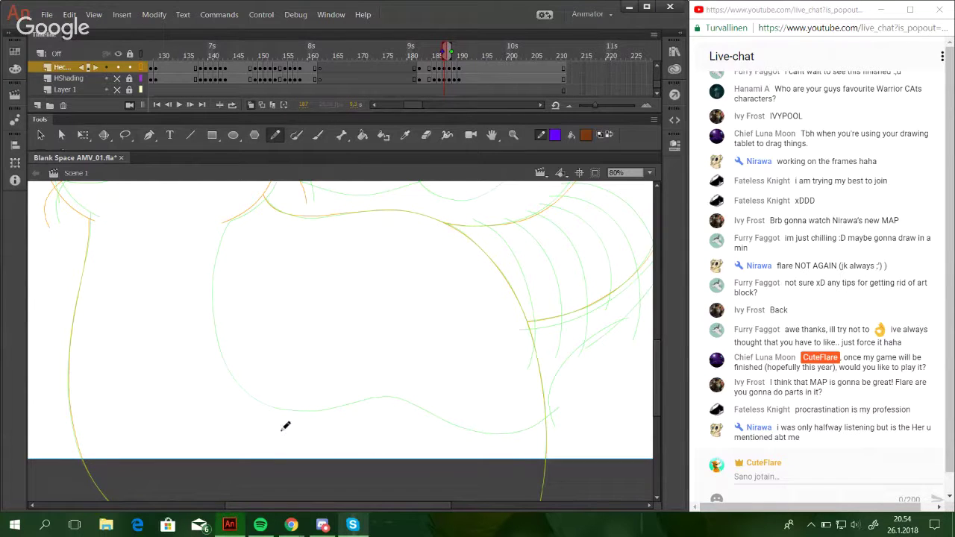
pyautogui.moveTo(224, 225)
pyautogui.mouseDown()
pyautogui.moveTo(215, 322)
pyautogui.moveTo(229, 369)
pyautogui.moveTo(268, 403)
pyautogui.moveTo(358, 404)
pyautogui.mouseUp()
pyautogui.hotkey('ctrl', 'z')
pyautogui.hotkey('ctrl', 'z')
pyautogui.moveTo(223, 230)
pyautogui.mouseDown()
pyautogui.moveTo(217, 309)
pyautogui.moveTo(270, 403)
pyautogui.mouseUp()
pyautogui.hotkey('ctrl', 'z')
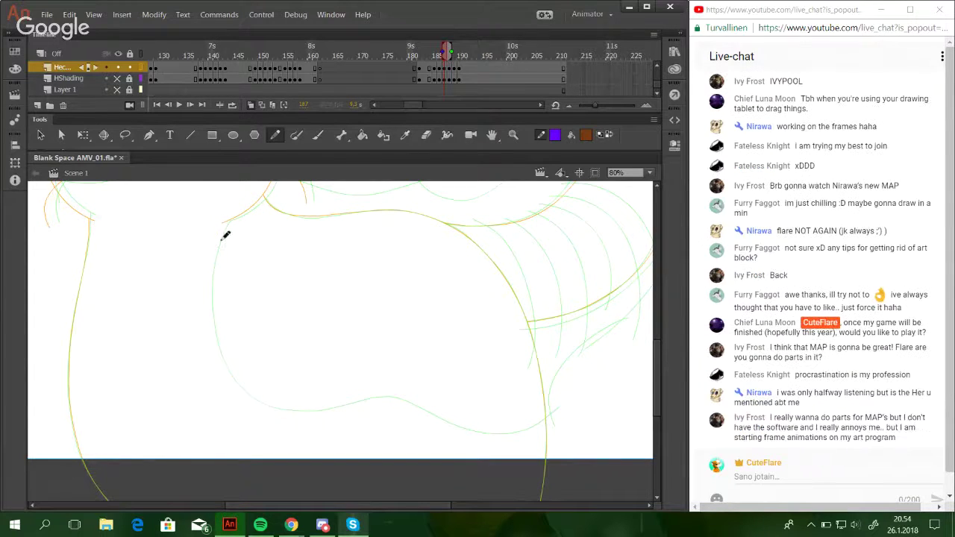
pyautogui.moveTo(223, 224)
pyautogui.mouseDown()
pyautogui.moveTo(212, 288)
pyautogui.moveTo(221, 358)
pyautogui.moveTo(247, 396)
pyautogui.moveTo(320, 414)
pyautogui.moveTo(390, 398)
pyautogui.moveTo(475, 432)
pyautogui.moveTo(512, 434)
pyautogui.moveTo(552, 410)
pyautogui.moveTo(508, 433)
pyautogui.moveTo(393, 400)
pyautogui.moveTo(318, 414)
pyautogui.moveTo(238, 256)
pyautogui.mouseUp()
pyautogui.hotkey('ctrl', 'z')
pyautogui.hotkey('ctrl', 'z')
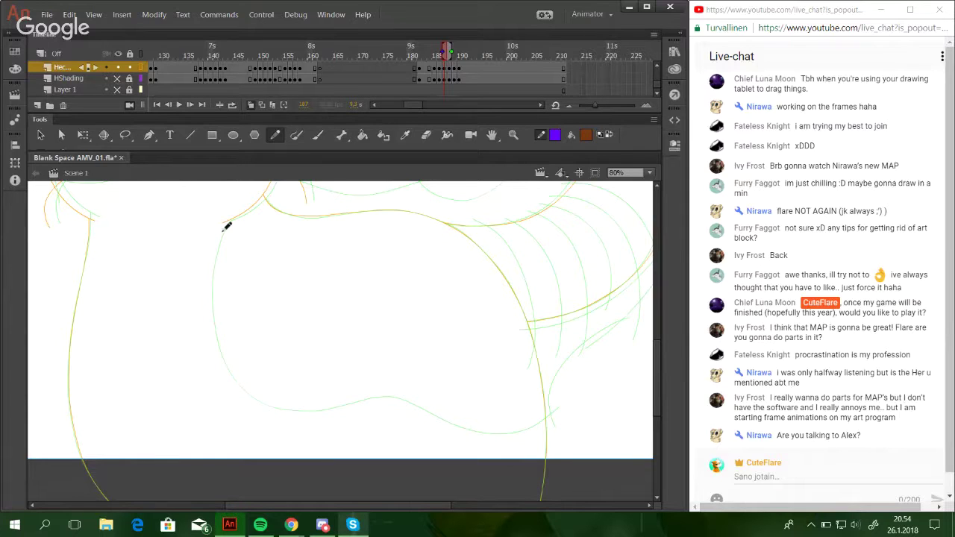
# Draw the chest and belly outline on frame 187, ending at the hind leg, and bend it to follow the onion-skin guide.
pyautogui.moveTo(222, 229)
pyautogui.mouseDown()
pyautogui.moveTo(212, 334)
pyautogui.moveTo(230, 373)
pyautogui.moveTo(258, 399)
pyautogui.moveTo(290, 410)
pyautogui.moveTo(395, 398)
pyautogui.moveTo(498, 432)
pyautogui.moveTo(532, 427)
pyautogui.moveTo(559, 401)
pyautogui.mouseUp()
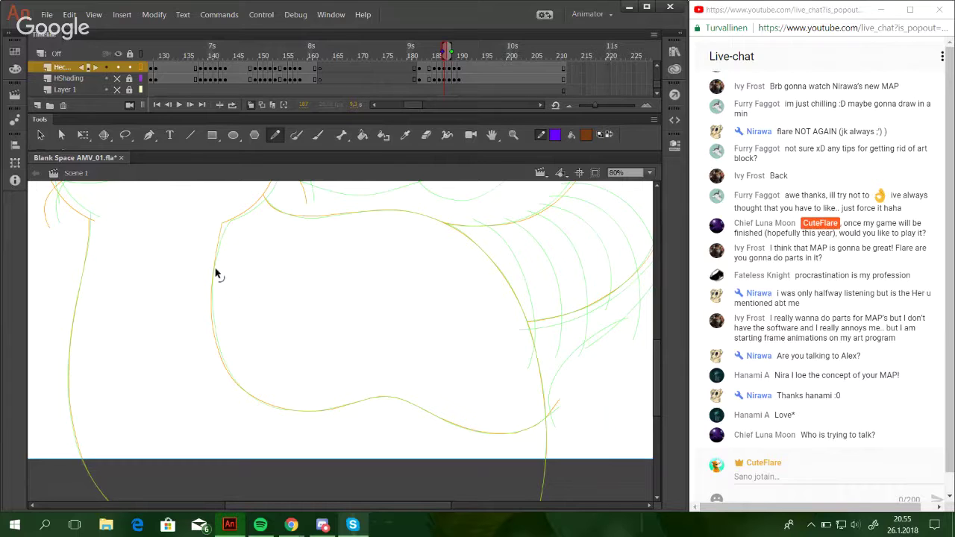
pyautogui.moveTo(215, 258); pyautogui.dragTo(215, 262)
pyautogui.moveTo(443, 365); pyautogui.dragTo(367, 397)
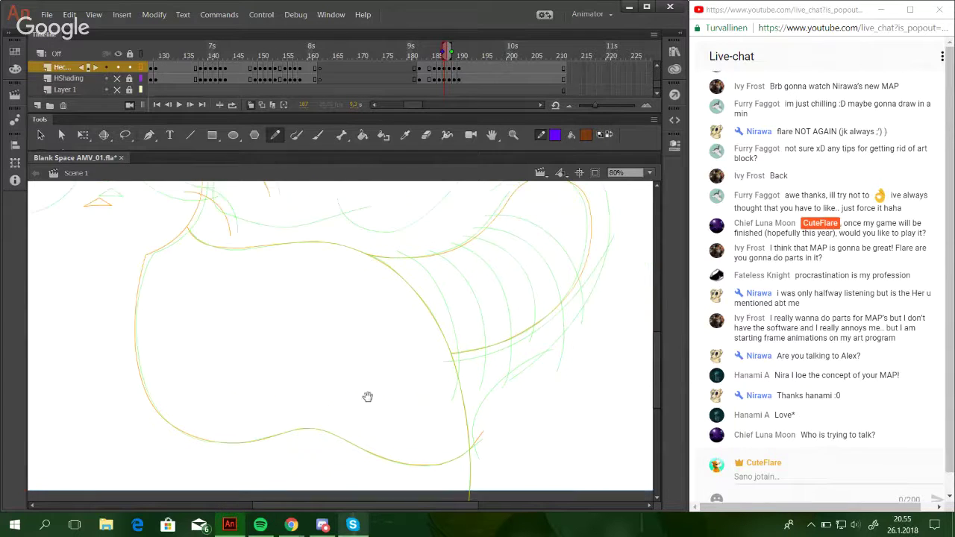
pyautogui.moveTo(523, 299)
pyautogui.mouseDown()
pyautogui.moveTo(513, 298)
pyautogui.moveTo(561, 294)
pyautogui.mouseUp()
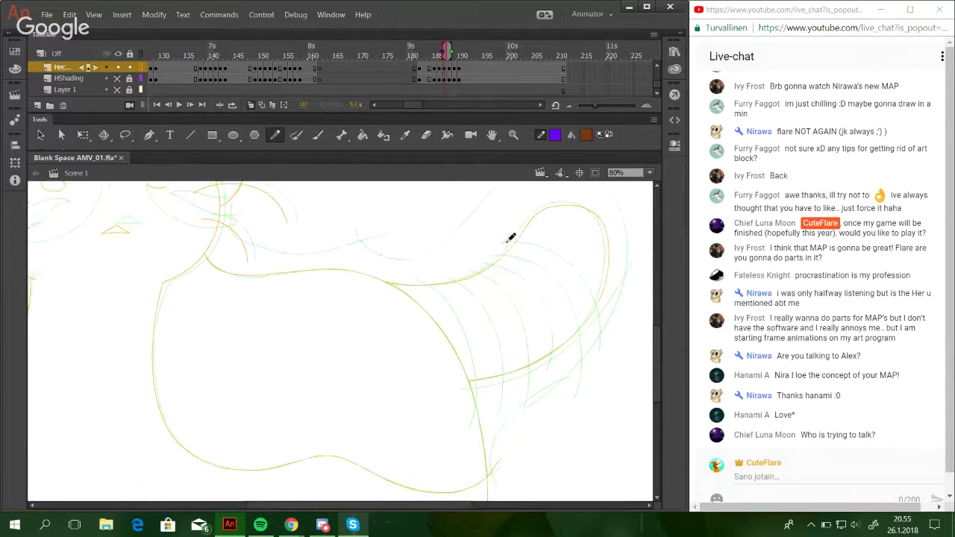
pyautogui.moveTo(504, 243)
pyautogui.mouseDown()
pyautogui.moveTo(596, 334)
pyautogui.moveTo(576, 280)
pyautogui.moveTo(539, 247)
pyautogui.moveTo(597, 364)
pyautogui.mouseUp()
pyautogui.hotkey('ctrl', 'z')
pyautogui.hotkey('ctrl', 'z')
pyautogui.moveTo(506, 243)
pyautogui.mouseDown()
pyautogui.moveTo(600, 334)
pyautogui.moveTo(512, 241)
pyautogui.moveTo(599, 349)
pyautogui.mouseUp()
pyautogui.hotkey('ctrl', 'z')
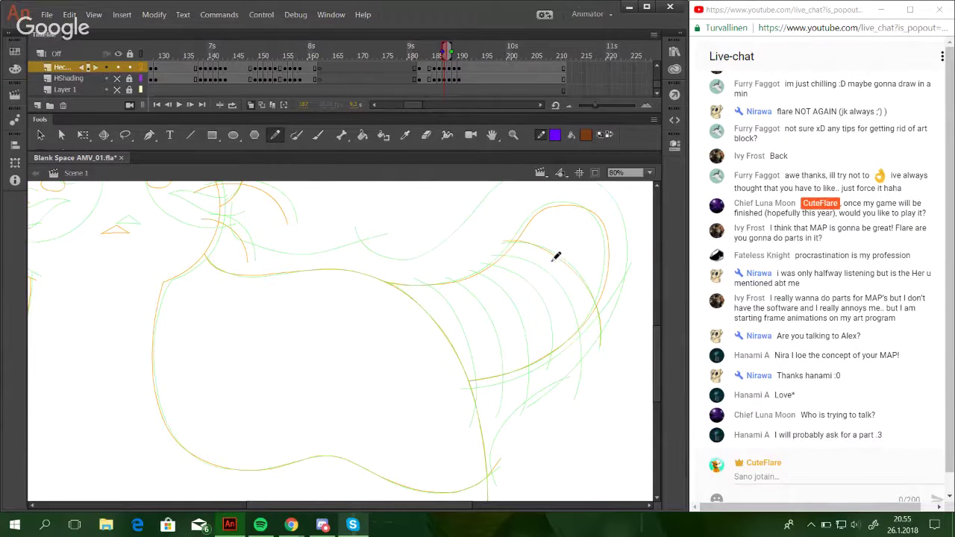
pyautogui.hotkey('ctrl', 'z')
pyautogui.moveTo(505, 242)
pyautogui.mouseDown()
pyautogui.moveTo(590, 295)
pyautogui.moveTo(598, 337)
pyautogui.mouseUp()
pyautogui.hotkey('ctrl', 'z')
pyautogui.moveTo(508, 241); pyautogui.dragTo(599, 347)
pyautogui.hotkey('ctrl', 'z')
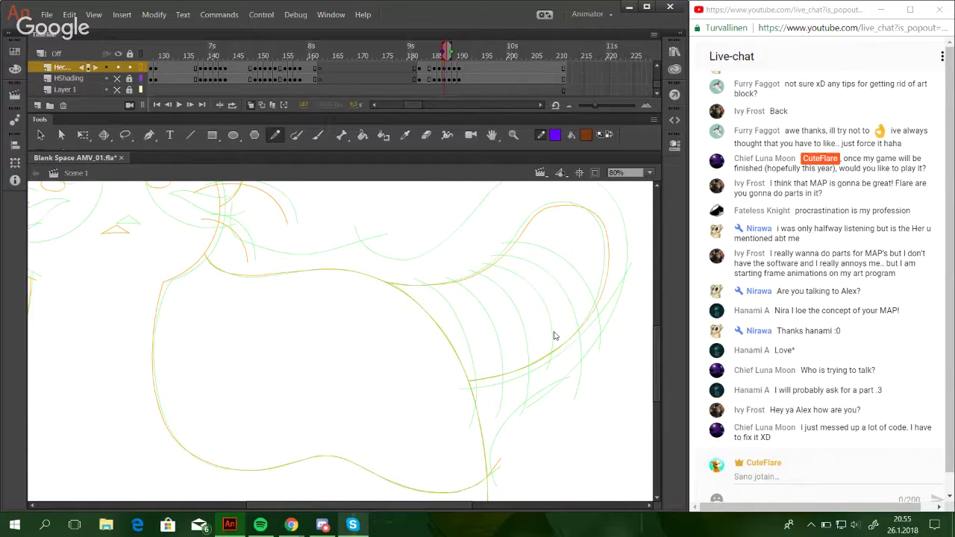
# Draw the outermost curved stripe across the tail on frame 187 and adjust its shape.
pyautogui.moveTo(552, 253)
pyautogui.mouseDown()
pyautogui.moveTo(535, 220)
pyautogui.moveTo(506, 211)
pyautogui.moveTo(570, 329)
pyautogui.mouseUp()
pyautogui.moveTo(554, 278); pyautogui.dragTo(567, 308)
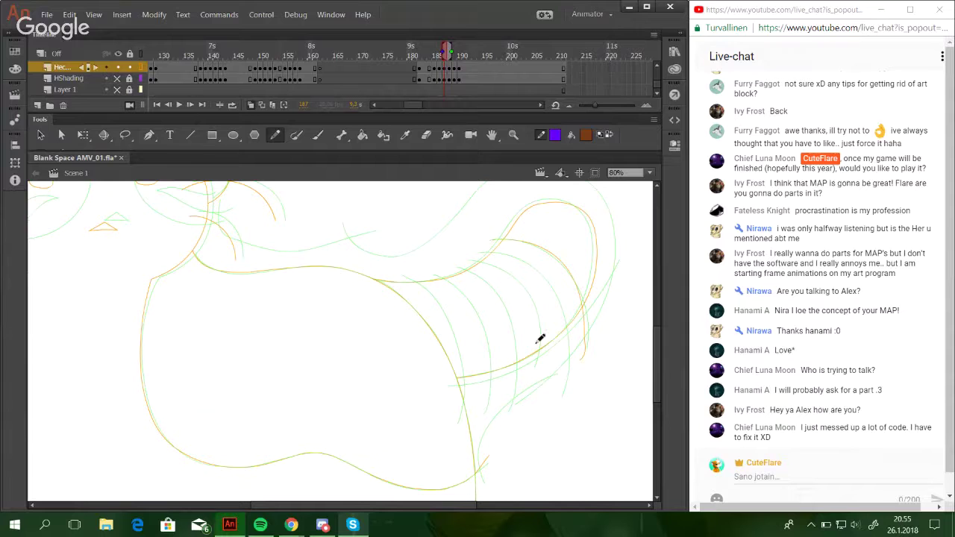
pyautogui.keyDown('ctrl'); pyautogui.doubleClick(585, 346); pyautogui.keyUp('ctrl')
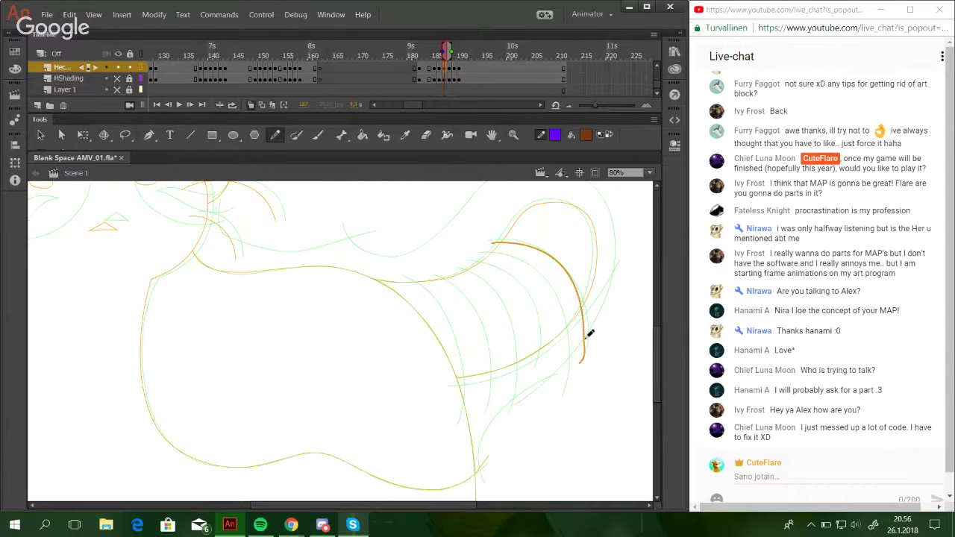
pyautogui.hotkey('ctrl', 'z')
pyautogui.hotkey('ctrl', 'y')
pyautogui.moveTo(482, 253)
pyautogui.mouseDown()
pyautogui.moveTo(532, 270)
pyautogui.moveTo(565, 378)
pyautogui.mouseUp()
pyautogui.hotkey('ctrl', 'z')
pyautogui.moveTo(483, 252); pyautogui.dragTo(564, 372)
pyautogui.hotkey('ctrl', 'z')
pyautogui.hotkey('ctrl', 'z')
pyautogui.hotkey('ctrl', 'y')
pyautogui.hotkey('ctrl', 'z')
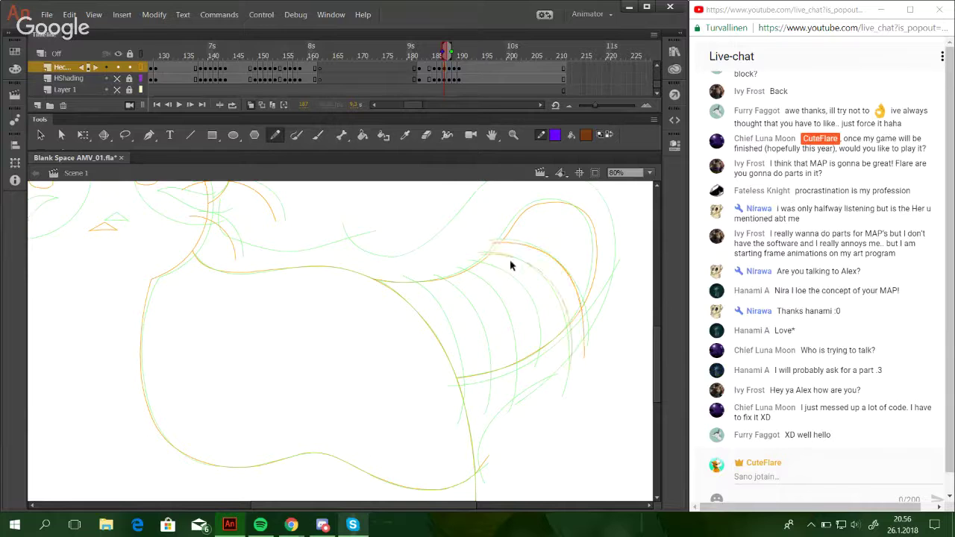
pyautogui.hotkey('ctrl', 'z')
# Draw the second-outermost tail stripe and the stripe nearest the rump on frame 187.
pyautogui.moveTo(482, 253); pyautogui.dragTo(561, 376)
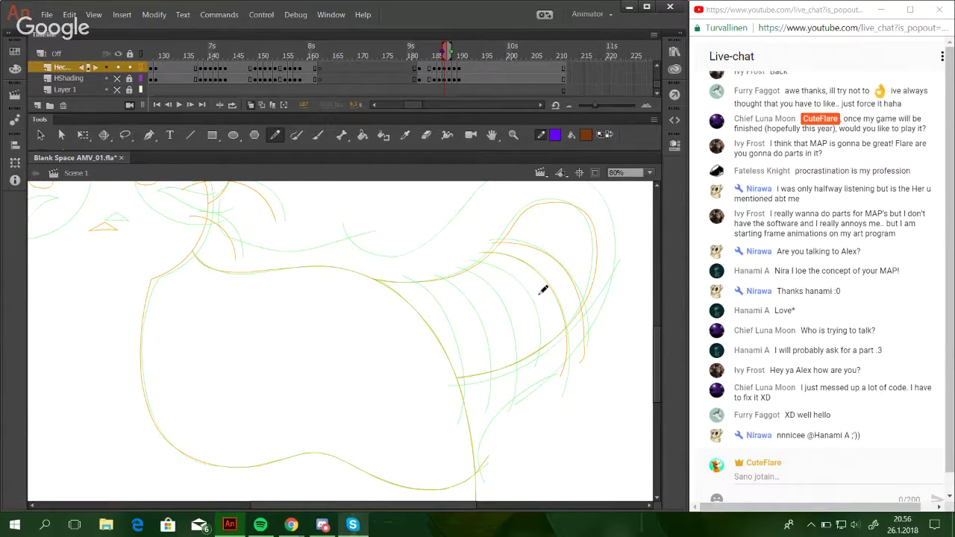
pyautogui.moveTo(400, 275)
pyautogui.mouseDown()
pyautogui.moveTo(464, 364)
pyautogui.moveTo(458, 342)
pyautogui.moveTo(463, 409)
pyautogui.moveTo(417, 283)
pyautogui.moveTo(447, 431)
pyautogui.mouseUp()
pyautogui.hotkey('ctrl', 'z')
pyautogui.hotkey('ctrl', 'z')
pyautogui.hotkey('ctrl', 'z')
pyautogui.hotkey('ctrl', 'z')
pyautogui.hotkey('ctrl', 'z')
pyautogui.moveTo(405, 278)
pyautogui.mouseDown()
pyautogui.moveTo(458, 435)
pyautogui.moveTo(465, 354)
pyautogui.moveTo(461, 433)
pyautogui.mouseUp()
pyautogui.hotkey('ctrl', 'z')
pyautogui.hotkey('ctrl', 'z')
# Draw the third tail stripe from the outside, curving just past the tail's lower edge, and refine its bend.
pyautogui.moveTo(465, 260); pyautogui.dragTo(534, 304)
pyautogui.moveTo(546, 358); pyautogui.dragTo(525, 453)
pyautogui.hotkey('ctrl', 'z')
pyautogui.moveTo(469, 261); pyautogui.dragTo(534, 413)
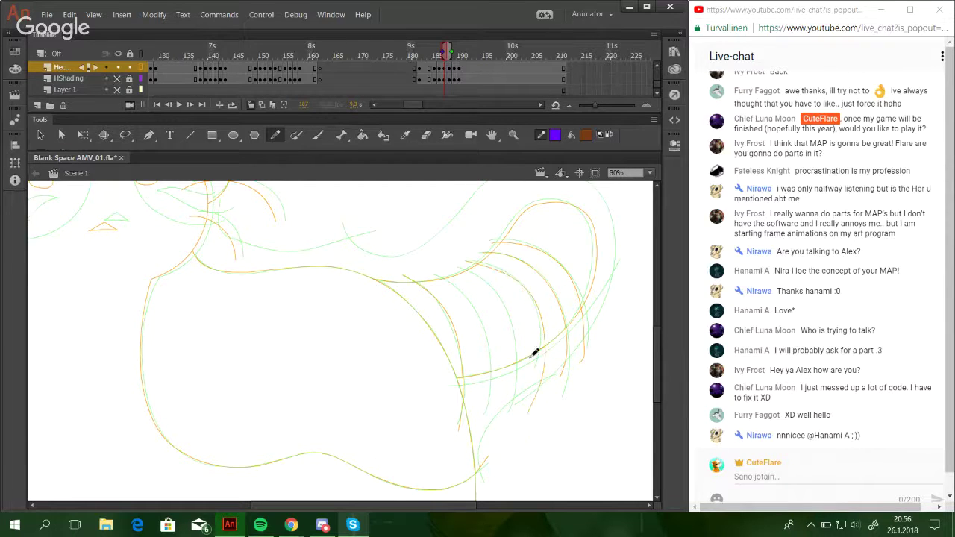
pyautogui.hotkey('ctrl', 'z')
pyautogui.moveTo(479, 257); pyautogui.dragTo(533, 379)
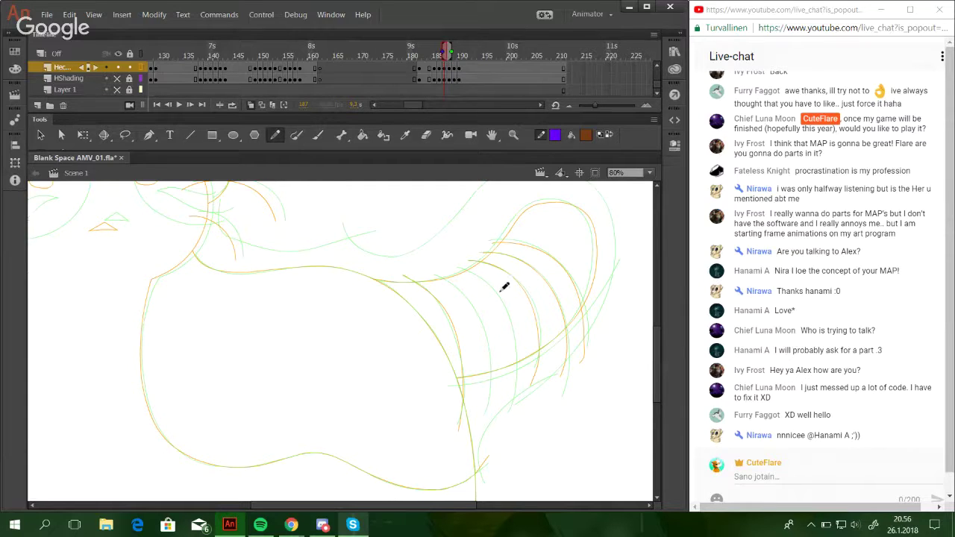
pyautogui.moveTo(528, 300); pyautogui.dragTo(530, 303)
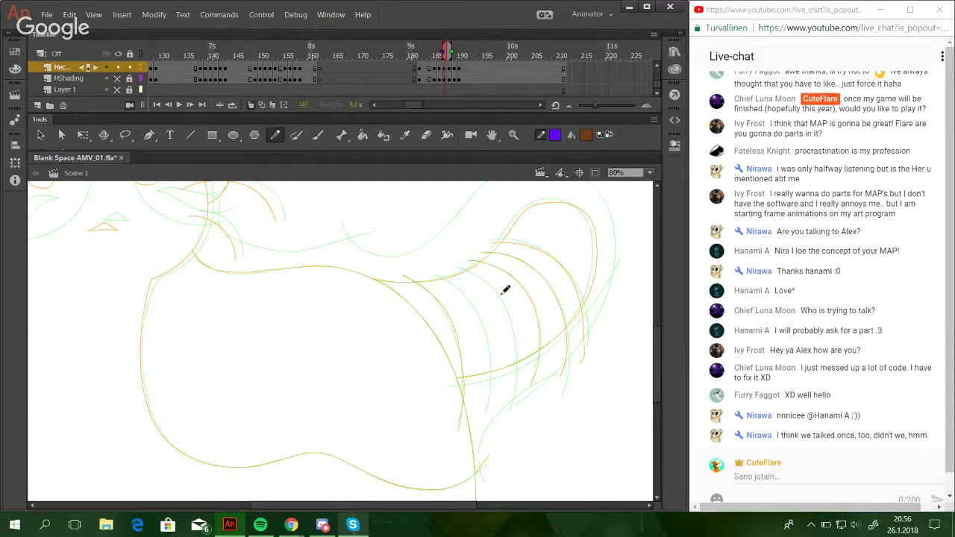
# Draw the two remaining stripes between the existing ones and the long curve along the tail's lower edge.
pyautogui.moveTo(465, 267); pyautogui.dragTo(516, 379)
pyautogui.moveTo(435, 275)
pyautogui.mouseDown()
pyautogui.moveTo(478, 315)
pyautogui.moveTo(478, 418)
pyautogui.mouseUp()
pyautogui.hotkey('ctrl', 'z')
pyautogui.hotkey('ctrl', 'z')
pyautogui.moveTo(439, 273)
pyautogui.mouseDown()
pyautogui.moveTo(485, 407)
pyautogui.moveTo(632, 278)
pyautogui.mouseUp()
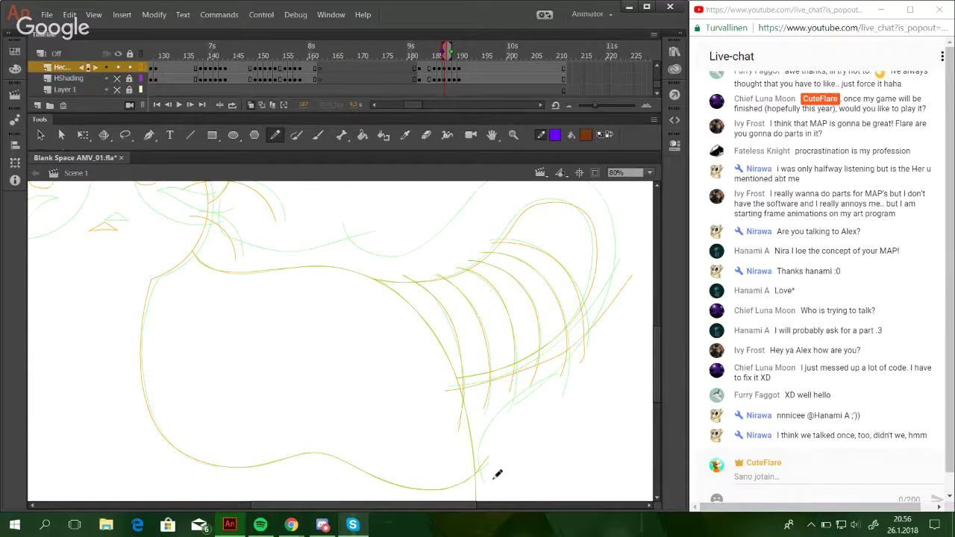
# Draw the curve from the hind leg up beneath the tail, plus the contour running over the tail and along the back.
pyautogui.moveTo(490, 478)
pyautogui.mouseDown()
pyautogui.moveTo(584, 336)
pyautogui.moveTo(481, 456)
pyautogui.moveTo(586, 347)
pyautogui.mouseUp()
pyautogui.hotkey('ctrl', 'z')
pyautogui.moveTo(491, 392)
pyautogui.mouseDown()
pyautogui.moveTo(495, 425)
pyautogui.moveTo(531, 444)
pyautogui.mouseUp()
pyautogui.moveTo(620, 388)
pyautogui.mouseDown()
pyautogui.moveTo(639, 238)
pyautogui.moveTo(571, 226)
pyautogui.moveTo(386, 295)
pyautogui.moveTo(328, 296)
pyautogui.mouseUp()
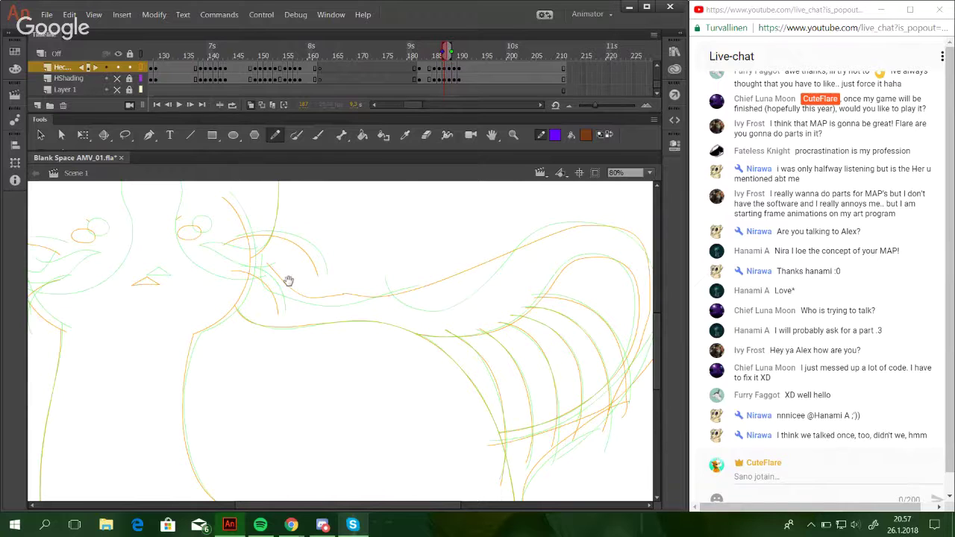
pyautogui.moveTo(289, 282); pyautogui.dragTo(405, 362)
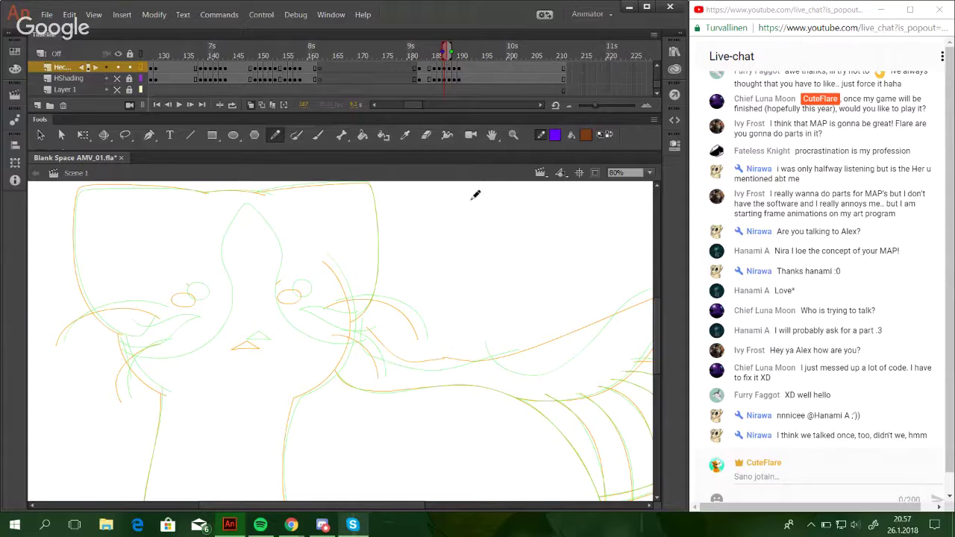
# Draw the face marking on frame 187 from one cheek up to a forehead peak and down to the other cheek, working at 110% zoom.
pyautogui.click(513, 134)
pyautogui.moveTo(75, 207); pyautogui.dragTo(435, 450)
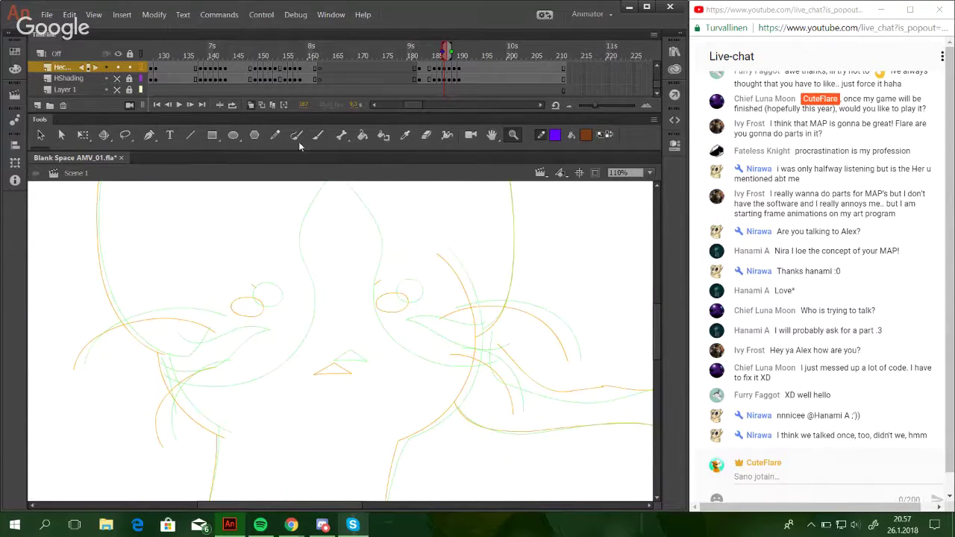
pyautogui.press('y')
pyautogui.moveTo(657, 337); pyautogui.dragTo(656, 337)
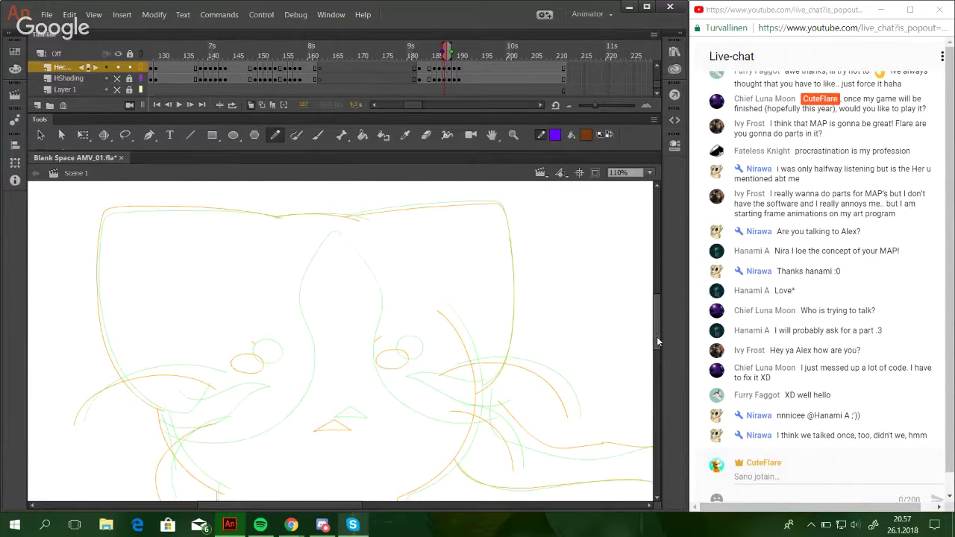
pyautogui.press('space')
pyautogui.moveTo(545, 390)
pyautogui.mouseDown()
pyautogui.moveTo(565, 356)
pyautogui.moveTo(570, 371)
pyautogui.mouseUp()
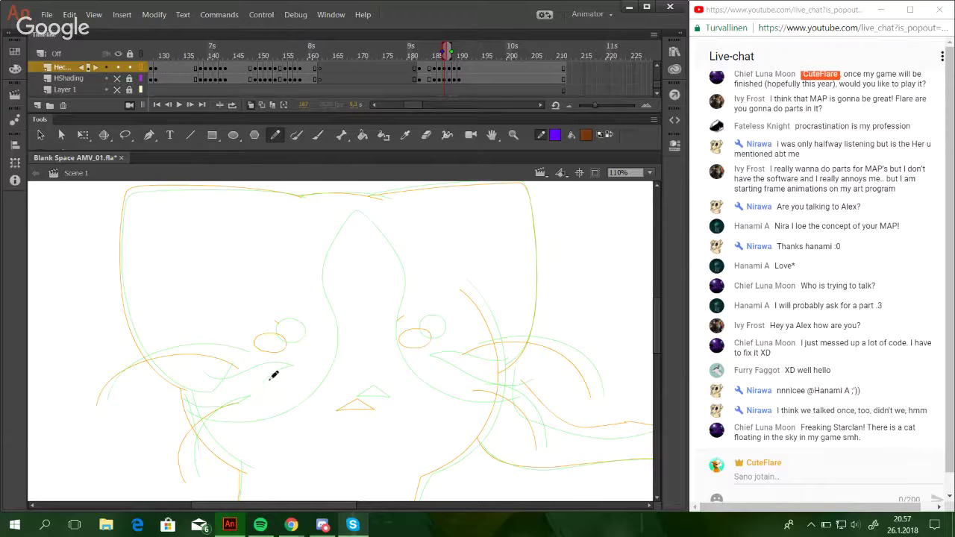
pyautogui.moveTo(161, 403)
pyautogui.mouseDown()
pyautogui.moveTo(230, 421)
pyautogui.moveTo(284, 412)
pyautogui.moveTo(311, 242)
pyautogui.mouseUp()
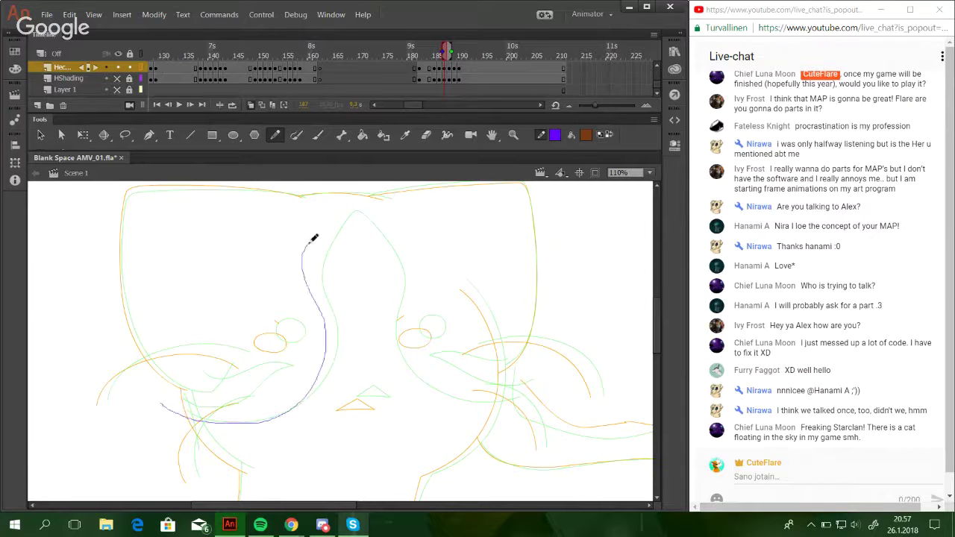
pyautogui.hotkey('ctrl', 'z')
pyautogui.moveTo(170, 395)
pyautogui.mouseDown()
pyautogui.moveTo(244, 427)
pyautogui.moveTo(291, 407)
pyautogui.mouseUp()
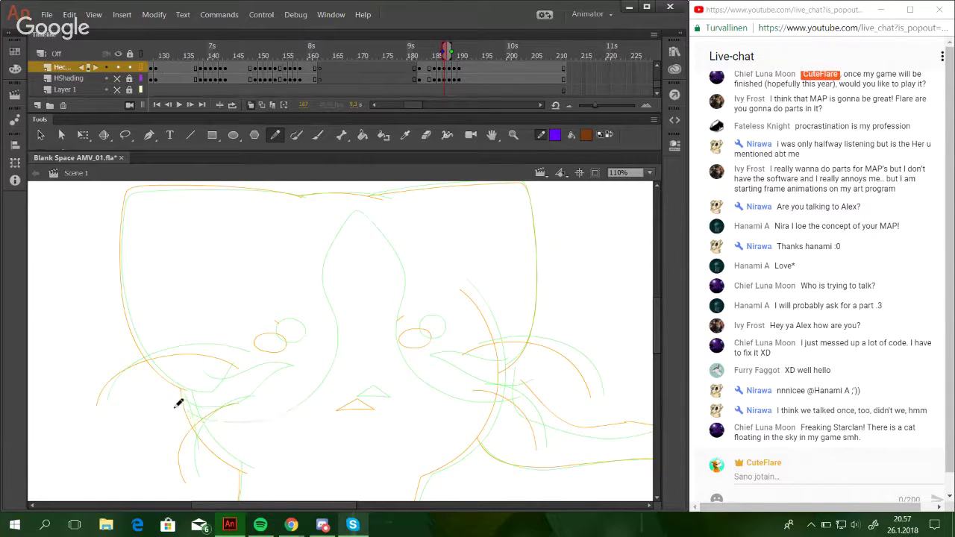
pyautogui.moveTo(171, 406)
pyautogui.mouseDown()
pyautogui.moveTo(263, 416)
pyautogui.moveTo(314, 368)
pyautogui.moveTo(315, 272)
pyautogui.moveTo(334, 231)
pyautogui.moveTo(355, 222)
pyautogui.moveTo(390, 314)
pyautogui.moveTo(382, 356)
pyautogui.moveTo(401, 396)
pyautogui.moveTo(436, 411)
pyautogui.moveTo(522, 392)
pyautogui.mouseUp()
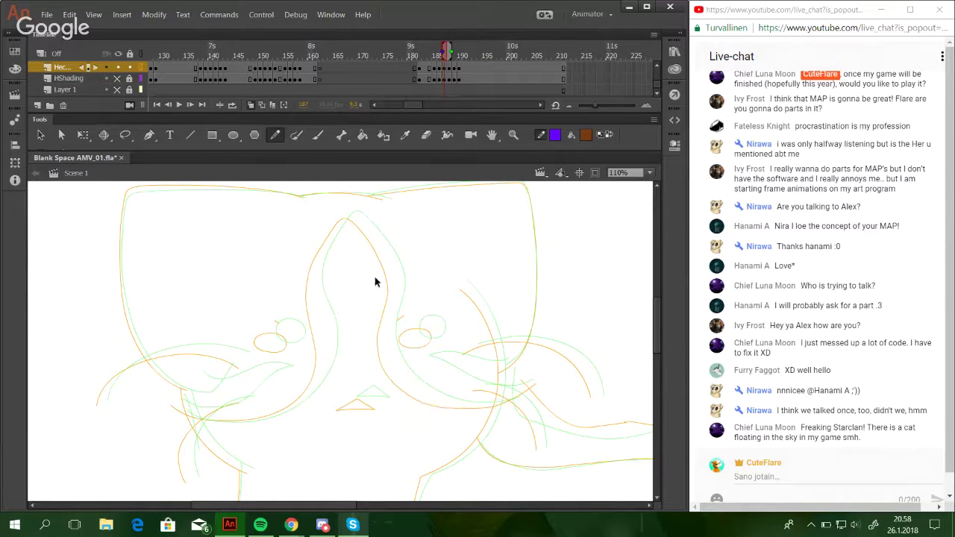
# Reshape the inner sides of the face marking on frame 187, smoothing the bends beside the eyes and nose.
pyautogui.moveTo(313, 336); pyautogui.dragTo(315, 328)
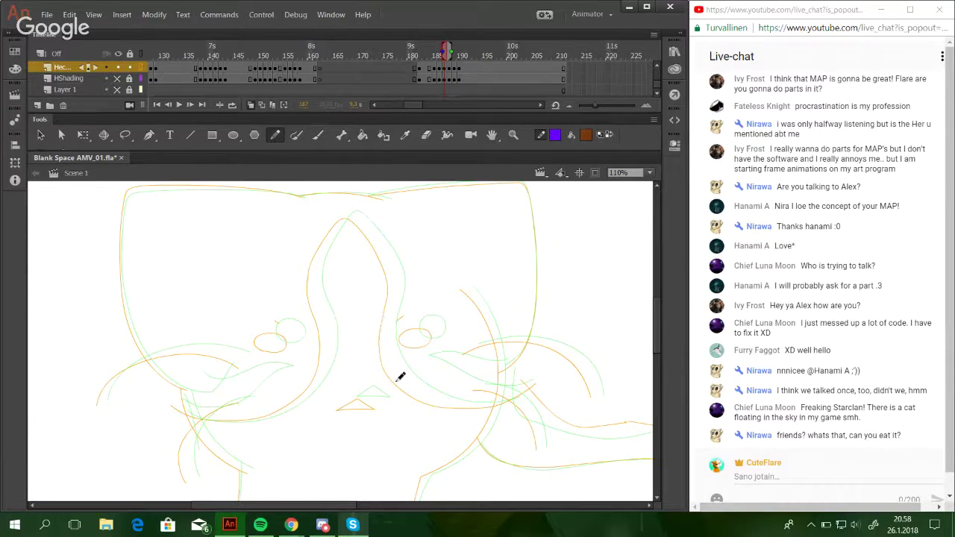
pyautogui.moveTo(376, 420); pyautogui.dragTo(354, 349)
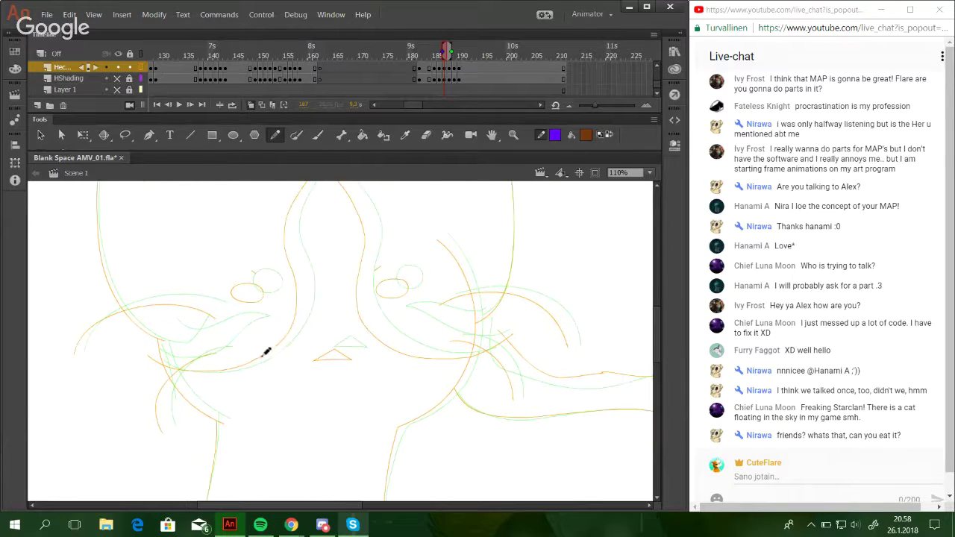
pyautogui.scroll(1, 302, 342)
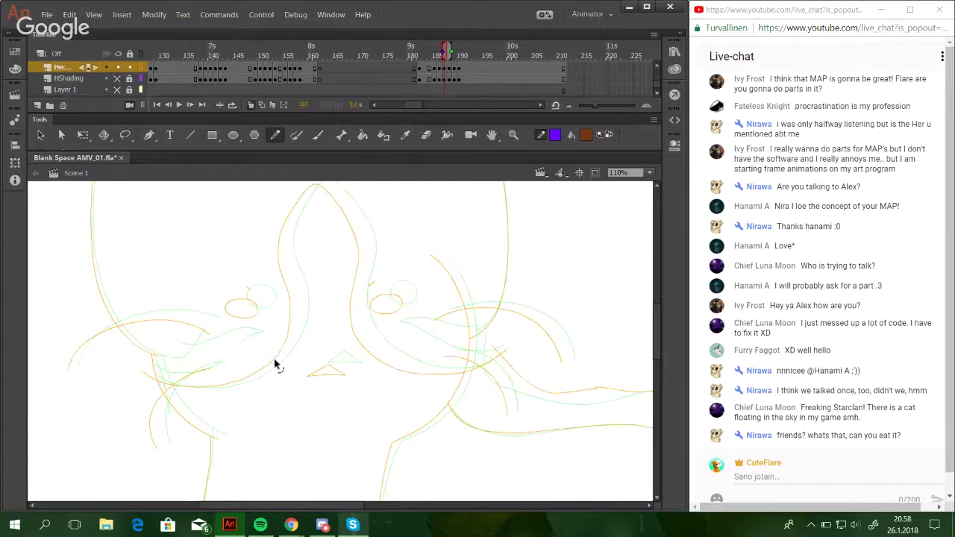
pyautogui.moveTo(308, 289); pyautogui.dragTo(327, 311)
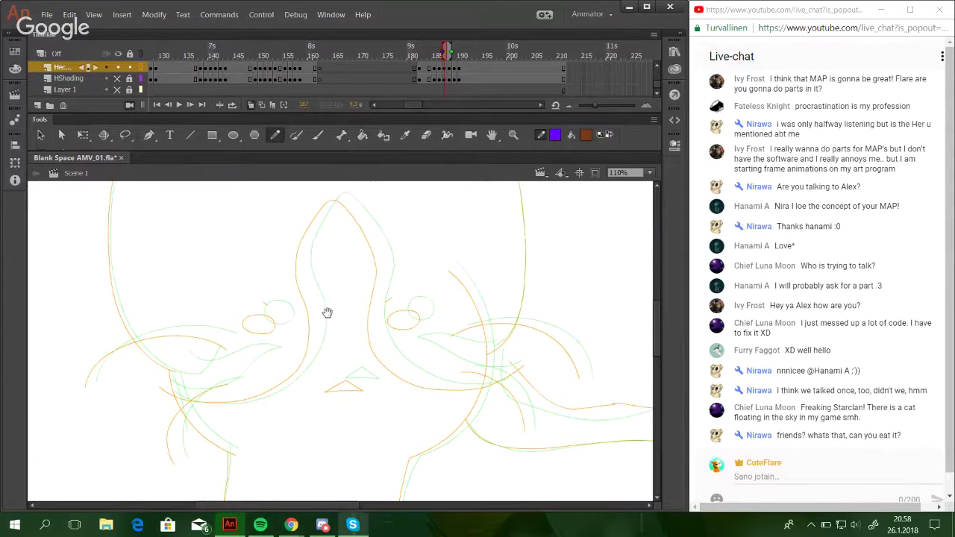
pyautogui.moveTo(345, 279); pyautogui.dragTo(334, 309)
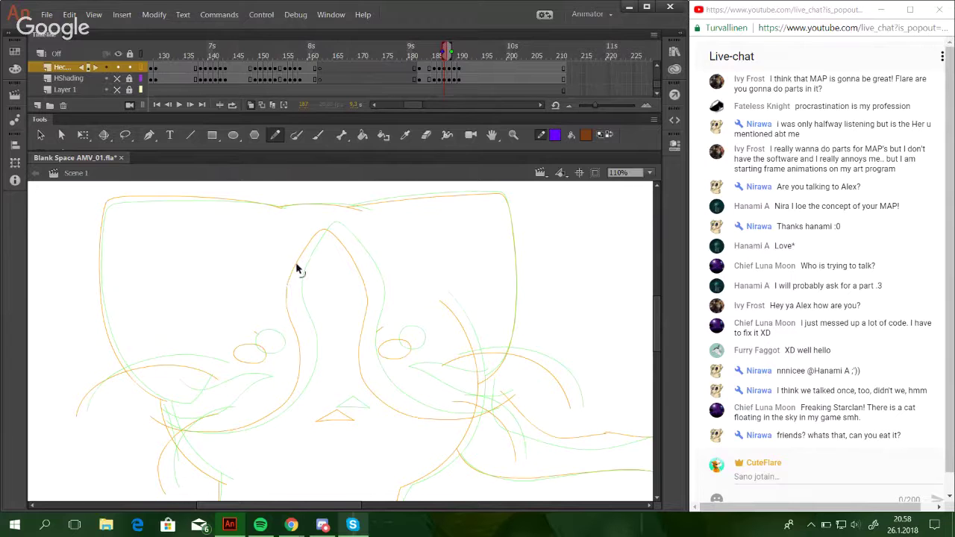
# Draw the lower curve of the left cheek stripe from the cheek's outer edge inward toward the face marking.
pyautogui.moveTo(385, 344); pyautogui.dragTo(403, 289)
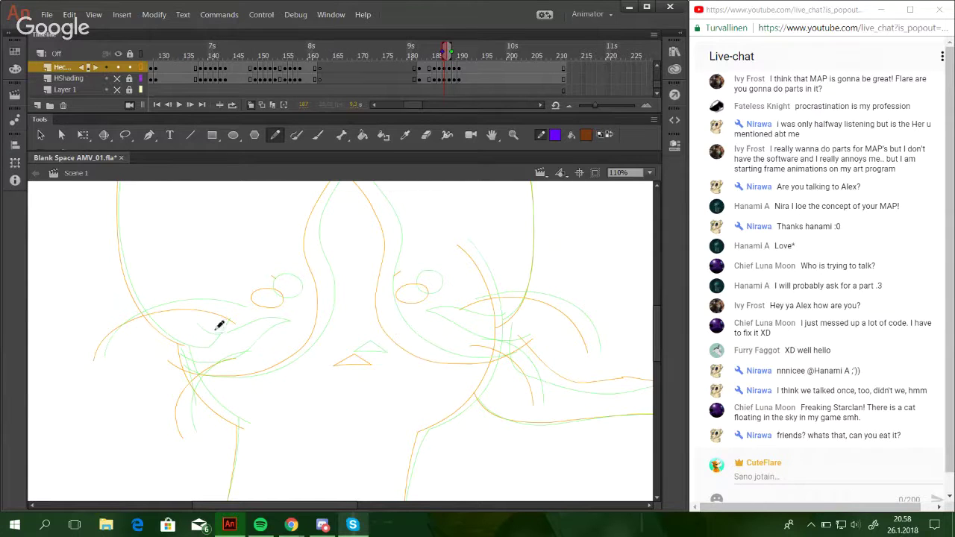
pyautogui.moveTo(166, 349)
pyautogui.mouseDown()
pyautogui.moveTo(186, 362)
pyautogui.moveTo(216, 361)
pyautogui.moveTo(292, 346)
pyautogui.mouseUp()
pyautogui.hotkey('ctrl', 'z')
pyautogui.moveTo(167, 354)
pyautogui.mouseDown()
pyautogui.moveTo(246, 346)
pyautogui.moveTo(294, 330)
pyautogui.mouseUp()
pyautogui.moveTo(292, 327)
pyautogui.mouseDown()
pyautogui.moveTo(295, 336)
pyautogui.moveTo(251, 340)
pyautogui.mouseUp()
pyautogui.moveTo(183, 329)
pyautogui.mouseDown()
pyautogui.moveTo(288, 335)
pyautogui.moveTo(249, 333)
pyautogui.moveTo(288, 343)
pyautogui.mouseUp()
pyautogui.hotkey('ctrl', 'z')
pyautogui.hotkey('ctrl', 'z')
pyautogui.hotkey('ctrl', 'z')
# Draw the upper curve of the left cheek stripe and mark its outer end with short strokes.
pyautogui.moveTo(182, 326); pyautogui.dragTo(286, 341)
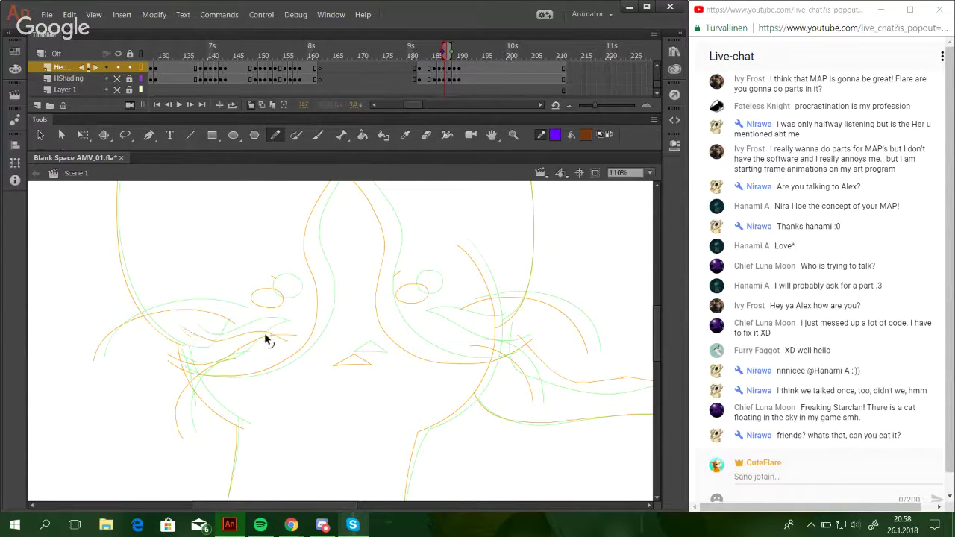
pyautogui.hotkey('ctrl', 'z')
pyautogui.moveTo(179, 323); pyautogui.dragTo(288, 341)
pyautogui.hotkey('ctrl', 'z')
pyautogui.moveTo(179, 325); pyautogui.dragTo(282, 342)
pyautogui.hotkey('ctrl', 'z')
pyautogui.moveTo(179, 324); pyautogui.dragTo(282, 344)
pyautogui.moveTo(243, 314); pyautogui.dragTo(257, 369)
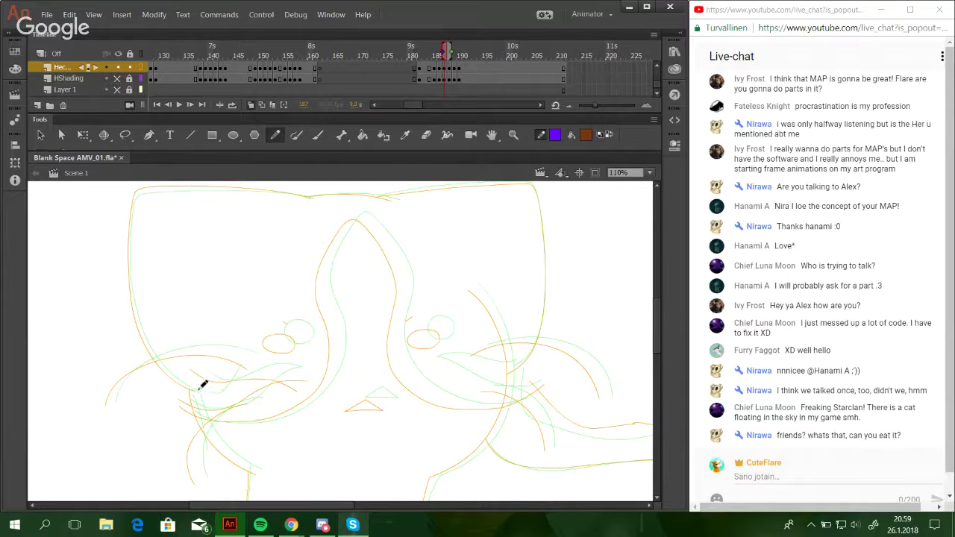
pyautogui.moveTo(198, 390); pyautogui.dragTo(221, 365)
pyautogui.moveTo(355, 428)
pyautogui.mouseDown()
pyautogui.moveTo(320, 399)
pyautogui.moveTo(293, 396)
pyautogui.moveTo(299, 378)
pyautogui.mouseUp()
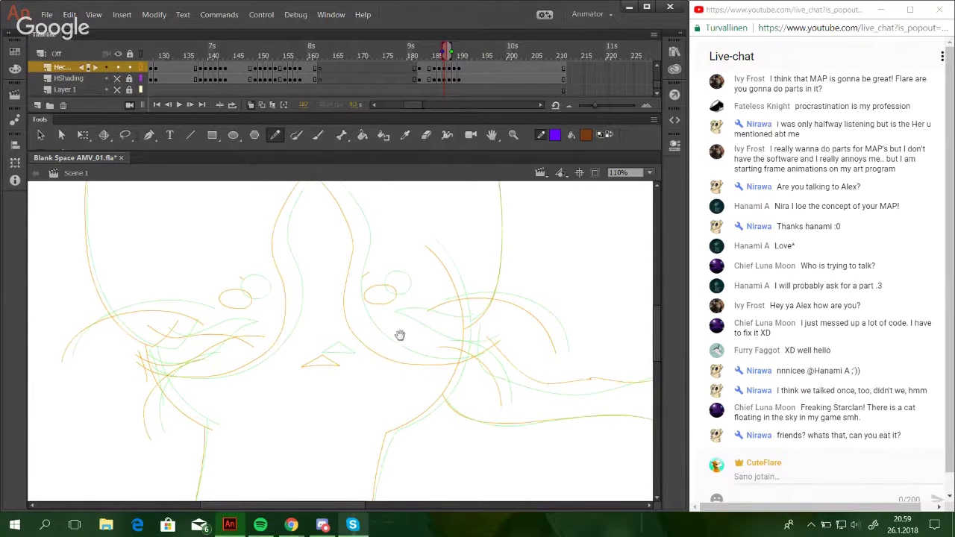
# Draw the lower curve of the right cheek stripe from beneath the eye out to the cheek's edge.
pyautogui.moveTo(400, 336)
pyautogui.mouseDown()
pyautogui.moveTo(482, 378)
pyautogui.moveTo(497, 324)
pyautogui.mouseUp()
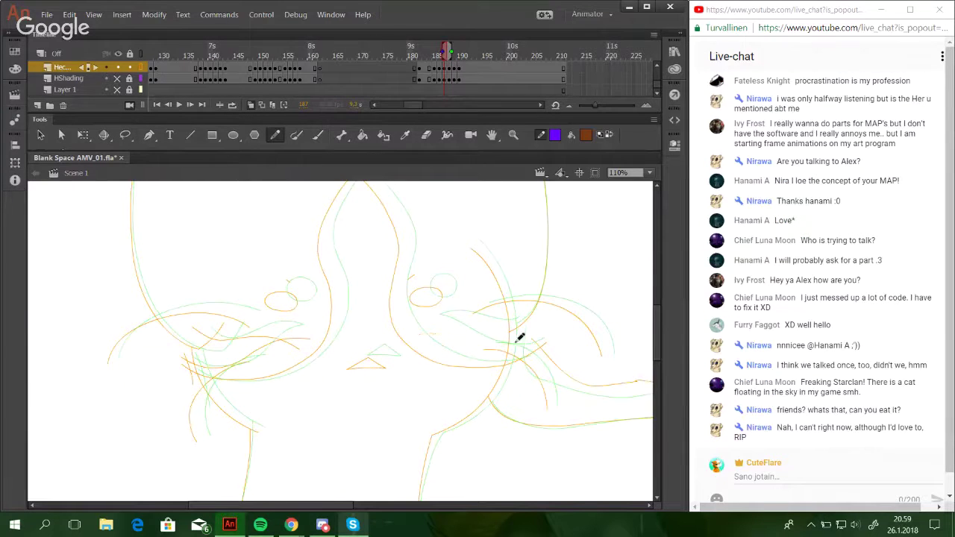
pyautogui.moveTo(518, 335)
pyautogui.mouseDown()
pyautogui.moveTo(425, 333)
pyautogui.moveTo(526, 337)
pyautogui.mouseUp()
pyautogui.moveTo(482, 334)
pyautogui.mouseDown()
pyautogui.moveTo(494, 330)
pyautogui.moveTo(527, 368)
pyautogui.moveTo(524, 356)
pyautogui.moveTo(473, 331)
pyautogui.mouseUp()
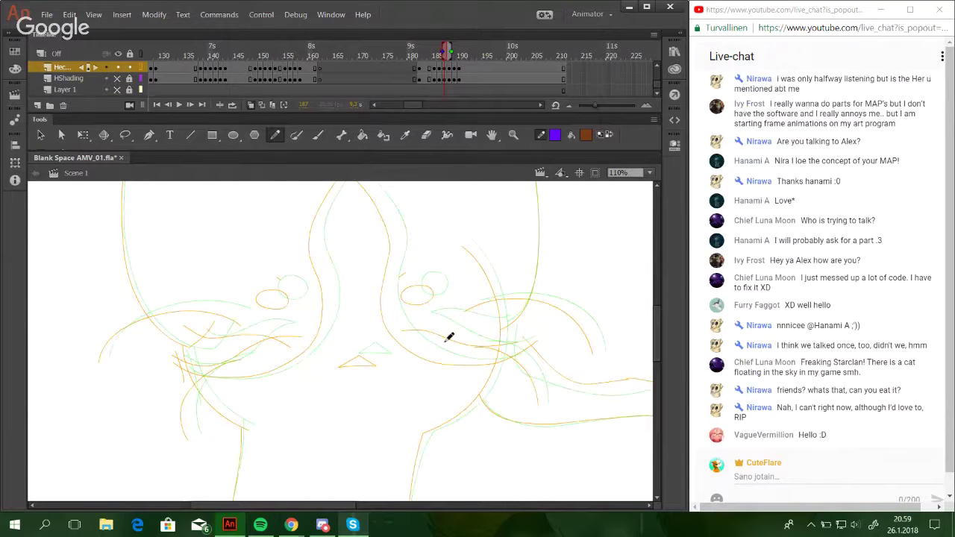
pyautogui.scroll(-1, 466, 367)
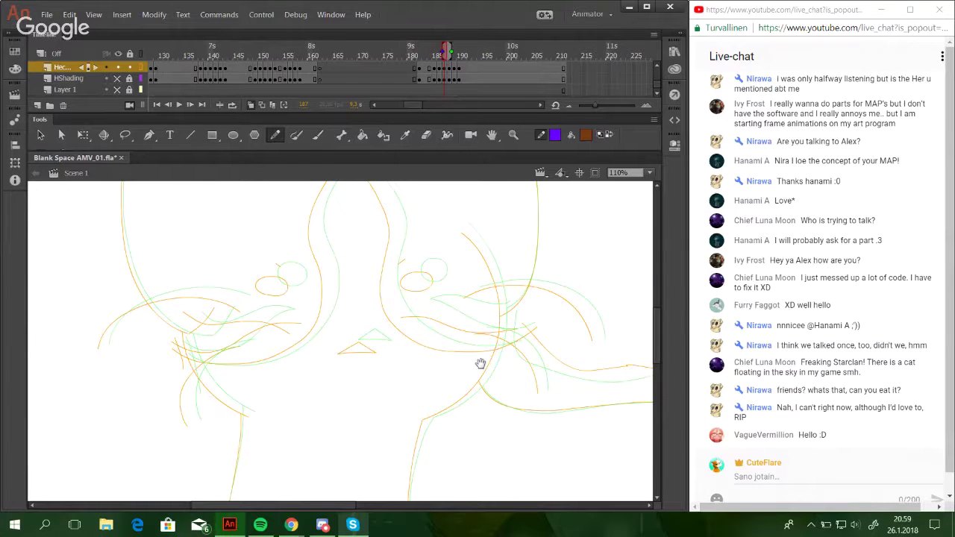
pyautogui.moveTo(481, 364); pyautogui.dragTo(485, 360)
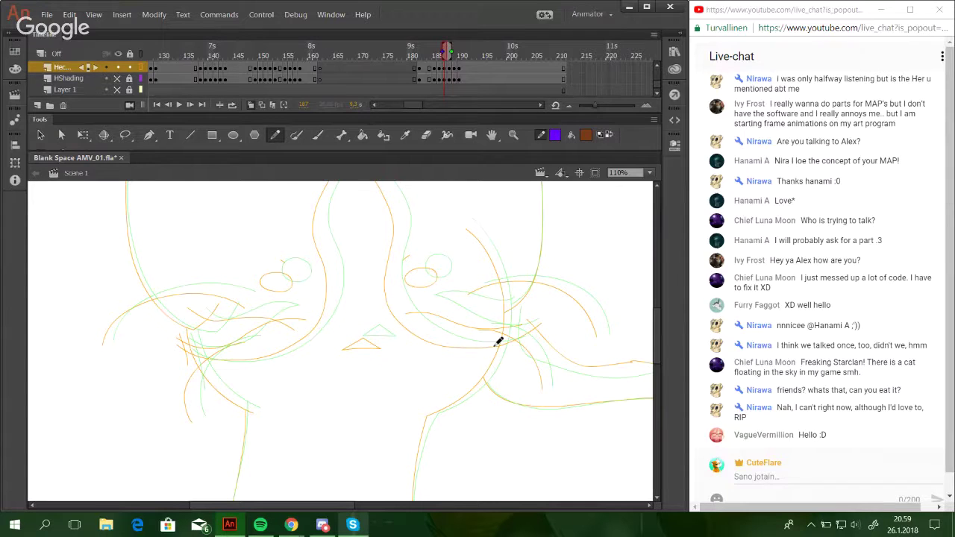
# Draw the upper curve of the right cheek stripe and a curve joining the cheek to the outer whisker's end.
pyautogui.moveTo(403, 314); pyautogui.dragTo(454, 322)
pyautogui.hotkey('ctrl', 'z')
pyautogui.moveTo(409, 314)
pyautogui.mouseDown()
pyautogui.moveTo(508, 300)
pyautogui.moveTo(490, 307)
pyautogui.mouseUp()
pyautogui.hotkey('ctrl', 'z')
pyautogui.moveTo(411, 318); pyautogui.dragTo(524, 286)
pyautogui.hotkey('ctrl', 'z')
pyautogui.moveTo(409, 314)
pyautogui.mouseDown()
pyautogui.moveTo(438, 304)
pyautogui.moveTo(491, 304)
pyautogui.moveTo(522, 281)
pyautogui.mouseUp()
pyautogui.hotkey('ctrl', 'z')
pyautogui.moveTo(511, 315); pyautogui.dragTo(595, 337)
pyautogui.press('space')
pyautogui.moveTo(413, 380)
pyautogui.mouseDown()
pyautogui.moveTo(411, 394)
pyautogui.moveTo(454, 394)
pyautogui.moveTo(427, 392)
pyautogui.moveTo(379, 249)
pyautogui.moveTo(501, 411)
pyautogui.moveTo(352, 377)
pyautogui.moveTo(390, 389)
pyautogui.mouseUp()
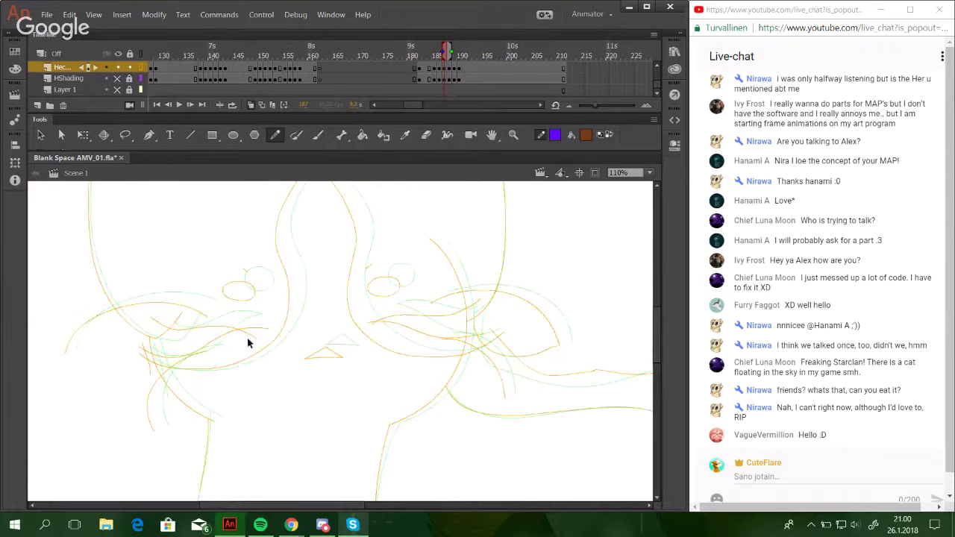
# Delete the overshooting line ends at the inner tips of both cheek stripes.
pyautogui.keyDown('ctrl'); pyautogui.click(254, 330); pyautogui.keyUp('ctrl')
pyautogui.press('Delete')
pyautogui.moveTo(370, 357); pyautogui.dragTo(351, 366)
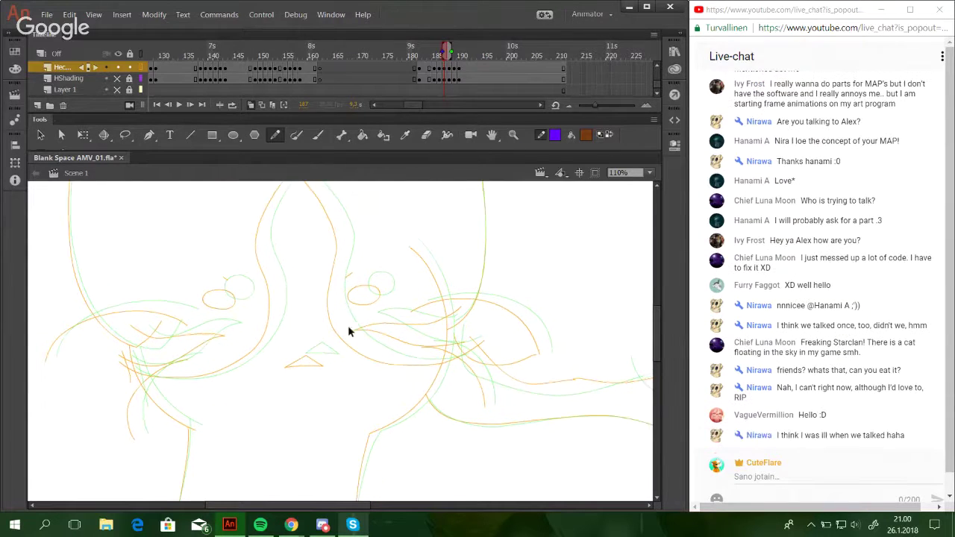
pyautogui.keyDown('ctrl'); pyautogui.click(354, 332); pyautogui.keyUp('ctrl')
pyautogui.press('Delete')
# Examine the face marking and cheek stripes on frame 187 against the onion-skinned neighbouring frame.
pyautogui.moveTo(467, 400)
pyautogui.mouseDown()
pyautogui.moveTo(493, 409)
pyautogui.moveTo(485, 429)
pyautogui.mouseUp()
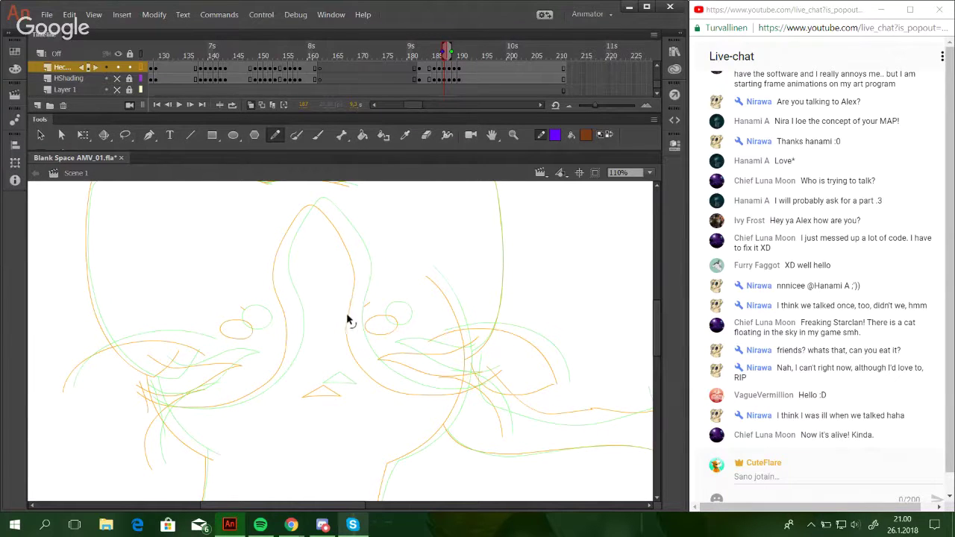
pyautogui.moveTo(352, 270); pyautogui.dragTo(370, 298)
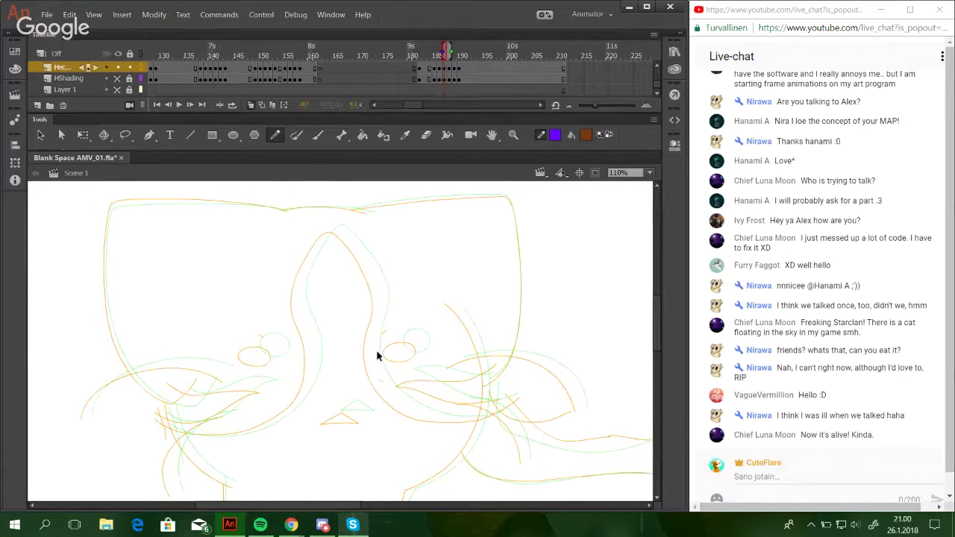
pyautogui.moveTo(375, 378); pyautogui.dragTo(366, 284)
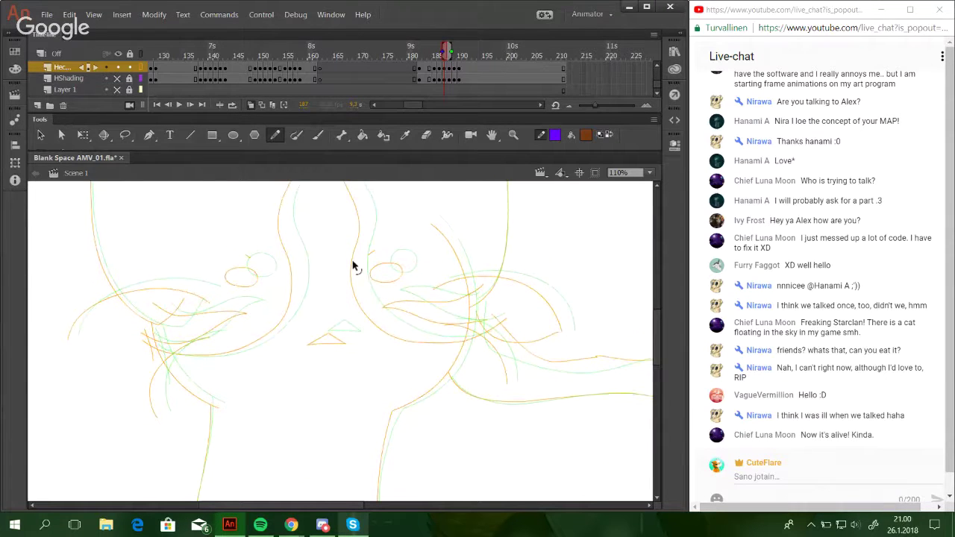
pyautogui.press('space')
pyautogui.moveTo(362, 363); pyautogui.dragTo(226, 268)
pyautogui.moveTo(364, 313)
pyautogui.mouseDown()
pyautogui.moveTo(299, 302)
pyautogui.moveTo(212, 246)
pyautogui.mouseUp()
pyautogui.moveTo(323, 307); pyautogui.dragTo(435, 381)
pyautogui.moveTo(363, 352)
pyautogui.mouseDown()
pyautogui.moveTo(368, 400)
pyautogui.moveTo(320, 410)
pyautogui.mouseUp()
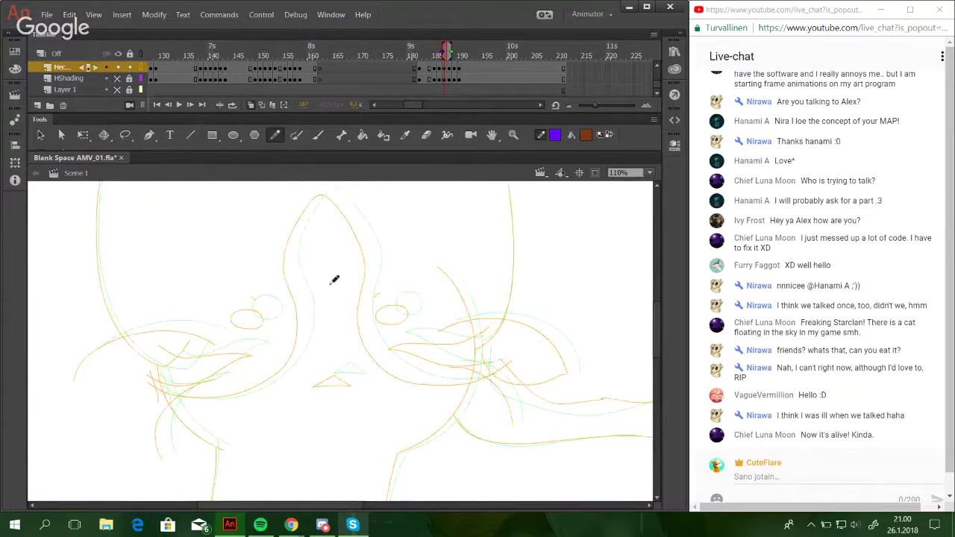
# Go to frame 186 and draw the face marking from one cheek over a forehead peak to the other cheek.
pyautogui.doubleClick(170, 106)
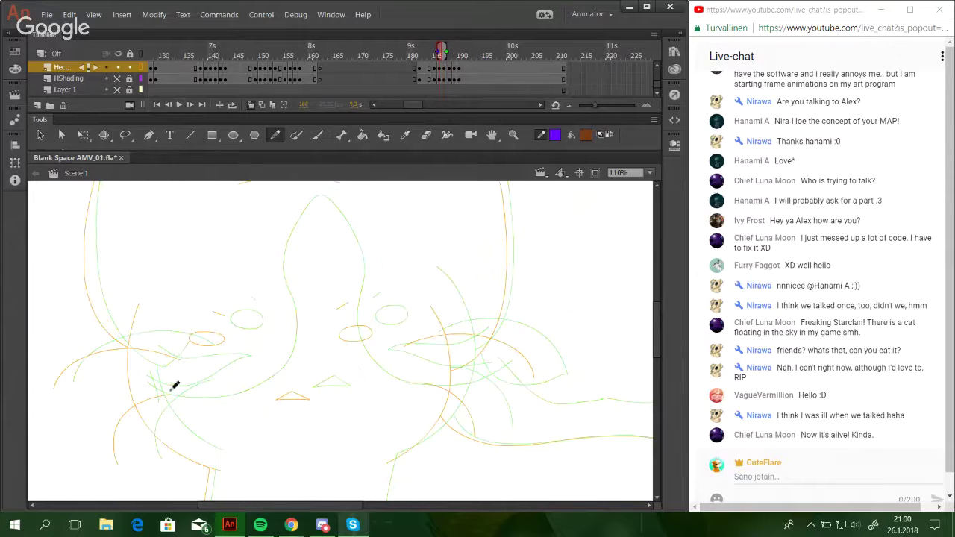
pyautogui.moveTo(113, 385)
pyautogui.mouseDown()
pyautogui.moveTo(209, 399)
pyautogui.moveTo(240, 384)
pyautogui.mouseUp()
pyautogui.hotkey('ctrl', 'z')
pyautogui.moveTo(118, 389)
pyautogui.mouseDown()
pyautogui.moveTo(173, 399)
pyautogui.moveTo(239, 373)
pyautogui.moveTo(128, 396)
pyautogui.moveTo(167, 403)
pyautogui.moveTo(233, 386)
pyautogui.moveTo(252, 364)
pyautogui.moveTo(246, 271)
pyautogui.moveTo(278, 209)
pyautogui.moveTo(298, 228)
pyautogui.moveTo(319, 366)
pyautogui.moveTo(351, 389)
pyautogui.moveTo(412, 396)
pyautogui.moveTo(359, 391)
pyautogui.moveTo(324, 362)
pyautogui.moveTo(311, 235)
pyautogui.moveTo(288, 208)
pyautogui.moveTo(264, 211)
pyautogui.moveTo(235, 292)
pyautogui.moveTo(240, 364)
pyautogui.moveTo(219, 390)
pyautogui.moveTo(138, 397)
pyautogui.moveTo(100, 370)
pyautogui.mouseUp()
pyautogui.hotkey('ctrl', 'z')
pyautogui.hotkey('ctrl', 'z')
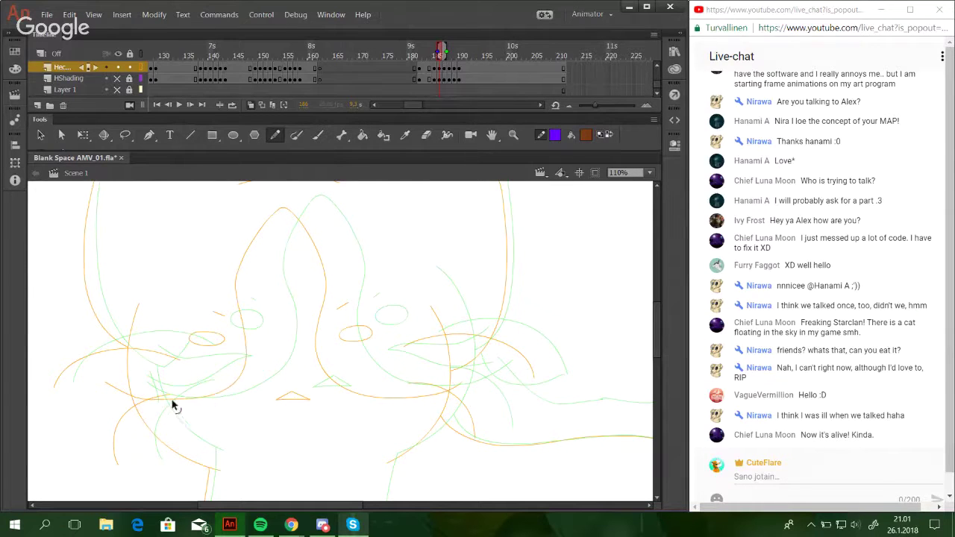
# Refine the bends of the face marking on frame 186 along the left cheek and beside the nose.
pyautogui.moveTo(172, 400); pyautogui.dragTo(172, 403)
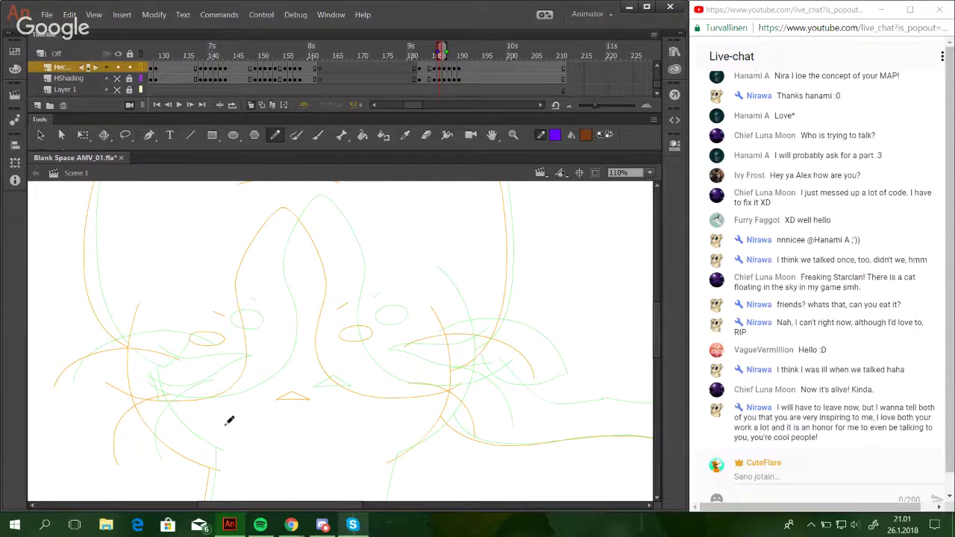
pyautogui.moveTo(246, 349); pyautogui.dragTo(250, 340)
pyautogui.moveTo(269, 322); pyautogui.dragTo(273, 343)
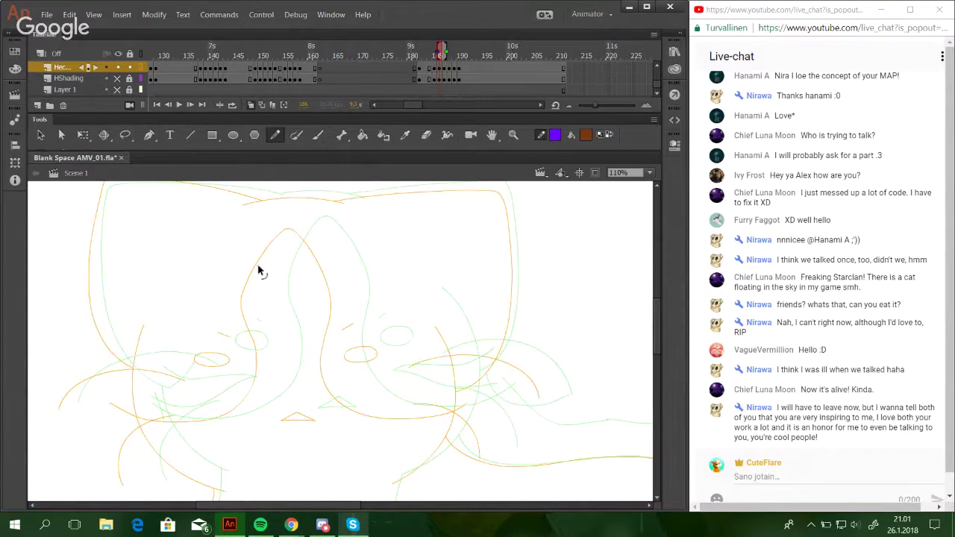
pyautogui.moveTo(326, 273); pyautogui.dragTo(339, 260)
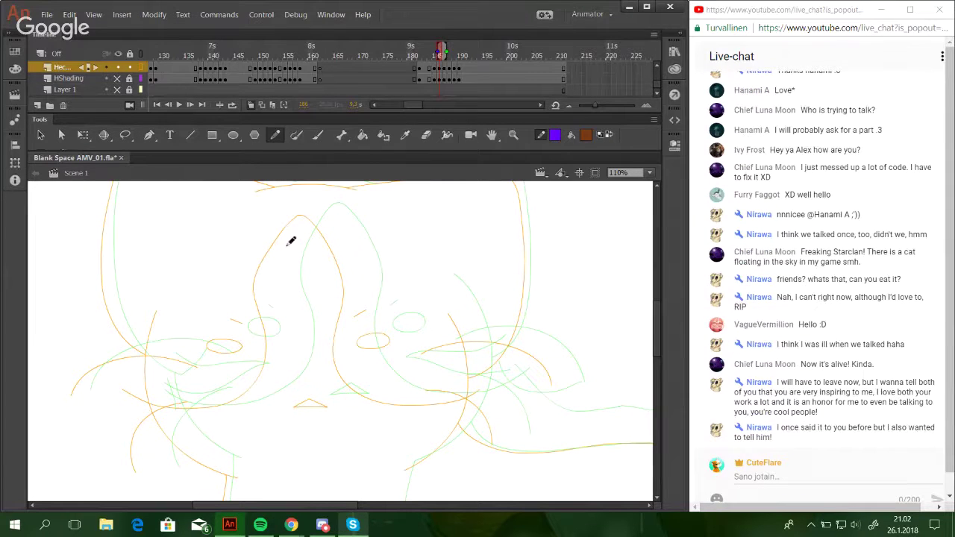
pyautogui.moveTo(288, 296)
pyautogui.mouseDown()
pyautogui.moveTo(296, 285)
pyautogui.moveTo(308, 293)
pyautogui.mouseUp()
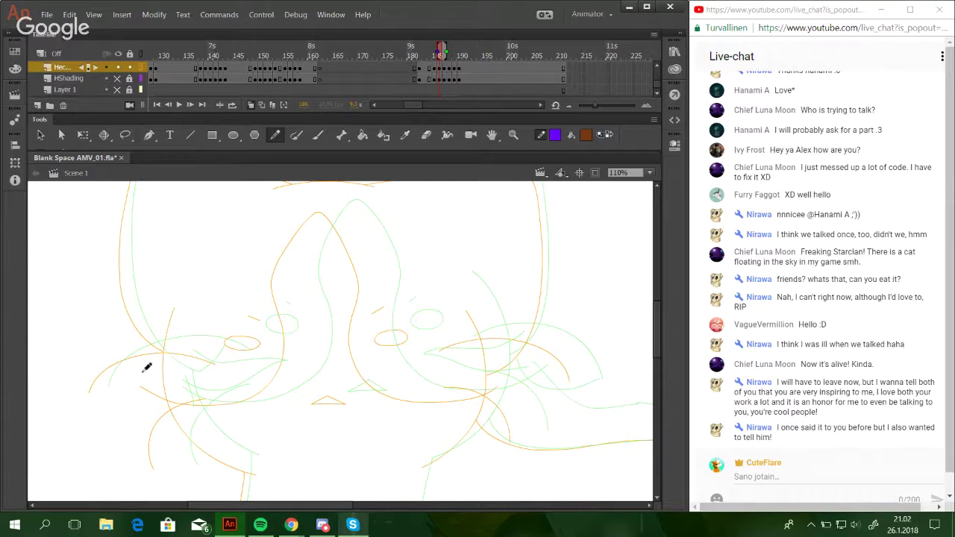
# Draw the lower curve of the left cheek stripe on frame 186.
pyautogui.moveTo(190, 378)
pyautogui.mouseDown()
pyautogui.moveTo(222, 369)
pyautogui.moveTo(266, 376)
pyautogui.mouseUp()
pyautogui.hotkey('ctrl', 'z')
pyautogui.moveTo(142, 377); pyautogui.dragTo(246, 372)
pyautogui.hotkey('ctrl', 'z')
pyautogui.moveTo(145, 377); pyautogui.dragTo(258, 372)
# Draw the upper curve of the left cheek stripe on frame 186 and mark its outer end with a short stroke.
pyautogui.moveTo(153, 349); pyautogui.dragTo(250, 368)
pyautogui.hotkey('ctrl', 'z')
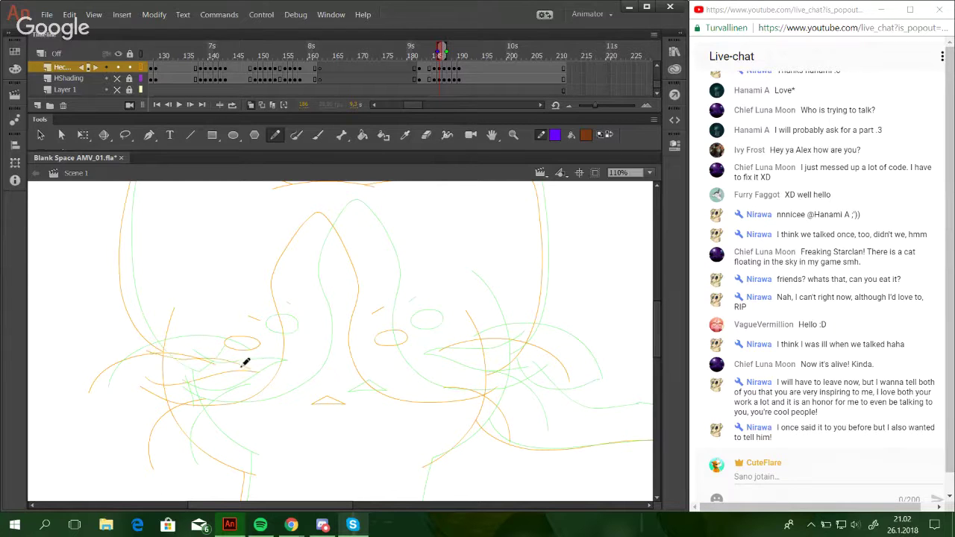
pyautogui.hotkey('ctrl', 'z')
pyautogui.moveTo(147, 350); pyautogui.dragTo(237, 367)
pyautogui.hotkey('ctrl', 'z')
pyautogui.moveTo(152, 350); pyautogui.dragTo(250, 371)
pyautogui.moveTo(157, 414); pyautogui.dragTo(158, 361)
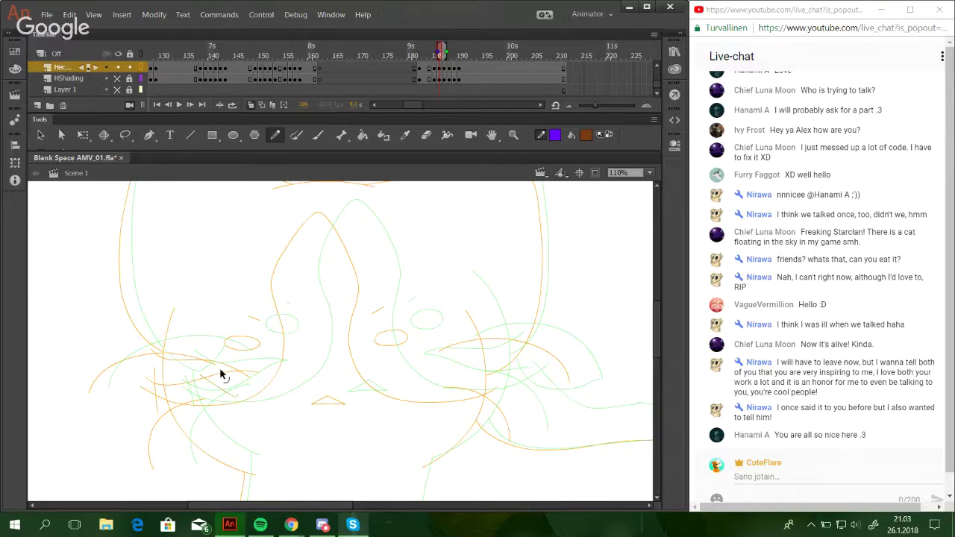
# Draw the right cheek stripe's two curves on frame 186 and the contour from the neck along the back.
pyautogui.press('space')
pyautogui.moveTo(386, 433); pyautogui.dragTo(361, 416)
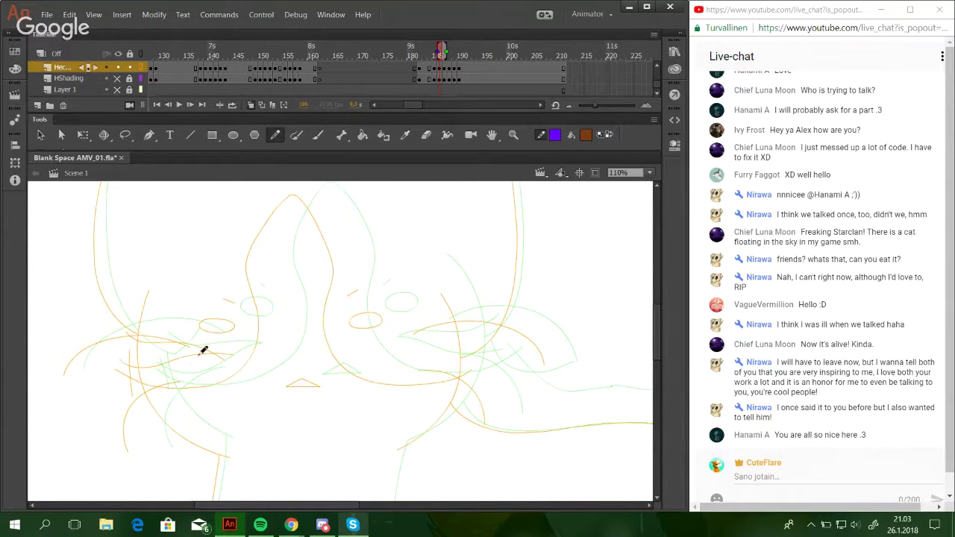
pyautogui.moveTo(358, 353); pyautogui.dragTo(471, 324)
pyautogui.moveTo(354, 354)
pyautogui.mouseDown()
pyautogui.moveTo(492, 360)
pyautogui.moveTo(505, 348)
pyautogui.moveTo(627, 376)
pyautogui.moveTo(668, 404)
pyautogui.mouseUp()
pyautogui.moveTo(503, 429)
pyautogui.mouseDown()
pyautogui.moveTo(422, 376)
pyautogui.moveTo(516, 373)
pyautogui.mouseUp()
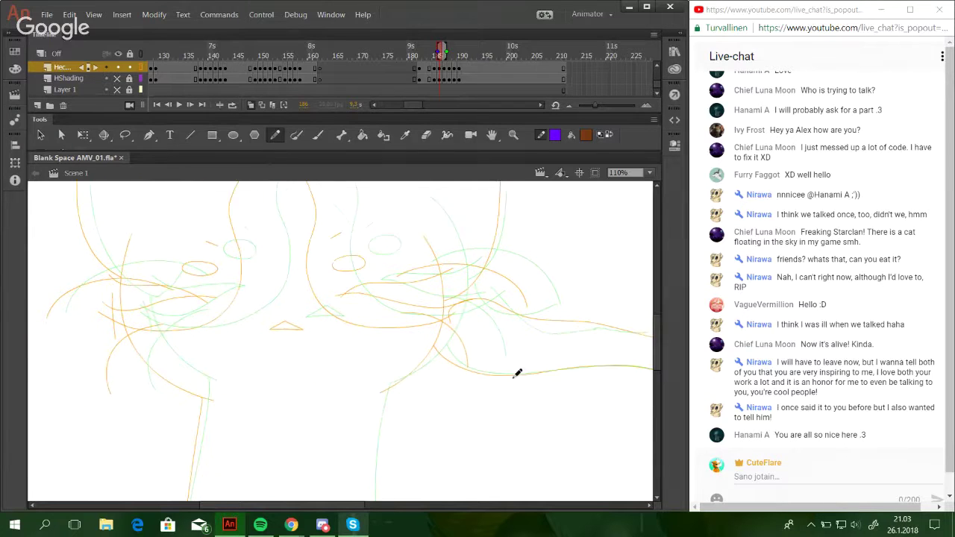
# Extend the back contour over the tail and around its tip to the underside, working at 50% zoom.
pyautogui.moveTo(532, 337); pyautogui.dragTo(407, 285)
pyautogui.click(649, 173)
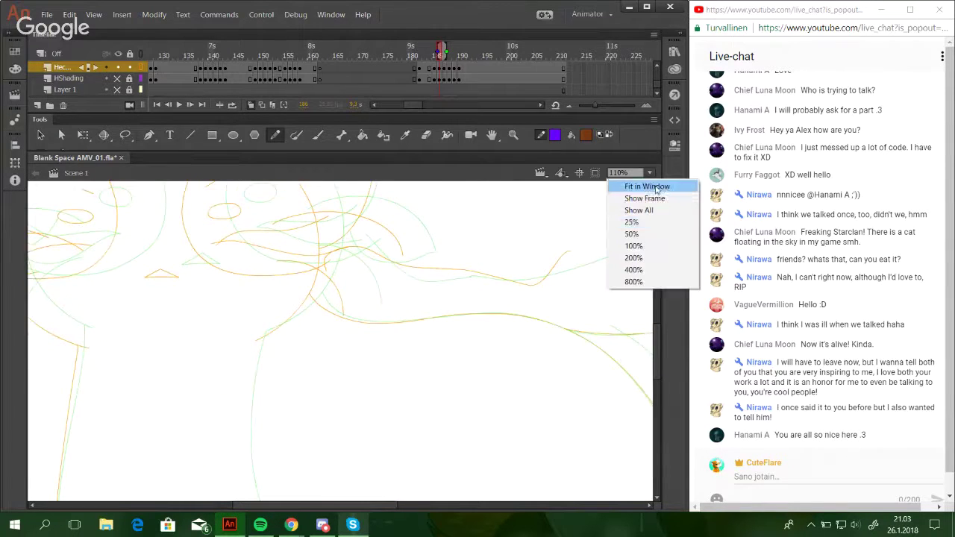
pyautogui.moveTo(484, 236); pyautogui.dragTo(514, 285)
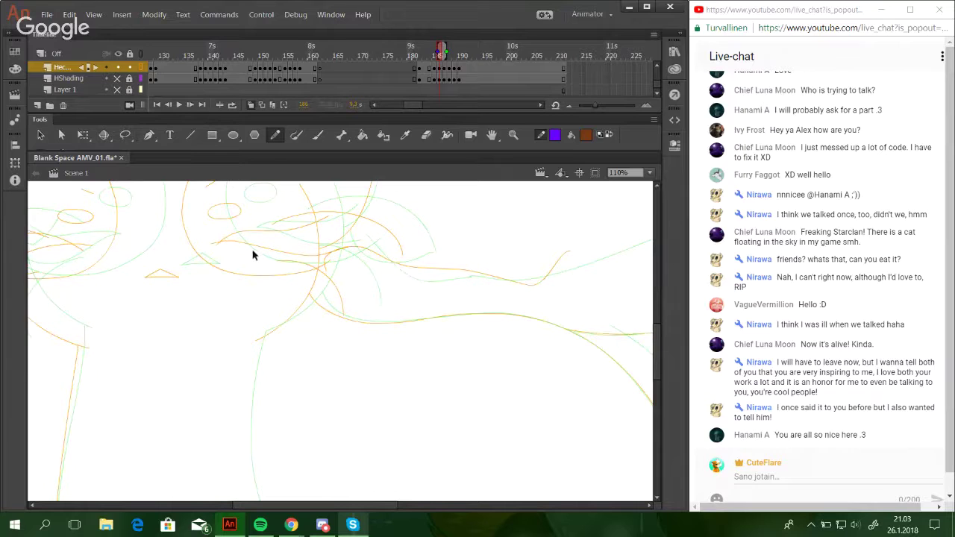
pyautogui.click(649, 172)
pyautogui.click(628, 235)
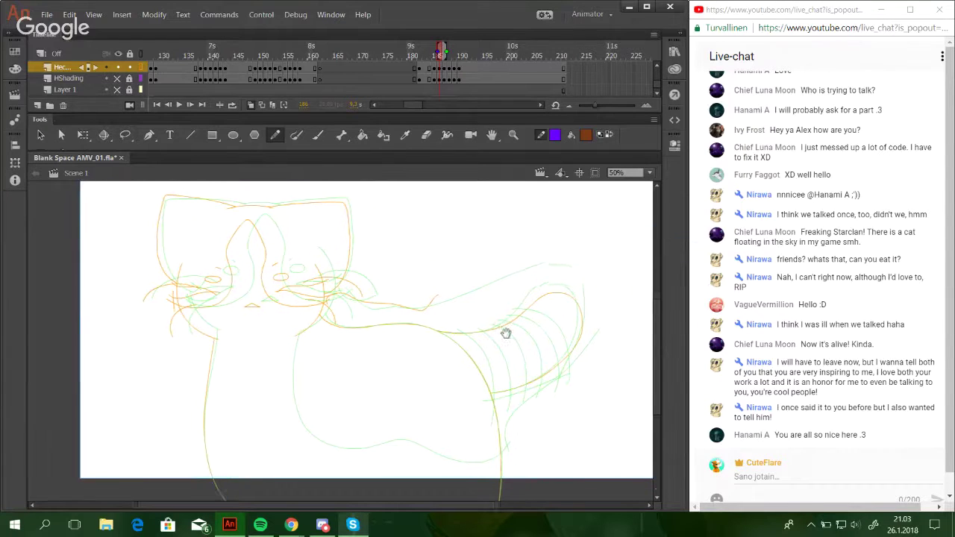
pyautogui.moveTo(505, 333)
pyautogui.mouseDown()
pyautogui.moveTo(418, 279)
pyautogui.moveTo(589, 262)
pyautogui.moveTo(522, 378)
pyautogui.moveTo(494, 390)
pyautogui.moveTo(452, 386)
pyautogui.moveTo(470, 377)
pyautogui.mouseUp()
# At 75% zoom, draw the body marking contour on frame 186 from the chest down and along the belly to the hindquarters, refining its curve.
pyautogui.click(513, 135)
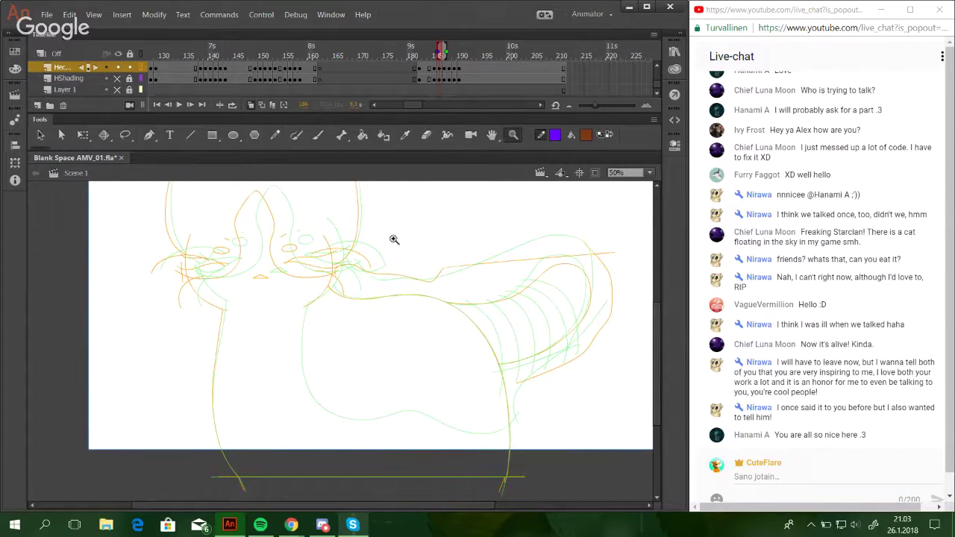
pyautogui.moveTo(269, 251); pyautogui.dragTo(510, 443)
pyautogui.click(274, 135)
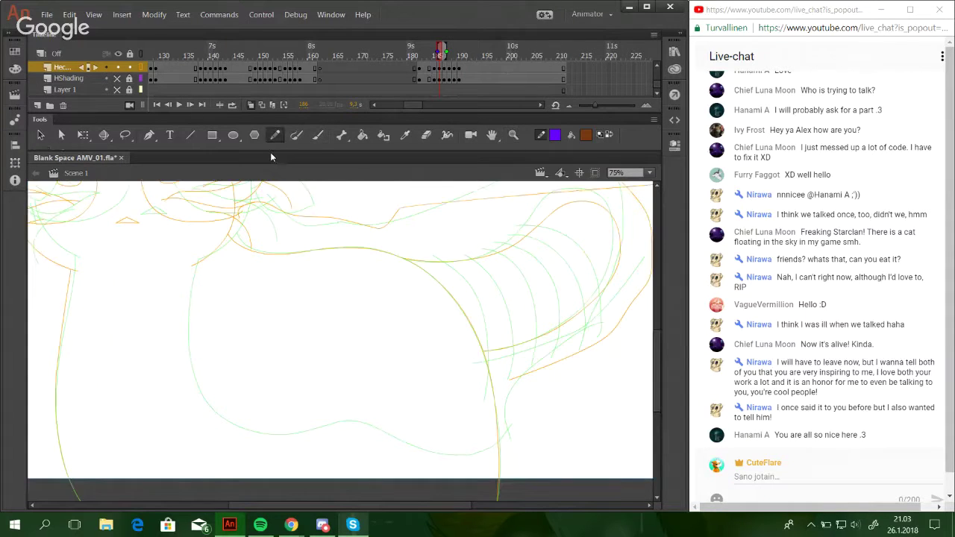
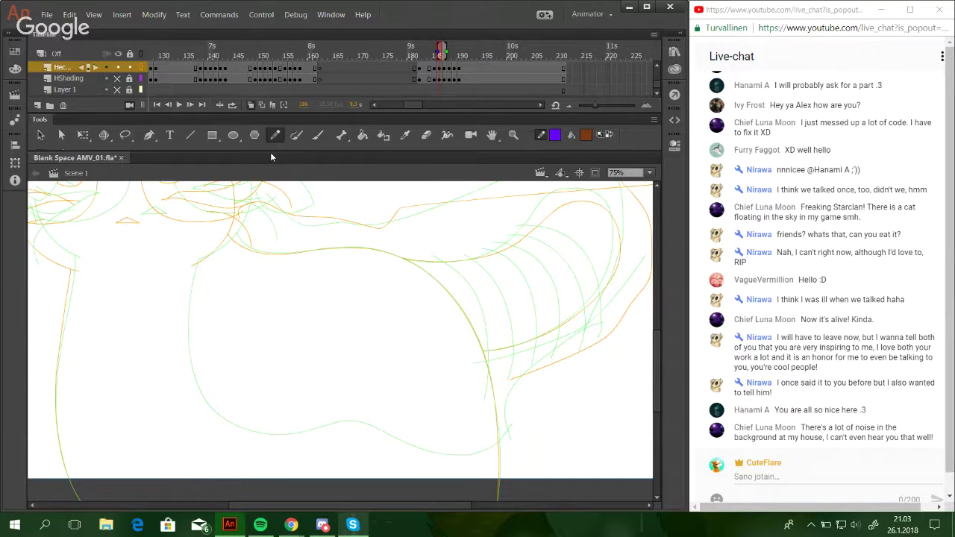
pyautogui.moveTo(222, 274)
pyautogui.mouseDown()
pyautogui.moveTo(316, 346)
pyautogui.moveTo(337, 348)
pyautogui.moveTo(378, 407)
pyautogui.moveTo(371, 366)
pyautogui.mouseUp()
pyautogui.hotkey('ctrl', 'z')
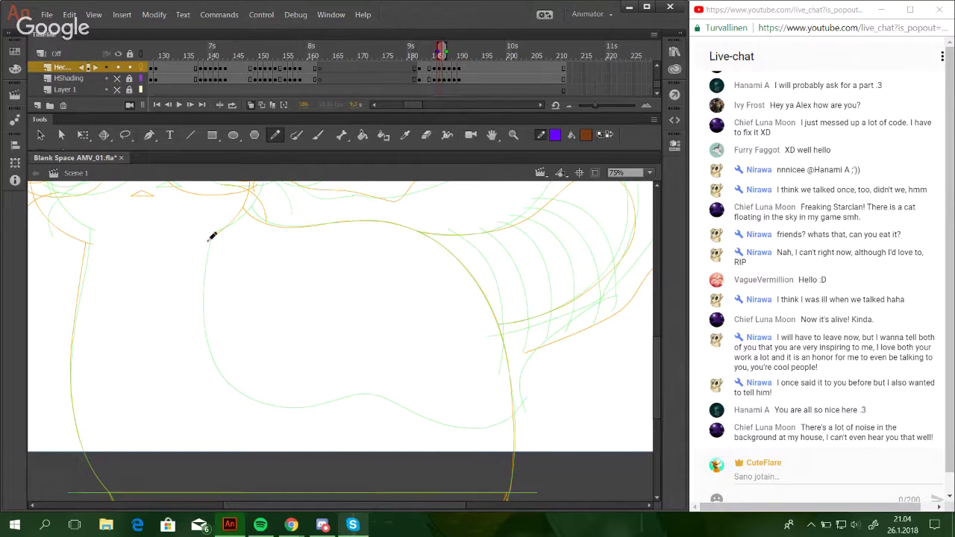
pyautogui.moveTo(205, 245); pyautogui.dragTo(206, 340)
pyautogui.hotkey('ctrl', 'z')
pyautogui.moveTo(206, 249)
pyautogui.mouseDown()
pyautogui.moveTo(207, 339)
pyautogui.moveTo(248, 402)
pyautogui.moveTo(283, 415)
pyautogui.moveTo(360, 398)
pyautogui.moveTo(487, 430)
pyautogui.moveTo(537, 396)
pyautogui.mouseUp()
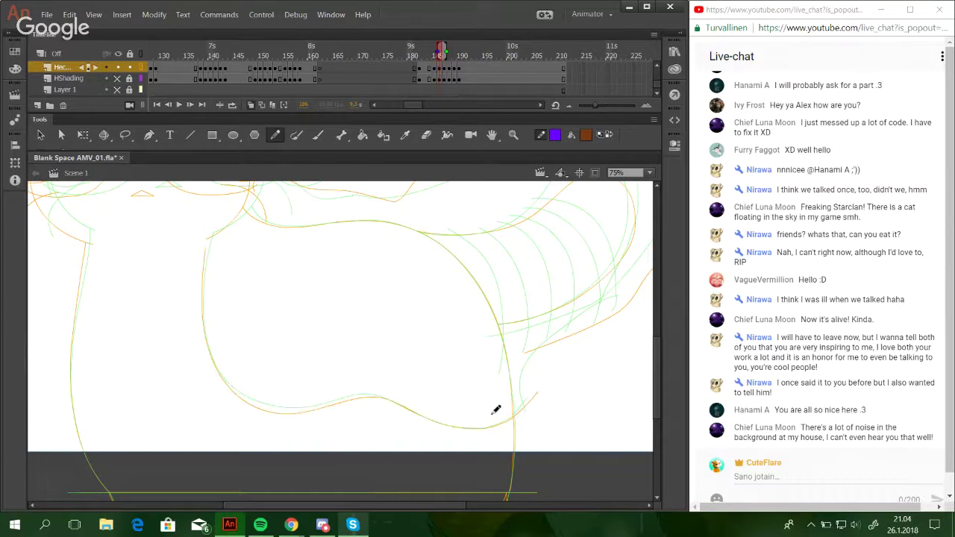
pyautogui.moveTo(377, 395); pyautogui.dragTo(345, 397)
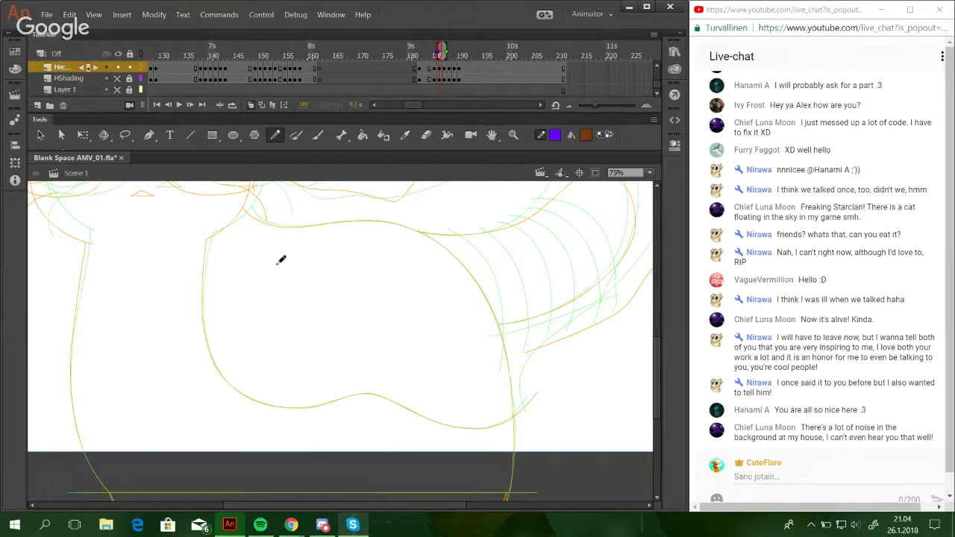
pyautogui.moveTo(401, 368); pyautogui.dragTo(346, 423)
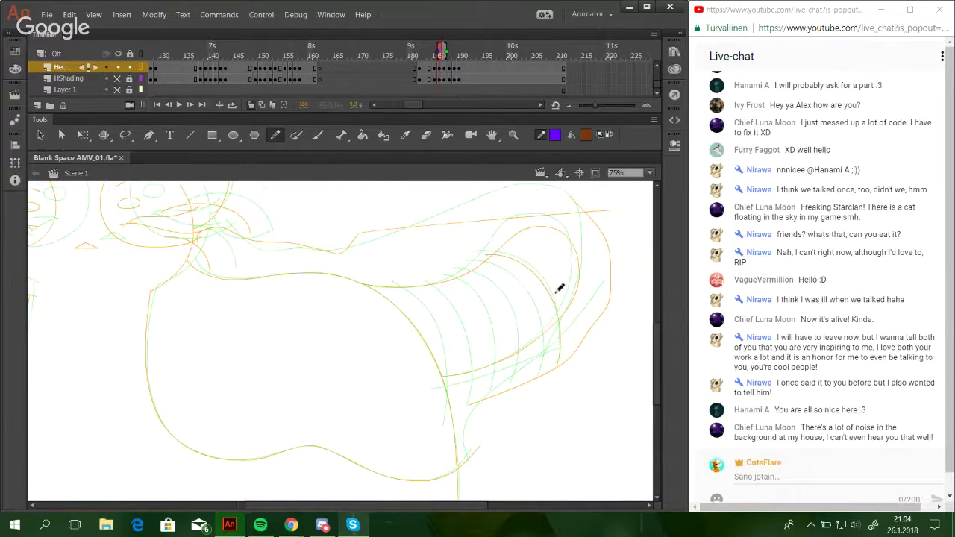
pyautogui.moveTo(496, 248); pyautogui.dragTo(554, 358)
pyautogui.moveTo(471, 255); pyautogui.dragTo(528, 382)
pyautogui.hotkey('ctrl', 'z')
pyautogui.moveTo(473, 258); pyautogui.dragTo(531, 370)
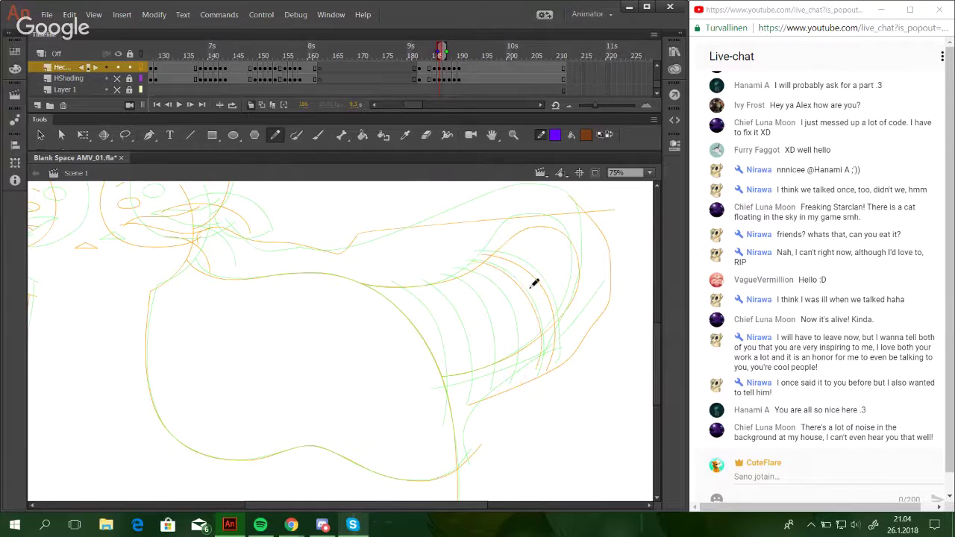
pyautogui.hotkey('ctrl', 'z')
pyautogui.hotkey('ctrl', 'z')
pyautogui.moveTo(484, 254); pyautogui.dragTo(549, 374)
pyautogui.hotkey('ctrl', 'z')
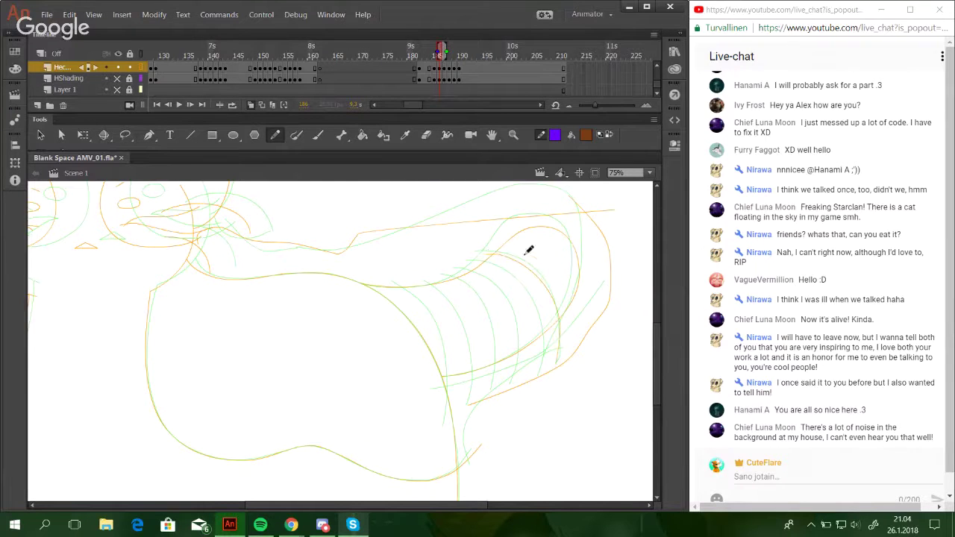
pyautogui.moveTo(470, 264); pyautogui.dragTo(530, 376)
pyautogui.hotkey('ctrl', 'z')
pyautogui.hotkey('ctrl', 'z')
# Draw the four outer curved stripes across the tail on frame 186, working from the tip toward the body along the onion-skin guide.
pyautogui.moveTo(482, 255); pyautogui.dragTo(548, 375)
pyautogui.moveTo(472, 262); pyautogui.dragTo(525, 389)
pyautogui.hotkey('ctrl', 'z')
pyautogui.moveTo(461, 268); pyautogui.dragTo(514, 396)
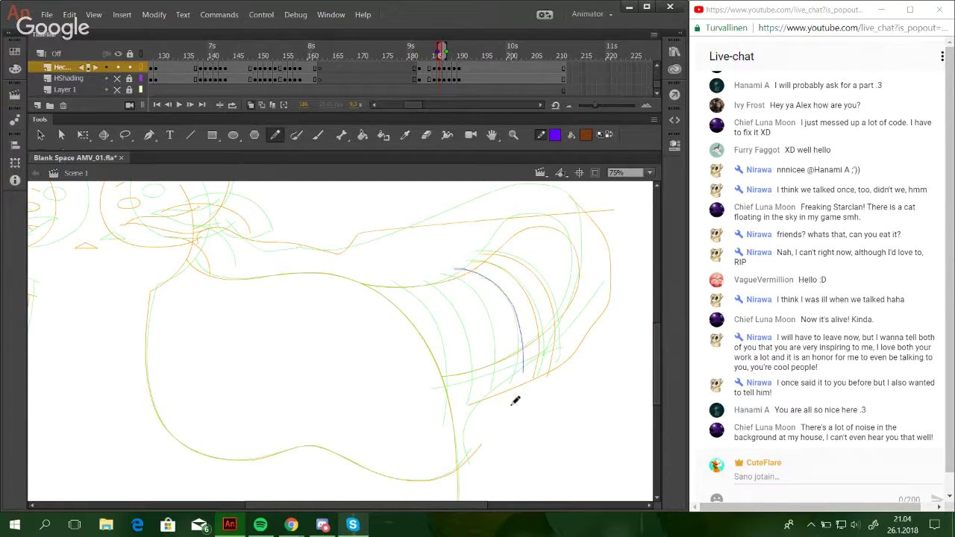
pyautogui.hotkey('ctrl', 'z')
pyautogui.moveTo(461, 270); pyautogui.dragTo(509, 396)
pyautogui.hotkey('ctrl', 'z')
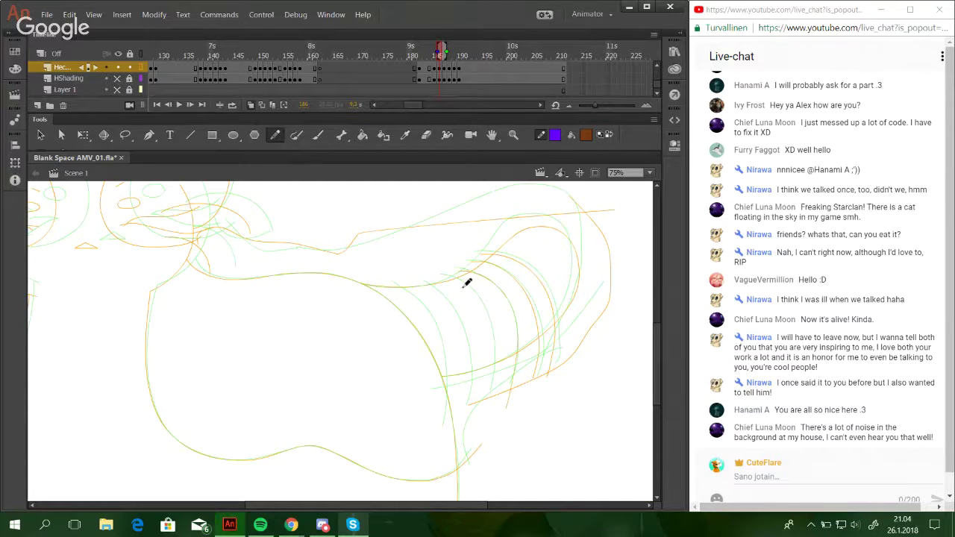
pyautogui.moveTo(532, 311); pyautogui.dragTo(535, 313)
pyautogui.moveTo(455, 270)
pyautogui.mouseDown()
pyautogui.moveTo(471, 287)
pyautogui.moveTo(485, 406)
pyautogui.mouseUp()
pyautogui.moveTo(419, 281); pyautogui.dragTo(460, 399)
pyautogui.hotkey('ctrl', 'z')
pyautogui.moveTo(420, 283)
pyautogui.mouseDown()
pyautogui.moveTo(450, 299)
pyautogui.moveTo(458, 400)
pyautogui.mouseUp()
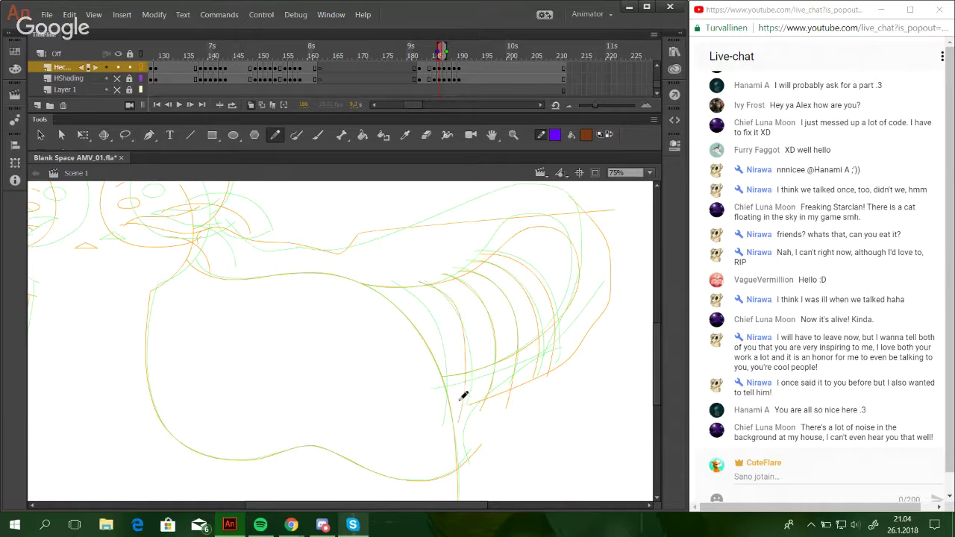
pyautogui.hotkey('ctrl', 'z')
pyautogui.moveTo(433, 279); pyautogui.dragTo(466, 403)
pyautogui.hotkey('ctrl', 'z')
pyautogui.moveTo(420, 278); pyautogui.dragTo(470, 422)
pyautogui.hotkey('ctrl', 'z')
pyautogui.moveTo(424, 280); pyautogui.dragTo(469, 400)
pyautogui.hotkey('ctrl', 'z')
pyautogui.moveTo(425, 280)
pyautogui.mouseDown()
pyautogui.moveTo(470, 411)
pyautogui.moveTo(440, 290)
pyautogui.moveTo(469, 424)
pyautogui.moveTo(447, 295)
pyautogui.moveTo(458, 420)
pyautogui.mouseUp()
pyautogui.hotkey('ctrl', 'z')
pyautogui.hotkey('ctrl', 'z')
pyautogui.moveTo(425, 273)
pyautogui.mouseDown()
pyautogui.moveTo(469, 321)
pyautogui.moveTo(471, 379)
pyautogui.mouseUp()
pyautogui.hotkey('ctrl', 'z')
pyautogui.moveTo(425, 281)
pyautogui.mouseDown()
pyautogui.moveTo(470, 408)
pyautogui.moveTo(468, 328)
pyautogui.moveTo(468, 405)
pyautogui.mouseUp()
pyautogui.hotkey('ctrl', 'z')
pyautogui.moveTo(426, 273); pyautogui.dragTo(473, 405)
pyautogui.moveTo(426, 273)
pyautogui.mouseDown()
pyautogui.moveTo(473, 397)
pyautogui.moveTo(470, 358)
pyautogui.moveTo(468, 405)
pyautogui.mouseUp()
pyautogui.hotkey('ctrl', 'z')
pyautogui.hotkey('ctrl', 'z')
pyautogui.hotkey('ctrl', 'z')
pyautogui.moveTo(424, 282); pyautogui.dragTo(461, 418)
pyautogui.hotkey('ctrl', 'z')
pyautogui.moveTo(423, 282); pyautogui.dragTo(464, 387)
pyautogui.hotkey('ctrl', 'z')
pyautogui.moveTo(423, 282); pyautogui.dragTo(473, 392)
pyautogui.hotkey('ctrl', 'z')
pyautogui.moveTo(423, 281); pyautogui.dragTo(472, 396)
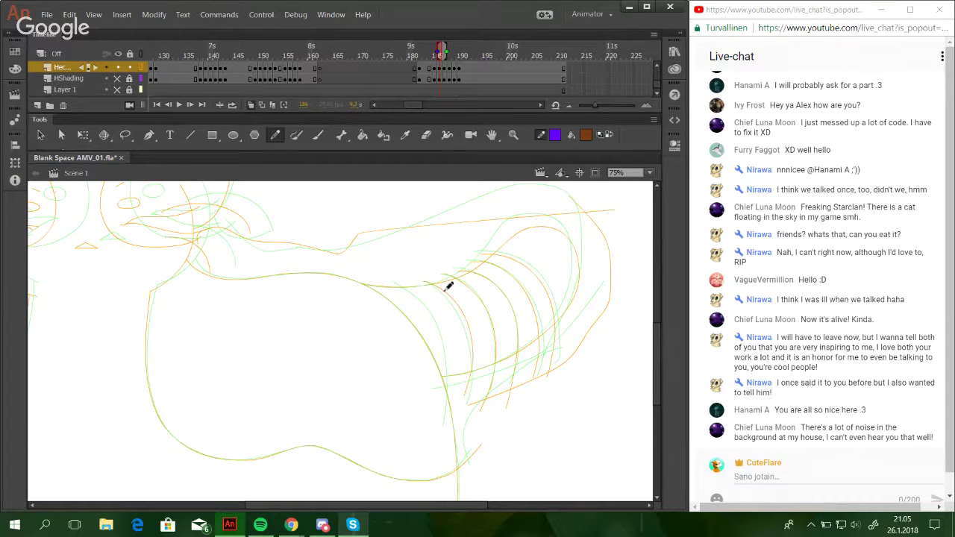
pyautogui.hotkey('ctrl', 'z')
# Draw the two curved stripes nearest the tail base on frame 186.
pyautogui.moveTo(421, 281); pyautogui.dragTo(471, 405)
pyautogui.moveTo(391, 284)
pyautogui.mouseDown()
pyautogui.moveTo(421, 302)
pyautogui.moveTo(427, 418)
pyautogui.mouseUp()
pyautogui.hotkey('ctrl', 'z')
pyautogui.moveTo(386, 281); pyautogui.dragTo(434, 413)
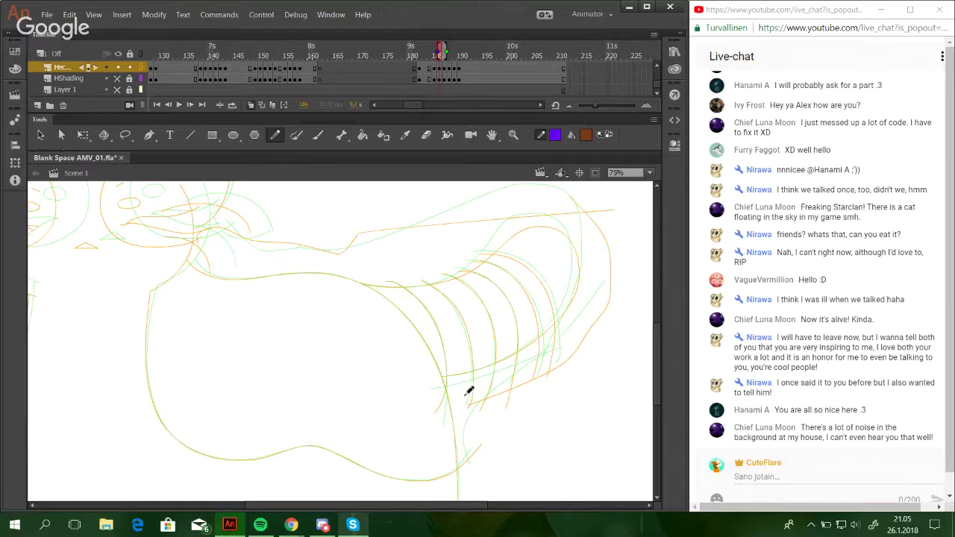
# Draw the line along the tail's underside on frame 186 and the curve joining the tail marking to the hindquarters.
pyautogui.moveTo(446, 374); pyautogui.dragTo(586, 330)
pyautogui.moveTo(482, 465); pyautogui.dragTo(594, 321)
pyautogui.press('space')
pyautogui.moveTo(472, 369); pyautogui.dragTo(522, 404)
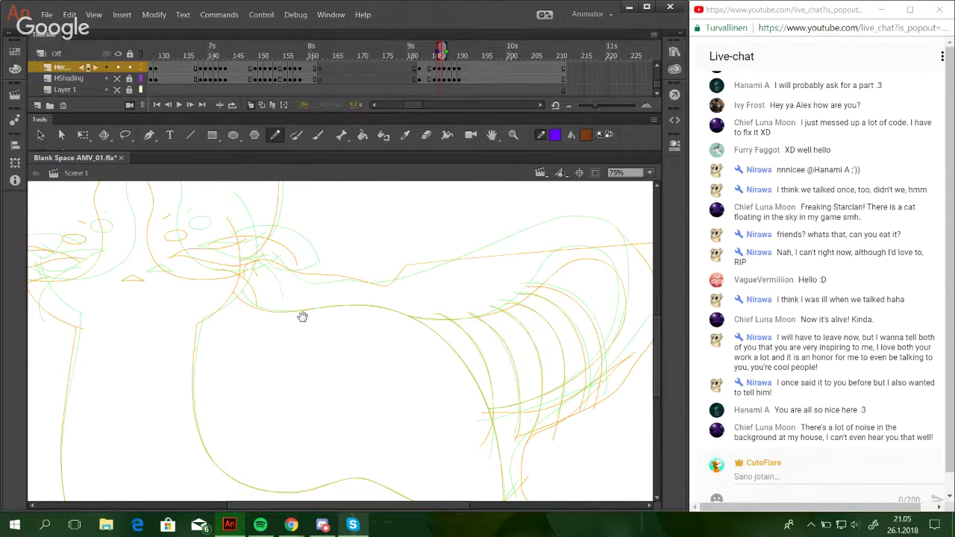
pyautogui.moveTo(303, 316); pyautogui.dragTo(414, 337)
pyautogui.moveTo(549, 457)
pyautogui.mouseDown()
pyautogui.moveTo(393, 339)
pyautogui.moveTo(449, 403)
pyautogui.moveTo(504, 367)
pyautogui.moveTo(526, 375)
pyautogui.mouseUp()
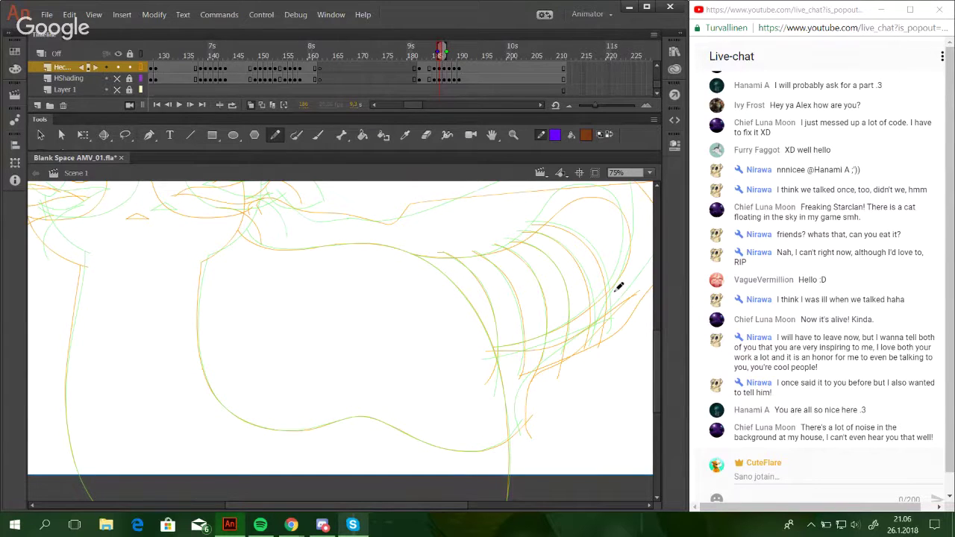
pyautogui.moveTo(297, 261)
pyautogui.mouseDown()
pyautogui.moveTo(373, 260)
pyautogui.moveTo(449, 288)
pyautogui.mouseUp()
pyautogui.hotkey('ctrl', 'z')
# On frame 185, draw and refine the belly contour, and continue the marking outline from the hindquarters around the tail to the neck.
pyautogui.click(167, 105)
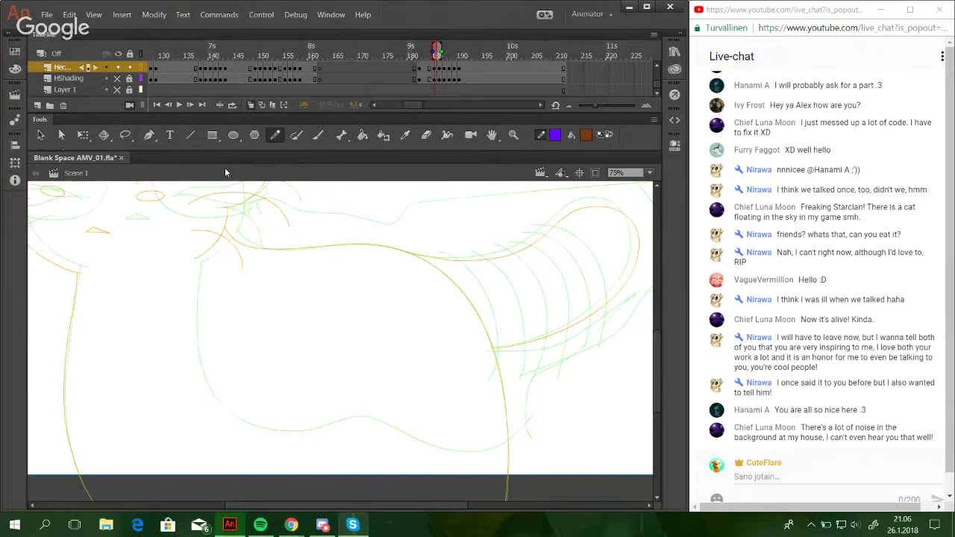
pyautogui.scroll(-1, 279, 264)
pyautogui.moveTo(187, 237)
pyautogui.mouseDown()
pyautogui.moveTo(192, 307)
pyautogui.moveTo(251, 392)
pyautogui.moveTo(366, 379)
pyautogui.moveTo(418, 405)
pyautogui.moveTo(498, 412)
pyautogui.moveTo(476, 425)
pyautogui.mouseUp()
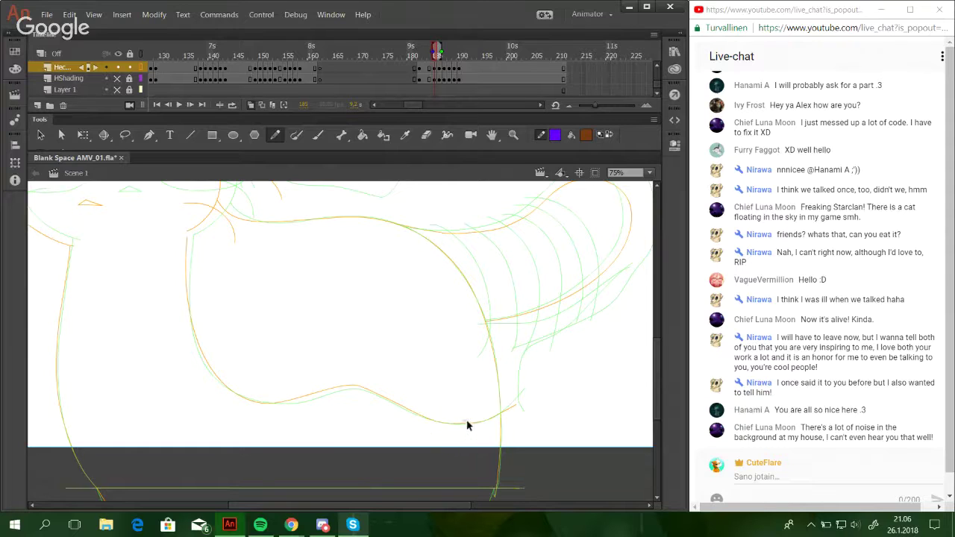
pyautogui.moveTo(473, 422); pyautogui.dragTo(472, 426)
pyautogui.moveTo(335, 390); pyautogui.dragTo(362, 390)
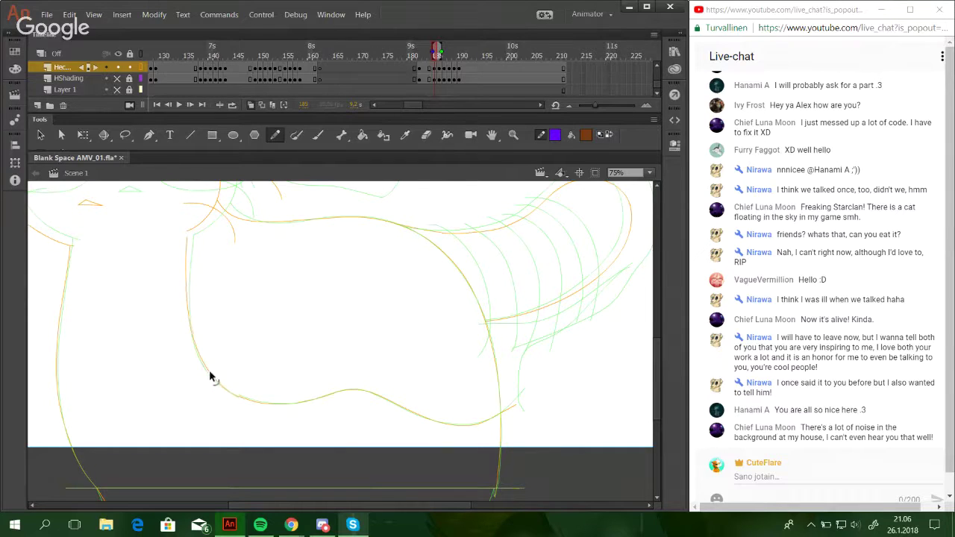
pyautogui.moveTo(185, 243)
pyautogui.mouseDown()
pyautogui.moveTo(193, 209)
pyautogui.moveTo(187, 231)
pyautogui.mouseUp()
pyautogui.scroll(3, 526, 414)
pyautogui.moveTo(511, 454)
pyautogui.mouseDown()
pyautogui.moveTo(643, 303)
pyautogui.moveTo(636, 221)
pyautogui.moveTo(578, 211)
pyautogui.moveTo(394, 247)
pyautogui.moveTo(249, 237)
pyautogui.mouseUp()
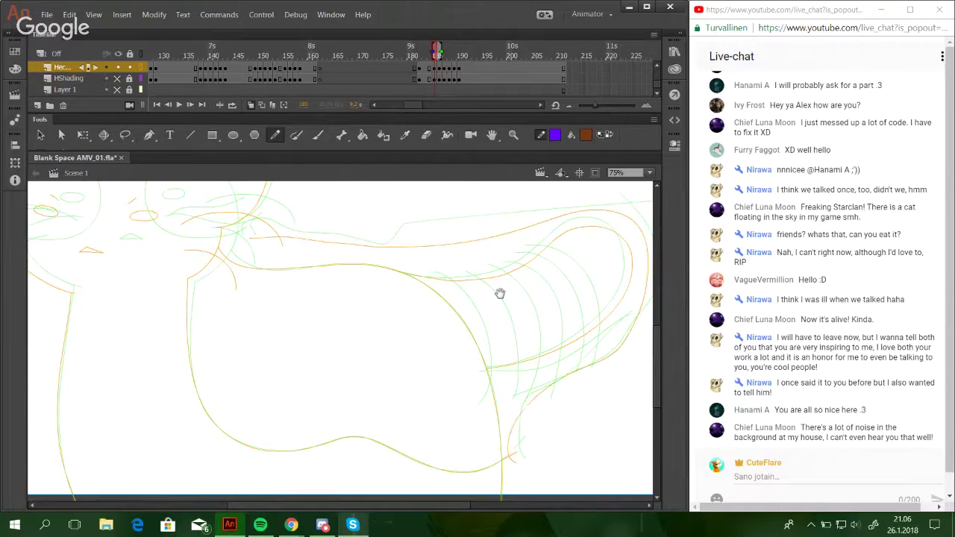
# Draw five curved stripes across the tail on frame 185, from near the tip toward the tail base.
pyautogui.moveTo(502, 288); pyautogui.dragTo(454, 272)
pyautogui.moveTo(485, 237)
pyautogui.mouseDown()
pyautogui.moveTo(543, 300)
pyautogui.moveTo(538, 363)
pyautogui.moveTo(546, 290)
pyautogui.moveTo(541, 369)
pyautogui.moveTo(519, 252)
pyautogui.moveTo(542, 376)
pyautogui.mouseUp()
pyautogui.hotkey('ctrl', 'z')
pyautogui.hotkey('ctrl', 'z')
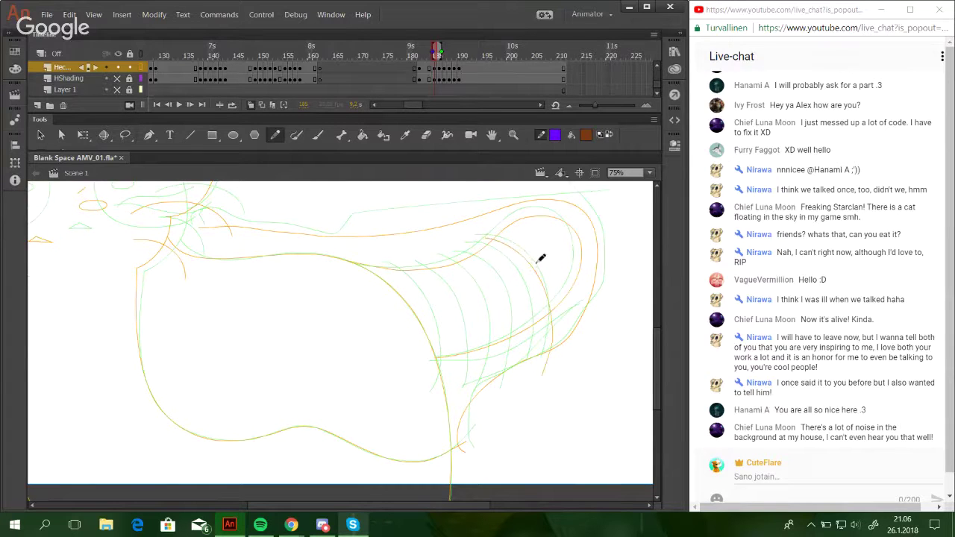
pyautogui.moveTo(475, 243)
pyautogui.mouseDown()
pyautogui.moveTo(532, 334)
pyautogui.moveTo(514, 381)
pyautogui.mouseUp()
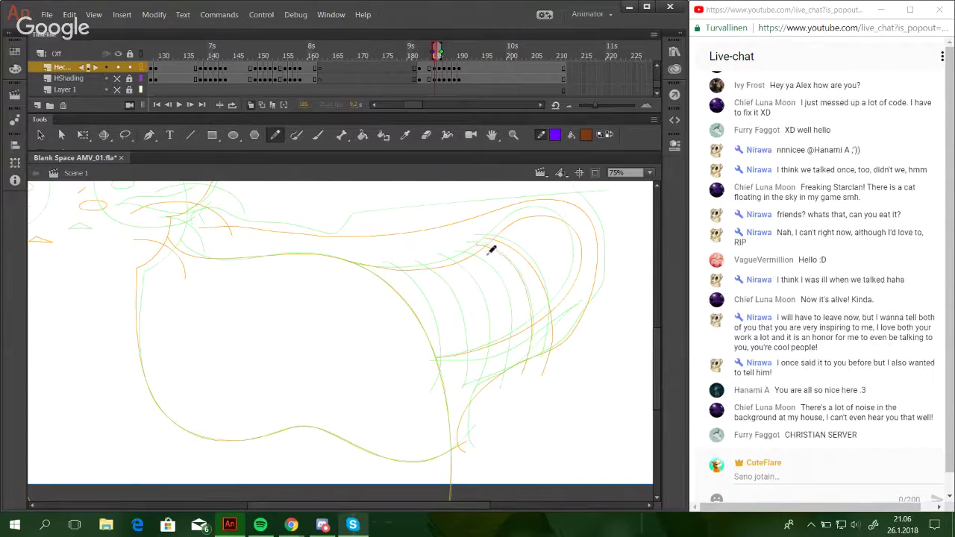
pyautogui.doubleClick(534, 269)
pyautogui.keyDown('ctrl'); pyautogui.click(536, 321); pyautogui.keyUp('ctrl')
pyautogui.moveTo(459, 255)
pyautogui.mouseDown()
pyautogui.moveTo(498, 278)
pyautogui.moveTo(501, 382)
pyautogui.mouseUp()
pyautogui.moveTo(485, 290); pyautogui.dragTo(466, 386)
pyautogui.moveTo(413, 258); pyautogui.dragTo(463, 394)
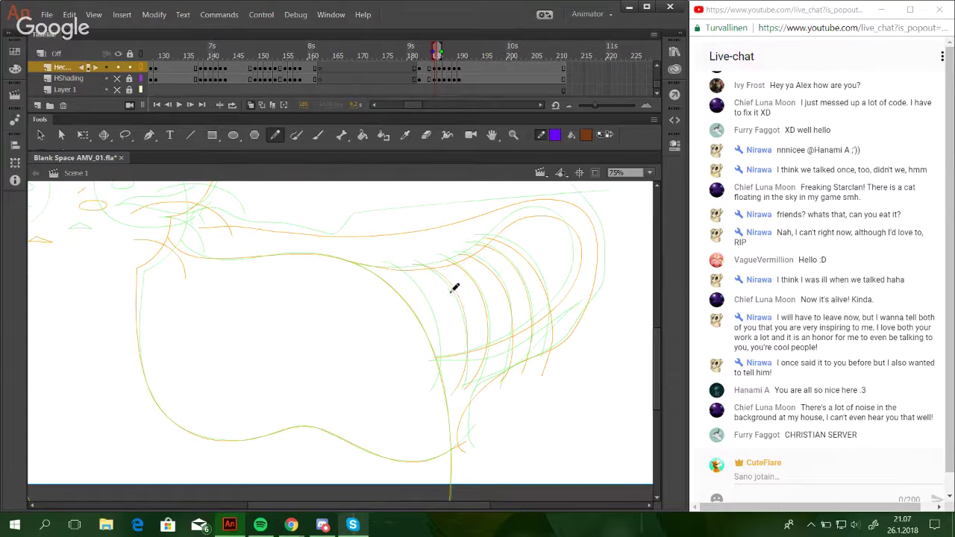
pyautogui.moveTo(384, 263); pyautogui.dragTo(422, 394)
pyautogui.hotkey('ctrl', 'z')
pyautogui.moveTo(384, 262); pyautogui.dragTo(418, 437)
pyautogui.hotkey('ctrl', 'z')
pyautogui.moveTo(386, 263); pyautogui.dragTo(419, 417)
pyautogui.hotkey('ctrl', 'z')
pyautogui.moveTo(387, 264); pyautogui.dragTo(427, 397)
pyautogui.hotkey('ctrl', 'z')
# Draw the innermost stripe at the tail base and the line along the tail's underside on frame 185.
pyautogui.moveTo(383, 263); pyautogui.dragTo(427, 401)
pyautogui.moveTo(413, 396); pyautogui.dragTo(503, 420)
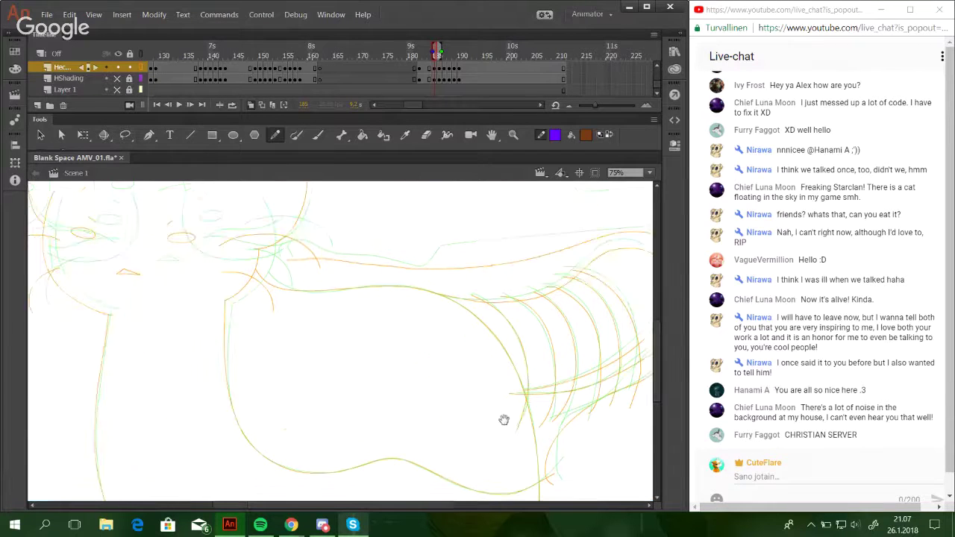
pyautogui.moveTo(407, 385); pyautogui.dragTo(541, 440)
# At 112% zoom, draw the face marking contour on frame 185 from the left cheek up to a forehead peak and down to the right cheek.
pyautogui.moveTo(482, 381)
pyautogui.mouseDown()
pyautogui.moveTo(542, 398)
pyautogui.moveTo(220, 198)
pyautogui.moveTo(211, 183)
pyautogui.mouseUp()
pyautogui.press('z')
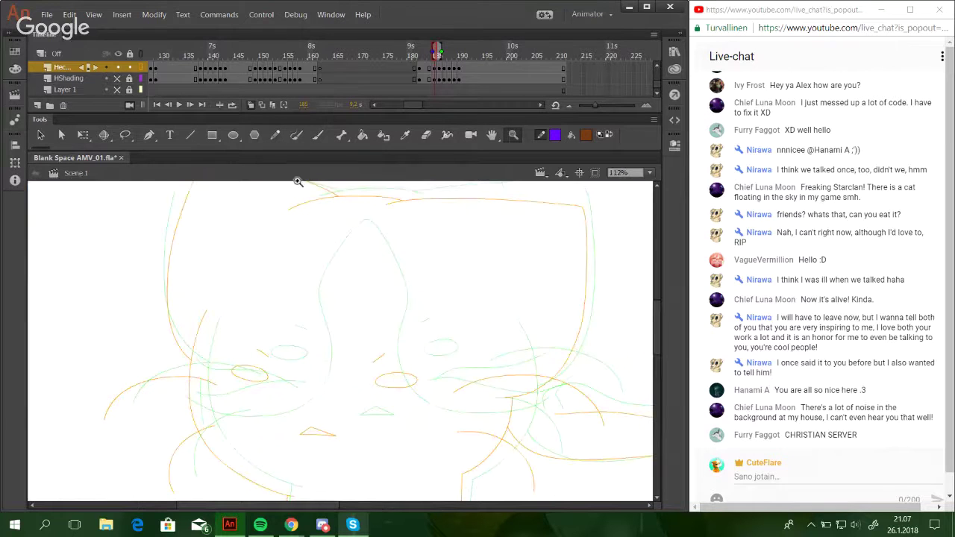
pyautogui.click(276, 140)
pyautogui.moveTo(420, 351)
pyautogui.mouseDown()
pyautogui.moveTo(441, 336)
pyautogui.moveTo(441, 348)
pyautogui.mouseUp()
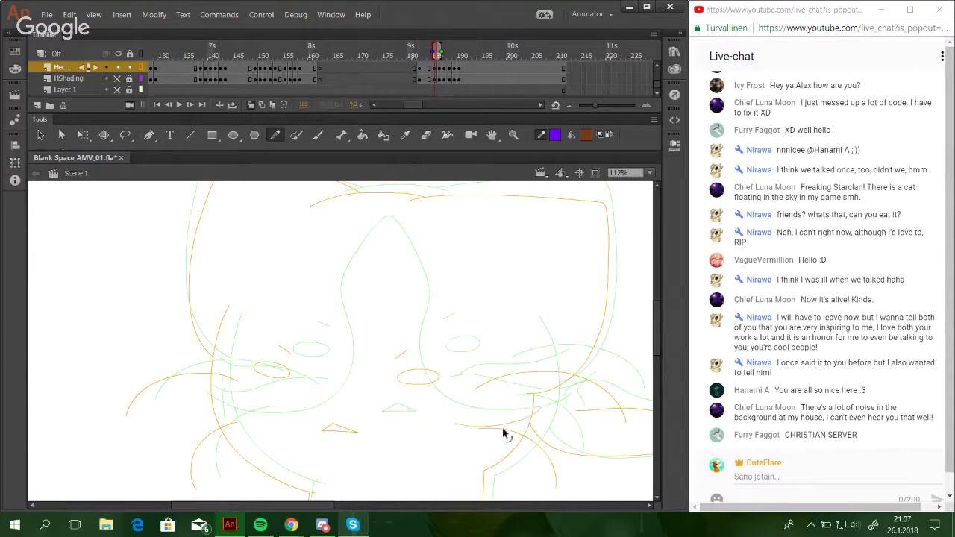
pyautogui.moveTo(541, 418)
pyautogui.mouseDown()
pyautogui.moveTo(474, 440)
pyautogui.moveTo(501, 437)
pyautogui.moveTo(384, 416)
pyautogui.moveTo(373, 351)
pyautogui.mouseUp()
pyautogui.hotkey('ctrl', 'z')
pyautogui.moveTo(377, 301)
pyautogui.mouseDown()
pyautogui.moveTo(338, 242)
pyautogui.moveTo(300, 326)
pyautogui.moveTo(305, 382)
pyautogui.moveTo(294, 400)
pyautogui.moveTo(216, 402)
pyautogui.moveTo(265, 414)
pyautogui.moveTo(288, 397)
pyautogui.moveTo(314, 266)
pyautogui.moveTo(345, 226)
pyautogui.moveTo(368, 235)
pyautogui.moveTo(380, 287)
pyautogui.moveTo(382, 401)
pyautogui.moveTo(462, 429)
pyautogui.moveTo(561, 402)
pyautogui.mouseUp()
pyautogui.hotkey('ctrl', 'z')
pyautogui.hotkey('ctrl', 'z')
pyautogui.moveTo(538, 425)
pyautogui.mouseDown()
pyautogui.moveTo(479, 434)
pyautogui.moveTo(407, 422)
pyautogui.moveTo(382, 405)
pyautogui.moveTo(370, 379)
pyautogui.moveTo(376, 274)
pyautogui.moveTo(352, 231)
pyautogui.moveTo(332, 246)
pyautogui.moveTo(308, 308)
pyautogui.moveTo(314, 358)
pyautogui.moveTo(285, 419)
pyautogui.moveTo(256, 420)
pyautogui.mouseUp()
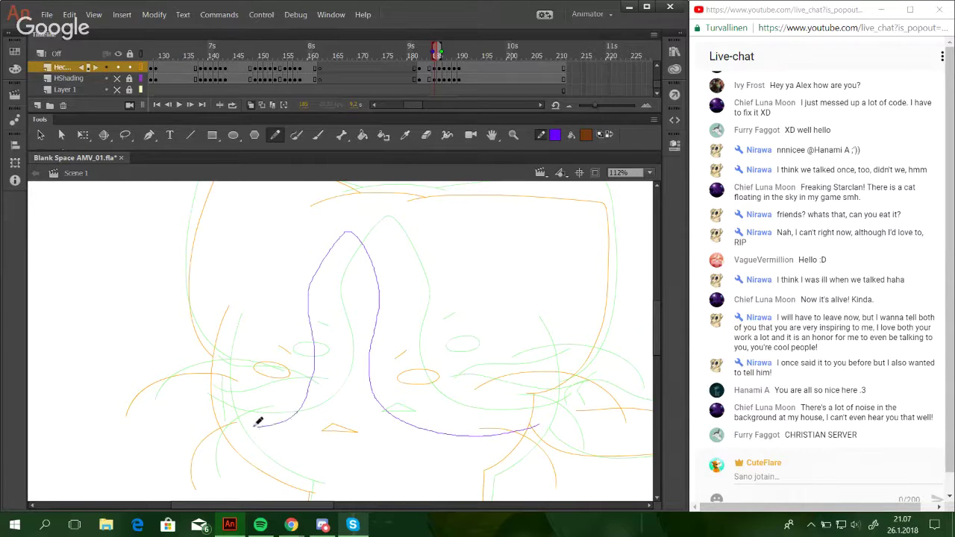
pyautogui.hotkey('ctrl', 'z')
pyautogui.moveTo(200, 405)
pyautogui.mouseDown()
pyautogui.moveTo(252, 415)
pyautogui.moveTo(320, 386)
pyautogui.moveTo(316, 273)
pyautogui.moveTo(347, 226)
pyautogui.moveTo(386, 435)
pyautogui.mouseUp()
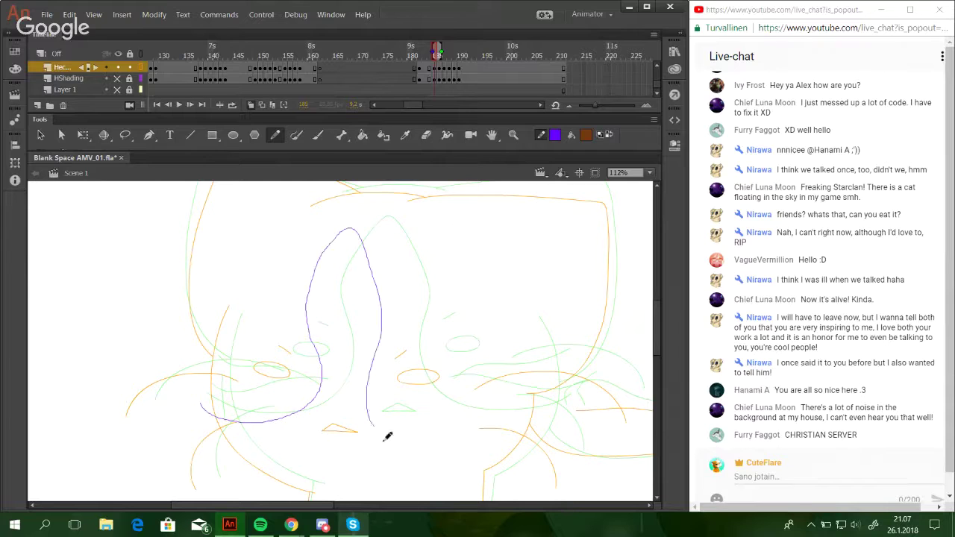
pyautogui.hotkey('ctrl', 'z')
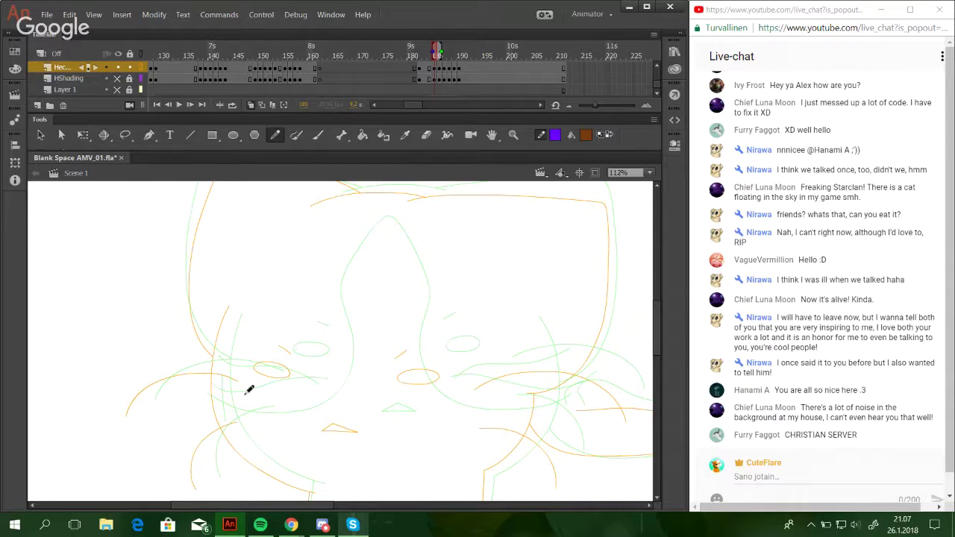
pyautogui.moveTo(201, 388)
pyautogui.mouseDown()
pyautogui.moveTo(216, 409)
pyautogui.moveTo(299, 401)
pyautogui.mouseUp()
pyautogui.hotkey('ctrl', 'z')
pyautogui.moveTo(197, 390)
pyautogui.mouseDown()
pyautogui.moveTo(265, 412)
pyautogui.moveTo(304, 399)
pyautogui.moveTo(320, 375)
pyautogui.moveTo(312, 337)
pyautogui.mouseUp()
pyautogui.hotkey('ctrl', 'z')
pyautogui.moveTo(202, 390)
pyautogui.mouseDown()
pyautogui.moveTo(270, 413)
pyautogui.moveTo(301, 390)
pyautogui.moveTo(326, 249)
pyautogui.moveTo(354, 221)
pyautogui.moveTo(371, 241)
pyautogui.moveTo(388, 300)
pyautogui.moveTo(385, 396)
pyautogui.moveTo(418, 423)
pyautogui.moveTo(472, 432)
pyautogui.moveTo(560, 391)
pyautogui.mouseUp()
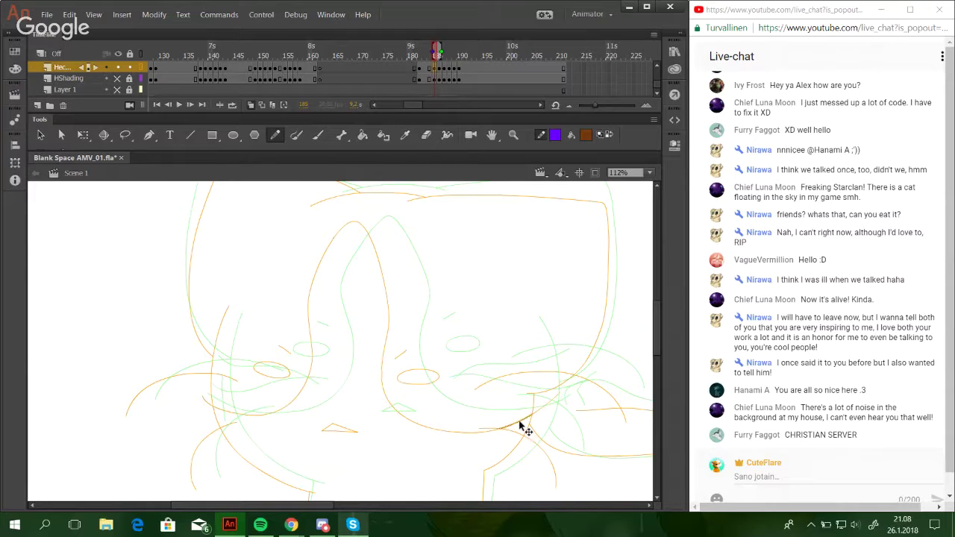
# Skew the face marking contour on frame 185 slightly downward on its right side with Free Transform.
pyautogui.click(83, 135)
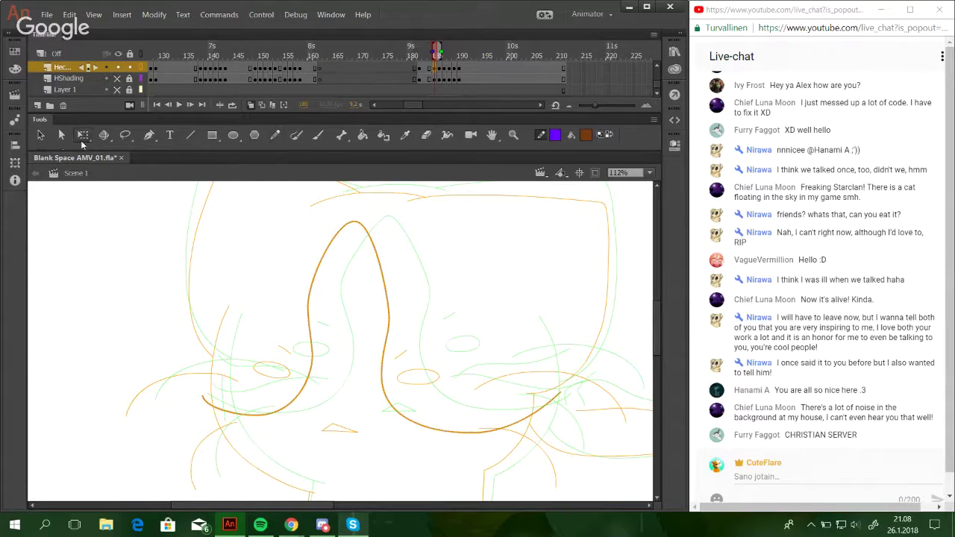
pyautogui.click(309, 287)
pyautogui.moveTo(560, 409); pyautogui.dragTo(557, 413)
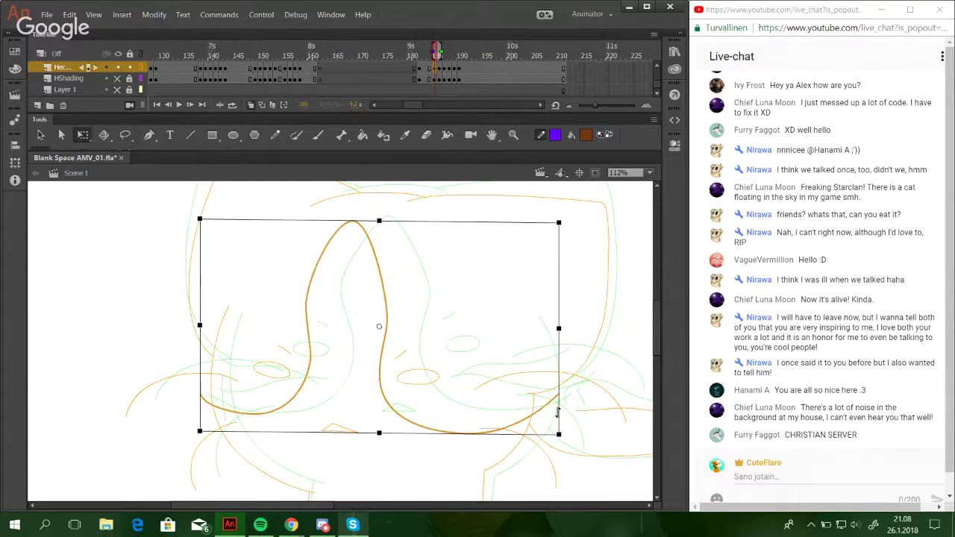
pyautogui.click(133, 292)
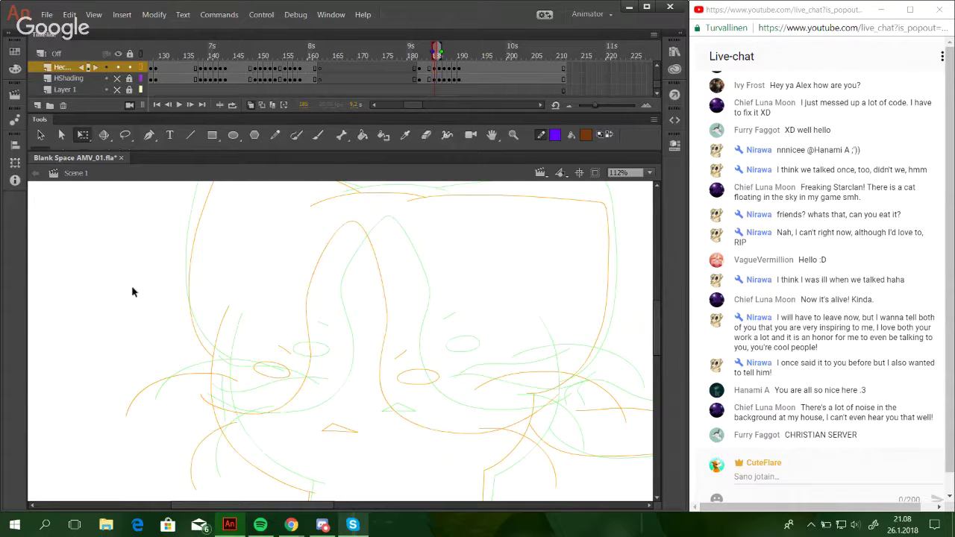
# Reshape the face marking on frame 185 by lowering its peak and bending the curve of its right side.
pyautogui.click(274, 135)
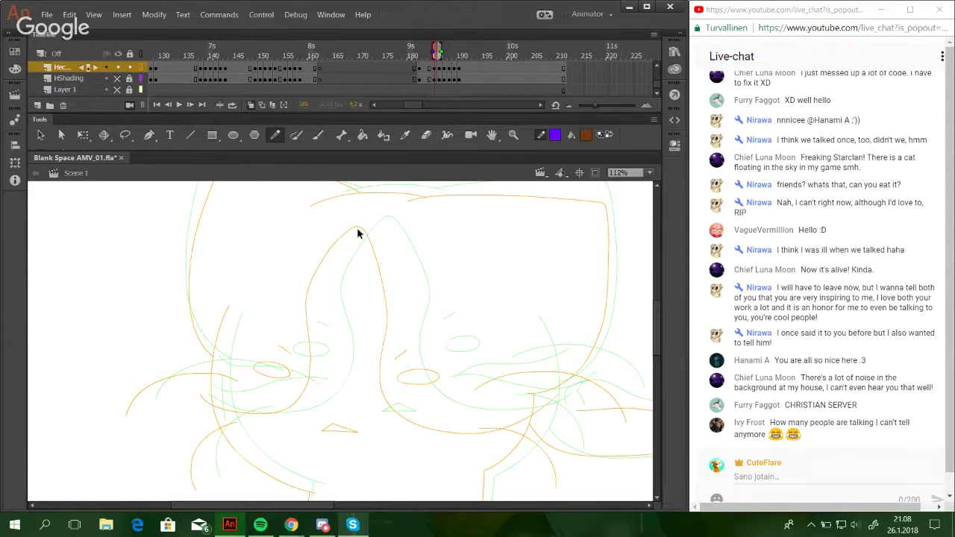
pyautogui.moveTo(365, 233); pyautogui.dragTo(362, 236)
pyautogui.moveTo(384, 296); pyautogui.dragTo(376, 256)
pyautogui.moveTo(407, 418); pyautogui.dragTo(380, 345)
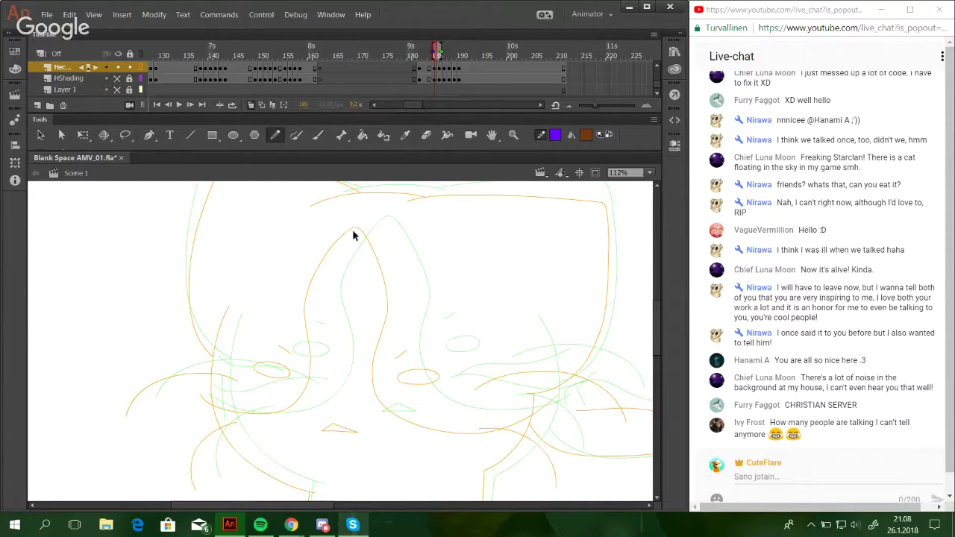
# Refine the forehead peak of the face marking on frame 185 and draw a marking line along the upper back behind the right cheek.
pyautogui.moveTo(353, 236)
pyautogui.mouseDown()
pyautogui.moveTo(329, 251)
pyautogui.moveTo(349, 233)
pyautogui.mouseUp()
pyautogui.moveTo(416, 355); pyautogui.dragTo(376, 291)
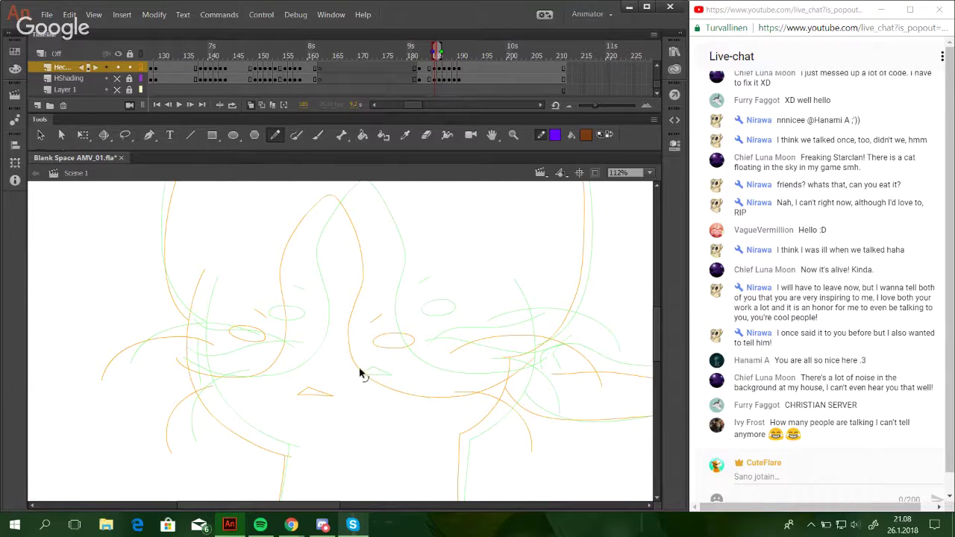
pyautogui.moveTo(537, 375); pyautogui.dragTo(653, 373)
# Reply "Two :'3" in the YouTube live chat and return to the cat drawing.
pyautogui.click(761, 481)
pyautogui.write('Tw')
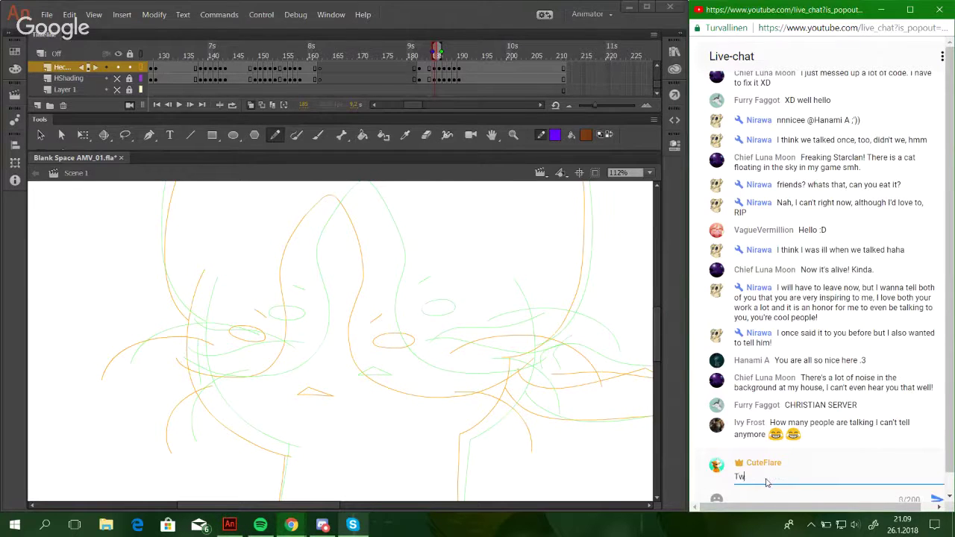
pyautogui.write("o :'3")
pyautogui.press('Return')
pyautogui.click(443, 324)
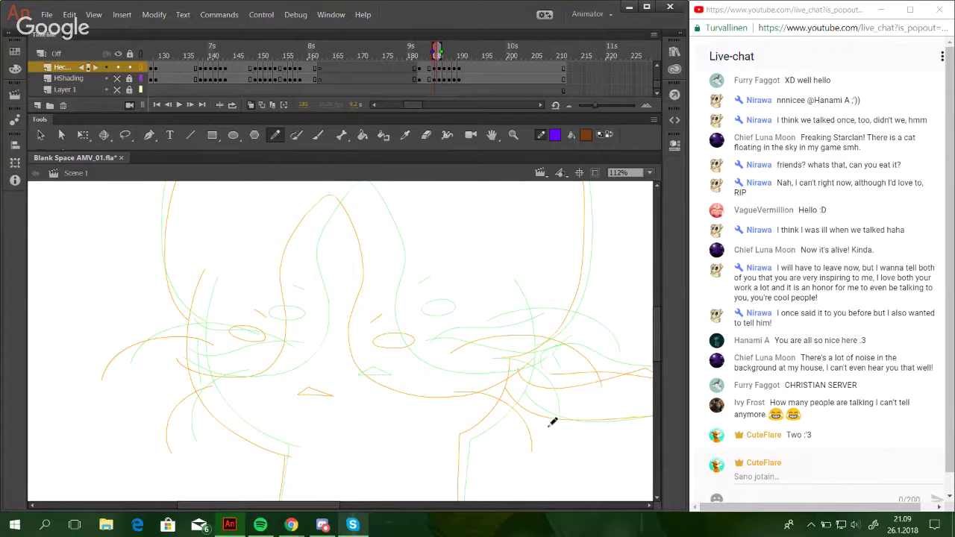
# Draw the curved marking lines across the right cheek on frame 185, meeting in a point beside the face marking.
pyautogui.moveTo(386, 371); pyautogui.dragTo(538, 359)
pyautogui.moveTo(382, 370)
pyautogui.mouseDown()
pyautogui.moveTo(504, 370)
pyautogui.moveTo(402, 364)
pyautogui.moveTo(488, 345)
pyautogui.mouseUp()
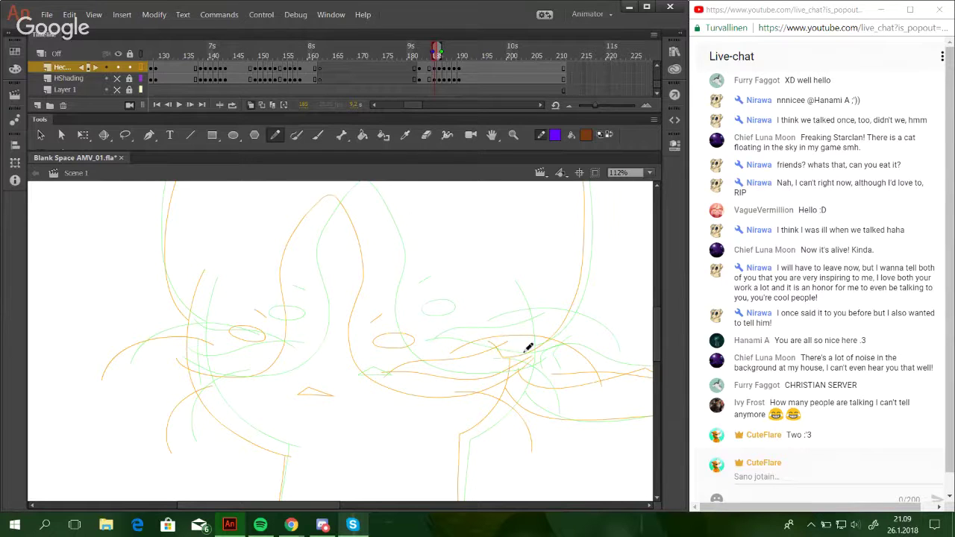
pyautogui.moveTo(405, 390); pyautogui.dragTo(507, 388)
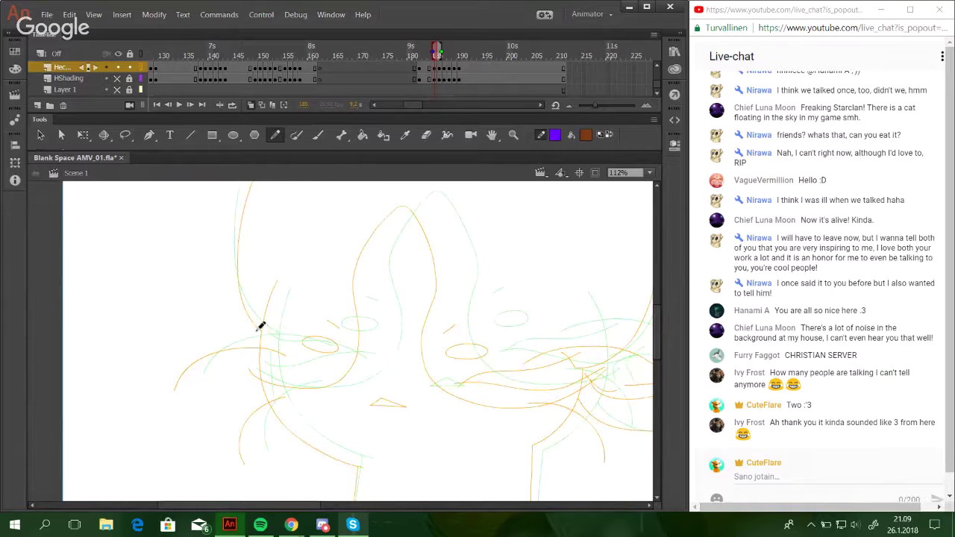
# Draw the left cheek marking on frame 185 as curved lines meeting in a point below the left eye.
pyautogui.moveTo(257, 331)
pyautogui.mouseDown()
pyautogui.moveTo(316, 368)
pyautogui.moveTo(294, 354)
pyautogui.moveTo(327, 365)
pyautogui.mouseUp()
pyautogui.hotkey('ctrl', 'z')
pyautogui.moveTo(261, 370); pyautogui.dragTo(319, 368)
pyautogui.hotkey('ctrl', 'z')
pyautogui.moveTo(248, 358)
pyautogui.mouseDown()
pyautogui.moveTo(304, 364)
pyautogui.moveTo(268, 370)
pyautogui.moveTo(316, 367)
pyautogui.mouseUp()
pyautogui.hotkey('ctrl', 'z')
pyautogui.hotkey('ctrl', 'z')
pyautogui.keyDown('ctrl'); pyautogui.click(319, 367); pyautogui.keyUp('ctrl')
pyautogui.moveTo(441, 413); pyautogui.dragTo(358, 387)
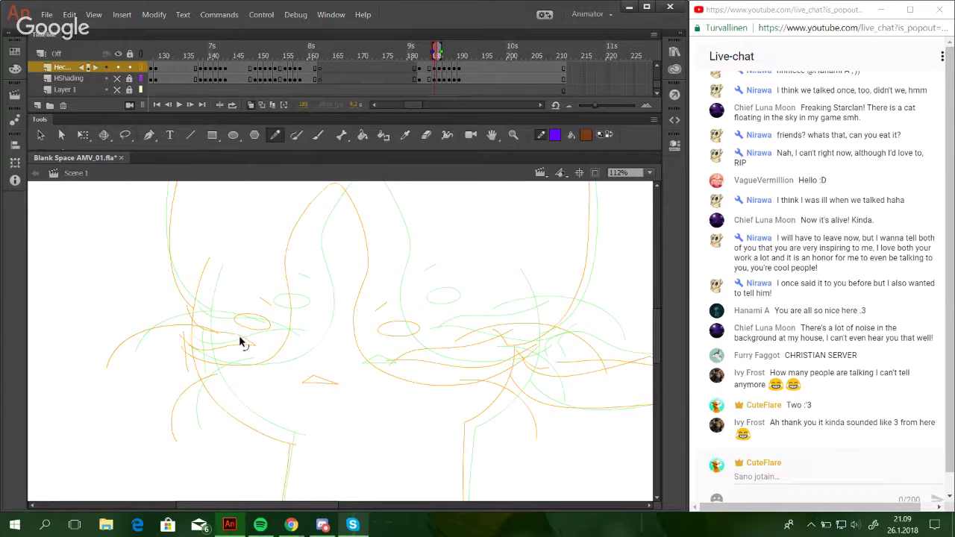
# Refine the lines of the marking behind the right cheek on frame 185 where it runs along the upper back.
pyautogui.moveTo(349, 419); pyautogui.dragTo(321, 466)
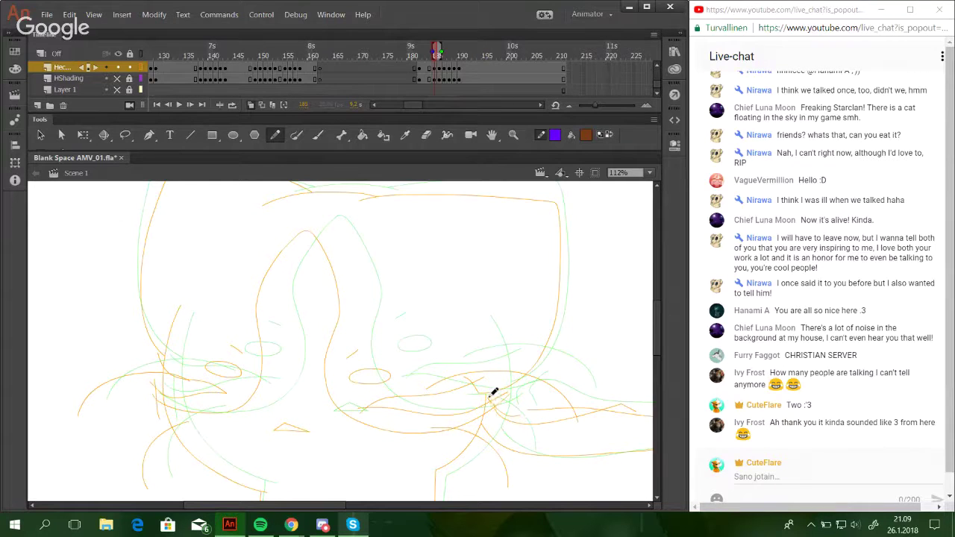
pyautogui.moveTo(553, 422)
pyautogui.mouseDown()
pyautogui.moveTo(545, 424)
pyautogui.moveTo(555, 418)
pyautogui.mouseUp()
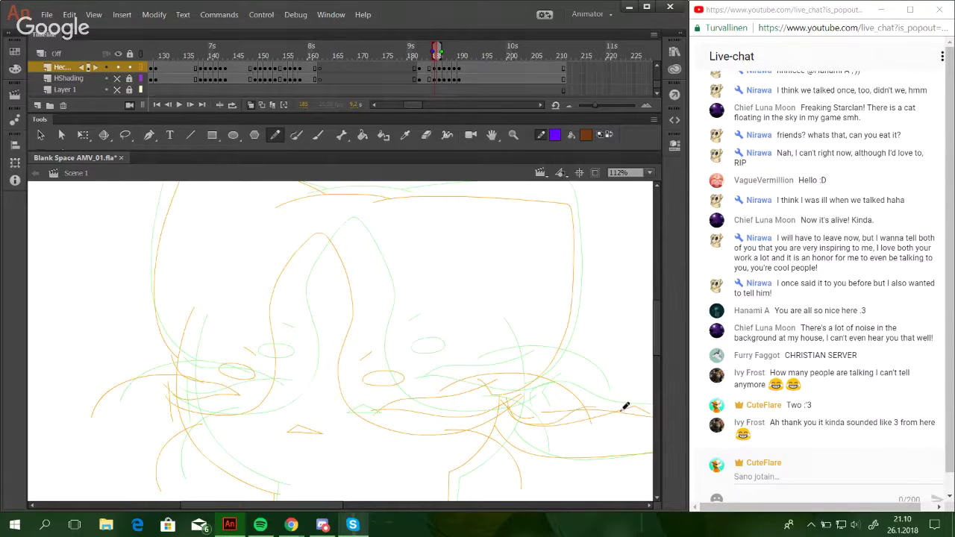
pyautogui.moveTo(452, 399); pyautogui.dragTo(484, 403)
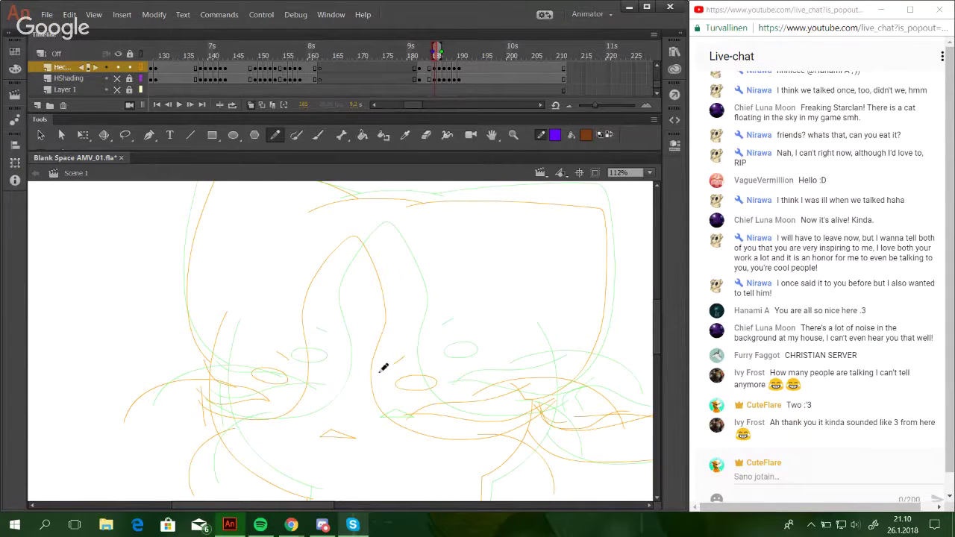
pyautogui.moveTo(355, 388); pyautogui.dragTo(335, 384)
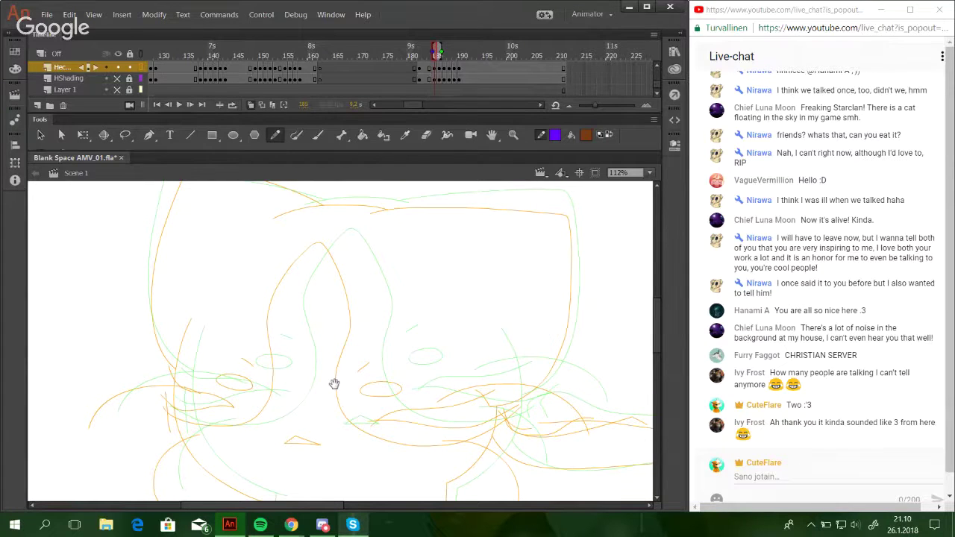
pyautogui.moveTo(500, 494); pyautogui.dragTo(81, 228)
pyautogui.moveTo(214, 246); pyautogui.dragTo(380, 461)
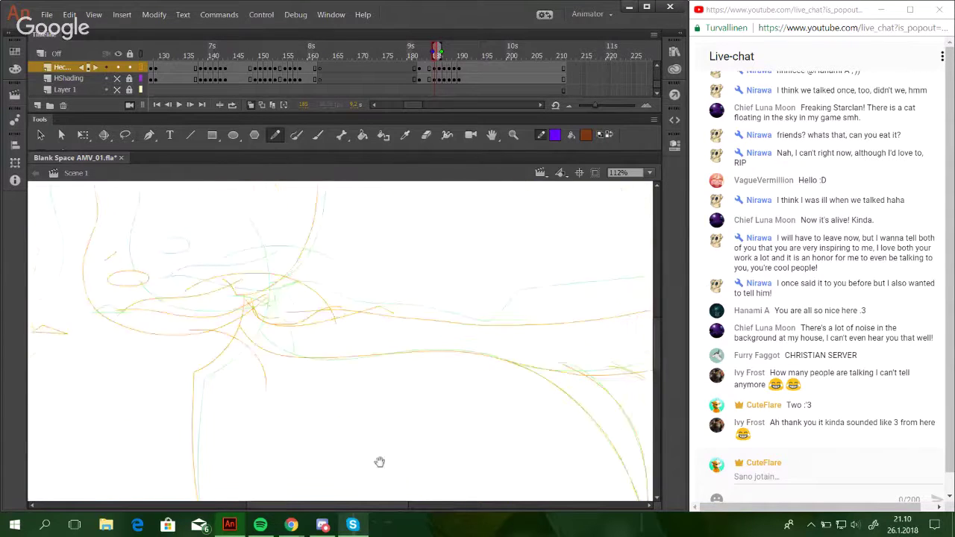
pyautogui.moveTo(132, 350)
pyautogui.mouseDown()
pyautogui.moveTo(356, 398)
pyautogui.moveTo(360, 426)
pyautogui.moveTo(377, 441)
pyautogui.mouseUp()
pyautogui.moveTo(338, 407); pyautogui.dragTo(367, 428)
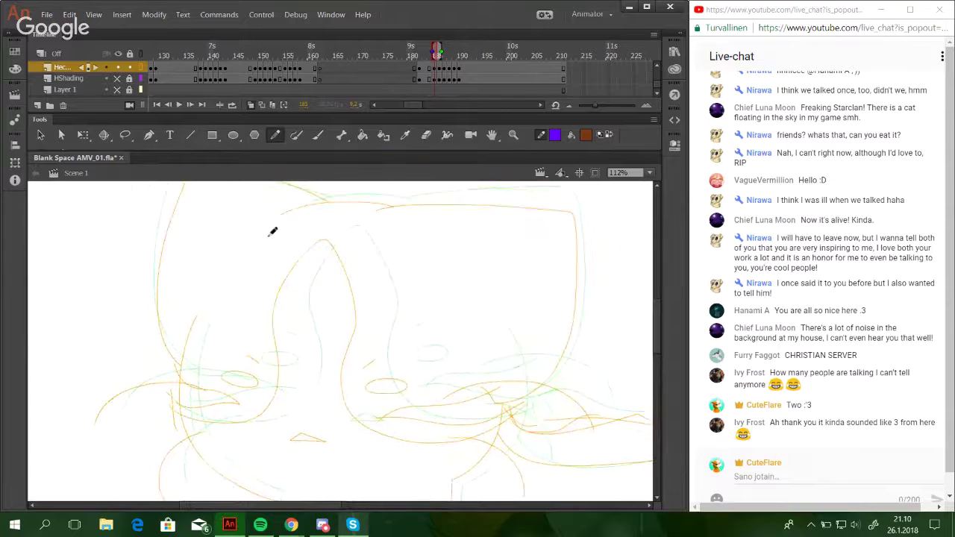
# On frame 184, draw the face marking contour from cheek to cheek over a forehead peak and bend its left side into shape.
pyautogui.click(169, 105)
pyautogui.moveTo(298, 290)
pyautogui.mouseDown()
pyautogui.moveTo(334, 256)
pyautogui.moveTo(278, 318)
pyautogui.mouseUp()
pyautogui.moveTo(472, 433)
pyautogui.mouseDown()
pyautogui.moveTo(388, 450)
pyautogui.moveTo(318, 437)
pyautogui.moveTo(324, 347)
pyautogui.moveTo(314, 288)
pyautogui.moveTo(262, 283)
pyautogui.moveTo(222, 422)
pyautogui.moveTo(174, 430)
pyautogui.moveTo(123, 403)
pyautogui.mouseUp()
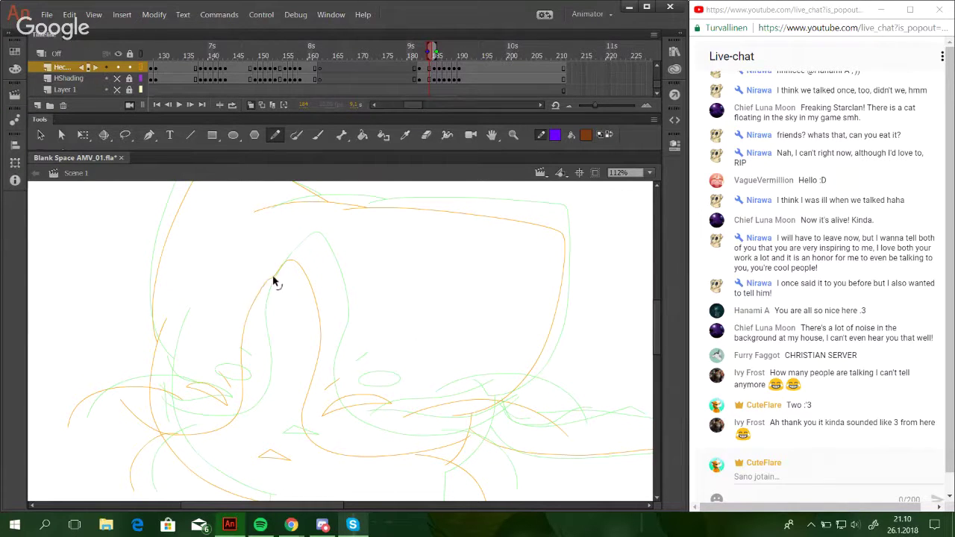
pyautogui.moveTo(273, 277)
pyautogui.mouseDown()
pyautogui.moveTo(275, 268)
pyautogui.moveTo(262, 289)
pyautogui.mouseUp()
pyautogui.moveTo(247, 321); pyautogui.dragTo(245, 324)
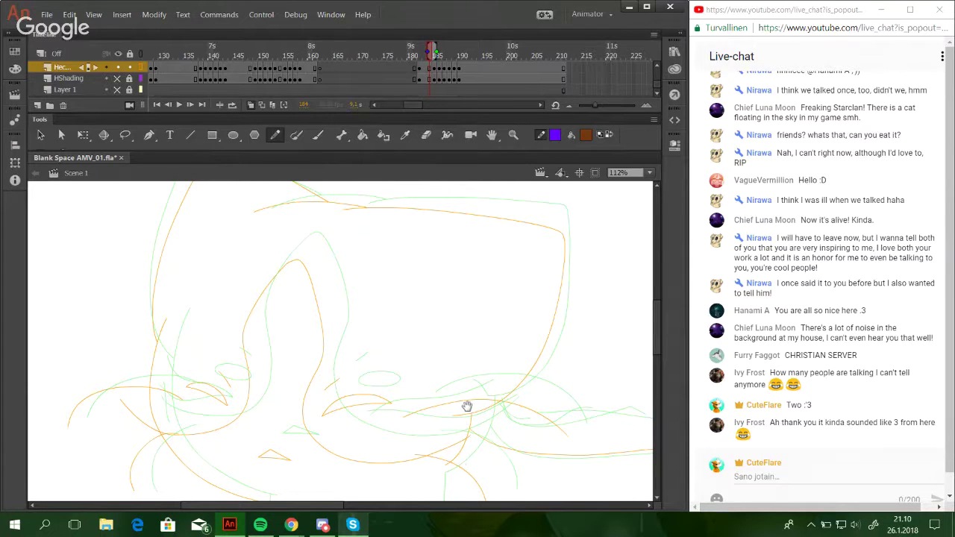
pyautogui.moveTo(485, 390); pyautogui.dragTo(511, 363)
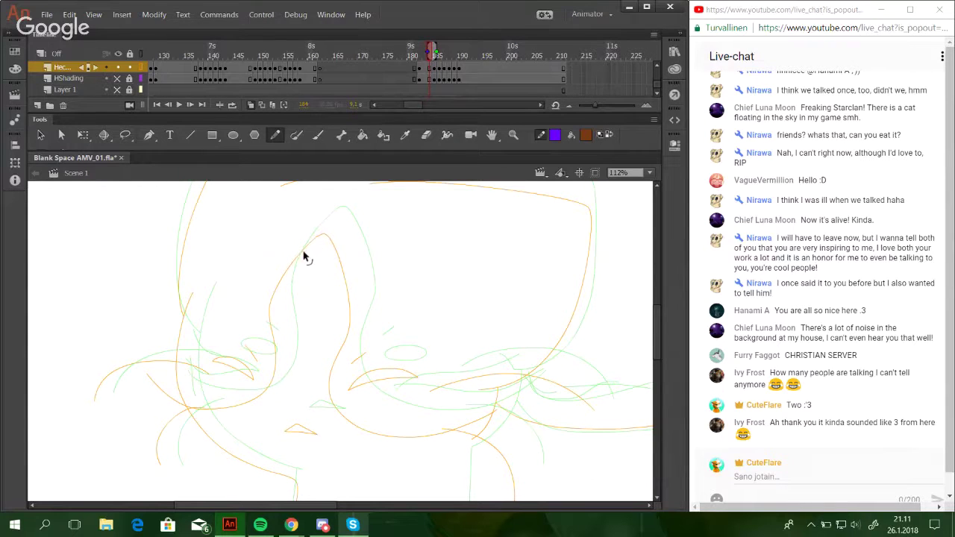
pyautogui.moveTo(346, 411)
pyautogui.mouseDown()
pyautogui.moveTo(453, 392)
pyautogui.moveTo(499, 369)
pyautogui.moveTo(445, 391)
pyautogui.moveTo(347, 400)
pyautogui.moveTo(483, 378)
pyautogui.mouseUp()
pyautogui.hotkey('ctrl', 'z')
pyautogui.hotkey('ctrl', 'z')
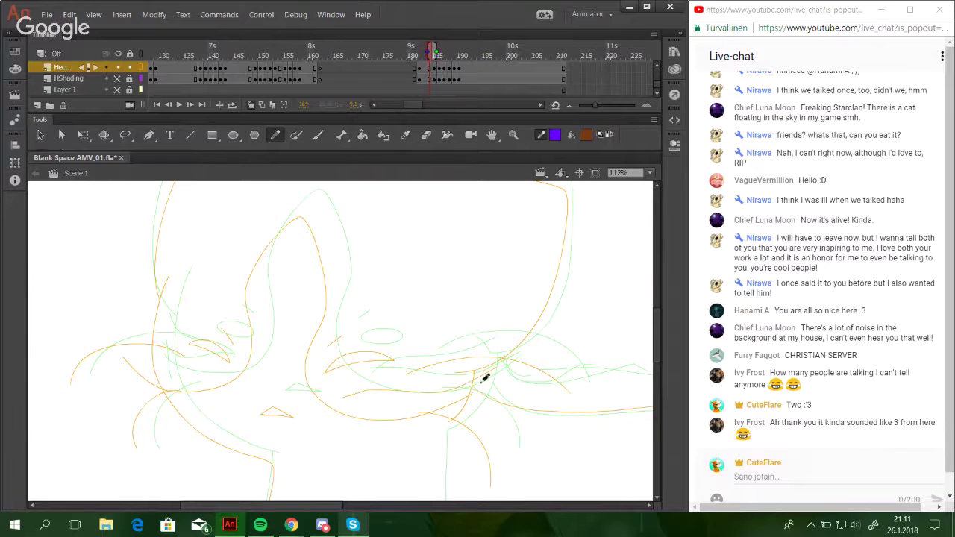
pyautogui.hotkey('ctrl', 'z')
pyautogui.moveTo(347, 397)
pyautogui.mouseDown()
pyautogui.moveTo(496, 366)
pyautogui.moveTo(451, 392)
pyautogui.moveTo(350, 393)
pyautogui.mouseUp()
pyautogui.hotkey('ctrl', 'z')
pyautogui.hotkey('ctrl', 'z')
pyautogui.moveTo(486, 377); pyautogui.dragTo(347, 397)
pyautogui.hotkey('ctrl', 'z')
# Draw the left cheek marking on frame 184 with a curve toward the left eye and a short line along the cheek edge.
pyautogui.moveTo(150, 356); pyautogui.dragTo(228, 371)
pyautogui.moveTo(150, 326)
pyautogui.mouseDown()
pyautogui.moveTo(217, 372)
pyautogui.moveTo(209, 391)
pyautogui.mouseUp()
pyautogui.hotkey('ctrl', 'z')
pyautogui.hotkey('ctrl', 'z')
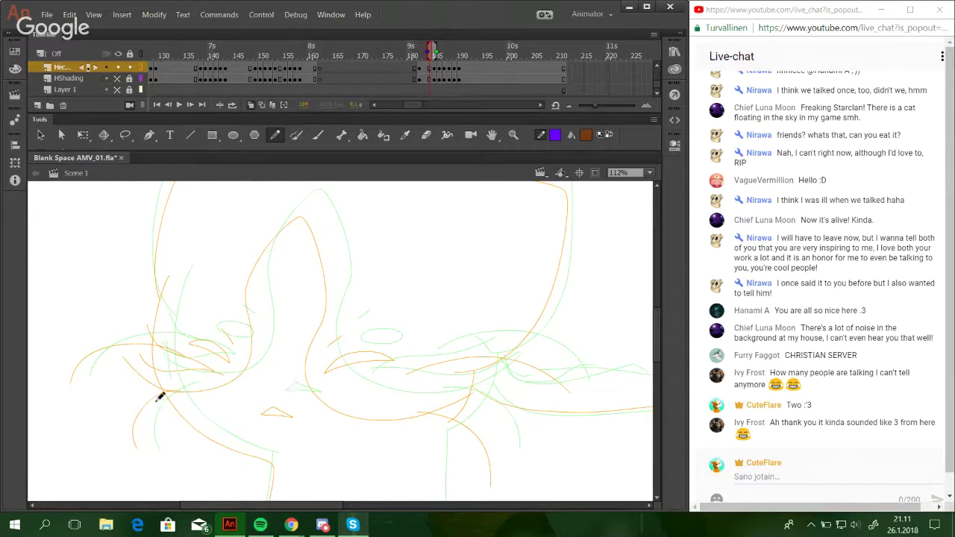
# Draw the right cheek marking on frame 184 as two curves meeting in a point below the right eye, deleting the surplus segment.
pyautogui.moveTo(351, 390); pyautogui.dragTo(506, 373)
pyautogui.moveTo(372, 389); pyautogui.dragTo(370, 388)
pyautogui.click(407, 386)
pyautogui.press('Delete')
pyautogui.moveTo(409, 388)
pyautogui.mouseDown()
pyautogui.moveTo(351, 393)
pyautogui.moveTo(421, 393)
pyautogui.moveTo(392, 393)
pyautogui.moveTo(446, 370)
pyautogui.mouseUp()
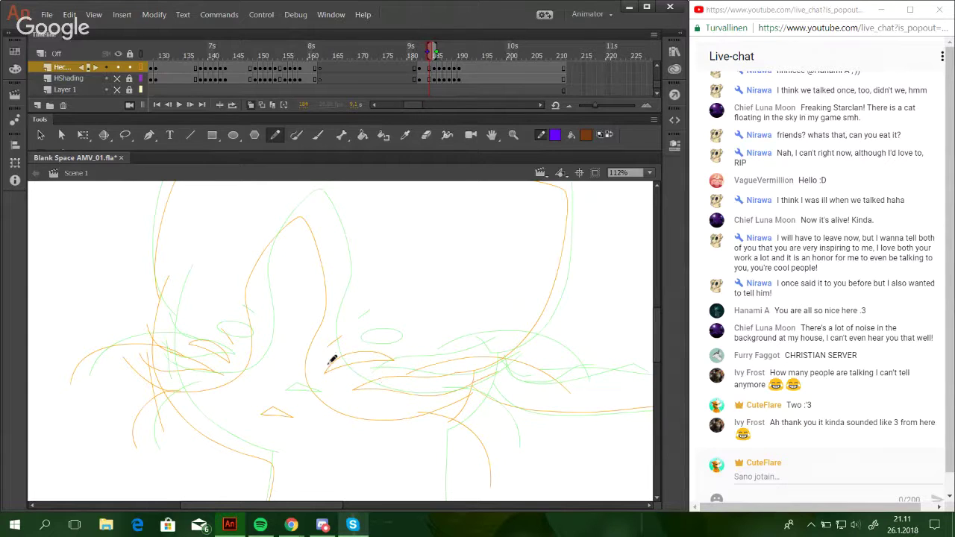
# Examine the face and cheek markings on frame 184 against the neighbouring frame's onion skin.
pyautogui.moveTo(586, 411)
pyautogui.mouseDown()
pyautogui.moveTo(539, 380)
pyautogui.moveTo(509, 405)
pyautogui.moveTo(505, 375)
pyautogui.moveTo(549, 434)
pyautogui.moveTo(554, 467)
pyautogui.moveTo(557, 441)
pyautogui.mouseUp()
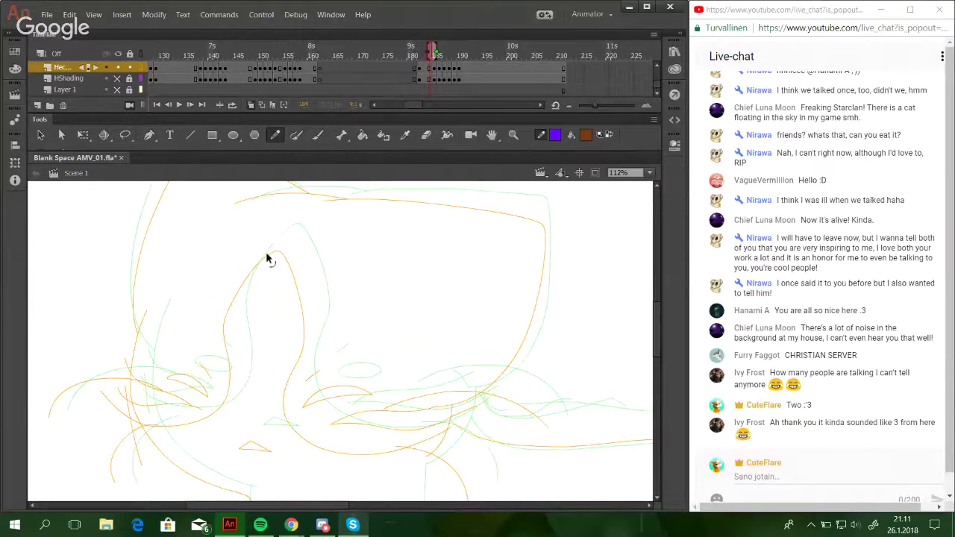
pyautogui.scroll(-2, 366, 324)
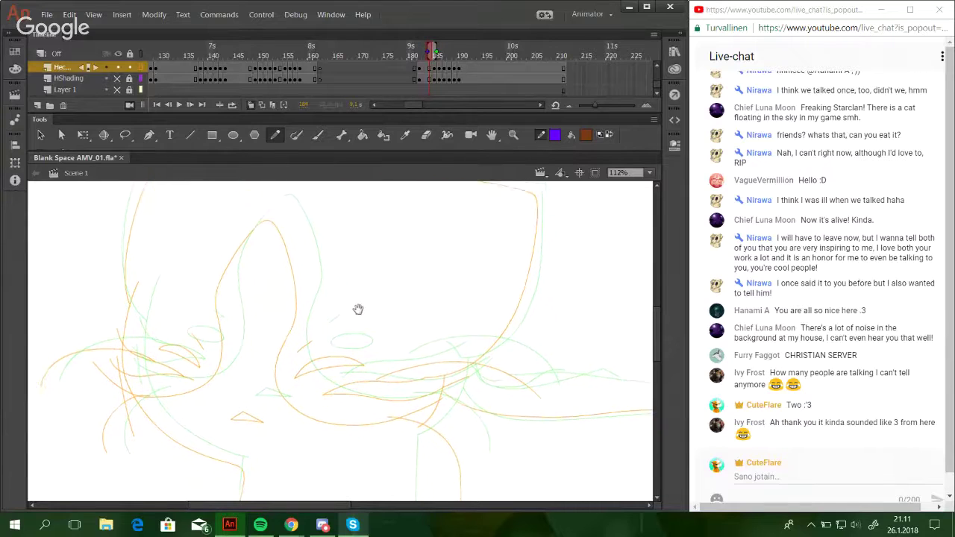
pyautogui.moveTo(301, 237); pyautogui.dragTo(309, 262)
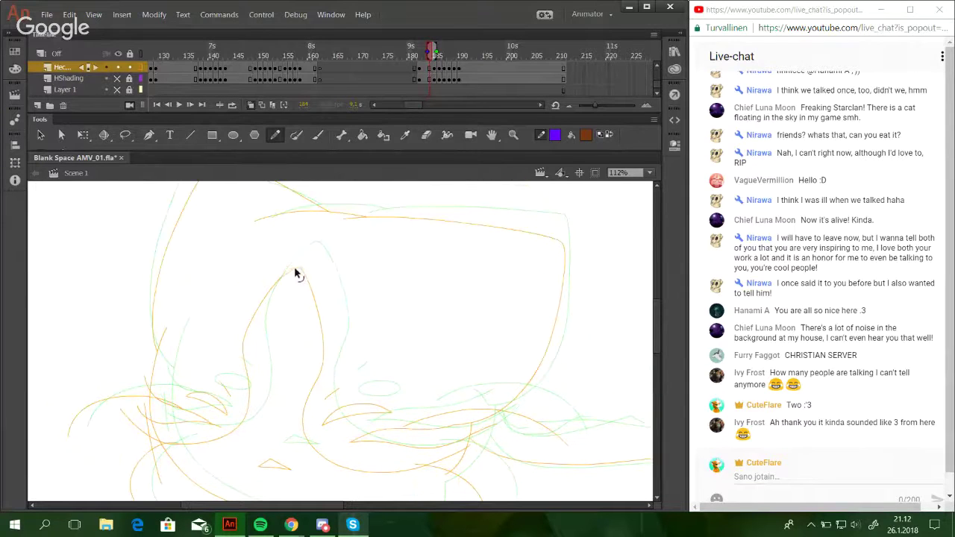
pyautogui.moveTo(354, 346); pyautogui.dragTo(325, 206)
pyautogui.moveTo(258, 258); pyautogui.dragTo(282, 327)
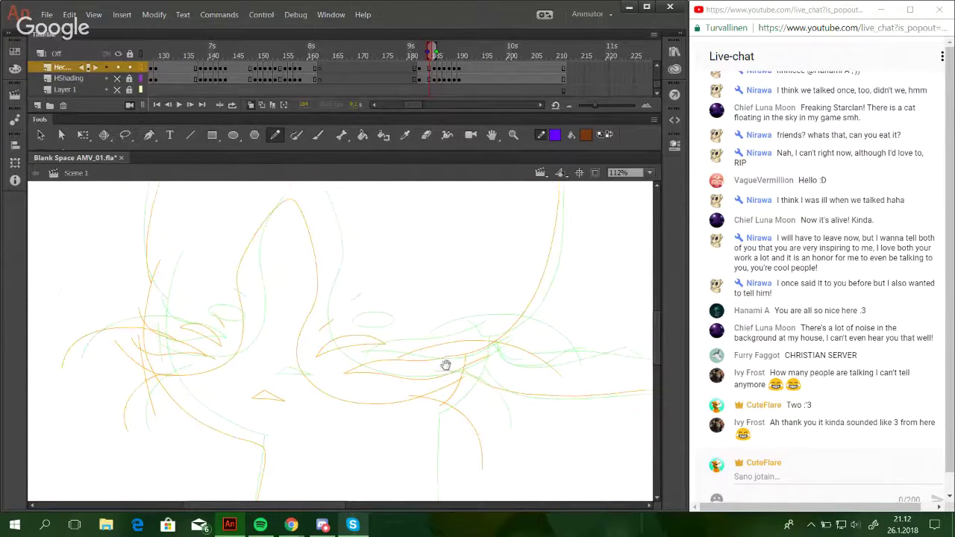
pyautogui.moveTo(481, 366); pyautogui.dragTo(407, 329)
pyautogui.scroll(-2, 408, 329)
pyautogui.hscroll(2, 407, 328)
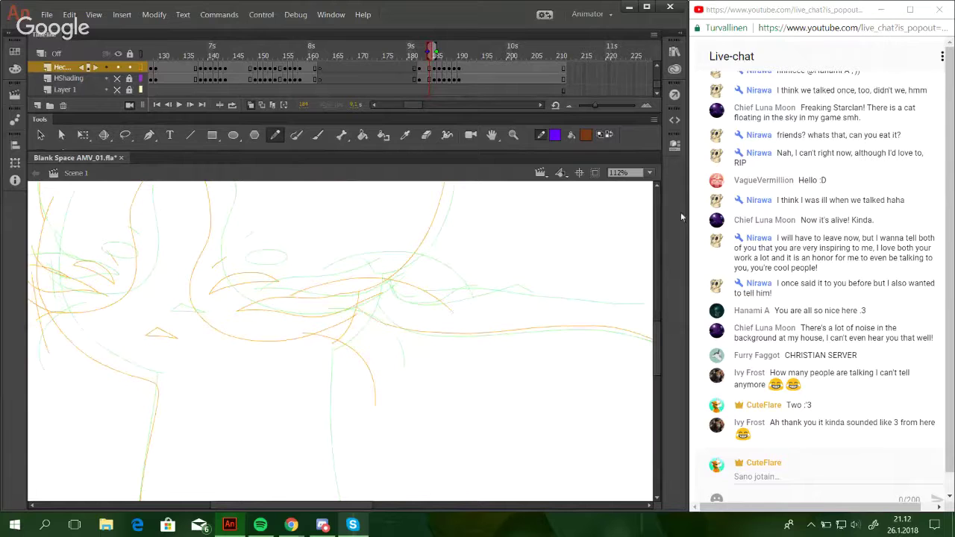
# On frame 184, draw the wavy belly marking contour from neck to hind leg and the curved chest line below the chin.
pyautogui.click(650, 174)
pyautogui.click(634, 211)
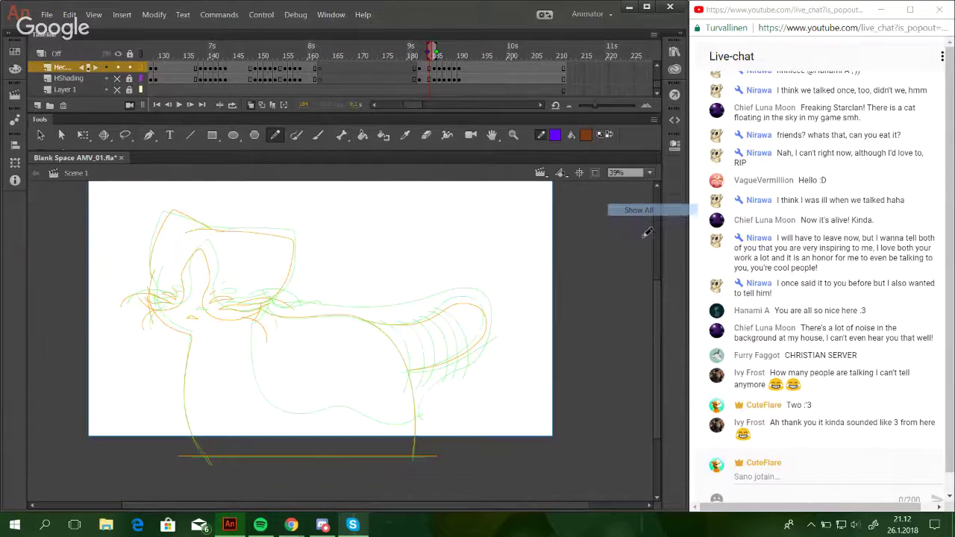
pyautogui.click(513, 135)
pyautogui.moveTo(243, 257); pyautogui.dragTo(576, 427)
pyautogui.click(275, 135)
pyautogui.moveTo(322, 344); pyautogui.dragTo(373, 356)
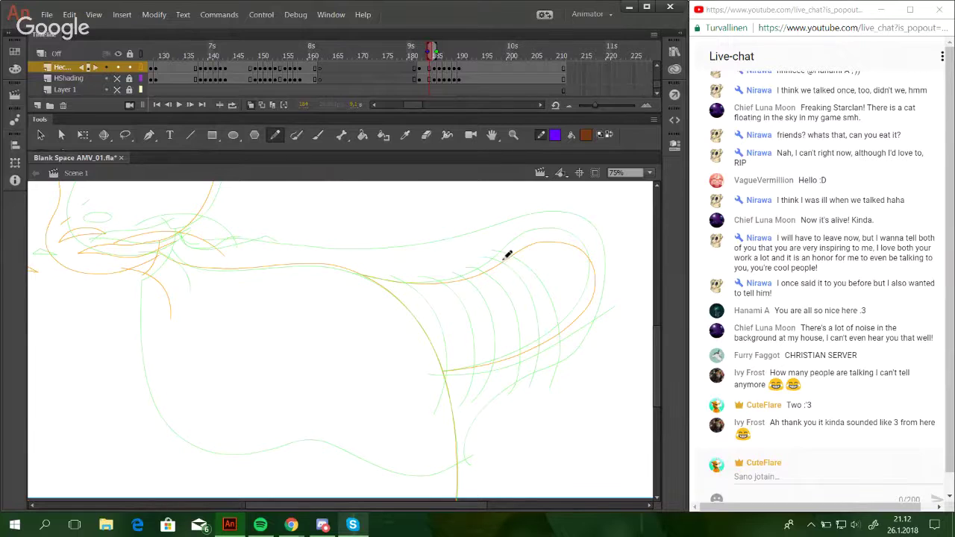
pyautogui.moveTo(143, 281); pyautogui.dragTo(150, 414)
pyautogui.hotkey('ctrl', 'z')
pyautogui.hotkey('ctrl', 'z')
pyautogui.moveTo(140, 300)
pyautogui.mouseDown()
pyautogui.moveTo(151, 400)
pyautogui.moveTo(168, 428)
pyautogui.moveTo(197, 445)
pyautogui.moveTo(228, 454)
pyautogui.moveTo(331, 443)
pyautogui.moveTo(423, 476)
pyautogui.moveTo(447, 469)
pyautogui.moveTo(482, 429)
pyautogui.mouseUp()
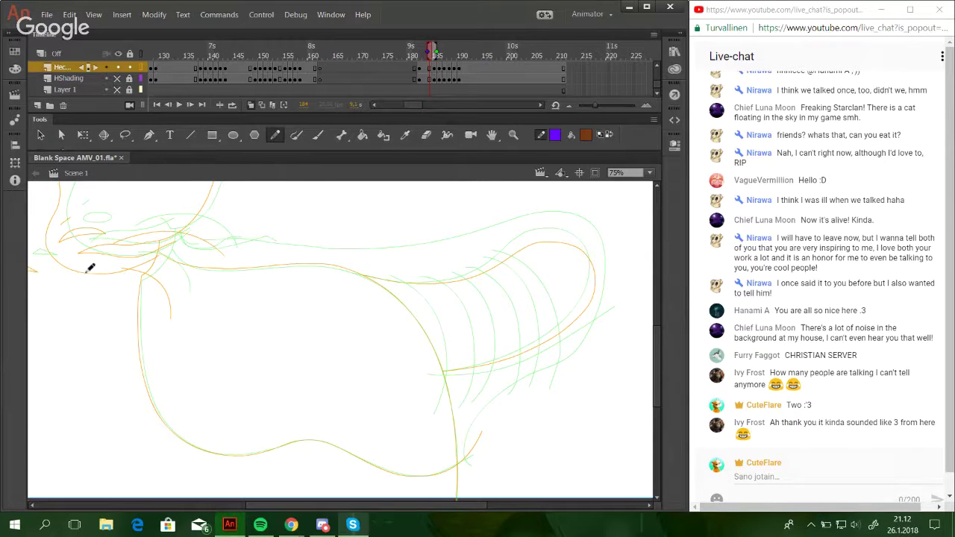
pyautogui.moveTo(86, 271); pyautogui.dragTo(200, 396)
# Draw the two curved stripes nearest the tail tip on frame 184, extending them below the tail.
pyautogui.moveTo(506, 260)
pyautogui.mouseDown()
pyautogui.moveTo(552, 291)
pyautogui.moveTo(558, 367)
pyautogui.mouseUp()
pyautogui.hotkey('ctrl', 'z')
pyautogui.moveTo(504, 258); pyautogui.dragTo(562, 370)
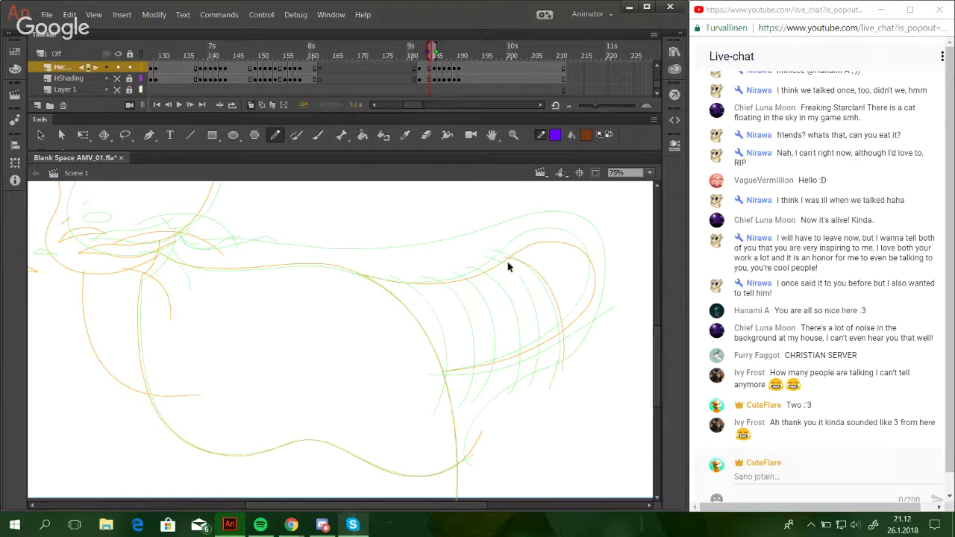
pyautogui.hotkey('ctrl', 'z')
pyautogui.moveTo(502, 258); pyautogui.dragTo(544, 365)
pyautogui.hotkey('ctrl', 'z')
pyautogui.moveTo(503, 256); pyautogui.dragTo(560, 369)
pyautogui.hotkey('ctrl', 'z')
pyautogui.moveTo(504, 256)
pyautogui.mouseDown()
pyautogui.moveTo(560, 353)
pyautogui.moveTo(541, 400)
pyautogui.moveTo(553, 294)
pyautogui.moveTo(548, 403)
pyautogui.mouseUp()
pyautogui.hotkey('ctrl', 'z')
pyautogui.hotkey('ctrl', 'z')
pyautogui.hotkey('ctrl', 'z')
pyautogui.moveTo(490, 257); pyautogui.dragTo(535, 406)
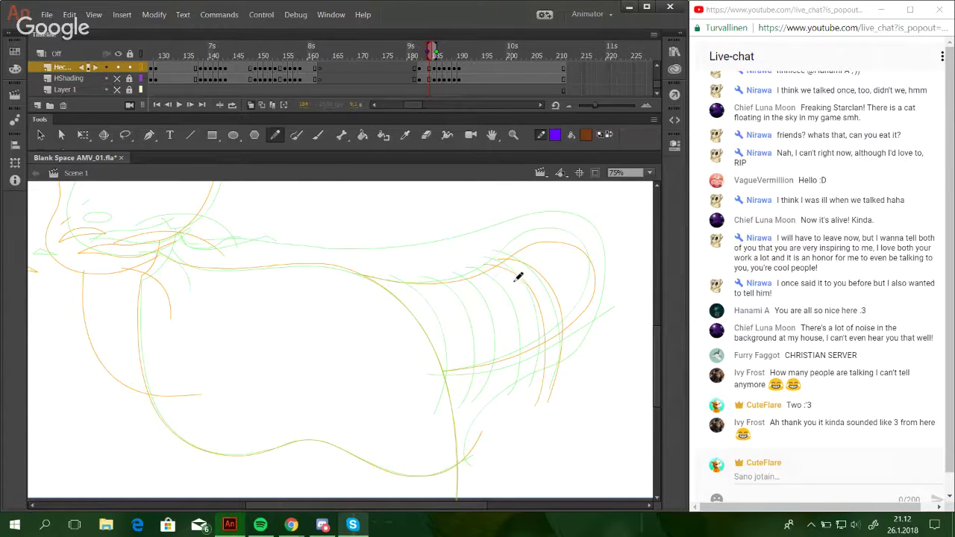
# Draw three more curved stripes across the middle of the tail on frame 184, moving toward the tail base.
pyautogui.moveTo(475, 269)
pyautogui.mouseDown()
pyautogui.moveTo(514, 388)
pyautogui.moveTo(509, 398)
pyautogui.moveTo(509, 389)
pyautogui.mouseUp()
pyautogui.hotkey('ctrl', 'z')
pyautogui.hotkey('ctrl', 'z')
pyautogui.moveTo(492, 296); pyautogui.dragTo(485, 423)
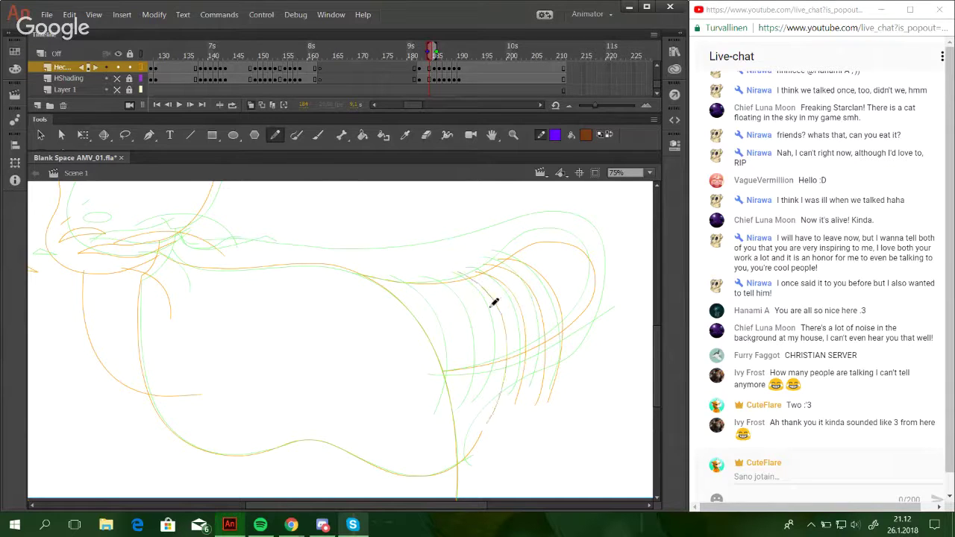
pyautogui.hotkey('ctrl', 'z')
pyautogui.moveTo(455, 273); pyautogui.dragTo(485, 414)
pyautogui.moveTo(429, 275); pyautogui.dragTo(467, 410)
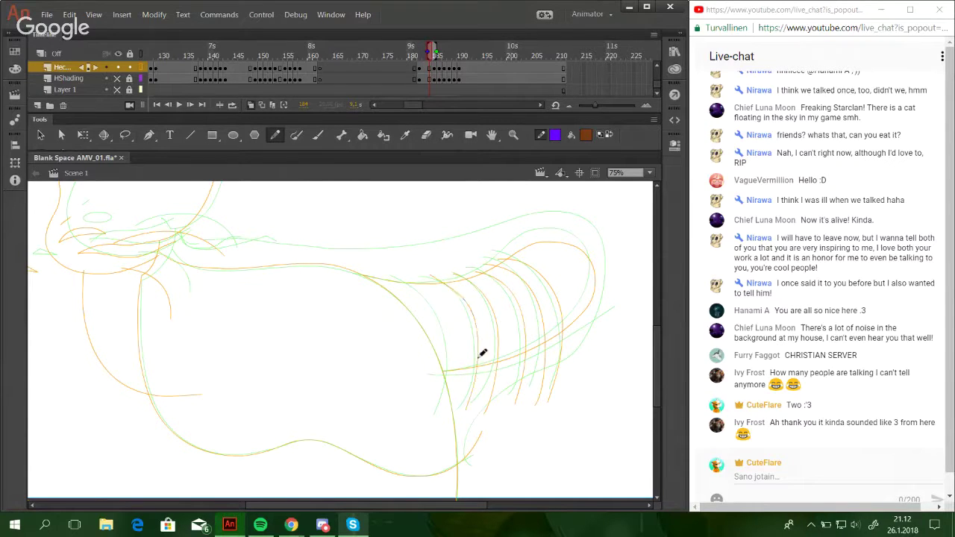
pyautogui.hotkey('ctrl', 'z')
pyautogui.moveTo(427, 278); pyautogui.dragTo(470, 414)
# Draw the innermost stripe at the tail base and the line along the tail's underside on frame 184.
pyautogui.moveTo(386, 274)
pyautogui.mouseDown()
pyautogui.moveTo(453, 346)
pyautogui.moveTo(401, 281)
pyautogui.moveTo(440, 423)
pyautogui.mouseUp()
pyautogui.hotkey('ctrl', 'z')
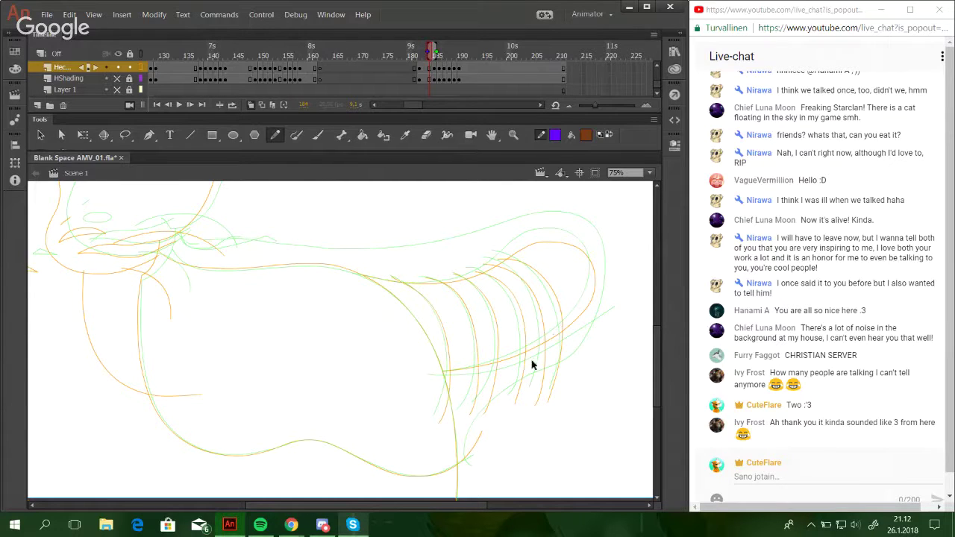
pyautogui.moveTo(472, 381); pyautogui.dragTo(581, 335)
pyautogui.hotkey('ctrl', 'z')
pyautogui.moveTo(463, 381); pyautogui.dragTo(597, 325)
# Nudge the five outer tail stripes and the tail's underside line on frame 184 slightly left and down.
pyautogui.press('Left')
pyautogui.press('Left')
pyautogui.press('Left')
pyautogui.press('Left')
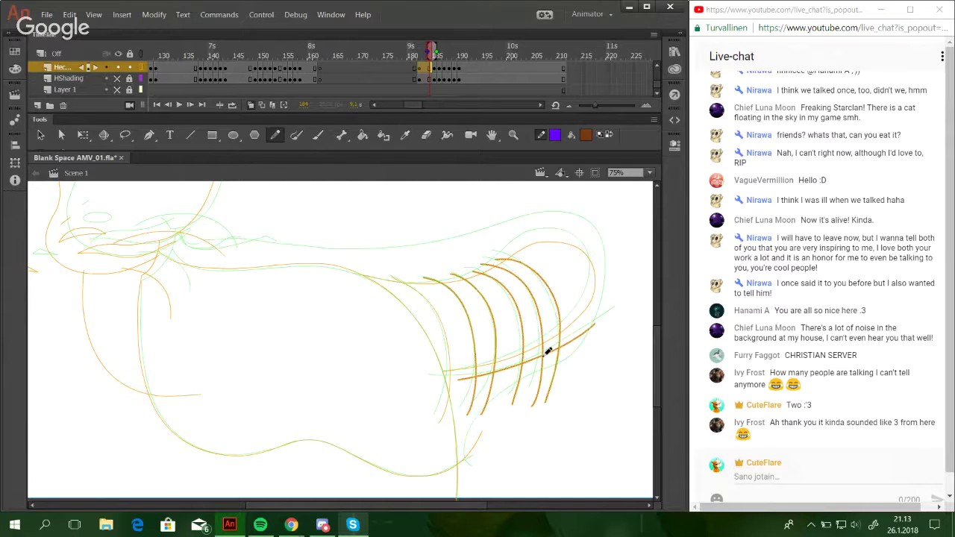
pyautogui.press('Down')
pyautogui.press('Left')
pyautogui.press('Left')
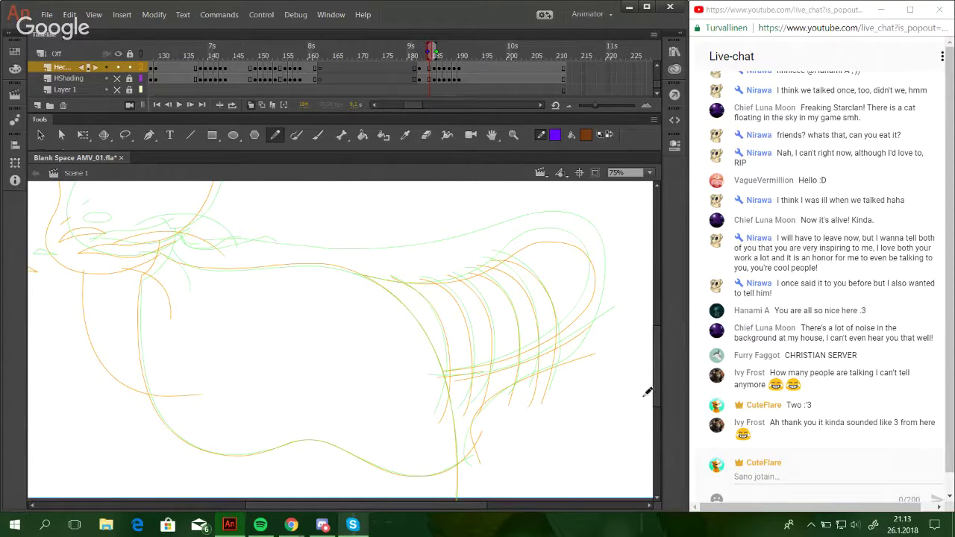
# Go to coloured frame 194, turn off onion skinning and sample the cat's dark and light brown markings for filling.
pyautogui.click(362, 135)
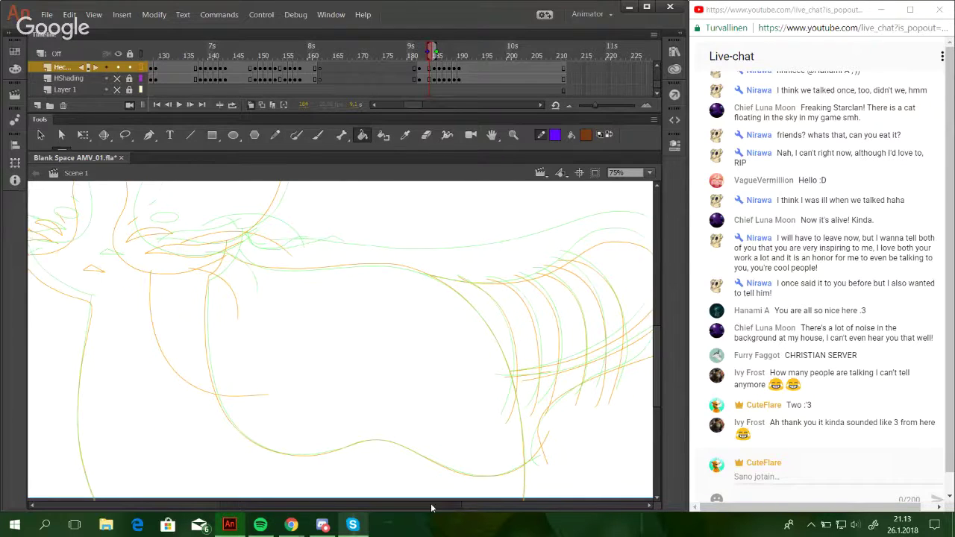
pyautogui.moveTo(661, 331); pyautogui.dragTo(661, 322)
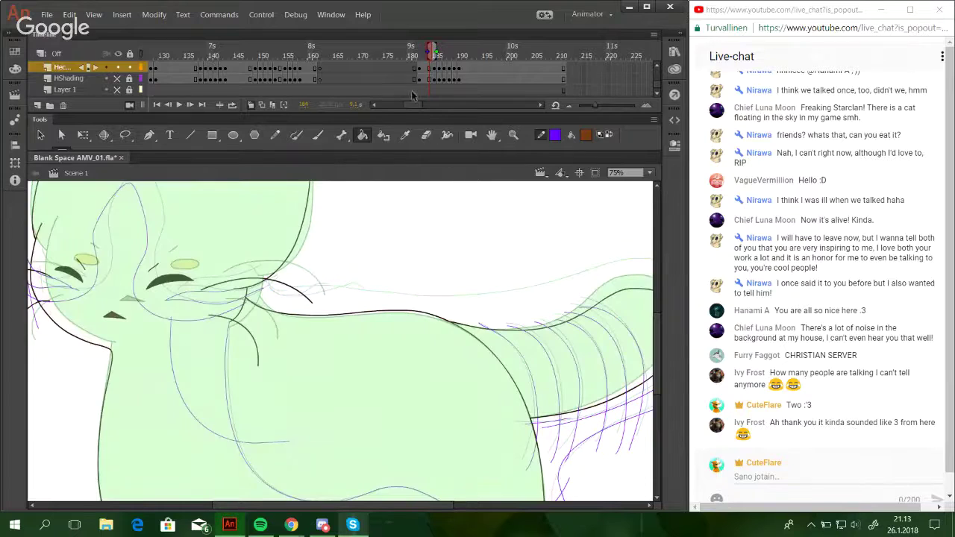
pyautogui.click(481, 55)
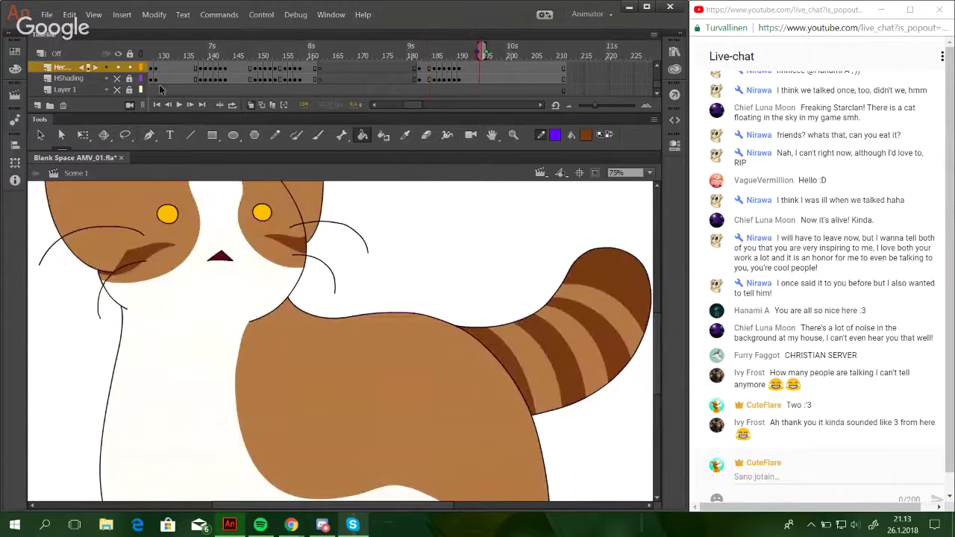
pyautogui.click(252, 106)
pyautogui.click(405, 136)
pyautogui.click(630, 273)
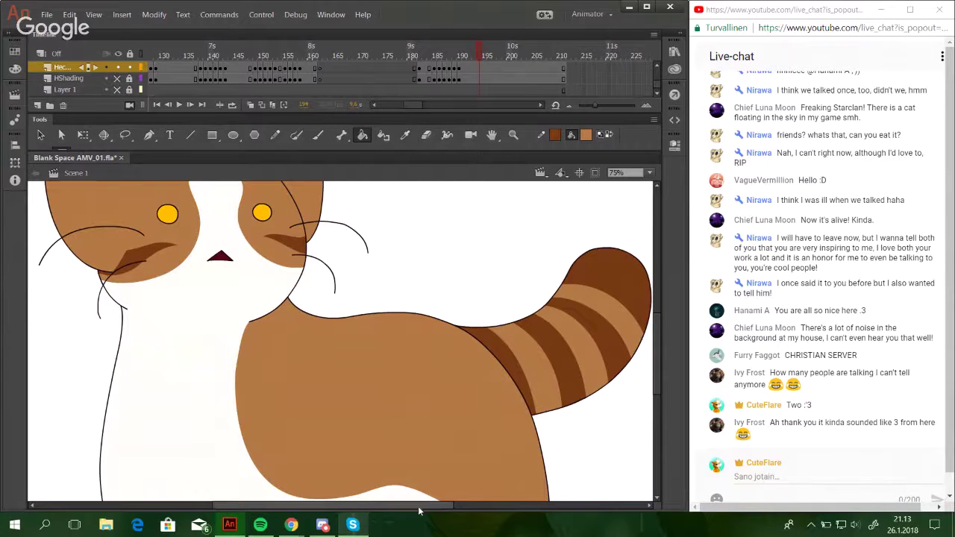
# Fill the body patch, alternate tail stripes and face patches light brown on frame 189.
pyautogui.moveTo(423, 506); pyautogui.dragTo(412, 511)
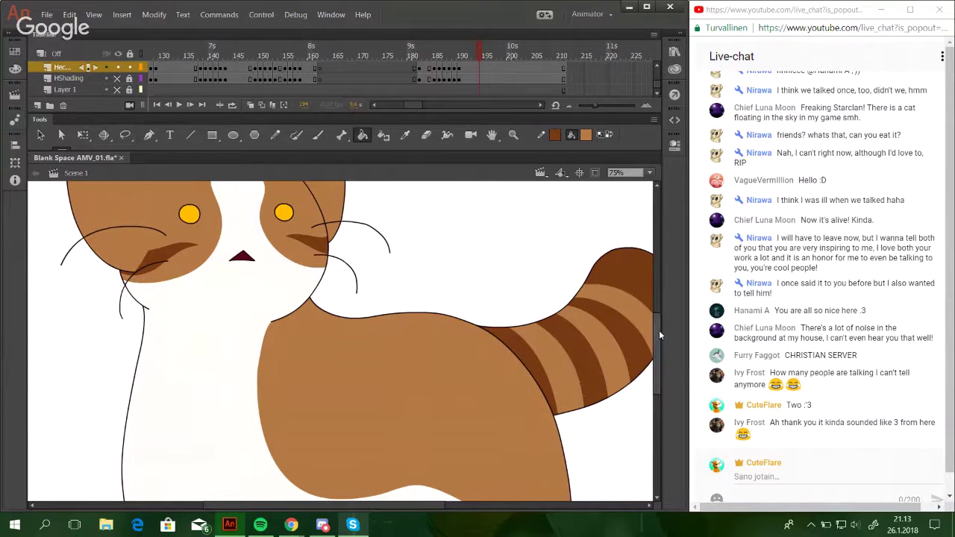
pyautogui.click(457, 49)
pyautogui.click(504, 388)
pyautogui.click(560, 371)
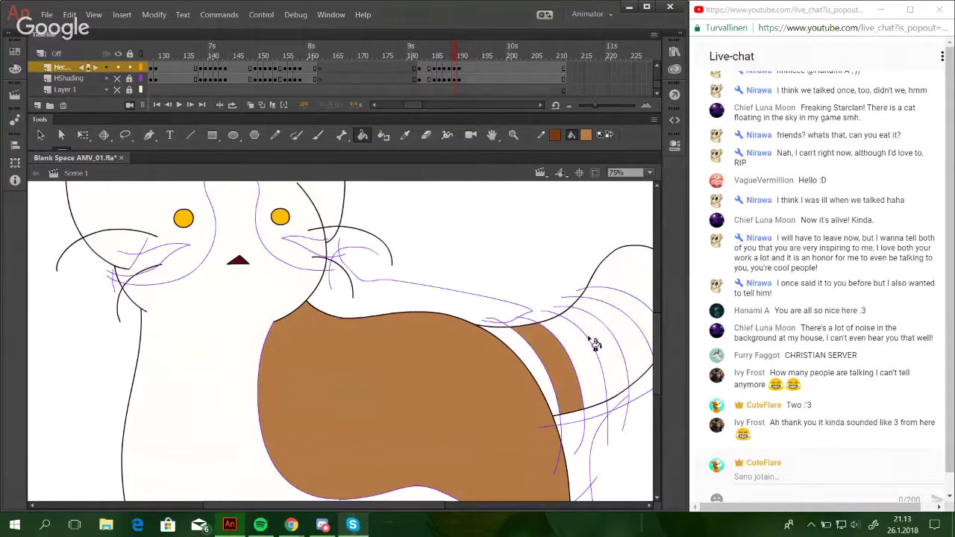
pyautogui.click(592, 341)
pyautogui.click(614, 320)
pyautogui.click(280, 252)
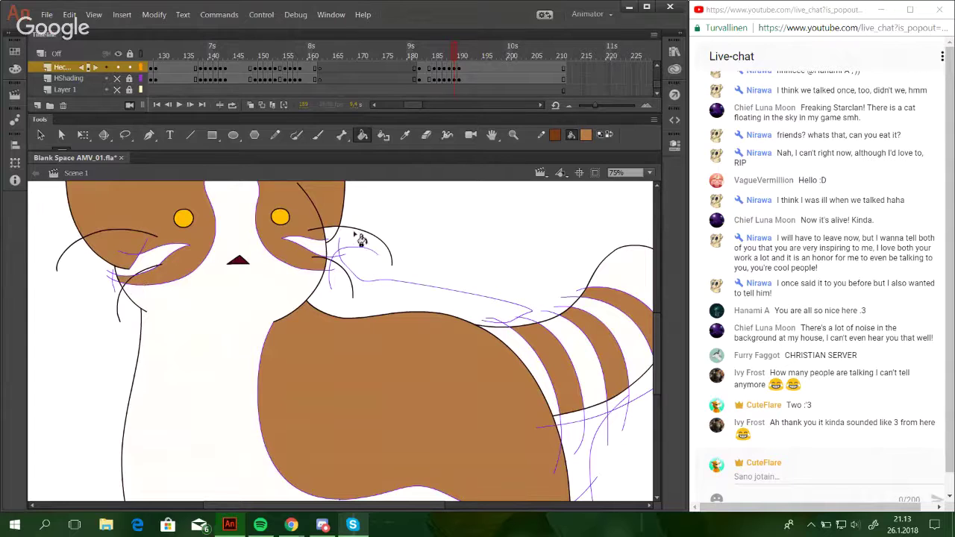
# Fill the remaining tail stripes, tail tip and cheek marks dark brown on frame 189, and delete the purple marking lines.
pyautogui.moveTo(419, 355)
pyautogui.mouseDown()
pyautogui.moveTo(420, 394)
pyautogui.moveTo(406, 350)
pyautogui.mouseUp()
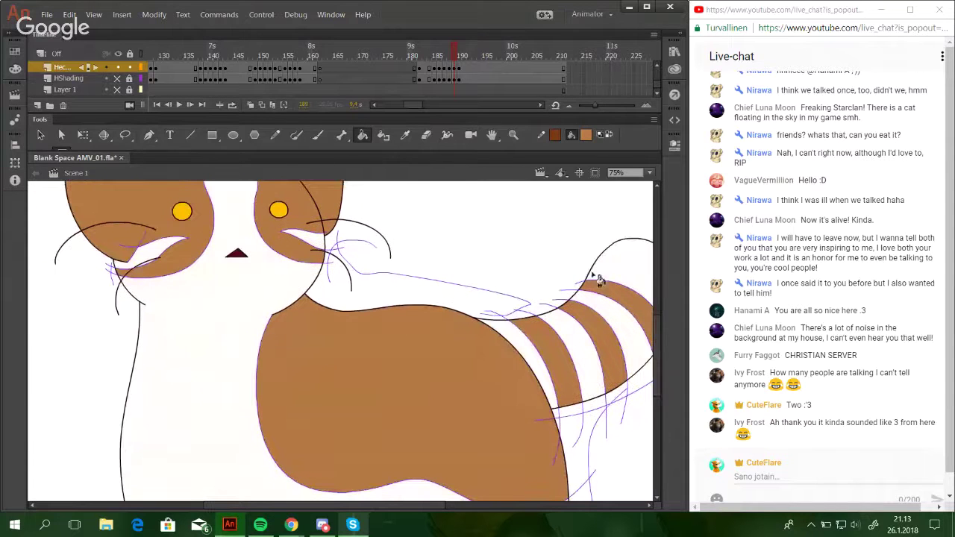
pyautogui.click(608, 135)
pyautogui.click(533, 364)
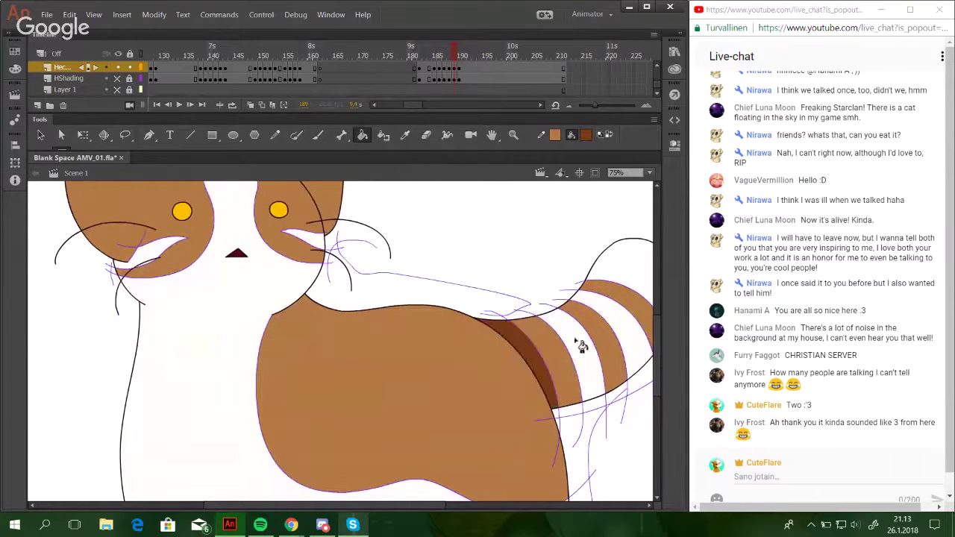
pyautogui.click(579, 343)
pyautogui.click(608, 333)
pyautogui.click(633, 269)
pyautogui.click(306, 240)
pyautogui.click(172, 250)
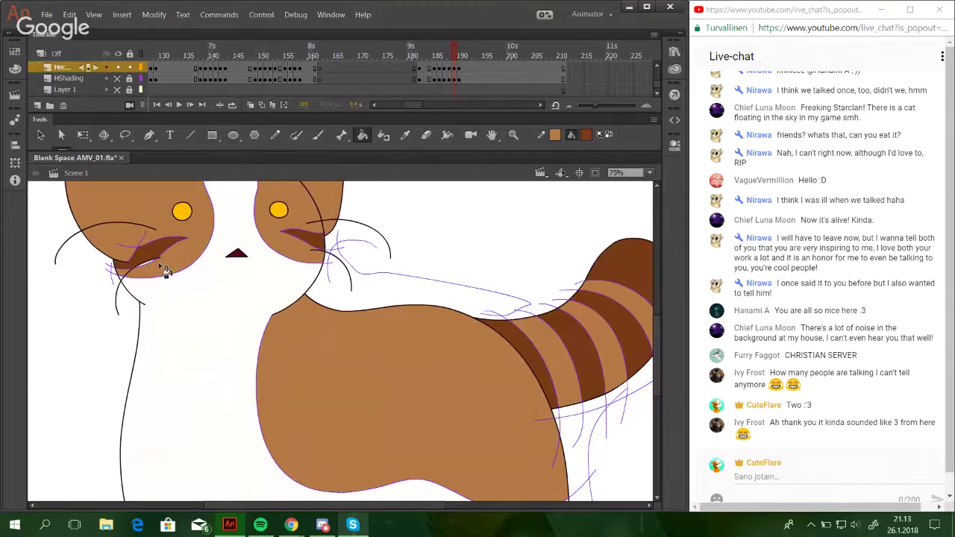
pyautogui.click(153, 267)
pyautogui.doubleClick(111, 275)
pyautogui.press('Delete')
# Go to frame 188 and fill both cheek marks dark brown.
pyautogui.moveTo(496, 406)
pyautogui.mouseDown()
pyautogui.moveTo(500, 286)
pyautogui.moveTo(394, 415)
pyautogui.moveTo(482, 454)
pyautogui.mouseUp()
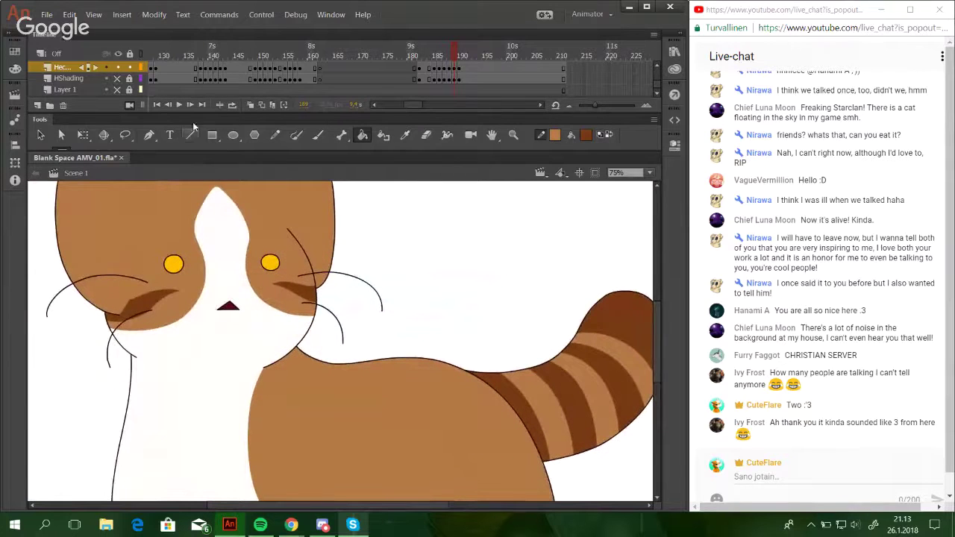
pyautogui.press(',')
pyautogui.click(134, 312)
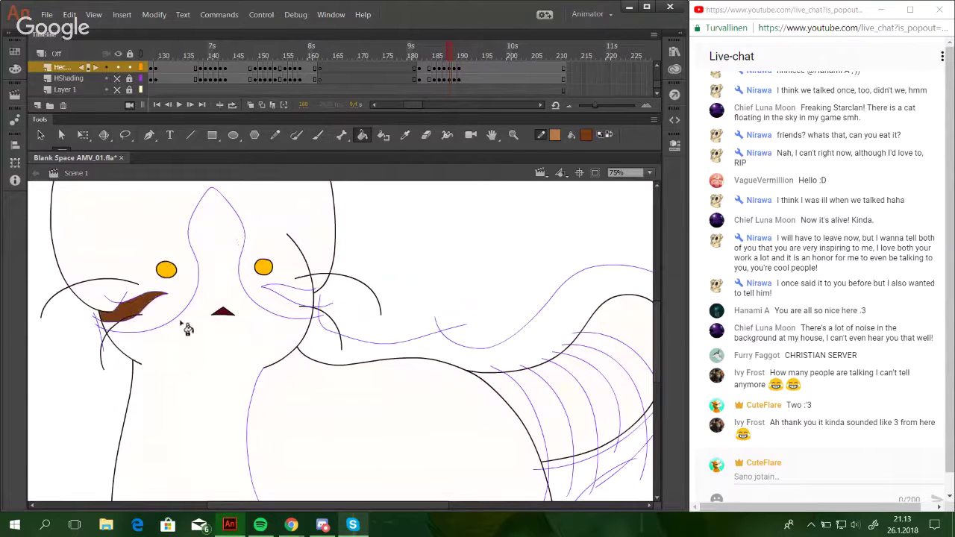
pyautogui.click(300, 304)
# Fill the tail tip and alternate tail stripes dark brown on frame 188, starting from the tail base.
pyautogui.moveTo(592, 425); pyautogui.dragTo(600, 419)
pyautogui.moveTo(515, 353); pyautogui.dragTo(460, 291)
pyautogui.click(495, 348)
pyautogui.hotkey('ctrl', 'z')
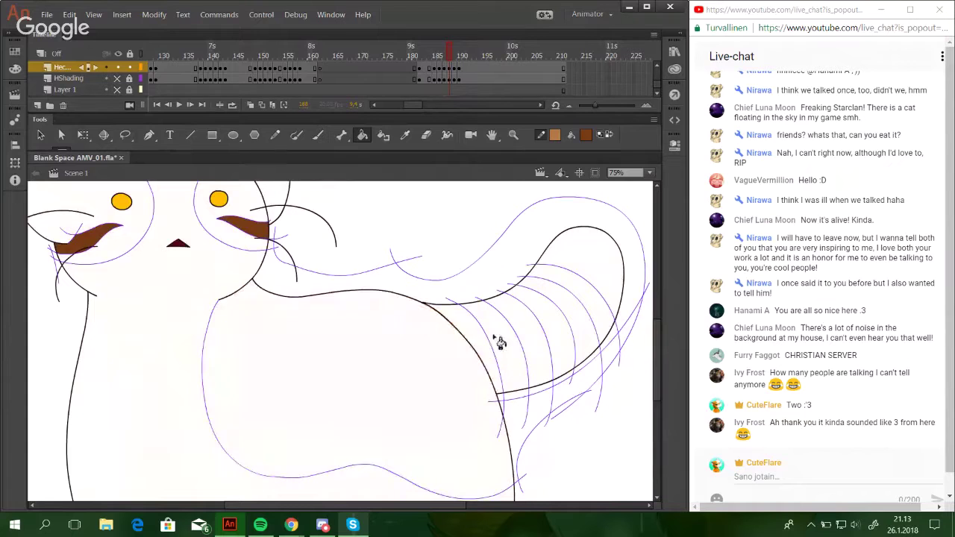
pyautogui.click(463, 343)
pyautogui.click(523, 322)
pyautogui.click(575, 295)
pyautogui.click(570, 238)
# Fill the remaining tail stripes, body patch and face patches light brown on frame 188, and delete the purple marking lines.
pyautogui.click(609, 134)
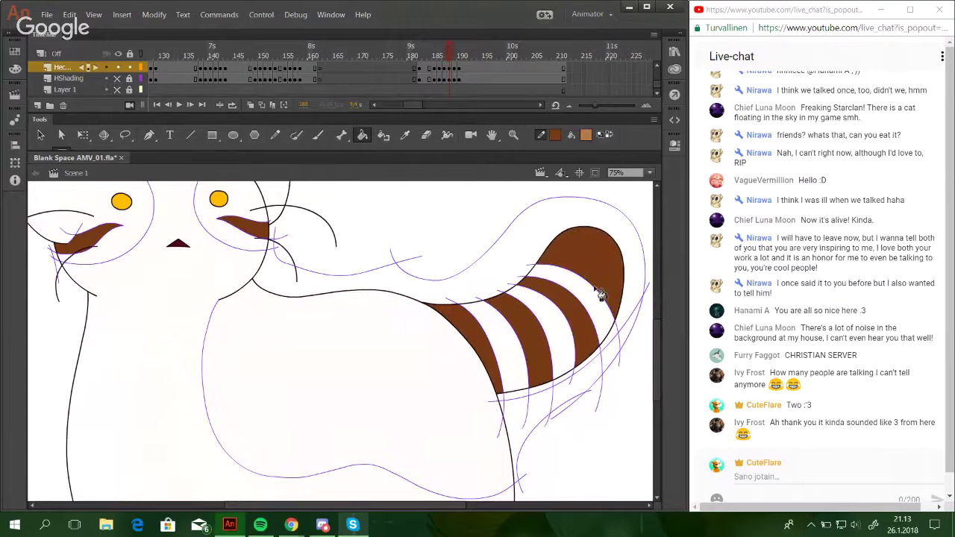
pyautogui.click(594, 296)
pyautogui.click(552, 314)
pyautogui.click(517, 320)
pyautogui.click(487, 321)
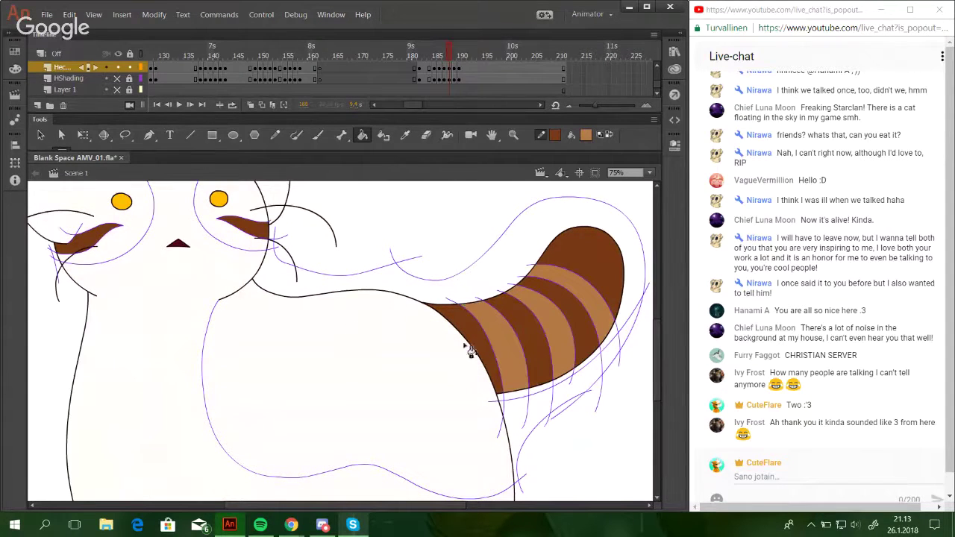
pyautogui.click(276, 370)
pyautogui.moveTo(219, 311); pyautogui.dragTo(275, 331)
pyautogui.click(273, 263)
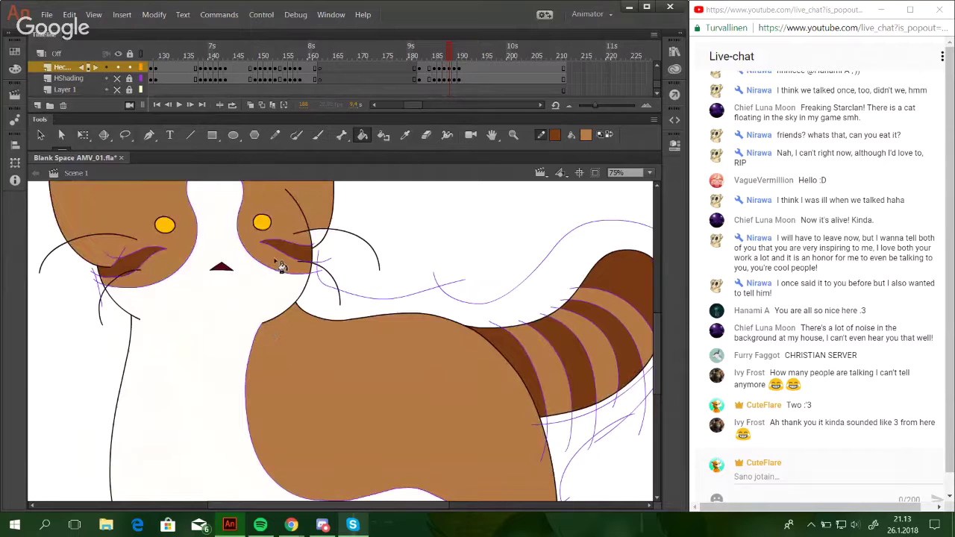
pyautogui.keyDown('ctrl'); pyautogui.doubleClick(323, 262); pyautogui.keyUp('ctrl')
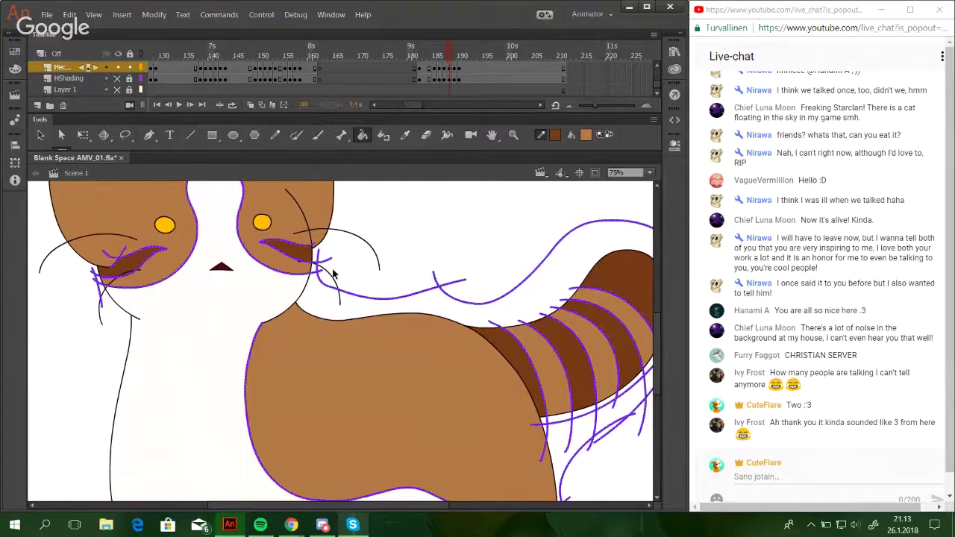
pyautogui.press('Delete')
# Go to frame 187 and fill the face patches, body patch and alternate tail stripes light brown.
pyautogui.moveTo(419, 362); pyautogui.dragTo(411, 340)
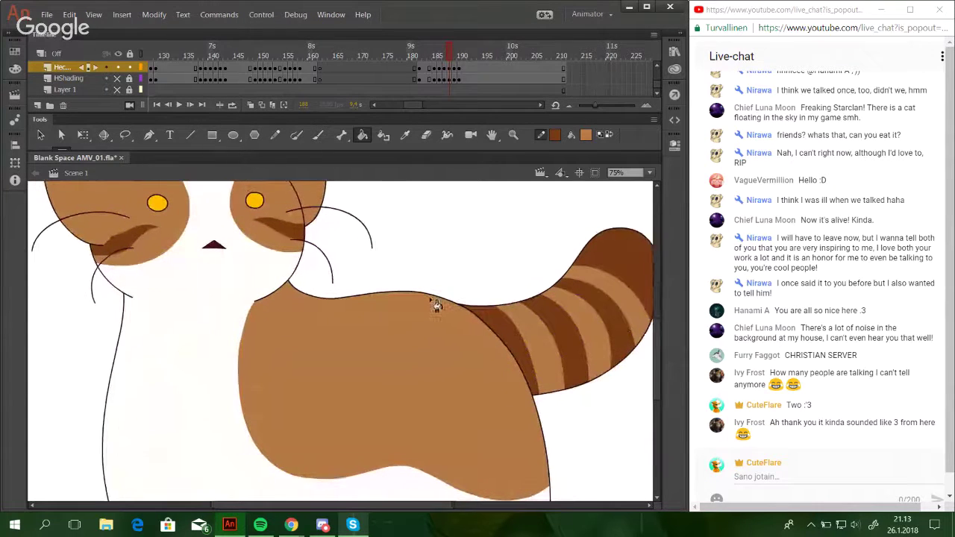
pyautogui.click(165, 107)
pyautogui.click(107, 252)
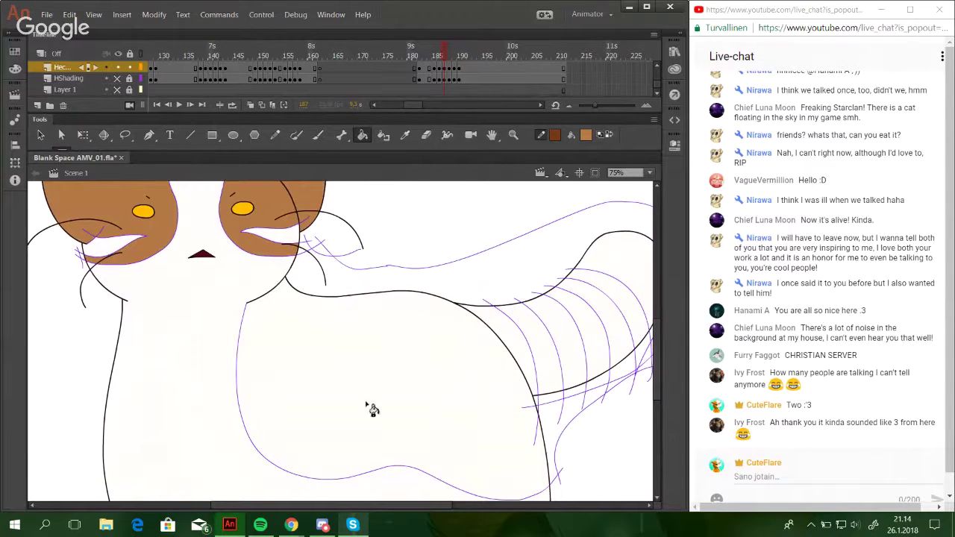
pyautogui.click(373, 408)
pyautogui.click(515, 350)
pyautogui.hotkey('ctrl', 'z')
pyautogui.click(544, 351)
pyautogui.click(586, 328)
pyautogui.click(618, 313)
pyautogui.click(640, 298)
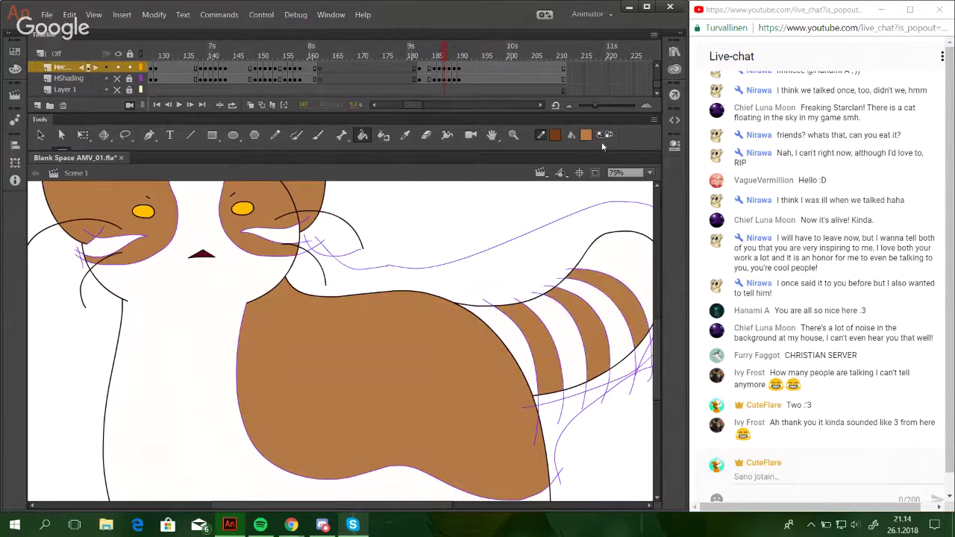
# Fill the tail tip, remaining tail stripes and cheek marks dark brown on frame 187, and delete the purple marking lines.
pyautogui.click(622, 255)
pyautogui.click(588, 329)
pyautogui.click(515, 328)
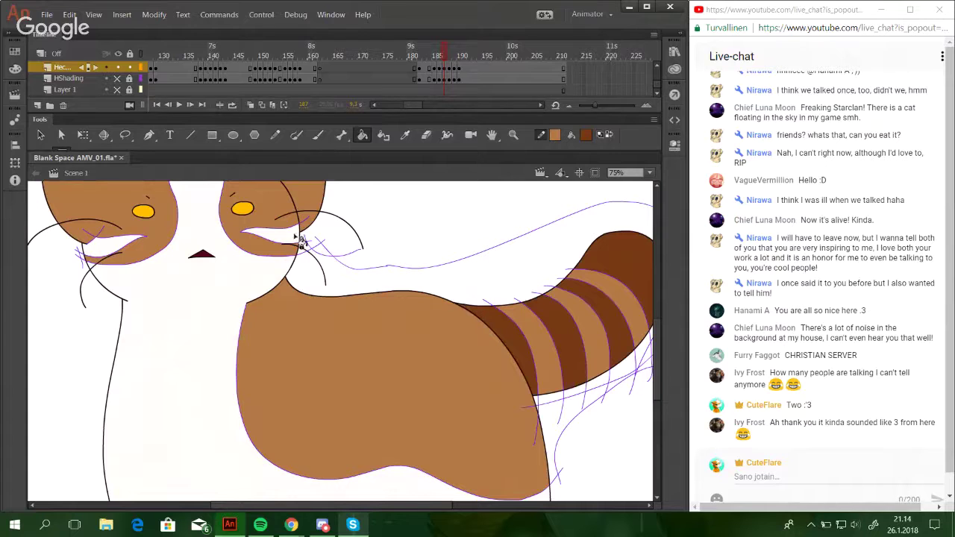
pyautogui.click(291, 239)
pyautogui.click(123, 245)
pyautogui.doubleClick(79, 258)
pyautogui.press('Delete')
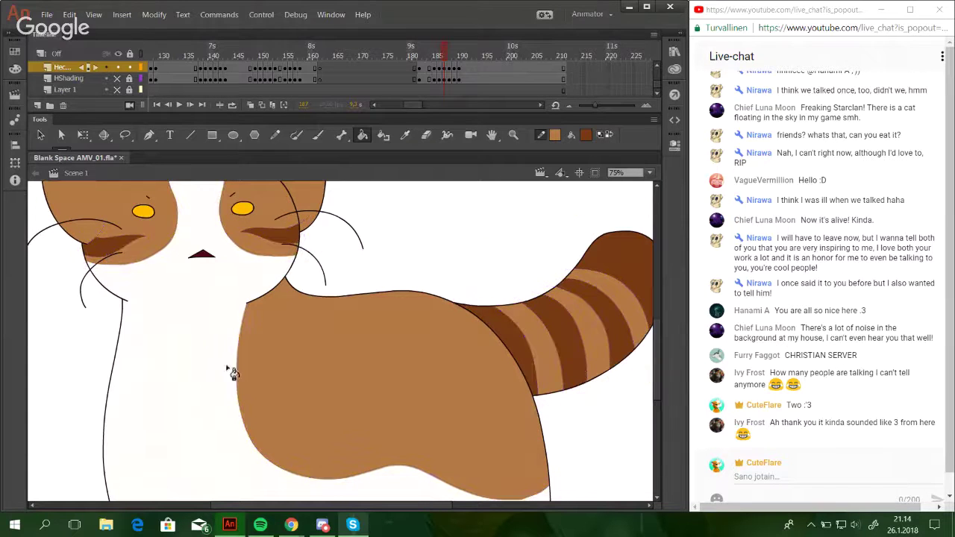
# Go to frame 186 and fill the cheek marks, alternate tail stripes and tail tip dark brown.
pyautogui.moveTo(336, 398)
pyautogui.mouseDown()
pyautogui.moveTo(318, 400)
pyautogui.moveTo(335, 405)
pyautogui.mouseUp()
pyautogui.moveTo(358, 312); pyautogui.dragTo(363, 306)
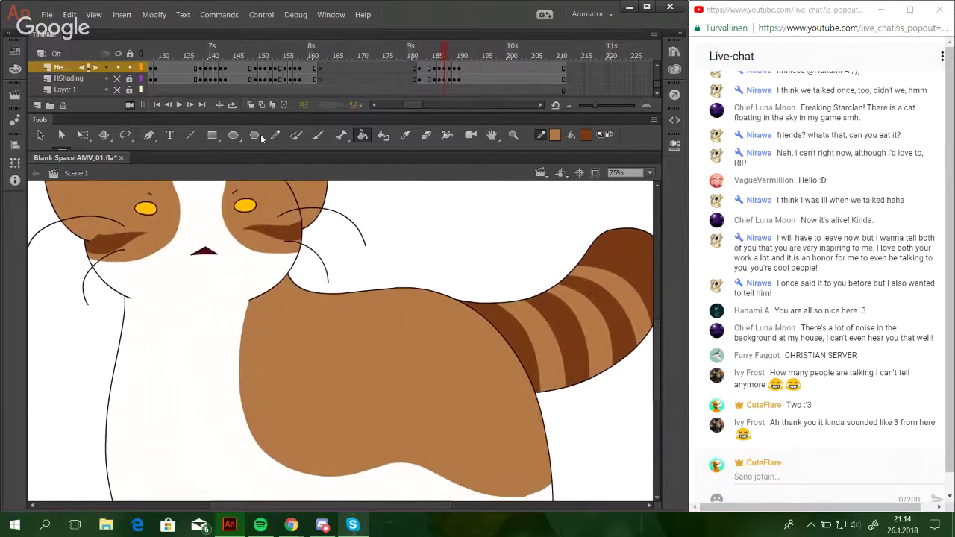
pyautogui.click(288, 243)
pyautogui.click(524, 345)
pyautogui.click(571, 331)
pyautogui.click(615, 314)
pyautogui.click(643, 256)
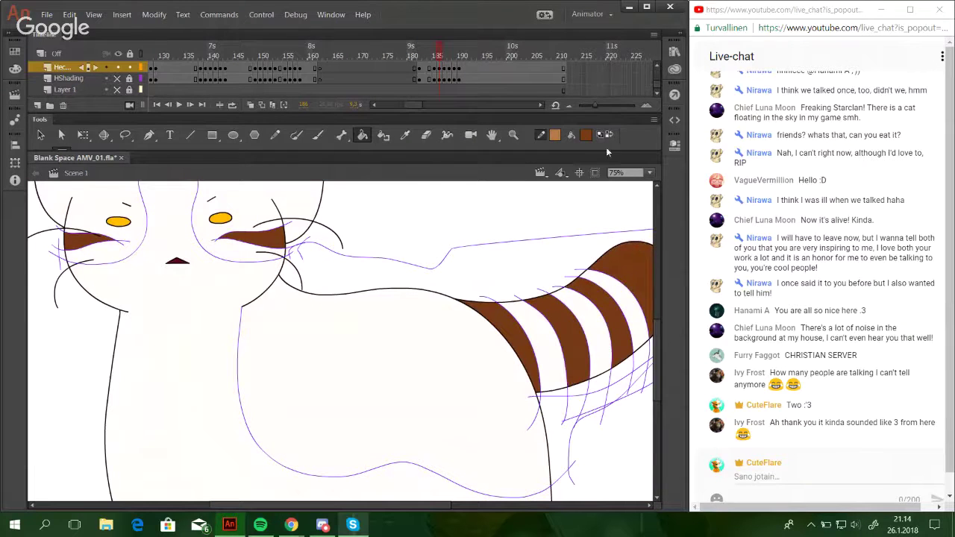
# Fill the face patches, body patch and remaining tail stripes light brown on frame 186, and delete the purple marking lines.
pyautogui.click(610, 137)
pyautogui.click(79, 235)
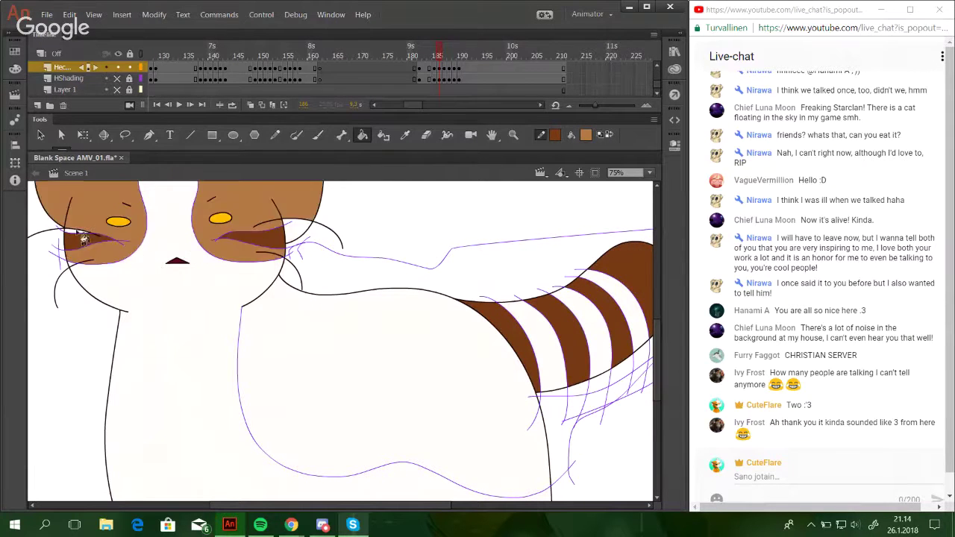
pyautogui.click(485, 371)
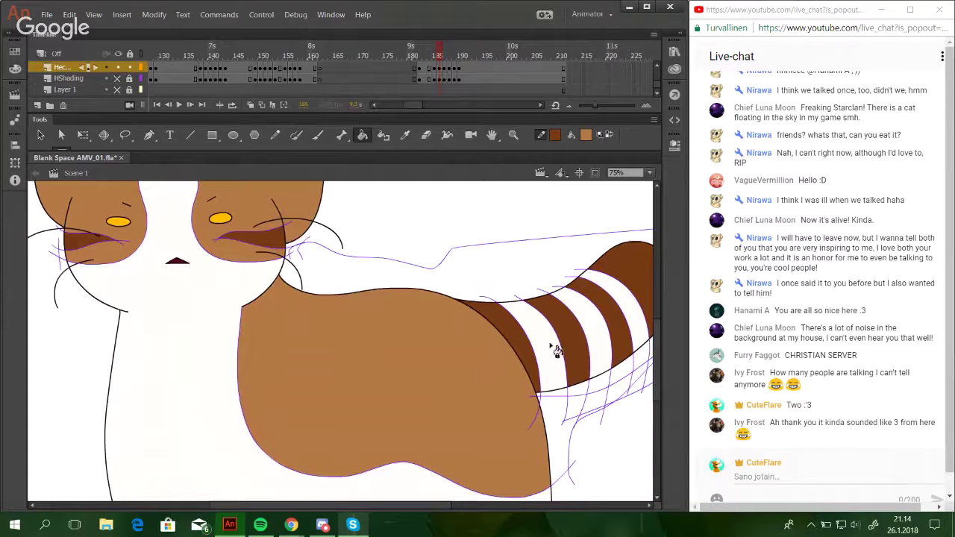
pyautogui.click(553, 349)
pyautogui.click(597, 326)
pyautogui.click(633, 313)
pyautogui.keyDown('ctrl'); pyautogui.doubleClick(493, 244); pyautogui.keyUp('ctrl')
pyautogui.press('Delete')
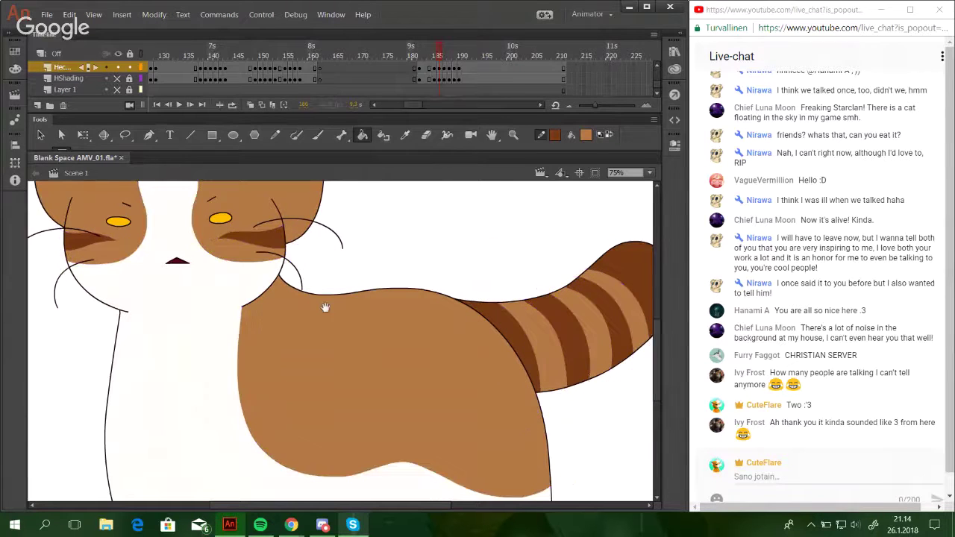
# Go to frame 185 and fill the face patches, body patch and alternate tail stripes light brown.
pyautogui.moveTo(362, 321)
pyautogui.mouseDown()
pyautogui.moveTo(418, 420)
pyautogui.moveTo(439, 283)
pyautogui.moveTo(444, 316)
pyautogui.mouseUp()
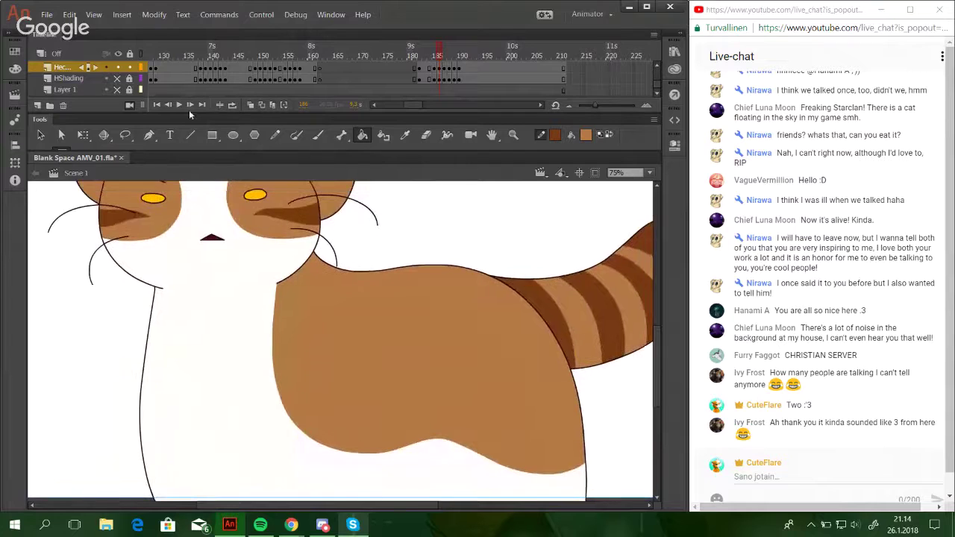
pyautogui.click(167, 105)
pyautogui.click(134, 214)
pyautogui.press(',')
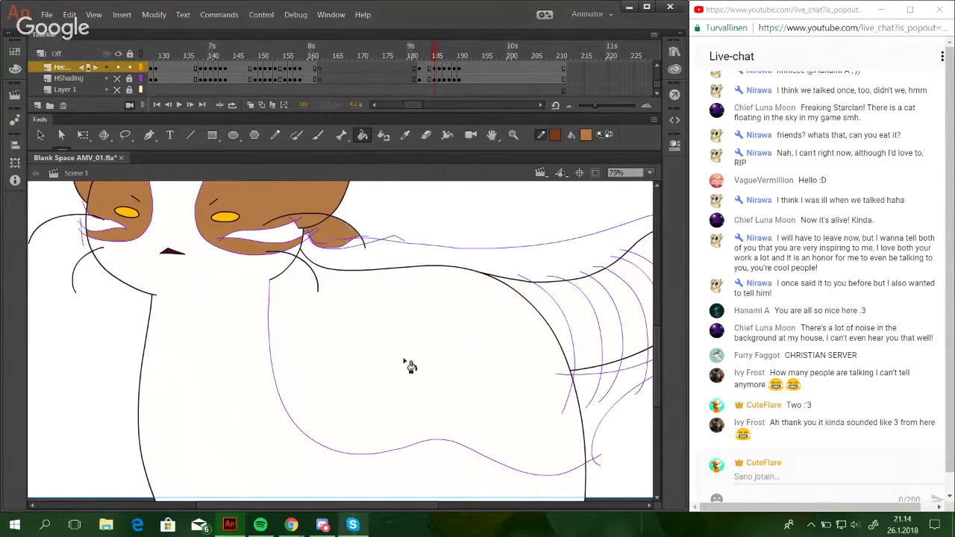
pyautogui.click(450, 352)
pyautogui.click(613, 322)
pyautogui.hotkey('ctrl', 'z')
pyautogui.click(581, 315)
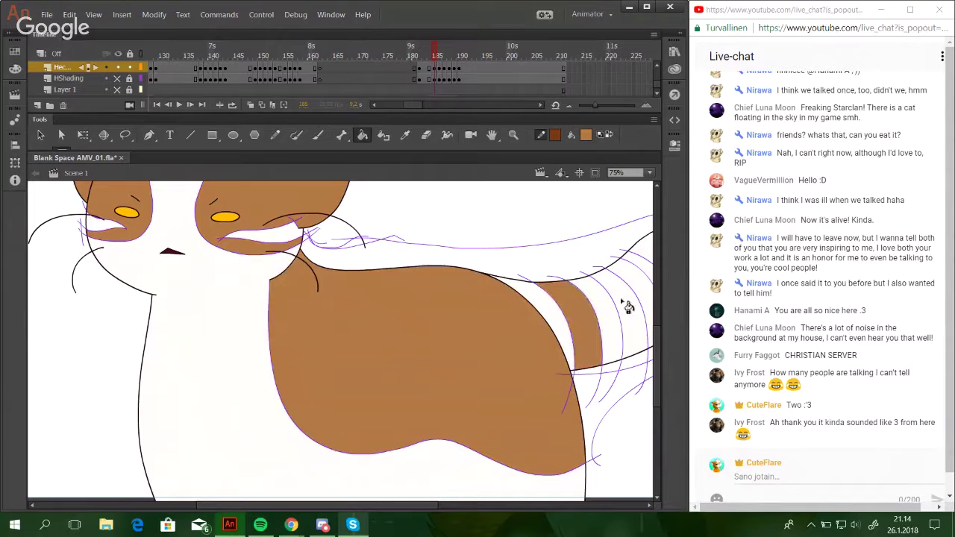
pyautogui.click(626, 304)
pyautogui.click(645, 275)
# Fill the tail tip, remaining tail stripes and cheek marks dark brown on frame 185, and delete the purple marking lines.
pyautogui.moveTo(486, 303); pyautogui.dragTo(469, 319)
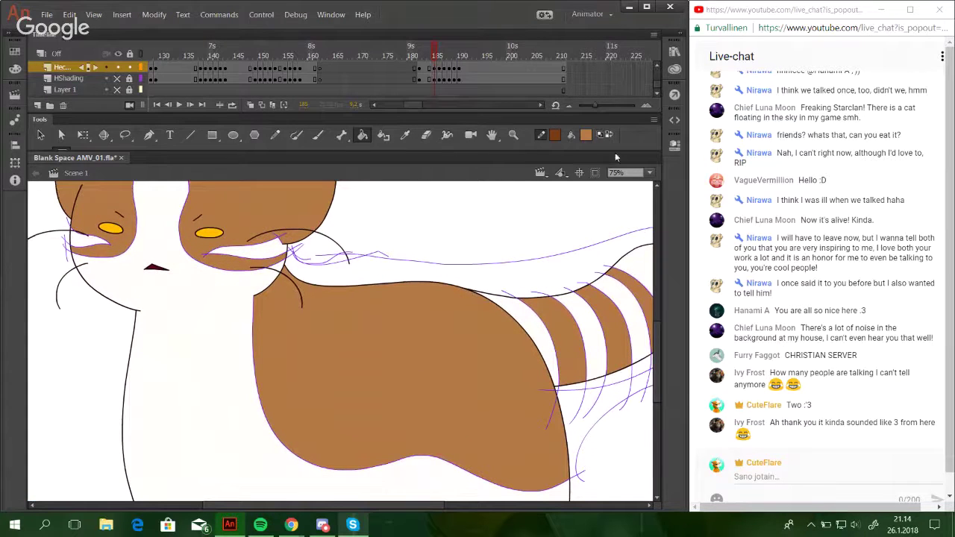
pyautogui.click(603, 134)
pyautogui.click(640, 267)
pyautogui.click(636, 321)
pyautogui.click(610, 317)
pyautogui.click(590, 332)
pyautogui.click(512, 321)
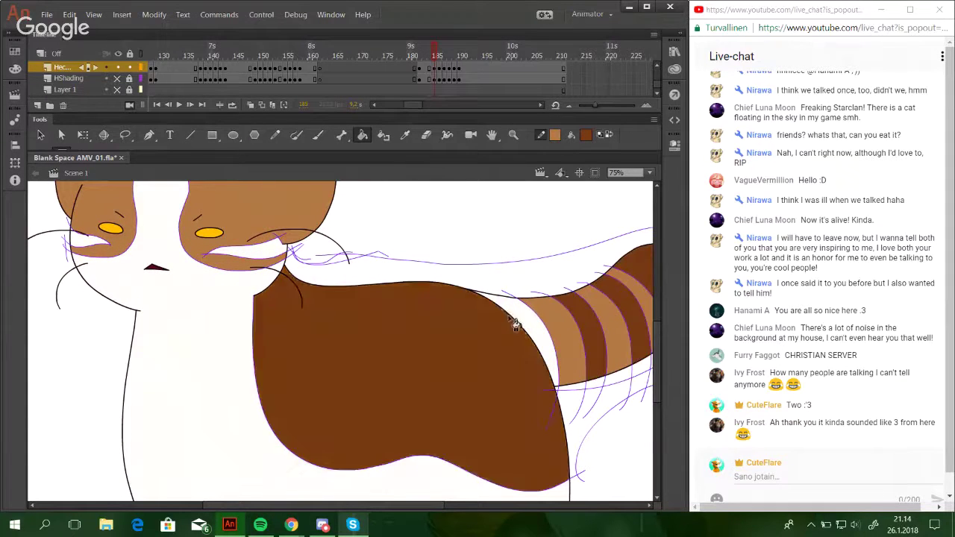
pyautogui.hotkey('ctrl', 'z')
pyautogui.click(255, 261)
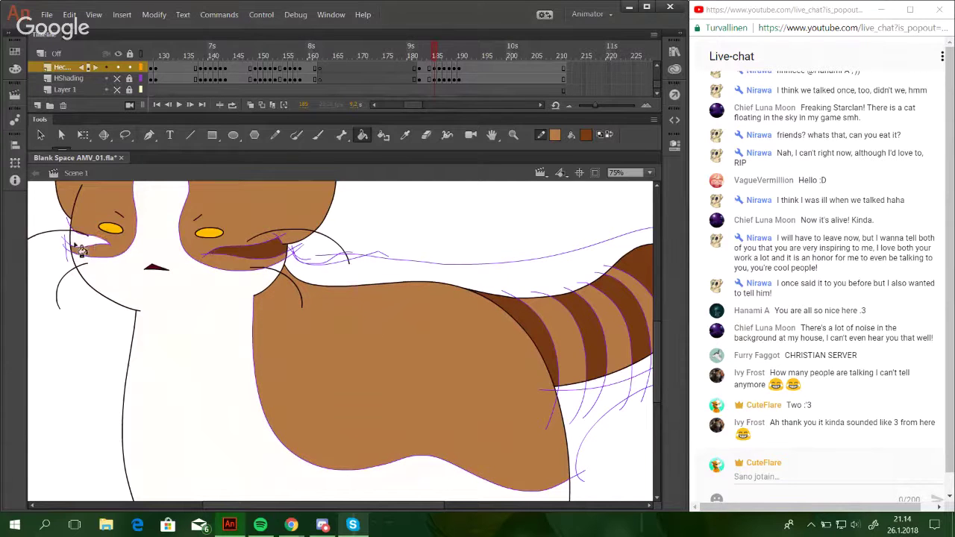
pyautogui.click(90, 242)
pyautogui.keyDown('ctrl'); pyautogui.doubleClick(66, 249); pyautogui.keyUp('ctrl')
pyautogui.press('Delete')
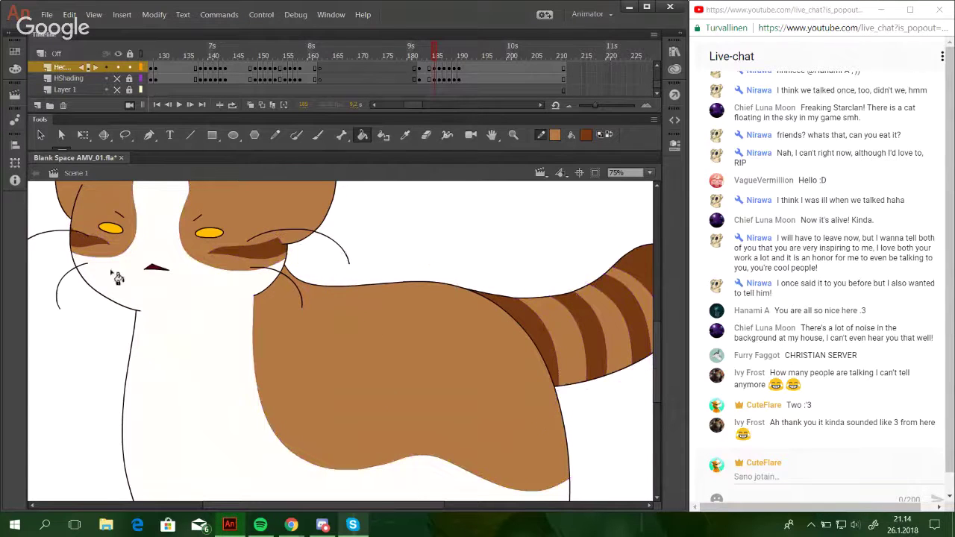
# Go to frame 184 and fill the cheek marks, alternate tail stripes and tail tip dark brown.
pyautogui.moveTo(446, 415)
pyautogui.mouseDown()
pyautogui.moveTo(415, 452)
pyautogui.moveTo(440, 460)
pyautogui.moveTo(464, 492)
pyautogui.moveTo(444, 417)
pyautogui.moveTo(441, 428)
pyautogui.mouseUp()
pyautogui.click(169, 107)
pyautogui.click(169, 107)
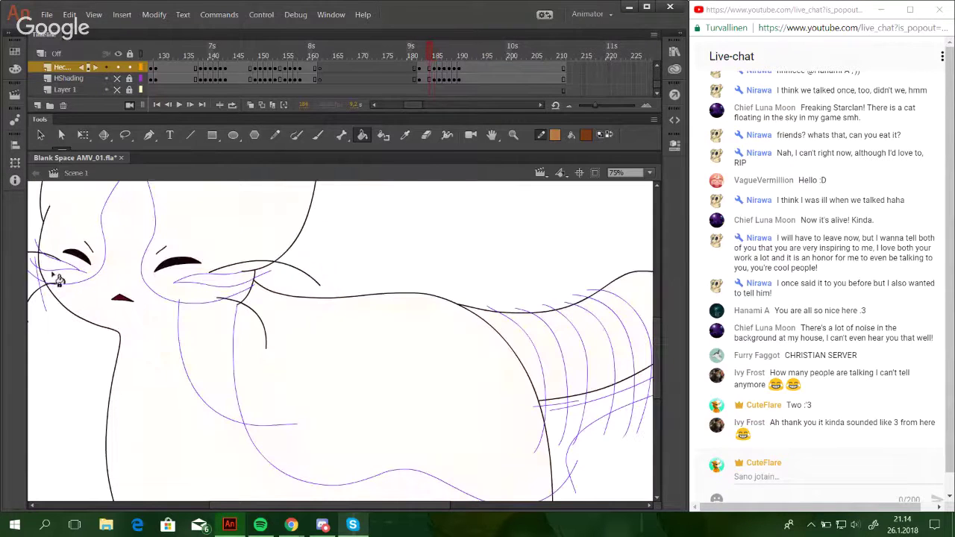
pyautogui.click(46, 262)
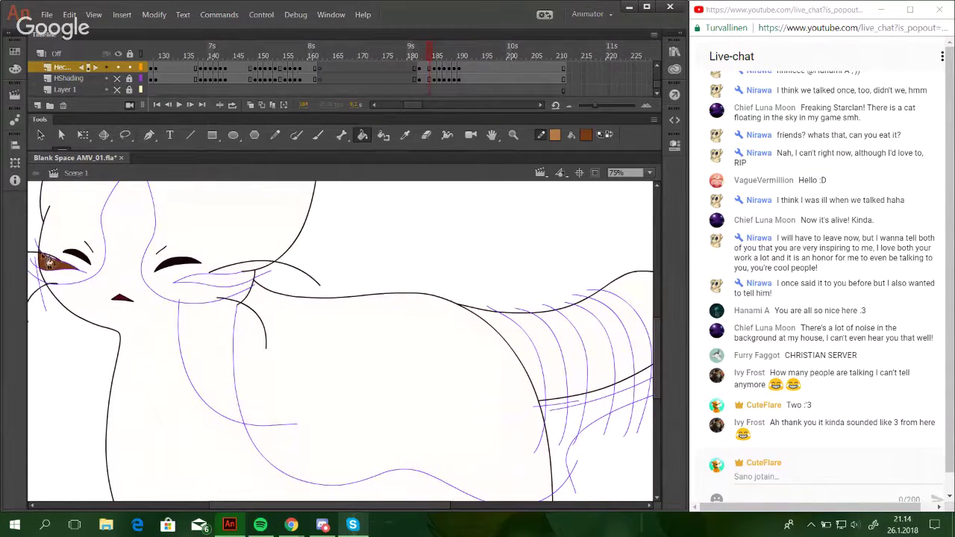
pyautogui.click(207, 286)
pyautogui.click(535, 329)
pyautogui.click(585, 365)
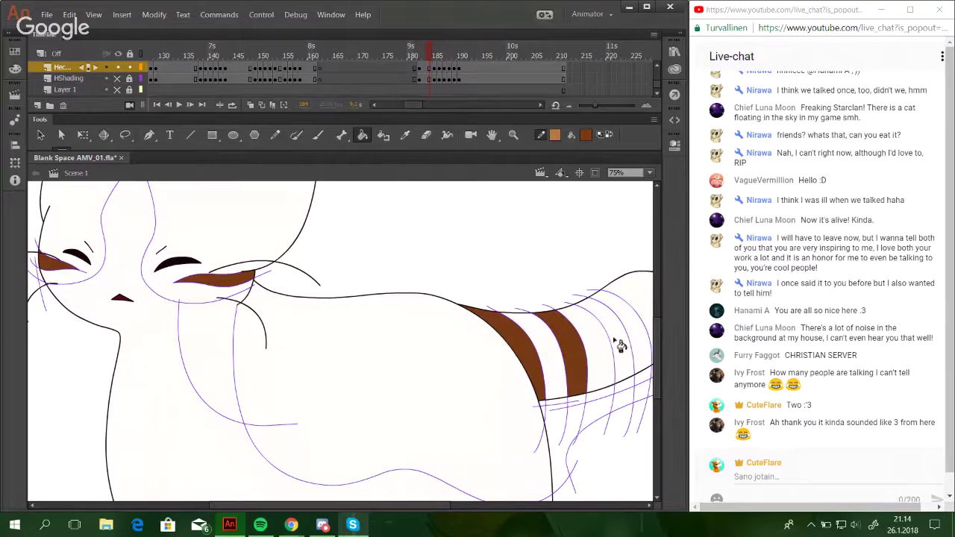
pyautogui.click(608, 344)
pyautogui.click(632, 319)
# Fill the remaining tail stripes, body patch and face patches light brown on frame 184.
pyautogui.click(640, 335)
pyautogui.click(602, 359)
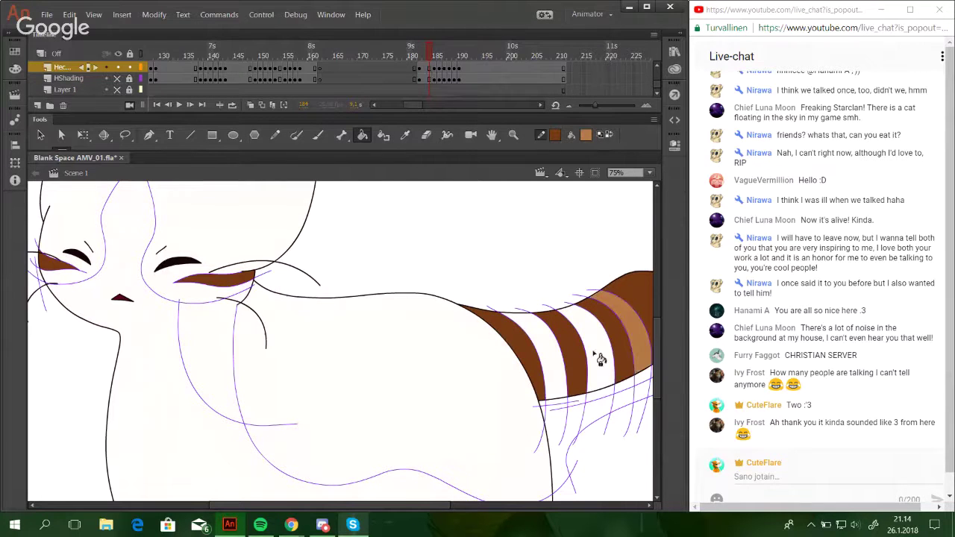
pyautogui.click(546, 357)
pyautogui.click(470, 339)
pyautogui.click(206, 215)
pyautogui.click(80, 292)
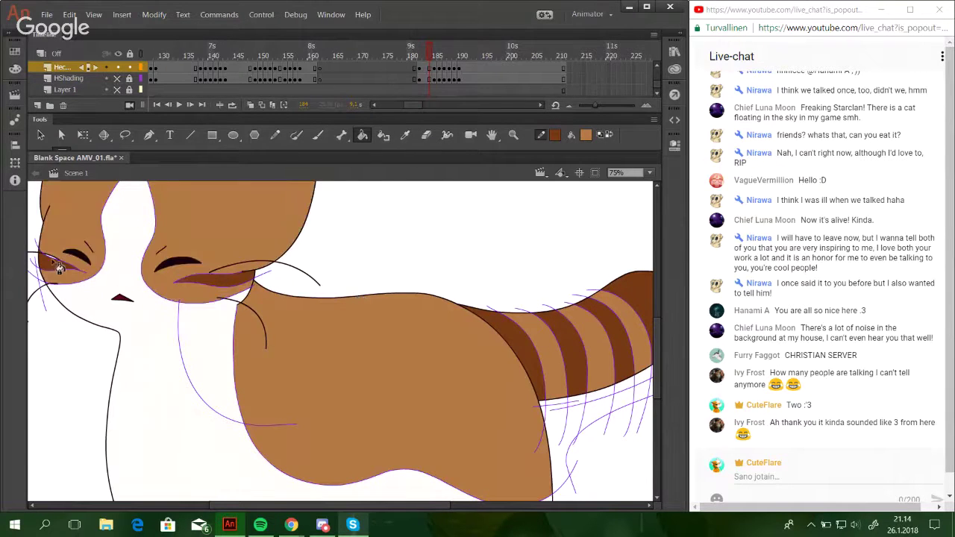
# Delete the purple marking lines around the cheeks, face, body and tail on frame 184.
pyautogui.click(55, 262)
pyautogui.hotkey('ctrl', 'z')
pyautogui.click(47, 257)
pyautogui.hotkey('ctrl', 'z')
pyautogui.keyDown('ctrl'); pyautogui.doubleClick(36, 241); pyautogui.keyUp('ctrl')
pyautogui.press('Delete')
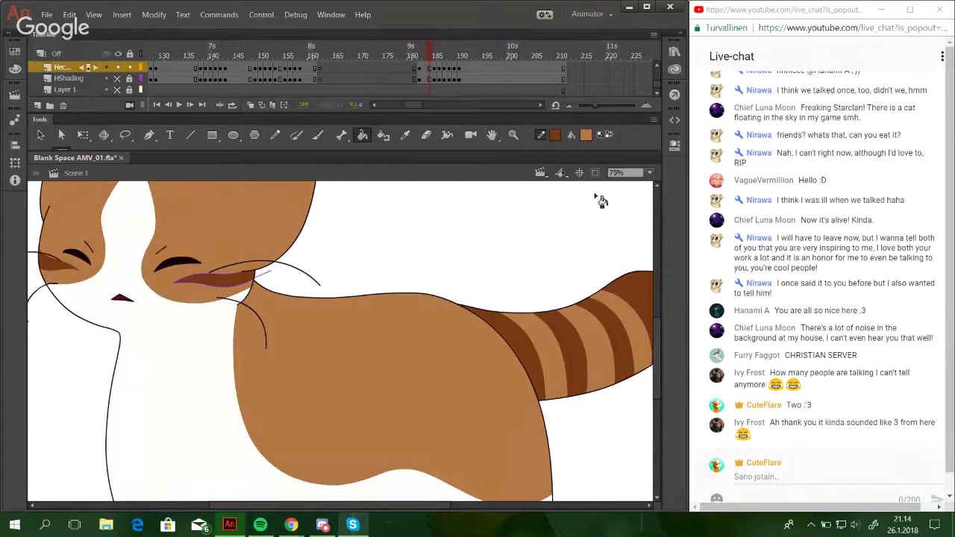
pyautogui.click(257, 277)
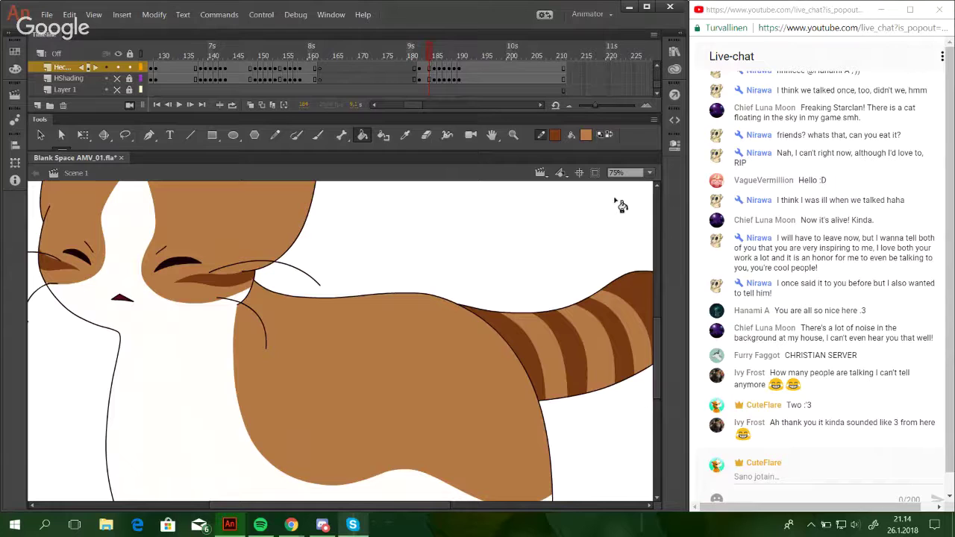
# Play the animation as a test movie, close the preview and save the file.
pyautogui.click(649, 172)
pyautogui.click(640, 210)
pyautogui.moveTo(442, 506); pyautogui.dragTo(420, 506)
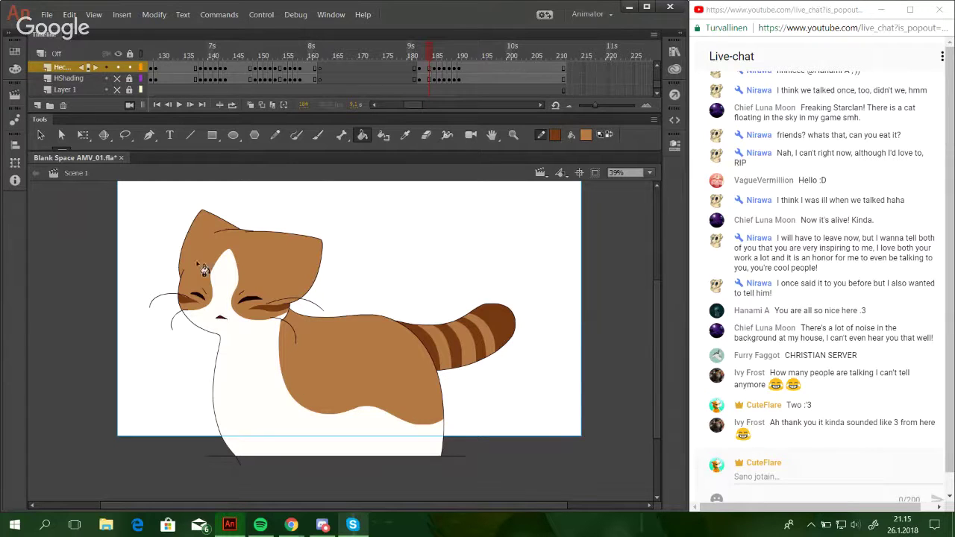
pyautogui.moveTo(293, 155); pyautogui.dragTo(294, 171)
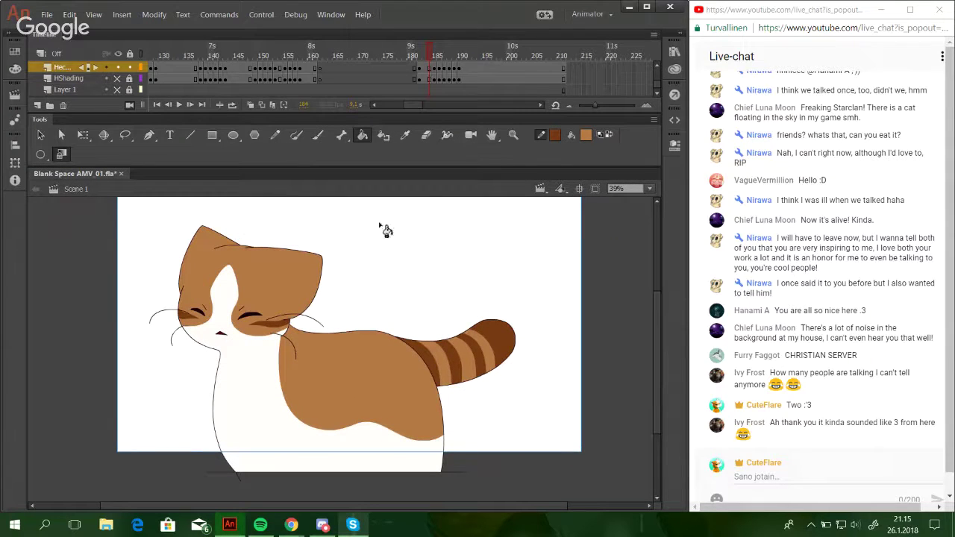
pyautogui.moveTo(412, 108); pyautogui.dragTo(383, 109)
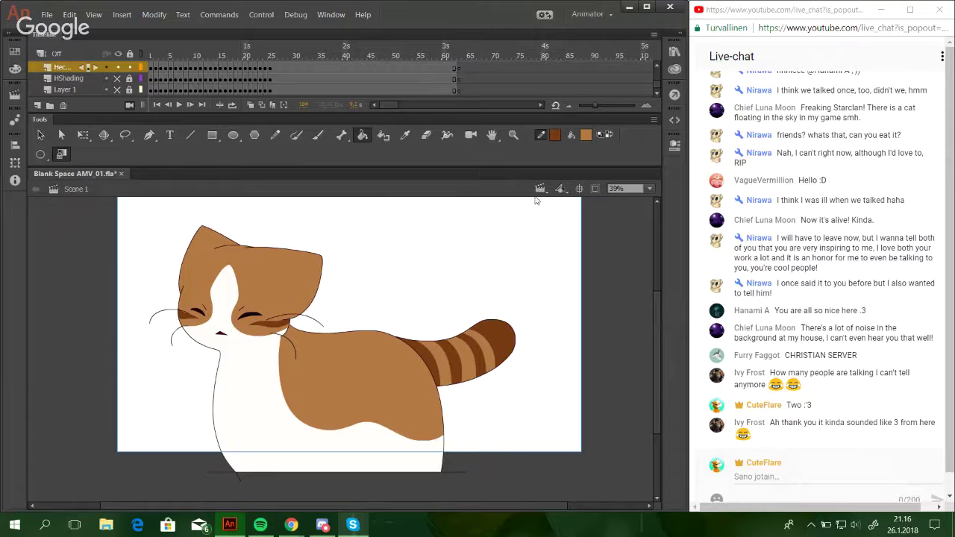
pyautogui.click(649, 188)
pyautogui.click(630, 227)
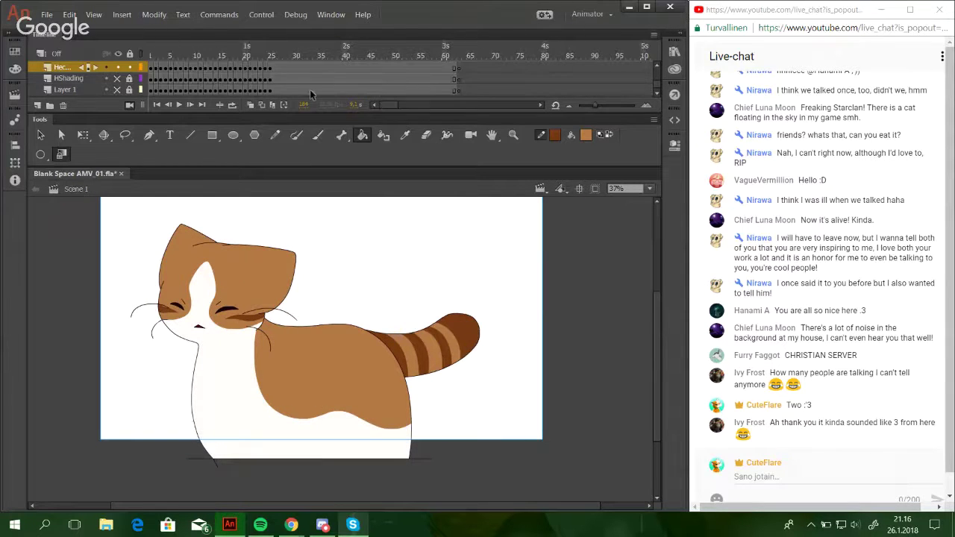
pyautogui.scroll(3, 657, 75)
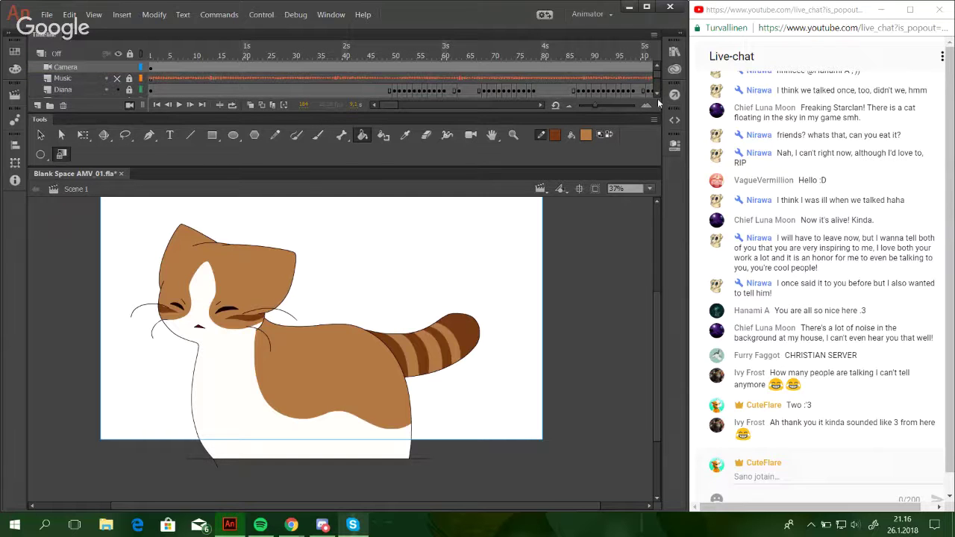
pyautogui.hotkey('ctrl', 'Return')
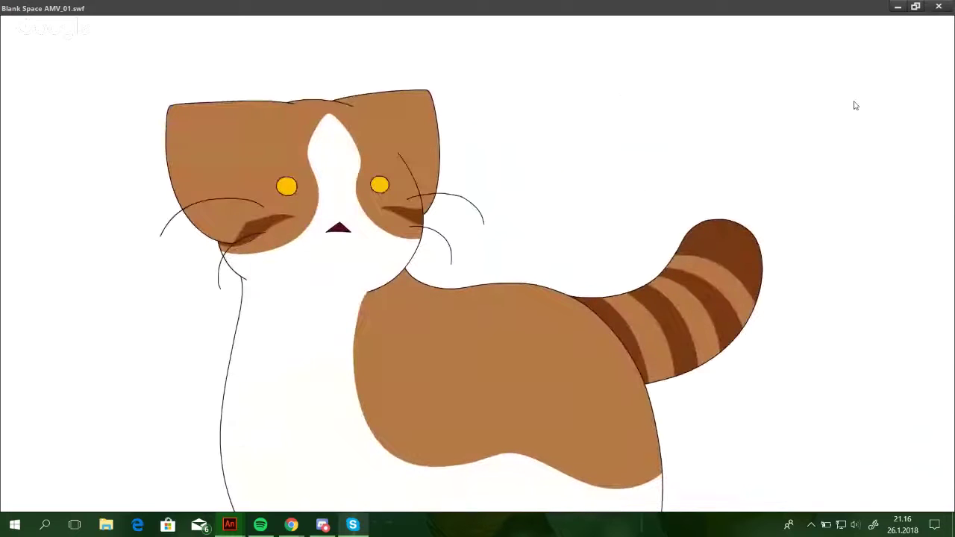
pyautogui.click(938, 6)
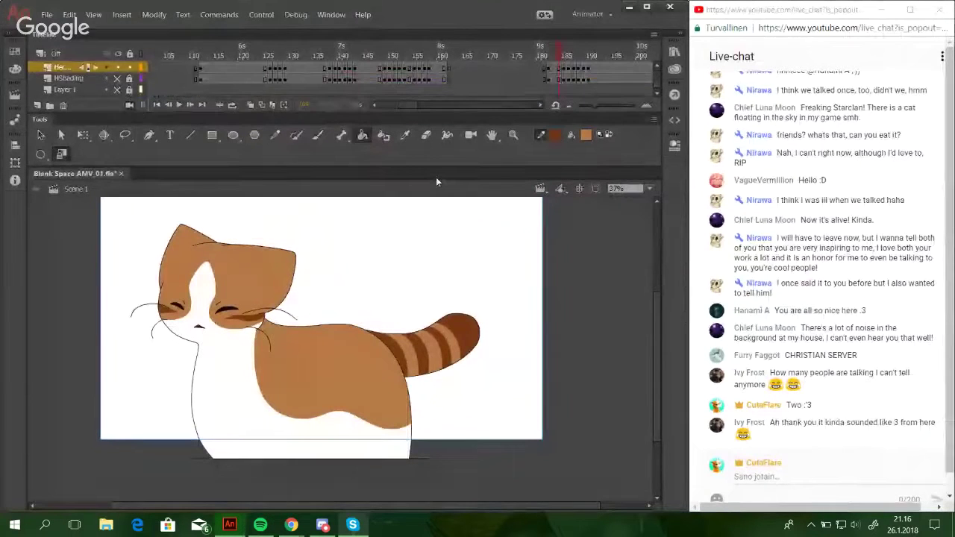
pyautogui.hotkey('ctrl', 's')
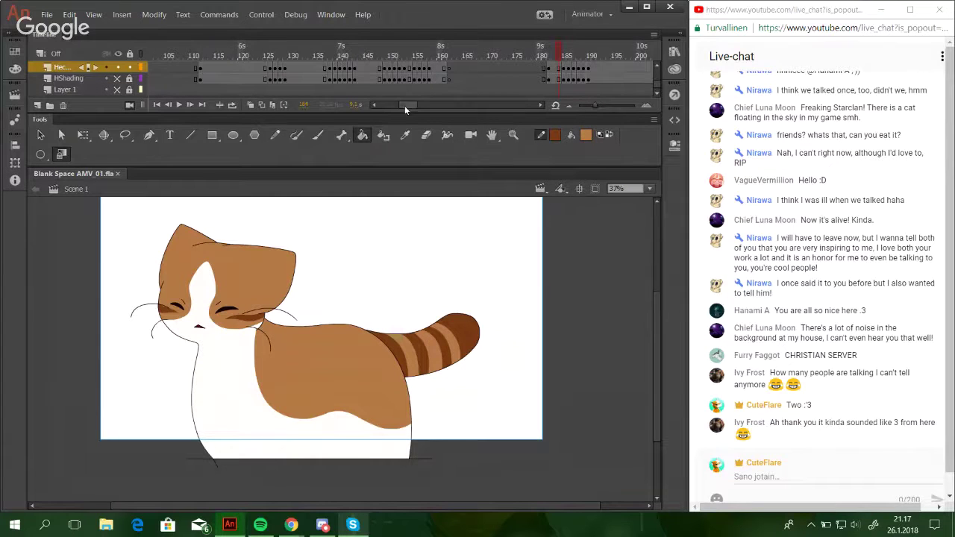
# Move the DShading layer above the Diana layer and go to frame 23.
pyautogui.moveTo(404, 105); pyautogui.dragTo(385, 102)
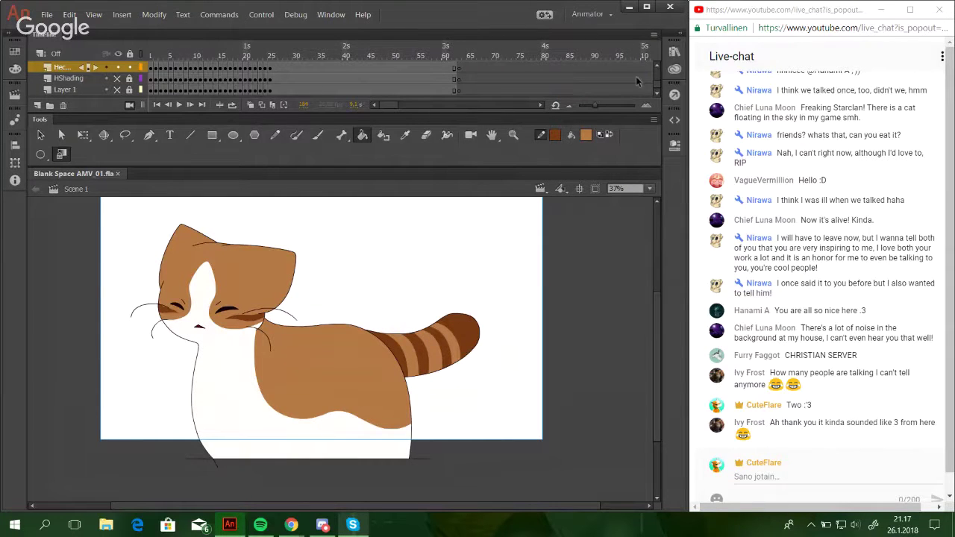
pyautogui.scroll(5, 657, 77)
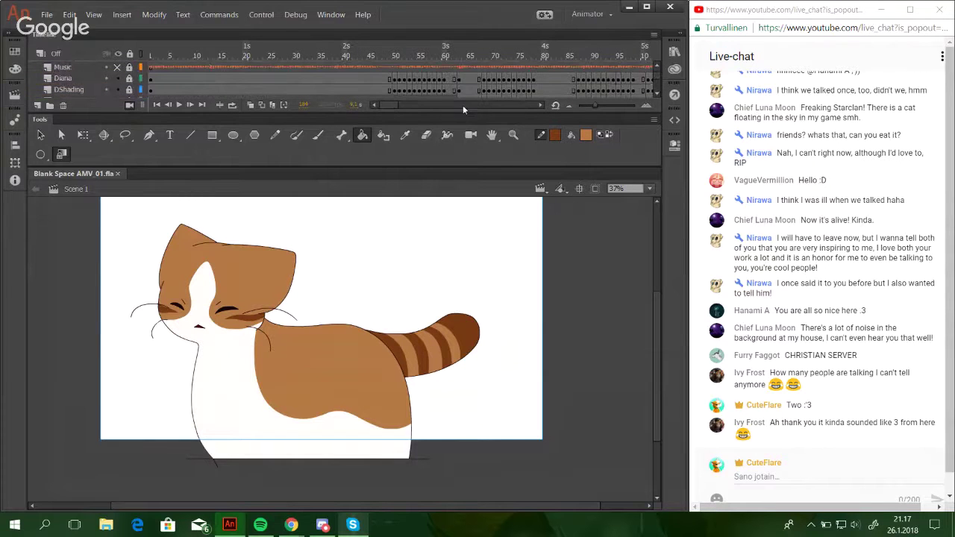
pyautogui.moveTo(74, 89); pyautogui.dragTo(74, 76)
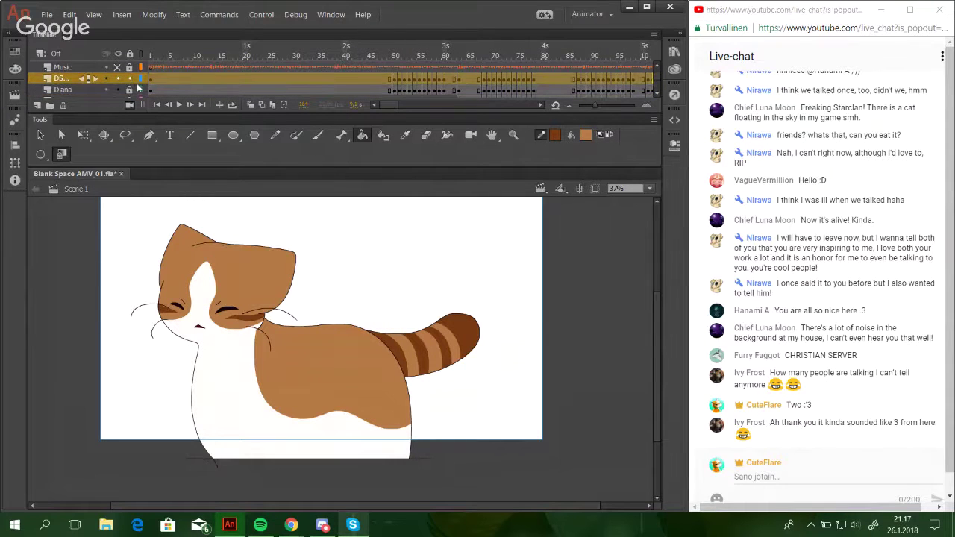
pyautogui.click(216, 54)
pyautogui.scroll(-5, 180, 78)
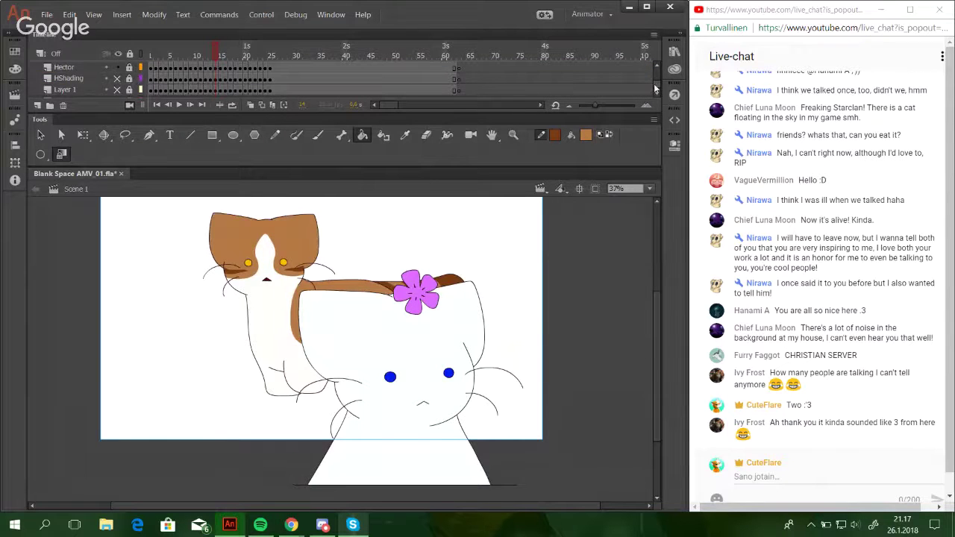
pyautogui.scroll(5, 654, 87)
pyautogui.click(261, 57)
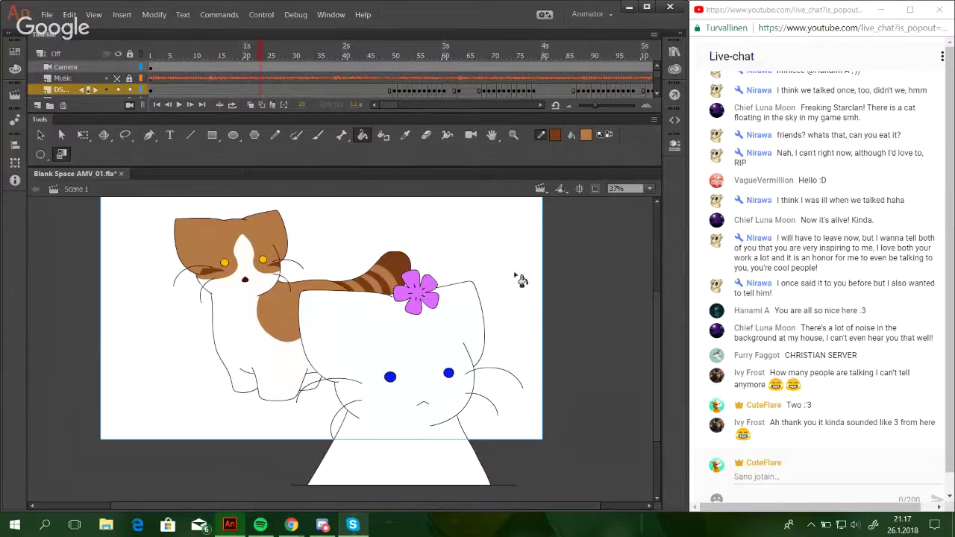
# Check which artwork the DShading layer holds by selecting the white cat's eyes and briefly showing the layer as outlines.
pyautogui.click(429, 332)
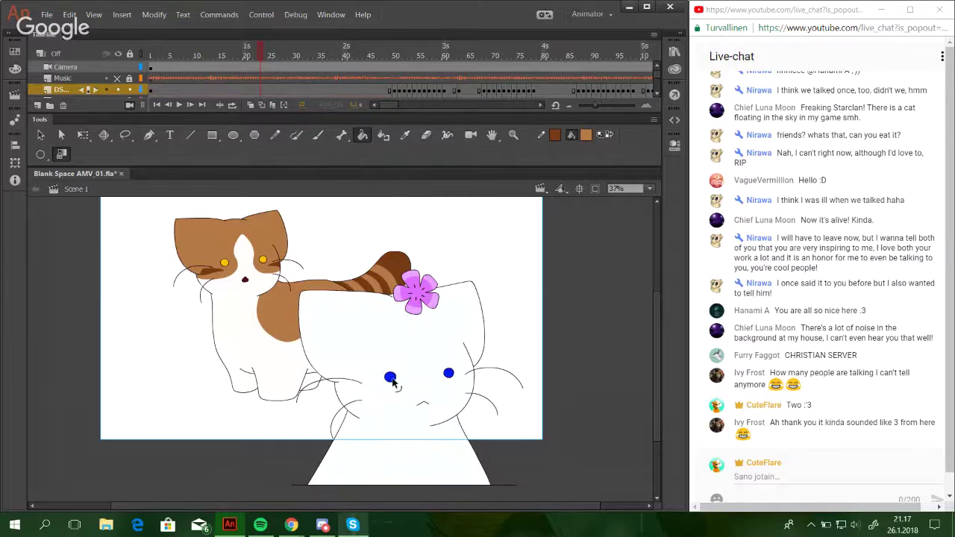
pyautogui.click(449, 376)
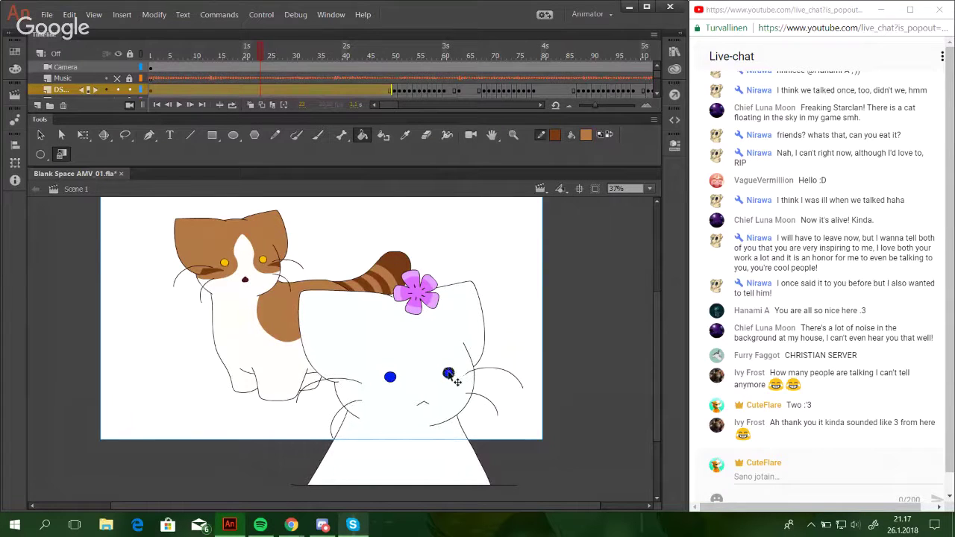
pyautogui.click(450, 374)
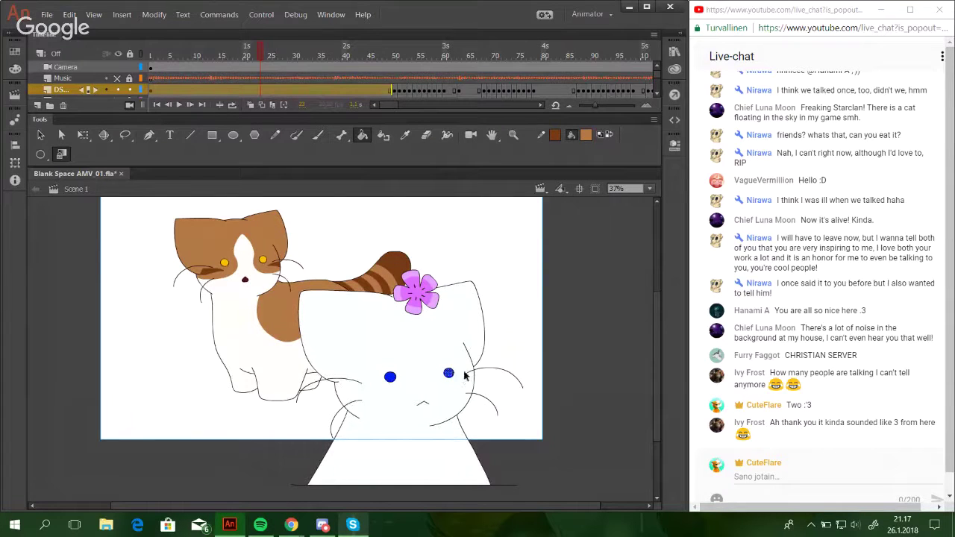
pyautogui.click(141, 90)
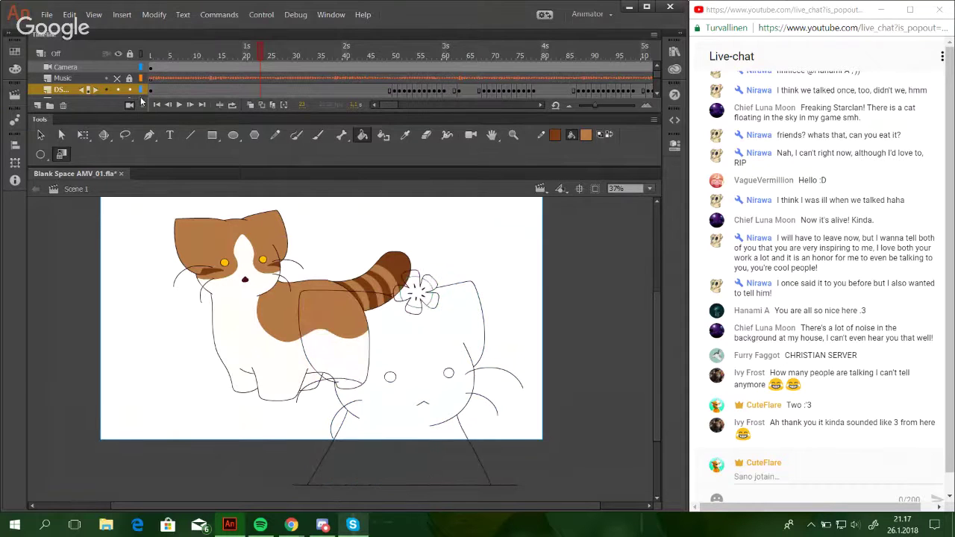
pyautogui.click(141, 90)
# Try red and then yellow as the stroke colour for the white cat's shading lines.
pyautogui.click(513, 134)
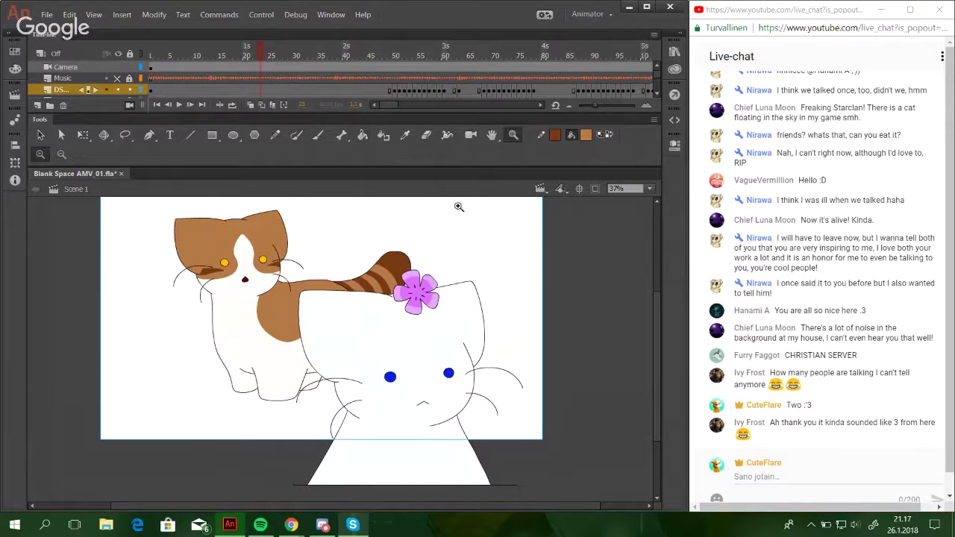
pyautogui.moveTo(254, 273); pyautogui.dragTo(525, 535)
pyautogui.click(555, 135)
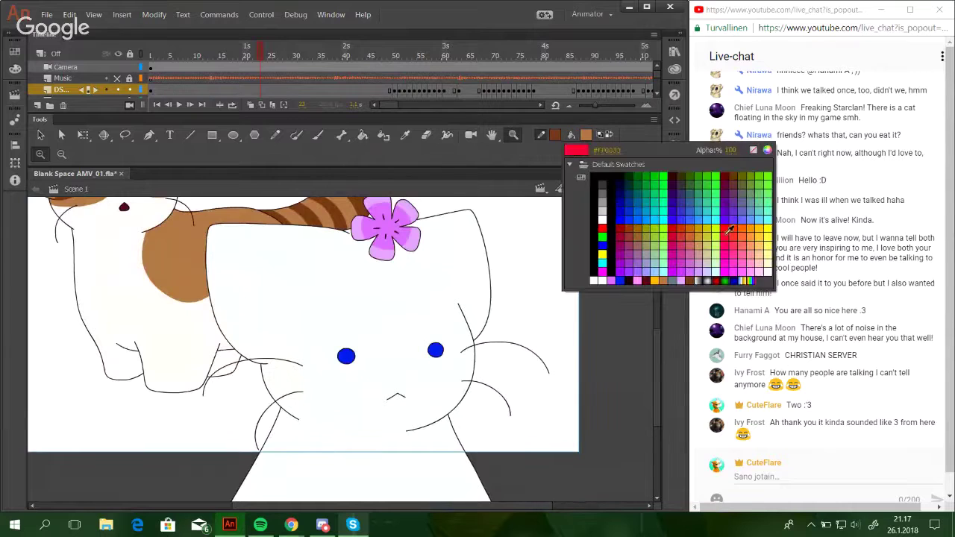
pyautogui.click(734, 233)
pyautogui.click(555, 135)
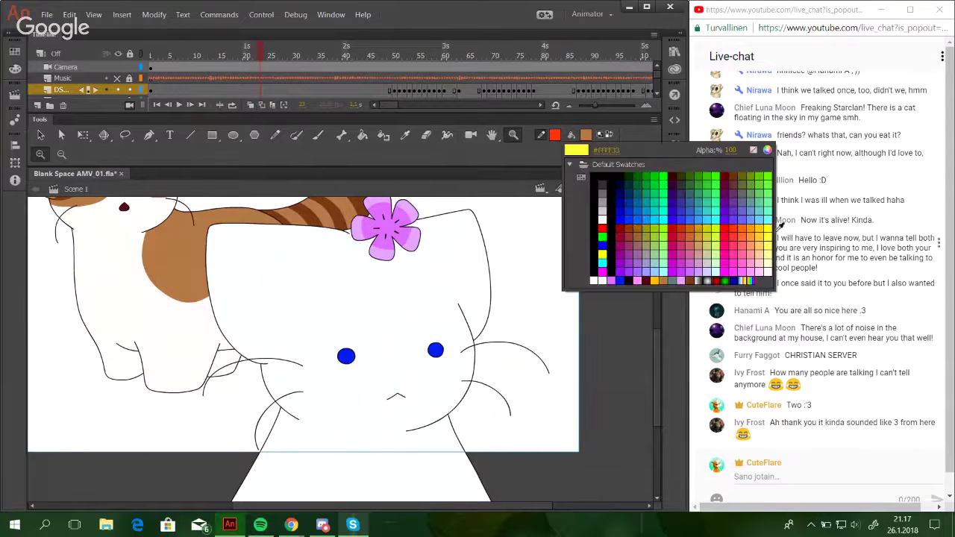
pyautogui.click(776, 234)
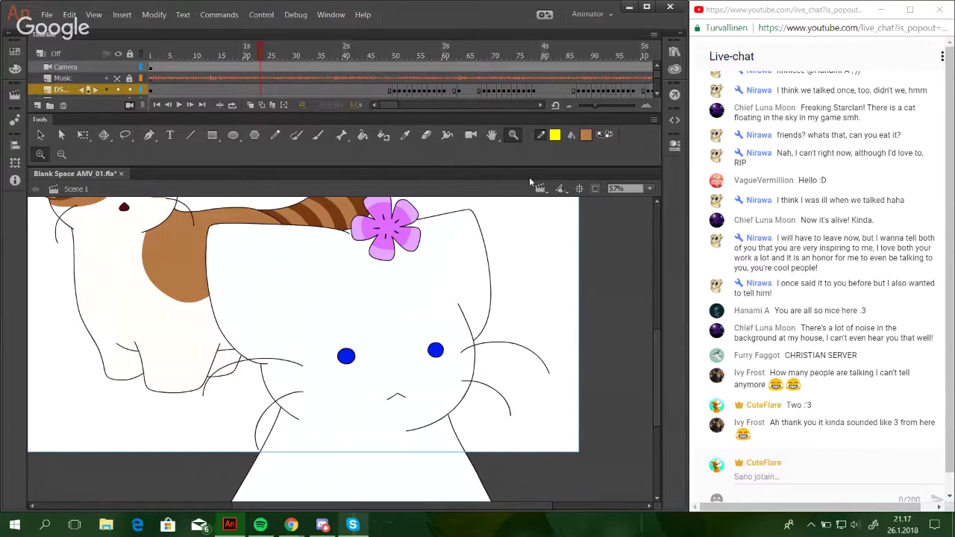
# Set the Pencil stroke colour to violet and draw a curved shading line inside the left edge of the white cat's head.
pyautogui.click(275, 135)
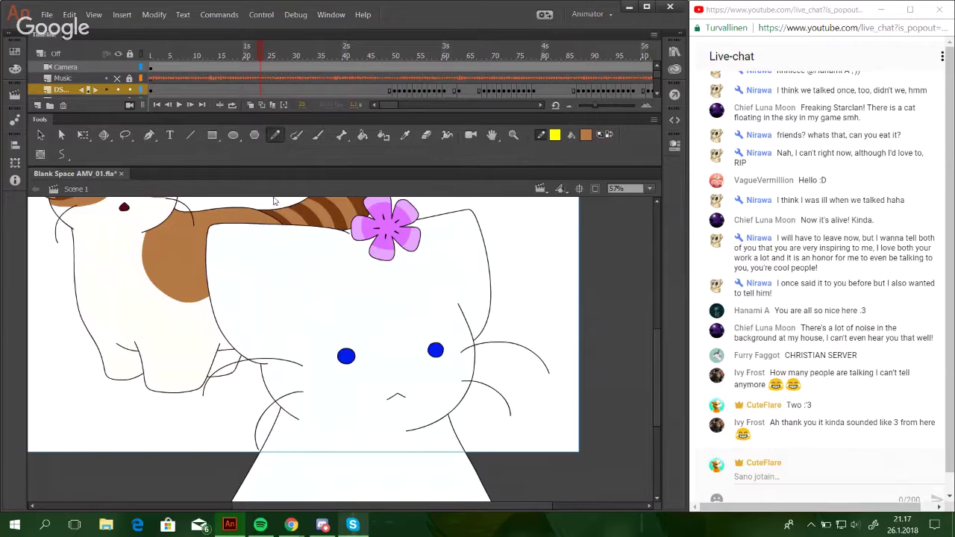
pyautogui.click(555, 134)
pyautogui.click(740, 222)
pyautogui.moveTo(213, 223)
pyautogui.mouseDown()
pyautogui.moveTo(225, 279)
pyautogui.moveTo(291, 335)
pyautogui.mouseUp()
pyautogui.hotkey('ctrl', 'z')
pyautogui.click(555, 135)
pyautogui.click(727, 223)
pyautogui.click(555, 134)
pyautogui.click(728, 217)
pyautogui.moveTo(223, 210)
pyautogui.mouseDown()
pyautogui.moveTo(228, 269)
pyautogui.moveTo(255, 310)
pyautogui.moveTo(315, 337)
pyautogui.moveTo(273, 328)
pyautogui.moveTo(245, 300)
pyautogui.moveTo(227, 261)
pyautogui.moveTo(223, 216)
pyautogui.mouseUp()
pyautogui.hotkey('ctrl', 'z')
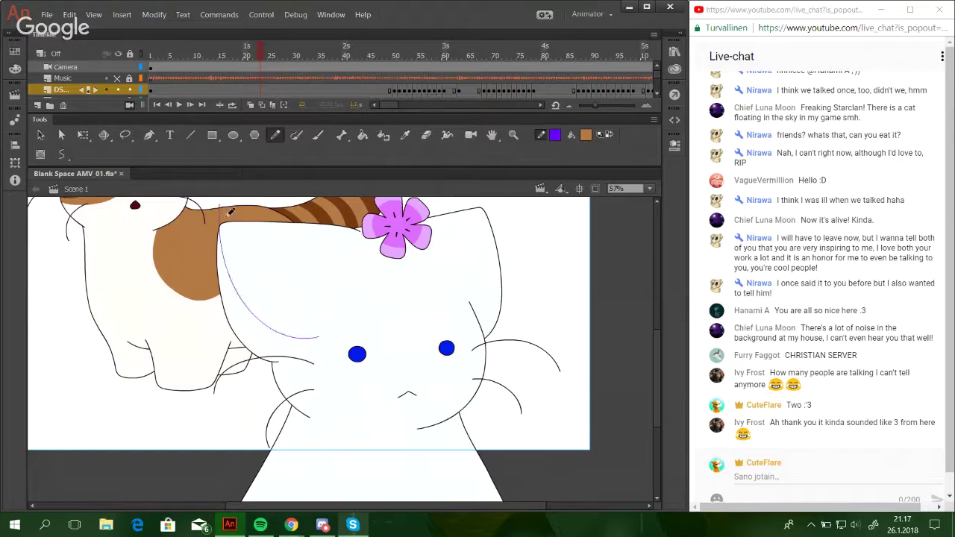
# Draw violet shading lines down the white cat's left cheek to the chin and across the neck below it.
pyautogui.press('space')
pyautogui.moveTo(317, 326)
pyautogui.mouseDown()
pyautogui.moveTo(300, 282)
pyautogui.moveTo(304, 313)
pyautogui.mouseUp()
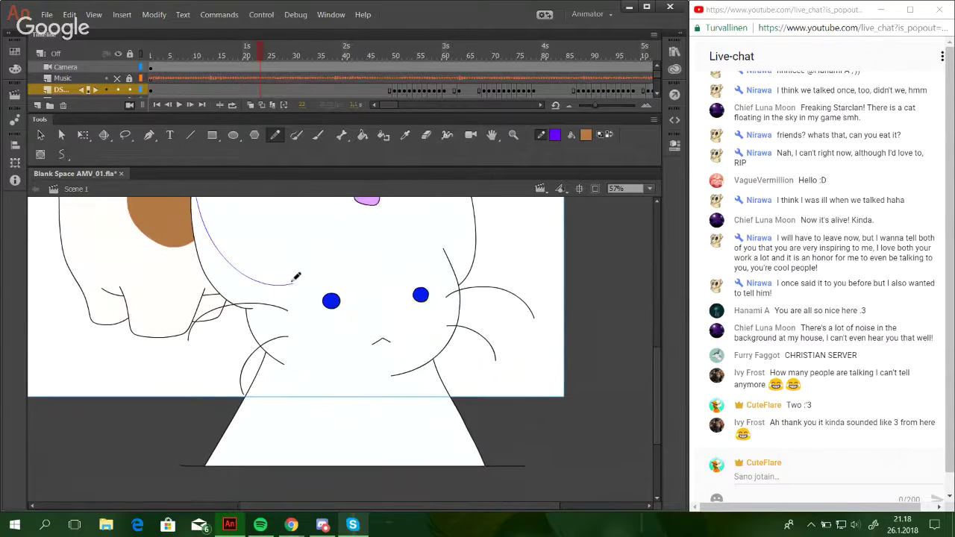
pyautogui.moveTo(291, 275)
pyautogui.mouseDown()
pyautogui.moveTo(300, 324)
pyautogui.moveTo(347, 361)
pyautogui.moveTo(384, 366)
pyautogui.moveTo(283, 297)
pyautogui.moveTo(287, 336)
pyautogui.moveTo(311, 361)
pyautogui.moveTo(335, 373)
pyautogui.moveTo(370, 380)
pyautogui.mouseUp()
pyautogui.hotkey('ctrl', 'z')
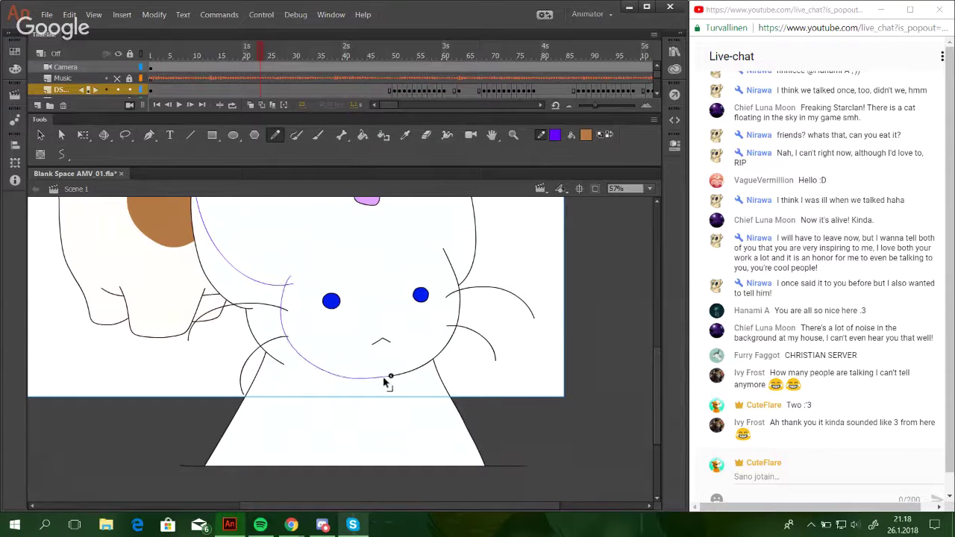
pyautogui.moveTo(240, 394); pyautogui.dragTo(357, 373)
pyautogui.hotkey('ctrl', 'z')
pyautogui.moveTo(240, 395); pyautogui.dragTo(343, 379)
# Draw a violet shading line inside the outer edge of the white cat's right ear, redrawing it up to the ear tip.
pyautogui.scroll(2, 376, 340)
pyautogui.moveTo(438, 303)
pyautogui.mouseDown()
pyautogui.moveTo(453, 318)
pyautogui.moveTo(476, 260)
pyautogui.mouseUp()
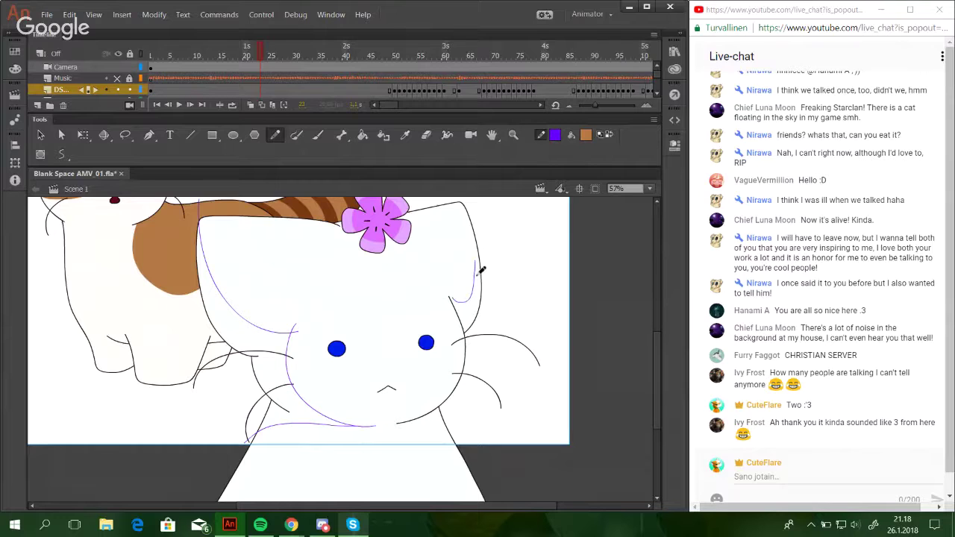
pyautogui.hotkey('ctrl', 'z')
pyautogui.moveTo(455, 299); pyautogui.dragTo(471, 237)
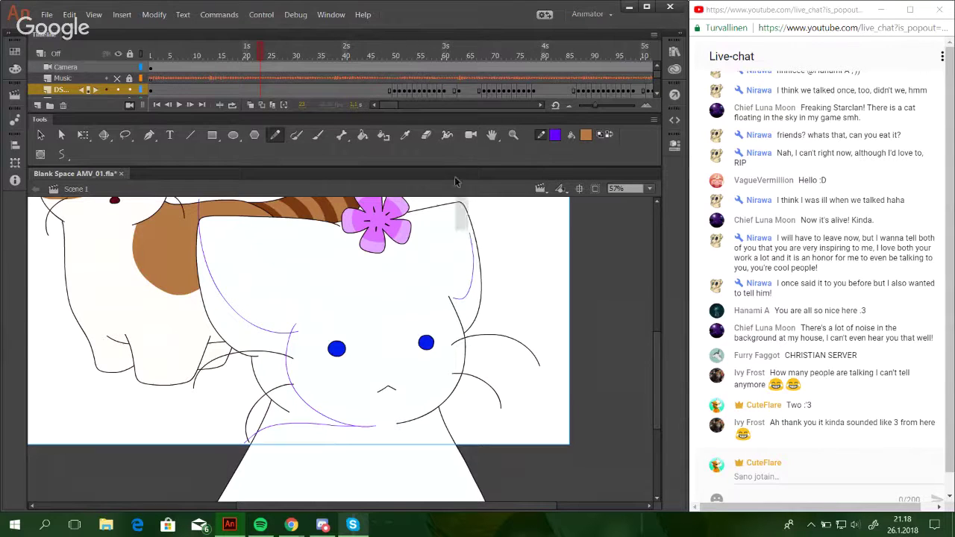
pyautogui.hotkey('ctrl', 'z')
pyautogui.press('z')
pyautogui.moveTo(253, 200)
pyautogui.mouseDown()
pyautogui.moveTo(385, 334)
pyautogui.moveTo(478, 378)
pyautogui.moveTo(526, 196)
pyautogui.mouseUp()
pyautogui.click(276, 137)
pyautogui.press('space')
pyautogui.moveTo(543, 326); pyautogui.dragTo(540, 386)
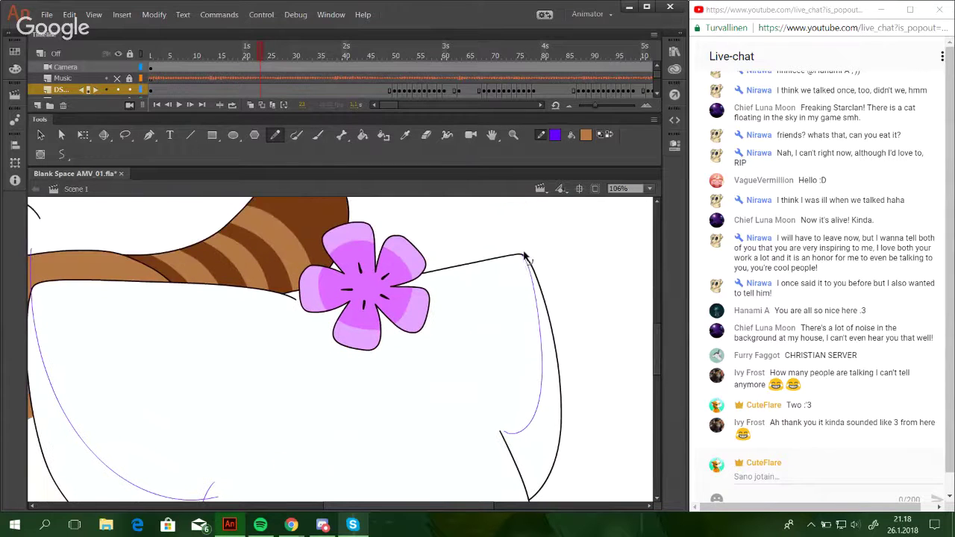
# Redraw the violet shading line inside the white cat's right ear, running from the ear's inner lower corner up past its tip.
pyautogui.keyDown('ctrl'); pyautogui.click(527, 265); pyautogui.keyUp('ctrl')
pyautogui.press('Delete')
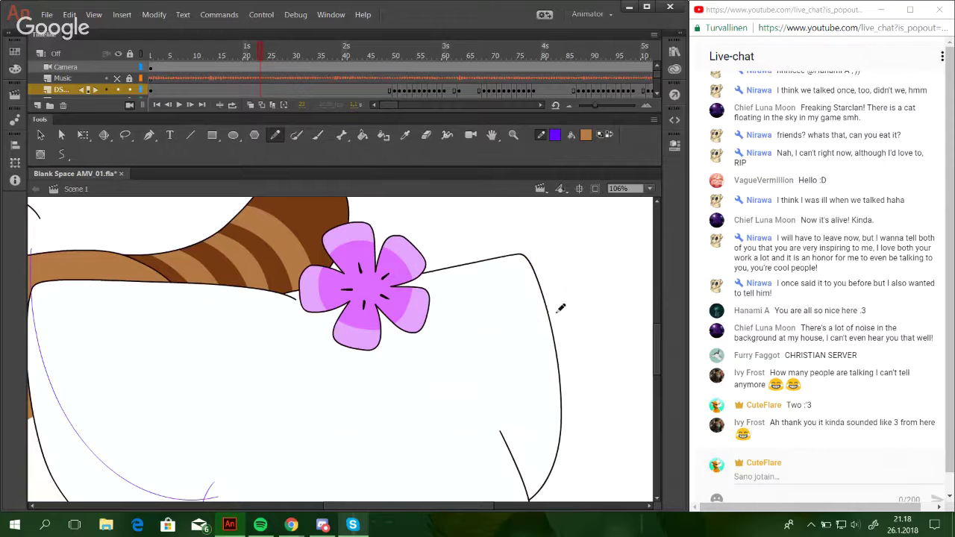
pyautogui.moveTo(504, 433); pyautogui.dragTo(537, 344)
pyautogui.hotkey('ctrl', 'z')
pyautogui.moveTo(506, 430)
pyautogui.mouseDown()
pyautogui.moveTo(543, 309)
pyautogui.moveTo(520, 254)
pyautogui.mouseUp()
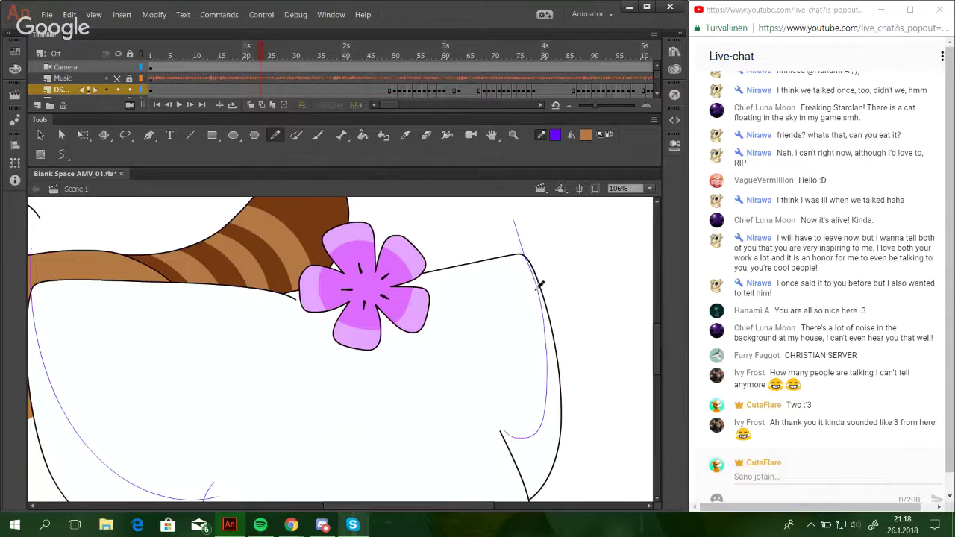
# Draw a wavy violet line across the white cat's forehead between the ears and another from the flower down over the forehead.
pyautogui.scroll(-3, 527, 343)
pyautogui.hscroll(-2, 507, 335)
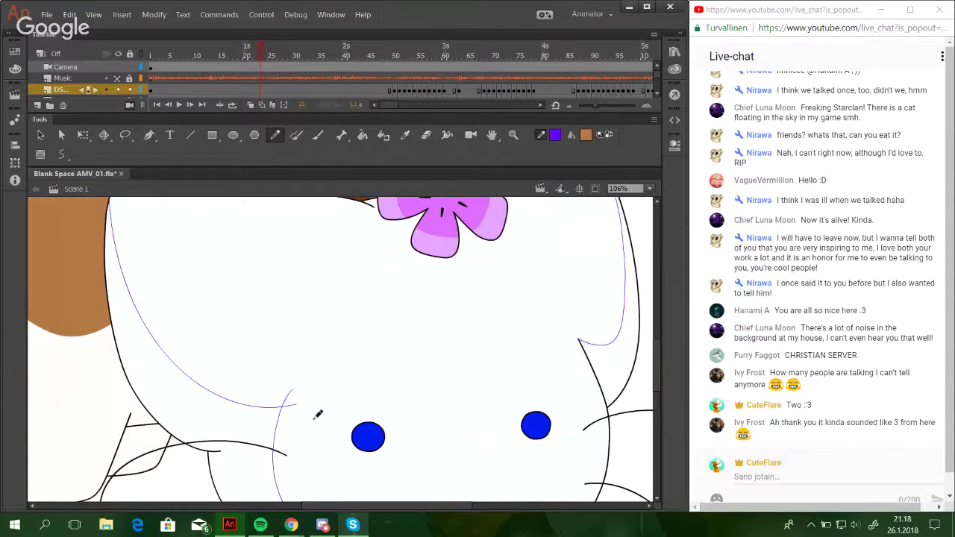
pyautogui.moveTo(298, 412)
pyautogui.mouseDown()
pyautogui.moveTo(493, 322)
pyautogui.moveTo(604, 291)
pyautogui.moveTo(628, 320)
pyautogui.mouseUp()
pyautogui.moveTo(498, 307); pyautogui.dragTo(502, 346)
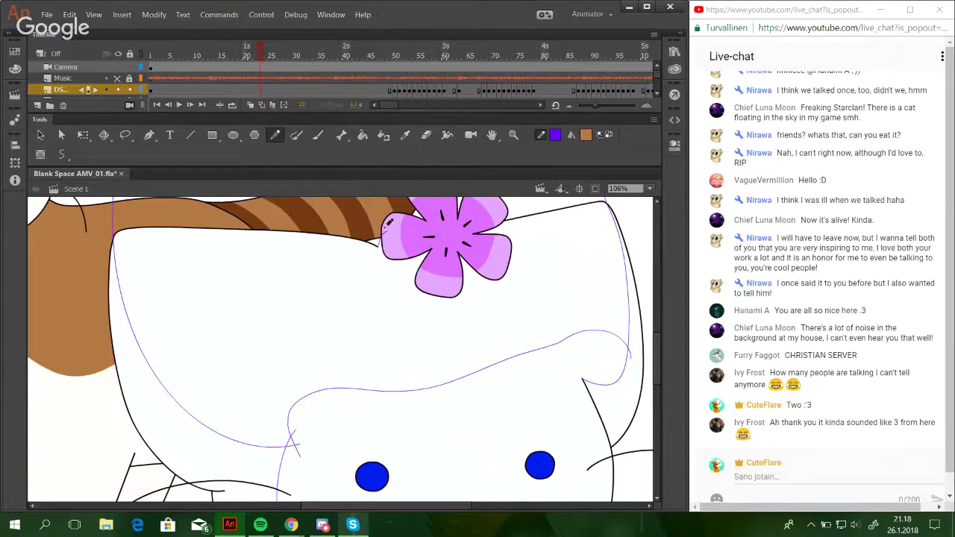
pyautogui.moveTo(382, 231)
pyautogui.mouseDown()
pyautogui.moveTo(408, 351)
pyautogui.moveTo(440, 429)
pyautogui.mouseUp()
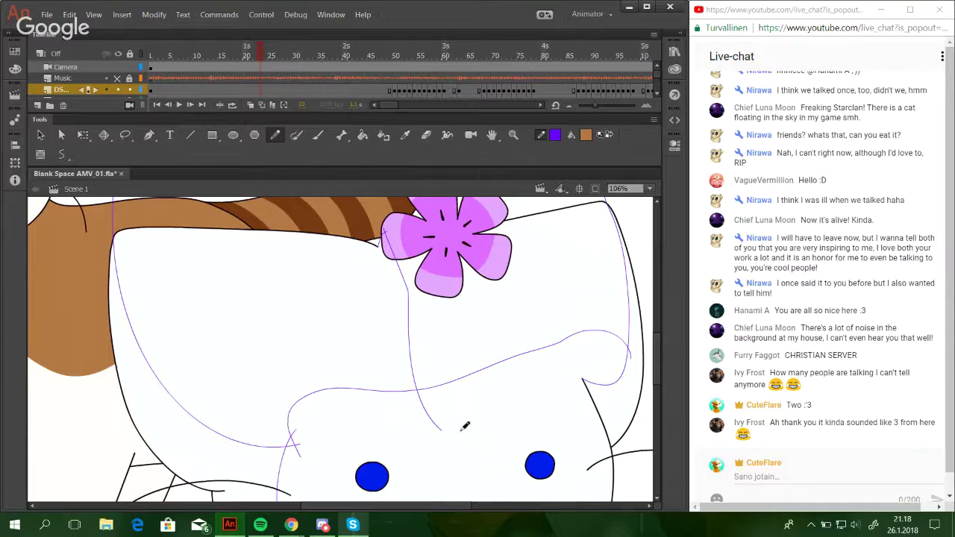
# Choose a light red fill colour, #EA4646, for the Paint Bucket.
pyautogui.click(362, 134)
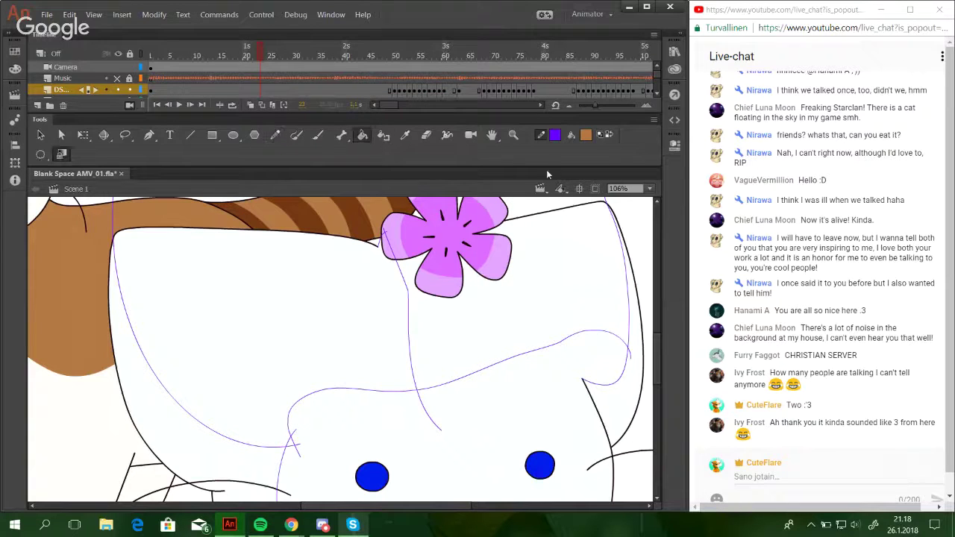
pyautogui.click(586, 136)
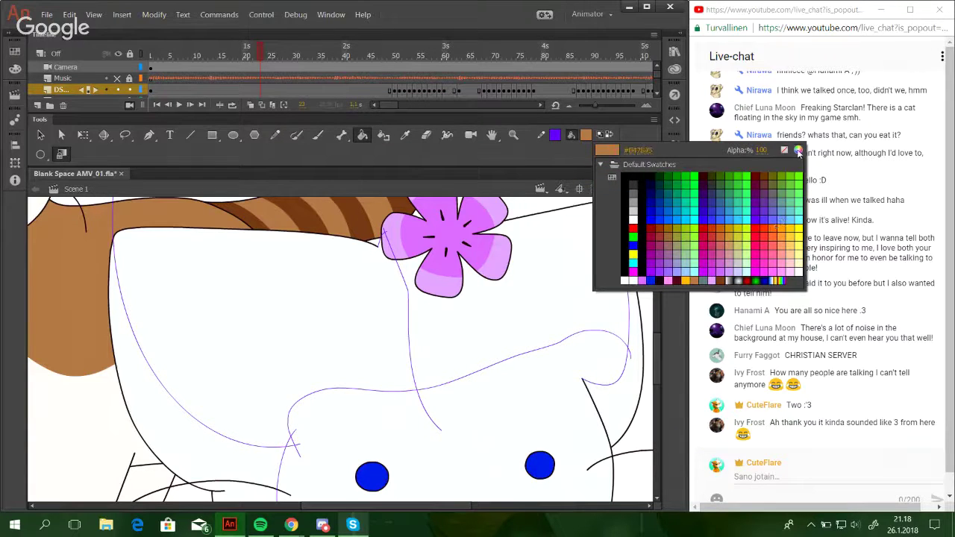
pyautogui.click(773, 238)
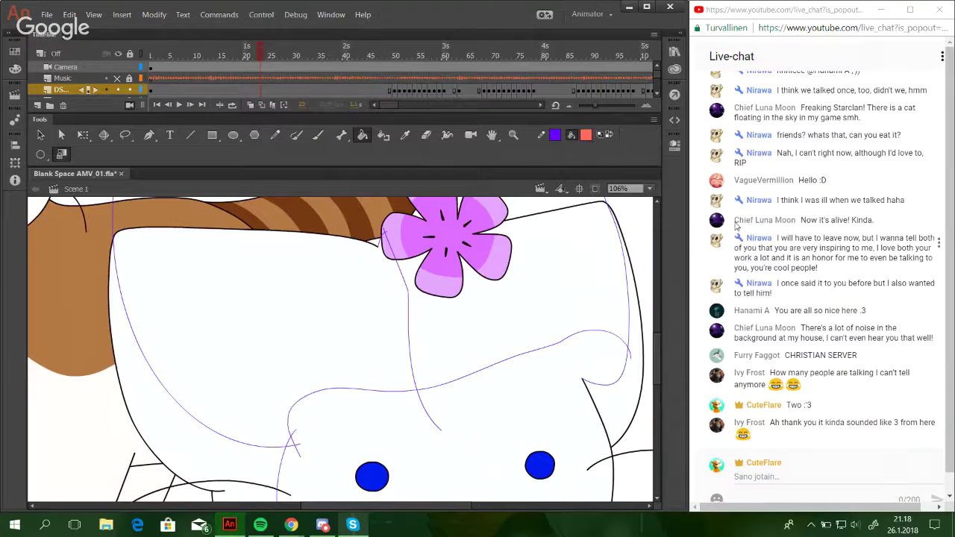
pyautogui.click(587, 136)
pyautogui.click(800, 150)
pyautogui.click(587, 136)
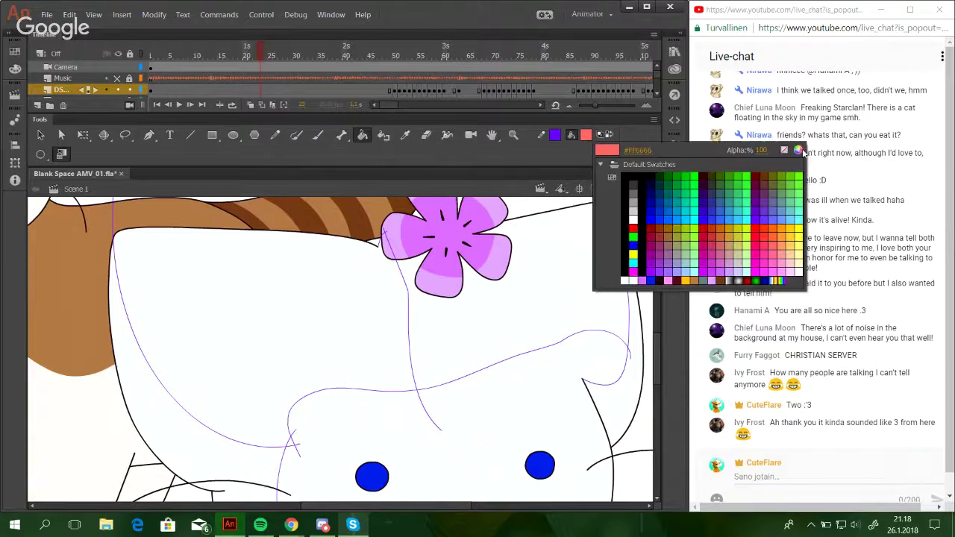
pyautogui.click(800, 153)
pyautogui.moveTo(313, 195); pyautogui.dragTo(326, 191)
pyautogui.click(488, 185)
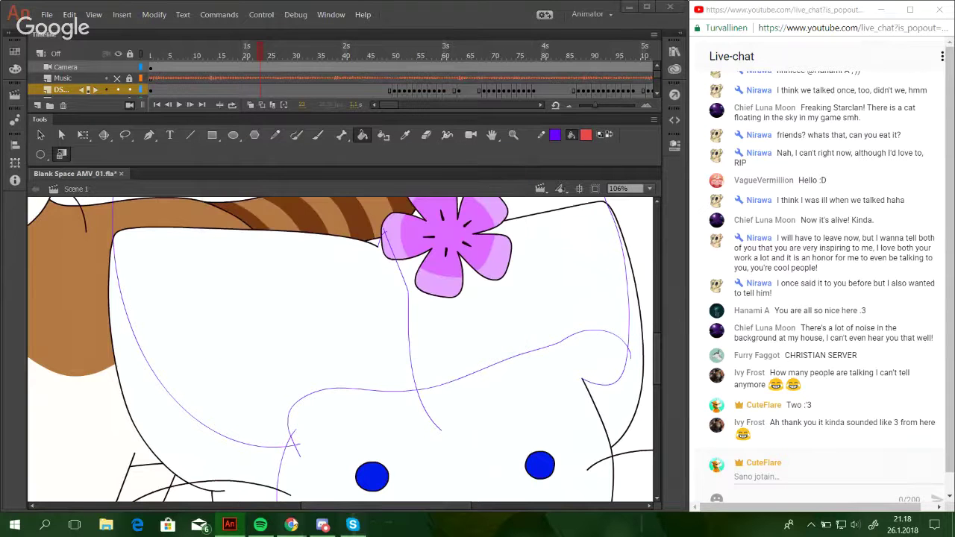
# Check the Hangouts broadcast window in Chrome and return to the animation.
pyautogui.moveTo(291, 525)
pyautogui.click(219, 494)
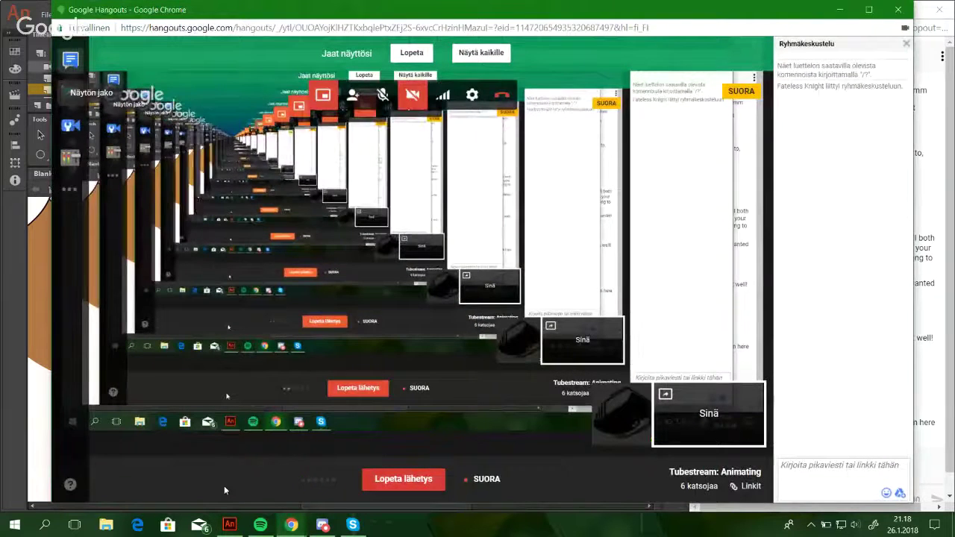
pyautogui.click(842, 10)
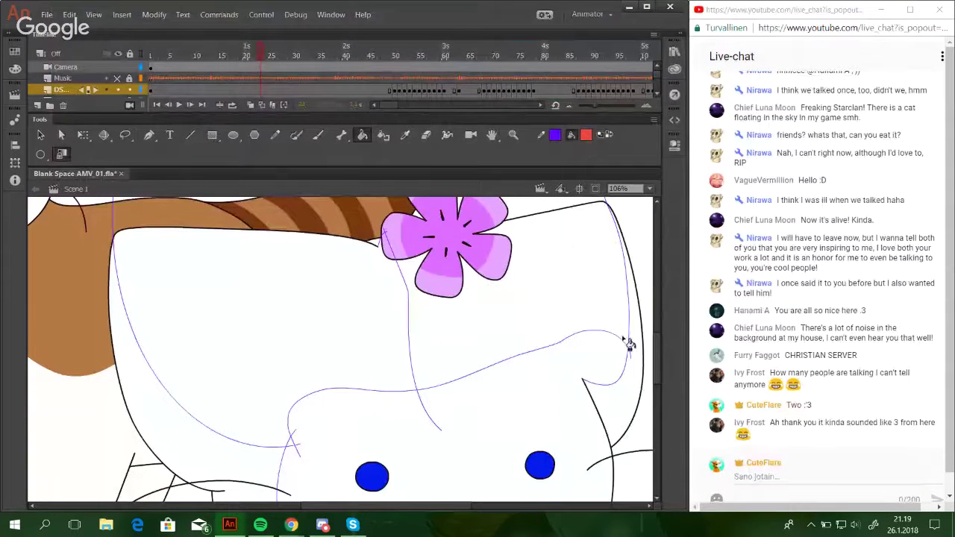
# Set the stage zoom to 100%, try filling the white cat's left shading area with the light red, and undo it.
pyautogui.click(649, 188)
pyautogui.click(633, 262)
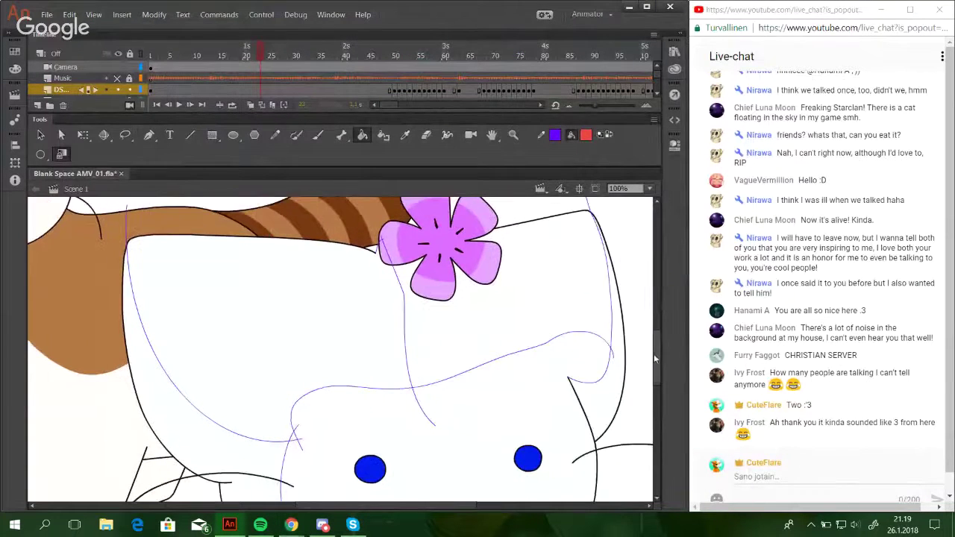
pyautogui.scroll(-6, 654, 354)
pyautogui.scroll(3, 654, 411)
pyautogui.click(267, 332)
pyautogui.hotkey('ctrl', 'z')
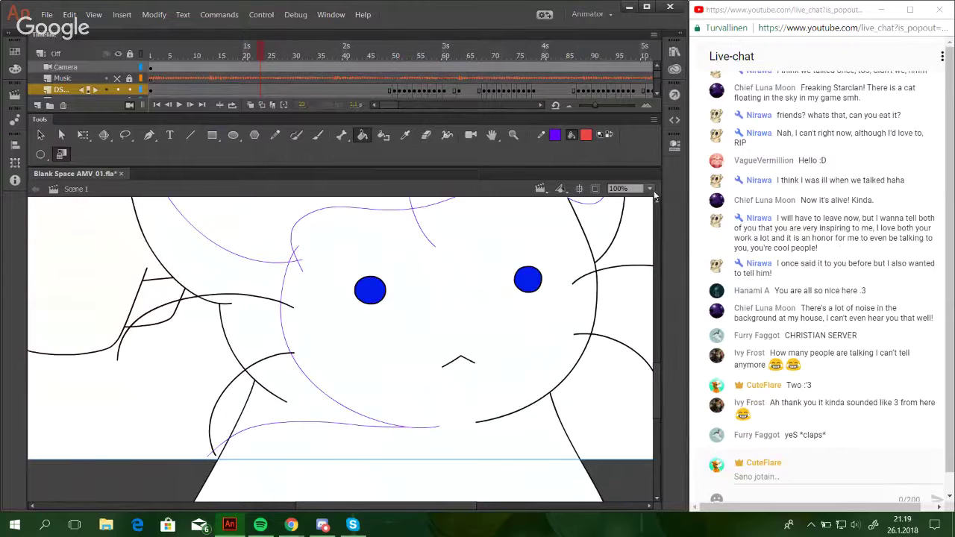
# Darken the fill colour to the deeper red #CF2020.
pyautogui.scroll(6, 657, 411)
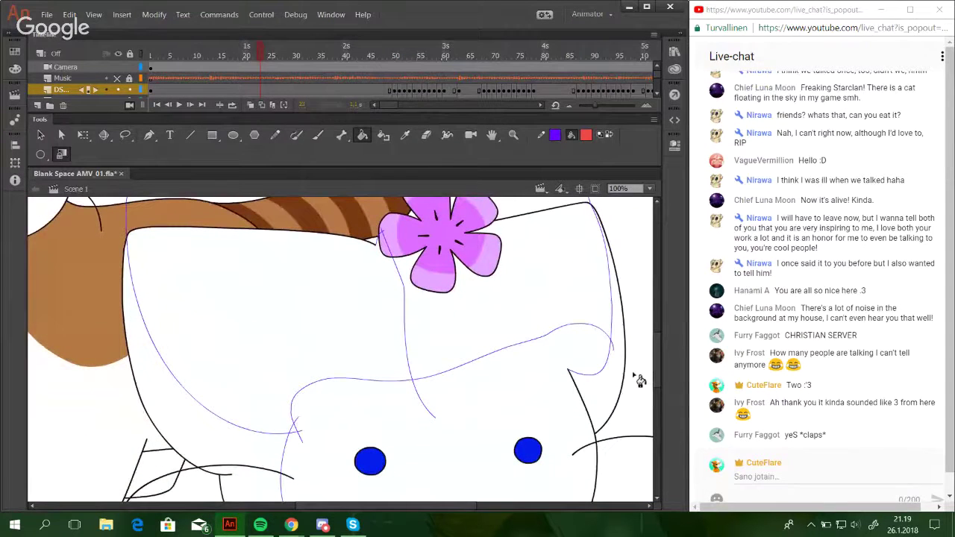
pyautogui.click(586, 135)
pyautogui.click(801, 152)
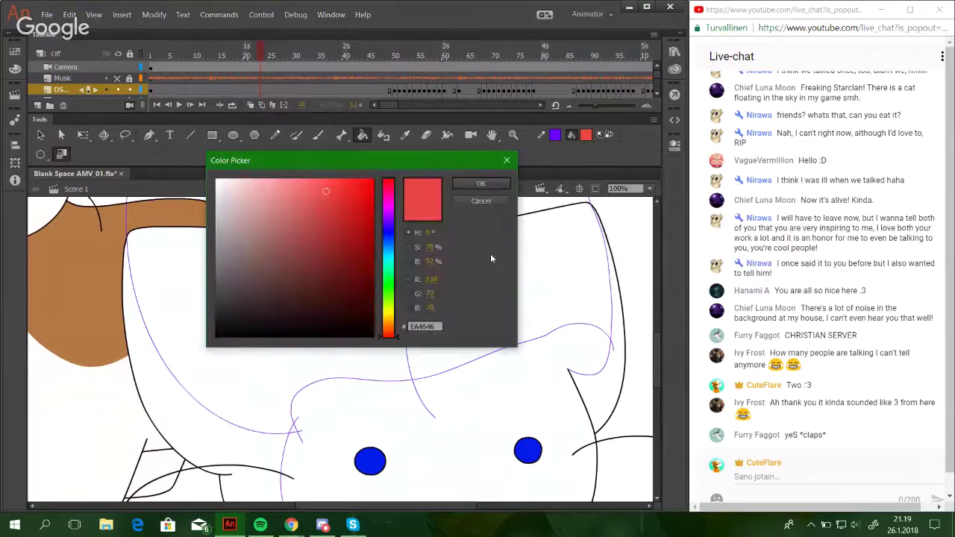
pyautogui.moveTo(328, 193); pyautogui.dragTo(340, 201)
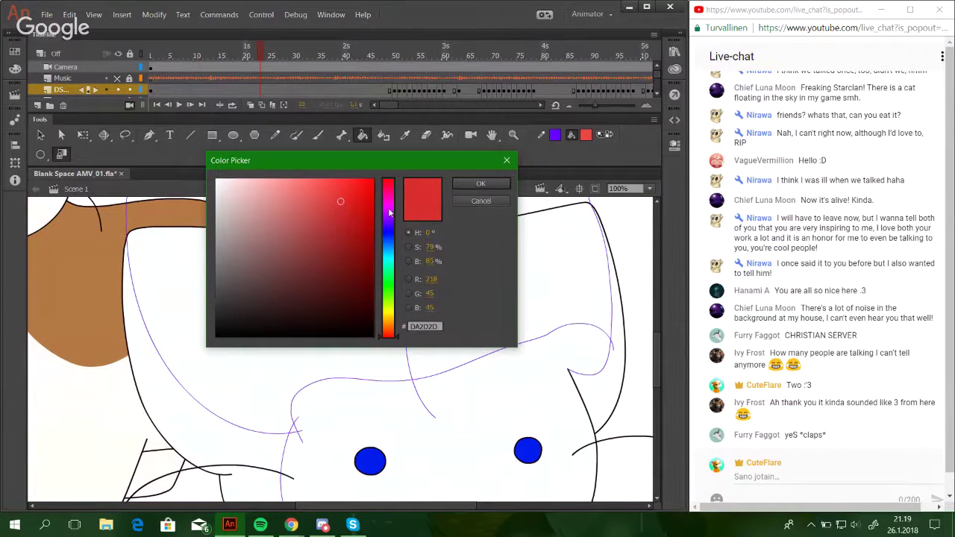
pyautogui.moveTo(395, 340); pyautogui.dragTo(397, 341)
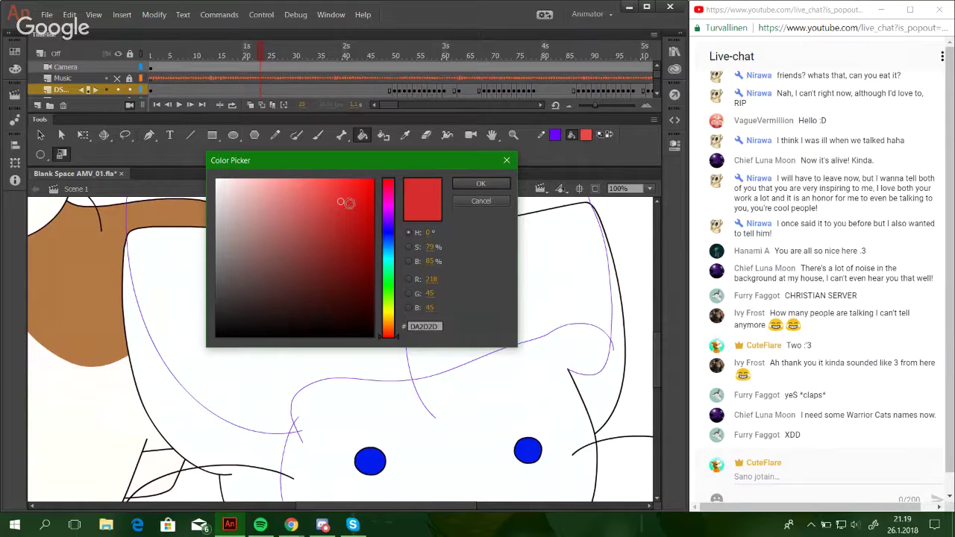
pyautogui.click(352, 215)
pyautogui.click(349, 208)
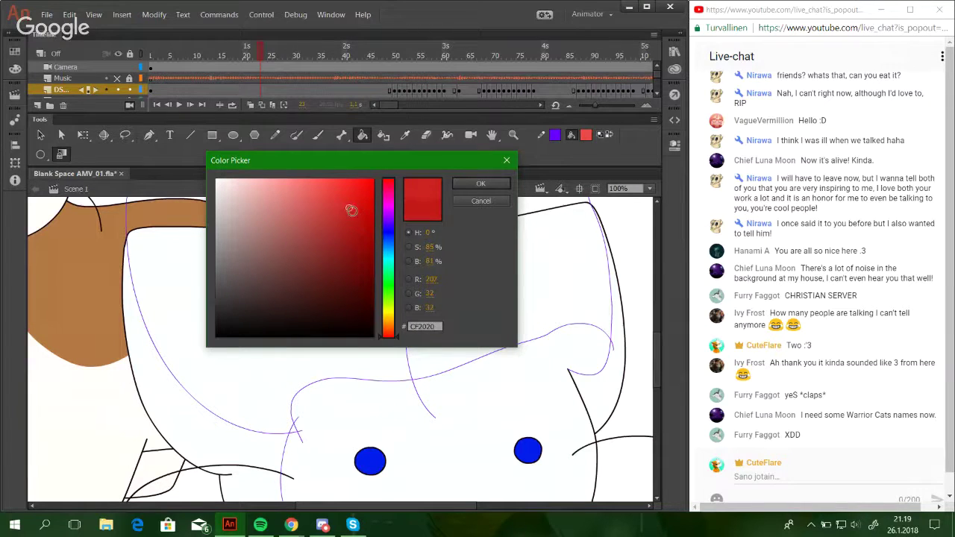
pyautogui.click(479, 187)
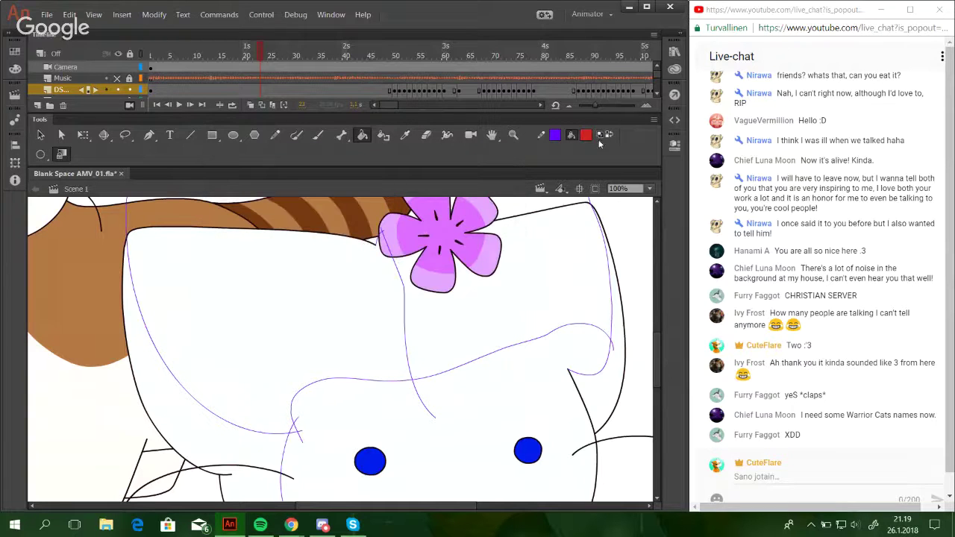
# Set the red fill colour's alpha to 40%.
pyautogui.click(586, 136)
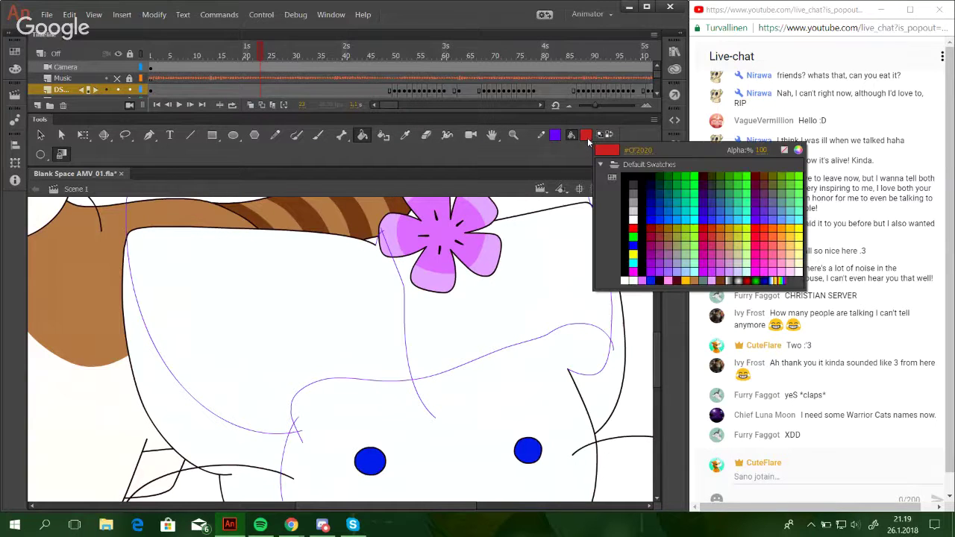
pyautogui.click(586, 136)
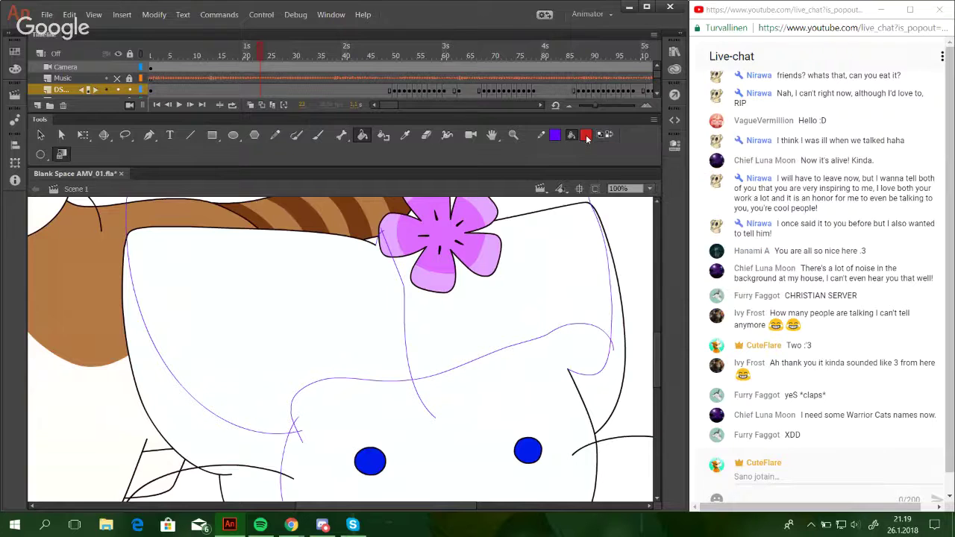
pyautogui.click(587, 136)
pyautogui.click(639, 149)
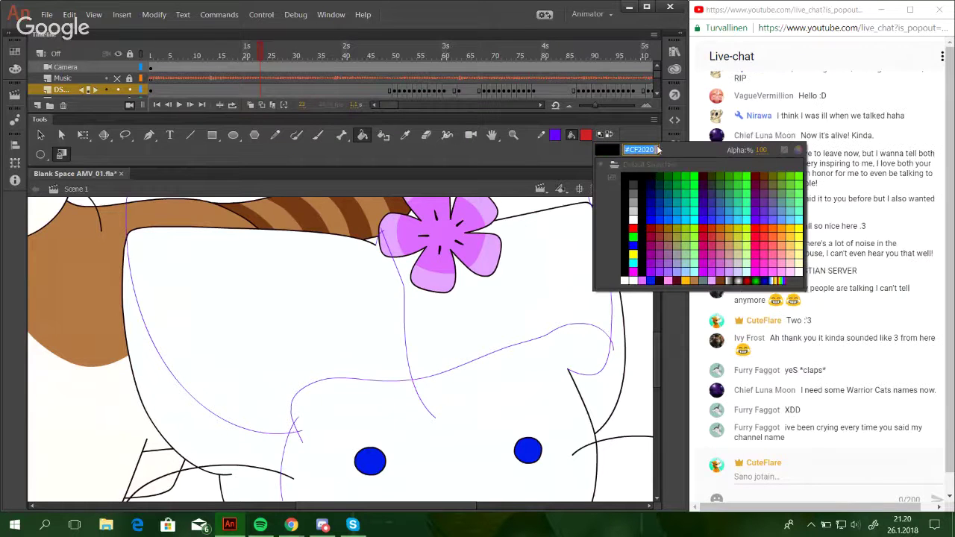
pyautogui.click(586, 136)
pyautogui.click(587, 136)
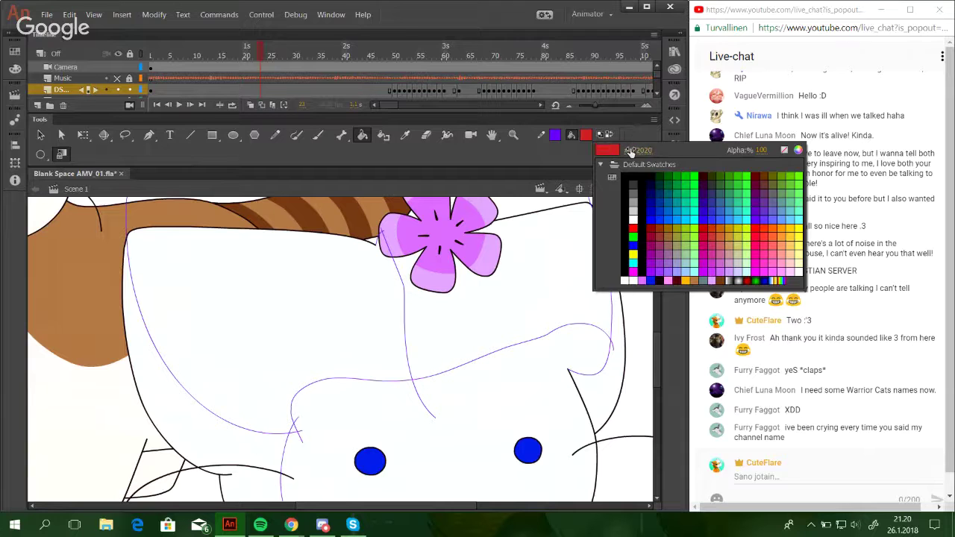
pyautogui.click(763, 149)
pyautogui.write('40')
pyautogui.press('Return')
# Fill the shading areas along the white cat's left ear and left cheek with the translucent red, undoing the stray fill on the face.
pyautogui.click(248, 470)
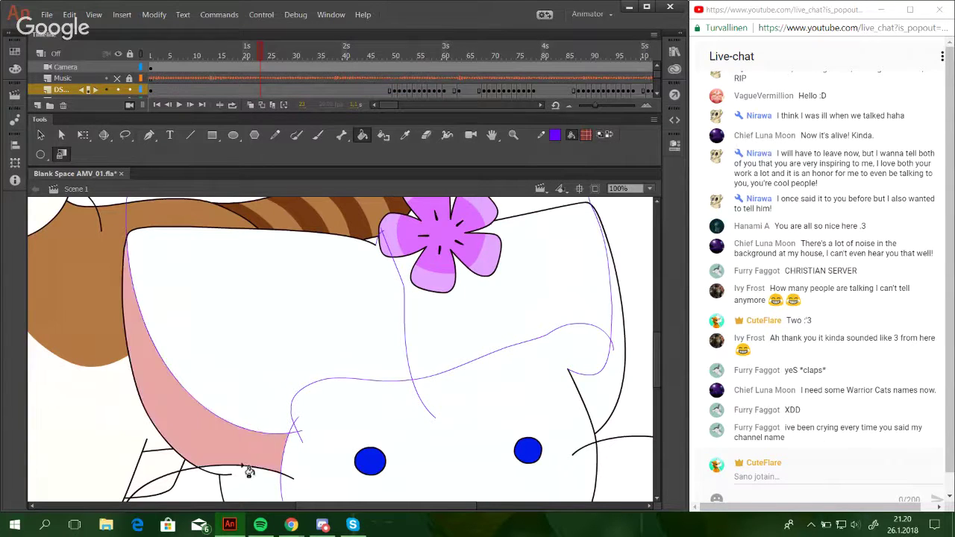
pyautogui.click(246, 483)
pyautogui.click(462, 401)
pyautogui.hotkey('ctrl', 'z')
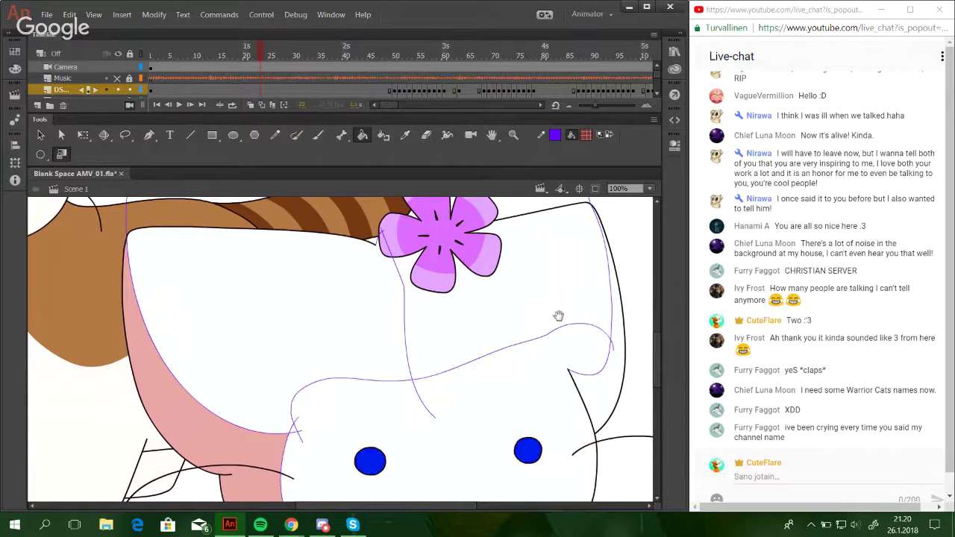
# Change the fill colour to the orange-red #C73014 and refill the shading on the white cat's left ear and cheek.
pyautogui.moveTo(558, 315); pyautogui.dragTo(528, 171)
pyautogui.click(554, 134)
pyautogui.click(809, 144)
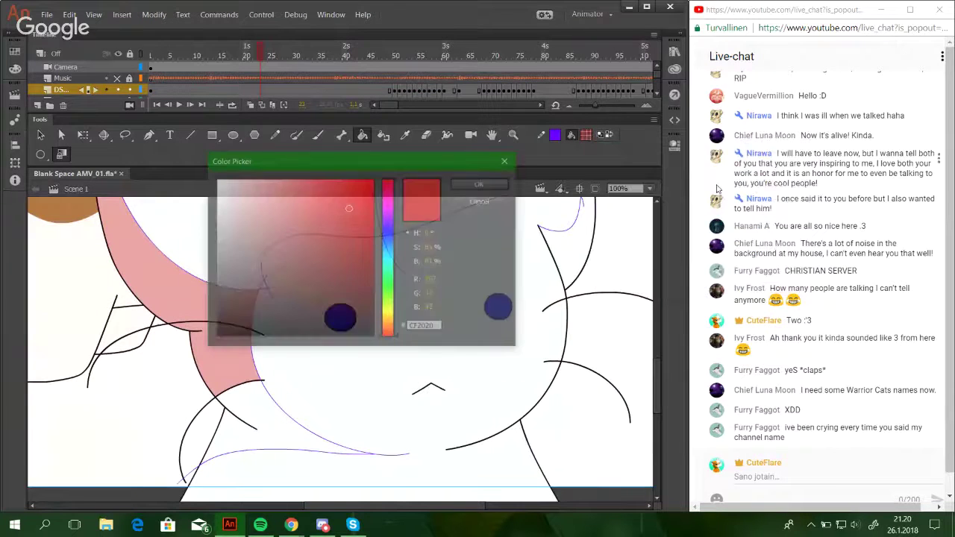
pyautogui.click(396, 335)
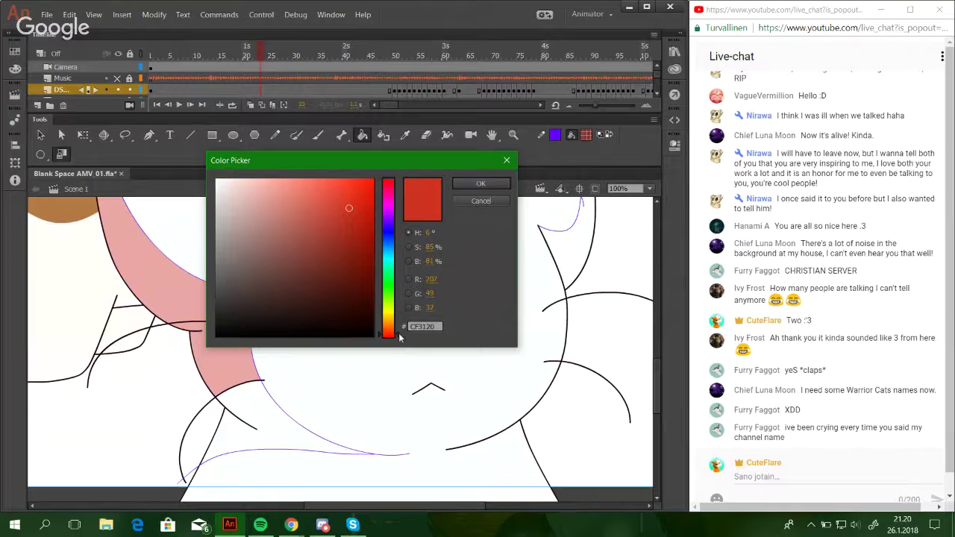
pyautogui.moveTo(396, 335); pyautogui.dragTo(395, 337)
pyautogui.moveTo(349, 208); pyautogui.dragTo(354, 208)
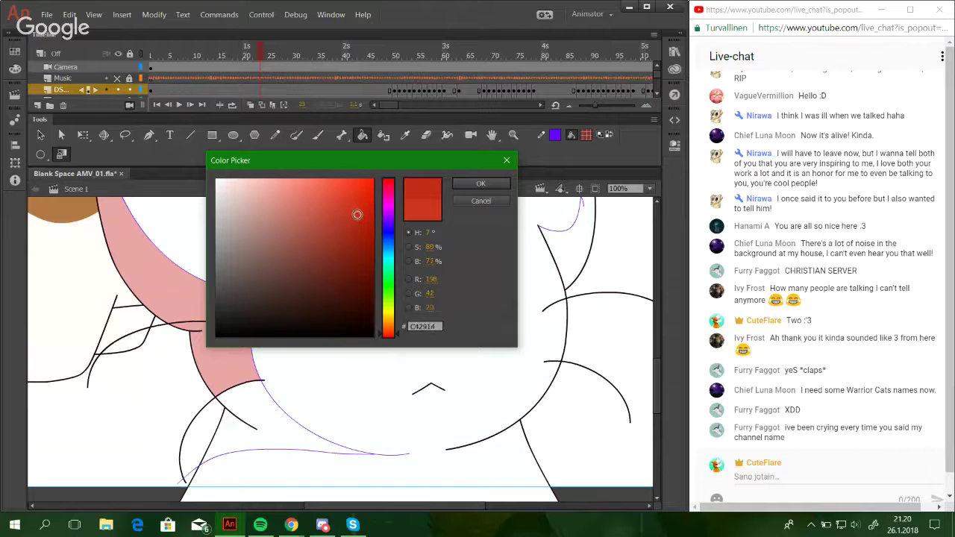
pyautogui.click(358, 214)
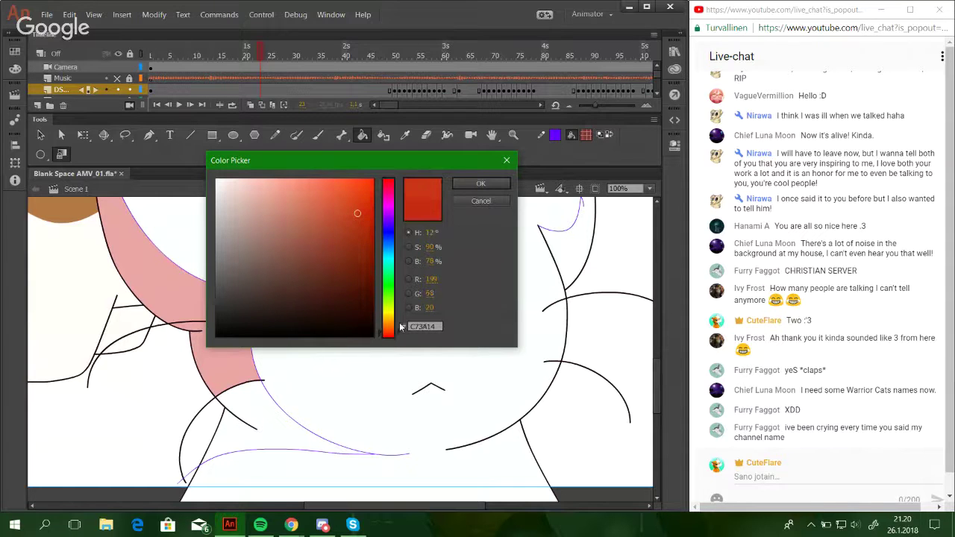
pyautogui.moveTo(399, 326); pyautogui.dragTo(395, 338)
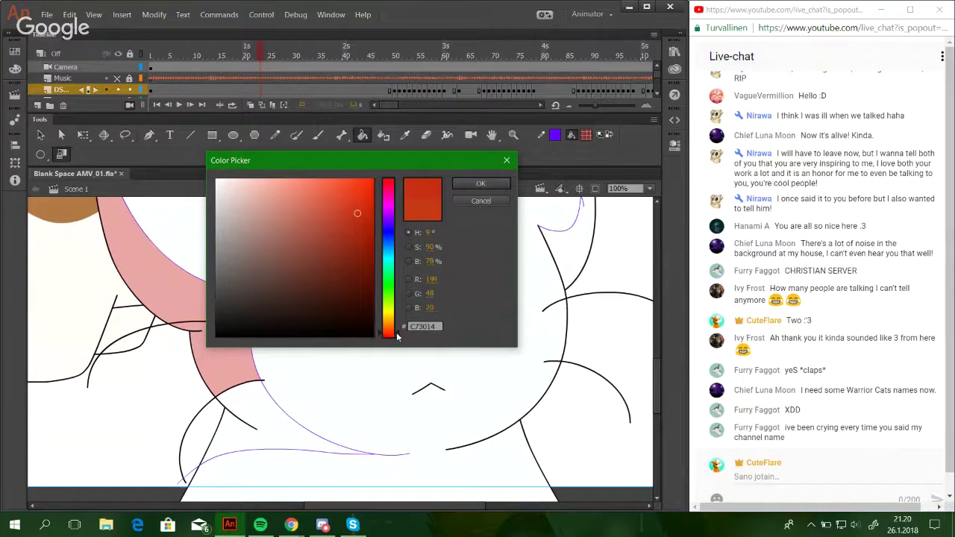
pyautogui.click(481, 184)
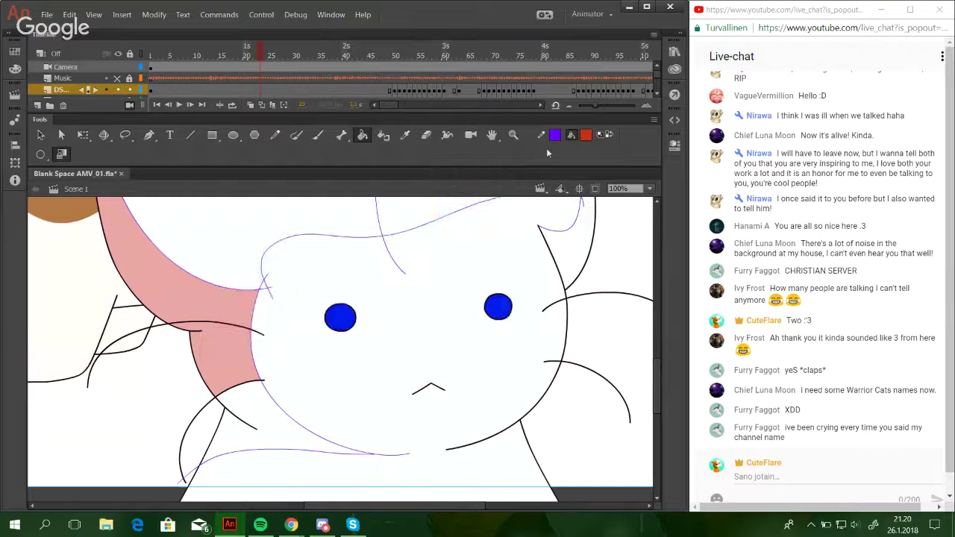
pyautogui.click(250, 361)
# Set the orange-red fill colour's alpha to 30%.
pyautogui.click(586, 136)
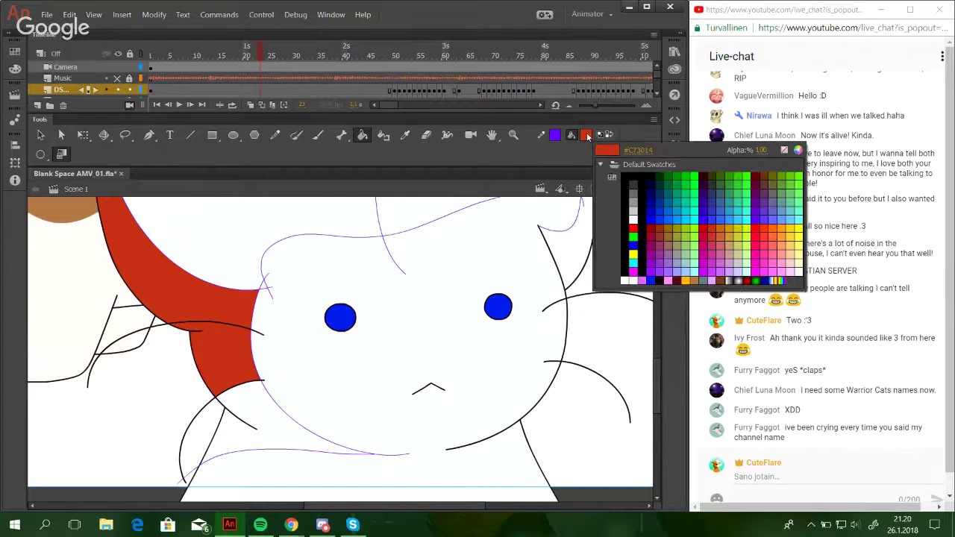
pyautogui.click(759, 151)
pyautogui.write('30')
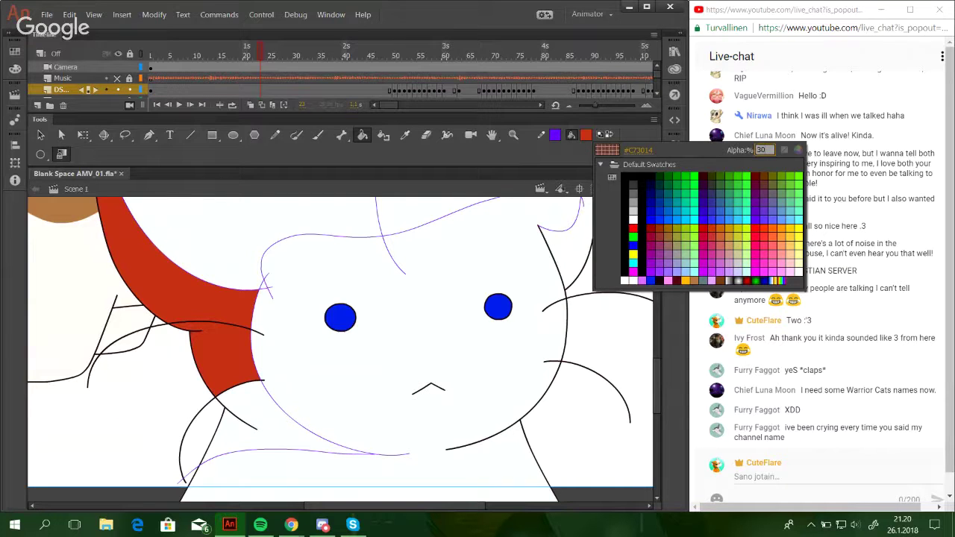
pyautogui.press('Return')
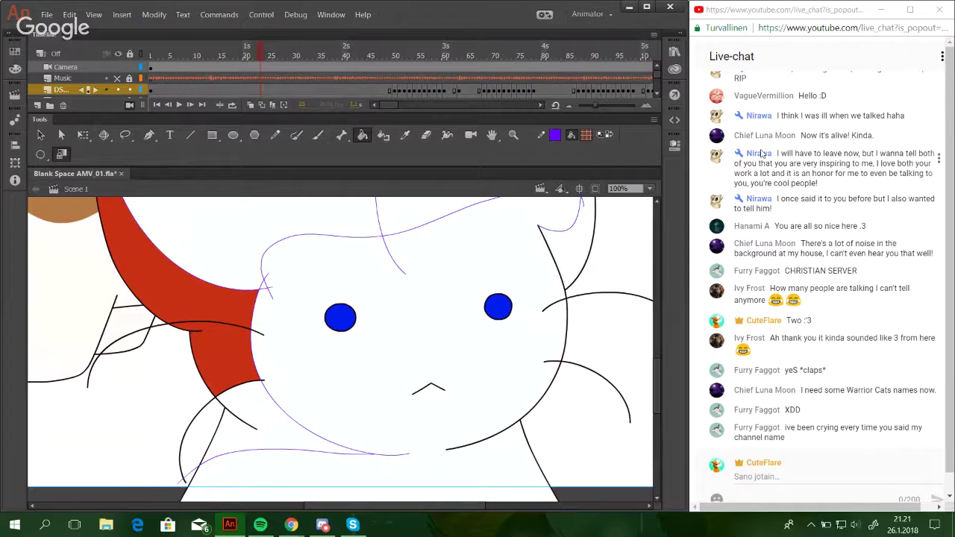
# Fill the shading areas on the white cat's ears, left cheek and neck with the translucent orange-red and delete the violet guide lines.
pyautogui.click(221, 313)
pyautogui.click(289, 426)
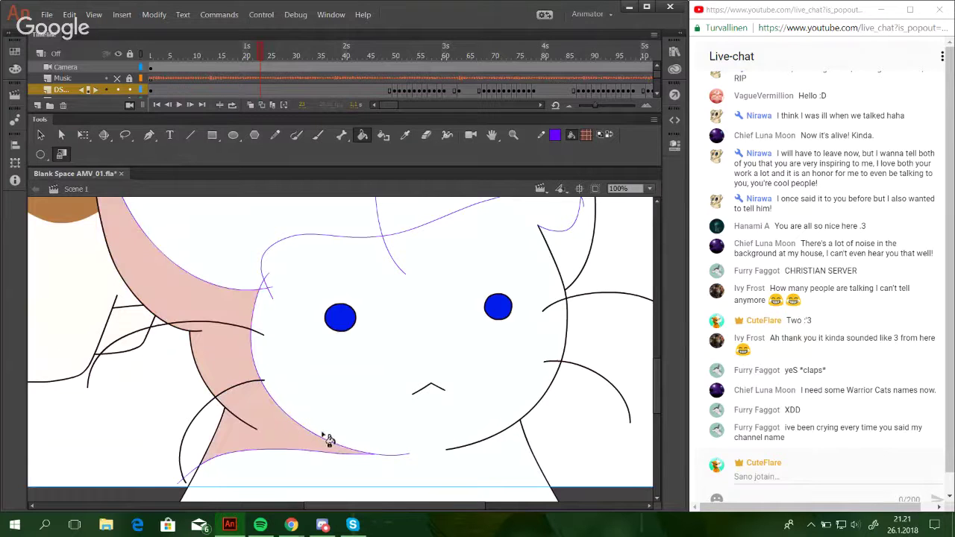
pyautogui.moveTo(509, 306); pyautogui.dragTo(521, 448)
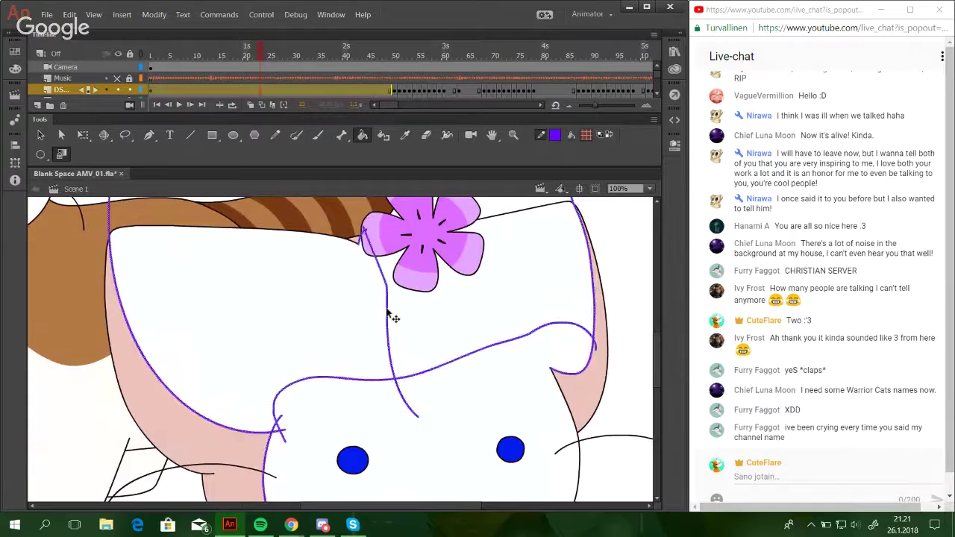
pyautogui.press('Delete')
# Zoom in on the purple flower on the white cat's head with the Pencil tool active.
pyautogui.moveTo(398, 414)
pyautogui.mouseDown()
pyautogui.moveTo(414, 275)
pyautogui.moveTo(415, 358)
pyautogui.moveTo(424, 314)
pyautogui.moveTo(368, 236)
pyautogui.mouseUp()
pyautogui.click(273, 136)
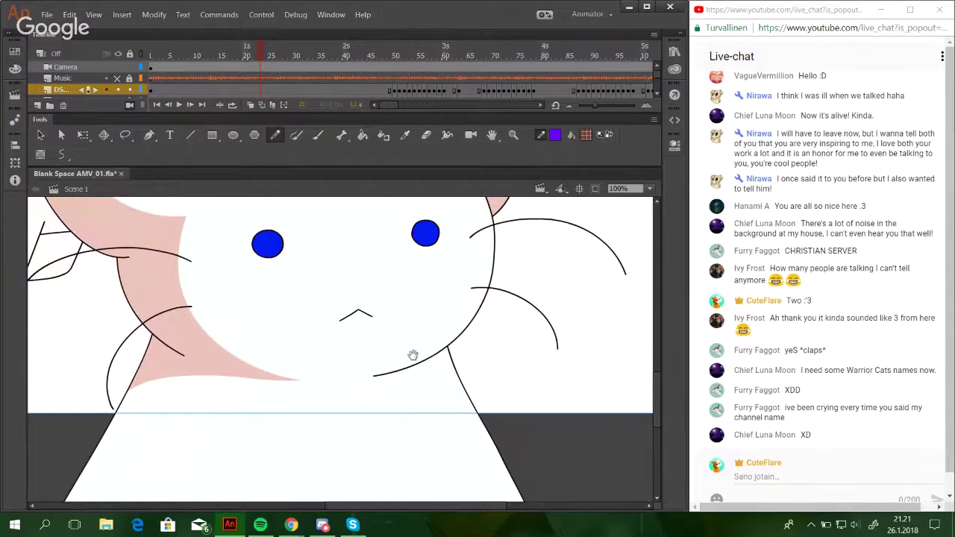
pyautogui.moveTo(395, 355); pyautogui.dragTo(338, 255)
pyautogui.moveTo(405, 261); pyautogui.dragTo(401, 339)
pyautogui.moveTo(413, 242); pyautogui.dragTo(437, 363)
pyautogui.moveTo(449, 316); pyautogui.dragTo(436, 361)
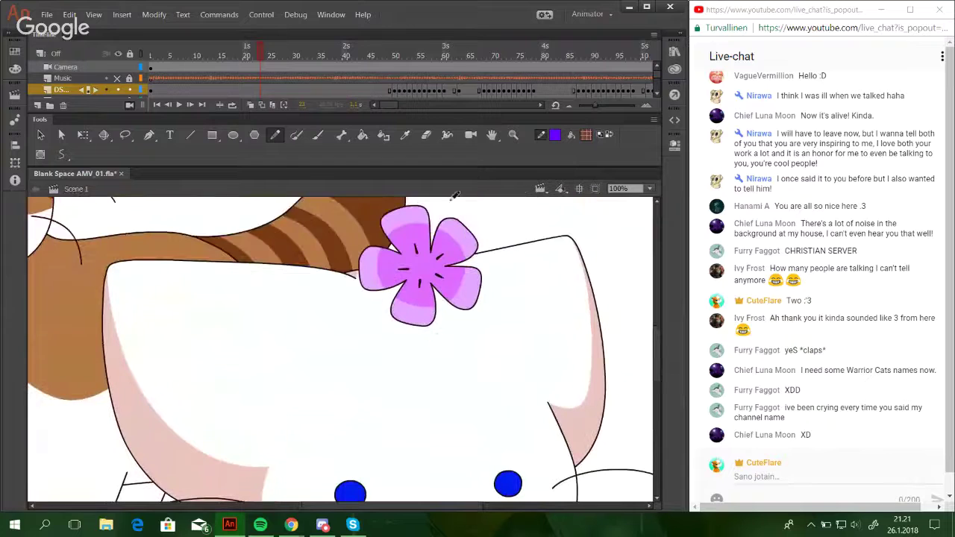
pyautogui.click(514, 135)
pyautogui.moveTo(318, 203); pyautogui.dragTo(523, 367)
pyautogui.click(274, 136)
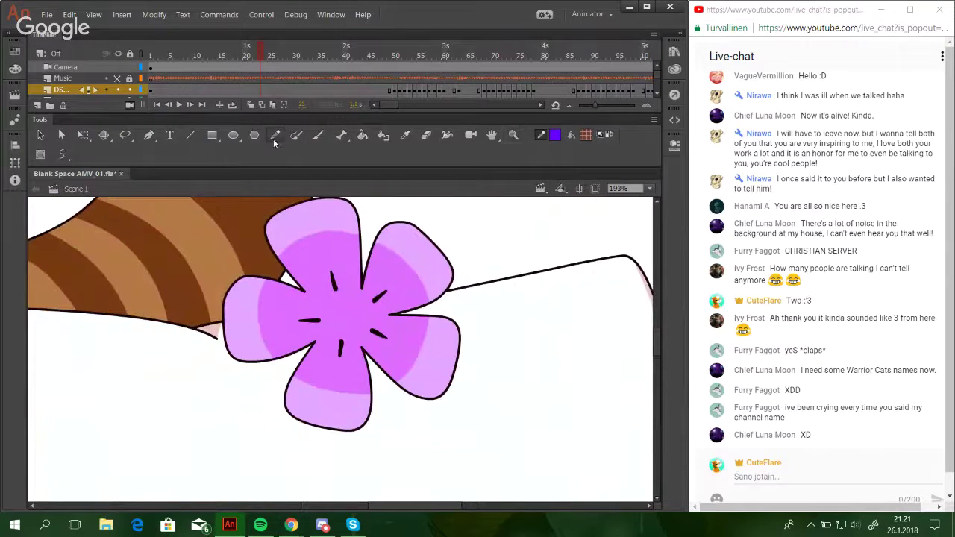
pyautogui.moveTo(260, 271)
pyautogui.mouseDown()
pyautogui.moveTo(280, 340)
pyautogui.moveTo(317, 319)
pyautogui.moveTo(357, 331)
pyautogui.mouseUp()
pyautogui.hotkey('ctrl', 'z')
pyautogui.moveTo(260, 266)
pyautogui.mouseDown()
pyautogui.moveTo(254, 322)
pyautogui.moveTo(357, 319)
pyautogui.mouseUp()
pyautogui.hotkey('ctrl', 'z')
pyautogui.hotkey('ctrl', 'z')
pyautogui.hotkey('ctrl', 'z')
pyautogui.hotkey('ctrl', 'z')
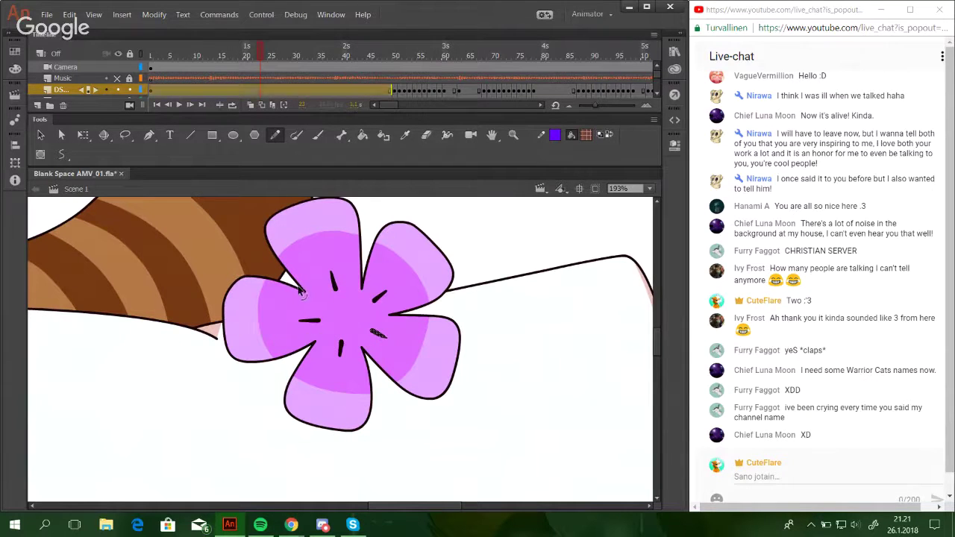
pyautogui.keyDown('ctrl'); pyautogui.click(498, 256); pyautogui.keyUp('ctrl')
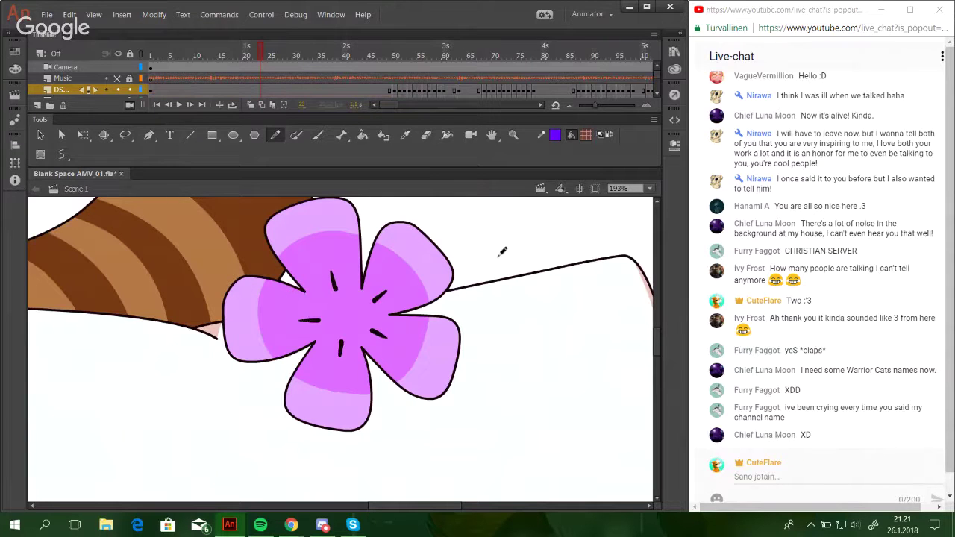
# Draw violet shading lines across the flower's left, upper-left, lower and lower-right petals, redrawing unsuitable strokes.
pyautogui.moveTo(246, 276)
pyautogui.mouseDown()
pyautogui.moveTo(245, 303)
pyautogui.moveTo(263, 326)
pyautogui.moveTo(366, 324)
pyautogui.moveTo(321, 338)
pyautogui.moveTo(340, 323)
pyautogui.moveTo(319, 342)
pyautogui.moveTo(311, 373)
pyautogui.moveTo(372, 404)
pyautogui.mouseUp()
pyautogui.hotkey('ctrl', 'z')
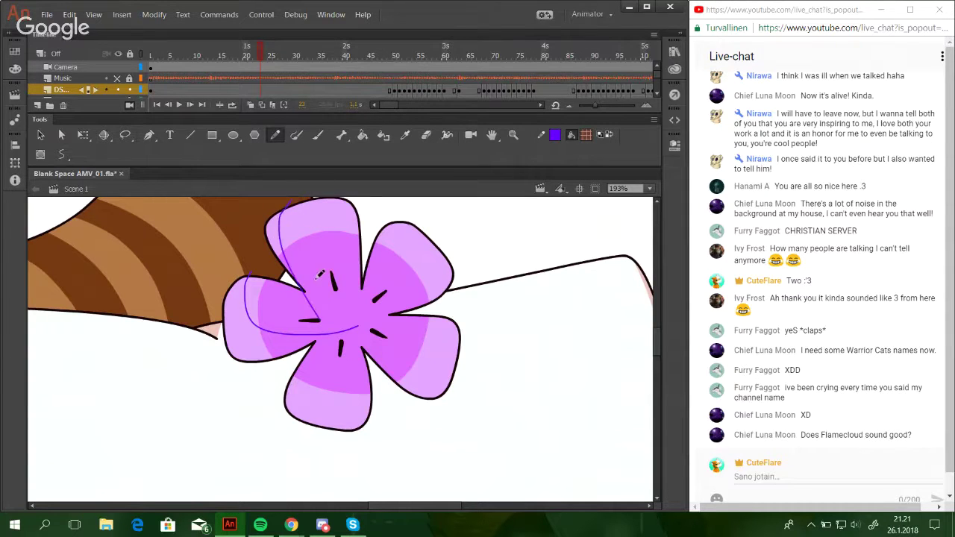
pyautogui.moveTo(307, 192)
pyautogui.mouseDown()
pyautogui.moveTo(283, 232)
pyautogui.moveTo(308, 249)
pyautogui.moveTo(309, 291)
pyautogui.moveTo(344, 321)
pyautogui.mouseUp()
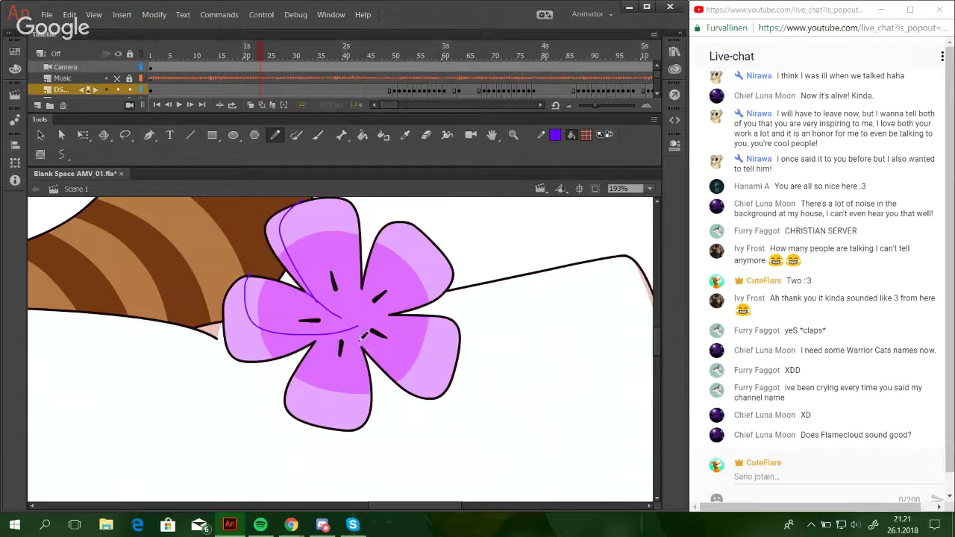
pyautogui.moveTo(359, 341)
pyautogui.mouseDown()
pyautogui.moveTo(342, 411)
pyautogui.moveTo(360, 357)
pyautogui.moveTo(362, 384)
pyautogui.moveTo(350, 406)
pyautogui.moveTo(324, 398)
pyautogui.moveTo(341, 327)
pyautogui.moveTo(417, 376)
pyautogui.moveTo(453, 359)
pyautogui.moveTo(468, 320)
pyautogui.mouseUp()
pyautogui.hotkey('ctrl', 'z')
pyautogui.hotkey('ctrl', 'z')
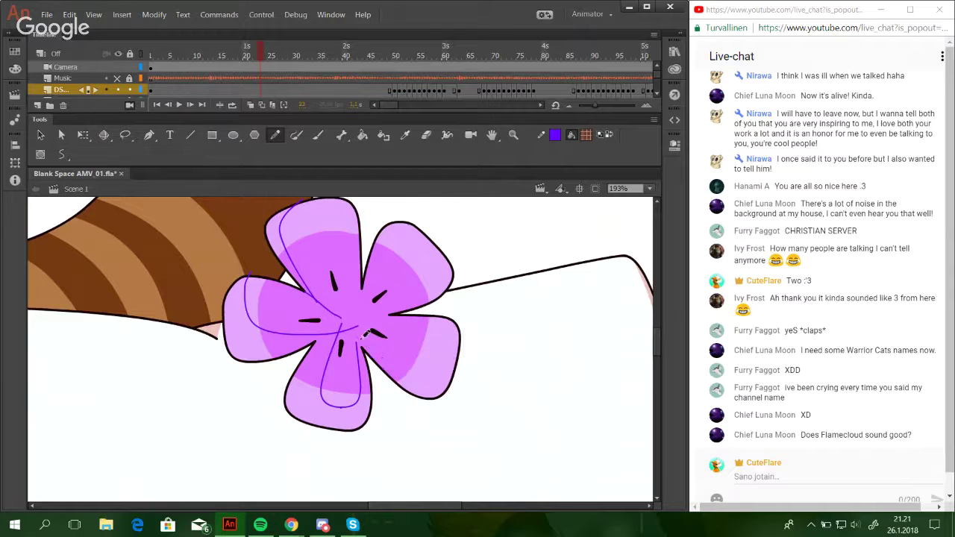
pyautogui.moveTo(365, 334)
pyautogui.mouseDown()
pyautogui.moveTo(410, 373)
pyautogui.moveTo(443, 365)
pyautogui.moveTo(458, 316)
pyautogui.mouseUp()
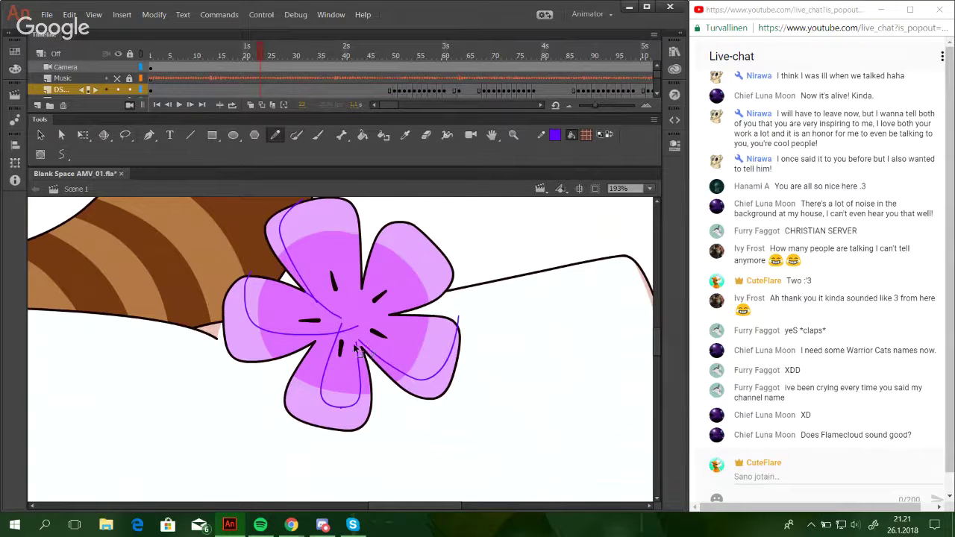
pyautogui.keyDown('ctrl'); pyautogui.click(340, 415); pyautogui.keyUp('ctrl')
pyautogui.press('Delete')
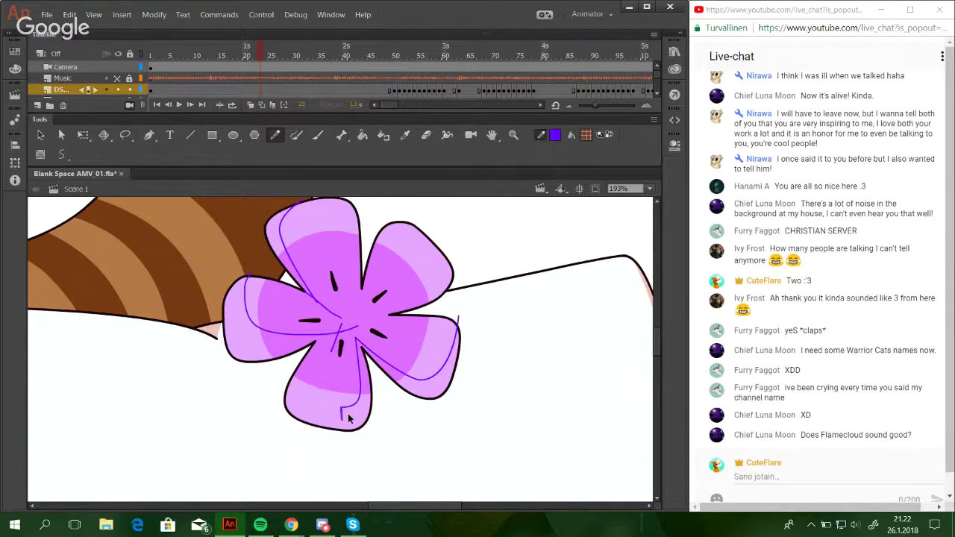
pyautogui.hotkey('ctrl', 'y')
pyautogui.hotkey('ctrl', 'z')
pyautogui.hotkey('ctrl', 'y')
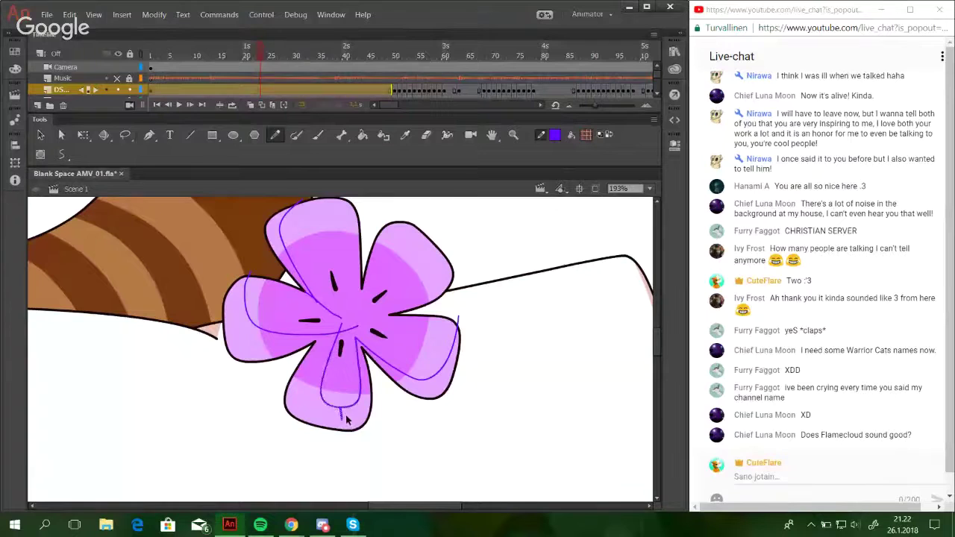
pyautogui.hotkey('ctrl', 'z')
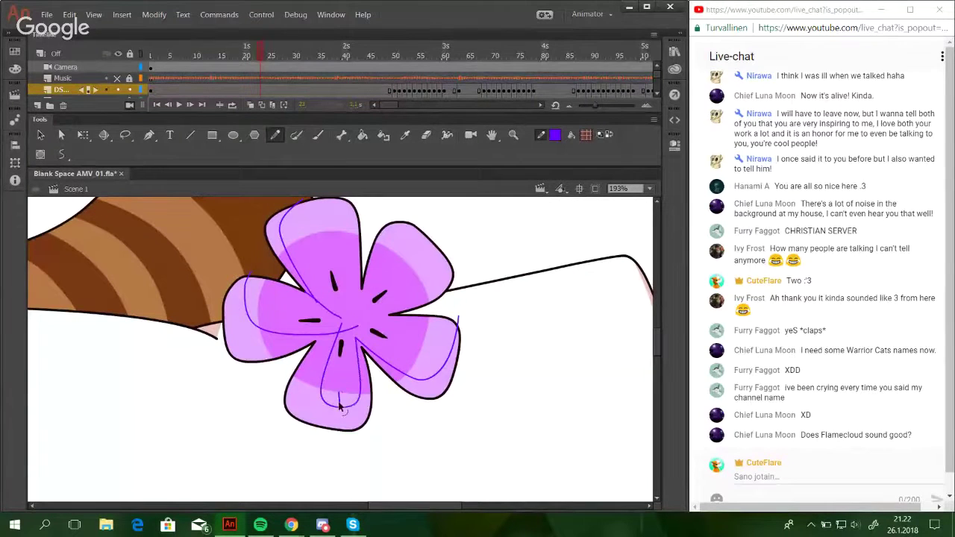
pyautogui.keyDown('ctrl'); pyautogui.click(341, 408); pyautogui.keyUp('ctrl')
pyautogui.press('Delete')
pyautogui.hotkey('ctrl', 'z')
# Fill the outer areas of the four outlined petals with the translucent orange-red and delete the violet guide lines.
pyautogui.moveTo(333, 404); pyautogui.dragTo(345, 402)
pyautogui.press('k')
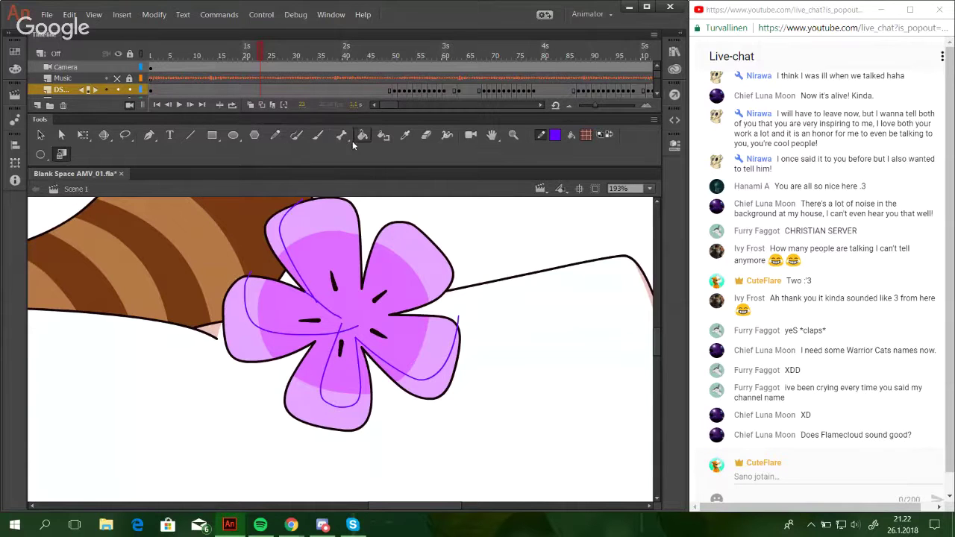
pyautogui.click(321, 367)
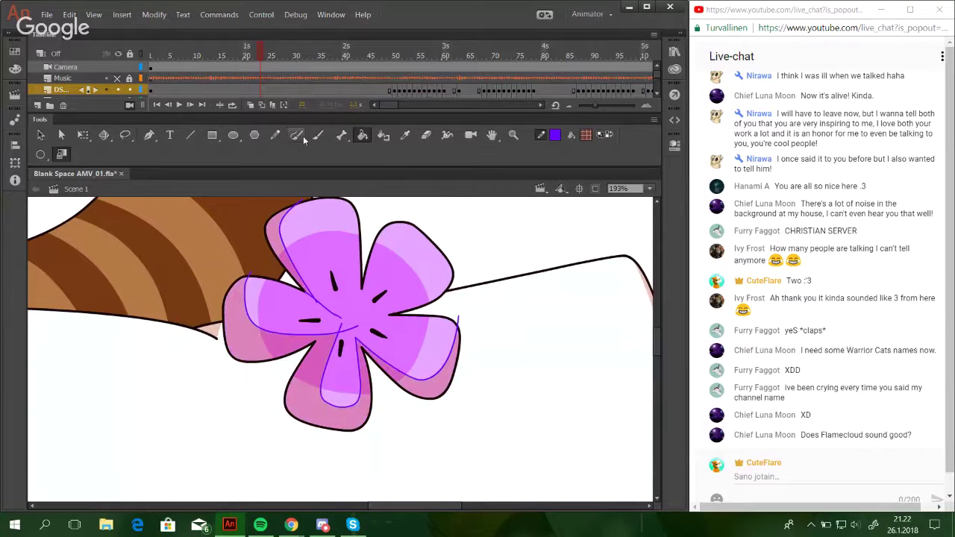
pyautogui.click(275, 134)
pyautogui.moveTo(317, 252); pyautogui.dragTo(351, 343)
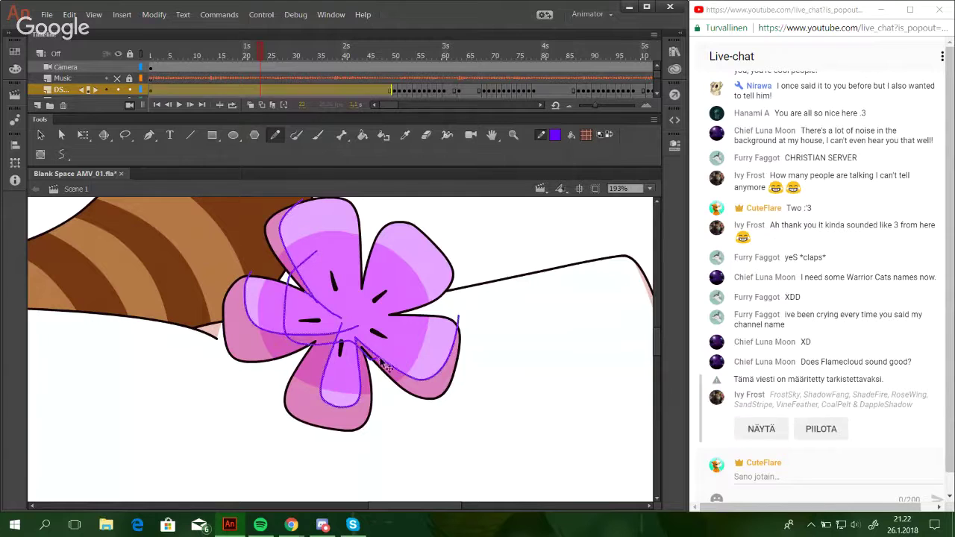
pyautogui.hotkey('ctrl', 'z')
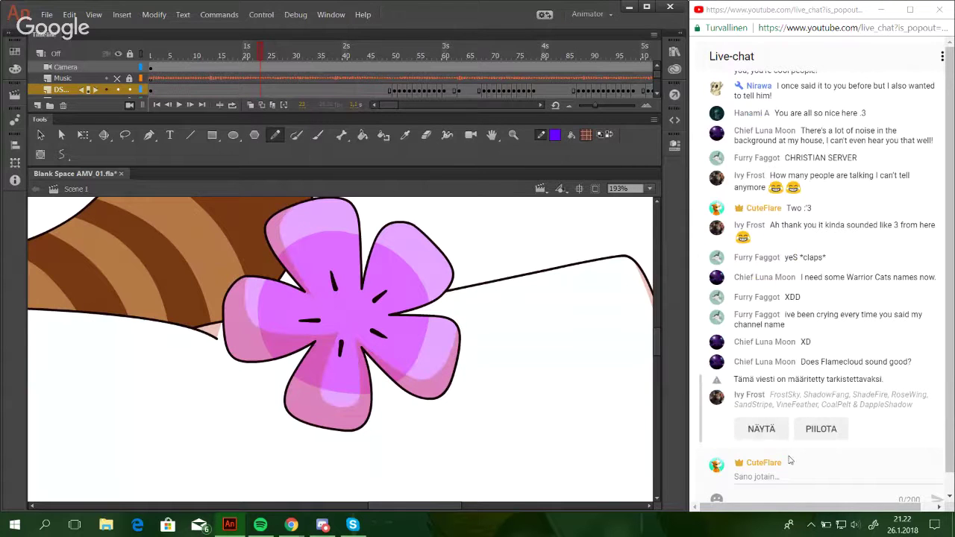
# Switch to the YouTube live chat and show the message held for review.
pyautogui.click(761, 428)
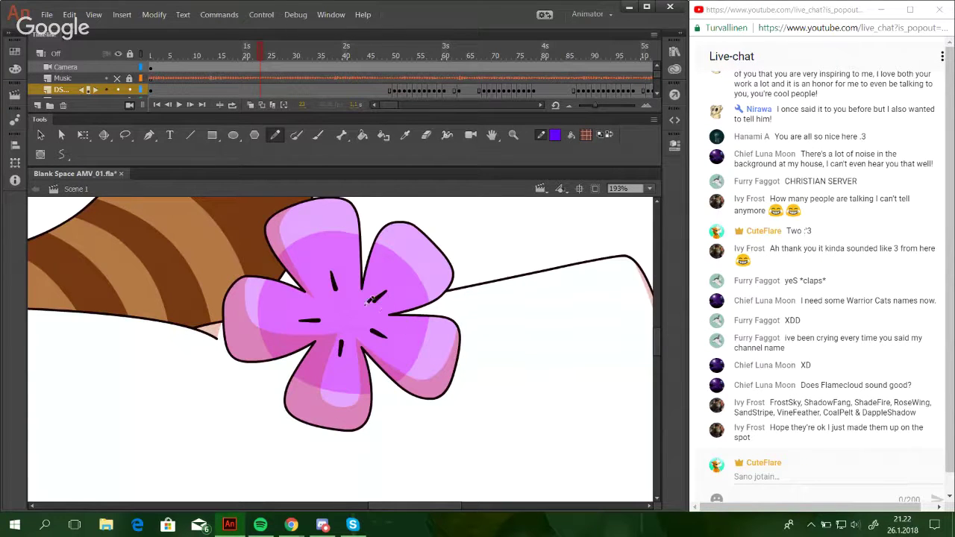
# Shade the left edge of the flower's upper-right petal with the translucent orange-red along a violet guide line, and delete that line.
pyautogui.moveTo(365, 314)
pyautogui.mouseDown()
pyautogui.moveTo(376, 232)
pyautogui.moveTo(390, 213)
pyautogui.mouseUp()
pyautogui.hotkey('ctrl', 'z')
pyautogui.moveTo(366, 308); pyautogui.dragTo(408, 207)
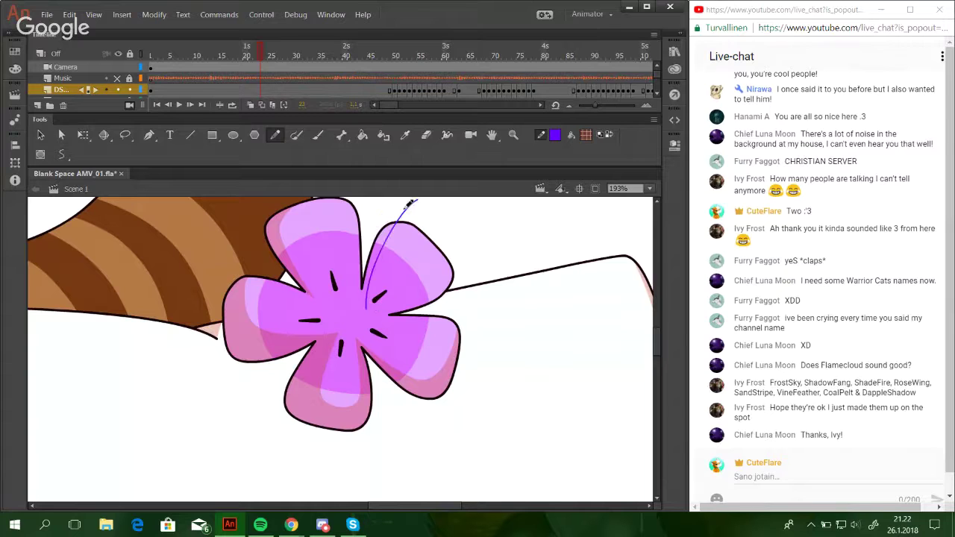
pyautogui.hotkey('ctrl', 'z')
pyautogui.moveTo(361, 302)
pyautogui.mouseDown()
pyautogui.moveTo(395, 227)
pyautogui.moveTo(422, 197)
pyautogui.mouseUp()
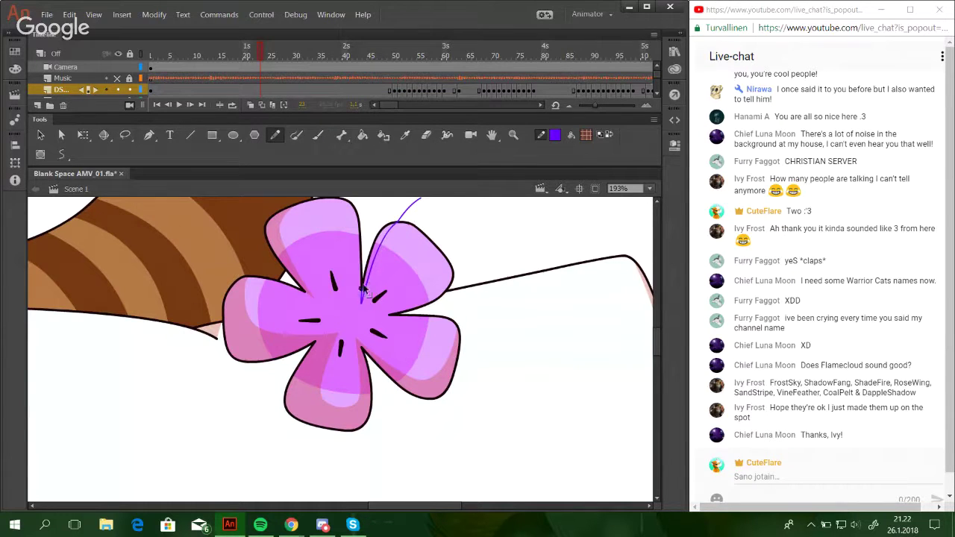
pyautogui.click(361, 138)
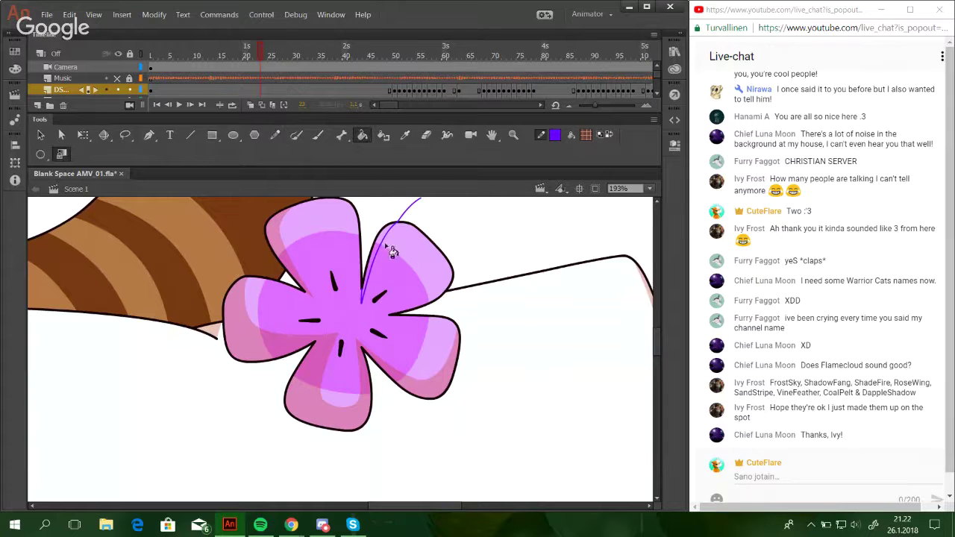
pyautogui.click(404, 217)
pyautogui.press('Delete')
# Show all artwork, and zoom in on the white cat's eyes with the Brush tool active.
pyautogui.moveTo(389, 351); pyautogui.dragTo(440, 314)
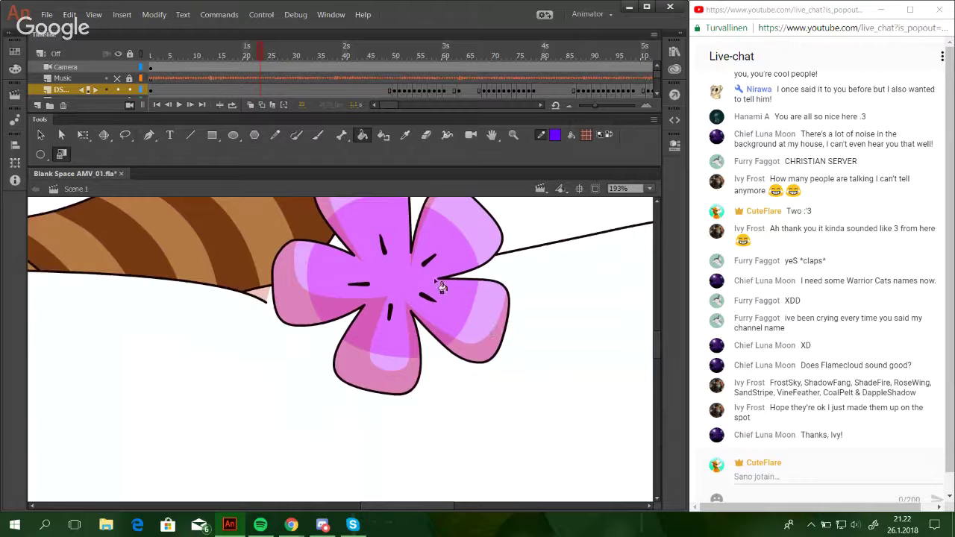
pyautogui.scroll(2, 431, 248)
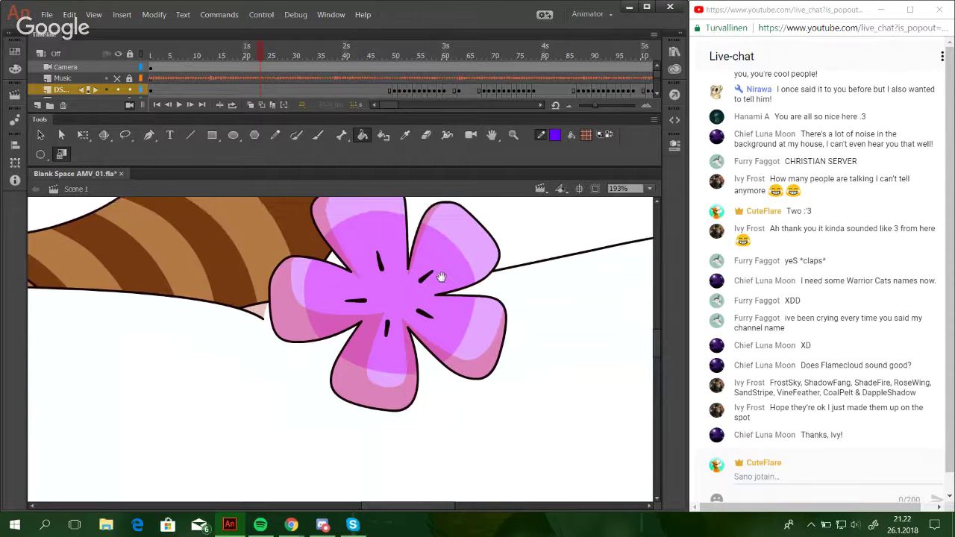
pyautogui.click(649, 188)
pyautogui.click(639, 226)
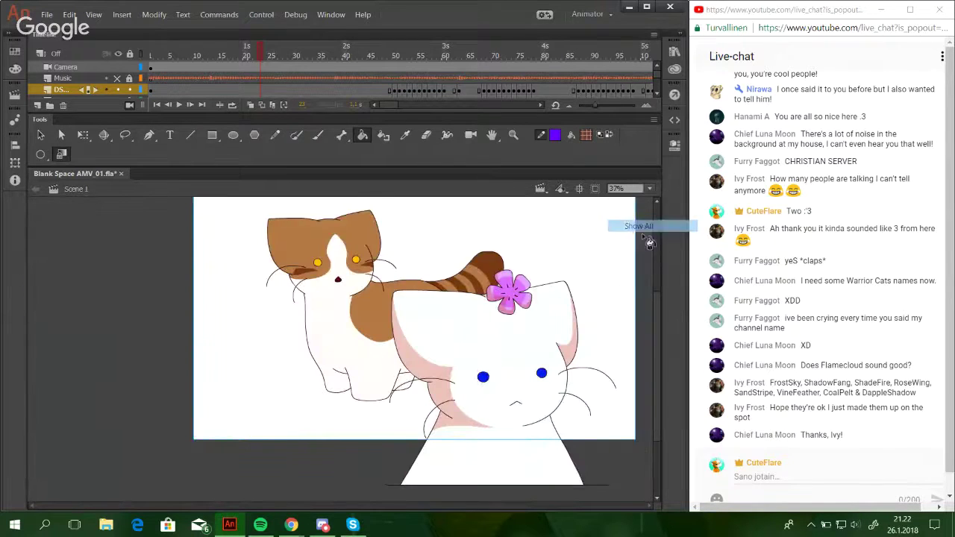
pyautogui.click(513, 135)
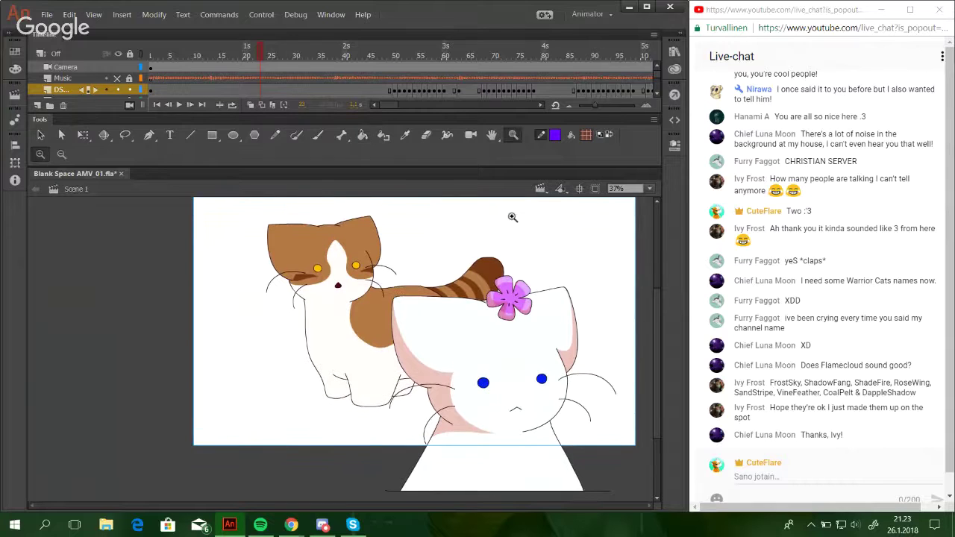
pyautogui.moveTo(422, 348); pyautogui.dragTo(583, 452)
pyautogui.click(318, 135)
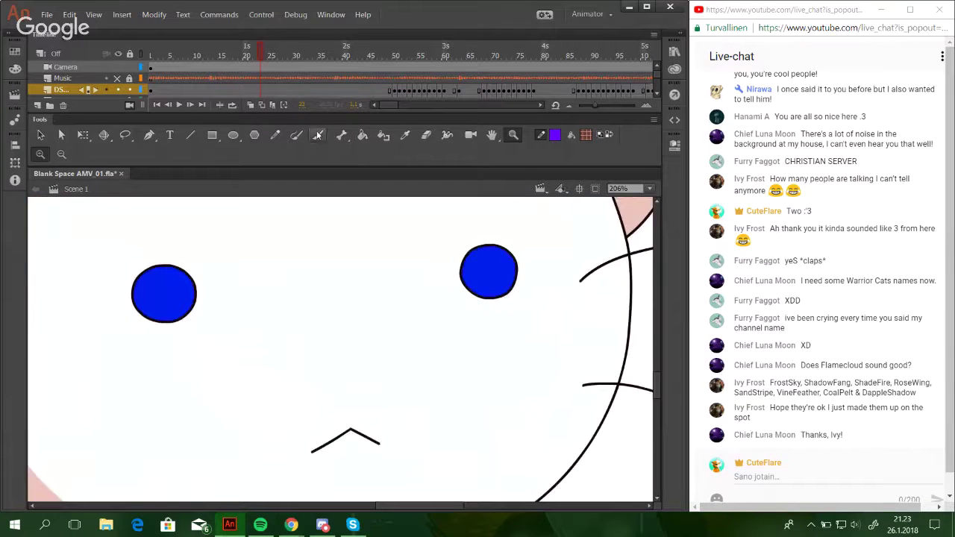
pyautogui.moveTo(161, 297); pyautogui.dragTo(160, 302)
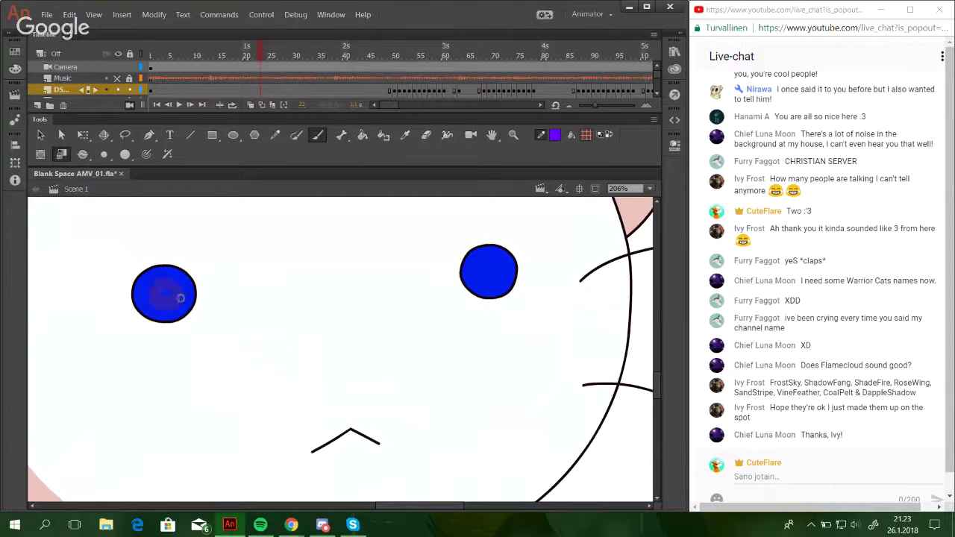
pyautogui.moveTo(242, 322)
pyautogui.mouseDown()
pyautogui.moveTo(356, 339)
pyautogui.moveTo(300, 332)
pyautogui.mouseUp()
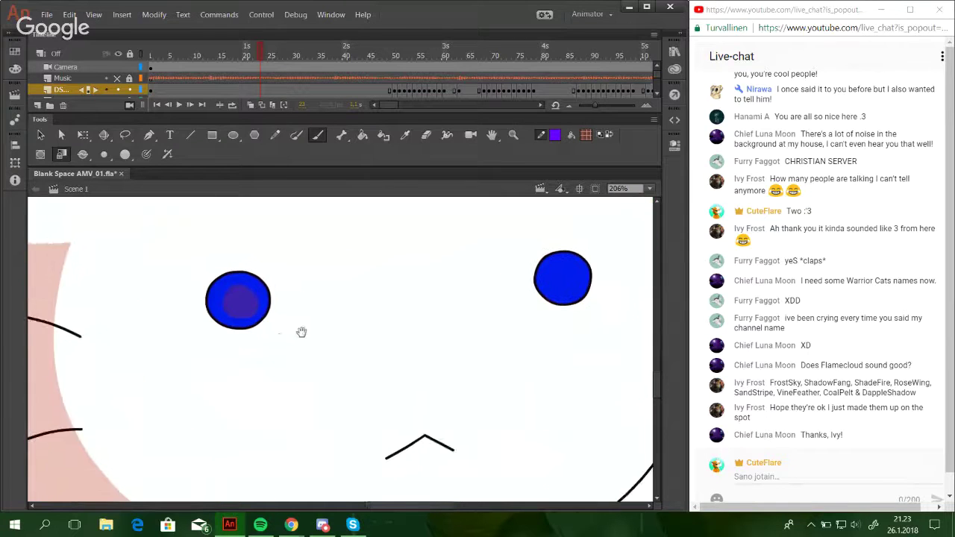
pyautogui.hotkey('ctrl', 'z')
# Choose the second-largest brush size and try painting a pupil in the white cat's left eye, undoing the stroke.
pyautogui.click(124, 154)
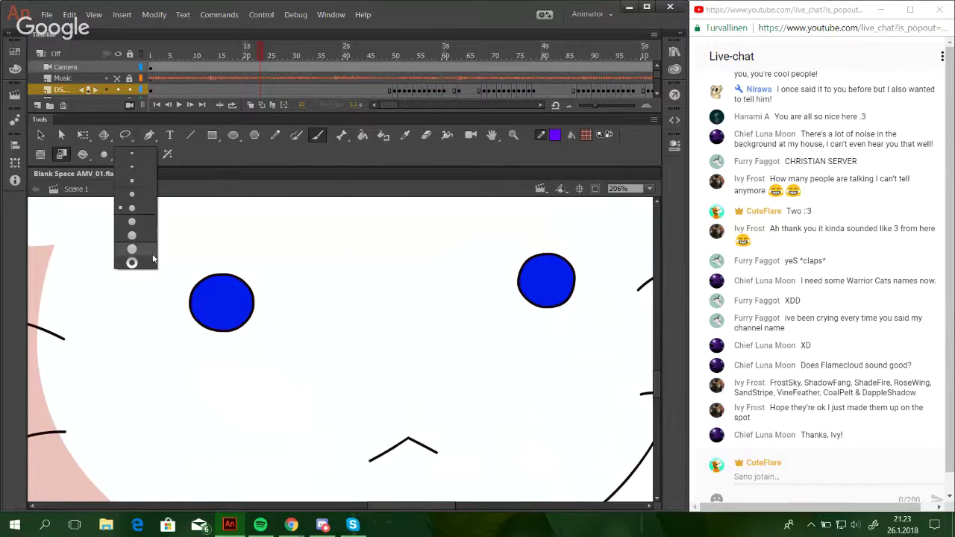
pyautogui.click(129, 251)
pyautogui.moveTo(217, 299)
pyautogui.mouseDown()
pyautogui.moveTo(221, 308)
pyautogui.moveTo(216, 300)
pyautogui.moveTo(227, 293)
pyautogui.moveTo(230, 307)
pyautogui.moveTo(212, 300)
pyautogui.moveTo(229, 285)
pyautogui.mouseUp()
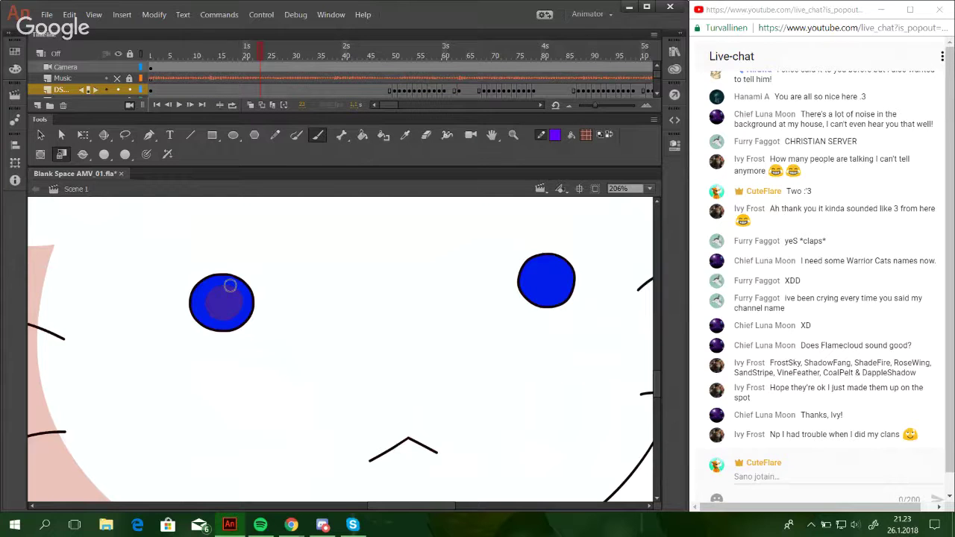
pyautogui.hotkey('ctrl', 'z')
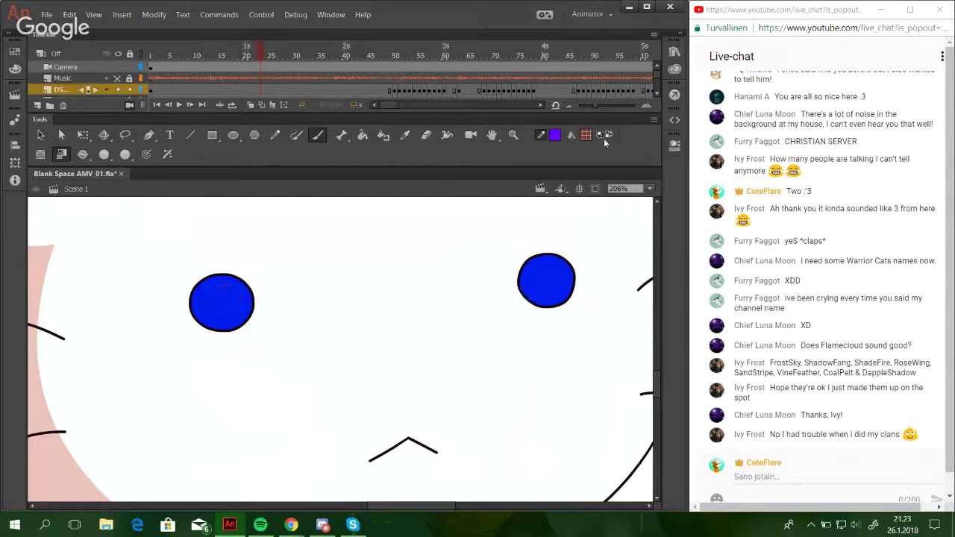
# Set the brush fill to the opaque dark red #43030A.
pyautogui.click(586, 135)
pyautogui.click(798, 150)
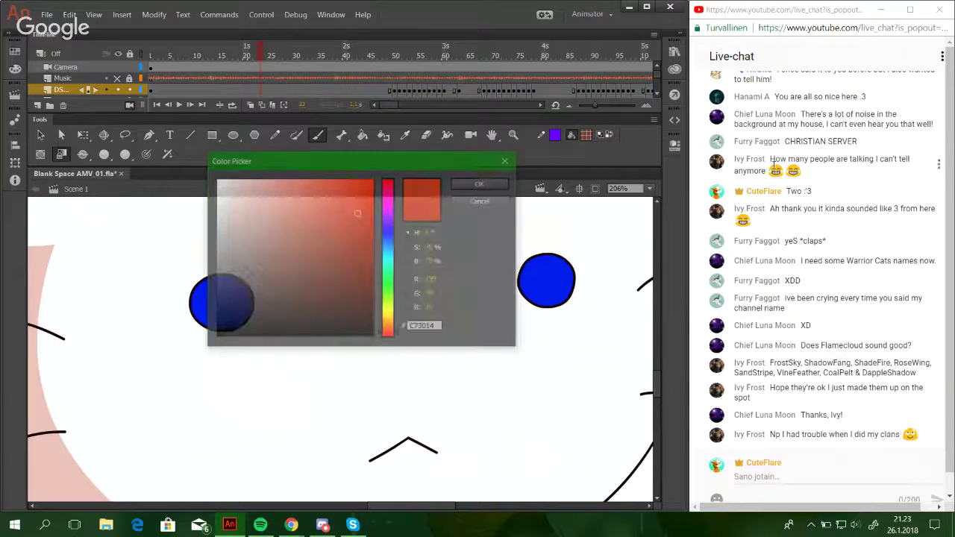
pyautogui.moveTo(351, 241); pyautogui.dragTo(362, 284)
pyautogui.moveTo(398, 338); pyautogui.dragTo(400, 341)
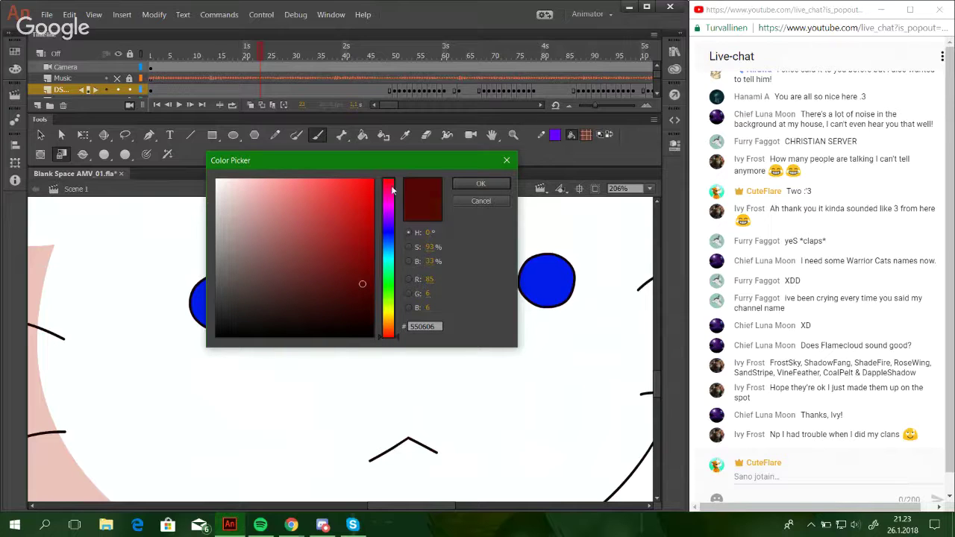
pyautogui.moveTo(392, 191); pyautogui.dragTo(394, 186)
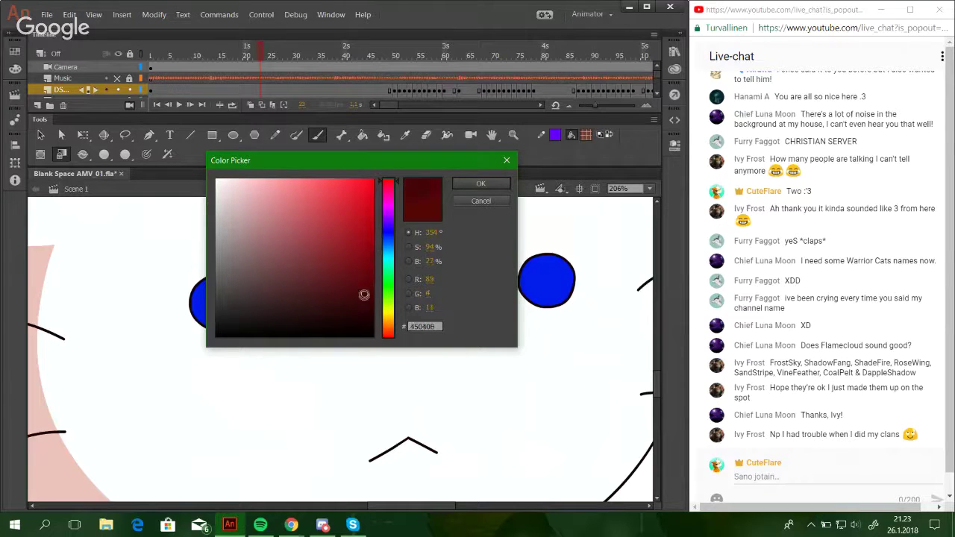
pyautogui.click(481, 185)
# Paint a round dark red pupil in the centre of each of the white cat's blue eyes.
pyautogui.moveTo(226, 302)
pyautogui.mouseDown()
pyautogui.moveTo(217, 296)
pyautogui.moveTo(228, 309)
pyautogui.moveTo(217, 310)
pyautogui.moveTo(235, 307)
pyautogui.moveTo(222, 291)
pyautogui.moveTo(220, 311)
pyautogui.moveTo(236, 299)
pyautogui.moveTo(212, 300)
pyautogui.mouseUp()
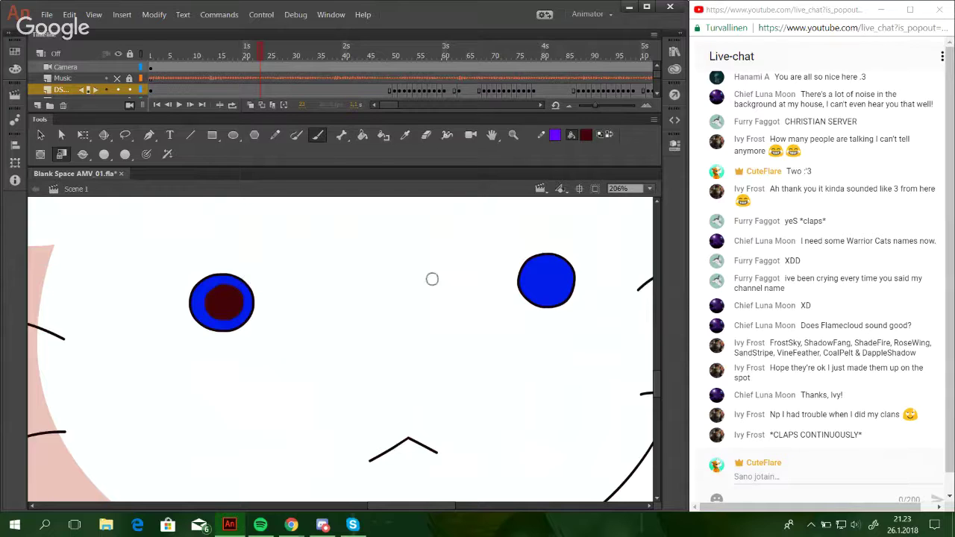
pyautogui.moveTo(540, 284)
pyautogui.mouseDown()
pyautogui.moveTo(549, 271)
pyautogui.moveTo(542, 289)
pyautogui.moveTo(548, 269)
pyautogui.moveTo(540, 268)
pyautogui.moveTo(556, 284)
pyautogui.moveTo(555, 275)
pyautogui.moveTo(553, 285)
pyautogui.moveTo(541, 273)
pyautogui.moveTo(555, 276)
pyautogui.moveTo(553, 288)
pyautogui.moveTo(564, 283)
pyautogui.moveTo(542, 277)
pyautogui.moveTo(548, 270)
pyautogui.moveTo(547, 287)
pyautogui.moveTo(538, 273)
pyautogui.mouseUp()
pyautogui.hotkey('ctrl', 'z')
pyautogui.hotkey('ctrl', 'z')
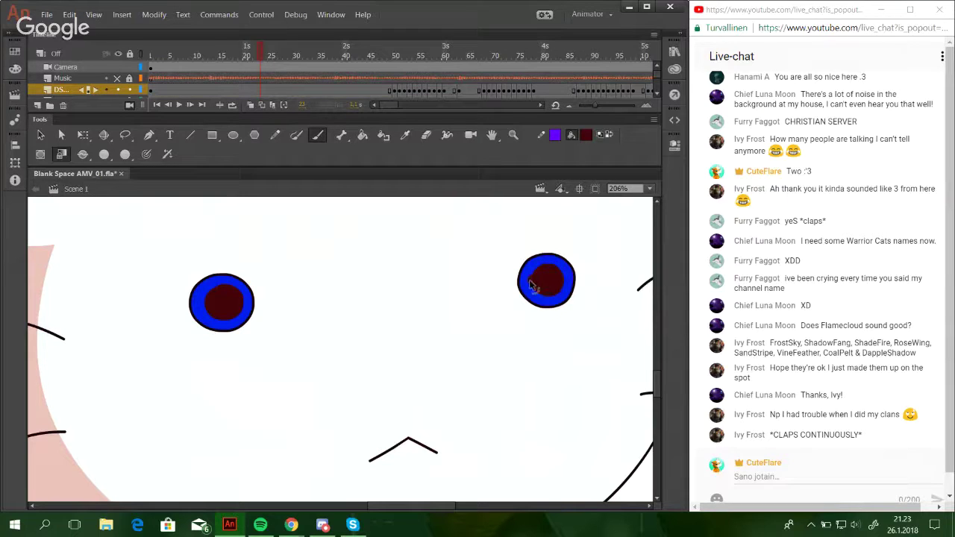
# Draw a violet Pencil guide curve arching across the upper half of each eye, redoing the one on the left eye.
pyautogui.click(274, 134)
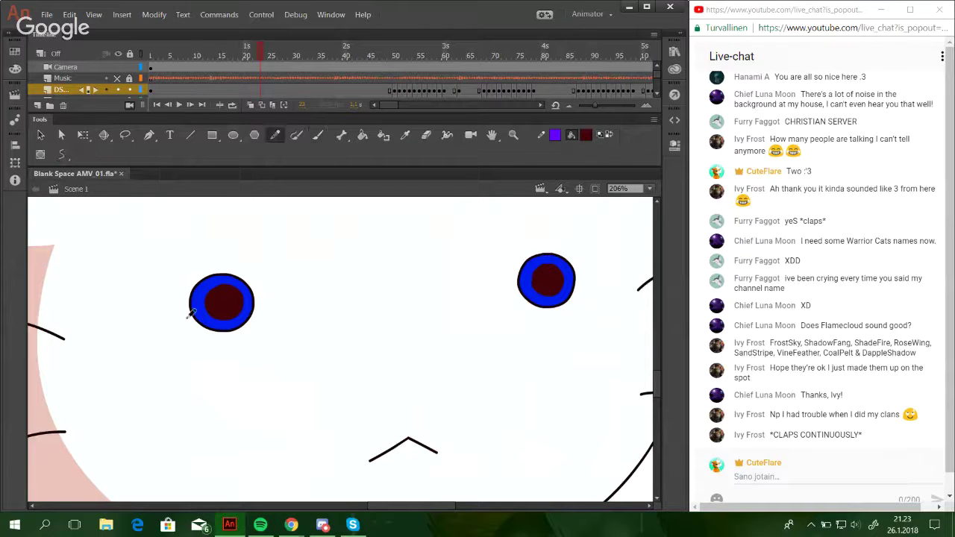
pyautogui.moveTo(192, 314)
pyautogui.mouseDown()
pyautogui.moveTo(195, 340)
pyautogui.moveTo(214, 291)
pyautogui.moveTo(259, 336)
pyautogui.moveTo(249, 394)
pyautogui.mouseUp()
pyautogui.hotkey('ctrl', 'z')
pyautogui.hotkey('ctrl', 'z')
pyautogui.moveTo(197, 341)
pyautogui.mouseDown()
pyautogui.moveTo(194, 307)
pyautogui.moveTo(247, 299)
pyautogui.moveTo(249, 370)
pyautogui.mouseUp()
pyautogui.moveTo(527, 314)
pyautogui.mouseDown()
pyautogui.moveTo(523, 295)
pyautogui.moveTo(576, 288)
pyautogui.moveTo(583, 325)
pyautogui.mouseUp()
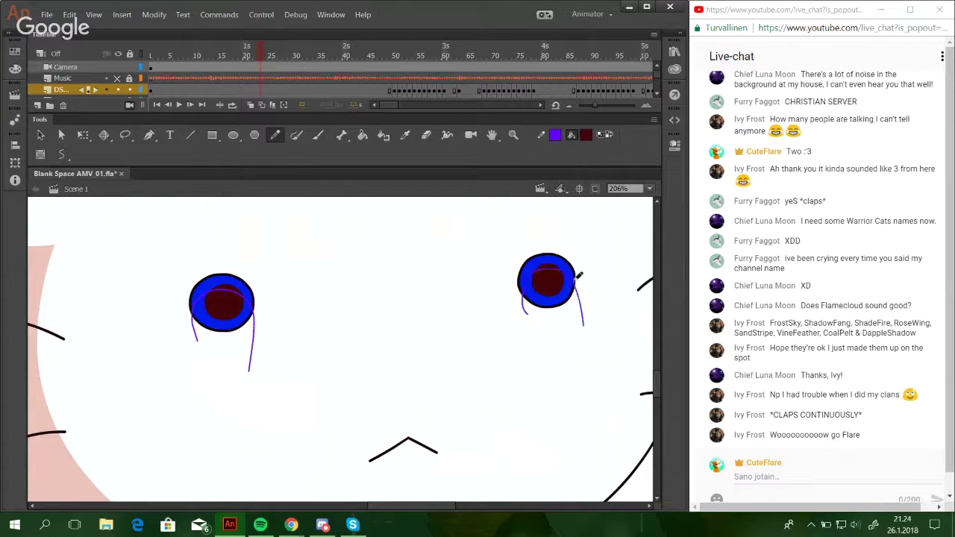
# Fill the area above the guide curve in both eyes with the dark red, and delete the violet guide curves.
pyautogui.click(361, 136)
pyautogui.click(224, 284)
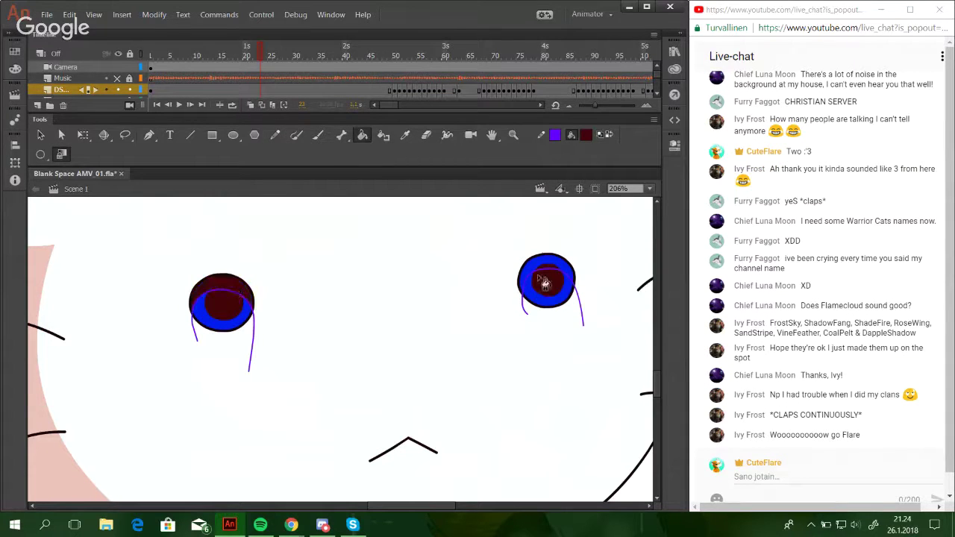
pyautogui.click(556, 264)
pyautogui.doubleClick(579, 299)
pyautogui.press('Delete')
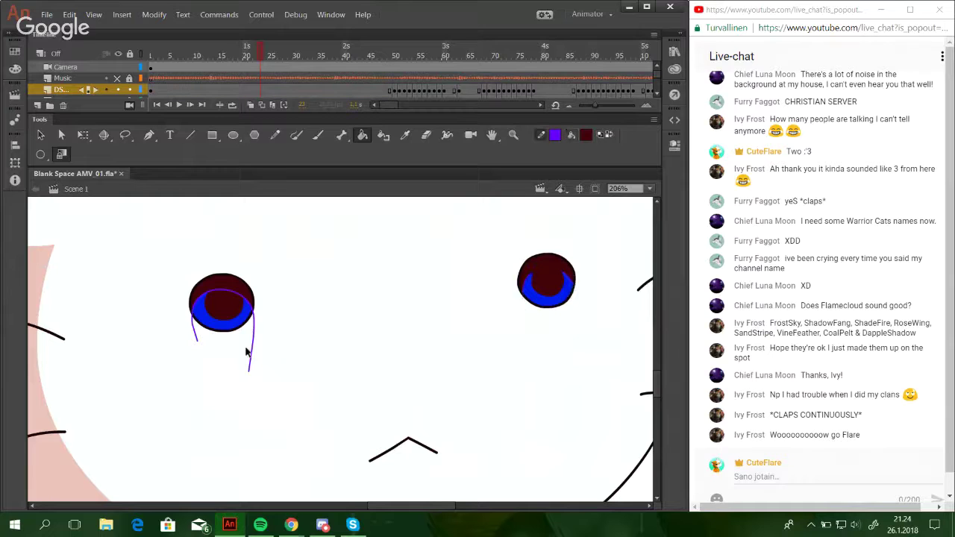
pyautogui.hotkey('ctrl', 'z')
# Set the dark red fill's alpha to 40% and refill the dark areas of both eyes with it.
pyautogui.click(587, 136)
pyautogui.click(764, 150)
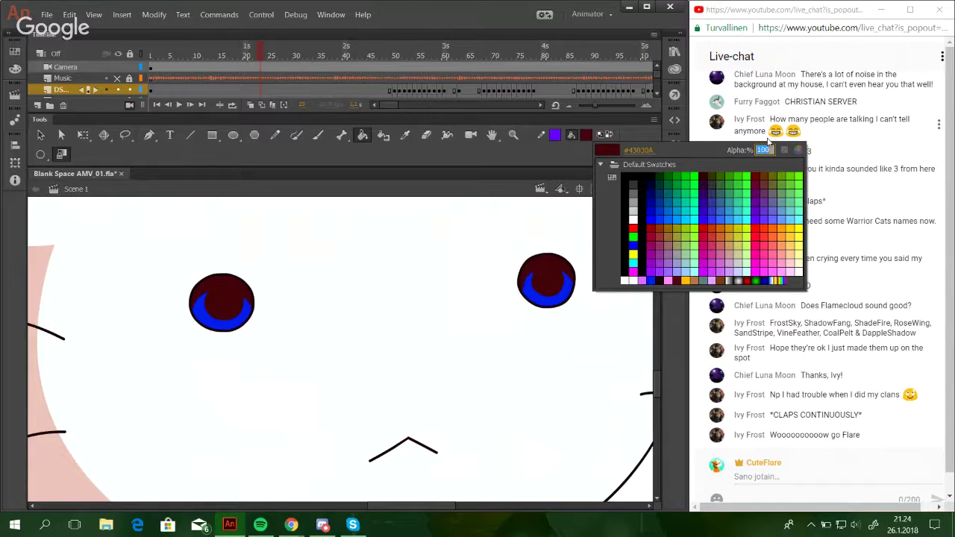
pyautogui.write('0')
pyautogui.press('Return')
pyautogui.click(223, 301)
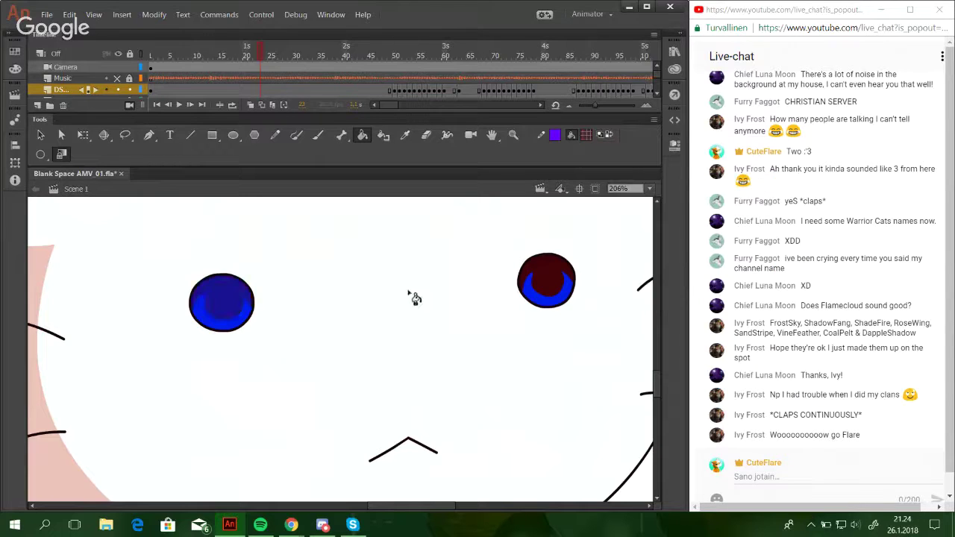
pyautogui.click(557, 286)
# Set the dark red fill's alpha to 70% with the Brush tool active.
pyautogui.moveTo(656, 402)
pyautogui.mouseDown()
pyautogui.moveTo(660, 372)
pyautogui.moveTo(660, 389)
pyautogui.mouseUp()
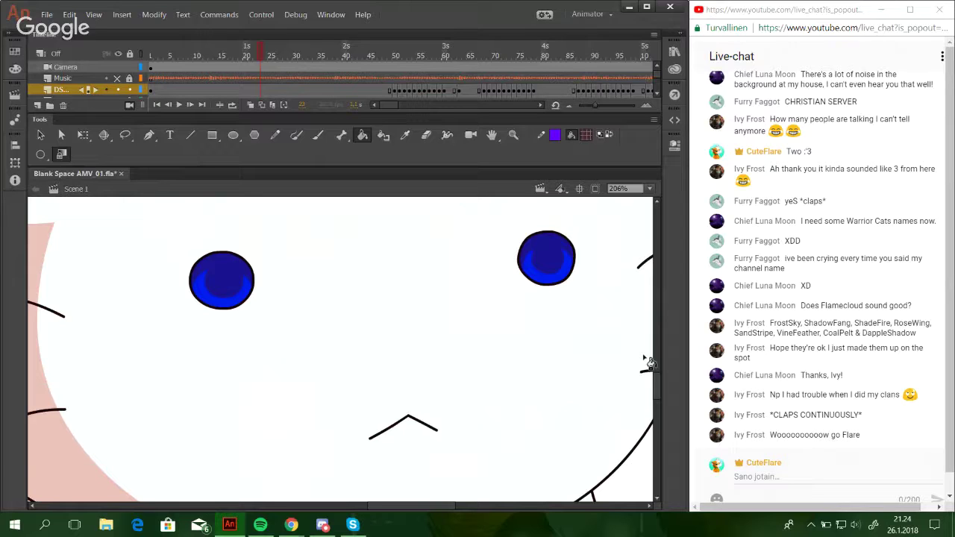
pyautogui.click(317, 135)
pyautogui.scroll(3, 395, 318)
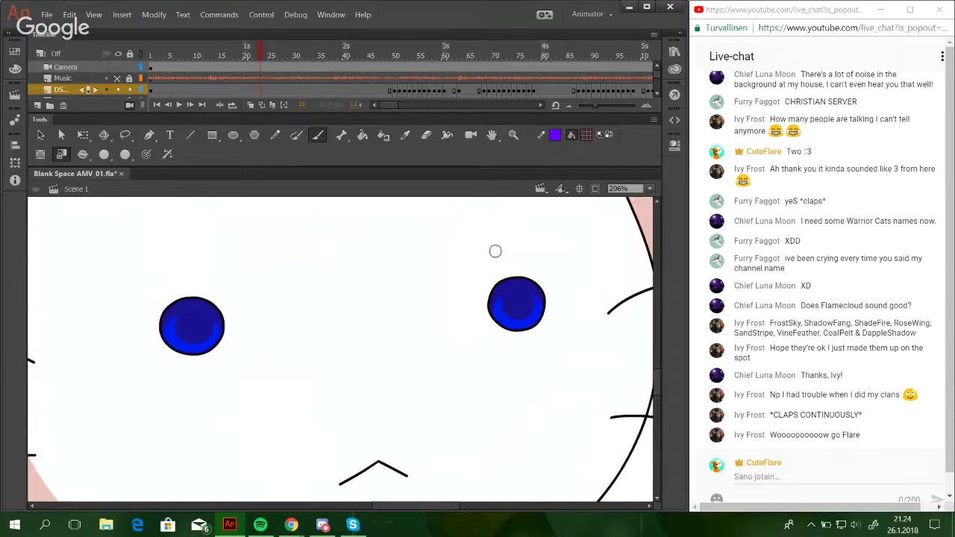
pyautogui.click(587, 136)
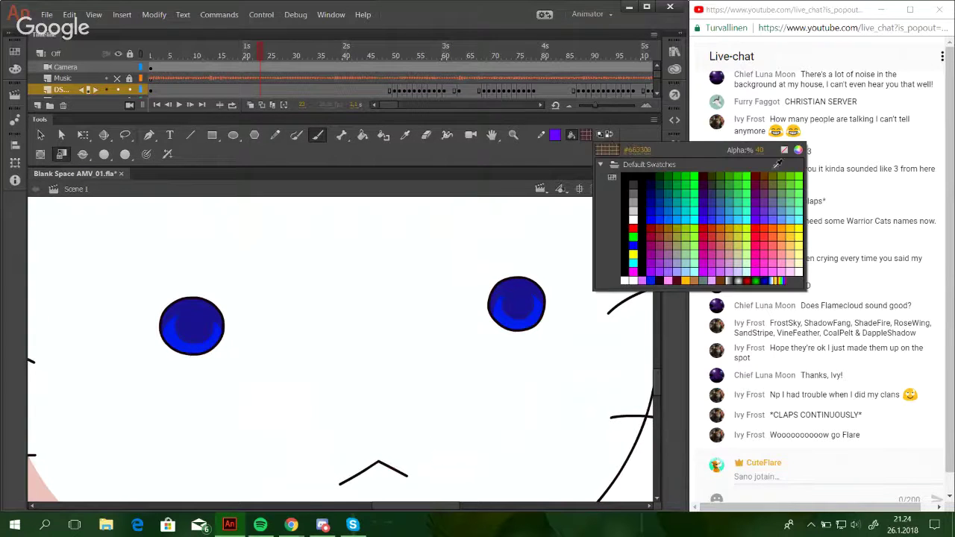
pyautogui.click(768, 150)
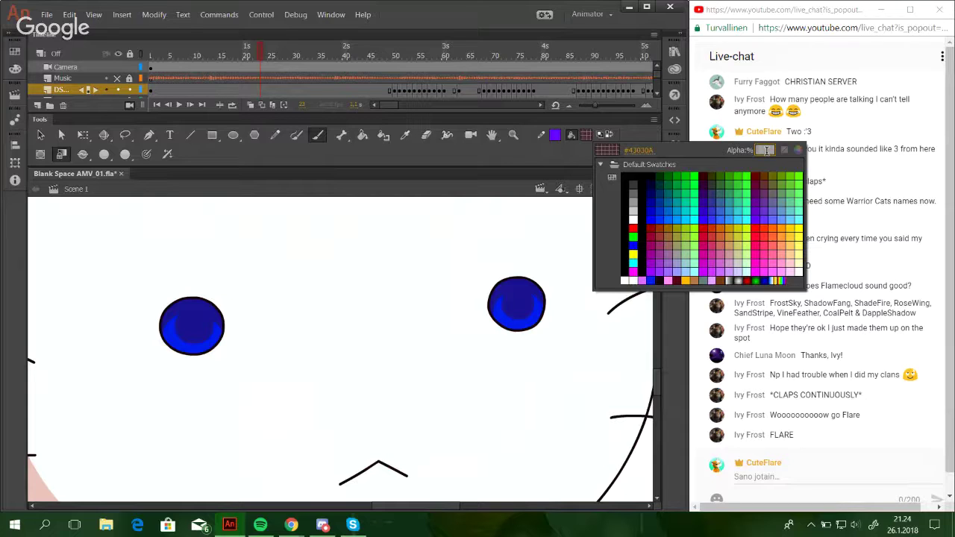
pyautogui.write('70')
pyautogui.press('Return')
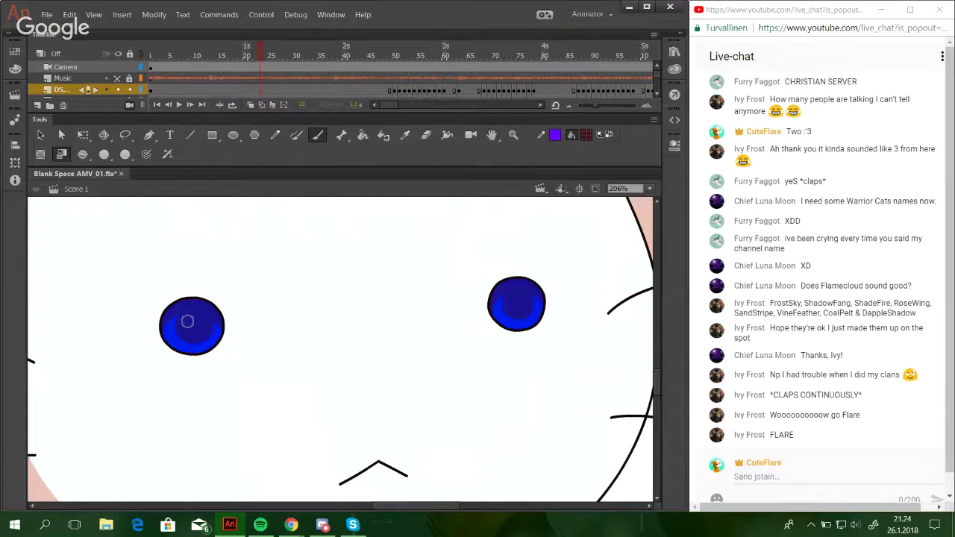
# Paint a translucent dark red pupil in the centre of each eye, retrying the strokes until both are evenly round.
pyautogui.moveTo(187, 321)
pyautogui.mouseDown()
pyautogui.moveTo(194, 332)
pyautogui.moveTo(194, 314)
pyautogui.moveTo(185, 323)
pyautogui.moveTo(199, 316)
pyautogui.moveTo(203, 333)
pyautogui.mouseUp()
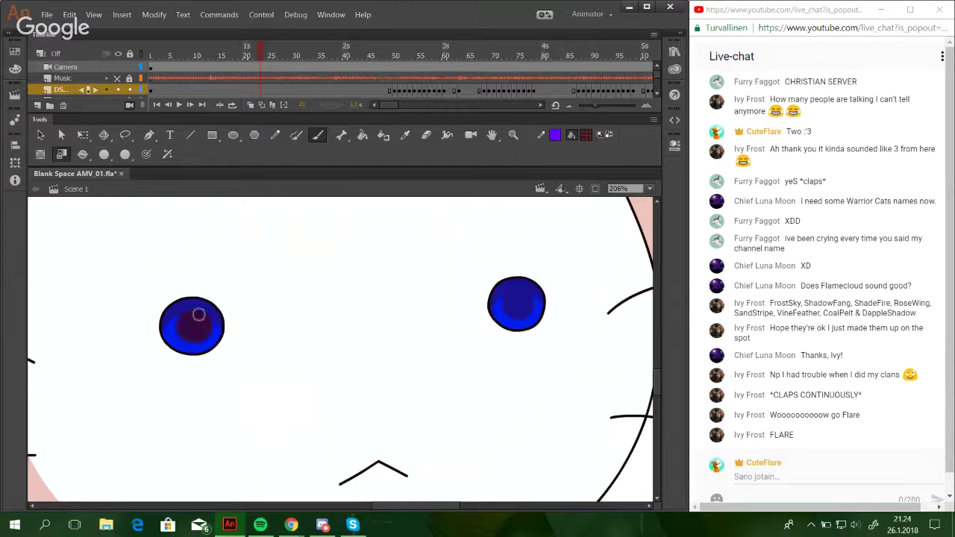
pyautogui.moveTo(198, 315); pyautogui.dragTo(207, 326)
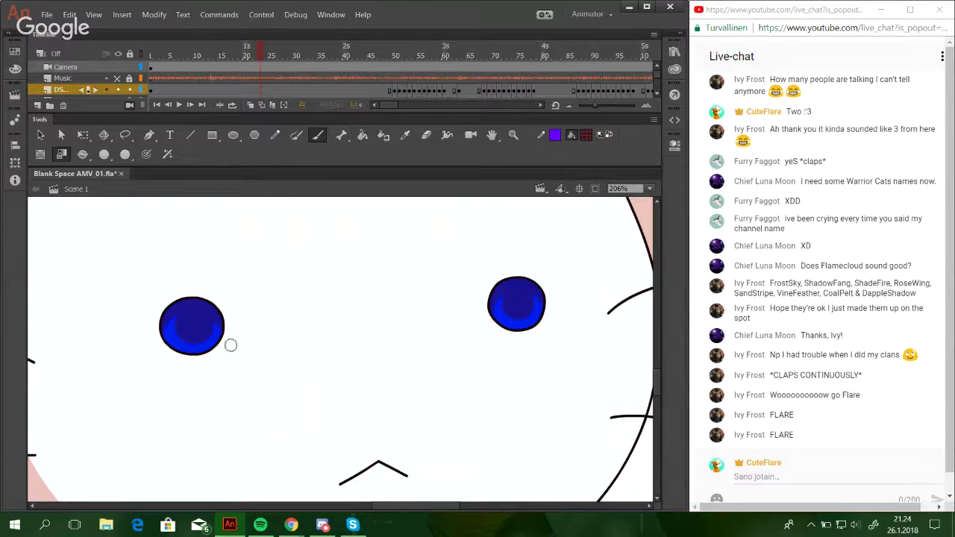
pyautogui.moveTo(196, 327)
pyautogui.mouseDown()
pyautogui.moveTo(204, 330)
pyautogui.moveTo(187, 327)
pyautogui.moveTo(199, 317)
pyautogui.moveTo(189, 314)
pyautogui.mouseUp()
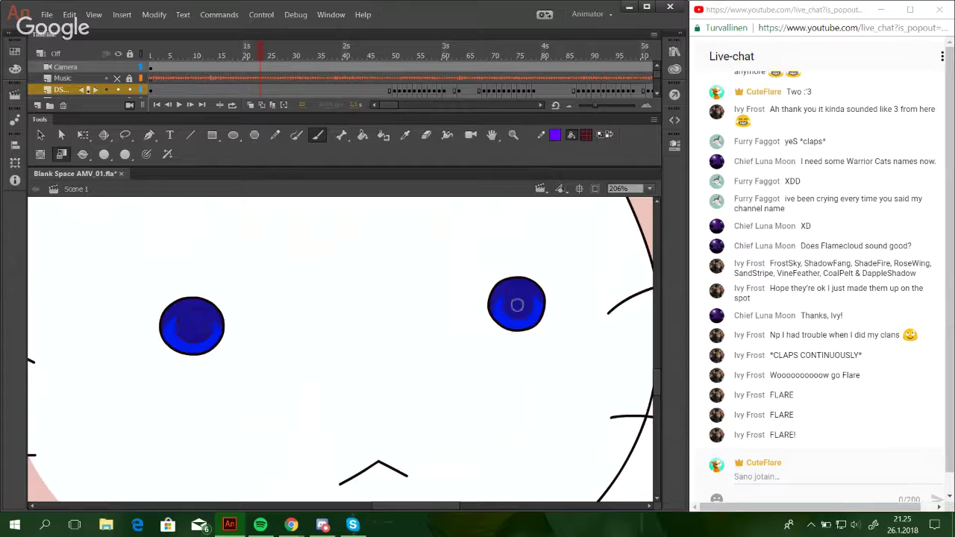
pyautogui.moveTo(515, 305)
pyautogui.mouseDown()
pyautogui.moveTo(516, 296)
pyautogui.moveTo(528, 303)
pyautogui.mouseUp()
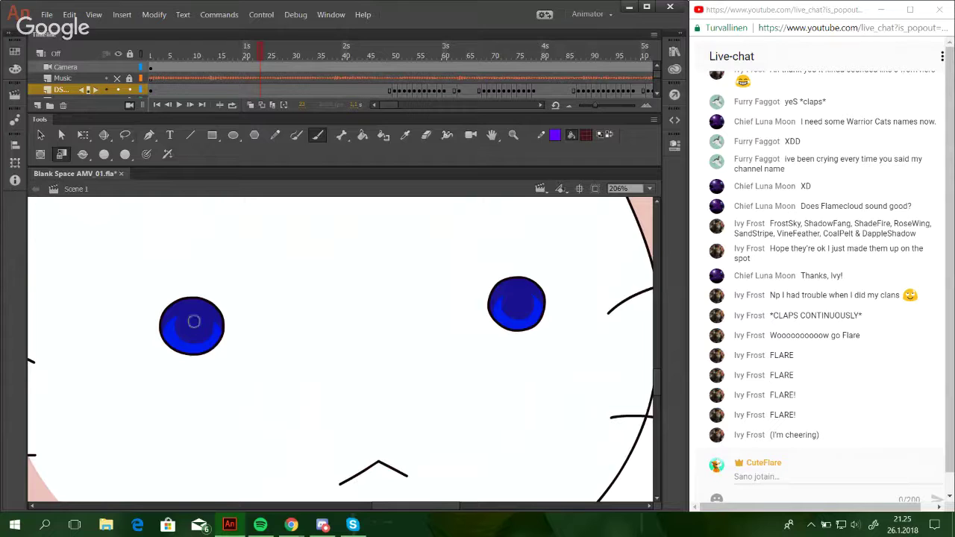
pyautogui.moveTo(196, 327); pyautogui.dragTo(188, 328)
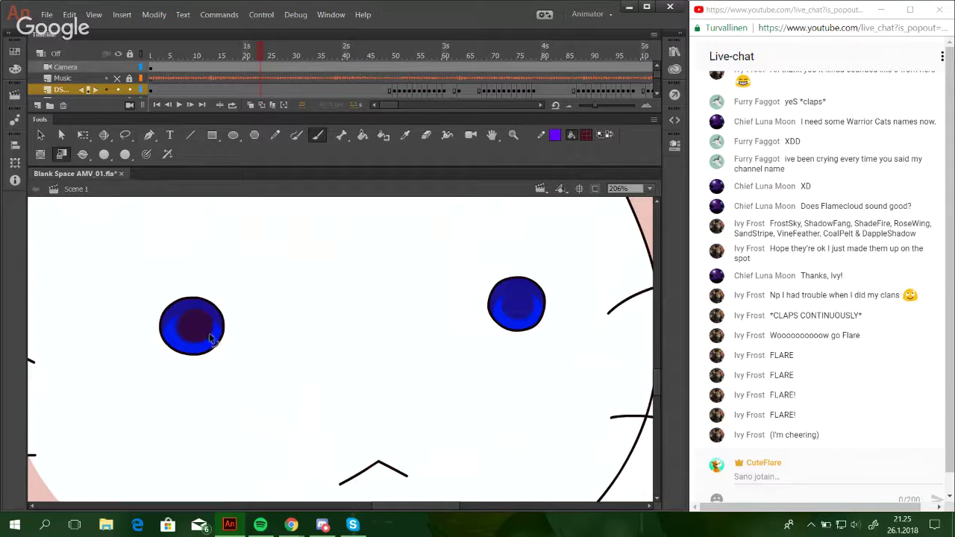
pyautogui.moveTo(509, 300); pyautogui.dragTo(516, 296)
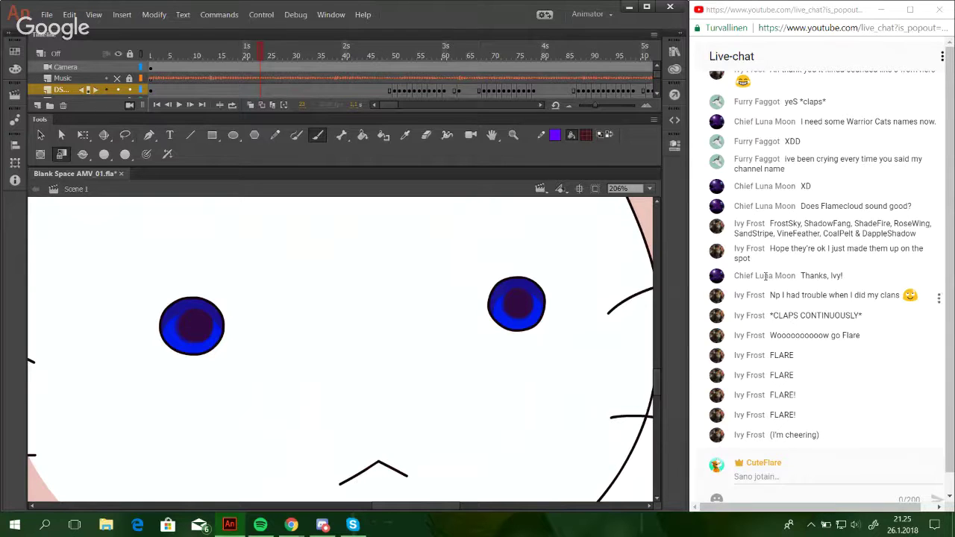
# Swap the stroke and fill colours, and set the fill to the near-white #FFFFFE.
pyautogui.click(611, 135)
pyautogui.click(586, 135)
pyautogui.click(807, 156)
pyautogui.click(390, 335)
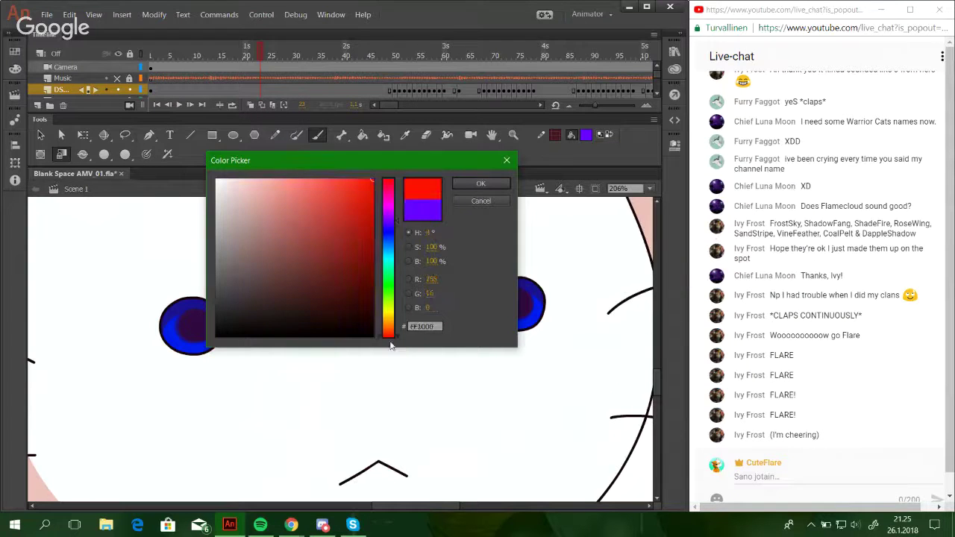
pyautogui.click(393, 319)
pyautogui.moveTo(393, 319); pyautogui.dragTo(394, 314)
pyautogui.moveTo(358, 268)
pyautogui.mouseDown()
pyautogui.moveTo(218, 174)
pyautogui.moveTo(215, 160)
pyautogui.mouseUp()
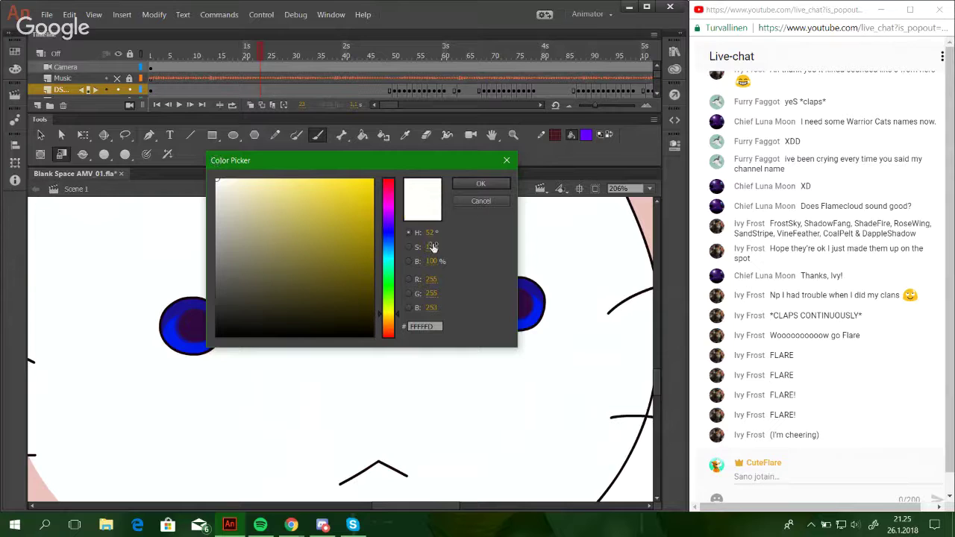
pyautogui.moveTo(389, 269); pyautogui.dragTo(395, 317)
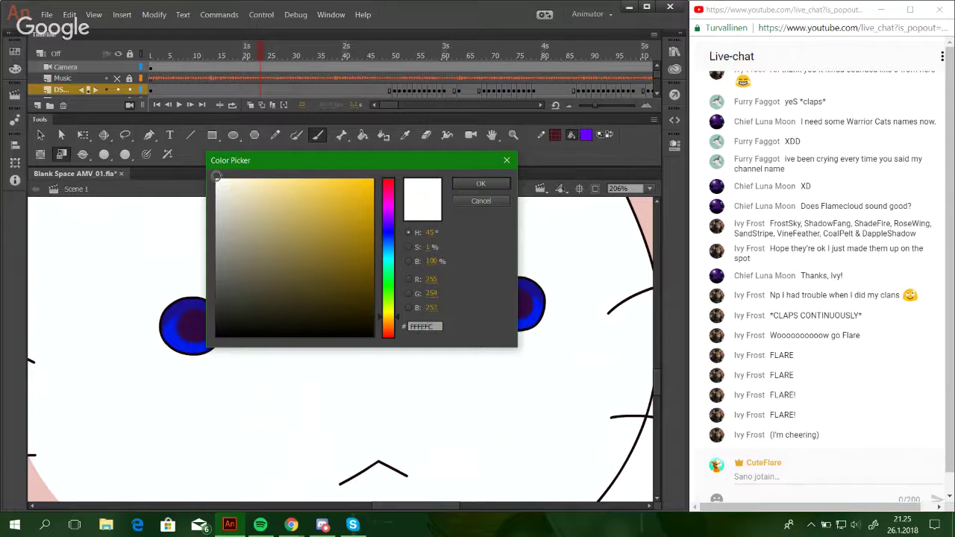
pyautogui.moveTo(396, 319); pyautogui.dragTo(396, 317)
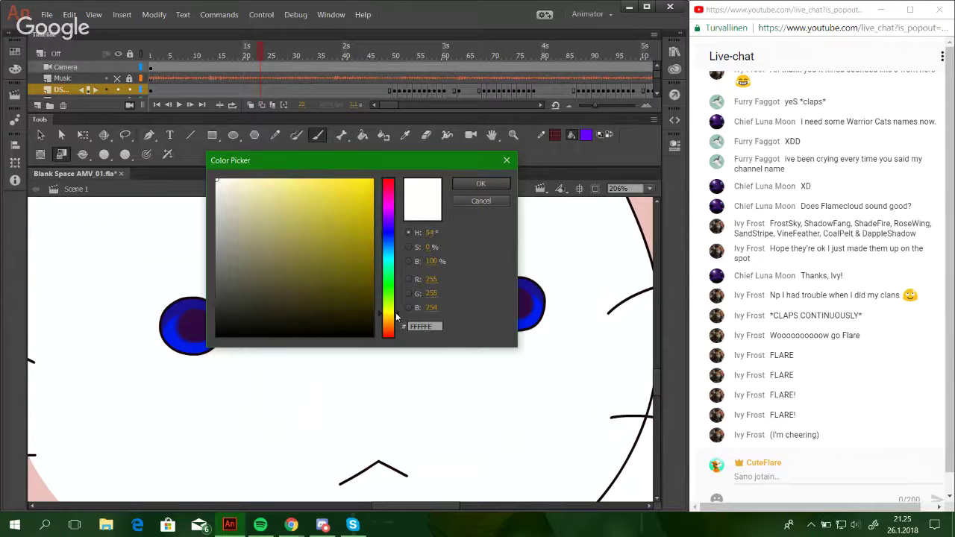
pyautogui.click(494, 186)
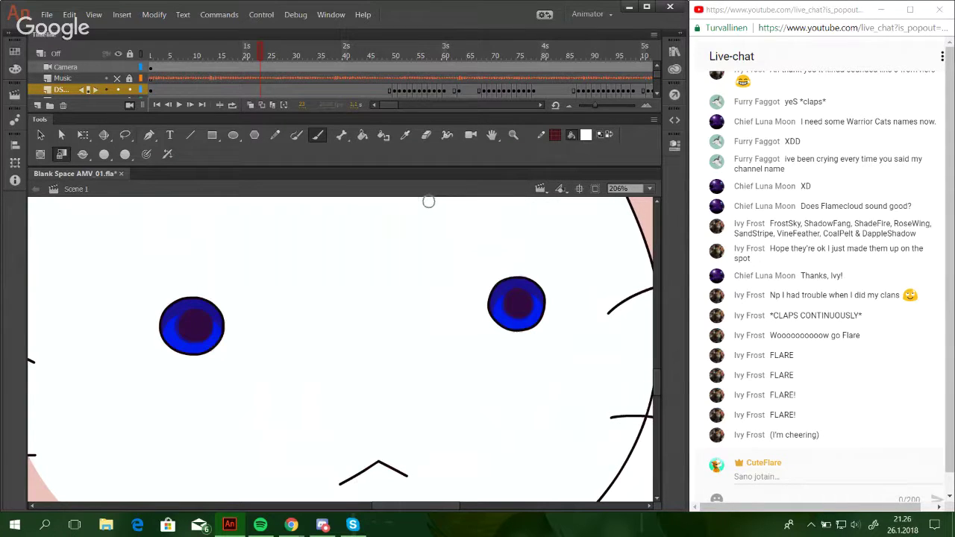
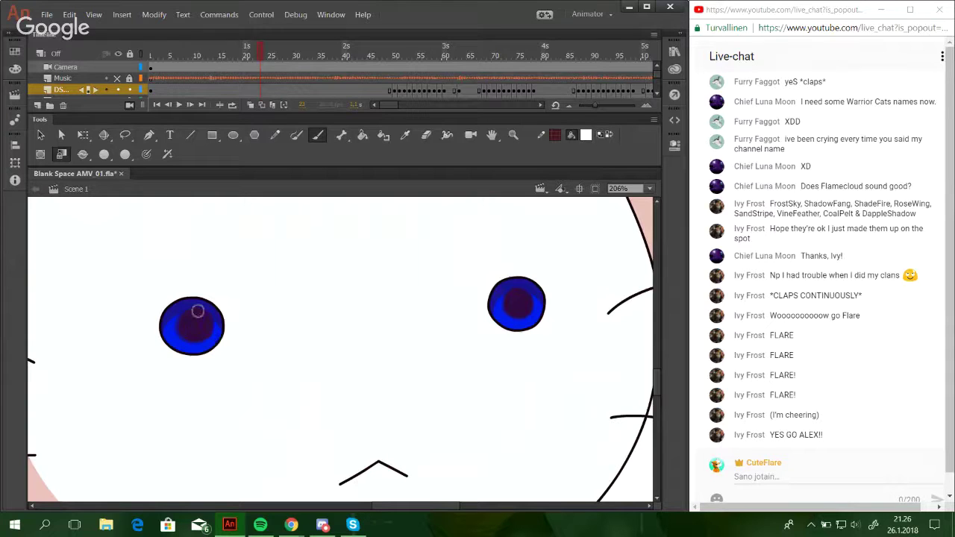
# Paint a large white oval highlight over the upper right of the pupil in each eye.
pyautogui.moveTo(198, 311); pyautogui.dragTo(209, 313)
pyautogui.moveTo(519, 297)
pyautogui.mouseDown()
pyautogui.moveTo(534, 291)
pyautogui.moveTo(517, 288)
pyautogui.moveTo(529, 291)
pyautogui.mouseUp()
pyautogui.keyDown('ctrl'); pyautogui.click(524, 291); pyautogui.keyUp('ctrl')
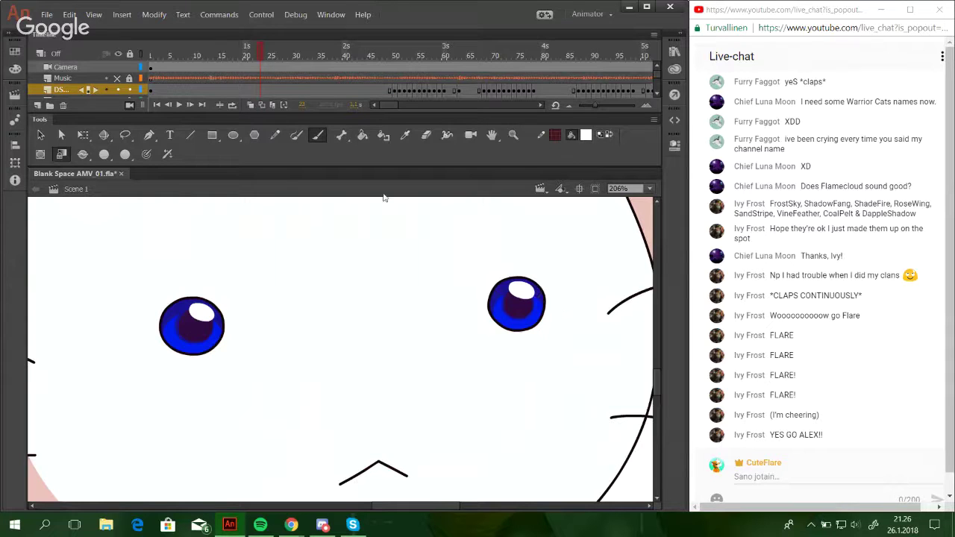
# Turn on the brush's pressure and tilt options, and add a small white dot at the upper left of each eye.
pyautogui.click(167, 155)
pyautogui.click(178, 314)
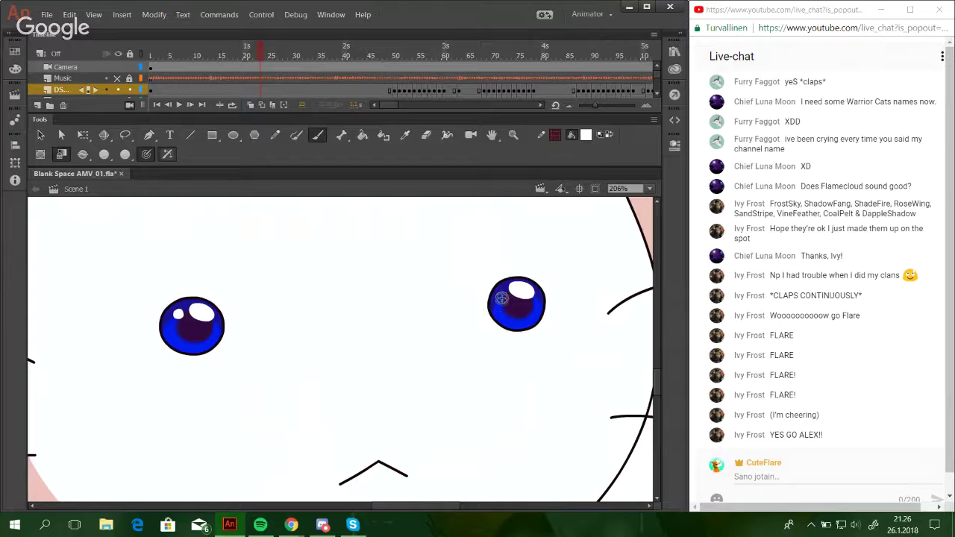
pyautogui.click(500, 294)
# Add a pair of tiny white highlight dots at the lower right of each eye.
pyautogui.click(205, 343)
pyautogui.press('z')
pyautogui.moveTo(142, 242)
pyautogui.mouseDown()
pyautogui.moveTo(529, 413)
pyautogui.moveTo(582, 415)
pyautogui.mouseUp()
pyautogui.press('b')
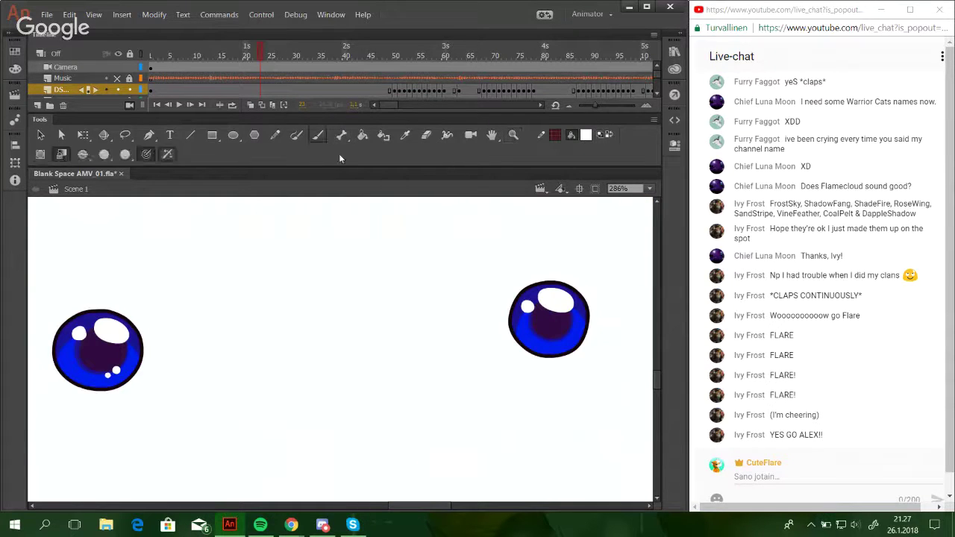
pyautogui.click(565, 337)
pyautogui.click(555, 343)
# Swap the stroke and fill colours and sample the cat's pink shading as the fill colour.
pyautogui.click(649, 188)
pyautogui.click(638, 222)
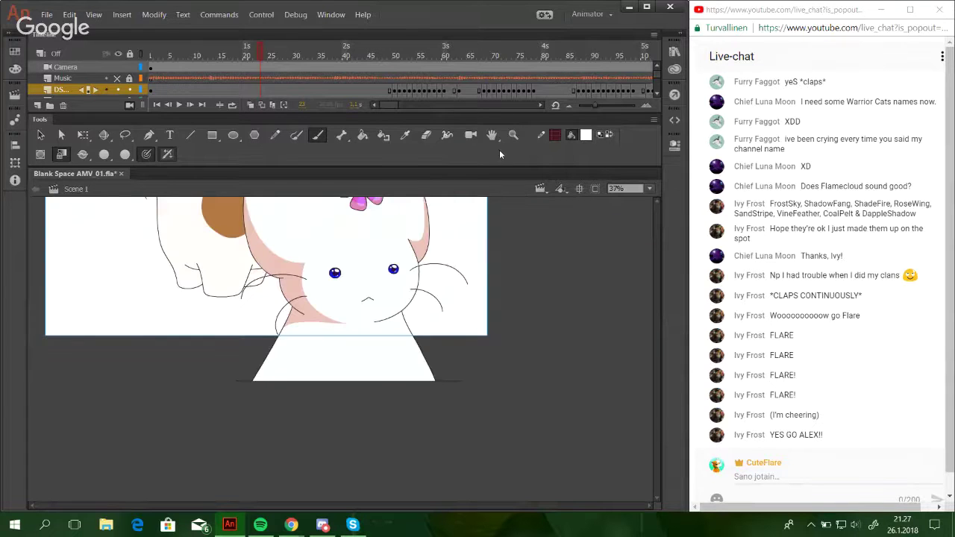
pyautogui.press('z')
pyautogui.moveTo(265, 210); pyautogui.dragTo(440, 332)
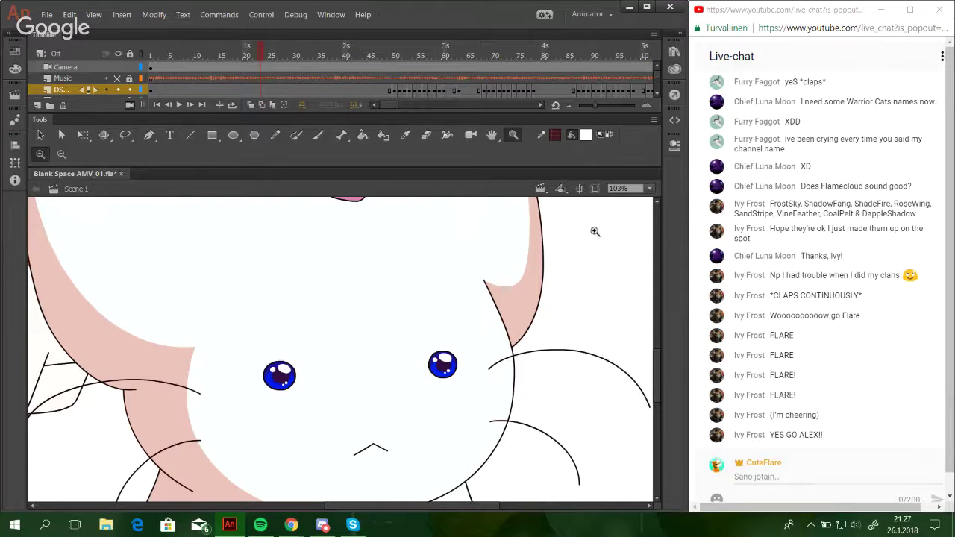
pyautogui.click(648, 188)
pyautogui.click(634, 249)
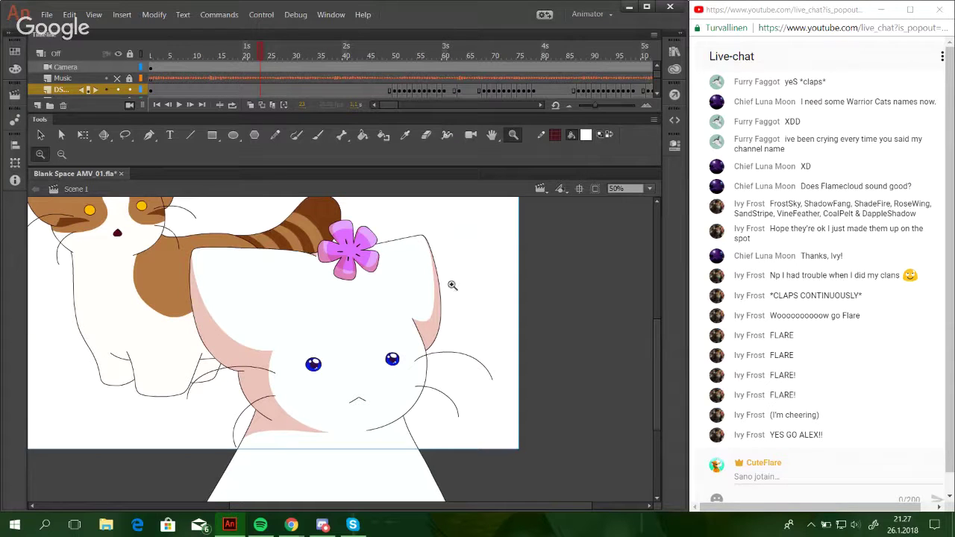
pyautogui.click(407, 137)
pyautogui.click(608, 134)
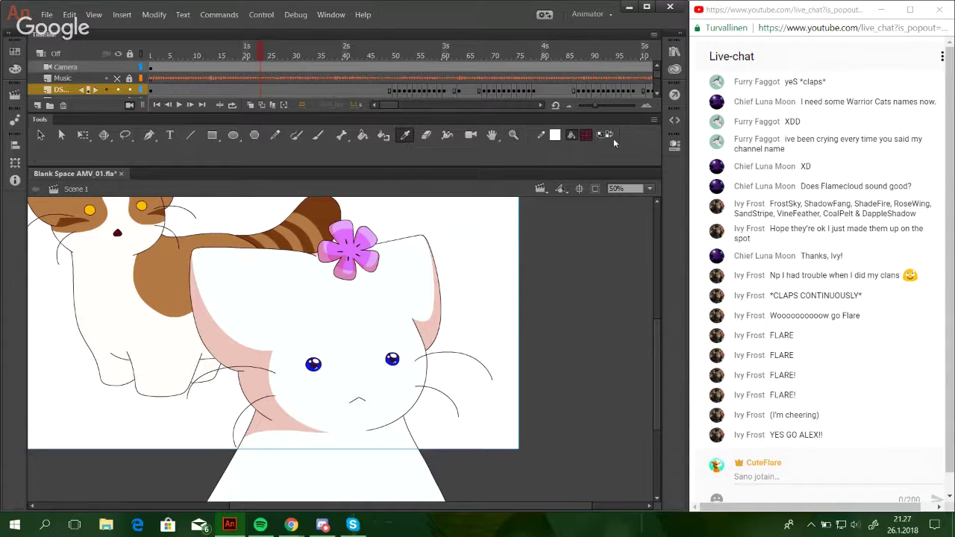
pyautogui.click(244, 392)
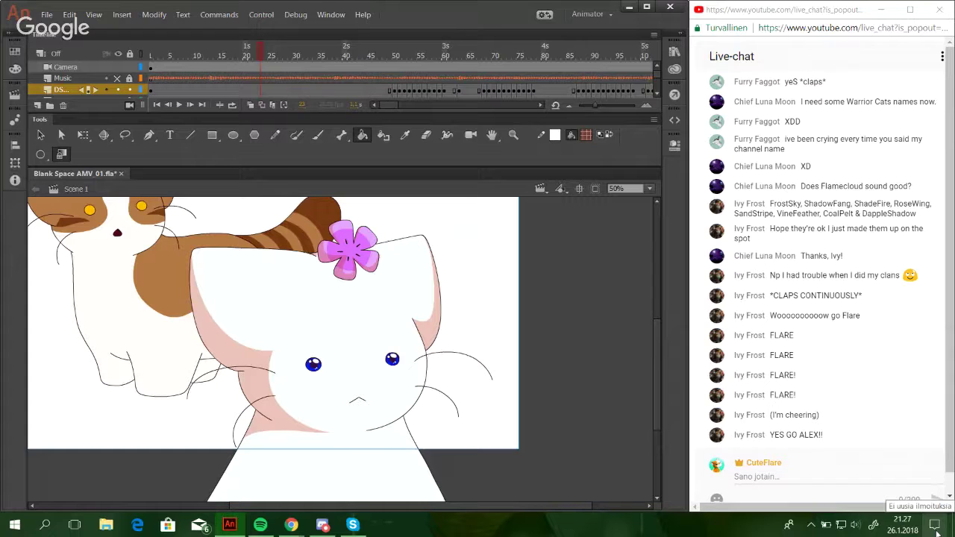
# Switch to the Pencil tool and set the stroke colour to violet.
pyautogui.press('y')
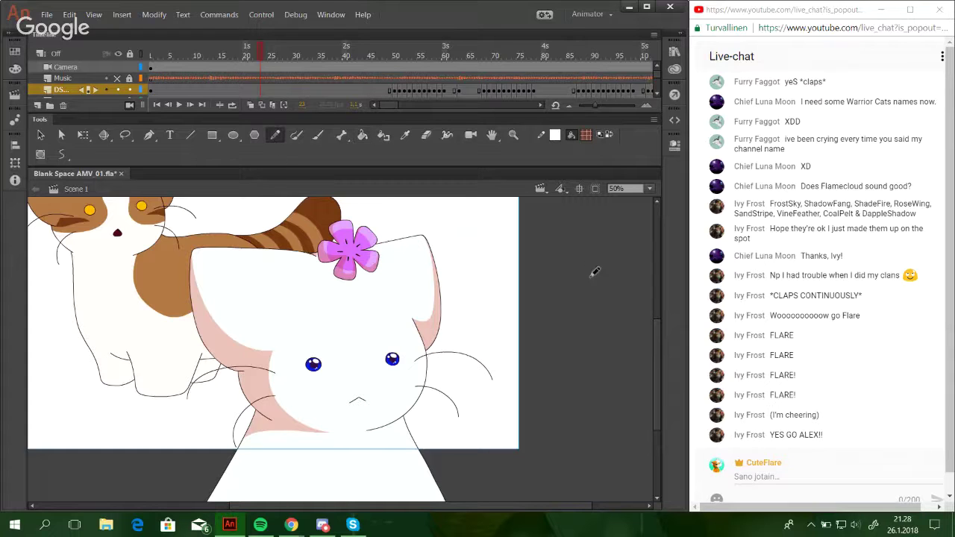
pyautogui.click(650, 189)
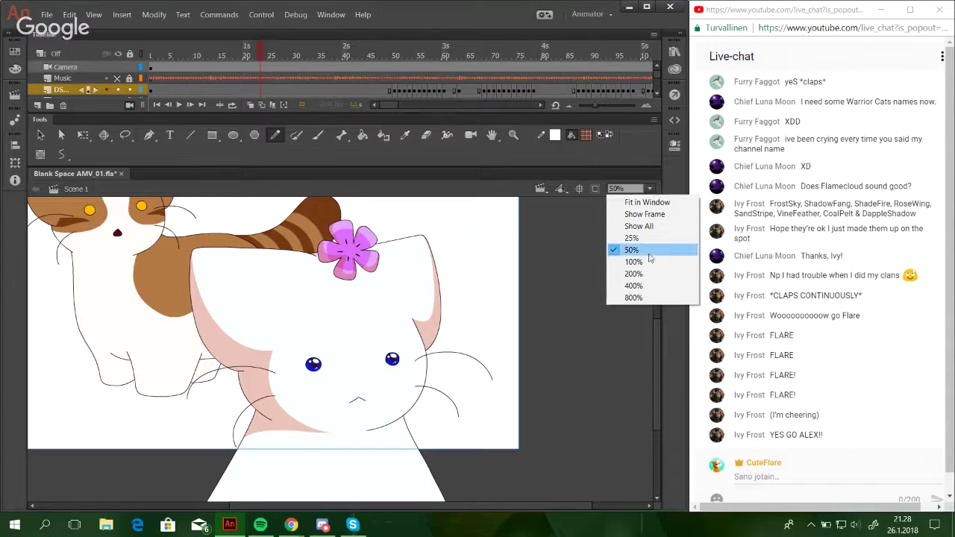
pyautogui.click(639, 226)
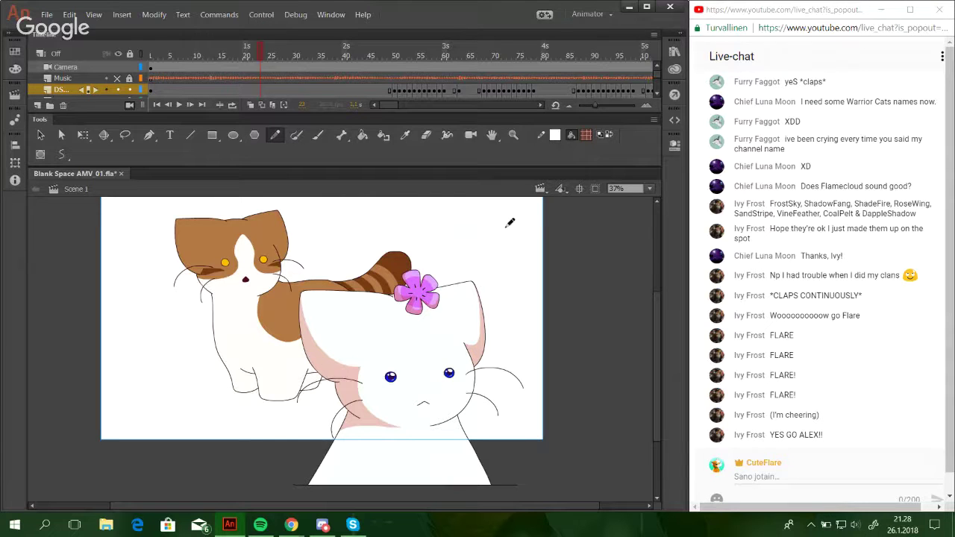
pyautogui.click(554, 134)
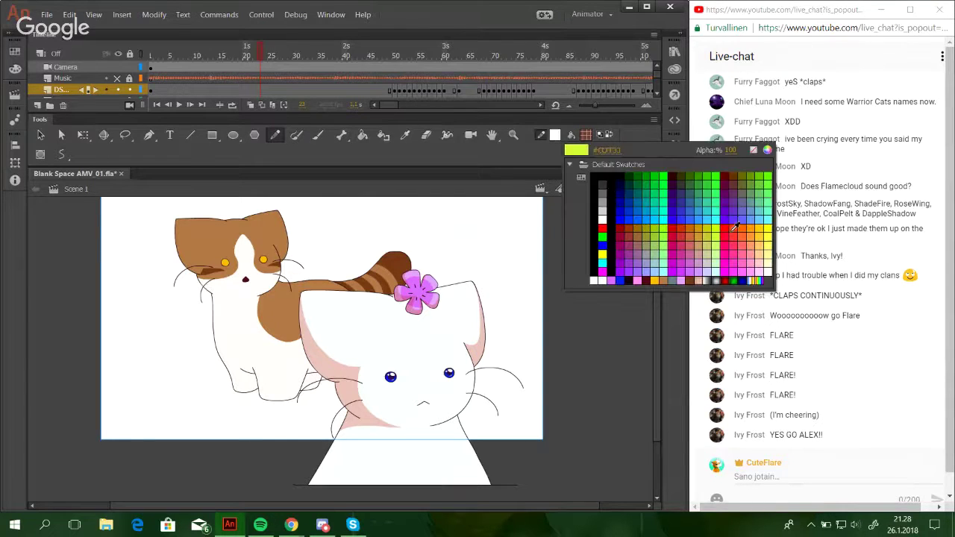
pyautogui.click(682, 229)
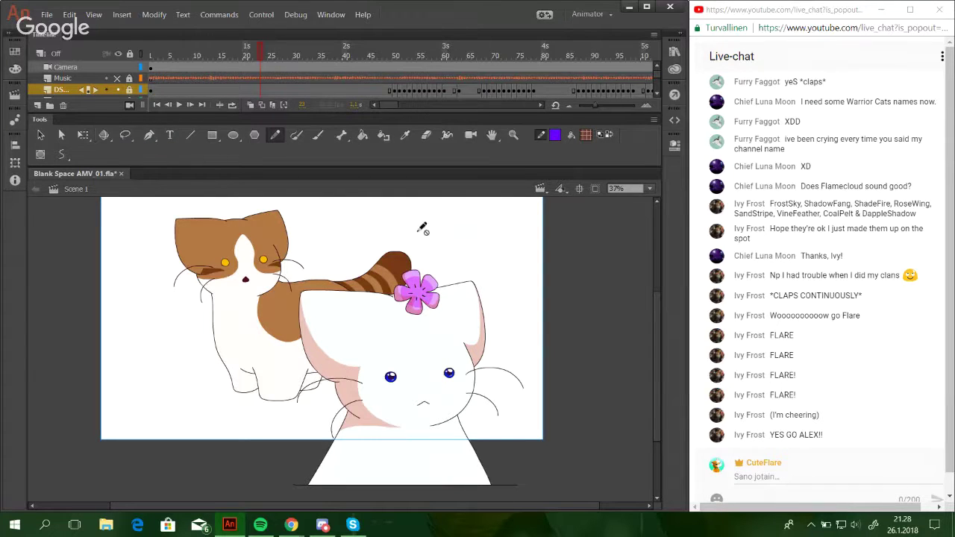
pyautogui.click(420, 232)
pyautogui.click(479, 280)
pyautogui.scroll(-3, 657, 95)
pyautogui.click(651, 191)
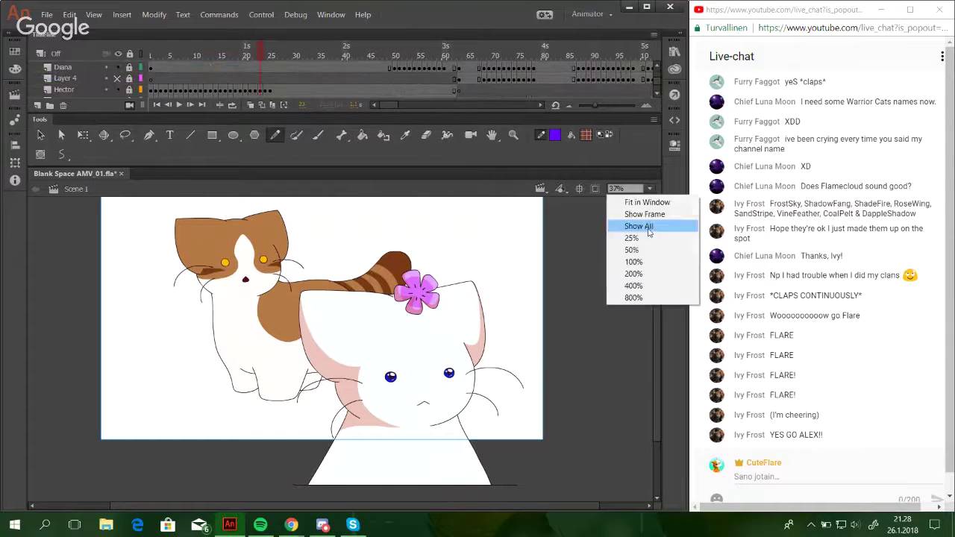
pyautogui.click(651, 190)
pyautogui.click(649, 190)
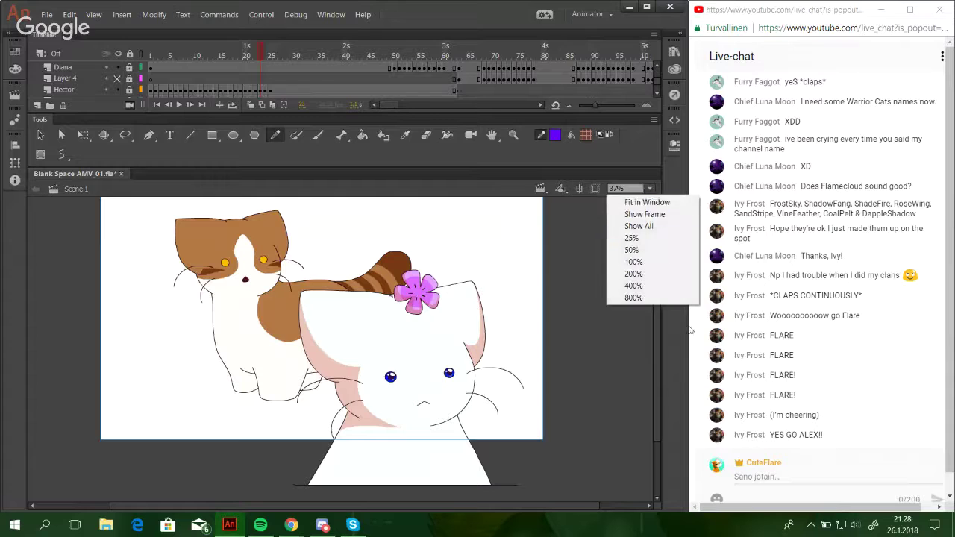
pyautogui.click(647, 203)
pyautogui.scroll(-1, 655, 361)
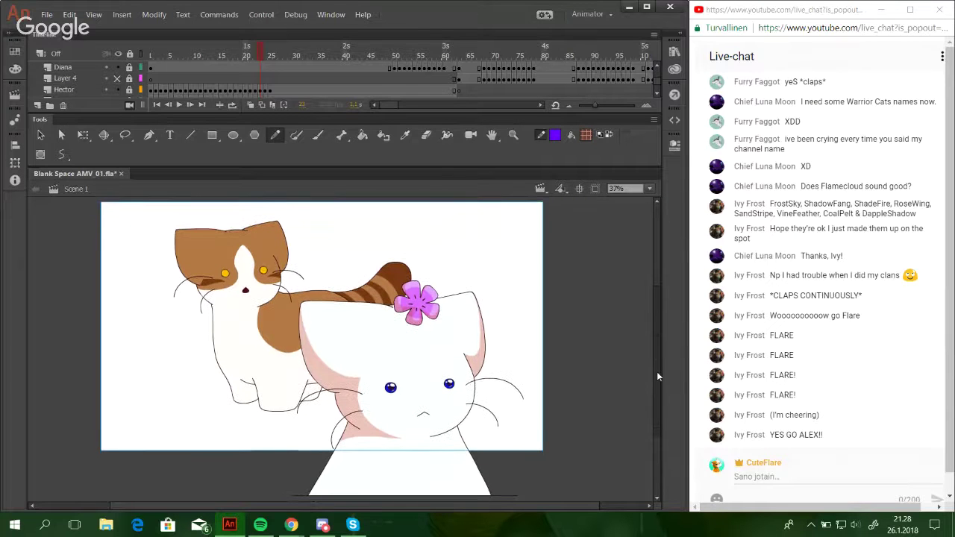
pyautogui.scroll(-2, 657, 97)
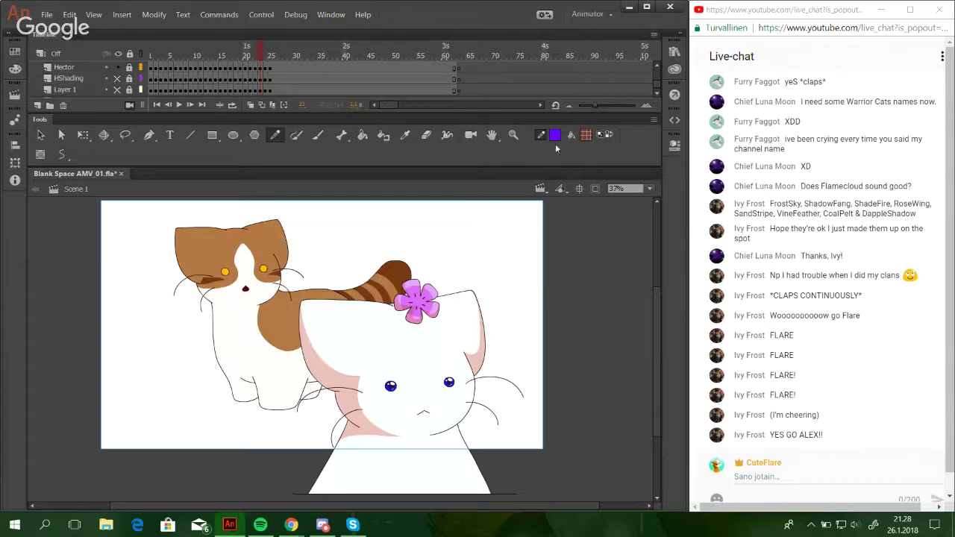
pyautogui.click(509, 89)
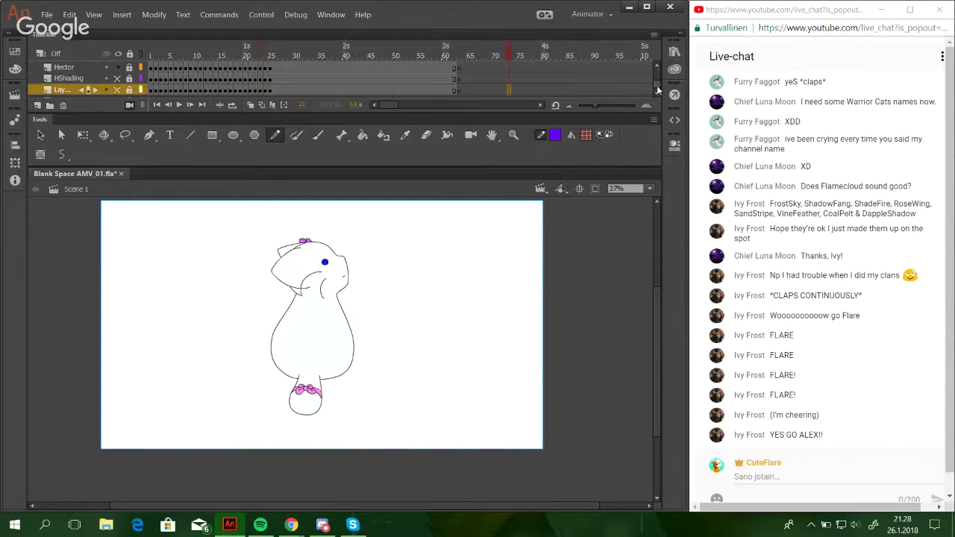
pyautogui.click(62, 90)
pyautogui.click(76, 90)
pyautogui.click(38, 105)
pyautogui.click(61, 92)
pyautogui.click(63, 107)
# Enlarge the timeline and add a new layer at the bottom of the stack, below Layer 1.
pyautogui.moveTo(483, 113); pyautogui.dragTo(483, 136)
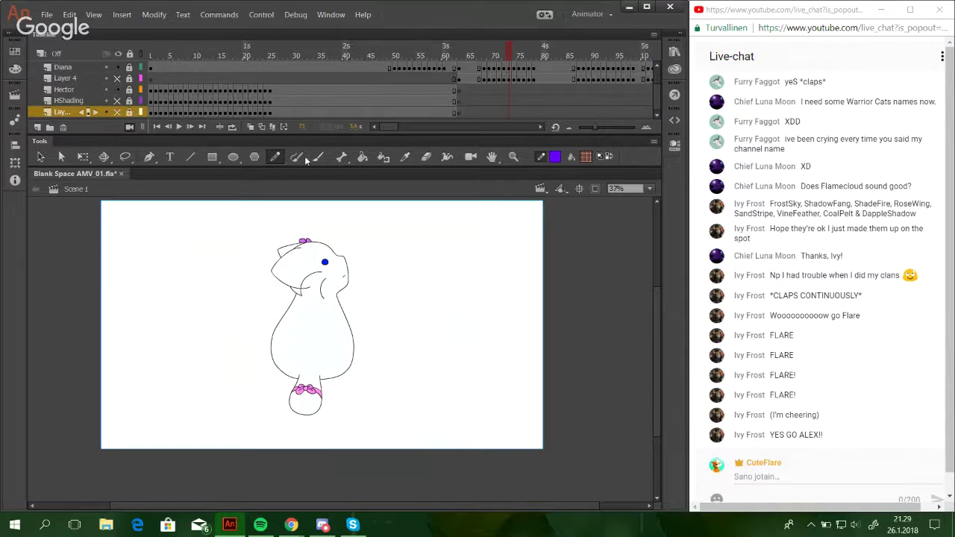
pyautogui.click(39, 128)
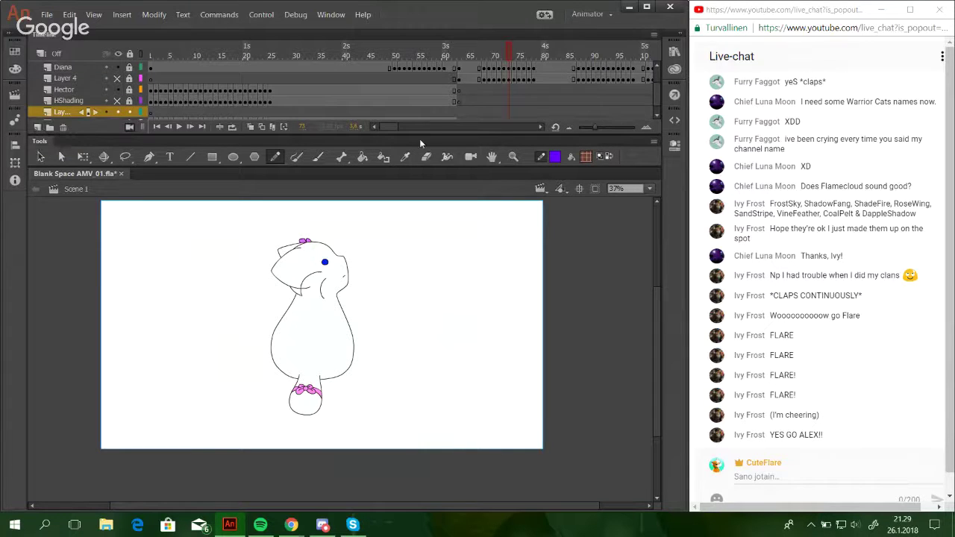
pyautogui.click(458, 112)
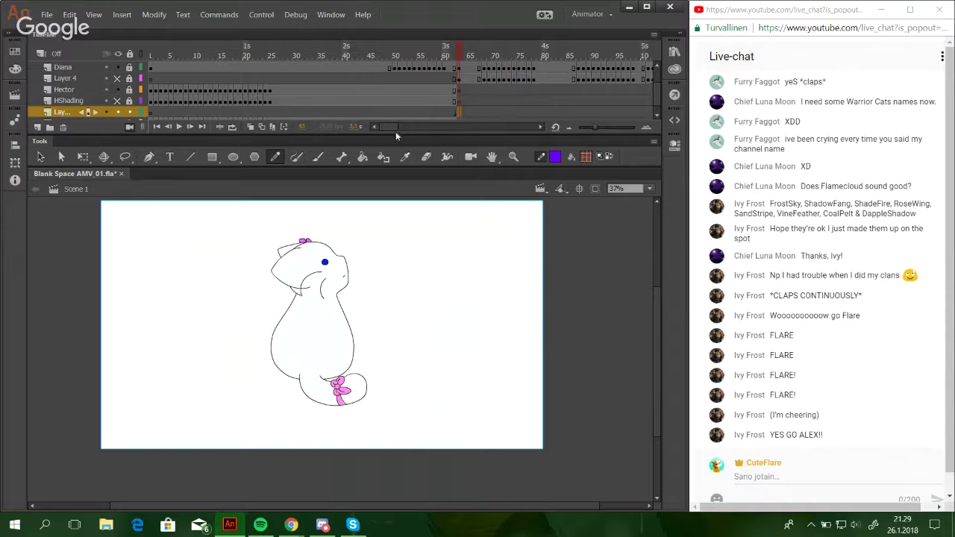
pyautogui.moveTo(390, 128); pyautogui.dragTo(408, 128)
pyautogui.click(355, 113)
pyautogui.click(439, 113)
pyautogui.click(538, 117)
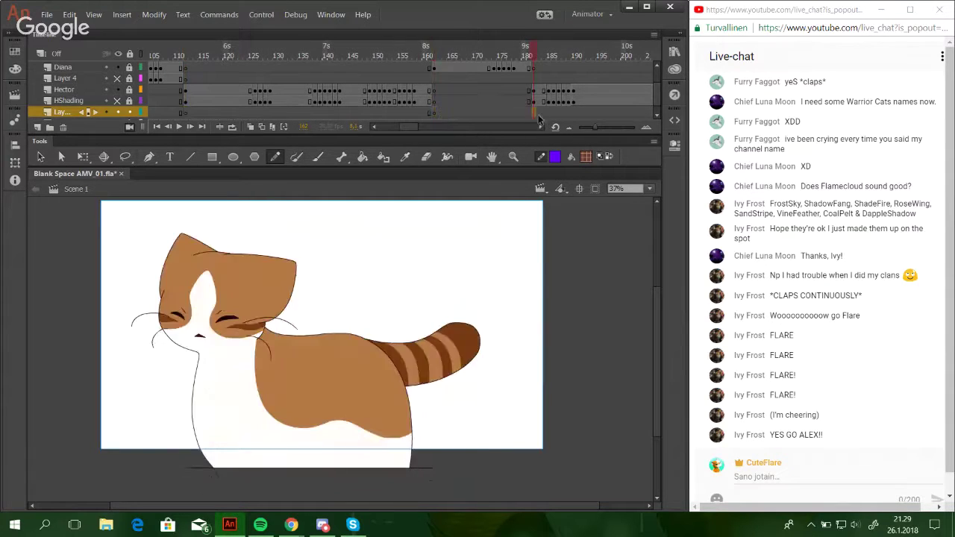
pyautogui.moveTo(403, 127); pyautogui.dragTo(297, 125)
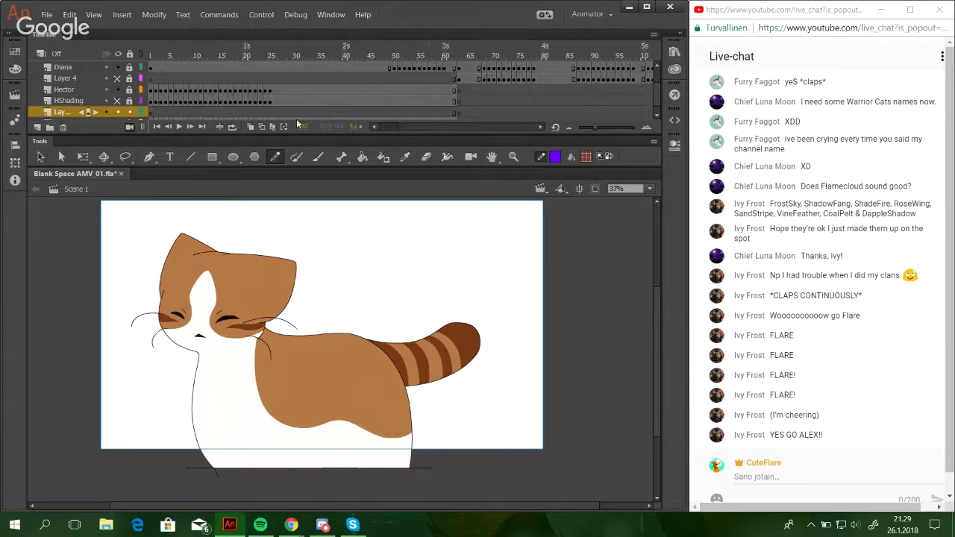
pyautogui.moveTo(64, 112); pyautogui.dragTo(67, 126)
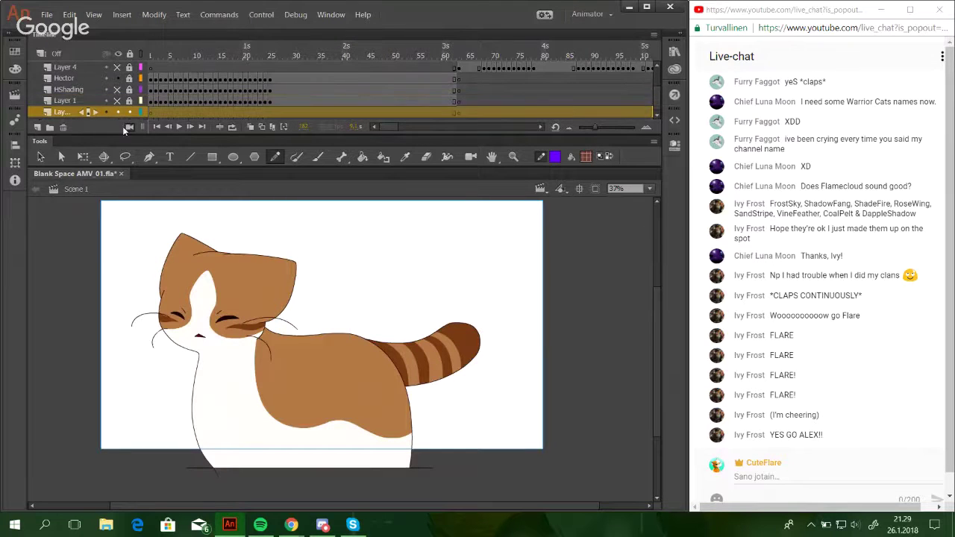
# Go to frame 39 on the new bottom layer, where both cats are on the stage.
pyautogui.click(414, 114)
pyautogui.moveTo(658, 105); pyautogui.dragTo(662, 95)
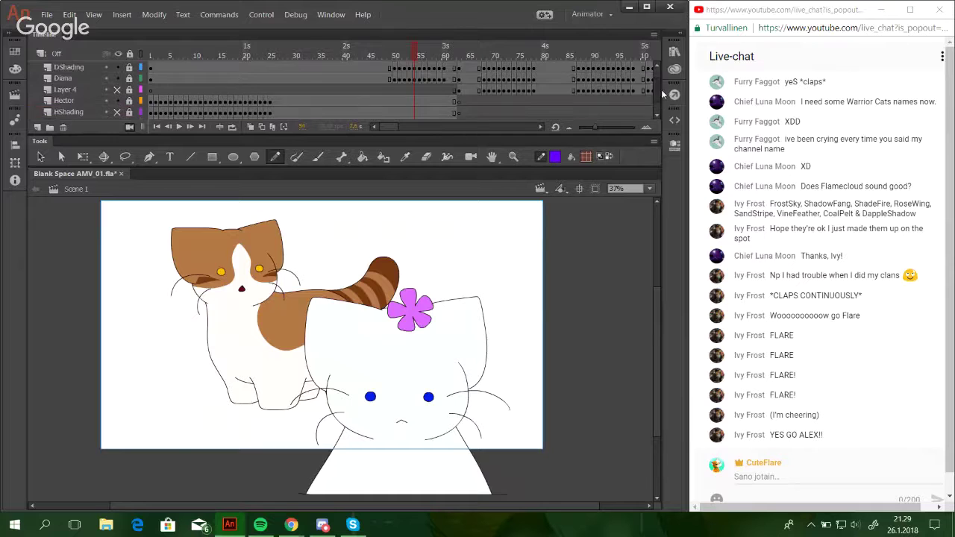
pyautogui.scroll(-2, 660, 93)
pyautogui.click(341, 112)
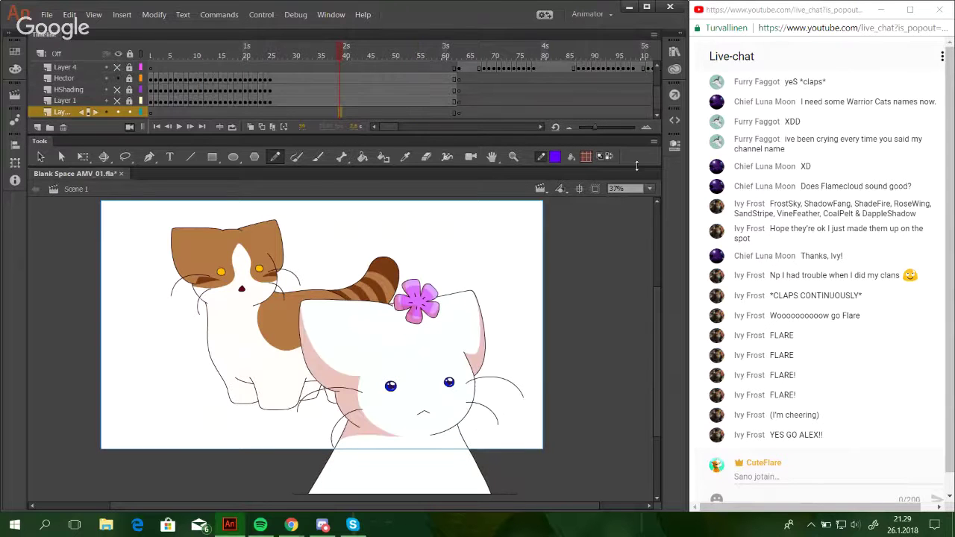
pyautogui.click(649, 188)
pyautogui.click(634, 226)
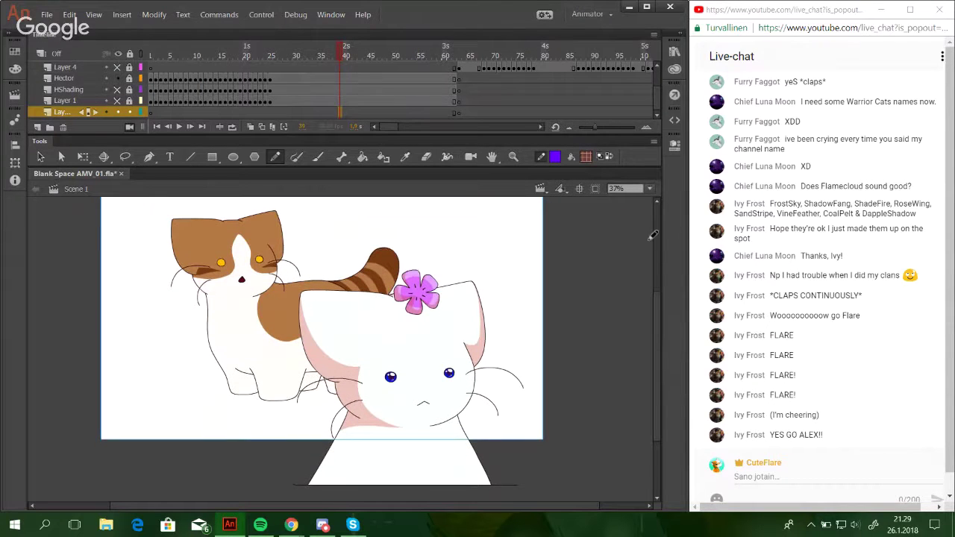
# Draw straight violet pencil lines around all four sides outside the stage, framing both cats on the new layer.
pyautogui.moveTo(346, 384)
pyautogui.mouseDown()
pyautogui.moveTo(411, 338)
pyautogui.moveTo(273, 425)
pyautogui.moveTo(292, 310)
pyautogui.mouseUp()
pyautogui.hotkey('ctrl', 'z')
pyautogui.click(649, 189)
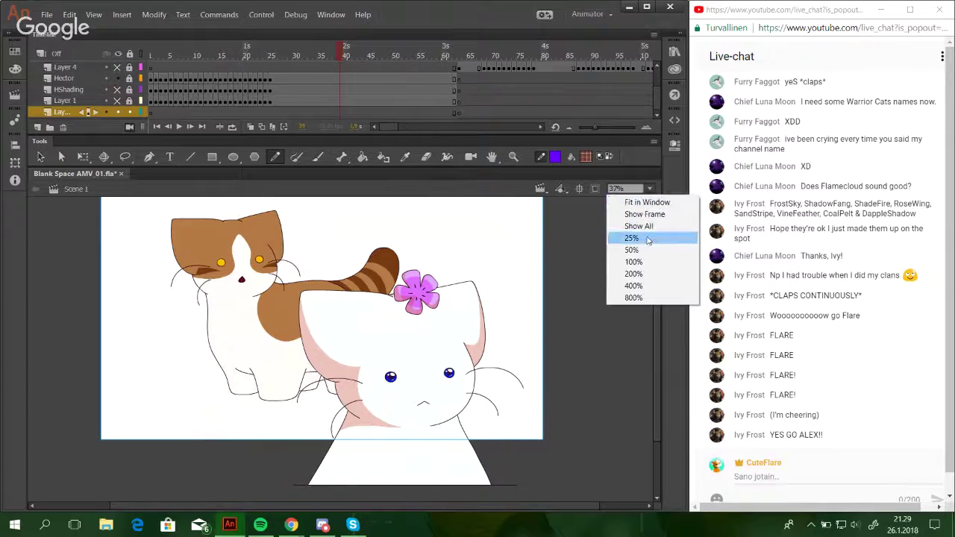
pyautogui.click(634, 236)
pyautogui.moveTo(138, 204); pyautogui.dragTo(138, 501)
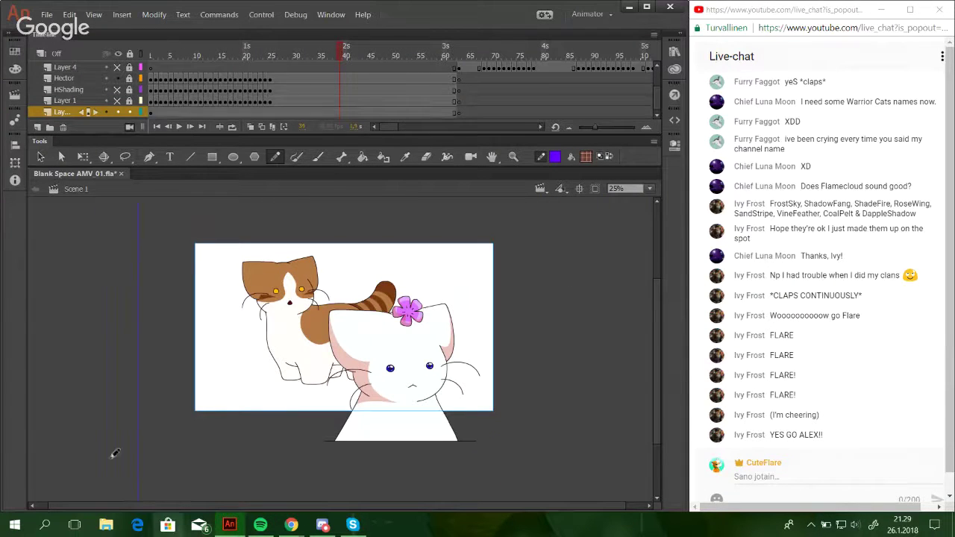
pyautogui.moveTo(94, 457); pyautogui.dragTo(481, 458)
pyautogui.moveTo(498, 386); pyautogui.dragTo(525, 422)
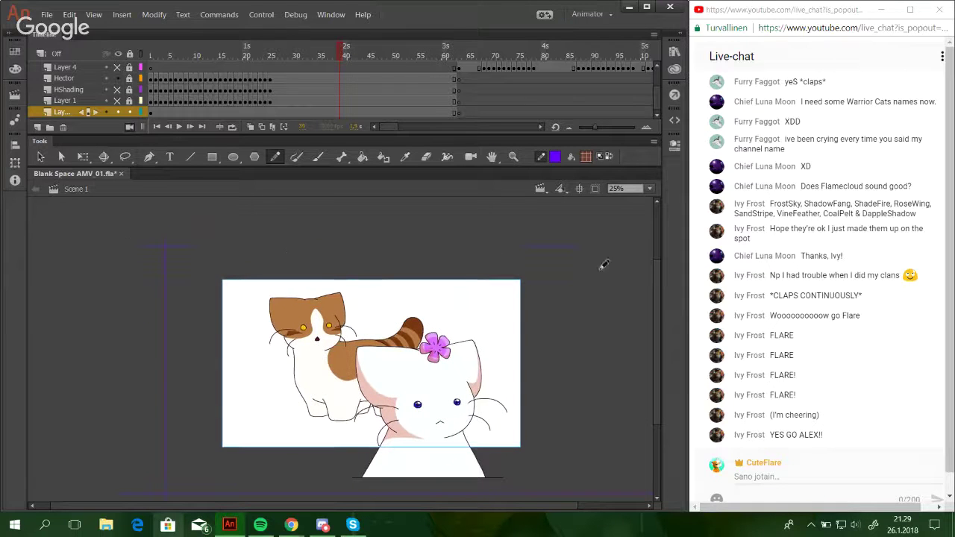
pyautogui.moveTo(532, 352)
pyautogui.mouseDown()
pyautogui.moveTo(455, 294)
pyautogui.moveTo(507, 298)
pyautogui.moveTo(518, 316)
pyautogui.mouseUp()
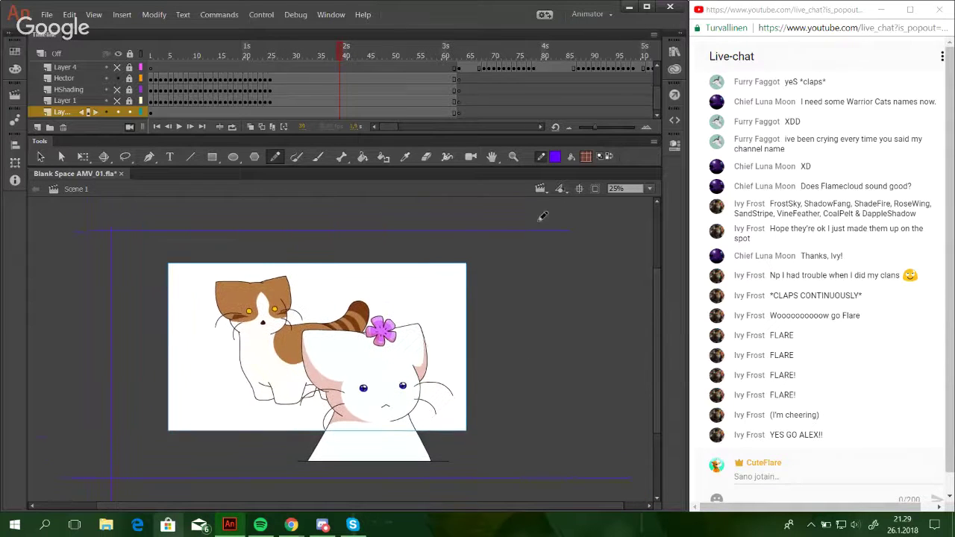
pyautogui.moveTo(477, 388); pyautogui.dragTo(506, 387)
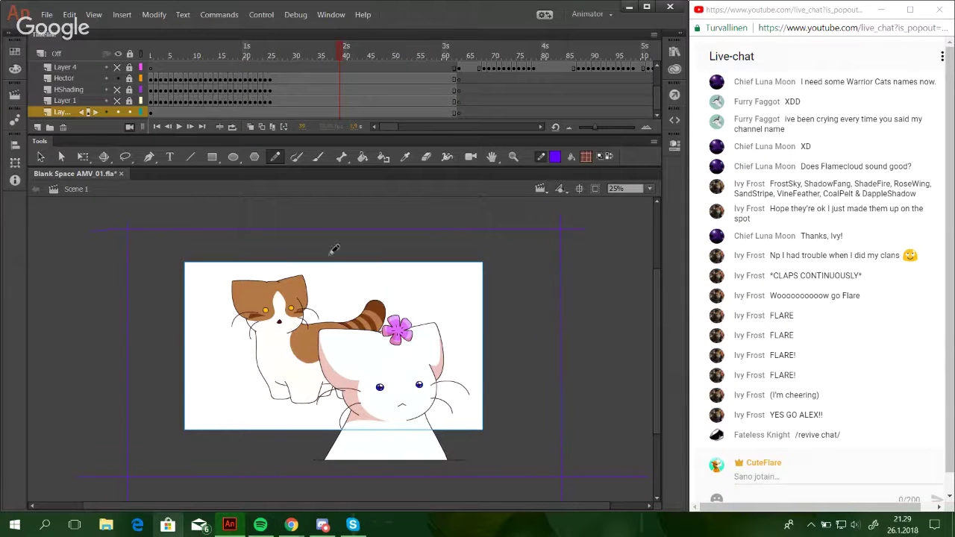
# Switch to the Paint Bucket tool and reset the stroke and fill to the default black and white.
pyautogui.click(363, 157)
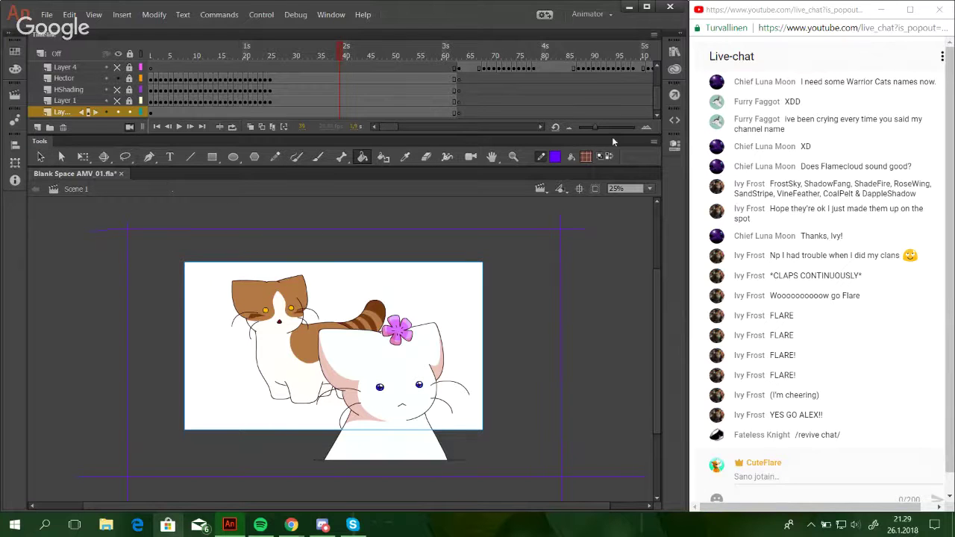
pyautogui.click(600, 161)
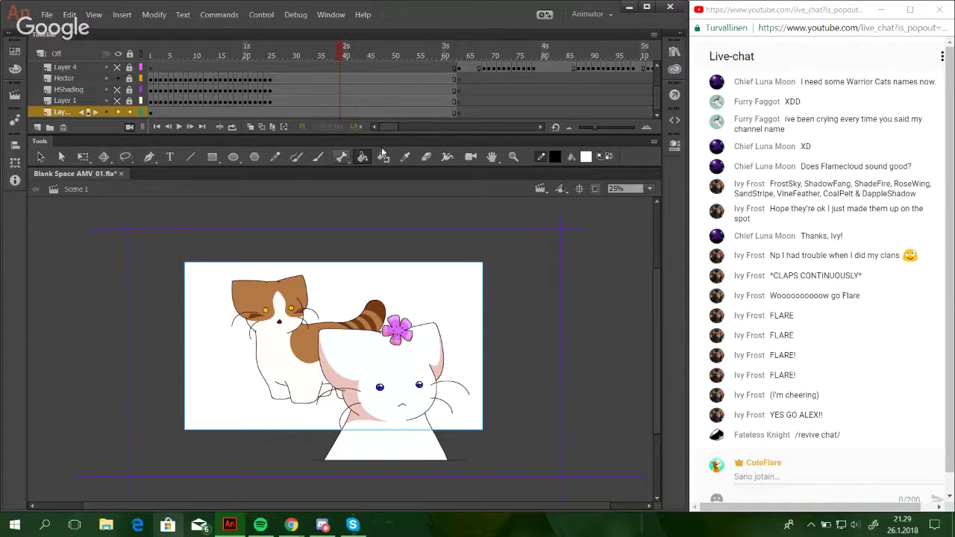
# Hide the DShading layer and check the sitting cat's frames around the four- and five-second marks.
pyautogui.click(554, 57)
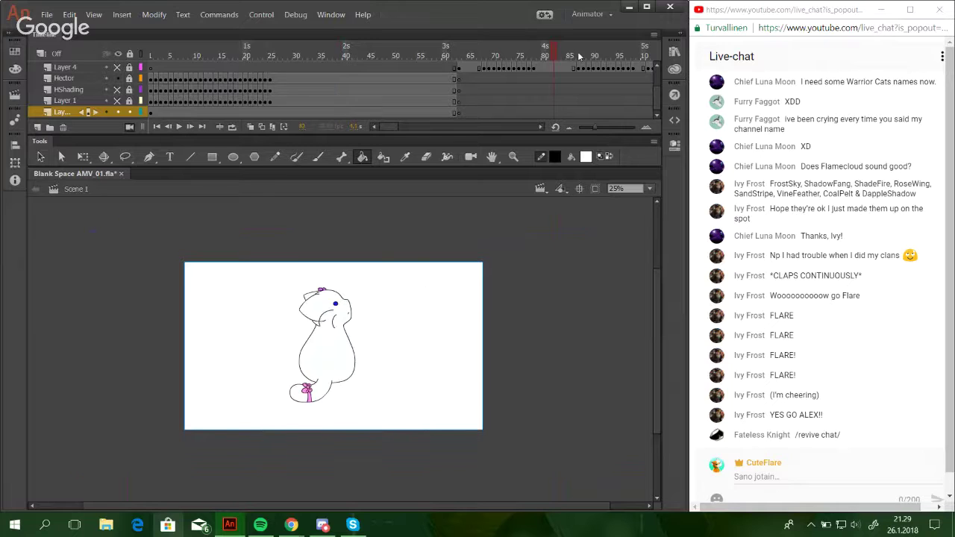
pyautogui.click(589, 56)
pyautogui.moveTo(657, 94); pyautogui.dragTo(657, 78)
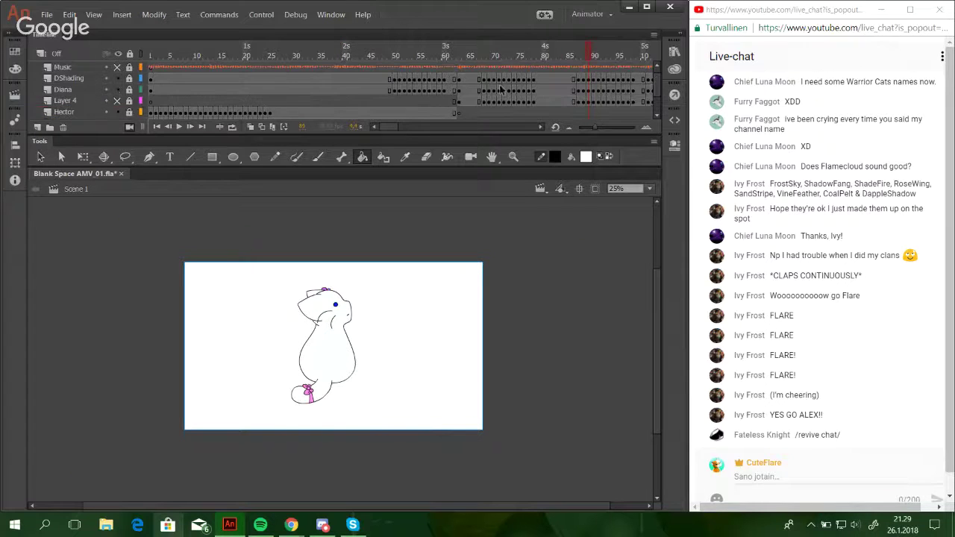
pyautogui.click(118, 89)
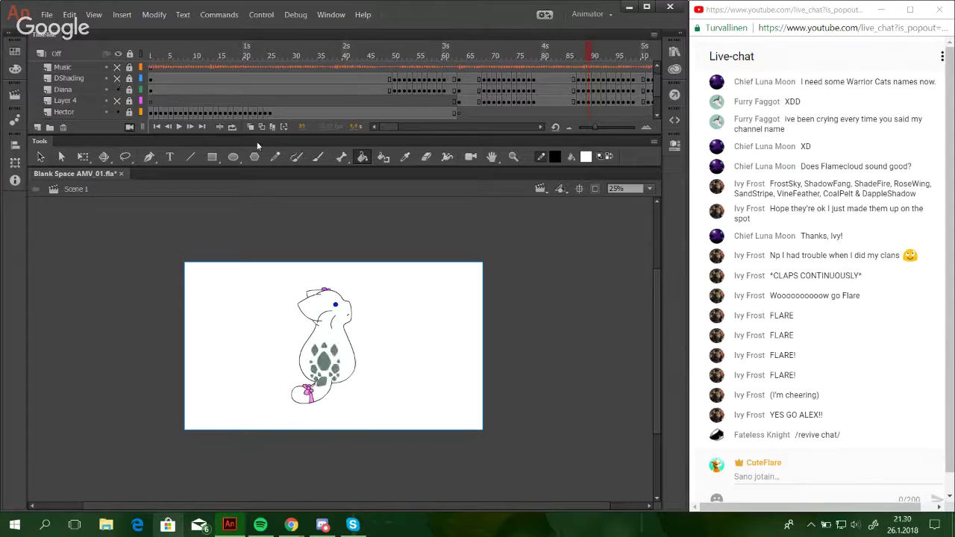
pyautogui.click(640, 55)
pyautogui.moveTo(388, 128); pyautogui.dragTo(392, 128)
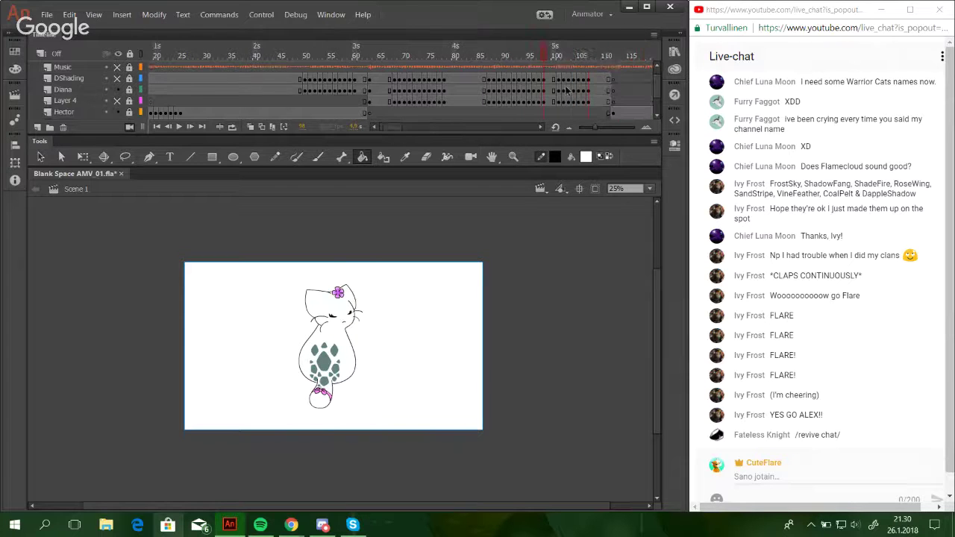
# Go to frame 109 and examine the sitting cat's tail and pink bow up close.
pyautogui.click(599, 56)
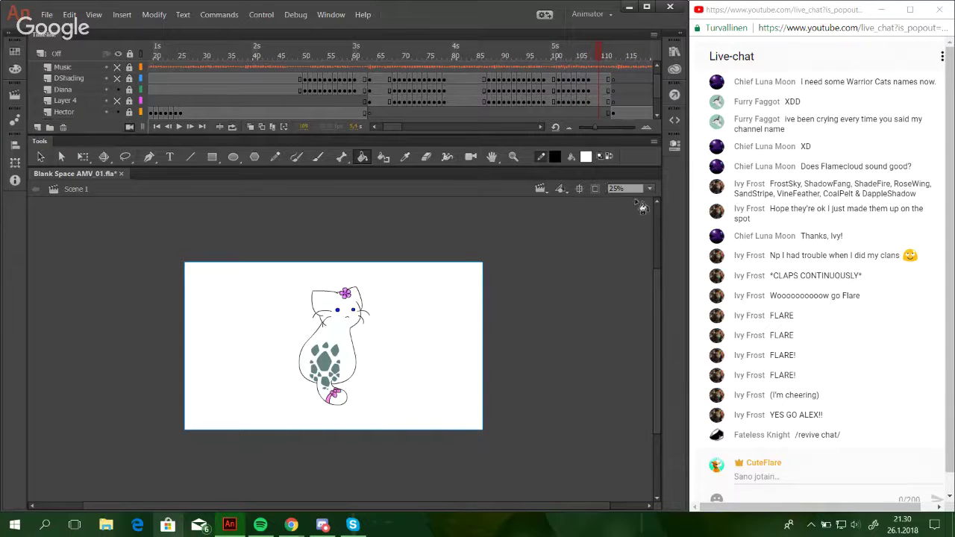
pyautogui.click(513, 156)
pyautogui.moveTo(291, 361); pyautogui.dragTo(374, 423)
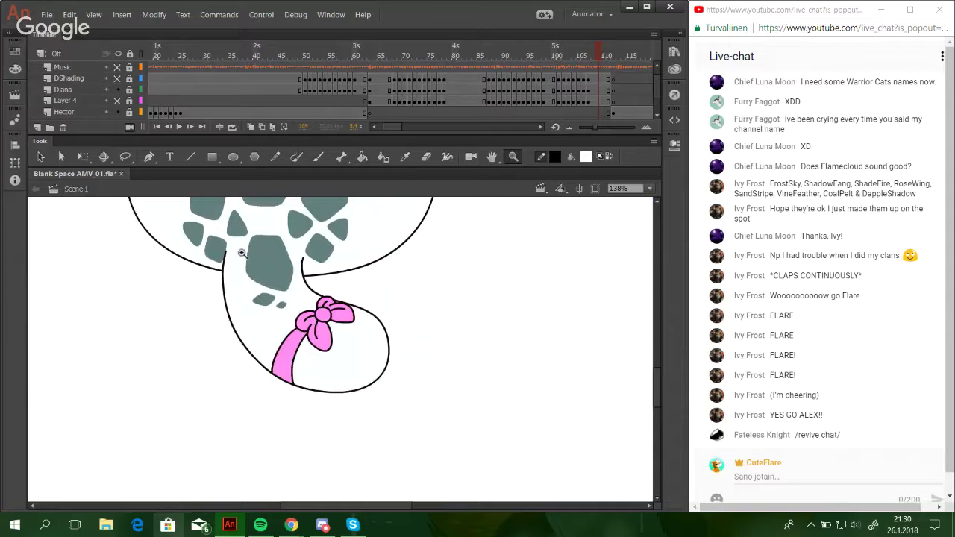
pyautogui.moveTo(239, 249); pyautogui.dragTo(422, 418)
pyautogui.click(649, 188)
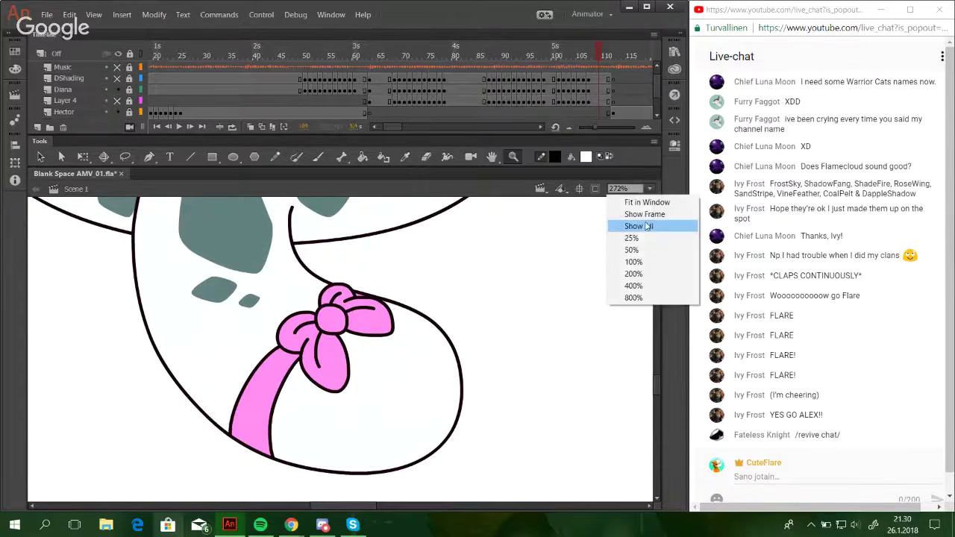
pyautogui.click(638, 226)
pyautogui.moveTo(421, 319); pyautogui.dragTo(470, 495)
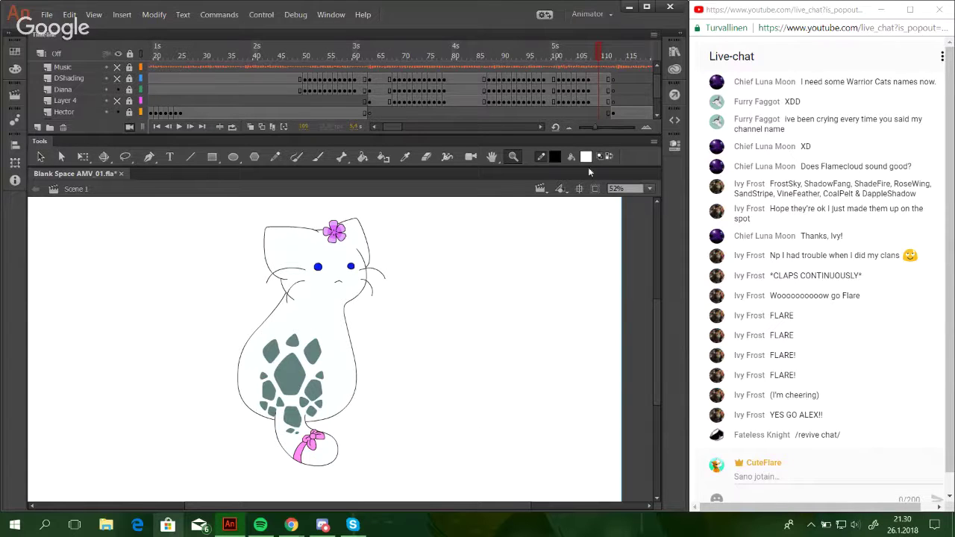
# Change the stroke colour from a solid colour to a linear gradient.
pyautogui.click(15, 69)
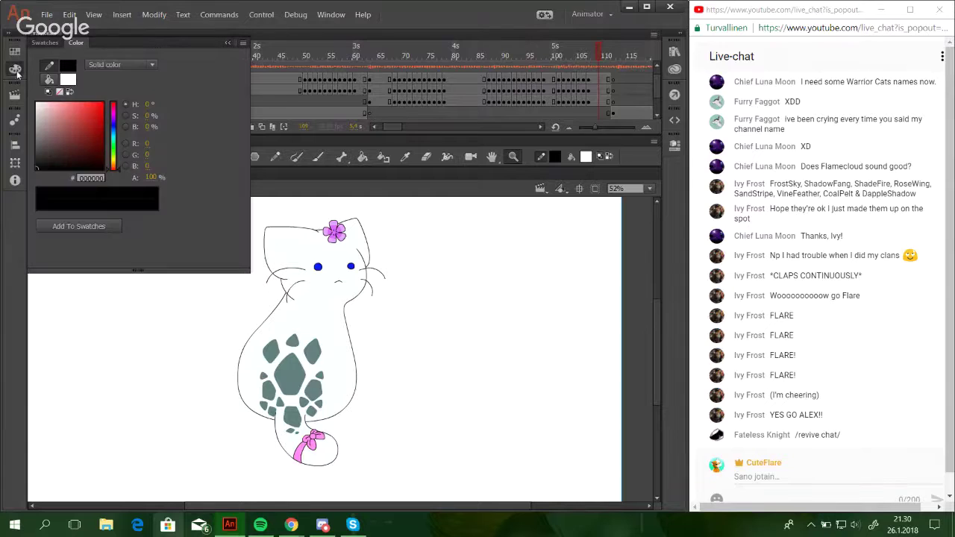
pyautogui.click(122, 64)
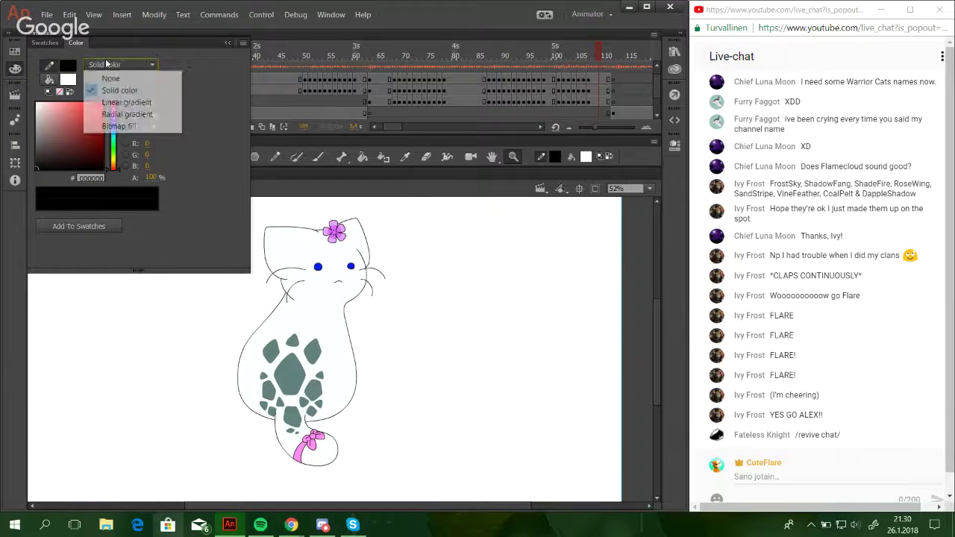
pyautogui.click(117, 102)
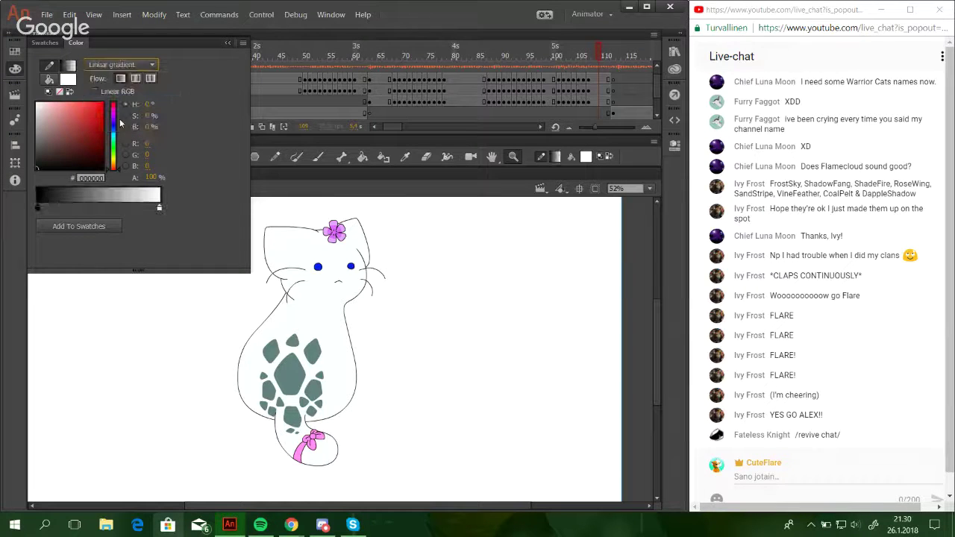
# Set the linear gradient's black start colour to orange FF6514.
pyautogui.doubleClick(39, 213)
pyautogui.click(248, 205)
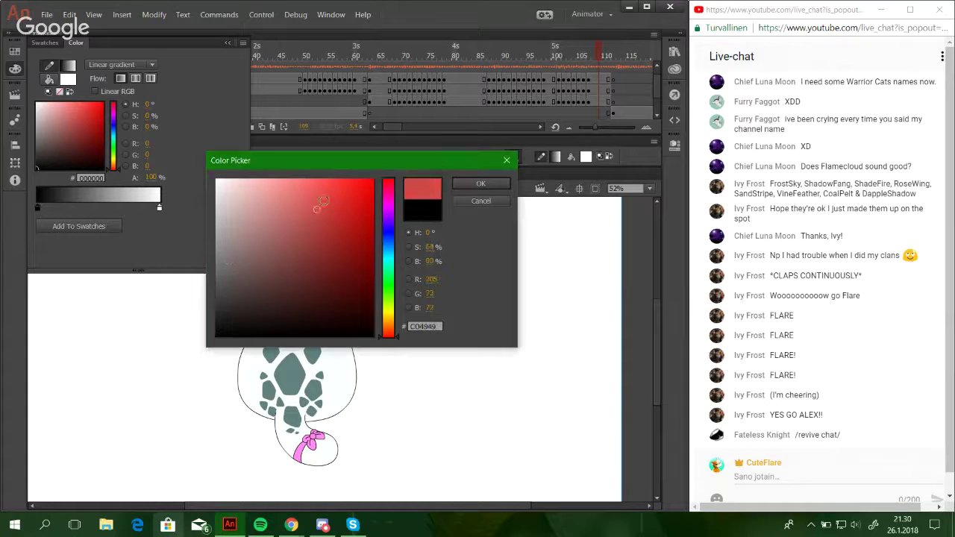
pyautogui.moveTo(305, 235); pyautogui.dragTo(340, 171)
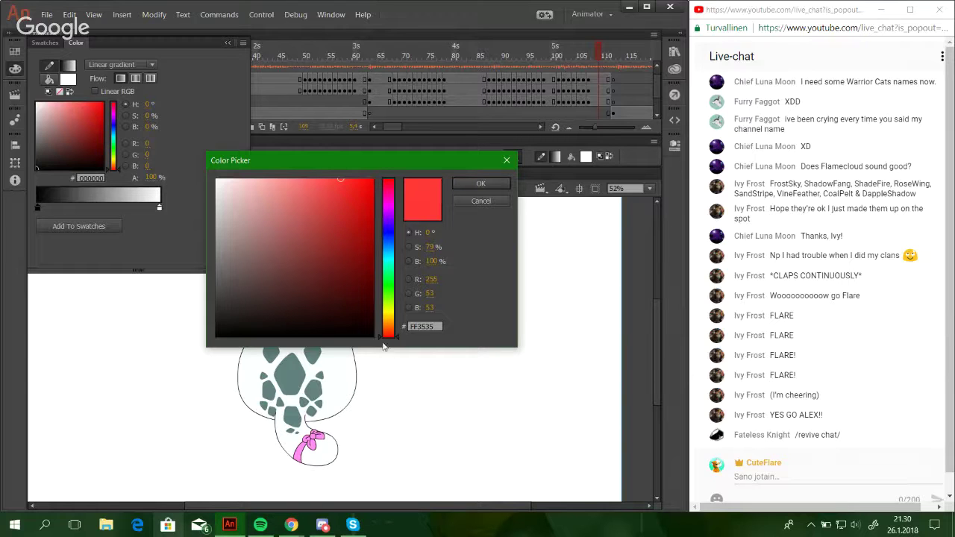
pyautogui.moveTo(399, 340); pyautogui.dragTo(398, 334)
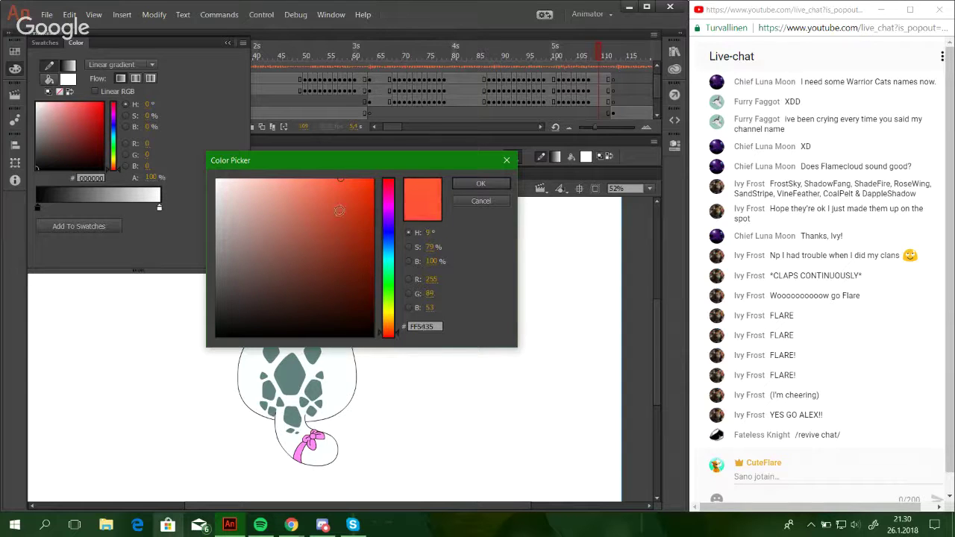
pyautogui.click(345, 179)
pyautogui.click(347, 179)
pyautogui.moveTo(397, 337); pyautogui.dragTo(399, 337)
pyautogui.click(396, 334)
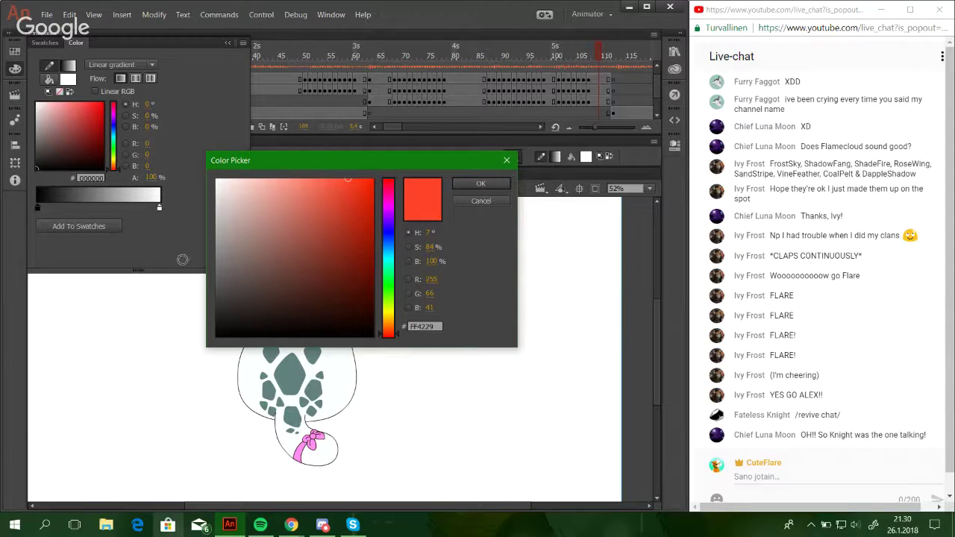
pyautogui.click(399, 337)
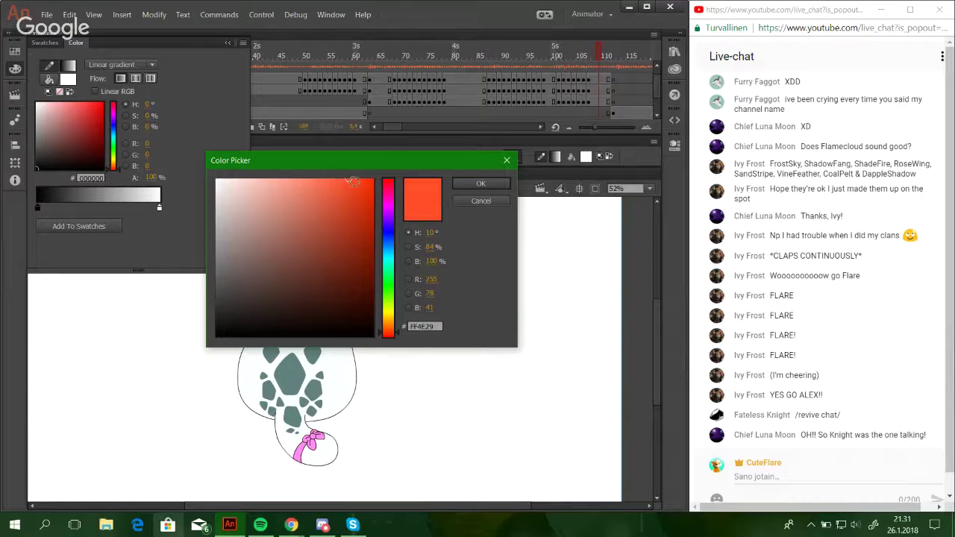
pyautogui.click(353, 176)
pyautogui.click(394, 326)
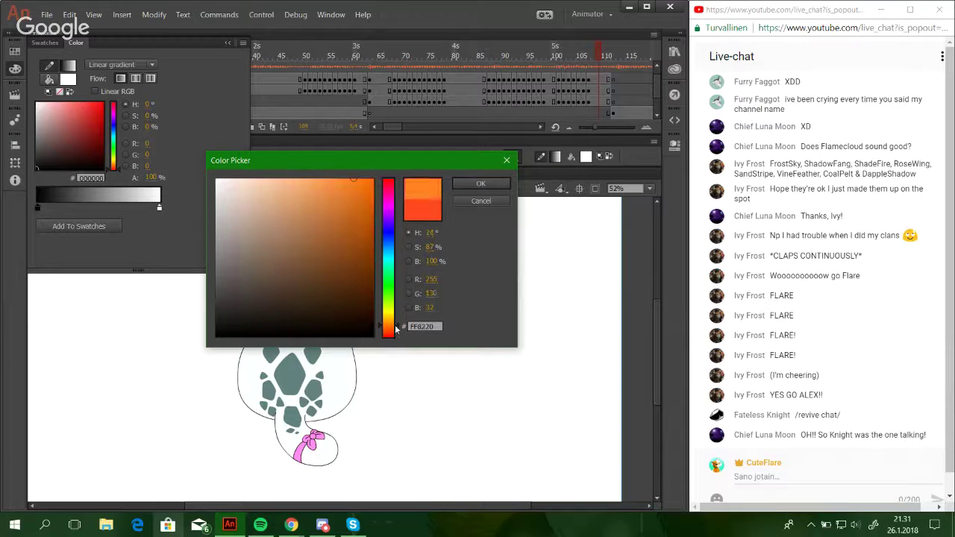
pyautogui.moveTo(394, 326); pyautogui.dragTo(395, 329)
pyautogui.moveTo(353, 177); pyautogui.dragTo(361, 167)
pyautogui.moveTo(398, 329); pyautogui.dragTo(398, 328)
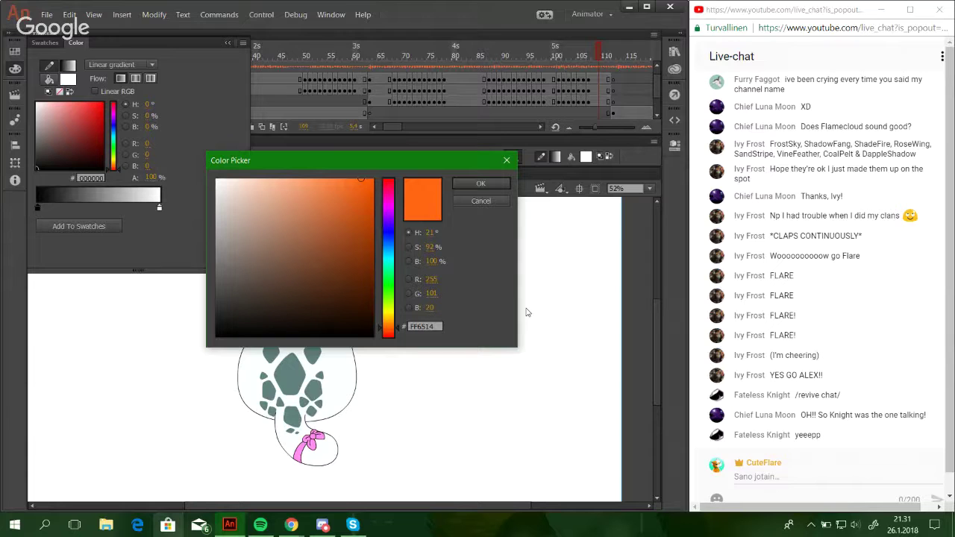
pyautogui.click(480, 184)
# Set the linear gradient's white end colour to red FF3F2E.
pyautogui.click(159, 209)
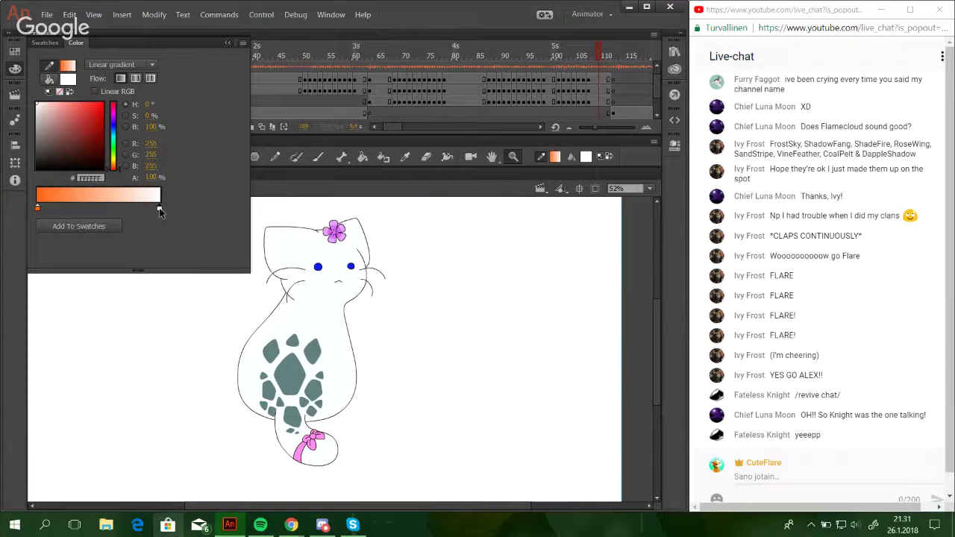
pyautogui.doubleClick(159, 211)
pyautogui.click(368, 222)
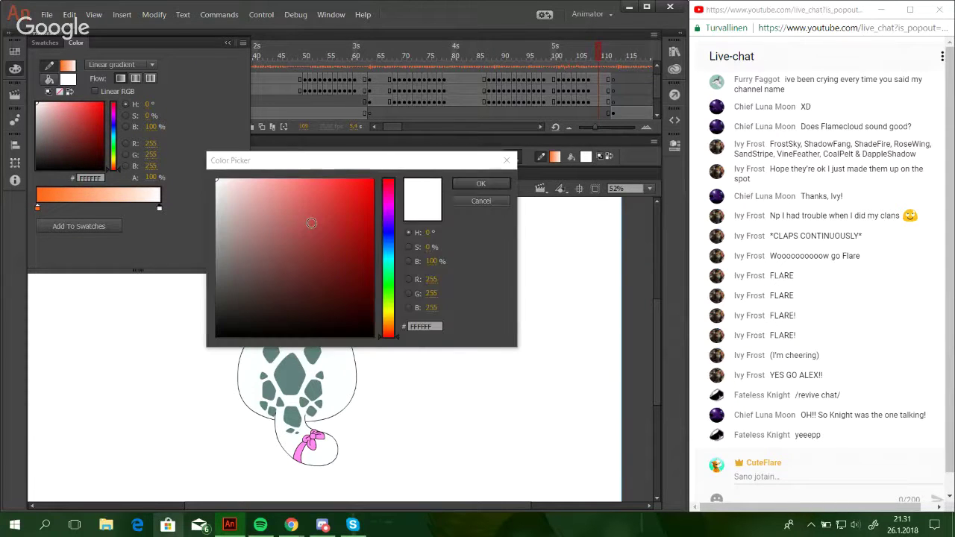
pyautogui.click(352, 180)
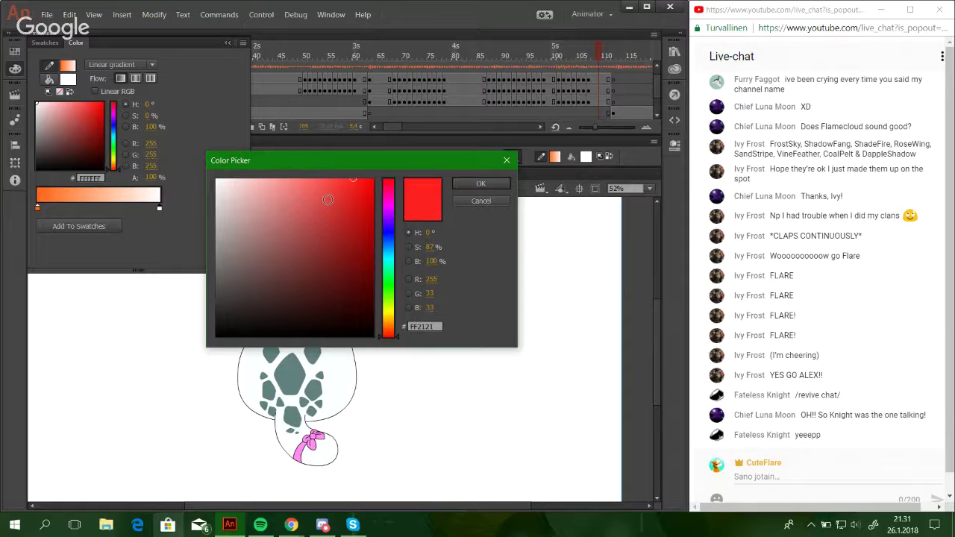
pyautogui.moveTo(342, 197); pyautogui.dragTo(345, 162)
pyautogui.moveTo(396, 337); pyautogui.dragTo(396, 333)
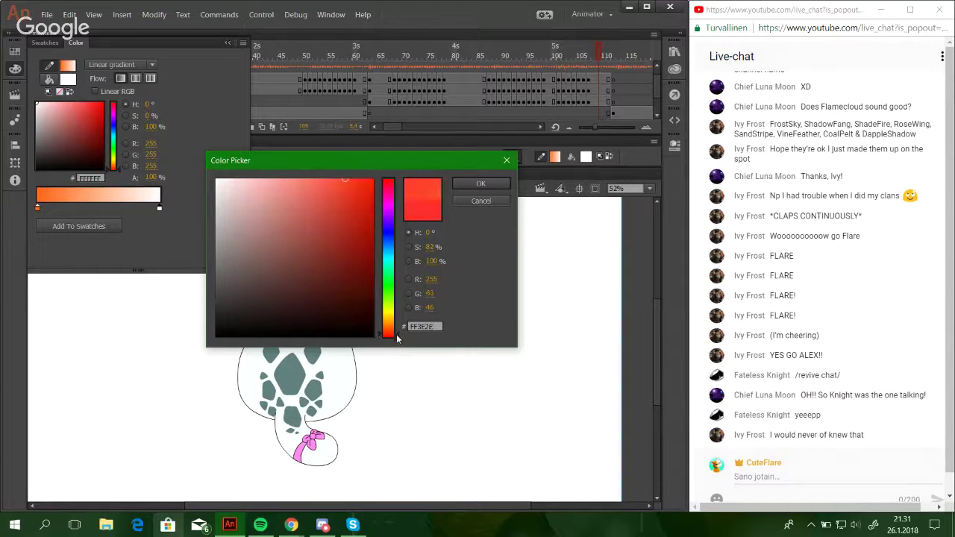
pyautogui.click(497, 183)
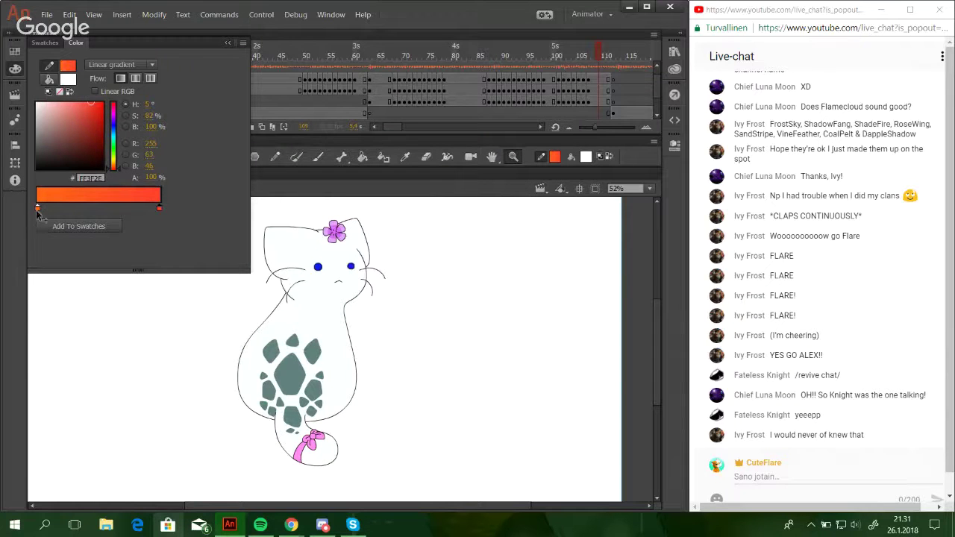
# Change the gradient's orange start colour to yellow FFE137.
pyautogui.click(38, 208)
pyautogui.click(246, 220)
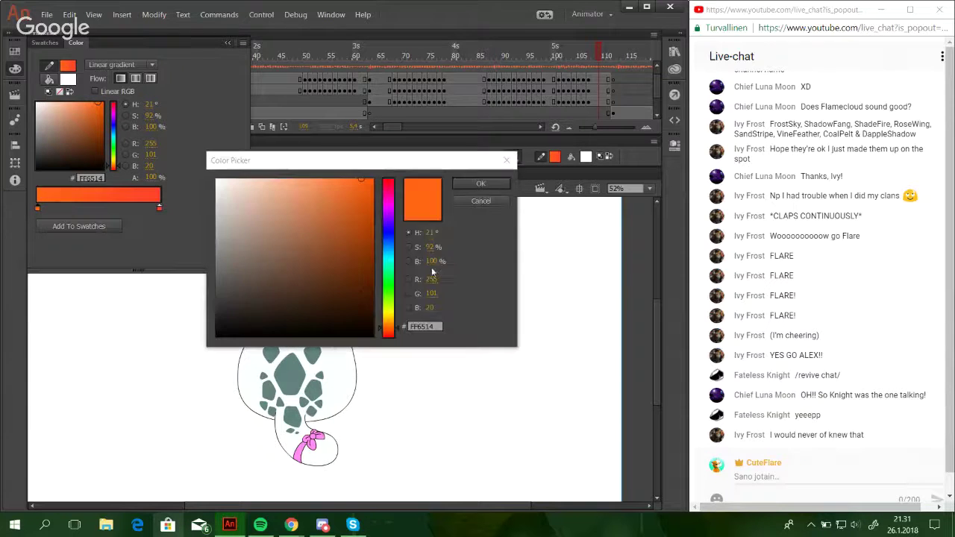
pyautogui.click(398, 330)
pyautogui.moveTo(398, 328); pyautogui.dragTo(398, 322)
pyautogui.moveTo(337, 183); pyautogui.dragTo(331, 176)
pyautogui.moveTo(397, 318); pyautogui.dragTo(387, 323)
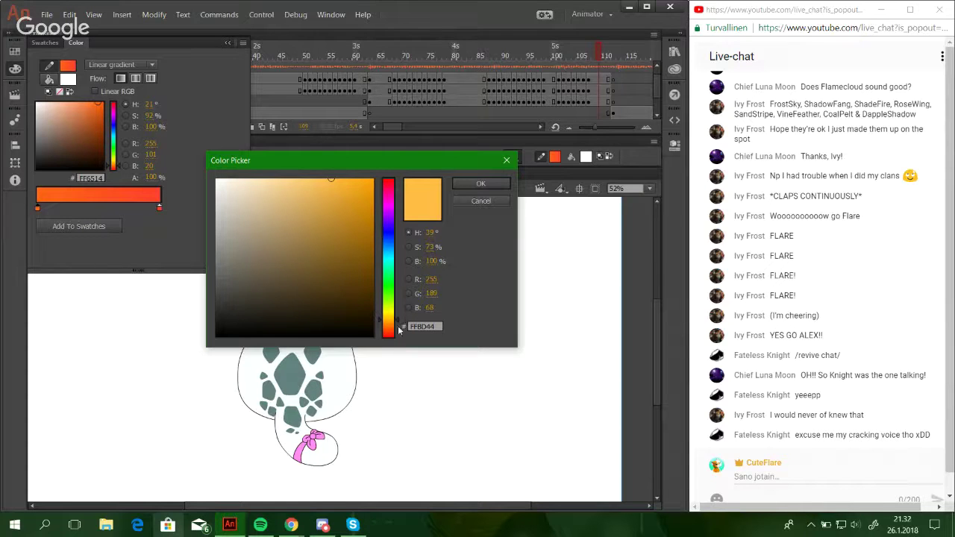
pyautogui.moveTo(398, 321); pyautogui.dragTo(385, 322)
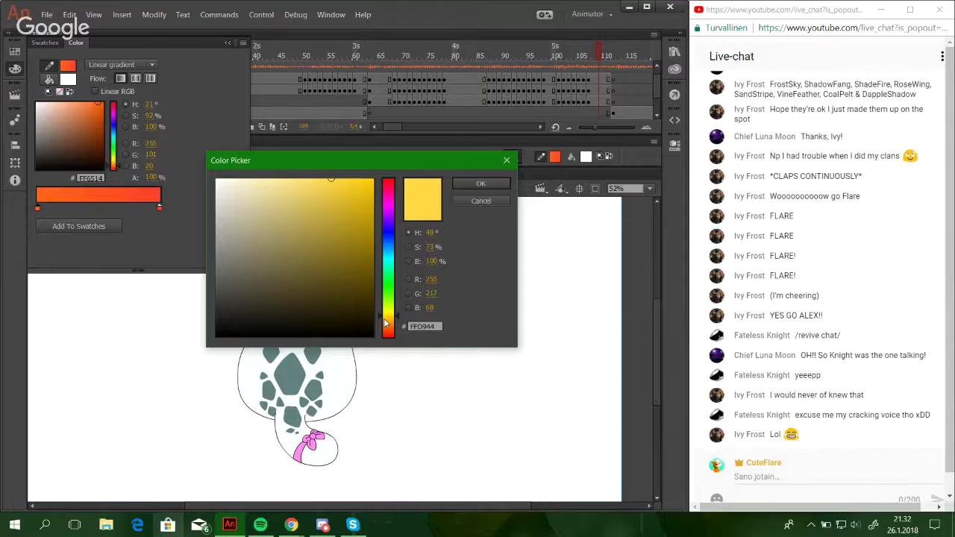
pyautogui.moveTo(344, 182); pyautogui.dragTo(340, 175)
pyautogui.moveTo(396, 317); pyautogui.dragTo(397, 314)
pyautogui.click(477, 184)
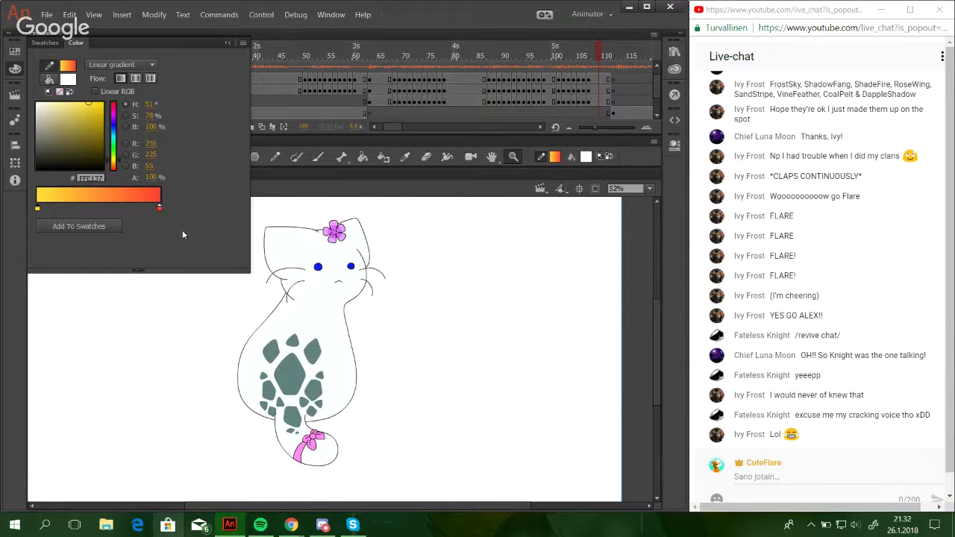
# Lighten the gradient's yellow start colour to pale yellow FFF07B.
pyautogui.click(37, 208)
pyautogui.click(245, 220)
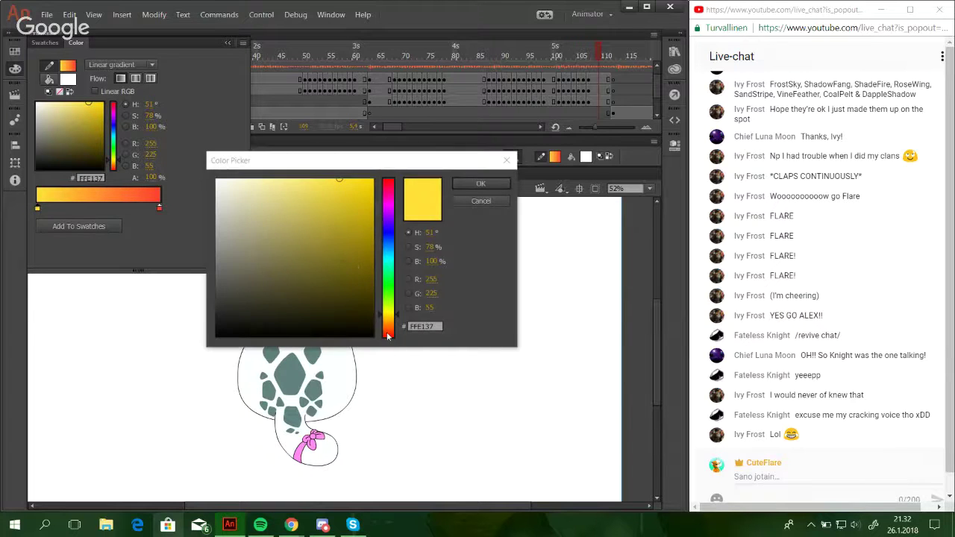
pyautogui.click(389, 325)
pyautogui.moveTo(395, 322); pyautogui.dragTo(393, 313)
pyautogui.moveTo(298, 186)
pyautogui.mouseDown()
pyautogui.moveTo(277, 159)
pyautogui.moveTo(291, 154)
pyautogui.mouseUp()
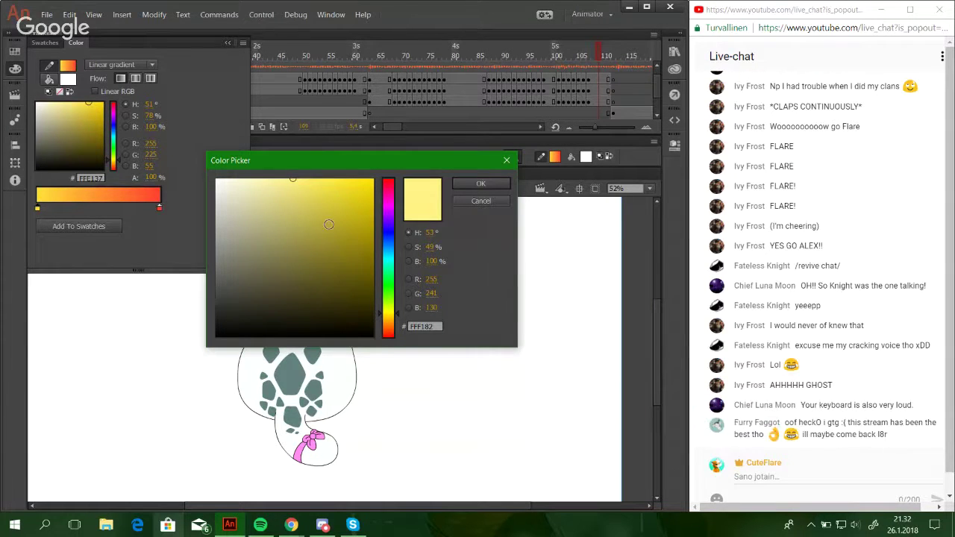
pyautogui.click(296, 178)
pyautogui.click(479, 183)
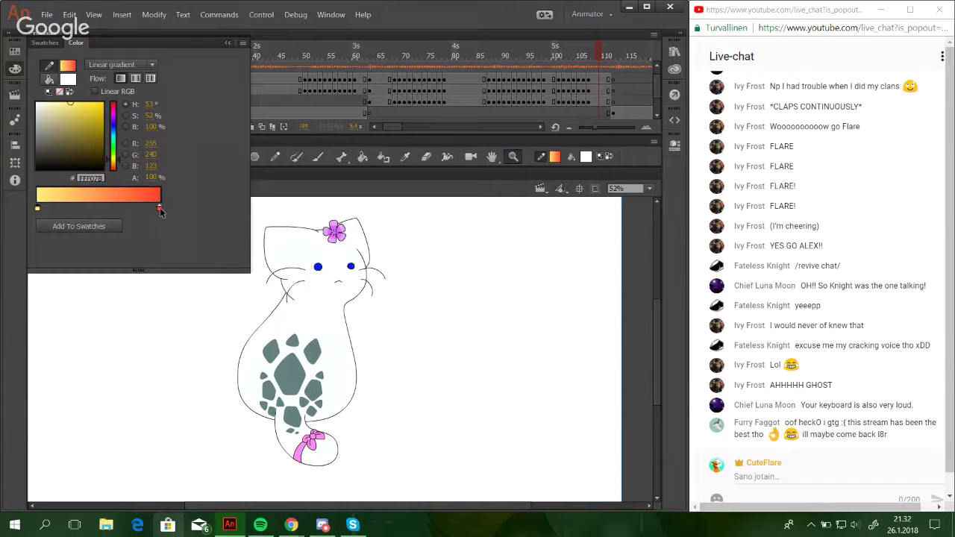
# Set the gradient's end colour to a lighter red FF4F3F and swap the stroke and fill colours.
pyautogui.click(159, 210)
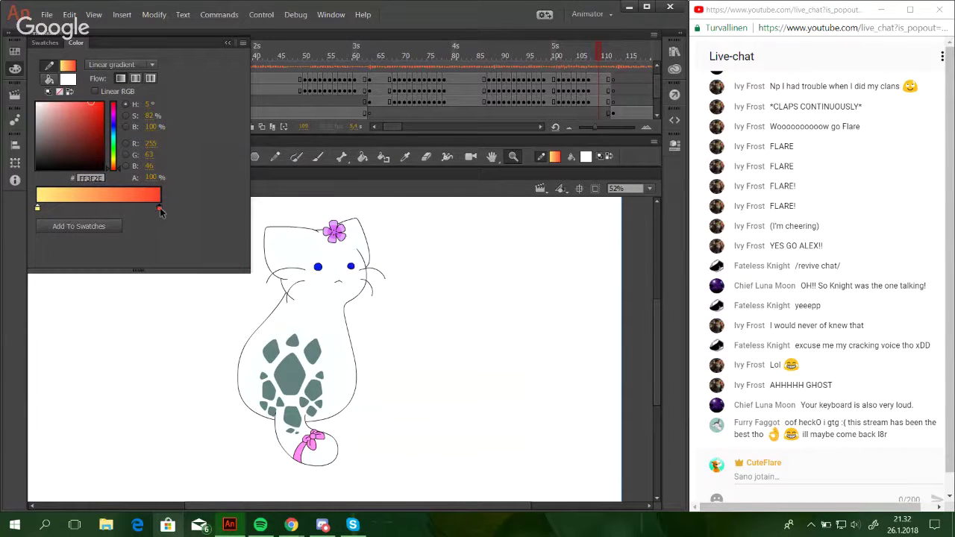
pyautogui.click(159, 210)
pyautogui.click(385, 217)
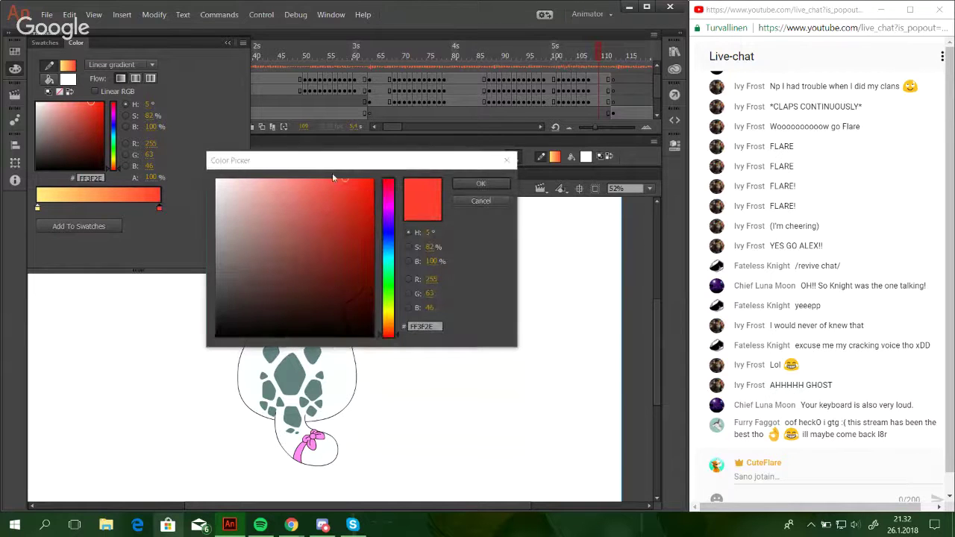
pyautogui.click(333, 179)
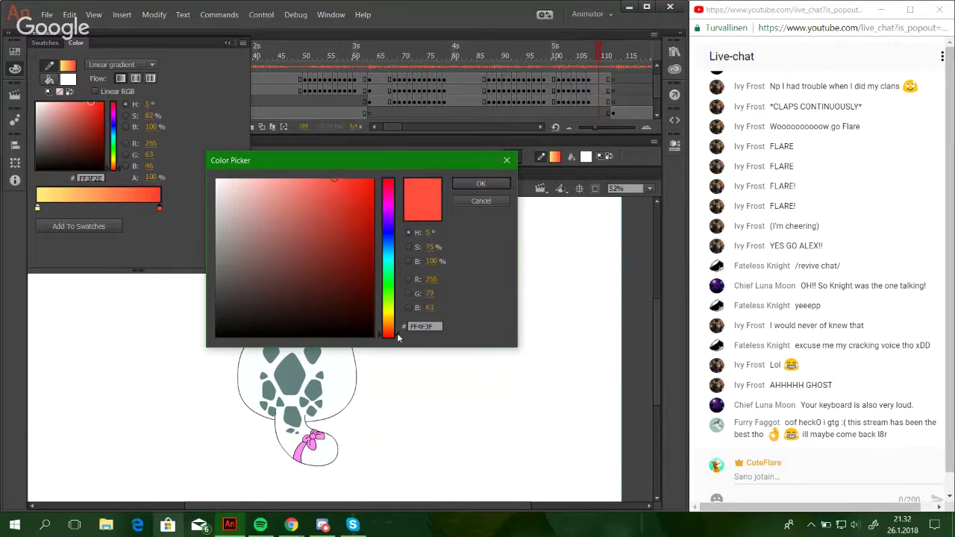
pyautogui.click(481, 184)
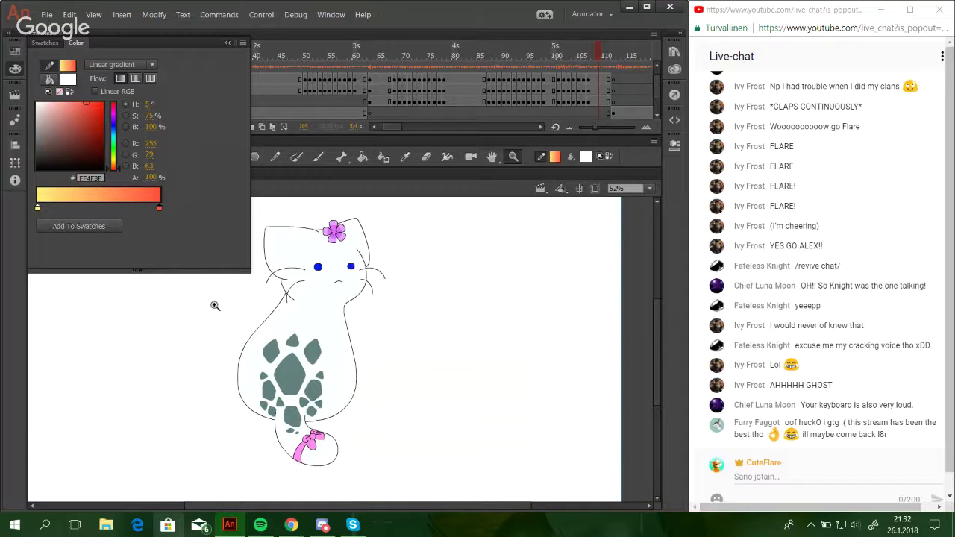
pyautogui.click(408, 189)
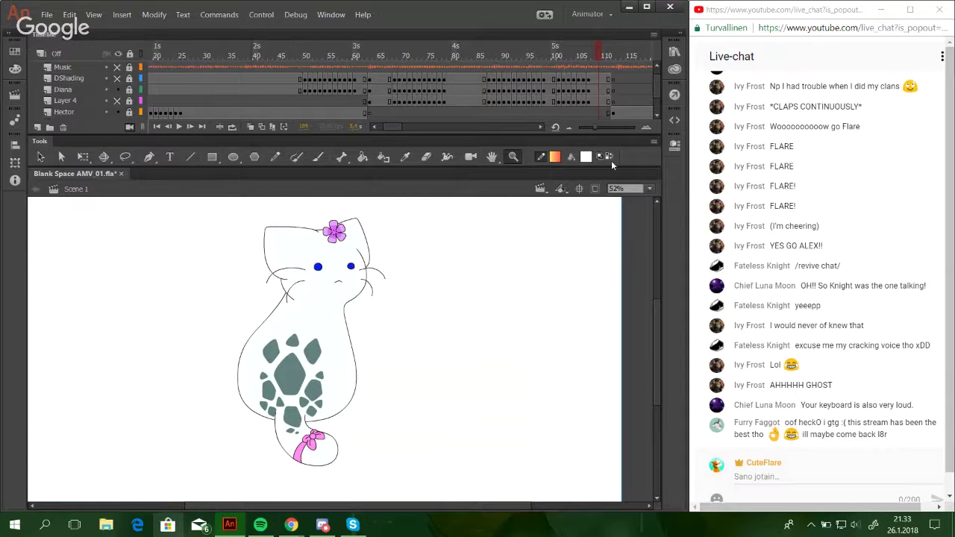
pyautogui.click(608, 157)
# Select the bottom layer and return to frame 41, showing both cats and the whole violet frame around the stage.
pyautogui.click(259, 51)
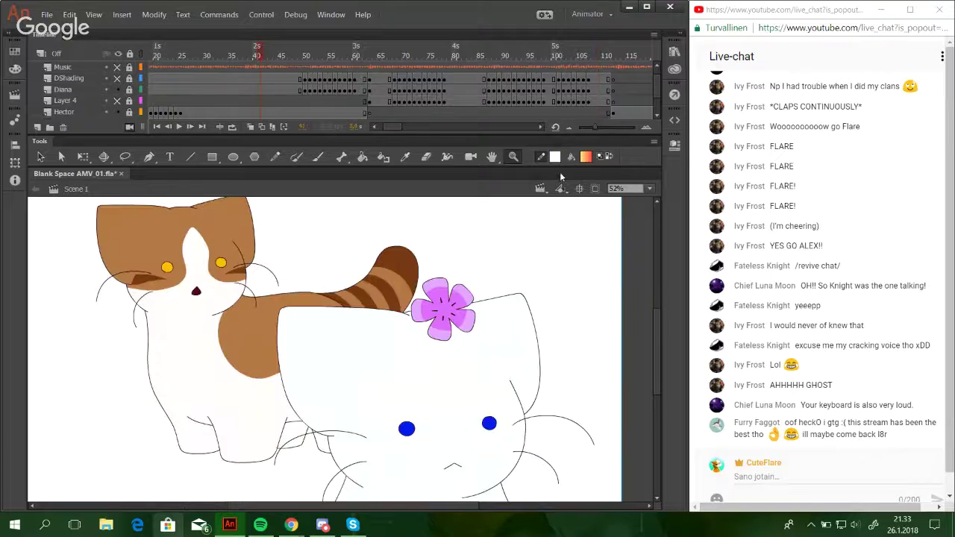
pyautogui.scroll(-2, 657, 99)
pyautogui.click(390, 111)
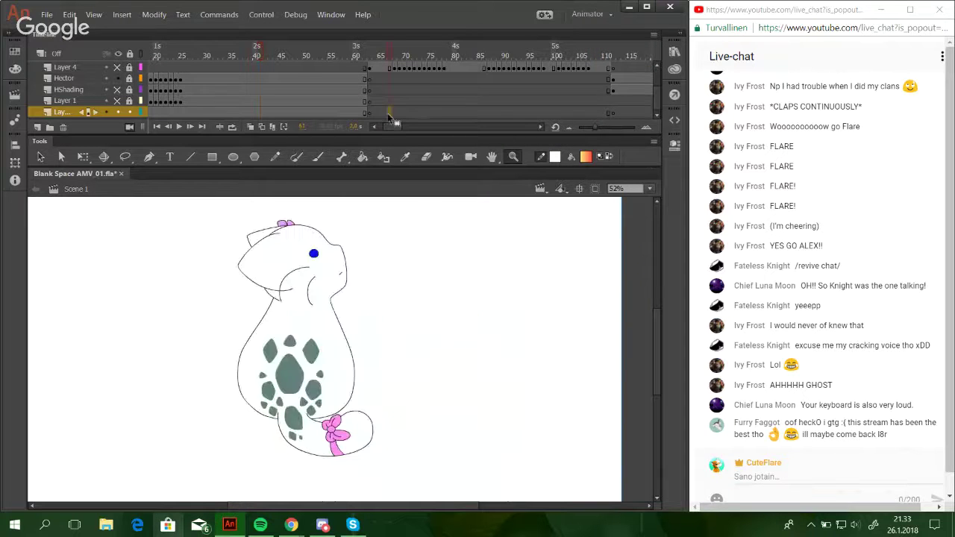
pyautogui.click(260, 49)
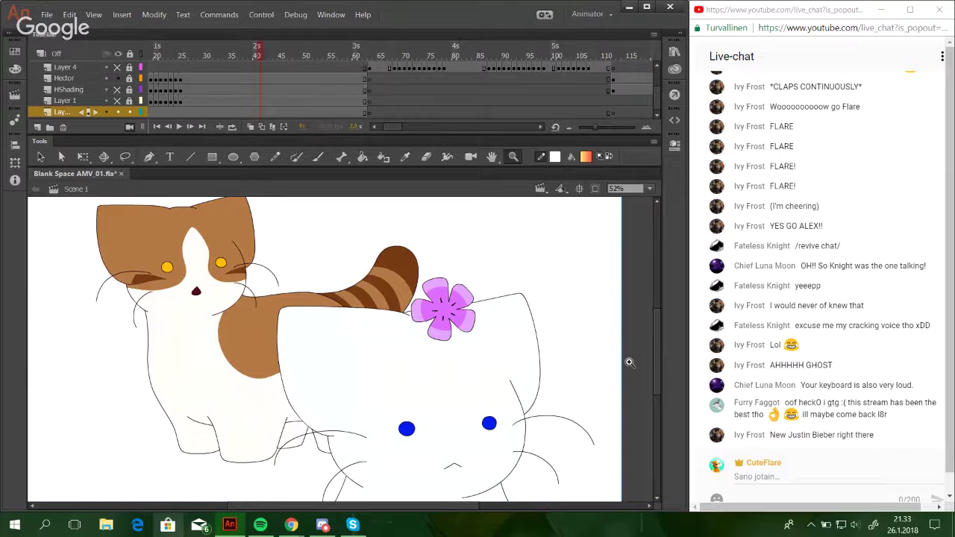
pyautogui.click(649, 188)
pyautogui.click(640, 227)
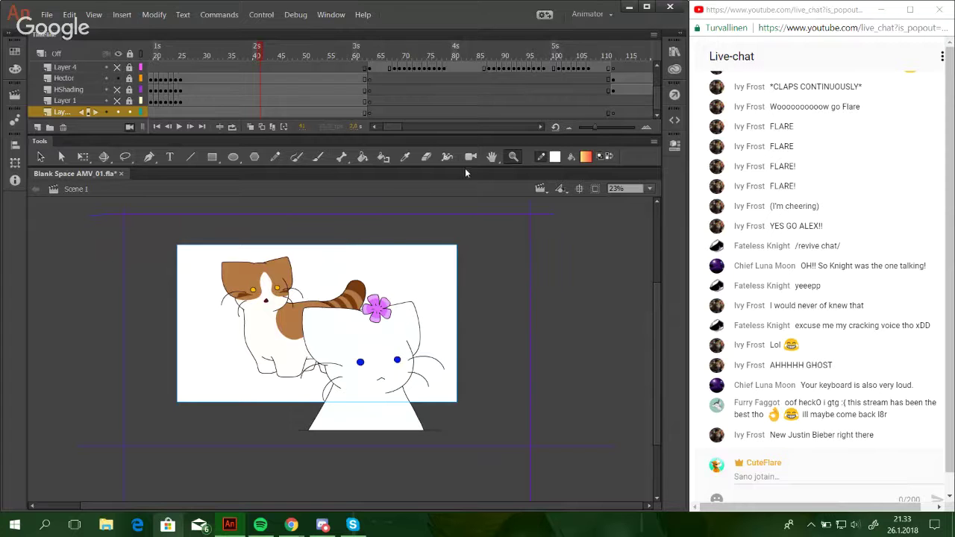
# Fill the framed background behind the cats with the pale-yellow-to-red linear gradient, running downward with a narrow blend across the middle.
pyautogui.moveTo(463, 169)
pyautogui.mouseDown()
pyautogui.moveTo(458, 179)
pyautogui.moveTo(444, 176)
pyautogui.moveTo(444, 155)
pyautogui.mouseUp()
pyautogui.click(362, 134)
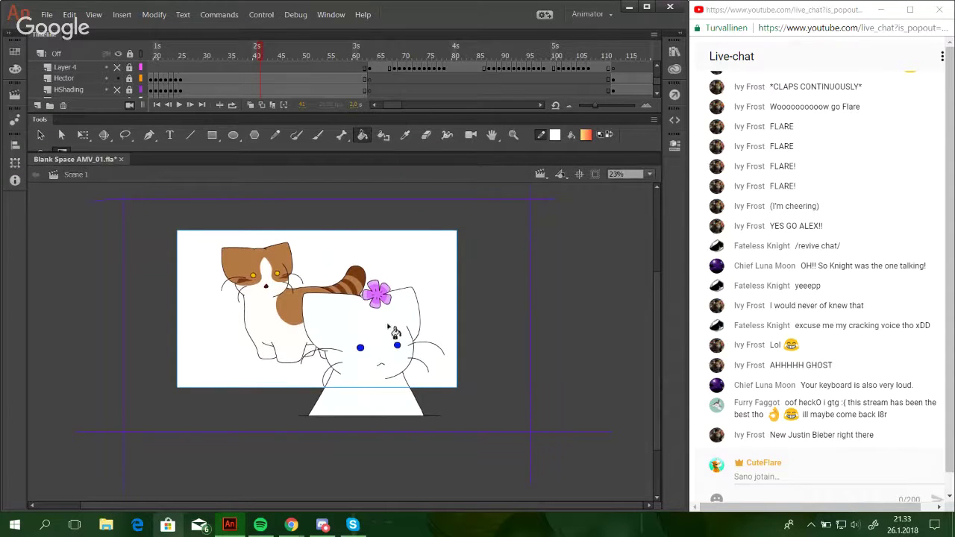
pyautogui.moveTo(521, 153); pyautogui.dragTo(522, 166)
pyautogui.click(422, 302)
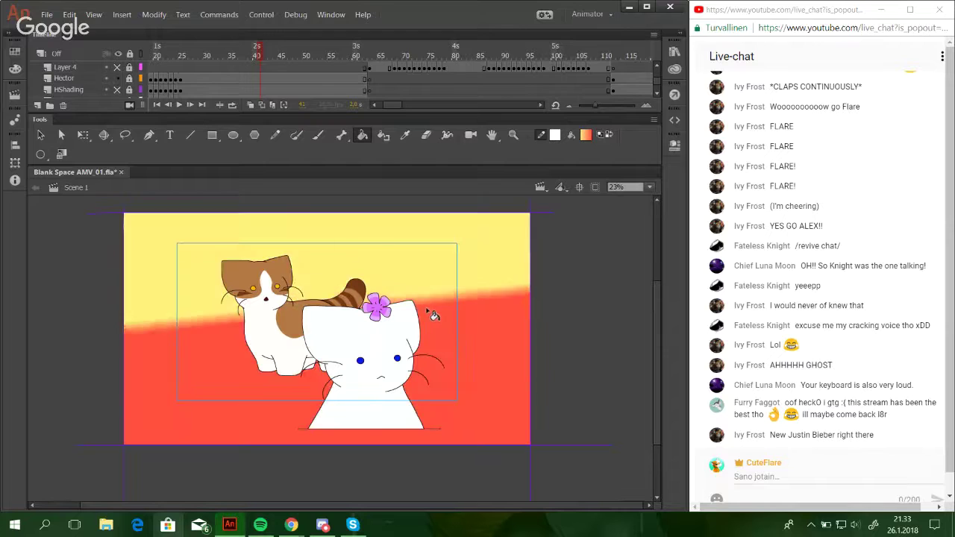
pyautogui.moveTo(425, 317); pyautogui.dragTo(434, 369)
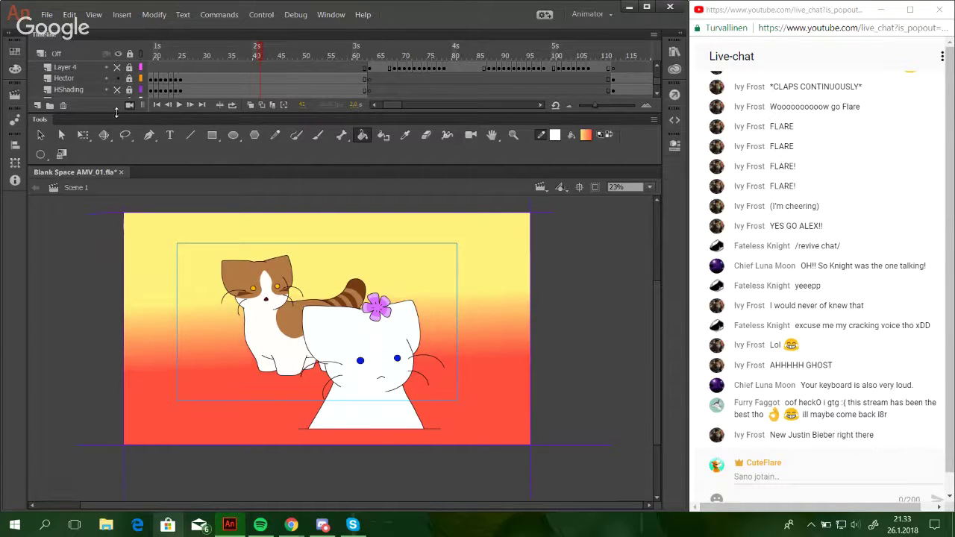
pyautogui.moveTo(433, 284)
pyautogui.mouseDown()
pyautogui.moveTo(433, 320)
pyautogui.moveTo(444, 326)
pyautogui.mouseUp()
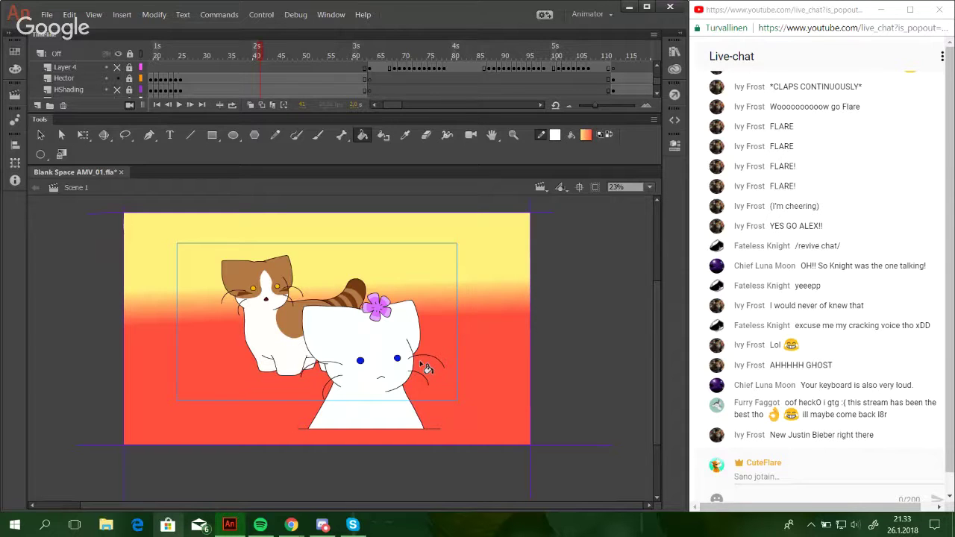
# Set the fill gradient's red end colour to pinkish red FF416A.
pyautogui.click(14, 51)
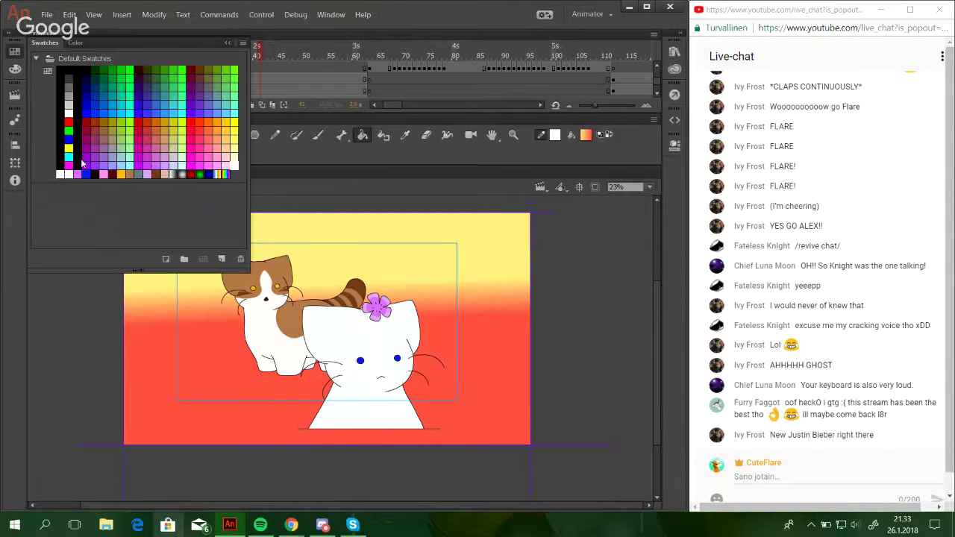
pyautogui.click(14, 69)
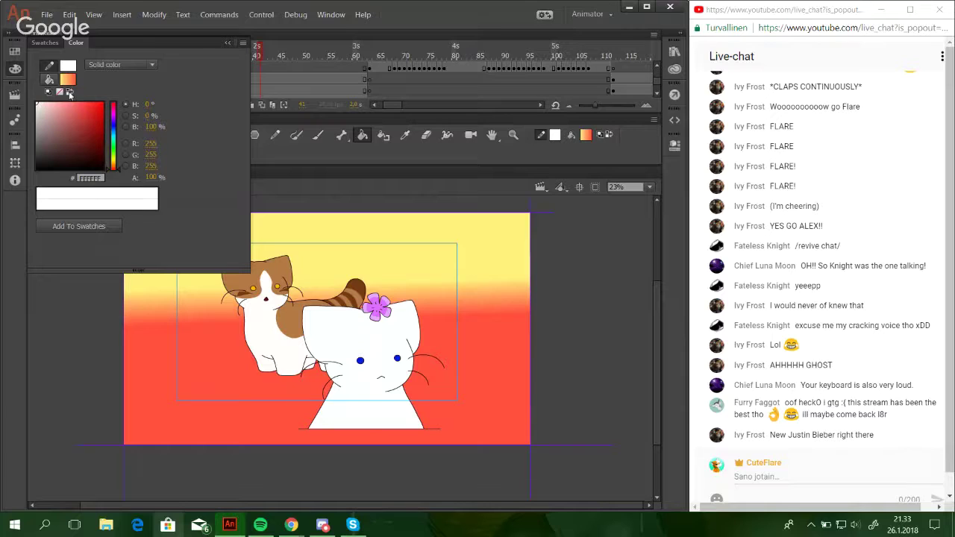
pyautogui.click(49, 78)
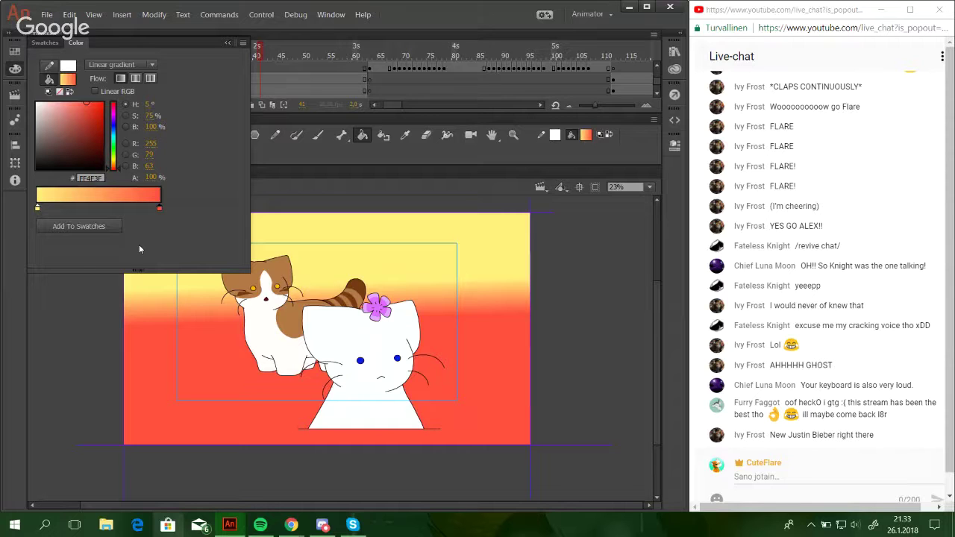
pyautogui.click(160, 209)
pyautogui.click(161, 212)
pyautogui.click(368, 218)
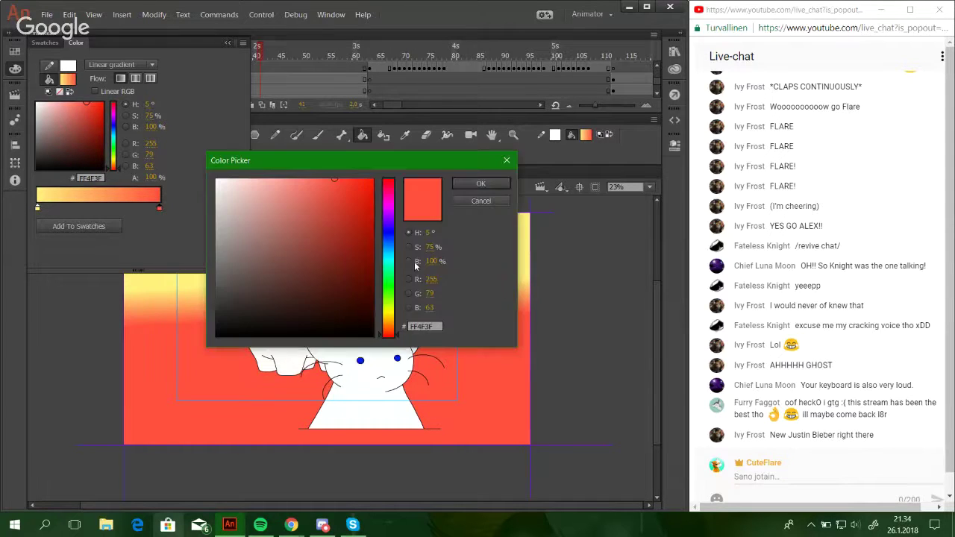
pyautogui.moveTo(337, 180); pyautogui.dragTo(335, 175)
pyautogui.moveTo(396, 335); pyautogui.dragTo(395, 338)
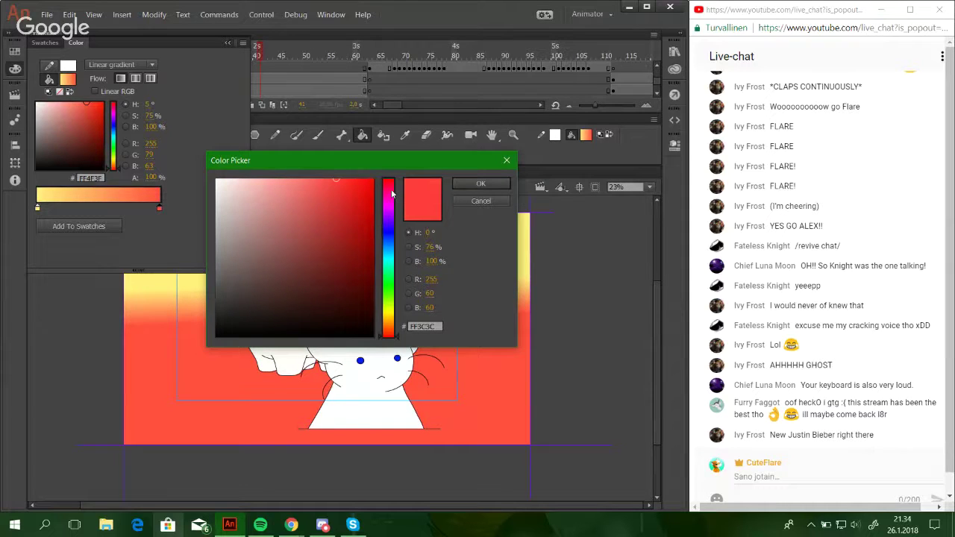
pyautogui.moveTo(391, 187); pyautogui.dragTo(393, 188)
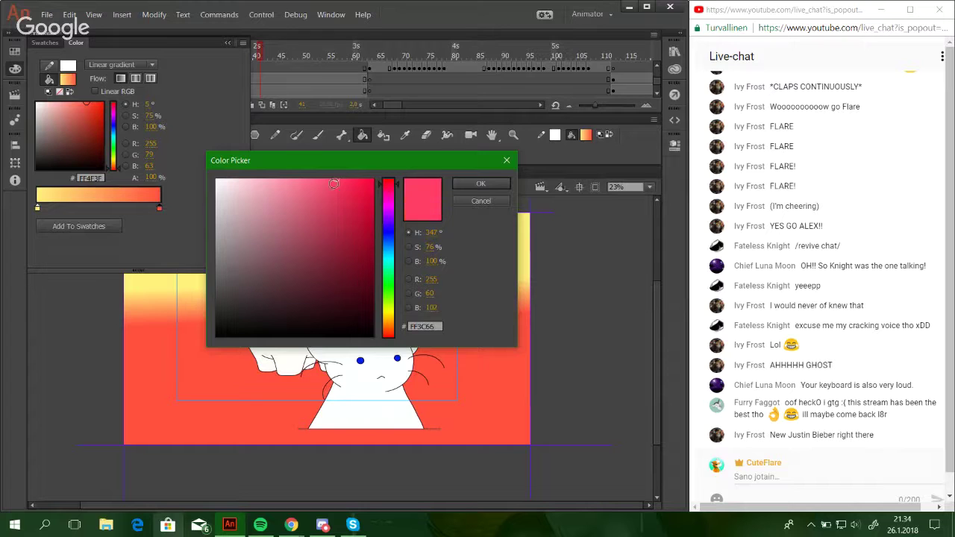
pyautogui.moveTo(333, 183); pyautogui.dragTo(333, 180)
pyautogui.click(471, 186)
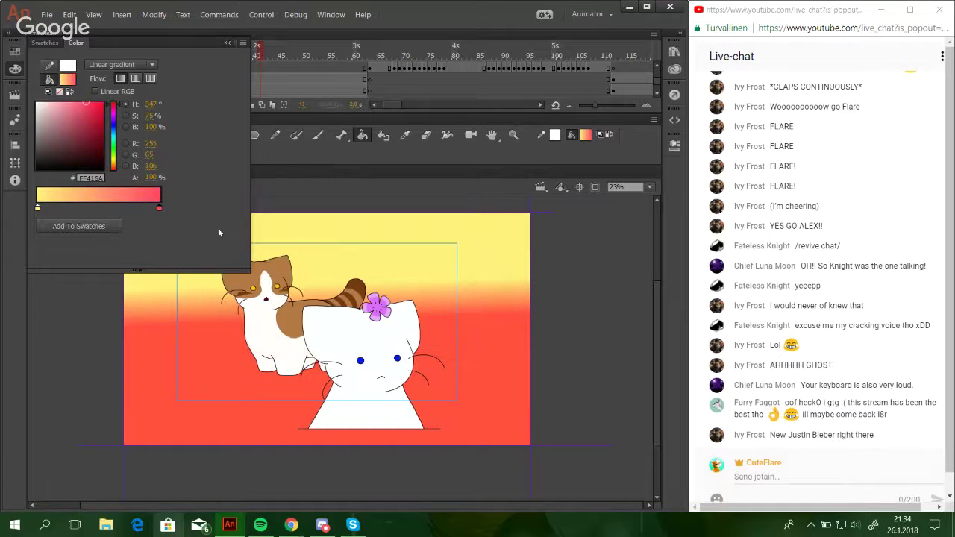
# Try the pinker gradient as a downward fill on the framed background, and undo that fill.
pyautogui.click(360, 160)
pyautogui.moveTo(454, 298)
pyautogui.mouseDown()
pyautogui.moveTo(467, 517)
pyautogui.moveTo(463, 337)
pyautogui.moveTo(460, 405)
pyautogui.mouseUp()
pyautogui.hotkey('ctrl', 'z')
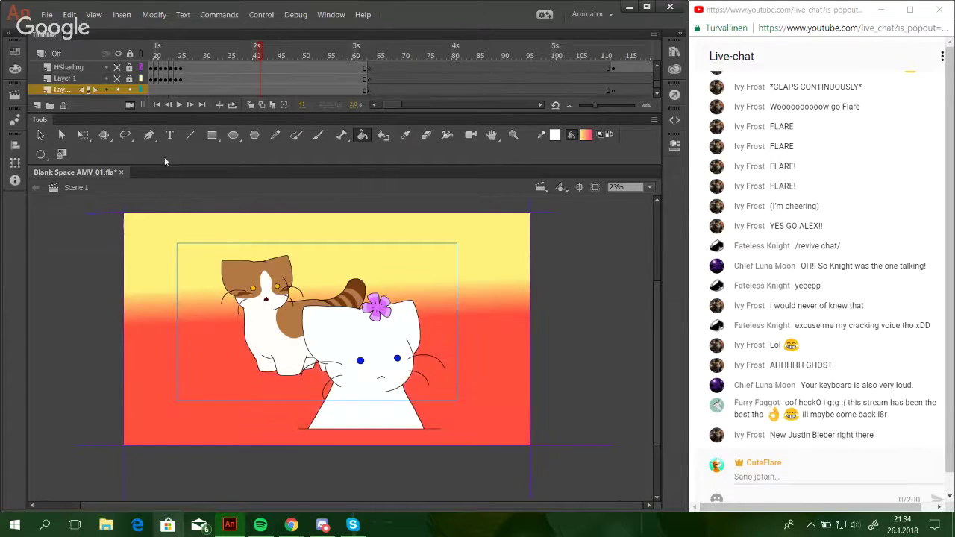
# Sample the background's existing yellow-to-red gradient as the current fill and display its colour settings.
pyautogui.click(14, 50)
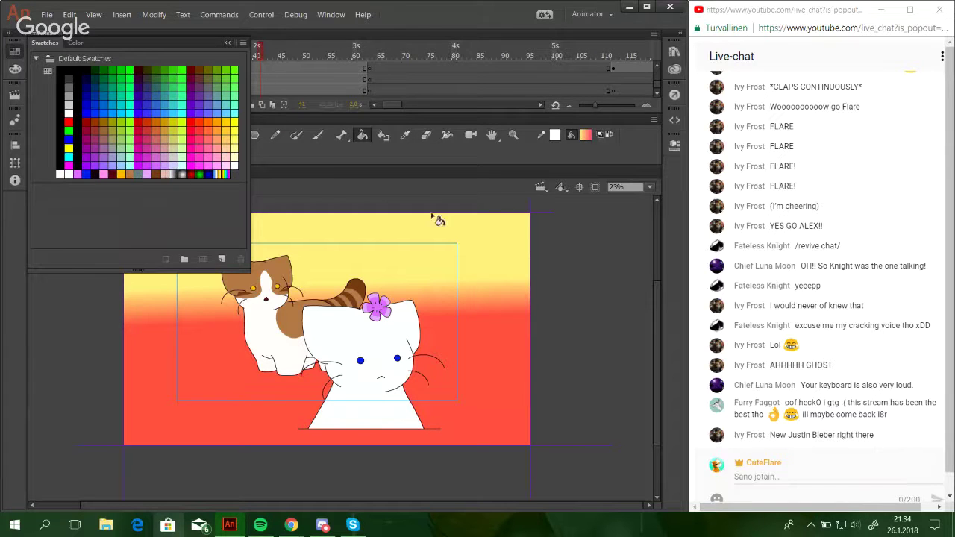
pyautogui.click(405, 134)
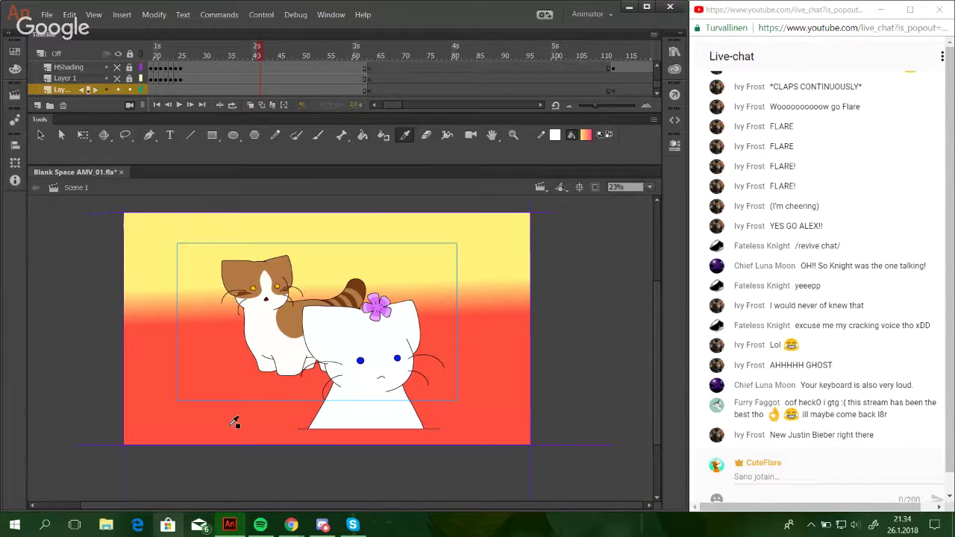
pyautogui.click(235, 423)
pyautogui.click(14, 51)
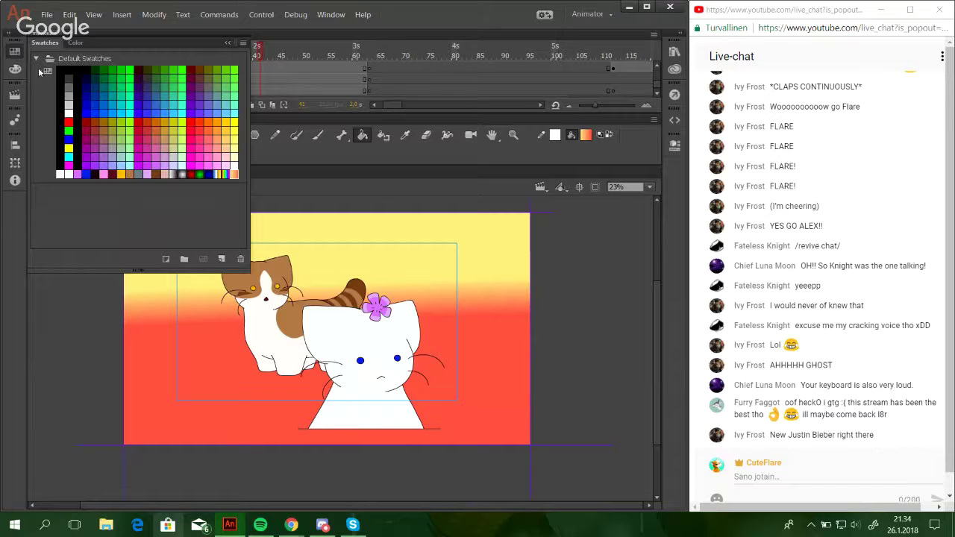
pyautogui.click(14, 68)
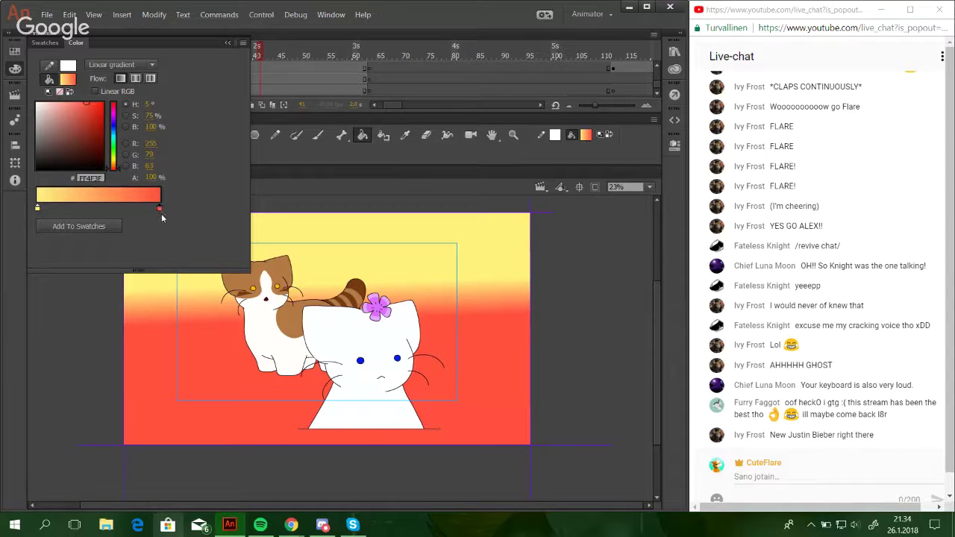
# Set the gradient's end colour to a soft pinkish red near FF515C and refill the framed background with it running downward.
pyautogui.click(160, 210)
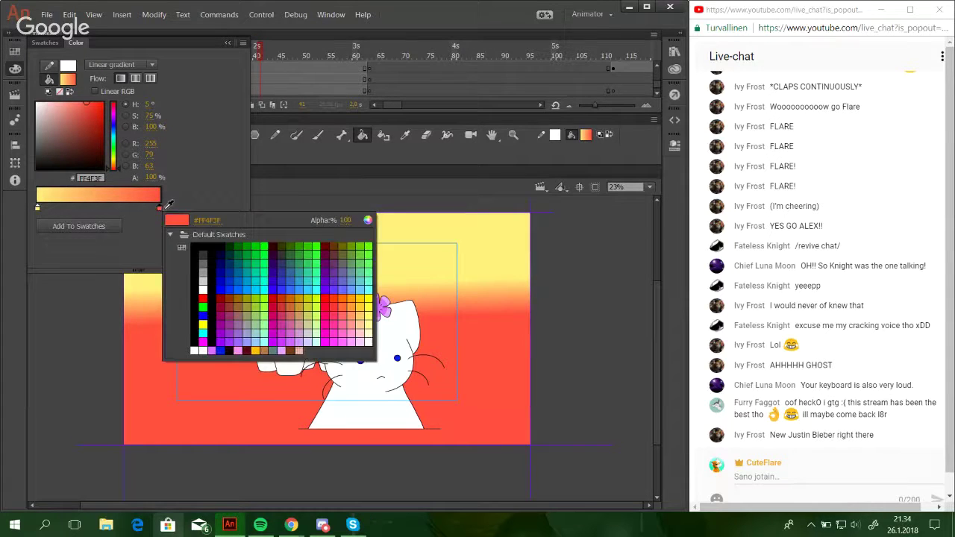
pyautogui.click(367, 220)
pyautogui.click(398, 339)
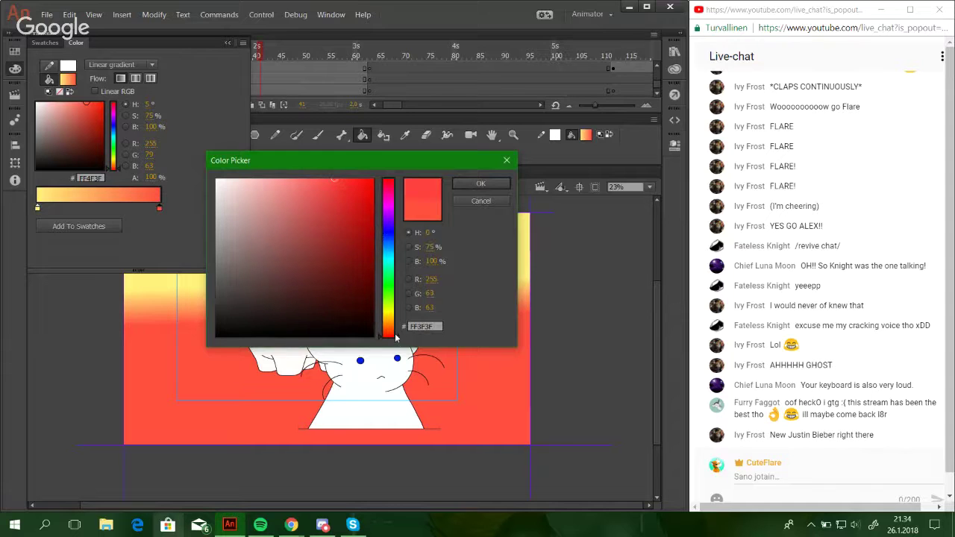
pyautogui.moveTo(327, 180); pyautogui.dragTo(328, 182)
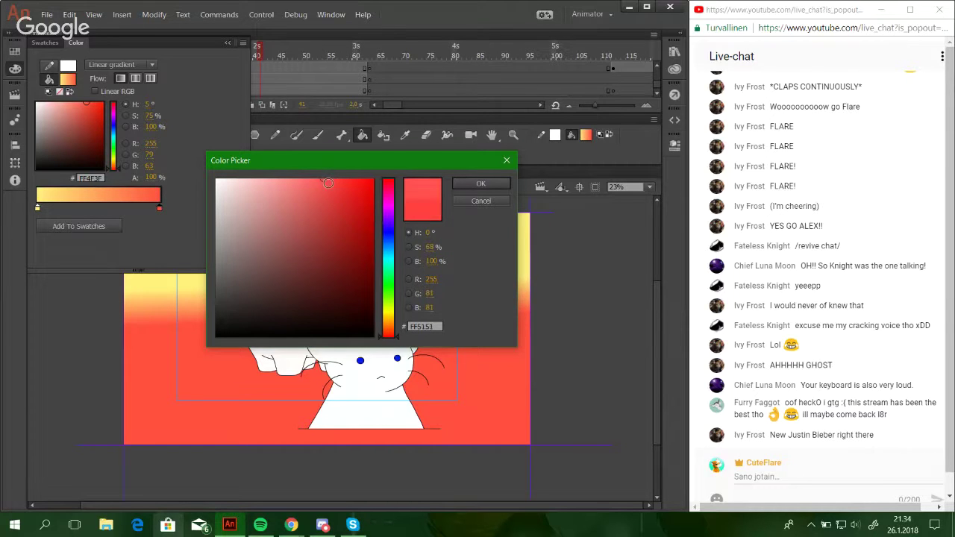
pyautogui.click(392, 183)
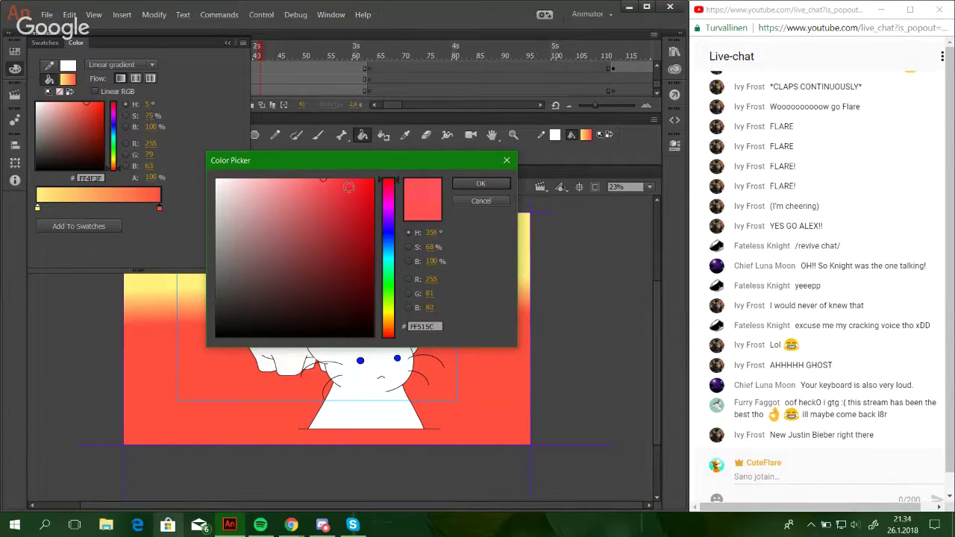
pyautogui.moveTo(325, 179); pyautogui.dragTo(321, 179)
pyautogui.click(483, 184)
pyautogui.click(443, 302)
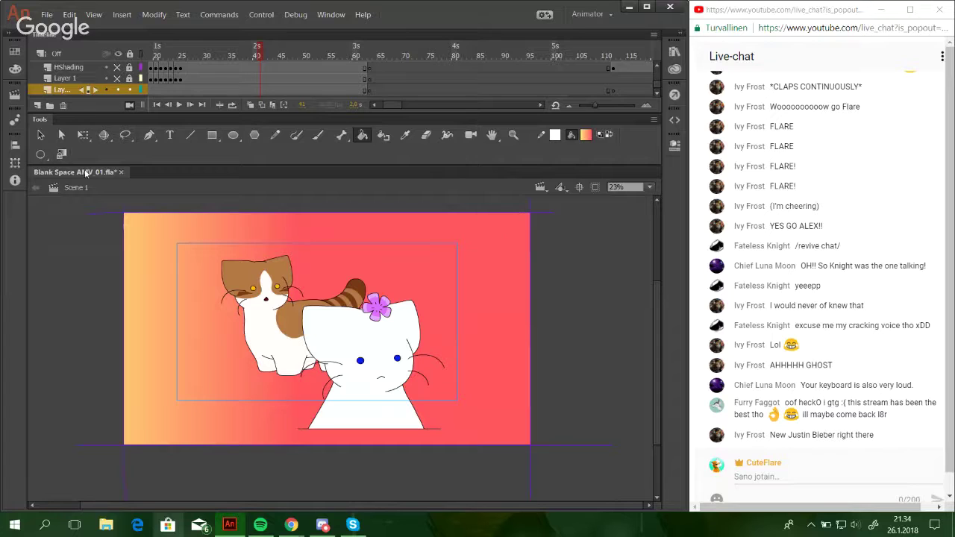
pyautogui.moveTo(430, 299); pyautogui.dragTo(435, 333)
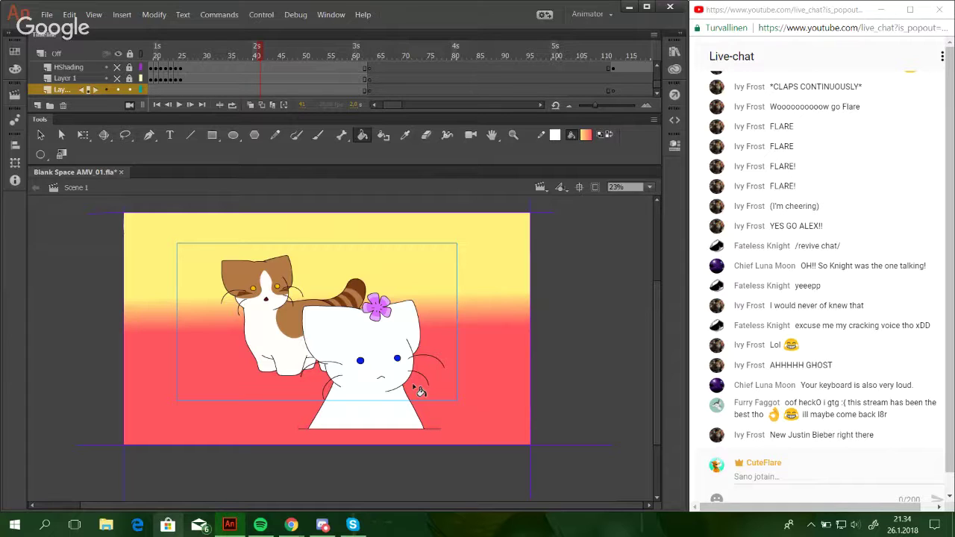
# Save the document and refill the background behind the two cats with a tighter vertical yellow-to-red gradient.
pyautogui.hotkey('ctrl', 's')
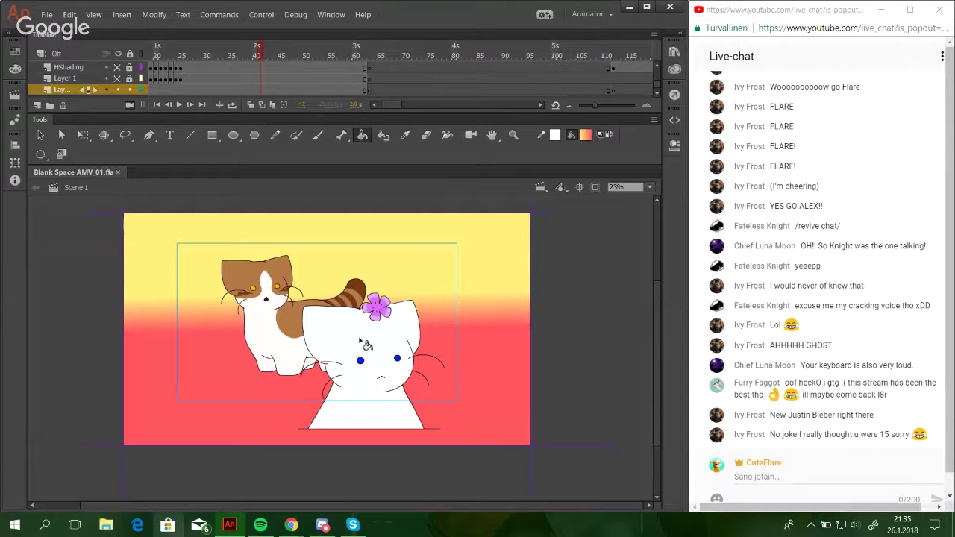
pyautogui.moveTo(466, 291); pyautogui.dragTo(467, 322)
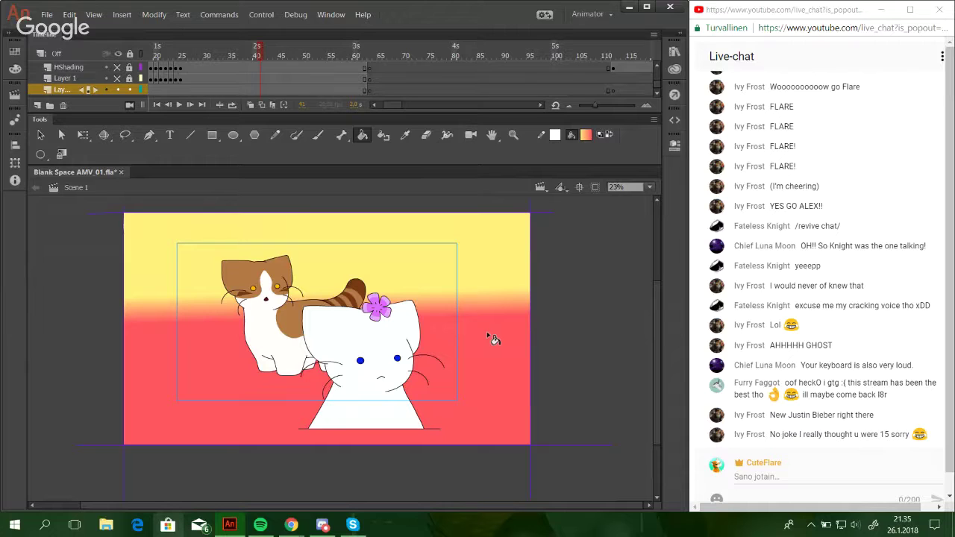
# Delete the purple outline around the gradient background of the two-cat shot.
pyautogui.click(513, 135)
pyautogui.moveTo(128, 214)
pyautogui.mouseDown()
pyautogui.moveTo(278, 313)
pyautogui.moveTo(531, 395)
pyautogui.mouseUp()
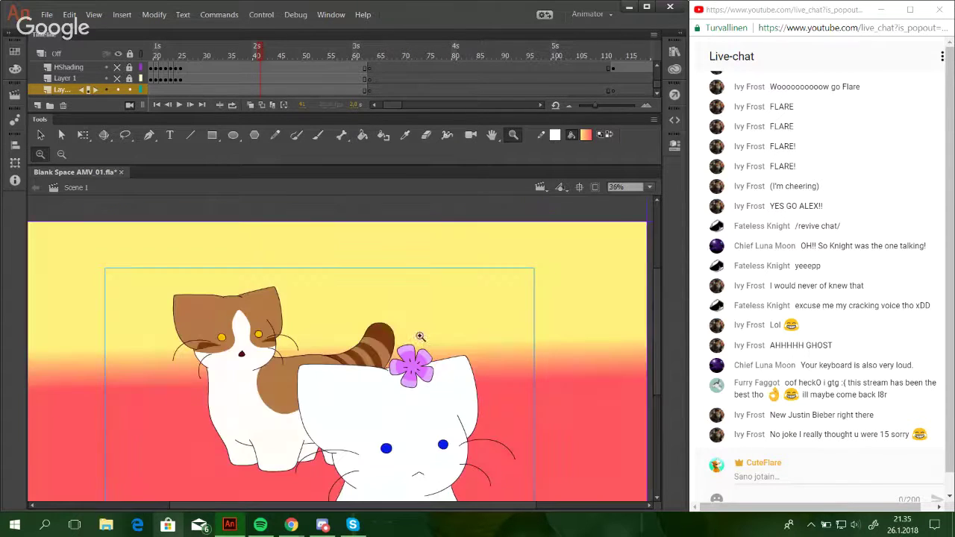
pyautogui.press('k')
pyautogui.scroll(-1, 655, 348)
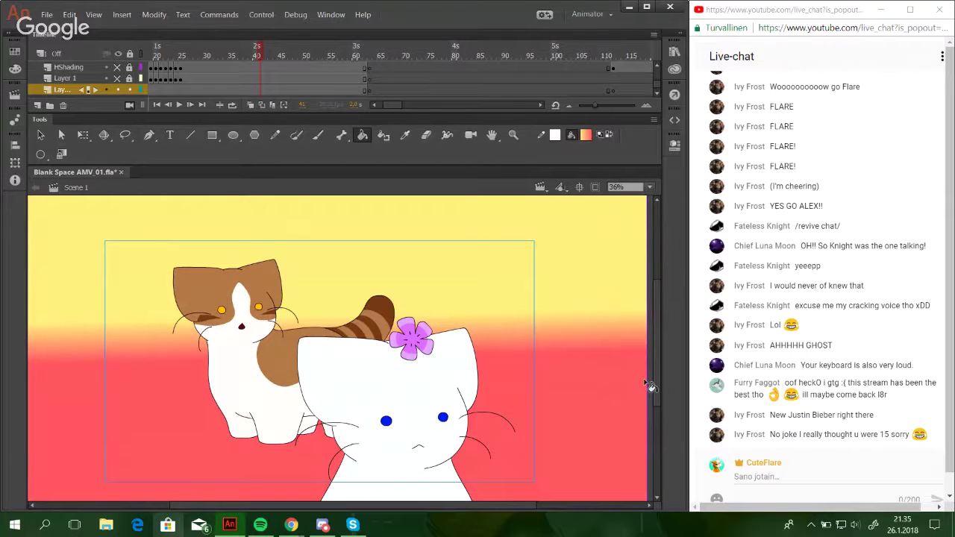
pyautogui.moveTo(250, 452); pyautogui.dragTo(324, 454)
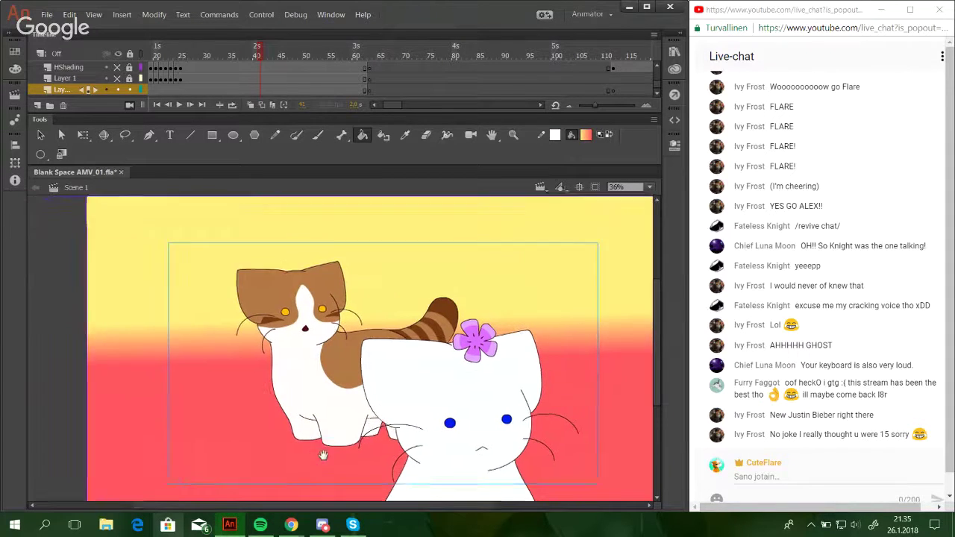
pyautogui.keyDown('ctrl'); pyautogui.doubleClick(98, 297); pyautogui.keyUp('ctrl')
pyautogui.moveTo(519, 438); pyautogui.dragTo(427, 436)
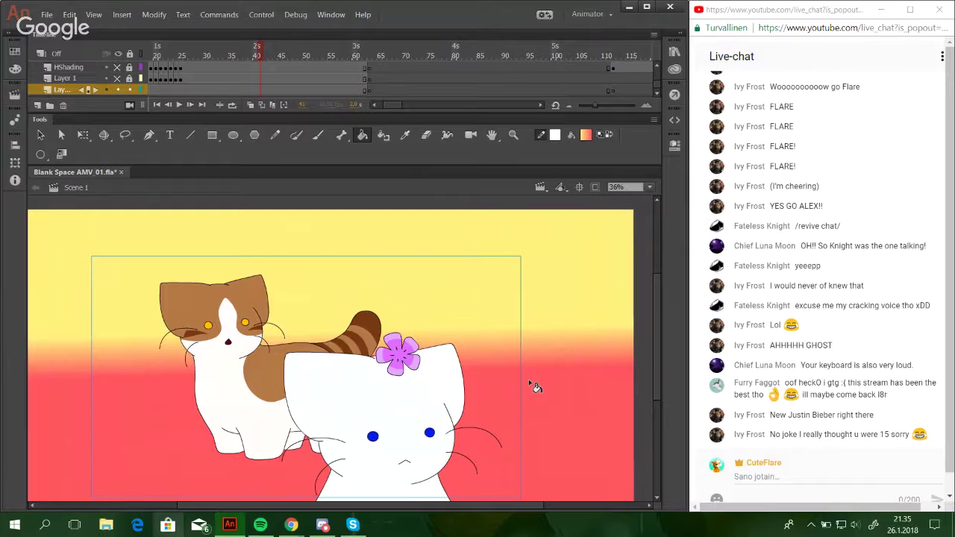
# Adjust the background of the two-cat shot by refilling it with the vertical yellow-to-red gradient, blending across the middle of the scene.
pyautogui.moveTo(440, 508); pyautogui.dragTo(382, 509)
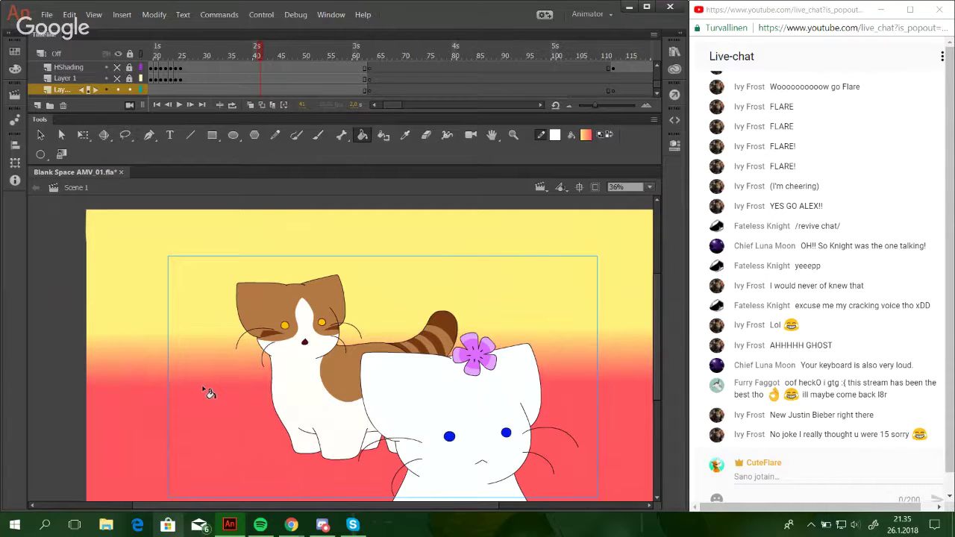
pyautogui.moveTo(402, 505); pyautogui.dragTo(490, 516)
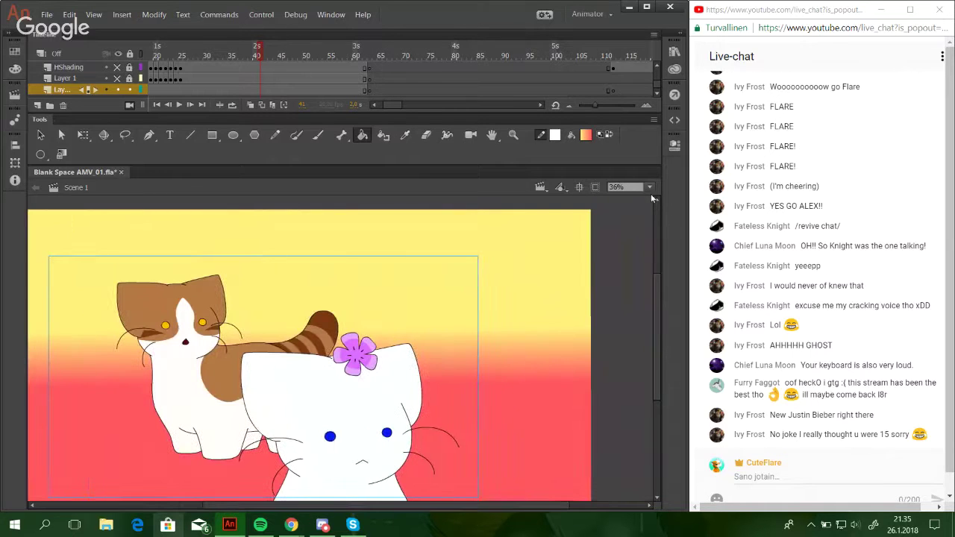
pyautogui.click(650, 188)
pyautogui.click(647, 249)
pyautogui.click(649, 188)
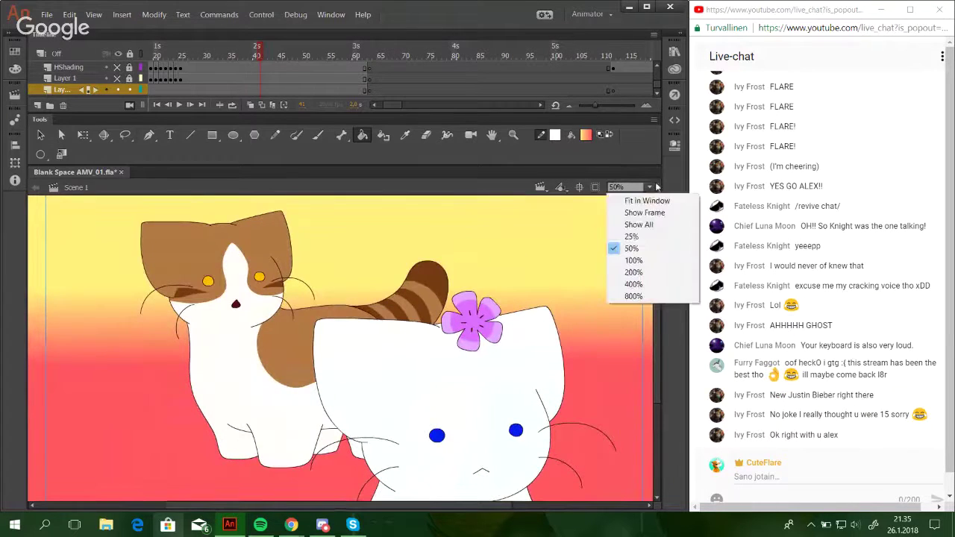
pyautogui.click(646, 224)
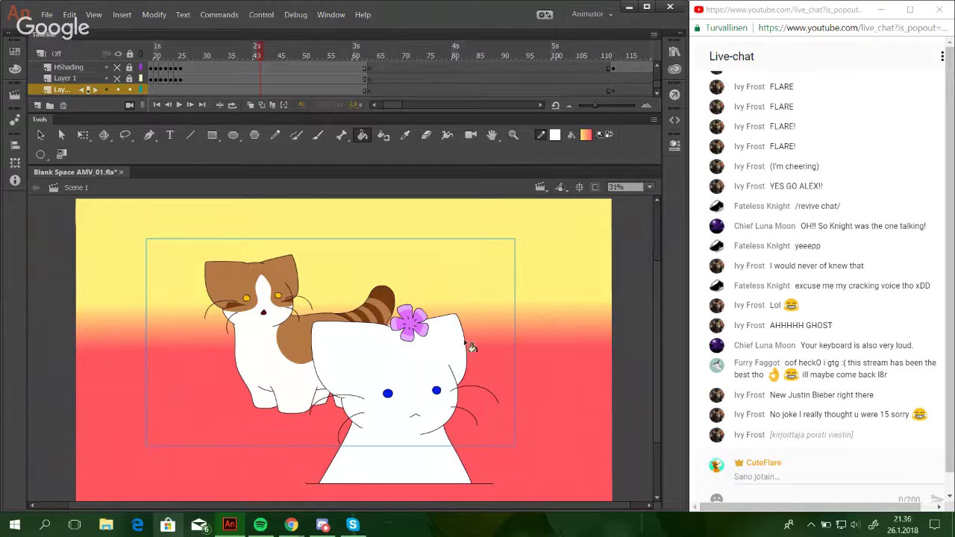
pyautogui.click(551, 320)
pyautogui.moveTo(551, 299); pyautogui.dragTo(561, 336)
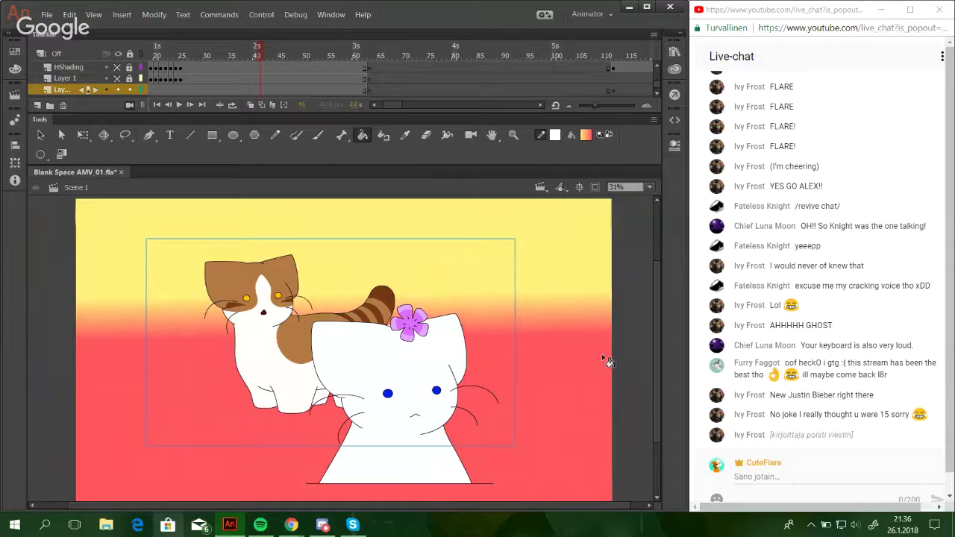
pyautogui.click(576, 384)
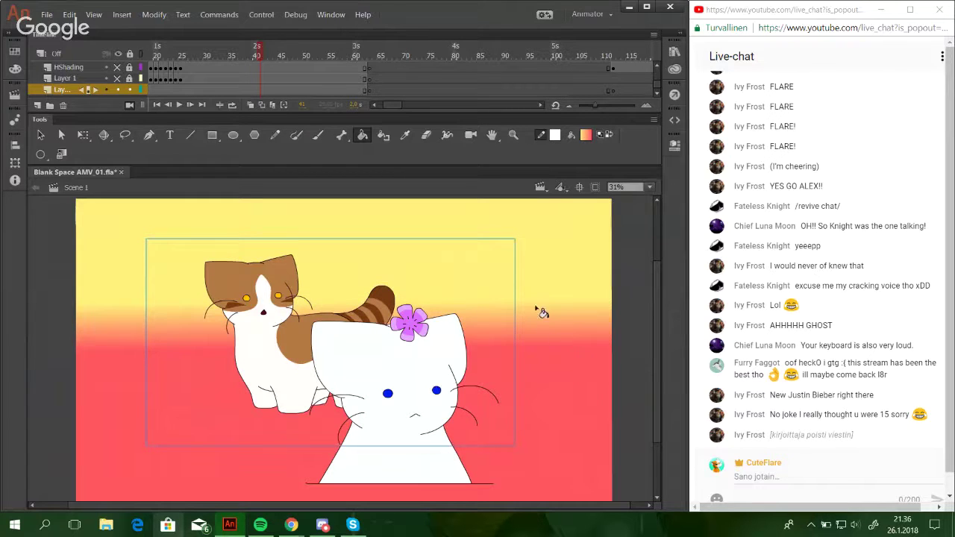
pyautogui.moveTo(541, 300); pyautogui.dragTo(541, 343)
pyautogui.click(547, 347)
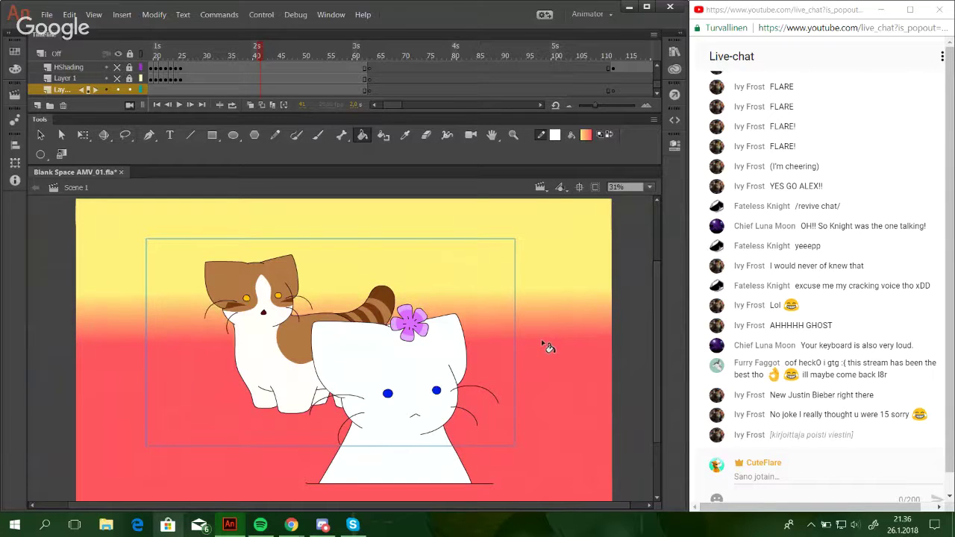
pyautogui.click(546, 347)
pyautogui.click(546, 346)
pyautogui.moveTo(629, 385)
pyautogui.mouseDown()
pyautogui.moveTo(608, 335)
pyautogui.moveTo(624, 374)
pyautogui.moveTo(612, 390)
pyautogui.mouseUp()
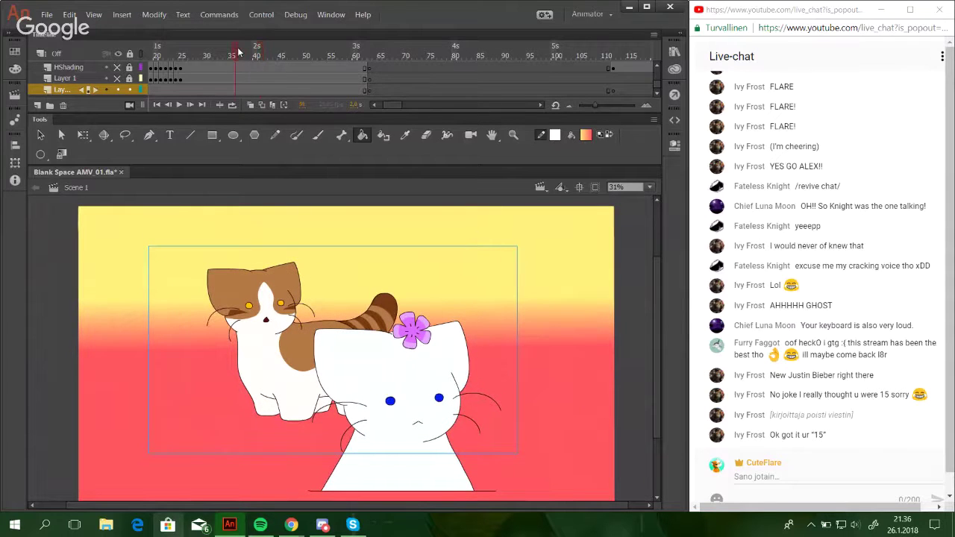
# Play the animation from frame 1 and scrub through the following shot of the sitting white cat.
pyautogui.click(151, 51)
pyautogui.press('Return')
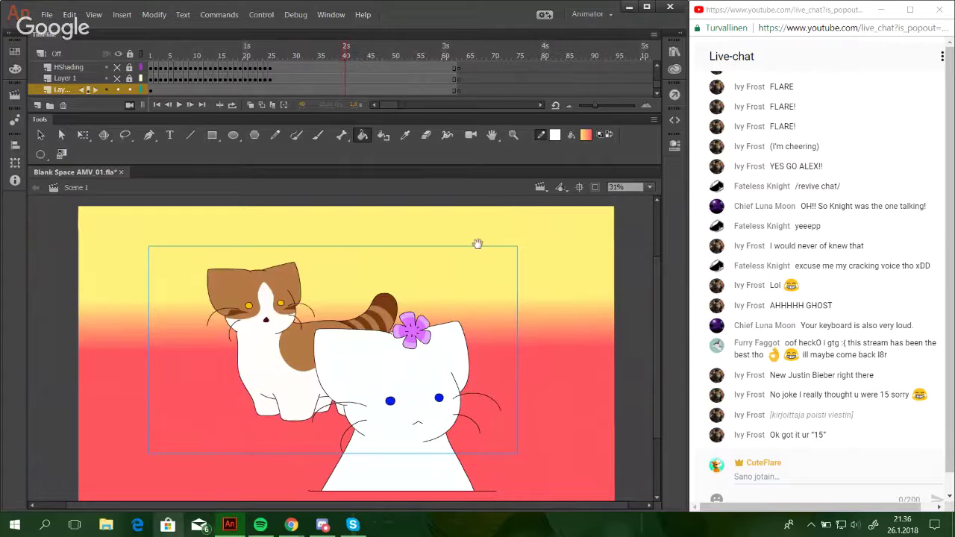
pyautogui.moveTo(477, 243); pyautogui.dragTo(448, 216)
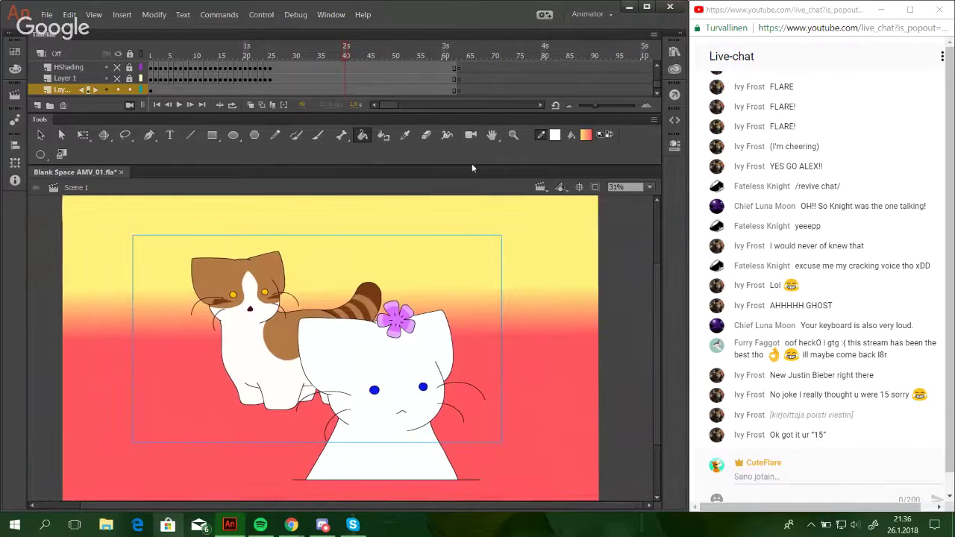
pyautogui.moveTo(393, 106); pyautogui.dragTo(395, 105)
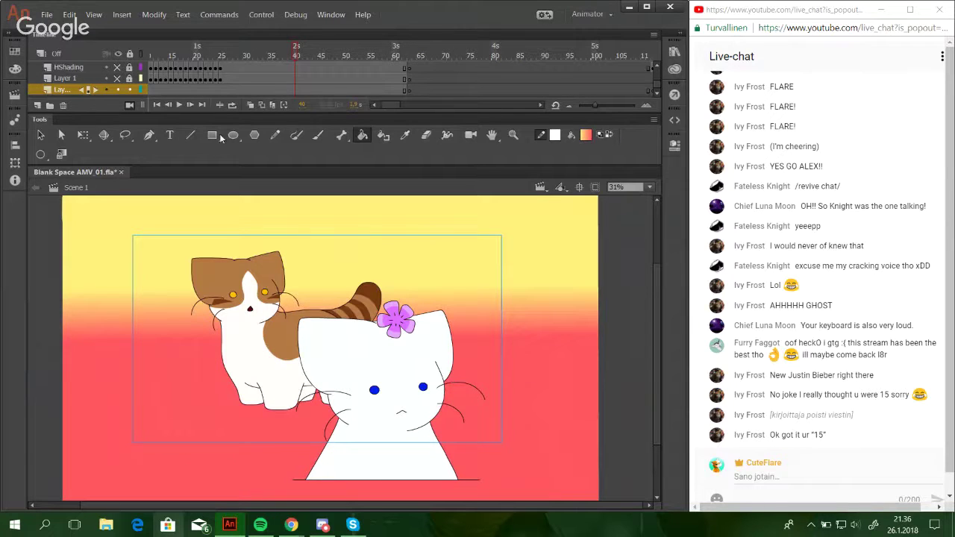
pyautogui.moveTo(655, 355)
pyautogui.mouseDown()
pyautogui.moveTo(655, 346)
pyautogui.moveTo(655, 355)
pyautogui.mouseUp()
pyautogui.moveTo(392, 105); pyautogui.dragTo(395, 105)
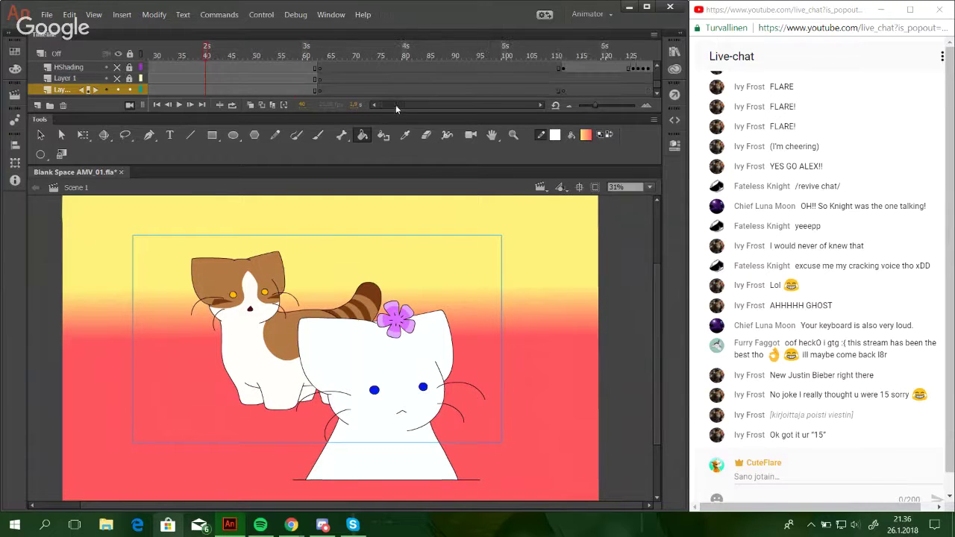
pyautogui.moveTo(352, 46); pyautogui.dragTo(556, 52)
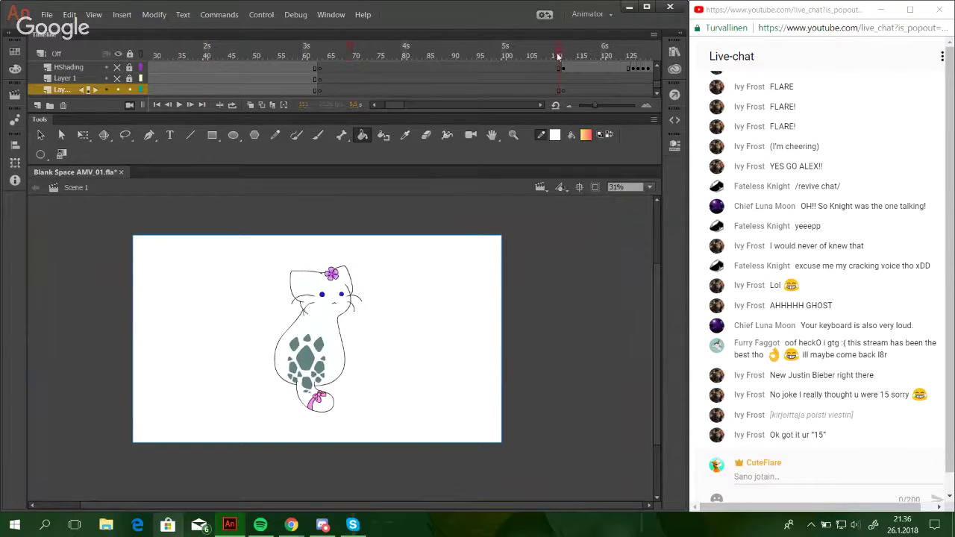
# Draw four straight white pencil lines outside the stage edges to enclose the background of the sitting cat's shot.
pyautogui.click(275, 134)
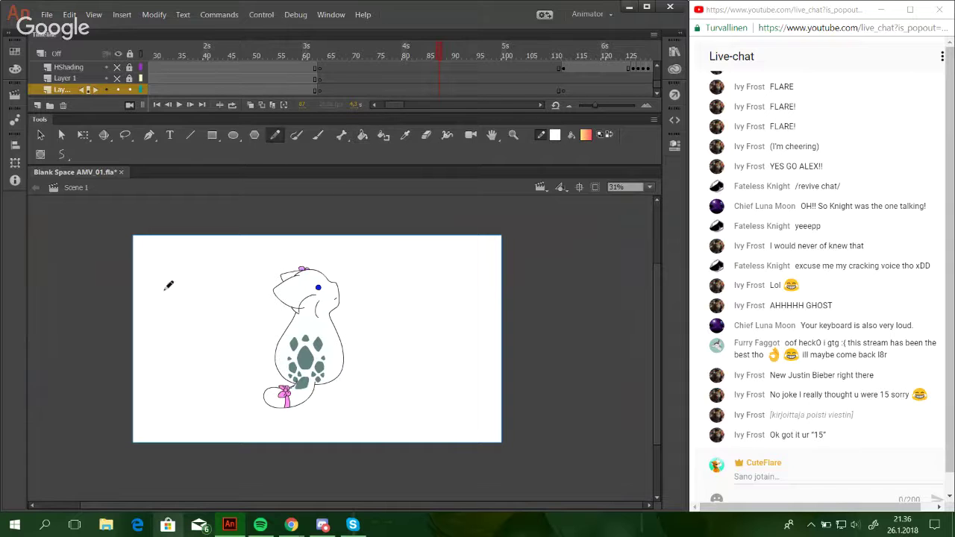
pyautogui.moveTo(77, 201)
pyautogui.mouseDown()
pyautogui.moveTo(74, 482)
pyautogui.moveTo(214, 204)
pyautogui.moveTo(496, 218)
pyautogui.moveTo(543, 218)
pyautogui.moveTo(546, 204)
pyautogui.moveTo(547, 483)
pyautogui.mouseUp()
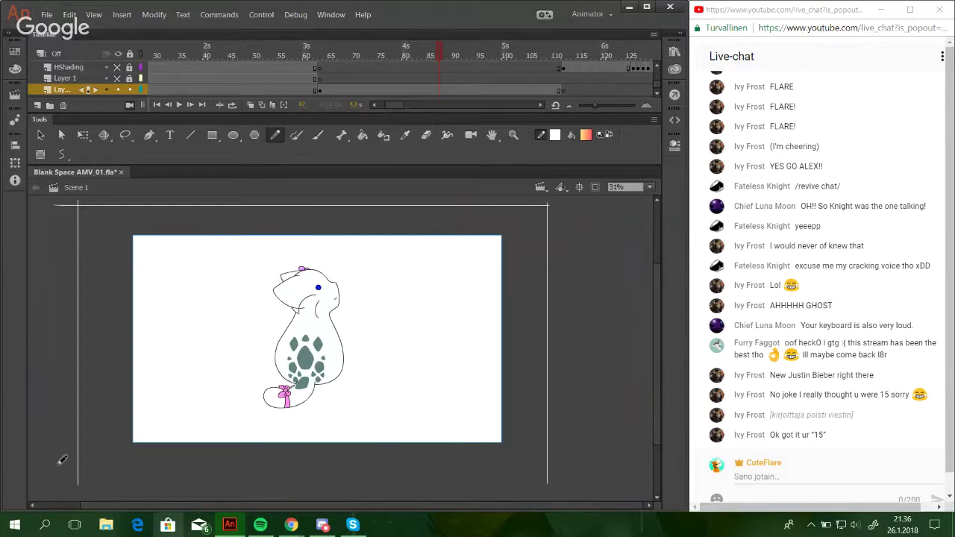
pyautogui.moveTo(41, 451); pyautogui.dragTo(552, 452)
pyautogui.hotkey('ctrl', 'z')
pyautogui.moveTo(52, 463); pyautogui.dragTo(652, 469)
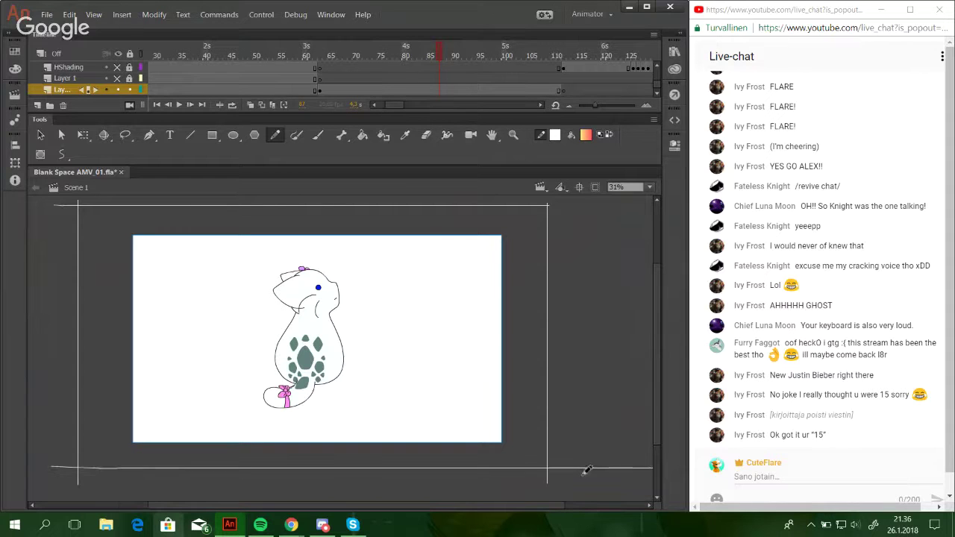
pyautogui.hotkey('ctrl', 'z')
pyautogui.moveTo(61, 475); pyautogui.dragTo(611, 473)
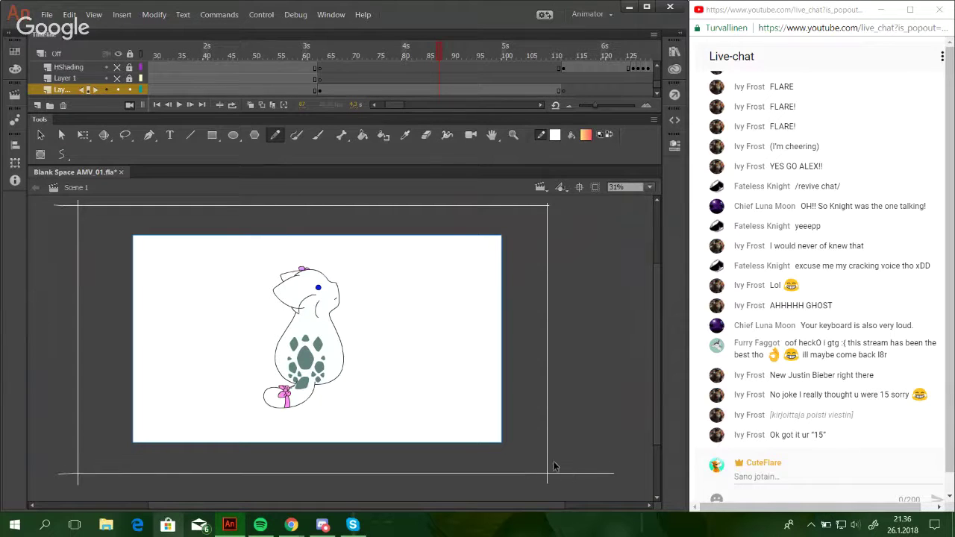
# Select all four border lines, widen them slightly with Free Transform and nudge them to the right.
pyautogui.hotkey('ctrl', 'a')
pyautogui.press('q')
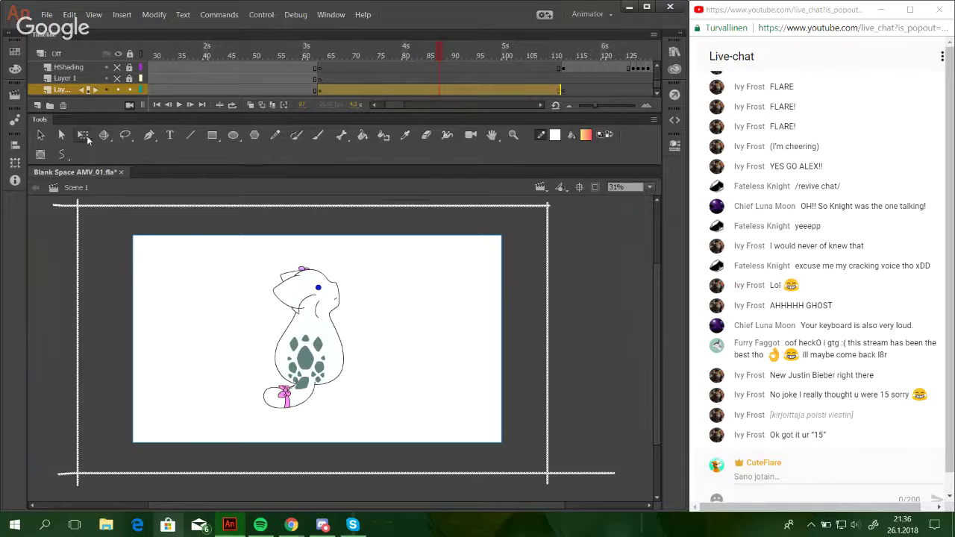
pyautogui.moveTo(615, 342); pyautogui.dragTo(632, 343)
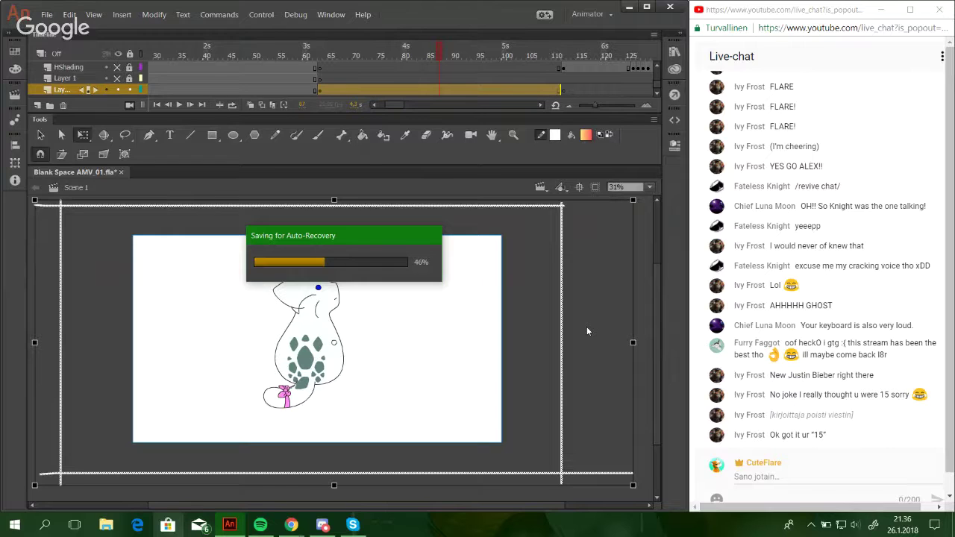
pyautogui.hotkey('shift', 'Right')
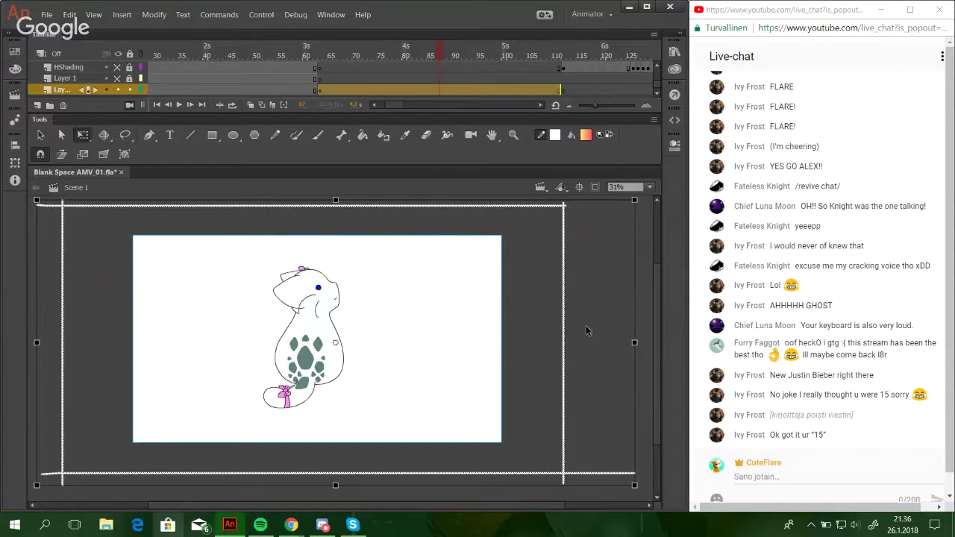
pyautogui.click(642, 265)
# Fill the bordered area with the vertical yellow-to-red gradient, placing its blend across the sitting cat's head.
pyautogui.click(362, 135)
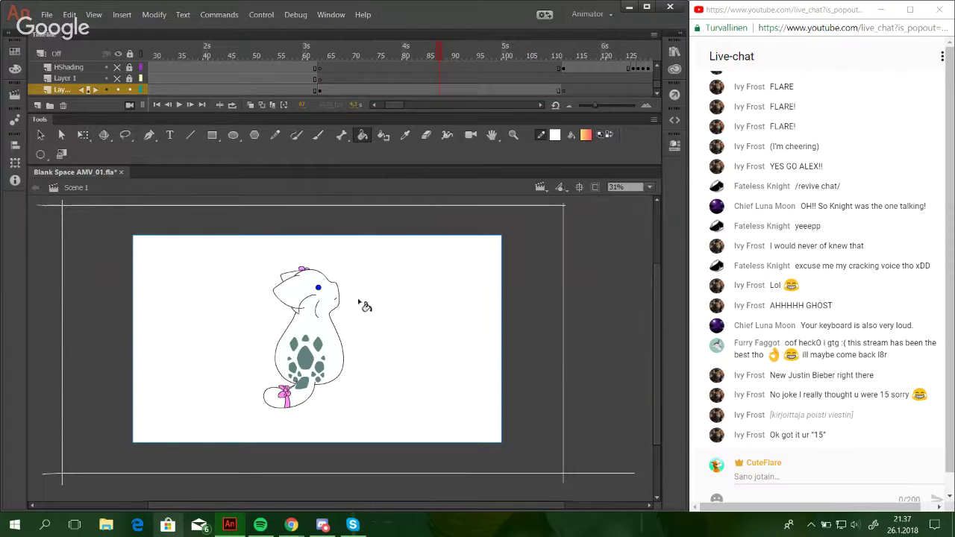
pyautogui.click(370, 306)
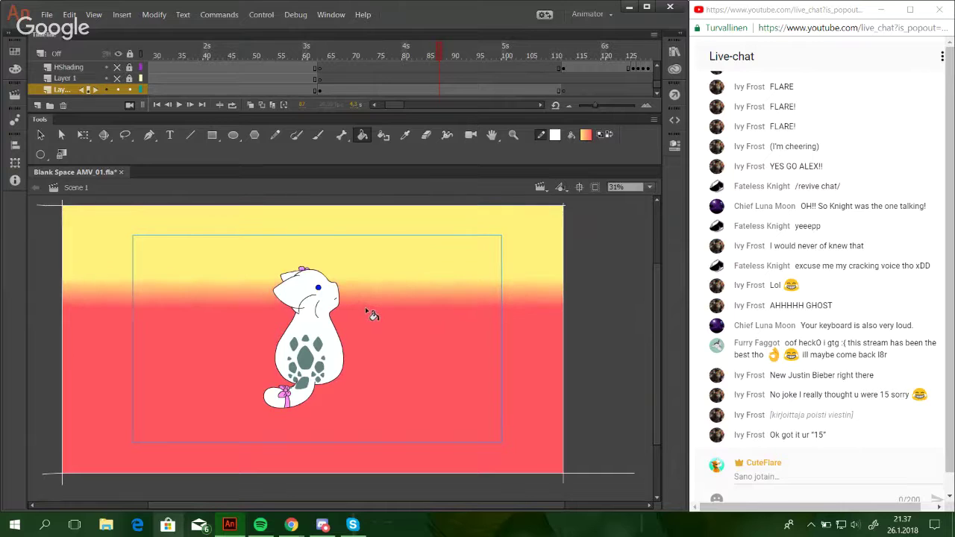
pyautogui.moveTo(332, 57); pyautogui.dragTo(366, 62)
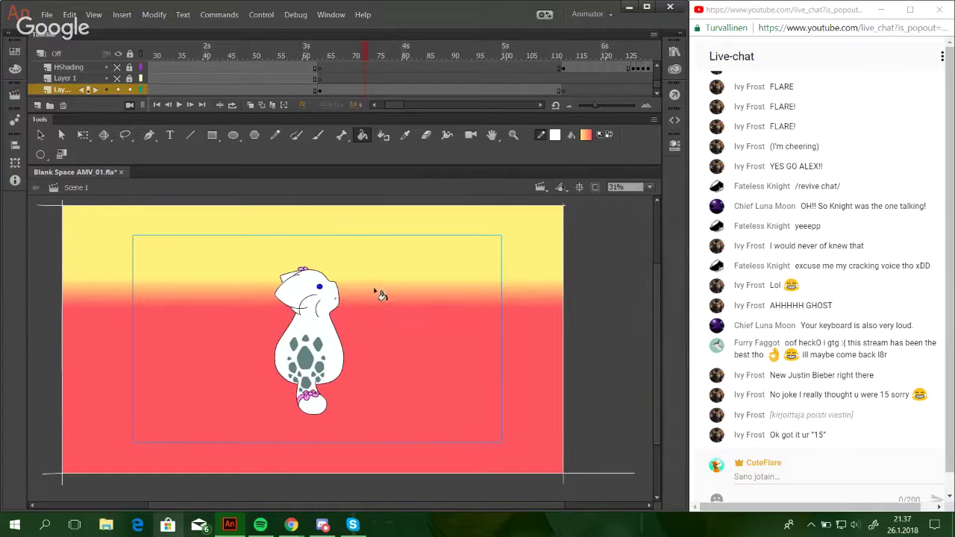
pyautogui.click(562, 79)
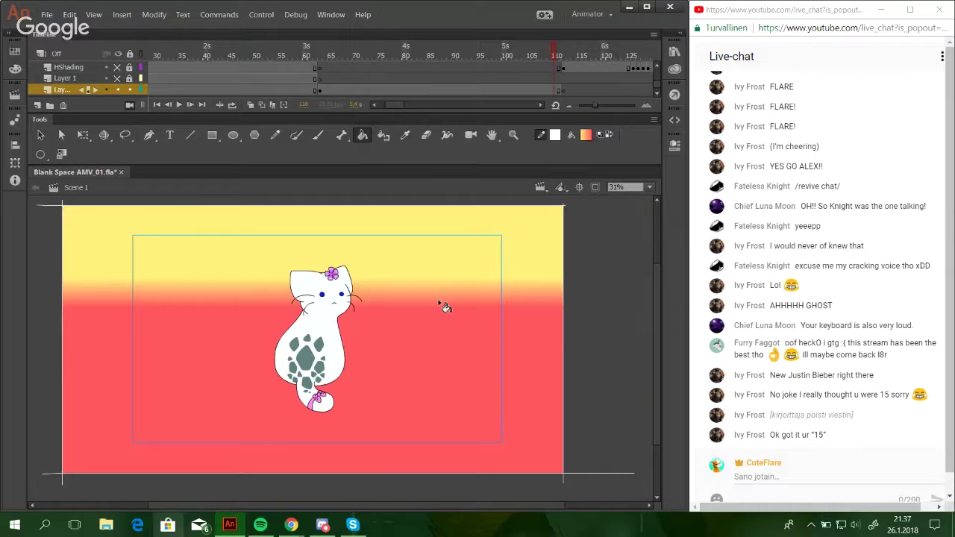
pyautogui.moveTo(452, 290); pyautogui.dragTo(452, 307)
pyautogui.moveTo(453, 314); pyautogui.dragTo(452, 317)
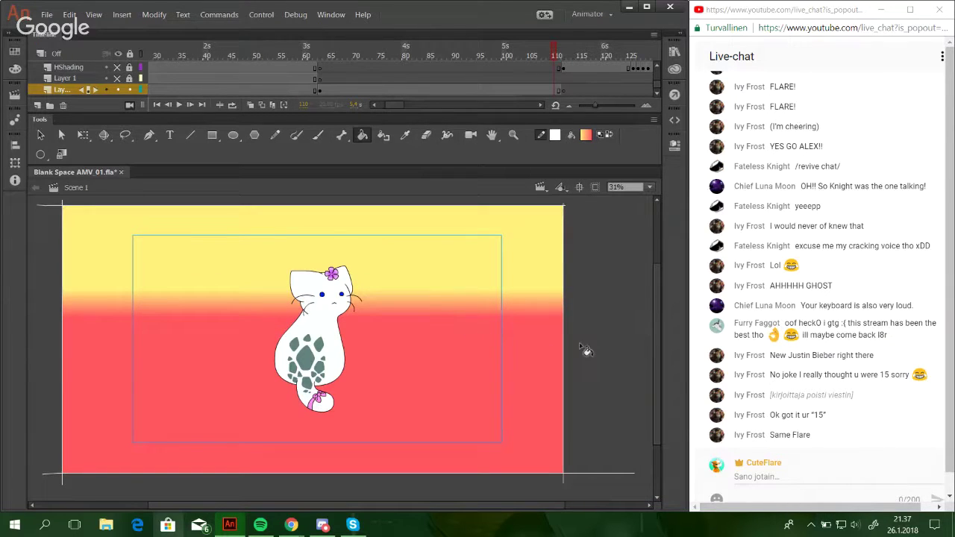
# Delete the white border lines around the sitting cat's gradient background.
pyautogui.moveTo(513, 52); pyautogui.dragTo(390, 57)
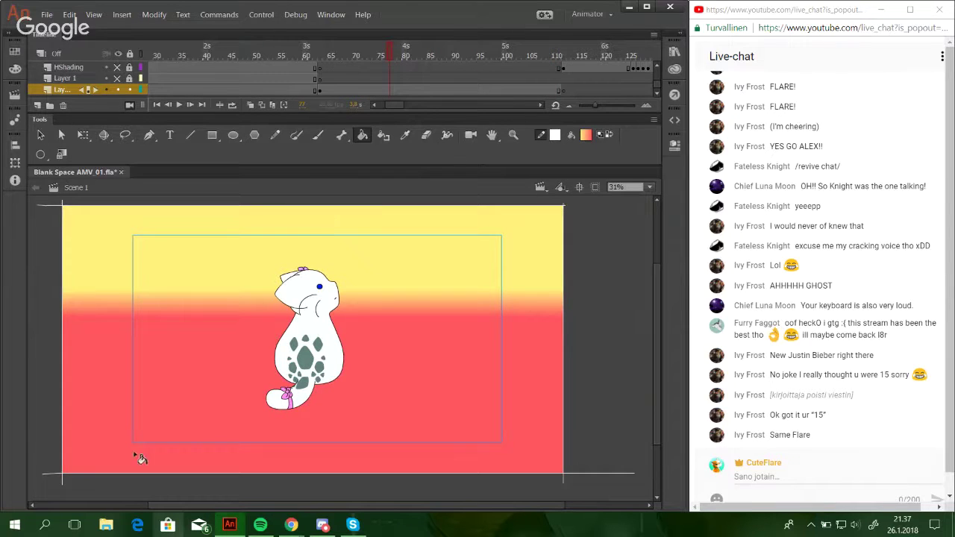
pyautogui.keyDown('ctrl'); pyautogui.click(49, 474); pyautogui.keyUp('ctrl')
pyautogui.keyDown('ctrl'); pyautogui.doubleClick(48, 475); pyautogui.keyUp('ctrl')
pyautogui.press('Delete')
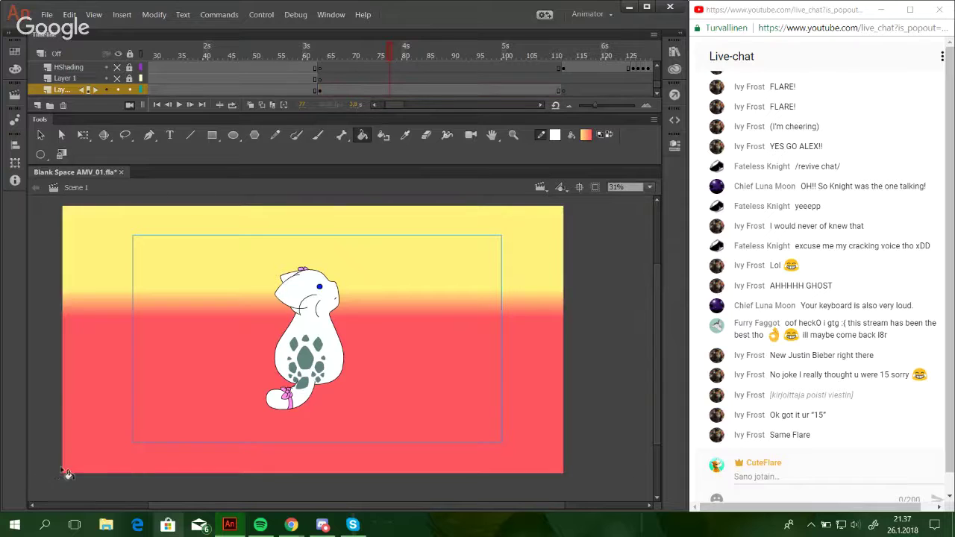
pyautogui.press('space')
pyautogui.moveTo(322, 430); pyautogui.dragTo(345, 427)
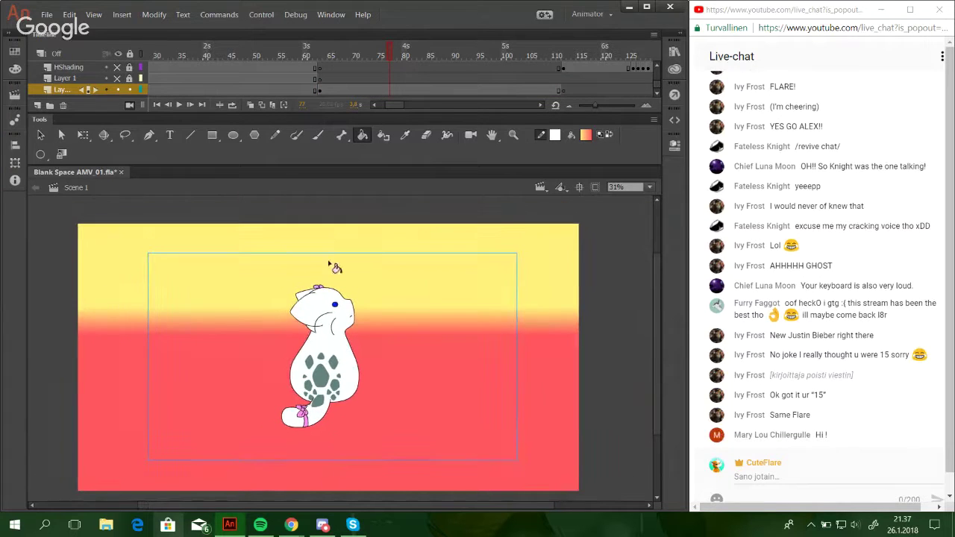
# Draw four straight white pencil lines outside the stage edges around the brown cat's shot at frame 146.
pyautogui.click(275, 135)
pyautogui.moveTo(394, 106); pyautogui.dragTo(405, 106)
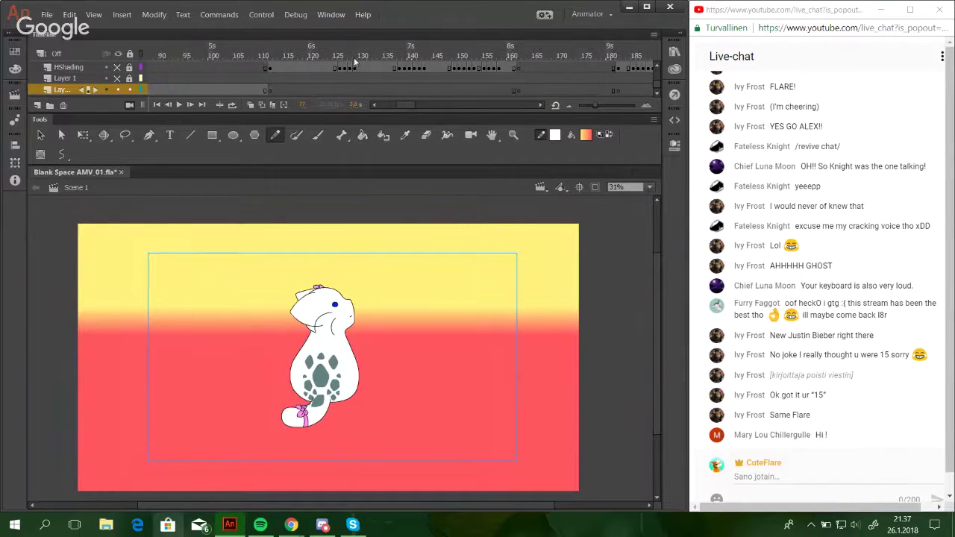
pyautogui.click(439, 56)
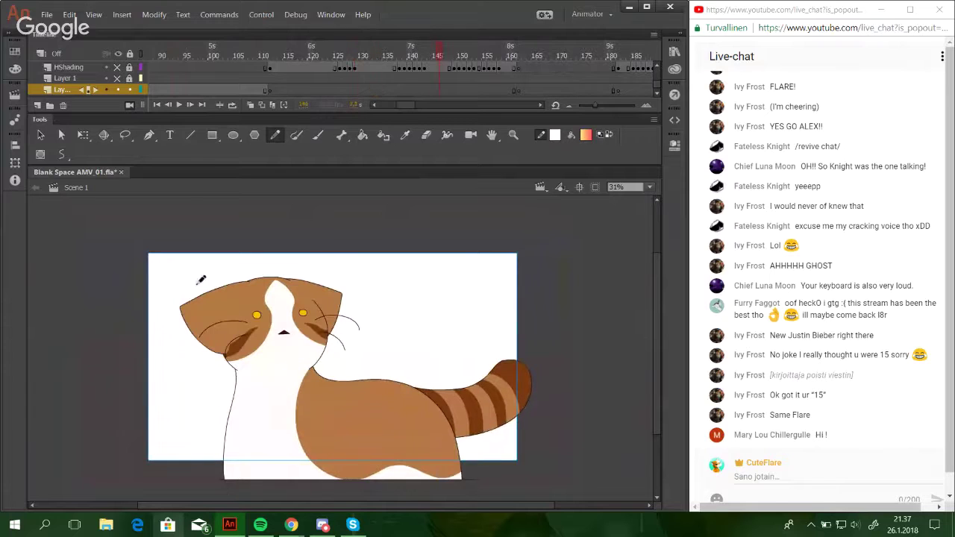
pyautogui.moveTo(74, 211); pyautogui.dragTo(74, 522)
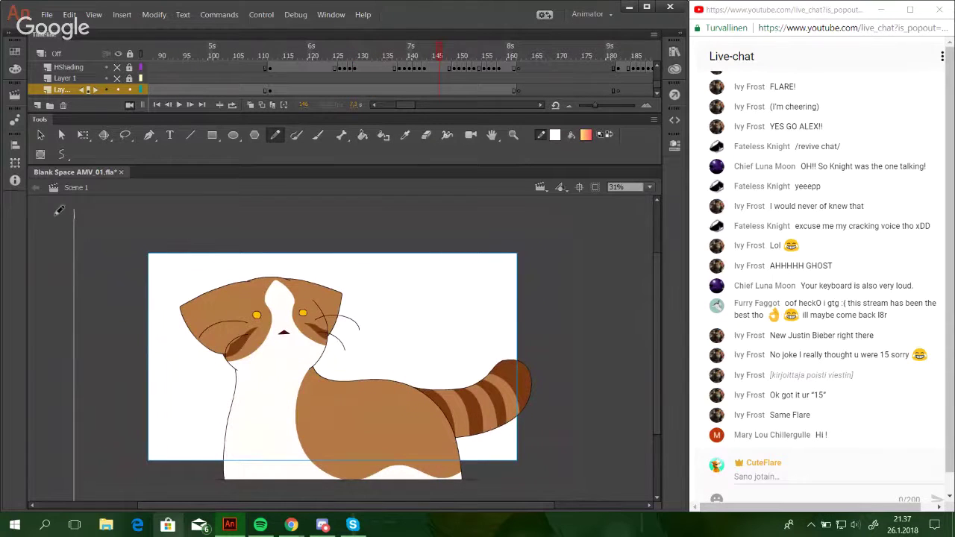
pyautogui.moveTo(55, 215)
pyautogui.mouseDown()
pyautogui.moveTo(594, 215)
pyautogui.moveTo(594, 320)
pyautogui.mouseUp()
pyautogui.moveTo(595, 382); pyautogui.dragTo(595, 500)
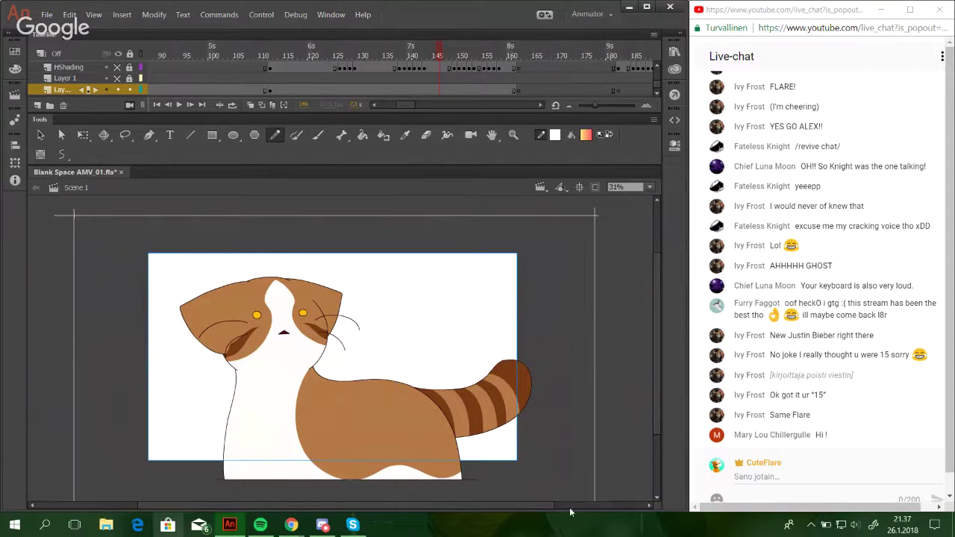
pyautogui.scroll(-2, 658, 440)
pyautogui.moveTo(56, 418); pyautogui.dragTo(634, 420)
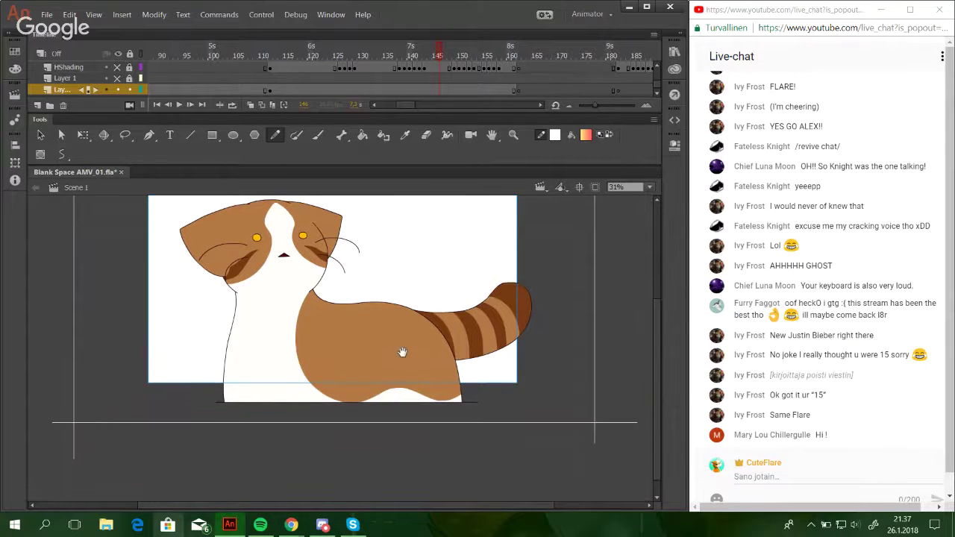
# Fill the bordered area behind the brown cat with the vertical yellow-to-red gradient, blending near its lower body, and delete the white border lines.
pyautogui.moveTo(402, 388)
pyautogui.mouseDown()
pyautogui.moveTo(420, 422)
pyautogui.moveTo(416, 450)
pyautogui.mouseUp()
pyautogui.press('k')
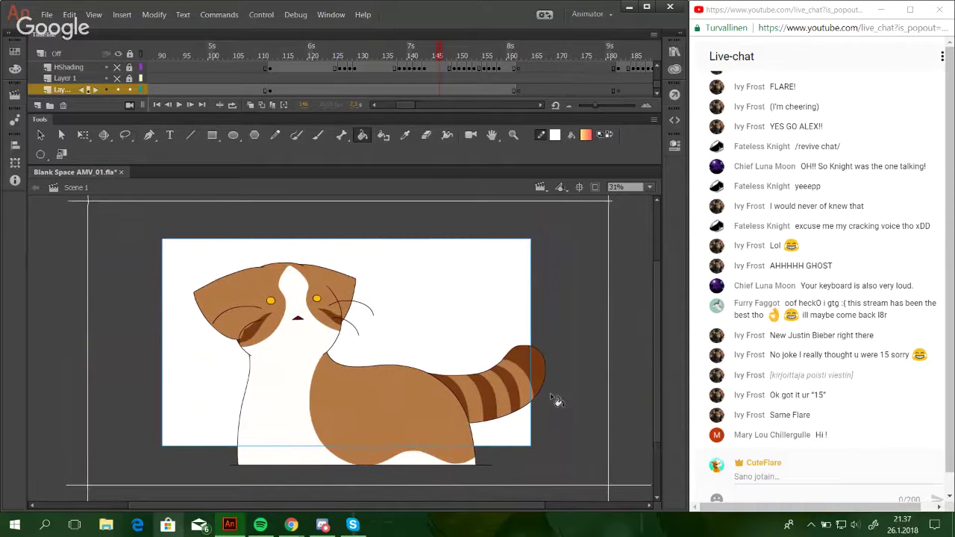
pyautogui.click(558, 402)
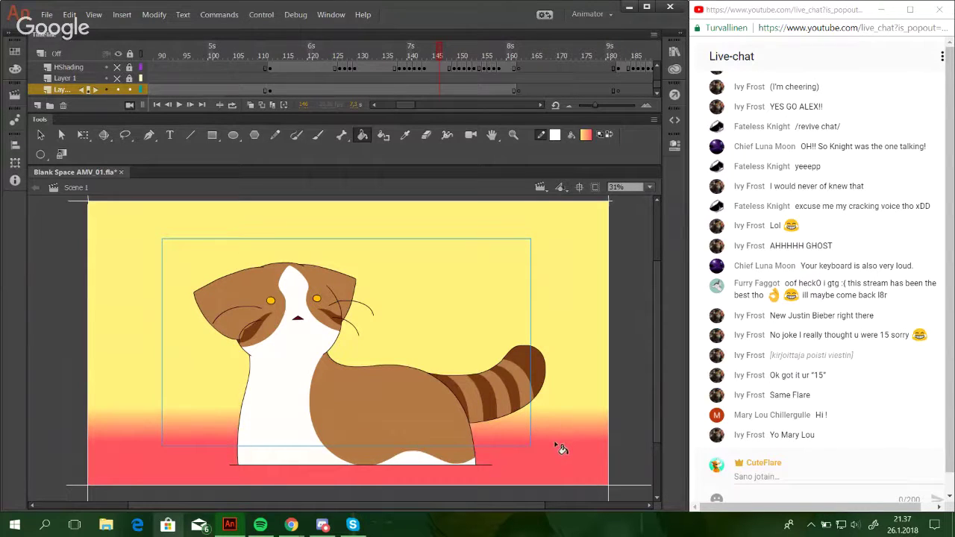
pyautogui.keyDown('ctrl'); pyautogui.doubleClick(621, 486); pyautogui.keyUp('ctrl')
pyautogui.press('Delete')
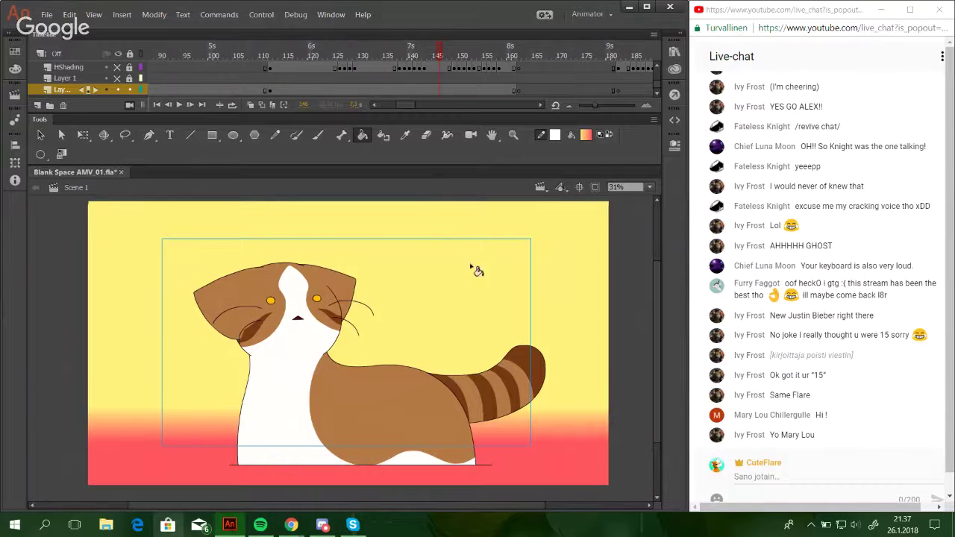
# Set the stage zoom to 25% and try a vertical white pencil line beside the stage in the next white cat's shot.
pyautogui.click(277, 135)
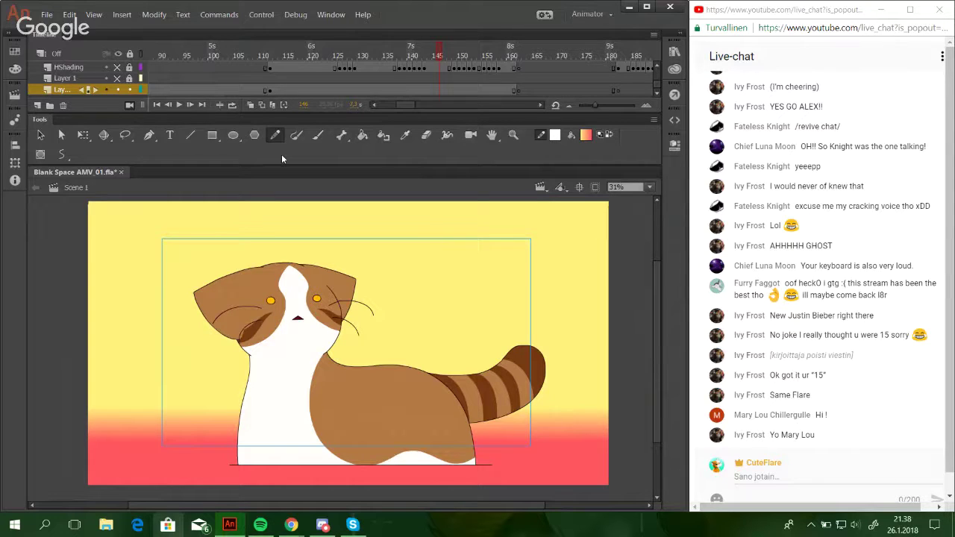
pyautogui.click(649, 187)
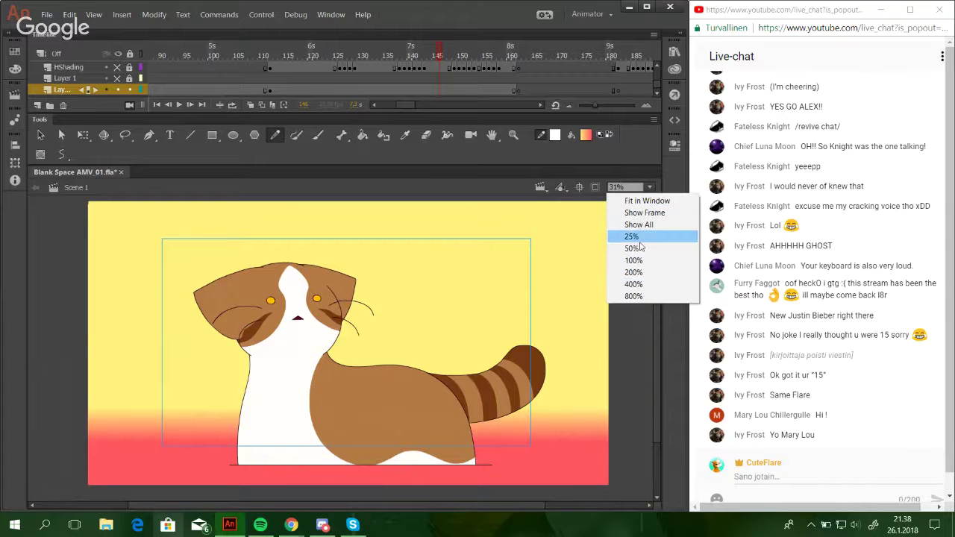
pyautogui.click(640, 247)
pyautogui.click(649, 187)
pyautogui.click(631, 236)
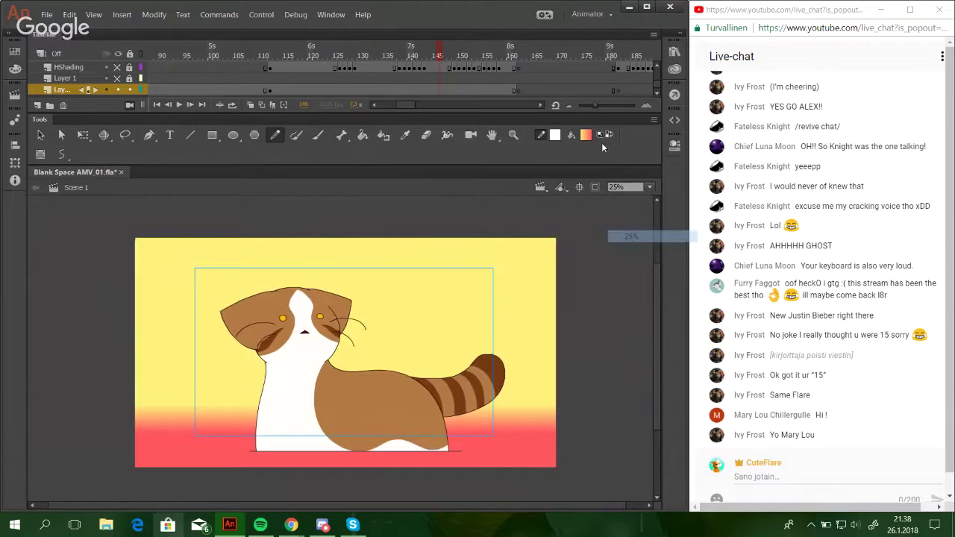
pyautogui.click(462, 104)
pyautogui.click(309, 45)
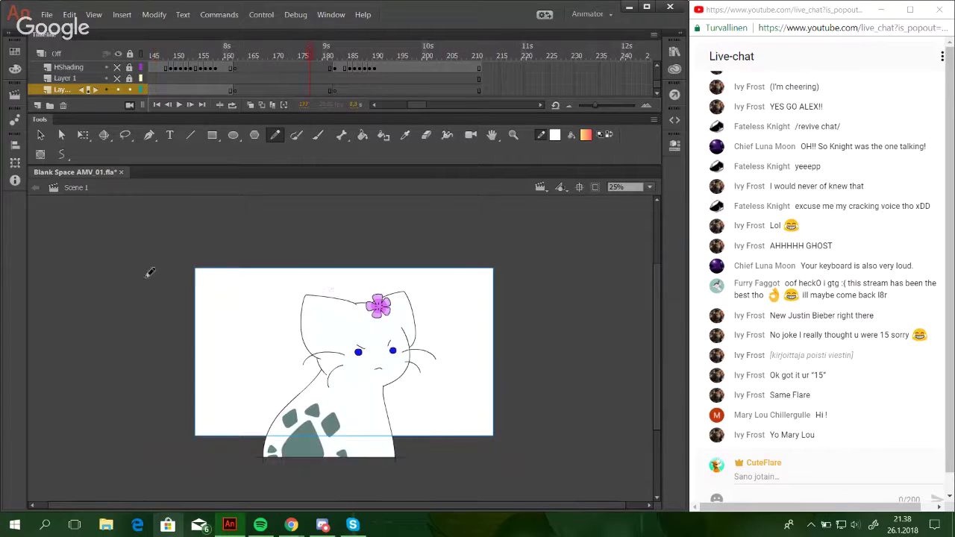
pyautogui.moveTo(159, 235); pyautogui.dragTo(162, 510)
pyautogui.hotkey('ctrl', 'z')
# Check the gradient background behind the brown cat at several frames of its shot.
pyautogui.click(204, 46)
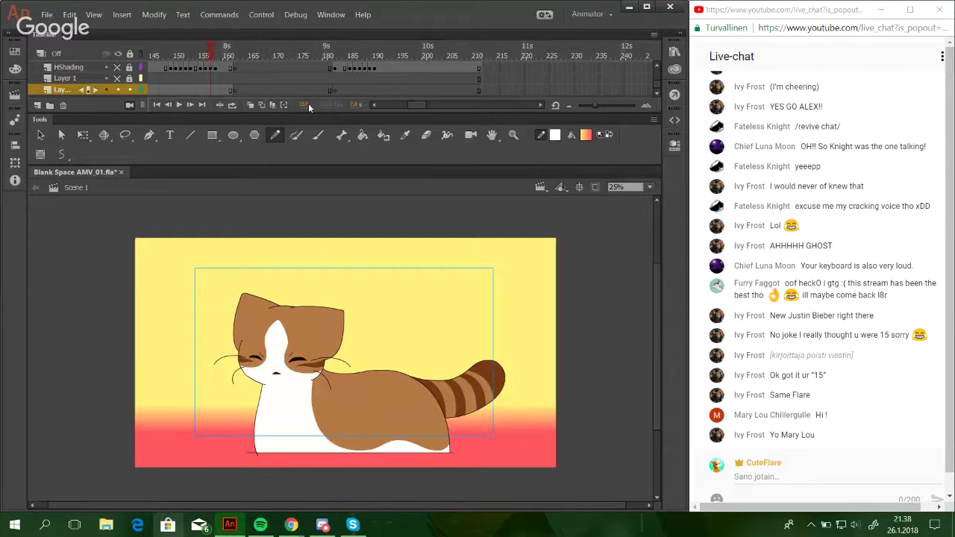
pyautogui.moveTo(418, 104)
pyautogui.mouseDown()
pyautogui.moveTo(358, 103)
pyautogui.moveTo(410, 106)
pyautogui.mouseUp()
pyautogui.click(216, 47)
pyautogui.click(401, 47)
pyautogui.click(404, 50)
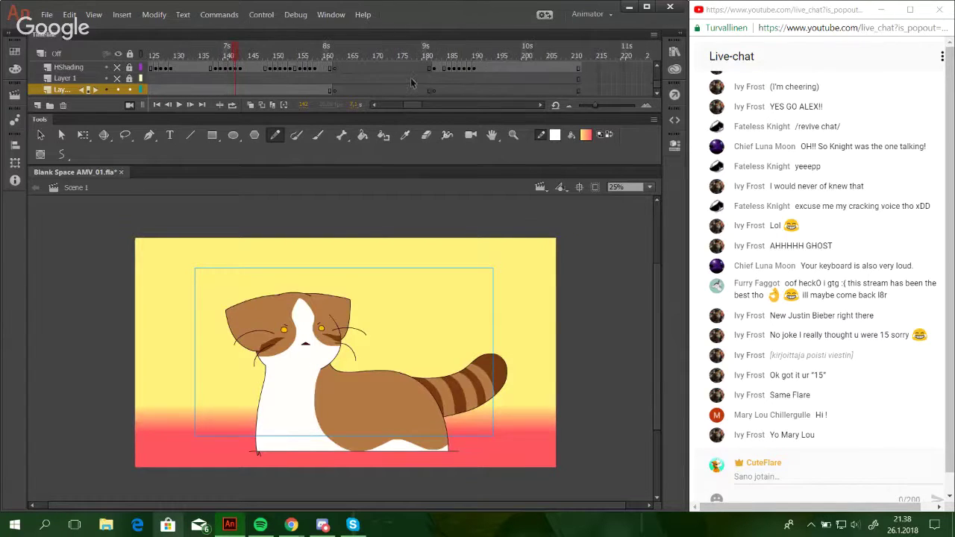
# Draw four straight white pencil lines around the stage in the white flower cat's shot at frame 171, keeping the lower line below its body.
pyautogui.click(381, 49)
pyautogui.moveTo(148, 229); pyautogui.dragTo(149, 469)
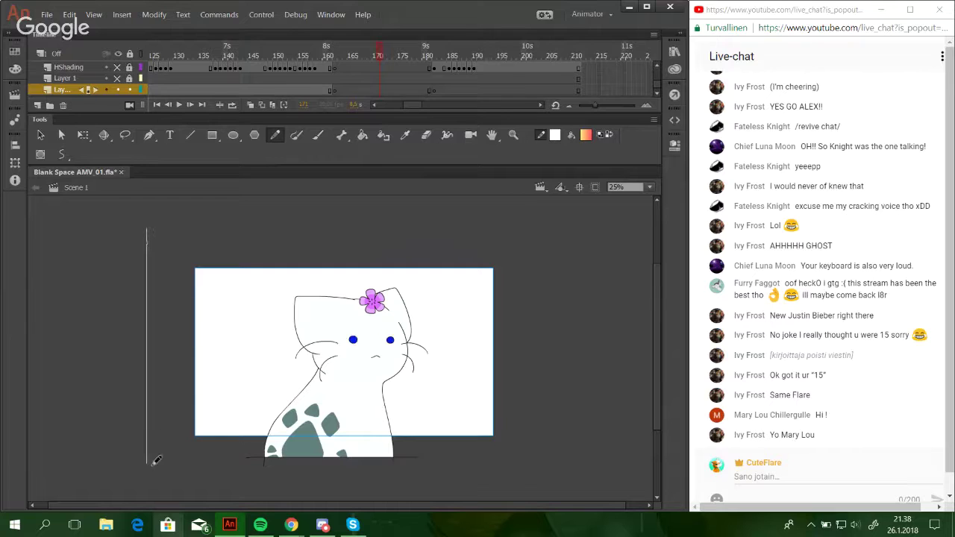
pyautogui.moveTo(129, 237)
pyautogui.mouseDown()
pyautogui.moveTo(569, 241)
pyautogui.moveTo(567, 476)
pyautogui.mouseUp()
pyautogui.moveTo(128, 455); pyautogui.dragTo(647, 456)
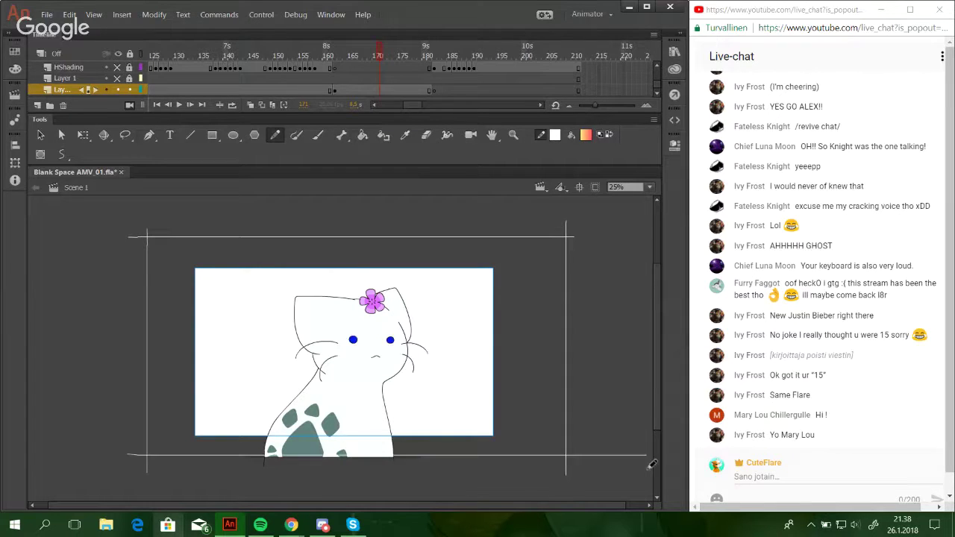
pyautogui.hotkey('ctrl', 'z')
pyautogui.moveTo(131, 460); pyautogui.dragTo(640, 460)
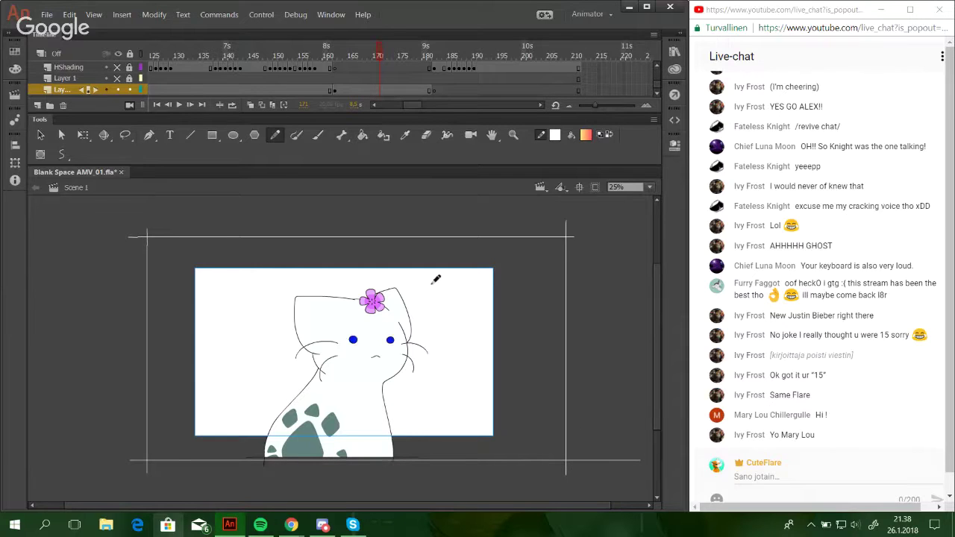
# Fill the bordered area with the yellow-to-red gradient, adjust its blend across the white cat's lower body, and delete the border lines.
pyautogui.click(363, 135)
pyautogui.click(453, 395)
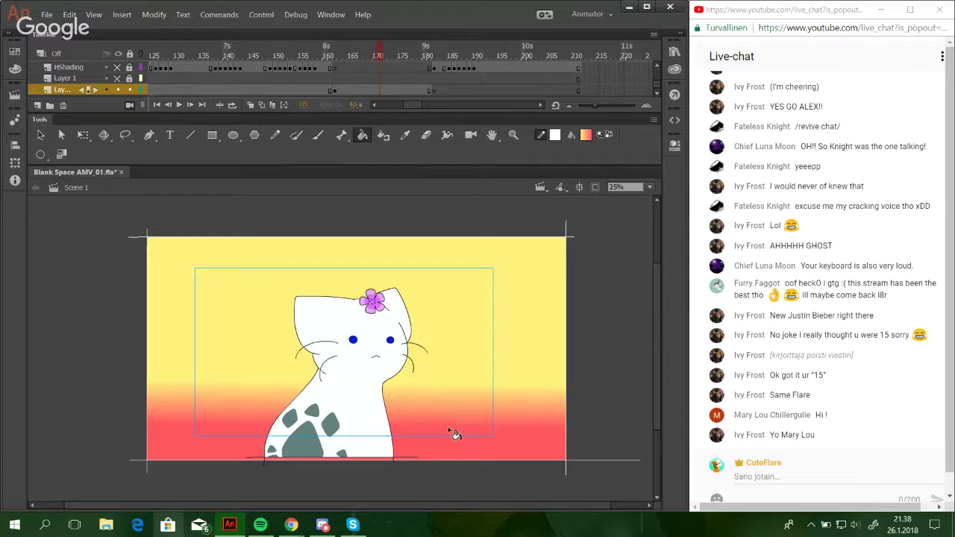
pyautogui.click(476, 418)
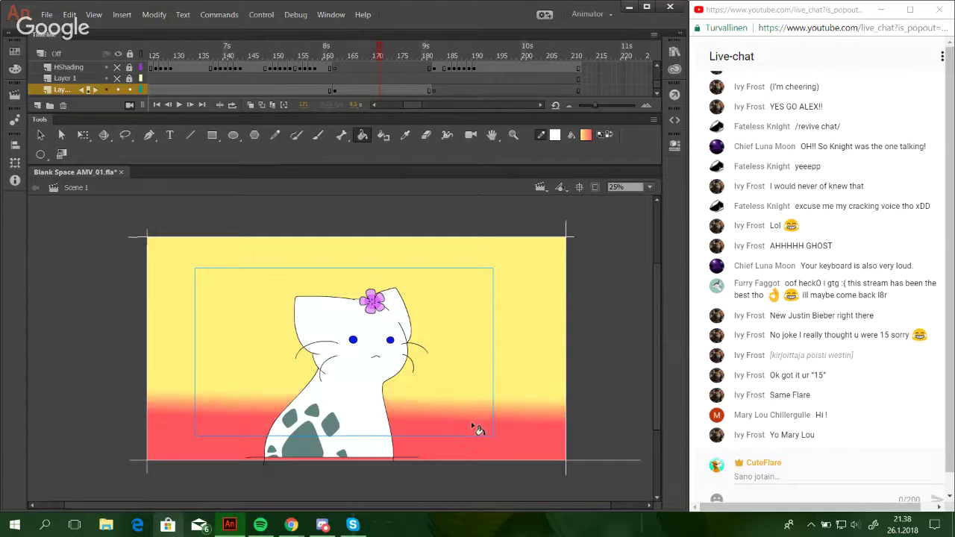
pyautogui.moveTo(473, 426); pyautogui.dragTo(473, 432)
pyautogui.click(478, 438)
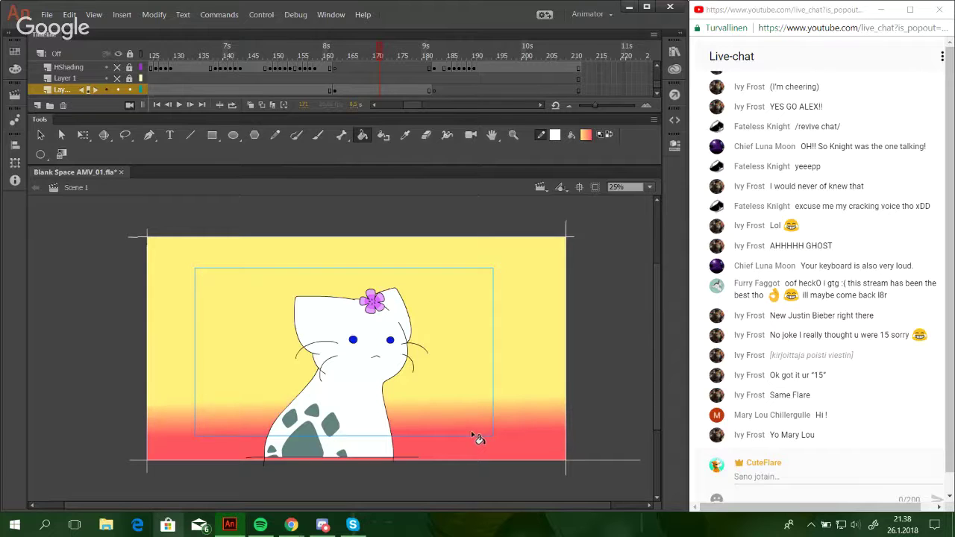
pyautogui.click(479, 438)
pyautogui.click(478, 438)
pyautogui.click(479, 438)
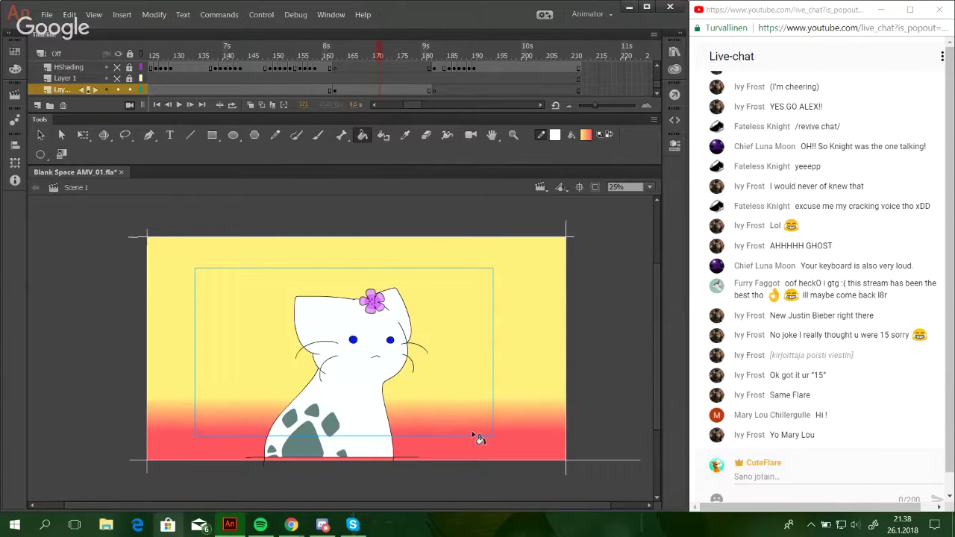
pyautogui.keyDown('ctrl'); pyautogui.doubleClick(575, 460); pyautogui.keyUp('ctrl')
pyautogui.press('Delete')
# Compare the gradient backgrounds of the brown cat's shot and the white flower cat's shot.
pyautogui.moveTo(388, 54); pyautogui.dragTo(315, 52)
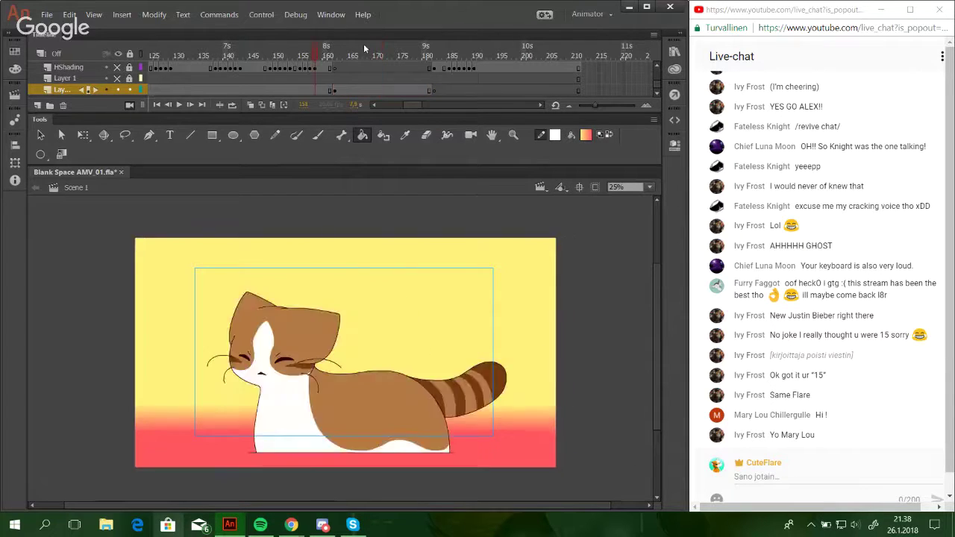
pyautogui.click(367, 51)
pyautogui.click(306, 50)
pyautogui.click(376, 52)
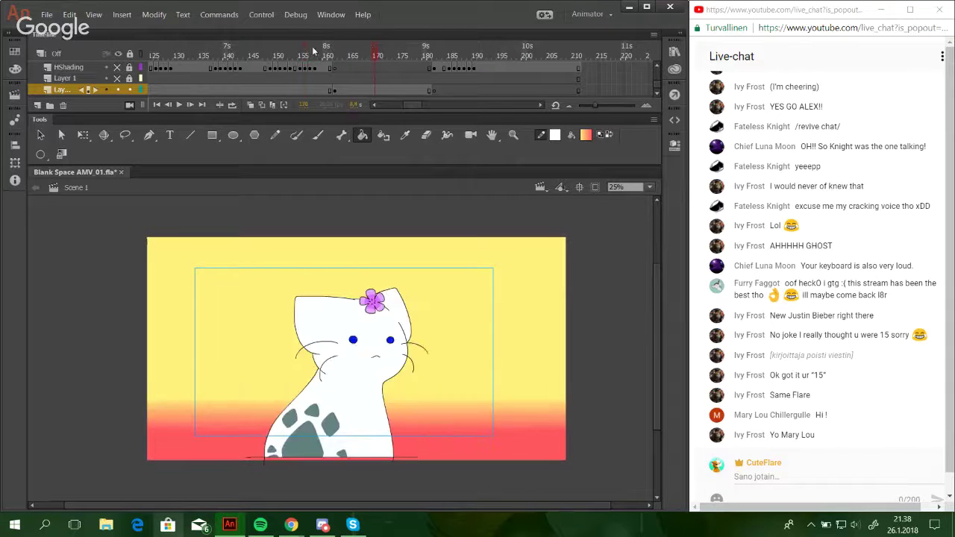
pyautogui.click(315, 49)
pyautogui.click(396, 54)
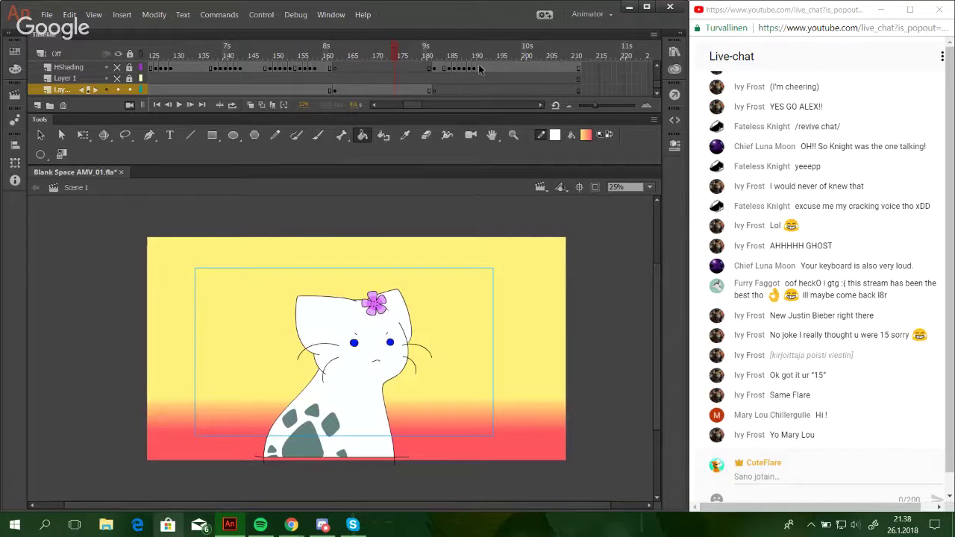
# Draw four straight white pencil lines outside the stage edges to enclose the background of the last brown cat's shot at frame 186.
pyautogui.click(456, 54)
pyautogui.click(275, 135)
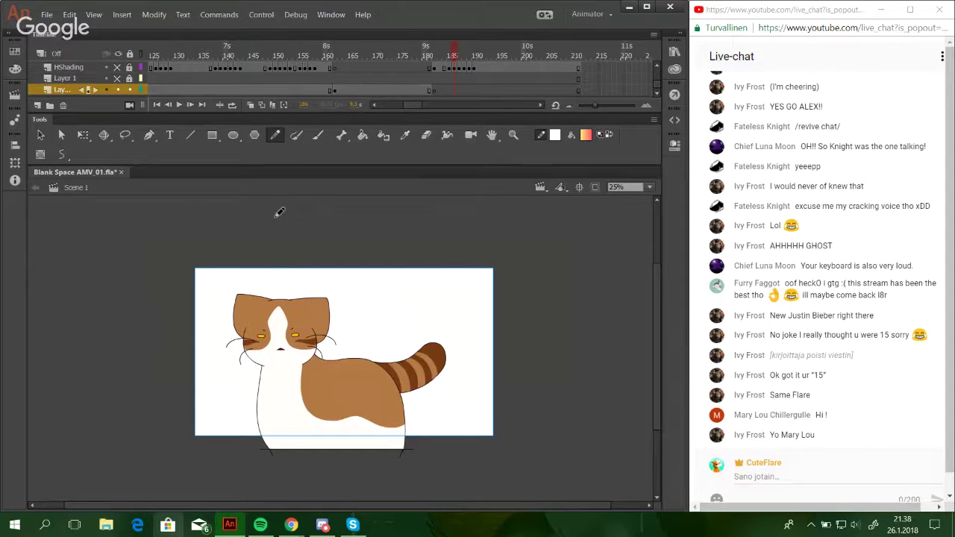
pyautogui.moveTo(123, 230)
pyautogui.mouseDown()
pyautogui.moveTo(139, 436)
pyautogui.moveTo(125, 497)
pyautogui.mouseUp()
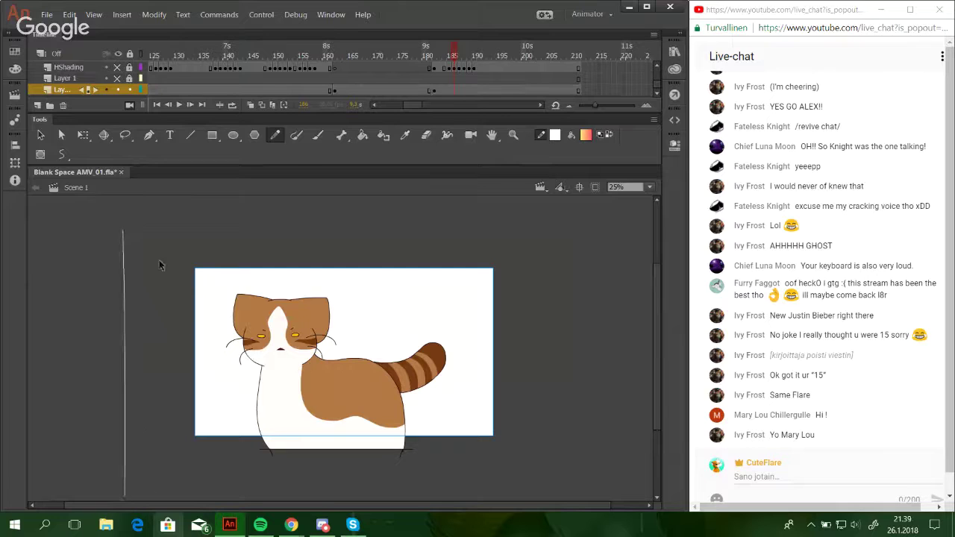
pyautogui.hotkey('ctrl', 'z')
pyautogui.moveTo(123, 210); pyautogui.dragTo(122, 483)
pyautogui.moveTo(102, 217)
pyautogui.mouseDown()
pyautogui.moveTo(471, 229)
pyautogui.moveTo(582, 219)
pyautogui.moveTo(576, 481)
pyautogui.mouseUp()
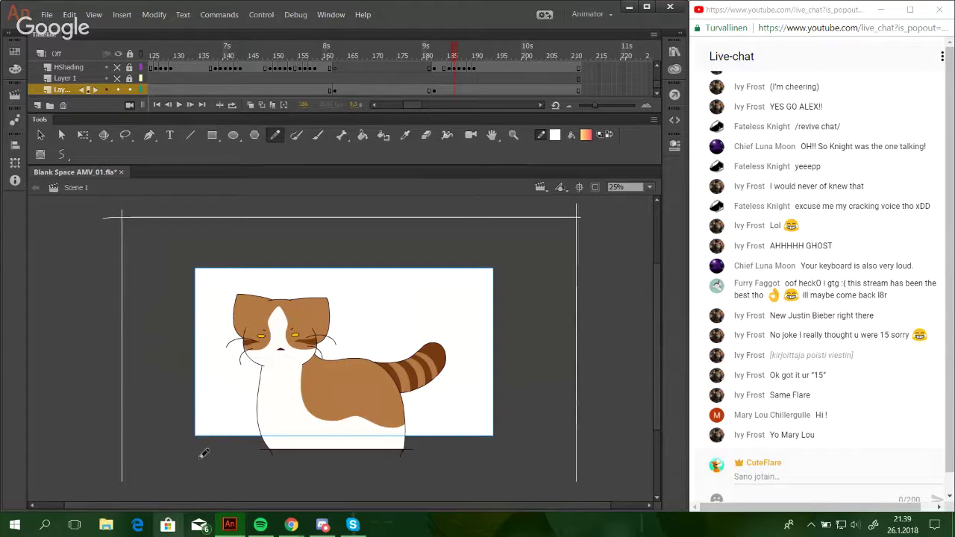
pyautogui.moveTo(97, 464); pyautogui.dragTo(599, 464)
# Fill the enclosed area at frame 186 with the vertical yellow-to-red gradient, placing its blend across the brown cat's lower body.
pyautogui.press('k')
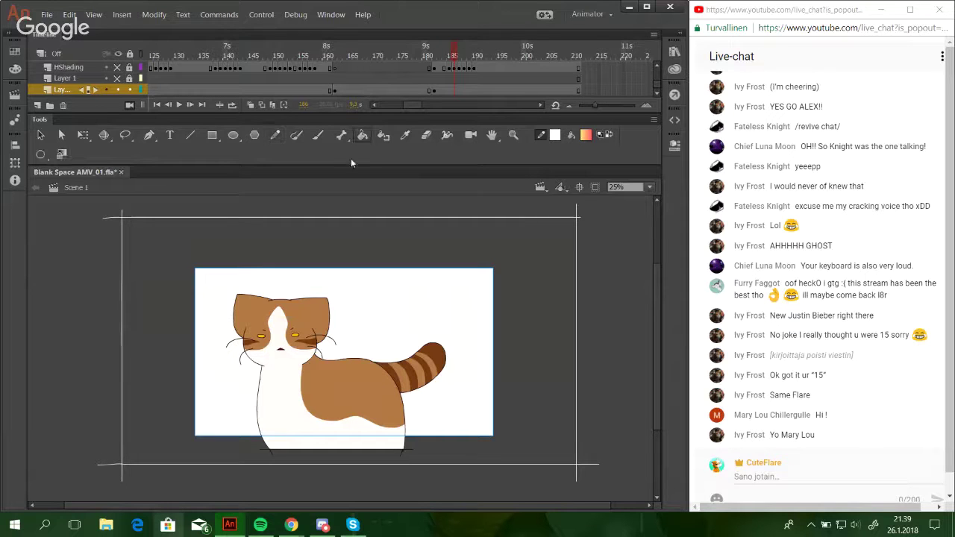
pyautogui.click(325, 48)
pyautogui.click(456, 48)
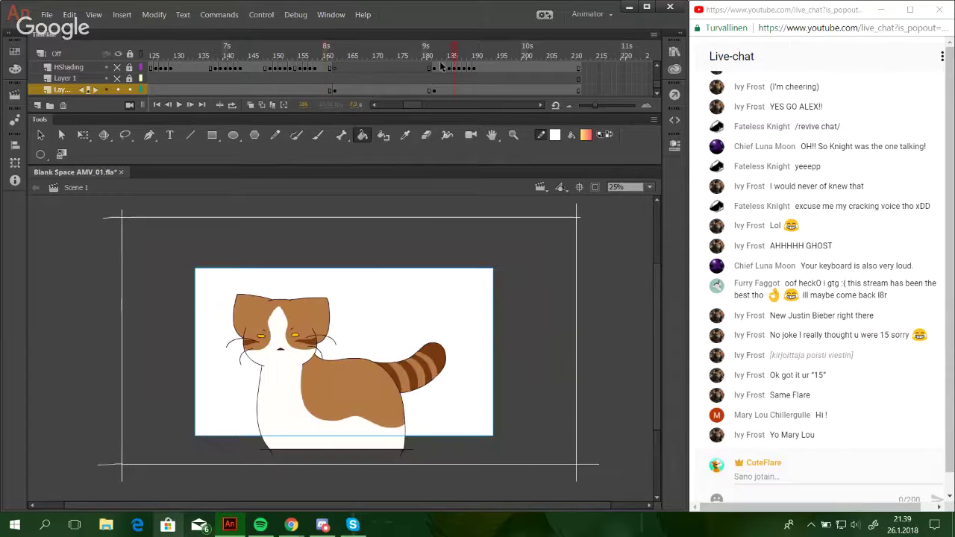
pyautogui.click(223, 407)
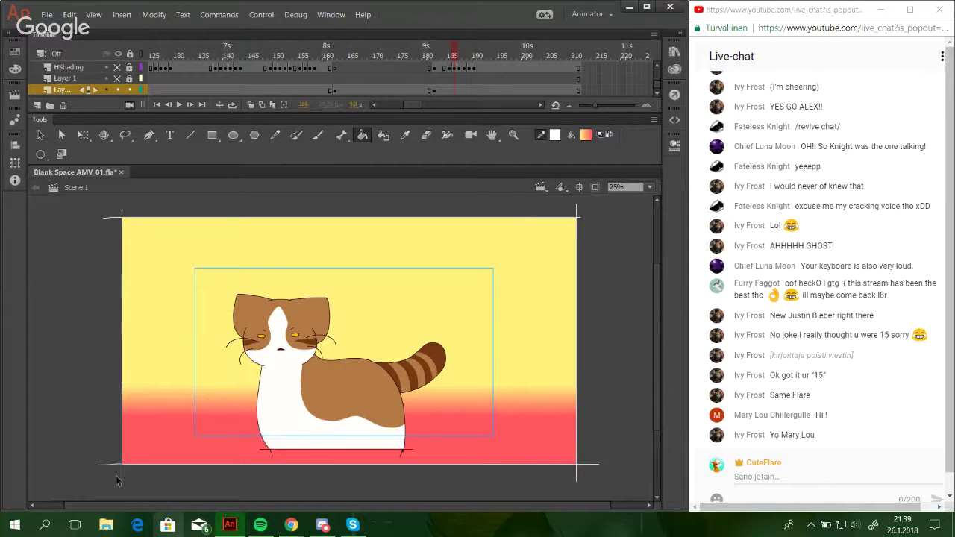
# Review the gradient backgrounds of the last two shots, set the stage view to Show All, and save the animation file.
pyautogui.click(408, 60)
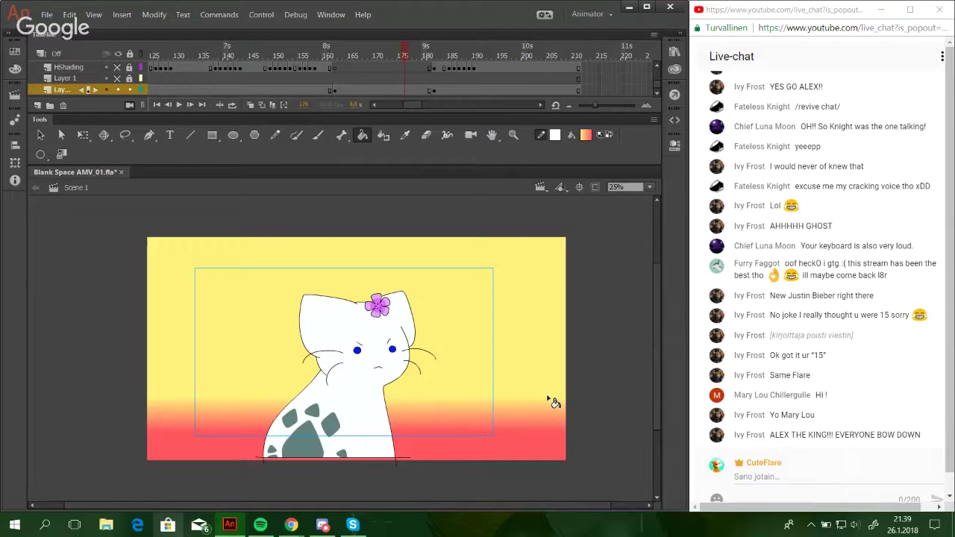
pyautogui.moveTo(470, 506); pyautogui.dragTo(455, 506)
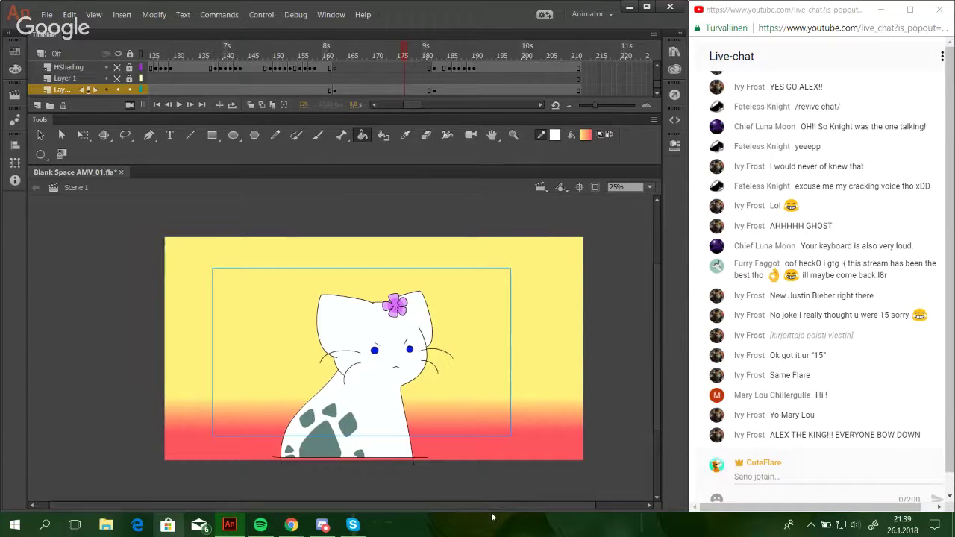
pyautogui.click(495, 52)
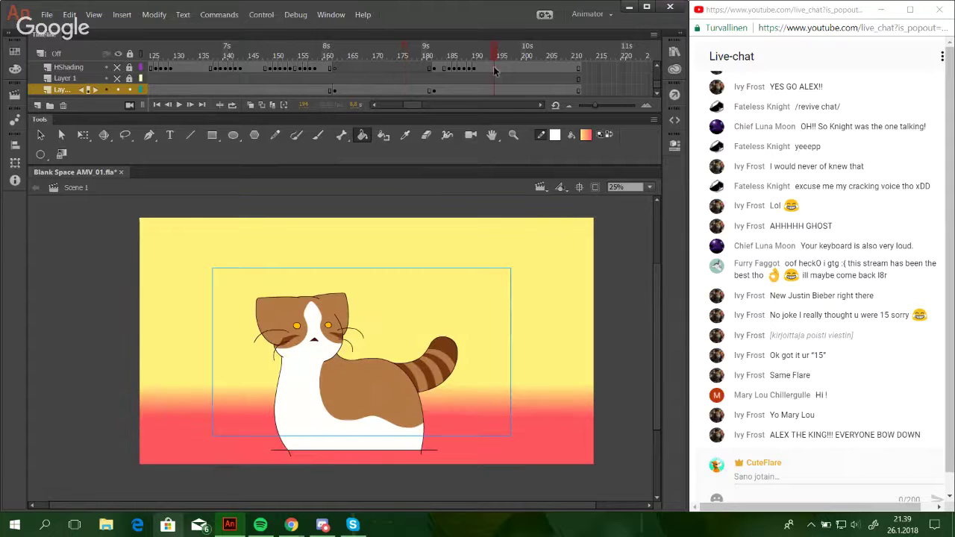
pyautogui.click(648, 188)
pyautogui.click(643, 228)
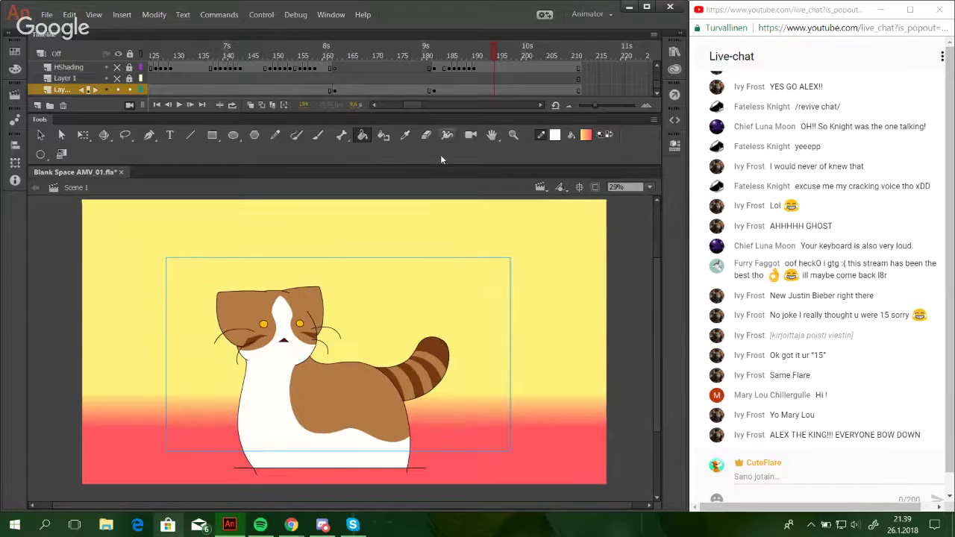
pyautogui.hotkey('ctrl', 's')
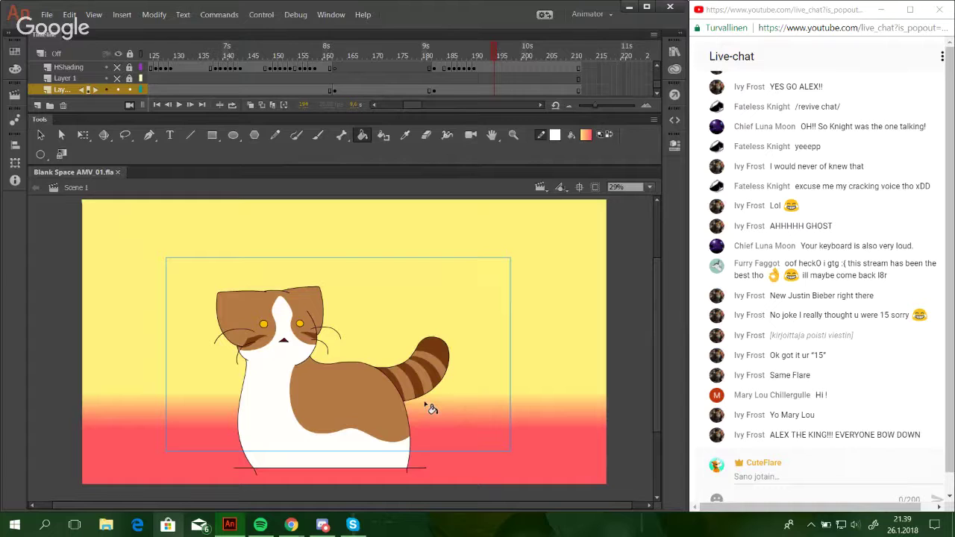
# Lock the background layer Layer_5 and return to the two-cat shot at frame 44.
pyautogui.click(128, 90)
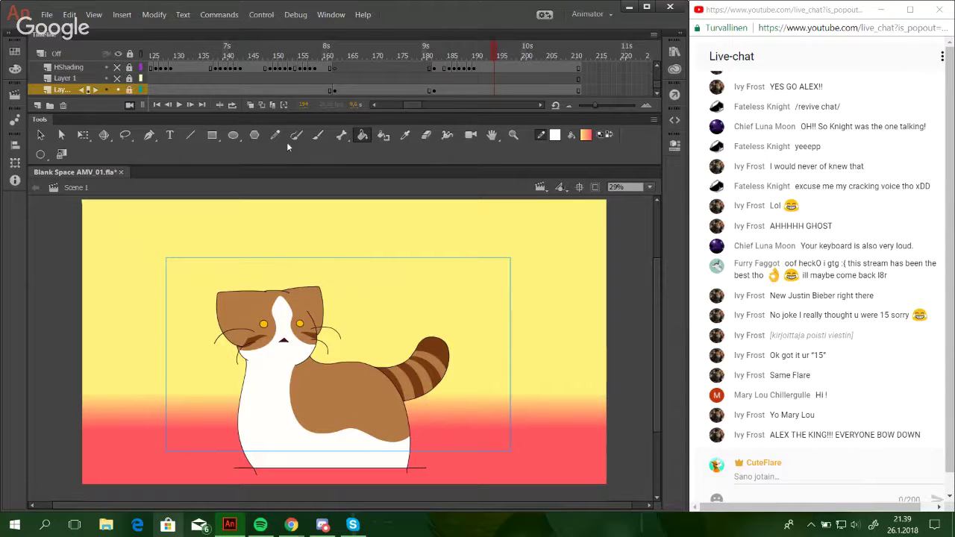
pyautogui.moveTo(411, 104); pyautogui.dragTo(390, 104)
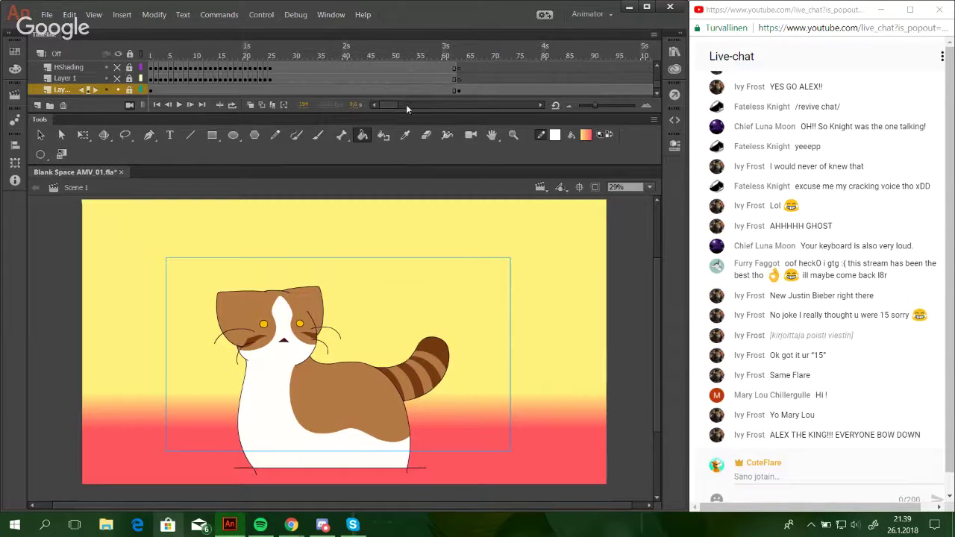
pyautogui.scroll(-3, 660, 81)
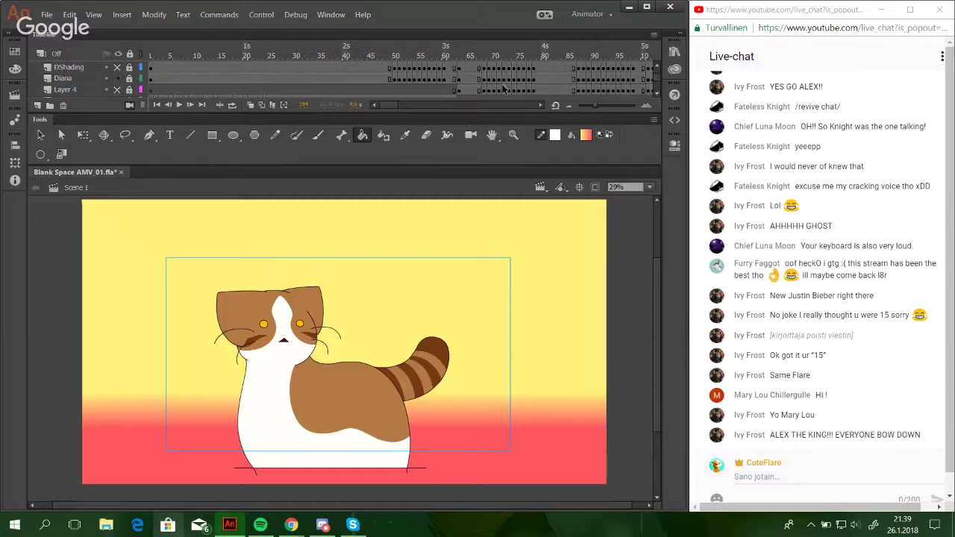
pyautogui.click(439, 88)
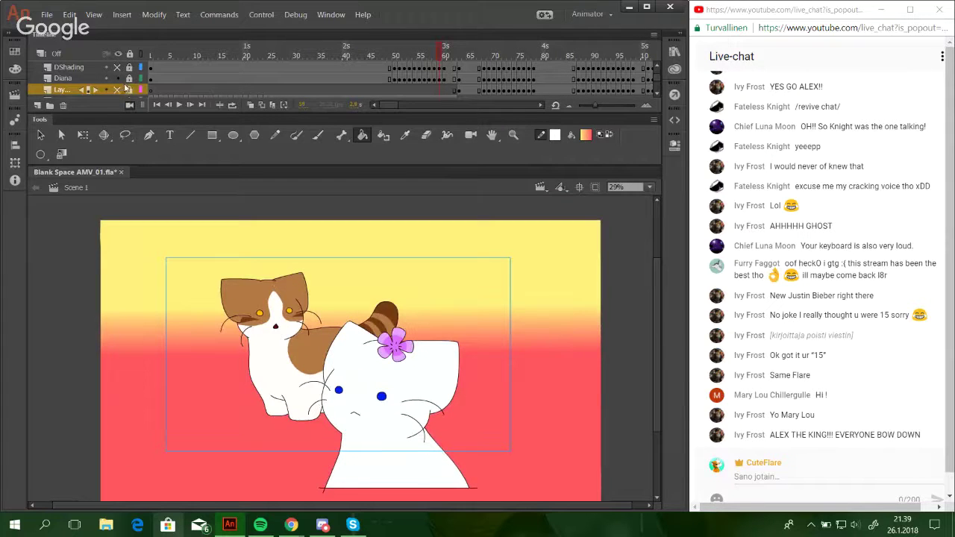
pyautogui.click(368, 50)
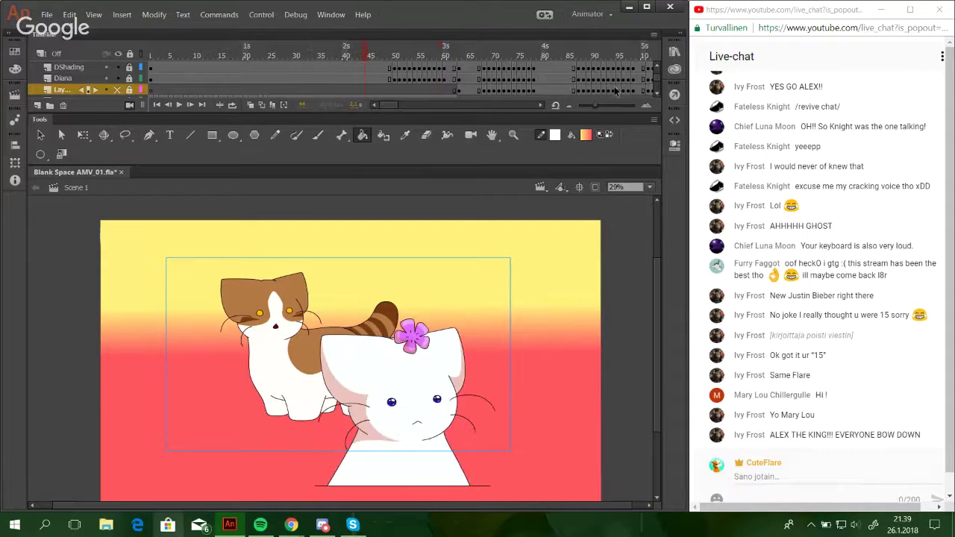
pyautogui.scroll(-3, 656, 82)
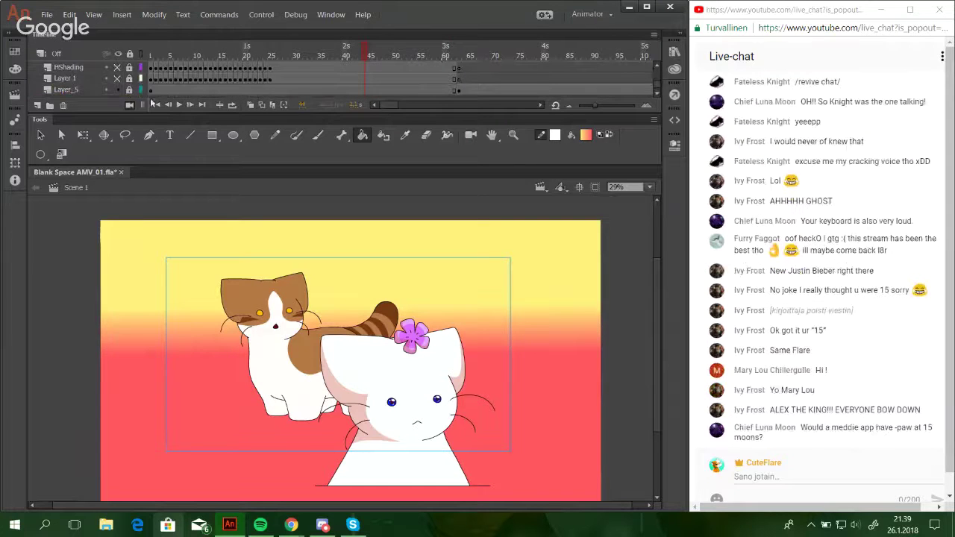
pyautogui.click(117, 90)
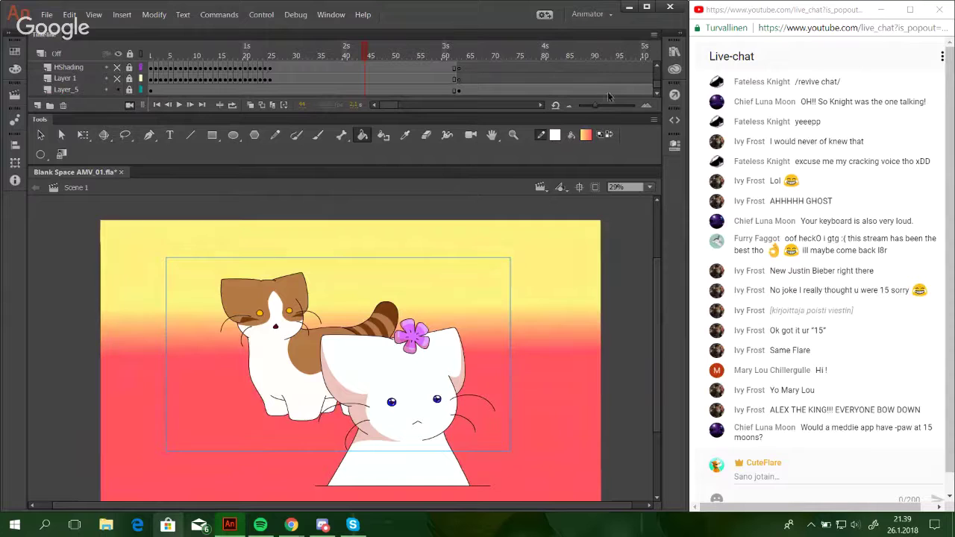
# Locate the DShading and Diana layers and check the white cat's shot at frame 101 and the two-cat shot at frame 42.
pyautogui.click(657, 65)
pyautogui.click(658, 65)
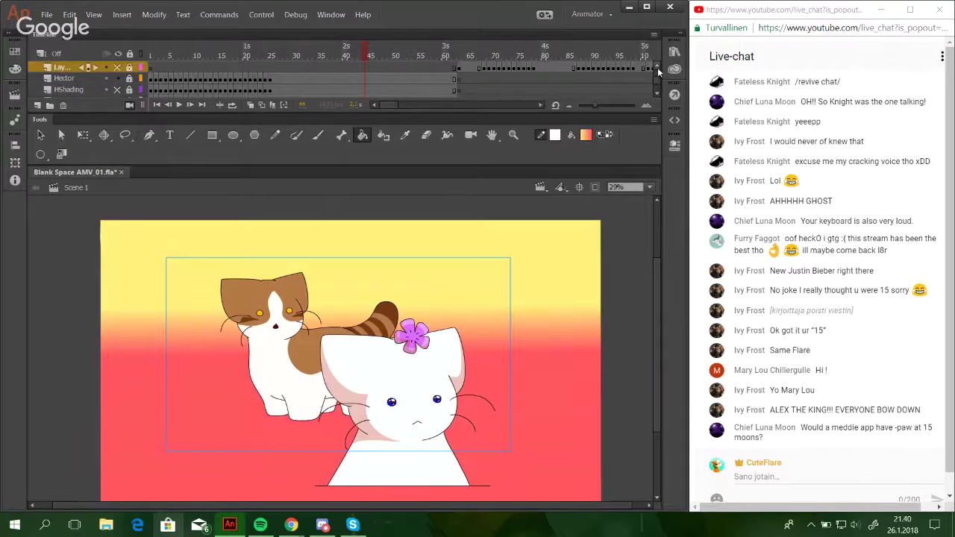
pyautogui.click(69, 89)
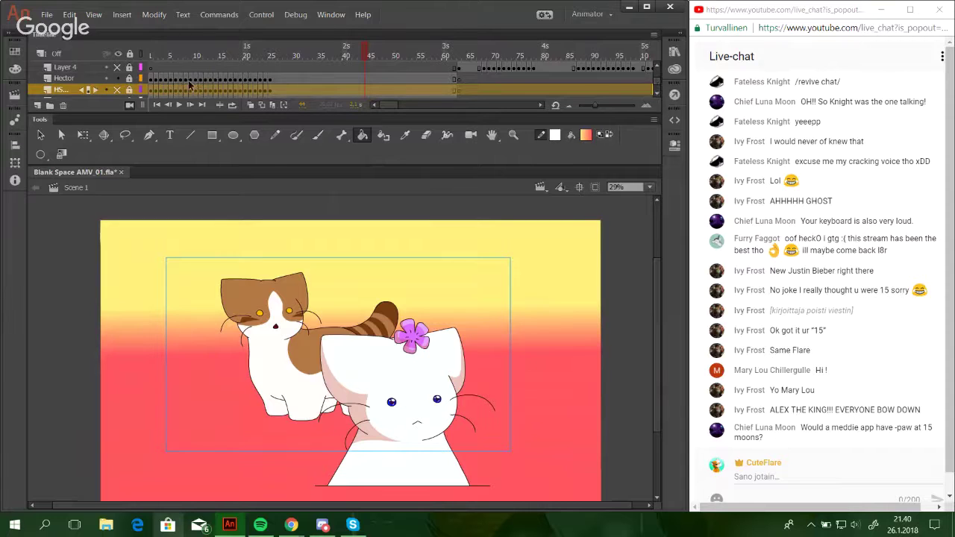
pyautogui.click(649, 80)
pyautogui.moveTo(658, 81); pyautogui.dragTo(658, 70)
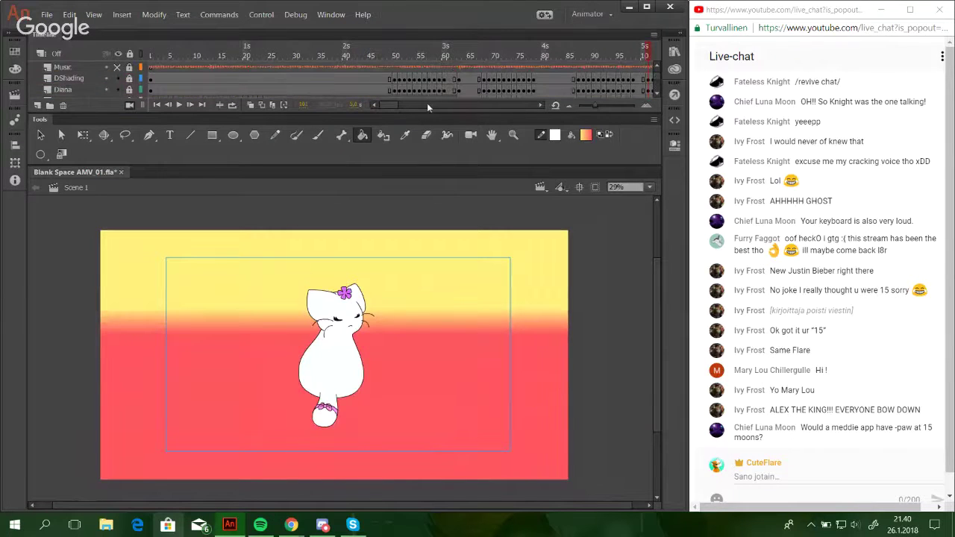
pyautogui.click(426, 91)
pyautogui.moveTo(359, 52)
pyautogui.mouseDown()
pyautogui.moveTo(417, 48)
pyautogui.moveTo(356, 48)
pyautogui.mouseUp()
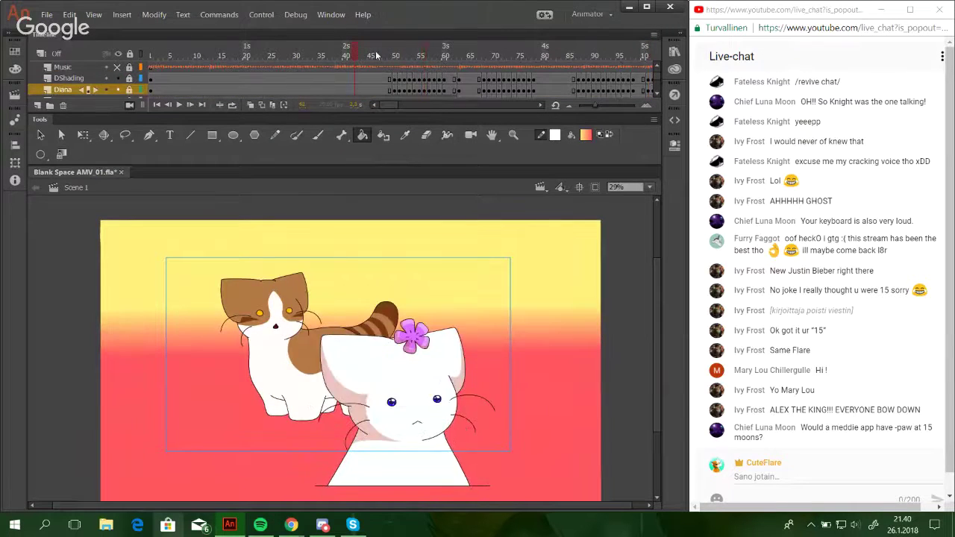
# Set the stroke colour to violet and sample the white cat's pink shading as the fill, working on the DShading layer at frame 48.
pyautogui.click(557, 137)
pyautogui.click(555, 134)
pyautogui.click(768, 160)
pyautogui.click(407, 135)
pyautogui.click(348, 393)
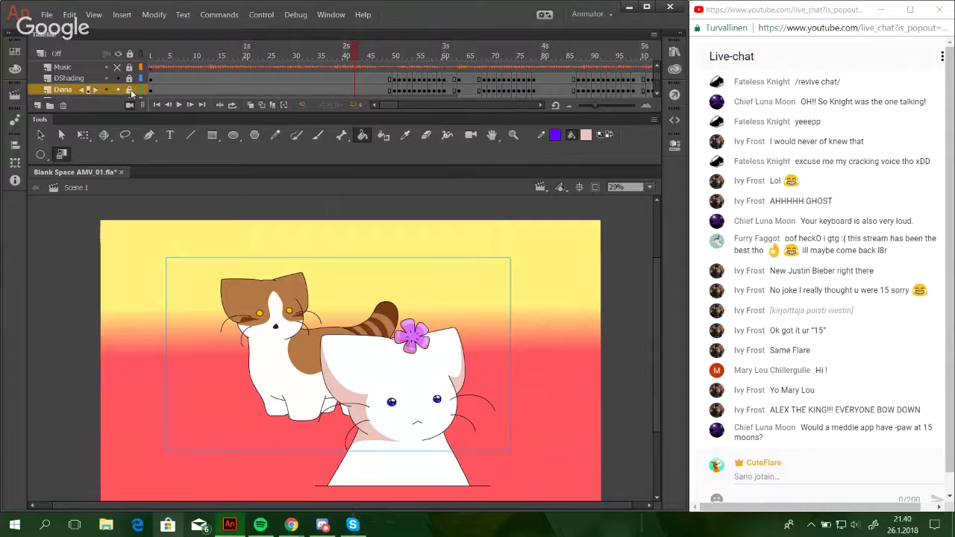
pyautogui.click(386, 79)
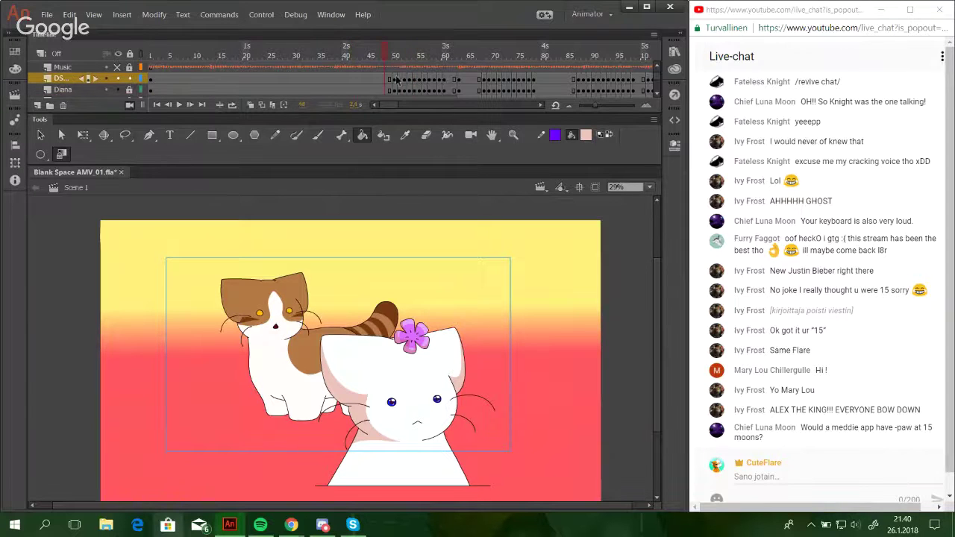
pyautogui.click(405, 135)
pyautogui.click(338, 402)
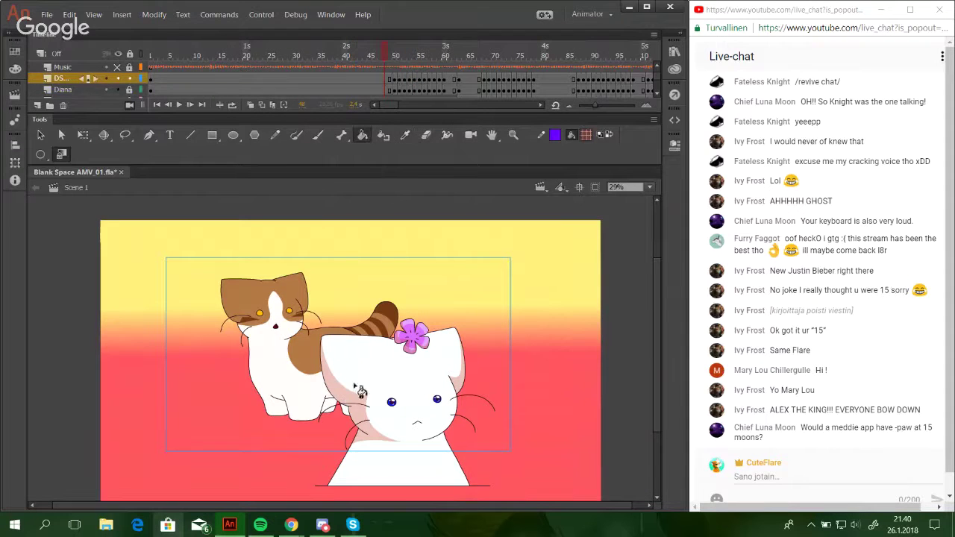
# Examine the white cat's face shading at frame 48 and its turned head at frame 61 up close.
pyautogui.click(277, 135)
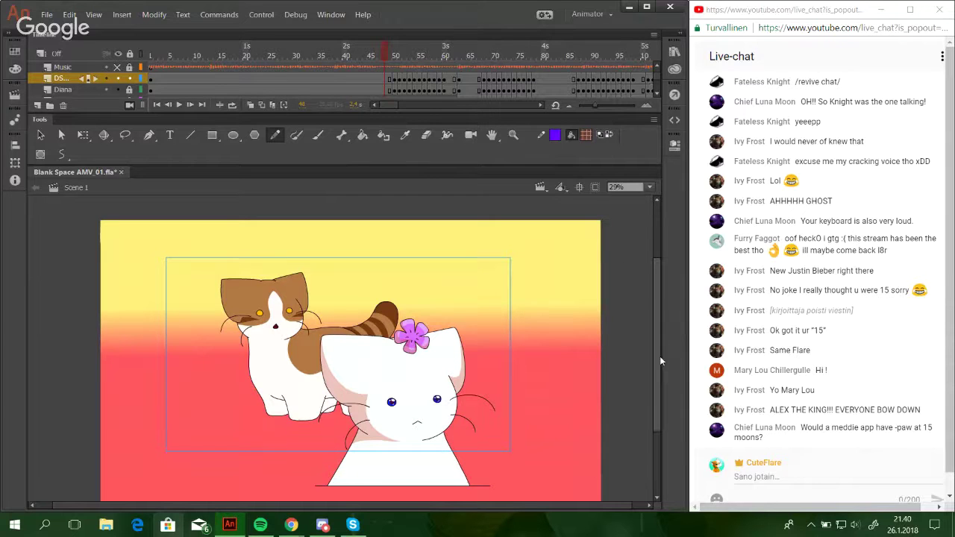
pyautogui.scroll(-2, 659, 356)
pyautogui.click(514, 140)
pyautogui.moveTo(550, 309); pyautogui.dragTo(248, 477)
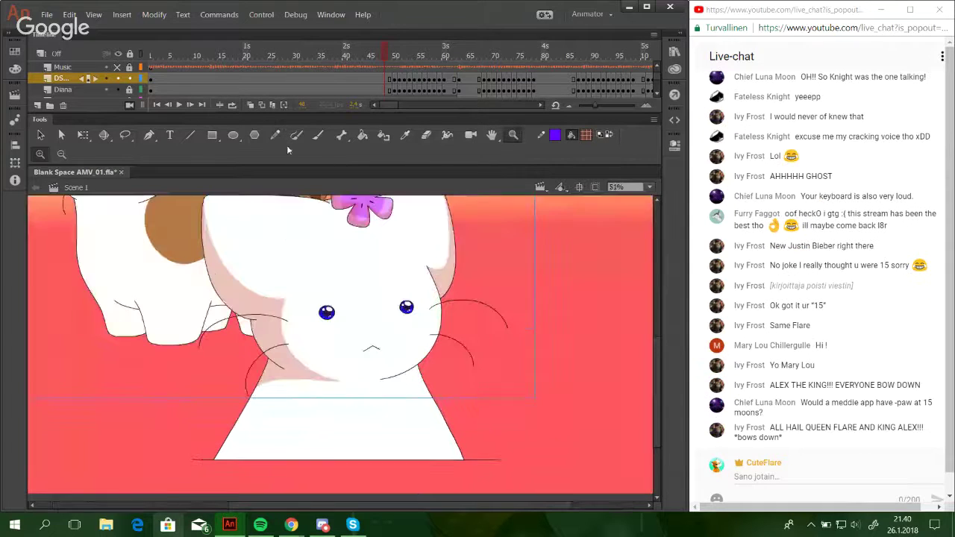
pyautogui.click(276, 137)
pyautogui.moveTo(651, 387)
pyautogui.mouseDown()
pyautogui.moveTo(604, 317)
pyautogui.moveTo(640, 377)
pyautogui.moveTo(657, 378)
pyautogui.mouseUp()
pyautogui.hotkey('ctrl', 'z')
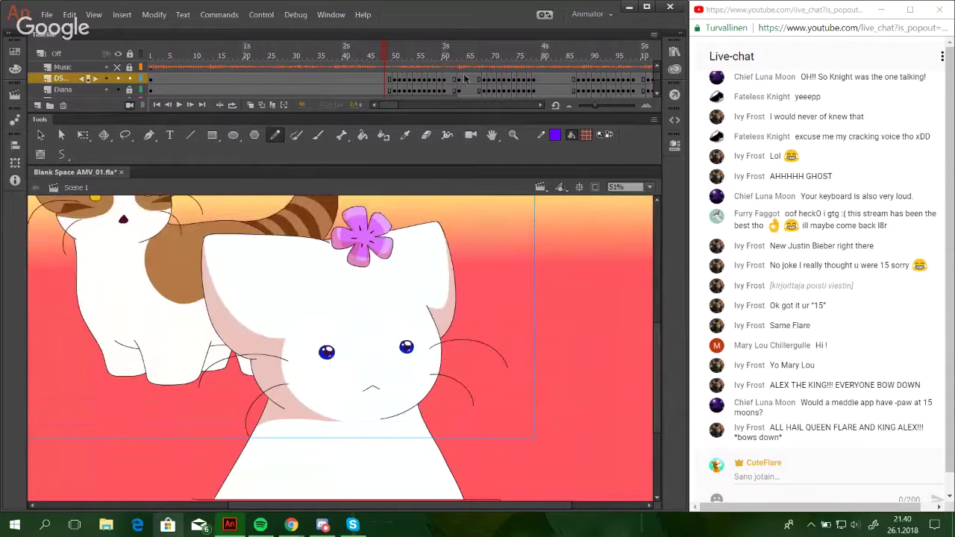
pyautogui.click(414, 56)
pyautogui.click(451, 50)
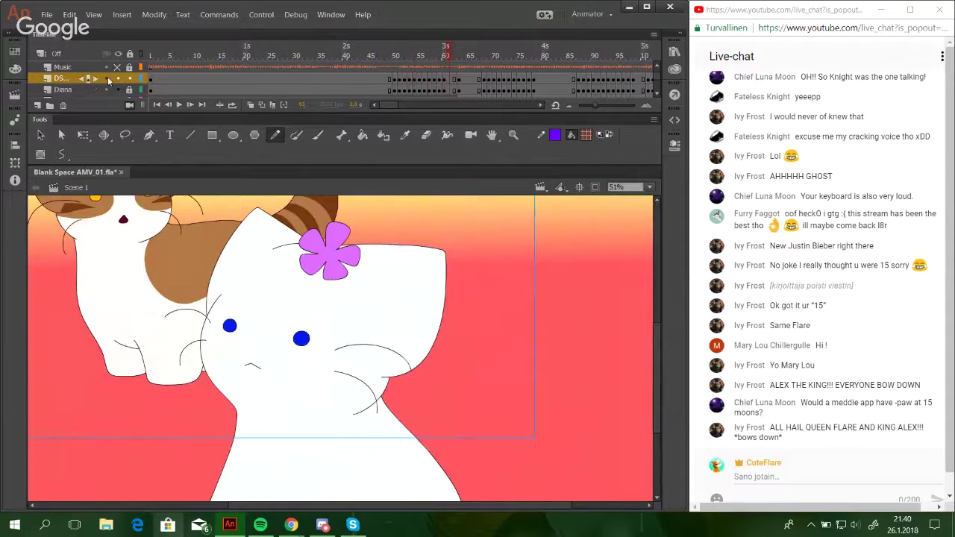
# Toggle the DShading layer's visibility at frame 61 to compare the turned white cat with and without it.
pyautogui.click(108, 78)
pyautogui.click(461, 288)
pyautogui.click(118, 78)
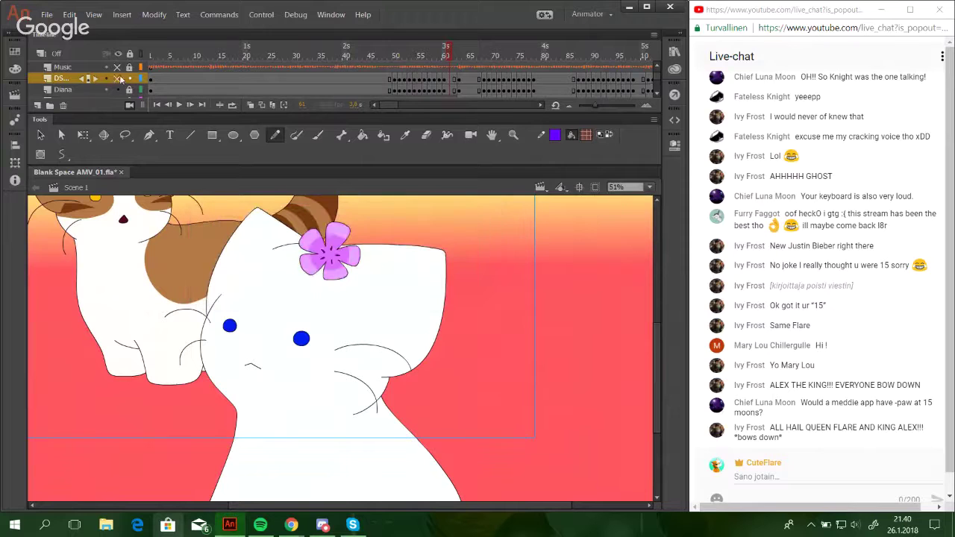
pyautogui.click(118, 77)
pyautogui.click(118, 76)
pyautogui.click(119, 77)
pyautogui.click(117, 79)
# Toggle the DShading layer's visibility at frame 81 to compare the white cat's back with and without its grey markings.
pyautogui.click(549, 57)
pyautogui.scroll(2, 654, 410)
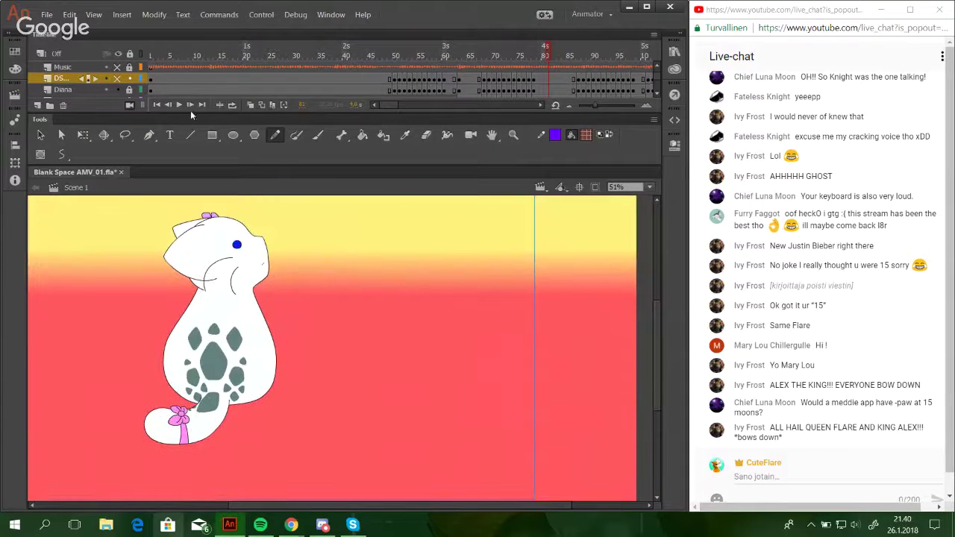
pyautogui.click(118, 77)
pyautogui.click(119, 76)
pyautogui.click(119, 77)
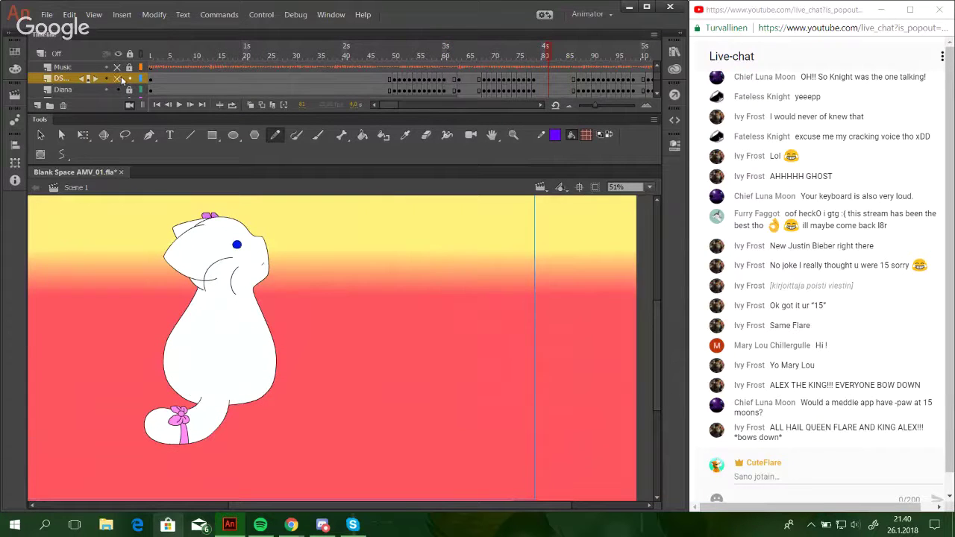
pyautogui.click(118, 79)
pyautogui.click(118, 79)
pyautogui.click(118, 79)
pyautogui.click(120, 79)
pyautogui.click(119, 79)
pyautogui.click(117, 78)
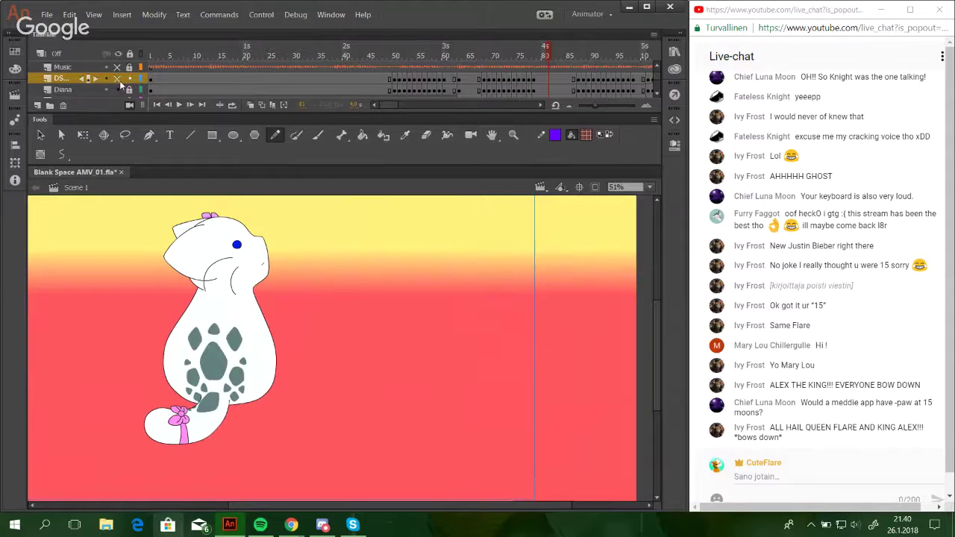
pyautogui.click(119, 79)
pyautogui.click(119, 80)
pyautogui.click(120, 81)
pyautogui.click(120, 79)
pyautogui.click(121, 81)
pyautogui.click(121, 82)
pyautogui.click(119, 83)
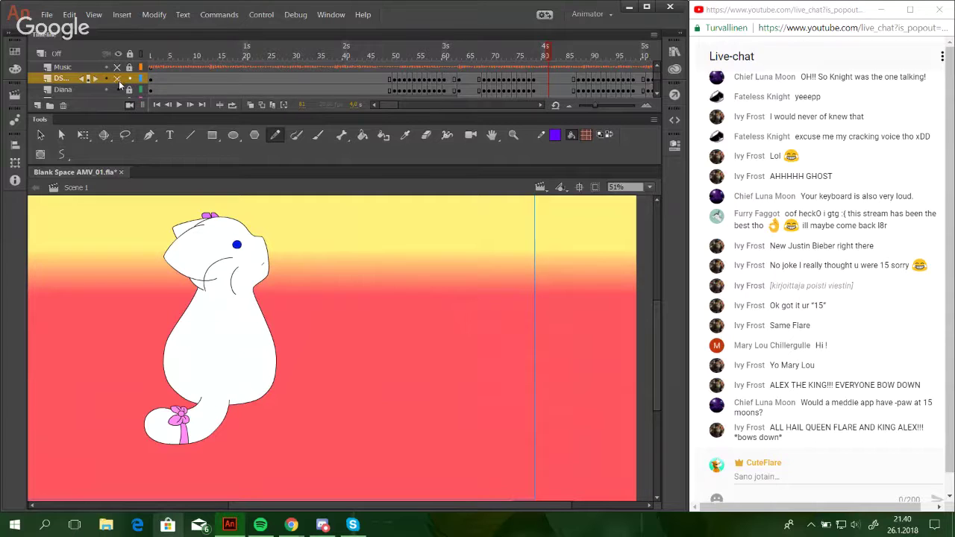
pyautogui.click(119, 83)
pyautogui.click(120, 83)
pyautogui.click(120, 84)
pyautogui.click(120, 83)
pyautogui.click(121, 83)
# Look over the white cat's shading around frames 49 to 60 and go to its back-view pose at frame 65.
pyautogui.click(405, 55)
pyautogui.click(446, 50)
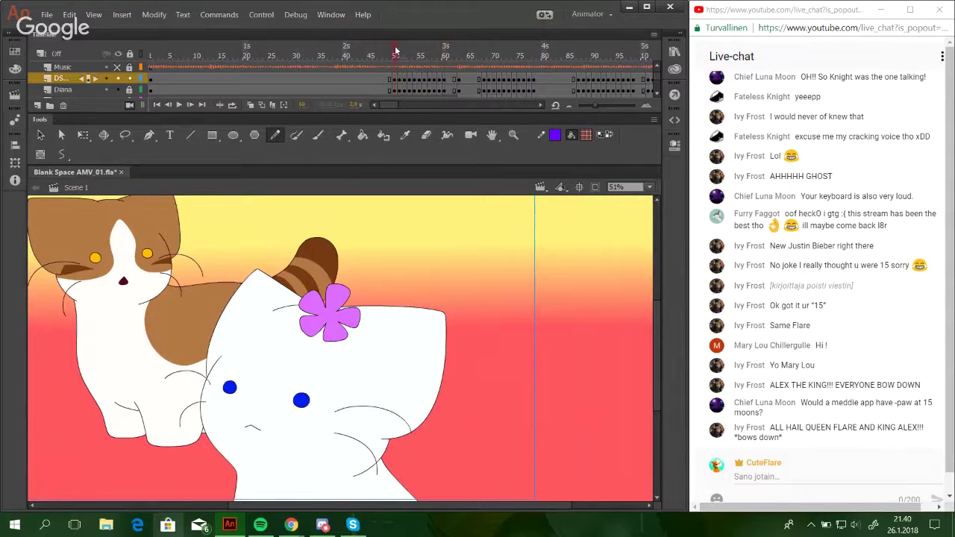
pyautogui.click(374, 54)
pyautogui.click(391, 55)
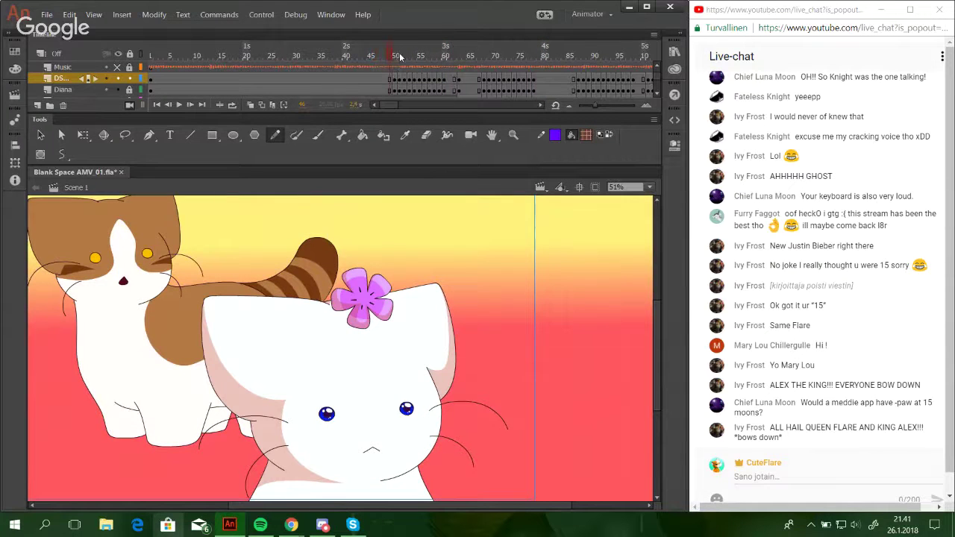
pyautogui.click(473, 63)
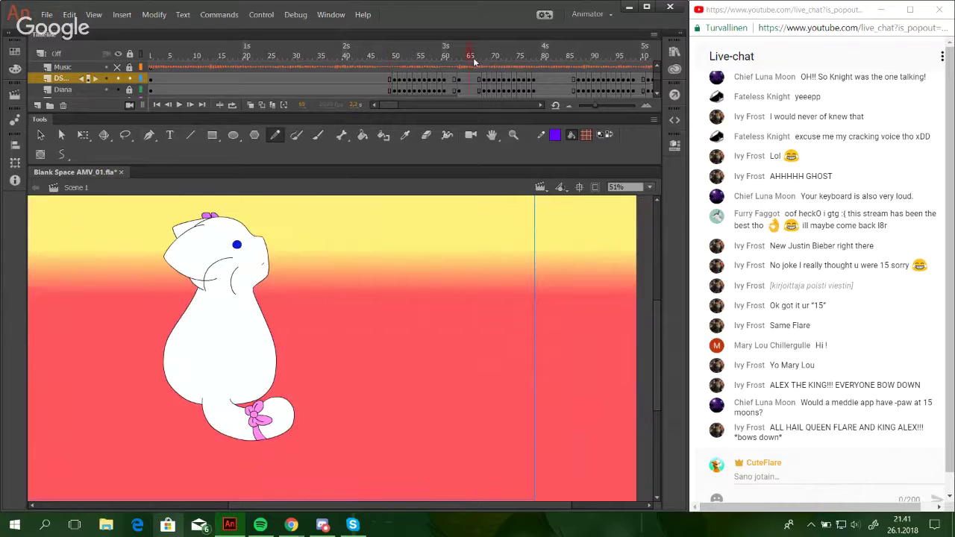
pyautogui.hotkey('ctrl', 'shift', 'v')
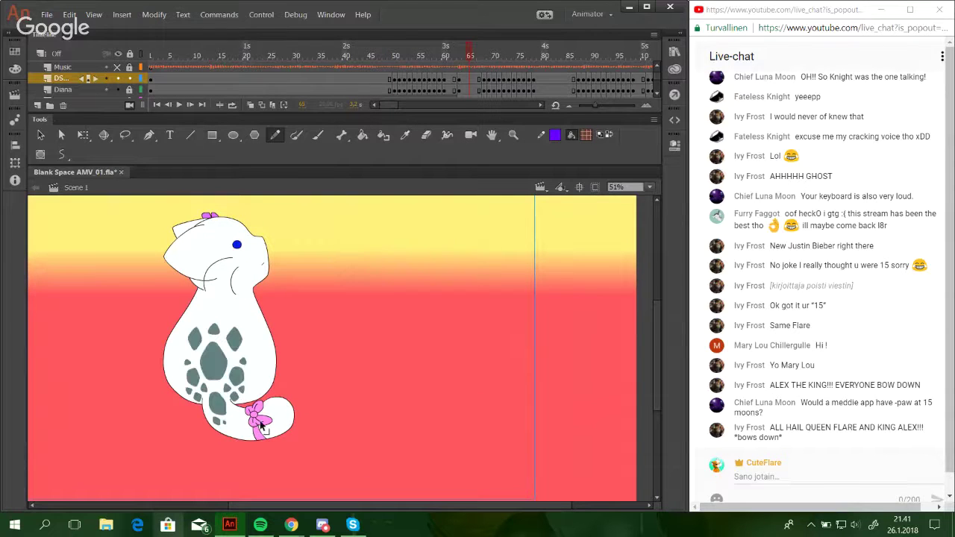
# Draw a curved violet pencil shading line across the white cat's ear at frame 65 on the DShading layer.
pyautogui.click(512, 136)
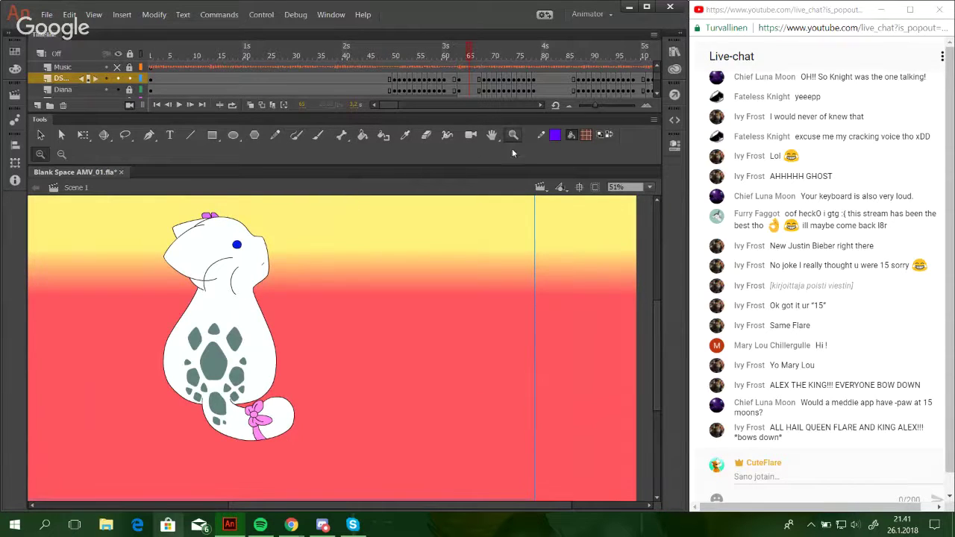
pyautogui.moveTo(154, 208); pyautogui.dragTo(311, 314)
pyautogui.click(274, 135)
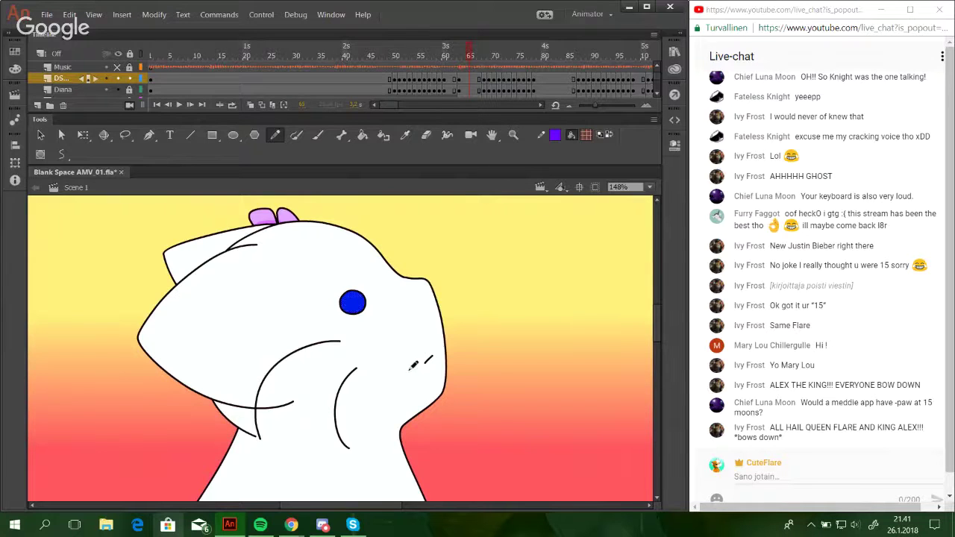
pyautogui.scroll(-10, 412, 365)
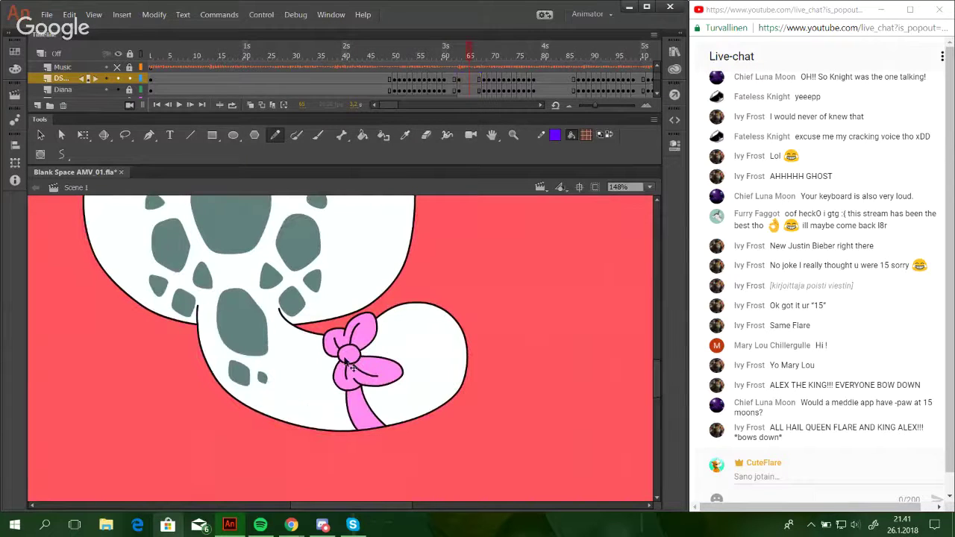
pyautogui.moveTo(294, 313); pyautogui.dragTo(325, 475)
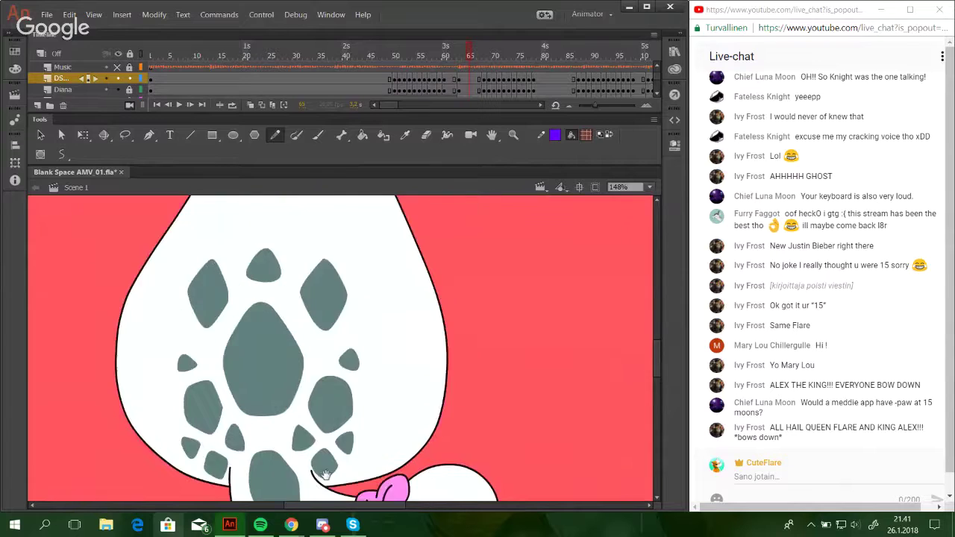
pyautogui.scroll(10, 336, 417)
pyautogui.moveTo(138, 302)
pyautogui.mouseDown()
pyautogui.moveTo(207, 343)
pyautogui.moveTo(285, 334)
pyautogui.moveTo(341, 306)
pyautogui.mouseUp()
# Draw a curved violet shading line from the white cat's cheek across its muzzle, undoing strokes until the curve fits.
pyautogui.moveTo(321, 340); pyautogui.dragTo(444, 404)
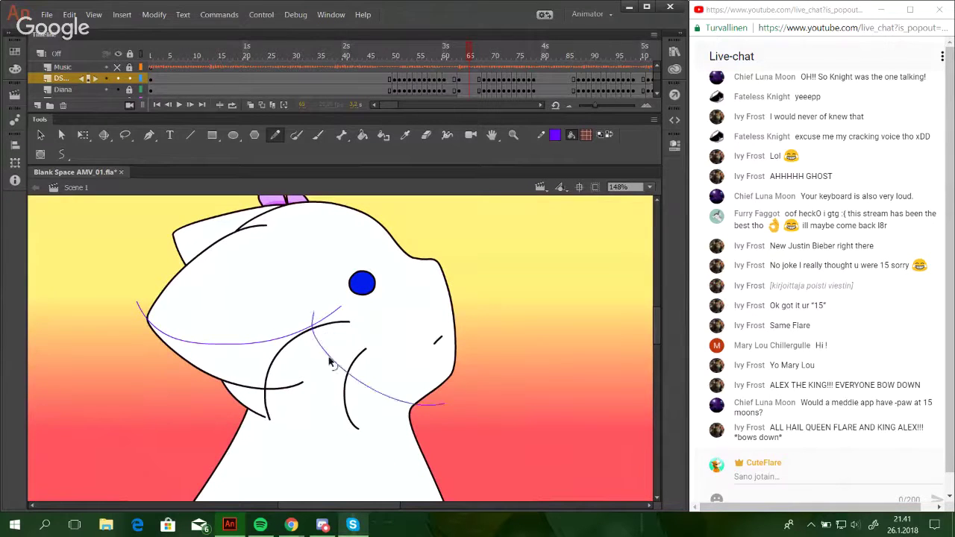
pyautogui.hotkey('ctrl', 'z')
pyautogui.moveTo(311, 318)
pyautogui.mouseDown()
pyautogui.moveTo(314, 335)
pyautogui.moveTo(456, 361)
pyautogui.mouseUp()
pyautogui.hotkey('ctrl', 'z')
pyautogui.moveTo(319, 312)
pyautogui.mouseDown()
pyautogui.moveTo(327, 341)
pyautogui.moveTo(487, 331)
pyautogui.mouseUp()
# Try several curved violet shading lines across the white cat's neck at frame 65.
pyautogui.press('space')
pyautogui.moveTo(354, 393); pyautogui.dragTo(370, 356)
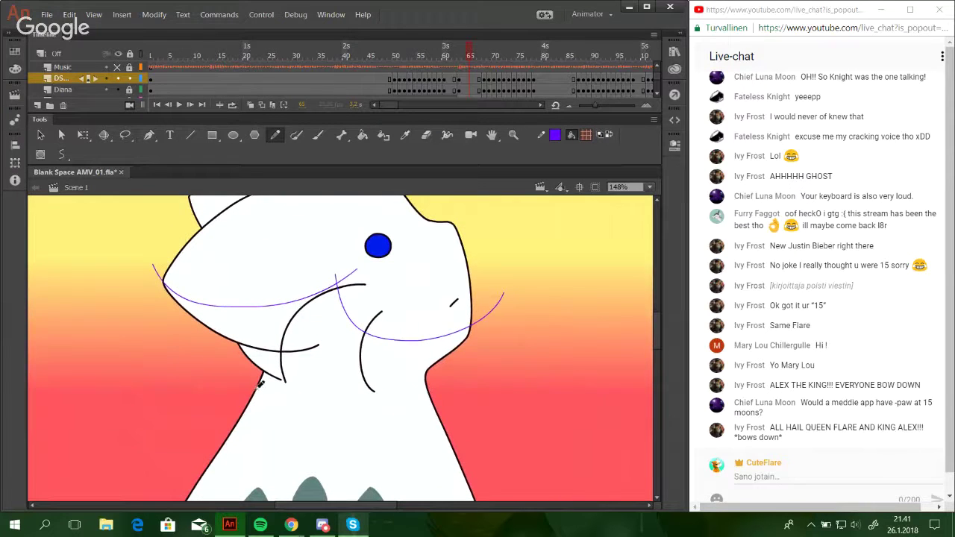
pyautogui.moveTo(302, 406)
pyautogui.mouseDown()
pyautogui.moveTo(277, 401)
pyautogui.moveTo(305, 412)
pyautogui.mouseUp()
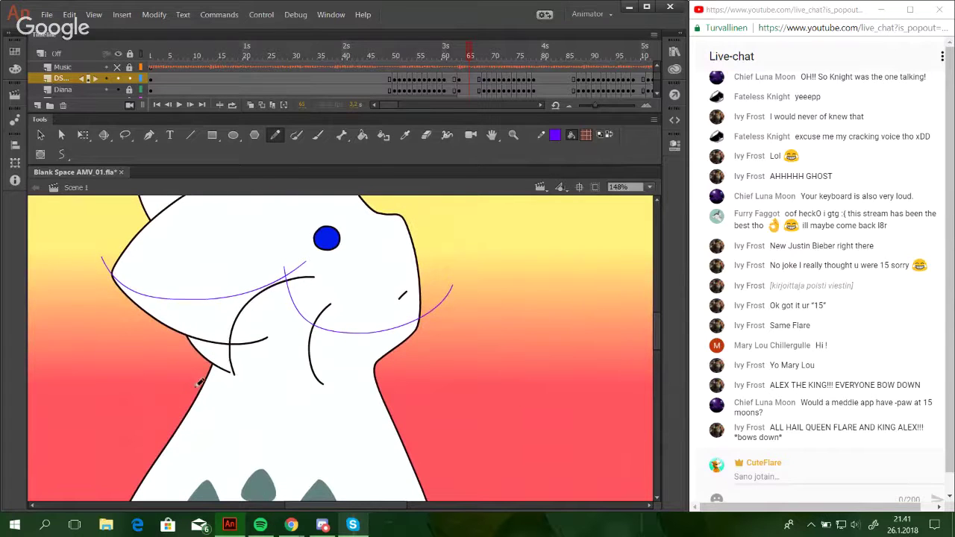
pyautogui.moveTo(198, 385)
pyautogui.mouseDown()
pyautogui.moveTo(373, 393)
pyautogui.moveTo(412, 371)
pyautogui.moveTo(257, 411)
pyautogui.moveTo(423, 367)
pyautogui.mouseUp()
pyautogui.hotkey('ctrl', 'z')
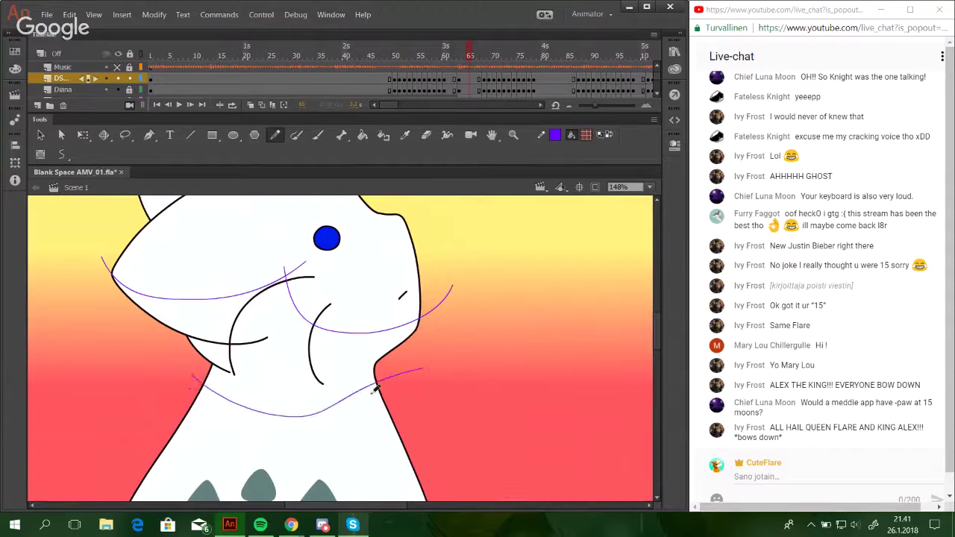
pyautogui.moveTo(333, 414)
pyautogui.mouseDown()
pyautogui.moveTo(339, 259)
pyautogui.moveTo(326, 418)
pyautogui.mouseUp()
pyautogui.hotkey('ctrl', 'z')
pyautogui.moveTo(191, 375)
pyautogui.mouseDown()
pyautogui.moveTo(206, 396)
pyautogui.moveTo(323, 410)
pyautogui.moveTo(433, 406)
pyautogui.moveTo(205, 389)
pyautogui.moveTo(299, 404)
pyautogui.moveTo(422, 456)
pyautogui.mouseUp()
pyautogui.hotkey('ctrl', 'z')
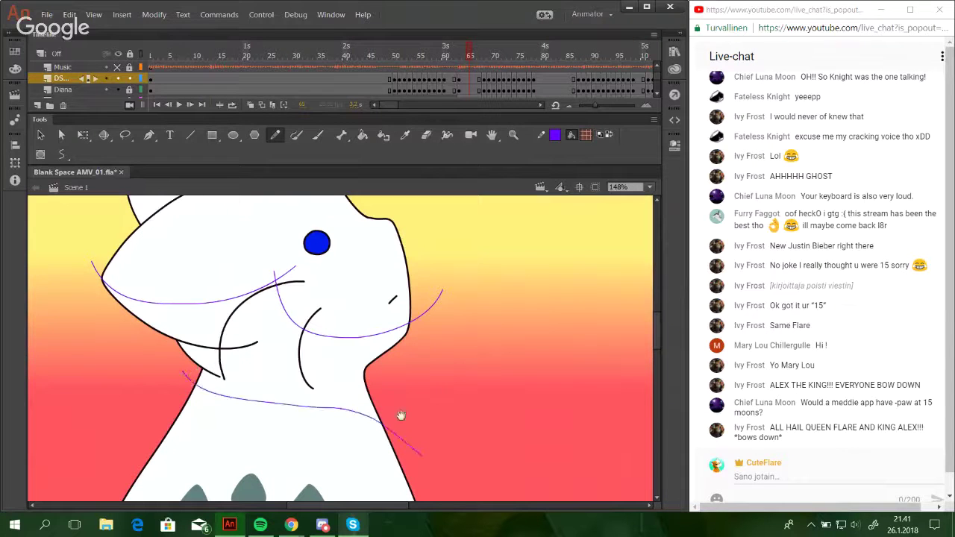
pyautogui.moveTo(401, 415)
pyautogui.mouseDown()
pyautogui.moveTo(400, 287)
pyautogui.moveTo(366, 397)
pyautogui.mouseUp()
pyautogui.hotkey('ctrl', 'z')
pyautogui.moveTo(170, 344); pyautogui.dragTo(262, 366)
pyautogui.hotkey('ctrl', 'z')
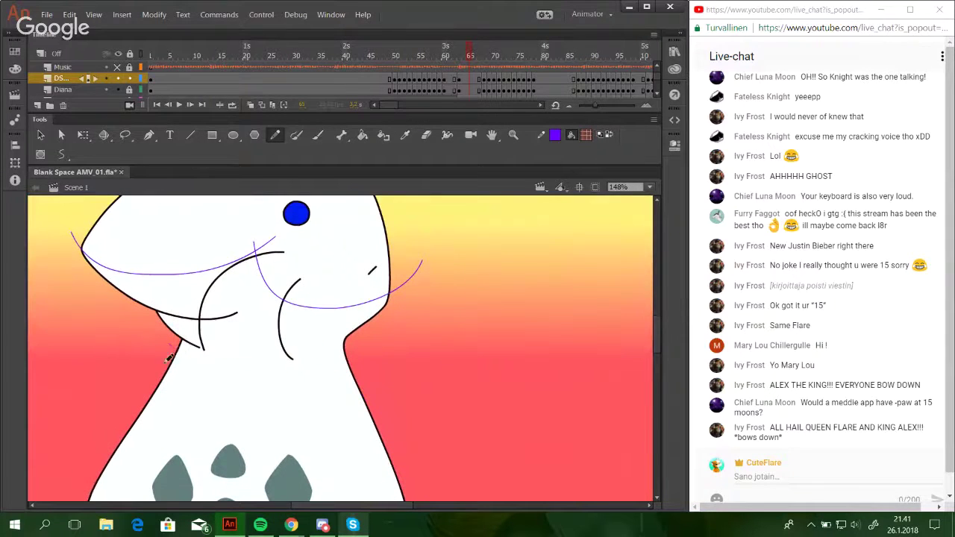
pyautogui.moveTo(159, 366)
pyautogui.mouseDown()
pyautogui.moveTo(215, 361)
pyautogui.moveTo(297, 370)
pyautogui.moveTo(420, 422)
pyautogui.mouseUp()
pyautogui.hotkey('ctrl', 'z')
pyautogui.moveTo(358, 420)
pyautogui.mouseDown()
pyautogui.moveTo(358, 443)
pyautogui.moveTo(396, 492)
pyautogui.mouseUp()
pyautogui.moveTo(318, 448); pyautogui.dragTo(293, 455)
# Draw violet shading boundary lines across the white cat's far ear, the near ear's upper edge and the purple flower petals.
pyautogui.moveTo(212, 232); pyautogui.dragTo(212, 222)
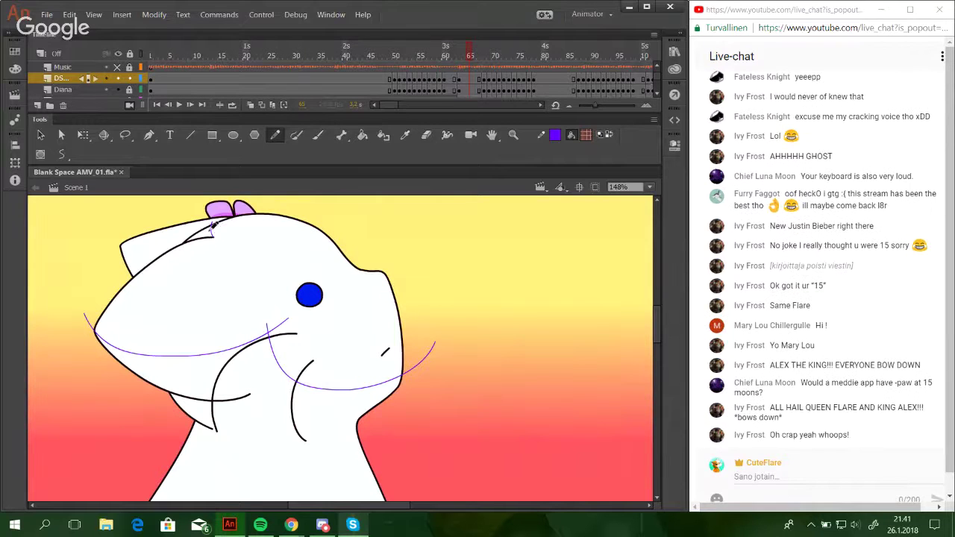
pyautogui.moveTo(213, 228); pyautogui.dragTo(306, 332)
pyautogui.moveTo(106, 218)
pyautogui.mouseDown()
pyautogui.moveTo(159, 256)
pyautogui.moveTo(313, 272)
pyautogui.mouseUp()
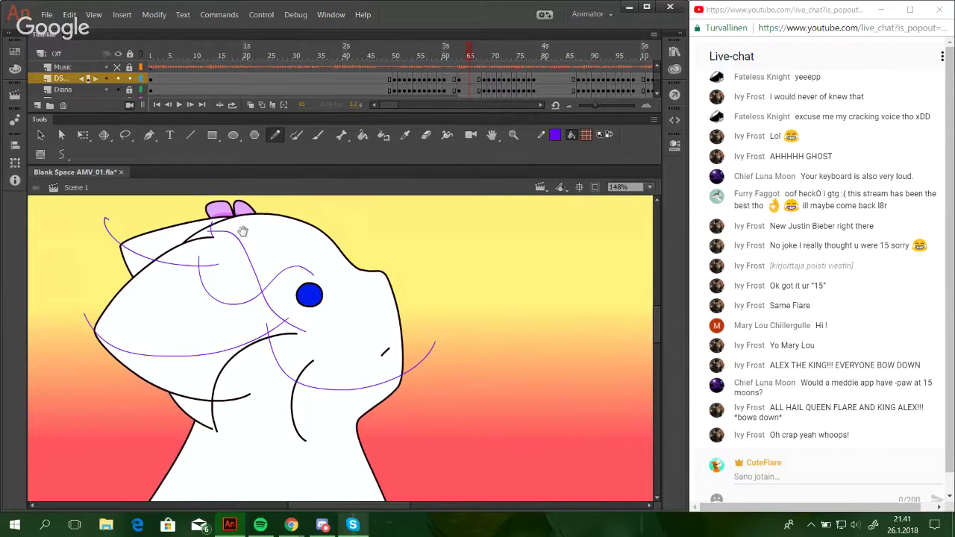
pyautogui.moveTo(242, 231); pyautogui.dragTo(255, 248)
pyautogui.moveTo(253, 209); pyautogui.dragTo(297, 321)
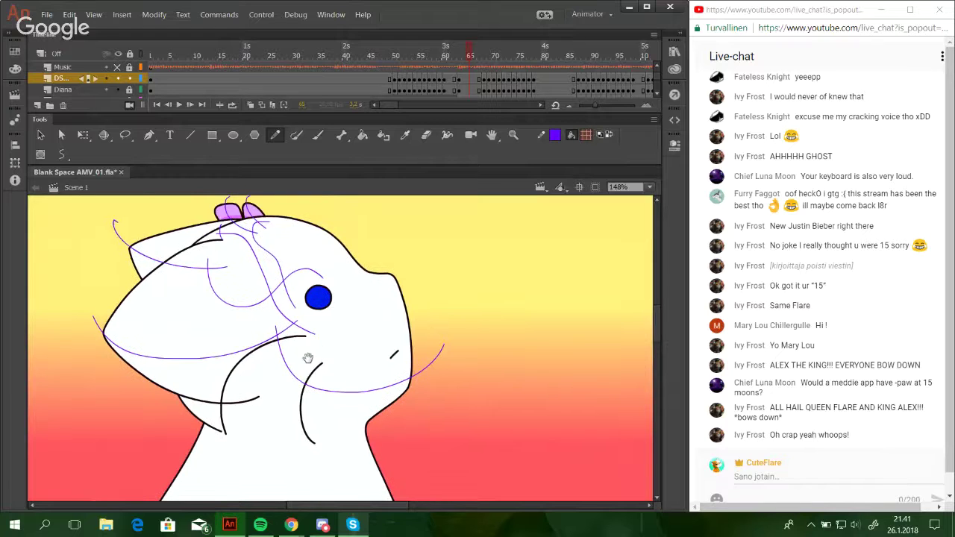
# Draw a curved violet shading line across the base of the neck and close the area with a line from muzzle to neck.
pyautogui.scroll(-5, 314, 359)
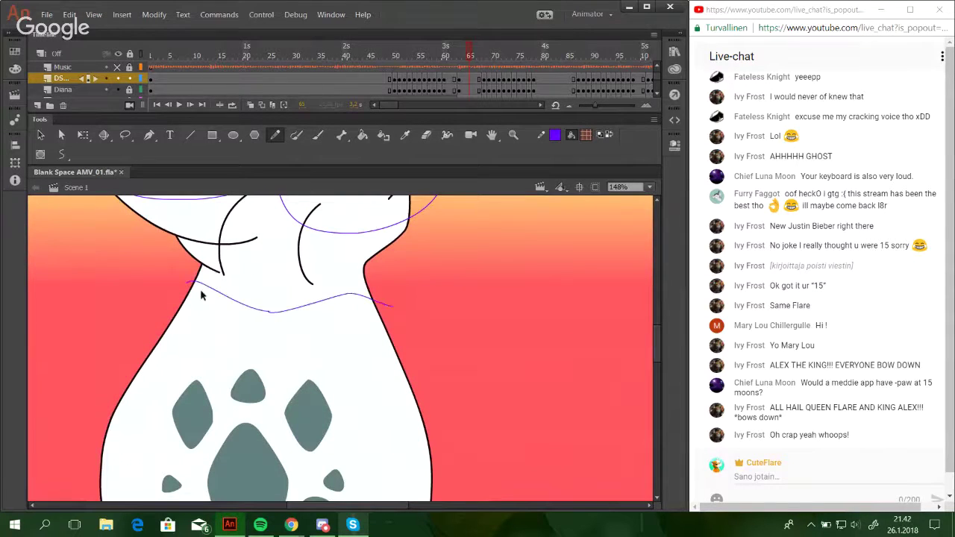
pyautogui.moveTo(187, 275)
pyautogui.mouseDown()
pyautogui.moveTo(274, 303)
pyautogui.moveTo(346, 279)
pyautogui.moveTo(400, 287)
pyautogui.mouseUp()
pyautogui.hotkey('ctrl', 'z')
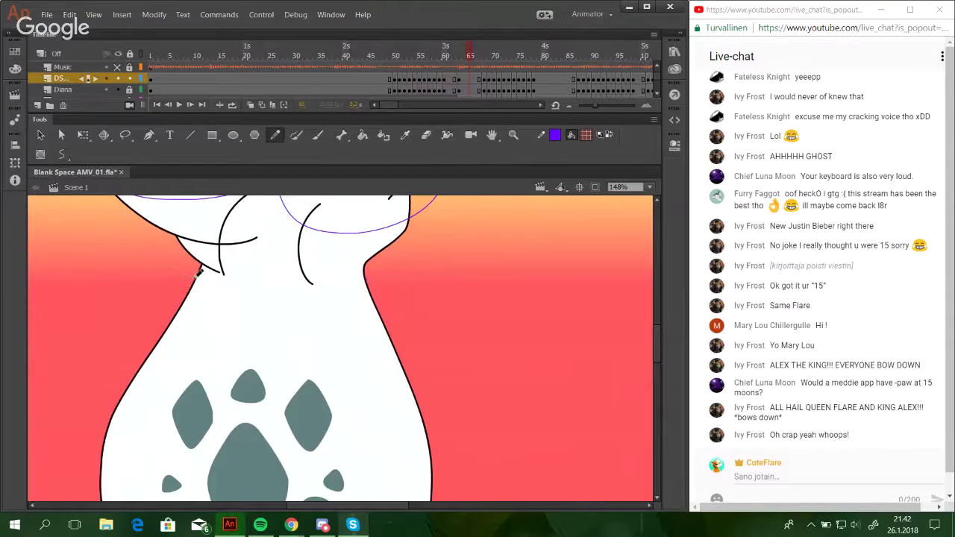
pyautogui.moveTo(187, 277)
pyautogui.mouseDown()
pyautogui.moveTo(238, 300)
pyautogui.moveTo(404, 298)
pyautogui.mouseUp()
pyautogui.hotkey('ctrl', 'z')
pyautogui.moveTo(188, 277)
pyautogui.mouseDown()
pyautogui.moveTo(249, 304)
pyautogui.moveTo(405, 286)
pyautogui.mouseUp()
pyautogui.scroll(4, 381, 289)
pyautogui.moveTo(411, 375)
pyautogui.mouseDown()
pyautogui.moveTo(433, 335)
pyautogui.moveTo(437, 266)
pyautogui.moveTo(447, 298)
pyautogui.mouseUp()
# Fill the bounded neck, muzzle, ear and flower areas with the translucent shading colour and delete the violet guide lines.
pyautogui.press('k')
pyautogui.click(273, 335)
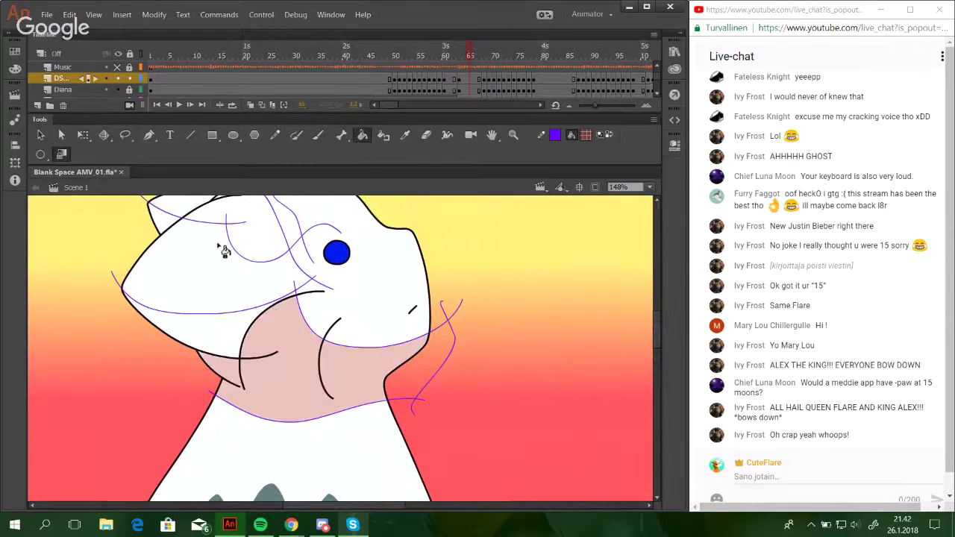
pyautogui.click(242, 330)
pyautogui.scroll(1, 231, 261)
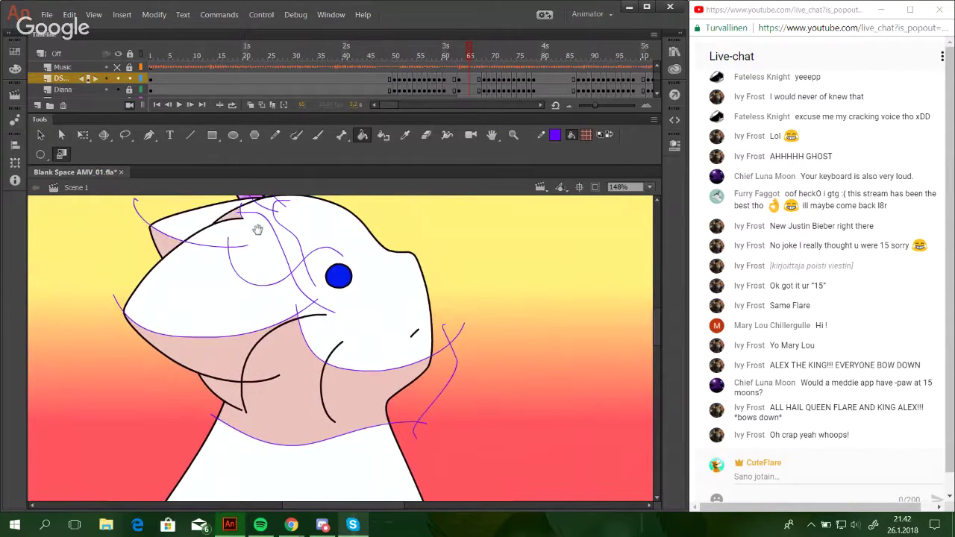
pyautogui.scroll(1, 247, 220)
pyautogui.click(243, 211)
pyautogui.click(266, 213)
pyautogui.keyDown('ctrl'); pyautogui.doubleClick(282, 220); pyautogui.keyUp('ctrl')
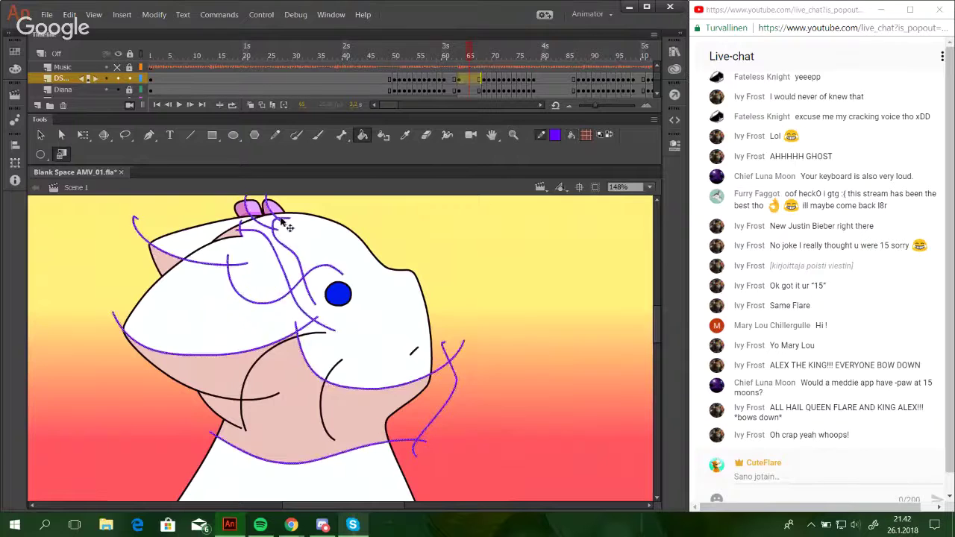
pyautogui.press('Delete')
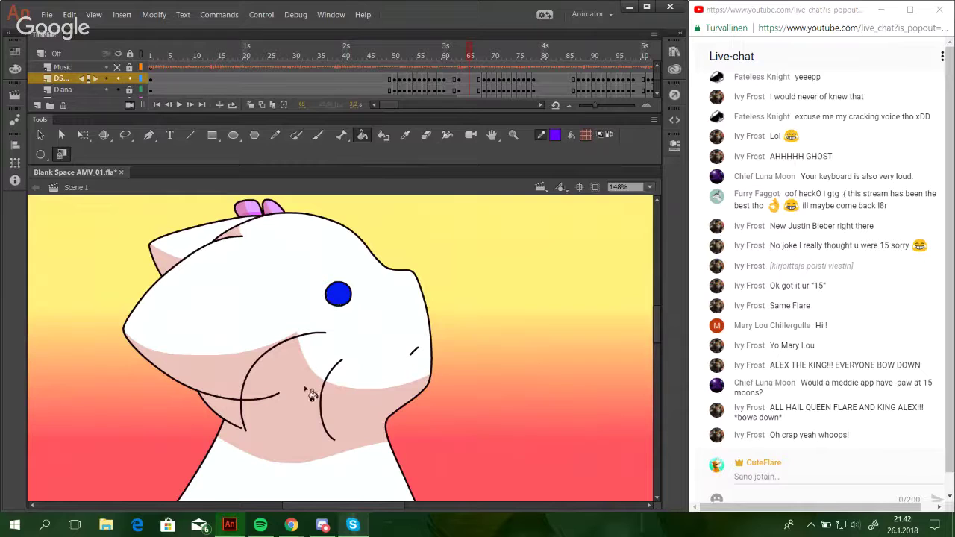
# Save the file and draw a curved violet pencil shading line across the white cat's lower body.
pyautogui.click(254, 134)
pyautogui.click(275, 135)
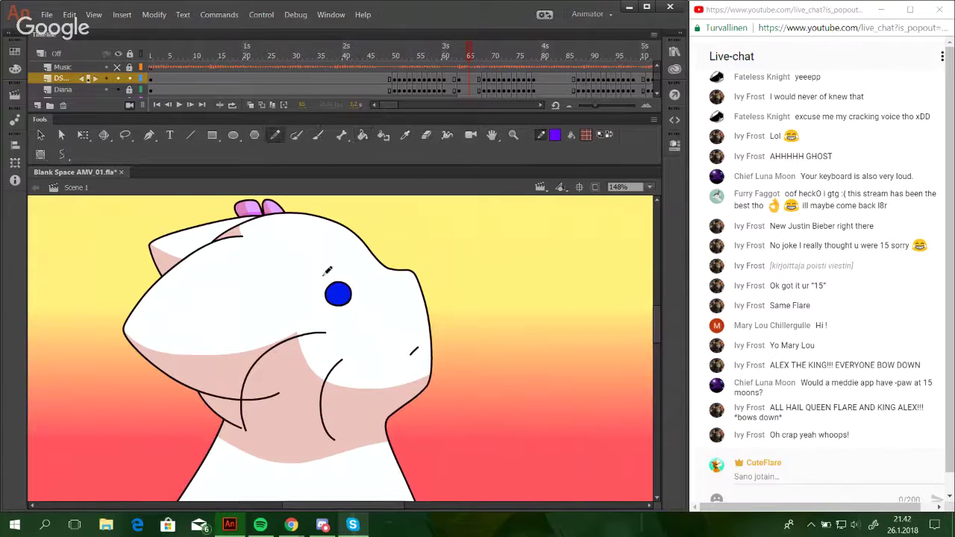
pyautogui.press('space')
pyautogui.moveTo(369, 381); pyautogui.dragTo(378, 324)
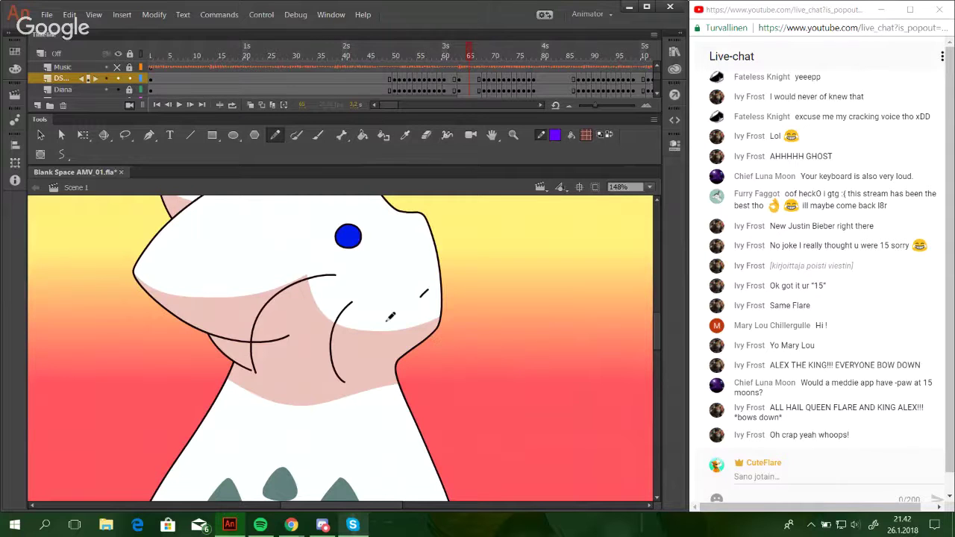
pyautogui.press('space')
pyautogui.moveTo(383, 406); pyautogui.dragTo(436, 165)
pyautogui.moveTo(424, 417)
pyautogui.mouseDown()
pyautogui.moveTo(398, 271)
pyautogui.moveTo(410, 399)
pyautogui.mouseUp()
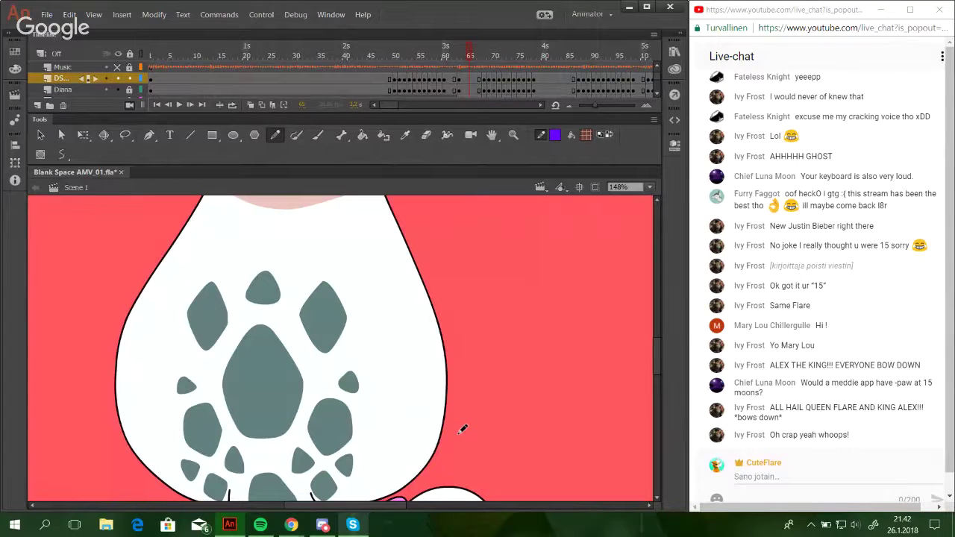
pyautogui.hotkey('ctrl', 's')
pyautogui.scroll(-3, 316, 405)
pyautogui.moveTo(98, 265)
pyautogui.mouseDown()
pyautogui.moveTo(104, 298)
pyautogui.moveTo(351, 354)
pyautogui.moveTo(473, 259)
pyautogui.moveTo(113, 321)
pyautogui.moveTo(211, 370)
pyautogui.moveTo(379, 352)
pyautogui.moveTo(471, 250)
pyautogui.mouseUp()
pyautogui.hotkey('ctrl', 'z')
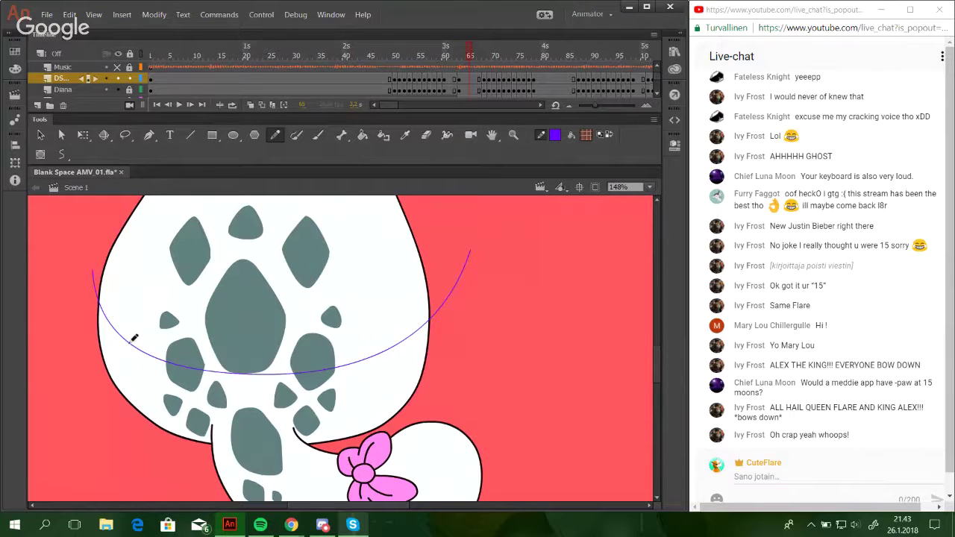
# Draw a curved violet shading line along the tail and a closing line from the body's edge to the tail tip.
pyautogui.press('space')
pyautogui.moveTo(352, 247); pyautogui.dragTo(326, 396)
pyautogui.moveTo(276, 497)
pyautogui.mouseDown()
pyautogui.moveTo(337, 283)
pyautogui.moveTo(332, 257)
pyautogui.mouseUp()
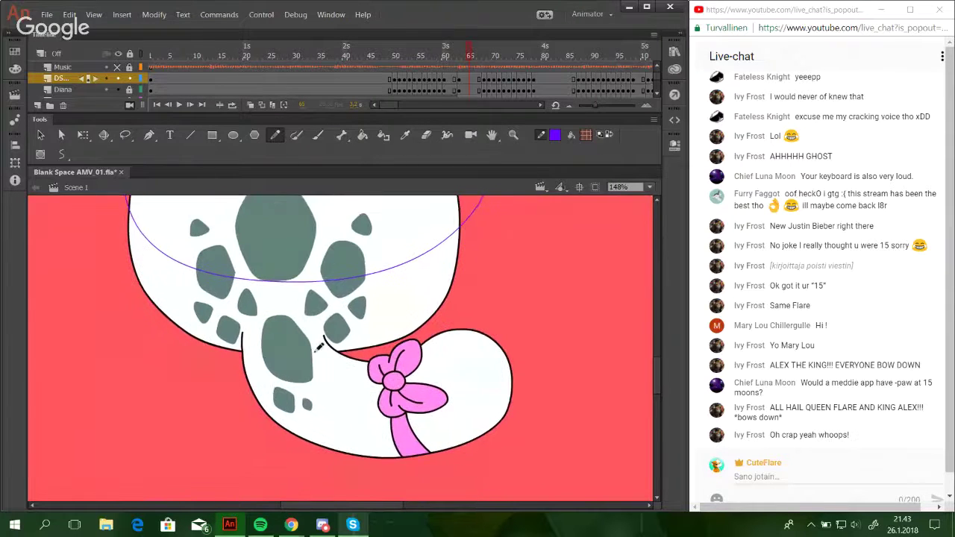
pyautogui.moveTo(321, 329)
pyautogui.mouseDown()
pyautogui.moveTo(352, 424)
pyautogui.moveTo(421, 428)
pyautogui.moveTo(518, 336)
pyautogui.mouseUp()
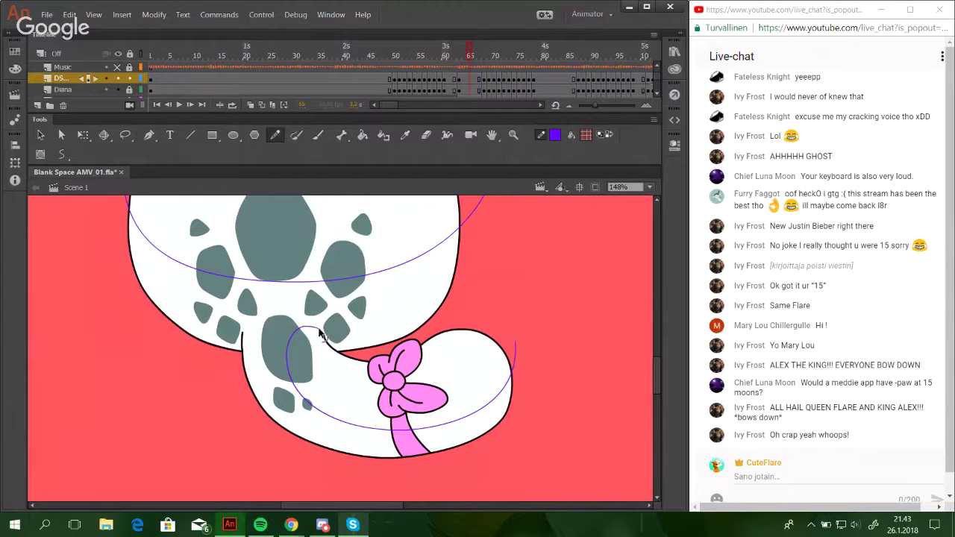
pyautogui.scroll(2, 373, 321)
pyautogui.moveTo(478, 213); pyautogui.dragTo(539, 408)
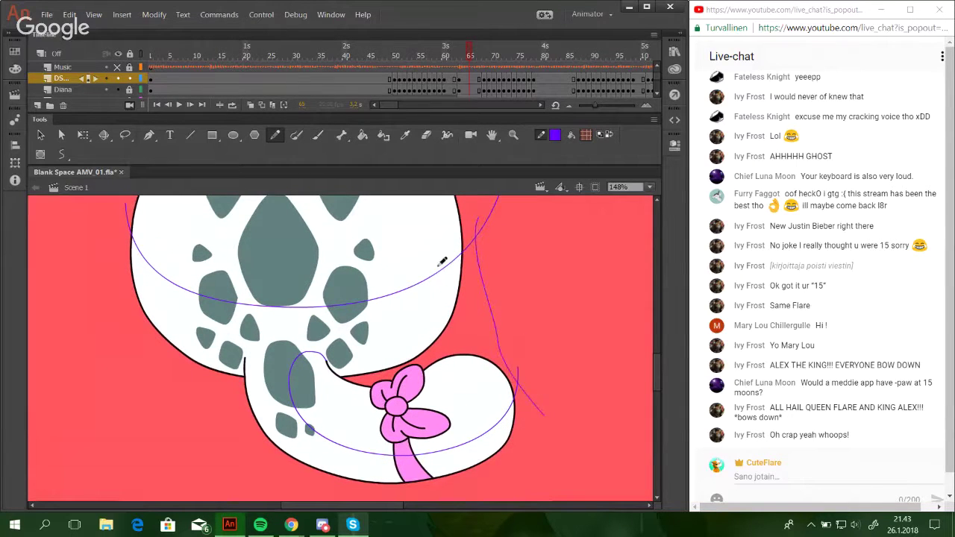
# Fill the underside of the body, tail and tail ribbon with shading and delete the violet guide lines.
pyautogui.click(361, 134)
pyautogui.click(490, 423)
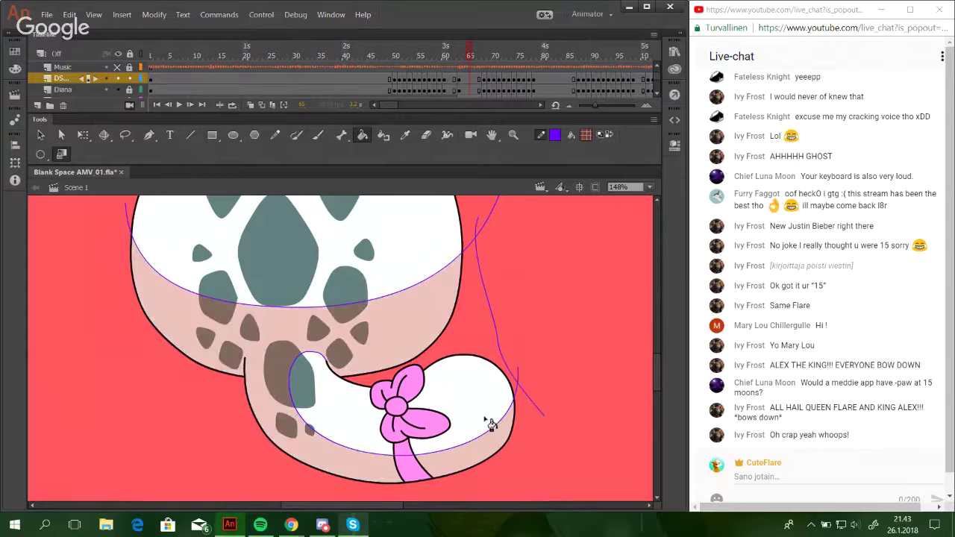
pyautogui.click(415, 470)
pyautogui.keyDown('ctrl'); pyautogui.doubleClick(452, 448); pyautogui.keyUp('ctrl')
pyautogui.press('Delete')
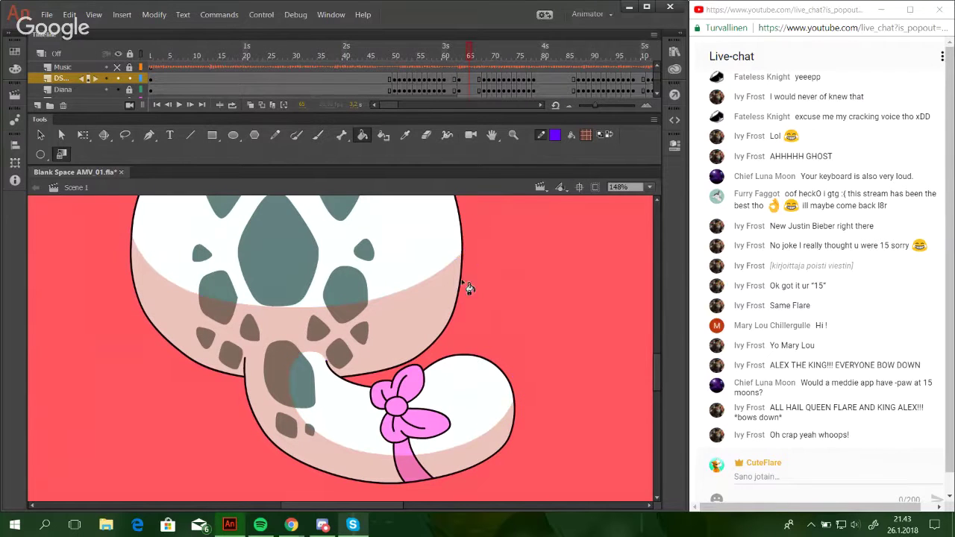
# Draw a curved violet pencil shading line across the centre knot of the tail's pink bow.
pyautogui.click(513, 134)
pyautogui.moveTo(314, 356); pyautogui.dragTo(513, 496)
pyautogui.click(275, 135)
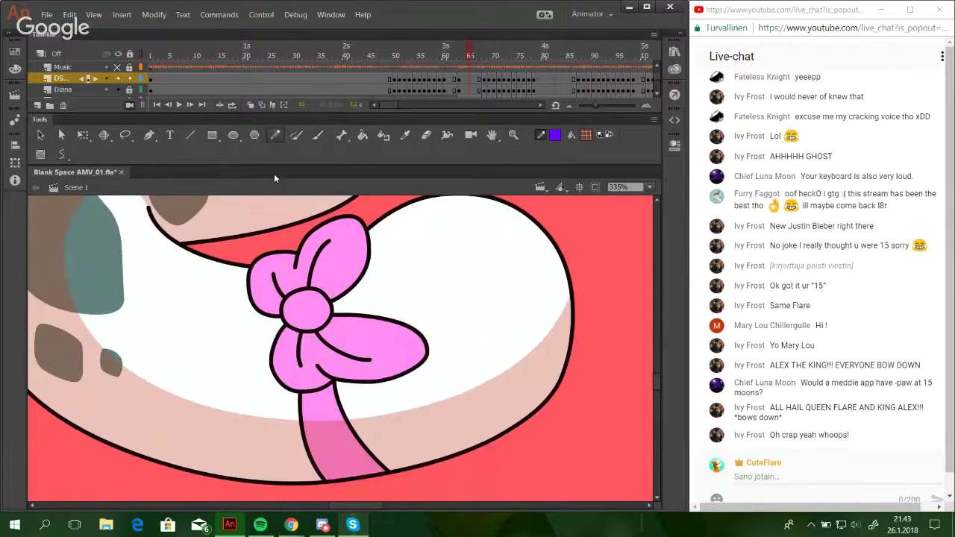
pyautogui.moveTo(298, 286)
pyautogui.mouseDown()
pyautogui.moveTo(345, 297)
pyautogui.moveTo(338, 339)
pyautogui.moveTo(388, 355)
pyautogui.moveTo(419, 331)
pyautogui.mouseUp()
pyautogui.hotkey('ctrl', 'z')
# Draw a curved violet shading line through the bow's large lower loop, redrawing it until it runs from knot to tip.
pyautogui.moveTo(320, 321)
pyautogui.mouseDown()
pyautogui.moveTo(361, 349)
pyautogui.moveTo(418, 353)
pyautogui.mouseUp()
pyautogui.hotkey('ctrl', 'z')
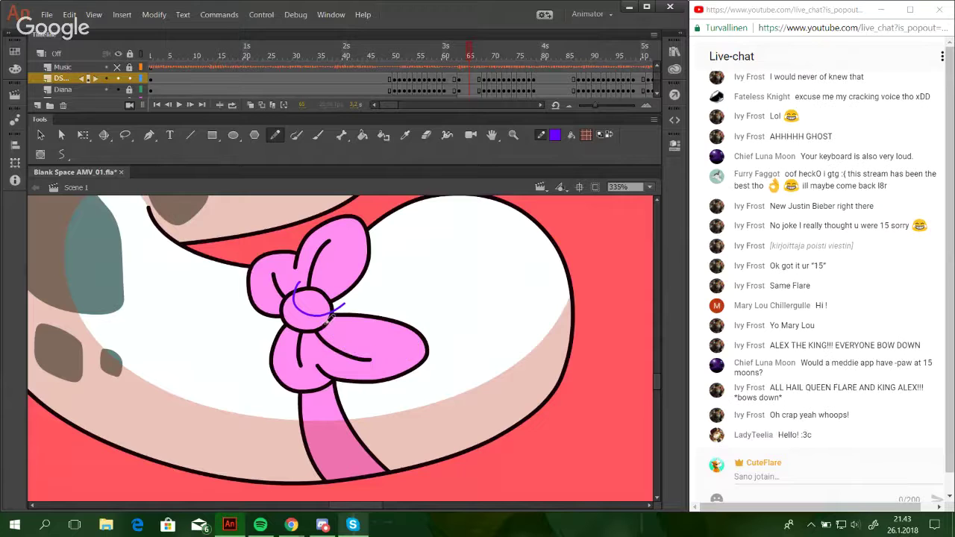
pyautogui.moveTo(320, 318); pyautogui.dragTo(435, 333)
pyautogui.hotkey('ctrl', 'z')
pyautogui.moveTo(320, 320)
pyautogui.mouseDown()
pyautogui.moveTo(429, 337)
pyautogui.moveTo(431, 328)
pyautogui.mouseUp()
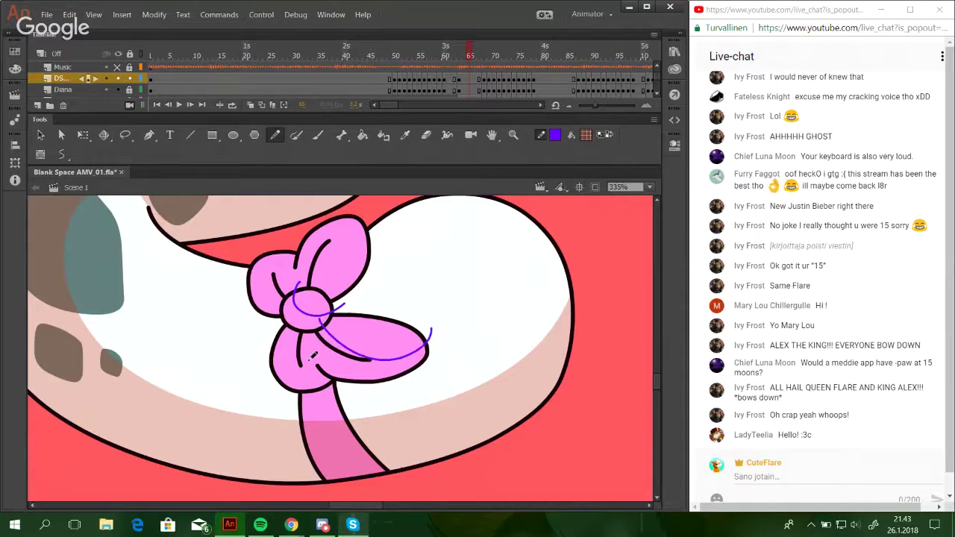
# Outline the fold shading in the bow's lower loops and close the area with a violet line from knot to loop tip.
pyautogui.moveTo(346, 362)
pyautogui.mouseDown()
pyautogui.moveTo(320, 343)
pyautogui.moveTo(314, 350)
pyautogui.moveTo(346, 370)
pyautogui.moveTo(316, 339)
pyautogui.moveTo(358, 362)
pyautogui.moveTo(349, 369)
pyautogui.moveTo(317, 348)
pyautogui.moveTo(335, 362)
pyautogui.mouseUp()
pyautogui.hotkey('ctrl', 'z')
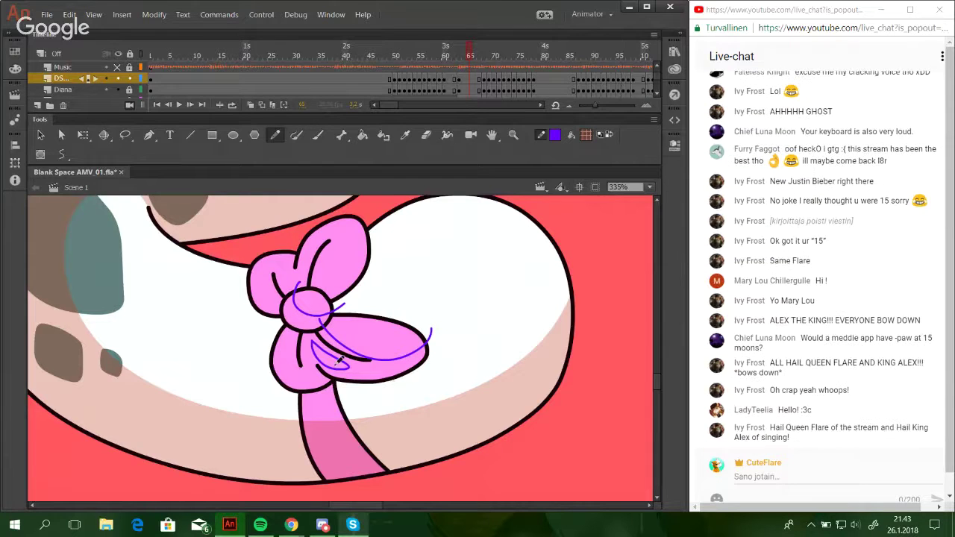
pyautogui.moveTo(345, 366); pyautogui.dragTo(409, 334)
pyautogui.moveTo(342, 304)
pyautogui.mouseDown()
pyautogui.moveTo(418, 306)
pyautogui.moveTo(446, 348)
pyautogui.moveTo(429, 290)
pyautogui.mouseUp()
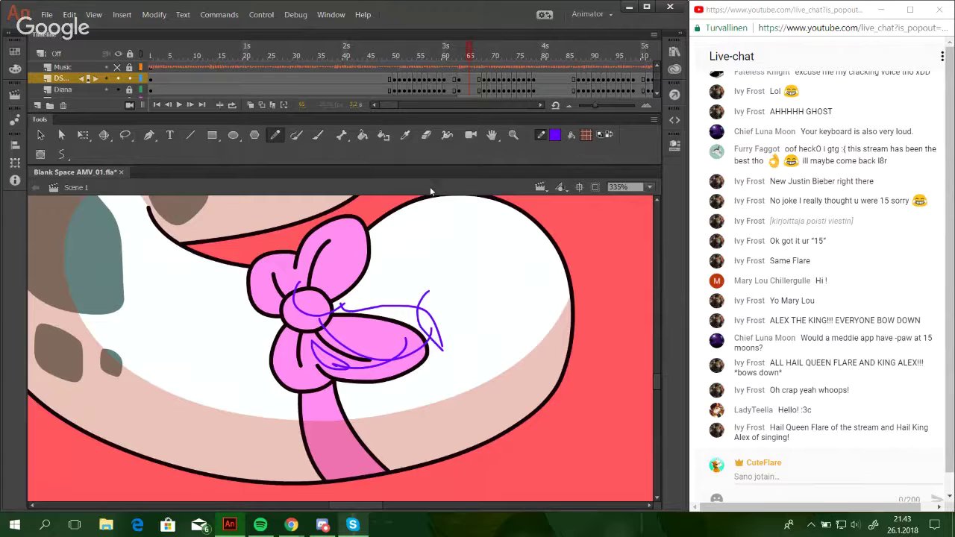
# Fill the shaded parts of the bow's knot and lower loops and delete the violet guide lines.
pyautogui.click(382, 136)
pyautogui.click(362, 135)
pyautogui.click(308, 335)
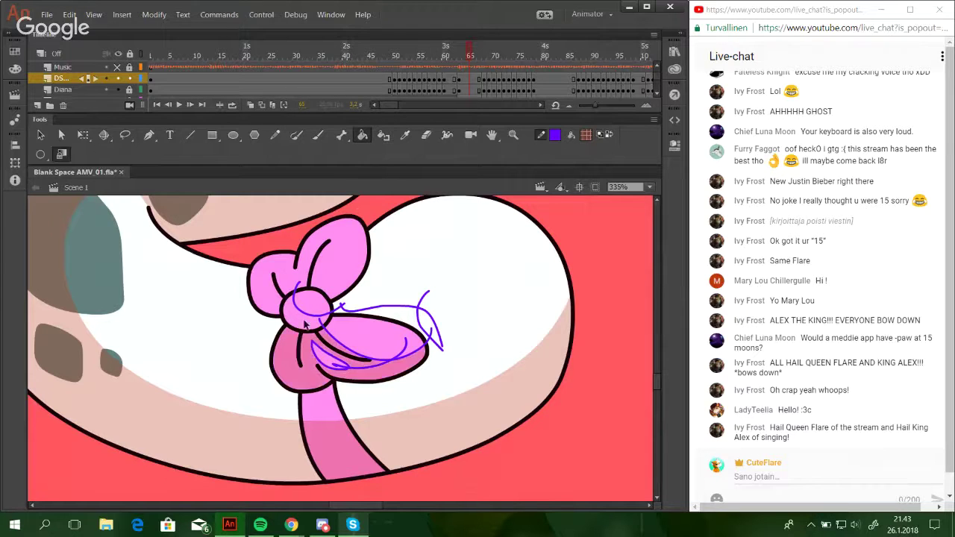
pyautogui.hotkey('ctrl', 'z')
pyautogui.click(306, 322)
pyautogui.click(311, 365)
pyautogui.keyDown('ctrl'); pyautogui.doubleClick(439, 337); pyautogui.keyUp('ctrl')
pyautogui.press('Delete')
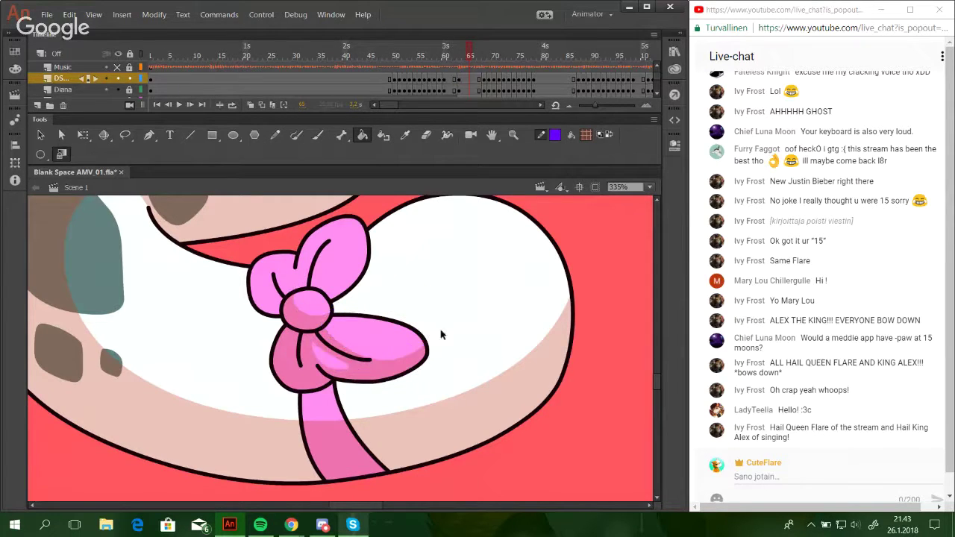
# Draw violet pencil shading lines across the bow's small upper loop and along the fold of the tall upper loop.
pyautogui.press('y')
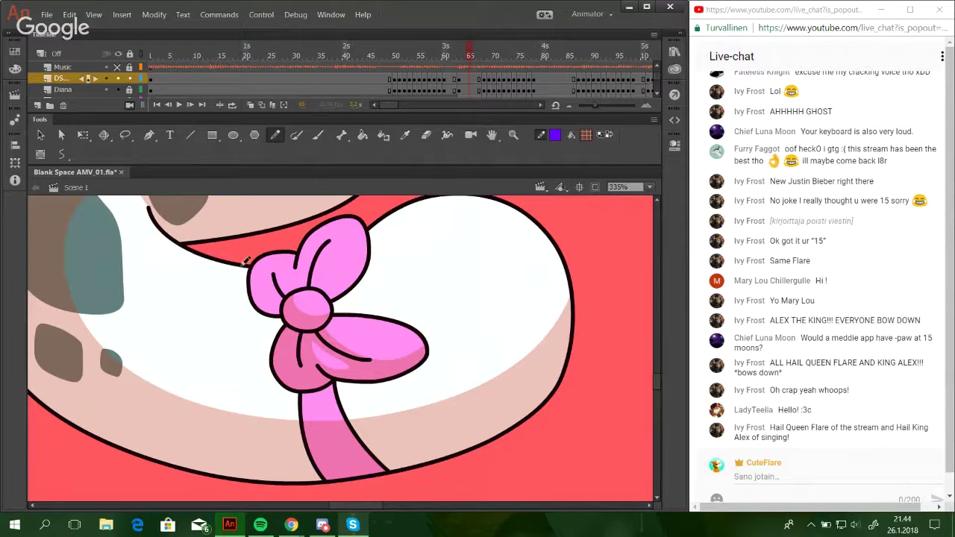
pyautogui.moveTo(240, 273); pyautogui.dragTo(272, 274)
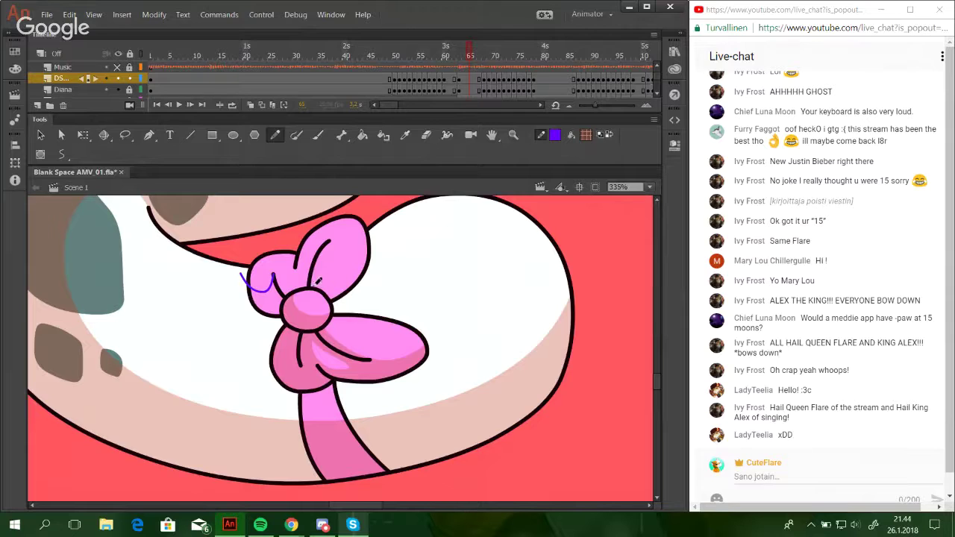
pyautogui.moveTo(296, 270)
pyautogui.mouseDown()
pyautogui.moveTo(311, 270)
pyautogui.moveTo(328, 240)
pyautogui.mouseUp()
pyautogui.hotkey('ctrl', 'z')
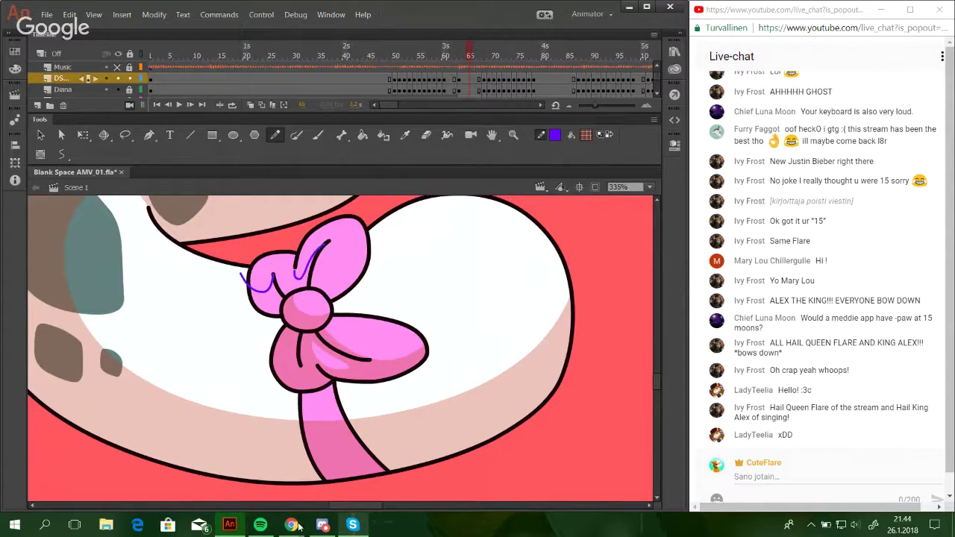
# Switch to the Google Hangouts window in Chrome, check the broadcast, and minimize it.
pyautogui.moveTo(294, 526)
pyautogui.click(240, 477)
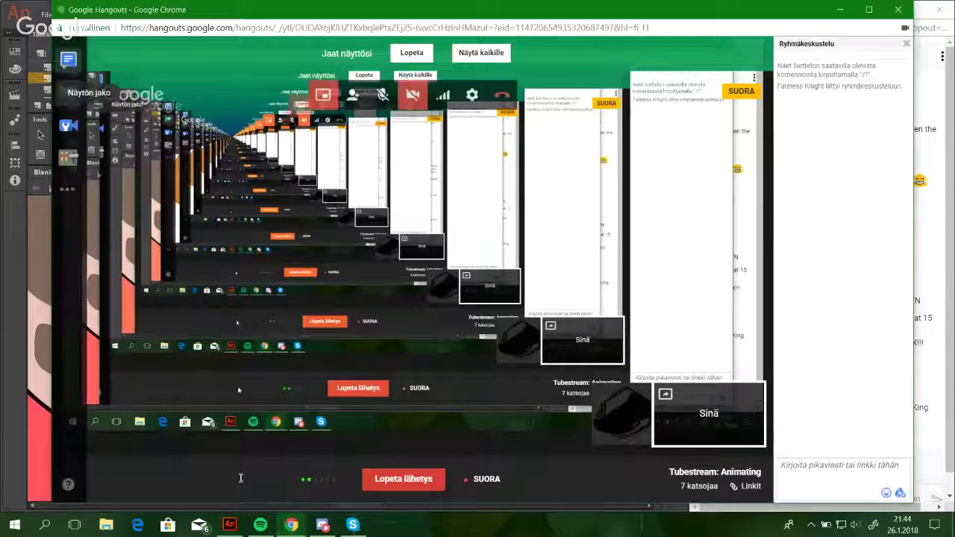
pyautogui.click(840, 10)
# Try to complete the violet shading outline across the bow's upper loops and close it around the tall loop.
pyautogui.moveTo(407, 295); pyautogui.dragTo(329, 253)
pyautogui.hotkey('ctrl', 'z')
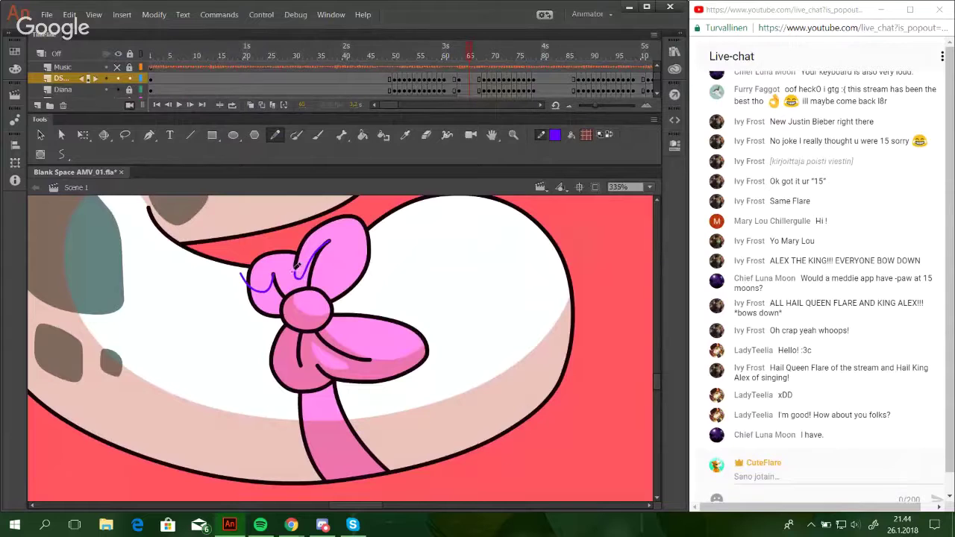
pyautogui.moveTo(275, 276); pyautogui.dragTo(294, 243)
pyautogui.hotkey('ctrl', 'z')
pyautogui.moveTo(274, 276); pyautogui.dragTo(294, 243)
pyautogui.moveTo(376, 313); pyautogui.dragTo(369, 311)
pyautogui.moveTo(308, 272); pyautogui.dragTo(362, 256)
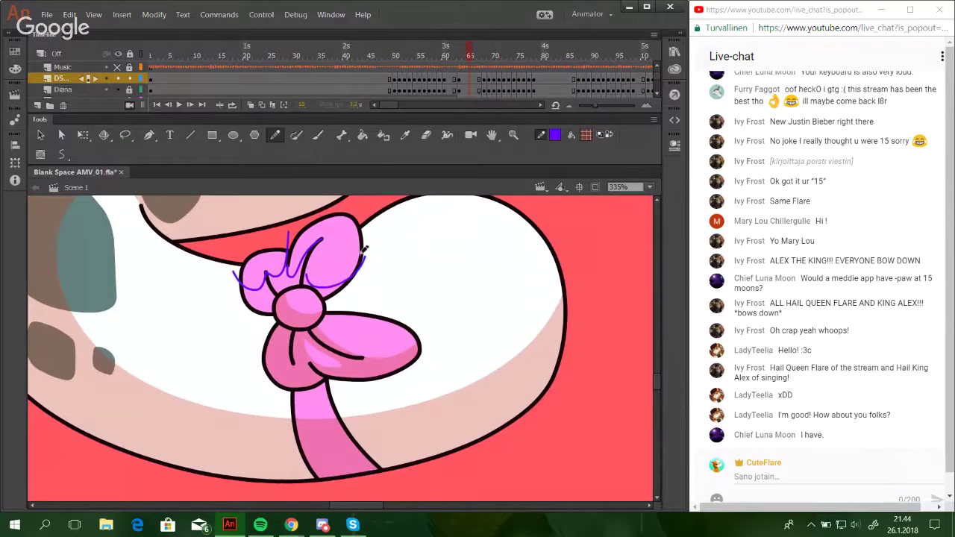
pyautogui.hotkey('ctrl', 'z')
pyautogui.moveTo(309, 271); pyautogui.dragTo(367, 271)
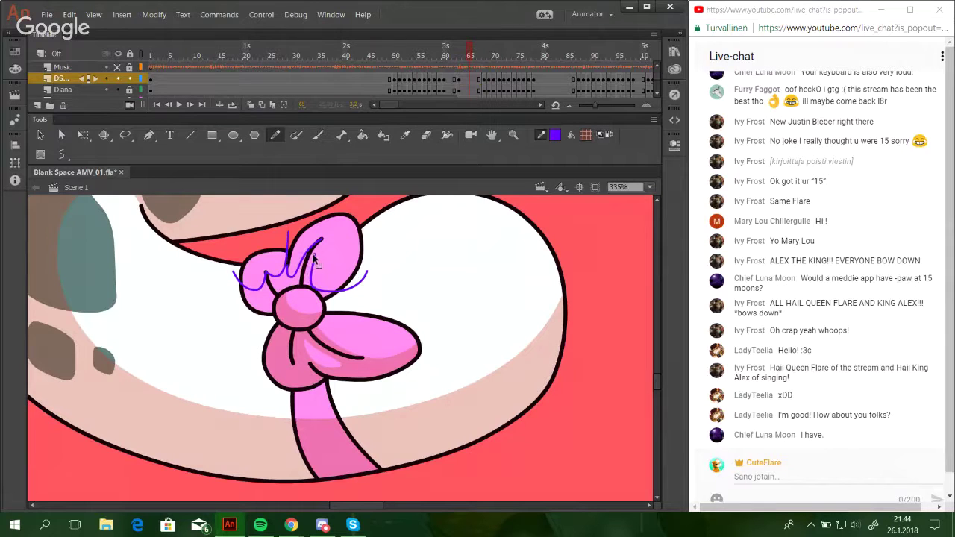
pyautogui.moveTo(369, 294)
pyautogui.mouseDown()
pyautogui.moveTo(334, 221)
pyautogui.moveTo(291, 238)
pyautogui.moveTo(307, 233)
pyautogui.mouseUp()
# Fill the outlined shading in the bow's upper loops and remove the violet guide lines.
pyautogui.click(362, 134)
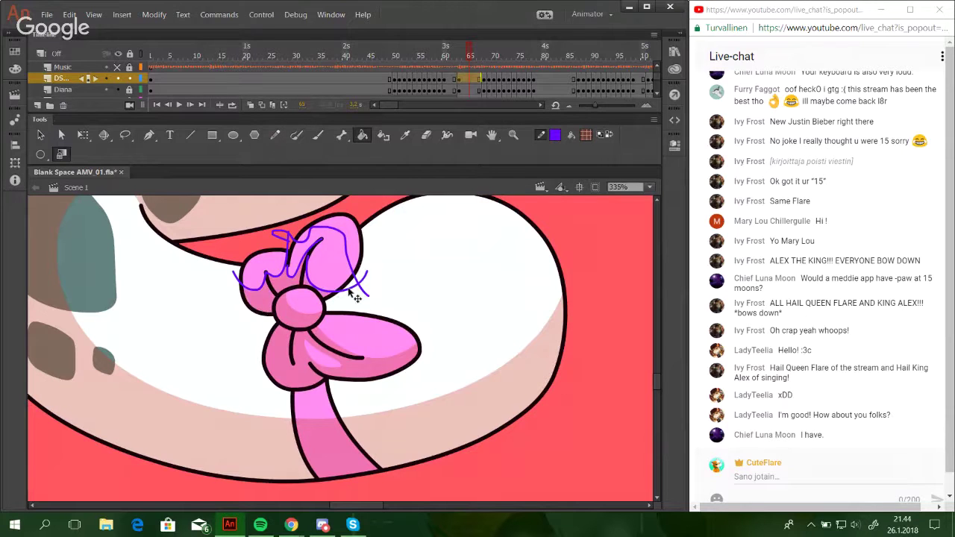
pyautogui.hotkey('ctrl', 'z')
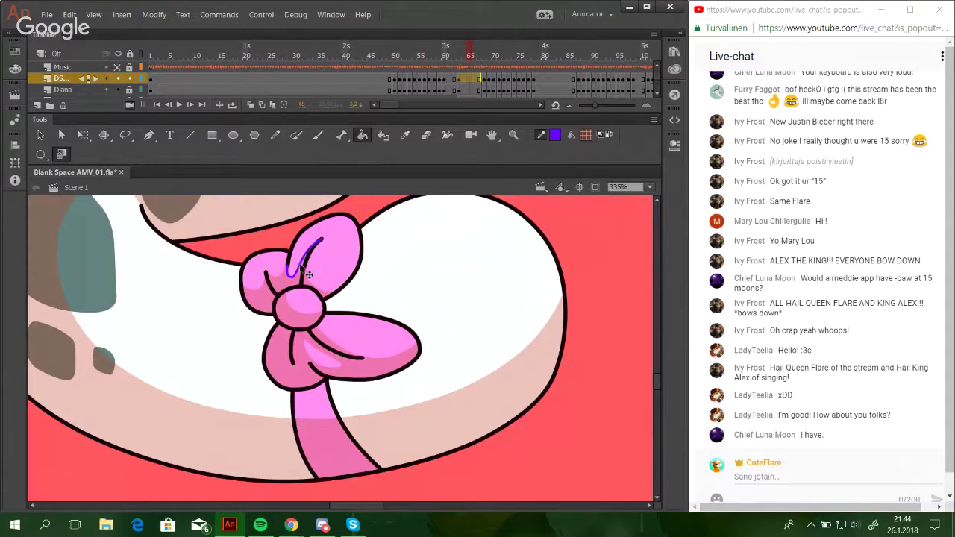
pyautogui.hotkey('ctrl', 'z')
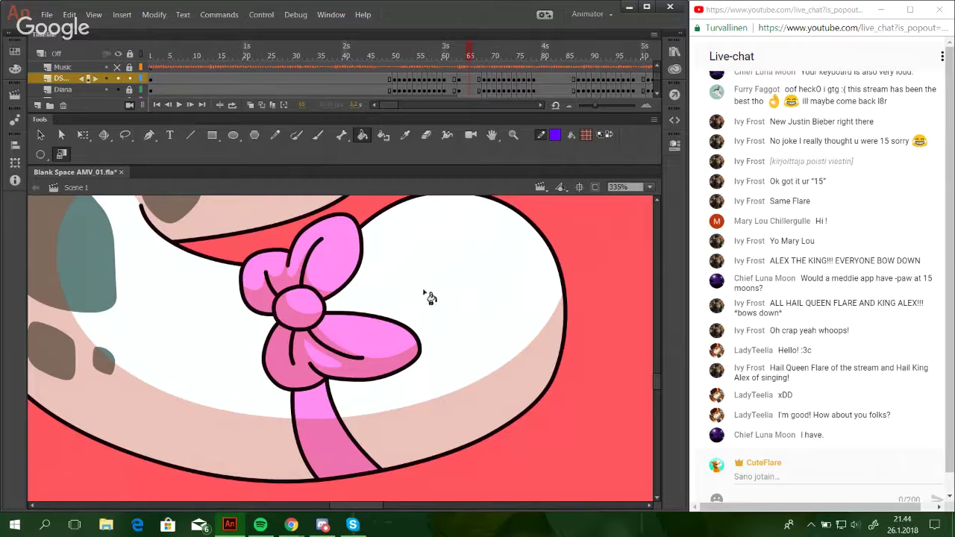
# Undo the fill and the last outline strokes on the bow's upper loops.
pyautogui.hotkey('ctrl', 'y')
pyautogui.hotkey('ctrl', 'y')
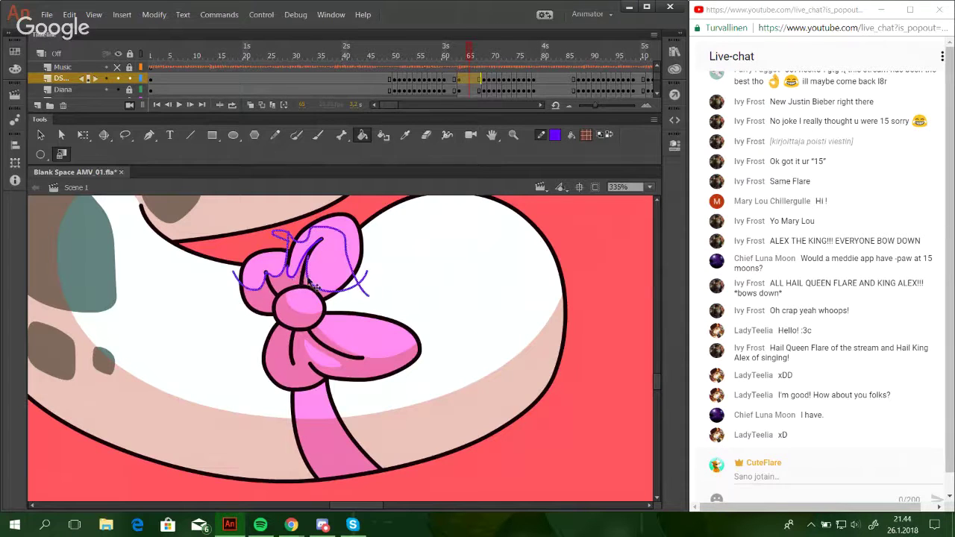
pyautogui.hotkey('ctrl', 'z')
pyautogui.hotkey('ctrl', 'z')
pyautogui.hotkey('ctrl', 'y')
pyautogui.hotkey('ctrl', 'y')
pyautogui.hotkey('ctrl', 'z')
pyautogui.hotkey('ctrl', 'z')
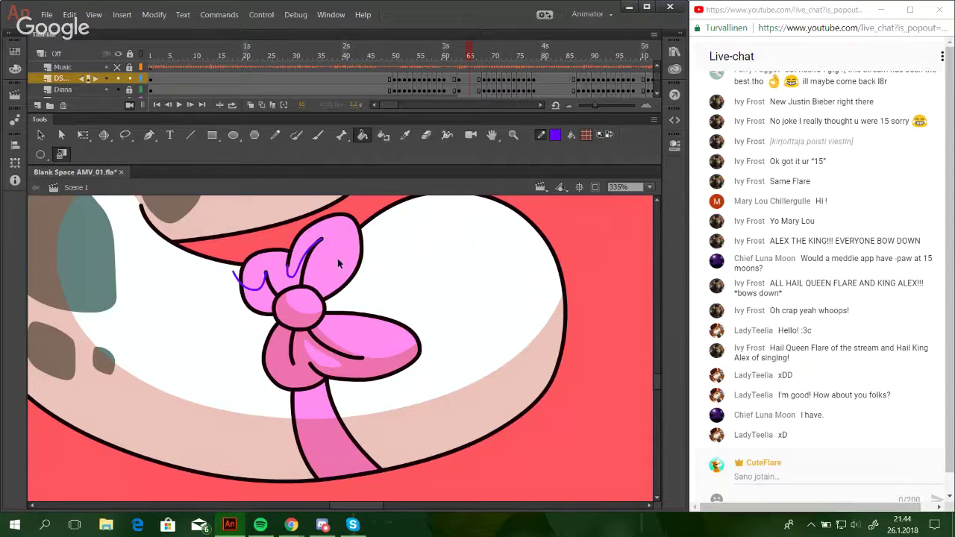
# Redraw the violet shading outline between the bow's upper loops, along the fold and across the tall upper loop.
pyautogui.click(275, 136)
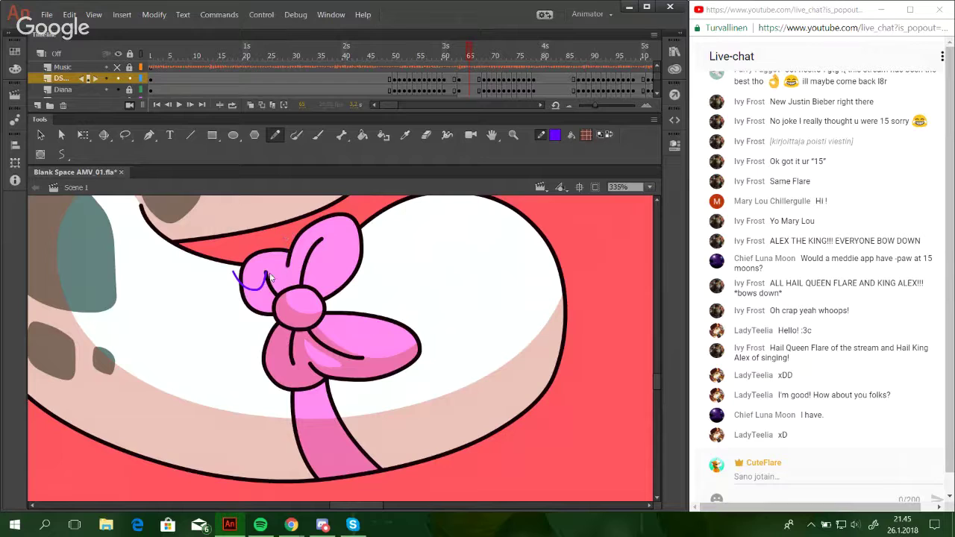
pyautogui.moveTo(270, 277); pyautogui.dragTo(285, 239)
pyautogui.moveTo(289, 270); pyautogui.dragTo(306, 256)
pyautogui.keyDown('ctrl'); pyautogui.click(296, 273); pyautogui.keyUp('ctrl')
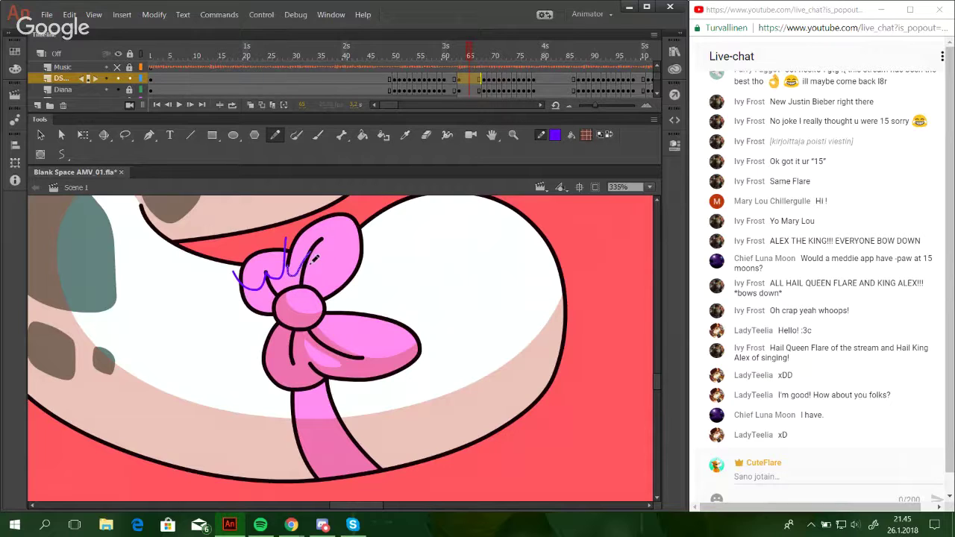
pyautogui.moveTo(315, 258)
pyautogui.mouseDown()
pyautogui.moveTo(362, 258)
pyautogui.moveTo(322, 240)
pyautogui.moveTo(314, 252)
pyautogui.mouseUp()
# Fill the shaded parts of the bow's upper loops, link the violet guide lines with one stroke and remove them.
pyautogui.click(363, 135)
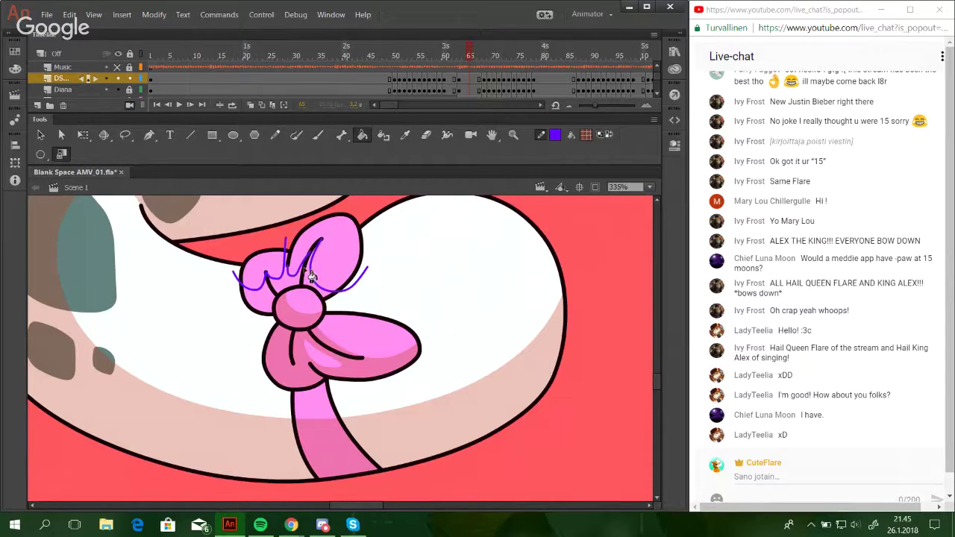
pyautogui.press('y')
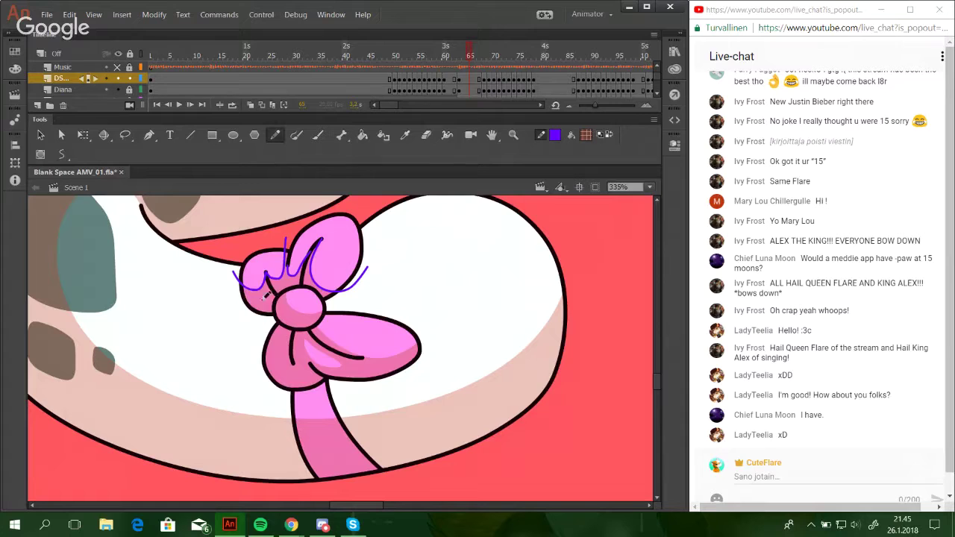
pyautogui.moveTo(266, 296)
pyautogui.mouseDown()
pyautogui.moveTo(265, 230)
pyautogui.moveTo(288, 258)
pyautogui.moveTo(263, 244)
pyautogui.moveTo(294, 221)
pyautogui.moveTo(327, 221)
pyautogui.moveTo(288, 260)
pyautogui.moveTo(268, 238)
pyautogui.moveTo(320, 215)
pyautogui.moveTo(339, 231)
pyautogui.moveTo(333, 293)
pyautogui.moveTo(354, 278)
pyautogui.moveTo(317, 289)
pyautogui.moveTo(342, 252)
pyautogui.moveTo(331, 220)
pyautogui.moveTo(308, 237)
pyautogui.moveTo(306, 290)
pyautogui.mouseUp()
pyautogui.hotkey('ctrl', 'z')
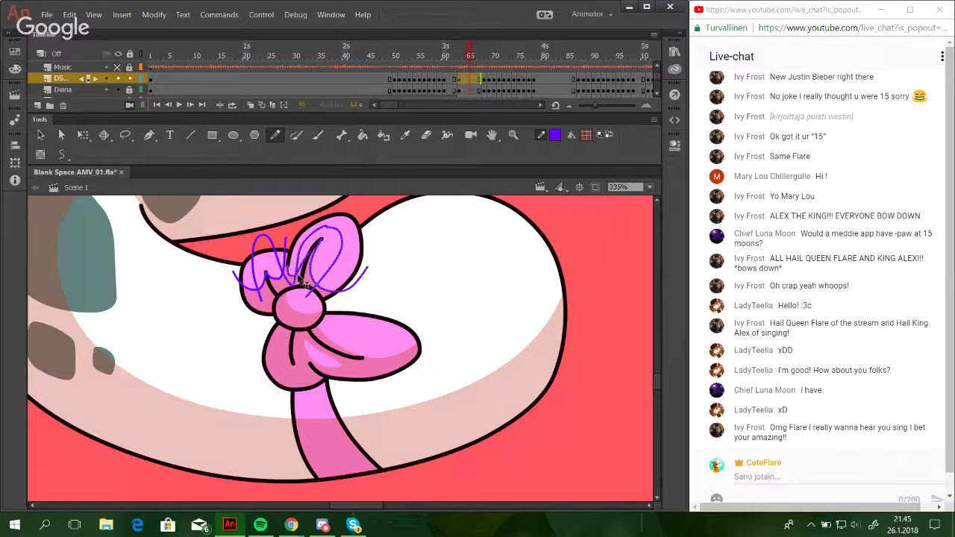
pyautogui.hotkey('ctrl', 'z')
pyautogui.hotkey('ctrl', 'z')
pyautogui.hotkey('ctrl', 'z')
pyautogui.hotkey('ctrl', 'z')
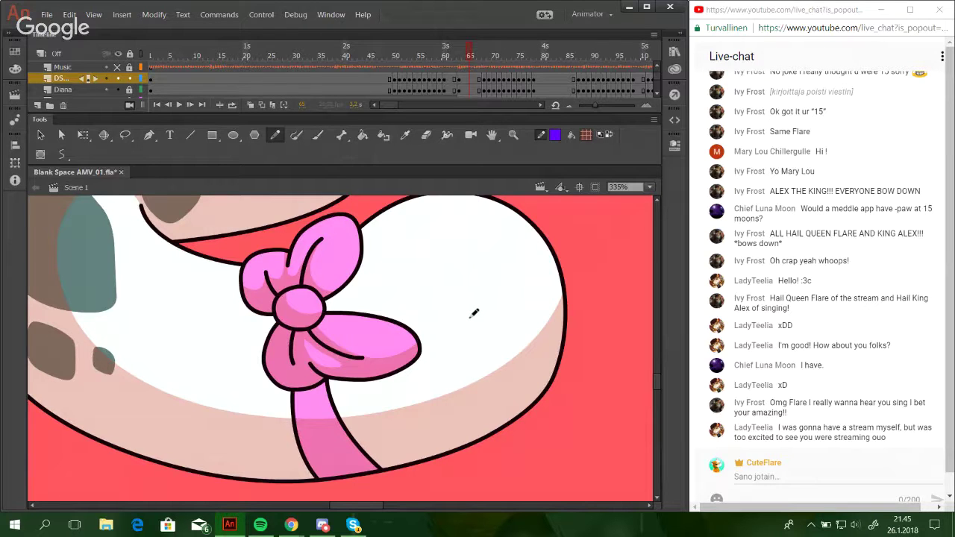
# Examine the whole back-view cat pose with its shading.
pyautogui.moveTo(458, 317); pyautogui.dragTo(535, 356)
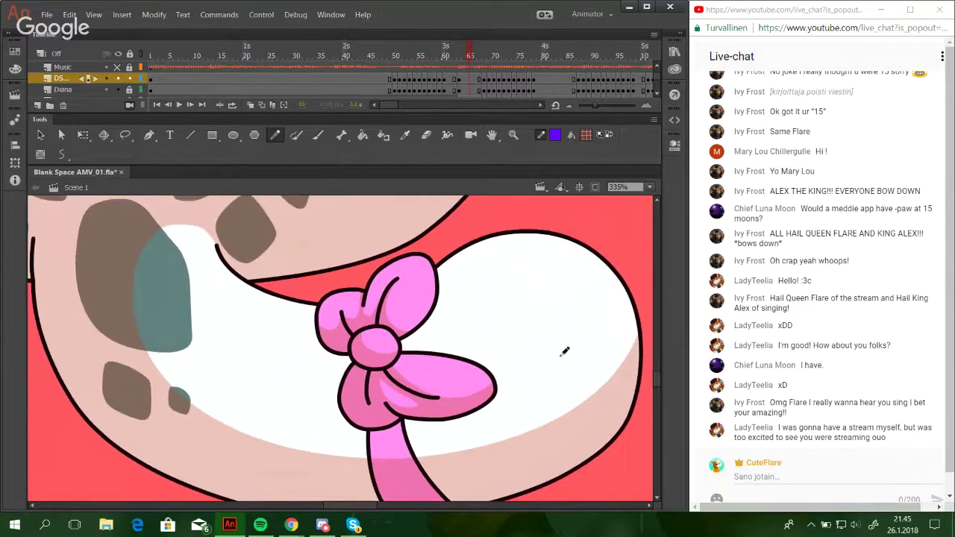
pyautogui.click(649, 187)
pyautogui.click(634, 239)
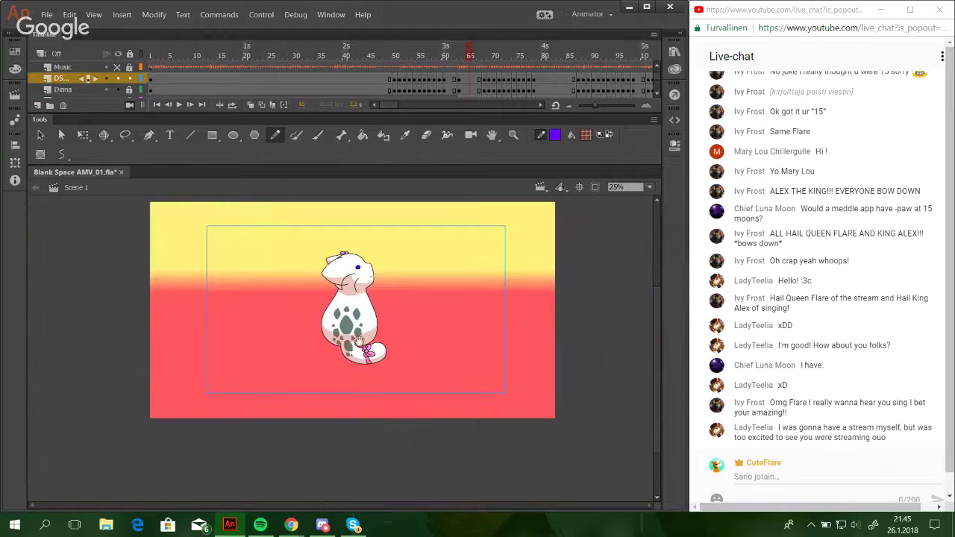
pyautogui.scroll(2, 443, 293)
pyautogui.press('z')
pyautogui.moveTo(267, 261)
pyautogui.mouseDown()
pyautogui.moveTo(441, 426)
pyautogui.moveTo(441, 418)
pyautogui.mouseUp()
pyautogui.click(275, 135)
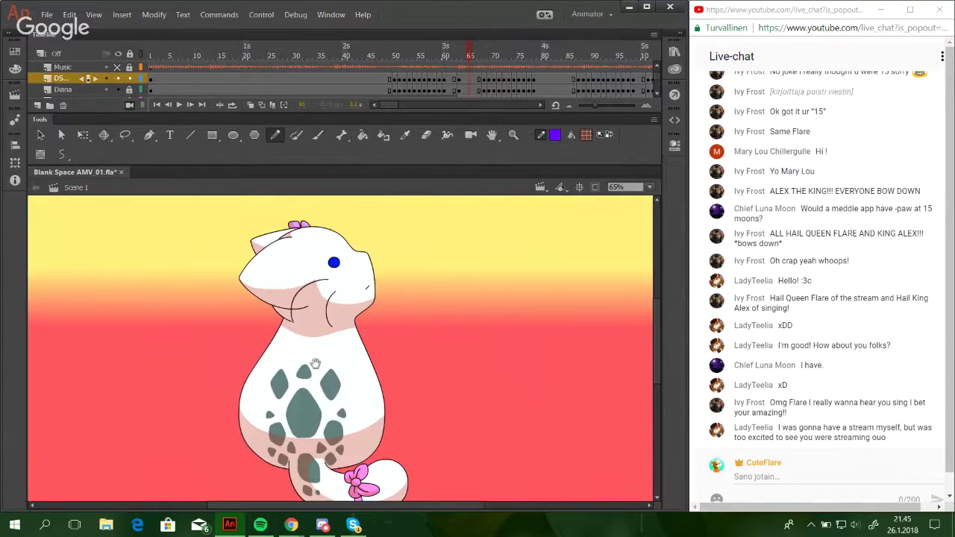
pyautogui.moveTo(314, 363); pyautogui.dragTo(337, 344)
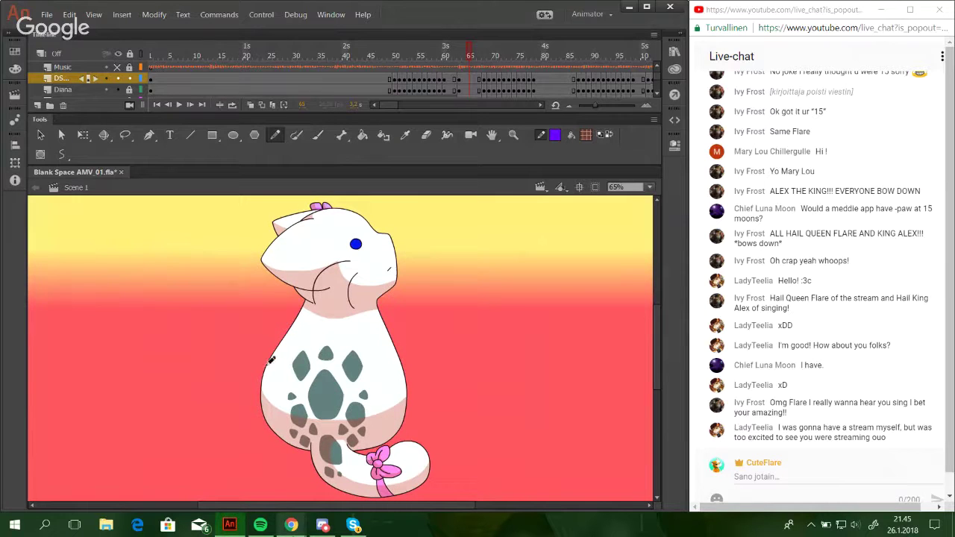
# Switch to Spotify and browse the saved songs for one to play.
pyautogui.click(261, 526)
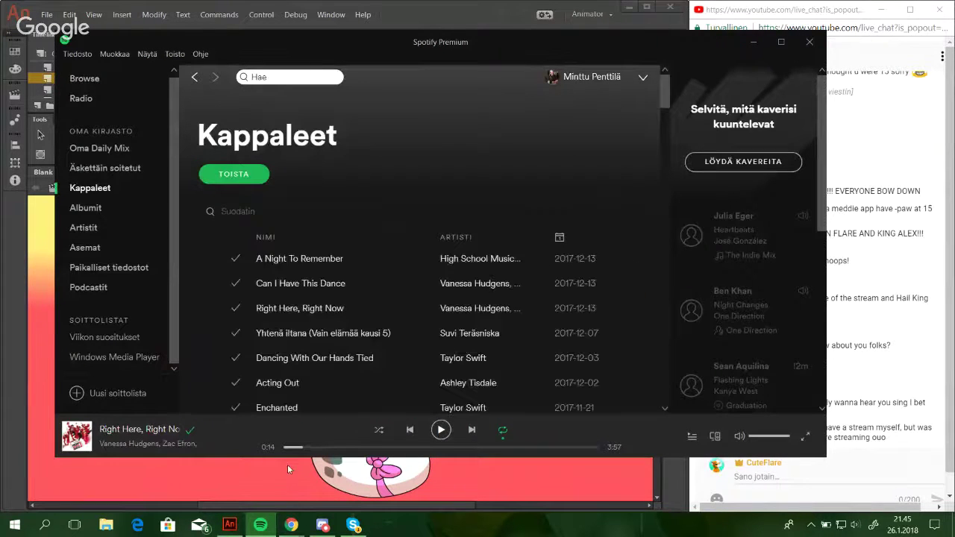
pyautogui.moveTo(665, 91)
pyautogui.mouseDown()
pyautogui.moveTo(665, 133)
pyautogui.moveTo(665, 108)
pyautogui.mouseUp()
pyautogui.scroll(3, 288, 469)
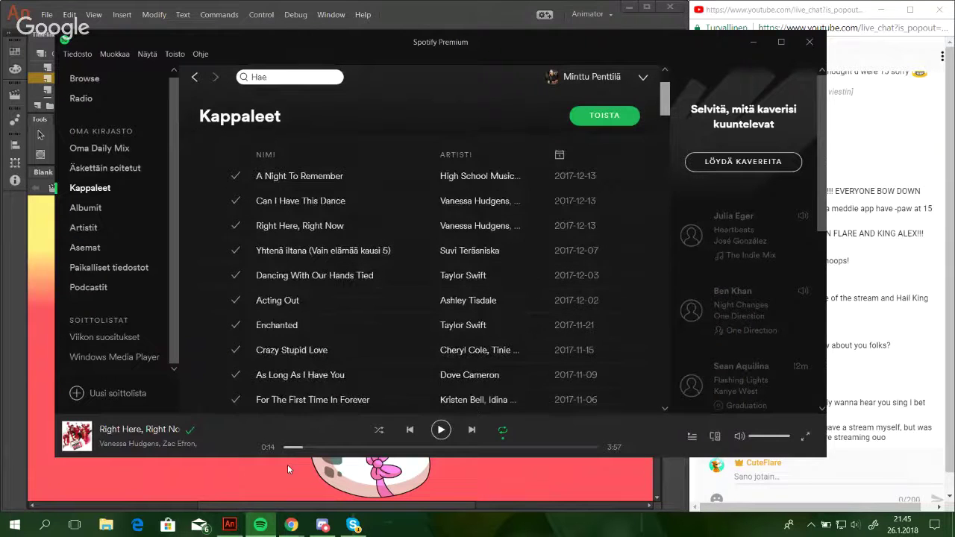
pyautogui.scroll(-2, 287, 464)
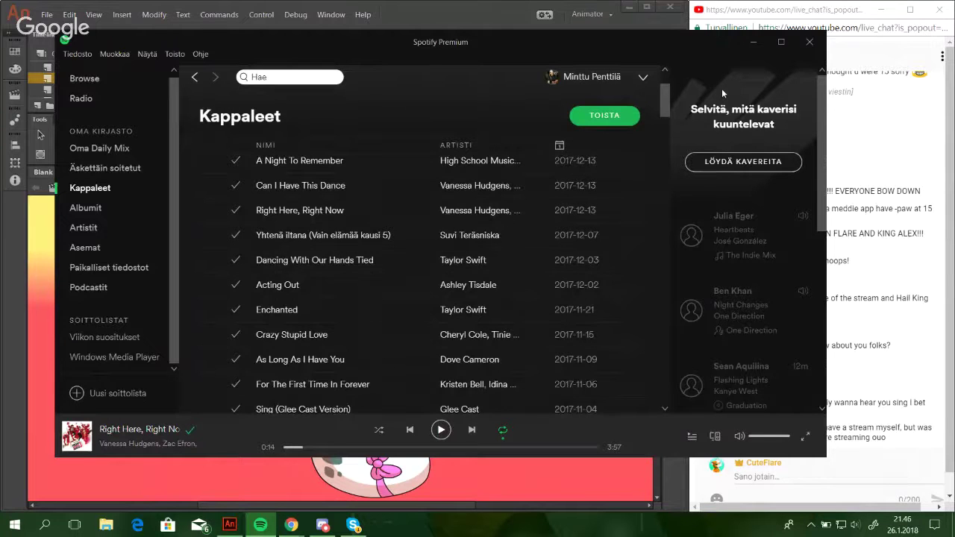
pyautogui.moveTo(665, 101); pyautogui.dragTo(665, 91)
pyautogui.scroll(-3, 721, 88)
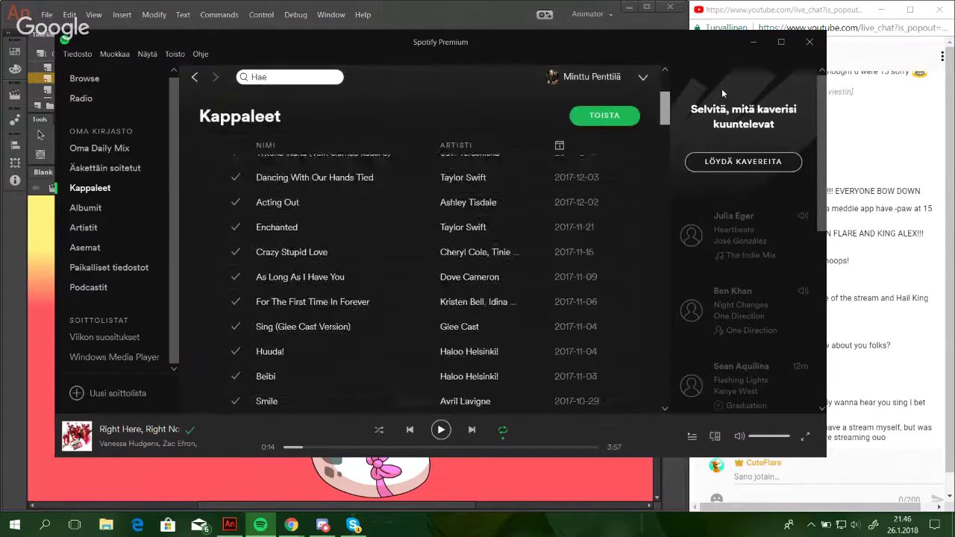
pyautogui.scroll(1, 721, 88)
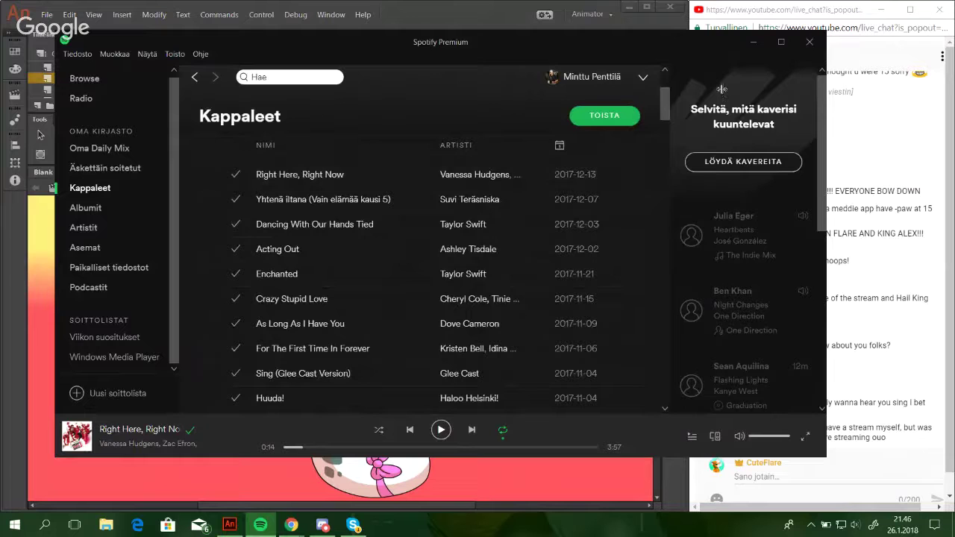
pyautogui.moveTo(665, 104)
pyautogui.mouseDown()
pyautogui.moveTo(665, 115)
pyautogui.moveTo(664, 104)
pyautogui.mouseUp()
pyautogui.scroll(1, 722, 88)
pyautogui.scroll(1, 722, 88)
pyautogui.scroll(-1, 721, 88)
# Lower the playback volume, play Enchanted by Taylor Swift, fine-tune the volume and minimize Spotify.
pyautogui.click(757, 437)
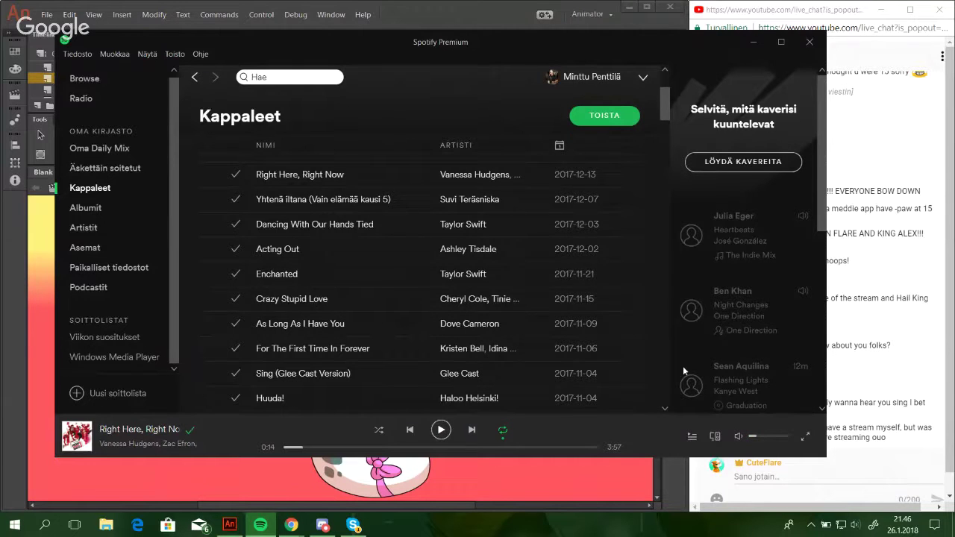
pyautogui.click(212, 274)
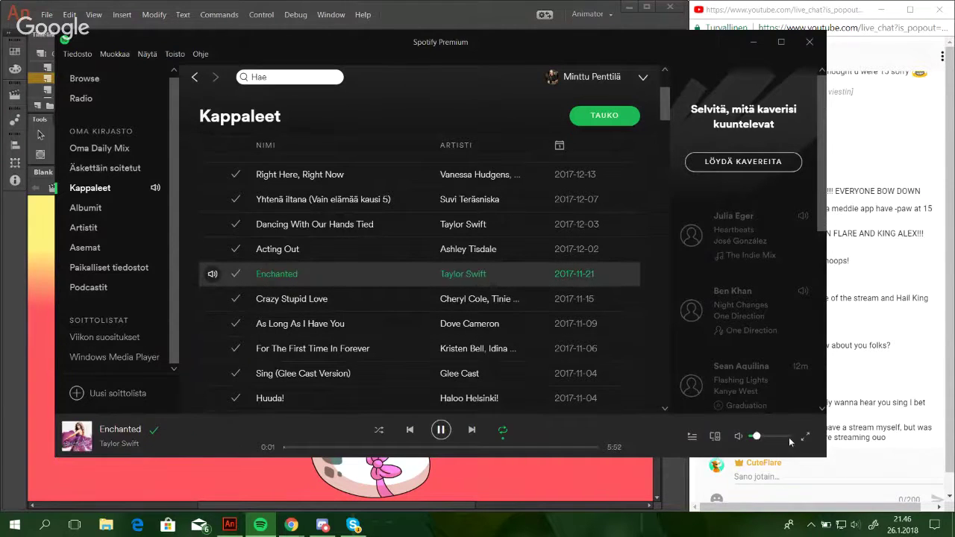
pyautogui.moveTo(761, 440); pyautogui.dragTo(771, 439)
pyautogui.click(754, 42)
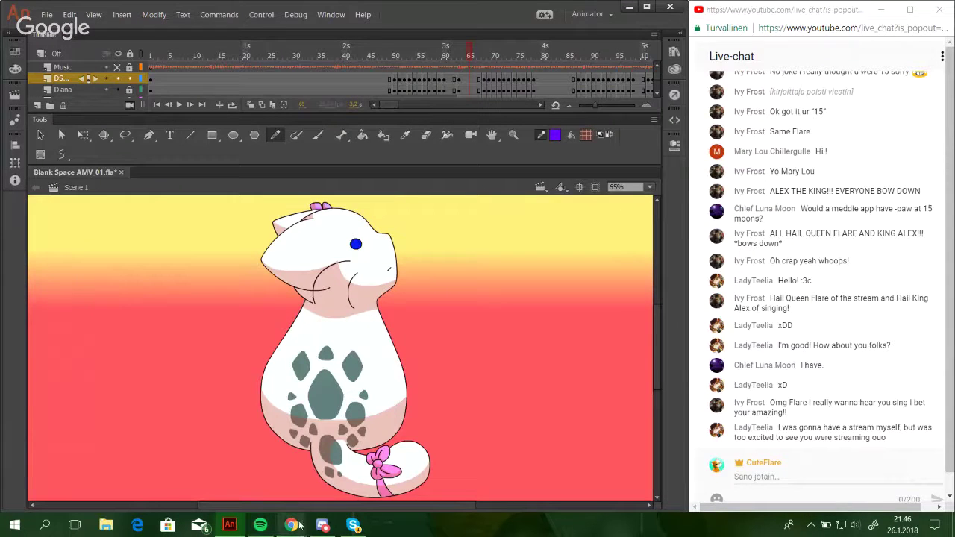
# Return to Spotify, pause the song and switch back to the live chat window.
pyautogui.click(262, 525)
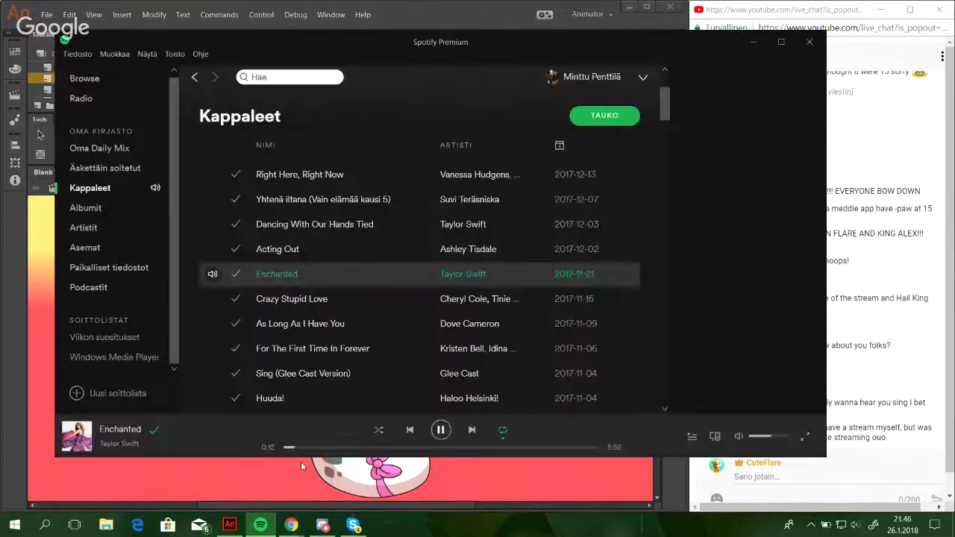
pyautogui.press('space')
pyautogui.click(4, 410)
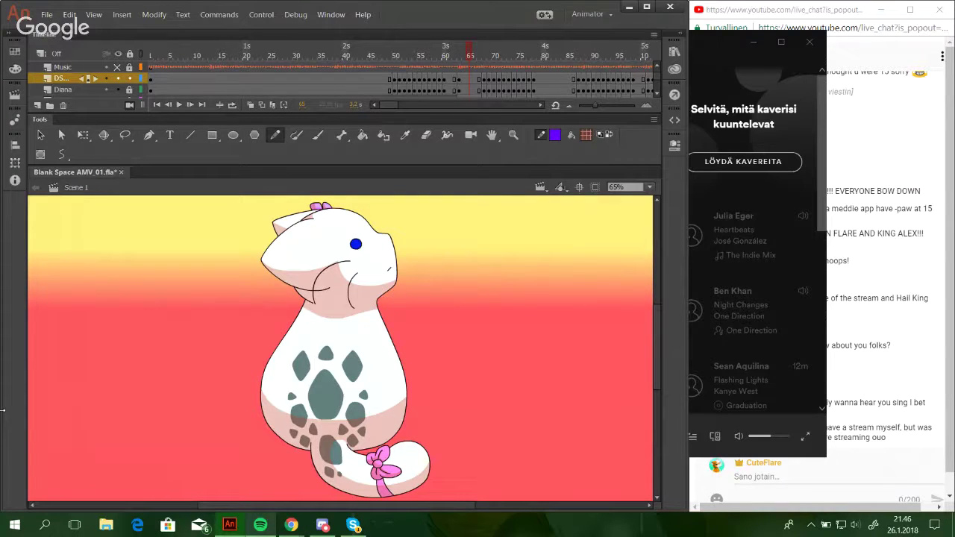
pyautogui.click(885, 438)
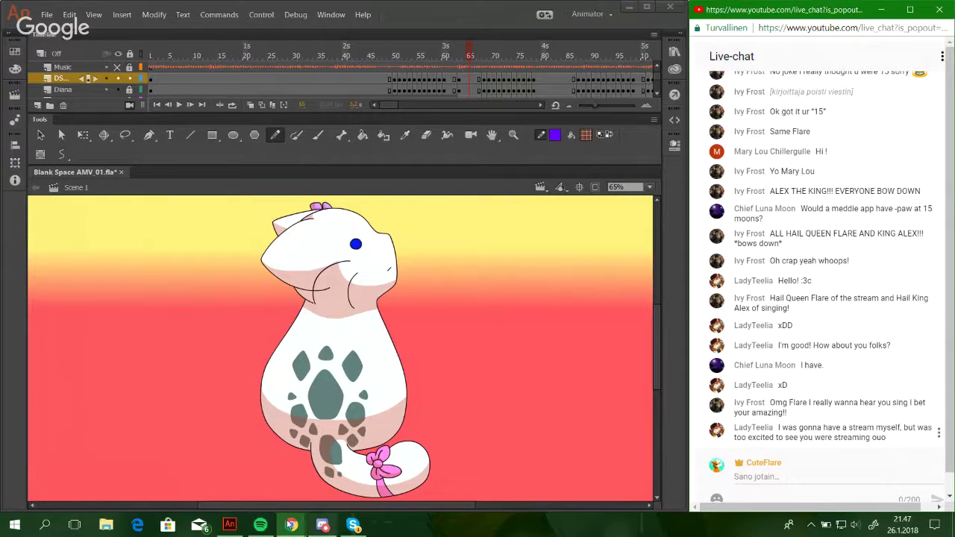
# Reopen Spotify, restart Enchanted from the beginning and minimize the player.
pyautogui.click(260, 525)
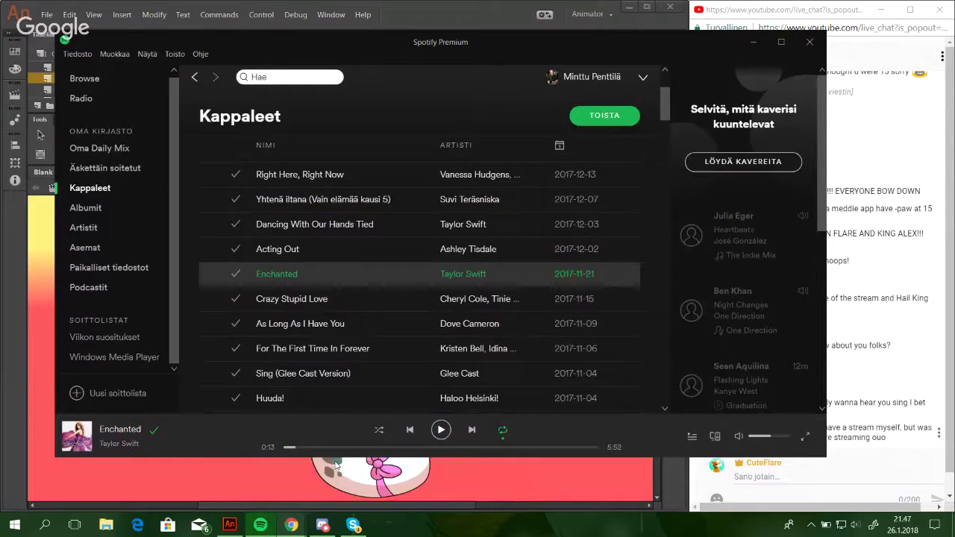
pyautogui.moveTo(289, 449); pyautogui.dragTo(275, 447)
pyautogui.click(441, 430)
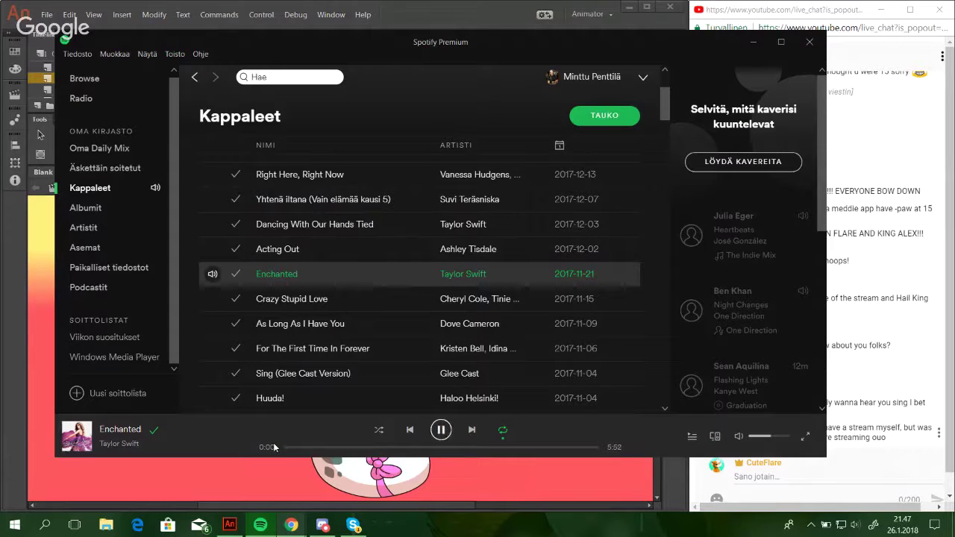
pyautogui.click(753, 42)
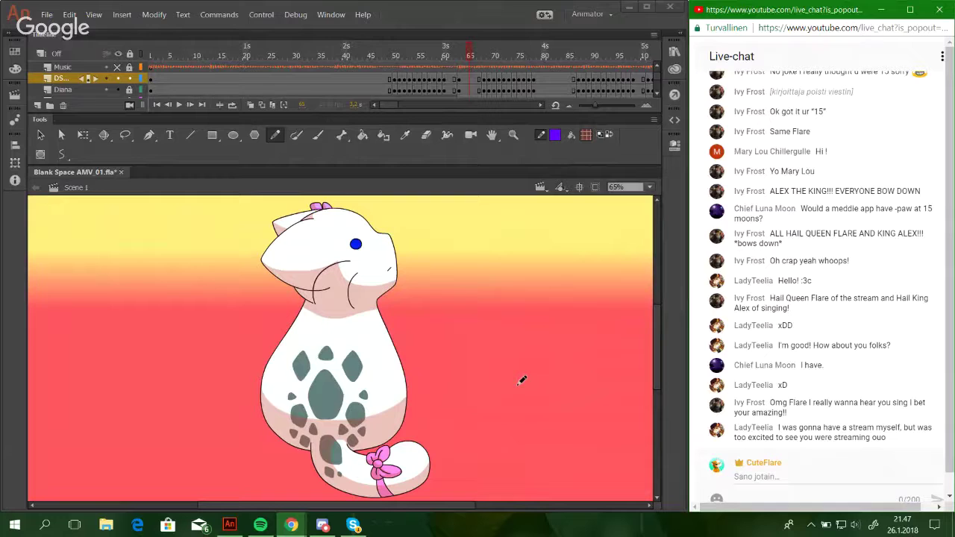
# Return to the animation, undo the stray pencil stroke and move the playhead to frame 68.
pyautogui.click(421, 303)
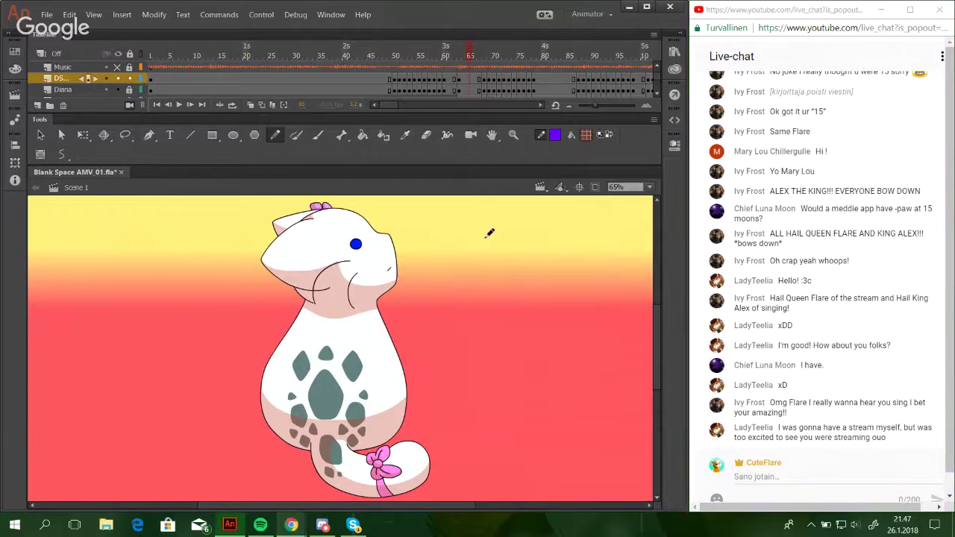
pyautogui.moveTo(449, 237); pyautogui.dragTo(557, 330)
pyautogui.hotkey('ctrl', 'z')
pyautogui.click(649, 187)
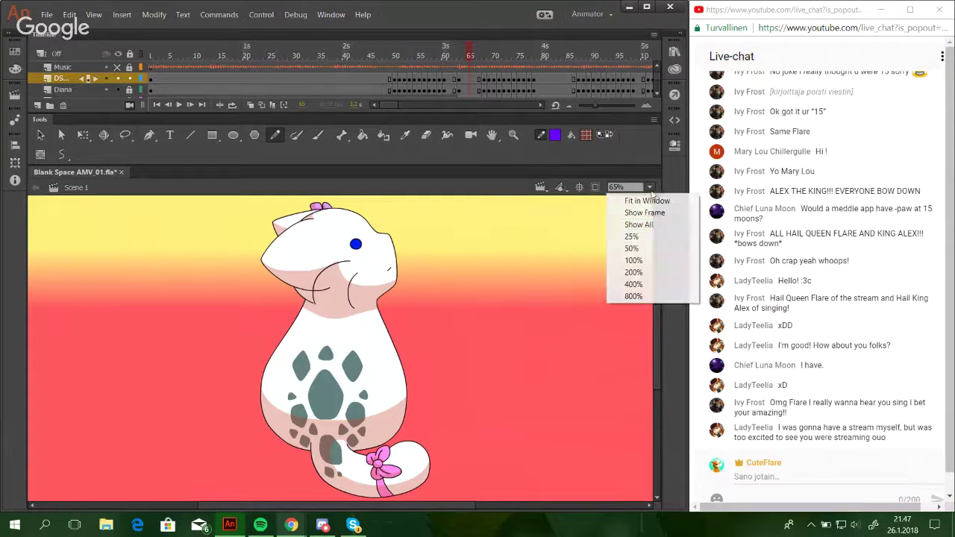
pyautogui.click(483, 68)
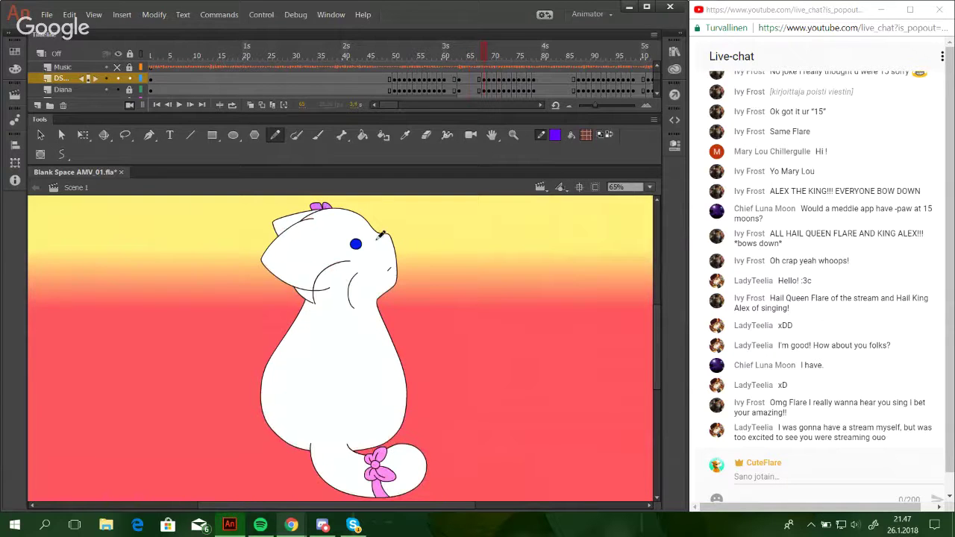
# Check the shaded head on frame 66, then remove the duplicate fills of the flower, body and tail bow on frame 68.
pyautogui.click(472, 52)
pyautogui.press('z')
pyautogui.moveTo(273, 200); pyautogui.dragTo(409, 286)
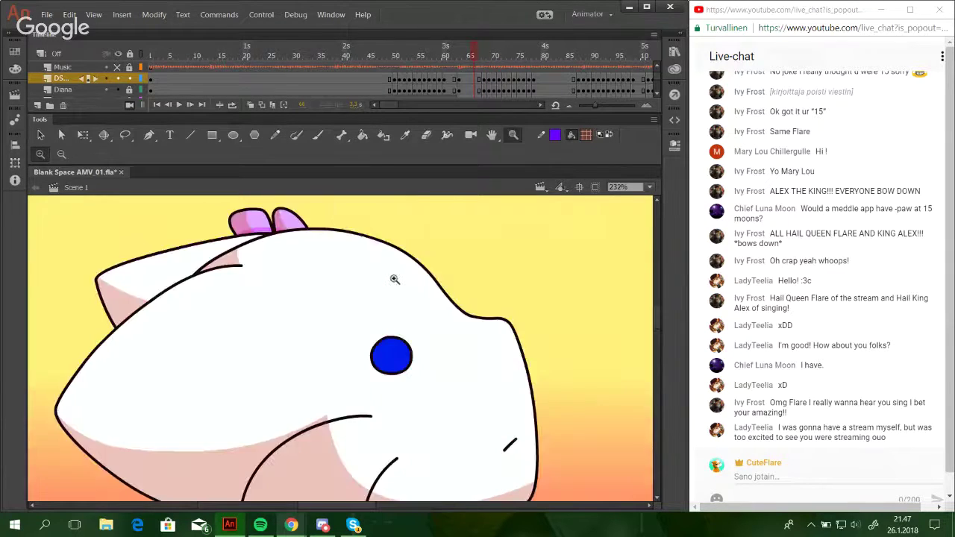
pyautogui.click(274, 135)
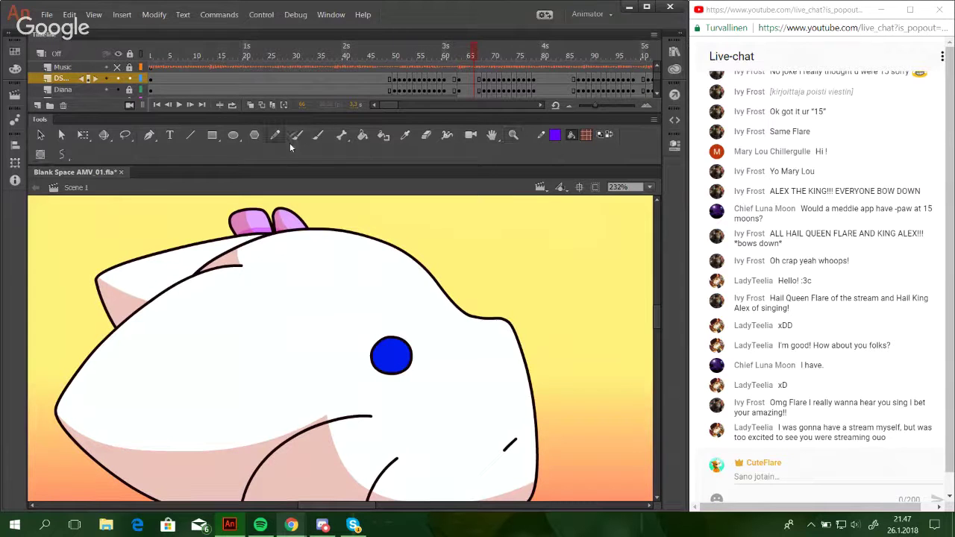
pyautogui.click(190, 105)
pyautogui.click(190, 105)
pyautogui.click(191, 105)
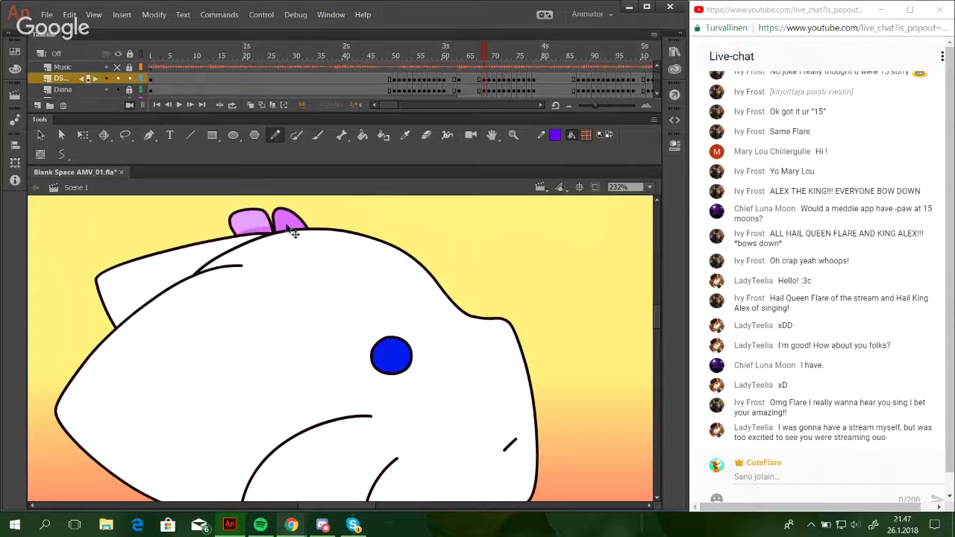
pyautogui.moveTo(371, 414); pyautogui.dragTo(381, 202)
pyautogui.scroll(-10, 425, 395)
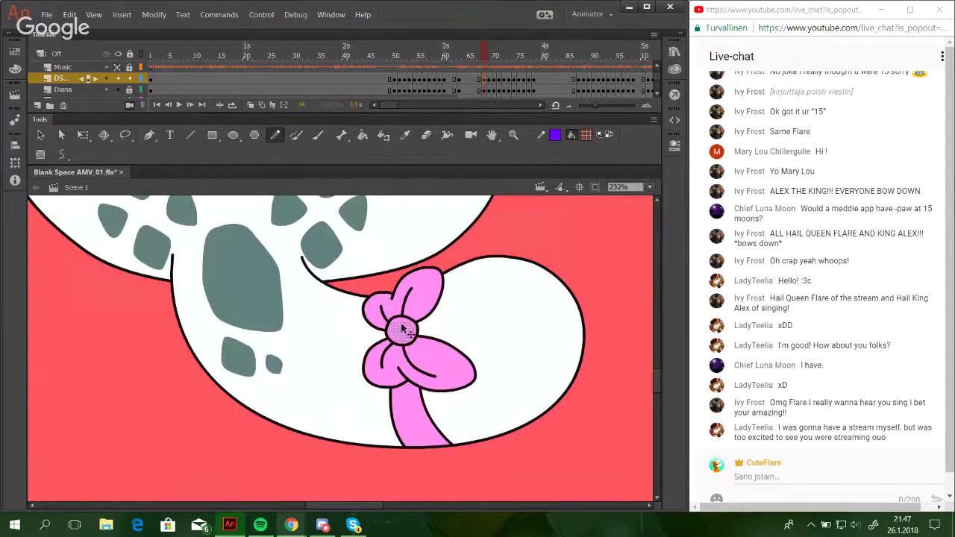
# On frame 69 of the DS layer, delete the duplicate fills of the cat's ear and head.
pyautogui.scroll(10, 339, 258)
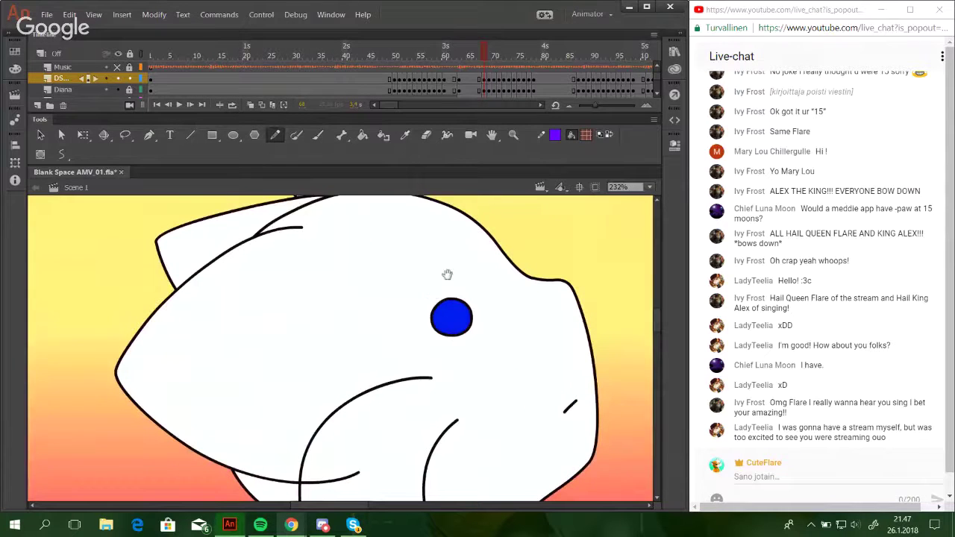
pyautogui.scroll(1, 433, 294)
pyautogui.click(190, 105)
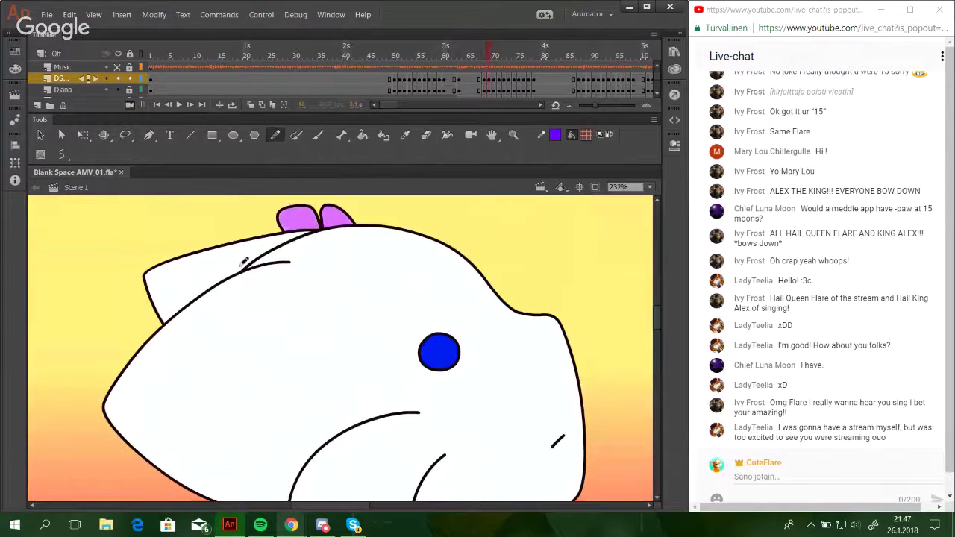
pyautogui.keyDown('ctrl'); pyautogui.click(222, 274); pyautogui.keyUp('ctrl')
pyautogui.press('Delete')
pyautogui.keyDown('ctrl'); pyautogui.click(272, 310); pyautogui.keyUp('ctrl')
pyautogui.press('Delete')
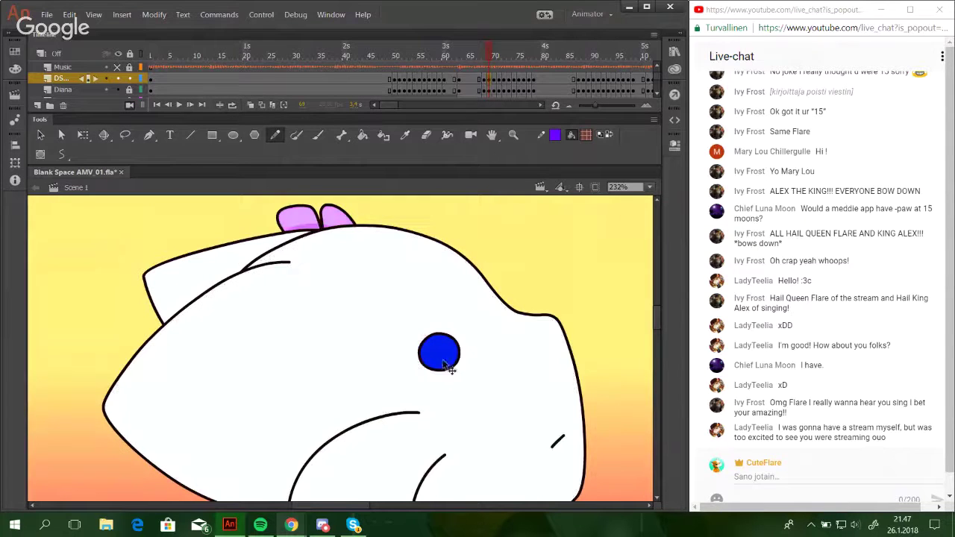
# Clear the duplicate fills from the cat's body, tail and tail bow on frame 69.
pyautogui.moveTo(496, 441); pyautogui.dragTo(483, 236)
pyautogui.moveTo(477, 418); pyautogui.dragTo(466, 226)
pyautogui.scroll(-6, 465, 226)
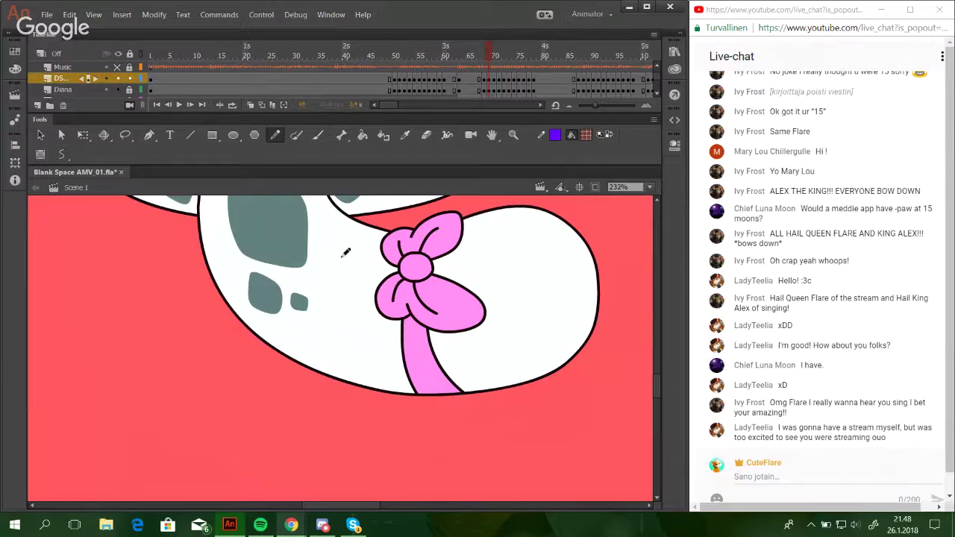
# Set the stage zoom to 200% and, on frame 70, clear the duplicate fills of the flower, ear, head and eye.
pyautogui.click(649, 187)
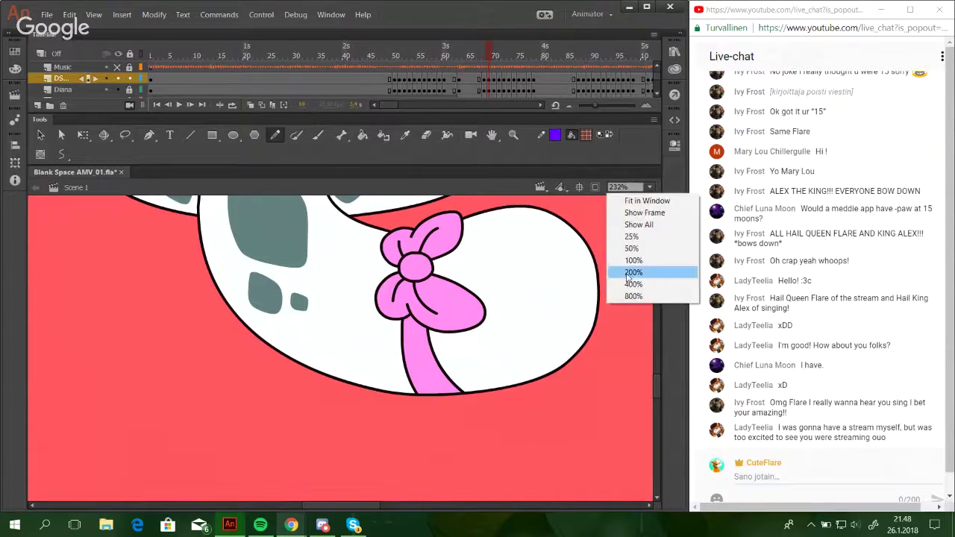
pyautogui.click(640, 274)
pyautogui.moveTo(451, 311); pyautogui.dragTo(464, 470)
pyautogui.moveTo(471, 232); pyautogui.dragTo(480, 433)
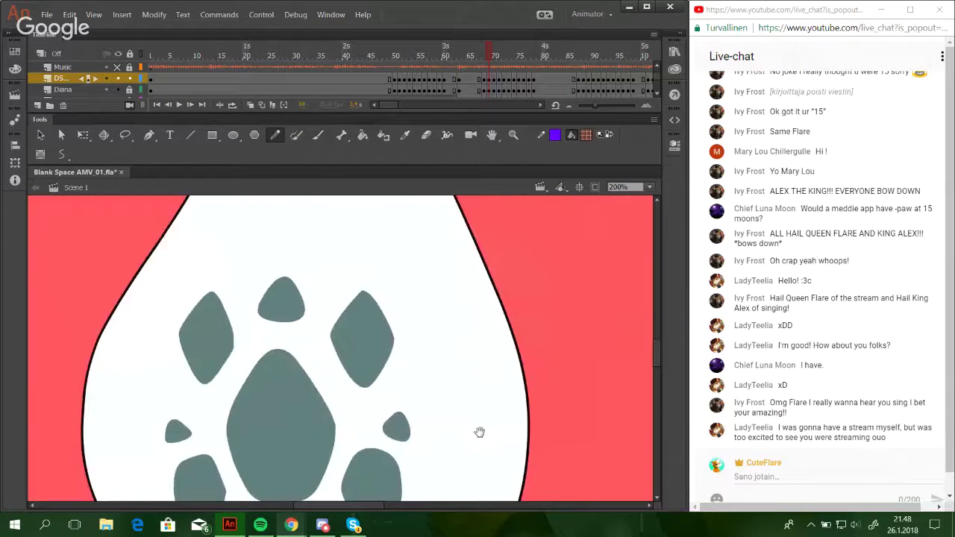
pyautogui.moveTo(474, 269); pyautogui.dragTo(470, 389)
pyautogui.scroll(5, 470, 389)
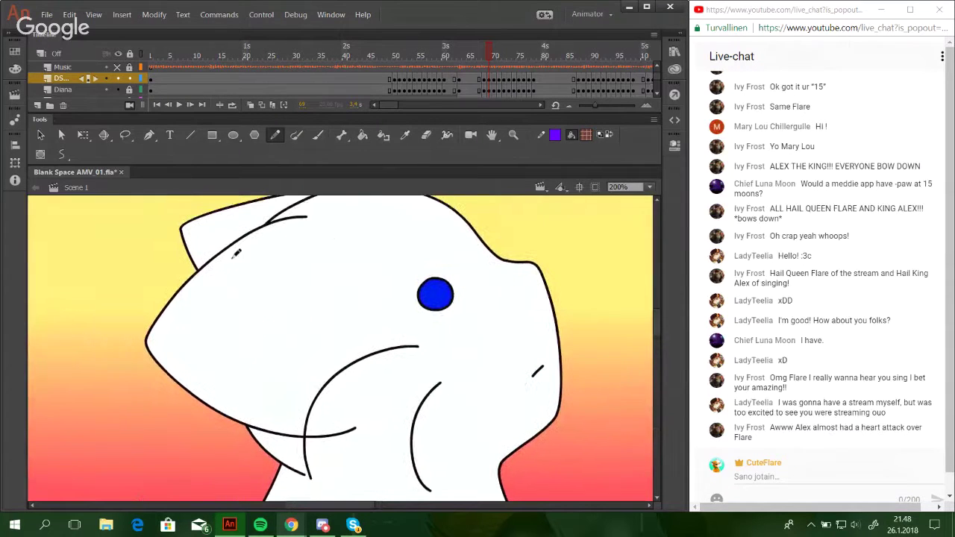
pyautogui.click(189, 105)
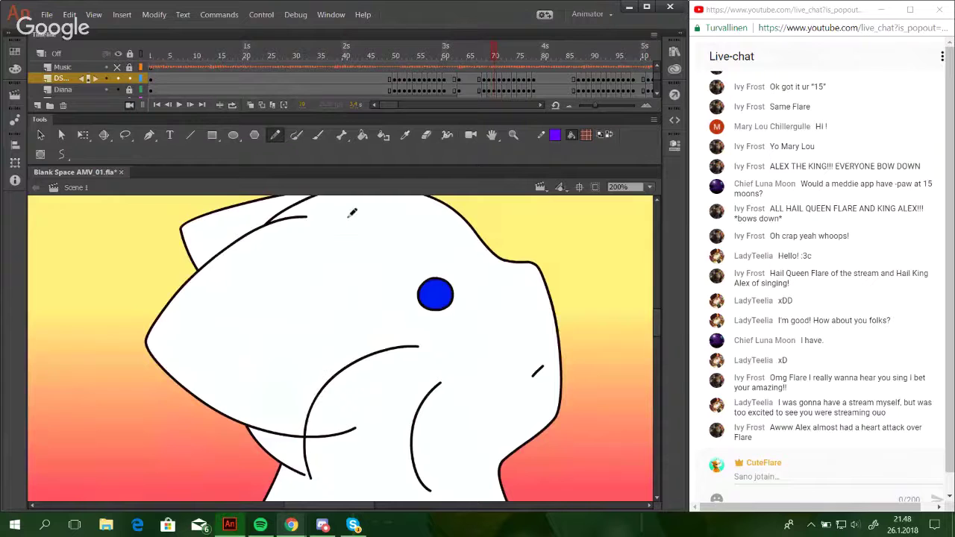
pyautogui.moveTo(370, 216); pyautogui.dragTo(353, 255)
pyautogui.keyDown('ctrl'); pyautogui.keyDown('shift'); pyautogui.click(306, 221); pyautogui.keyUp('shift'); pyautogui.keyUp('ctrl')
pyautogui.keyDown('ctrl'); pyautogui.keyDown('shift'); pyautogui.click(325, 218); pyautogui.keyUp('shift'); pyautogui.keyUp('ctrl')
pyautogui.keyDown('ctrl'); pyautogui.keyDown('shift'); pyautogui.click(220, 272); pyautogui.keyUp('shift'); pyautogui.keyUp('ctrl')
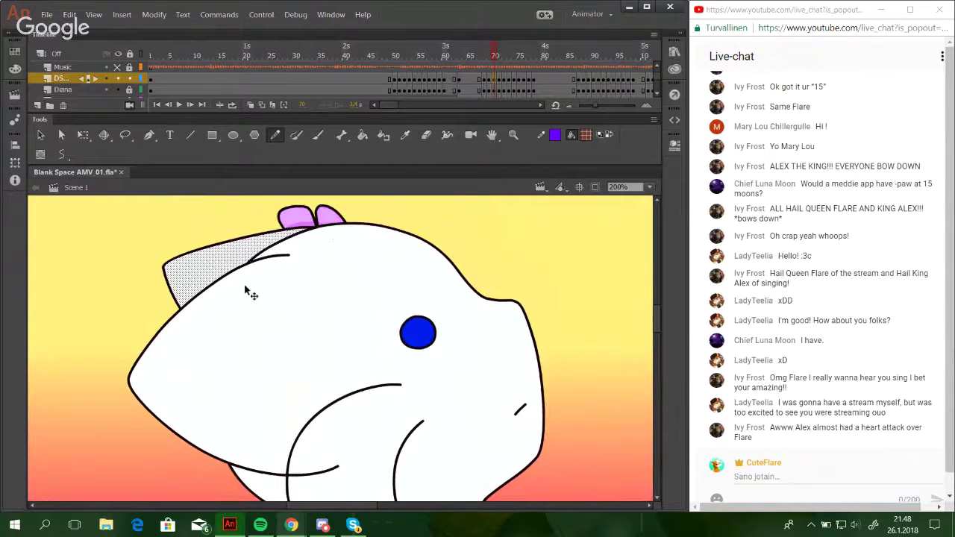
pyautogui.keyDown('ctrl'); pyautogui.click(312, 329); pyautogui.keyUp('ctrl')
pyautogui.keyDown('ctrl'); pyautogui.click(428, 342); pyautogui.keyUp('ctrl')
# Clear the remaining duplicate fills around the tail and its bow on frame 70.
pyautogui.moveTo(413, 452); pyautogui.dragTo(415, 222)
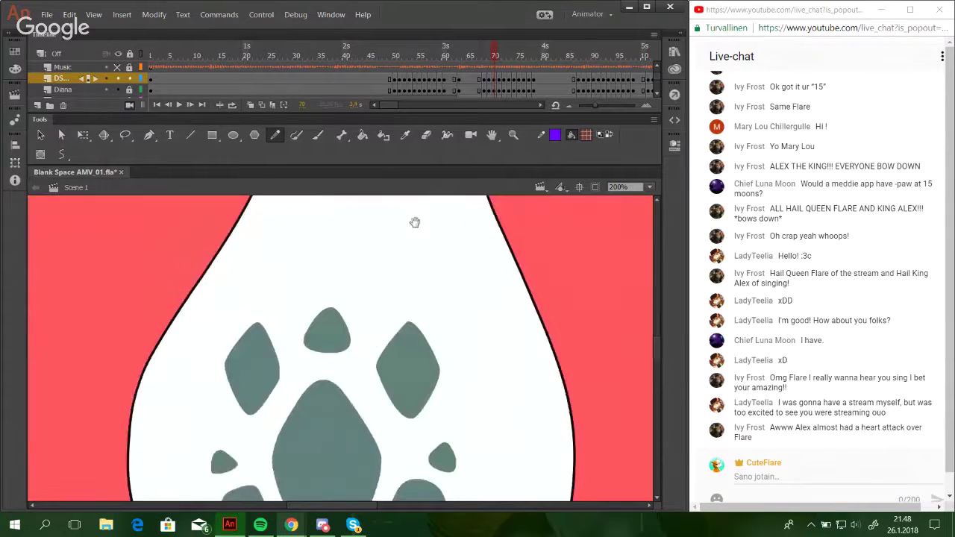
pyautogui.scroll(-8, 415, 222)
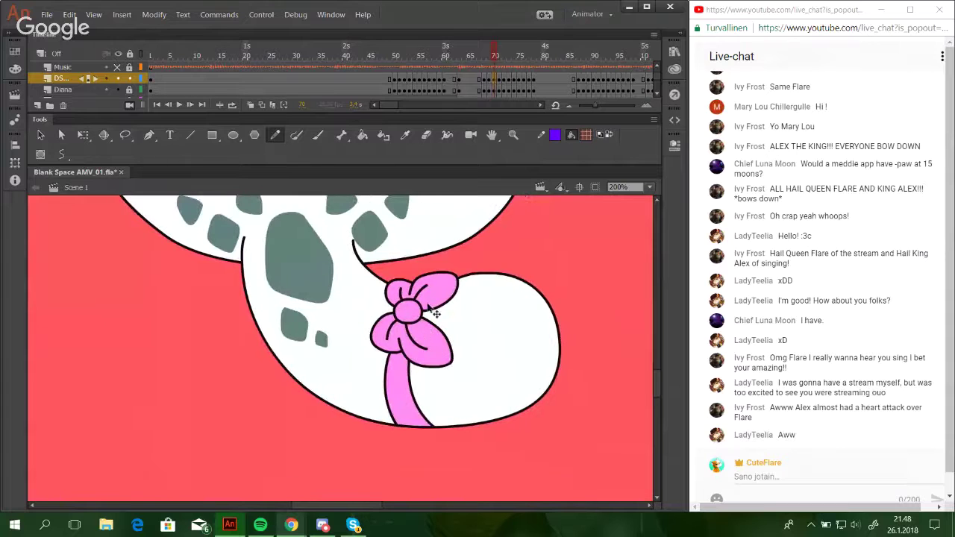
pyautogui.click(461, 389)
pyautogui.press('Escape')
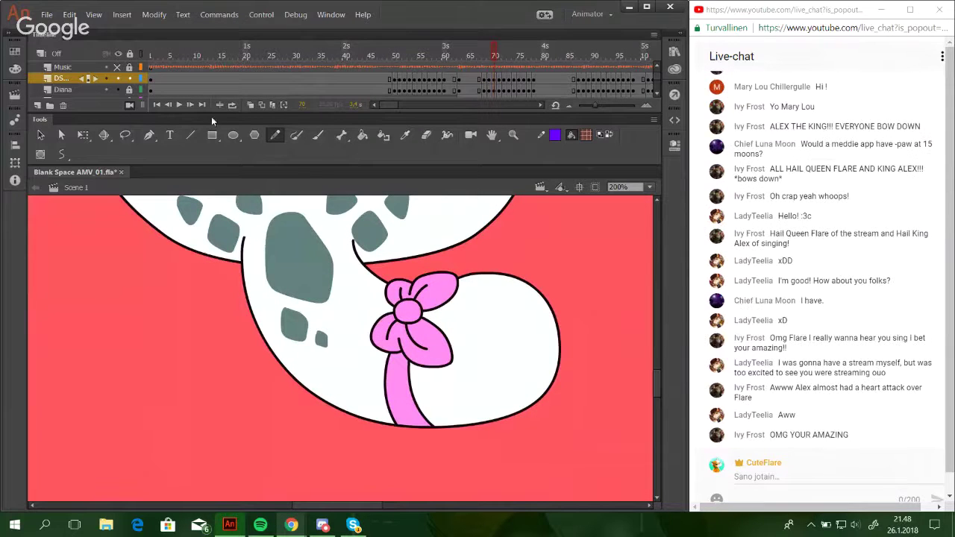
# Advance to frame 71 and clear the duplicate fills of the tail bow and its ribbon.
pyautogui.click(191, 104)
pyautogui.click(365, 355)
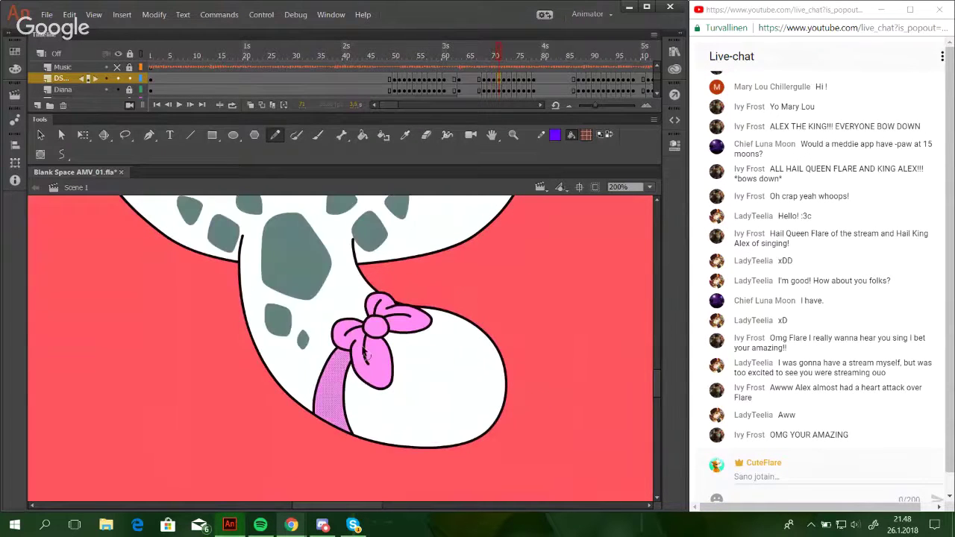
pyautogui.press('Escape')
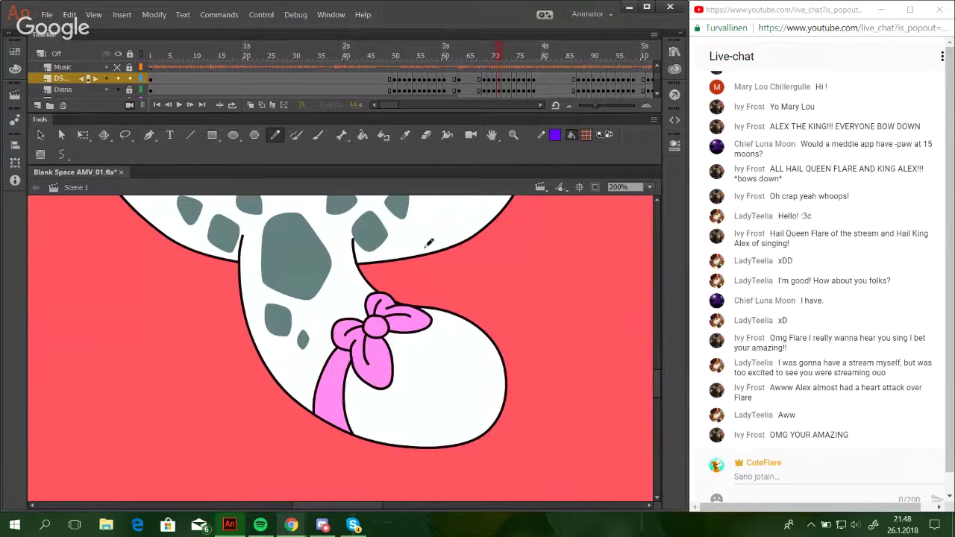
# Delete the duplicate fills of the eye, ear and both flower petals on the cat's head in frame 71.
pyautogui.scroll(10, 429, 243)
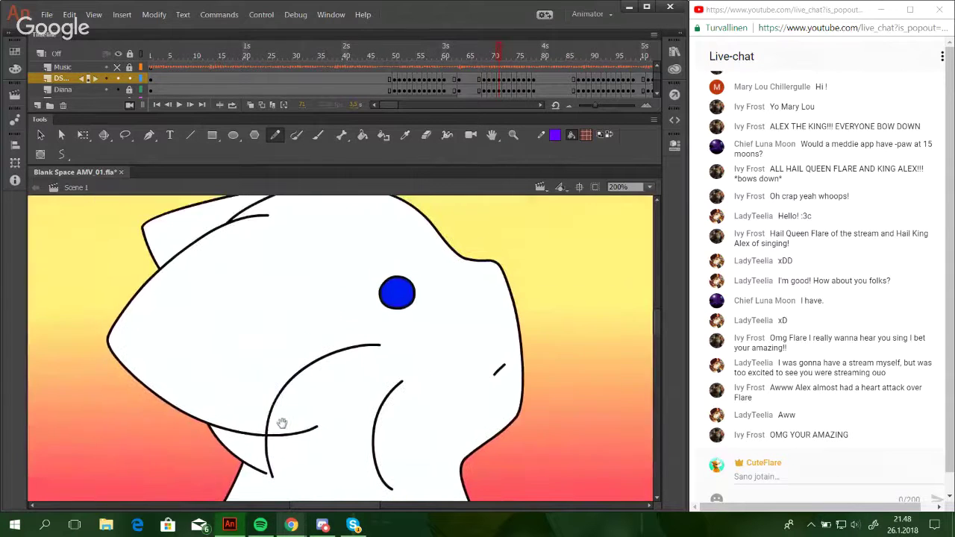
pyautogui.keyDown('ctrl'); pyautogui.click(405, 297); pyautogui.keyUp('ctrl')
pyautogui.moveTo(335, 265); pyautogui.dragTo(375, 360)
pyautogui.keyDown('ctrl'); pyautogui.click(261, 275); pyautogui.keyUp('ctrl')
pyautogui.press('Delete')
pyautogui.keyDown('ctrl'); pyautogui.click(314, 238); pyautogui.keyUp('ctrl')
pyautogui.press('Delete')
pyautogui.keyDown('ctrl'); pyautogui.click(346, 240); pyautogui.keyUp('ctrl')
pyautogui.press('Delete')
# Advance to frame 72 and delete the duplicate fills of the cat's ear and both flower petals.
pyautogui.click(188, 107)
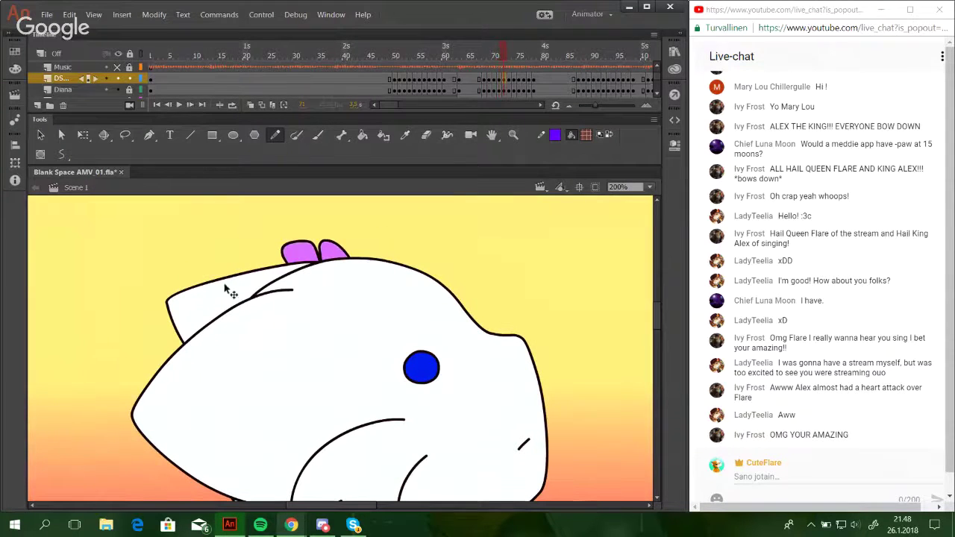
pyautogui.keyDown('ctrl'); pyautogui.click(226, 285); pyautogui.keyUp('ctrl')
pyautogui.press('Delete')
pyautogui.keyDown('ctrl'); pyautogui.click(230, 309); pyautogui.keyUp('ctrl')
pyautogui.press('Delete')
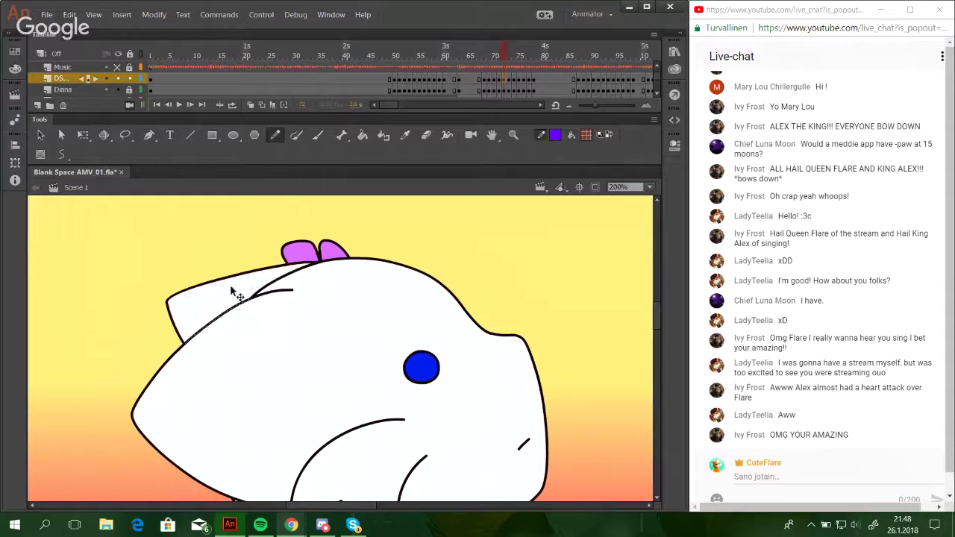
pyautogui.keyDown('ctrl'); pyautogui.click(308, 254); pyautogui.keyUp('ctrl')
pyautogui.press('Delete')
pyautogui.keyDown('ctrl'); pyautogui.click(329, 253); pyautogui.keyUp('ctrl')
pyautogui.press('Delete')
# Delete the duplicate head and eye fills on frame 72 and clear those of the tail and its bow.
pyautogui.keyDown('ctrl'); pyautogui.click(379, 331); pyautogui.keyUp('ctrl')
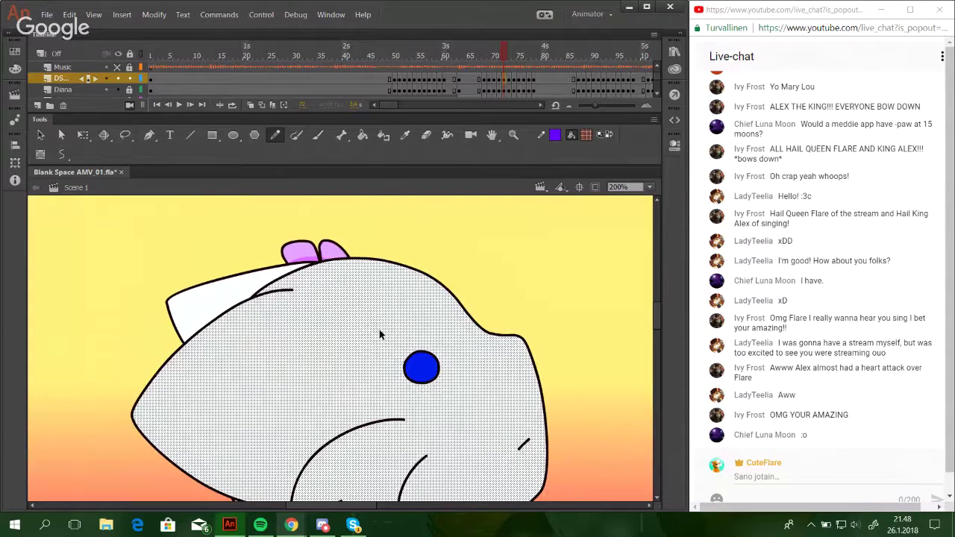
pyautogui.press('Delete')
pyautogui.moveTo(477, 399); pyautogui.dragTo(476, 358)
pyautogui.keyDown('ctrl'); pyautogui.click(420, 329); pyautogui.keyUp('ctrl')
pyautogui.press('Delete')
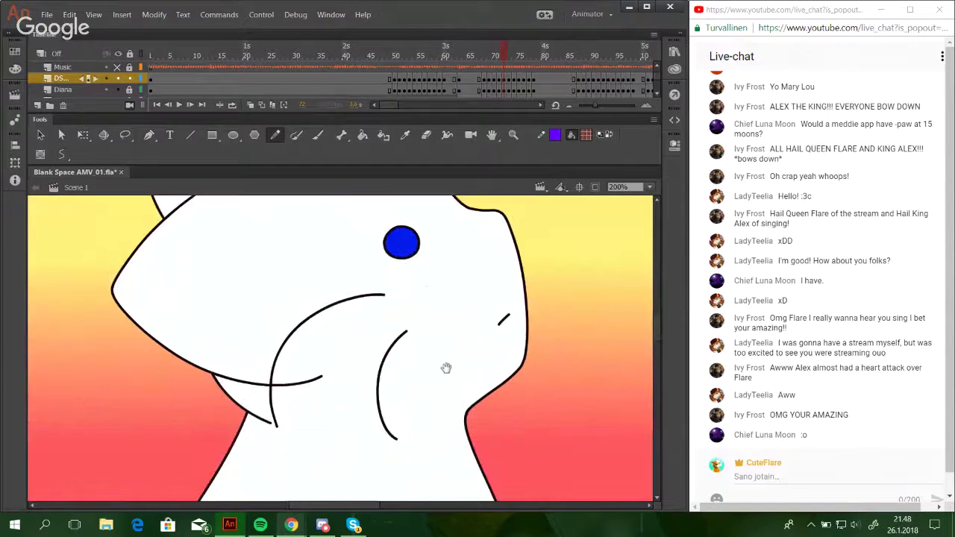
pyautogui.scroll(-2, 445, 369)
pyautogui.scroll(-5, 448, 377)
pyautogui.scroll(-10, 429, 389)
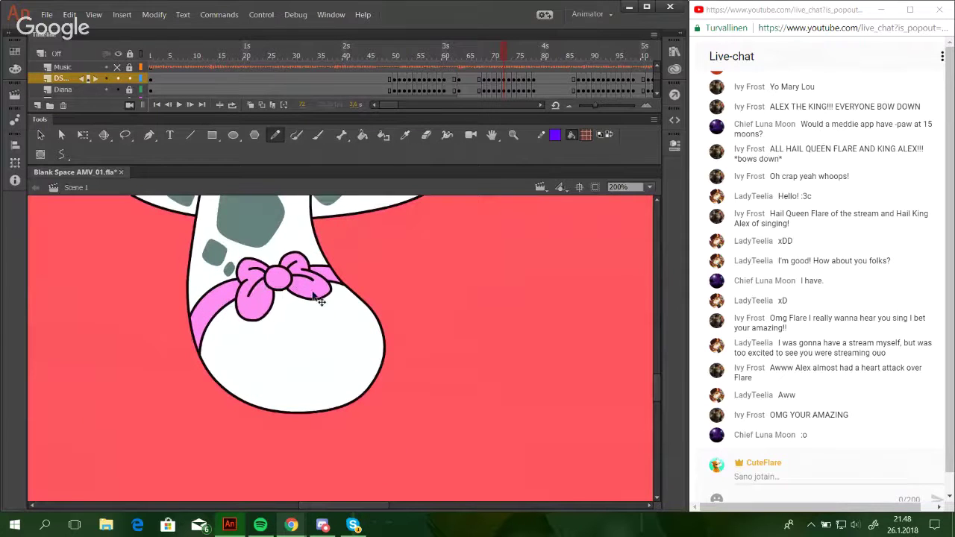
pyautogui.moveTo(388, 233); pyautogui.dragTo(444, 294)
# On frame 73, clear the duplicate fills of the body, tail bow, eye and both flower petals.
pyautogui.click(187, 105)
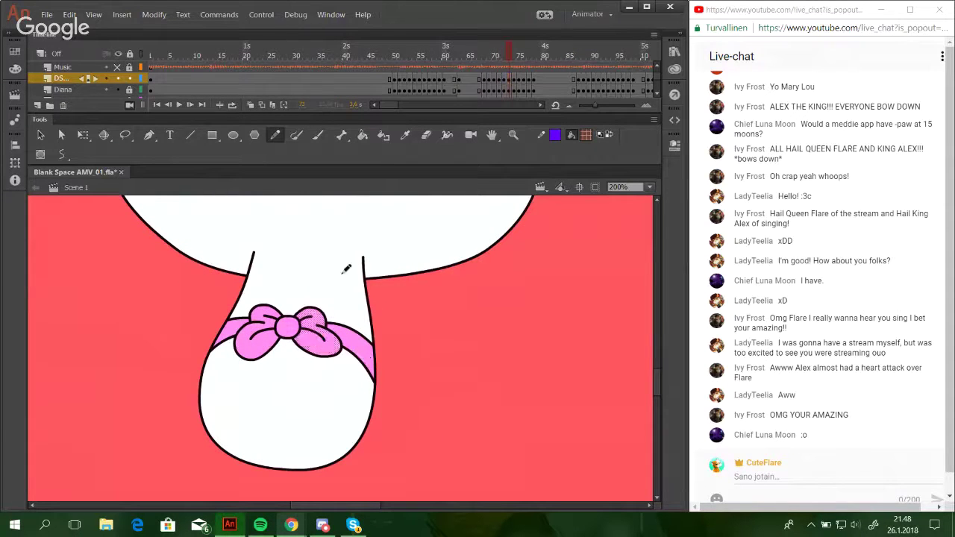
pyautogui.hotkey('ctrl', 'shift', 'v')
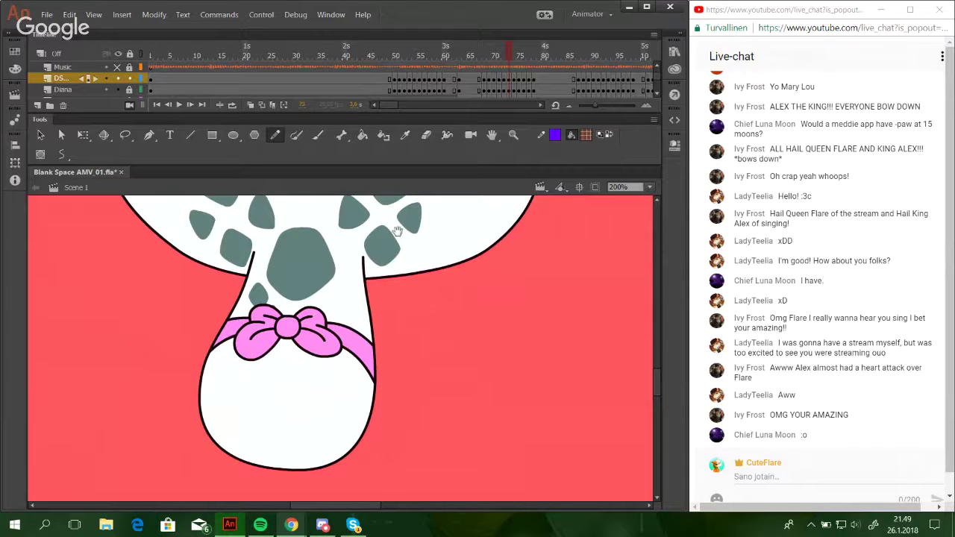
pyautogui.moveTo(398, 231); pyautogui.dragTo(420, 410)
pyautogui.moveTo(420, 217); pyautogui.dragTo(430, 439)
pyautogui.moveTo(429, 242); pyautogui.dragTo(444, 400)
pyautogui.moveTo(407, 288); pyautogui.dragTo(408, 433)
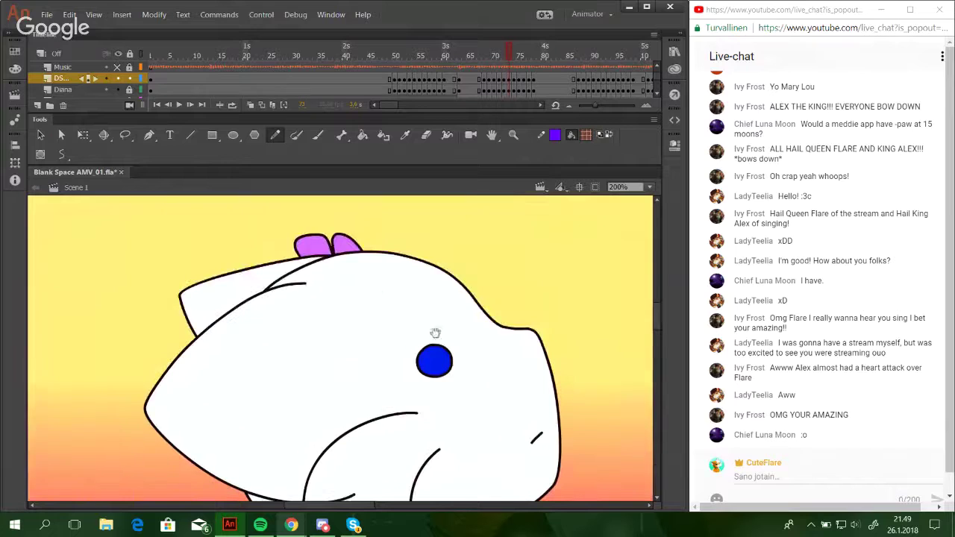
pyautogui.keyDown('ctrl'); pyautogui.click(446, 358); pyautogui.keyUp('ctrl')
pyautogui.keyDown('ctrl'); pyautogui.click(319, 251); pyautogui.keyUp('ctrl')
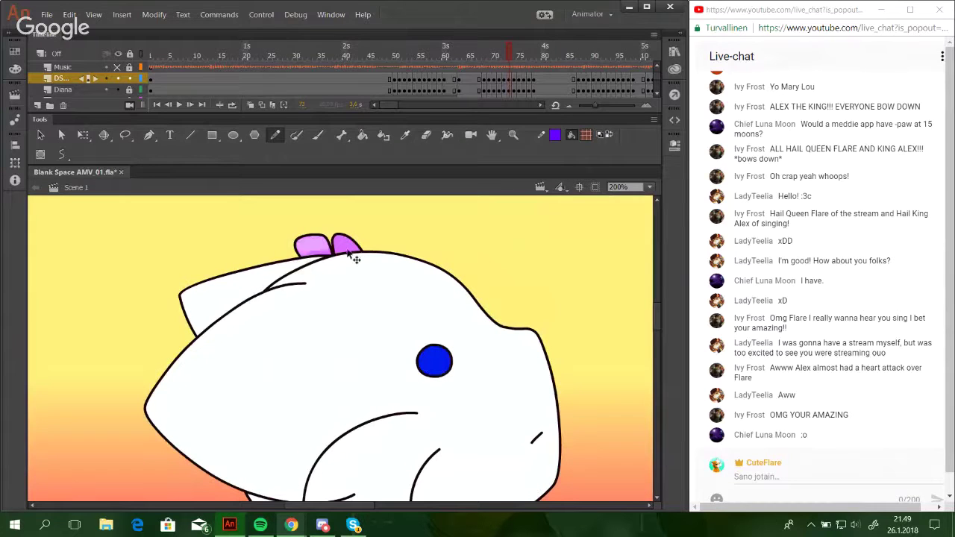
pyautogui.keyDown('ctrl'); pyautogui.keyDown('shift'); pyautogui.click(347, 251); pyautogui.keyUp('shift'); pyautogui.keyUp('ctrl')
# Advance to frame 74 and clear the duplicate fills of the cat's head and flower.
pyautogui.click(191, 104)
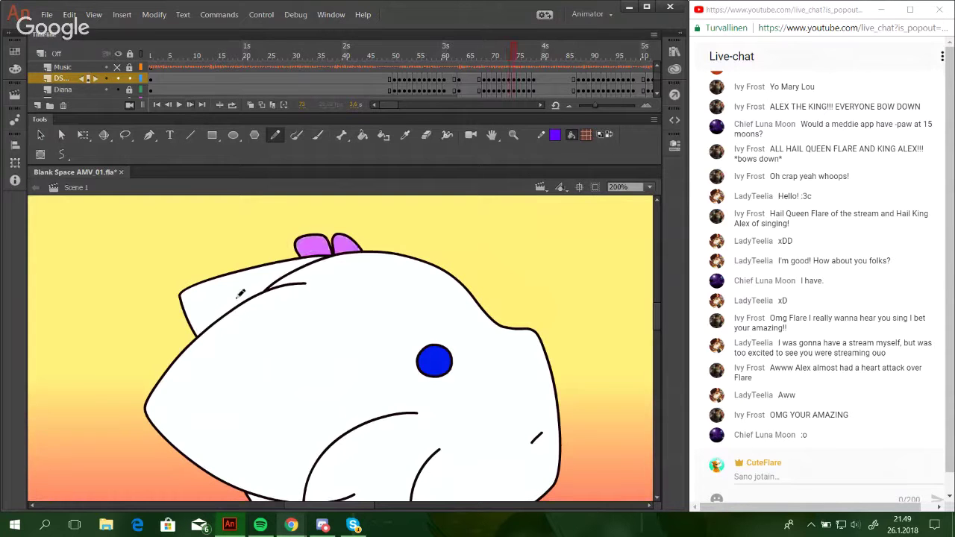
pyautogui.click(276, 328)
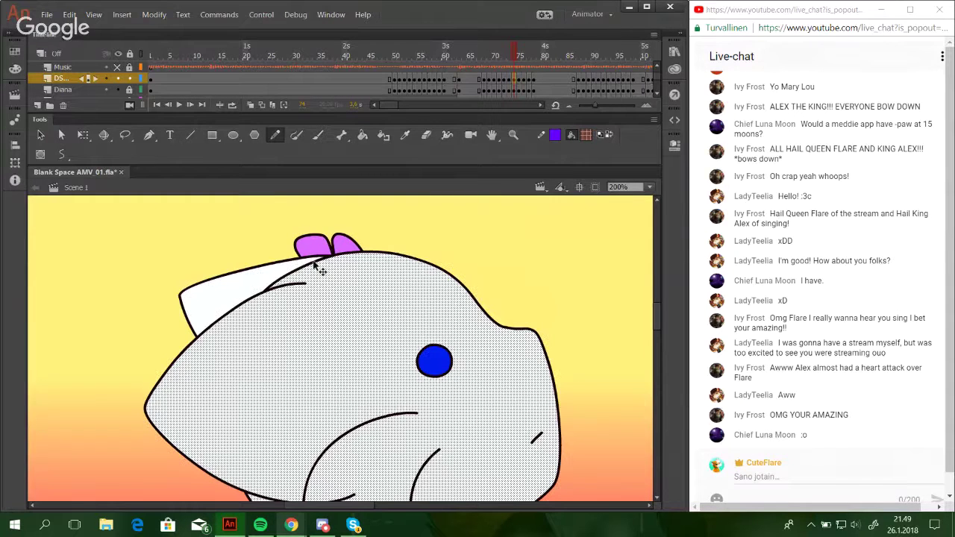
pyautogui.keyDown('ctrl'); pyautogui.click(313, 249); pyautogui.keyUp('ctrl')
pyautogui.moveTo(447, 433); pyautogui.dragTo(427, 243)
pyautogui.moveTo(403, 362); pyautogui.dragTo(404, 280)
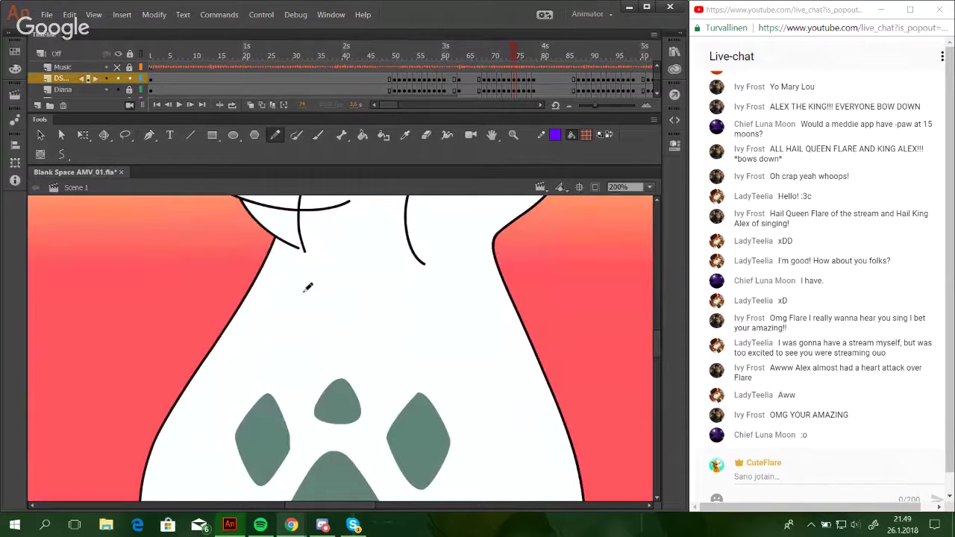
# Switch to Spotify, pause Enchanted and minimize the player.
pyautogui.click(260, 524)
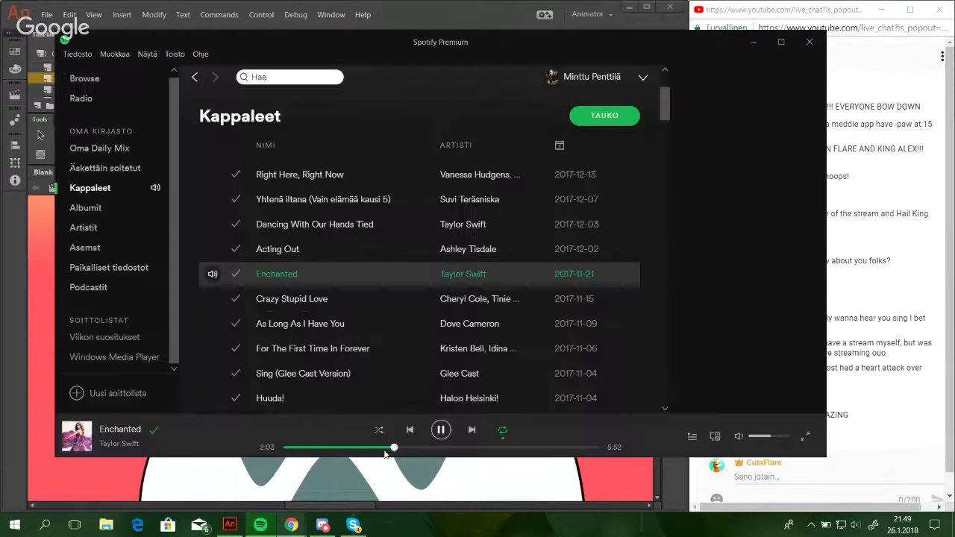
pyautogui.click(441, 430)
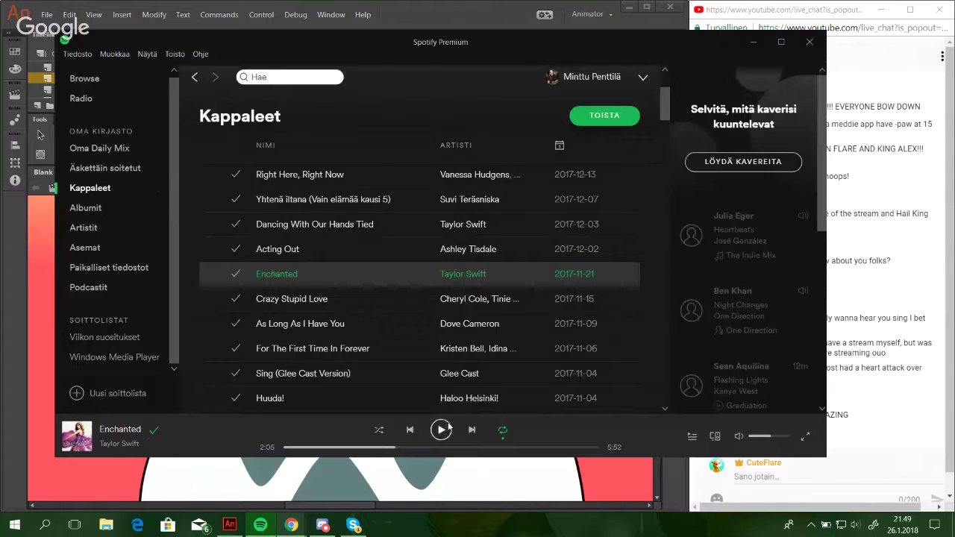
pyautogui.click(743, 45)
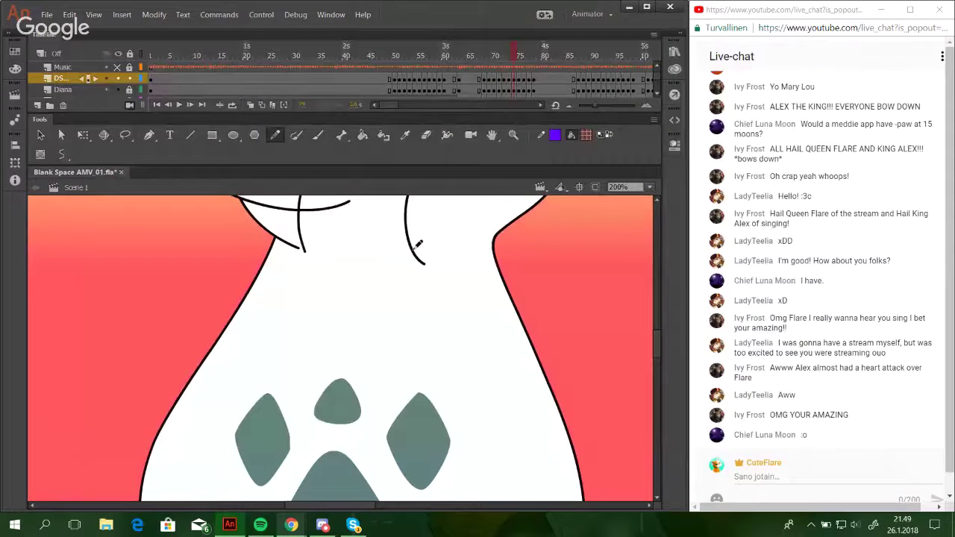
# On frame 74, clear the duplicate fills of the tail bow, its ribbon band and the tail tip.
pyautogui.moveTo(660, 356); pyautogui.dragTo(660, 388)
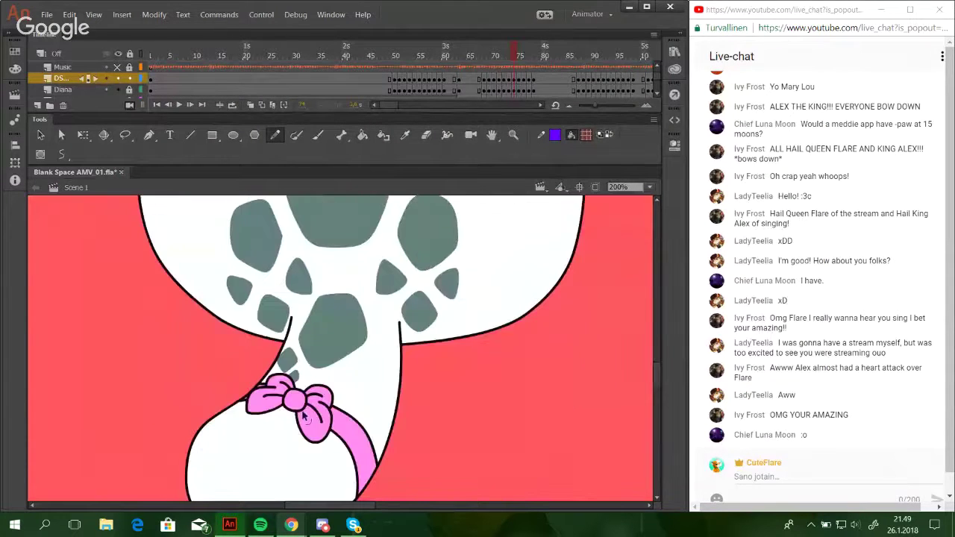
pyautogui.keyDown('ctrl'); pyautogui.click(265, 408); pyautogui.keyUp('ctrl')
pyautogui.keyDown('ctrl'); pyautogui.click(285, 419); pyautogui.keyUp('ctrl')
pyautogui.keyDown('ctrl'); pyautogui.click(297, 402); pyautogui.keyUp('ctrl')
pyautogui.keyDown('ctrl'); pyautogui.click(315, 426); pyautogui.keyUp('ctrl')
pyautogui.keyDown('ctrl'); pyautogui.click(347, 435); pyautogui.keyUp('ctrl')
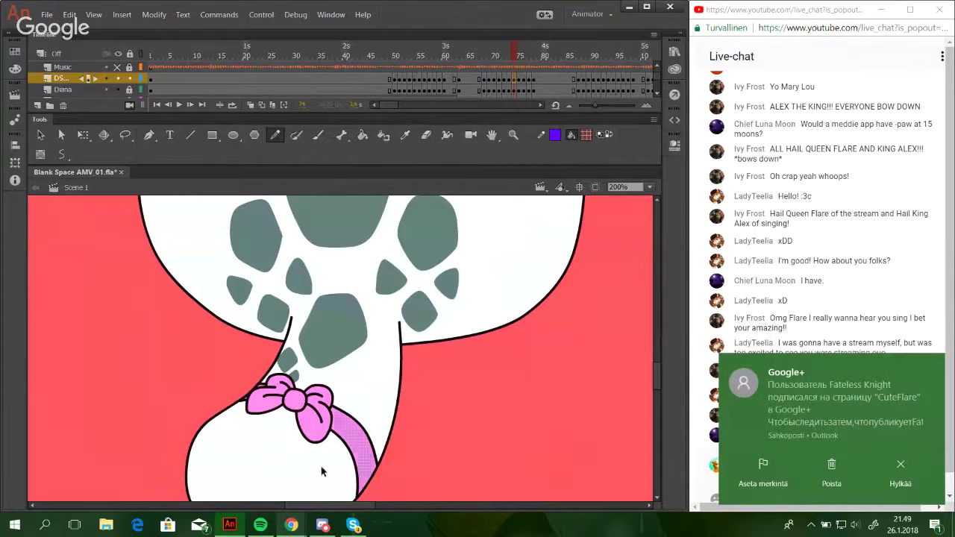
pyautogui.keyDown('ctrl'); pyautogui.click(321, 470); pyautogui.keyUp('ctrl')
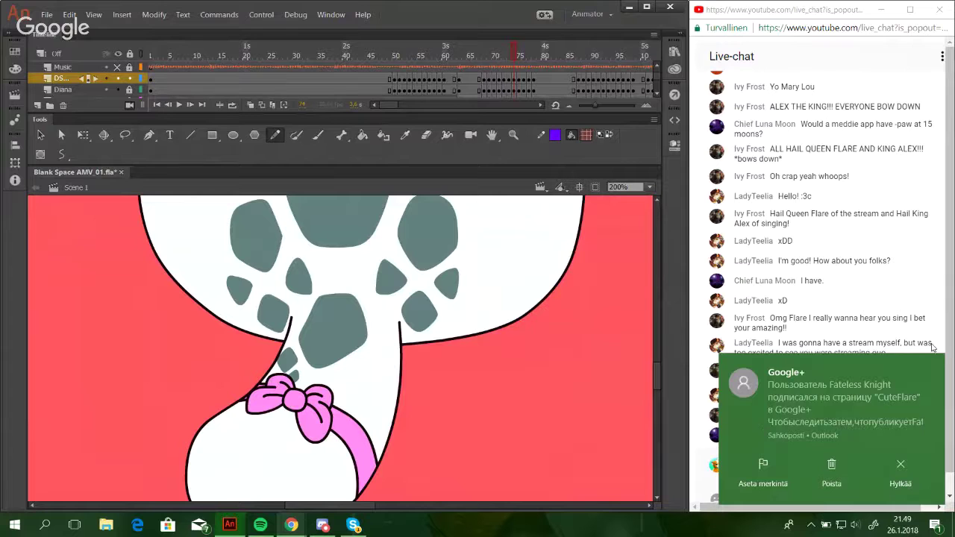
# Advance to frame 75 and clear the duplicate fills of both flower petals and the eye.
pyautogui.moveTo(445, 364); pyautogui.dragTo(448, 397)
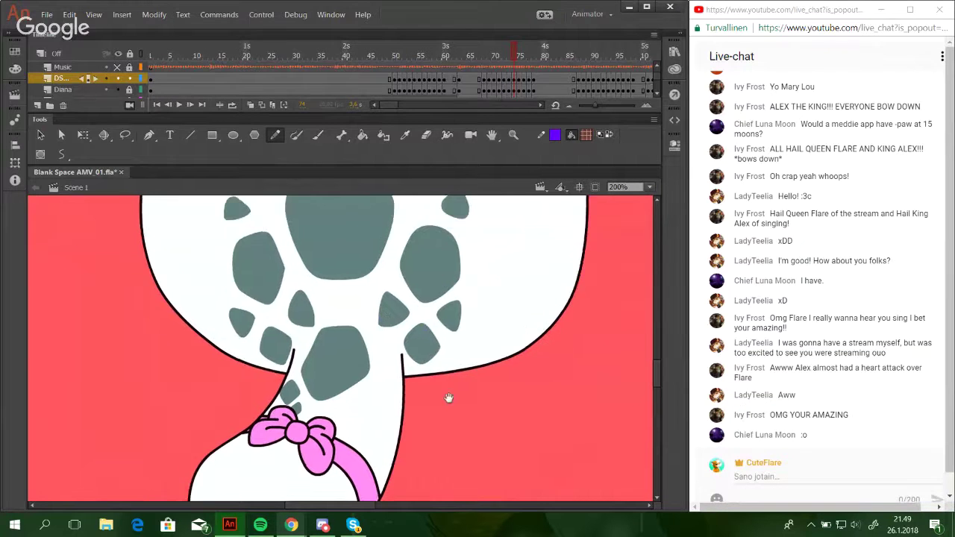
pyautogui.scroll(10, 448, 398)
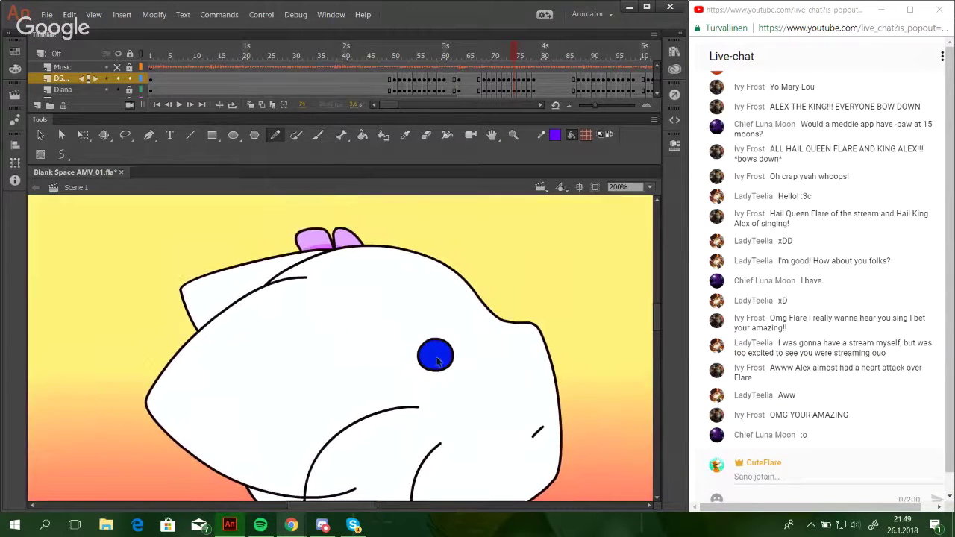
pyautogui.click(190, 104)
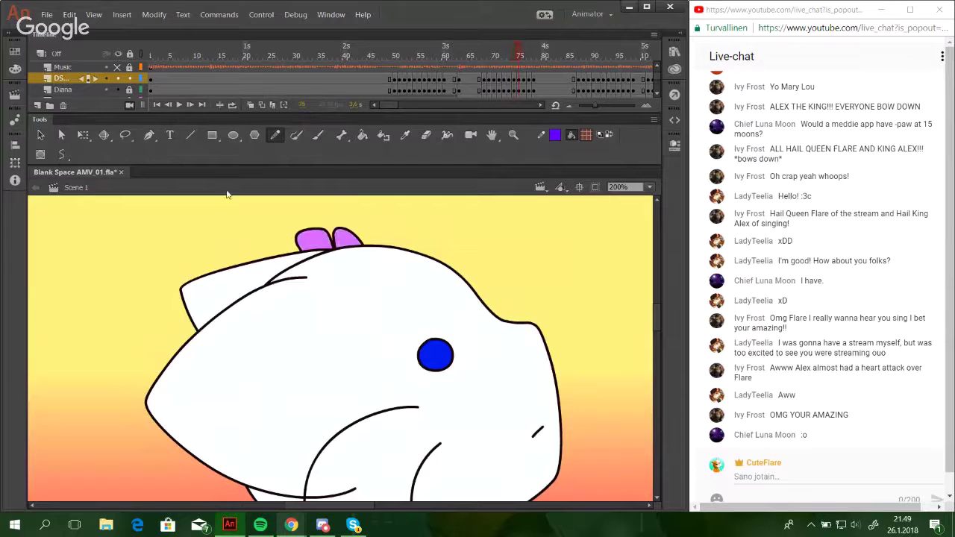
pyautogui.keyDown('ctrl'); pyautogui.click(307, 241); pyautogui.keyUp('ctrl')
pyautogui.keyDown('ctrl'); pyautogui.keyDown('shift'); pyautogui.click(341, 238); pyautogui.keyUp('shift'); pyautogui.keyUp('ctrl')
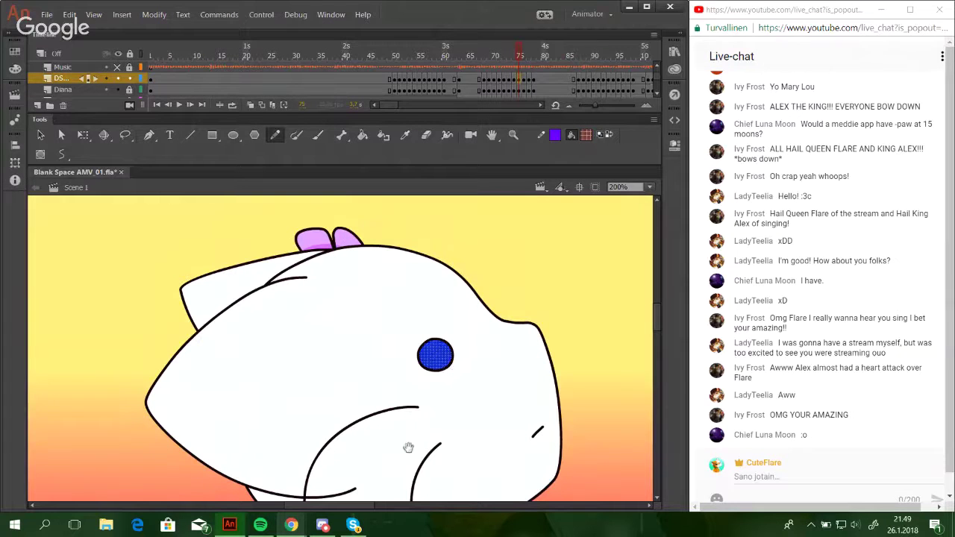
# Clear the duplicate fills of the tail tip and its bow on frame 75.
pyautogui.moveTo(414, 306); pyautogui.dragTo(409, 255)
pyautogui.scroll(-10, 408, 254)
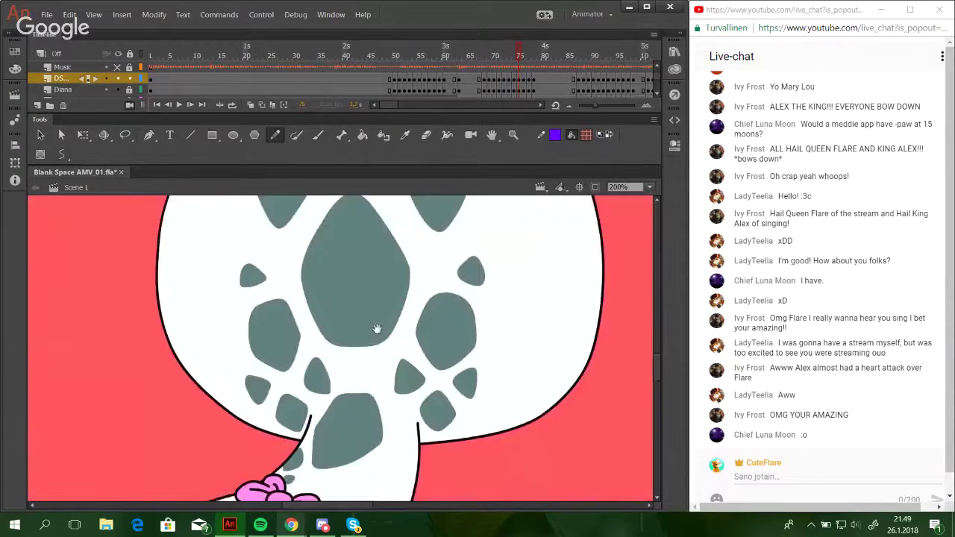
pyautogui.keyDown('ctrl'); pyautogui.click(275, 371); pyautogui.keyUp('ctrl')
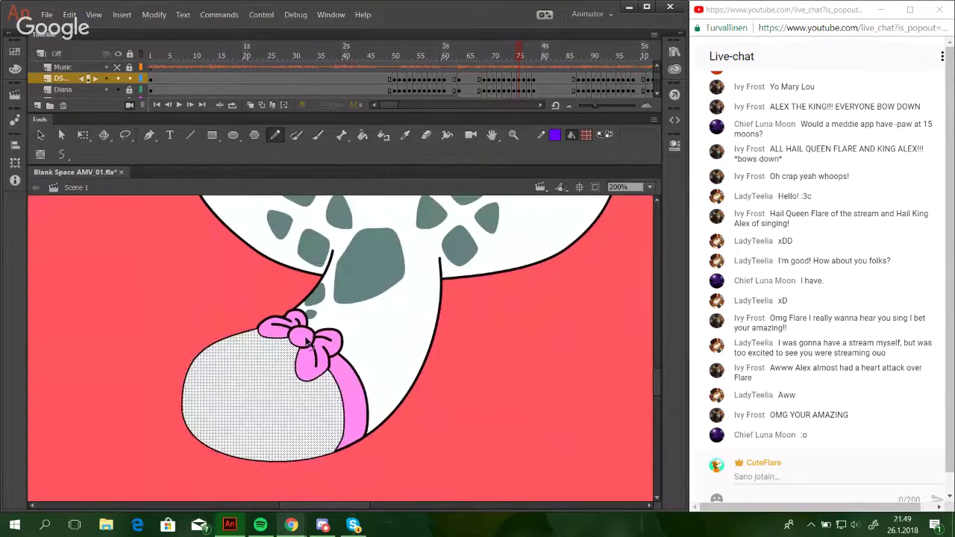
pyautogui.keyDown('ctrl'); pyautogui.click(304, 338); pyautogui.keyUp('ctrl')
pyautogui.keyDown('ctrl'); pyautogui.click(308, 366); pyautogui.keyUp('ctrl')
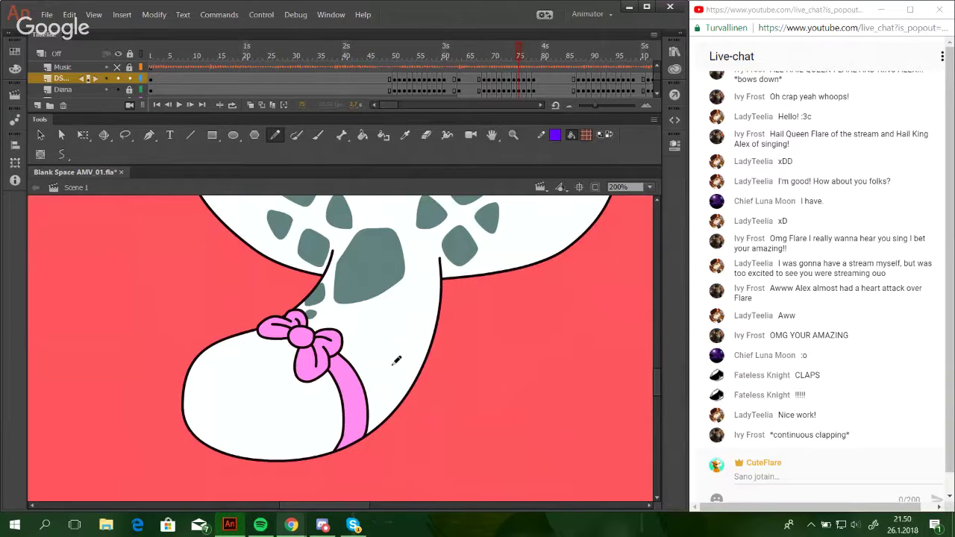
# Go to frame 64 and view the whole shaded cat at 25% zoom.
pyautogui.click(466, 51)
pyautogui.press('c')
pyautogui.moveTo(469, 283); pyautogui.dragTo(429, 388)
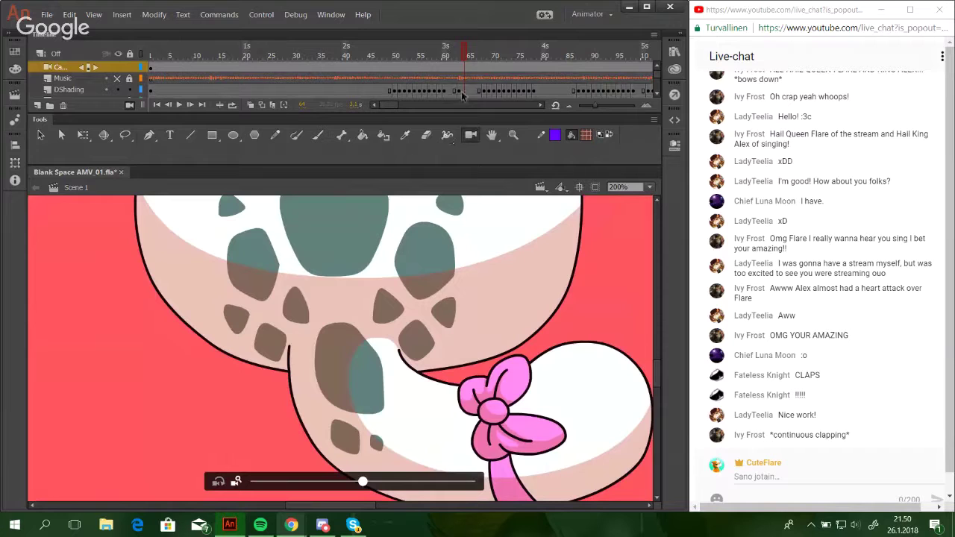
pyautogui.click(649, 187)
pyautogui.click(634, 233)
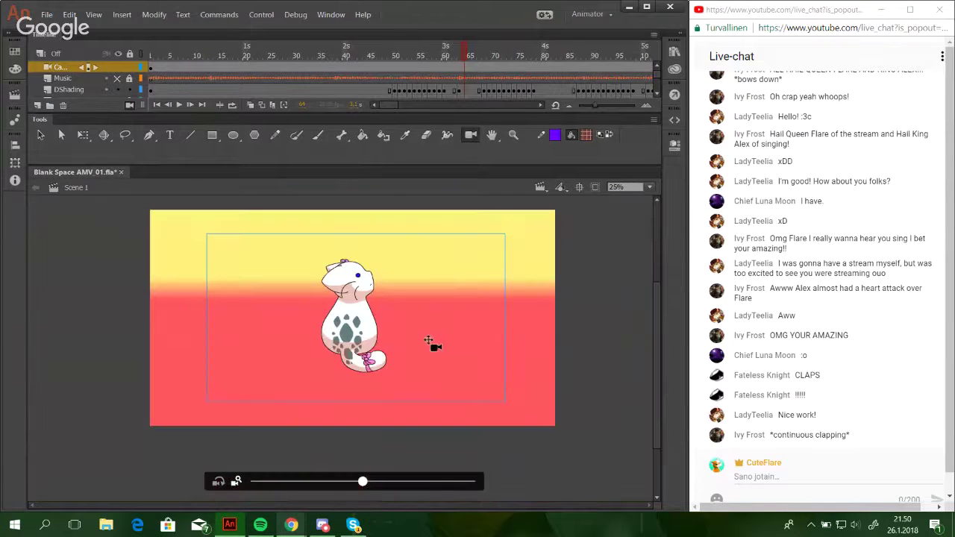
pyautogui.click(274, 135)
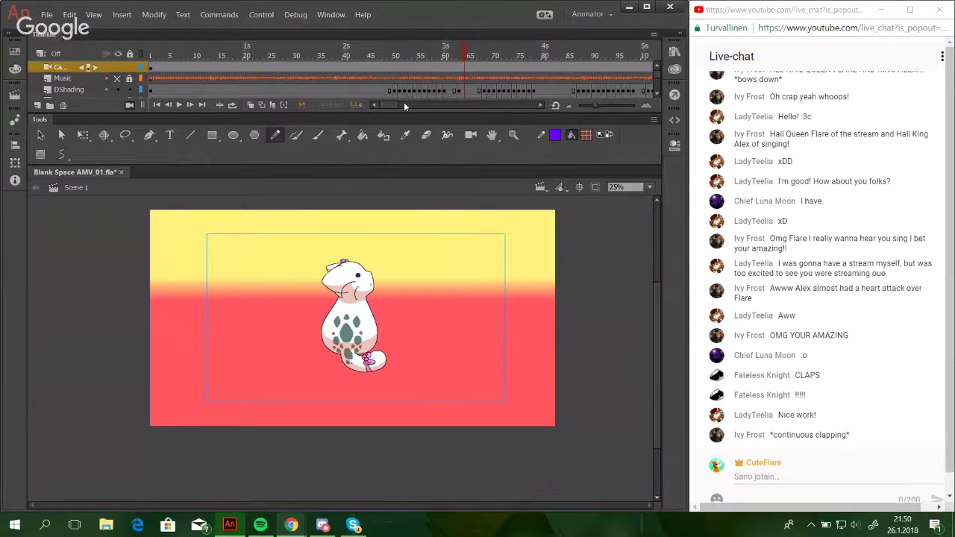
# Select the DShading layer and go to frame 68, framing the cat's head for drawing with the Pencil tool.
pyautogui.click(466, 94)
pyautogui.click(480, 52)
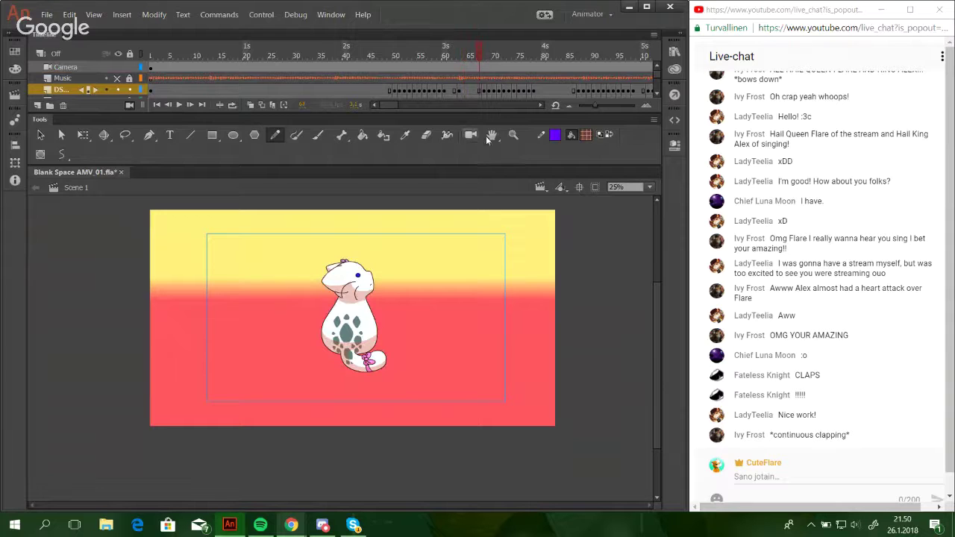
pyautogui.click(513, 135)
pyautogui.click(437, 241)
pyautogui.click(281, 285)
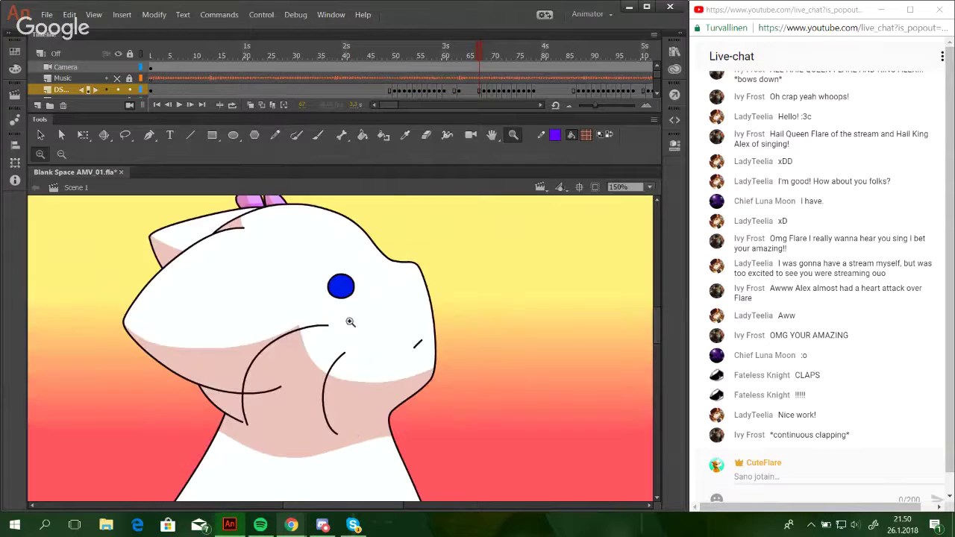
pyautogui.click(275, 135)
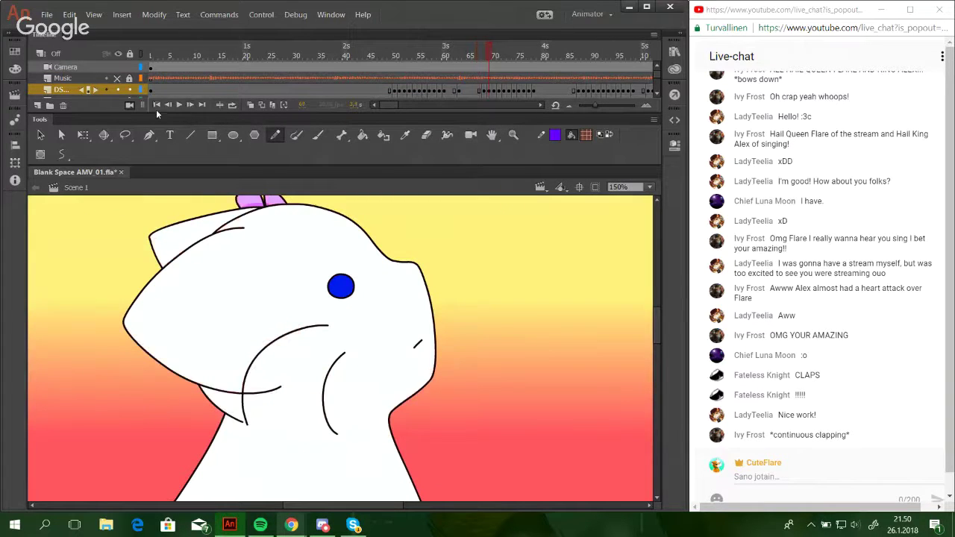
pyautogui.click(170, 106)
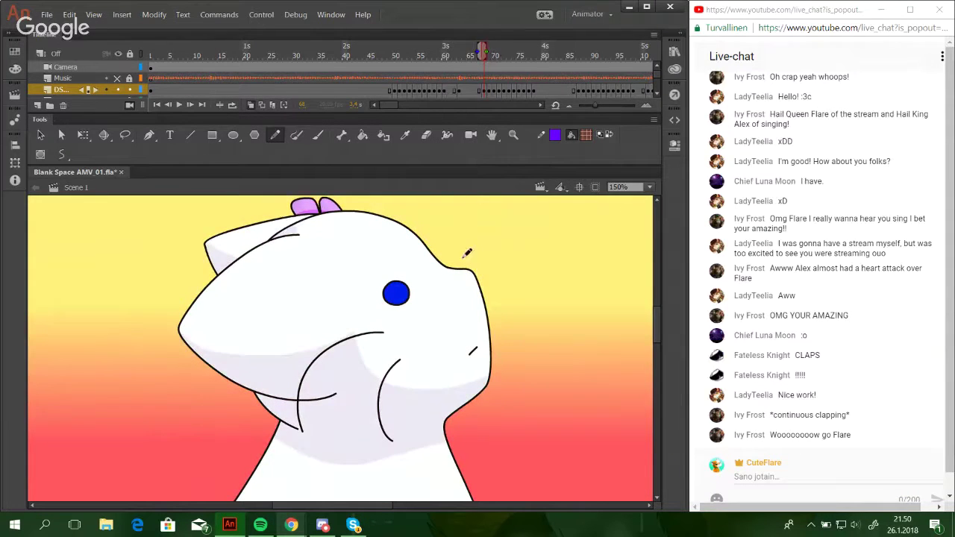
# Check the finished head shading on frame 64 and return to frame 68 to compare it with the onion skin.
pyautogui.moveTo(400, 373); pyautogui.dragTo(393, 336)
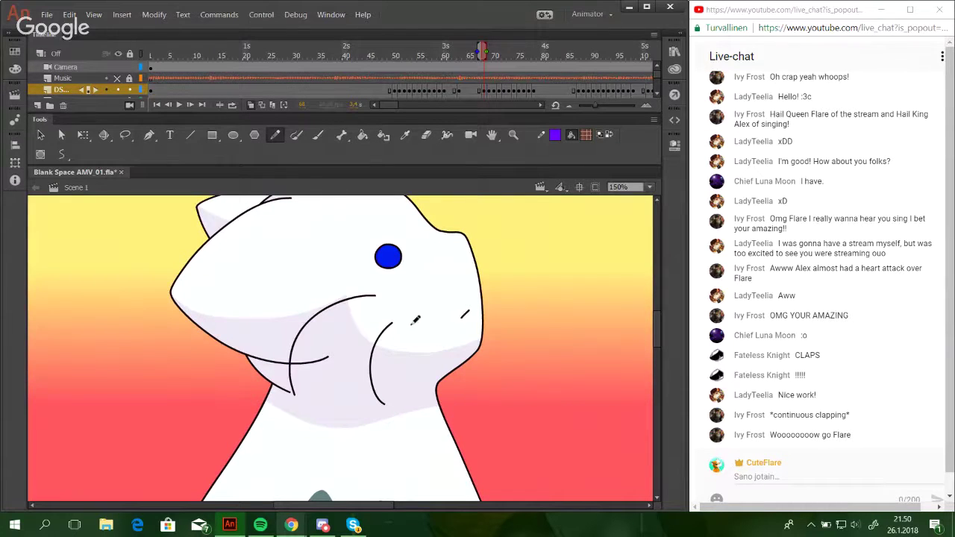
pyautogui.moveTo(422, 318); pyautogui.dragTo(484, 127)
pyautogui.moveTo(401, 203); pyautogui.dragTo(420, 347)
pyautogui.moveTo(453, 408); pyautogui.dragTo(448, 358)
pyautogui.click(463, 47)
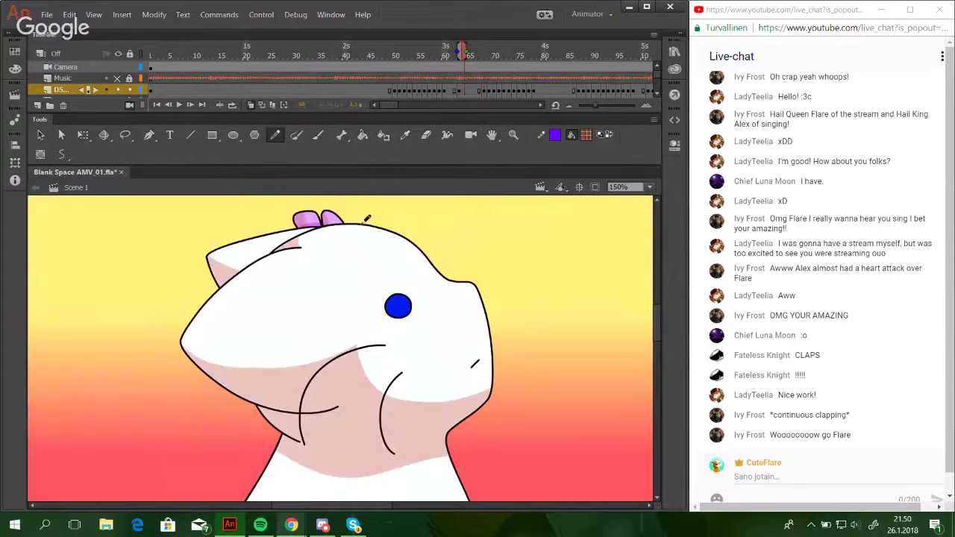
pyautogui.click(485, 47)
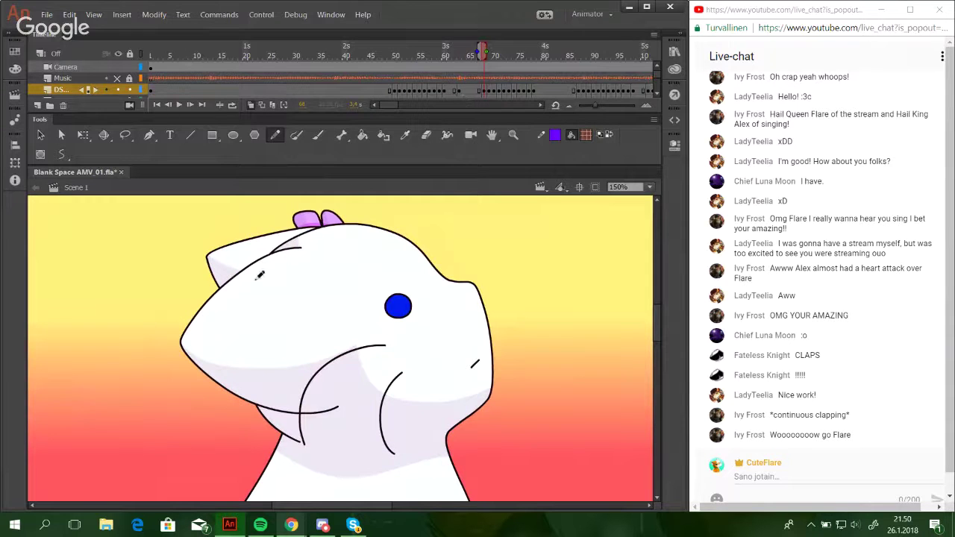
# Zoom in on the cat's back ear in frame 68 and display the shading as outlines.
pyautogui.moveTo(162, 322)
pyautogui.mouseDown()
pyautogui.moveTo(200, 359)
pyautogui.moveTo(367, 348)
pyautogui.mouseUp()
pyautogui.hotkey('ctrl', 'z')
pyautogui.click(513, 135)
pyautogui.moveTo(217, 209); pyautogui.dragTo(426, 333)
pyautogui.press('b')
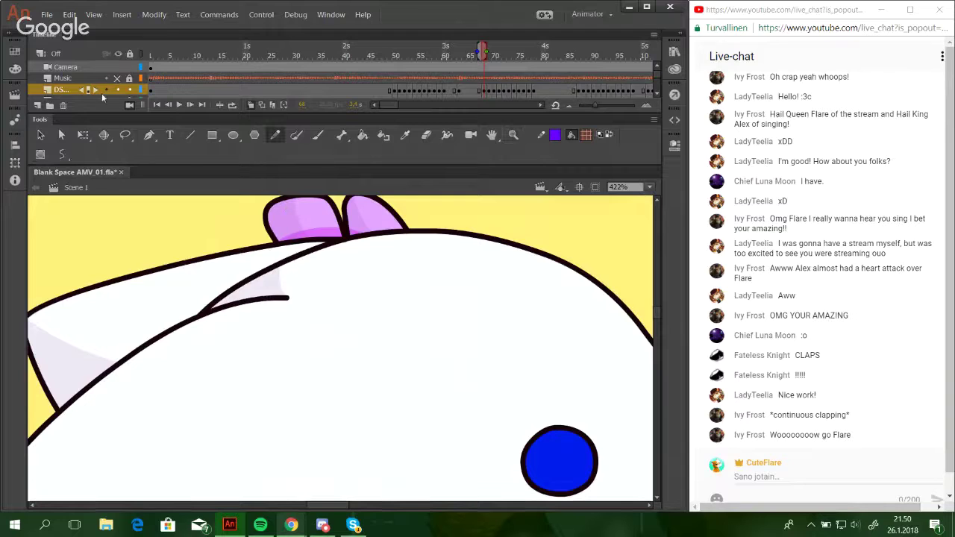
pyautogui.click(141, 90)
# Trace the shading boundaries of the back ear and the front ear's inner fold on frame 68, redoing imprecise strokes.
pyautogui.moveTo(215, 433); pyautogui.dragTo(305, 434)
pyautogui.moveTo(108, 310)
pyautogui.mouseDown()
pyautogui.moveTo(155, 342)
pyautogui.moveTo(276, 372)
pyautogui.moveTo(209, 362)
pyautogui.moveTo(288, 370)
pyautogui.mouseUp()
pyautogui.hotkey('ctrl', 'z')
pyautogui.hotkey('ctrl', 'z')
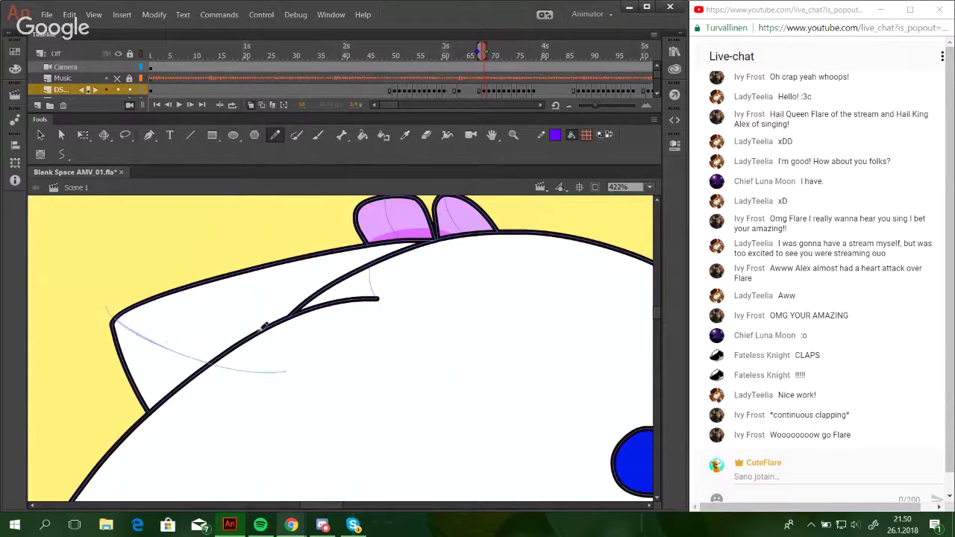
pyautogui.hotkey('ctrl', 'z')
pyautogui.moveTo(374, 294)
pyautogui.mouseDown()
pyautogui.moveTo(384, 242)
pyautogui.moveTo(375, 296)
pyautogui.mouseUp()
pyautogui.hotkey('ctrl', 'z')
pyautogui.moveTo(262, 377)
pyautogui.mouseDown()
pyautogui.moveTo(351, 377)
pyautogui.moveTo(435, 277)
pyautogui.mouseUp()
pyautogui.moveTo(362, 255)
pyautogui.mouseDown()
pyautogui.moveTo(418, 386)
pyautogui.moveTo(267, 349)
pyautogui.mouseUp()
# Draw the shading boundary lines across both flower petals on frame 68.
pyautogui.press('space')
pyautogui.moveTo(420, 336)
pyautogui.mouseDown()
pyautogui.moveTo(411, 383)
pyautogui.moveTo(396, 381)
pyautogui.mouseUp()
pyautogui.moveTo(361, 226); pyautogui.dragTo(412, 305)
pyautogui.hotkey('ctrl', 'z')
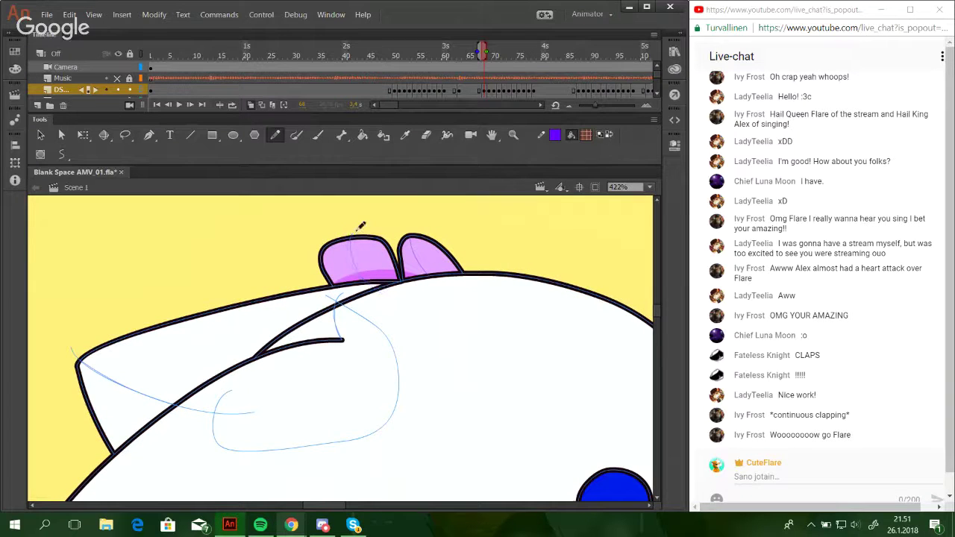
pyautogui.moveTo(354, 225); pyautogui.dragTo(397, 307)
pyautogui.moveTo(417, 224)
pyautogui.mouseDown()
pyautogui.moveTo(424, 251)
pyautogui.moveTo(414, 251)
pyautogui.moveTo(391, 302)
pyautogui.moveTo(391, 387)
pyautogui.mouseUp()
# Try to trace the shading line along the front ear's lower edge at 200% zoom.
pyautogui.press('space')
pyautogui.moveTo(473, 448)
pyautogui.mouseDown()
pyautogui.moveTo(450, 417)
pyautogui.moveTo(450, 264)
pyautogui.mouseUp()
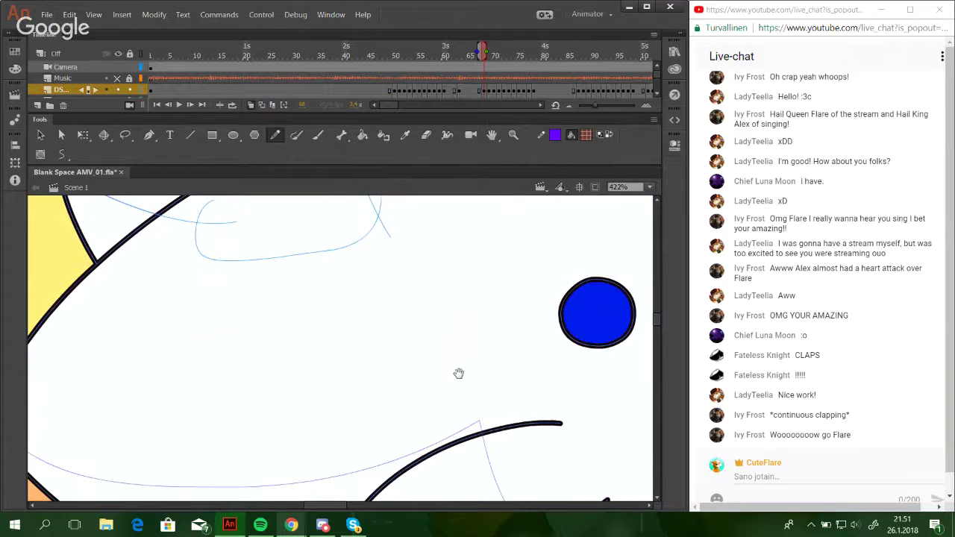
pyautogui.moveTo(458, 373); pyautogui.dragTo(500, 273)
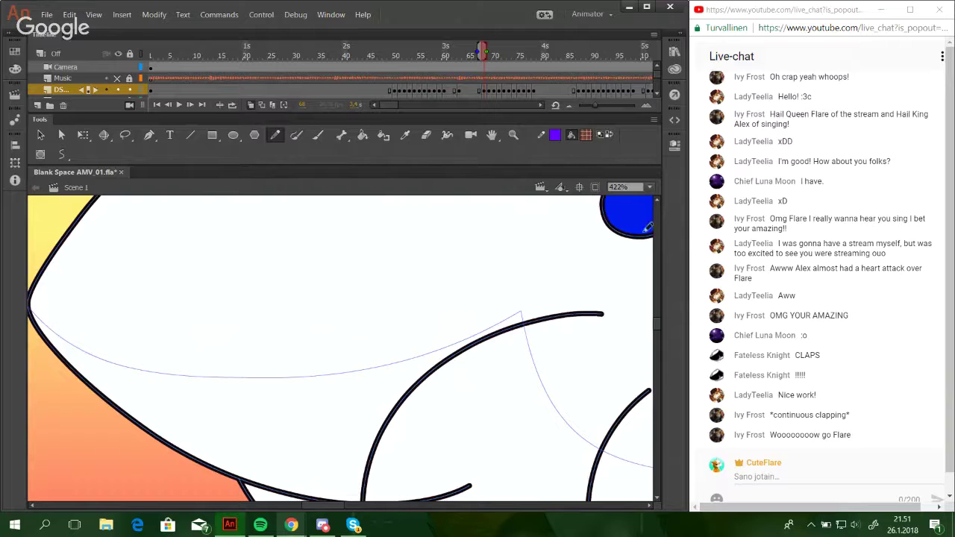
pyautogui.click(649, 186)
pyautogui.click(634, 274)
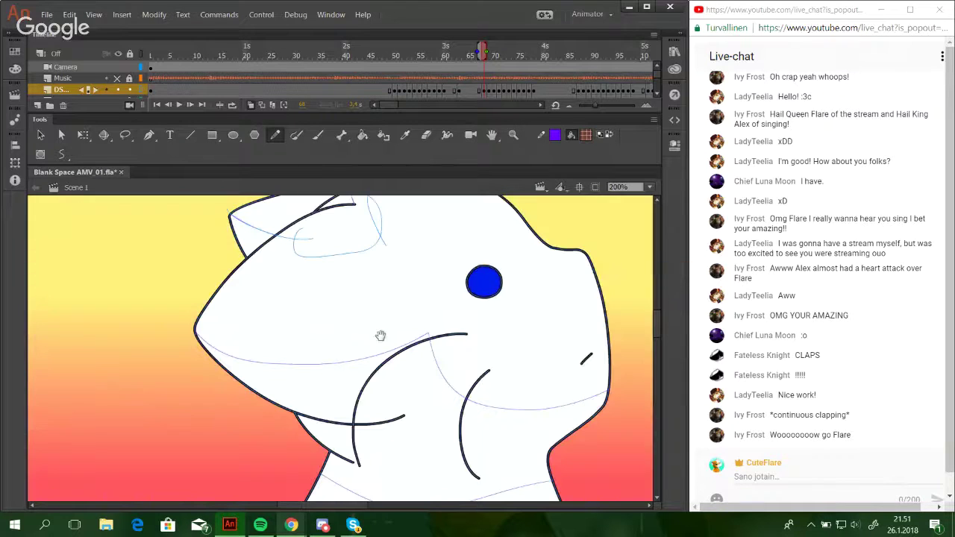
pyautogui.moveTo(381, 336); pyautogui.dragTo(338, 345)
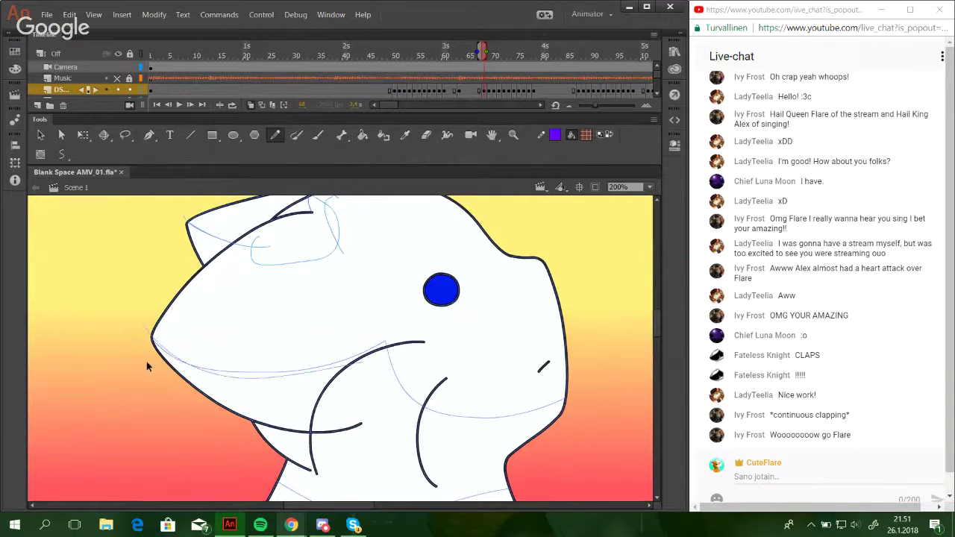
pyautogui.moveTo(151, 337)
pyautogui.mouseDown()
pyautogui.moveTo(298, 370)
pyautogui.moveTo(332, 362)
pyautogui.mouseUp()
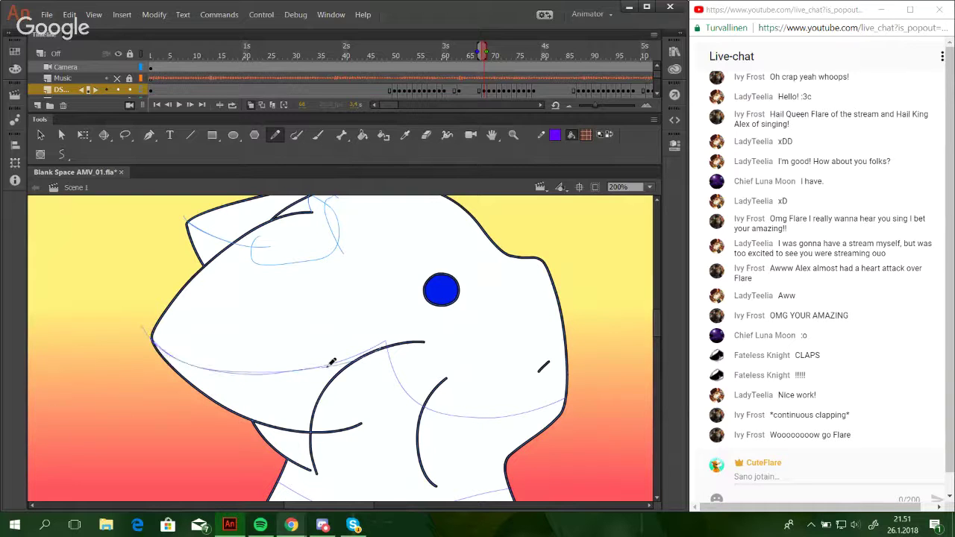
pyautogui.hotkey('ctrl', 'z')
pyautogui.moveTo(143, 332)
pyautogui.mouseDown()
pyautogui.moveTo(165, 348)
pyautogui.moveTo(287, 370)
pyautogui.mouseUp()
pyautogui.hotkey('ctrl', 'z')
# Switch to Chrome, look through the CuteFlare DeviantArt profile down to the stream poll and comments, and minimize the browser.
pyautogui.moveTo(290, 531)
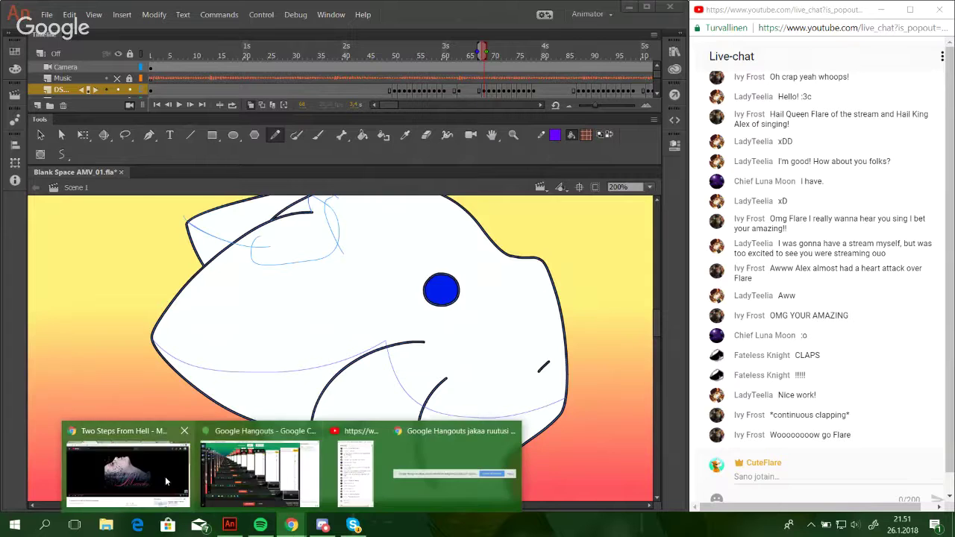
pyautogui.click(164, 474)
pyautogui.click(515, 10)
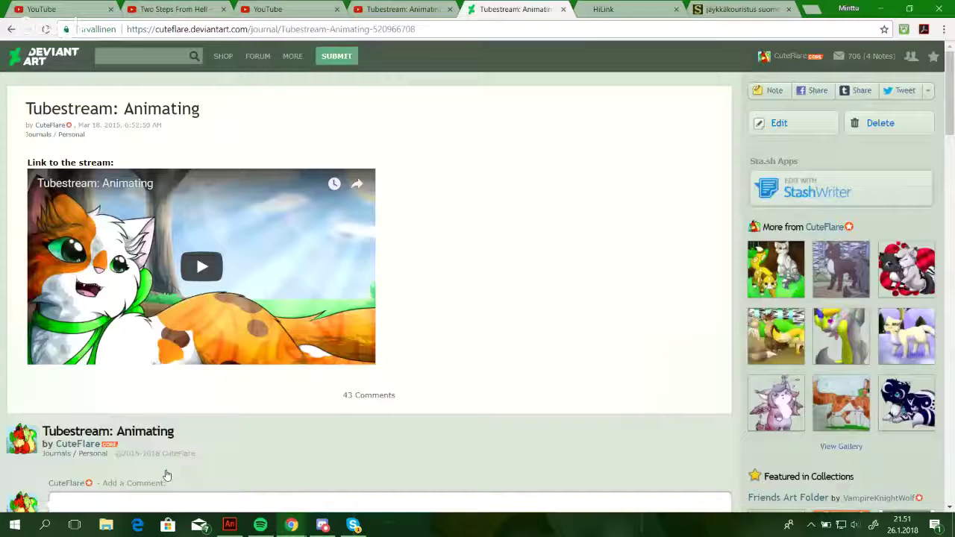
pyautogui.click(790, 56)
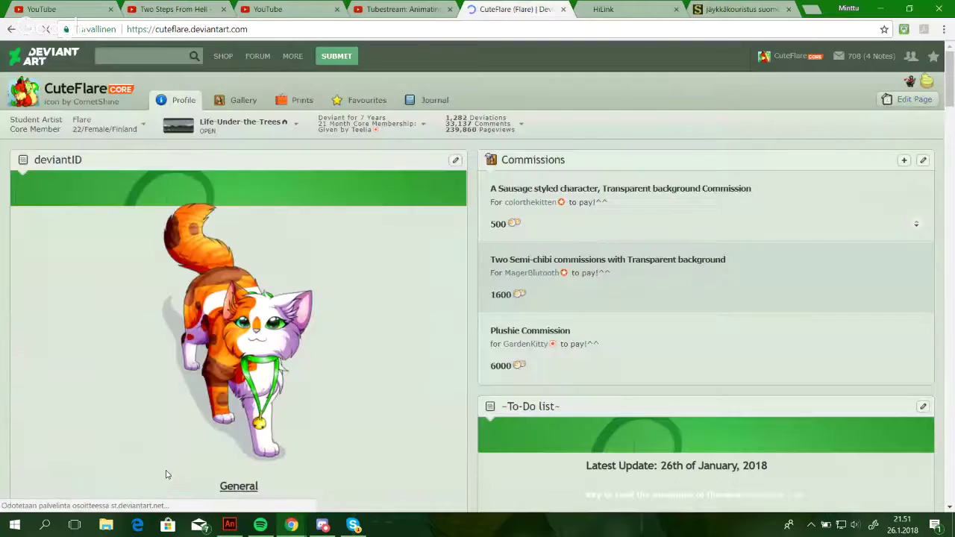
pyautogui.scroll(-15, 166, 474)
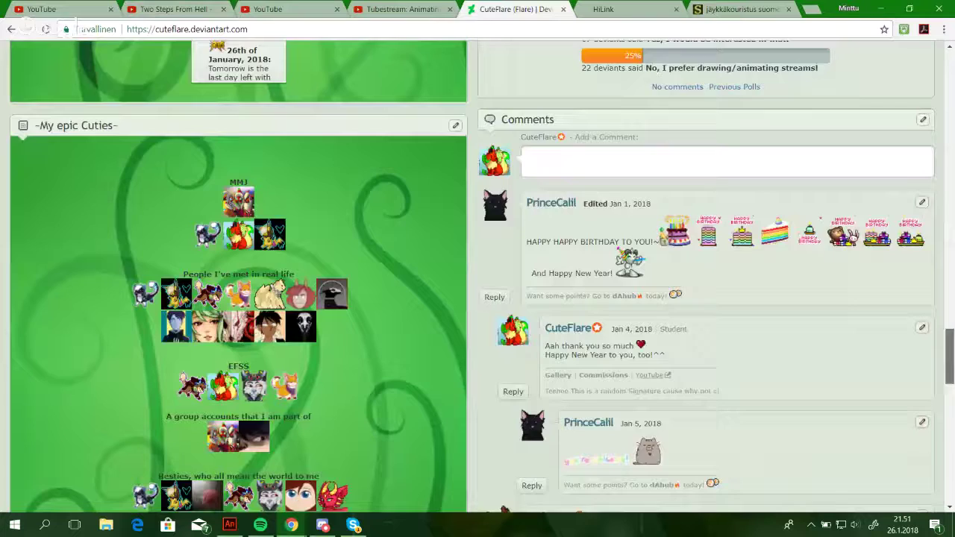
pyautogui.scroll(-2, 478, 276)
pyautogui.scroll(5, 165, 469)
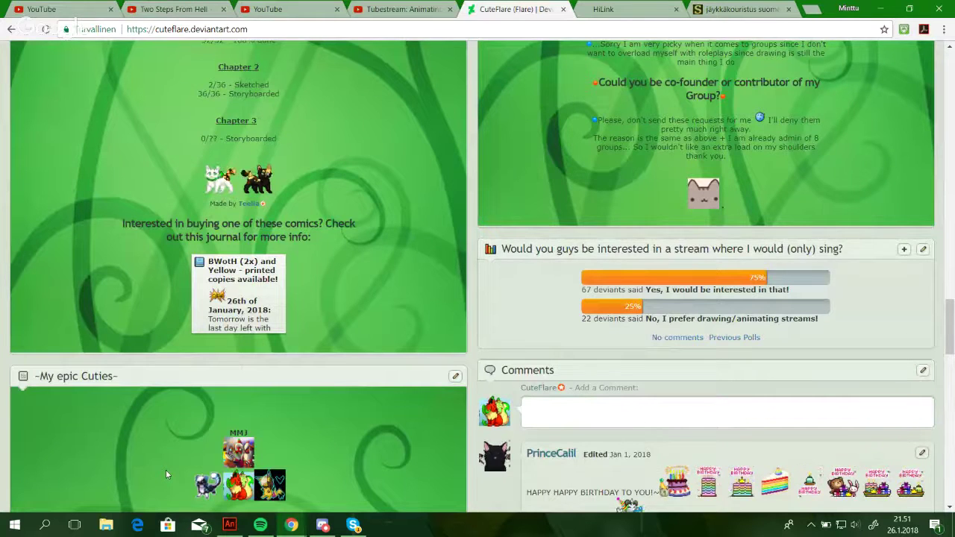
pyautogui.click(882, 11)
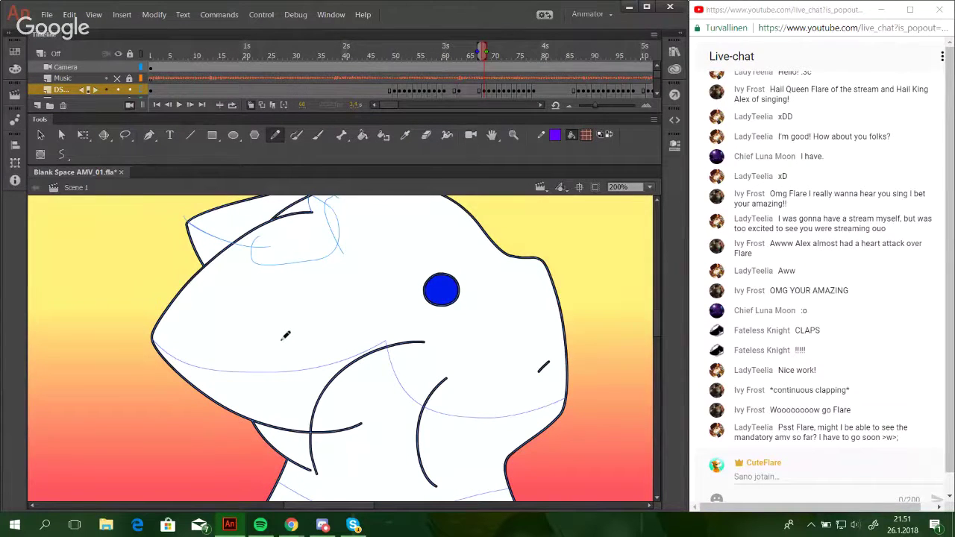
# Open the file Mandatory mini AMV - Automatic Stop and show all of its content in view.
pyautogui.click(46, 17)
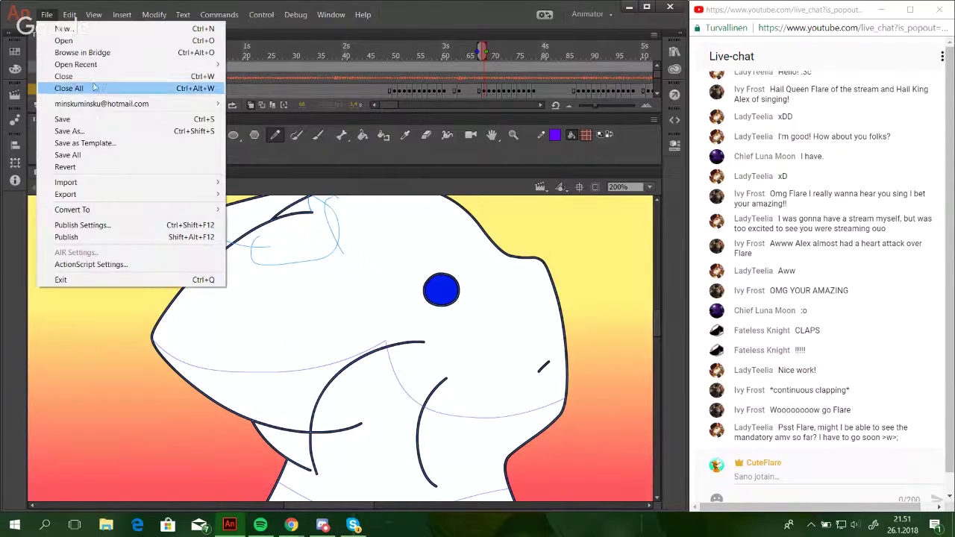
pyautogui.moveTo(104, 66)
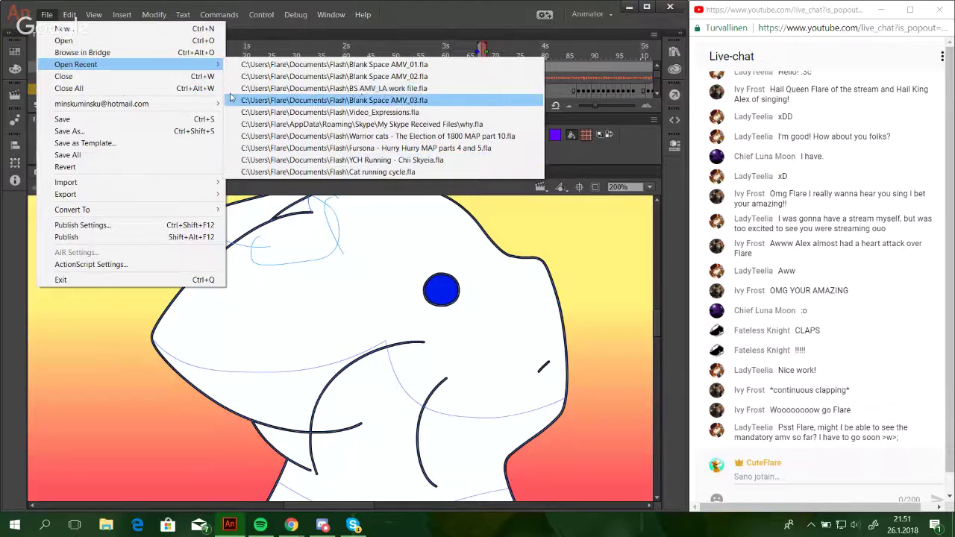
pyautogui.click(396, 166)
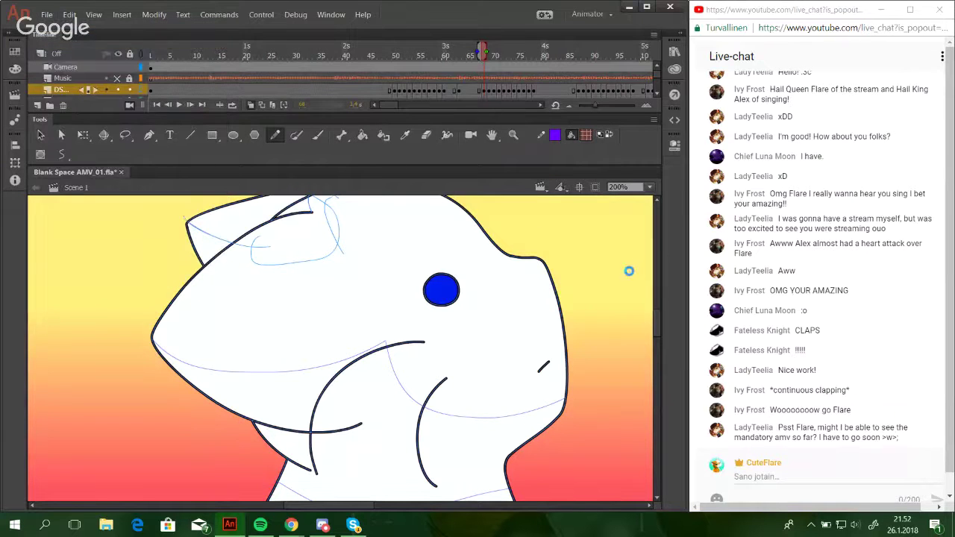
pyautogui.hotkey('ctrl', 'o')
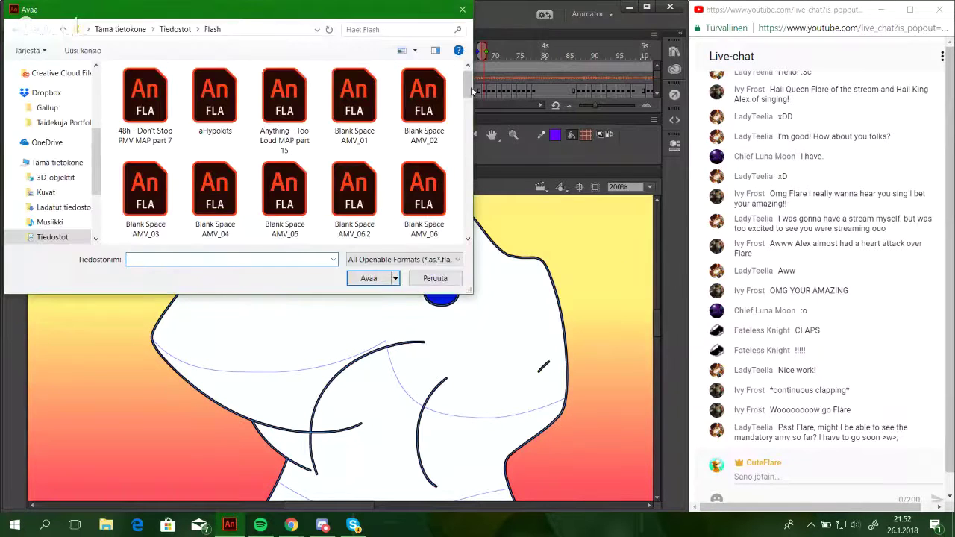
pyautogui.moveTo(468, 88); pyautogui.dragTo(457, 160)
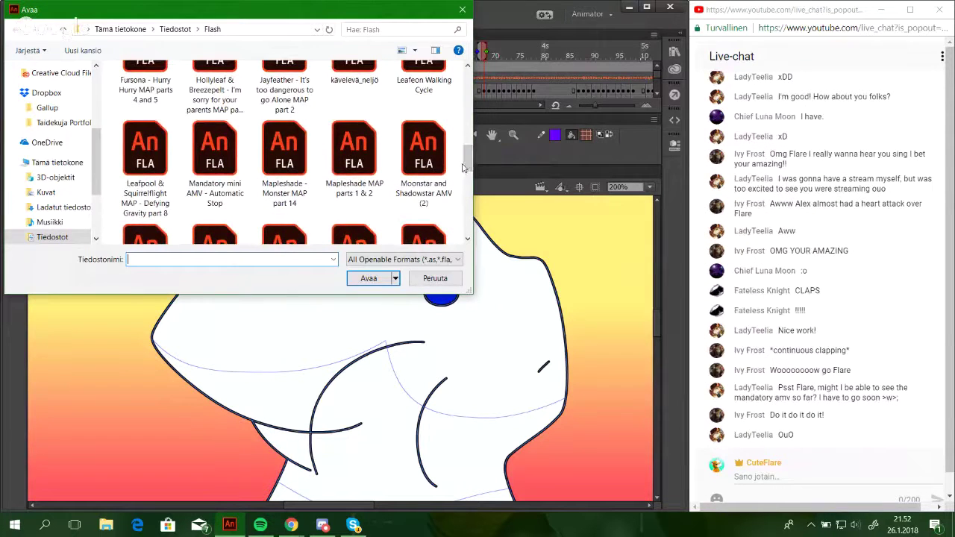
pyautogui.click(215, 153)
pyautogui.click(373, 281)
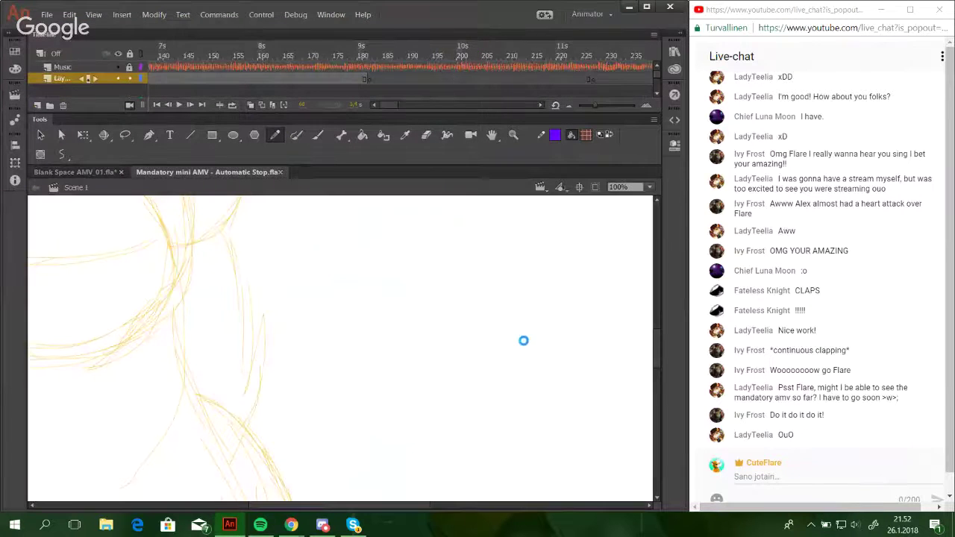
pyautogui.click(648, 188)
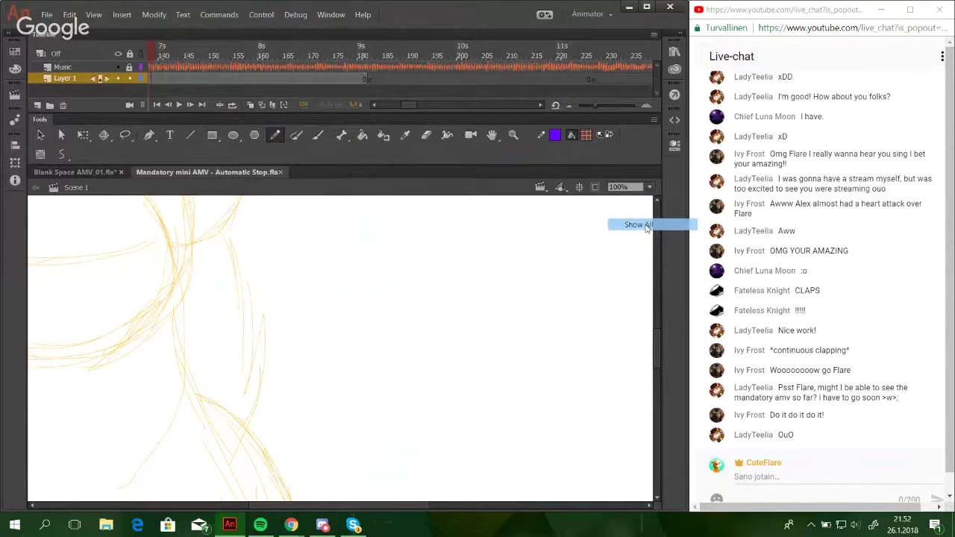
pyautogui.click(638, 224)
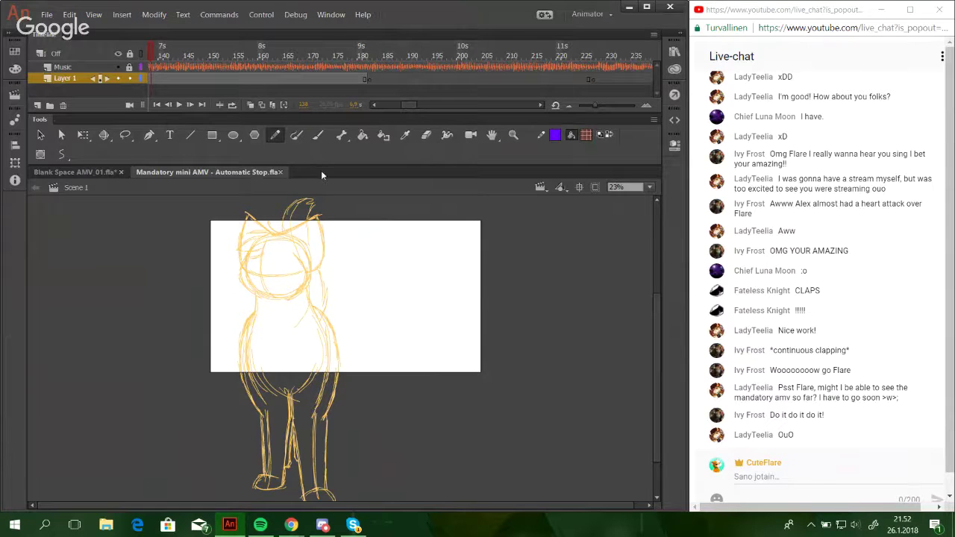
# Test the mini AMV as a maximized movie preview and close the preview.
pyautogui.hotkey('ctrl', 'Return')
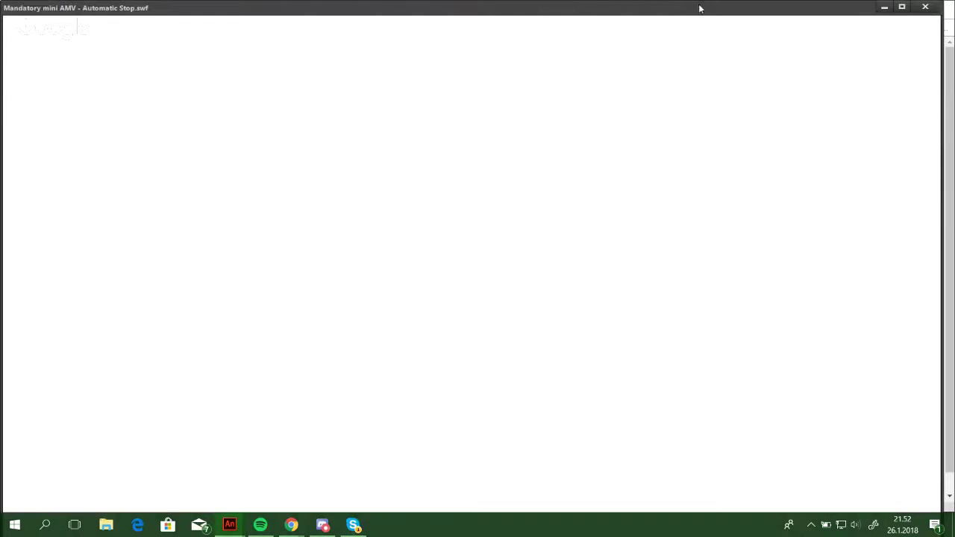
pyautogui.doubleClick(700, 8)
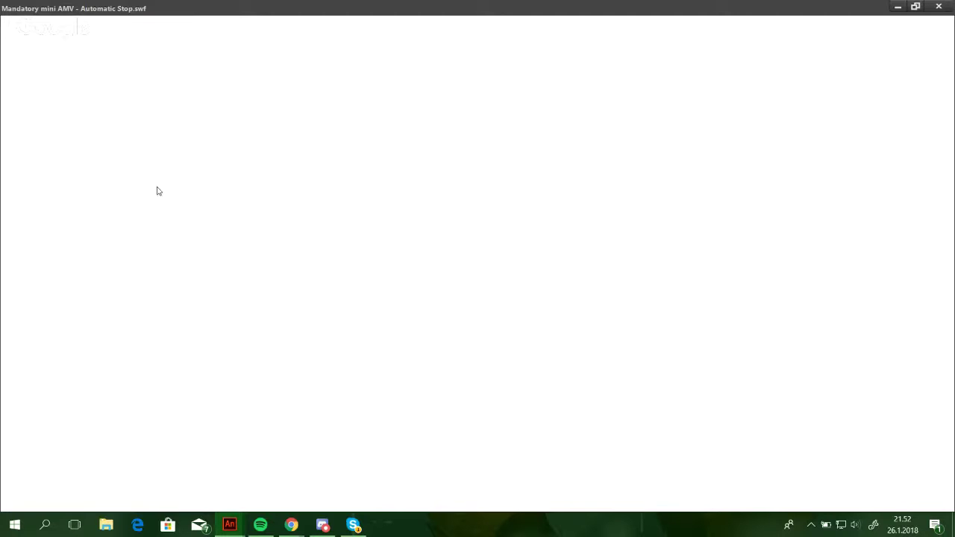
pyautogui.click(938, 7)
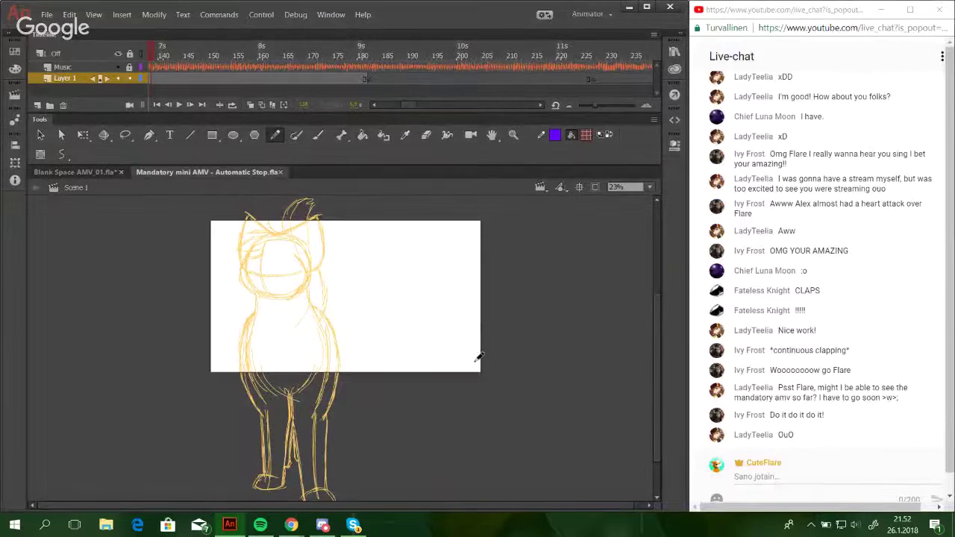
# Play and scrub through the mini AMV's cat sketches from around frame 87, and close the document without saving.
pyautogui.moveTo(409, 105); pyautogui.dragTo(400, 106)
pyautogui.click(221, 55)
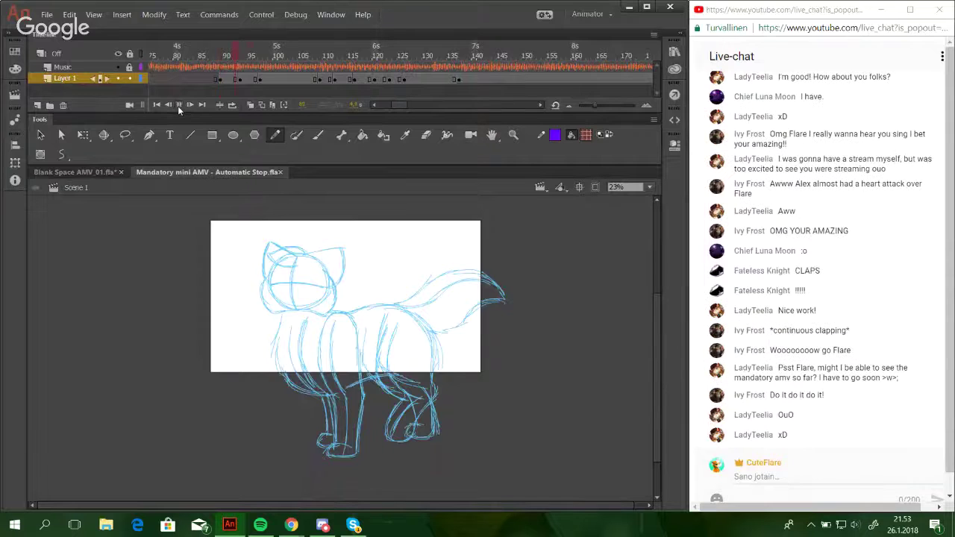
pyautogui.click(179, 105)
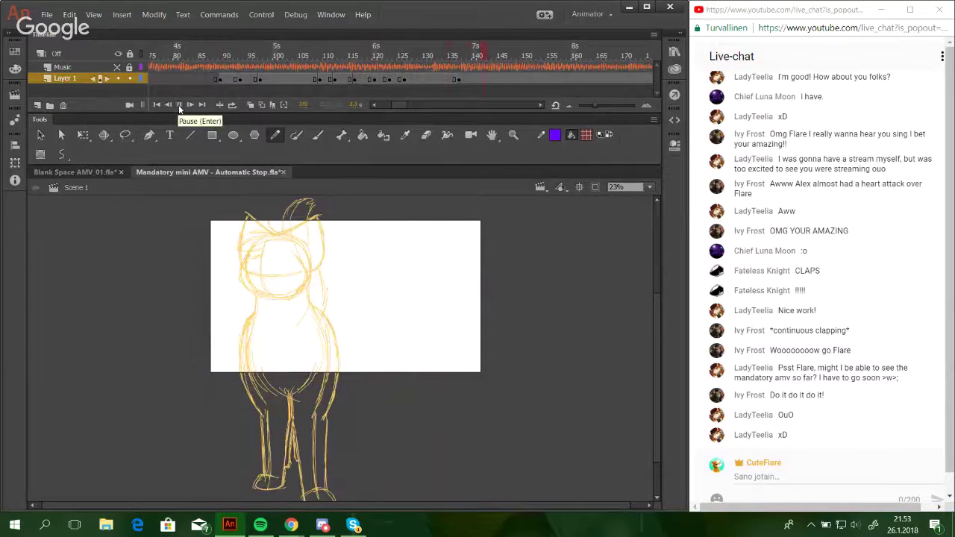
pyautogui.click(211, 57)
pyautogui.click(181, 107)
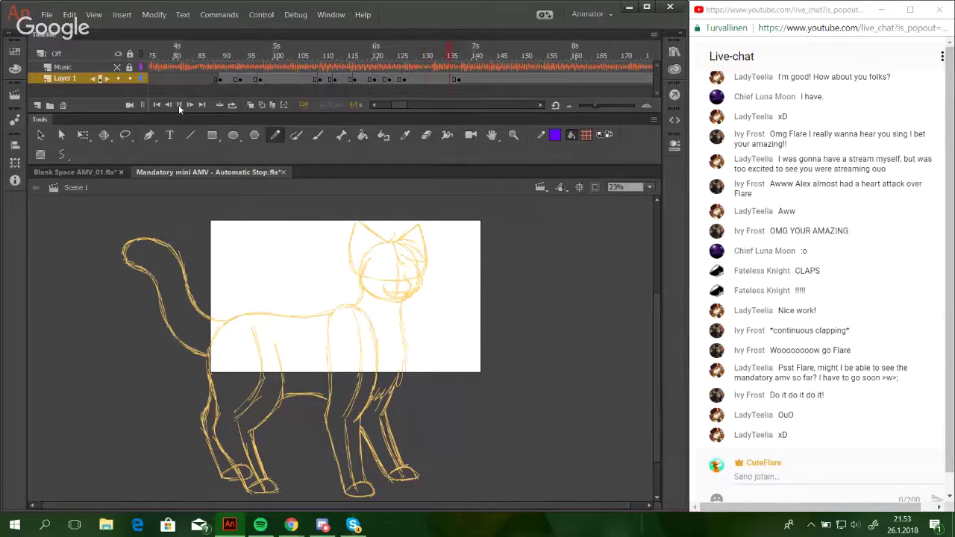
pyautogui.click(179, 106)
pyautogui.moveTo(328, 56)
pyautogui.mouseDown()
pyautogui.moveTo(363, 51)
pyautogui.moveTo(352, 66)
pyautogui.moveTo(254, 63)
pyautogui.mouseUp()
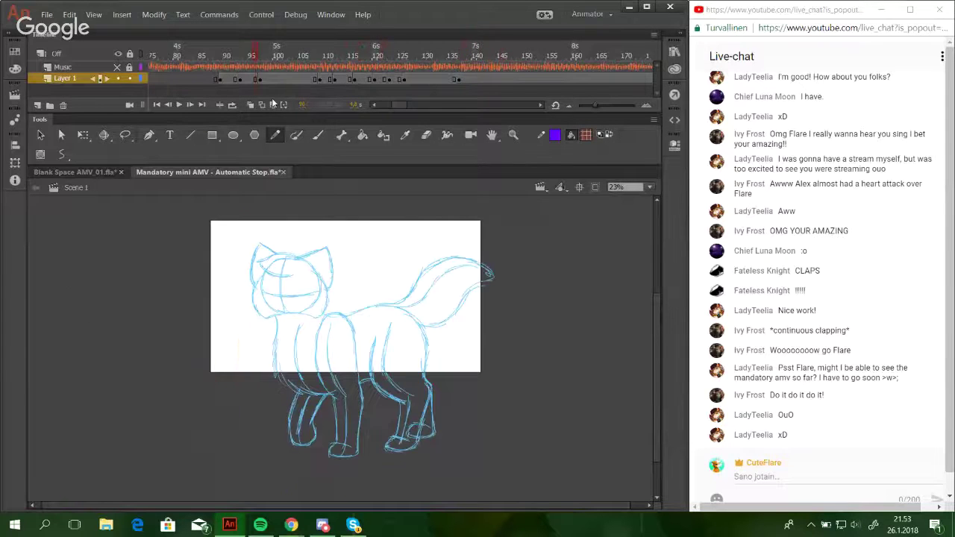
pyautogui.click(284, 172)
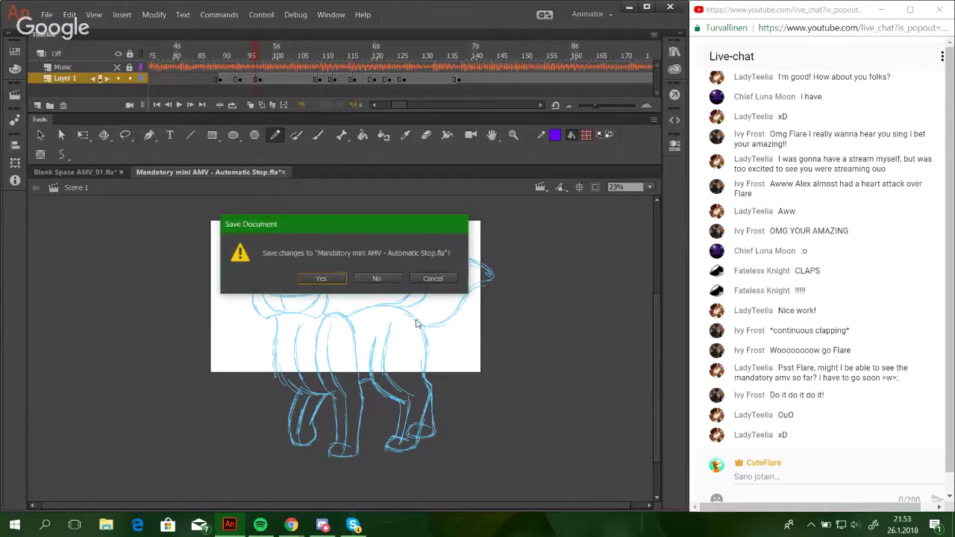
pyautogui.click(377, 280)
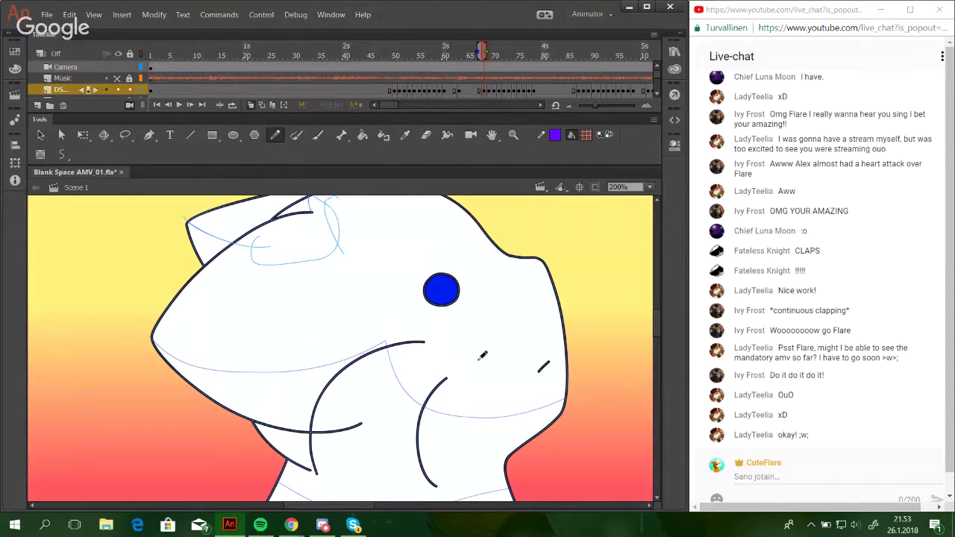
# Trace the face's shading line on frame 68 from the front ear's base across the cheek to the chin, and nudge it left.
pyautogui.moveTo(385, 327)
pyautogui.mouseDown()
pyautogui.moveTo(393, 371)
pyautogui.moveTo(414, 394)
pyautogui.mouseUp()
pyautogui.hotkey('ctrl', 'z')
pyautogui.moveTo(386, 333)
pyautogui.mouseDown()
pyautogui.moveTo(407, 391)
pyautogui.moveTo(444, 414)
pyautogui.moveTo(530, 414)
pyautogui.moveTo(564, 404)
pyautogui.mouseUp()
pyautogui.moveTo(389, 330)
pyautogui.mouseDown()
pyautogui.moveTo(452, 412)
pyautogui.moveTo(528, 412)
pyautogui.moveTo(564, 399)
pyautogui.moveTo(544, 403)
pyautogui.mouseUp()
pyautogui.hscroll(-1, 411, 375)
pyautogui.moveTo(424, 328); pyautogui.dragTo(410, 334)
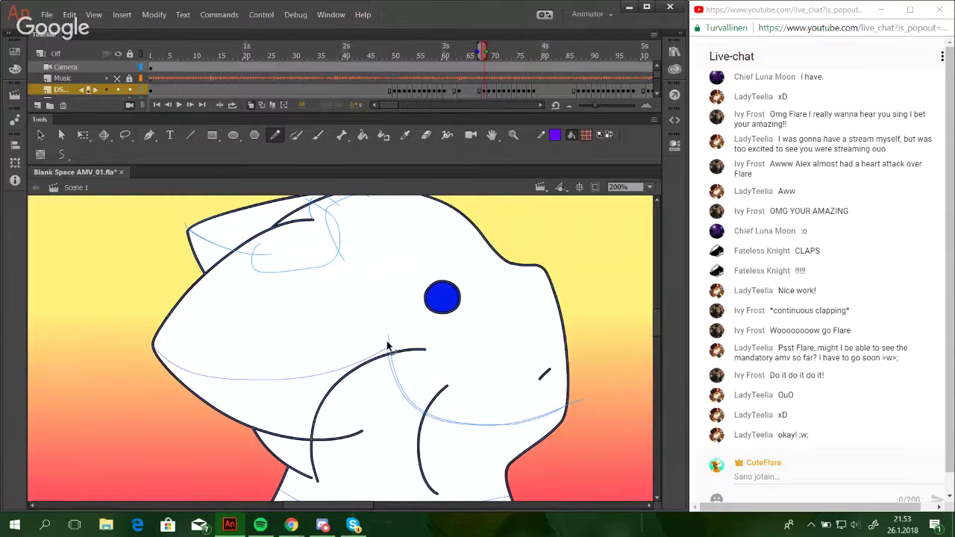
pyautogui.keyDown('ctrl'); pyautogui.doubleClick(389, 341); pyautogui.keyUp('ctrl')
pyautogui.press('Left')
pyautogui.press('Left')
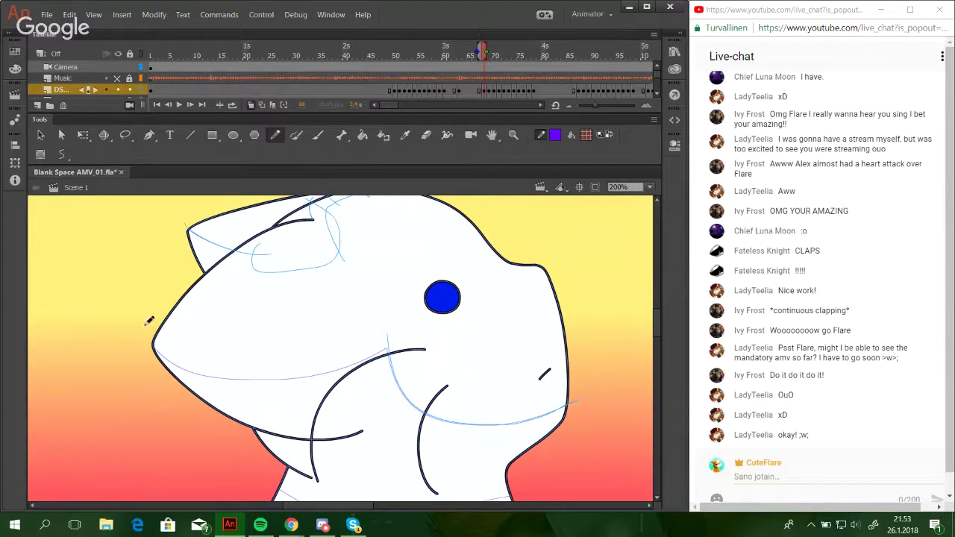
# Trace the shading line along the front ear's lower edge and connect it with a line up across the ear.
pyautogui.moveTo(146, 330)
pyautogui.mouseDown()
pyautogui.moveTo(224, 381)
pyautogui.moveTo(153, 344)
pyautogui.moveTo(321, 377)
pyautogui.moveTo(178, 364)
pyautogui.moveTo(344, 376)
pyautogui.moveTo(329, 379)
pyautogui.moveTo(401, 337)
pyautogui.mouseUp()
pyautogui.hotkey('ctrl', 'z')
pyautogui.hotkey('ctrl', 'z')
pyautogui.moveTo(393, 361)
pyautogui.mouseDown()
pyautogui.moveTo(352, 322)
pyautogui.moveTo(327, 254)
pyautogui.mouseUp()
pyautogui.moveTo(388, 311)
pyautogui.mouseDown()
pyautogui.moveTo(326, 373)
pyautogui.moveTo(447, 376)
pyautogui.moveTo(494, 258)
pyautogui.mouseUp()
pyautogui.moveTo(489, 370); pyautogui.dragTo(502, 247)
pyautogui.moveTo(489, 410)
pyautogui.mouseDown()
pyautogui.moveTo(433, 358)
pyautogui.moveTo(438, 403)
pyautogui.mouseUp()
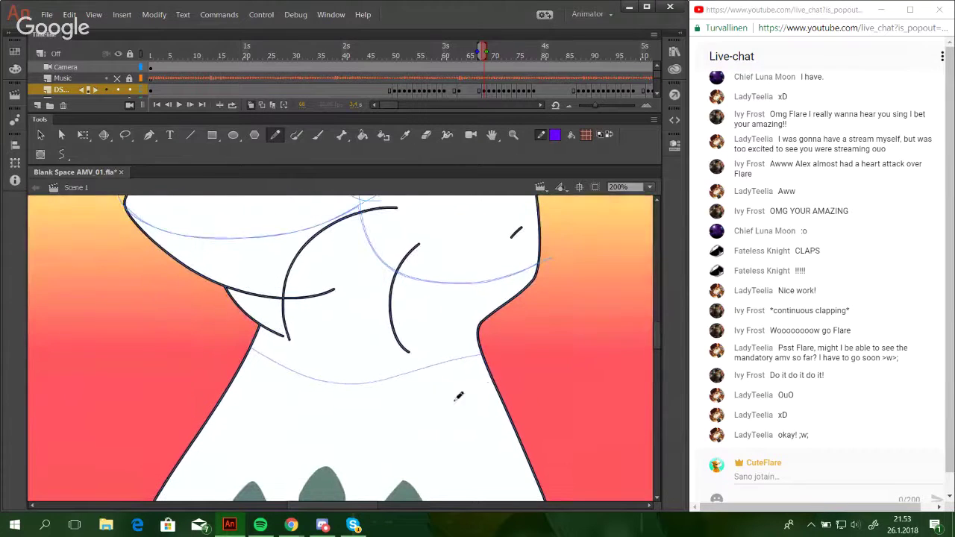
# Trace the shading line across the lower belly and link it to the chin with lines outside the body's edge.
pyautogui.scroll(-5, 440, 380)
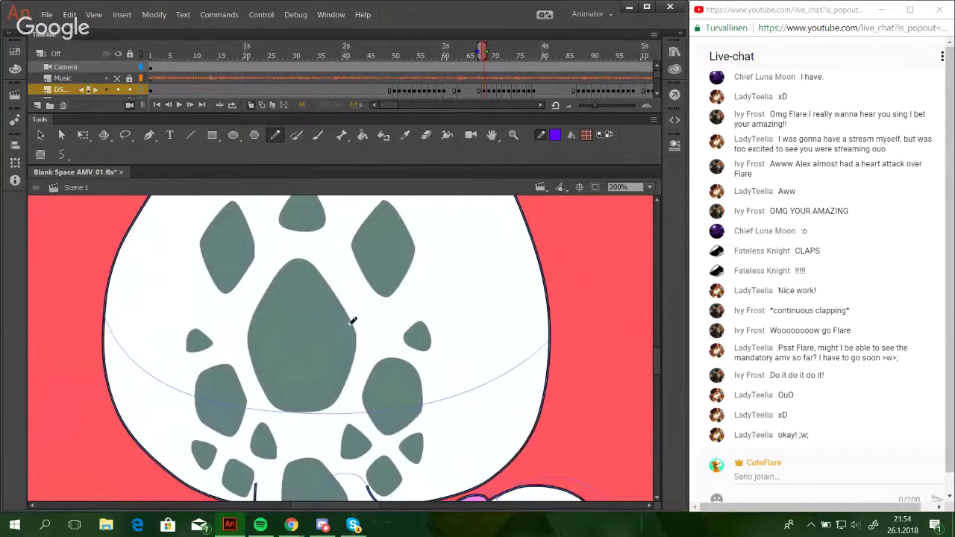
pyautogui.moveTo(100, 288)
pyautogui.mouseDown()
pyautogui.moveTo(124, 349)
pyautogui.moveTo(207, 394)
pyautogui.moveTo(333, 407)
pyautogui.moveTo(466, 389)
pyautogui.moveTo(562, 326)
pyautogui.moveTo(511, 367)
pyautogui.mouseUp()
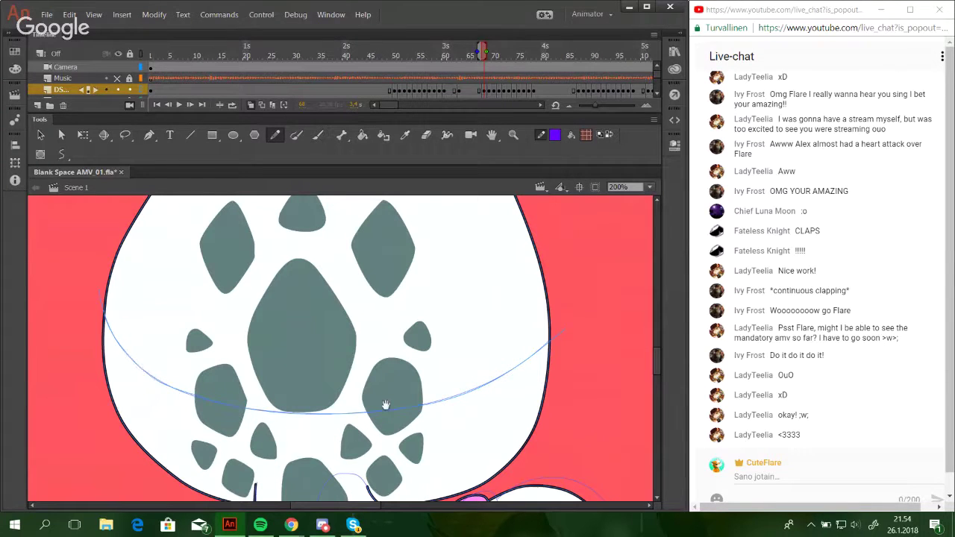
pyautogui.scroll(2, 567, 371)
pyautogui.scroll(2, 554, 461)
pyautogui.moveTo(555, 326)
pyautogui.mouseDown()
pyautogui.moveTo(567, 417)
pyautogui.moveTo(532, 206)
pyautogui.moveTo(533, 268)
pyautogui.mouseUp()
pyautogui.moveTo(505, 214); pyautogui.dragTo(524, 275)
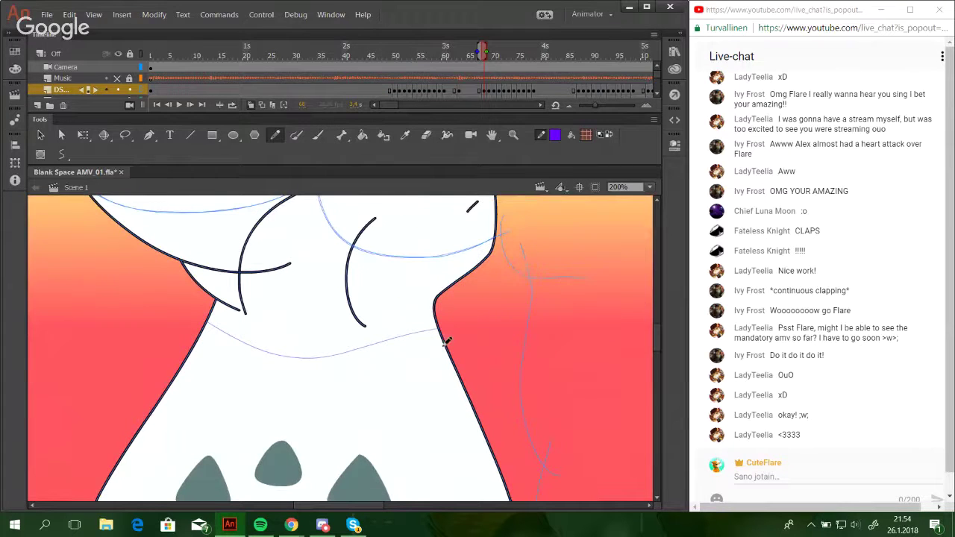
# Trace the neck's shading line from the back edge past the chest outline, redoing imprecise strokes until it matches the guide.
pyautogui.hscroll(-2, 447, 343)
pyautogui.hotkey('ctrl', 'z')
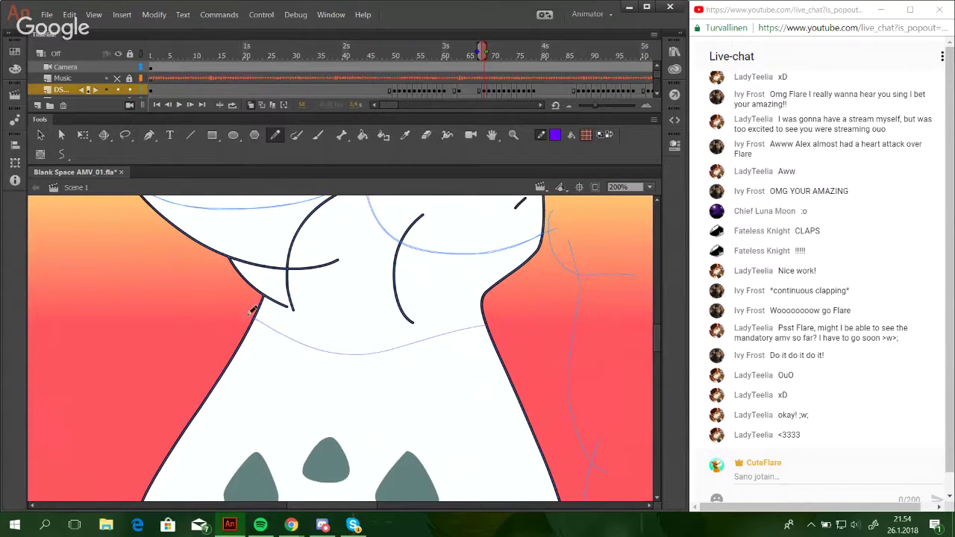
pyautogui.moveTo(249, 316); pyautogui.dragTo(467, 318)
pyautogui.hotkey('ctrl', 'z')
pyautogui.moveTo(251, 317); pyautogui.dragTo(448, 332)
pyautogui.hotkey('ctrl', 'z')
pyautogui.moveTo(247, 314)
pyautogui.mouseDown()
pyautogui.moveTo(325, 350)
pyautogui.moveTo(452, 327)
pyautogui.mouseUp()
pyautogui.hotkey('ctrl', 'z')
pyautogui.moveTo(253, 318)
pyautogui.mouseDown()
pyautogui.moveTo(369, 357)
pyautogui.moveTo(484, 325)
pyautogui.mouseUp()
pyautogui.moveTo(252, 312)
pyautogui.mouseDown()
pyautogui.moveTo(489, 322)
pyautogui.moveTo(476, 329)
pyautogui.moveTo(604, 304)
pyautogui.mouseUp()
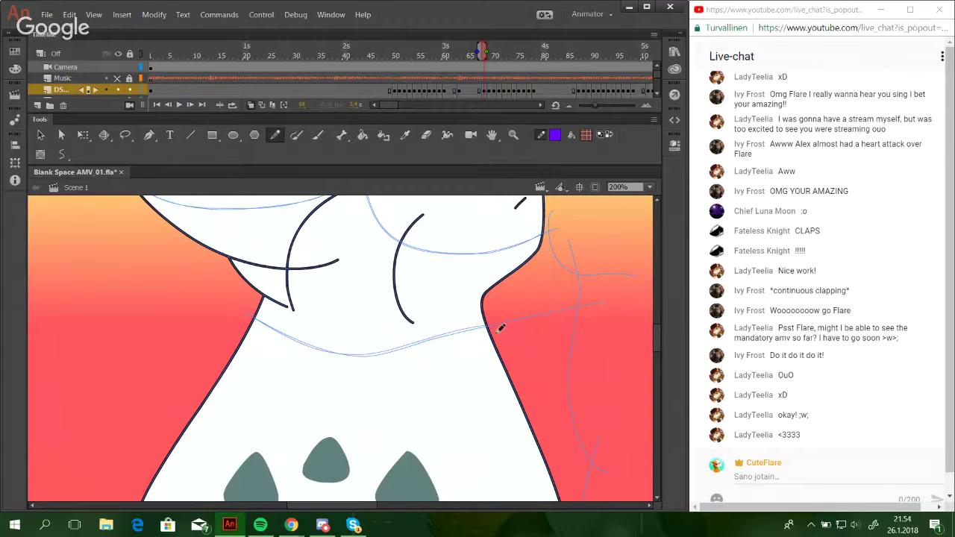
pyautogui.moveTo(452, 333); pyautogui.dragTo(449, 334)
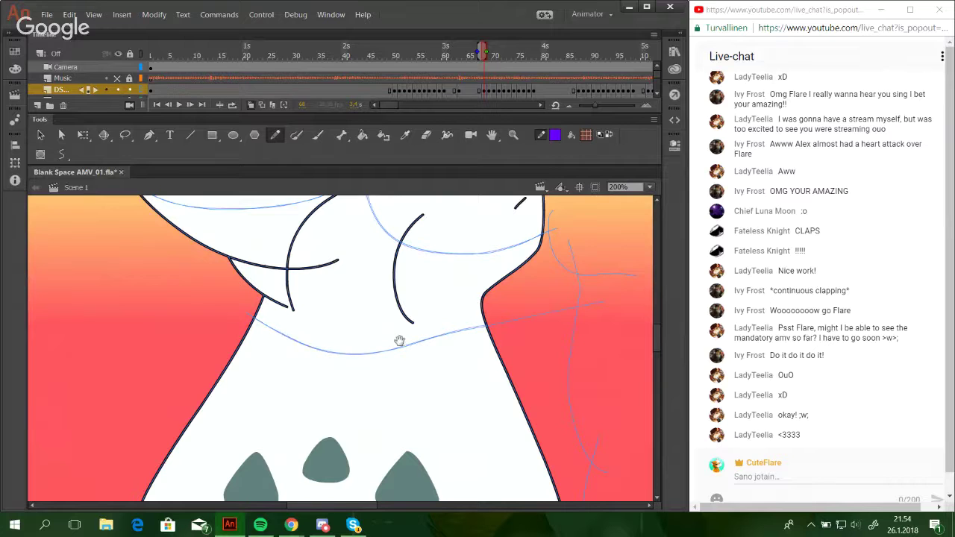
# Check the traced shading lines over the whole cat on frame 68 at 25% and 80% zoom.
pyautogui.moveTo(399, 341); pyautogui.dragTo(375, 440)
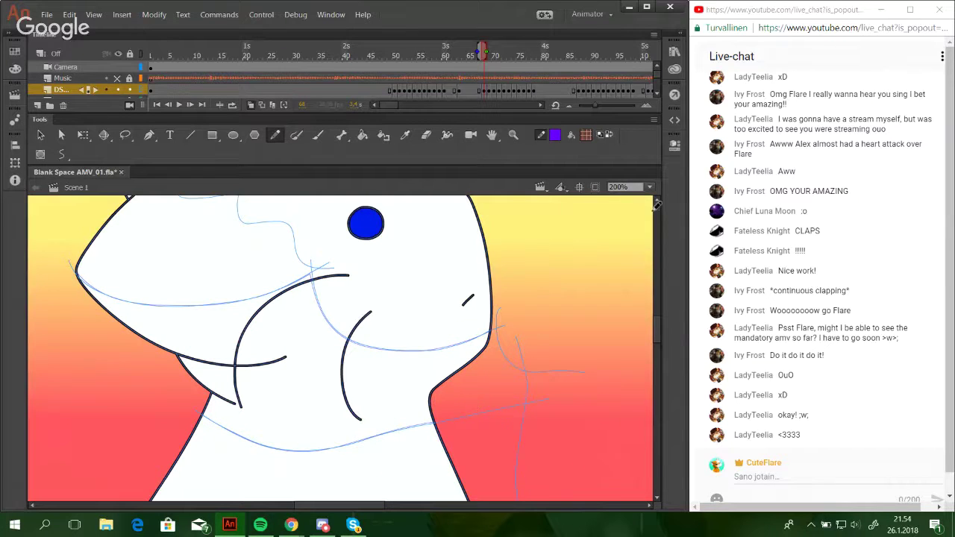
pyautogui.click(648, 187)
pyautogui.click(646, 241)
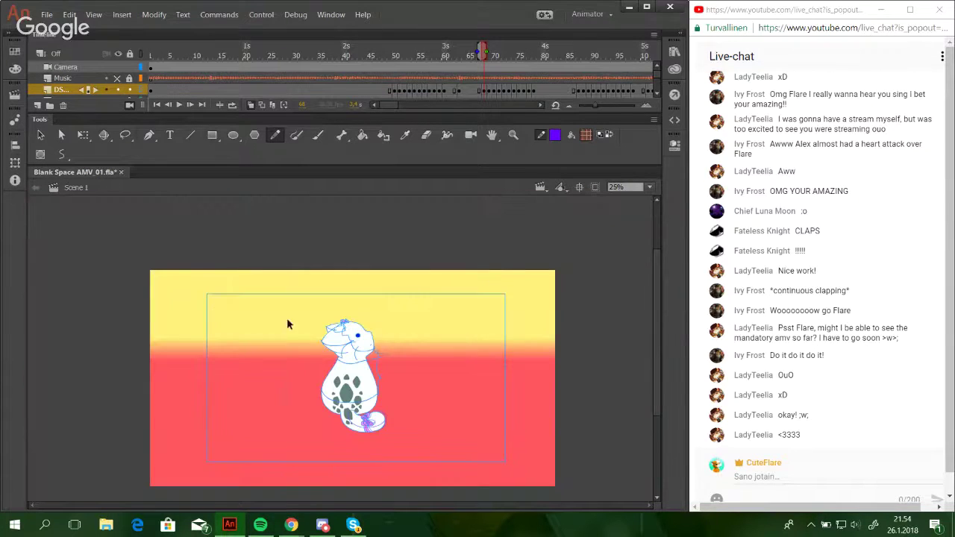
pyautogui.hotkey('ctrl', 'a')
pyautogui.click(509, 137)
pyautogui.moveTo(278, 325); pyautogui.dragTo(418, 413)
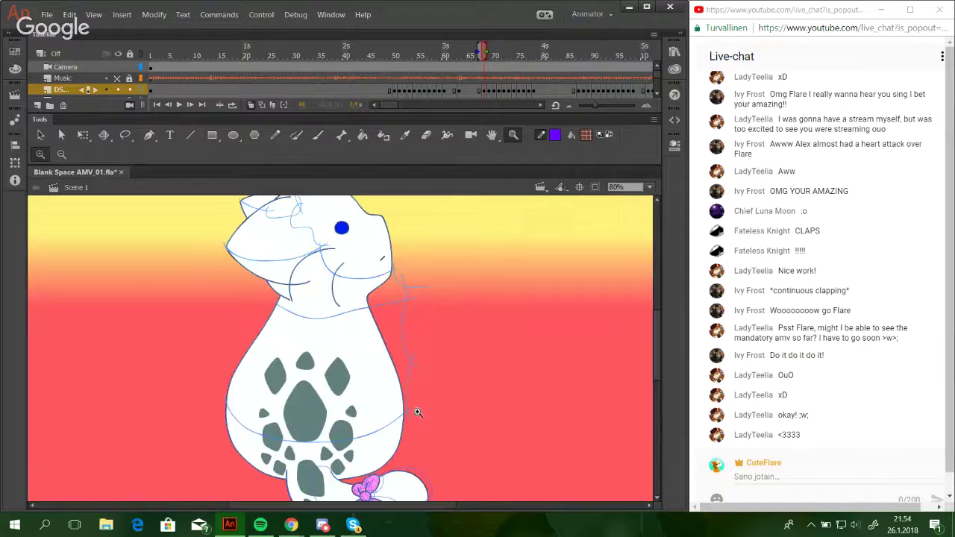
pyautogui.click(276, 134)
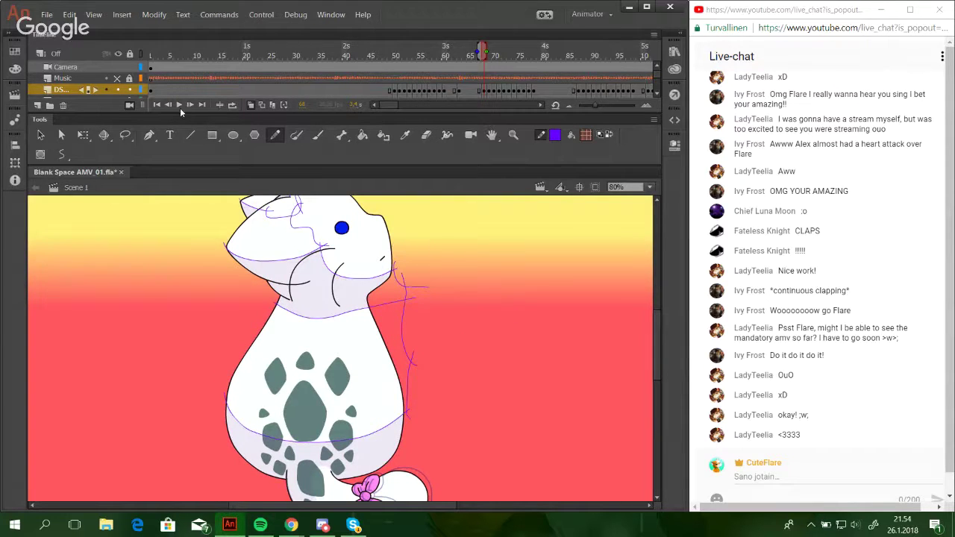
# Compare the shading on frames 69, 70 and 65 with frame 68, and return to frame 68's body and tail.
pyautogui.scroll(1, 312, 212)
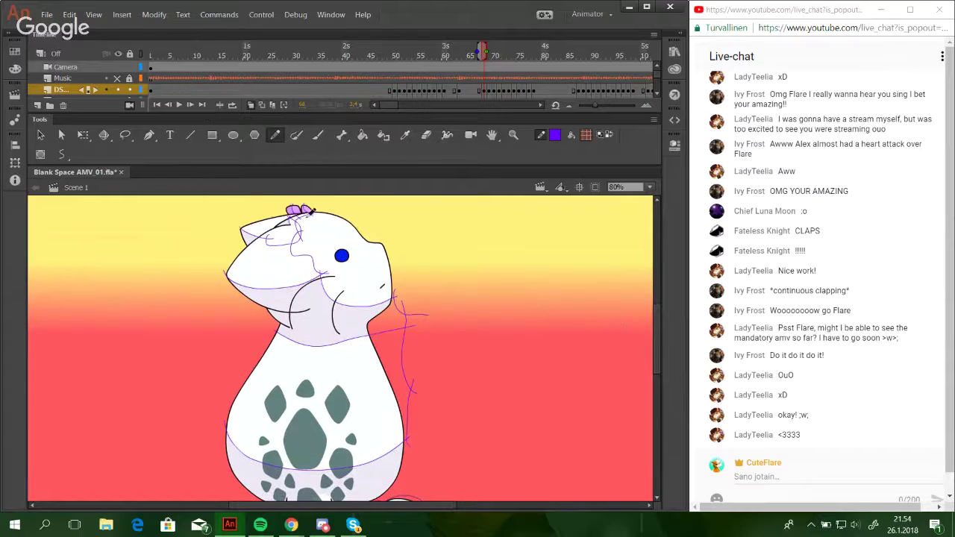
pyautogui.press('.')
pyautogui.press('.')
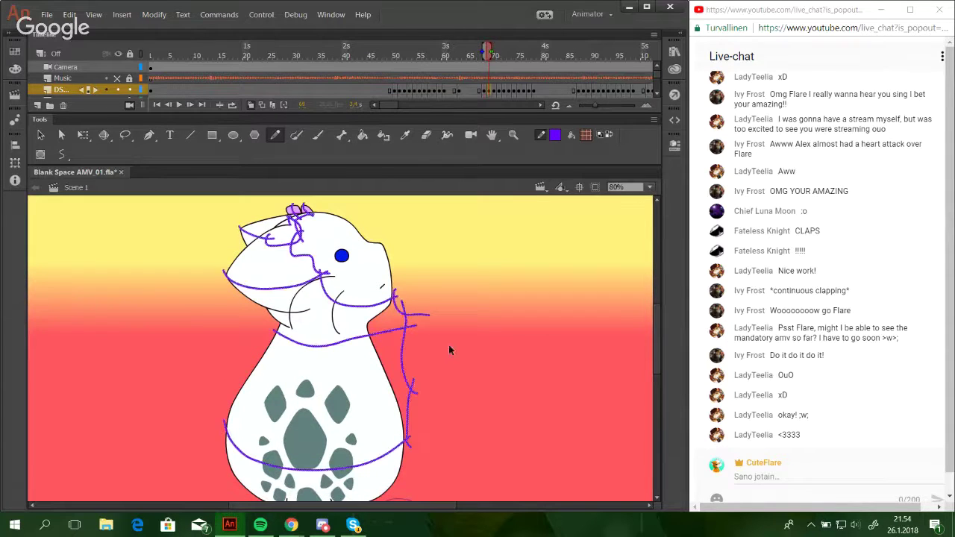
pyautogui.press('.')
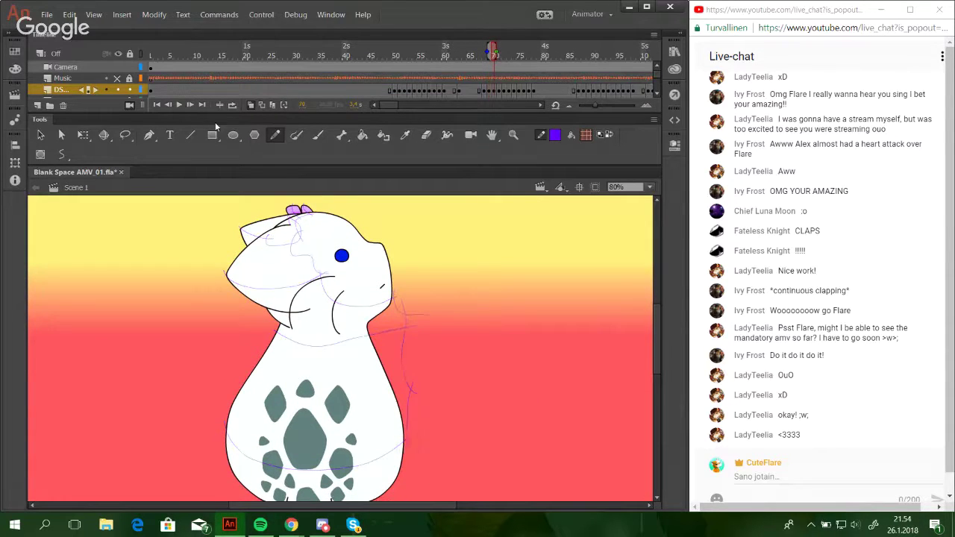
pyautogui.click(473, 55)
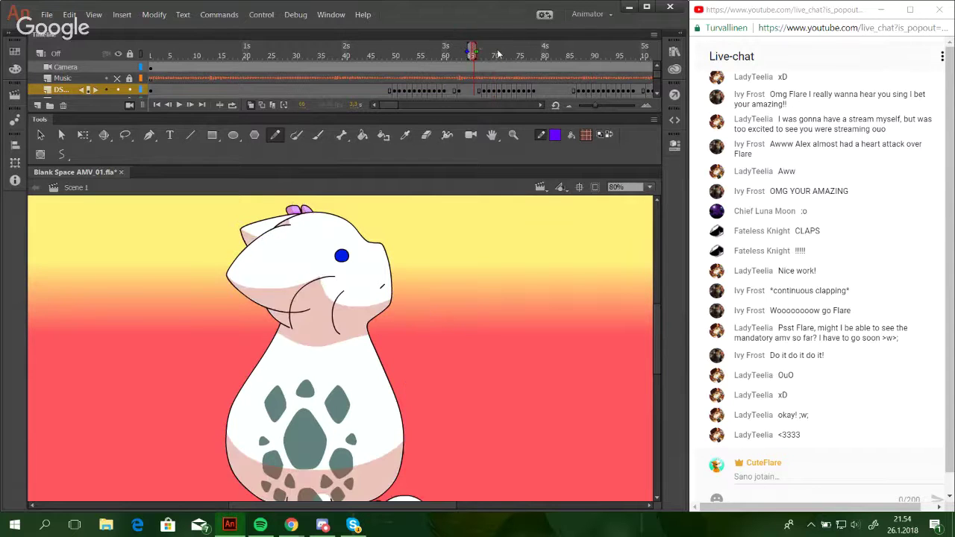
pyautogui.moveTo(492, 54); pyautogui.dragTo(484, 54)
pyautogui.moveTo(399, 409)
pyautogui.mouseDown()
pyautogui.moveTo(444, 304)
pyautogui.moveTo(450, 311)
pyautogui.mouseUp()
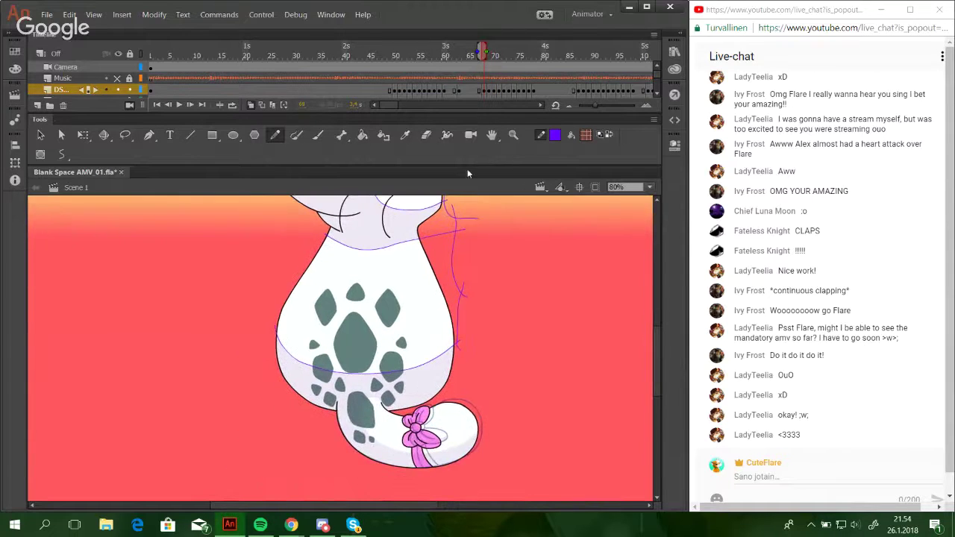
# Trace the shading boundary line along the tail on frame 68, redoing the first imprecise stroke.
pyautogui.click(512, 135)
pyautogui.moveTo(314, 375); pyautogui.dragTo(518, 465)
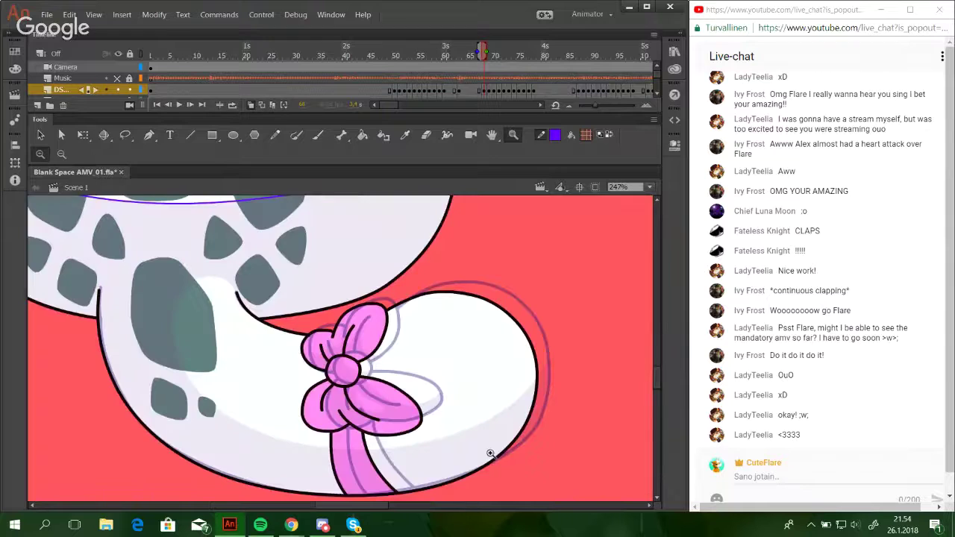
pyautogui.click(281, 137)
pyautogui.moveTo(290, 351); pyautogui.dragTo(353, 332)
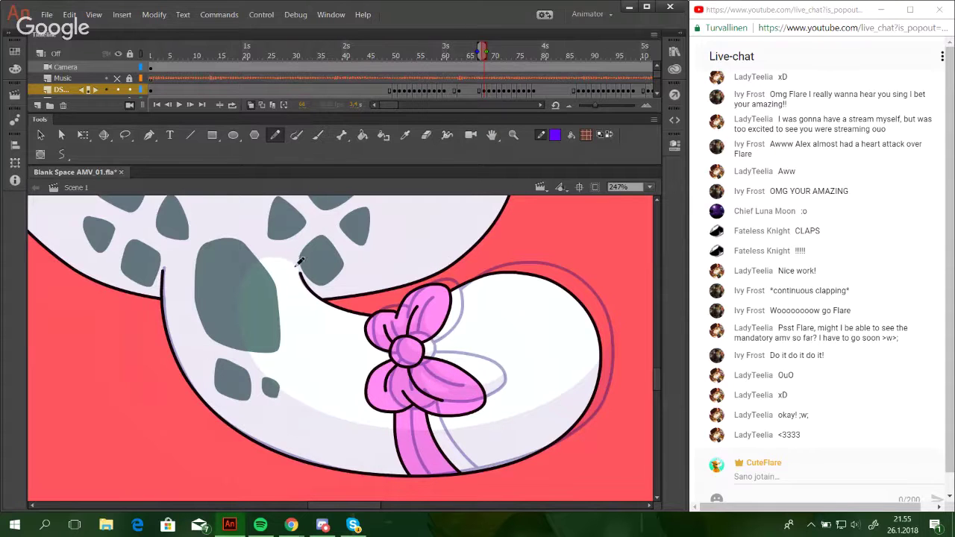
pyautogui.moveTo(296, 266)
pyautogui.mouseDown()
pyautogui.moveTo(249, 259)
pyautogui.moveTo(229, 321)
pyautogui.mouseUp()
pyautogui.hotkey('ctrl', 'z')
pyautogui.moveTo(296, 266)
pyautogui.mouseDown()
pyautogui.moveTo(247, 258)
pyautogui.moveTo(245, 347)
pyautogui.moveTo(272, 387)
pyautogui.moveTo(364, 424)
pyautogui.moveTo(466, 426)
pyautogui.moveTo(558, 390)
pyautogui.moveTo(600, 324)
pyautogui.moveTo(598, 292)
pyautogui.mouseUp()
pyautogui.moveTo(295, 266)
pyautogui.mouseDown()
pyautogui.moveTo(324, 286)
pyautogui.moveTo(261, 287)
pyautogui.moveTo(250, 303)
pyautogui.mouseUp()
# Link the tail's shading line to the body's with a line outside the outline, and compare it with frame 67.
pyautogui.moveTo(471, 300); pyautogui.dragTo(388, 409)
pyautogui.moveTo(545, 473)
pyautogui.mouseDown()
pyautogui.moveTo(463, 267)
pyautogui.moveTo(509, 197)
pyautogui.mouseUp()
pyautogui.moveTo(466, 429); pyautogui.dragTo(485, 229)
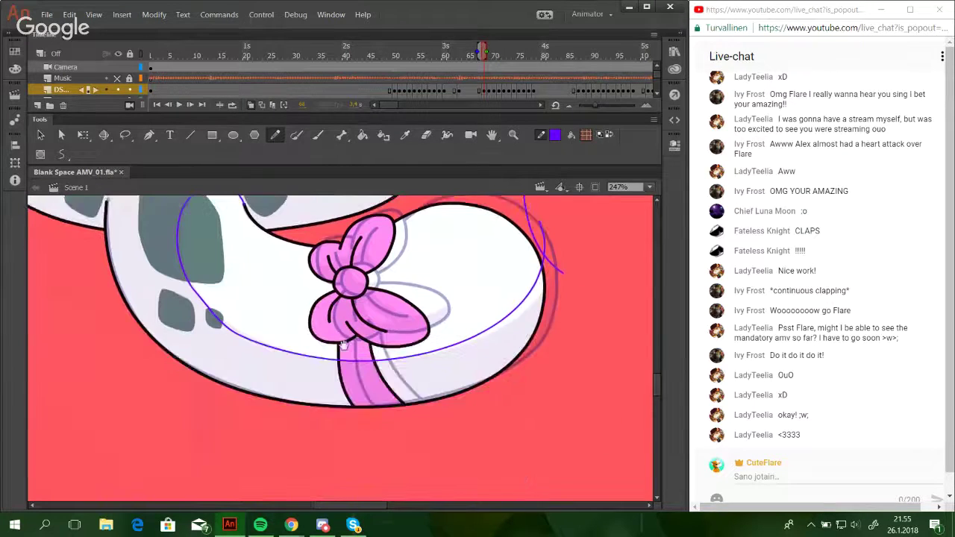
pyautogui.moveTo(358, 358); pyautogui.dragTo(391, 371)
pyautogui.click(480, 56)
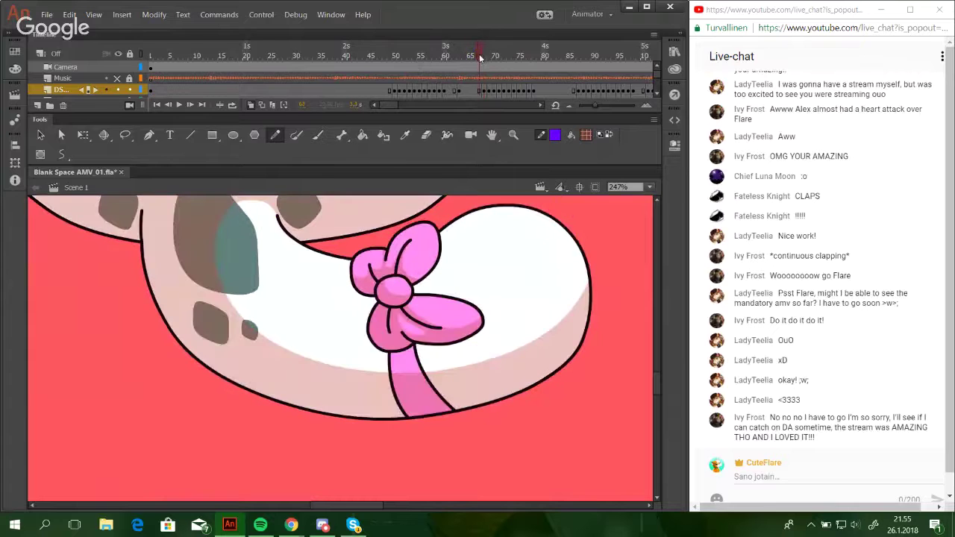
pyautogui.moveTo(480, 58); pyautogui.dragTo(482, 58)
pyautogui.moveTo(458, 382); pyautogui.dragTo(442, 393)
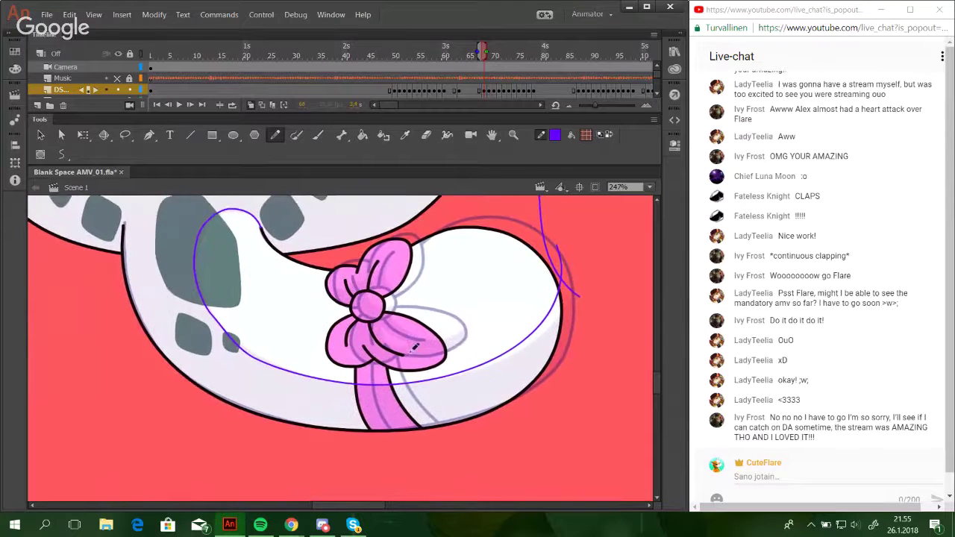
pyautogui.moveTo(366, 326); pyautogui.dragTo(375, 336)
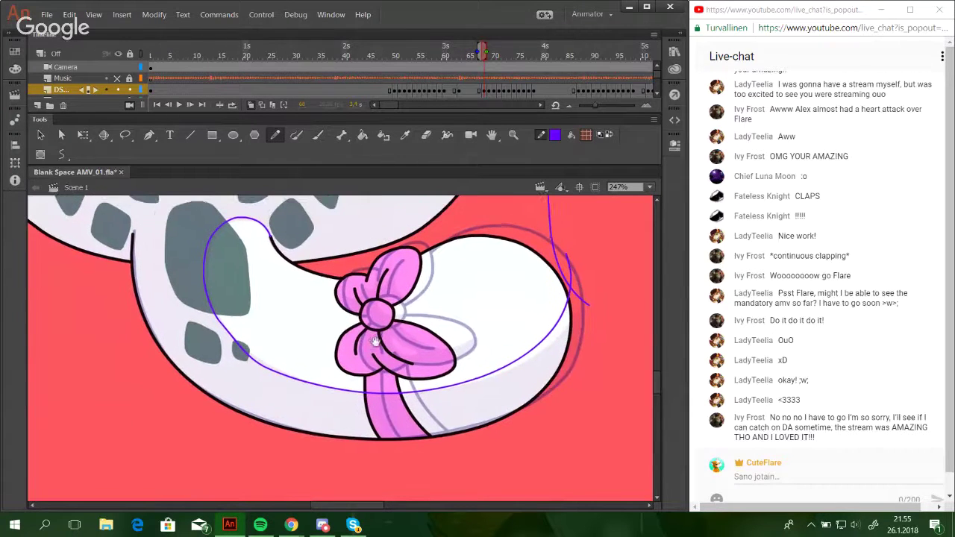
# Trace the shading lines across the lower loops of the tail's bow, extending them past the bow's edge and redoing imprecise strokes.
pyautogui.click(513, 135)
pyautogui.moveTo(258, 240); pyautogui.dragTo(516, 449)
pyautogui.press('y')
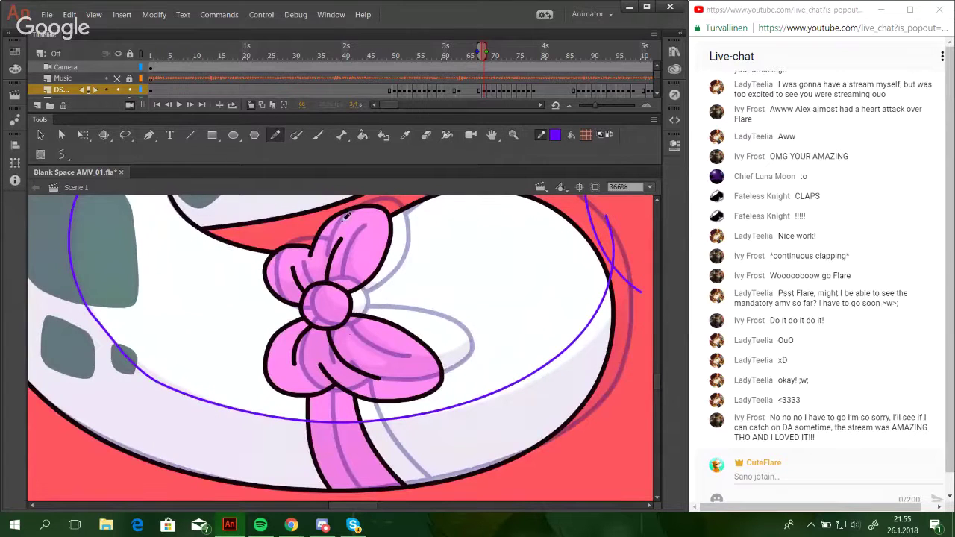
pyautogui.moveTo(344, 306)
pyautogui.mouseDown()
pyautogui.moveTo(340, 331)
pyautogui.moveTo(381, 365)
pyautogui.moveTo(451, 364)
pyautogui.moveTo(477, 335)
pyautogui.mouseUp()
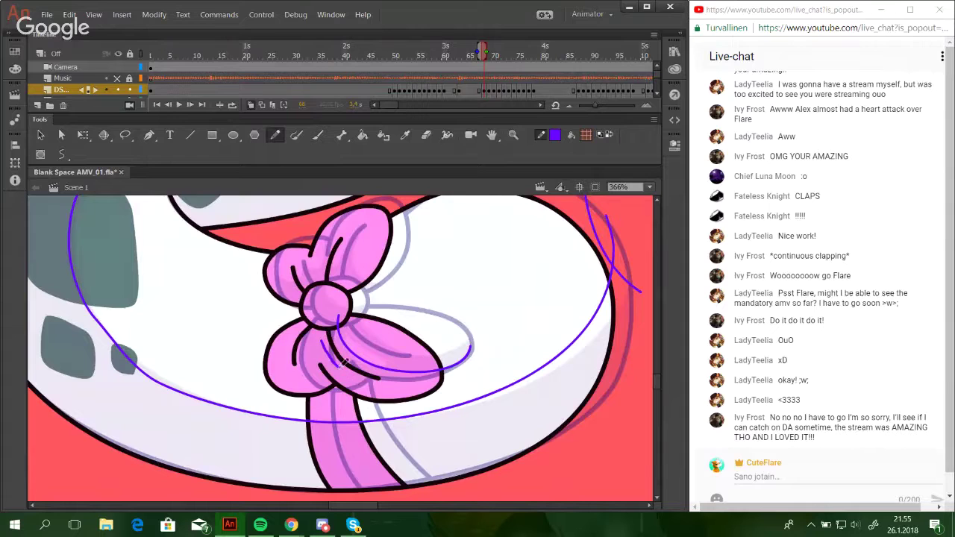
pyautogui.moveTo(321, 341)
pyautogui.mouseDown()
pyautogui.moveTo(355, 382)
pyautogui.moveTo(319, 344)
pyautogui.moveTo(349, 375)
pyautogui.moveTo(329, 364)
pyautogui.moveTo(323, 343)
pyautogui.mouseUp()
pyautogui.hotkey('ctrl', 'z')
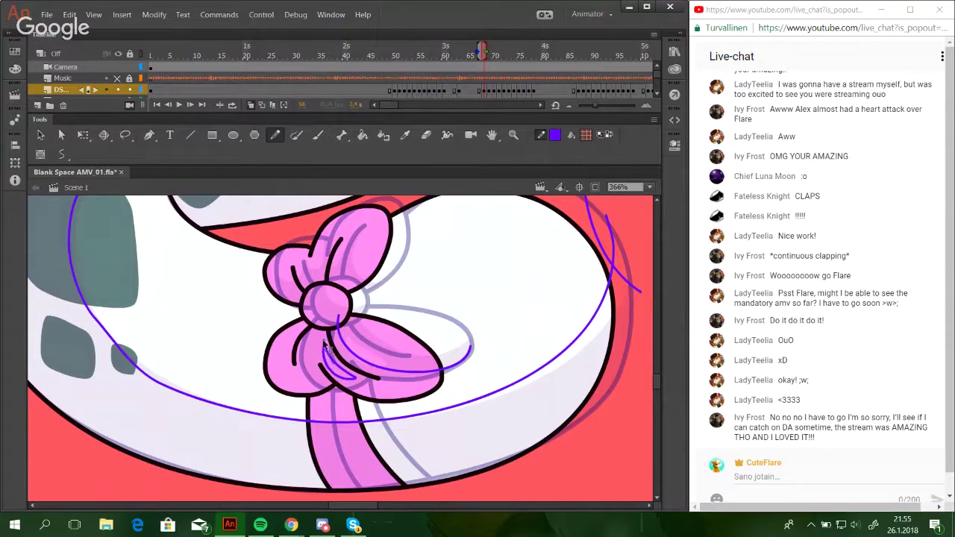
pyautogui.moveTo(345, 374); pyautogui.dragTo(368, 378)
pyautogui.moveTo(340, 373)
pyautogui.mouseDown()
pyautogui.moveTo(390, 393)
pyautogui.moveTo(427, 362)
pyautogui.mouseUp()
pyautogui.hotkey('ctrl', 'z')
pyautogui.moveTo(341, 373); pyautogui.dragTo(413, 368)
pyautogui.moveTo(455, 342)
pyautogui.mouseDown()
pyautogui.moveTo(527, 312)
pyautogui.moveTo(633, 241)
pyautogui.mouseUp()
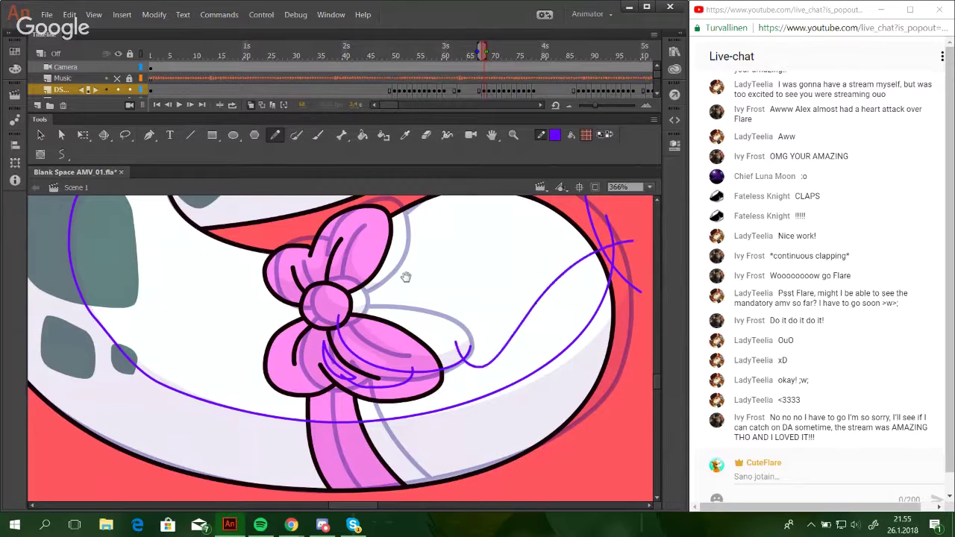
# Trace the shading lines on the knot and upper loops of the tail's bow, closing them with lines outside the bow.
pyautogui.moveTo(413, 273); pyautogui.dragTo(470, 295)
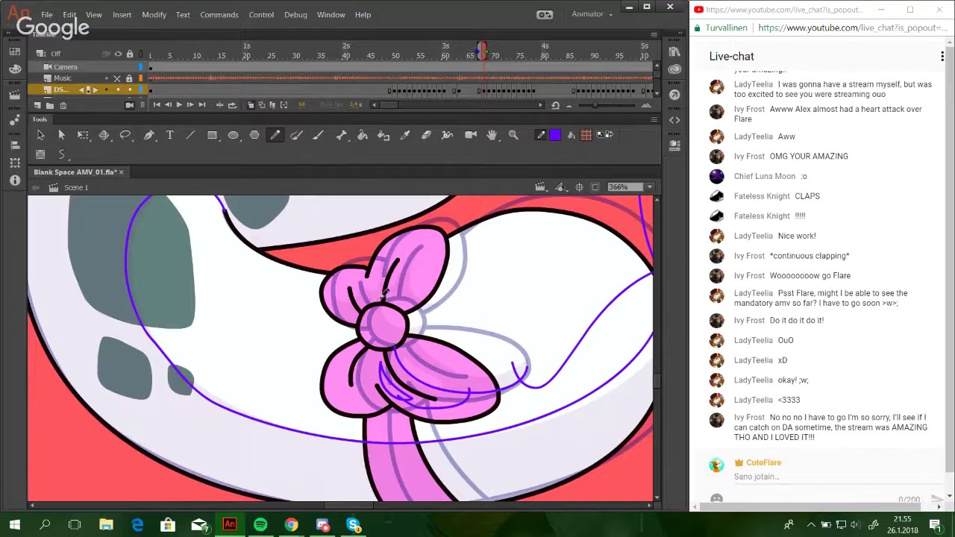
pyautogui.moveTo(376, 298)
pyautogui.mouseDown()
pyautogui.moveTo(376, 327)
pyautogui.moveTo(418, 314)
pyautogui.moveTo(603, 397)
pyautogui.mouseUp()
pyautogui.moveTo(519, 319); pyautogui.dragTo(503, 382)
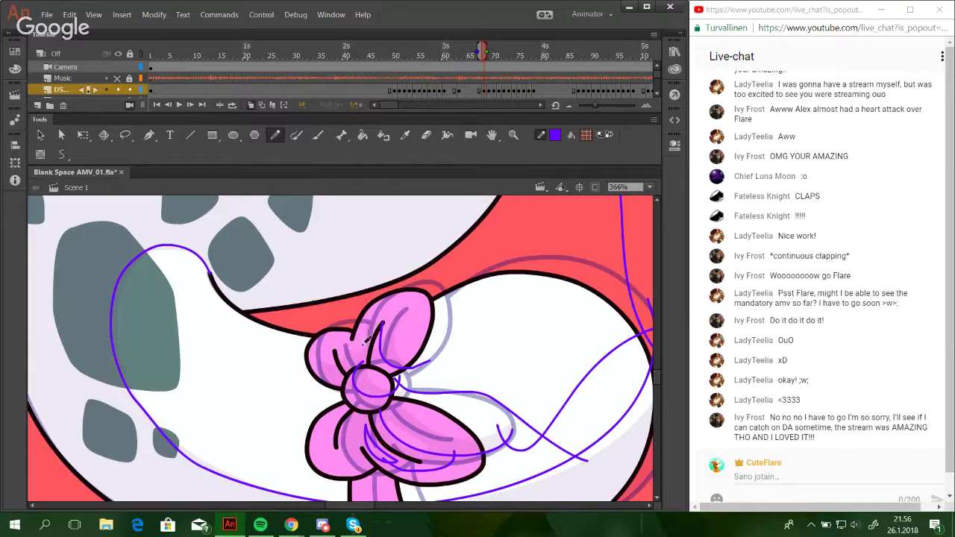
pyautogui.moveTo(353, 343); pyautogui.dragTo(380, 341)
pyautogui.hotkey('ctrl', 'z')
pyautogui.moveTo(307, 344)
pyautogui.mouseDown()
pyautogui.moveTo(335, 351)
pyautogui.moveTo(348, 327)
pyautogui.mouseUp()
pyautogui.hotkey('ctrl', 'z')
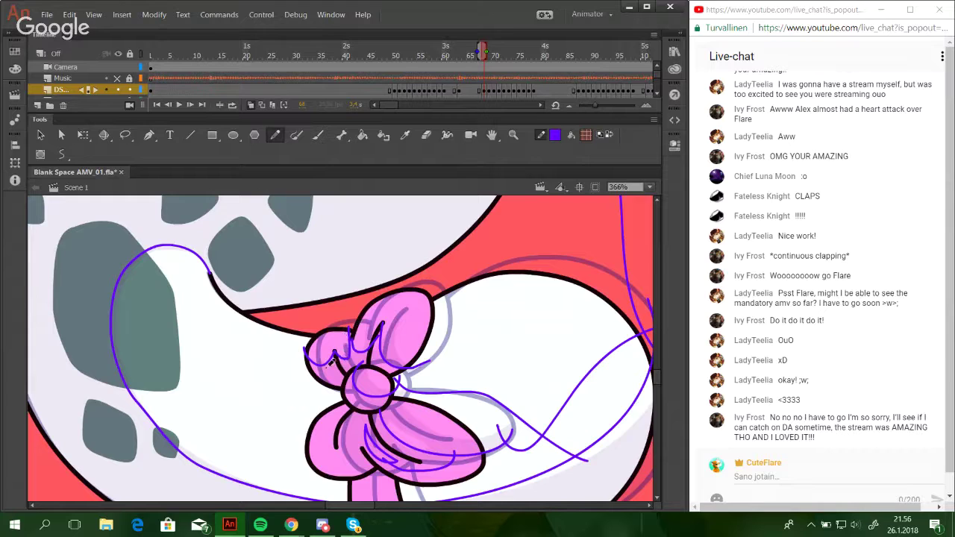
pyautogui.moveTo(329, 361)
pyautogui.mouseDown()
pyautogui.moveTo(366, 350)
pyautogui.moveTo(349, 342)
pyautogui.moveTo(356, 304)
pyautogui.moveTo(451, 263)
pyautogui.moveTo(594, 238)
pyautogui.moveTo(633, 244)
pyautogui.mouseUp()
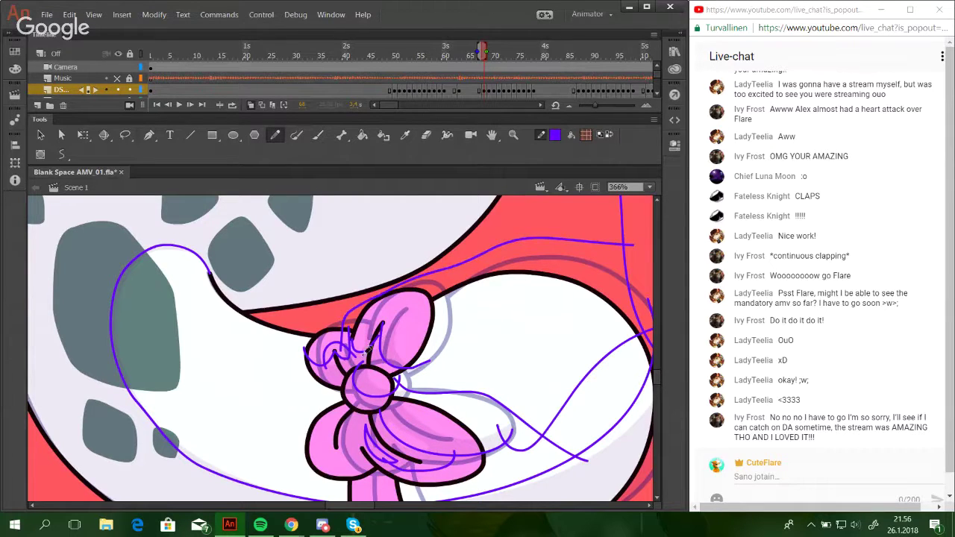
pyautogui.moveTo(364, 351)
pyautogui.mouseDown()
pyautogui.moveTo(371, 325)
pyautogui.moveTo(389, 306)
pyautogui.moveTo(402, 306)
pyautogui.moveTo(415, 343)
pyautogui.moveTo(447, 376)
pyautogui.moveTo(525, 395)
pyautogui.mouseUp()
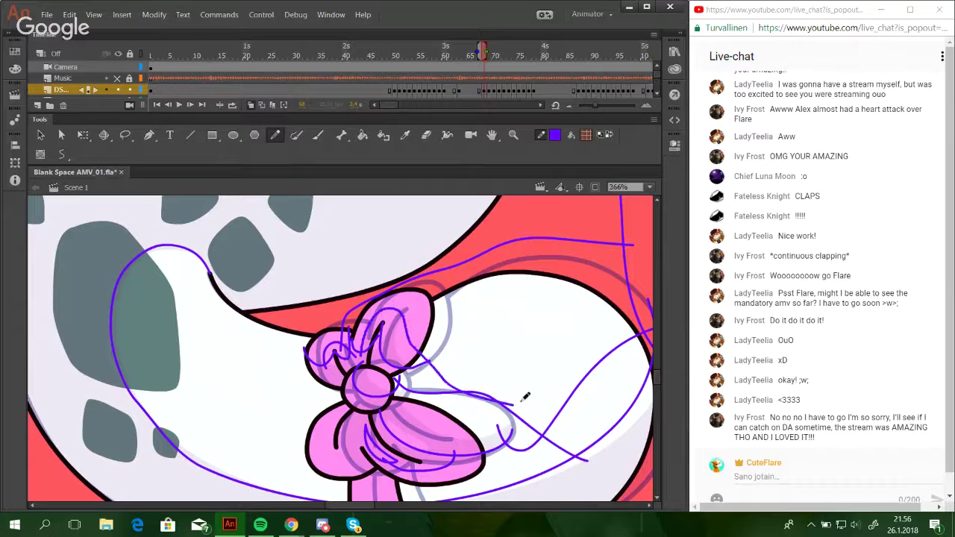
# Fill the enclosed shading areas of the lower belly, tail and tail bow on frame 68.
pyautogui.click(363, 135)
pyautogui.click(341, 256)
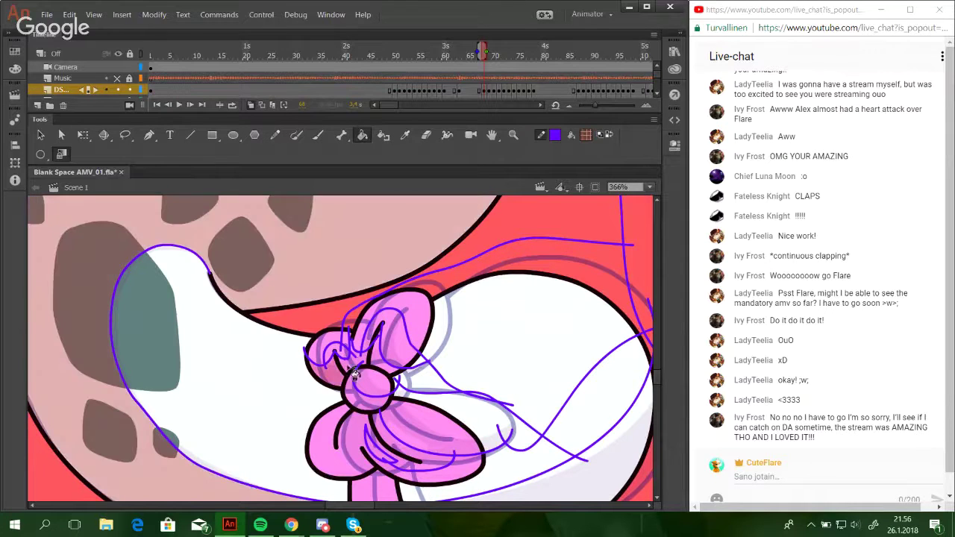
pyautogui.click(352, 404)
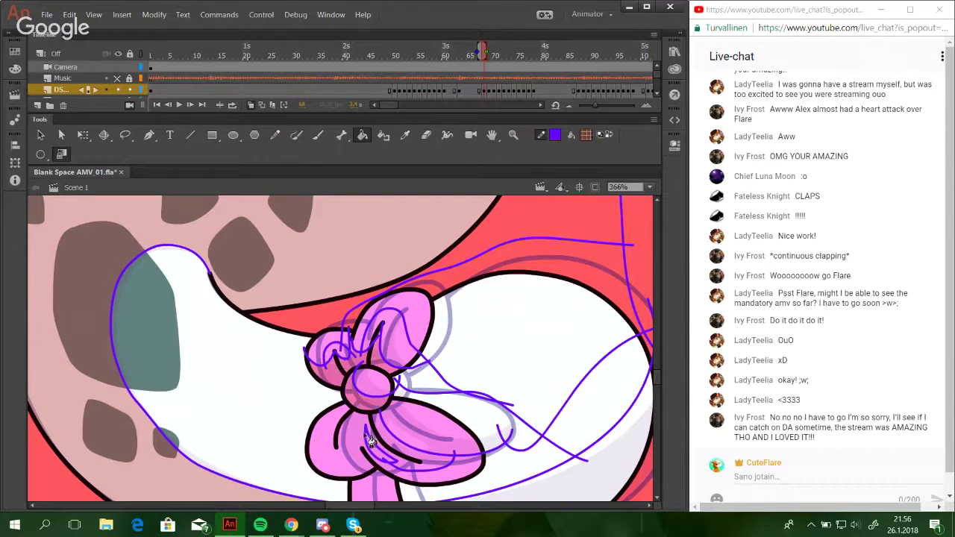
pyautogui.click(368, 442)
pyautogui.scroll(-3, 433, 462)
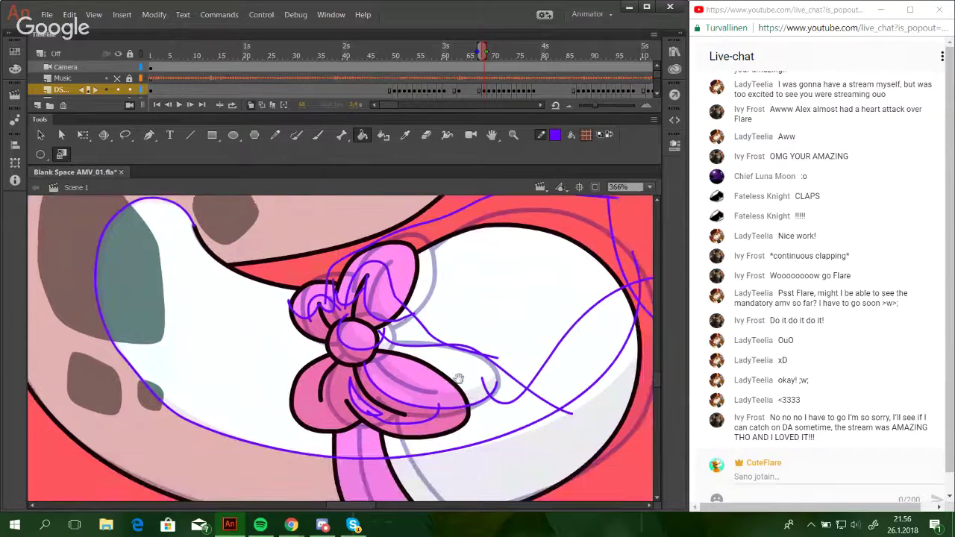
pyautogui.click(385, 460)
# Fill the shading areas under the cheek and chin and across the neck.
pyautogui.click(650, 188)
pyautogui.click(638, 247)
pyautogui.scroll(5, 415, 396)
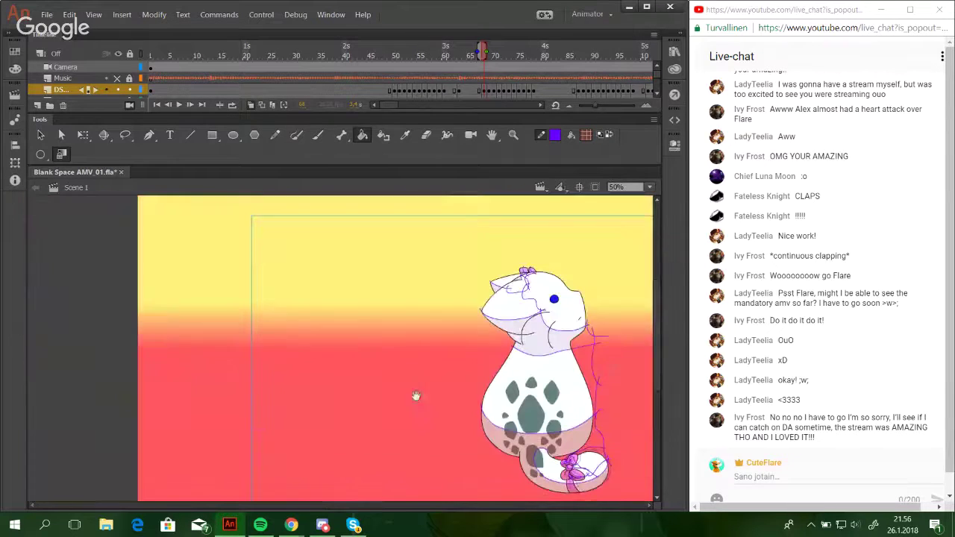
pyautogui.scroll(-1, 486, 340)
pyautogui.press('z')
pyautogui.moveTo(458, 298); pyautogui.dragTo(600, 367)
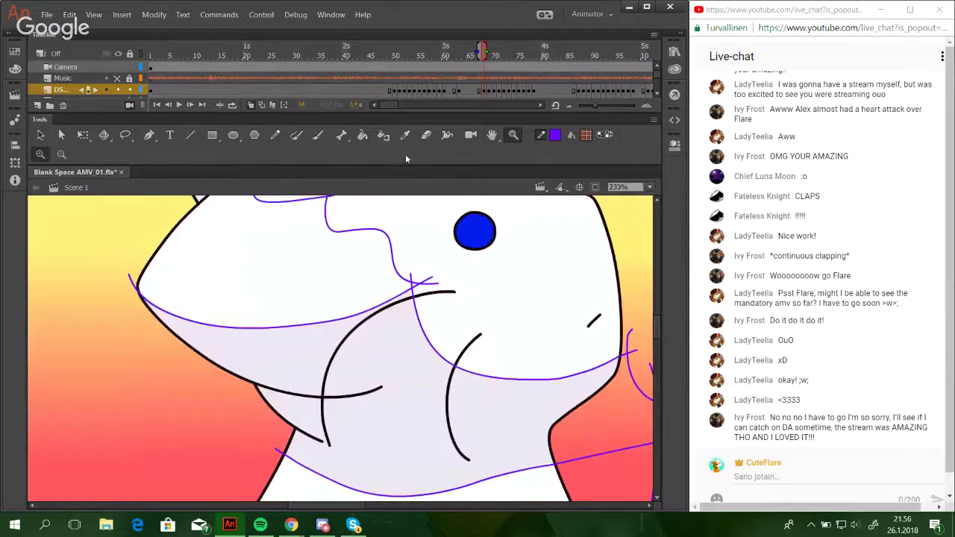
pyautogui.press('k')
pyautogui.click(354, 416)
pyautogui.click(292, 380)
# Fill the shading areas of the ears and of the pink bow on top of the head.
pyautogui.scroll(5, 452, 337)
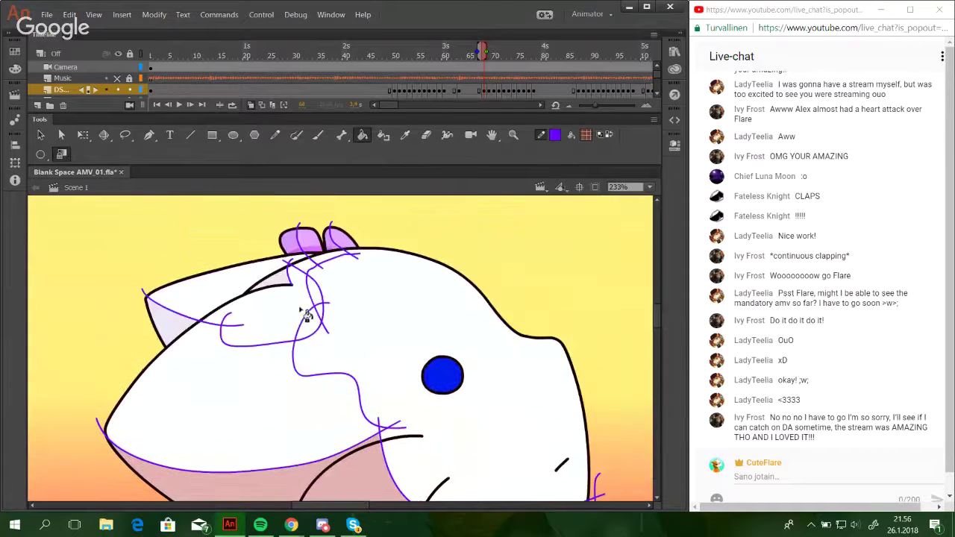
pyautogui.click(270, 282)
pyautogui.click(179, 322)
pyautogui.click(289, 243)
pyautogui.click(332, 244)
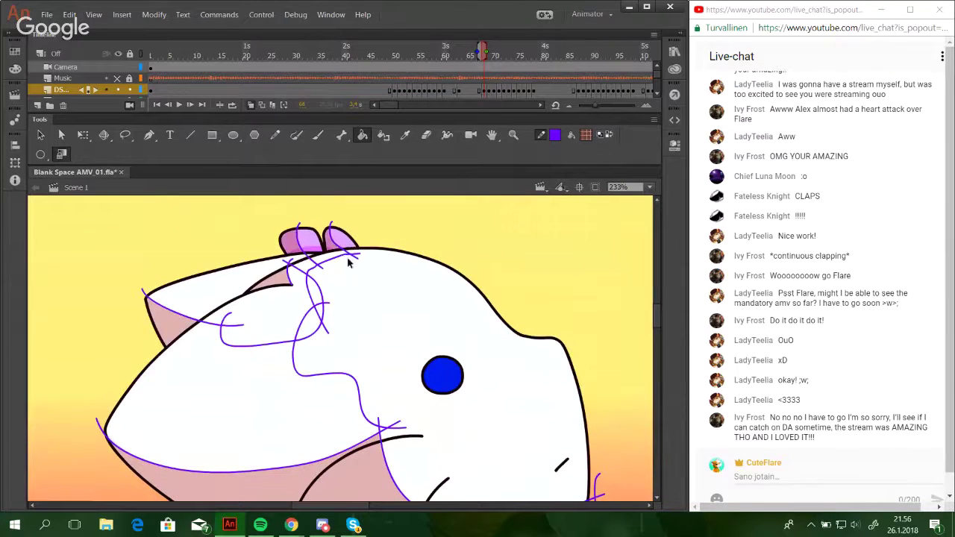
# Delete the connected purple boundary lines on frame 68 and check the filled shading from head to tail.
pyautogui.keyDown('ctrl'); pyautogui.doubleClick(351, 256); pyautogui.keyUp('ctrl')
pyautogui.press('Delete')
pyautogui.moveTo(450, 418); pyautogui.dragTo(437, 198)
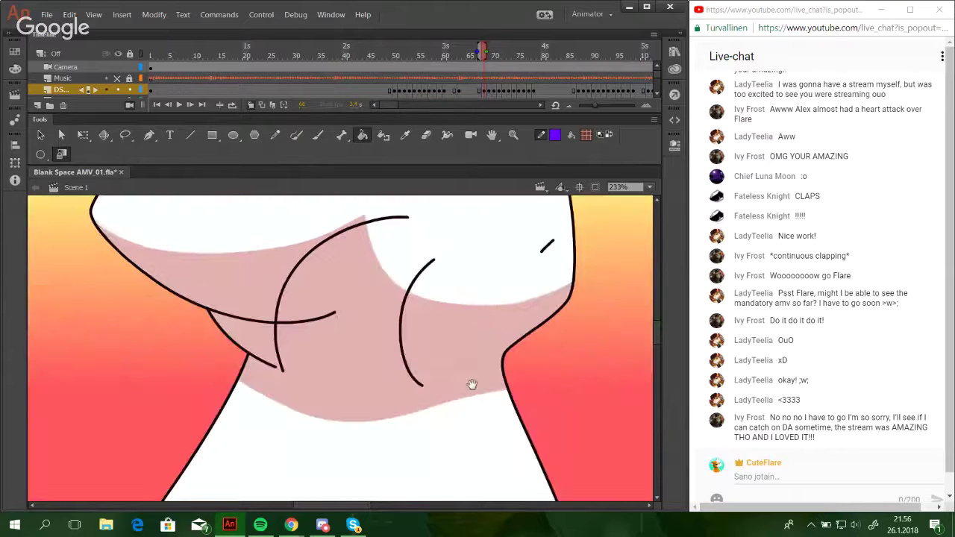
pyautogui.moveTo(471, 386); pyautogui.dragTo(474, 195)
pyautogui.moveTo(477, 408); pyautogui.dragTo(472, 226)
pyautogui.scroll(-5, 472, 227)
pyautogui.hscroll(4, 482, 313)
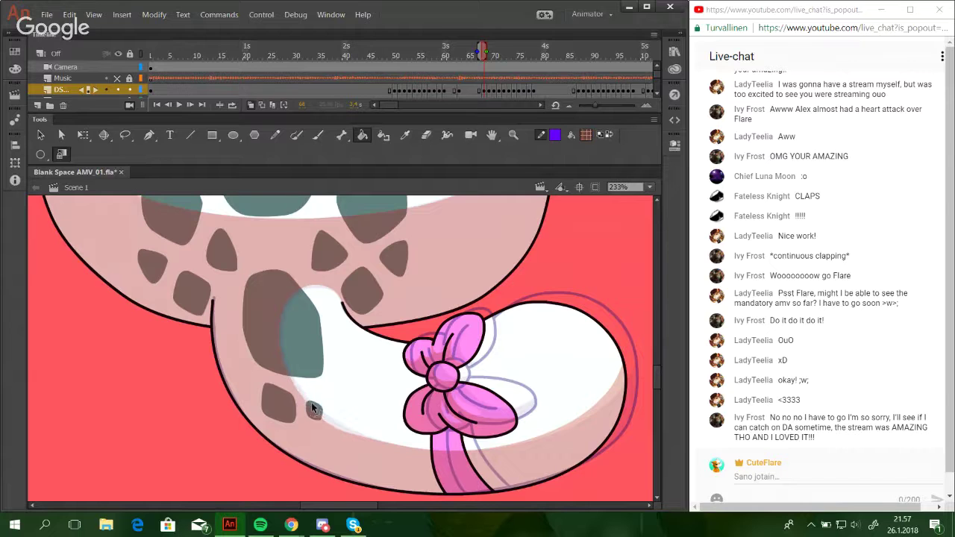
pyautogui.keyDown('ctrl'); pyautogui.click(347, 431); pyautogui.keyUp('ctrl')
pyautogui.press('Escape')
# Trace the tail's shading line on frame 69 with the Pencil tool and bend its curve to match the guide.
pyautogui.click(275, 135)
pyautogui.click(191, 104)
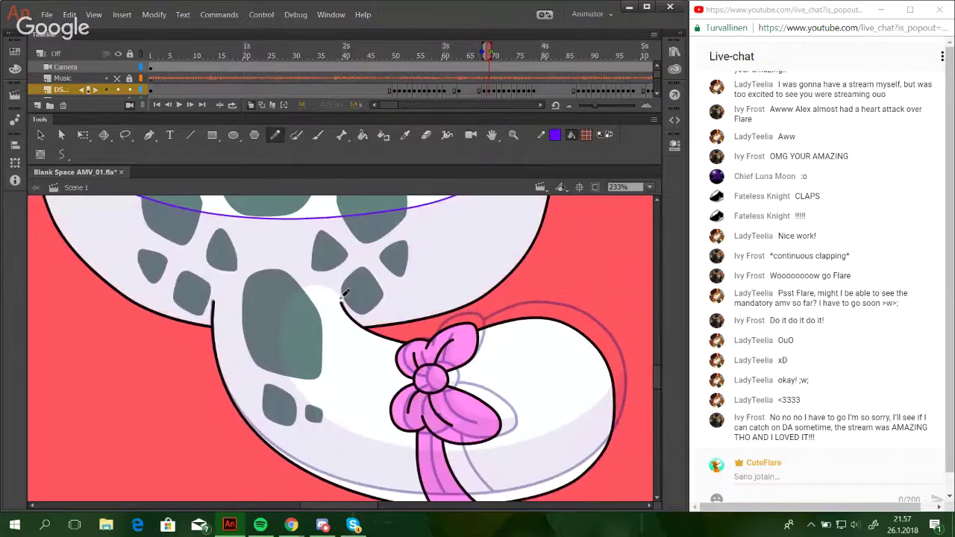
pyautogui.moveTo(342, 299)
pyautogui.mouseDown()
pyautogui.moveTo(307, 286)
pyautogui.moveTo(292, 295)
pyautogui.moveTo(282, 350)
pyautogui.moveTo(326, 418)
pyautogui.moveTo(395, 454)
pyautogui.moveTo(491, 465)
pyautogui.moveTo(567, 444)
pyautogui.moveTo(613, 343)
pyautogui.mouseUp()
pyautogui.moveTo(516, 403); pyautogui.dragTo(542, 388)
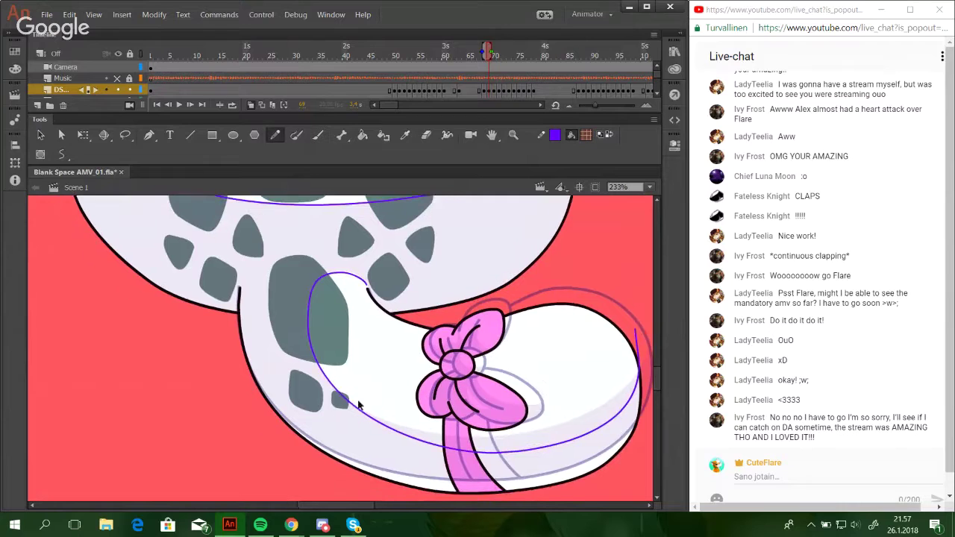
pyautogui.moveTo(308, 346); pyautogui.dragTo(306, 347)
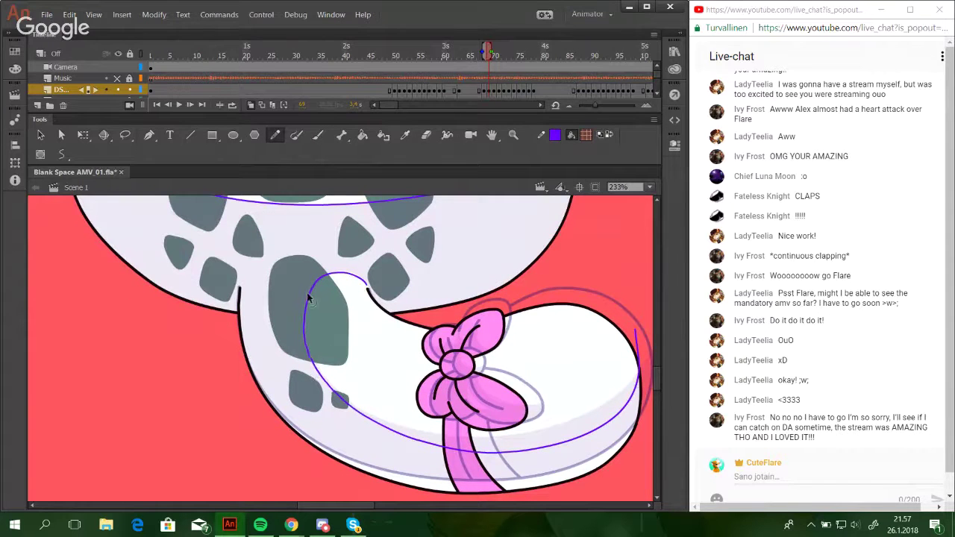
pyautogui.moveTo(309, 296); pyautogui.dragTo(307, 296)
pyautogui.moveTo(359, 414); pyautogui.dragTo(353, 413)
pyautogui.moveTo(309, 360); pyautogui.dragTo(308, 351)
# Link the tail's shading line to the body's on frame 69 with a line outside the cat's outline.
pyautogui.moveTo(472, 405)
pyautogui.mouseDown()
pyautogui.moveTo(416, 419)
pyautogui.moveTo(341, 500)
pyautogui.mouseUp()
pyautogui.moveTo(467, 203)
pyautogui.mouseDown()
pyautogui.moveTo(490, 394)
pyautogui.moveTo(529, 452)
pyautogui.mouseUp()
pyautogui.moveTo(364, 386); pyautogui.dragTo(461, 489)
pyautogui.moveTo(436, 257); pyautogui.dragTo(447, 454)
pyautogui.moveTo(448, 284); pyautogui.dragTo(464, 418)
pyautogui.moveTo(440, 341); pyautogui.dragTo(445, 461)
pyautogui.moveTo(426, 317)
pyautogui.mouseDown()
pyautogui.moveTo(435, 418)
pyautogui.moveTo(428, 324)
pyautogui.mouseUp()
pyautogui.moveTo(386, 436); pyautogui.dragTo(415, 224)
pyautogui.moveTo(438, 478); pyautogui.dragTo(415, 231)
pyautogui.moveTo(440, 387); pyautogui.dragTo(417, 254)
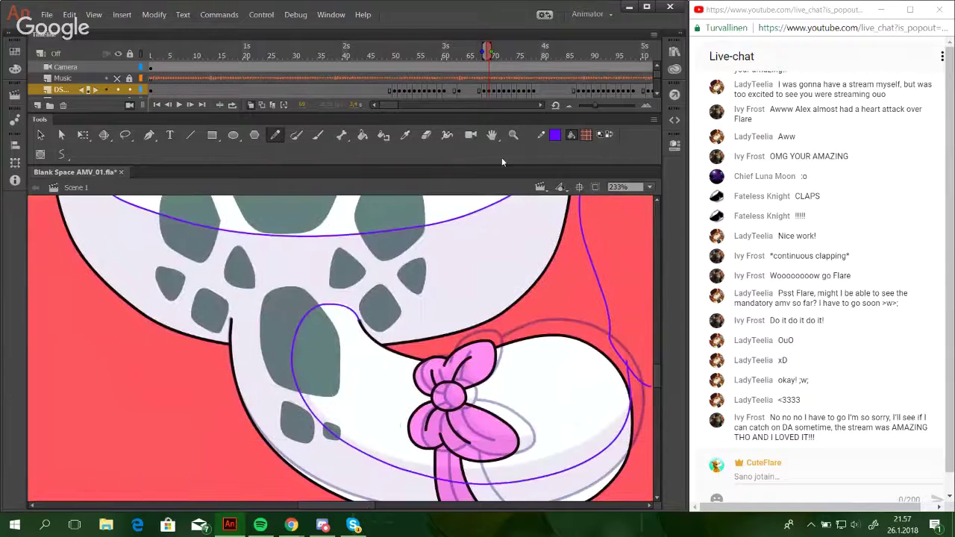
# Trace the shading lines across the lower loops of the tail's bow on frame 69, extending one outward past the bow.
pyautogui.click(512, 137)
pyautogui.moveTo(359, 362); pyautogui.dragTo(582, 498)
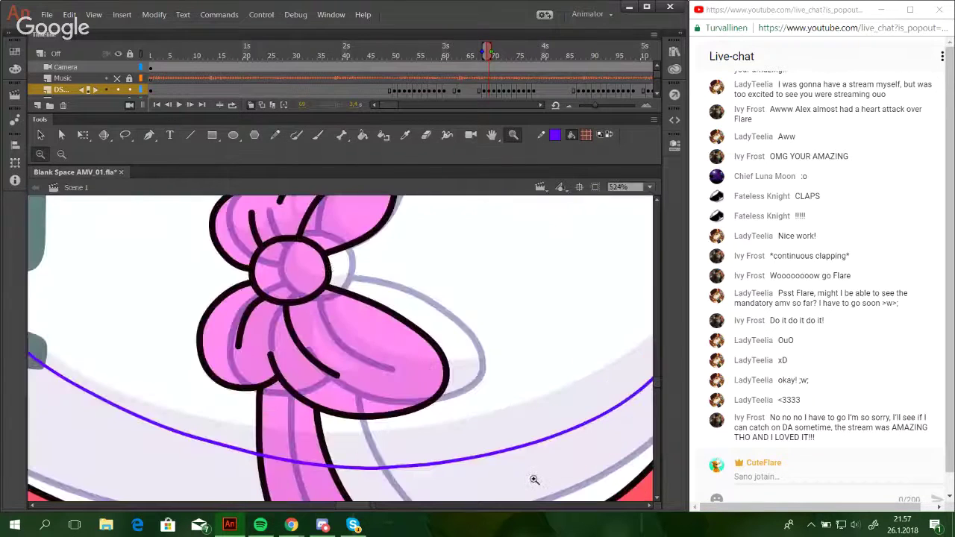
pyautogui.click(275, 135)
pyautogui.moveTo(333, 338); pyautogui.dragTo(375, 342)
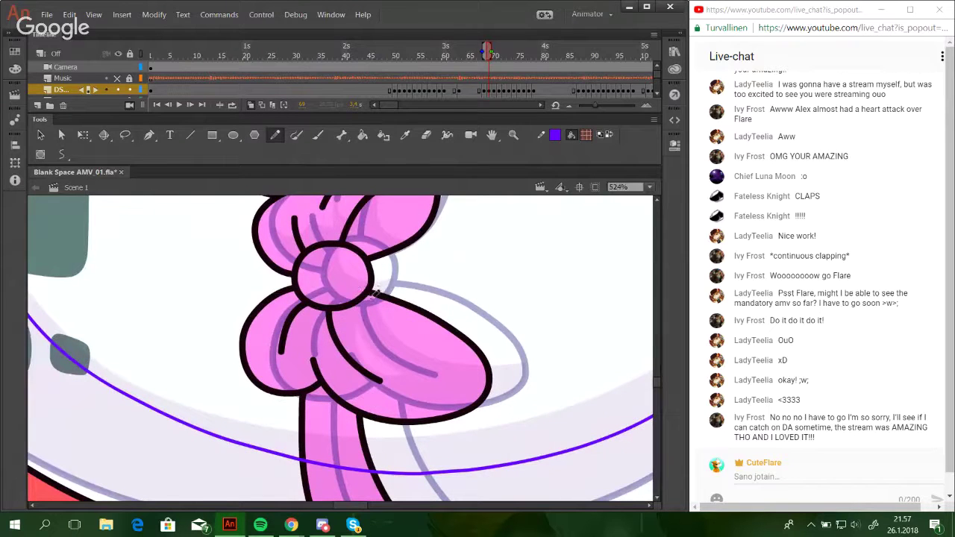
pyautogui.moveTo(357, 288)
pyautogui.mouseDown()
pyautogui.moveTo(380, 360)
pyautogui.moveTo(466, 384)
pyautogui.moveTo(503, 341)
pyautogui.mouseUp()
pyautogui.moveTo(327, 333)
pyautogui.mouseDown()
pyautogui.moveTo(361, 385)
pyautogui.moveTo(342, 385)
pyautogui.moveTo(325, 332)
pyautogui.moveTo(372, 390)
pyautogui.moveTo(349, 381)
pyautogui.moveTo(443, 377)
pyautogui.mouseUp()
pyautogui.moveTo(374, 356); pyautogui.dragTo(388, 372)
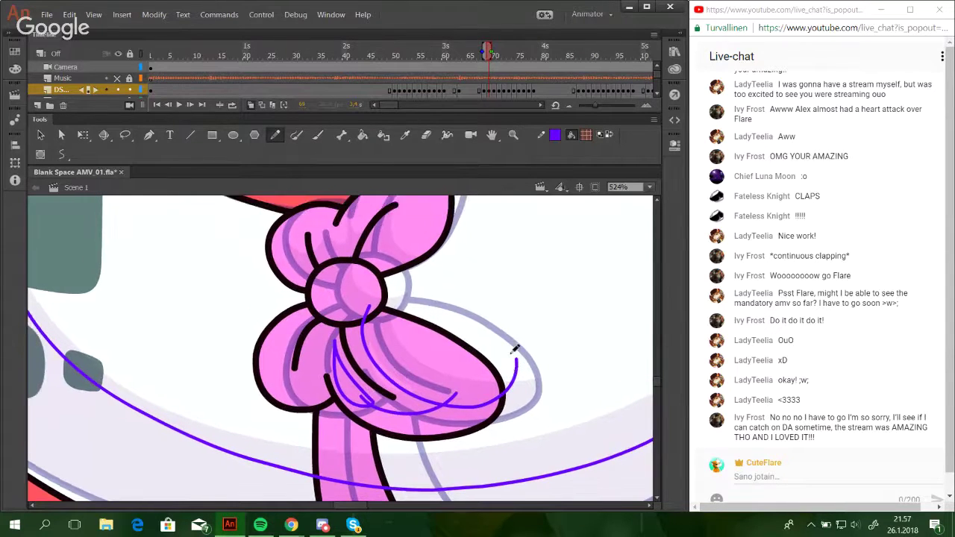
pyautogui.moveTo(506, 354); pyautogui.dragTo(575, 484)
pyautogui.scroll(1, 494, 328)
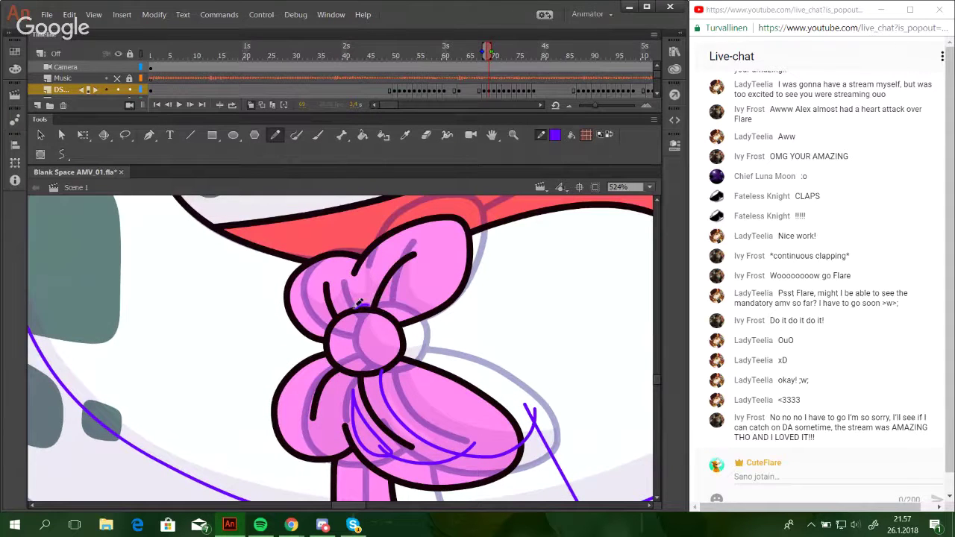
# Trace the shading line around the bow's knot on frame 69 and link it to the lower loop, redoing imprecise strokes.
pyautogui.moveTo(371, 308)
pyautogui.mouseDown()
pyautogui.moveTo(349, 338)
pyautogui.moveTo(369, 355)
pyautogui.moveTo(405, 327)
pyautogui.moveTo(357, 311)
pyautogui.moveTo(353, 341)
pyautogui.moveTo(369, 356)
pyautogui.moveTo(401, 341)
pyautogui.mouseUp()
pyautogui.hotkey('ctrl', 'z')
pyautogui.hotkey('ctrl', 'z')
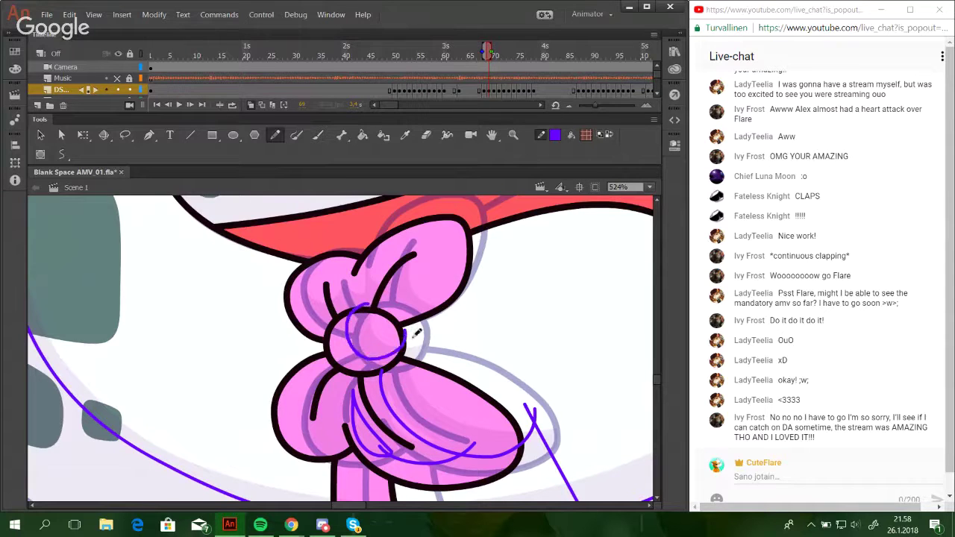
pyautogui.hotkey('ctrl', 'z')
pyautogui.moveTo(365, 300)
pyautogui.mouseDown()
pyautogui.moveTo(350, 330)
pyautogui.moveTo(366, 351)
pyautogui.moveTo(425, 332)
pyautogui.moveTo(414, 327)
pyautogui.moveTo(503, 391)
pyautogui.moveTo(544, 470)
pyautogui.mouseUp()
pyautogui.moveTo(505, 379)
pyautogui.mouseDown()
pyautogui.moveTo(503, 320)
pyautogui.moveTo(440, 244)
pyautogui.moveTo(478, 356)
pyautogui.mouseUp()
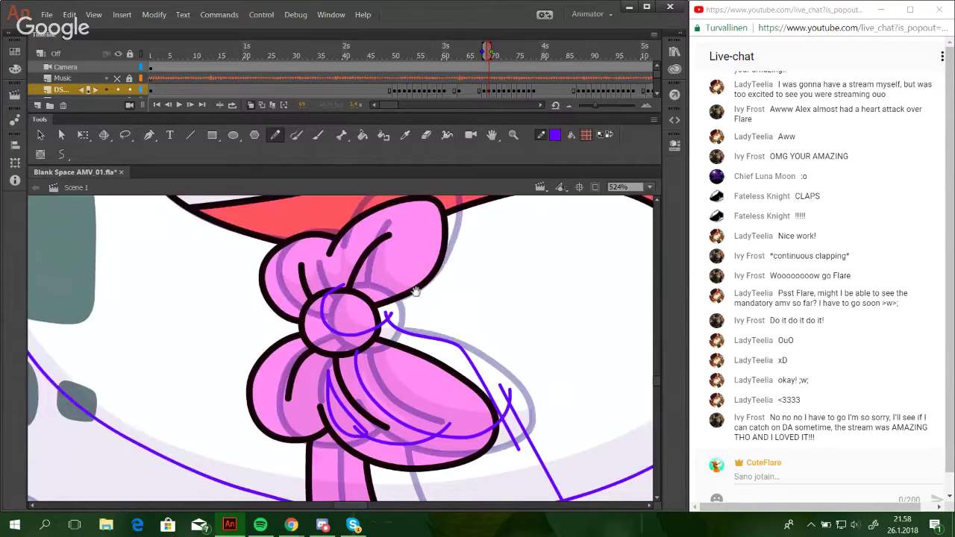
pyautogui.moveTo(398, 295)
pyautogui.mouseDown()
pyautogui.moveTo(433, 302)
pyautogui.moveTo(400, 298)
pyautogui.moveTo(389, 281)
pyautogui.moveTo(402, 260)
pyautogui.mouseUp()
pyautogui.hotkey('ctrl', 'z')
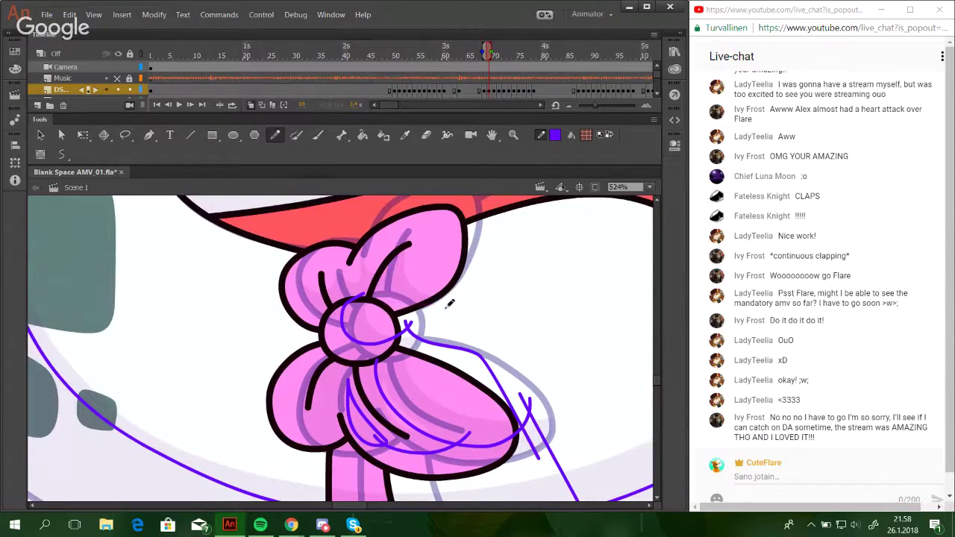
# Trace the shading lines across the upper loops of the tail's bow on frame 69 with the Pencil tool, redoing imprecise strokes.
pyautogui.moveTo(448, 309)
pyautogui.mouseDown()
pyautogui.moveTo(397, 268)
pyautogui.moveTo(408, 245)
pyautogui.moveTo(398, 257)
pyautogui.mouseUp()
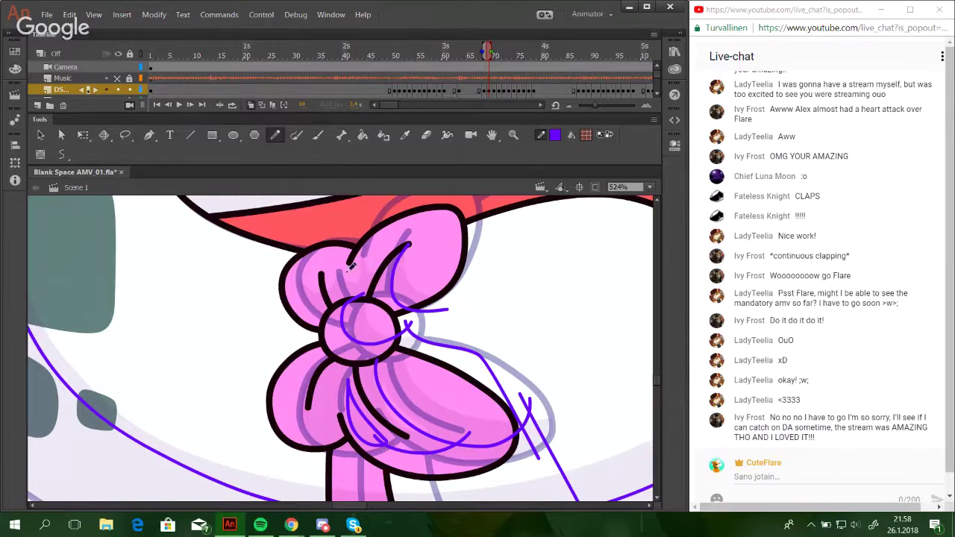
pyautogui.moveTo(349, 275)
pyautogui.mouseDown()
pyautogui.moveTo(378, 276)
pyautogui.moveTo(383, 266)
pyautogui.moveTo(349, 262)
pyautogui.moveTo(343, 281)
pyautogui.moveTo(352, 255)
pyautogui.moveTo(338, 282)
pyautogui.moveTo(358, 237)
pyautogui.mouseUp()
pyautogui.hotkey('ctrl', 'z')
pyautogui.hotkey('ctrl', 'z')
pyautogui.moveTo(323, 274); pyautogui.dragTo(358, 236)
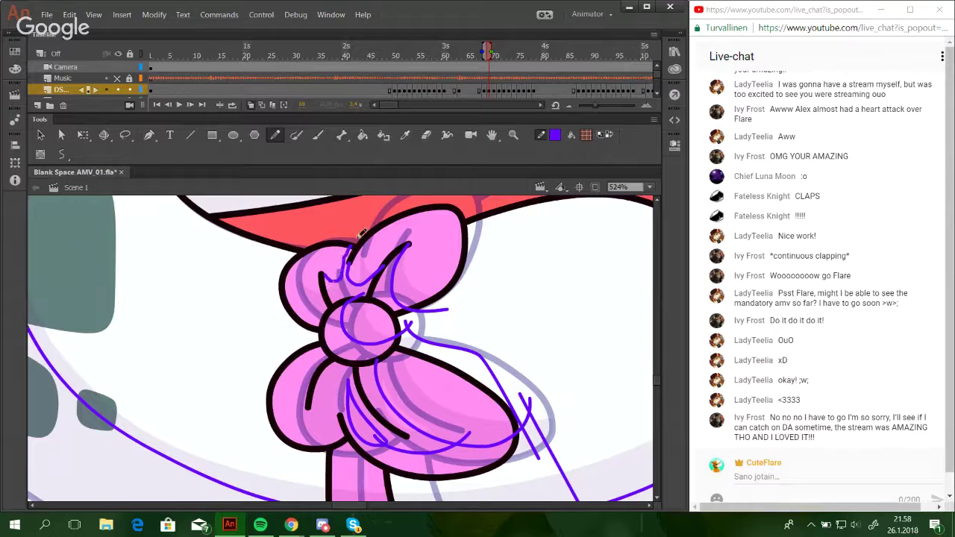
pyautogui.hotkey('ctrl', 'z')
pyautogui.moveTo(326, 277); pyautogui.dragTo(362, 232)
pyautogui.hotkey('ctrl', 'z')
pyautogui.moveTo(328, 276); pyautogui.dragTo(355, 237)
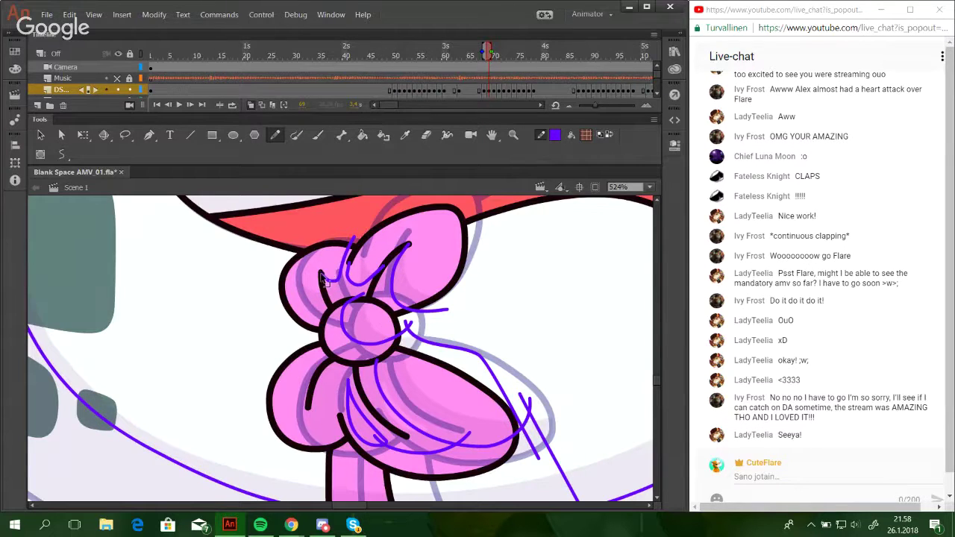
# Close off the upper bow loops' shading areas on frame 69 and link them to the line outside the bow.
pyautogui.moveTo(287, 254)
pyautogui.mouseDown()
pyautogui.moveTo(293, 285)
pyautogui.moveTo(328, 276)
pyautogui.moveTo(320, 287)
pyautogui.moveTo(352, 252)
pyautogui.moveTo(304, 296)
pyautogui.moveTo(339, 279)
pyautogui.mouseUp()
pyautogui.moveTo(348, 231)
pyautogui.mouseDown()
pyautogui.moveTo(384, 203)
pyautogui.moveTo(448, 238)
pyautogui.moveTo(459, 332)
pyautogui.moveTo(523, 350)
pyautogui.mouseUp()
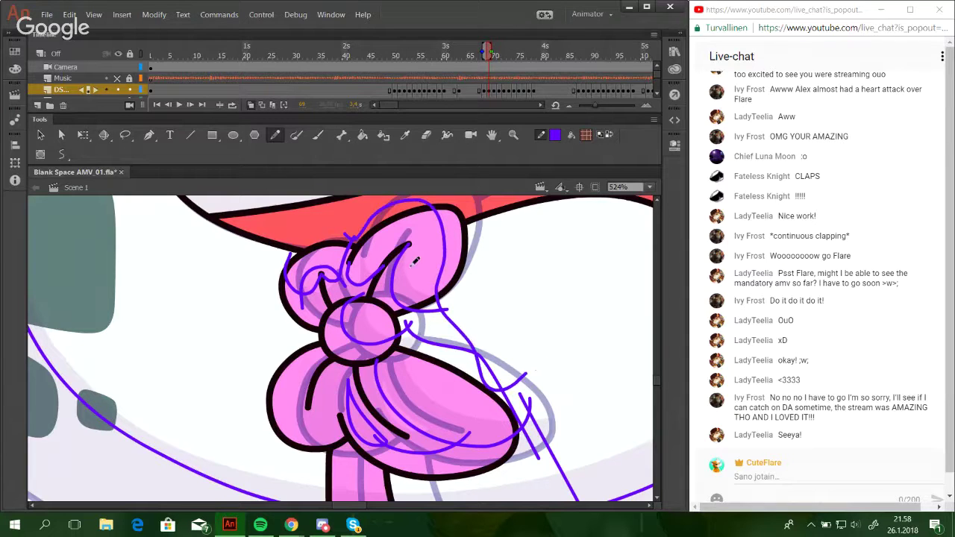
pyautogui.moveTo(349, 289)
pyautogui.mouseDown()
pyautogui.moveTo(390, 238)
pyautogui.moveTo(438, 245)
pyautogui.mouseUp()
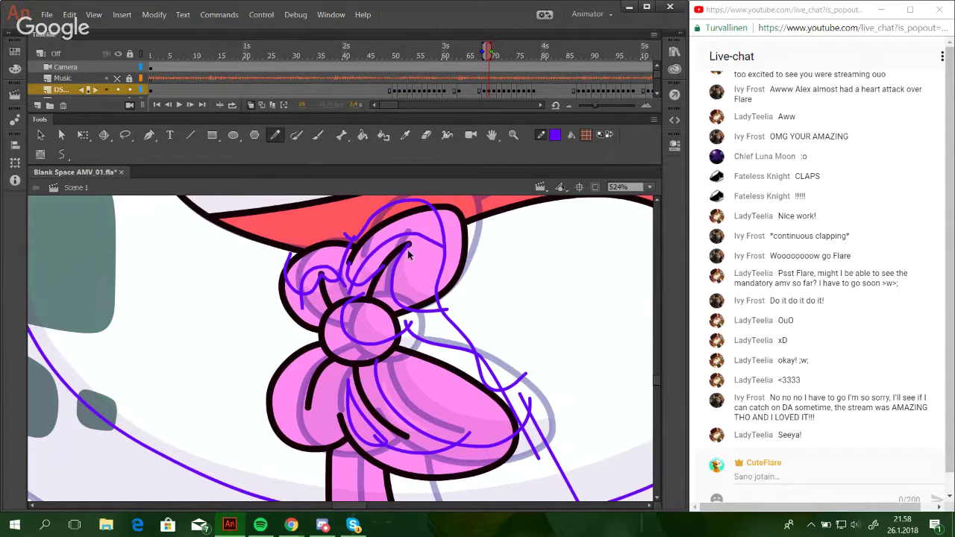
pyautogui.hotkey('ctrl', 'z')
pyautogui.moveTo(351, 290)
pyautogui.mouseDown()
pyautogui.moveTo(426, 225)
pyautogui.moveTo(447, 238)
pyautogui.mouseUp()
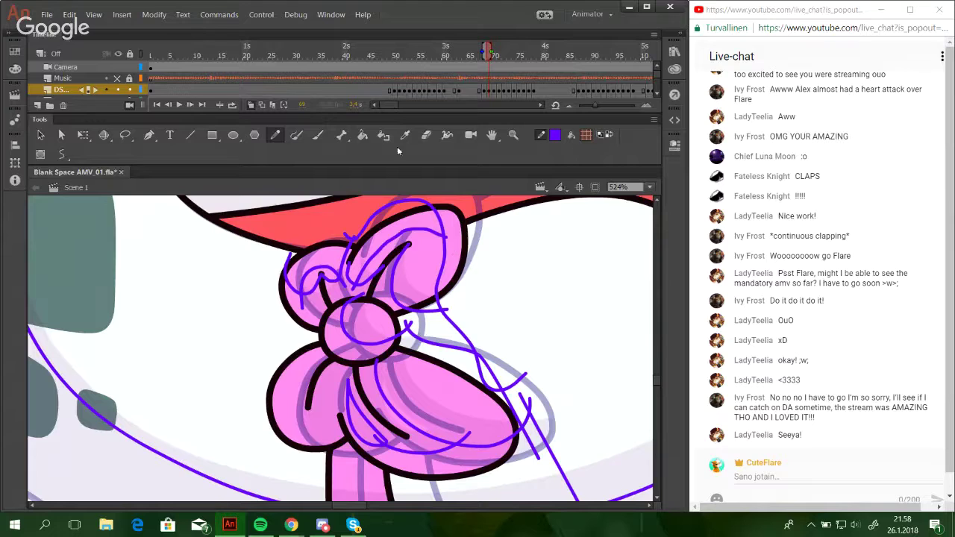
# Fill the shaded areas of the tail and its bow on frame 69 with the Paint Bucket, undoing any wrong fill.
pyautogui.click(362, 134)
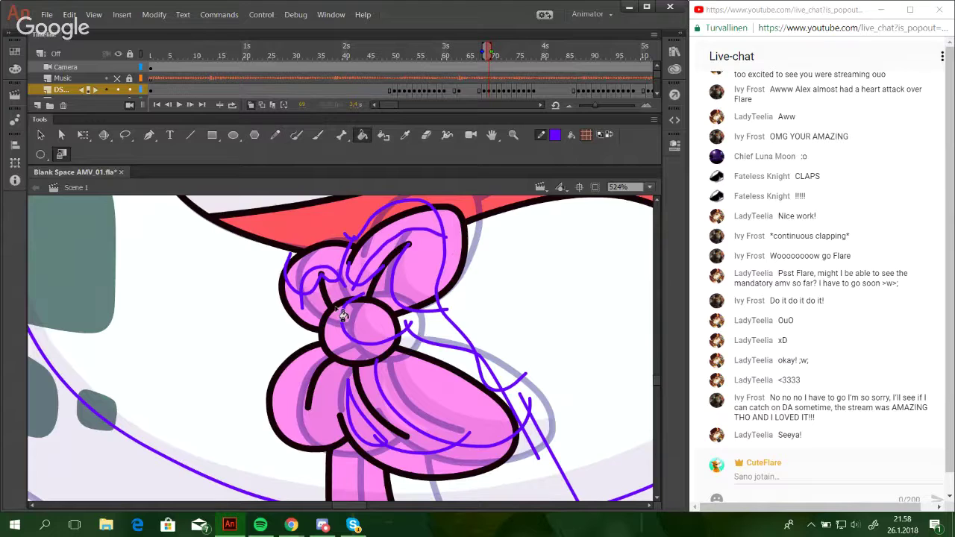
pyautogui.click(354, 365)
pyautogui.click(342, 418)
pyautogui.click(367, 493)
pyautogui.hotkey('ctrl', 'z')
pyautogui.moveTo(478, 449); pyautogui.dragTo(462, 339)
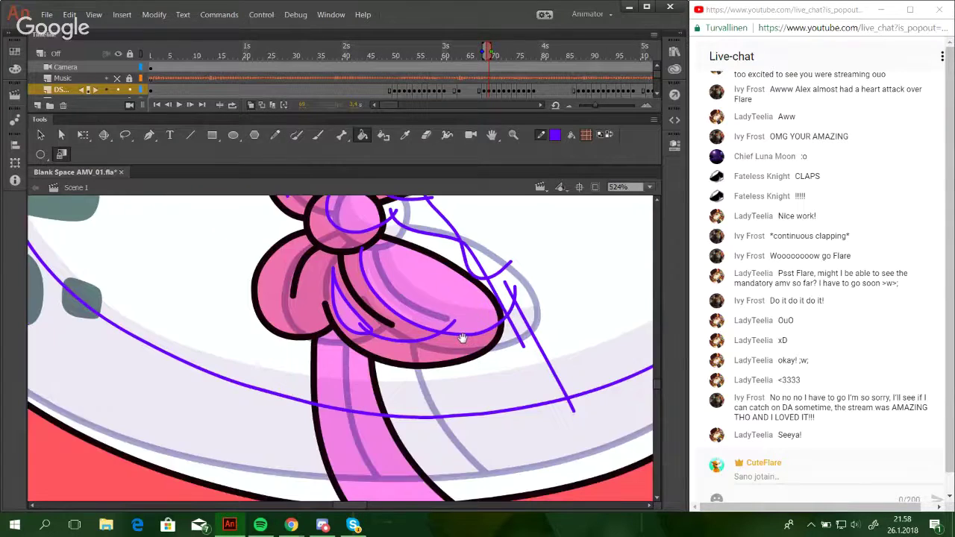
# Fill the shaded areas of the neck, lower face and near ear's underside on frame 69.
pyautogui.click(649, 187)
pyautogui.click(630, 246)
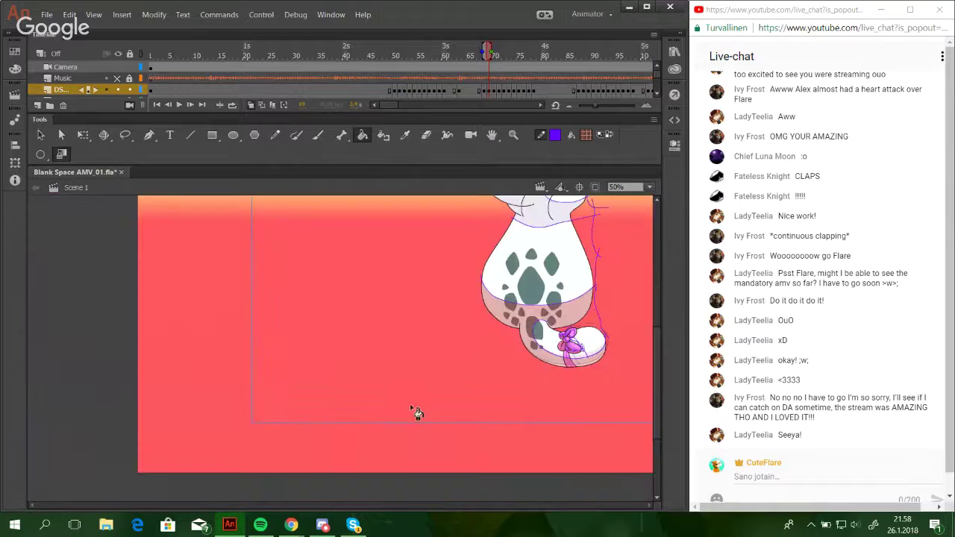
pyautogui.click(512, 134)
pyautogui.moveTo(485, 248); pyautogui.dragTo(612, 327)
pyautogui.click(362, 135)
pyautogui.click(294, 325)
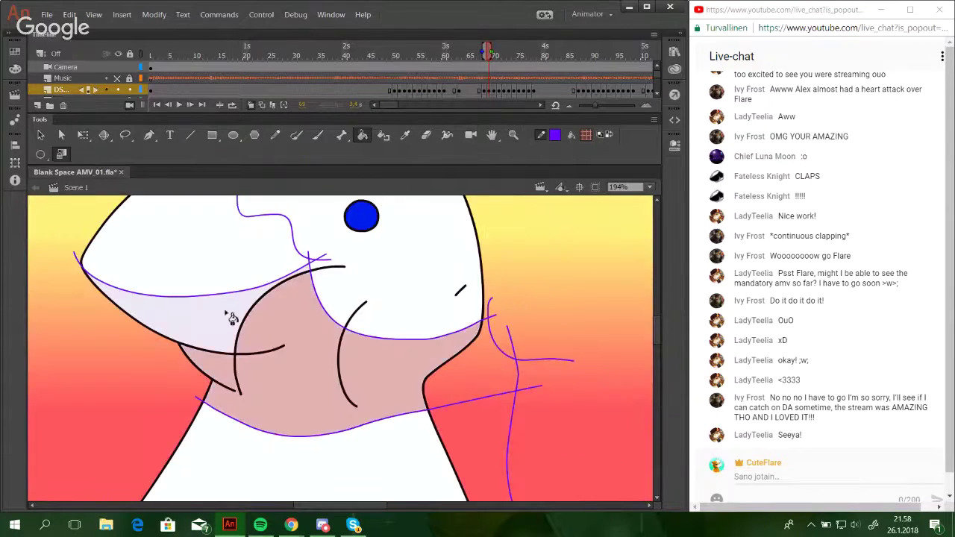
pyautogui.click(229, 318)
# Fill the far ear's and head bow's shaded areas on frame 69 and delete all purple shading lines.
pyautogui.moveTo(333, 329); pyautogui.dragTo(378, 455)
pyautogui.click(180, 301)
pyautogui.click(271, 261)
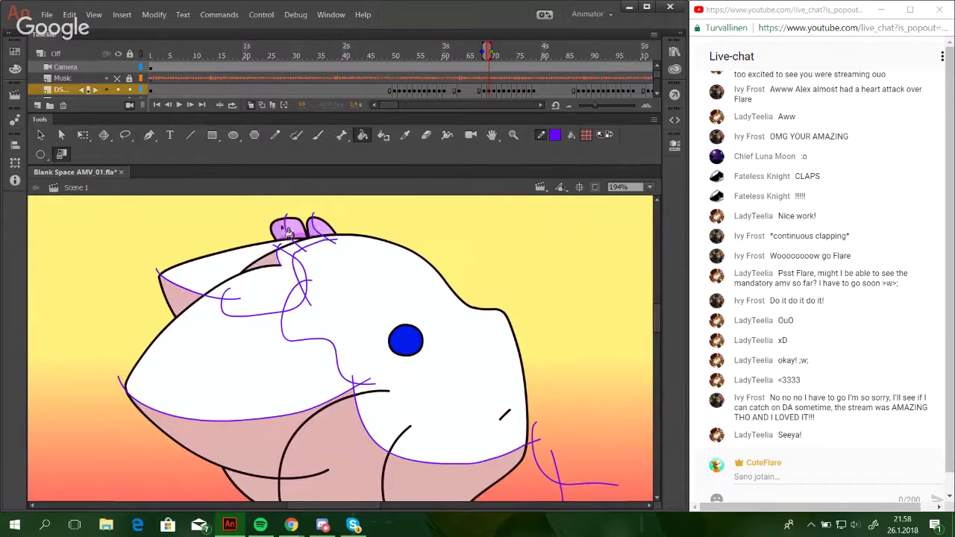
pyautogui.click(284, 231)
pyautogui.click(314, 230)
pyautogui.doubleClick(315, 243)
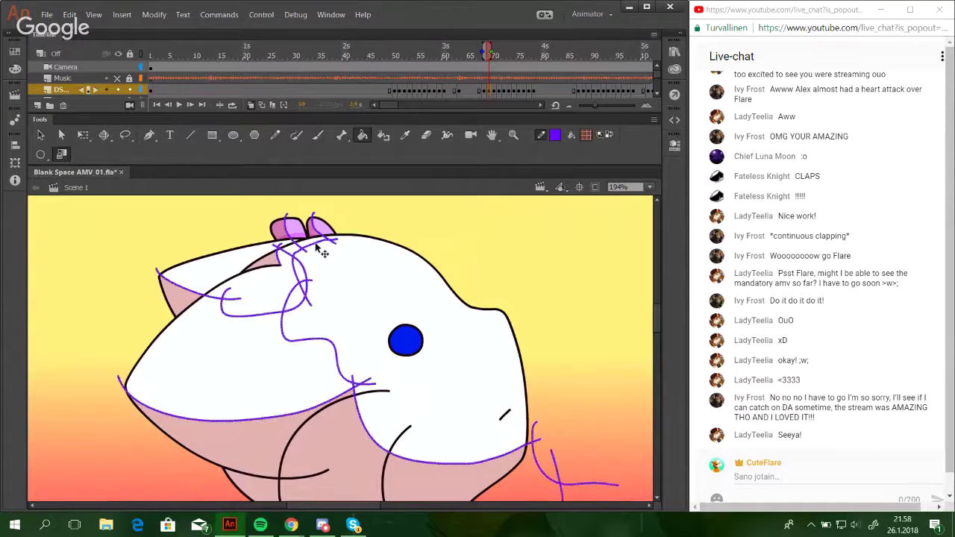
pyautogui.press('Delete')
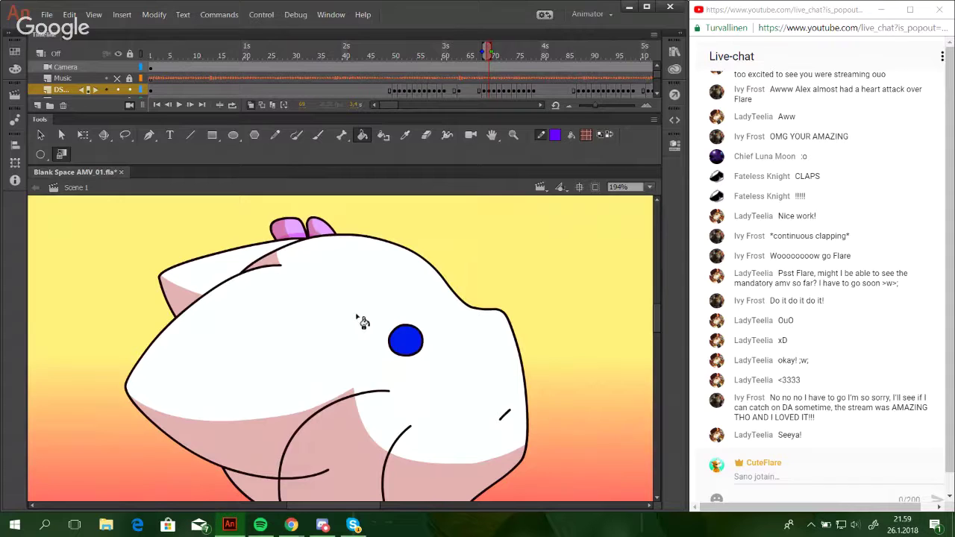
# Examine the tail's finished shading on frame 69 and compare the cat on frames 70 and 71.
pyautogui.click(275, 135)
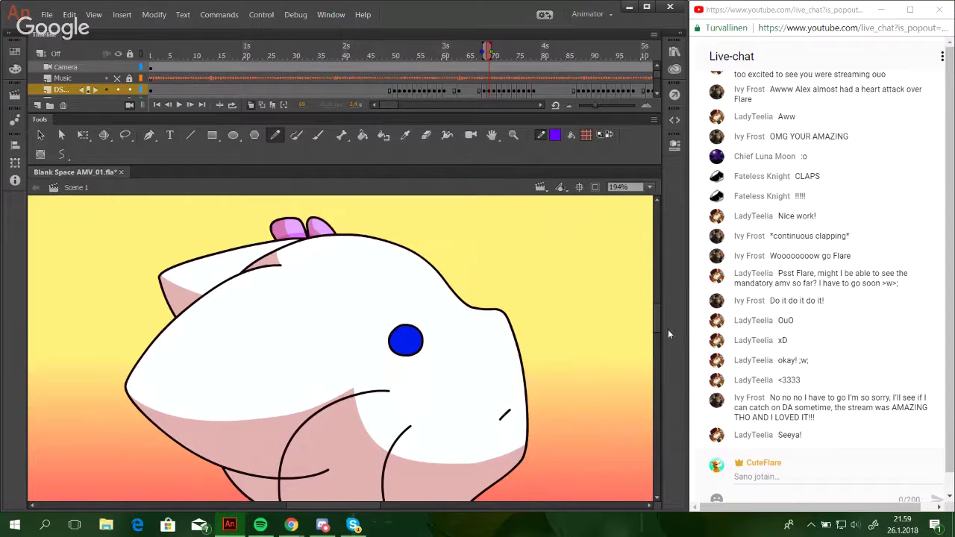
pyautogui.moveTo(658, 317); pyautogui.dragTo(659, 388)
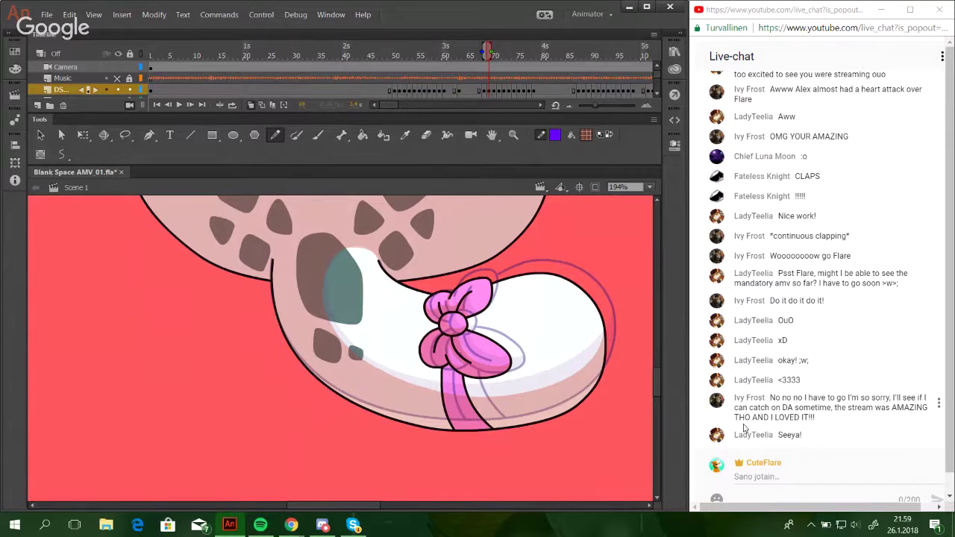
pyautogui.click(513, 135)
pyautogui.moveTo(267, 239)
pyautogui.mouseDown()
pyautogui.moveTo(619, 446)
pyautogui.moveTo(564, 420)
pyautogui.mouseUp()
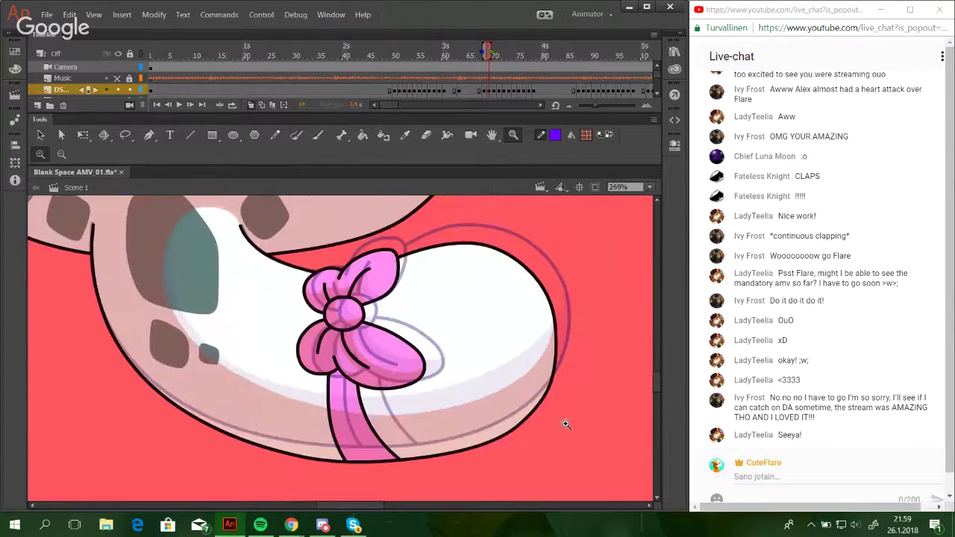
pyautogui.press('y')
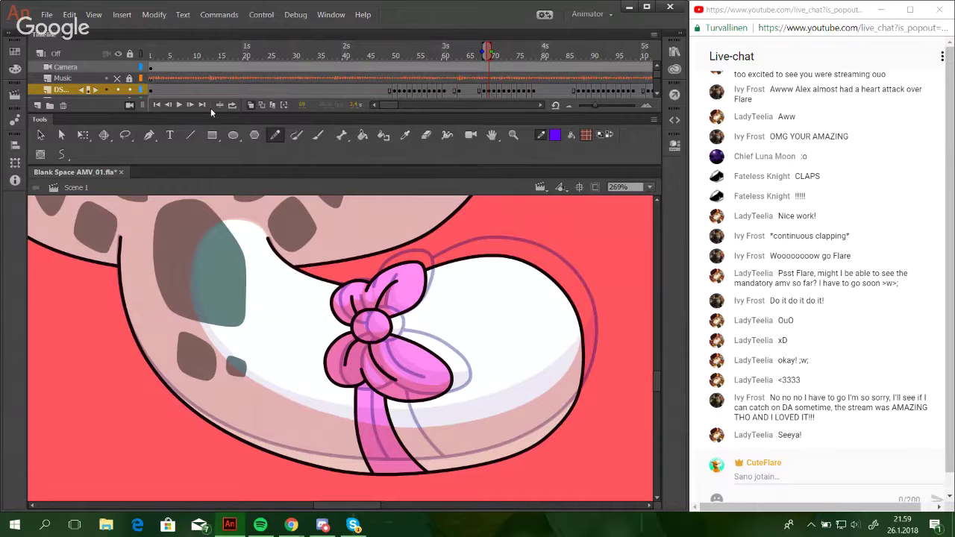
pyautogui.click(193, 104)
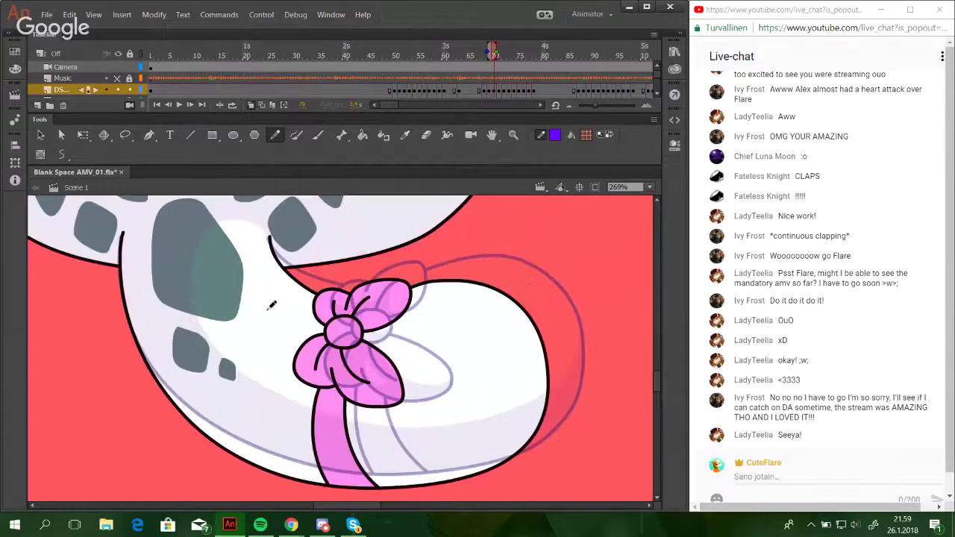
pyautogui.moveTo(371, 264); pyautogui.dragTo(445, 435)
pyautogui.click(497, 51)
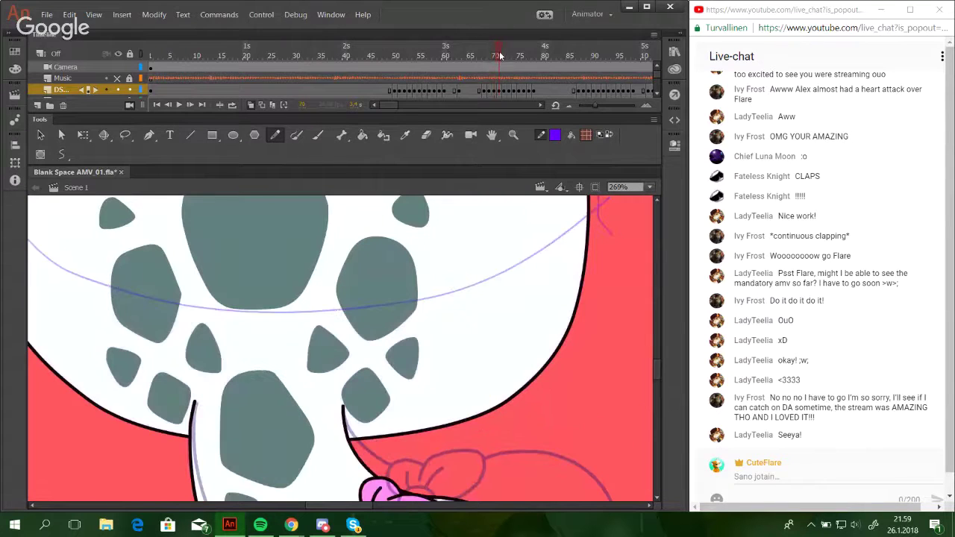
pyautogui.click(650, 187)
pyautogui.click(632, 237)
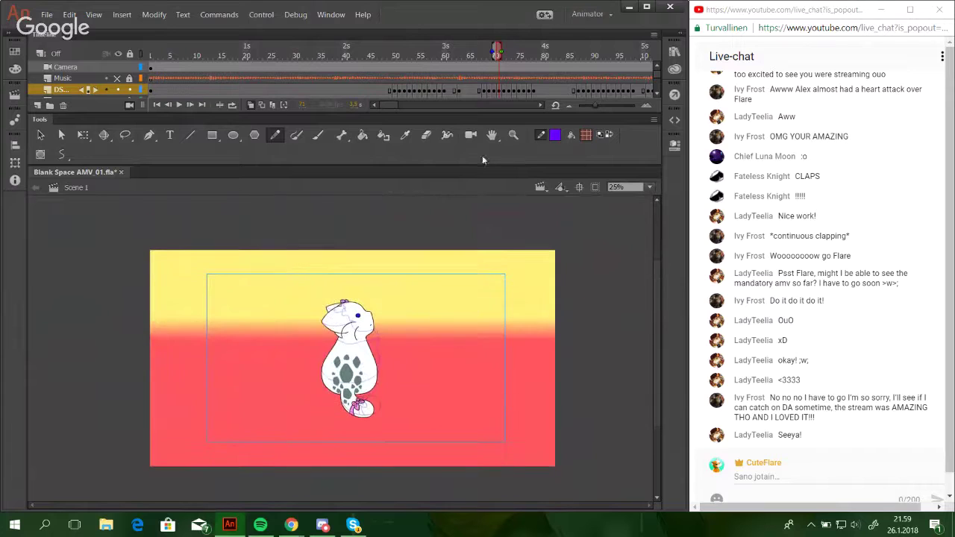
pyautogui.click(512, 134)
pyautogui.moveTo(279, 304); pyautogui.dragTo(420, 410)
pyautogui.click(275, 135)
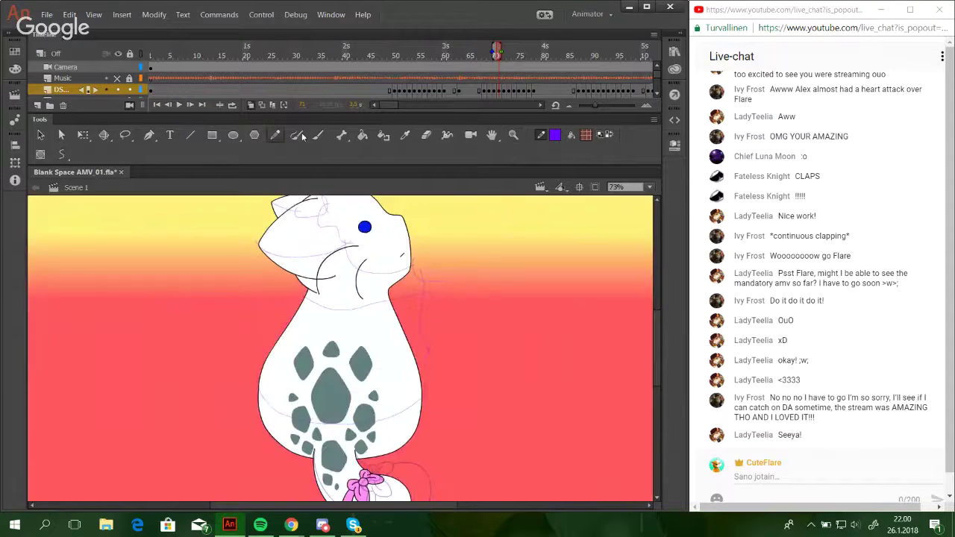
# Copy the head and body shading lines from frame 70 and paste them in place on frame 71.
pyautogui.click(485, 54)
pyautogui.click(493, 53)
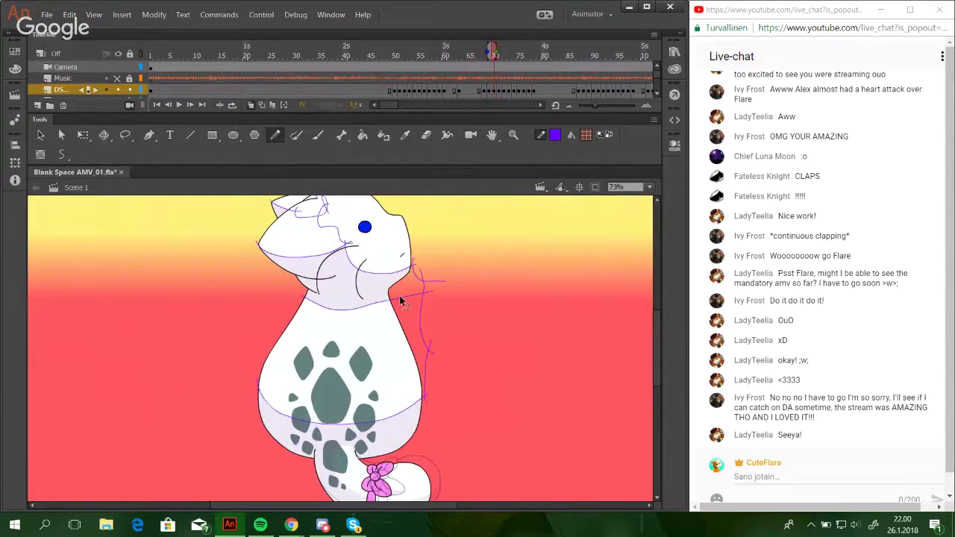
pyautogui.keyDown('ctrl'); pyautogui.doubleClick(400, 298); pyautogui.keyUp('ctrl')
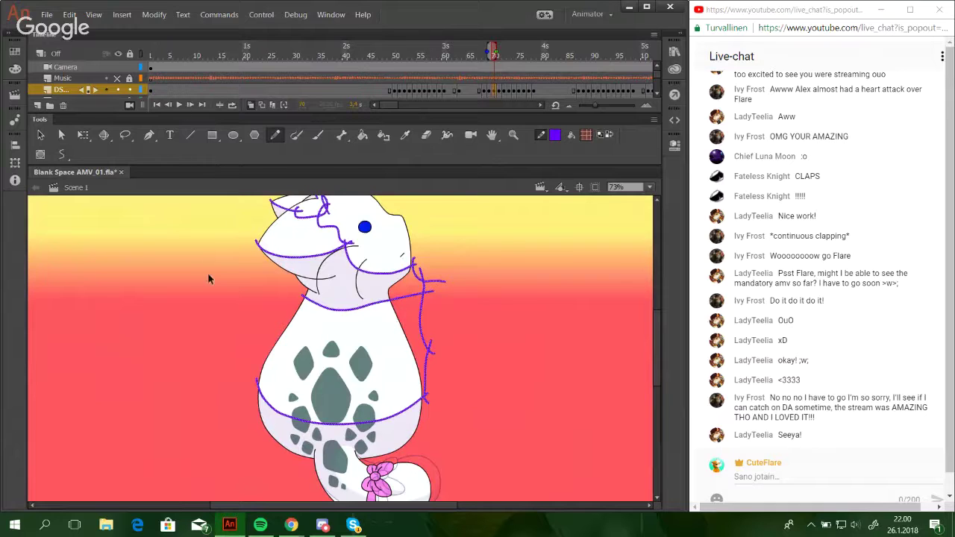
pyautogui.keyDown('ctrl'); pyautogui.click(207, 273); pyautogui.keyUp('ctrl')
pyautogui.click(191, 105)
pyautogui.hotkey('ctrl', 'a')
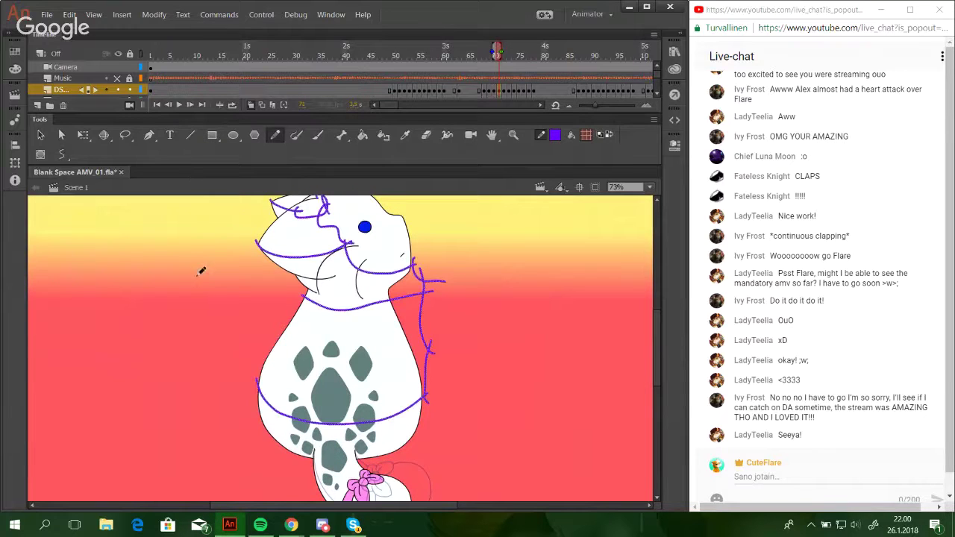
# Paste the copied head and body shading lines in place on frames 72, 73, 74 and 75.
pyautogui.click(190, 104)
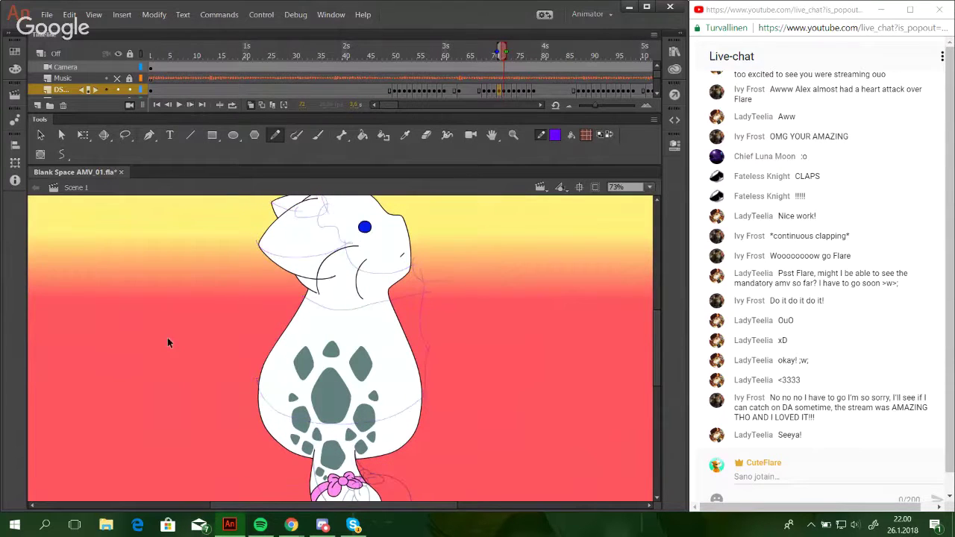
pyautogui.hotkey('ctrl', 'a')
pyautogui.click(191, 106)
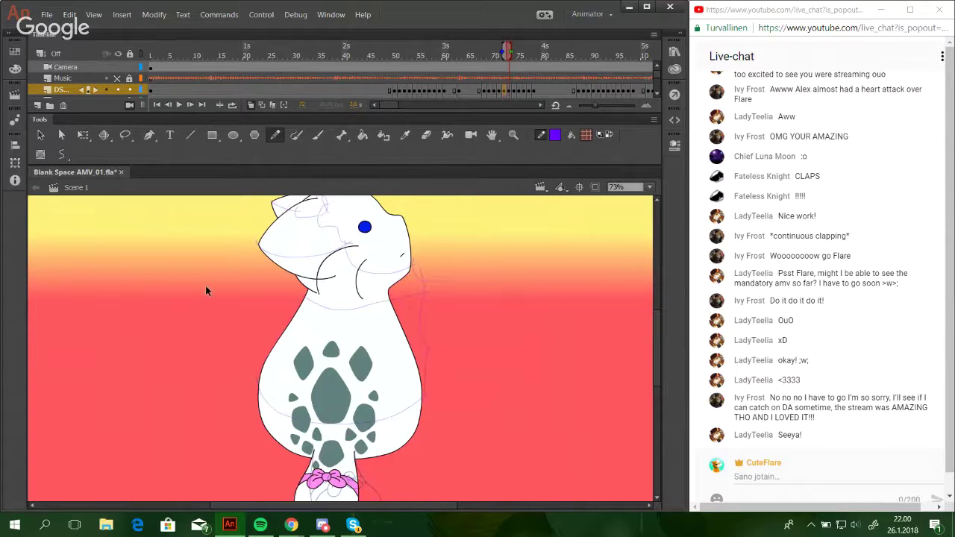
pyautogui.press('.')
pyautogui.click(191, 106)
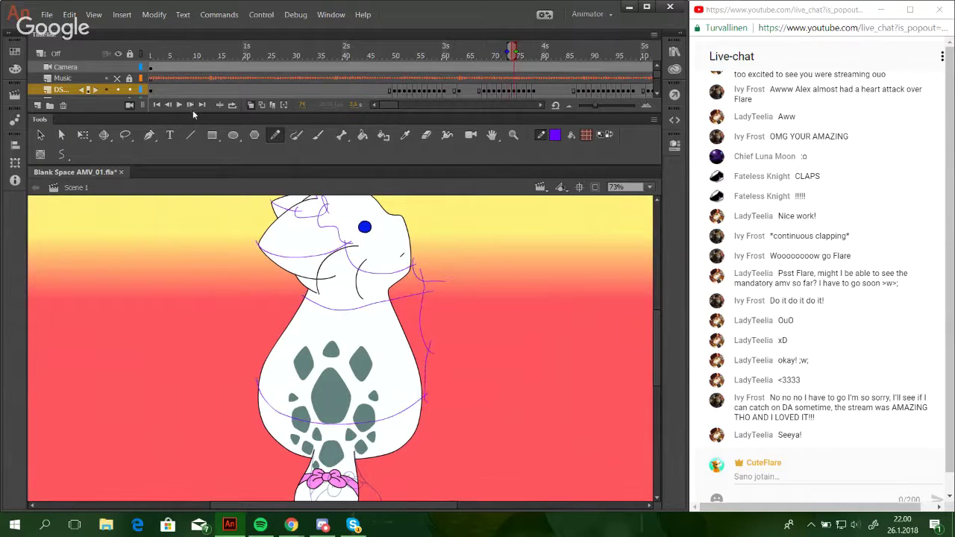
pyautogui.hotkey('ctrl', 'shift', 'v')
pyautogui.moveTo(205, 322); pyautogui.dragTo(248, 350)
pyautogui.click(190, 106)
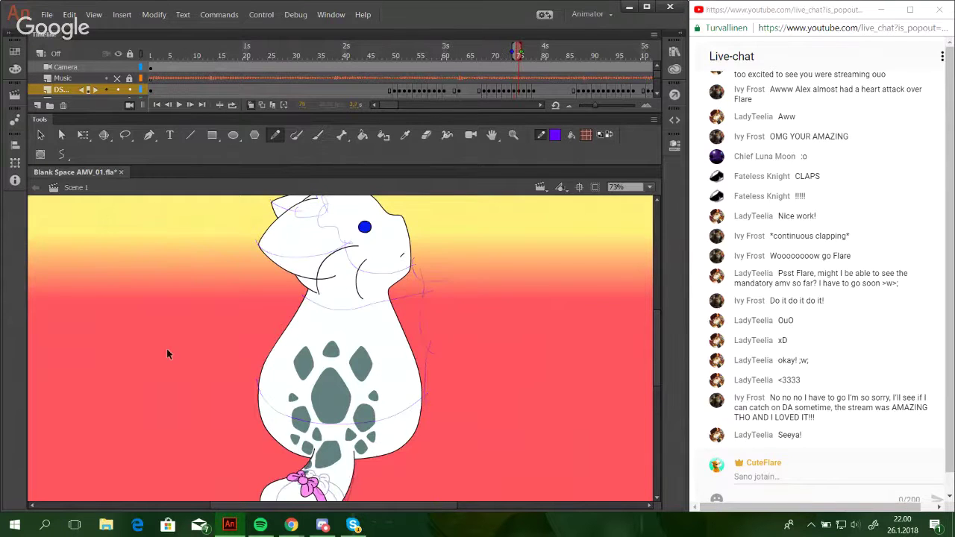
pyautogui.hotkey('ctrl', 'a')
pyautogui.click(185, 317)
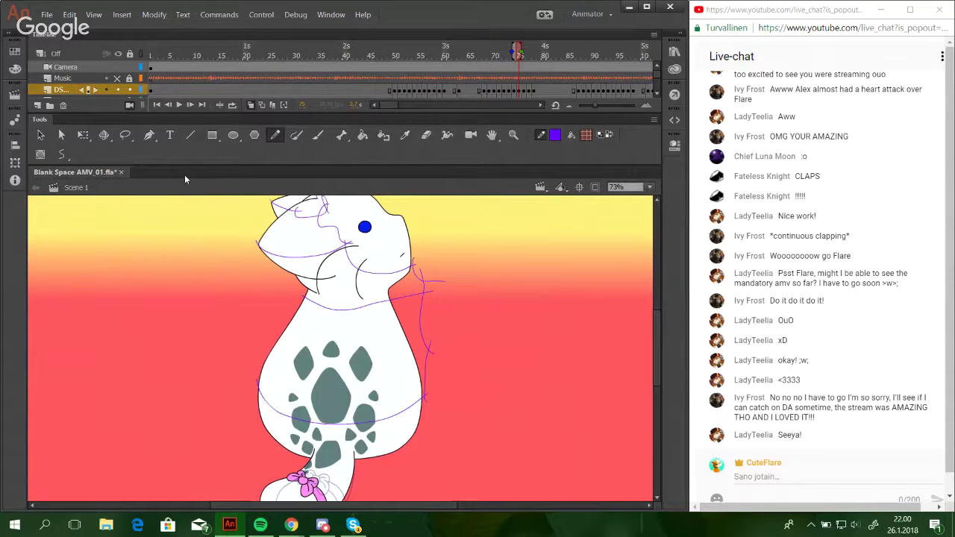
# Delete the stray white fills covering the cat's body and head on frame 76 of the shading layer.
pyautogui.click(190, 106)
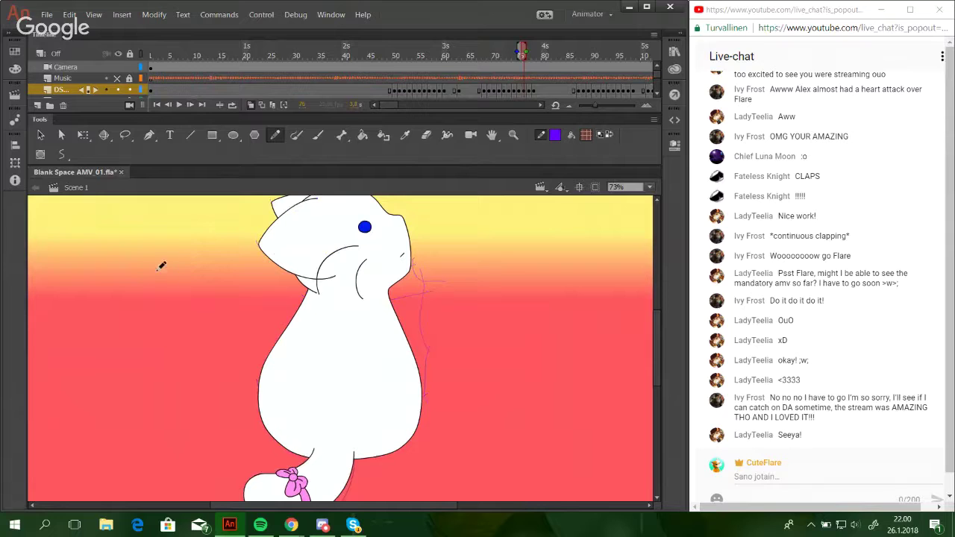
pyautogui.keyDown('ctrl'); pyautogui.click(356, 374); pyautogui.keyUp('ctrl')
pyautogui.press('Delete')
pyautogui.moveTo(363, 274); pyautogui.dragTo(359, 358)
pyautogui.keyDown('ctrl'); pyautogui.click(286, 287); pyautogui.keyUp('ctrl')
pyautogui.press('Delete')
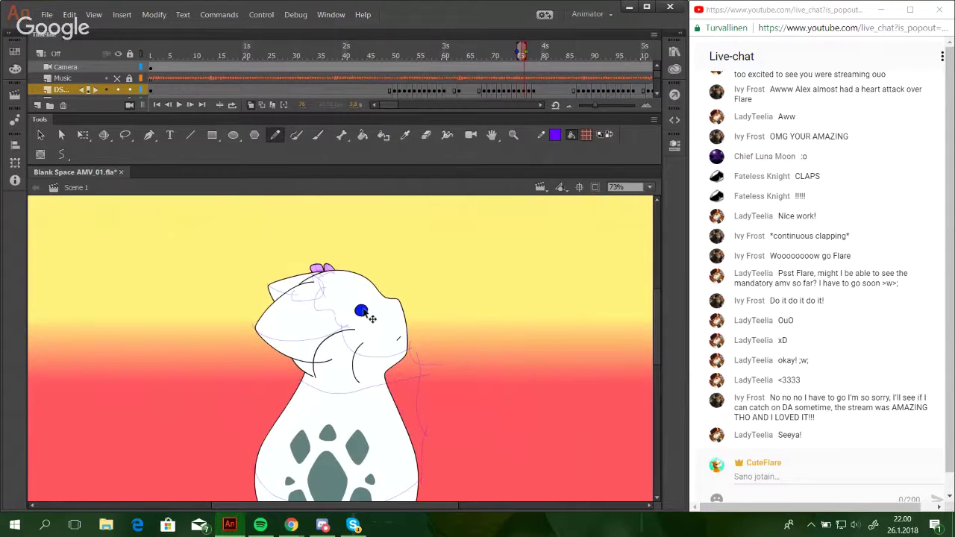
pyautogui.keyDown('ctrl'); pyautogui.click(386, 323); pyautogui.keyUp('ctrl')
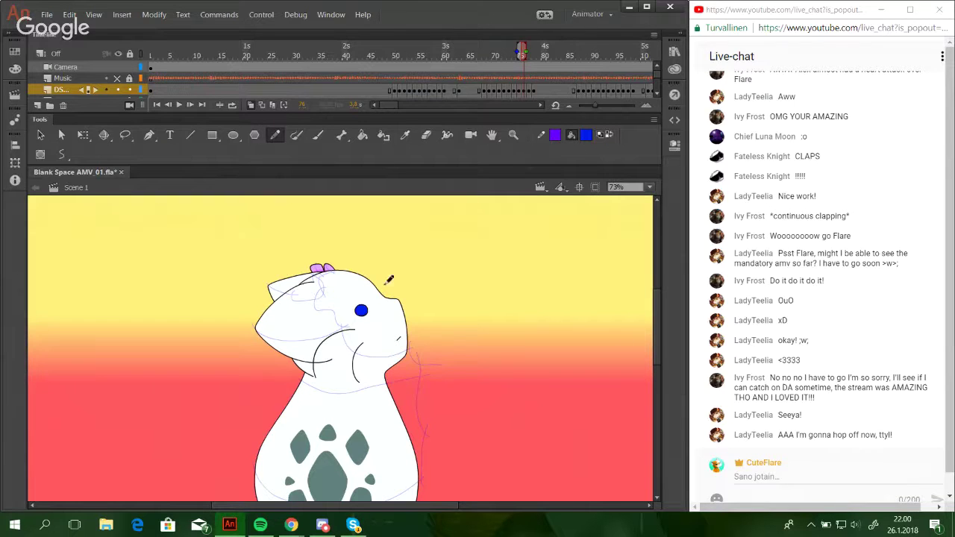
# Switch to the Google Hangouts window to check the live broadcast, and return to Adobe Animate.
pyautogui.click(293, 525)
pyautogui.moveTo(299, 525)
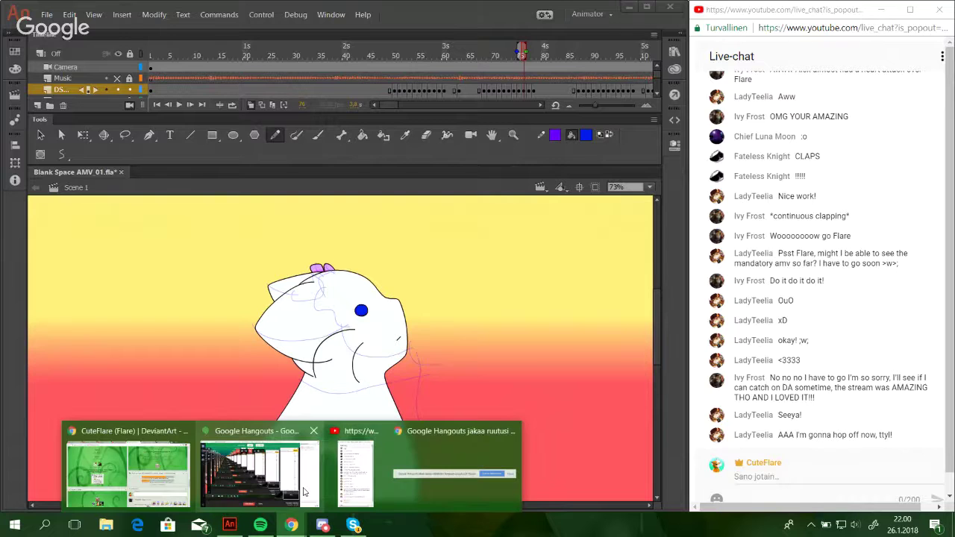
pyautogui.click(303, 491)
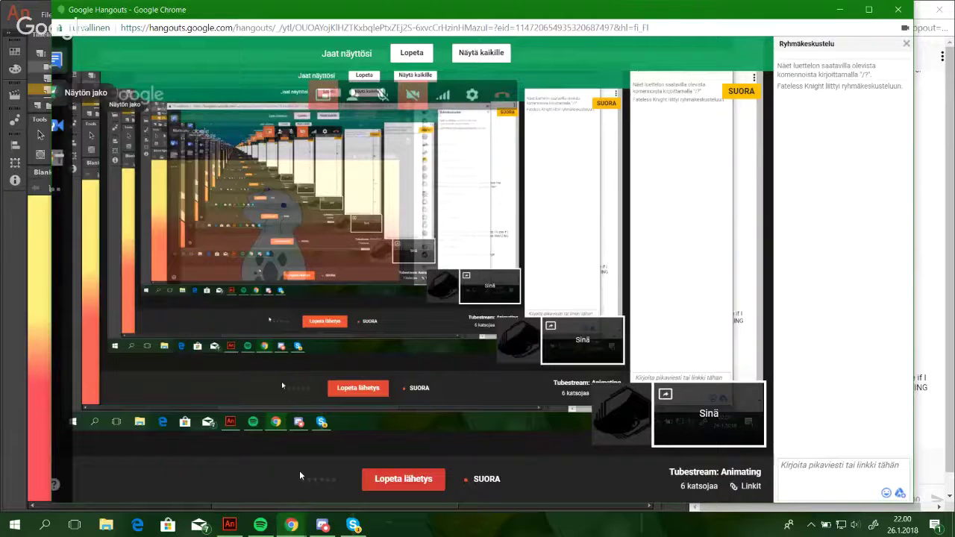
pyautogui.click(840, 9)
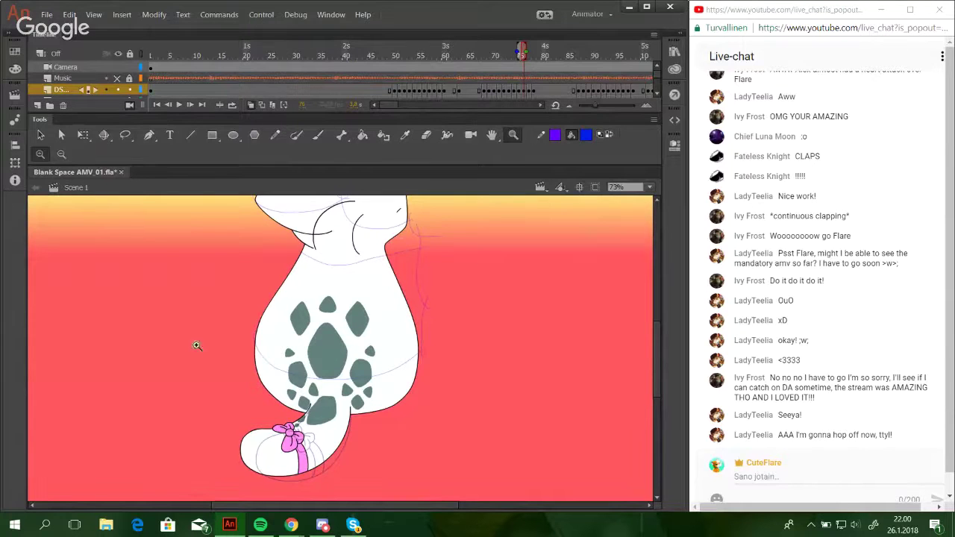
# Sample the body's translucent shading fill on frame 67 as the fill colour, with purple as the stroke colour.
pyautogui.moveTo(194, 343); pyautogui.dragTo(398, 500)
pyautogui.click(363, 135)
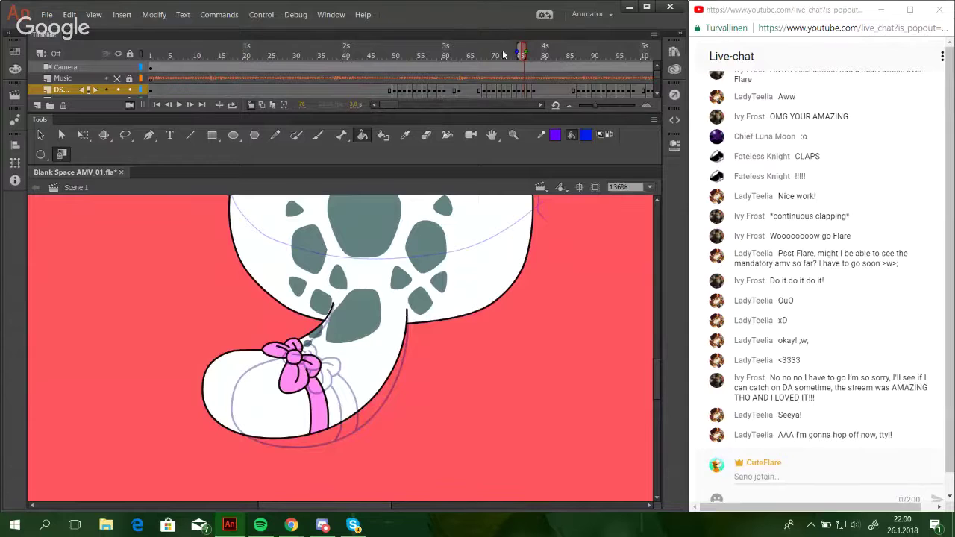
pyautogui.moveTo(503, 54); pyautogui.dragTo(478, 55)
pyautogui.moveTo(511, 284); pyautogui.dragTo(454, 351)
pyautogui.click(405, 136)
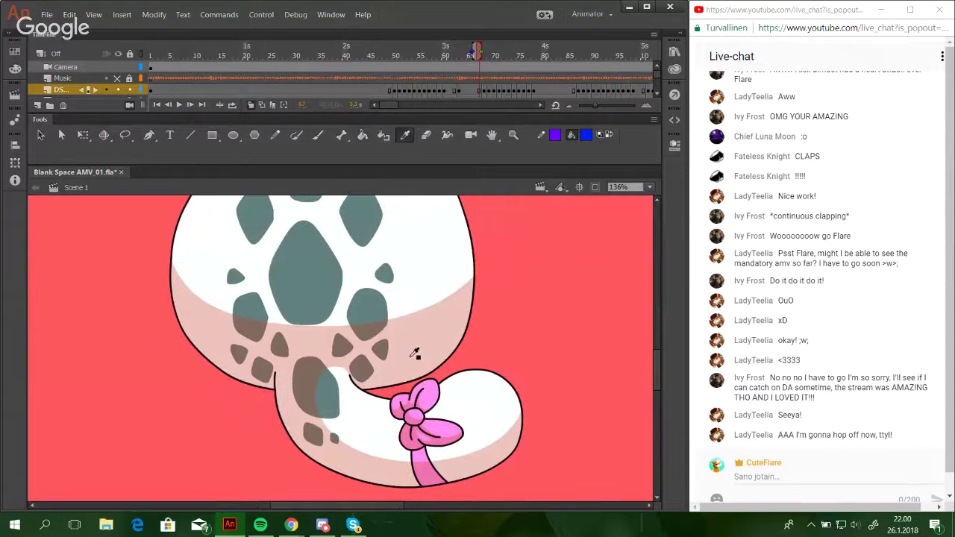
pyautogui.click(410, 357)
pyautogui.click(554, 137)
pyautogui.click(728, 219)
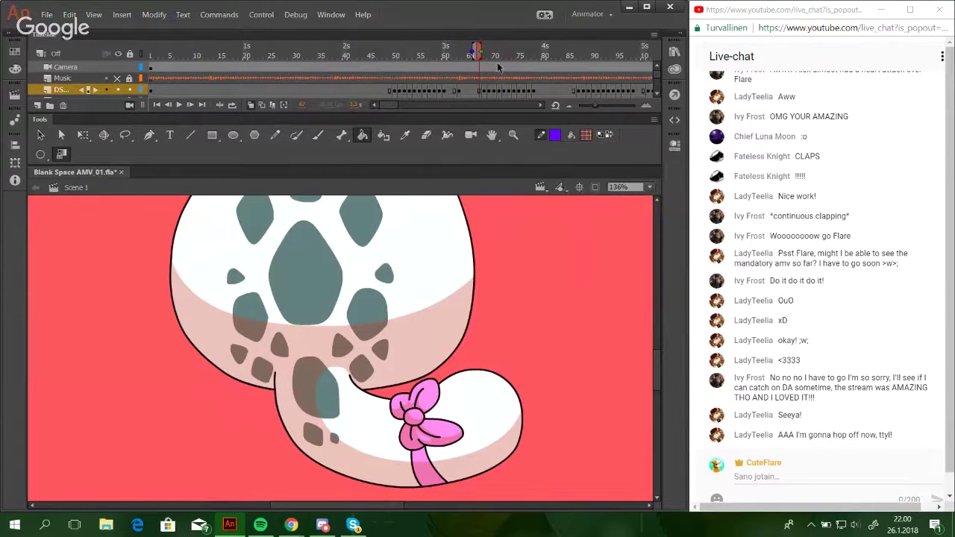
# Draw the purple shading line along the cat's tail on frame 70, from the tail's base to its rounded tip.
pyautogui.moveTo(507, 55); pyautogui.dragTo(493, 55)
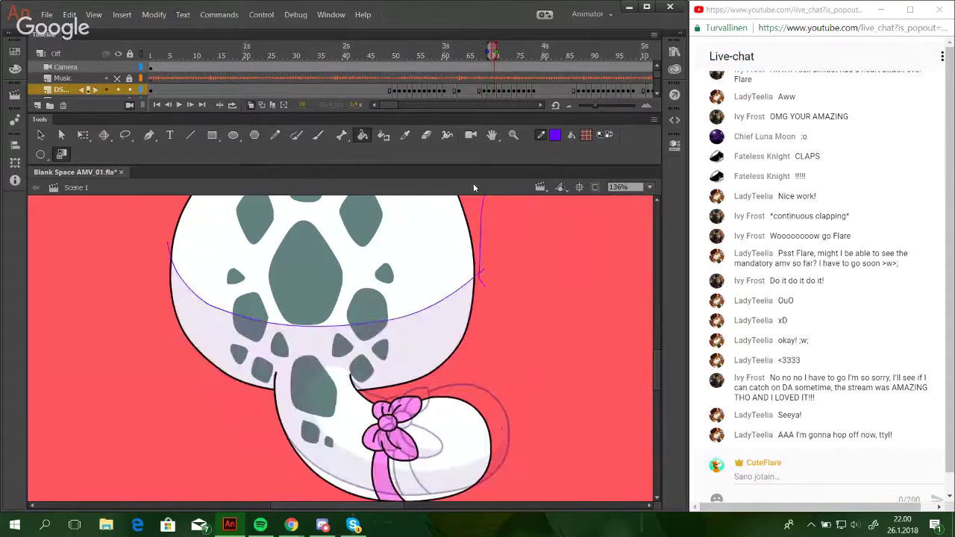
pyautogui.click(512, 135)
pyautogui.click(484, 482)
pyautogui.press('y')
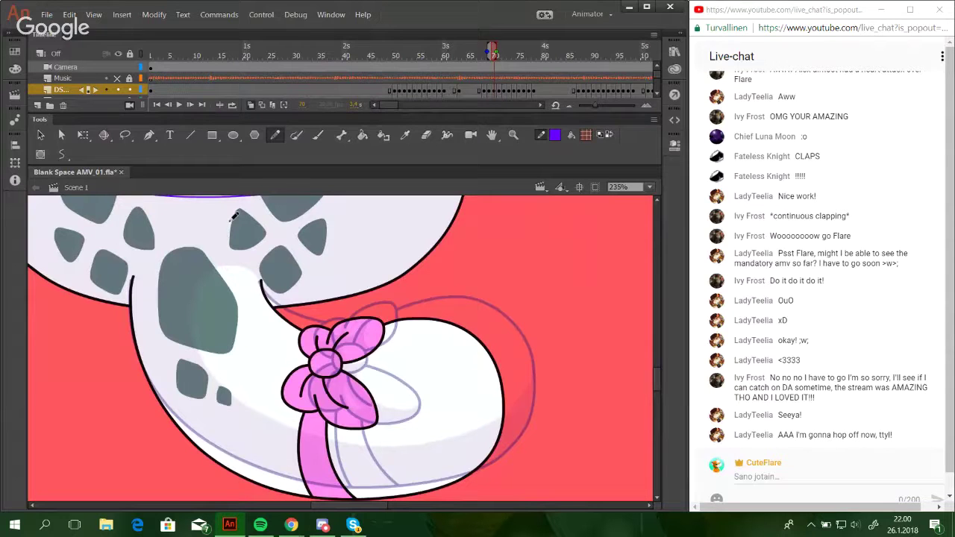
pyautogui.moveTo(329, 324); pyautogui.dragTo(353, 311)
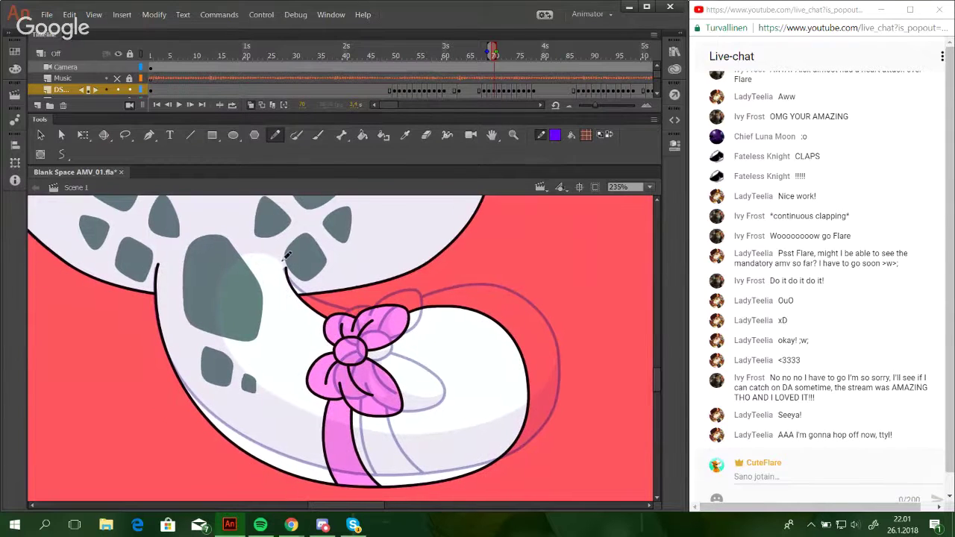
pyautogui.moveTo(280, 259)
pyautogui.mouseDown()
pyautogui.moveTo(218, 276)
pyautogui.moveTo(220, 322)
pyautogui.moveTo(281, 399)
pyautogui.mouseUp()
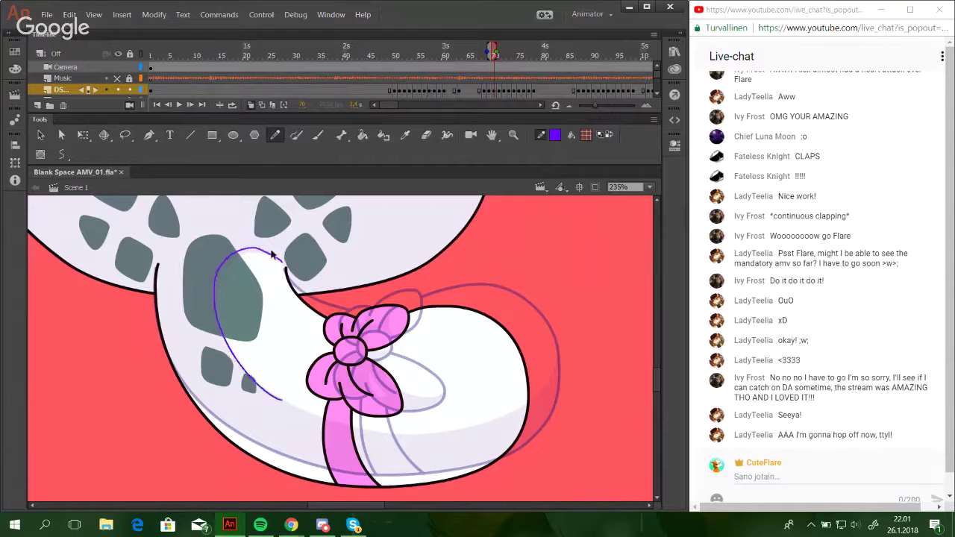
pyautogui.hotkey('ctrl', 'z')
pyautogui.moveTo(287, 256)
pyautogui.mouseDown()
pyautogui.moveTo(244, 255)
pyautogui.moveTo(218, 289)
pyautogui.moveTo(220, 334)
pyautogui.moveTo(279, 409)
pyautogui.moveTo(264, 252)
pyautogui.moveTo(236, 258)
pyautogui.moveTo(217, 282)
pyautogui.moveTo(237, 385)
pyautogui.moveTo(300, 437)
pyautogui.moveTo(392, 455)
pyautogui.moveTo(455, 444)
pyautogui.moveTo(527, 342)
pyautogui.mouseUp()
pyautogui.hotkey('ctrl', 'z')
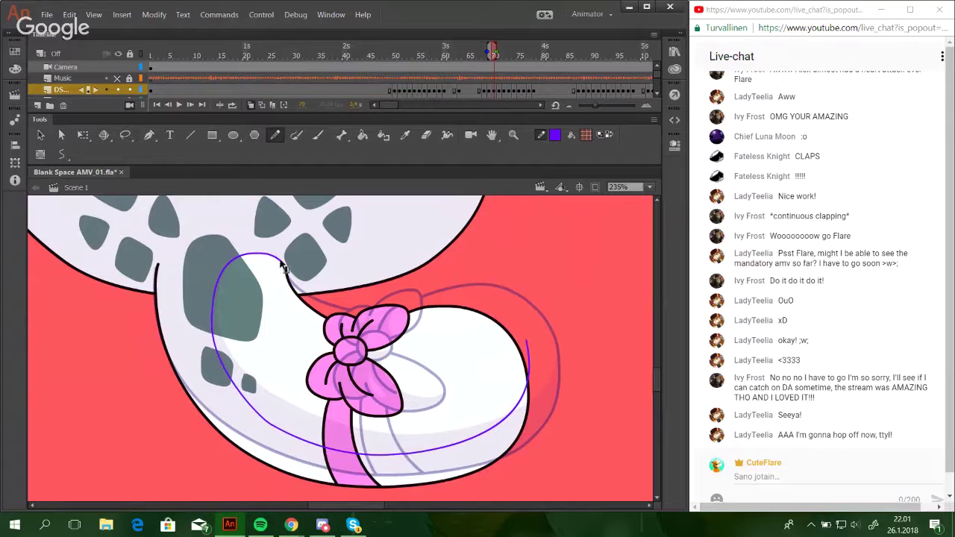
pyautogui.moveTo(247, 408); pyautogui.dragTo(232, 366)
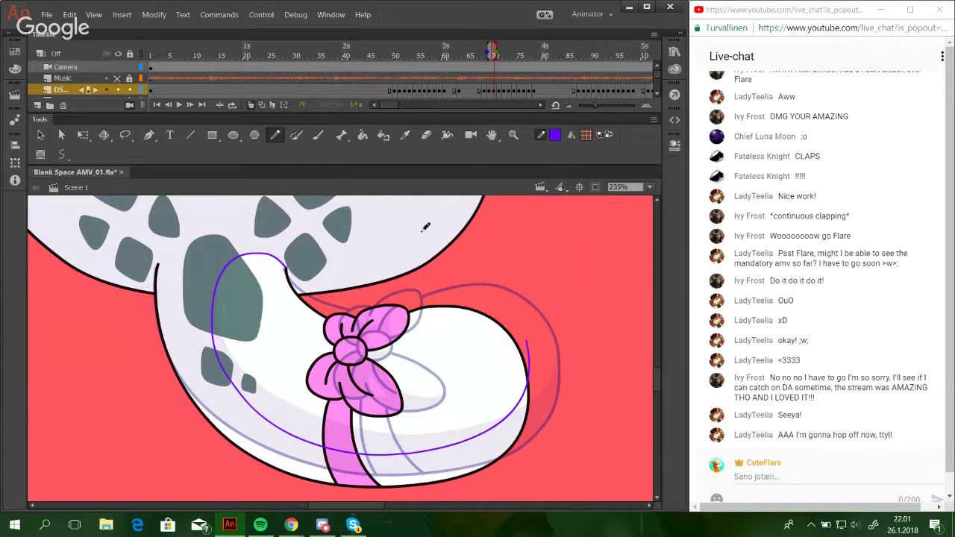
# Draw a closing line outside the cat, from the end of the body shading line down to the tail shading line.
pyautogui.scroll(5, 465, 301)
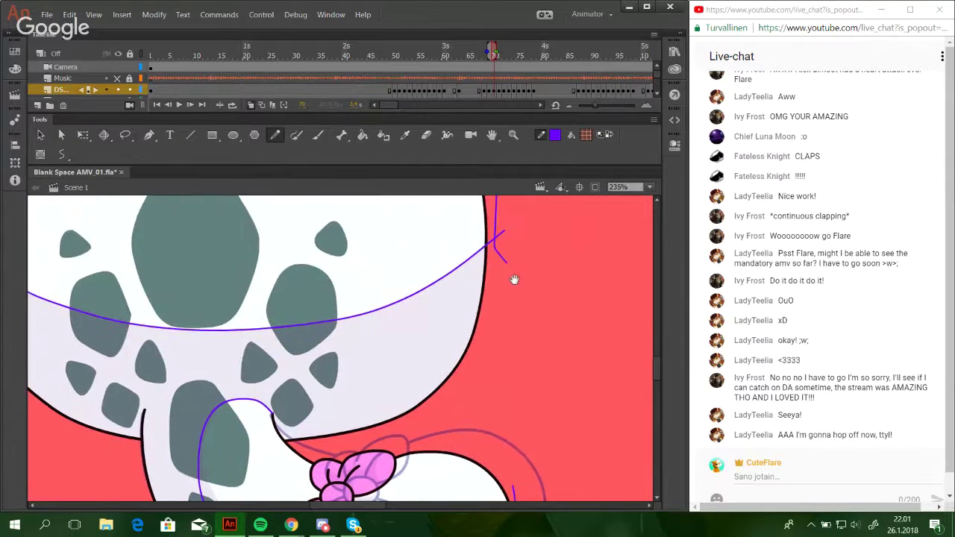
pyautogui.moveTo(507, 225); pyautogui.dragTo(511, 461)
pyautogui.moveTo(437, 411); pyautogui.dragTo(498, 350)
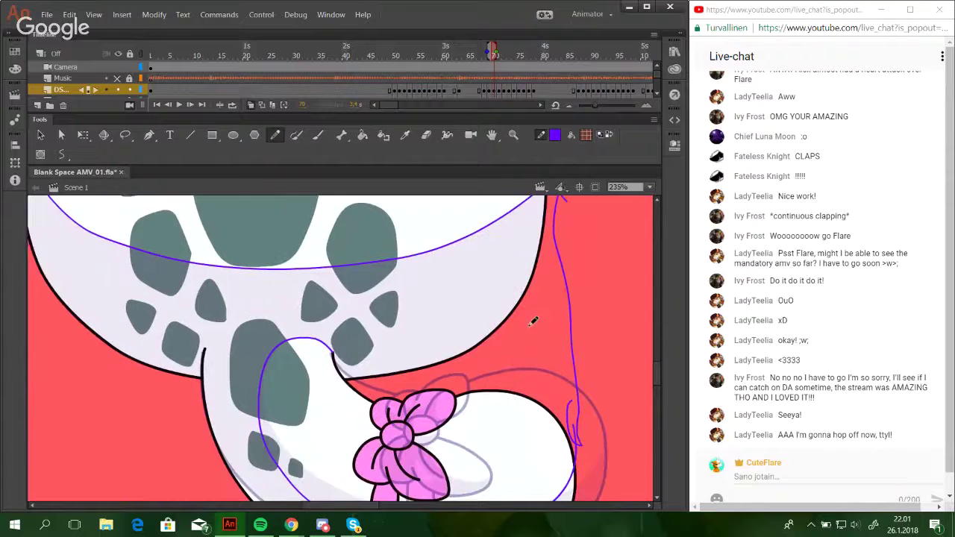
# Draw a curved shading line through the tail bow's lower loop, from the knot to the loop's outer edge.
pyautogui.click(513, 135)
pyautogui.moveTo(272, 316); pyautogui.dragTo(529, 527)
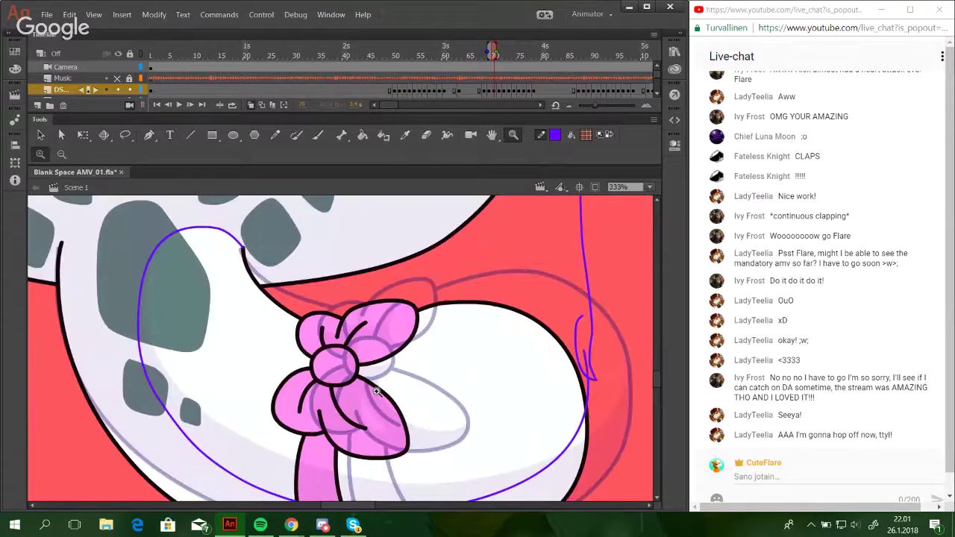
pyautogui.click(303, 205)
pyautogui.click(649, 186)
pyautogui.click(632, 261)
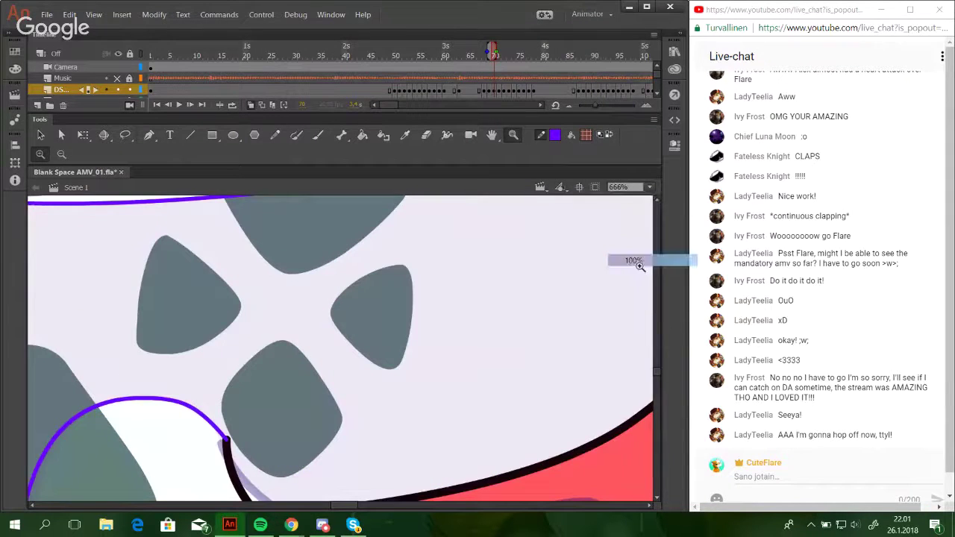
pyautogui.moveTo(313, 367); pyautogui.dragTo(433, 452)
pyautogui.click(276, 136)
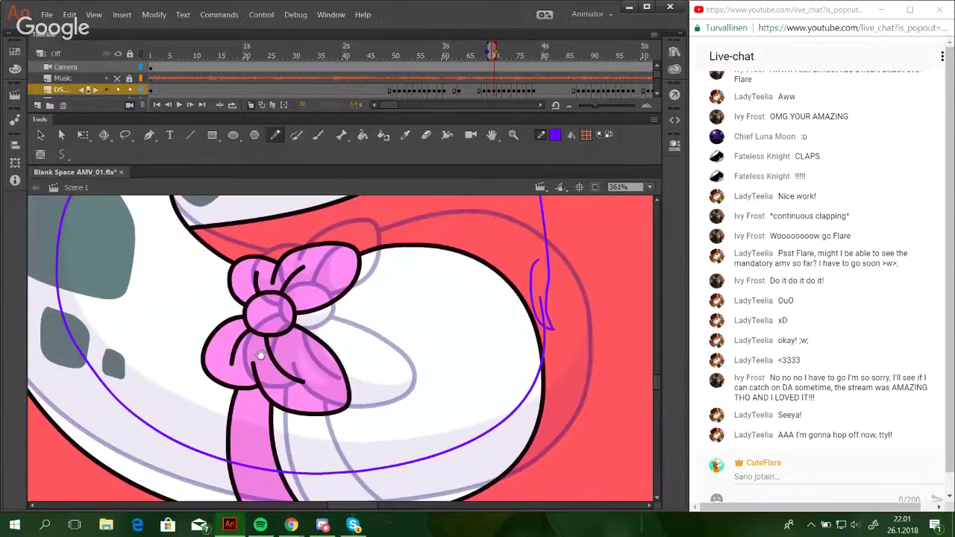
pyautogui.moveTo(261, 357); pyautogui.dragTo(305, 367)
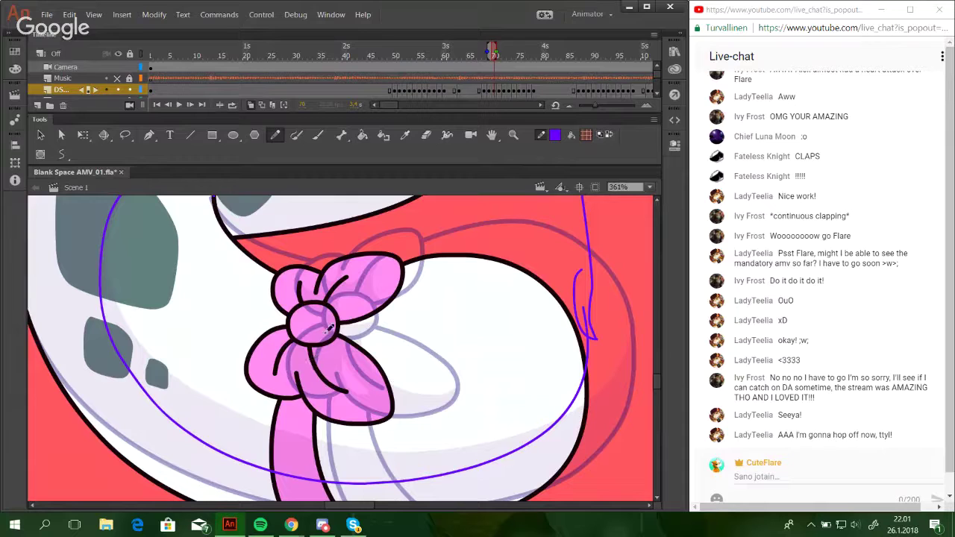
pyautogui.moveTo(320, 337)
pyautogui.mouseDown()
pyautogui.moveTo(362, 395)
pyautogui.moveTo(373, 390)
pyautogui.moveTo(327, 340)
pyautogui.moveTo(405, 400)
pyautogui.mouseUp()
pyautogui.hotkey('ctrl', 'z')
pyautogui.hotkey('ctrl', 'z')
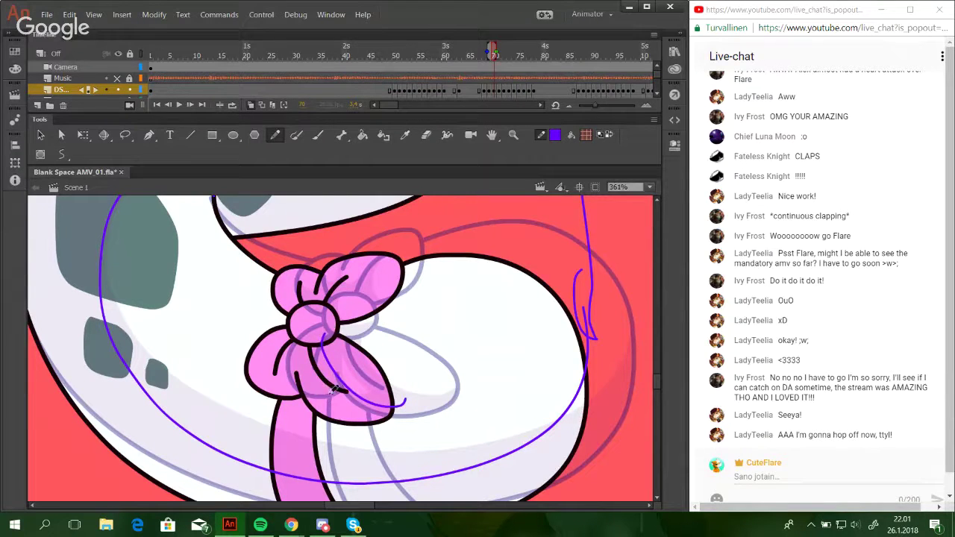
# Draw the short shading strokes beside the inner fold of the tail bow's lower loop.
pyautogui.moveTo(332, 393)
pyautogui.mouseDown()
pyautogui.moveTo(307, 361)
pyautogui.moveTo(336, 400)
pyautogui.moveTo(307, 364)
pyautogui.moveTo(310, 392)
pyautogui.moveTo(333, 396)
pyautogui.mouseUp()
pyautogui.hotkey('ctrl', 'z')
pyautogui.hotkey('ctrl', 'z')
pyautogui.moveTo(304, 353)
pyautogui.mouseDown()
pyautogui.moveTo(343, 391)
pyautogui.moveTo(332, 398)
pyautogui.moveTo(308, 358)
pyautogui.moveTo(320, 396)
pyautogui.mouseUp()
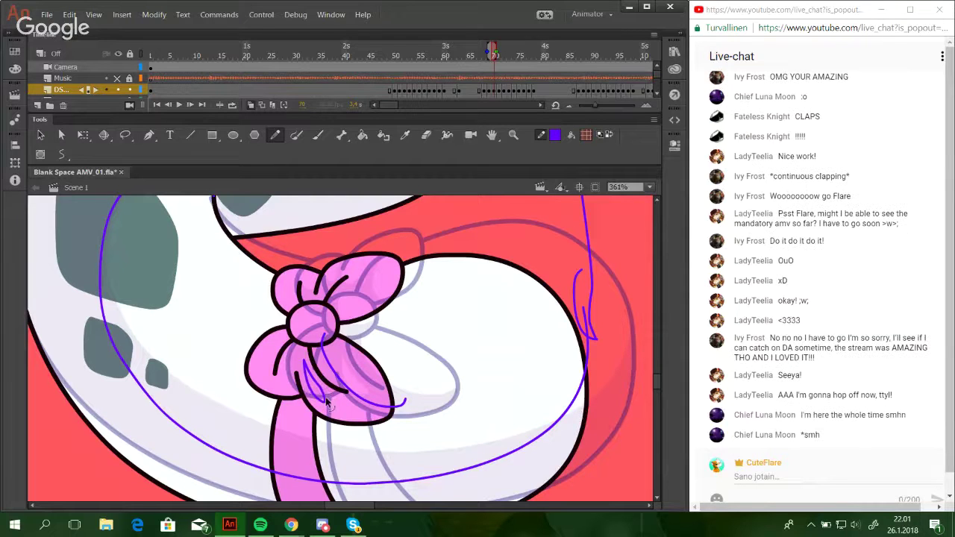
pyautogui.moveTo(318, 387)
pyautogui.mouseDown()
pyautogui.moveTo(327, 385)
pyautogui.moveTo(331, 400)
pyautogui.mouseUp()
# Draw the shading line across the bottom of the bow's lower loop and a closing line out past the tail's edge.
pyautogui.moveTo(313, 393); pyautogui.dragTo(391, 390)
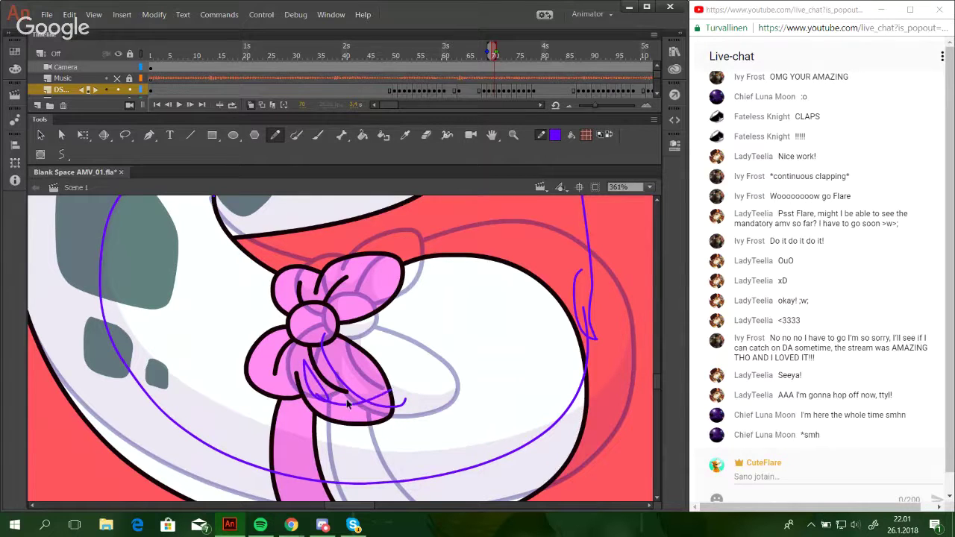
pyautogui.hotkey('ctrl', 'z')
pyautogui.moveTo(316, 394); pyautogui.dragTo(383, 390)
pyautogui.hotkey('ctrl', 'z')
pyautogui.moveTo(317, 393)
pyautogui.mouseDown()
pyautogui.moveTo(373, 392)
pyautogui.moveTo(411, 416)
pyautogui.moveTo(644, 228)
pyautogui.mouseUp()
pyautogui.moveTo(410, 357); pyautogui.dragTo(434, 369)
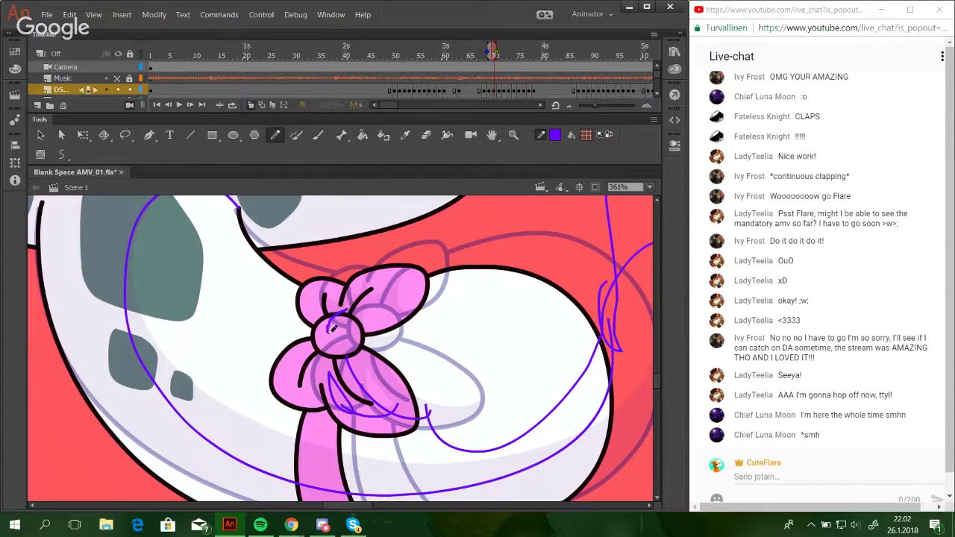
# Draw a curved shading line inside the bow's knot and a closing line from the knot around the lower loop.
pyautogui.moveTo(348, 304)
pyautogui.mouseDown()
pyautogui.moveTo(328, 331)
pyautogui.moveTo(340, 345)
pyautogui.moveTo(382, 335)
pyautogui.moveTo(347, 346)
pyautogui.moveTo(368, 337)
pyautogui.moveTo(332, 334)
pyautogui.moveTo(342, 308)
pyautogui.moveTo(327, 339)
pyautogui.moveTo(373, 342)
pyautogui.mouseUp()
pyautogui.hotkey('ctrl', 'z')
pyautogui.hotkey('ctrl', 'z')
pyautogui.hotkey('ctrl', 'z')
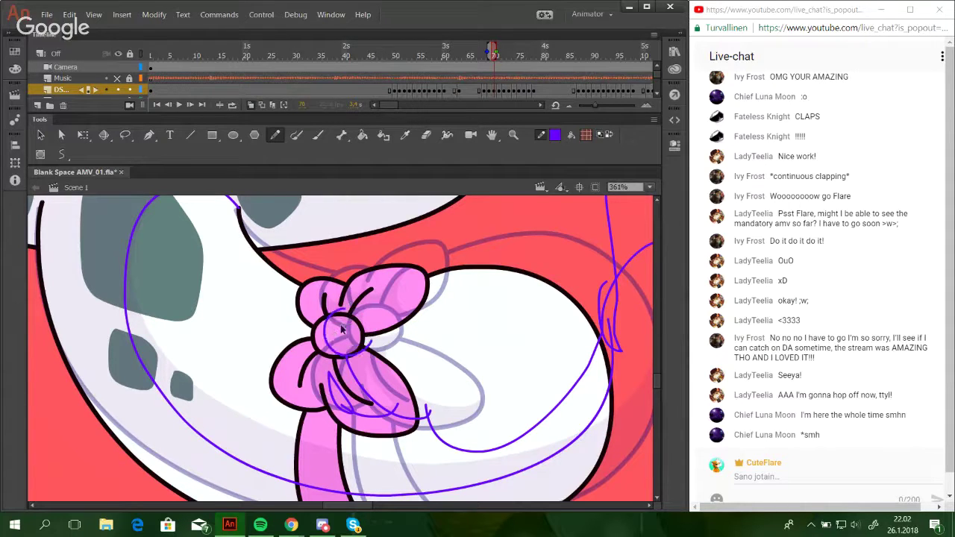
pyautogui.hotkey('ctrl', 'z')
pyautogui.moveTo(344, 312)
pyautogui.mouseDown()
pyautogui.moveTo(334, 337)
pyautogui.moveTo(375, 338)
pyautogui.moveTo(367, 319)
pyautogui.moveTo(381, 345)
pyautogui.moveTo(370, 337)
pyautogui.moveTo(448, 377)
pyautogui.moveTo(491, 460)
pyautogui.moveTo(529, 442)
pyautogui.mouseUp()
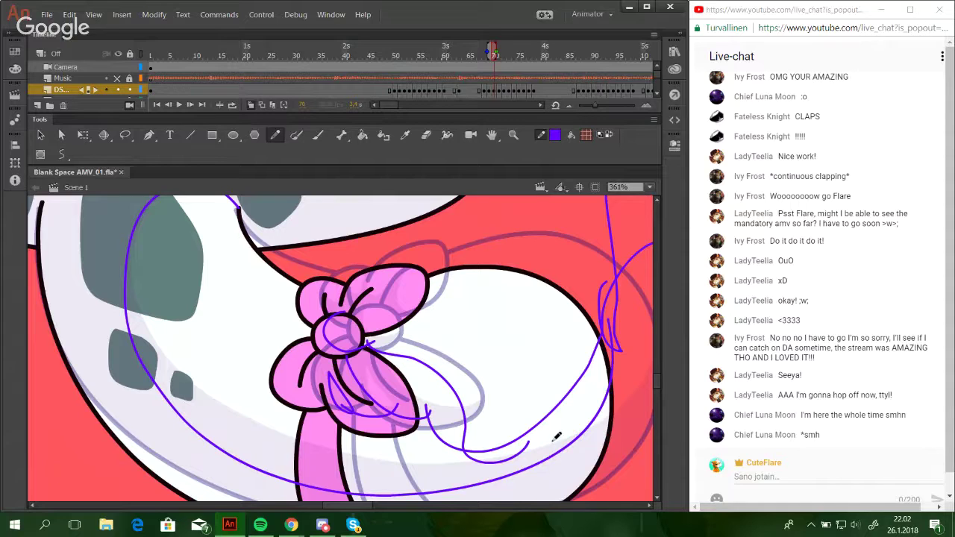
# Draw the curved shading lines inside the small upper loop of the tail bow.
pyautogui.click(513, 134)
pyautogui.moveTo(298, 236); pyautogui.dragTo(477, 500)
pyautogui.press('y')
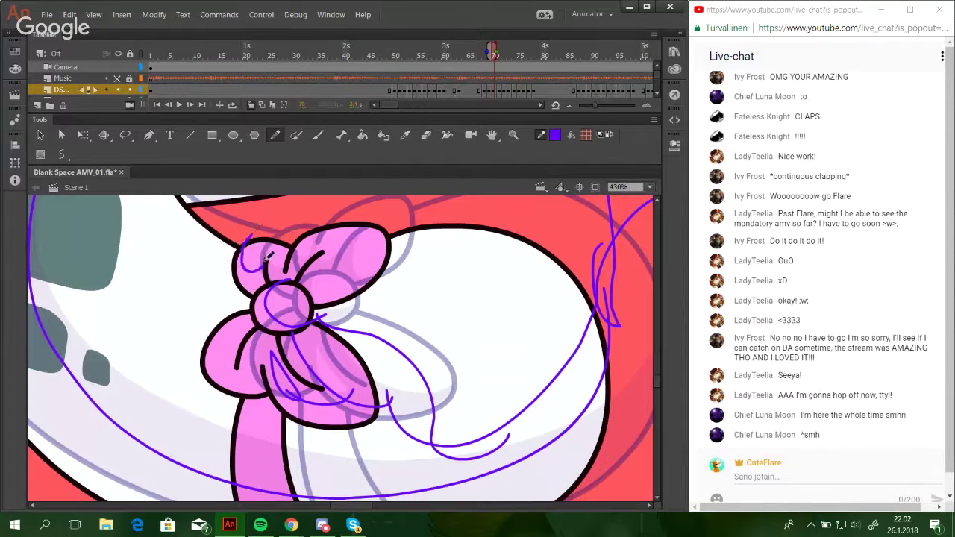
pyautogui.moveTo(252, 235); pyautogui.dragTo(265, 275)
pyautogui.moveTo(288, 239); pyautogui.dragTo(267, 266)
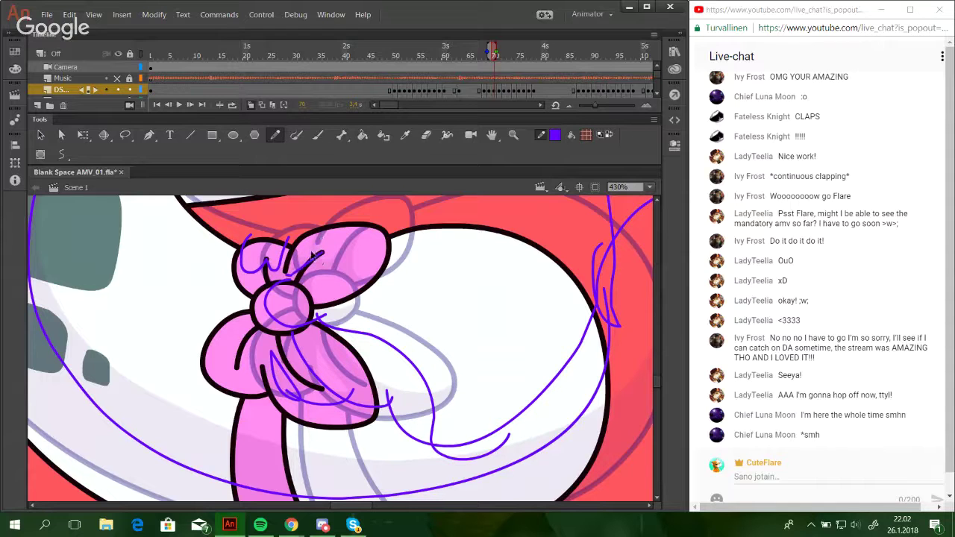
# Draw the shading lines along the folds and lower part of the bow's large upper loop.
pyautogui.hotkey('ctrl', 'z')
pyautogui.moveTo(290, 275); pyautogui.dragTo(321, 253)
pyautogui.hotkey('ctrl', 'z')
pyautogui.moveTo(317, 263)
pyautogui.mouseDown()
pyautogui.moveTo(327, 297)
pyautogui.moveTo(380, 292)
pyautogui.mouseUp()
pyautogui.hotkey('ctrl', 'z')
pyautogui.moveTo(318, 262)
pyautogui.mouseDown()
pyautogui.moveTo(317, 273)
pyautogui.moveTo(379, 300)
pyautogui.moveTo(320, 280)
pyautogui.moveTo(321, 262)
pyautogui.mouseUp()
pyautogui.hotkey('ctrl', 'z')
pyautogui.hotkey('ctrl', 'z')
pyautogui.moveTo(356, 305); pyautogui.dragTo(314, 258)
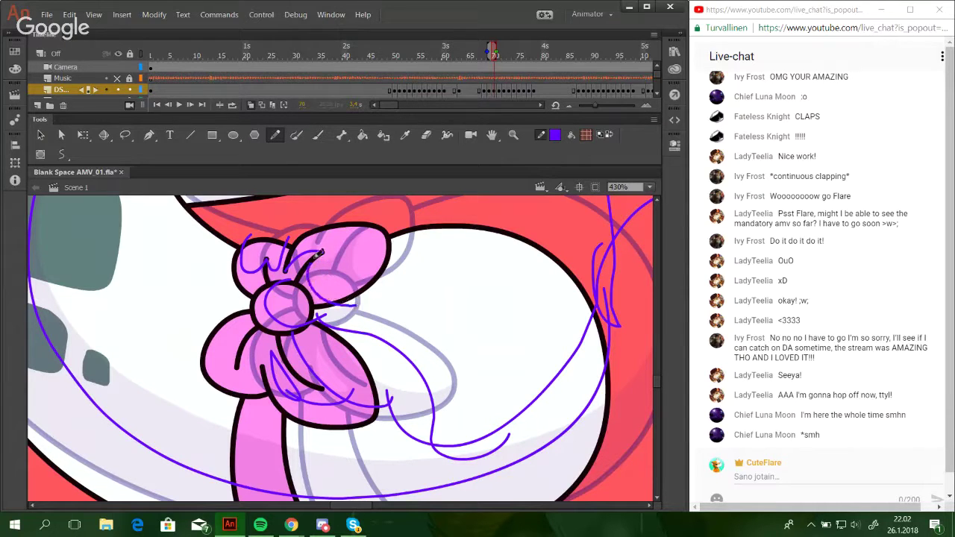
pyautogui.hotkey('ctrl', 'z')
pyautogui.moveTo(350, 307)
pyautogui.mouseDown()
pyautogui.moveTo(323, 294)
pyautogui.moveTo(315, 262)
pyautogui.mouseUp()
pyautogui.hotkey('ctrl', 'z')
pyautogui.moveTo(344, 311)
pyautogui.mouseDown()
pyautogui.moveTo(321, 297)
pyautogui.moveTo(314, 265)
pyautogui.mouseUp()
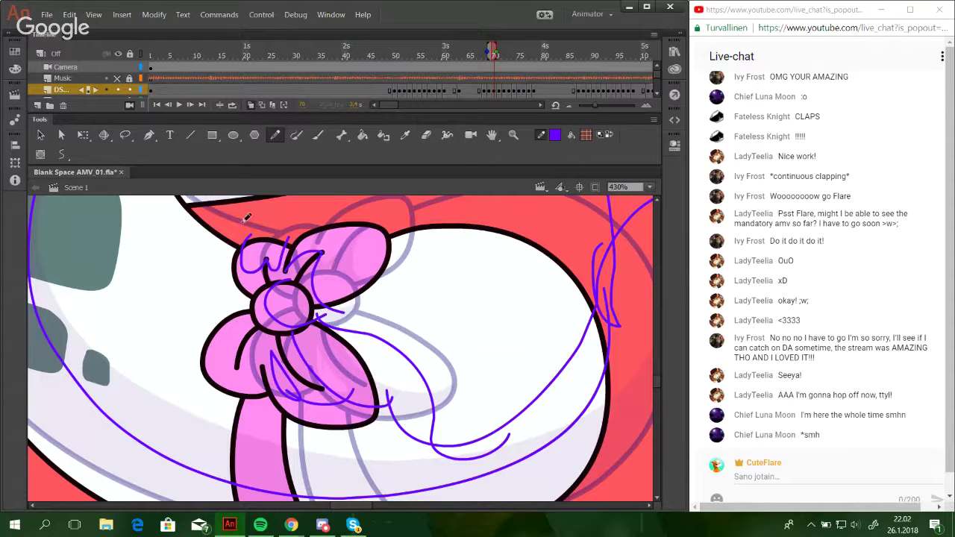
# Close the shading outlines around the bow's upper loops and fill the shaded areas of the bow and tail.
pyautogui.moveTo(246, 217)
pyautogui.mouseDown()
pyautogui.moveTo(264, 245)
pyautogui.moveTo(295, 236)
pyautogui.moveTo(305, 210)
pyautogui.moveTo(348, 191)
pyautogui.moveTo(431, 281)
pyautogui.moveTo(349, 314)
pyautogui.moveTo(340, 306)
pyautogui.moveTo(423, 370)
pyautogui.mouseUp()
pyautogui.moveTo(301, 258)
pyautogui.mouseDown()
pyautogui.moveTo(357, 247)
pyautogui.moveTo(425, 319)
pyautogui.mouseUp()
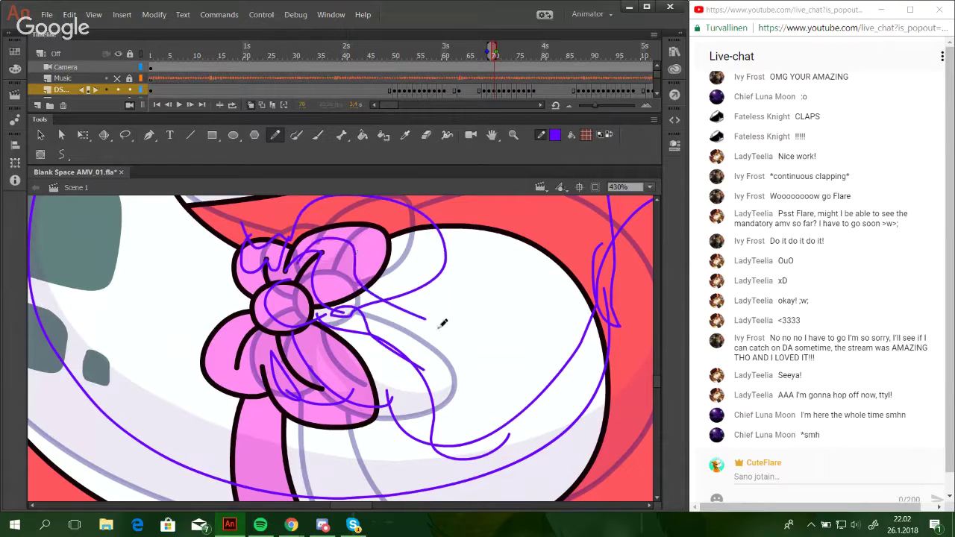
pyautogui.press('k')
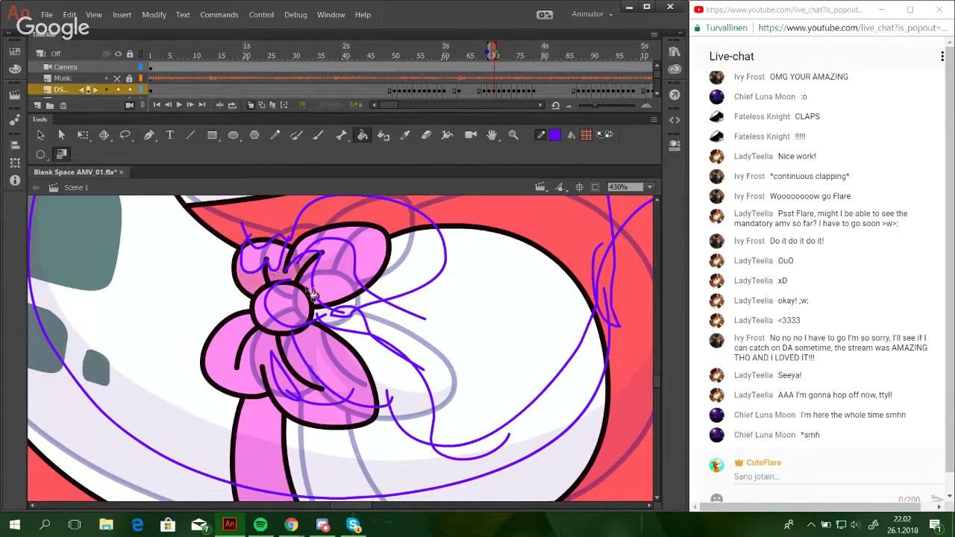
pyautogui.click(294, 369)
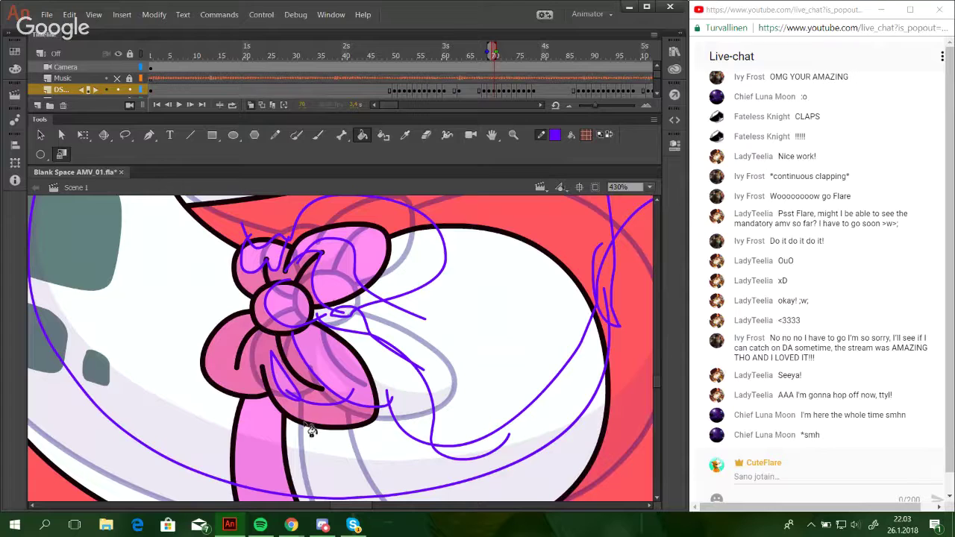
pyautogui.click(228, 494)
pyautogui.click(470, 496)
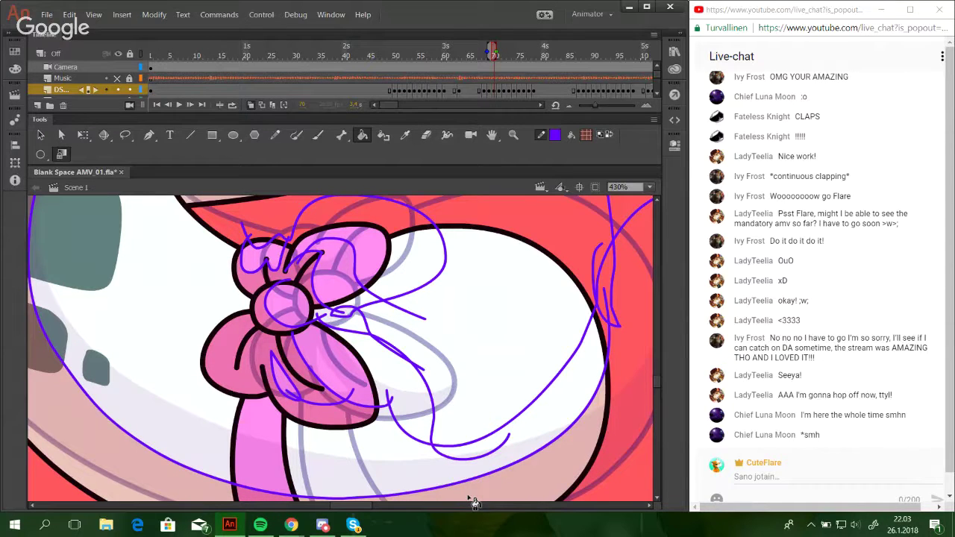
# Fill the shaded areas of the cat's neck, head, ears and head bow on frame 70.
pyautogui.click(637, 188)
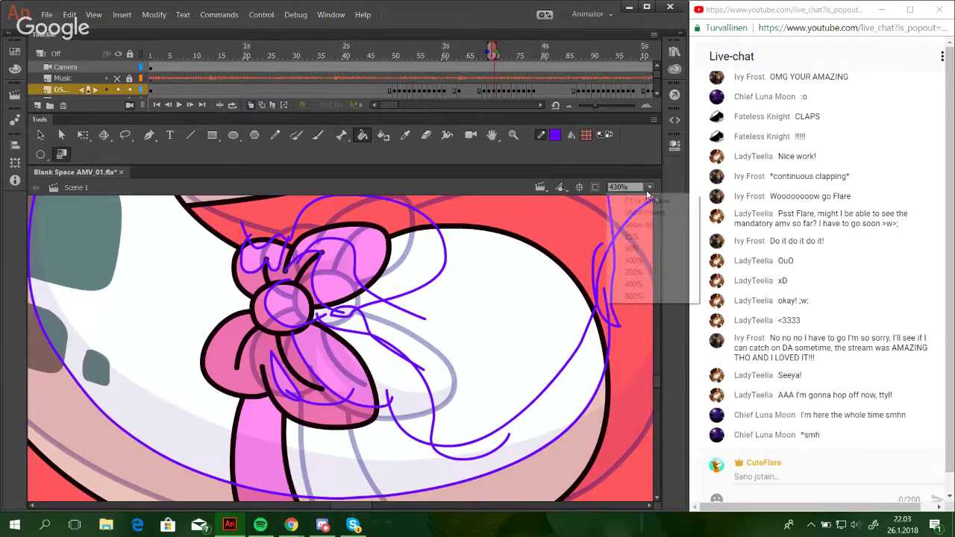
pyautogui.click(646, 237)
pyautogui.click(513, 134)
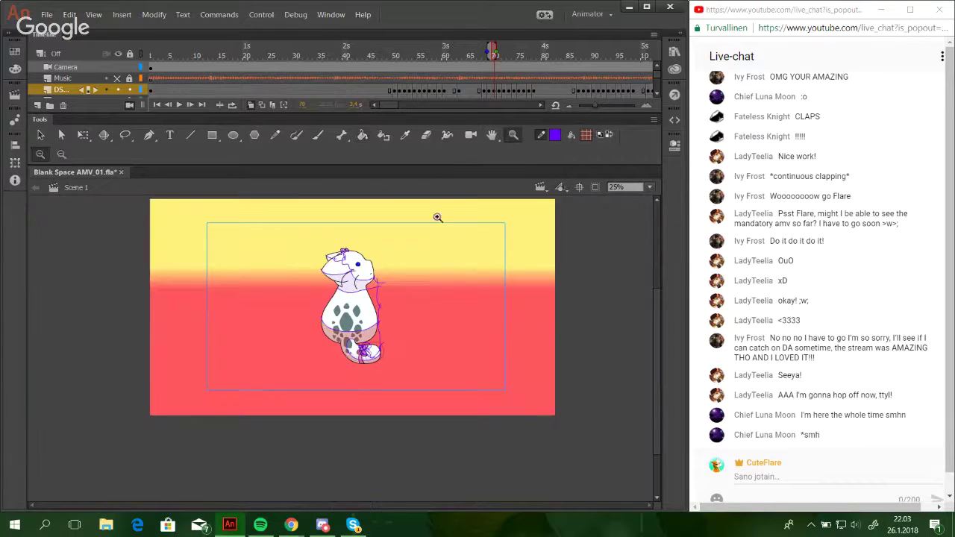
pyautogui.moveTo(272, 283); pyautogui.dragTo(446, 383)
pyautogui.moveTo(201, 309); pyautogui.dragTo(458, 447)
pyautogui.click(363, 135)
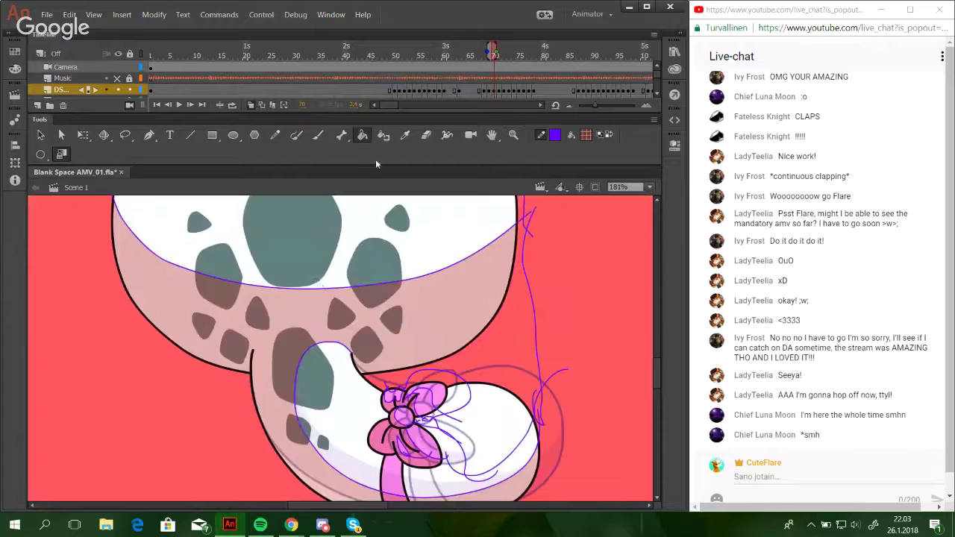
pyautogui.moveTo(309, 282)
pyautogui.mouseDown()
pyautogui.moveTo(349, 370)
pyautogui.moveTo(338, 448)
pyautogui.mouseUp()
pyautogui.click(351, 309)
pyautogui.moveTo(354, 315); pyautogui.dragTo(361, 461)
pyautogui.click(282, 399)
pyautogui.click(229, 260)
pyautogui.scroll(2, 229, 259)
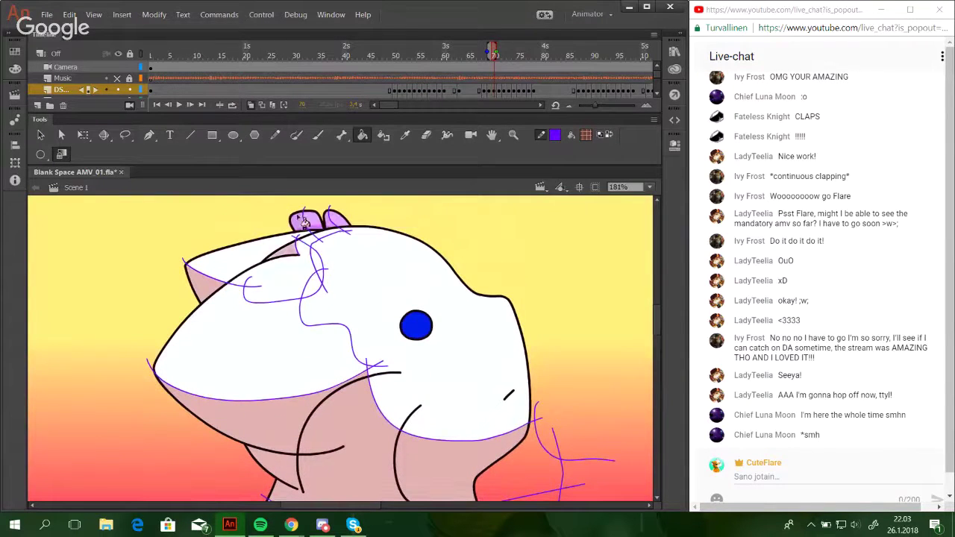
# Delete the purple shading lines from frame 70 and check the shading on the body and tail.
pyautogui.keyDown('ctrl'); pyautogui.doubleClick(343, 234); pyautogui.keyUp('ctrl')
pyautogui.press('Delete')
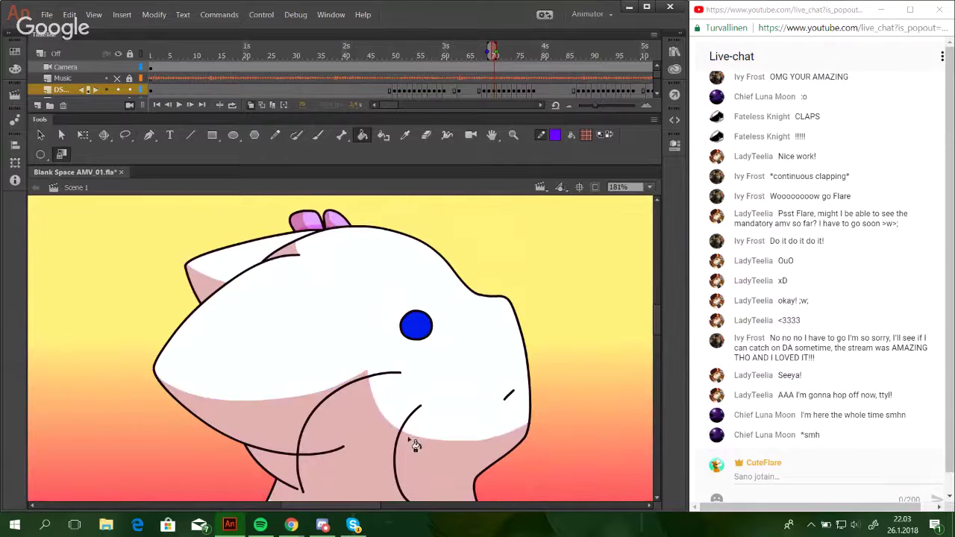
pyautogui.moveTo(415, 459); pyautogui.dragTo(409, 222)
pyautogui.moveTo(411, 478); pyautogui.dragTo(390, 233)
pyautogui.moveTo(412, 276); pyautogui.dragTo(403, 340)
pyautogui.click(513, 135)
pyautogui.moveTo(199, 222); pyautogui.dragTo(533, 465)
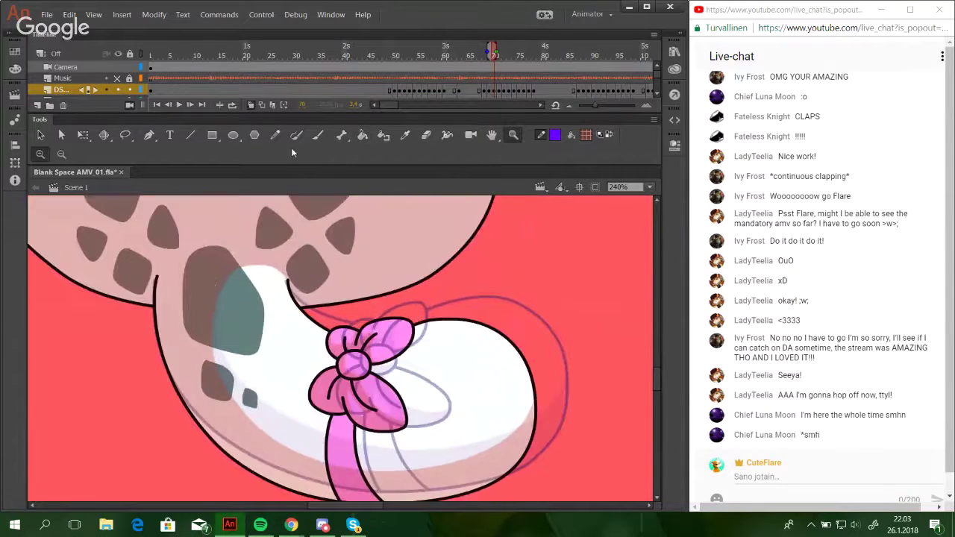
# Advance to frame 71 and draw the tail's shading line from its rounded end along the underside and around the tail's base.
pyautogui.click(276, 134)
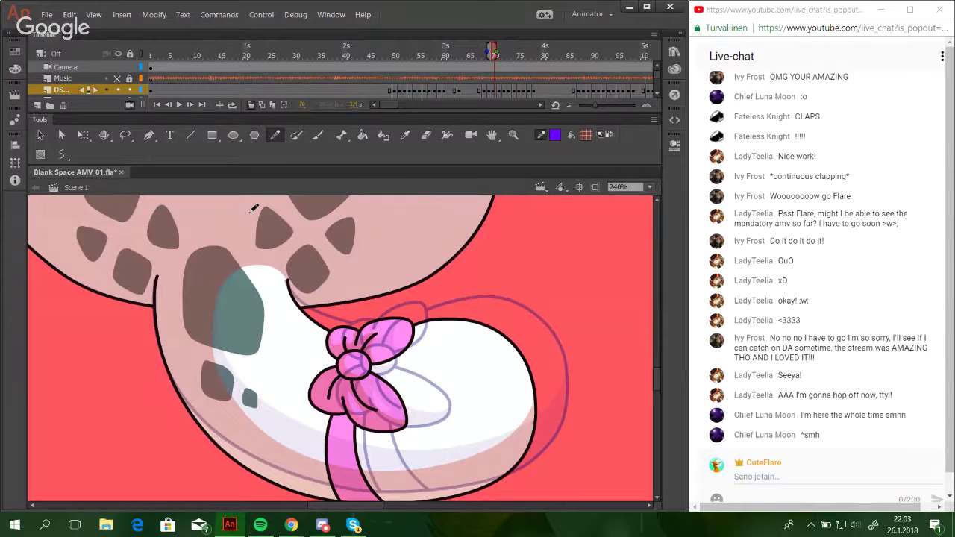
pyautogui.moveTo(362, 347)
pyautogui.mouseDown()
pyautogui.moveTo(383, 307)
pyautogui.moveTo(392, 314)
pyautogui.mouseUp()
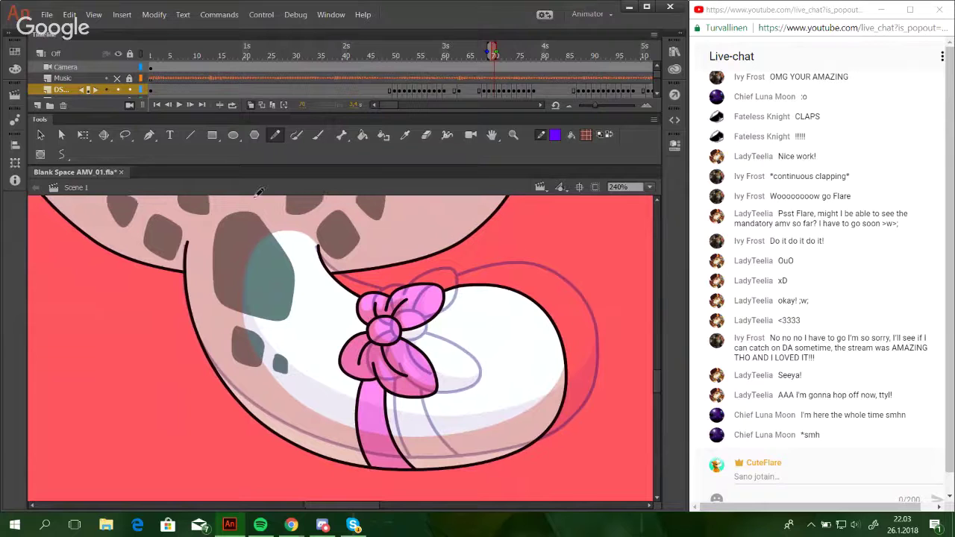
pyautogui.click(191, 105)
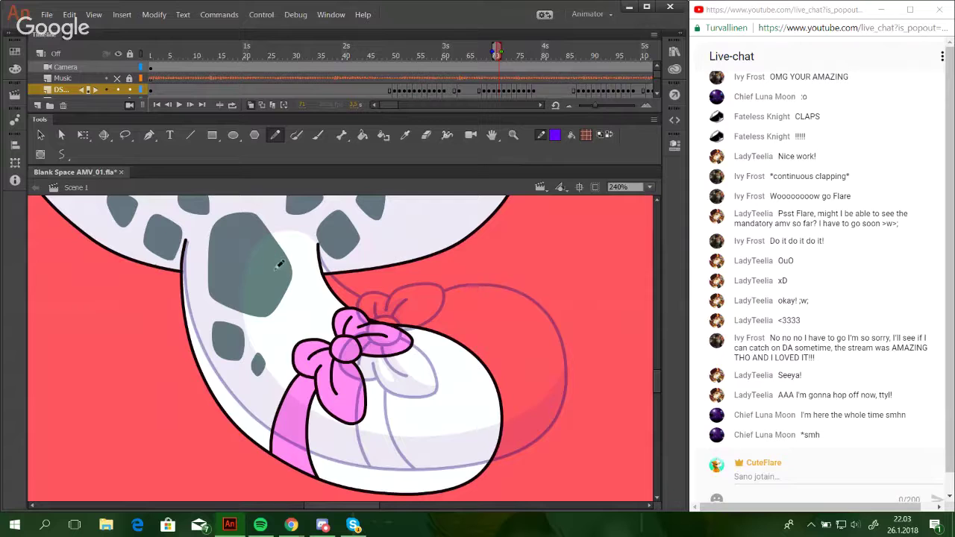
pyautogui.moveTo(317, 239)
pyautogui.mouseDown()
pyautogui.moveTo(304, 227)
pyautogui.moveTo(274, 226)
pyautogui.moveTo(292, 225)
pyautogui.moveTo(248, 245)
pyautogui.moveTo(254, 362)
pyautogui.moveTo(341, 437)
pyautogui.mouseUp()
pyautogui.hotkey('ctrl', 'z')
pyautogui.hotkey('ctrl', 'z')
pyautogui.moveTo(508, 403)
pyautogui.mouseDown()
pyautogui.moveTo(501, 426)
pyautogui.moveTo(405, 451)
pyautogui.moveTo(303, 438)
pyautogui.moveTo(235, 361)
pyautogui.mouseUp()
pyautogui.hotkey('ctrl', 'z')
pyautogui.moveTo(508, 393)
pyautogui.mouseDown()
pyautogui.moveTo(446, 449)
pyautogui.moveTo(289, 425)
pyautogui.moveTo(237, 333)
pyautogui.moveTo(290, 223)
pyautogui.moveTo(314, 239)
pyautogui.mouseUp()
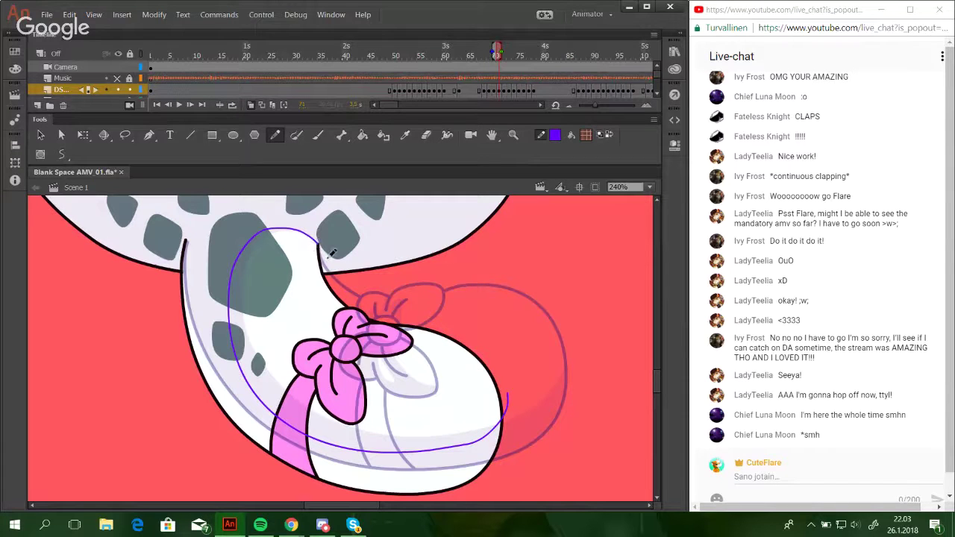
pyautogui.moveTo(317, 243)
pyautogui.mouseDown()
pyautogui.moveTo(321, 266)
pyautogui.moveTo(309, 242)
pyautogui.mouseUp()
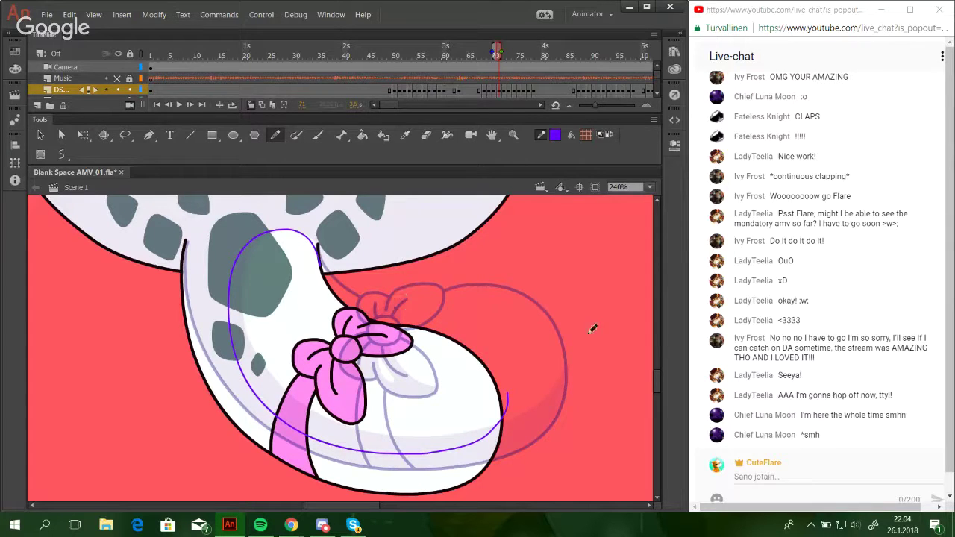
# Connect the end of the tail's shading line to the body's outer shading line with a curve outside the tail.
pyautogui.scroll(5, 522, 336)
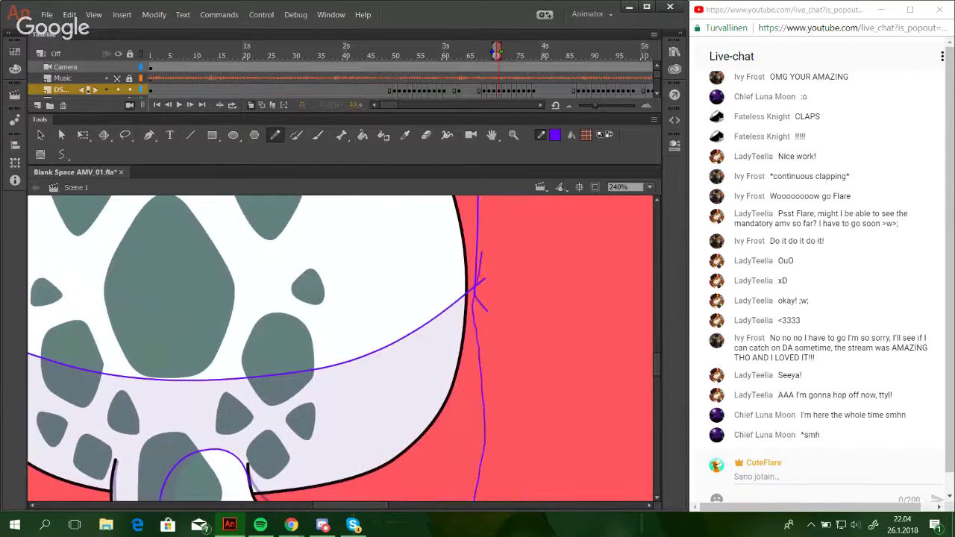
pyautogui.scroll(-5, 482, 282)
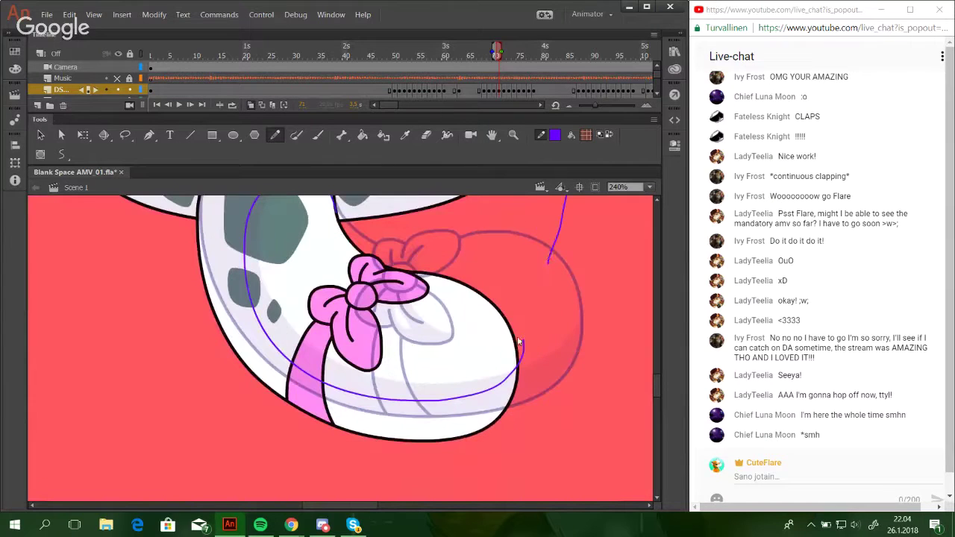
pyautogui.moveTo(520, 341); pyautogui.dragTo(552, 212)
# Draw shading lines along the fold and lower part of the tail bow's lower loop, plus a curved line across the tail beside it.
pyautogui.click(512, 134)
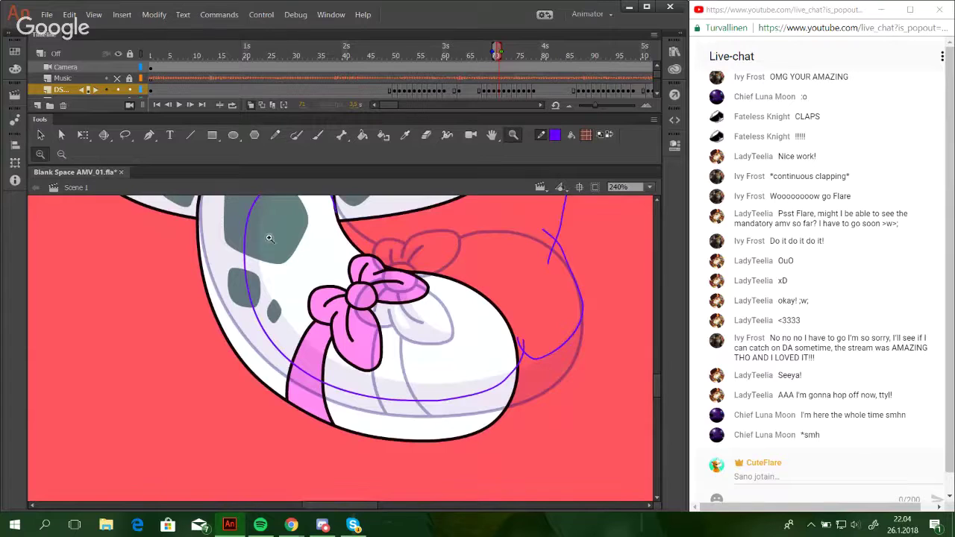
pyautogui.moveTo(247, 224); pyautogui.dragTo(555, 478)
pyautogui.click(276, 134)
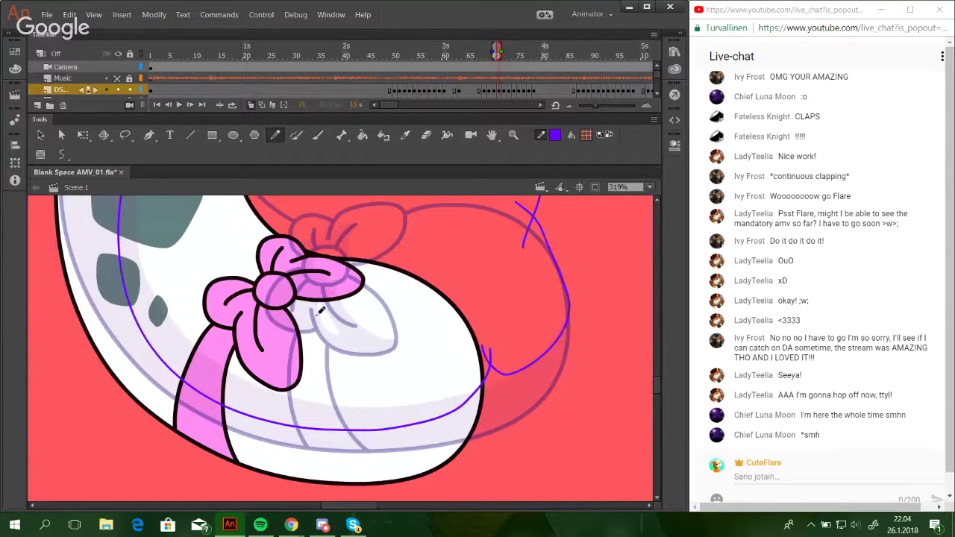
pyautogui.moveTo(276, 304)
pyautogui.mouseDown()
pyautogui.moveTo(264, 336)
pyautogui.moveTo(280, 358)
pyautogui.moveTo(322, 363)
pyautogui.mouseUp()
pyautogui.moveTo(258, 348)
pyautogui.mouseDown()
pyautogui.moveTo(245, 317)
pyautogui.moveTo(259, 353)
pyautogui.moveTo(259, 305)
pyautogui.moveTo(255, 323)
pyautogui.moveTo(286, 364)
pyautogui.mouseUp()
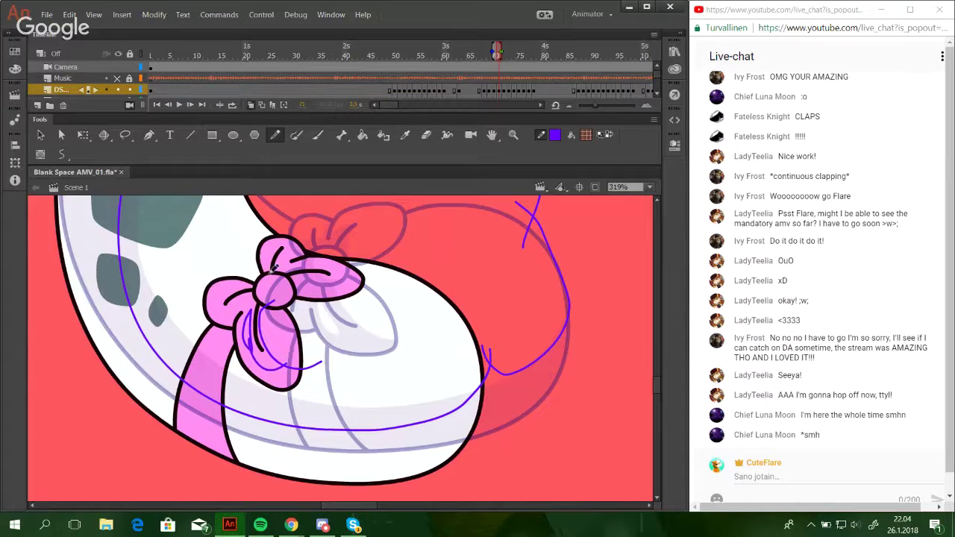
pyautogui.moveTo(285, 272)
pyautogui.mouseDown()
pyautogui.moveTo(270, 275)
pyautogui.moveTo(262, 299)
pyautogui.moveTo(298, 303)
pyautogui.mouseUp()
pyautogui.moveTo(319, 336)
pyautogui.mouseDown()
pyautogui.moveTo(415, 335)
pyautogui.moveTo(600, 371)
pyautogui.mouseUp()
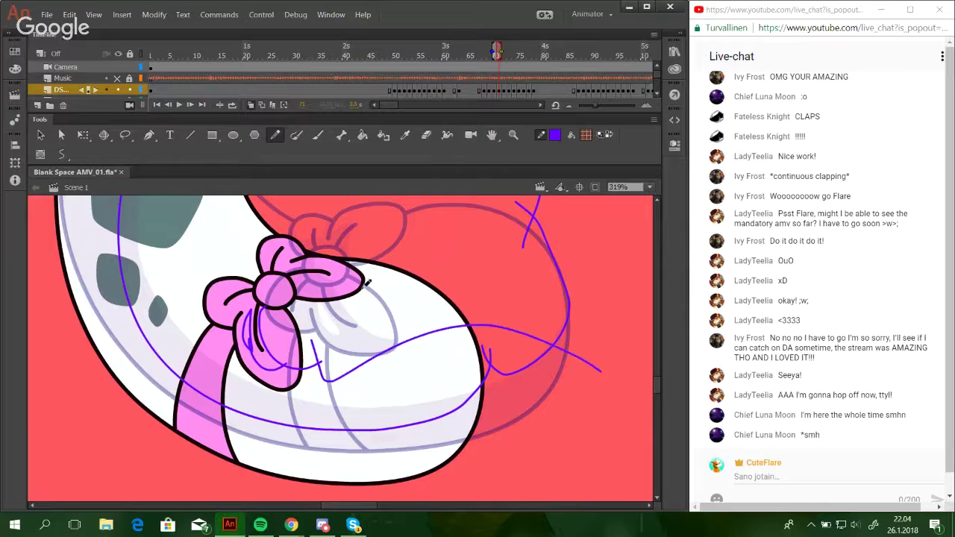
# Draw shading lines on the tail bow's knot and its two small loops.
pyautogui.moveTo(284, 272)
pyautogui.mouseDown()
pyautogui.moveTo(299, 296)
pyautogui.moveTo(298, 272)
pyautogui.moveTo(279, 271)
pyautogui.moveTo(293, 277)
pyautogui.moveTo(290, 264)
pyautogui.moveTo(267, 278)
pyautogui.moveTo(275, 296)
pyautogui.moveTo(307, 285)
pyautogui.moveTo(294, 292)
pyautogui.moveTo(273, 279)
pyautogui.moveTo(290, 264)
pyautogui.moveTo(273, 274)
pyautogui.moveTo(299, 292)
pyautogui.mouseUp()
pyautogui.hotkey('ctrl', 'z')
pyautogui.hotkey('ctrl', 'z')
pyautogui.hotkey('ctrl', 'z')
pyautogui.hotkey('ctrl', 'z')
pyautogui.moveTo(261, 237)
pyautogui.mouseDown()
pyautogui.moveTo(283, 246)
pyautogui.moveTo(278, 259)
pyautogui.moveTo(298, 247)
pyautogui.mouseUp()
pyautogui.moveTo(211, 278); pyautogui.dragTo(249, 290)
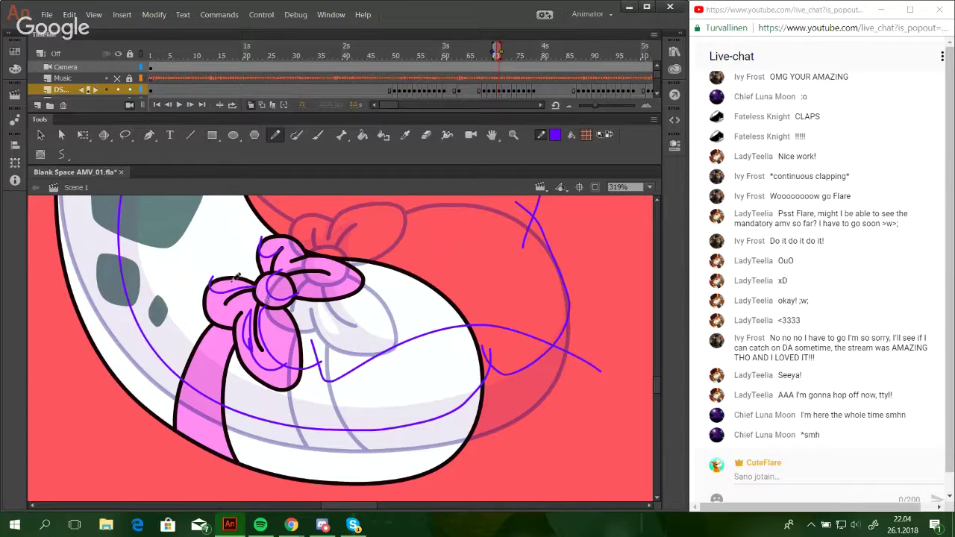
# Draw the remaining shading guide lines on the tail bow's loops and extend them past the outline to neighbouring guides.
pyautogui.moveTo(218, 296)
pyautogui.mouseDown()
pyautogui.moveTo(245, 225)
pyautogui.moveTo(259, 229)
pyautogui.moveTo(237, 221)
pyautogui.moveTo(94, 296)
pyautogui.mouseUp()
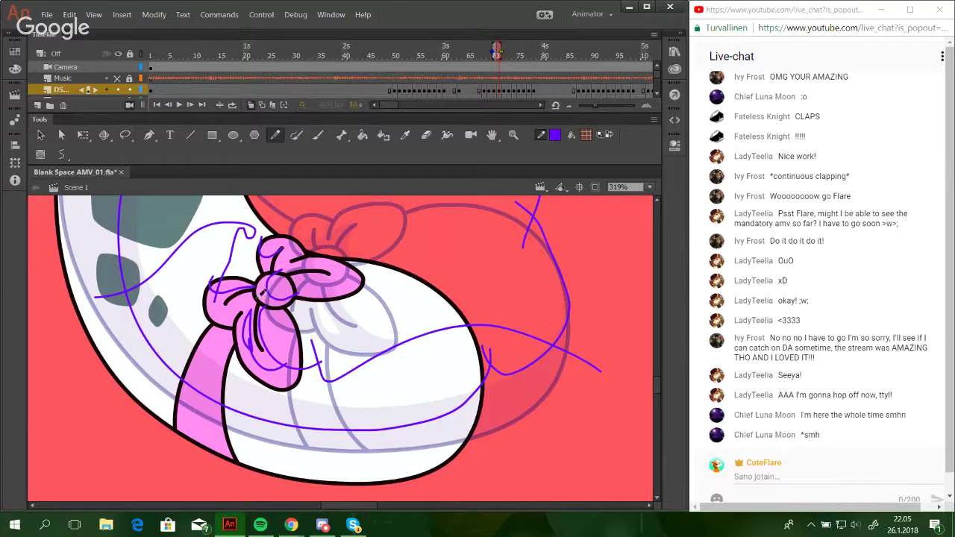
pyautogui.moveTo(326, 276); pyautogui.dragTo(361, 300)
pyautogui.moveTo(304, 259); pyautogui.dragTo(338, 265)
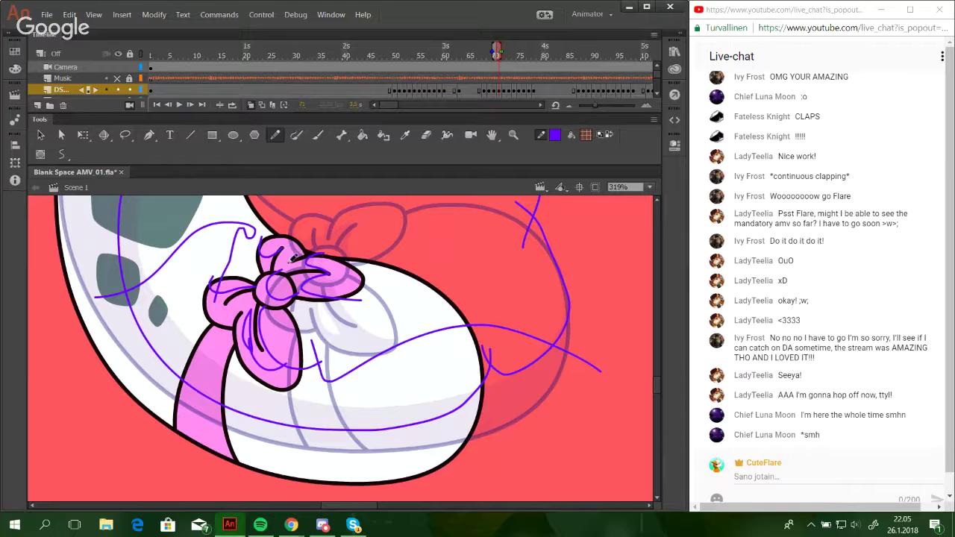
pyautogui.moveTo(280, 252); pyautogui.dragTo(287, 262)
pyautogui.moveTo(280, 259)
pyautogui.mouseDown()
pyautogui.moveTo(322, 243)
pyautogui.moveTo(370, 266)
pyautogui.moveTo(550, 278)
pyautogui.moveTo(594, 308)
pyautogui.mouseUp()
# Fill the shaded parts of the tail bow, its ribbon band and the tail's lower edge with the shadow colour.
pyautogui.click(362, 134)
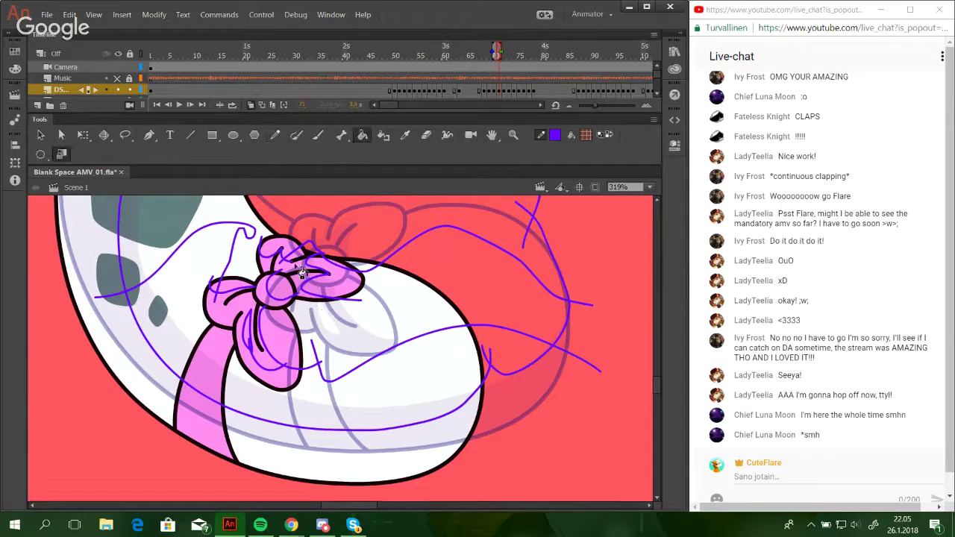
pyautogui.click(302, 288)
pyautogui.click(272, 295)
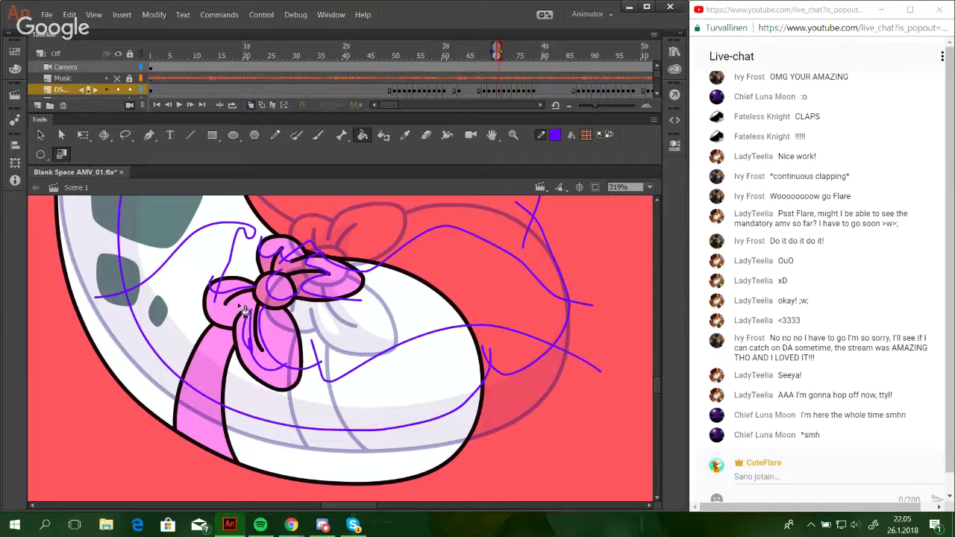
pyautogui.click(244, 313)
pyautogui.click(200, 430)
pyautogui.click(164, 407)
pyautogui.click(302, 448)
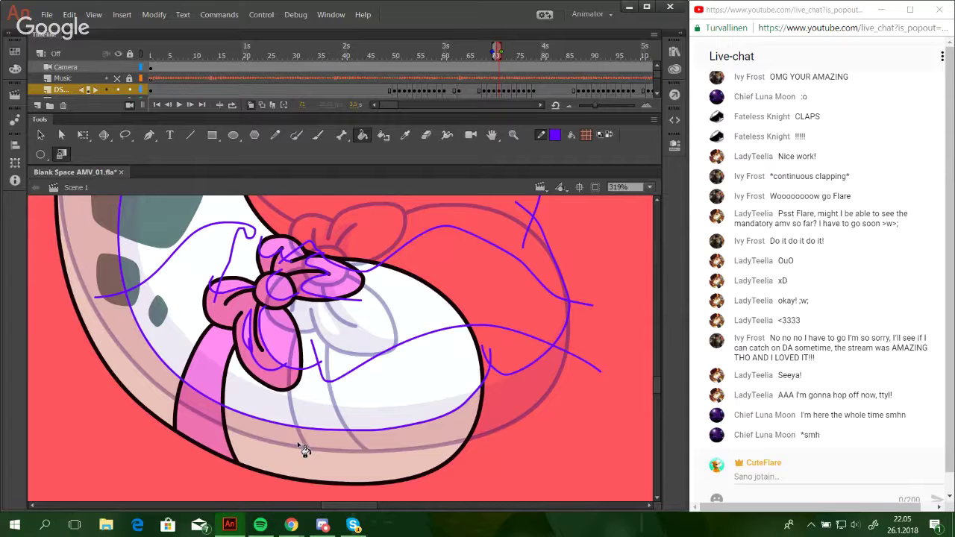
# Fill the shadow areas on the character's body, neck and lower face.
pyautogui.moveTo(312, 347); pyautogui.dragTo(378, 477)
pyautogui.moveTo(371, 240); pyautogui.dragTo(366, 328)
pyautogui.click(364, 328)
pyautogui.click(281, 270)
pyautogui.moveTo(355, 296); pyautogui.dragTo(308, 439)
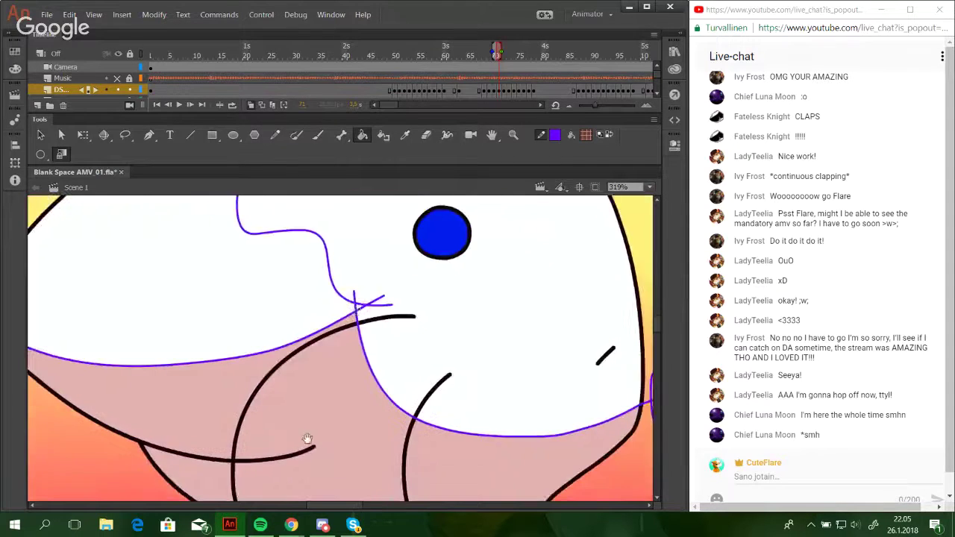
# Fill the shadows on the ear folds and the small head bow, and delete the purple guide lines.
pyautogui.moveTo(234, 200); pyautogui.dragTo(266, 353)
pyautogui.click(110, 351)
pyautogui.click(252, 295)
pyautogui.hotkey('ctrl', 'z')
pyautogui.click(260, 278)
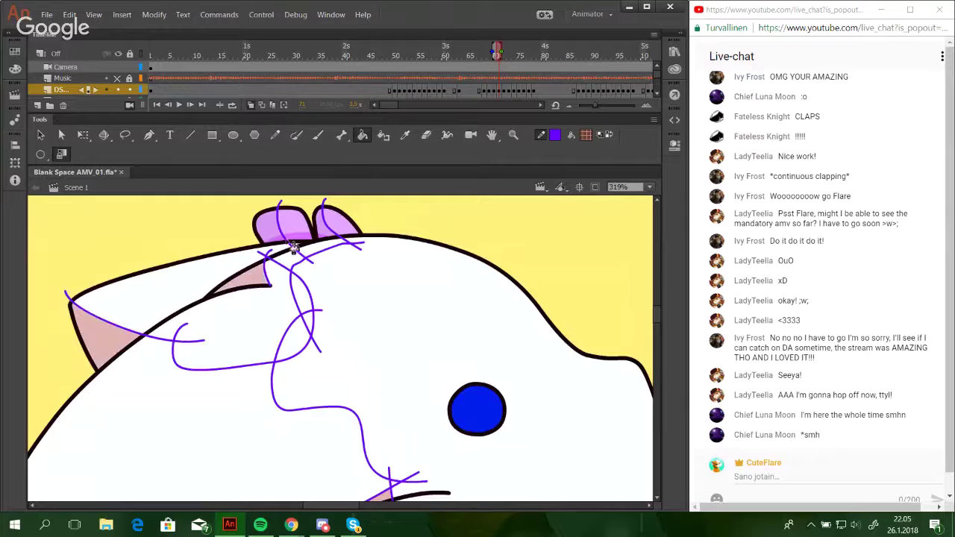
pyautogui.click(273, 236)
pyautogui.click(327, 233)
pyautogui.keyDown('ctrl'); pyautogui.doubleClick(332, 249); pyautogui.keyUp('ctrl')
pyautogui.press('Delete')
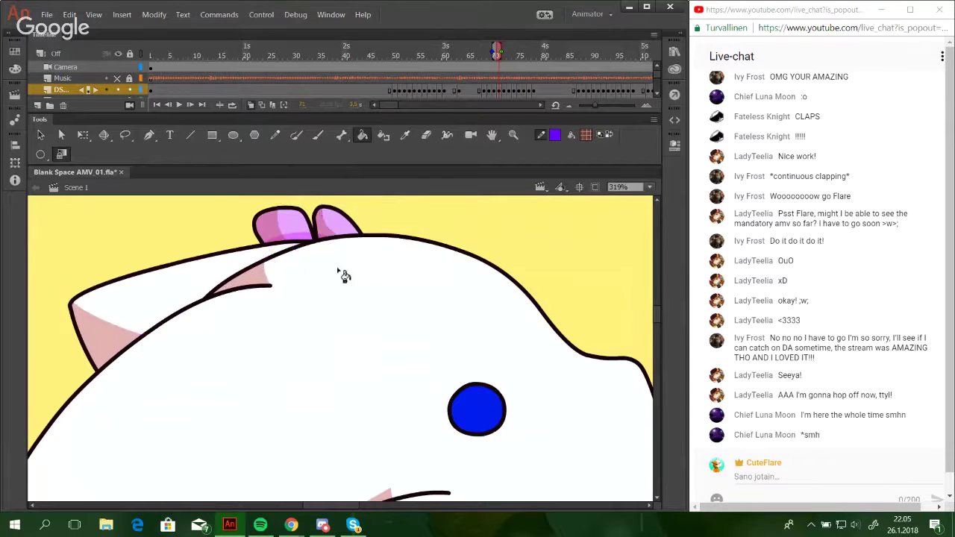
# Delete the leftover purple guide line inside the tail bow's knot.
pyautogui.moveTo(404, 471); pyautogui.dragTo(421, 279)
pyautogui.moveTo(477, 471); pyautogui.dragTo(433, 292)
pyautogui.moveTo(516, 481); pyautogui.dragTo(437, 236)
pyautogui.moveTo(439, 433); pyautogui.dragTo(489, 212)
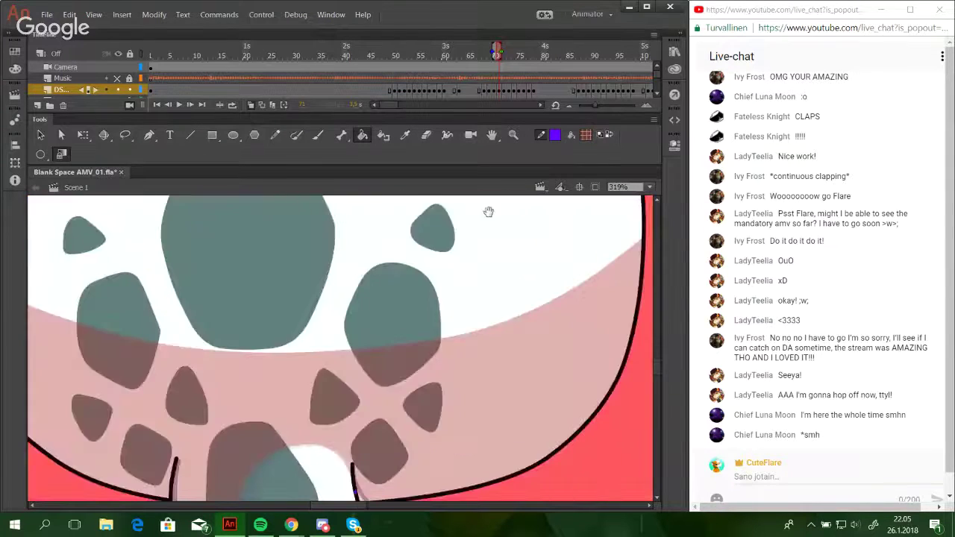
pyautogui.moveTo(359, 499); pyautogui.dragTo(451, 314)
pyautogui.moveTo(530, 446); pyautogui.dragTo(442, 414)
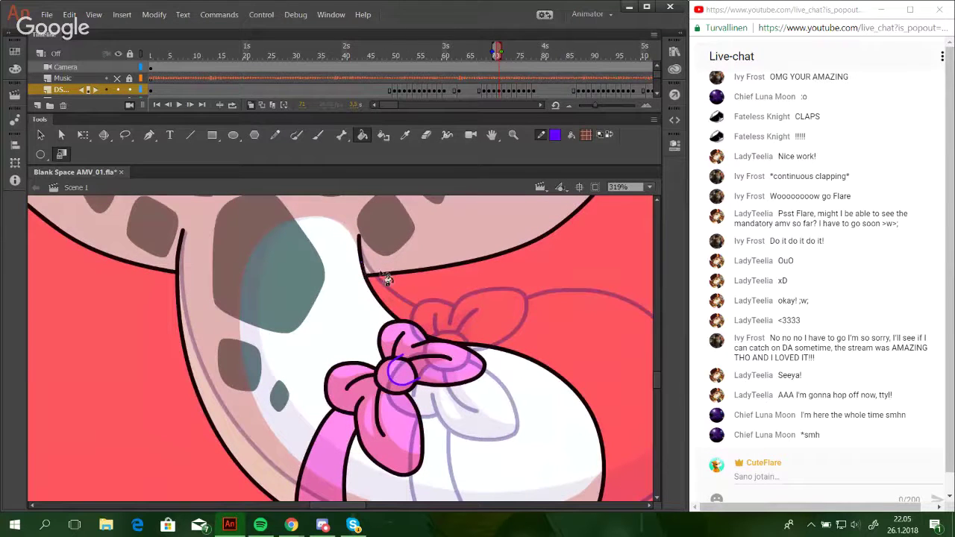
pyautogui.click(514, 135)
pyautogui.moveTo(310, 224); pyautogui.dragTo(384, 373)
pyautogui.scroll(-6, 407, 373)
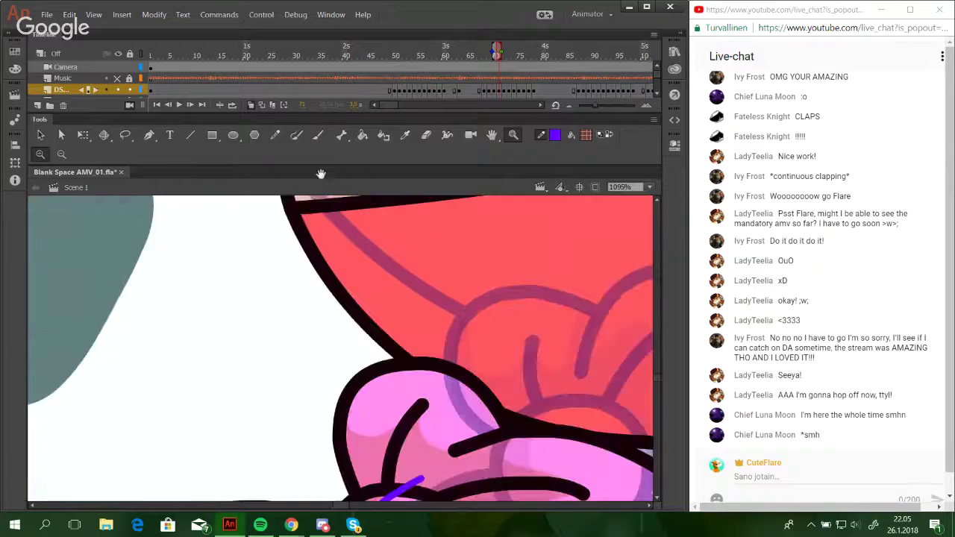
pyautogui.press('Delete')
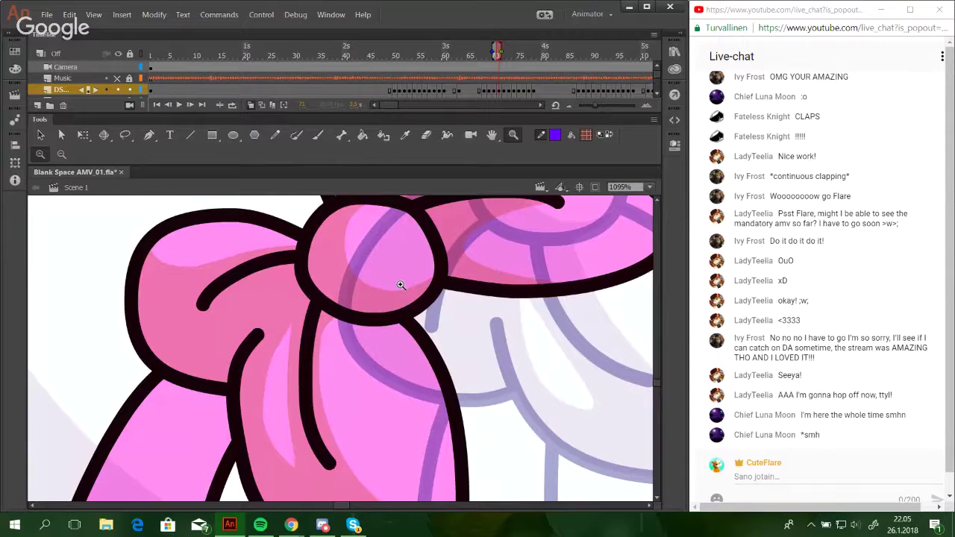
# Check the shaded tail and bow at 200% zoom, and move on to the next frame.
pyautogui.click(651, 188)
pyautogui.click(638, 265)
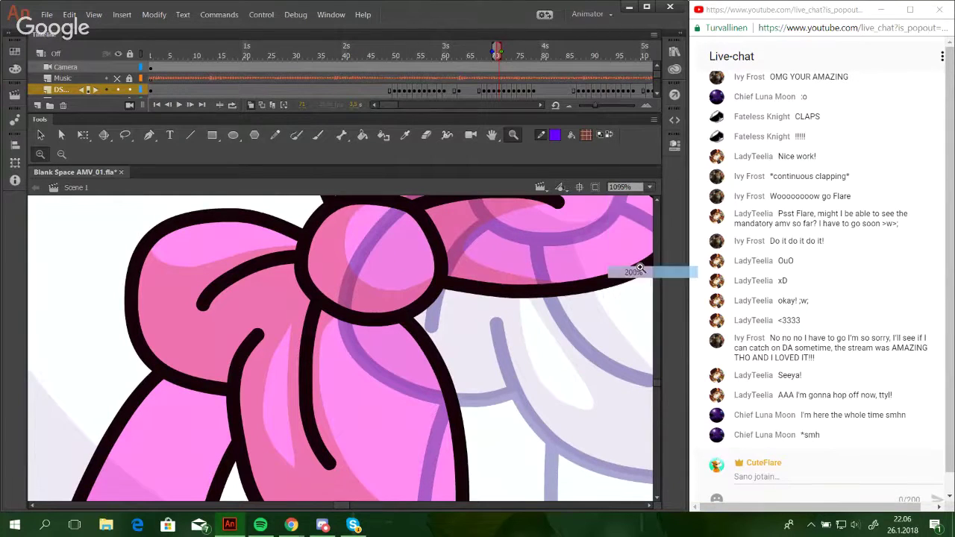
pyautogui.moveTo(656, 378)
pyautogui.mouseDown()
pyautogui.moveTo(636, 309)
pyautogui.moveTo(652, 391)
pyautogui.mouseUp()
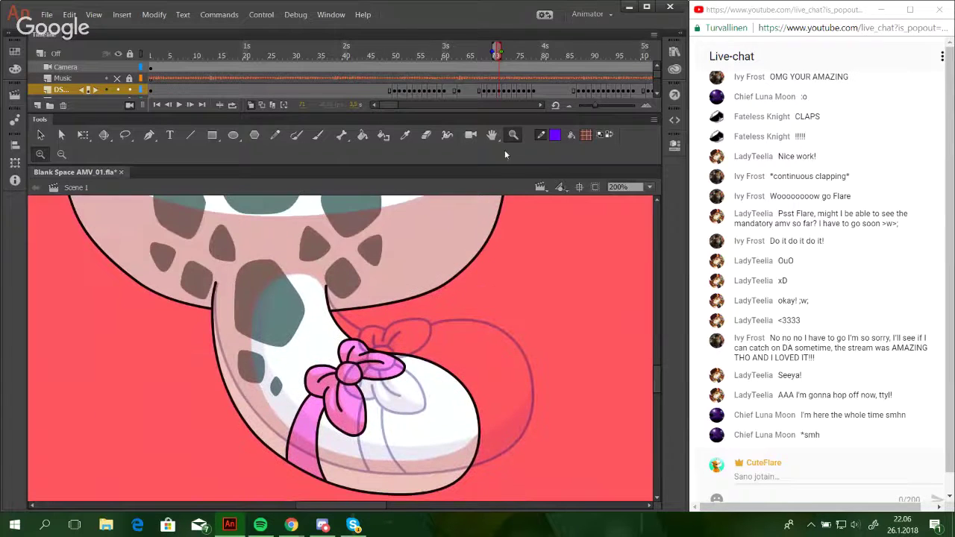
pyautogui.moveTo(192, 243); pyautogui.dragTo(505, 469)
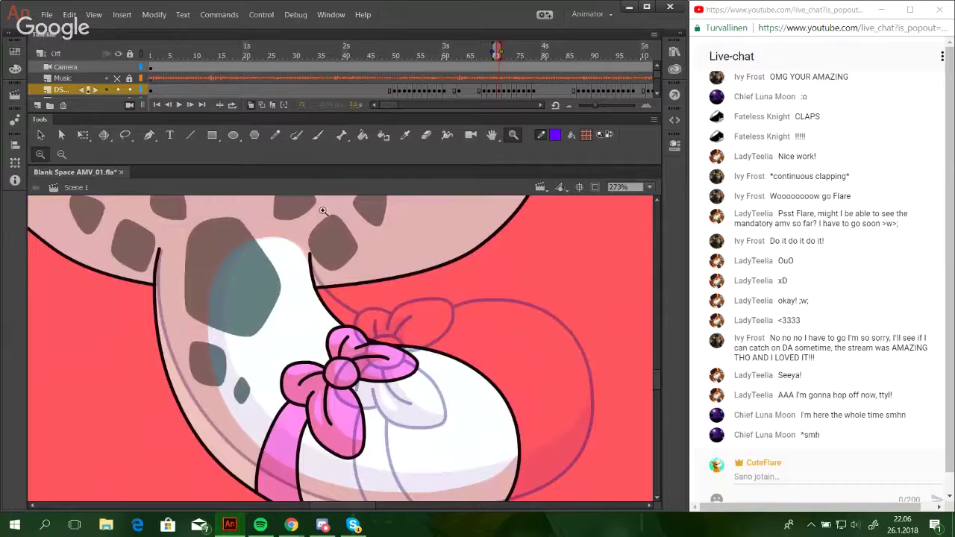
pyautogui.click(273, 135)
pyautogui.scroll(-1, 505, 335)
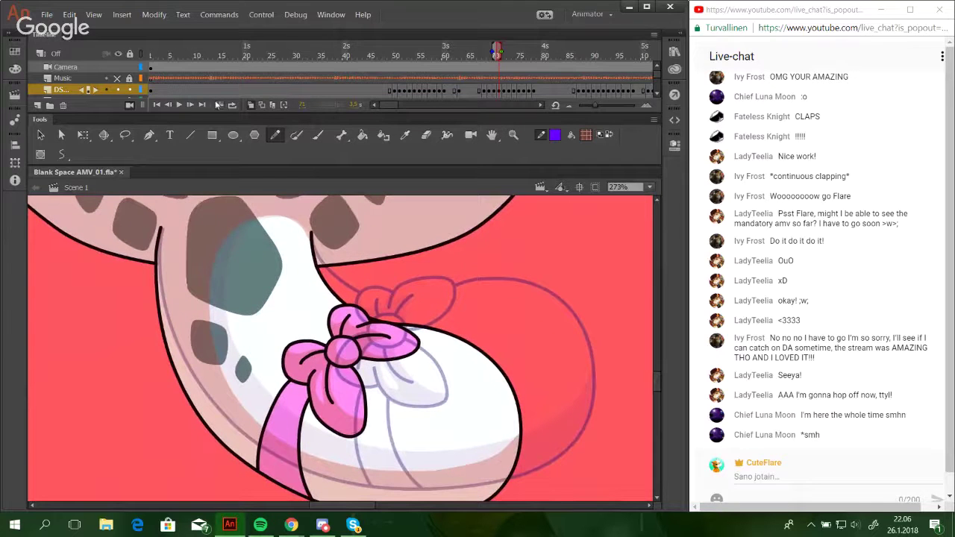
pyautogui.click(191, 104)
# Draw a purple shading guide around the lit area of the tail, from its tip up to the body.
pyautogui.moveTo(369, 279)
pyautogui.mouseDown()
pyautogui.moveTo(397, 279)
pyautogui.moveTo(418, 297)
pyautogui.mouseUp()
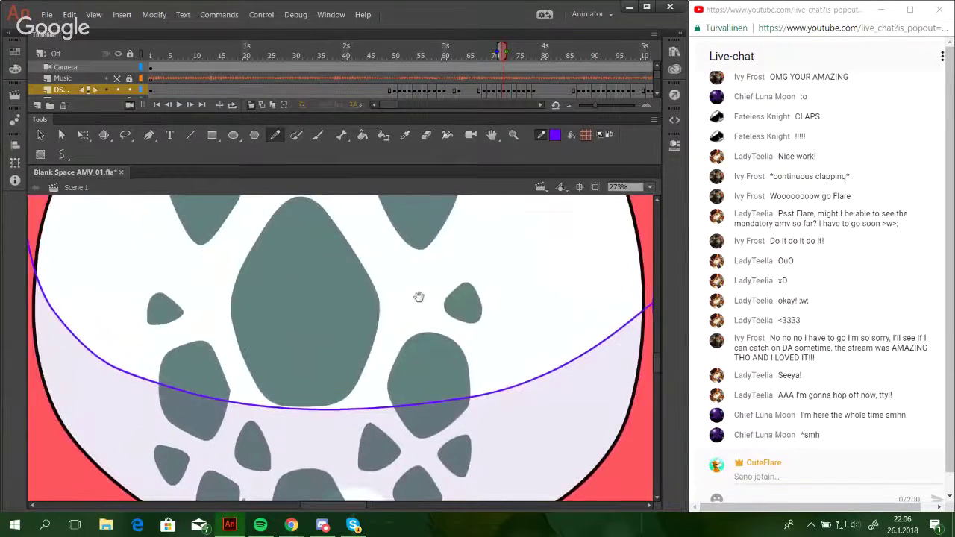
pyautogui.moveTo(423, 235); pyautogui.dragTo(458, 479)
pyautogui.moveTo(482, 206); pyautogui.dragTo(317, 358)
pyautogui.moveTo(353, 465); pyautogui.dragTo(380, 238)
pyautogui.moveTo(387, 478); pyautogui.dragTo(403, 210)
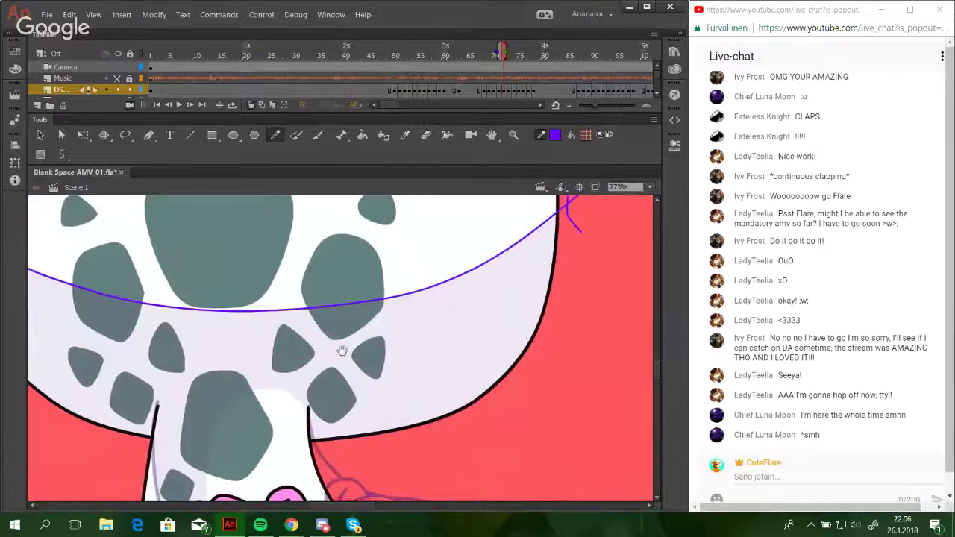
pyautogui.moveTo(342, 351); pyautogui.dragTo(356, 238)
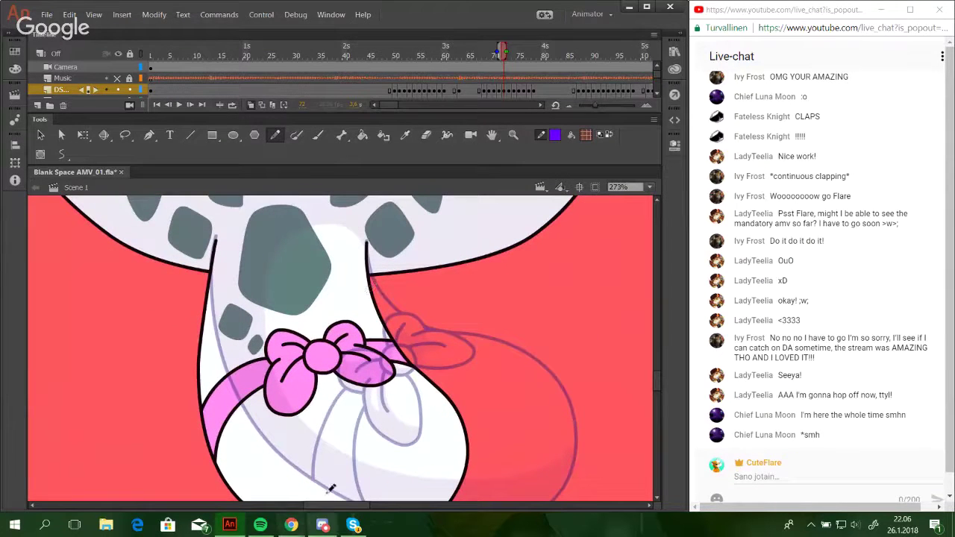
pyautogui.moveTo(366, 250); pyautogui.dragTo(374, 289)
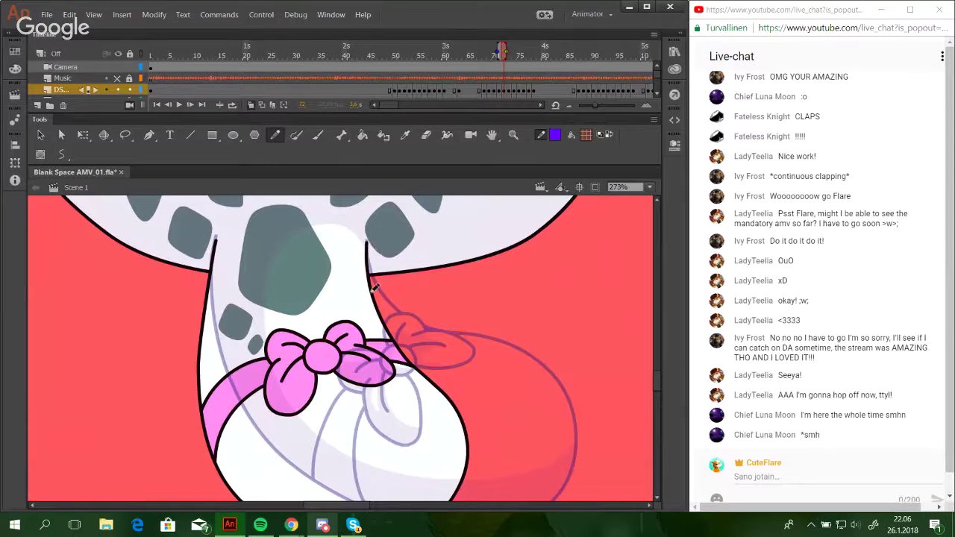
pyautogui.scroll(-1, 351, 274)
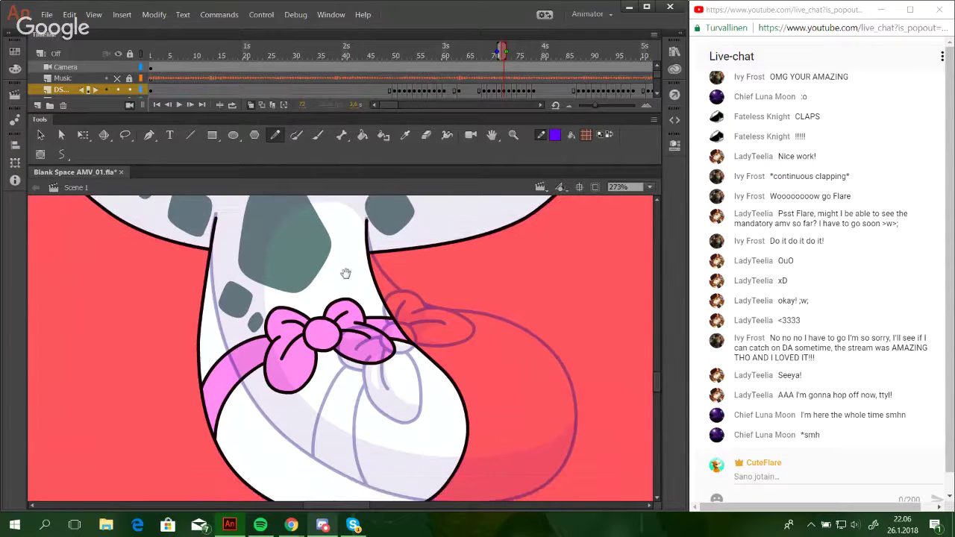
pyautogui.moveTo(459, 379)
pyautogui.mouseDown()
pyautogui.moveTo(419, 449)
pyautogui.moveTo(324, 455)
pyautogui.moveTo(280, 436)
pyautogui.moveTo(252, 398)
pyautogui.moveTo(241, 347)
pyautogui.moveTo(268, 241)
pyautogui.moveTo(300, 210)
pyautogui.moveTo(341, 206)
pyautogui.moveTo(389, 291)
pyautogui.mouseUp()
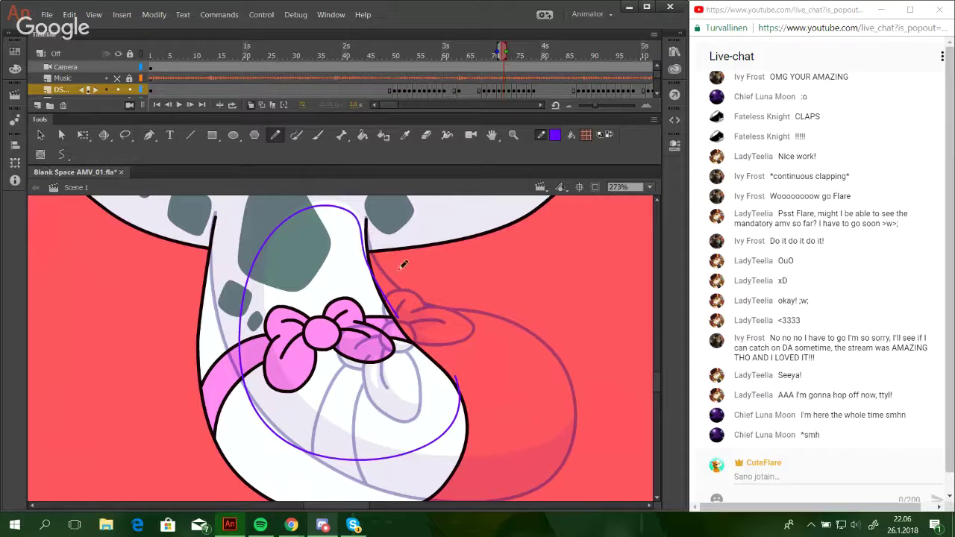
# Draw linking guide strokes outside the character, running from the tail guide up along the body.
pyautogui.moveTo(379, 296)
pyautogui.mouseDown()
pyautogui.moveTo(438, 305)
pyautogui.moveTo(454, 370)
pyautogui.moveTo(482, 391)
pyautogui.moveTo(557, 370)
pyautogui.mouseUp()
pyautogui.moveTo(532, 400); pyautogui.dragTo(544, 440)
pyautogui.moveTo(532, 353); pyautogui.dragTo(625, 233)
pyautogui.moveTo(575, 301)
pyautogui.mouseDown()
pyautogui.moveTo(560, 368)
pyautogui.moveTo(489, 426)
pyautogui.mouseUp()
pyautogui.moveTo(525, 417); pyautogui.dragTo(573, 195)
pyautogui.moveTo(576, 244); pyautogui.dragTo(533, 347)
pyautogui.moveTo(544, 344); pyautogui.dragTo(515, 165)
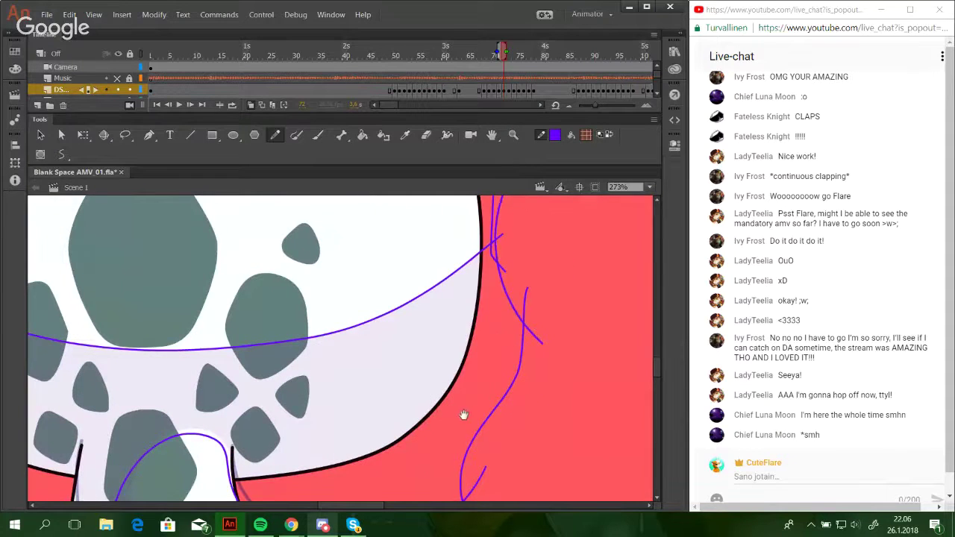
# Draw shading guide curves on the tail bow's lower-left tail, knot and lower-right loop.
pyautogui.moveTo(463, 415); pyautogui.dragTo(540, 295)
pyautogui.moveTo(439, 434)
pyautogui.mouseDown()
pyautogui.moveTo(494, 350)
pyautogui.moveTo(519, 282)
pyautogui.mouseUp()
pyautogui.moveTo(407, 278); pyautogui.dragTo(436, 325)
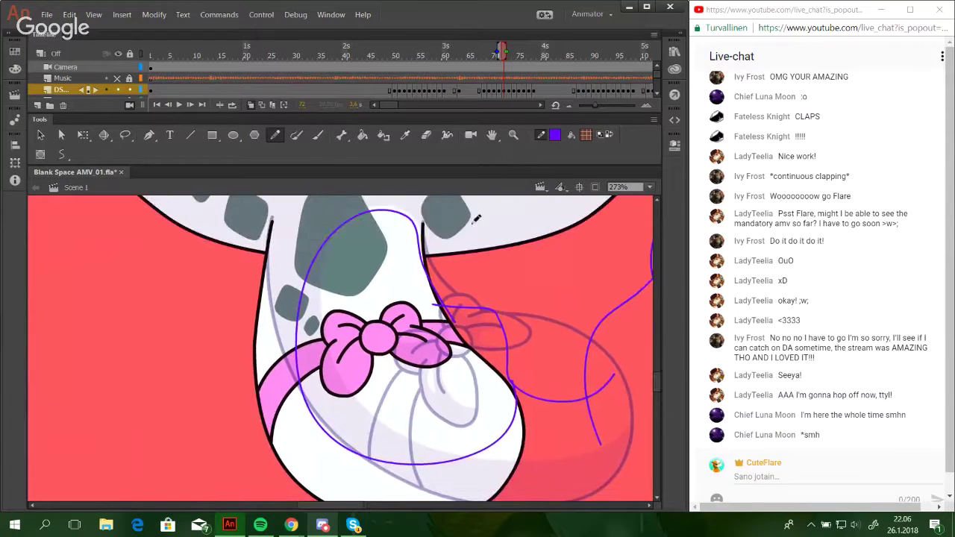
pyautogui.click(513, 134)
pyautogui.moveTo(255, 275)
pyautogui.mouseDown()
pyautogui.moveTo(396, 411)
pyautogui.moveTo(498, 481)
pyautogui.mouseUp()
pyautogui.click(274, 135)
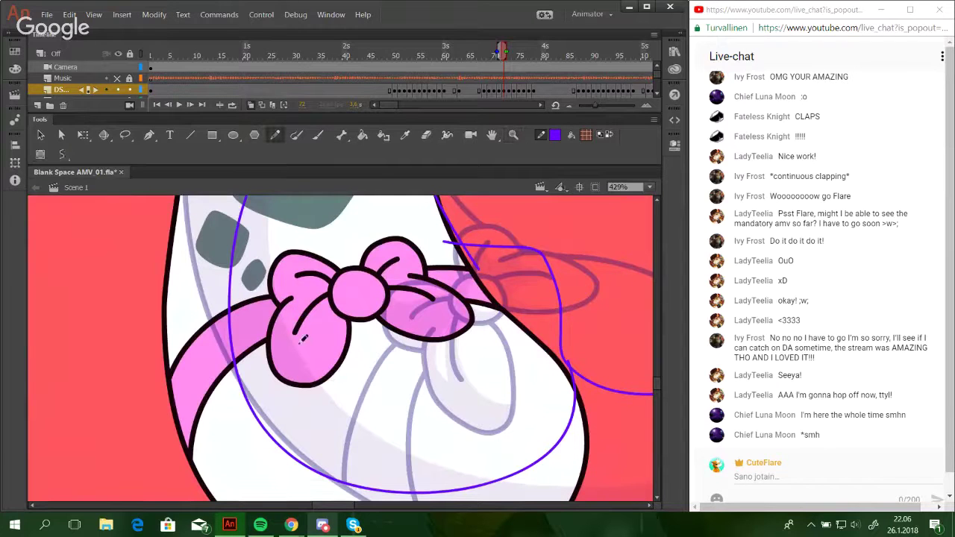
pyautogui.moveTo(297, 343)
pyautogui.mouseDown()
pyautogui.moveTo(347, 347)
pyautogui.moveTo(314, 313)
pyautogui.moveTo(306, 364)
pyautogui.moveTo(355, 366)
pyautogui.mouseUp()
pyautogui.hotkey('ctrl', 'z')
pyautogui.hotkey('ctrl', 'z')
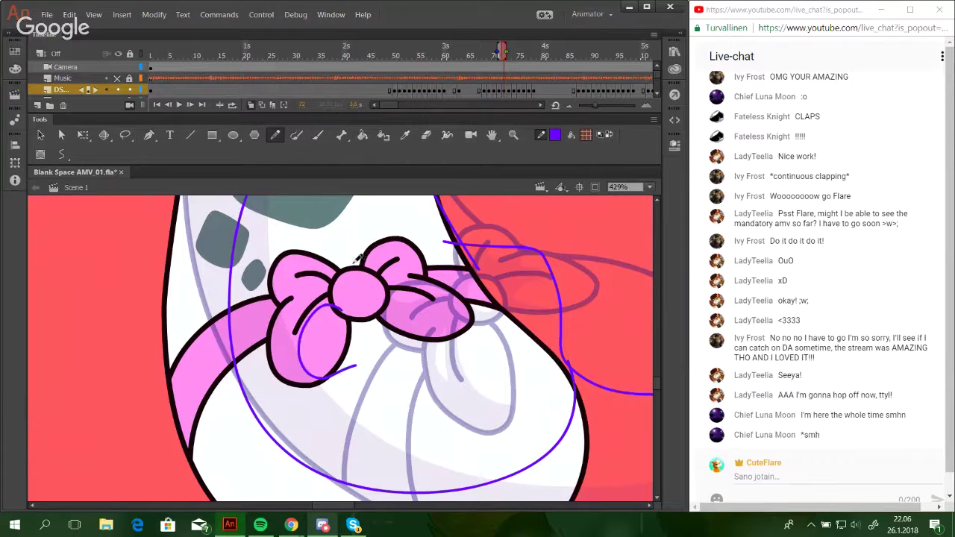
pyautogui.moveTo(359, 260)
pyautogui.mouseDown()
pyautogui.moveTo(362, 305)
pyautogui.moveTo(388, 291)
pyautogui.mouseUp()
pyautogui.hotkey('ctrl', 'z')
pyautogui.moveTo(359, 258)
pyautogui.mouseDown()
pyautogui.moveTo(363, 305)
pyautogui.moveTo(388, 294)
pyautogui.moveTo(447, 329)
pyautogui.moveTo(478, 329)
pyautogui.mouseUp()
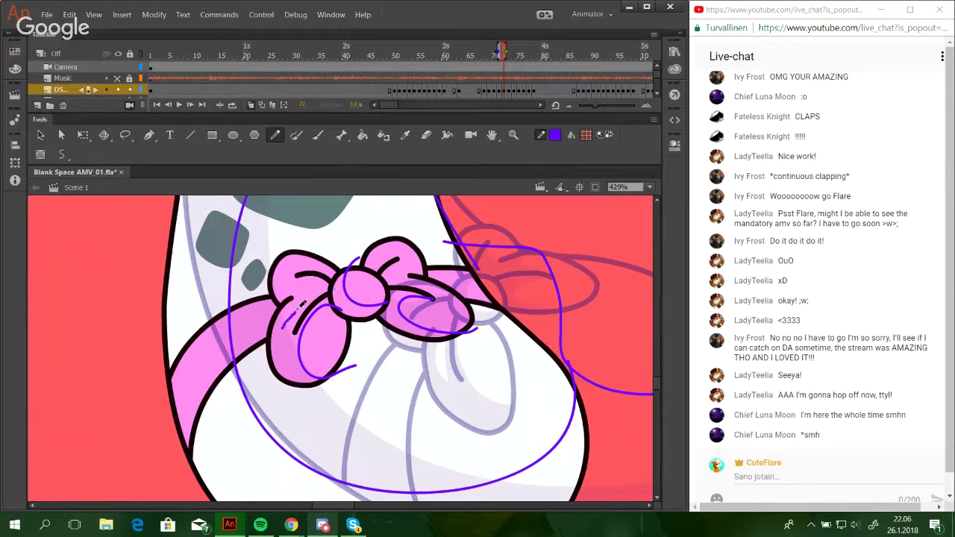
# Draw guides for the fold and the upper-left loop of the bow, and link the loose guide ends together.
pyautogui.moveTo(290, 306)
pyautogui.mouseDown()
pyautogui.moveTo(282, 327)
pyautogui.moveTo(316, 292)
pyautogui.mouseUp()
pyautogui.moveTo(297, 311); pyautogui.dragTo(290, 300)
pyautogui.moveTo(297, 244)
pyautogui.mouseDown()
pyautogui.moveTo(309, 270)
pyautogui.moveTo(328, 242)
pyautogui.moveTo(325, 279)
pyautogui.mouseUp()
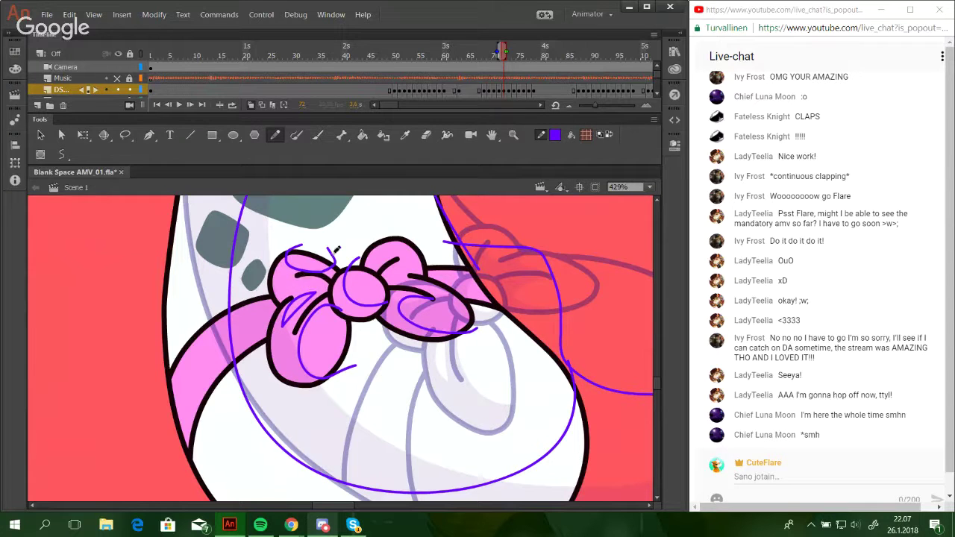
pyautogui.moveTo(335, 252)
pyautogui.mouseDown()
pyautogui.moveTo(320, 245)
pyautogui.moveTo(347, 240)
pyautogui.moveTo(361, 251)
pyautogui.mouseUp()
pyautogui.moveTo(356, 348)
pyautogui.mouseDown()
pyautogui.moveTo(367, 399)
pyautogui.moveTo(271, 478)
pyautogui.mouseUp()
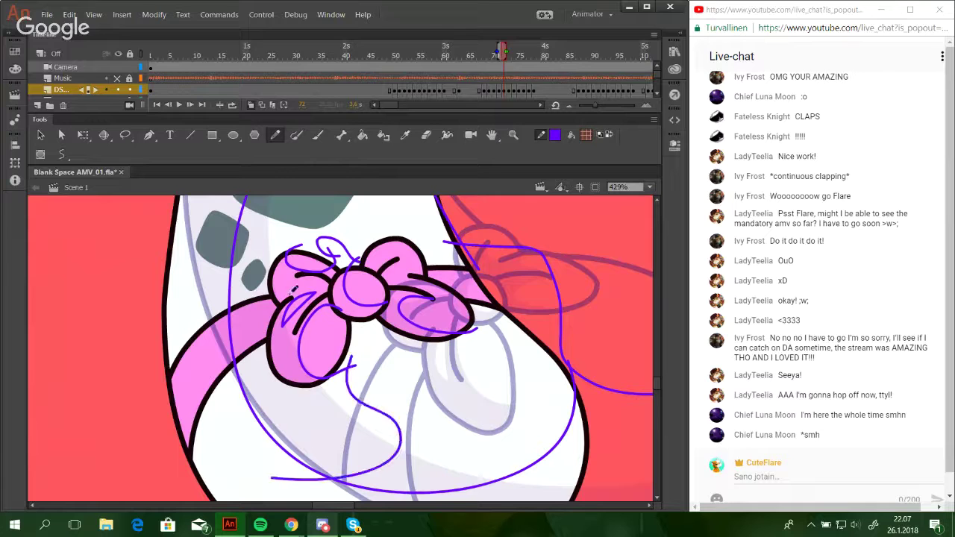
pyautogui.moveTo(292, 306)
pyautogui.mouseDown()
pyautogui.moveTo(310, 358)
pyautogui.moveTo(319, 303)
pyautogui.mouseUp()
pyautogui.moveTo(308, 245); pyautogui.dragTo(206, 240)
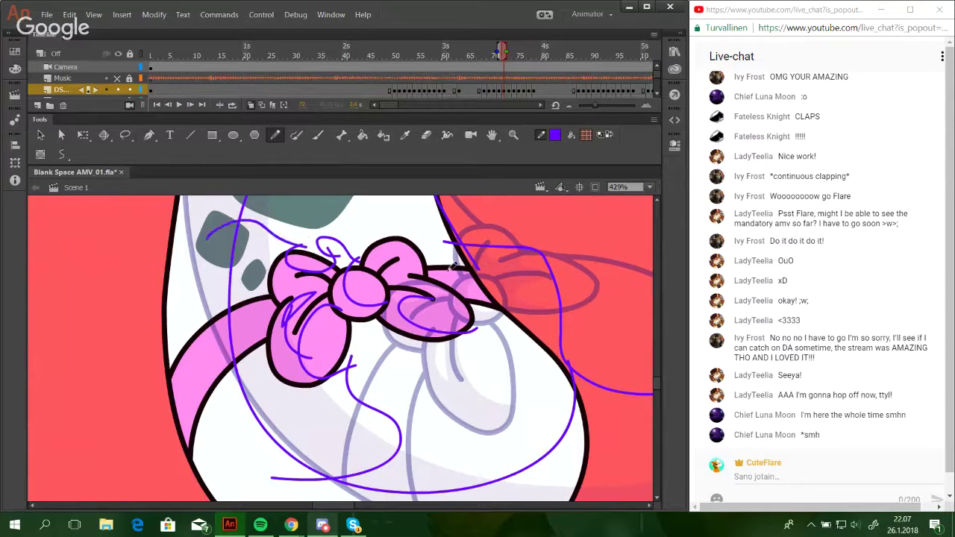
# Add guide curves to the bow's two right loops and connect their ends to the tail guide.
pyautogui.moveTo(422, 286); pyautogui.dragTo(388, 265)
pyautogui.moveTo(445, 302); pyautogui.dragTo(567, 294)
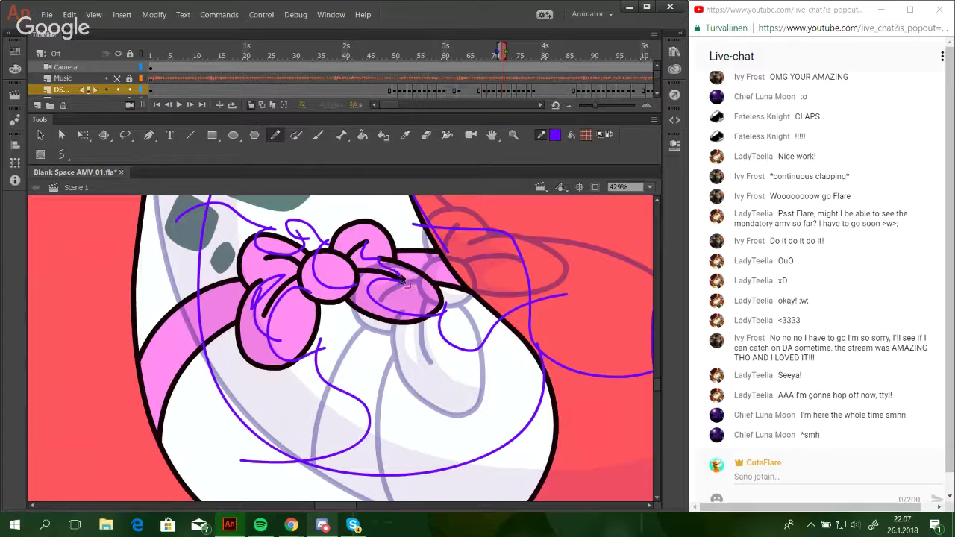
pyautogui.moveTo(343, 221); pyautogui.dragTo(363, 254)
pyautogui.hotkey('ctrl', 'z')
pyautogui.moveTo(333, 219); pyautogui.dragTo(411, 223)
# Fill the shaded areas of the tail, ribbon band, left bow loops and knot with the shadow colour.
pyautogui.click(362, 134)
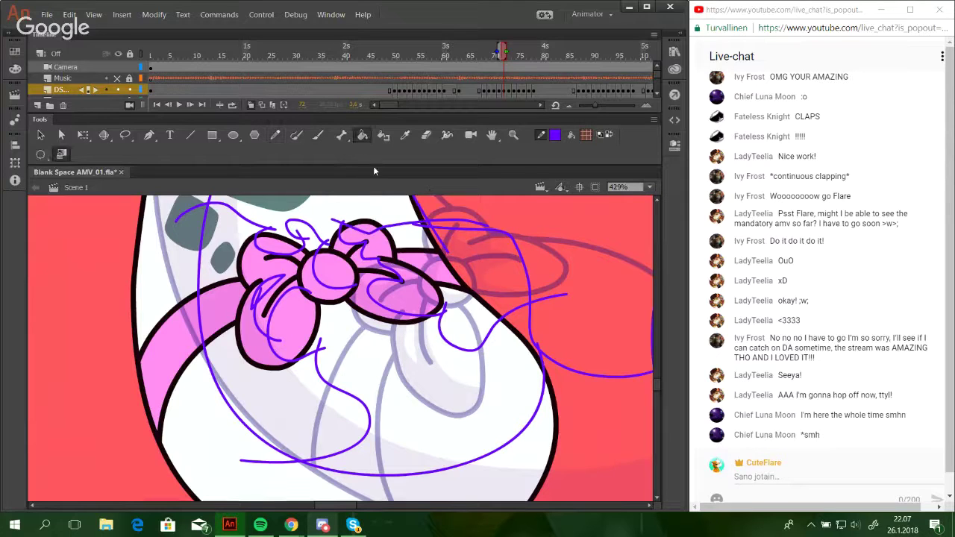
pyautogui.click(301, 359)
pyautogui.click(256, 355)
pyautogui.click(182, 323)
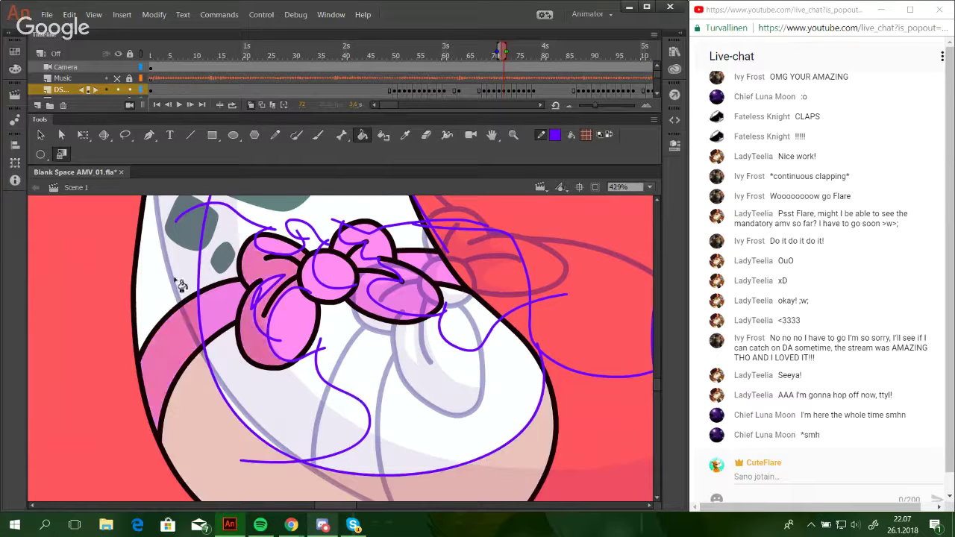
pyautogui.click(181, 286)
pyautogui.click(320, 293)
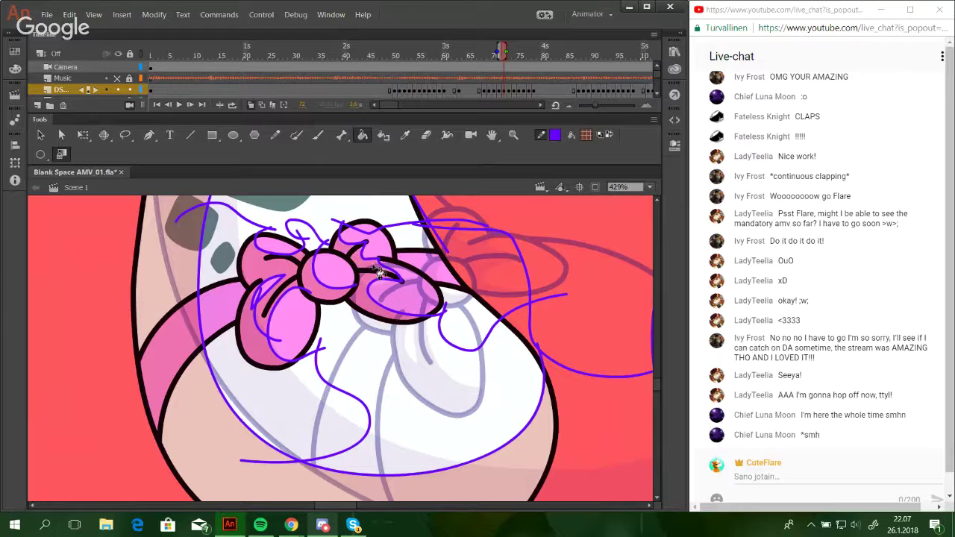
# Fill the shaded areas of the tail bow's right loops and of the head and neck with the shadow colour.
pyautogui.moveTo(387, 236)
pyautogui.mouseDown()
pyautogui.moveTo(393, 422)
pyautogui.moveTo(387, 265)
pyautogui.moveTo(386, 353)
pyautogui.moveTo(351, 384)
pyautogui.mouseUp()
pyautogui.click(649, 187)
pyautogui.click(632, 249)
pyautogui.click(546, 315)
pyautogui.click(510, 302)
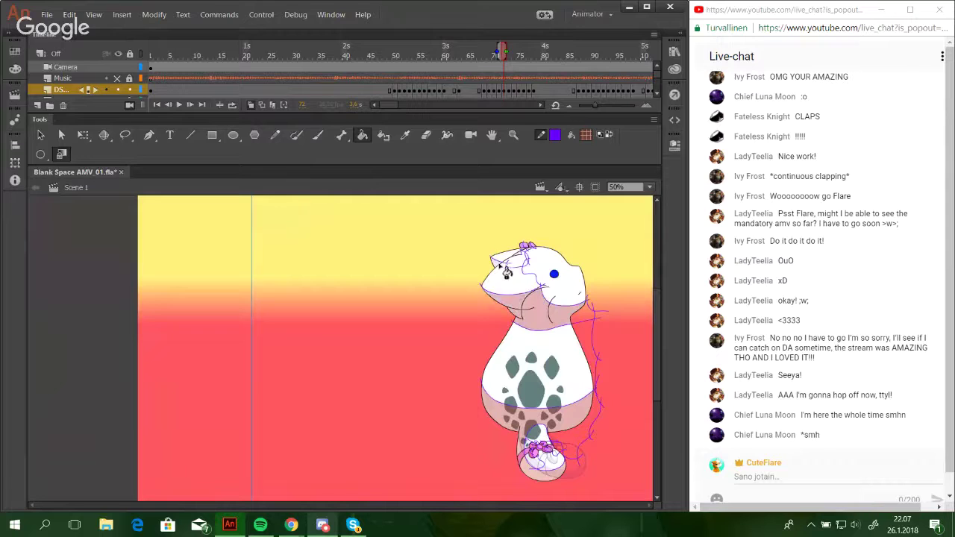
# Fill the shaded areas of the inner ear and both loops of the head bow with the shadow colour.
pyautogui.click(512, 137)
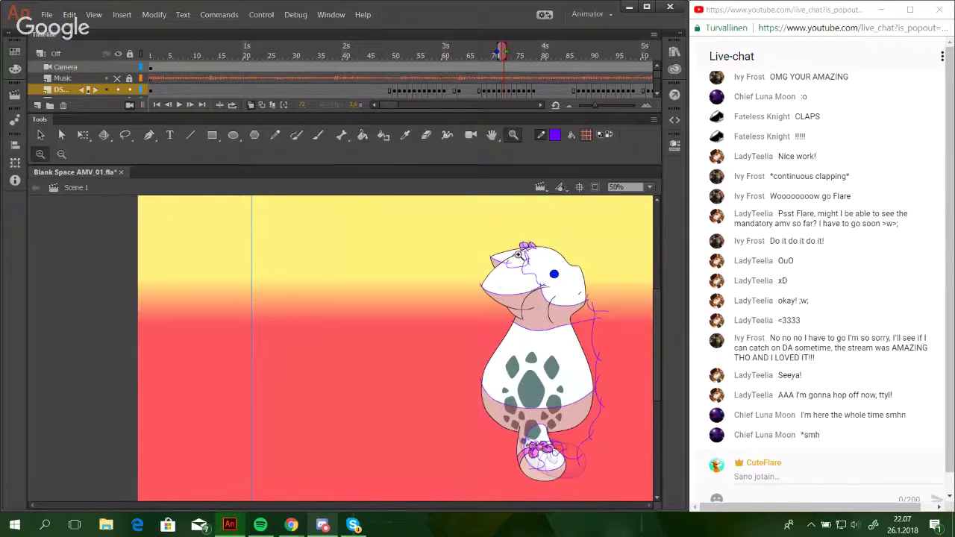
pyautogui.click(529, 258)
pyautogui.press('k')
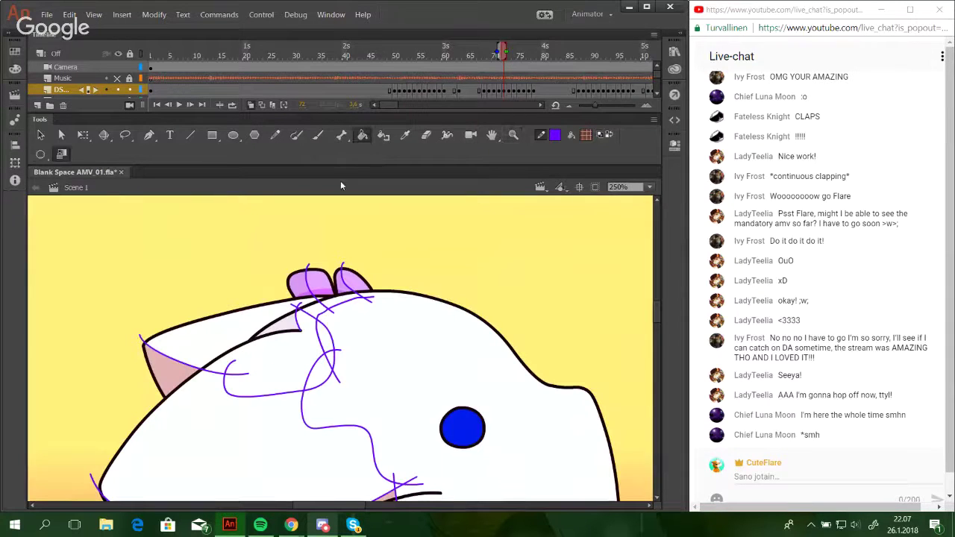
pyautogui.click(291, 319)
pyautogui.click(303, 281)
pyautogui.click(349, 286)
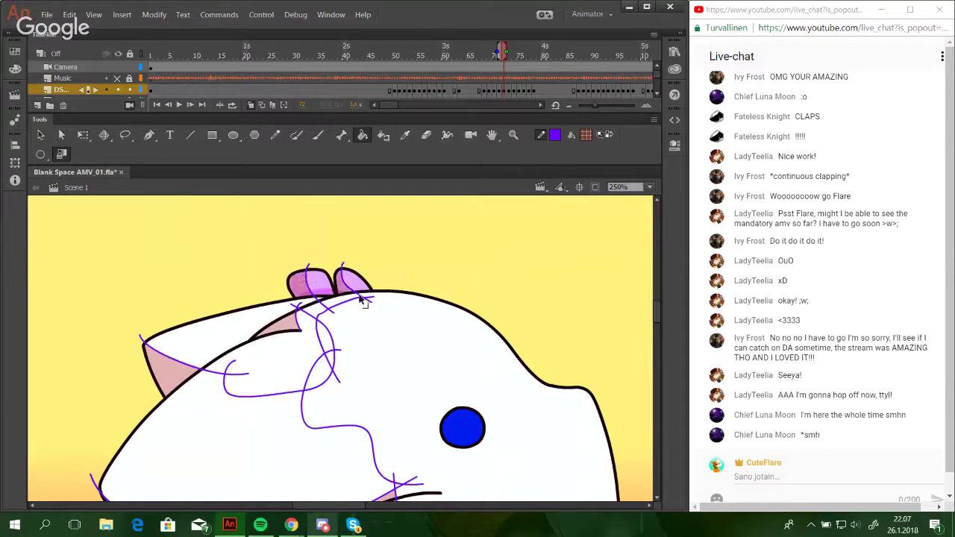
# Delete the connected purple guide lines and inspect the shaded character from head to tail.
pyautogui.keyDown('ctrl'); pyautogui.doubleClick(365, 299); pyautogui.keyUp('ctrl')
pyautogui.press('Delete')
pyautogui.moveTo(458, 473); pyautogui.dragTo(433, 264)
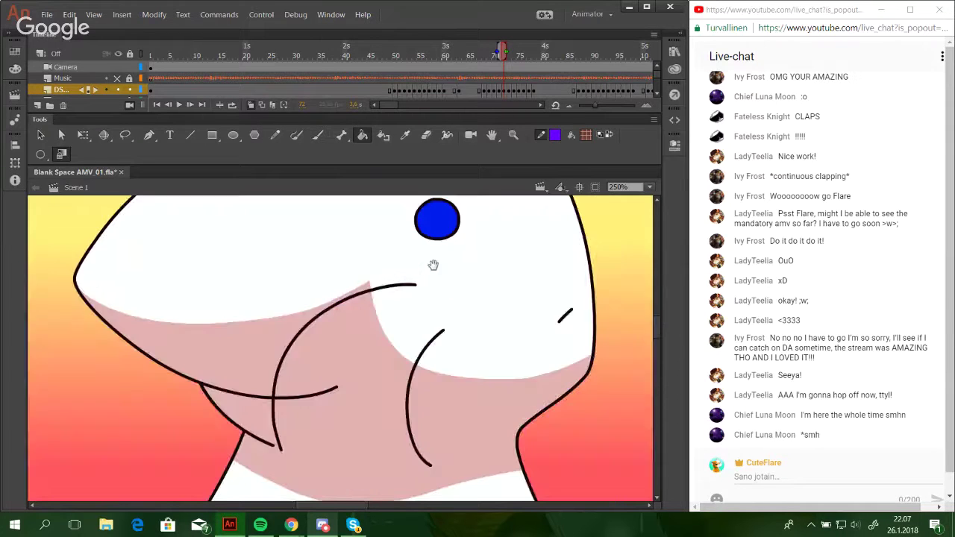
pyautogui.moveTo(499, 477); pyautogui.dragTo(489, 273)
pyautogui.scroll(-10, 513, 386)
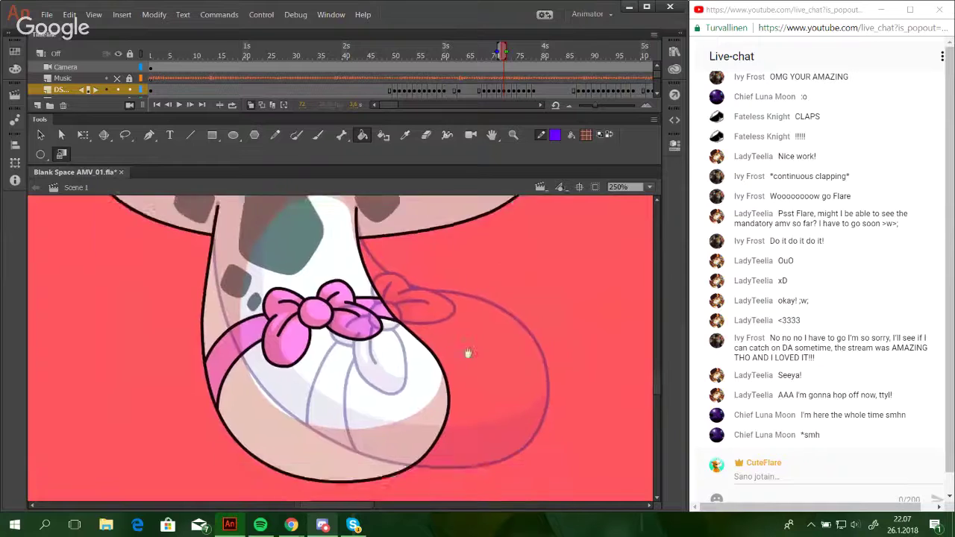
pyautogui.scroll(6, 464, 351)
pyautogui.scroll(8, 476, 289)
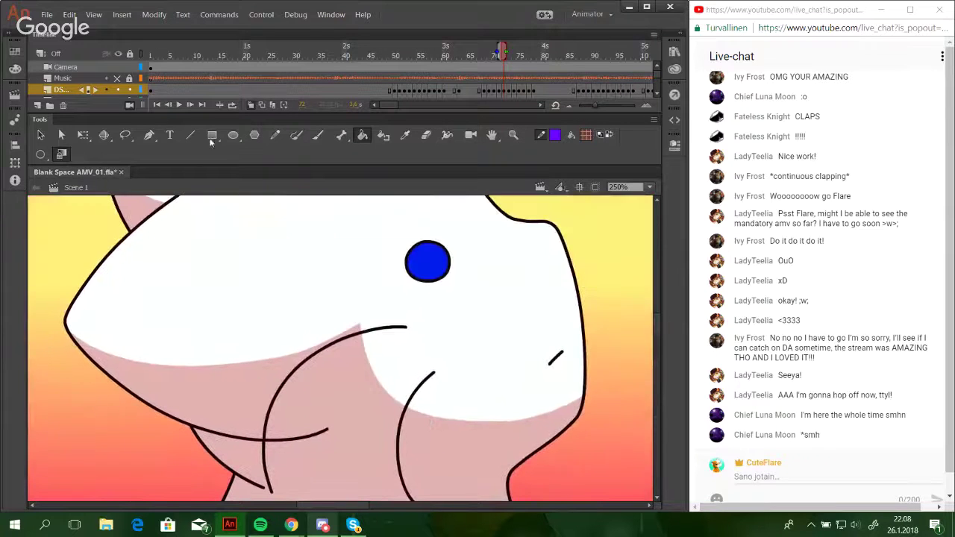
pyautogui.click(191, 105)
pyautogui.click(191, 104)
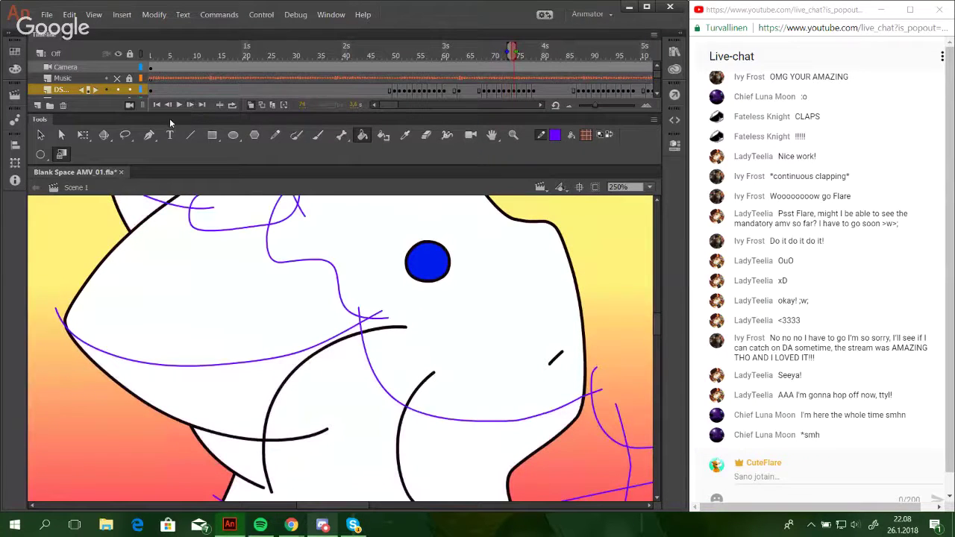
pyautogui.press(',')
pyautogui.click(167, 108)
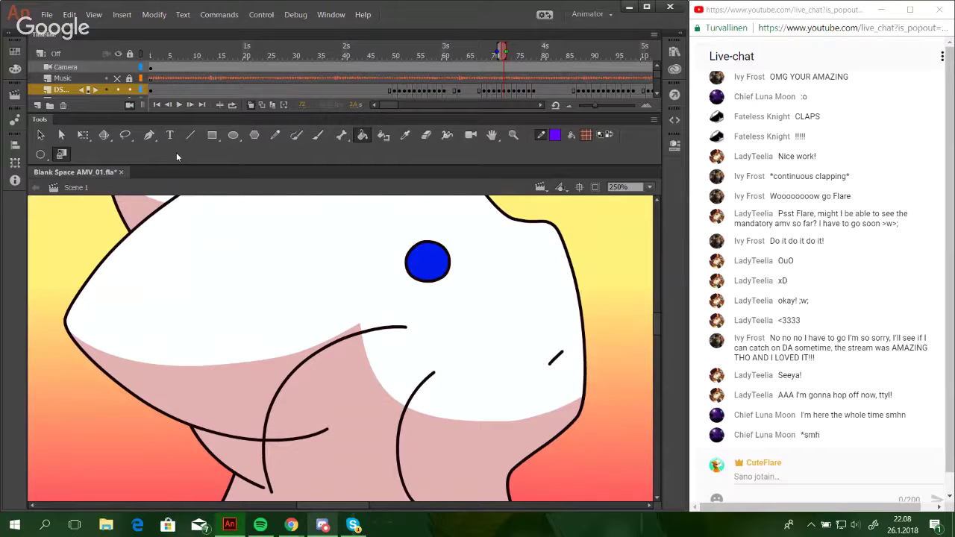
pyautogui.click(406, 293)
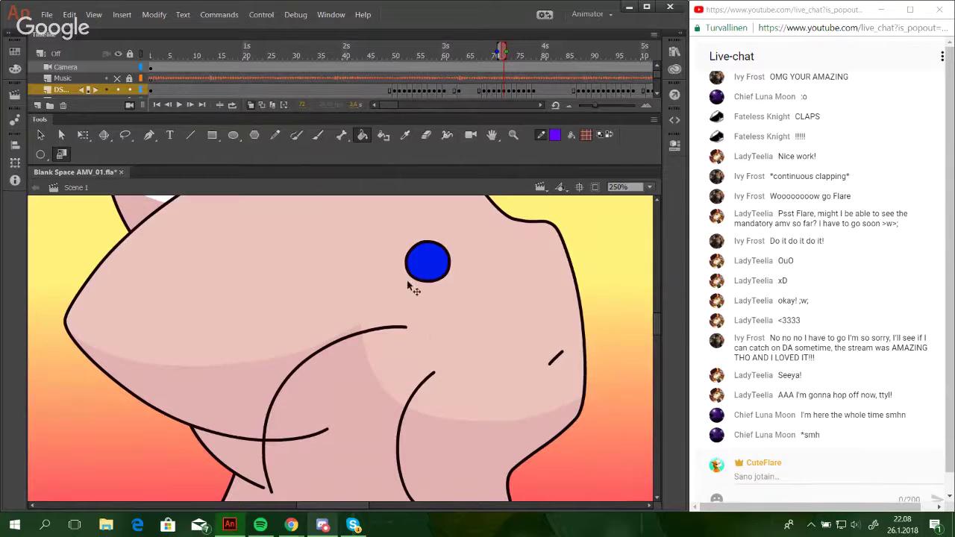
pyautogui.hotkey('ctrl', 'z')
# Compare the shaded frame 72 with the unshaded frame 73 across the head, body and tail.
pyautogui.click(279, 140)
pyautogui.moveTo(290, 241)
pyautogui.mouseDown()
pyautogui.moveTo(296, 311)
pyautogui.moveTo(318, 369)
pyautogui.mouseUp()
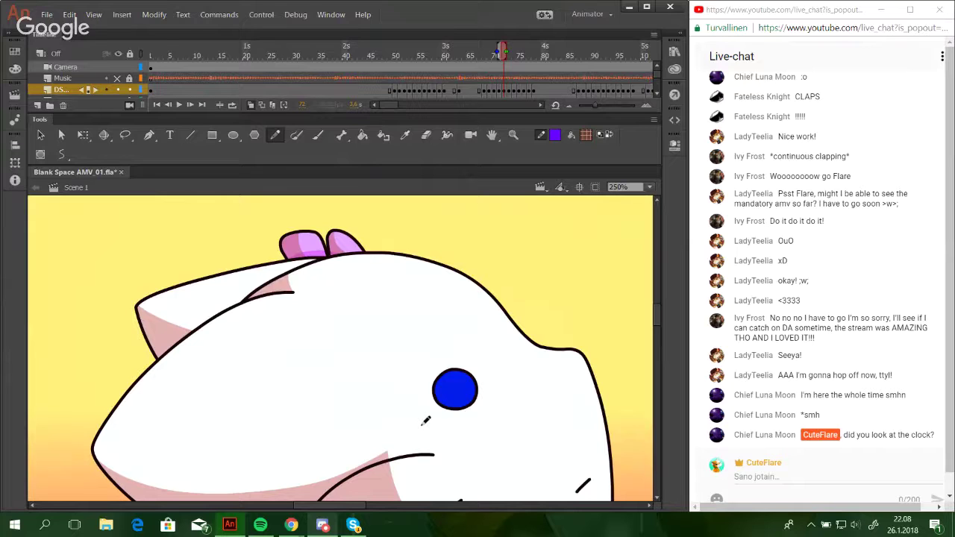
pyautogui.click(510, 57)
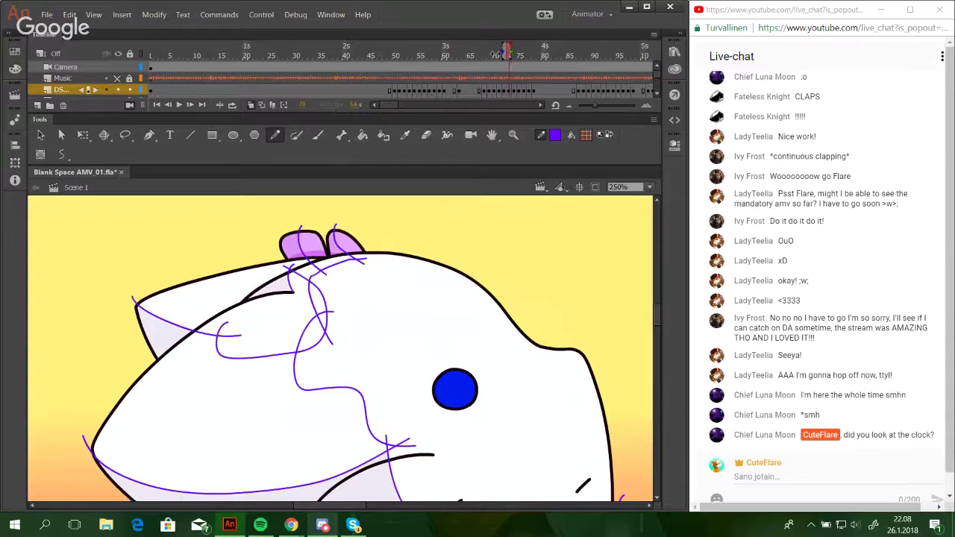
pyautogui.click(500, 52)
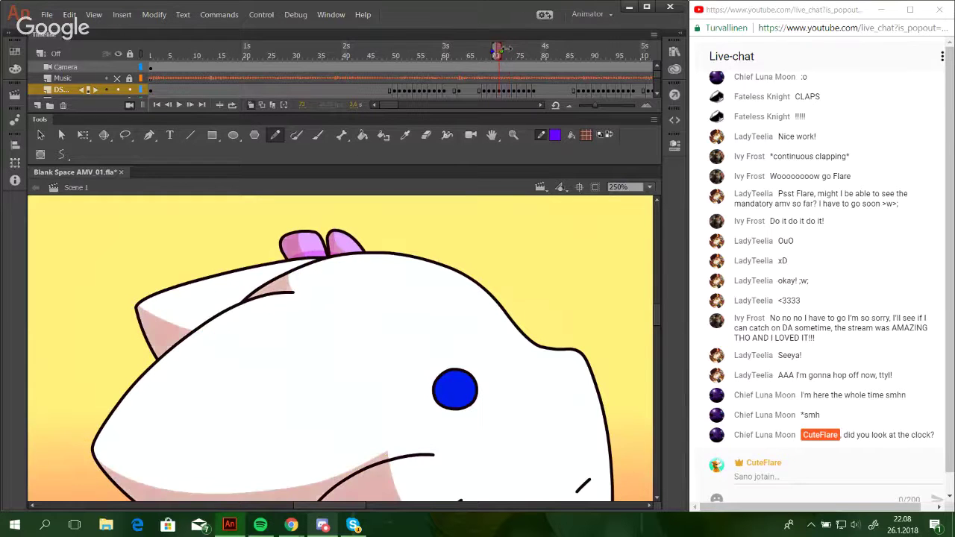
pyautogui.click(511, 53)
pyautogui.click(651, 185)
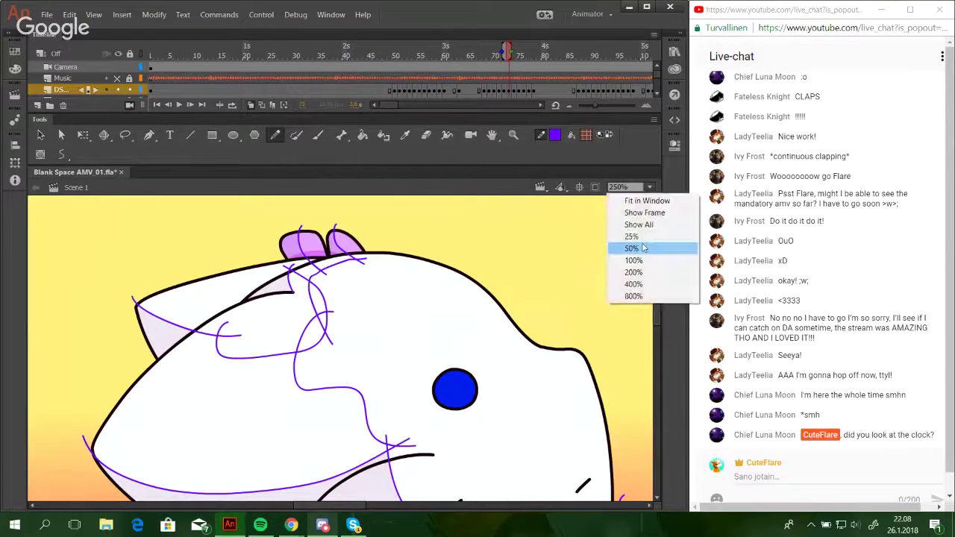
pyautogui.click(634, 247)
pyautogui.scroll(-5, 485, 373)
pyautogui.click(513, 135)
pyautogui.moveTo(482, 276); pyautogui.dragTo(622, 451)
pyautogui.moveTo(657, 365); pyautogui.dragTo(660, 333)
pyautogui.scroll(-1, 658, 287)
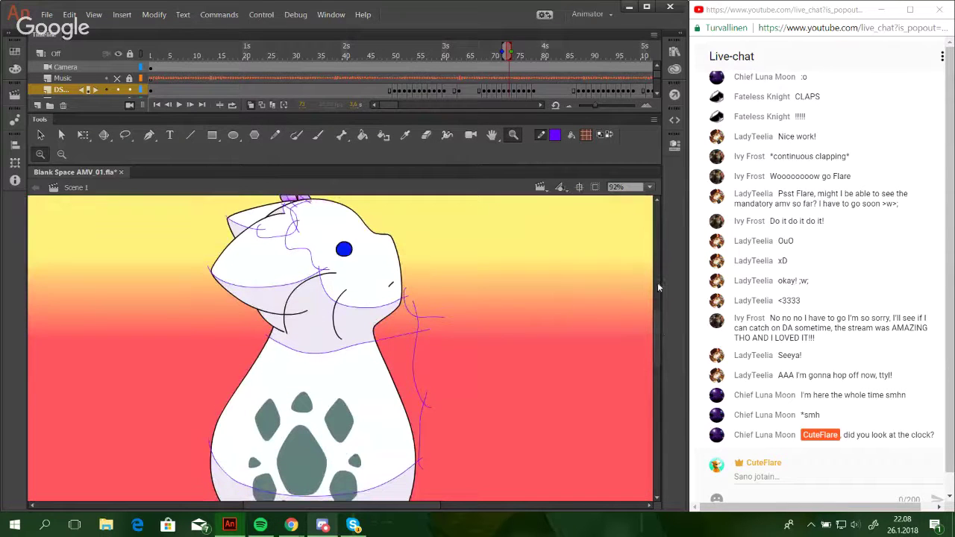
pyautogui.click(168, 104)
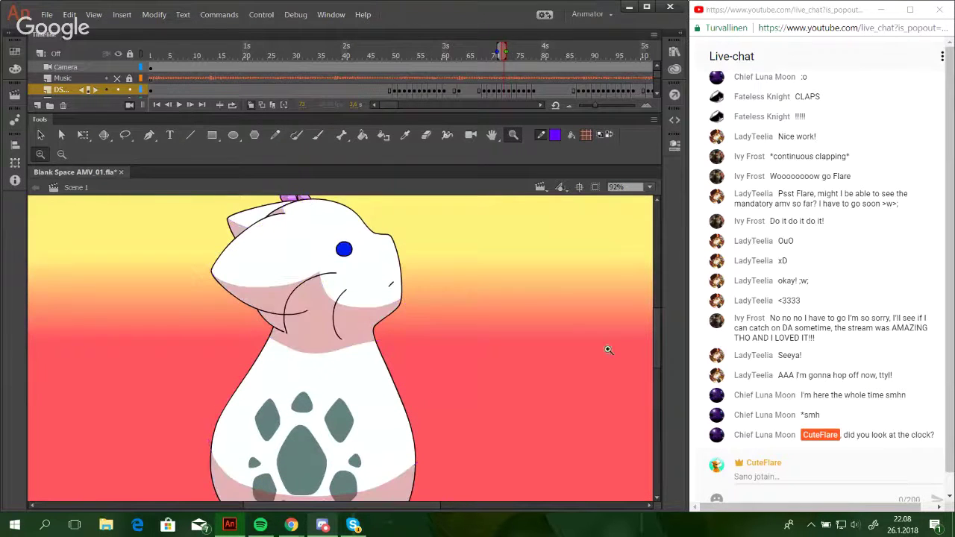
pyautogui.scroll(-5, 657, 345)
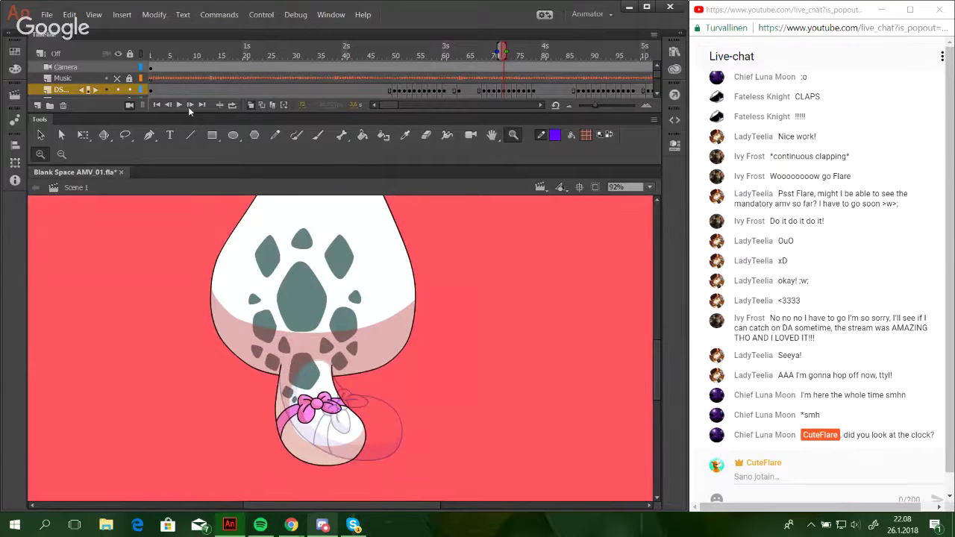
# On frame 73, draw an oval shading guide around the lit area of the tail.
pyautogui.click(190, 106)
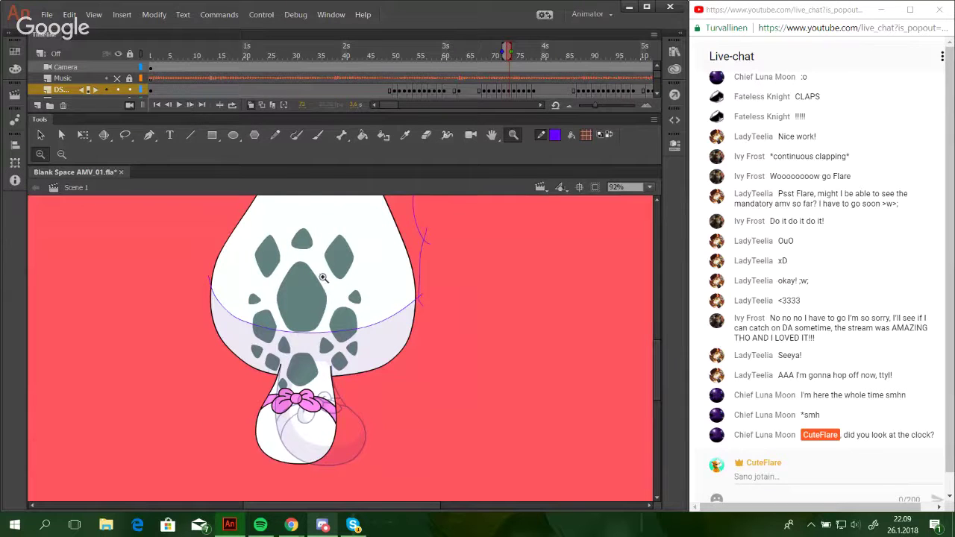
pyautogui.moveTo(240, 343); pyautogui.dragTo(394, 482)
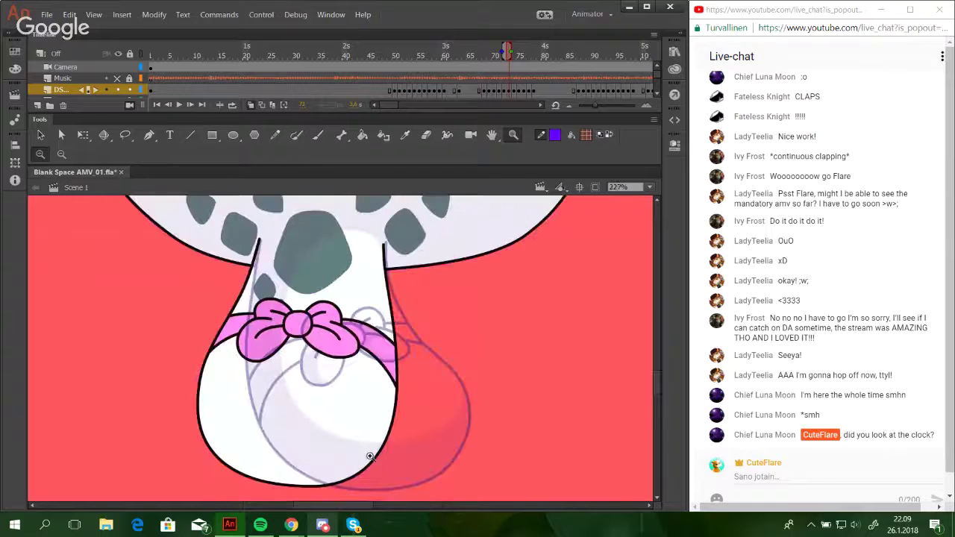
pyautogui.click(276, 135)
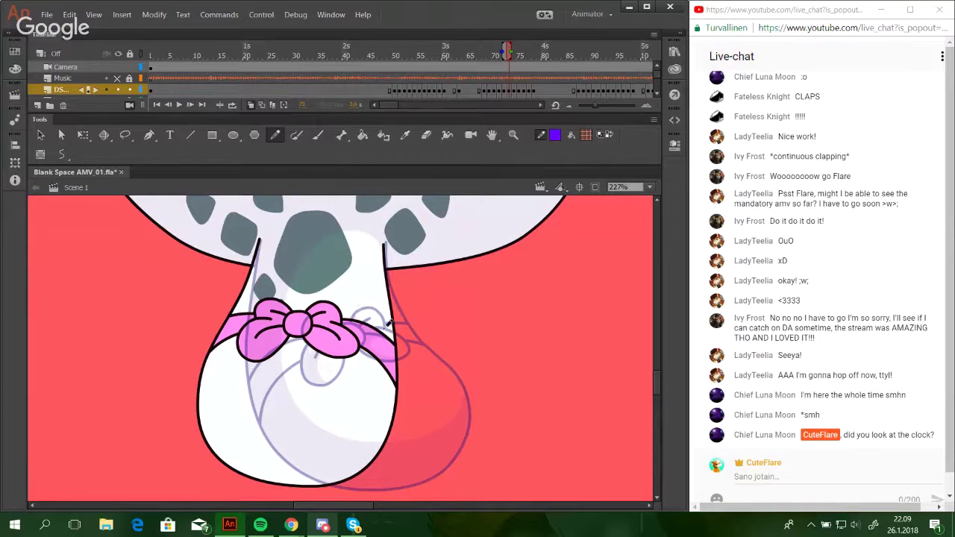
pyautogui.moveTo(378, 264)
pyautogui.mouseDown()
pyautogui.moveTo(376, 237)
pyautogui.moveTo(340, 225)
pyautogui.moveTo(303, 251)
pyautogui.moveTo(258, 342)
pyautogui.moveTo(252, 390)
pyautogui.moveTo(277, 438)
pyautogui.moveTo(343, 453)
pyautogui.moveTo(378, 429)
pyautogui.moveTo(395, 382)
pyautogui.moveTo(387, 282)
pyautogui.mouseUp()
pyautogui.hotkey('ctrl', 'z')
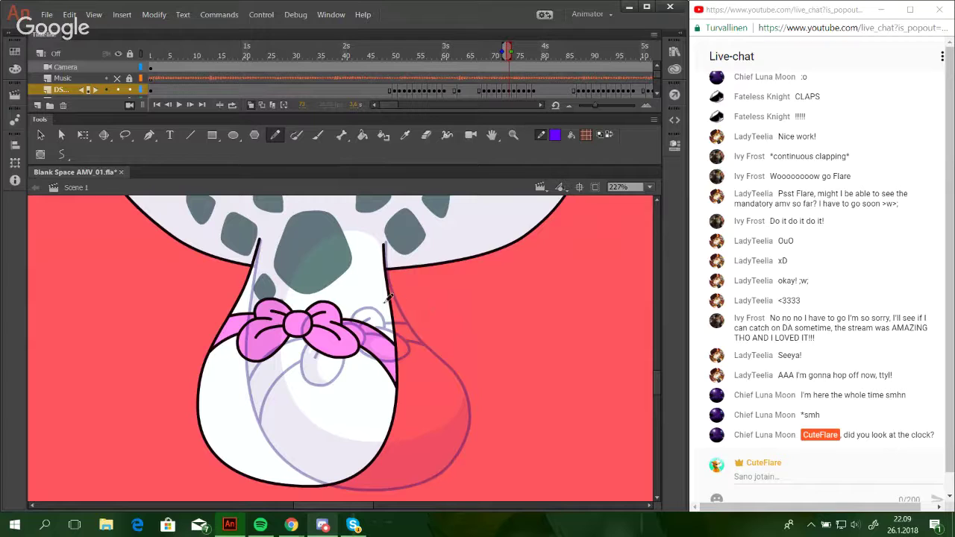
pyautogui.moveTo(386, 292)
pyautogui.mouseDown()
pyautogui.moveTo(379, 242)
pyautogui.moveTo(353, 229)
pyautogui.moveTo(300, 252)
pyautogui.moveTo(280, 282)
pyautogui.moveTo(256, 403)
pyautogui.moveTo(294, 437)
pyautogui.moveTo(354, 431)
pyautogui.moveTo(374, 397)
pyautogui.moveTo(384, 258)
pyautogui.moveTo(355, 223)
pyautogui.moveTo(319, 231)
pyautogui.moveTo(288, 263)
pyautogui.moveTo(271, 294)
pyautogui.moveTo(250, 393)
pyautogui.moveTo(279, 441)
pyautogui.moveTo(318, 451)
pyautogui.moveTo(392, 354)
pyautogui.moveTo(391, 317)
pyautogui.mouseUp()
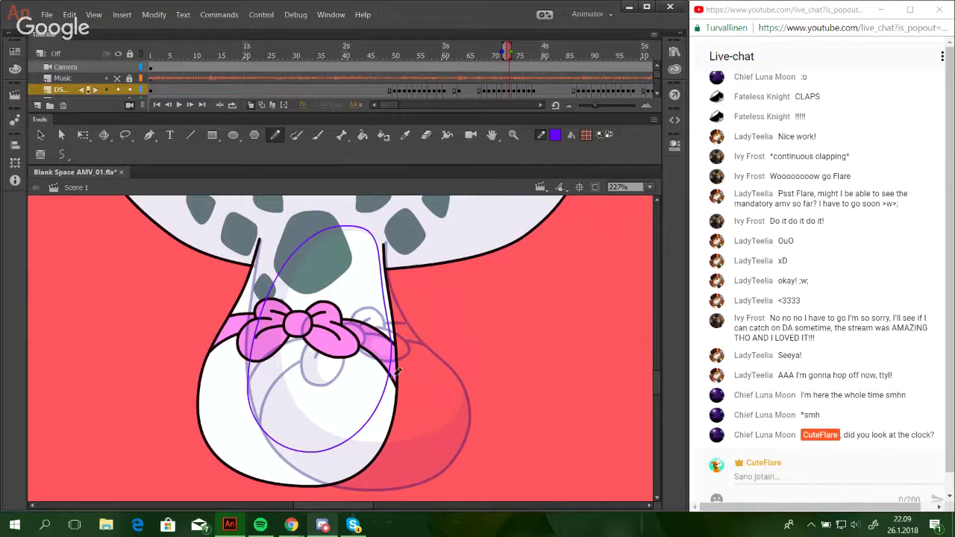
# Link the tail guide to the body's shading guide with a line and fill the lower body's shadow area beside it.
pyautogui.moveTo(432, 394); pyautogui.dragTo(379, 435)
pyautogui.moveTo(463, 225); pyautogui.dragTo(435, 420)
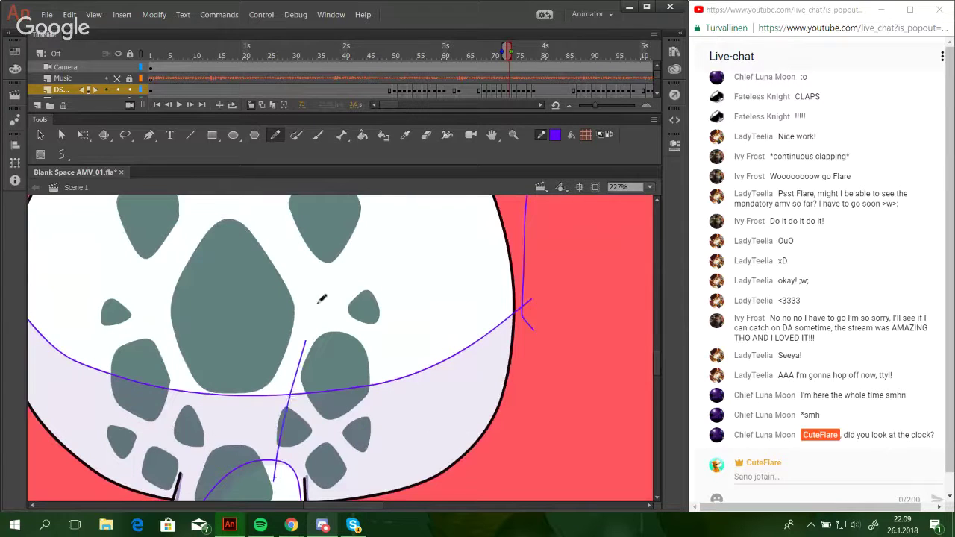
pyautogui.moveTo(345, 437); pyautogui.dragTo(389, 262)
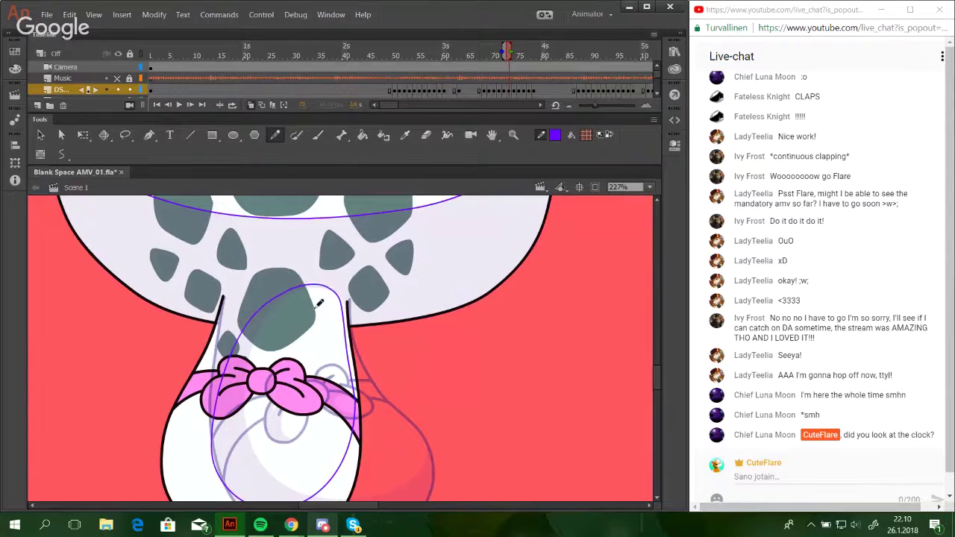
pyautogui.moveTo(319, 313); pyautogui.dragTo(339, 195)
pyautogui.moveTo(378, 269); pyautogui.dragTo(334, 387)
pyautogui.moveTo(431, 330)
pyautogui.mouseDown()
pyautogui.moveTo(431, 339)
pyautogui.moveTo(464, 247)
pyautogui.mouseUp()
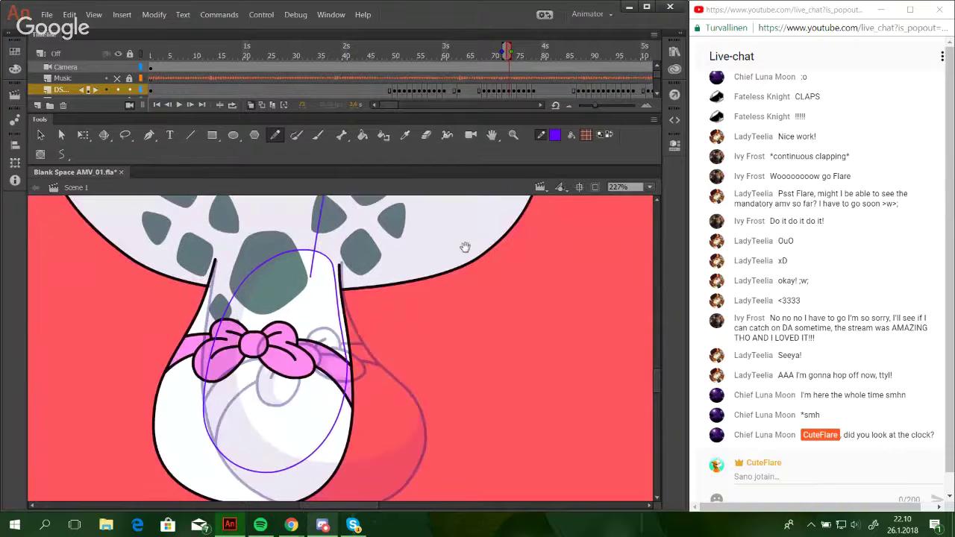
pyautogui.click(361, 135)
pyautogui.click(394, 252)
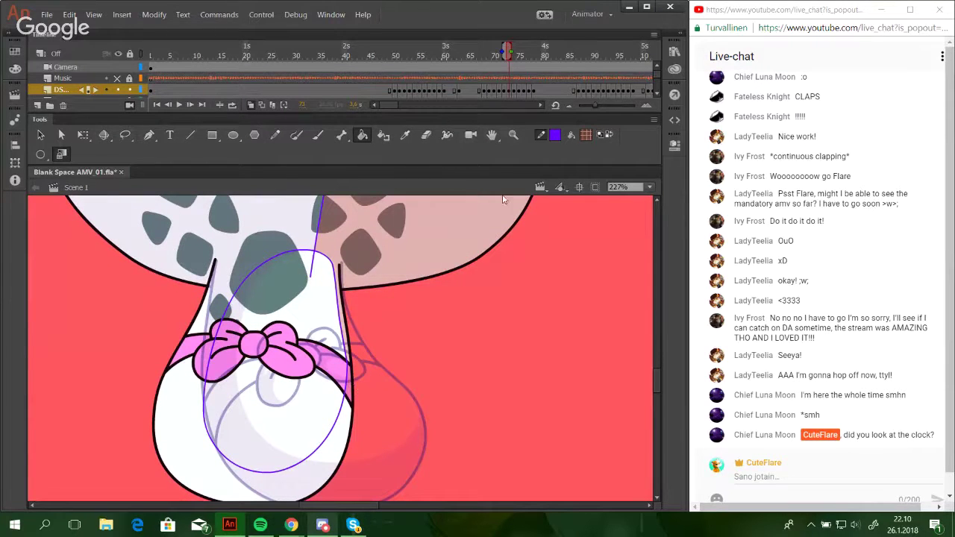
# Delete the section of the tail guide that crosses the bow's two left loops.
pyautogui.click(513, 135)
pyautogui.moveTo(172, 287); pyautogui.dragTo(386, 450)
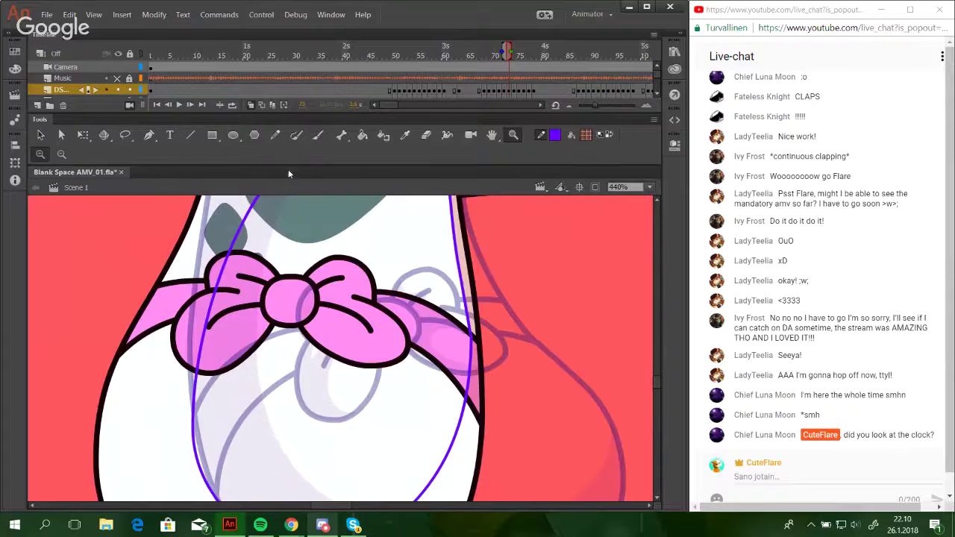
pyautogui.click(275, 136)
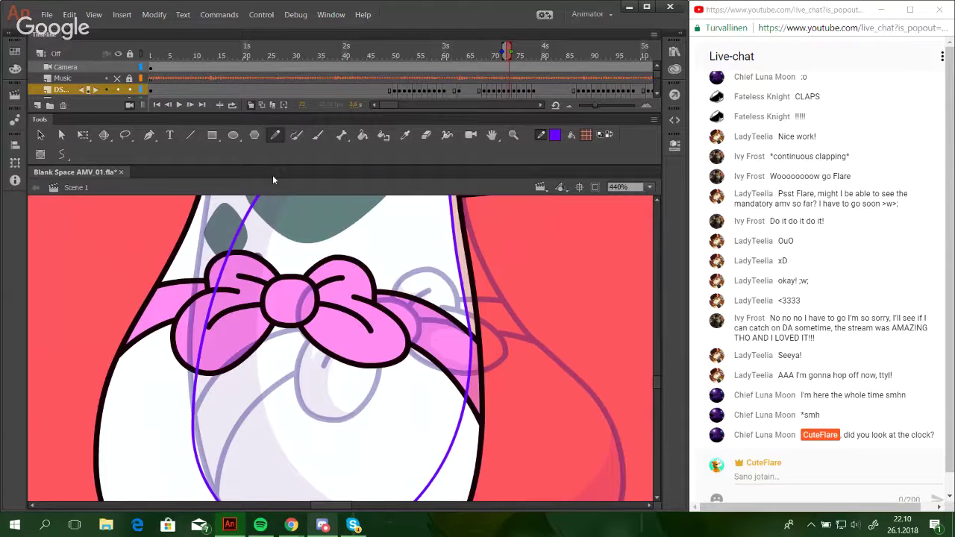
pyautogui.keyDown('ctrl'); pyautogui.click(222, 276); pyautogui.keyUp('ctrl')
pyautogui.press('Delete')
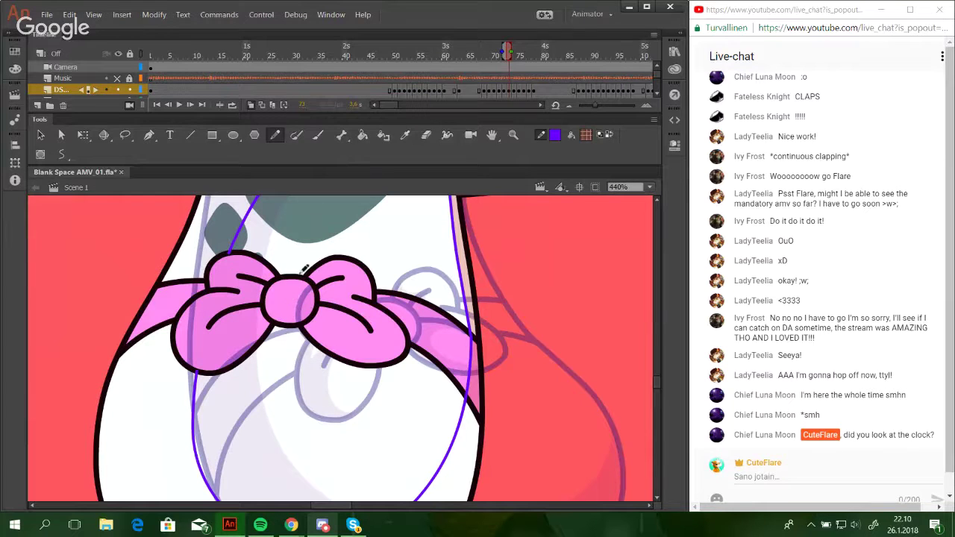
# Draw a curved shading guide on the knot of the tail bow.
pyautogui.moveTo(301, 269); pyautogui.dragTo(334, 301)
pyautogui.hotkey('ctrl', 'z')
pyautogui.moveTo(299, 268)
pyautogui.mouseDown()
pyautogui.moveTo(288, 275)
pyautogui.moveTo(322, 311)
pyautogui.mouseUp()
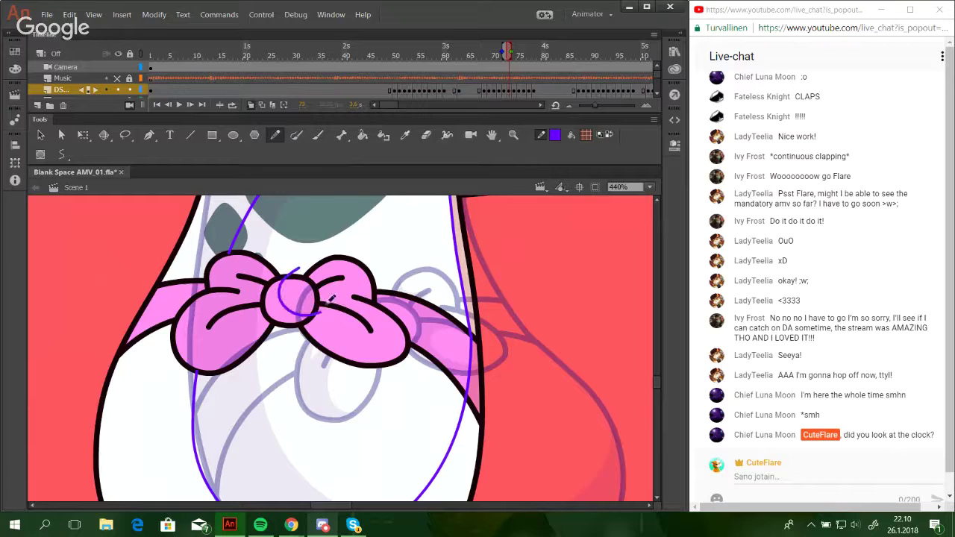
pyautogui.hotkey('ctrl', 'z')
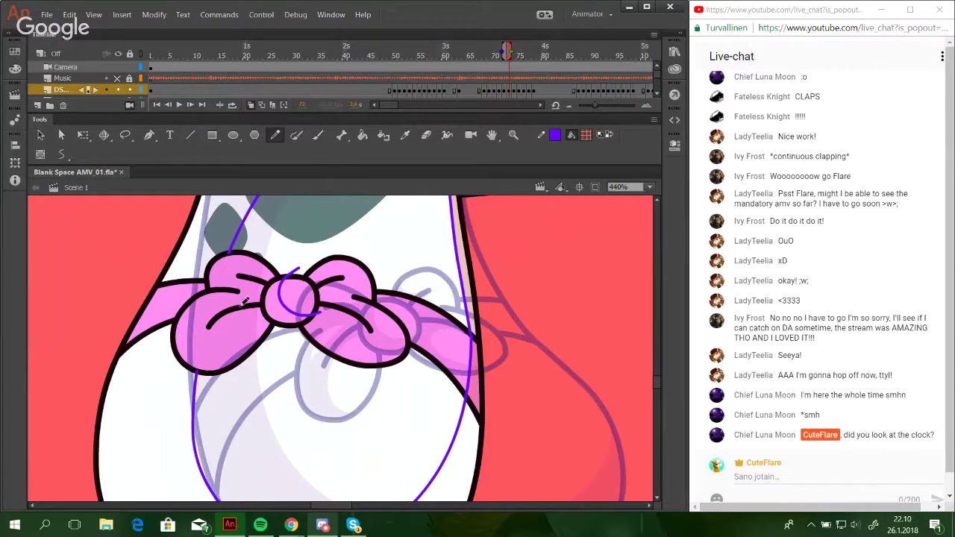
# Draw shading guides around the fold of the bow's lower-right loop, and link the knot guide to the tail guide above it.
pyautogui.moveTo(334, 326)
pyautogui.mouseDown()
pyautogui.moveTo(375, 358)
pyautogui.moveTo(414, 354)
pyautogui.moveTo(359, 352)
pyautogui.moveTo(343, 334)
pyautogui.moveTo(343, 314)
pyautogui.moveTo(332, 322)
pyautogui.moveTo(353, 352)
pyautogui.moveTo(408, 349)
pyautogui.moveTo(374, 355)
pyautogui.moveTo(355, 320)
pyautogui.mouseUp()
pyautogui.hotkey('ctrl', 'z')
pyautogui.hotkey('ctrl', 'z')
pyautogui.hotkey('ctrl', 'z')
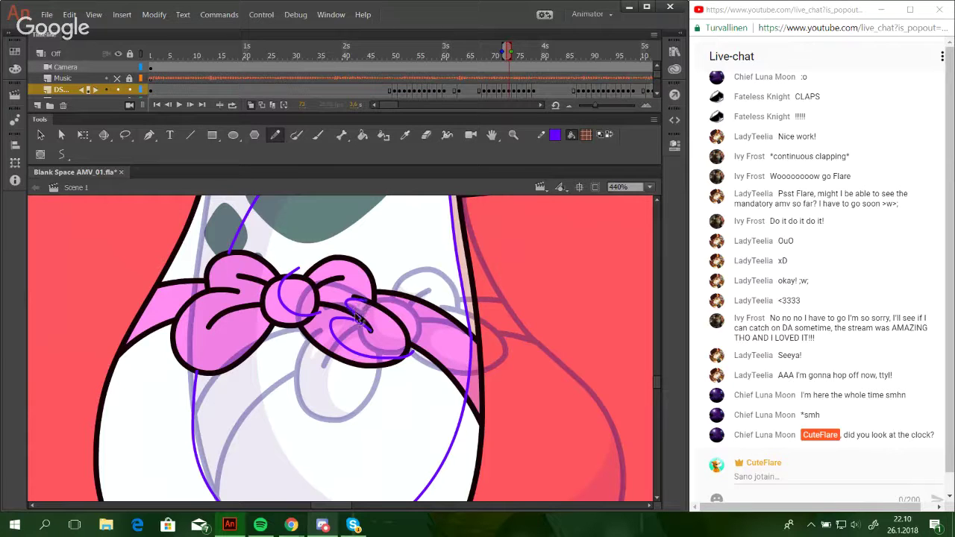
pyautogui.keyDown('ctrl'); pyautogui.click(359, 314); pyautogui.keyUp('ctrl')
pyautogui.moveTo(328, 334)
pyautogui.mouseDown()
pyautogui.moveTo(366, 349)
pyautogui.moveTo(350, 303)
pyautogui.mouseUp()
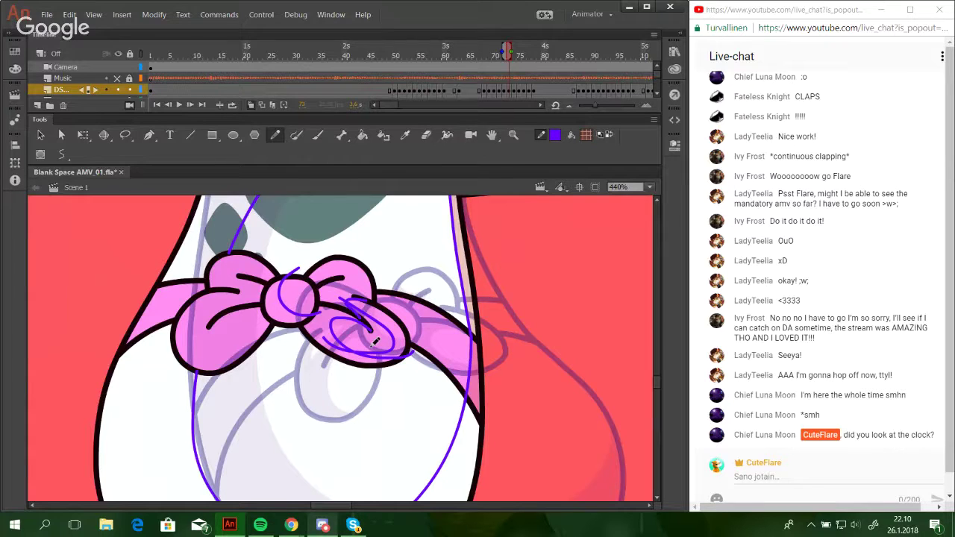
pyautogui.click(783, 490)
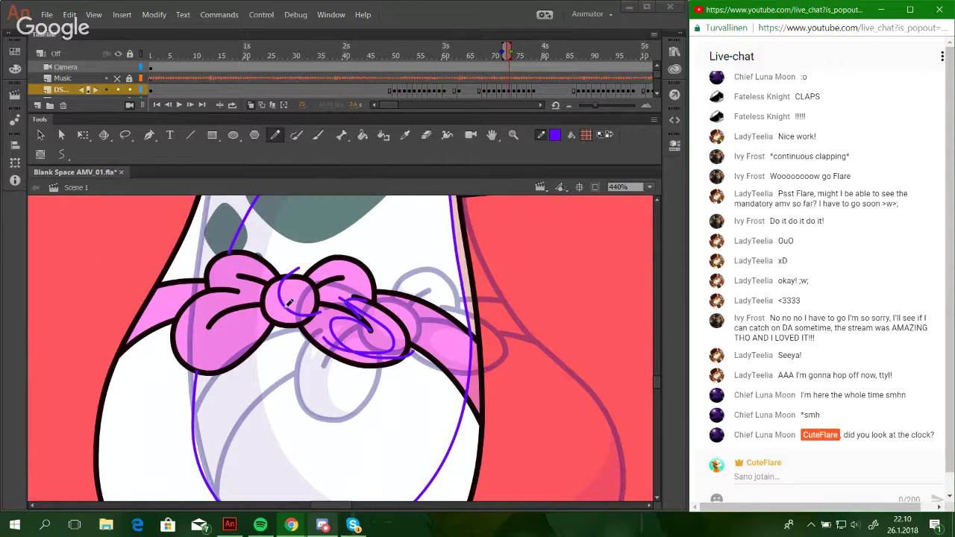
pyautogui.moveTo(302, 276); pyautogui.dragTo(252, 190)
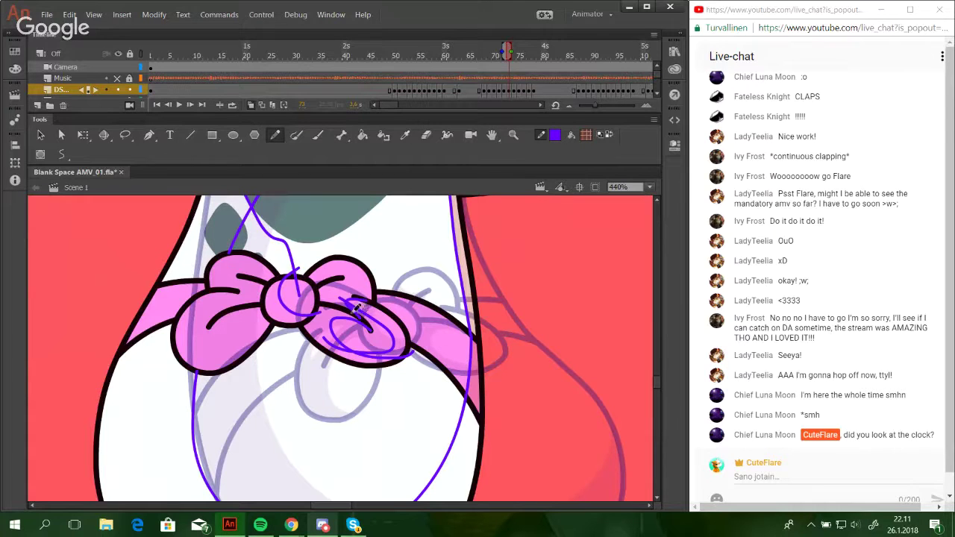
# Draw a shading guide around the fold of the bow's upper-right loop and extend it up to the tail guide.
pyautogui.moveTo(325, 252)
pyautogui.mouseDown()
pyautogui.moveTo(318, 273)
pyautogui.moveTo(344, 278)
pyautogui.mouseUp()
pyautogui.hotkey('ctrl', 'z')
pyautogui.moveTo(339, 283)
pyautogui.mouseDown()
pyautogui.moveTo(355, 276)
pyautogui.moveTo(281, 222)
pyautogui.moveTo(292, 220)
pyautogui.mouseUp()
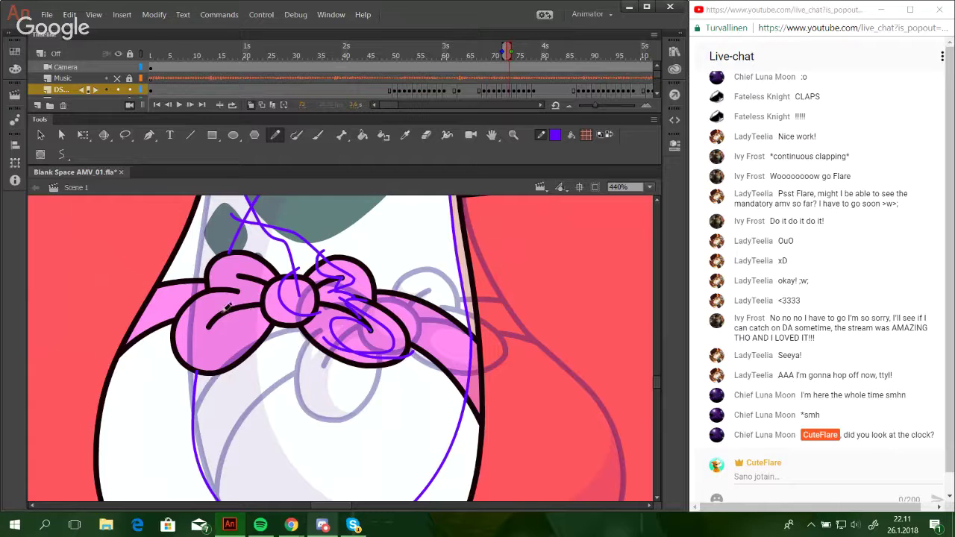
# Draw a curved shading guide along the lower edge of the bow's lower-left loop.
pyautogui.moveTo(209, 329)
pyautogui.mouseDown()
pyautogui.moveTo(200, 346)
pyautogui.moveTo(217, 365)
pyautogui.moveTo(261, 351)
pyautogui.mouseUp()
pyautogui.hotkey('ctrl', 'z')
pyautogui.moveTo(209, 333); pyautogui.dragTo(263, 350)
pyautogui.hotkey('ctrl', 'z')
pyautogui.moveTo(269, 312)
pyautogui.mouseDown()
pyautogui.moveTo(213, 332)
pyautogui.moveTo(274, 348)
pyautogui.mouseUp()
pyautogui.hotkey('ctrl', 'z')
pyautogui.moveTo(205, 335)
pyautogui.mouseDown()
pyautogui.moveTo(234, 346)
pyautogui.moveTo(263, 326)
pyautogui.moveTo(206, 339)
pyautogui.moveTo(245, 354)
pyautogui.moveTo(275, 349)
pyautogui.mouseUp()
pyautogui.hotkey('ctrl', 'z')
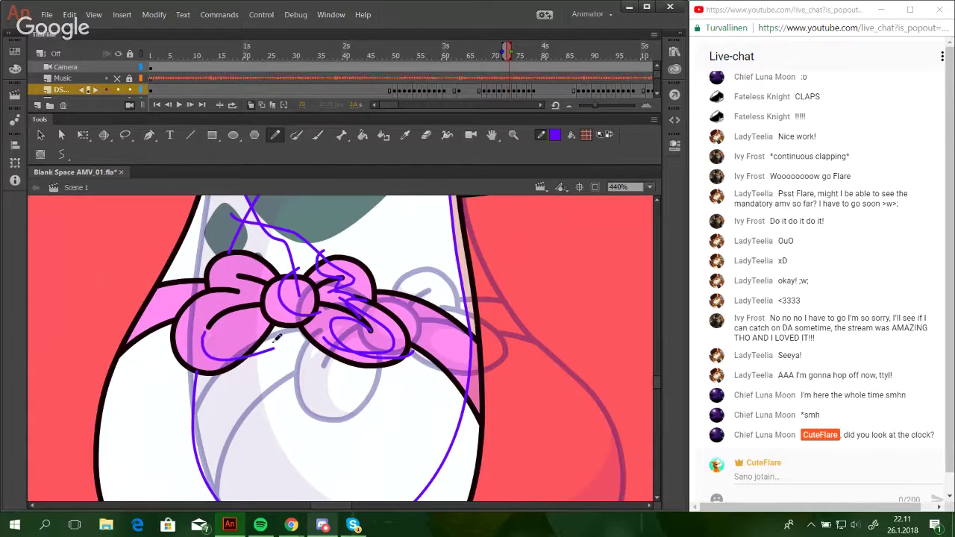
# Draw shading guides around the fold and outer side of the bow's lower-left loop.
pyautogui.moveTo(206, 349)
pyautogui.mouseDown()
pyautogui.moveTo(203, 338)
pyautogui.moveTo(203, 346)
pyautogui.mouseUp()
pyautogui.hotkey('ctrl', 'z')
pyautogui.moveTo(219, 362); pyautogui.dragTo(203, 341)
pyautogui.doubleClick(225, 358)
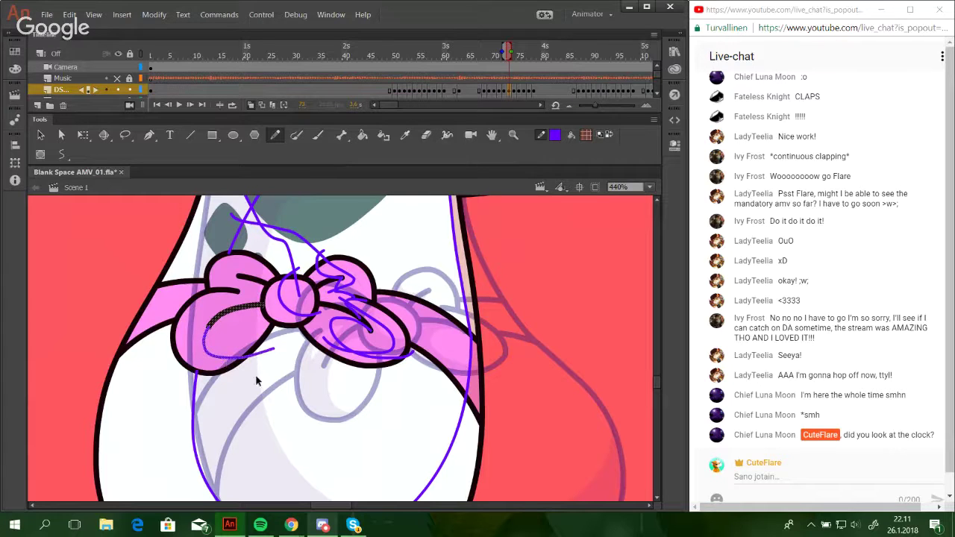
pyautogui.press('Delete')
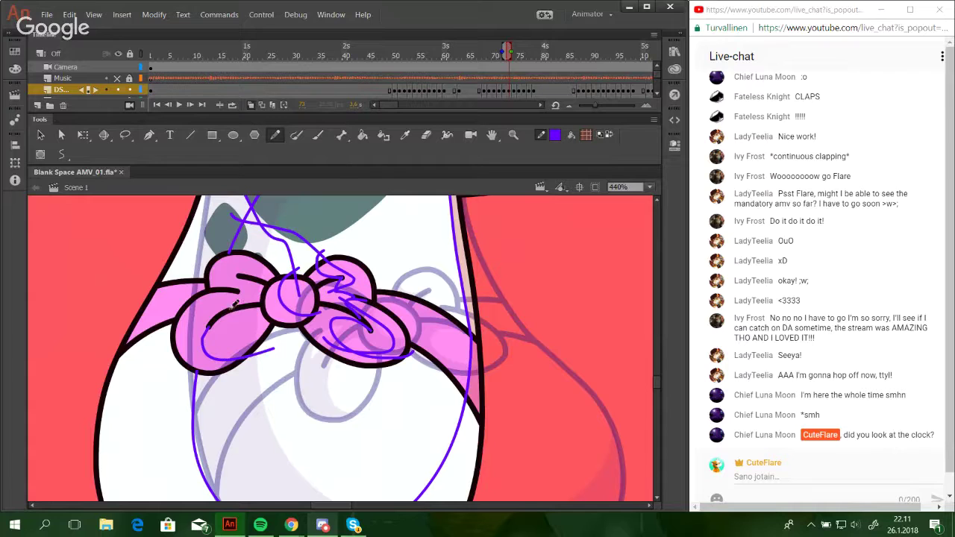
pyautogui.moveTo(282, 315)
pyautogui.mouseDown()
pyautogui.moveTo(256, 322)
pyautogui.moveTo(185, 314)
pyautogui.moveTo(212, 301)
pyautogui.moveTo(186, 313)
pyautogui.moveTo(223, 315)
pyautogui.moveTo(228, 305)
pyautogui.moveTo(169, 342)
pyautogui.moveTo(221, 350)
pyautogui.mouseUp()
pyautogui.hotkey('ctrl', 'z')
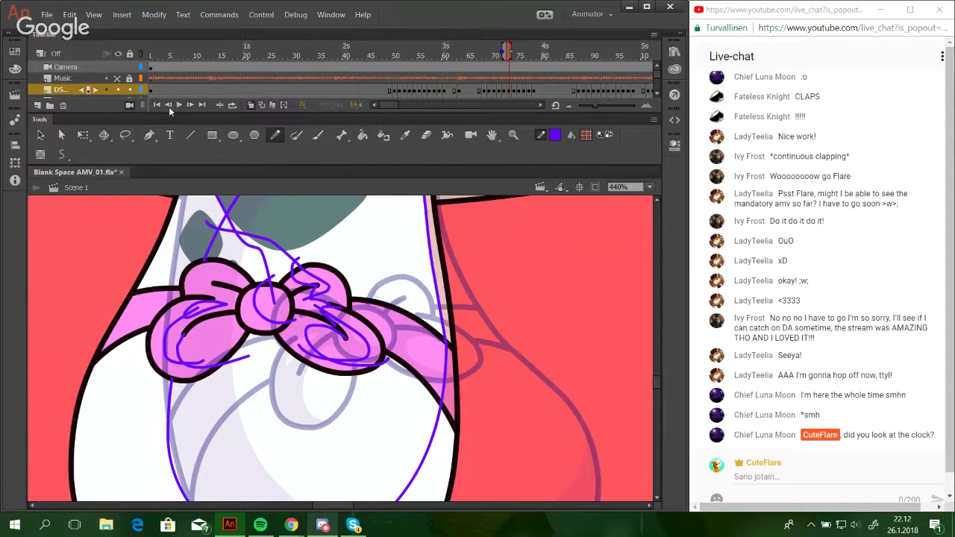
# Compare the bow with the previous frame's shading and draw shading guides on its upper-left loop, linked to the guides above.
pyautogui.click(168, 106)
pyautogui.click(188, 108)
pyautogui.click(169, 107)
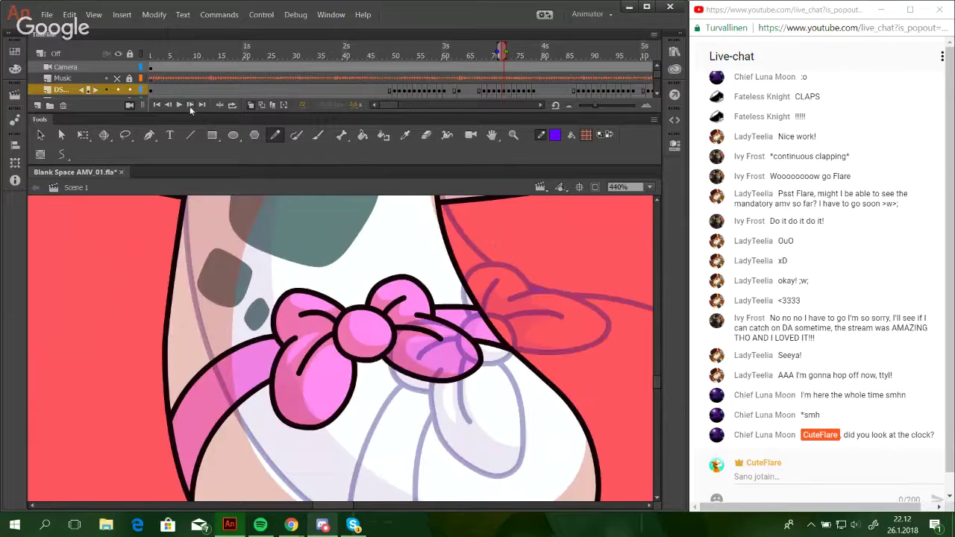
pyautogui.click(189, 105)
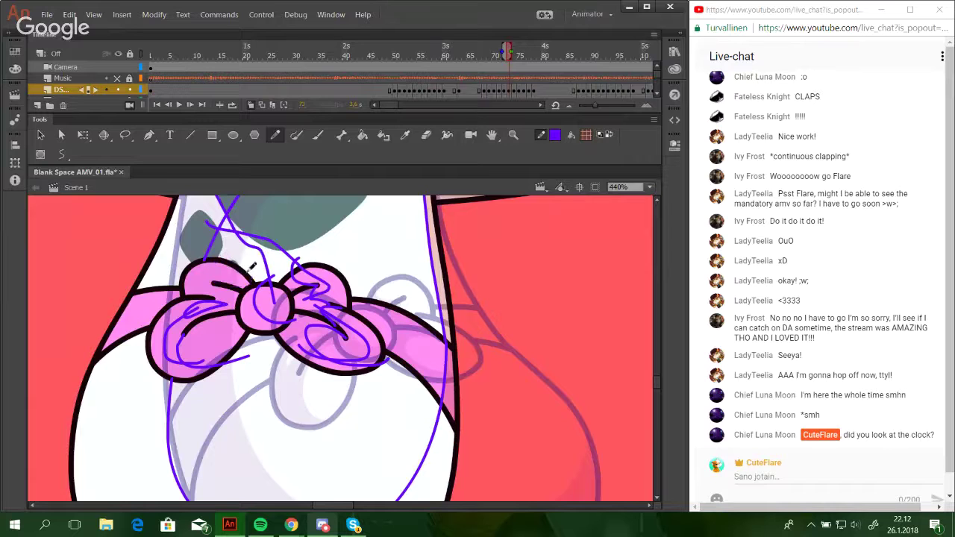
pyautogui.moveTo(252, 267)
pyautogui.mouseDown()
pyautogui.moveTo(215, 275)
pyautogui.moveTo(224, 254)
pyautogui.moveTo(261, 261)
pyautogui.moveTo(241, 246)
pyautogui.moveTo(265, 266)
pyautogui.moveTo(266, 240)
pyautogui.mouseUp()
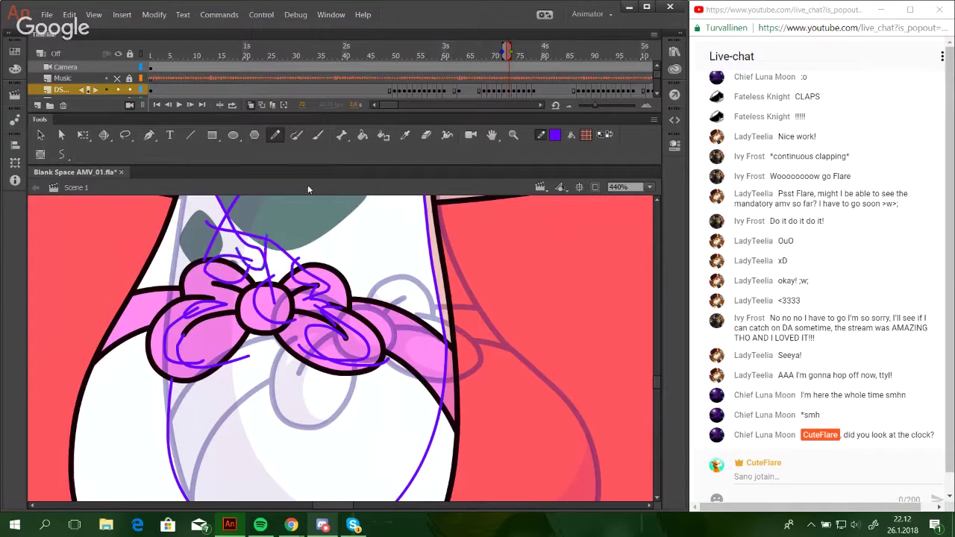
# Fill the shadow areas of the bow's upper-left loop, the left side of the tail and the ribbon's left part.
pyautogui.click(363, 134)
pyautogui.click(201, 283)
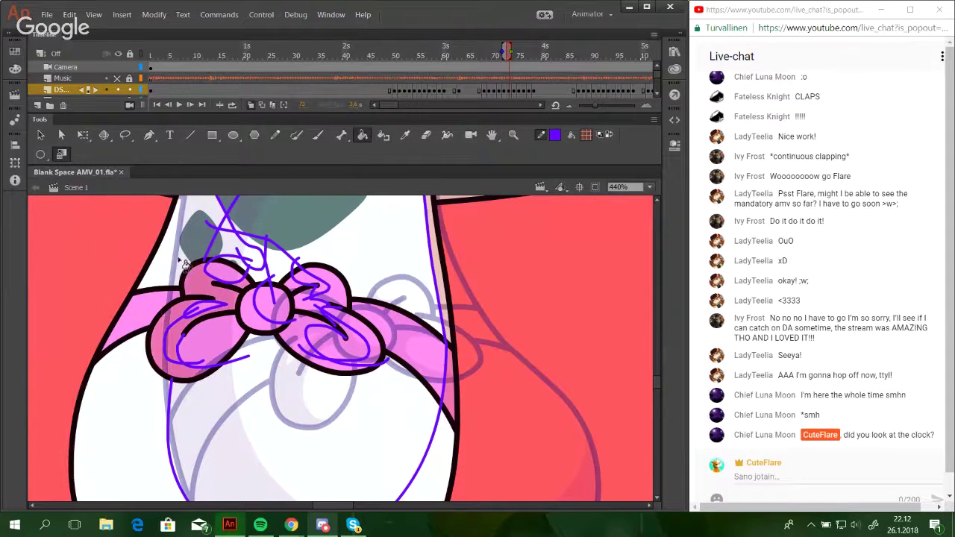
pyautogui.click(171, 250)
pyautogui.click(157, 310)
pyautogui.click(138, 382)
# Fill the shadow areas of the bow's knot and its two right loops.
pyautogui.click(270, 323)
pyautogui.click(297, 341)
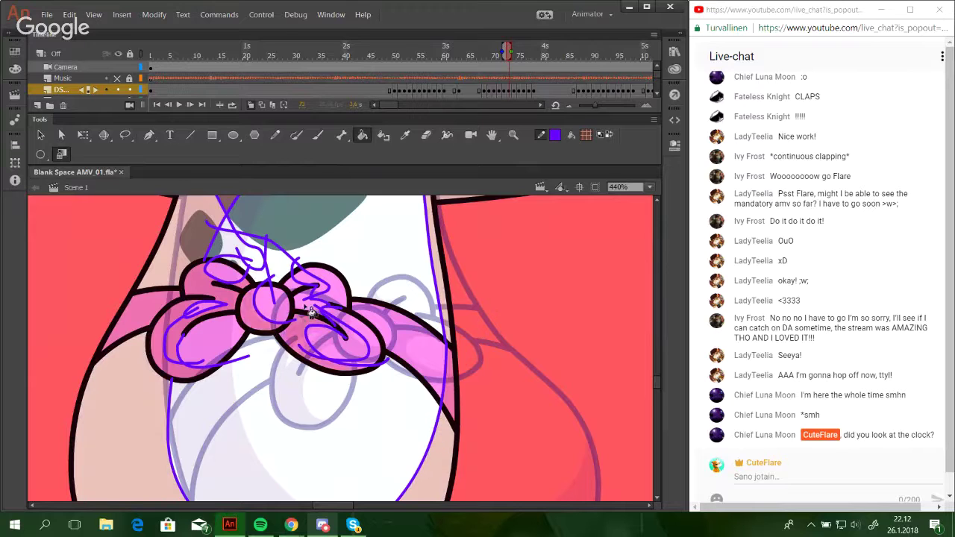
pyautogui.click(305, 305)
pyautogui.click(298, 292)
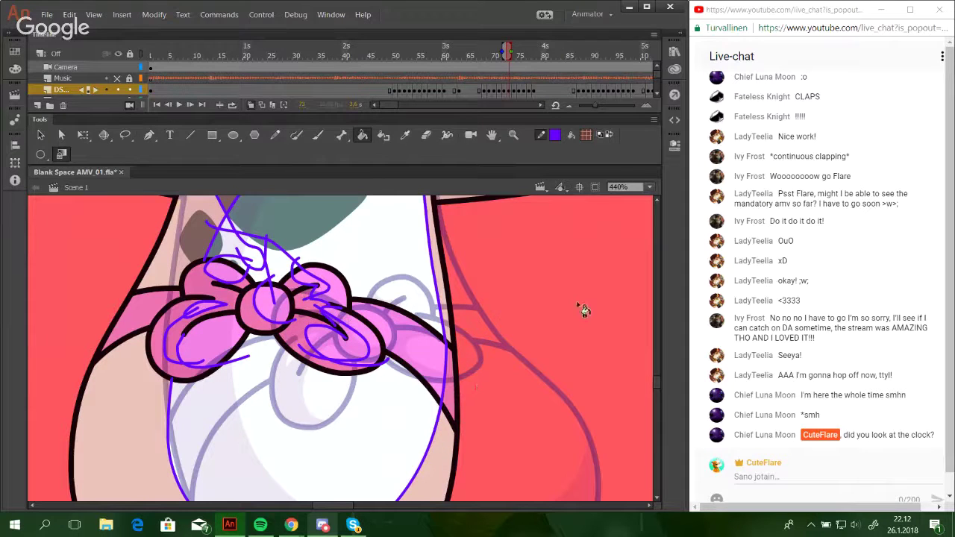
# Fill the shadow areas of the ears and the small purple tufts on top of the head.
pyautogui.click(649, 186)
pyautogui.click(627, 249)
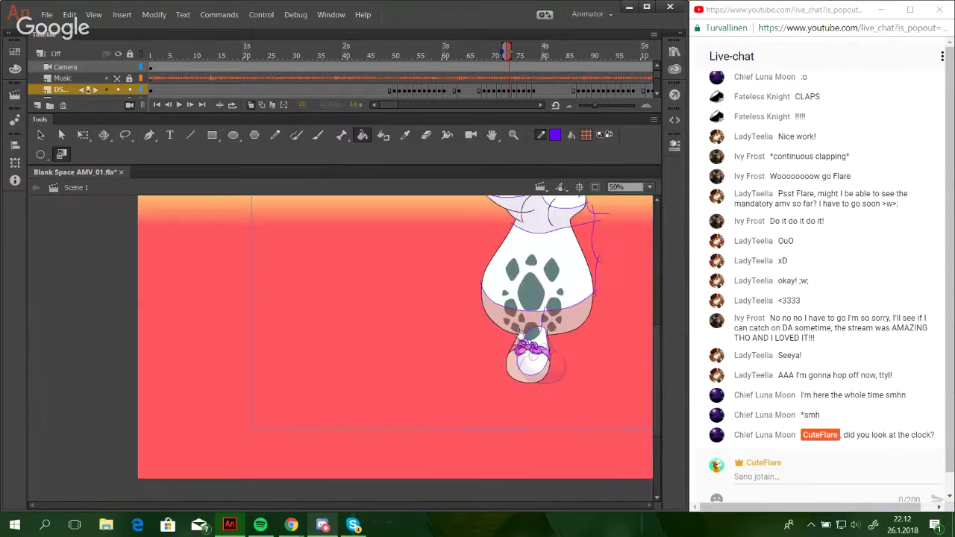
pyautogui.scroll(3, 517, 279)
pyautogui.press('z')
pyautogui.moveTo(465, 371); pyautogui.dragTo(640, 493)
pyautogui.moveTo(329, 320); pyautogui.dragTo(446, 494)
pyautogui.moveTo(426, 299); pyautogui.dragTo(396, 460)
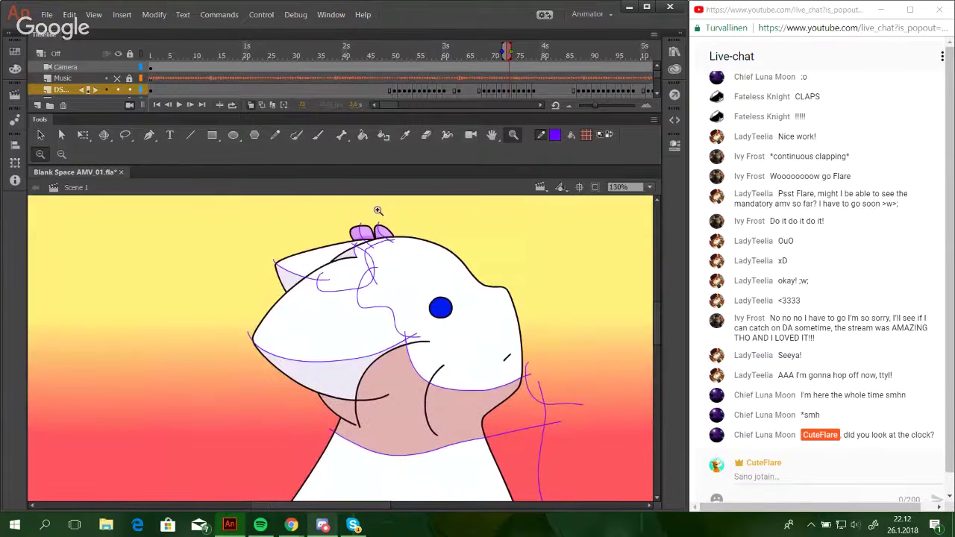
pyautogui.press('k')
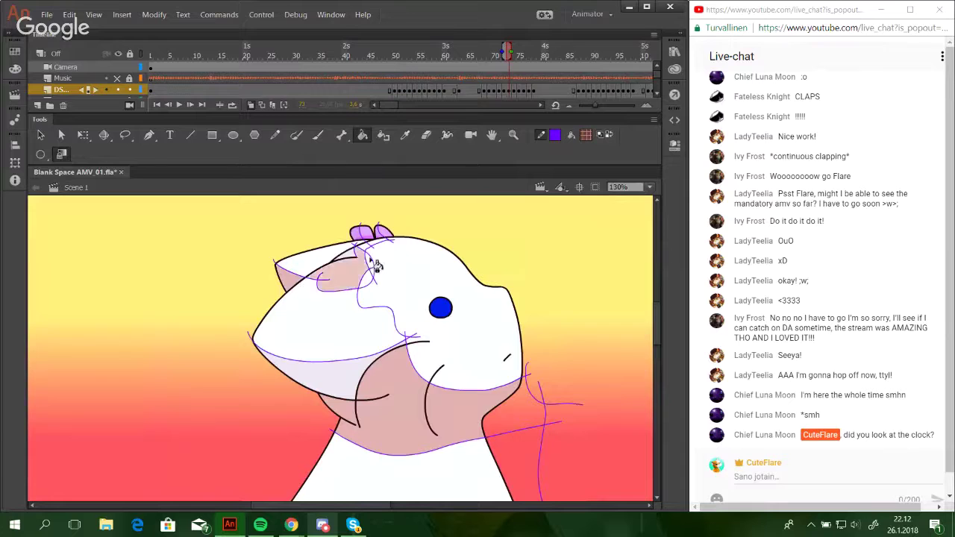
pyautogui.click(346, 375)
pyautogui.click(364, 238)
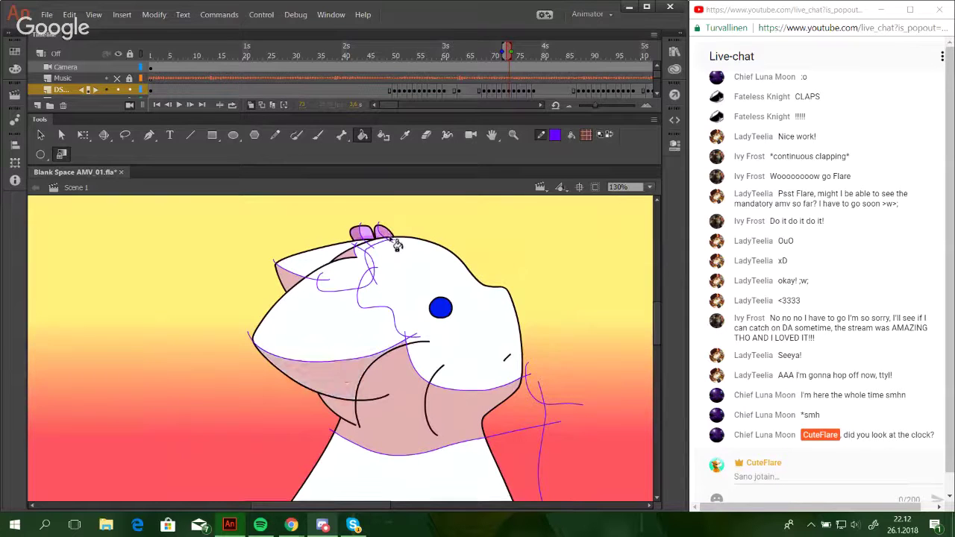
# Delete the purple shading guides on the head, body and tail bow.
pyautogui.keyDown('ctrl'); pyautogui.doubleClick(380, 244); pyautogui.keyUp('ctrl')
pyautogui.press('Delete')
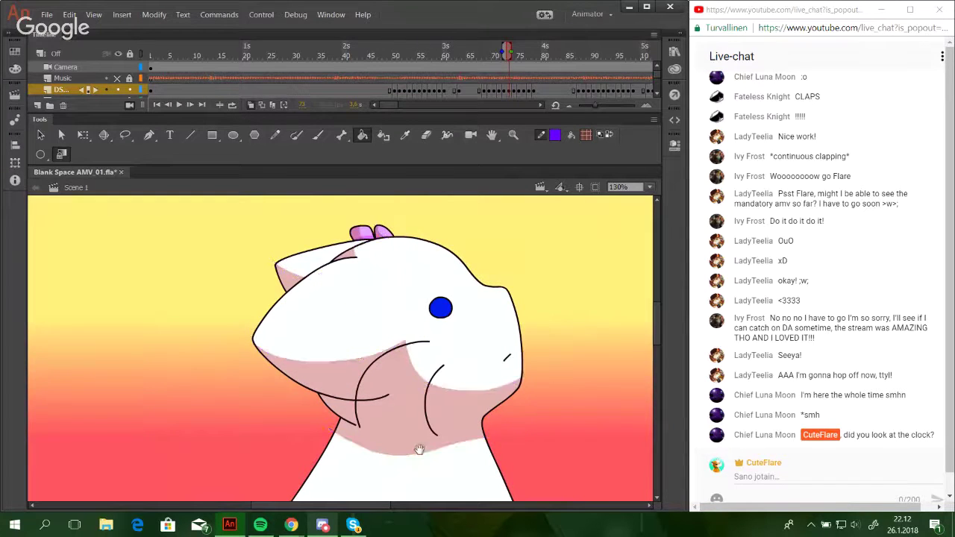
pyautogui.moveTo(420, 450); pyautogui.dragTo(403, 276)
pyautogui.moveTo(418, 447); pyautogui.dragTo(415, 219)
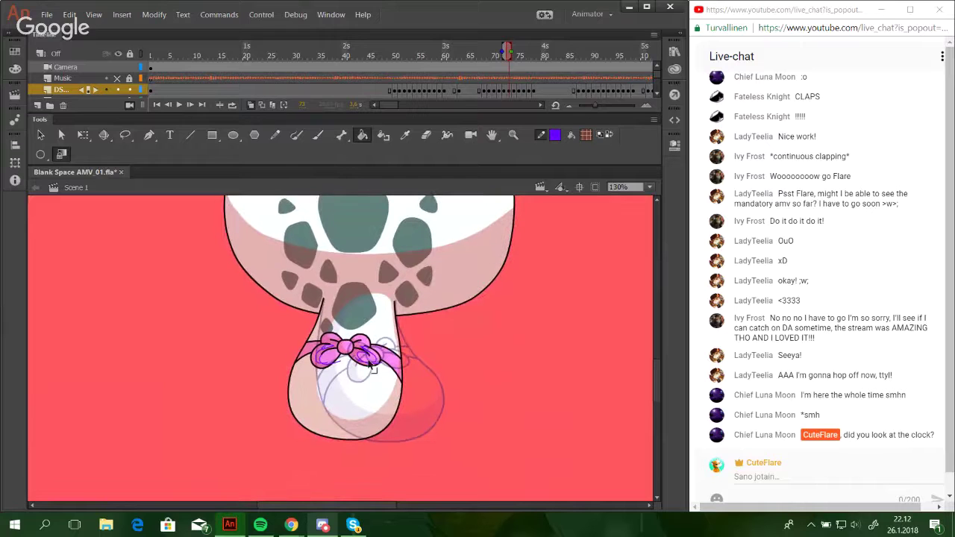
pyautogui.keyDown('ctrl'); pyautogui.doubleClick(368, 361); pyautogui.keyUp('ctrl')
pyautogui.press('Delete')
pyautogui.keyDown('ctrl'); pyautogui.doubleClick(324, 363); pyautogui.keyUp('ctrl')
pyautogui.press('Delete')
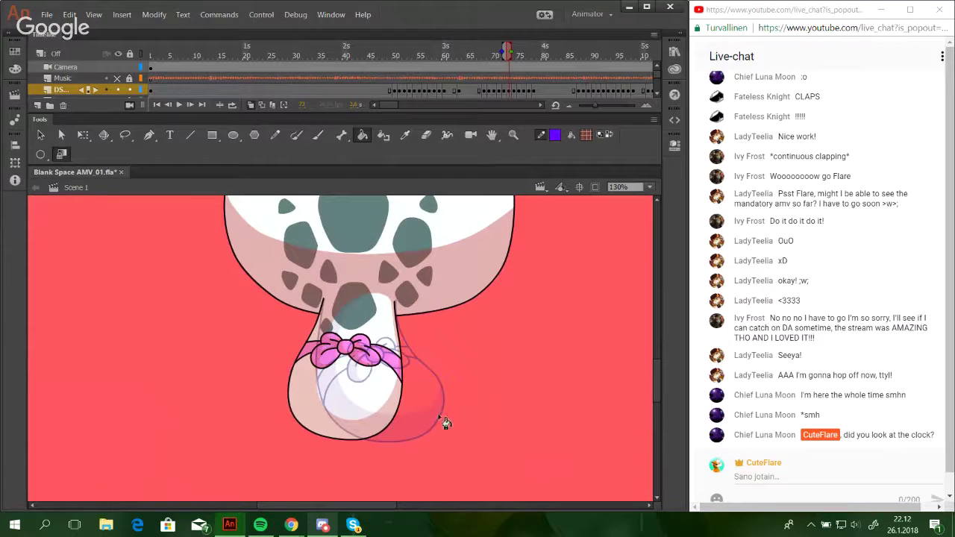
# Review the tail poses and existing shading guides on the frames from 74 to 78.
pyautogui.click(188, 108)
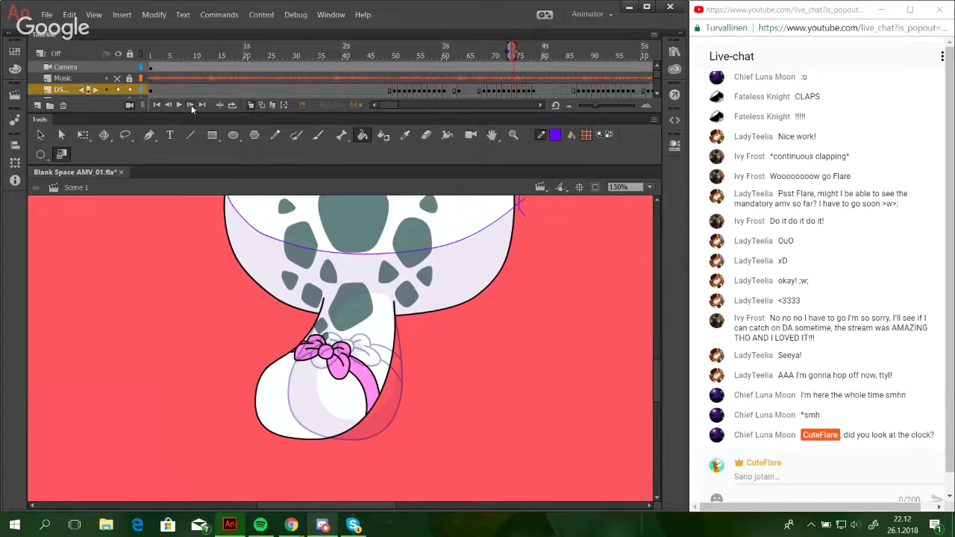
pyautogui.click(191, 106)
pyautogui.click(191, 105)
pyautogui.click(171, 105)
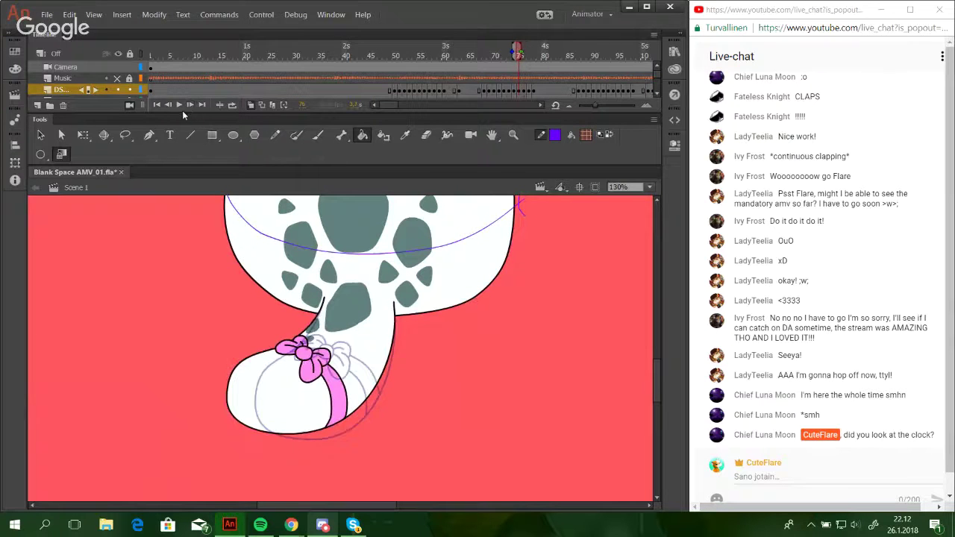
pyautogui.click(191, 105)
pyautogui.click(191, 105)
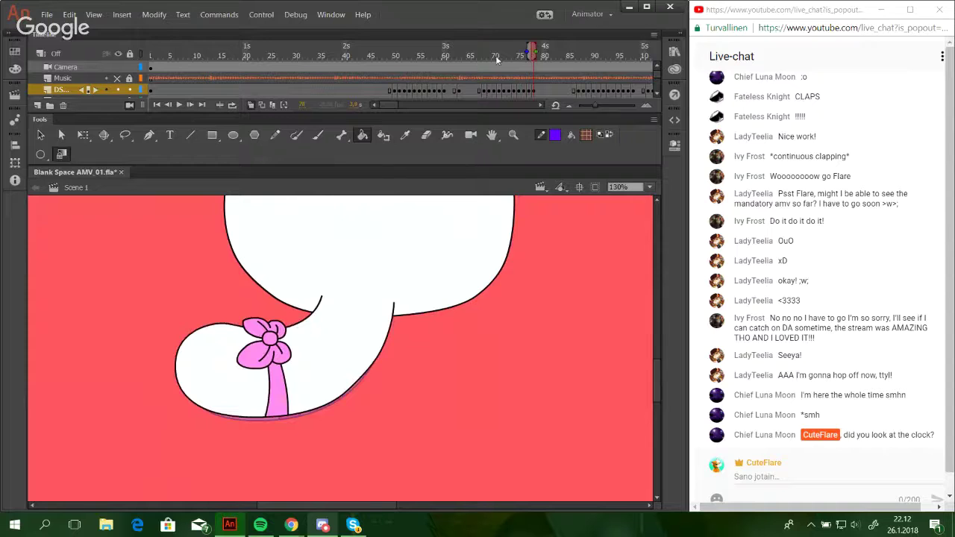
pyautogui.click(515, 52)
pyautogui.scroll(5, 309, 210)
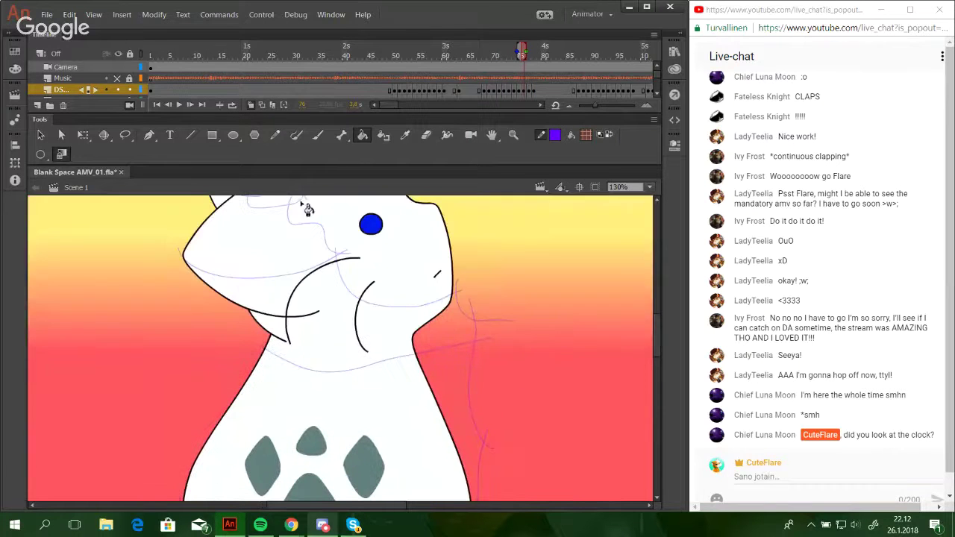
# Copy the shading guides for the head and body from frame 75 into frame 76.
pyautogui.click(171, 105)
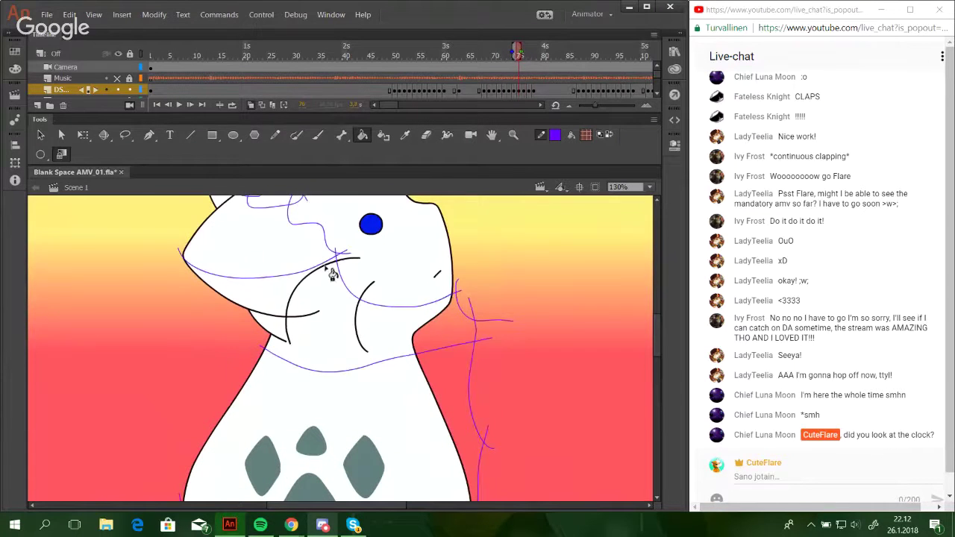
pyautogui.keyDown('ctrl'); pyautogui.doubleClick(468, 316); pyautogui.keyUp('ctrl')
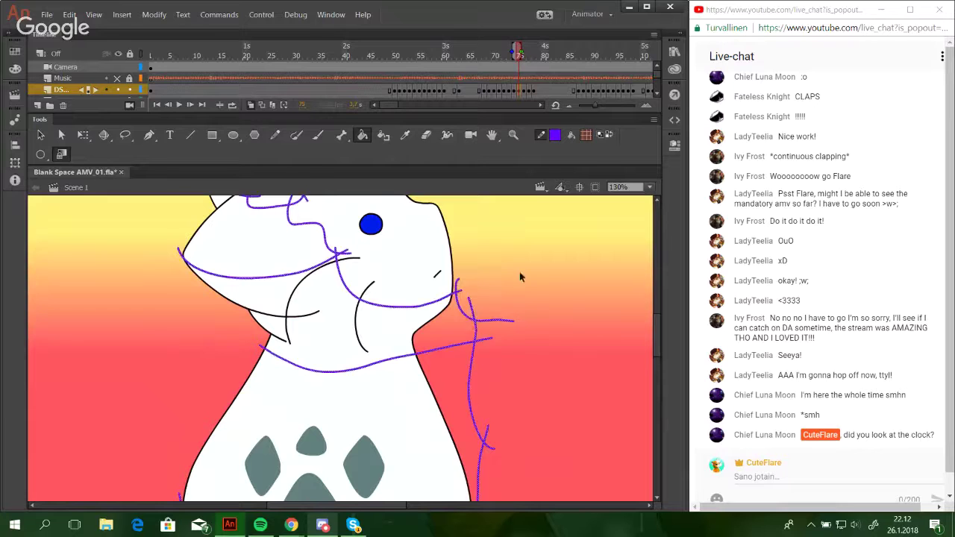
pyautogui.click(550, 294)
pyautogui.click(190, 105)
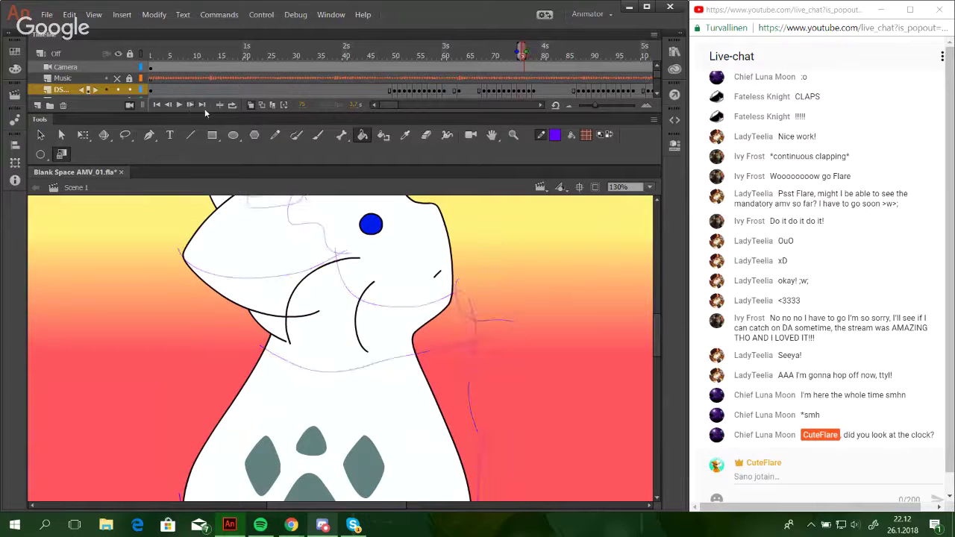
pyautogui.press('F6')
pyautogui.click(193, 103)
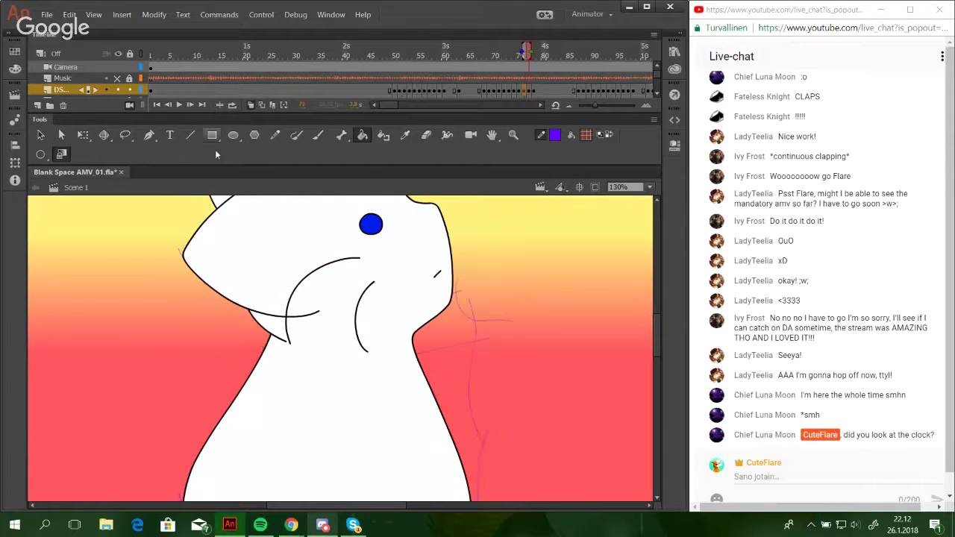
# Examine the fills of the head, body and tail bow on frame 77.
pyautogui.click(358, 290)
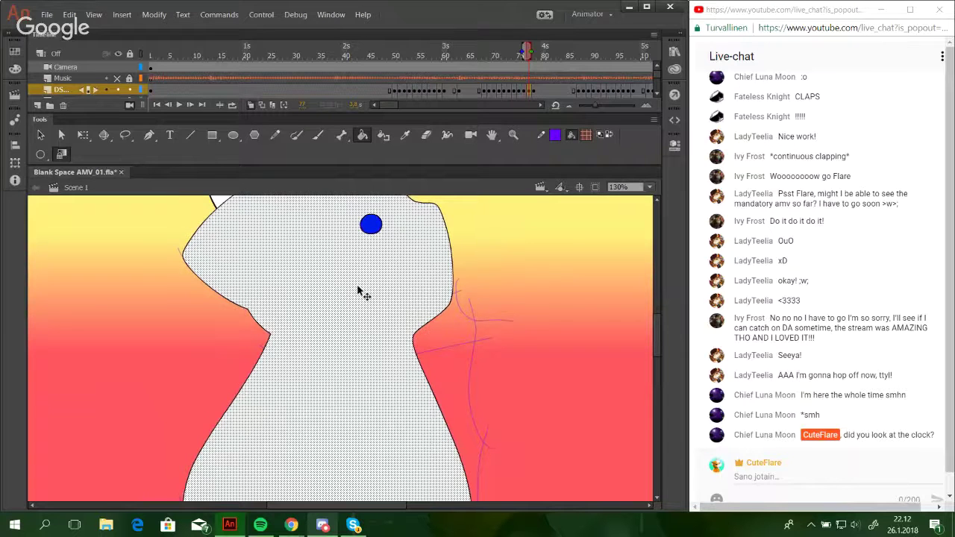
pyautogui.moveTo(372, 223); pyautogui.dragTo(381, 340)
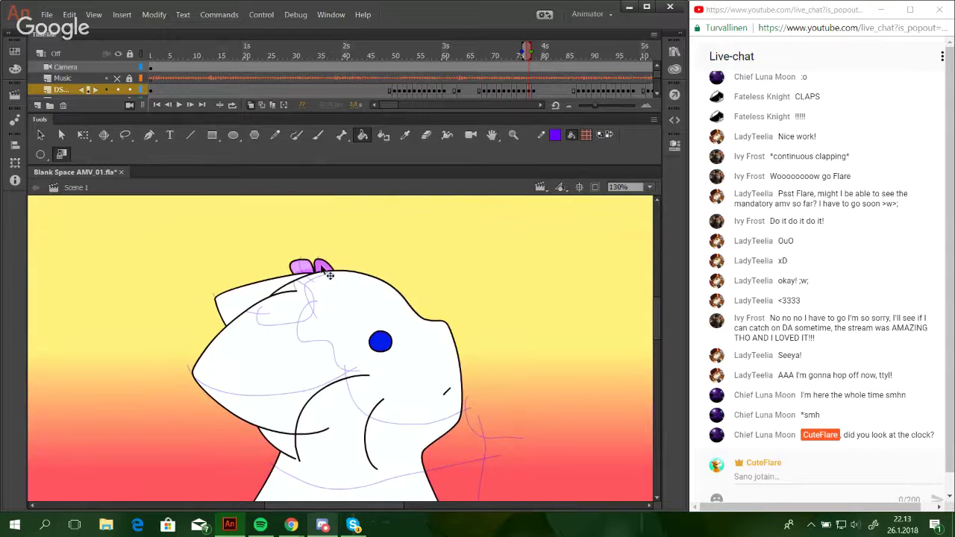
pyautogui.scroll(-10, 345, 328)
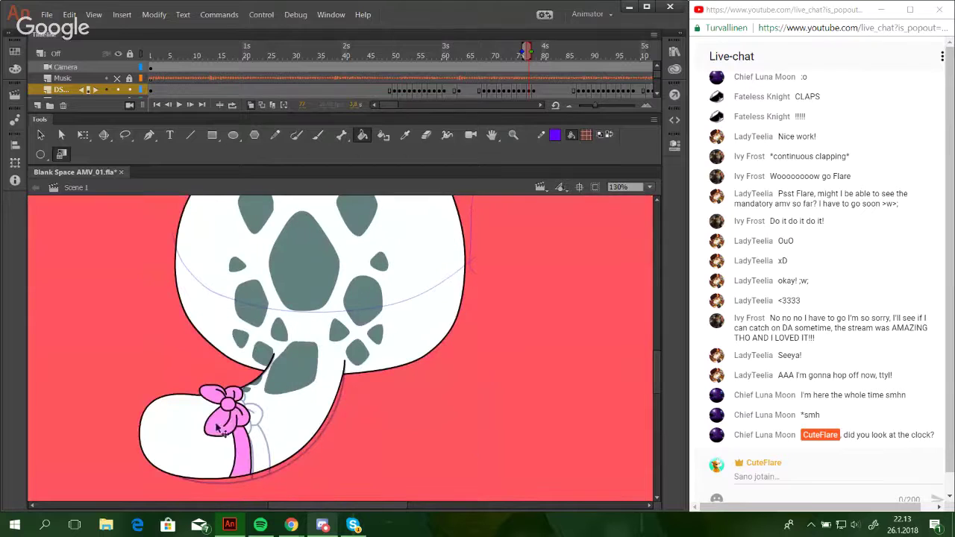
pyautogui.click(216, 426)
pyautogui.press('Delete')
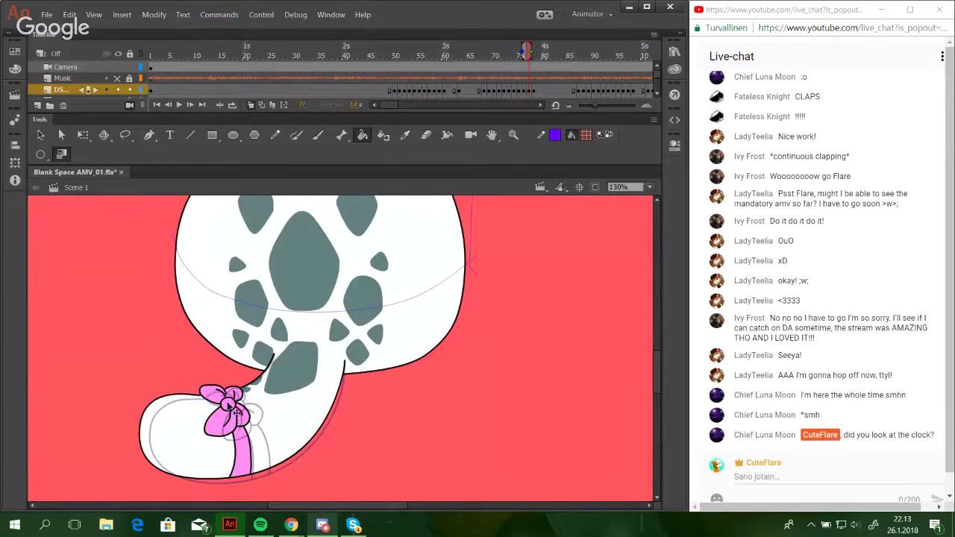
pyautogui.moveTo(336, 369); pyautogui.dragTo(353, 473)
pyautogui.moveTo(396, 211); pyautogui.dragTo(416, 324)
pyautogui.moveTo(442, 362); pyautogui.dragTo(437, 185)
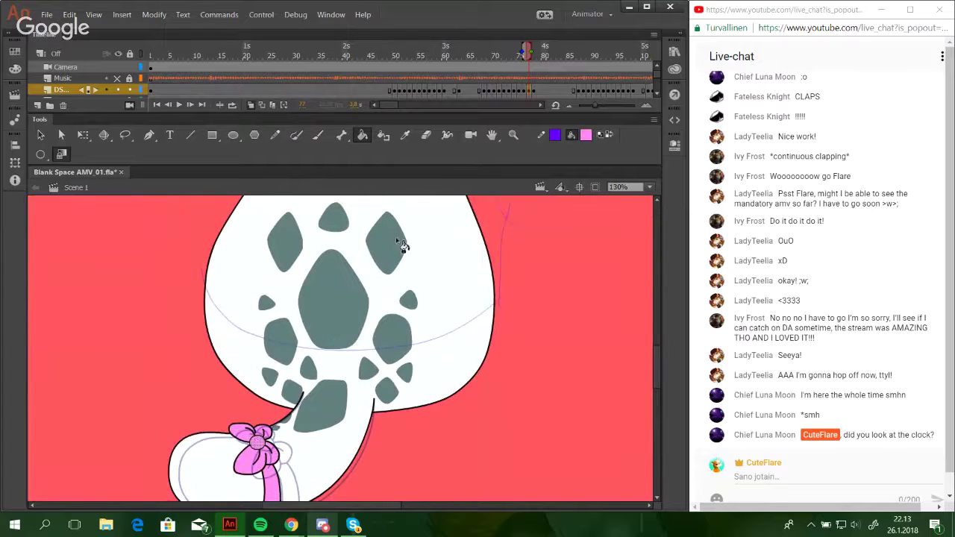
pyautogui.scroll(8, 337, 446)
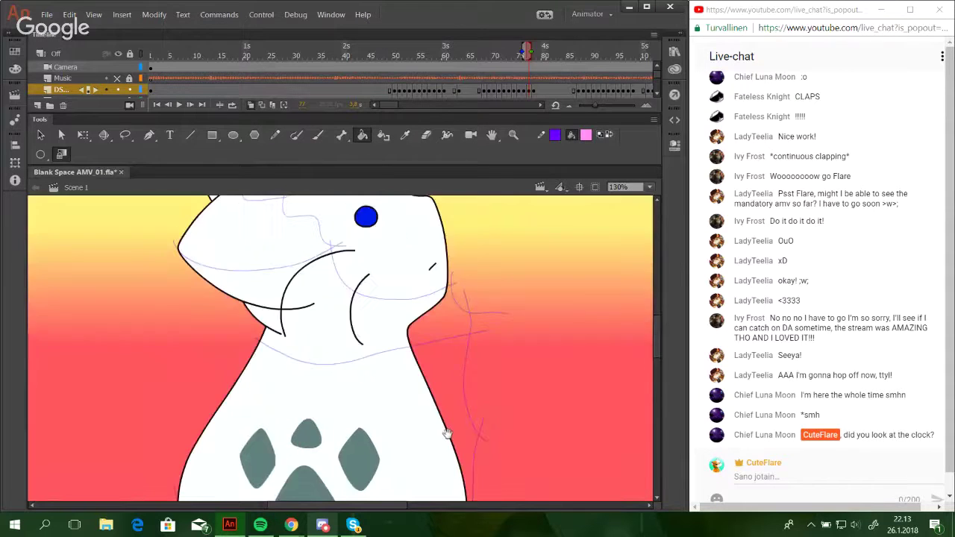
# Delete the leftover fills from the tail bow on frame 78, checking the head and body.
pyautogui.click(194, 105)
pyautogui.keyDown('ctrl'); pyautogui.click(314, 248); pyautogui.keyUp('ctrl')
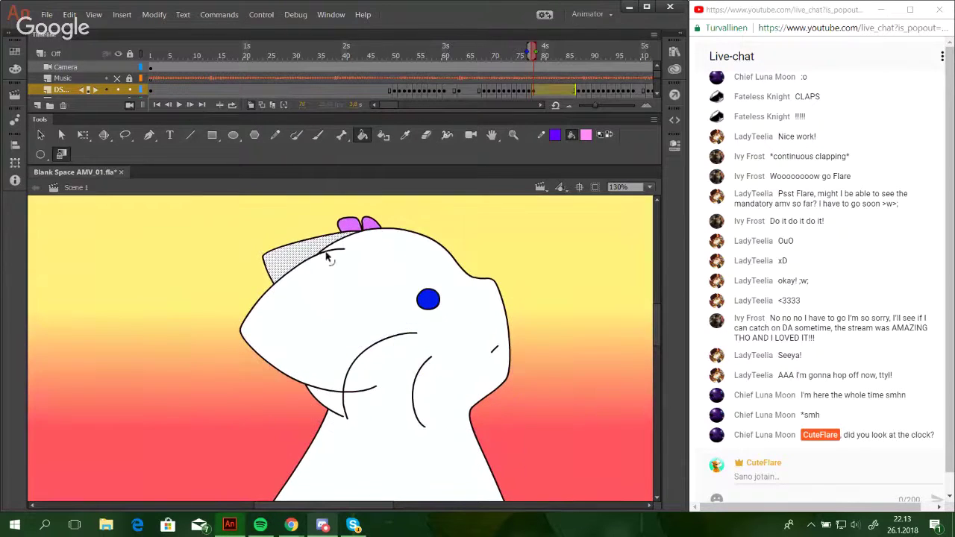
pyautogui.keyDown('ctrl'); pyautogui.click(363, 254); pyautogui.keyUp('ctrl')
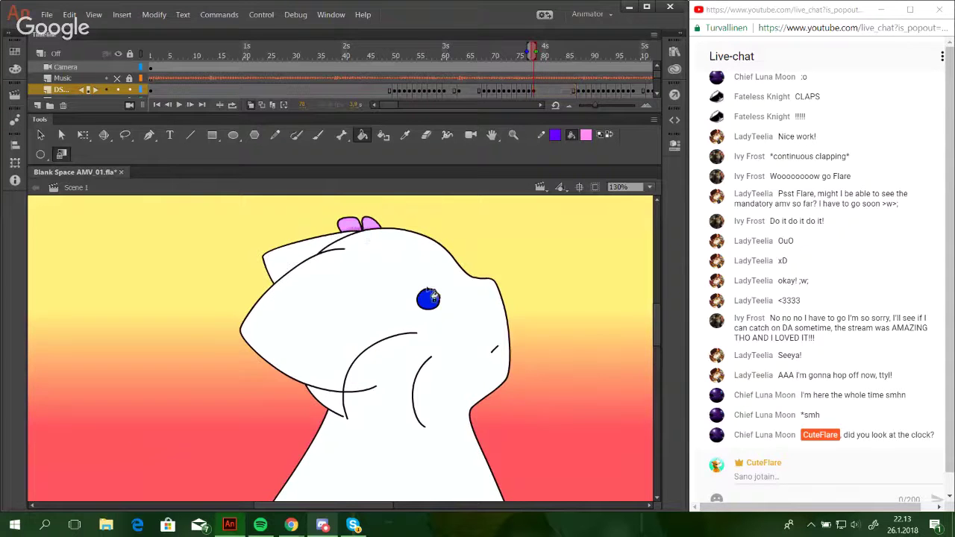
pyautogui.scroll(-8, 428, 367)
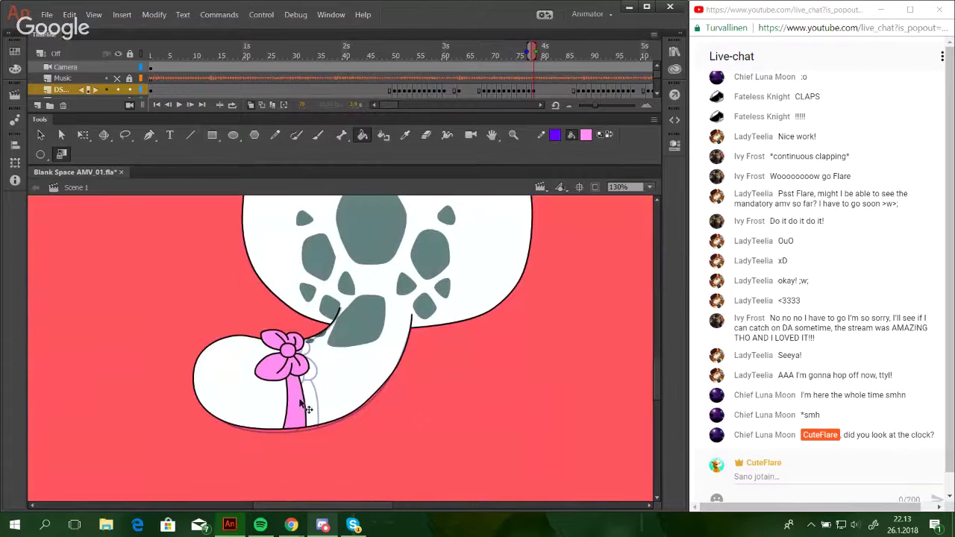
pyautogui.click(299, 362)
pyautogui.press('Delete')
pyautogui.keyDown('ctrl'); pyautogui.click(288, 352); pyautogui.keyUp('ctrl')
pyautogui.press('Delete')
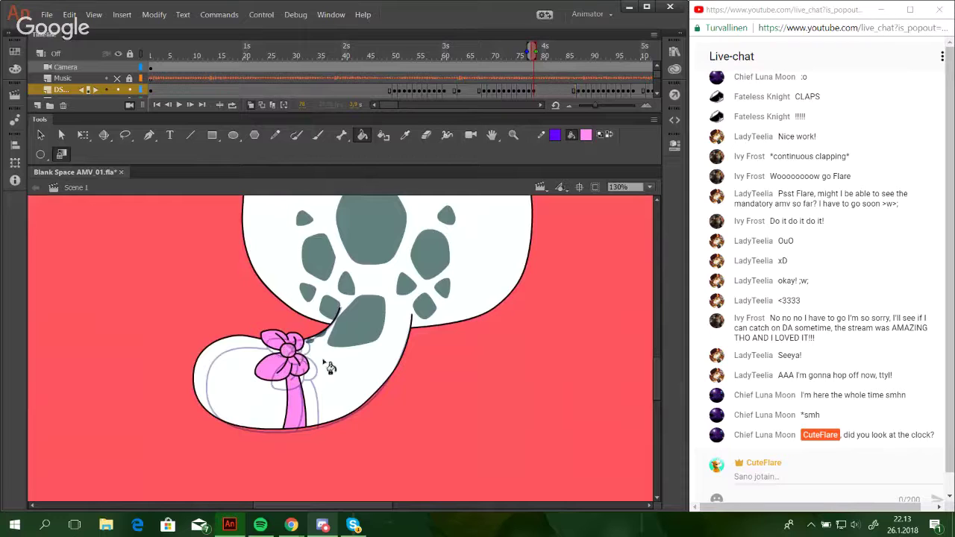
pyautogui.moveTo(413, 327); pyautogui.dragTo(391, 321)
pyautogui.scroll(10, 389, 319)
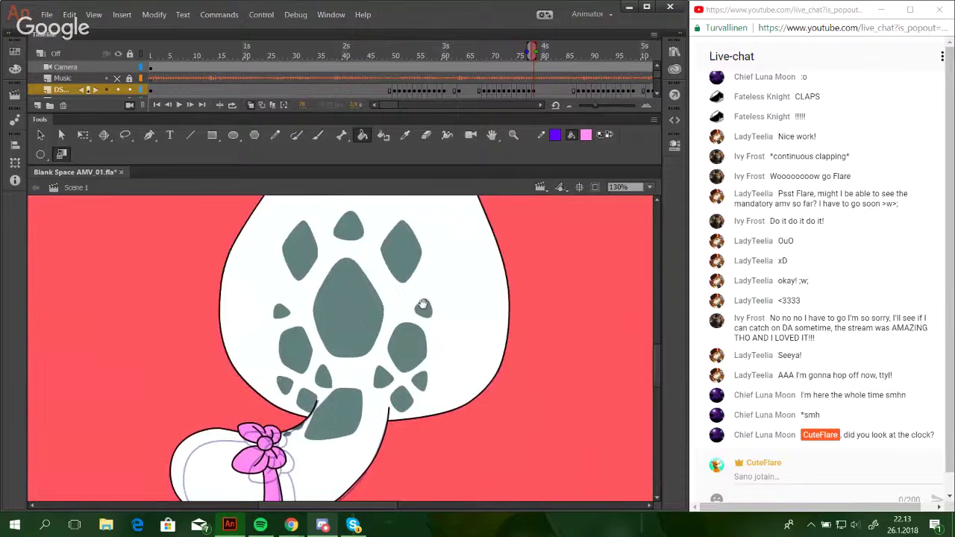
pyautogui.moveTo(433, 420); pyautogui.dragTo(418, 448)
pyautogui.moveTo(451, 365)
pyautogui.mouseDown()
pyautogui.moveTo(428, 351)
pyautogui.moveTo(434, 228)
pyautogui.mouseUp()
# Copy the purple head and body shading guides from frame 74 into frames 77 and 78.
pyautogui.click(504, 50)
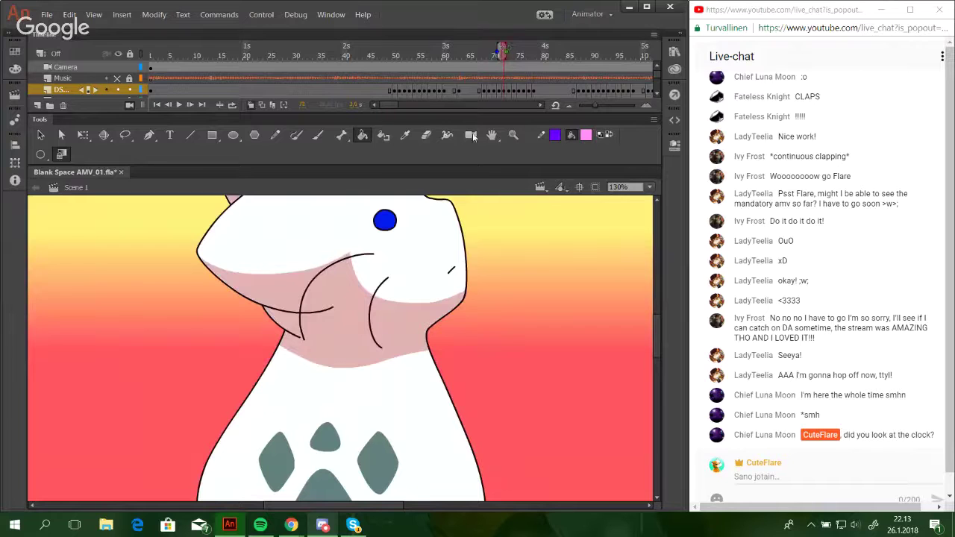
pyautogui.moveTo(521, 58); pyautogui.dragTo(515, 59)
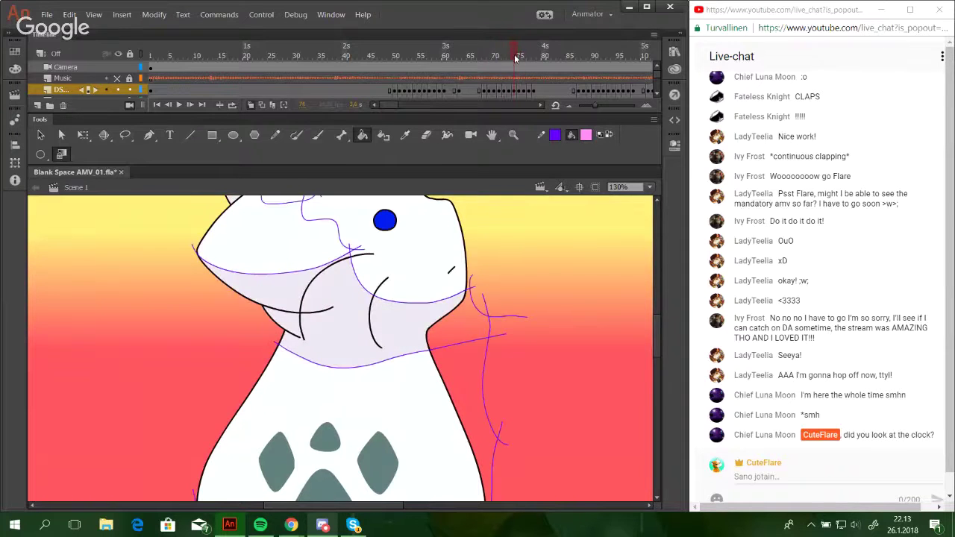
pyautogui.keyDown('ctrl'); pyautogui.doubleClick(495, 317); pyautogui.keyUp('ctrl')
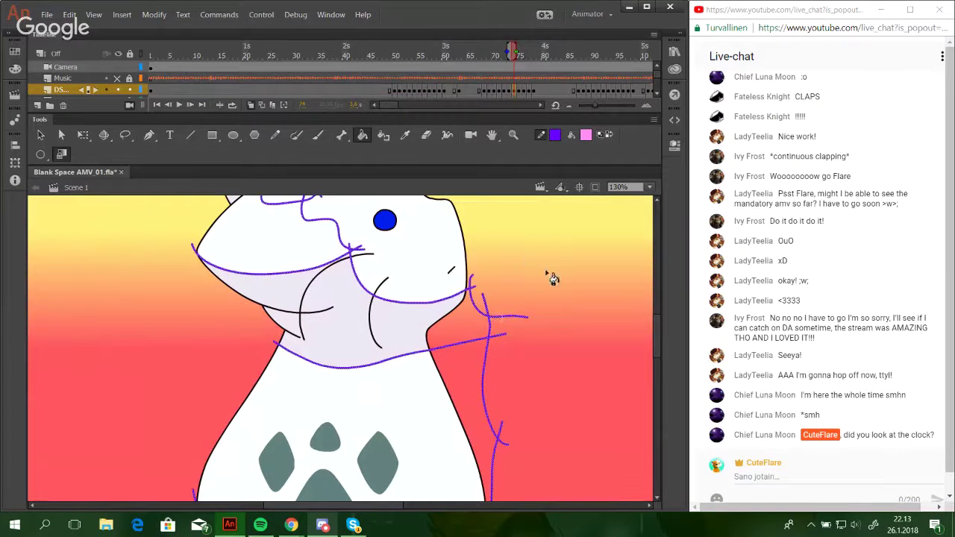
pyautogui.click(547, 273)
pyautogui.click(191, 105)
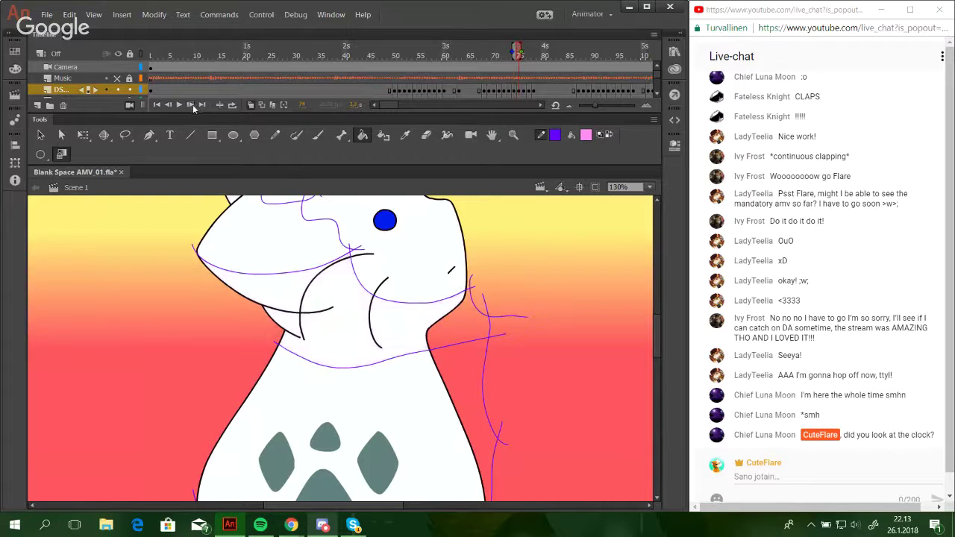
pyautogui.click(190, 105)
pyautogui.click(190, 104)
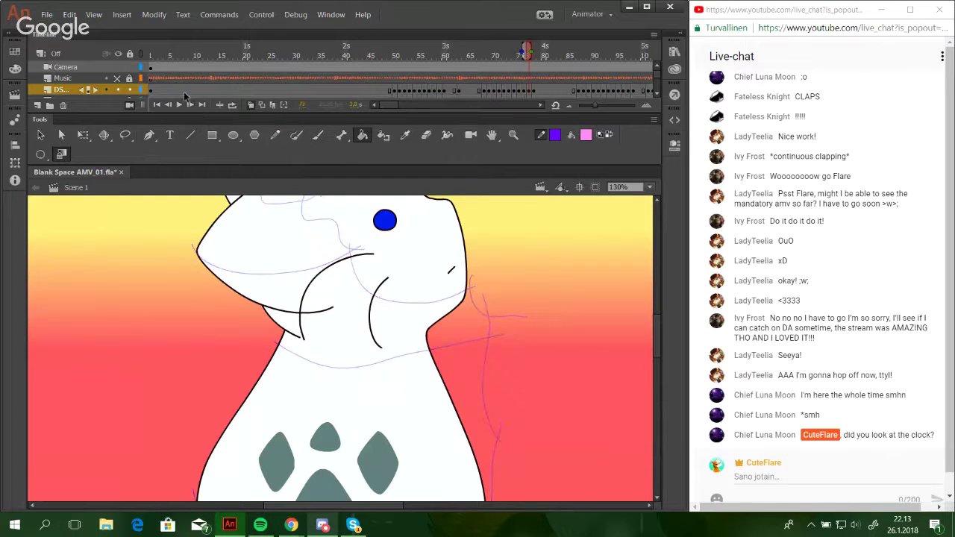
pyautogui.click(190, 105)
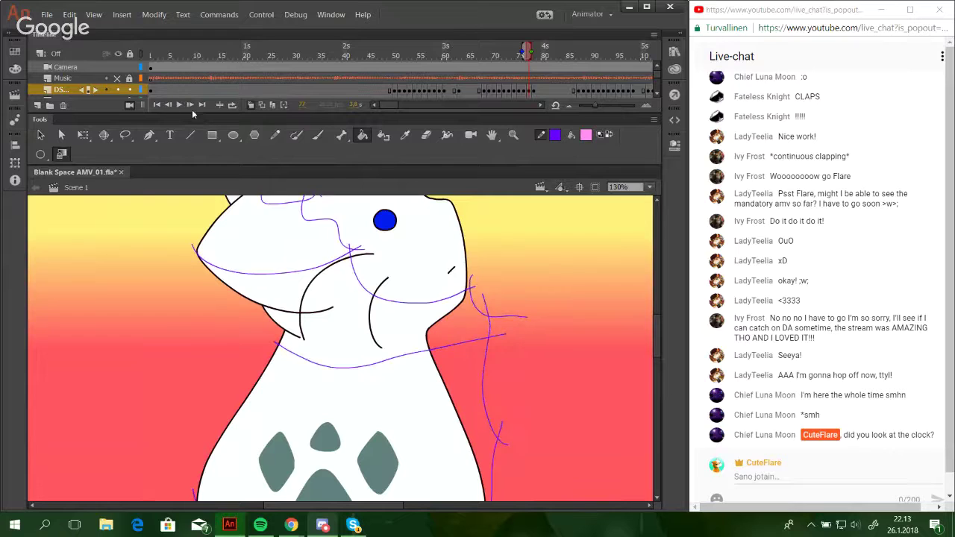
pyautogui.hotkey('ctrl', 'a')
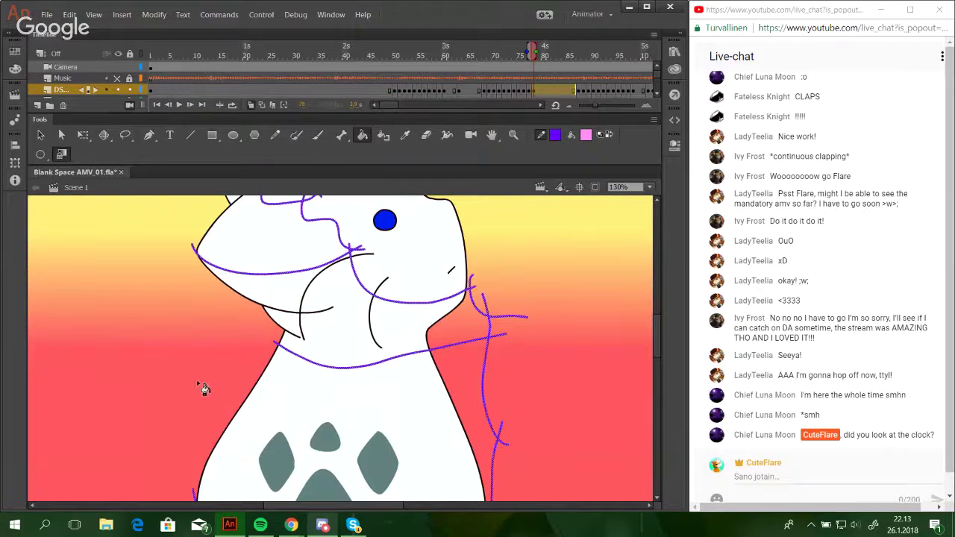
pyautogui.click(191, 352)
# Sample the shadow fill from the existing shading on frame 73 and go to the tail on frame 74.
pyautogui.click(511, 56)
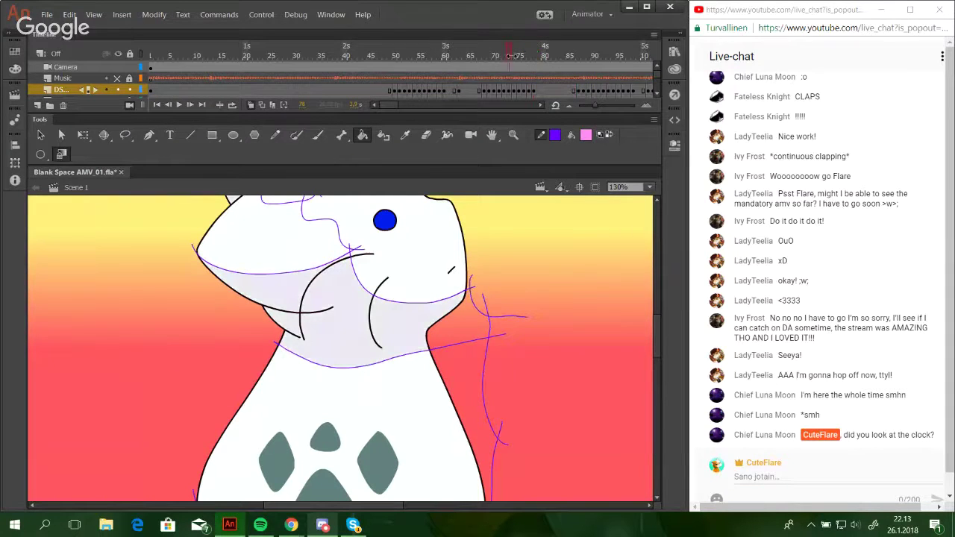
pyautogui.click(507, 54)
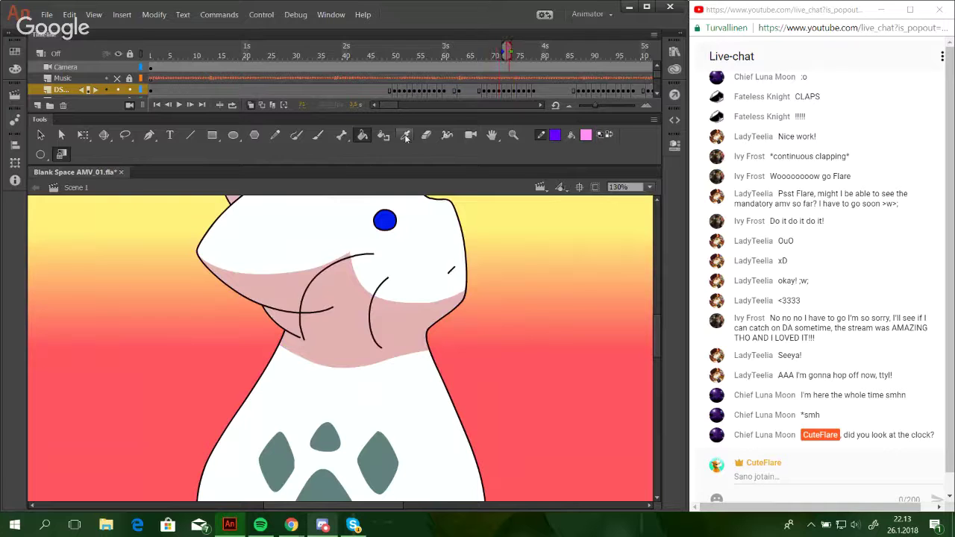
pyautogui.moveTo(418, 356); pyautogui.dragTo(401, 303)
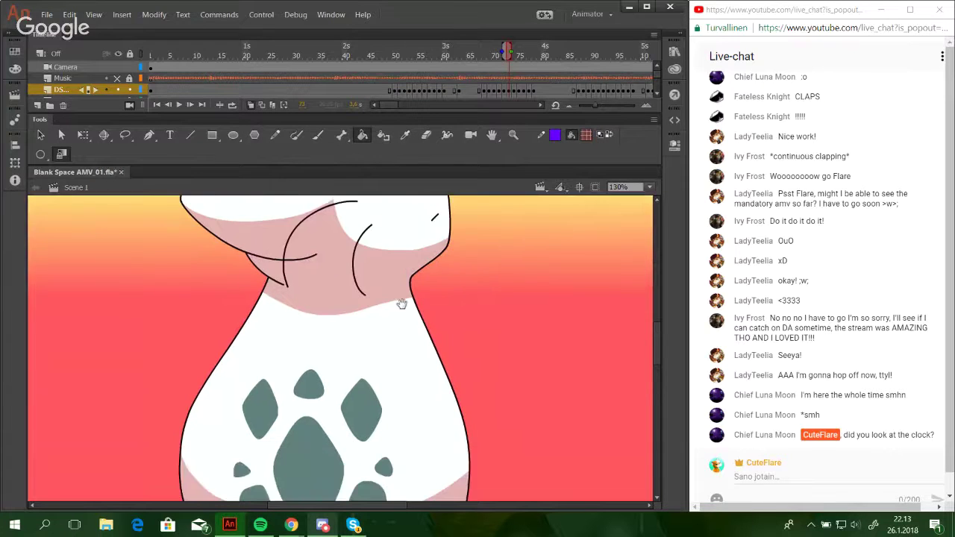
pyautogui.scroll(-5, 401, 304)
pyautogui.click(189, 105)
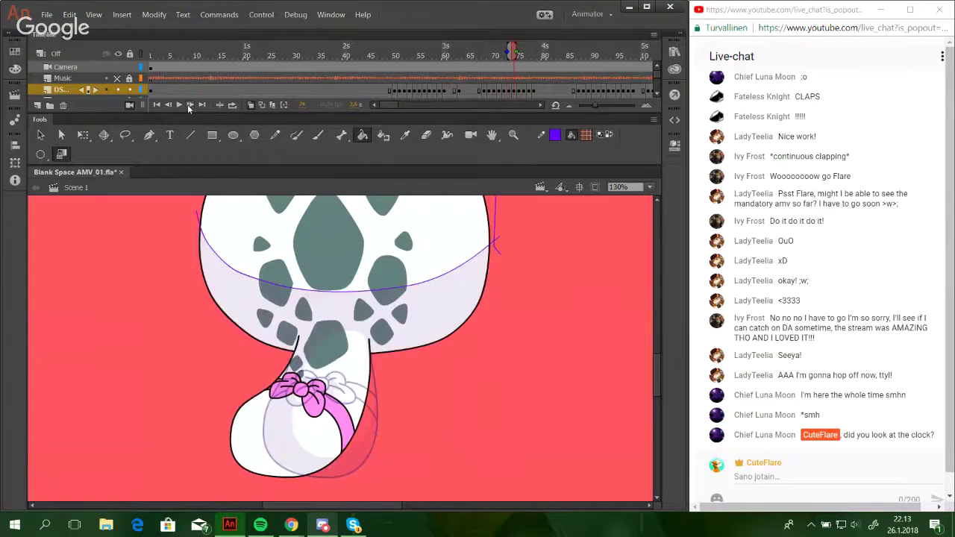
# Draw a closed purple guide on frame 74 around the lit area running from the tail base past the bow.
pyautogui.click(513, 135)
pyautogui.moveTo(238, 284); pyautogui.dragTo(429, 491)
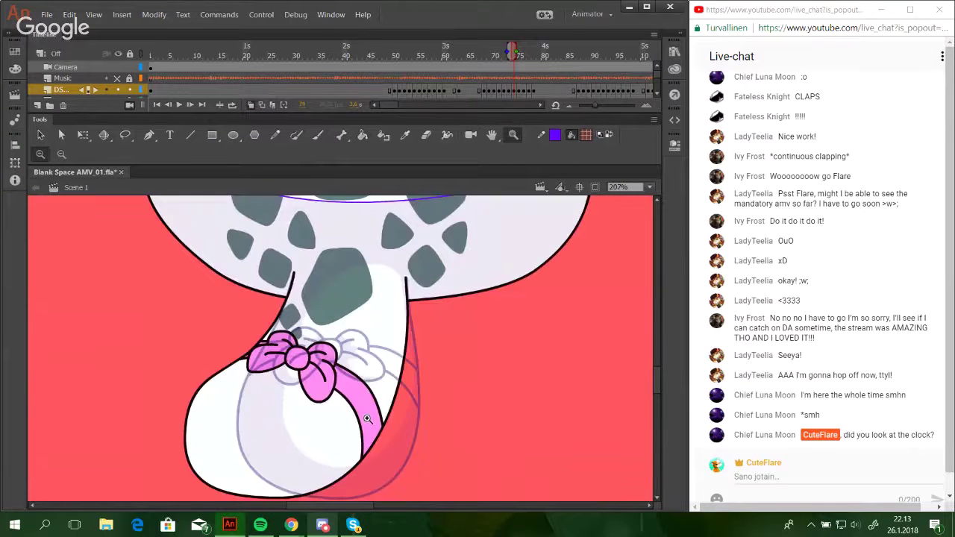
pyautogui.click(274, 134)
pyautogui.moveTo(359, 353); pyautogui.dragTo(371, 338)
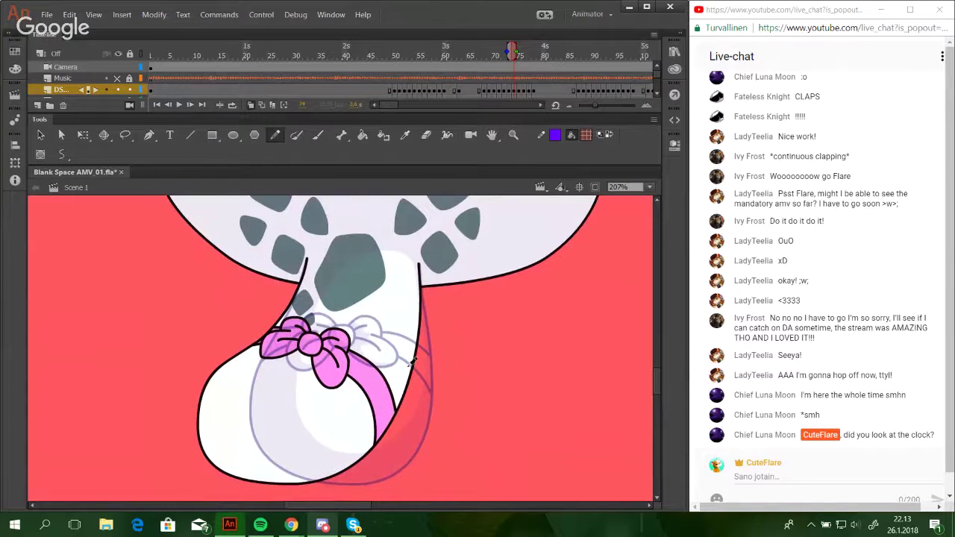
pyautogui.moveTo(417, 259)
pyautogui.mouseDown()
pyautogui.moveTo(401, 355)
pyautogui.moveTo(367, 411)
pyautogui.moveTo(320, 444)
pyautogui.moveTo(261, 437)
pyautogui.moveTo(252, 412)
pyautogui.moveTo(306, 343)
pyautogui.moveTo(353, 255)
pyautogui.moveTo(413, 257)
pyautogui.mouseUp()
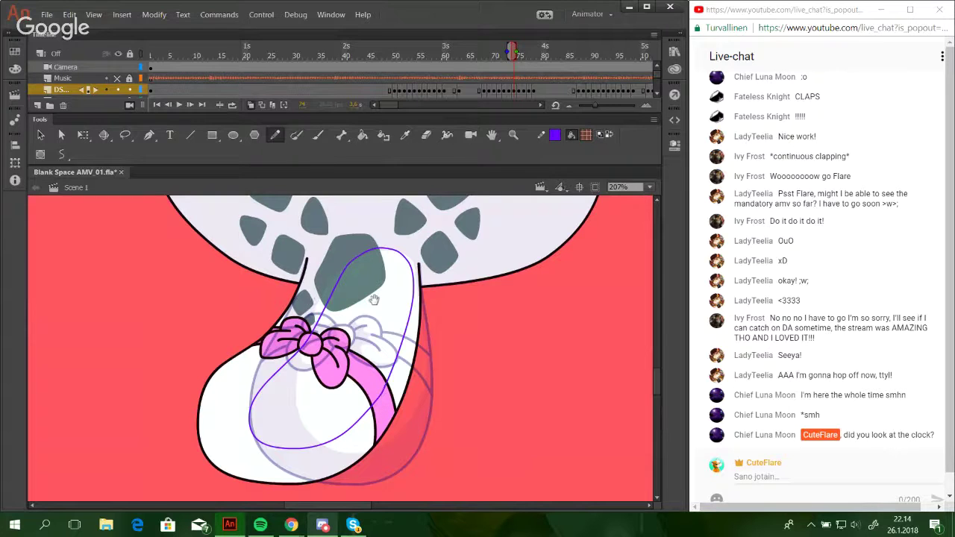
pyautogui.moveTo(371, 302); pyautogui.dragTo(379, 295)
# Fill the shadow areas of the head, body and tail on frame 74 and delete the tail's purple guide.
pyautogui.click(362, 134)
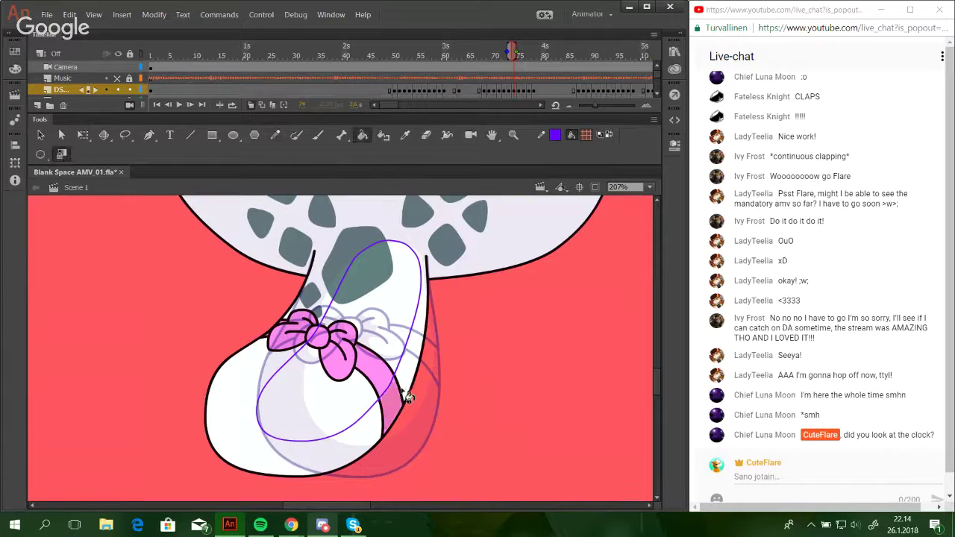
pyautogui.click(412, 374)
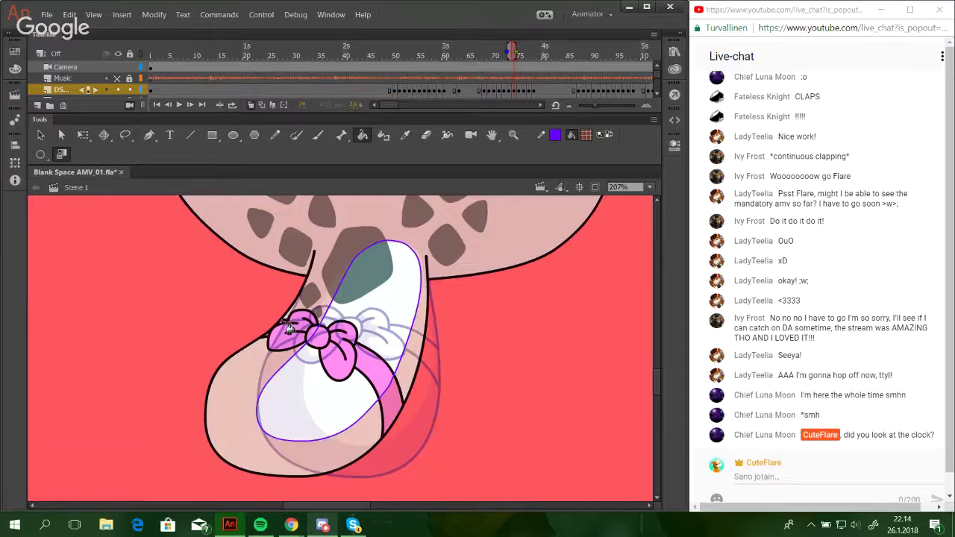
pyautogui.moveTo(367, 261); pyautogui.dragTo(362, 290)
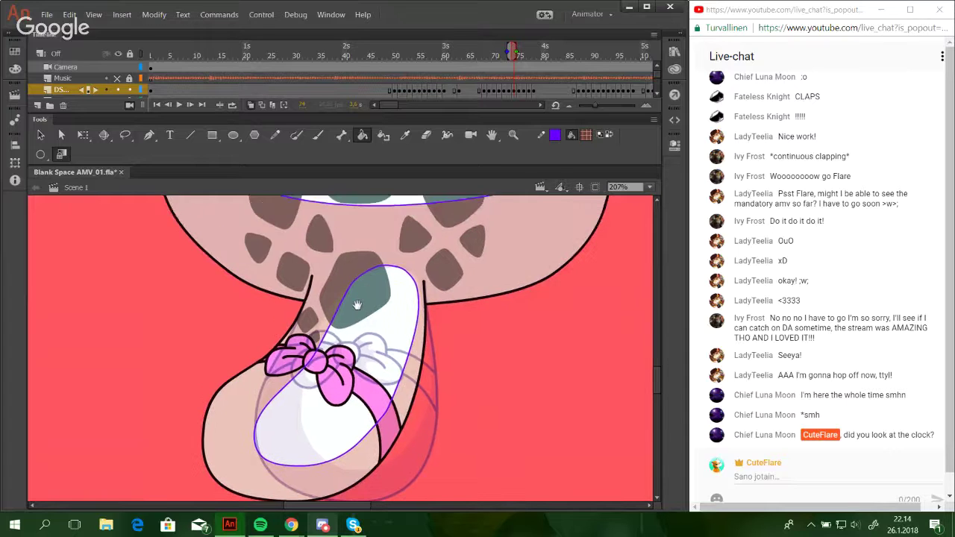
pyautogui.scroll(2, 358, 303)
pyautogui.scroll(-2, 352, 303)
pyautogui.keyDown('ctrl'); pyautogui.doubleClick(343, 300); pyautogui.keyUp('ctrl')
pyautogui.press('Delete')
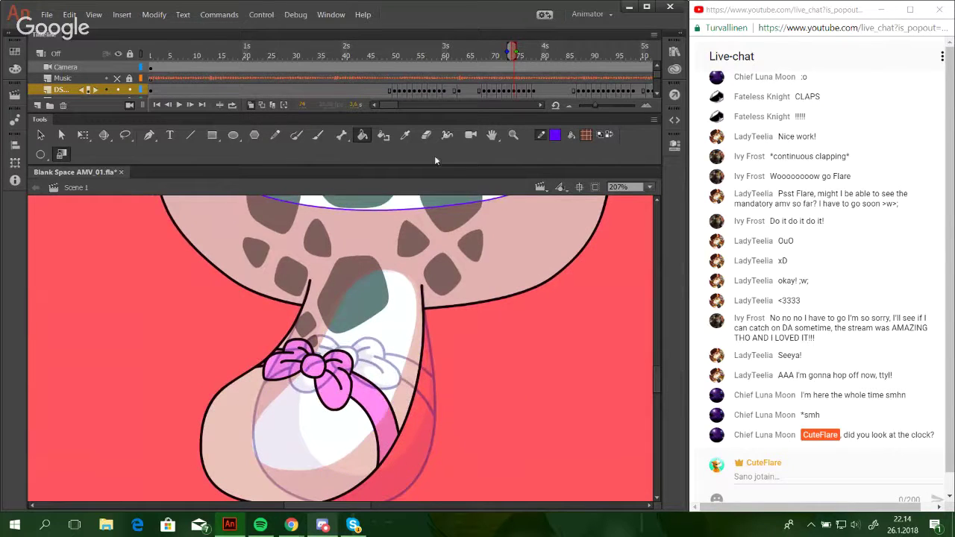
# Draw purple shading guides on the tail bow's knot and upper-left loop, undoing the bad strokes.
pyautogui.click(512, 135)
pyautogui.click(309, 270)
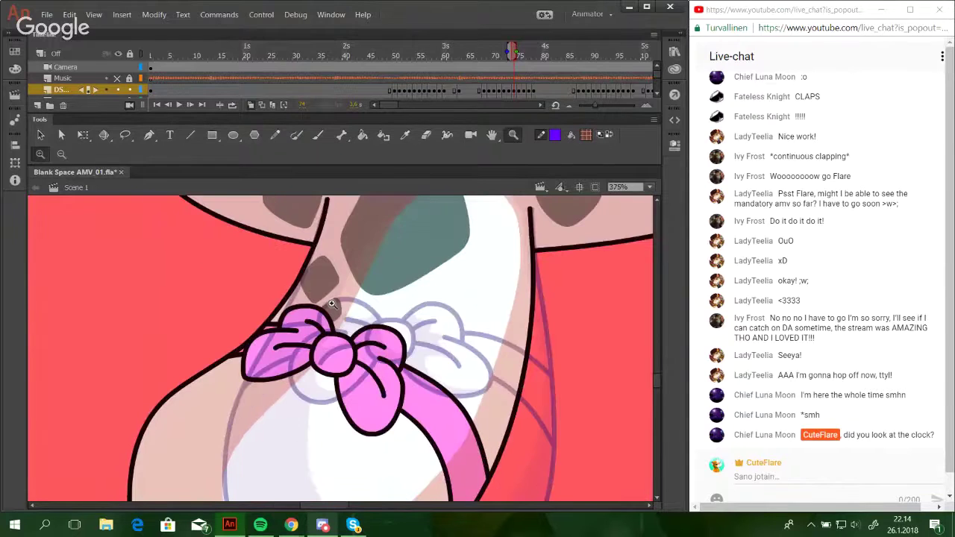
pyautogui.click(275, 135)
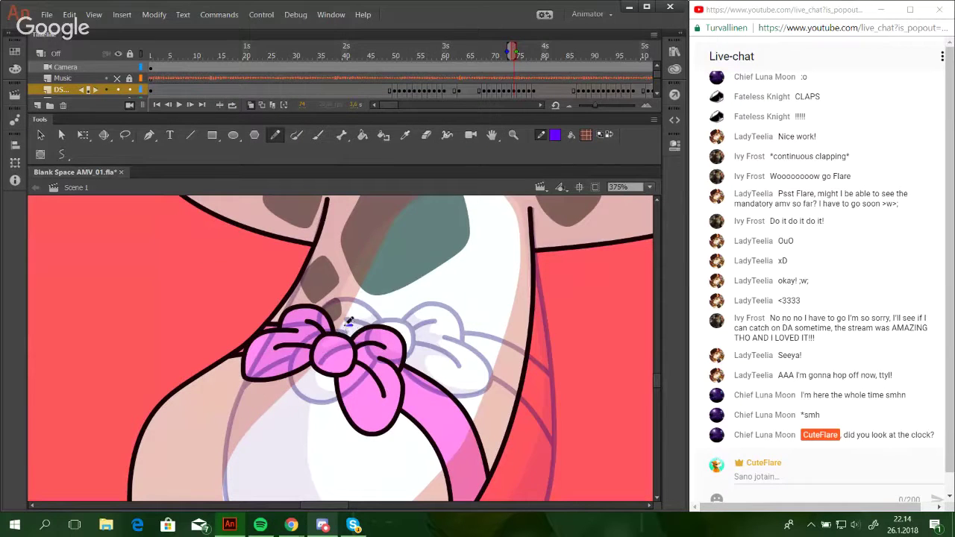
pyautogui.moveTo(343, 330)
pyautogui.mouseDown()
pyautogui.moveTo(334, 355)
pyautogui.moveTo(344, 329)
pyautogui.moveTo(328, 340)
pyautogui.moveTo(332, 358)
pyautogui.moveTo(362, 348)
pyautogui.moveTo(354, 356)
pyautogui.moveTo(333, 352)
pyautogui.moveTo(352, 328)
pyautogui.moveTo(282, 332)
pyautogui.moveTo(307, 339)
pyautogui.mouseUp()
pyautogui.hotkey('ctrl', 'z')
pyautogui.hotkey('ctrl', 'z')
pyautogui.hotkey('ctrl', 'z')
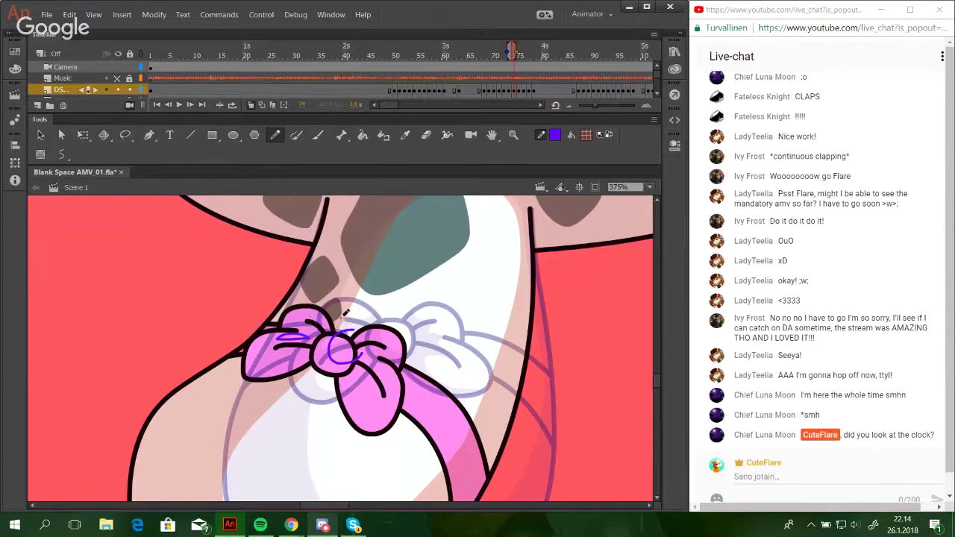
# Draw the remaining guides on the bow's left loops and enclose them with a line around the outside.
pyautogui.moveTo(342, 320)
pyautogui.mouseDown()
pyautogui.moveTo(315, 316)
pyautogui.moveTo(318, 294)
pyautogui.moveTo(358, 326)
pyautogui.moveTo(351, 340)
pyautogui.moveTo(325, 319)
pyautogui.mouseUp()
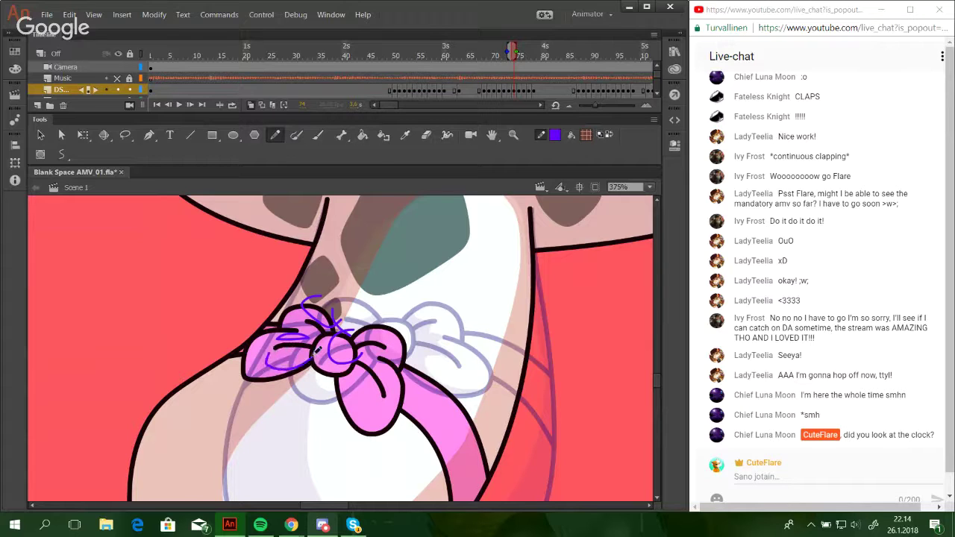
pyautogui.moveTo(274, 354); pyautogui.dragTo(307, 358)
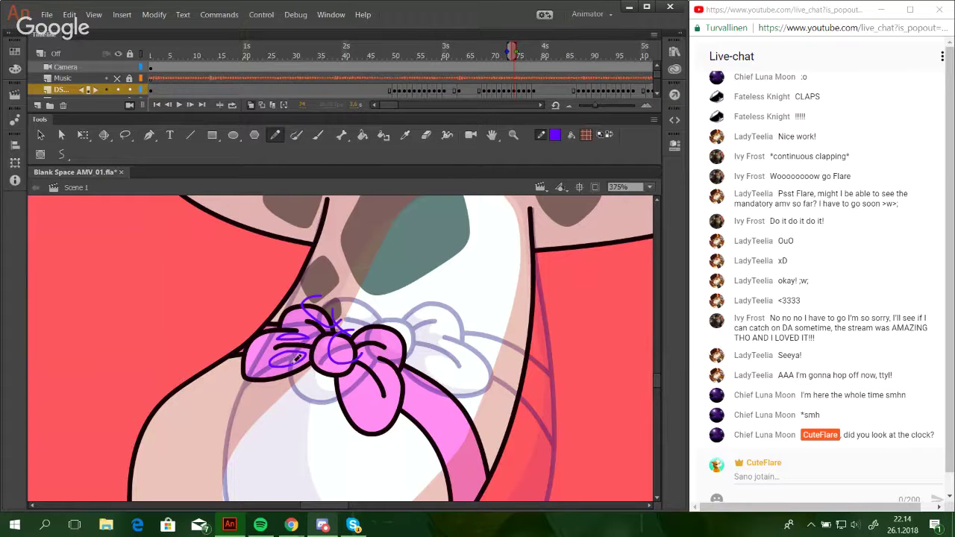
pyautogui.moveTo(285, 359)
pyautogui.mouseDown()
pyautogui.moveTo(271, 340)
pyautogui.moveTo(299, 333)
pyautogui.mouseUp()
pyautogui.hotkey('ctrl', 'z')
pyautogui.moveTo(270, 354)
pyautogui.mouseDown()
pyautogui.moveTo(224, 420)
pyautogui.moveTo(193, 339)
pyautogui.moveTo(288, 263)
pyautogui.moveTo(328, 296)
pyautogui.moveTo(319, 295)
pyautogui.moveTo(358, 306)
pyautogui.mouseUp()
# Fill the shadow areas of the bow's knot and left loops and delete their purple guides.
pyautogui.press('k')
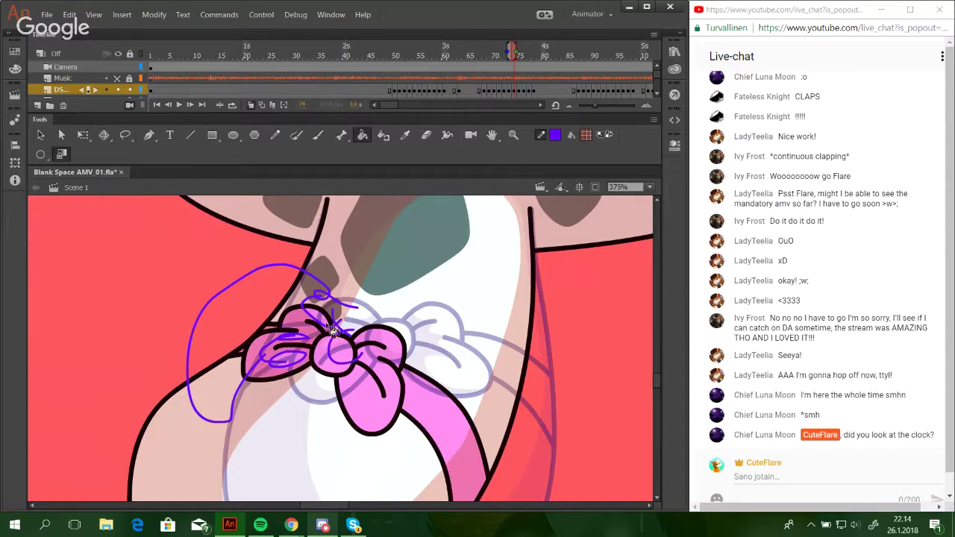
pyautogui.click(326, 361)
pyautogui.keyDown('ctrl'); pyautogui.doubleClick(332, 321); pyautogui.keyUp('ctrl')
pyautogui.press('Delete')
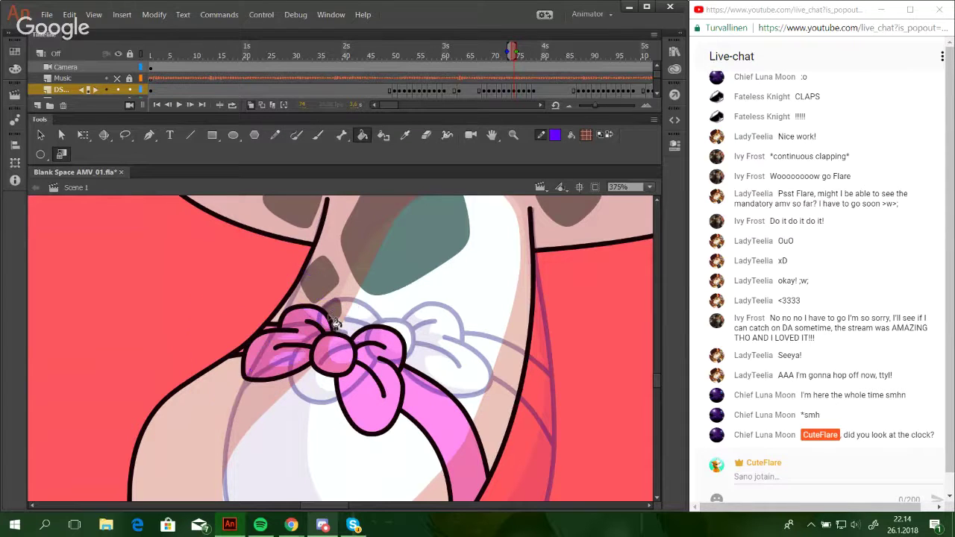
# Draw purple shading guides on the bow's right loop and hanging loop, joined by a line around the outside.
pyautogui.press('y')
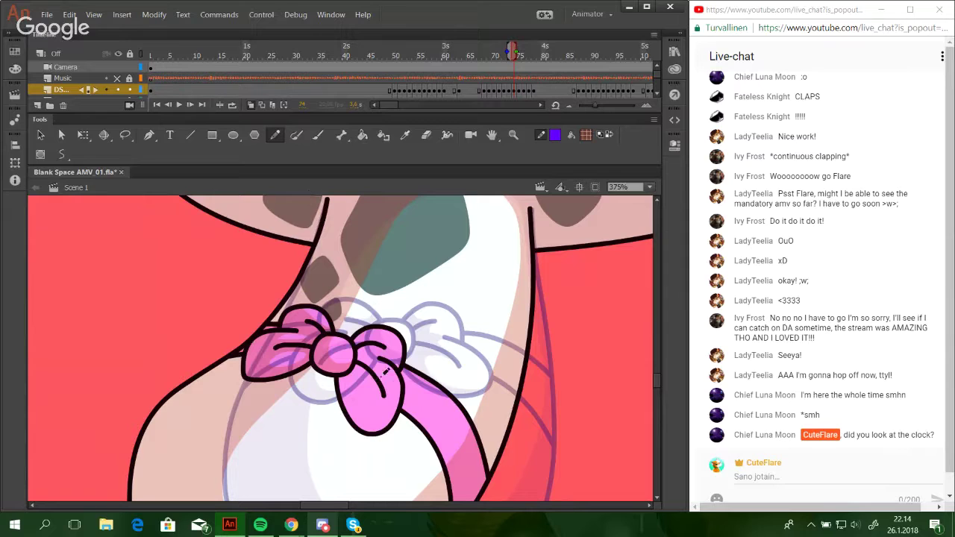
pyautogui.moveTo(376, 376)
pyautogui.mouseDown()
pyautogui.moveTo(356, 394)
pyautogui.moveTo(401, 428)
pyautogui.mouseUp()
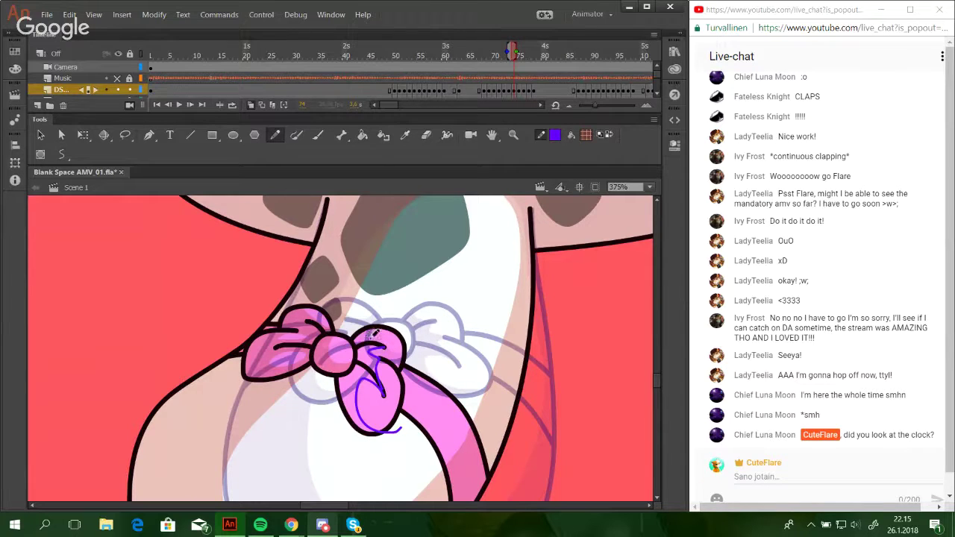
pyautogui.moveTo(378, 314)
pyautogui.mouseDown()
pyautogui.moveTo(363, 328)
pyautogui.moveTo(376, 353)
pyautogui.moveTo(363, 349)
pyautogui.moveTo(362, 312)
pyautogui.mouseUp()
pyautogui.moveTo(396, 423)
pyautogui.mouseDown()
pyautogui.moveTo(396, 453)
pyautogui.moveTo(431, 447)
pyautogui.moveTo(402, 452)
pyautogui.moveTo(432, 423)
pyautogui.moveTo(412, 336)
pyautogui.moveTo(384, 314)
pyautogui.moveTo(352, 311)
pyautogui.mouseUp()
pyautogui.hotkey('ctrl', 'z')
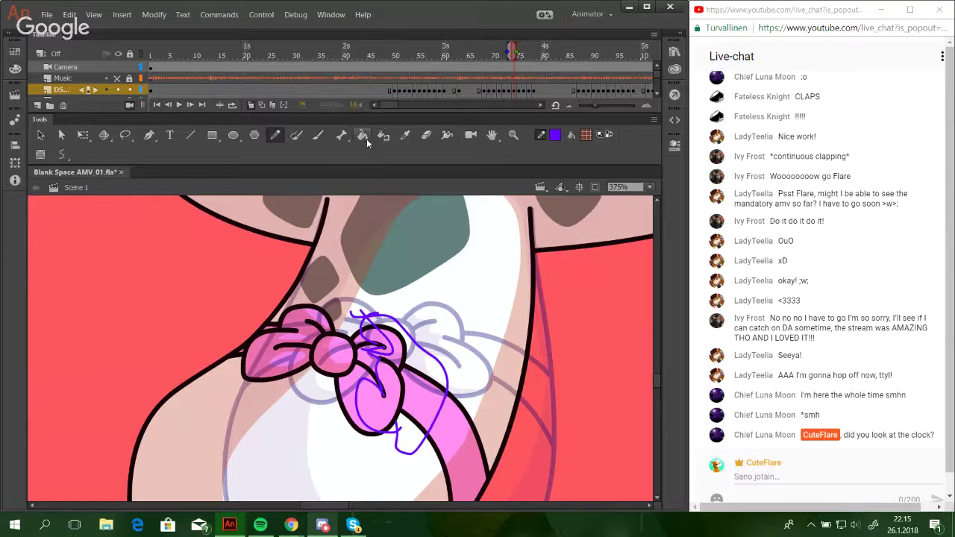
# Fill the shadow areas of the bow's right and hanging loops and delete their purple guides.
pyautogui.click(362, 135)
pyautogui.click(368, 366)
pyautogui.click(352, 386)
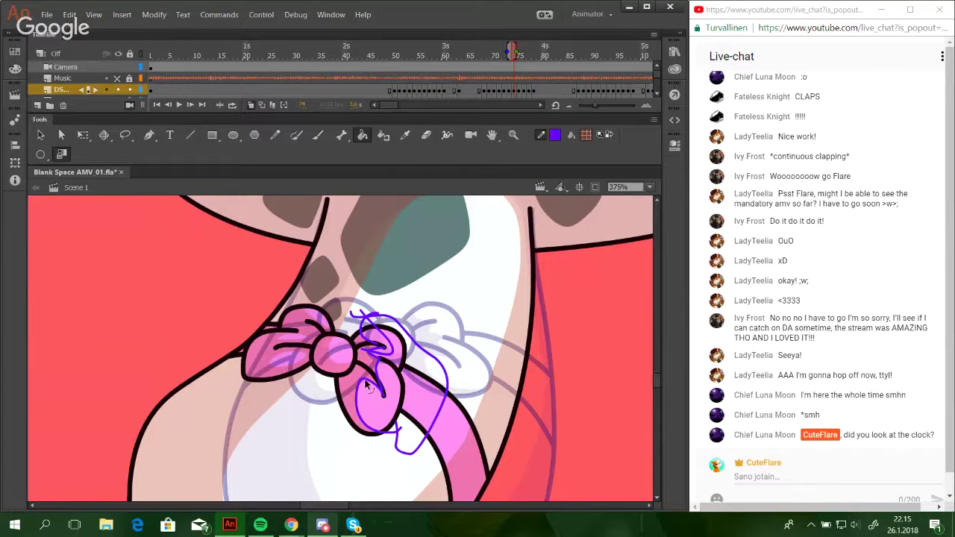
pyautogui.press('Delete')
pyautogui.moveTo(456, 373)
pyautogui.mouseDown()
pyautogui.moveTo(452, 286)
pyautogui.moveTo(435, 302)
pyautogui.moveTo(500, 170)
pyautogui.mouseUp()
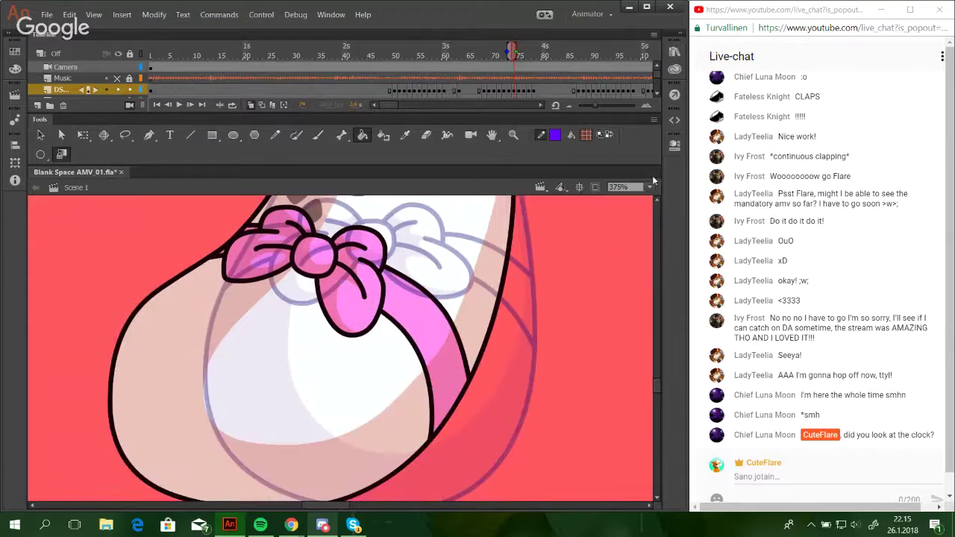
# Fill the shadow areas of the ear, the underside of the head and the neck inside their purple guides.
pyautogui.click(650, 187)
pyautogui.click(631, 250)
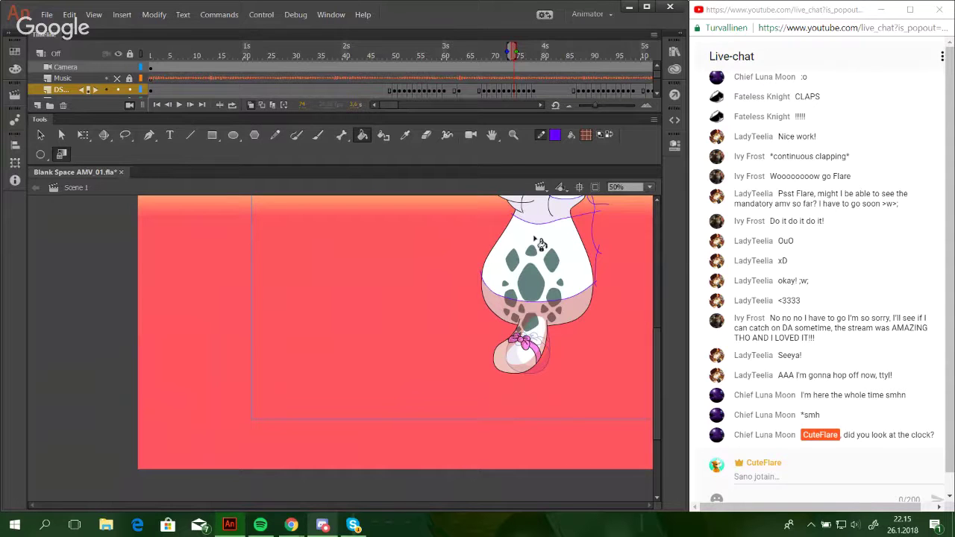
pyautogui.click(513, 135)
pyautogui.moveTo(490, 207); pyautogui.dragTo(622, 305)
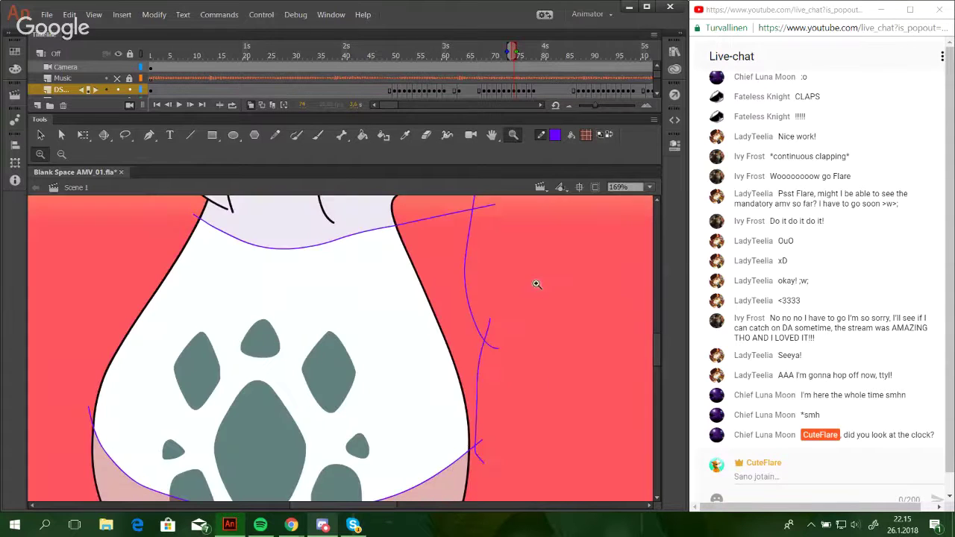
pyautogui.moveTo(443, 263)
pyautogui.mouseDown()
pyautogui.moveTo(473, 413)
pyautogui.moveTo(420, 471)
pyautogui.mouseUp()
pyautogui.press('k')
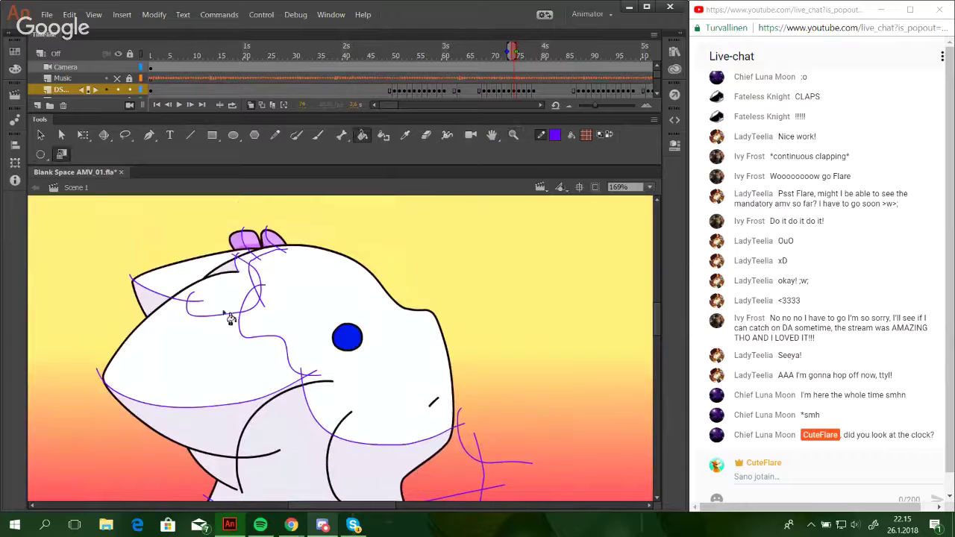
pyautogui.click(153, 300)
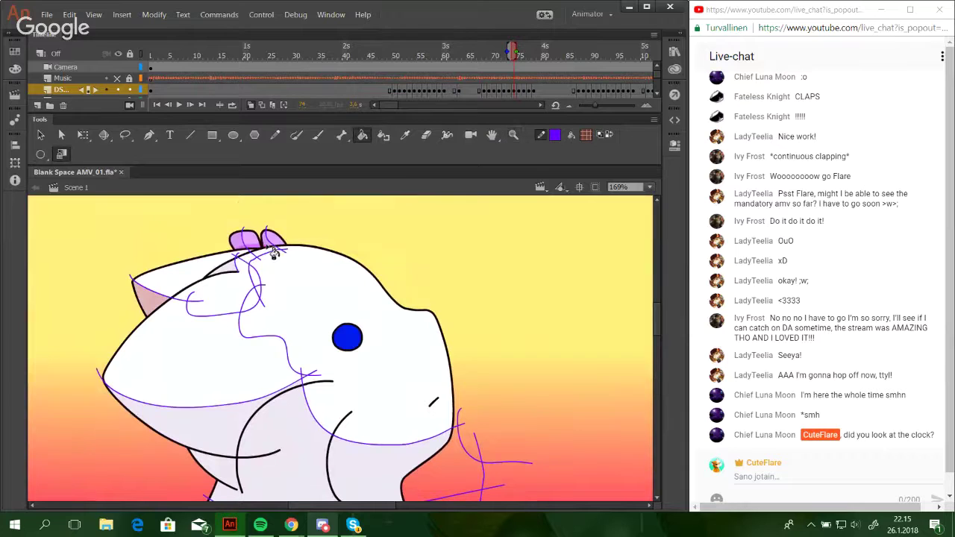
pyautogui.click(226, 429)
pyautogui.click(347, 457)
# Delete the purple guides around the head, neck and body on this frame.
pyautogui.scroll(-5, 347, 457)
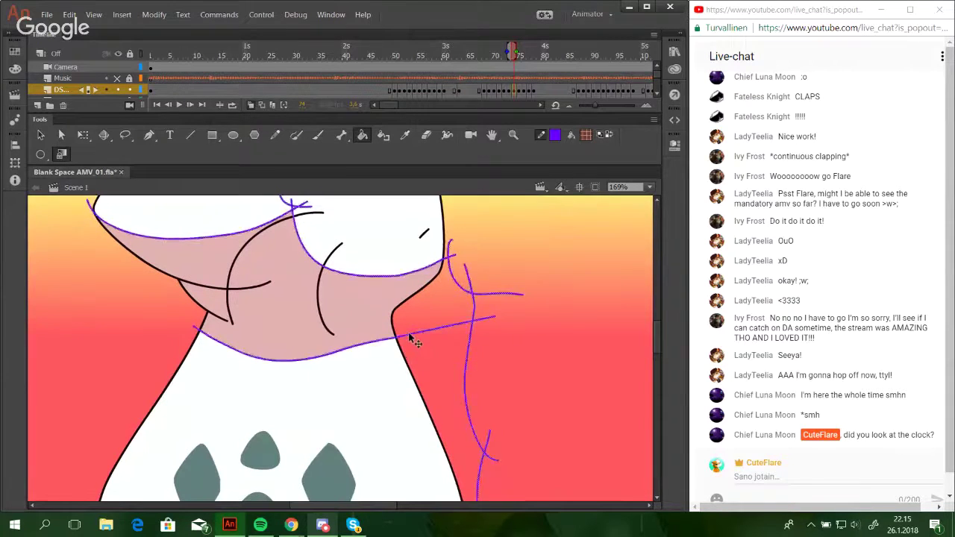
pyautogui.scroll(5, 448, 441)
pyautogui.scroll(-10, 451, 363)
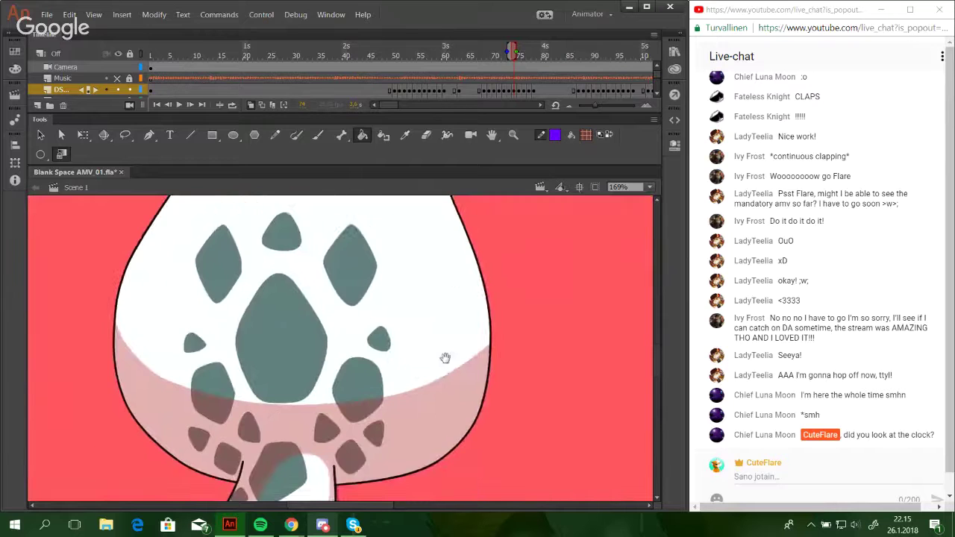
pyautogui.scroll(10, 457, 216)
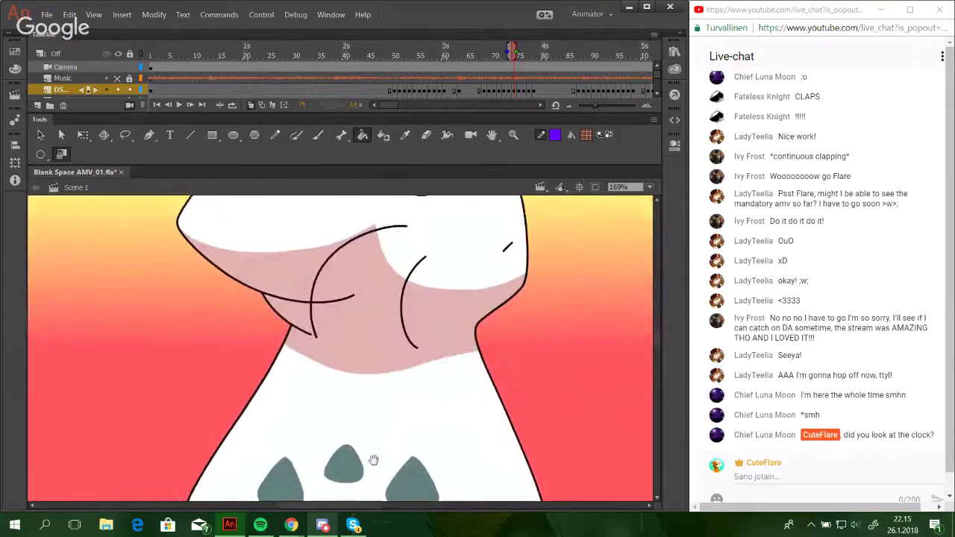
pyautogui.moveTo(421, 281); pyautogui.dragTo(413, 306)
# Advance to the next frame and fill the shadow areas of the ears, the underside of the head and the neck.
pyautogui.click(192, 106)
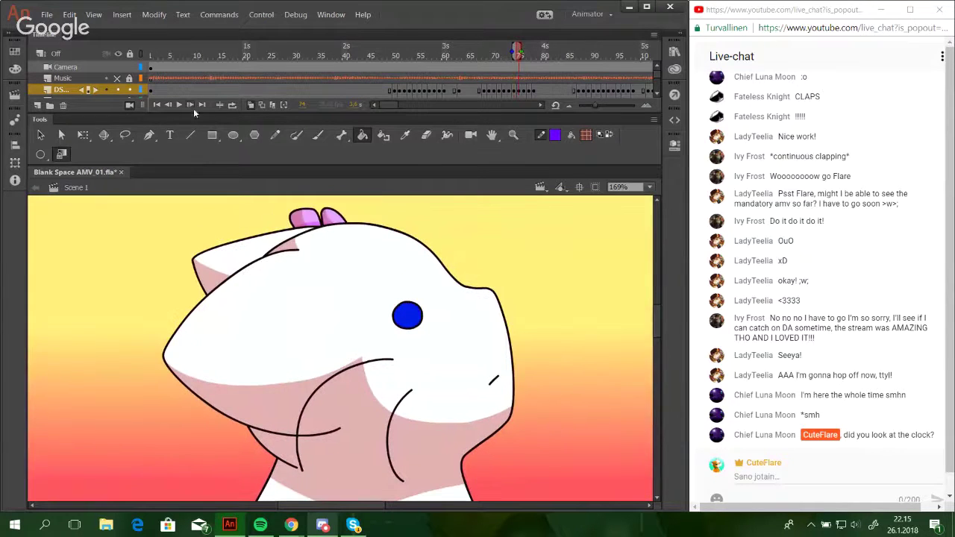
pyautogui.click(211, 278)
pyautogui.click(304, 253)
pyautogui.click(304, 252)
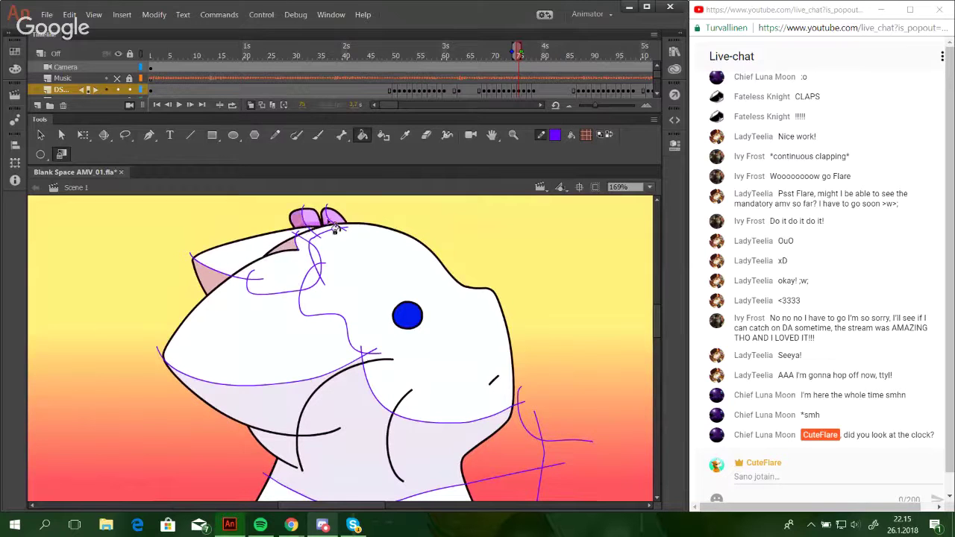
pyautogui.click(302, 421)
pyautogui.click(371, 432)
pyautogui.scroll(-10, 372, 432)
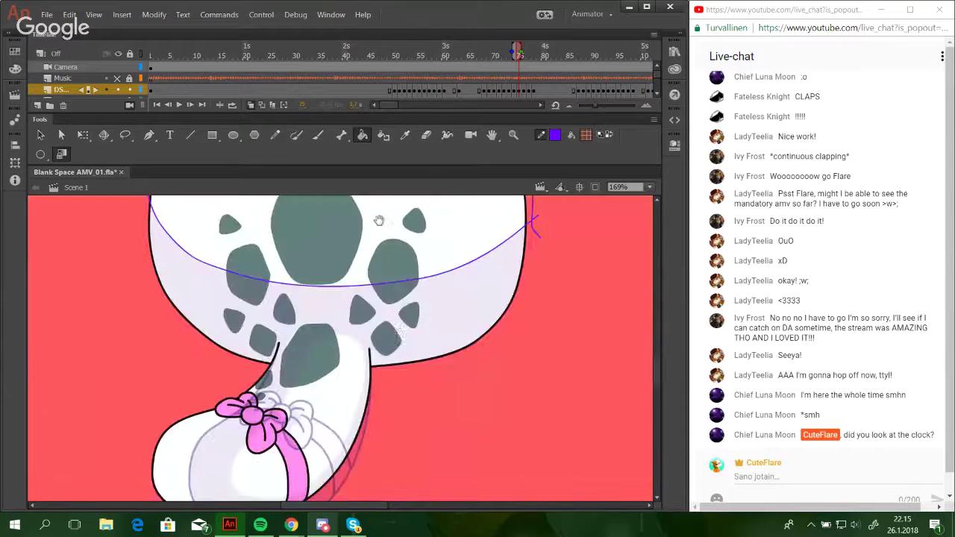
# Draw a closed purple guide with the Pencil around the lit area of the tail, crossing the bow and ribbon band.
pyautogui.click(512, 135)
pyautogui.moveTo(153, 264)
pyautogui.mouseDown()
pyautogui.moveTo(291, 394)
pyautogui.moveTo(417, 460)
pyautogui.mouseUp()
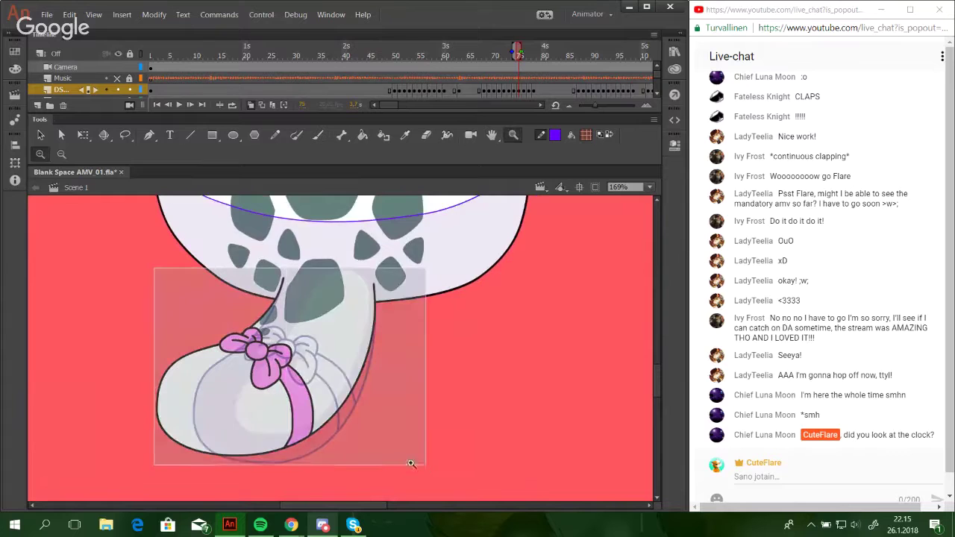
pyautogui.press('y')
pyautogui.moveTo(343, 286); pyautogui.dragTo(336, 292)
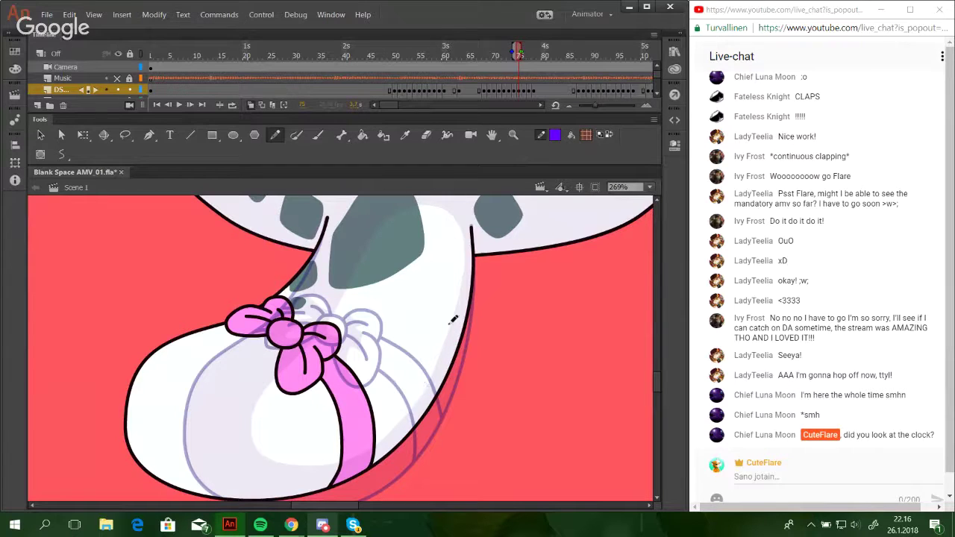
pyautogui.moveTo(454, 321)
pyautogui.mouseDown()
pyautogui.moveTo(455, 223)
pyautogui.moveTo(430, 209)
pyautogui.moveTo(425, 221)
pyautogui.moveTo(403, 214)
pyautogui.mouseUp()
pyautogui.hotkey('ctrl', 'z')
pyautogui.moveTo(452, 320)
pyautogui.mouseDown()
pyautogui.moveTo(461, 226)
pyautogui.moveTo(434, 204)
pyautogui.moveTo(407, 206)
pyautogui.moveTo(309, 318)
pyautogui.moveTo(209, 369)
pyautogui.moveTo(190, 421)
pyautogui.moveTo(227, 455)
pyautogui.mouseUp()
pyautogui.hotkey('ctrl', 'z')
pyautogui.moveTo(454, 317)
pyautogui.mouseDown()
pyautogui.moveTo(464, 258)
pyautogui.moveTo(456, 208)
pyautogui.moveTo(389, 212)
pyautogui.moveTo(291, 347)
pyautogui.moveTo(261, 449)
pyautogui.moveTo(369, 427)
pyautogui.moveTo(454, 317)
pyautogui.mouseUp()
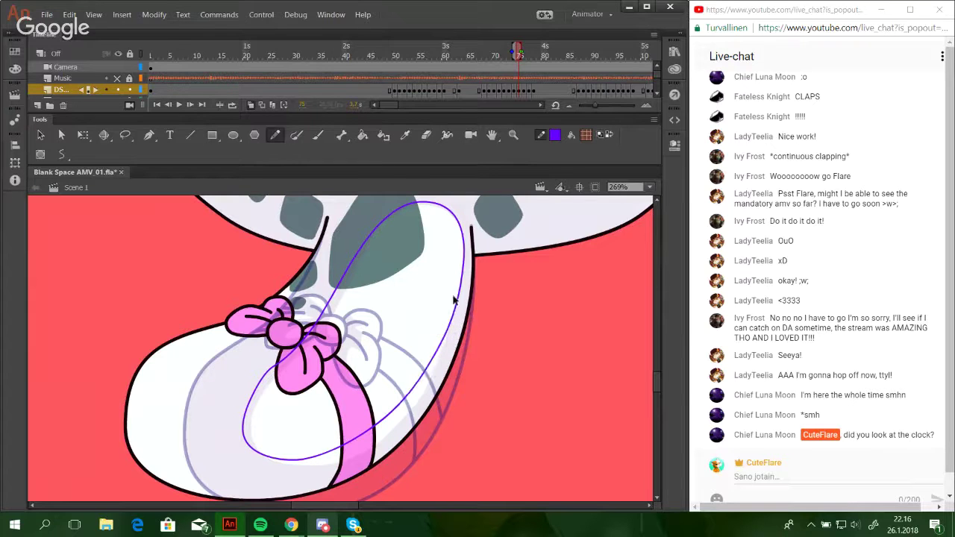
# Redraw parts of the tail guide's outer and lower-left edges to refine its curve.
pyautogui.moveTo(456, 306); pyautogui.dragTo(454, 307)
pyautogui.moveTo(464, 242); pyautogui.dragTo(453, 223)
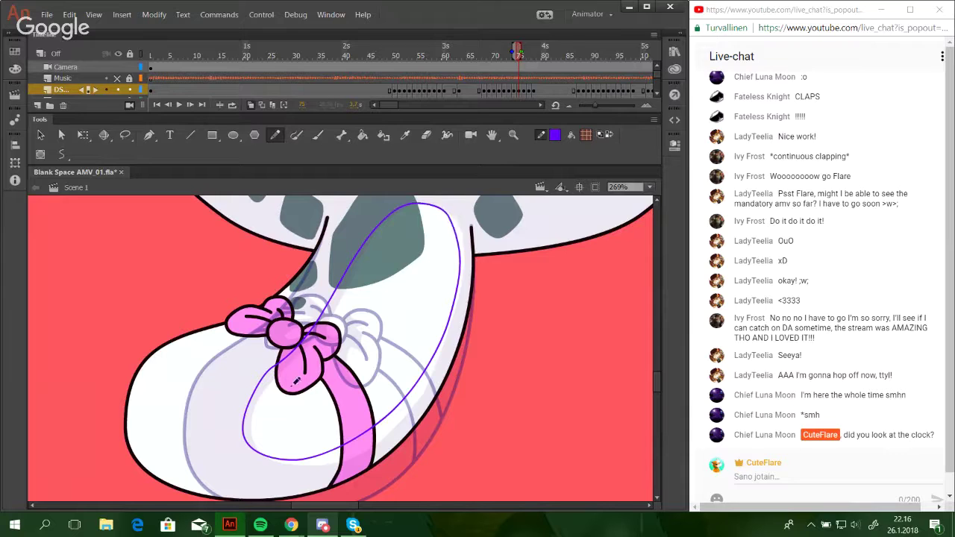
pyautogui.moveTo(265, 375); pyautogui.dragTo(256, 383)
pyautogui.moveTo(243, 427); pyautogui.dragTo(244, 407)
pyautogui.moveTo(256, 455); pyautogui.dragTo(256, 453)
# Fill the shadow areas of the lower body, tail and ribbon band, and delete the tail's purple guide.
pyautogui.click(361, 136)
pyautogui.click(267, 353)
pyautogui.click(395, 426)
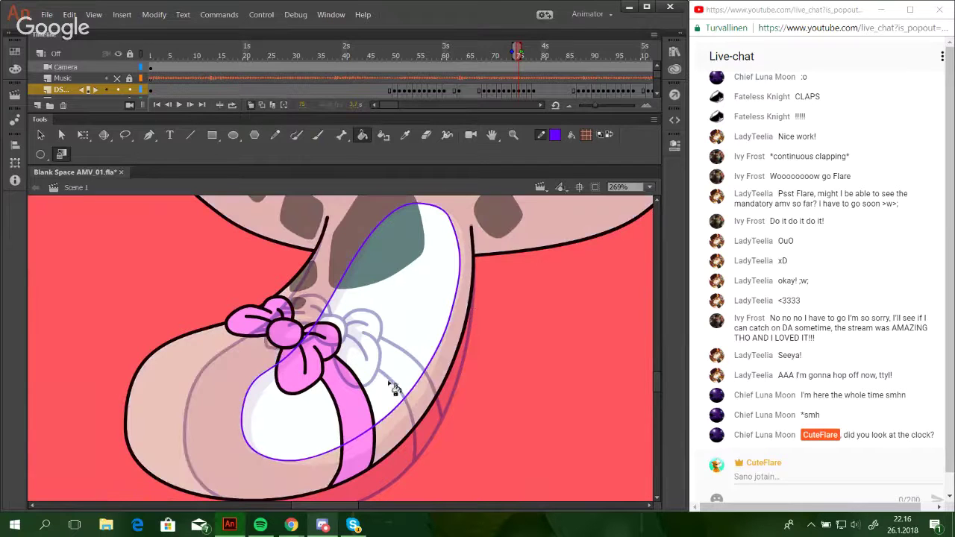
pyautogui.click(364, 445)
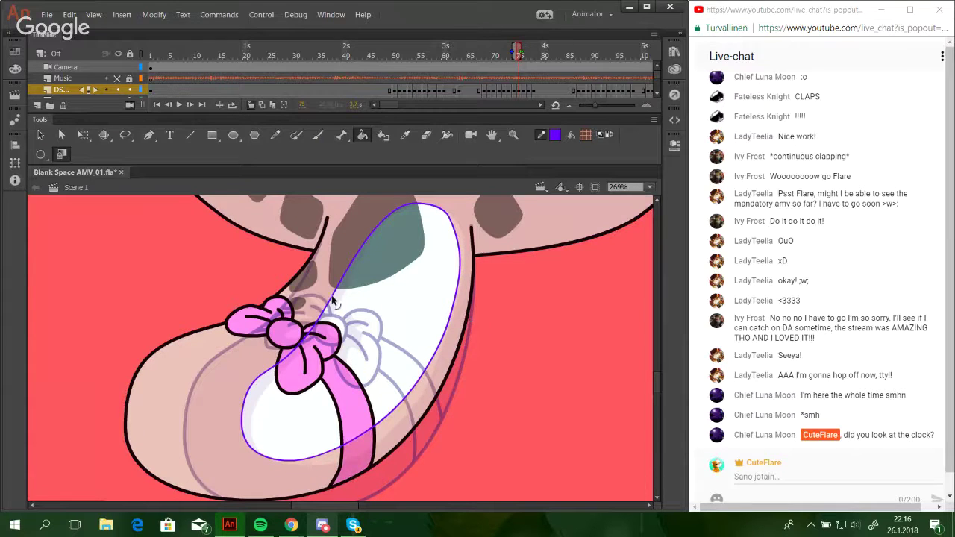
pyautogui.doubleClick(334, 301)
pyautogui.press('Delete')
pyautogui.click(266, 317)
pyautogui.hotkey('ctrl', 'z')
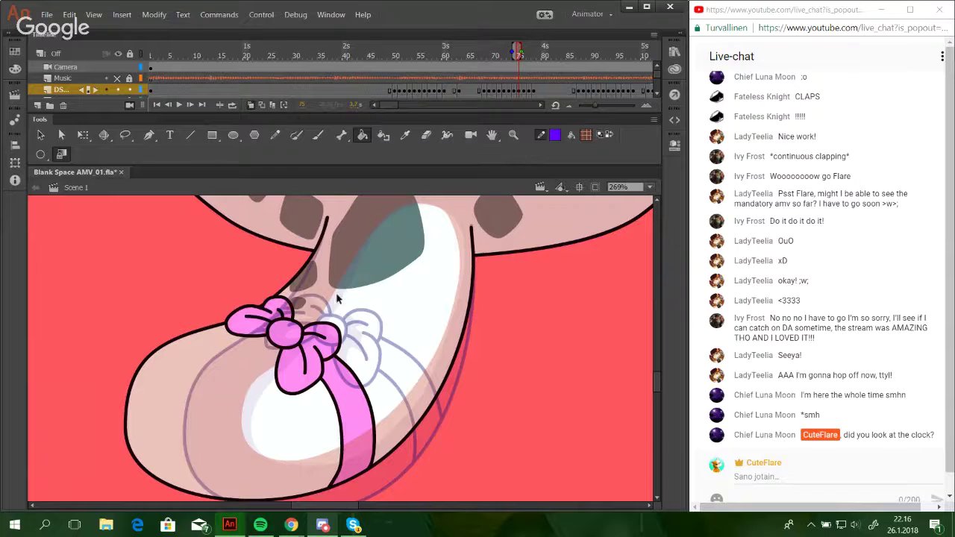
# Delete the remaining purple guides from the body, neck and head.
pyautogui.scroll(5, 388, 322)
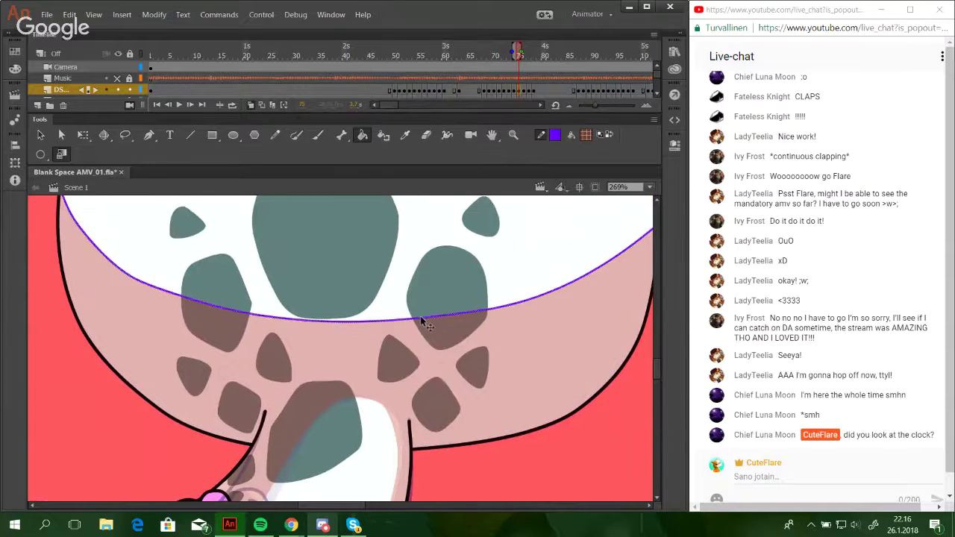
pyautogui.scroll(10, 422, 322)
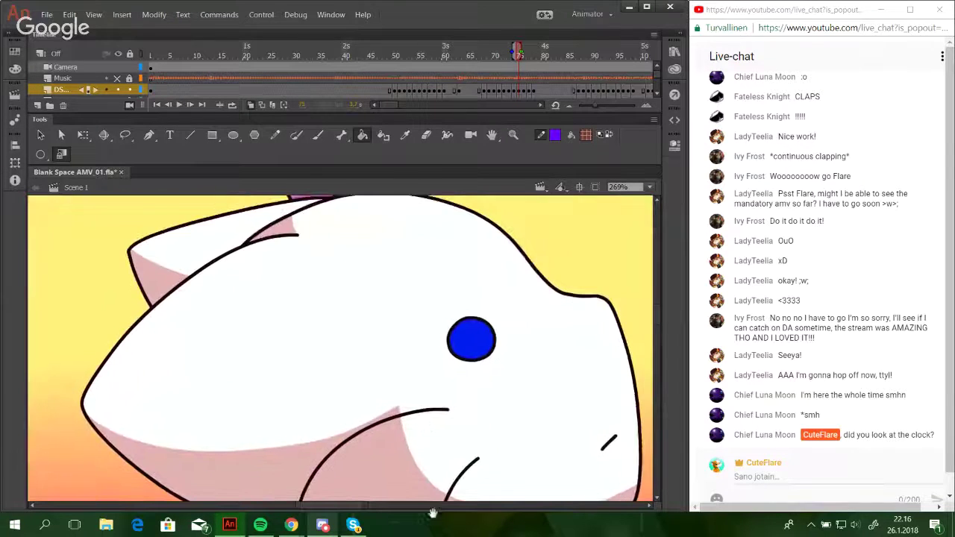
pyautogui.scroll(3, 447, 477)
pyautogui.scroll(-5, 460, 220)
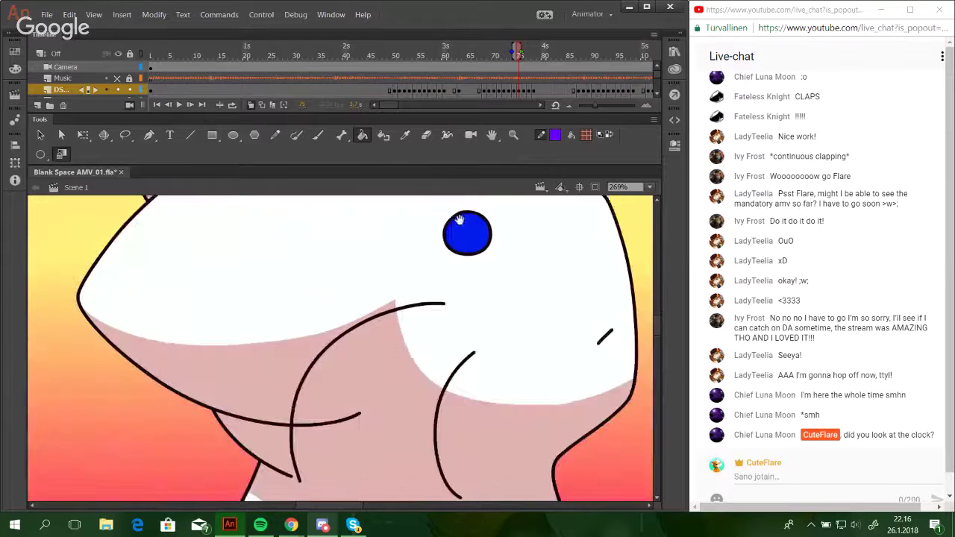
pyautogui.scroll(-10, 460, 219)
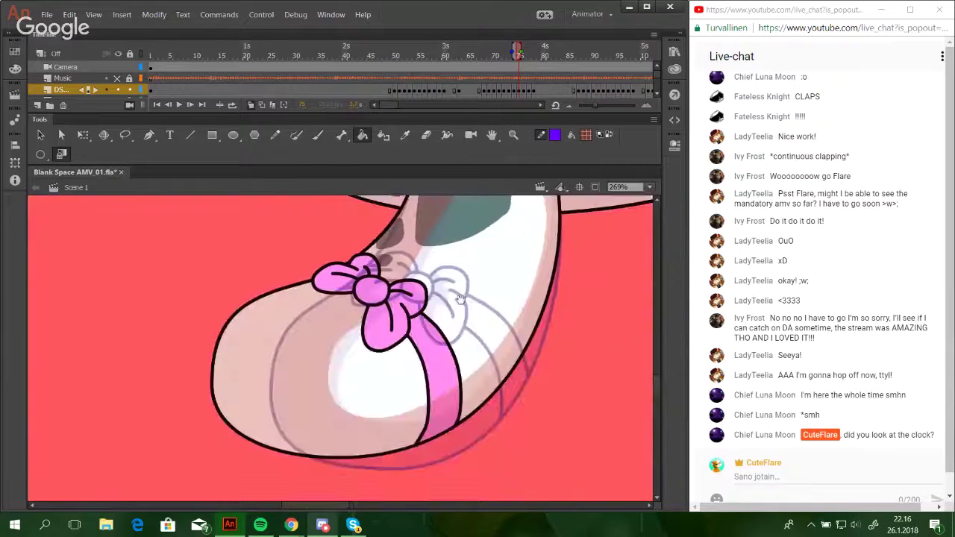
# Draw a curved purple shading guide on the knot of the tail's bow.
pyautogui.scroll(1, 460, 299)
pyautogui.click(513, 134)
pyautogui.moveTo(298, 256); pyautogui.dragTo(469, 440)
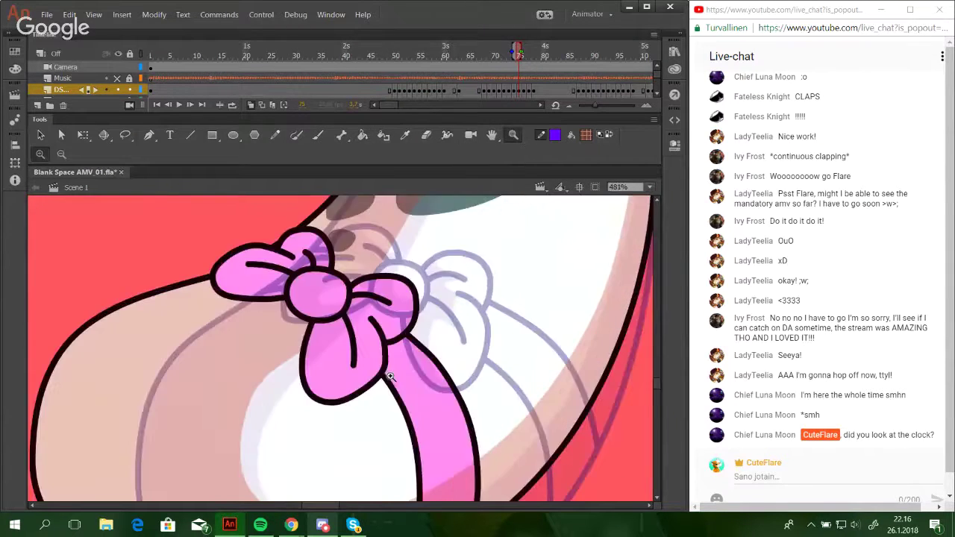
pyautogui.click(275, 136)
pyautogui.moveTo(272, 270); pyautogui.dragTo(291, 260)
pyautogui.moveTo(368, 265)
pyautogui.mouseDown()
pyautogui.moveTo(339, 266)
pyautogui.moveTo(332, 286)
pyautogui.moveTo(379, 281)
pyautogui.mouseUp()
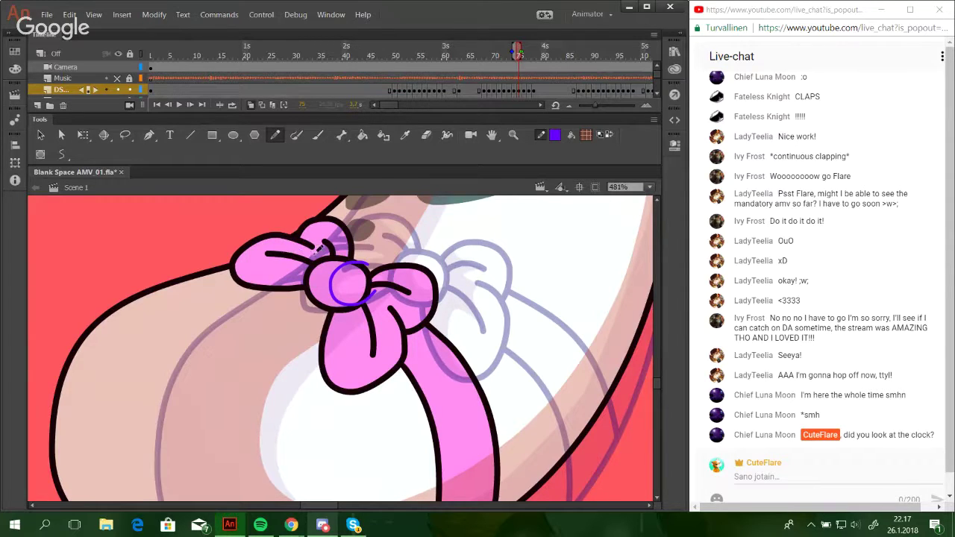
# Draw purple shading guides on the bow's left loops, redoing the strokes that miss.
pyautogui.moveTo(307, 246)
pyautogui.mouseDown()
pyautogui.moveTo(282, 238)
pyautogui.moveTo(320, 251)
pyautogui.moveTo(274, 243)
pyautogui.moveTo(312, 256)
pyautogui.moveTo(285, 244)
pyautogui.mouseUp()
pyautogui.hotkey('ctrl', 'z')
pyautogui.moveTo(302, 260)
pyautogui.mouseDown()
pyautogui.moveTo(257, 260)
pyautogui.moveTo(307, 264)
pyautogui.moveTo(276, 254)
pyautogui.moveTo(303, 265)
pyautogui.mouseUp()
pyautogui.hotkey('ctrl', 'z')
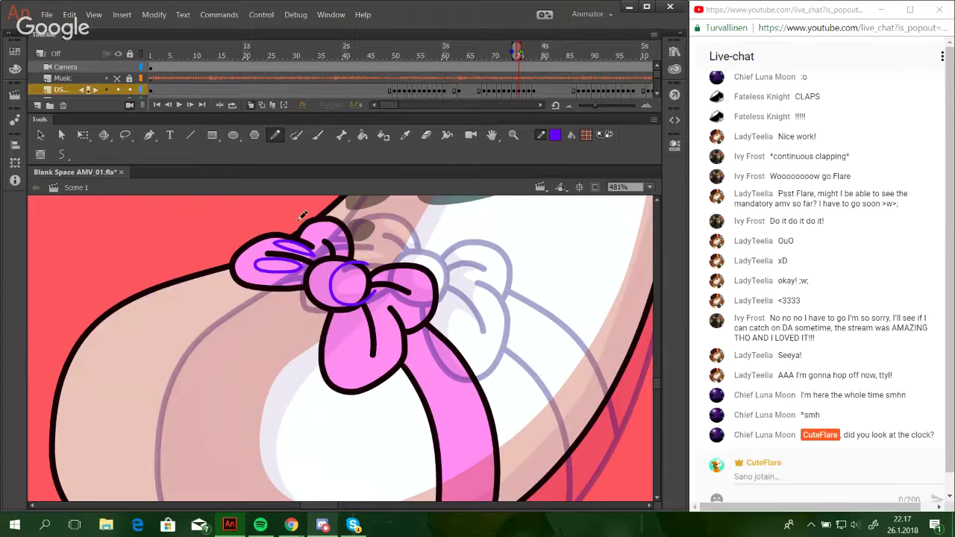
pyautogui.moveTo(340, 216)
pyautogui.mouseDown()
pyautogui.moveTo(328, 226)
pyautogui.moveTo(342, 250)
pyautogui.moveTo(356, 226)
pyautogui.moveTo(349, 252)
pyautogui.moveTo(359, 240)
pyautogui.moveTo(335, 222)
pyautogui.moveTo(356, 231)
pyautogui.mouseUp()
pyautogui.hotkey('ctrl', 'z')
pyautogui.hotkey('ctrl', 'z')
pyautogui.hotkey('ctrl', 'z')
# Fill the shadow areas of the bow's knot and left loops, close the open guide and delete the purple lines.
pyautogui.click(362, 136)
pyautogui.click(317, 237)
pyautogui.click(293, 276)
pyautogui.click(323, 288)
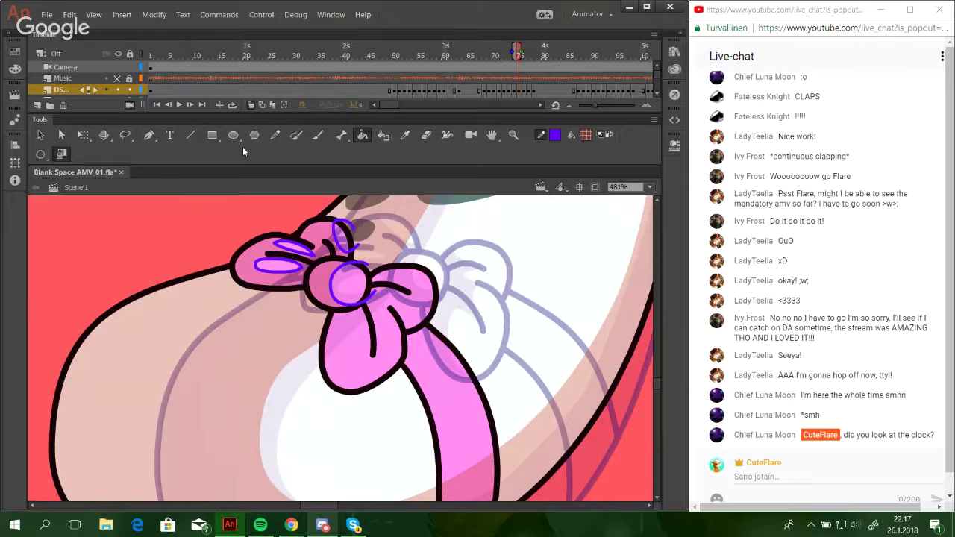
pyautogui.click(276, 136)
pyautogui.moveTo(343, 227)
pyautogui.mouseDown()
pyautogui.moveTo(281, 256)
pyautogui.moveTo(295, 280)
pyautogui.moveTo(343, 281)
pyautogui.moveTo(373, 266)
pyautogui.mouseUp()
pyautogui.hotkey('ctrl', 'z')
pyautogui.moveTo(369, 330); pyautogui.dragTo(359, 308)
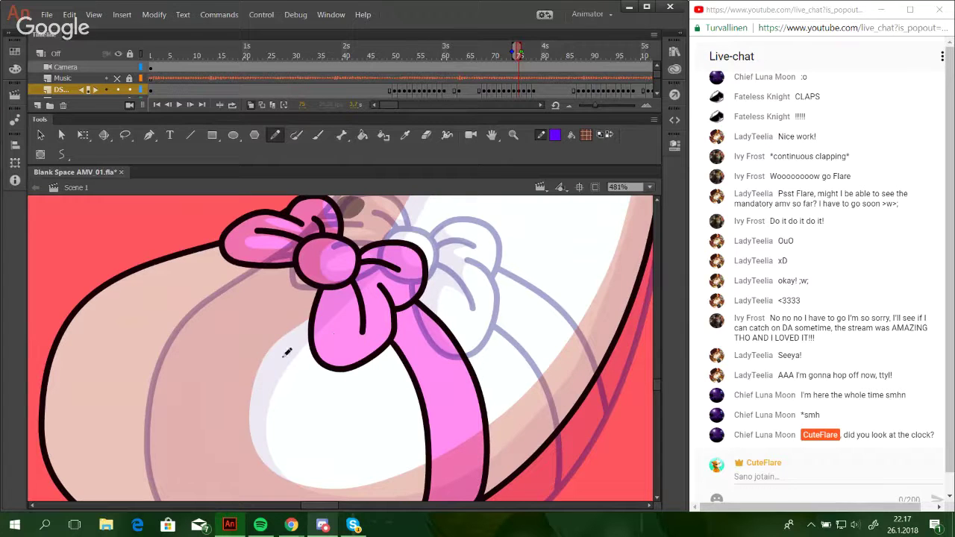
# Draw purple shading guides on the bow's hanging loop and right loop.
pyautogui.moveTo(356, 379)
pyautogui.mouseDown()
pyautogui.moveTo(327, 360)
pyautogui.moveTo(337, 309)
pyautogui.moveTo(364, 324)
pyautogui.moveTo(360, 333)
pyautogui.moveTo(357, 305)
pyautogui.moveTo(343, 301)
pyautogui.moveTo(334, 389)
pyautogui.mouseUp()
pyautogui.hotkey('ctrl', 'z')
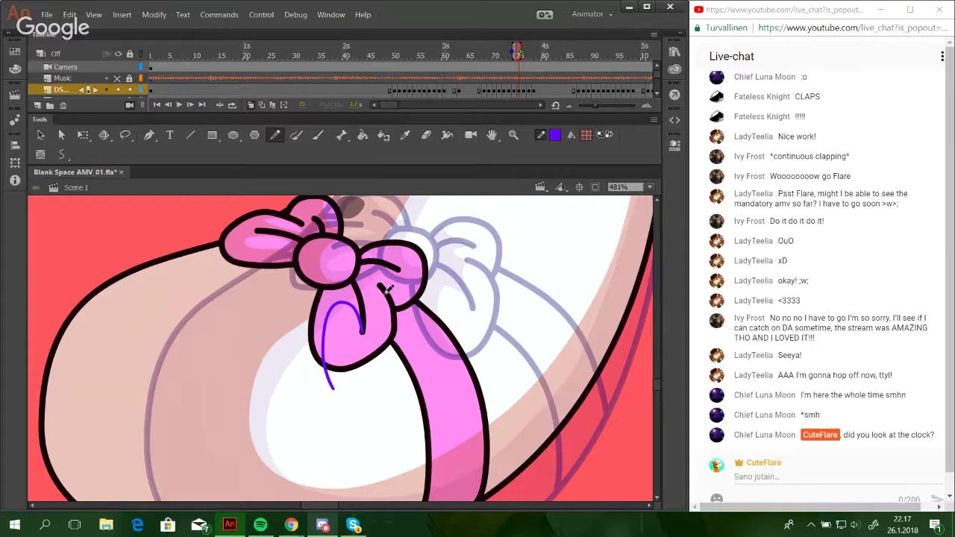
pyautogui.moveTo(366, 310)
pyautogui.mouseDown()
pyautogui.moveTo(379, 287)
pyautogui.moveTo(393, 308)
pyautogui.mouseUp()
pyautogui.moveTo(425, 292)
pyautogui.mouseDown()
pyautogui.moveTo(388, 297)
pyautogui.moveTo(403, 273)
pyautogui.mouseUp()
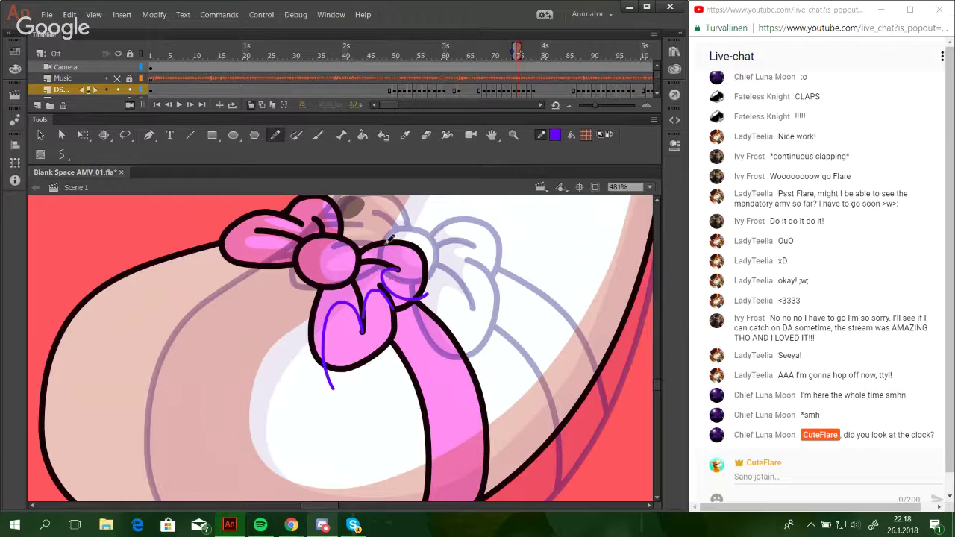
pyautogui.moveTo(394, 232); pyautogui.dragTo(396, 262)
# Fill the shadow areas of the bow's hanging and right loops and join their guides with lines around the outside.
pyautogui.click(362, 134)
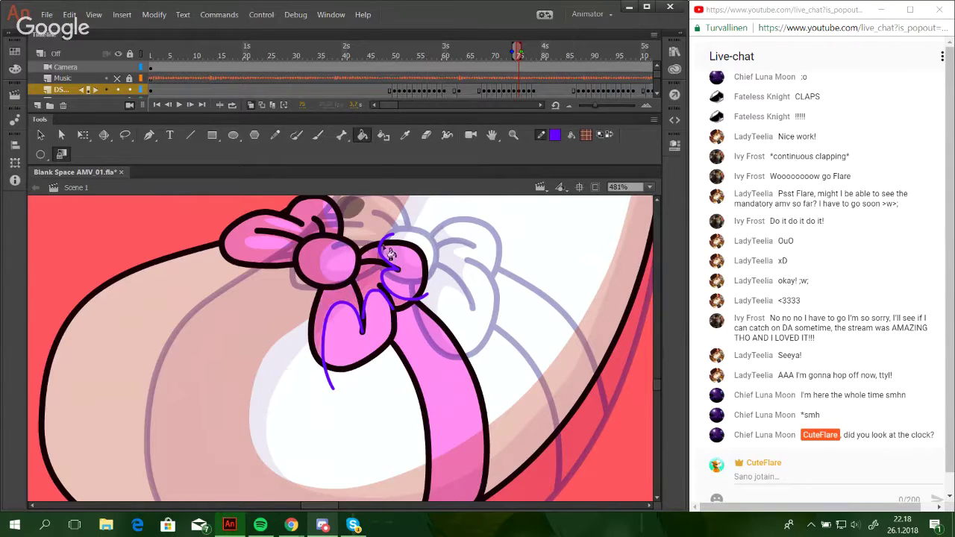
pyautogui.click(274, 135)
pyautogui.moveTo(349, 294)
pyautogui.mouseDown()
pyautogui.moveTo(358, 391)
pyautogui.moveTo(382, 300)
pyautogui.mouseUp()
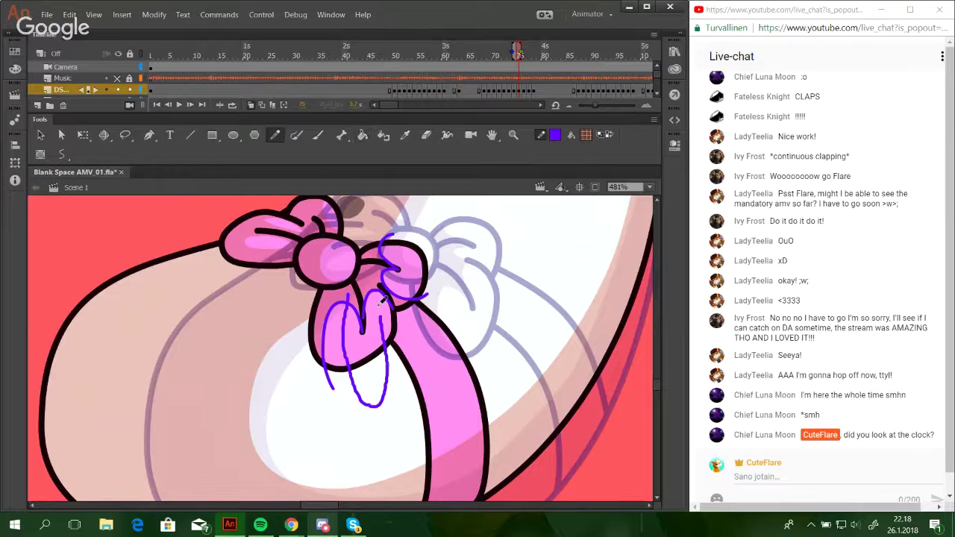
pyautogui.moveTo(367, 375)
pyautogui.mouseDown()
pyautogui.moveTo(437, 384)
pyautogui.moveTo(393, 274)
pyautogui.moveTo(396, 251)
pyautogui.moveTo(467, 323)
pyautogui.moveTo(460, 350)
pyautogui.mouseUp()
pyautogui.hotkey('ctrl', 'z')
pyautogui.moveTo(370, 254)
pyautogui.mouseDown()
pyautogui.moveTo(399, 259)
pyautogui.moveTo(460, 306)
pyautogui.mouseUp()
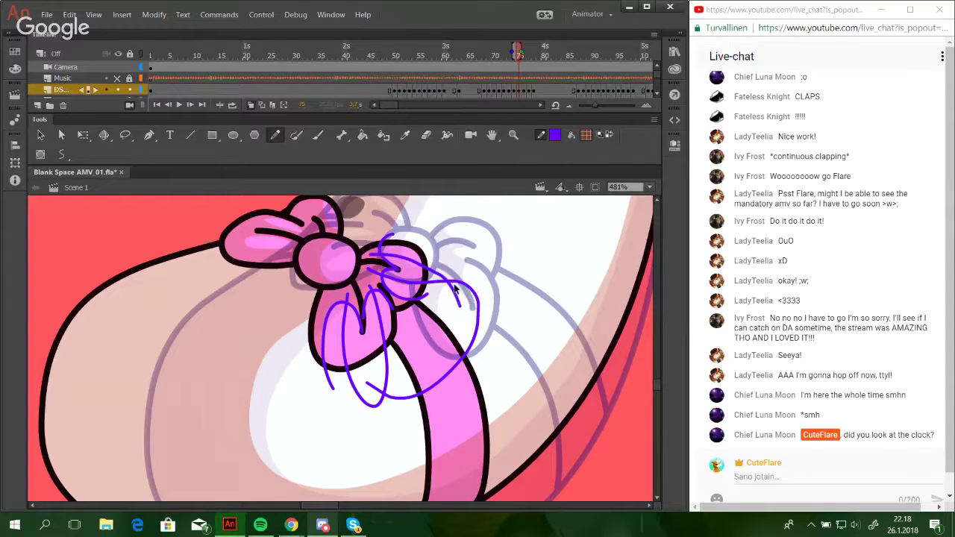
# Remove the purple guides from the bow's hanging and right loops, keeping the shadow fills.
pyautogui.hotkey('ctrl', 'z')
pyautogui.hotkey('ctrl', 'z')
pyautogui.hotkey('ctrl', 'z')
pyautogui.hotkey('ctrl', 'z')
pyautogui.hotkey('ctrl', 'z')
pyautogui.press('space')
pyautogui.moveTo(491, 214)
pyautogui.mouseDown()
pyautogui.moveTo(423, 382)
pyautogui.moveTo(454, 252)
pyautogui.moveTo(438, 326)
pyautogui.moveTo(470, 334)
pyautogui.mouseUp()
pyautogui.click(649, 187)
pyautogui.click(634, 272)
pyautogui.press('space')
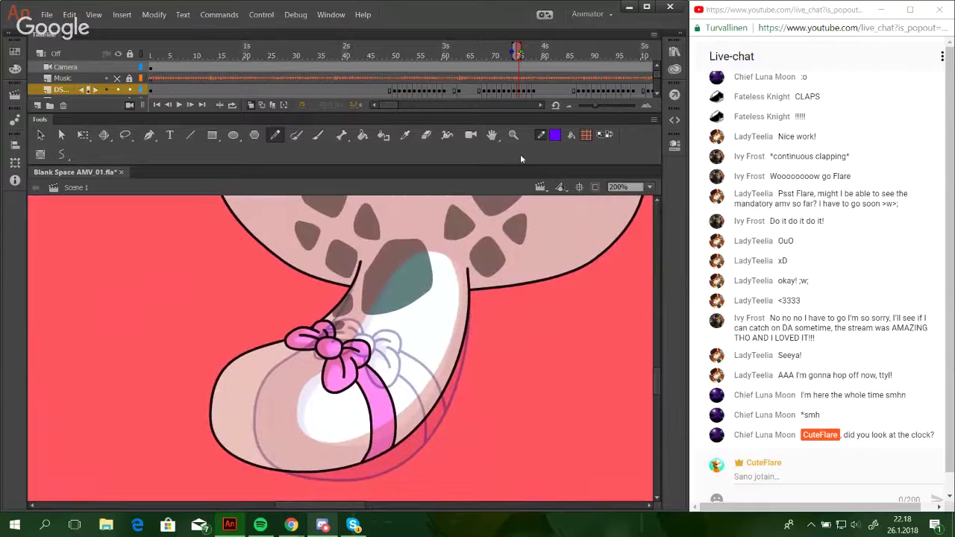
pyautogui.click(513, 135)
pyautogui.moveTo(241, 223); pyautogui.dragTo(488, 450)
pyautogui.click(276, 134)
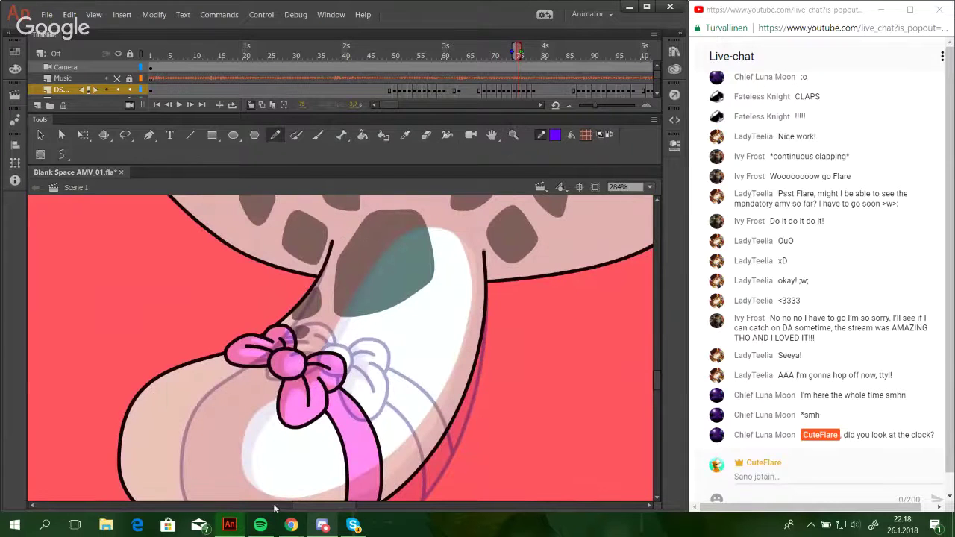
# Switch to the Google Hangouts broadcast window in Chrome.
pyautogui.moveTo(291, 525)
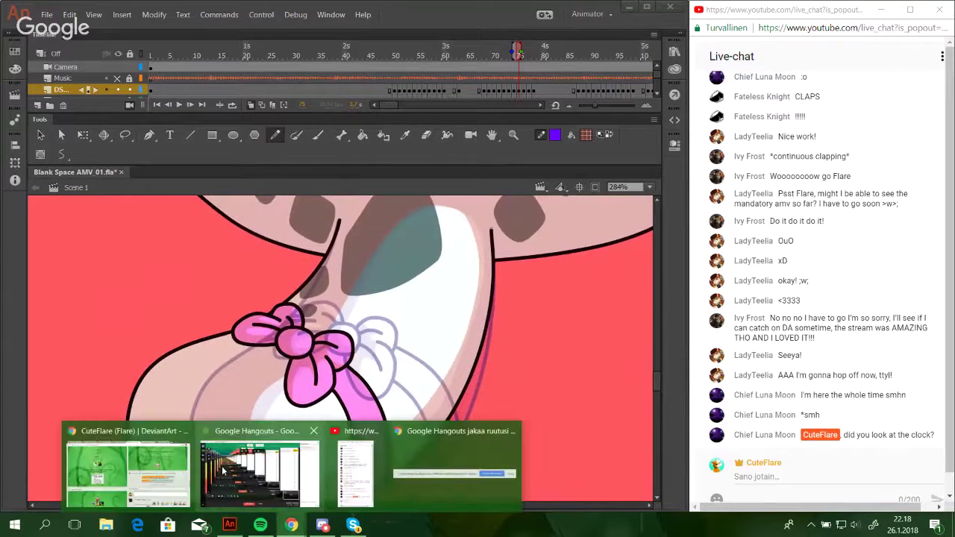
pyautogui.click(229, 468)
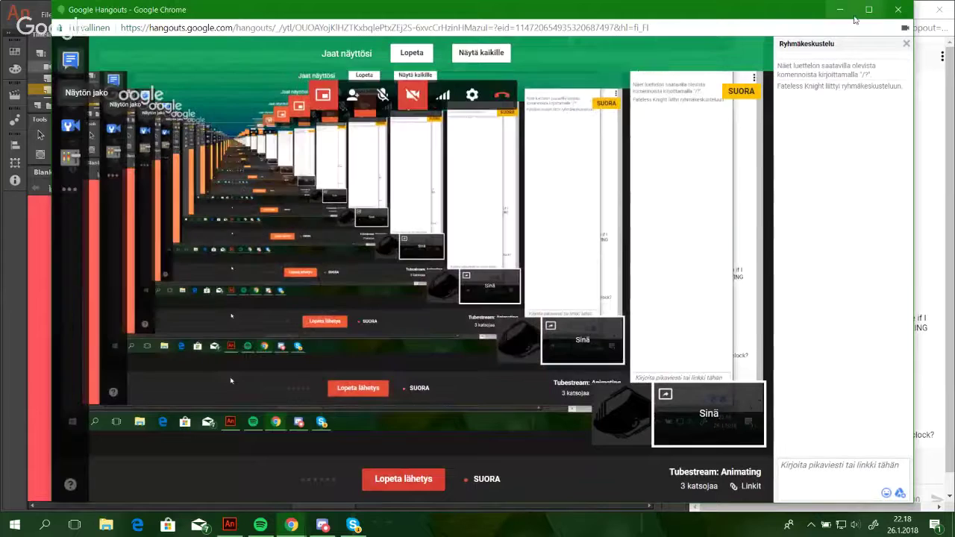
# Return to the animation, advance one frame and draw a purple shading guide around the tail's lit area.
pyautogui.click(841, 11)
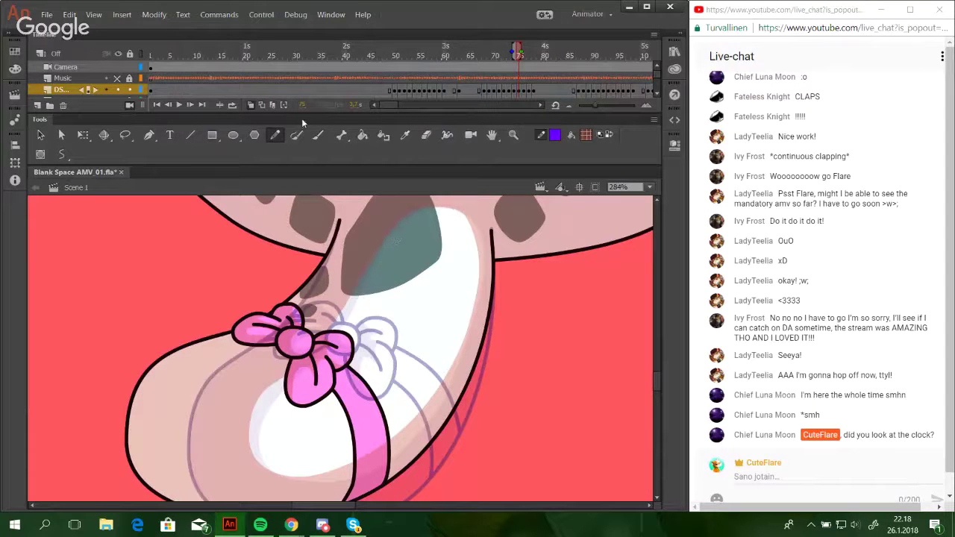
pyautogui.press('.')
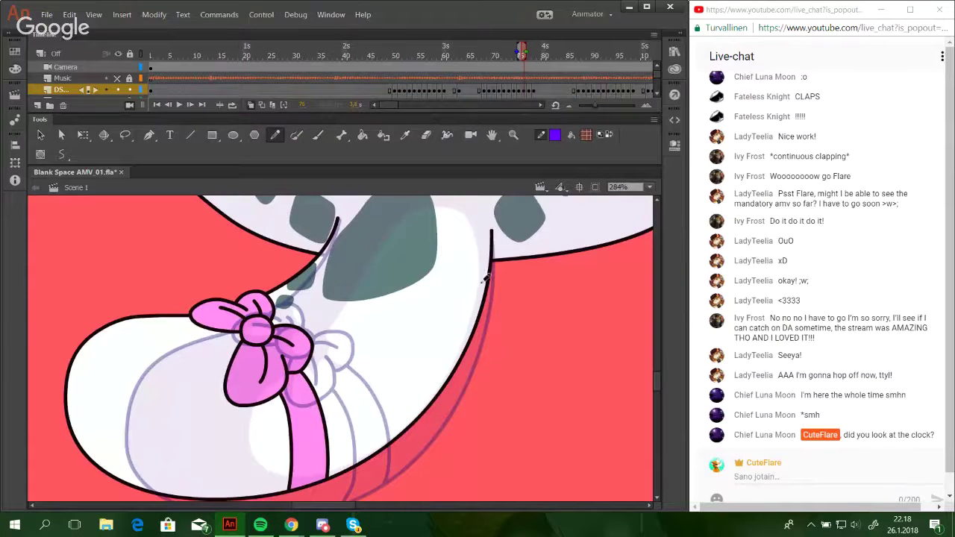
pyautogui.moveTo(467, 320)
pyautogui.mouseDown()
pyautogui.moveTo(479, 267)
pyautogui.moveTo(471, 224)
pyautogui.moveTo(431, 210)
pyautogui.moveTo(330, 317)
pyautogui.moveTo(212, 367)
pyautogui.moveTo(199, 399)
pyautogui.moveTo(267, 461)
pyautogui.moveTo(333, 450)
pyautogui.moveTo(375, 425)
pyautogui.moveTo(419, 387)
pyautogui.moveTo(467, 308)
pyautogui.moveTo(478, 308)
pyautogui.moveTo(483, 242)
pyautogui.moveTo(460, 208)
pyautogui.moveTo(438, 206)
pyautogui.moveTo(414, 219)
pyautogui.moveTo(322, 326)
pyautogui.moveTo(215, 368)
pyautogui.moveTo(228, 467)
pyautogui.moveTo(330, 461)
pyautogui.moveTo(377, 437)
pyautogui.moveTo(461, 344)
pyautogui.mouseUp()
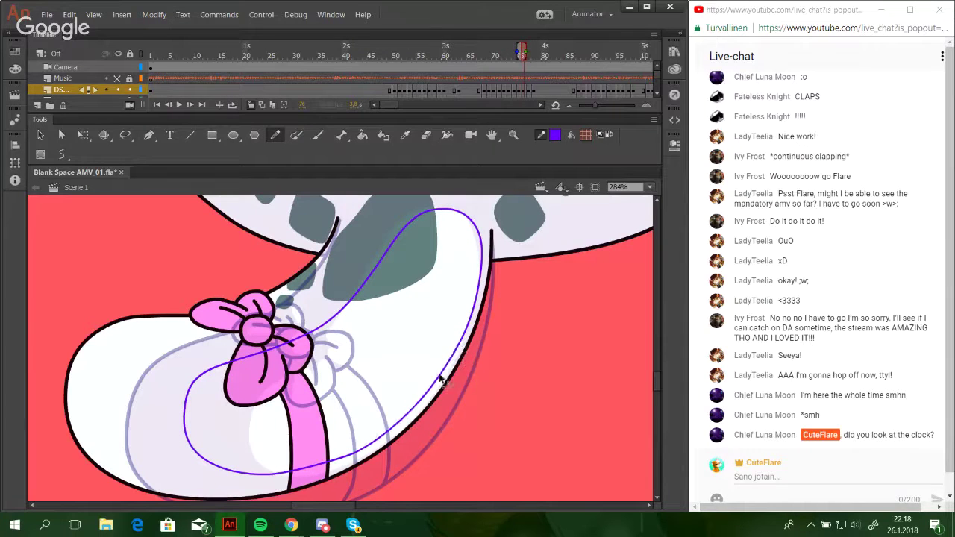
# Fill the shadow areas of the lower body and of the tail outside the purple guide.
pyautogui.click(362, 135)
pyautogui.click(327, 282)
pyautogui.click(200, 362)
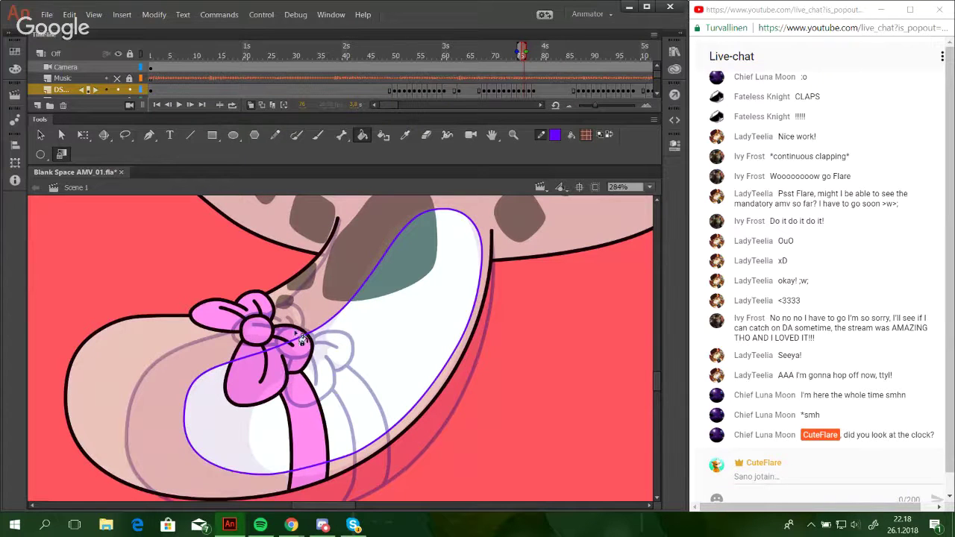
# Delete the purple guides from the tail and lower body, comparing the tail with the previous frame.
pyautogui.keyDown('ctrl'); pyautogui.doubleClick(333, 321); pyautogui.keyUp('ctrl')
pyautogui.press('Delete')
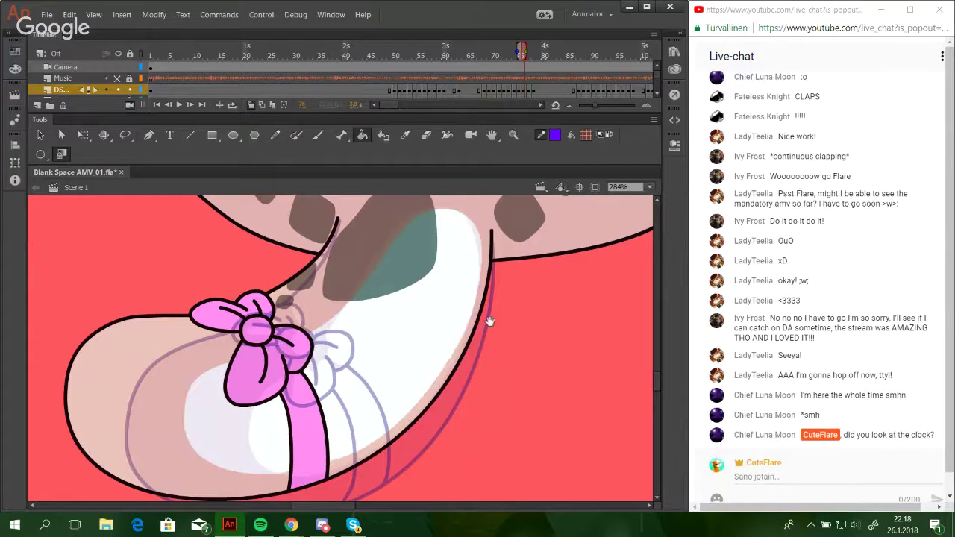
pyautogui.scroll(-3, 489, 321)
pyautogui.hotkey('ctrl', 'y')
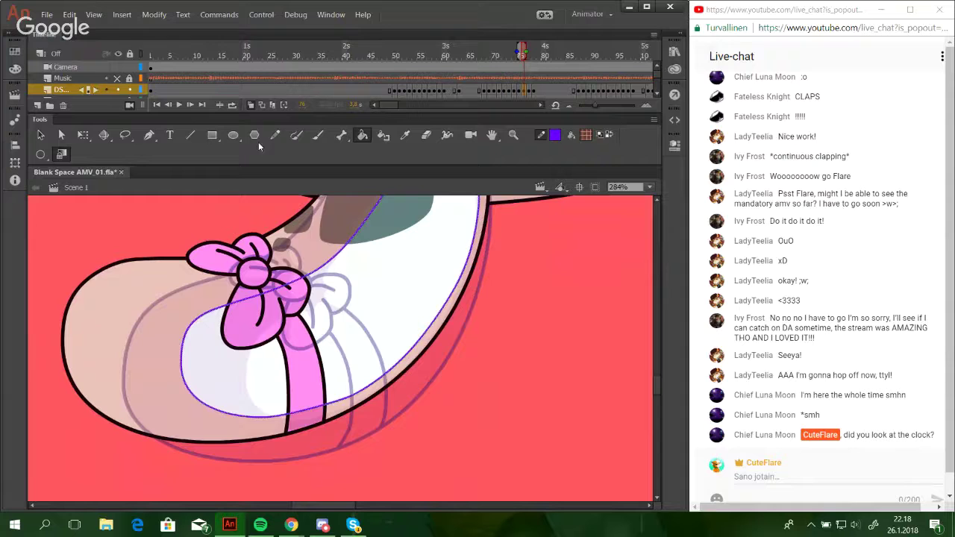
pyautogui.click(169, 105)
pyautogui.click(190, 105)
pyautogui.keyDown('ctrl'); pyautogui.doubleClick(368, 388); pyautogui.keyUp('ctrl')
pyautogui.press('Delete')
pyautogui.moveTo(490, 302); pyautogui.dragTo(434, 483)
pyautogui.keyDown('ctrl'); pyautogui.doubleClick(420, 248); pyautogui.keyUp('ctrl')
pyautogui.press('Delete')
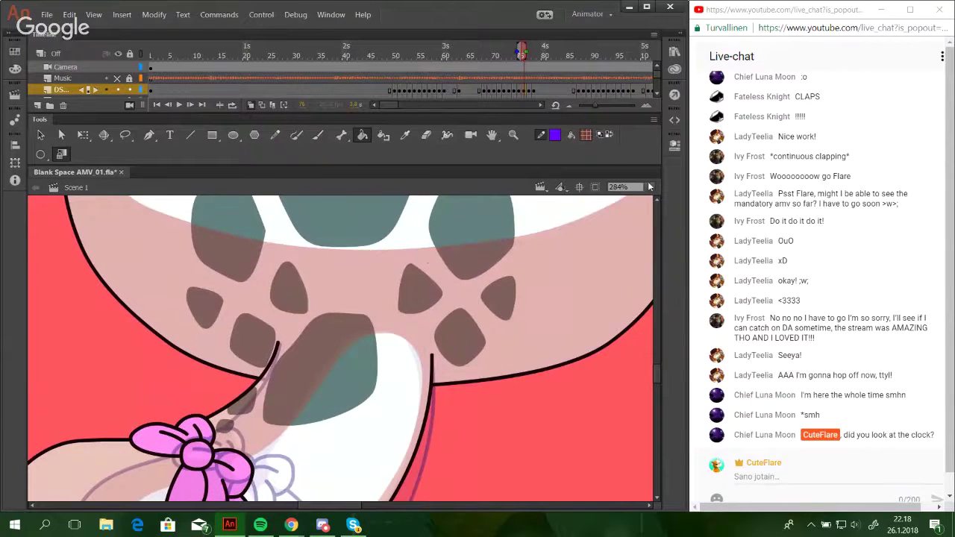
# Fill the shadow area of the neck below the character's head.
pyautogui.click(649, 187)
pyautogui.click(620, 230)
pyautogui.press('z')
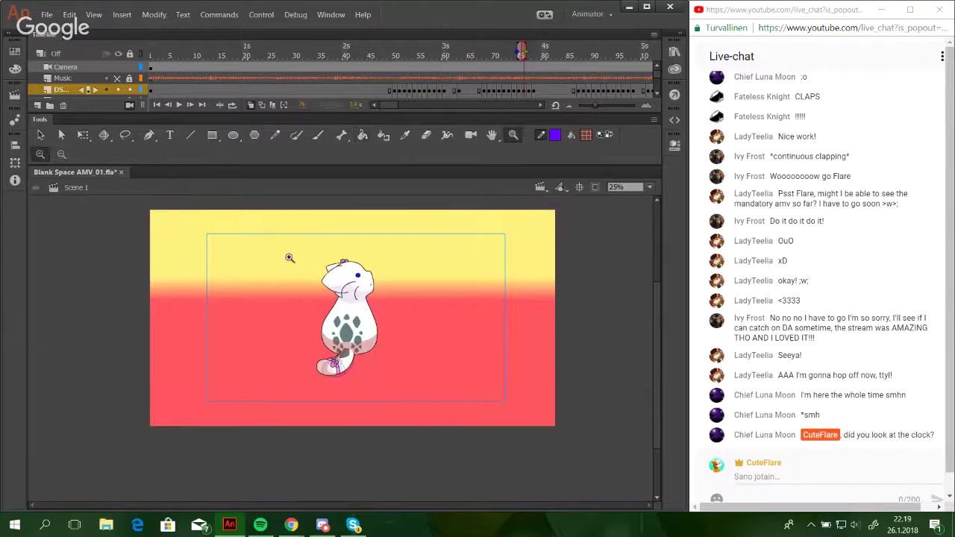
pyautogui.moveTo(290, 258); pyautogui.dragTo(415, 377)
pyautogui.hotkey('ctrl', 'z')
pyautogui.moveTo(264, 209); pyautogui.dragTo(436, 316)
pyautogui.click(365, 138)
pyautogui.click(300, 355)
pyautogui.moveTo(300, 355); pyautogui.dragTo(326, 388)
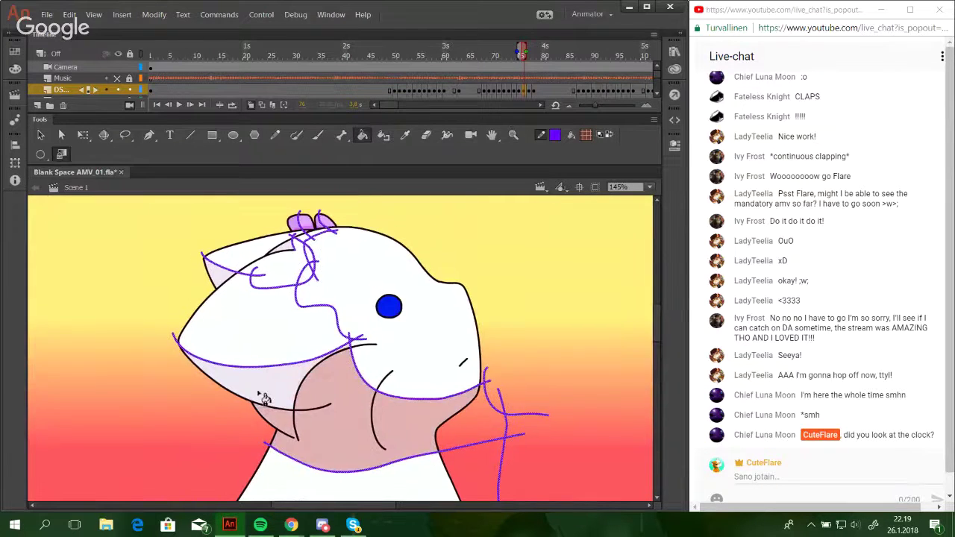
# Fill the shadow areas of the ears and the head bow, and delete the purple guides around the head.
pyautogui.click(259, 394)
pyautogui.click(217, 273)
pyautogui.click(280, 249)
pyautogui.click(298, 223)
pyautogui.click(318, 226)
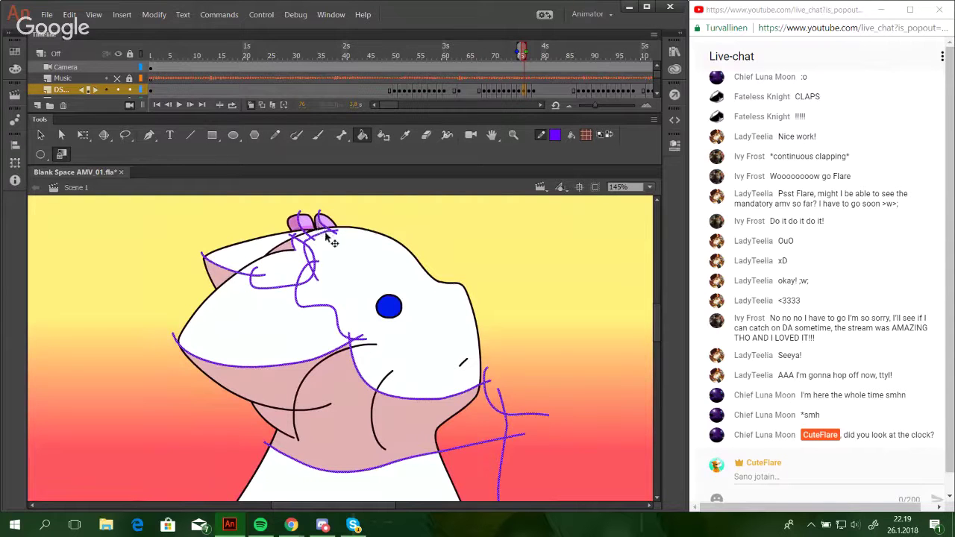
pyautogui.press('Delete')
# Draw purple shading guides on the hanging loop of the tail bow.
pyautogui.moveTo(403, 429); pyautogui.dragTo(412, 193)
pyautogui.moveTo(401, 477); pyautogui.dragTo(448, 264)
pyautogui.click(514, 135)
pyautogui.moveTo(198, 282); pyautogui.dragTo(391, 460)
pyautogui.moveTo(204, 237); pyautogui.dragTo(478, 437)
pyautogui.click(275, 134)
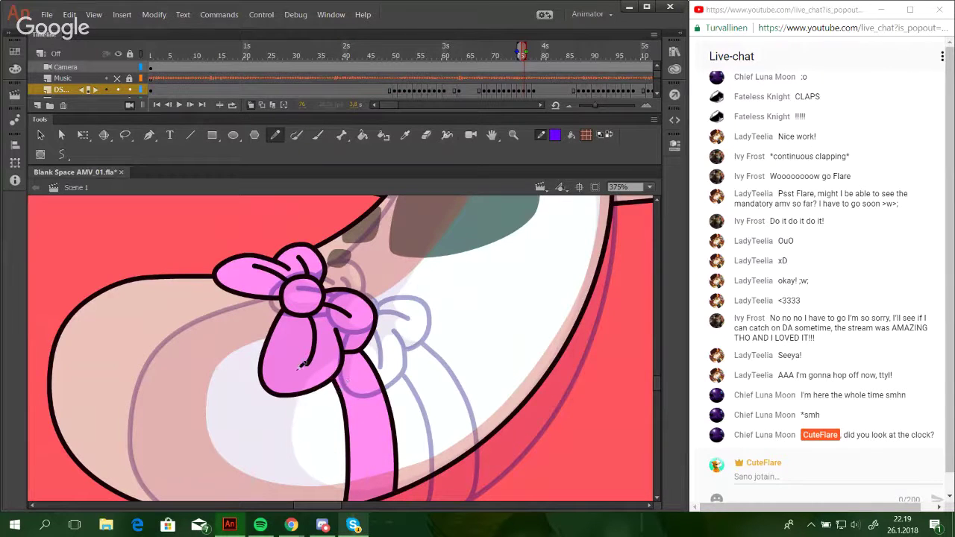
pyautogui.moveTo(307, 396)
pyautogui.mouseDown()
pyautogui.moveTo(276, 376)
pyautogui.moveTo(300, 341)
pyautogui.mouseUp()
pyautogui.hotkey('ctrl', 'z')
pyautogui.moveTo(301, 396)
pyautogui.mouseDown()
pyautogui.moveTo(277, 361)
pyautogui.moveTo(288, 337)
pyautogui.moveTo(306, 360)
pyautogui.mouseUp()
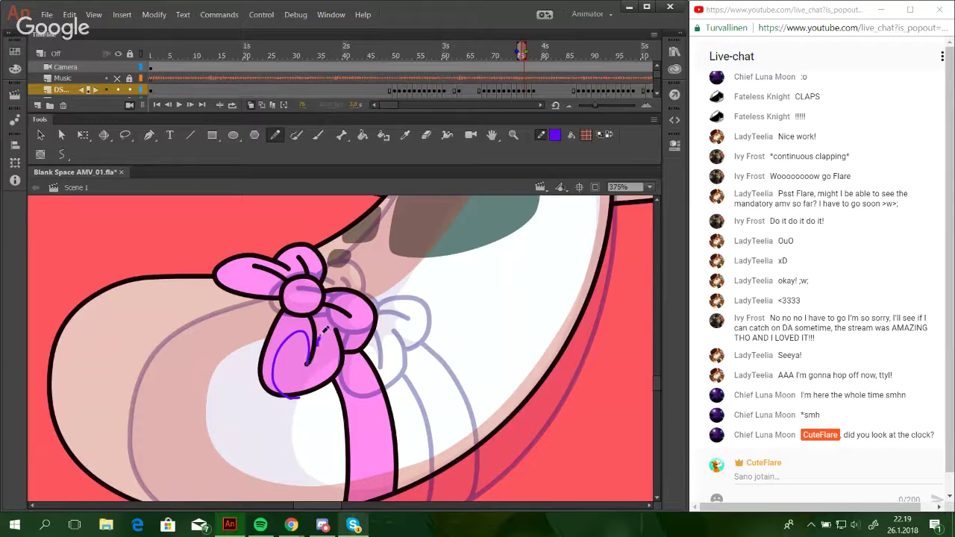
pyautogui.moveTo(320, 336)
pyautogui.mouseDown()
pyautogui.moveTo(328, 325)
pyautogui.moveTo(336, 334)
pyautogui.mouseUp()
pyautogui.hotkey('ctrl', 'z')
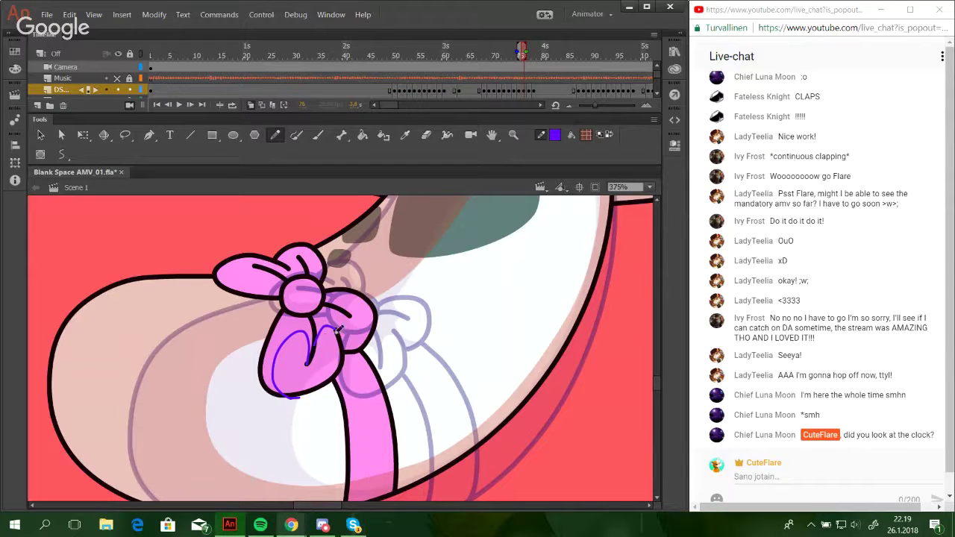
# Draw a purple guide on the tail bow's right loop and join the guides with lines around the outside.
pyautogui.moveTo(344, 317); pyautogui.dragTo(380, 340)
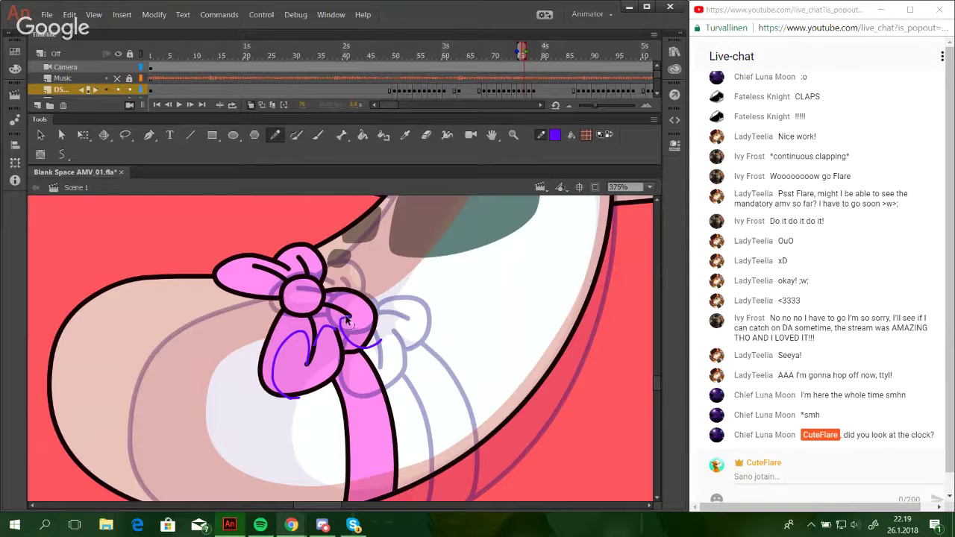
pyautogui.moveTo(347, 298)
pyautogui.mouseDown()
pyautogui.moveTo(342, 292)
pyautogui.moveTo(354, 299)
pyautogui.mouseUp()
pyautogui.moveTo(357, 277)
pyautogui.mouseDown()
pyautogui.moveTo(401, 315)
pyautogui.moveTo(401, 361)
pyautogui.moveTo(420, 408)
pyautogui.moveTo(361, 444)
pyautogui.moveTo(292, 450)
pyautogui.moveTo(277, 424)
pyautogui.moveTo(312, 398)
pyautogui.moveTo(284, 363)
pyautogui.moveTo(333, 327)
pyautogui.mouseUp()
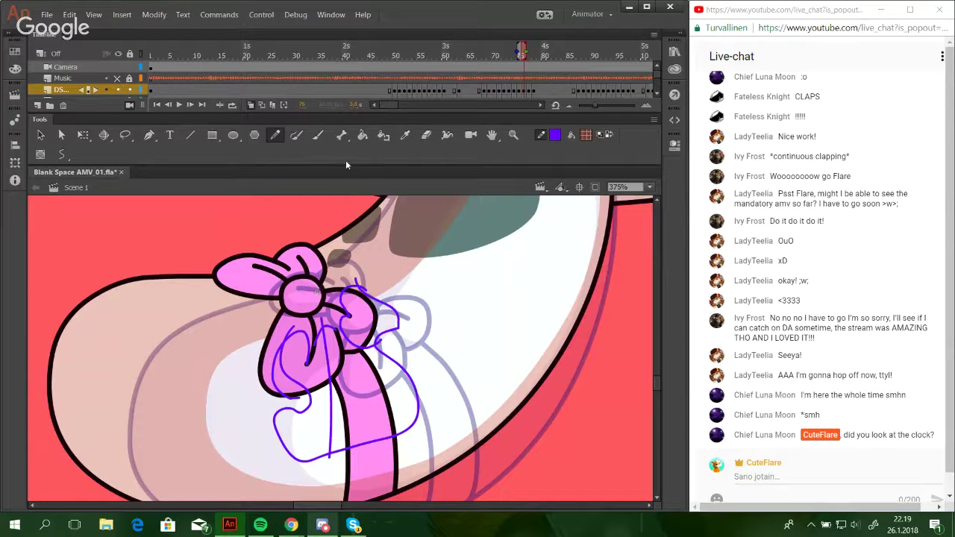
# Fill the shadow areas of the bow's hanging and right loops and delete their purple guides.
pyautogui.press('k')
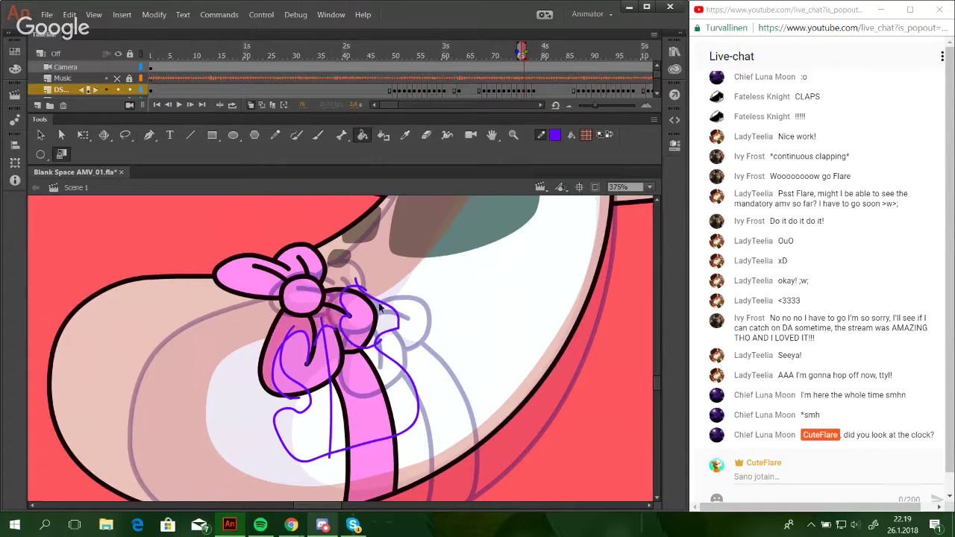
pyautogui.keyDown('ctrl'); pyautogui.doubleClick(384, 302); pyautogui.keyUp('ctrl')
pyautogui.press('Delete')
# Draw a small round highlight guide on the bow's knot, fill the shadow around it and delete the guide.
pyautogui.click(273, 134)
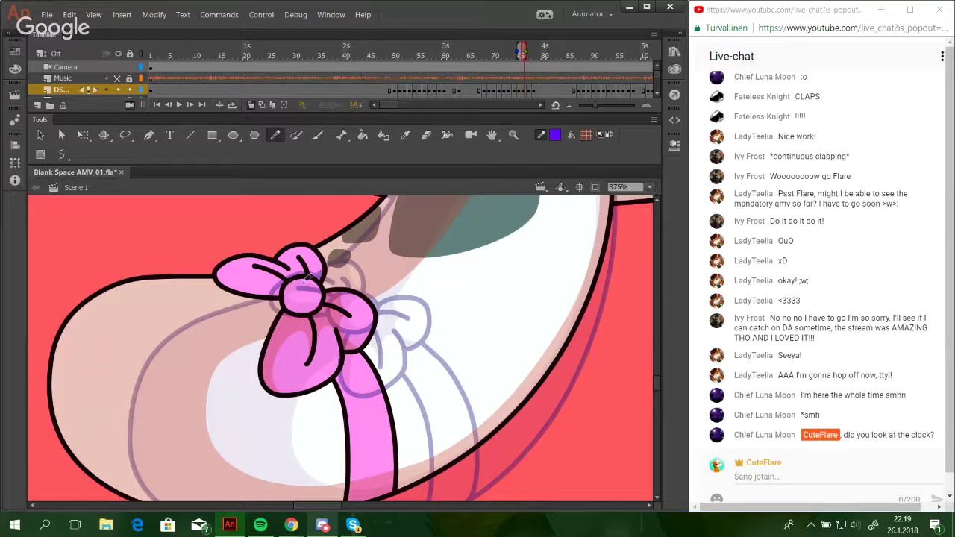
pyautogui.moveTo(313, 284)
pyautogui.mouseDown()
pyautogui.moveTo(295, 296)
pyautogui.moveTo(308, 284)
pyautogui.moveTo(320, 296)
pyautogui.moveTo(321, 279)
pyautogui.moveTo(316, 295)
pyautogui.mouseUp()
pyautogui.hotkey('ctrl', 'z')
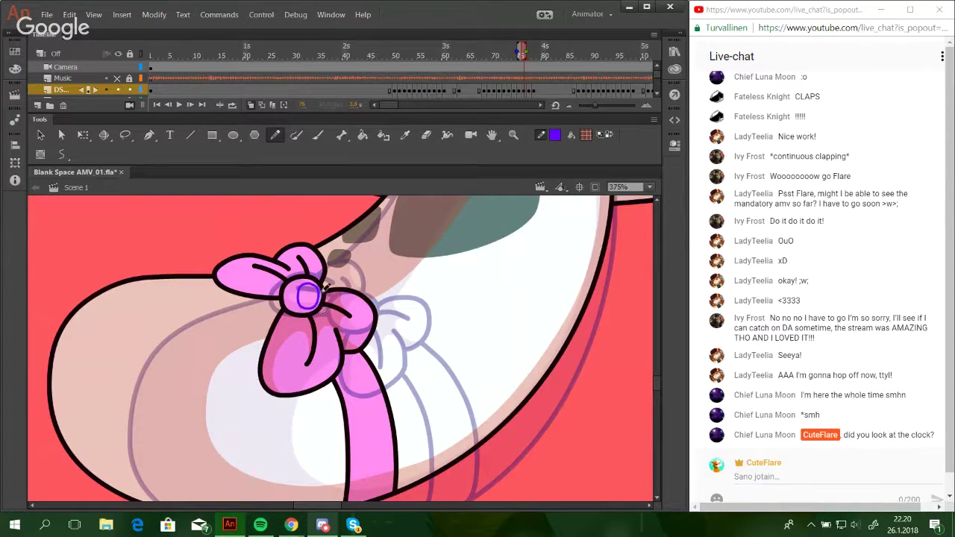
pyautogui.press('k')
pyautogui.click(295, 304)
pyautogui.keyDown('ctrl'); pyautogui.click(298, 297); pyautogui.keyUp('ctrl')
pyautogui.press('Delete')
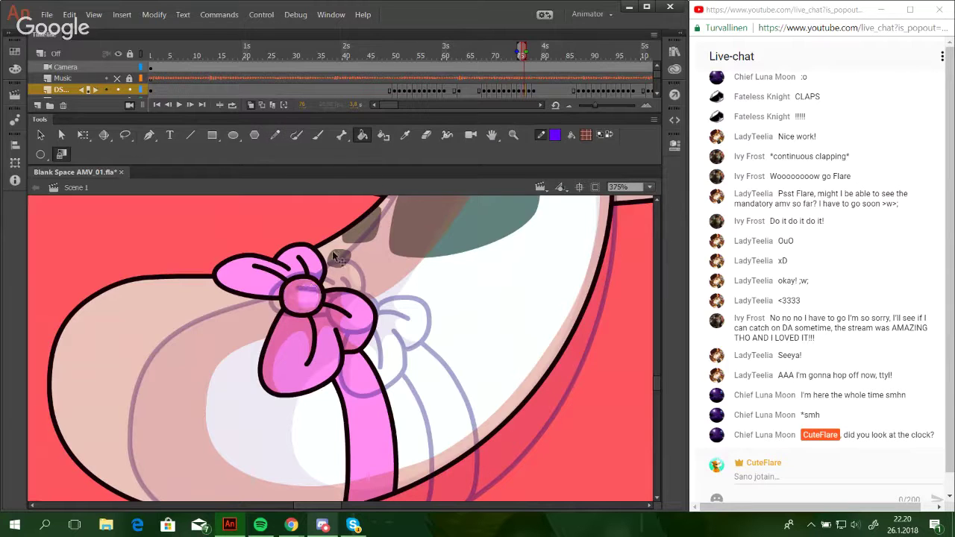
# Draw shading guides on the bow's upper and left loops, fill their shadows and remove the guides.
pyautogui.press('y')
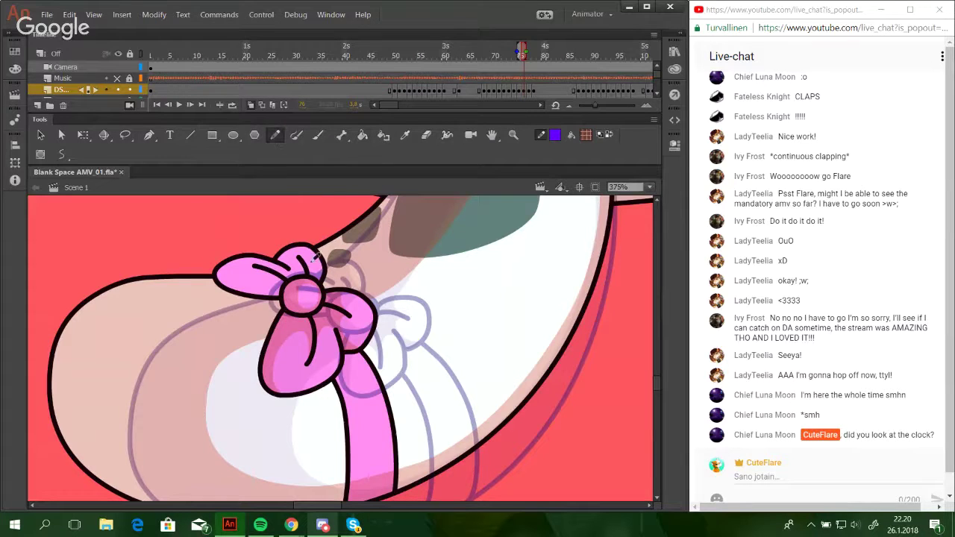
pyautogui.moveTo(314, 246); pyautogui.dragTo(332, 258)
pyautogui.hotkey('ctrl', 'z')
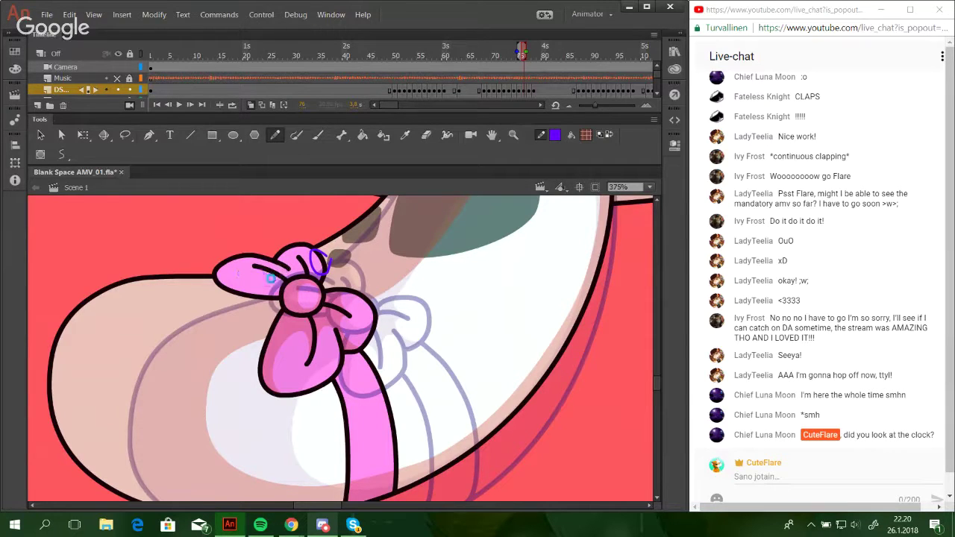
pyautogui.moveTo(281, 275)
pyautogui.mouseDown()
pyautogui.moveTo(256, 264)
pyautogui.moveTo(261, 278)
pyautogui.moveTo(281, 276)
pyautogui.moveTo(244, 273)
pyautogui.moveTo(262, 286)
pyautogui.mouseUp()
pyautogui.hotkey('ctrl', 'z')
pyautogui.click(362, 134)
pyautogui.click(257, 276)
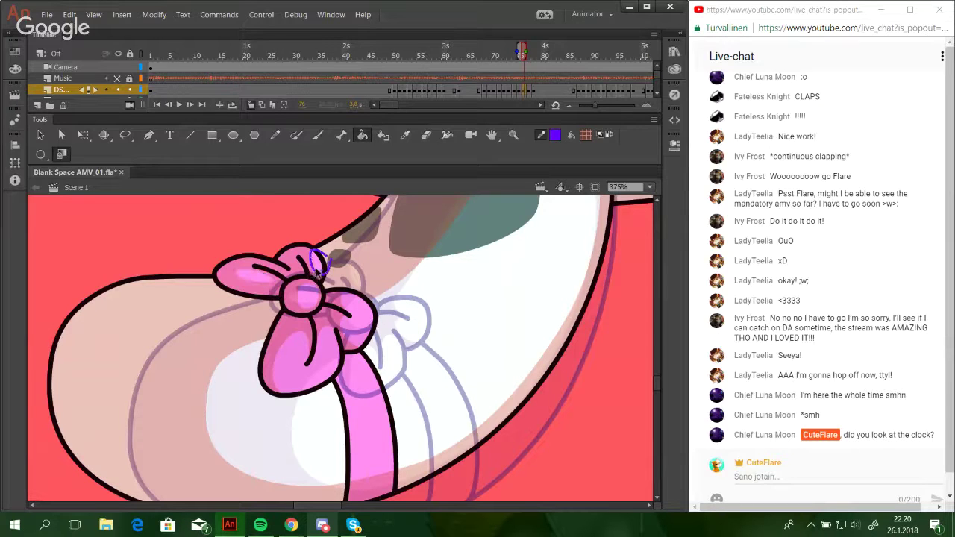
pyautogui.hotkey('ctrl', 'z')
# Compare the tail bow's shading with the previous frame.
pyautogui.click(169, 107)
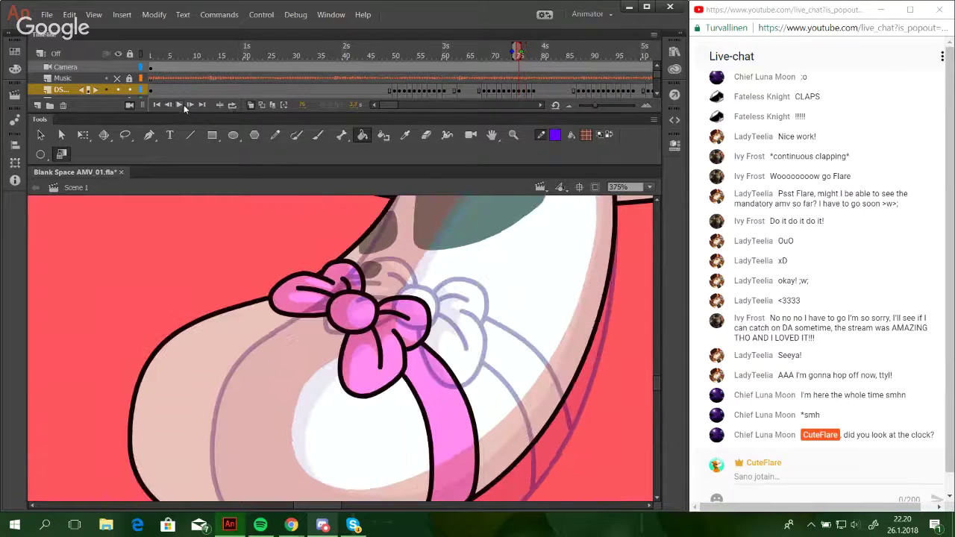
pyautogui.click(190, 106)
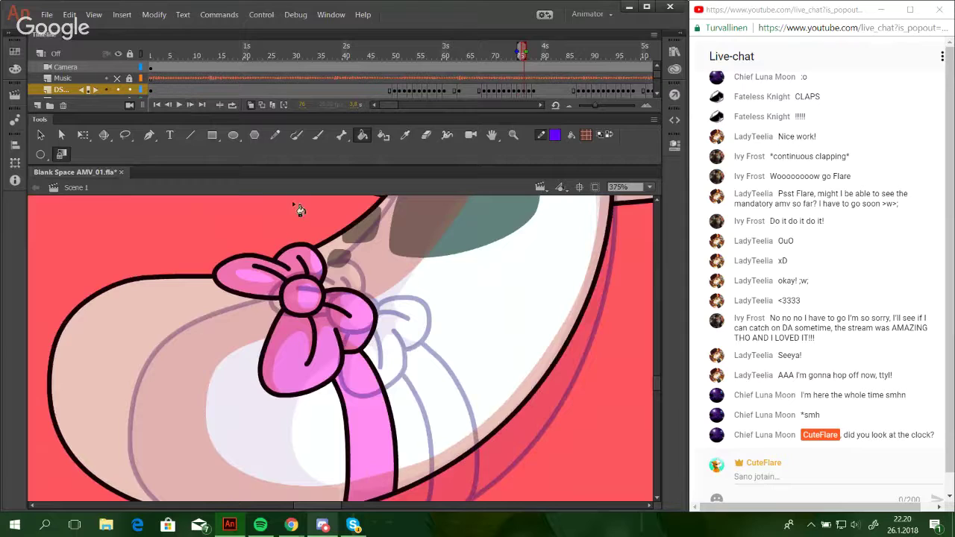
pyautogui.click(424, 136)
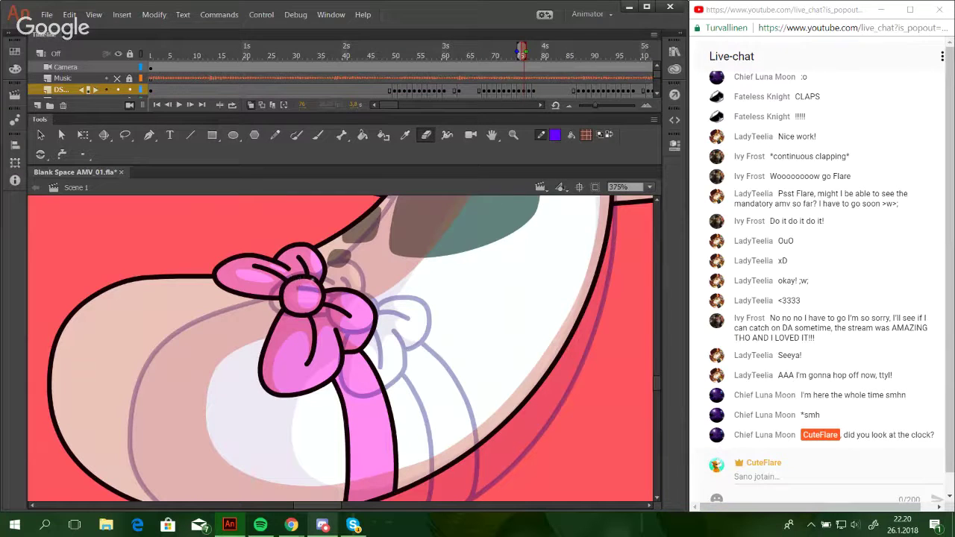
pyautogui.hotkey('shift', 'y')
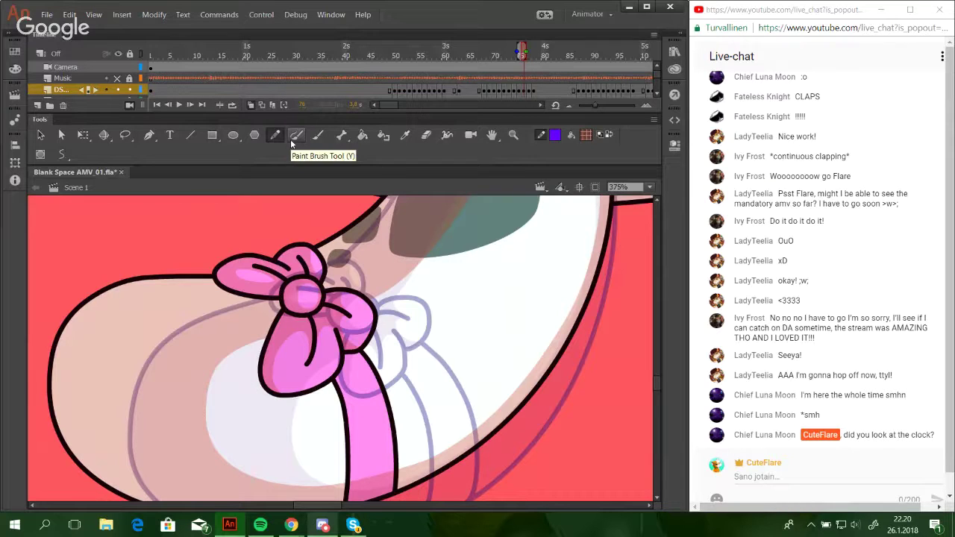
pyautogui.click(426, 144)
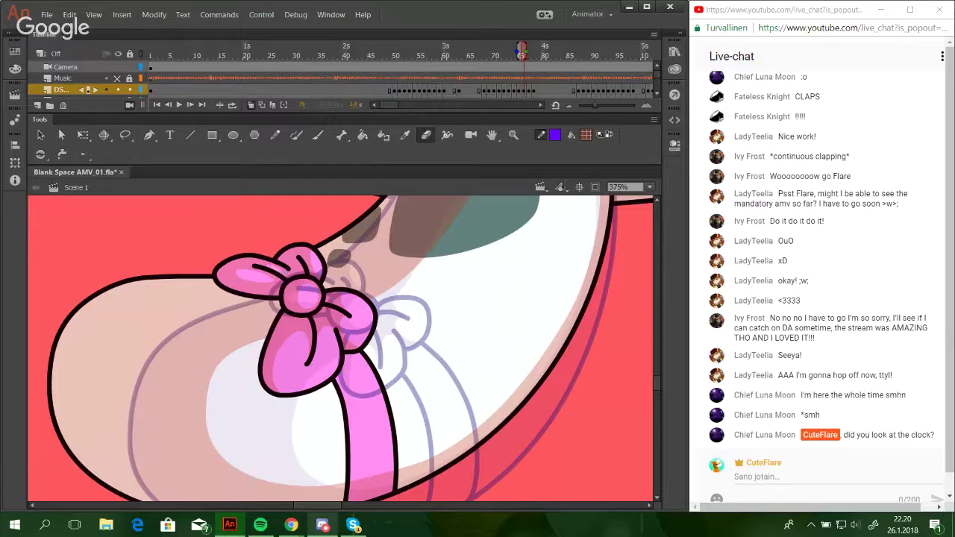
pyautogui.click(279, 133)
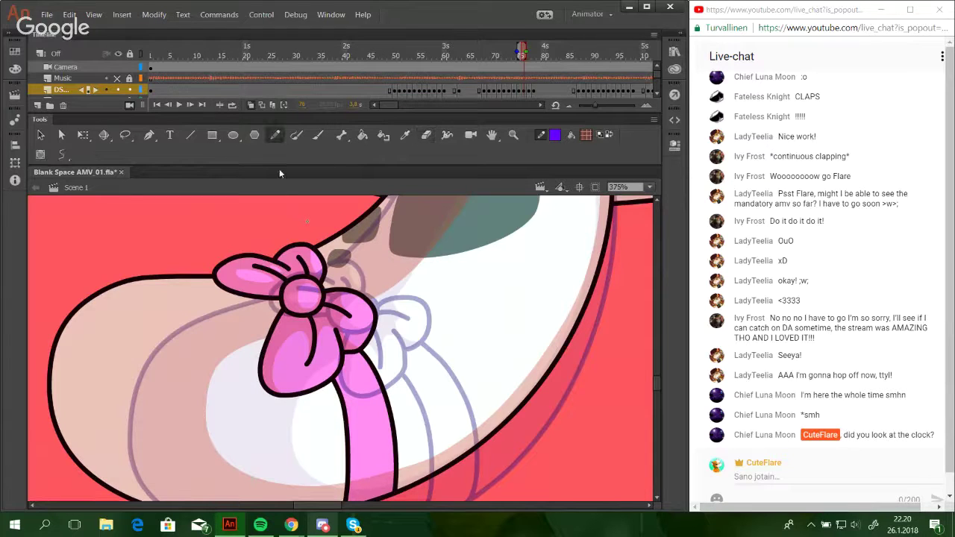
pyautogui.click(171, 104)
pyautogui.click(190, 105)
pyautogui.moveTo(418, 345)
pyautogui.mouseDown()
pyautogui.moveTo(351, 306)
pyautogui.moveTo(384, 345)
pyautogui.mouseUp()
# Advance to the next frame and fill the shadow areas of the neck and both ears.
pyautogui.click(649, 187)
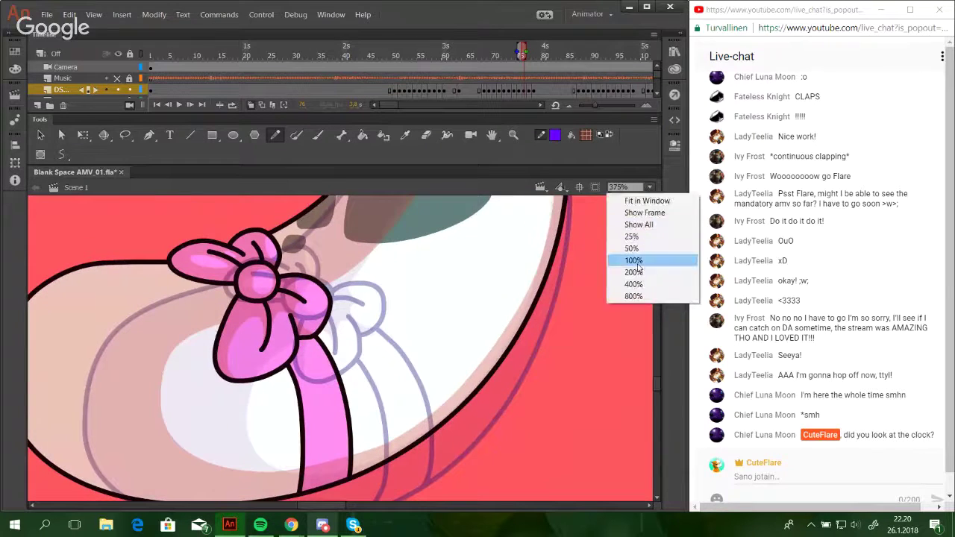
pyautogui.click(630, 256)
pyautogui.moveTo(445, 317); pyautogui.dragTo(447, 444)
pyautogui.moveTo(442, 277)
pyautogui.mouseDown()
pyautogui.moveTo(467, 435)
pyautogui.moveTo(459, 449)
pyautogui.mouseUp()
pyautogui.click(190, 105)
pyautogui.moveTo(324, 421); pyautogui.dragTo(294, 402)
pyautogui.moveTo(340, 283); pyautogui.dragTo(347, 331)
pyautogui.click(362, 136)
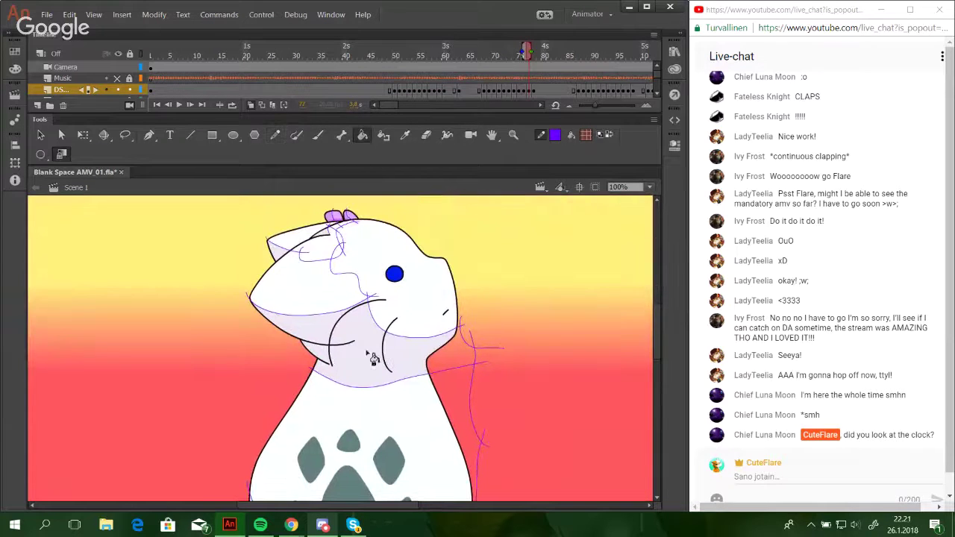
pyautogui.click(372, 357)
pyautogui.click(315, 325)
pyautogui.click(280, 253)
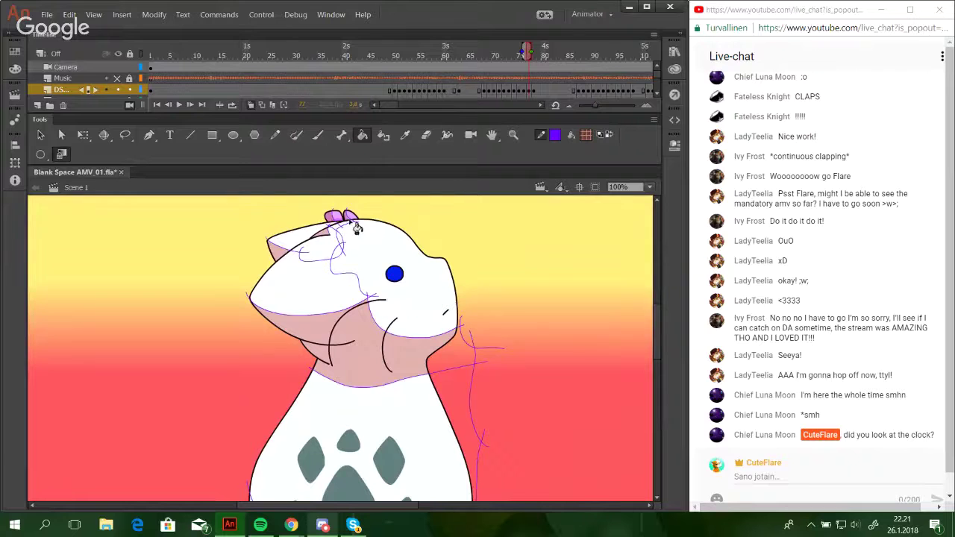
# Draw a purple shading guide around the tail's lit area on this frame.
pyautogui.scroll(-3, 362, 209)
pyautogui.scroll(-1, 373, 200)
pyautogui.click(513, 134)
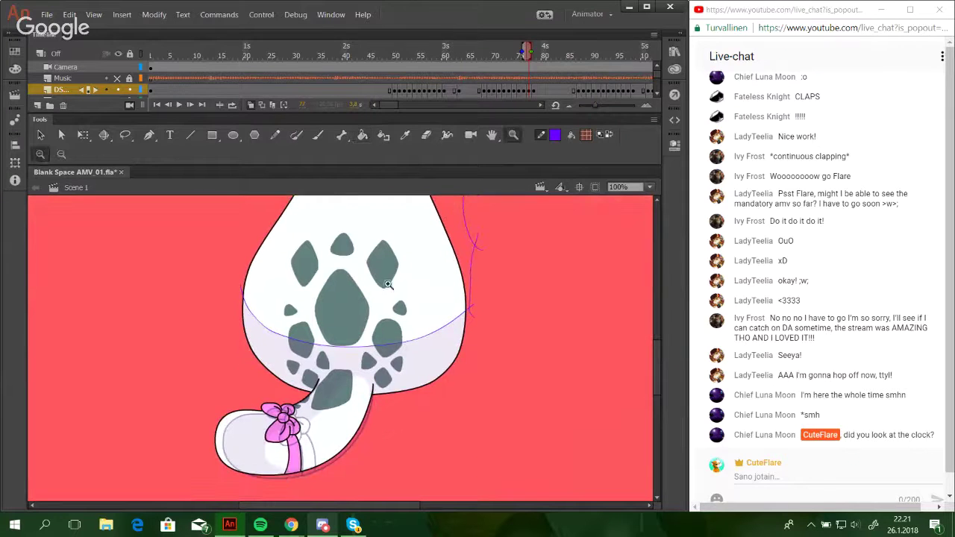
pyautogui.moveTo(187, 345); pyautogui.dragTo(440, 502)
pyautogui.click(276, 134)
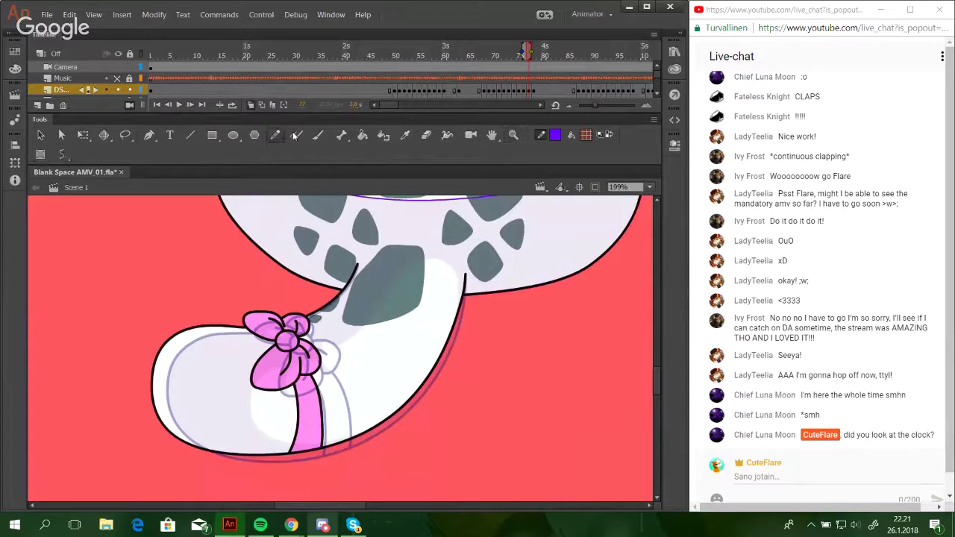
pyautogui.moveTo(359, 427)
pyautogui.mouseDown()
pyautogui.moveTo(412, 391)
pyautogui.moveTo(432, 356)
pyautogui.moveTo(450, 324)
pyautogui.moveTo(399, 402)
pyautogui.moveTo(452, 308)
pyautogui.moveTo(449, 264)
pyautogui.moveTo(413, 262)
pyautogui.moveTo(359, 324)
pyautogui.moveTo(272, 374)
pyautogui.moveTo(257, 399)
pyautogui.moveTo(262, 425)
pyautogui.moveTo(282, 440)
pyautogui.moveTo(366, 431)
pyautogui.mouseUp()
pyautogui.hotkey('ctrl', 'z')
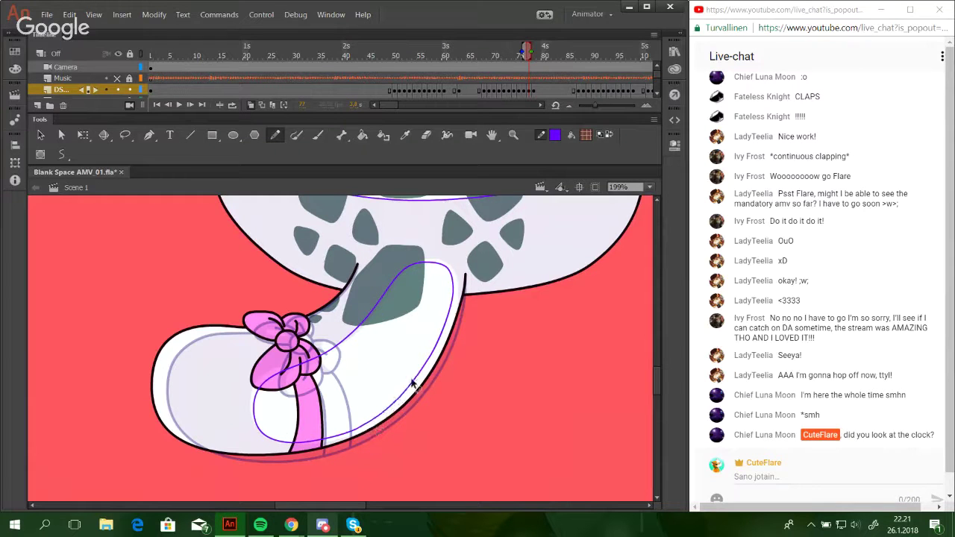
pyautogui.moveTo(459, 288); pyautogui.dragTo(453, 329)
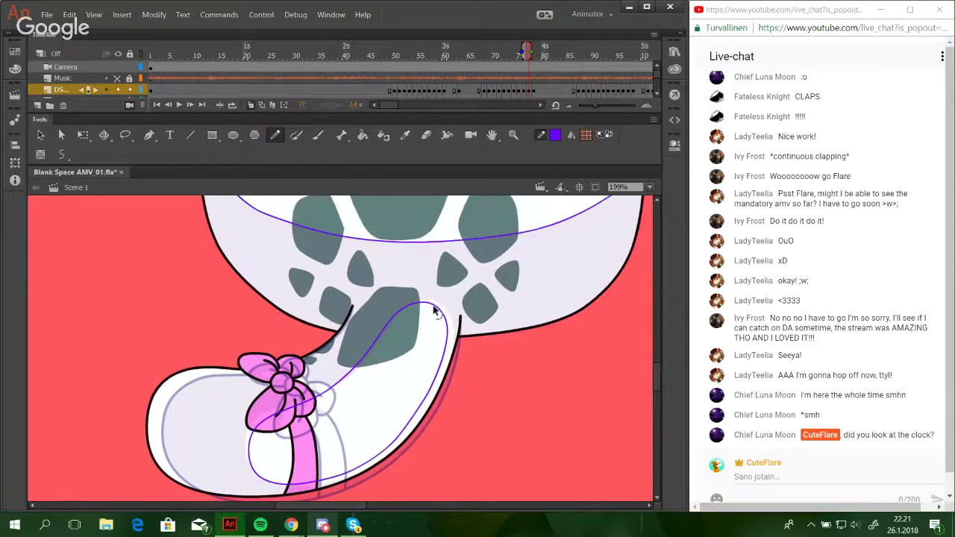
# Fill the shadow areas of the tail and lower body, and delete the purple guide lines around them.
pyautogui.click(362, 134)
pyautogui.click(351, 339)
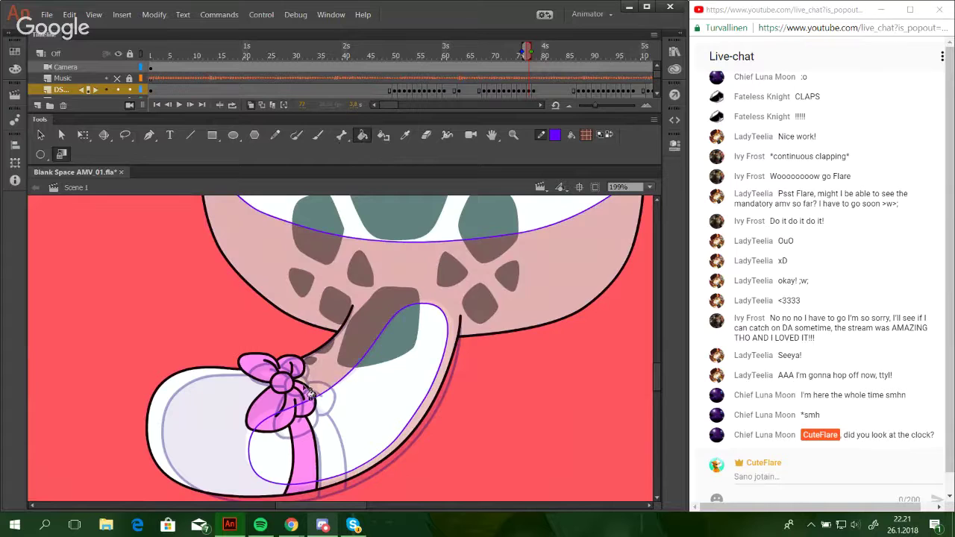
pyautogui.click(229, 433)
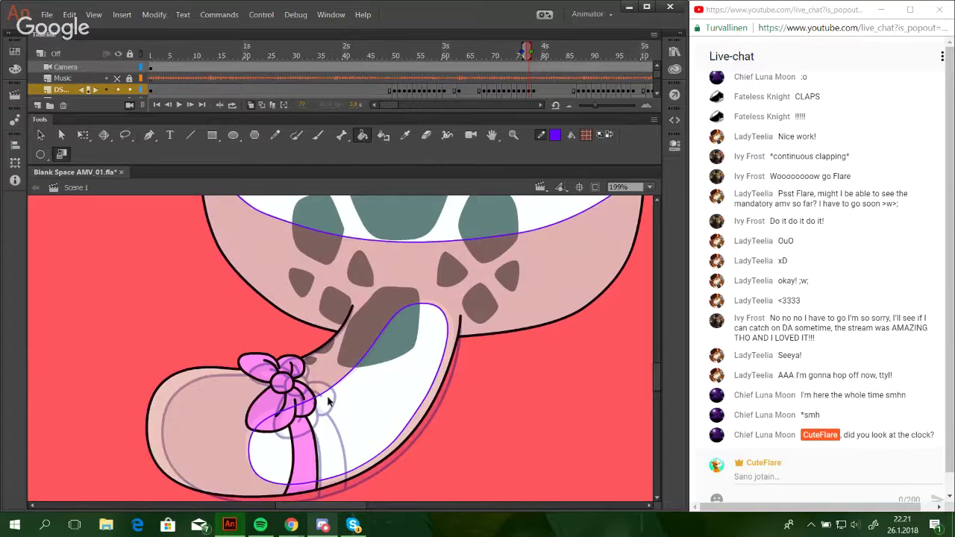
pyautogui.click(335, 481)
pyautogui.click(397, 242)
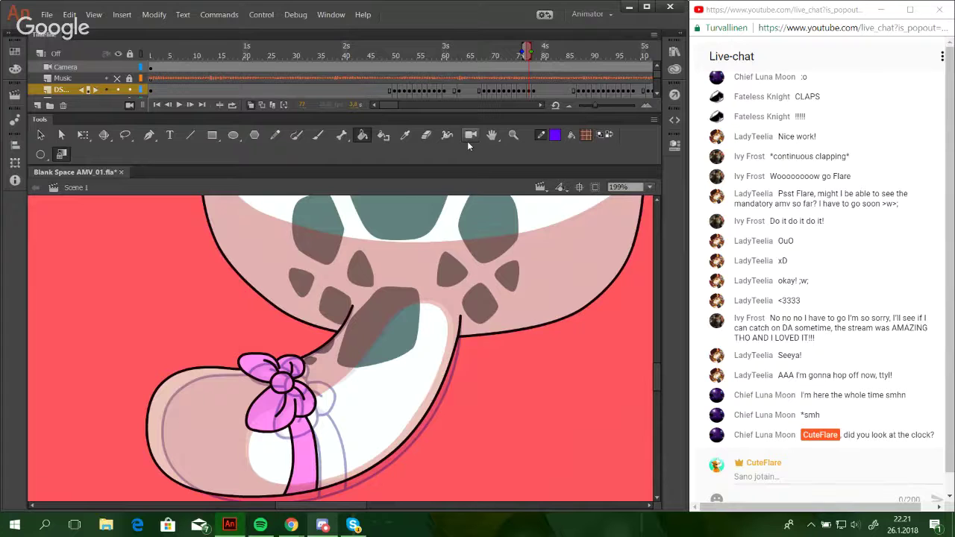
# Draw purple shading guides around the lit areas of the tail bow's lower left loop and inside its lower right loop.
pyautogui.moveTo(519, 298); pyautogui.dragTo(493, 443)
pyautogui.moveTo(480, 284); pyautogui.dragTo(463, 534)
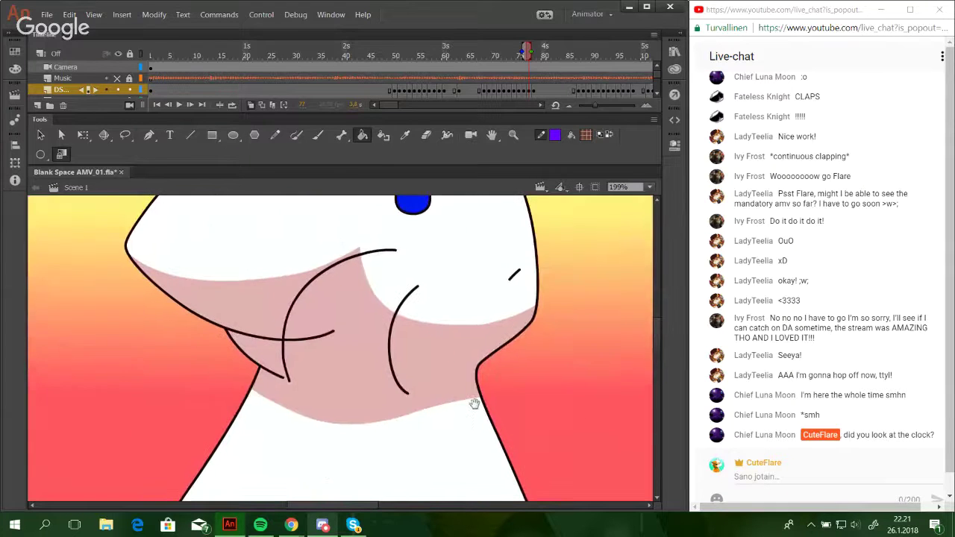
pyautogui.moveTo(475, 403); pyautogui.dragTo(460, 533)
pyautogui.moveTo(437, 443); pyautogui.dragTo(427, 480)
pyautogui.scroll(-10, 427, 480)
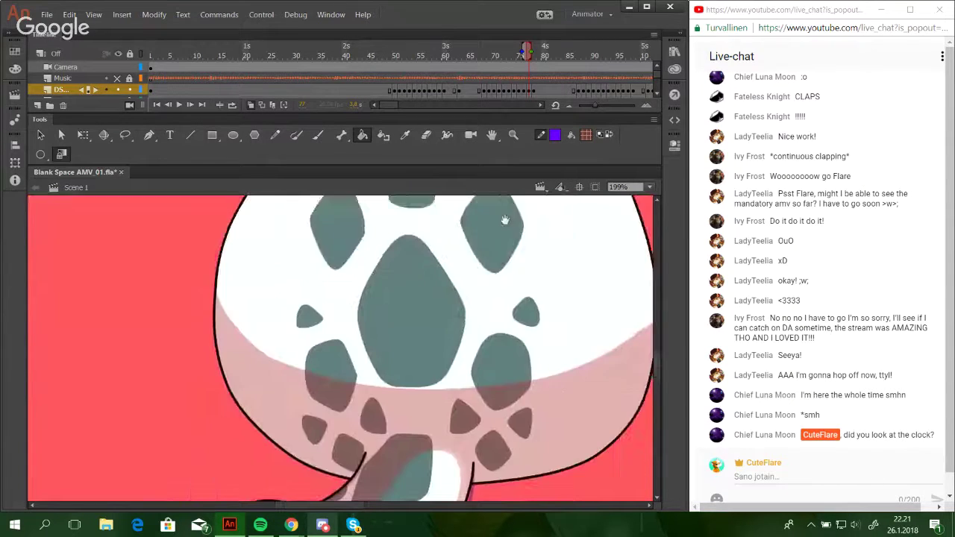
pyautogui.click(512, 134)
pyautogui.moveTo(246, 286); pyautogui.dragTo(449, 452)
pyautogui.click(274, 135)
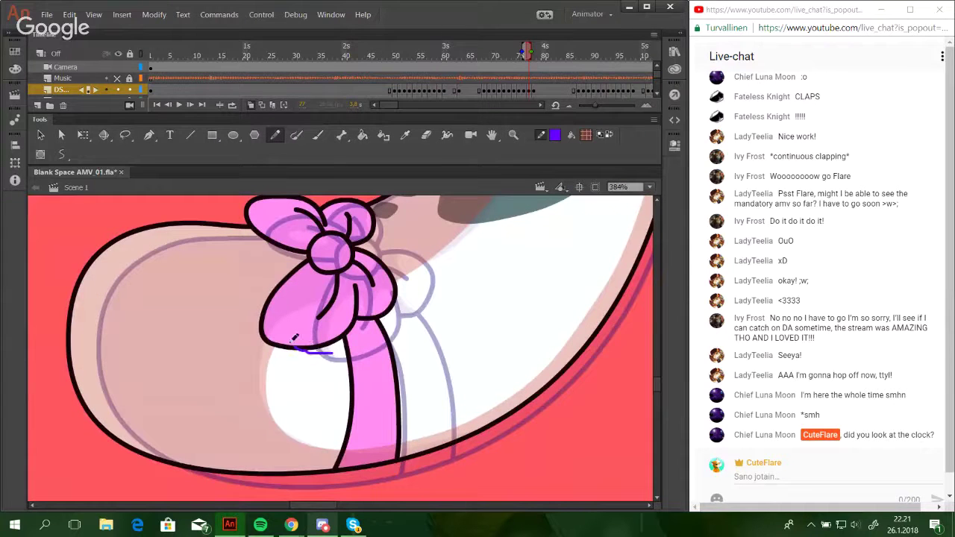
pyautogui.moveTo(319, 310)
pyautogui.mouseDown()
pyautogui.moveTo(314, 282)
pyautogui.moveTo(285, 318)
pyautogui.moveTo(334, 343)
pyautogui.moveTo(291, 339)
pyautogui.moveTo(288, 306)
pyautogui.moveTo(318, 319)
pyautogui.mouseUp()
pyautogui.hotkey('ctrl', 'z')
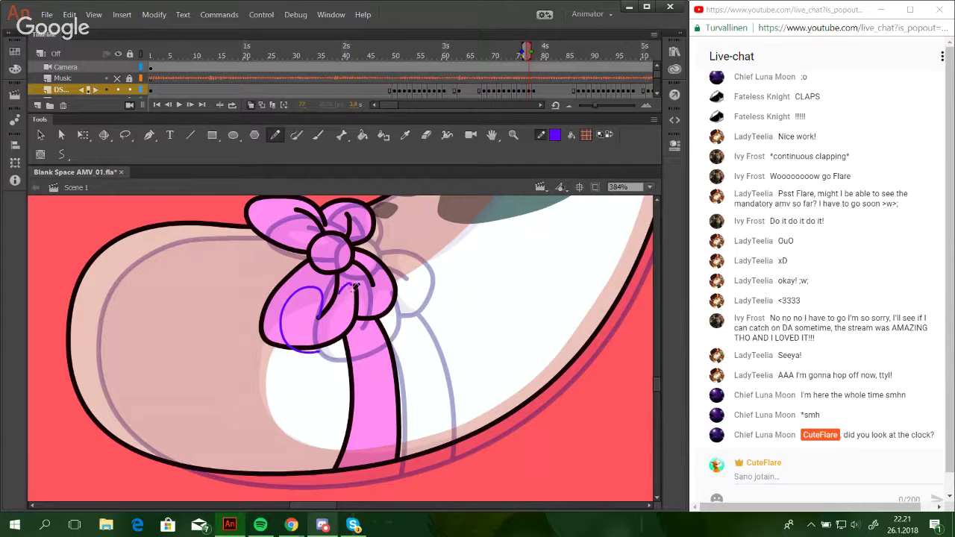
pyautogui.moveTo(352, 300)
pyautogui.mouseDown()
pyautogui.moveTo(344, 290)
pyautogui.moveTo(319, 317)
pyautogui.moveTo(329, 307)
pyautogui.moveTo(354, 309)
pyautogui.moveTo(374, 285)
pyautogui.mouseUp()
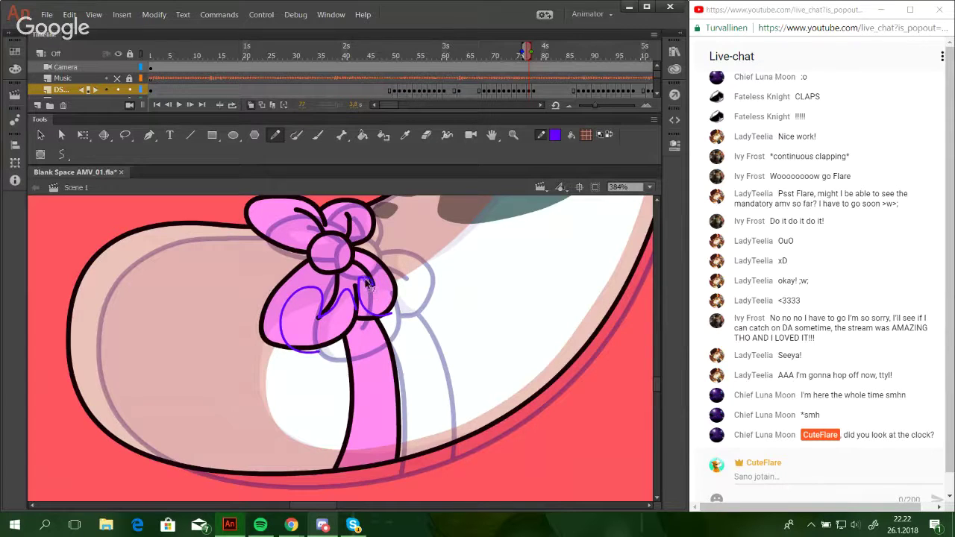
# Extend the shading guides across the bow's lower right loop and the top of the hanging ribbon.
pyautogui.moveTo(373, 284)
pyautogui.mouseDown()
pyautogui.moveTo(393, 270)
pyautogui.moveTo(409, 284)
pyautogui.moveTo(408, 332)
pyautogui.mouseUp()
pyautogui.hotkey('ctrl', 'z')
pyautogui.moveTo(372, 306); pyautogui.dragTo(420, 292)
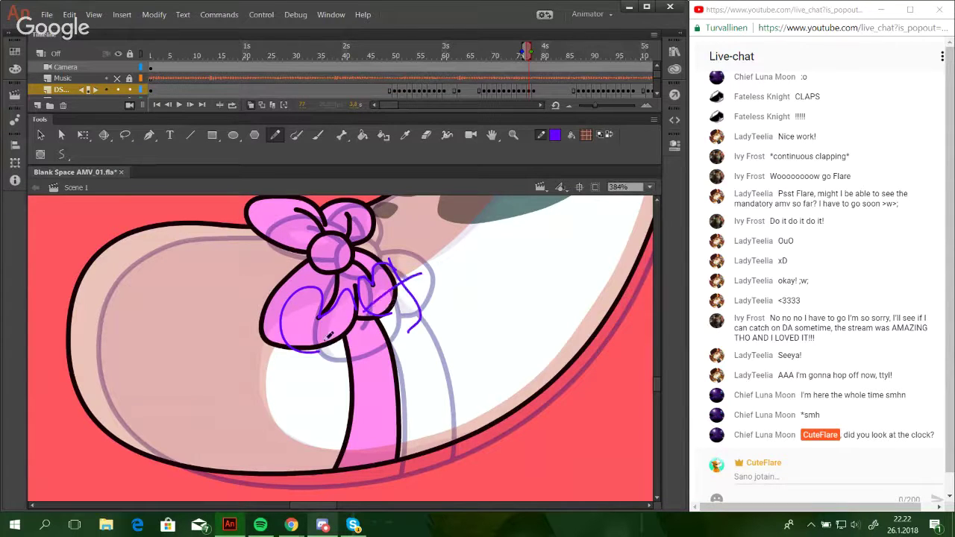
pyautogui.moveTo(330, 336)
pyautogui.mouseDown()
pyautogui.moveTo(320, 368)
pyautogui.moveTo(392, 374)
pyautogui.moveTo(444, 295)
pyautogui.moveTo(404, 301)
pyautogui.mouseUp()
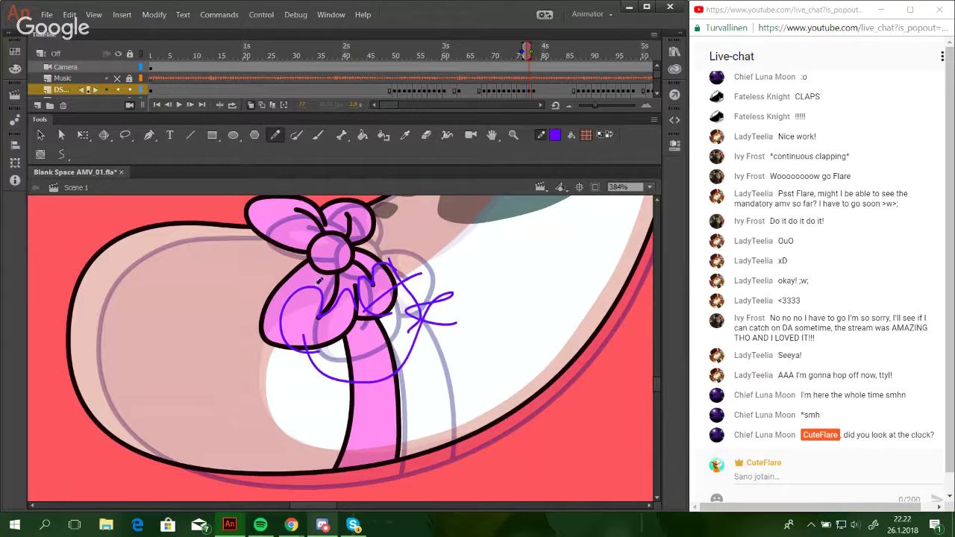
# Draw purple guides for the lit spots on the bow's knot and both upper loops, plus a dividing line below the knot.
pyautogui.moveTo(348, 275); pyautogui.dragTo(337, 425)
pyautogui.moveTo(338, 262)
pyautogui.mouseDown()
pyautogui.moveTo(325, 319)
pyautogui.moveTo(340, 307)
pyautogui.mouseUp()
pyautogui.hotkey('ctrl', 'z')
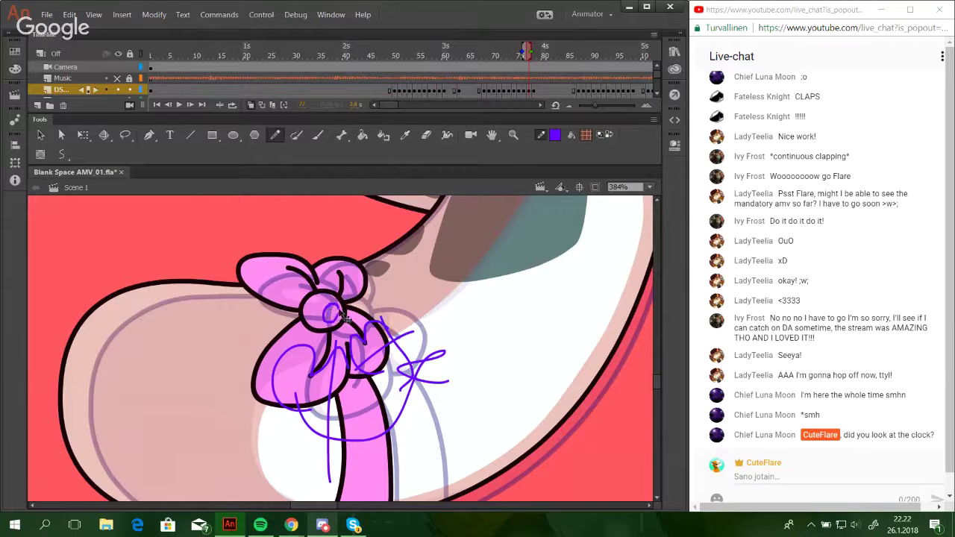
pyautogui.keyDown('ctrl'); pyautogui.click(339, 313); pyautogui.keyUp('ctrl')
pyautogui.keyDown('ctrl'); pyautogui.click(340, 317); pyautogui.keyUp('ctrl')
pyautogui.moveTo(306, 280)
pyautogui.mouseDown()
pyautogui.moveTo(284, 264)
pyautogui.moveTo(308, 291)
pyautogui.moveTo(313, 280)
pyautogui.moveTo(300, 268)
pyautogui.moveTo(278, 264)
pyautogui.moveTo(310, 283)
pyautogui.moveTo(307, 292)
pyautogui.moveTo(293, 270)
pyautogui.moveTo(275, 268)
pyautogui.moveTo(287, 284)
pyautogui.mouseUp()
pyautogui.hotkey('ctrl', 'z')
pyautogui.hotkey('ctrl', 'z')
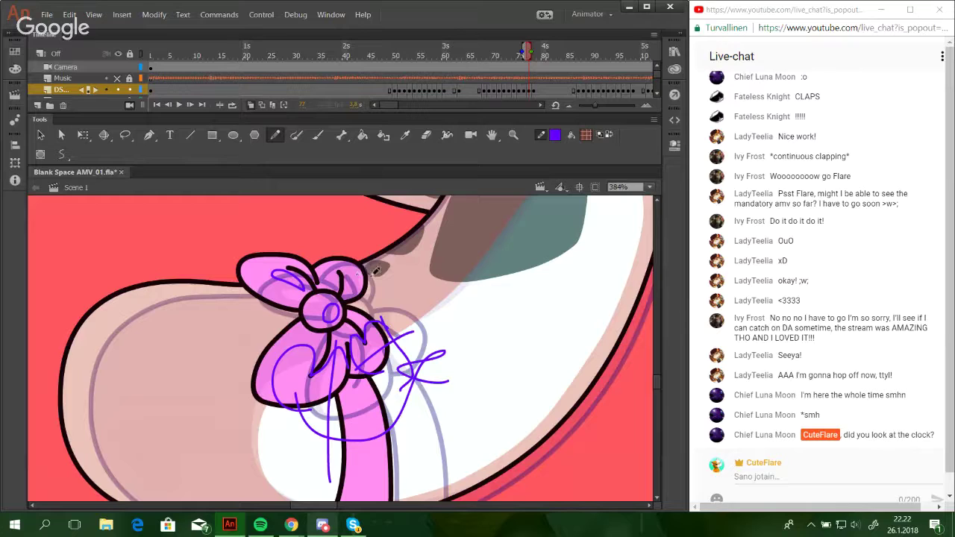
pyautogui.moveTo(371, 283)
pyautogui.mouseDown()
pyautogui.moveTo(358, 270)
pyautogui.moveTo(350, 295)
pyautogui.moveTo(354, 270)
pyautogui.moveTo(368, 278)
pyautogui.mouseUp()
pyautogui.hotkey('ctrl', 'z')
# Fill the shadow areas of the bow's loops and knot, and delete all the purple guides on the bow.
pyautogui.click(362, 134)
pyautogui.click(345, 350)
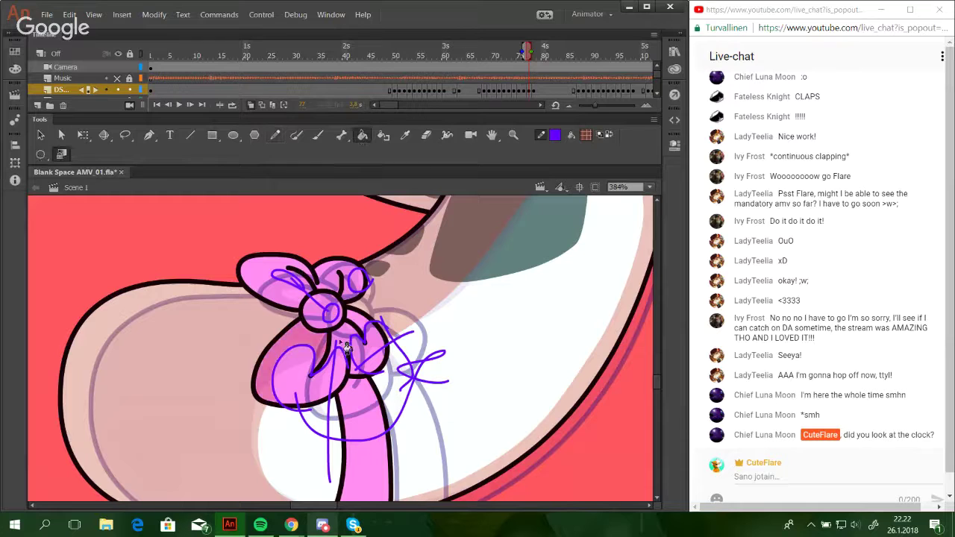
pyautogui.click(316, 294)
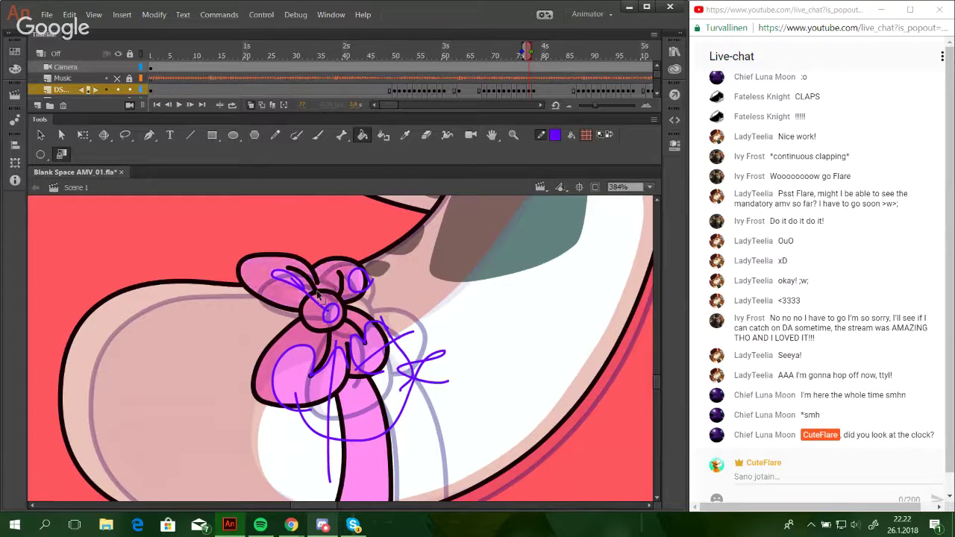
pyautogui.keyDown('ctrl'); pyautogui.doubleClick(307, 290); pyautogui.keyUp('ctrl')
pyautogui.press('Delete')
pyautogui.keyDown('ctrl'); pyautogui.doubleClick(367, 287); pyautogui.keyUp('ctrl')
pyautogui.press('Delete')
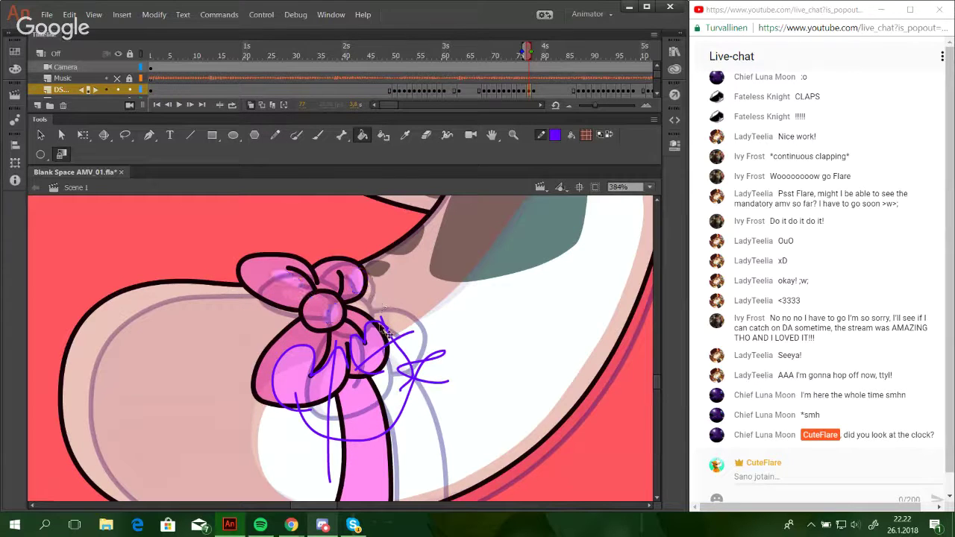
pyautogui.keyDown('ctrl'); pyautogui.doubleClick(382, 327); pyautogui.keyUp('ctrl')
pyautogui.press('Delete')
pyautogui.moveTo(429, 372)
pyautogui.mouseDown()
pyautogui.moveTo(408, 268)
pyautogui.moveTo(337, 323)
pyautogui.moveTo(314, 356)
pyautogui.mouseUp()
# Compare the finished bow shading with the previous frame.
pyautogui.click(275, 135)
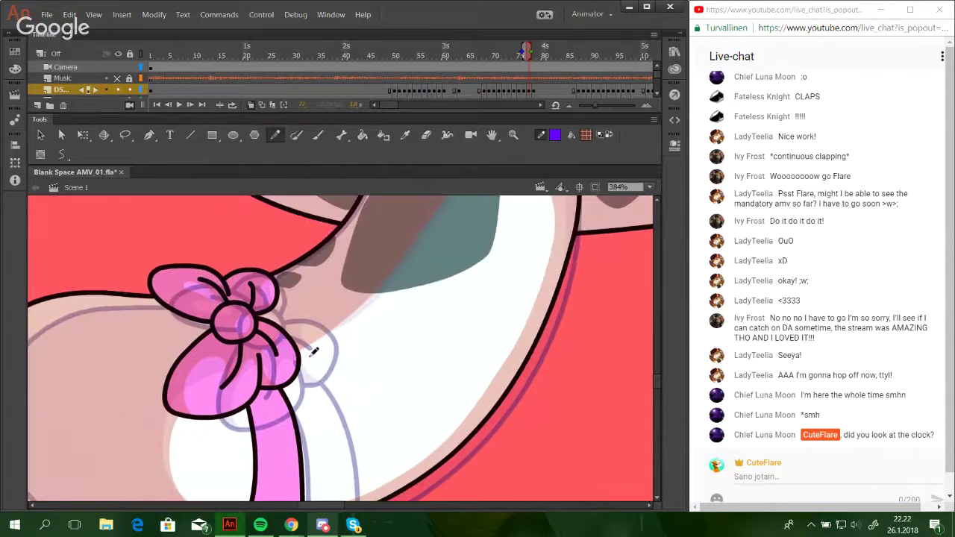
pyautogui.click(427, 135)
pyautogui.click(169, 105)
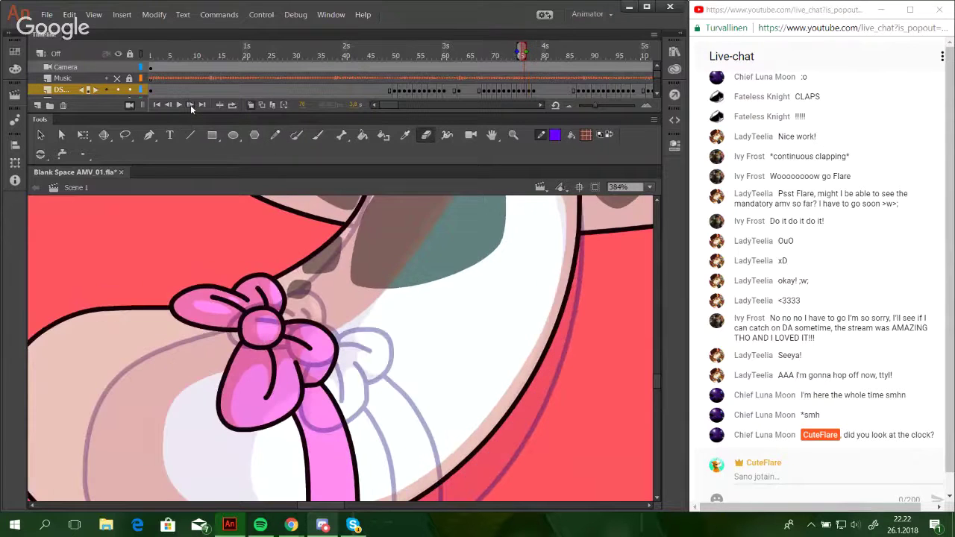
pyautogui.click(190, 104)
pyautogui.click(274, 135)
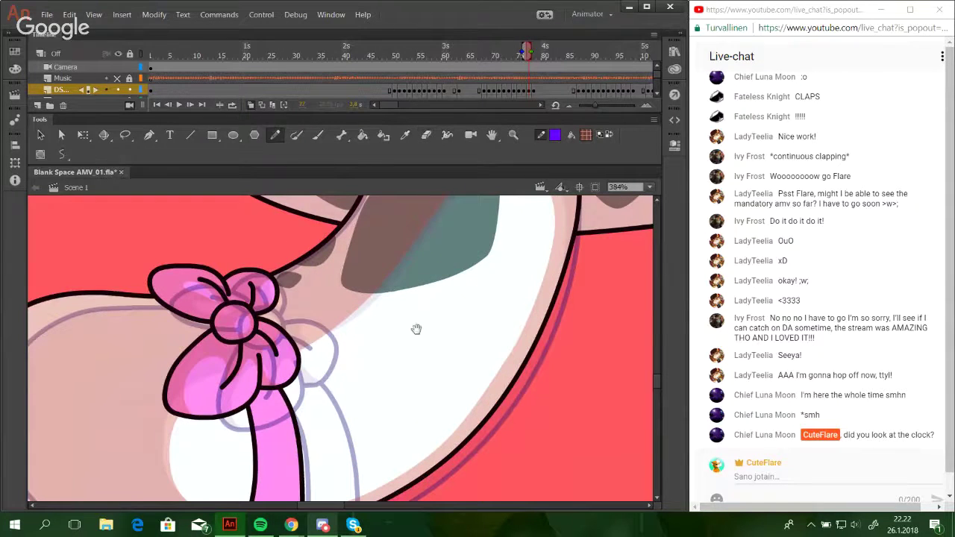
# Advance to the next frame and draw a closed purple shading guide around the tail's lit area.
pyautogui.moveTo(414, 328)
pyautogui.mouseDown()
pyautogui.moveTo(395, 258)
pyautogui.moveTo(415, 273)
pyautogui.moveTo(388, 392)
pyautogui.moveTo(454, 290)
pyautogui.moveTo(444, 317)
pyautogui.mouseUp()
pyautogui.click(649, 186)
pyautogui.click(613, 273)
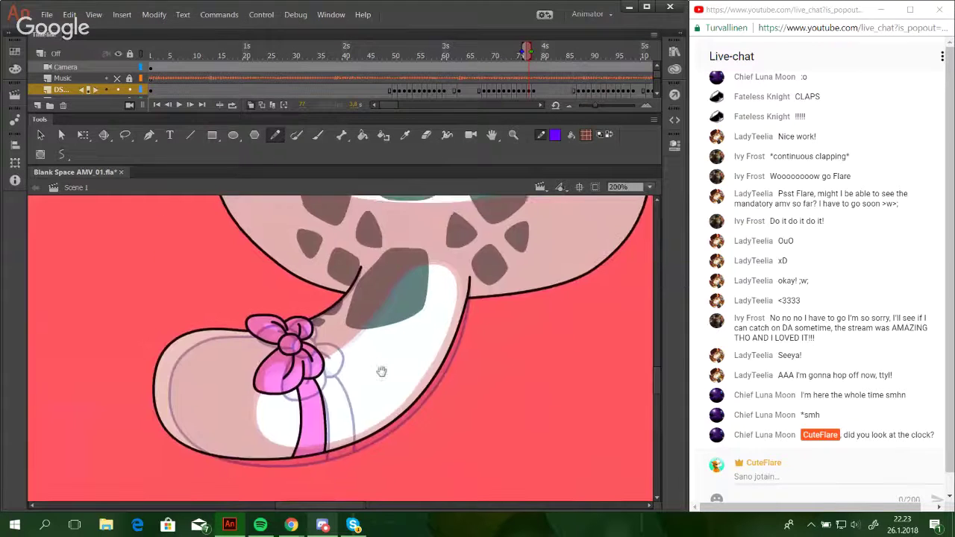
pyautogui.click(513, 135)
pyautogui.moveTo(491, 437); pyautogui.dragTo(496, 478)
pyautogui.click(279, 137)
pyautogui.click(191, 103)
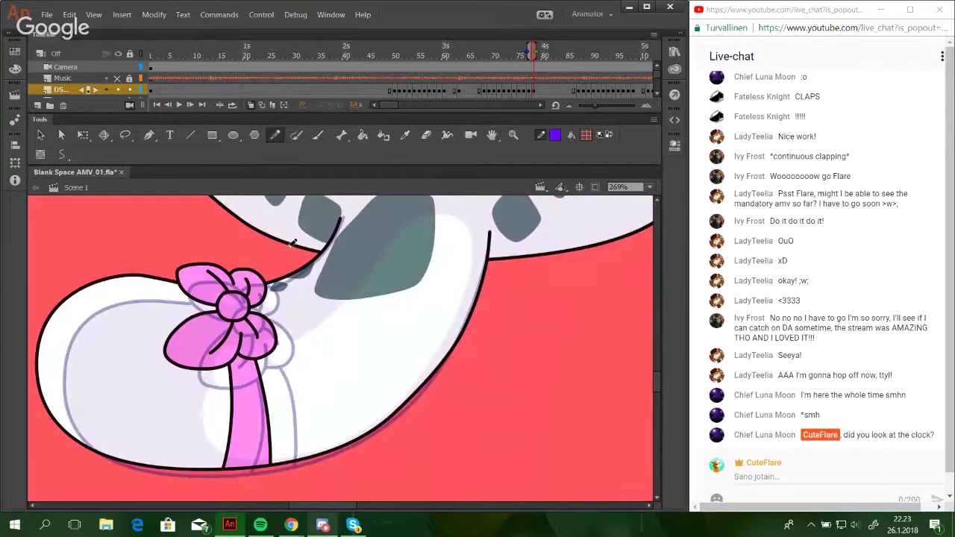
pyautogui.moveTo(363, 357); pyautogui.dragTo(378, 371)
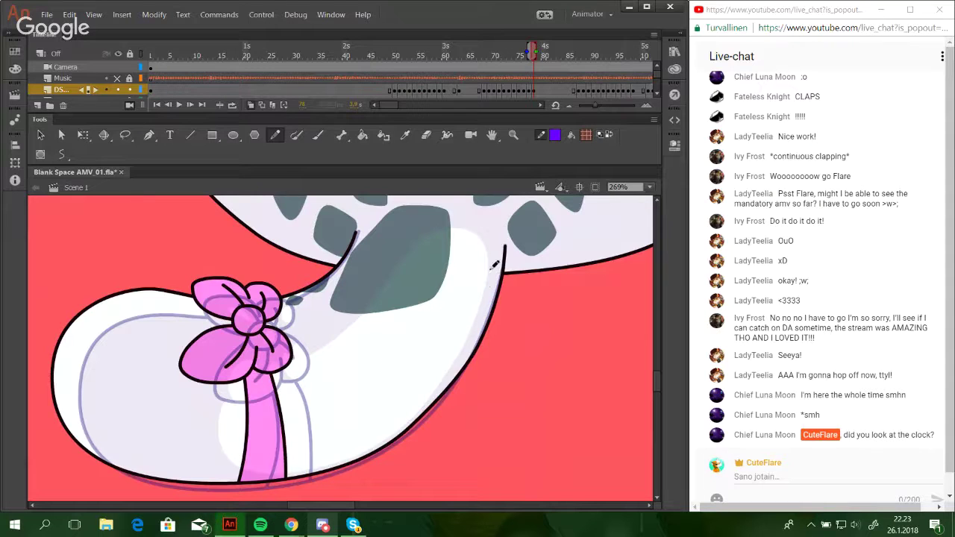
pyautogui.moveTo(483, 291)
pyautogui.mouseDown()
pyautogui.moveTo(487, 262)
pyautogui.moveTo(470, 235)
pyautogui.mouseUp()
pyautogui.hotkey('ctrl', 'z')
pyautogui.moveTo(484, 291)
pyautogui.mouseDown()
pyautogui.moveTo(487, 249)
pyautogui.moveTo(479, 234)
pyautogui.moveTo(449, 229)
pyautogui.moveTo(349, 320)
pyautogui.moveTo(306, 343)
pyautogui.moveTo(225, 353)
pyautogui.moveTo(193, 400)
pyautogui.moveTo(216, 448)
pyautogui.moveTo(244, 456)
pyautogui.moveTo(485, 272)
pyautogui.moveTo(481, 239)
pyautogui.moveTo(466, 228)
pyautogui.moveTo(409, 248)
pyautogui.moveTo(355, 317)
pyautogui.moveTo(217, 362)
pyautogui.moveTo(193, 397)
pyautogui.moveTo(200, 438)
pyautogui.moveTo(281, 465)
pyautogui.moveTo(332, 454)
pyautogui.moveTo(434, 393)
pyautogui.moveTo(481, 305)
pyautogui.mouseUp()
pyautogui.hotkey('ctrl', 'z')
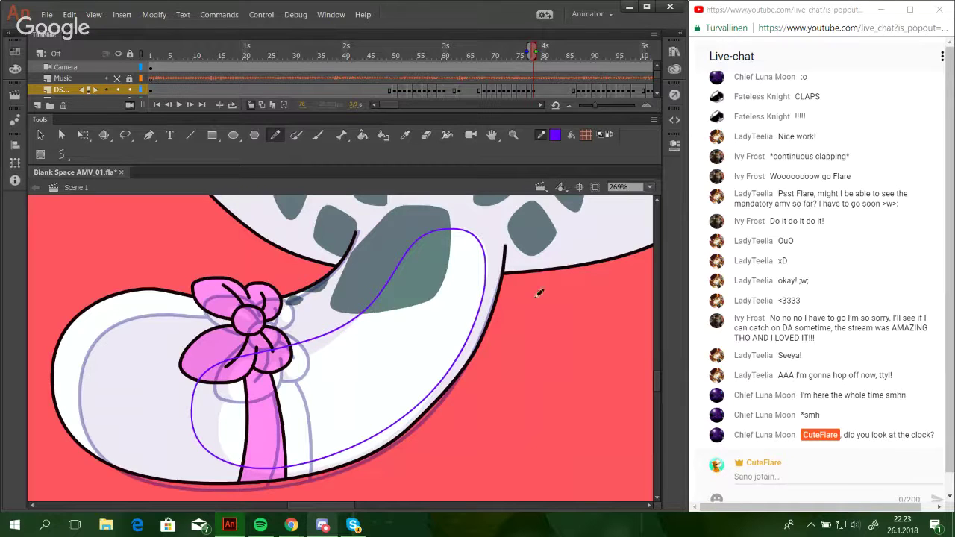
# Fill the tail and lower body shadows on this frame and delete their guide lines.
pyautogui.press('k')
pyautogui.click(334, 475)
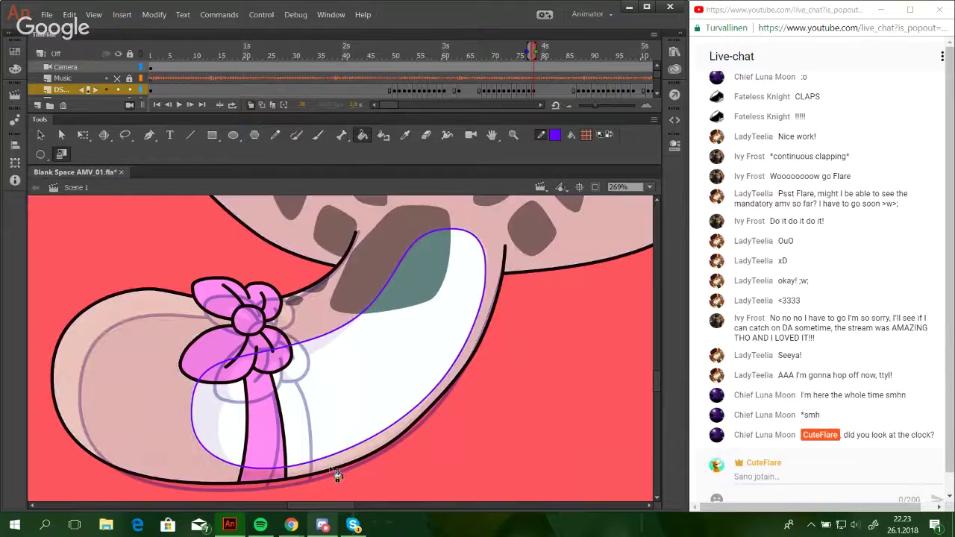
pyautogui.keyDown('ctrl'); pyautogui.doubleClick(350, 327); pyautogui.keyUp('ctrl')
pyautogui.press('Delete')
pyautogui.moveTo(381, 350); pyautogui.dragTo(332, 448)
pyautogui.moveTo(536, 218); pyautogui.dragTo(461, 335)
pyautogui.keyDown('ctrl'); pyautogui.doubleClick(473, 346); pyautogui.keyUp('ctrl')
pyautogui.press('Delete')
# Fill the shadow areas of the neck, cheek, ears and pink tufts on the head, and delete the remaining guides.
pyautogui.moveTo(481, 213)
pyautogui.mouseDown()
pyautogui.moveTo(486, 431)
pyautogui.moveTo(481, 411)
pyautogui.moveTo(471, 478)
pyautogui.mouseUp()
pyautogui.hotkey('ctrl', 'z')
pyautogui.click(464, 364)
pyautogui.moveTo(273, 309); pyautogui.dragTo(300, 409)
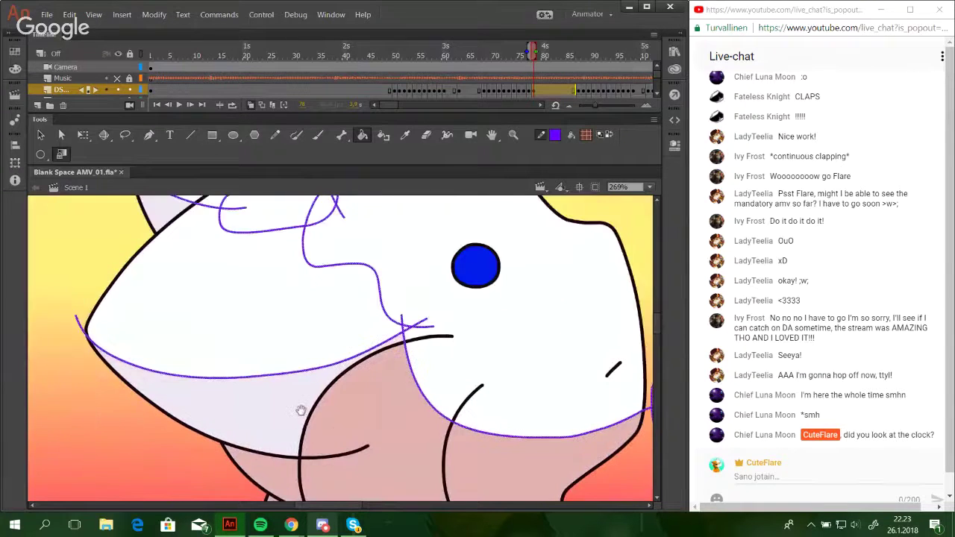
pyautogui.click(301, 408)
pyautogui.moveTo(327, 309); pyautogui.dragTo(311, 415)
pyautogui.scroll(2, 311, 415)
pyautogui.click(140, 351)
pyautogui.click(256, 302)
pyautogui.click(278, 259)
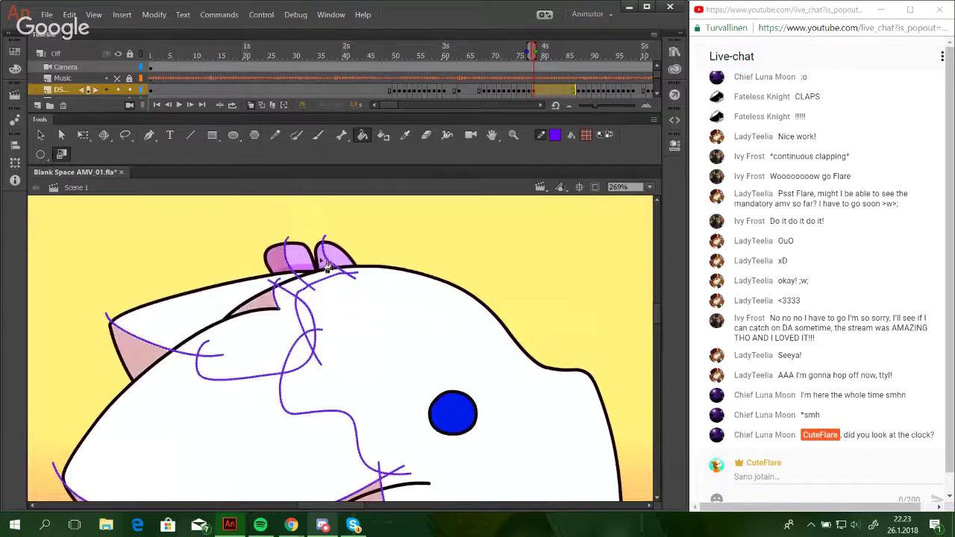
pyautogui.click(325, 259)
pyautogui.press('Delete')
# Return to the tail and compare its shading and bow with the previous frame.
pyautogui.moveTo(394, 452)
pyautogui.mouseDown()
pyautogui.moveTo(430, 211)
pyautogui.moveTo(455, 205)
pyautogui.mouseUp()
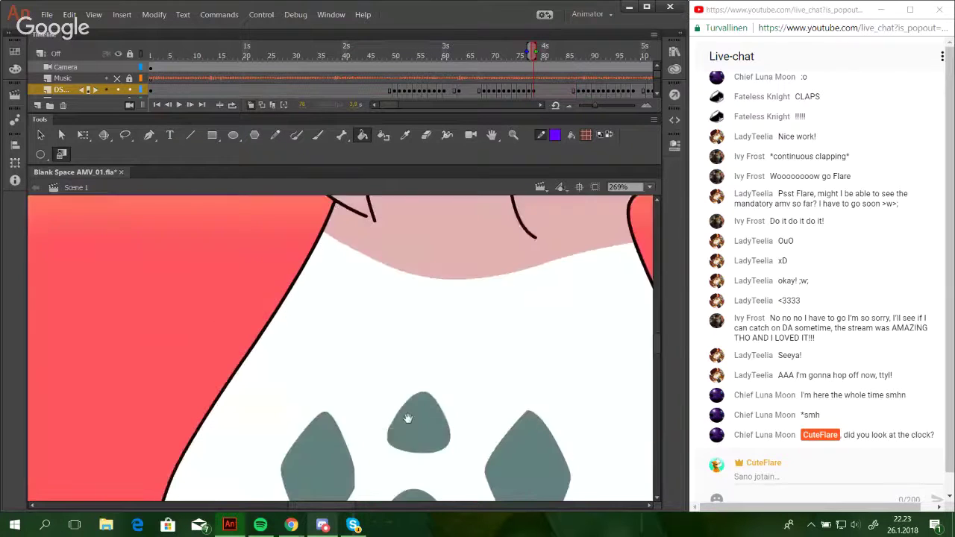
pyautogui.moveTo(410, 420)
pyautogui.mouseDown()
pyautogui.moveTo(456, 203)
pyautogui.moveTo(442, 216)
pyautogui.mouseUp()
pyautogui.moveTo(400, 425); pyautogui.dragTo(437, 249)
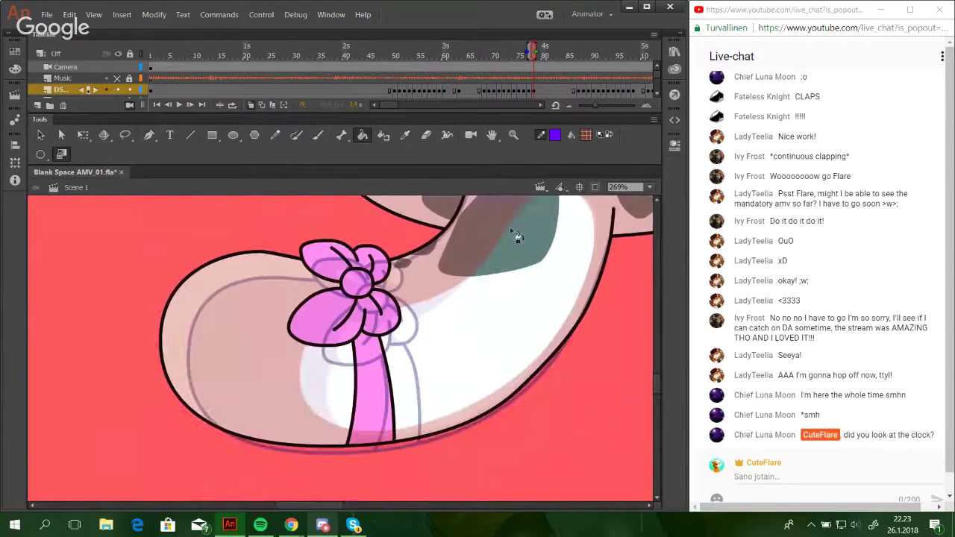
pyautogui.moveTo(516, 206); pyautogui.dragTo(484, 241)
pyautogui.click(169, 106)
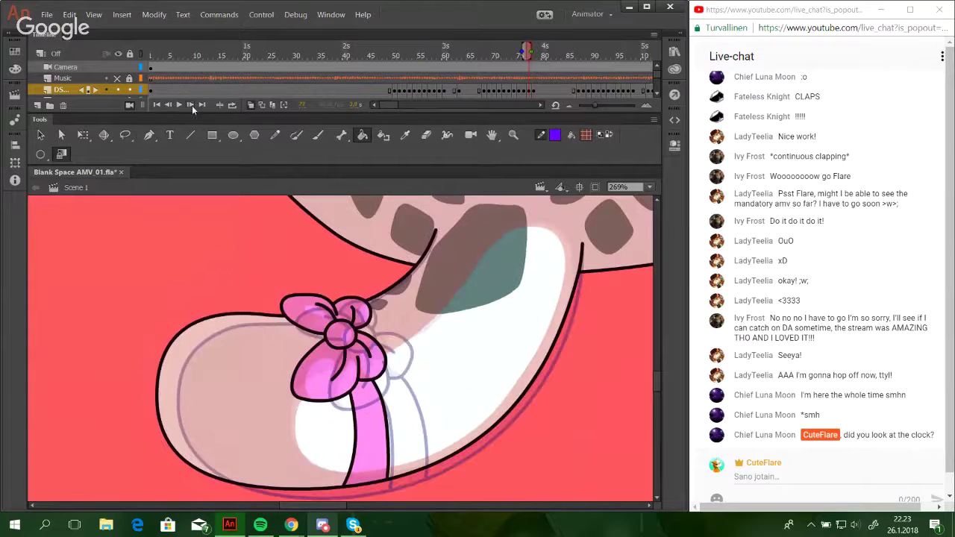
pyautogui.click(191, 105)
pyautogui.click(513, 135)
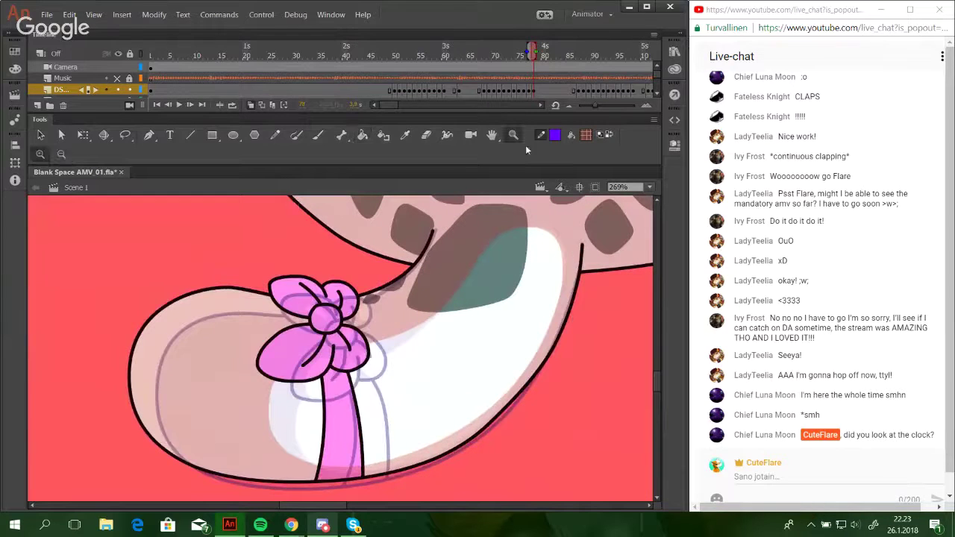
pyautogui.click(167, 106)
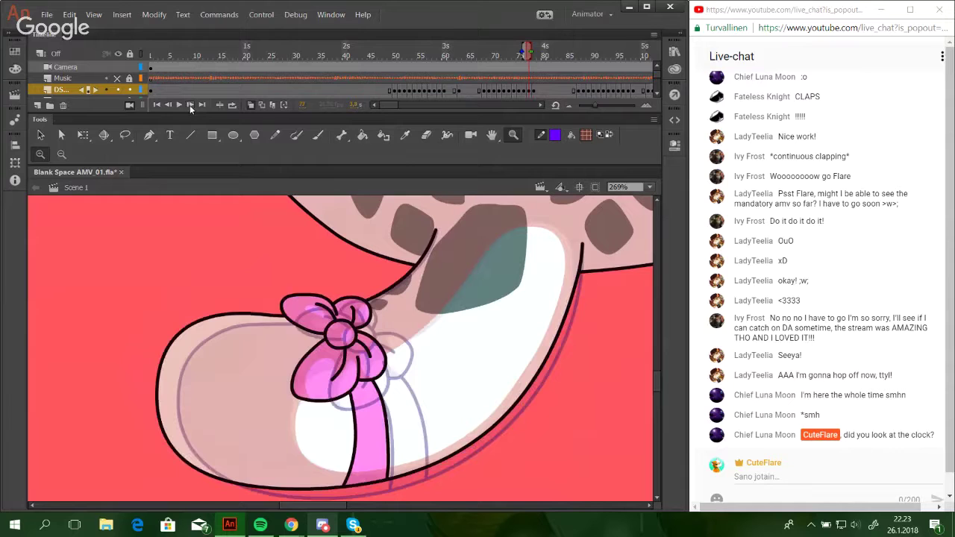
pyautogui.click(189, 106)
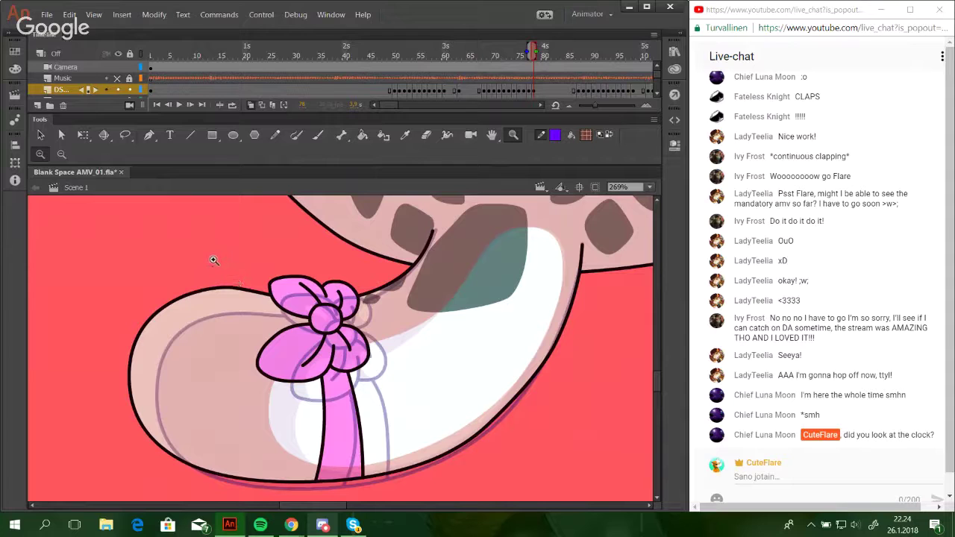
# Draw closed purple highlight guides inside the bow's two upper loops and on its central knot.
pyautogui.moveTo(207, 233); pyautogui.dragTo(444, 481)
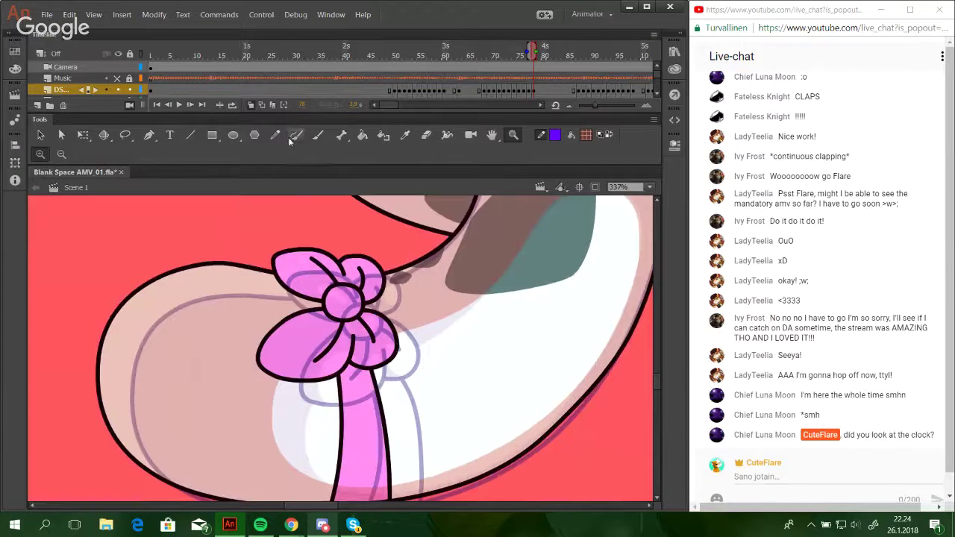
pyautogui.press('y')
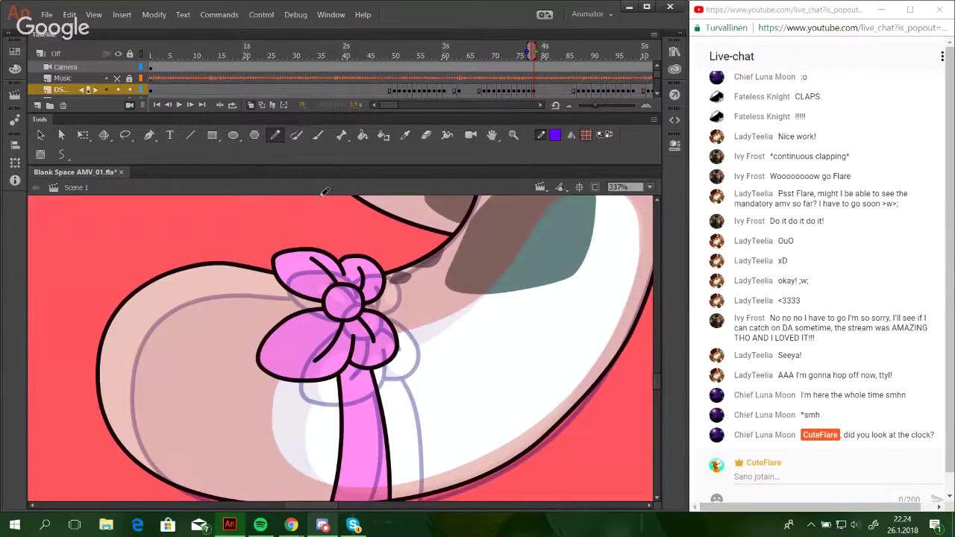
pyautogui.click(513, 134)
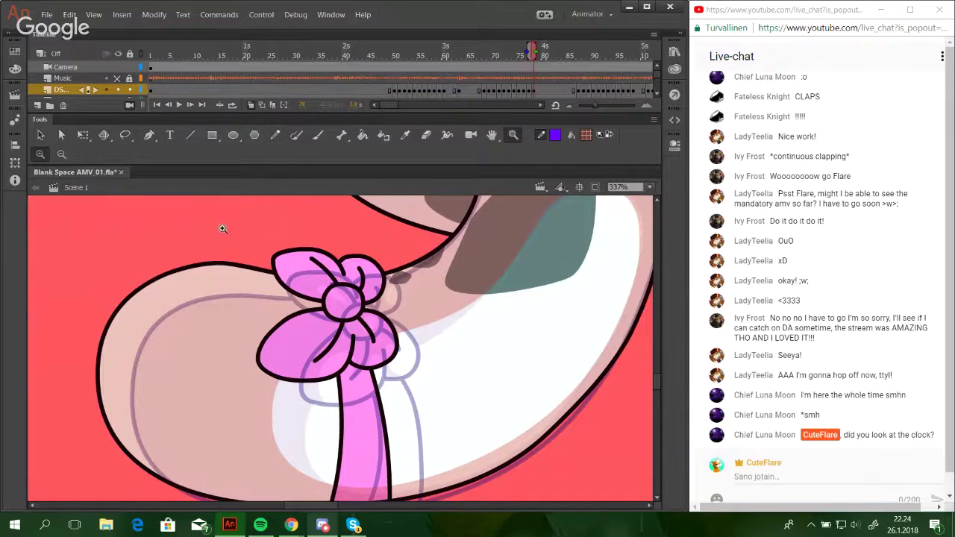
pyautogui.moveTo(222, 229); pyautogui.dragTo(438, 400)
pyautogui.press('y')
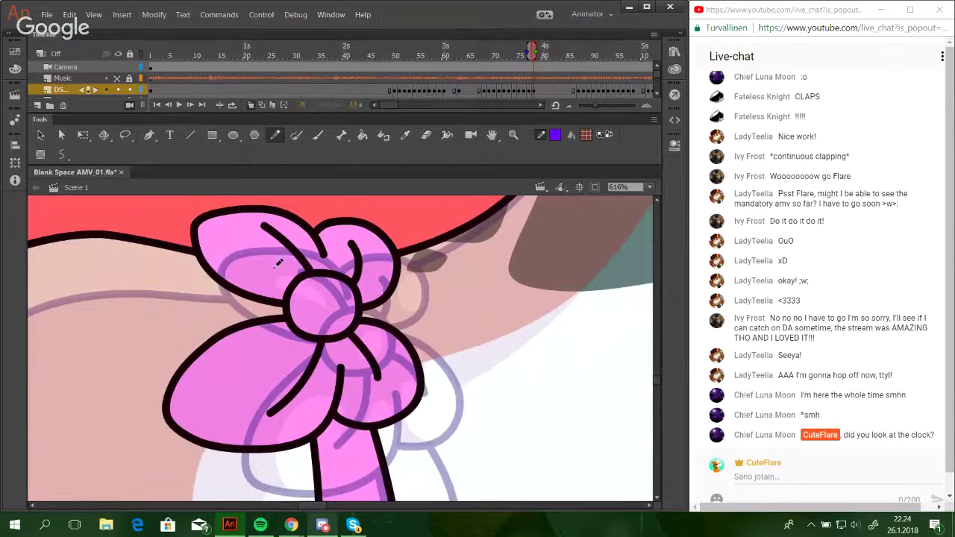
pyautogui.moveTo(292, 267)
pyautogui.mouseDown()
pyautogui.moveTo(254, 229)
pyautogui.moveTo(245, 246)
pyautogui.moveTo(285, 274)
pyautogui.moveTo(273, 236)
pyautogui.moveTo(248, 244)
pyautogui.moveTo(295, 267)
pyautogui.moveTo(259, 226)
pyautogui.moveTo(244, 227)
pyautogui.moveTo(256, 253)
pyautogui.moveTo(287, 268)
pyautogui.moveTo(280, 250)
pyautogui.moveTo(249, 232)
pyautogui.moveTo(262, 259)
pyautogui.moveTo(287, 268)
pyautogui.mouseUp()
pyautogui.hotkey('ctrl', 'z')
pyautogui.hotkey('ctrl', 'z')
pyautogui.hotkey('ctrl', 'z')
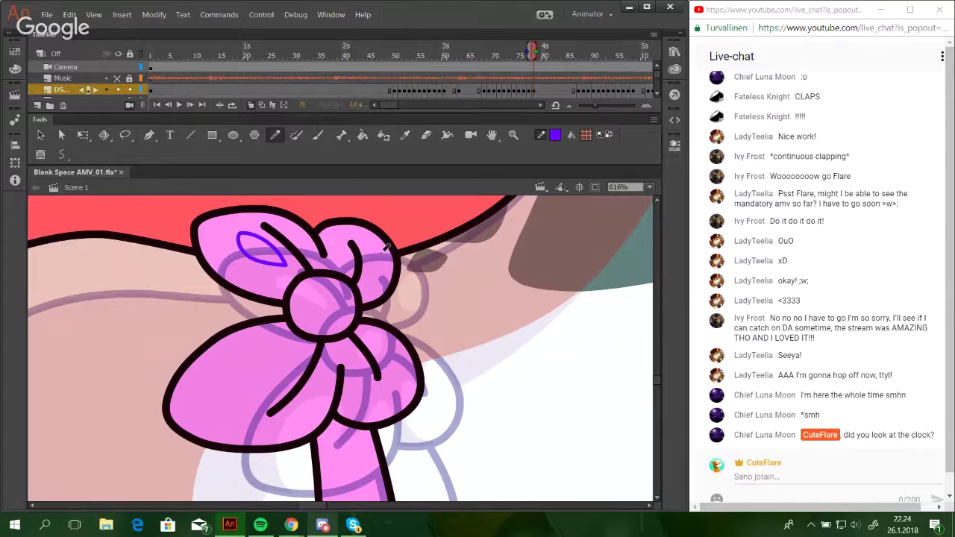
pyautogui.moveTo(386, 248)
pyautogui.mouseDown()
pyautogui.moveTo(368, 244)
pyautogui.moveTo(375, 280)
pyautogui.moveTo(390, 255)
pyautogui.mouseUp()
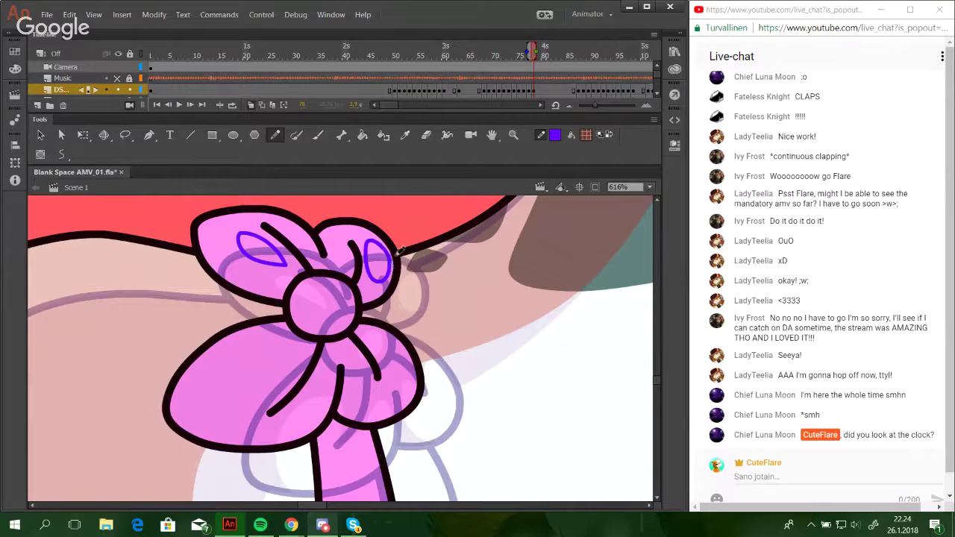
pyautogui.moveTo(385, 310)
pyautogui.mouseDown()
pyautogui.moveTo(389, 283)
pyautogui.moveTo(381, 289)
pyautogui.mouseUp()
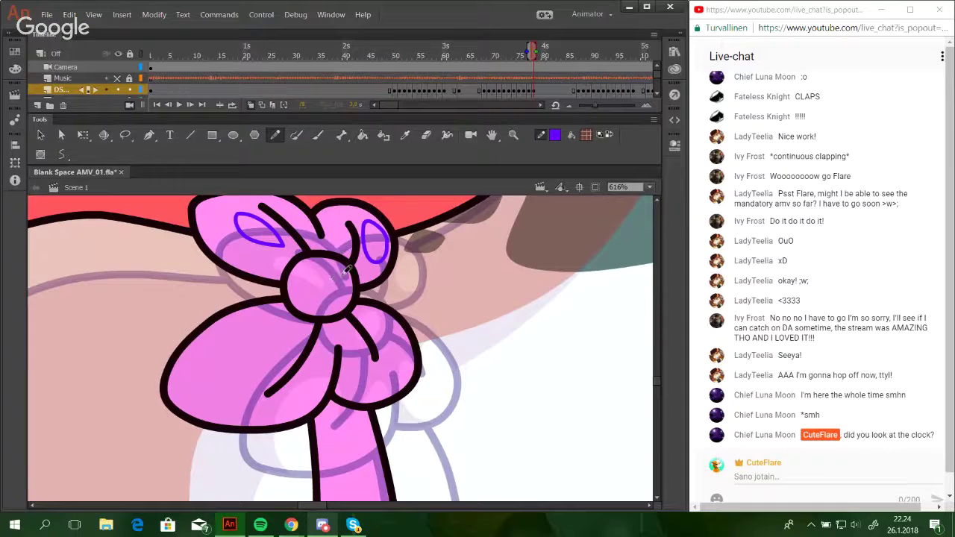
pyautogui.moveTo(345, 270)
pyautogui.mouseDown()
pyautogui.moveTo(326, 299)
pyautogui.moveTo(341, 304)
pyautogui.moveTo(346, 276)
pyautogui.mouseUp()
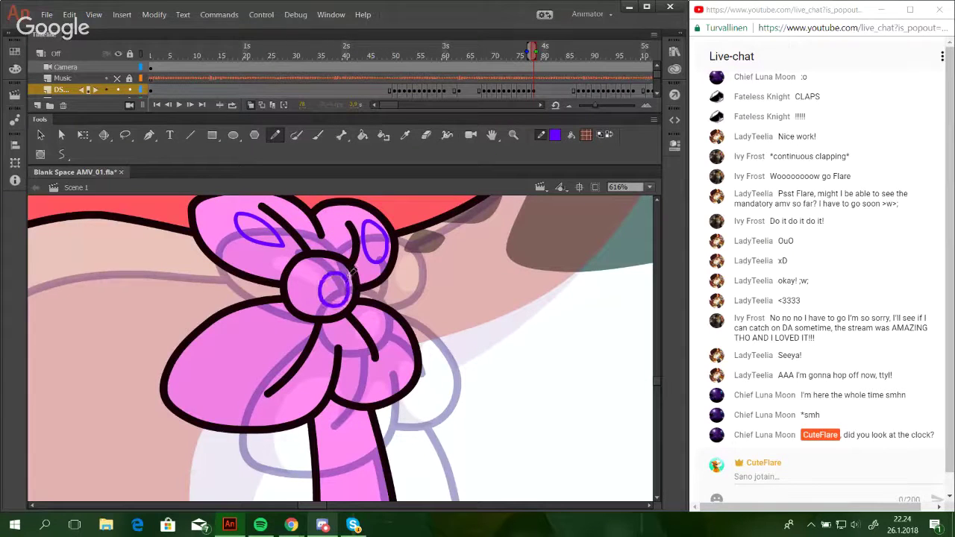
# Draw purple guide curves on the bow's two lower loops to separate their lit areas from the shadows.
pyautogui.moveTo(266, 432)
pyautogui.mouseDown()
pyautogui.moveTo(203, 408)
pyautogui.moveTo(234, 351)
pyautogui.moveTo(277, 345)
pyautogui.moveTo(282, 367)
pyautogui.mouseUp()
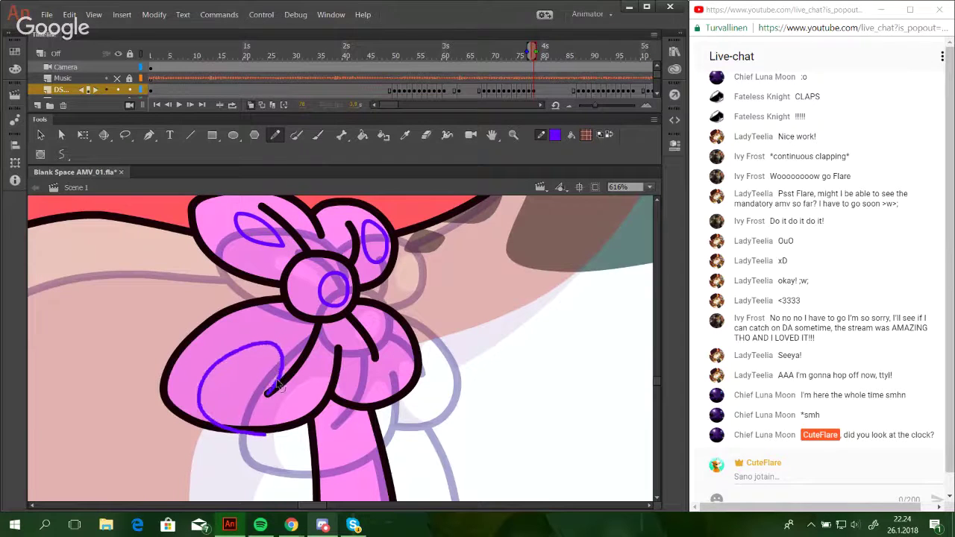
pyautogui.moveTo(308, 360)
pyautogui.mouseDown()
pyautogui.moveTo(335, 350)
pyautogui.moveTo(315, 354)
pyautogui.moveTo(331, 349)
pyautogui.moveTo(335, 398)
pyautogui.moveTo(334, 380)
pyautogui.moveTo(295, 371)
pyautogui.mouseUp()
pyautogui.hotkey('ctrl', 'z')
pyautogui.hotkey('ctrl', 'z')
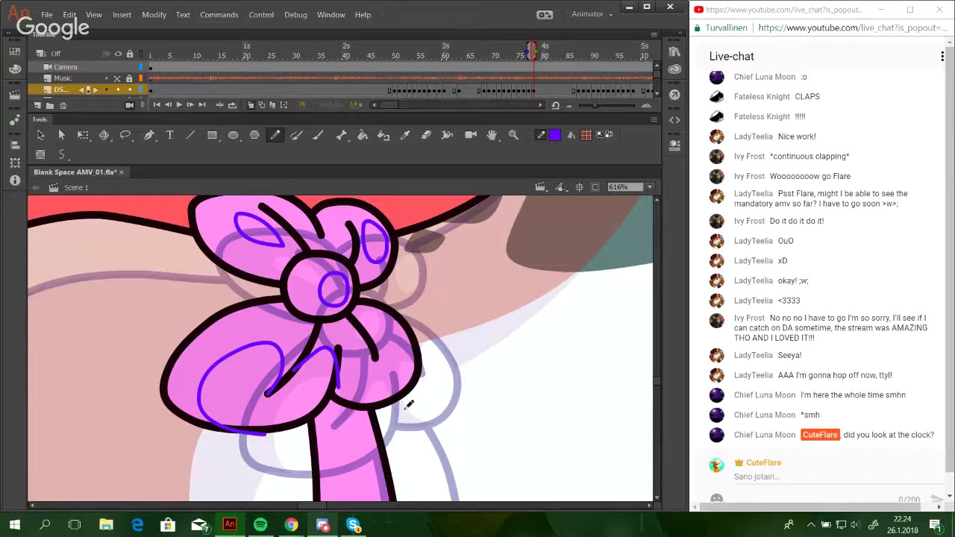
pyautogui.moveTo(409, 404)
pyautogui.mouseDown()
pyautogui.moveTo(358, 399)
pyautogui.moveTo(344, 334)
pyautogui.moveTo(370, 357)
pyautogui.moveTo(366, 351)
pyautogui.mouseUp()
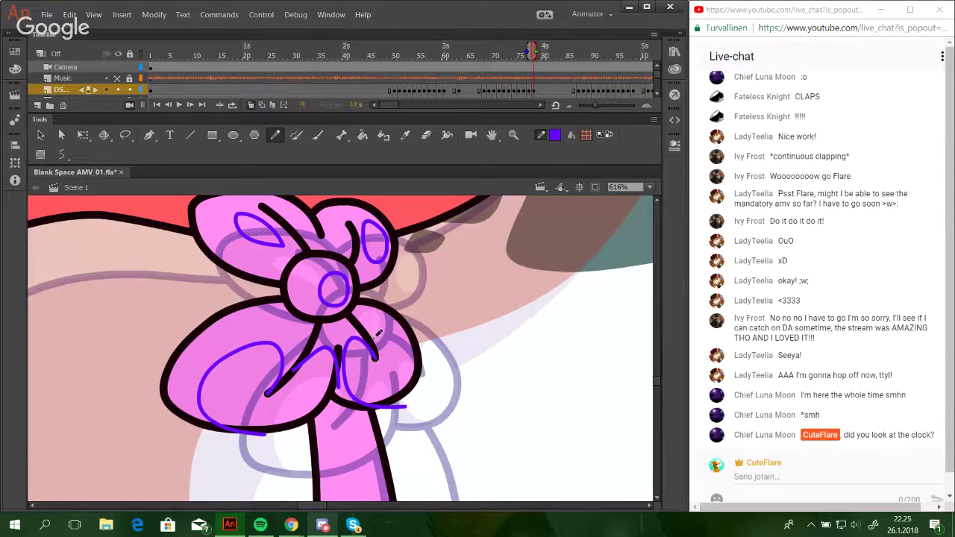
pyautogui.moveTo(373, 340); pyautogui.dragTo(426, 335)
pyautogui.hotkey('ctrl', 'z')
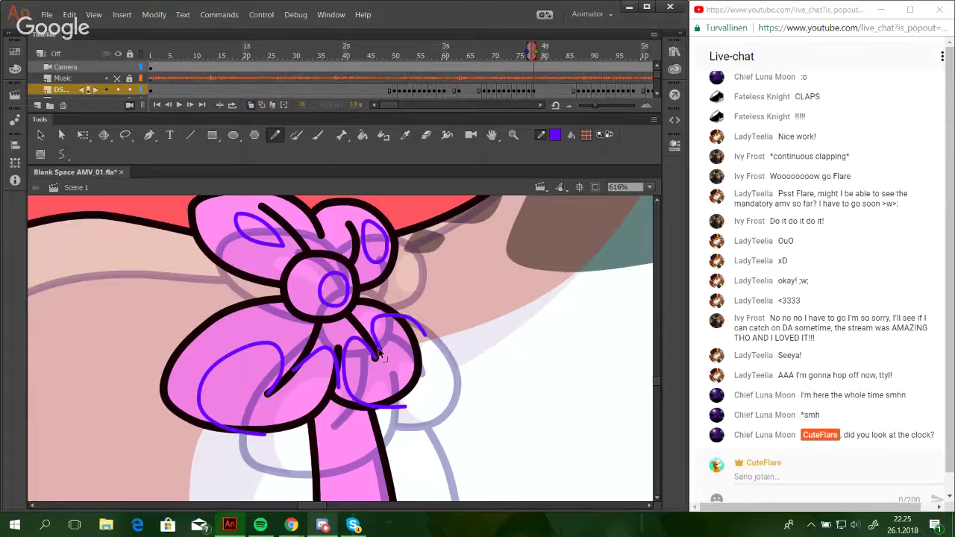
# Fill the shadow areas of the bow's loops and knot around the guides with the darker shade.
pyautogui.press('k')
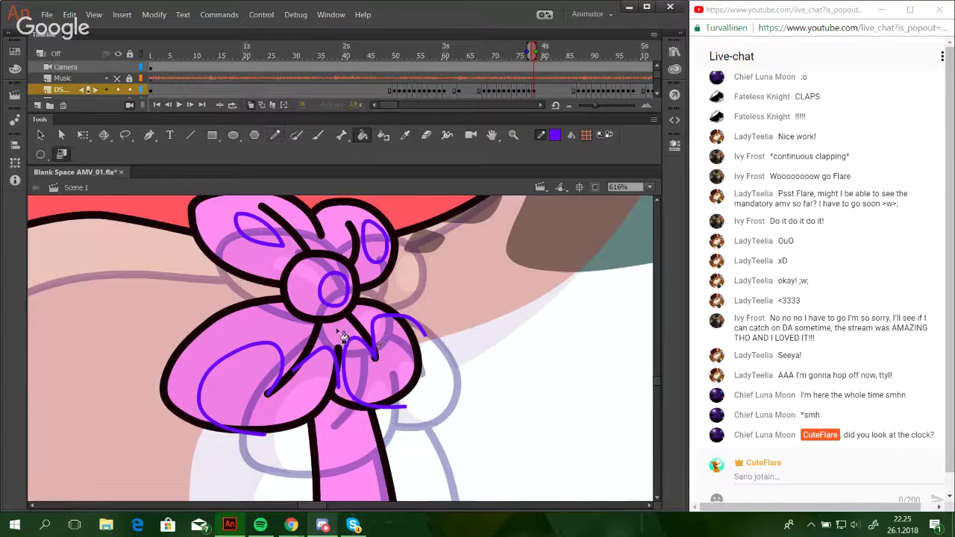
pyautogui.click(338, 331)
pyautogui.click(300, 321)
pyautogui.click(317, 298)
pyautogui.click(282, 262)
pyautogui.click(369, 317)
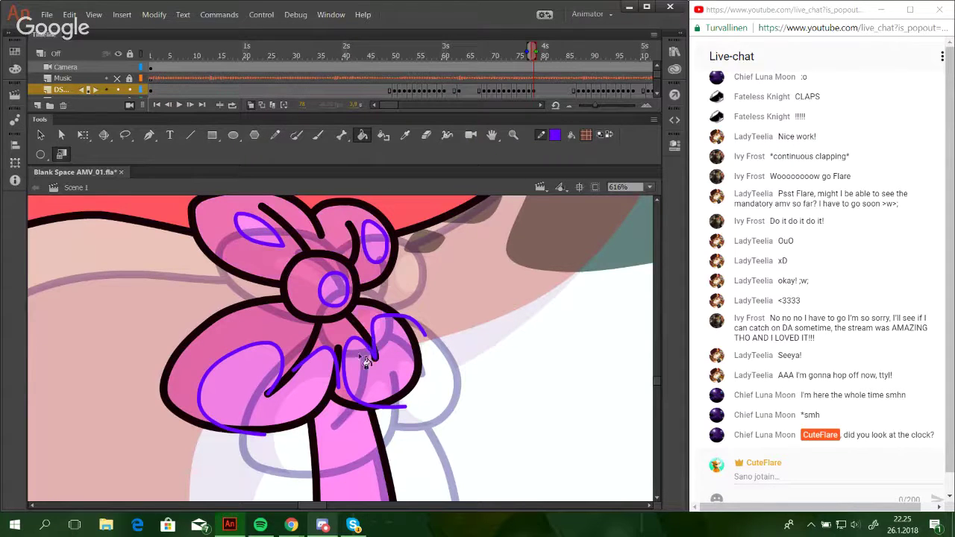
# Link all the bow's guide lines with one freehand stroke and delete them together.
pyautogui.click(274, 135)
pyautogui.moveTo(257, 312)
pyautogui.mouseDown()
pyautogui.moveTo(249, 415)
pyautogui.moveTo(302, 473)
pyautogui.moveTo(335, 326)
pyautogui.moveTo(375, 379)
pyautogui.moveTo(406, 374)
pyautogui.moveTo(424, 313)
pyautogui.moveTo(468, 310)
pyautogui.moveTo(414, 279)
pyautogui.moveTo(338, 293)
pyautogui.moveTo(261, 226)
pyautogui.moveTo(379, 266)
pyautogui.mouseUp()
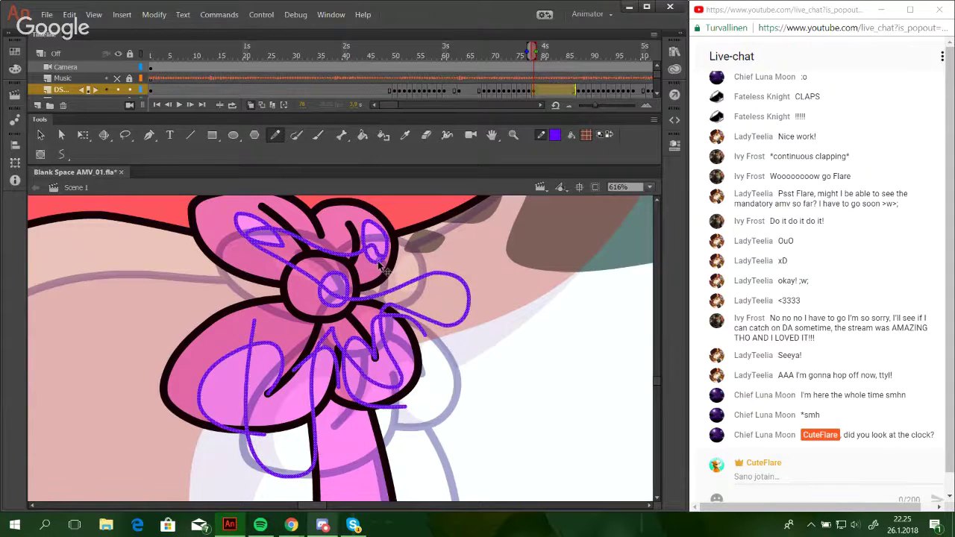
pyautogui.press('Delete')
pyautogui.moveTo(441, 359)
pyautogui.mouseDown()
pyautogui.moveTo(411, 268)
pyautogui.moveTo(409, 278)
pyautogui.mouseUp()
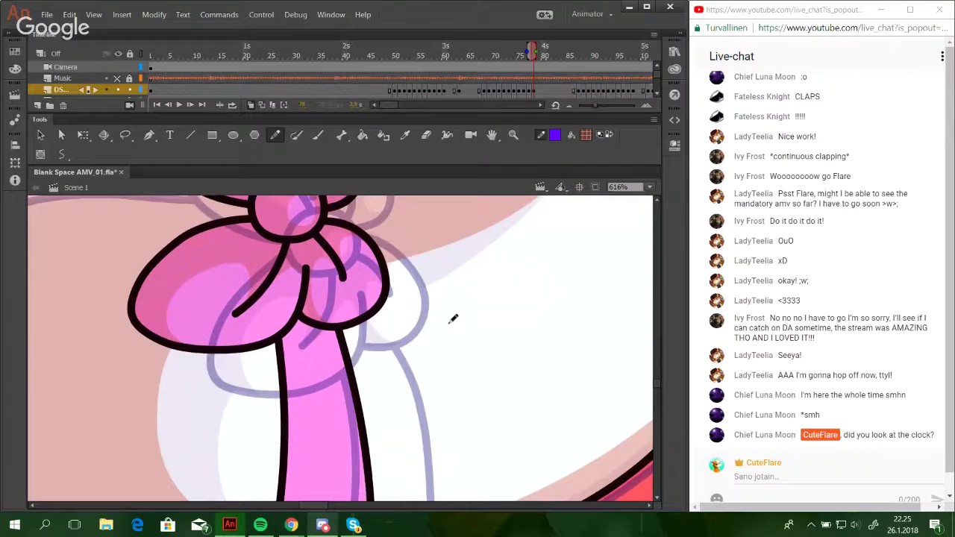
# Check the shaded character as a whole on this frame and save the document.
pyautogui.click(649, 187)
pyautogui.click(629, 224)
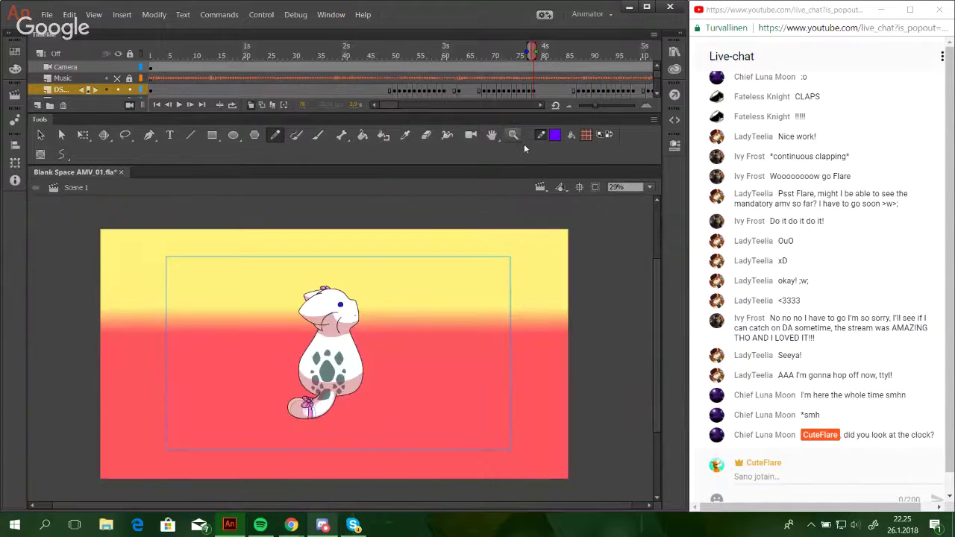
pyautogui.moveTo(246, 306); pyautogui.dragTo(386, 422)
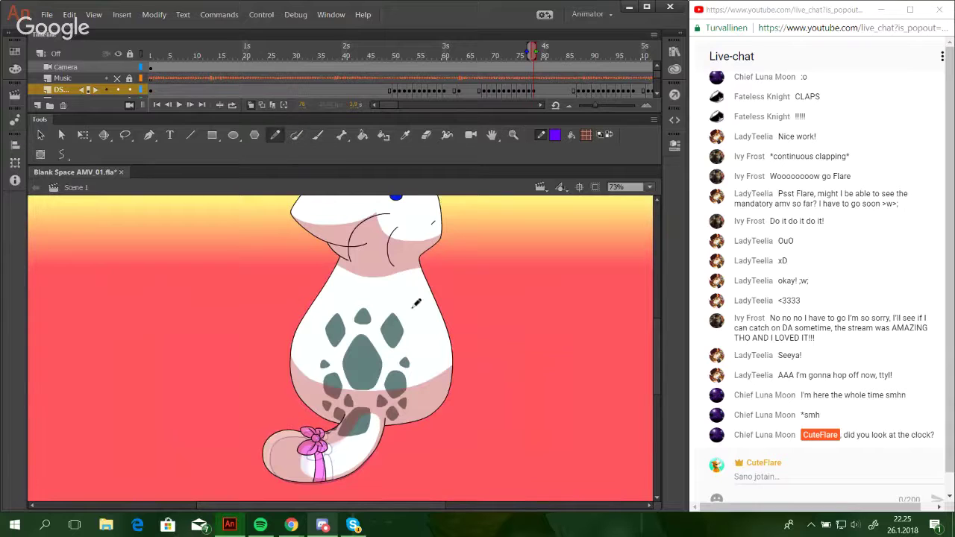
pyautogui.moveTo(501, 302); pyautogui.dragTo(487, 357)
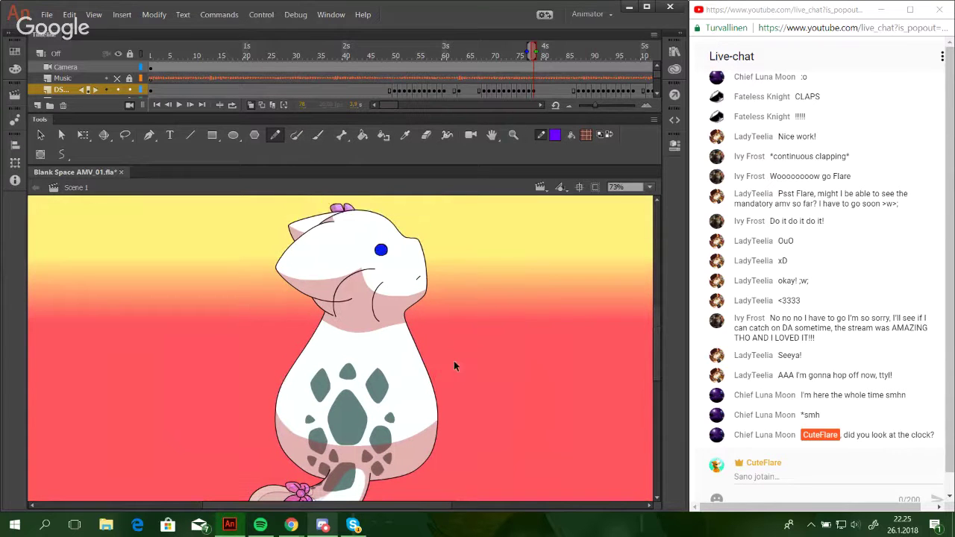
pyautogui.hotkey('ctrl', 's')
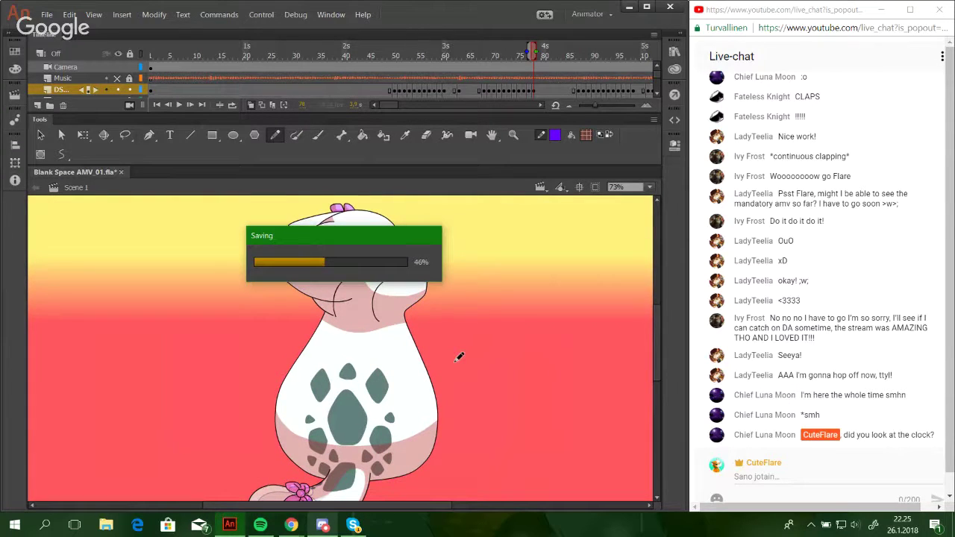
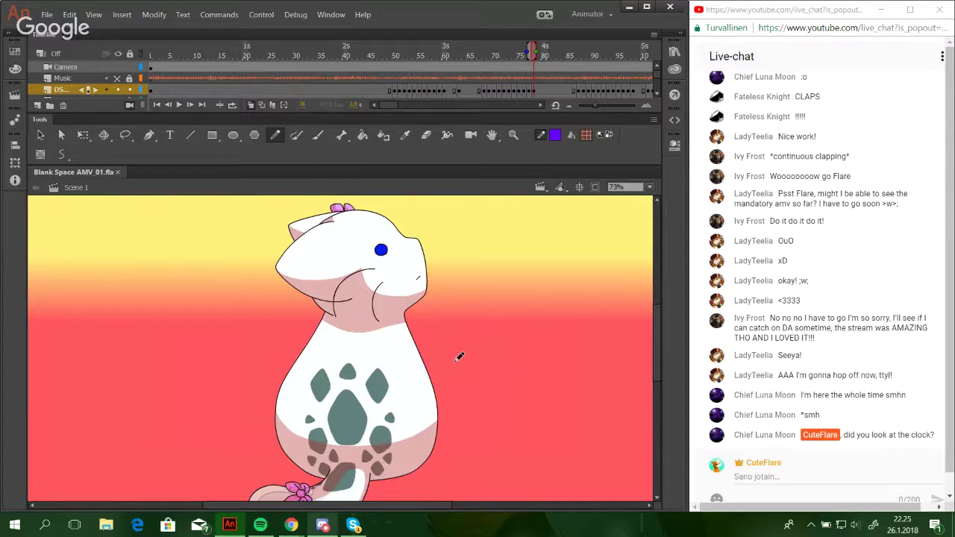
pyautogui.scroll(-3, 654, 384)
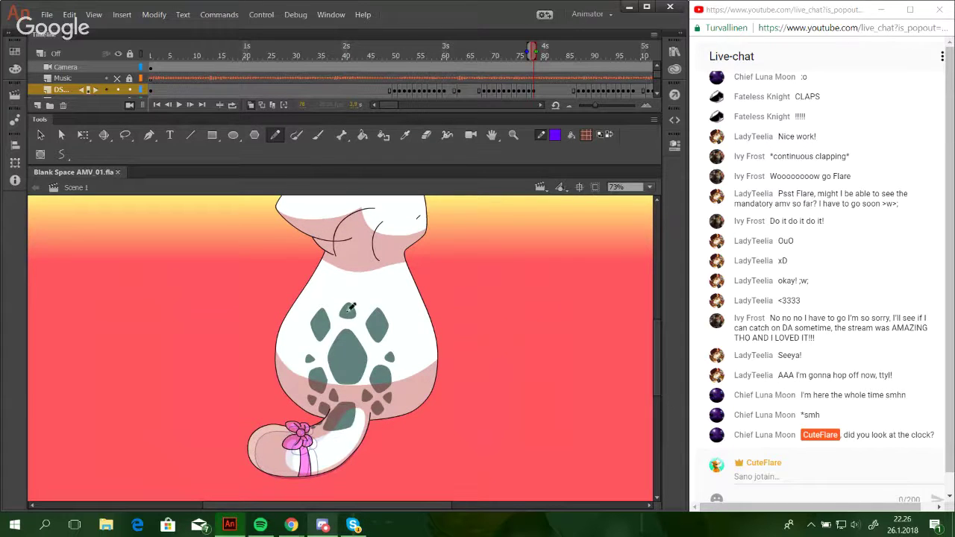
pyautogui.moveTo(366, 349); pyautogui.dragTo(482, 362)
pyautogui.hotkey('ctrl', 'z')
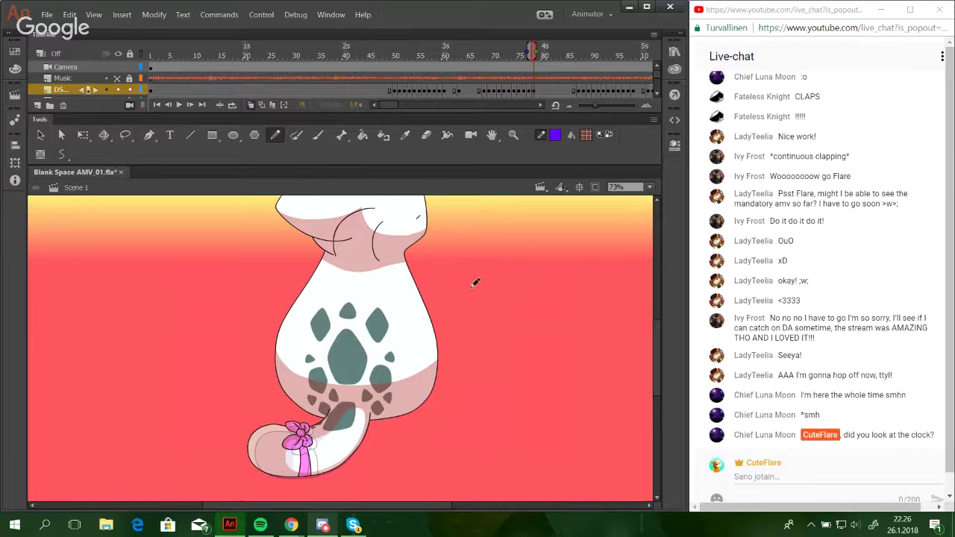
# Go to frame 87 and clear the plain body, tail and bow fills from the shading layer.
pyautogui.click(558, 47)
pyautogui.scroll(3, 654, 395)
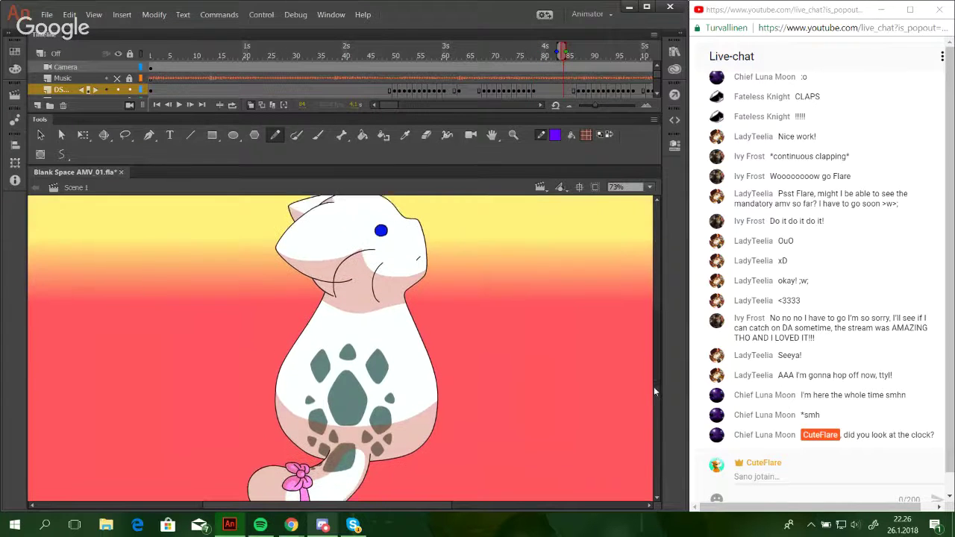
pyautogui.scroll(-1, 654, 391)
pyautogui.click(579, 50)
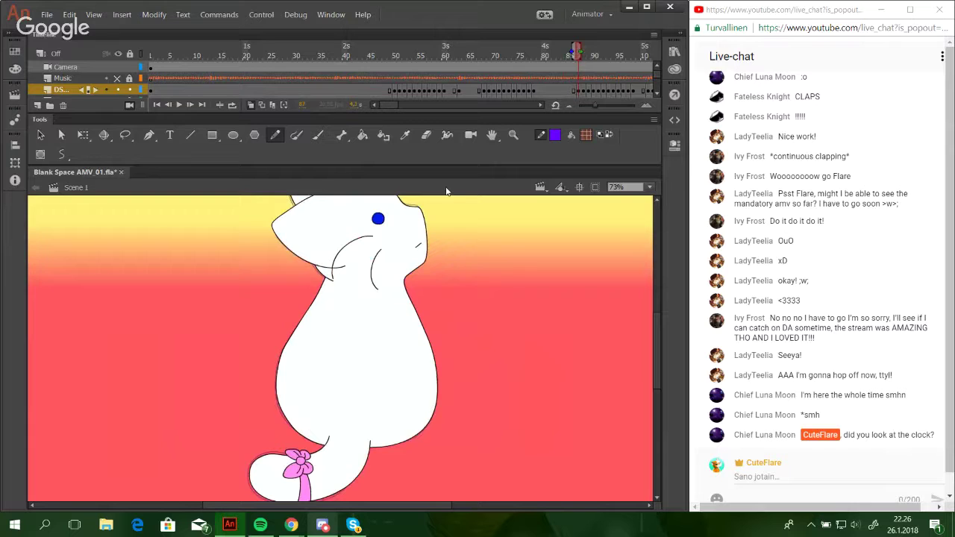
pyautogui.keyDown('ctrl'); pyautogui.click(344, 422); pyautogui.keyUp('ctrl')
pyautogui.keyDown('ctrl'); pyautogui.keyDown('shift'); pyautogui.click(292, 489); pyautogui.keyUp('shift'); pyautogui.keyUp('ctrl')
pyautogui.press('Delete')
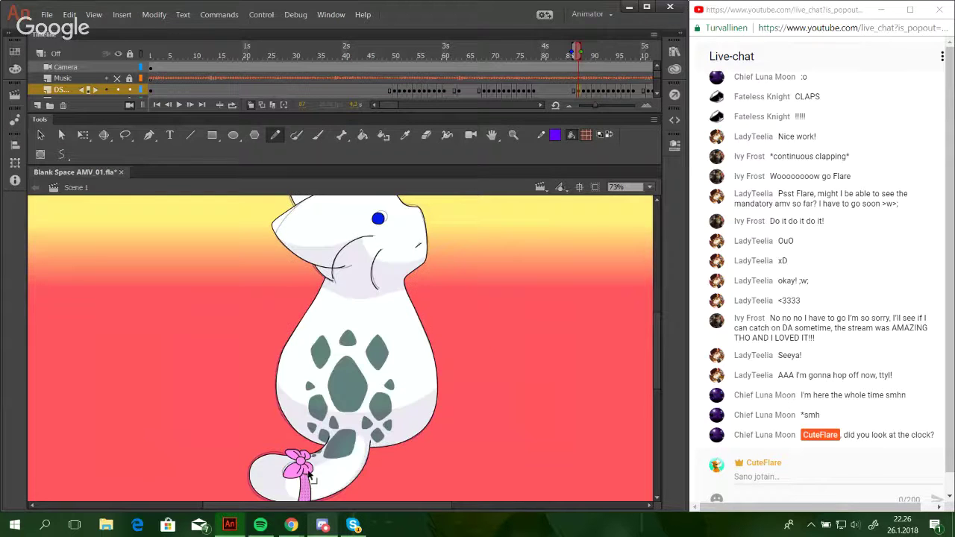
pyautogui.keyDown('ctrl'); pyautogui.click(300, 470); pyautogui.keyUp('ctrl')
# Examine the tail, bow, head and neck on this frame against the previous frame's onion-skinned shading.
pyautogui.click(513, 134)
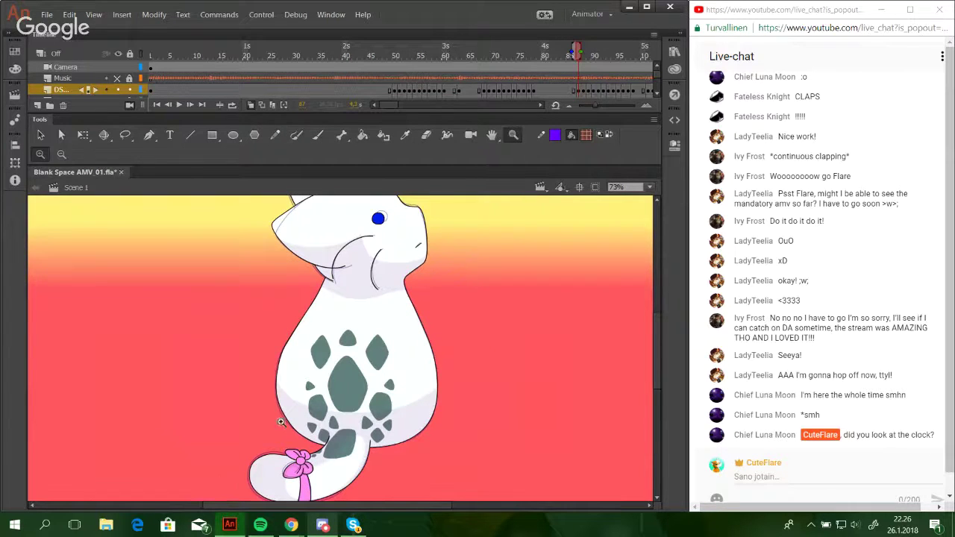
pyautogui.moveTo(218, 409); pyautogui.dragTo(395, 503)
pyautogui.click(275, 135)
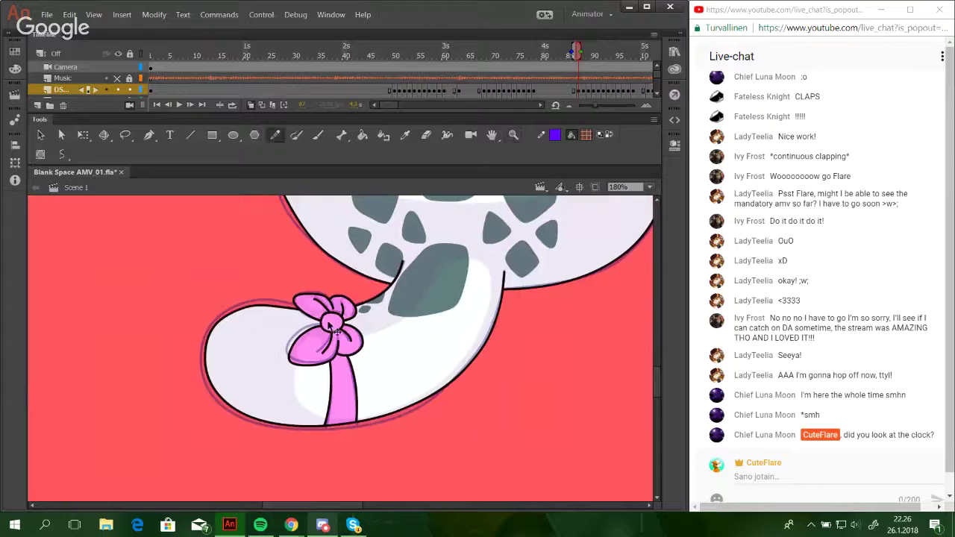
pyautogui.moveTo(449, 205); pyautogui.dragTo(369, 370)
pyautogui.scroll(10, 370, 370)
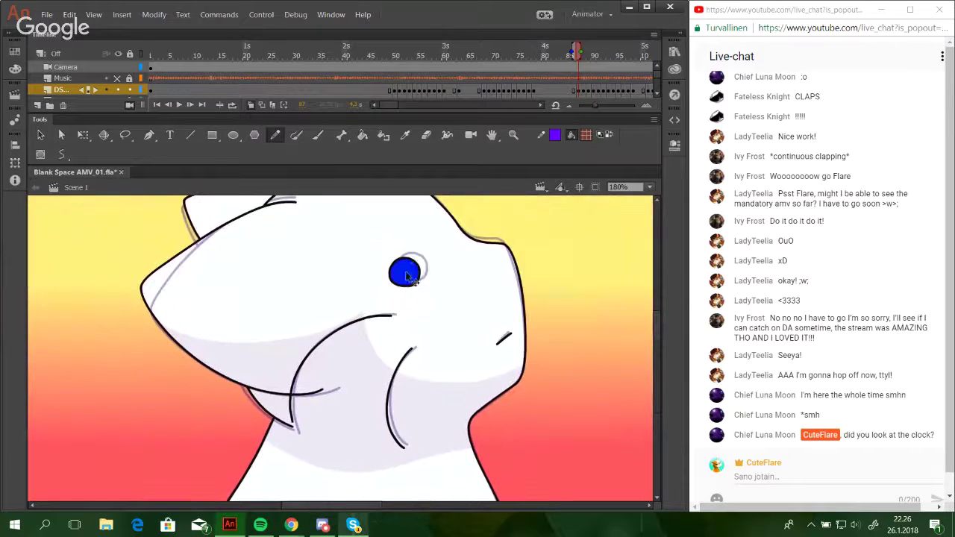
pyautogui.moveTo(193, 345); pyautogui.dragTo(383, 314)
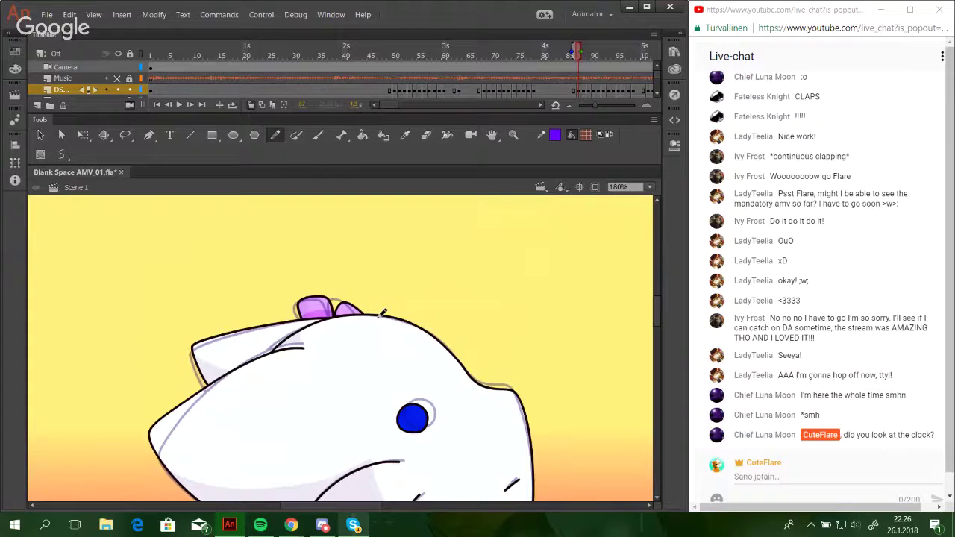
pyautogui.scroll(-10, 379, 305)
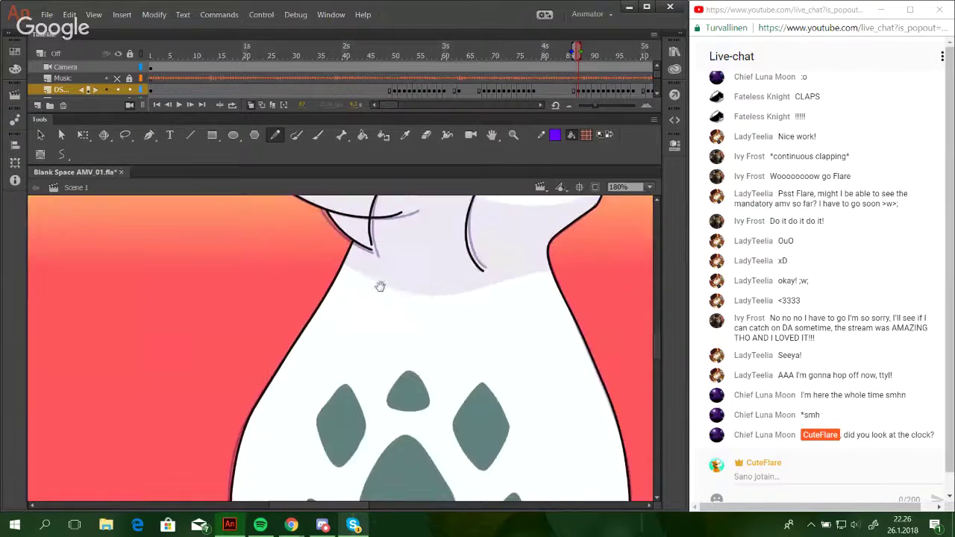
pyautogui.scroll(10, 348, 255)
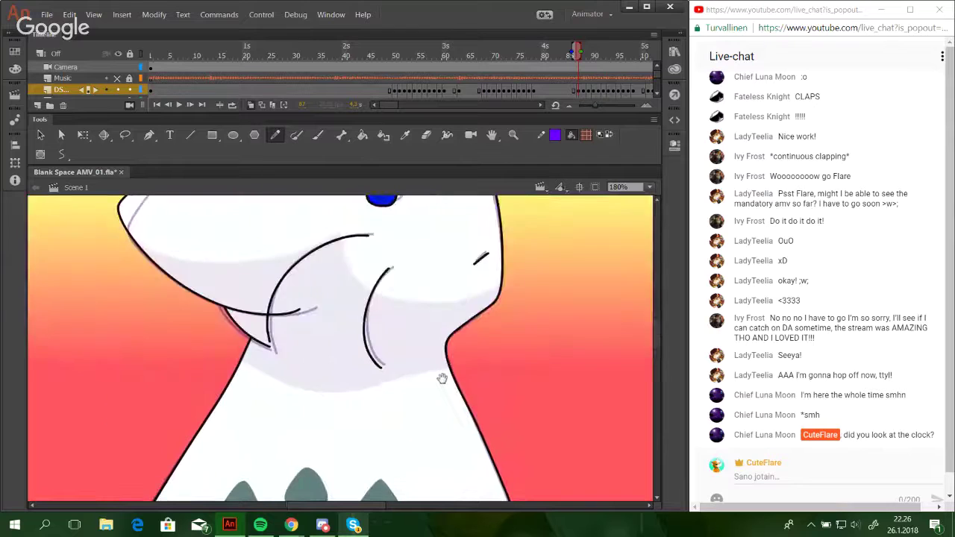
pyautogui.moveTo(440, 375); pyautogui.dragTo(425, 424)
# Draw purple shading guides along the underside of the large ear and across the cheek to the jaw.
pyautogui.moveTo(120, 318)
pyautogui.mouseDown()
pyautogui.moveTo(225, 380)
pyautogui.moveTo(335, 339)
pyautogui.mouseUp()
pyautogui.hotkey('ctrl', 'z')
pyautogui.moveTo(125, 327)
pyautogui.mouseDown()
pyautogui.moveTo(135, 347)
pyautogui.moveTo(207, 388)
pyautogui.moveTo(351, 337)
pyautogui.mouseUp()
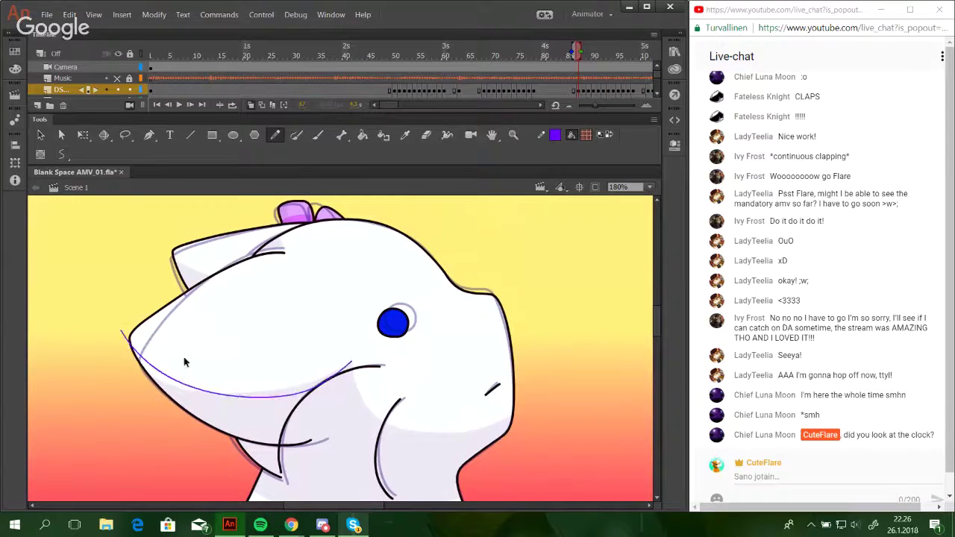
pyautogui.hotkey('ctrl', 'z')
pyautogui.moveTo(121, 319)
pyautogui.mouseDown()
pyautogui.moveTo(294, 382)
pyautogui.moveTo(358, 351)
pyautogui.mouseUp()
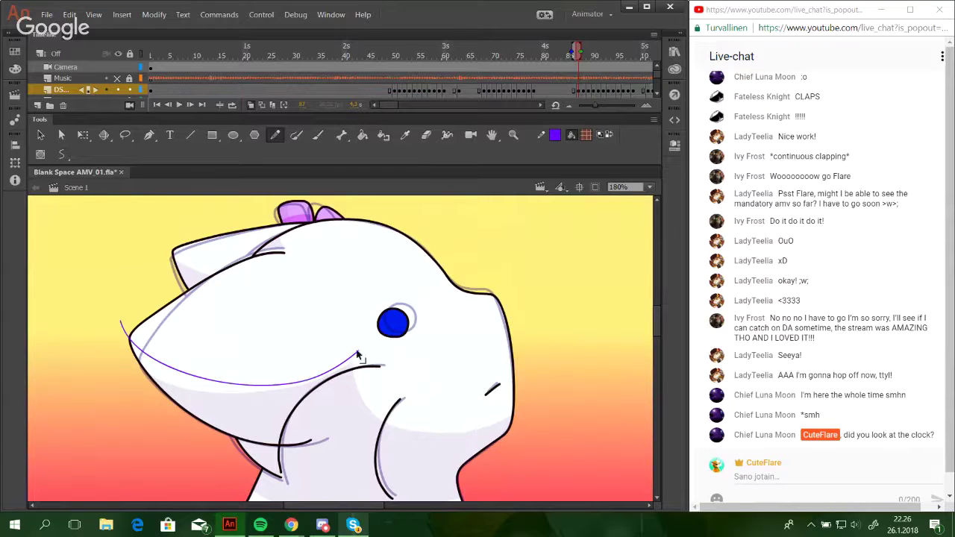
pyautogui.moveTo(358, 350)
pyautogui.mouseDown()
pyautogui.moveTo(379, 418)
pyautogui.moveTo(349, 365)
pyautogui.moveTo(387, 429)
pyautogui.moveTo(430, 437)
pyautogui.moveTo(511, 423)
pyautogui.mouseUp()
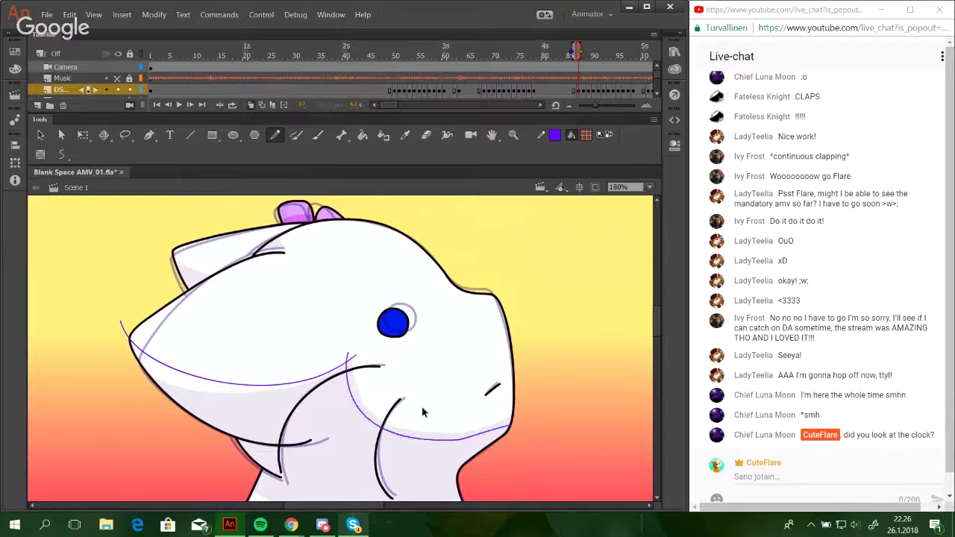
# Redraw the purple guide from the cheek along the jaw so that it extends past the snout outline.
pyautogui.hotkey('ctrl', 'z')
pyautogui.moveTo(348, 355)
pyautogui.mouseDown()
pyautogui.moveTo(487, 429)
pyautogui.moveTo(515, 428)
pyautogui.moveTo(526, 415)
pyautogui.mouseUp()
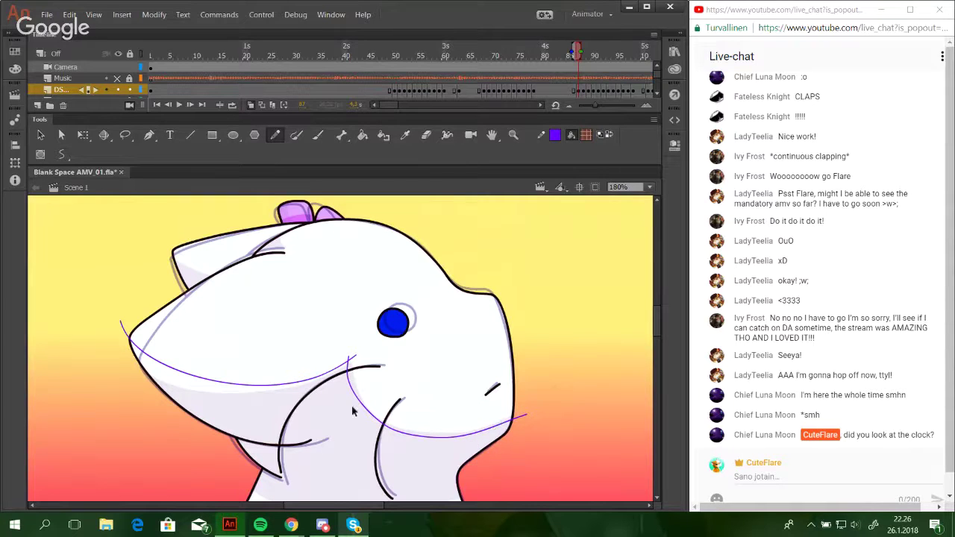
pyautogui.moveTo(357, 391); pyautogui.dragTo(373, 401)
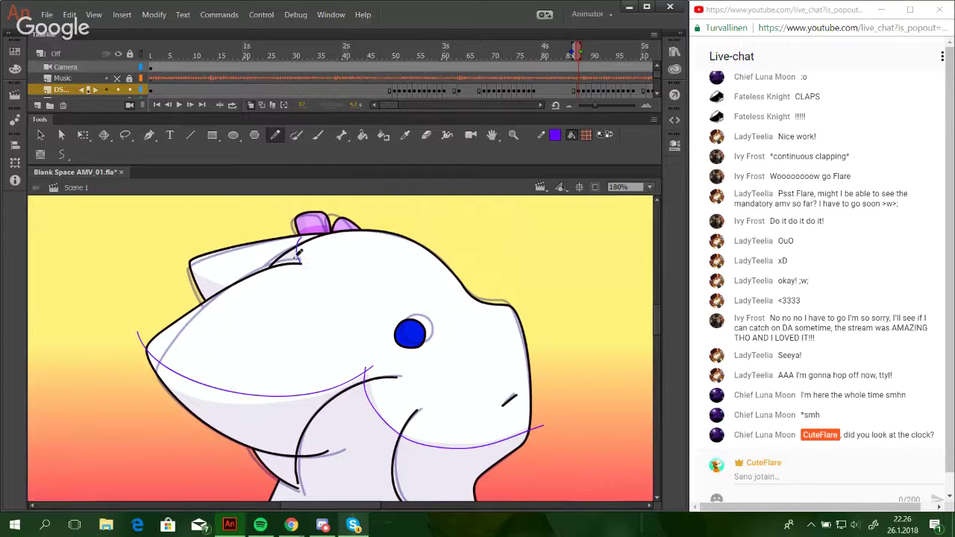
# Draw purple shading guides around the large ear's base, across the small far ear and over the purple shapes on top of the head.
pyautogui.moveTo(300, 254)
pyautogui.mouseDown()
pyautogui.moveTo(334, 305)
pyautogui.moveTo(295, 377)
pyautogui.moveTo(306, 400)
pyautogui.mouseUp()
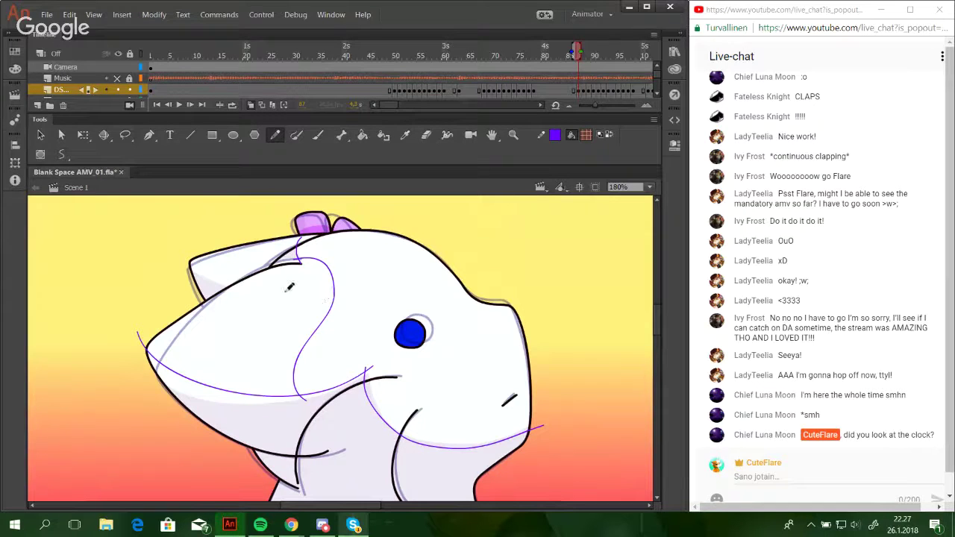
pyautogui.moveTo(182, 244)
pyautogui.mouseDown()
pyautogui.moveTo(223, 276)
pyautogui.moveTo(329, 268)
pyautogui.moveTo(245, 278)
pyautogui.moveTo(340, 281)
pyautogui.moveTo(367, 266)
pyautogui.mouseUp()
pyautogui.hotkey('ctrl', 'z')
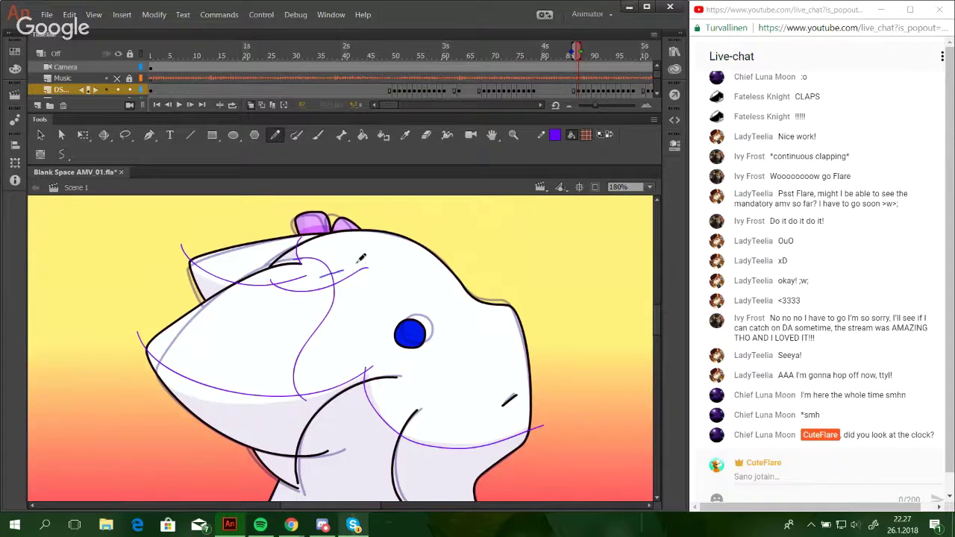
pyautogui.moveTo(312, 208); pyautogui.dragTo(333, 251)
pyautogui.hotkey('ctrl', 'z')
pyautogui.moveTo(354, 215); pyautogui.dragTo(343, 237)
pyautogui.hotkey('ctrl', 'z')
pyautogui.hotkey('ctrl', 'z')
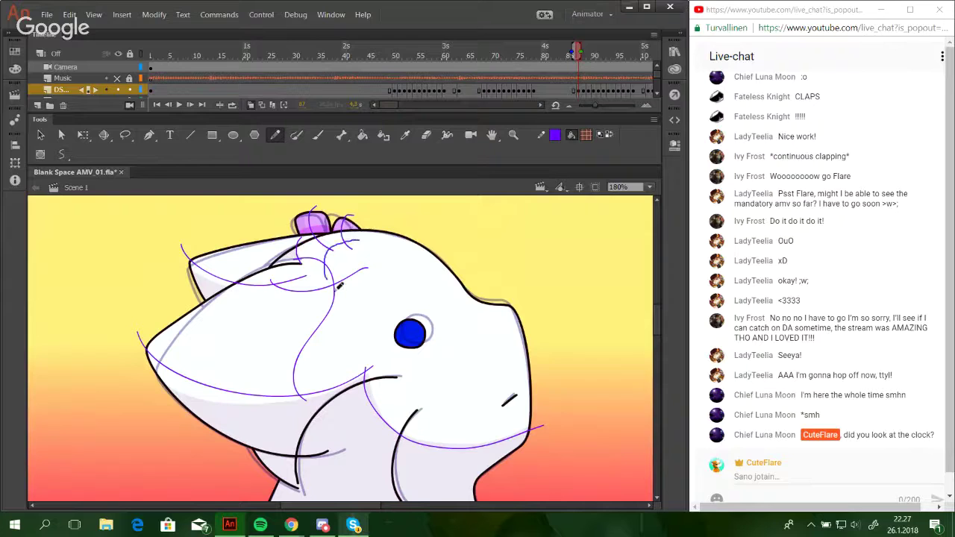
# Fill the shadow areas on the far ear, the purple head shapes and the underside of the large ear.
pyautogui.click(362, 134)
pyautogui.click(289, 259)
pyautogui.click(313, 227)
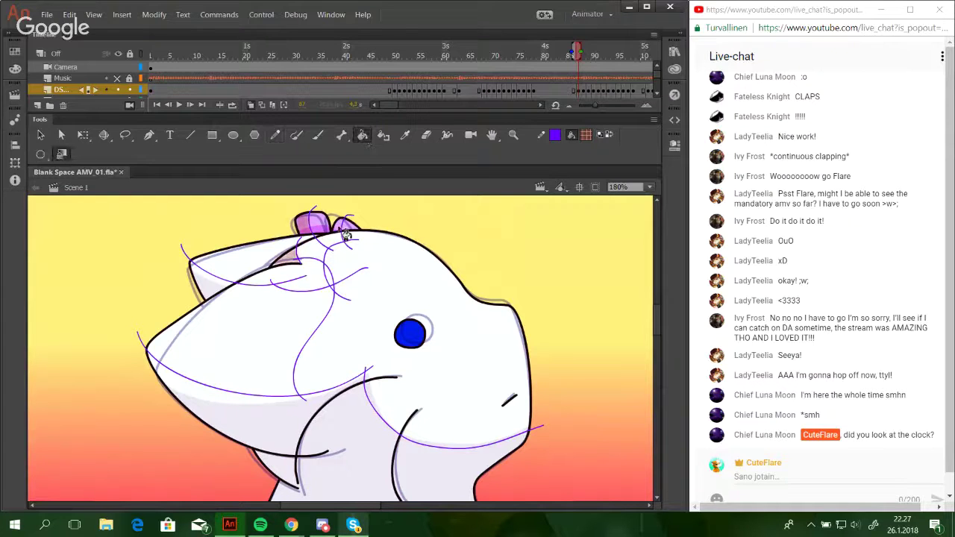
pyautogui.click(214, 298)
pyautogui.click(335, 443)
# Draw a curved purple guide across the neck below the head and connect it to the jaw guide outside the outline.
pyautogui.moveTo(337, 445); pyautogui.dragTo(302, 261)
pyautogui.press('y')
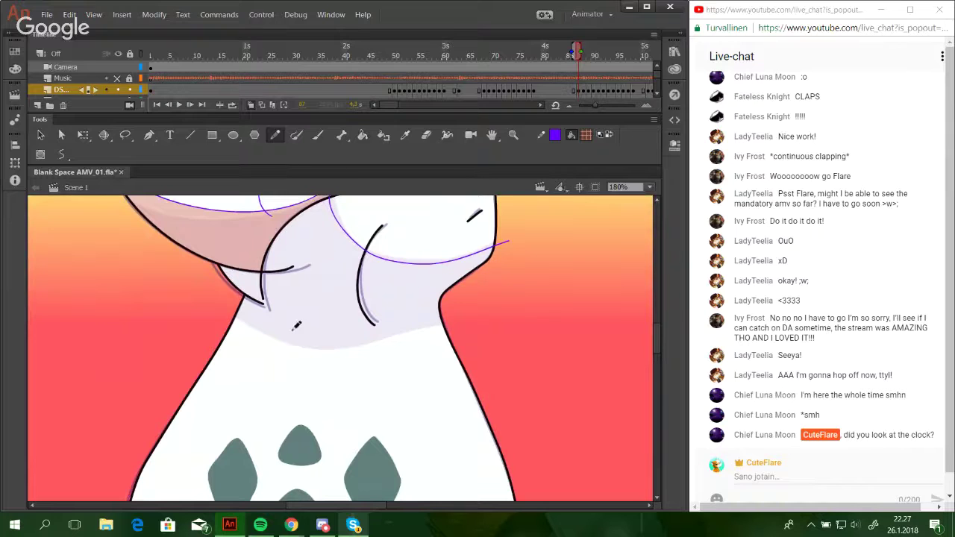
pyautogui.moveTo(230, 310)
pyautogui.mouseDown()
pyautogui.moveTo(300, 349)
pyautogui.moveTo(396, 338)
pyautogui.mouseUp()
pyautogui.hotkey('ctrl', 'z')
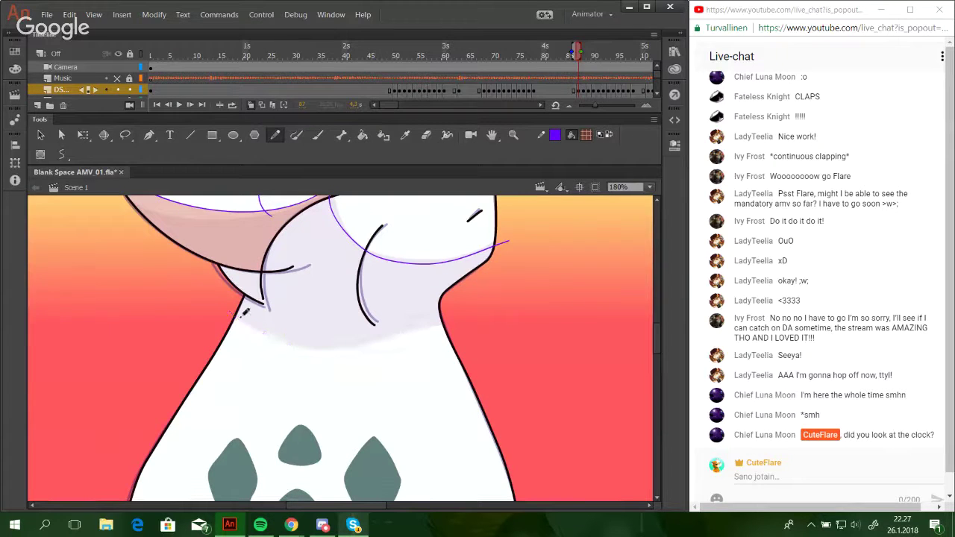
pyautogui.moveTo(225, 313)
pyautogui.mouseDown()
pyautogui.moveTo(322, 348)
pyautogui.moveTo(284, 340)
pyautogui.moveTo(384, 340)
pyautogui.moveTo(461, 320)
pyautogui.mouseUp()
pyautogui.hotkey('ctrl', 'z')
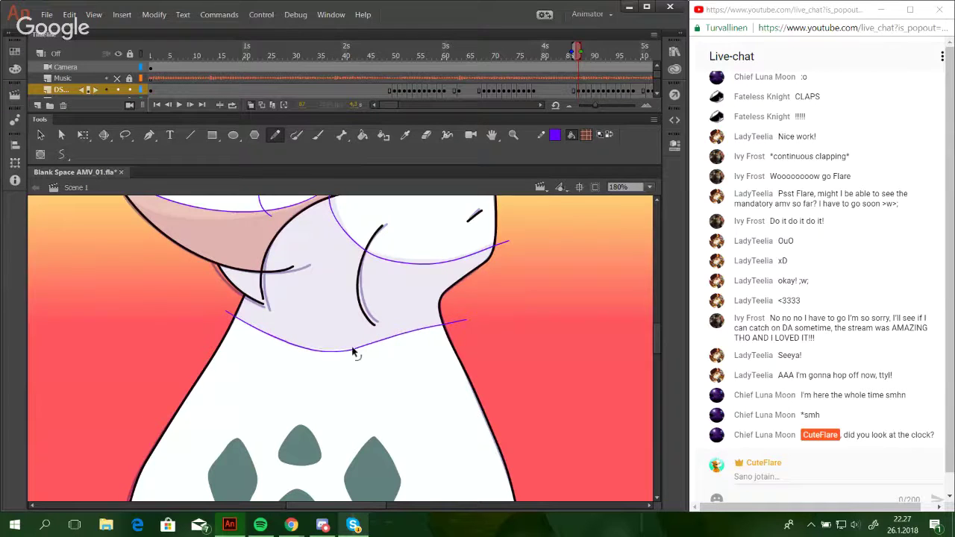
pyautogui.moveTo(498, 337)
pyautogui.mouseDown()
pyautogui.moveTo(511, 385)
pyautogui.moveTo(517, 268)
pyautogui.mouseUp()
# Fill the neck and jaw shadow areas and delete the purple guides on the head and neck.
pyautogui.click(362, 135)
pyautogui.click(306, 332)
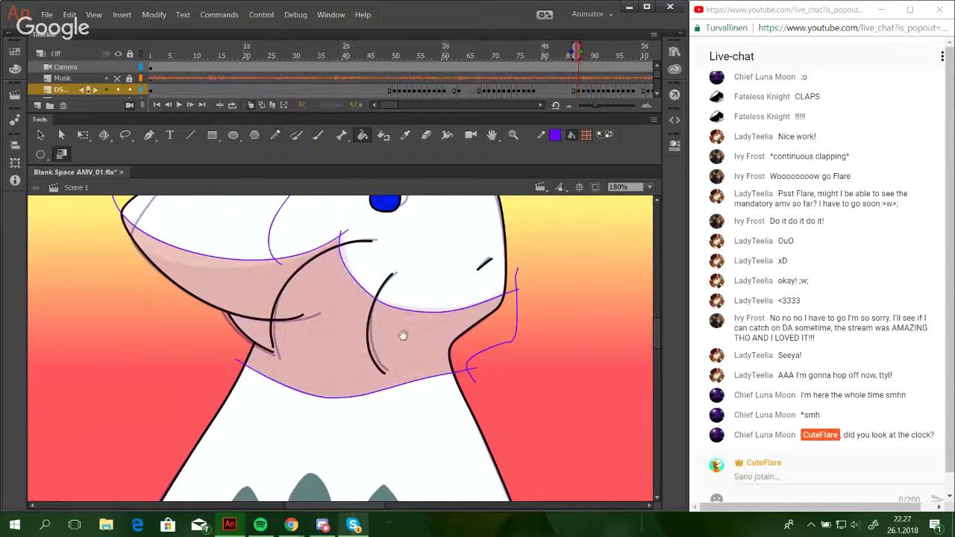
pyautogui.scroll(5, 463, 373)
pyautogui.press('Delete')
# Draw a curved purple guide across the lower body, crossing both sides of the outline along the onion-skinned shadow edge.
pyautogui.moveTo(432, 319); pyautogui.dragTo(482, 236)
pyautogui.moveTo(521, 395); pyautogui.dragTo(452, 266)
pyautogui.moveTo(435, 396); pyautogui.dragTo(413, 395)
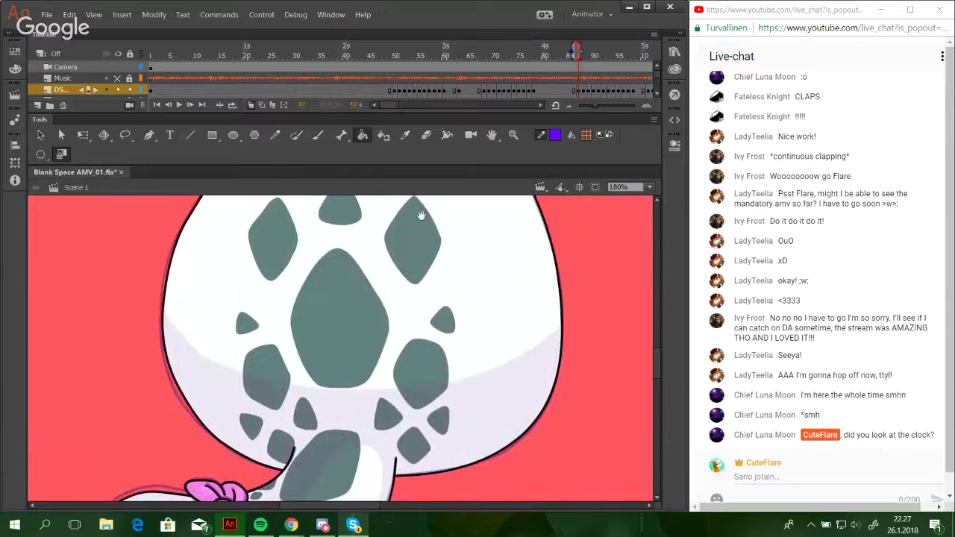
pyautogui.click(275, 134)
pyautogui.moveTo(158, 283)
pyautogui.mouseDown()
pyautogui.moveTo(166, 311)
pyautogui.moveTo(301, 390)
pyautogui.moveTo(374, 396)
pyautogui.moveTo(446, 386)
pyautogui.mouseUp()
pyautogui.hotkey('ctrl', 'z')
pyautogui.moveTo(160, 292)
pyautogui.mouseDown()
pyautogui.moveTo(187, 336)
pyautogui.moveTo(231, 364)
pyautogui.moveTo(359, 387)
pyautogui.moveTo(194, 346)
pyautogui.moveTo(244, 376)
pyautogui.moveTo(374, 394)
pyautogui.moveTo(458, 367)
pyautogui.mouseUp()
pyautogui.hotkey('ctrl', 'z')
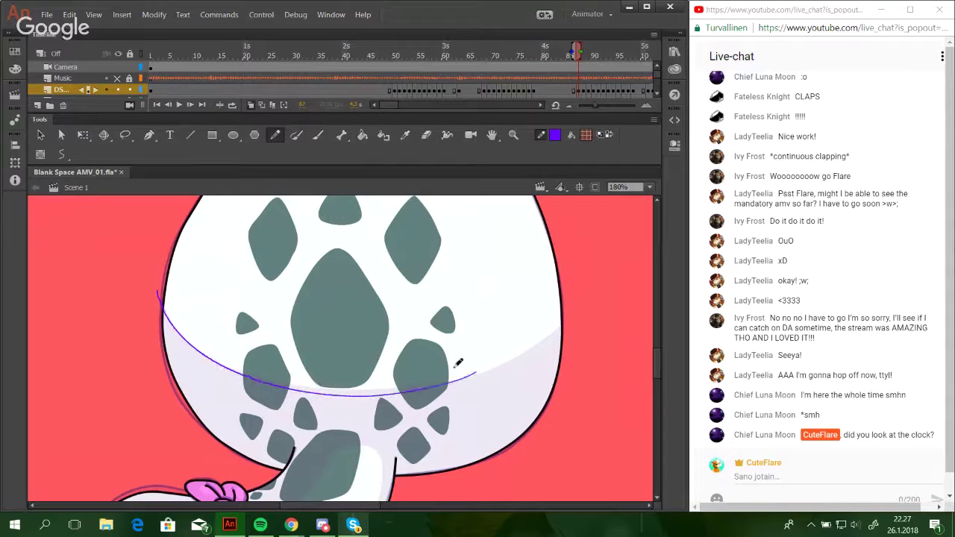
pyautogui.hotkey('ctrl', 'z')
pyautogui.moveTo(161, 300)
pyautogui.mouseDown()
pyautogui.moveTo(199, 347)
pyautogui.moveTo(301, 387)
pyautogui.moveTo(355, 396)
pyautogui.moveTo(513, 362)
pyautogui.mouseUp()
pyautogui.hotkey('ctrl', 'z')
pyautogui.moveTo(162, 291)
pyautogui.mouseDown()
pyautogui.moveTo(177, 325)
pyautogui.moveTo(216, 360)
pyautogui.moveTo(337, 389)
pyautogui.moveTo(468, 375)
pyautogui.moveTo(521, 344)
pyautogui.mouseUp()
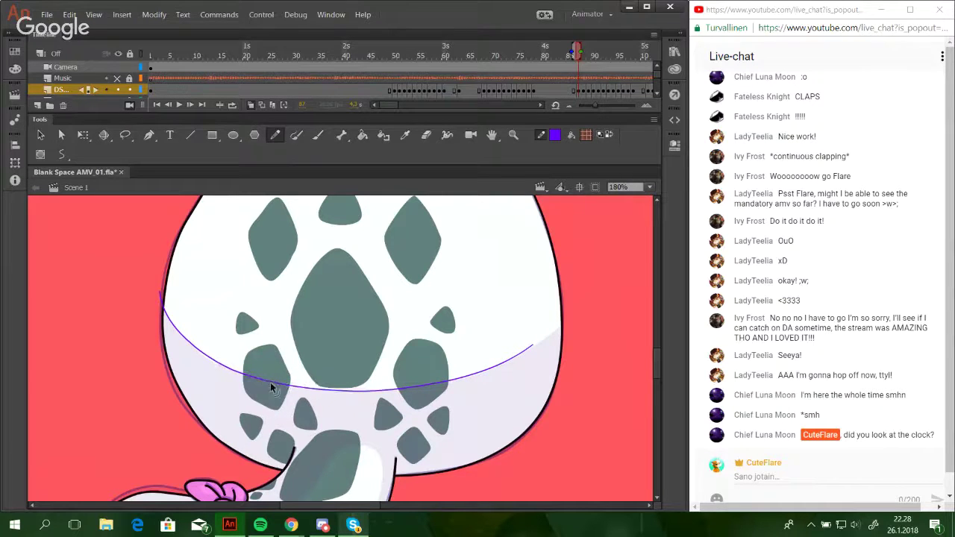
pyautogui.moveTo(533, 347); pyautogui.dragTo(575, 319)
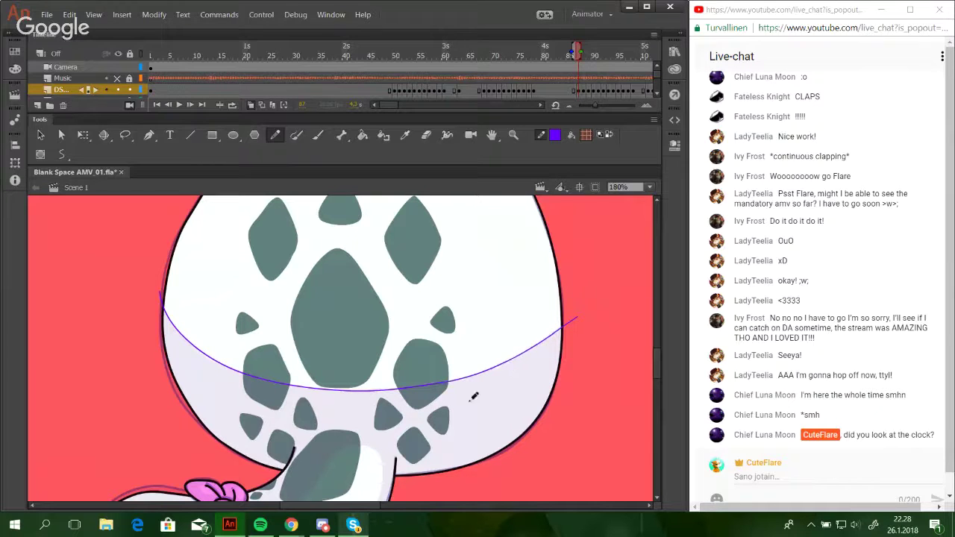
# Draw a closed purple guide around the tail's lit area, passing behind the bow.
pyautogui.scroll(-5, 460, 396)
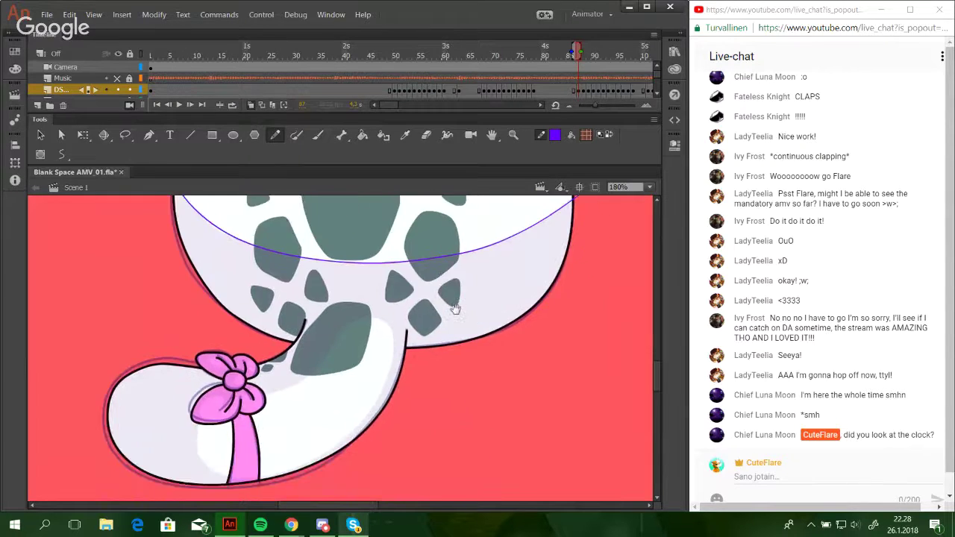
pyautogui.moveTo(440, 299)
pyautogui.mouseDown()
pyautogui.moveTo(453, 307)
pyautogui.moveTo(453, 285)
pyautogui.mouseUp()
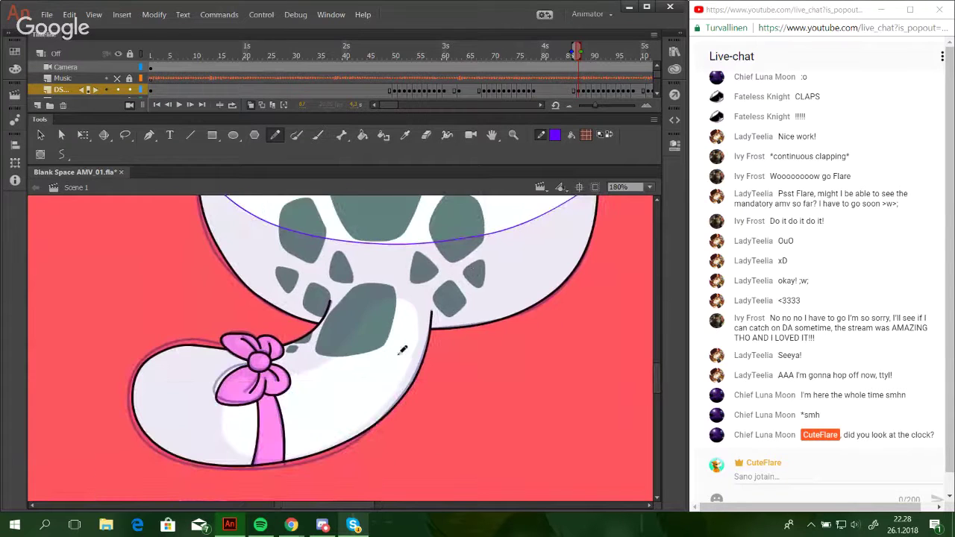
pyautogui.moveTo(397, 396)
pyautogui.mouseDown()
pyautogui.moveTo(420, 330)
pyautogui.moveTo(415, 308)
pyautogui.moveTo(397, 299)
pyautogui.moveTo(328, 362)
pyautogui.moveTo(255, 398)
pyautogui.moveTo(242, 435)
pyautogui.moveTo(255, 444)
pyautogui.moveTo(329, 440)
pyautogui.moveTo(407, 396)
pyautogui.moveTo(399, 386)
pyautogui.moveTo(420, 341)
pyautogui.moveTo(417, 312)
pyautogui.mouseUp()
pyautogui.hotkey('ctrl', 'z')
pyautogui.hotkey('ctrl', 'z')
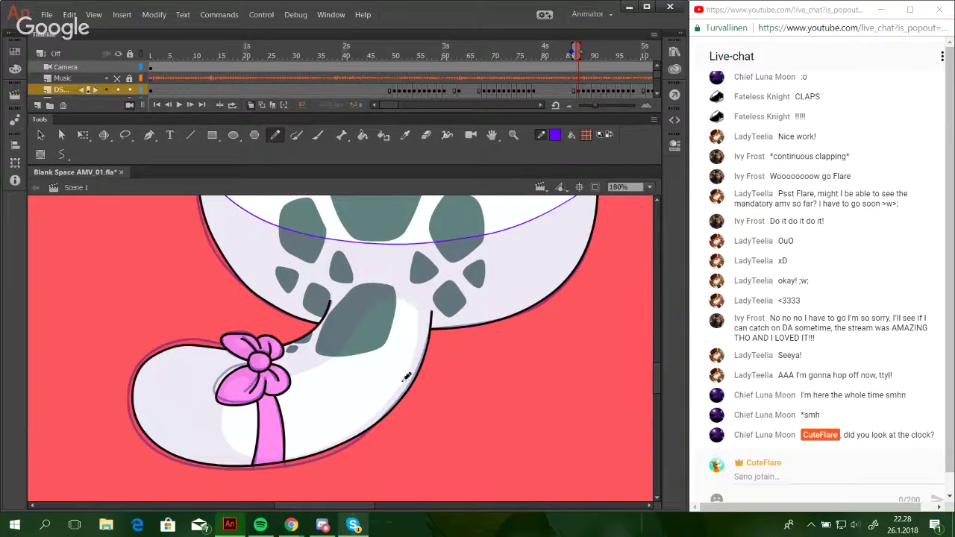
pyautogui.moveTo(401, 384)
pyautogui.mouseDown()
pyautogui.moveTo(419, 319)
pyautogui.moveTo(403, 293)
pyautogui.moveTo(319, 361)
pyautogui.moveTo(253, 384)
pyautogui.moveTo(217, 412)
pyautogui.moveTo(257, 455)
pyautogui.moveTo(332, 440)
pyautogui.moveTo(407, 386)
pyautogui.mouseUp()
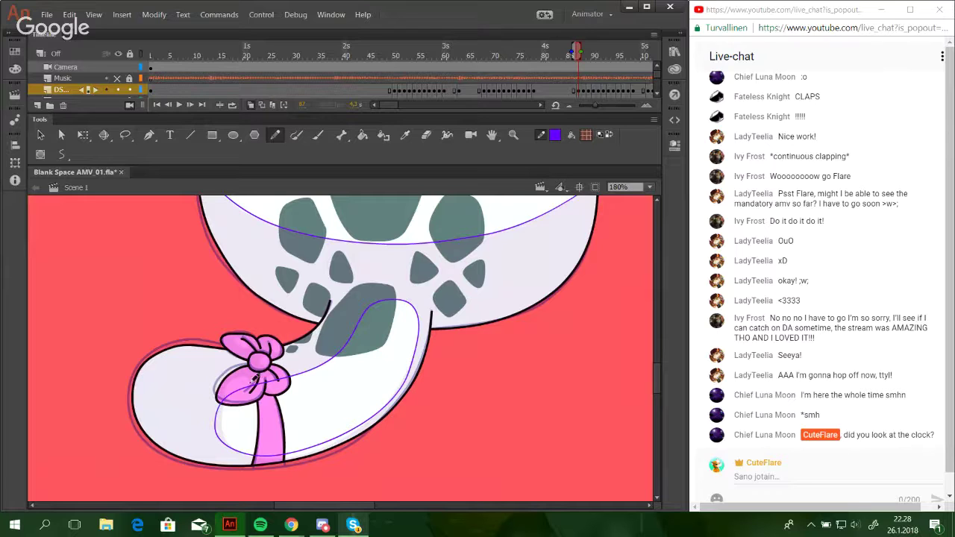
# Fill the shadow areas of the lower body and tail, and delete the purple guide on the tail.
pyautogui.click(362, 135)
pyautogui.click(388, 261)
pyautogui.click(196, 402)
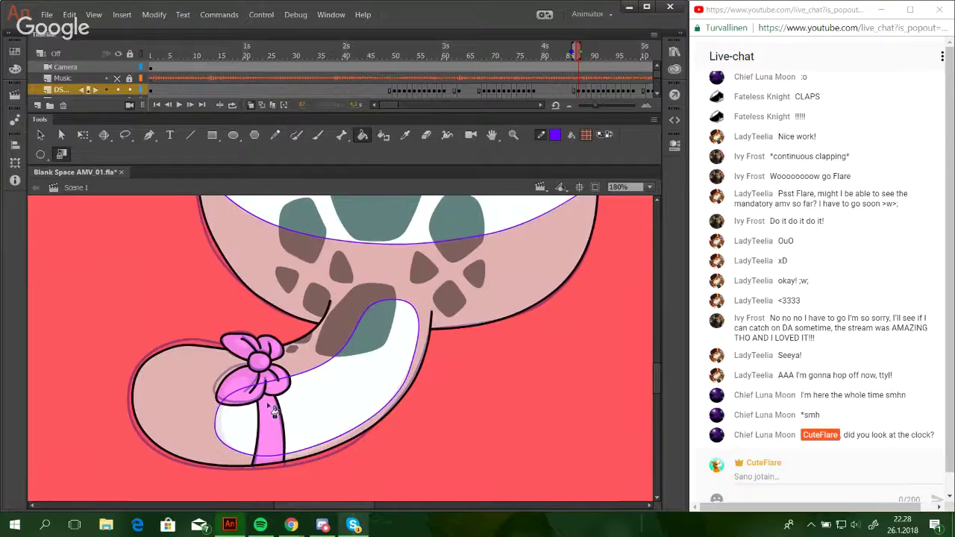
pyautogui.keyDown('ctrl'); pyautogui.doubleClick(267, 456); pyautogui.keyUp('ctrl')
pyautogui.press('Delete')
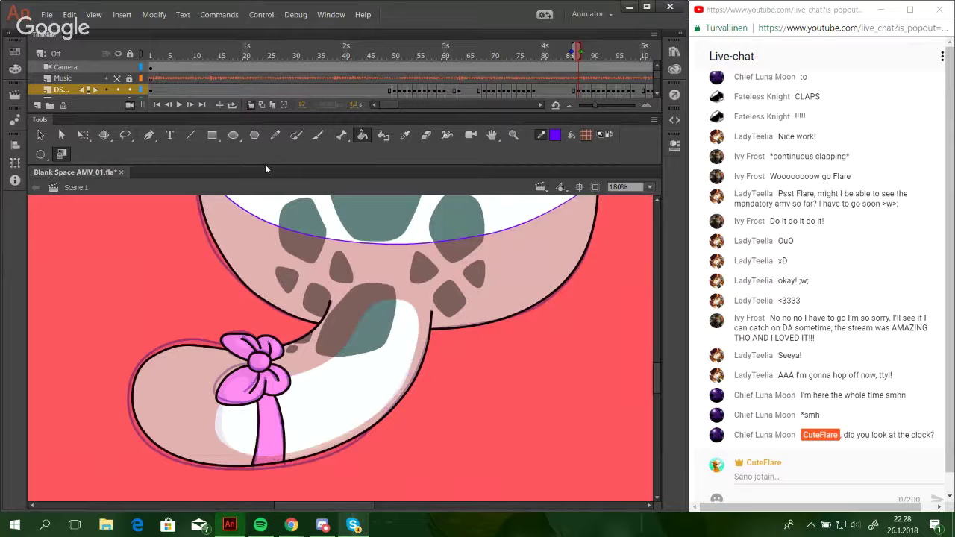
# Compare the tail shading with the previous frame, delete the lower body's purple guide and check the character at 100% zoom.
pyautogui.click(167, 106)
pyautogui.click(192, 105)
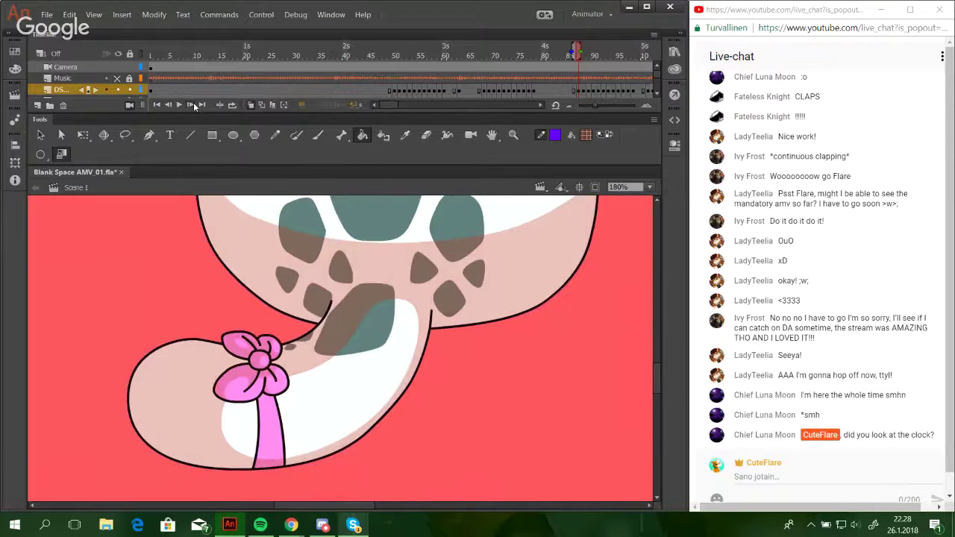
pyautogui.moveTo(388, 243); pyautogui.dragTo(344, 400)
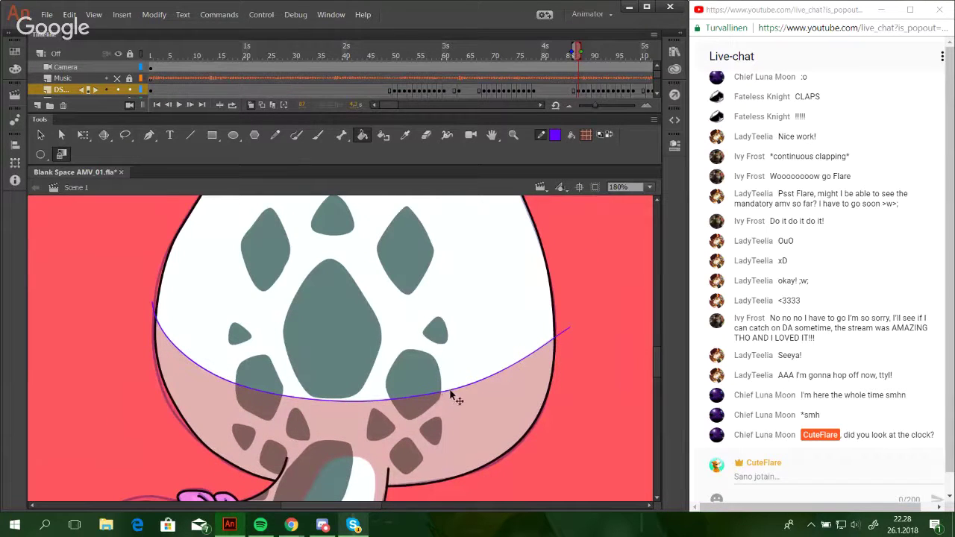
pyautogui.scroll(10, 390, 394)
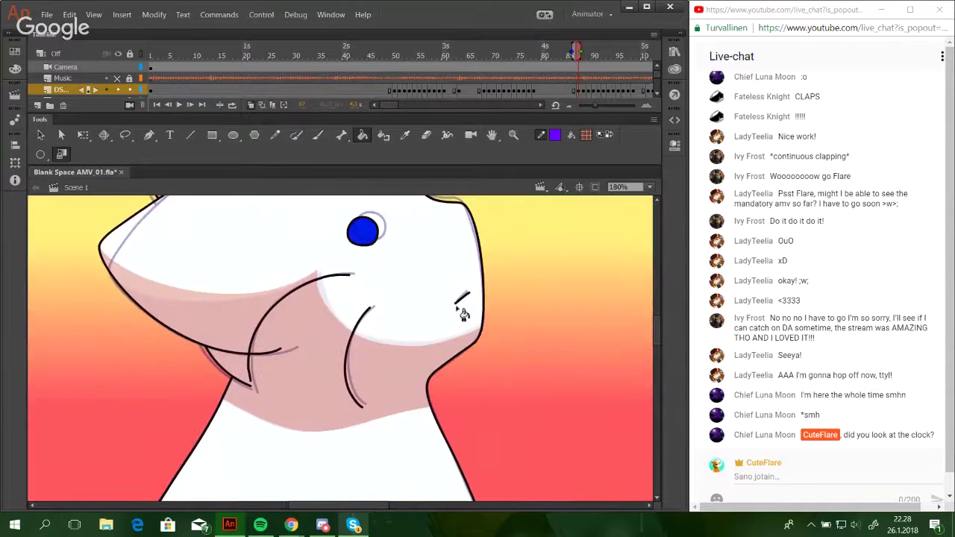
pyautogui.click(649, 186)
pyautogui.click(634, 261)
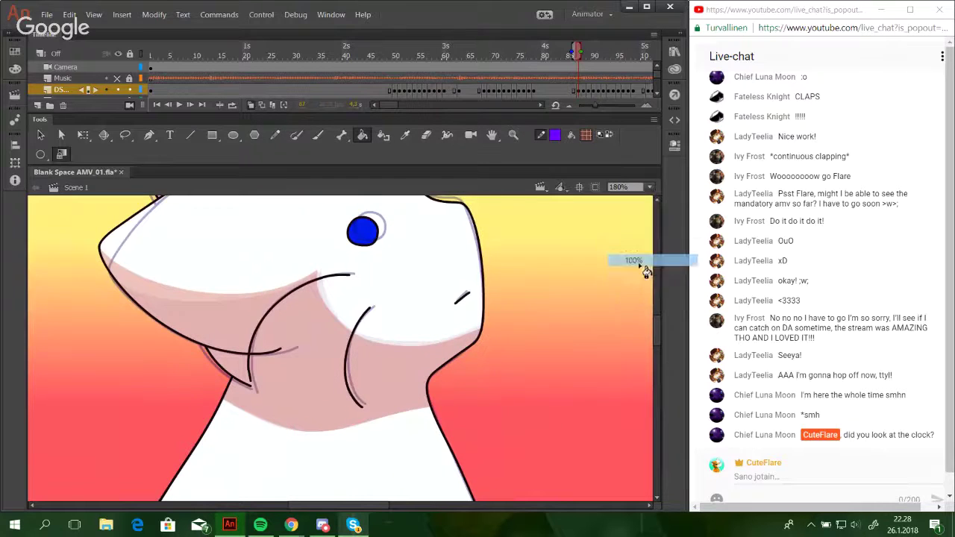
pyautogui.scroll(-5, 653, 338)
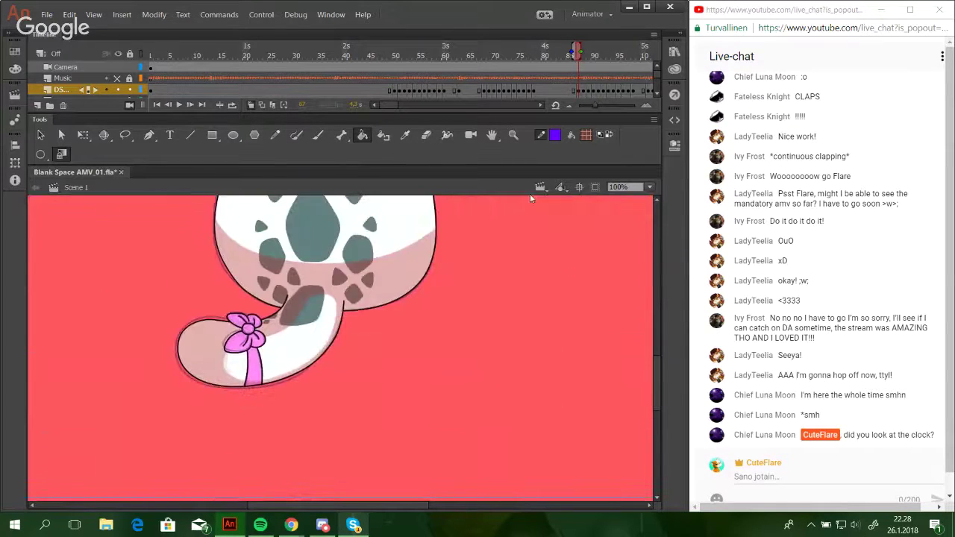
# Draw purple shading guides in the smaller lower loop of the tail bow and close them outside its outline.
pyautogui.press('z')
pyautogui.moveTo(167, 282); pyautogui.dragTo(300, 399)
pyautogui.press('y')
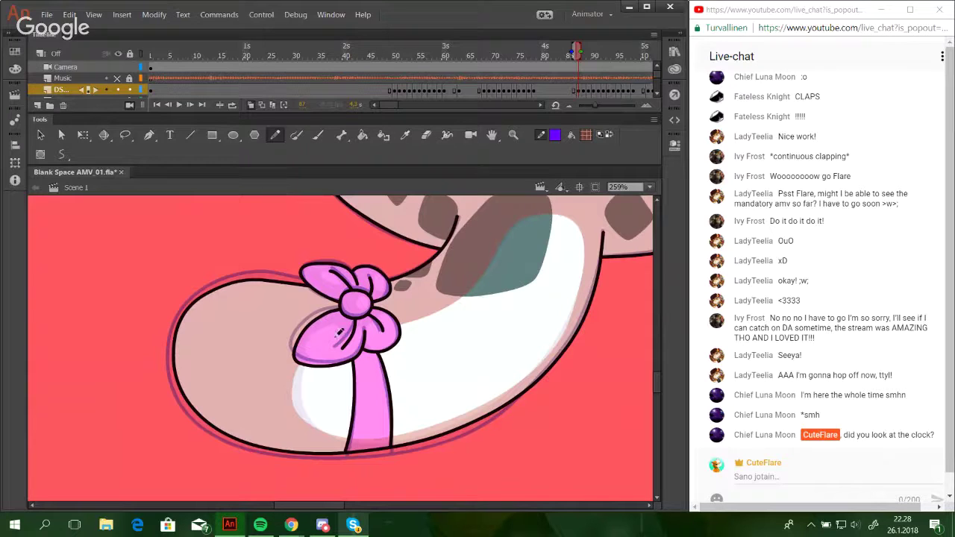
pyautogui.click(514, 135)
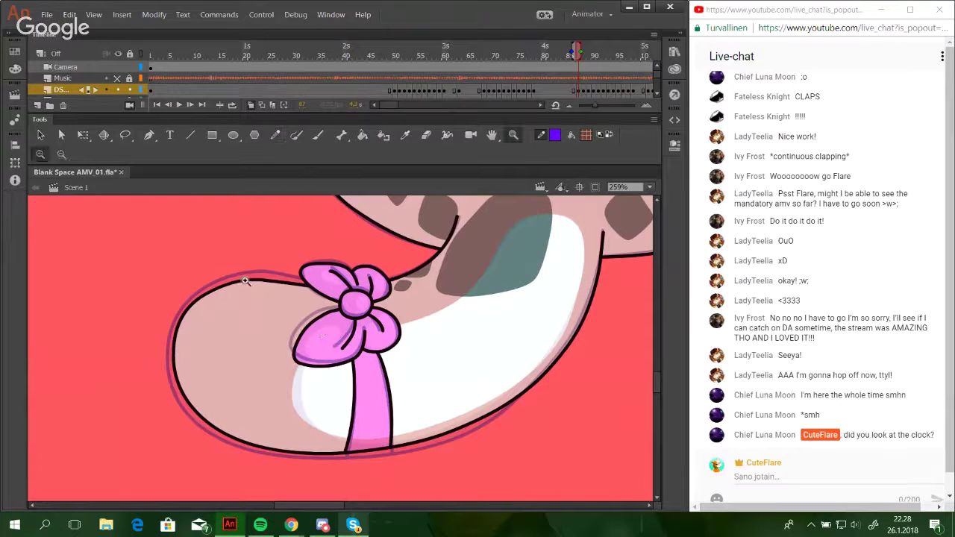
pyautogui.moveTo(245, 280); pyautogui.dragTo(488, 423)
pyautogui.click(275, 135)
pyautogui.moveTo(412, 336)
pyautogui.mouseDown()
pyautogui.moveTo(367, 343)
pyautogui.moveTo(342, 295)
pyautogui.moveTo(361, 291)
pyautogui.moveTo(373, 309)
pyautogui.moveTo(384, 261)
pyautogui.moveTo(412, 277)
pyautogui.mouseUp()
pyautogui.hotkey('ctrl', 'z')
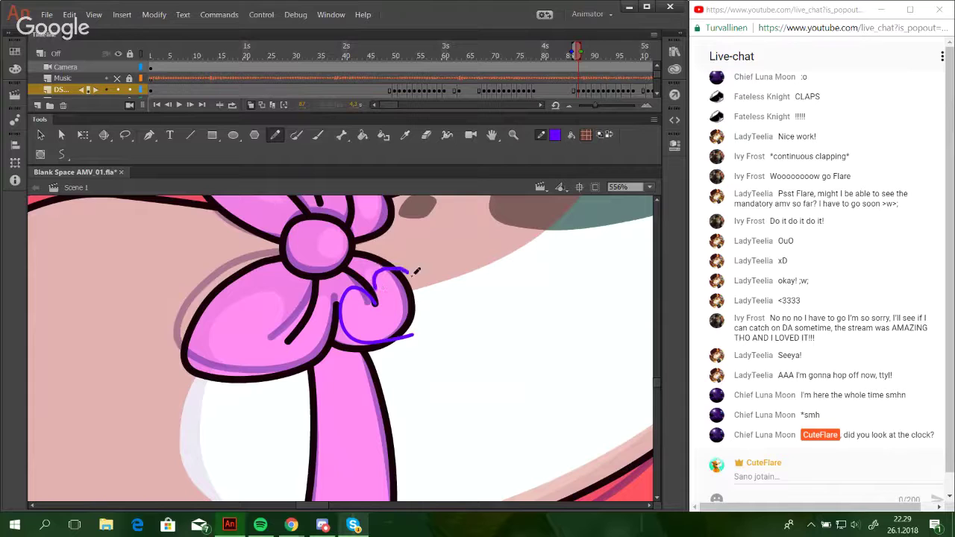
pyautogui.moveTo(374, 301)
pyautogui.mouseDown()
pyautogui.moveTo(375, 289)
pyautogui.moveTo(423, 283)
pyautogui.moveTo(420, 262)
pyautogui.moveTo(427, 302)
pyautogui.moveTo(412, 366)
pyautogui.moveTo(397, 307)
pyautogui.mouseUp()
pyautogui.hotkey('ctrl', 'z')
# Draw purple guides around the larger lower bow loop's lit area and its fold, and link them below both lower loops.
pyautogui.moveTo(293, 306)
pyautogui.mouseDown()
pyautogui.moveTo(323, 311)
pyautogui.moveTo(311, 295)
pyautogui.moveTo(255, 345)
pyautogui.moveTo(325, 387)
pyautogui.mouseUp()
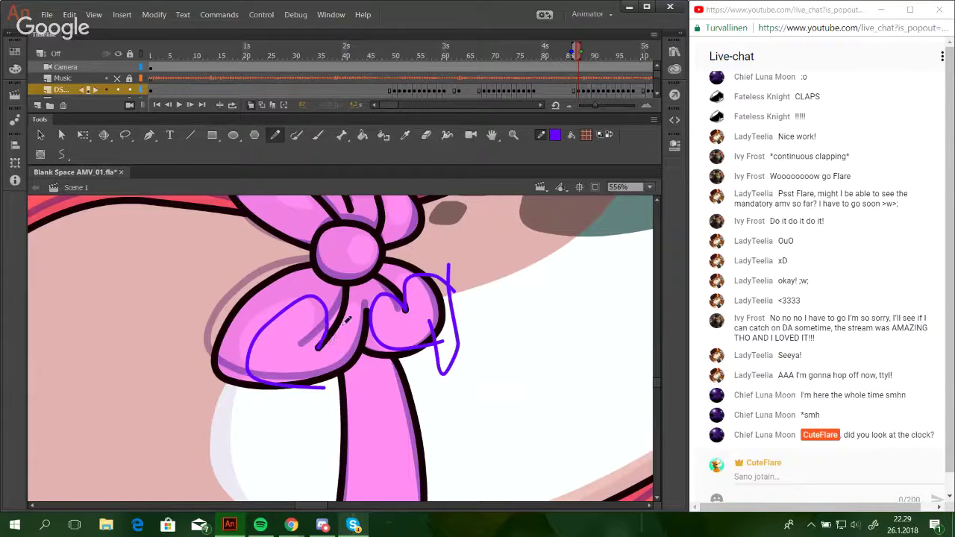
pyautogui.moveTo(340, 324)
pyautogui.mouseDown()
pyautogui.moveTo(361, 304)
pyautogui.moveTo(365, 319)
pyautogui.moveTo(364, 308)
pyautogui.mouseUp()
pyautogui.hotkey('ctrl', 'z')
pyautogui.hotkey('ctrl', 'z')
pyautogui.moveTo(348, 316); pyautogui.dragTo(334, 328)
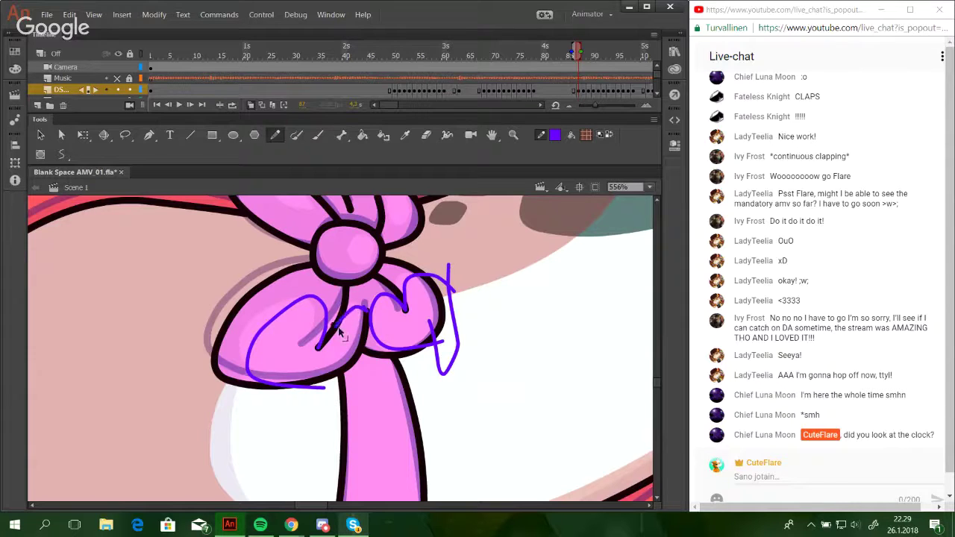
pyautogui.moveTo(304, 299); pyautogui.dragTo(302, 308)
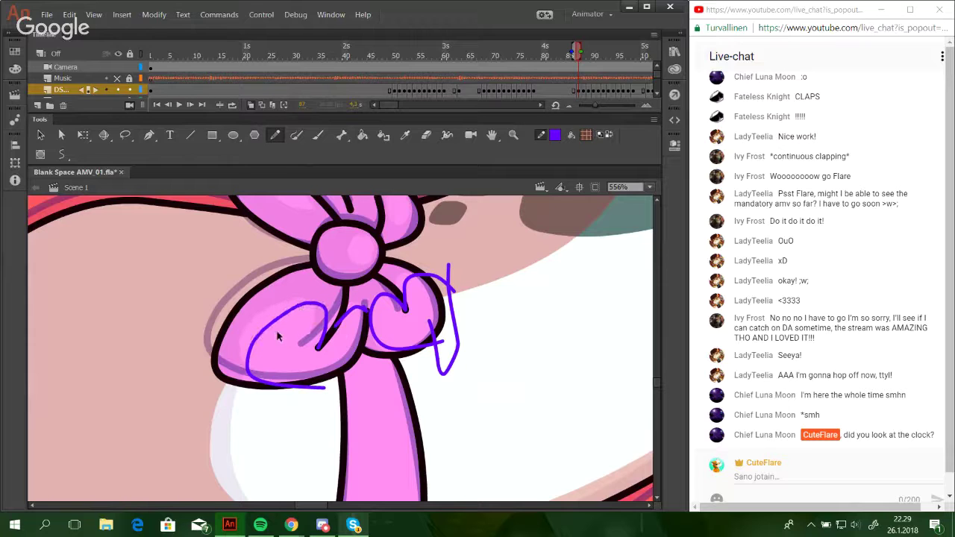
pyautogui.moveTo(455, 328)
pyautogui.mouseDown()
pyautogui.moveTo(467, 399)
pyautogui.moveTo(385, 475)
pyautogui.moveTo(310, 427)
pyautogui.moveTo(314, 366)
pyautogui.moveTo(283, 346)
pyautogui.mouseUp()
pyautogui.moveTo(362, 289); pyautogui.dragTo(336, 403)
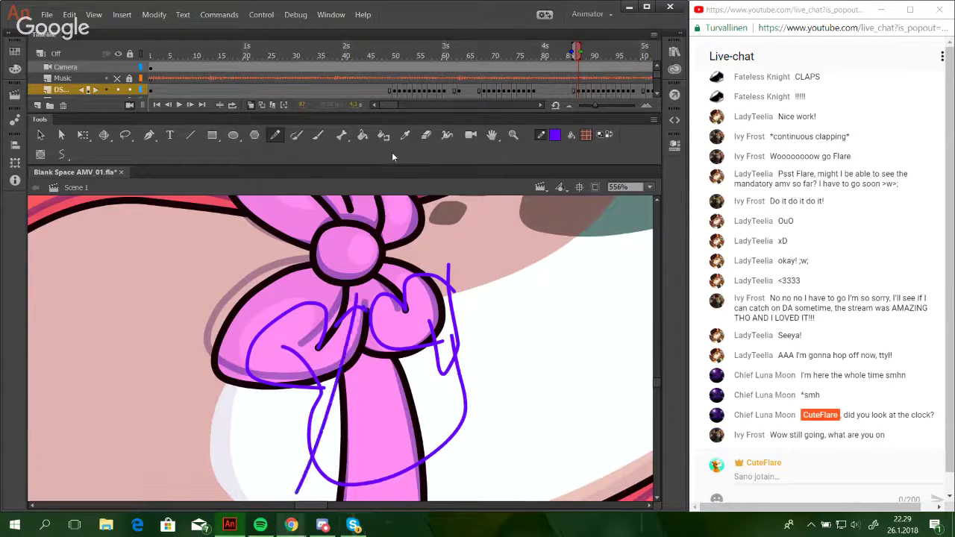
# Fill the shadow areas on the bow's two lower loops and delete their purple guides.
pyautogui.click(361, 135)
pyautogui.click(317, 310)
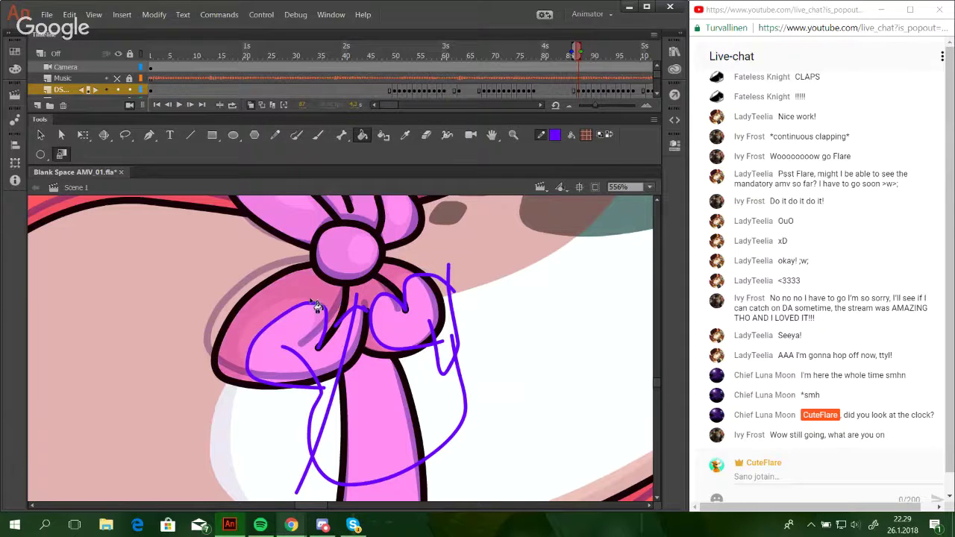
pyautogui.keyDown('ctrl'); pyautogui.doubleClick(444, 365); pyautogui.keyUp('ctrl')
pyautogui.press('Delete')
# Draw purple guides around the highlights on the tail bow's knot and two upper loops, and link them across the knot.
pyautogui.moveTo(469, 354); pyautogui.dragTo(453, 375)
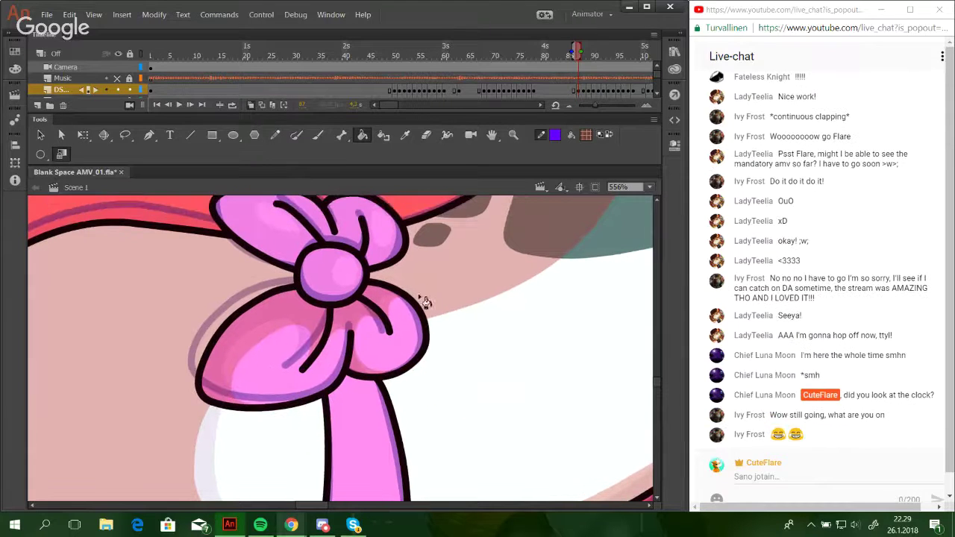
pyautogui.click(274, 134)
pyautogui.moveTo(329, 319)
pyautogui.mouseDown()
pyautogui.moveTo(341, 328)
pyautogui.moveTo(357, 222)
pyautogui.moveTo(369, 317)
pyautogui.mouseUp()
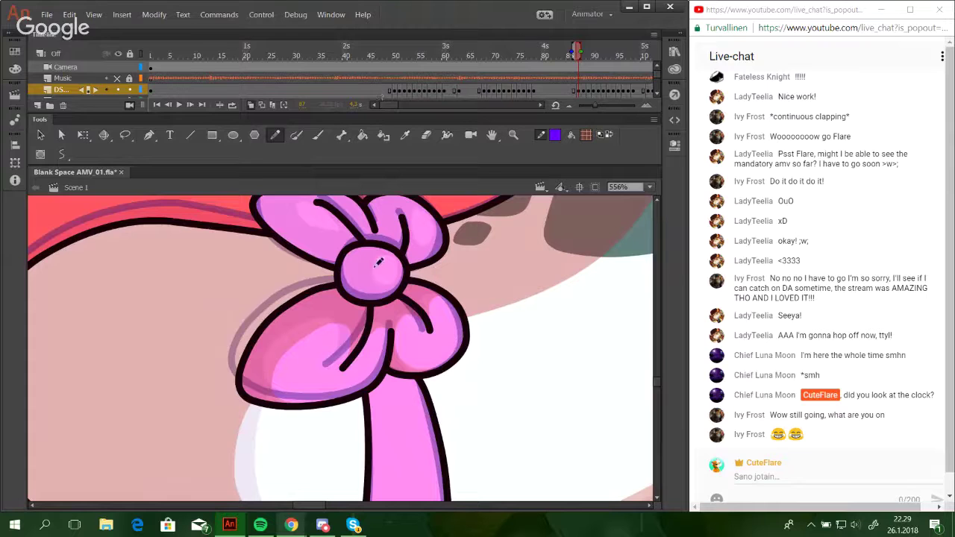
pyautogui.moveTo(403, 270)
pyautogui.mouseDown()
pyautogui.moveTo(377, 257)
pyautogui.moveTo(403, 288)
pyautogui.moveTo(400, 257)
pyautogui.moveTo(392, 289)
pyautogui.moveTo(398, 279)
pyautogui.moveTo(425, 313)
pyautogui.moveTo(400, 348)
pyautogui.mouseUp()
pyautogui.hotkey('ctrl', 'z')
pyautogui.press('space')
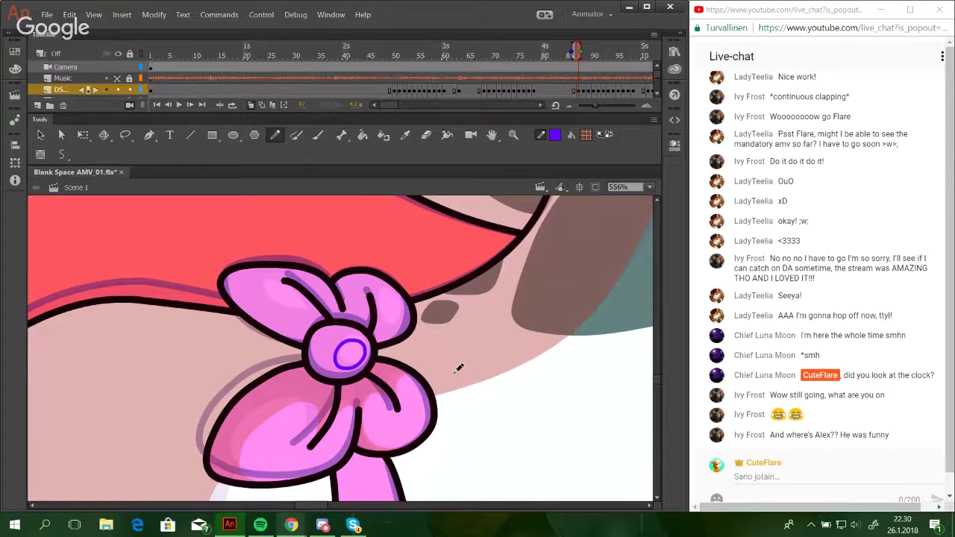
pyautogui.moveTo(313, 312)
pyautogui.mouseDown()
pyautogui.moveTo(284, 287)
pyautogui.moveTo(267, 295)
pyautogui.moveTo(309, 314)
pyautogui.mouseUp()
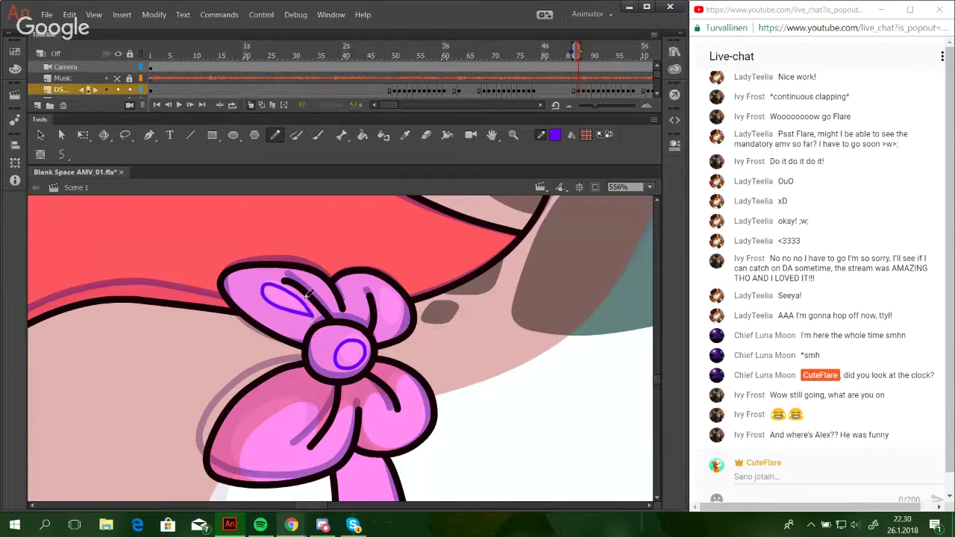
pyautogui.moveTo(397, 321)
pyautogui.mouseDown()
pyautogui.moveTo(400, 301)
pyautogui.moveTo(382, 312)
pyautogui.moveTo(394, 328)
pyautogui.mouseUp()
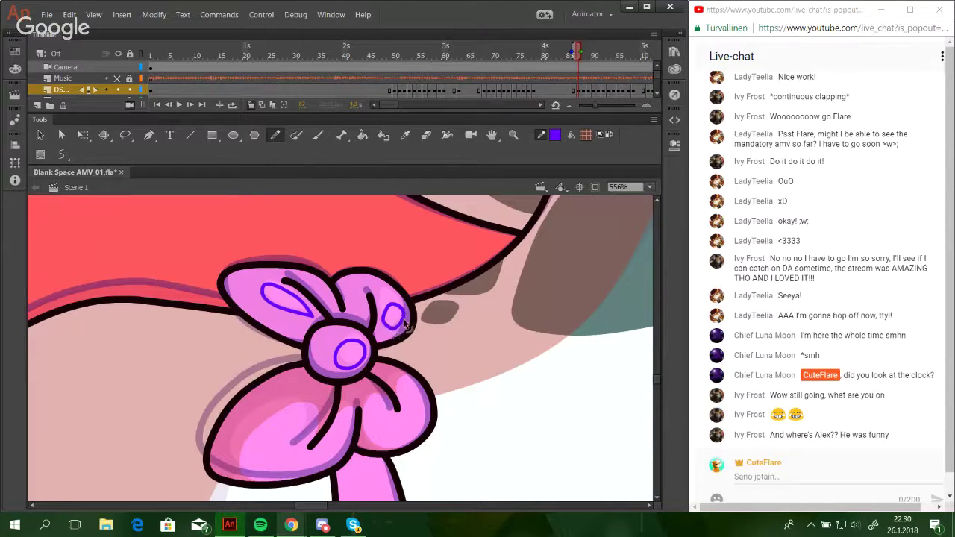
pyautogui.moveTo(306, 302)
pyautogui.mouseDown()
pyautogui.moveTo(354, 347)
pyautogui.moveTo(399, 312)
pyautogui.mouseUp()
# Fill the shadow areas on the bow's upper loops and knot, and delete their purple guides.
pyautogui.click(362, 135)
pyautogui.click(338, 302)
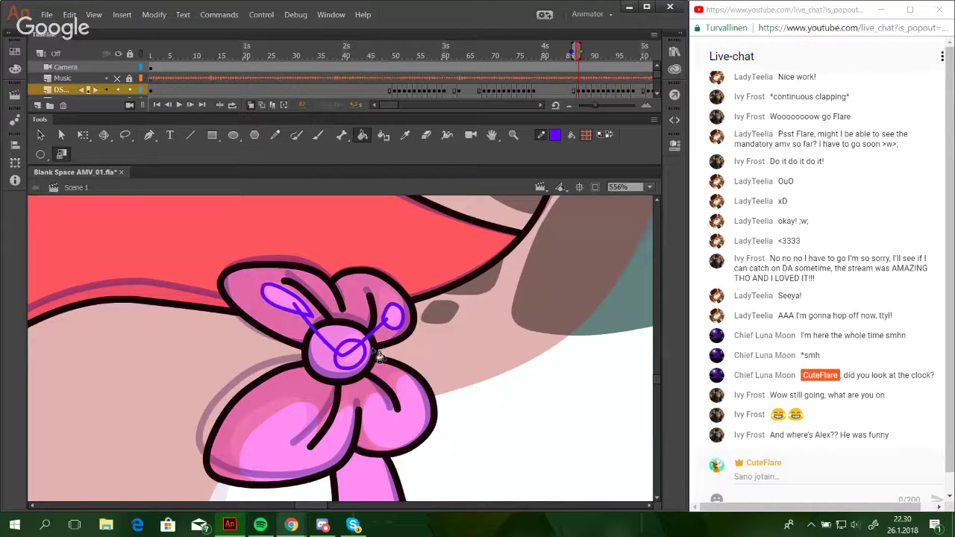
pyautogui.click(333, 364)
pyautogui.click(346, 336)
pyautogui.keyDown('ctrl'); pyautogui.doubleClick(352, 354); pyautogui.keyUp('ctrl')
pyautogui.press('Delete')
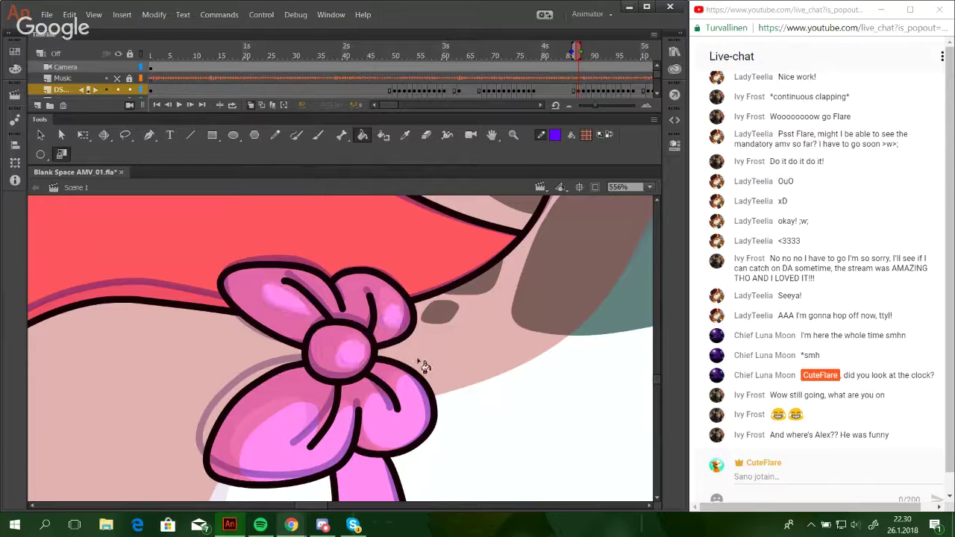
# Check the shaded character at 50% zoom and its tail close up, and save the file.
pyautogui.click(654, 187)
pyautogui.click(639, 250)
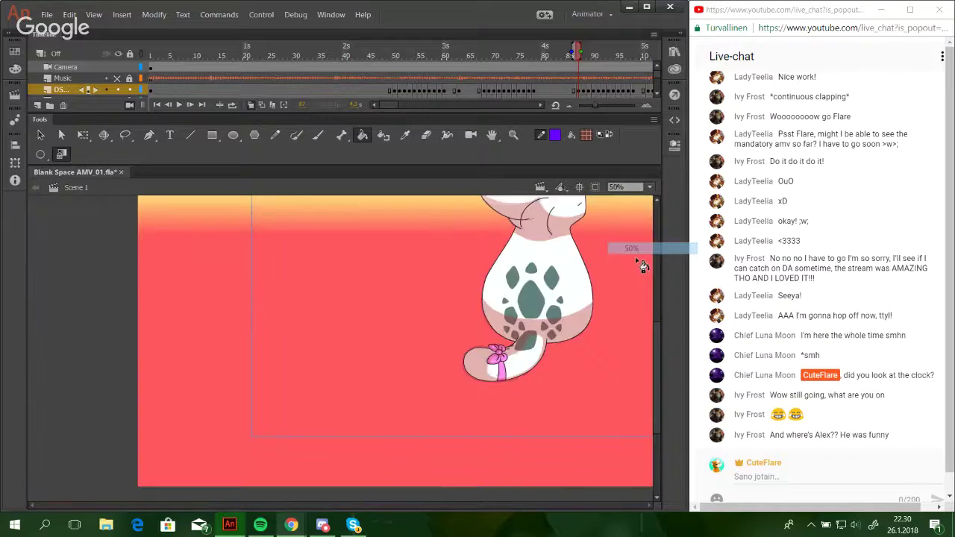
pyautogui.click(512, 135)
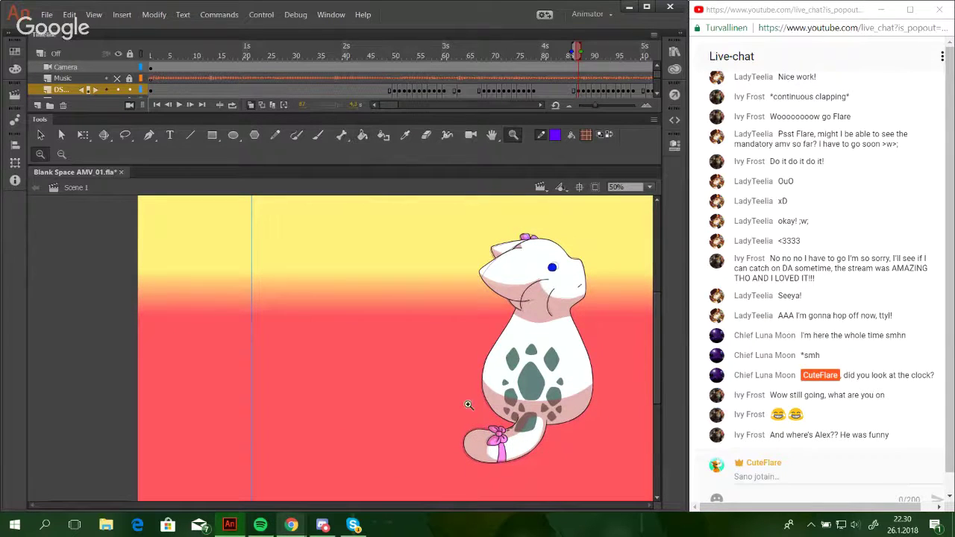
pyautogui.moveTo(467, 403); pyautogui.dragTo(578, 482)
pyautogui.press('y')
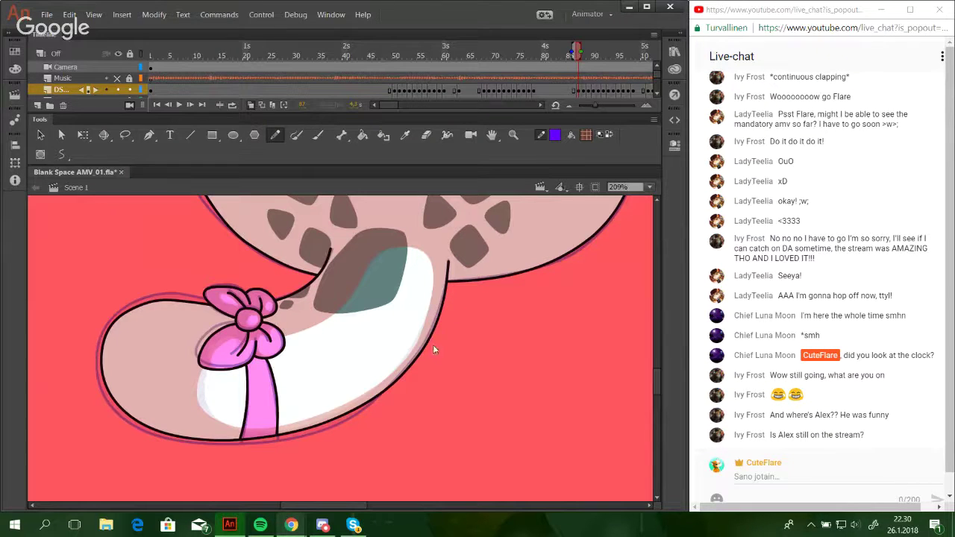
pyautogui.hotkey('ctrl', 's')
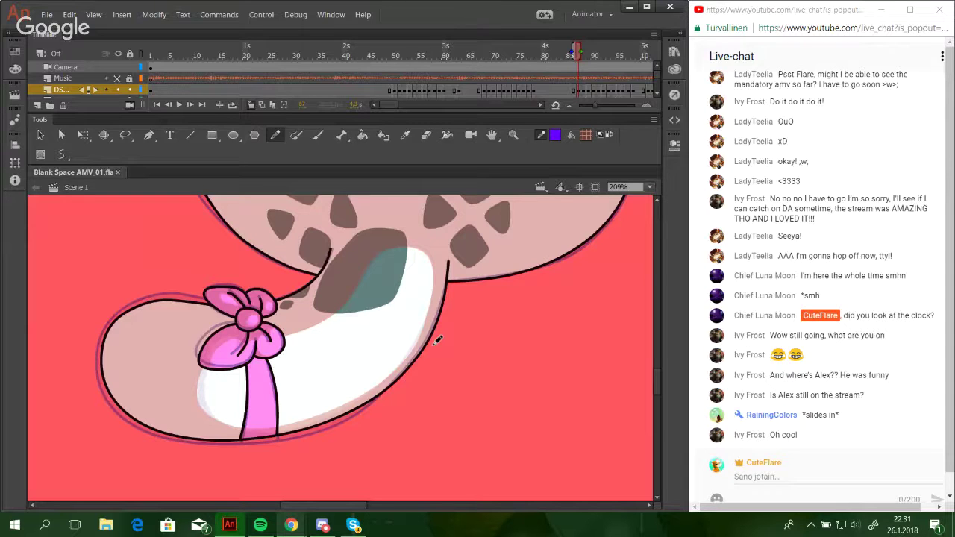
# Look over the frame's shading against the previous frame, from the tail up across the body to the head.
pyautogui.hotkey('ctrl', 'z')
pyautogui.moveTo(391, 248)
pyautogui.mouseDown()
pyautogui.moveTo(518, 269)
pyautogui.moveTo(509, 321)
pyautogui.moveTo(500, 309)
pyautogui.moveTo(526, 238)
pyautogui.mouseUp()
pyautogui.press('space')
pyautogui.moveTo(505, 307); pyautogui.dragTo(544, 305)
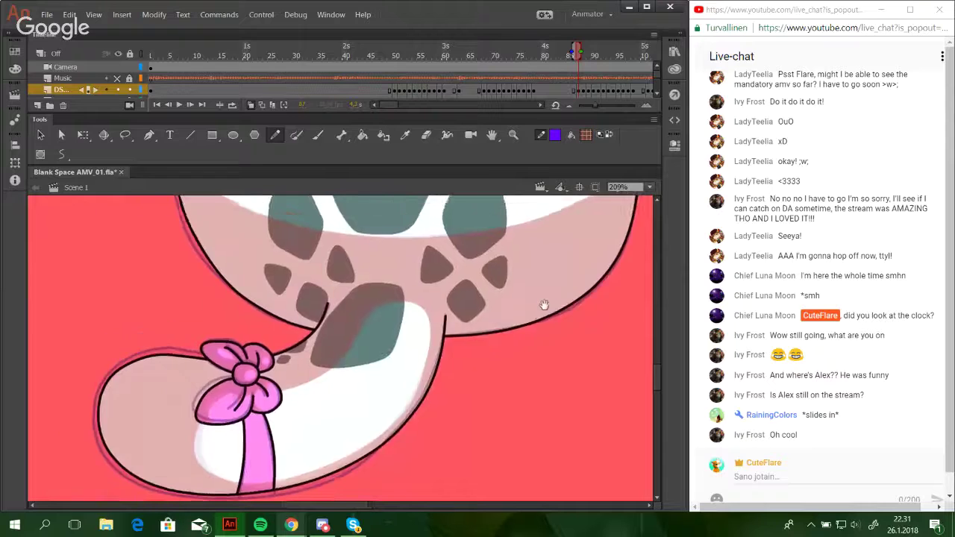
pyautogui.scroll(3, 544, 304)
pyautogui.scroll(1, 545, 379)
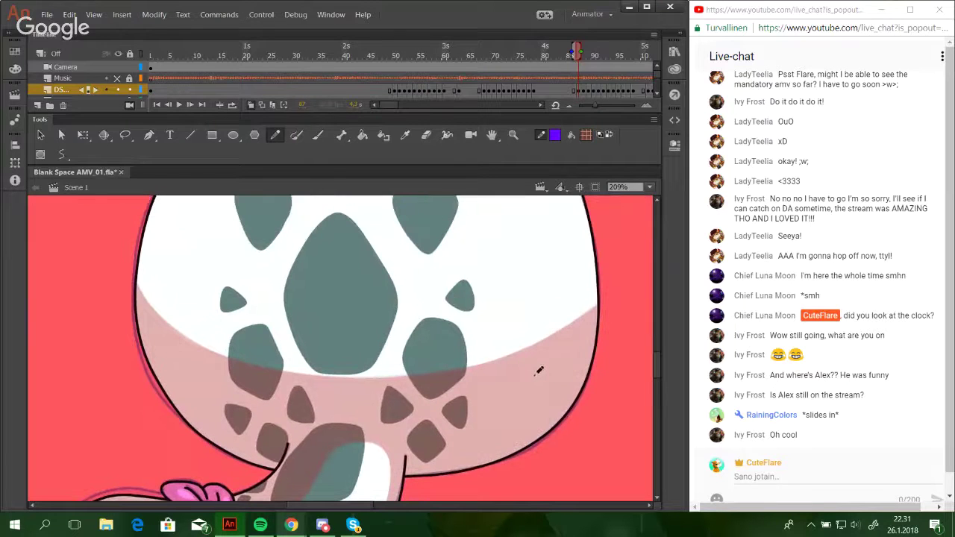
pyautogui.press('space')
pyautogui.moveTo(517, 373)
pyautogui.mouseDown()
pyautogui.moveTo(490, 356)
pyautogui.moveTo(508, 382)
pyautogui.mouseUp()
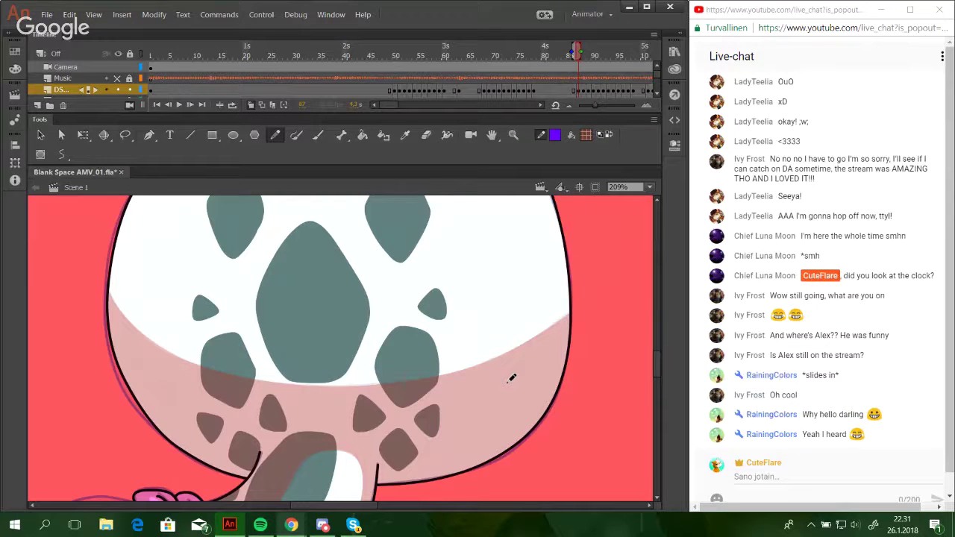
pyautogui.moveTo(405, 437); pyautogui.dragTo(425, 165)
pyautogui.moveTo(526, 216); pyautogui.dragTo(505, 388)
pyautogui.moveTo(536, 328); pyautogui.dragTo(509, 473)
pyautogui.moveTo(527, 205); pyautogui.dragTo(505, 359)
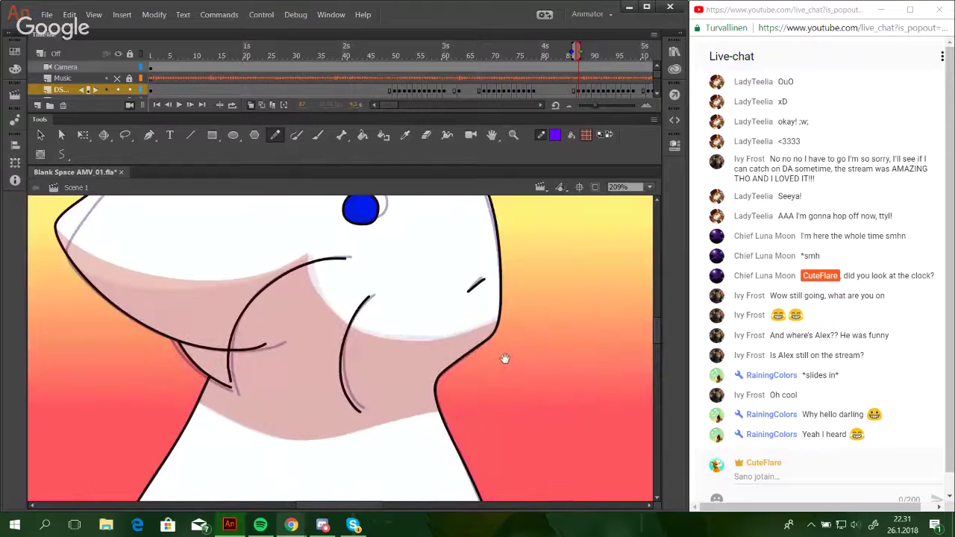
pyautogui.moveTo(523, 283); pyautogui.dragTo(561, 409)
pyautogui.moveTo(507, 373); pyautogui.dragTo(513, 354)
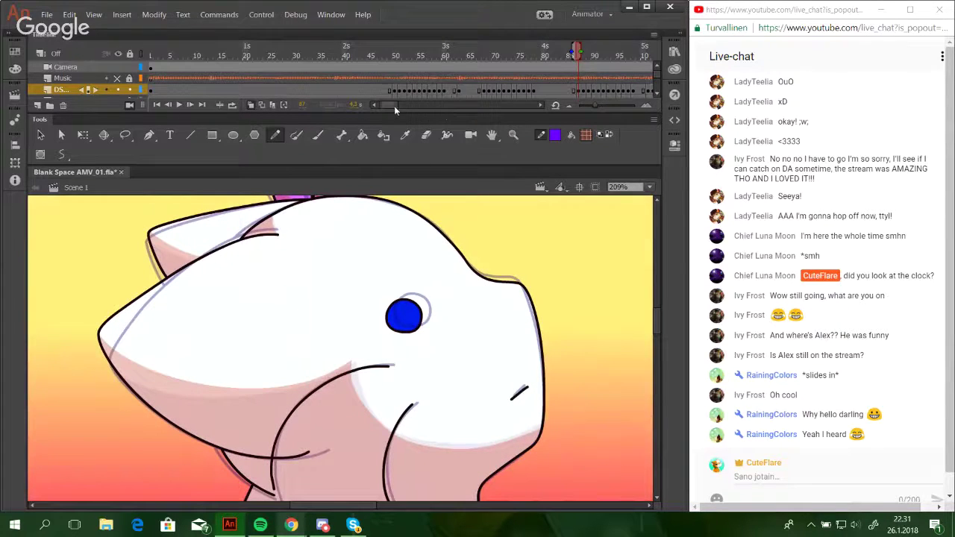
# Go to the next frame and delete the fills of the character's head and body, far ear and head bow.
pyautogui.moveTo(393, 106); pyautogui.dragTo(402, 106)
pyautogui.press('.')
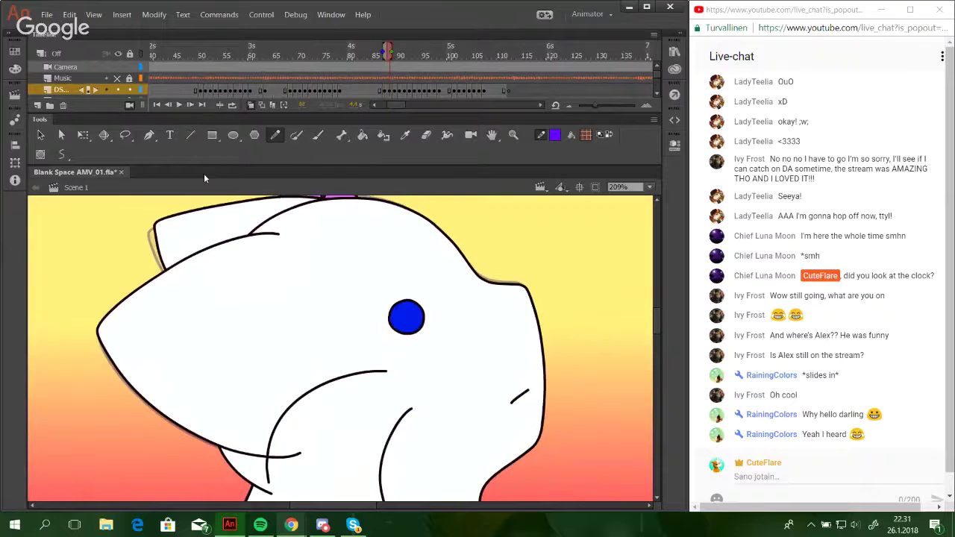
pyautogui.keyDown('ctrl'); pyautogui.click(270, 229); pyautogui.keyUp('ctrl')
pyautogui.press('Delete')
pyautogui.keyDown('ctrl'); pyautogui.click(258, 216); pyautogui.keyUp('ctrl')
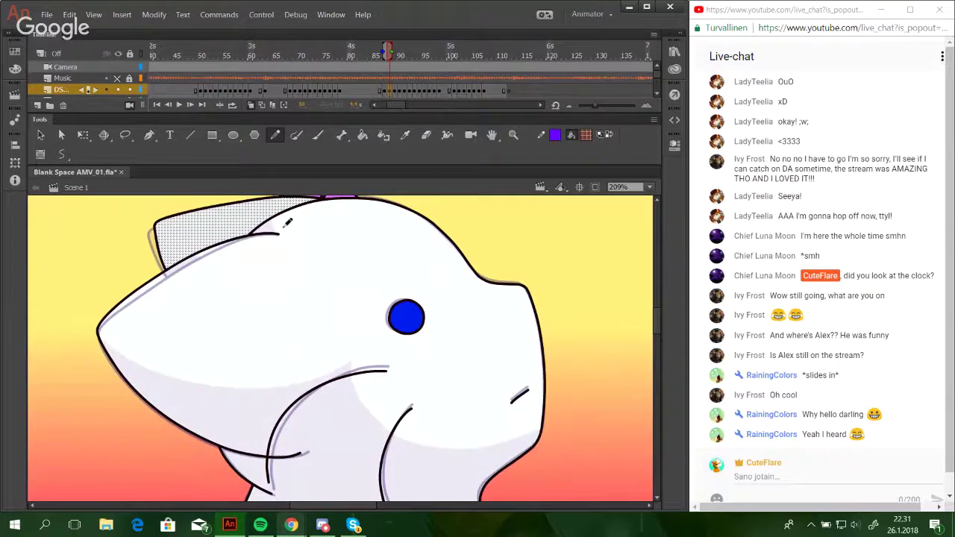
pyautogui.moveTo(286, 223); pyautogui.dragTo(281, 291)
pyautogui.press('Delete')
pyautogui.keyDown('ctrl'); pyautogui.click(296, 260); pyautogui.keyUp('ctrl')
pyautogui.press('Delete')
pyautogui.keyDown('ctrl'); pyautogui.click(334, 263); pyautogui.keyUp('ctrl')
pyautogui.press('Delete')
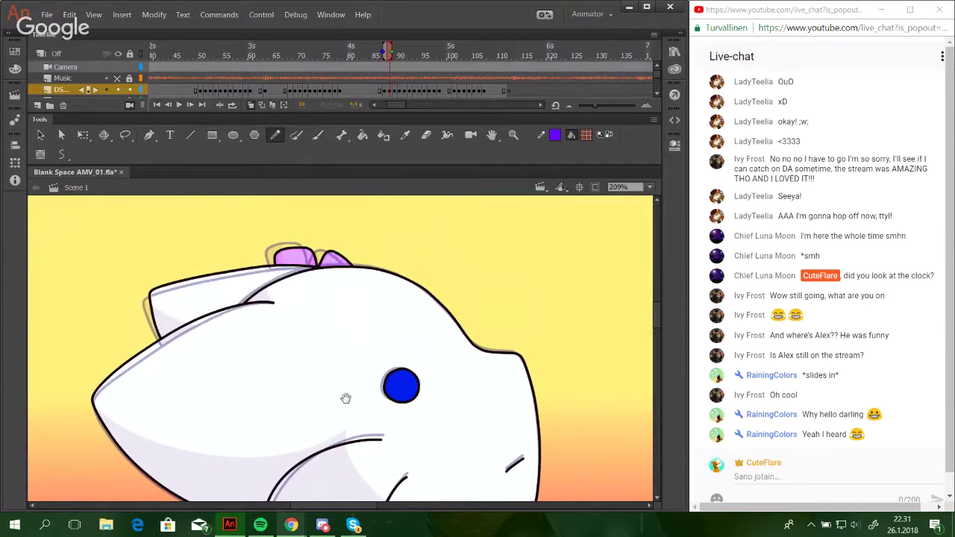
# Delete the fills of the tail tip and of the tail bow's knot, loops and ribbon.
pyautogui.moveTo(345, 399); pyautogui.dragTo(354, 229)
pyautogui.moveTo(317, 481); pyautogui.dragTo(354, 238)
pyautogui.scroll(-4, 322, 294)
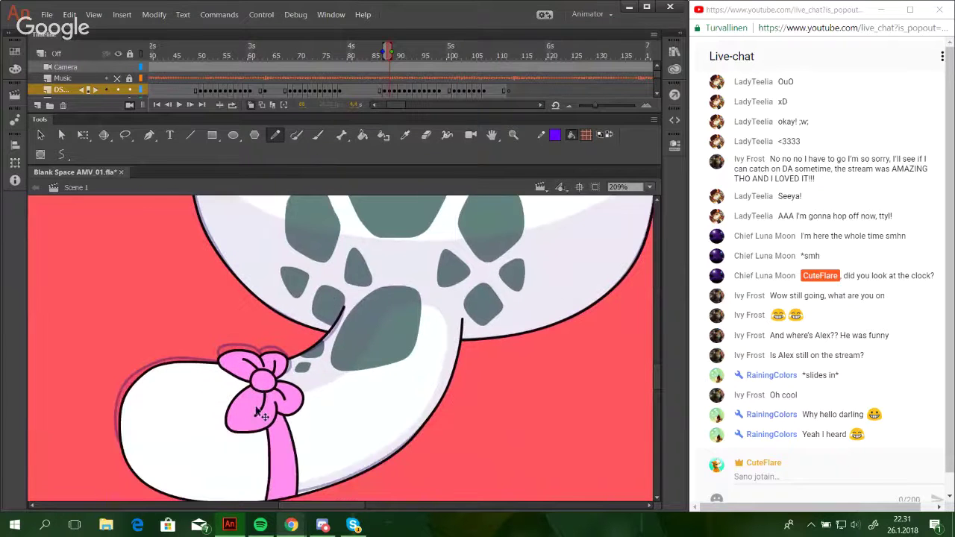
pyautogui.keyDown('ctrl'); pyautogui.keyDown('shift'); pyautogui.click(263, 382); pyautogui.keyUp('shift'); pyautogui.keyUp('ctrl')
pyautogui.keyDown('ctrl'); pyautogui.keyDown('shift'); pyautogui.click(245, 365); pyautogui.keyUp('shift'); pyautogui.keyUp('ctrl')
pyautogui.keyDown('ctrl'); pyautogui.keyDown('shift'); pyautogui.click(271, 364); pyautogui.keyUp('shift'); pyautogui.keyUp('ctrl')
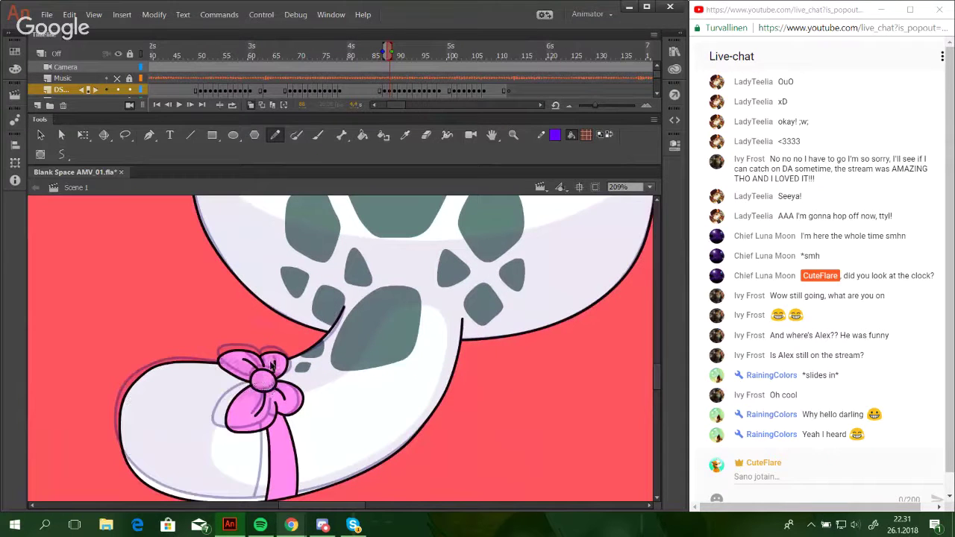
pyautogui.keyDown('ctrl'); pyautogui.keyDown('shift'); pyautogui.click(275, 462); pyautogui.keyUp('shift'); pyautogui.keyUp('ctrl')
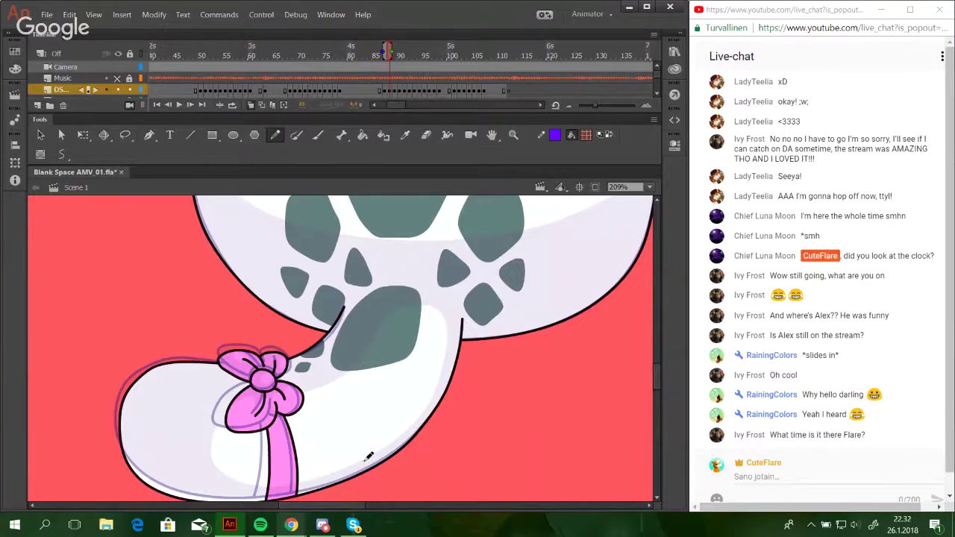
# Draw a closed purple guide around the tail's lit area, running from below the body to behind the bow's ribbon.
pyautogui.moveTo(334, 373); pyautogui.dragTo(346, 336)
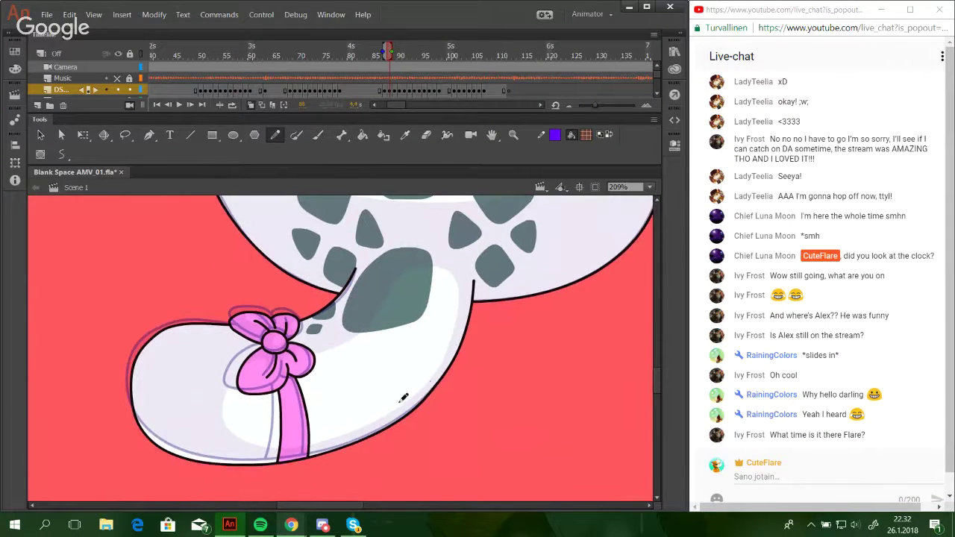
pyautogui.moveTo(406, 405)
pyautogui.mouseDown()
pyautogui.moveTo(445, 352)
pyautogui.moveTo(458, 304)
pyautogui.moveTo(422, 389)
pyautogui.moveTo(456, 323)
pyautogui.moveTo(453, 273)
pyautogui.moveTo(429, 264)
pyautogui.moveTo(386, 315)
pyautogui.moveTo(257, 399)
pyautogui.moveTo(292, 447)
pyautogui.moveTo(405, 404)
pyautogui.mouseUp()
pyautogui.hotkey('ctrl', 'z')
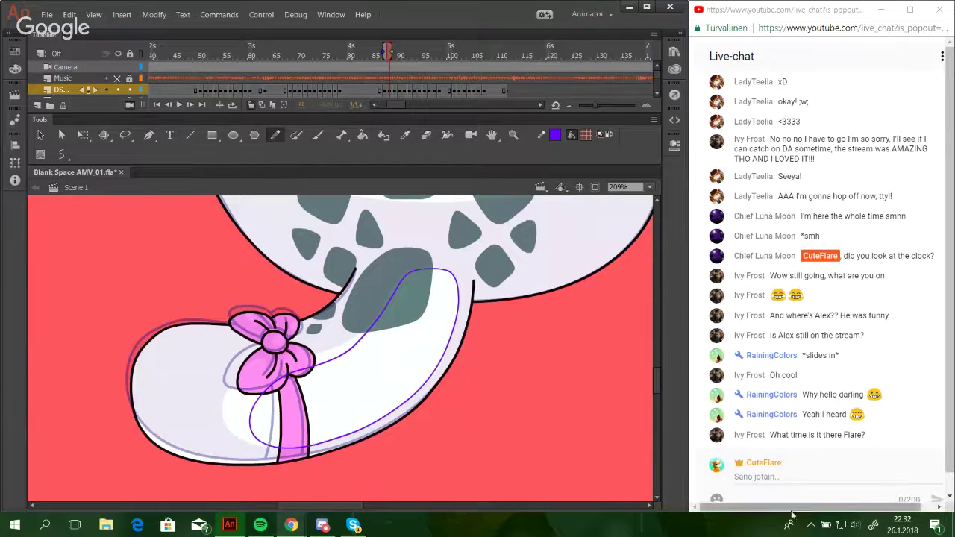
pyautogui.click(788, 476)
pyautogui.moveTo(495, 373); pyautogui.dragTo(393, 292)
pyautogui.hotkey('ctrl', 'z')
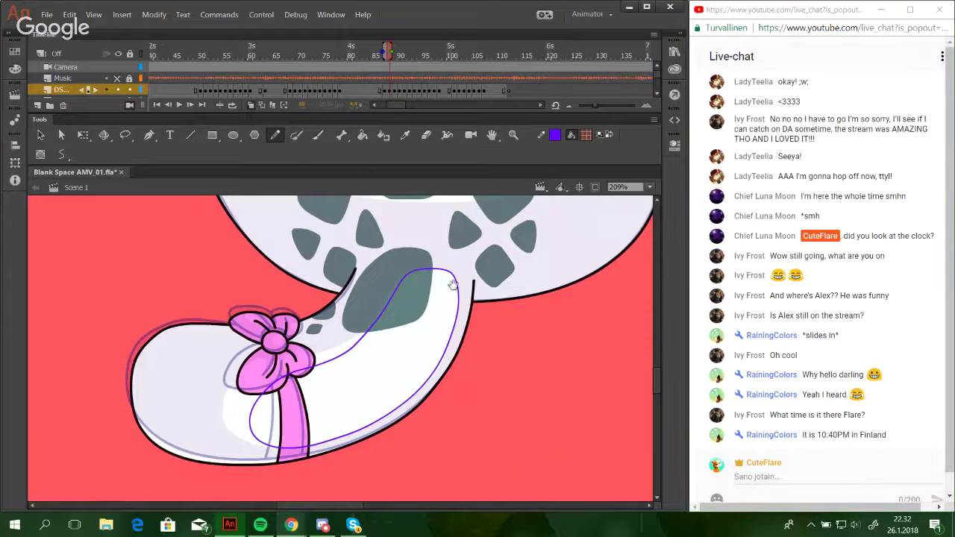
# Draw a curved purple shading guide across the lower body, extending past its outline on both sides.
pyautogui.moveTo(460, 271); pyautogui.dragTo(416, 360)
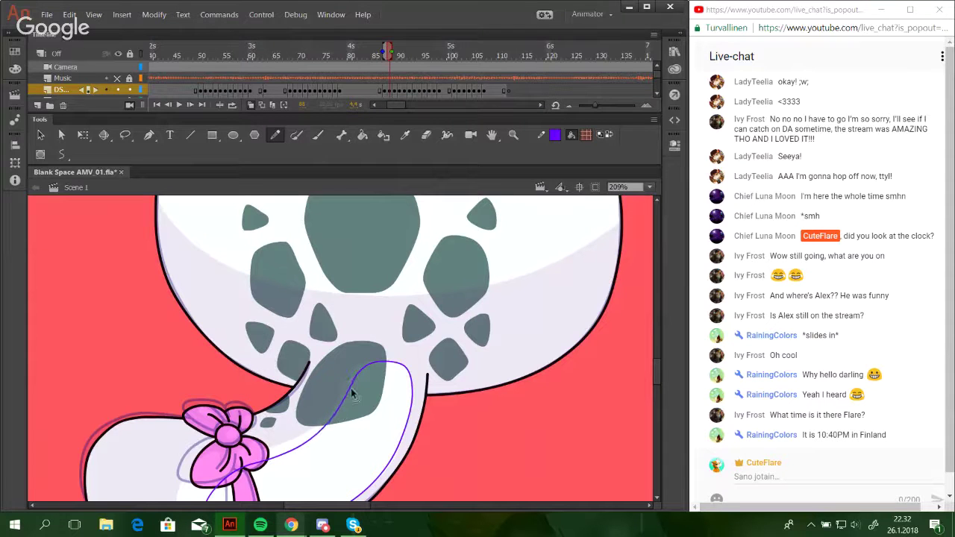
pyautogui.moveTo(489, 389); pyautogui.dragTo(434, 447)
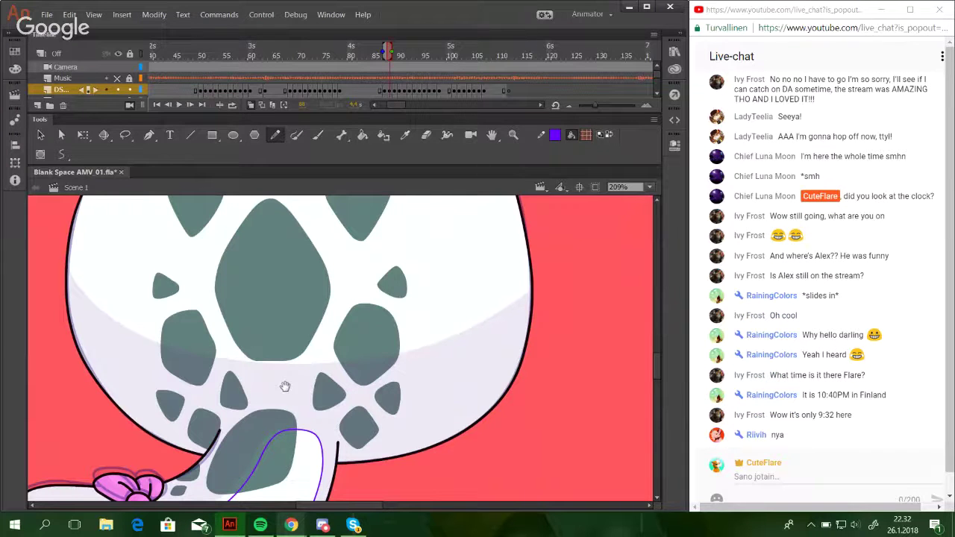
pyautogui.moveTo(353, 372); pyautogui.dragTo(437, 224)
pyautogui.moveTo(422, 298); pyautogui.dragTo(333, 347)
pyautogui.moveTo(424, 321)
pyautogui.mouseDown()
pyautogui.moveTo(426, 441)
pyautogui.moveTo(405, 366)
pyautogui.mouseUp()
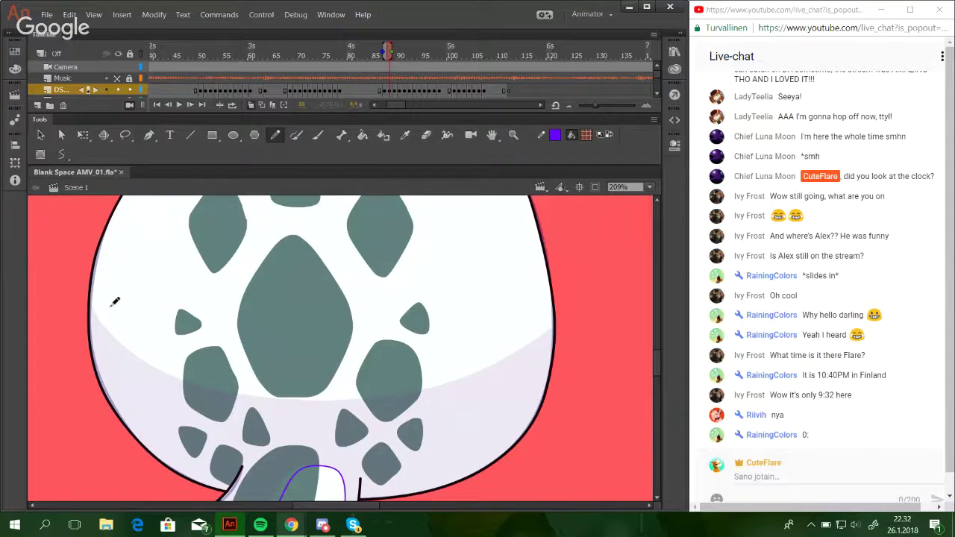
pyautogui.moveTo(83, 277)
pyautogui.mouseDown()
pyautogui.moveTo(123, 342)
pyautogui.moveTo(206, 385)
pyautogui.moveTo(259, 398)
pyautogui.moveTo(396, 398)
pyautogui.moveTo(482, 367)
pyautogui.moveTo(551, 322)
pyautogui.moveTo(542, 315)
pyautogui.moveTo(579, 307)
pyautogui.mouseUp()
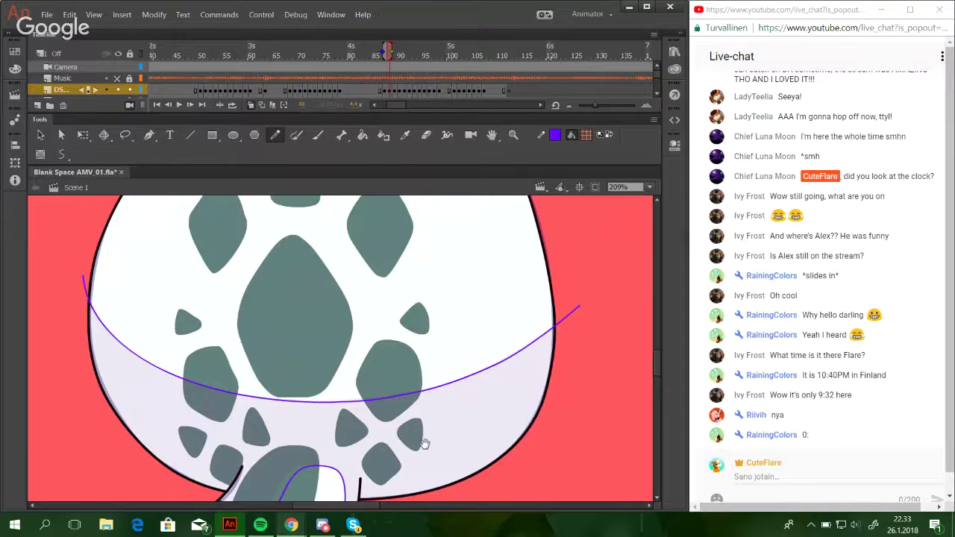
# Fill the shadow areas on the tail and lower body, link their purple guides with a line and delete them.
pyautogui.moveTo(423, 444); pyautogui.dragTo(412, 255)
pyautogui.press('k')
pyautogui.click(123, 432)
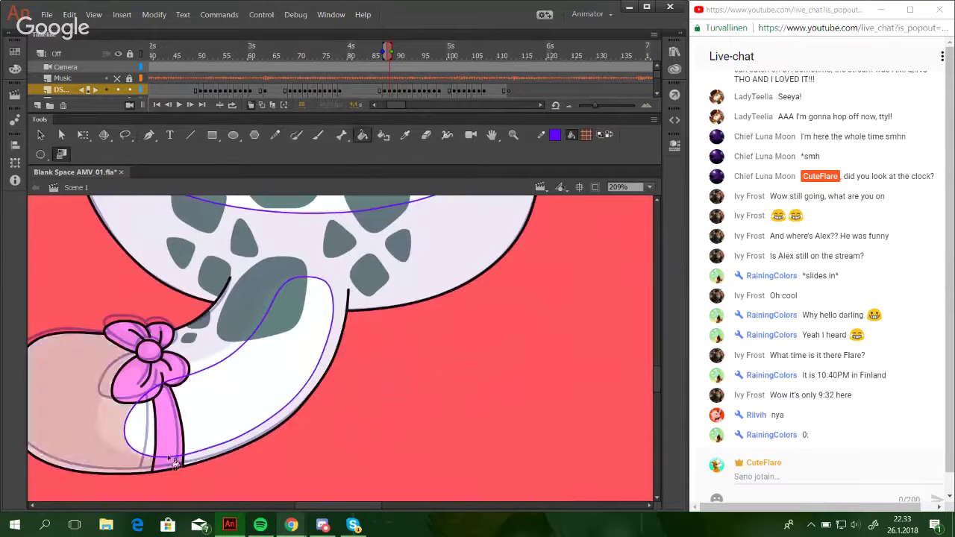
pyautogui.click(224, 453)
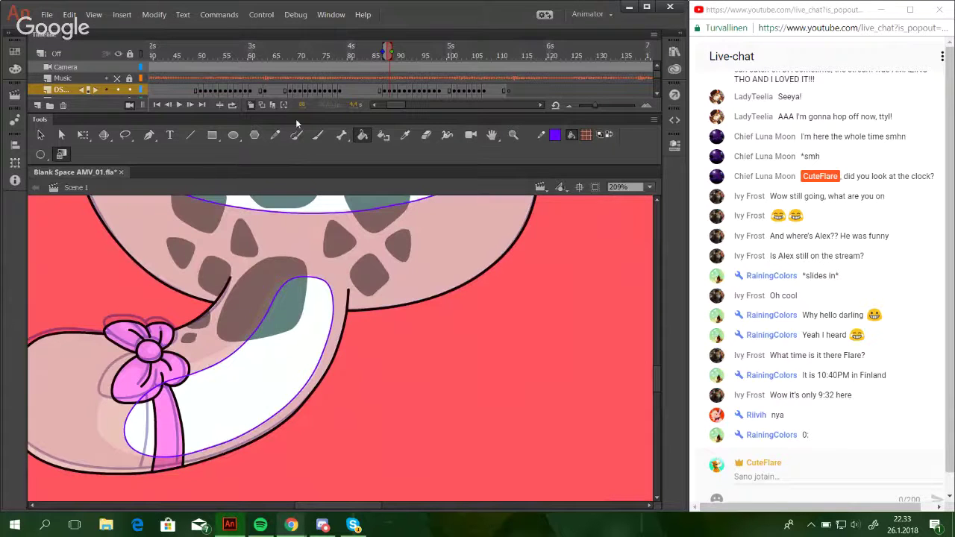
pyautogui.press('y')
pyautogui.scroll(4, 346, 273)
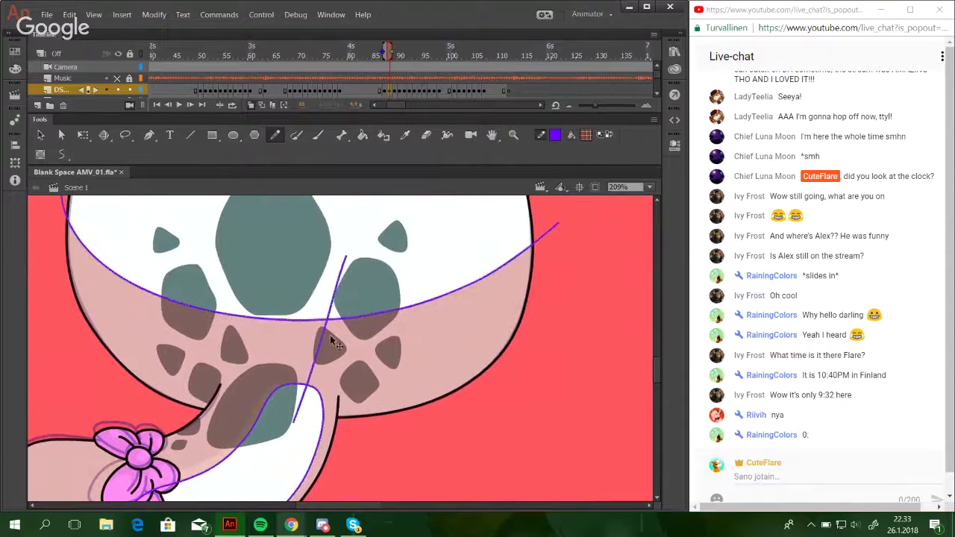
# Check the Google Hangouts broadcast window and minimise it to return to the drawing.
pyautogui.moveTo(291, 525)
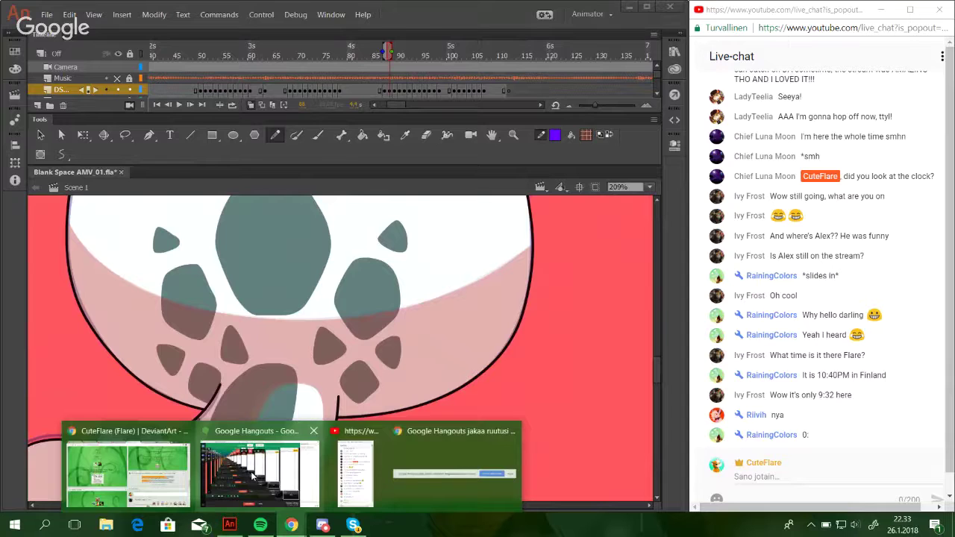
pyautogui.click(252, 476)
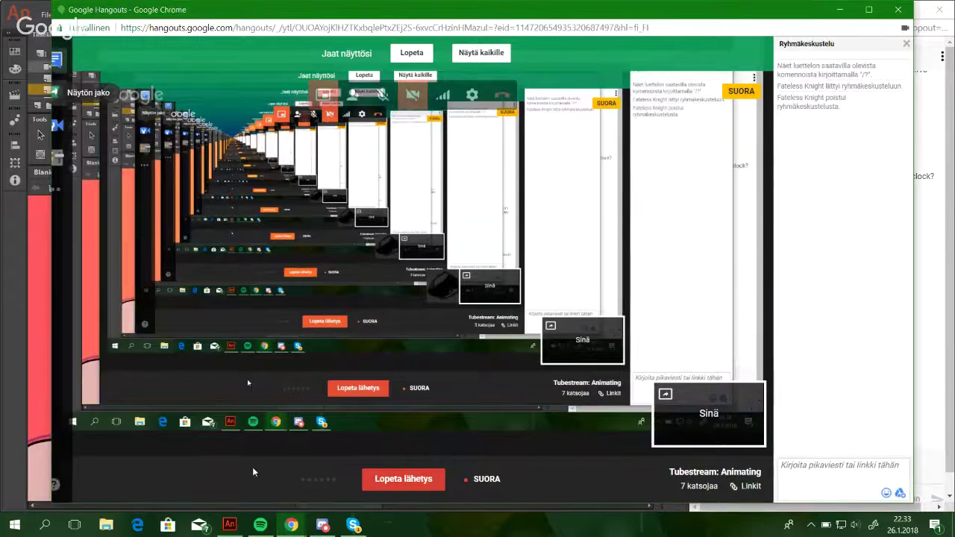
pyautogui.click(840, 10)
# Look over the current frame's shading on the tail, lower body and head.
pyautogui.click(630, 186)
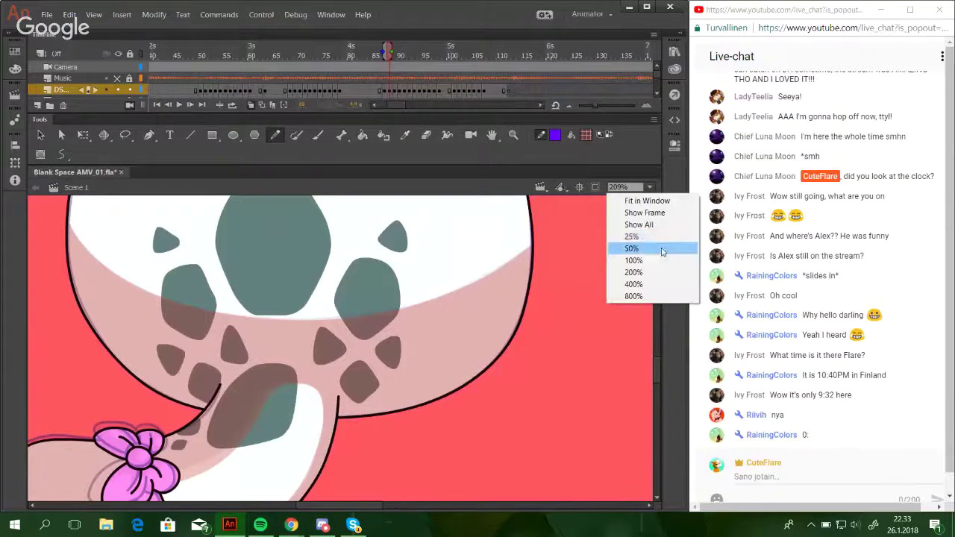
pyautogui.click(629, 235)
pyautogui.press('z')
pyautogui.moveTo(274, 297); pyautogui.dragTo(426, 411)
pyautogui.moveTo(260, 323); pyautogui.dragTo(358, 441)
pyautogui.click(275, 134)
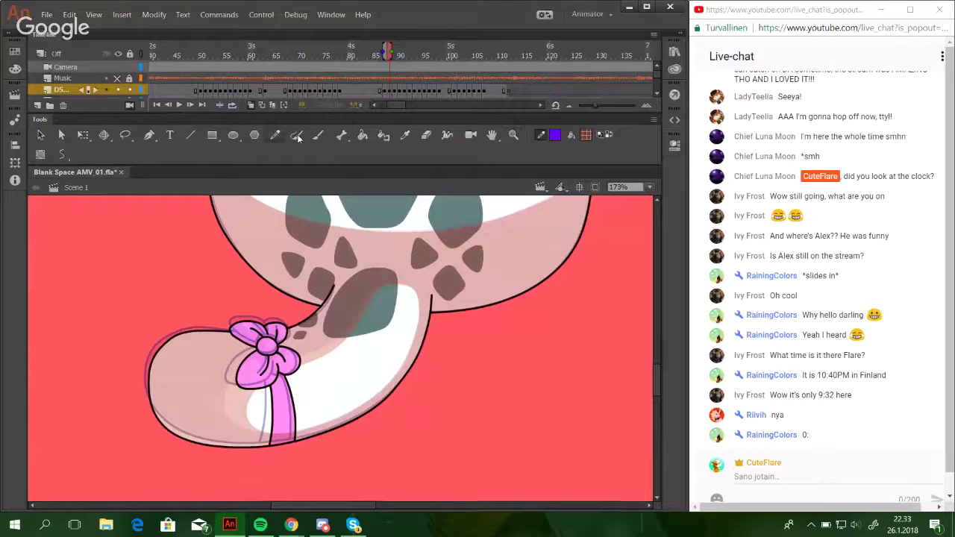
pyautogui.moveTo(658, 387)
pyautogui.mouseDown()
pyautogui.moveTo(674, 312)
pyautogui.moveTo(669, 353)
pyautogui.moveTo(658, 326)
pyautogui.moveTo(663, 319)
pyautogui.moveTo(655, 407)
pyautogui.moveTo(649, 381)
pyautogui.moveTo(667, 386)
pyautogui.moveTo(660, 314)
pyautogui.moveTo(658, 356)
pyautogui.moveTo(658, 331)
pyautogui.mouseUp()
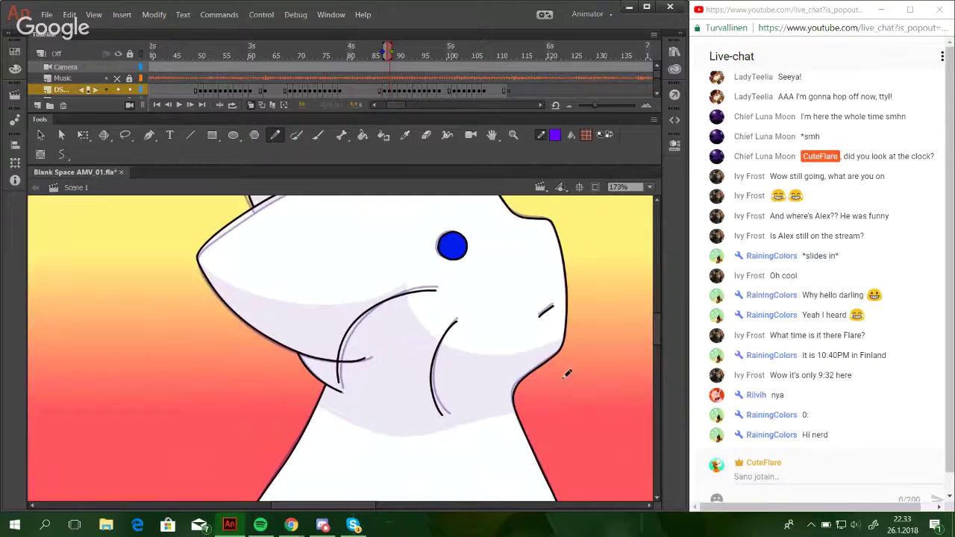
pyautogui.scroll(-10, 643, 395)
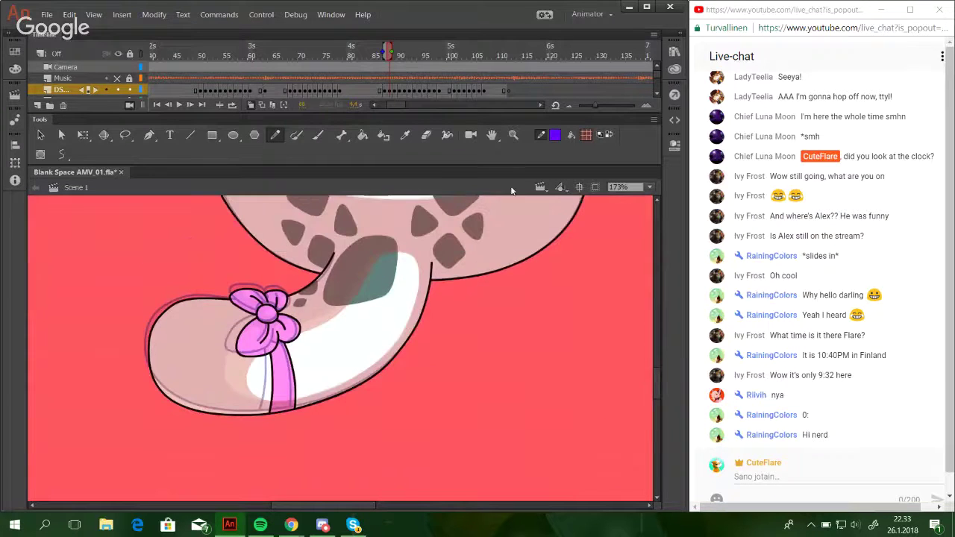
# Draw small closed purple guides for the highlights in the two upper loops of the tail bow.
pyautogui.press('z')
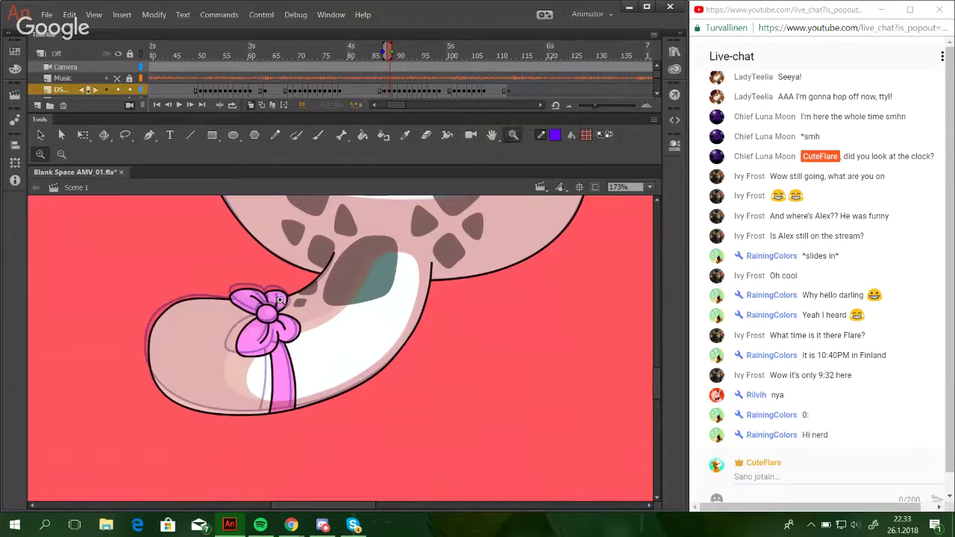
pyautogui.moveTo(215, 285); pyautogui.dragTo(333, 372)
pyautogui.click(276, 136)
pyautogui.moveTo(277, 262)
pyautogui.mouseDown()
pyautogui.moveTo(240, 240)
pyautogui.moveTo(253, 256)
pyautogui.moveTo(274, 262)
pyautogui.moveTo(257, 237)
pyautogui.moveTo(238, 236)
pyautogui.moveTo(270, 256)
pyautogui.mouseUp()
pyautogui.hotkey('ctrl', 'z')
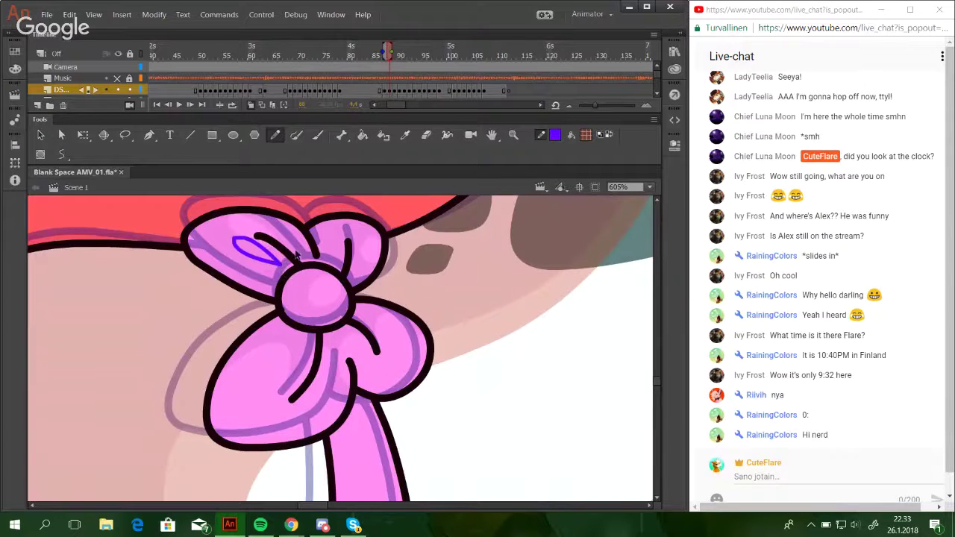
pyautogui.moveTo(379, 238)
pyautogui.mouseDown()
pyautogui.moveTo(367, 264)
pyautogui.moveTo(379, 247)
pyautogui.moveTo(370, 239)
pyautogui.moveTo(361, 256)
pyautogui.moveTo(374, 266)
pyautogui.moveTo(374, 244)
pyautogui.mouseUp()
pyautogui.hotkey('ctrl', 'z')
# Draw curved purple guides around the lit areas of the tail bow's two lower loops, meeting the crease lines.
pyautogui.moveTo(303, 365)
pyautogui.mouseDown()
pyautogui.moveTo(289, 340)
pyautogui.moveTo(256, 358)
pyautogui.moveTo(229, 407)
pyautogui.moveTo(264, 440)
pyautogui.moveTo(321, 443)
pyautogui.mouseUp()
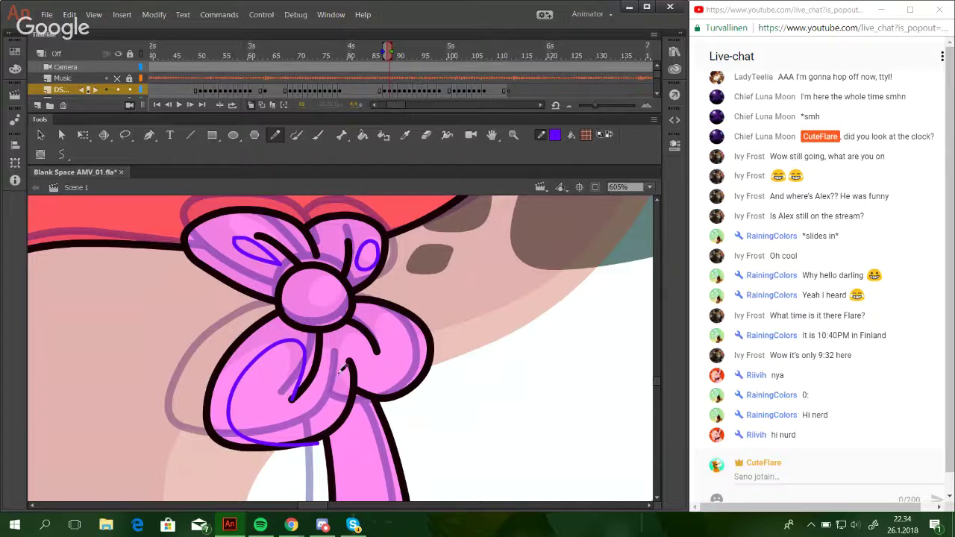
pyautogui.moveTo(312, 385); pyautogui.dragTo(345, 354)
pyautogui.hotkey('ctrl', 'z')
pyautogui.hotkey('ctrl', 'z')
pyautogui.moveTo(319, 371)
pyautogui.mouseDown()
pyautogui.moveTo(335, 353)
pyautogui.moveTo(349, 361)
pyautogui.moveTo(311, 374)
pyautogui.mouseUp()
pyautogui.moveTo(422, 388)
pyautogui.mouseDown()
pyautogui.moveTo(373, 385)
pyautogui.moveTo(357, 355)
pyautogui.moveTo(376, 350)
pyautogui.moveTo(382, 315)
pyautogui.moveTo(427, 314)
pyautogui.moveTo(450, 334)
pyautogui.moveTo(462, 379)
pyautogui.moveTo(432, 417)
pyautogui.moveTo(409, 394)
pyautogui.mouseUp()
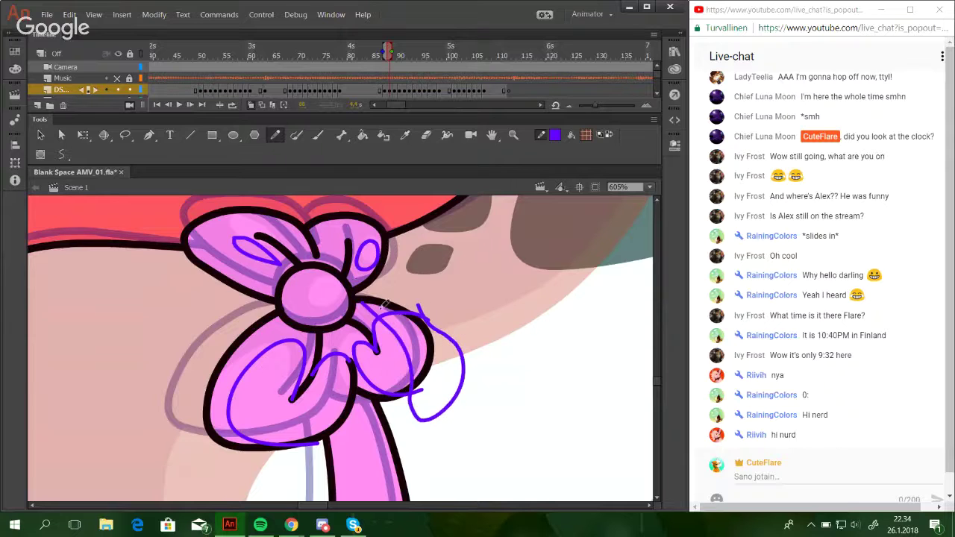
# Link the tail bow's guides with purple lines across the lower loops and between the upper-loop highlights.
pyautogui.hotkey('ctrl', 'z')
pyautogui.moveTo(366, 310); pyautogui.dragTo(421, 440)
pyautogui.moveTo(422, 313)
pyautogui.mouseDown()
pyautogui.moveTo(406, 489)
pyautogui.moveTo(263, 459)
pyautogui.moveTo(274, 357)
pyautogui.mouseUp()
pyautogui.hotkey('ctrl', 'z')
pyautogui.moveTo(283, 423)
pyautogui.mouseDown()
pyautogui.moveTo(325, 454)
pyautogui.moveTo(402, 415)
pyautogui.mouseUp()
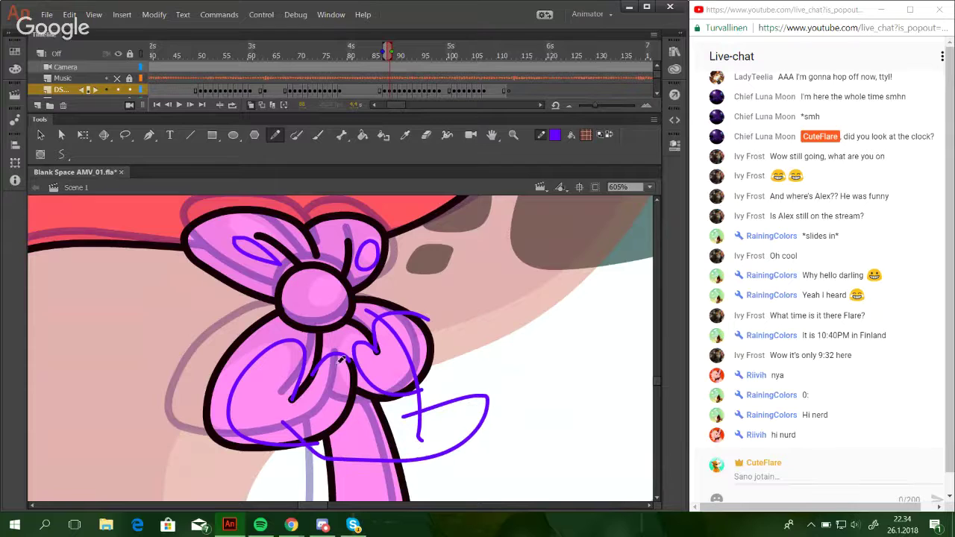
pyautogui.moveTo(342, 339); pyautogui.dragTo(336, 498)
pyautogui.hotkey('ctrl', 'z')
pyautogui.moveTo(341, 355); pyautogui.dragTo(363, 479)
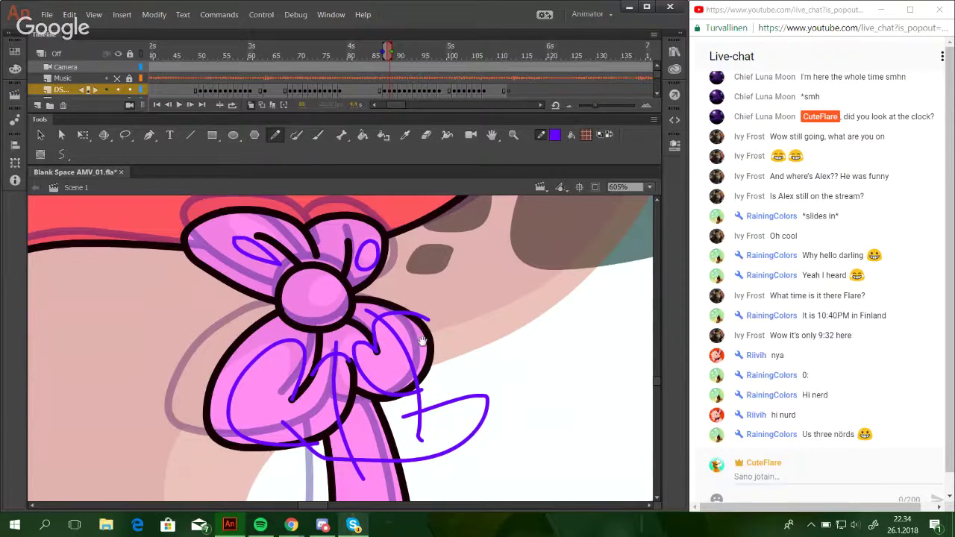
pyautogui.moveTo(418, 343); pyautogui.dragTo(423, 355)
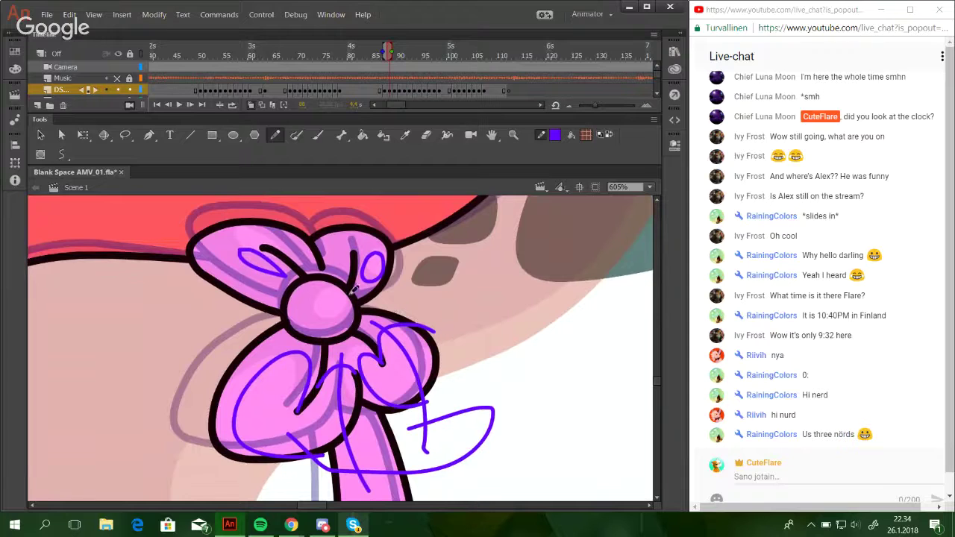
pyautogui.moveTo(254, 255)
pyautogui.mouseDown()
pyautogui.moveTo(283, 239)
pyautogui.moveTo(299, 251)
pyautogui.moveTo(381, 238)
pyautogui.mouseUp()
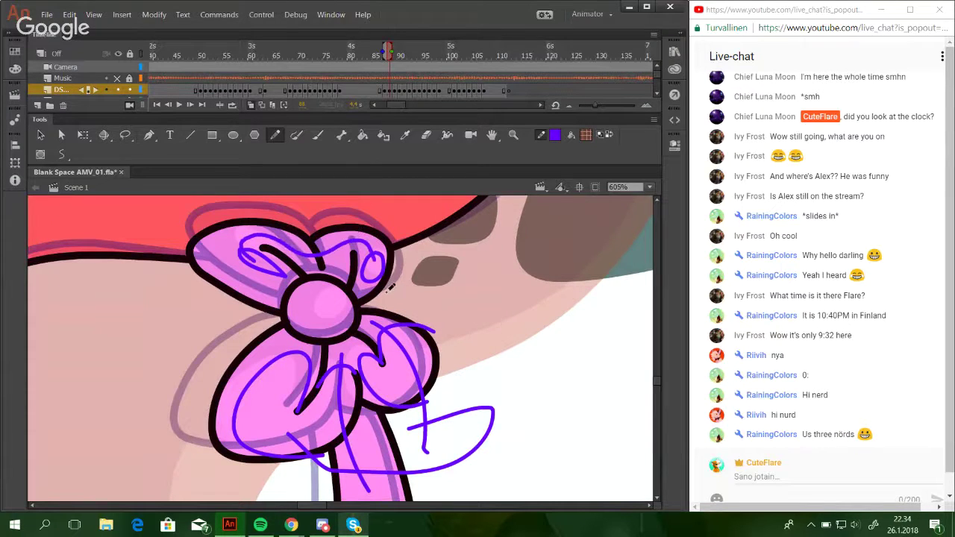
# Fill the shadow areas of the tail bow's loops with darker pink and delete the linked purple guides.
pyautogui.press('k')
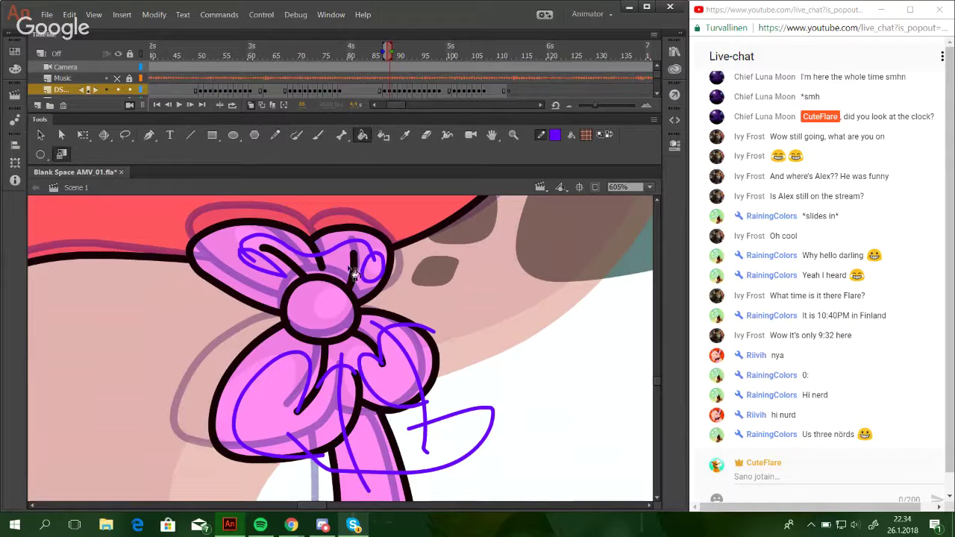
pyautogui.hotkey('ctrl', 'z')
pyautogui.click(335, 362)
pyautogui.click(380, 341)
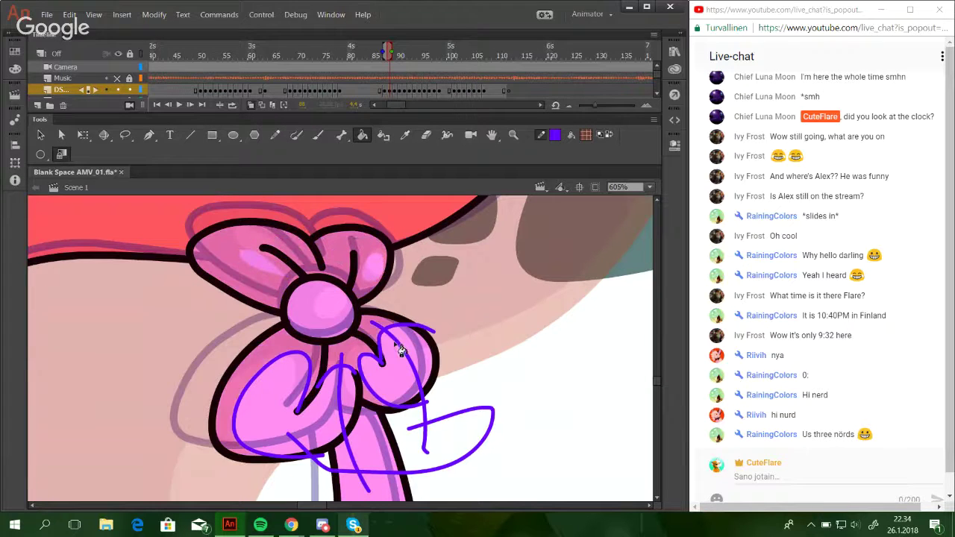
pyautogui.keyDown('ctrl'); pyautogui.doubleClick(395, 341); pyautogui.keyUp('ctrl')
pyautogui.press('Delete')
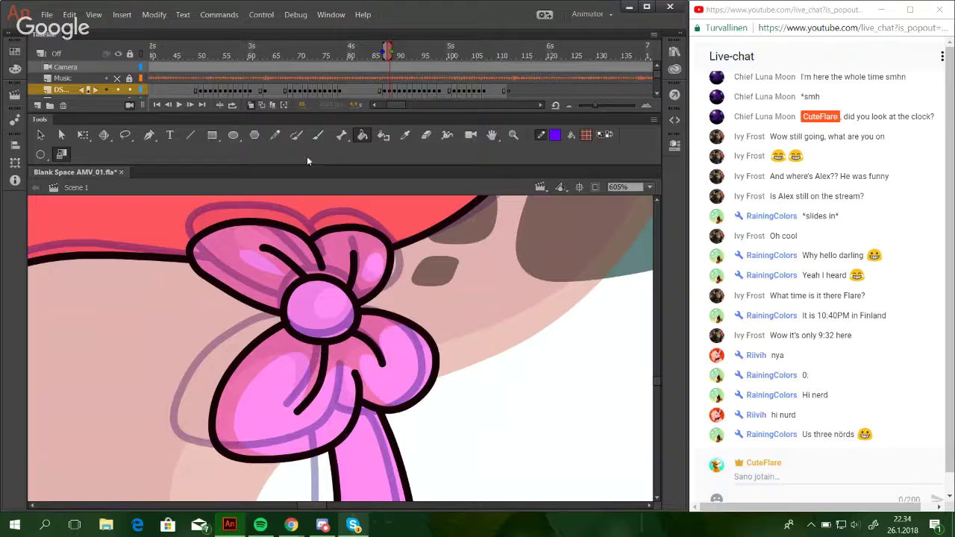
# Draw a round purple highlight guide in the bow's knot, fill the shadow around it and delete the guide.
pyautogui.click(275, 135)
pyautogui.moveTo(344, 298)
pyautogui.mouseDown()
pyautogui.moveTo(328, 294)
pyautogui.moveTo(344, 300)
pyautogui.mouseUp()
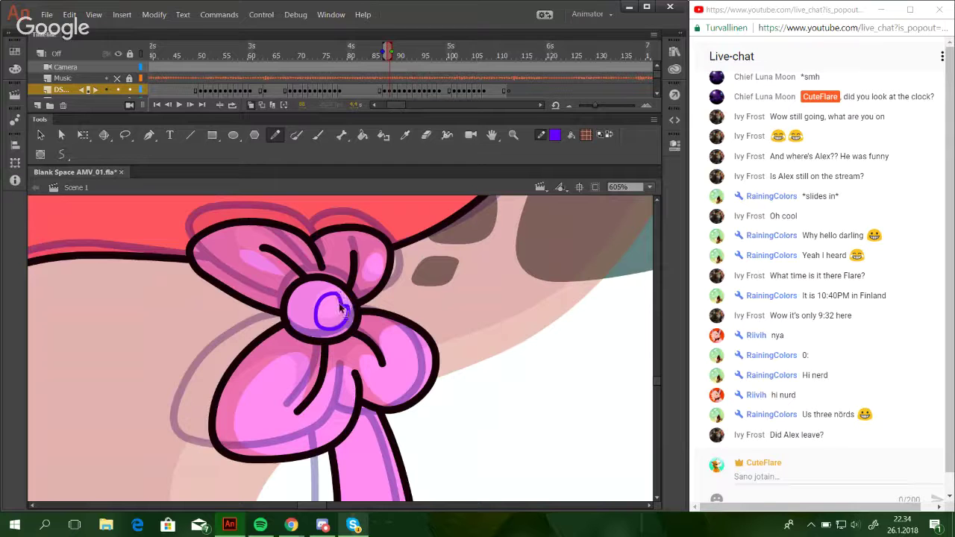
pyautogui.click(363, 136)
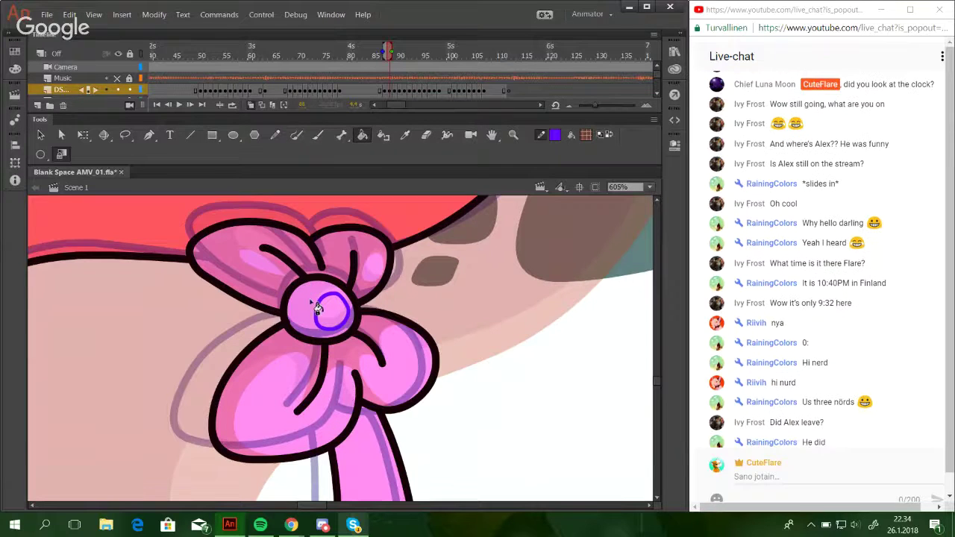
pyautogui.click(309, 311)
pyautogui.keyDown('ctrl'); pyautogui.click(318, 308); pyautogui.keyUp('ctrl')
pyautogui.press('Delete')
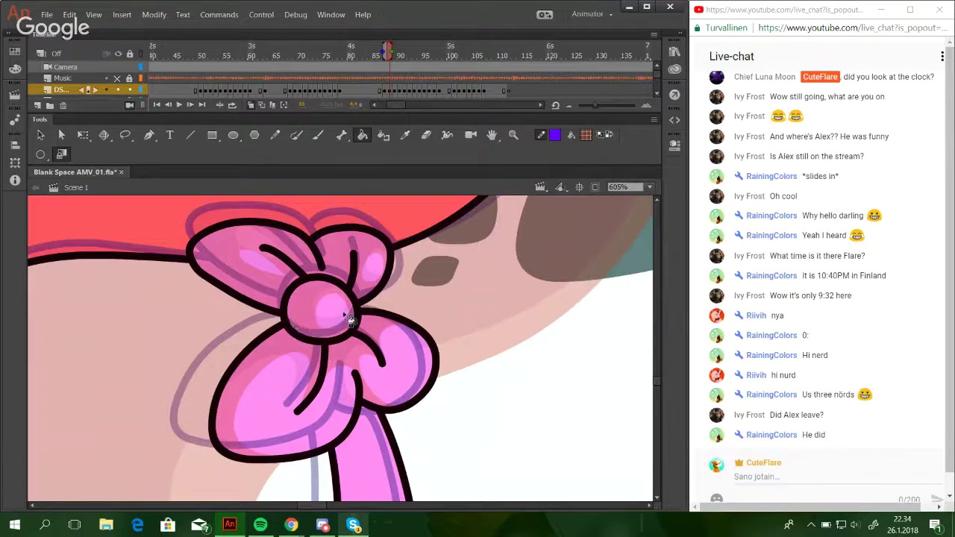
# Refill the tail bow's knot on the Diana layer with DShading locked, and restore both layers' locks.
pyautogui.click(658, 94)
pyautogui.click(130, 91)
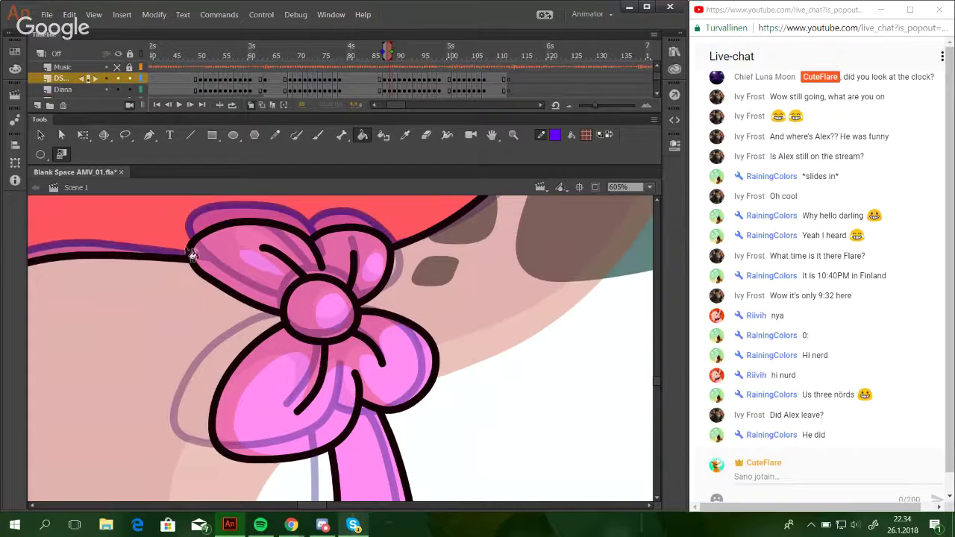
pyautogui.keyDown('ctrl'); pyautogui.click(299, 334); pyautogui.keyUp('ctrl')
pyautogui.click(300, 333)
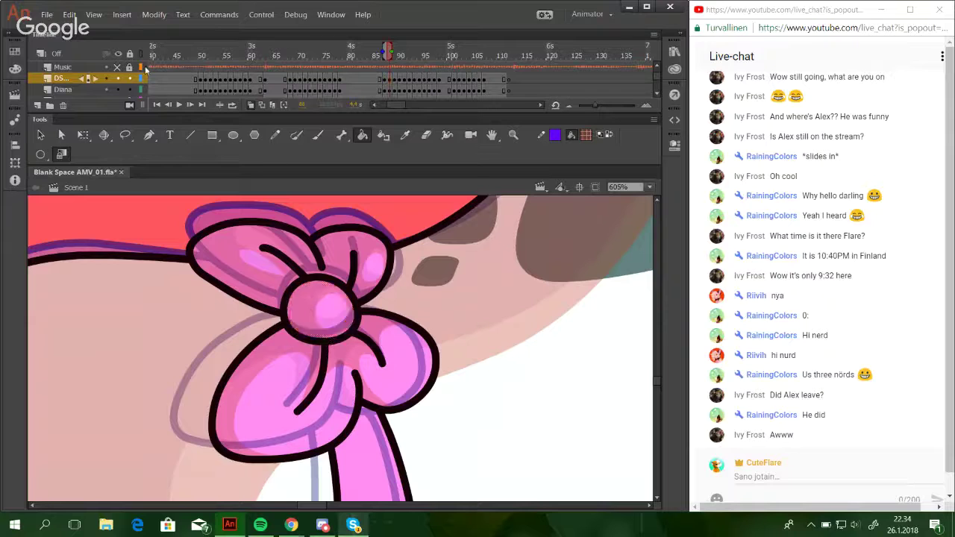
pyautogui.click(293, 325)
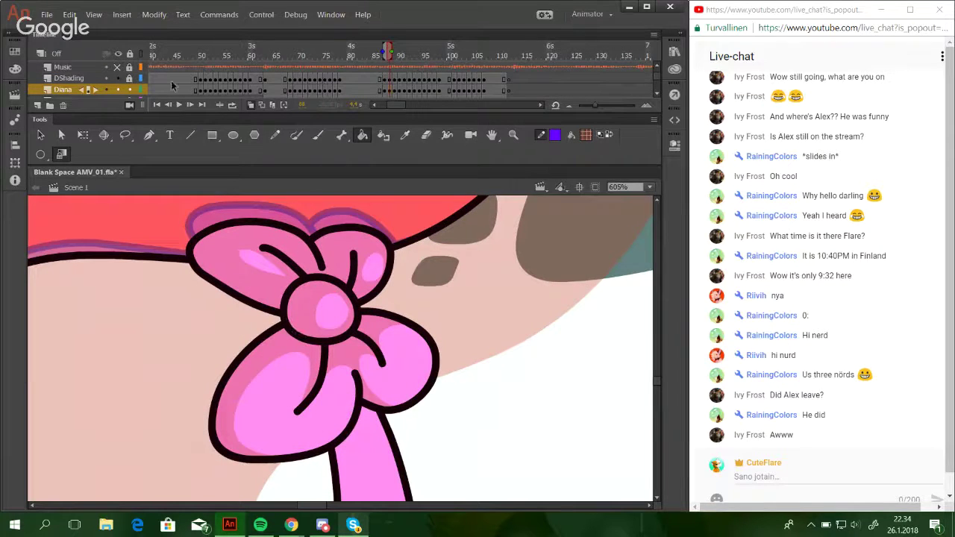
pyautogui.click(129, 90)
pyautogui.click(129, 79)
pyautogui.click(528, 78)
pyautogui.click(527, 79)
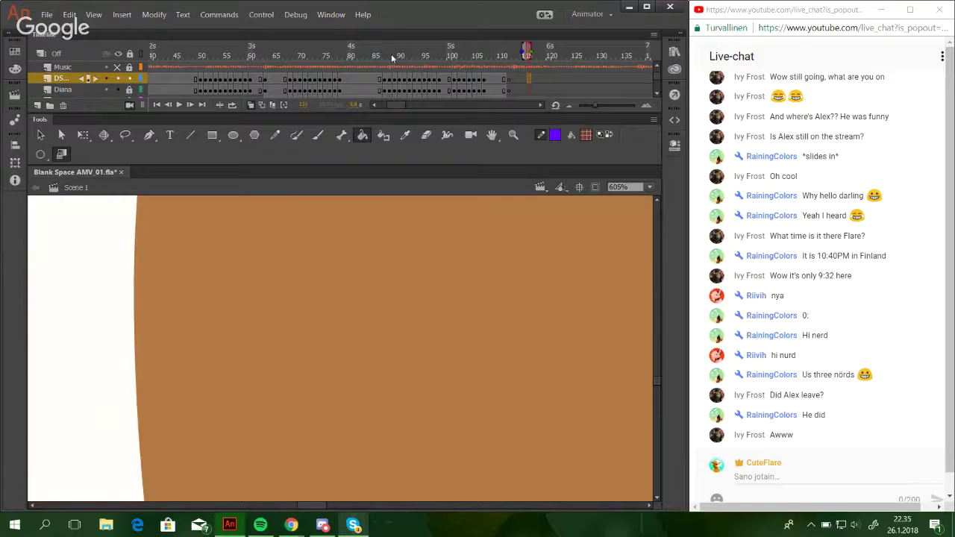
pyautogui.click(387, 56)
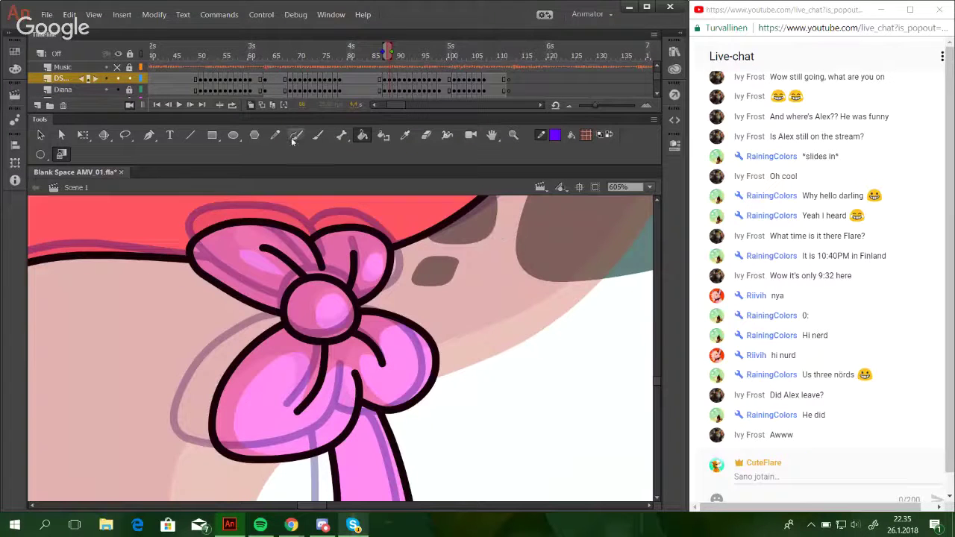
# Draw a purple shading guide along the ear from its tip towards the eye and bend it into a smooth curve.
pyautogui.press('y')
pyautogui.click(649, 188)
pyautogui.click(626, 250)
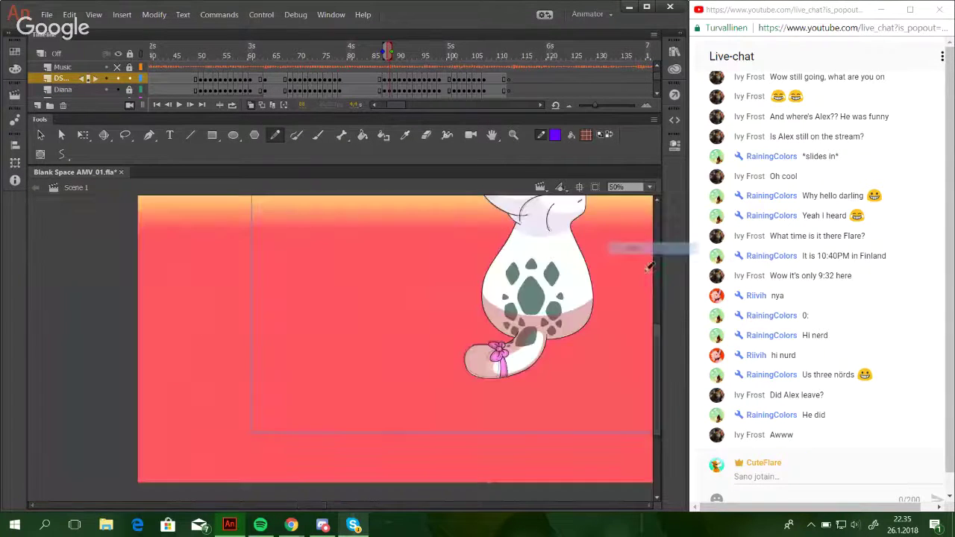
pyautogui.scroll(5, 642, 306)
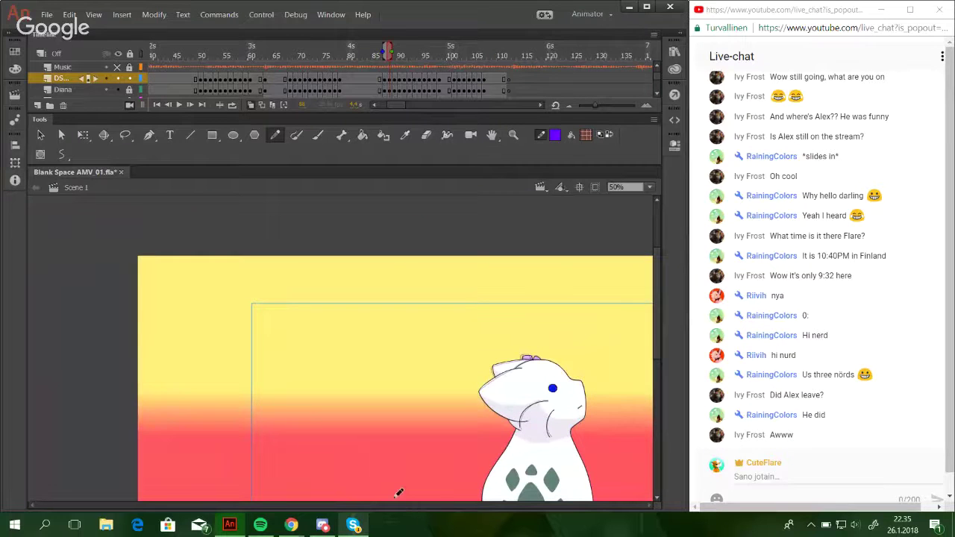
pyautogui.press('z')
pyautogui.moveTo(455, 371); pyautogui.dragTo(612, 491)
pyautogui.moveTo(172, 239); pyautogui.dragTo(478, 404)
pyautogui.click(276, 136)
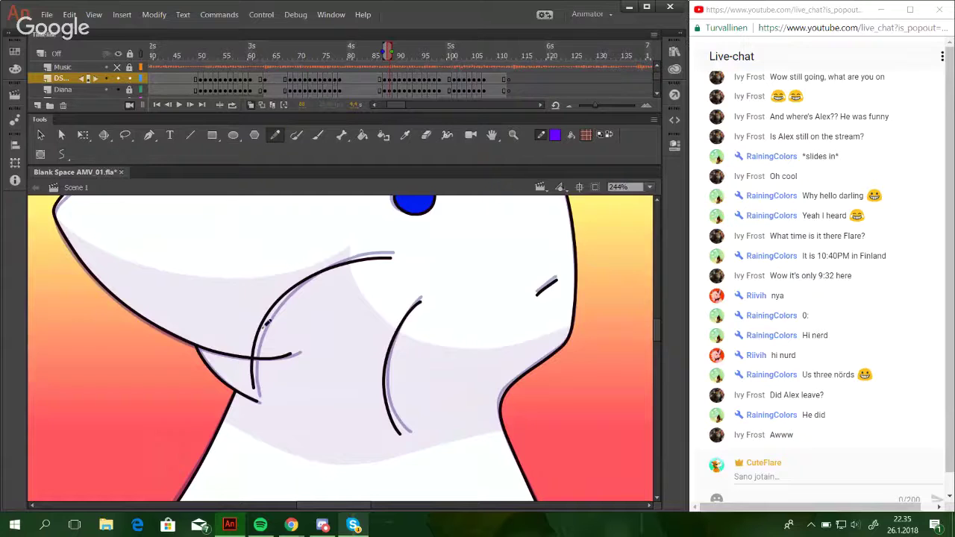
pyautogui.scroll(2, 269, 328)
pyautogui.moveTo(45, 218)
pyautogui.mouseDown()
pyautogui.moveTo(64, 240)
pyautogui.moveTo(111, 266)
pyautogui.moveTo(247, 284)
pyautogui.moveTo(369, 261)
pyautogui.mouseUp()
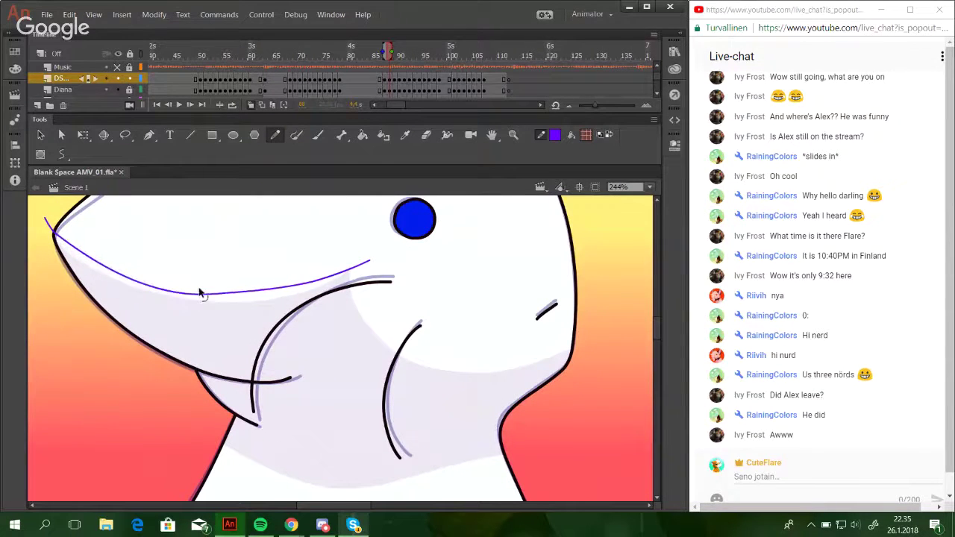
pyautogui.moveTo(200, 291); pyautogui.dragTo(206, 298)
pyautogui.moveTo(94, 261); pyautogui.dragTo(43, 245)
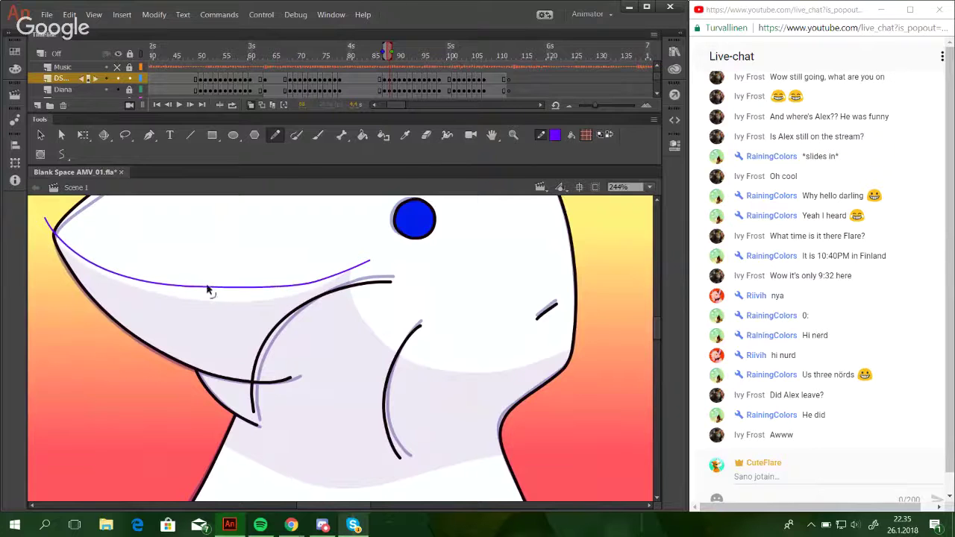
pyautogui.moveTo(258, 287); pyautogui.dragTo(255, 295)
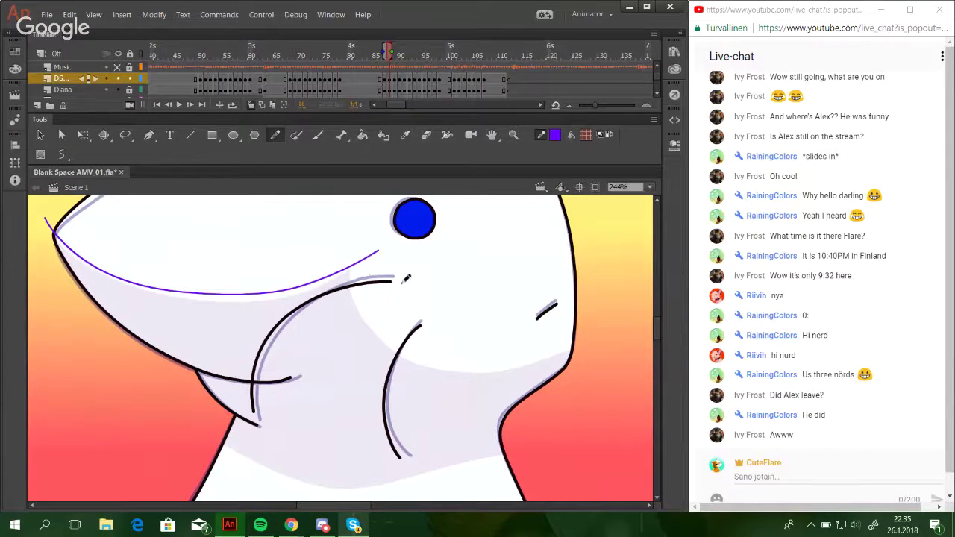
# Draw a curved purple guide from the ear guide's inner end under the cheek to beyond the chin outline.
pyautogui.moveTo(446, 307)
pyautogui.mouseDown()
pyautogui.moveTo(441, 445)
pyautogui.moveTo(460, 307)
pyautogui.mouseUp()
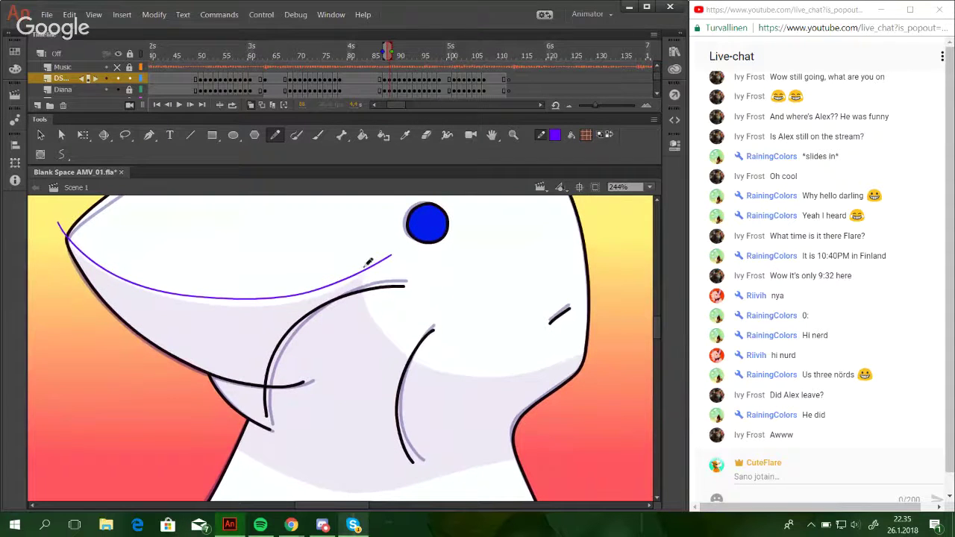
pyautogui.moveTo(364, 267)
pyautogui.mouseDown()
pyautogui.moveTo(366, 298)
pyautogui.moveTo(417, 361)
pyautogui.mouseUp()
pyautogui.hotkey('ctrl', 'z')
pyautogui.moveTo(366, 261)
pyautogui.mouseDown()
pyautogui.moveTo(382, 336)
pyautogui.moveTo(455, 374)
pyautogui.moveTo(499, 377)
pyautogui.moveTo(613, 342)
pyautogui.mouseUp()
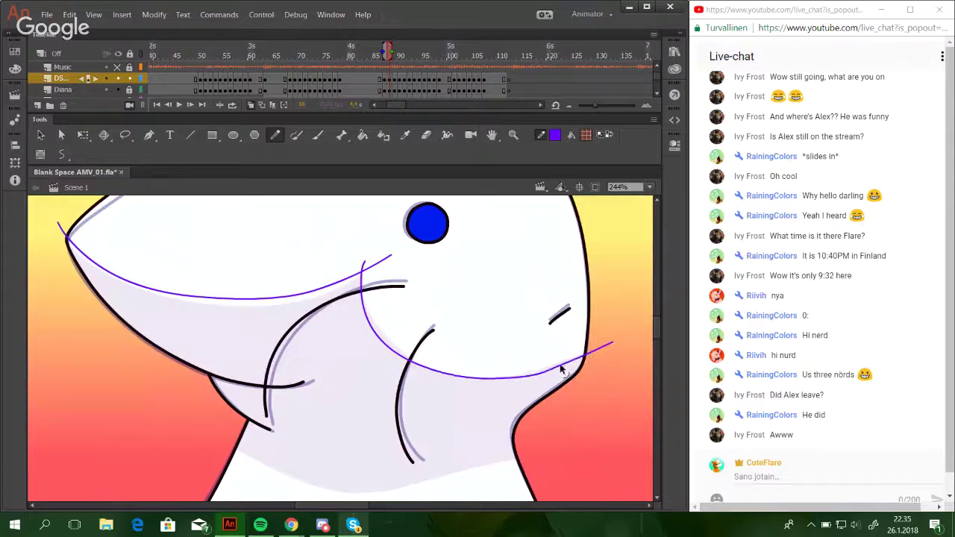
# Draw a curved purple guide across the neck for the head's cast shadow, extending past both outlines.
pyautogui.moveTo(461, 402); pyautogui.dragTo(472, 344)
pyautogui.moveTo(238, 388)
pyautogui.mouseDown()
pyautogui.moveTo(373, 435)
pyautogui.moveTo(508, 402)
pyautogui.moveTo(578, 401)
pyautogui.mouseUp()
pyautogui.hotkey('ctrl', 'z')
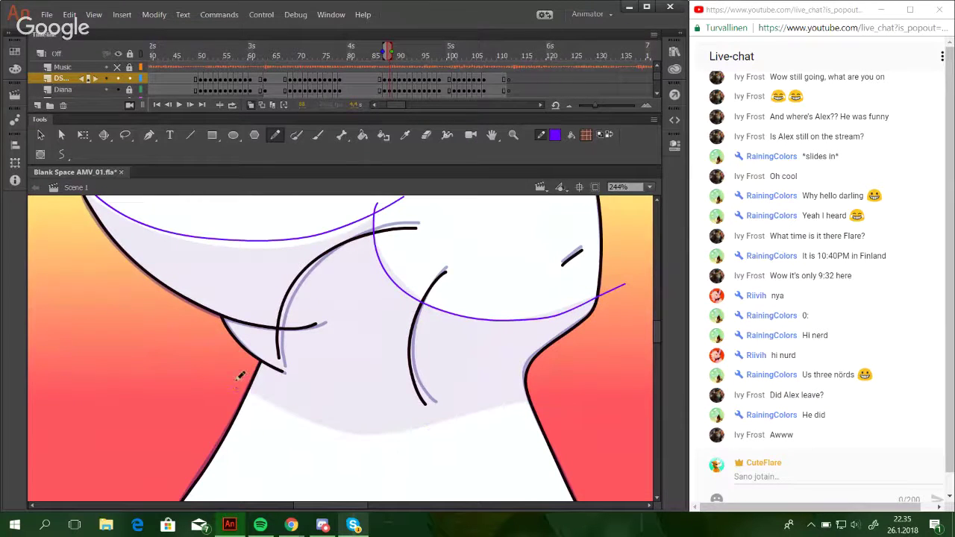
pyautogui.moveTo(237, 384)
pyautogui.mouseDown()
pyautogui.moveTo(297, 416)
pyautogui.moveTo(379, 434)
pyautogui.moveTo(569, 401)
pyautogui.mouseUp()
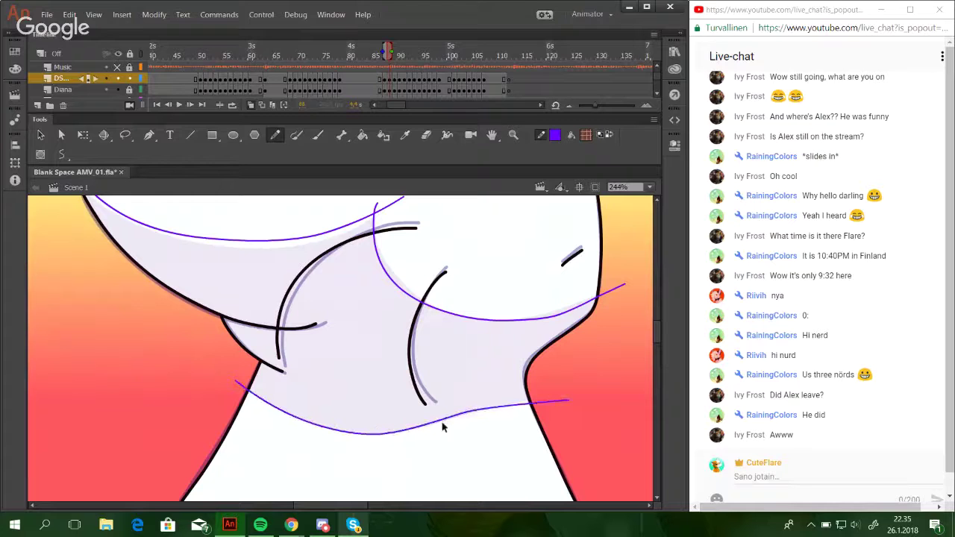
# Draw a purple guide outside the chin outline that joins the ends of the cheek and neck guides.
pyautogui.moveTo(506, 410); pyautogui.dragTo(517, 407)
pyautogui.moveTo(559, 421); pyautogui.dragTo(607, 275)
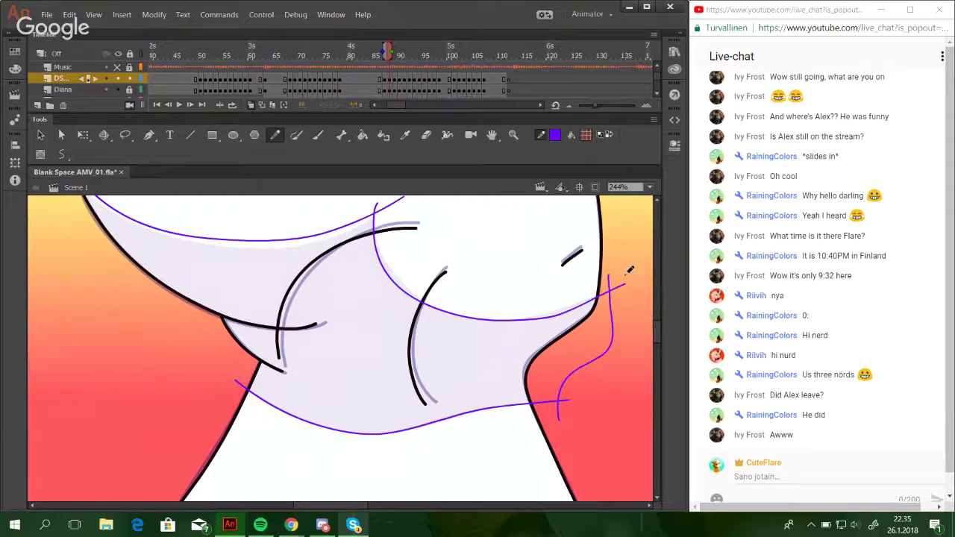
pyautogui.moveTo(606, 316); pyautogui.dragTo(576, 386)
# Fill the shadow area under the ear, cheek and chin down to the neck guide, and delete the purple guides.
pyautogui.press('k')
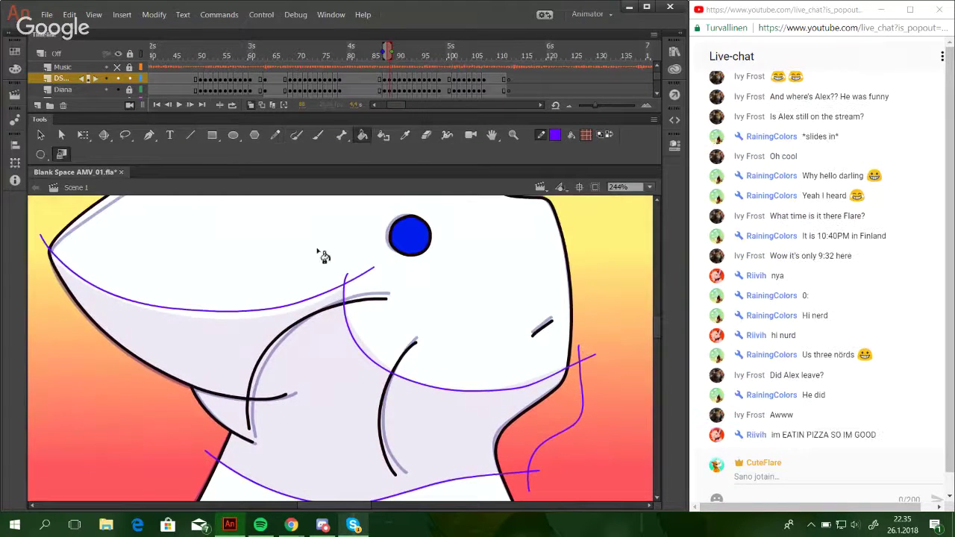
pyautogui.click(273, 340)
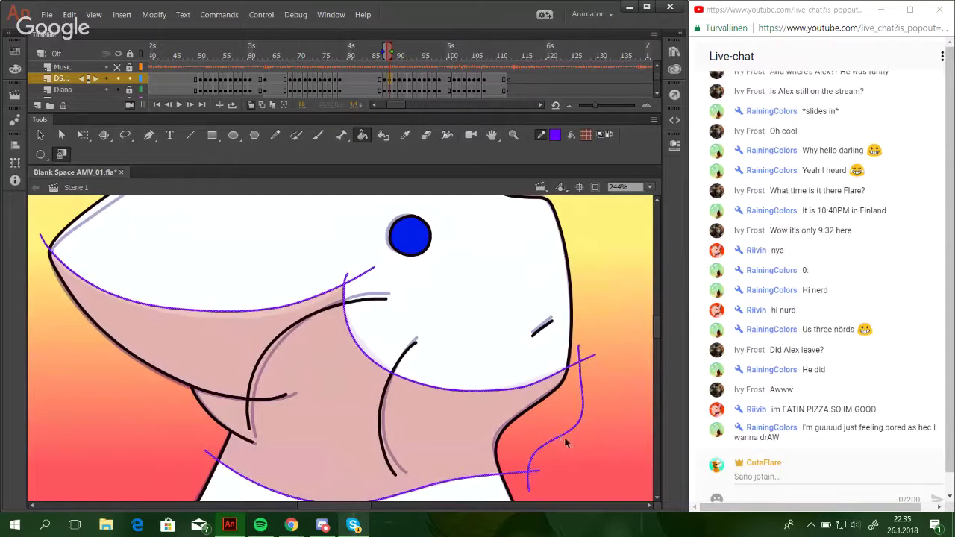
pyautogui.press('Delete')
# Draw curved purple shading guides across the far ear, the near ear's inner base and both head bow loops, closing their open ends.
pyautogui.moveTo(596, 365)
pyautogui.mouseDown()
pyautogui.moveTo(595, 377)
pyautogui.moveTo(568, 249)
pyautogui.mouseUp()
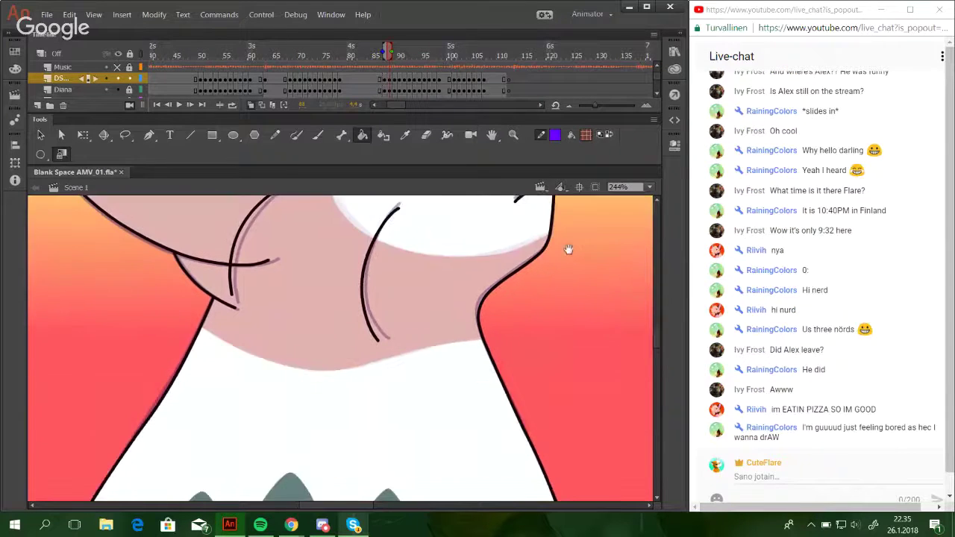
pyautogui.scroll(10, 568, 249)
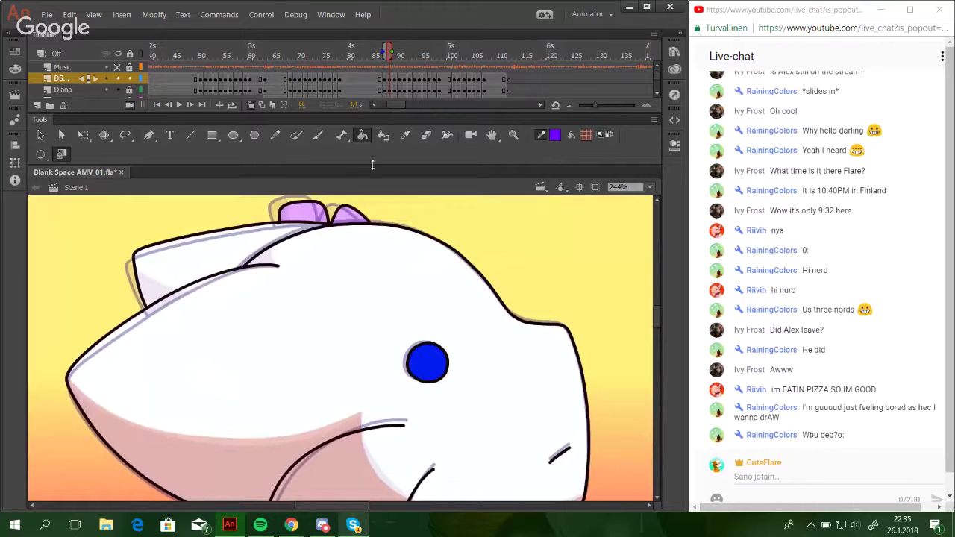
pyautogui.click(275, 134)
pyautogui.moveTo(282, 235); pyautogui.dragTo(275, 260)
pyautogui.hotkey('ctrl', 'z')
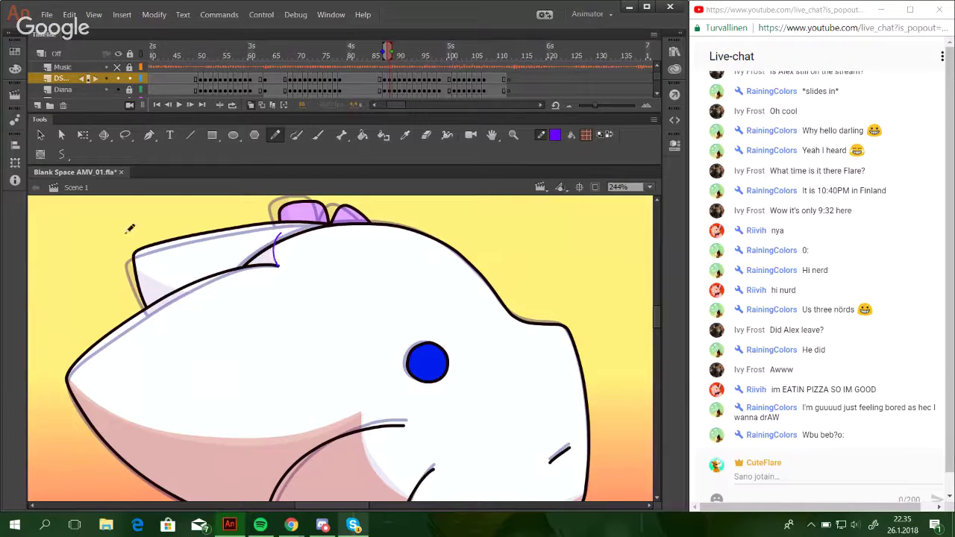
pyautogui.moveTo(125, 237)
pyautogui.mouseDown()
pyautogui.moveTo(214, 286)
pyautogui.moveTo(215, 277)
pyautogui.moveTo(298, 279)
pyautogui.moveTo(254, 287)
pyautogui.moveTo(243, 284)
pyautogui.moveTo(329, 266)
pyautogui.moveTo(265, 232)
pyautogui.mouseUp()
pyautogui.moveTo(322, 255)
pyautogui.mouseDown()
pyautogui.moveTo(326, 263)
pyautogui.moveTo(313, 217)
pyautogui.mouseUp()
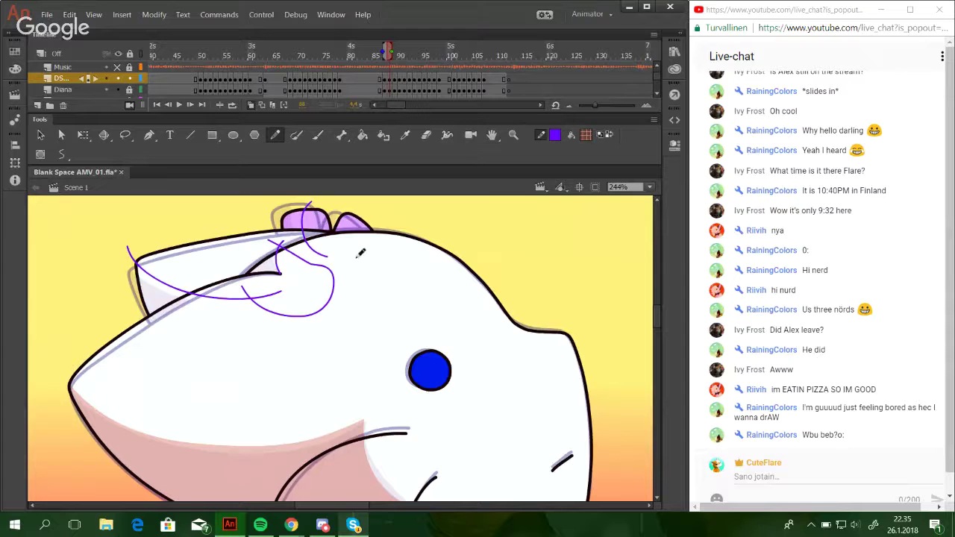
pyautogui.moveTo(359, 255)
pyautogui.mouseDown()
pyautogui.moveTo(360, 214)
pyautogui.moveTo(349, 235)
pyautogui.moveTo(370, 205)
pyautogui.mouseUp()
pyautogui.moveTo(321, 291)
pyautogui.mouseDown()
pyautogui.moveTo(323, 247)
pyautogui.moveTo(372, 253)
pyautogui.mouseUp()
# Fill the shadow areas on the head bow loops, far ear and near ear's base, and delete the purple guides.
pyautogui.click(362, 135)
pyautogui.click(295, 223)
pyautogui.click(343, 227)
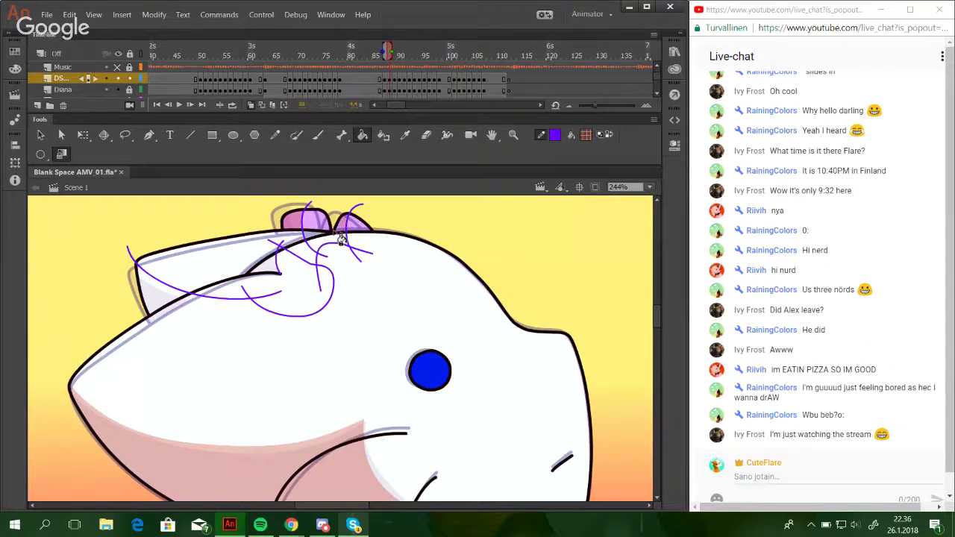
pyautogui.click(171, 305)
pyautogui.press('Delete')
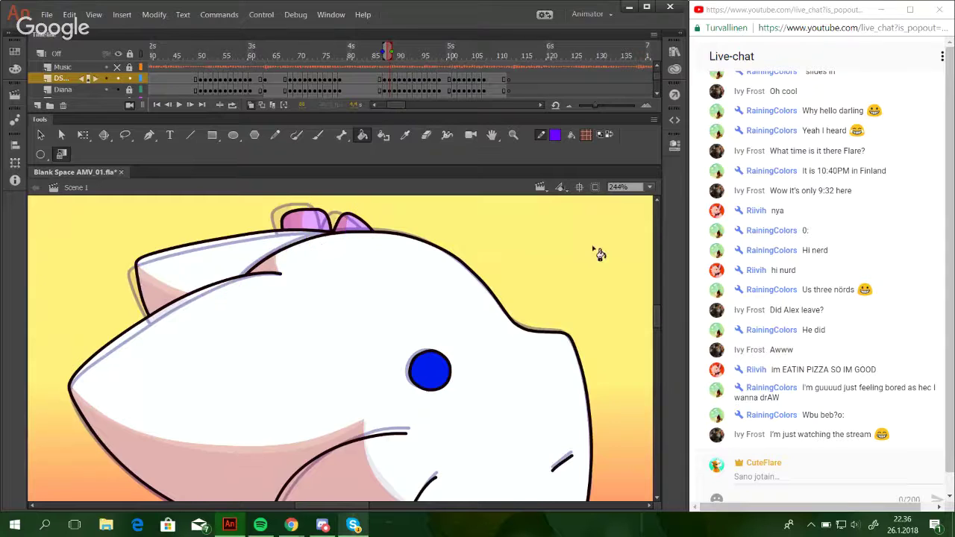
# Save the shaded frame in Blank Space AMV_01.fla.
pyautogui.click(650, 188)
pyautogui.click(638, 254)
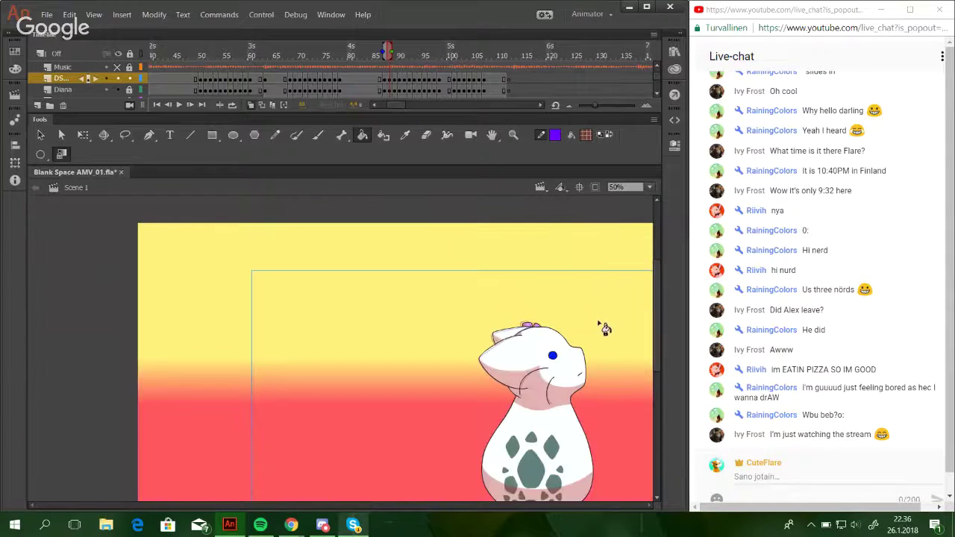
pyautogui.scroll(-3, 655, 356)
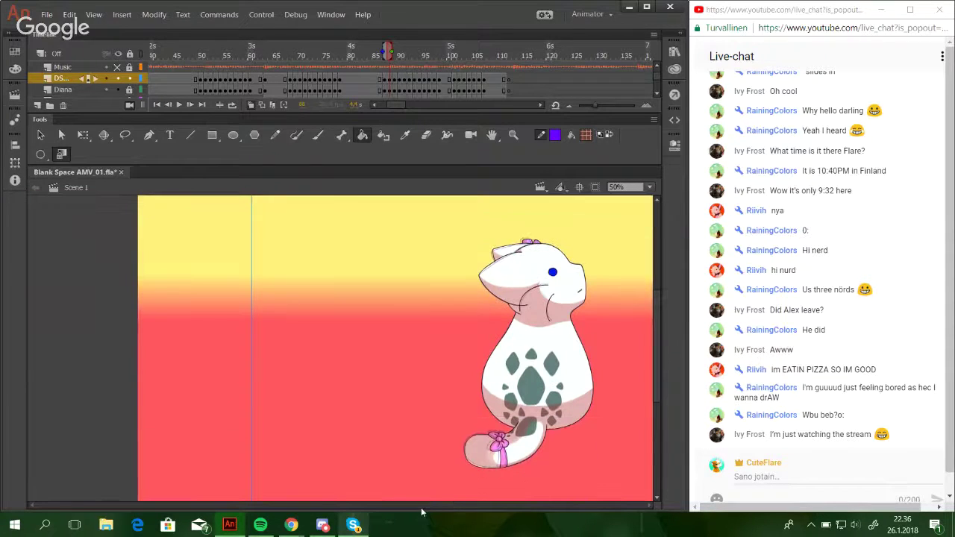
pyautogui.press('z')
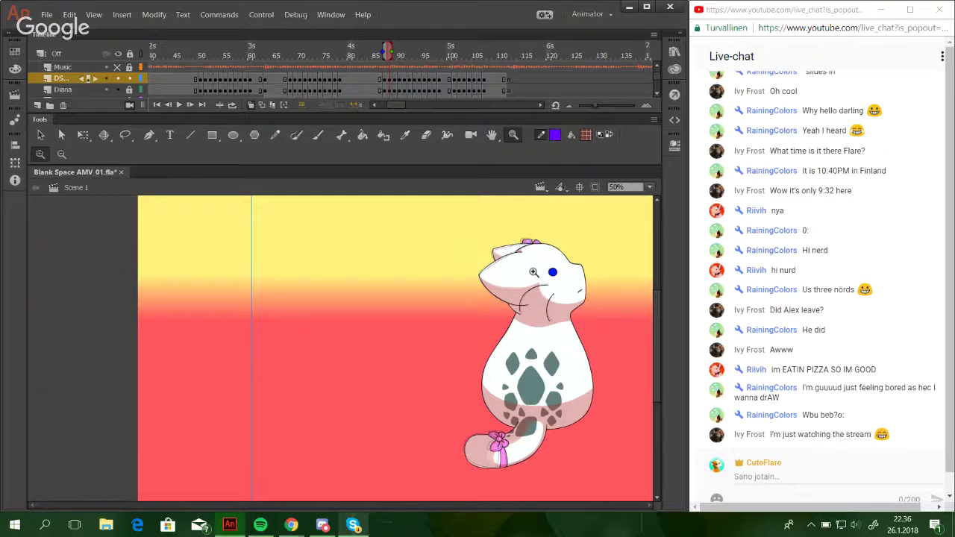
pyautogui.hotkey('ctrl', 's')
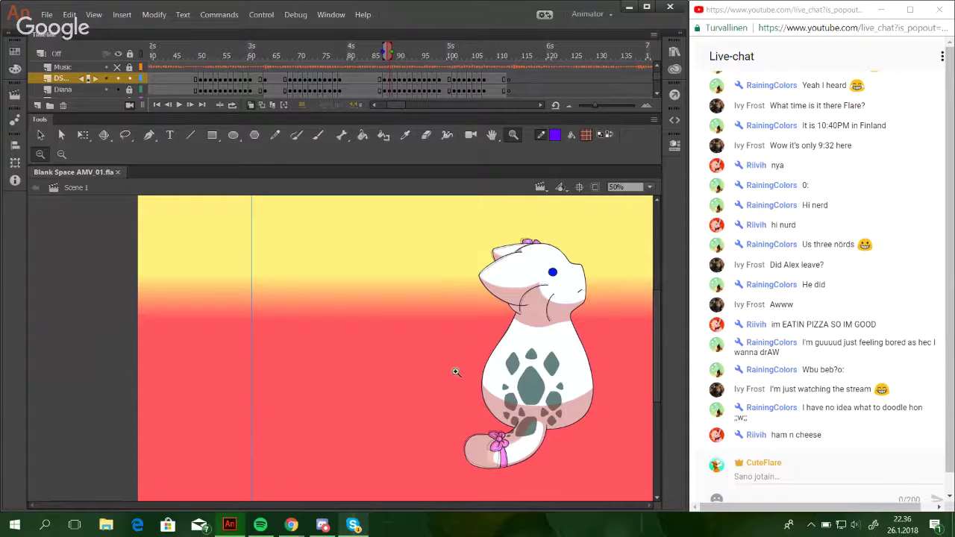
# Test the movie to review the whole animation's playback, and close the preview.
pyautogui.click(651, 187)
pyautogui.click(646, 260)
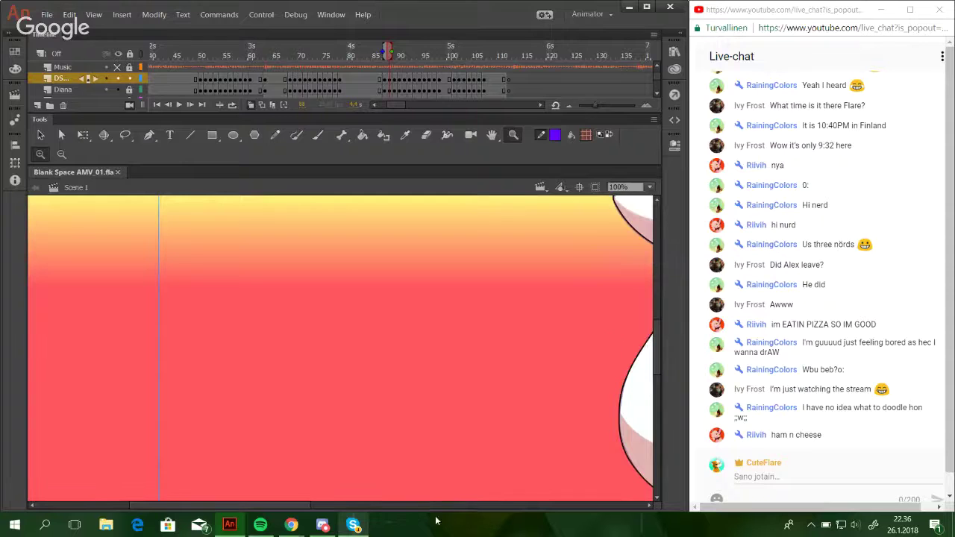
pyautogui.click(454, 507)
pyautogui.moveTo(469, 508); pyautogui.dragTo(409, 508)
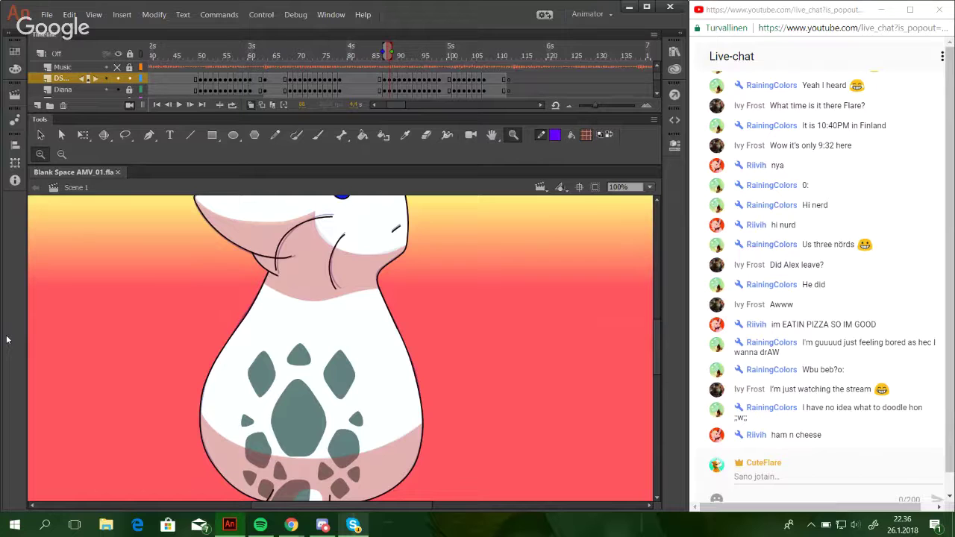
pyautogui.hotkey('ctrl', 'Return')
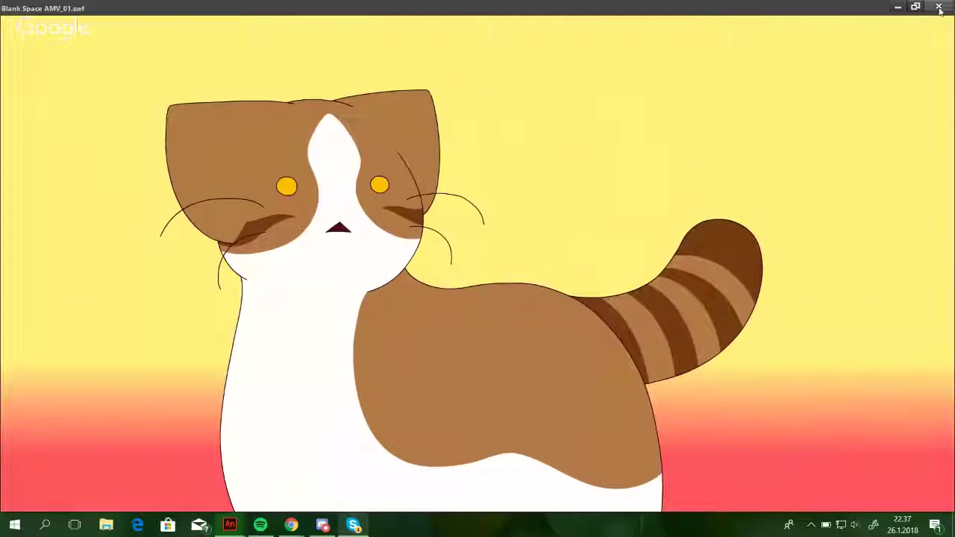
pyautogui.click(939, 9)
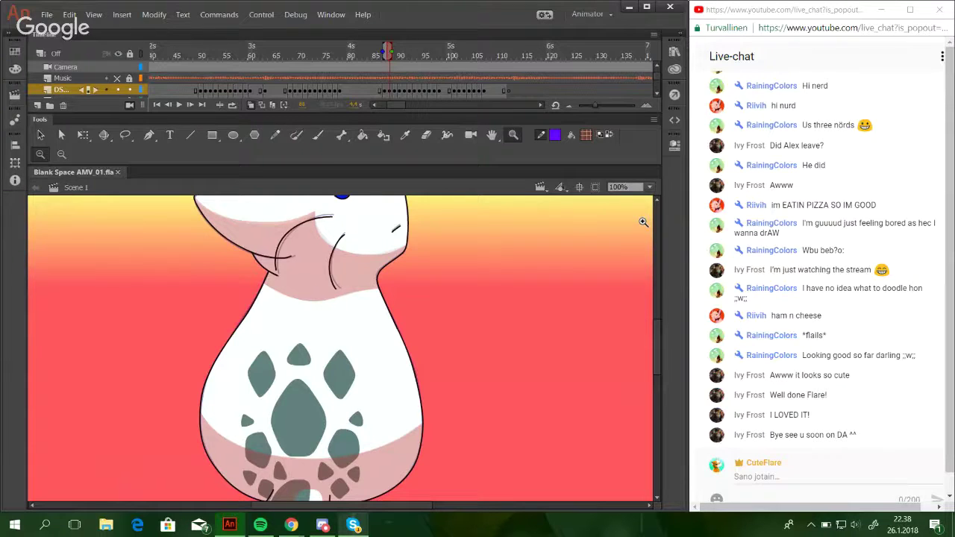
pyautogui.click(300, 519)
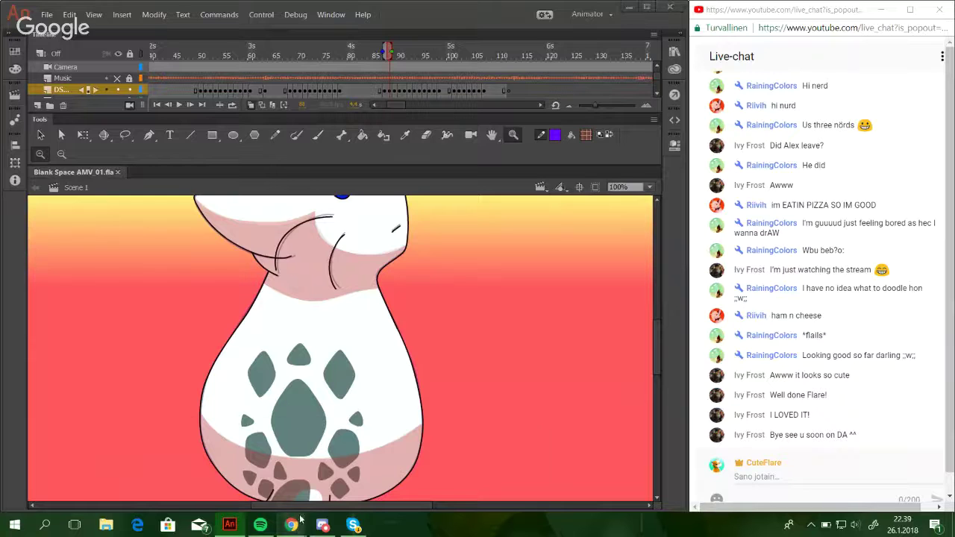
pyautogui.moveTo(300, 519)
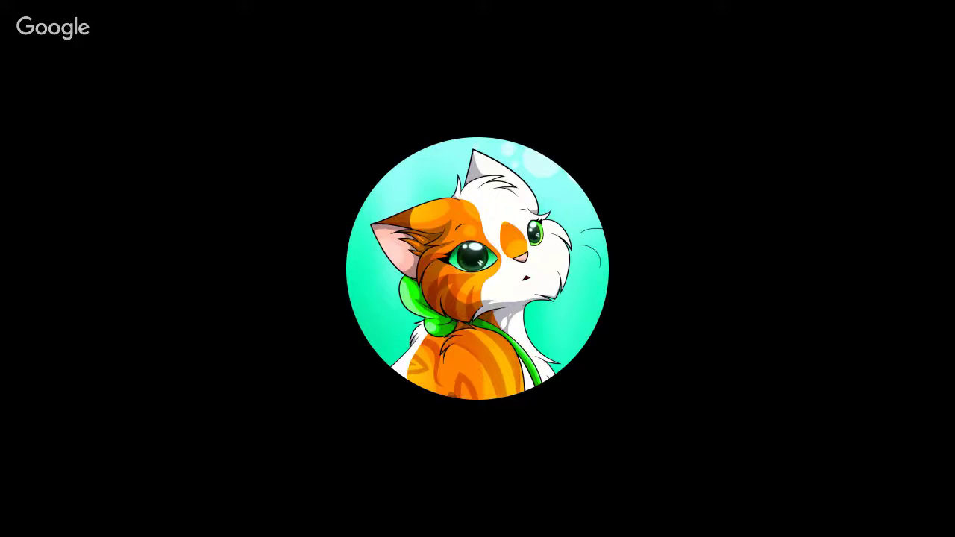